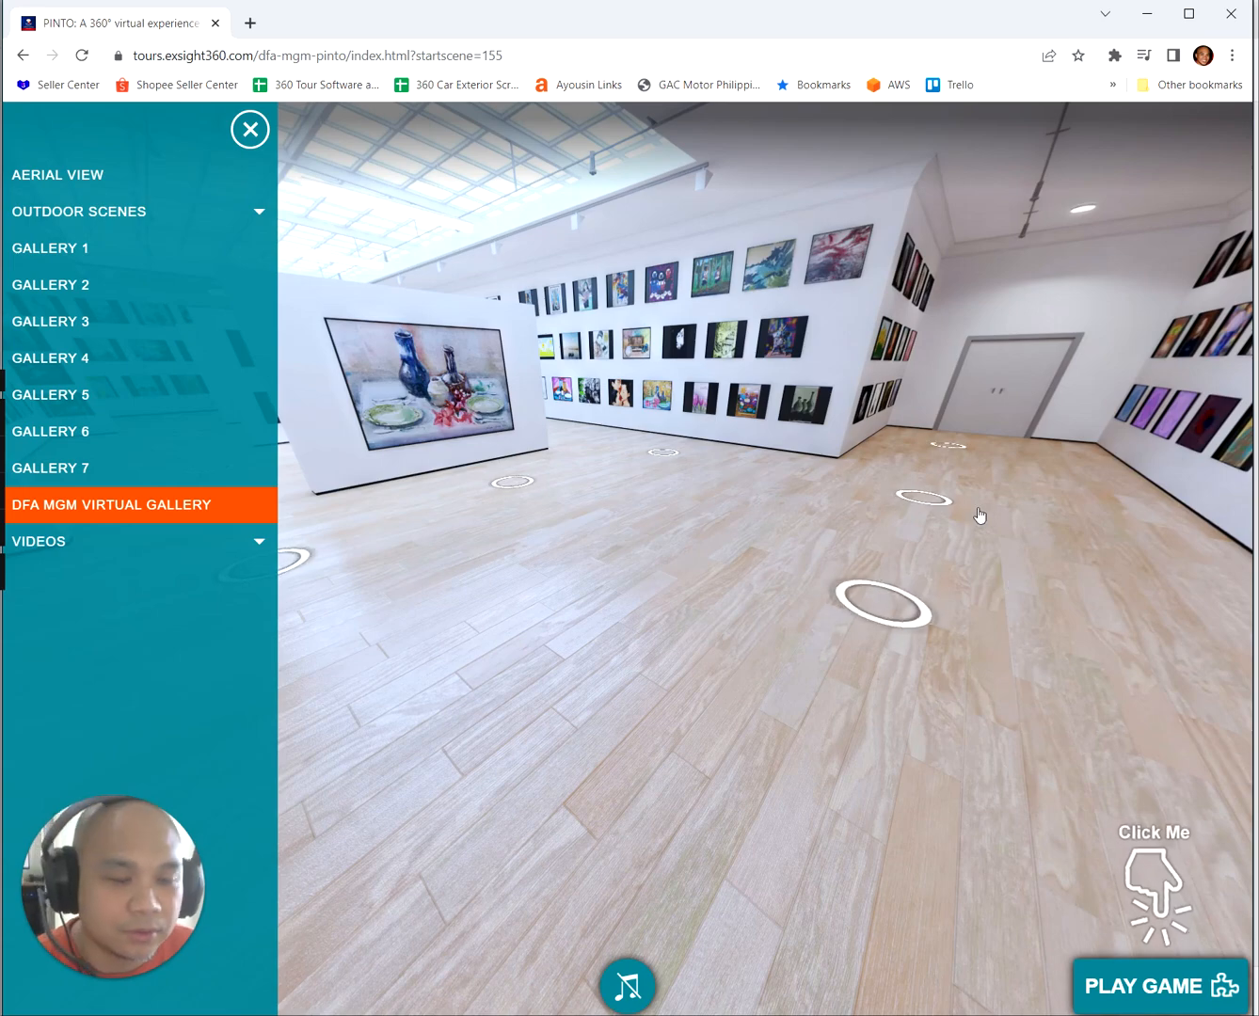
# Walk along the front row of the DFA MGM virtual gallery to one end door and back toward the opposite one
pyautogui.click(921, 496)
pyautogui.moveTo(988, 522); pyautogui.dragTo(754, 555)
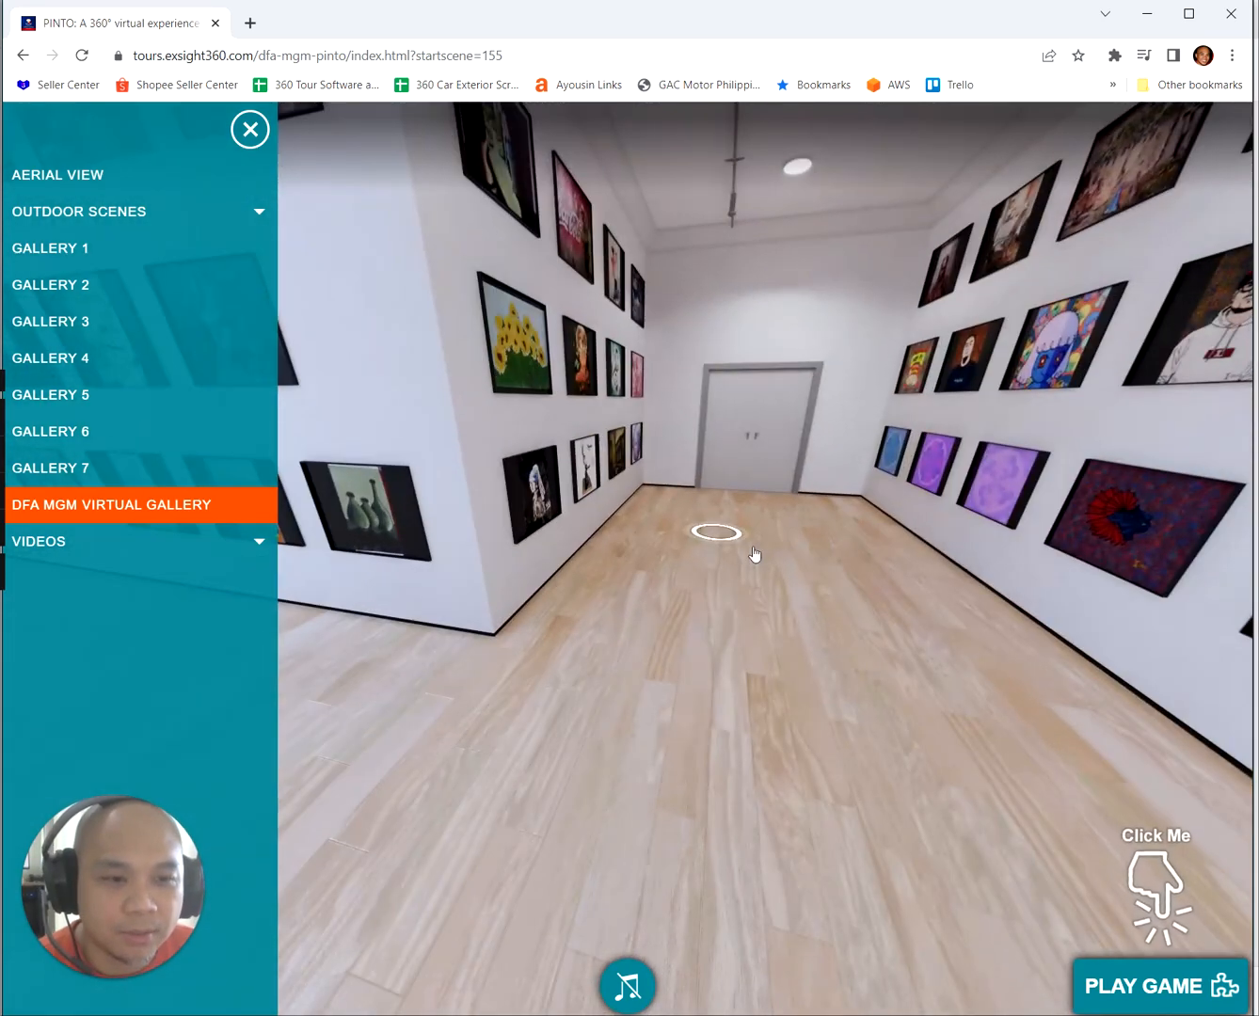
pyautogui.click(722, 536)
pyautogui.moveTo(766, 470)
pyautogui.mouseDown()
pyautogui.moveTo(292, 488)
pyautogui.moveTo(807, 544)
pyautogui.mouseUp()
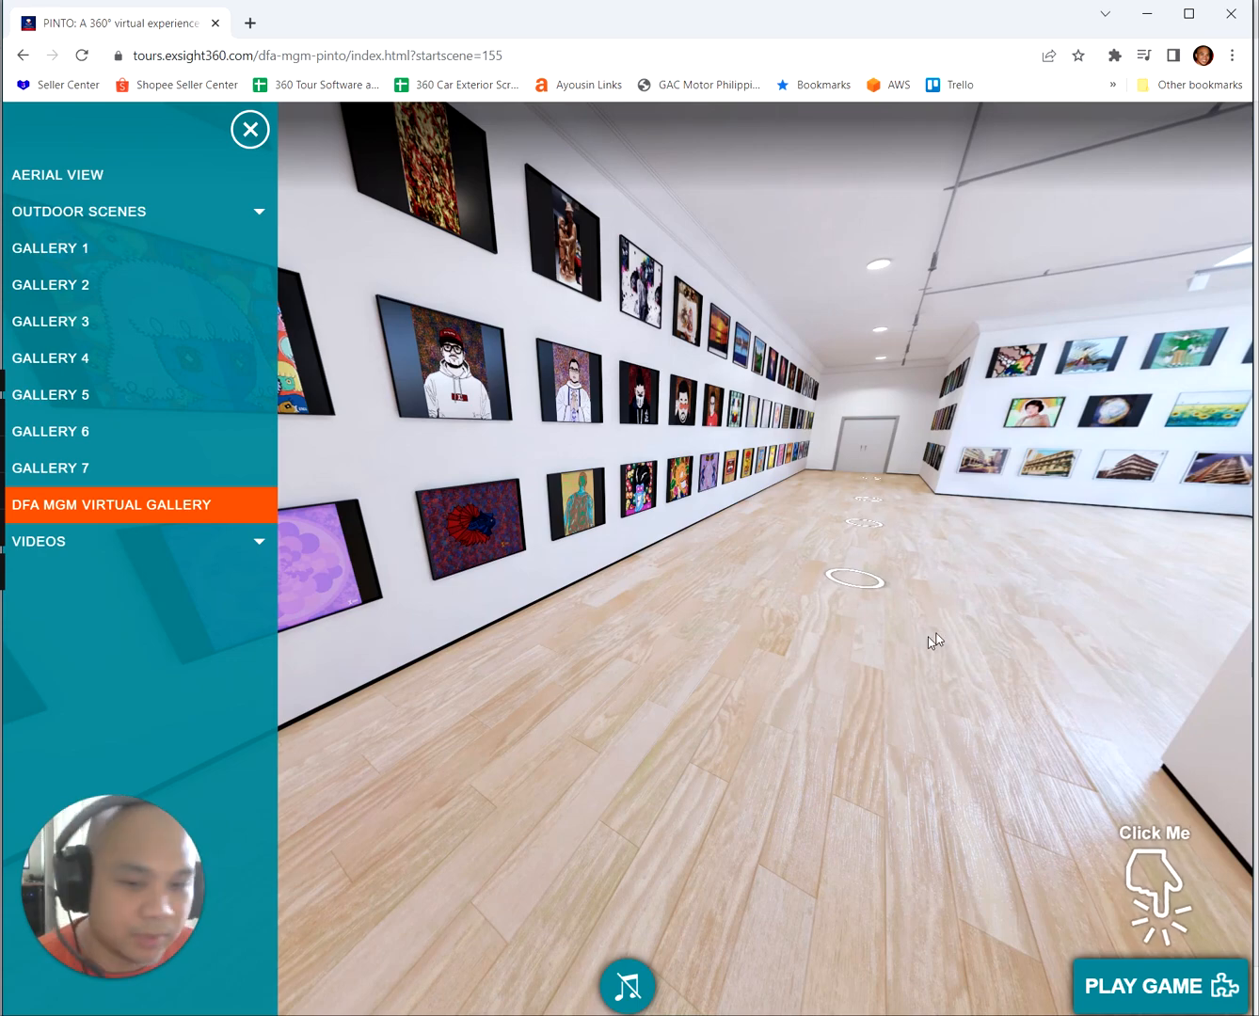
pyautogui.click(858, 582)
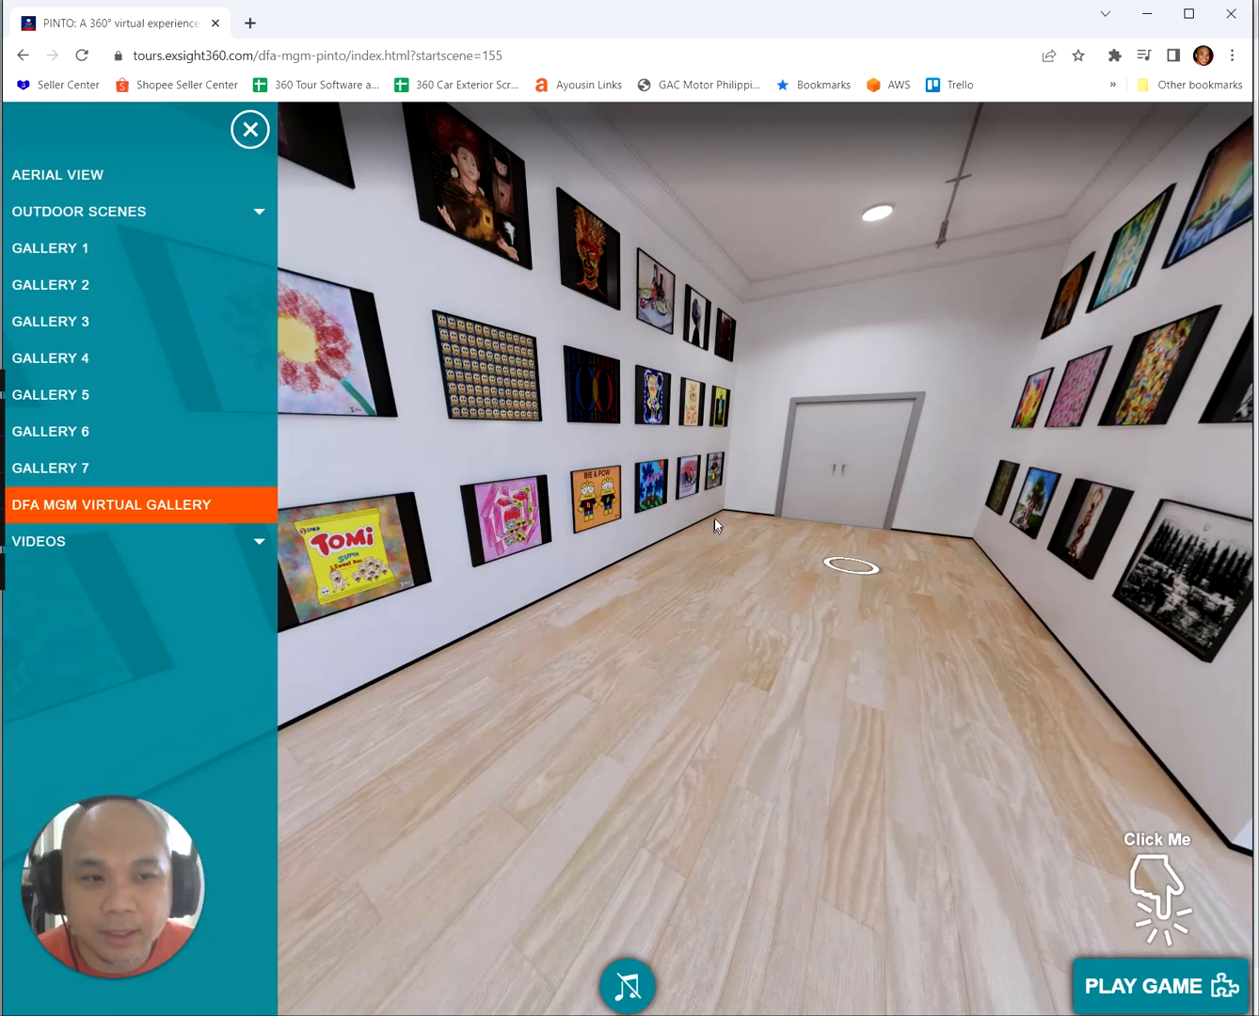
# Look around the virtual gallery's artwork walls, skylight and central partition with the still-life painting
pyautogui.moveTo(716, 522); pyautogui.dragTo(684, 516)
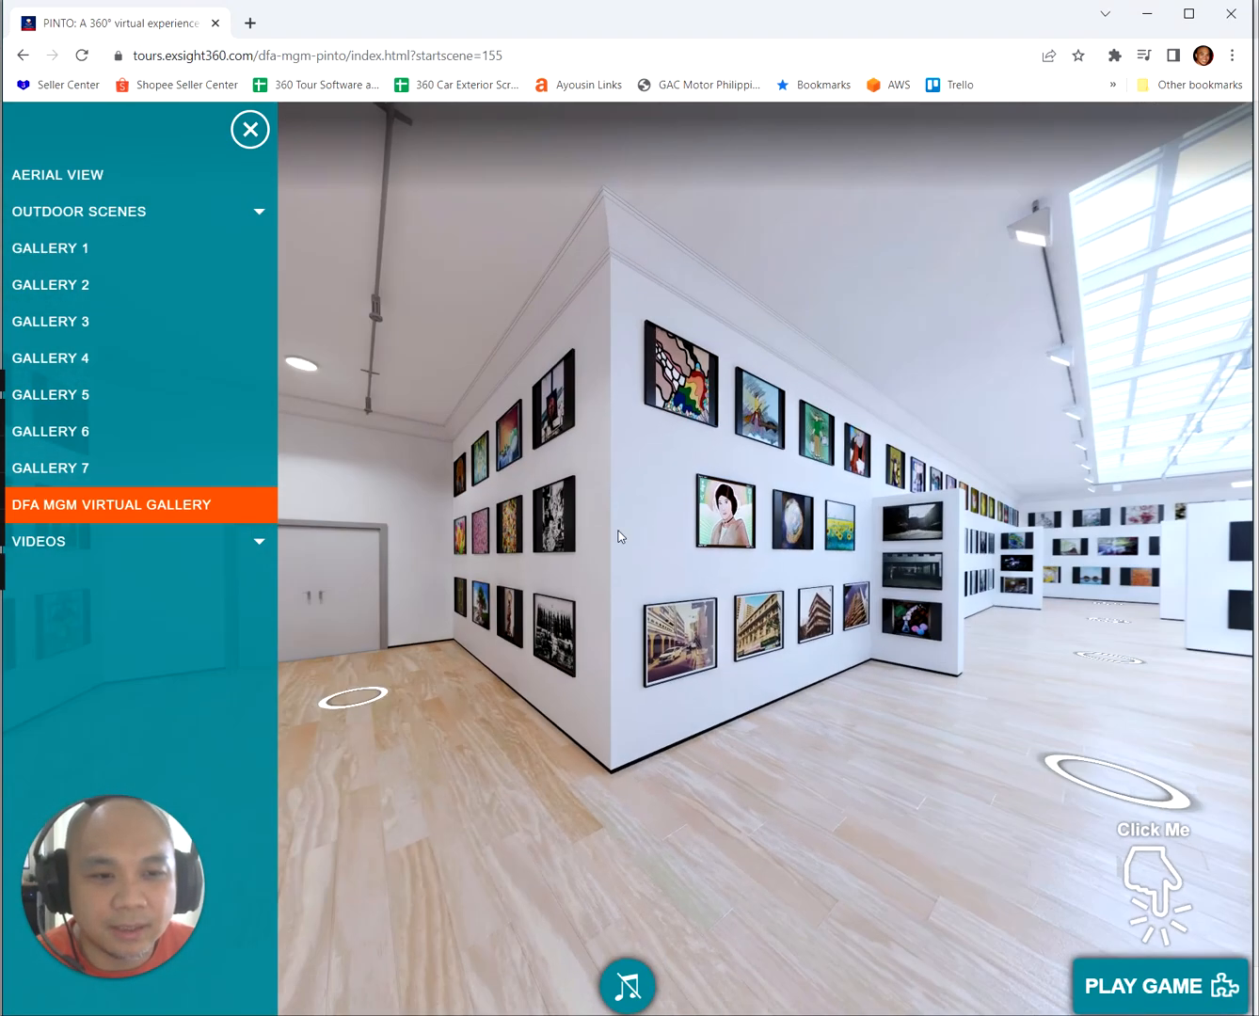
pyautogui.moveTo(636, 570); pyautogui.dragTo(427, 712)
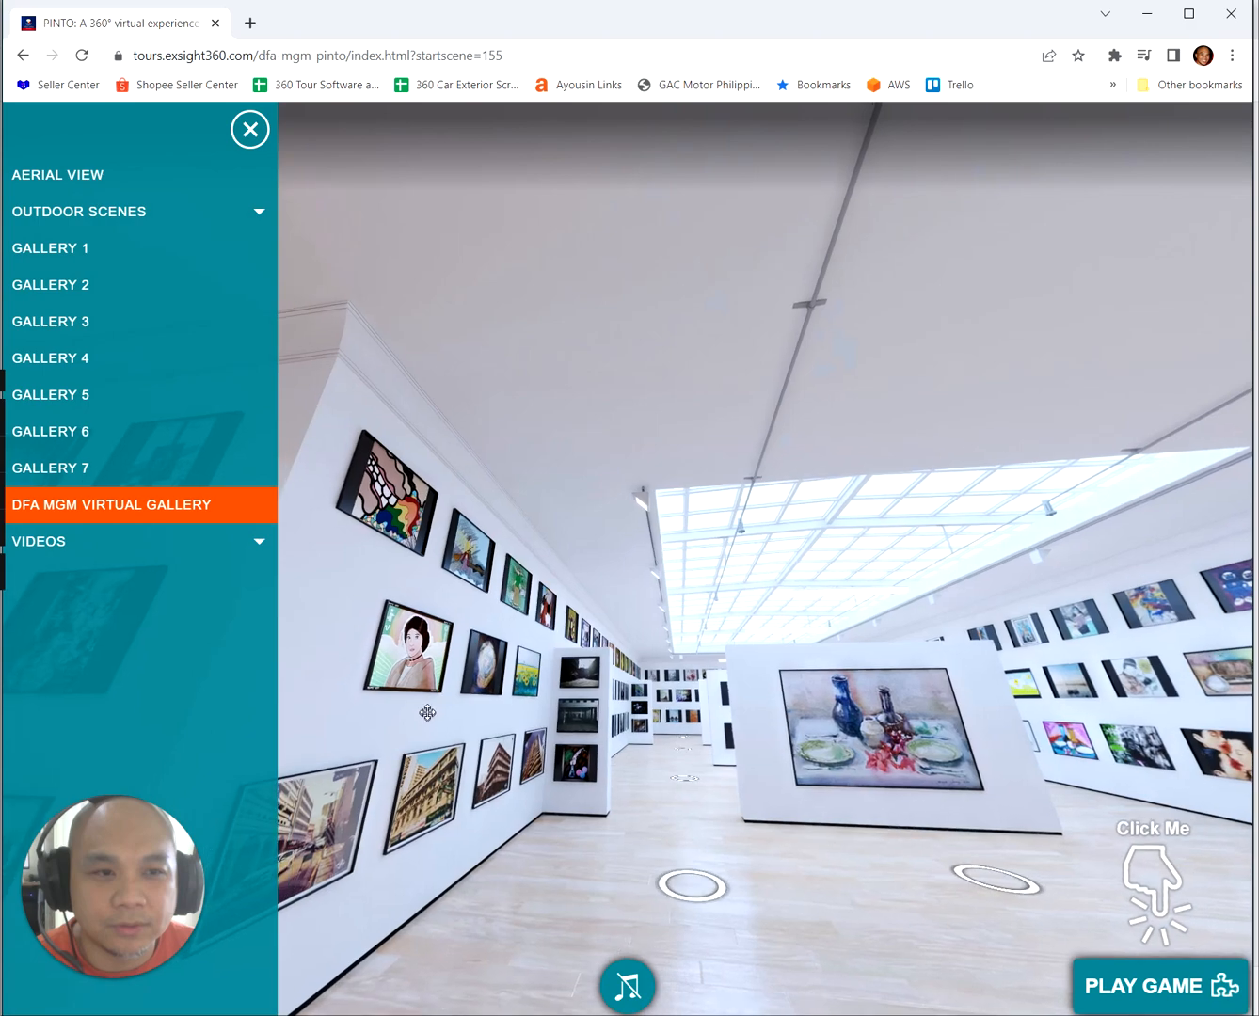
pyautogui.moveTo(995, 536); pyautogui.dragTo(553, 377)
pyautogui.moveTo(1162, 527); pyautogui.dragTo(1000, 550)
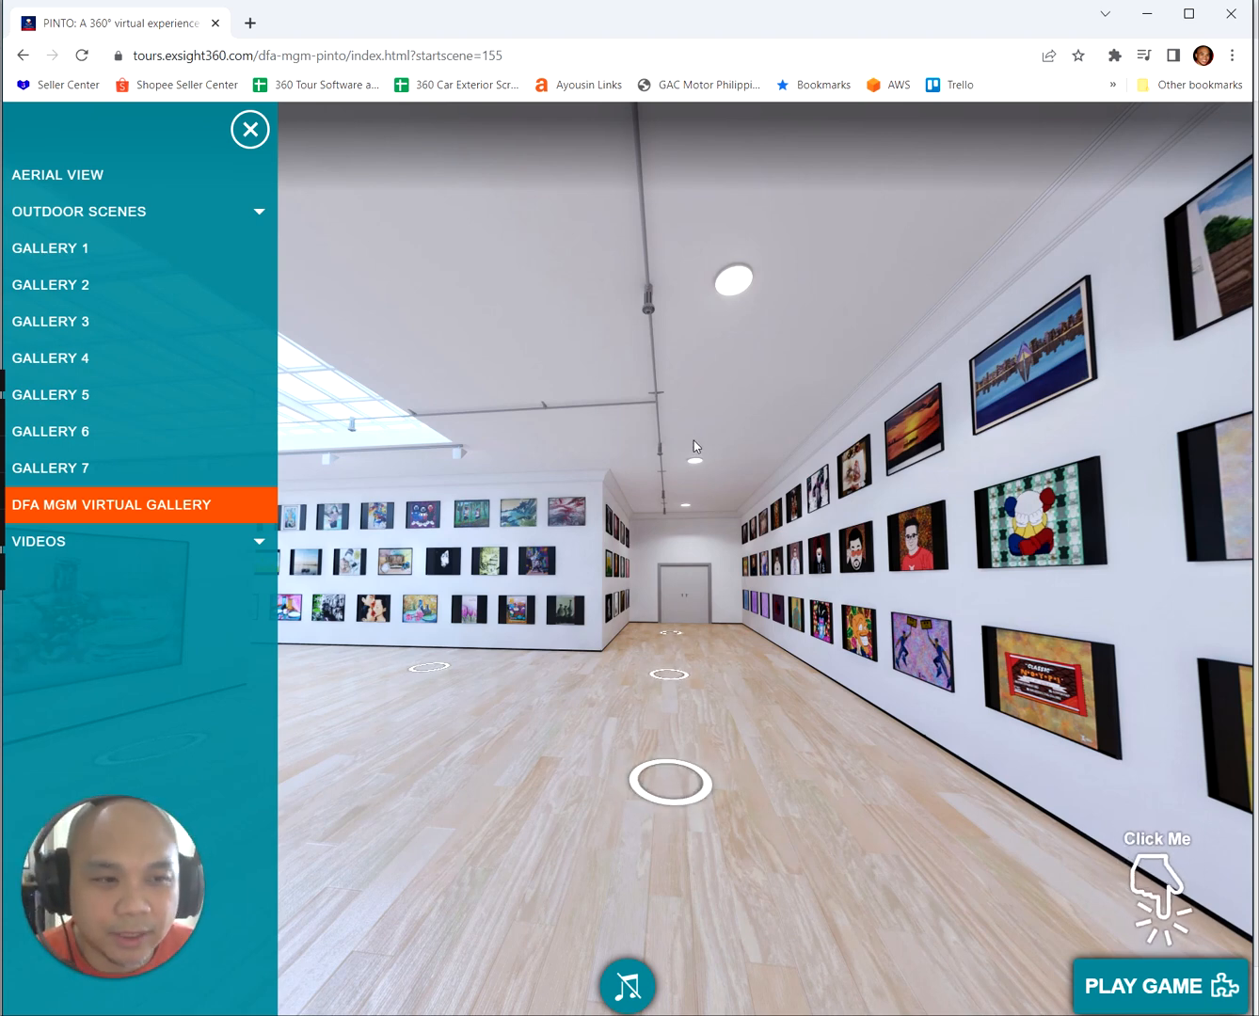
pyautogui.moveTo(751, 480); pyautogui.dragTo(823, 454)
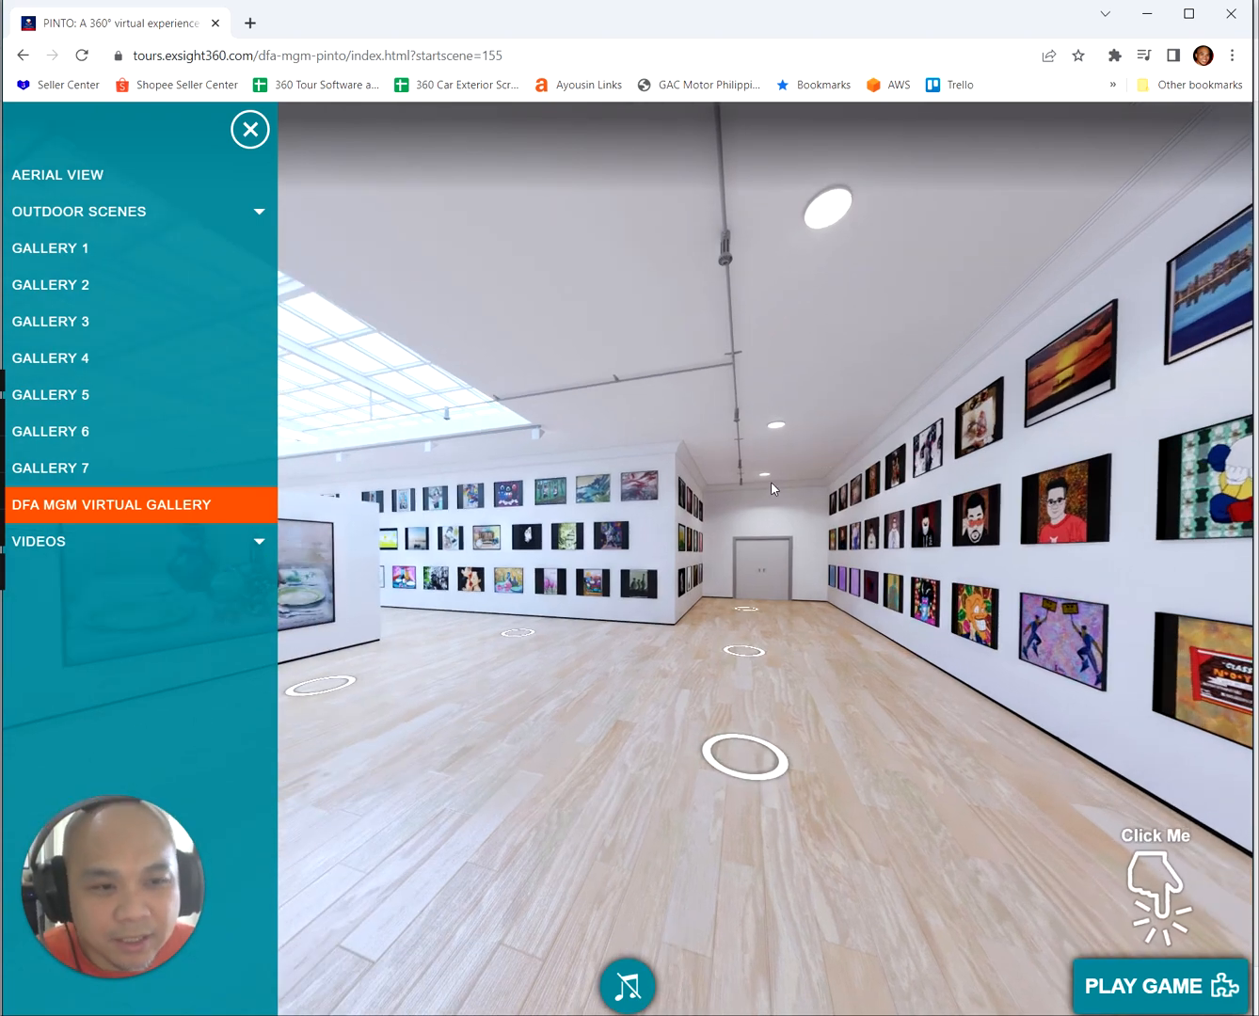
pyautogui.click(599, 482)
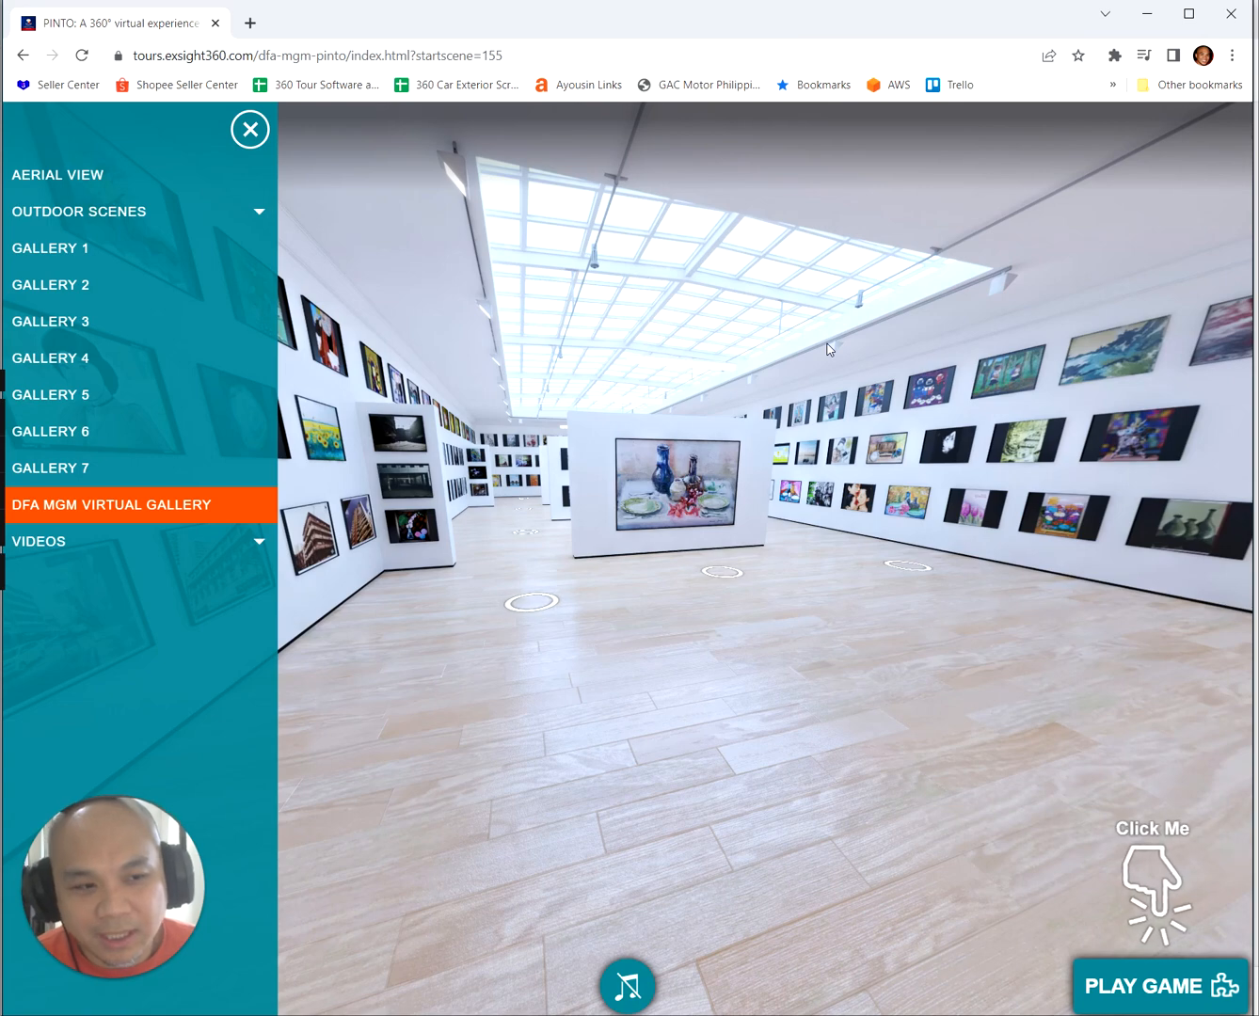
pyautogui.moveTo(766, 371); pyautogui.dragTo(832, 353)
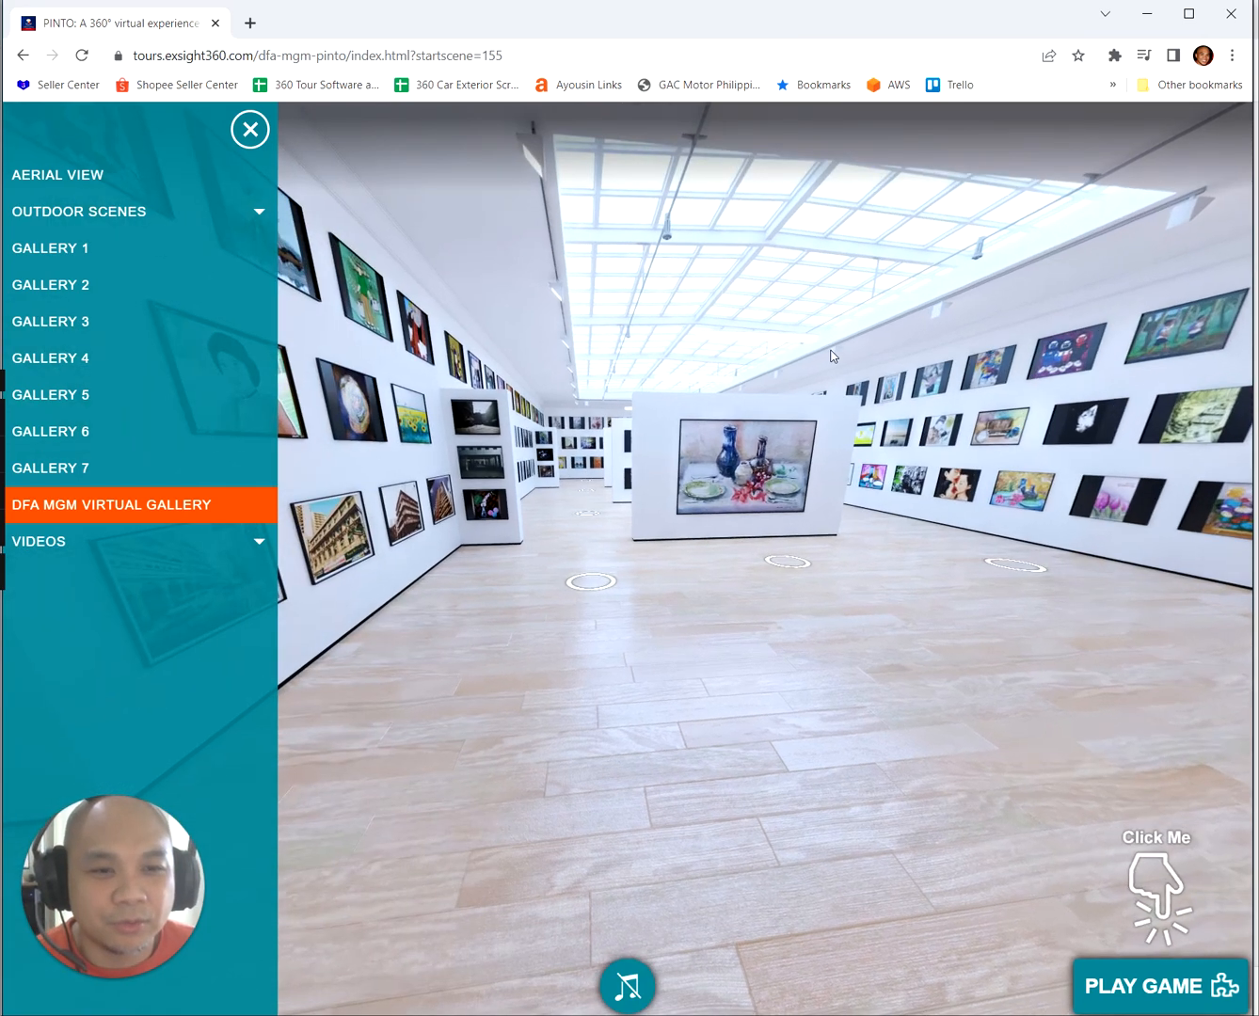
# Open the Gallery 1 scene and move closer to the large mural behind the rope barrier
pyautogui.click(94, 249)
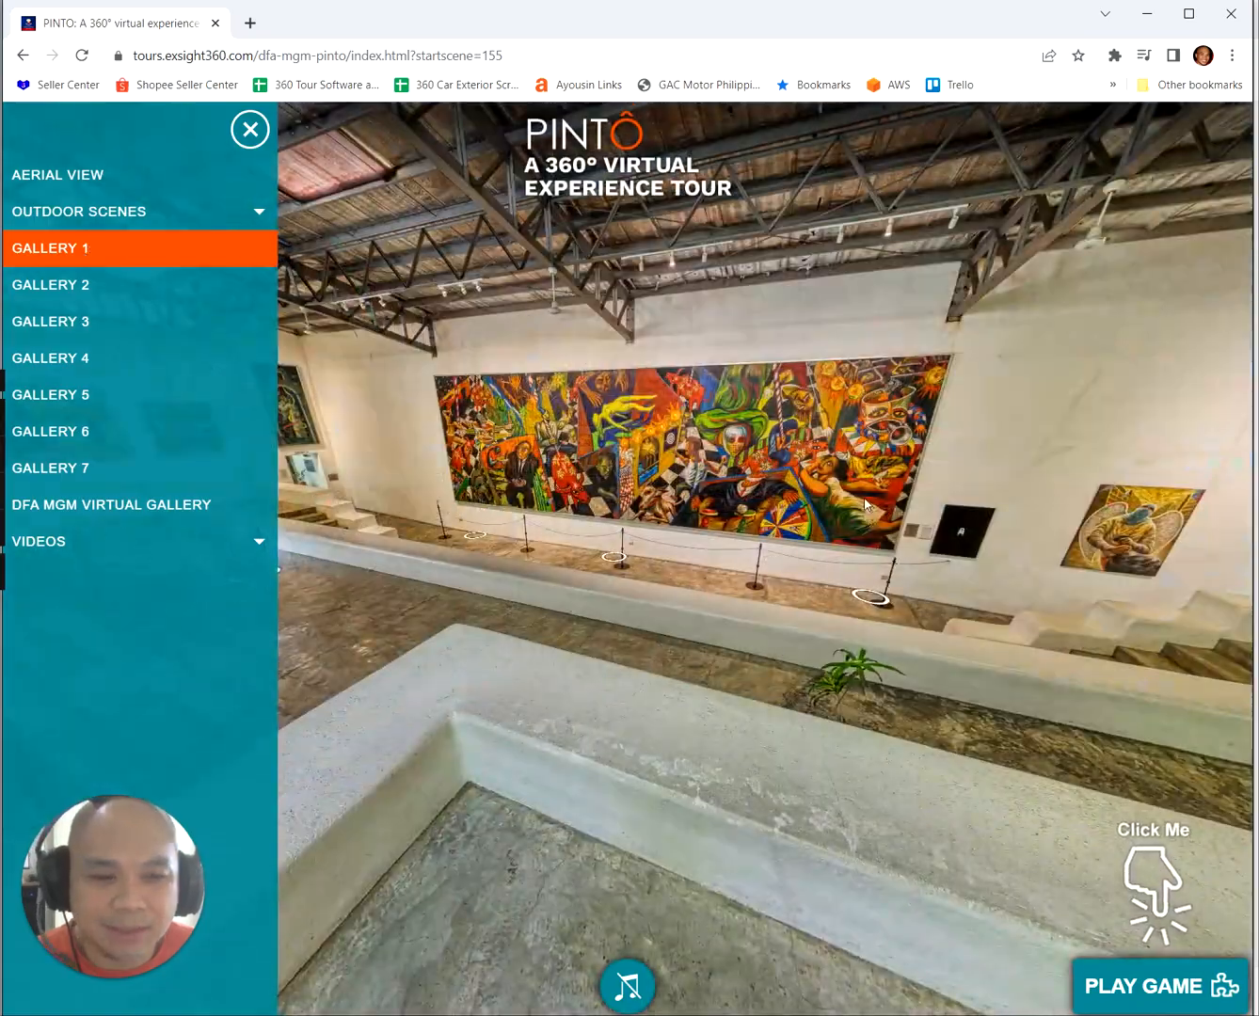
pyautogui.moveTo(940, 561); pyautogui.dragTo(761, 533)
pyautogui.click(761, 531)
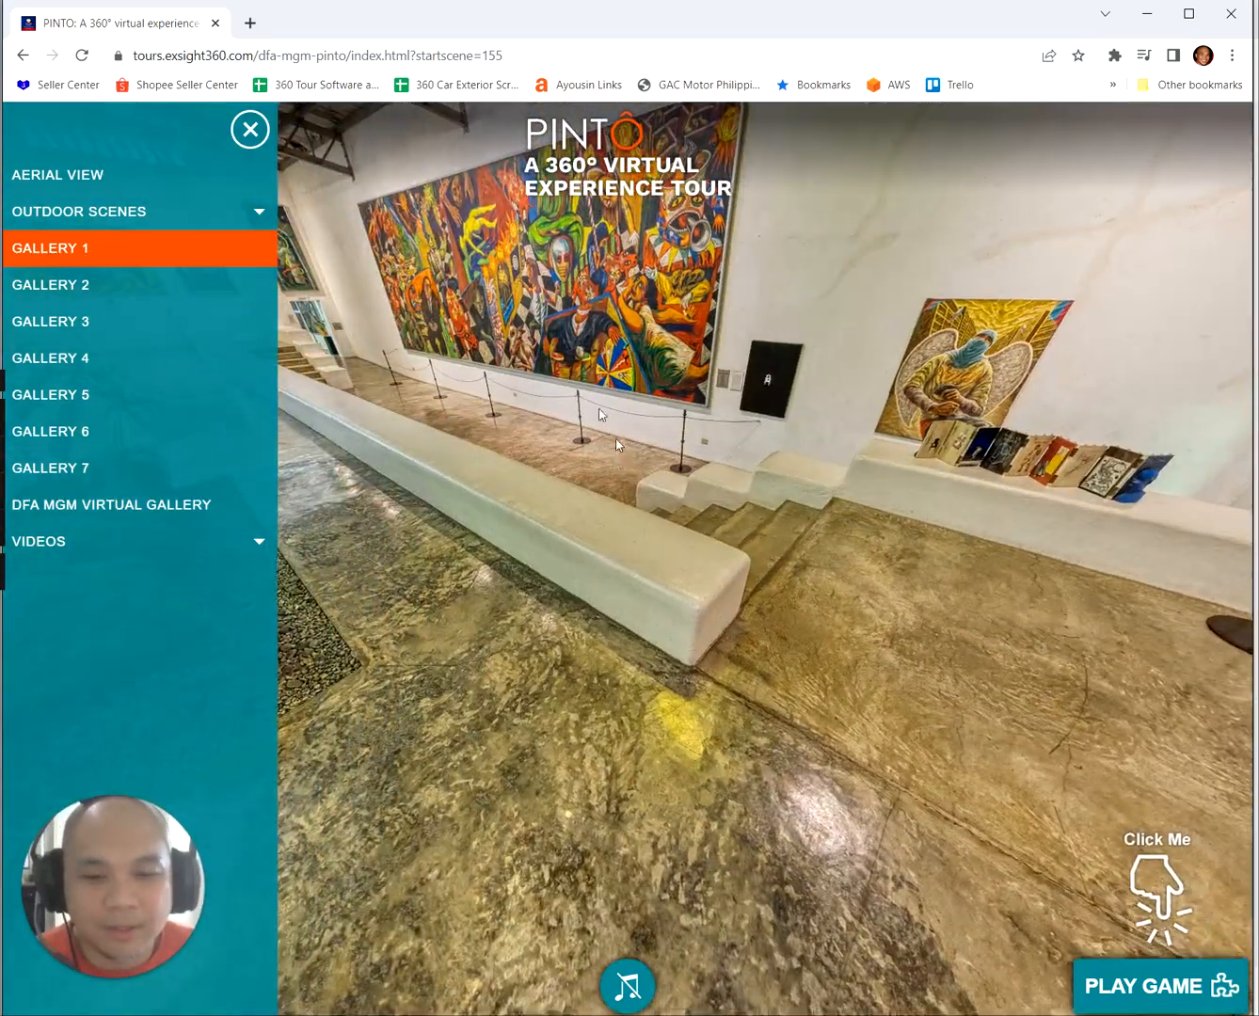
pyautogui.moveTo(616, 441); pyautogui.dragTo(533, 394)
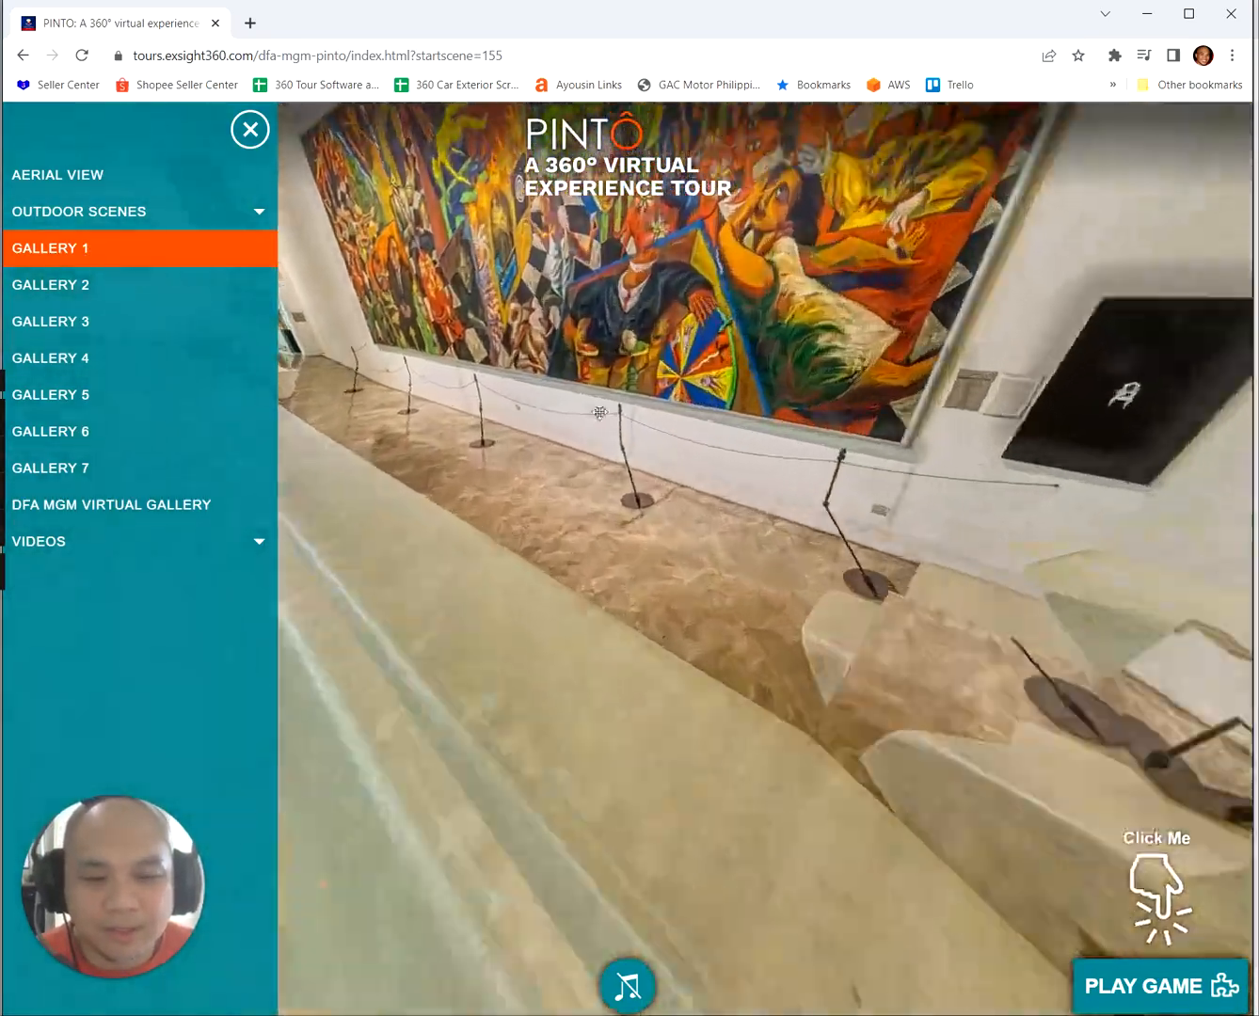
pyautogui.click(605, 493)
pyautogui.click(602, 477)
# Explore the rest of Gallery 1 and move up to the mural's end beside the black panel
pyautogui.moveTo(585, 440); pyautogui.dragTo(803, 516)
pyautogui.click(779, 554)
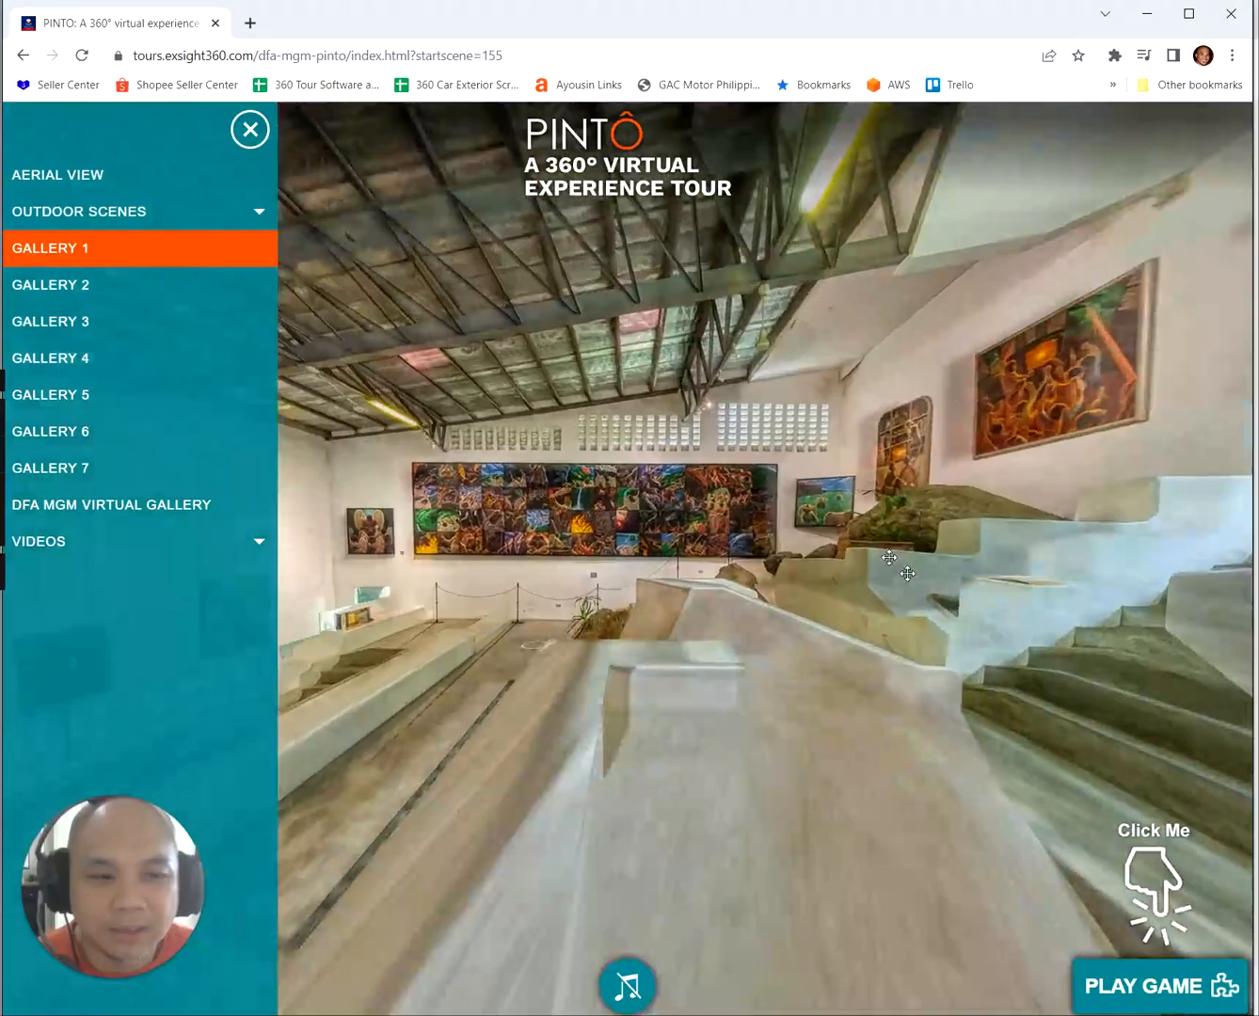
pyautogui.moveTo(897, 565); pyautogui.dragTo(717, 519)
pyautogui.click(715, 517)
pyautogui.moveTo(1019, 538); pyautogui.dragTo(654, 489)
pyautogui.click(657, 481)
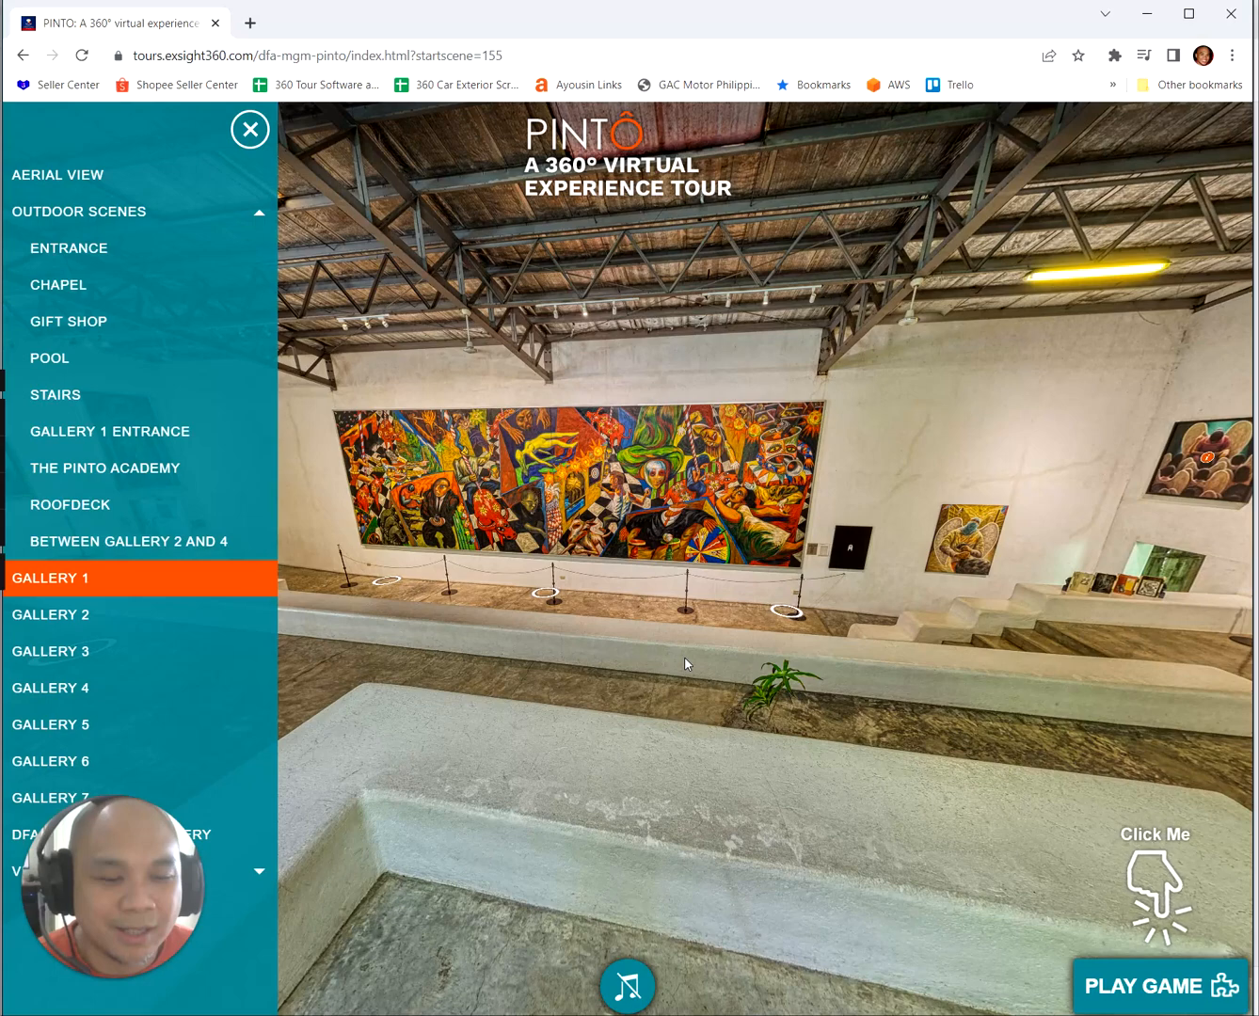
pyautogui.moveTo(829, 706); pyautogui.dragTo(739, 659)
pyautogui.click(698, 568)
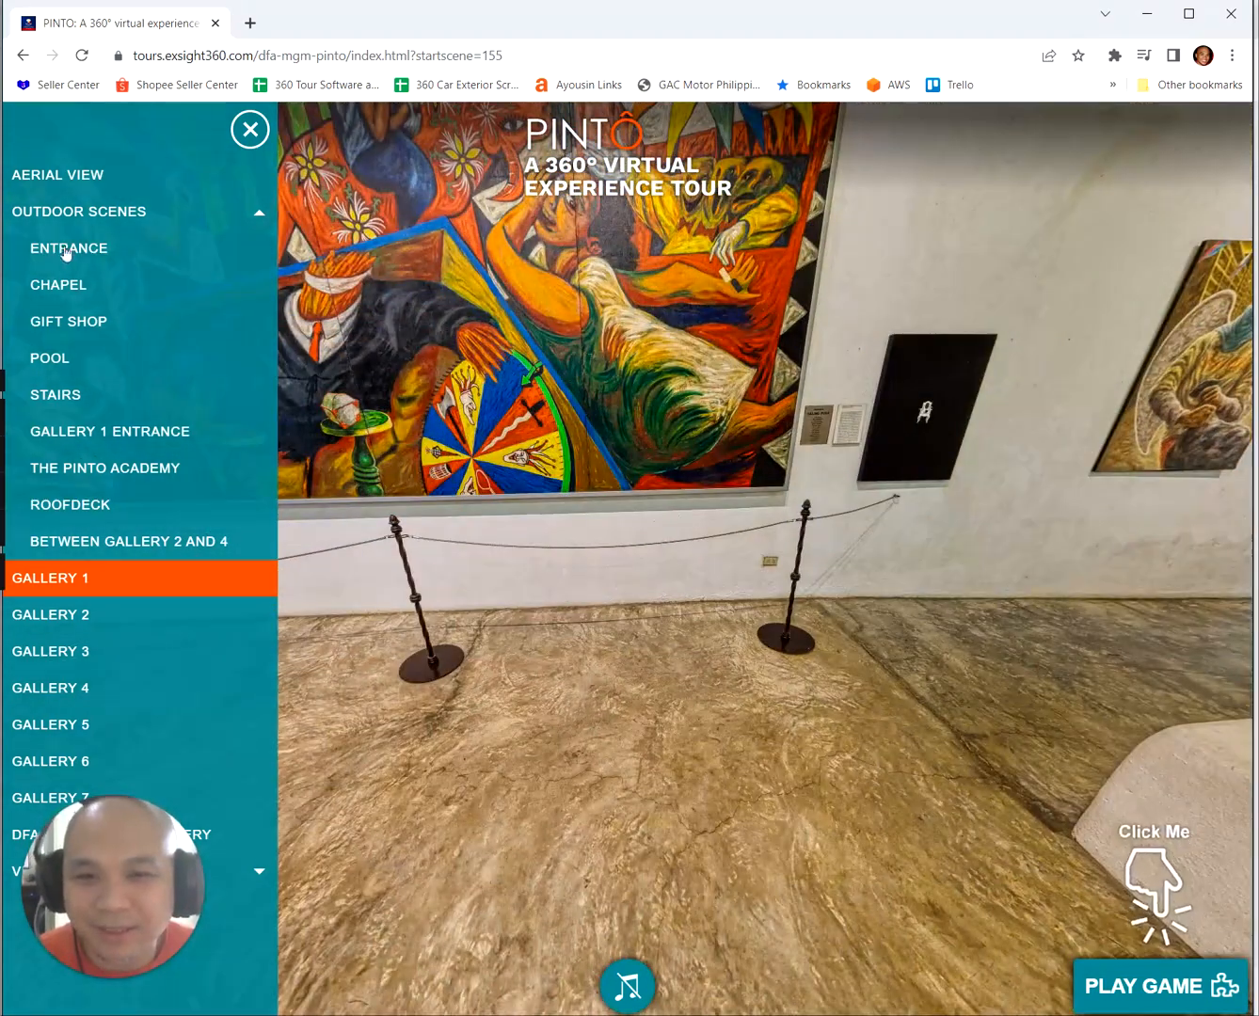
# Collapse the outdoor scenes list and return to the DFA MGM Virtual Gallery, facing the central still-life partition
pyautogui.click(91, 213)
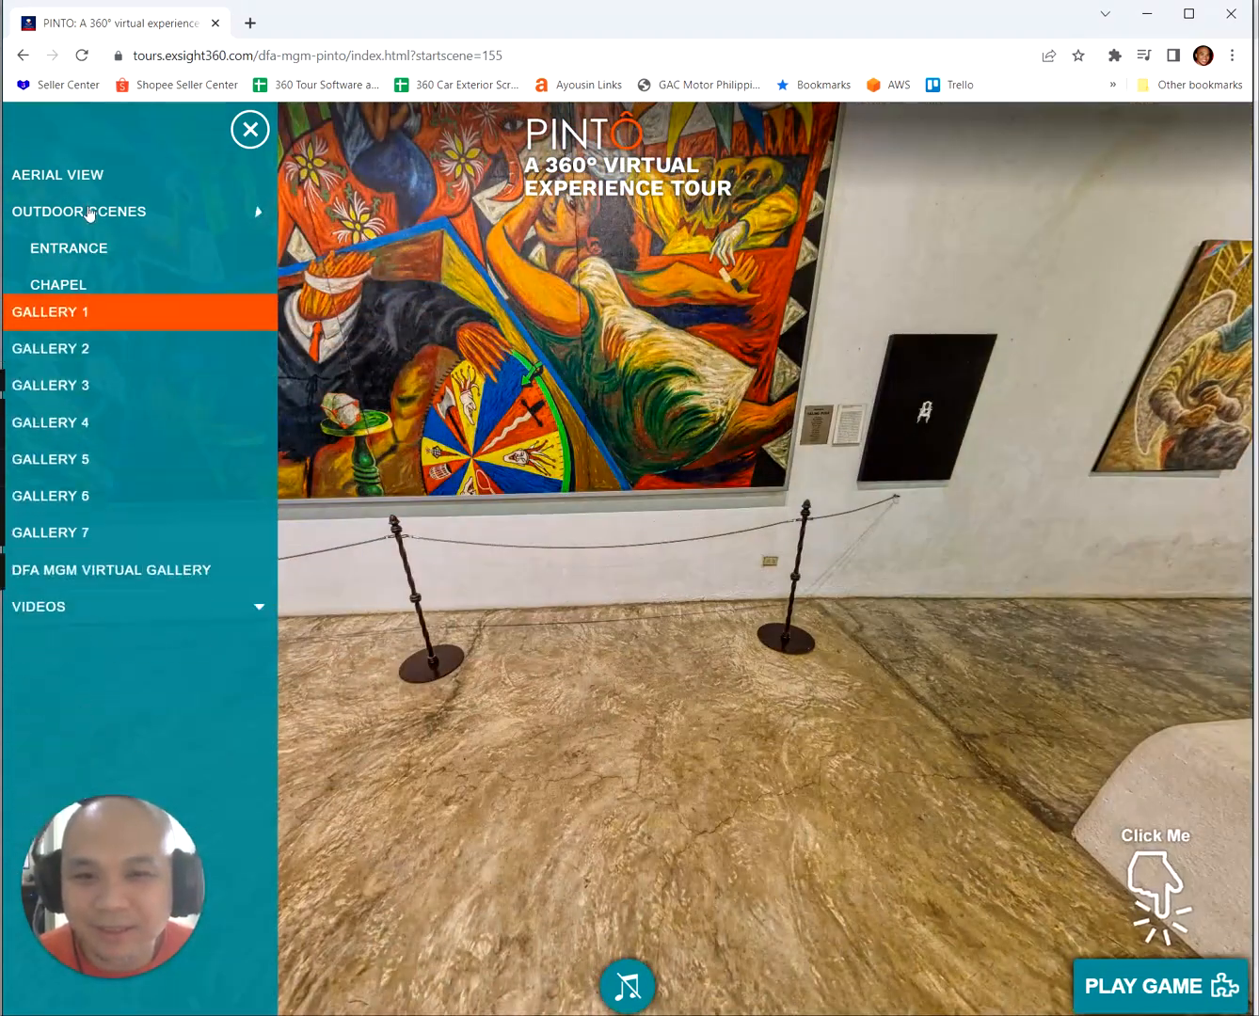
pyautogui.click(108, 505)
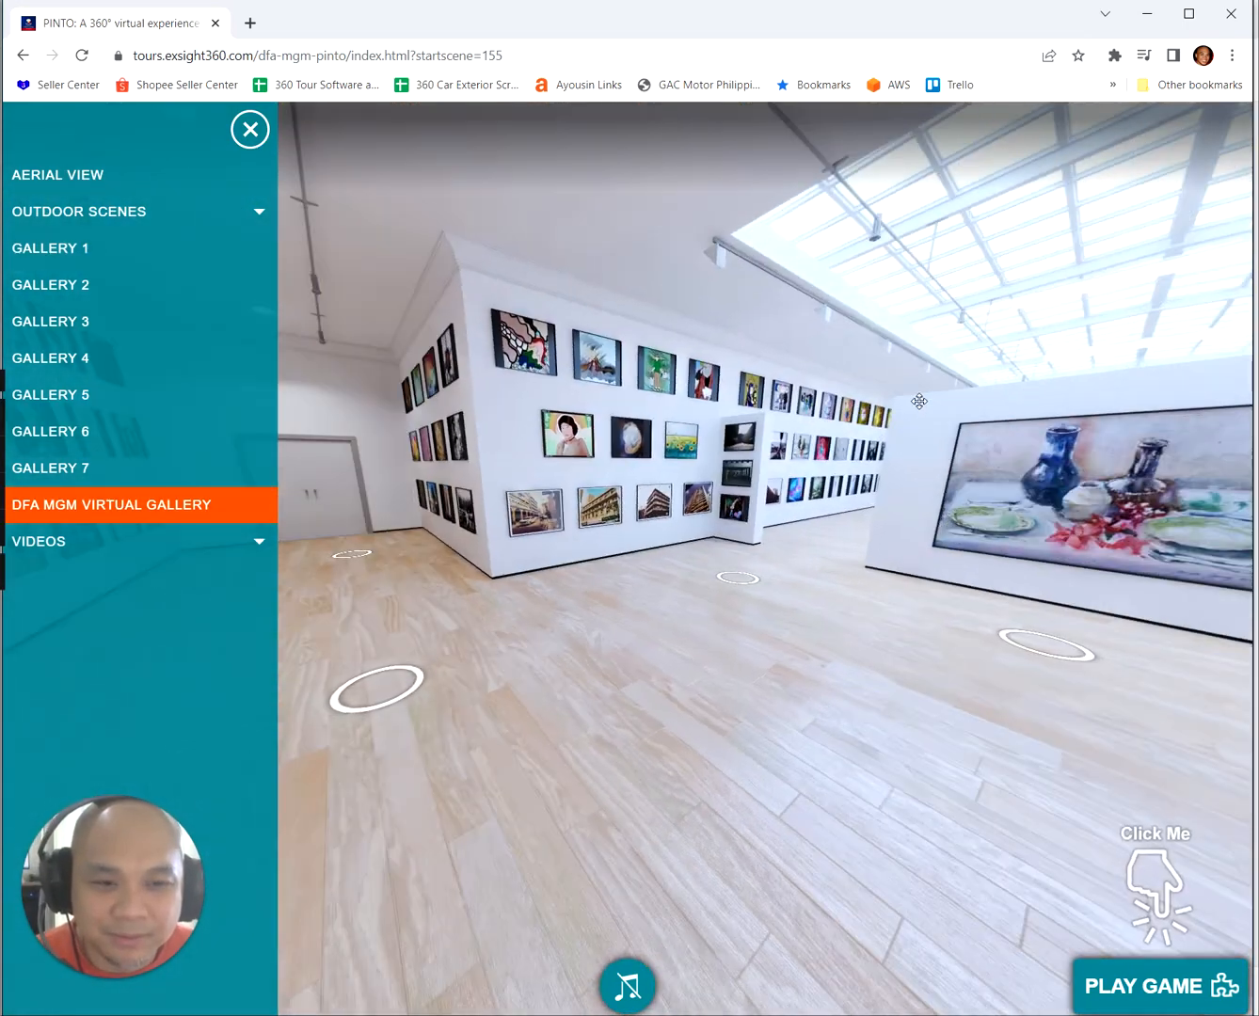
pyautogui.moveTo(918, 401); pyautogui.dragTo(682, 321)
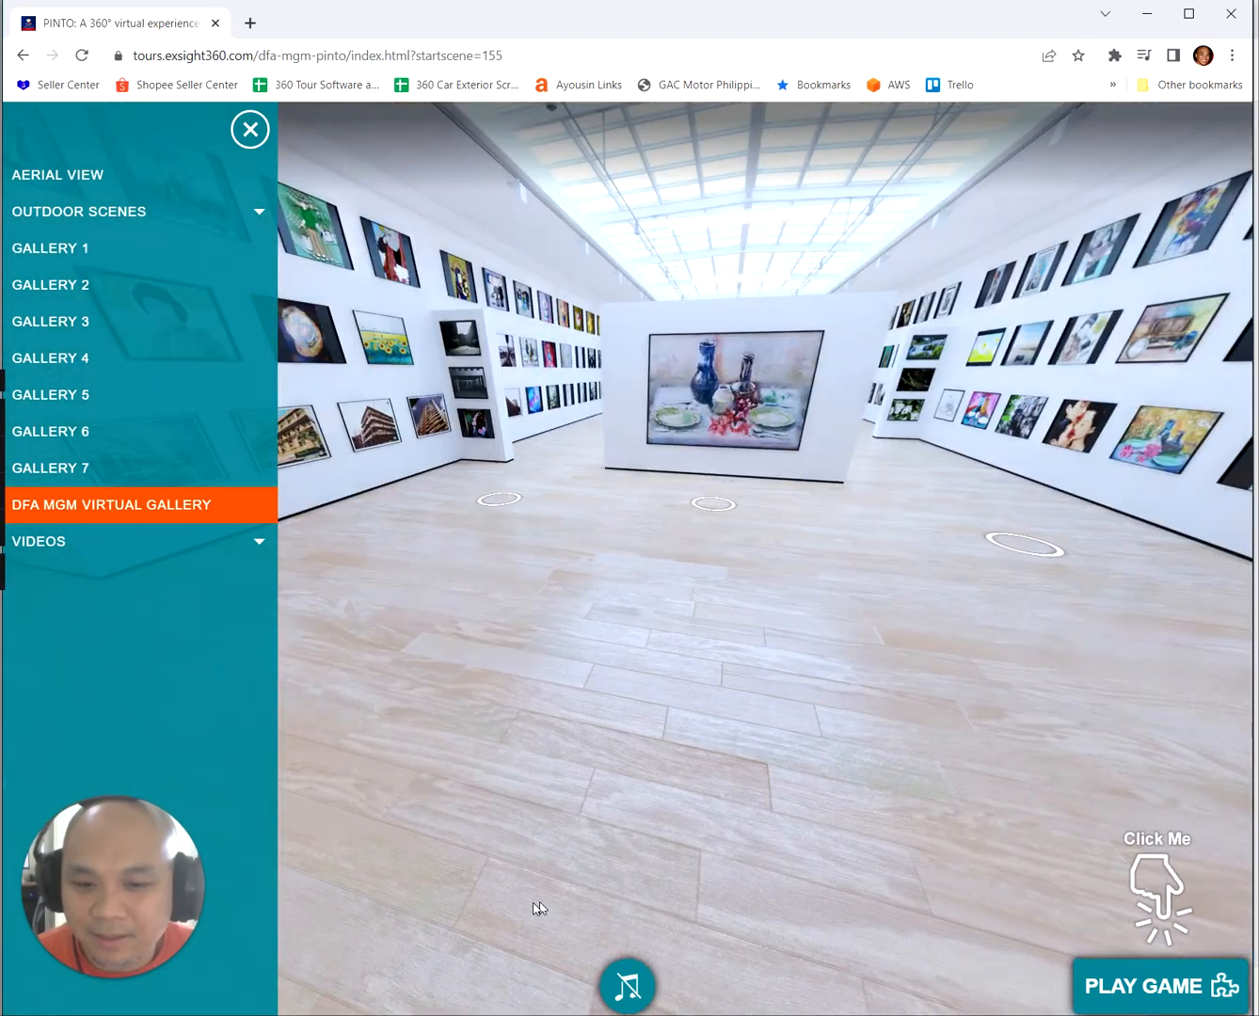
pyautogui.click(55, 979)
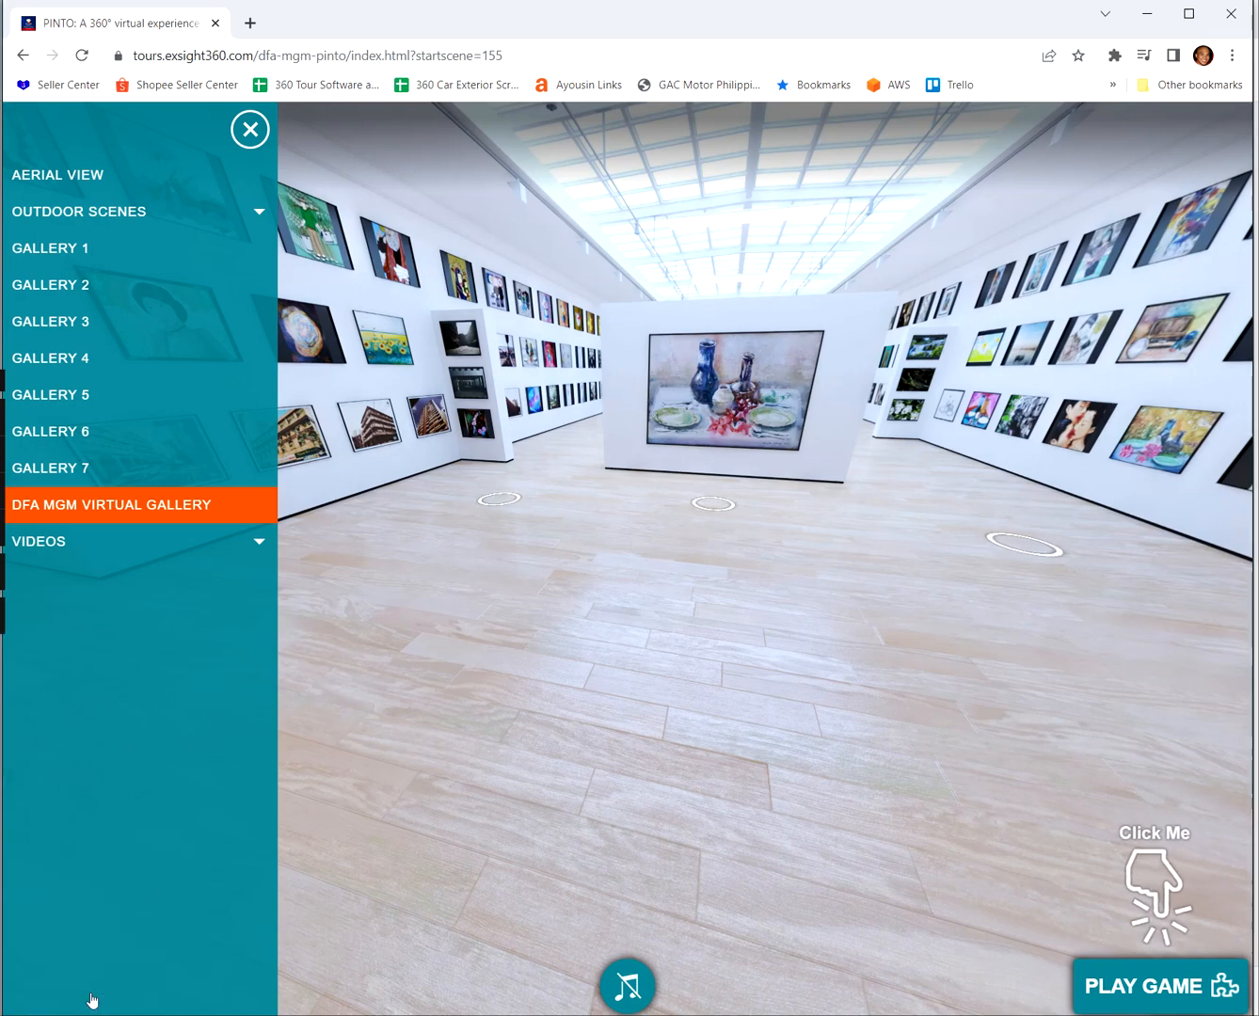
pyautogui.moveTo(687, 641); pyautogui.dragTo(636, 705)
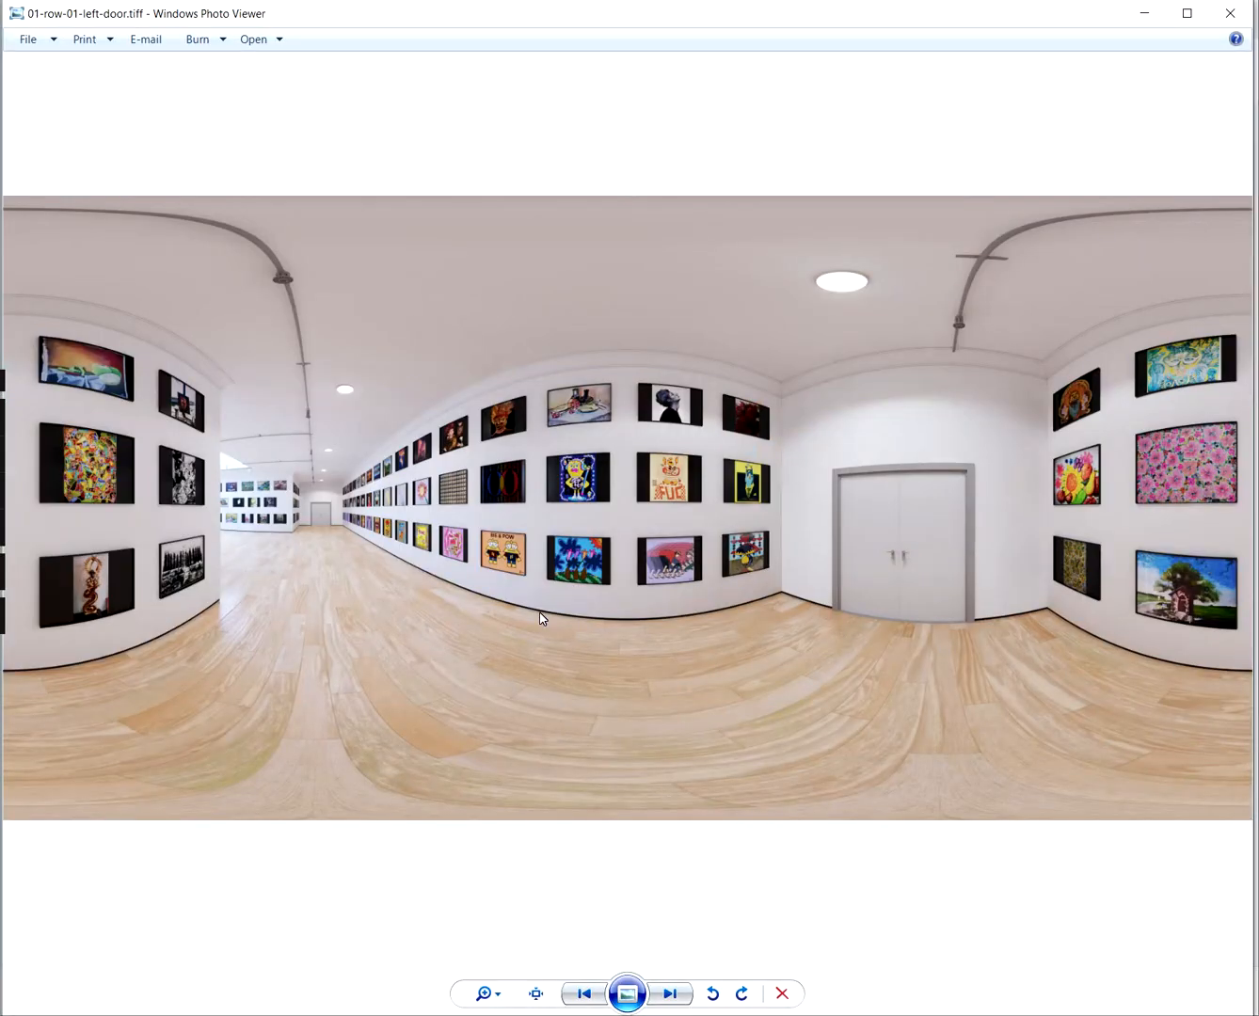
# Compare the row-01 panorama renders in Windows Photo Viewer, from 01-row-01-left-door.tiff through 04-row-01-right.tiff, and close the viewer
pyautogui.press('Right')
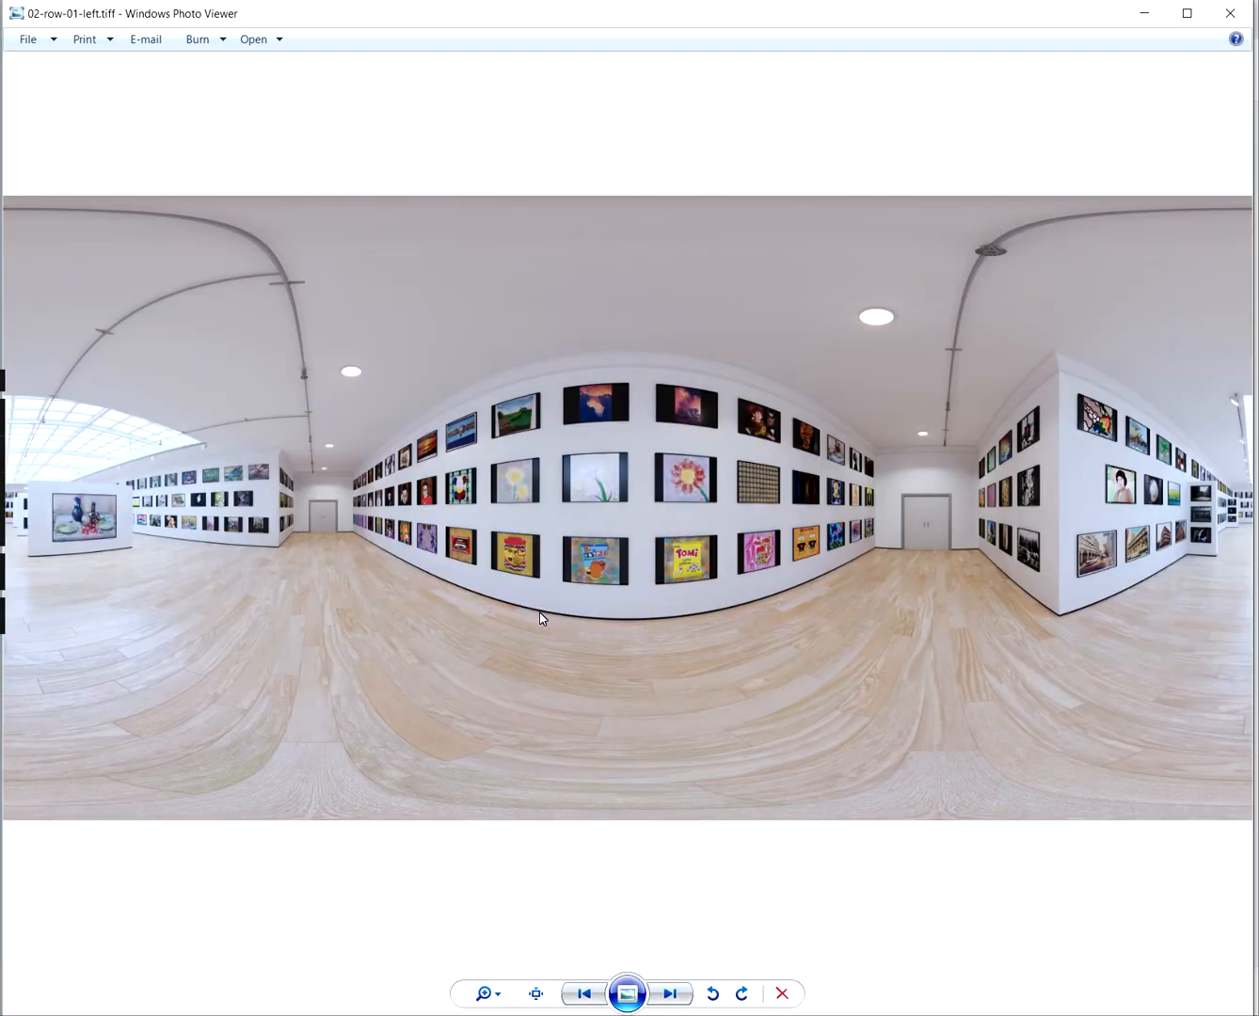
pyautogui.press('Right')
pyautogui.press('Right')
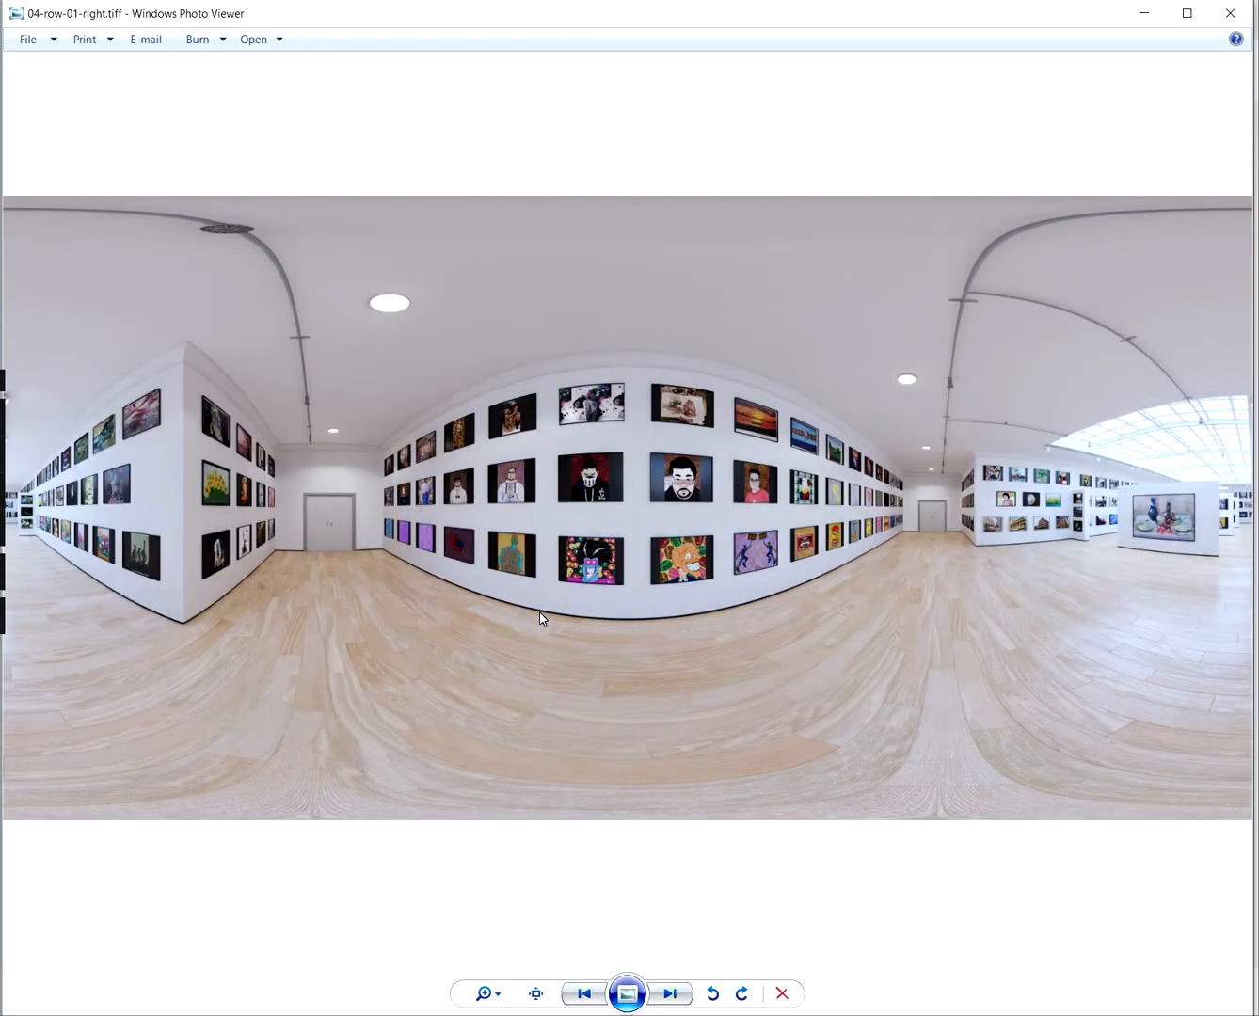
pyautogui.press('Left')
pyautogui.press('Left')
pyautogui.press('Left')
pyautogui.press('Right')
pyautogui.press('Right')
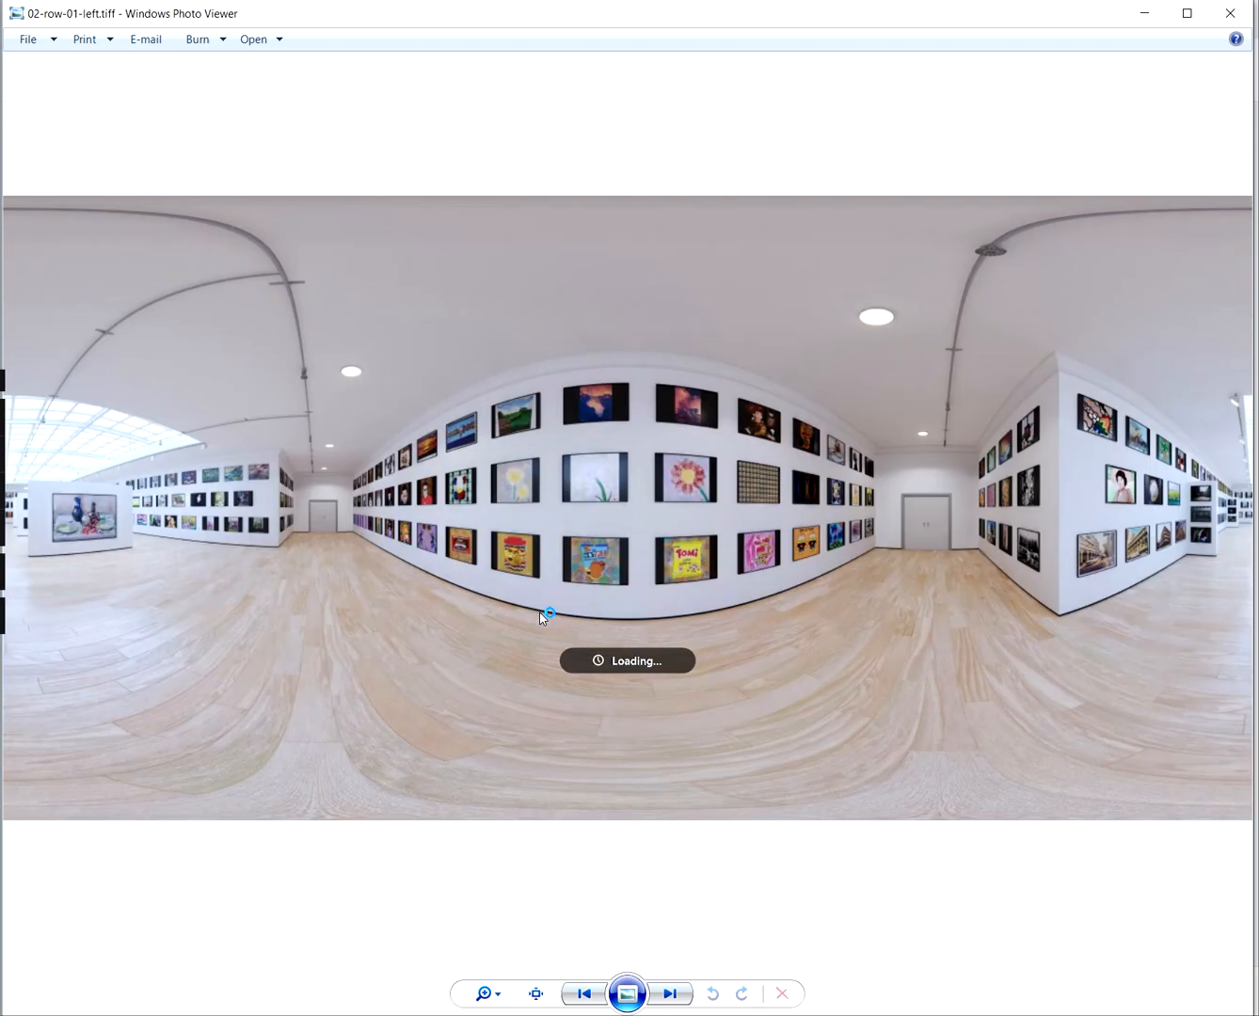
pyautogui.press('Right')
pyautogui.press('Left')
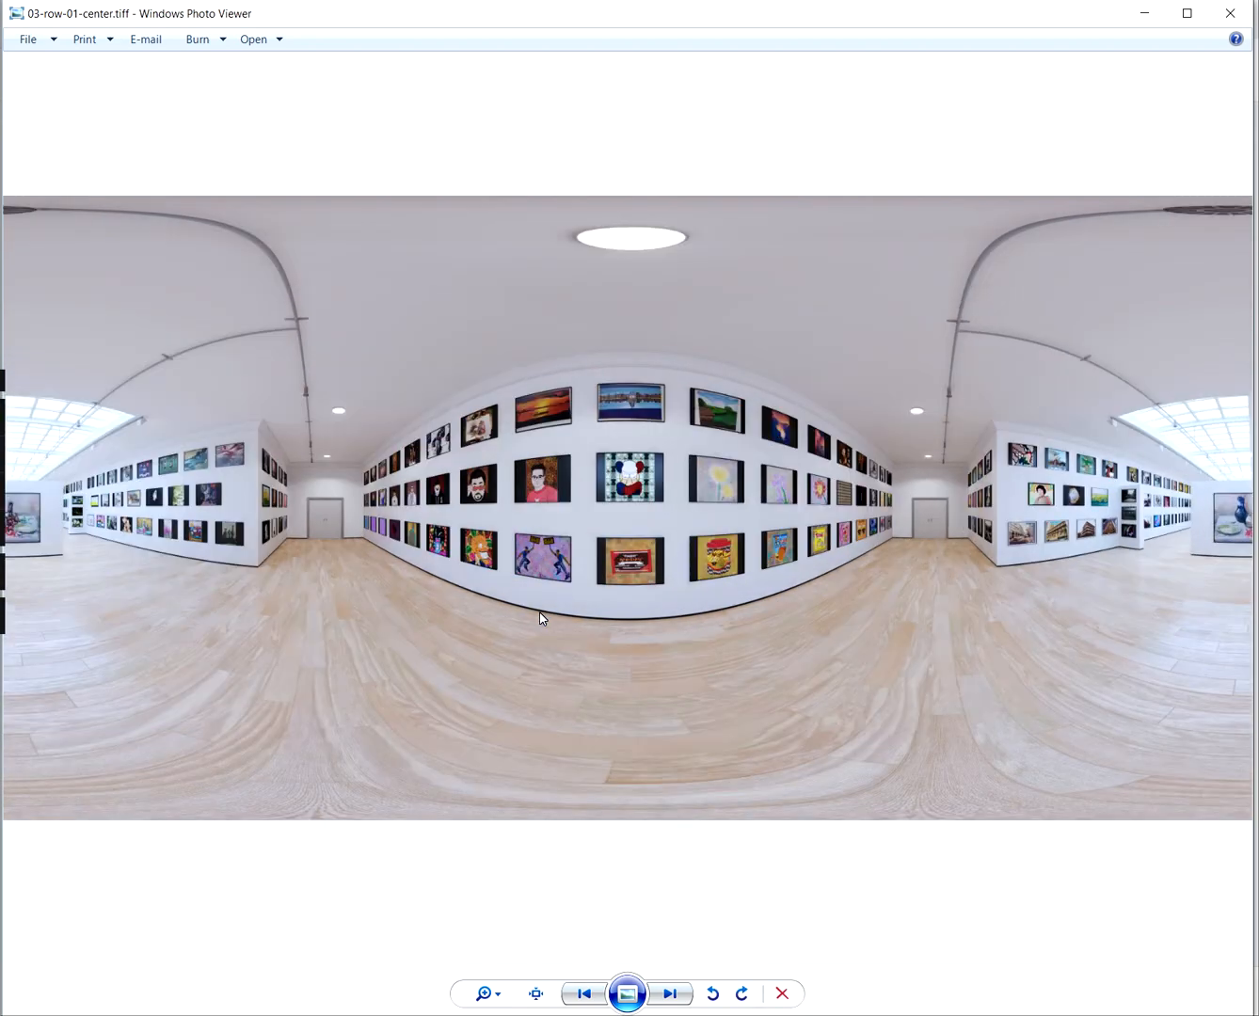
pyautogui.press('Left')
pyautogui.press('Left')
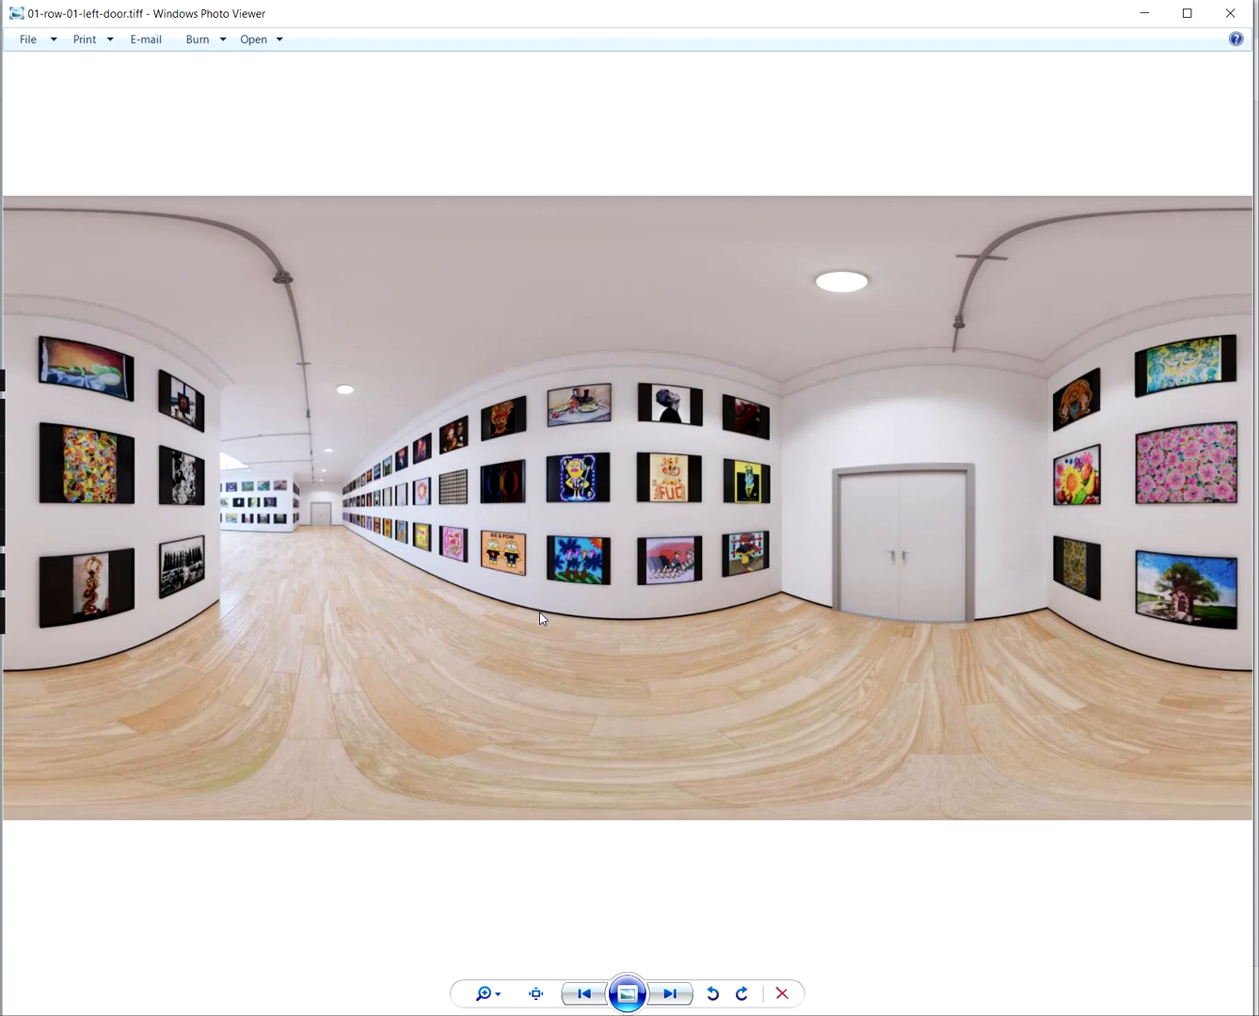
pyautogui.press('Right')
pyautogui.press('Right')
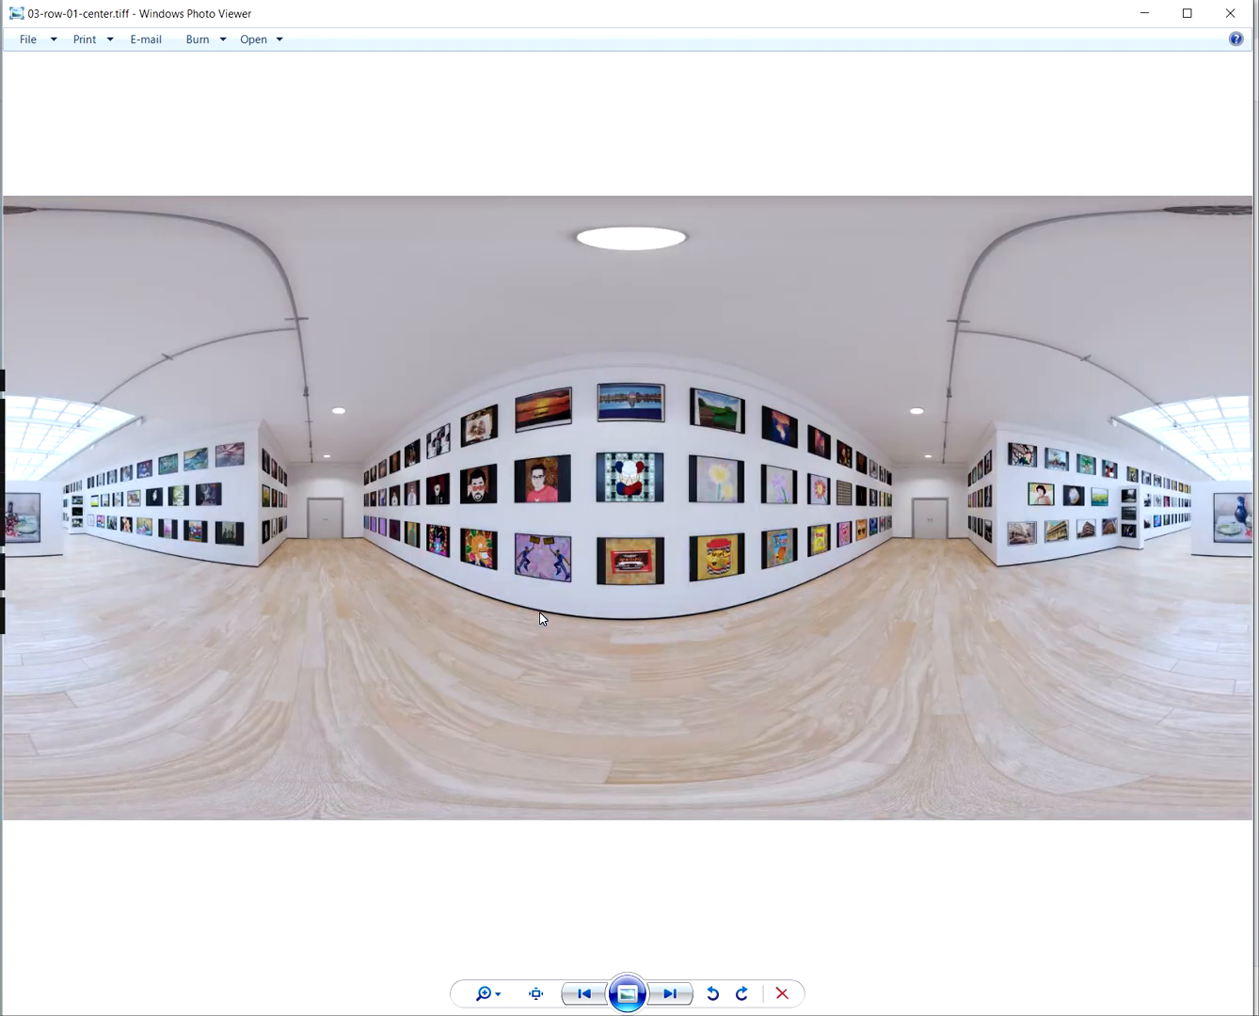
pyautogui.click(1232, 11)
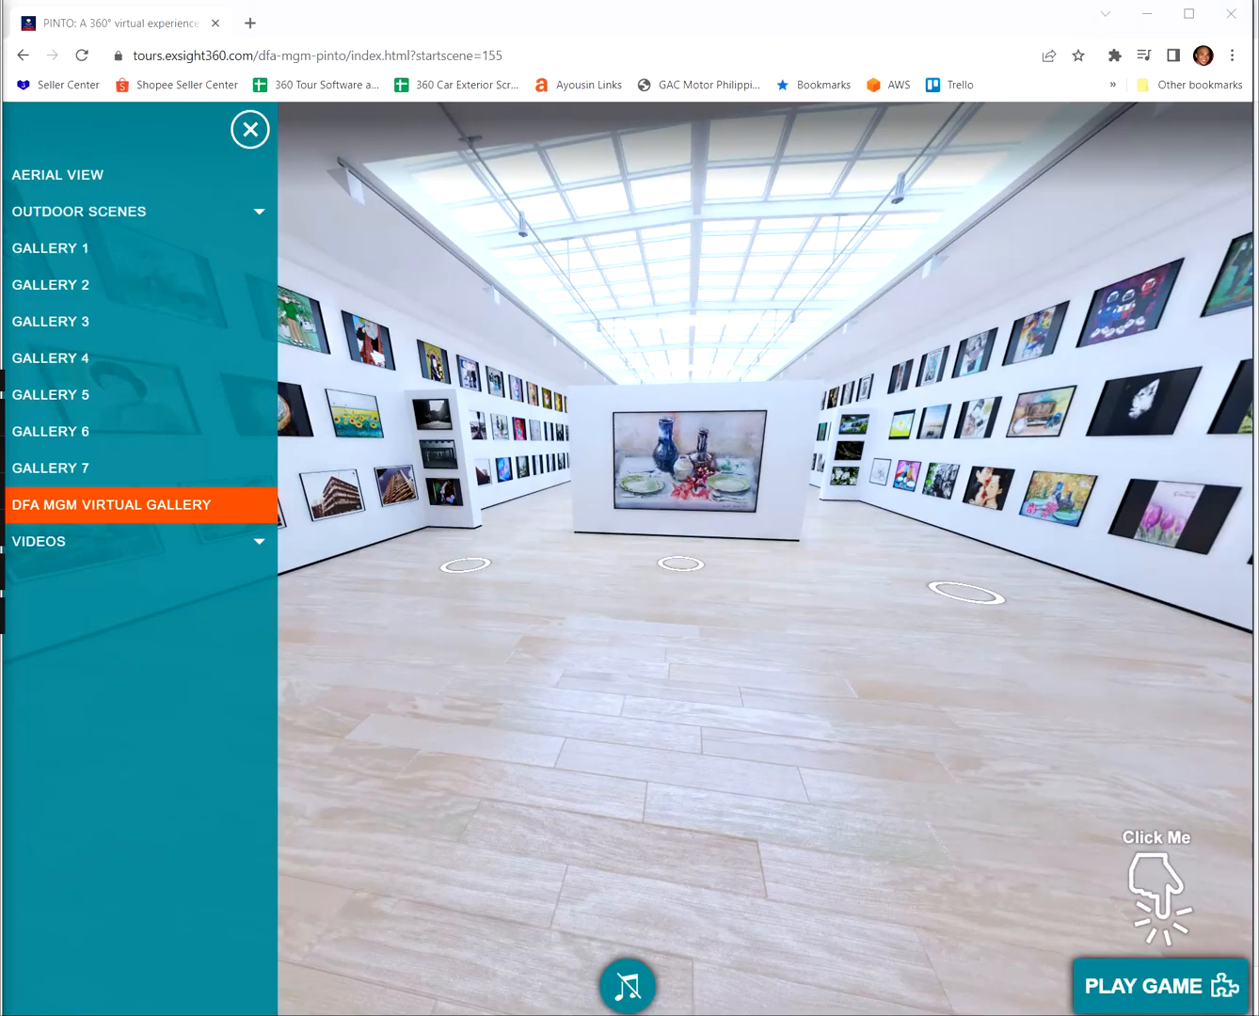
# Enlarge the renders folder's thumbnails in File Explorer and examine the numbered camera positions in 00aa-guide.png
pyautogui.moveTo(3, 143); pyautogui.dragTo(591, 174)
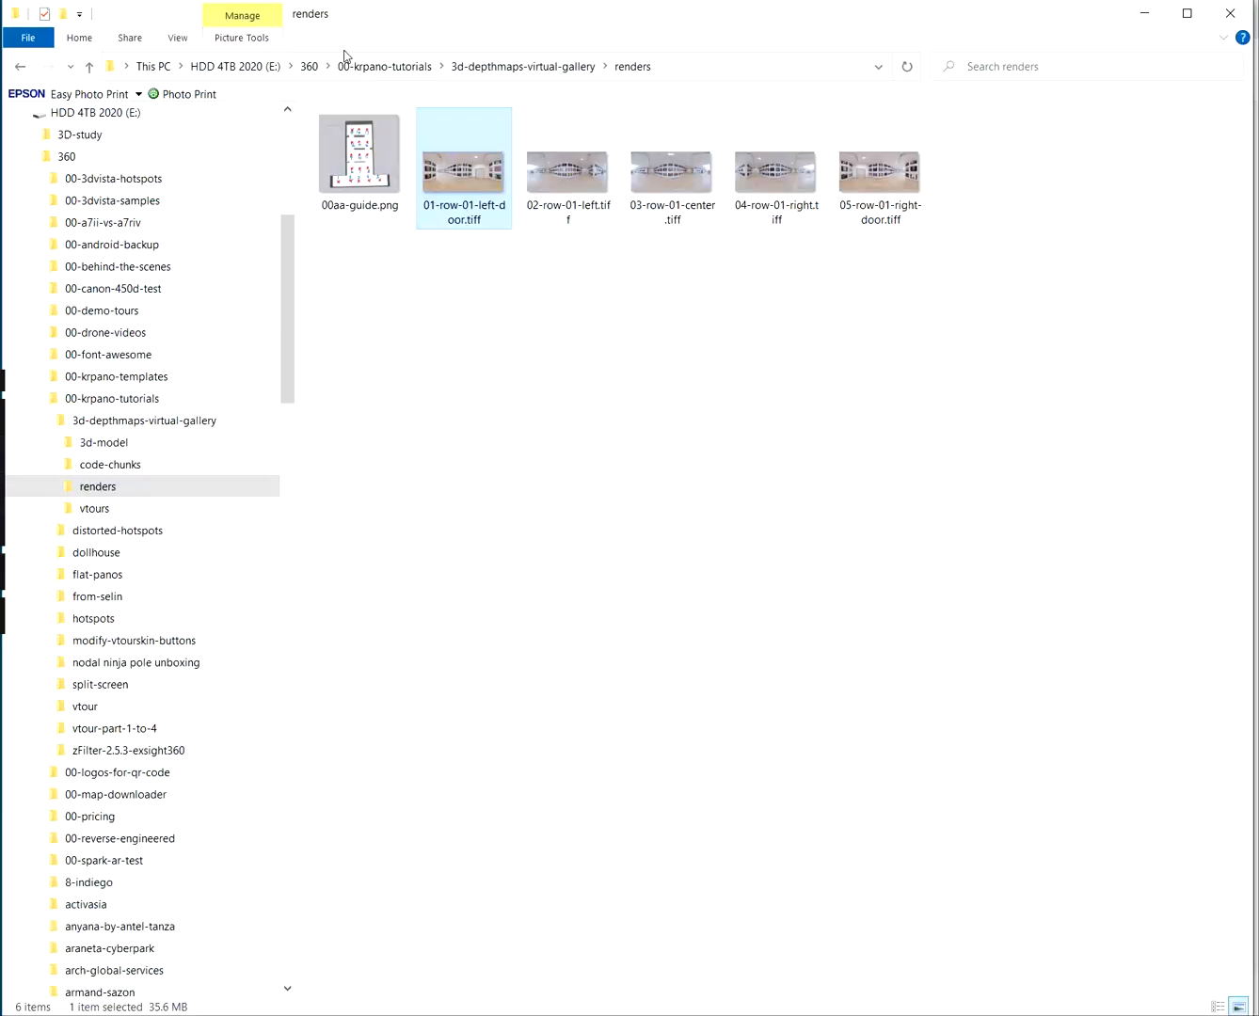
pyautogui.click(177, 38)
pyautogui.click(281, 63)
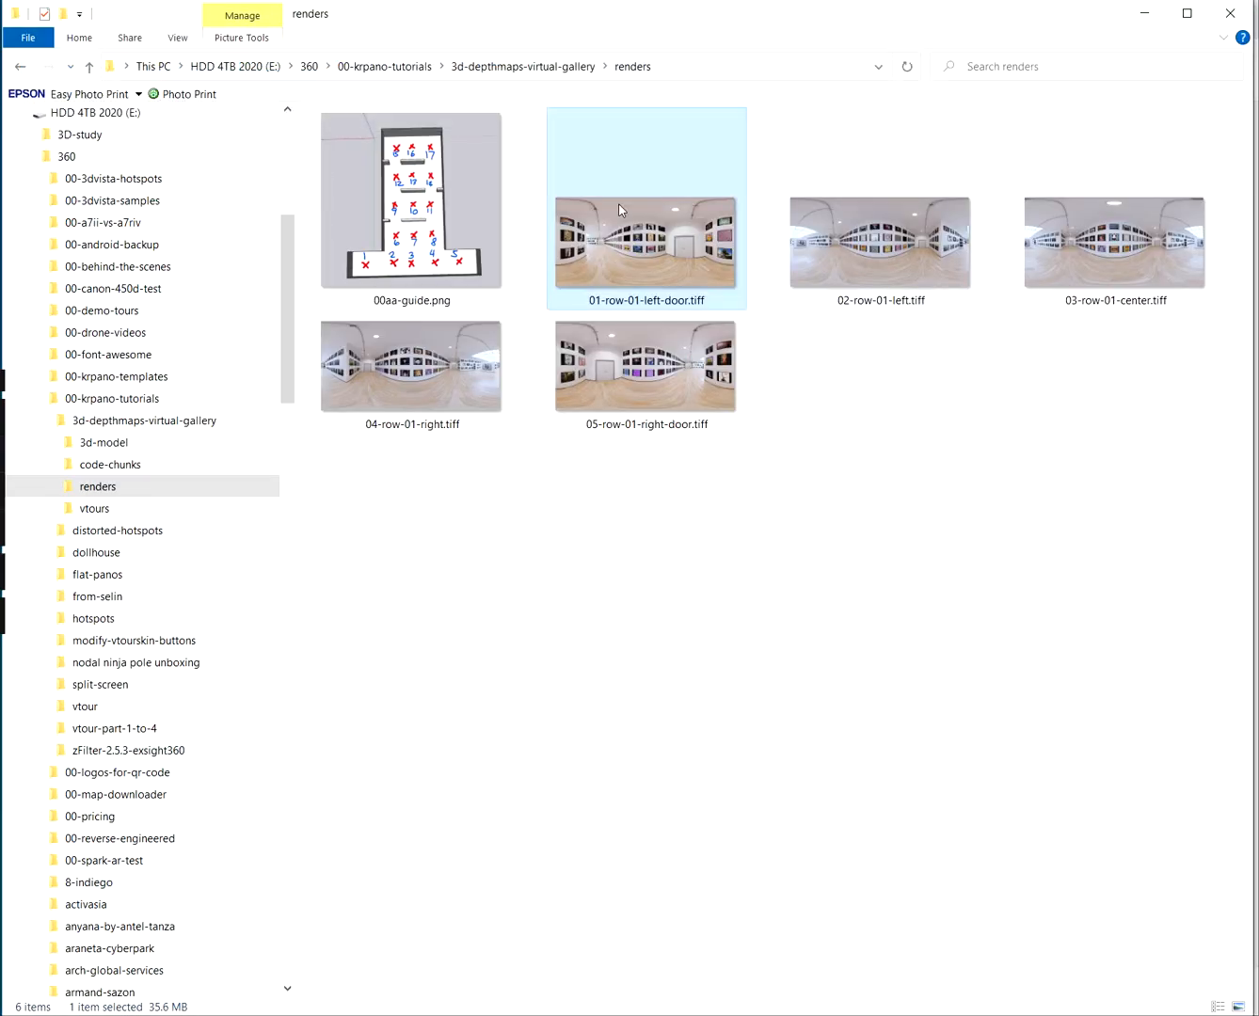
pyautogui.doubleClick(396, 282)
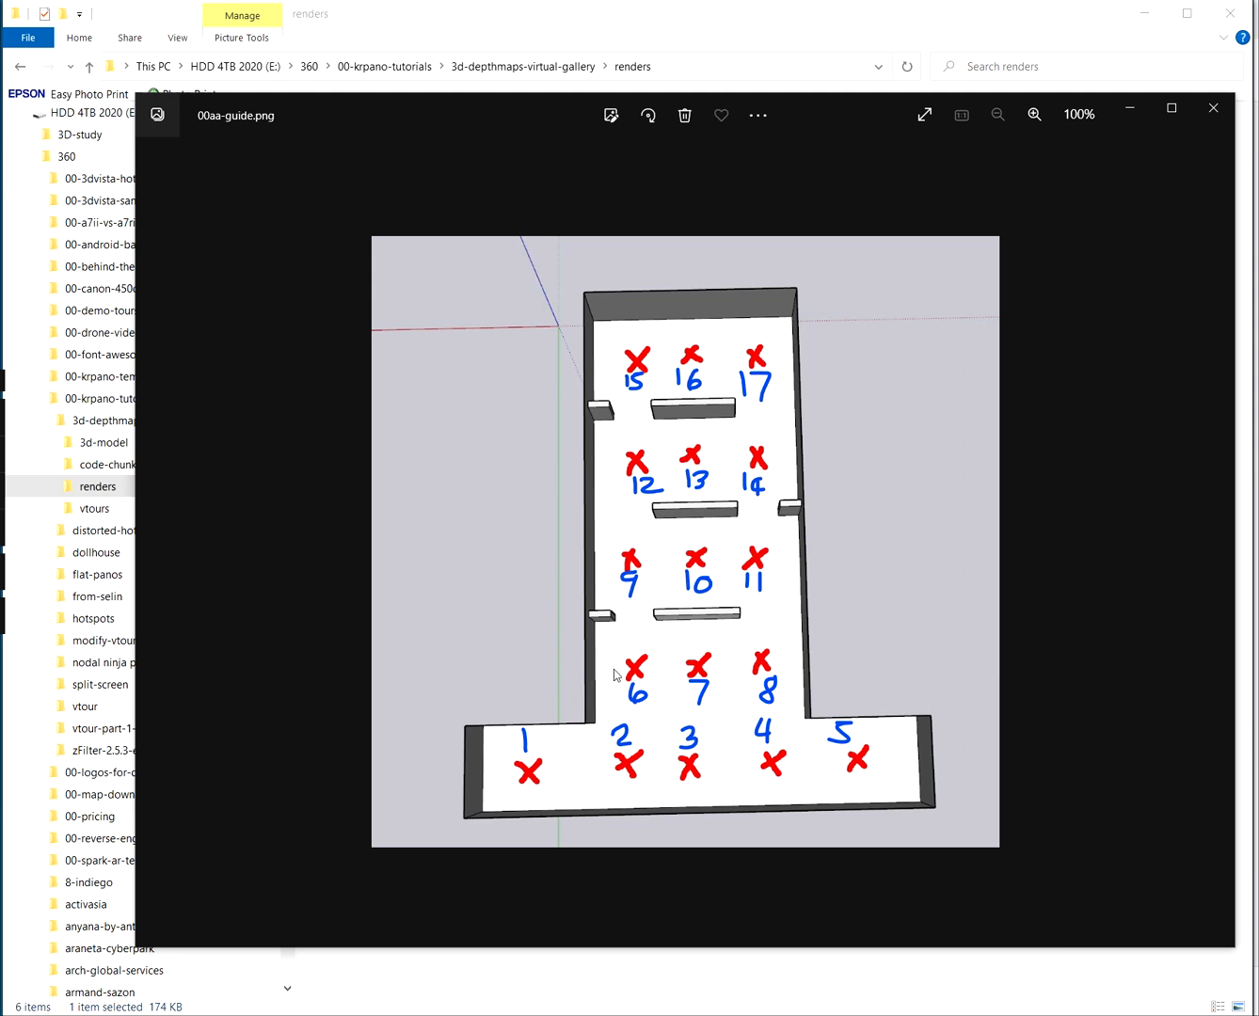
pyautogui.click(1213, 108)
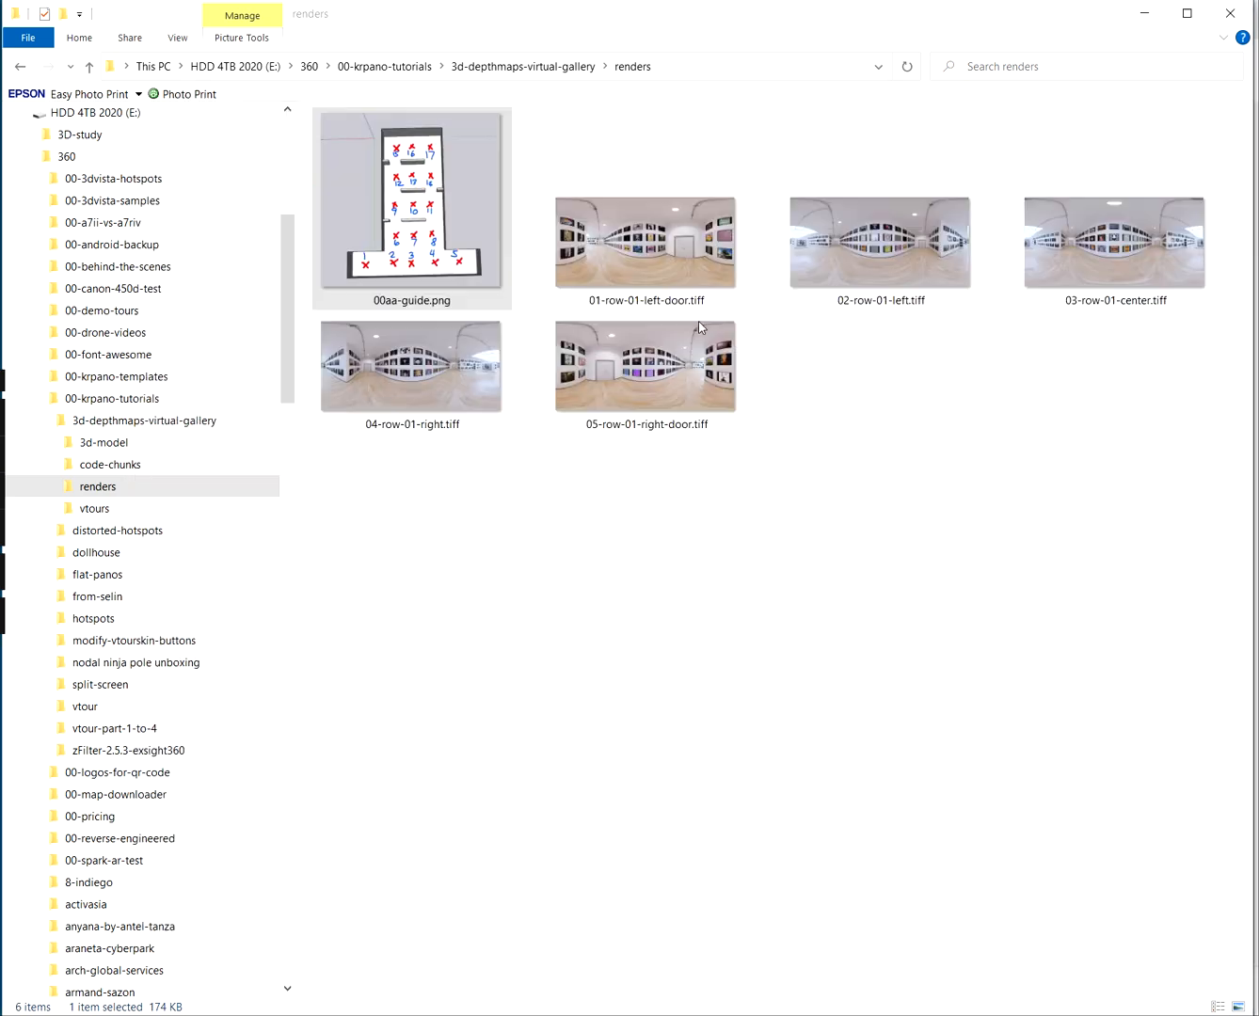
# List the renders folder with file details, add the Dimensions column, and select the 01-row-01-left-door render
pyautogui.click(178, 37)
pyautogui.click(360, 79)
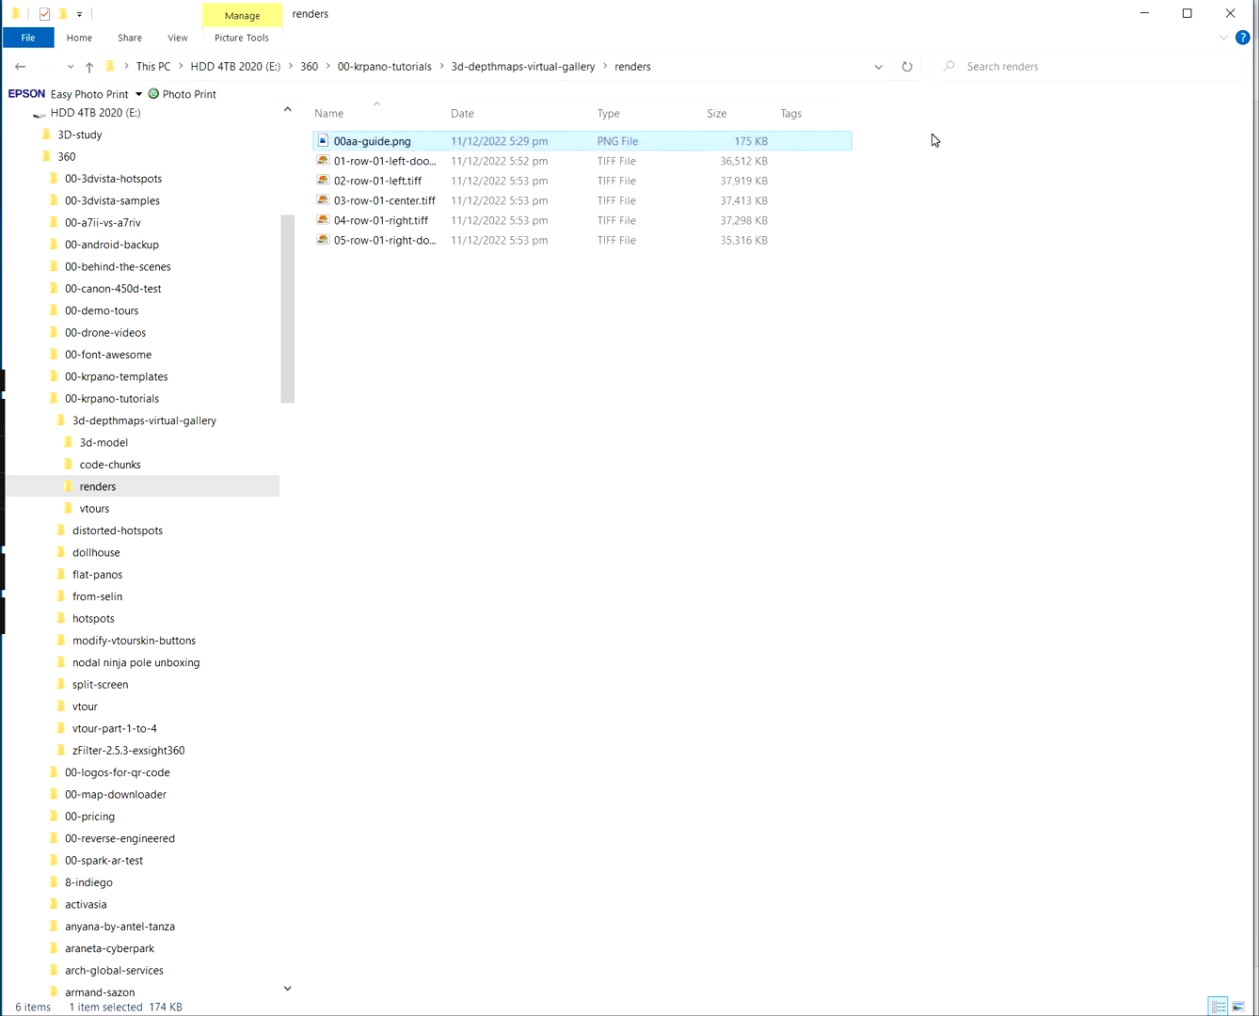
pyautogui.rightClick(943, 119)
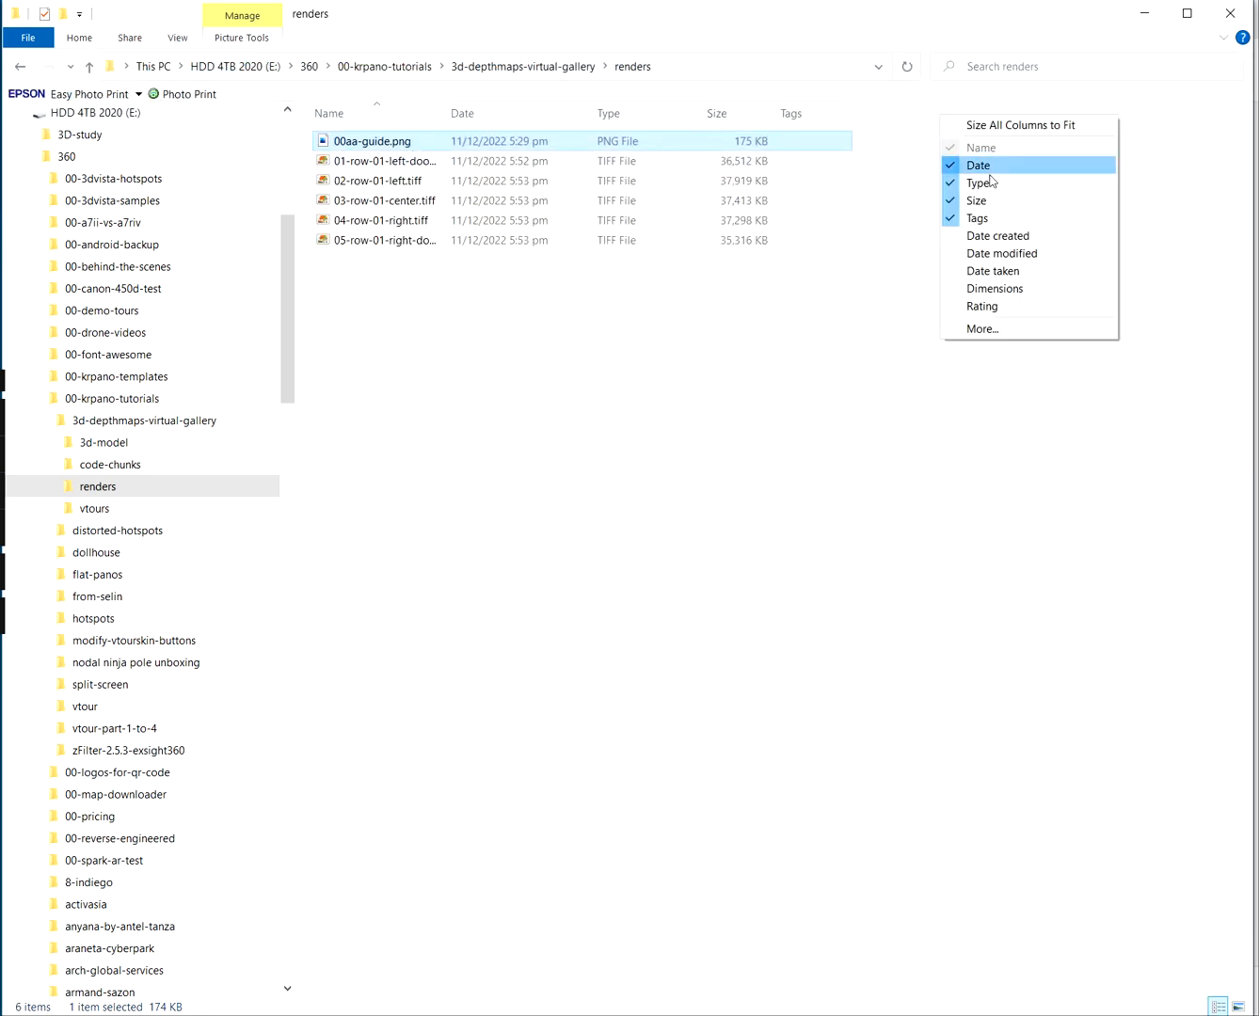
pyautogui.click(1039, 288)
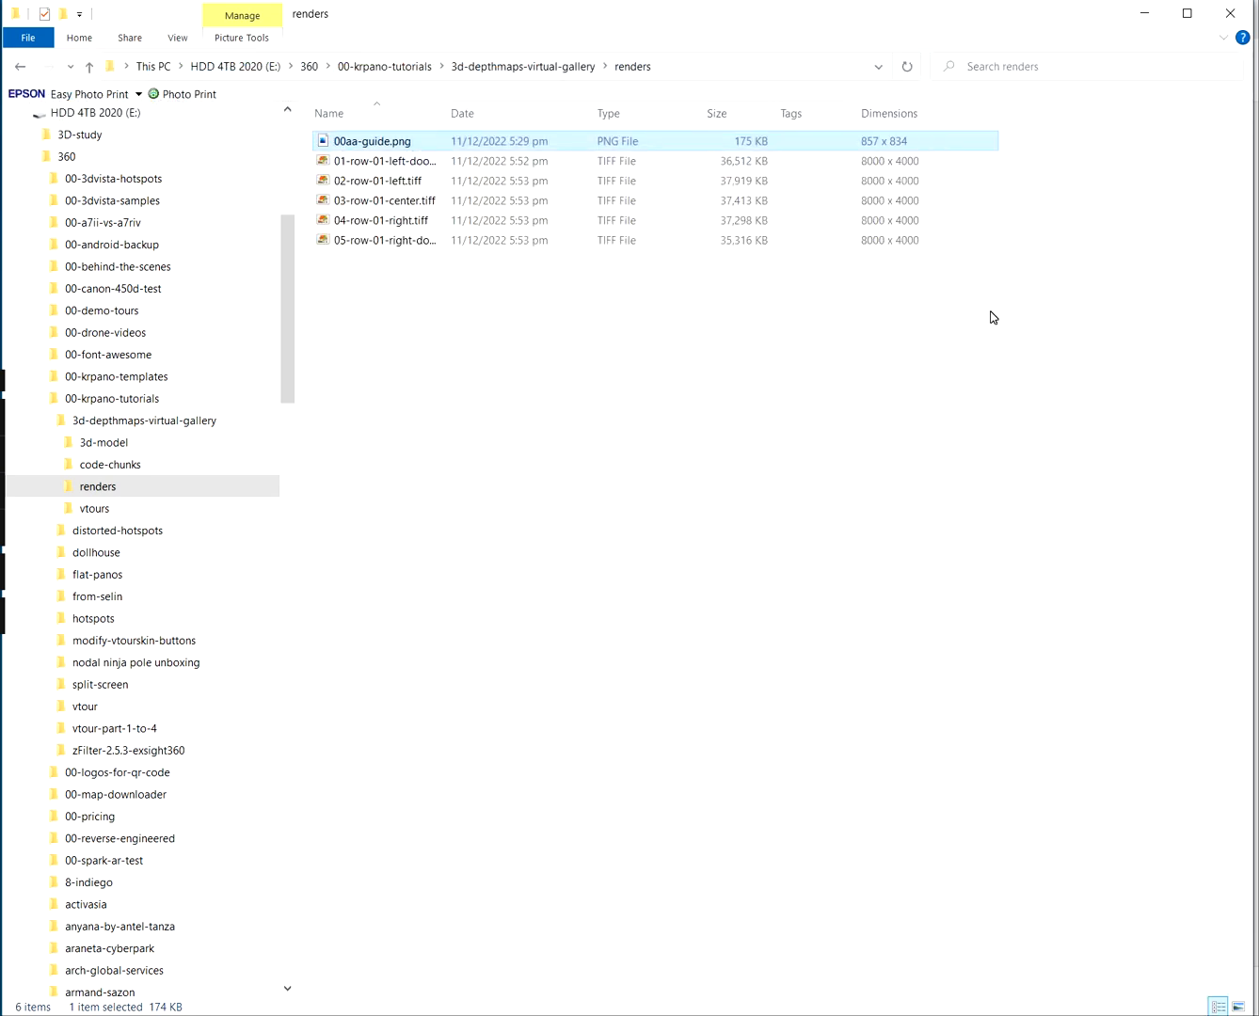
pyautogui.click(406, 164)
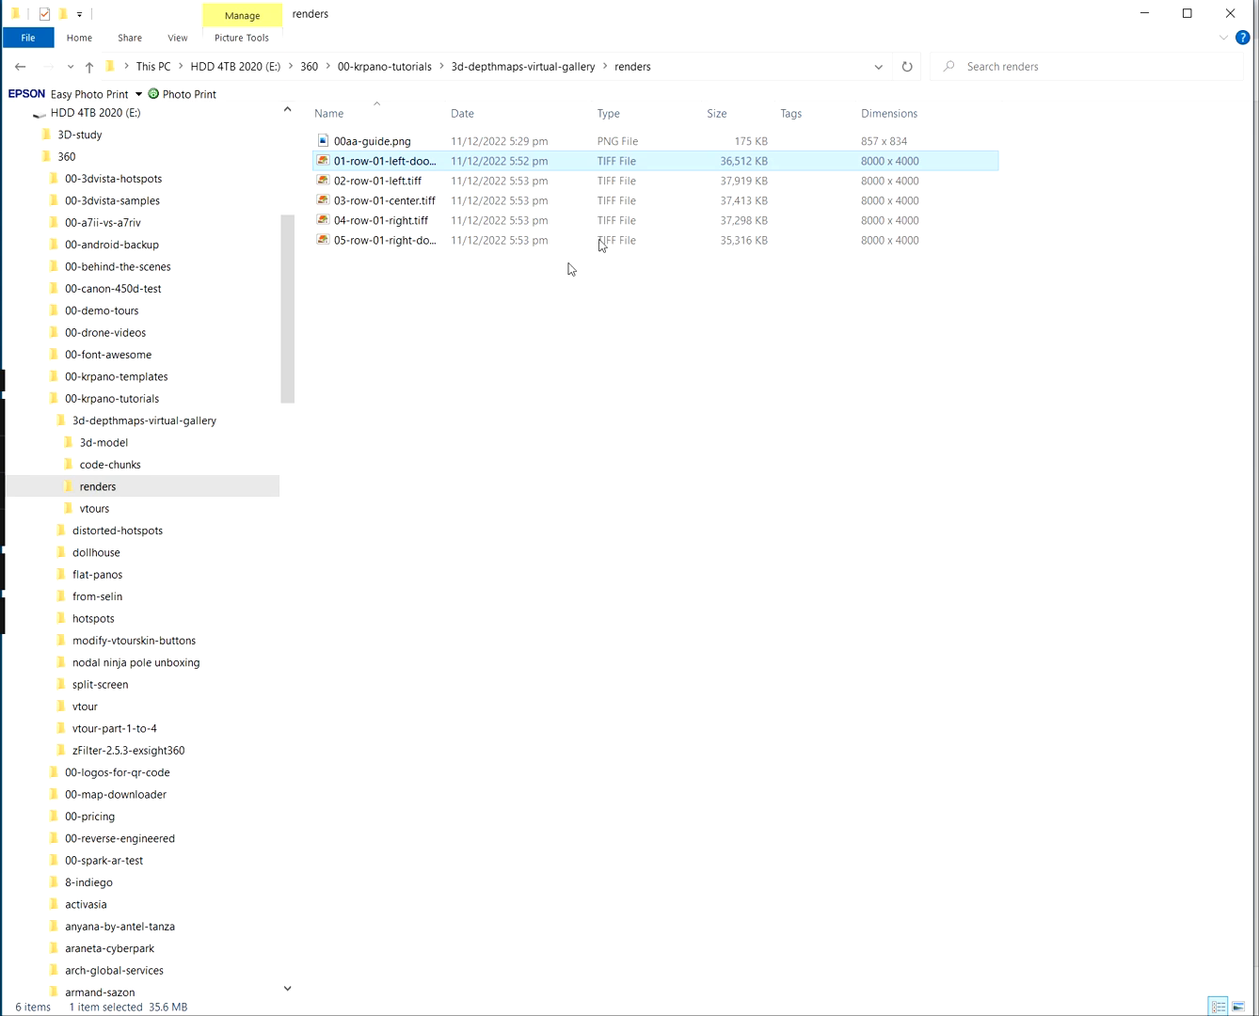
# Check the pixel dimensions of 02-row-01-left.tiff and 03-row-01-center.tiff in the renders folder
pyautogui.click(394, 186)
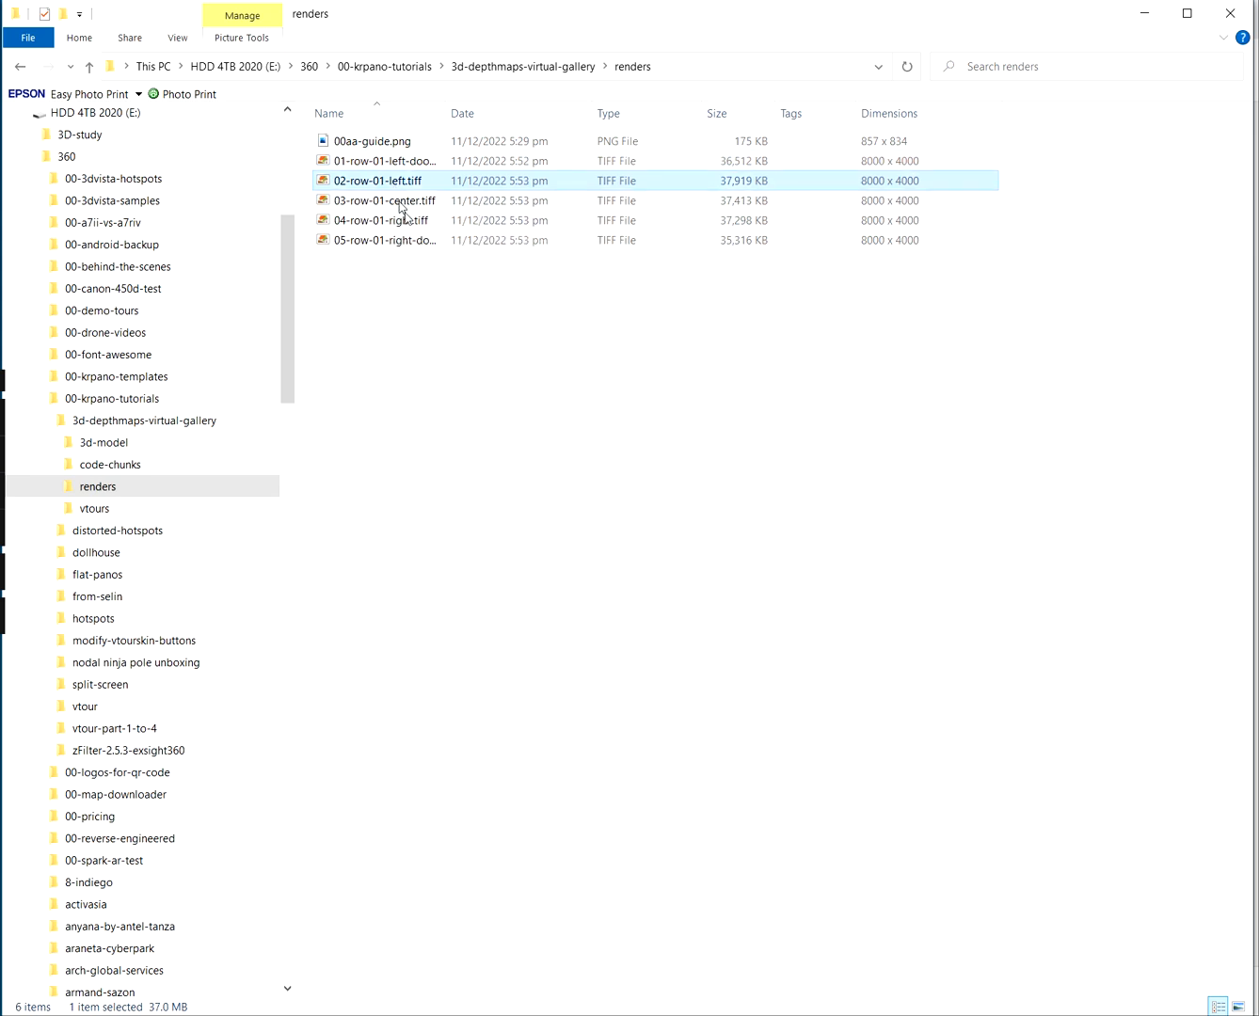
pyautogui.click(412, 203)
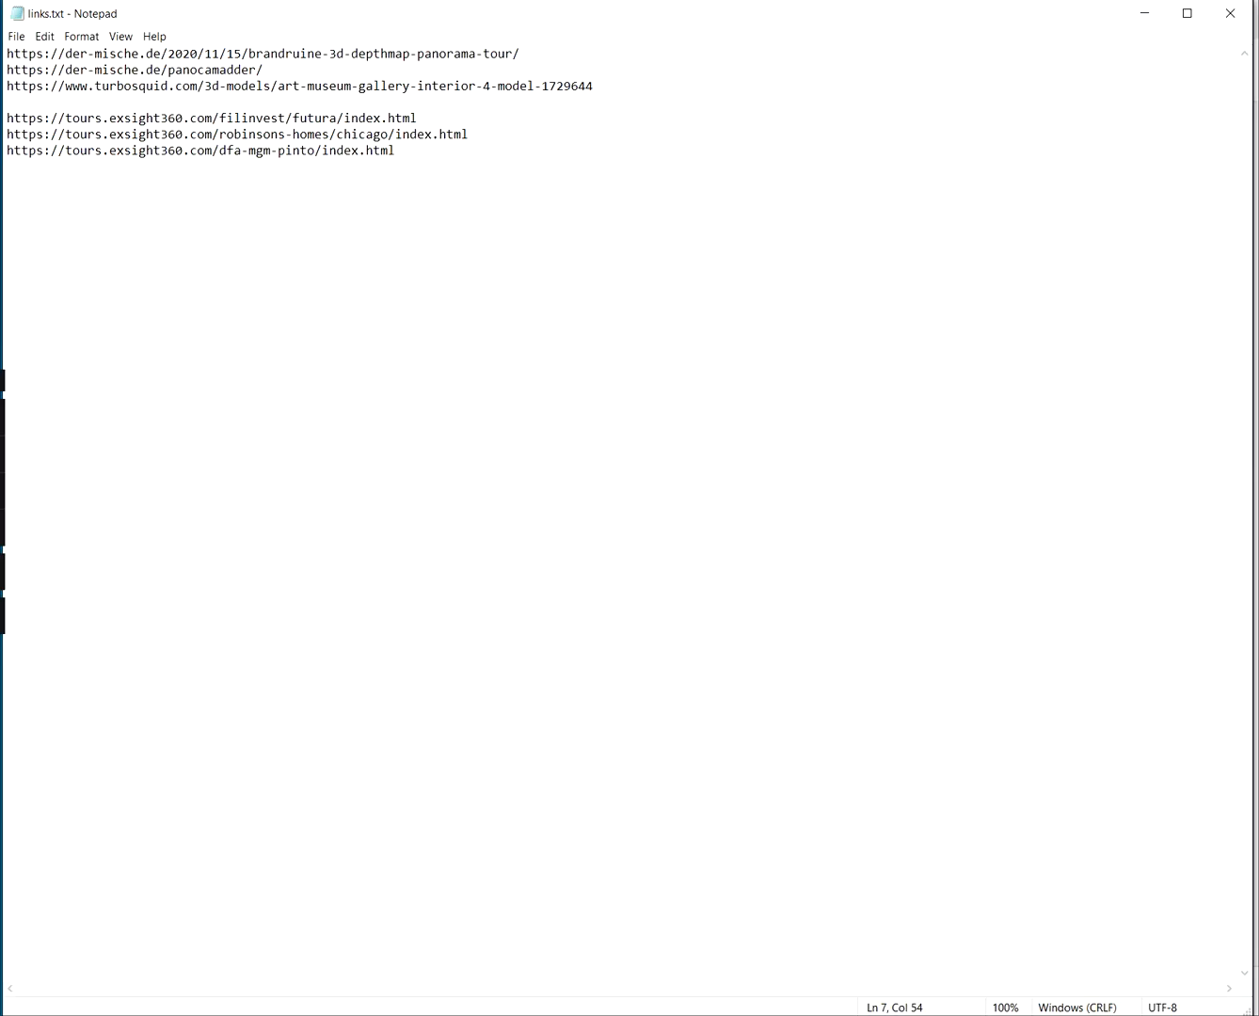
# Copy the TurboSquid art museum gallery link from links.txt in Notepad and open it in a new Chrome tab
pyautogui.moveTo(595, 86); pyautogui.dragTo(6, 86)
pyautogui.hotkey('ctrl', 'c')
pyautogui.click(1144, 13)
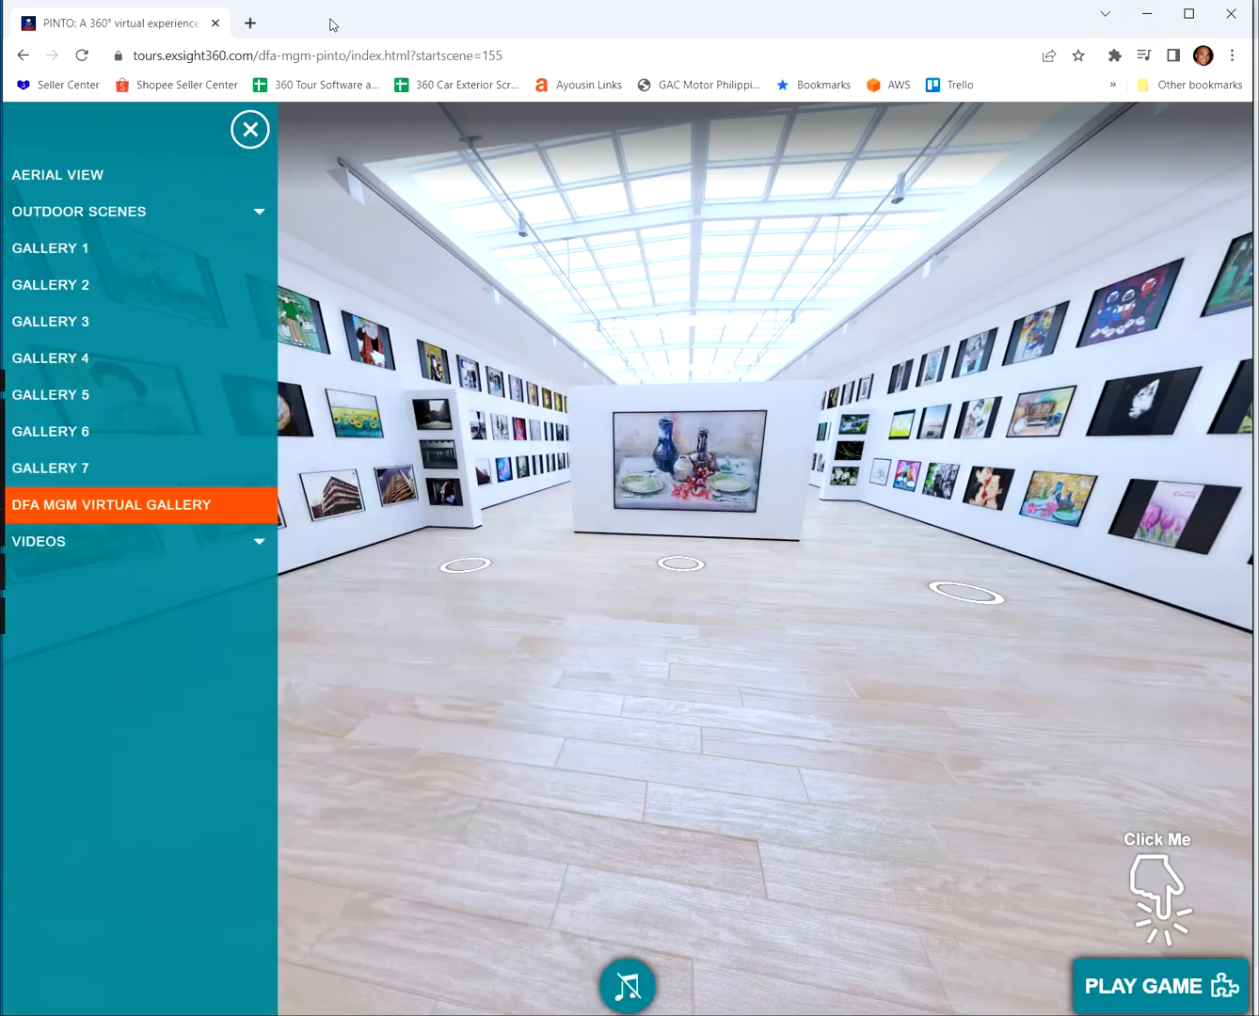
pyautogui.click(252, 22)
pyautogui.hotkey('ctrl', 'v')
pyautogui.press('Return')
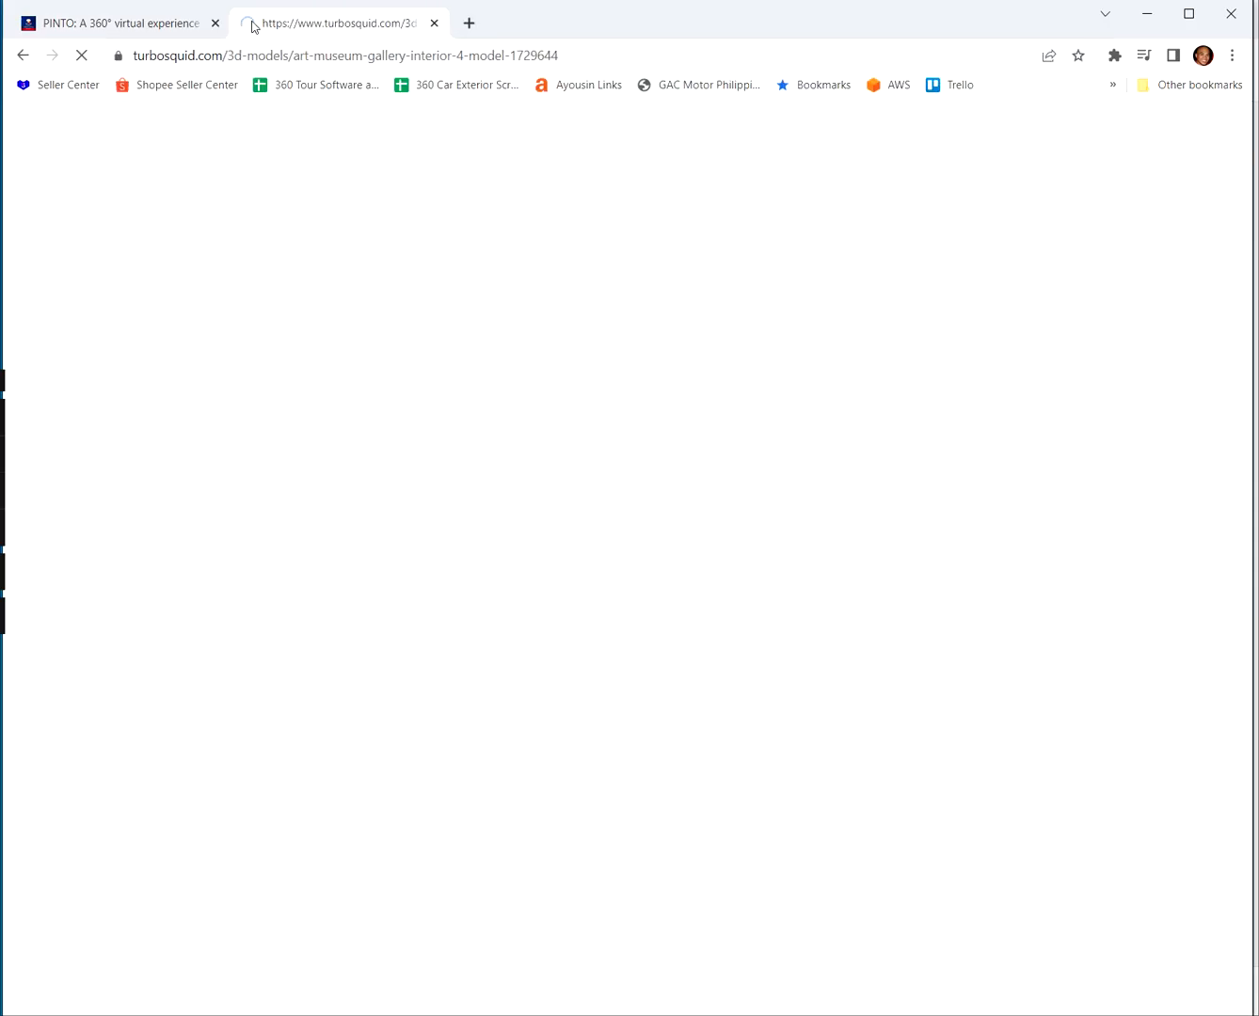
# Browse the preview images of the Art Museum Gallery Interior 4 model and read its description, formats and specifications
pyautogui.scroll(-2, 806, 617)
pyautogui.scroll(2, 989, 574)
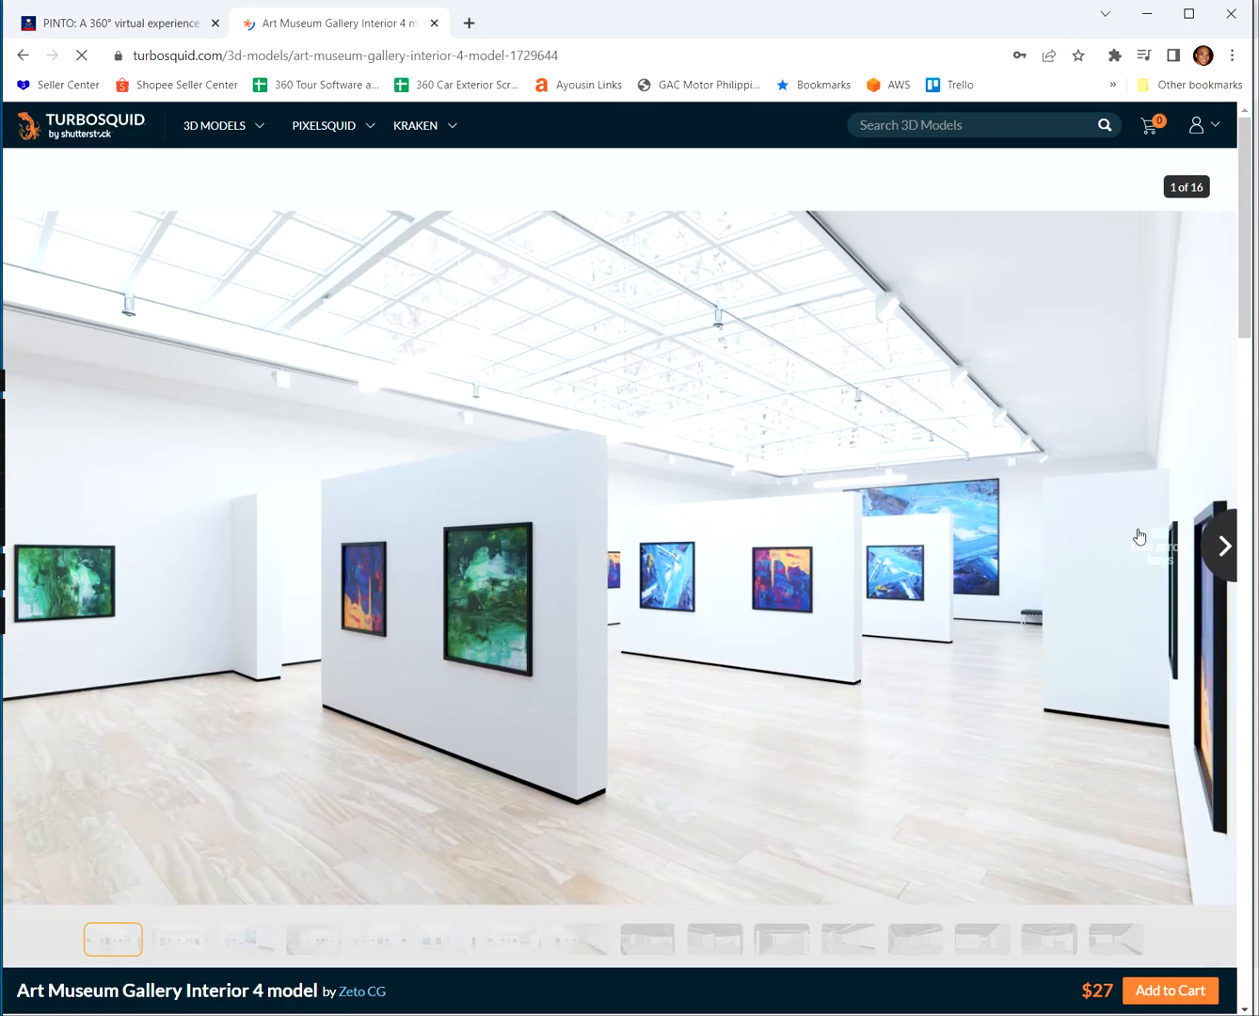
pyautogui.click(1226, 548)
pyautogui.click(1227, 546)
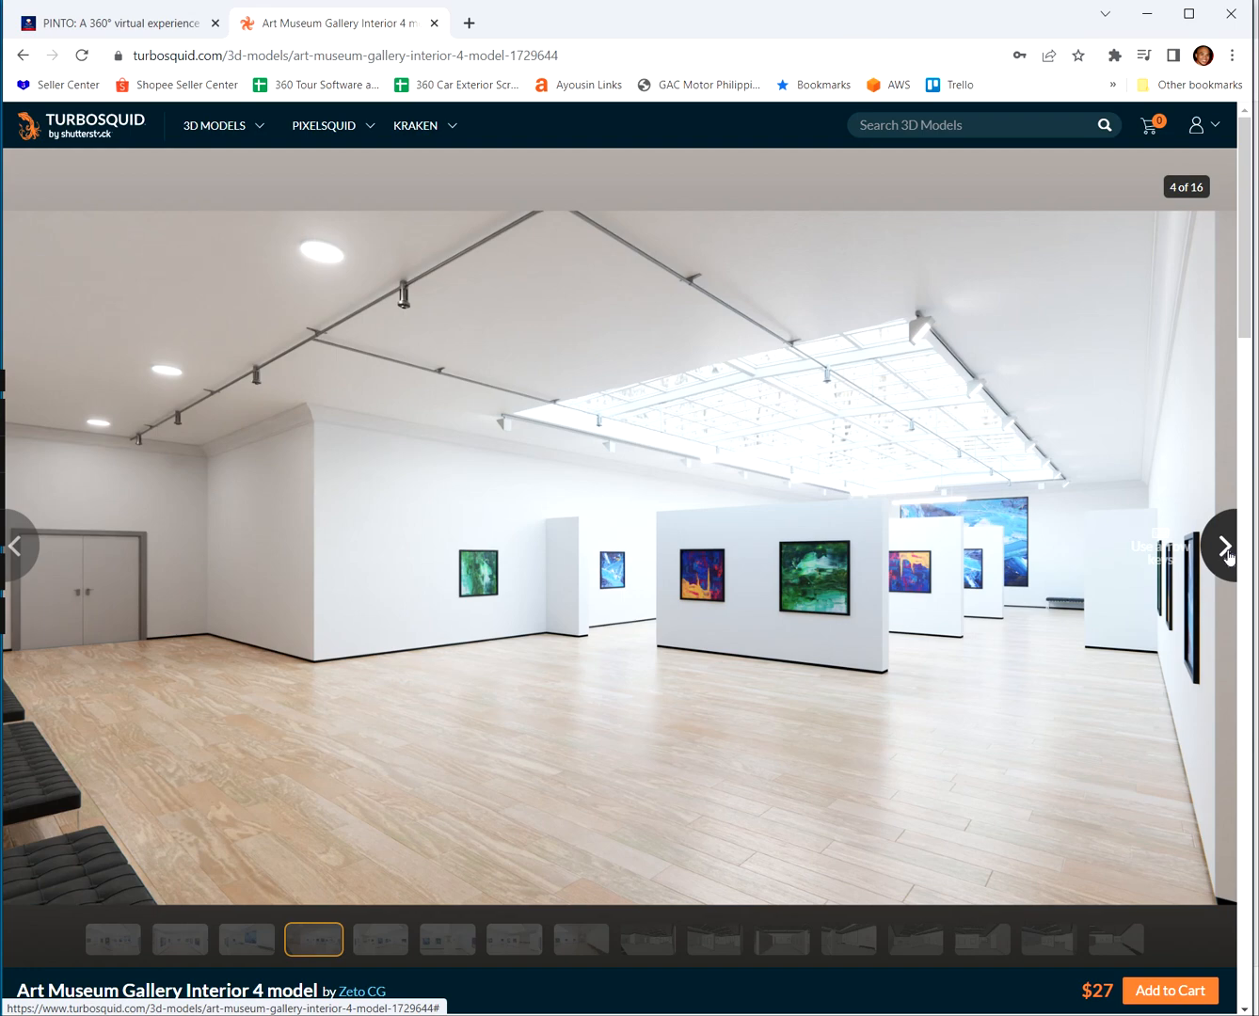
pyautogui.scroll(-4, 875, 594)
pyautogui.scroll(4, 880, 591)
pyautogui.scroll(-5, 884, 590)
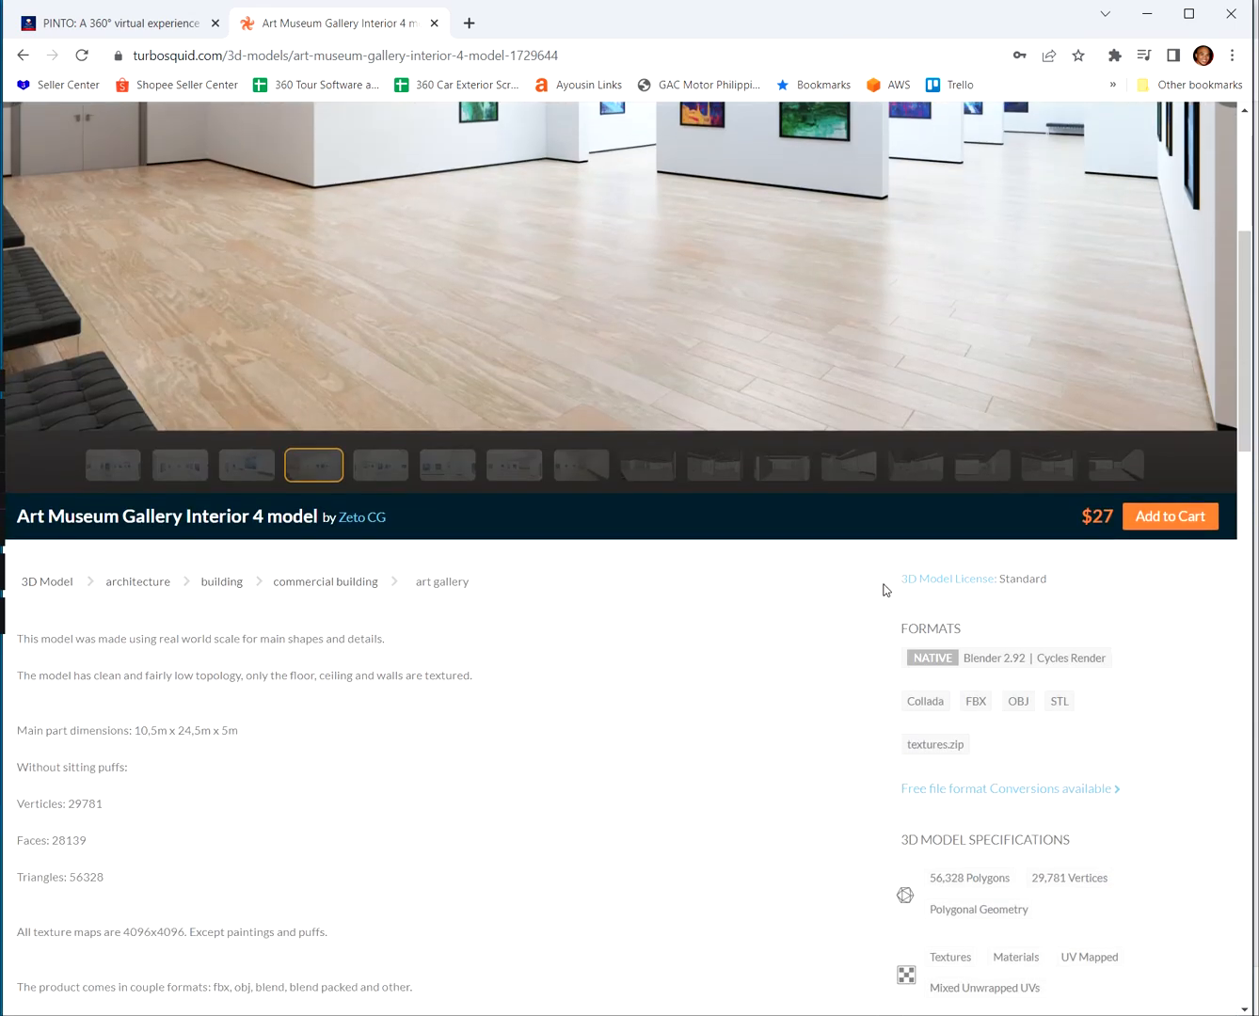
pyautogui.scroll(5, 884, 590)
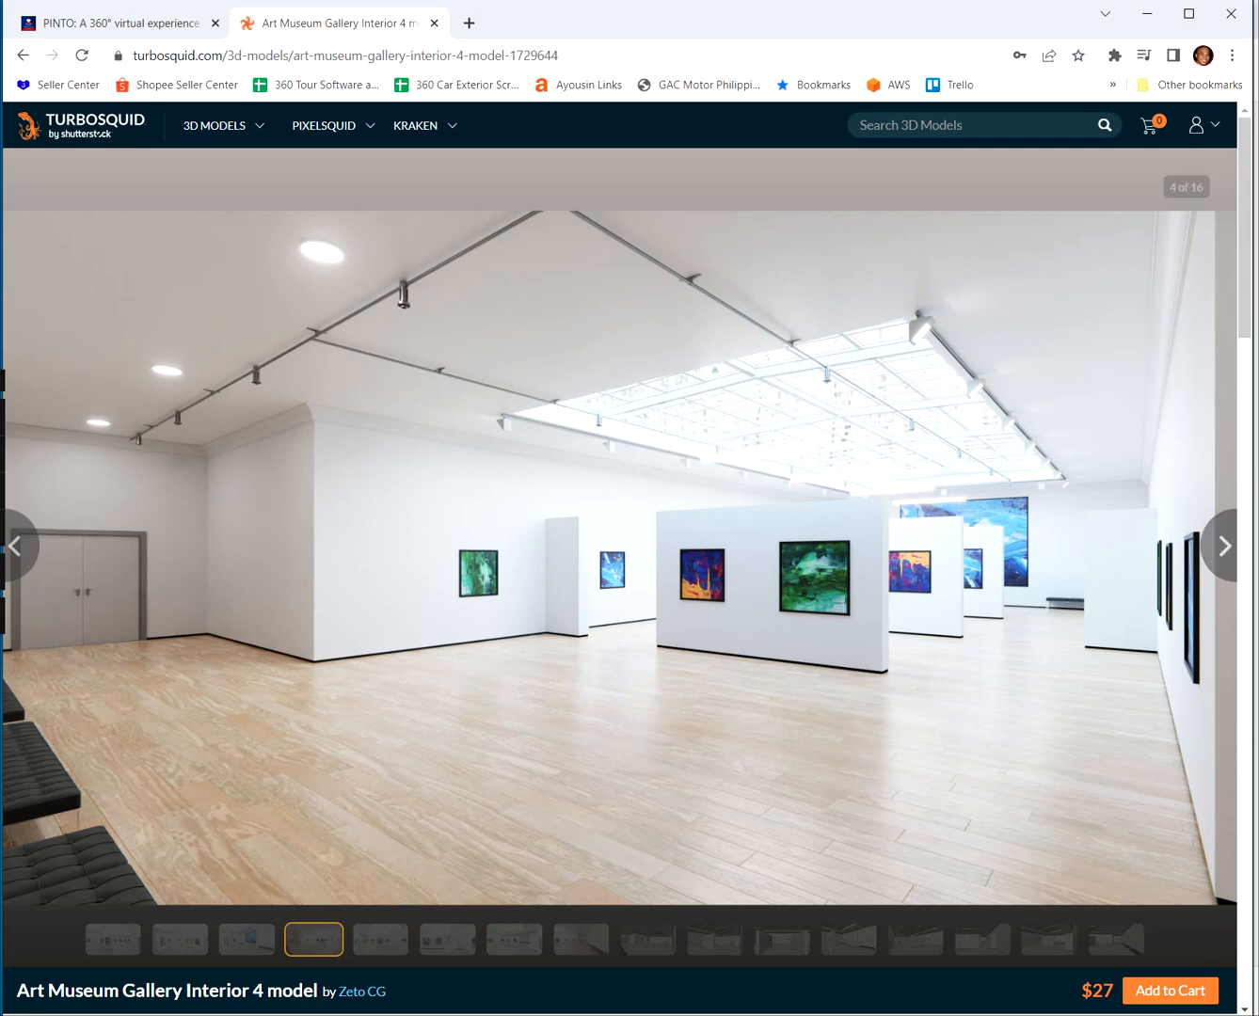
# Open the TurboSquid purchase history and expand the downloads of the art museum gallery order
pyautogui.click(1204, 130)
pyautogui.click(1134, 226)
pyautogui.scroll(-3, 146, 579)
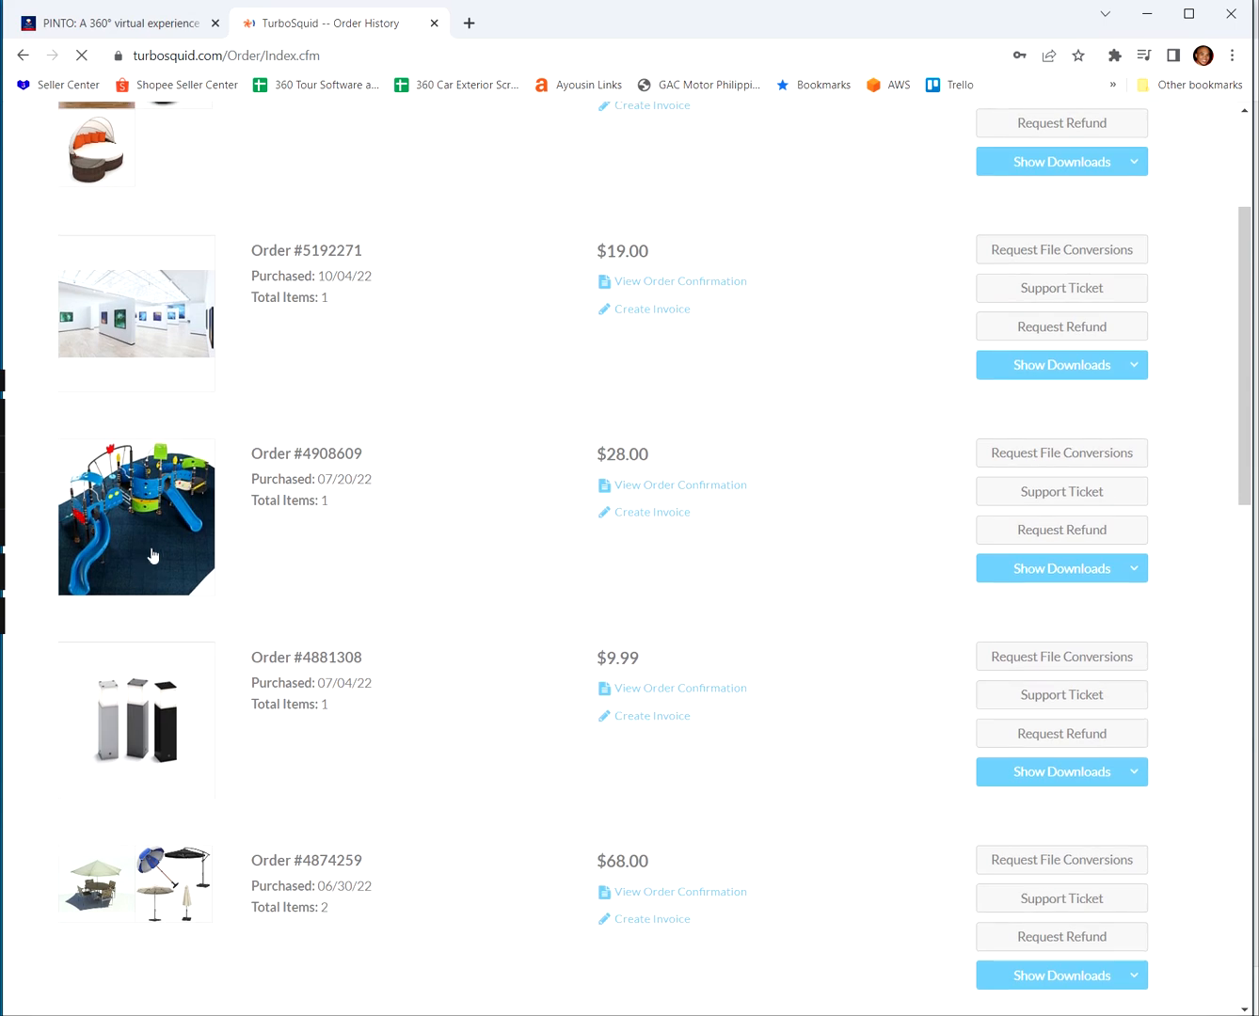
pyautogui.click(1070, 366)
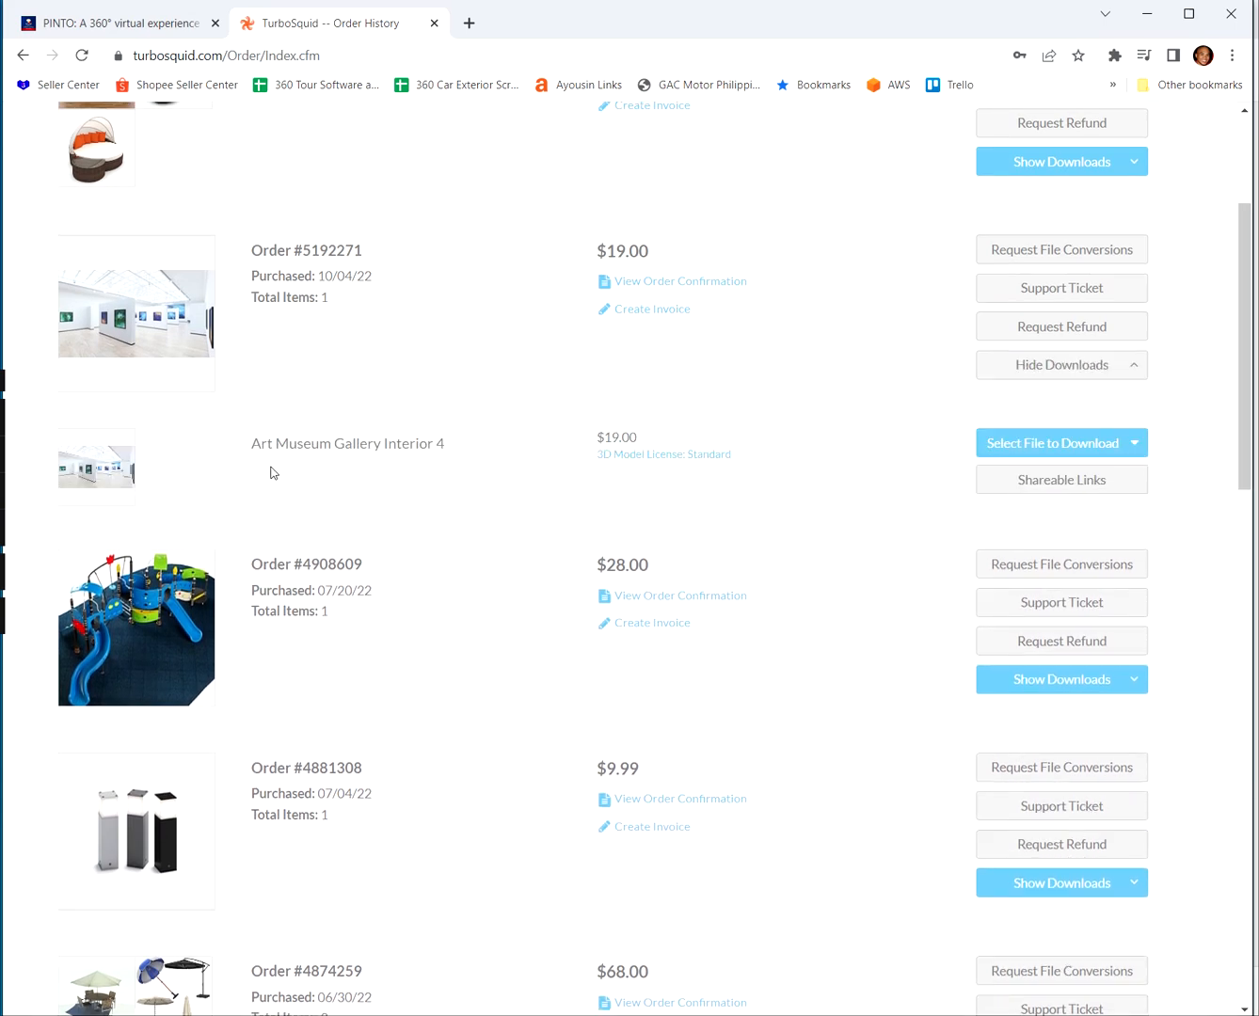
# Review the file formats available for downloading Art Museum Gallery Interior 4 and close the file list
pyautogui.click(1132, 449)
pyautogui.scroll(-1, 1049, 542)
pyautogui.scroll(1, 1045, 551)
pyautogui.scroll(3, 1045, 551)
pyautogui.scroll(-5, 1227, 409)
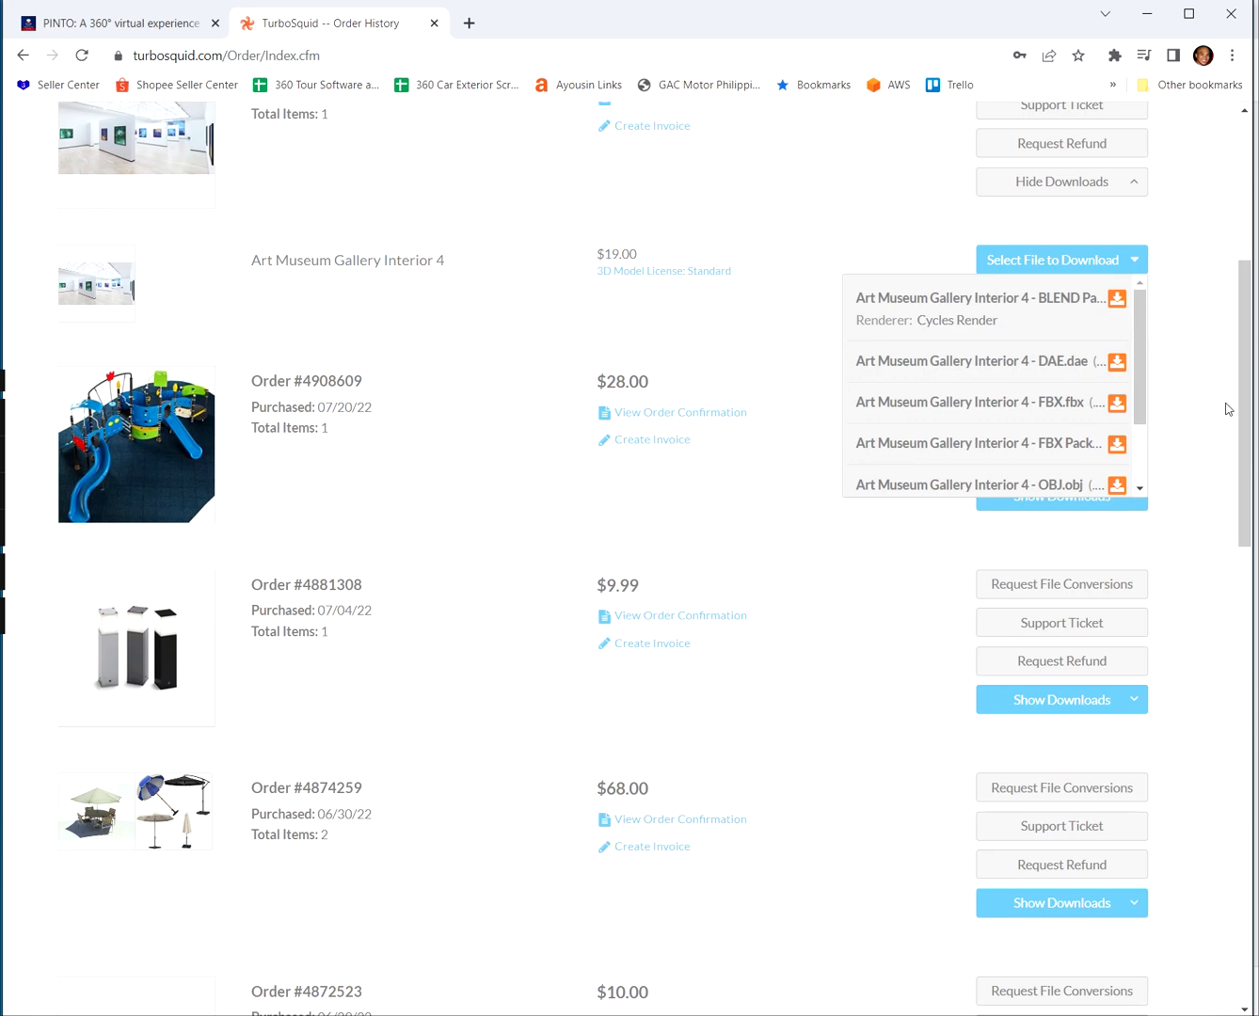
pyautogui.click(1210, 344)
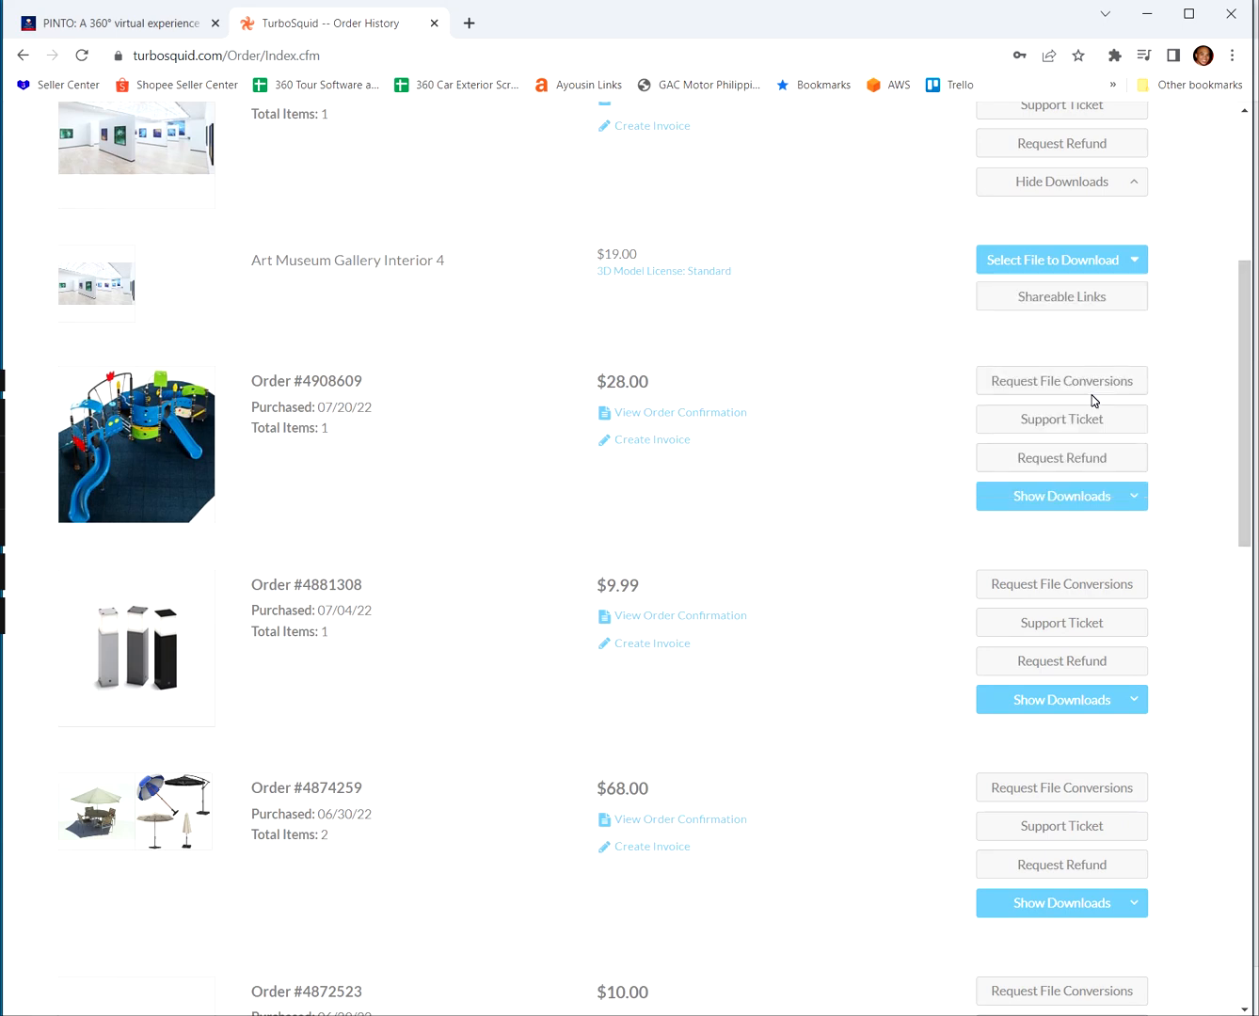
pyautogui.scroll(3, 697, 421)
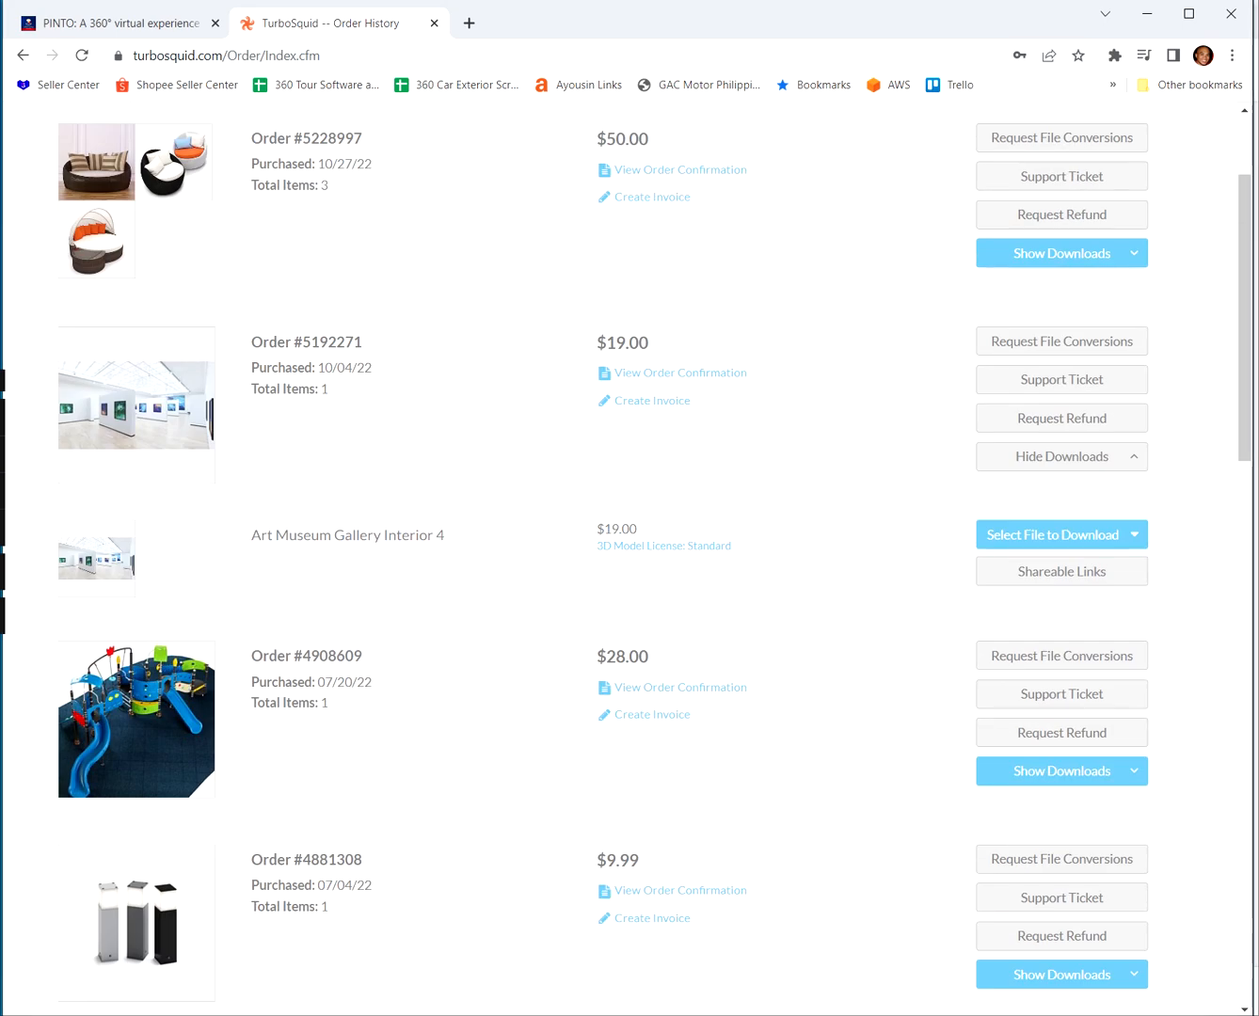
# Switch to the renders folder in File Explorer and select the five row-01 TIFF panoramas, excluding 00aa-guide.png
pyautogui.hotkey('alt', 'Tab')
pyautogui.moveTo(1003, 274); pyautogui.dragTo(469, 132)
pyautogui.click(723, 329)
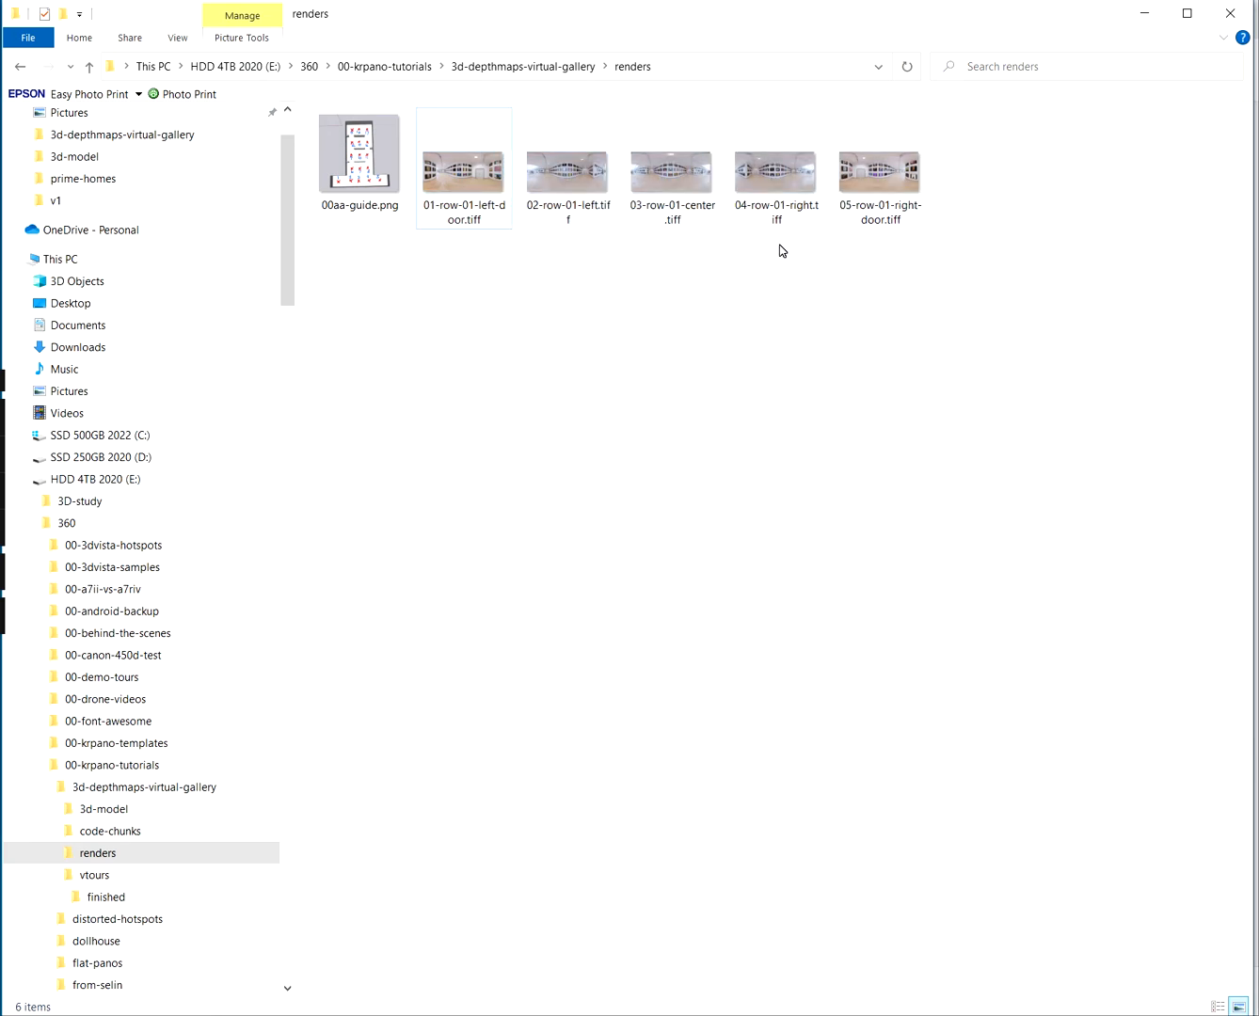
pyautogui.moveTo(1003, 333); pyautogui.dragTo(436, 123)
pyautogui.click(640, 484)
pyautogui.moveTo(619, 163); pyautogui.dragTo(573, 285)
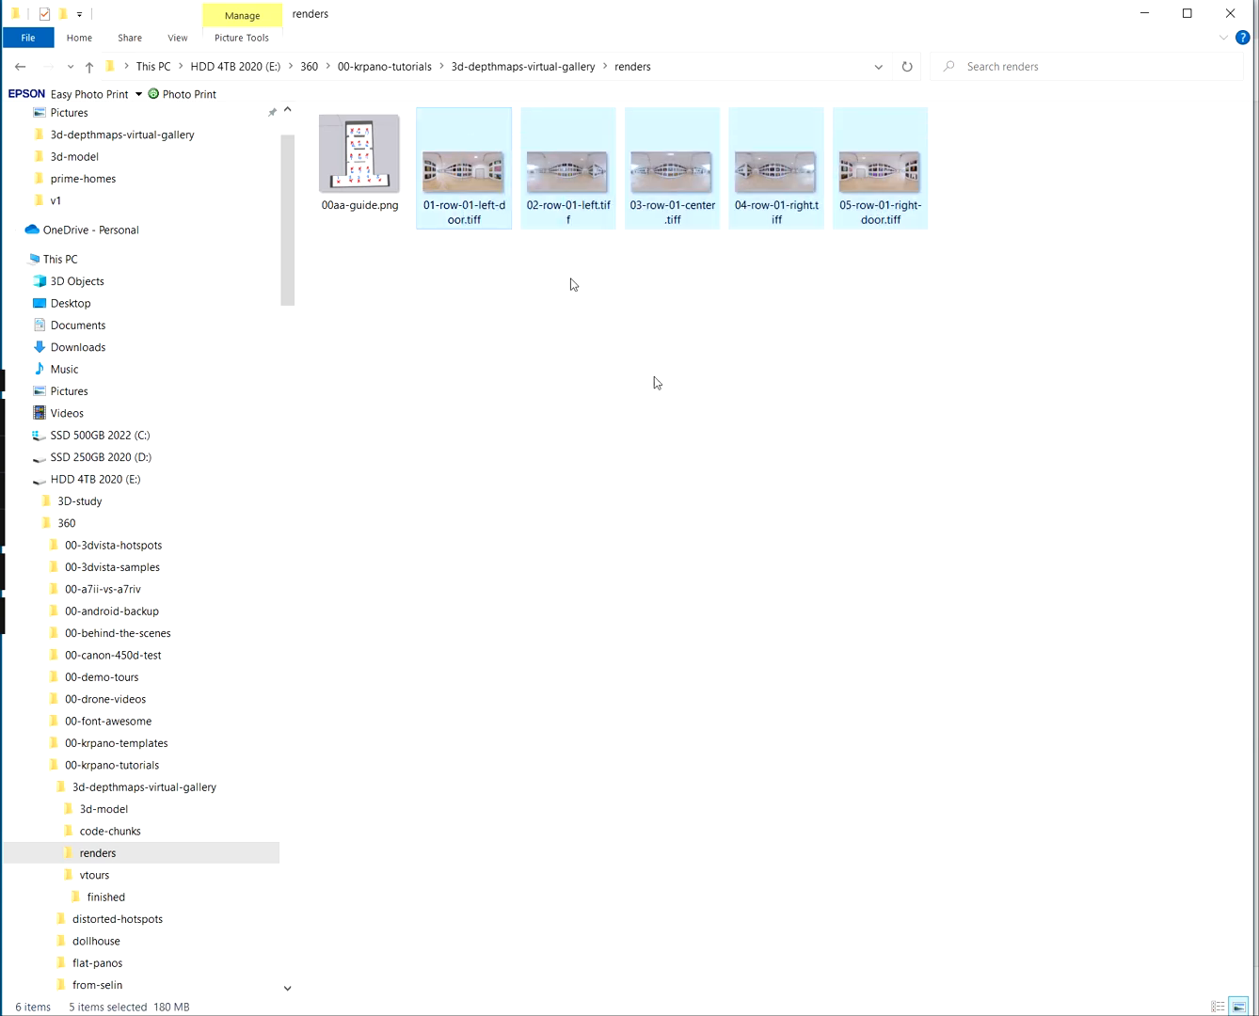
pyautogui.click(728, 446)
pyautogui.moveTo(1002, 294); pyautogui.dragTo(443, 128)
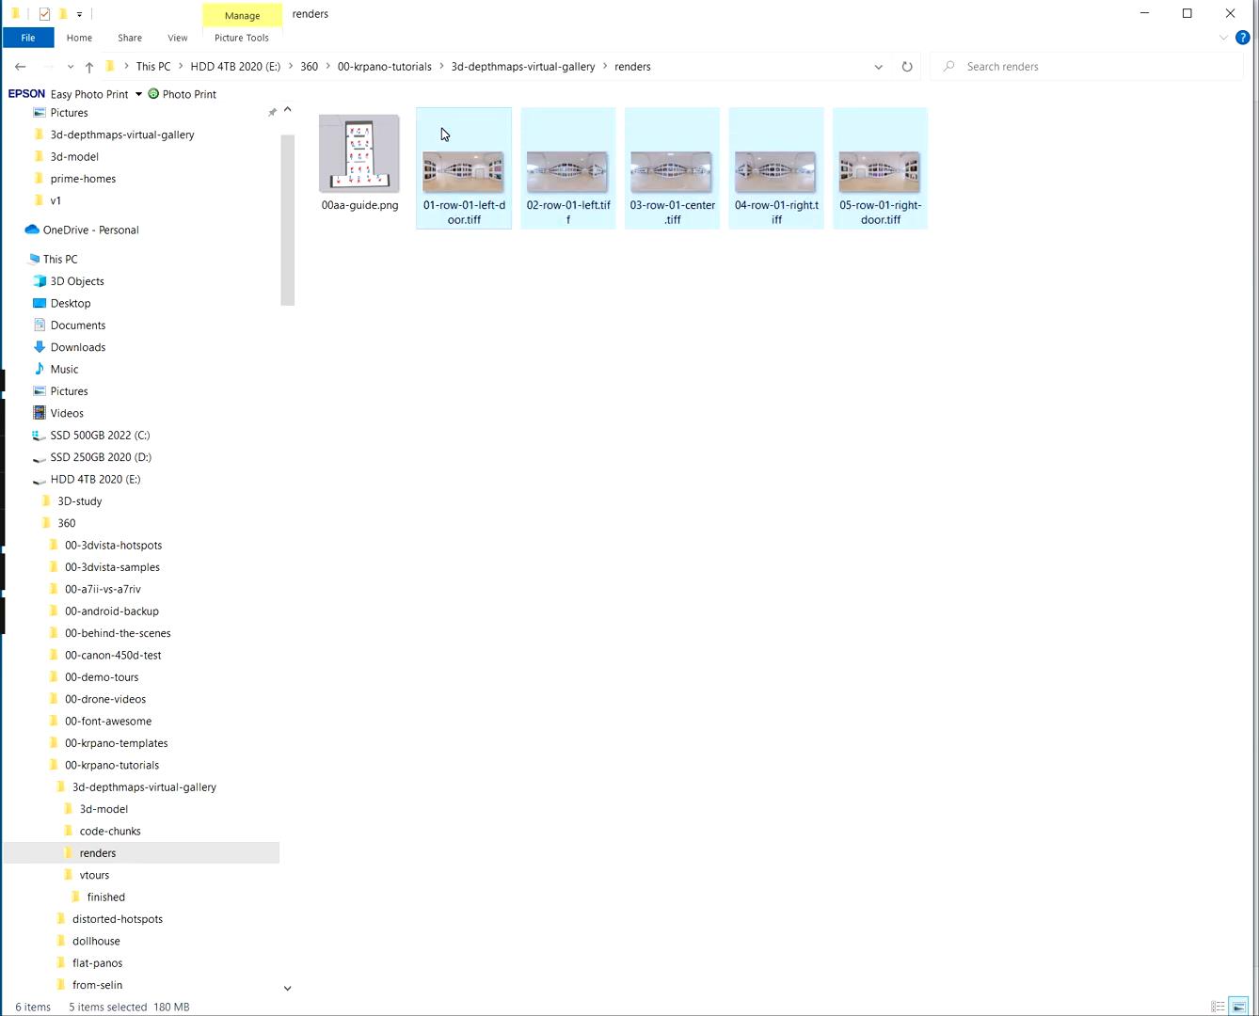
# Open the 3d-model folder, switch to SketchUp and examine the triangulated dome mesh from several sides
pyautogui.click(101, 810)
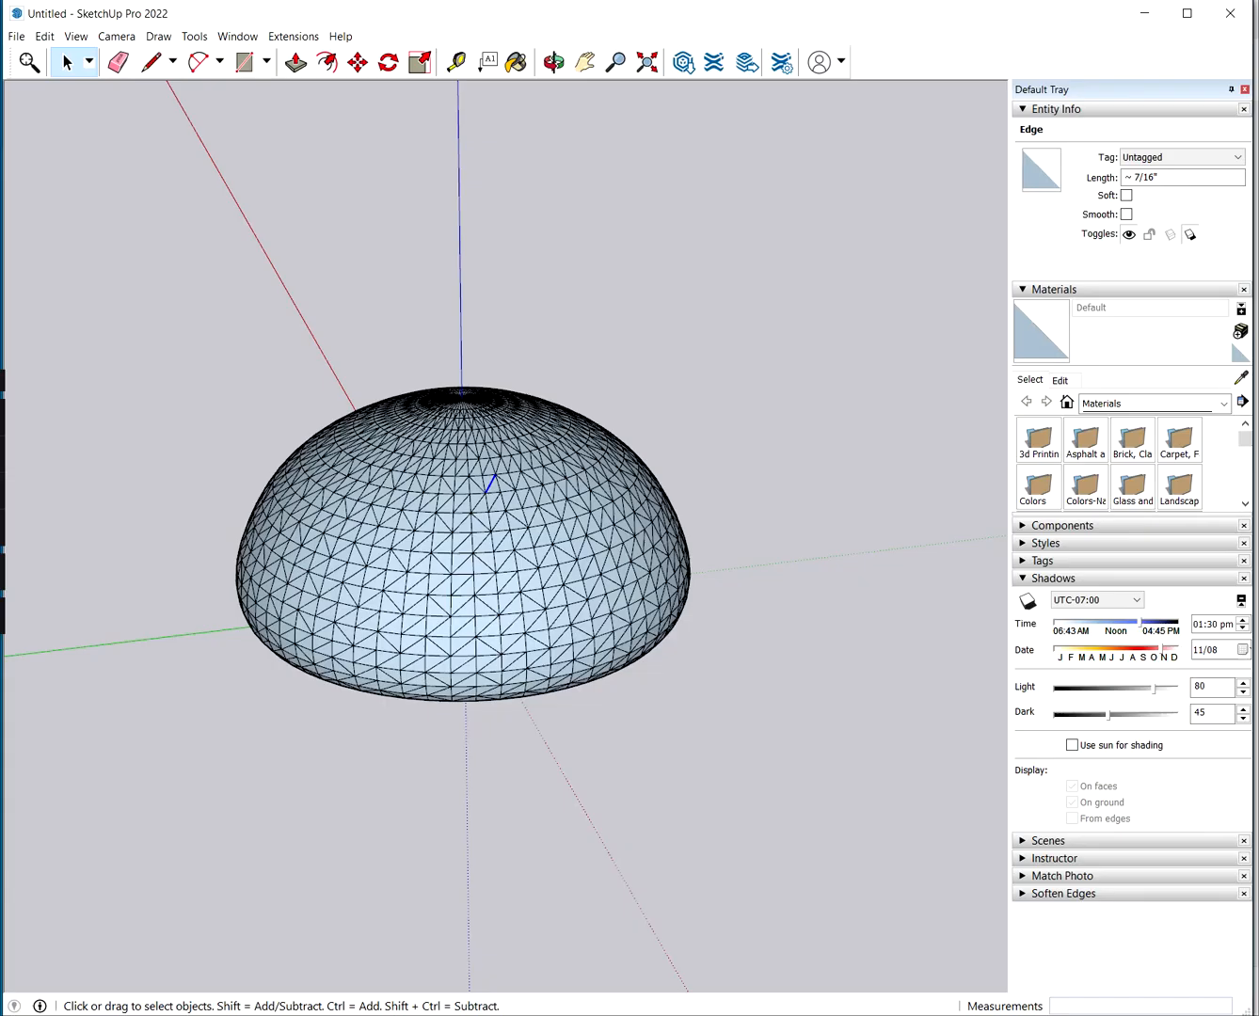
pyautogui.scroll(-2, 644, 374)
pyautogui.moveTo(643, 373); pyautogui.dragTo(660, 284, button='middle')
pyautogui.scroll(2, 661, 285)
pyautogui.scroll(2, 616, 600)
pyautogui.moveTo(616, 601); pyautogui.dragTo(526, 382, button='middle')
pyautogui.scroll(1, 536, 385)
pyautogui.scroll(2, 537, 386)
pyautogui.moveTo(638, 425); pyautogui.dragTo(717, 484, button='middle')
pyautogui.scroll(-3, 769, 416)
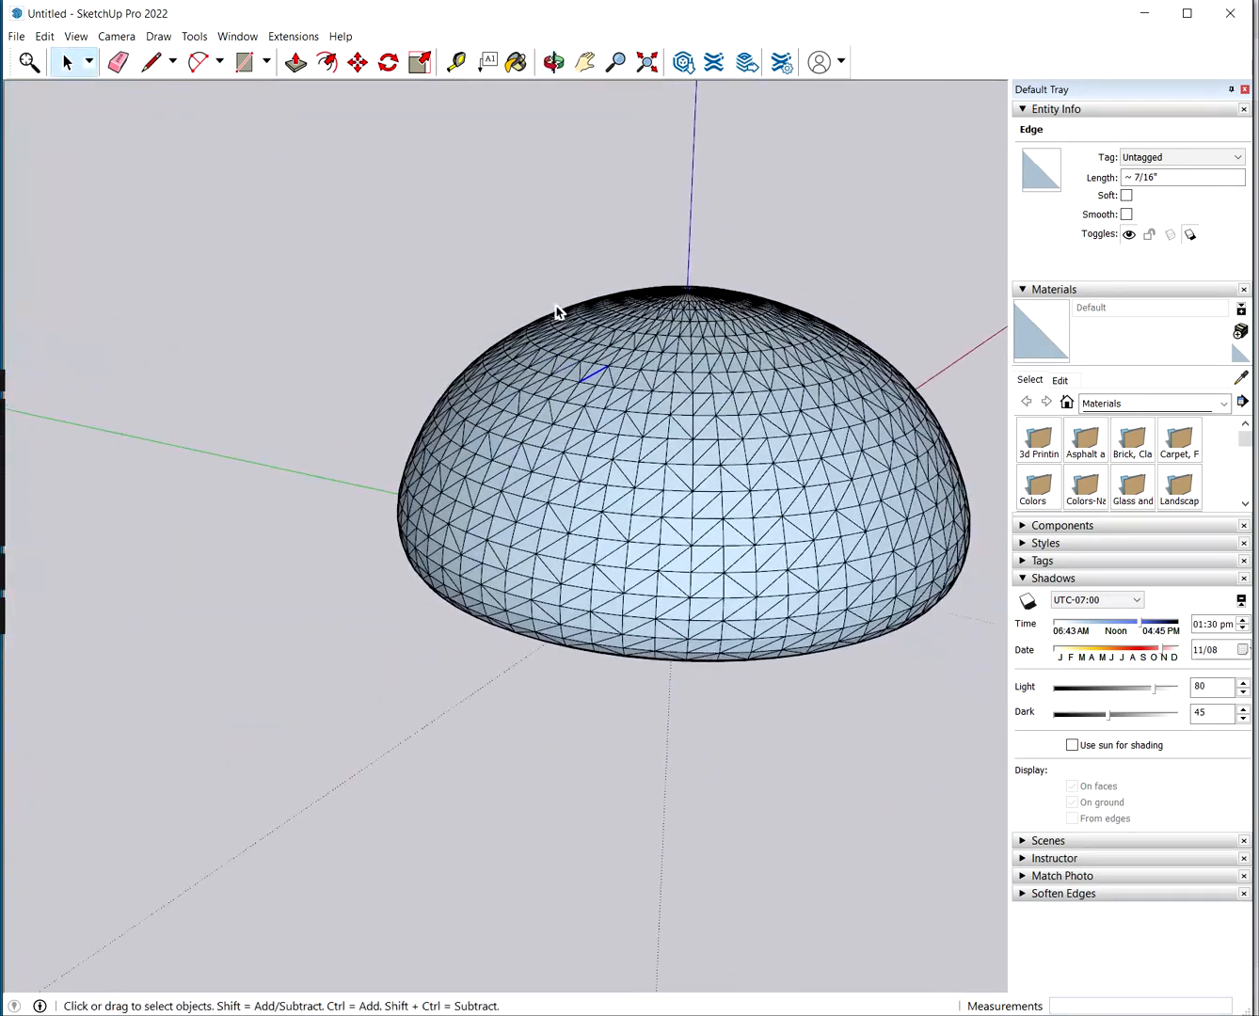
pyautogui.moveTo(801, 531); pyautogui.dragTo(635, 664, button='middle')
pyautogui.moveTo(760, 663); pyautogui.dragTo(701, 677, button='middle')
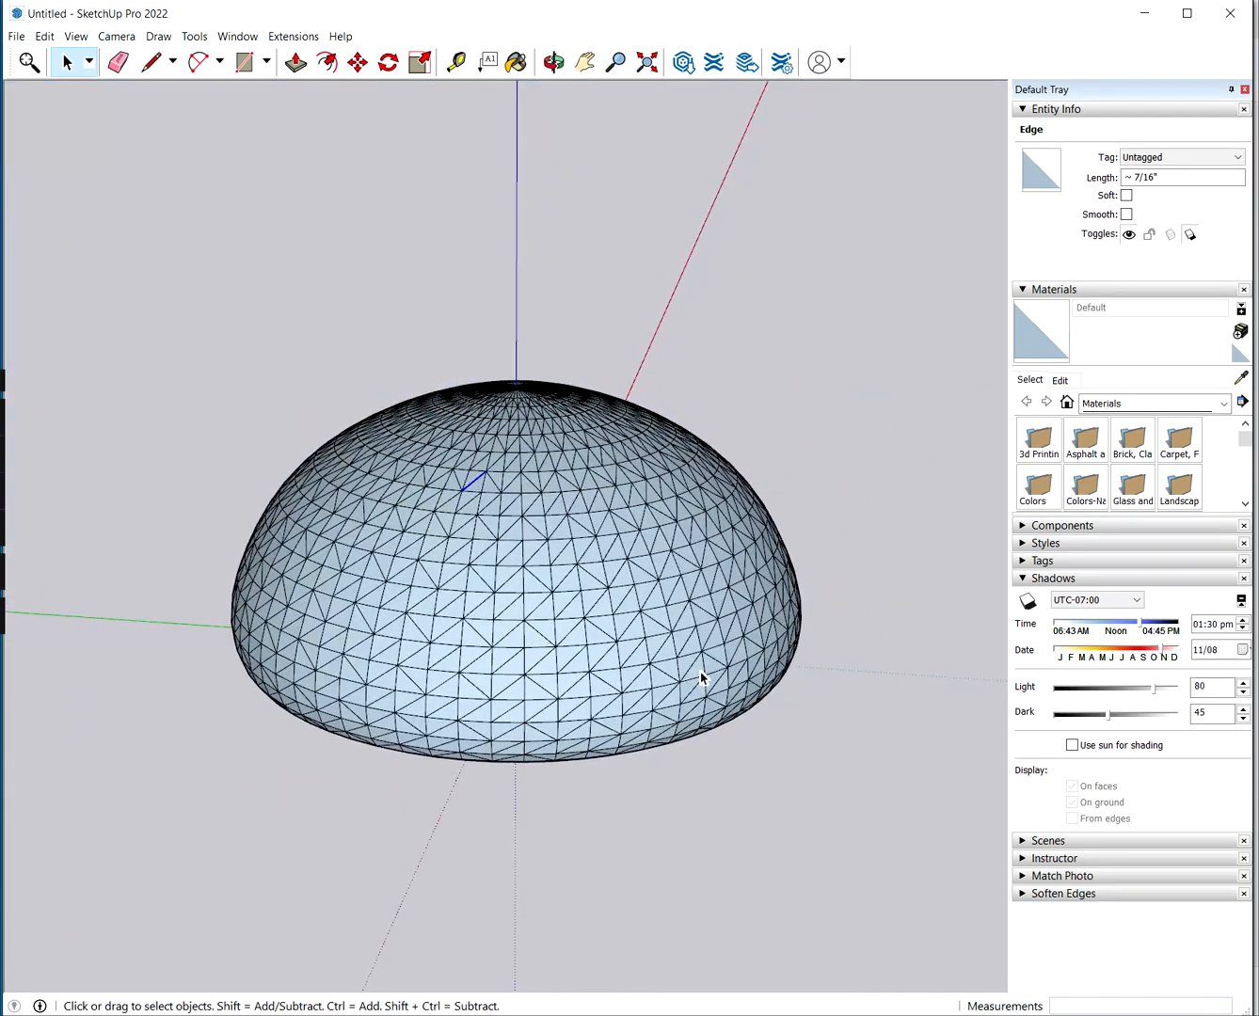
pyautogui.moveTo(745, 849); pyautogui.dragTo(762, 771, button='middle')
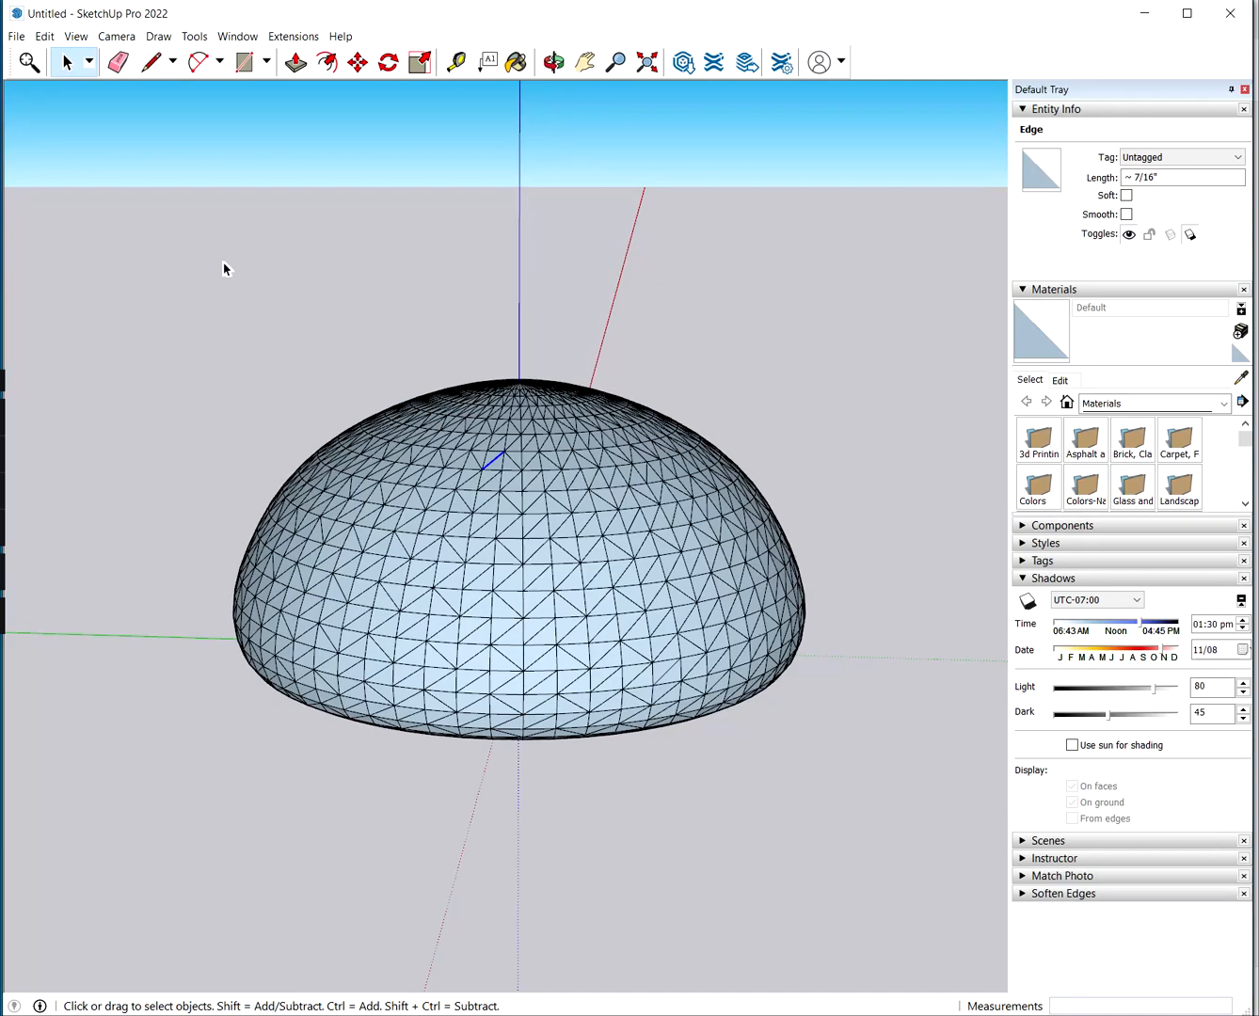
# Delete the dome's top cap and the section of dome and ground mesh beyond the gallery's far end
pyautogui.moveTo(828, 462); pyautogui.dragTo(828, 462)
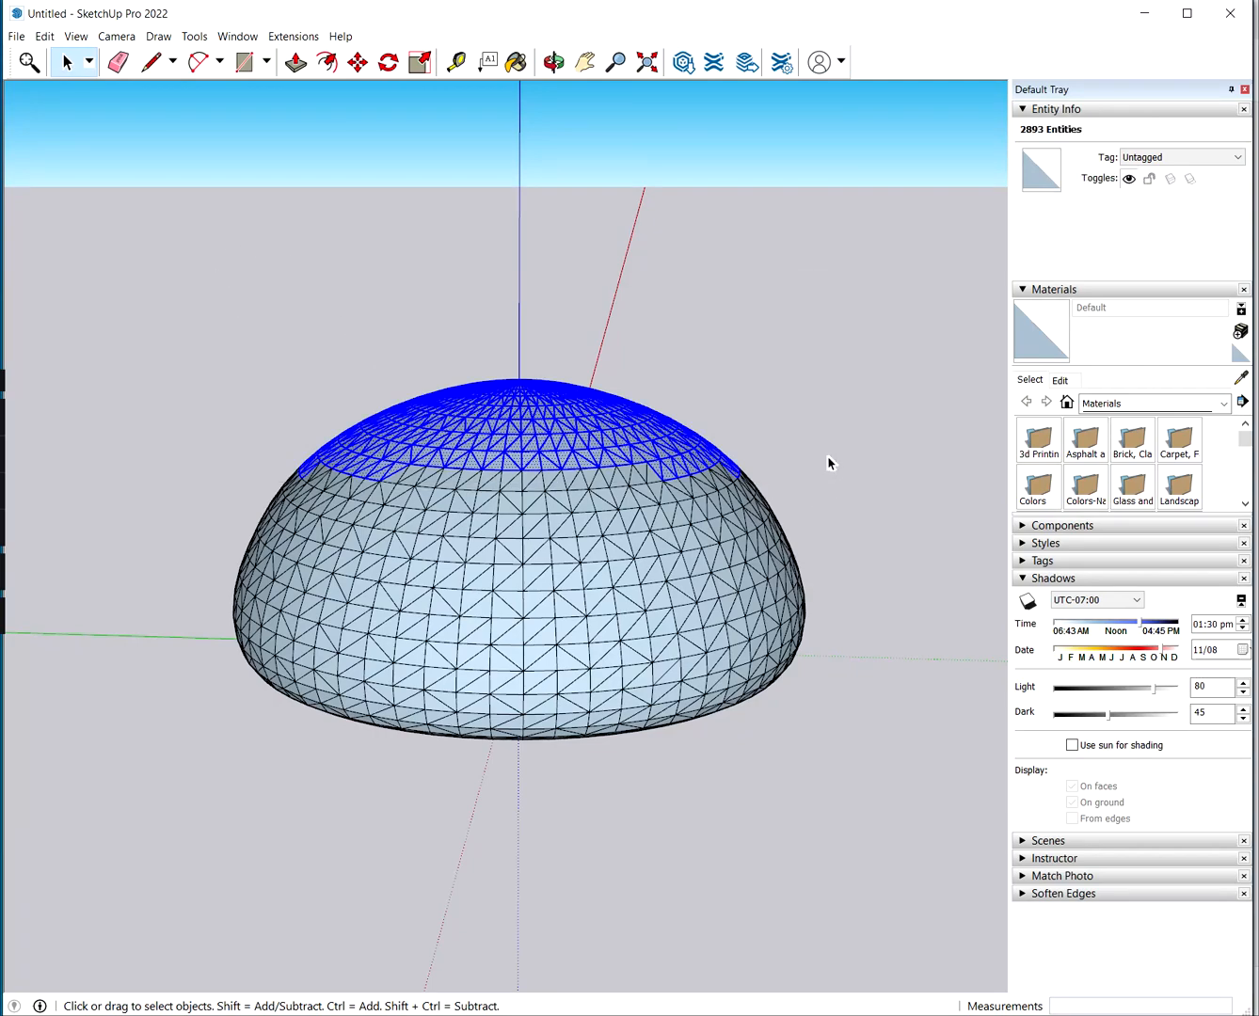
pyautogui.press('Delete')
pyautogui.moveTo(634, 263); pyautogui.dragTo(707, 601, button='middle')
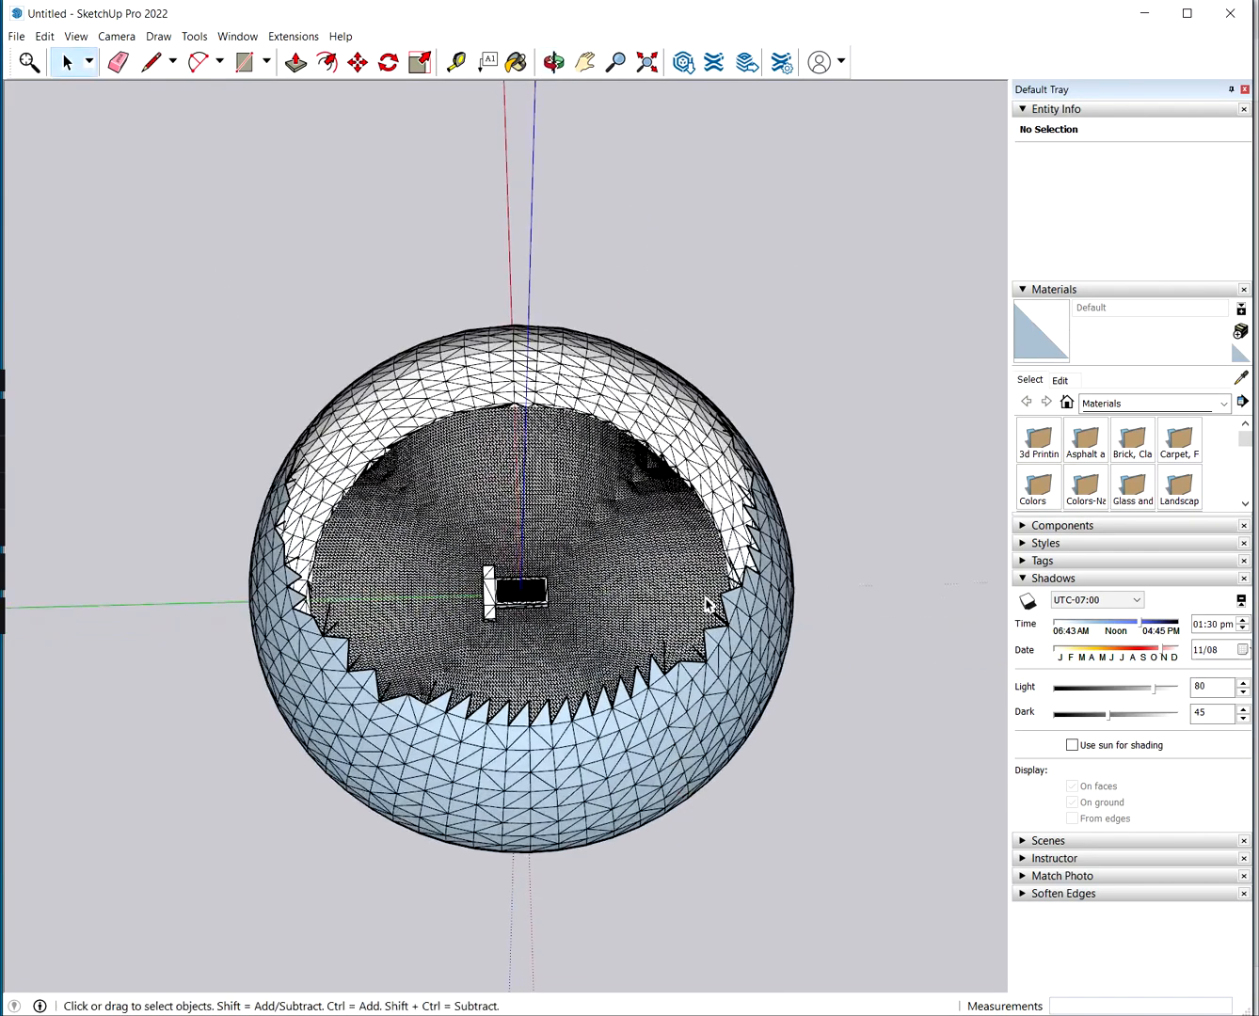
pyautogui.moveTo(616, 275); pyautogui.dragTo(857, 858)
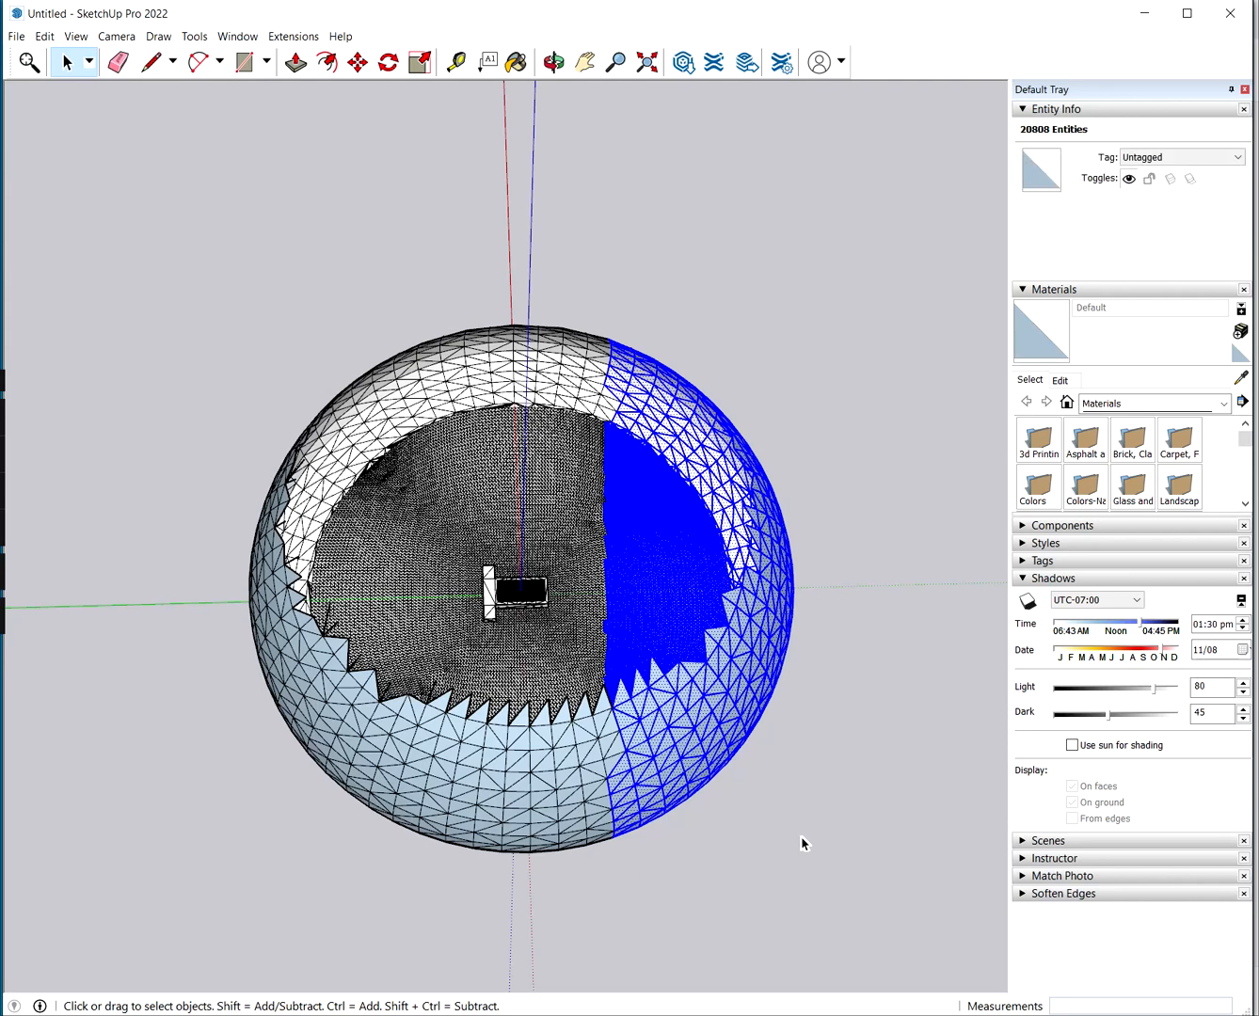
pyautogui.press('Delete')
# Delete the rest of the dome shell and the outlying ground mesh on the gallery's other three sides
pyautogui.moveTo(173, 674); pyautogui.dragTo(181, 659)
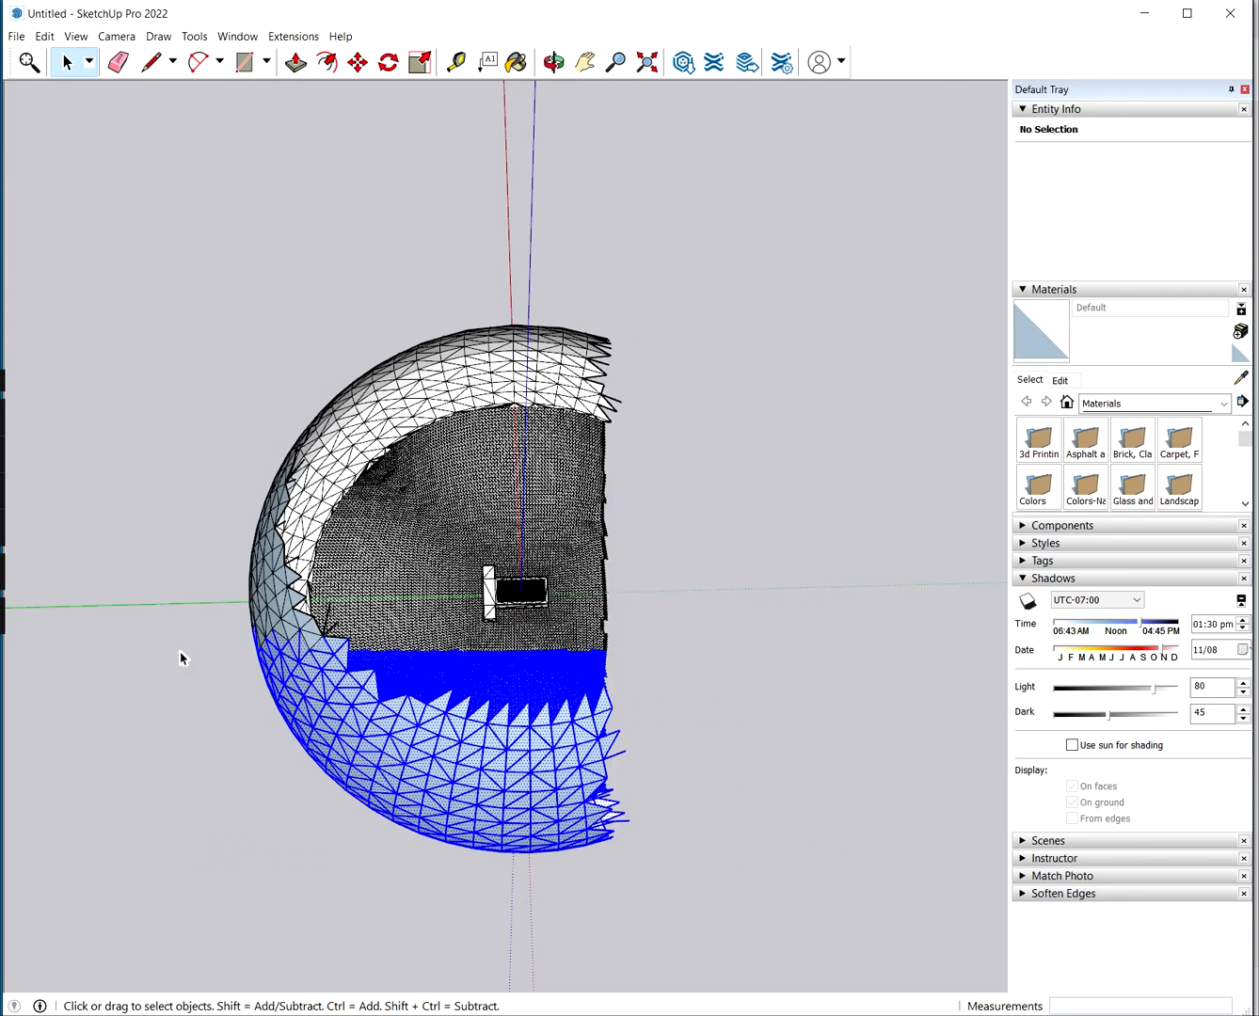
pyautogui.press('Delete')
pyautogui.moveTo(411, 749); pyautogui.dragTo(450, 758)
pyautogui.press('Delete')
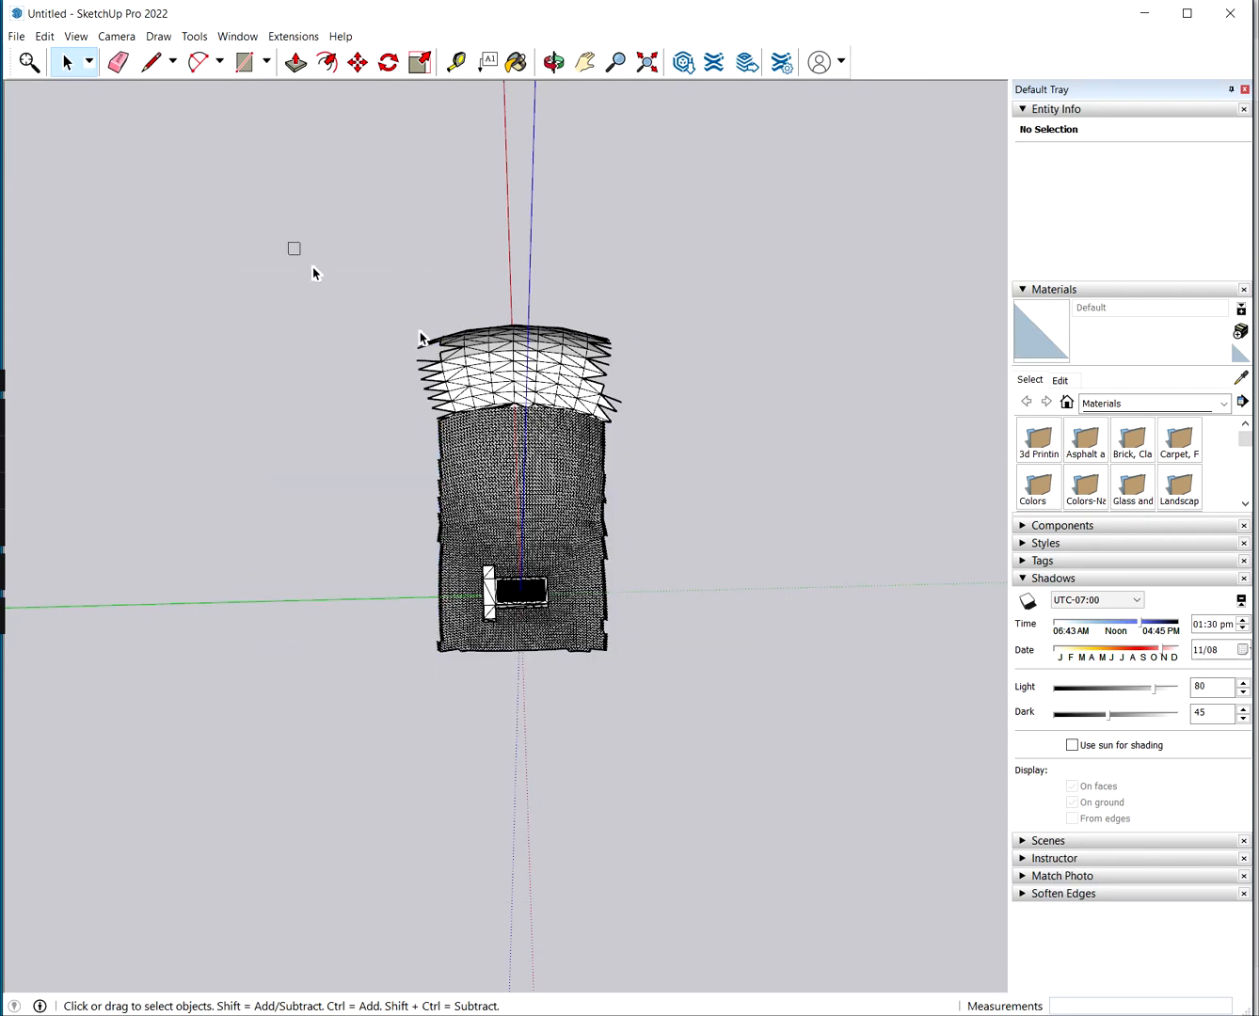
pyautogui.moveTo(712, 536); pyautogui.dragTo(712, 536)
pyautogui.press('Delete')
# Trim two outer sections from the oversized ground mesh surrounding the gallery building
pyautogui.moveTo(686, 743); pyautogui.dragTo(695, 496, button='middle')
pyautogui.scroll(4, 661, 642)
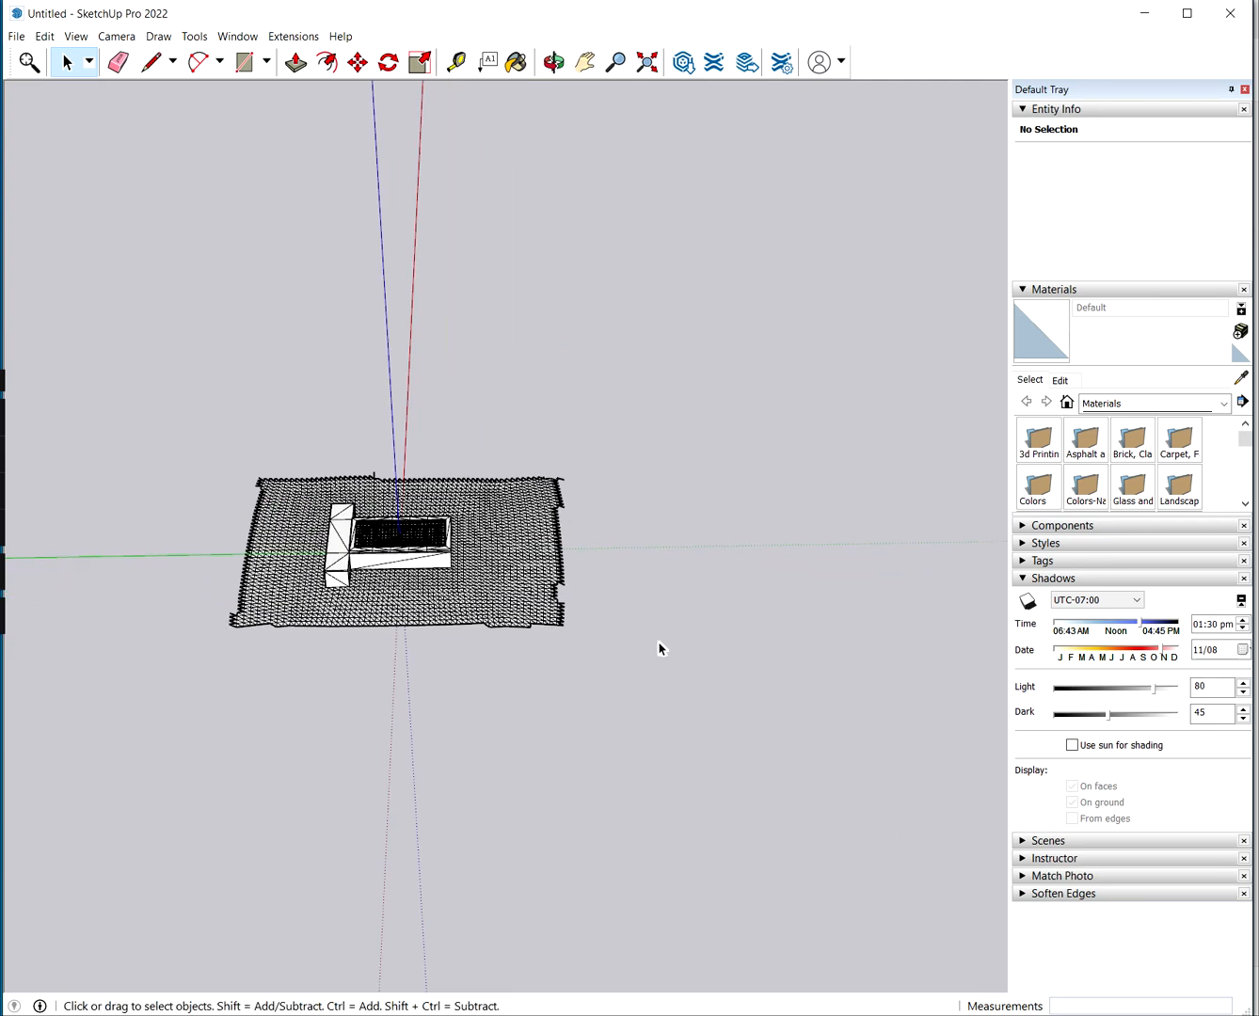
pyautogui.moveTo(649, 811); pyautogui.dragTo(625, 683, button='middle')
pyautogui.moveTo(452, 415); pyautogui.dragTo(446, 413)
pyautogui.press('Delete')
pyautogui.moveTo(259, 656); pyautogui.dragTo(259, 656)
pyautogui.press('Delete')
# Delete more excess ground mesh along the gallery's long side and beside its entrance wing
pyautogui.moveTo(495, 691); pyautogui.dragTo(433, 635, button='middle')
pyautogui.scroll(2, 432, 635)
pyautogui.moveTo(449, 533); pyautogui.dragTo(498, 610)
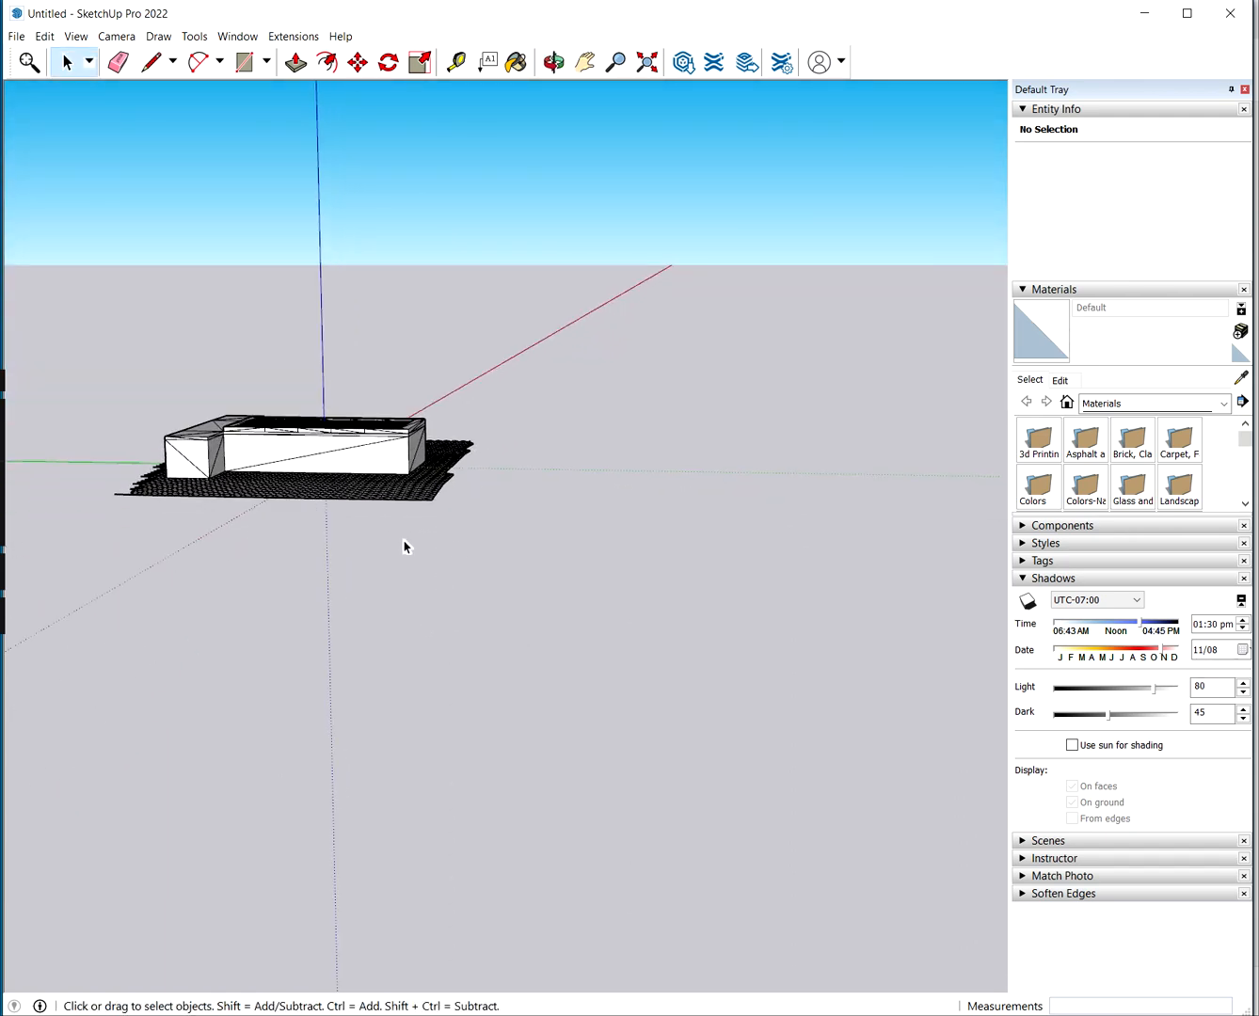
pyautogui.keyDown('shift'); pyautogui.moveTo(363, 542); pyautogui.dragTo(497, 814, button='middle'); pyautogui.keyUp('shift')
pyautogui.scroll(2, 458, 683)
pyautogui.moveTo(757, 716); pyautogui.dragTo(284, 669)
pyautogui.moveTo(188, 631); pyautogui.dragTo(190, 630)
pyautogui.press('Delete')
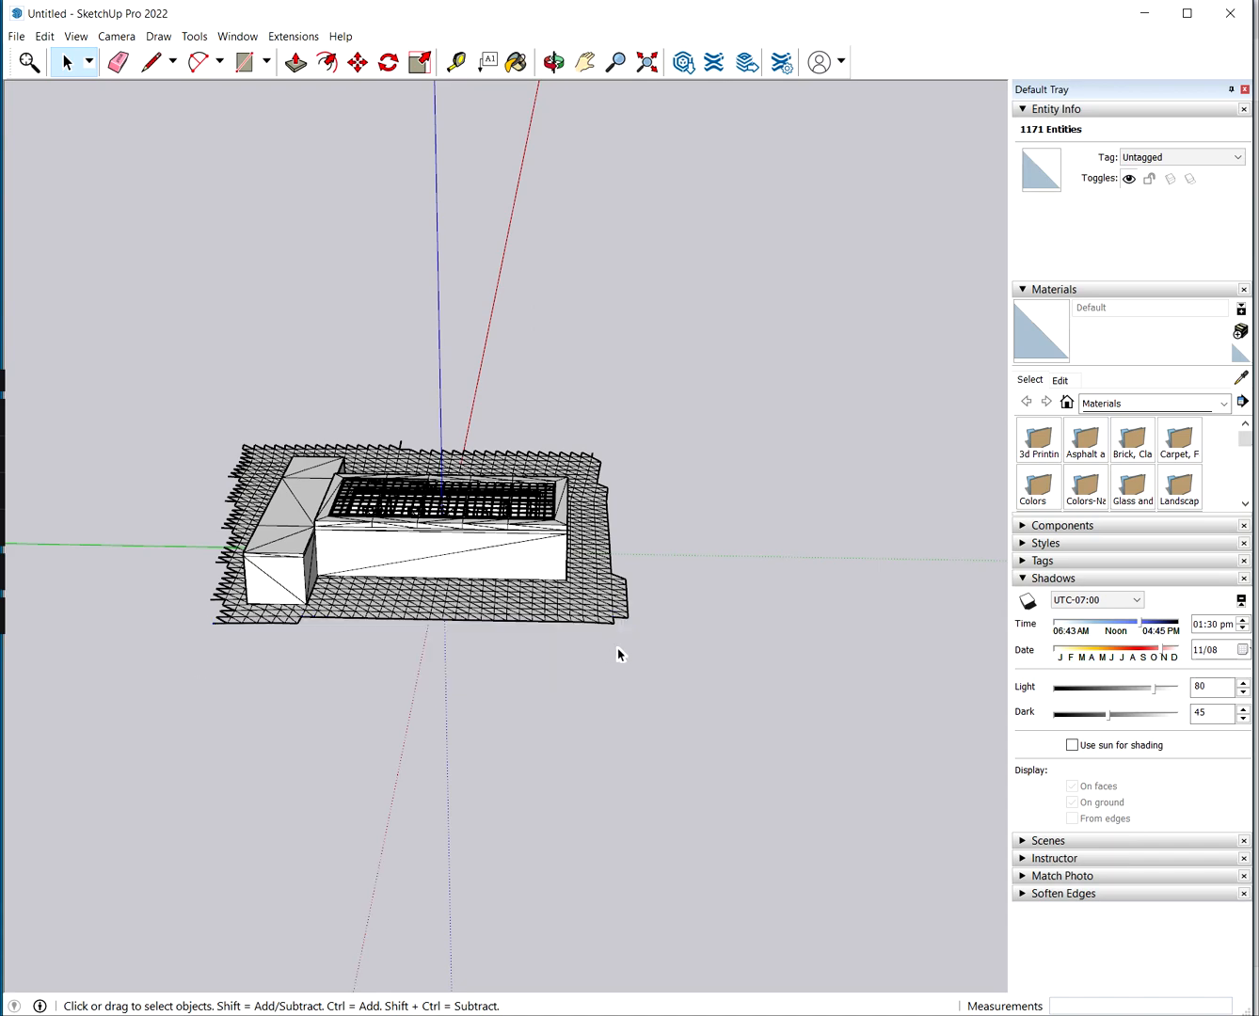
# Trim the remaining outer ground mesh to a narrow border around the gallery building
pyautogui.moveTo(465, 596); pyautogui.dragTo(464, 597)
pyautogui.moveTo(465, 597); pyautogui.dragTo(681, 677, button='middle')
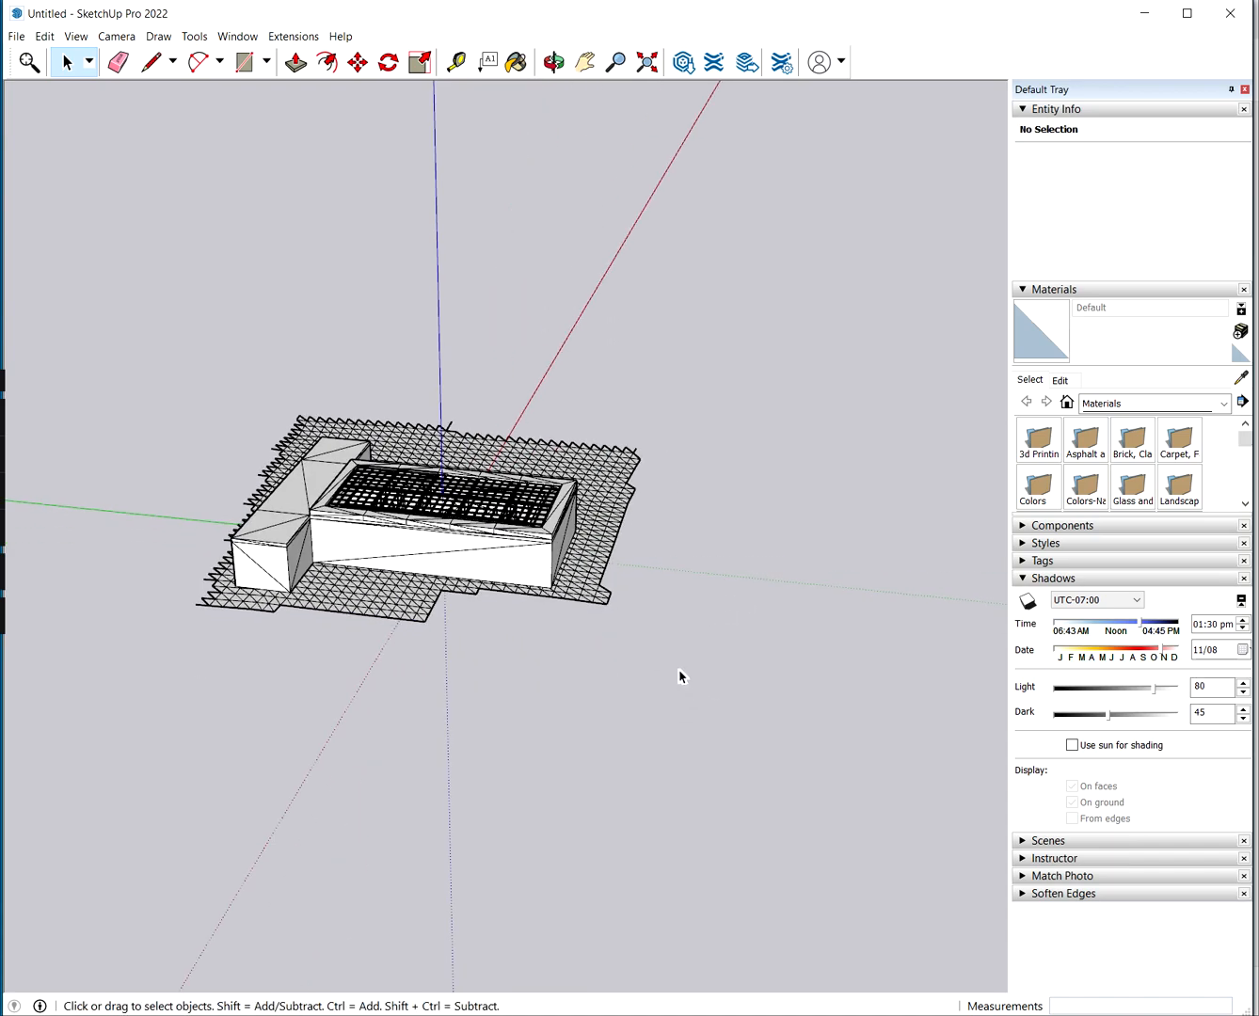
pyautogui.moveTo(701, 599); pyautogui.dragTo(790, 630, button='middle')
pyautogui.moveTo(614, 338); pyautogui.dragTo(614, 338)
pyautogui.press('Delete')
pyautogui.moveTo(755, 473); pyautogui.dragTo(611, 533, button='middle')
pyautogui.moveTo(831, 495); pyautogui.dragTo(619, 304)
pyautogui.press('Delete')
pyautogui.moveTo(621, 565); pyautogui.dragTo(657, 555, button='middle')
pyautogui.press('Delete')
# Examine the gallery model's exterior walls and the grid skylight over its main hall
pyautogui.moveTo(597, 393); pyautogui.dragTo(623, 734, button='middle')
pyautogui.scroll(2, 529, 625)
pyautogui.scroll(1, 534, 601)
pyautogui.moveTo(534, 601); pyautogui.dragTo(545, 721, button='middle')
pyautogui.scroll(2, 557, 549)
pyautogui.moveTo(526, 500); pyautogui.dragTo(551, 386, button='middle')
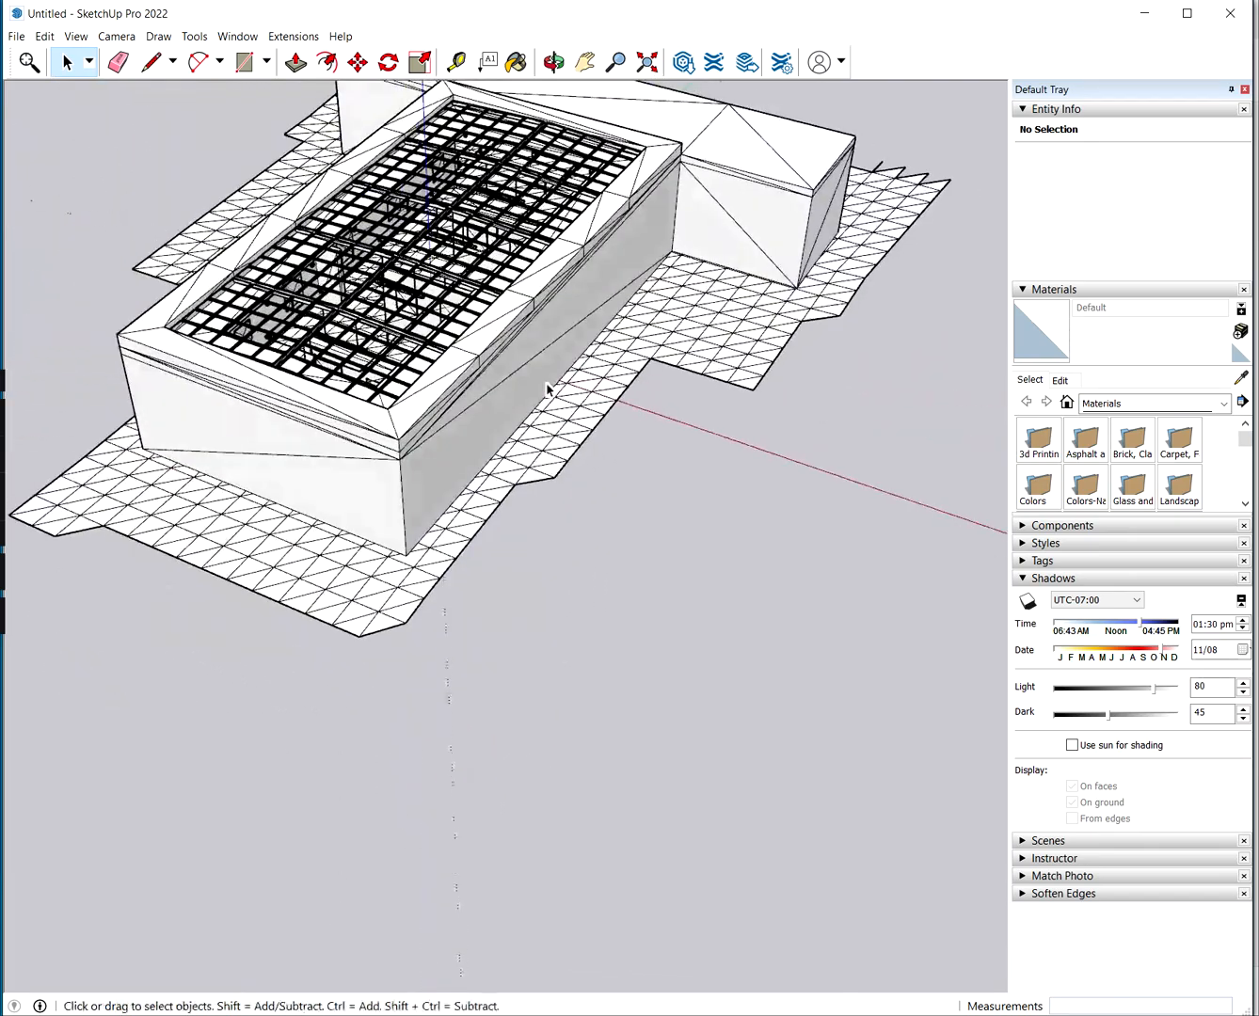
pyautogui.scroll(2, 607, 272)
pyautogui.moveTo(616, 304); pyautogui.dragTo(512, 395, button='middle')
pyautogui.scroll(2, 509, 396)
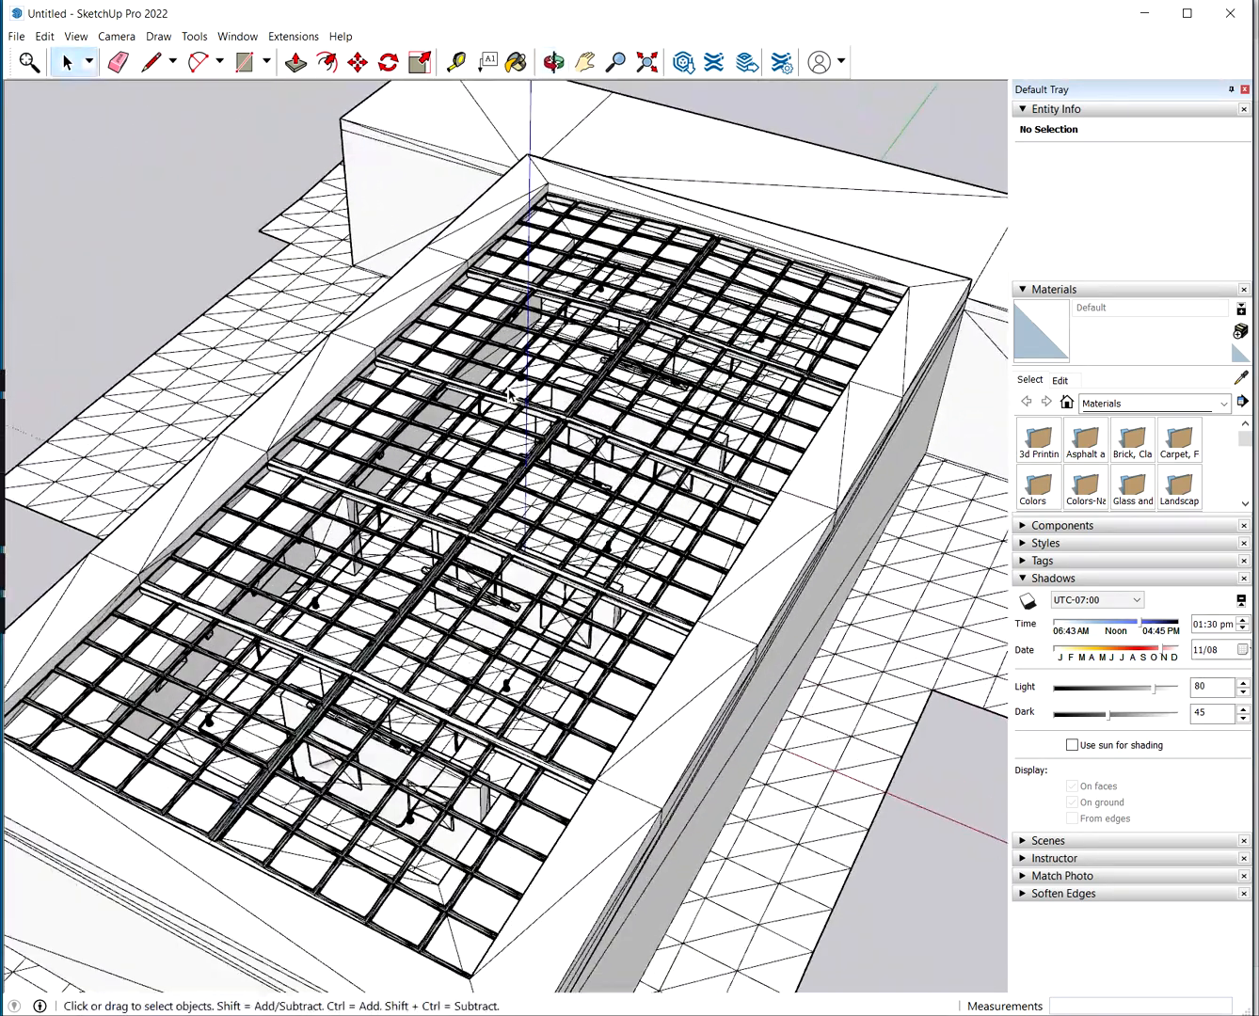
pyautogui.moveTo(613, 408); pyautogui.dragTo(574, 414, button='middle')
pyautogui.scroll(1, 574, 413)
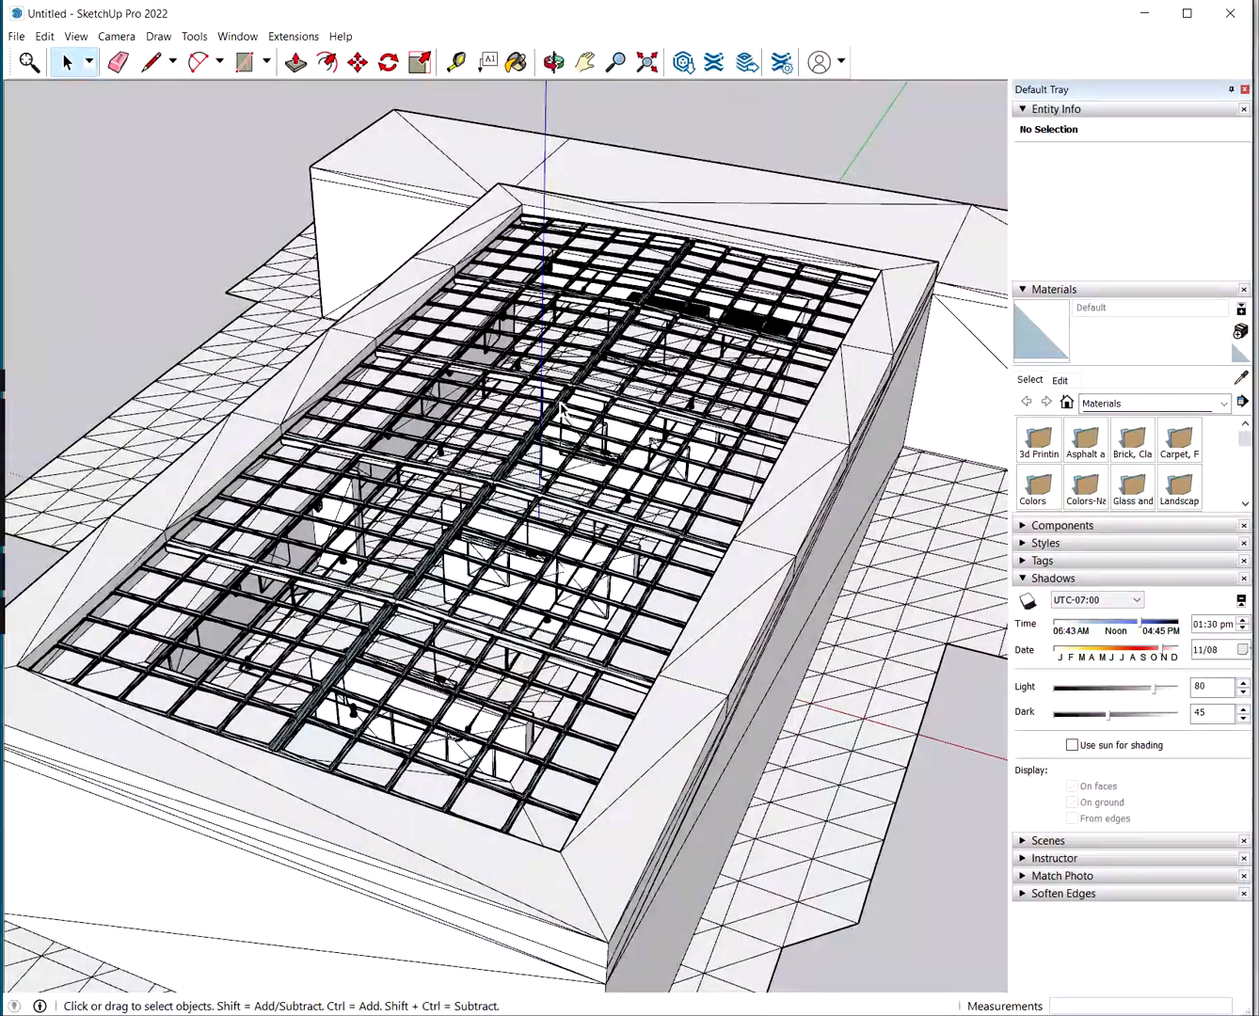
# Inspect the partition walls, framed artworks and spotlights inside the hall through the skylight grid
pyautogui.click(561, 410)
pyautogui.moveTo(562, 410); pyautogui.dragTo(734, 477, button='middle')
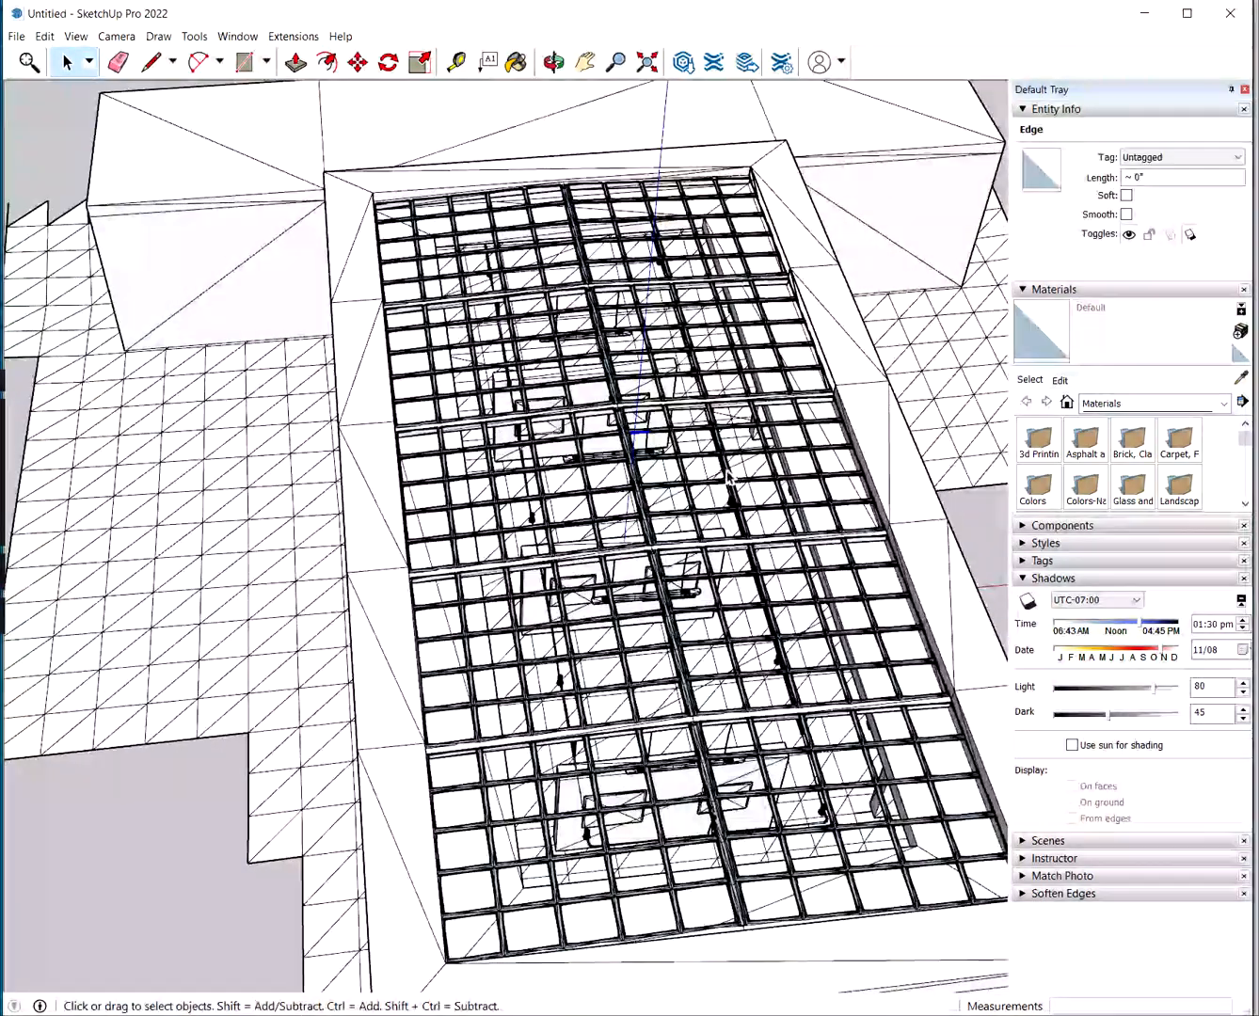
pyautogui.scroll(3, 729, 478)
pyautogui.moveTo(617, 604); pyautogui.dragTo(795, 449, button='middle')
pyautogui.scroll(5, 740, 452)
pyautogui.scroll(10, 770, 427)
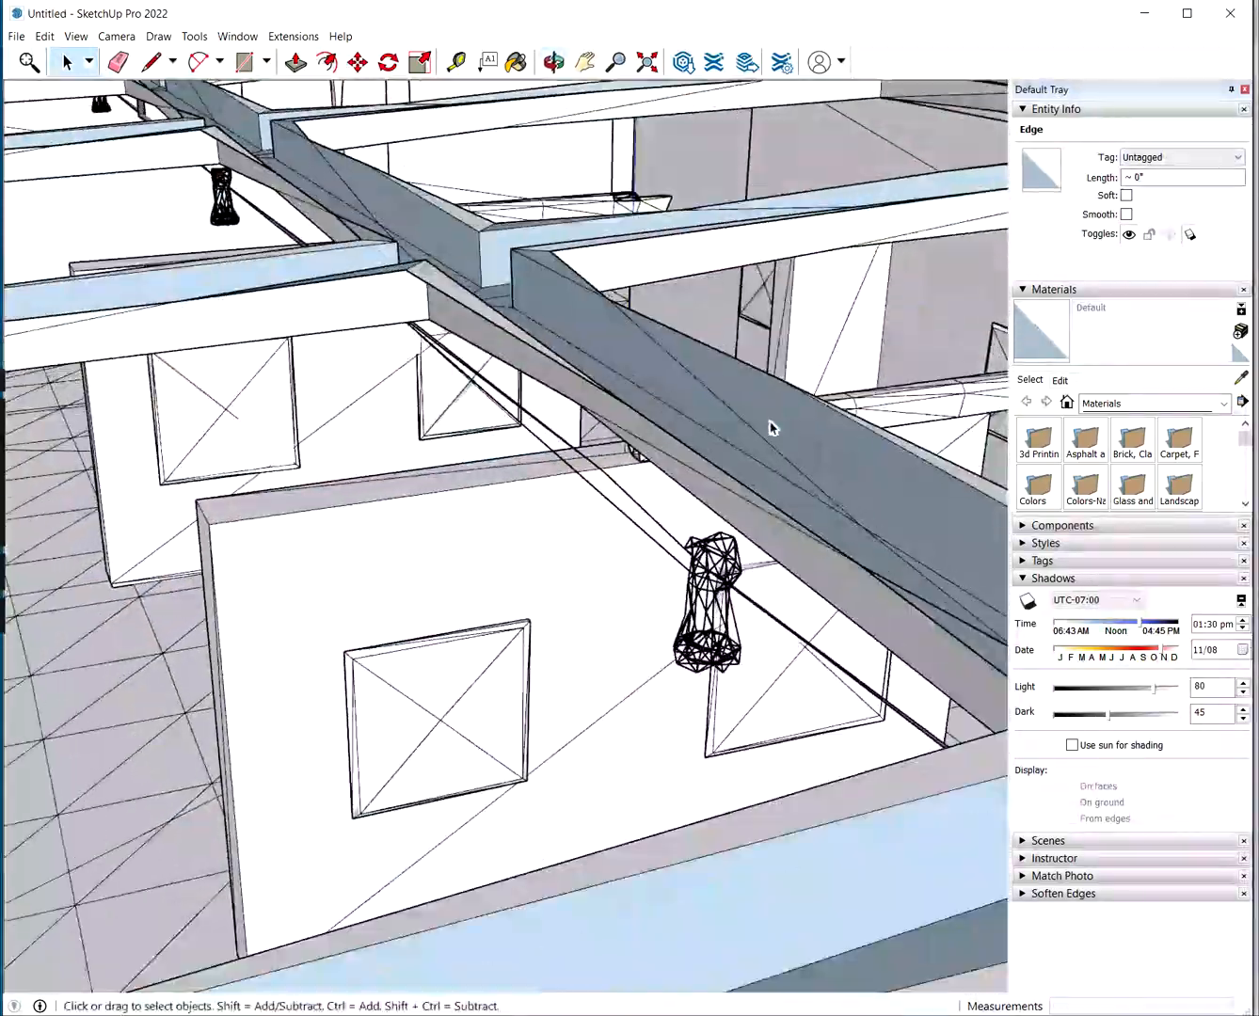
pyautogui.scroll(10, 867, 633)
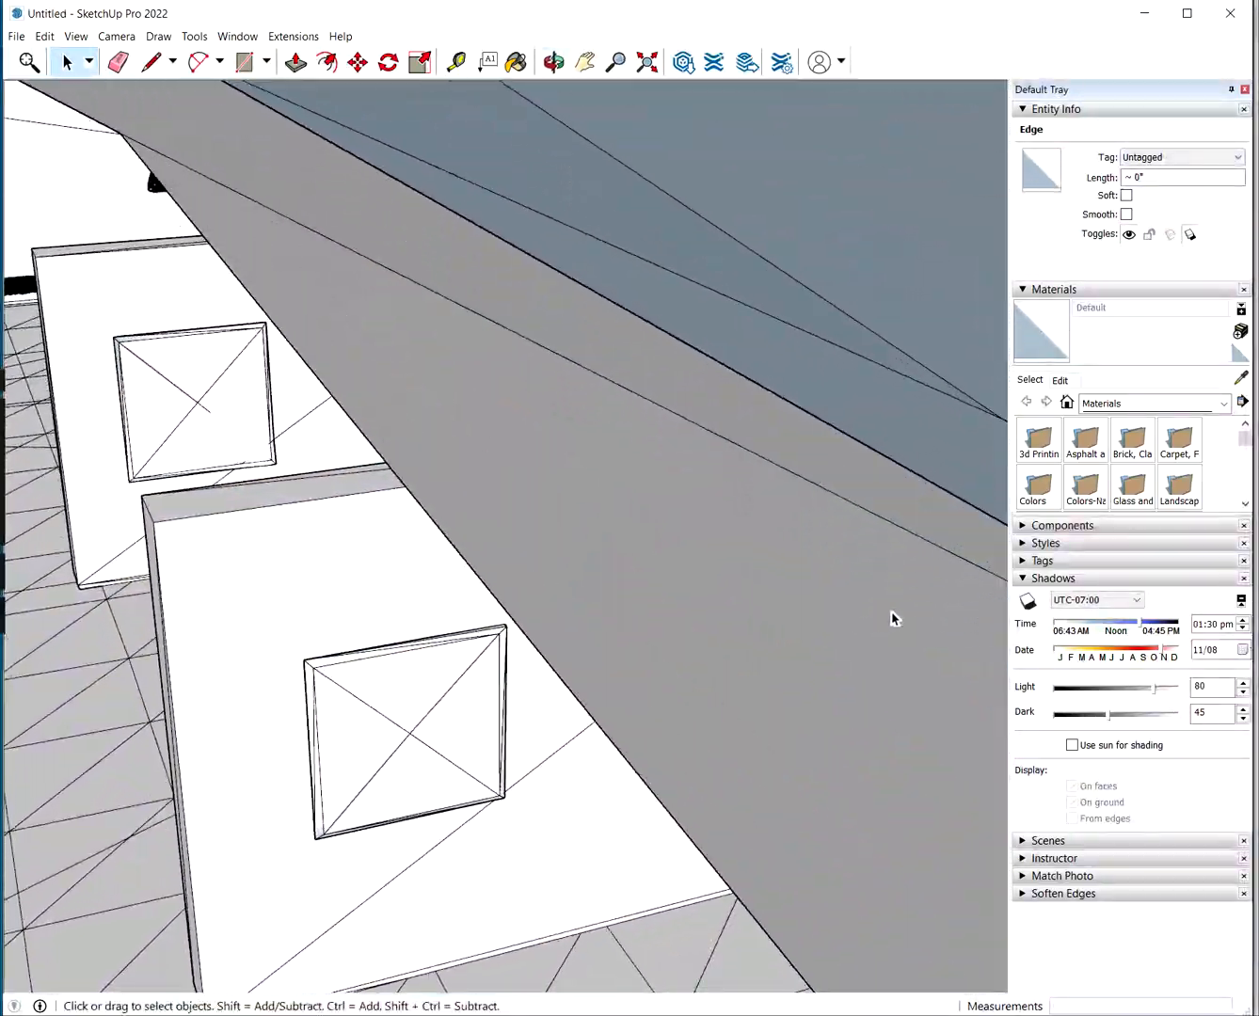
# Examine the framed artworks on the partition walls, the skylight grid and the whole trimmed gallery model from outside
pyautogui.scroll(-5, 932, 597)
pyautogui.scroll(-6, 675, 386)
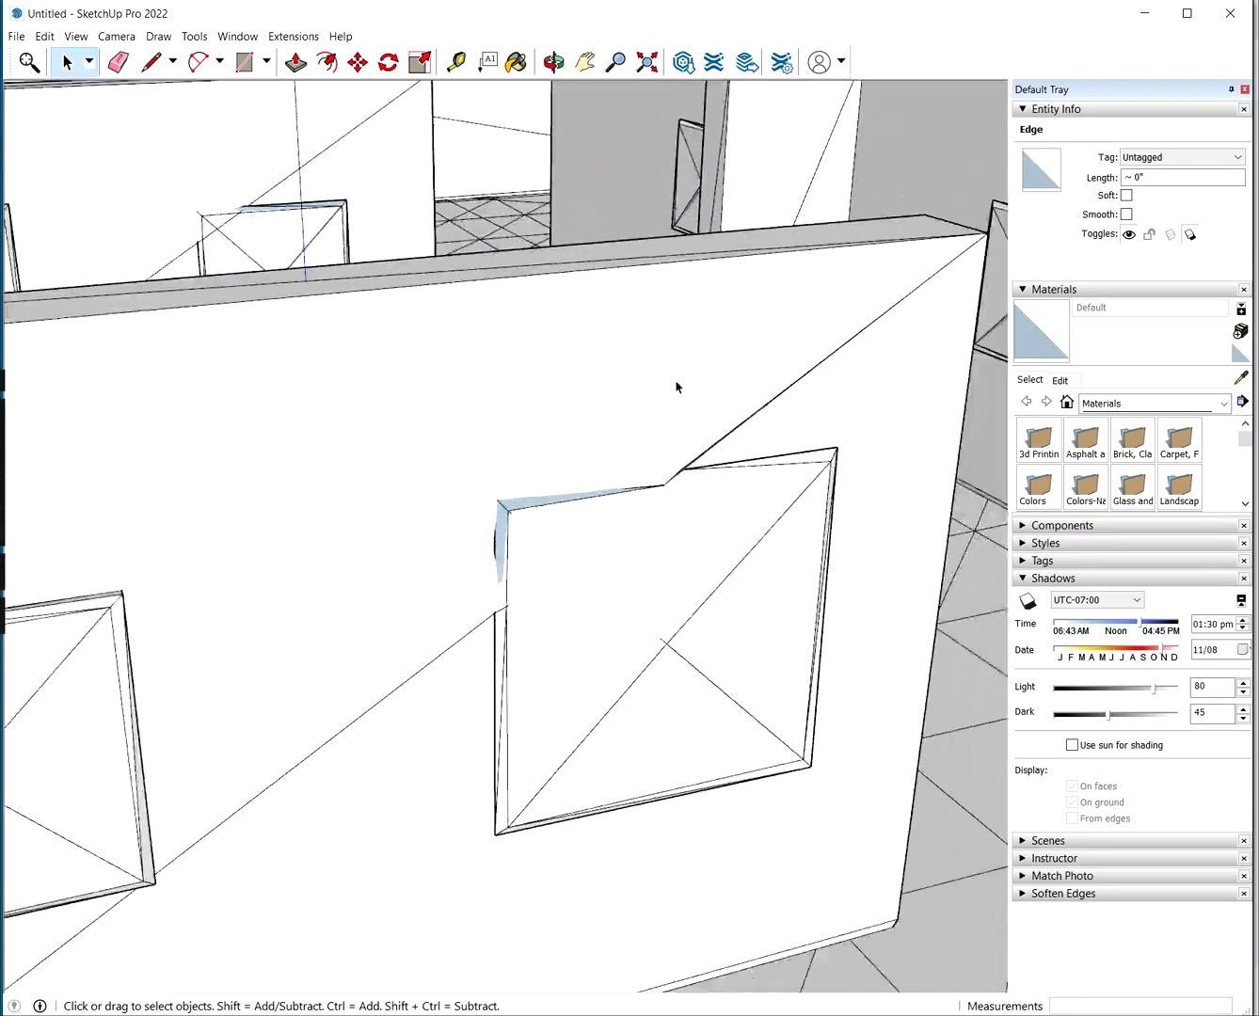
pyautogui.moveTo(675, 388); pyautogui.dragTo(640, 431, button='middle')
pyautogui.scroll(-10, 641, 431)
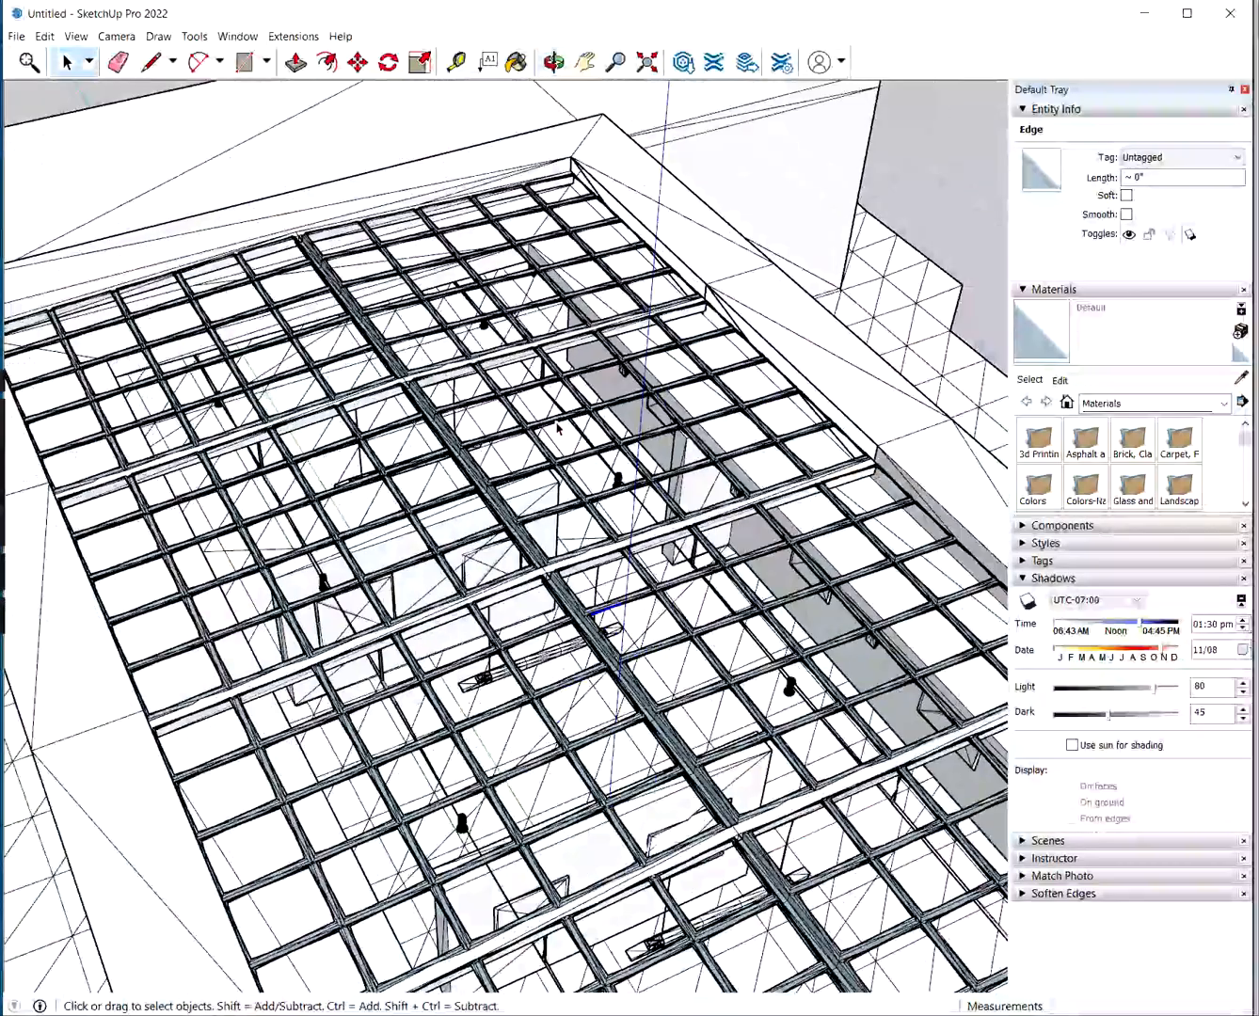
pyautogui.scroll(-5, 653, 595)
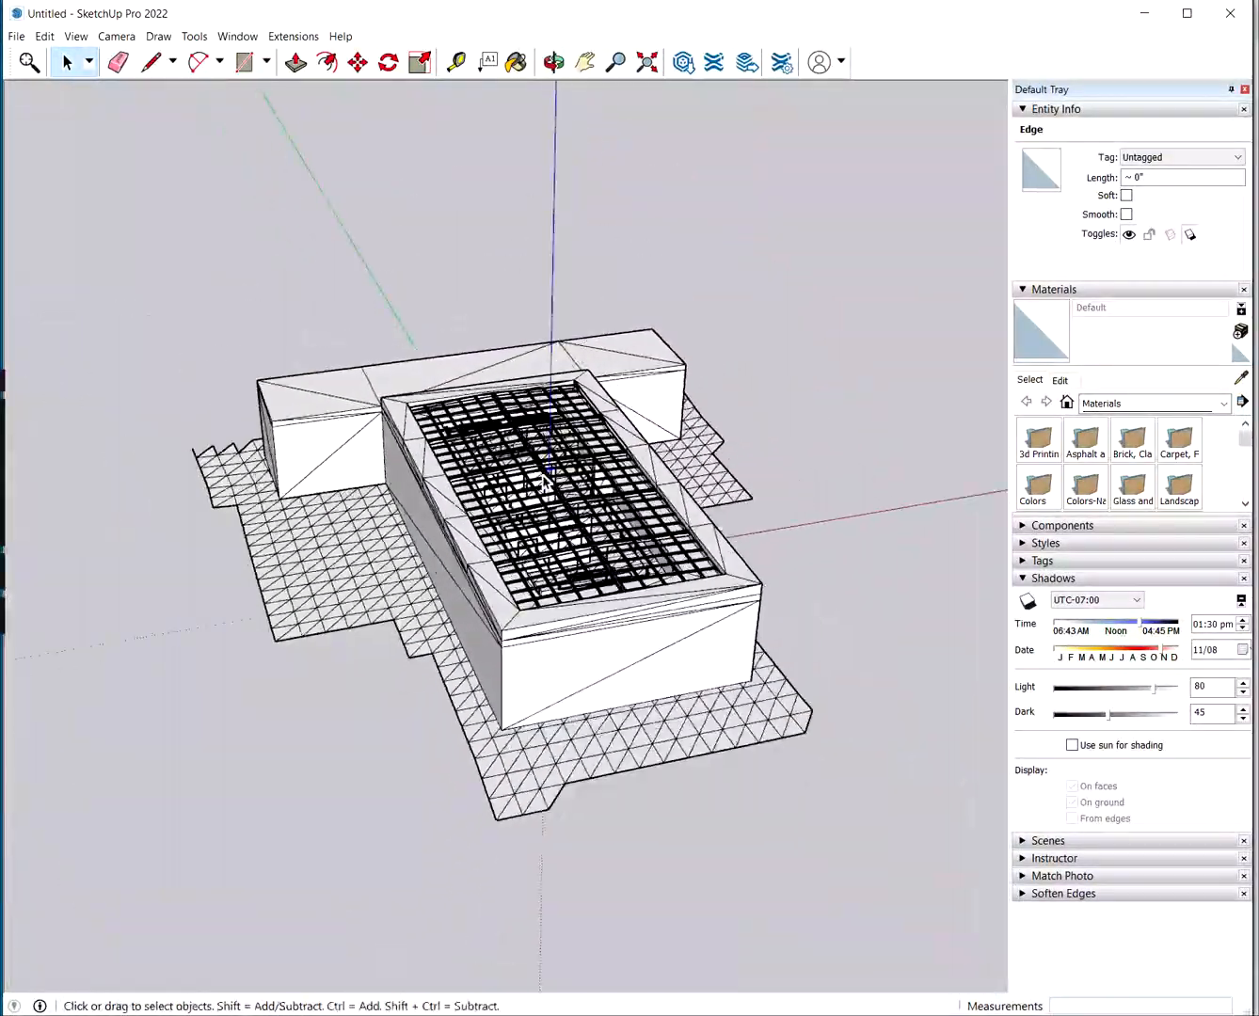
pyautogui.moveTo(652, 594); pyautogui.dragTo(550, 388, button='middle')
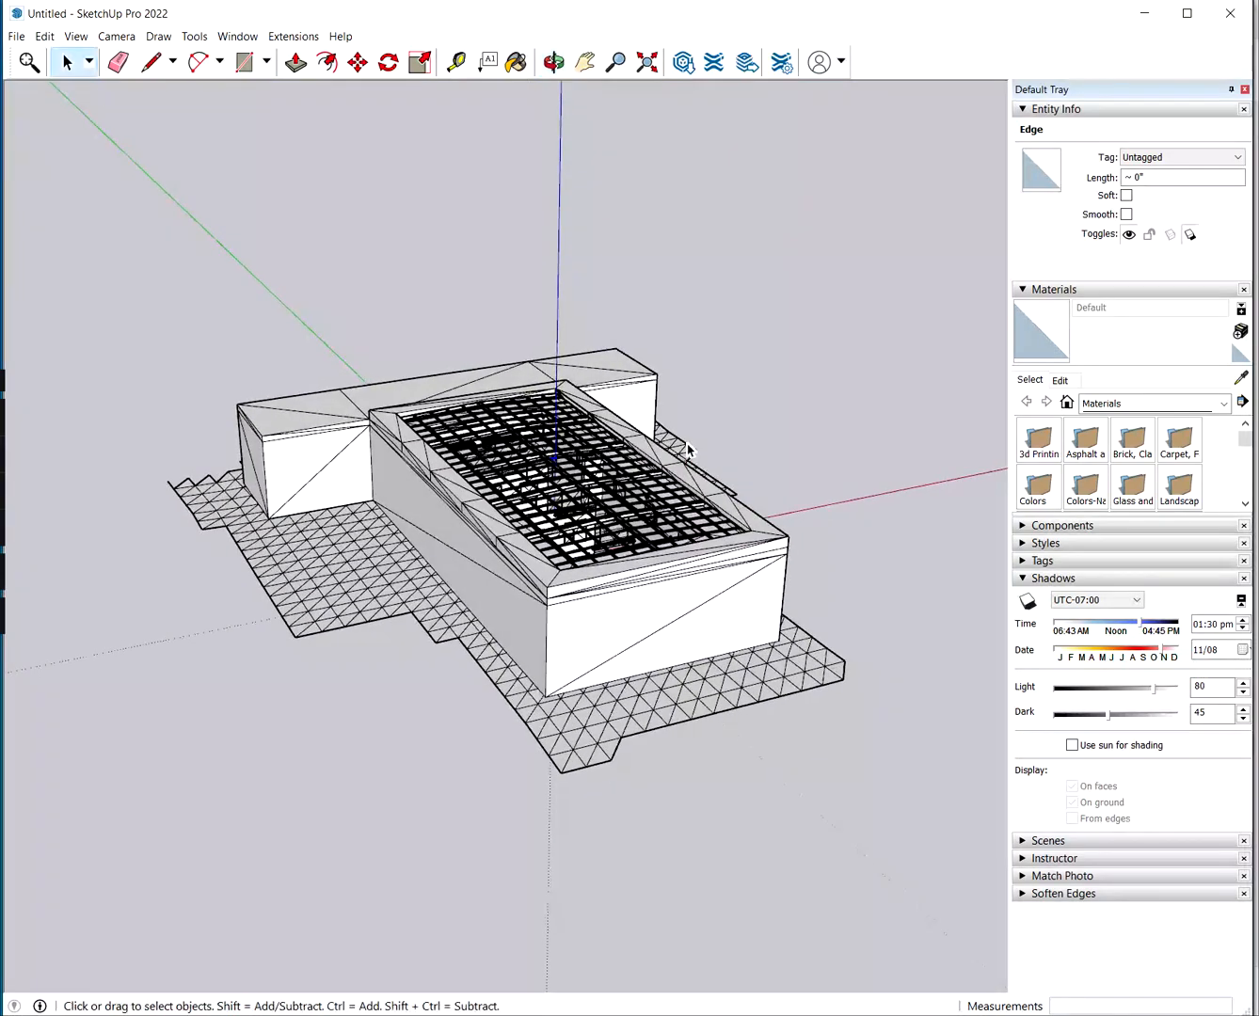
pyautogui.scroll(-4, 549, 389)
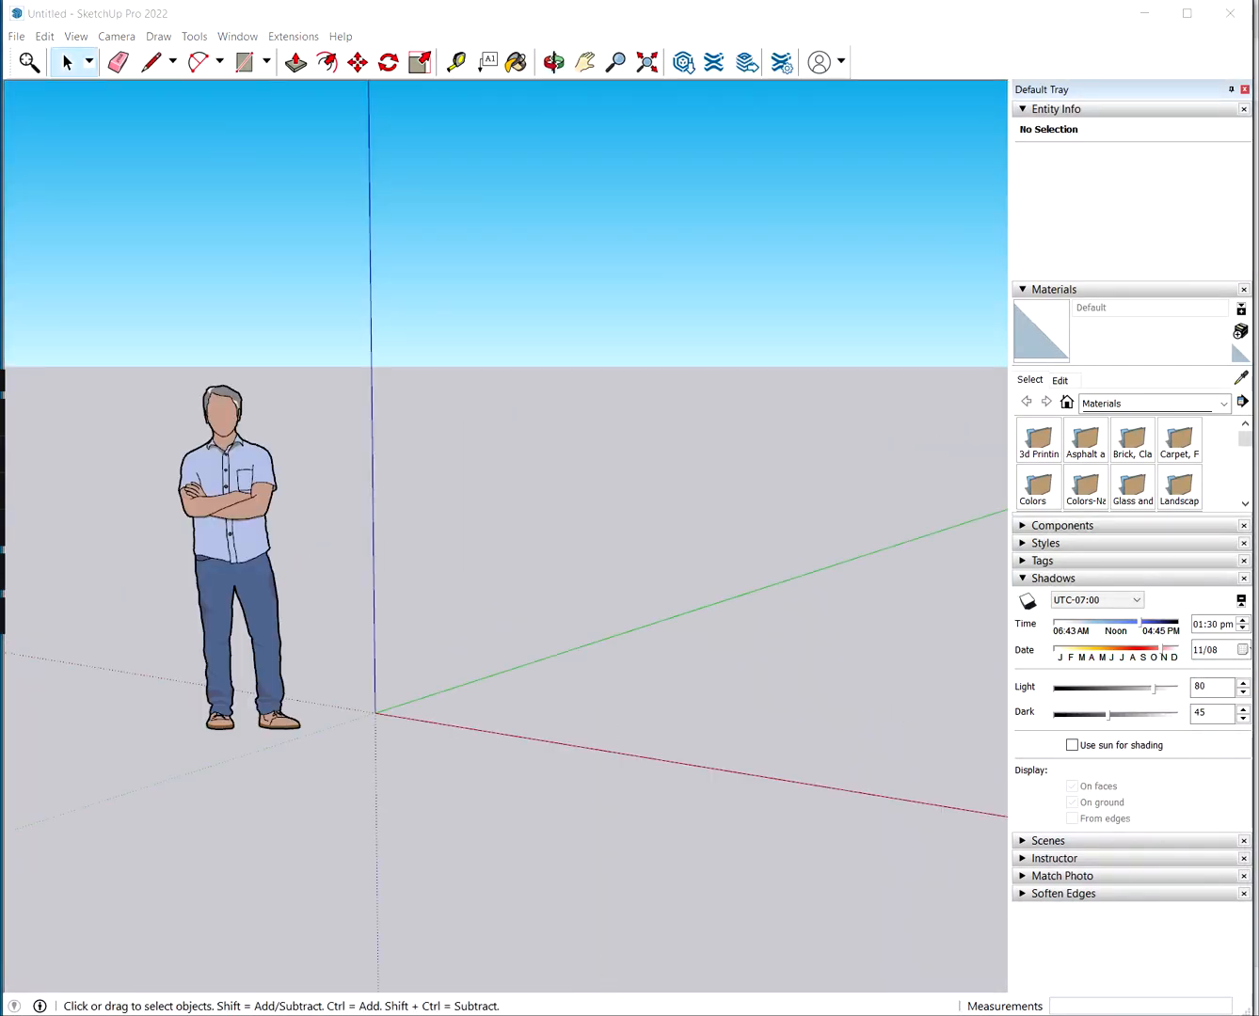
# Import the STL file Art_Museum_Gallery_Interior_4_-_STL.stl from the 3d-model folder into the empty model
pyautogui.click(17, 35)
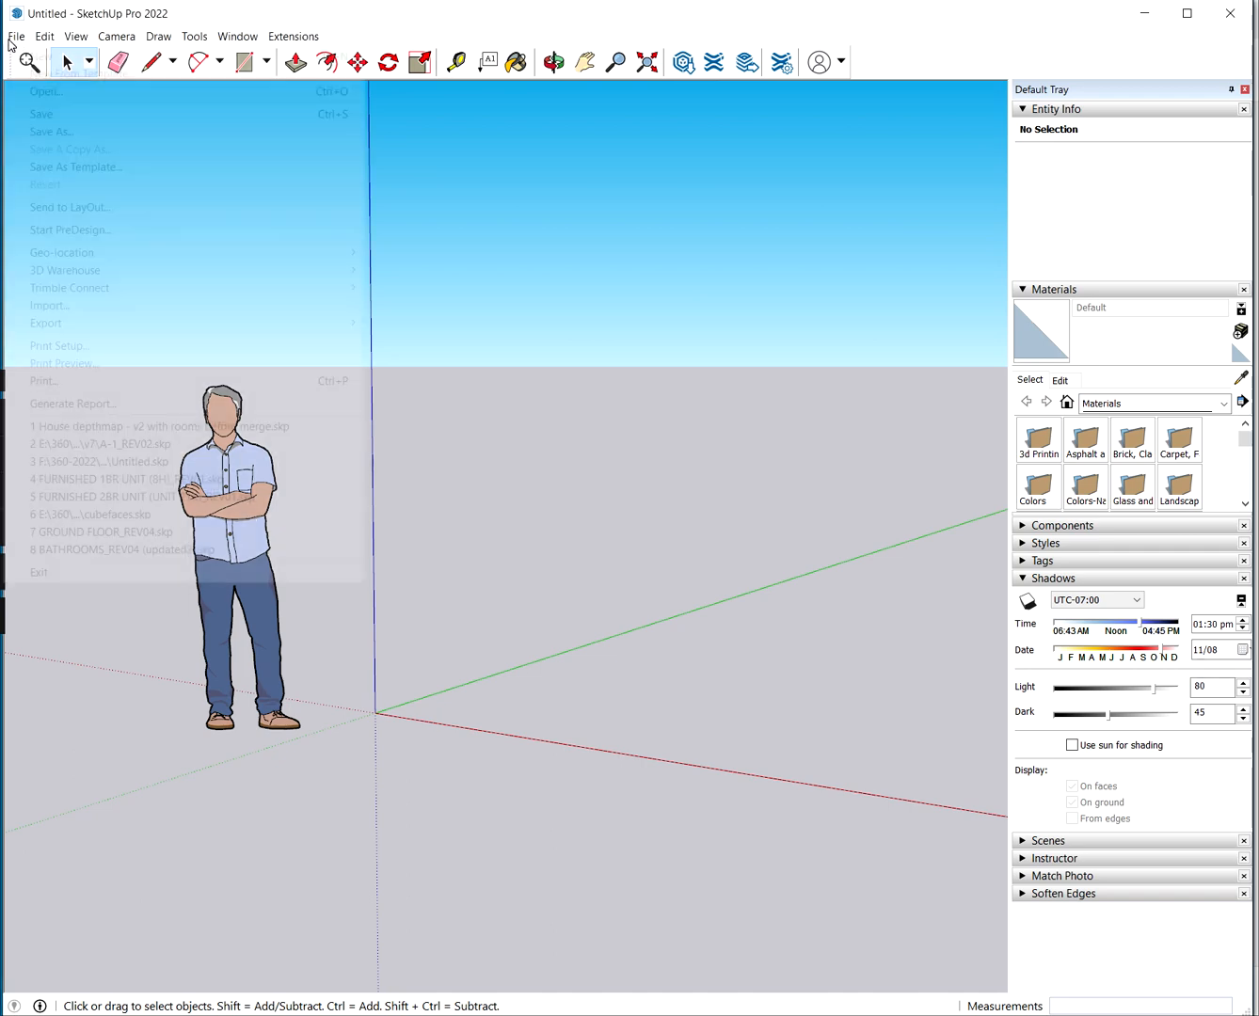
pyautogui.click(95, 308)
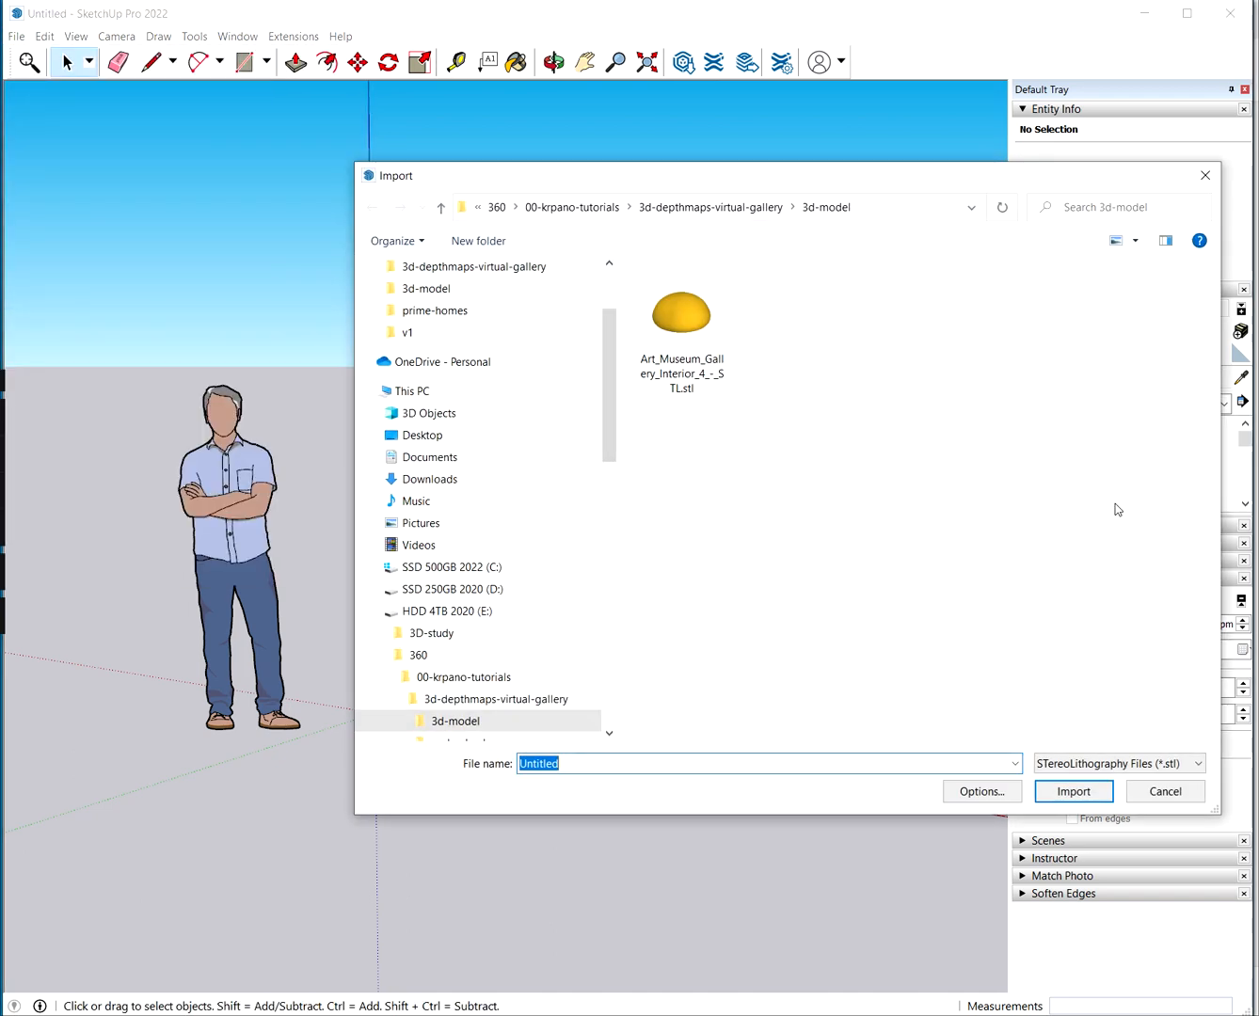
pyautogui.click(699, 321)
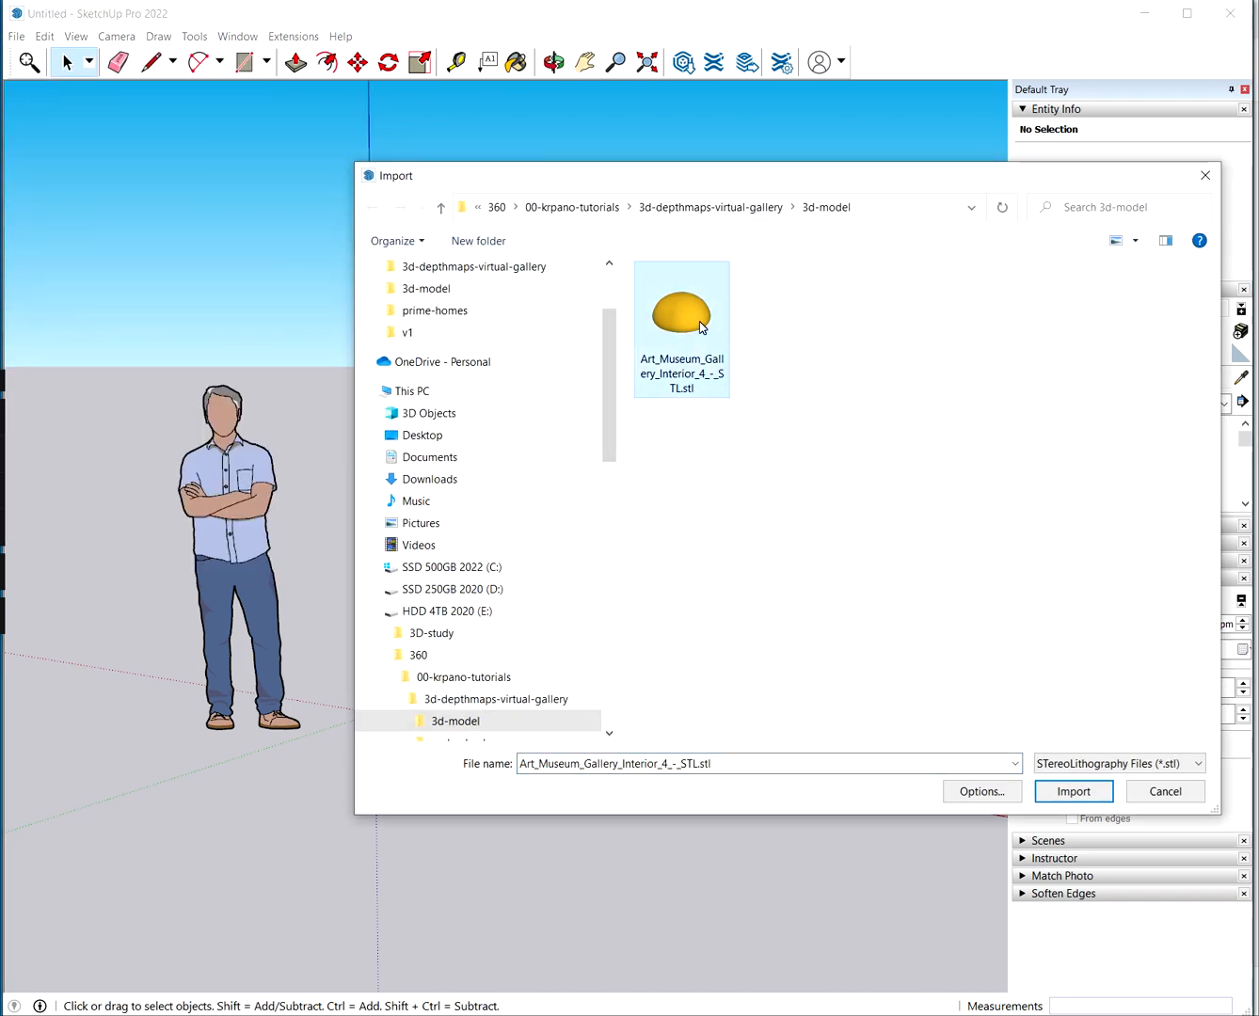
pyautogui.click(1093, 793)
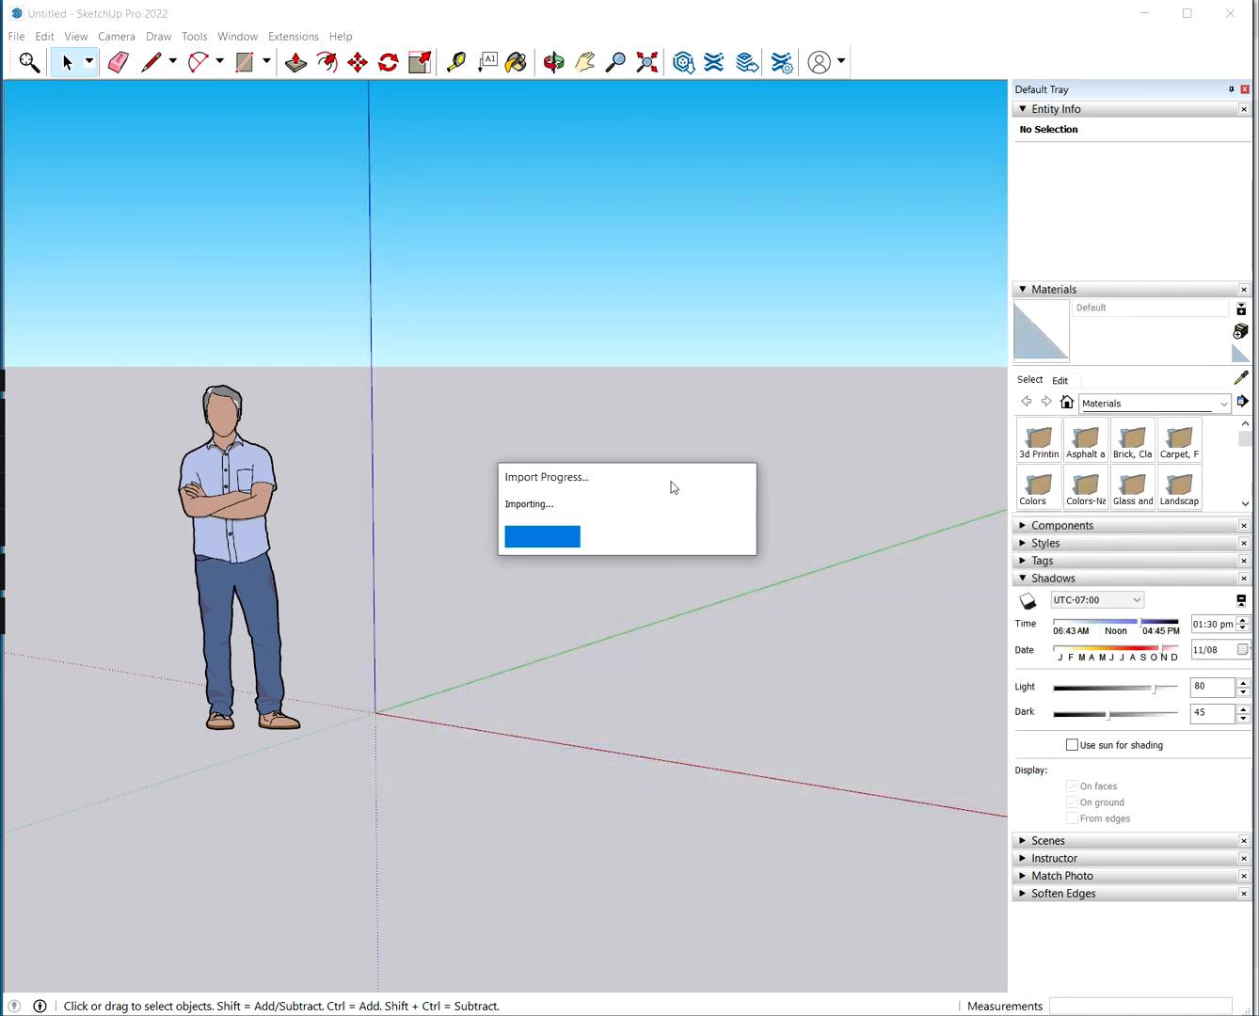
pyautogui.moveTo(671, 487); pyautogui.dragTo(715, 458)
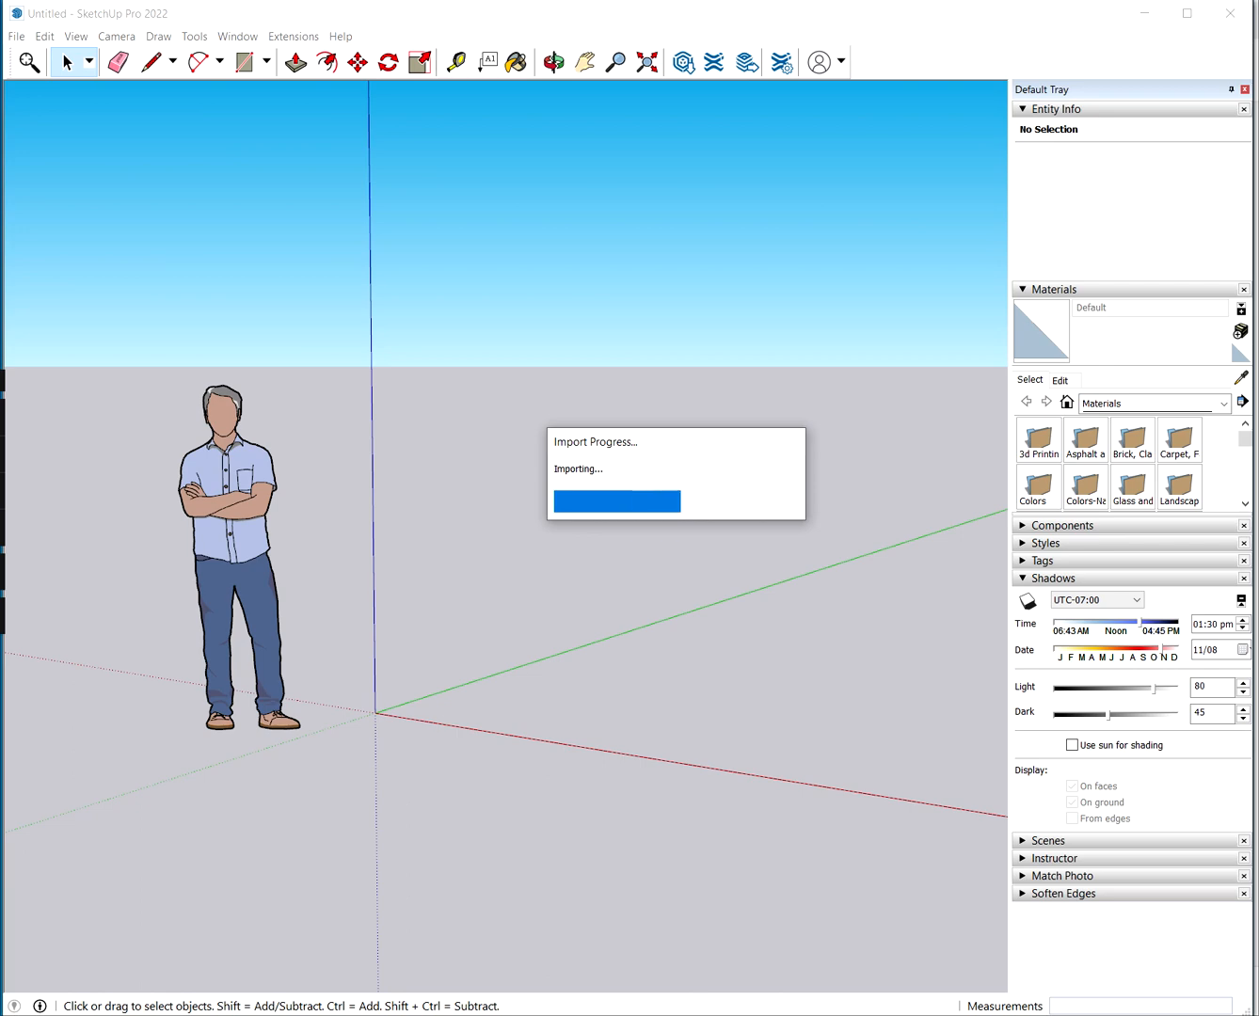
# Delete the default human figure standing beside the imported dome
pyautogui.scroll(-3, 401, 522)
pyautogui.moveTo(756, 556); pyautogui.dragTo(641, 543, button='middle')
pyautogui.scroll(-2, 641, 543)
pyautogui.hotkey('ctrl', 'a')
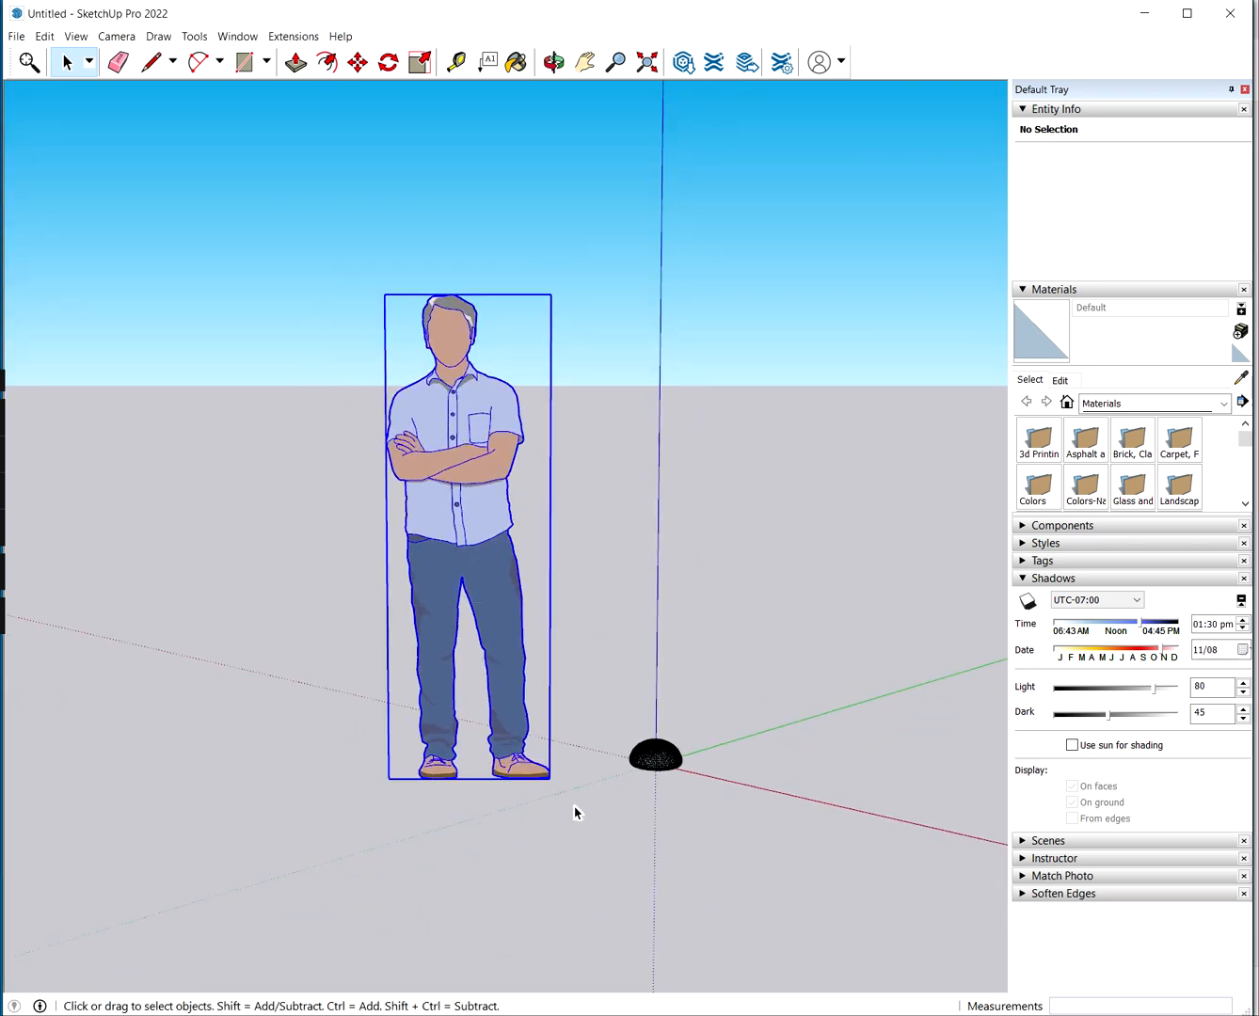
pyautogui.press('Delete')
# Open the imported dome component for editing, select one of its mesh edges and leave the component
pyautogui.scroll(2, 576, 812)
pyautogui.keyDown('shift'); pyautogui.moveTo(758, 712); pyautogui.dragTo(700, 528, button='middle'); pyautogui.keyUp('shift')
pyautogui.scroll(6, 710, 572)
pyautogui.keyDown('shift'); pyautogui.moveTo(855, 595); pyautogui.dragTo(582, 593, button='middle'); pyautogui.keyUp('shift')
pyautogui.scroll(5, 749, 542)
pyautogui.click(581, 593)
pyautogui.moveTo(593, 533); pyautogui.dragTo(582, 640, button='middle')
pyautogui.rightClick(582, 641)
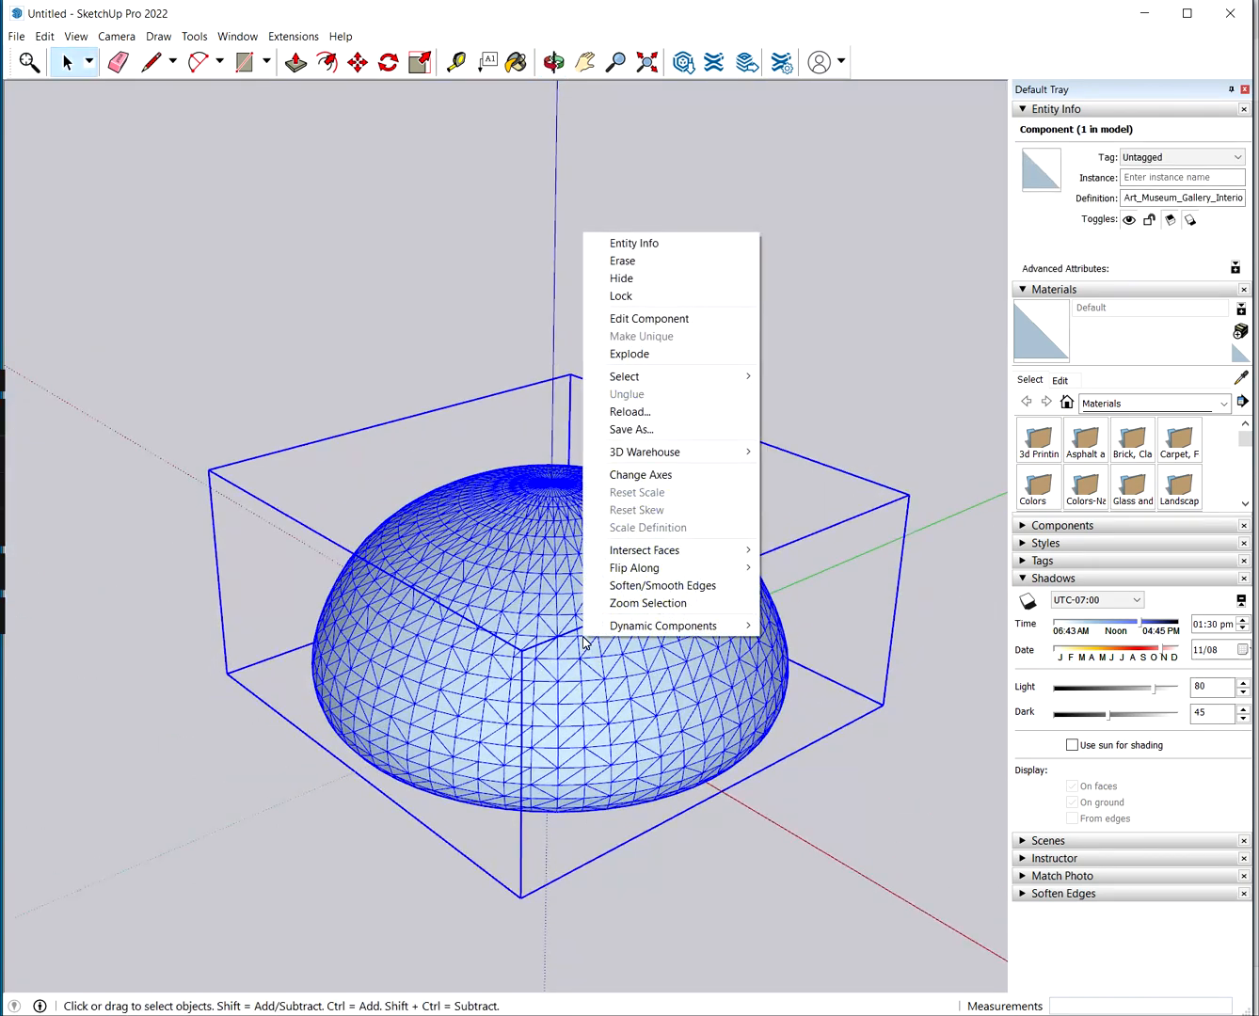
pyautogui.click(668, 318)
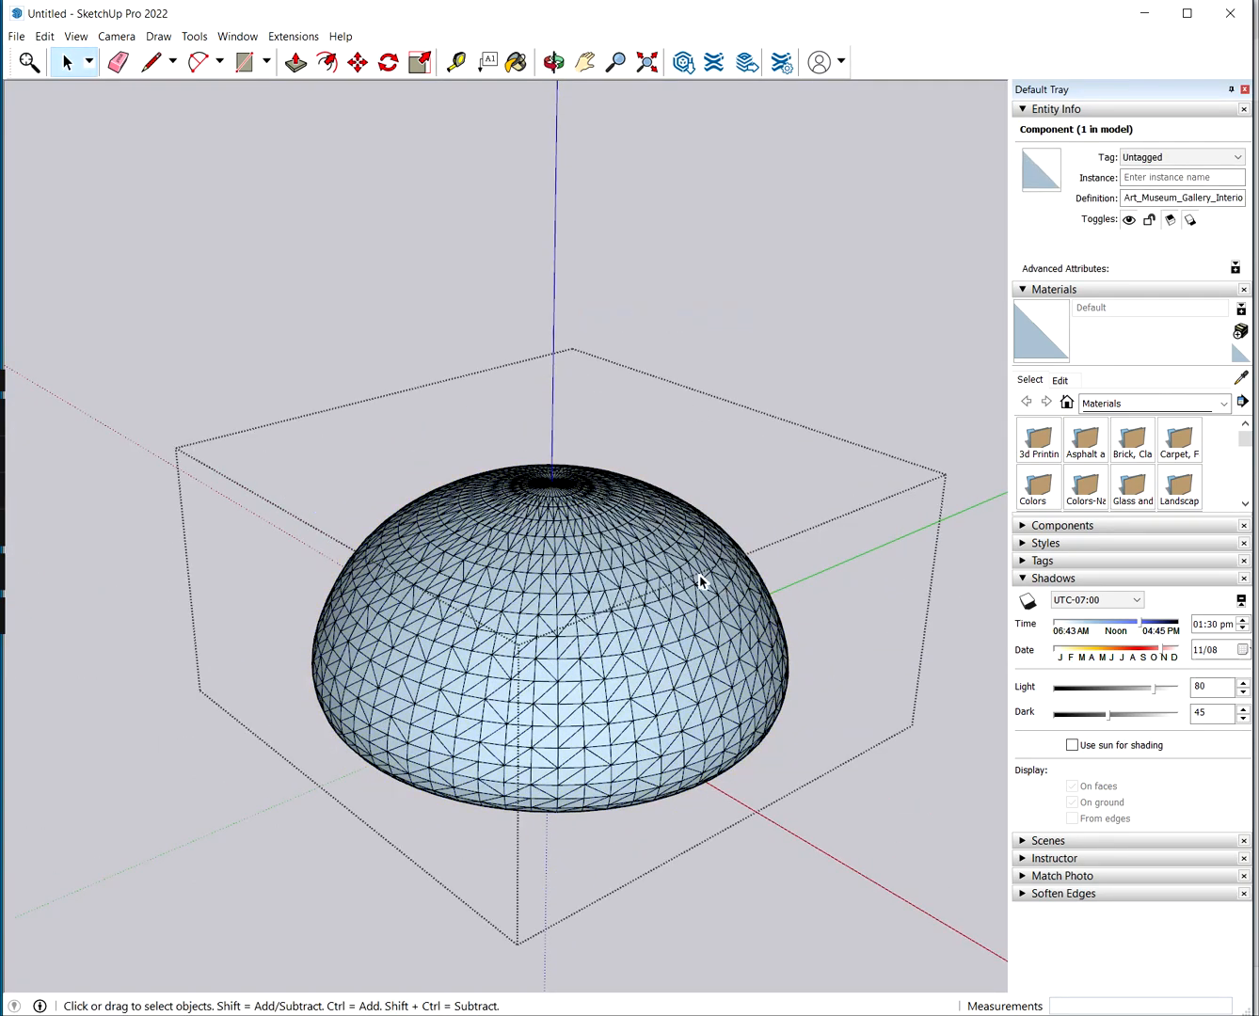
pyautogui.click(618, 585)
pyautogui.scroll(2, 704, 654)
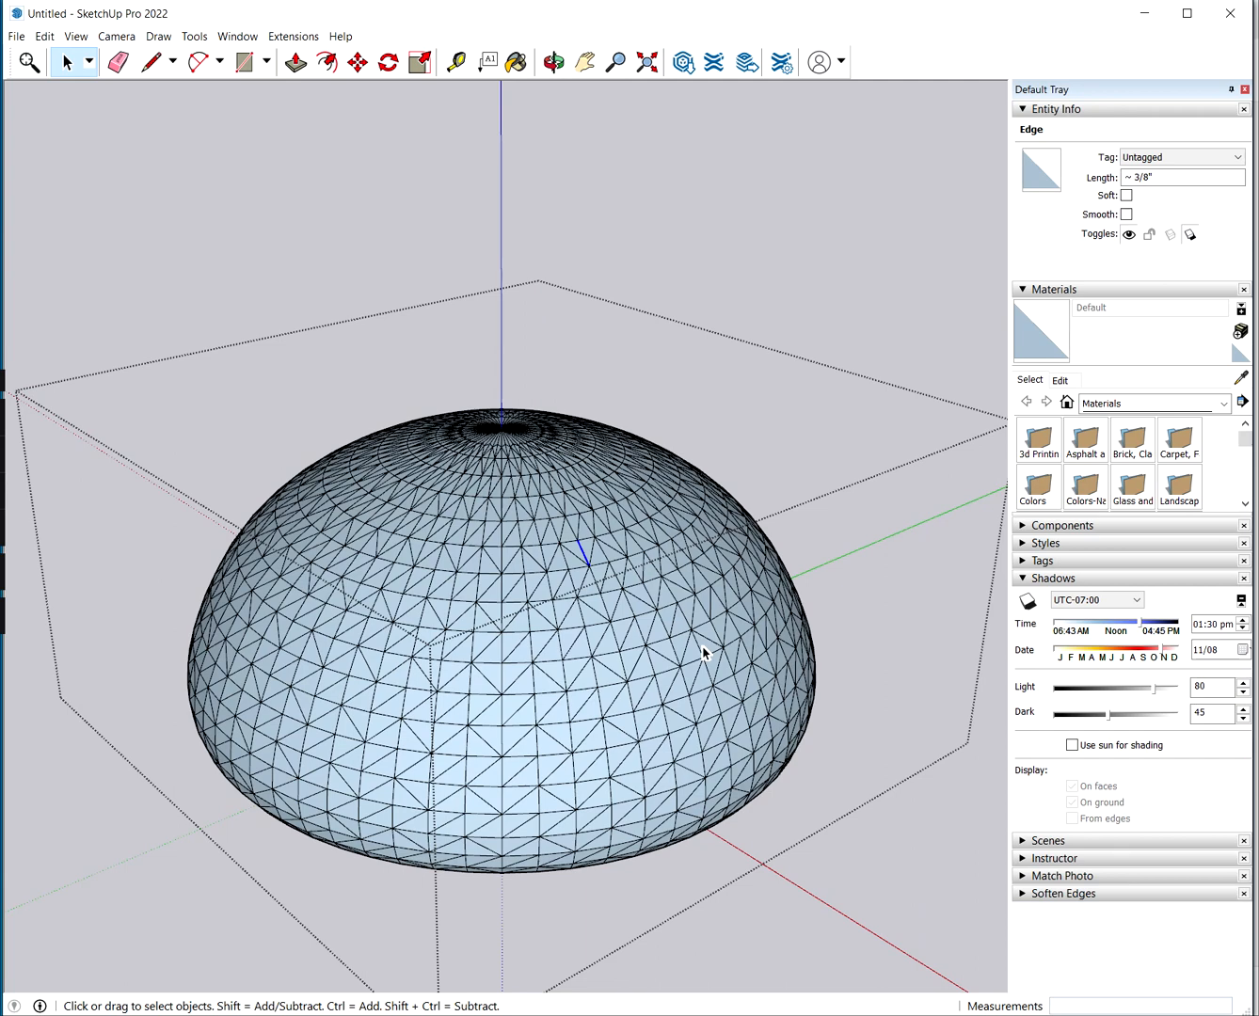
pyautogui.press('Escape')
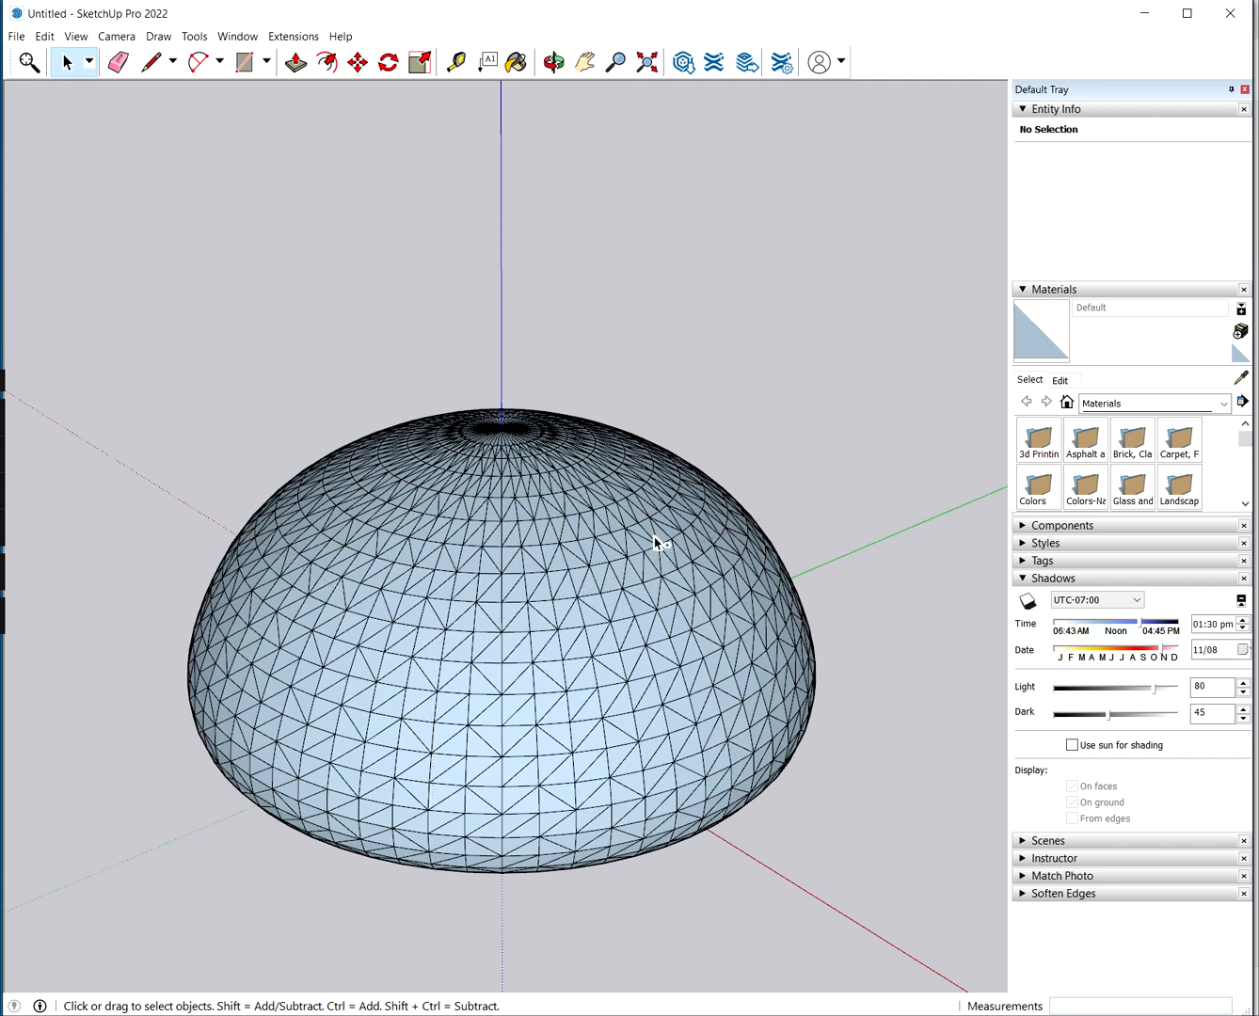
# Delete the whole dome component and undo that deletion
pyautogui.scroll(-3, 674, 463)
pyautogui.click(580, 550)
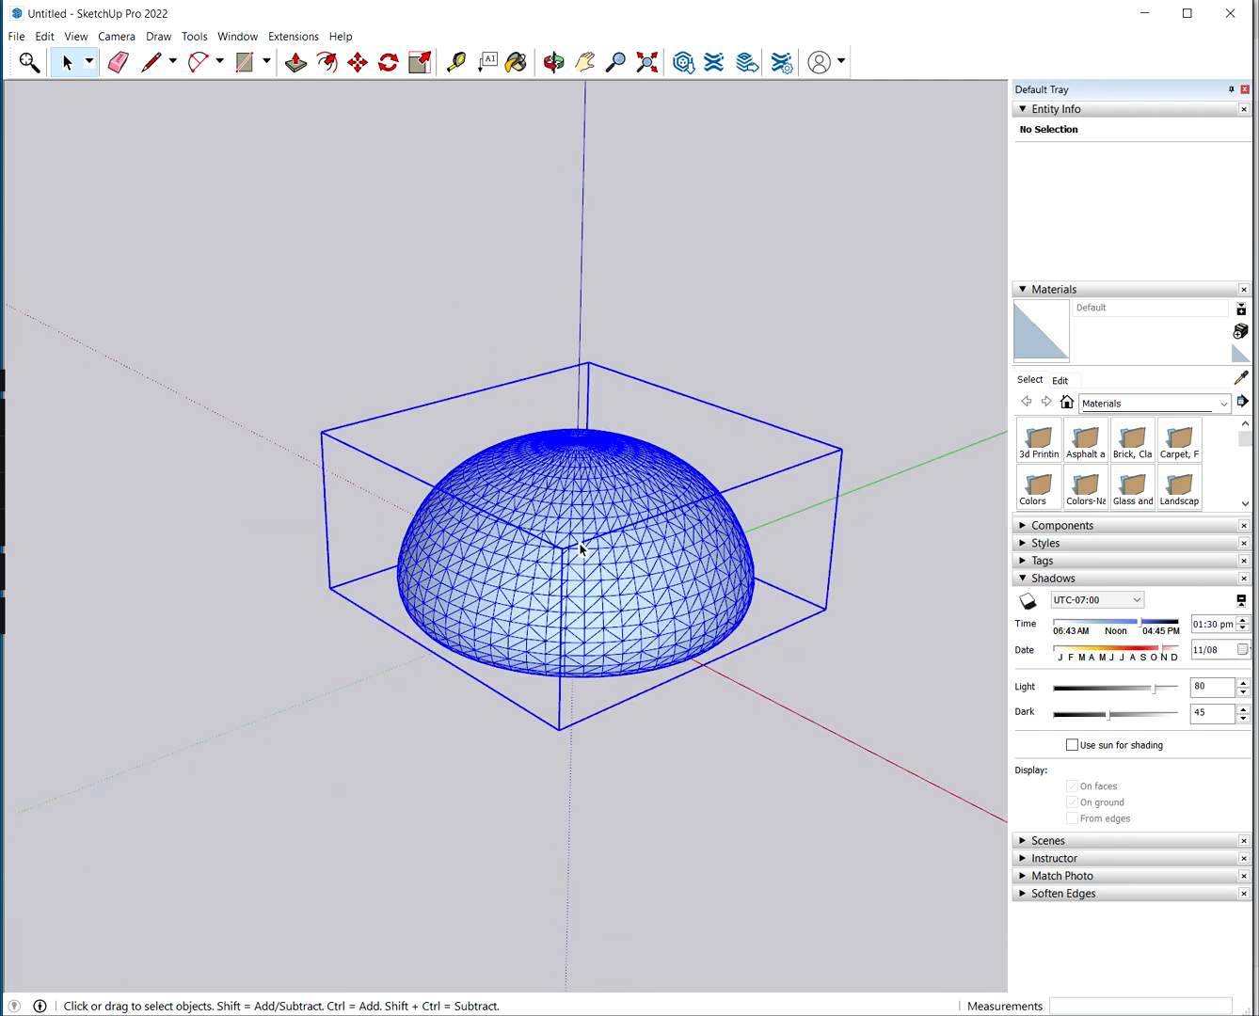
pyautogui.press('Delete')
pyautogui.hotkey('ctrl', 'z')
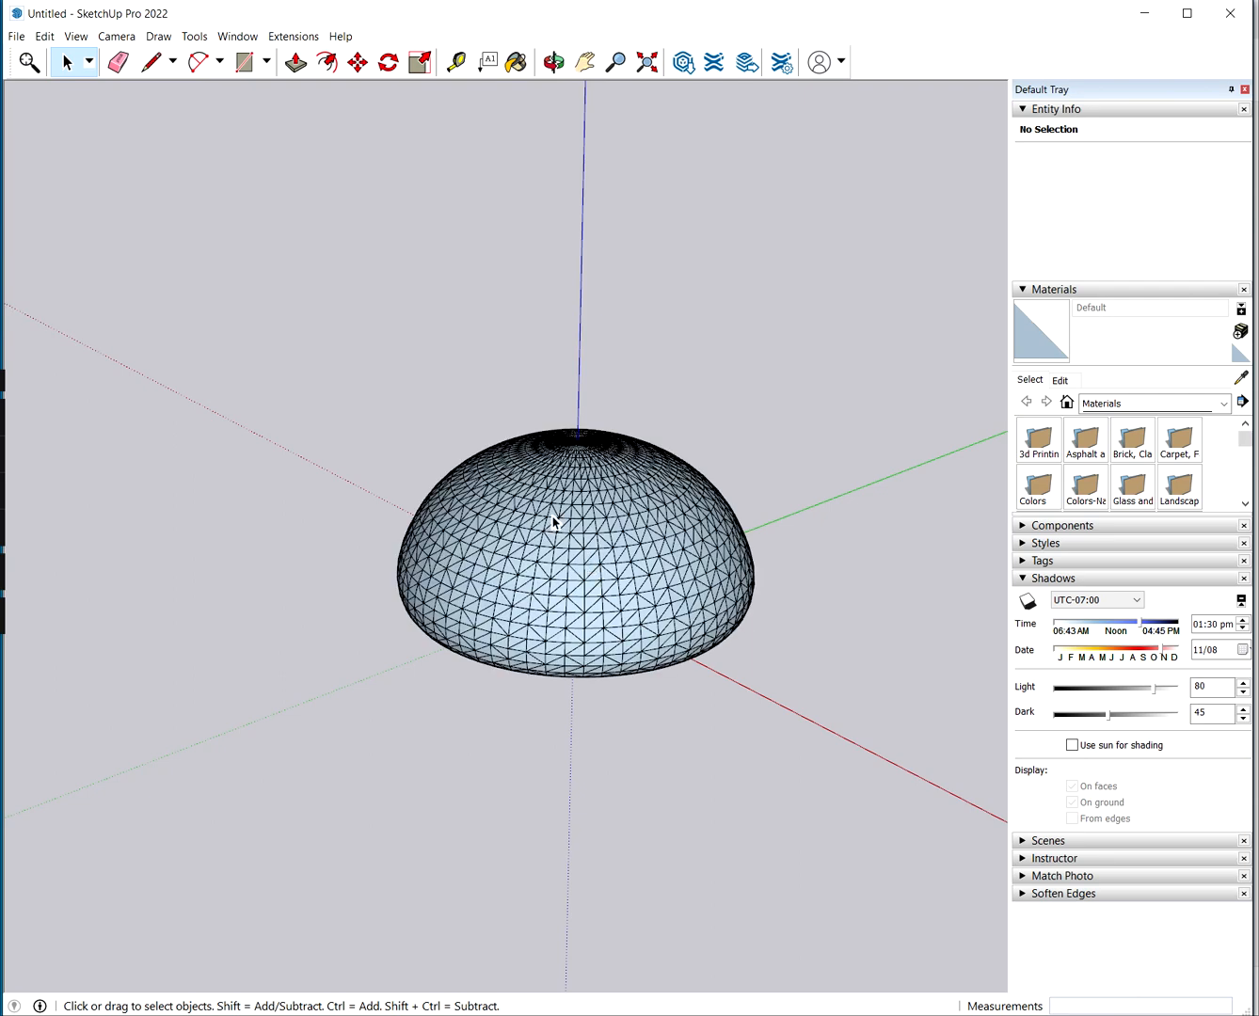
# Open the dome component for editing and delete the mesh cap at its crown
pyautogui.rightClick(555, 523)
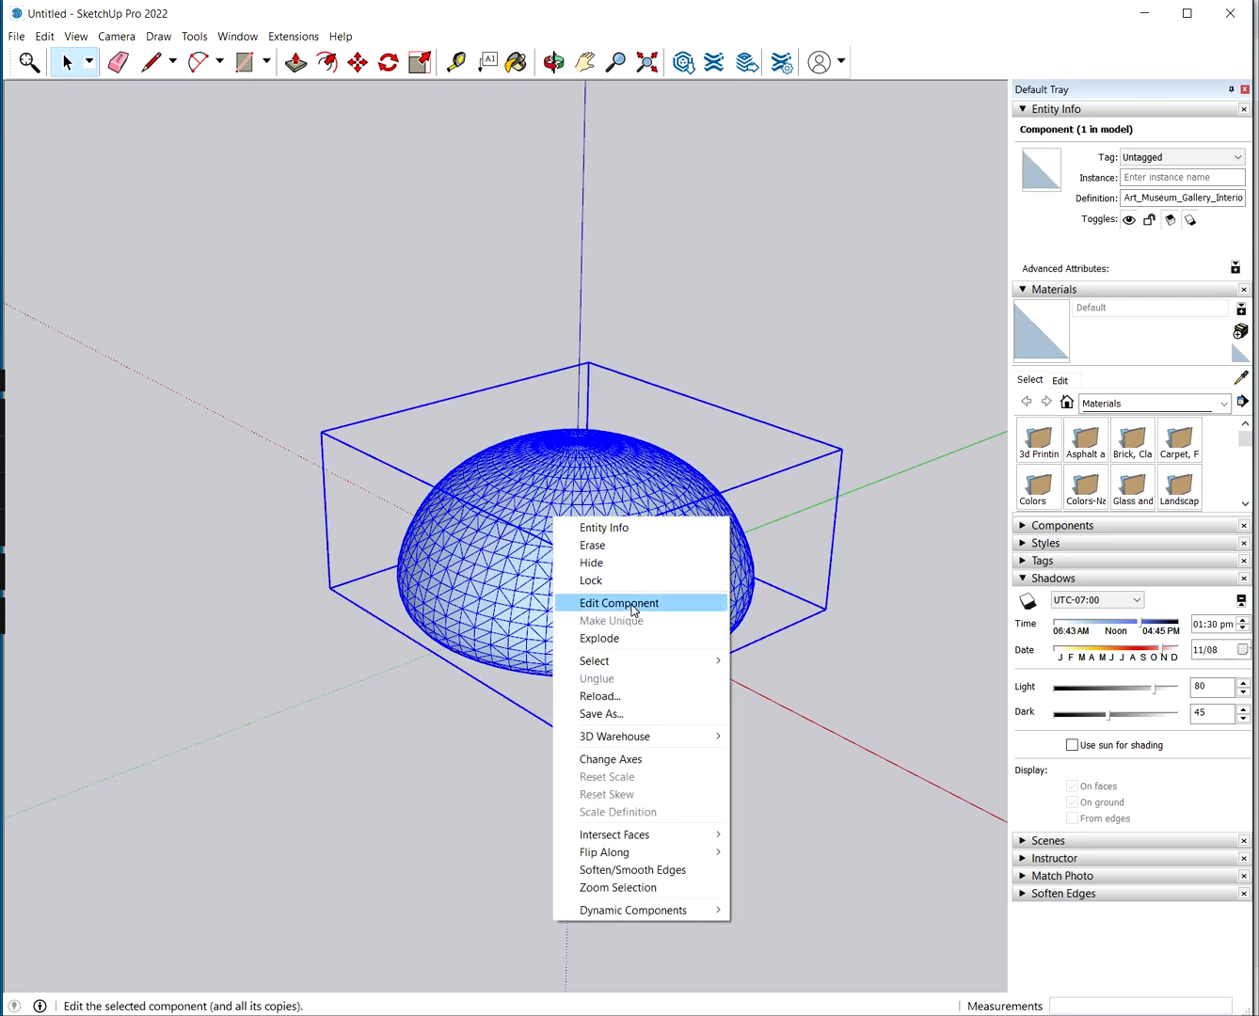
pyautogui.click(634, 604)
pyautogui.scroll(2, 621, 584)
pyautogui.moveTo(657, 455); pyautogui.dragTo(658, 462)
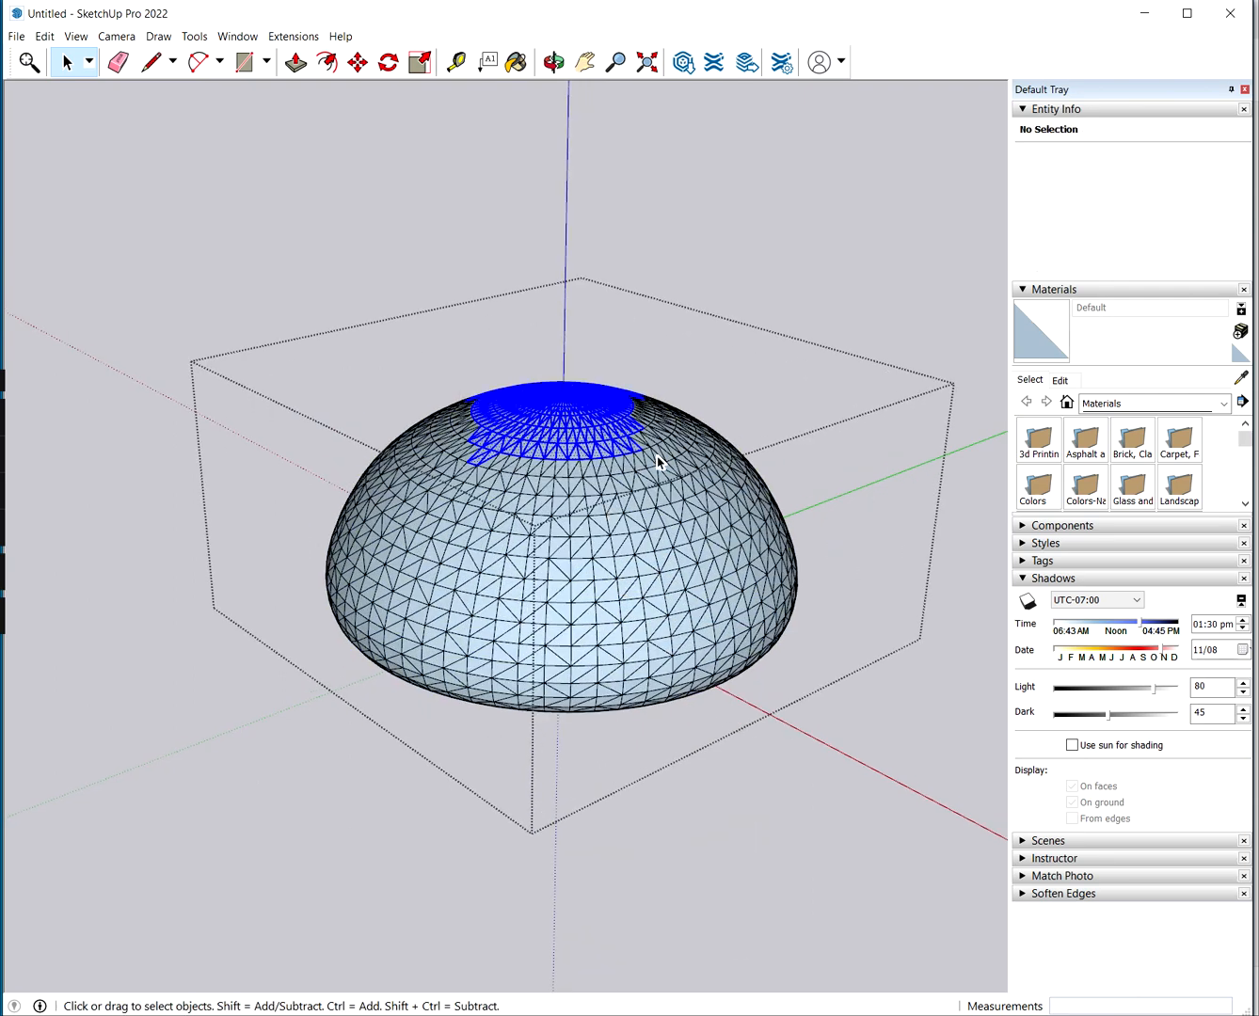
pyautogui.press('Delete')
# Widen the dome's opening by deleting more of the shell along the rim and down one side
pyautogui.moveTo(582, 420); pyautogui.dragTo(652, 473, button='middle')
pyautogui.scroll(3, 652, 473)
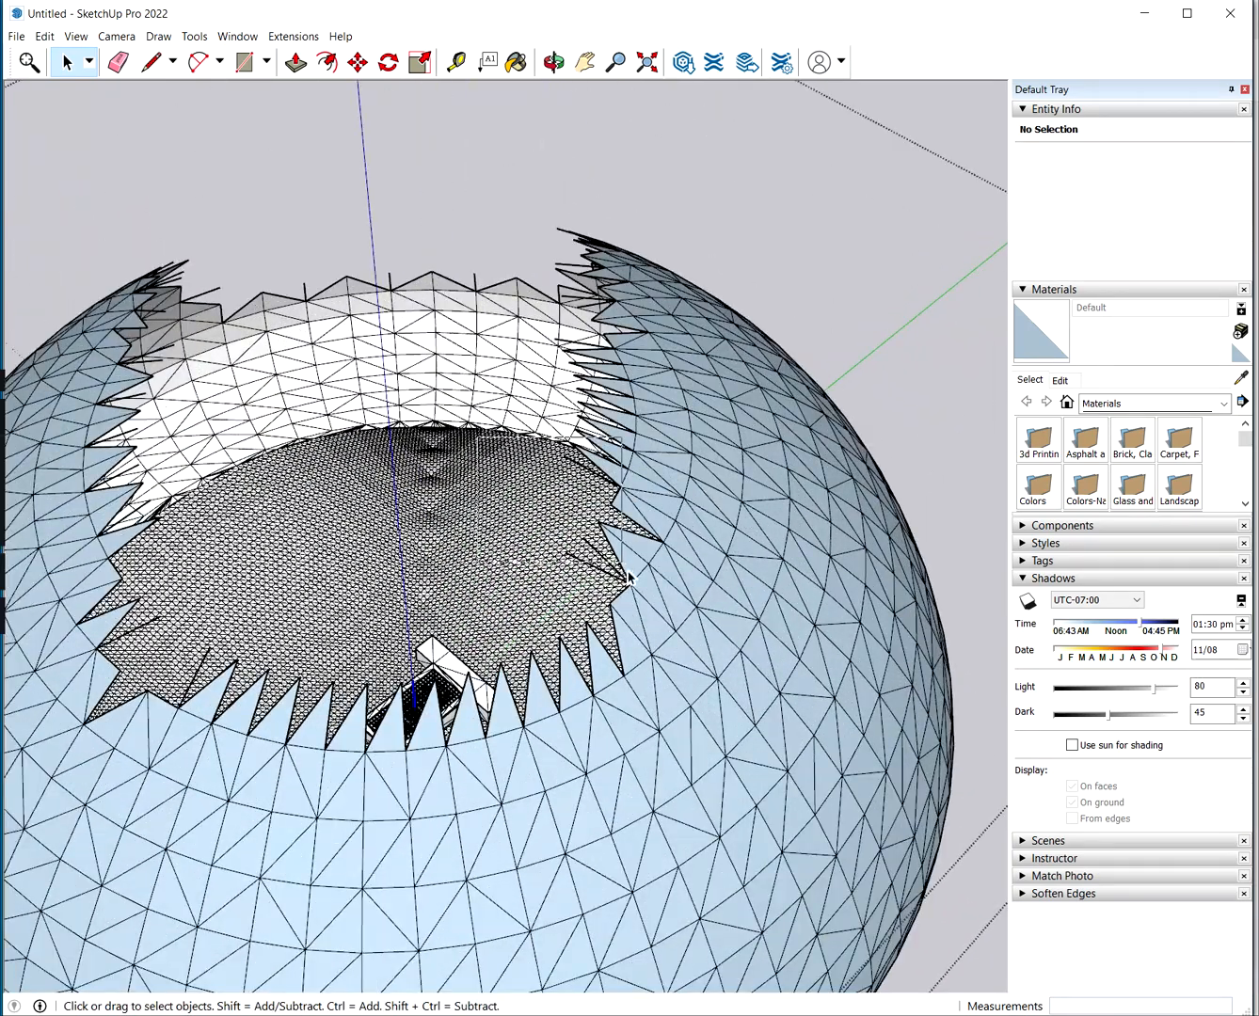
pyautogui.moveTo(477, 435); pyautogui.dragTo(629, 576)
pyautogui.press('Delete')
pyautogui.moveTo(858, 450); pyautogui.dragTo(858, 456)
pyautogui.press('Delete')
# Delete another section of the dome's side shell together with the ground mesh beneath it
pyautogui.moveTo(859, 473); pyautogui.dragTo(407, 617, button='middle')
pyautogui.scroll(-1, 407, 617)
pyautogui.moveTo(693, 597); pyautogui.dragTo(645, 582, button='middle')
pyautogui.moveTo(391, 344); pyautogui.dragTo(392, 344)
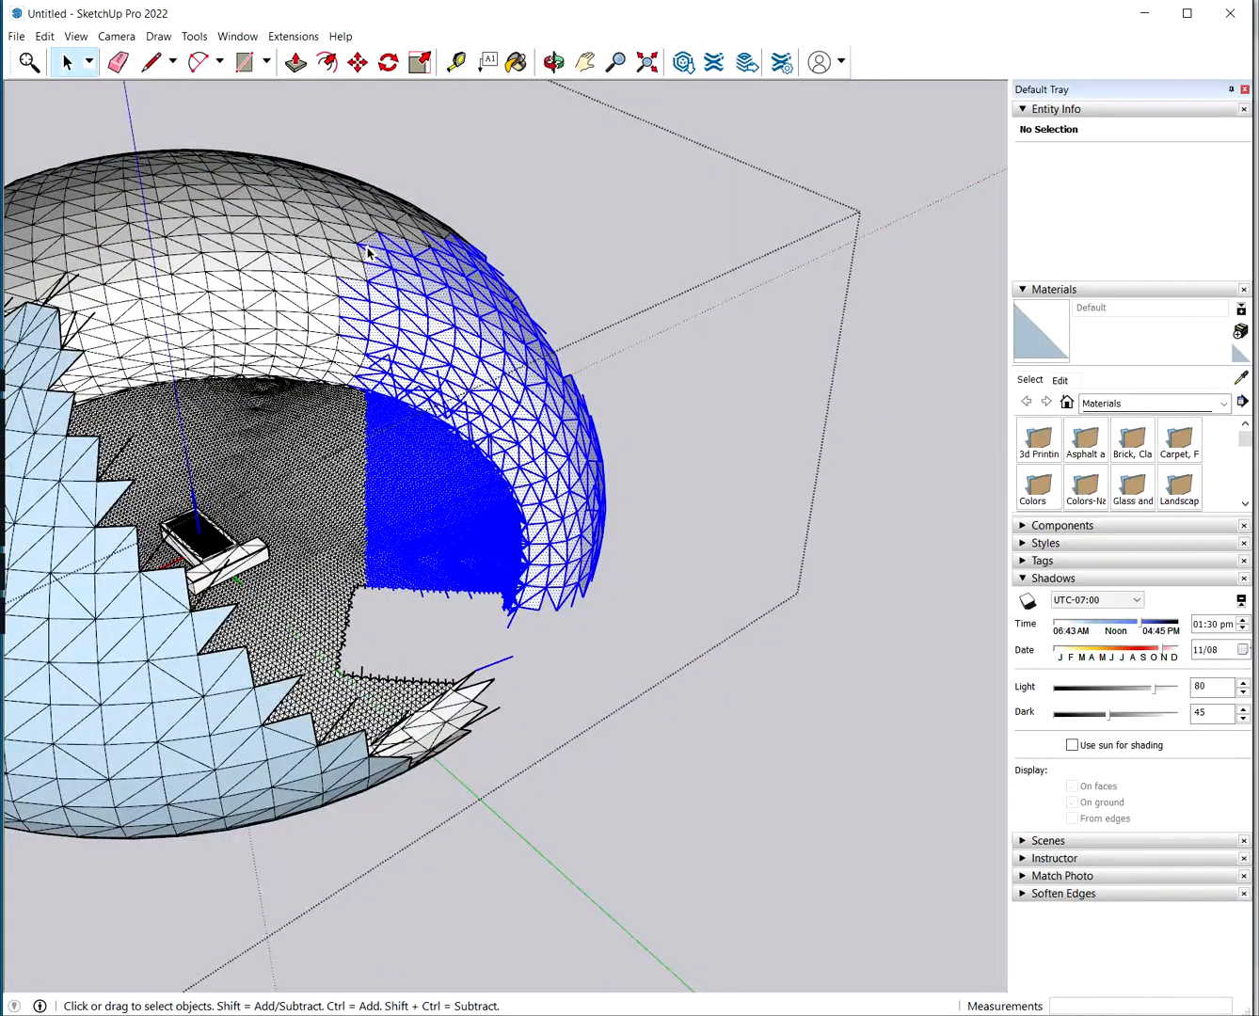
pyautogui.press('Delete')
# Delete a further large section of the remaining dome shell around the gallery building
pyautogui.moveTo(504, 373); pyautogui.dragTo(367, 321, button='middle')
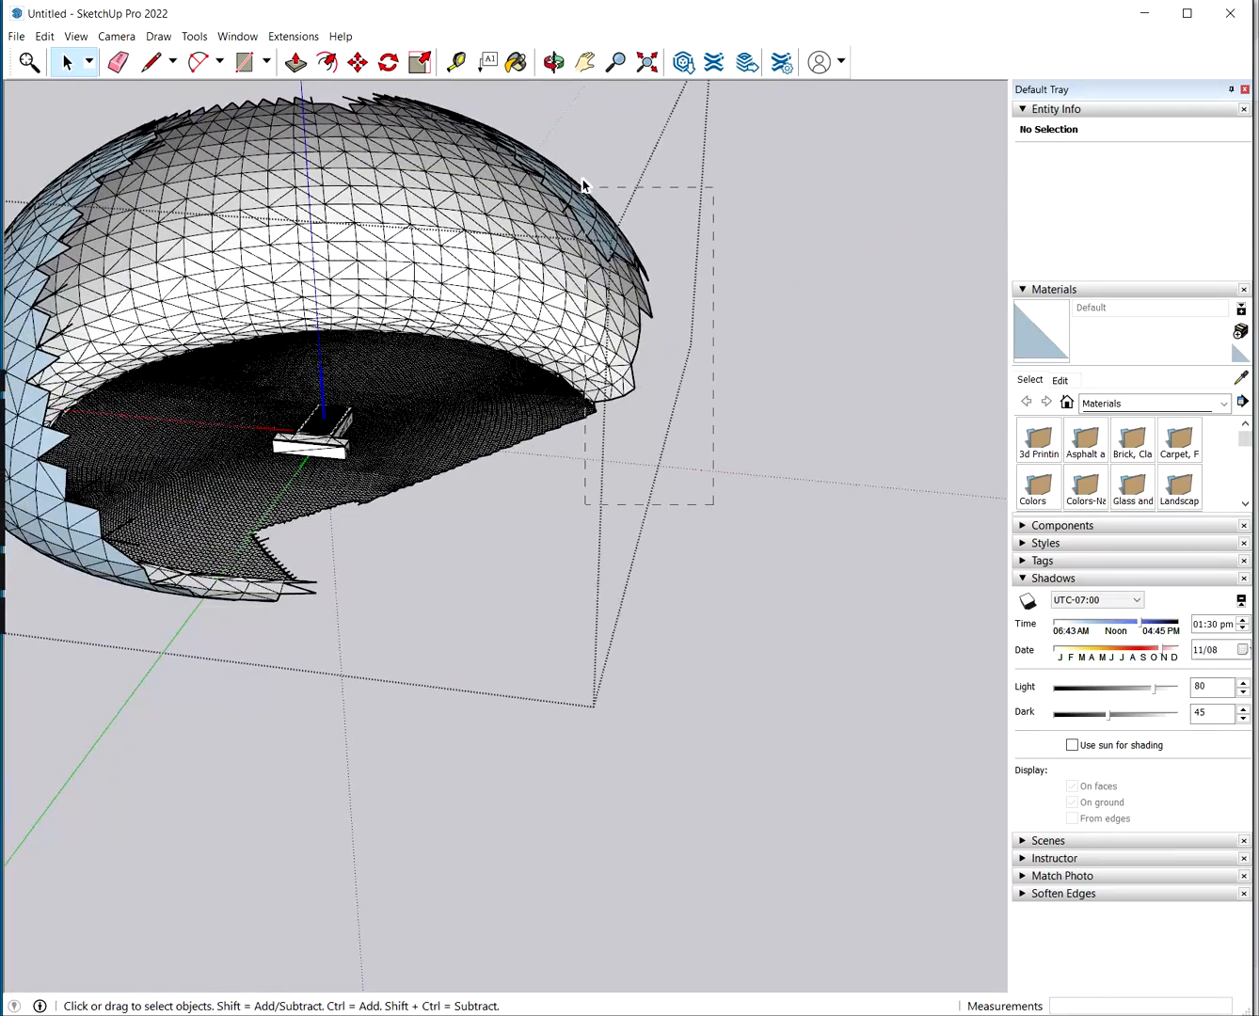
pyautogui.scroll(-2, 418, 114)
pyautogui.moveTo(773, 284); pyautogui.dragTo(491, 213, button='middle')
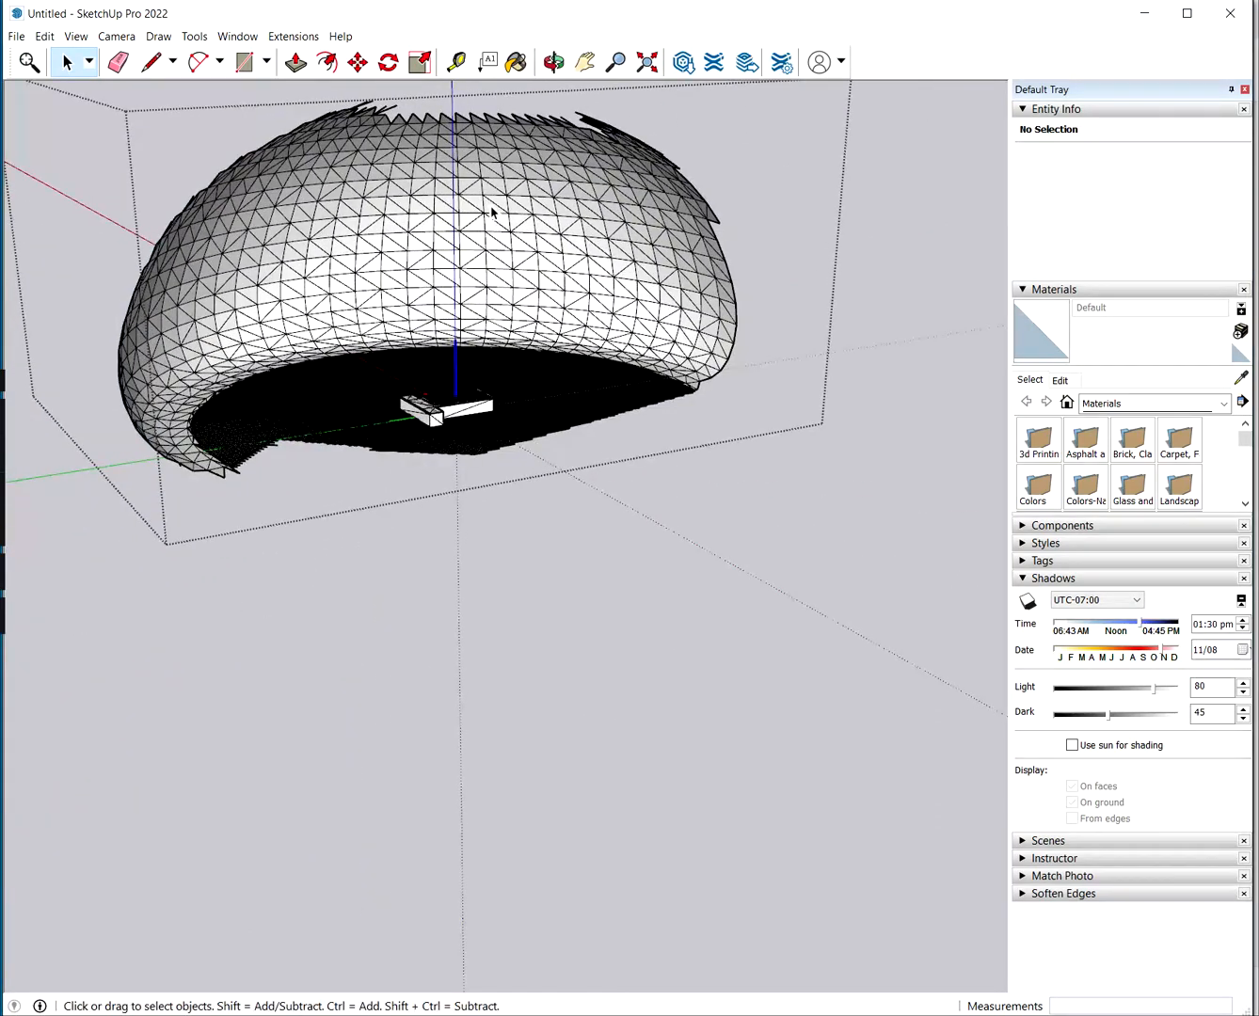
pyautogui.scroll(4, 672, 615)
pyautogui.moveTo(669, 632); pyautogui.dragTo(674, 889, button='middle')
pyautogui.moveTo(280, 298); pyautogui.dragTo(282, 300)
pyautogui.press('Delete')
# Delete most of the remaining dome shell and outer ground, keeping a small ground area around the gallery building
pyautogui.moveTo(311, 306); pyautogui.dragTo(658, 548, button='middle')
pyautogui.moveTo(395, 209); pyautogui.dragTo(338, 164)
pyautogui.press('Delete')
pyautogui.moveTo(447, 369); pyautogui.dragTo(447, 370)
pyautogui.press('Delete')
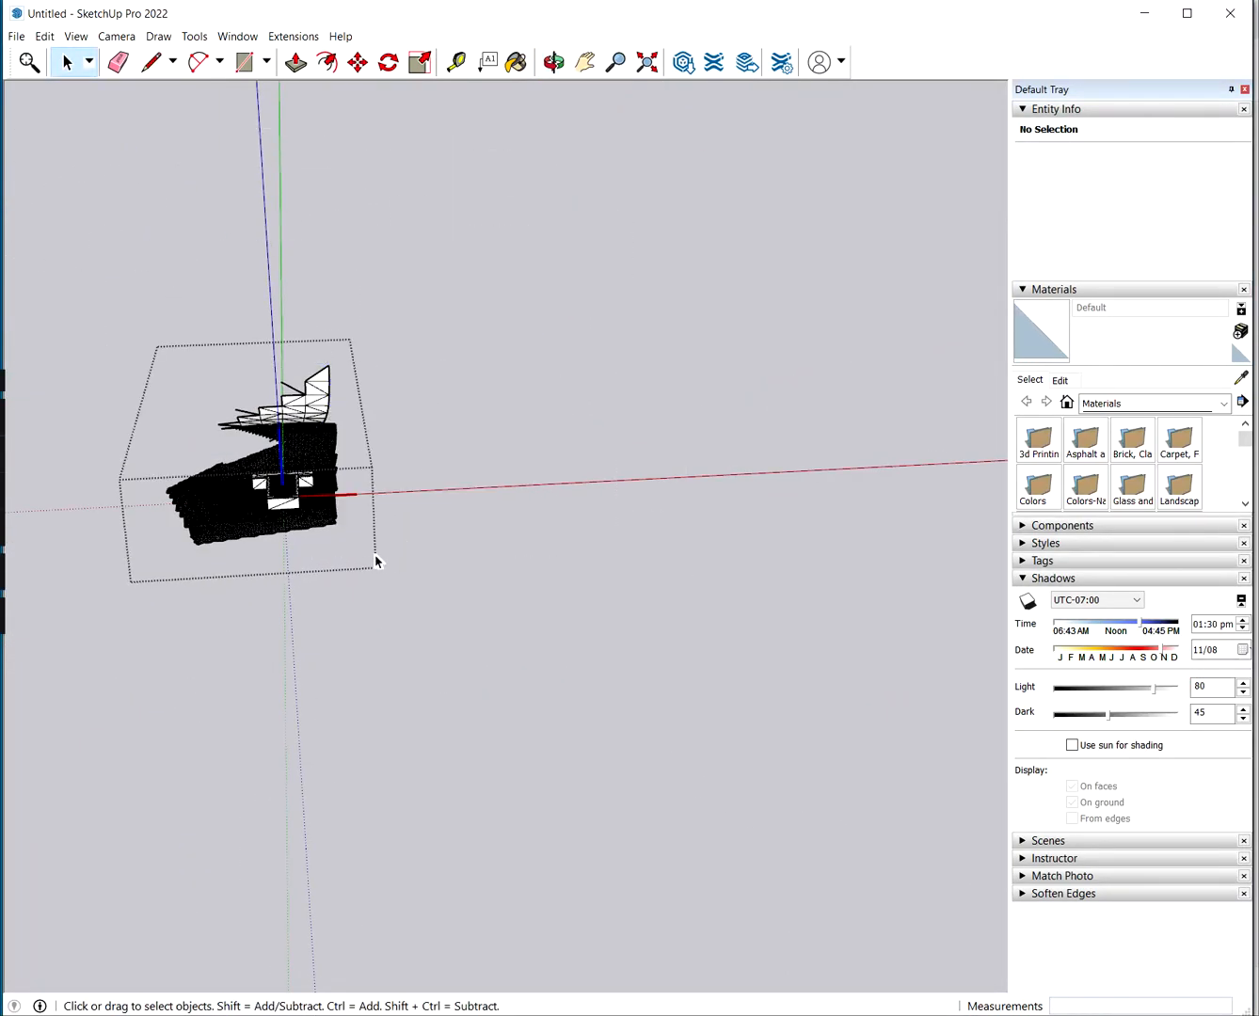
# Trim the ground mesh closer around the gallery building and remove the leftover dome fragment behind it
pyautogui.moveTo(222, 599); pyautogui.dragTo(223, 600)
pyautogui.scroll(5, 168, 455)
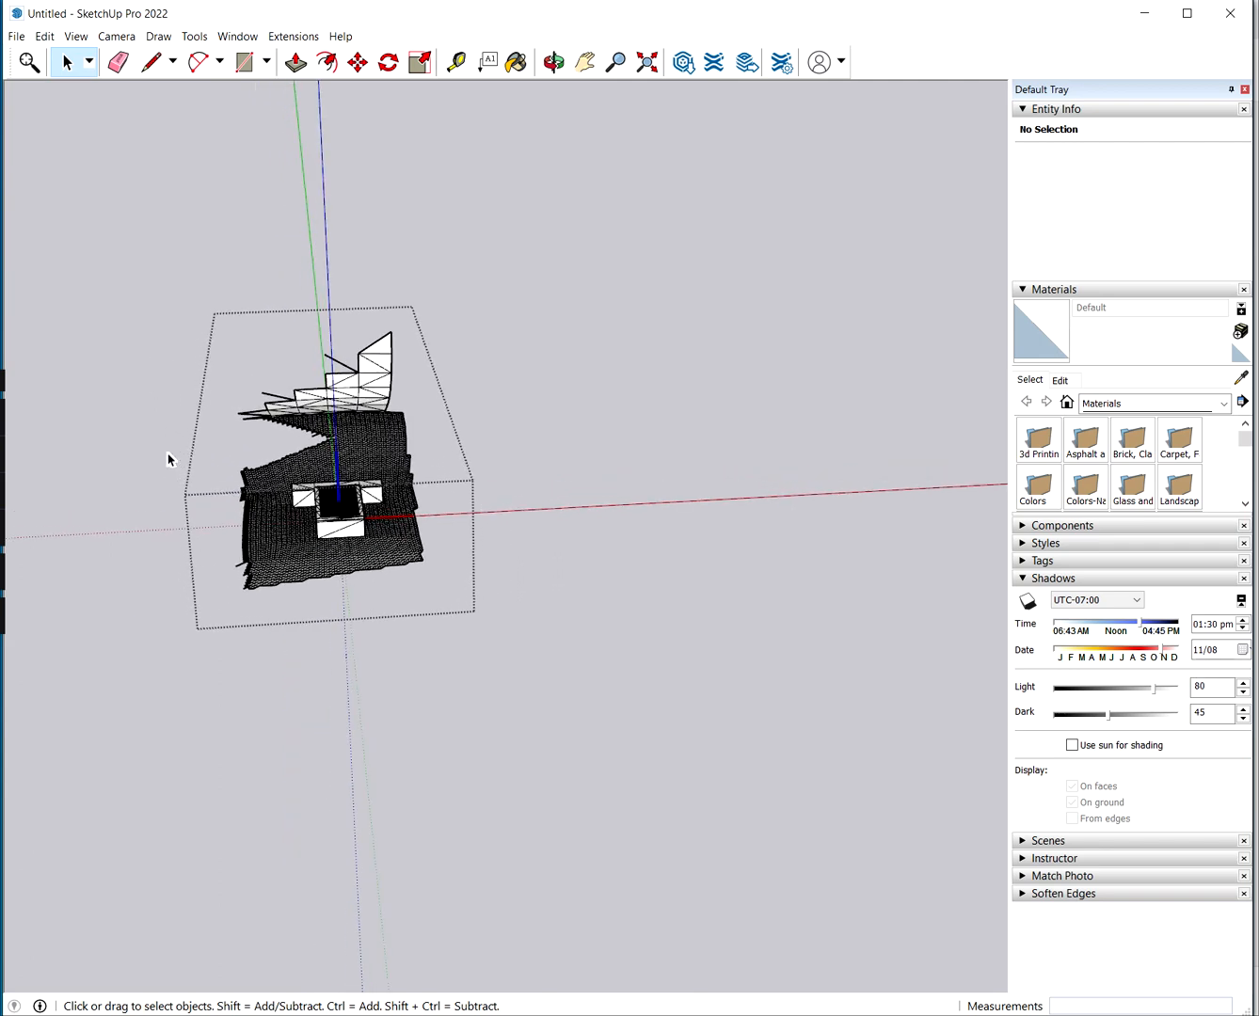
pyautogui.moveTo(256, 597); pyautogui.dragTo(257, 596)
pyautogui.press('Delete')
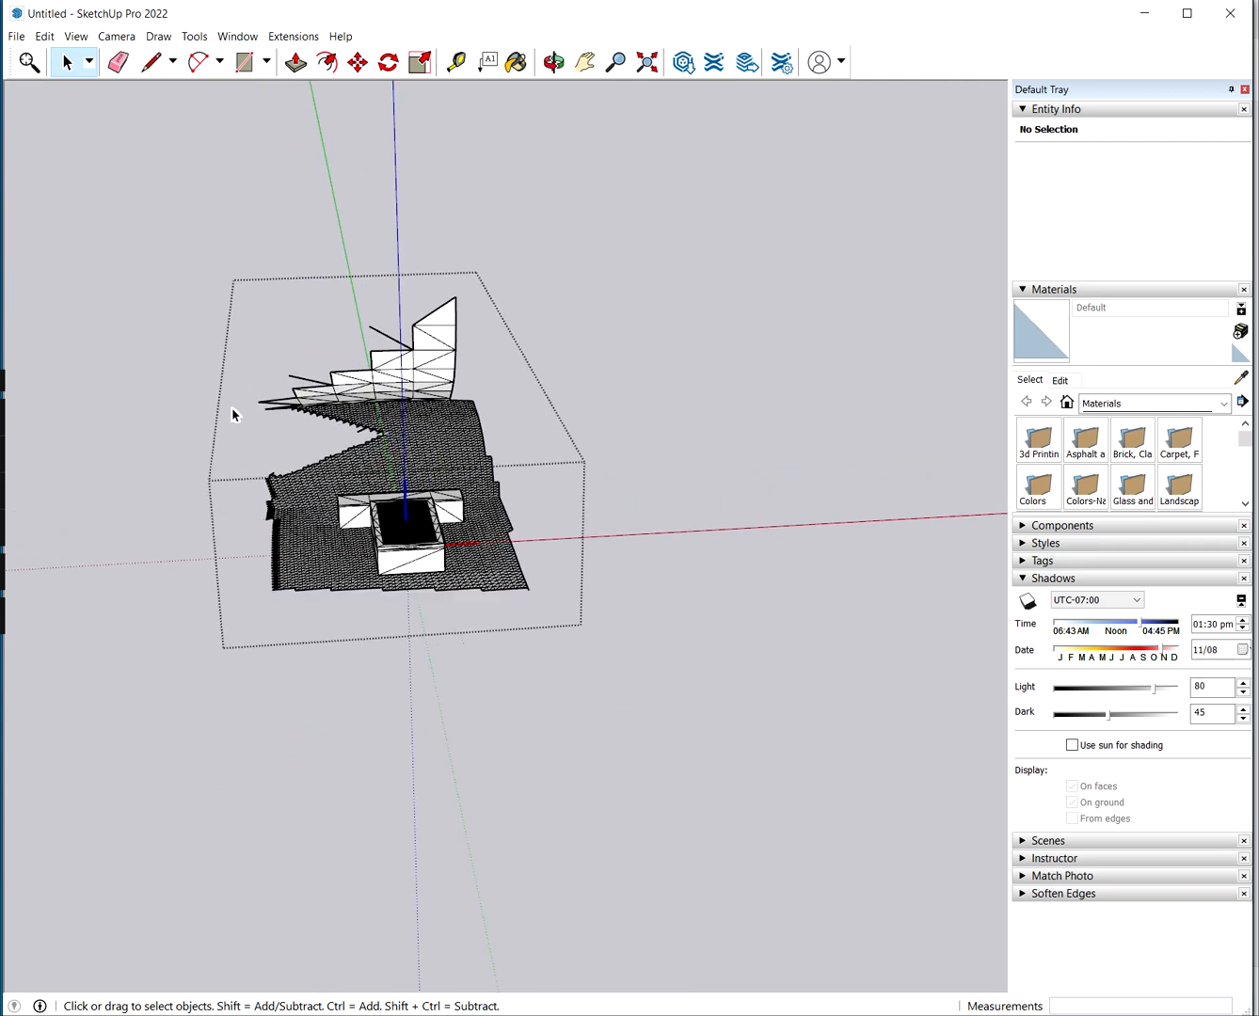
pyautogui.press('Delete')
pyautogui.moveTo(490, 452); pyautogui.dragTo(541, 468)
pyautogui.press('Delete')
# Delete an outer wall face of the gallery's entrance wing
pyautogui.moveTo(520, 595); pyautogui.dragTo(480, 415, button='middle')
pyautogui.scroll(2, 483, 415)
pyautogui.moveTo(529, 518); pyautogui.dragTo(510, 585, button='middle')
pyautogui.scroll(5, 412, 471)
pyautogui.moveTo(466, 500); pyautogui.dragTo(638, 495, button='middle')
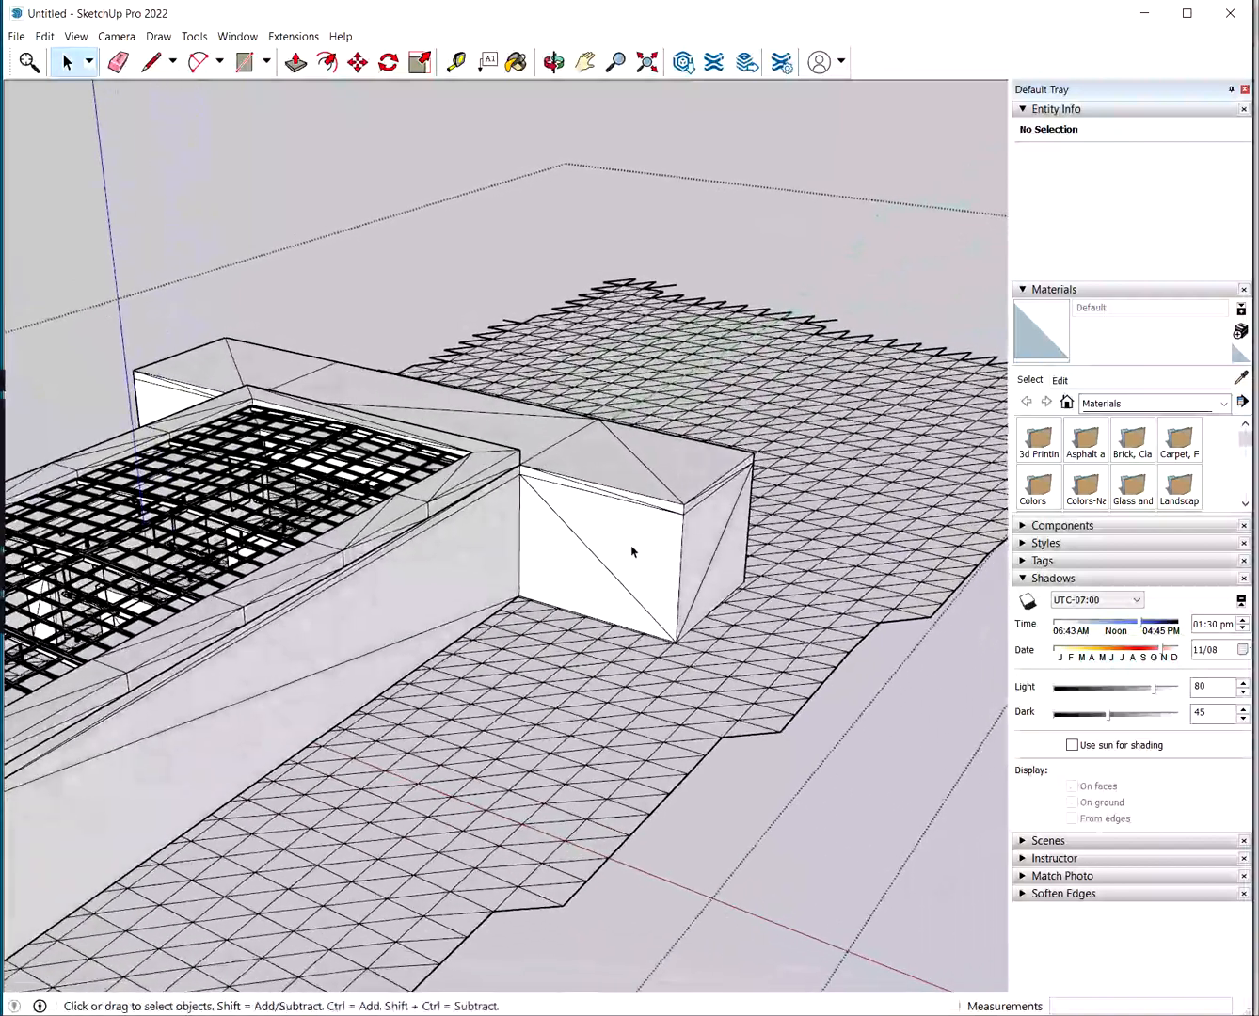
pyautogui.click(630, 584)
pyautogui.press('Delete')
# Delete the jagged outer strip of ground mesh beyond the entrance wing
pyautogui.moveTo(704, 597); pyautogui.dragTo(393, 381, button='middle')
pyautogui.moveTo(585, 329); pyautogui.dragTo(193, 488, button='middle')
pyautogui.moveTo(633, 684); pyautogui.dragTo(328, 220)
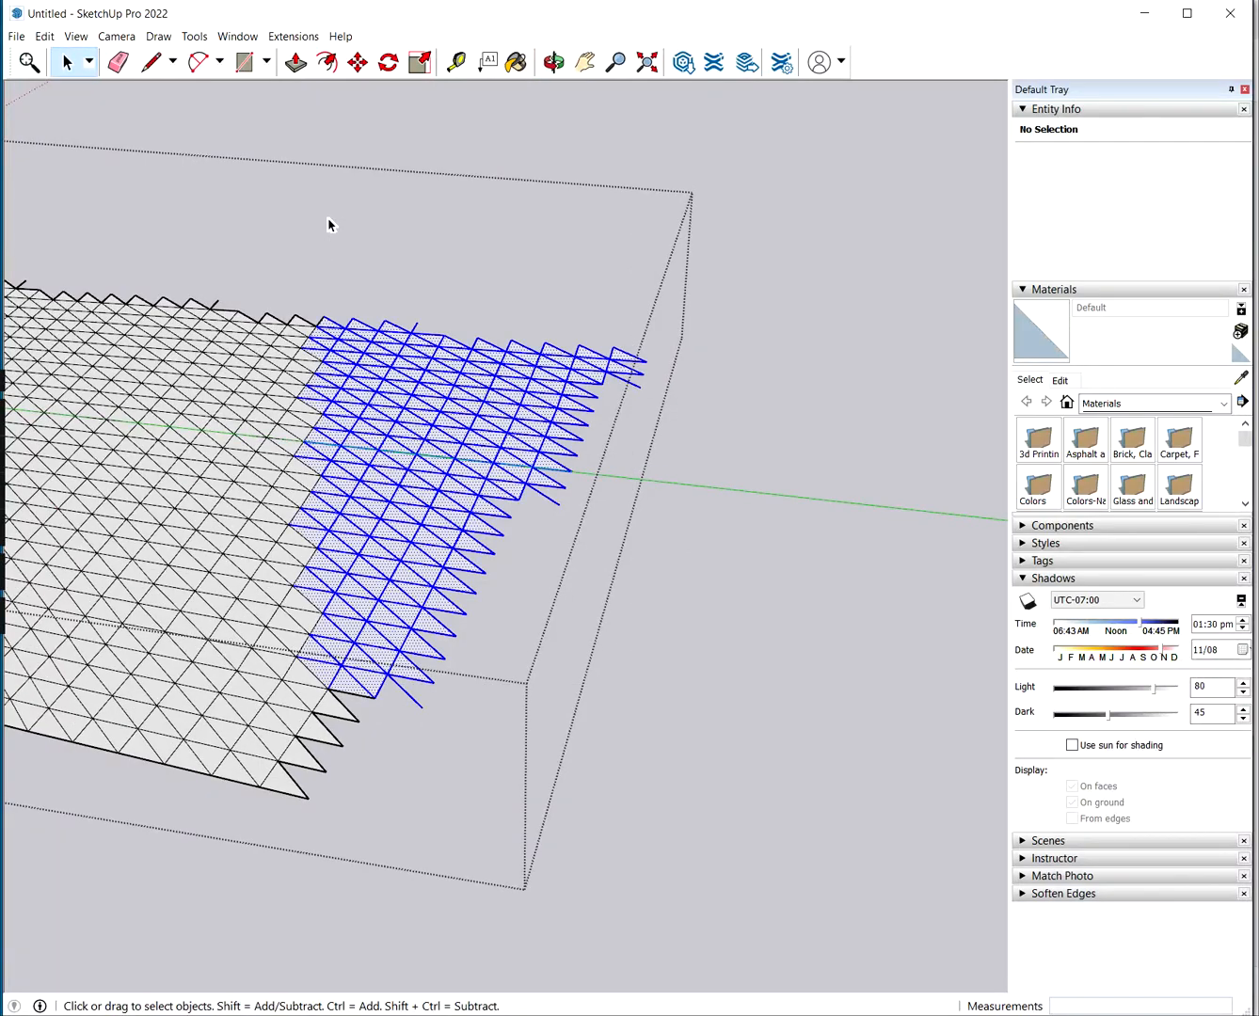
pyautogui.press('Delete')
# Delete the roof faces and the long outer wall face of the entrance wing to expose its interior
pyautogui.keyDown('shift'); pyautogui.moveTo(250, 424); pyautogui.dragTo(790, 502, button='middle'); pyautogui.keyUp('shift')
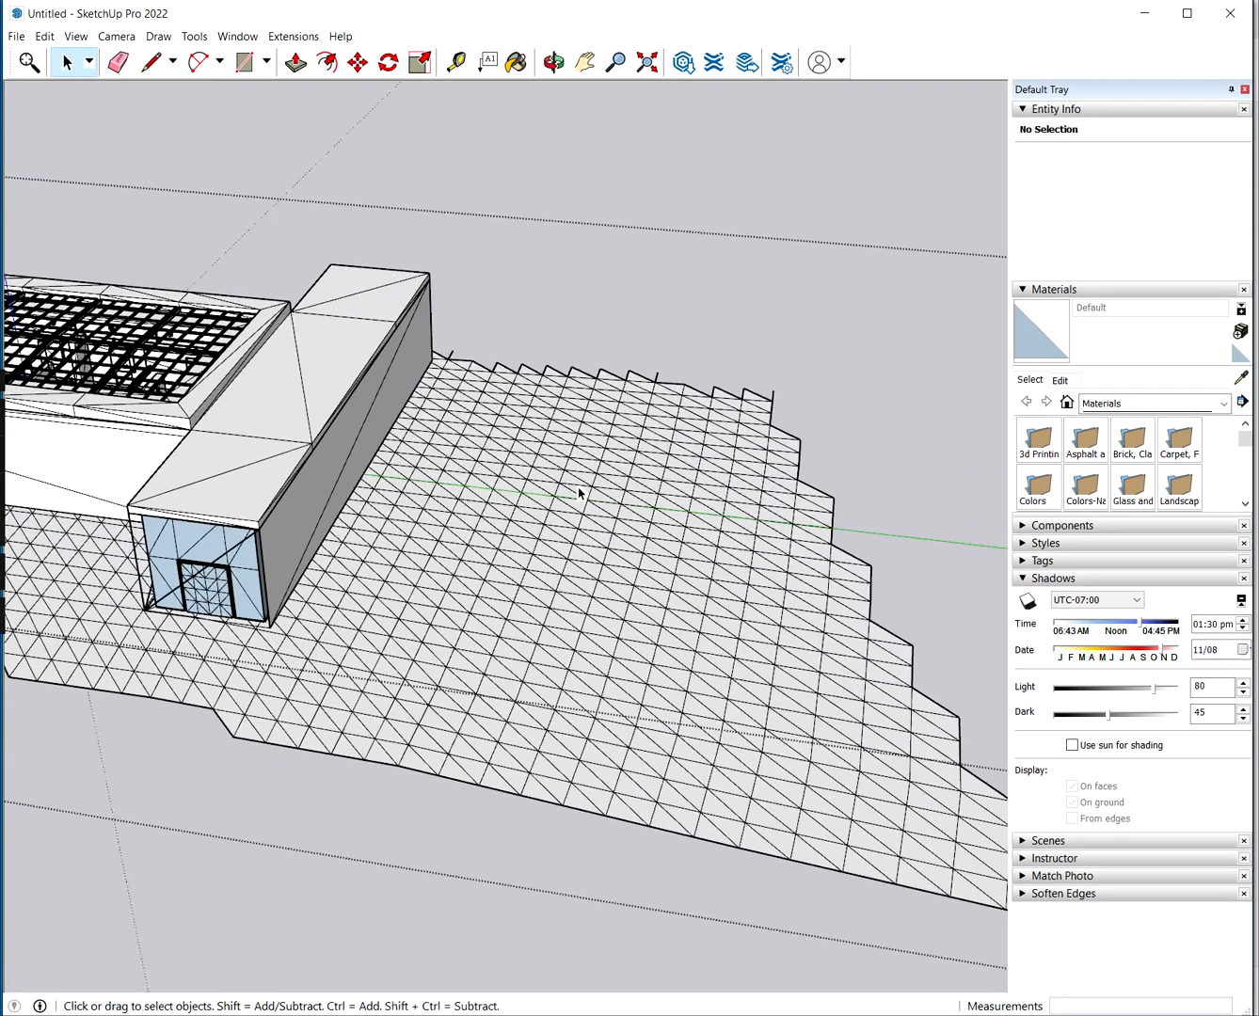
pyautogui.click(314, 494)
pyautogui.press('Delete')
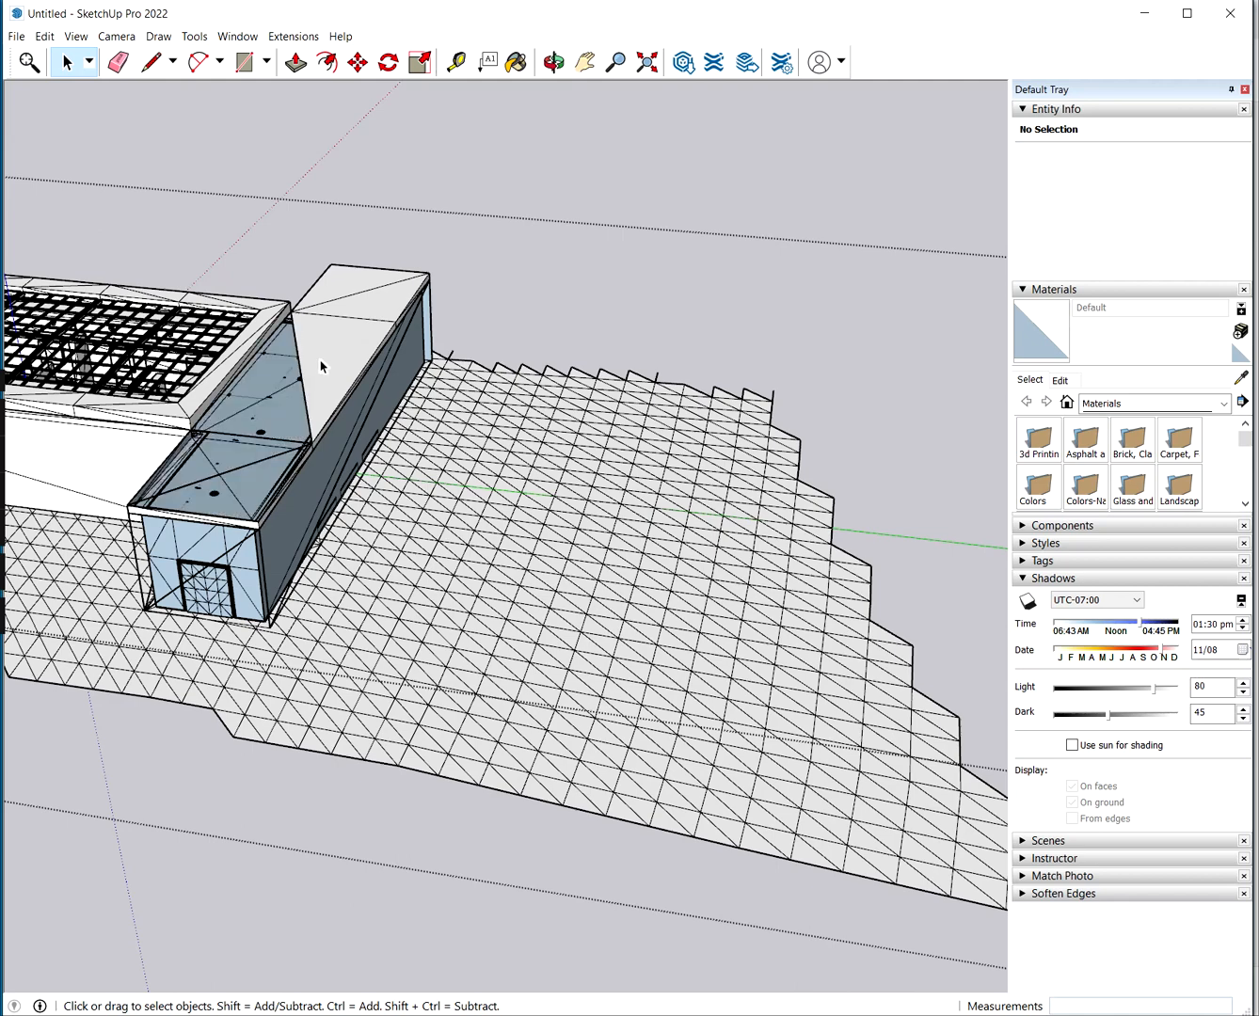
pyautogui.click(355, 290)
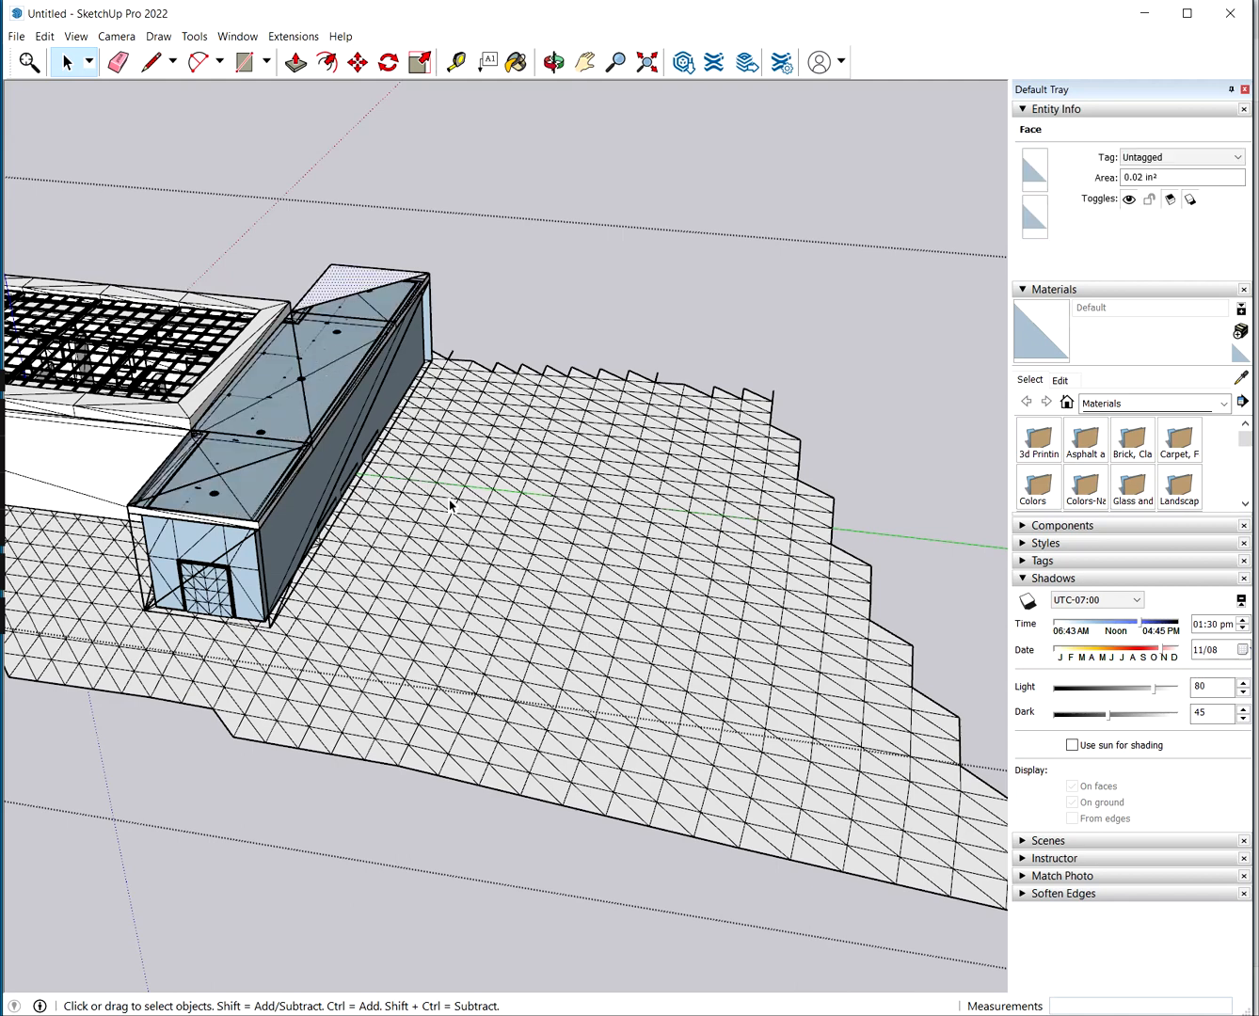
# Delete the upper triangular face of the main hall's long exterior wall, next to the entrance wing
pyautogui.keyDown('shift'); pyautogui.moveTo(320, 493); pyautogui.dragTo(932, 510, button='middle'); pyautogui.keyUp('shift')
pyautogui.click(741, 484)
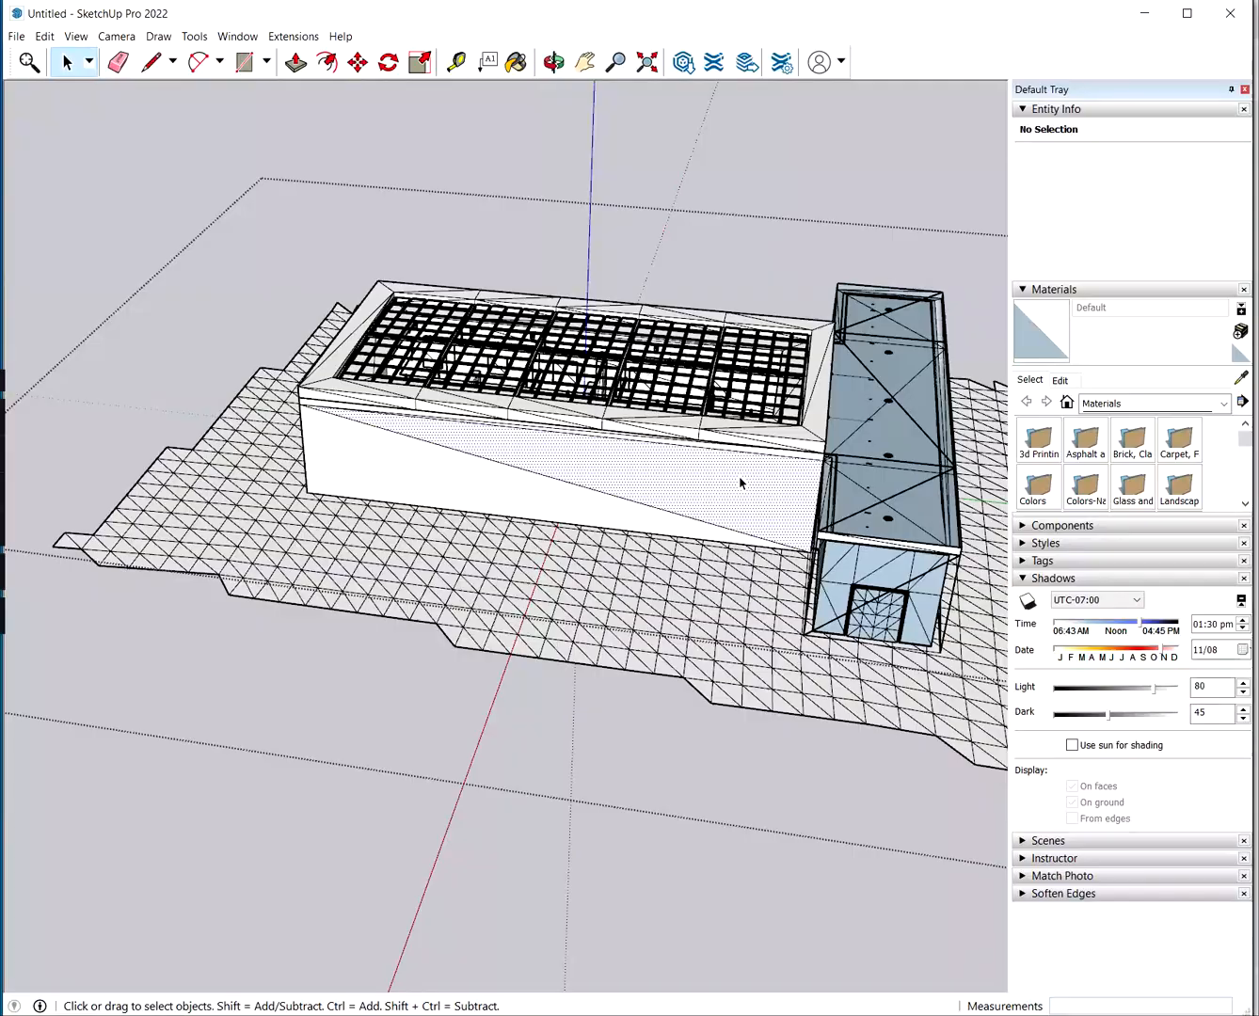
pyautogui.press('Delete')
# Inspect the hall's partition walls, framed artworks and hanging light fixtures through the skylight grid
pyautogui.scroll(3, 670, 266)
pyautogui.moveTo(667, 266); pyautogui.dragTo(862, 484, button='middle')
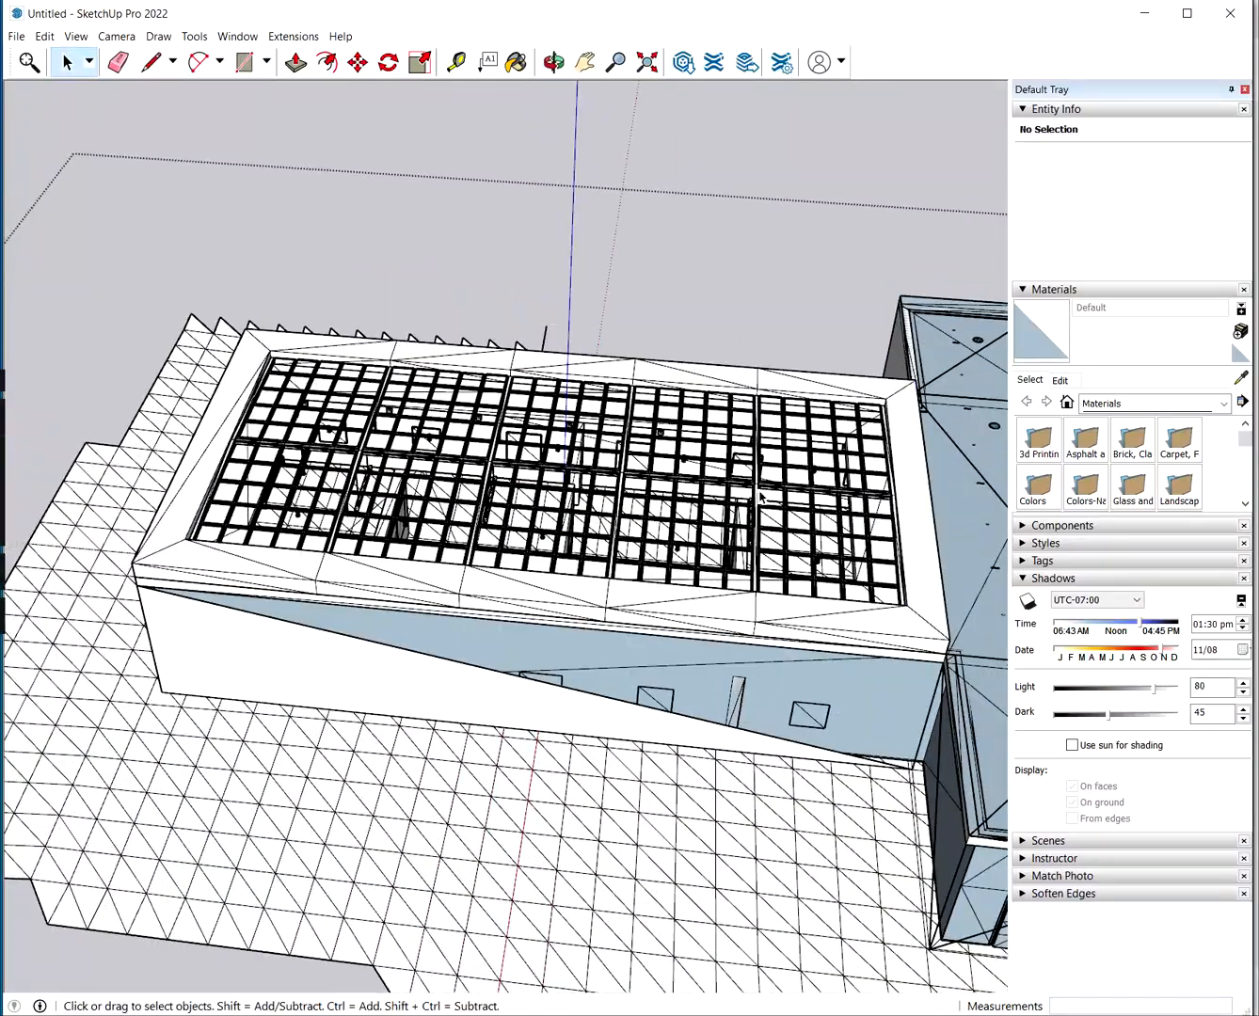
pyautogui.scroll(10, 761, 497)
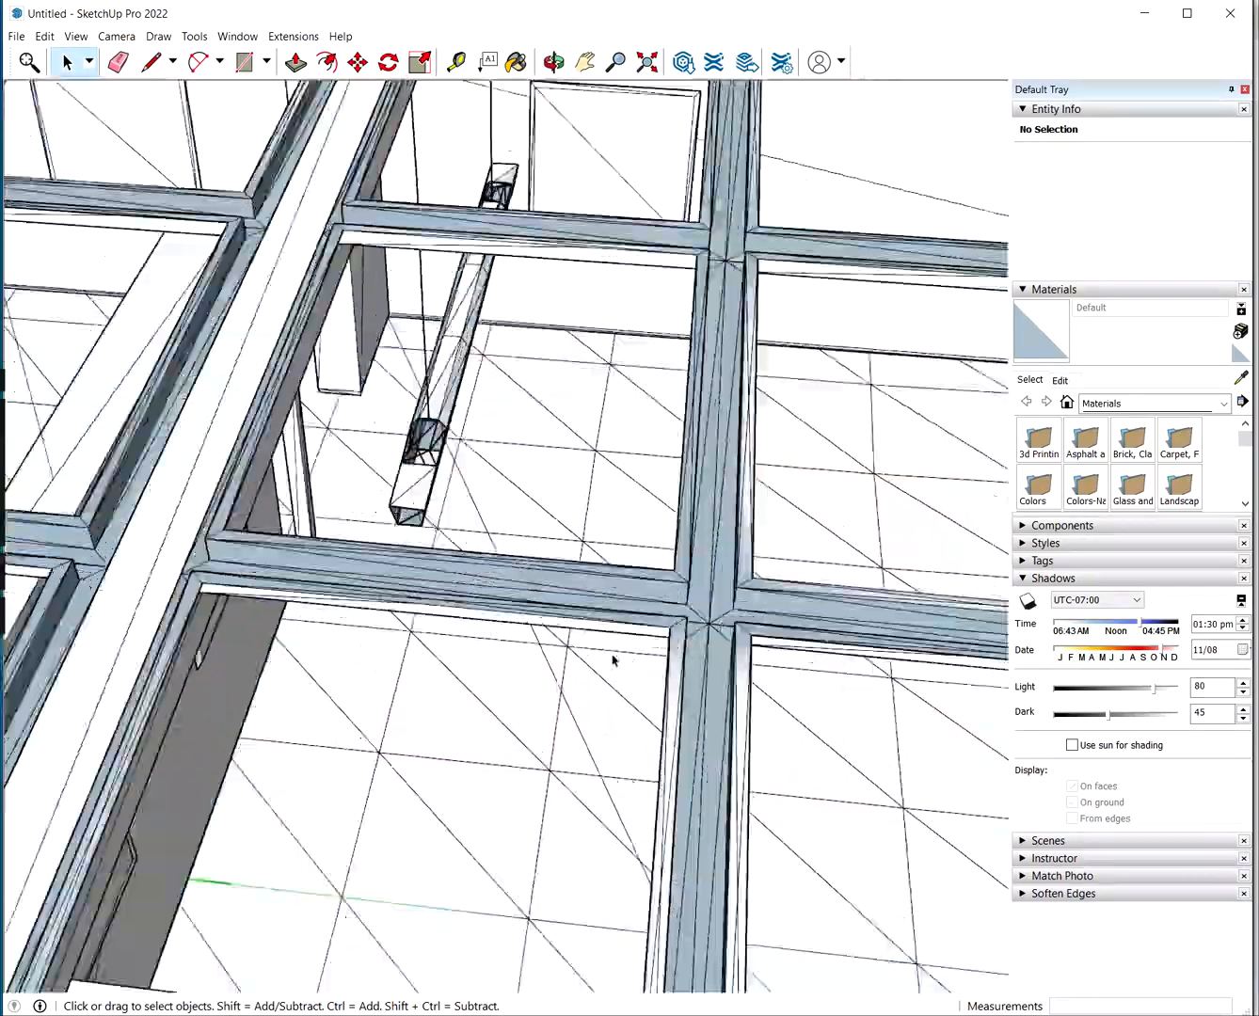
pyautogui.scroll(4, 612, 660)
pyautogui.moveTo(598, 632); pyautogui.dragTo(904, 502, button='middle')
pyautogui.scroll(-5, 904, 501)
pyautogui.scroll(-2, 505, 461)
pyautogui.moveTo(493, 481); pyautogui.dragTo(668, 502, button='middle')
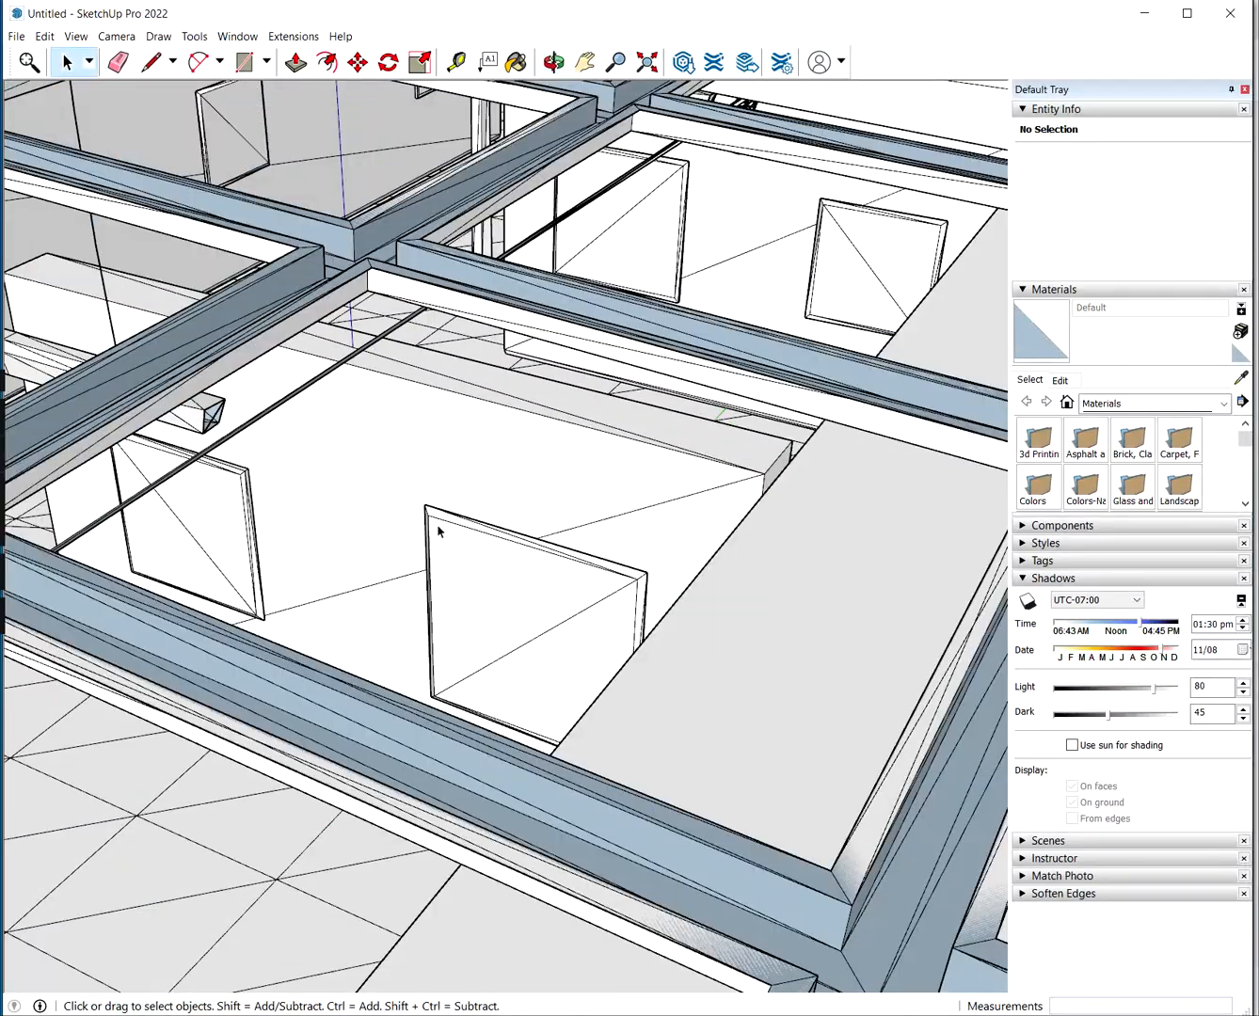
# Look around inside the detailed gallery hall from floor level, towards the partition walls and double door
pyautogui.moveTo(438, 532); pyautogui.dragTo(602, 589, button='middle')
pyautogui.scroll(10, 610, 593)
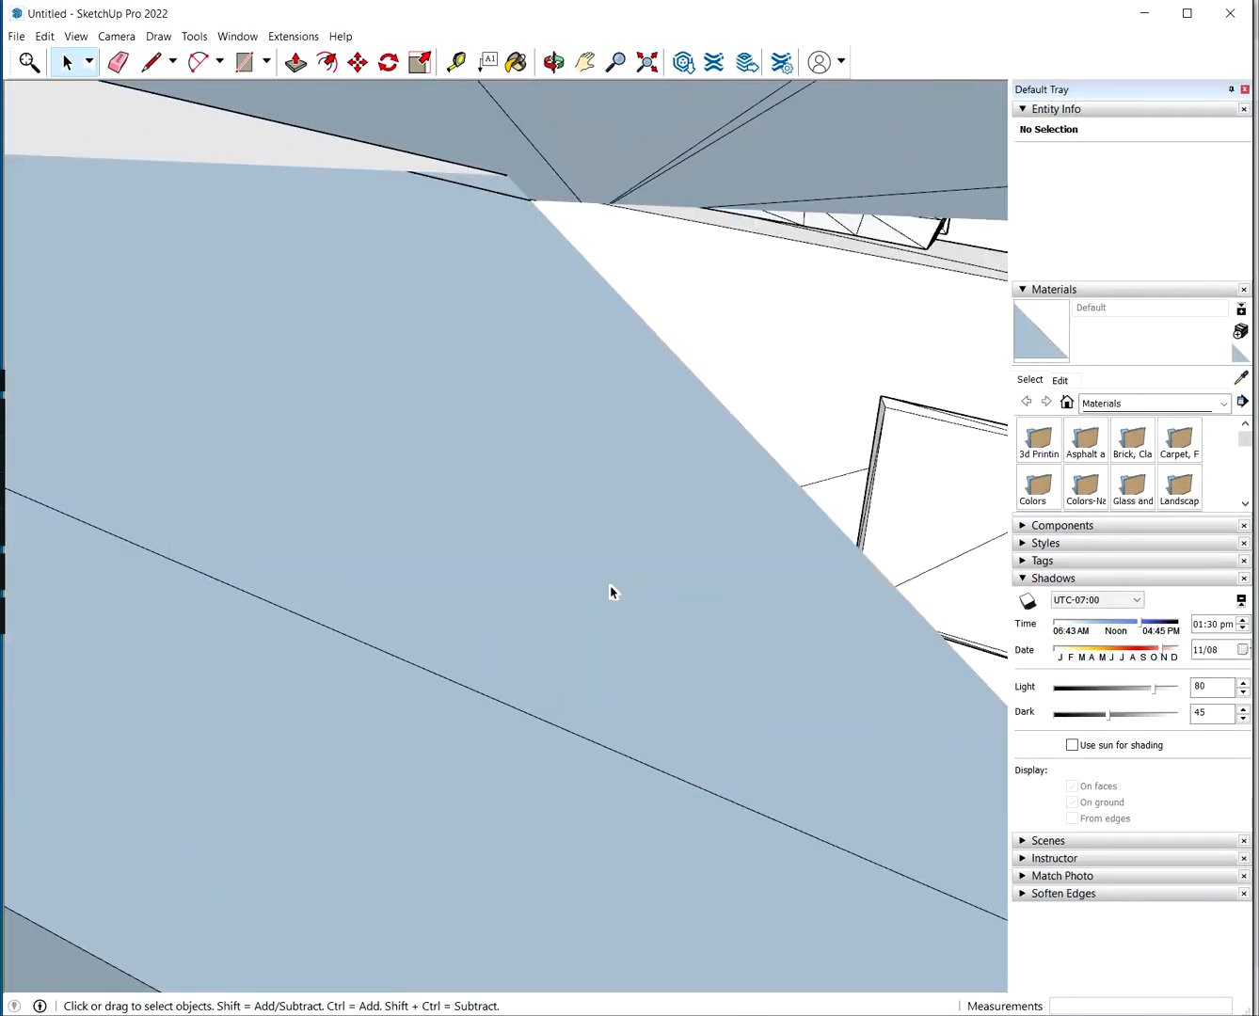
pyautogui.scroll(4, 608, 598)
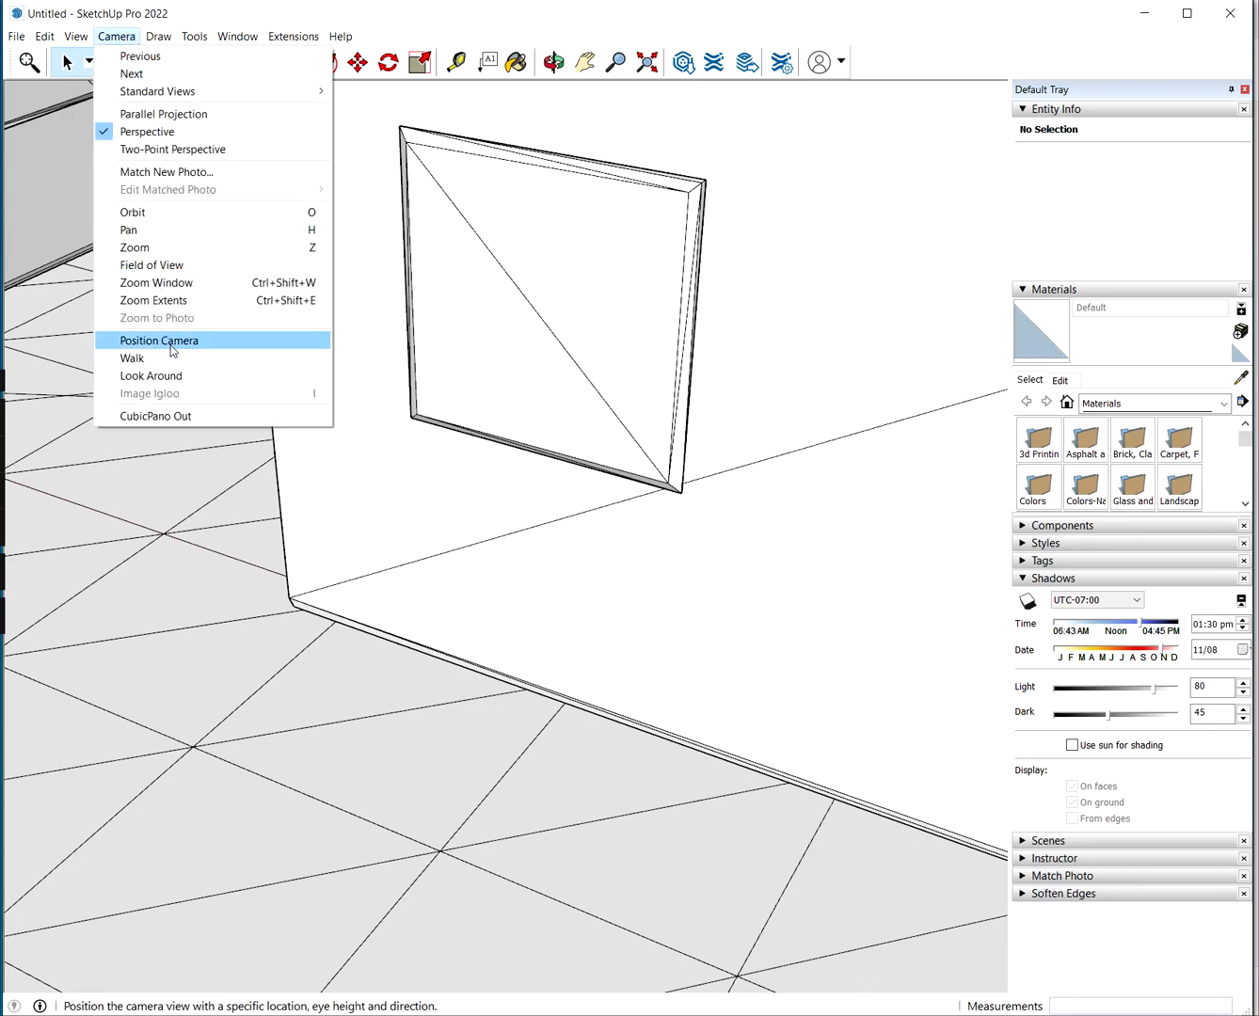
pyautogui.moveTo(212, 395); pyautogui.dragTo(131, 496)
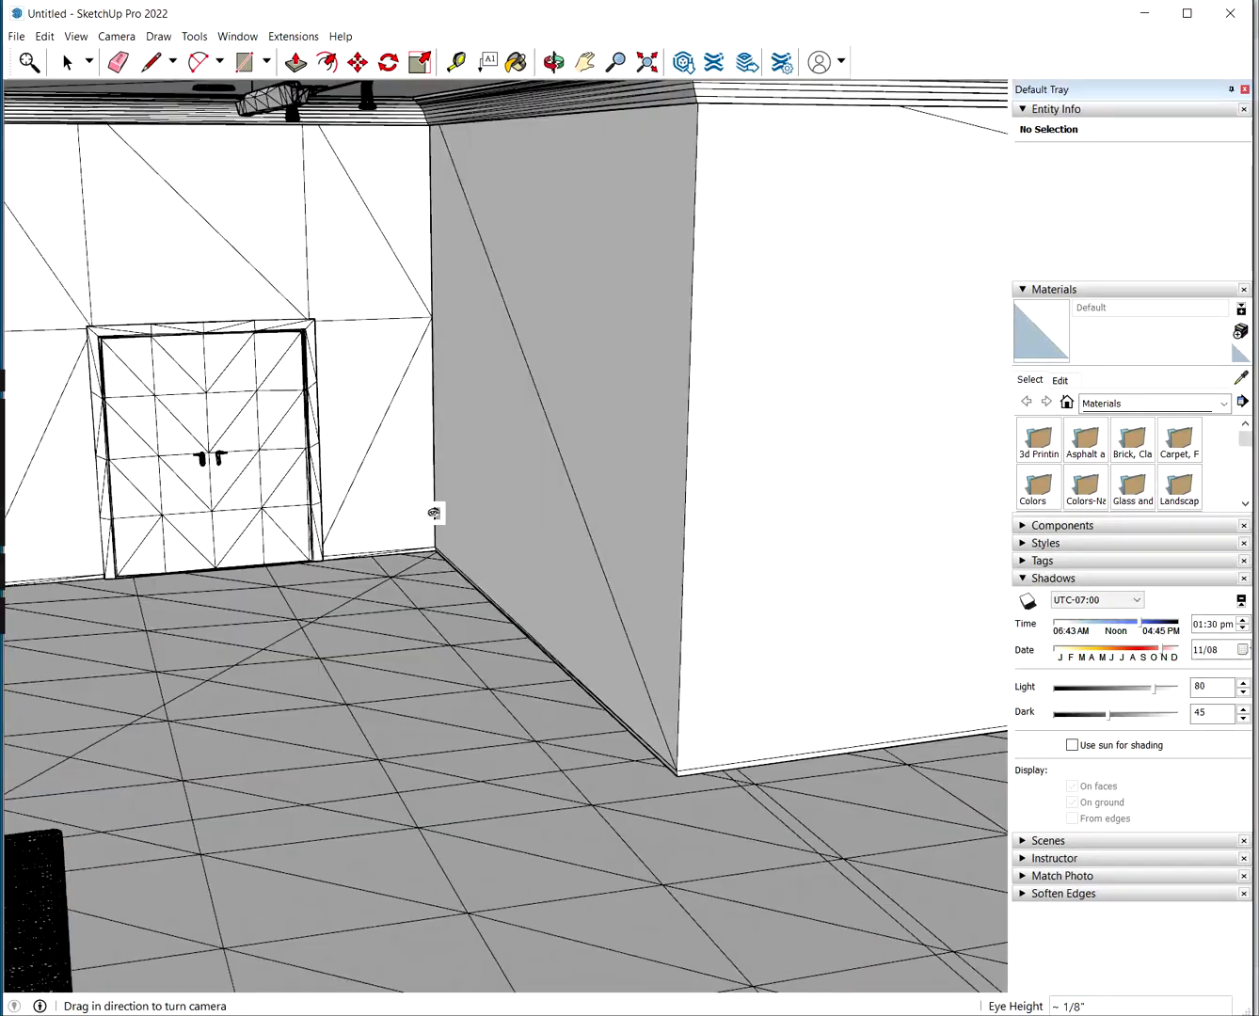
pyautogui.moveTo(409, 511); pyautogui.dragTo(114, 540)
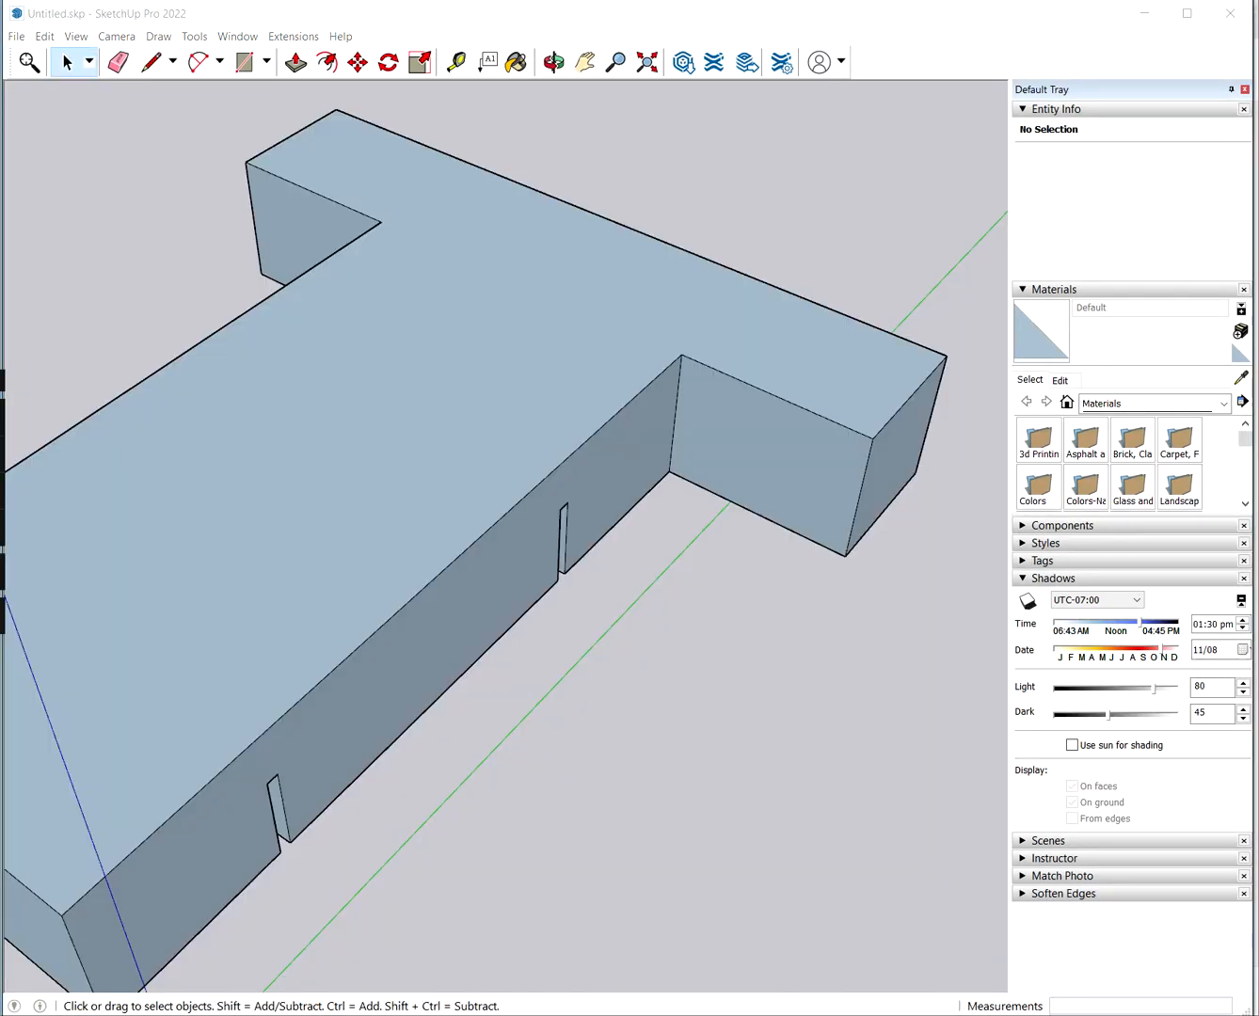
# Hide the T-shaped roof face of the simplified gallery model in Untitled.skp
pyautogui.scroll(-3, 606, 596)
pyautogui.moveTo(604, 596)
pyautogui.mouseDown(button='middle')
pyautogui.moveTo(630, 371)
pyautogui.moveTo(257, 537)
pyautogui.mouseUp(button='middle')
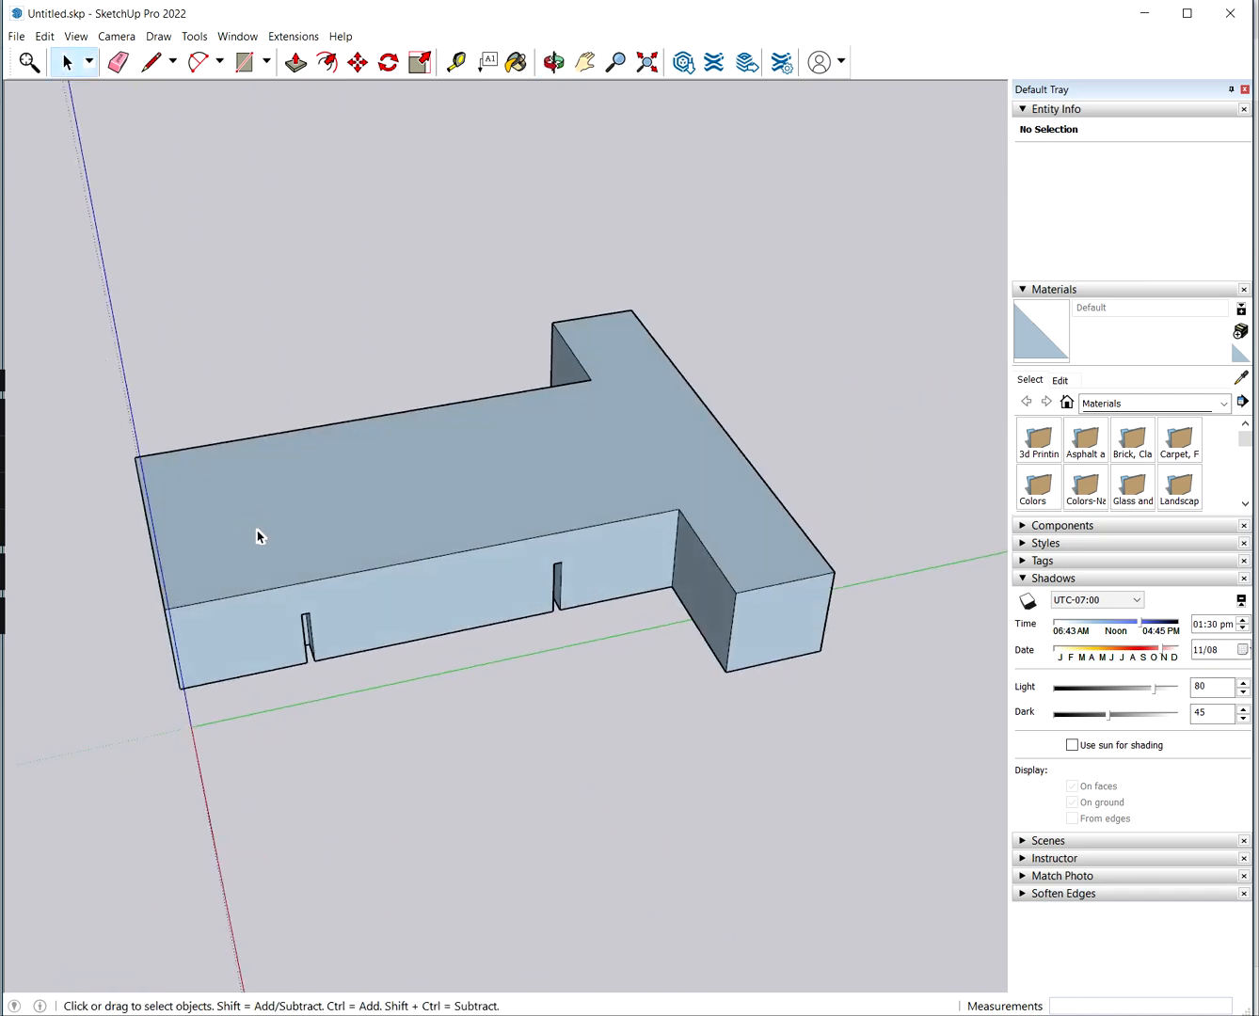
pyautogui.moveTo(622, 682)
pyautogui.mouseDown(button='middle')
pyautogui.moveTo(442, 388)
pyautogui.moveTo(534, 726)
pyautogui.moveTo(625, 617)
pyautogui.mouseUp(button='middle')
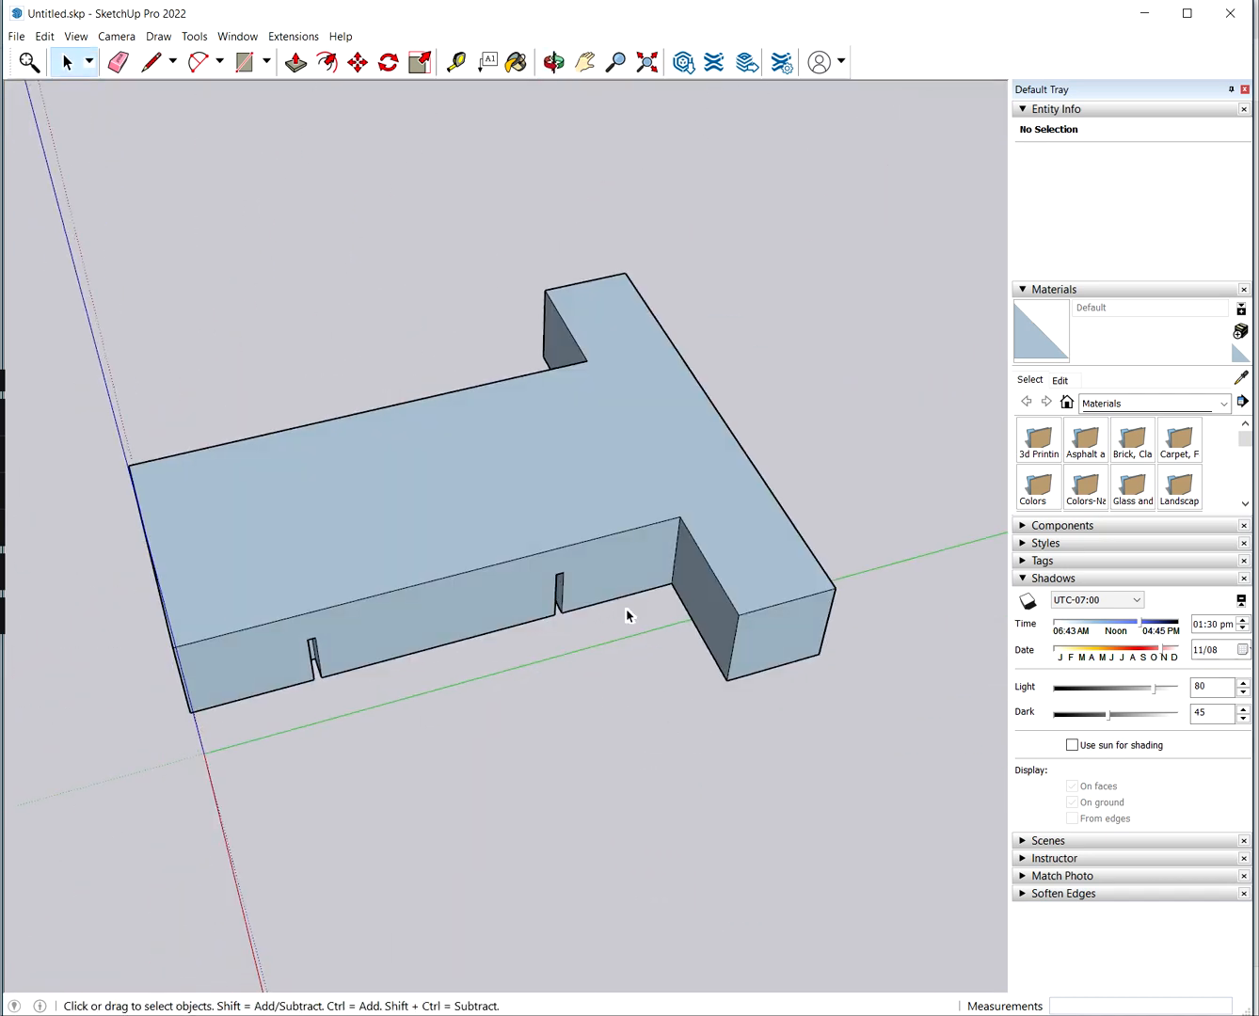
pyautogui.moveTo(393, 640)
pyautogui.mouseDown(button='middle')
pyautogui.moveTo(515, 609)
pyautogui.moveTo(455, 511)
pyautogui.moveTo(334, 400)
pyautogui.moveTo(584, 565)
pyautogui.moveTo(484, 419)
pyautogui.moveTo(507, 498)
pyautogui.mouseUp(button='middle')
pyautogui.rightClick(449, 407)
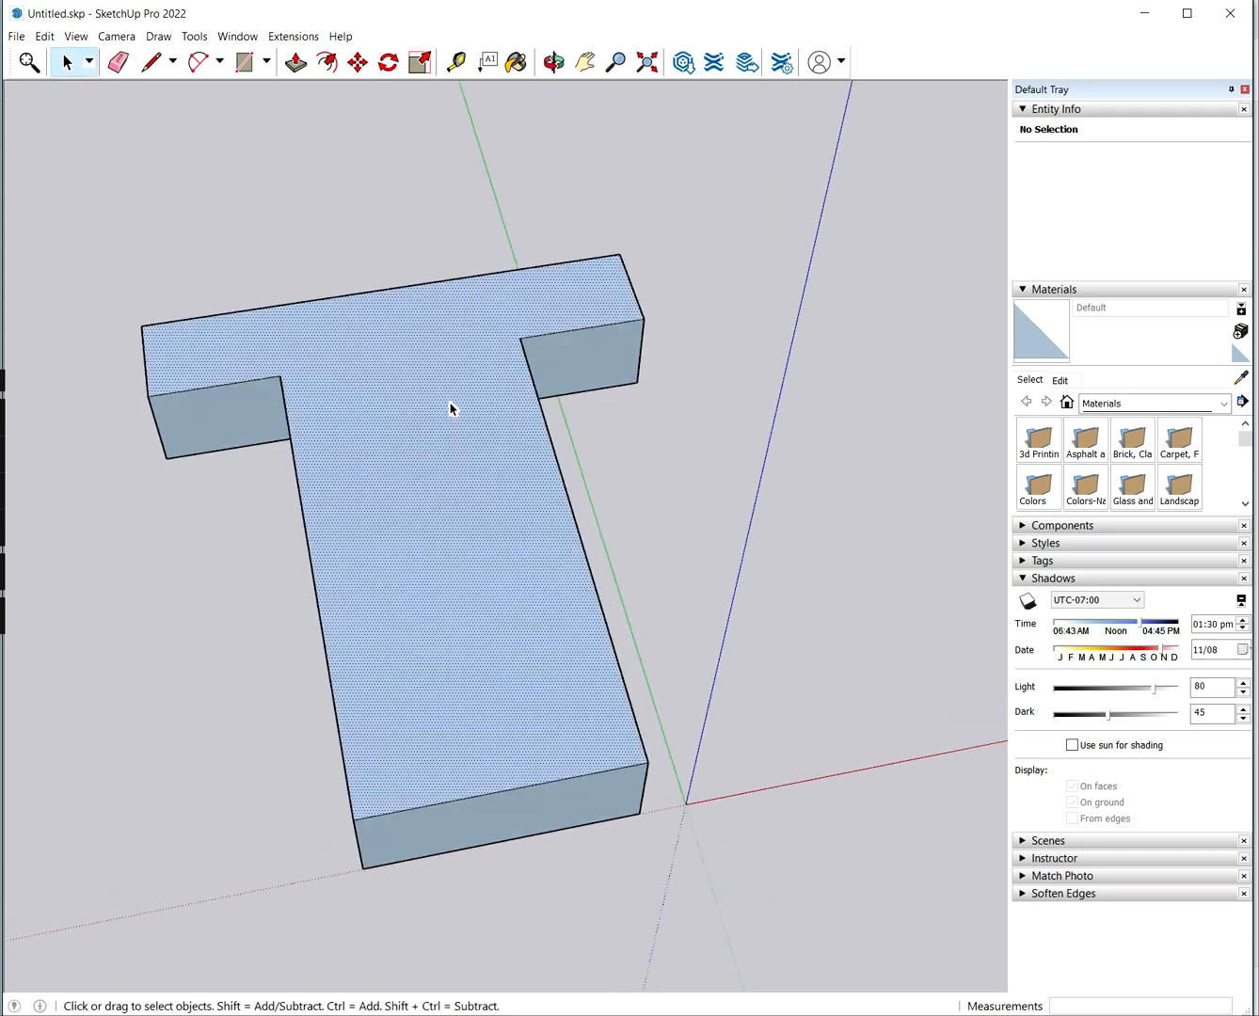
pyautogui.click(538, 448)
# Inspect the simplified model's outer walls, floor, freestanding partitions and wall stubs through the open roof
pyautogui.scroll(5, 294, 408)
pyautogui.moveTo(294, 407); pyautogui.dragTo(854, 399, button='middle')
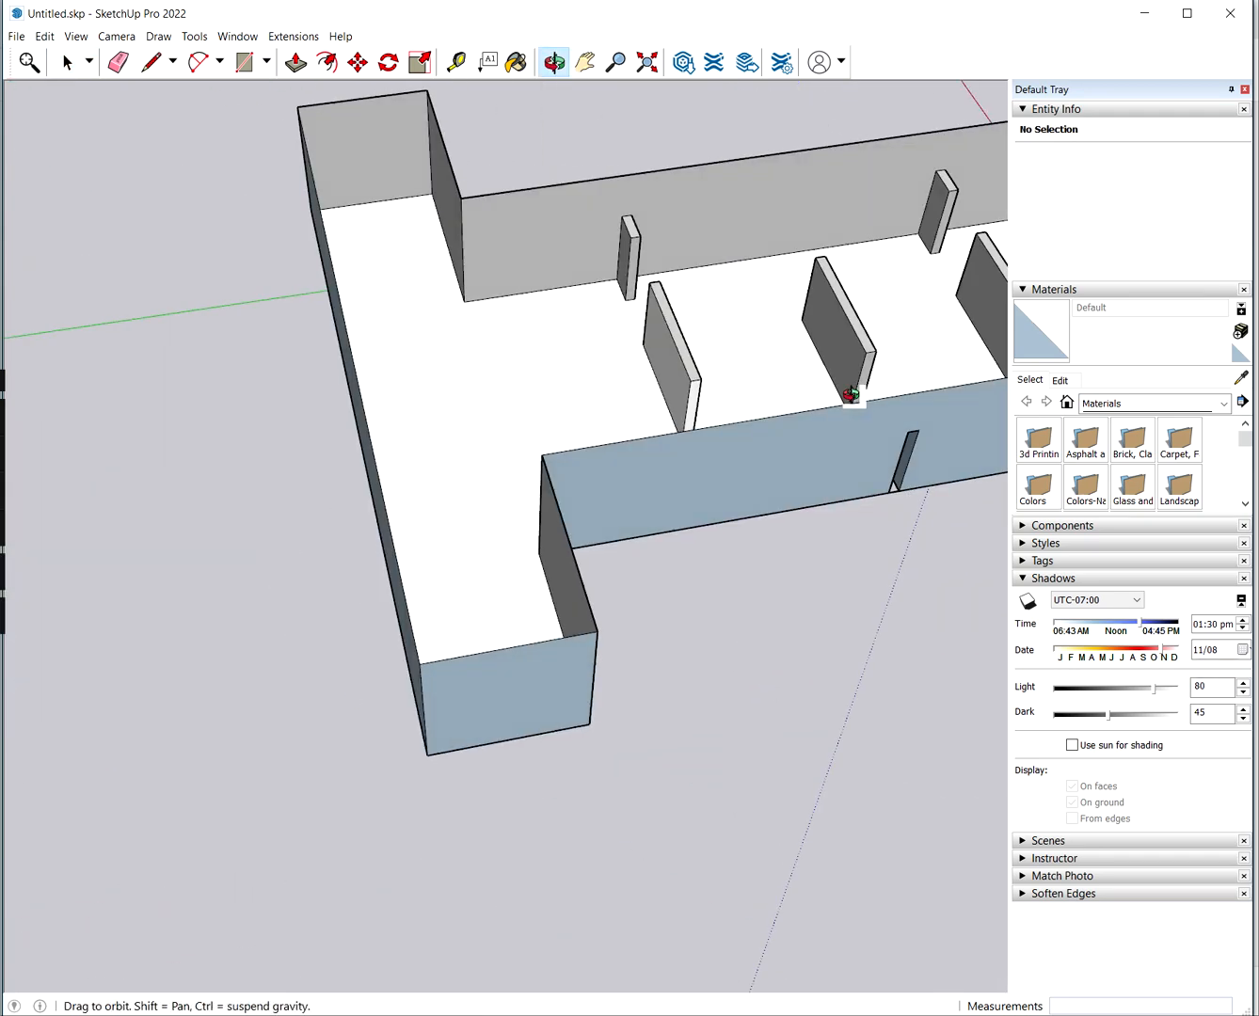
pyautogui.moveTo(603, 353); pyautogui.dragTo(737, 423, button='middle')
pyautogui.scroll(3, 437, 383)
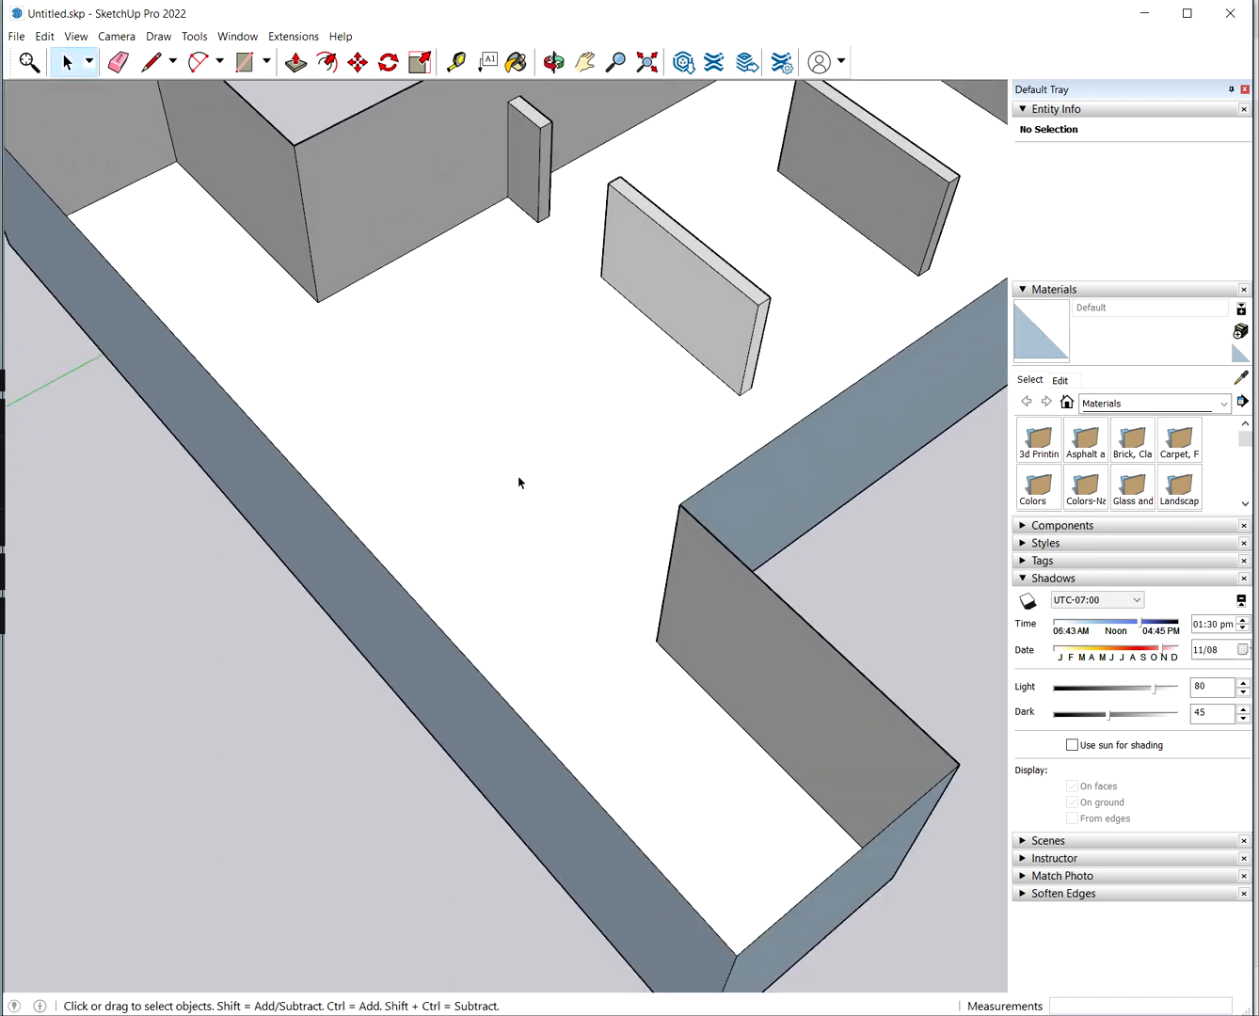
pyautogui.scroll(2, 519, 507)
pyautogui.moveTo(475, 564); pyautogui.dragTo(225, 512, button='middle')
pyautogui.scroll(-5, 604, 514)
pyautogui.scroll(-3, 602, 455)
pyautogui.scroll(3, 630, 604)
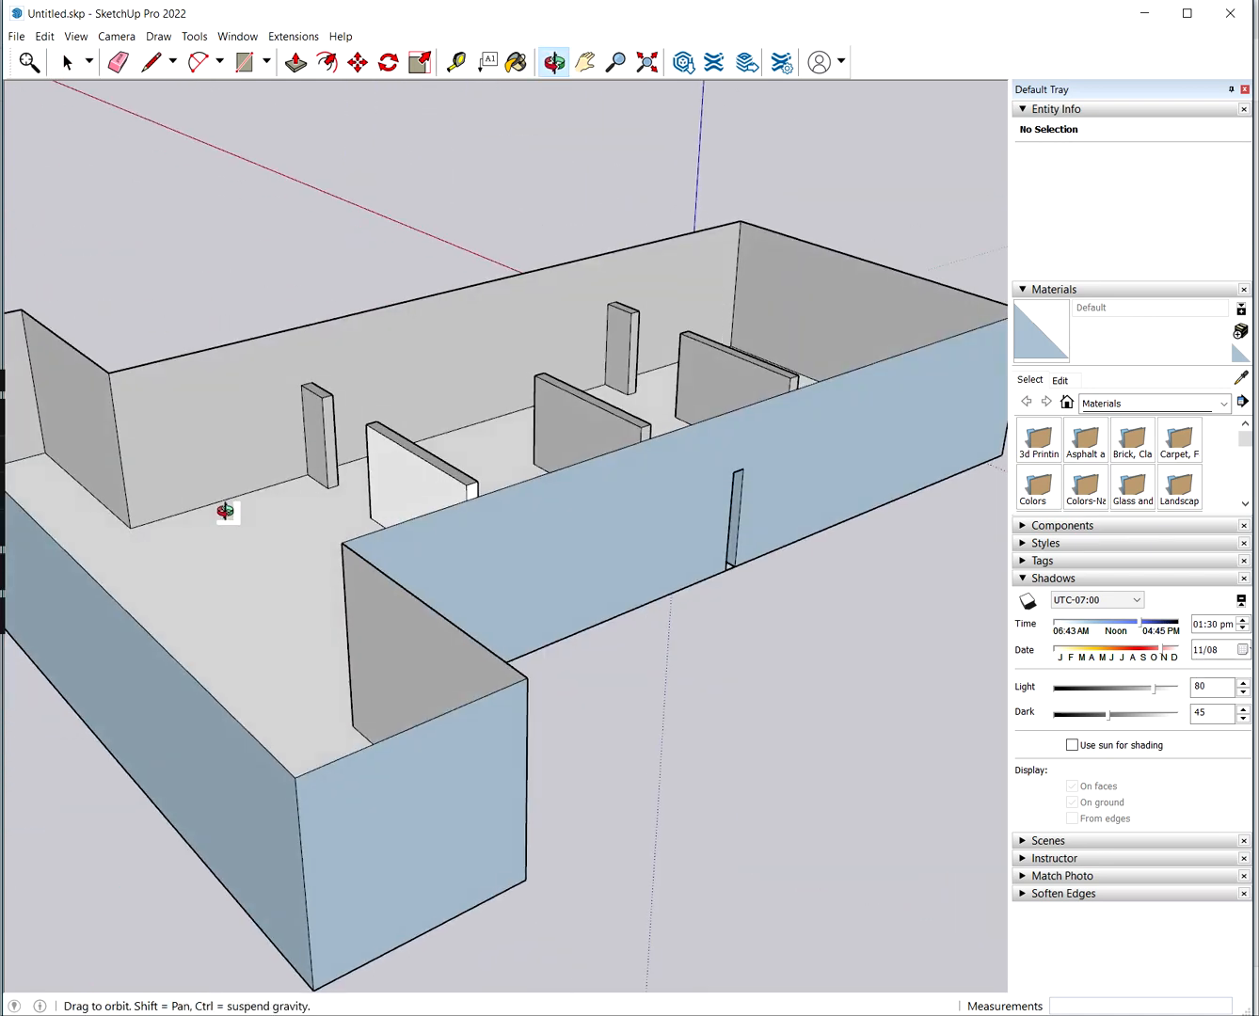
pyautogui.scroll(3, 452, 489)
pyautogui.moveTo(453, 489); pyautogui.dragTo(791, 538, button='middle')
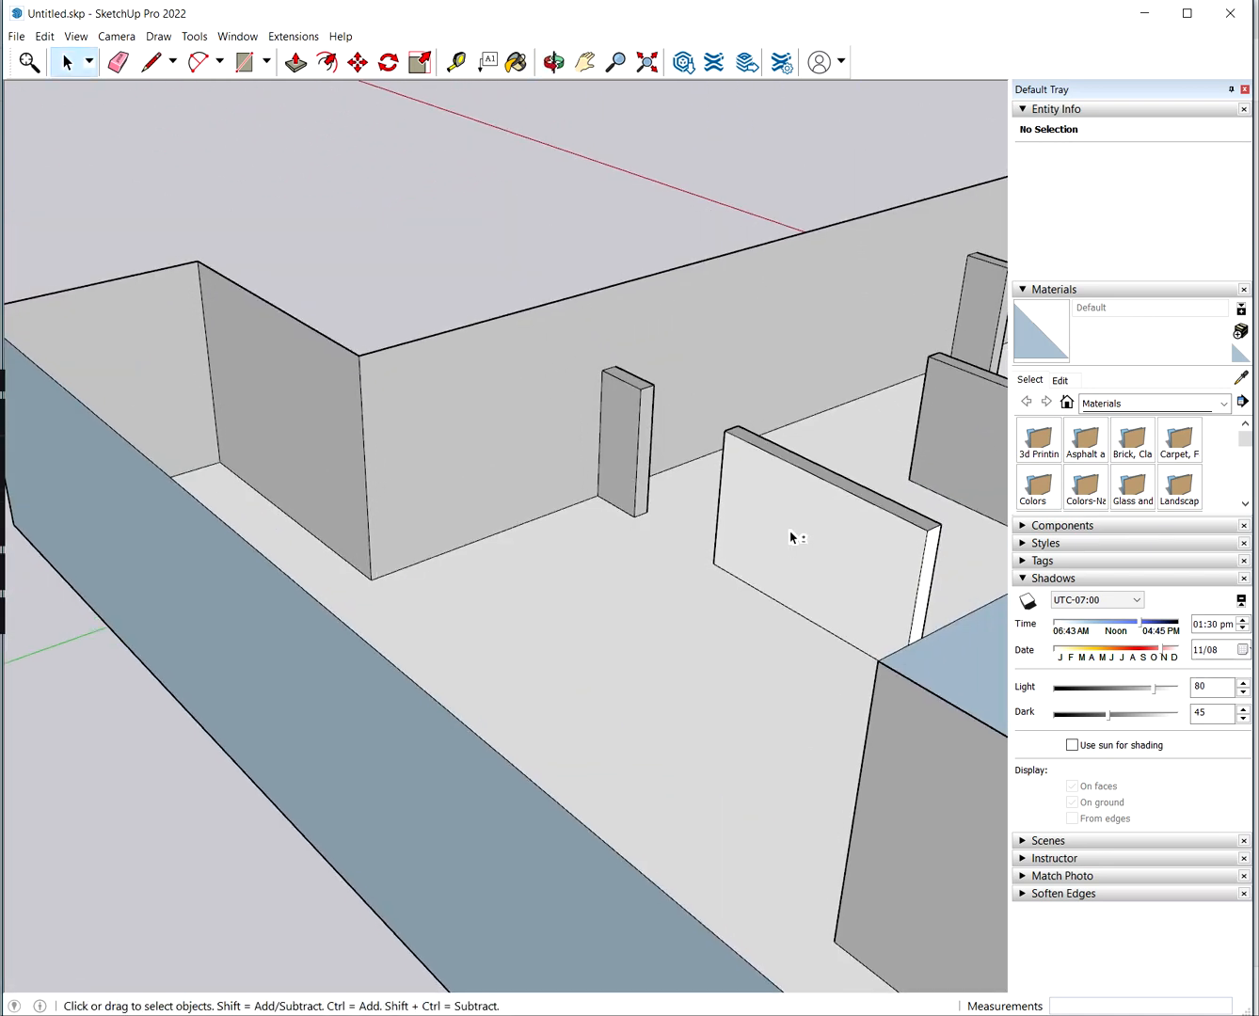
pyautogui.moveTo(670, 574); pyautogui.dragTo(704, 652, button='middle')
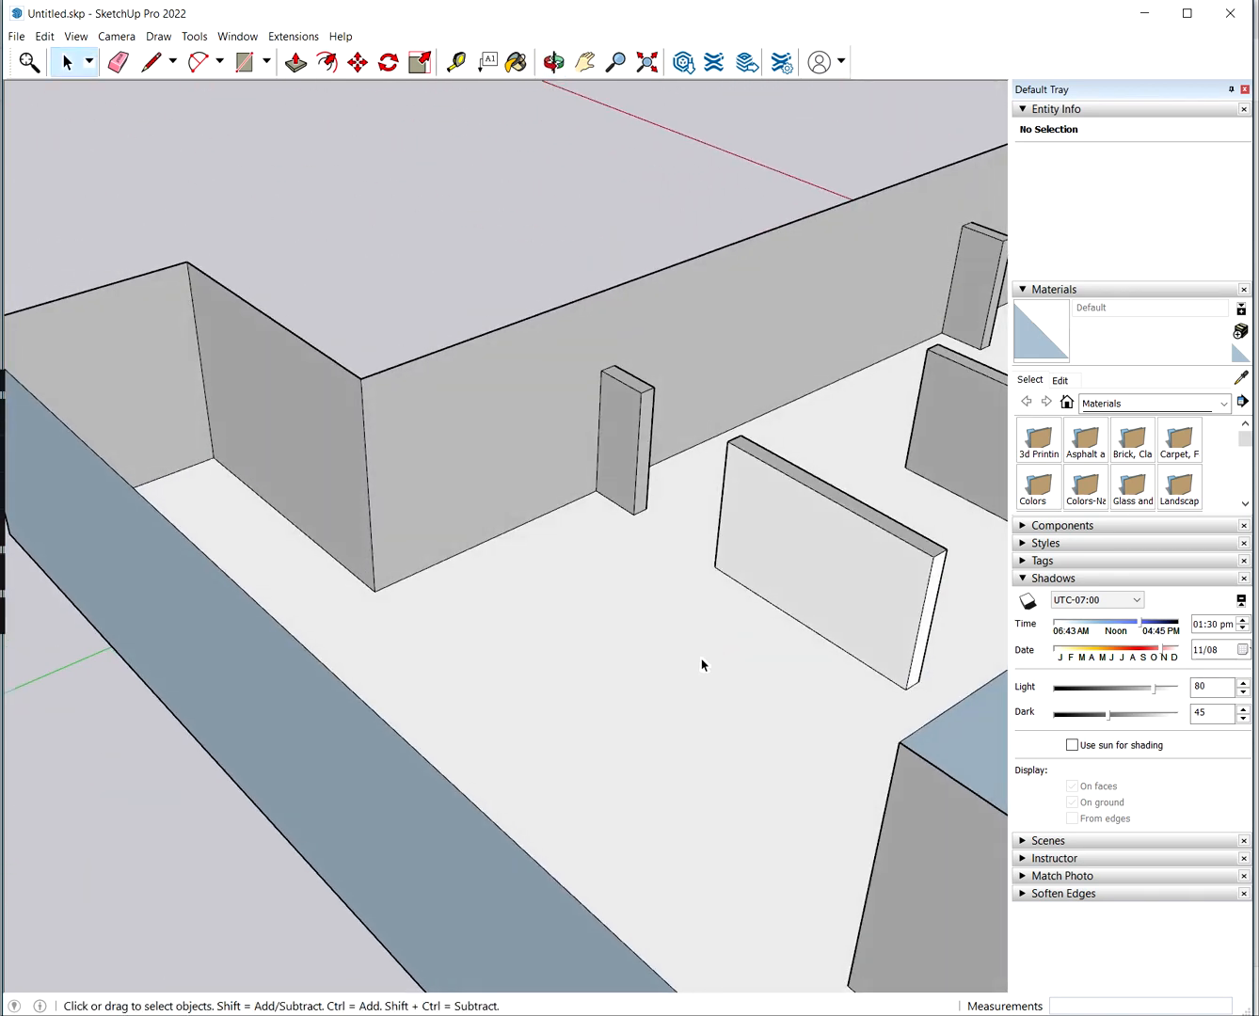
pyautogui.scroll(5, 706, 658)
pyautogui.scroll(2, 712, 669)
pyautogui.scroll(1, 575, 572)
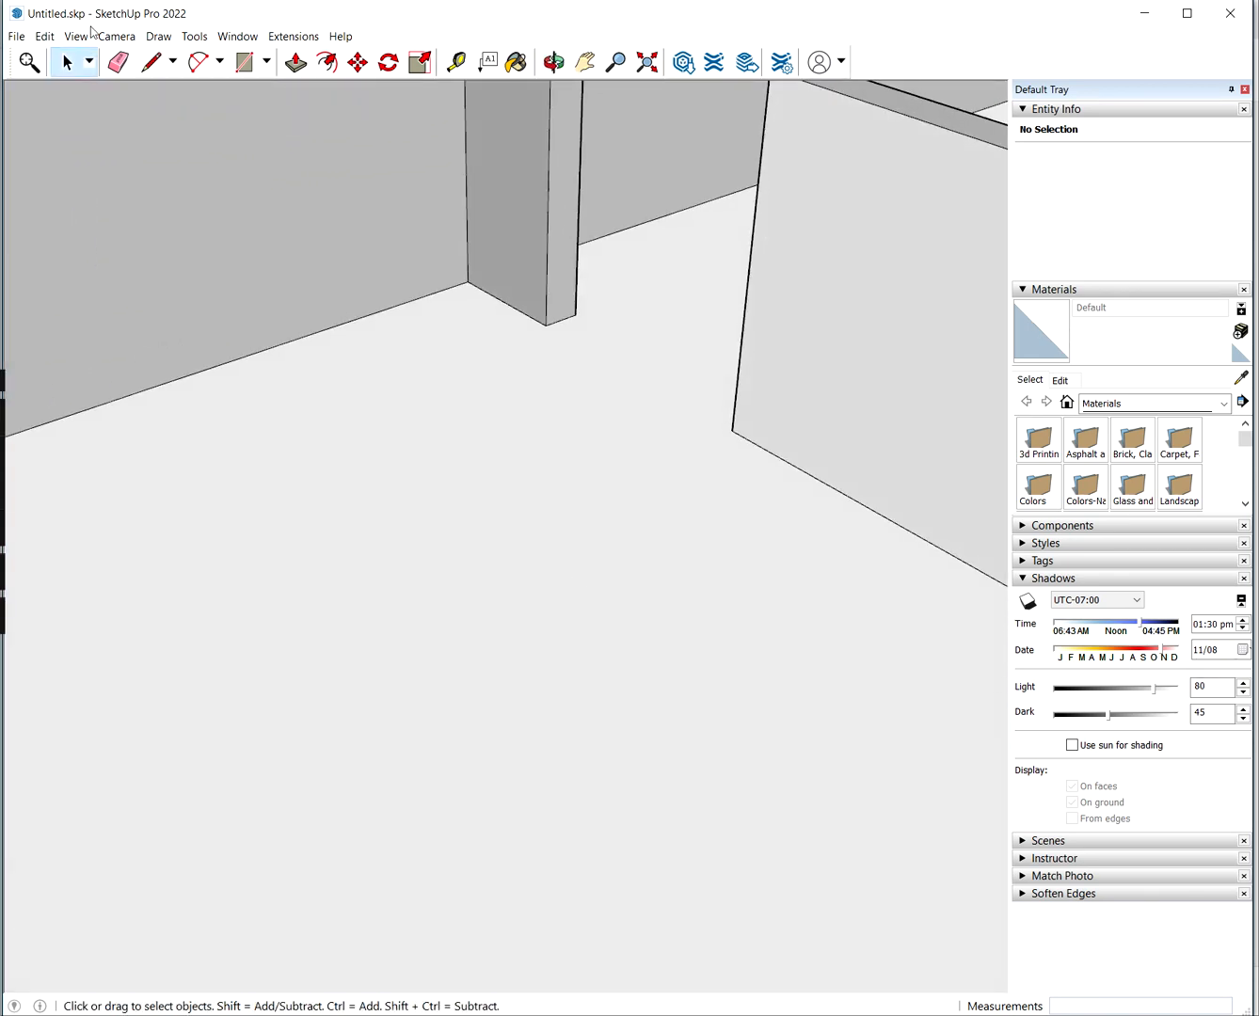
# Unhide all hidden geometry of the simplified gallery model
pyautogui.click(44, 37)
pyautogui.moveTo(143, 282)
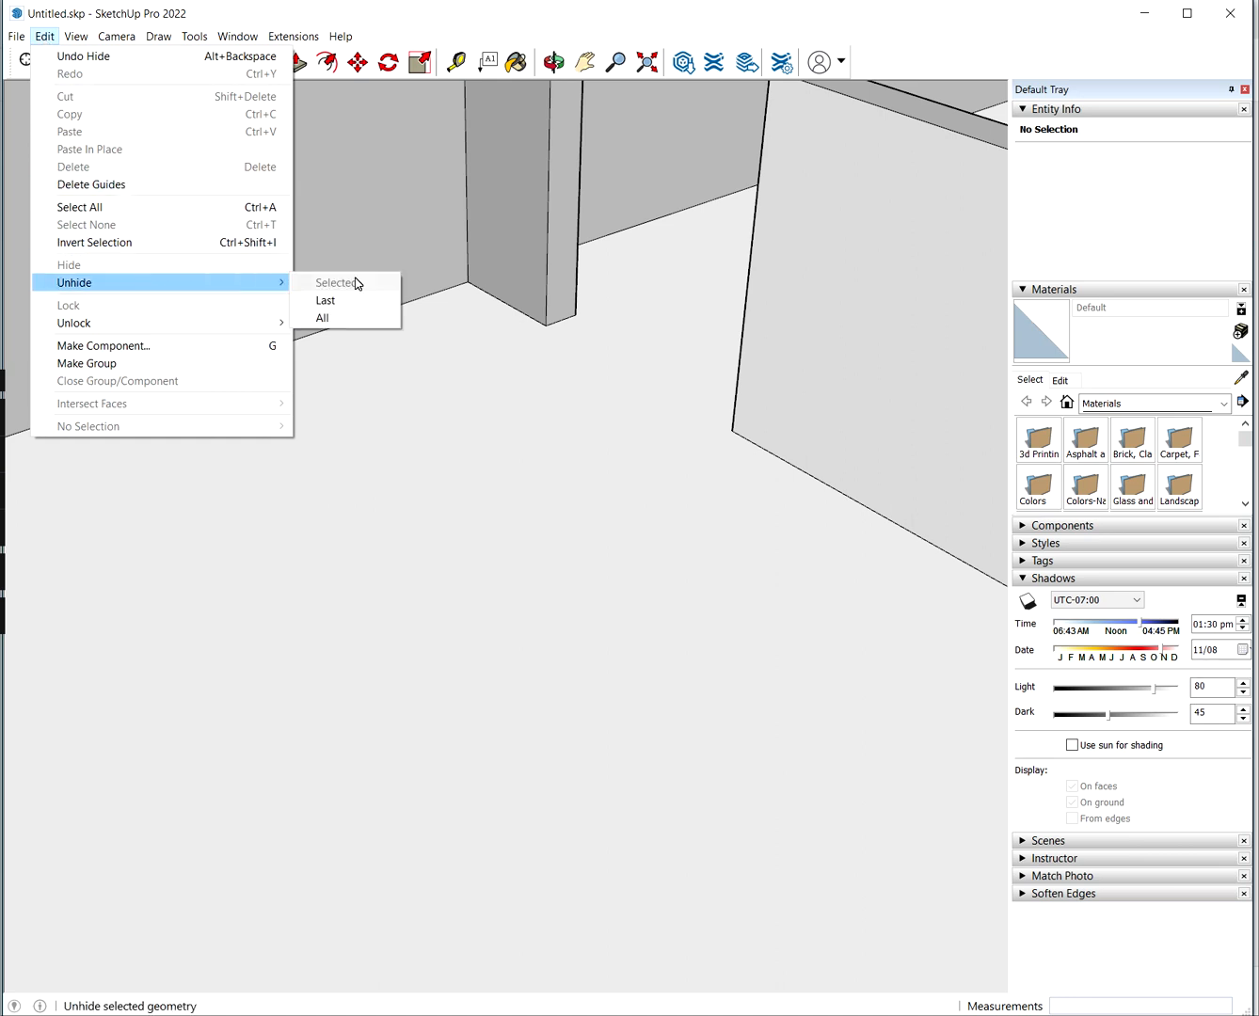
pyautogui.click(342, 316)
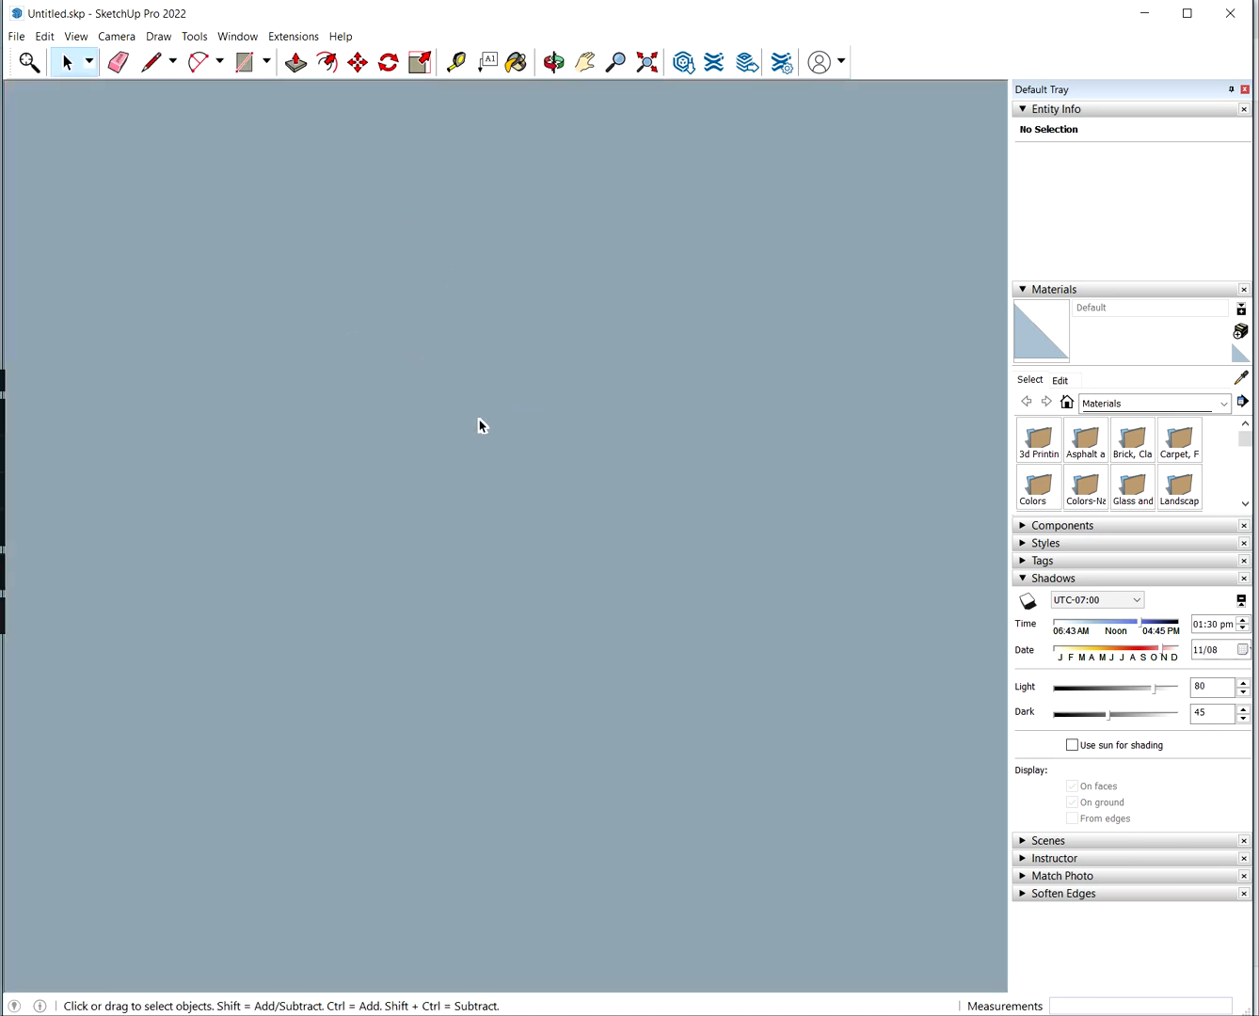
# Look around the enclosed simplified gallery from inside, facing along the row of partition walls
pyautogui.moveTo(514, 400); pyautogui.dragTo(544, 657, button='middle')
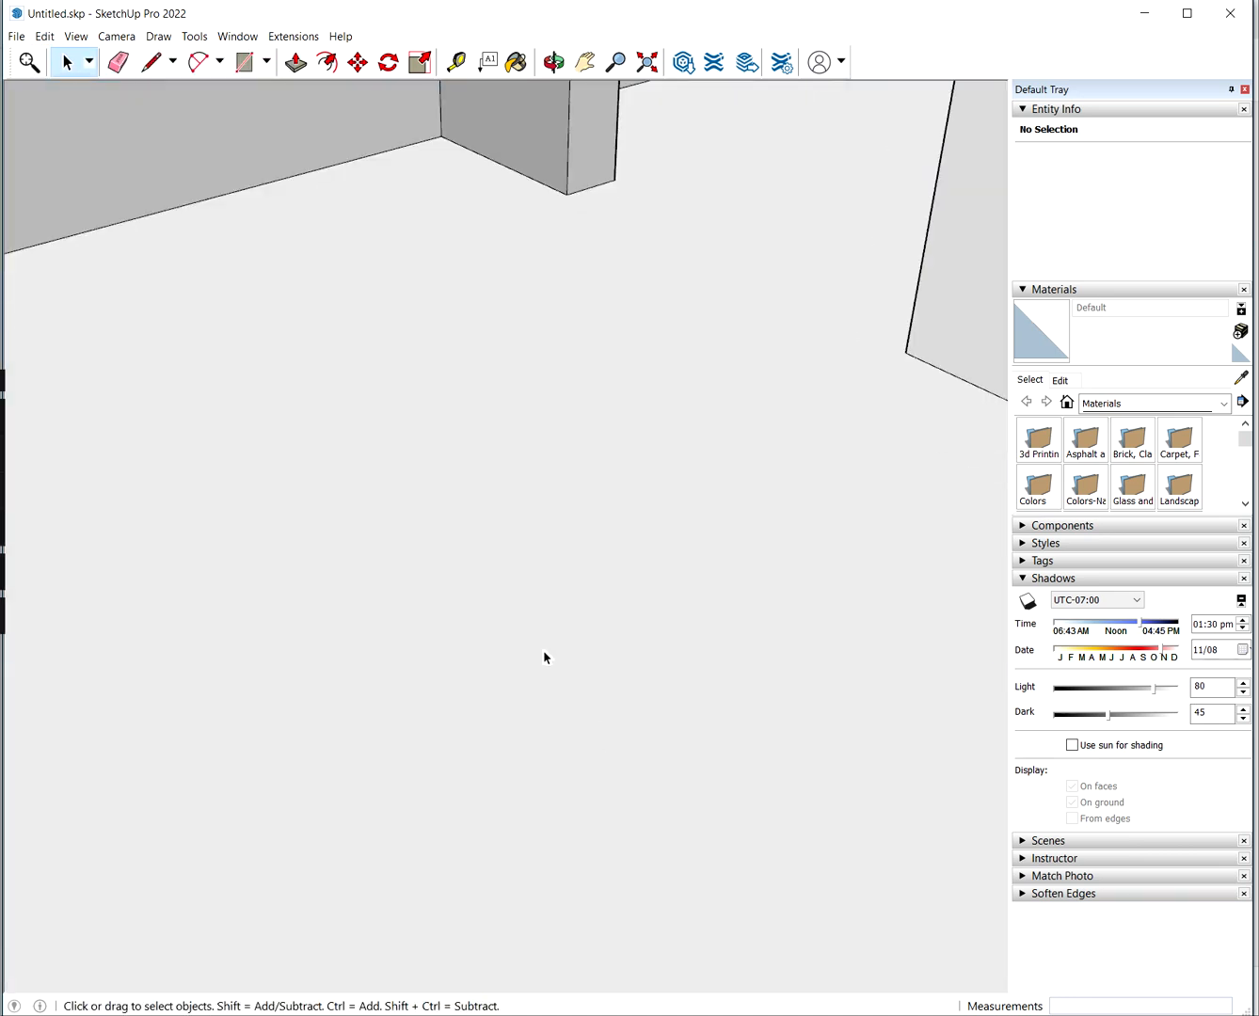
pyautogui.click(117, 36)
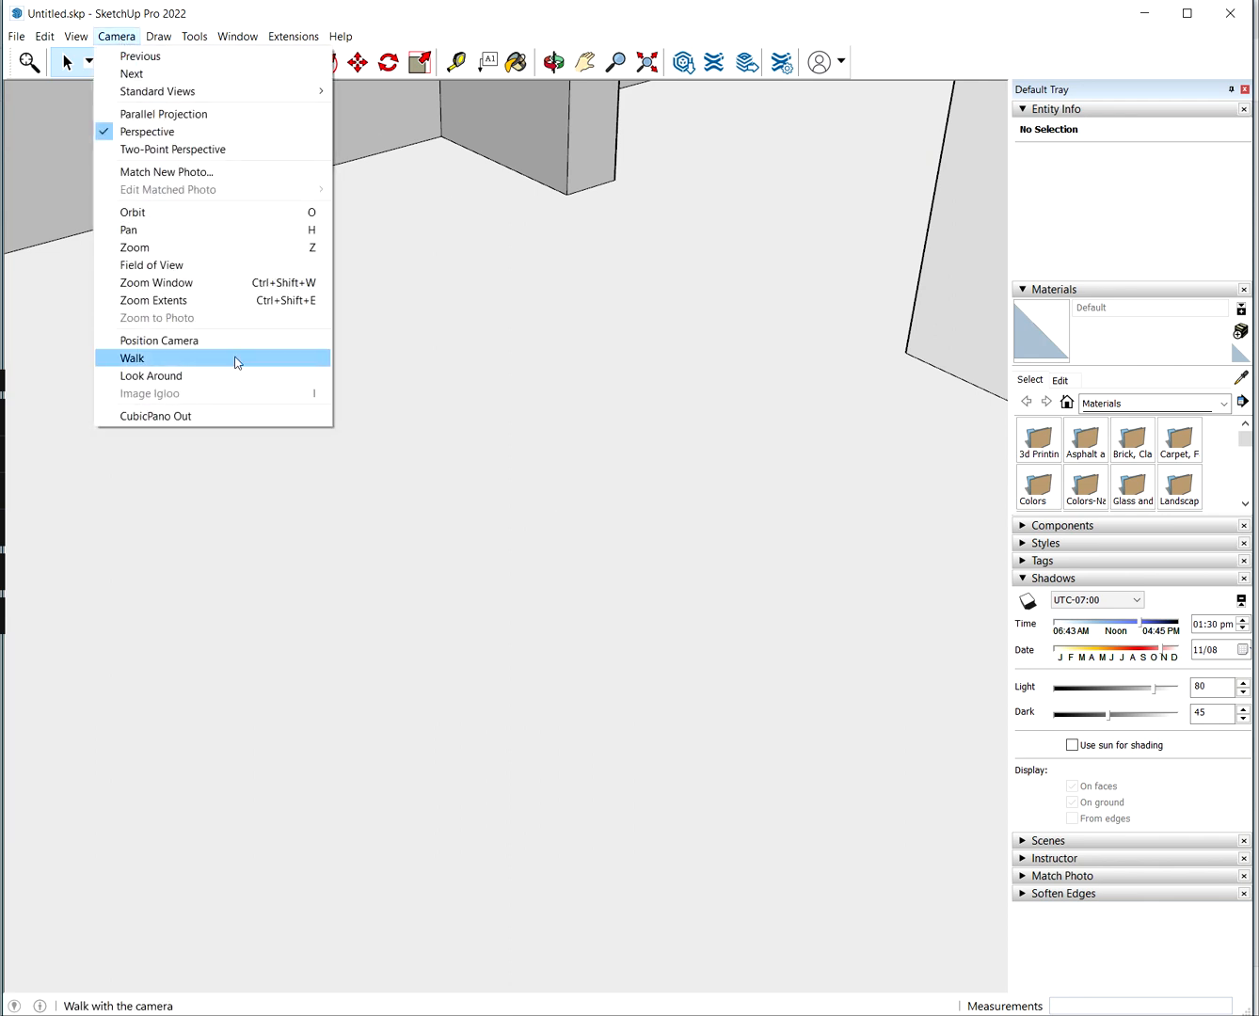
pyautogui.click(231, 377)
pyautogui.moveTo(394, 407)
pyautogui.mouseDown()
pyautogui.moveTo(640, 348)
pyautogui.moveTo(988, 372)
pyautogui.moveTo(503, 405)
pyautogui.moveTo(594, 343)
pyautogui.moveTo(633, 378)
pyautogui.moveTo(569, 371)
pyautogui.moveTo(304, 484)
pyautogui.moveTo(401, 404)
pyautogui.mouseUp()
pyautogui.moveTo(520, 484); pyautogui.dragTo(436, 596)
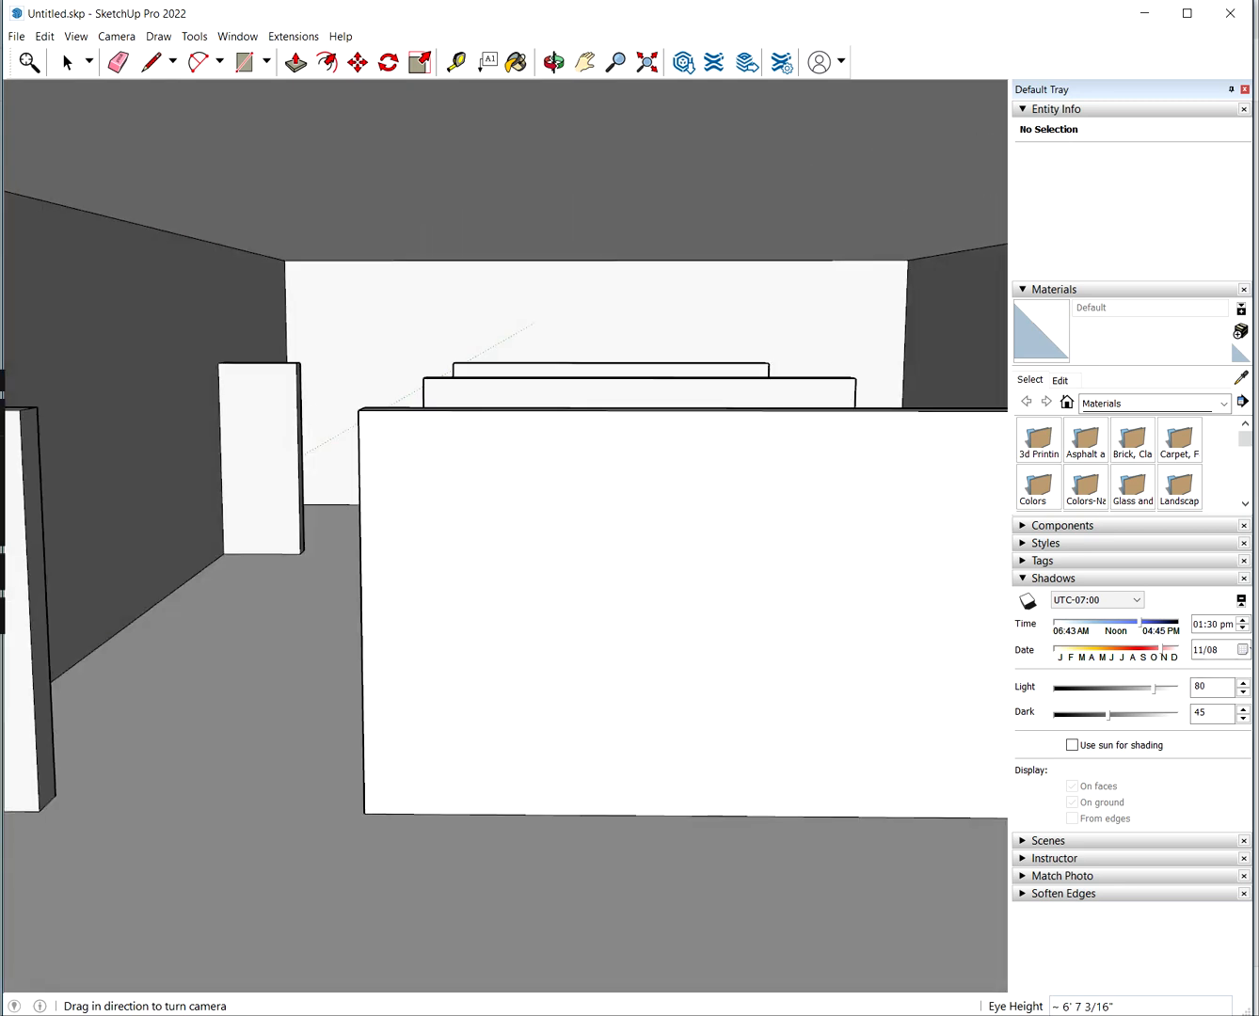
# Close the simplified gallery model without saving and bring the Virtual folder's window into view
pyautogui.click(1231, 20)
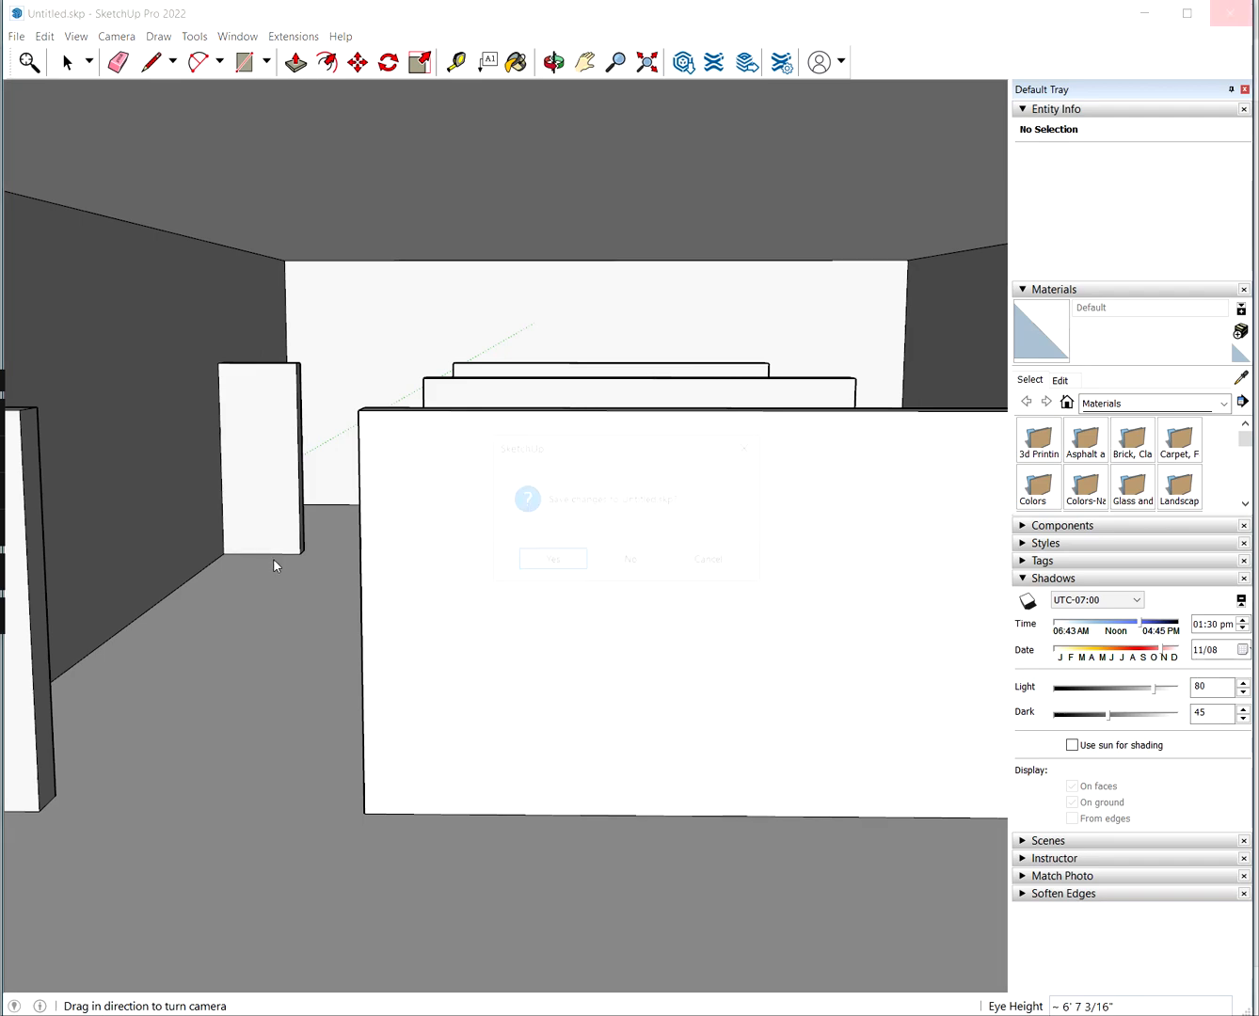
pyautogui.click(632, 561)
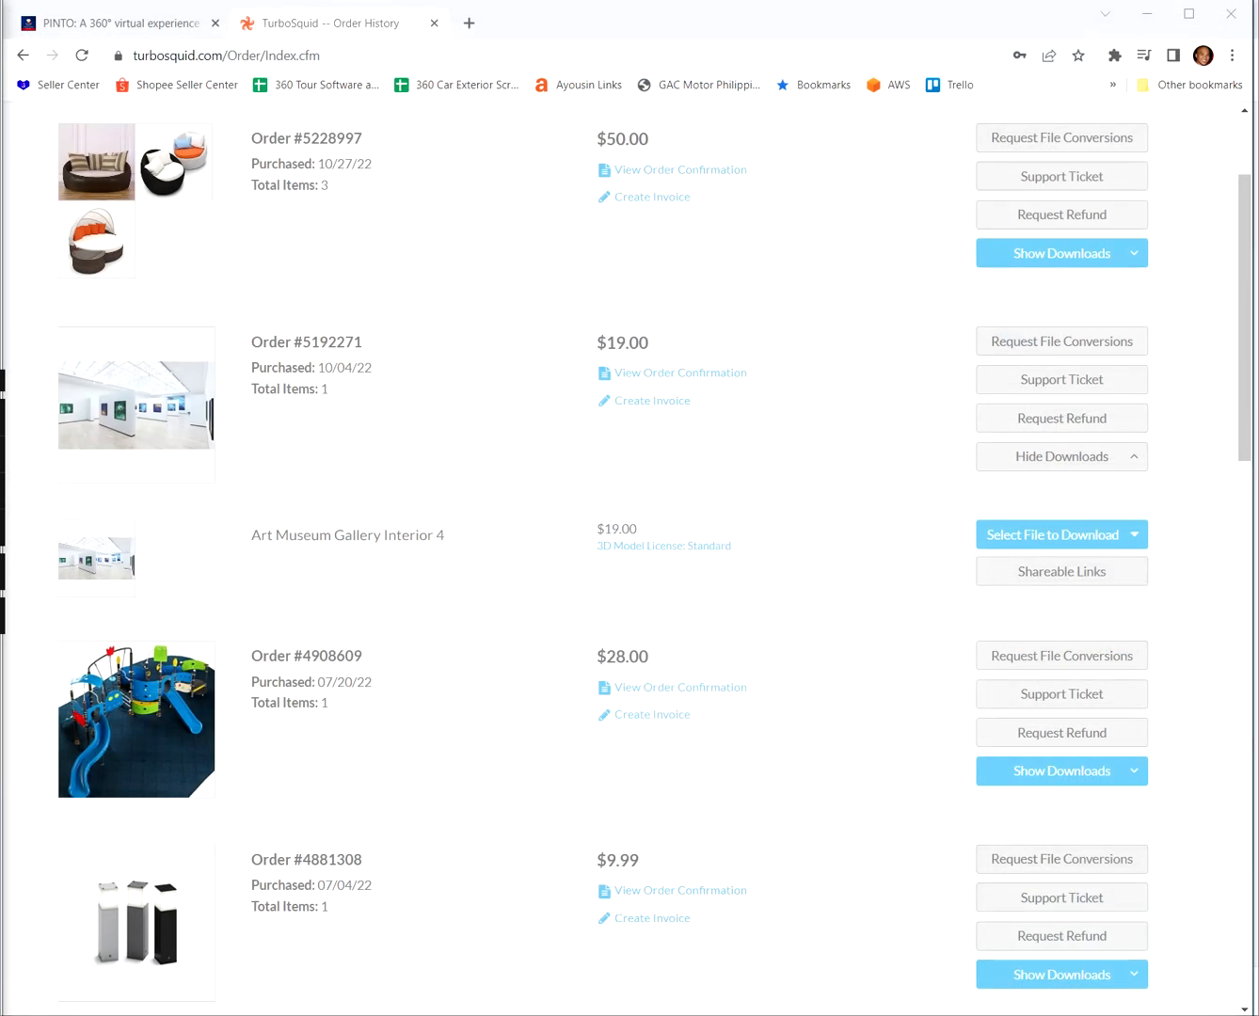
pyautogui.moveTo(0, 131); pyautogui.dragTo(684, 85)
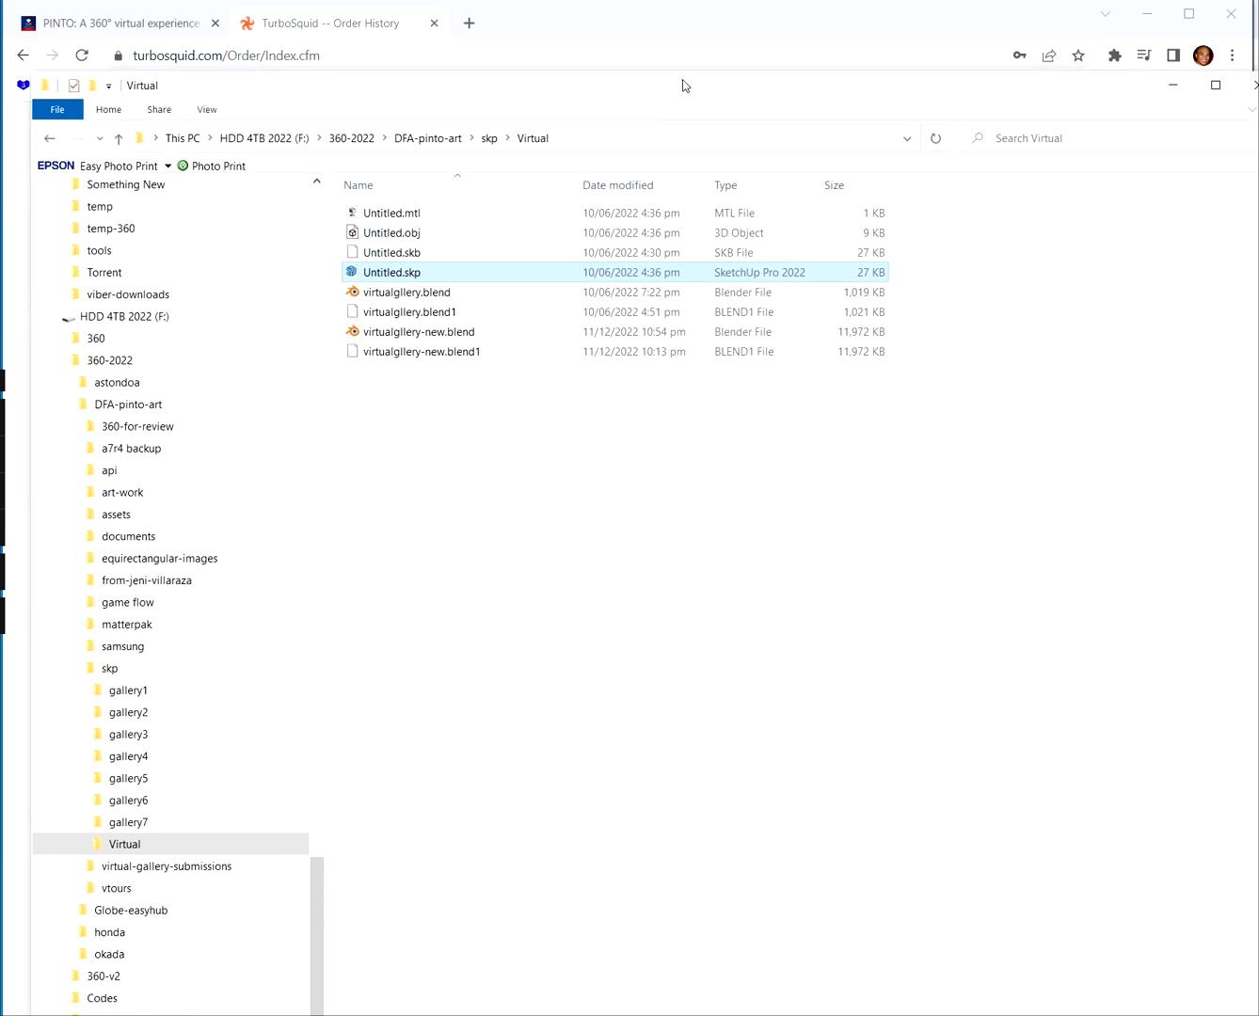
# Preview Untitled.obj from the Virtual folder in 3D Viewer, examine the model's shape and close the viewer
pyautogui.click(421, 237)
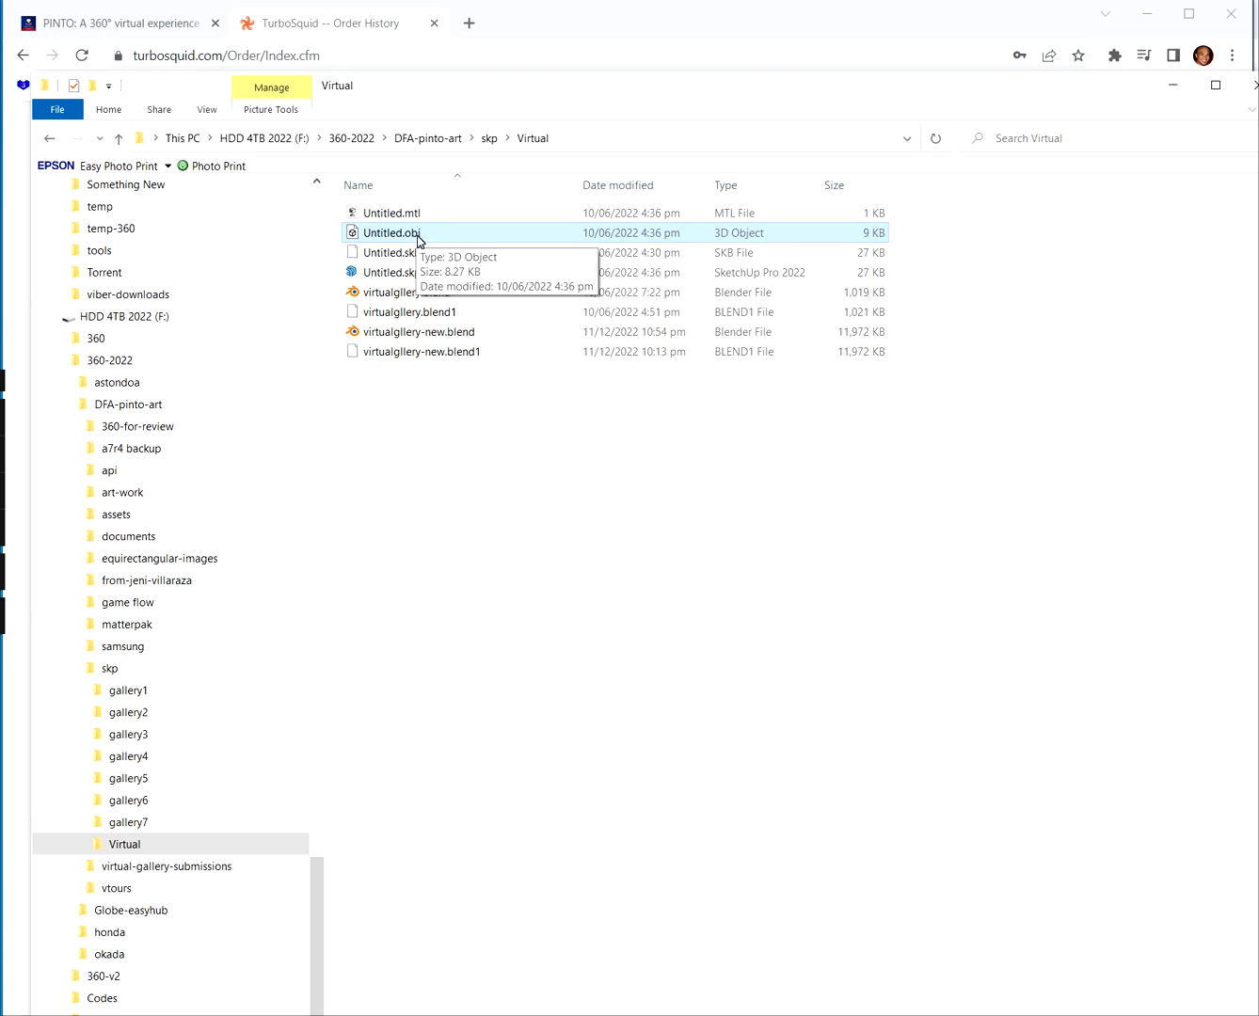
pyautogui.doubleClick(410, 240)
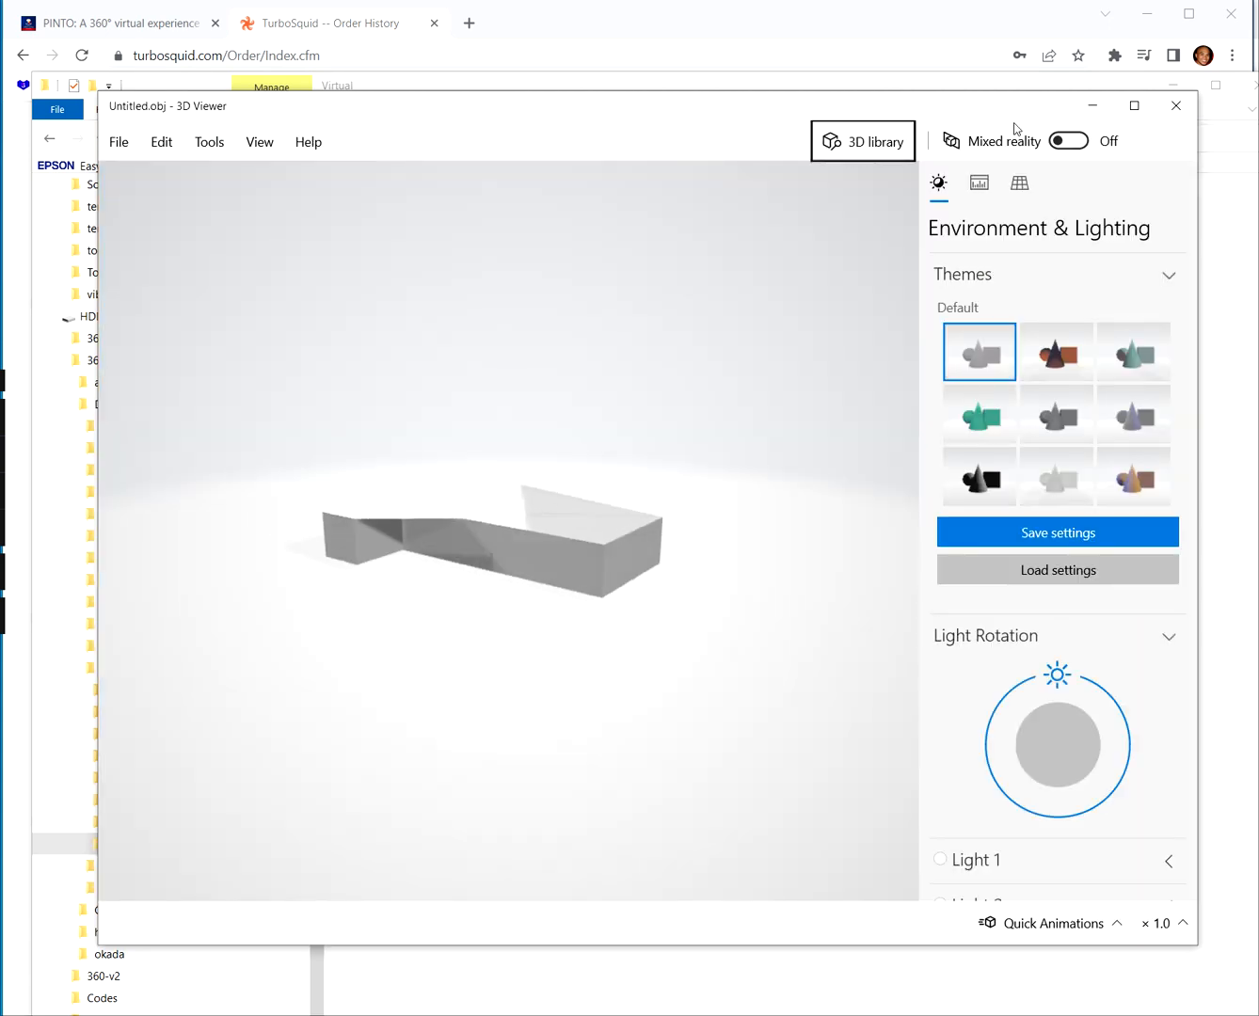
pyautogui.scroll(5, 497, 497)
pyautogui.moveTo(622, 628); pyautogui.dragTo(1214, 53)
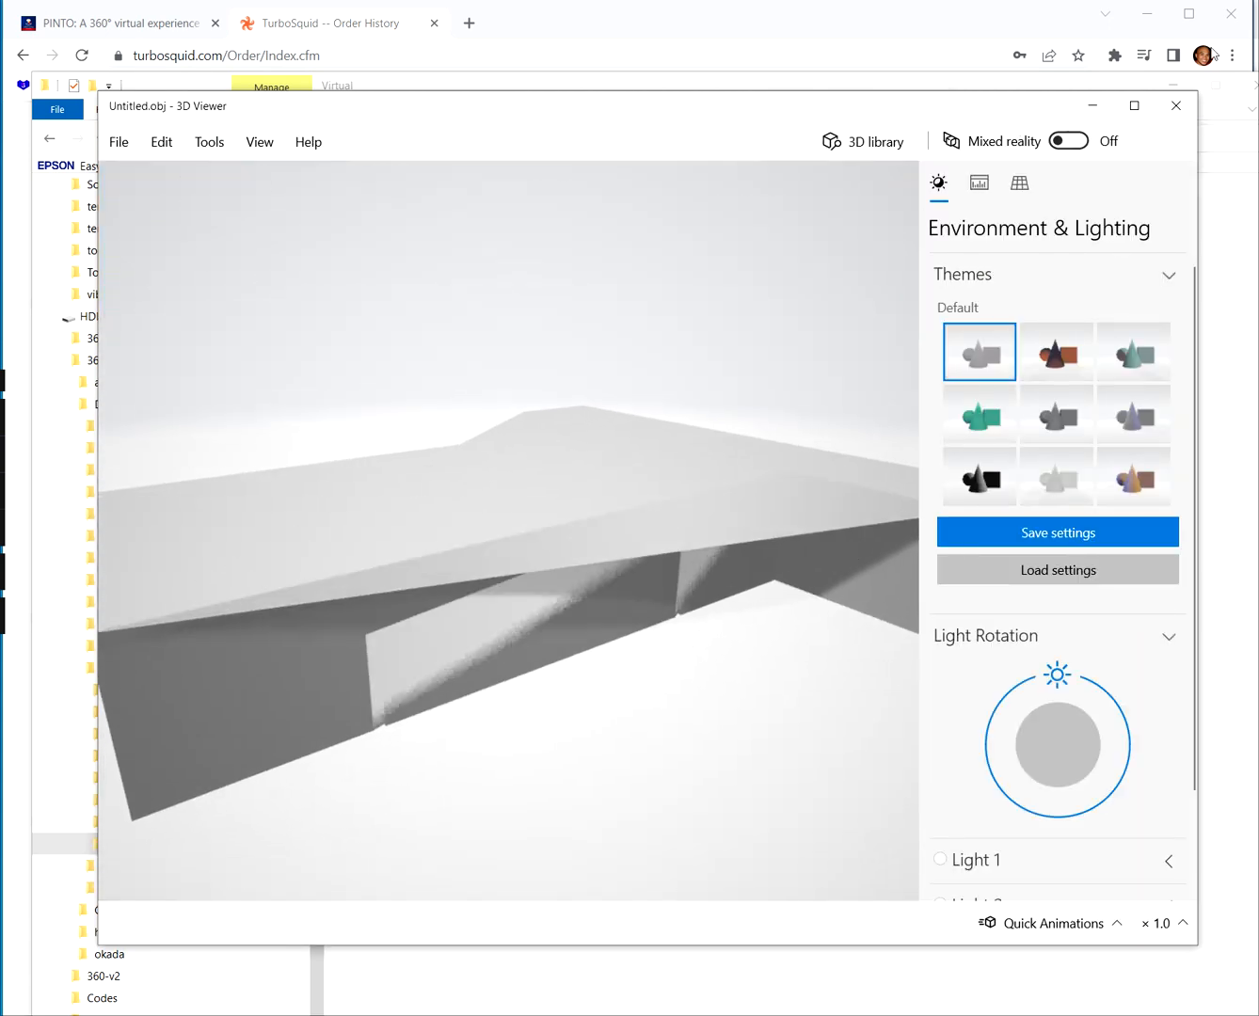
pyautogui.click(1176, 107)
# Switch to Blender, start a new General file and display the PanoCamAdder+ 1.7 tools beside the viewport
pyautogui.moveTo(701, 88); pyautogui.dragTo(0, 88)
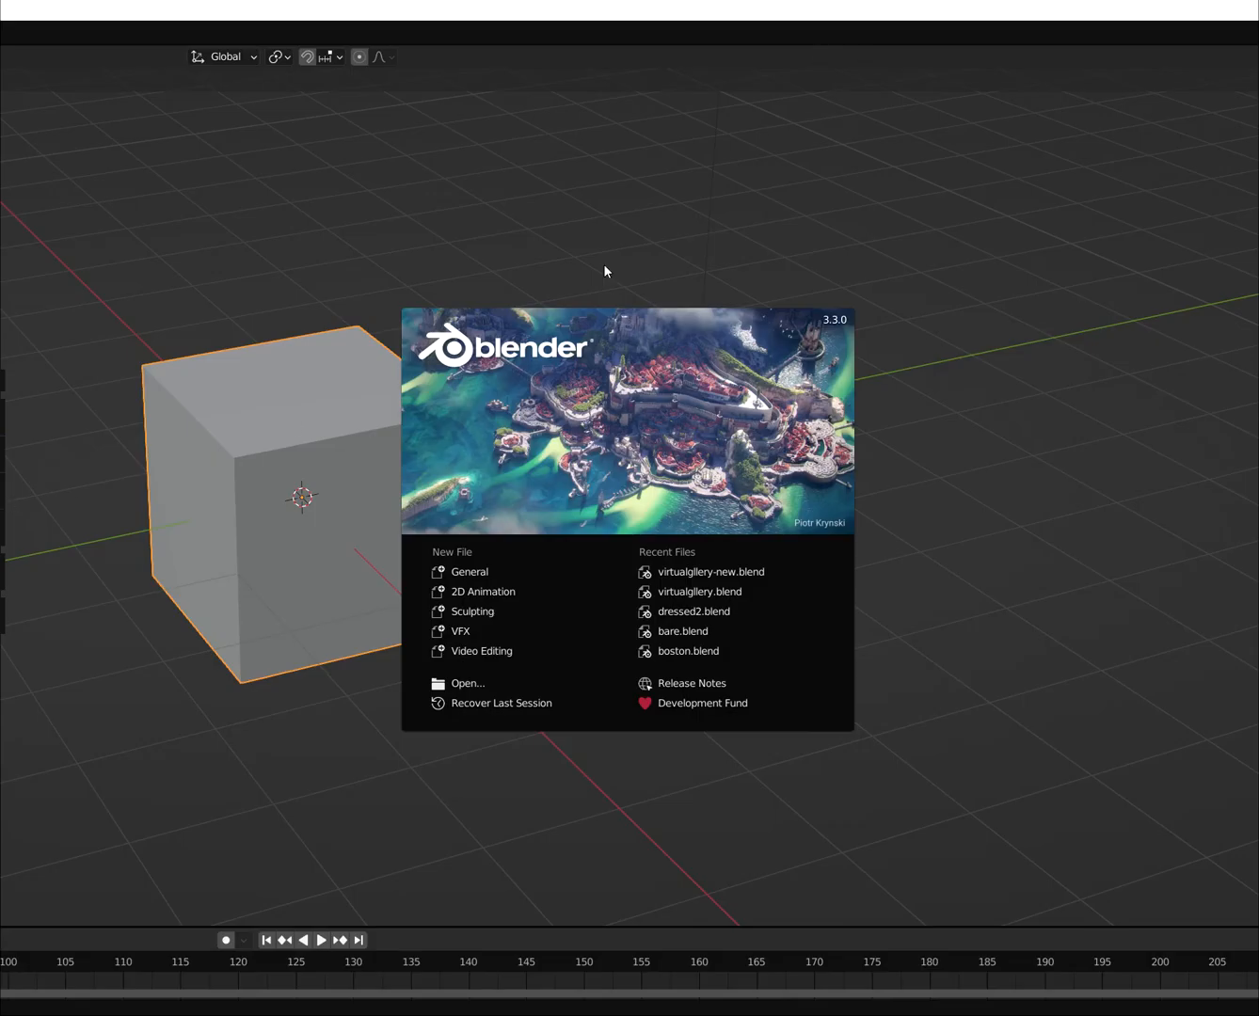
pyautogui.click(518, 583)
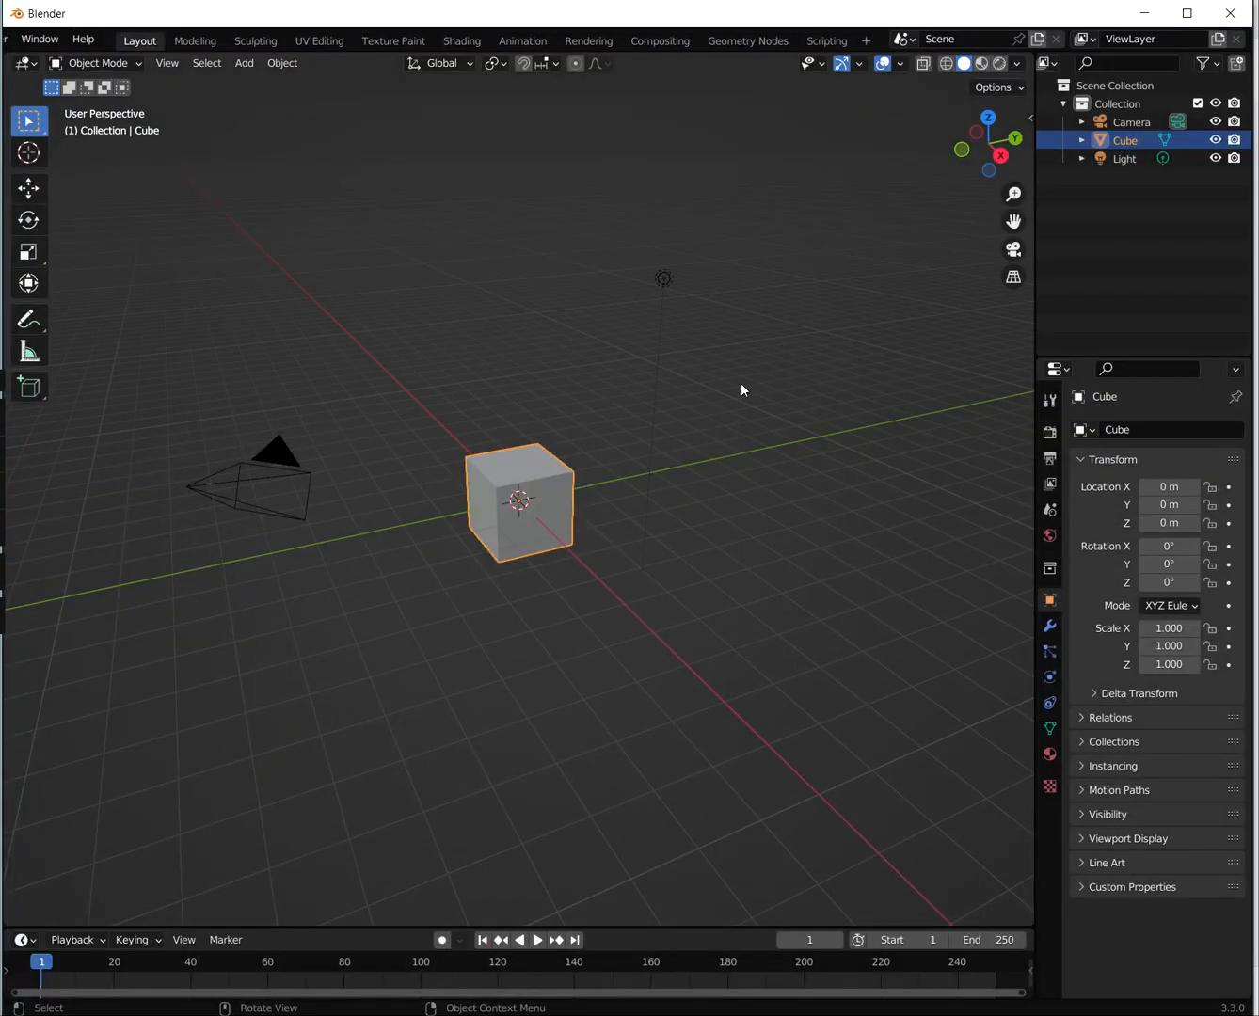
pyautogui.click(695, 443)
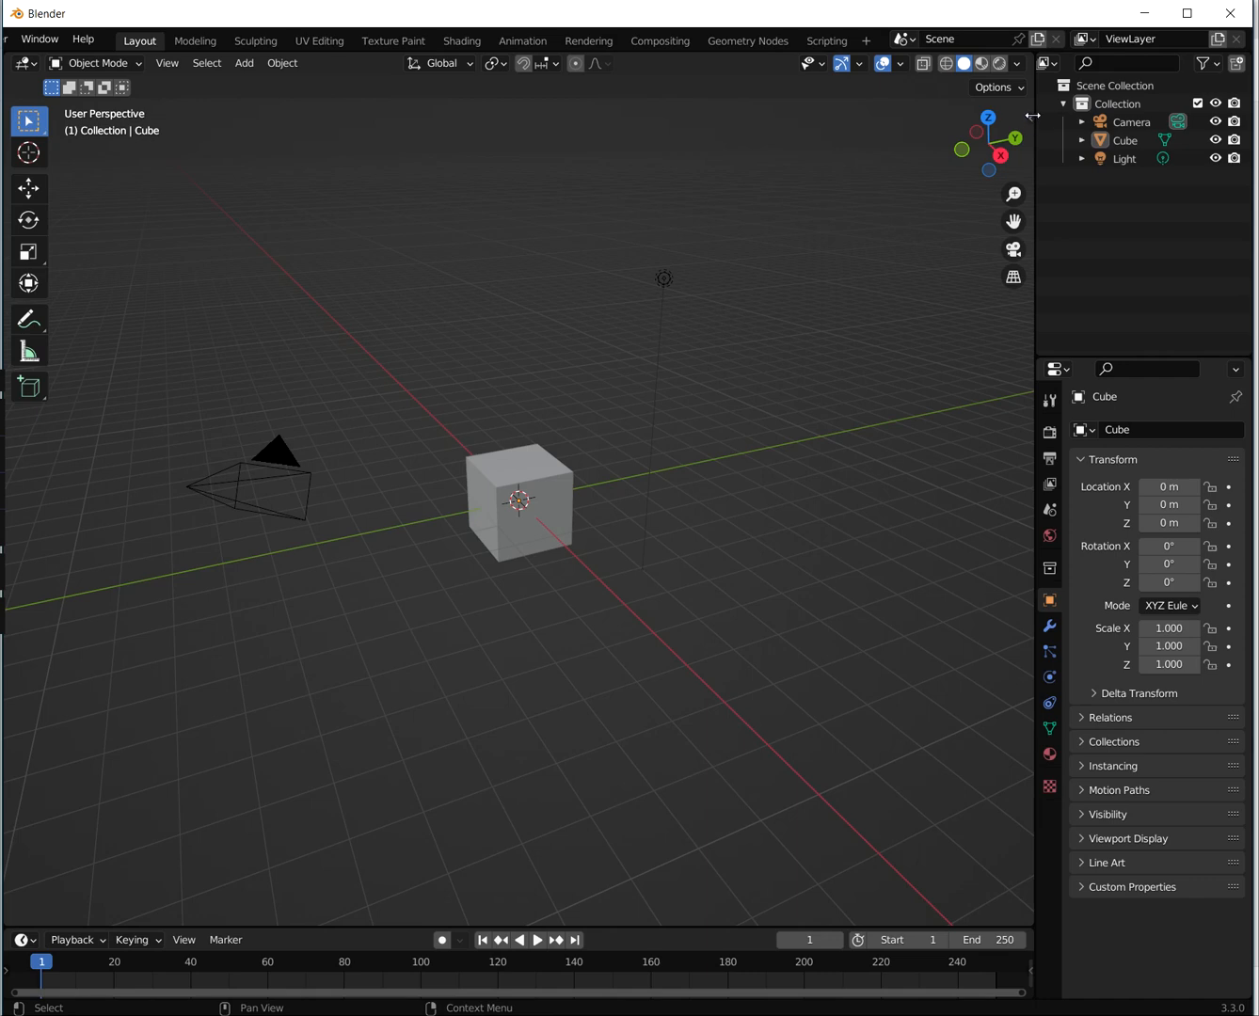
pyautogui.press('n')
pyautogui.click(1026, 247)
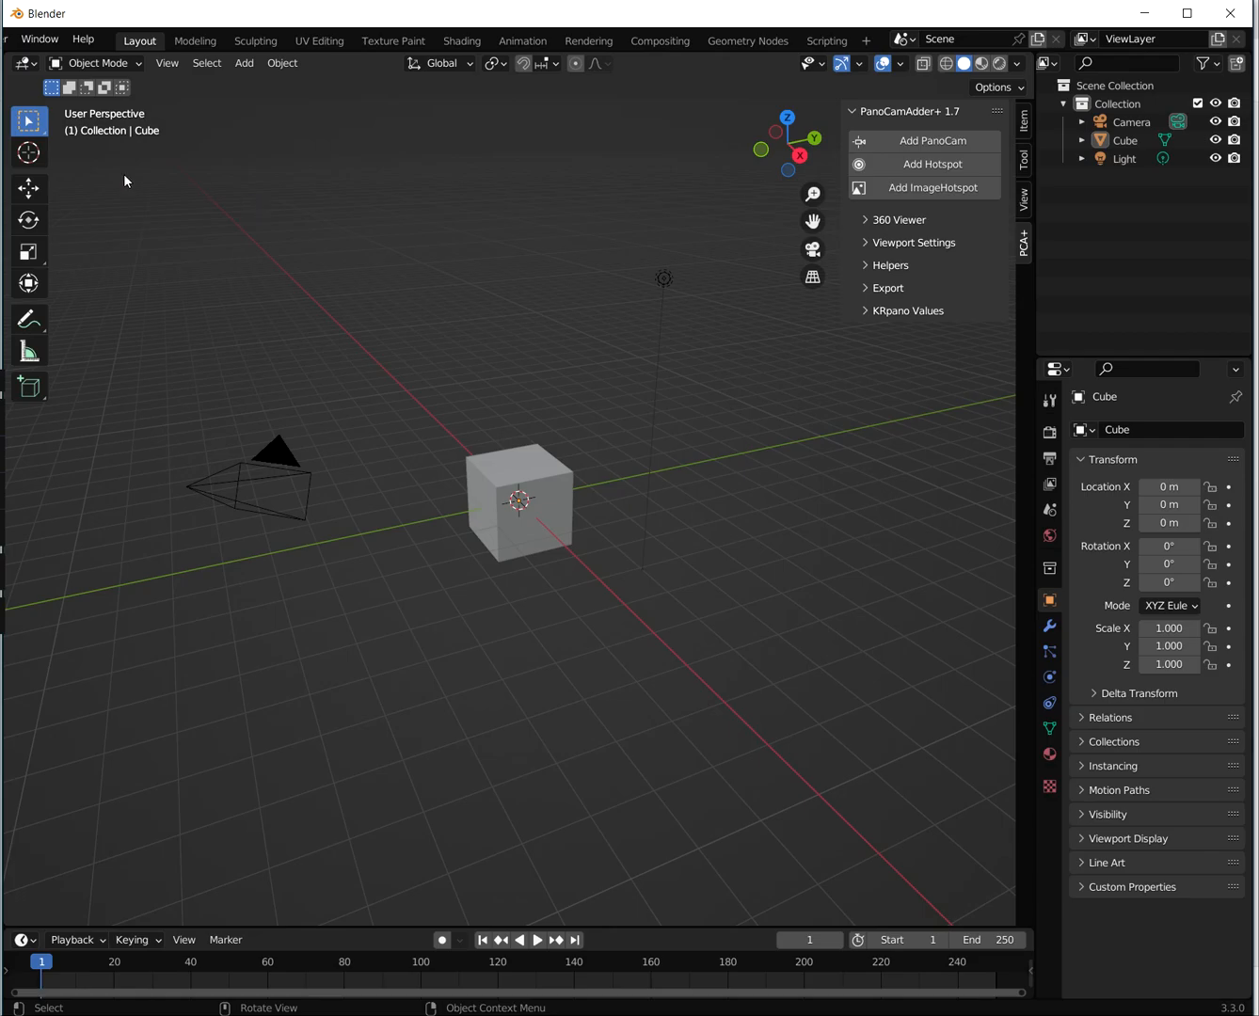
pyautogui.hotkey('alt', 'Tab')
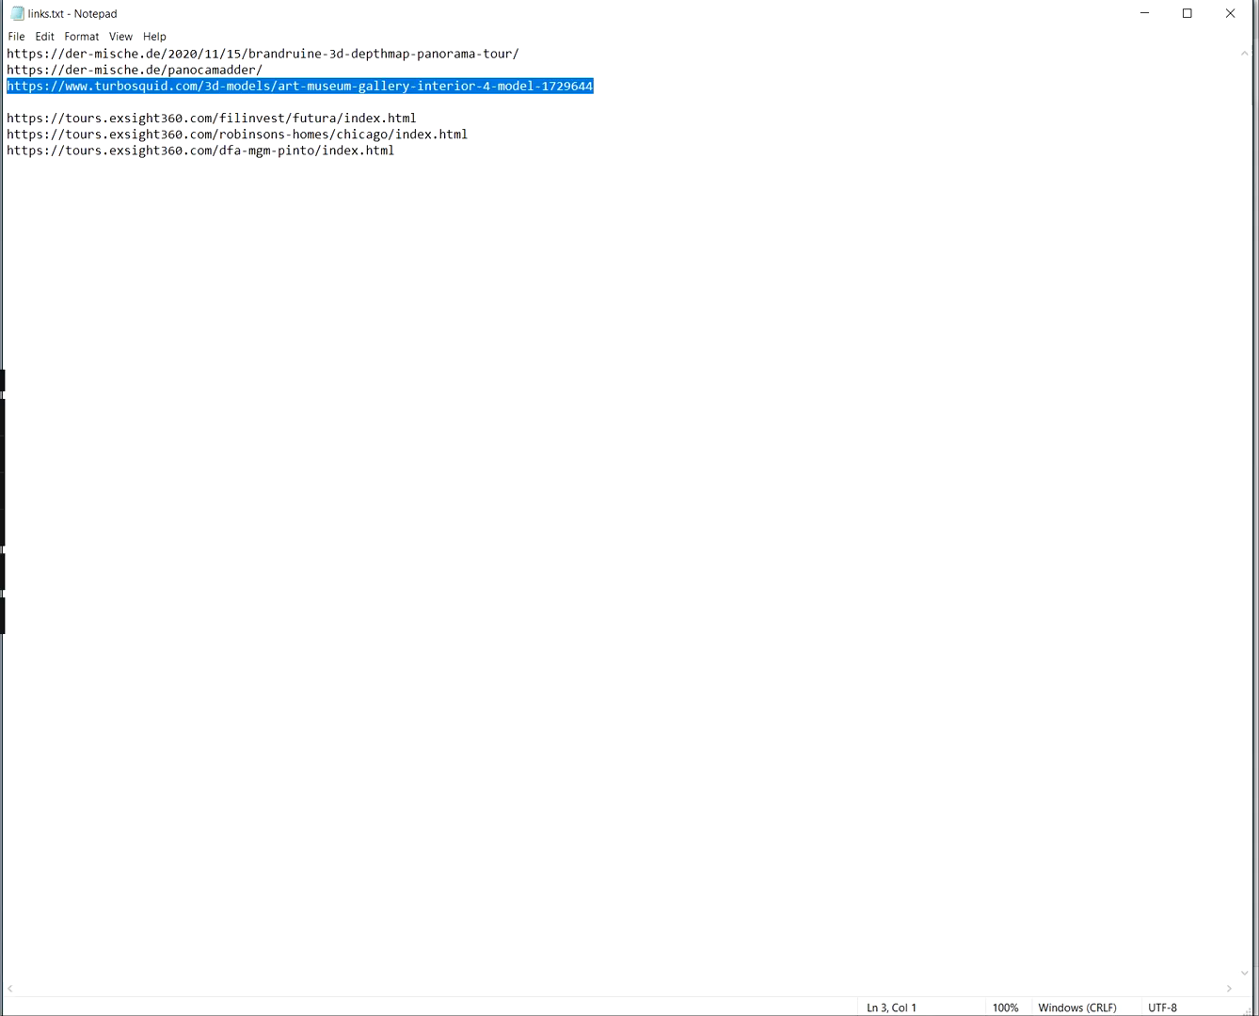
pyautogui.click(285, 86)
pyautogui.moveTo(267, 71); pyautogui.dragTo(7, 70)
pyautogui.hotkey('ctrl', 'c')
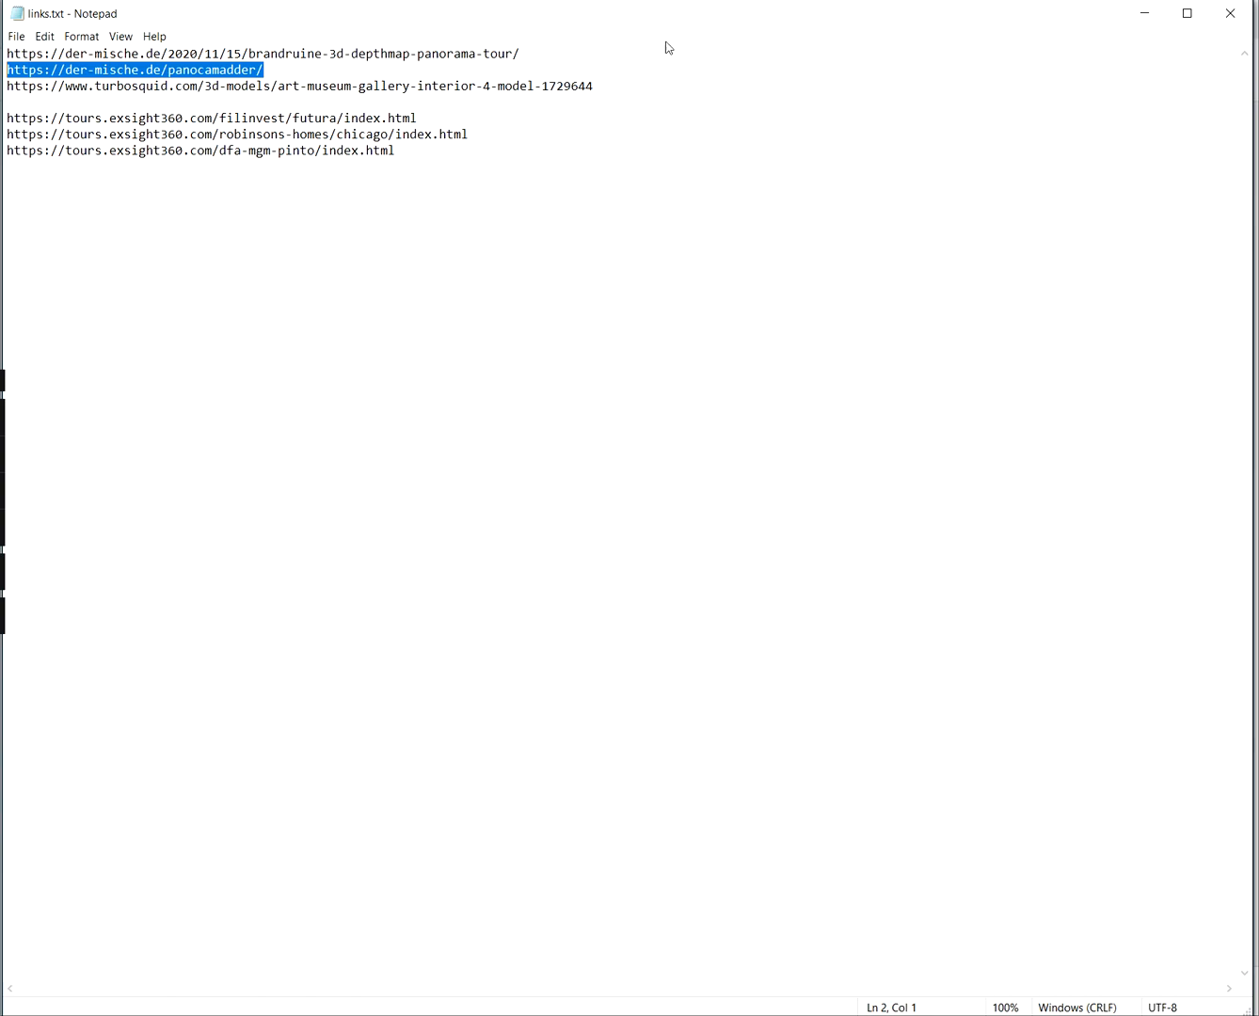
pyautogui.click(1162, 19)
pyautogui.hotkey('alt', 'Tab')
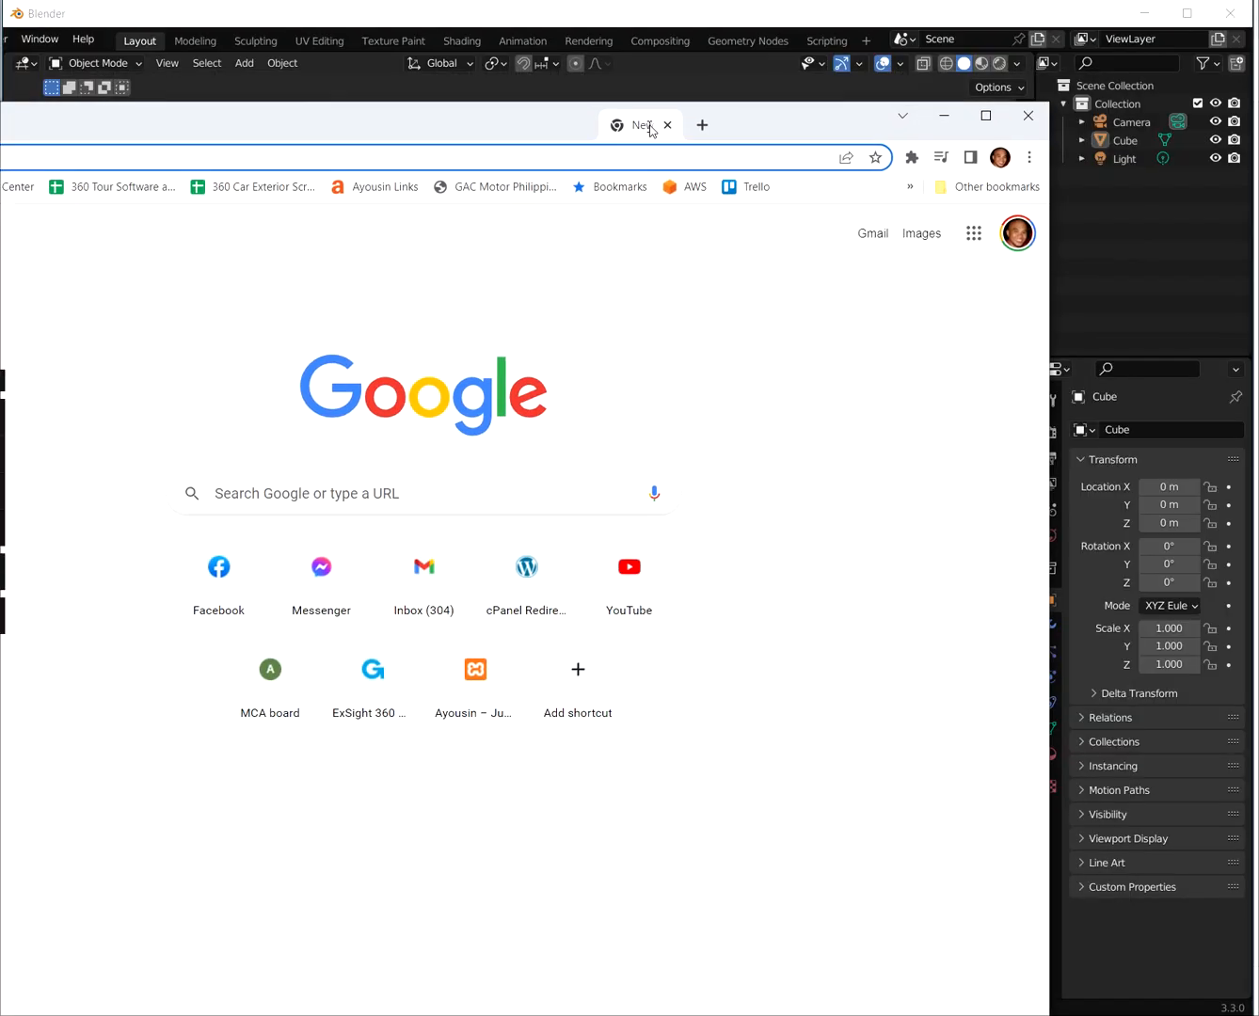
pyautogui.hotkey('ctrl', 'v')
pyautogui.press('Return')
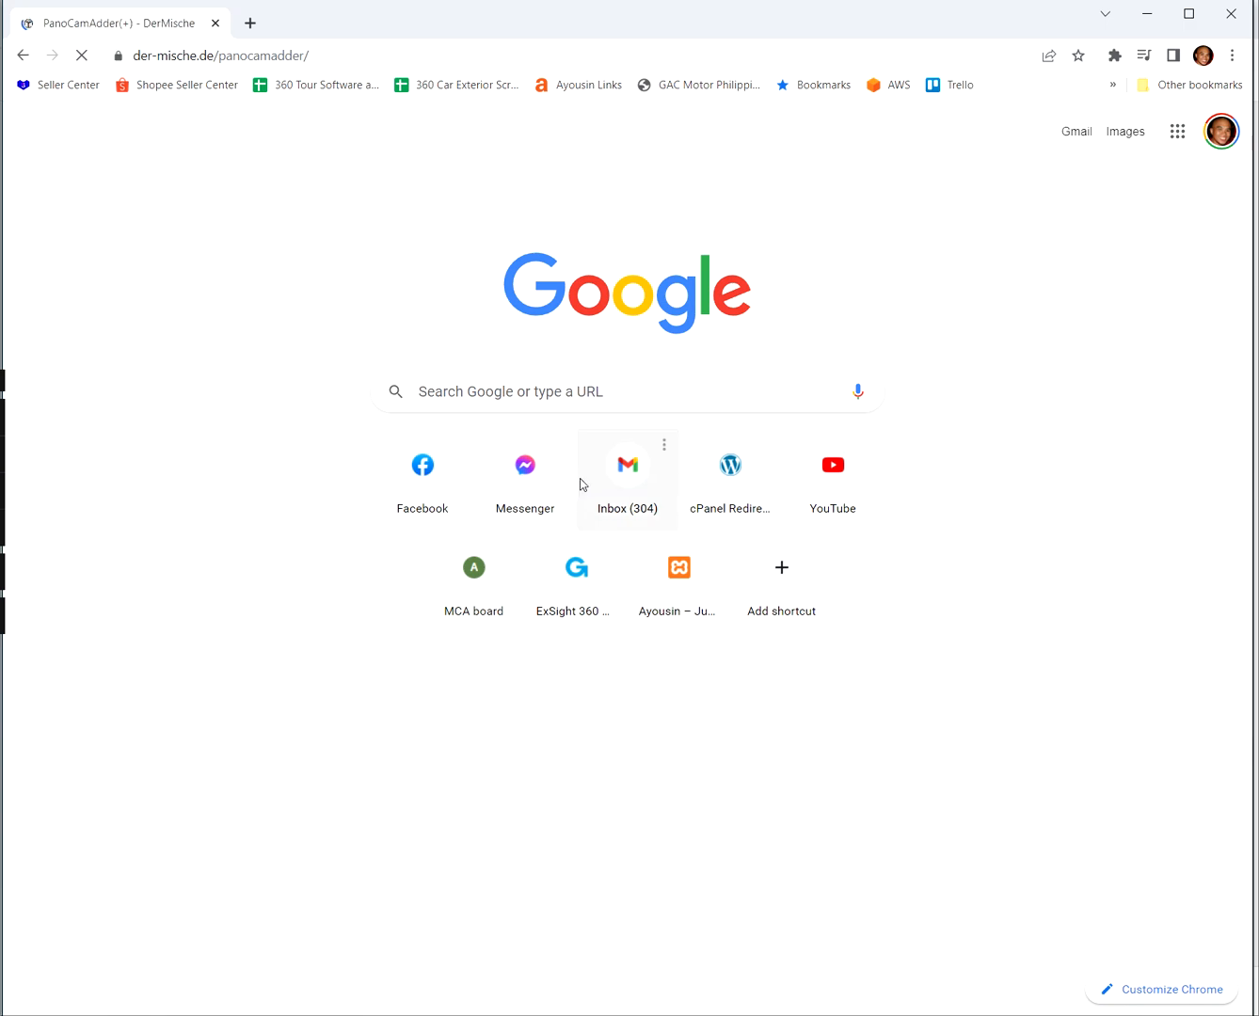
# Examine the PanoCamAdder+ page's documentation, usage notes and download options
pyautogui.scroll(-20, 889, 439)
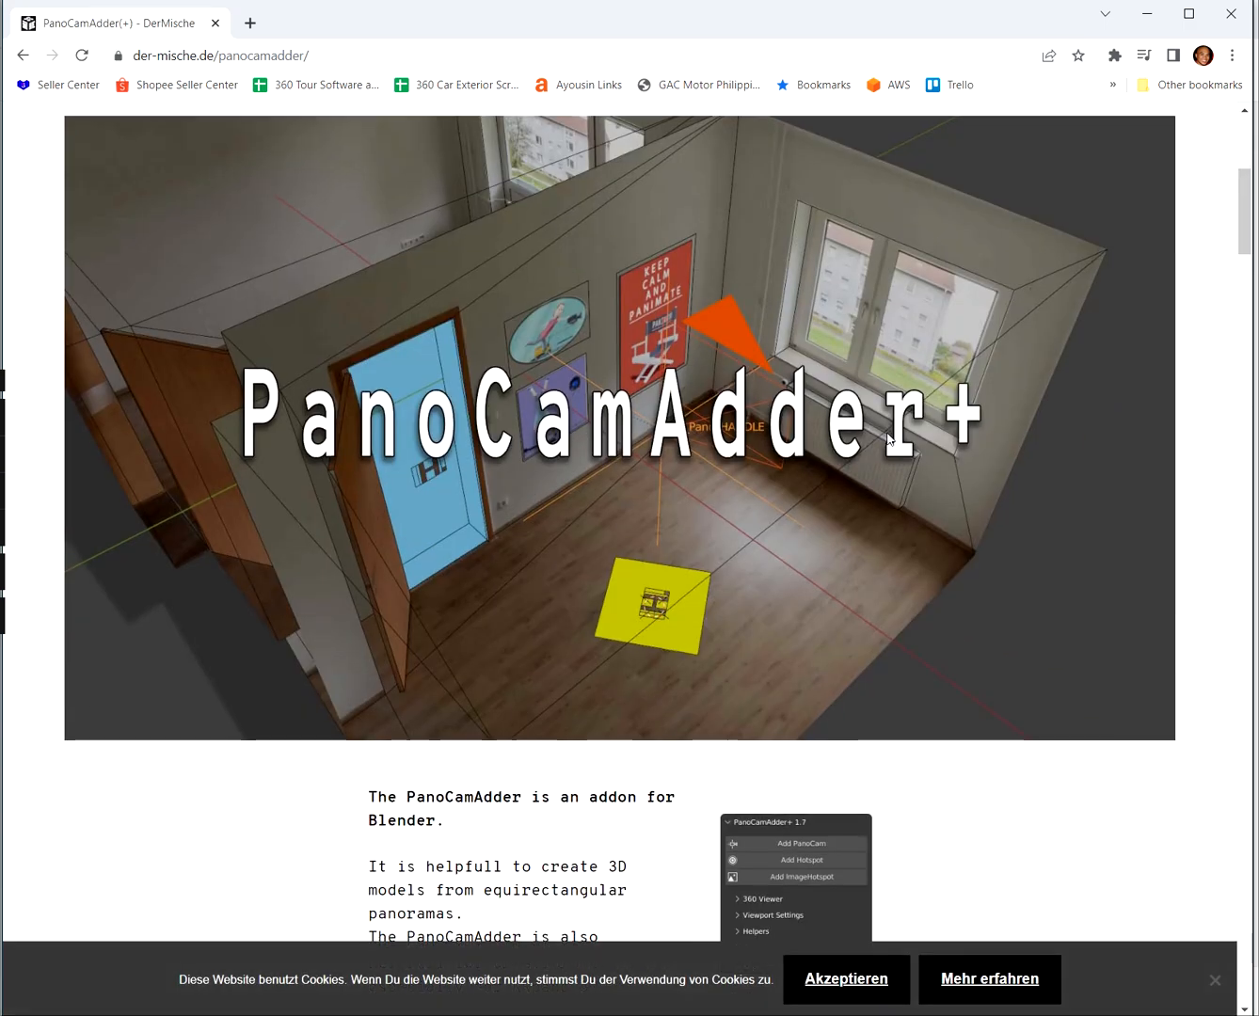
pyautogui.scroll(-16, 886, 439)
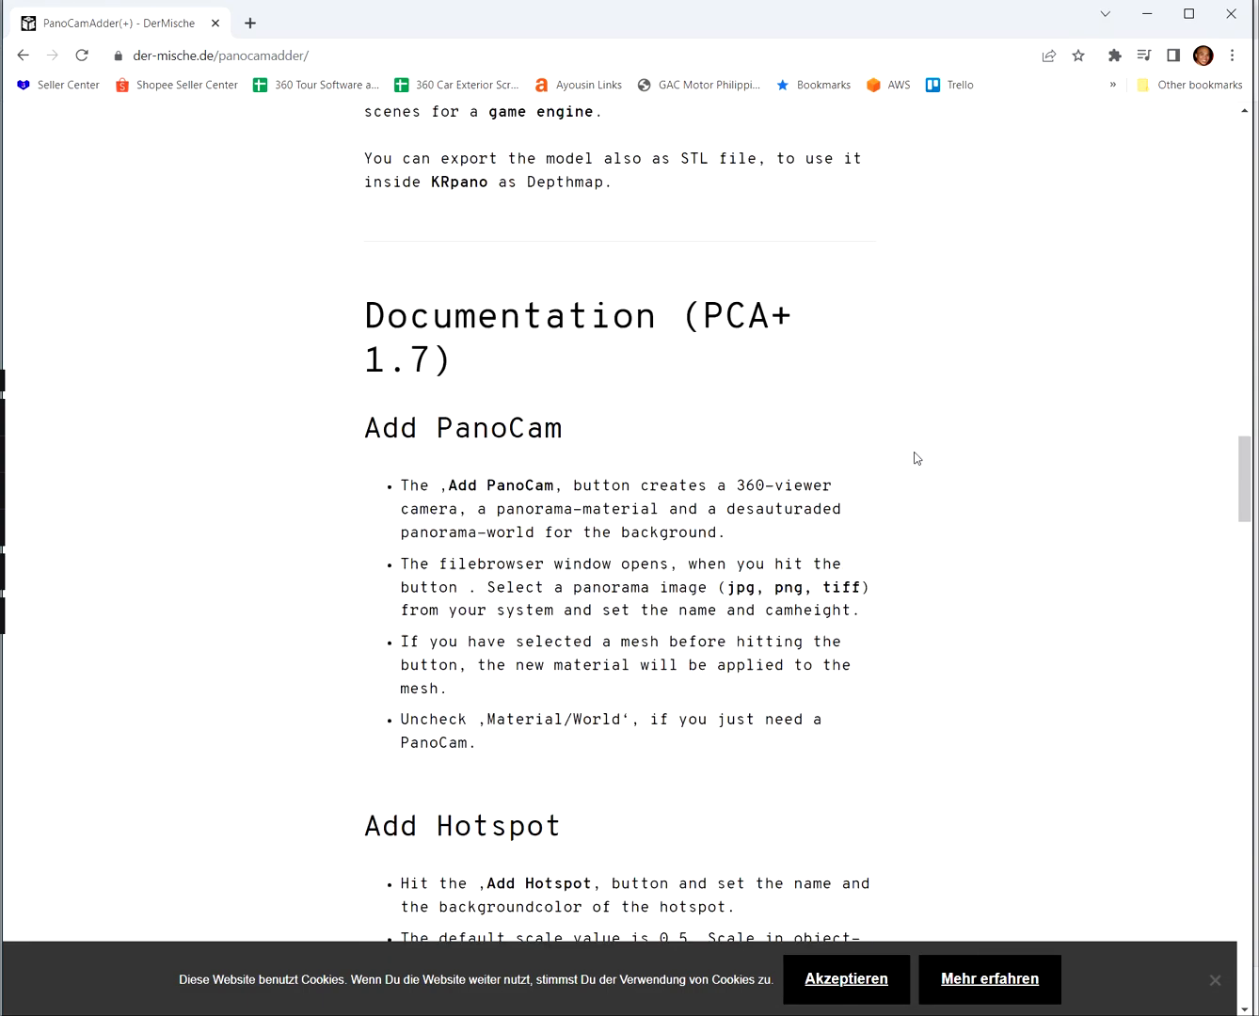
pyautogui.scroll(3, 942, 681)
pyautogui.scroll(20, 948, 678)
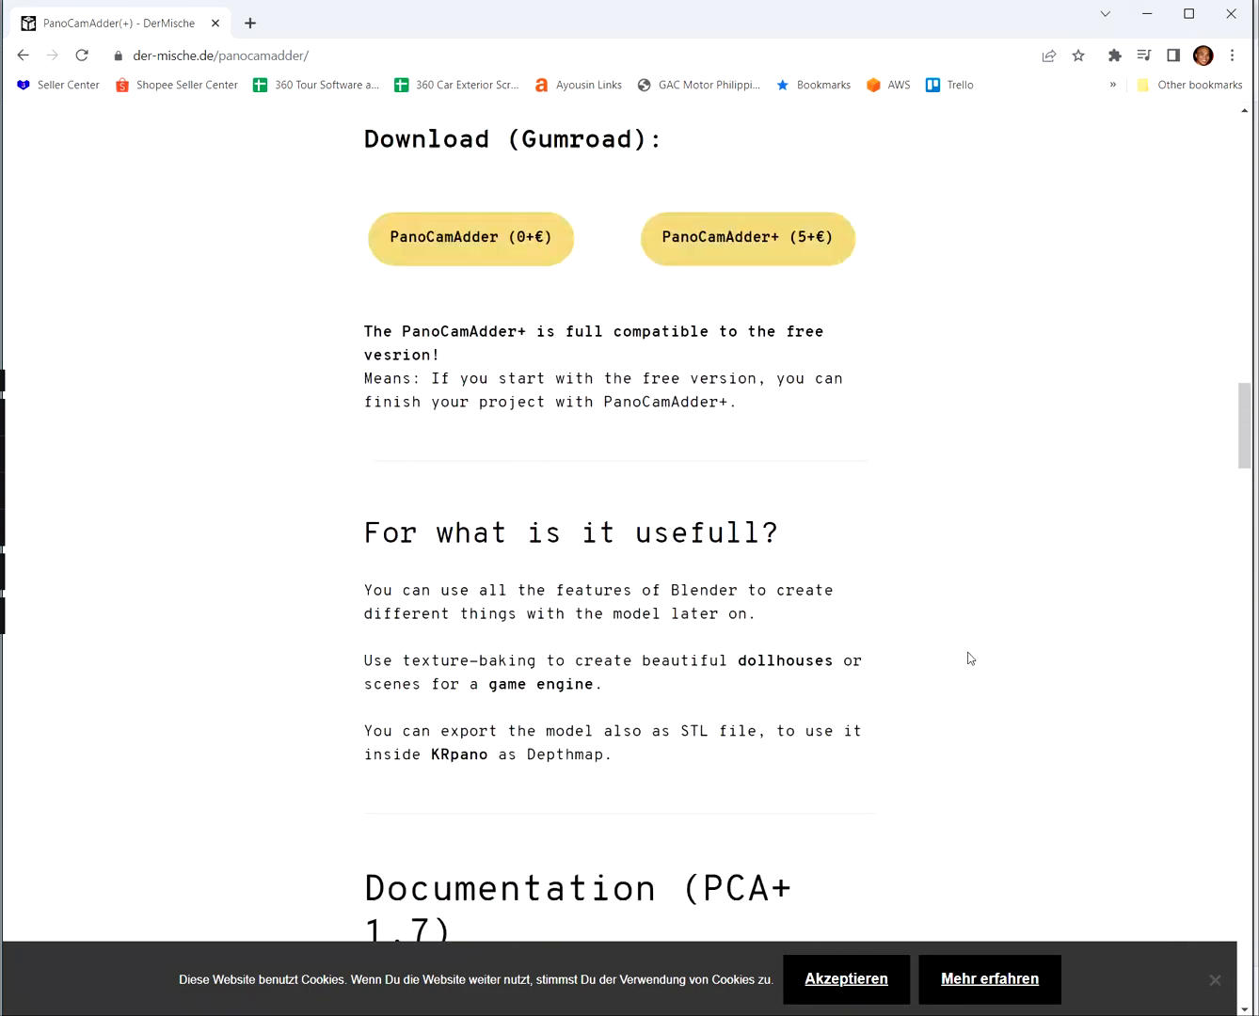
# Close the Chrome window, return to Blender and display the Add-ons preferences with the PanoCamAdder-Plus entry
pyautogui.click(1234, 13)
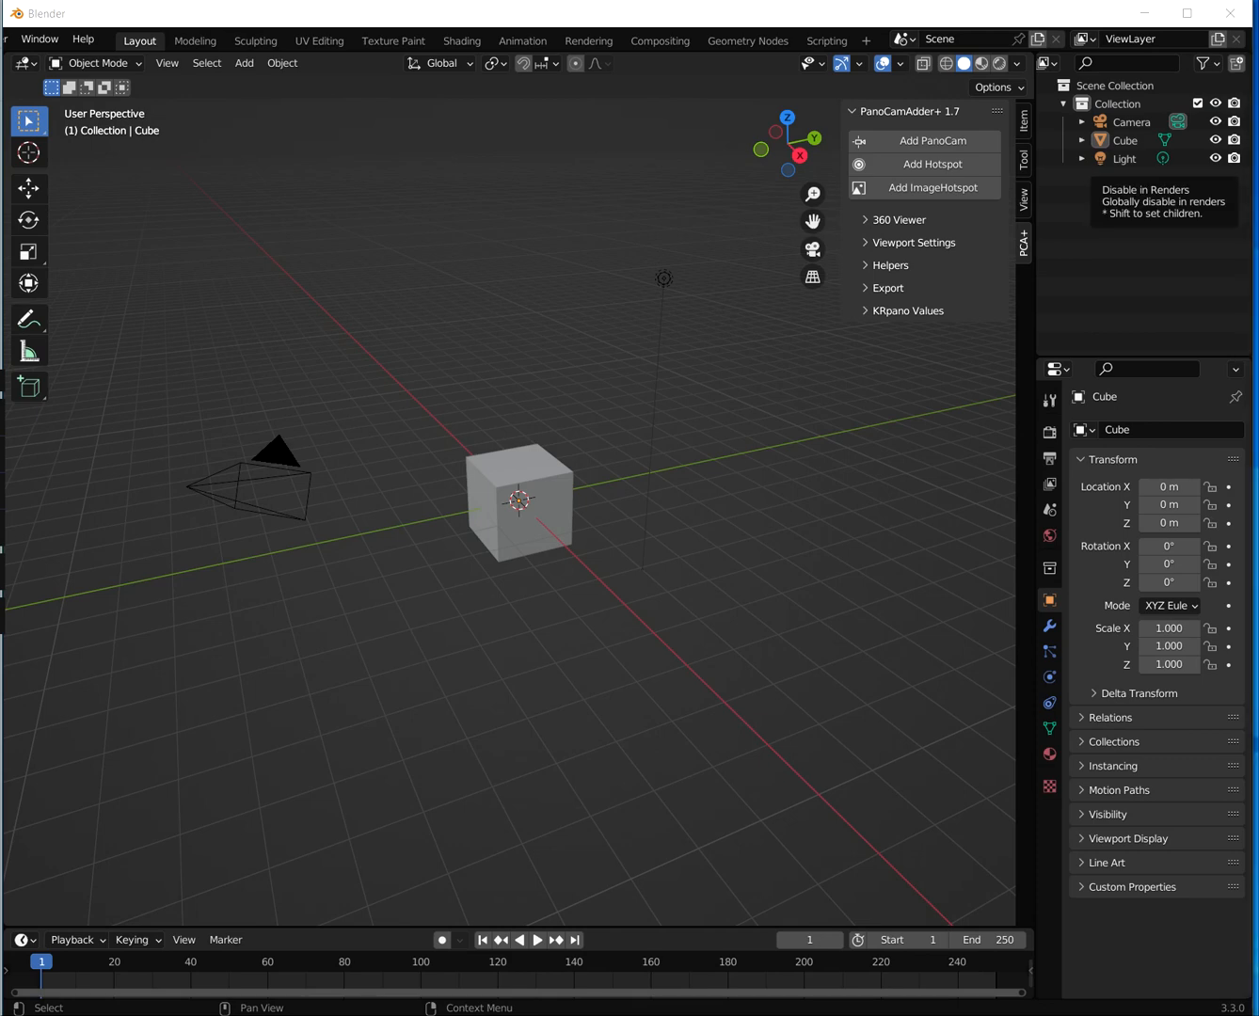
pyautogui.moveTo(1253, 352); pyautogui.dragTo(1258, 351)
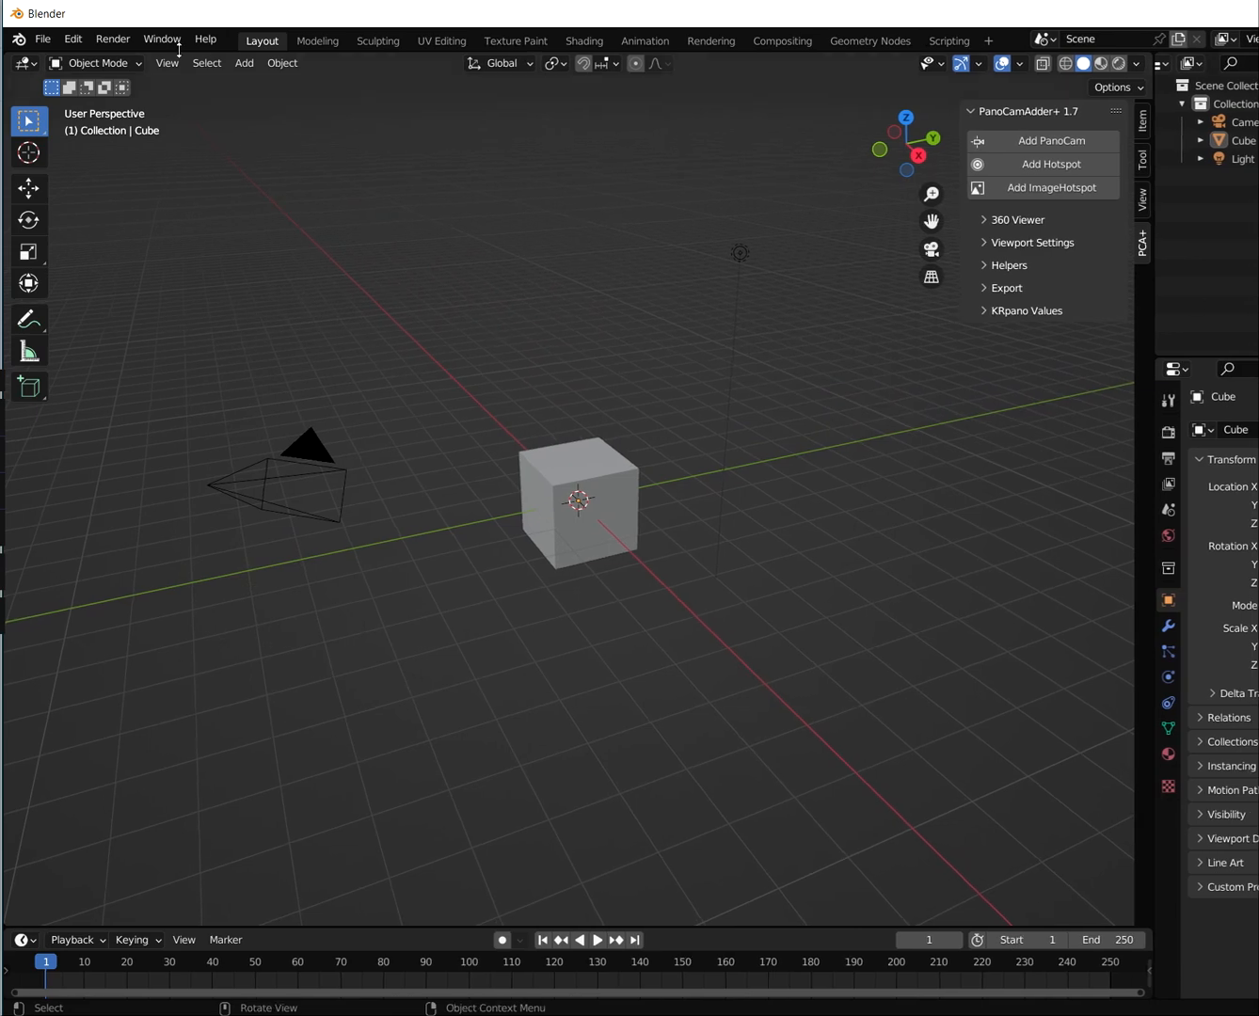
pyautogui.click(43, 40)
pyautogui.moveTo(80, 39)
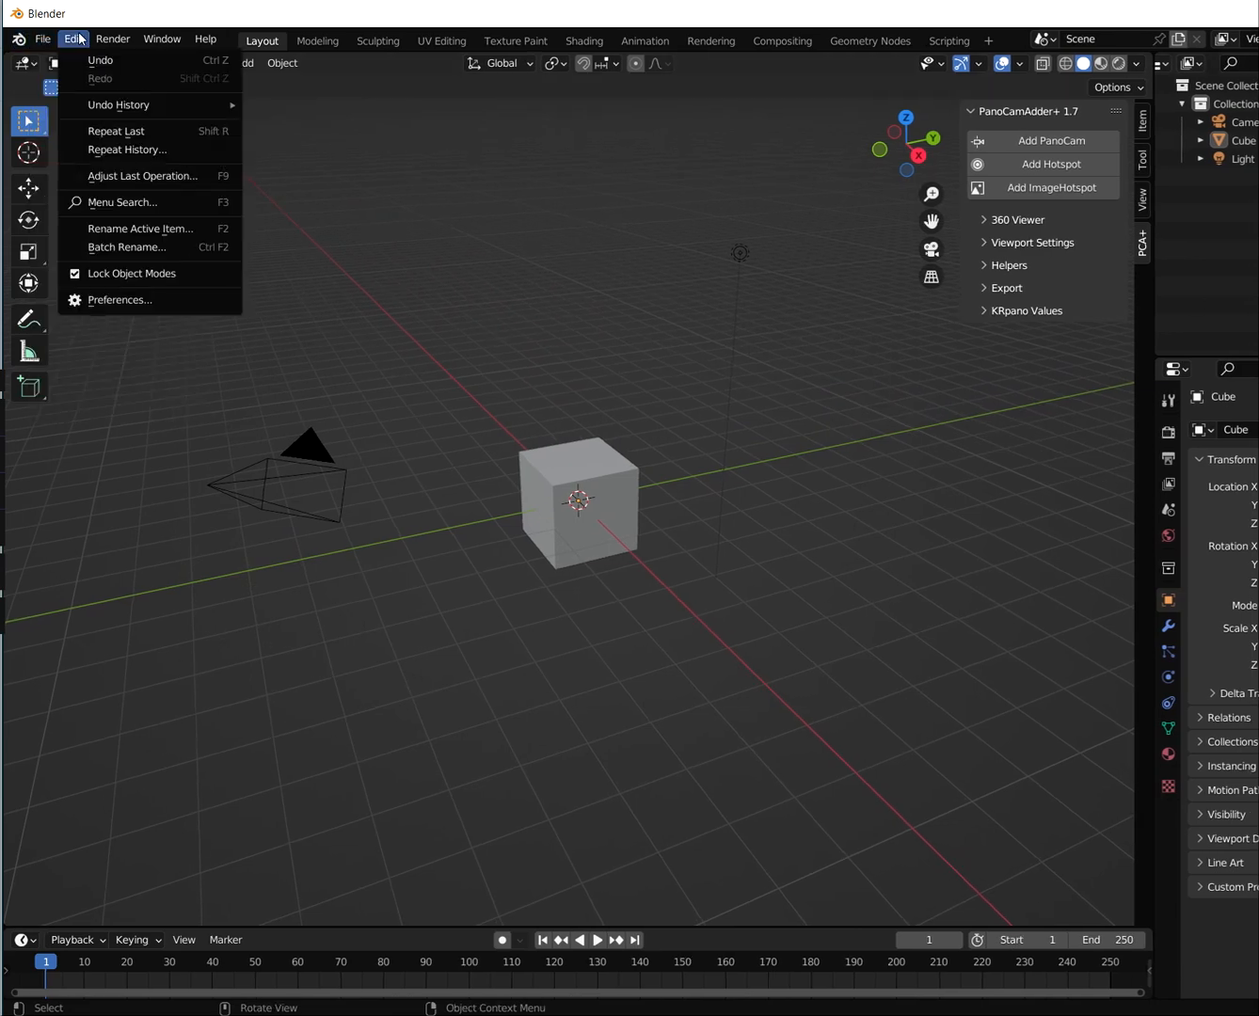
pyautogui.click(118, 299)
pyautogui.moveTo(193, 62); pyautogui.dragTo(512, 163)
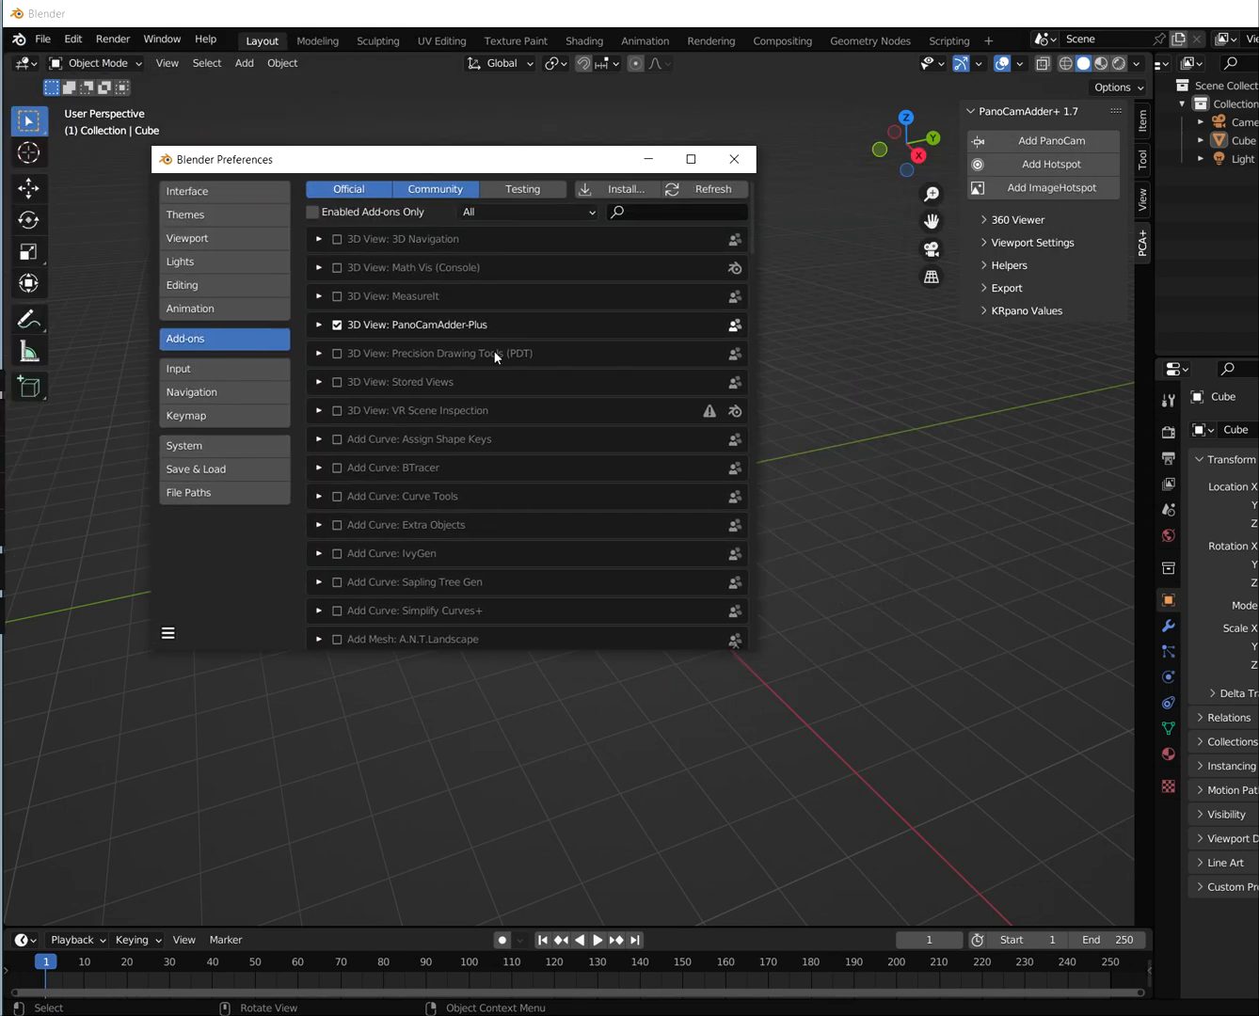
# Show the file browser for installing an add-on, and close it and the preferences without installing anything
pyautogui.click(622, 191)
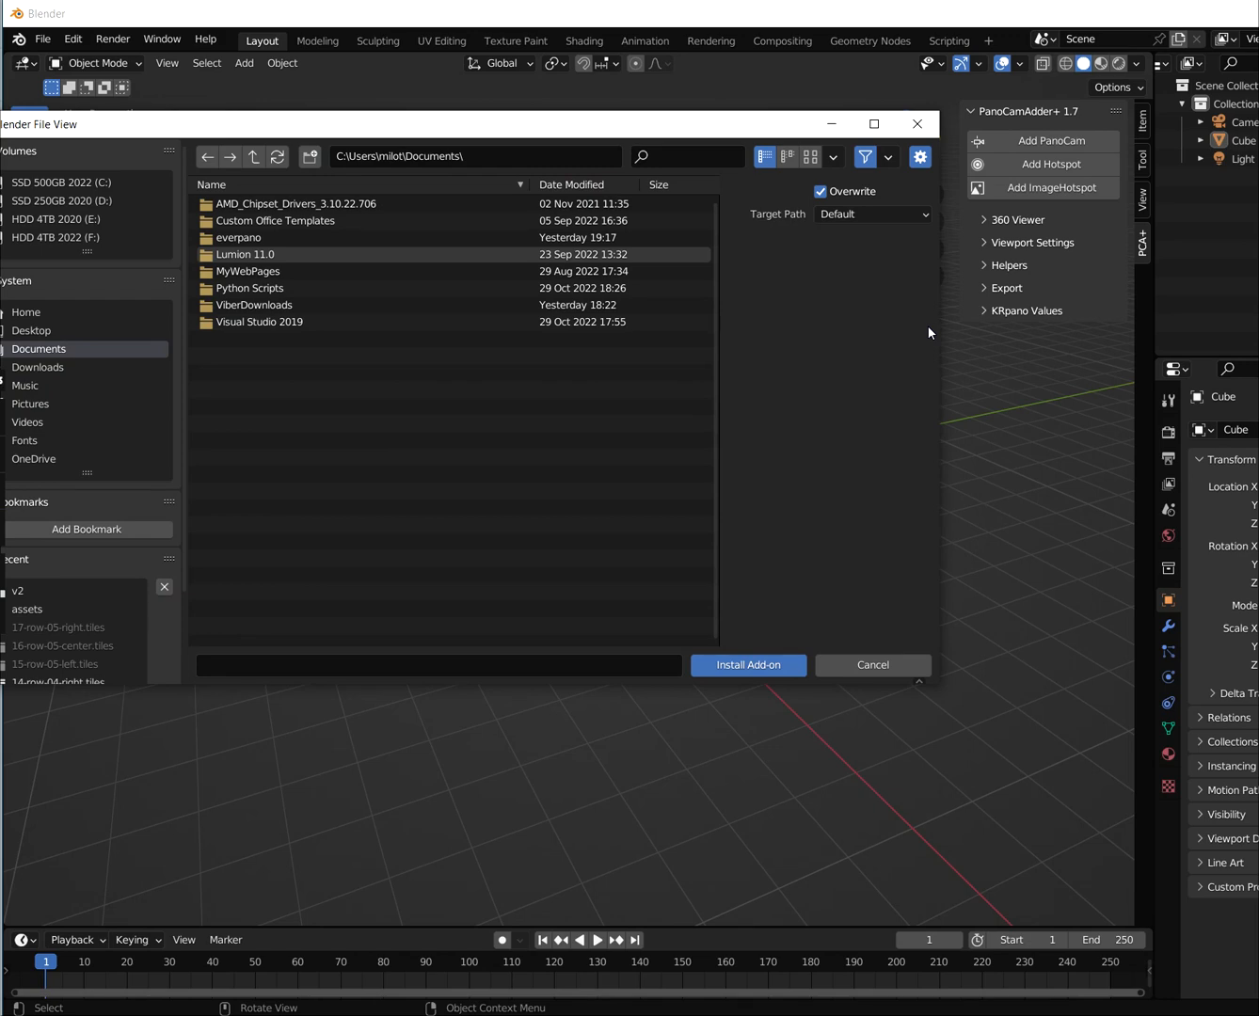
pyautogui.click(914, 130)
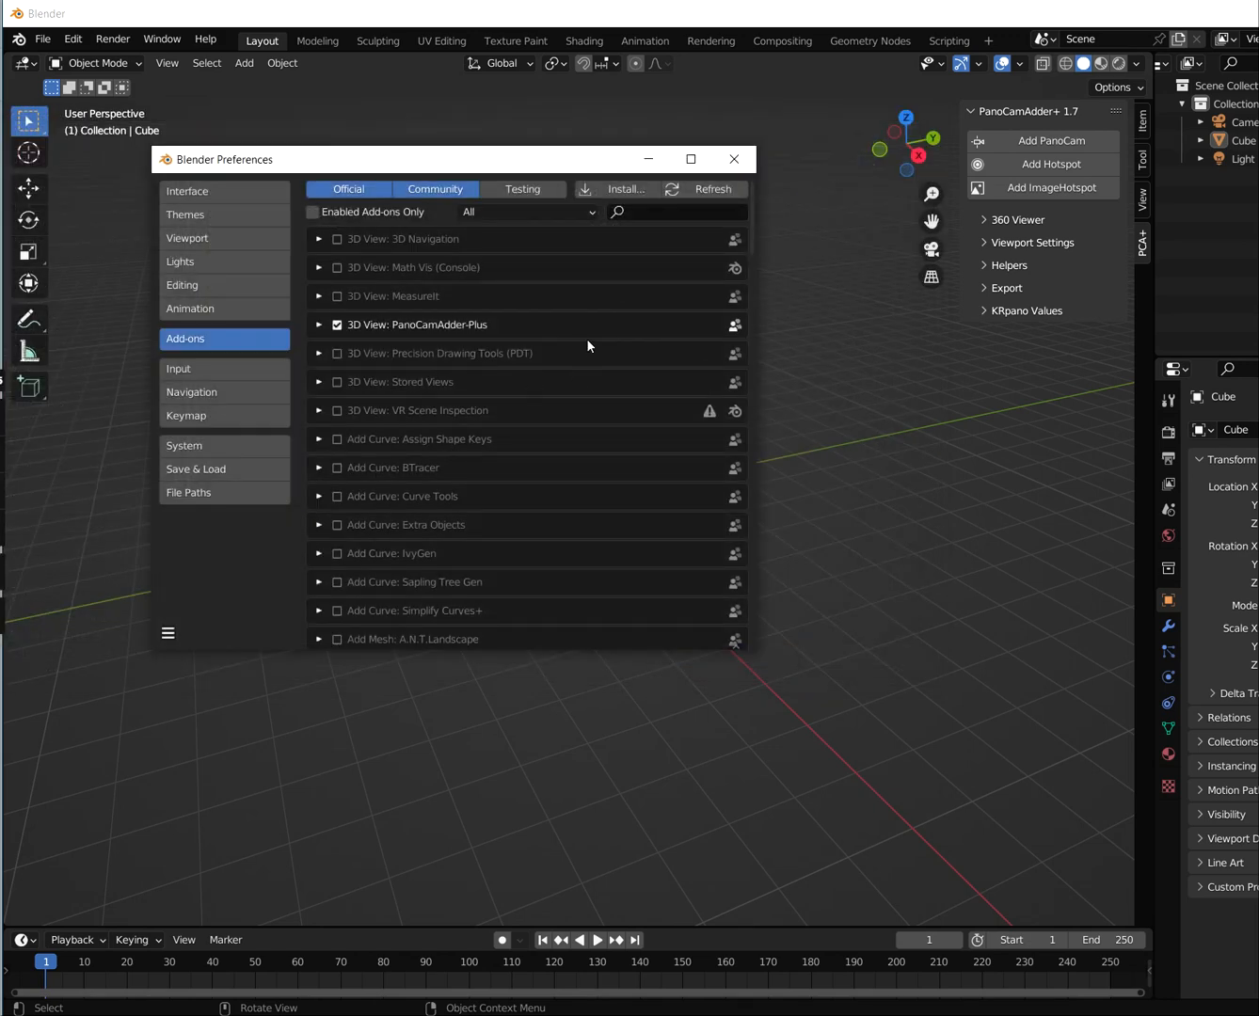
pyautogui.click(735, 159)
pyautogui.moveTo(1258, 356); pyautogui.dragTo(1257, 356)
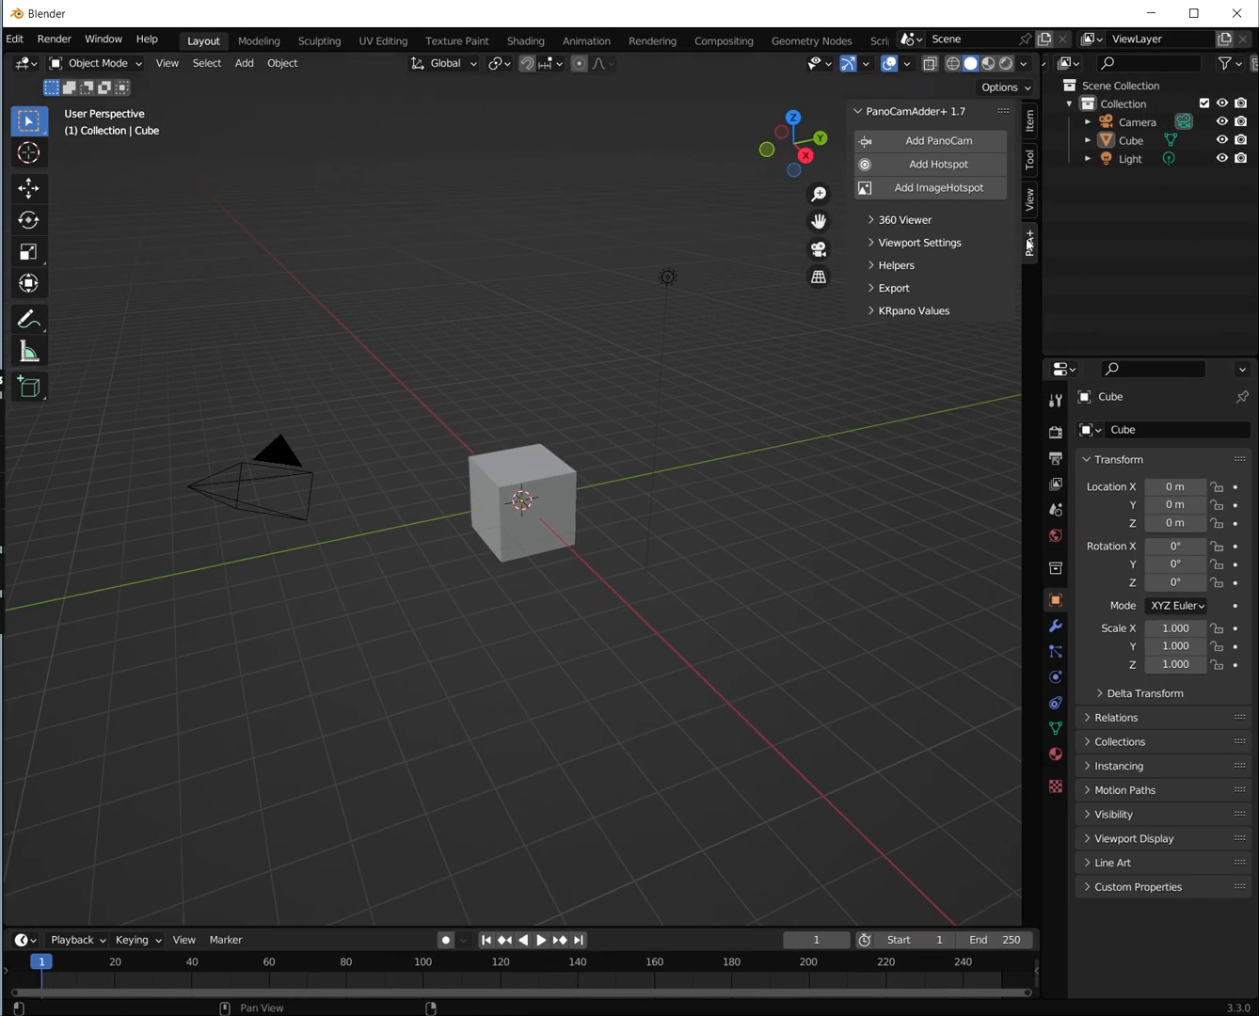
# Delete the default camera, cube and light from the scene and look through the sidebar's PanoCamAdder+ and View settings
pyautogui.click(1030, 200)
pyautogui.click(1030, 243)
pyautogui.click(1121, 125)
pyautogui.press('Delete')
pyautogui.click(1119, 122)
pyautogui.press('Delete')
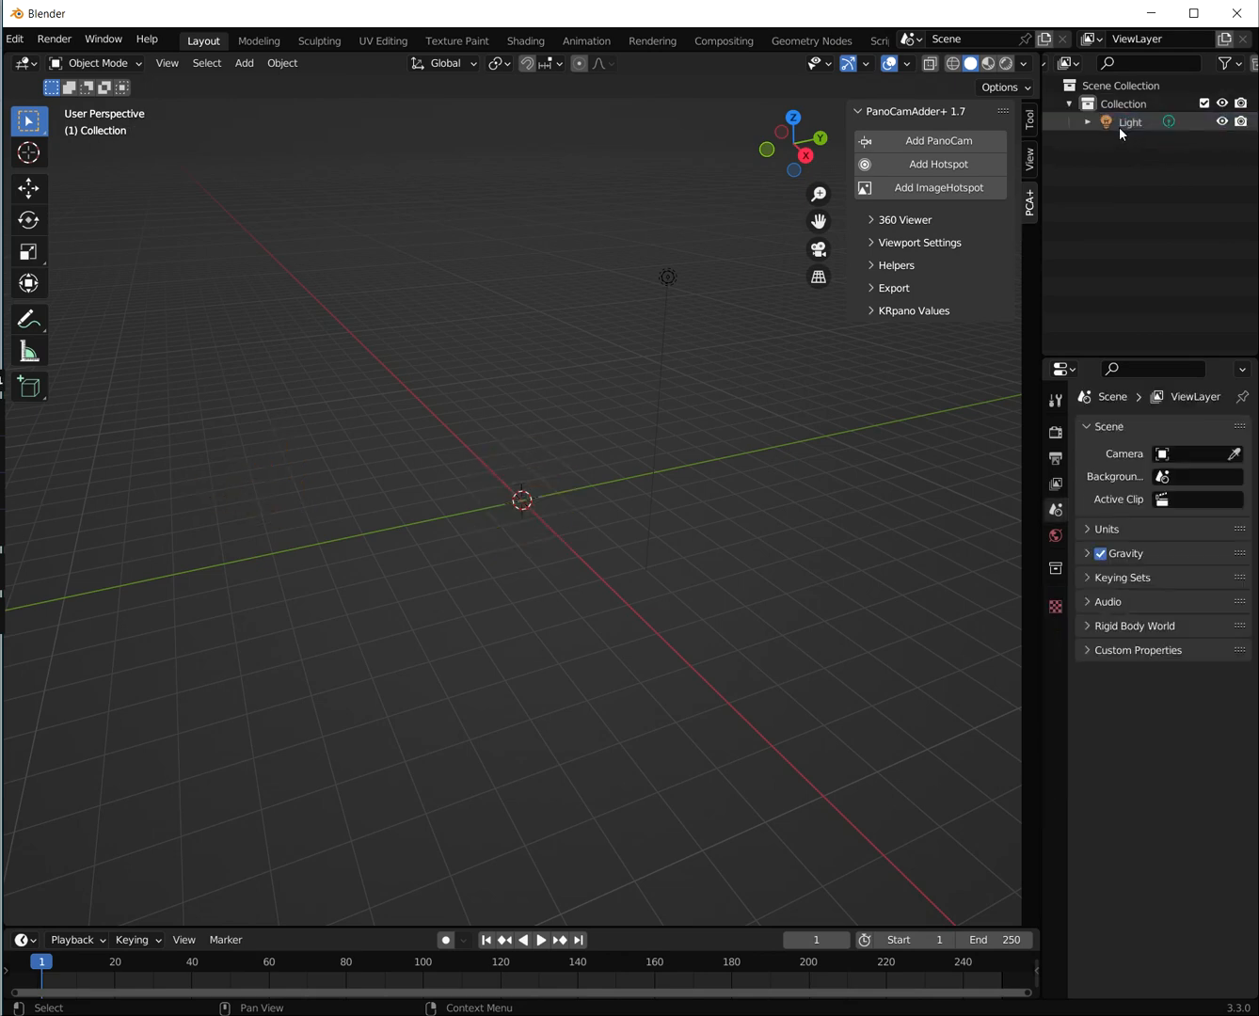
pyautogui.click(1120, 123)
pyautogui.press('Delete')
pyautogui.click(1157, 104)
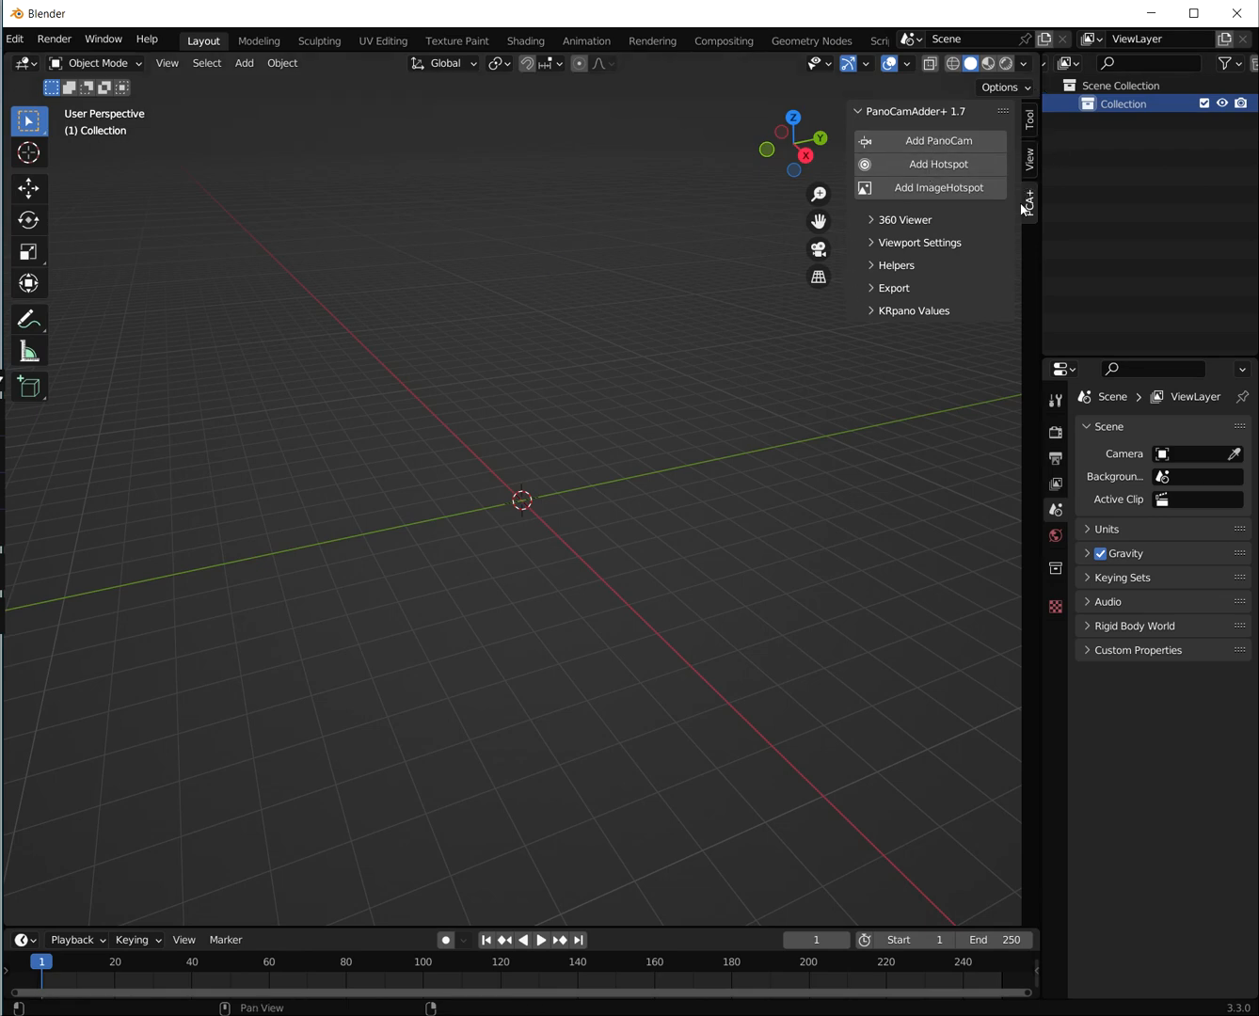
pyautogui.click(1030, 166)
pyautogui.click(1030, 126)
pyautogui.click(1031, 167)
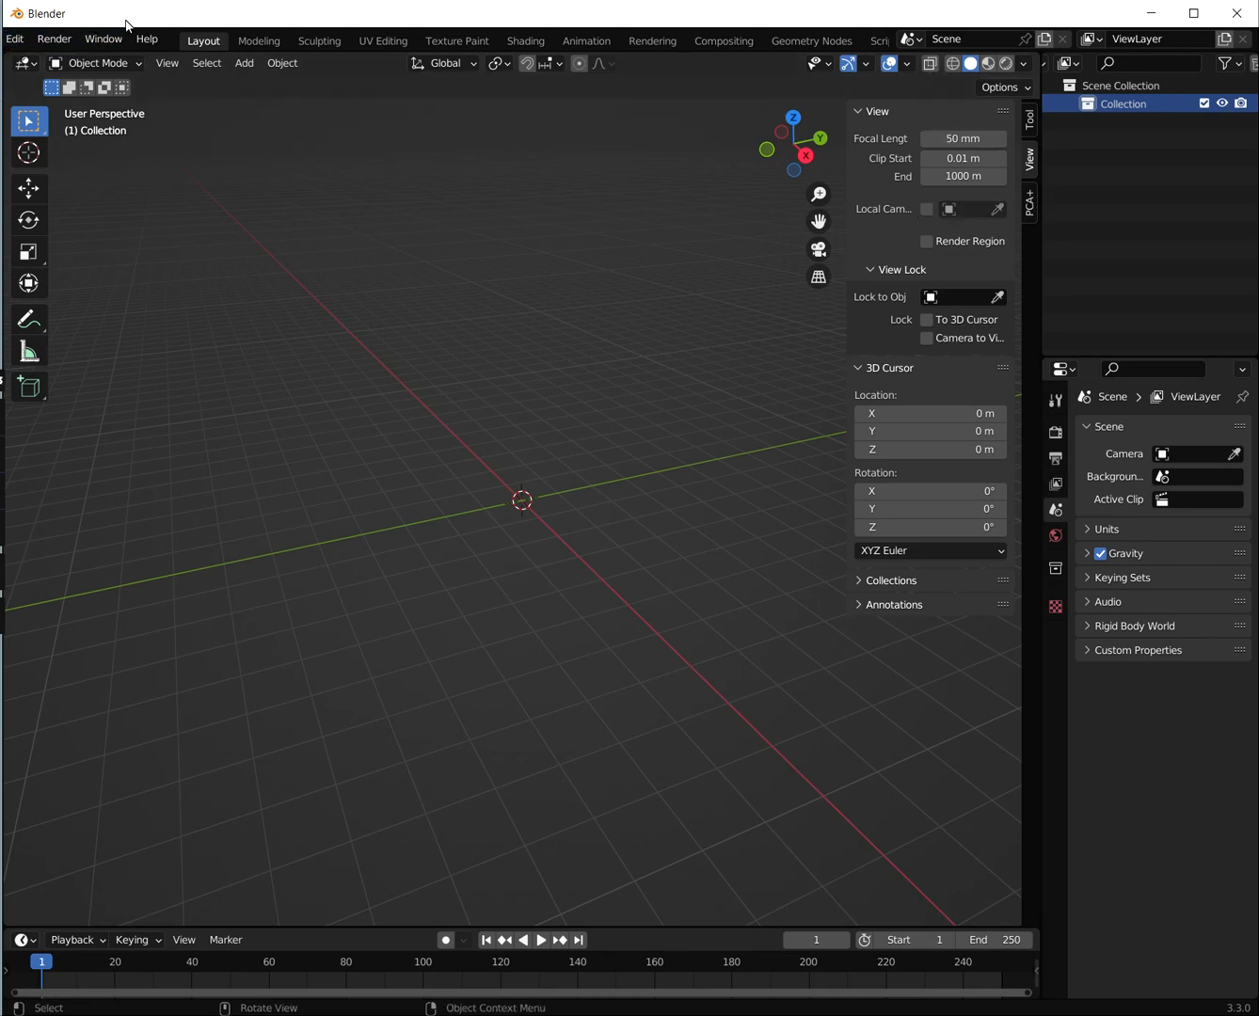
# Start a new General file without saving the current changes, and display the viewport sidebar
pyautogui.moveTo(127, 25); pyautogui.dragTo(193, 36)
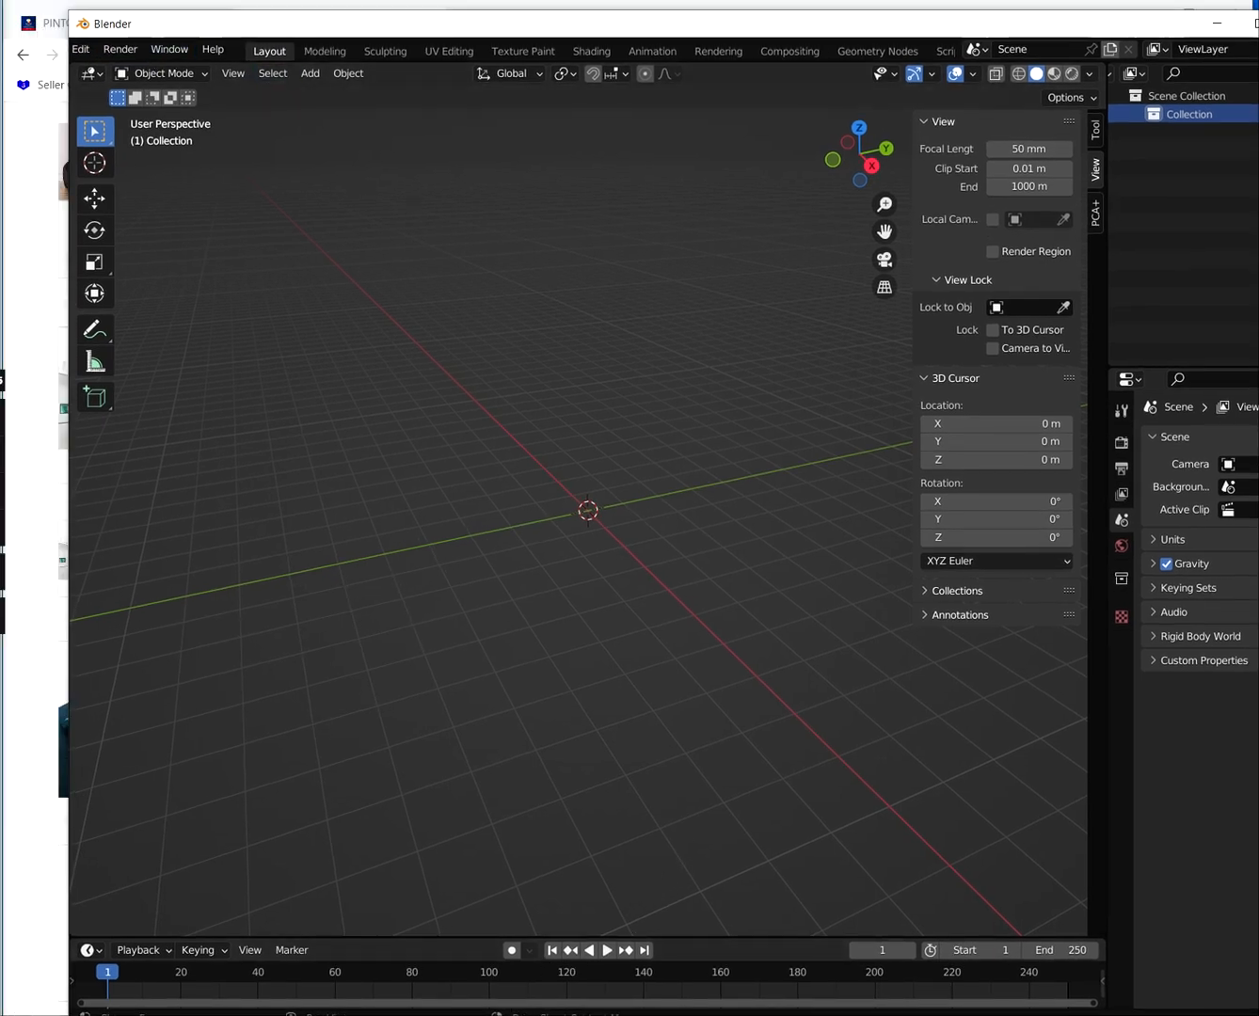
pyautogui.click(81, 49)
pyautogui.moveTo(120, 49)
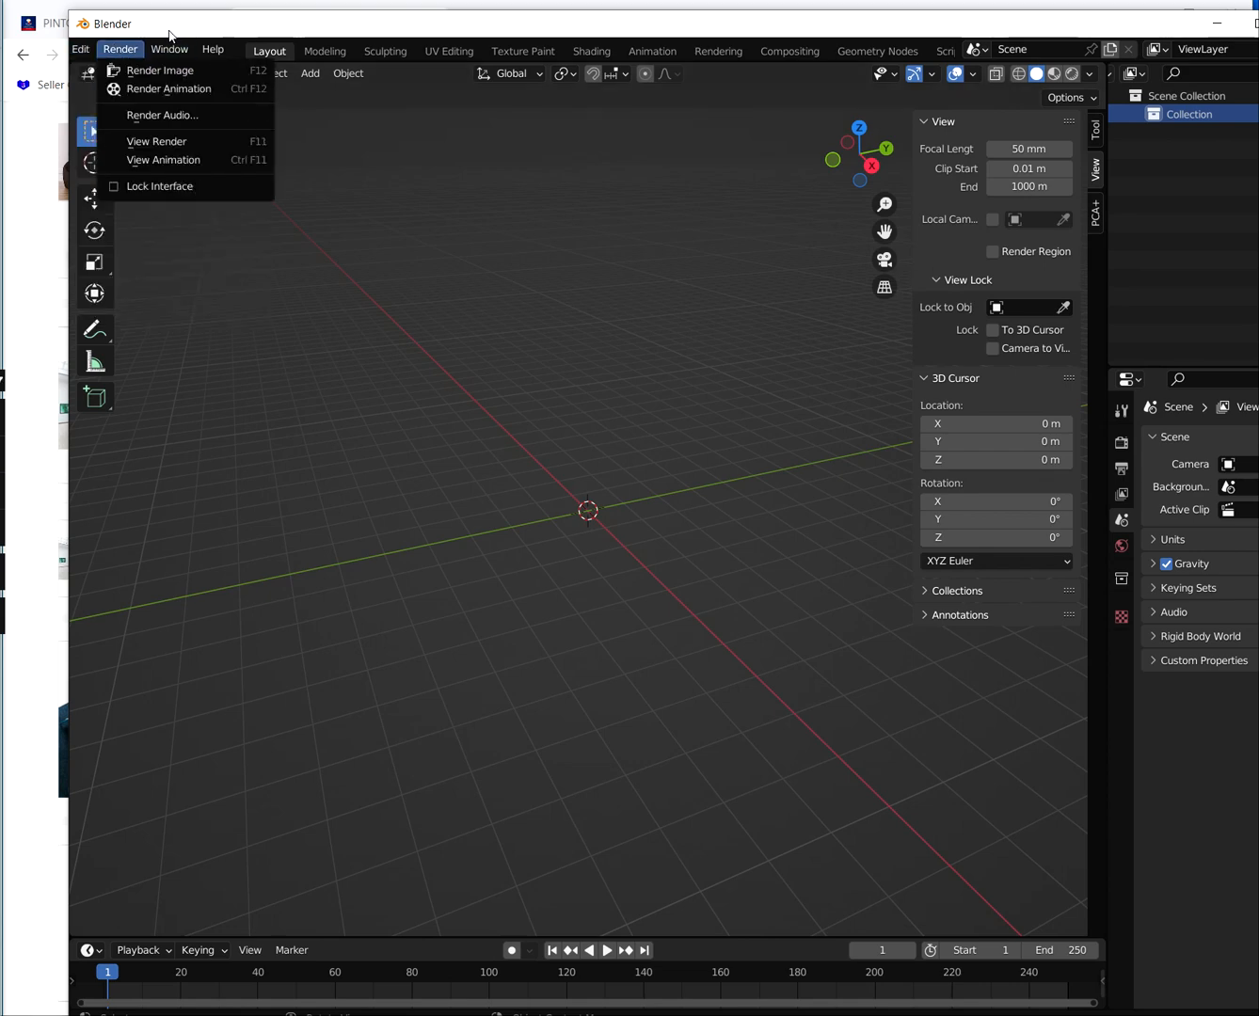
pyautogui.moveTo(69, 262); pyautogui.dragTo(10, 262)
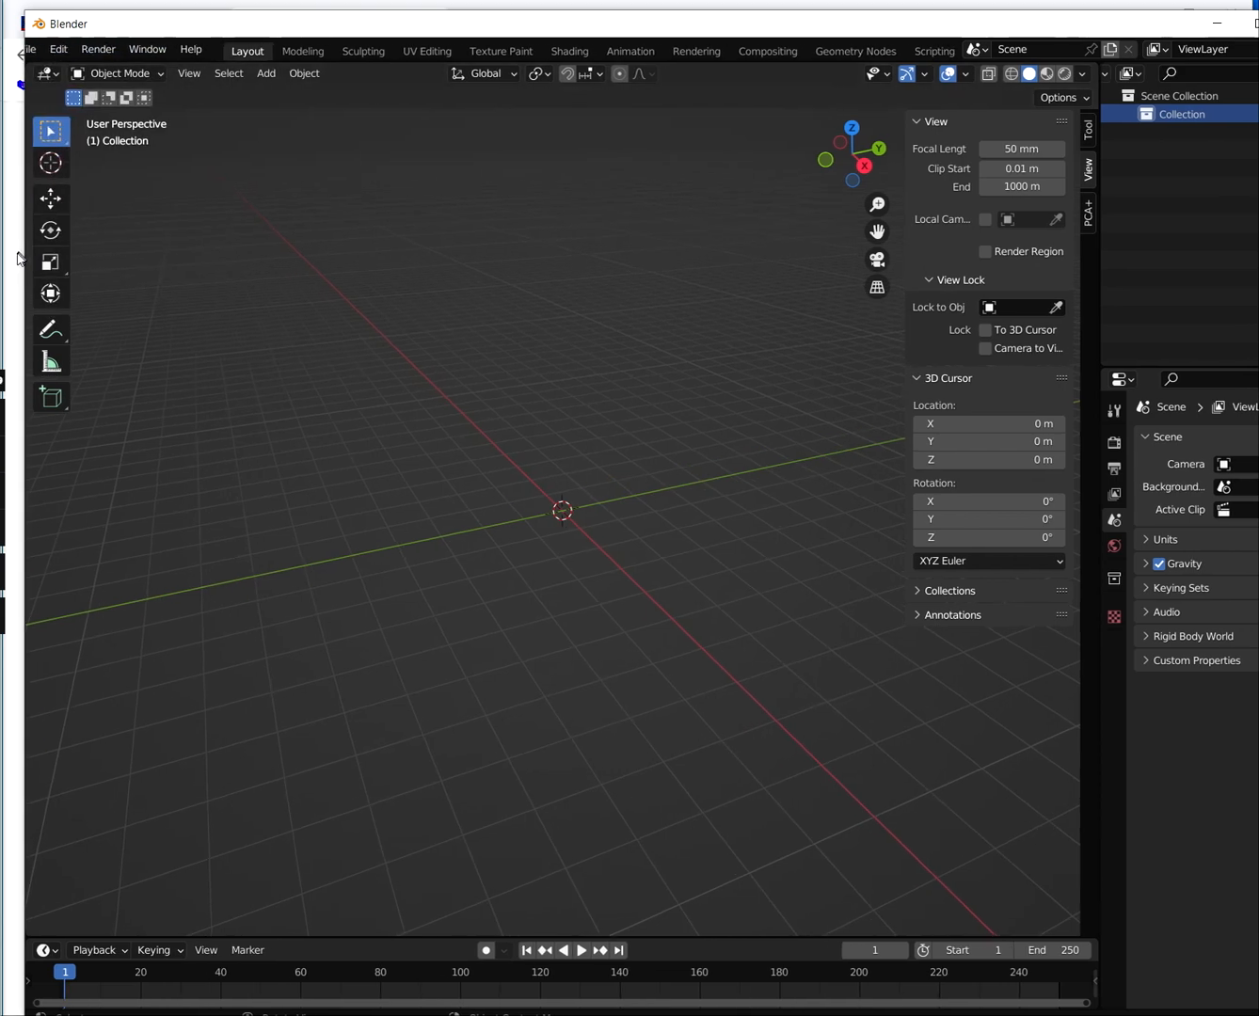
pyautogui.click(24, 48)
pyautogui.moveTo(44, 75)
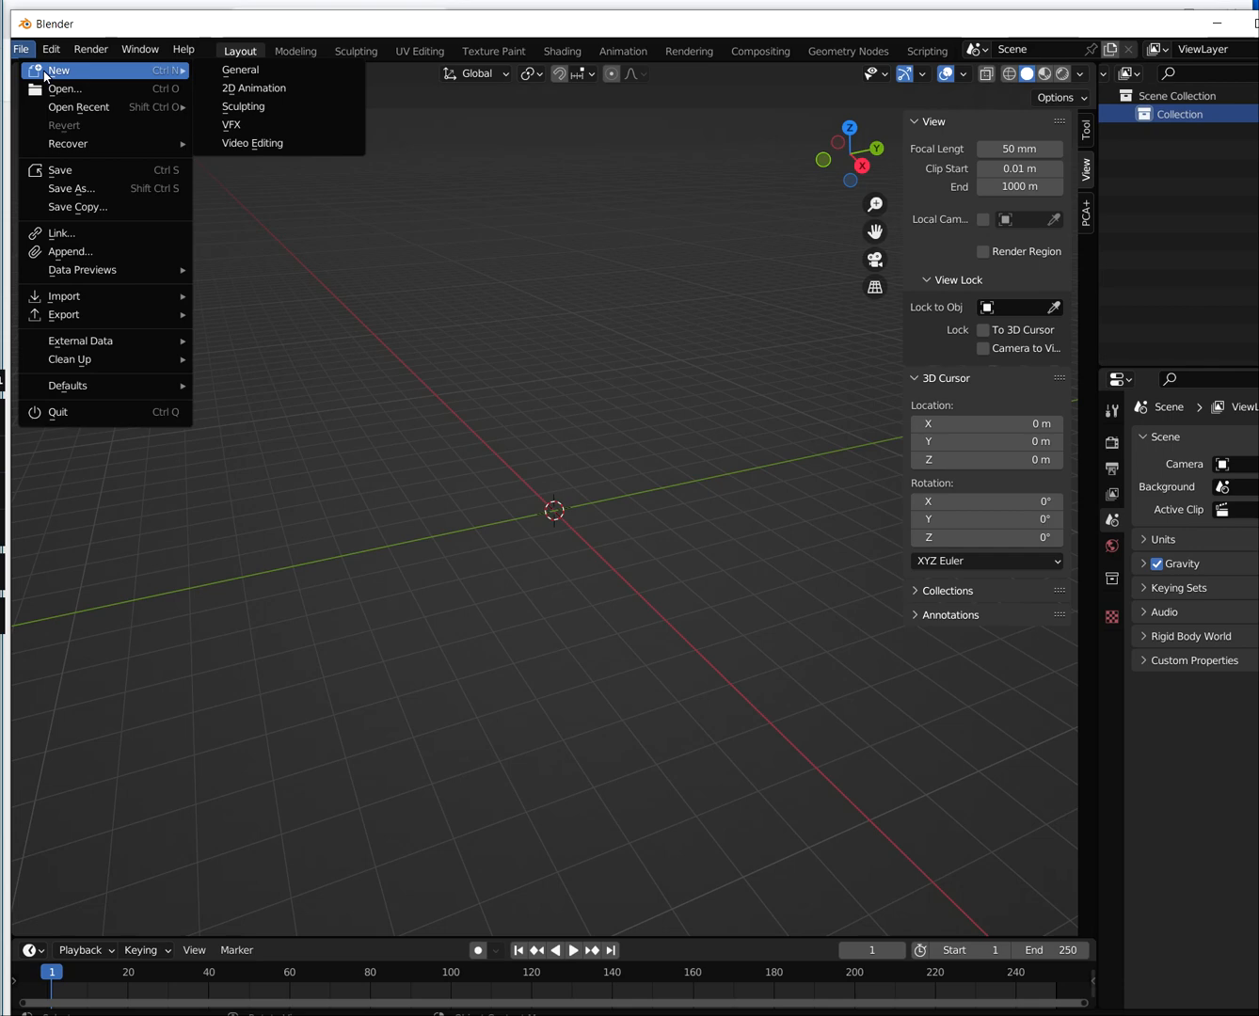
pyautogui.click(264, 71)
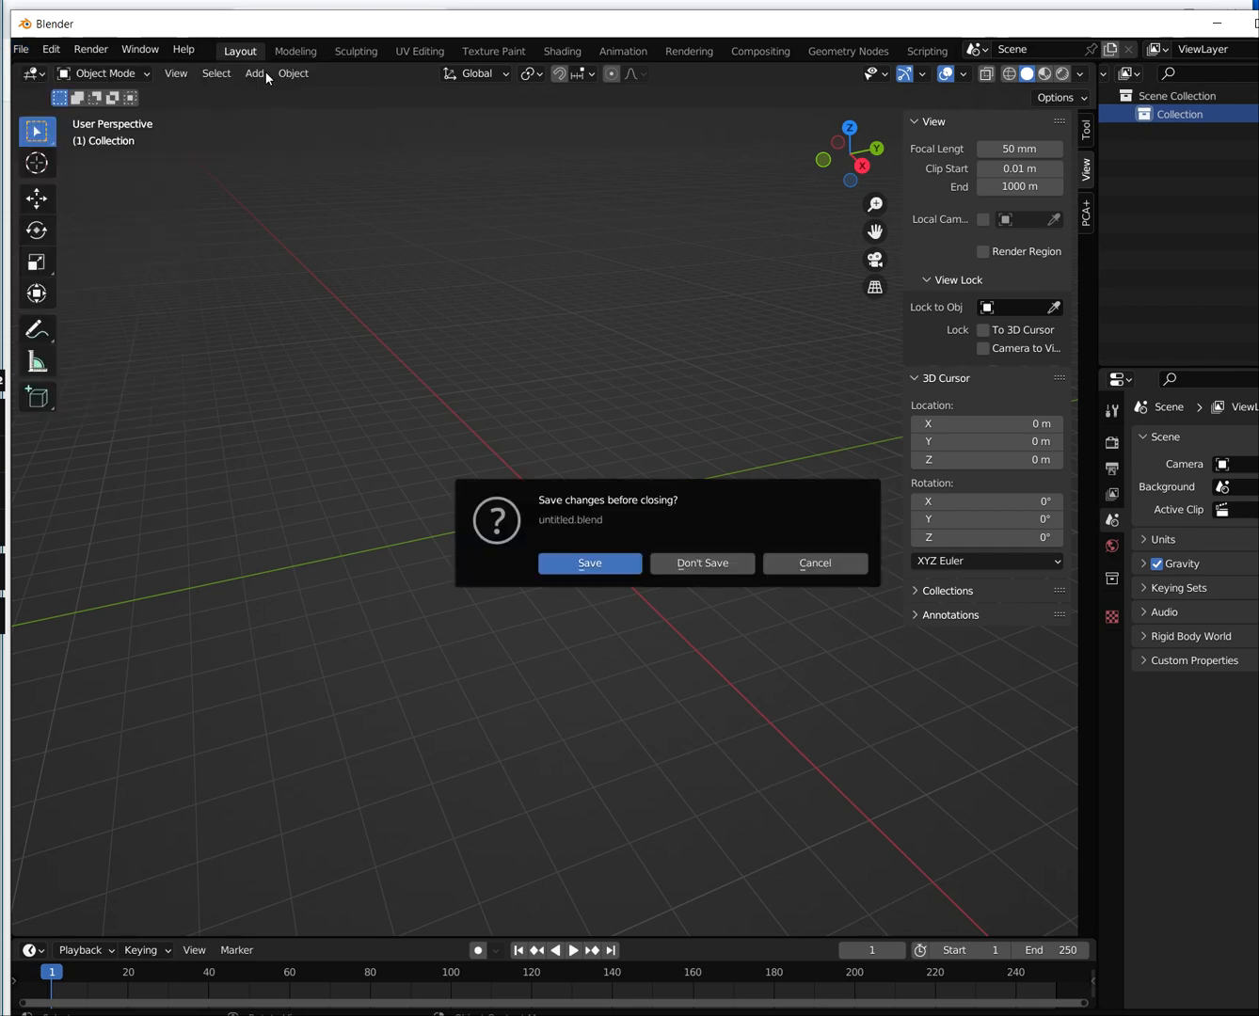
pyautogui.click(704, 563)
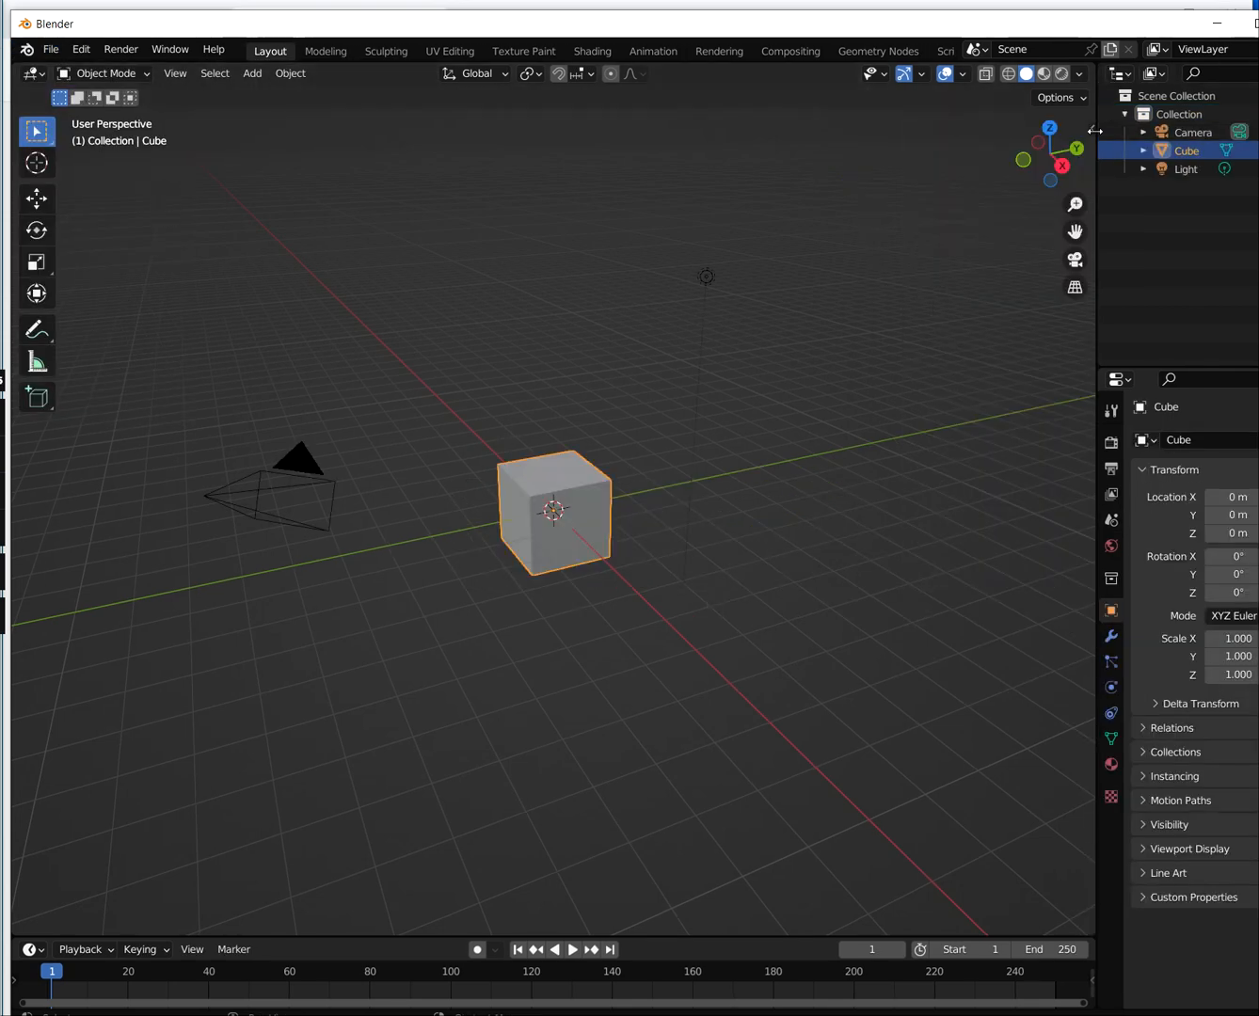
pyautogui.press('n')
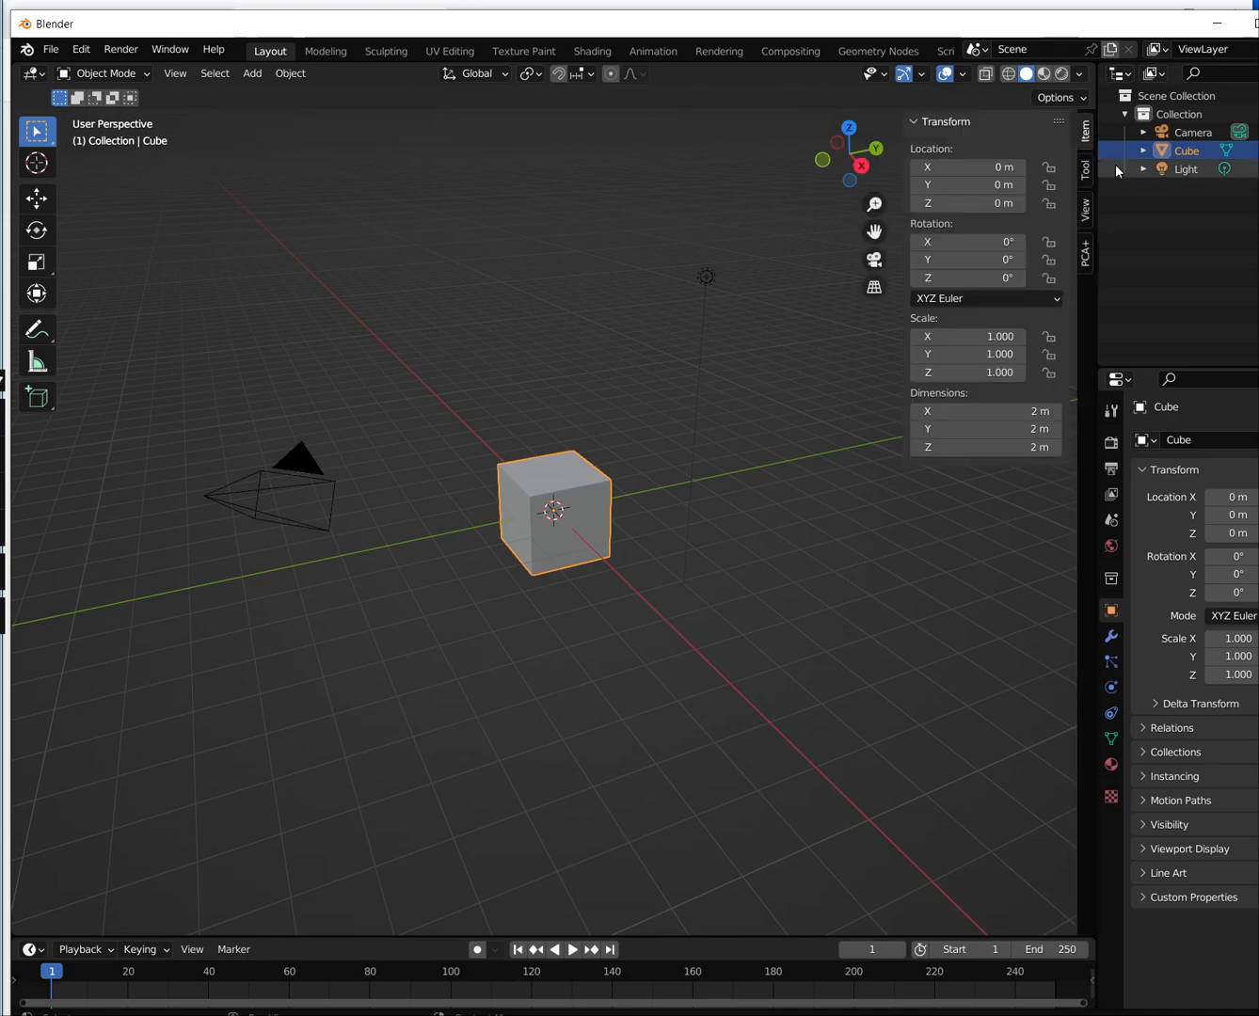
pyautogui.moveTo(870, 26); pyautogui.dragTo(1224, 207)
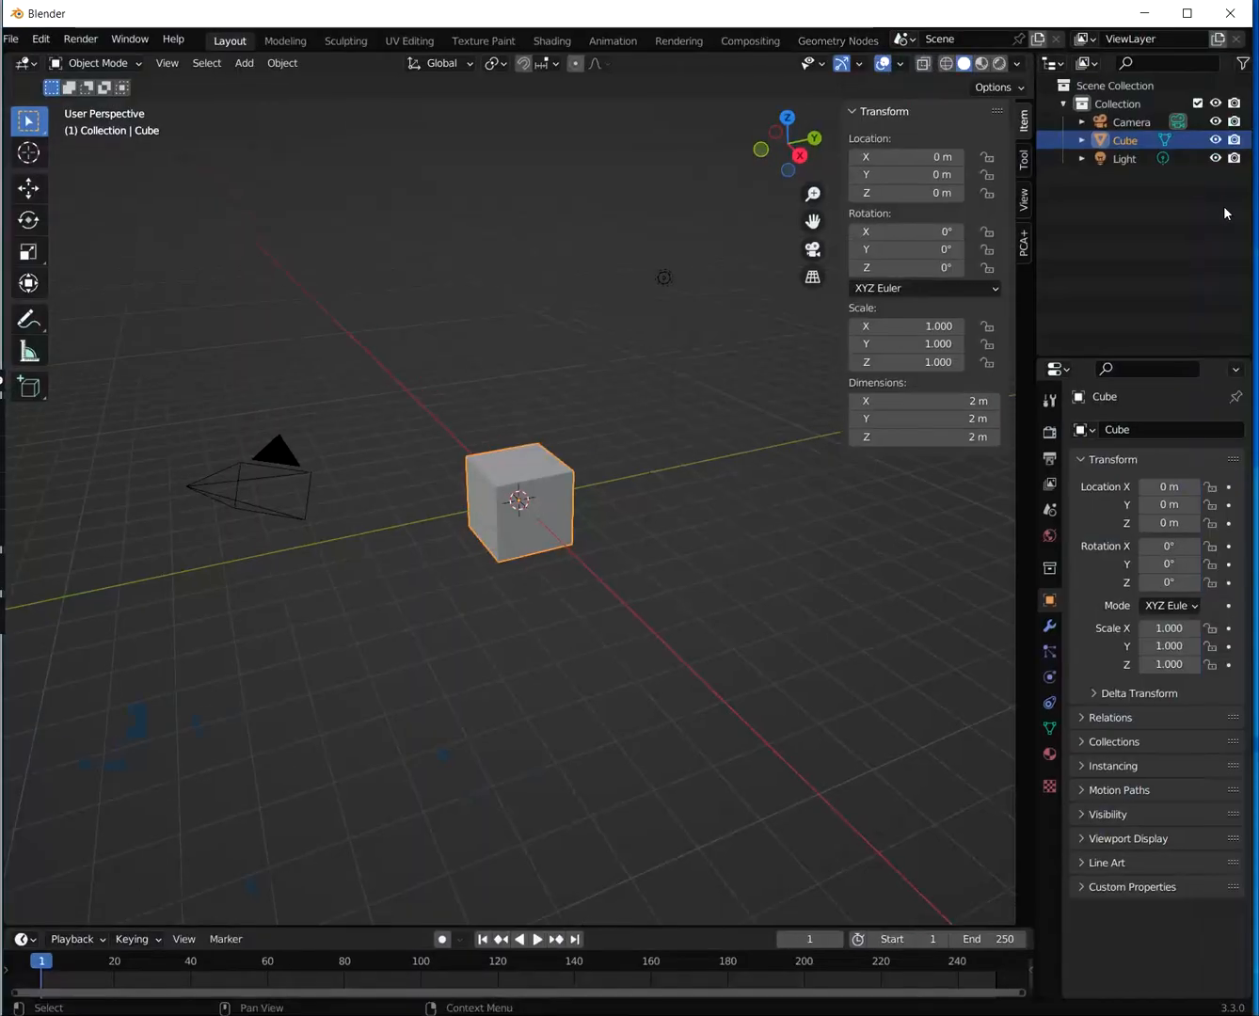
# Delete the default camera, cube and light so the collection is empty
pyautogui.click(1128, 121)
pyautogui.press('x')
pyautogui.click(1126, 122)
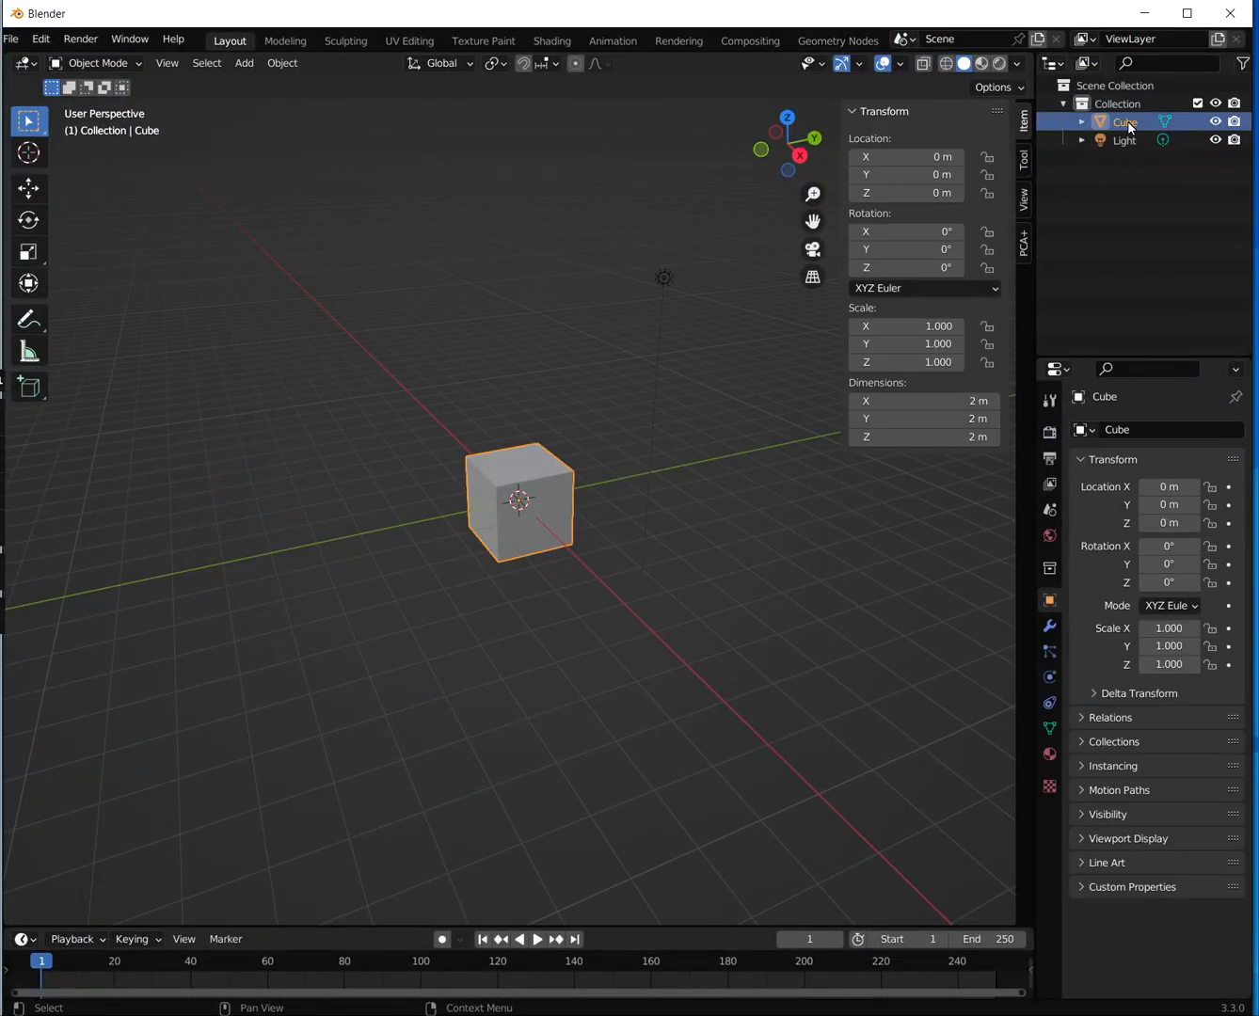
pyautogui.press('x')
pyautogui.click(1126, 124)
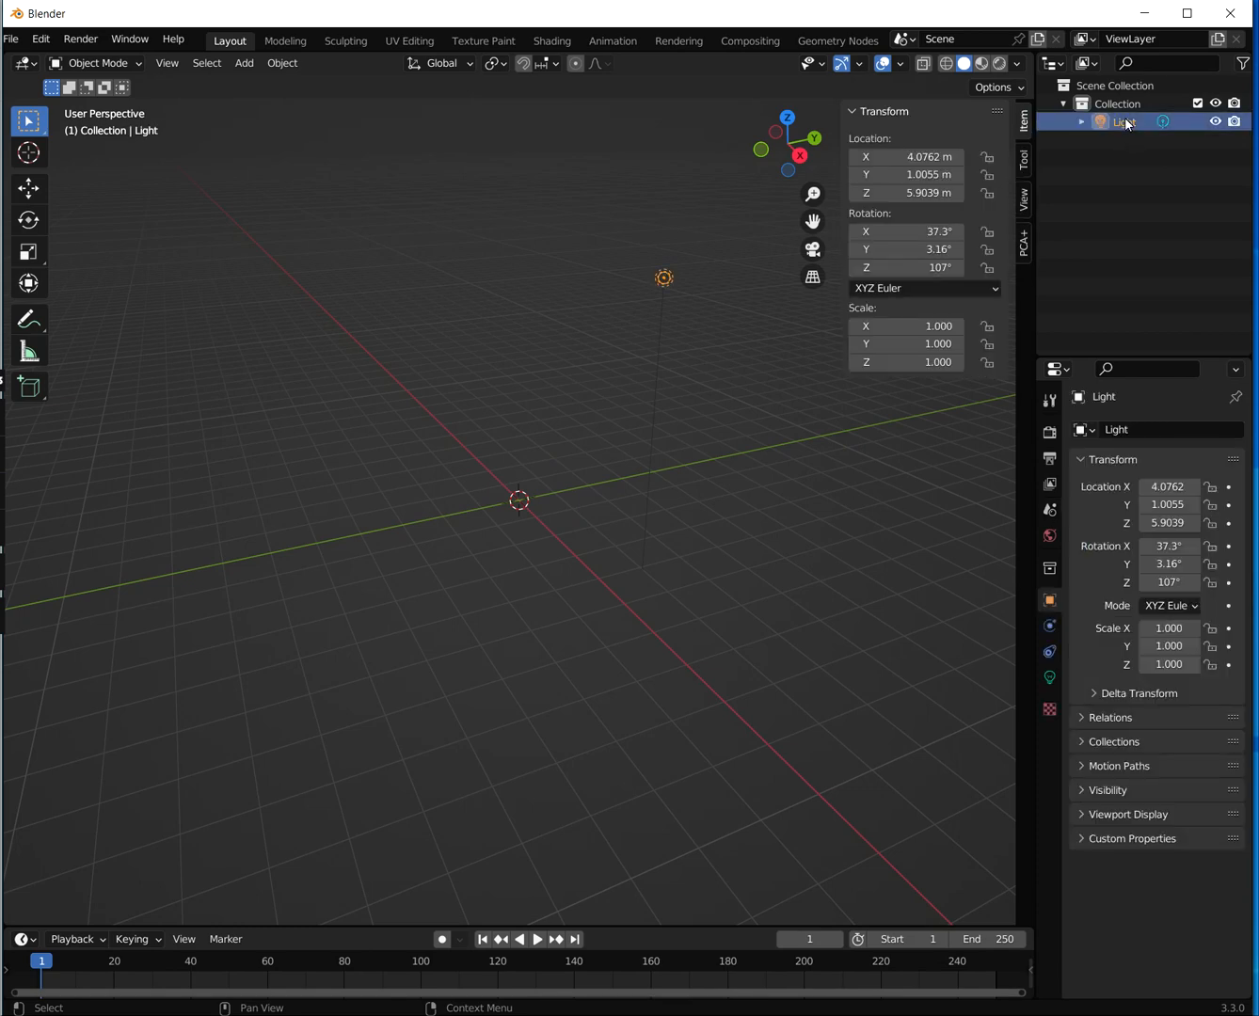
pyautogui.press('x')
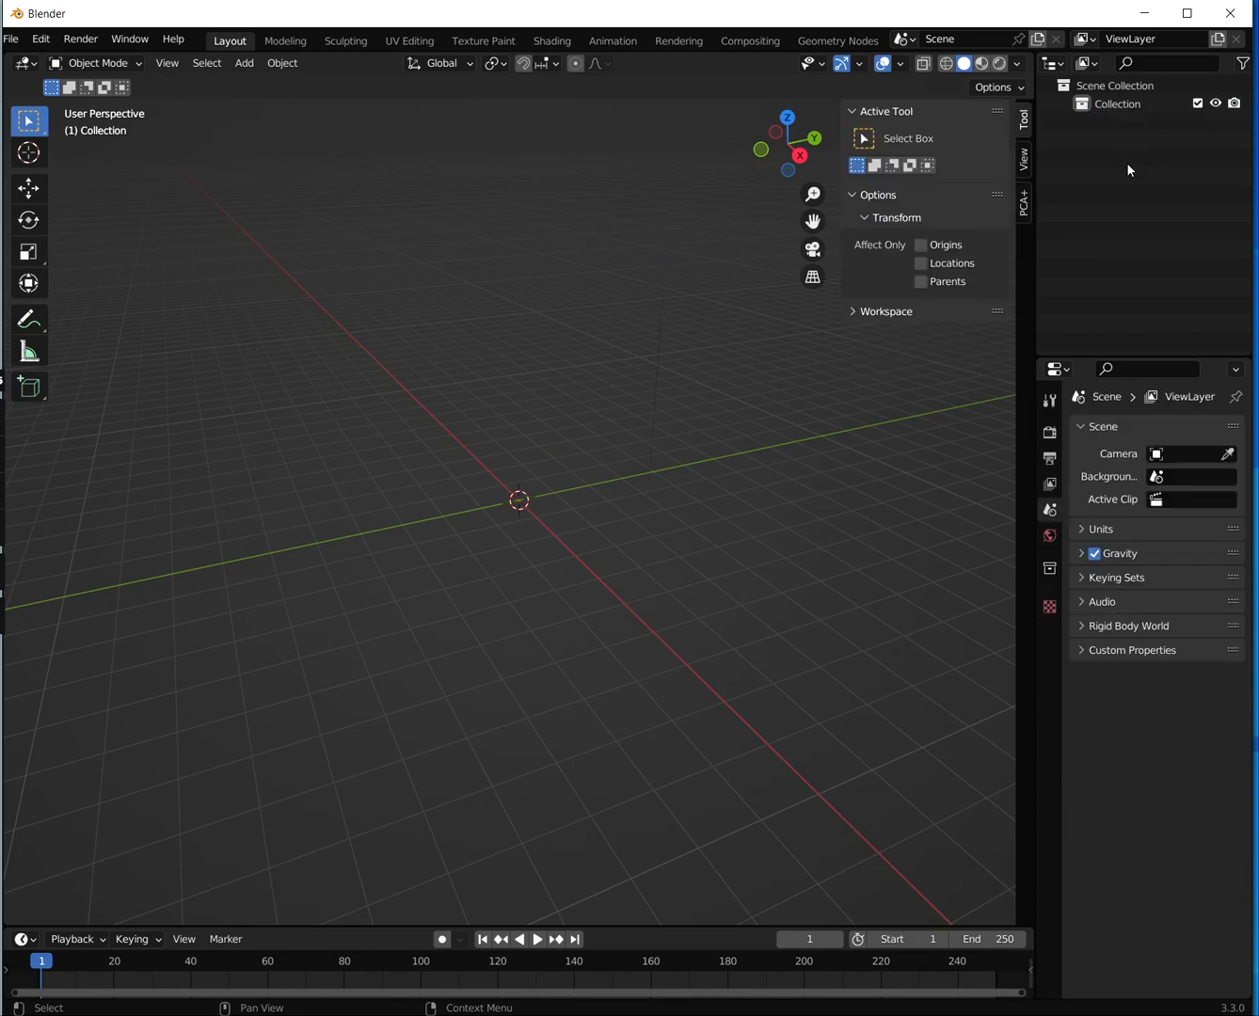
# Start adding a PanoCam and select 01-row-01-left-door.tiff from E:\360\00-krpano-tutorials\3d-depthmaps-virtual-gallery\renders as its panorama
pyautogui.click(1024, 203)
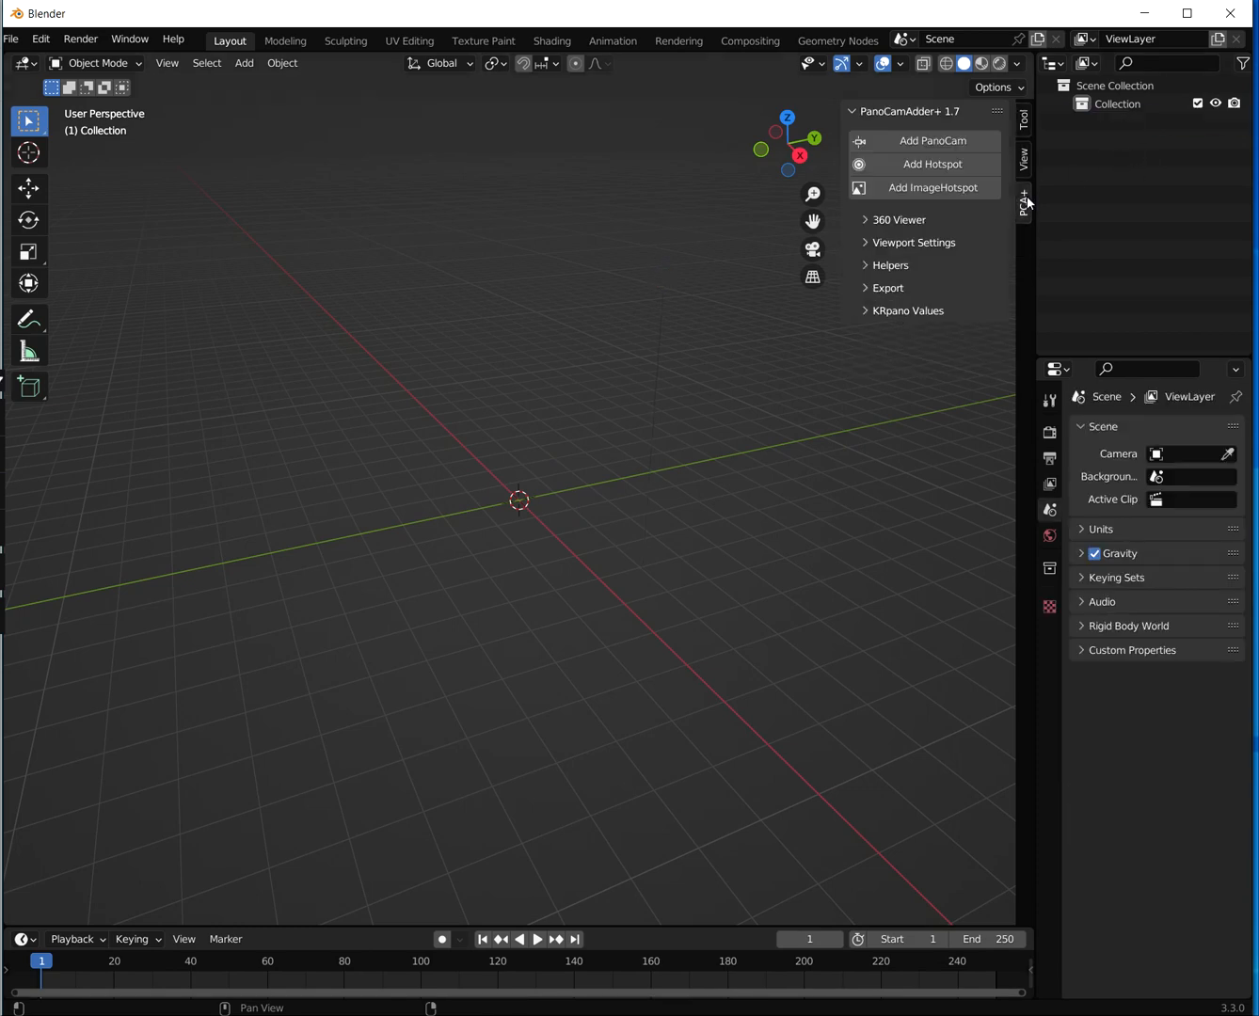
pyautogui.click(946, 140)
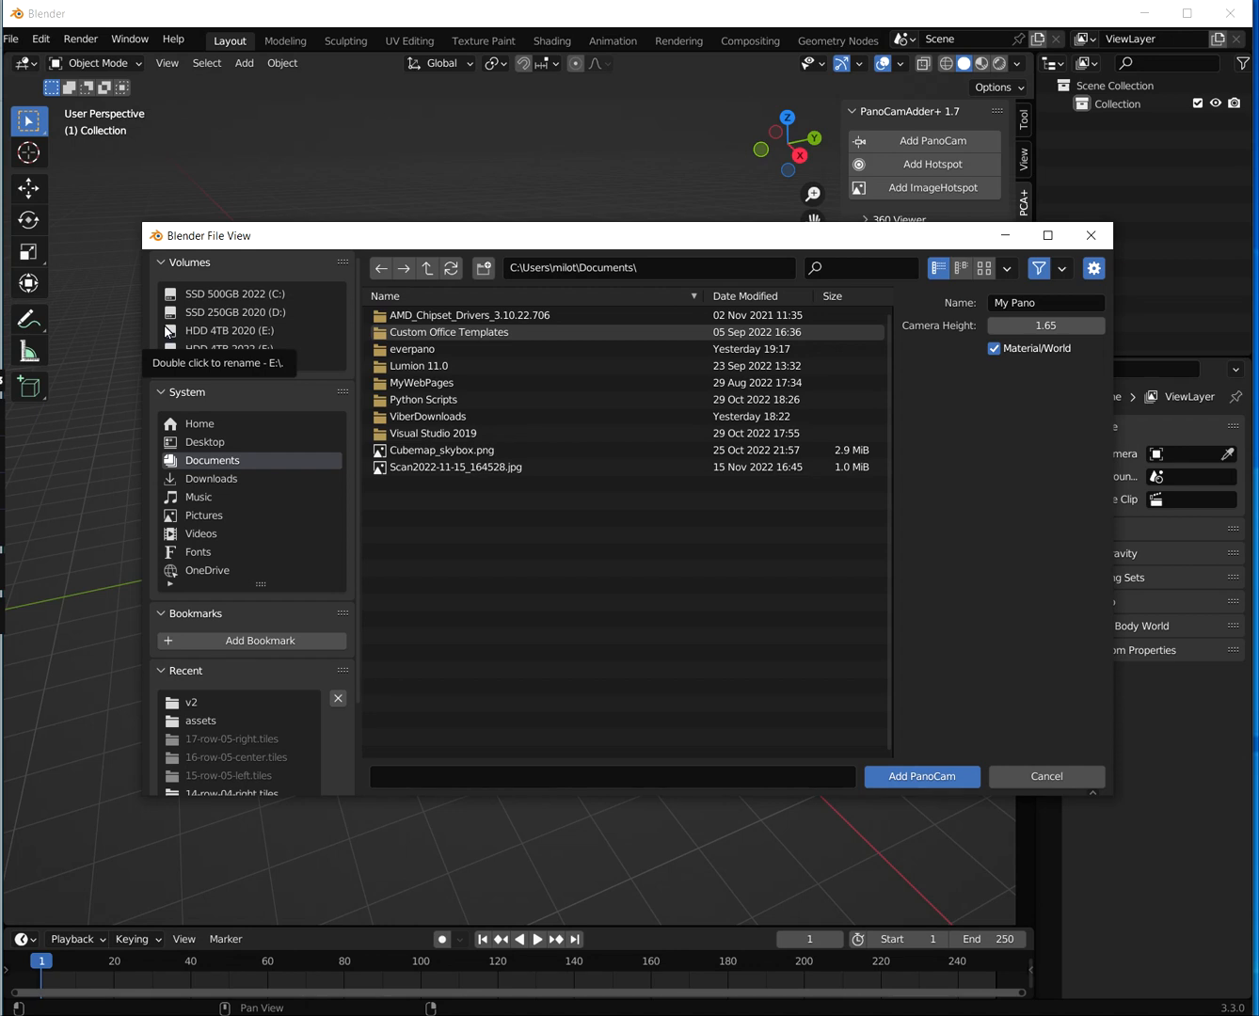
pyautogui.click(252, 329)
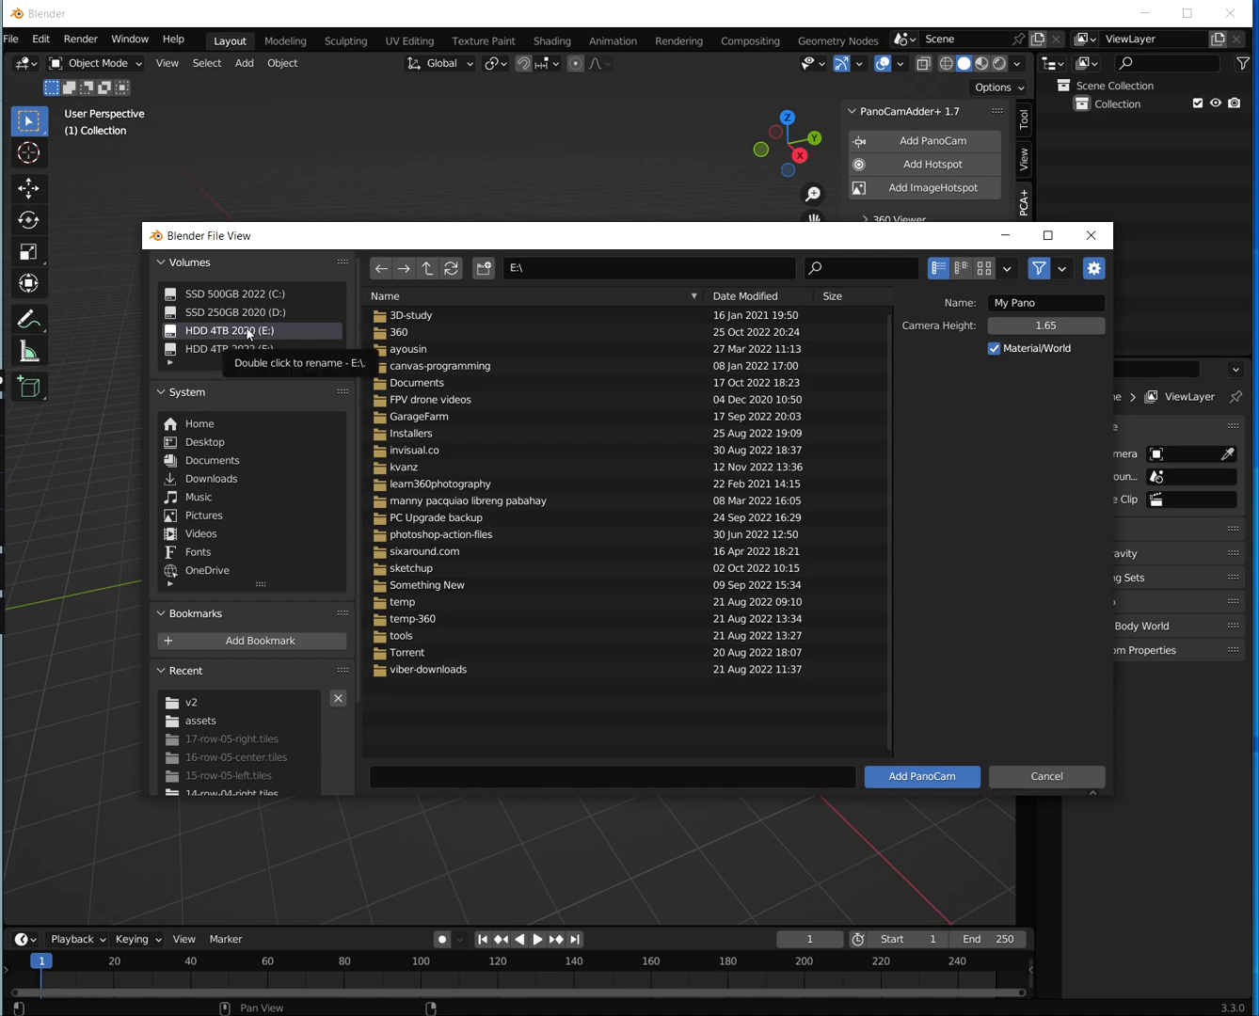
pyautogui.click(468, 332)
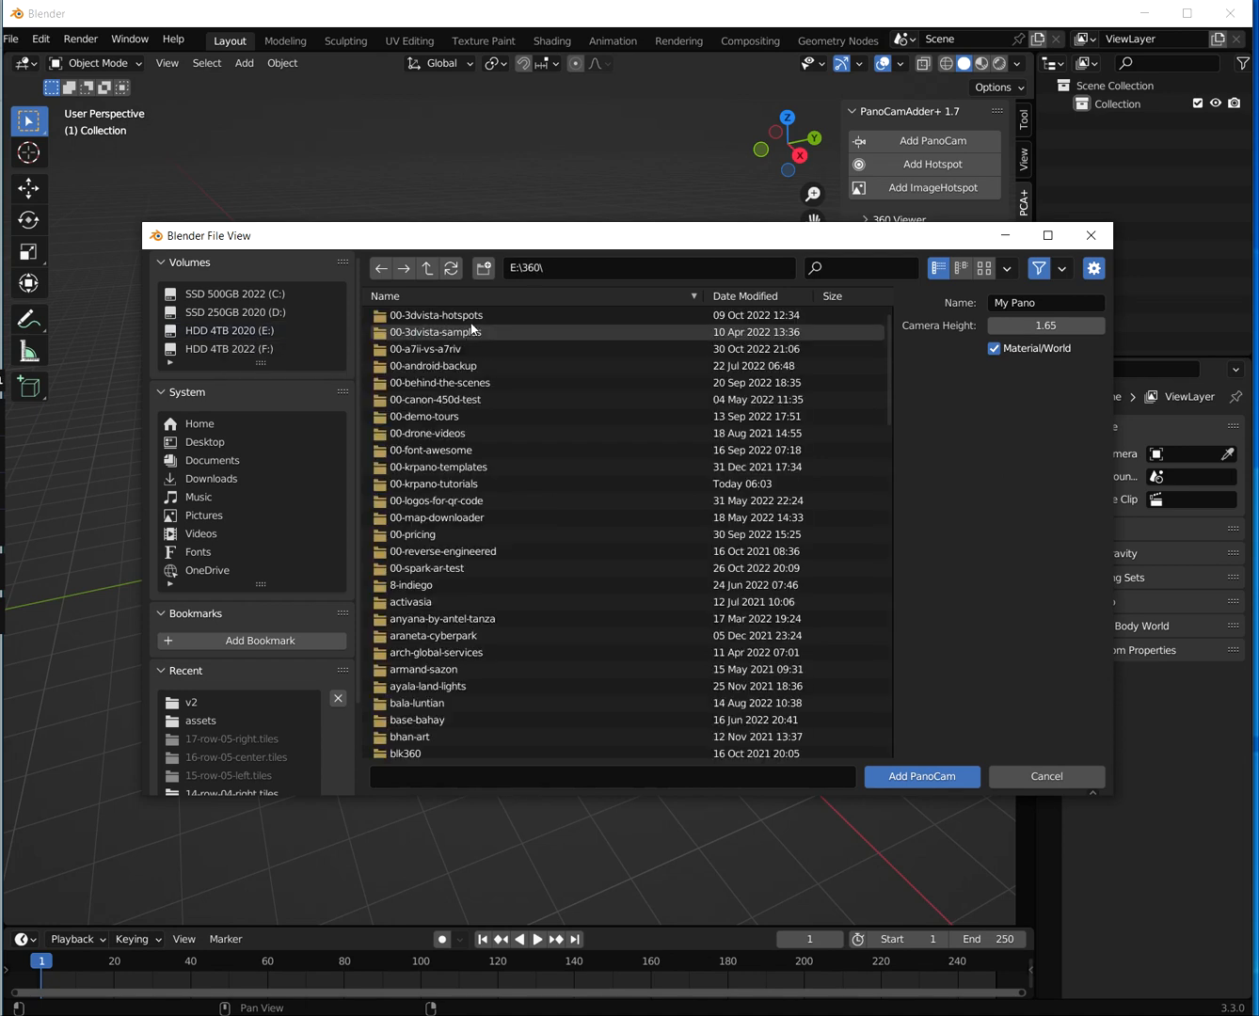
pyautogui.scroll(-1, 526, 596)
pyautogui.scroll(1, 527, 597)
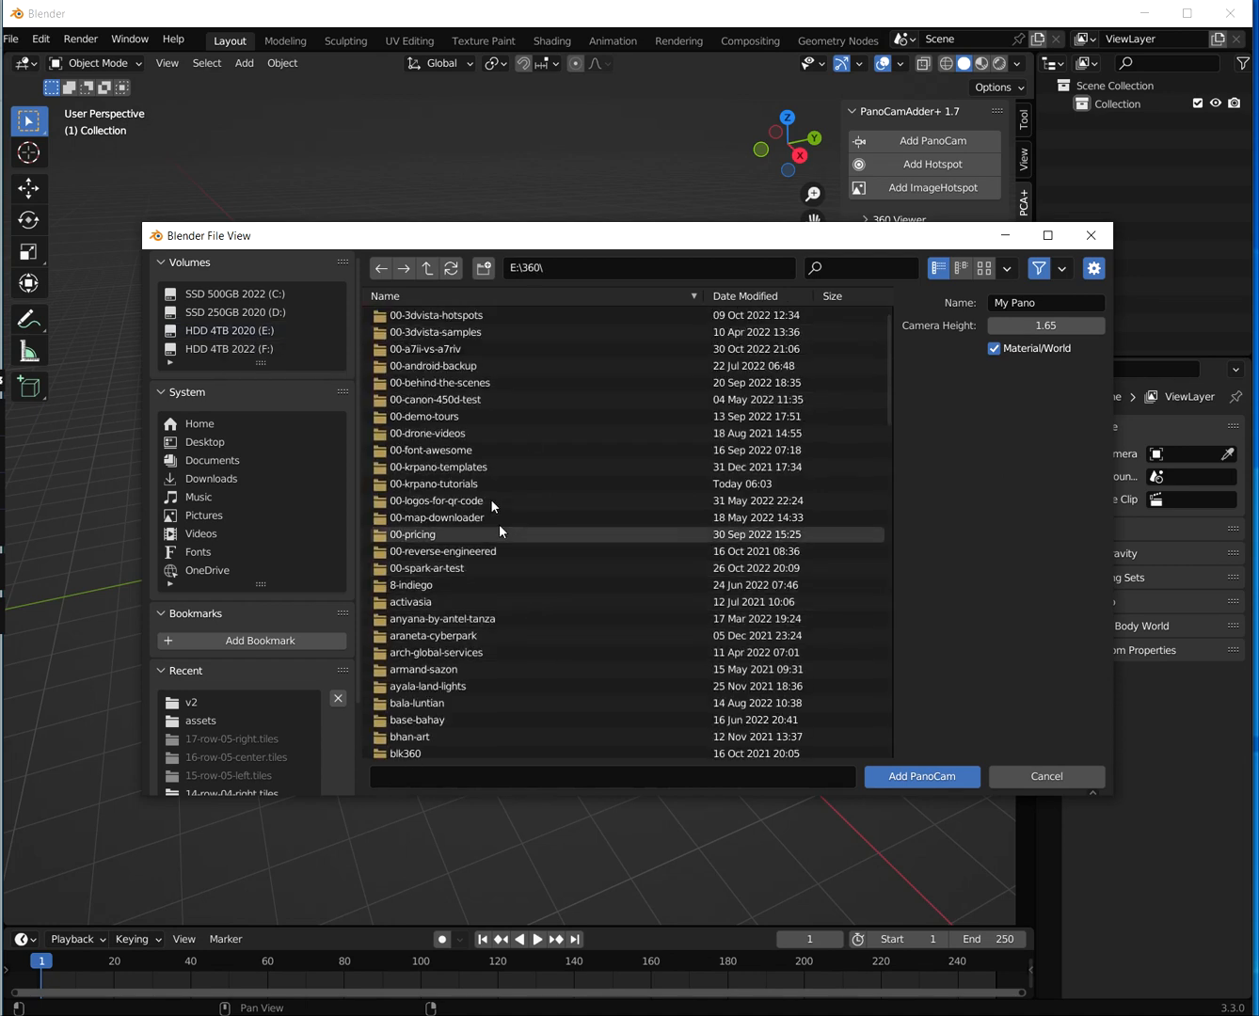
pyautogui.doubleClick(474, 484)
pyautogui.click(473, 317)
pyautogui.doubleClick(471, 317)
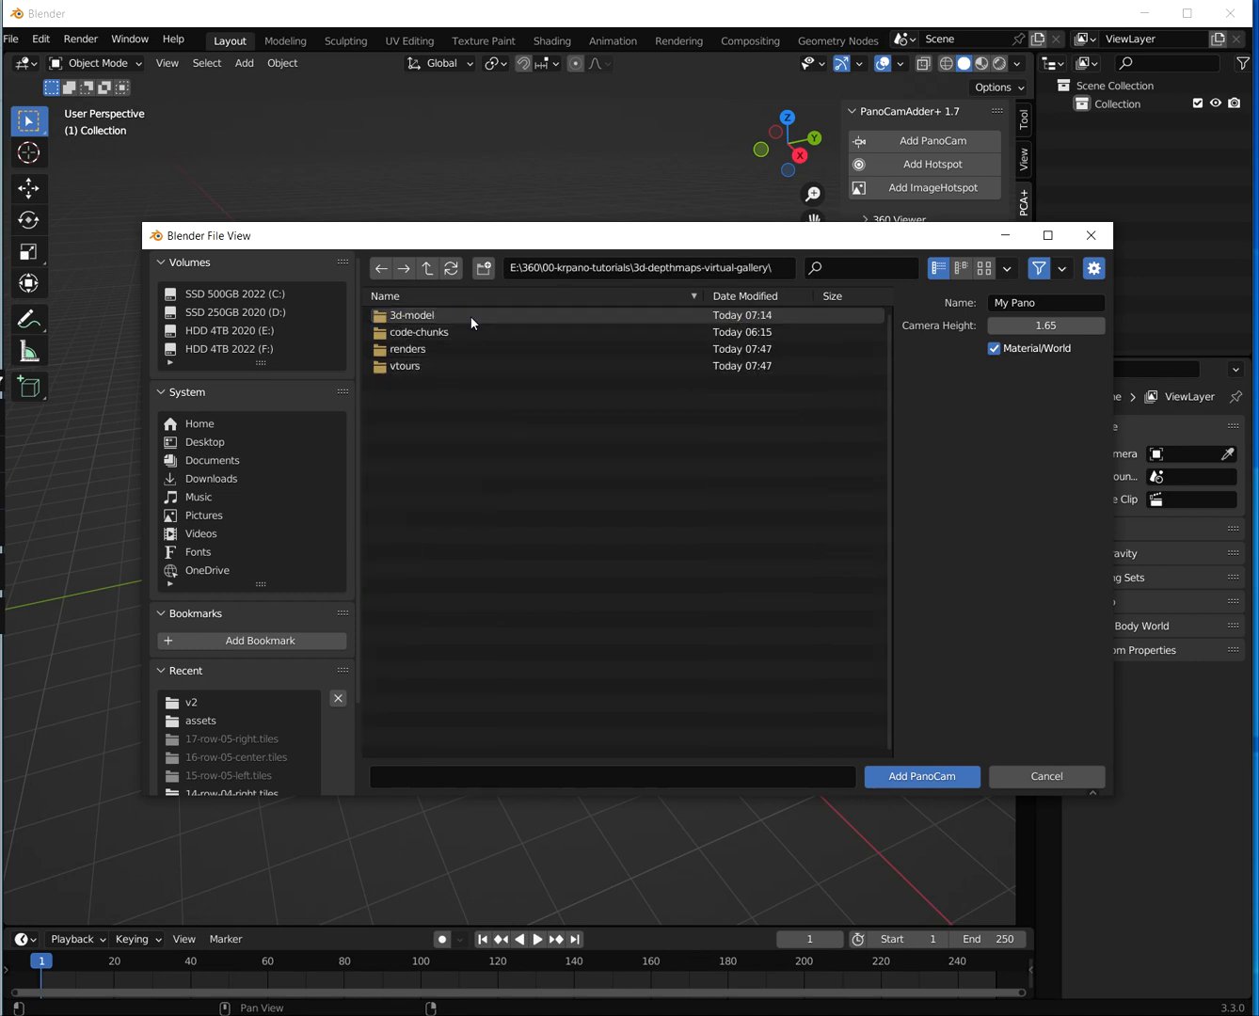
pyautogui.doubleClick(428, 349)
pyautogui.click(471, 334)
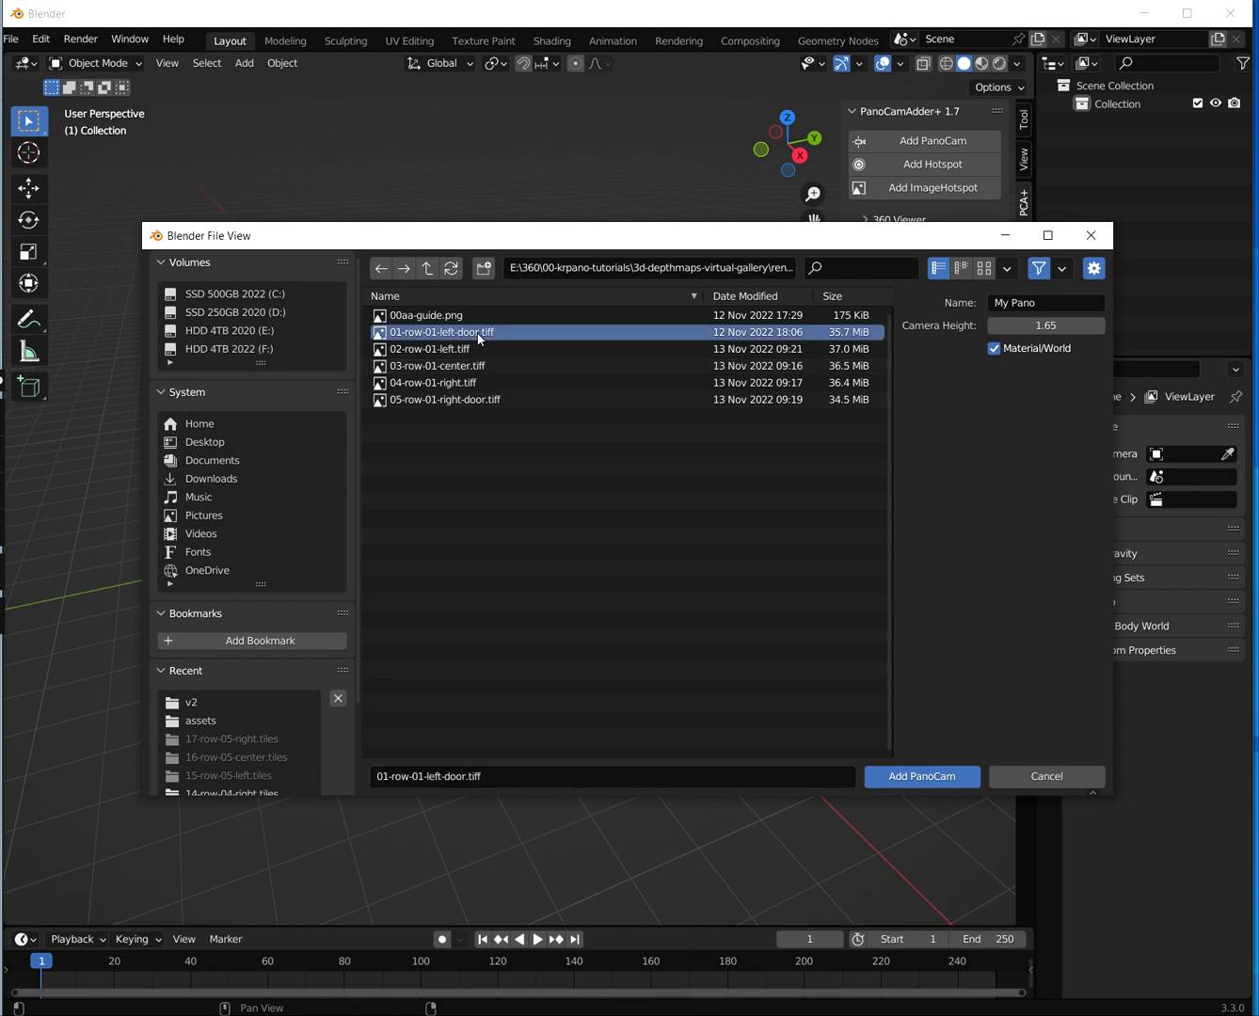
# Add the PanoCam under the name 01-row-01-left-door, and delete its camera and helper objects from the collection
pyautogui.click(1007, 306)
pyautogui.write('01-row-01-left-door')
pyautogui.click(954, 774)
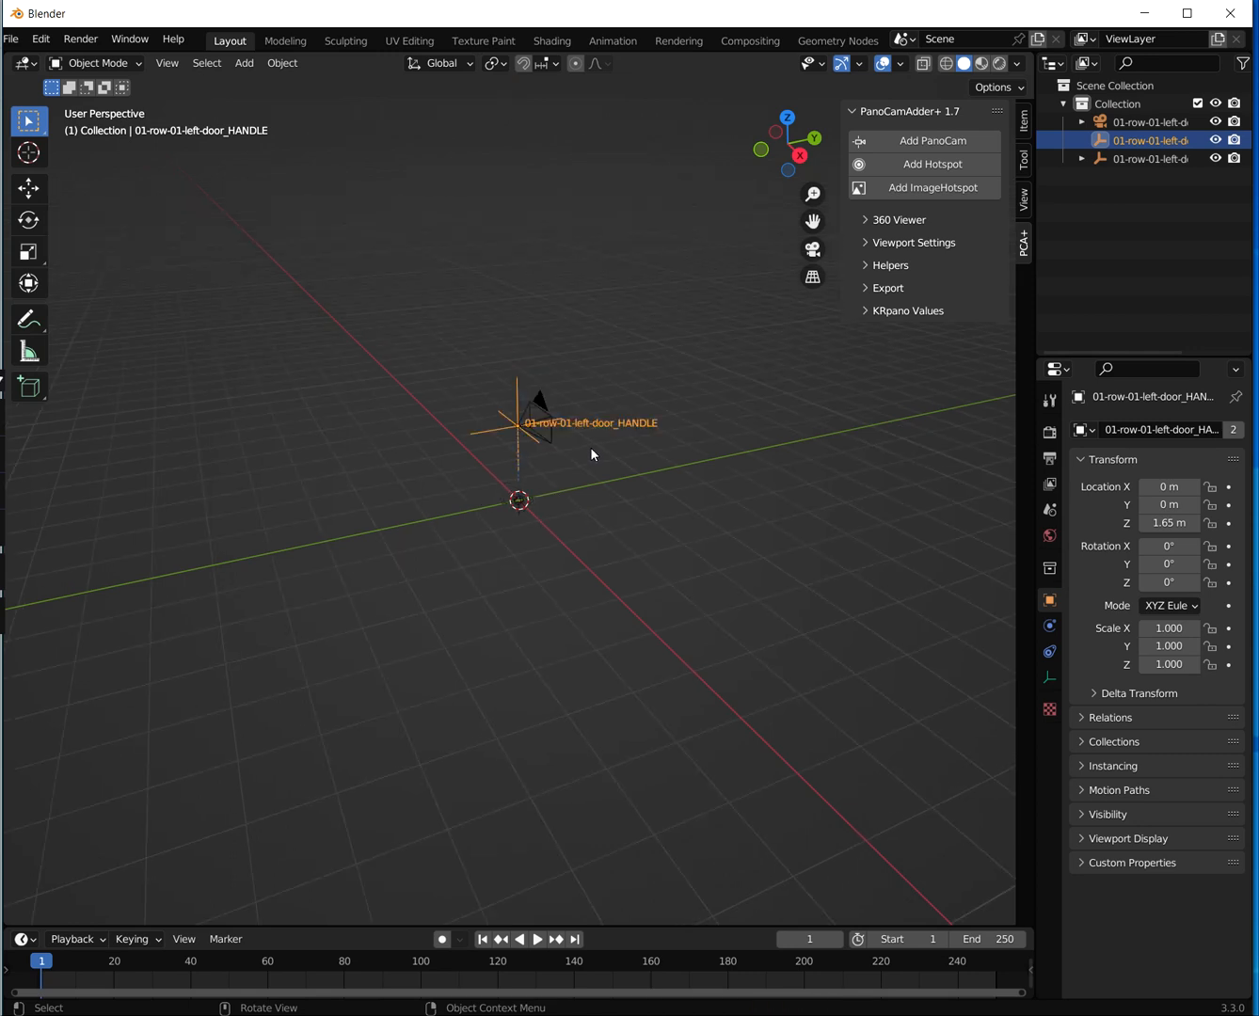
pyautogui.click(1146, 122)
pyautogui.press('Delete')
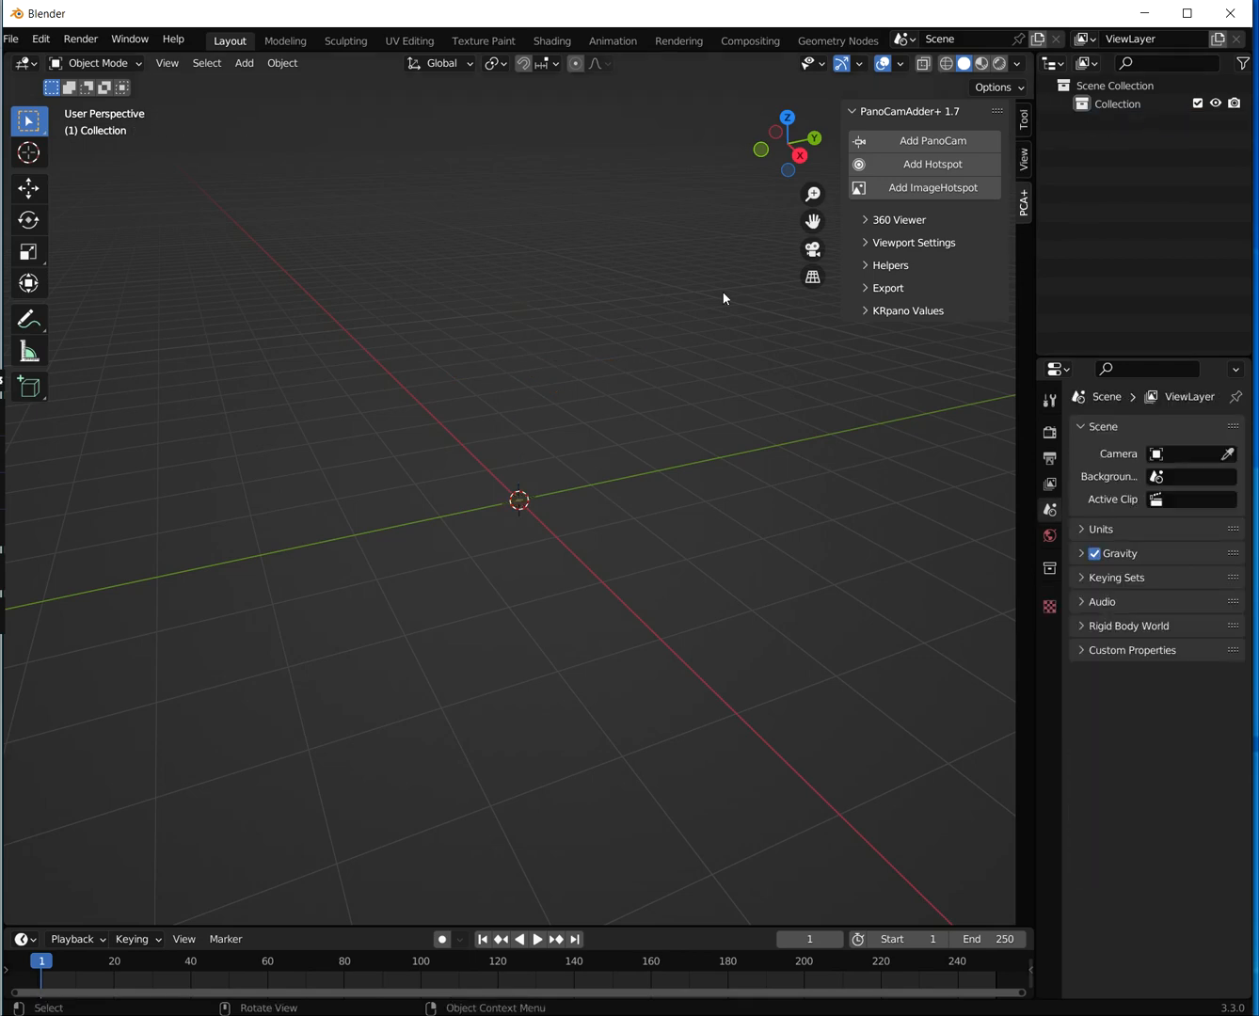
# Import Untitled.obj from F:\360-2022\DFA-pinto-art\skp\Virtual using the legacy Wavefront OBJ importer
pyautogui.click(12, 40)
pyautogui.moveTo(127, 288)
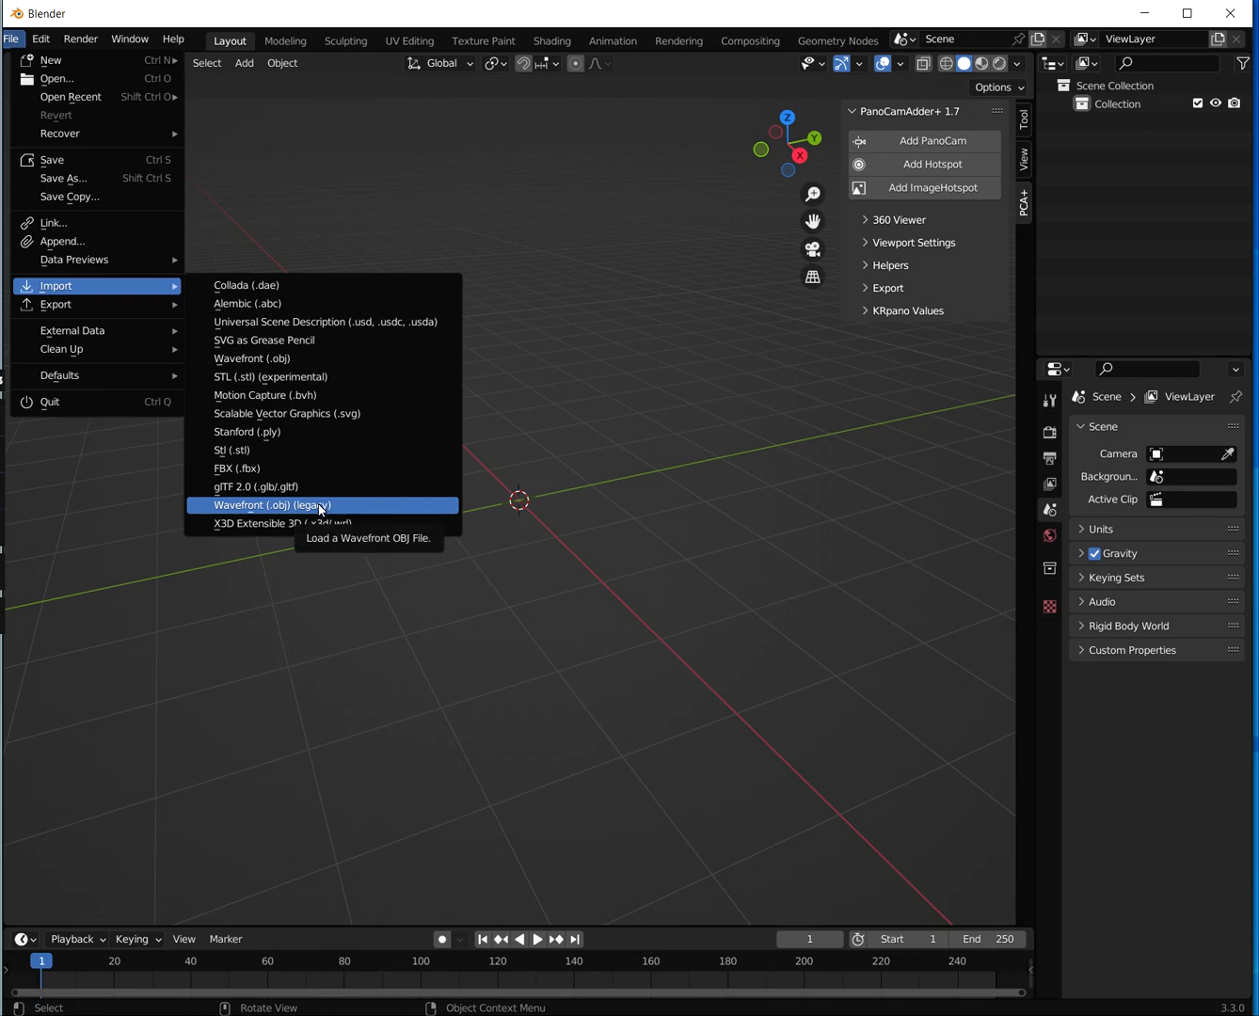
pyautogui.click(321, 511)
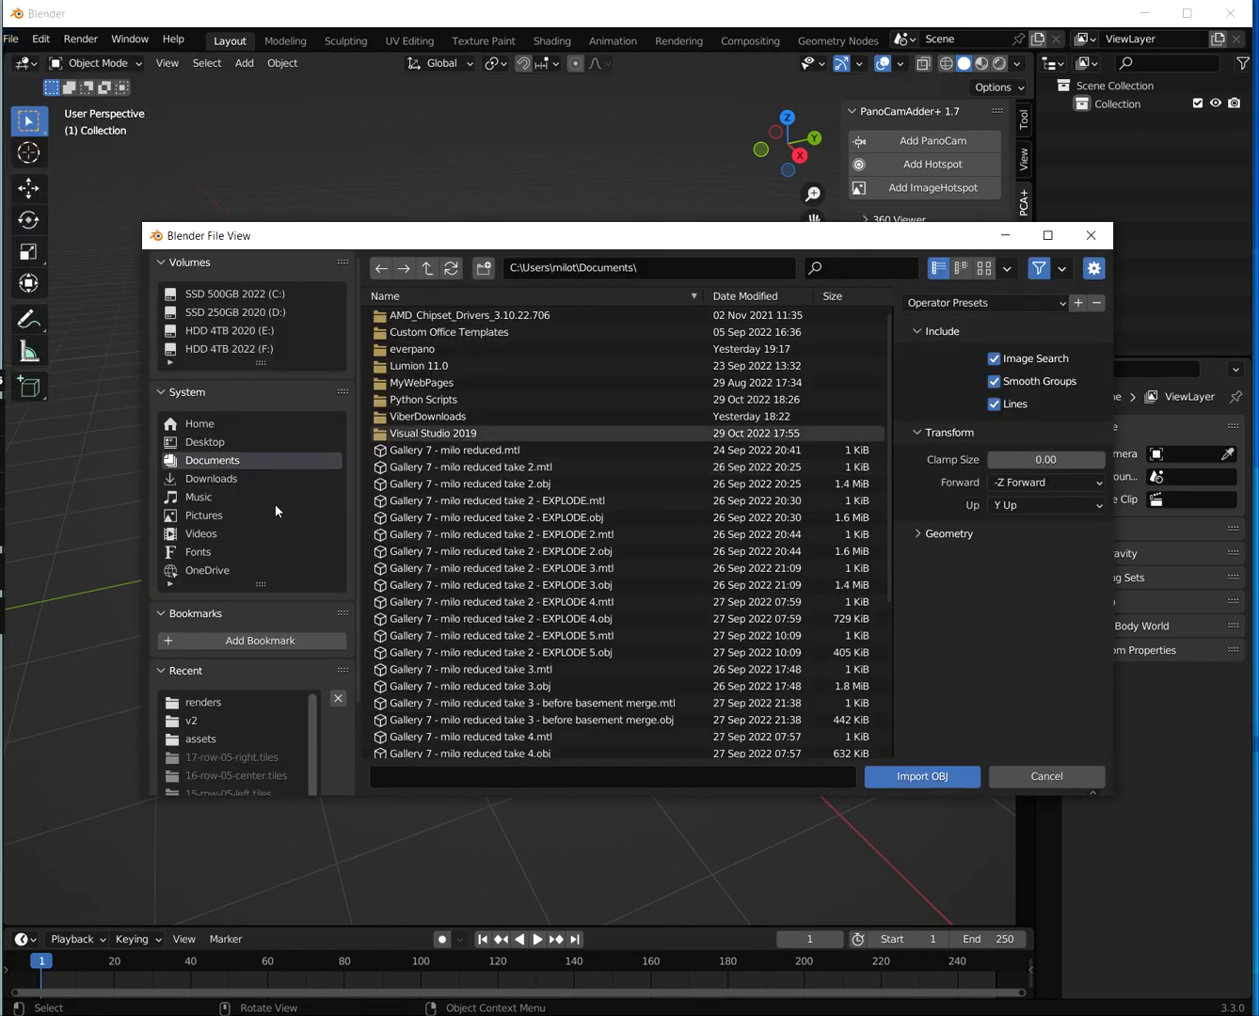
pyautogui.scroll(3, 271, 502)
pyautogui.scroll(-3, 272, 456)
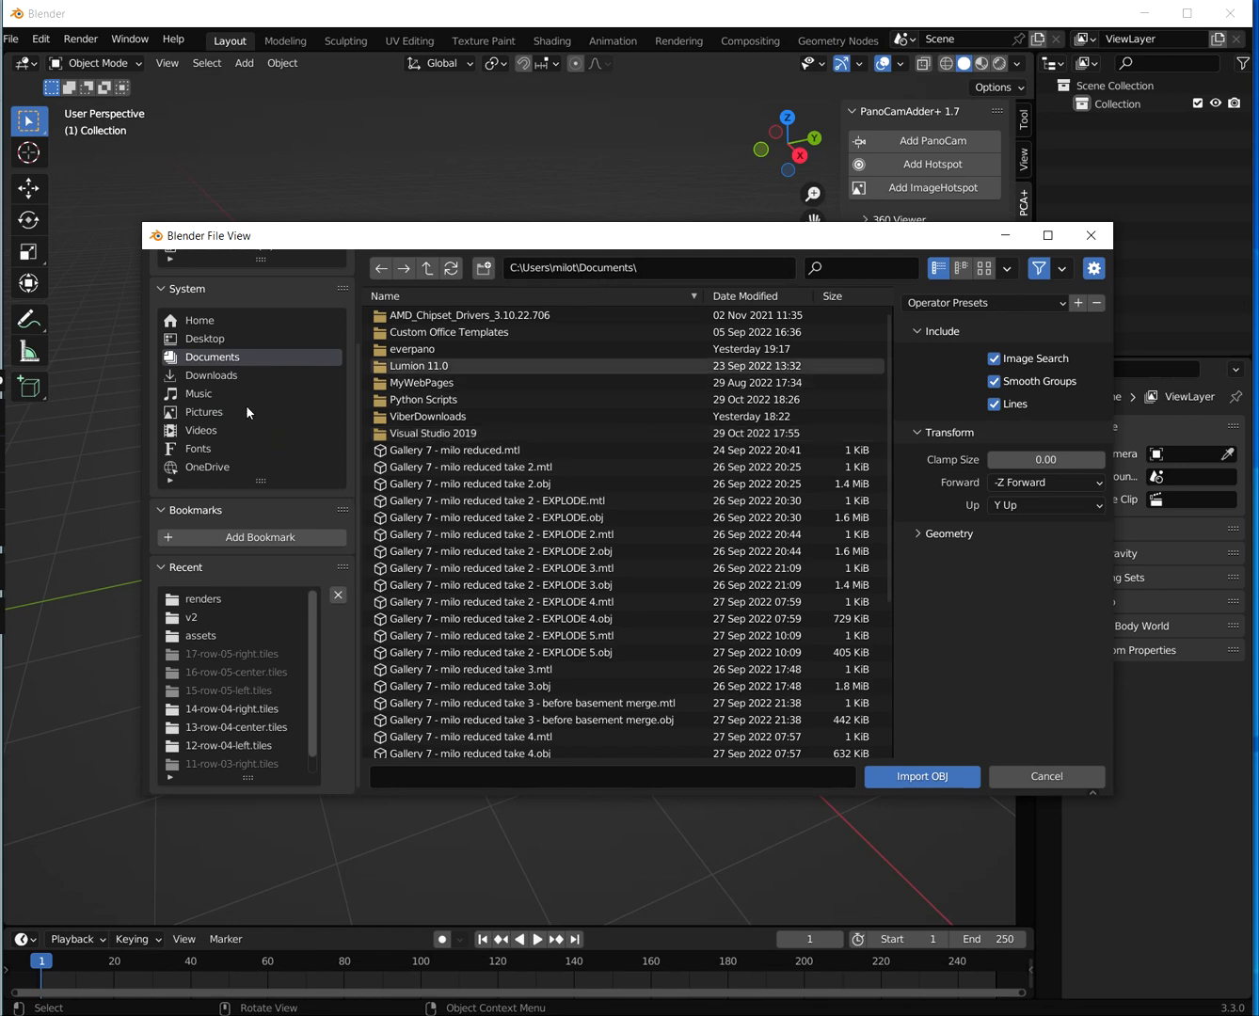
pyautogui.scroll(3, 314, 359)
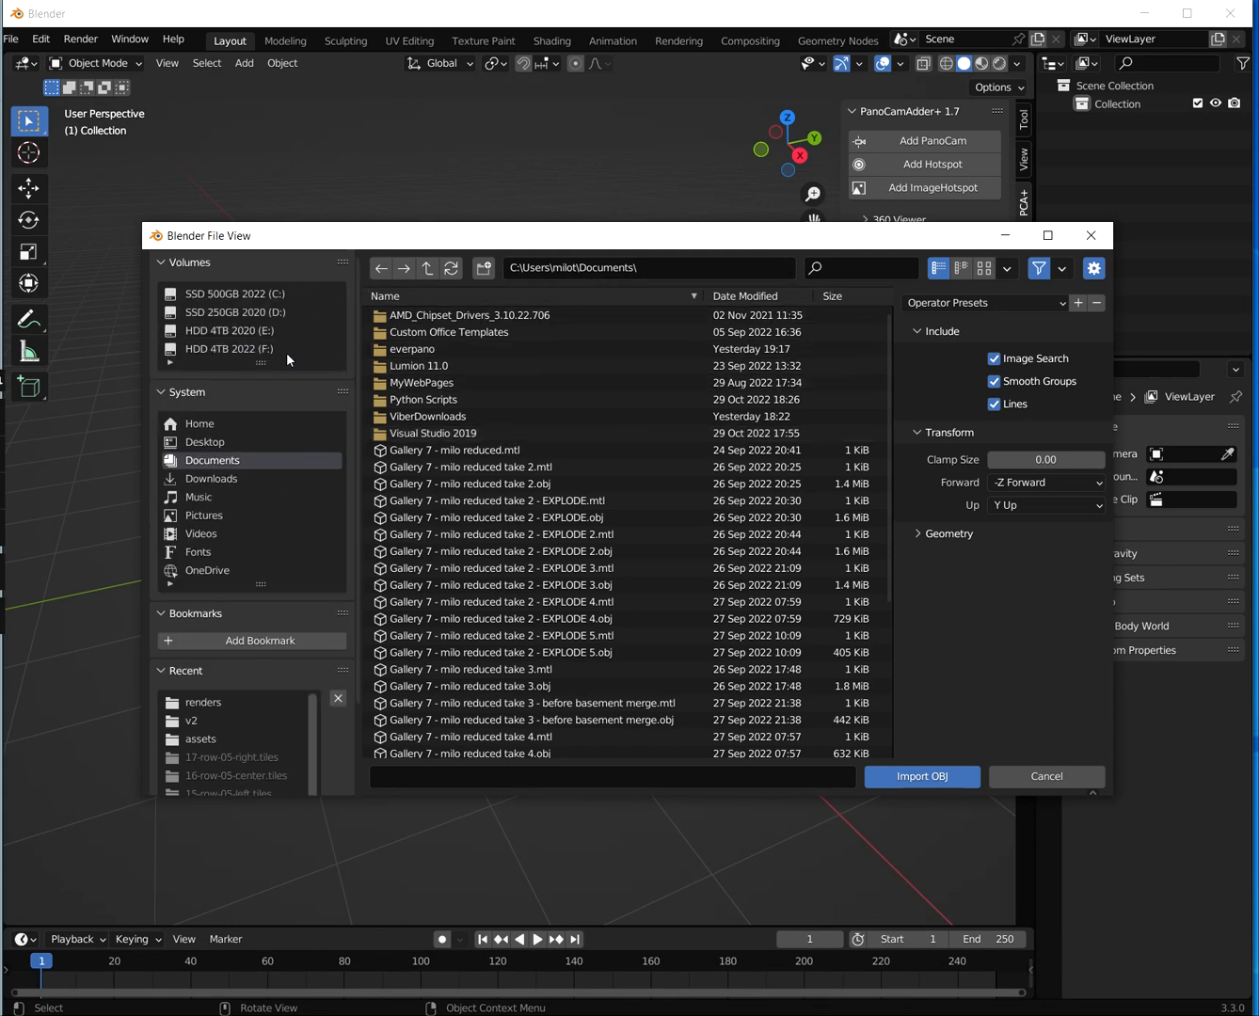
pyautogui.click(250, 348)
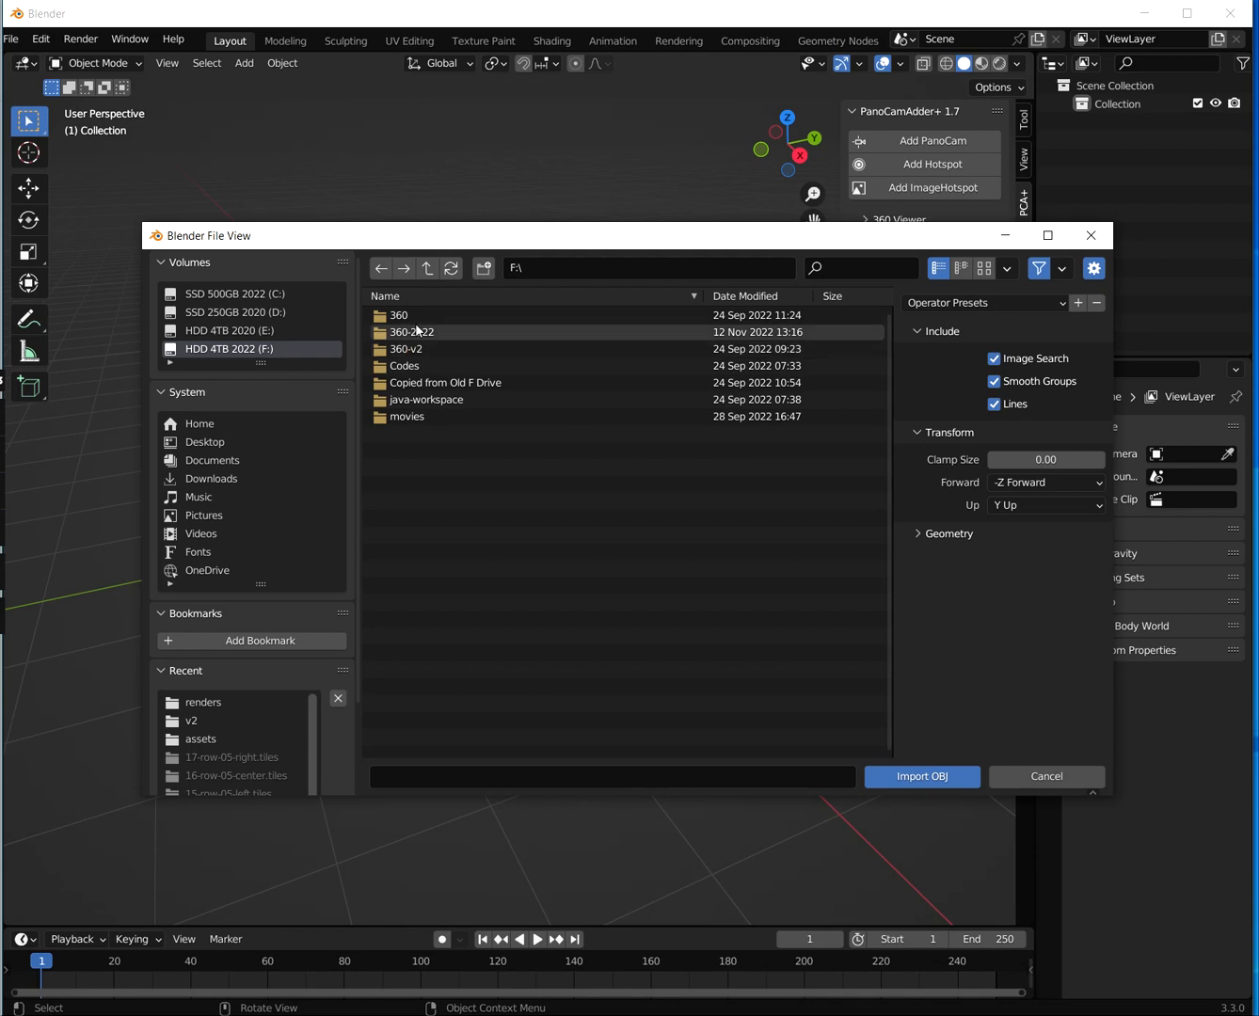
pyautogui.doubleClick(410, 335)
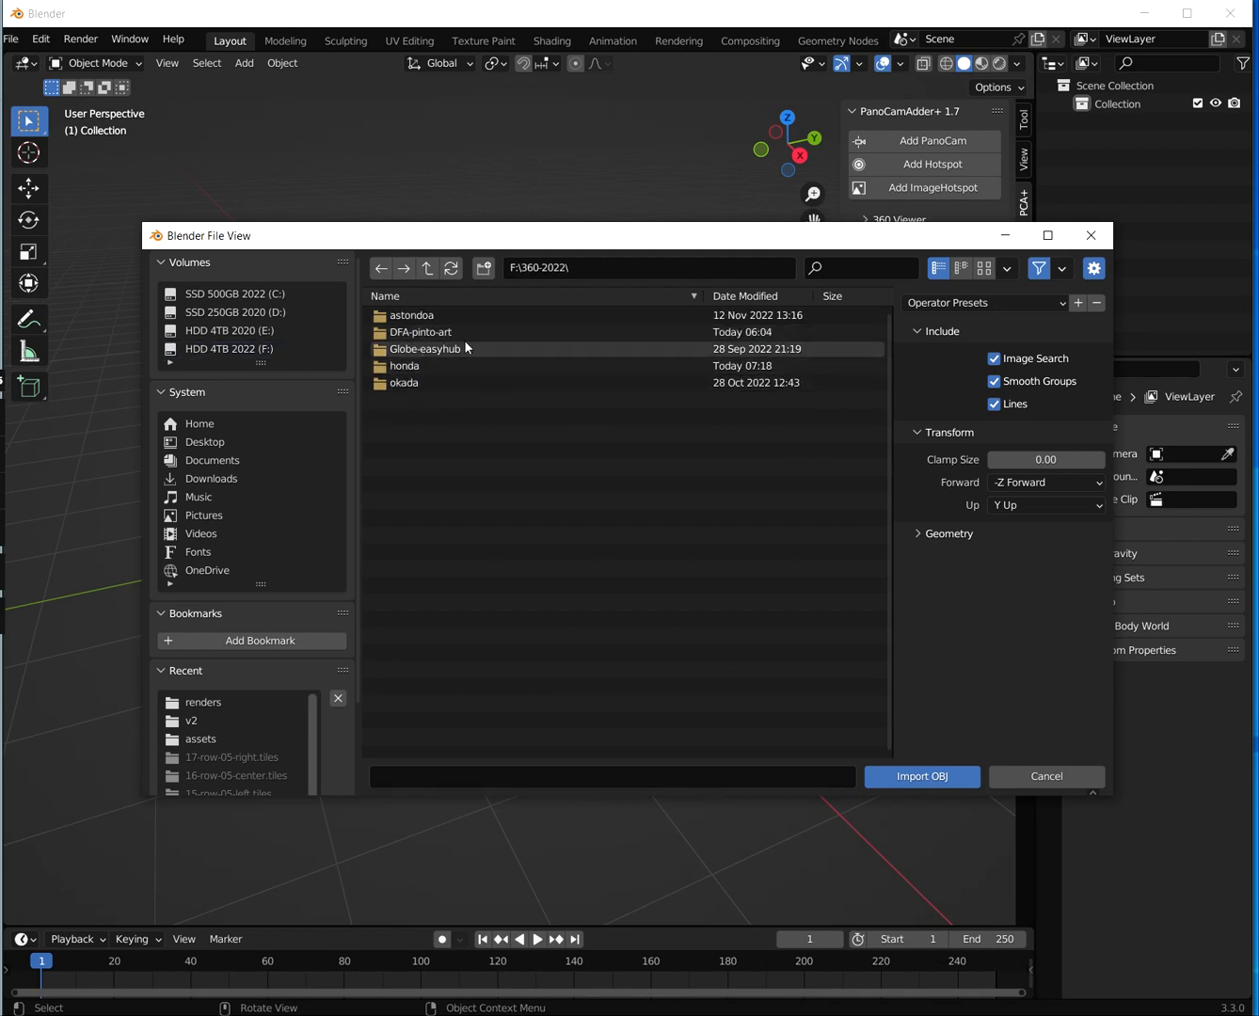
pyautogui.doubleClick(421, 332)
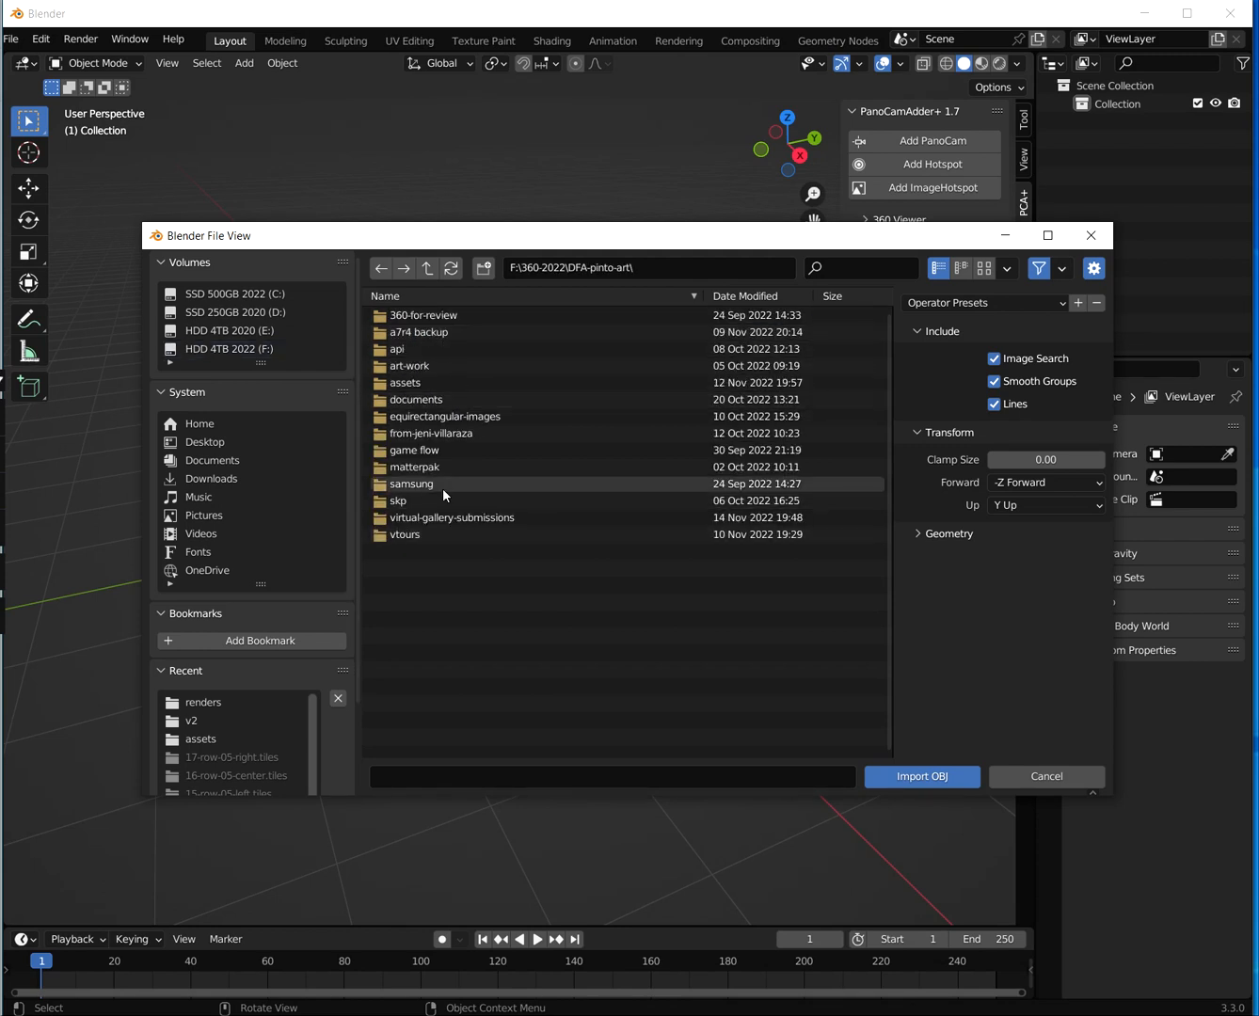
pyautogui.doubleClick(405, 499)
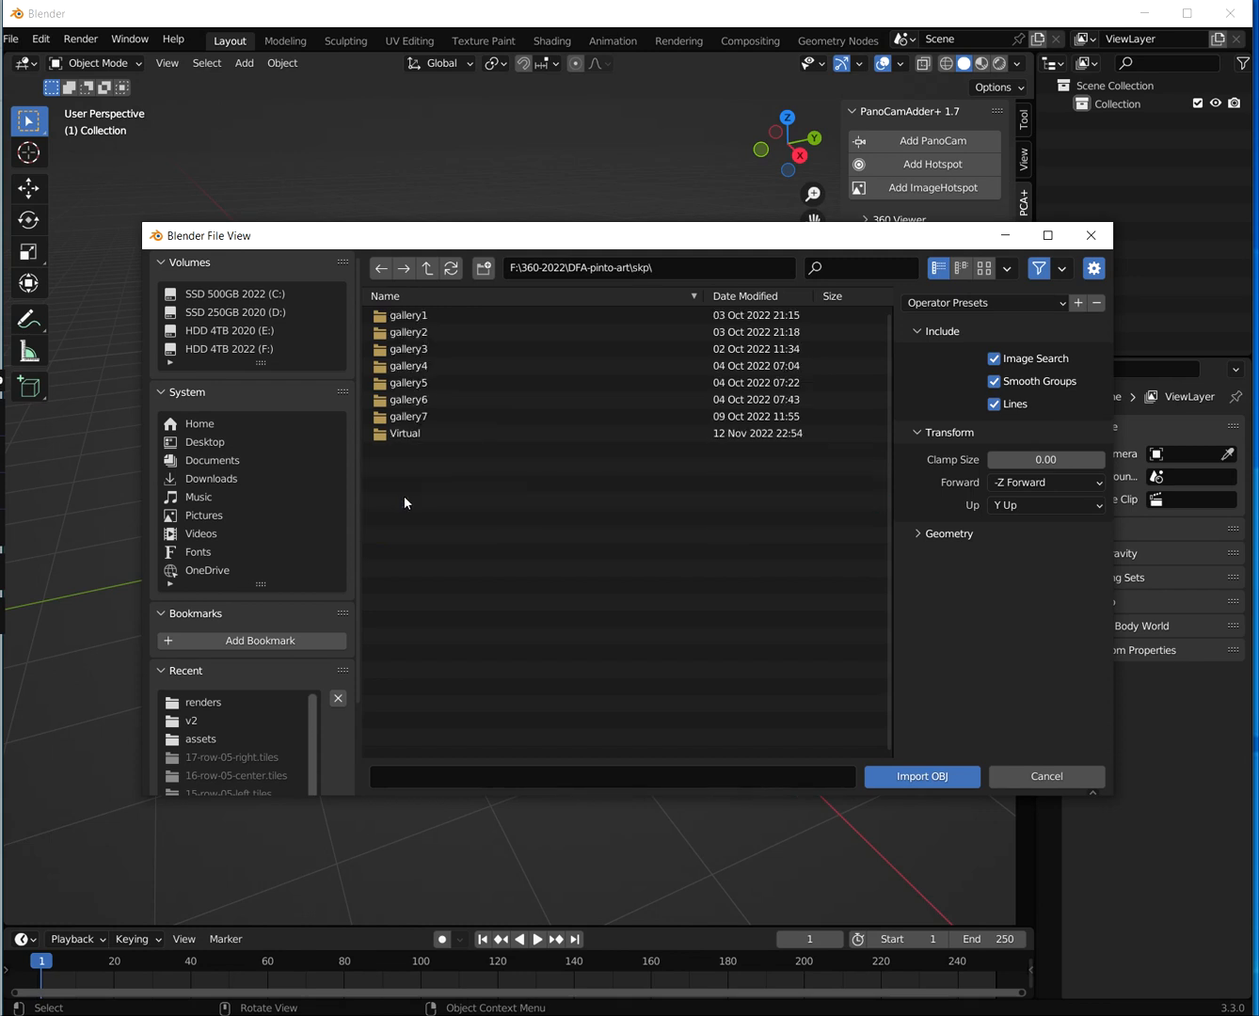
pyautogui.doubleClick(418, 432)
pyautogui.click(427, 331)
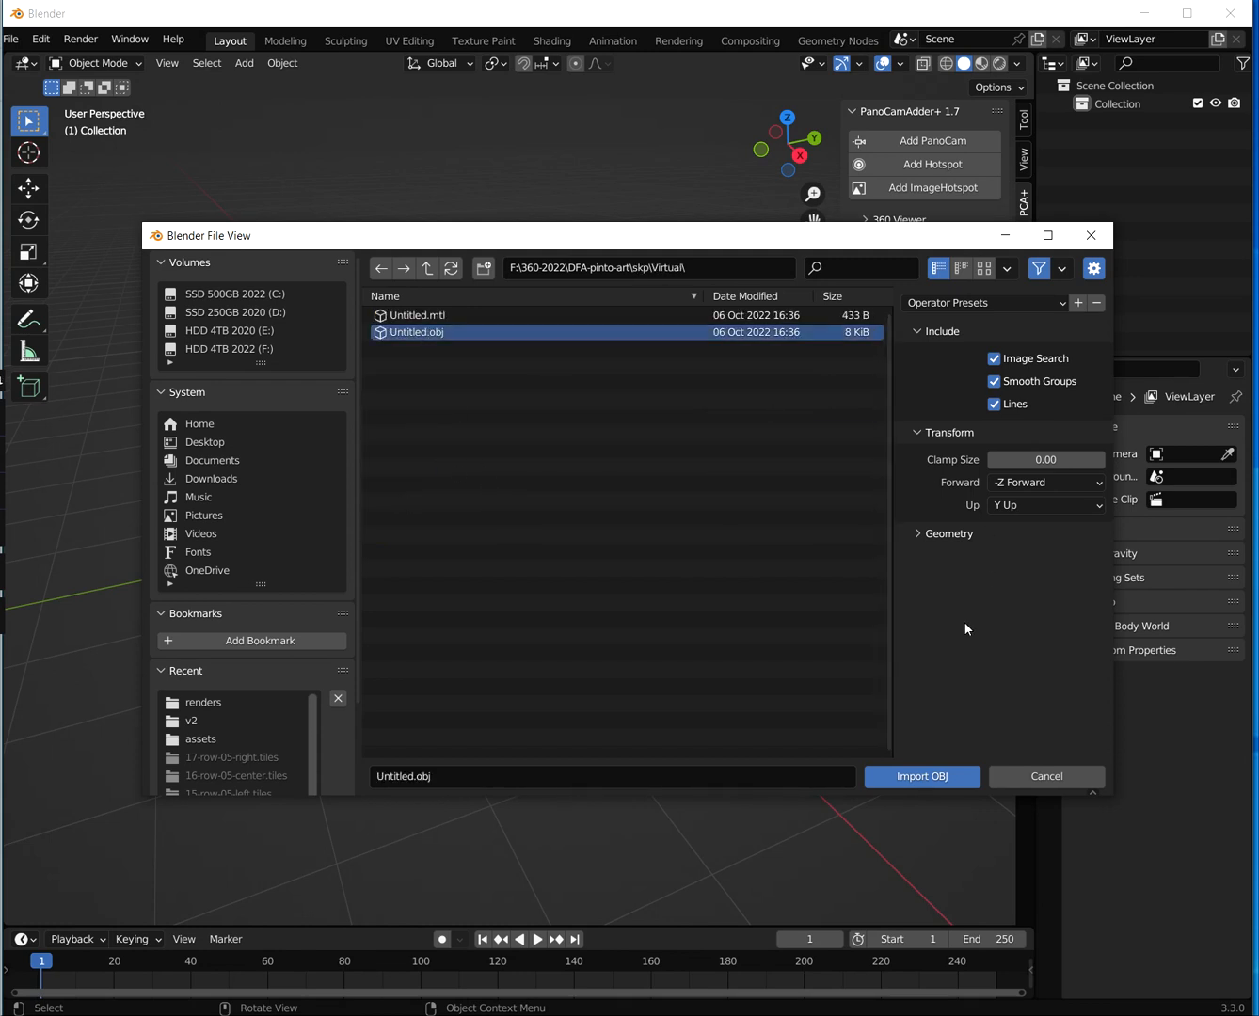
pyautogui.click(930, 777)
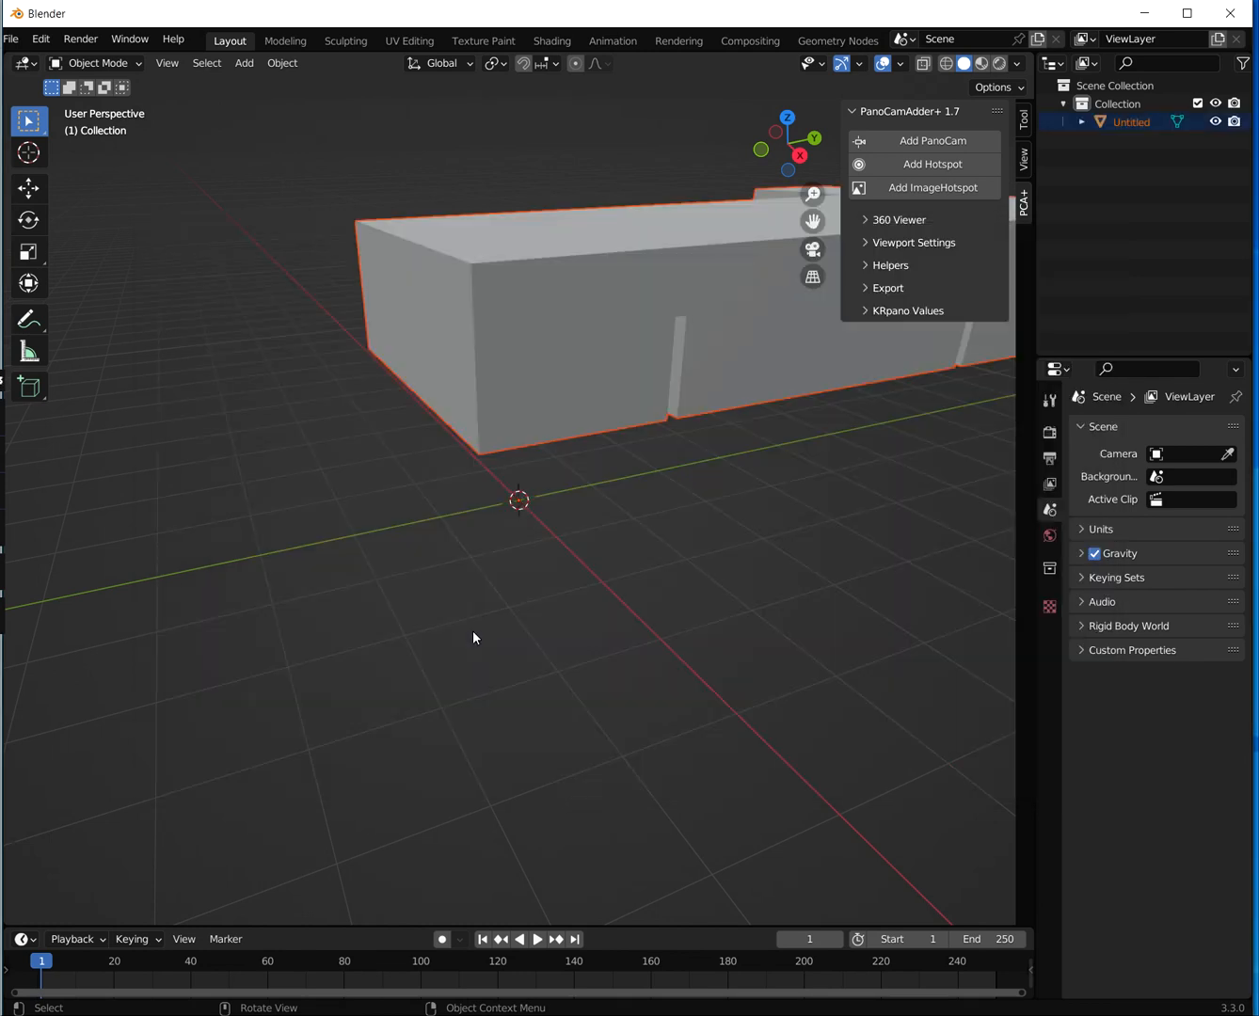
# Rename the imported gallery object to 00-model
pyautogui.scroll(-5, 498, 611)
pyautogui.moveTo(704, 558); pyautogui.dragTo(767, 513, button='middle')
pyautogui.rightClick(1141, 127)
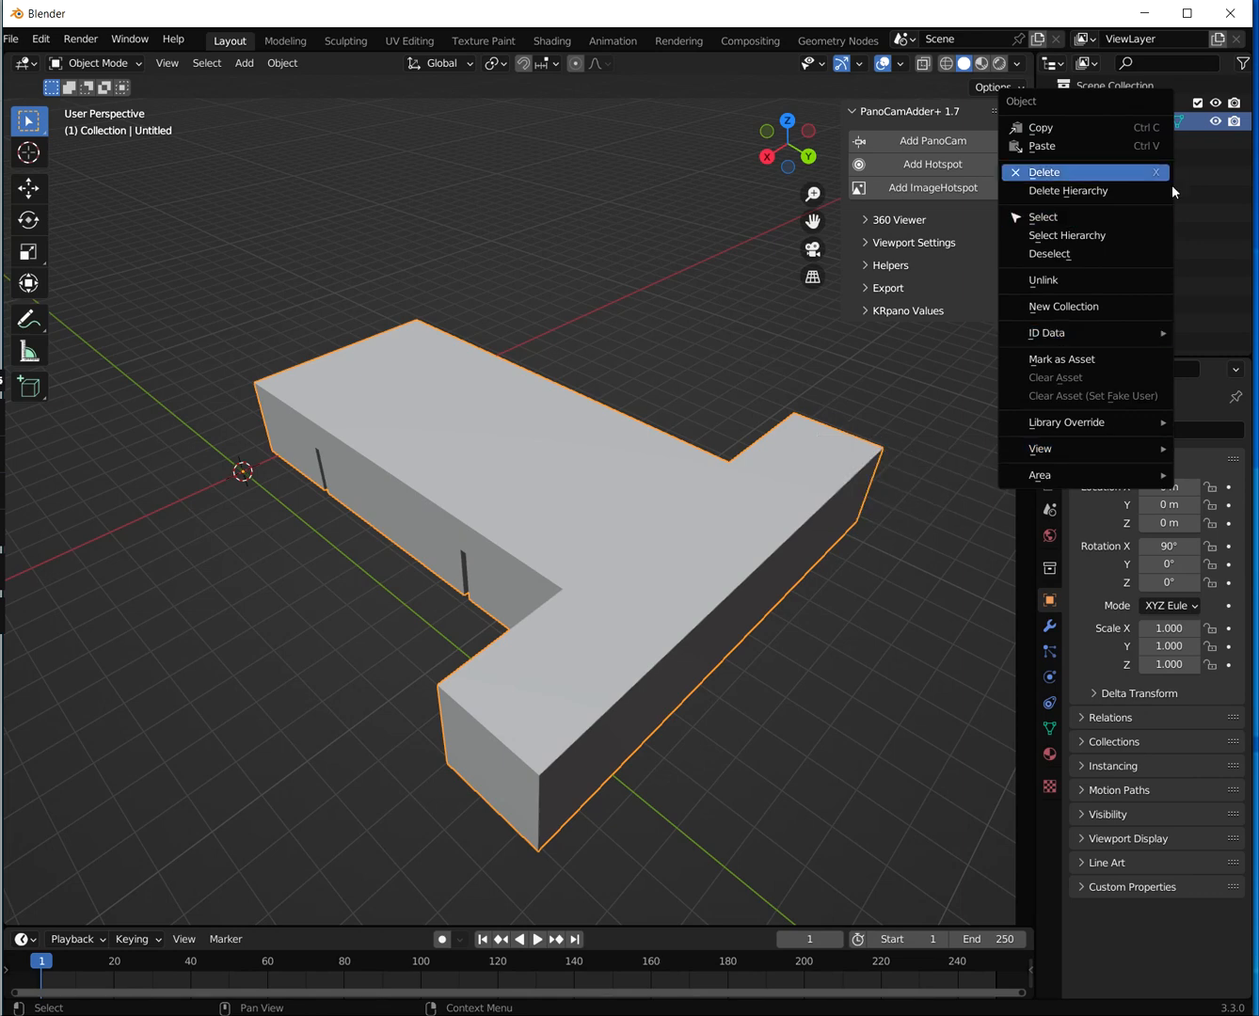
pyautogui.press('F2')
pyautogui.write('0')
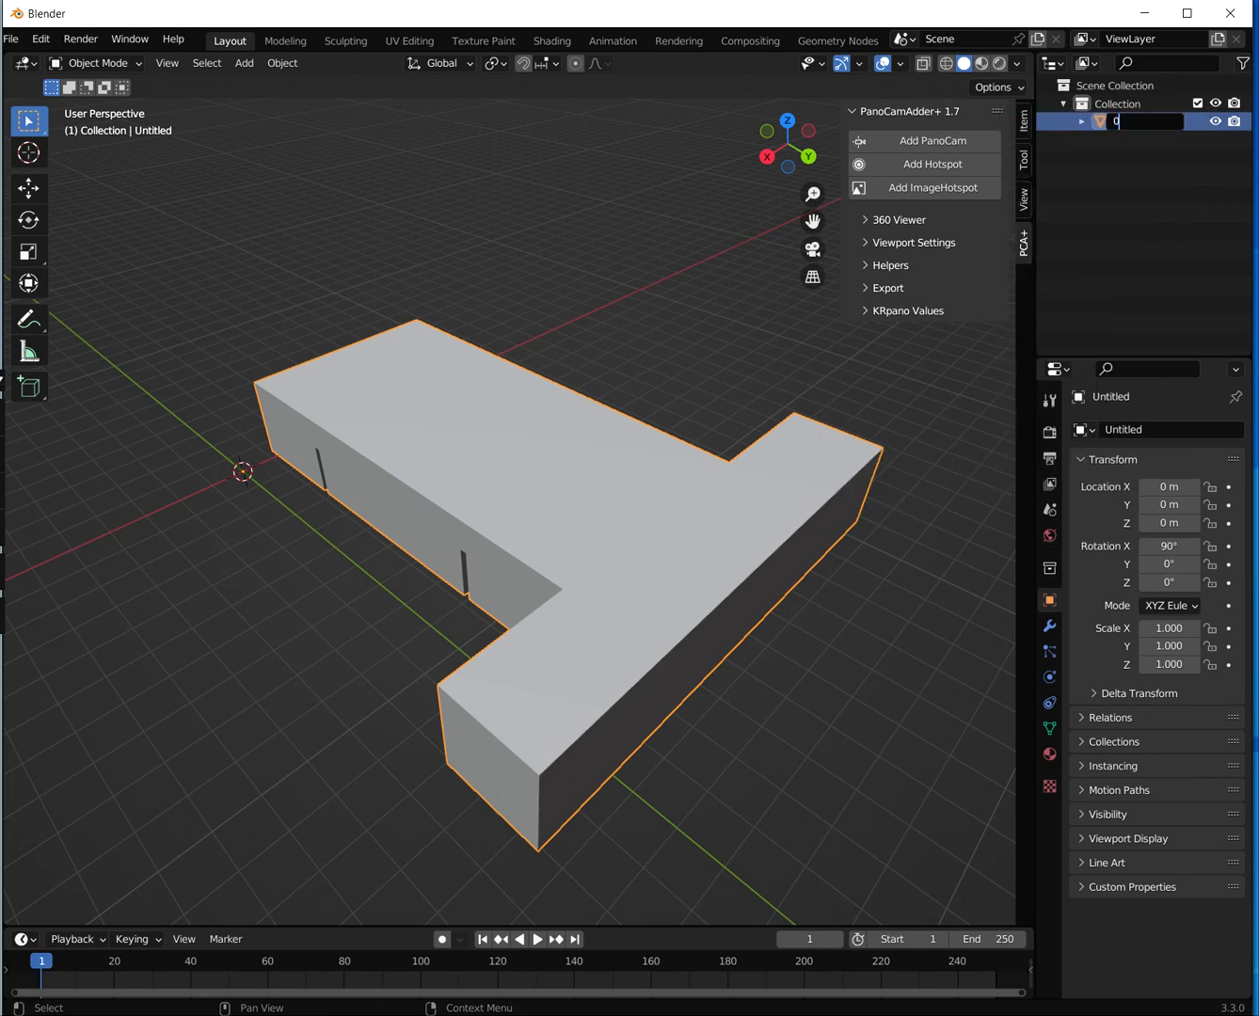
pyautogui.write('0-model')
pyautogui.press('Return')
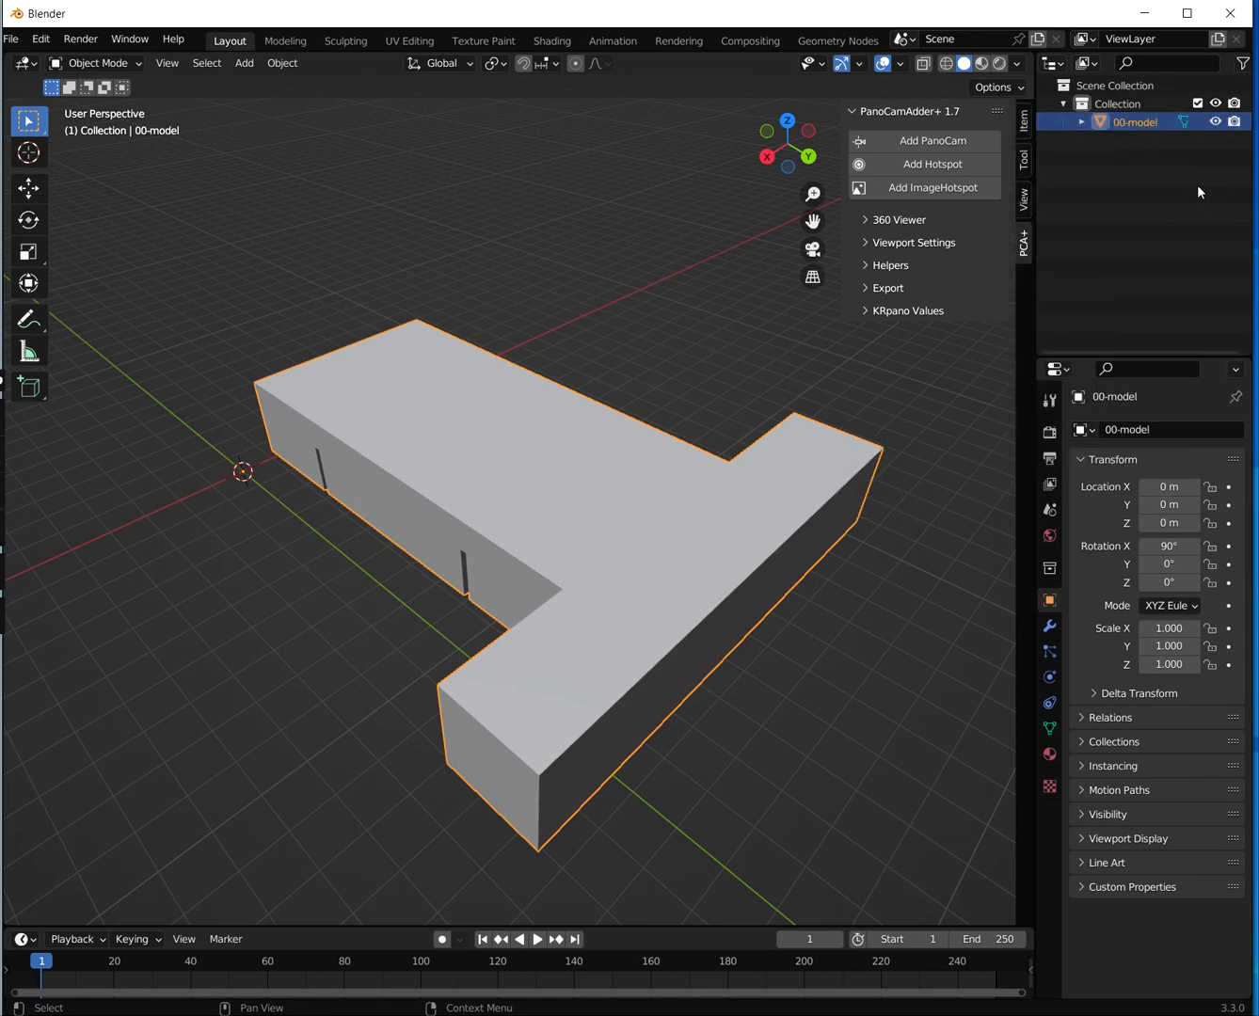
pyautogui.moveTo(773, 624); pyautogui.dragTo(734, 563, button='middle')
pyautogui.scroll(-5, 732, 562)
pyautogui.moveTo(571, 468); pyautogui.dragTo(611, 530, button='middle')
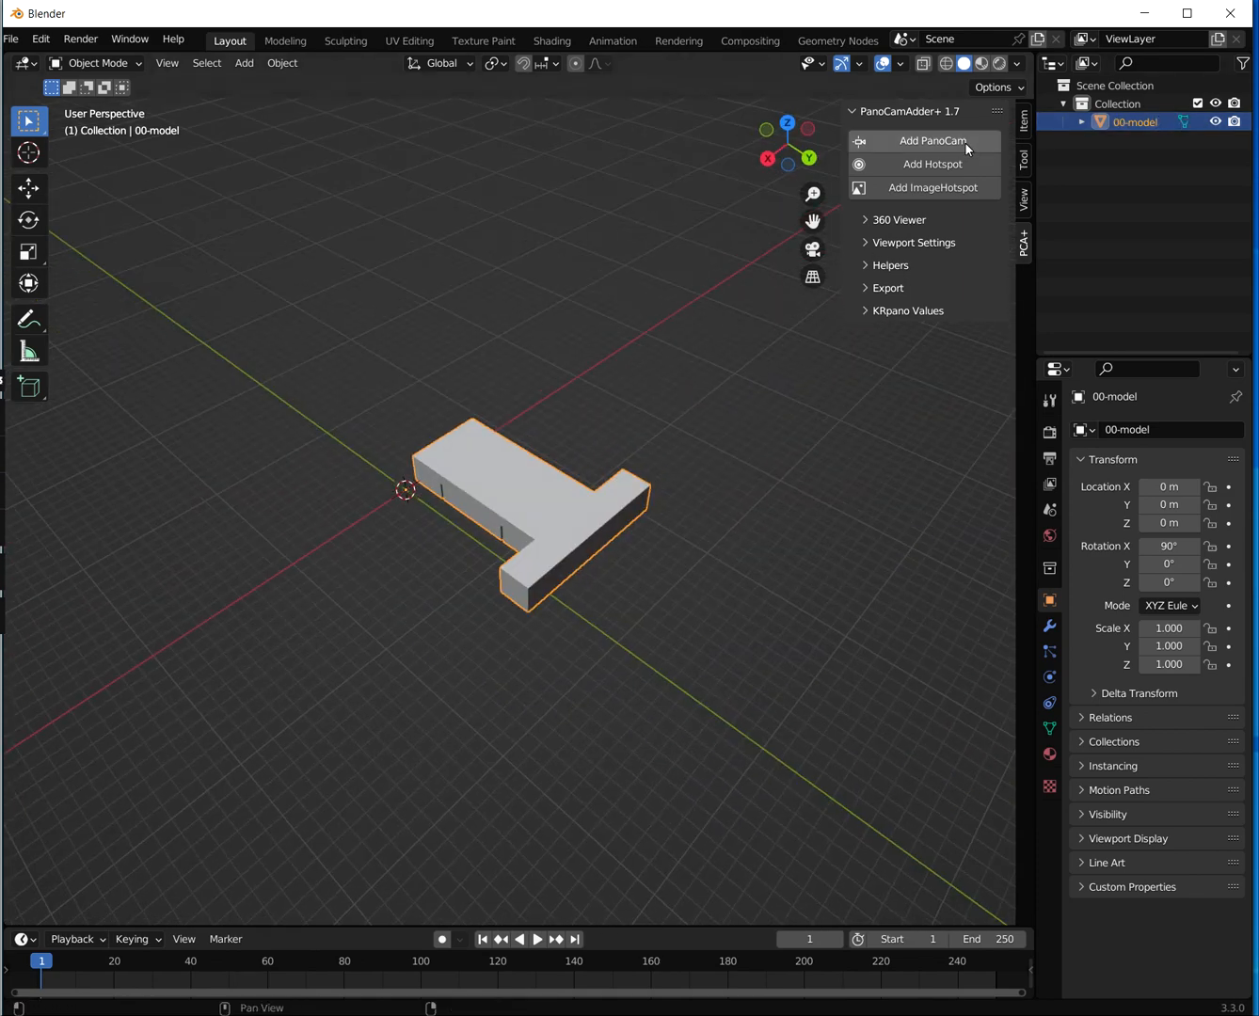
pyautogui.click(1117, 203)
pyautogui.click(1133, 122)
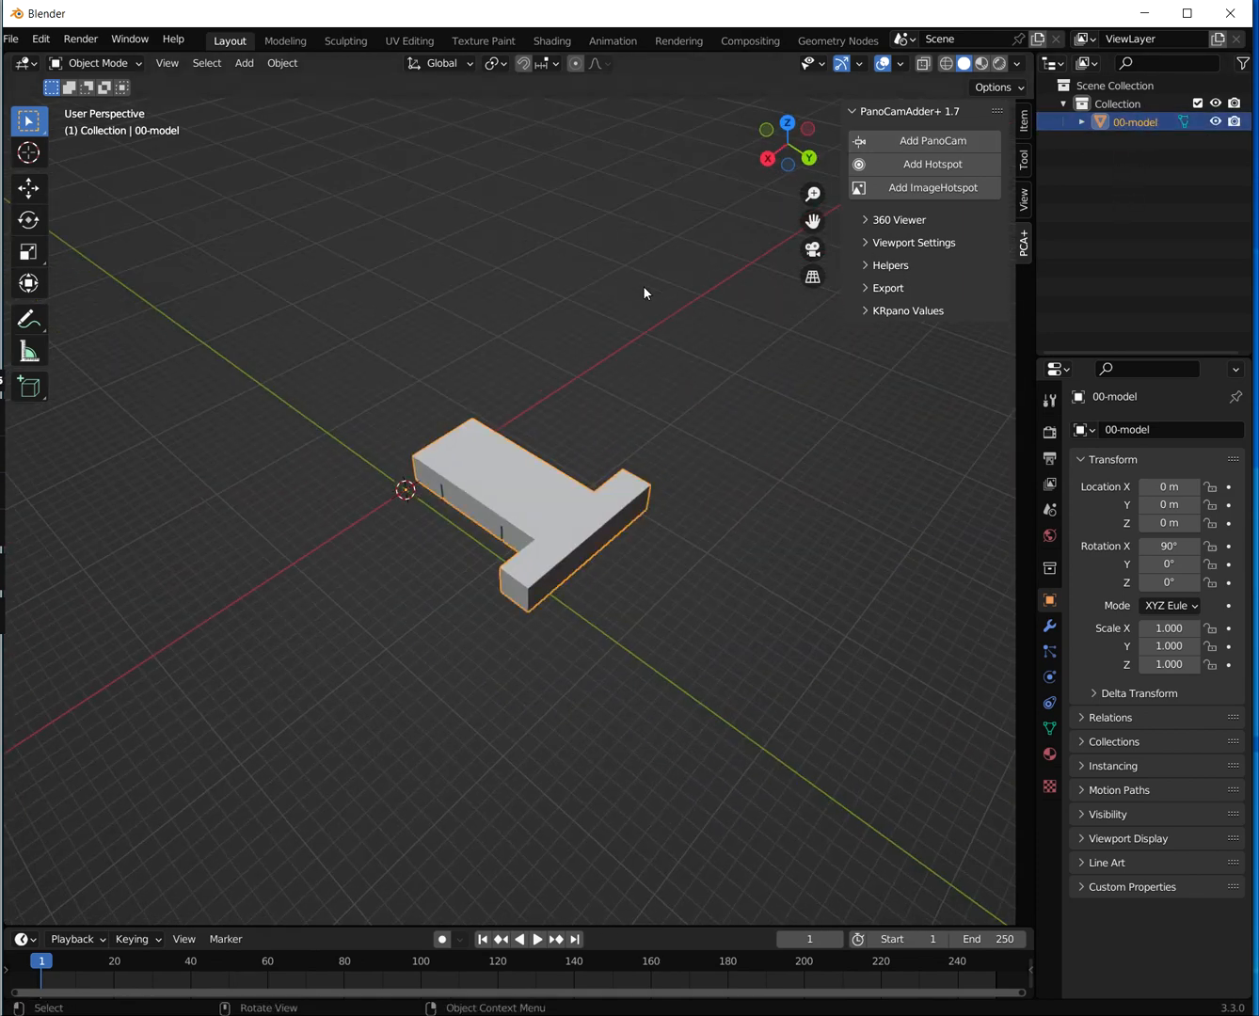
pyautogui.click(1130, 203)
pyautogui.click(1133, 121)
pyautogui.click(1167, 219)
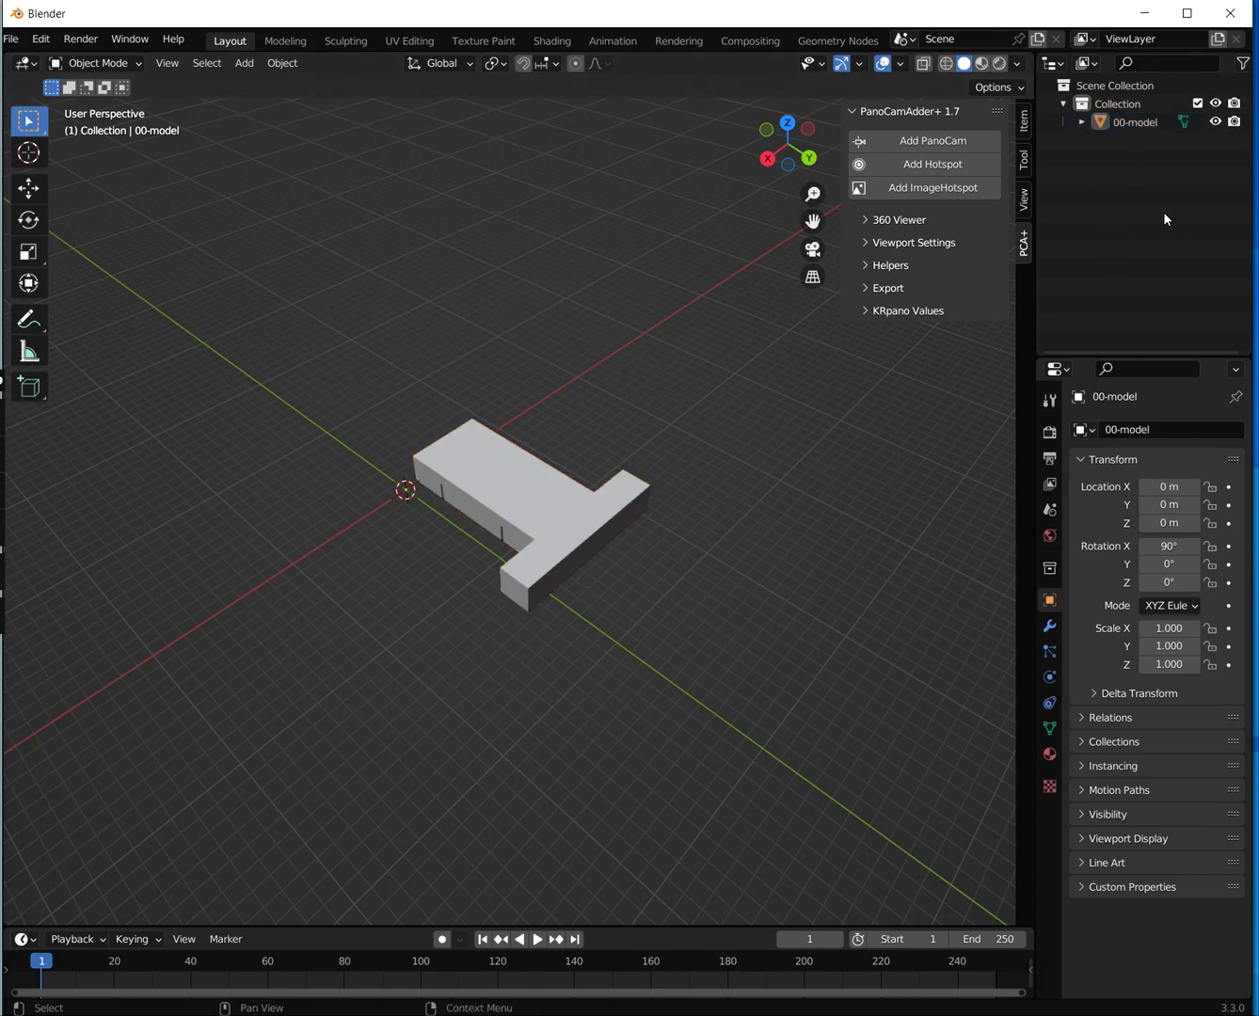
pyautogui.click(1143, 123)
pyautogui.click(1144, 157)
# With 00-model selected, add a PanoCam from 01-row-01-left-door.tiff, keeping the name 01-row-01-left-door
pyautogui.click(1136, 127)
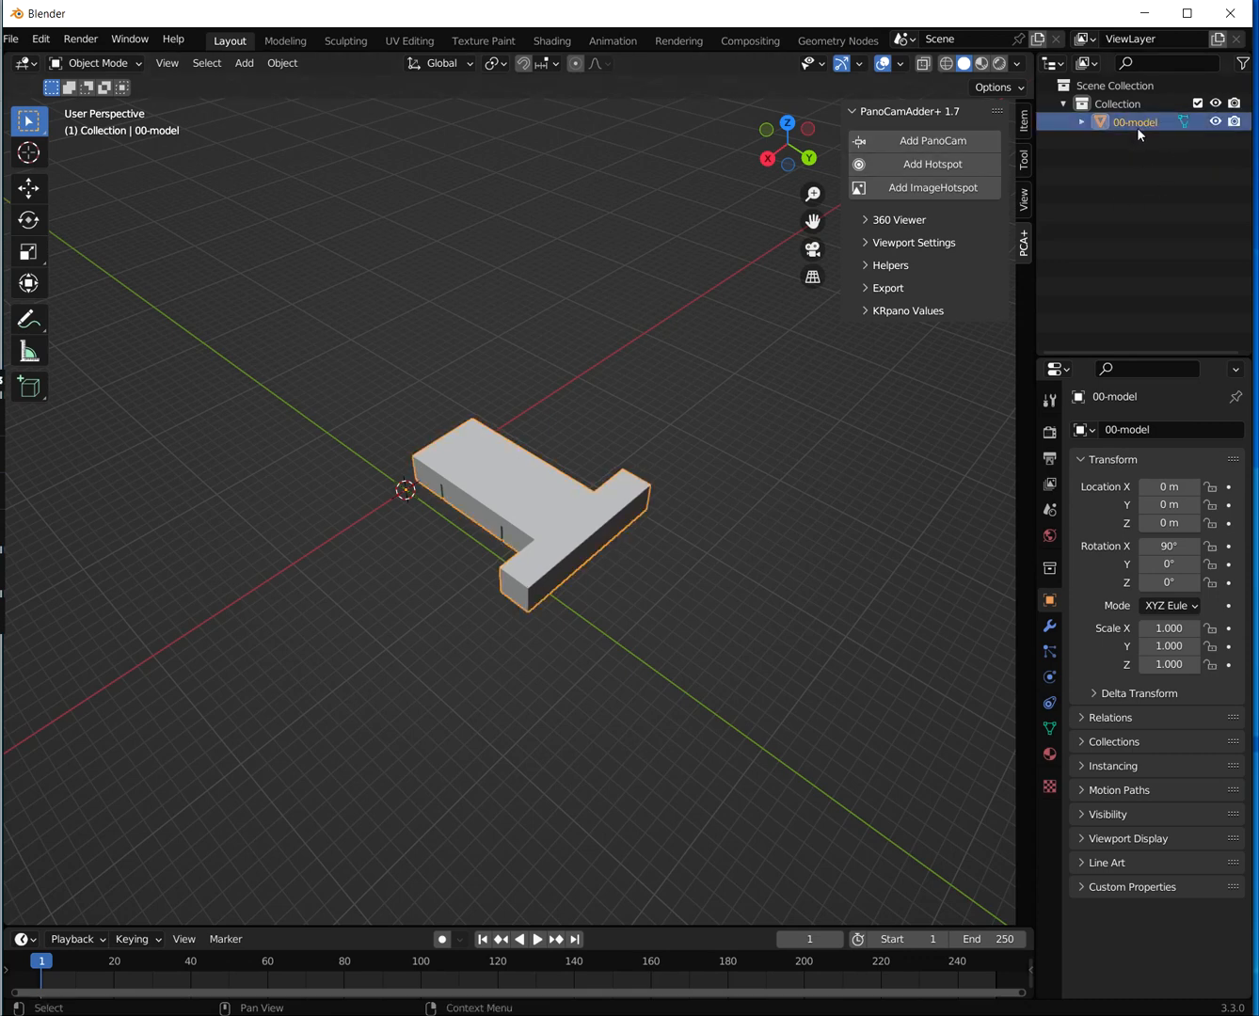
pyautogui.click(944, 137)
pyautogui.click(459, 336)
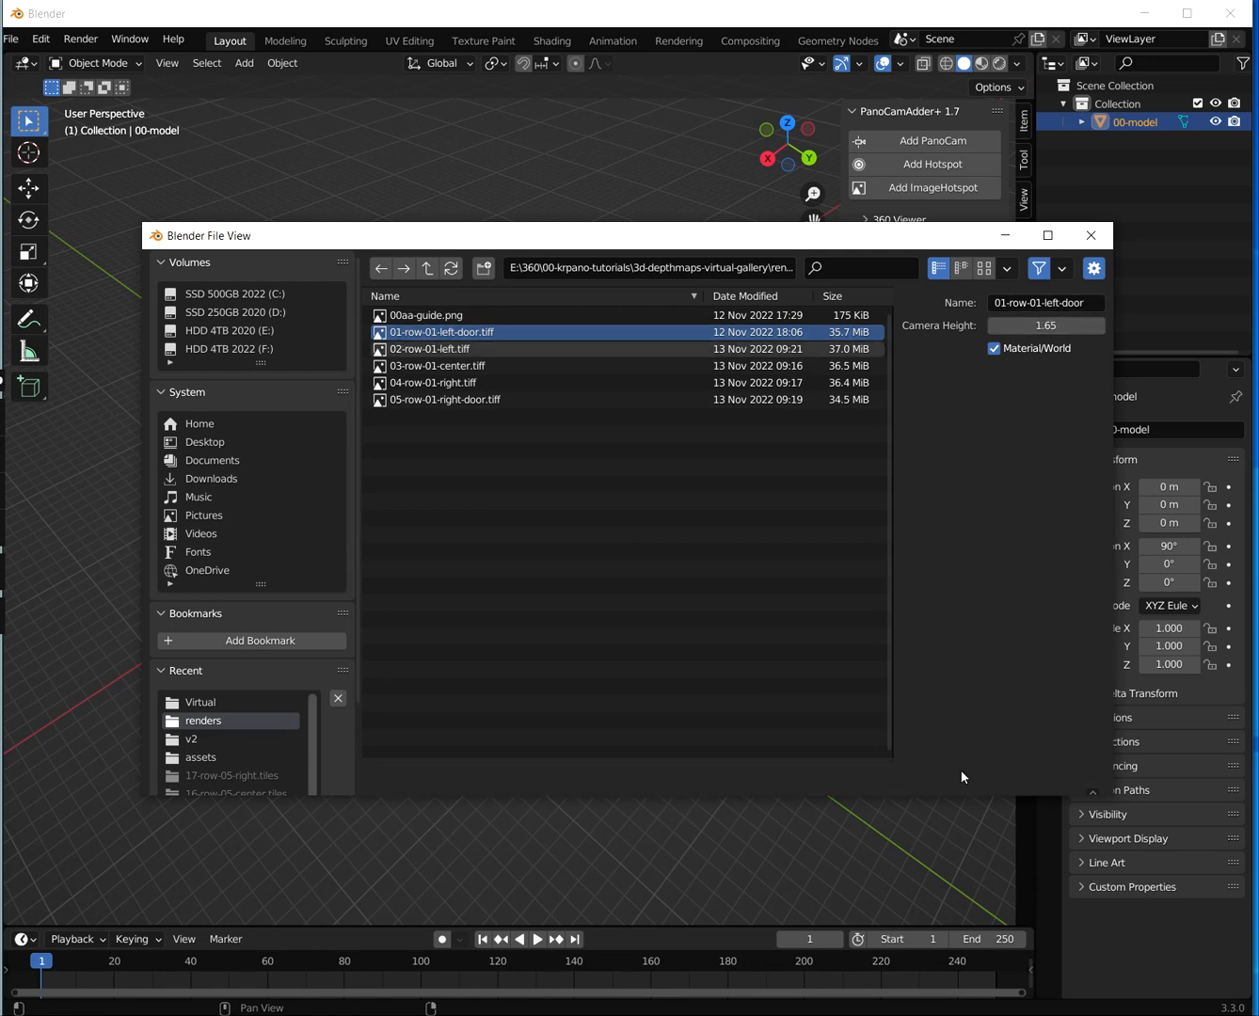
pyautogui.click(921, 777)
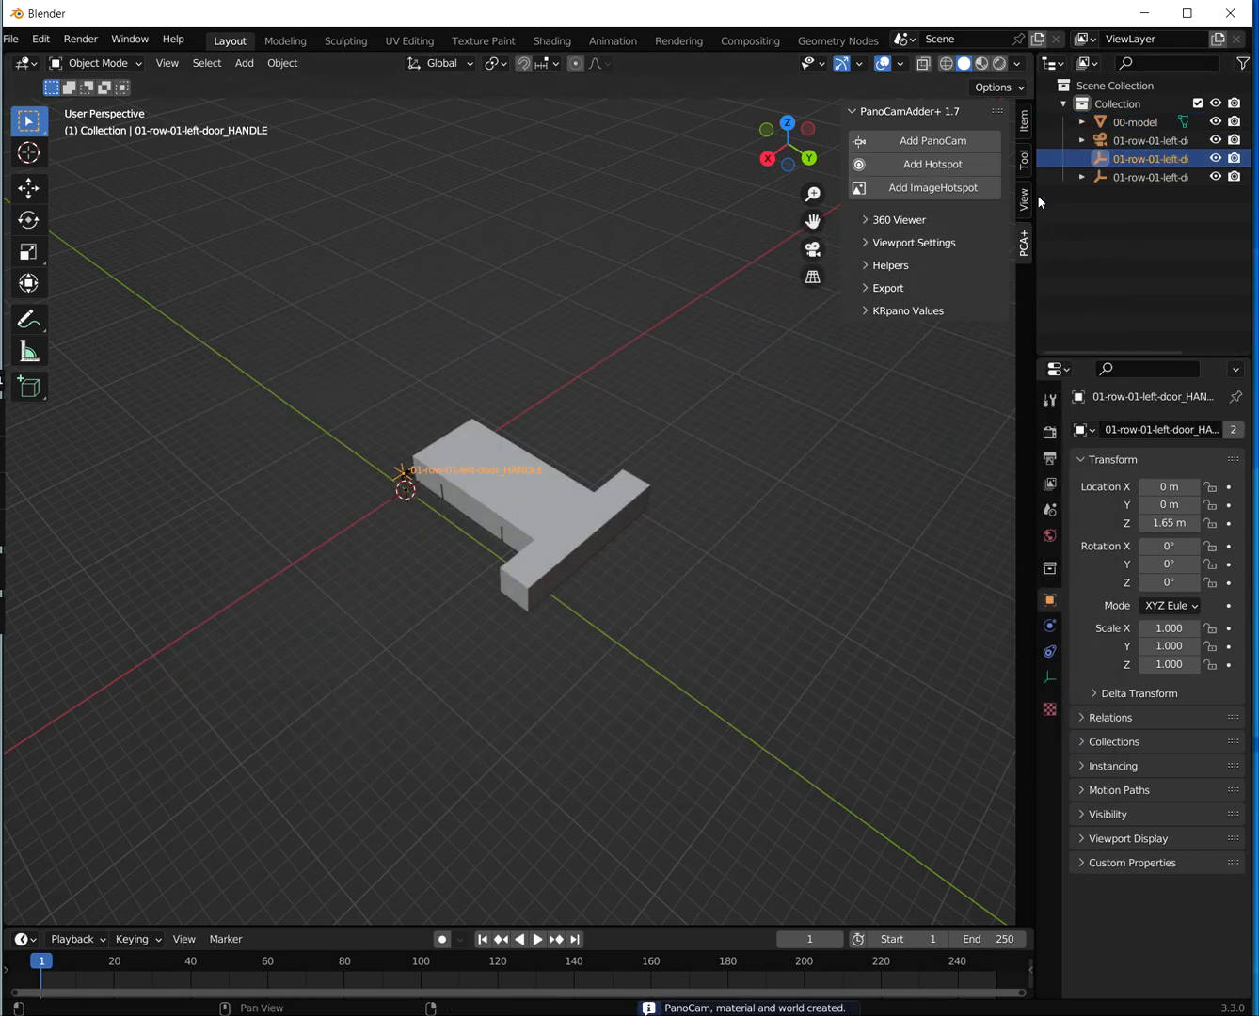
# Widen the outliner so the full object names fit, and select the 01-row-01-left-door_HANDLE object
pyautogui.moveTo(1035, 197); pyautogui.dragTo(914, 193)
pyautogui.click(1043, 142)
pyautogui.click(1087, 157)
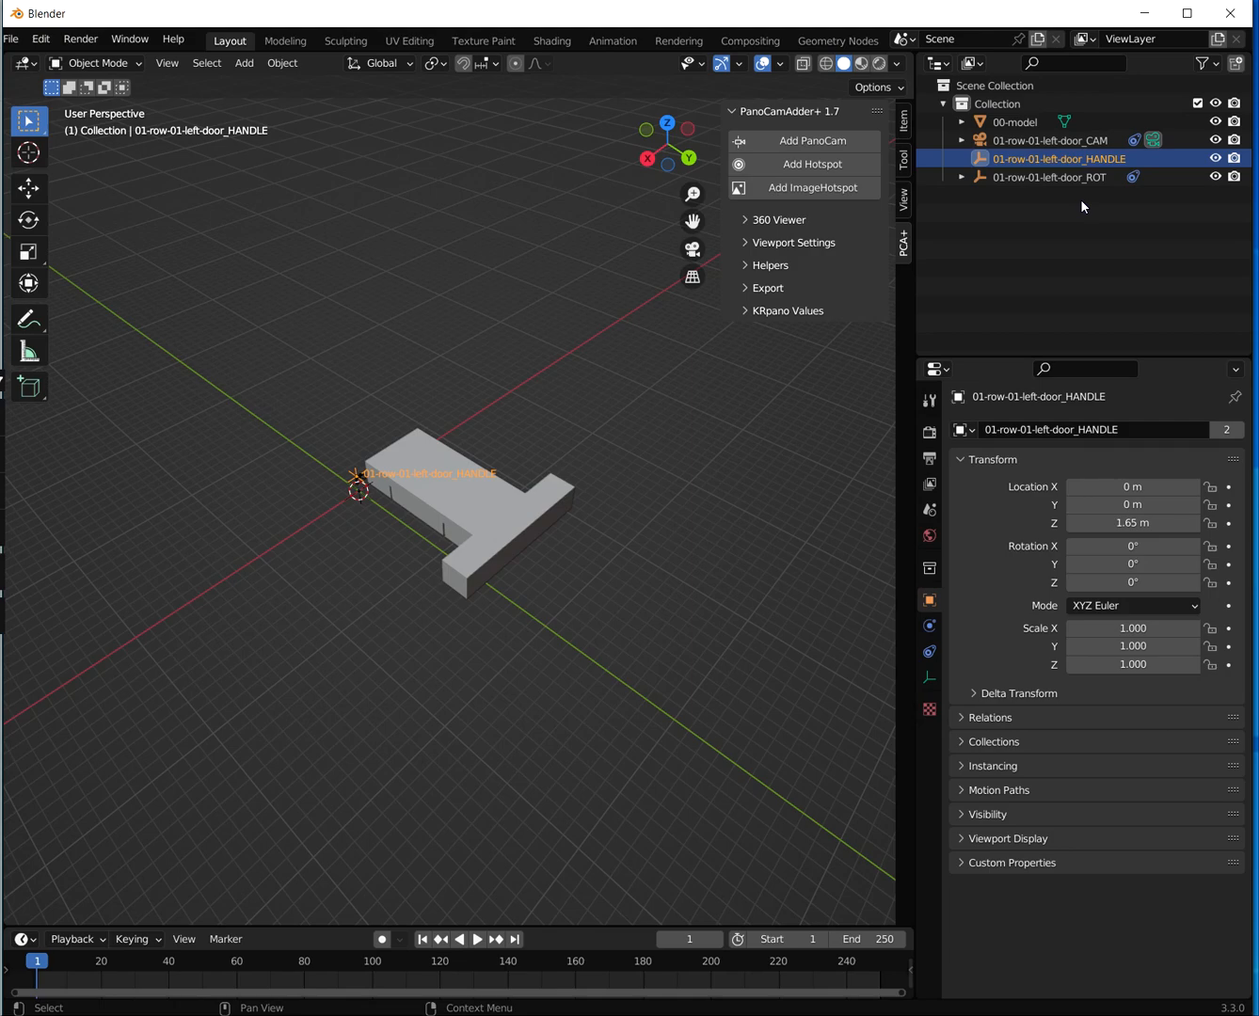
# Switch the viewport to Material Preview shading and inspect the panorama projected onto the gallery model from several angles
pyautogui.click(860, 66)
pyautogui.scroll(6, 629, 416)
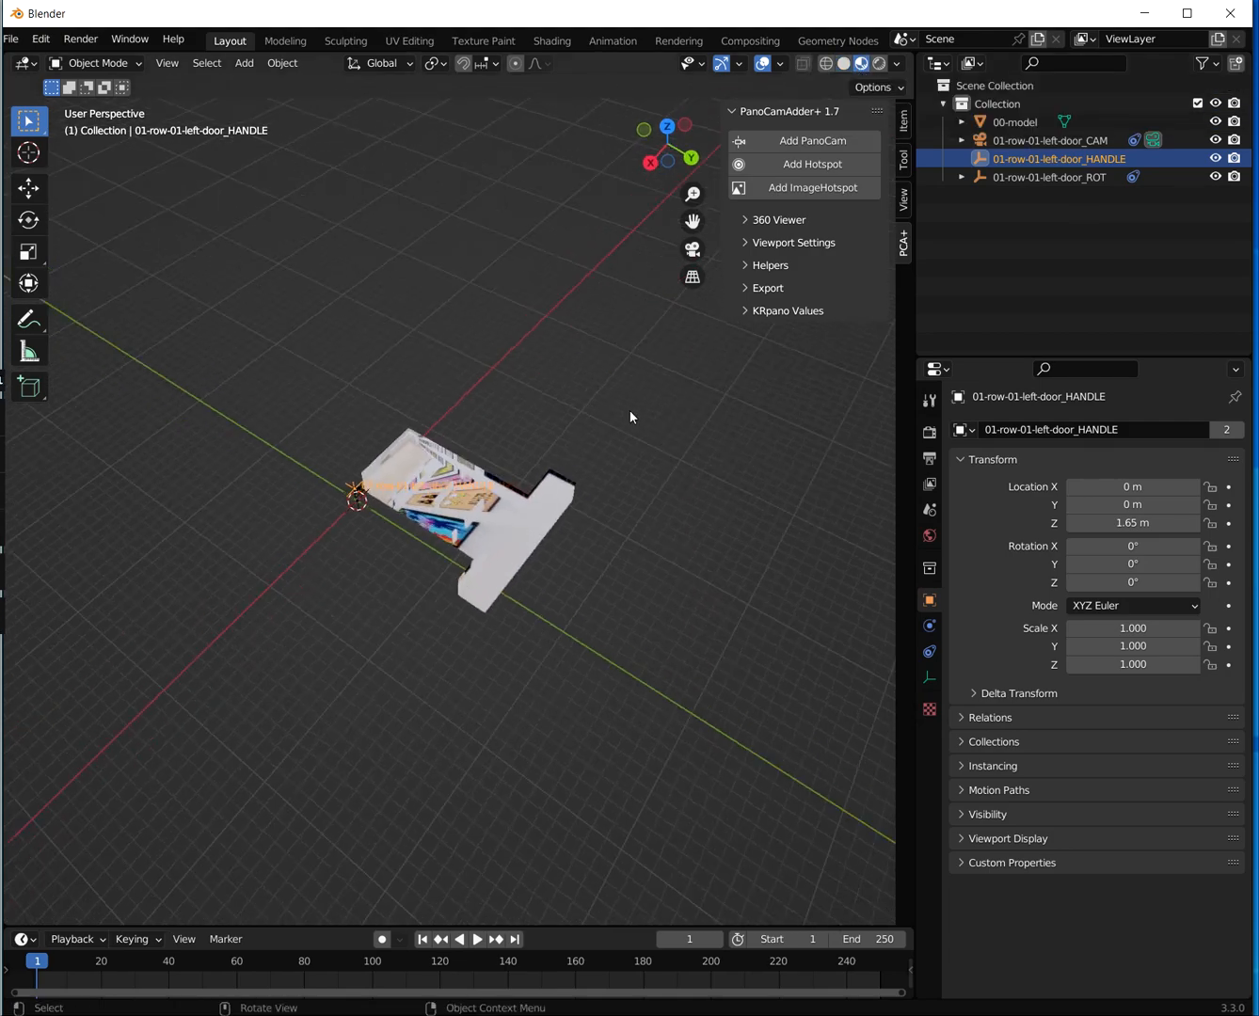
pyautogui.moveTo(497, 516)
pyautogui.mouseDown(button='middle')
pyautogui.moveTo(514, 419)
pyautogui.moveTo(511, 522)
pyautogui.mouseUp(button='middle')
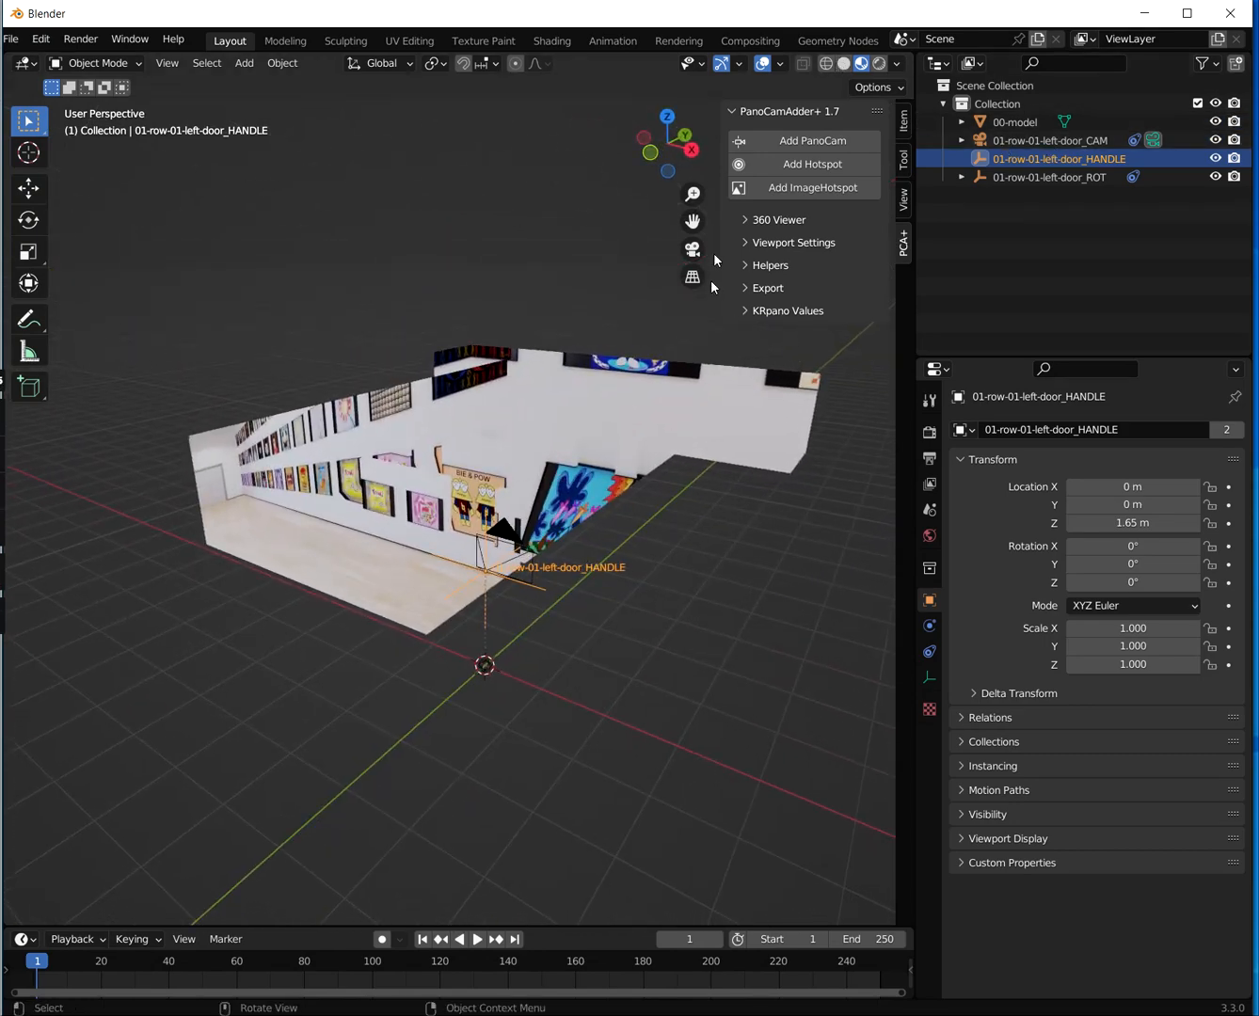
pyautogui.moveTo(476, 421); pyautogui.dragTo(629, 475, button='middle')
pyautogui.scroll(1, 630, 475)
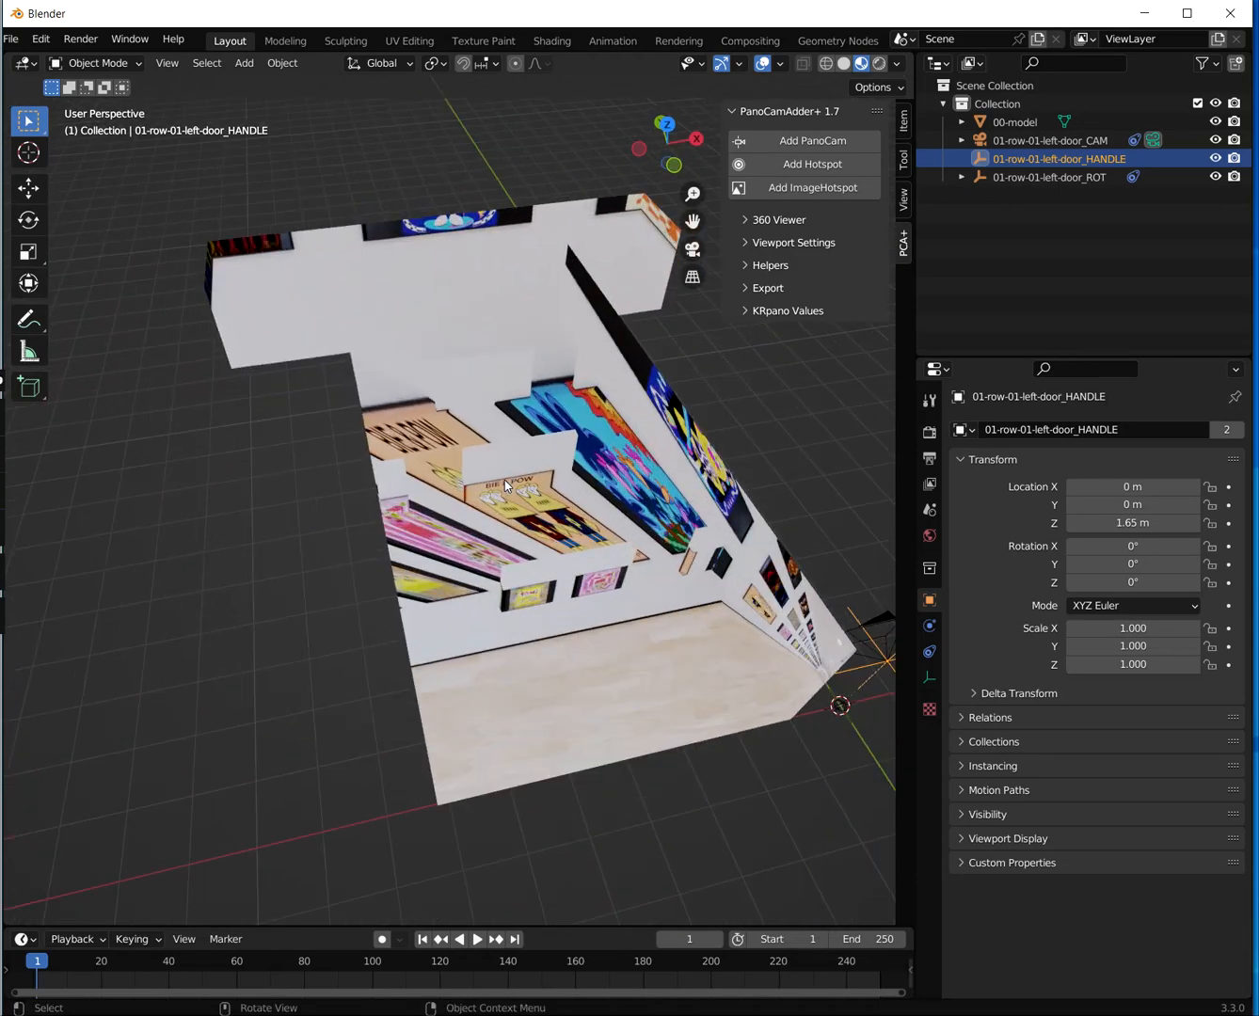
pyautogui.moveTo(506, 484); pyautogui.dragTo(636, 450, button='middle')
pyautogui.moveTo(749, 482); pyautogui.dragTo(654, 437, button='middle')
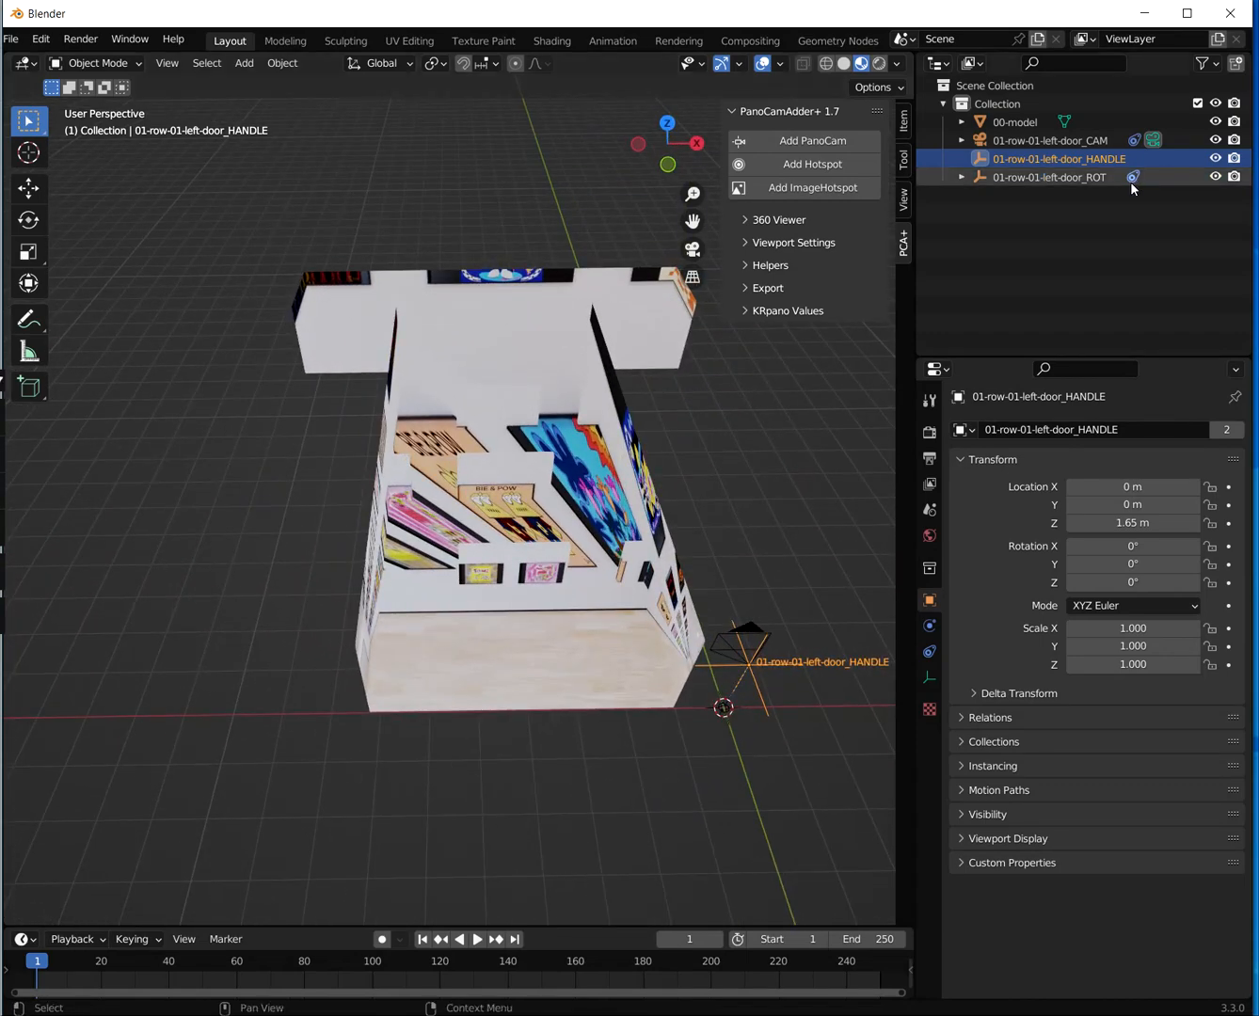
# Expand PanoCamAdder+'s 360 Viewer and Viewport Settings, and enable the Wireframe display over the textured model
pyautogui.click(904, 198)
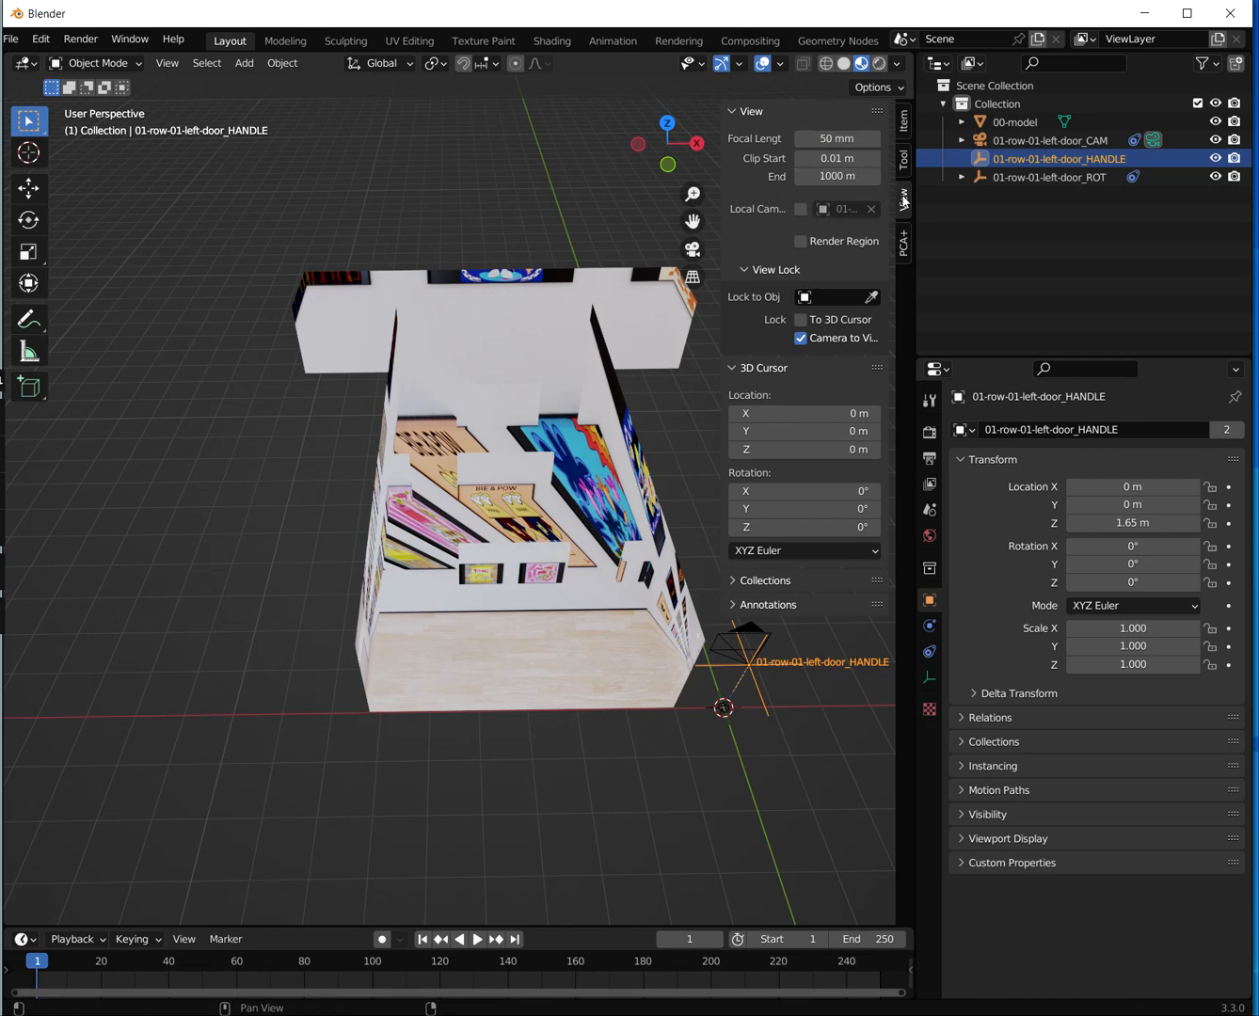
pyautogui.click(903, 239)
pyautogui.click(782, 220)
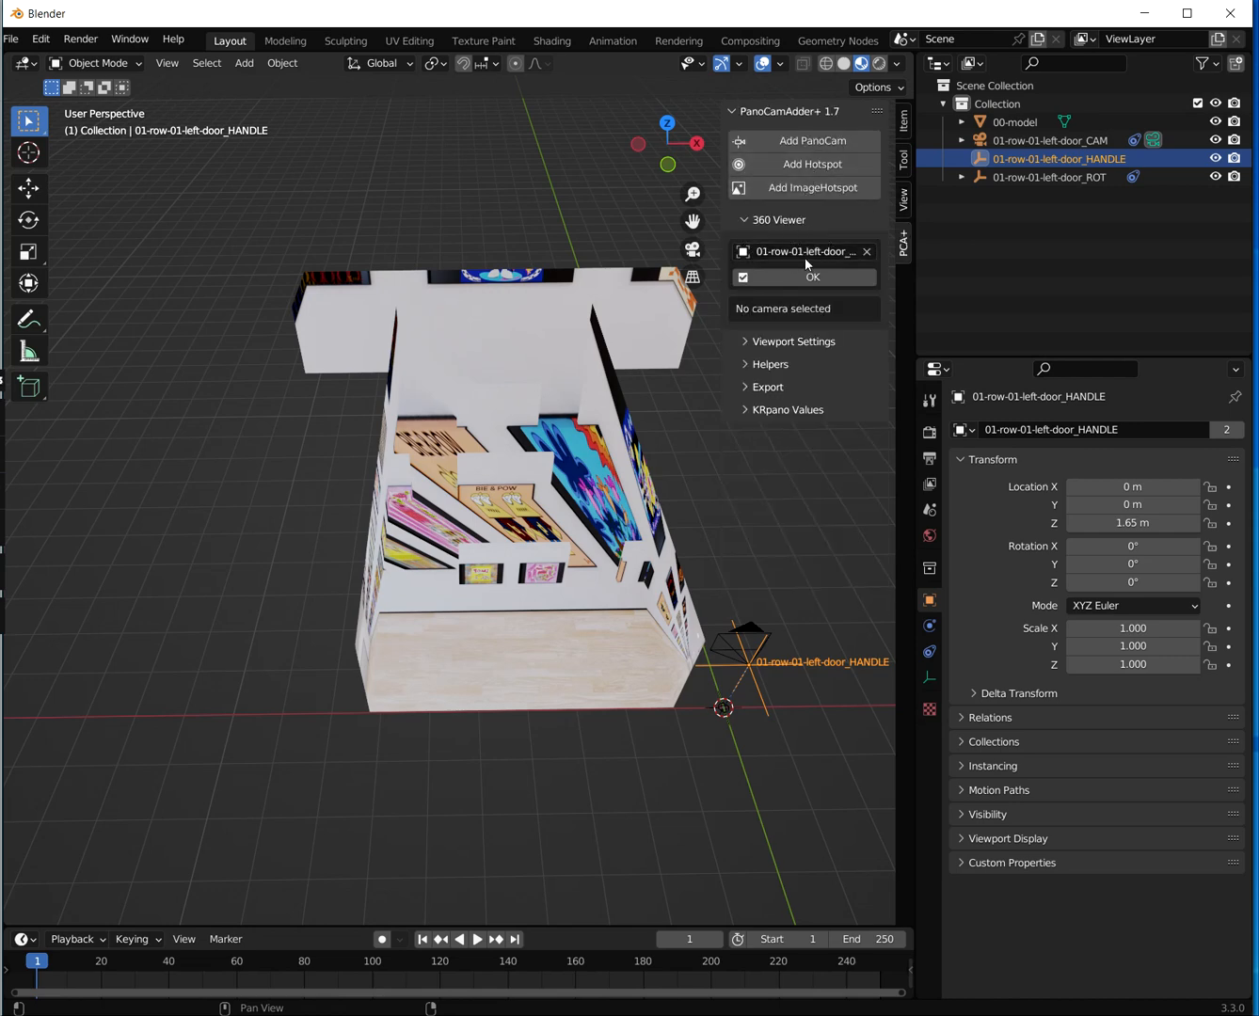
pyautogui.click(779, 342)
pyautogui.click(740, 373)
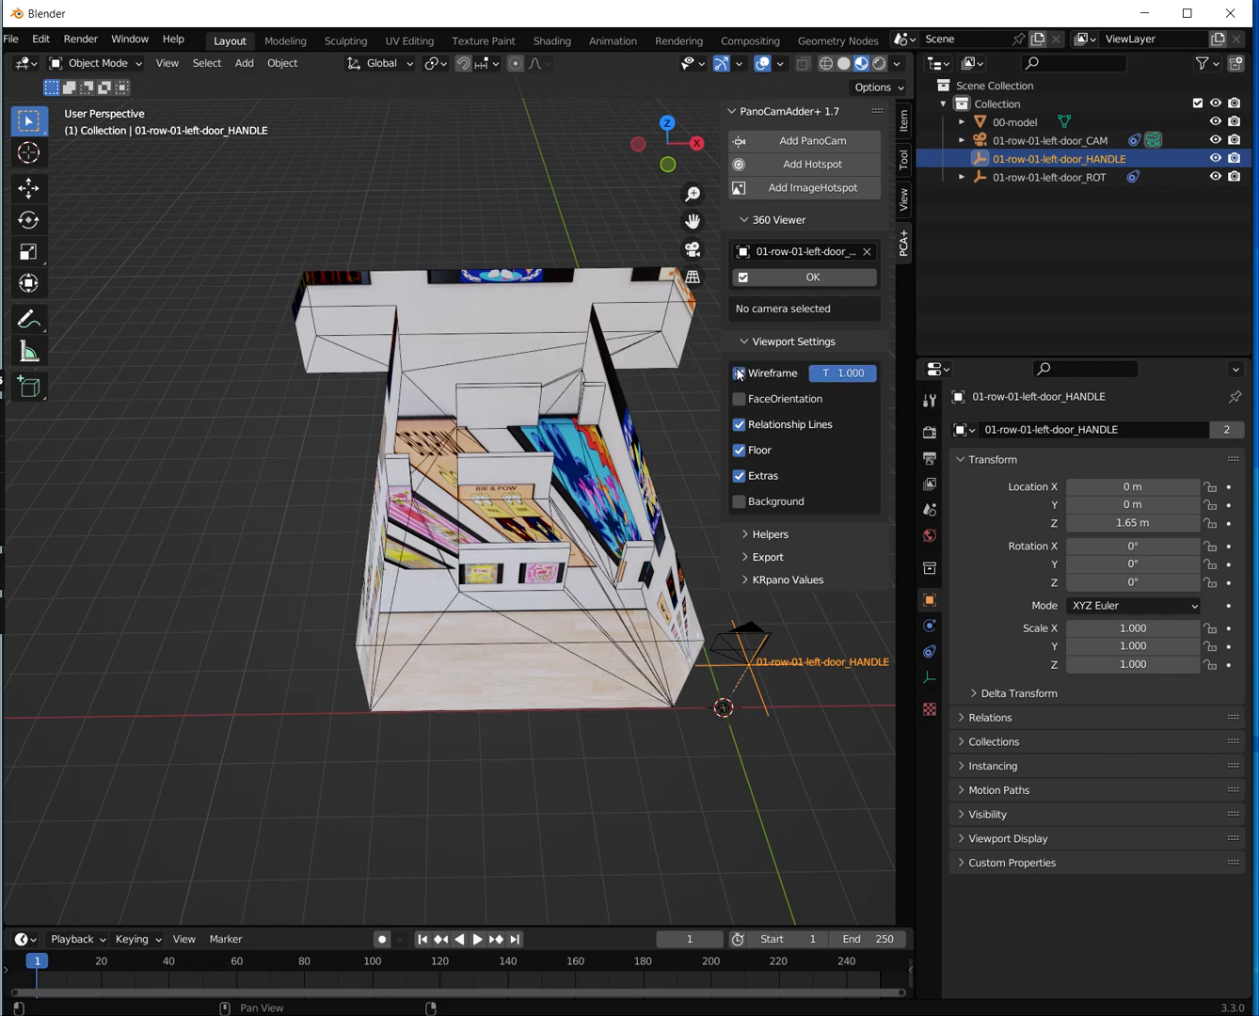
pyautogui.moveTo(509, 588); pyautogui.dragTo(588, 596, button='middle')
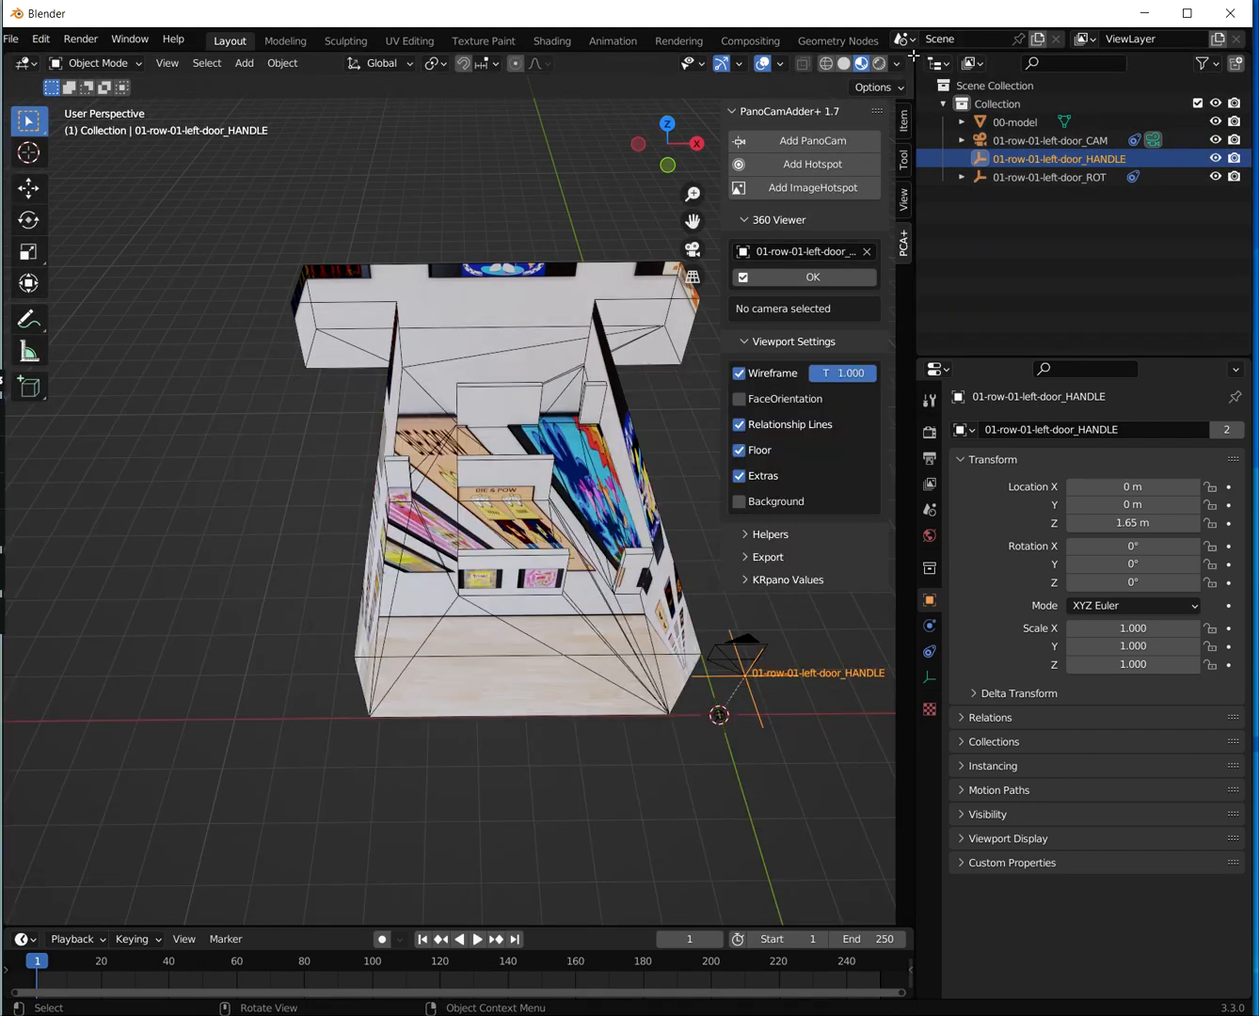
# Split the 3D viewport vertically into two side-by-side views, and collapse the PanoCamAdder+ settings in the view showing them
pyautogui.moveTo(911, 52); pyautogui.dragTo(492, 112)
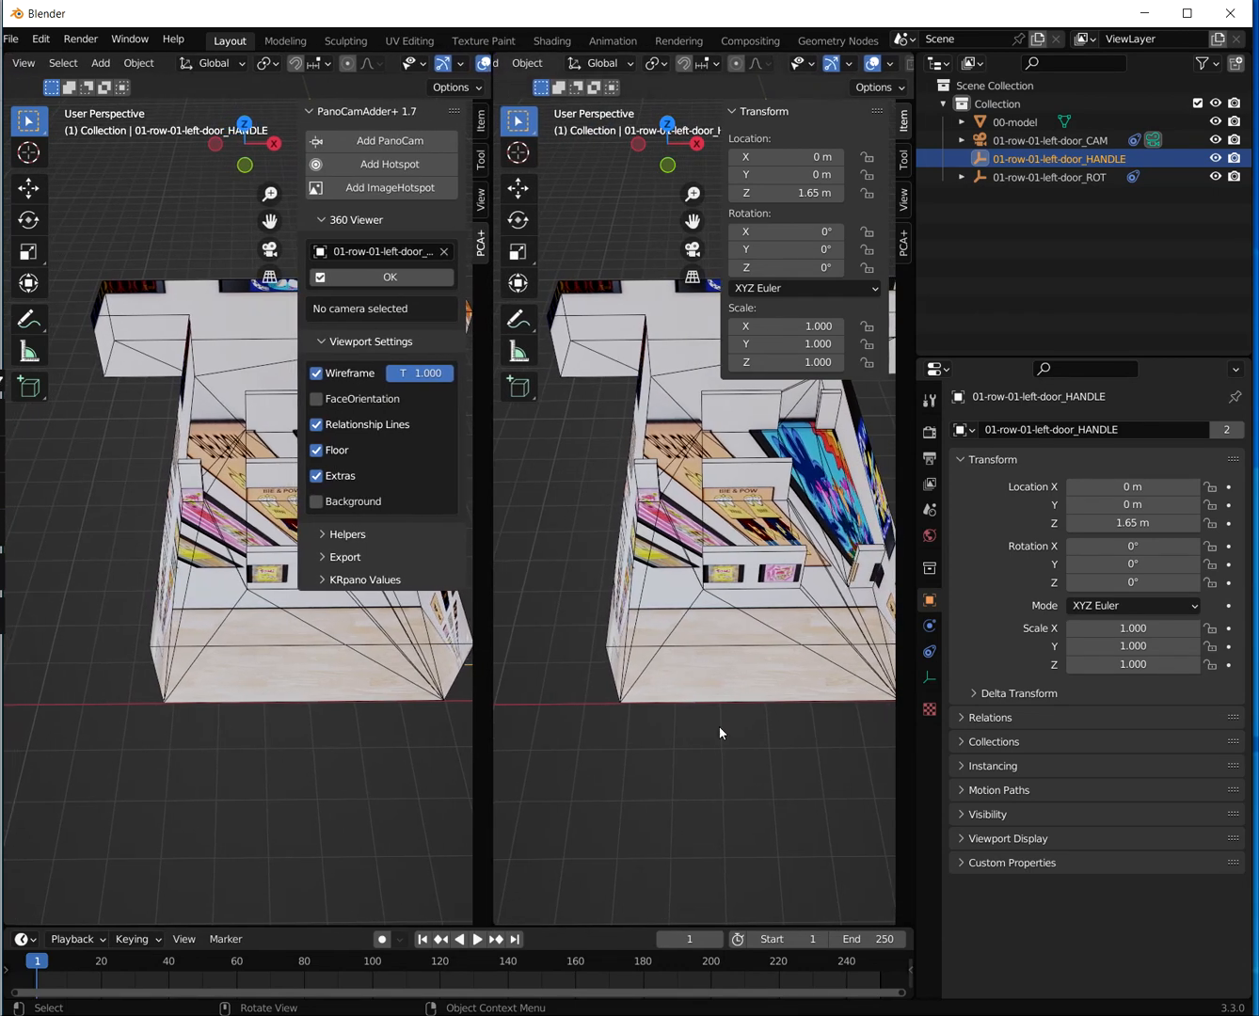
pyautogui.click(720, 786)
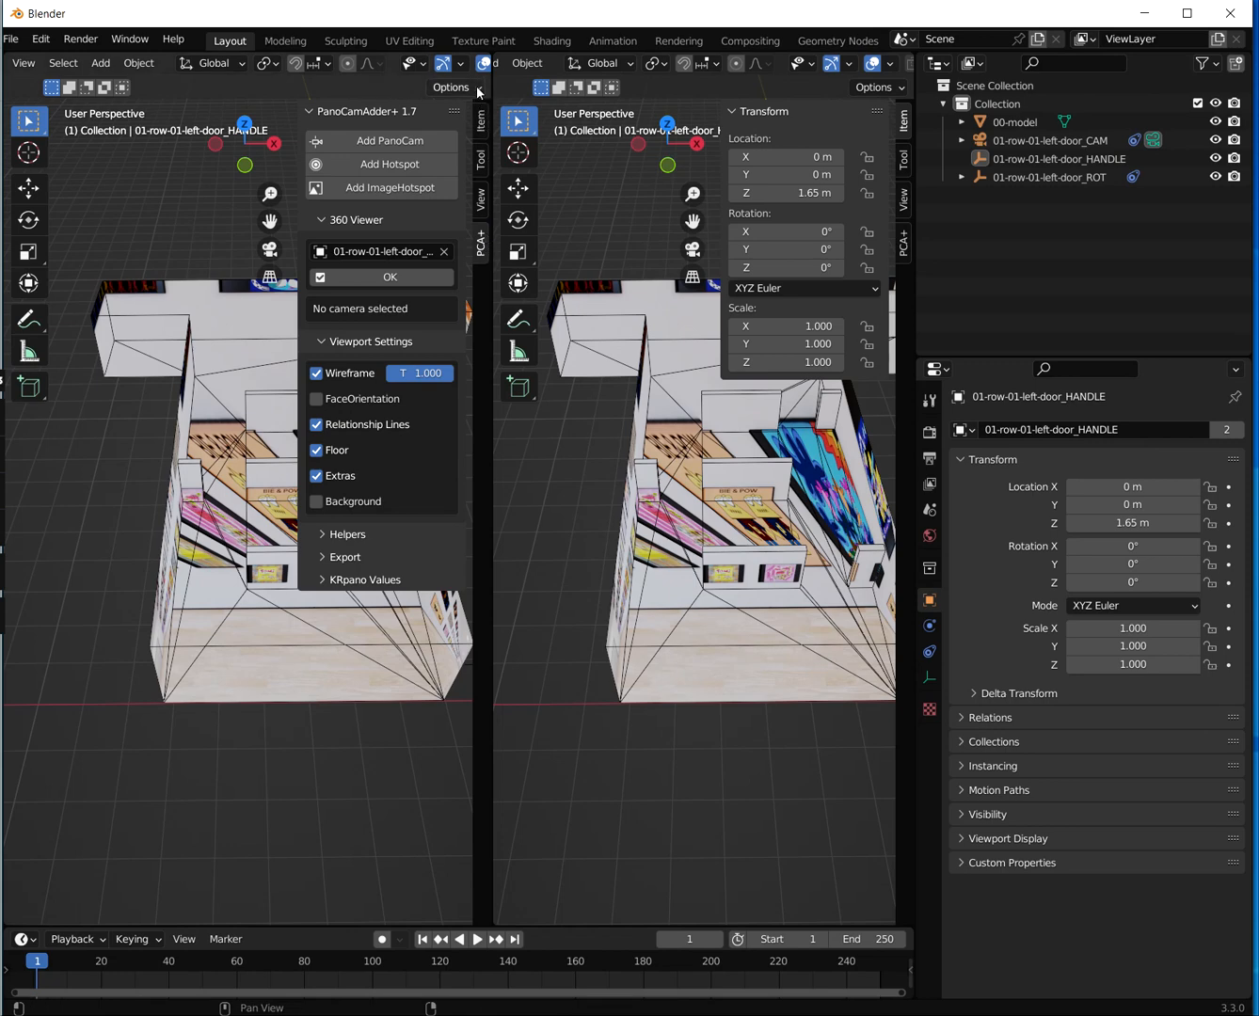
pyautogui.click(310, 111)
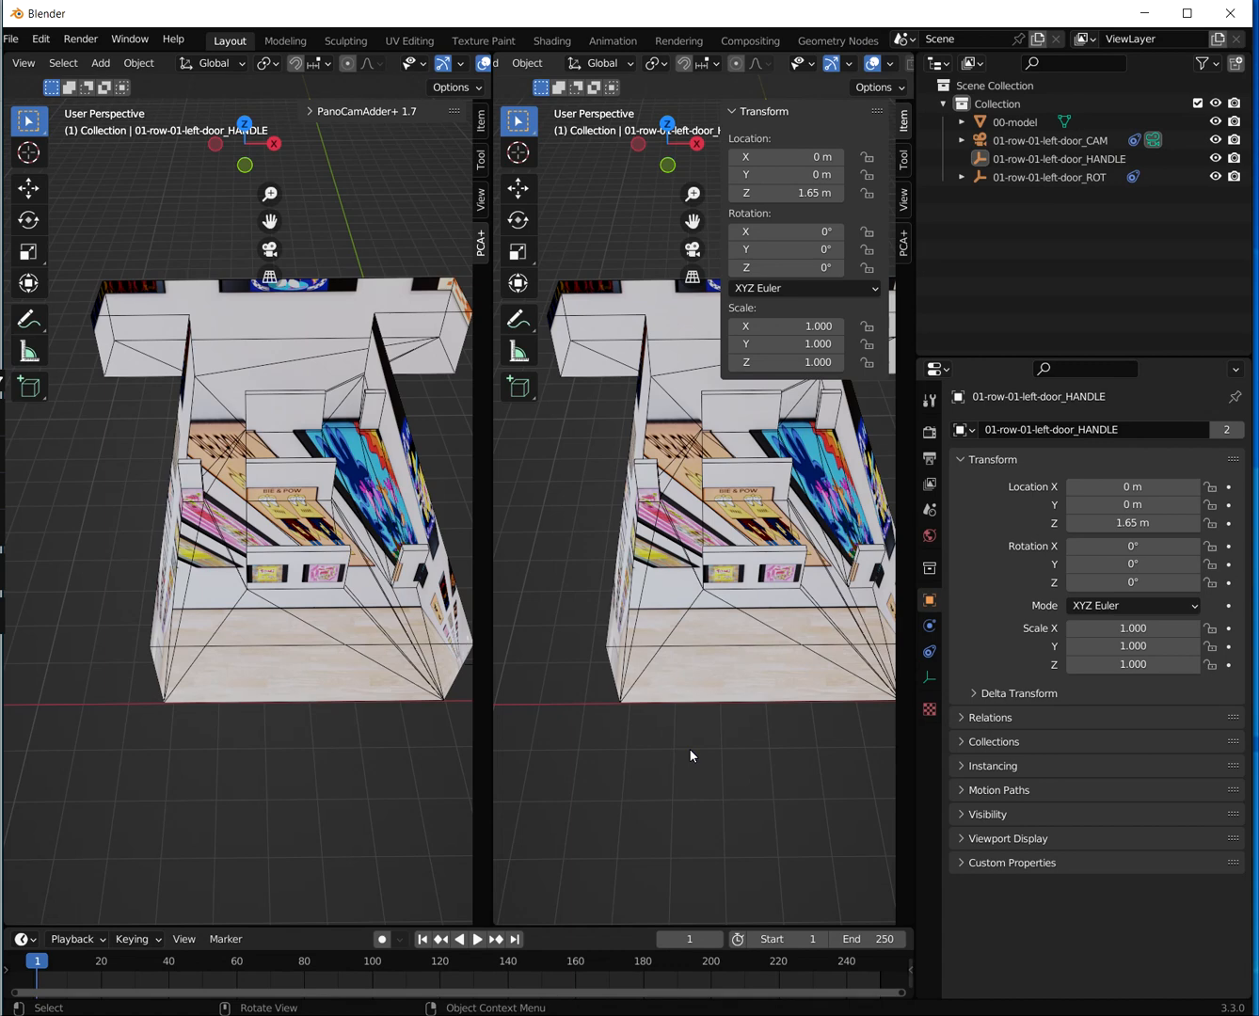
# Toggle the viewport showing the Transform values between the PanoCam's camera view and user perspective to compare them
pyautogui.press('KP_0')
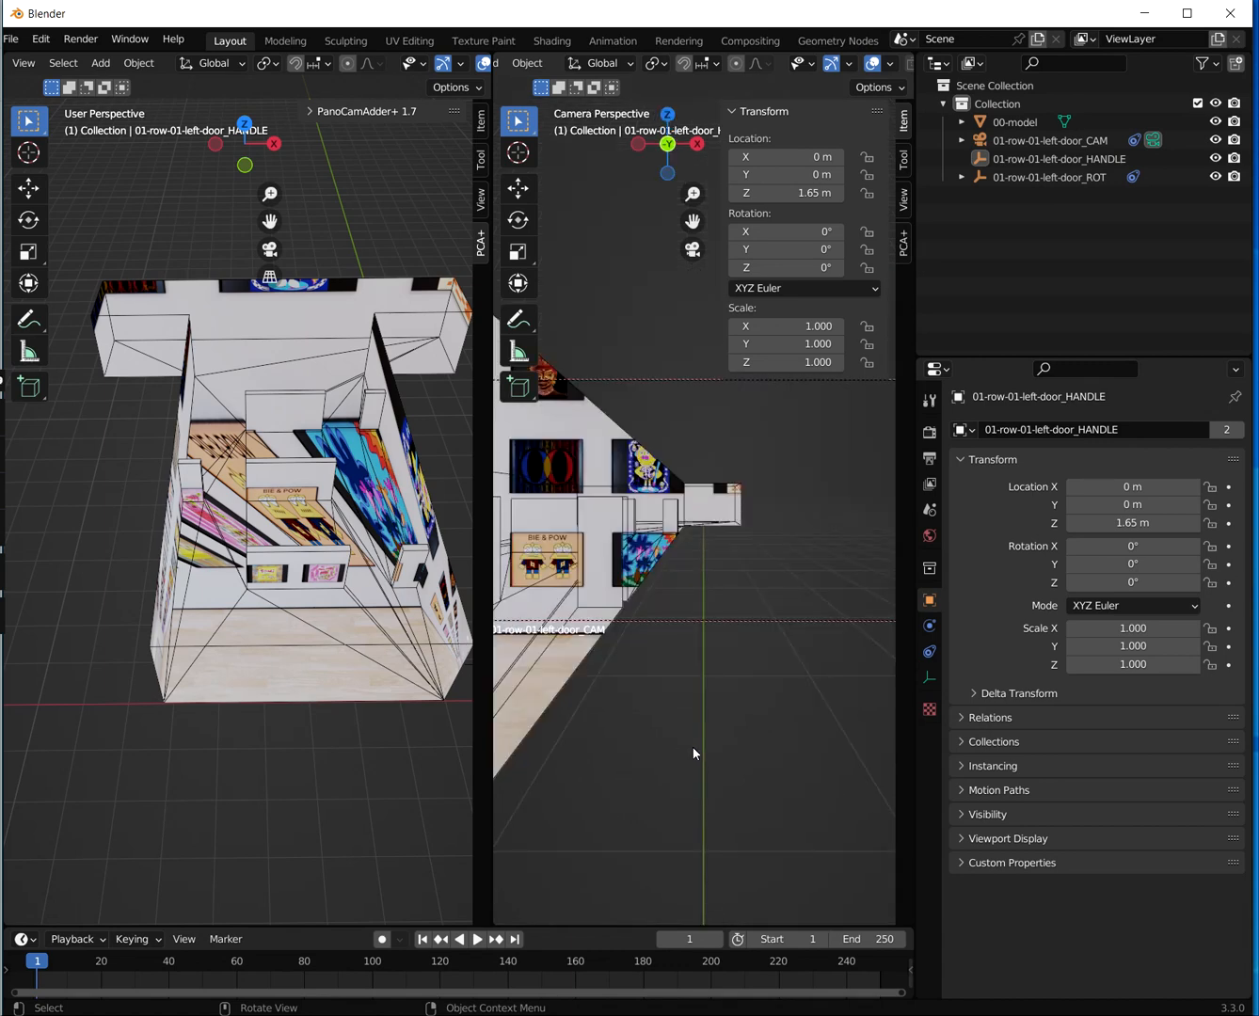
pyautogui.press('KP_0')
pyautogui.press('KP_0')
pyautogui.press('KP_0')
pyautogui.press('KP_0')
pyautogui.press('KP_0')
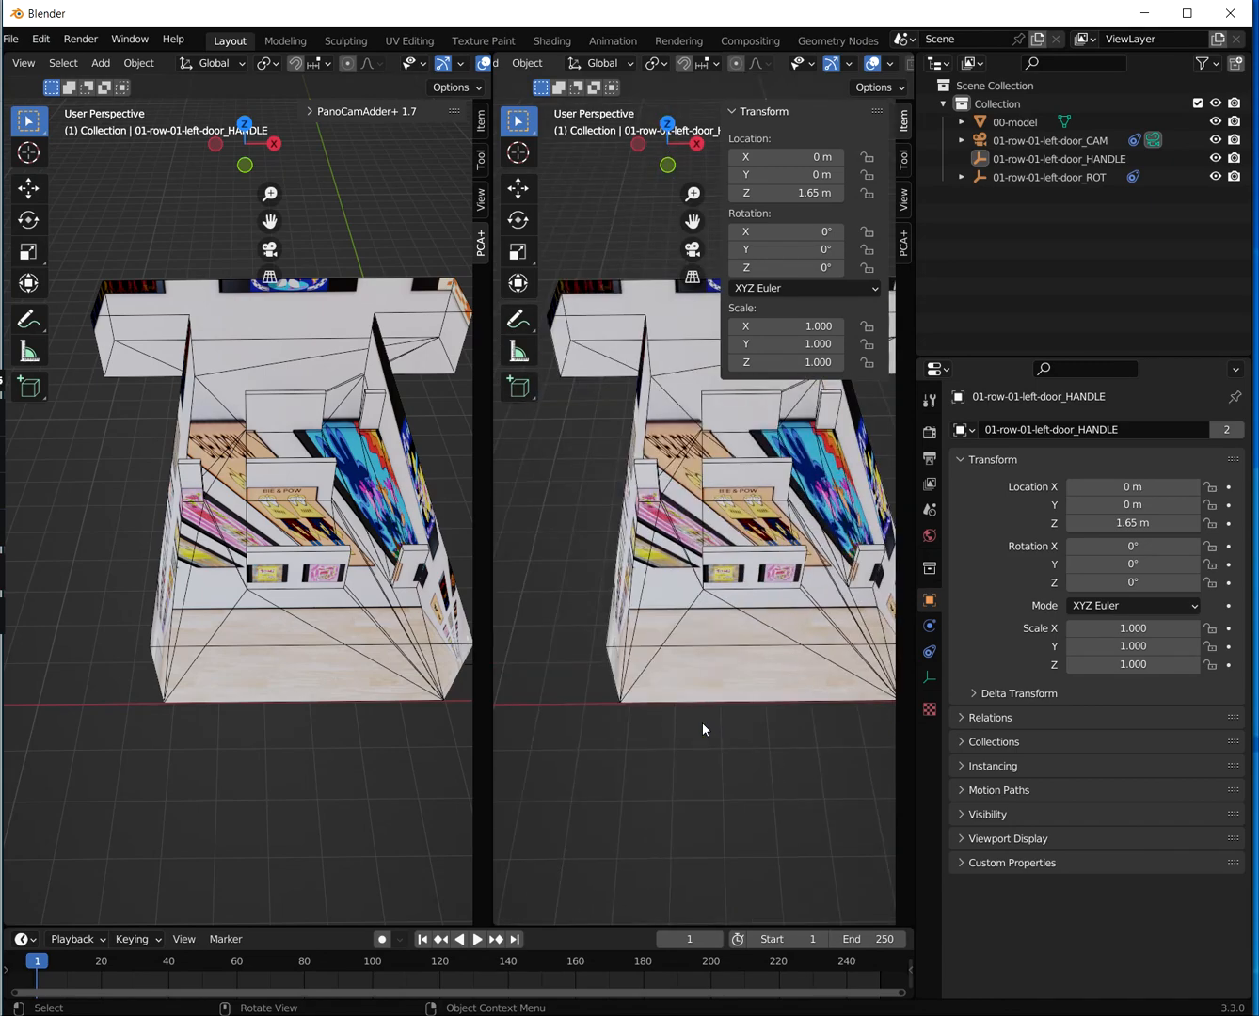
pyautogui.press('KP_0')
pyautogui.press('KP_0')
pyautogui.press('KP_0')
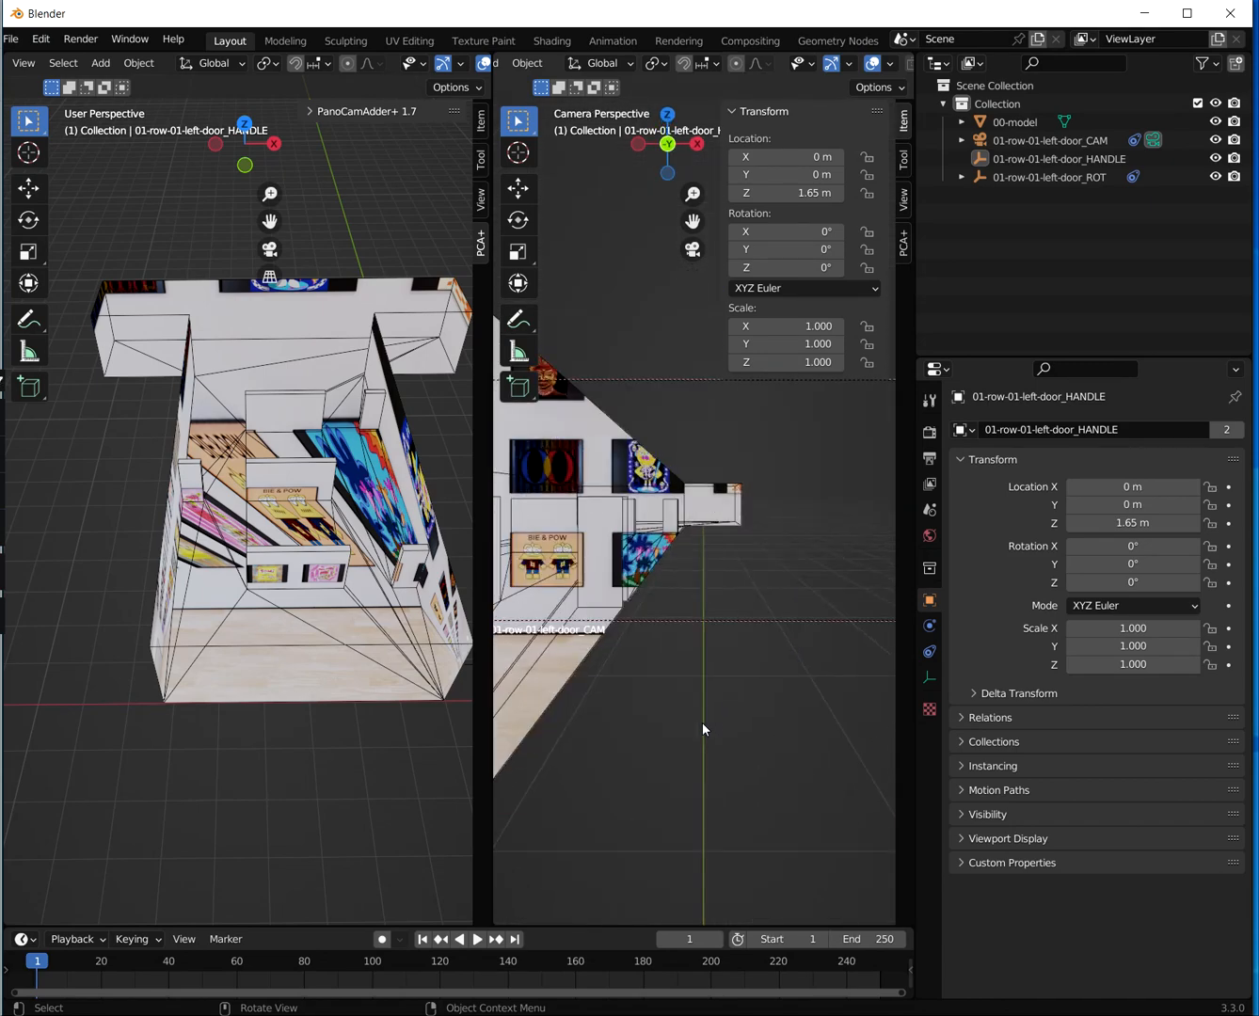
pyautogui.press('KP_0')
pyautogui.press('KP_0')
pyautogui.press('KP_0')
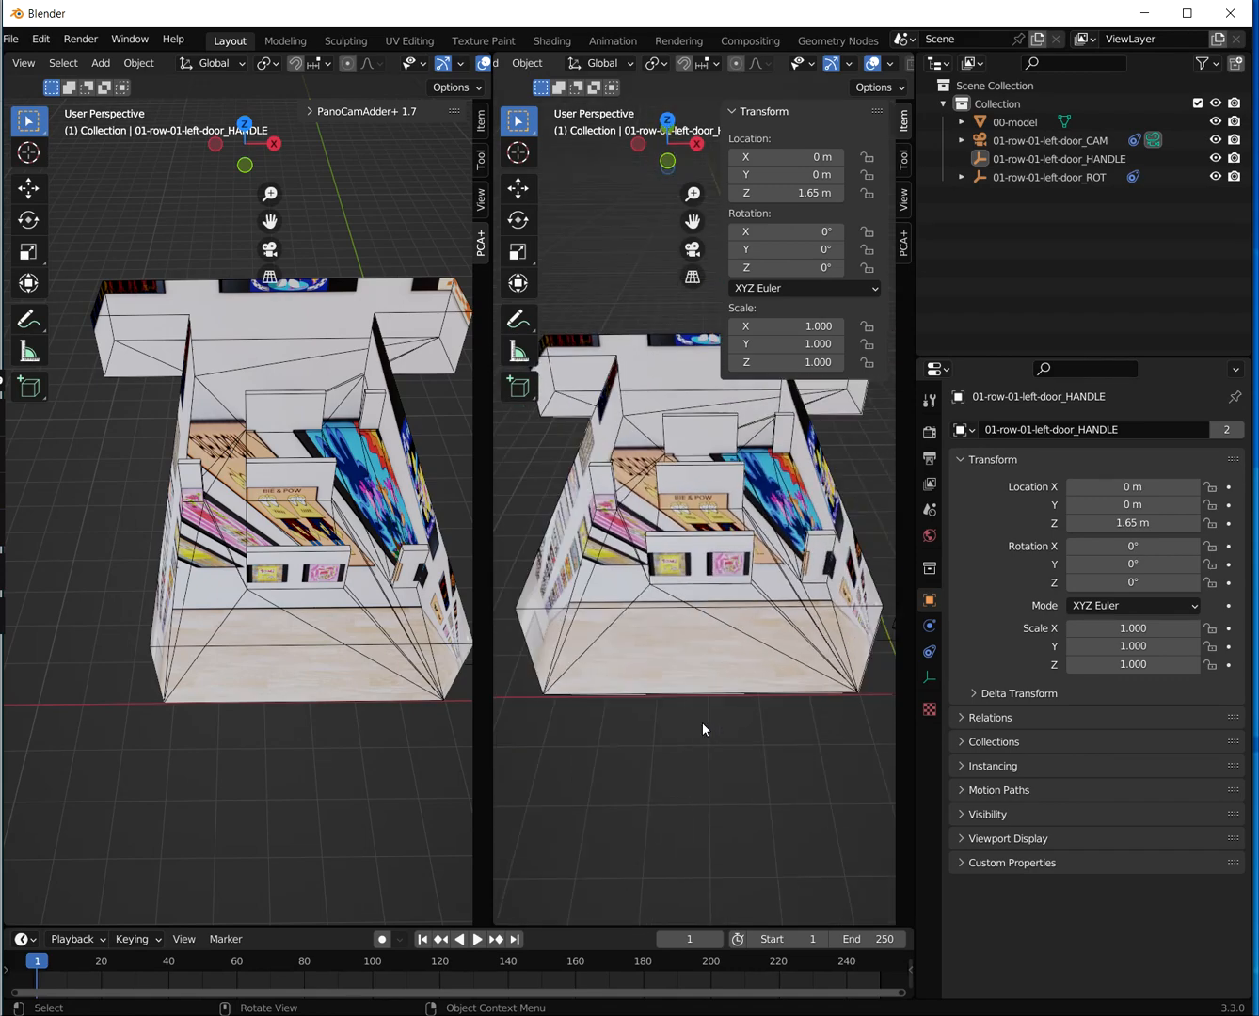
# Return the viewport showing the Transform values to the PanoCam's camera view
pyautogui.press('KP_0')
pyautogui.press('KP_0')
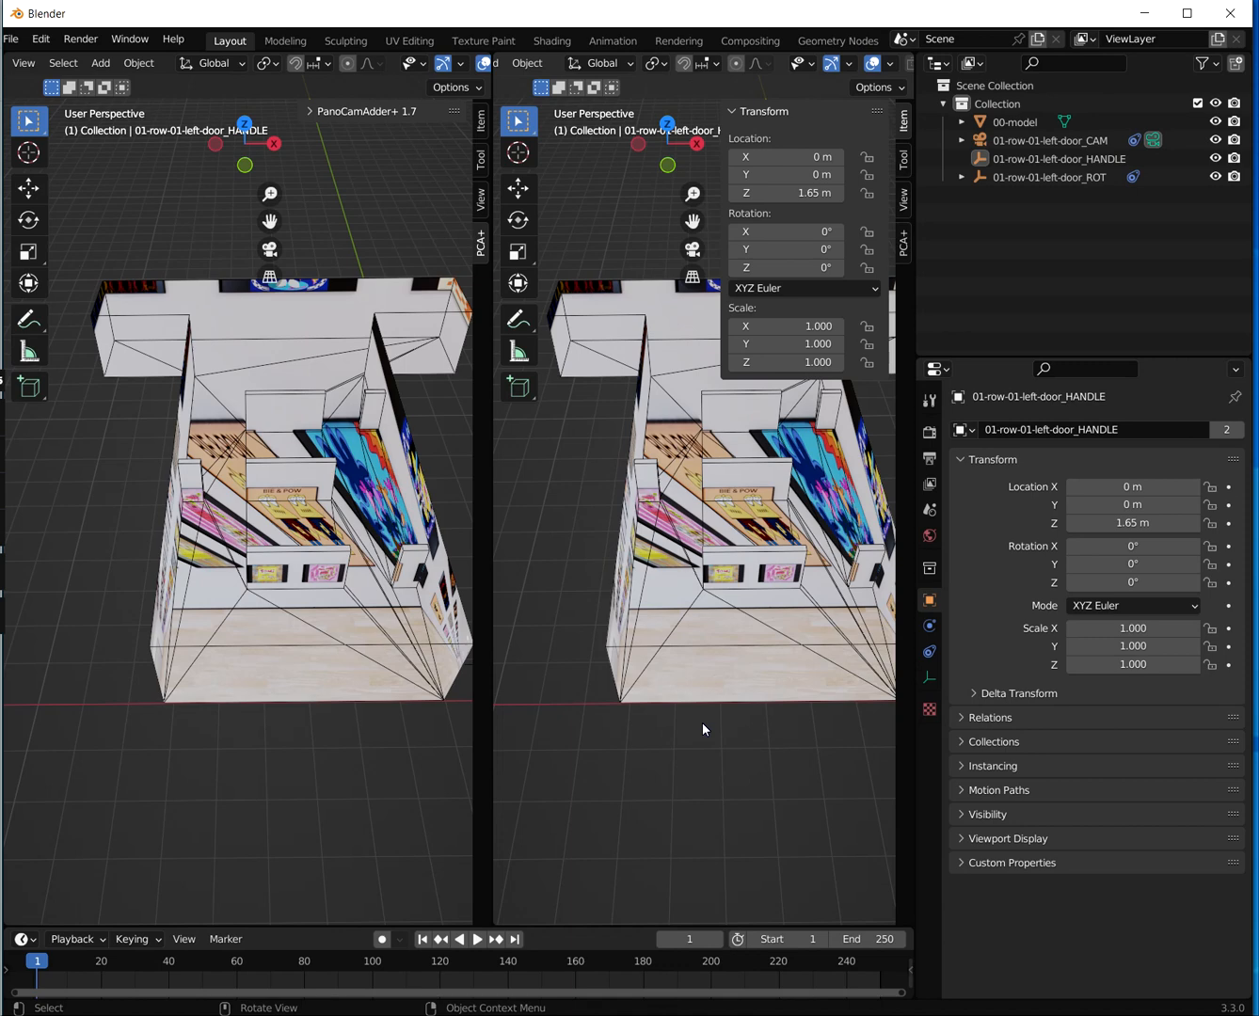
pyautogui.press('KP_0')
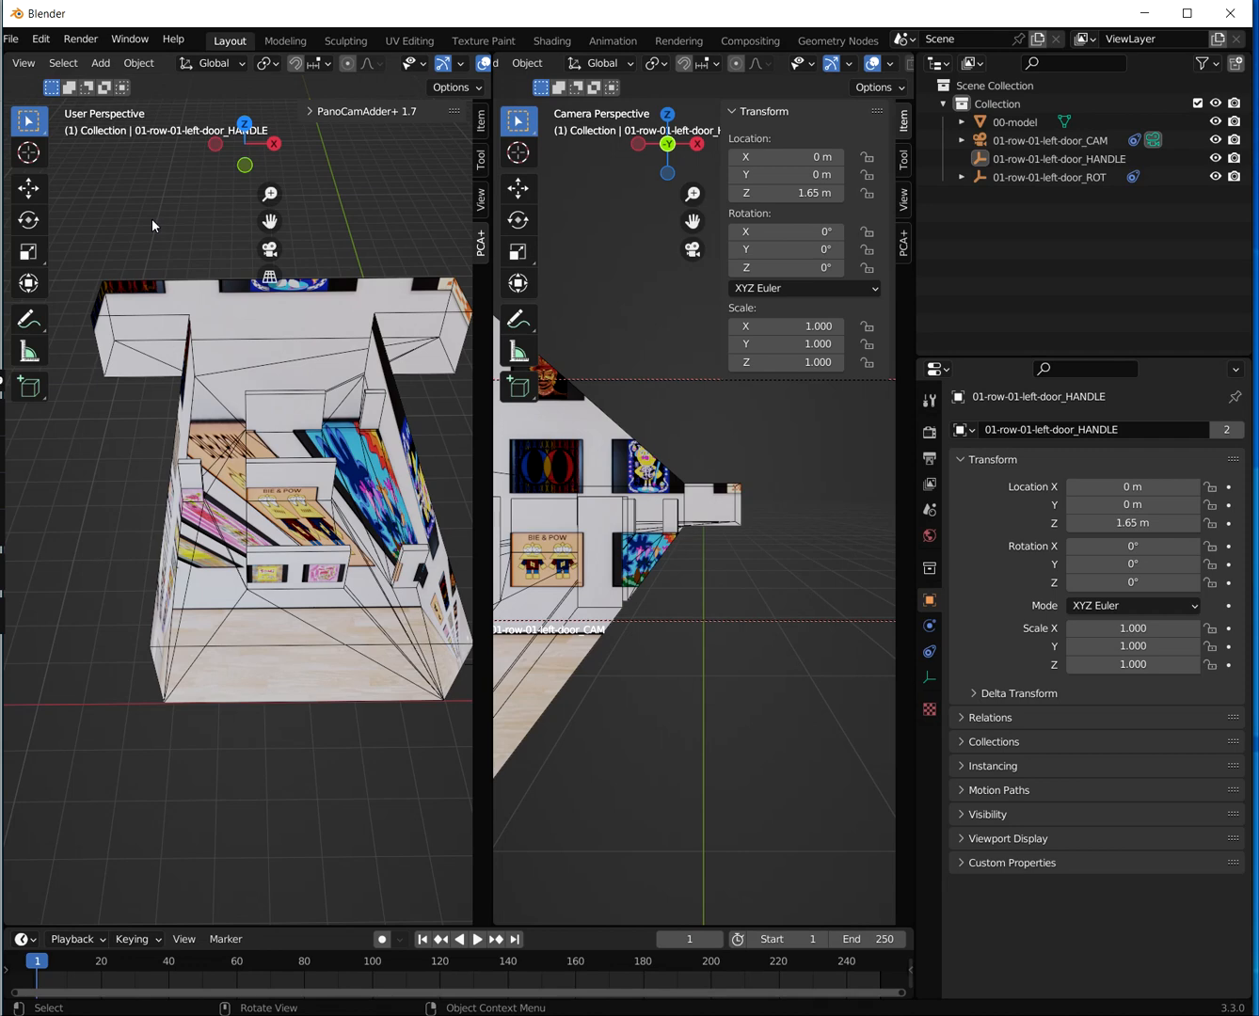
# Select 01-row-01-left-door_HANDLE and move it along X to about -3.70 m, inside the gallery model
pyautogui.click(1059, 159)
pyautogui.scroll(-1, 327, 543)
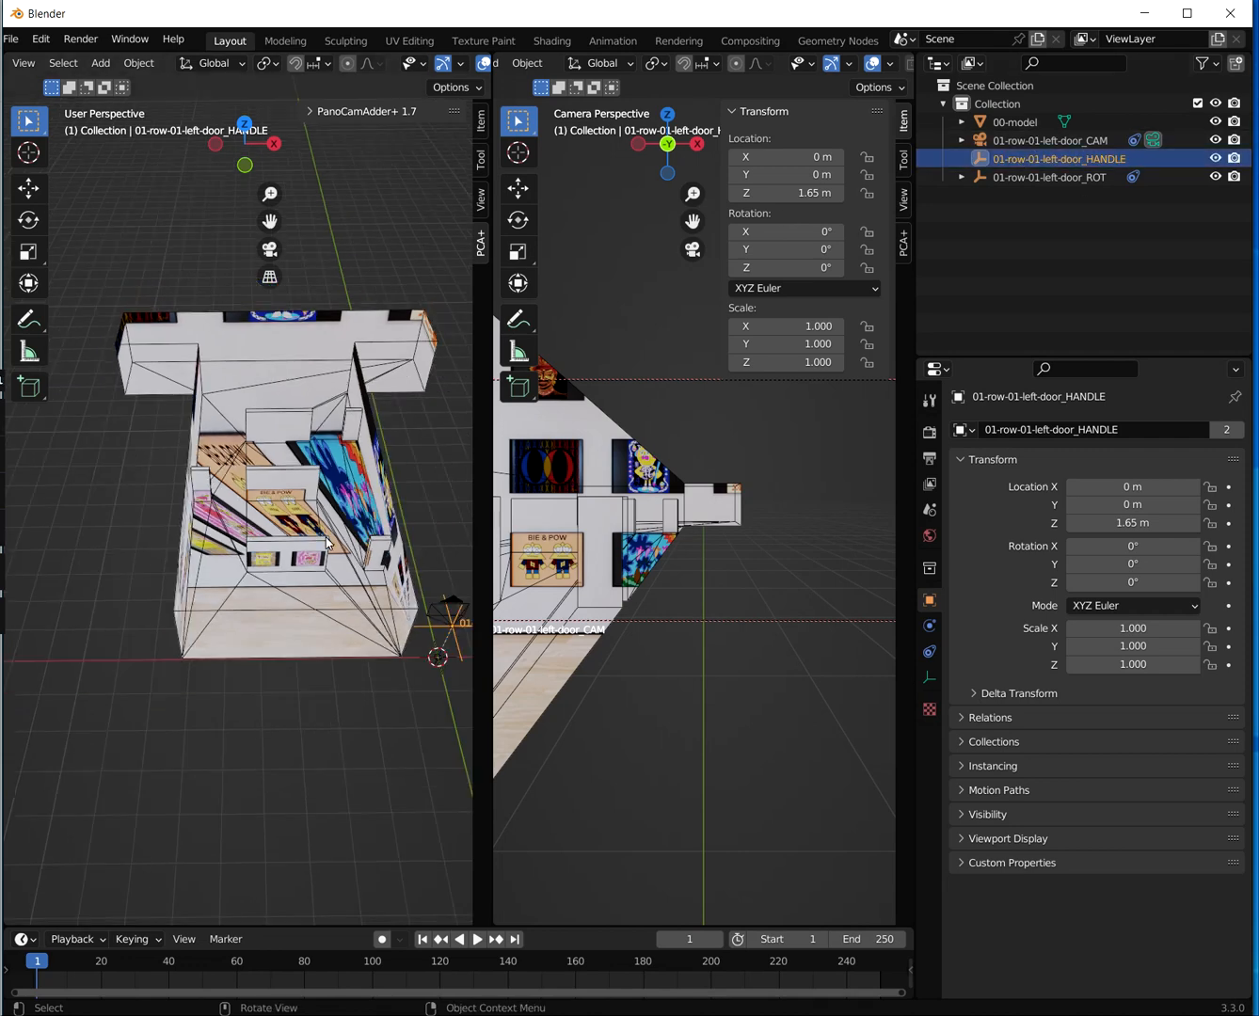
pyautogui.scroll(-1, 326, 543)
pyautogui.keyDown('shift'); pyautogui.moveTo(399, 467); pyautogui.dragTo(359, 425, button='middle'); pyautogui.keyUp('shift')
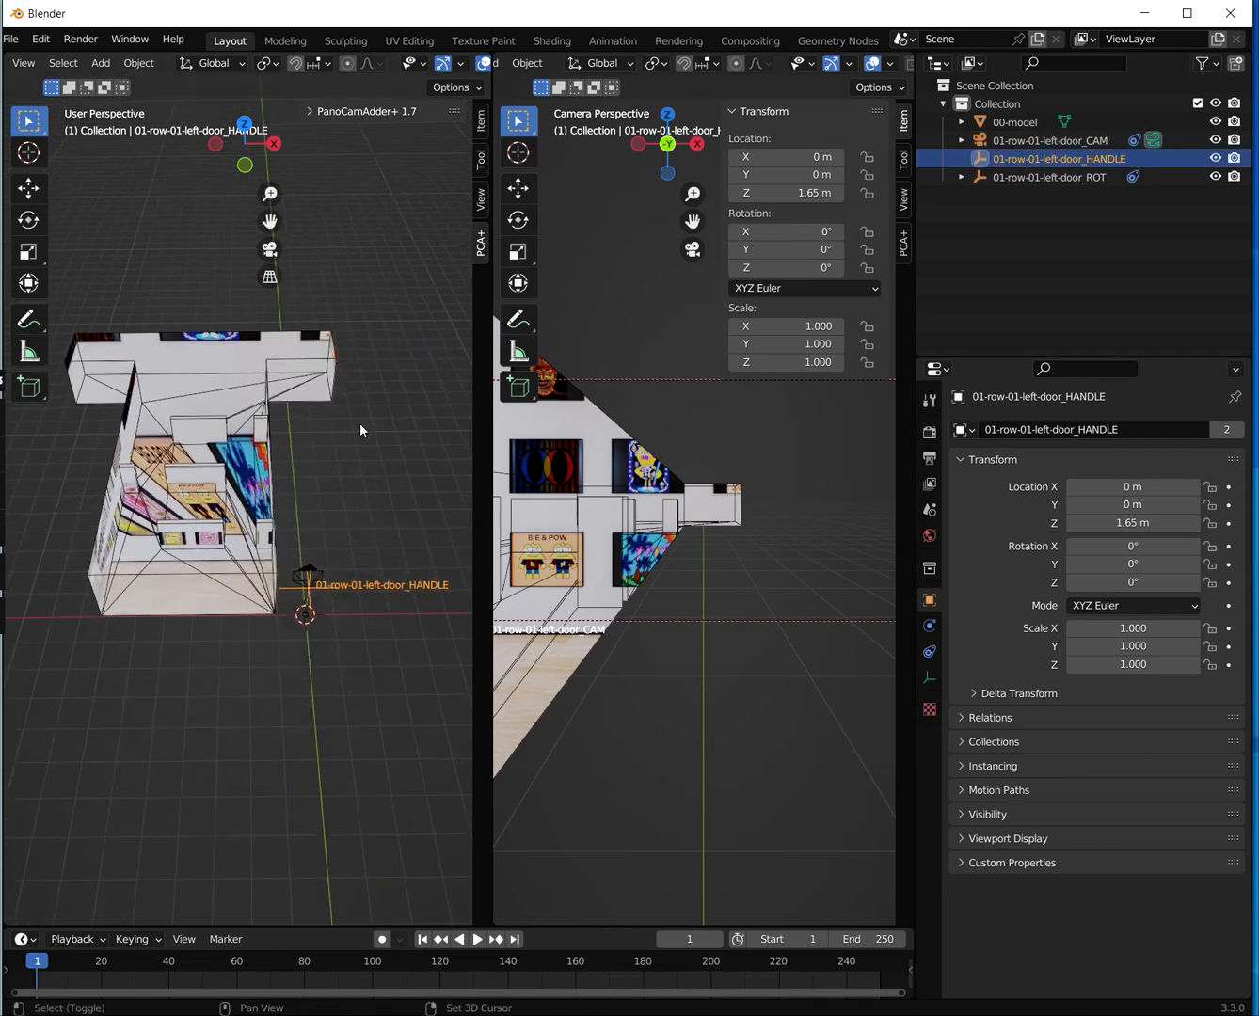
pyautogui.click(1034, 140)
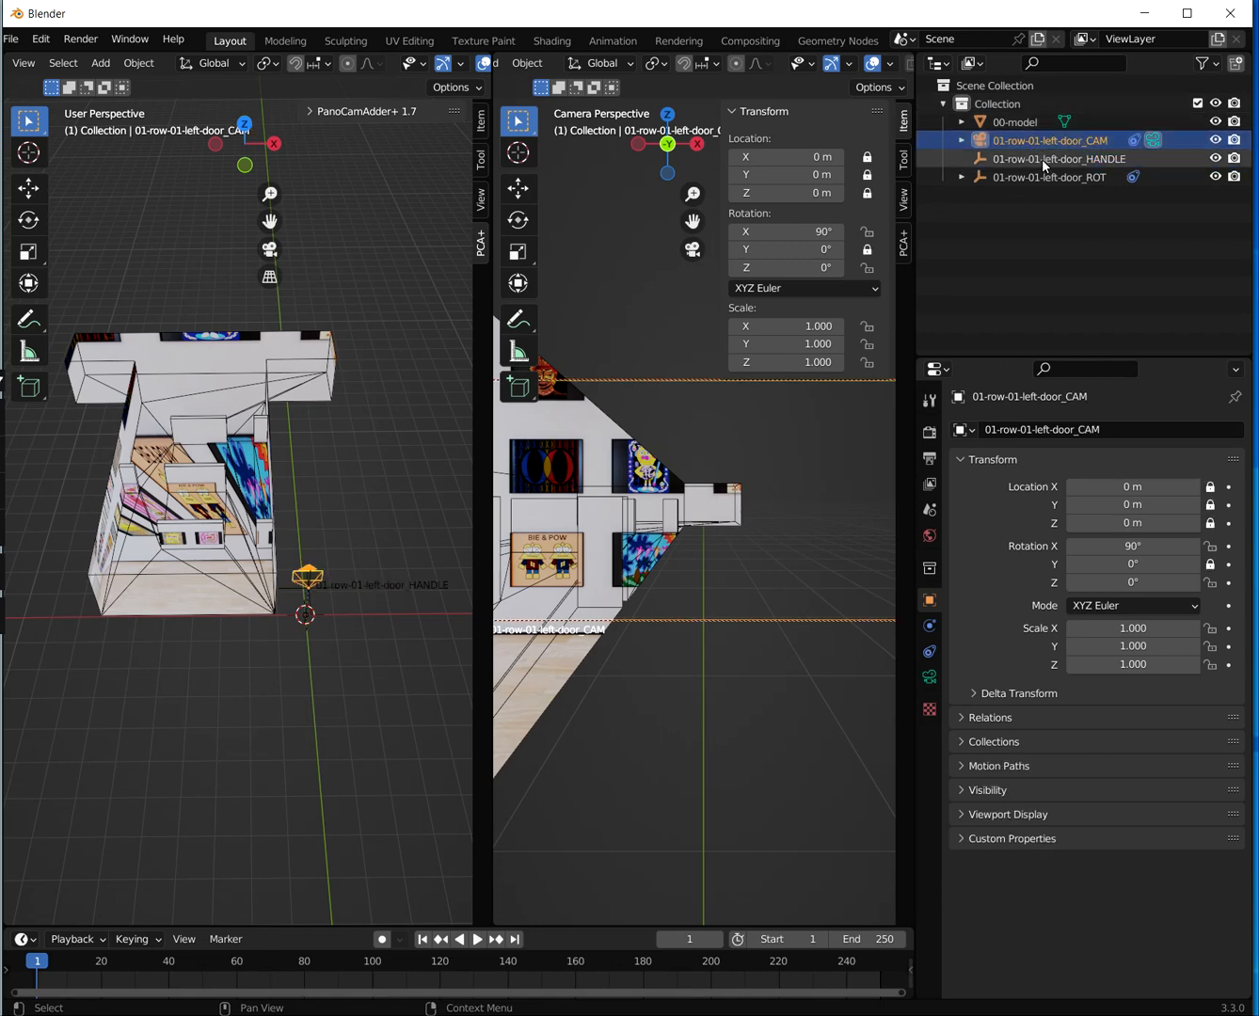
pyautogui.click(1038, 161)
pyautogui.click(29, 188)
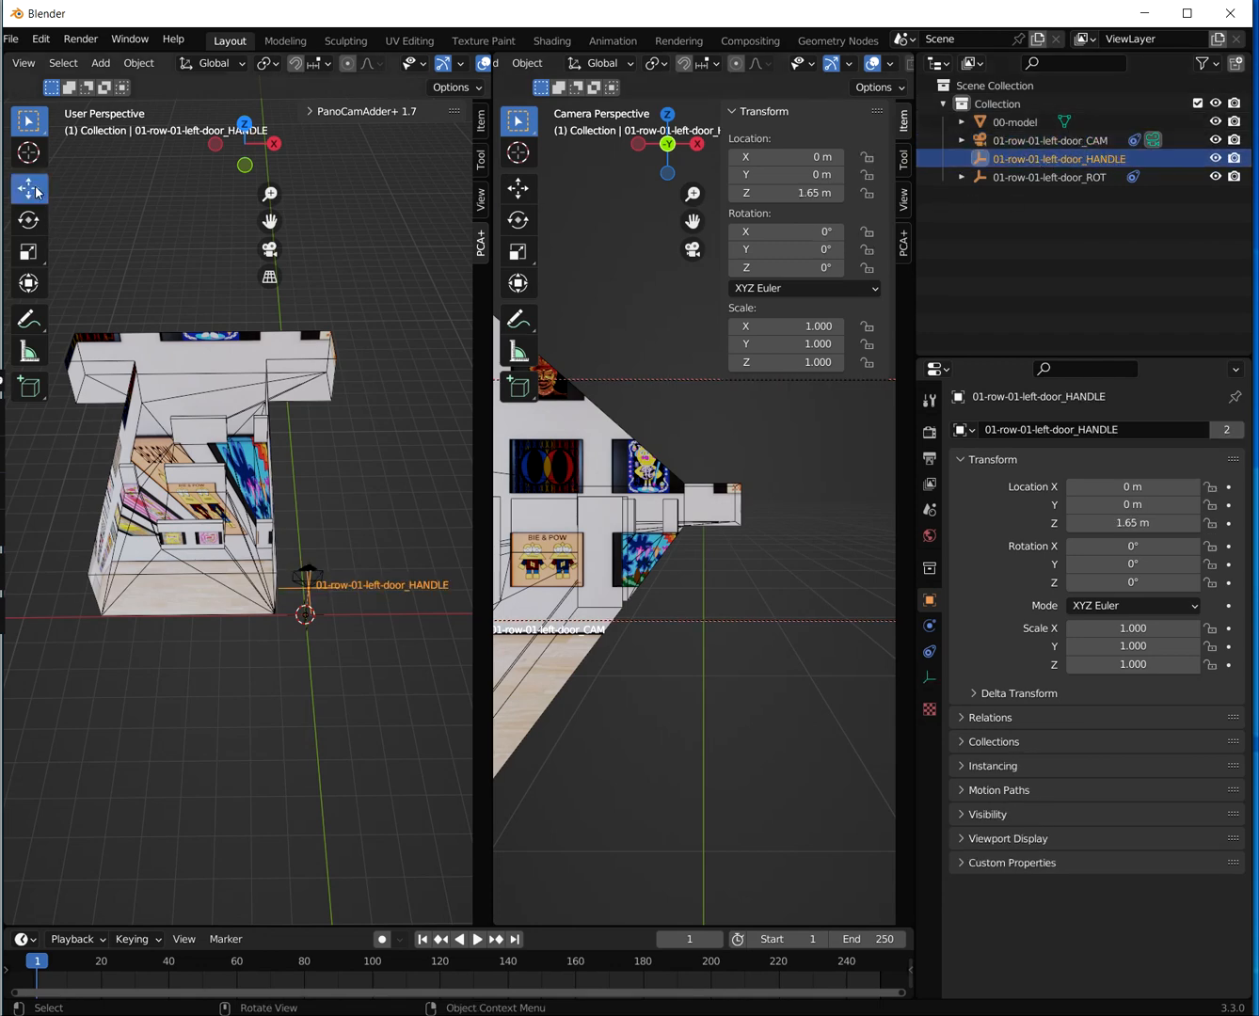
pyautogui.moveTo(389, 591); pyautogui.dragTo(273, 612)
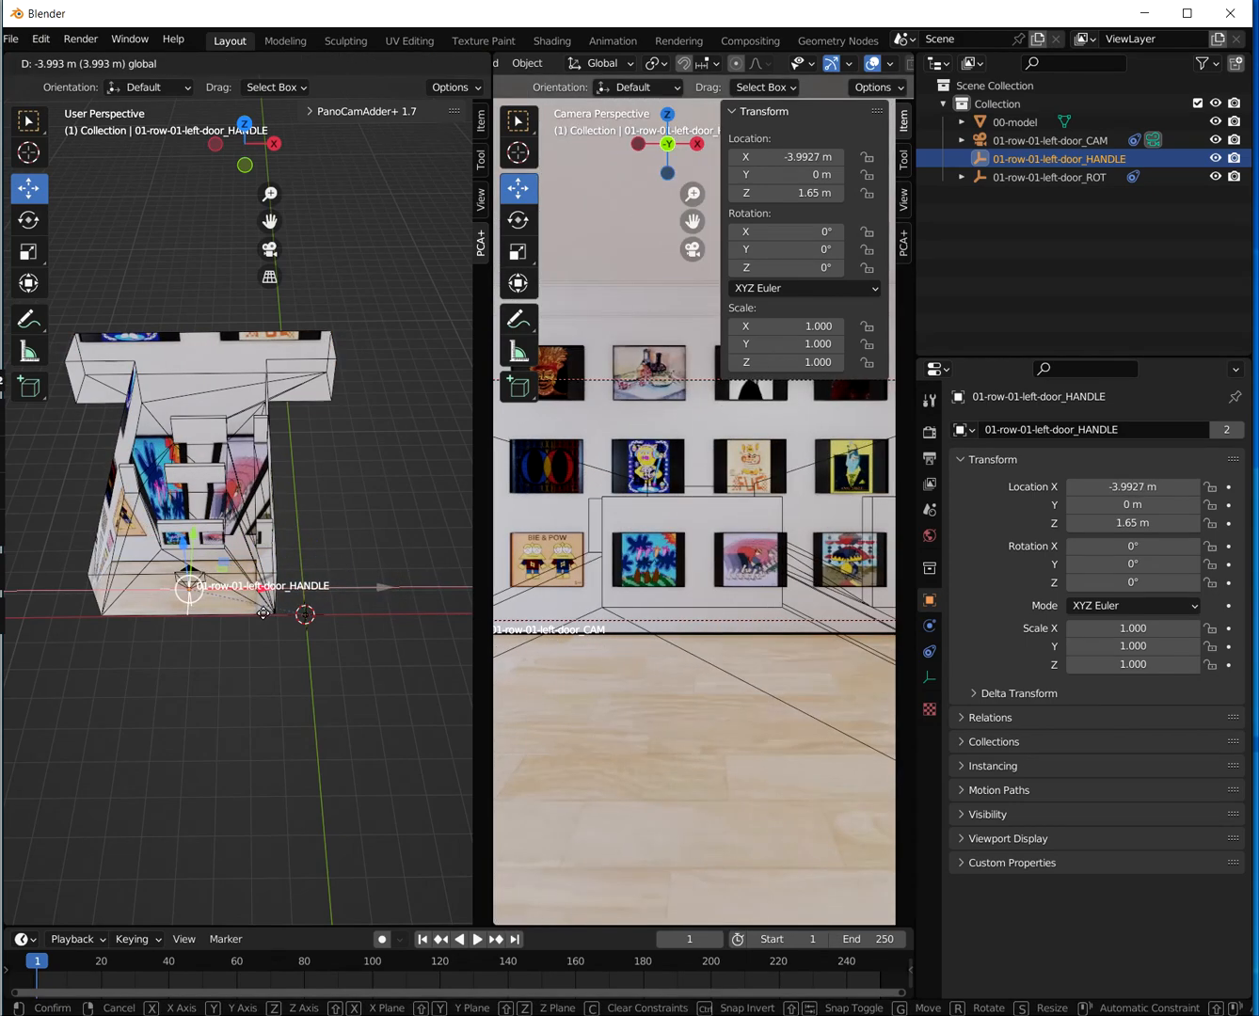
# Move the handle along Y to about 13.39 m, into the corridor at the far end of the gallery
pyautogui.scroll(4, 201, 589)
pyautogui.moveTo(110, 730); pyautogui.dragTo(272, 707, button='middle')
pyautogui.scroll(-5, 249, 663)
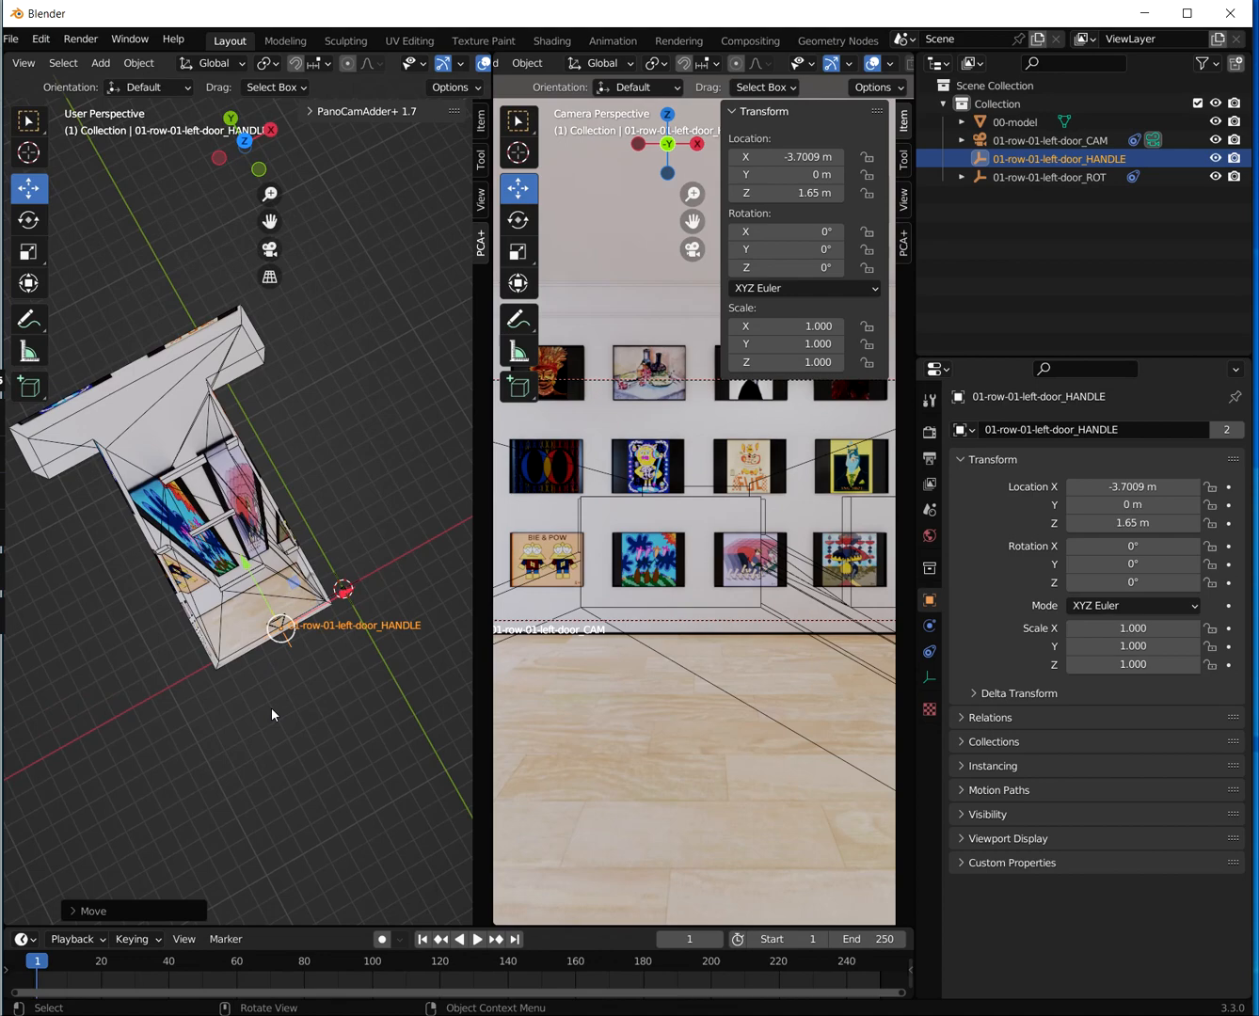
pyautogui.moveTo(250, 574); pyautogui.dragTo(119, 324)
pyautogui.moveTo(47, 613); pyautogui.dragTo(295, 517, button='middle')
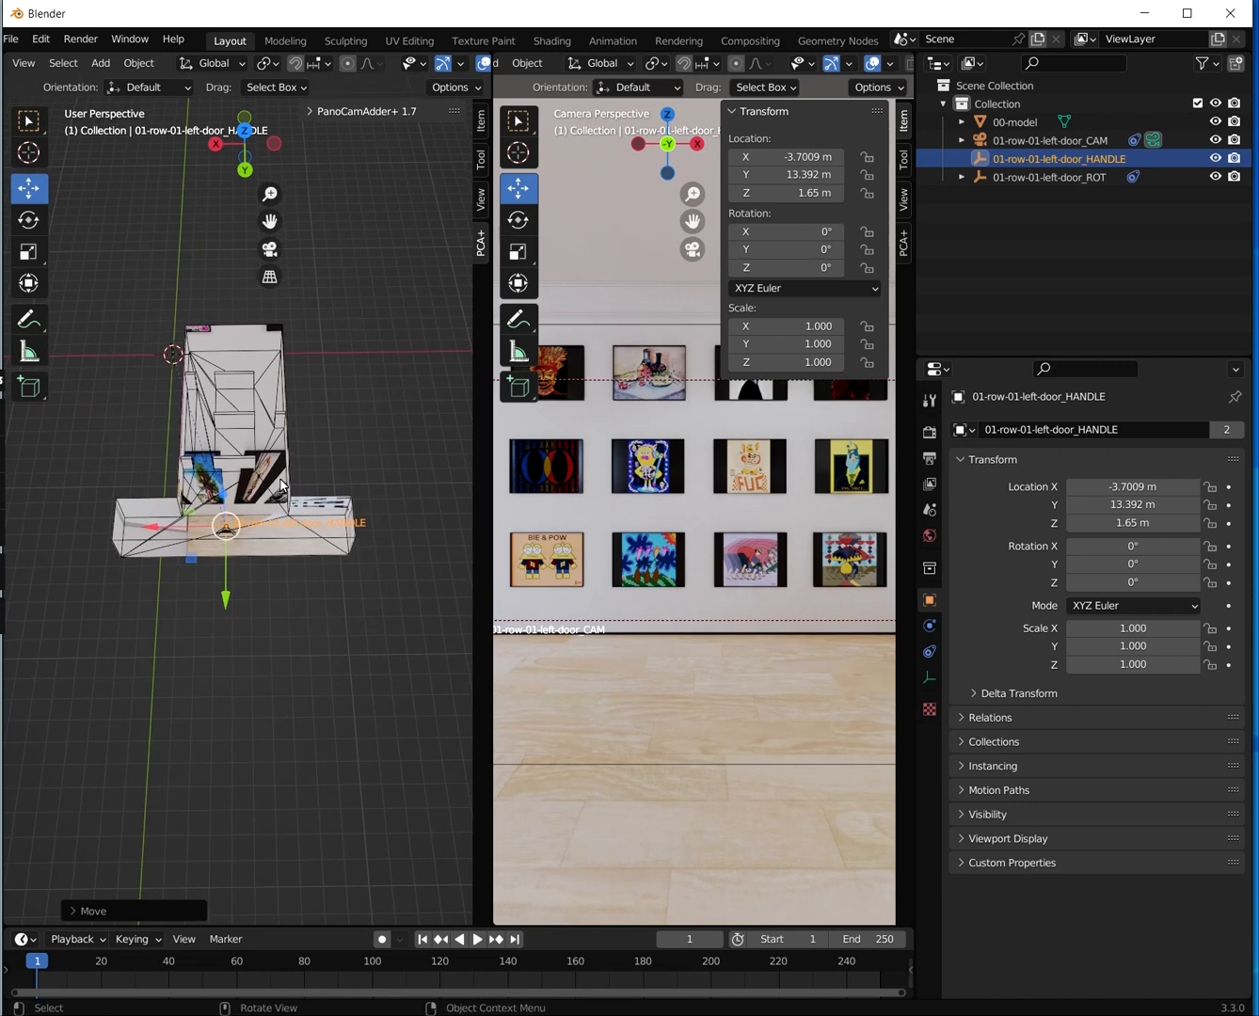
# Move the handle to about X -0.19 m, Y 13.52 m near the corridor's door end, and check the wireframe in camera view
pyautogui.moveTo(317, 417); pyautogui.dragTo(307, 495, button='middle')
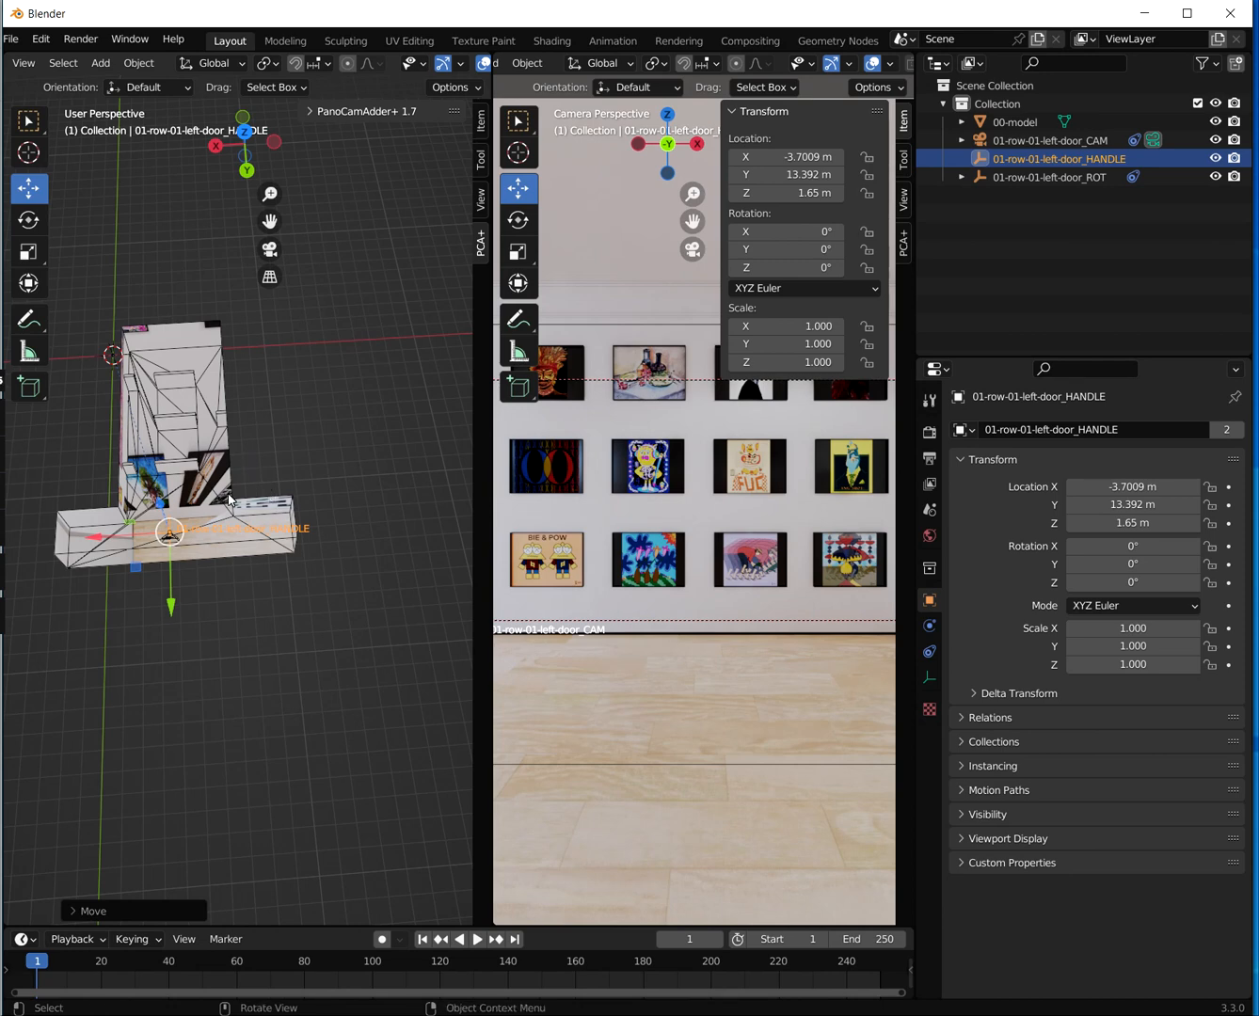
pyautogui.moveTo(203, 466); pyautogui.dragTo(254, 468, button='middle')
pyautogui.scroll(5, 254, 467)
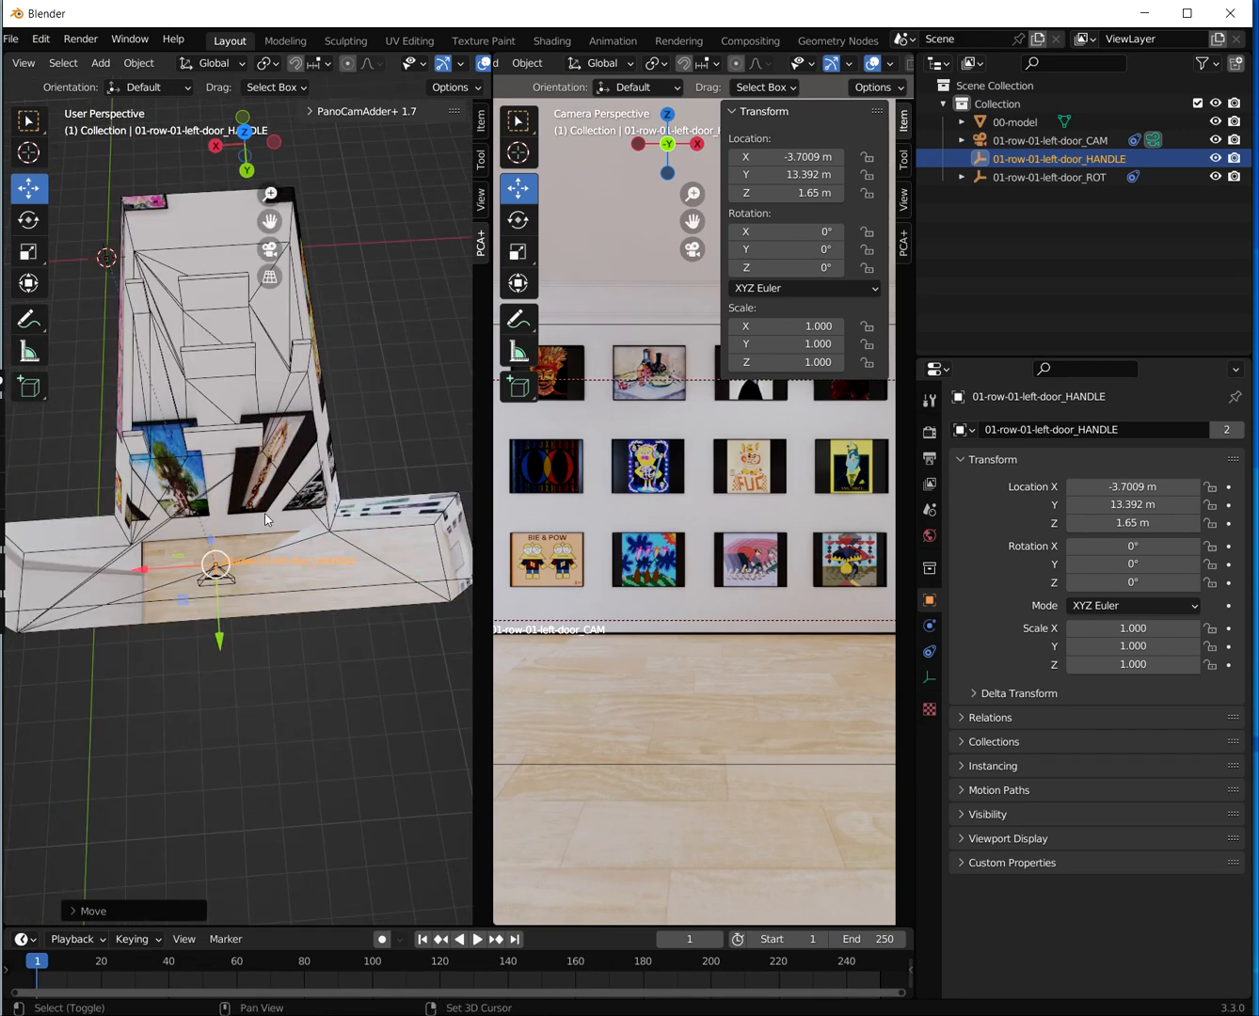
pyautogui.keyDown('shift'); pyautogui.moveTo(234, 705); pyautogui.dragTo(359, 598, button='middle'); pyautogui.keyUp('shift')
pyautogui.scroll(3, 358, 598)
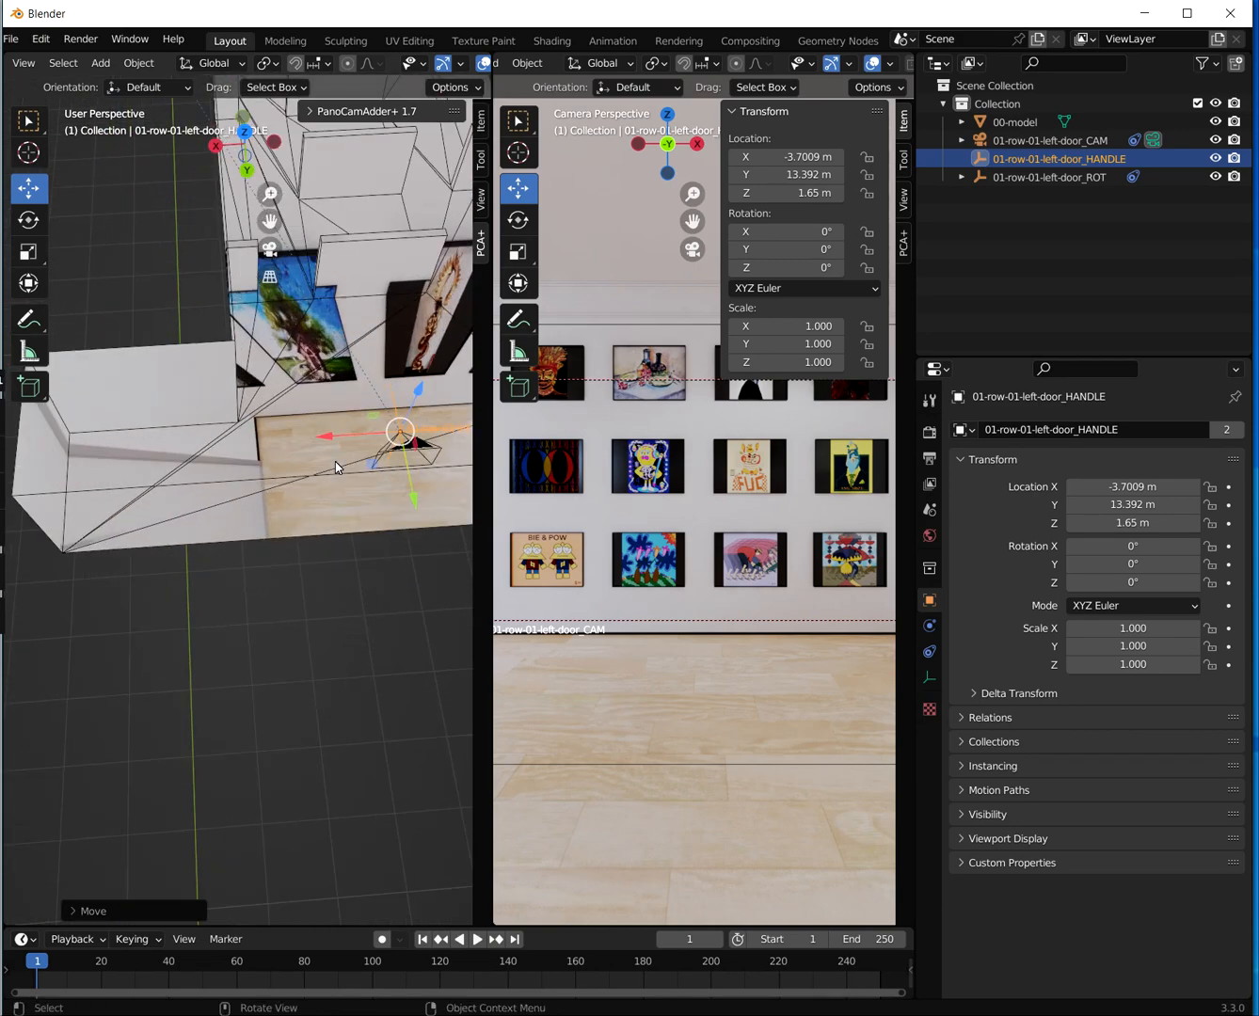
pyautogui.moveTo(353, 441); pyautogui.dragTo(189, 518)
pyautogui.moveTo(330, 554)
pyautogui.mouseDown(button='middle')
pyautogui.moveTo(342, 589)
pyautogui.moveTo(307, 554)
pyautogui.moveTo(324, 525)
pyautogui.mouseUp(button='middle')
pyautogui.moveTo(737, 645); pyautogui.dragTo(592, 703, button='middle')
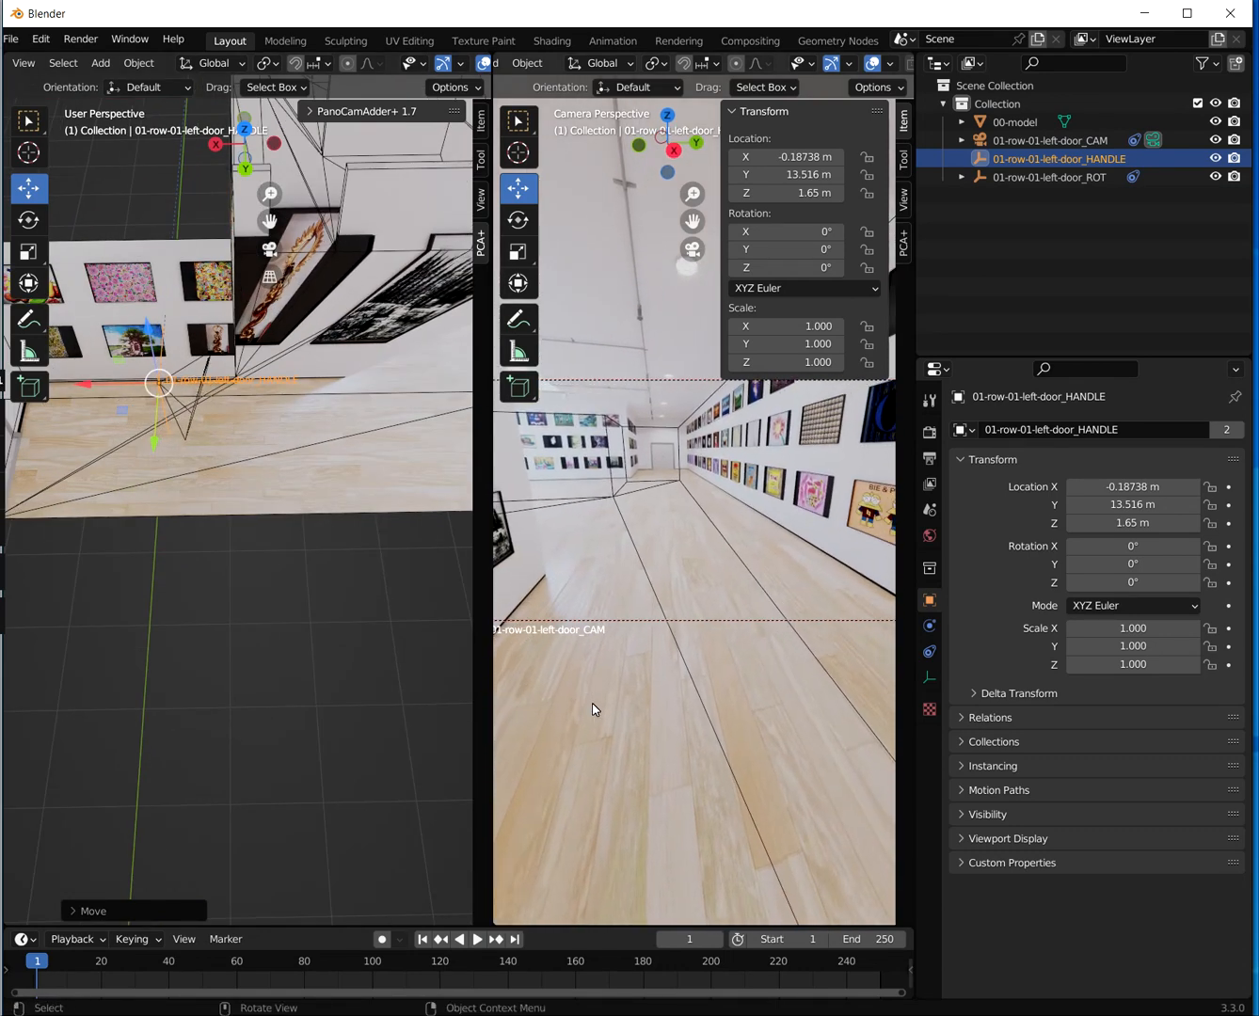
pyautogui.moveTo(668, 631); pyautogui.dragTo(755, 635, button='middle')
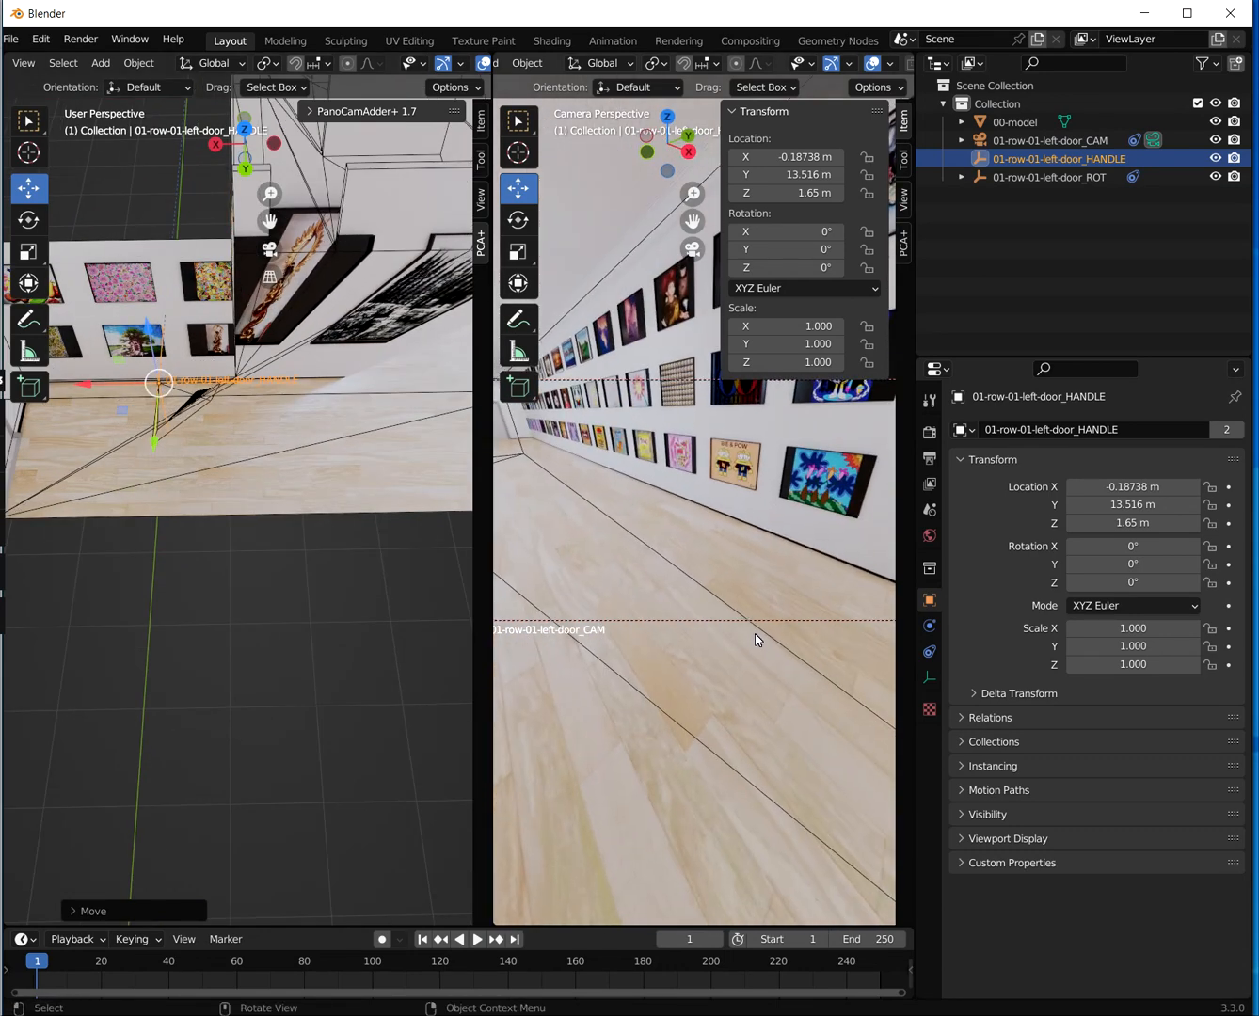
pyautogui.moveTo(706, 587); pyautogui.dragTo(847, 594, button='middle')
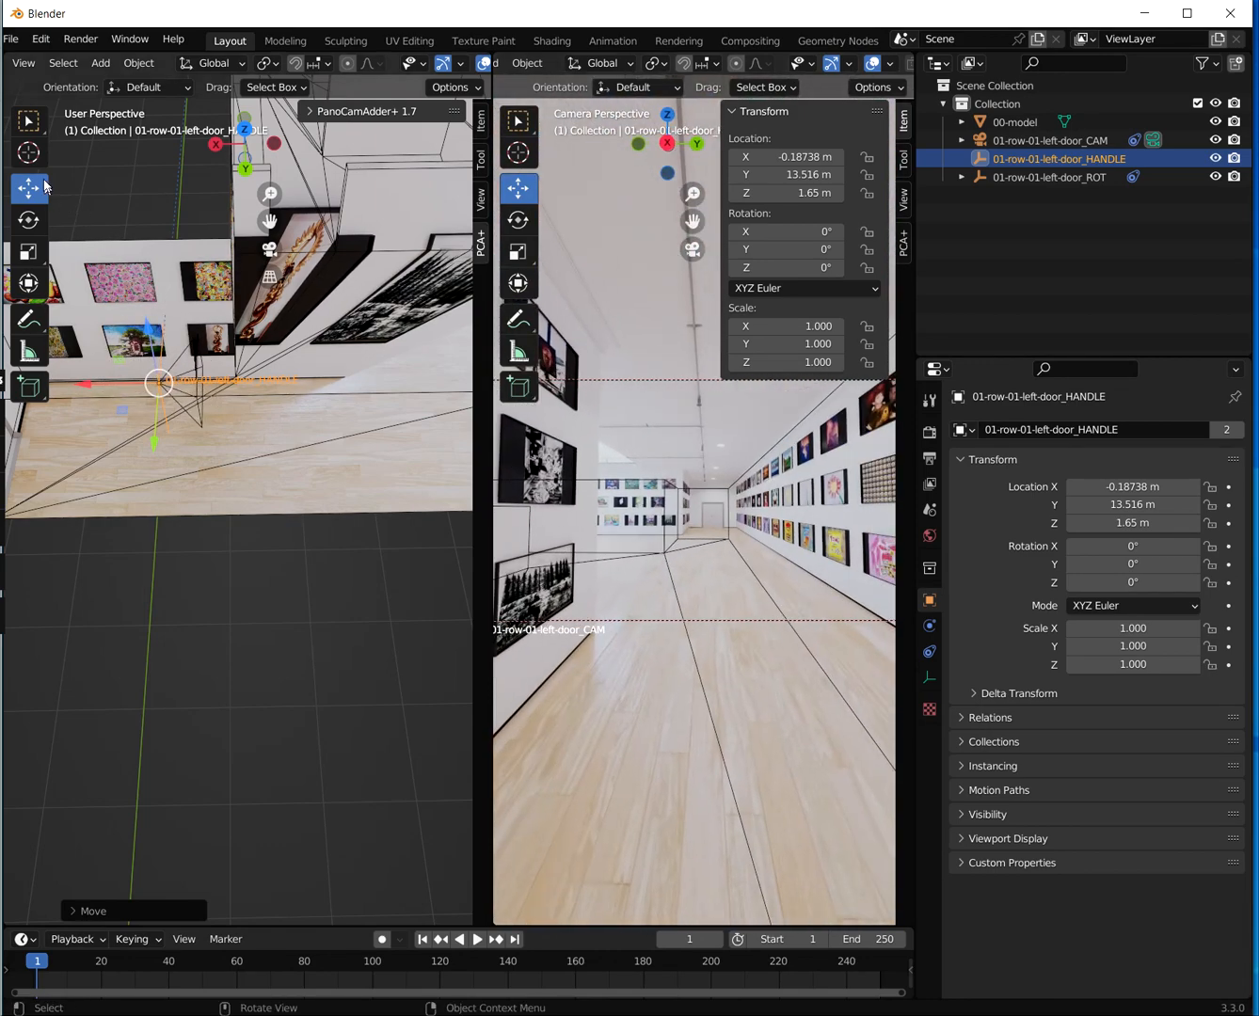
# Adjust the handle's position in the corridor to about X 0.45 m, Y 13.82 m
pyautogui.moveTo(156, 445); pyautogui.dragTo(174, 403)
pyautogui.moveTo(108, 343); pyautogui.dragTo(193, 362)
pyautogui.scroll(-5, 226, 377)
pyautogui.moveTo(68, 467); pyautogui.dragTo(172, 496)
pyautogui.scroll(3, 252, 475)
pyautogui.scroll(4, 164, 429)
pyautogui.scroll(-5, 164, 429)
pyautogui.moveTo(99, 451)
pyautogui.mouseDown()
pyautogui.moveTo(119, 451)
pyautogui.moveTo(95, 451)
pyautogui.mouseUp()
pyautogui.scroll(1, 182, 423)
pyautogui.moveTo(179, 427); pyautogui.dragTo(170, 482, button='middle')
pyautogui.scroll(1, 154, 582)
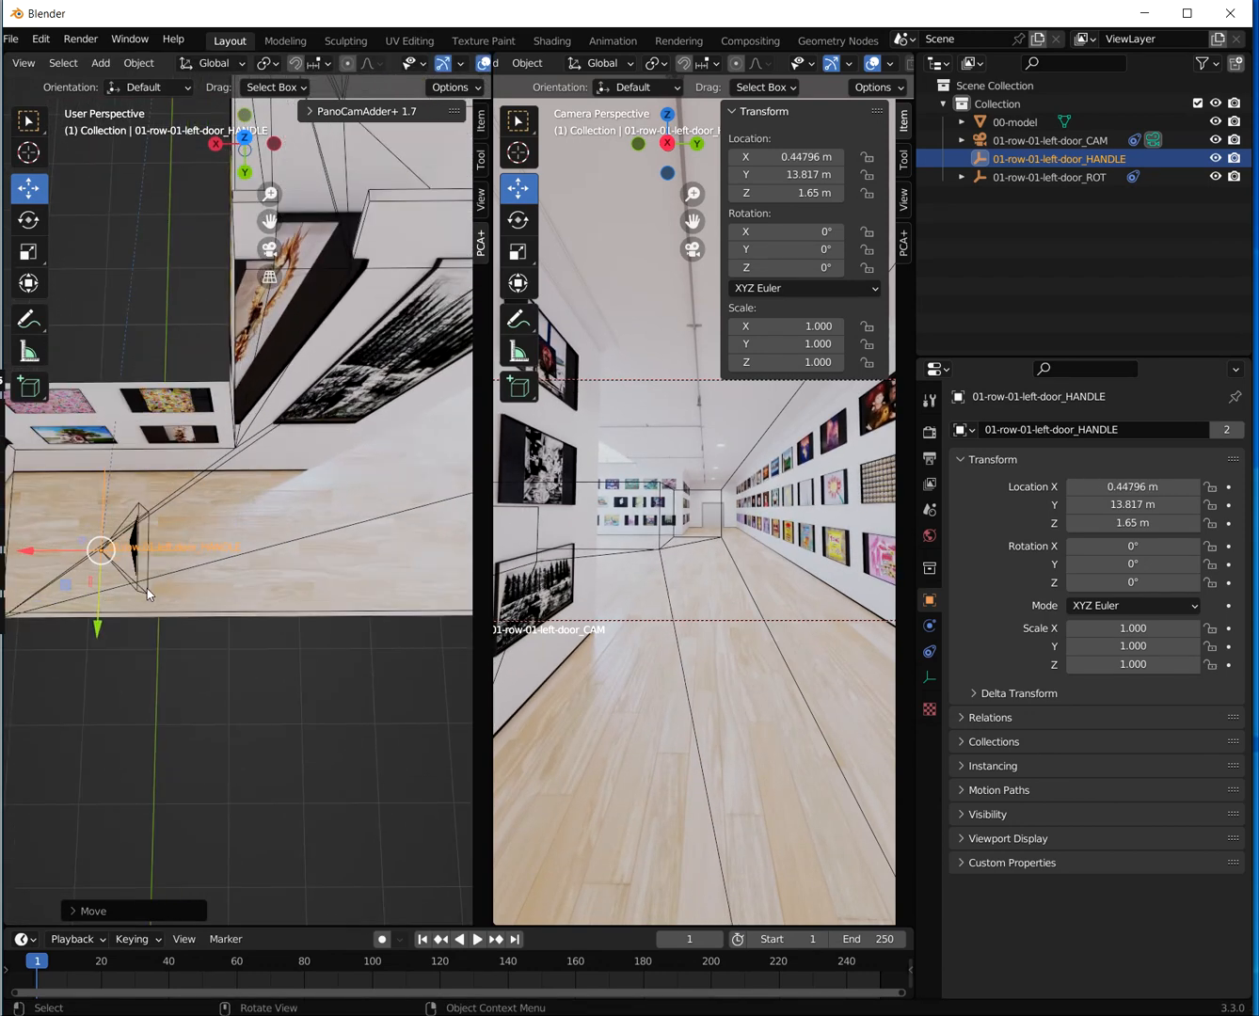
# Move the handle to about X 0.55 m, Y 12.99 m and Z 1.14 m, and compare the door wall with the wireframe
pyautogui.moveTo(79, 554); pyautogui.dragTo(313, 494, button='middle')
pyautogui.moveTo(252, 369); pyautogui.dragTo(239, 461)
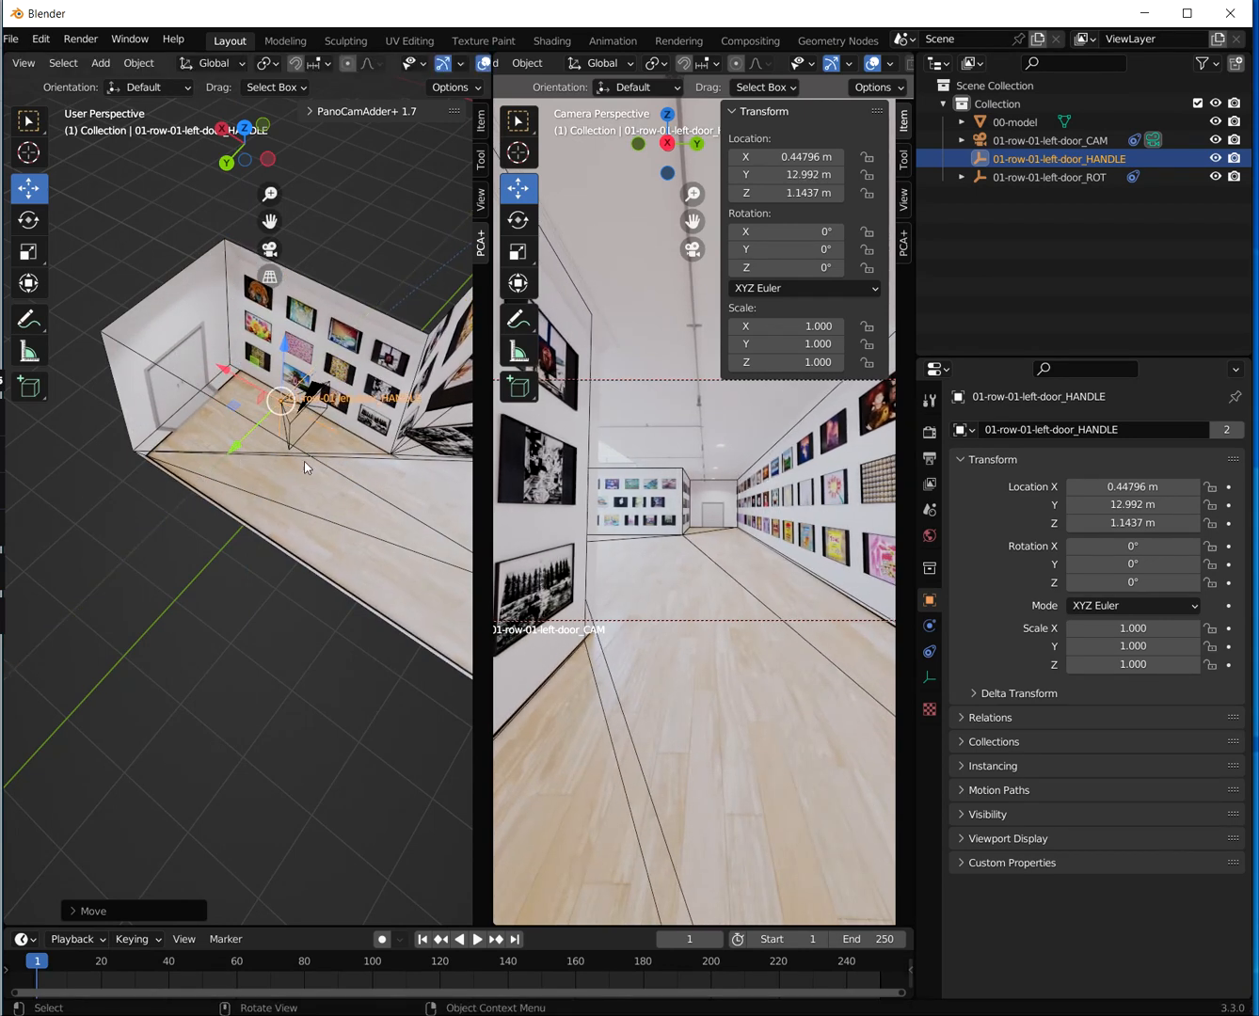
pyautogui.moveTo(230, 377); pyautogui.dragTo(227, 379)
pyautogui.moveTo(662, 541); pyautogui.dragTo(791, 579, button='middle')
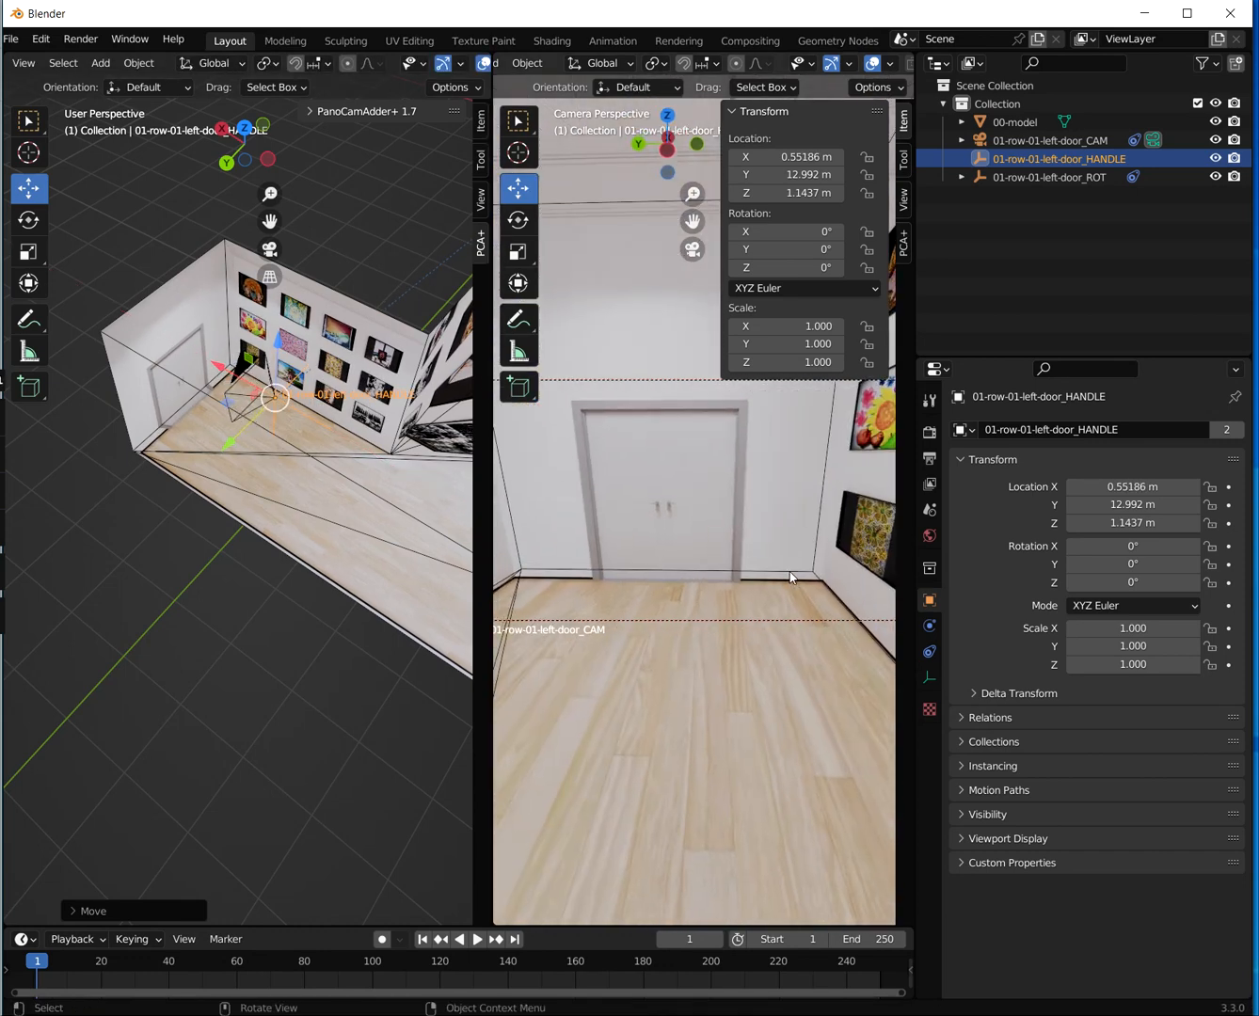
# Fine-tune the handle's X location to about 0.60 m by matching the wireframe to the door wall and room corners
pyautogui.moveTo(228, 377); pyautogui.dragTo(215, 376)
pyautogui.moveTo(777, 556); pyautogui.dragTo(613, 533, button='middle')
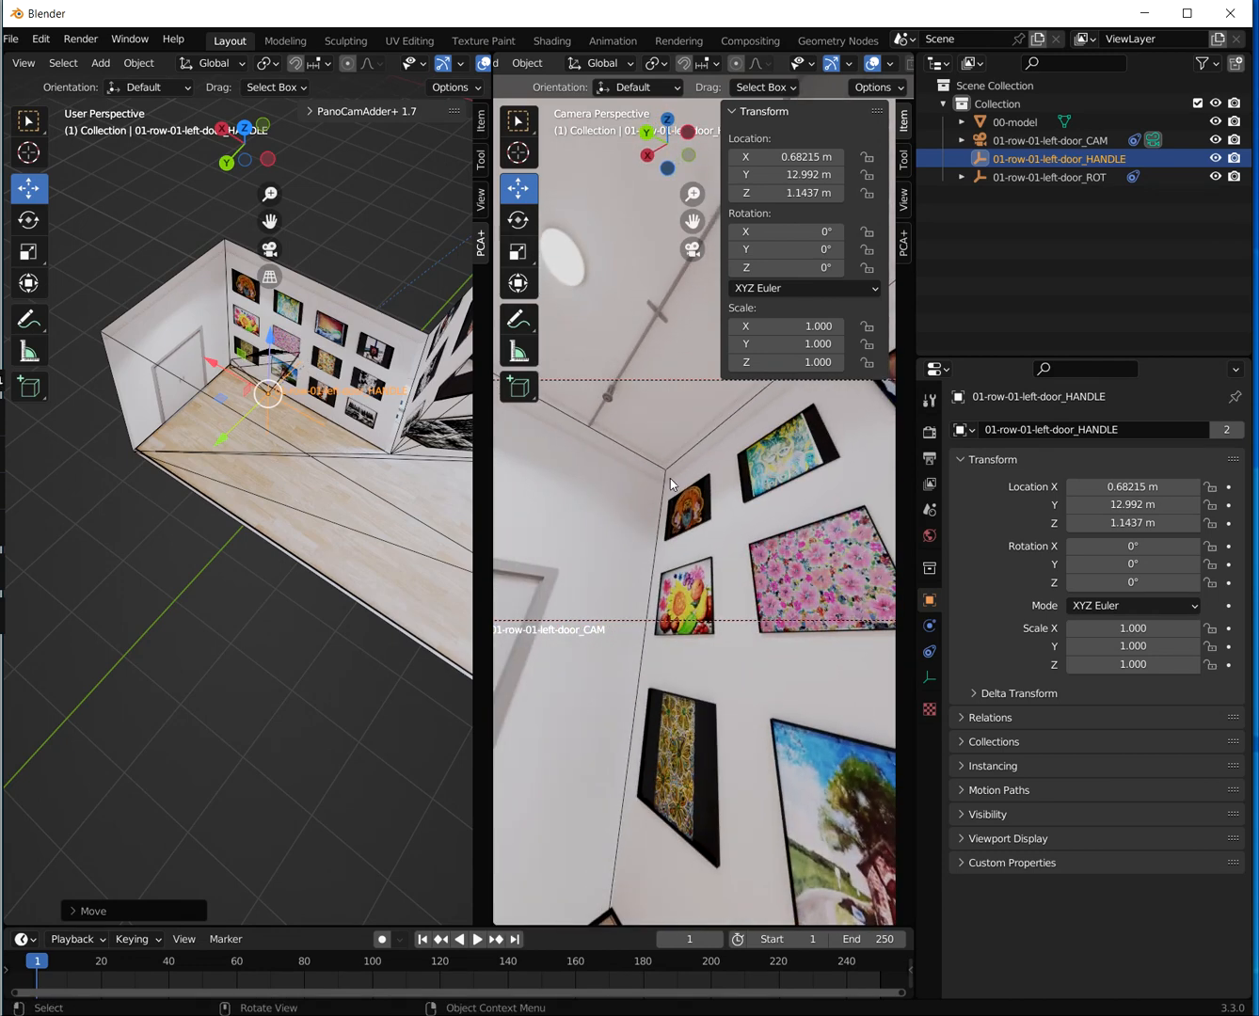
pyautogui.moveTo(656, 529); pyautogui.dragTo(601, 527, button='middle')
pyautogui.moveTo(709, 466); pyautogui.dragTo(844, 532, button='middle')
pyautogui.moveTo(750, 564); pyautogui.dragTo(741, 611, button='middle')
pyautogui.moveTo(223, 372); pyautogui.dragTo(226, 359)
pyautogui.moveTo(672, 517); pyautogui.dragTo(782, 595, button='middle')
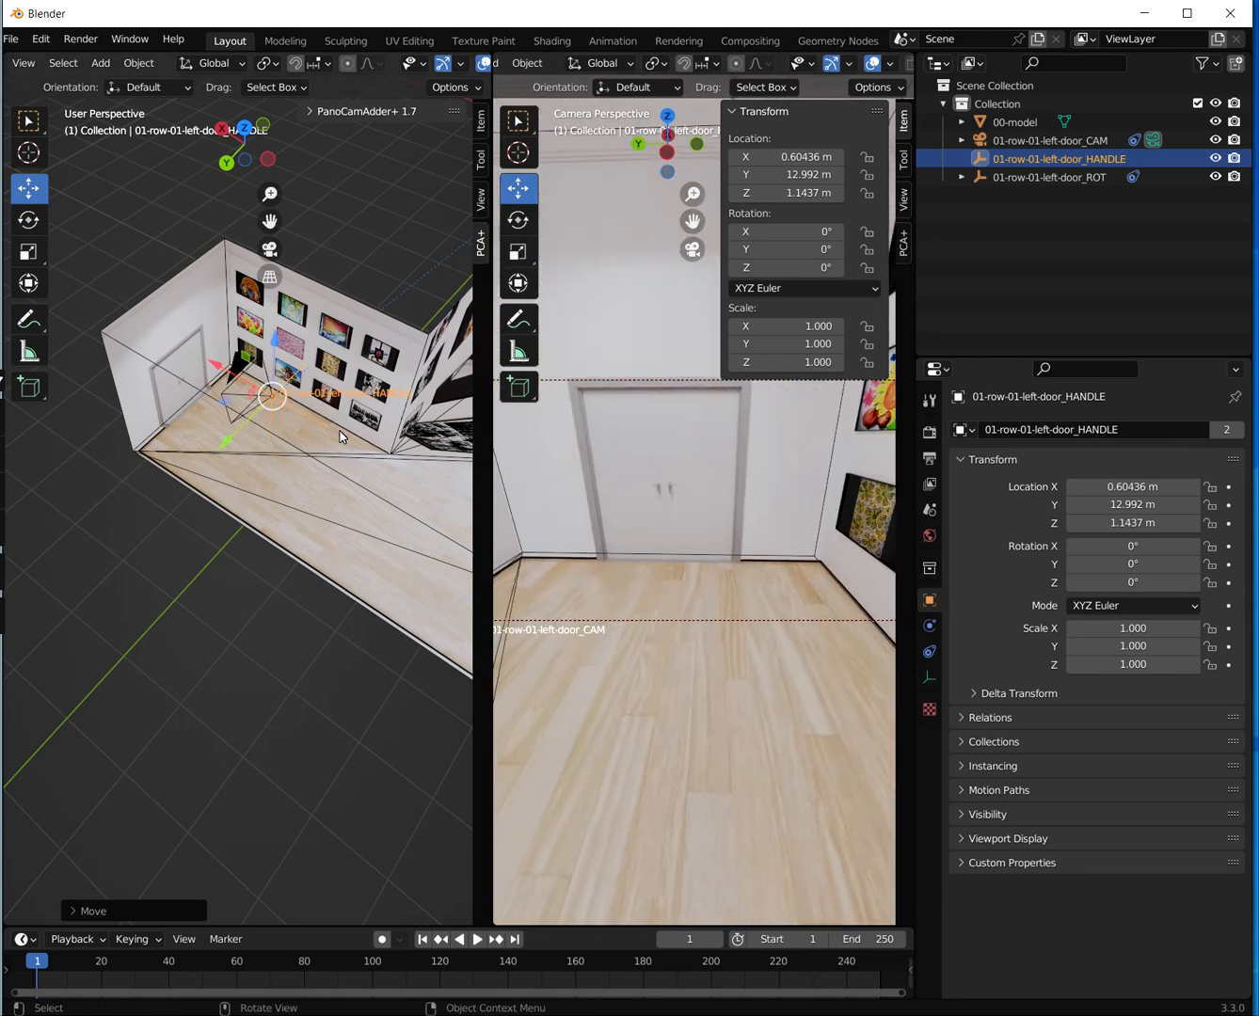
# Refine the handle's location to X 0.645 m, Y 13.002 m, Z 1.160 m, and check the corridor edges in camera view
pyautogui.moveTo(281, 345); pyautogui.dragTo(271, 339)
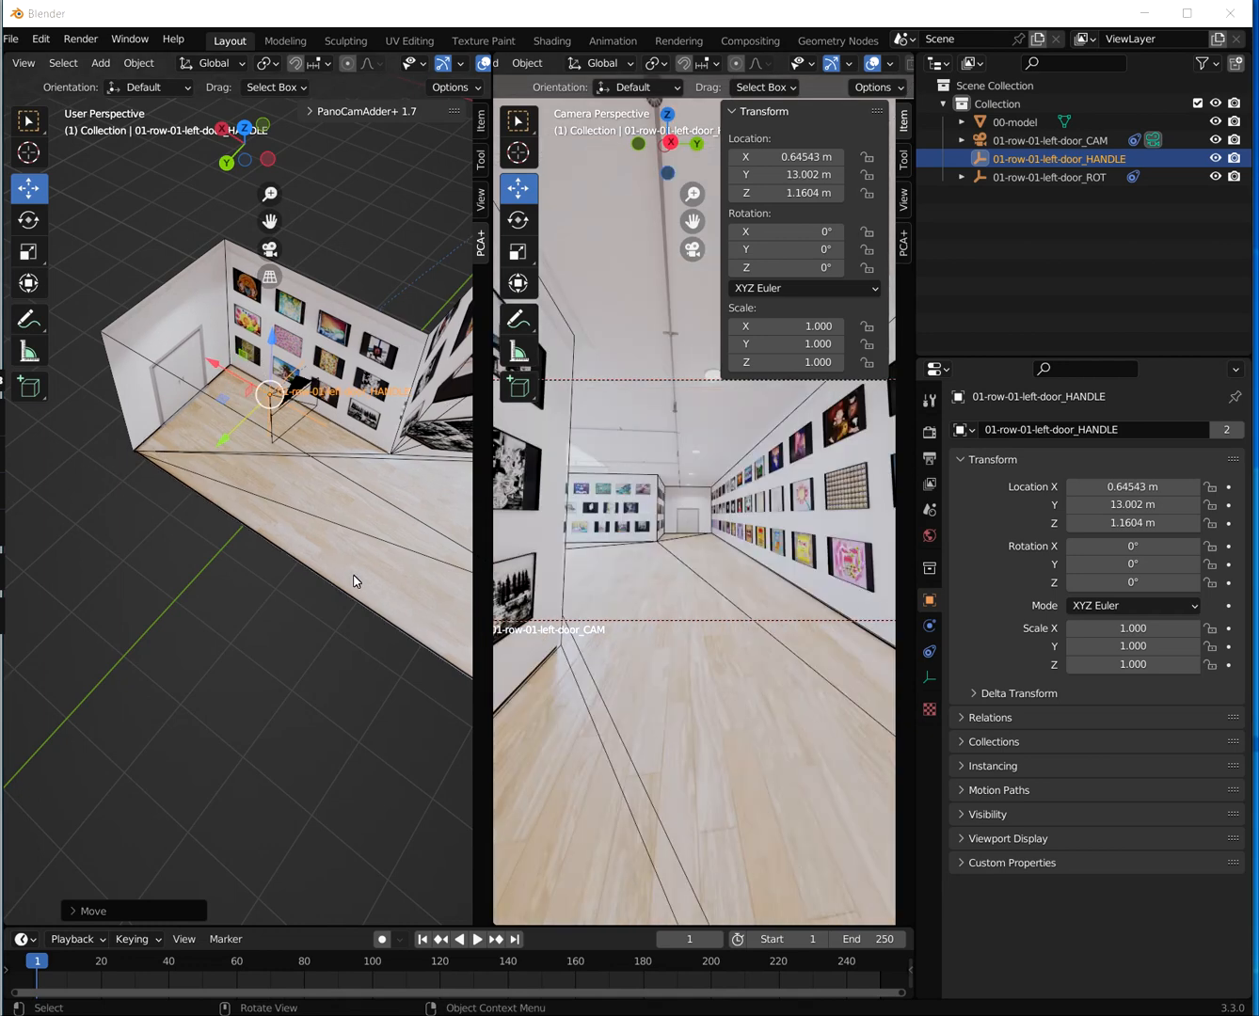
pyautogui.moveTo(629, 513); pyautogui.dragTo(750, 528, button='middle')
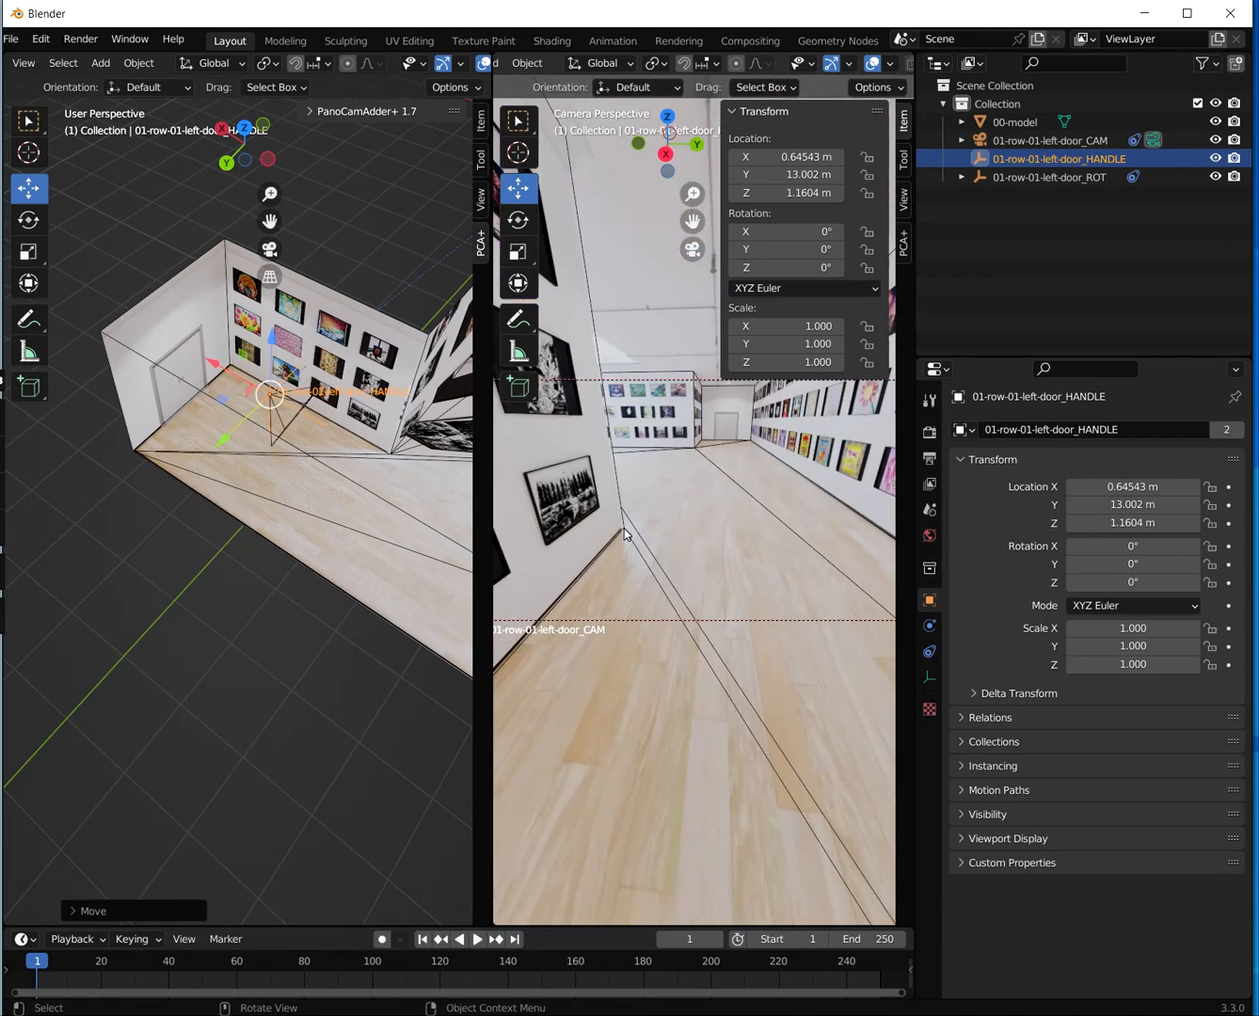
pyautogui.moveTo(666, 458); pyautogui.dragTo(687, 418, button='middle')
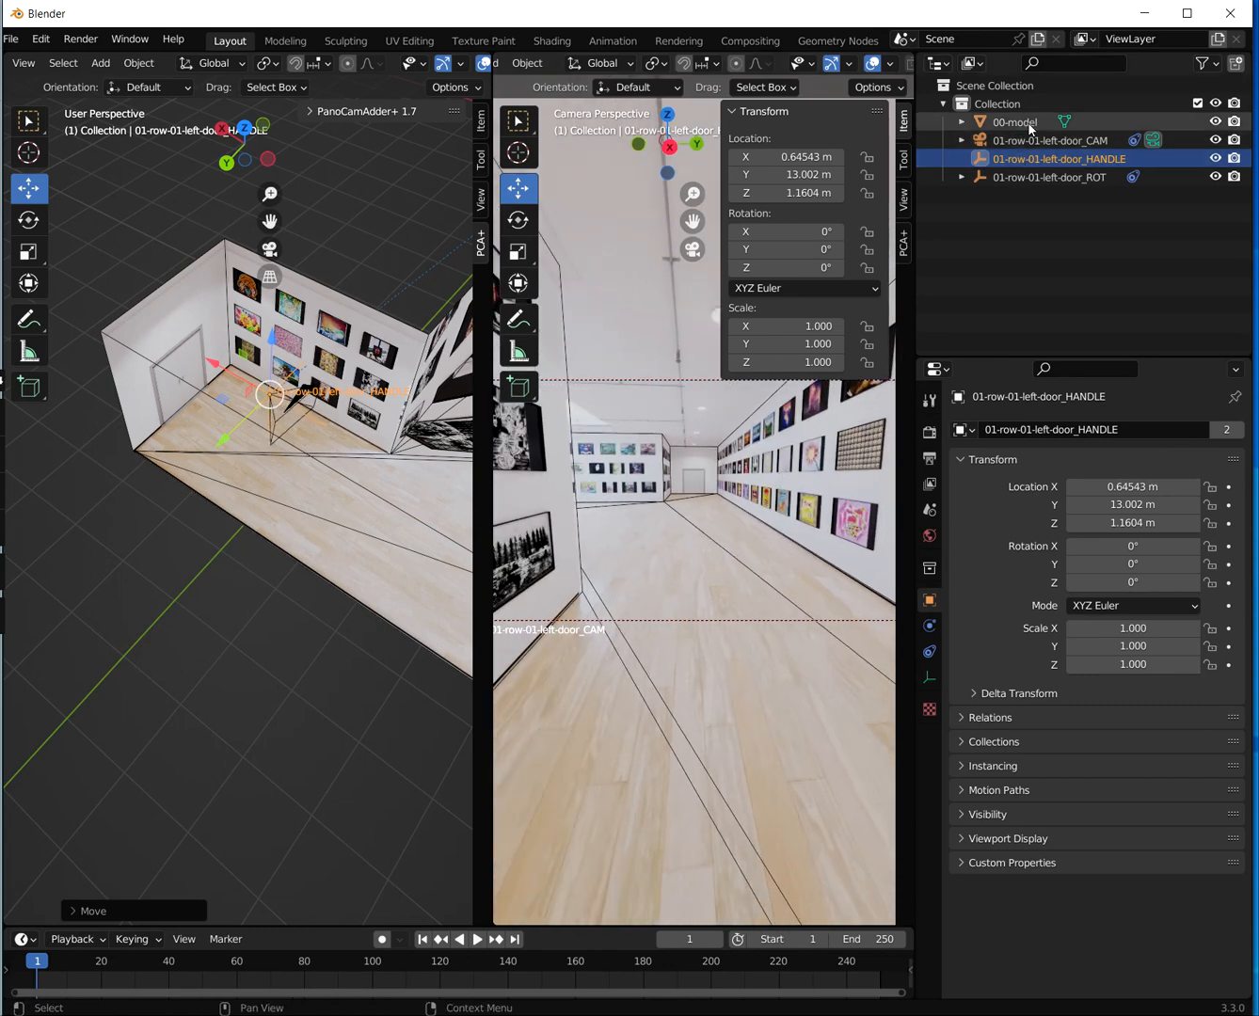
# With 00-model selected, add a PanoCam from 02-row-01-left.tiff and name it 02-row-01-left
pyautogui.moveTo(156, 478); pyautogui.dragTo(163, 518, button='middle')
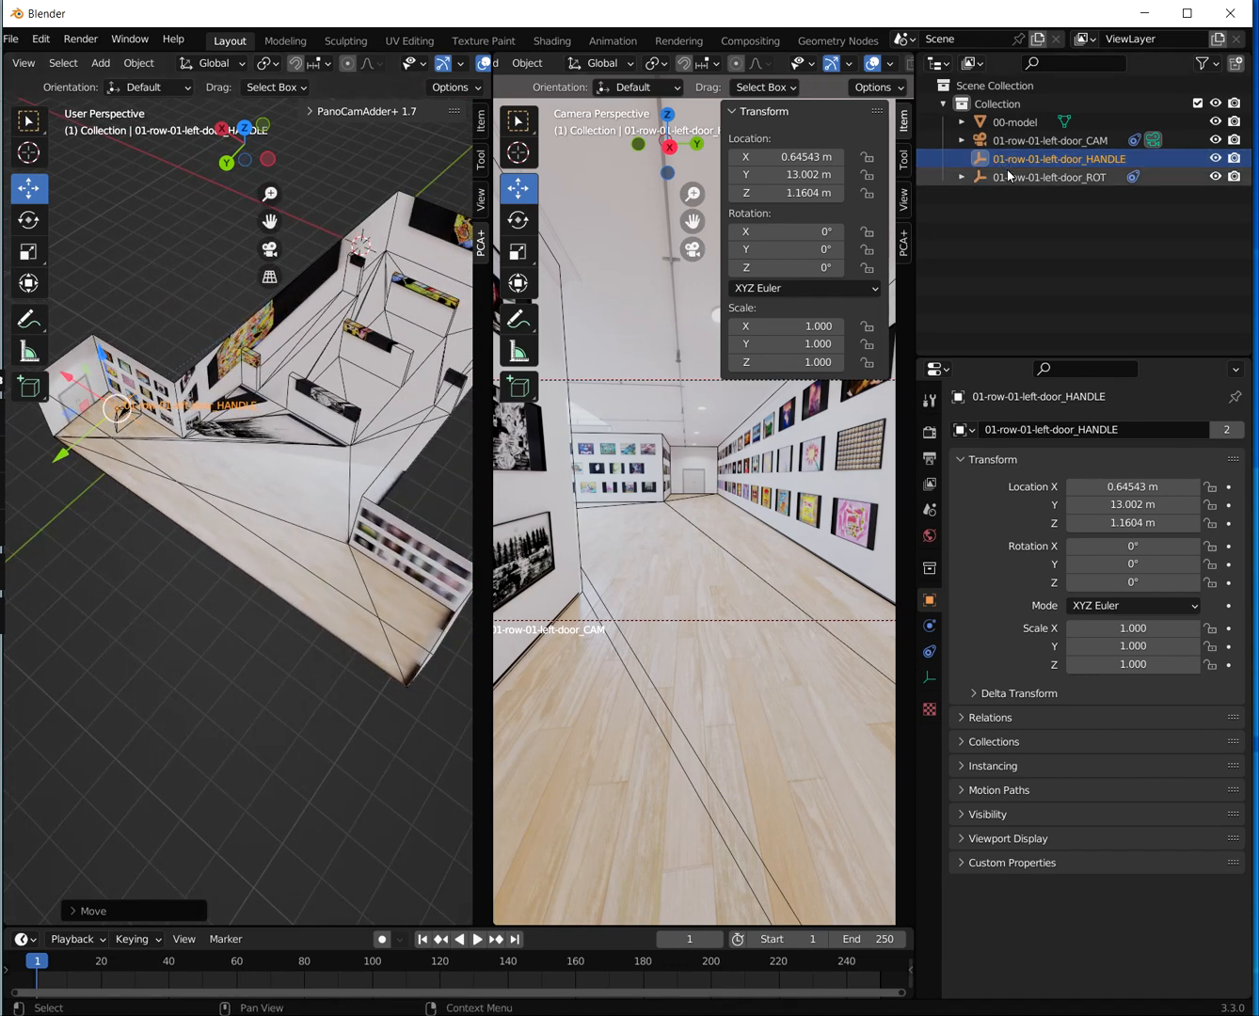
pyautogui.click(1027, 124)
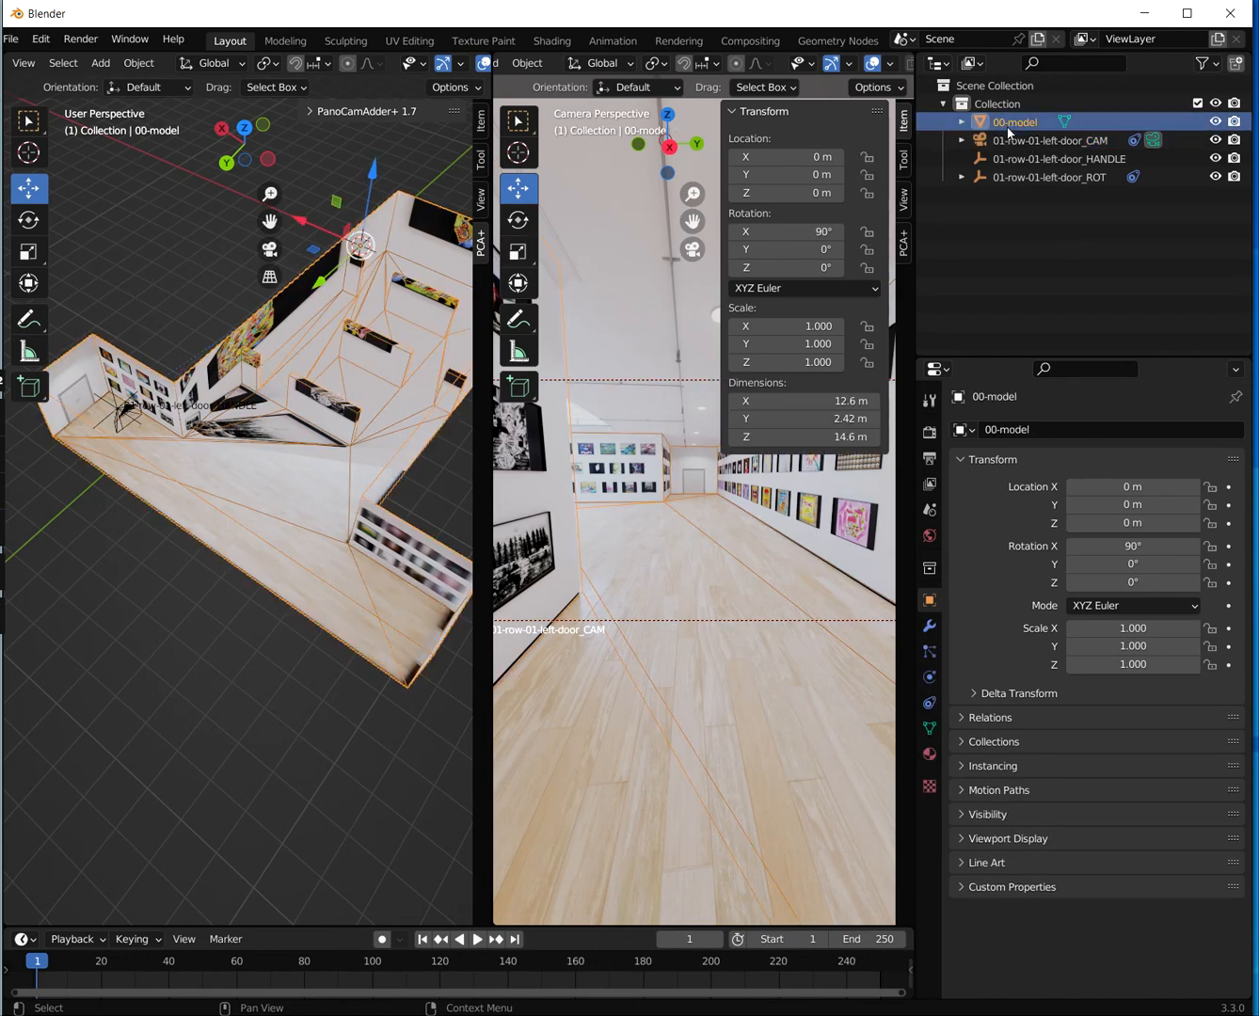
pyautogui.click(905, 243)
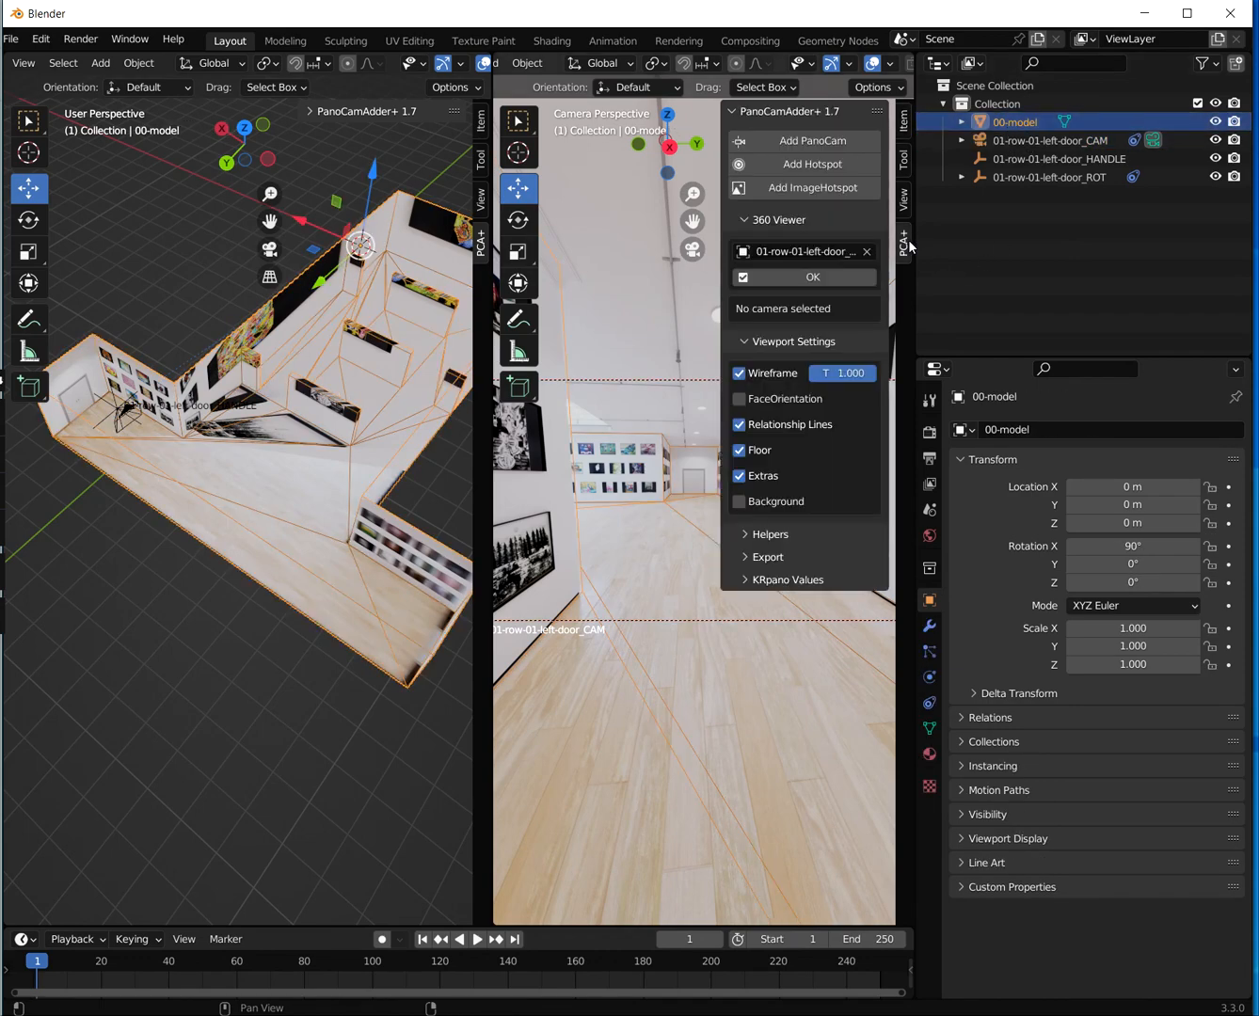
pyautogui.click(827, 143)
pyautogui.click(438, 349)
pyautogui.click(1048, 303)
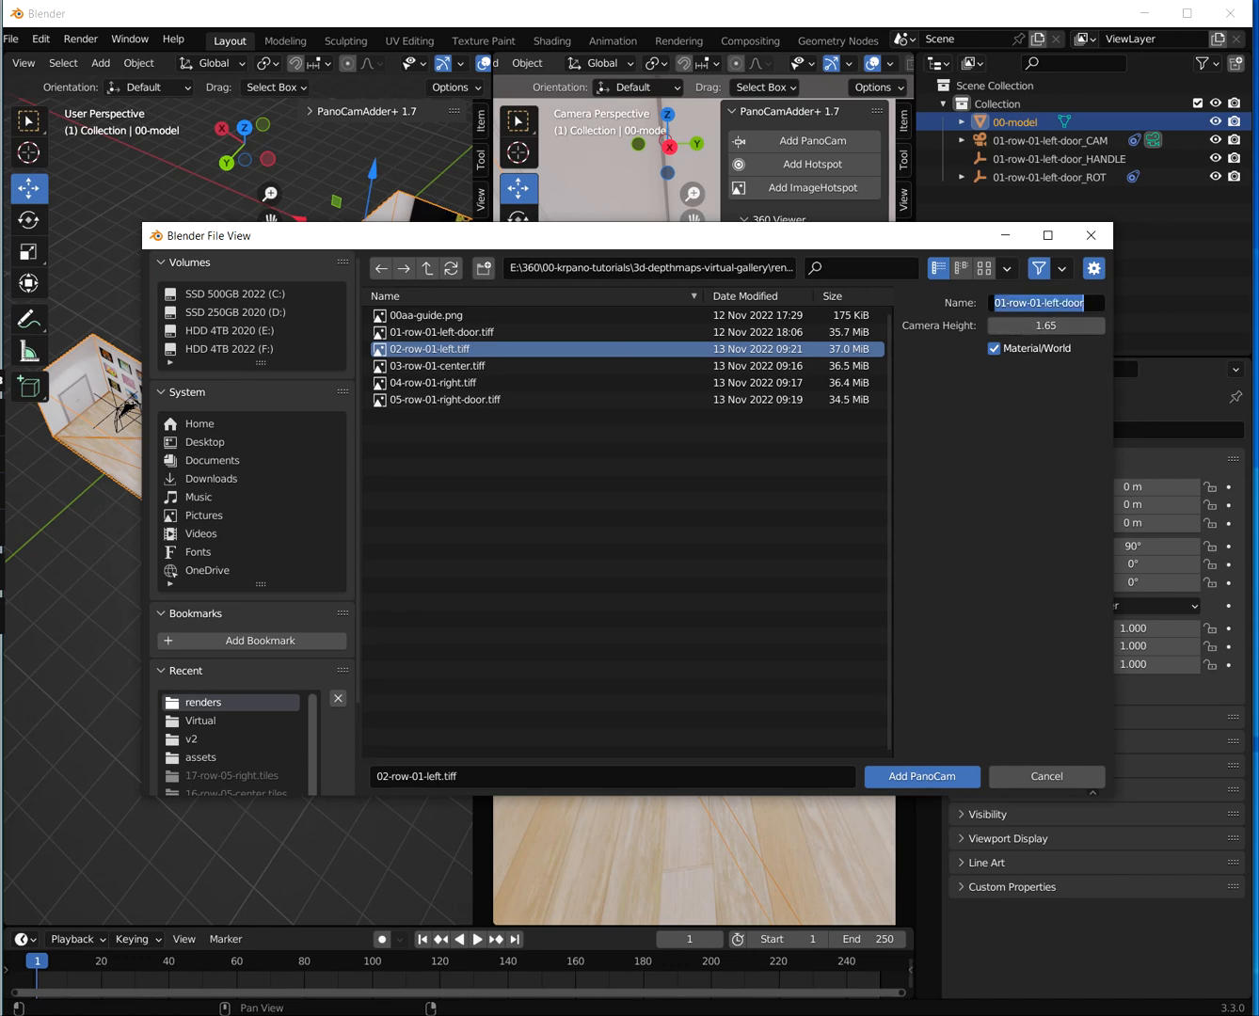
pyautogui.write('02')
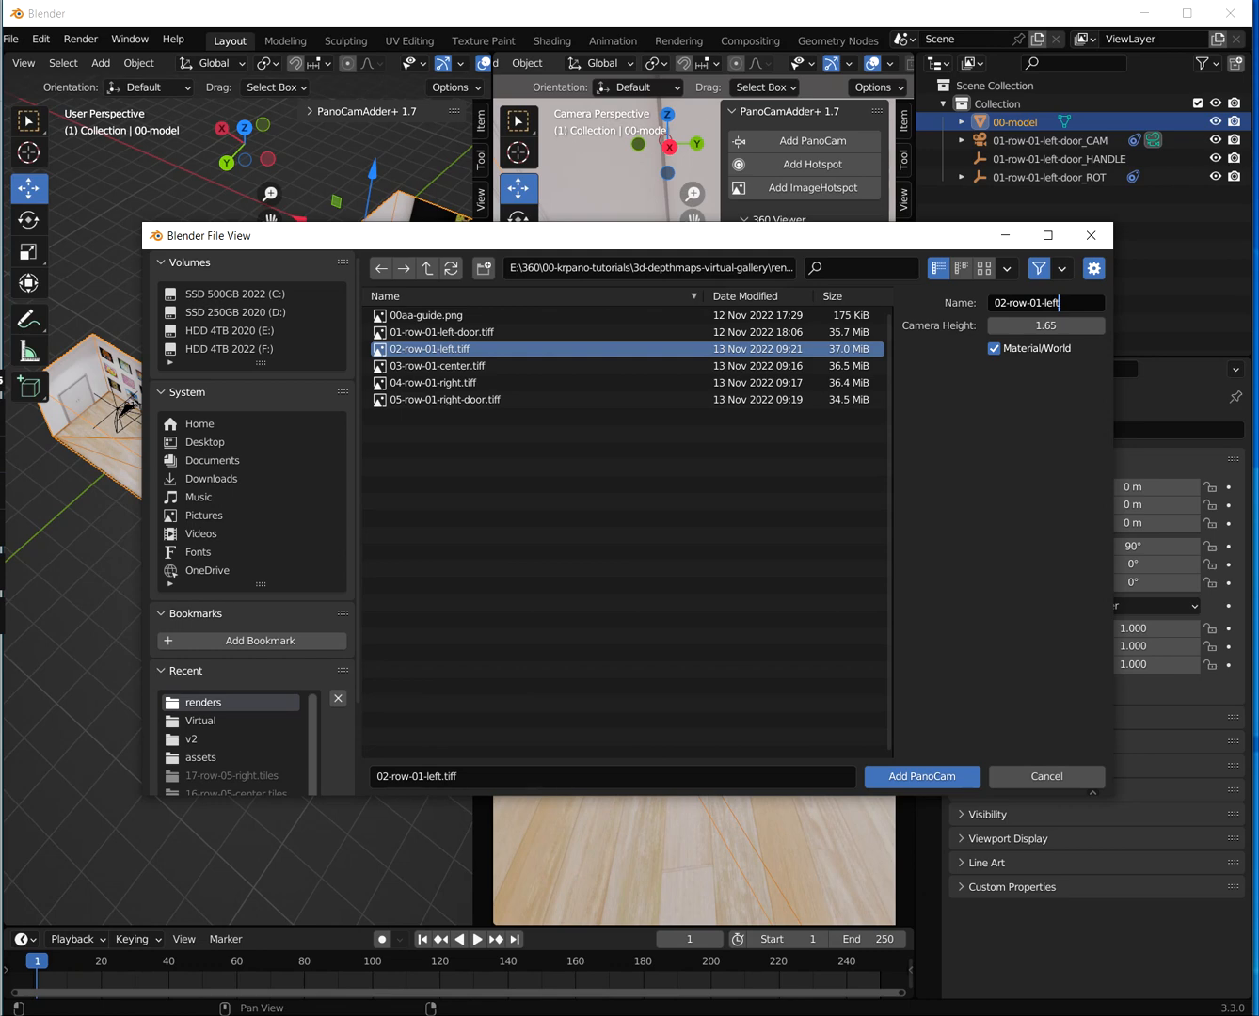
pyautogui.click(942, 780)
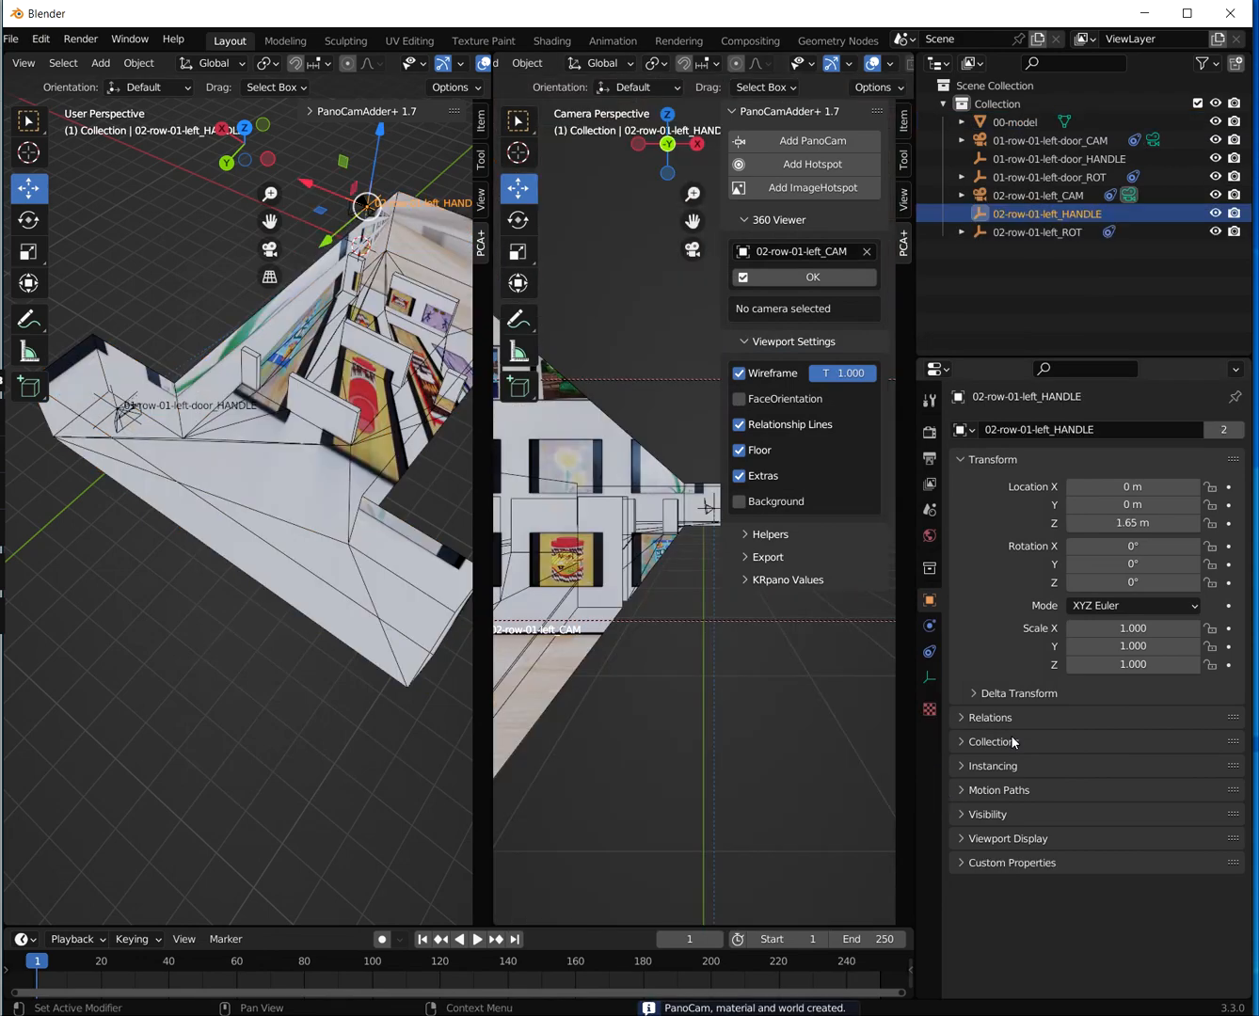
# Move 02-row-01-left_HANDLE into the corridor beside the first camera, to about X -3.05 m, Y 12.87 m
pyautogui.moveTo(279, 441); pyautogui.dragTo(345, 509, button='middle')
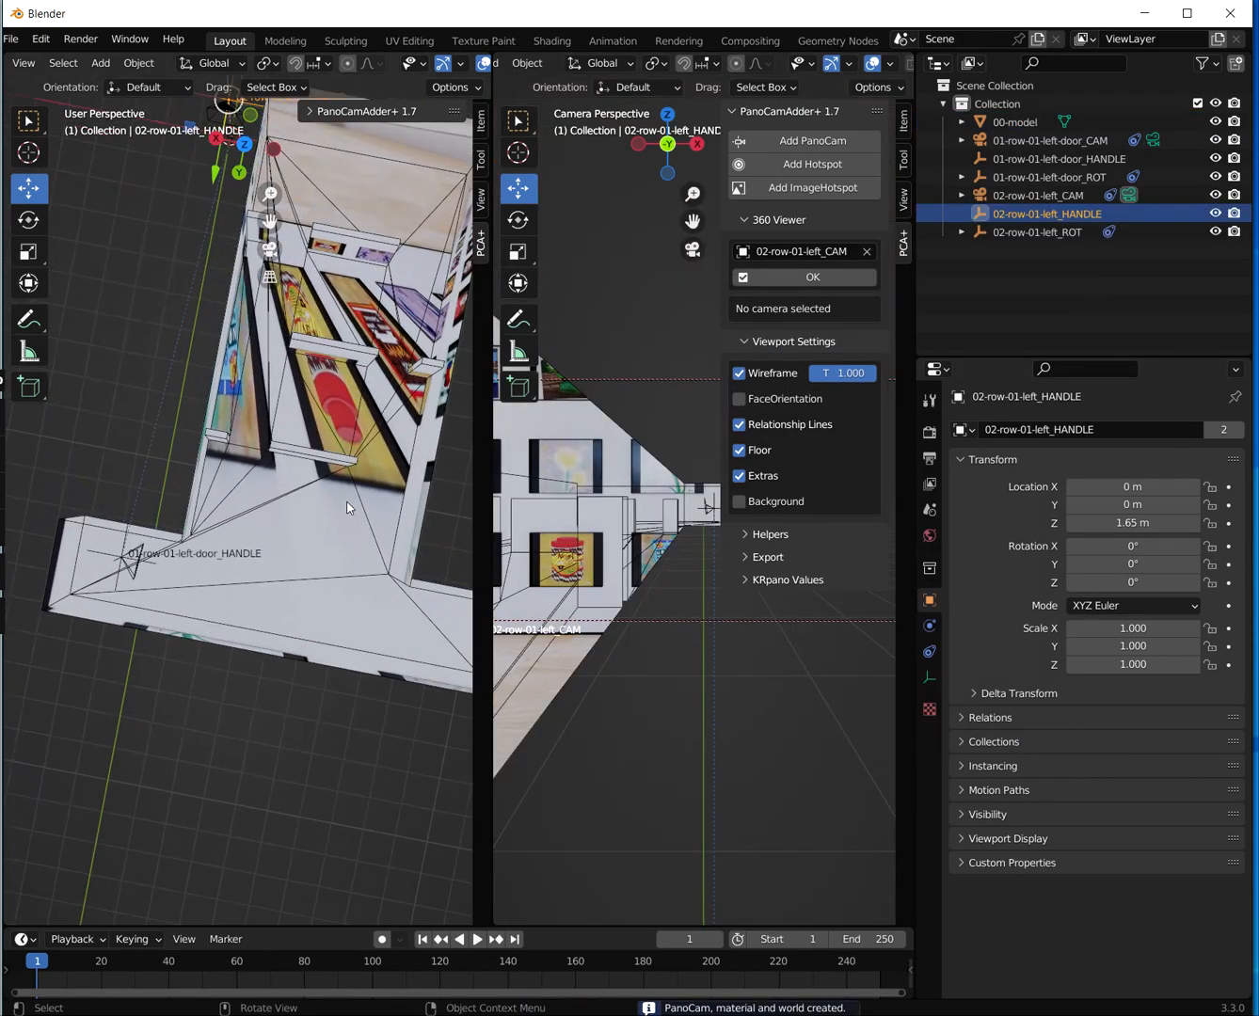
pyautogui.scroll(-2, 345, 502)
pyautogui.scroll(1, 346, 501)
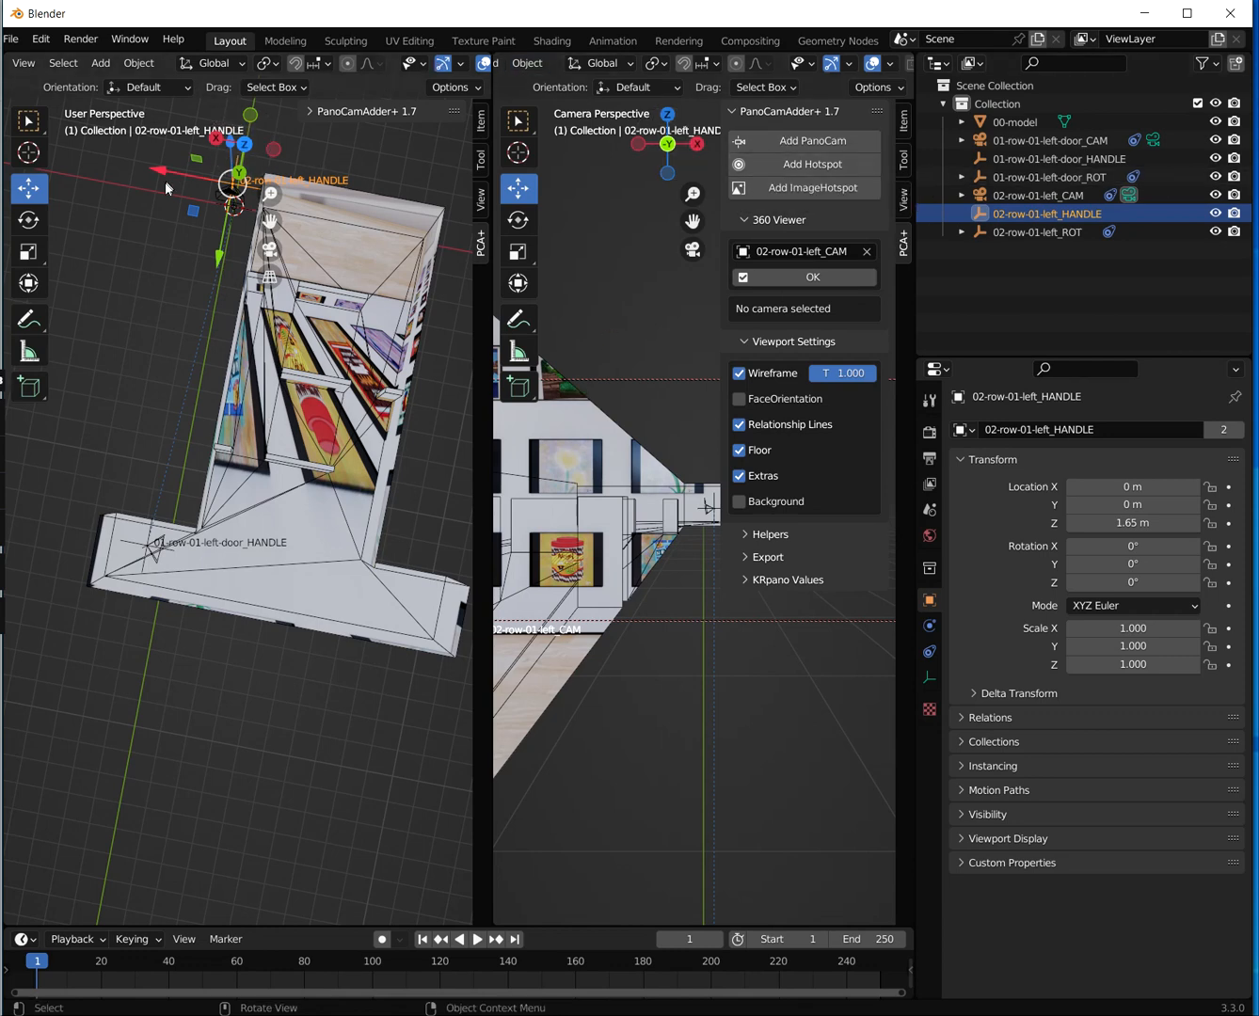
pyautogui.moveTo(159, 169); pyautogui.dragTo(248, 190)
pyautogui.moveTo(304, 272); pyautogui.dragTo(267, 623)
pyautogui.scroll(4, 267, 623)
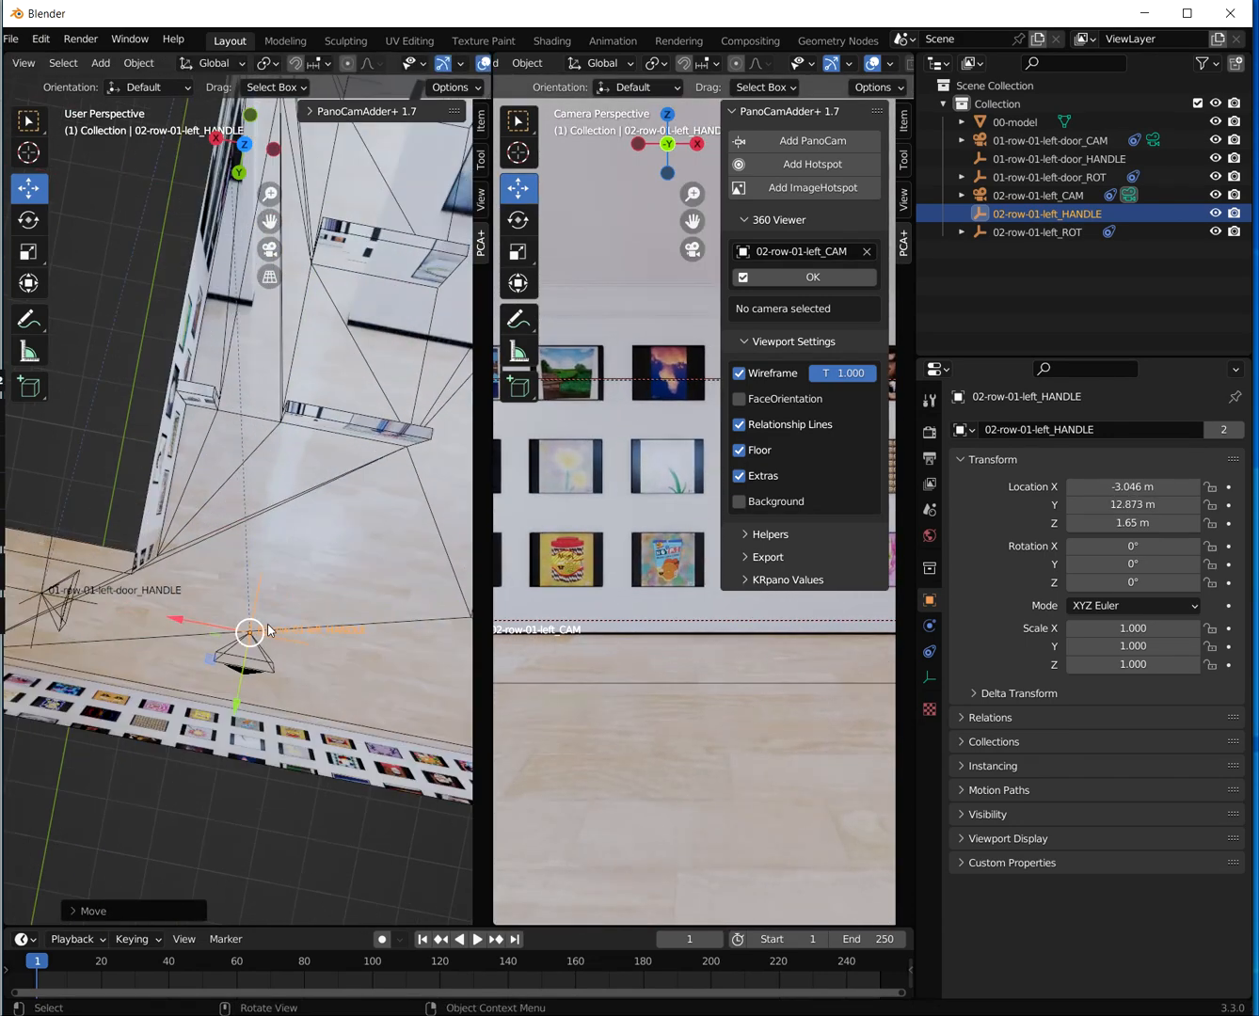
pyautogui.scroll(2, 379, 459)
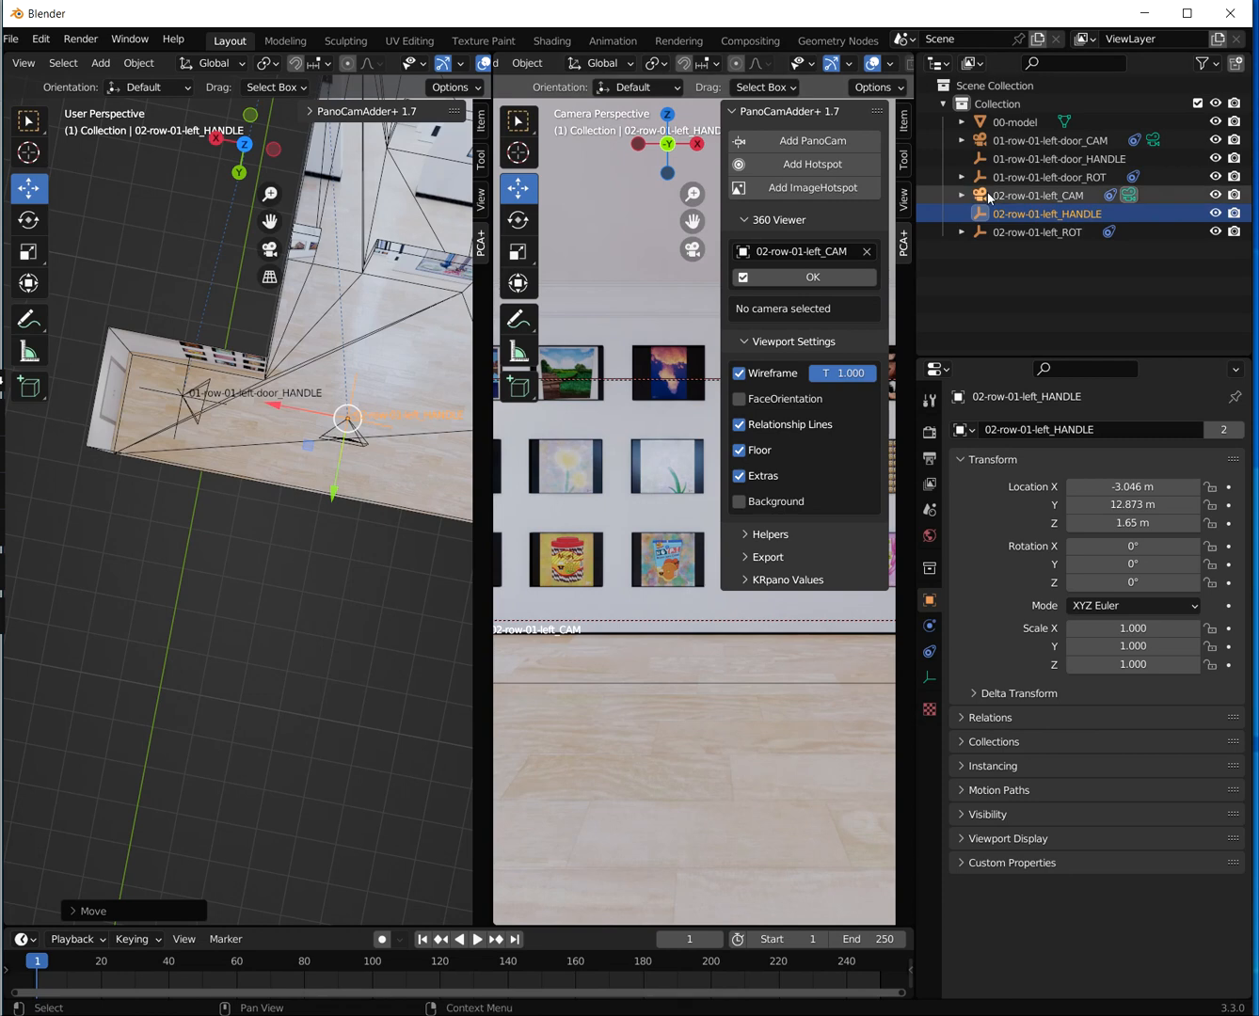
# Select 01-row-01-left-door_HANDLE and capture a screenshot of its transform values for reference
pyautogui.click(1038, 157)
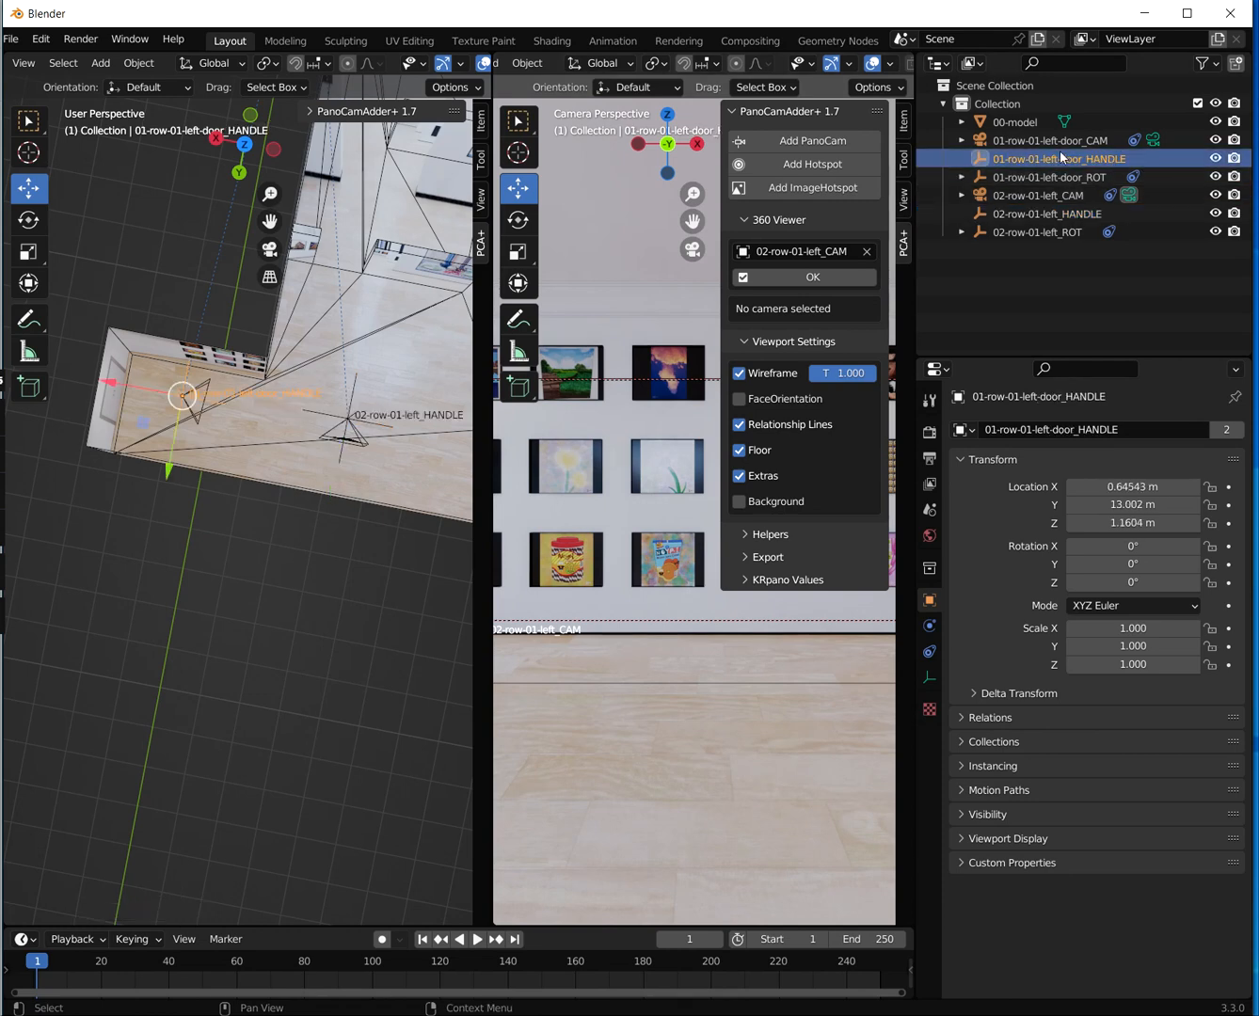
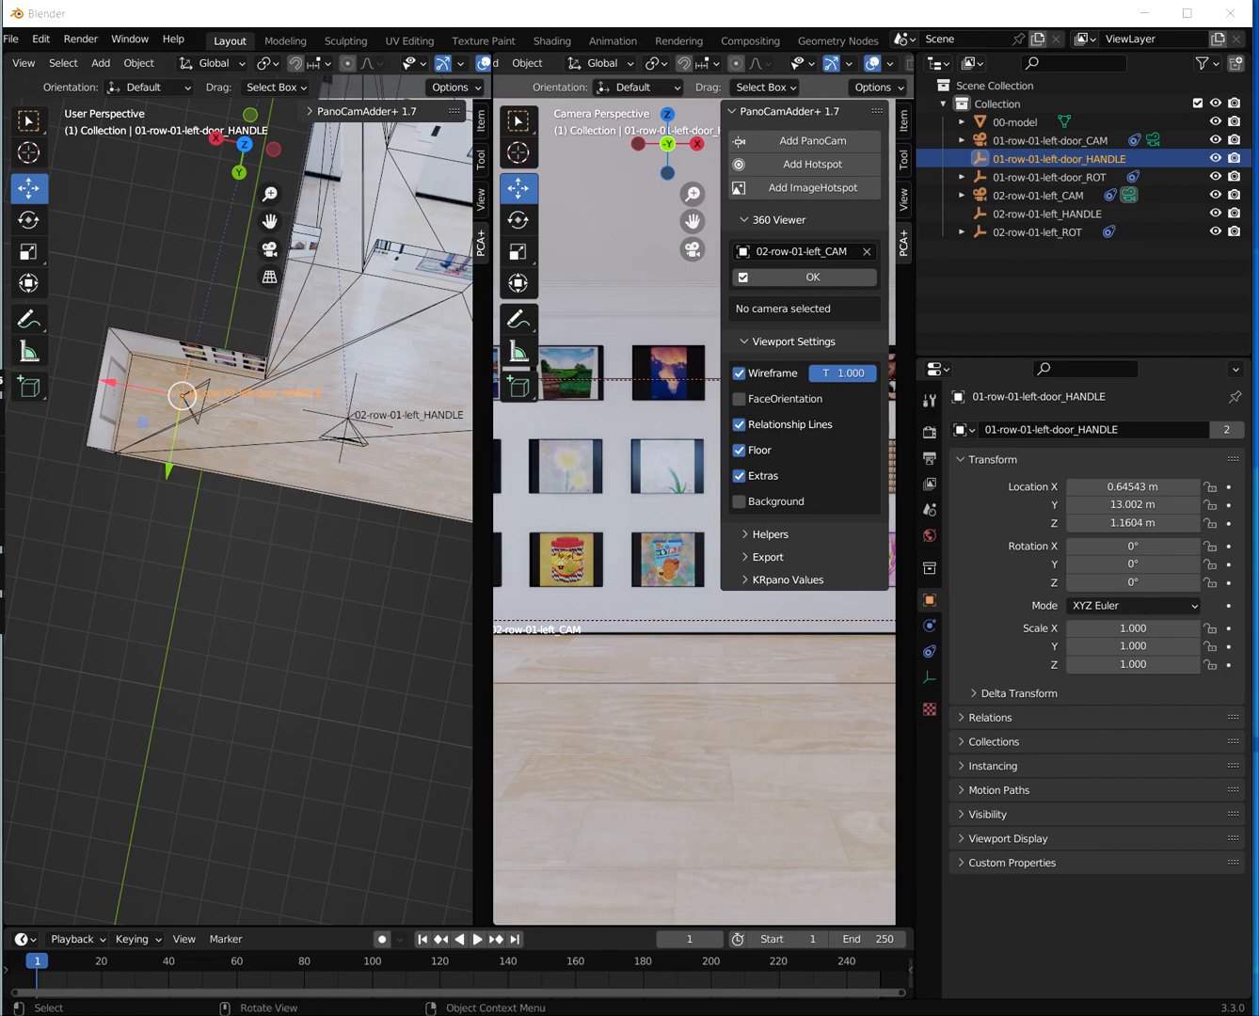
pyautogui.press('super+shift+s')
pyautogui.moveTo(1019, 460); pyautogui.dragTo(1228, 685)
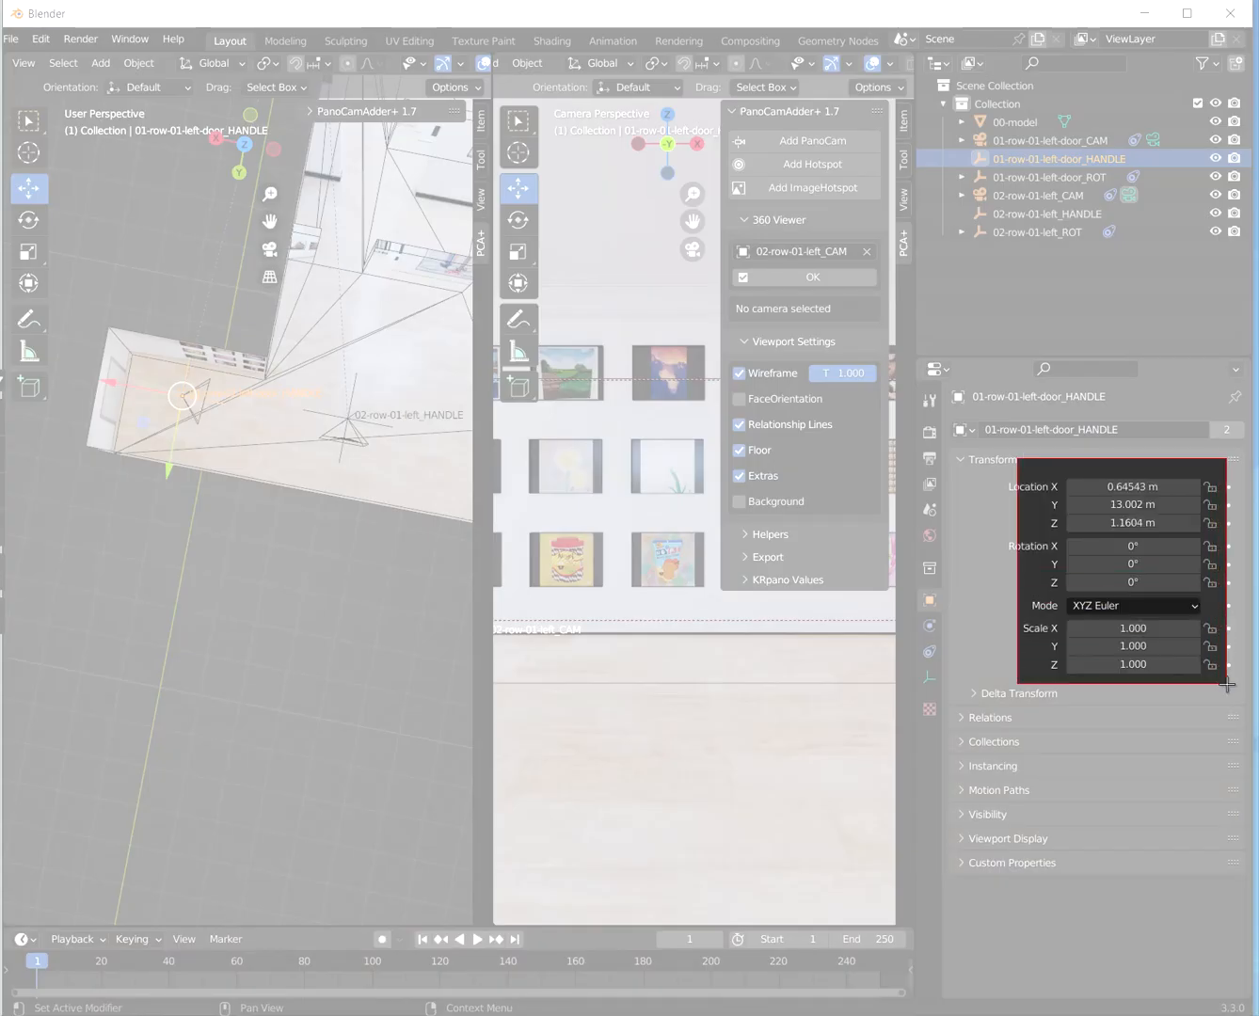
pyautogui.moveTo(1121, 309); pyautogui.dragTo(0, 271)
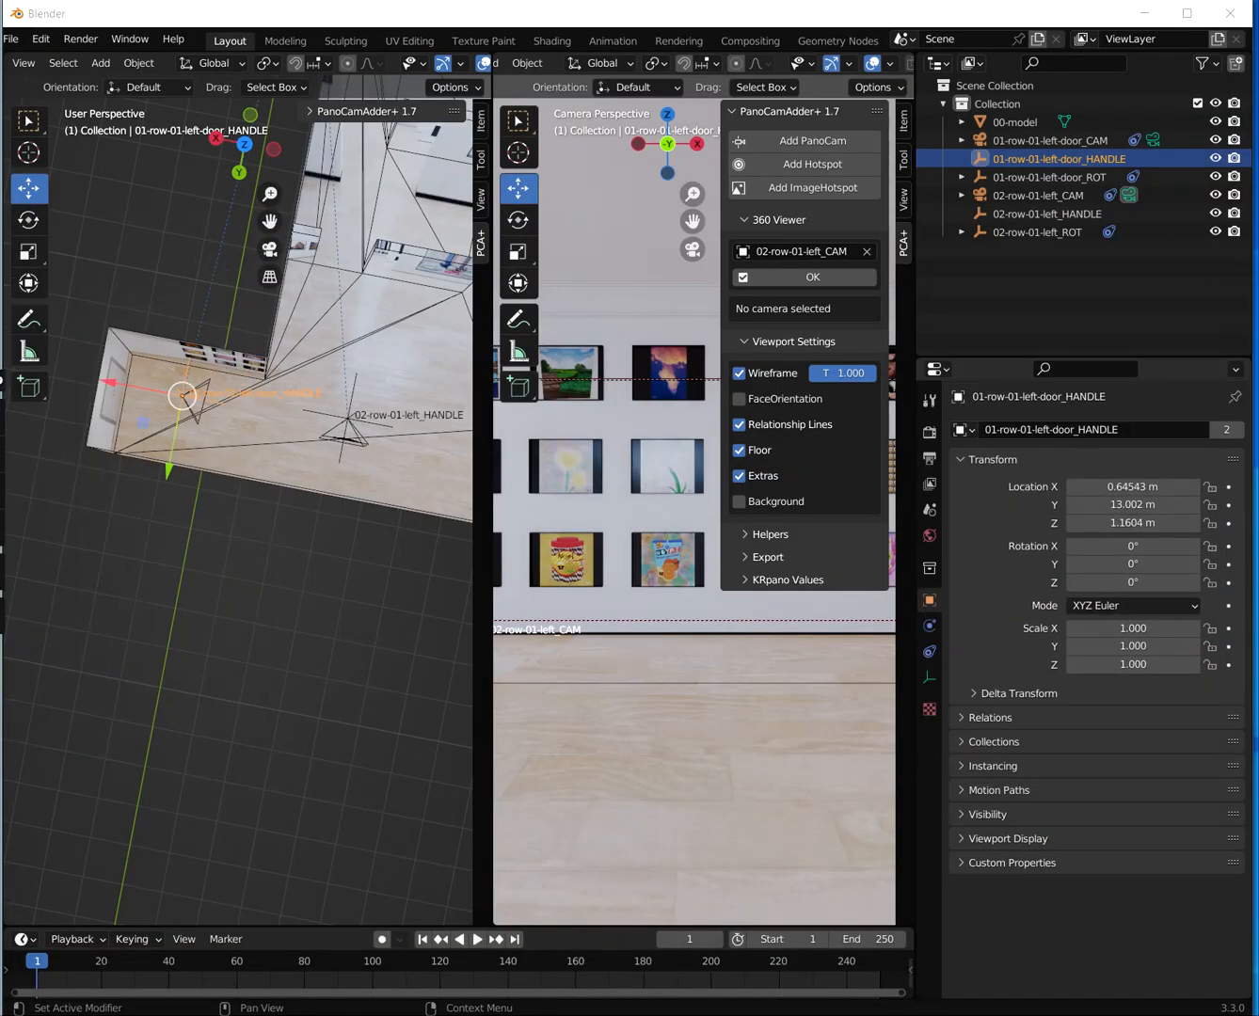
# Set 02-row-01-left_HANDLE's location to X 0.64543 m, Y 13.002 m and Z 1.1604 m
pyautogui.click(1058, 215)
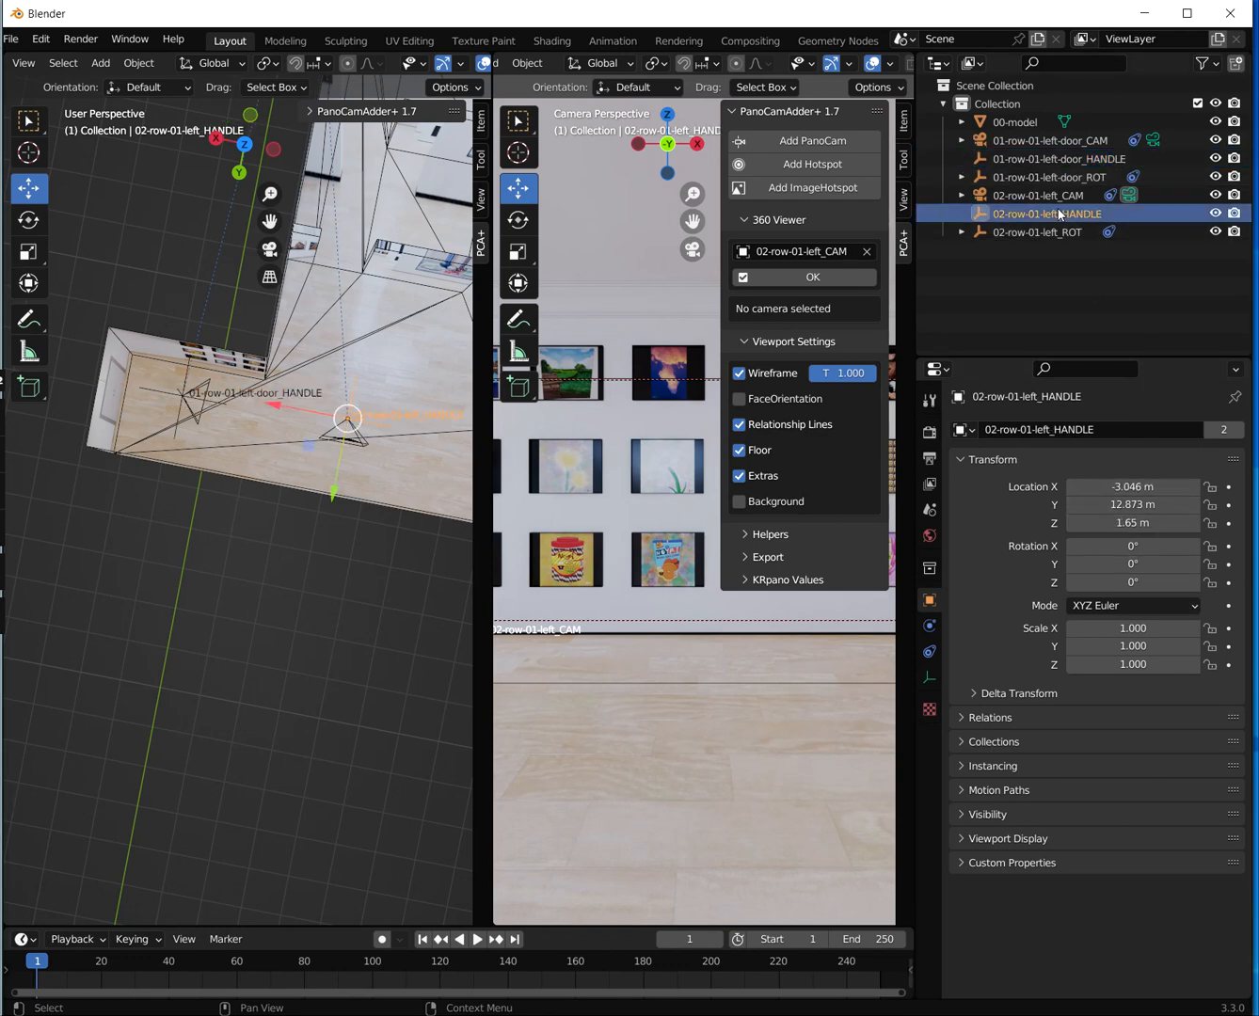
pyautogui.click(1149, 489)
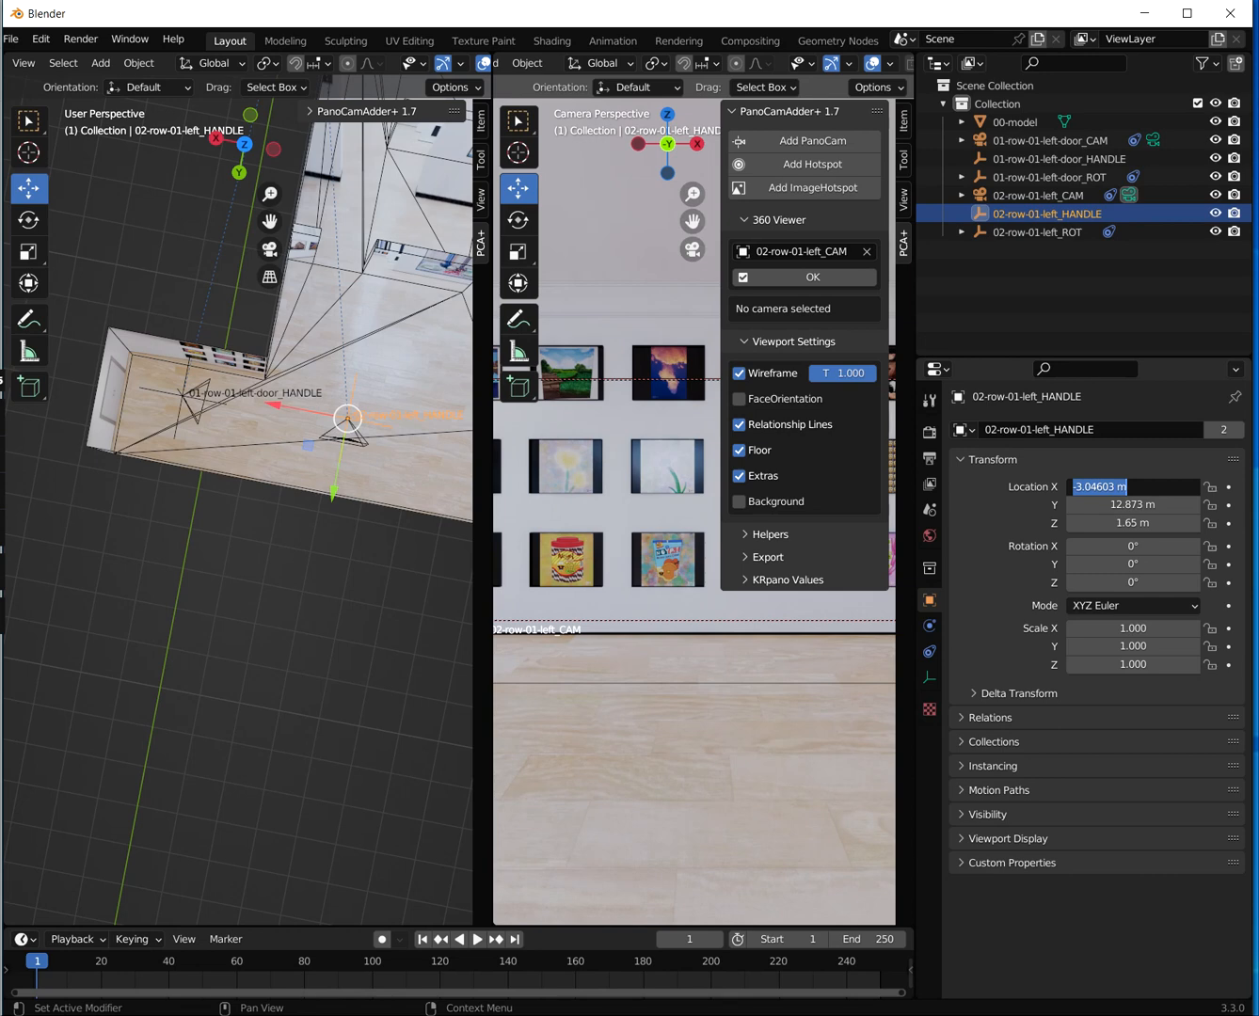
pyautogui.write('0')
pyautogui.write('.64543')
pyautogui.press('Tab')
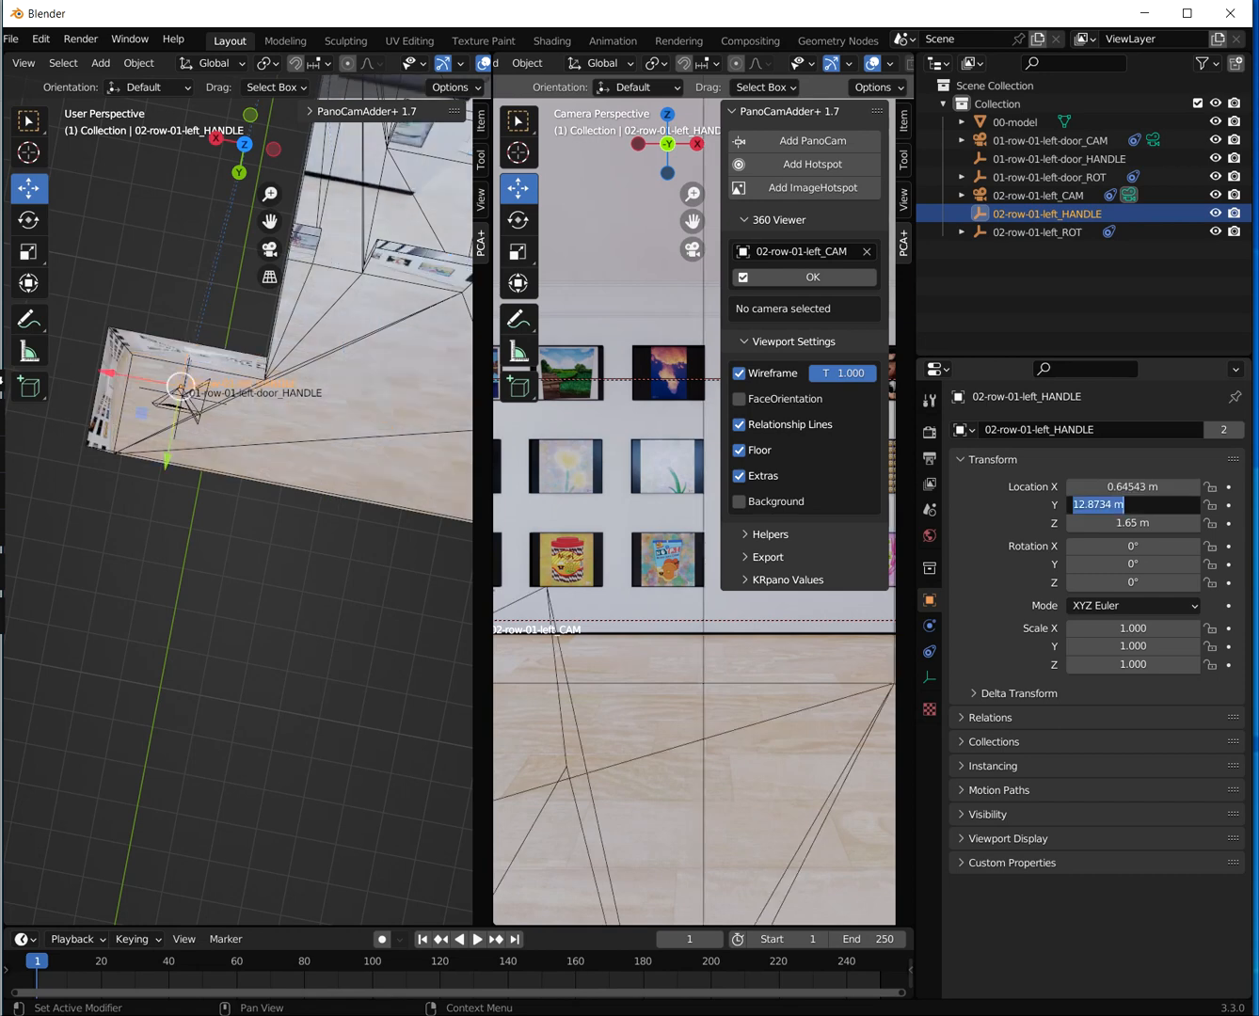
pyautogui.write('13.002')
pyautogui.press('Tab')
pyautogui.write('1')
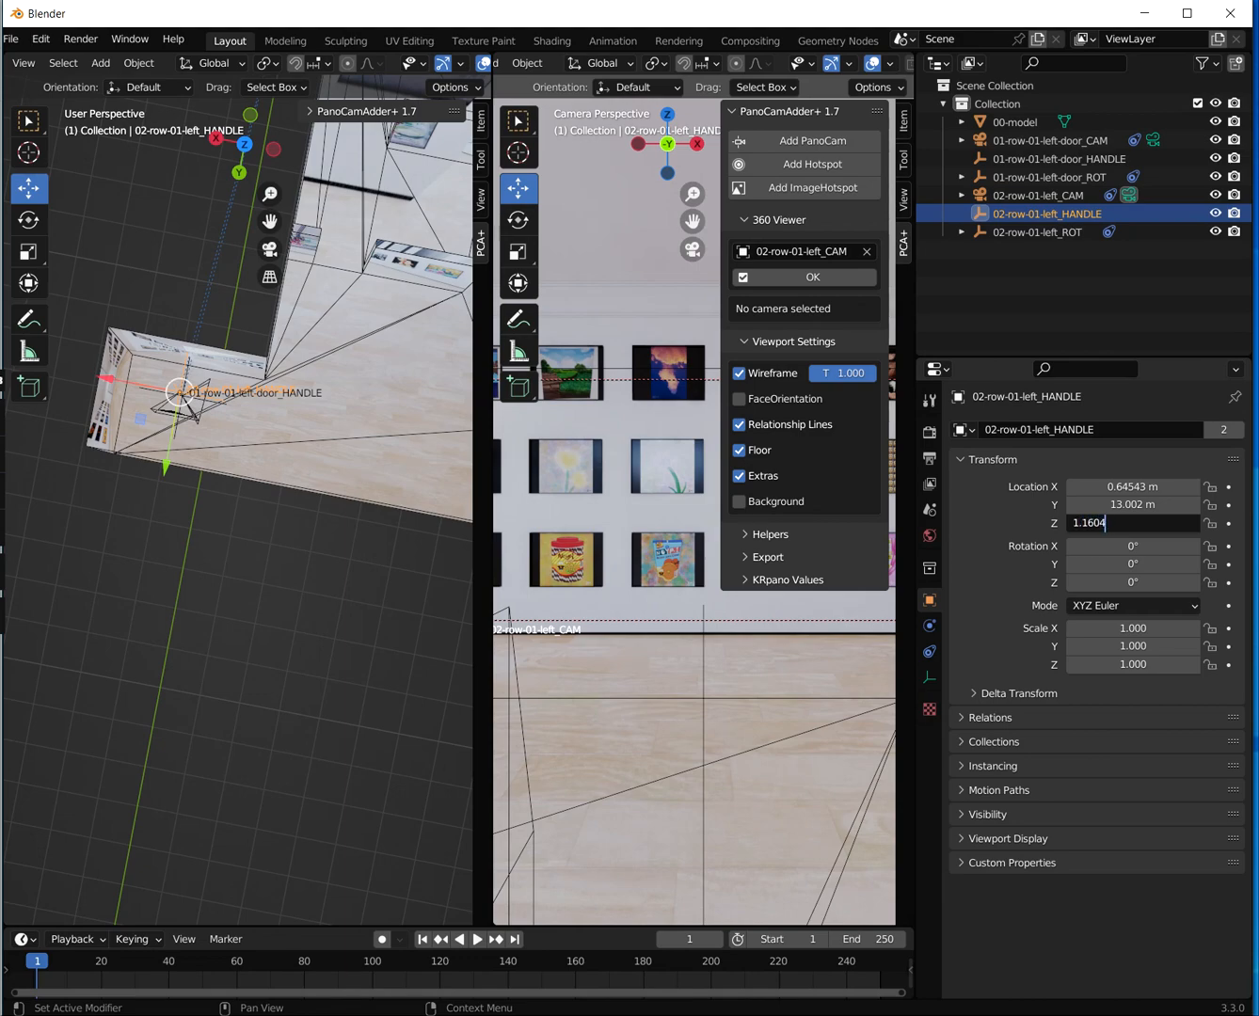
pyautogui.press('Return')
# Move 02-row-01-left_HANDLE along X to about -2.396 m, matching the wireframe to the wall corners in camera view
pyautogui.moveTo(369, 446); pyautogui.dragTo(285, 446, button='middle')
pyautogui.scroll(-2, 220, 457)
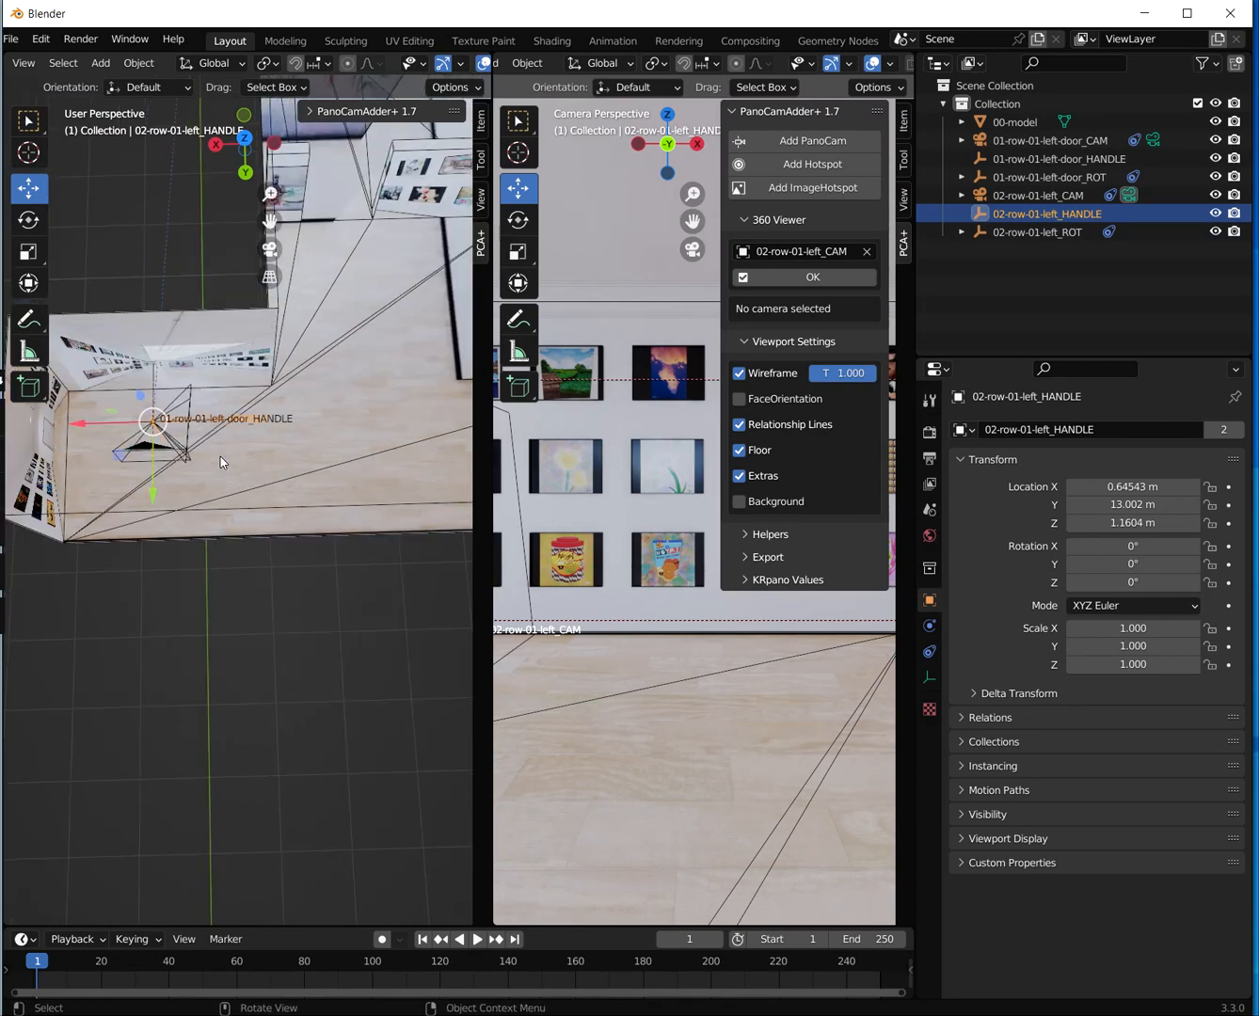
pyautogui.moveTo(90, 423); pyautogui.dragTo(307, 418)
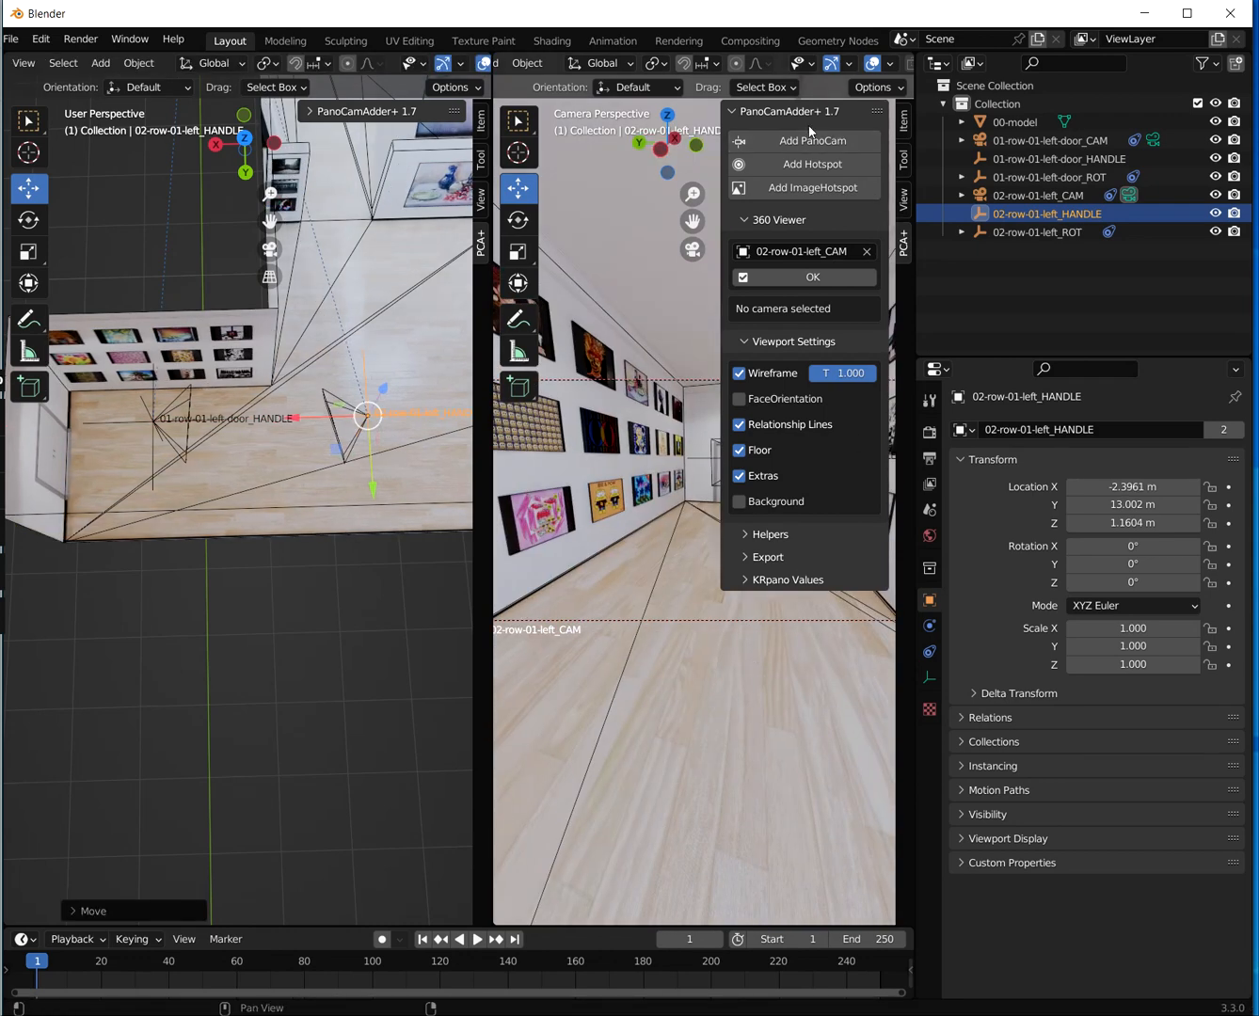
pyautogui.click(786, 111)
pyautogui.moveTo(688, 501); pyautogui.dragTo(854, 525, button='middle')
pyautogui.moveTo(699, 585); pyautogui.dragTo(761, 566, button='middle')
pyautogui.moveTo(304, 420)
pyautogui.mouseDown()
pyautogui.moveTo(278, 424)
pyautogui.moveTo(309, 412)
pyautogui.mouseUp()
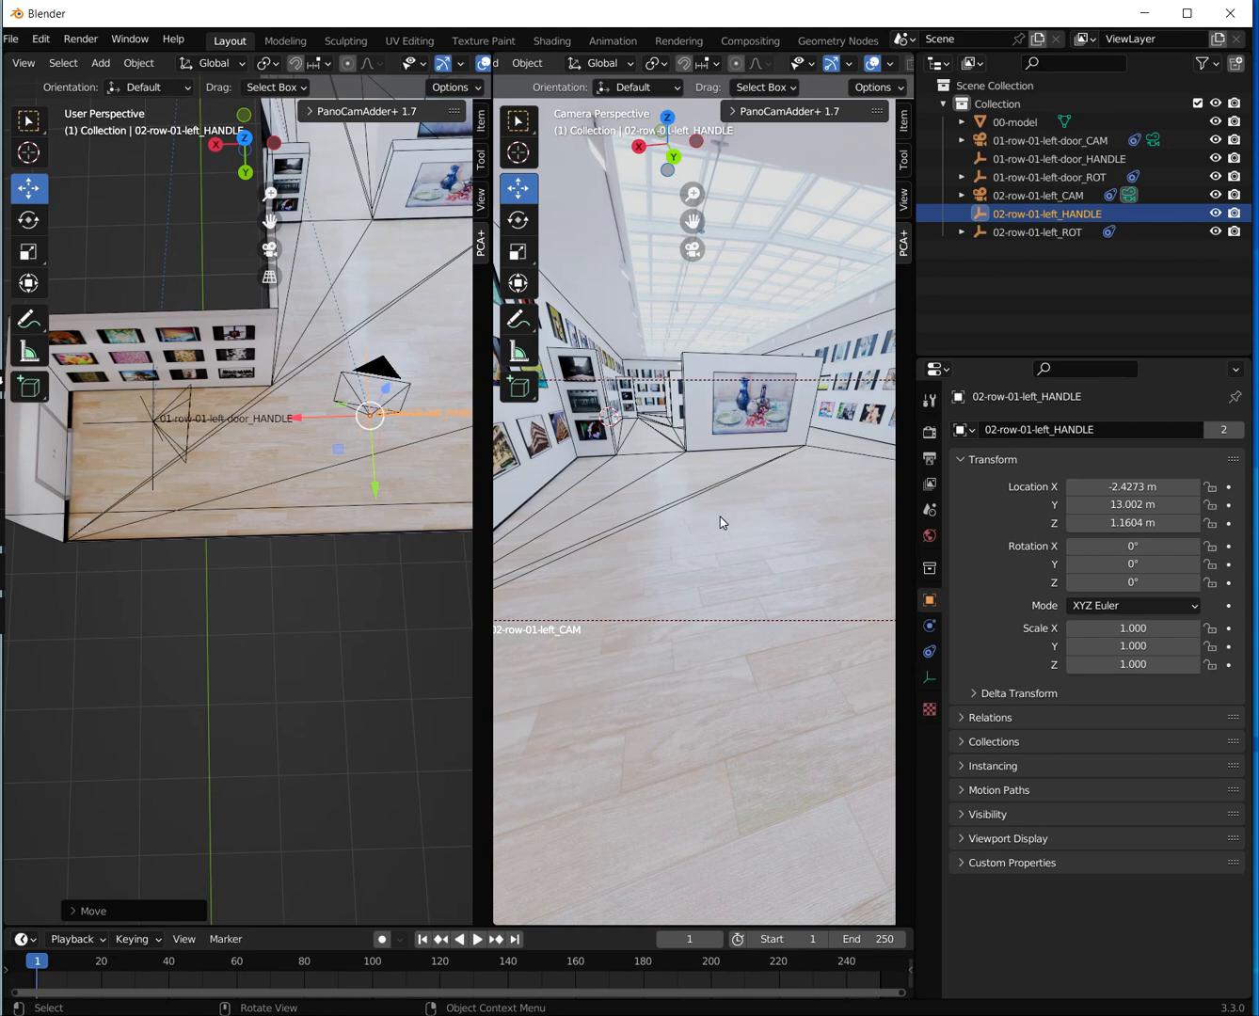
pyautogui.moveTo(720, 517); pyautogui.dragTo(885, 472, button='middle')
pyautogui.moveTo(773, 521); pyautogui.dragTo(539, 552, button='middle')
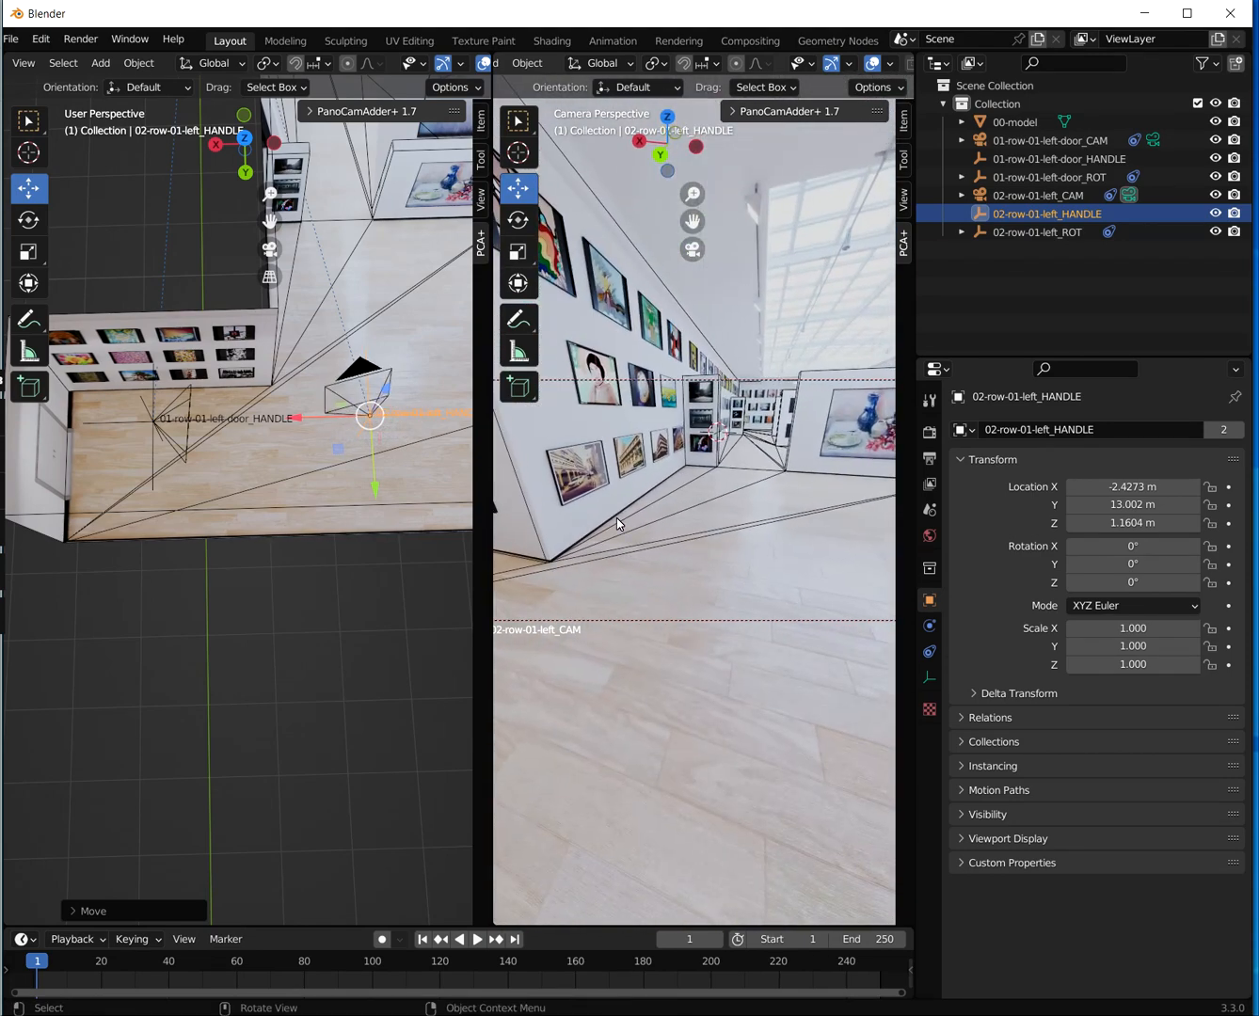
pyautogui.moveTo(745, 501); pyautogui.dragTo(692, 508, button='middle')
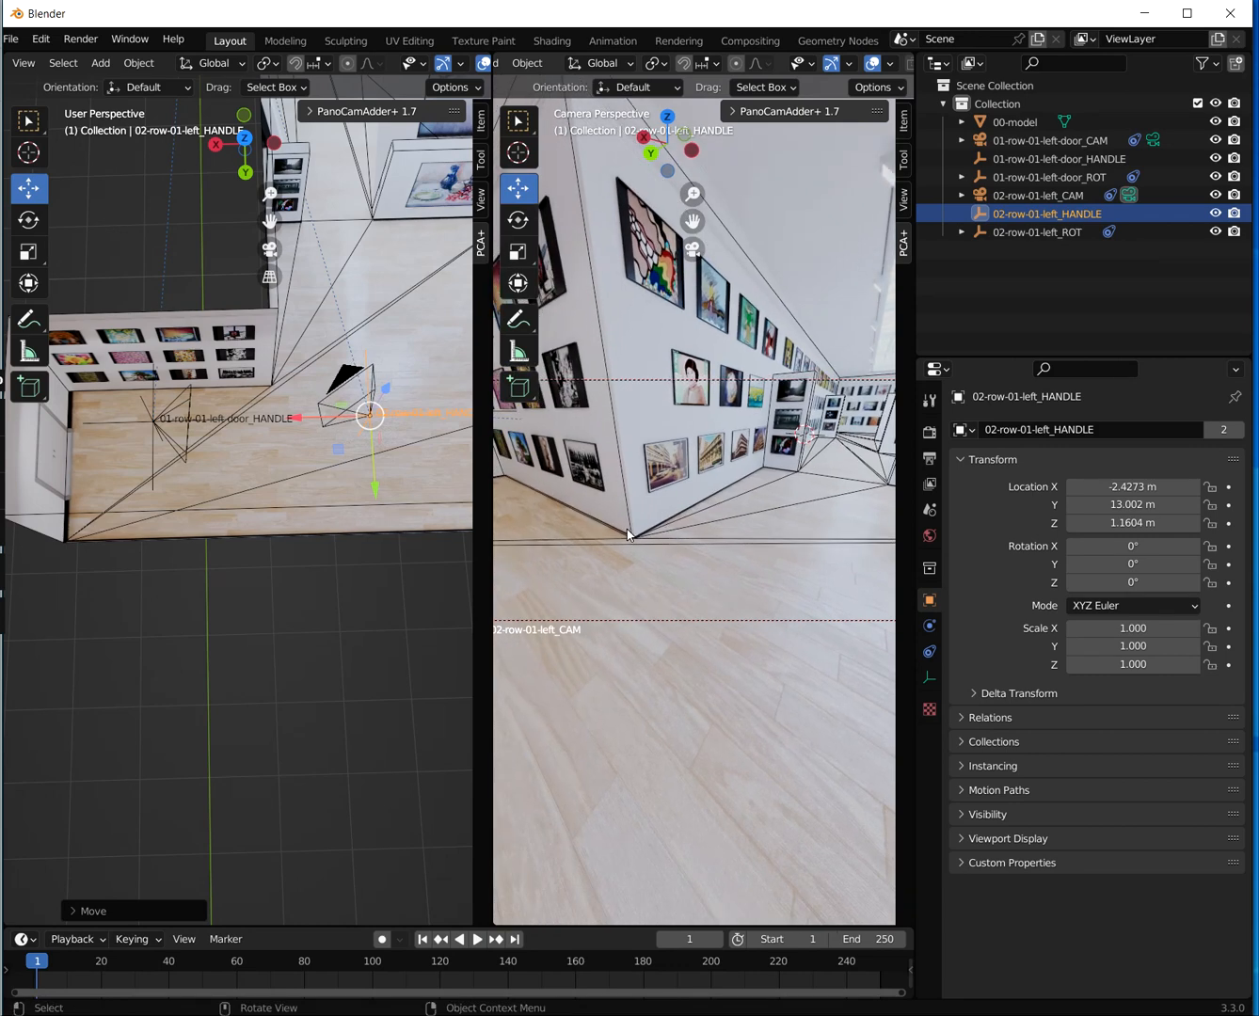
pyautogui.moveTo(303, 424); pyautogui.dragTo(303, 419)
pyautogui.moveTo(858, 517); pyautogui.dragTo(749, 544, button='middle')
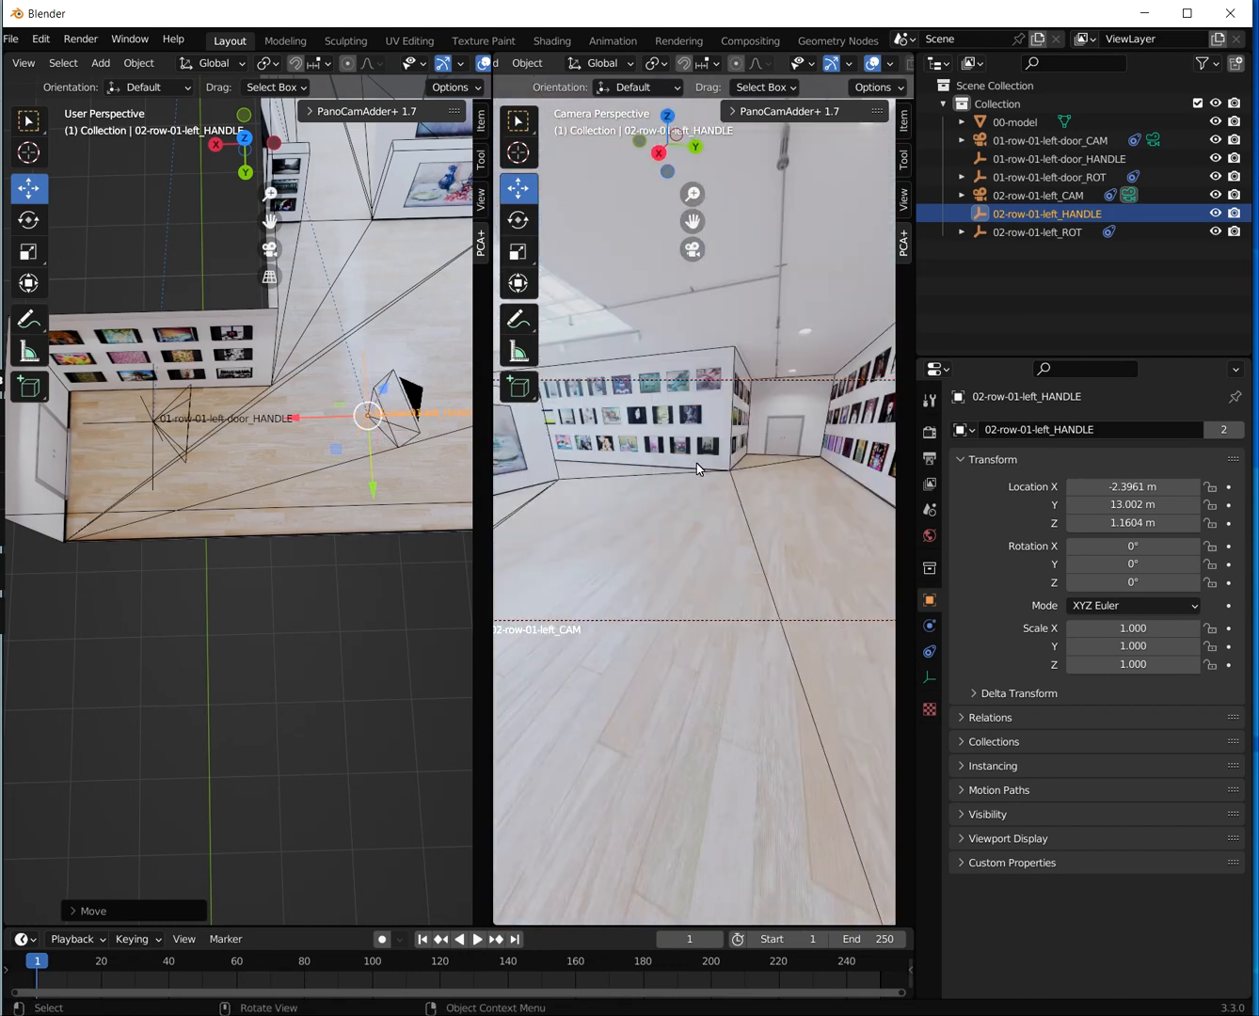
# Select 00-model and expand the PanoCamAdder+ tools again in the camera viewport
pyautogui.click(997, 122)
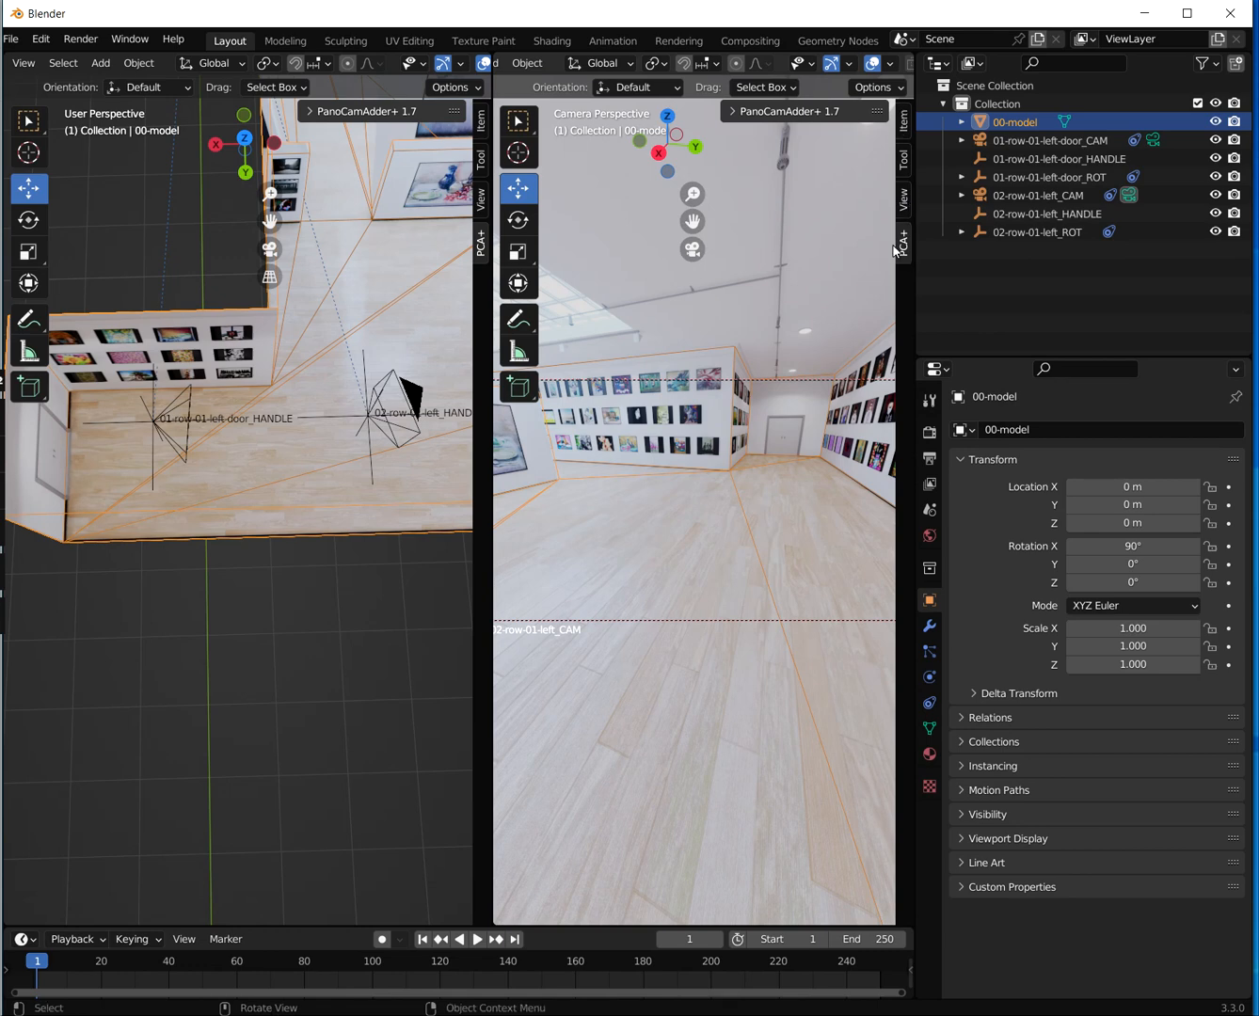
pyautogui.click(876, 88)
pyautogui.click(901, 203)
pyautogui.click(904, 187)
pyautogui.click(907, 181)
pyautogui.click(906, 120)
pyautogui.click(904, 241)
# With 00-model selected, add a PanoCam from 03-row-01-center.tiff and name it 03-row-01-center
pyautogui.click(1022, 139)
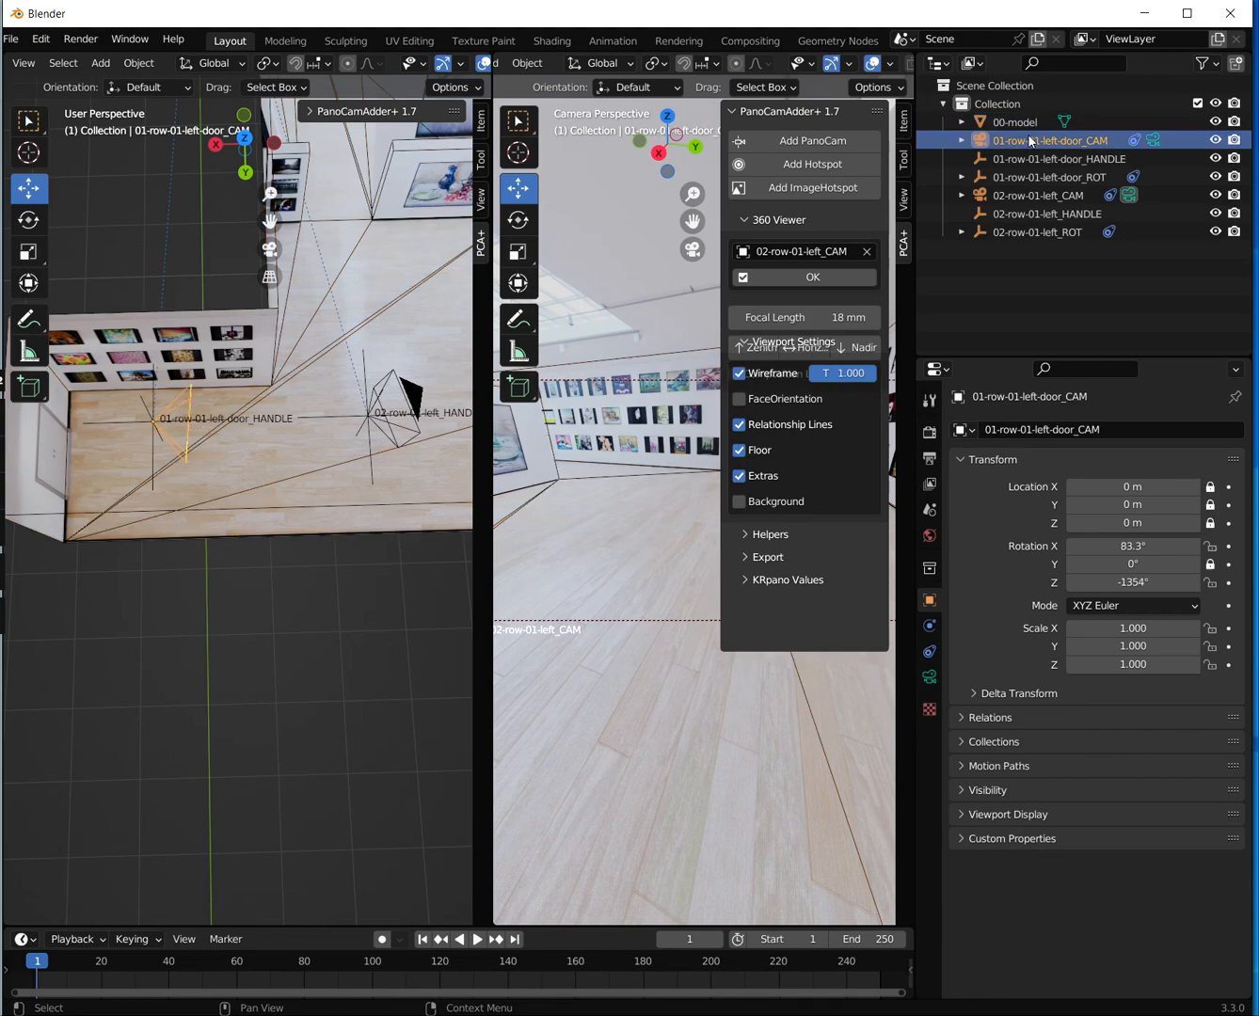
pyautogui.keyDown('ctrl'); pyautogui.click(1026, 128); pyautogui.keyUp('ctrl')
pyautogui.click(849, 142)
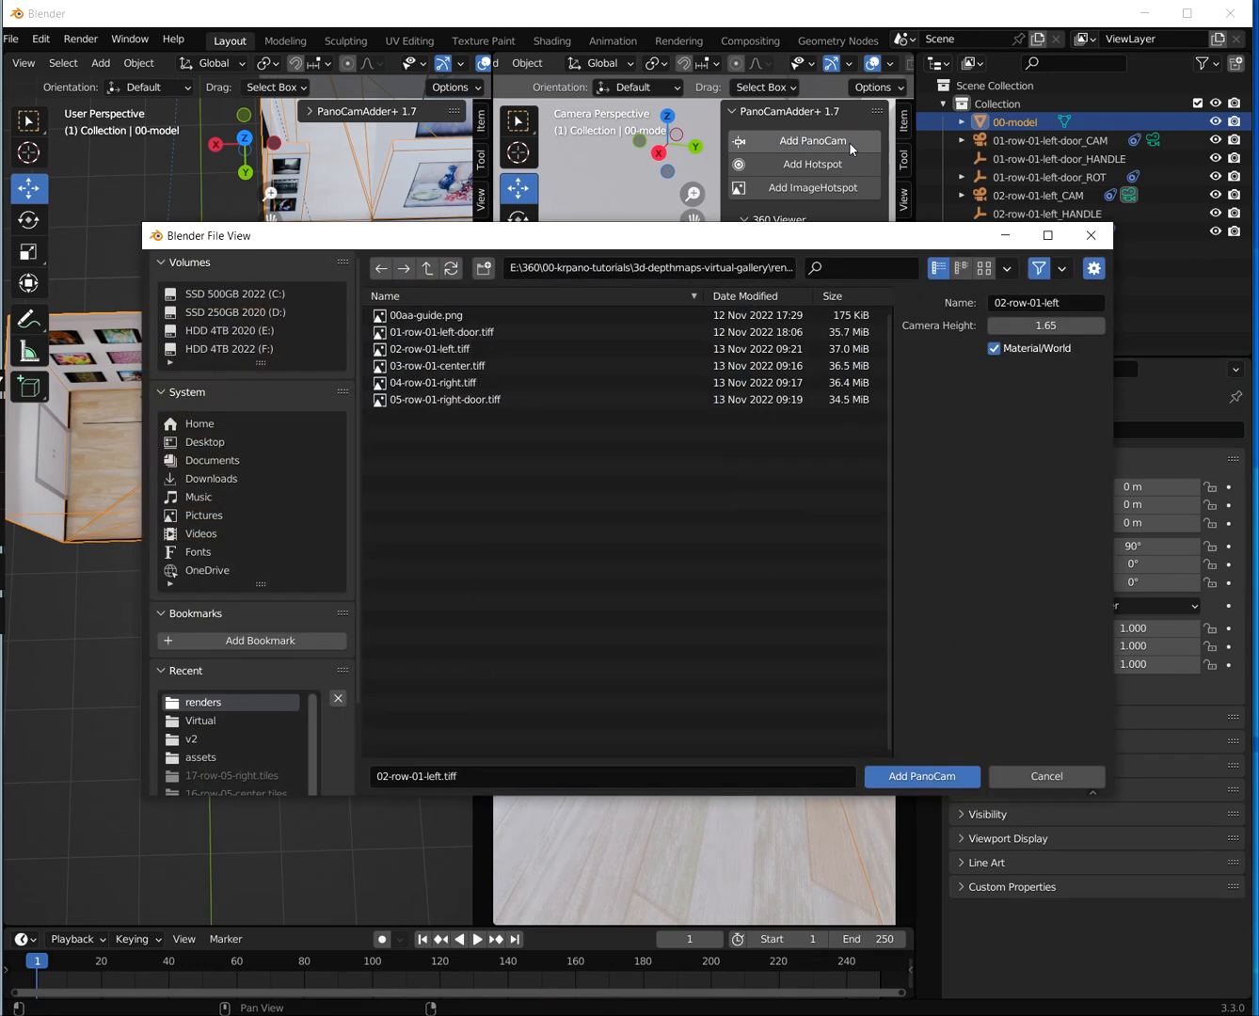
pyautogui.click(452, 369)
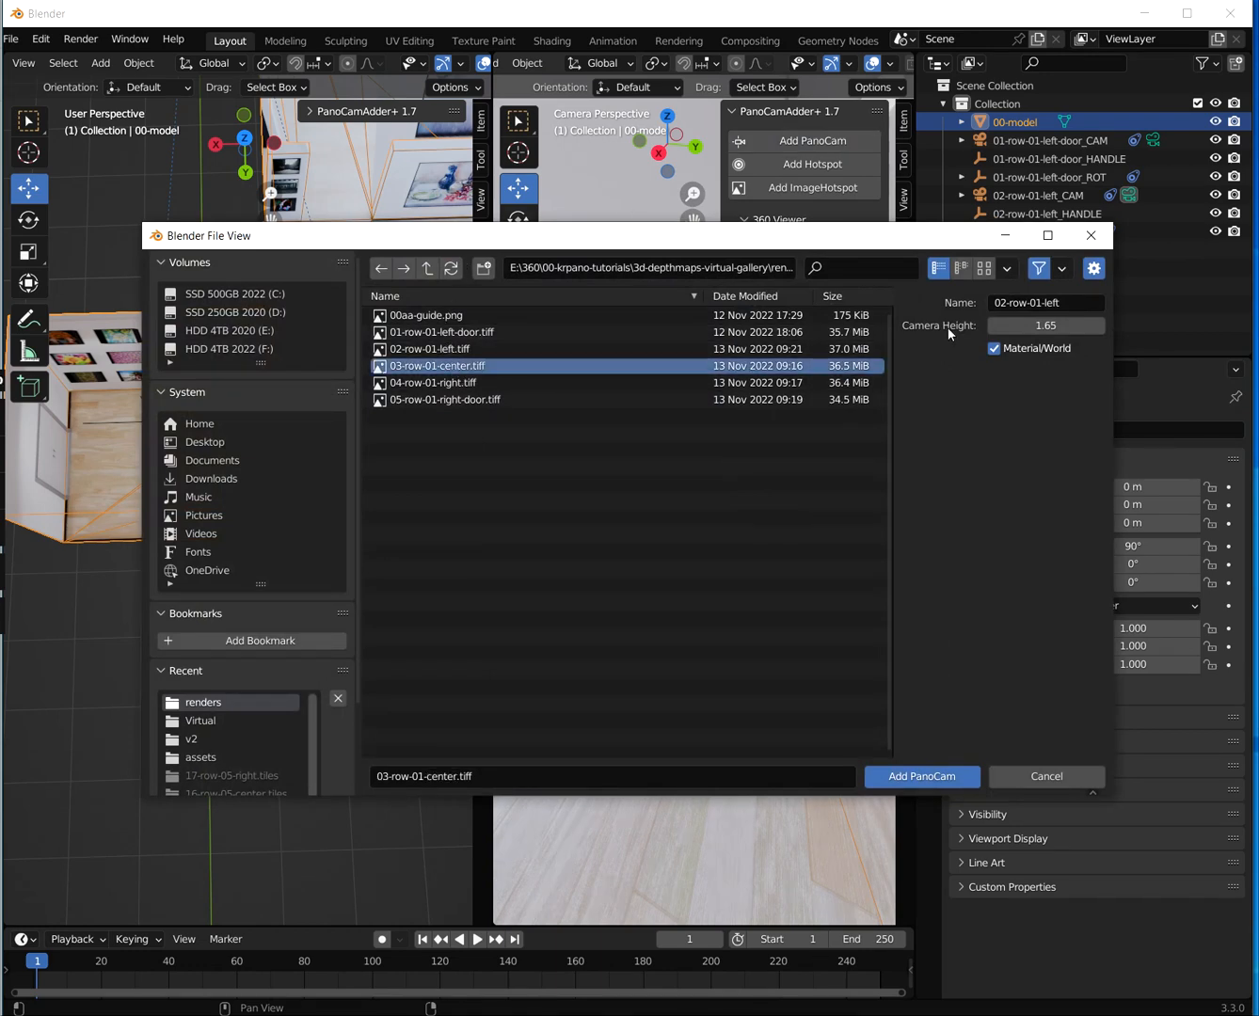
pyautogui.click(1034, 303)
pyautogui.write('03')
pyautogui.click(922, 776)
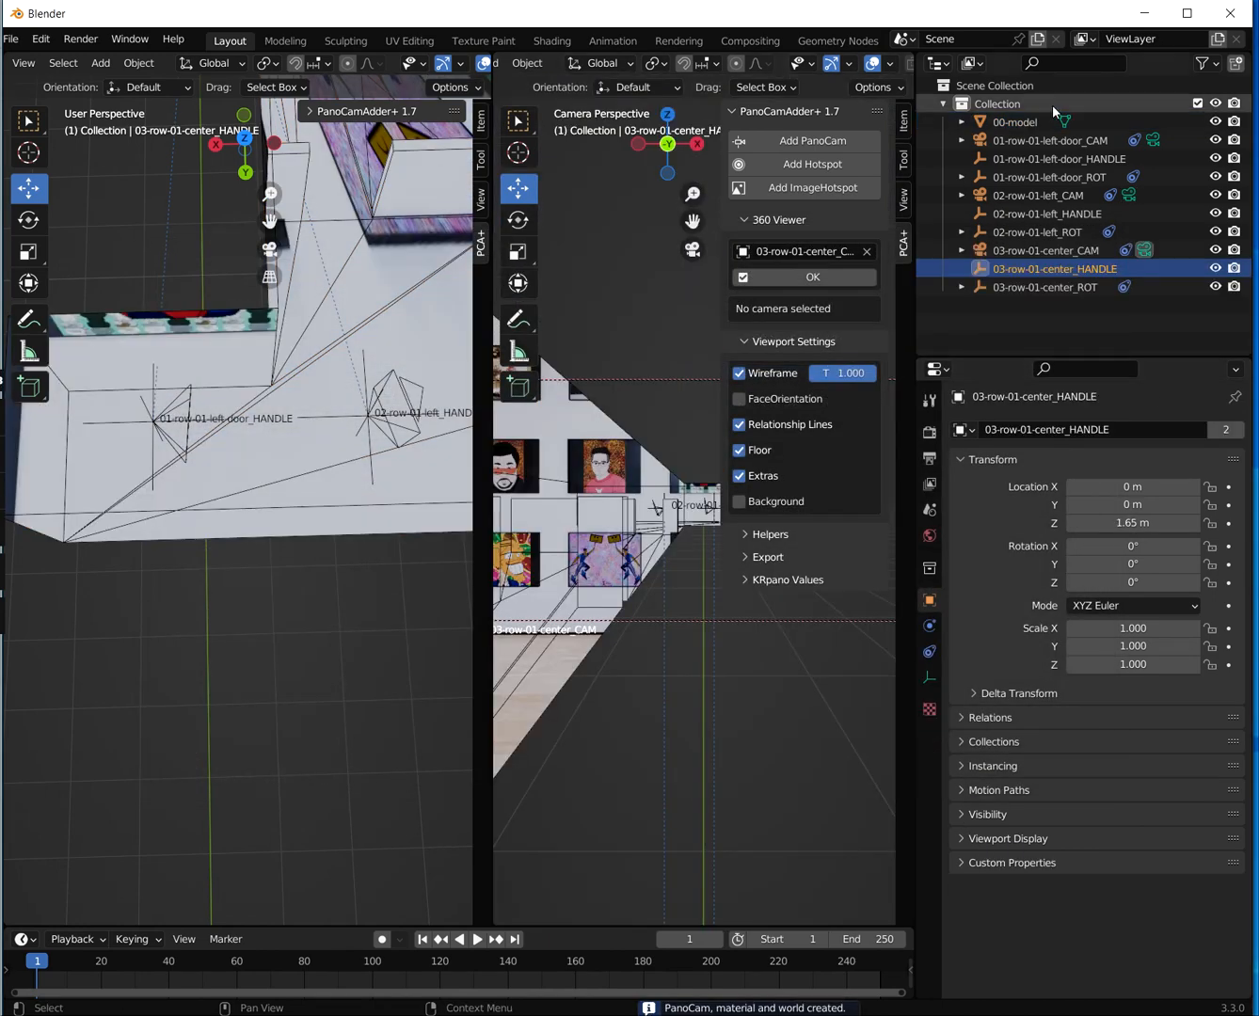
# Set 03-row-01-center_HANDLE's location to X 0.64543 m and Y 13.002 m
pyautogui.click(1047, 250)
pyautogui.click(1049, 269)
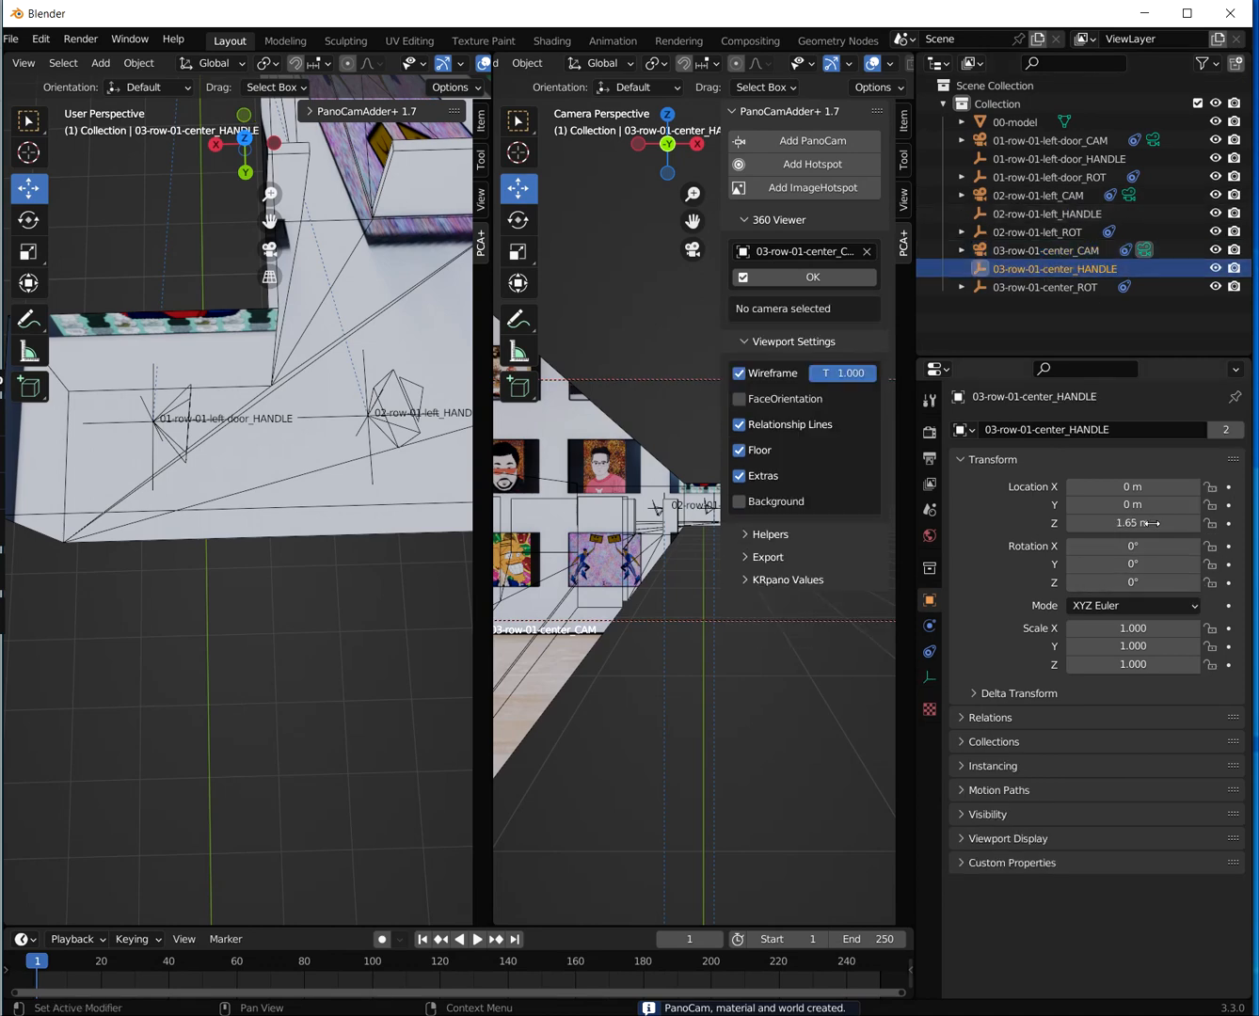
pyautogui.click(1133, 486)
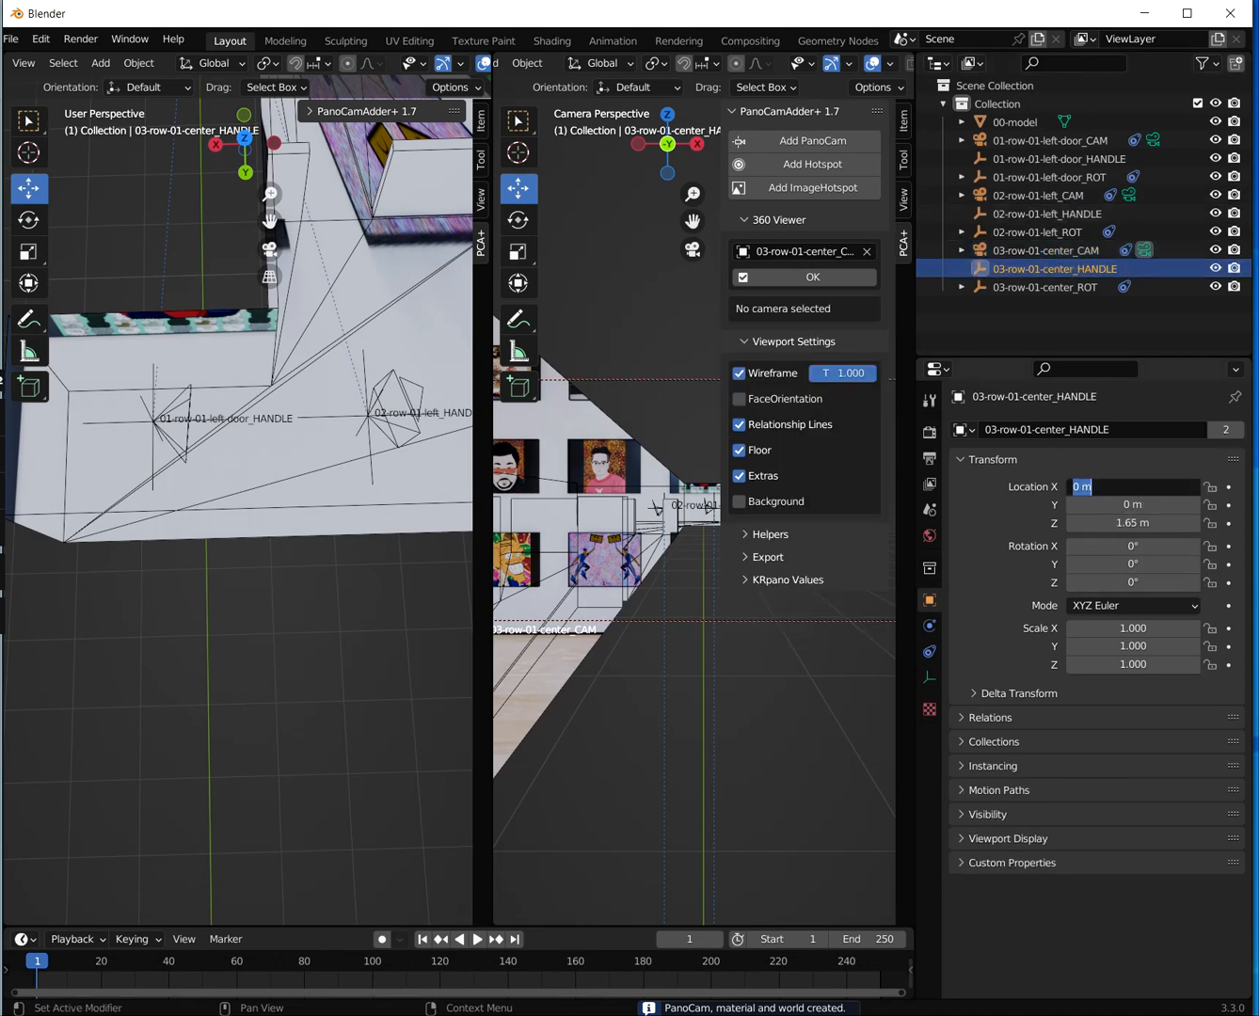
pyautogui.click(1080, 487)
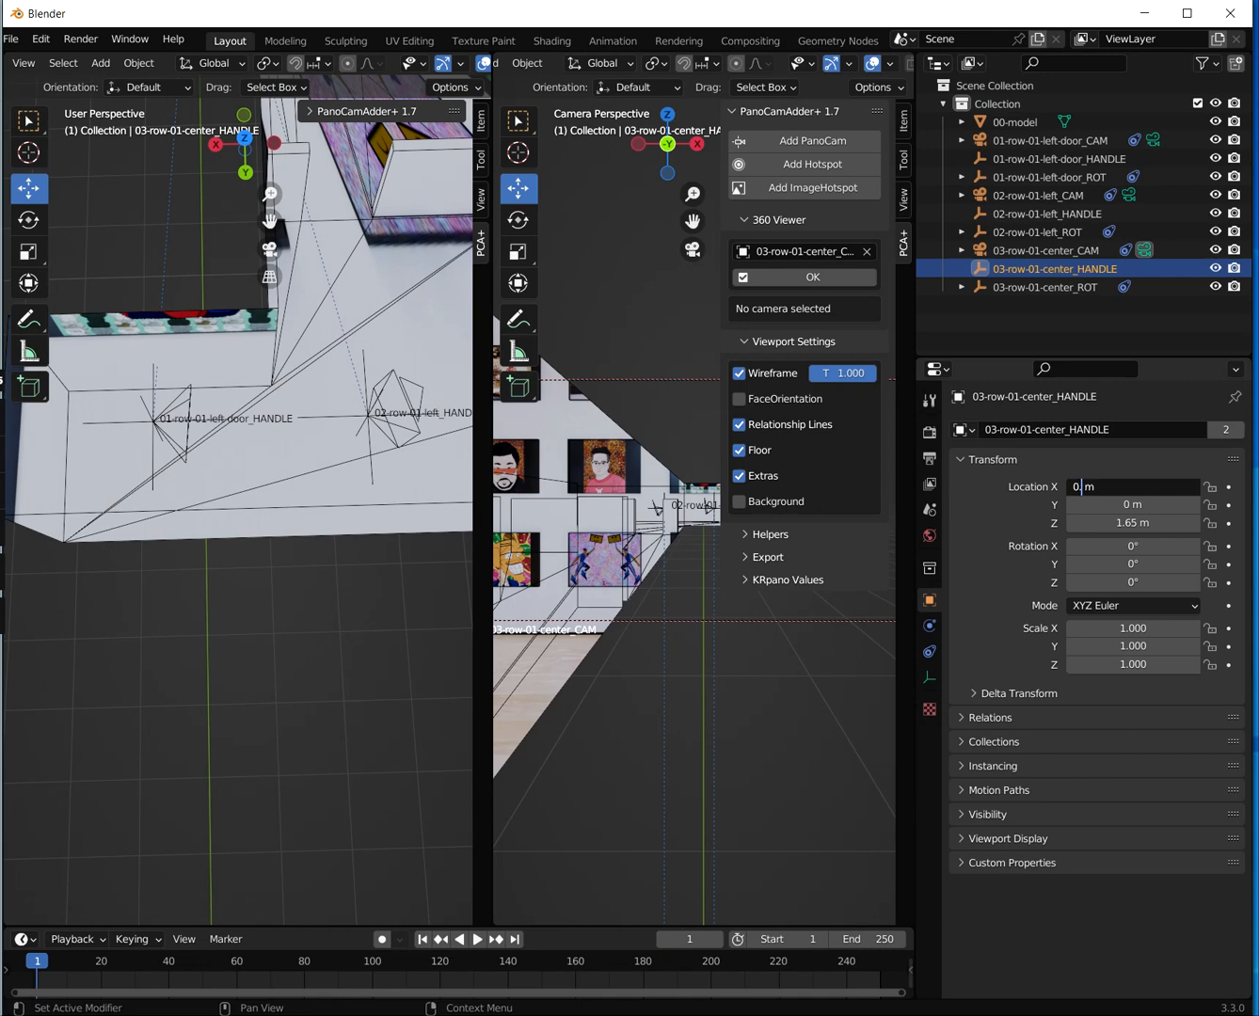
pyautogui.write('.64543')
pyautogui.press('Return')
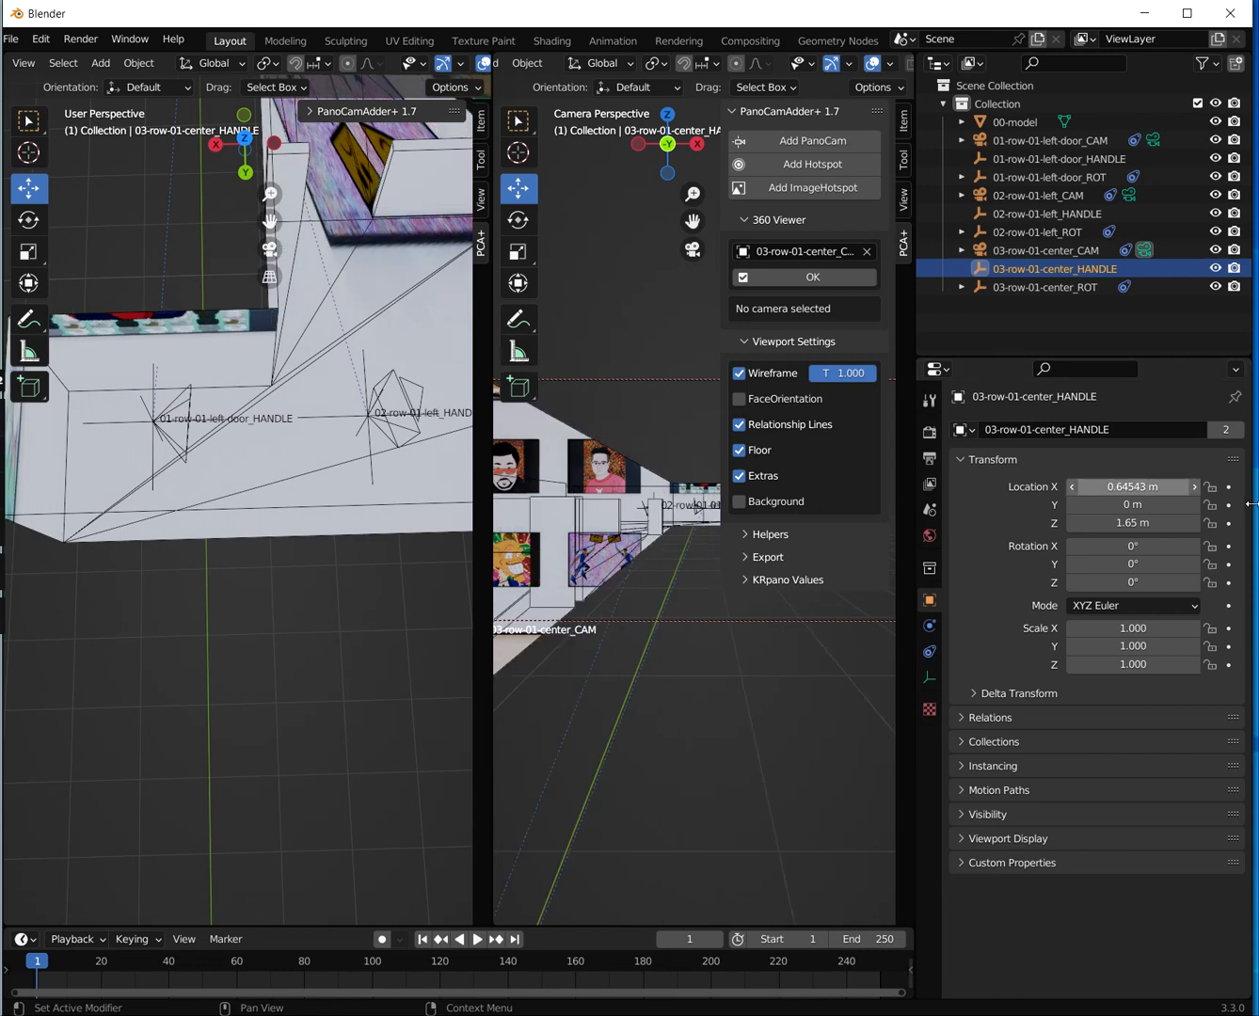
pyautogui.click(1091, 505)
pyautogui.click(1082, 505)
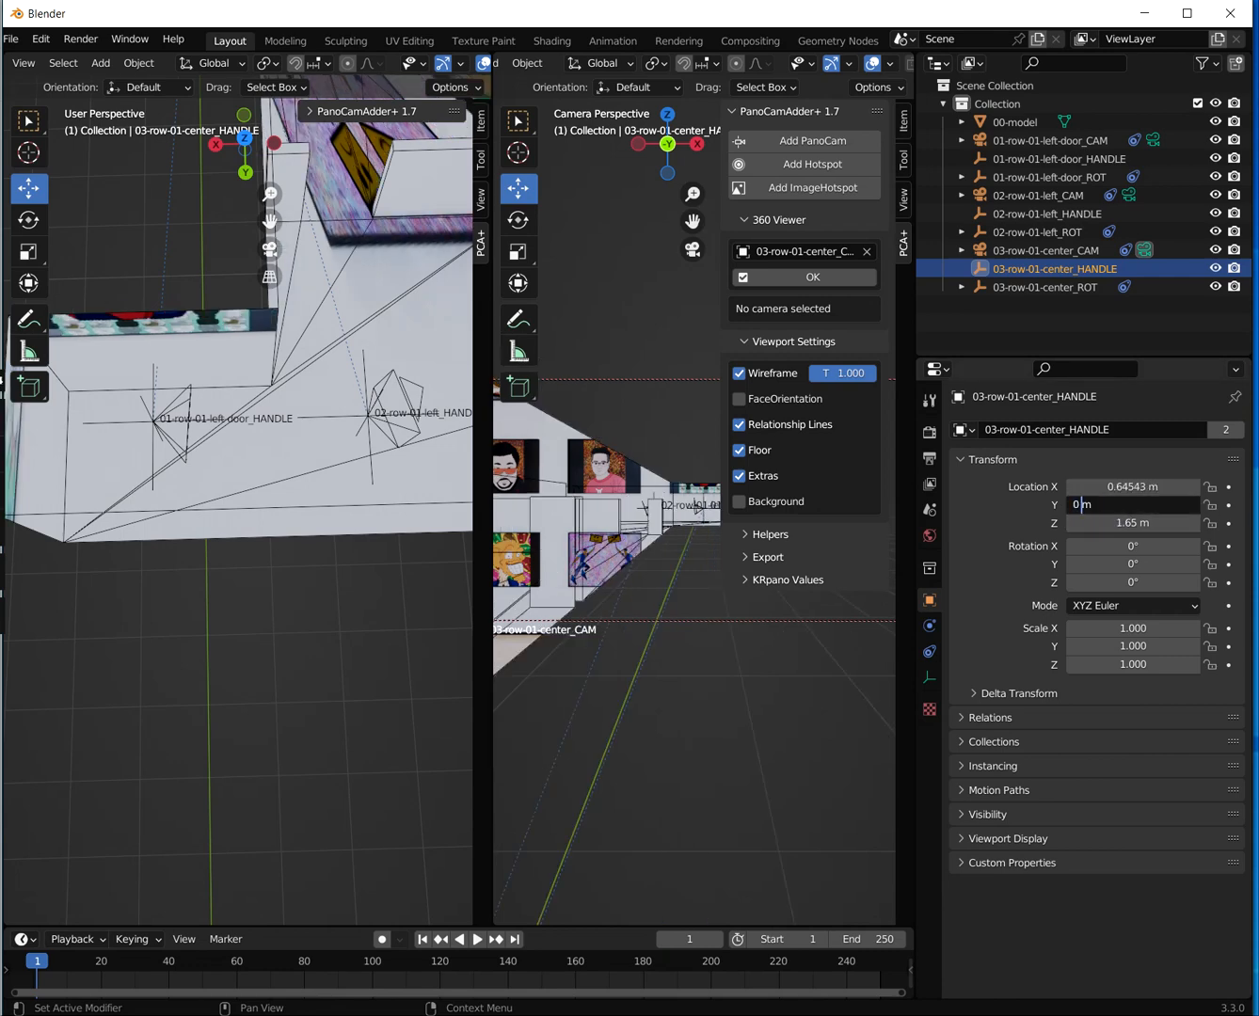
pyautogui.write('13.002')
pyautogui.press('Return')
# Set 03-row-01-center_HANDLE's Z location to 1.1604 m
pyautogui.click(1181, 523)
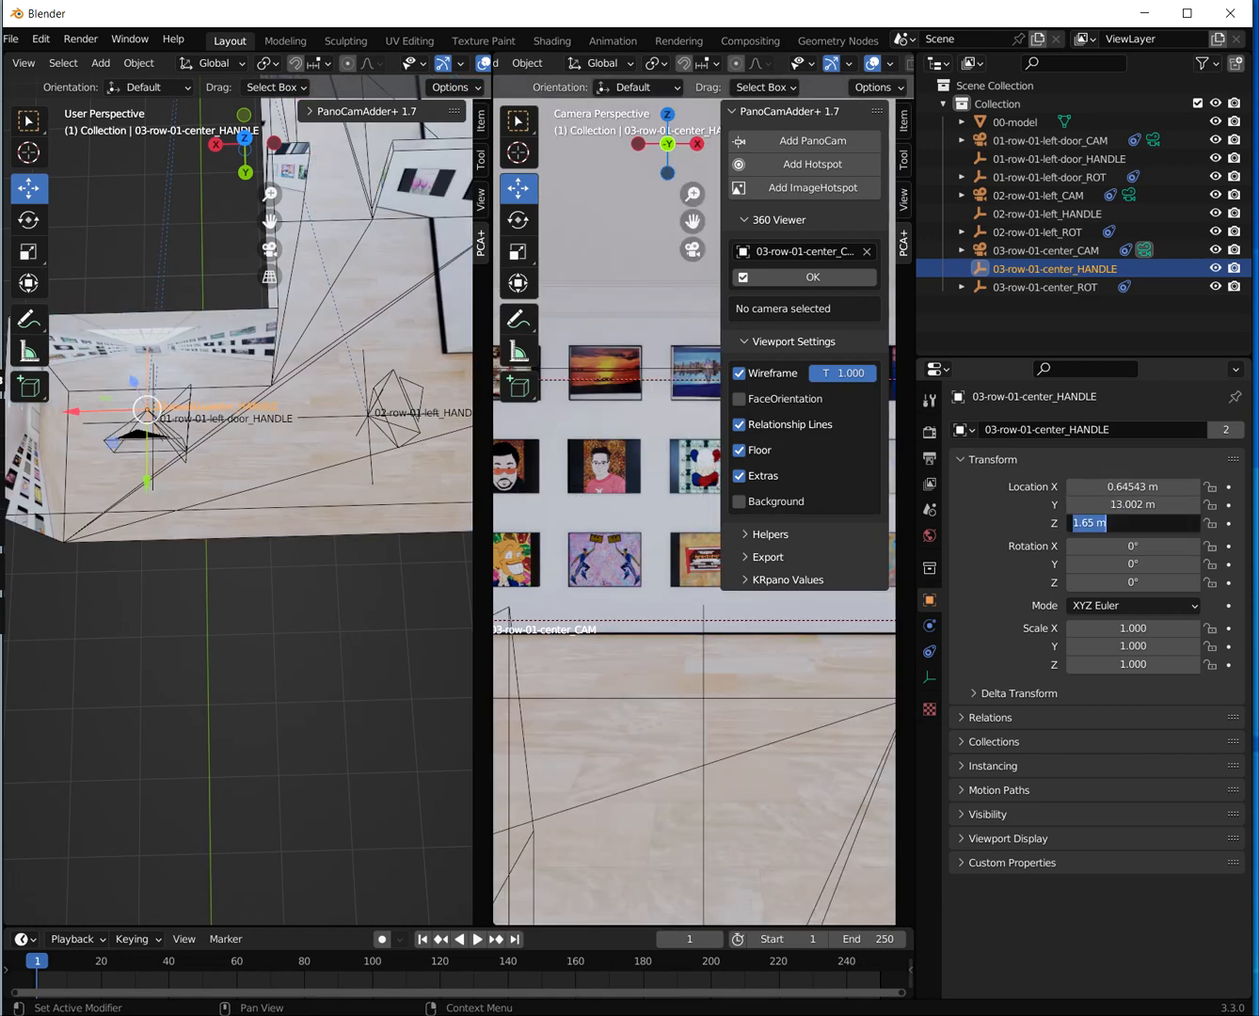
pyautogui.press('Right')
pyautogui.press('Left')
pyautogui.press('Left')
pyautogui.hotkey('shift', 'Home')
pyautogui.write('1.1604')
pyautogui.press('Return')
# Move 03-row-01-center_HANDLE along X to about -4.159 m, matching the panorama to the wireframe in camera view
pyautogui.moveTo(358, 435)
pyautogui.mouseDown(button='middle')
pyautogui.moveTo(412, 363)
pyautogui.moveTo(366, 422)
pyautogui.mouseUp(button='middle')
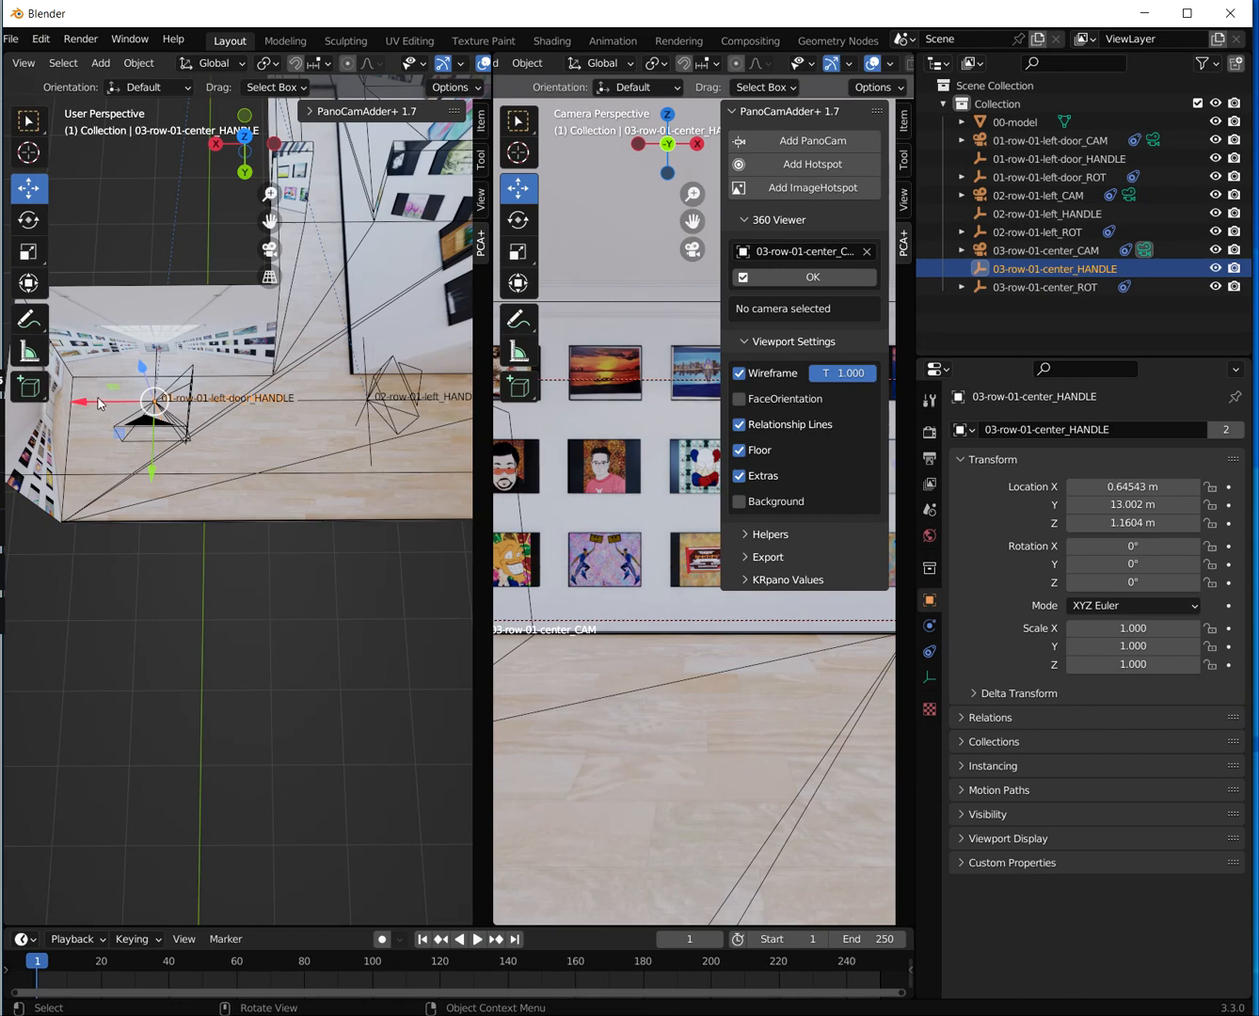
pyautogui.moveTo(175, 415); pyautogui.dragTo(56, 528, button='middle')
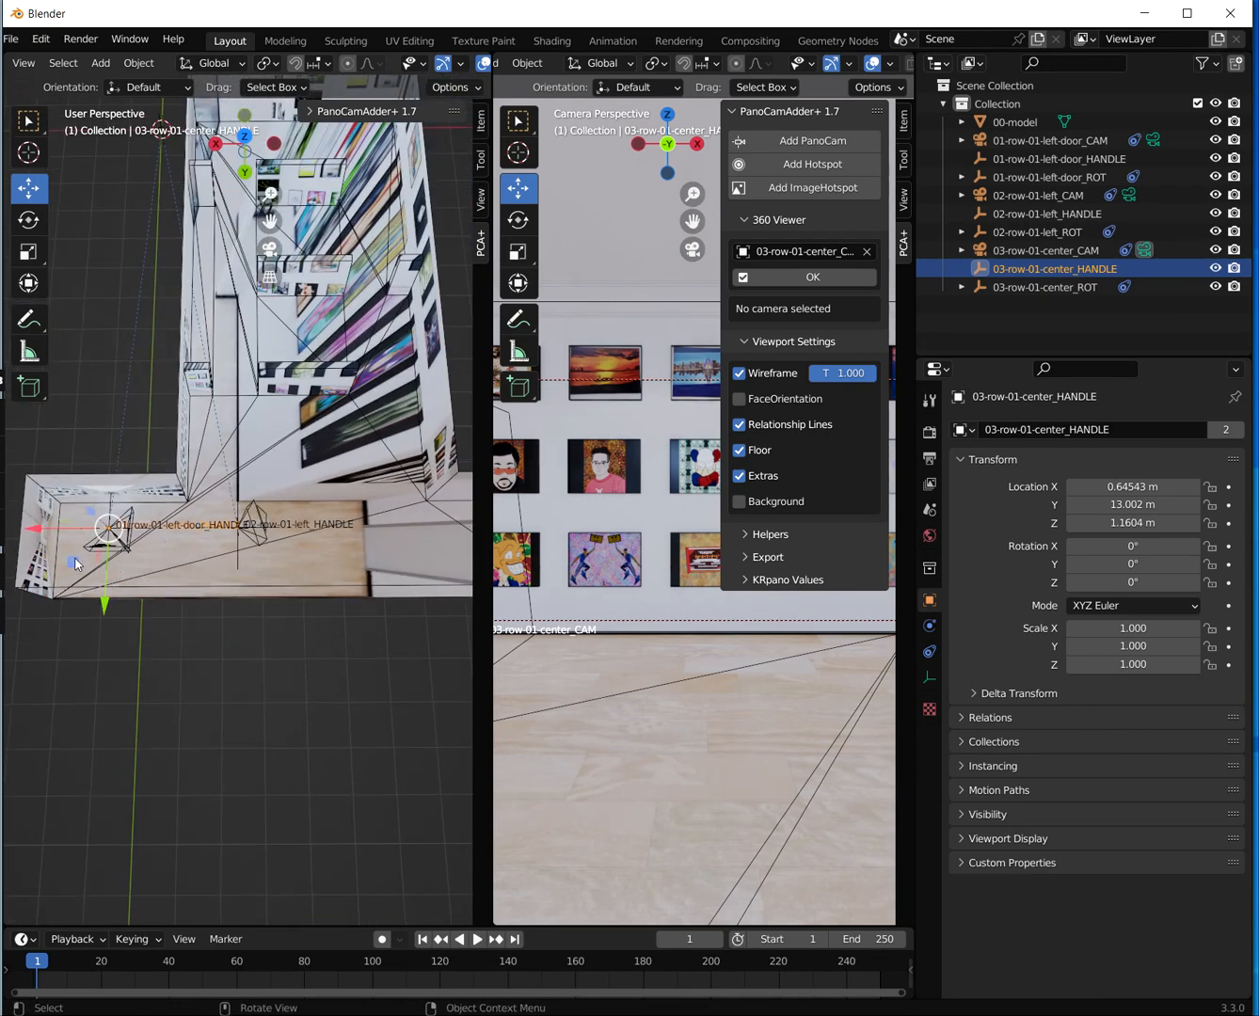
pyautogui.moveTo(52, 532); pyautogui.dragTo(251, 547)
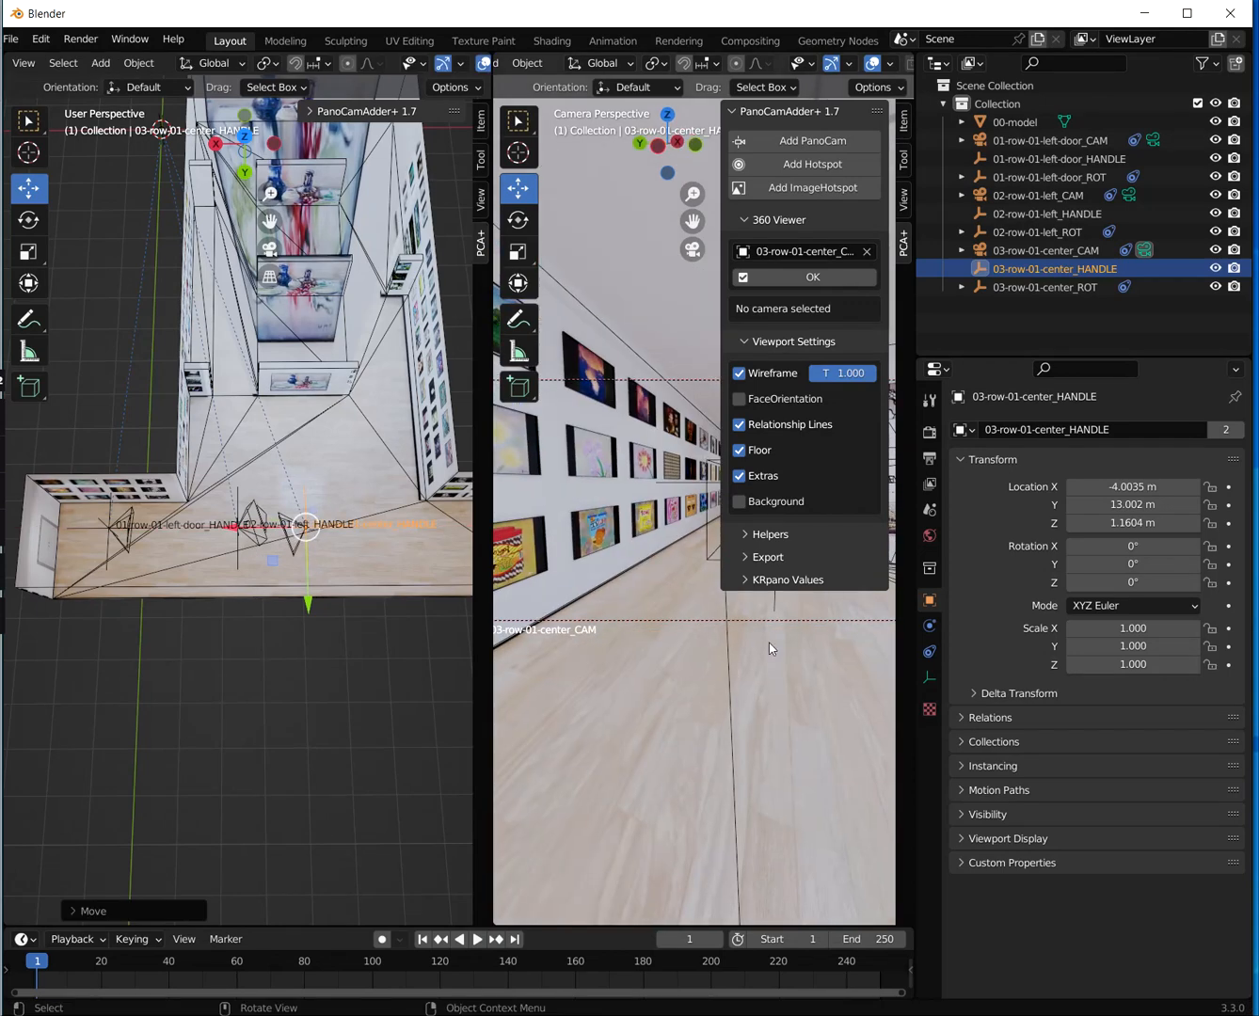
pyautogui.moveTo(738, 673)
pyautogui.mouseDown(button='middle')
pyautogui.moveTo(747, 683)
pyautogui.moveTo(698, 683)
pyautogui.mouseUp(button='middle')
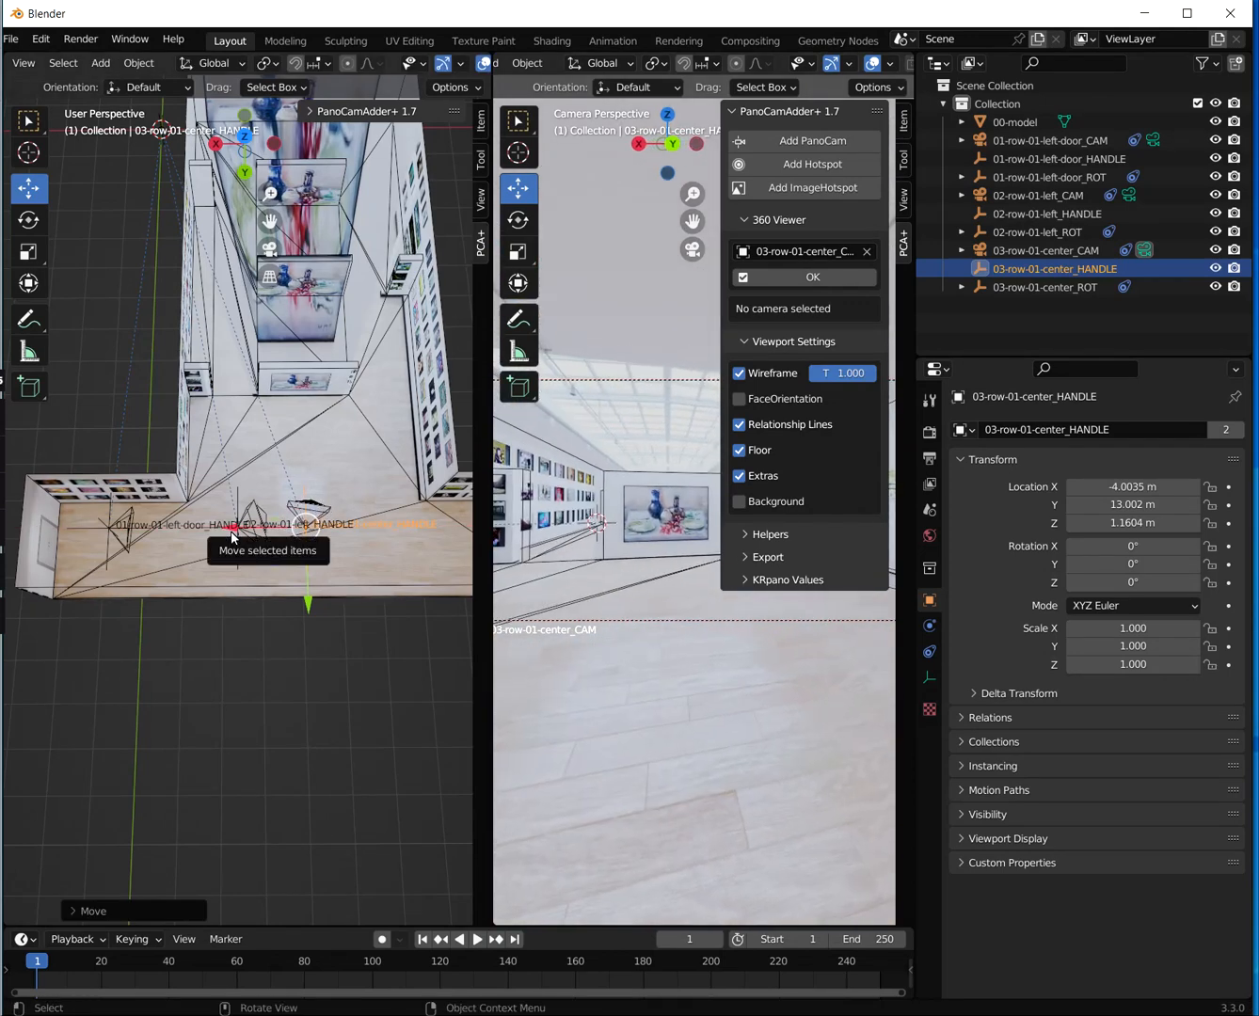
pyautogui.moveTo(236, 532); pyautogui.dragTo(227, 530)
pyautogui.moveTo(235, 530); pyautogui.dragTo(238, 530)
pyautogui.moveTo(604, 645); pyautogui.dragTo(812, 660, button='middle')
pyautogui.moveTo(695, 670)
pyautogui.mouseDown(button='middle')
pyautogui.moveTo(753, 663)
pyautogui.moveTo(646, 650)
pyautogui.moveTo(584, 663)
pyautogui.moveTo(681, 673)
pyautogui.moveTo(643, 692)
pyautogui.moveTo(677, 676)
pyautogui.mouseUp(button='middle')
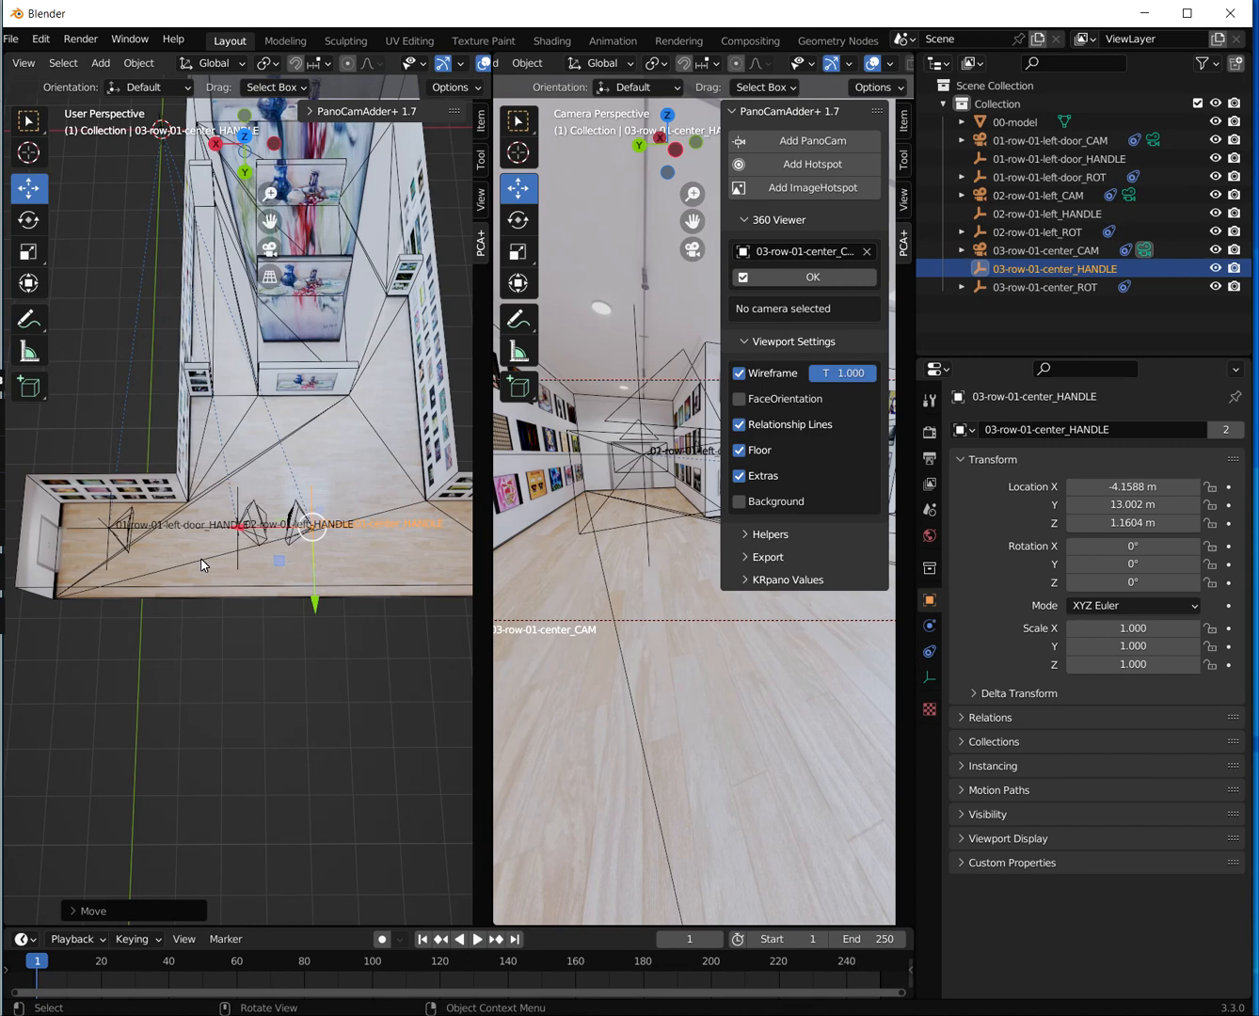
# Examine 03-row-01-center's projection against the wall and floor edges in the model view and the camera view
pyautogui.scroll(4, 312, 519)
pyautogui.scroll(-2, 330, 520)
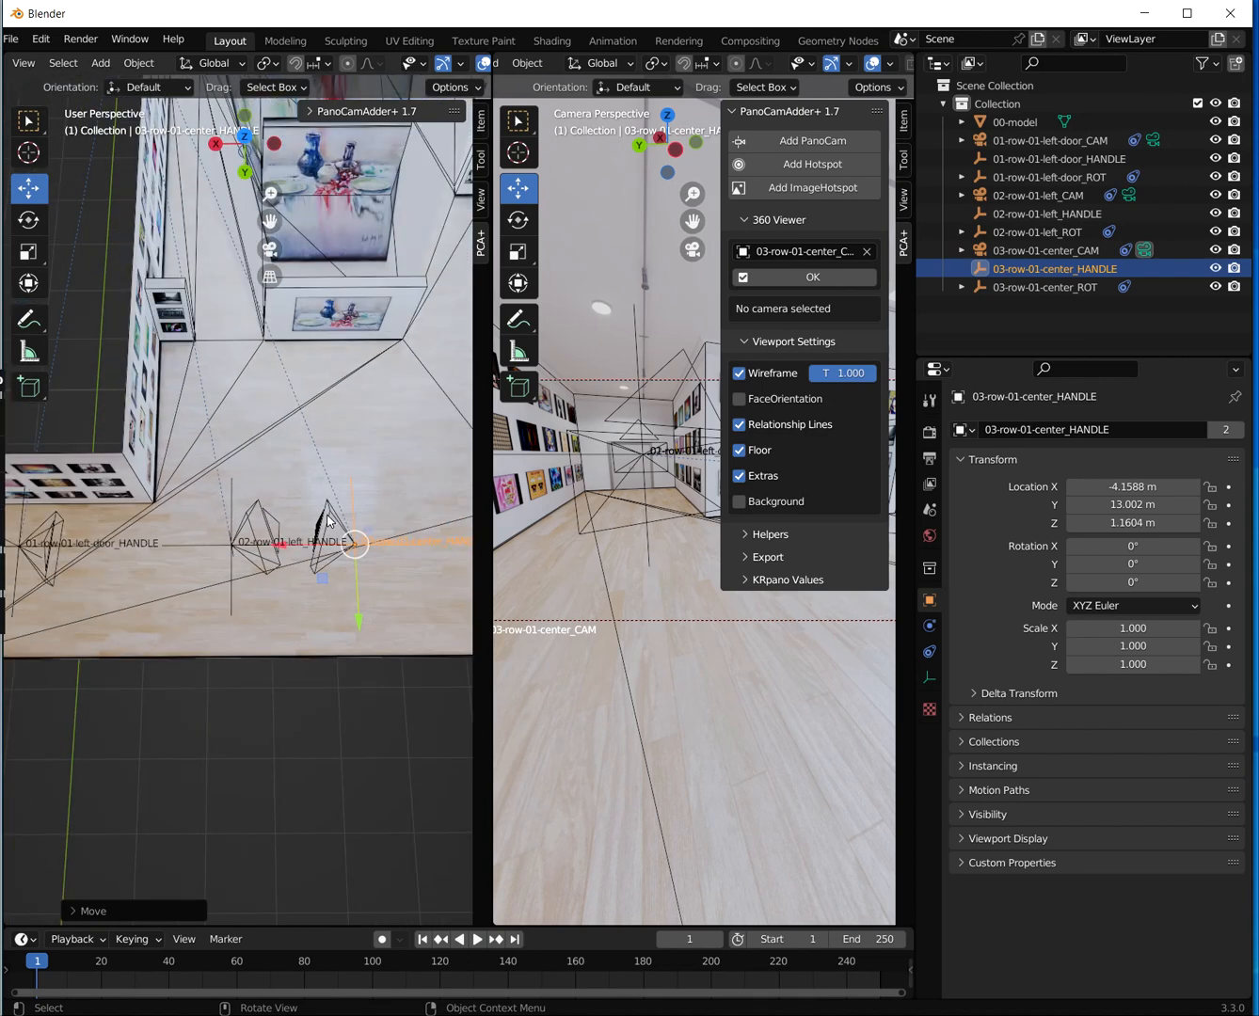
pyautogui.moveTo(841, 642); pyautogui.dragTo(507, 669, button='middle')
pyautogui.scroll(5, 184, 579)
pyautogui.scroll(-3, 185, 580)
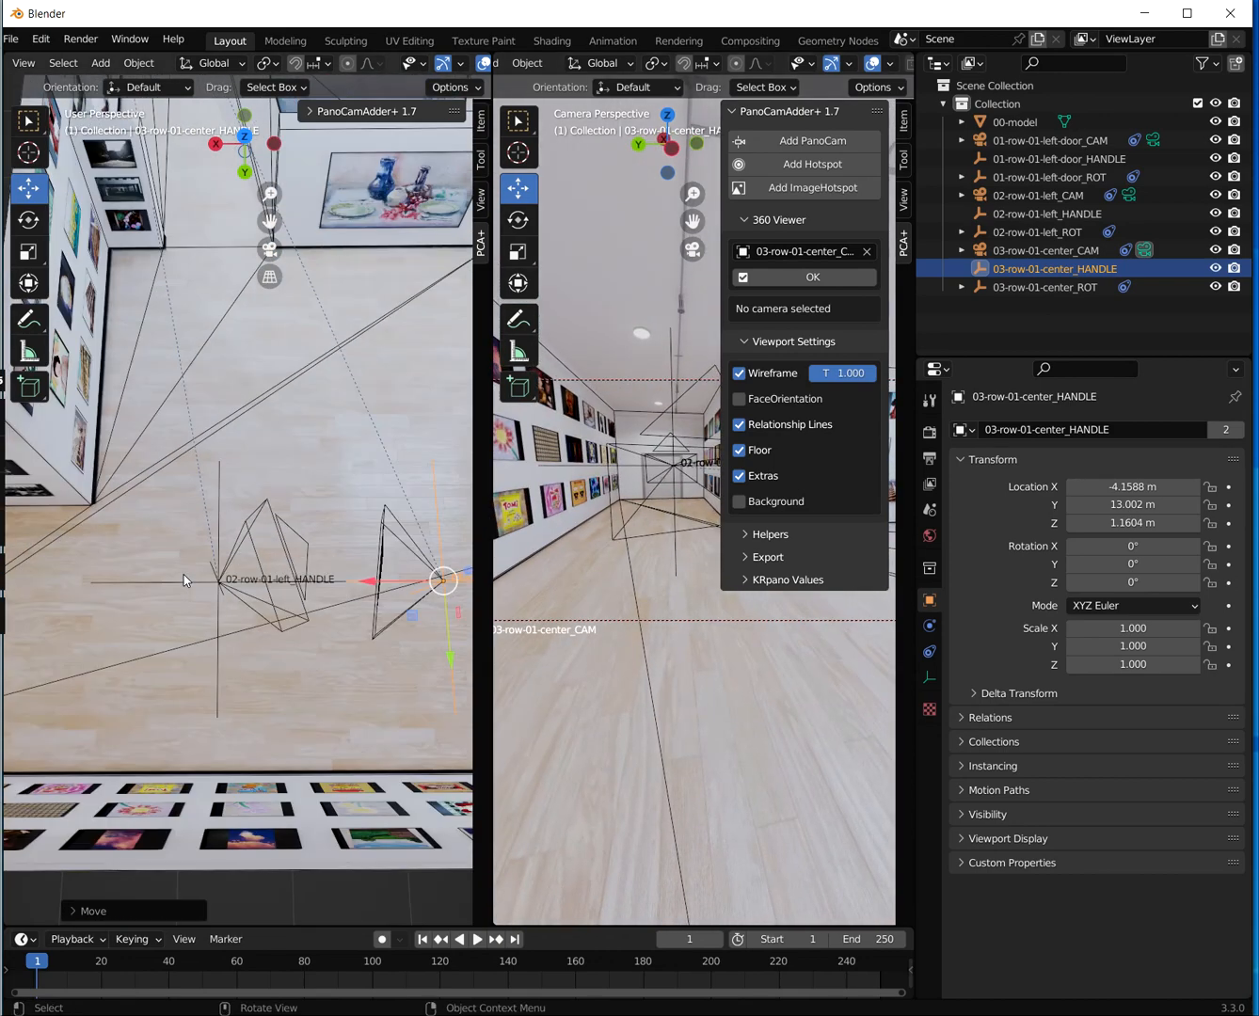
pyautogui.scroll(-2, 184, 577)
pyautogui.scroll(1, 183, 576)
pyautogui.scroll(-1, 184, 578)
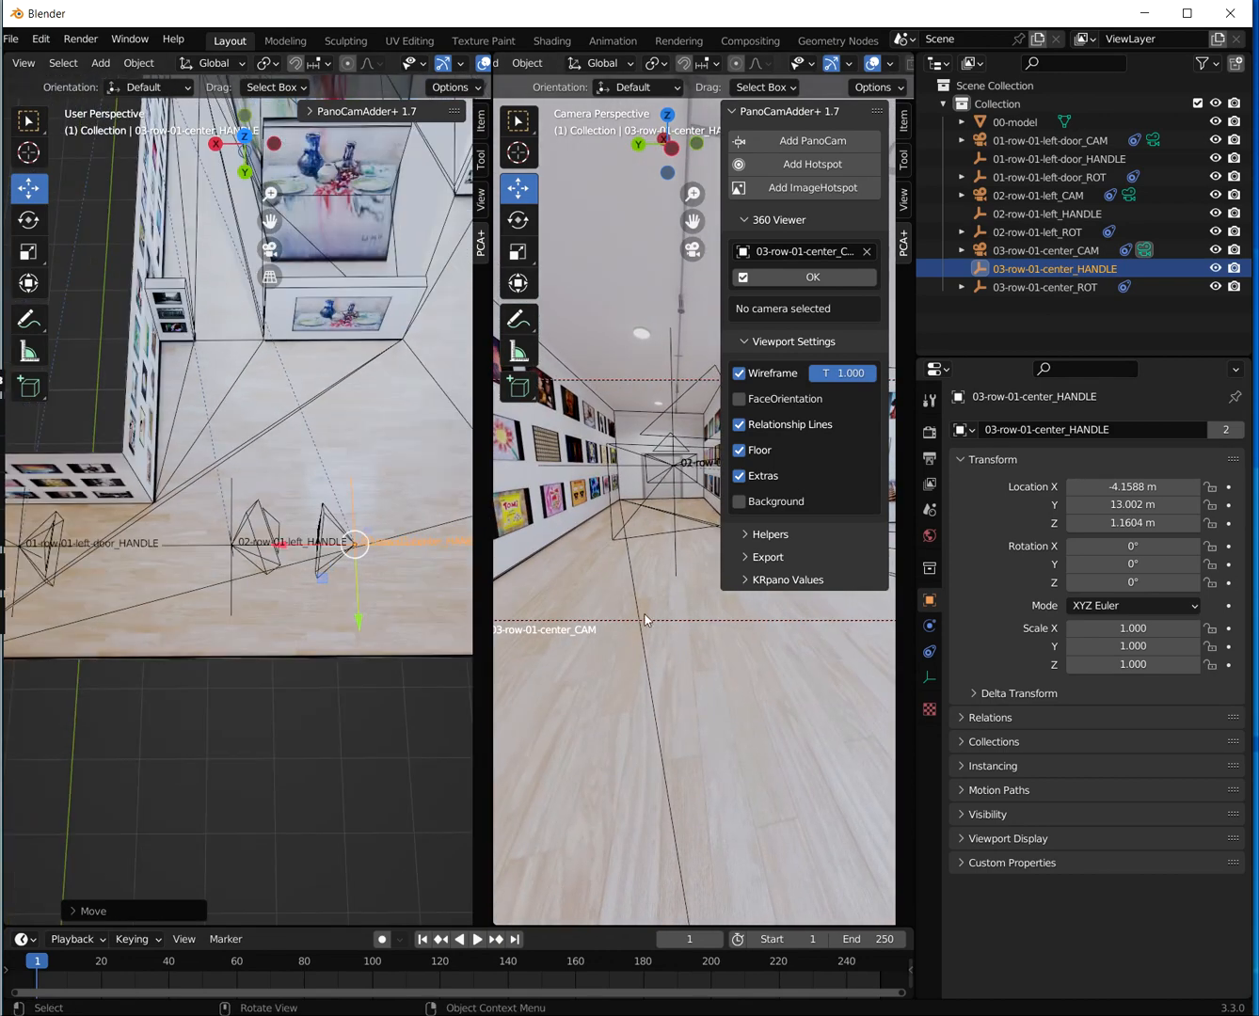
pyautogui.scroll(-3, 410, 587)
pyautogui.scroll(3, 335, 420)
pyautogui.scroll(-2, 335, 420)
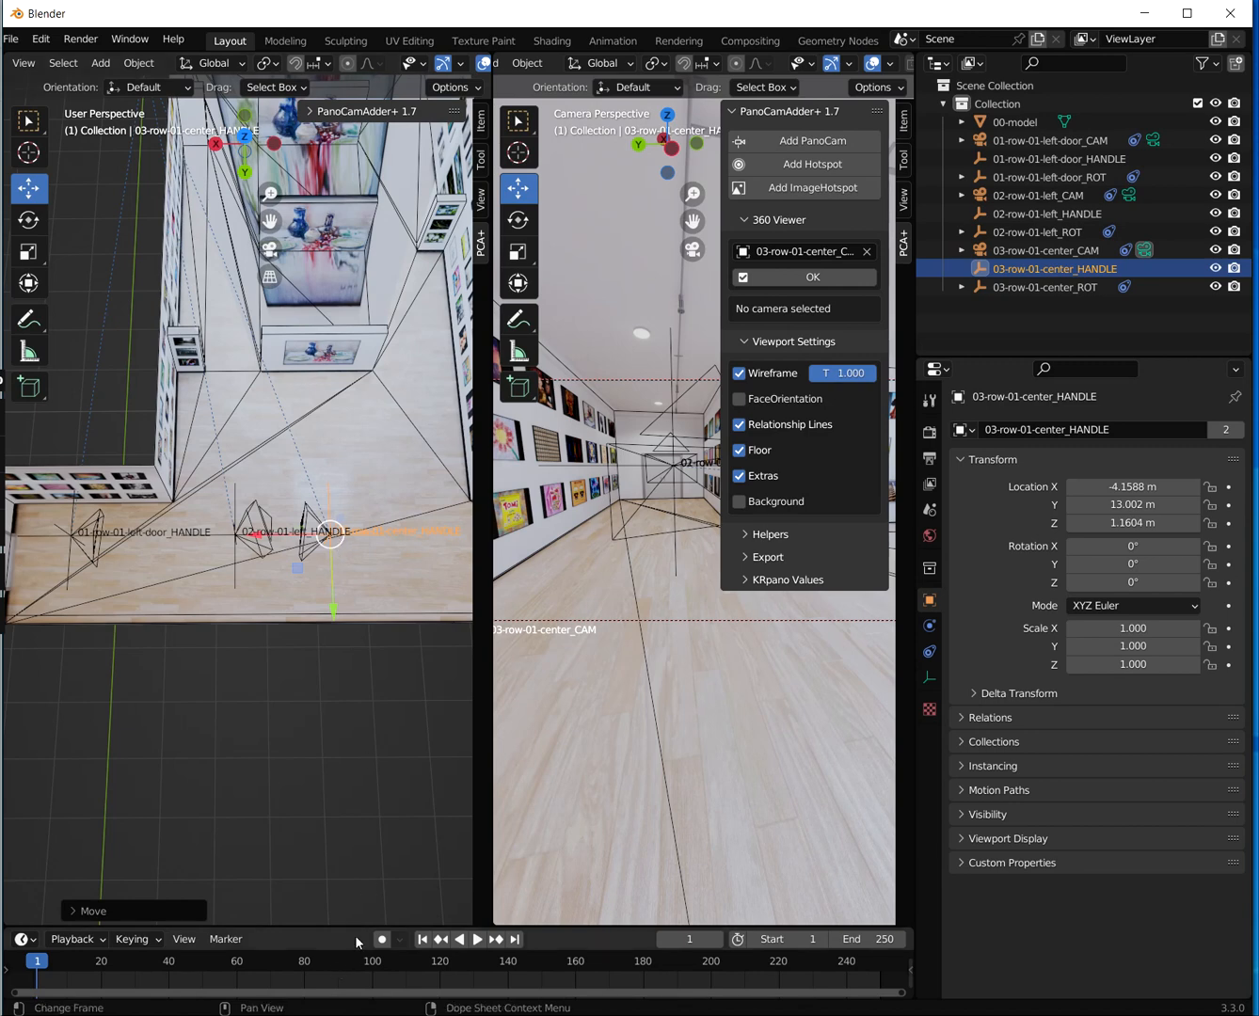
pyautogui.moveTo(645, 704)
pyautogui.mouseDown(button='middle')
pyautogui.moveTo(713, 674)
pyautogui.moveTo(858, 678)
pyautogui.moveTo(851, 694)
pyautogui.moveTo(736, 718)
pyautogui.moveTo(648, 708)
pyautogui.moveTo(705, 705)
pyautogui.moveTo(660, 690)
pyautogui.moveTo(607, 716)
pyautogui.moveTo(529, 667)
pyautogui.mouseUp(button='middle')
pyautogui.scroll(-3, 350, 607)
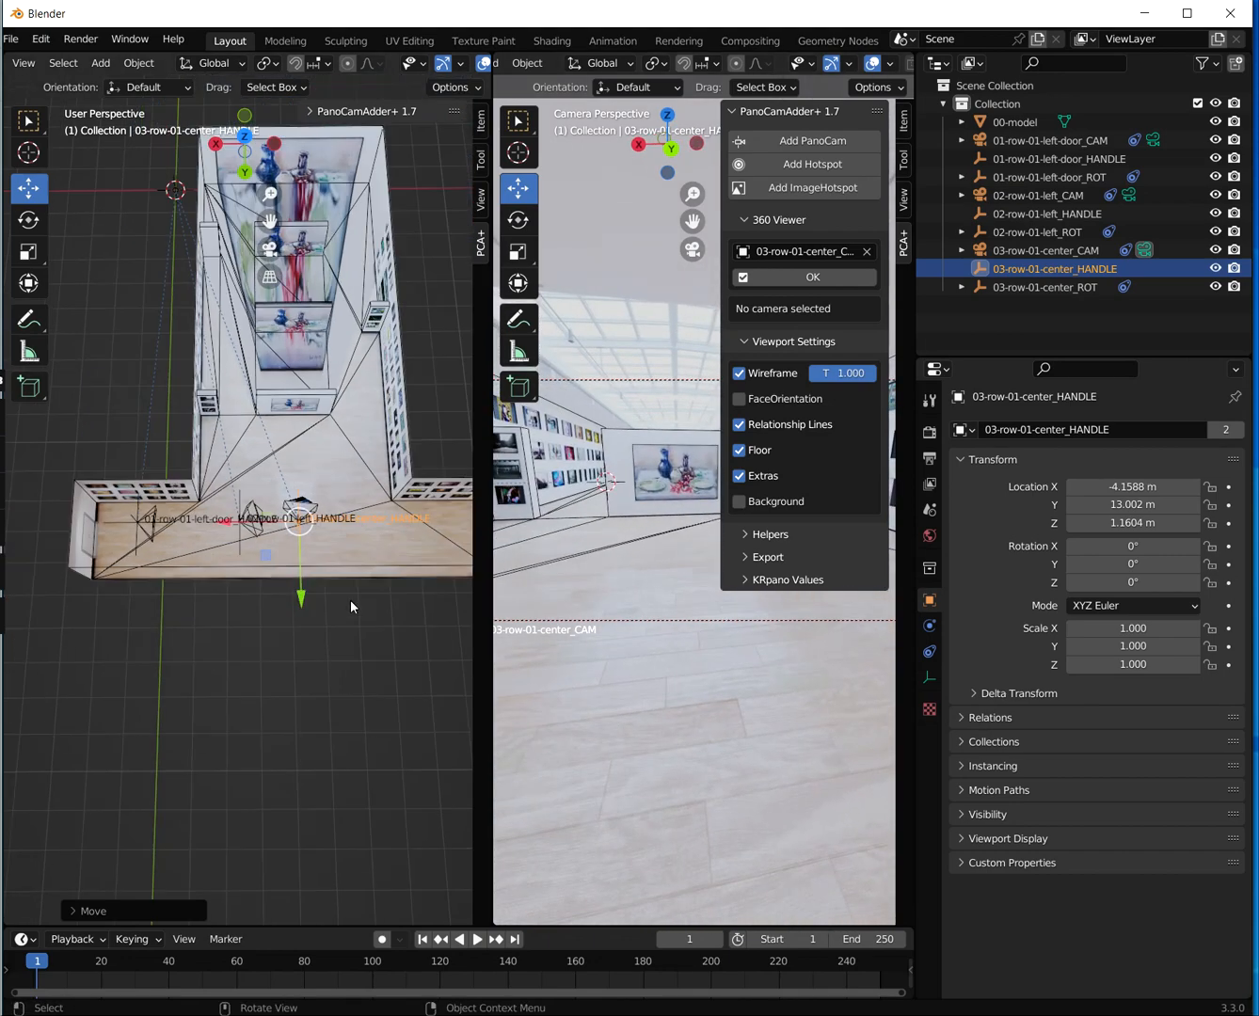
pyautogui.moveTo(364, 611); pyautogui.dragTo(337, 697, button='middle')
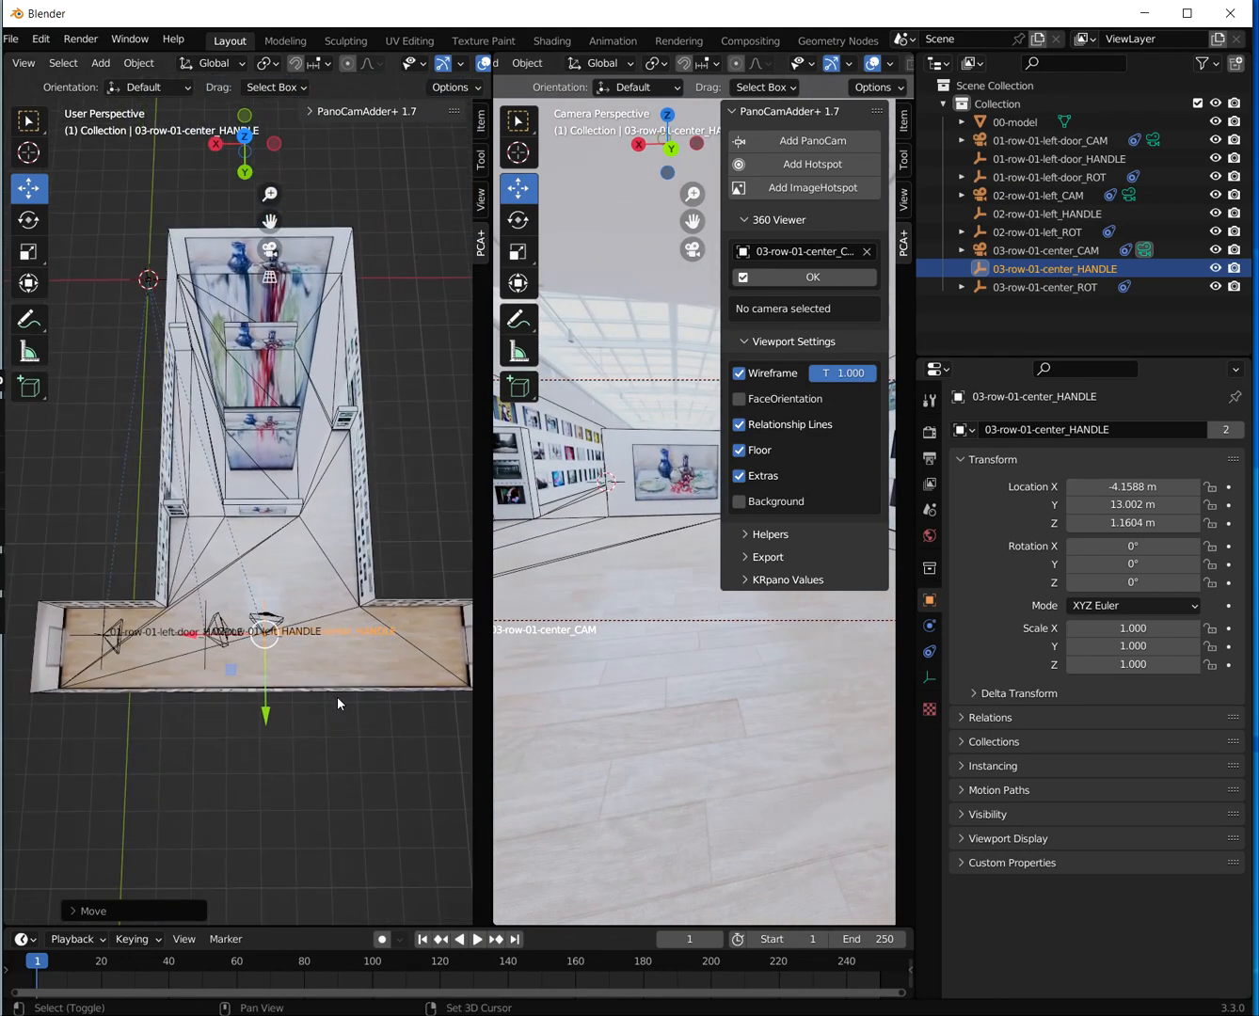
pyautogui.scroll(-1, 333, 696)
pyautogui.scroll(2, 314, 638)
pyautogui.scroll(-4, 318, 642)
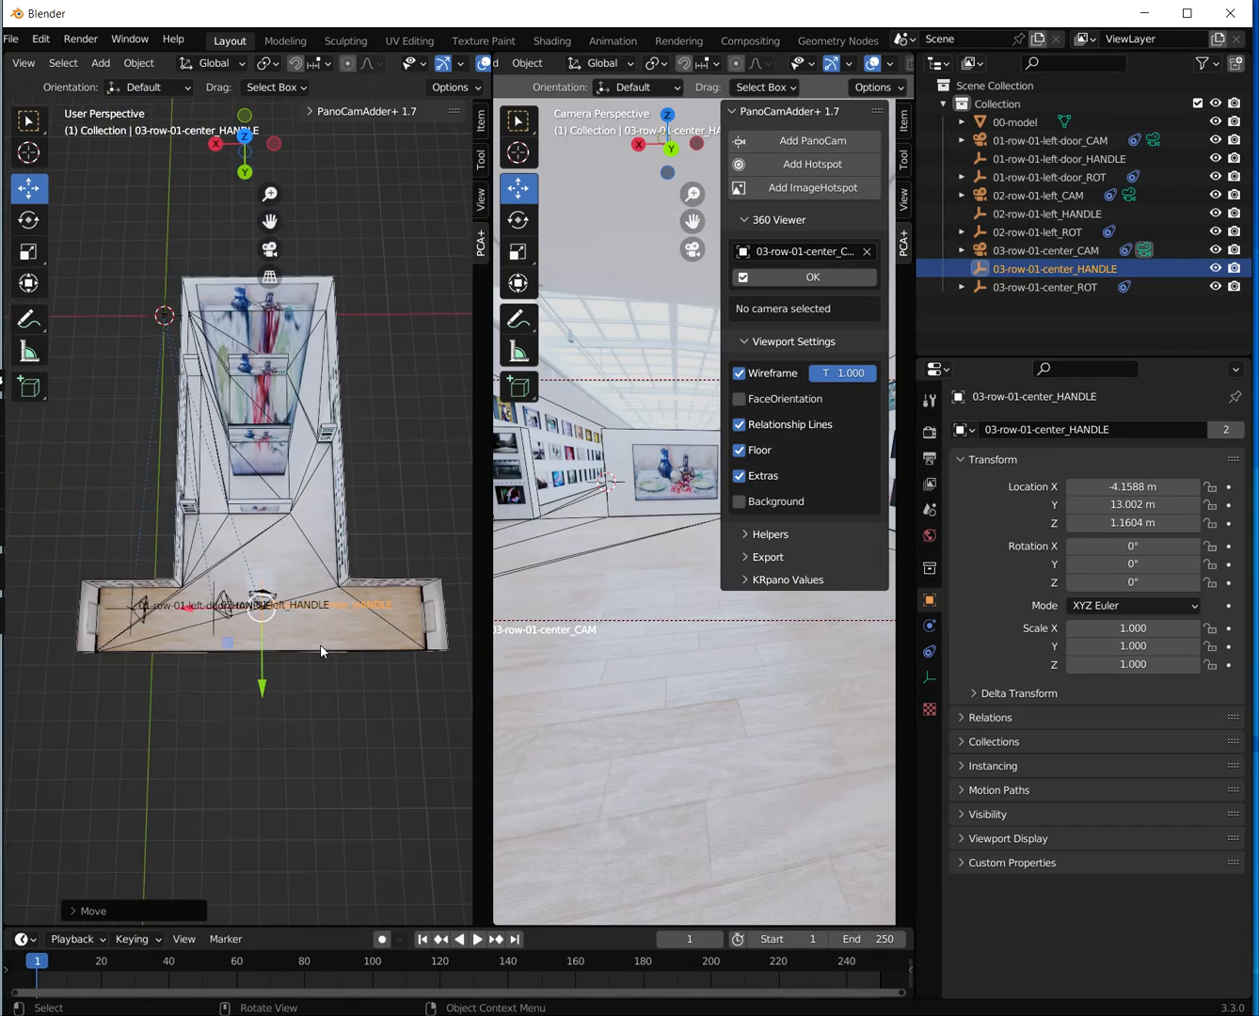
pyautogui.scroll(3, 315, 642)
pyautogui.moveTo(313, 640); pyautogui.dragTo(320, 586, button='middle')
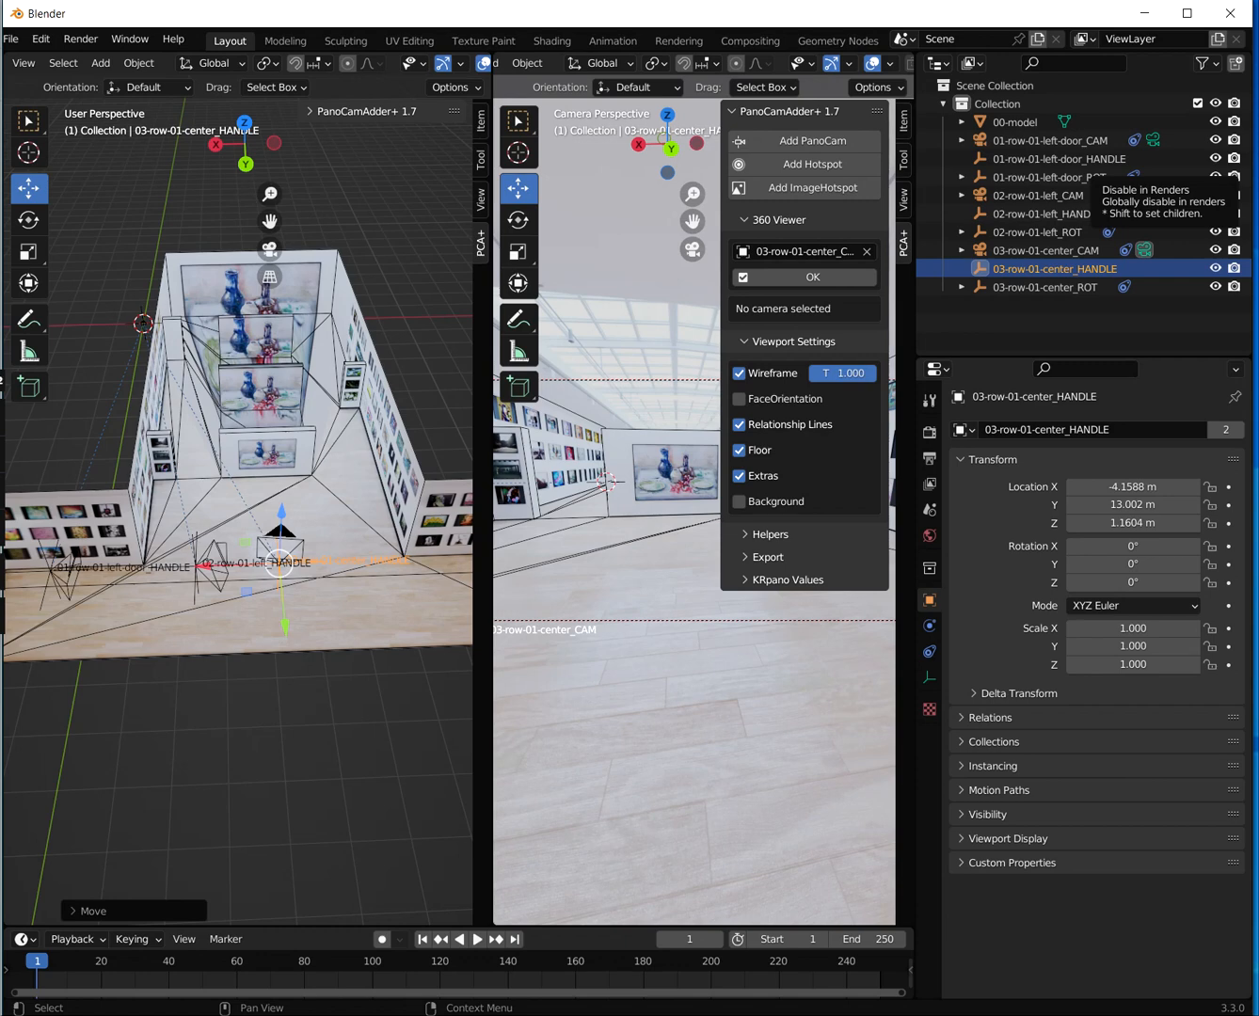
# Save the scene as untitled.blend in E:\360\00-krpano-tutorials\3d-depthmaps-virtual-gallery\3d-model
pyautogui.click(1015, 123)
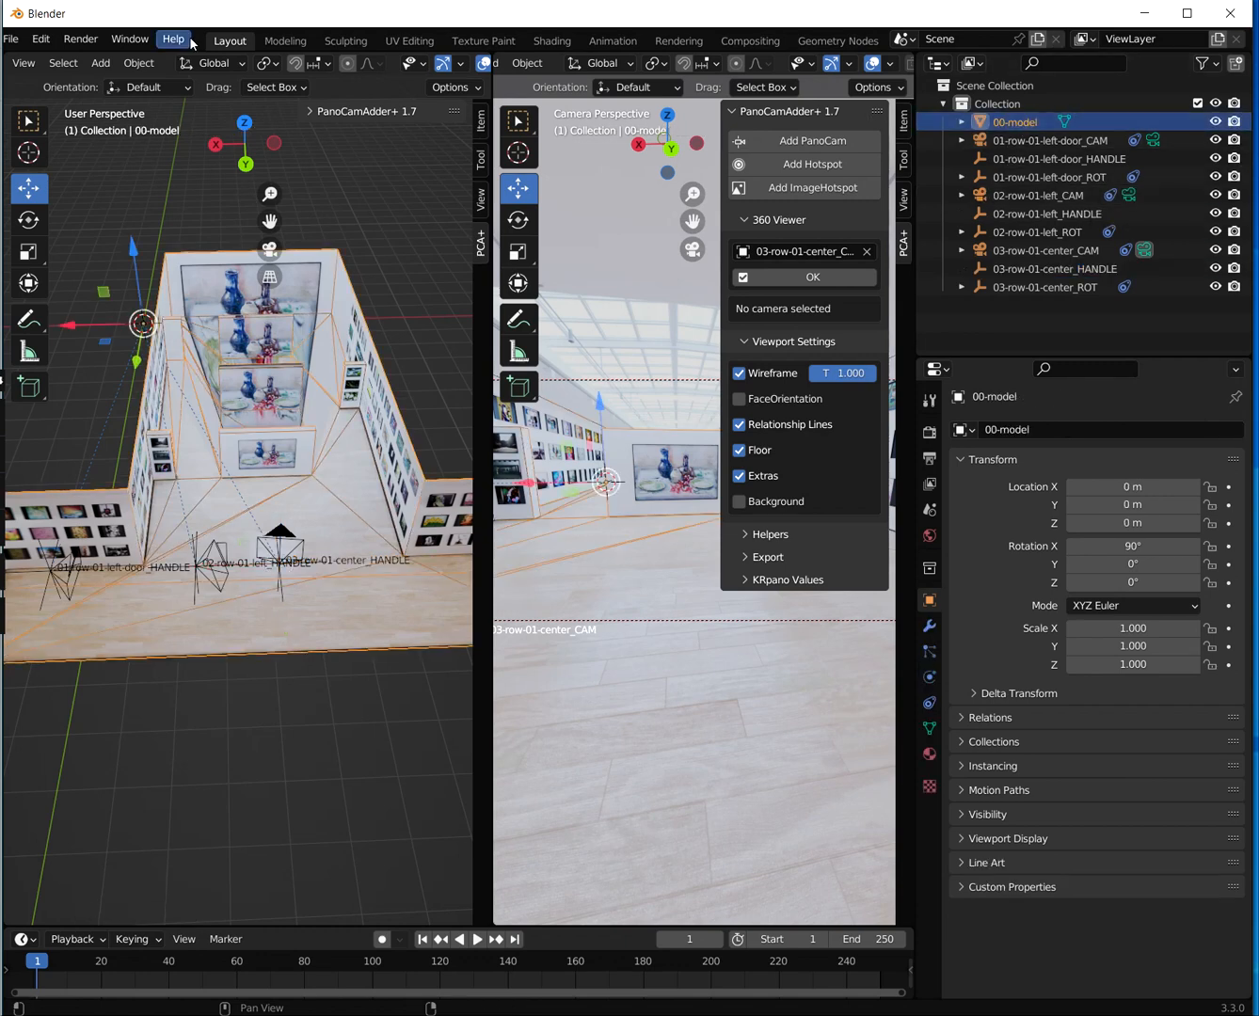
pyautogui.click(15, 40)
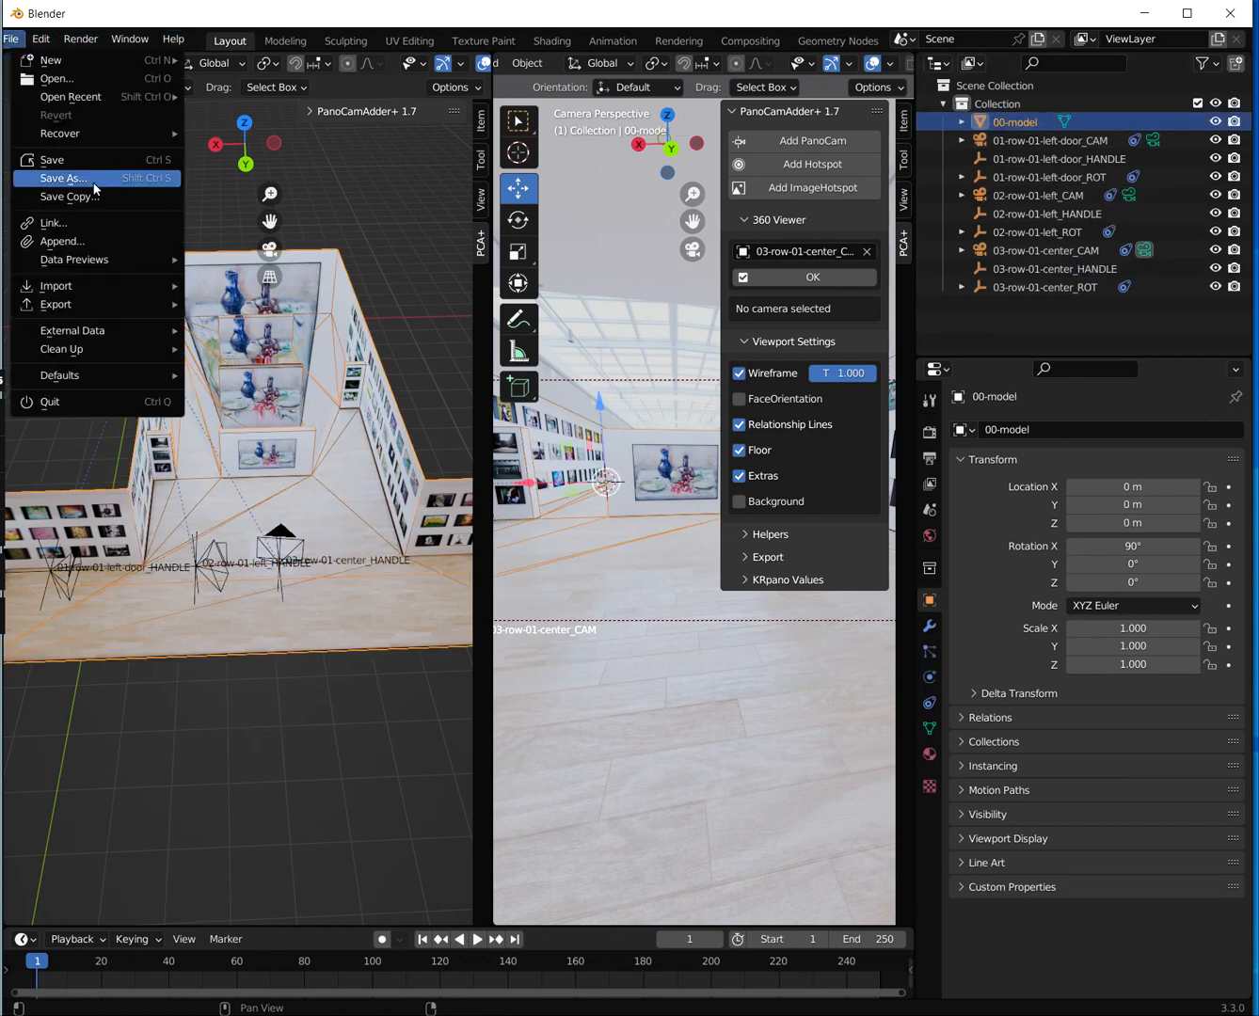
pyautogui.click(93, 178)
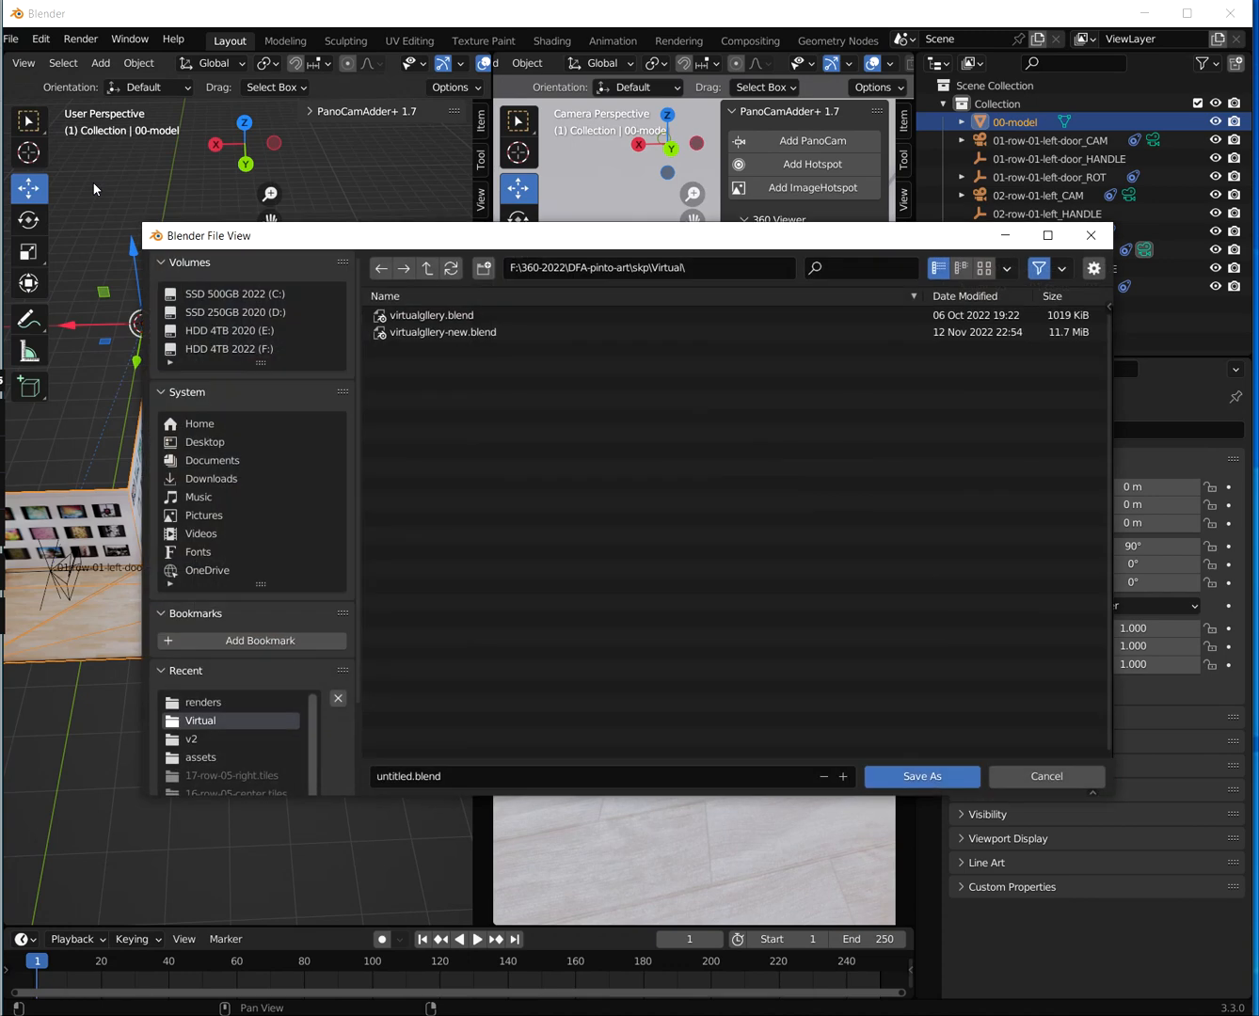
pyautogui.click(268, 329)
pyautogui.doubleClick(424, 334)
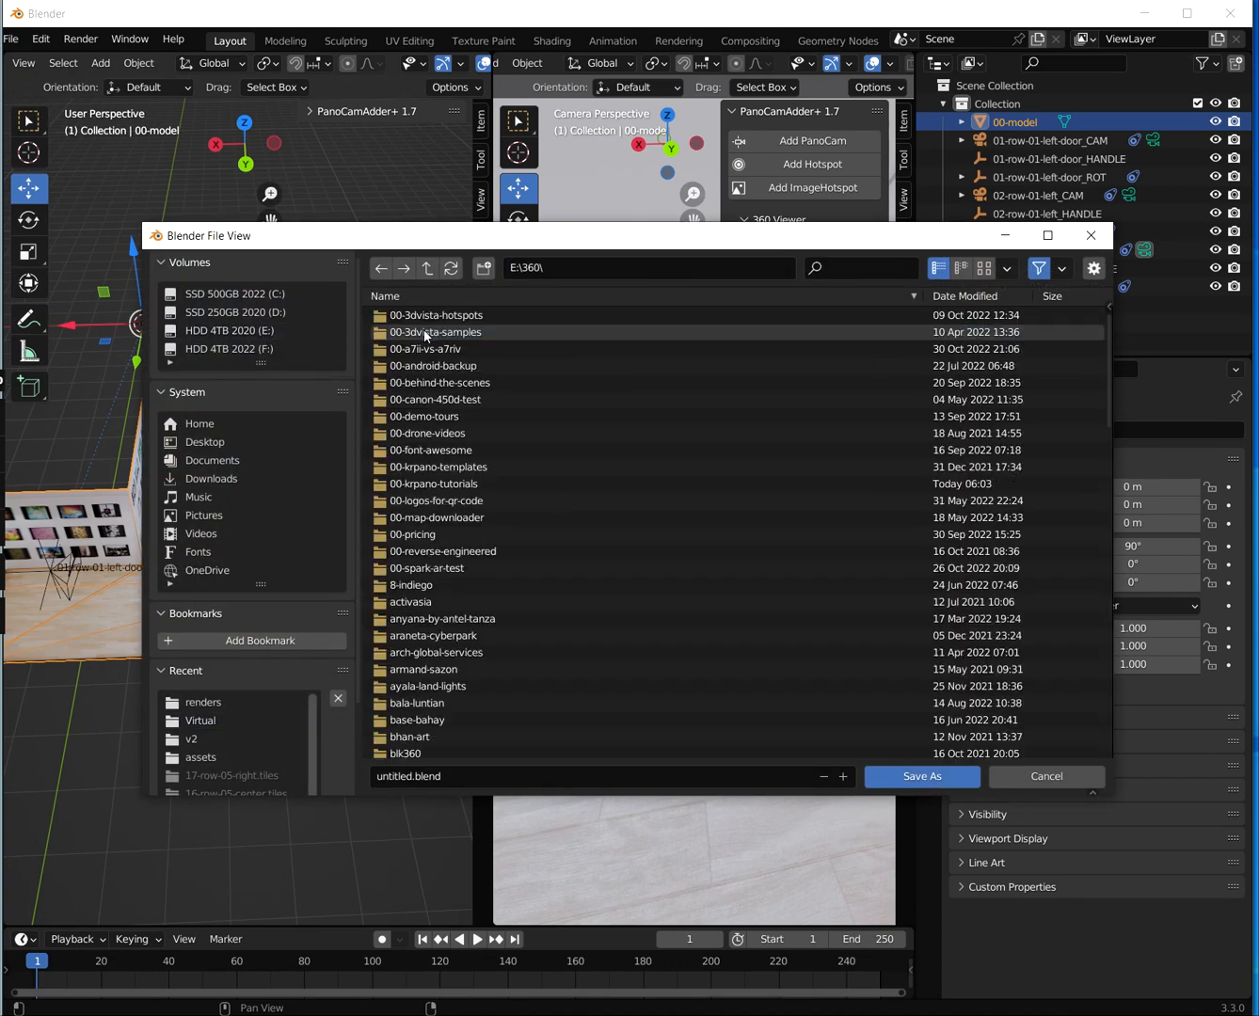
pyautogui.doubleClick(490, 483)
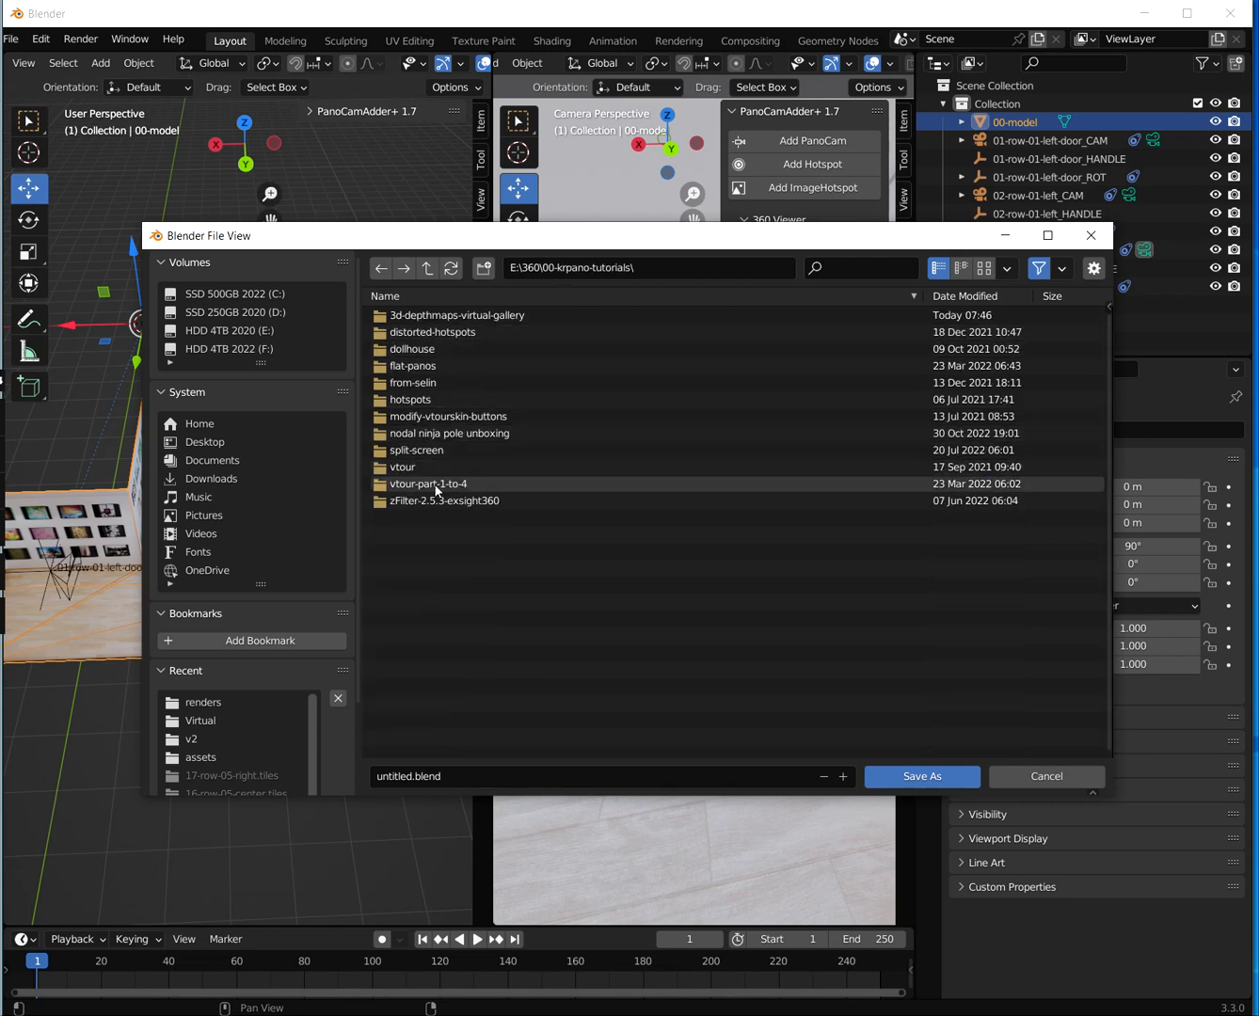
pyautogui.doubleClick(448, 316)
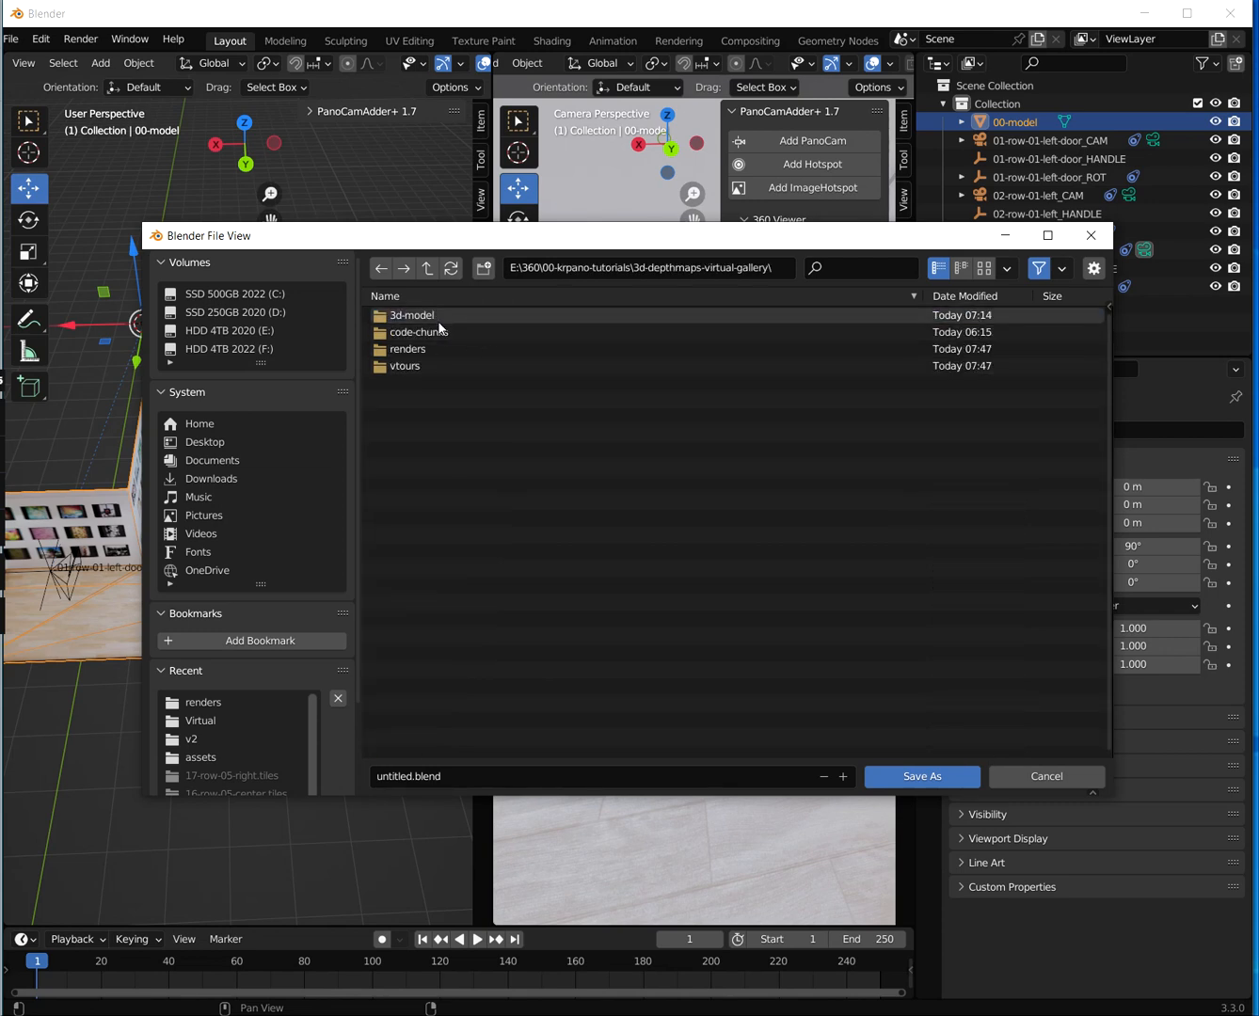
pyautogui.doubleClick(439, 318)
pyautogui.click(493, 773)
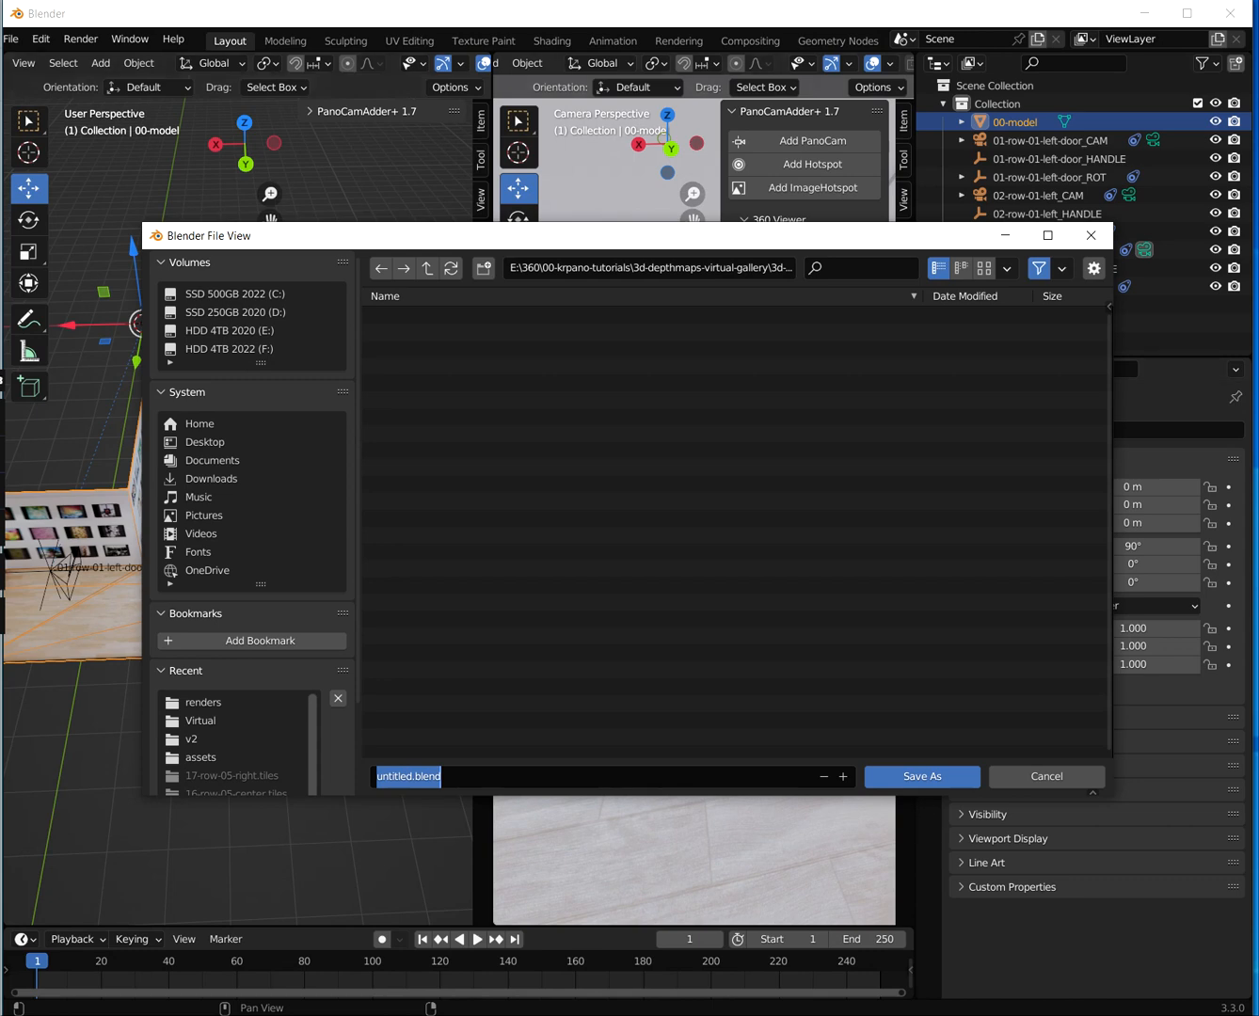
pyautogui.click(922, 780)
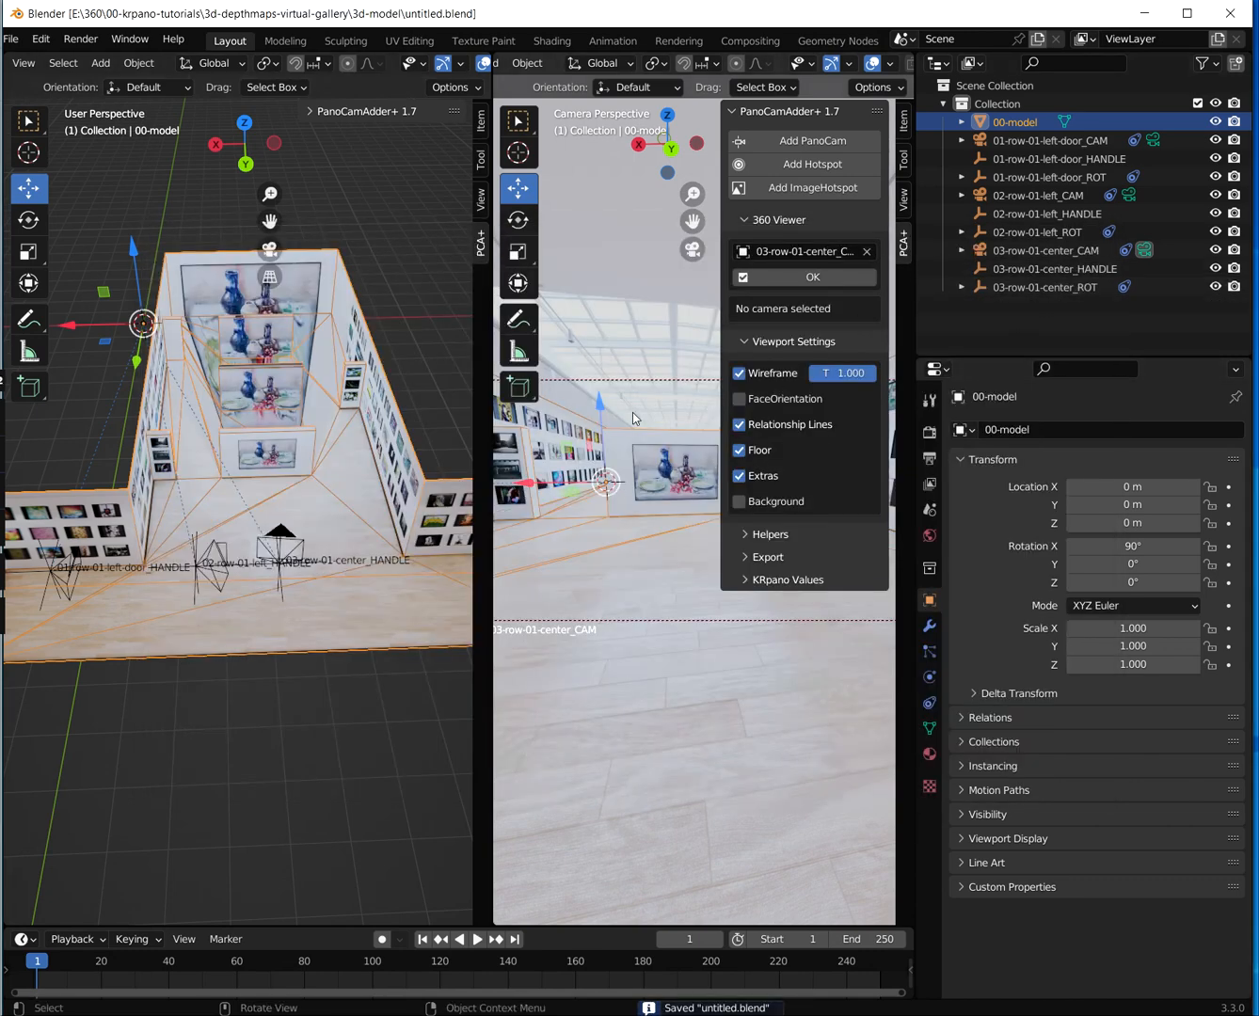
# Select 03-row-01-center_HANDLE, 02-row-01-left_HANDLE and 01-row-01-left-door_HANDLE, adding 00-model last as the active object
pyautogui.click(1090, 269)
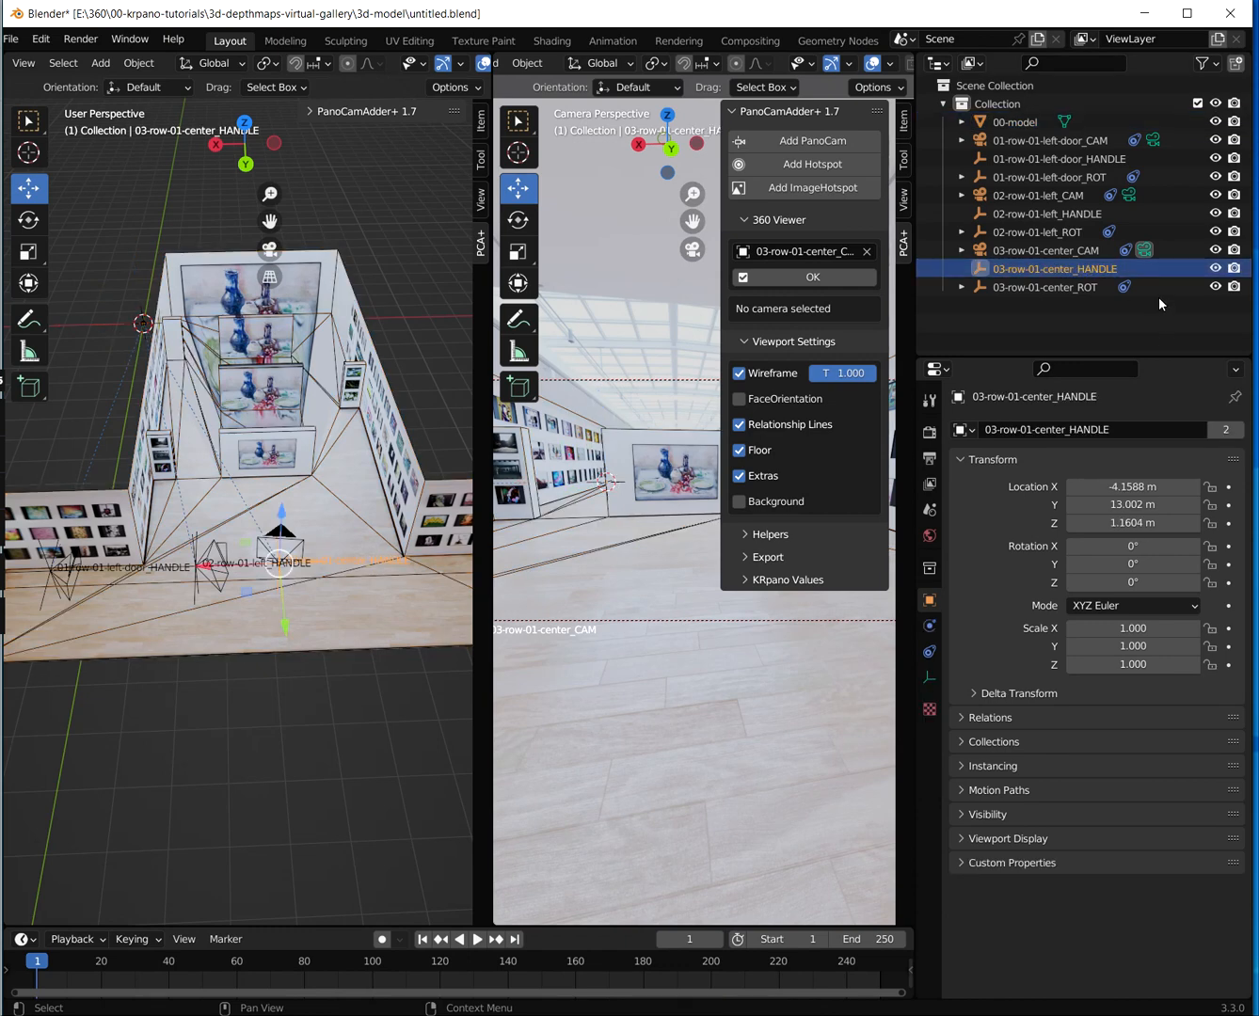
pyautogui.keyDown('ctrl'); pyautogui.click(1047, 213); pyautogui.keyUp('ctrl')
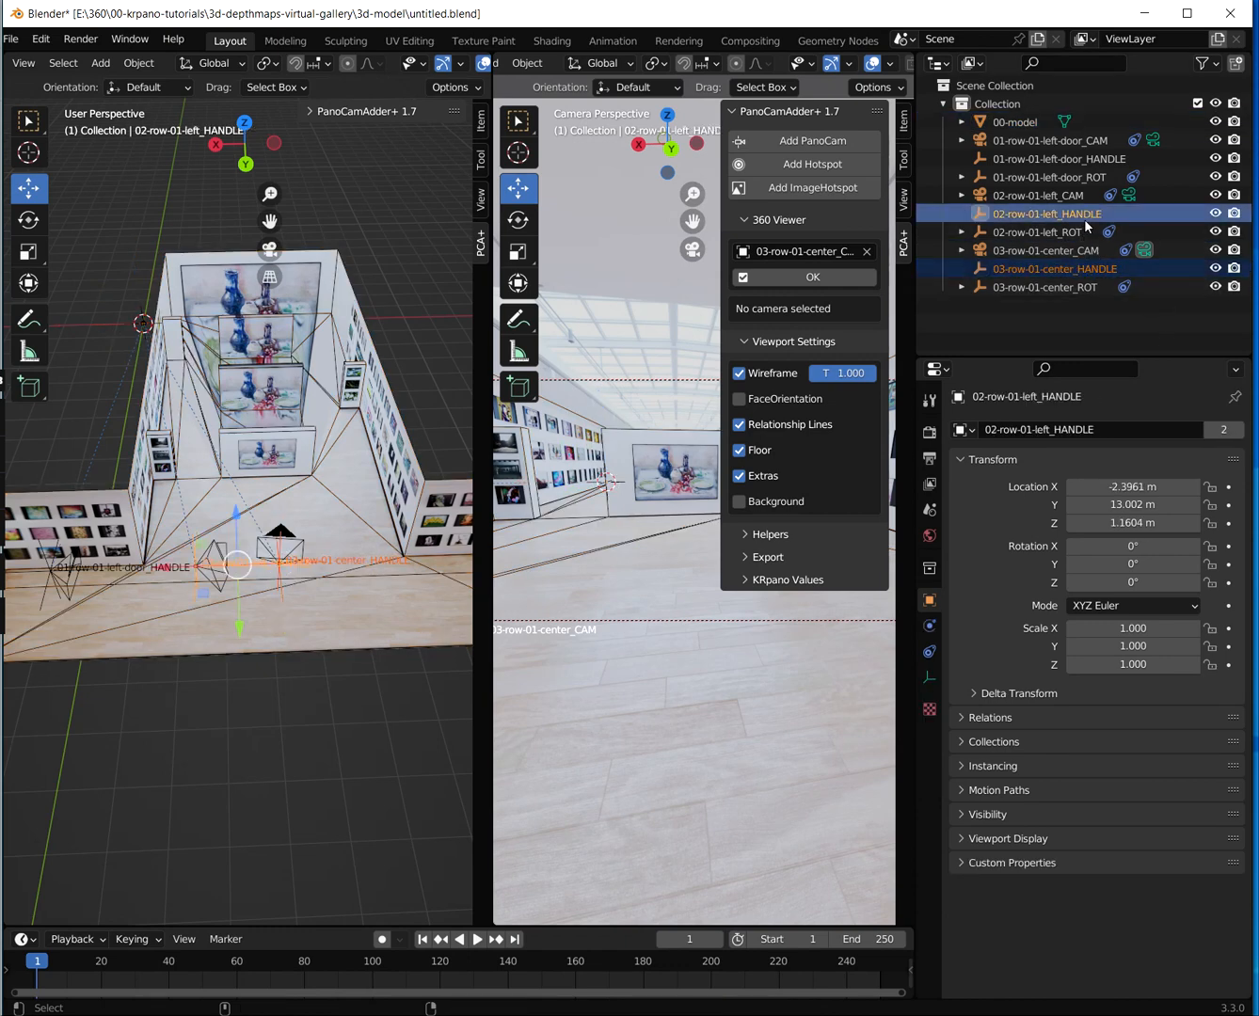
pyautogui.keyDown('ctrl'); pyautogui.click(1057, 158); pyautogui.keyUp('ctrl')
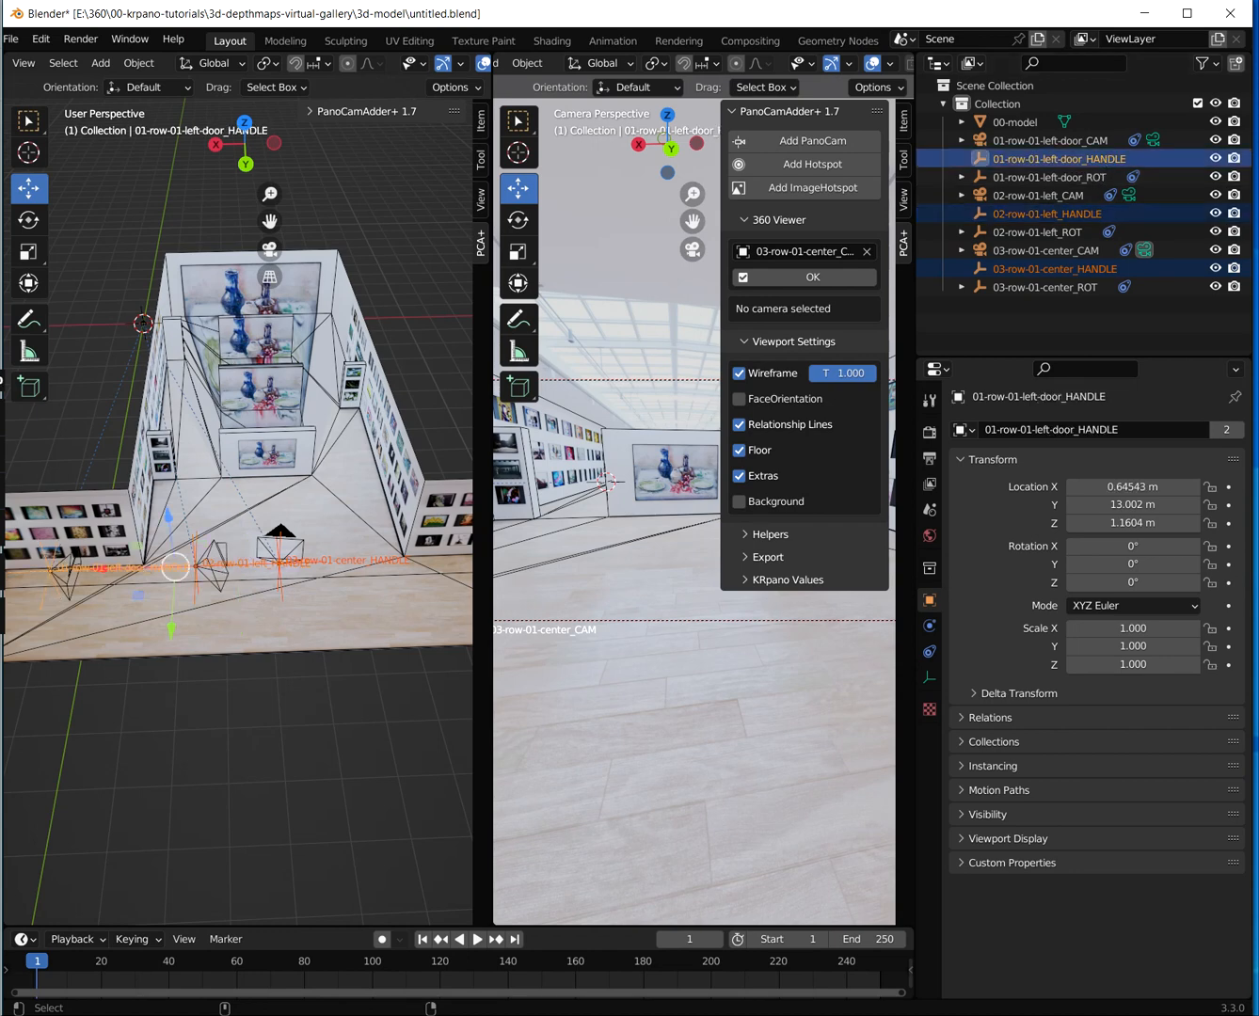
pyautogui.keyDown('ctrl'); pyautogui.click(1029, 127); pyautogui.keyUp('ctrl')
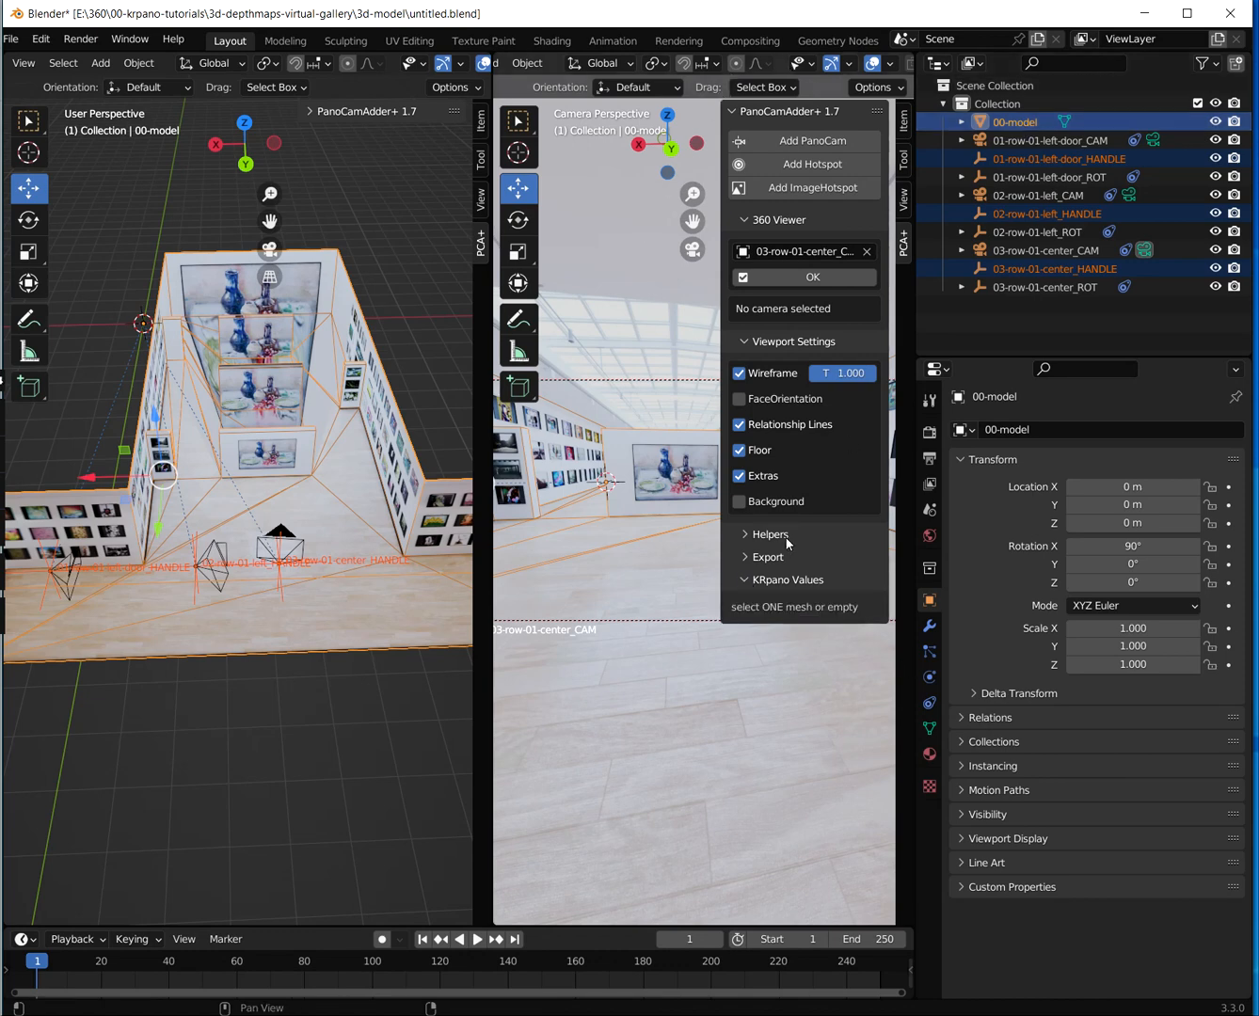
# Run PanoCamAdder+'s Make ExportReady on the selected handles and model, and check the TOUR3D and DEPTH3D collections
pyautogui.click(744, 219)
pyautogui.click(744, 250)
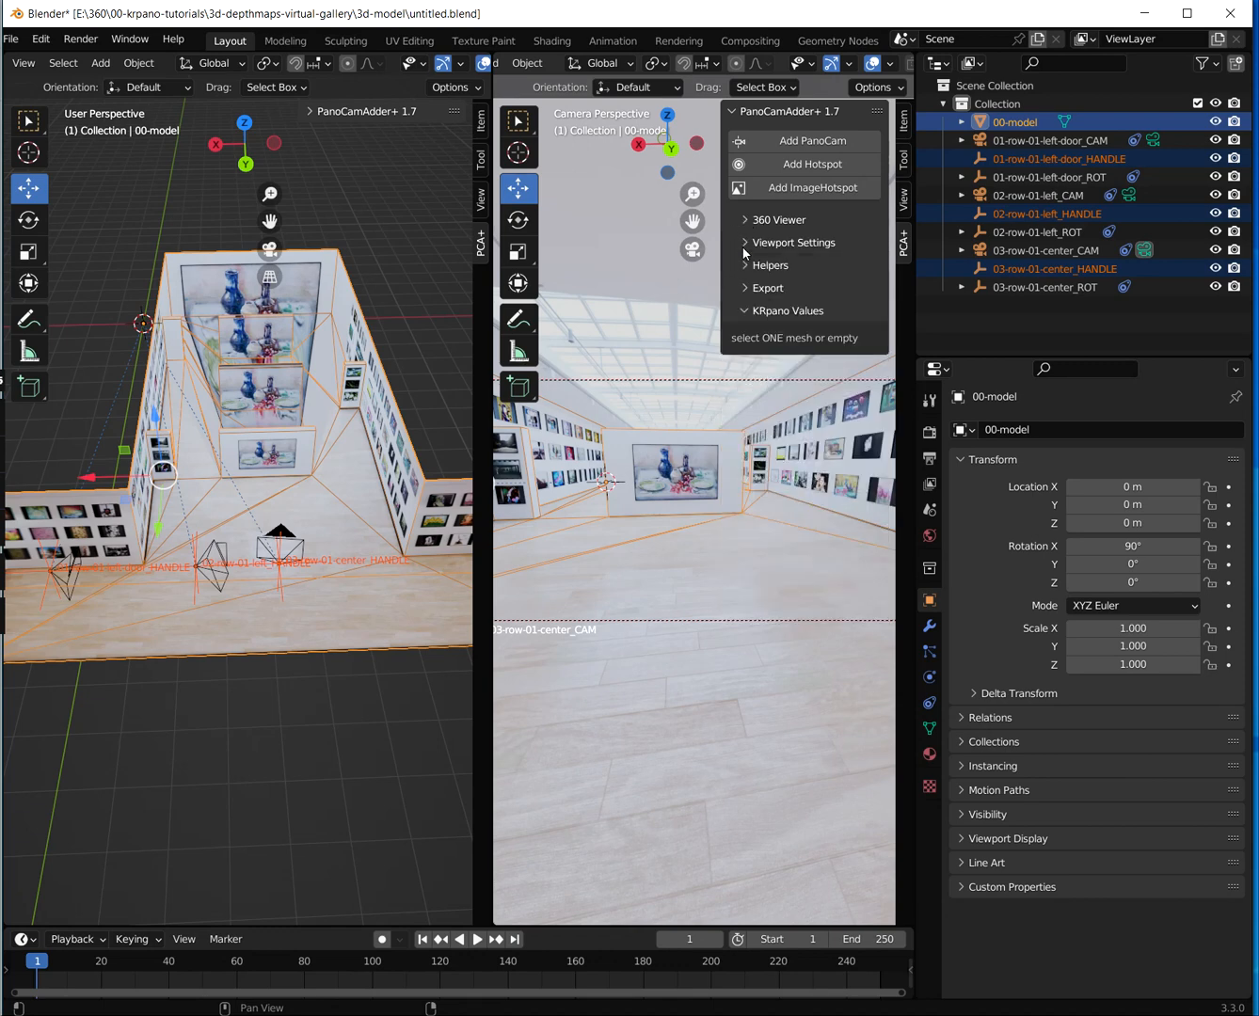
pyautogui.click(745, 287)
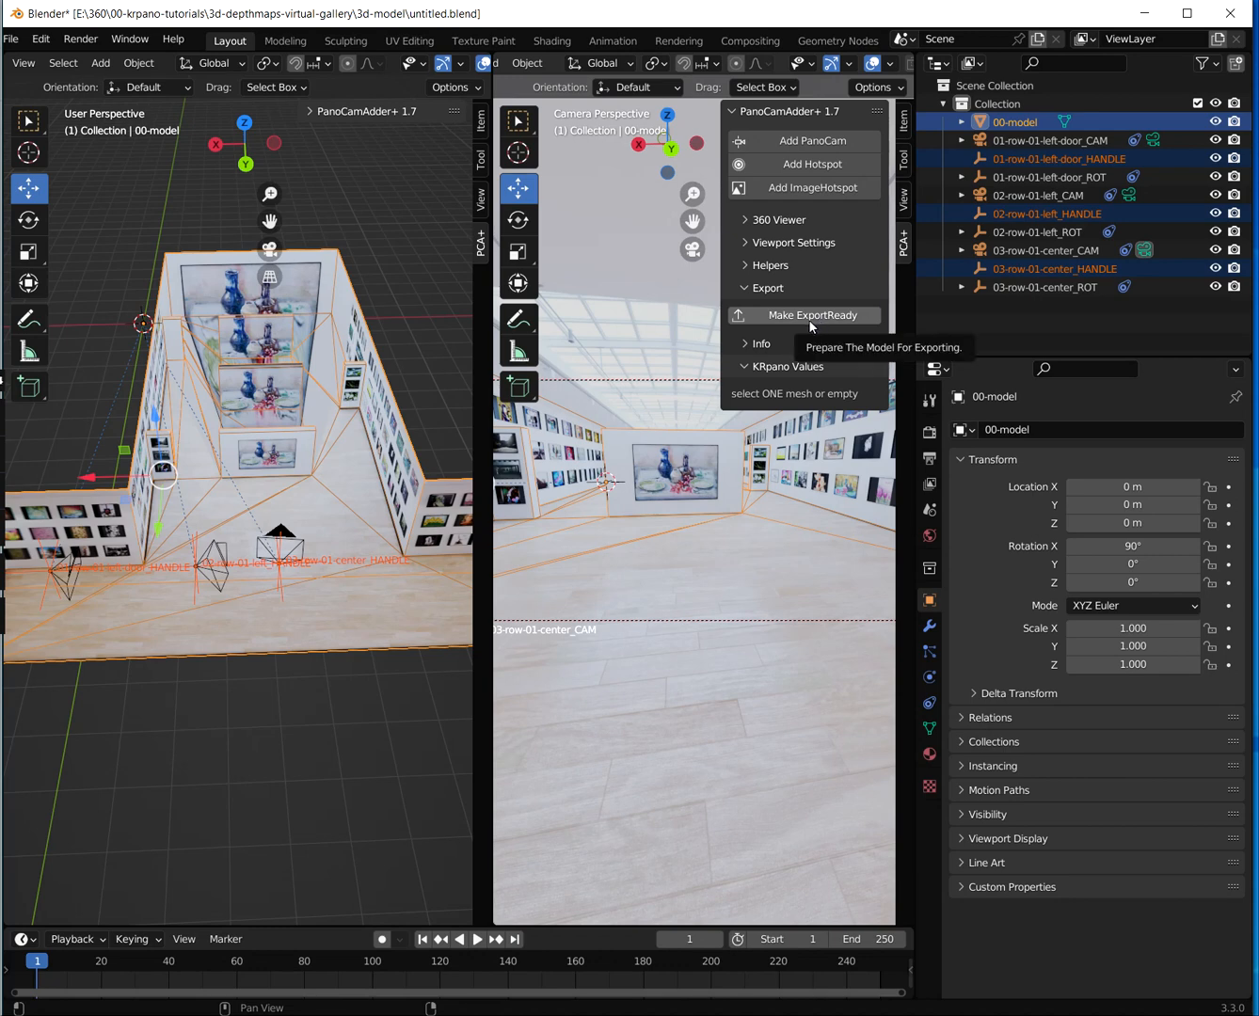
pyautogui.click(809, 317)
pyautogui.scroll(-3, 1042, 225)
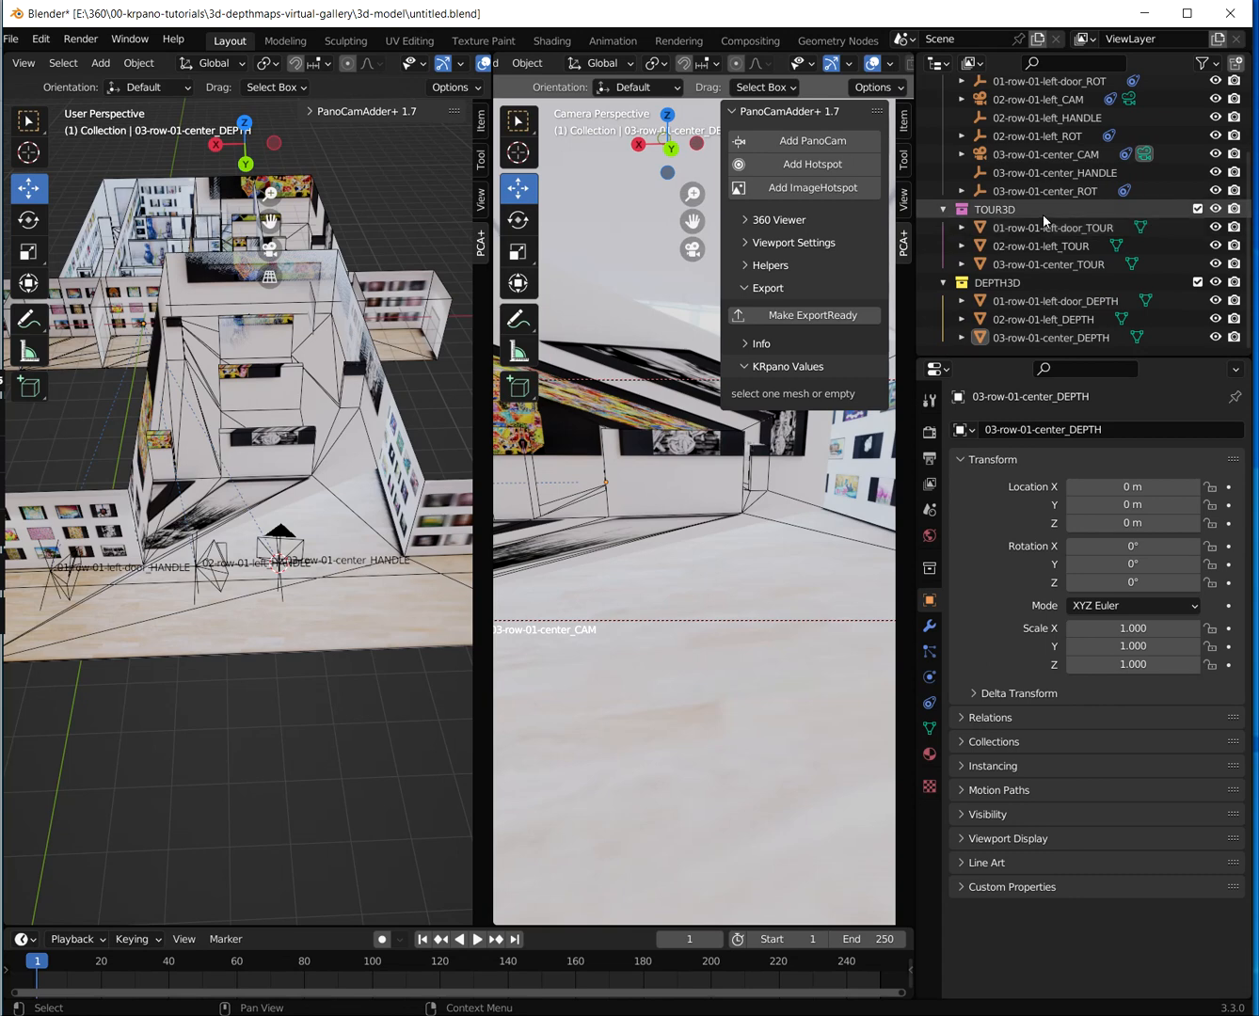
pyautogui.scroll(3, 1020, 191)
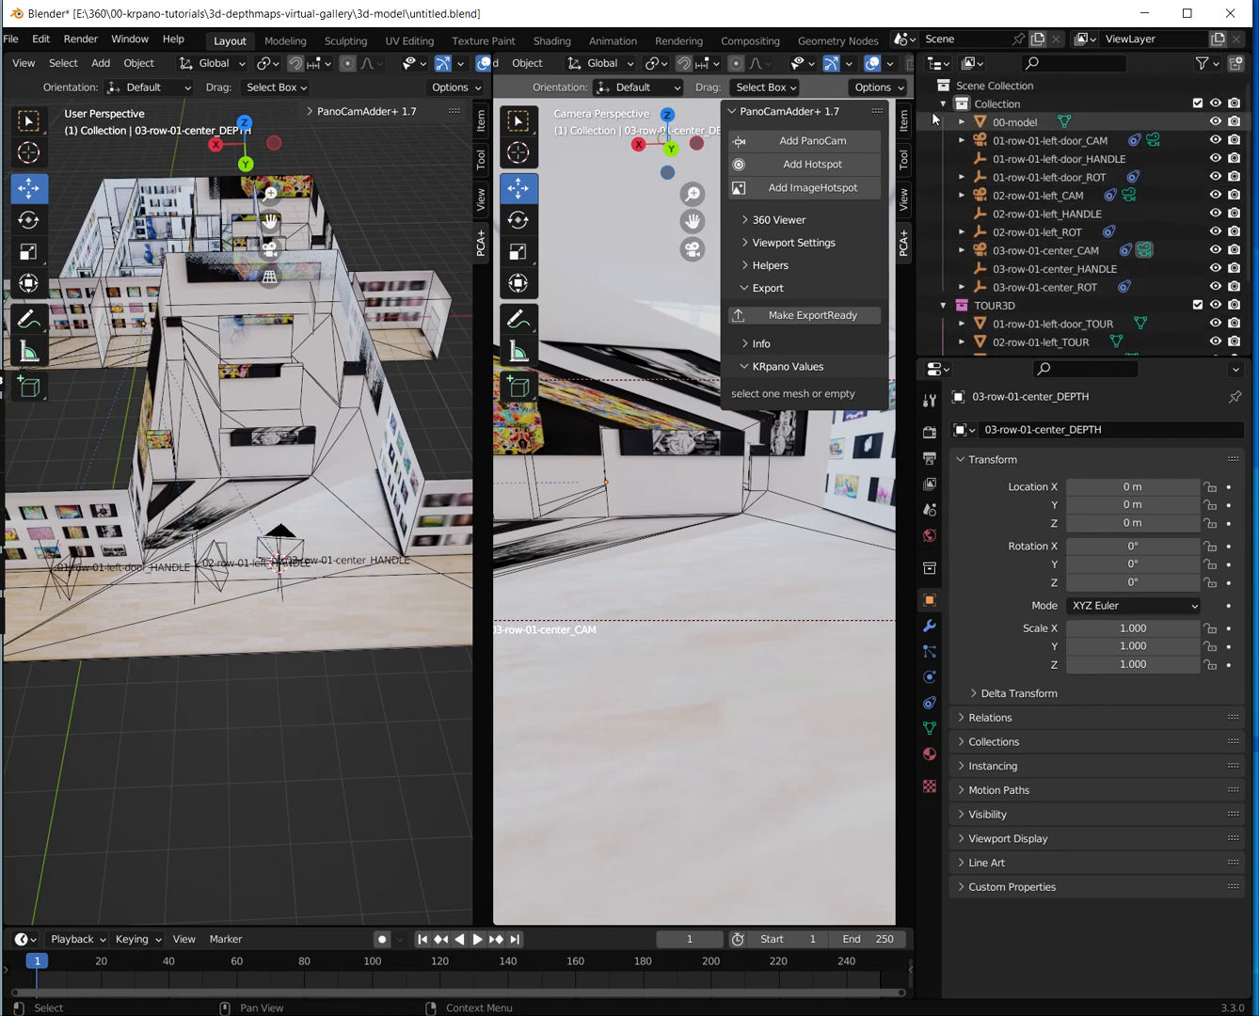
# Hide the original Collection in the viewport and inspect the generated TOUR3D and DEPTH3D meshes in the model view
pyautogui.click(945, 104)
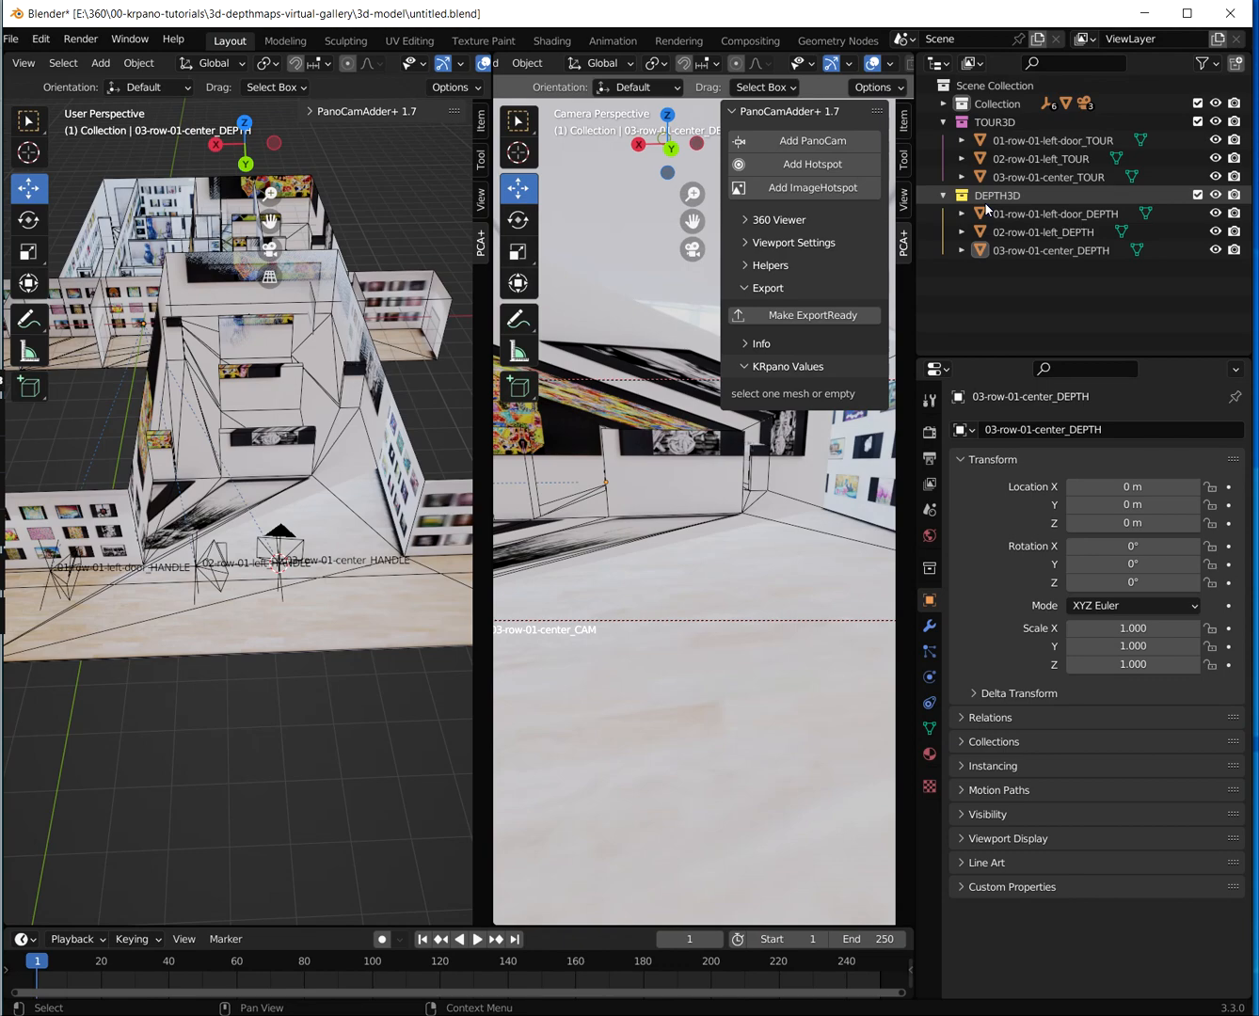
pyautogui.moveTo(245, 443); pyautogui.dragTo(316, 433, button='middle')
pyautogui.click(943, 103)
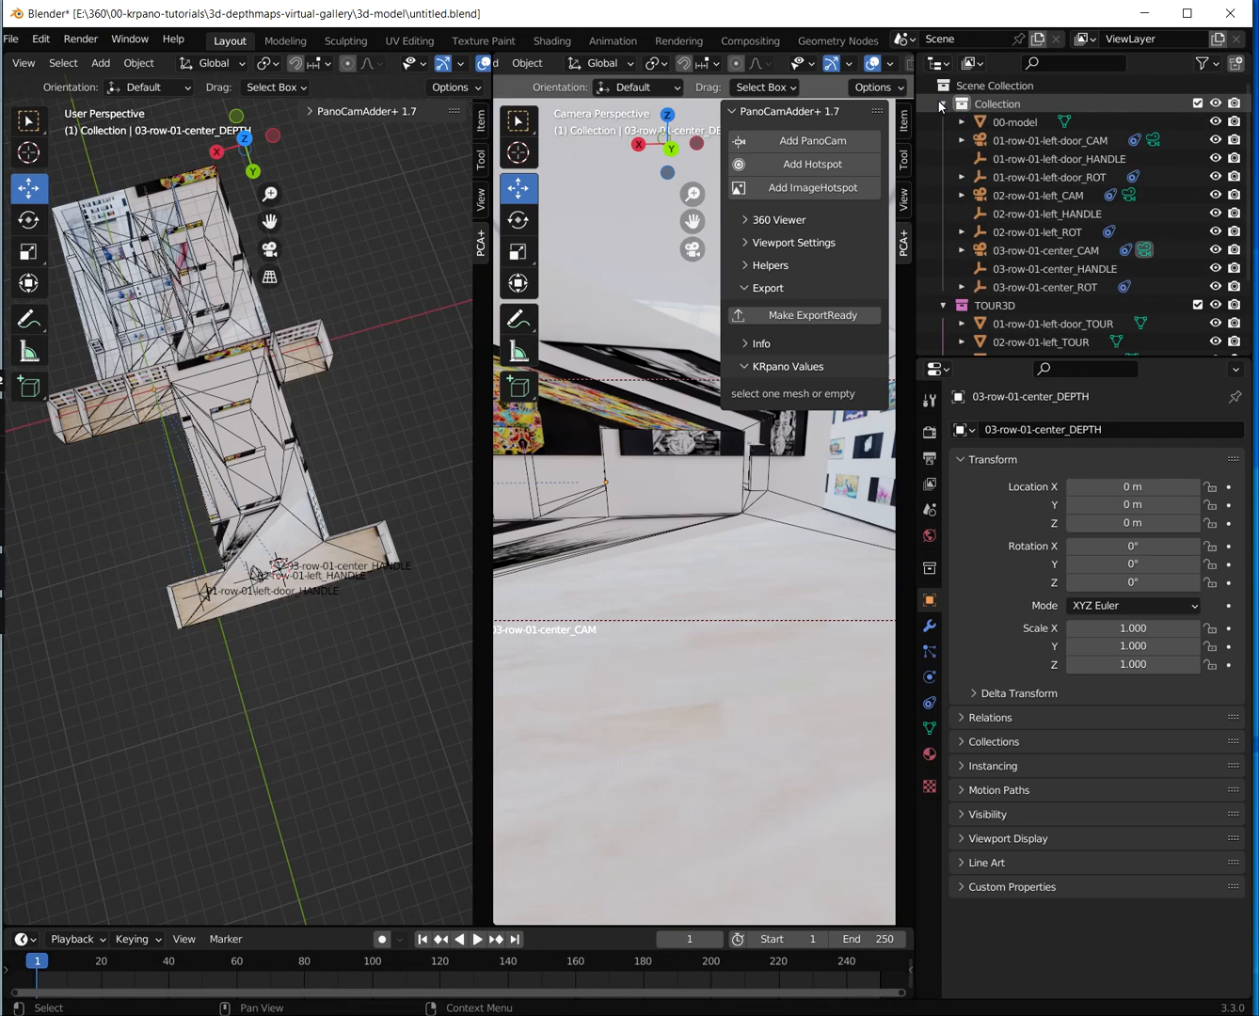
pyautogui.click(1214, 104)
pyautogui.click(944, 103)
pyautogui.moveTo(235, 422)
pyautogui.mouseDown(button='middle')
pyautogui.moveTo(175, 399)
pyautogui.moveTo(292, 461)
pyautogui.moveTo(220, 445)
pyautogui.mouseUp(button='middle')
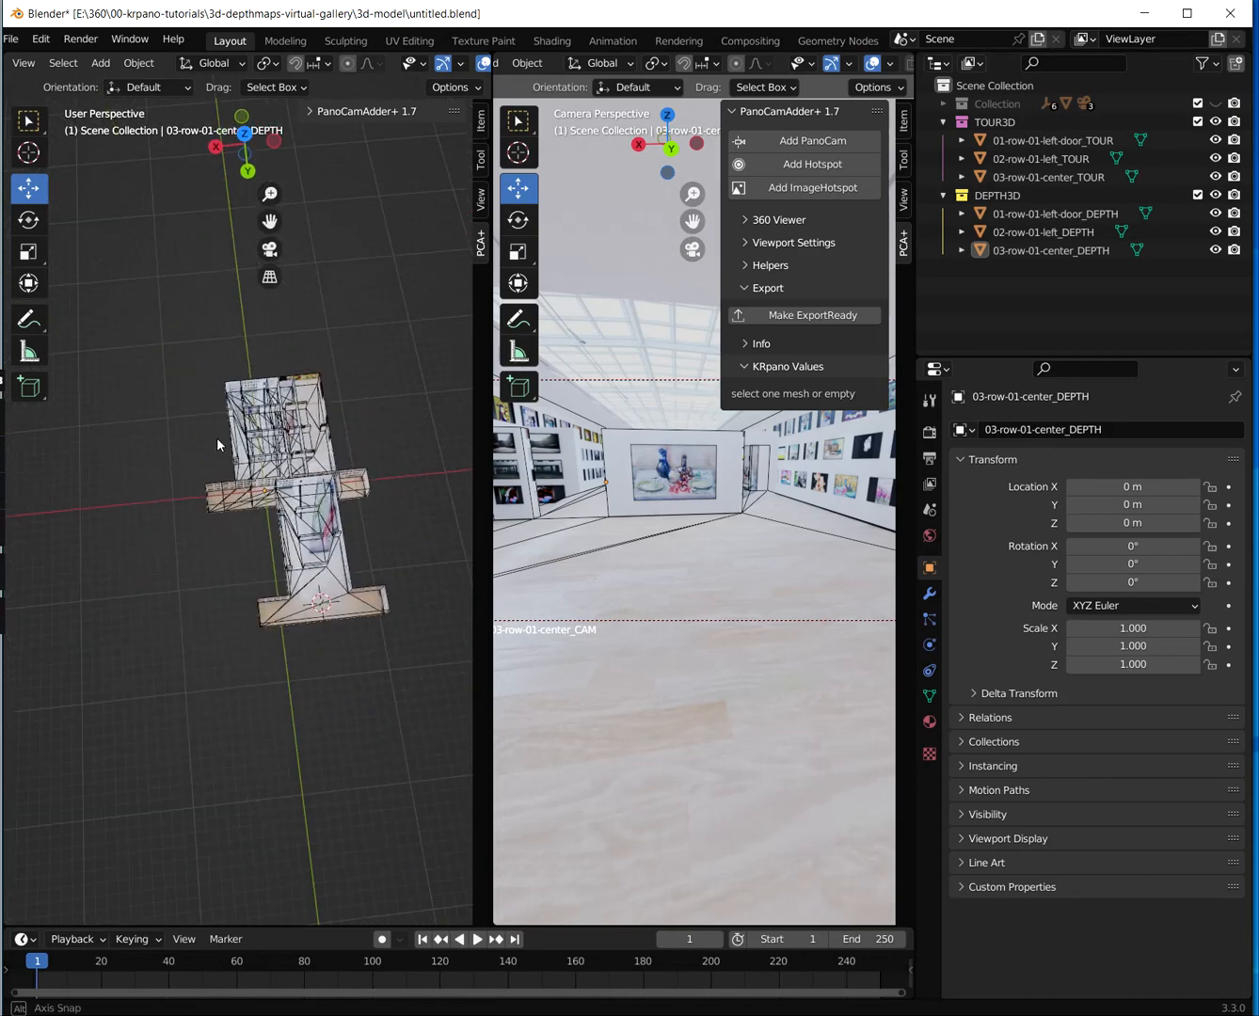
pyautogui.scroll(3, 294, 460)
pyautogui.moveTo(295, 458); pyautogui.dragTo(254, 489, button='middle')
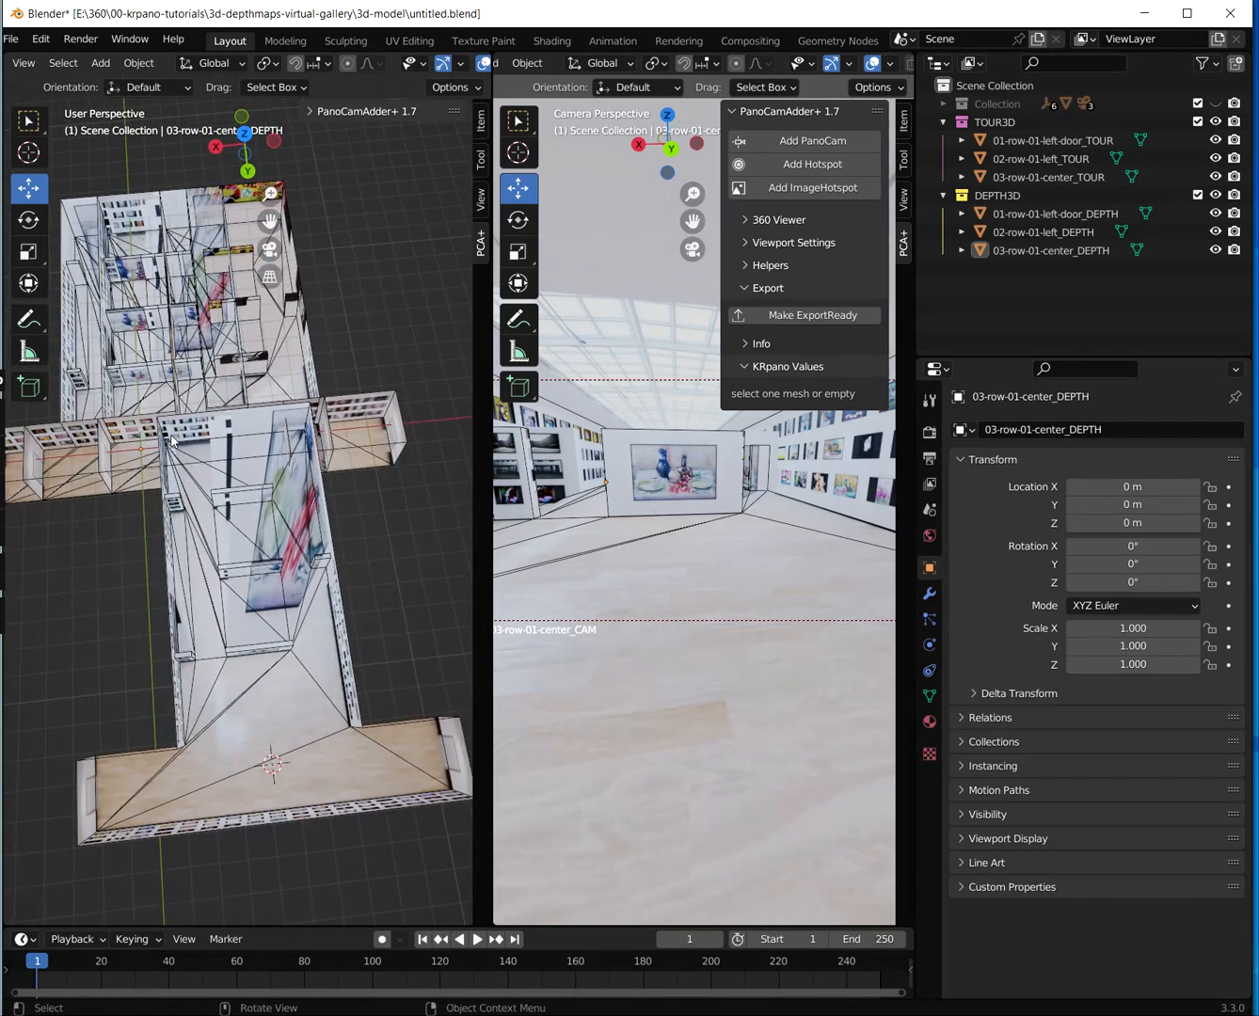
pyautogui.moveTo(254, 583); pyautogui.dragTo(282, 654, button='middle')
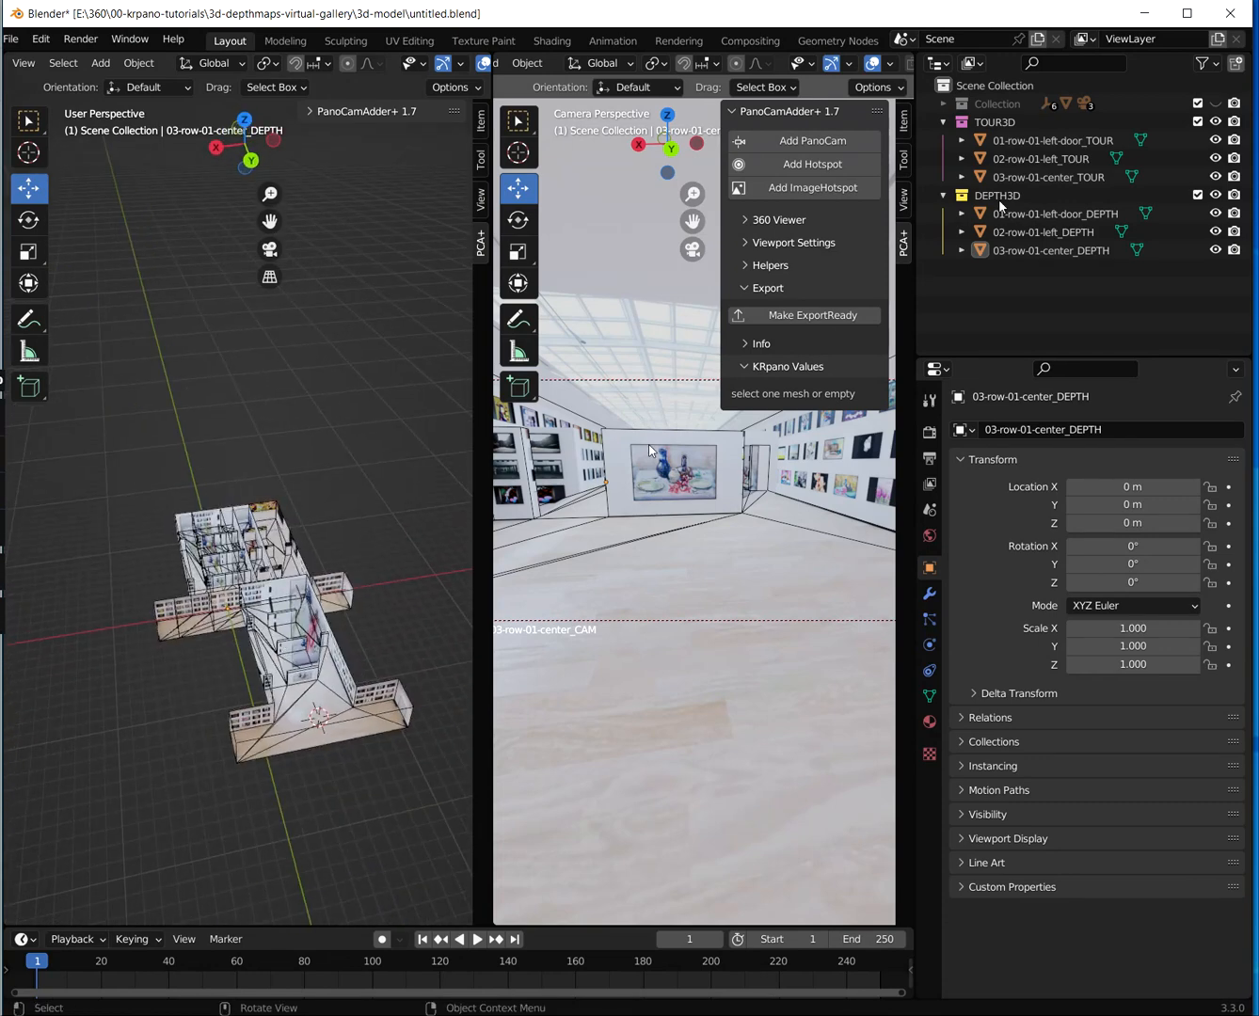
# Select 01-row-01-left-door_DEPTH and save the Blender file
pyautogui.click(1078, 217)
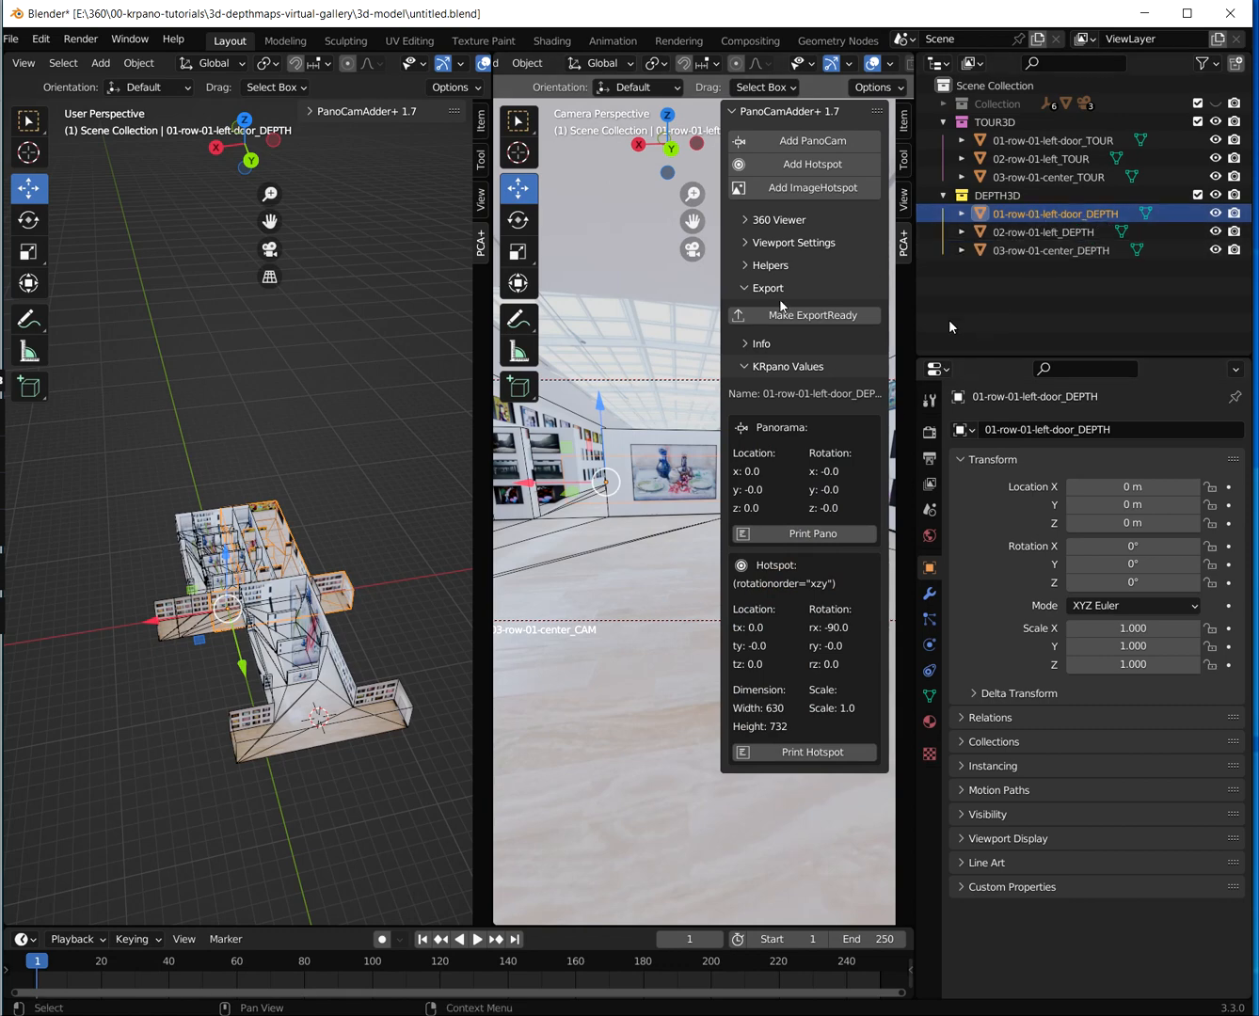
pyautogui.click(12, 39)
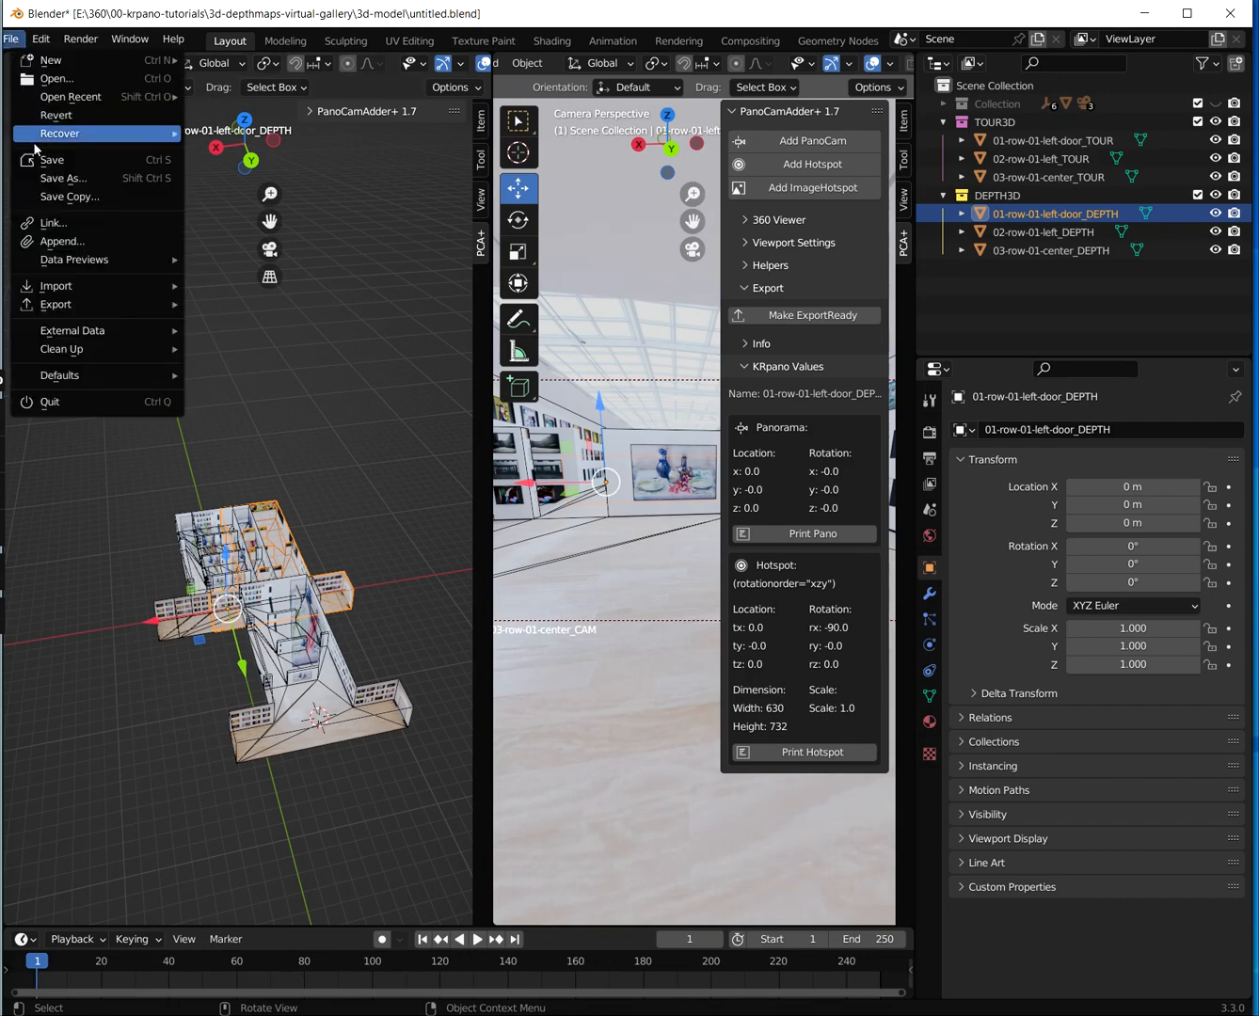
pyautogui.click(39, 159)
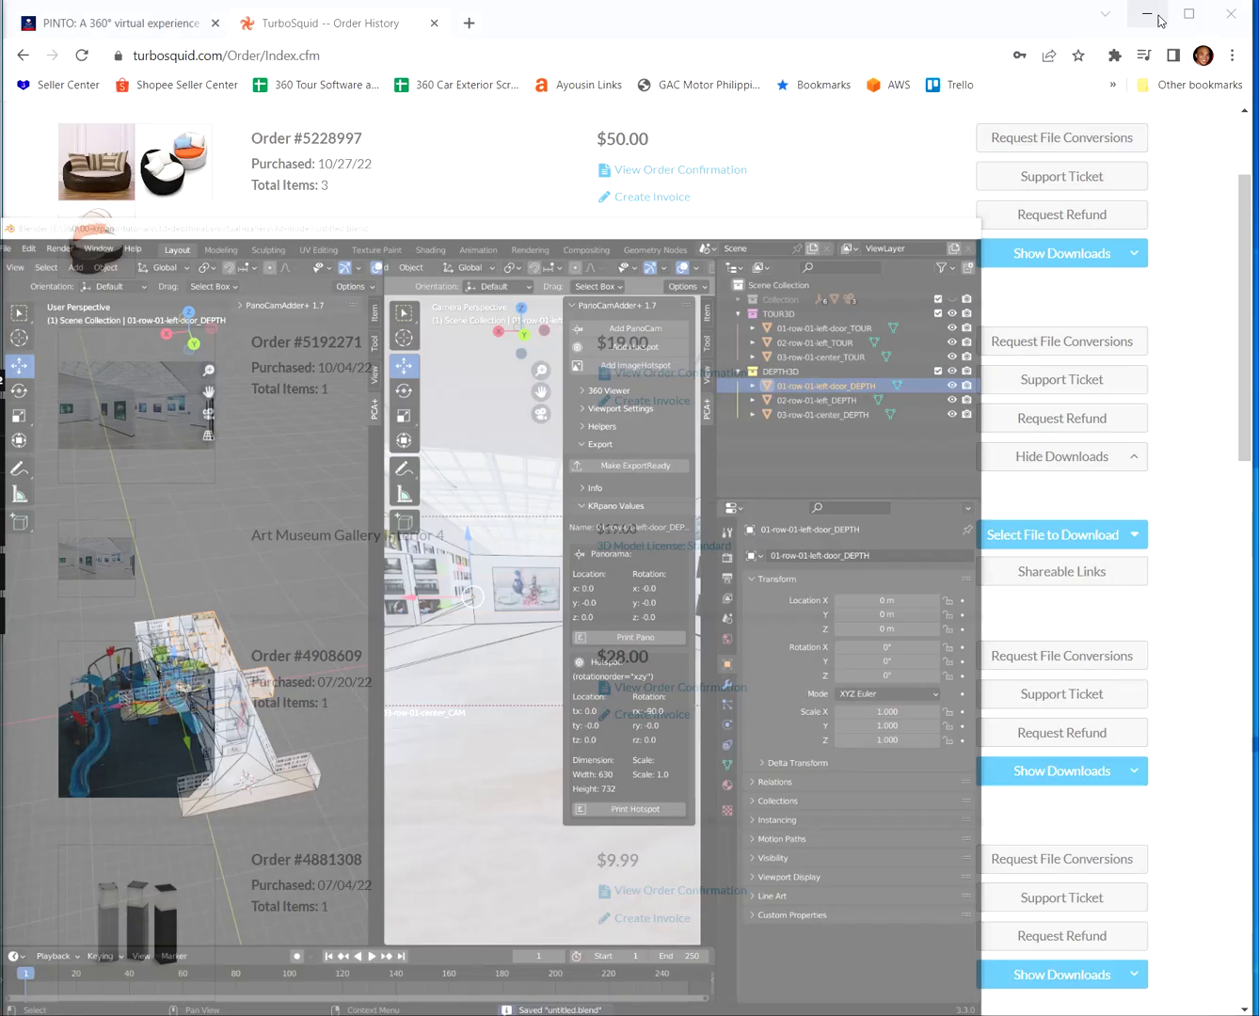
# Switch to the renders folder in File Explorer and display its files as extra large icons
pyautogui.click(1146, 14)
pyautogui.click(1147, 12)
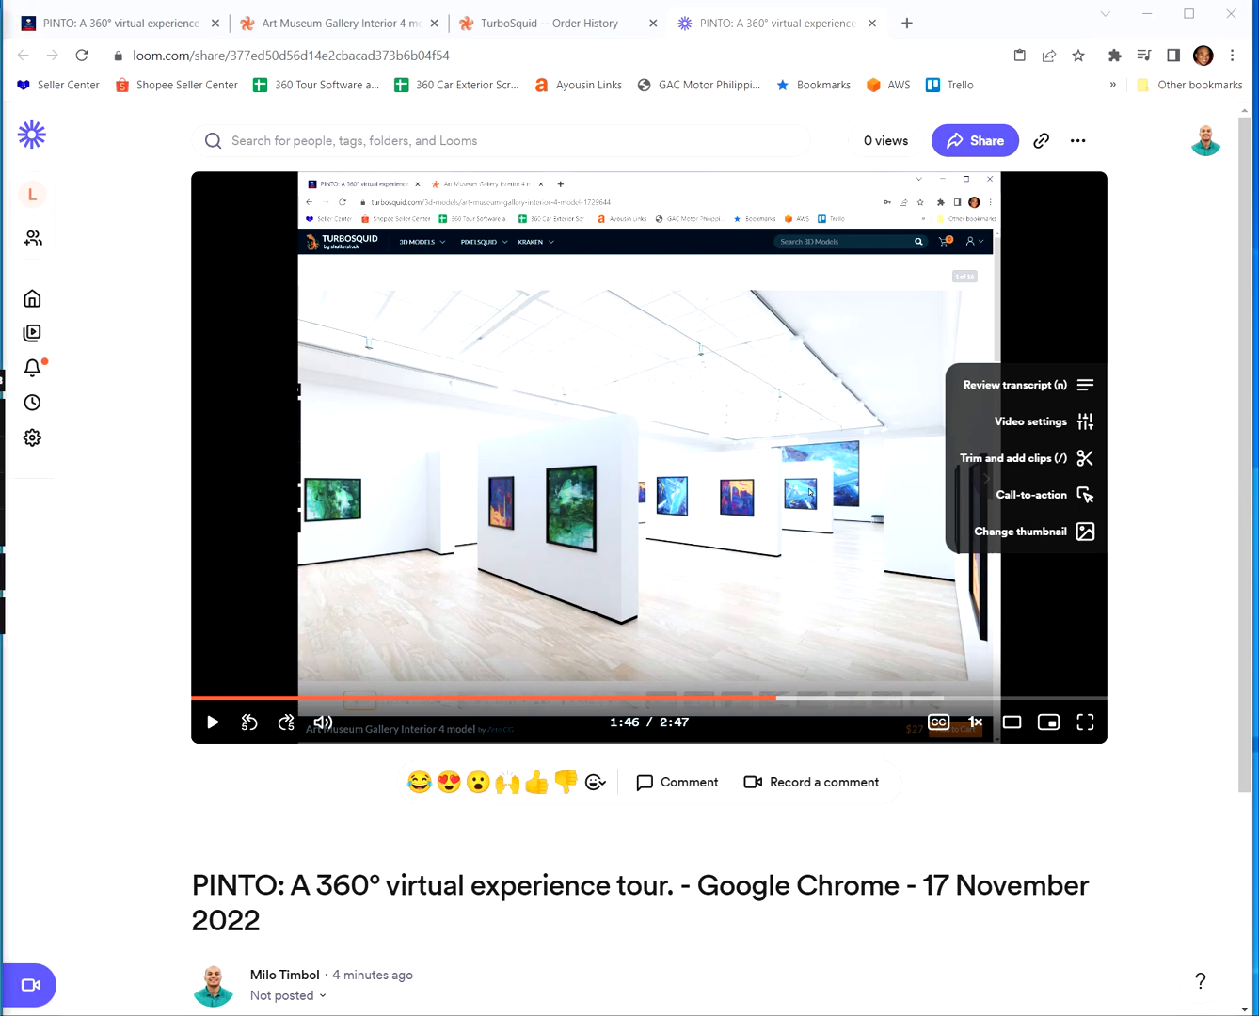
pyautogui.hotkey('alt', 'Tab')
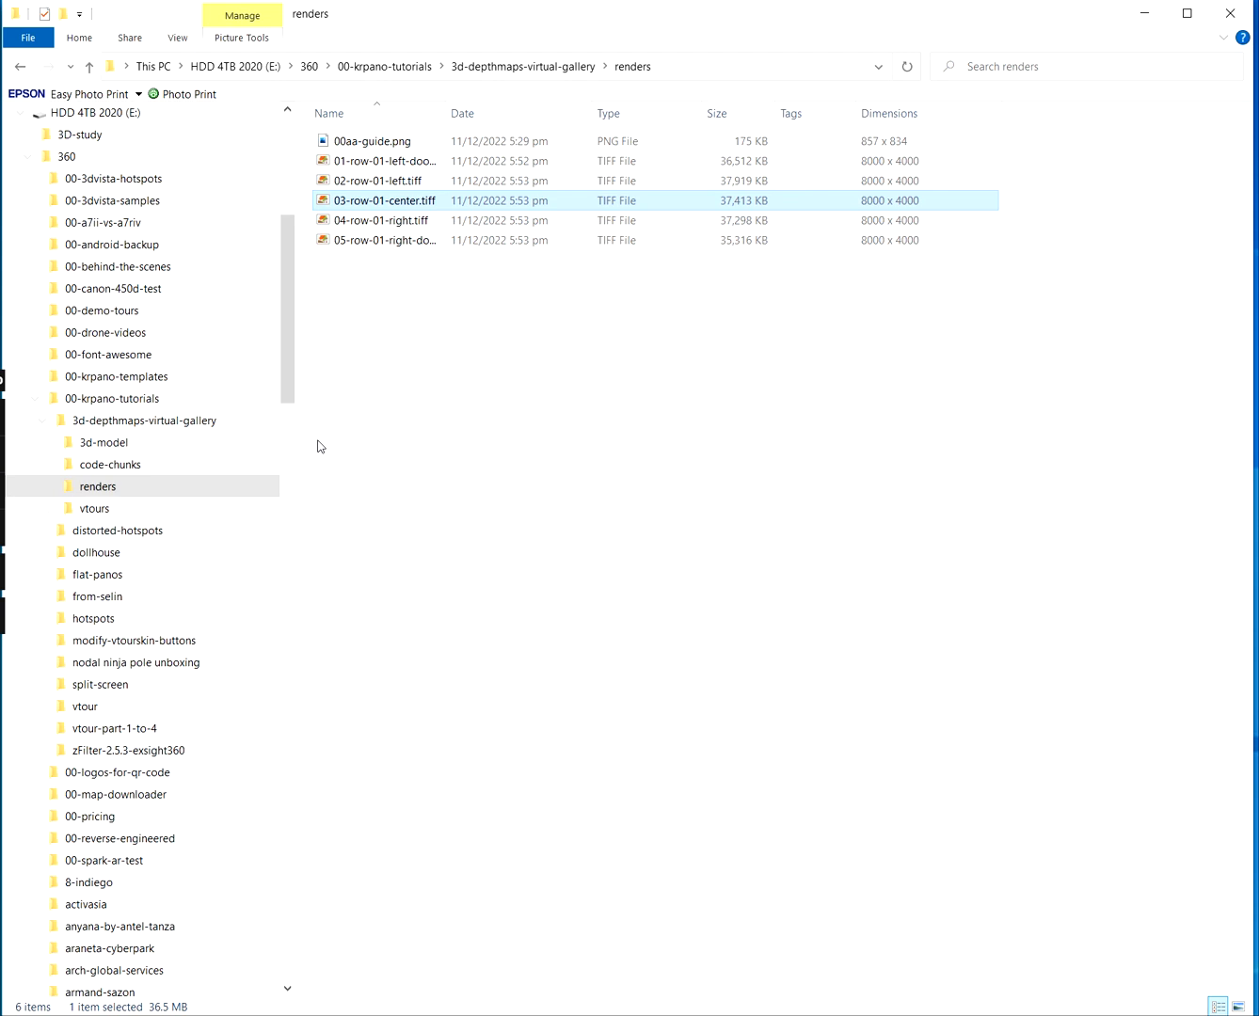
pyautogui.click(559, 337)
pyautogui.click(173, 38)
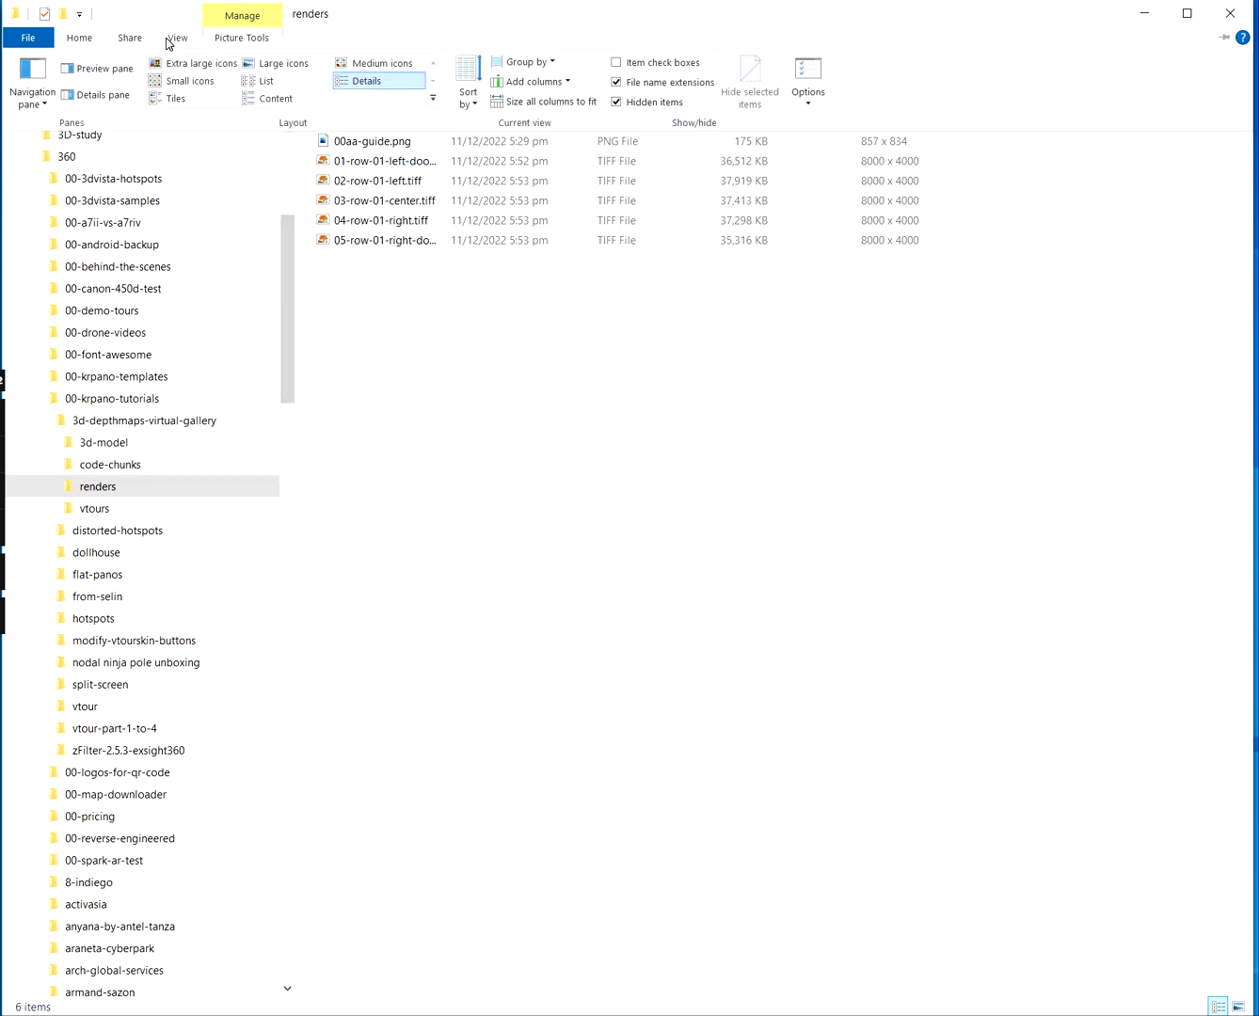
pyautogui.click(176, 64)
# Select the three panoramas 01-row-01-left-door.tiff, 02-row-01-left.tiff and 03-row-01-center.tiff
pyautogui.click(648, 251)
pyautogui.keyDown('shift'); pyautogui.click(1096, 251); pyautogui.keyUp('shift')
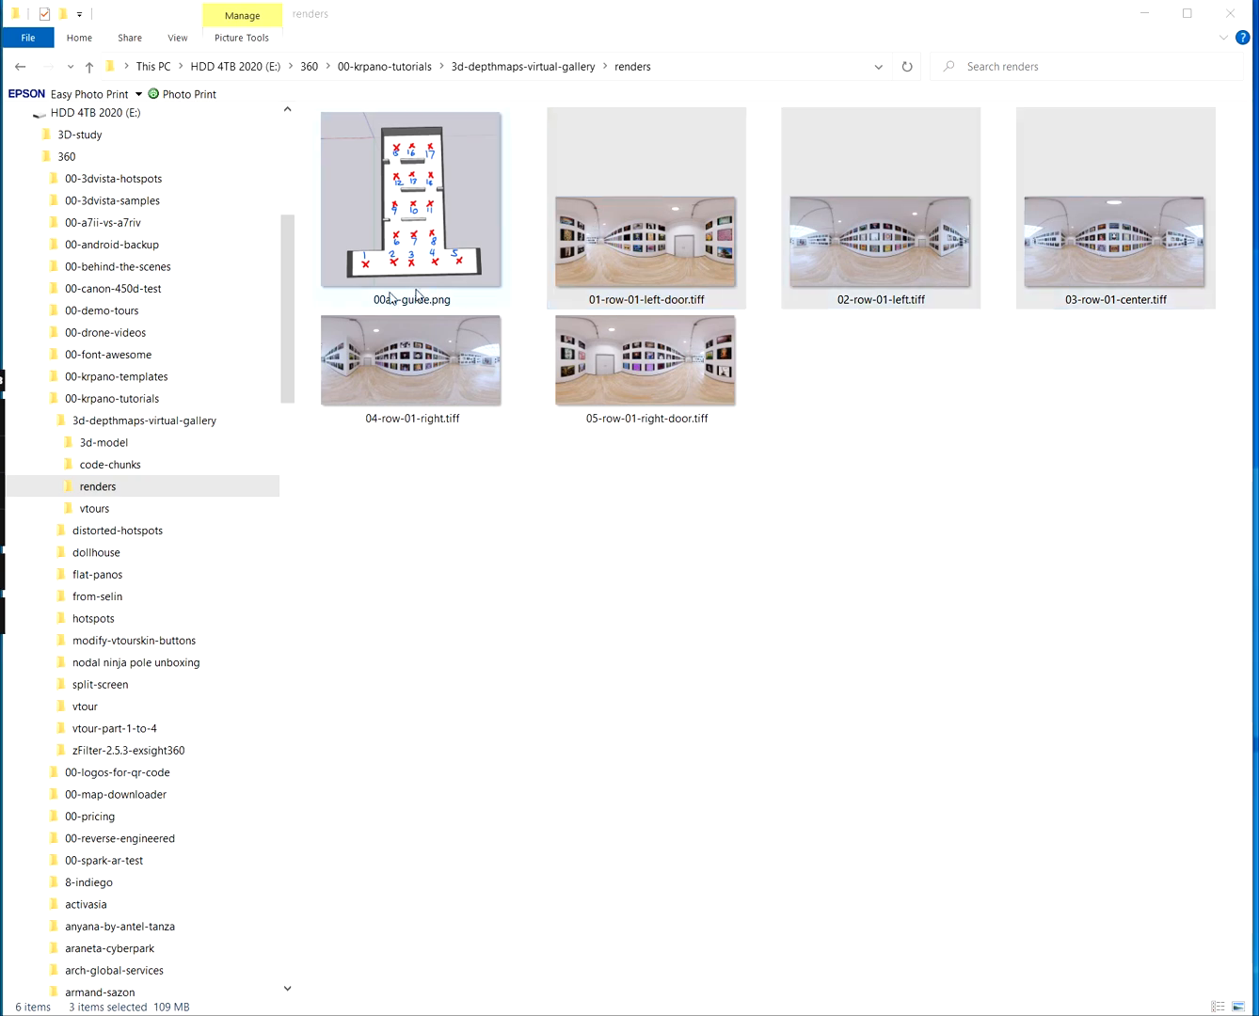
# Build a virtual tour from the 01, 02 and 03 row-01 panorama TIFFs using the vtour-multires.config settings
pyautogui.moveTo(953, 323); pyautogui.dragTo(1027, 353)
pyautogui.moveTo(1075, 272); pyautogui.dragTo(976, 597)
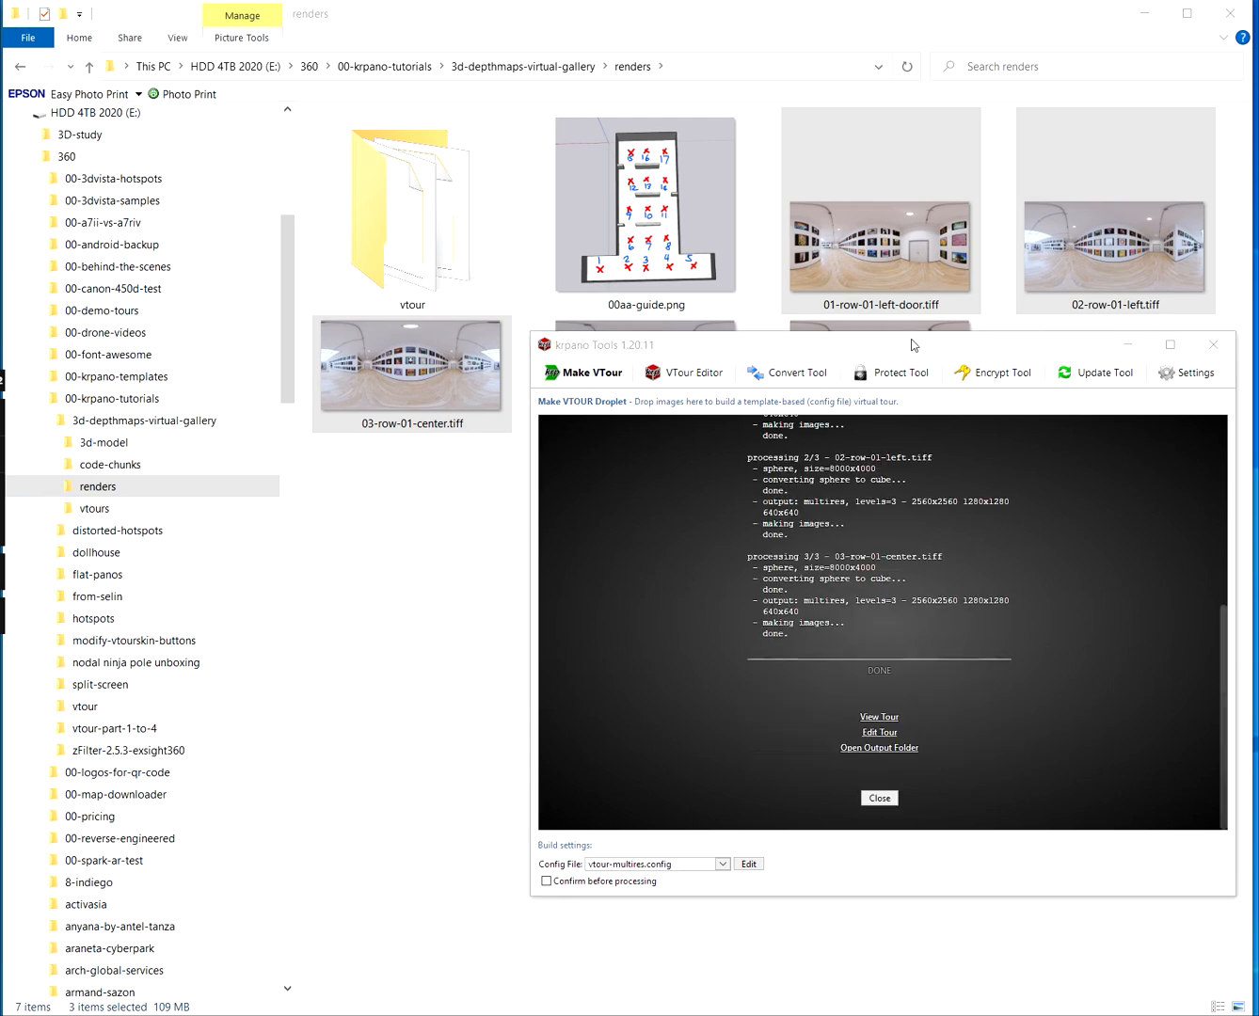
pyautogui.moveTo(902, 348); pyautogui.dragTo(840, 244)
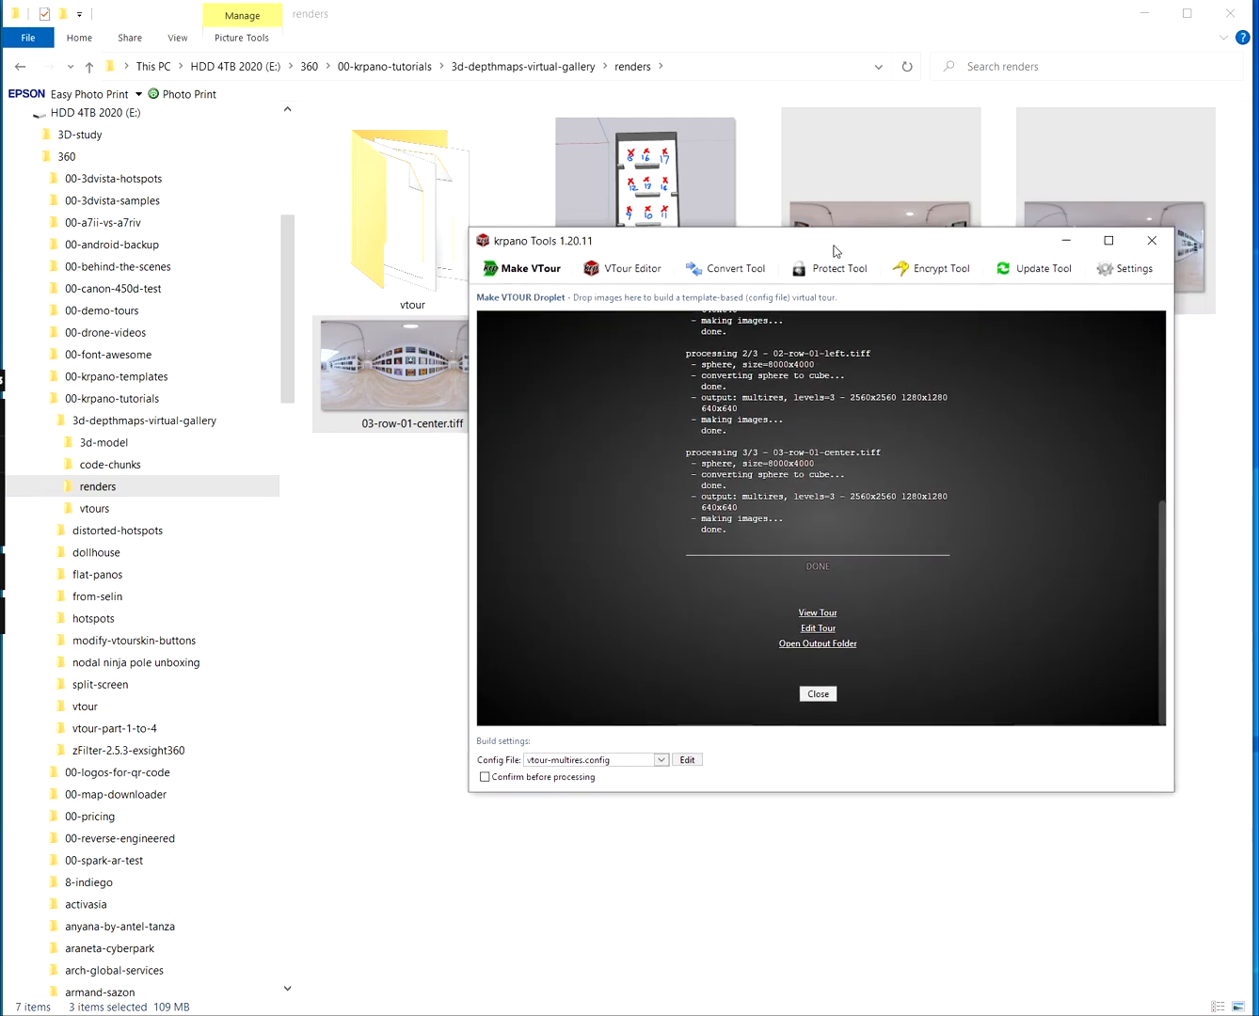
# View the generated tour in an enlarged window and switch through its three scenes
pyautogui.click(817, 612)
pyautogui.doubleClick(780, 156)
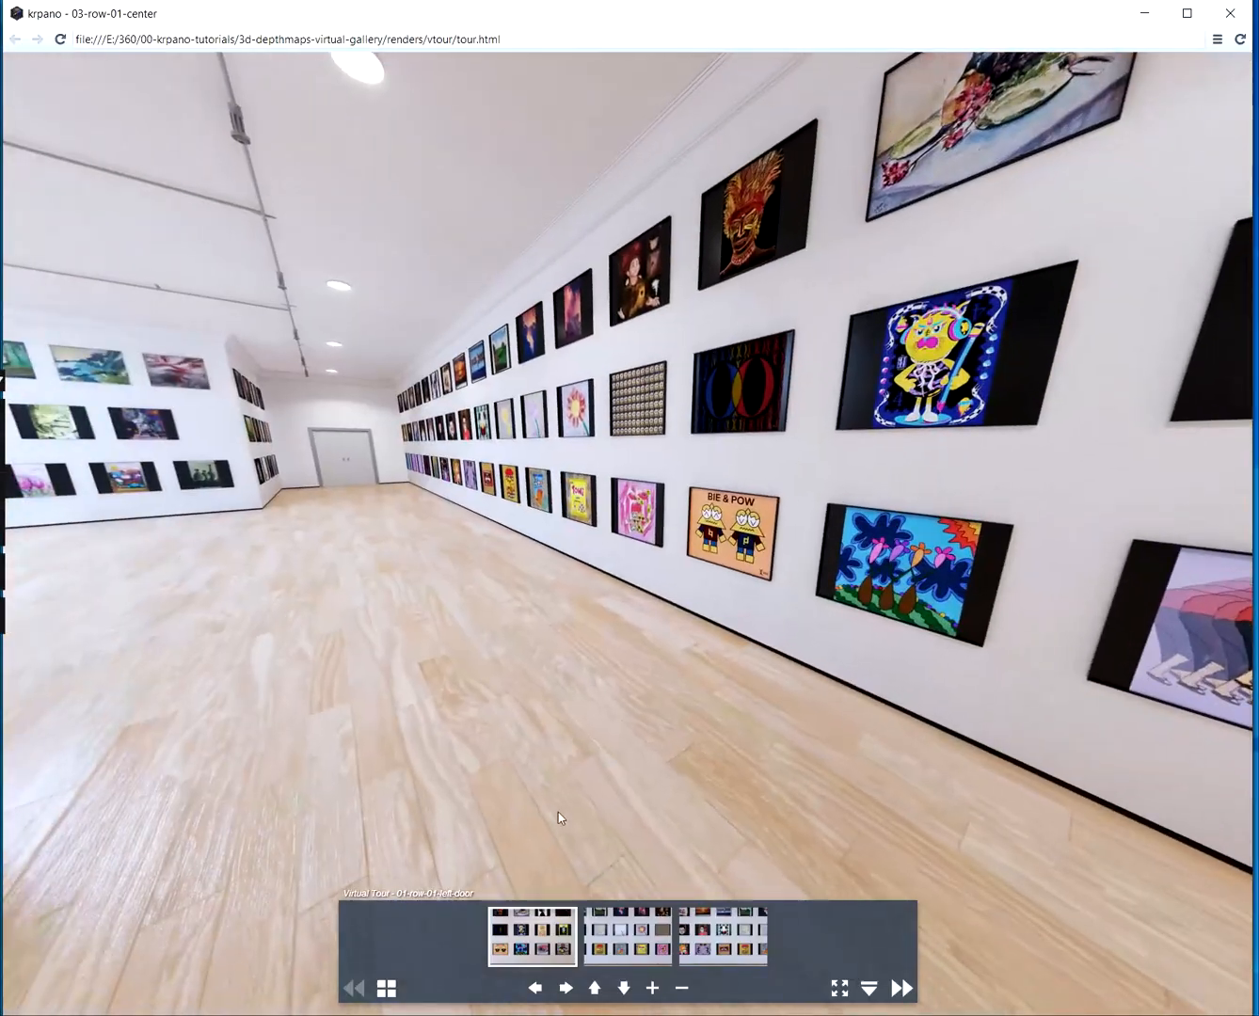
pyautogui.click(643, 933)
pyautogui.click(711, 942)
pyautogui.moveTo(931, 692); pyautogui.dragTo(311, 640)
pyautogui.click(557, 935)
pyautogui.click(622, 927)
pyautogui.click(719, 915)
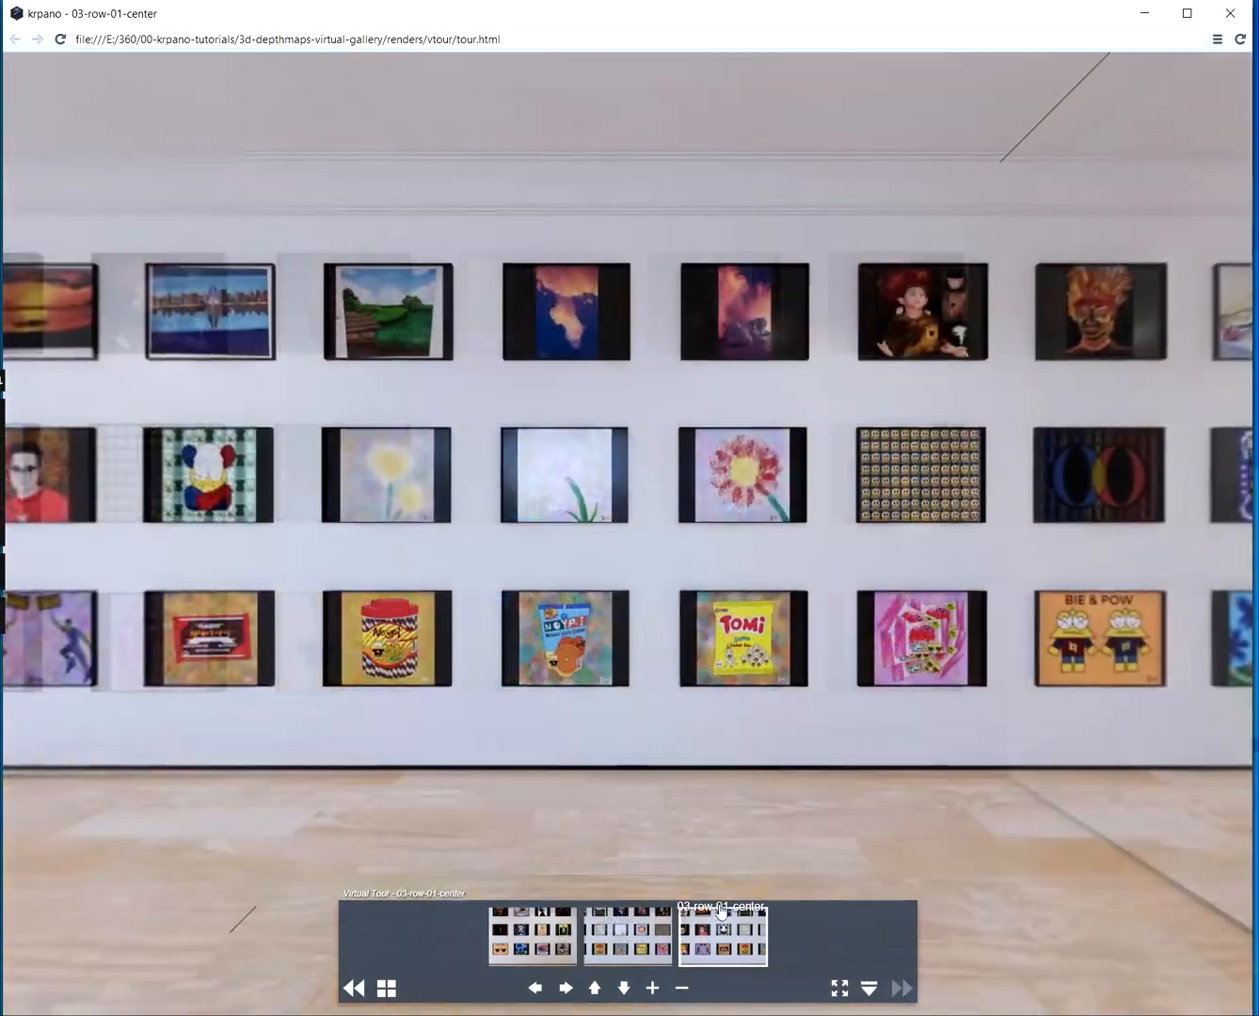
# Look around the 03-row-01-center scene, and close the tour and krpano Tools
pyautogui.moveTo(404, 631); pyautogui.dragTo(712, 575)
pyautogui.moveTo(322, 617); pyautogui.dragTo(681, 566)
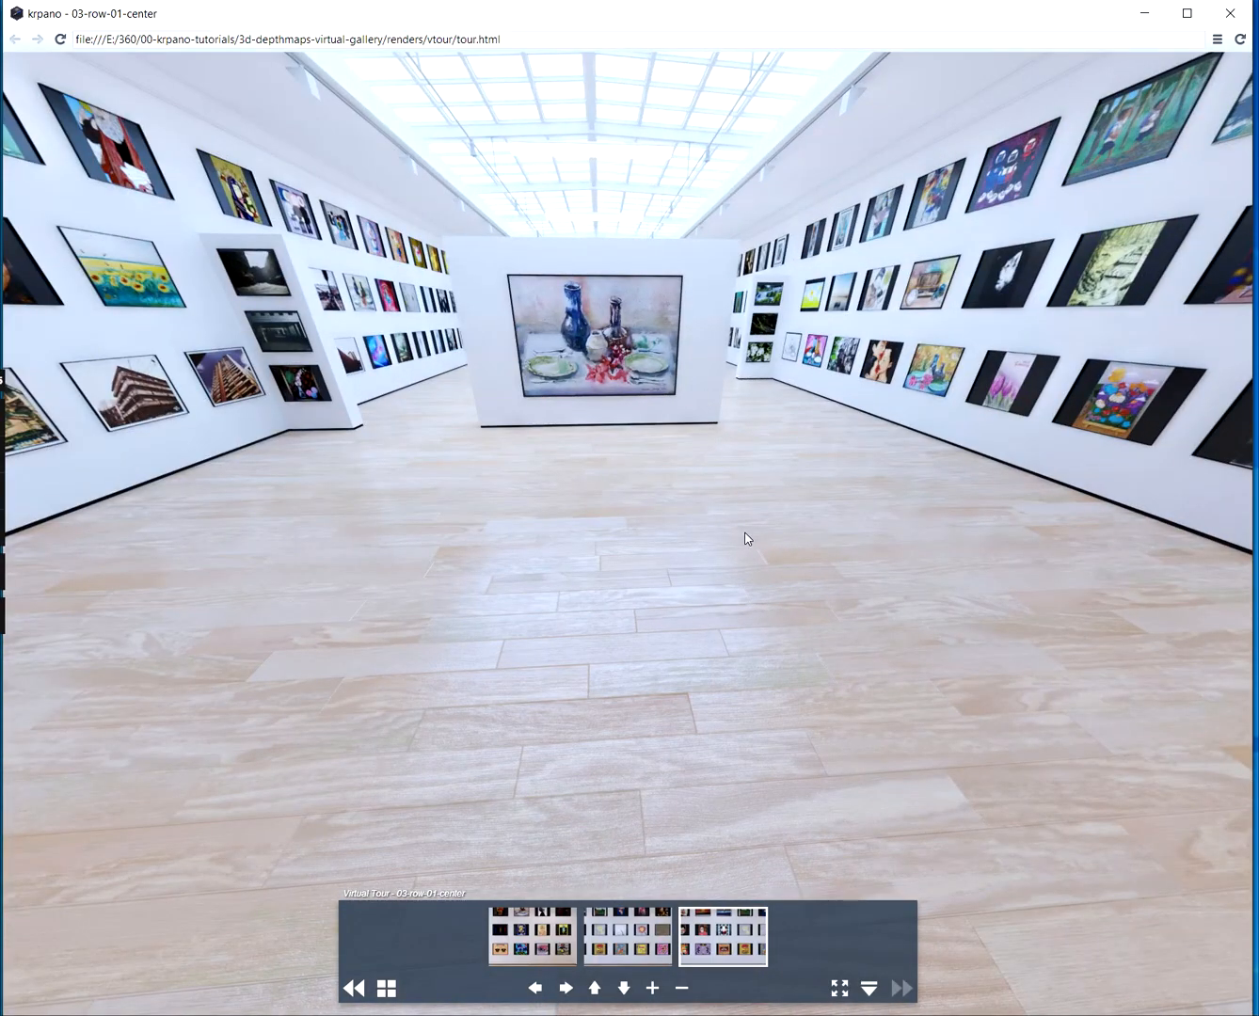
pyautogui.moveTo(521, 510); pyautogui.dragTo(777, 494)
pyautogui.moveTo(785, 494); pyautogui.dragTo(656, 533)
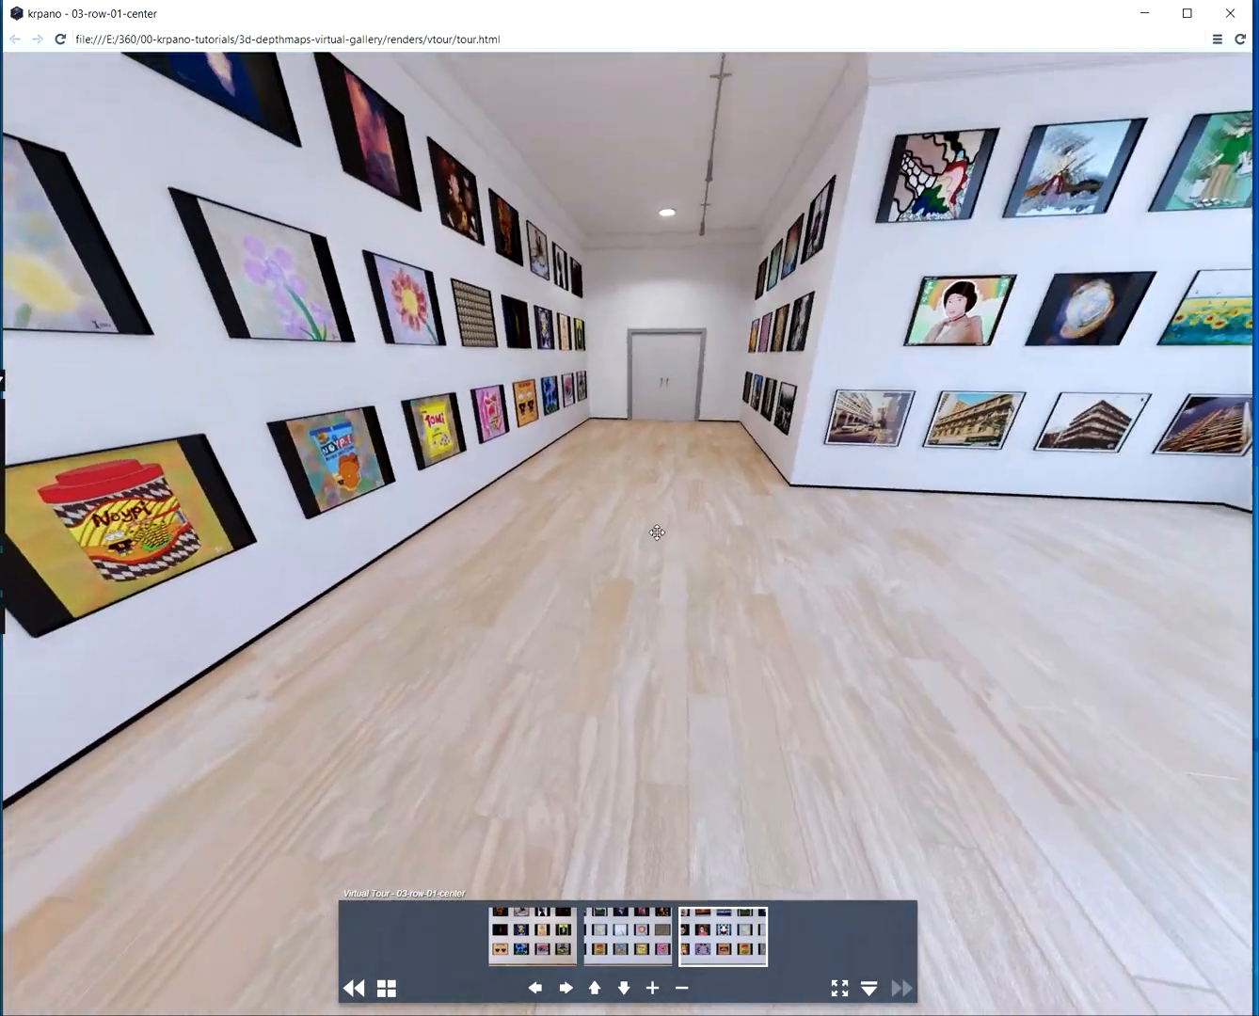
pyautogui.moveTo(823, 501); pyautogui.dragTo(607, 541)
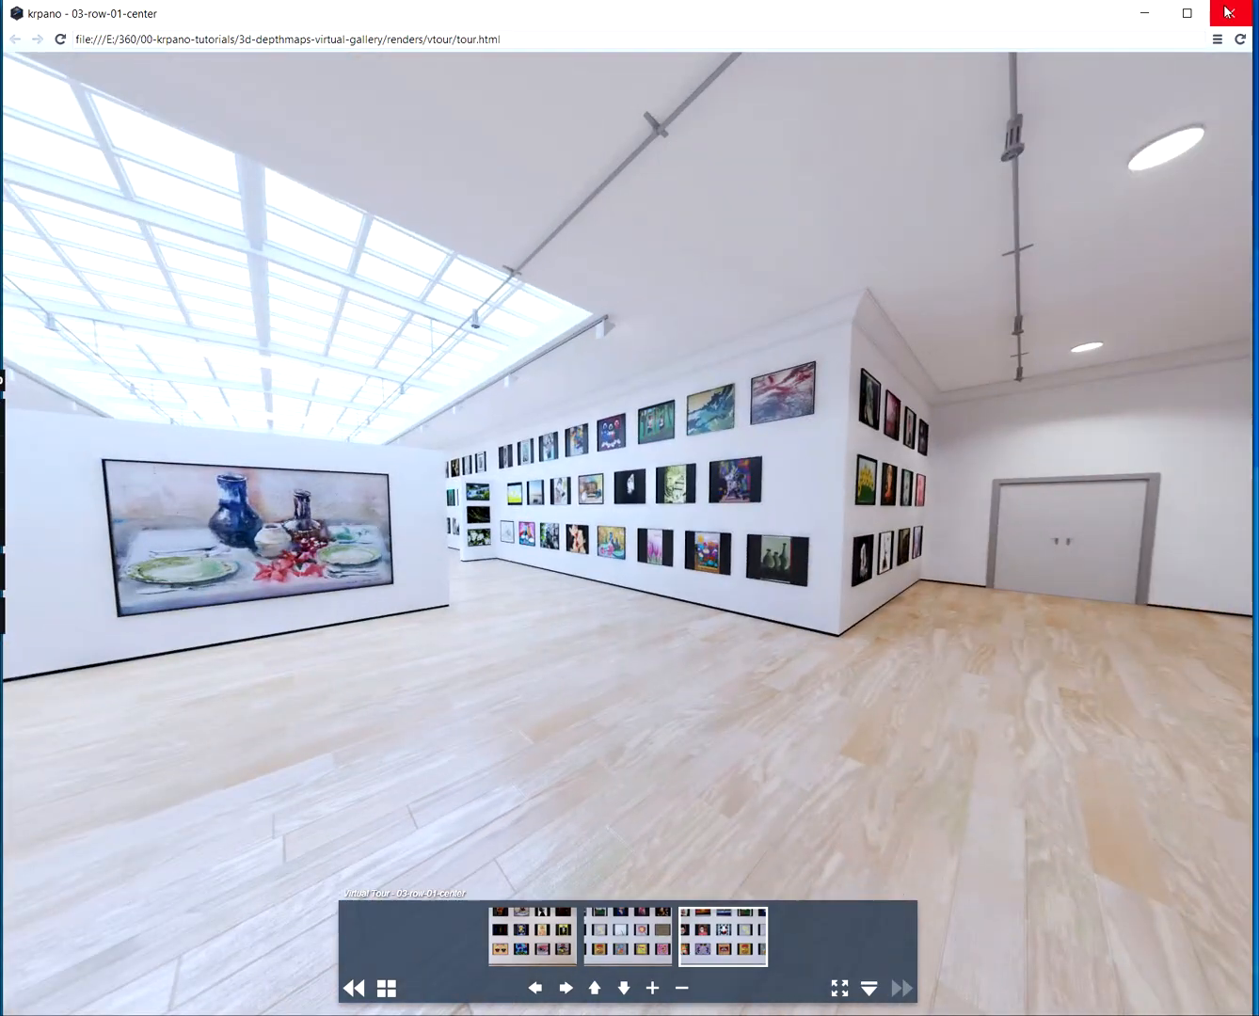
pyautogui.click(1230, 14)
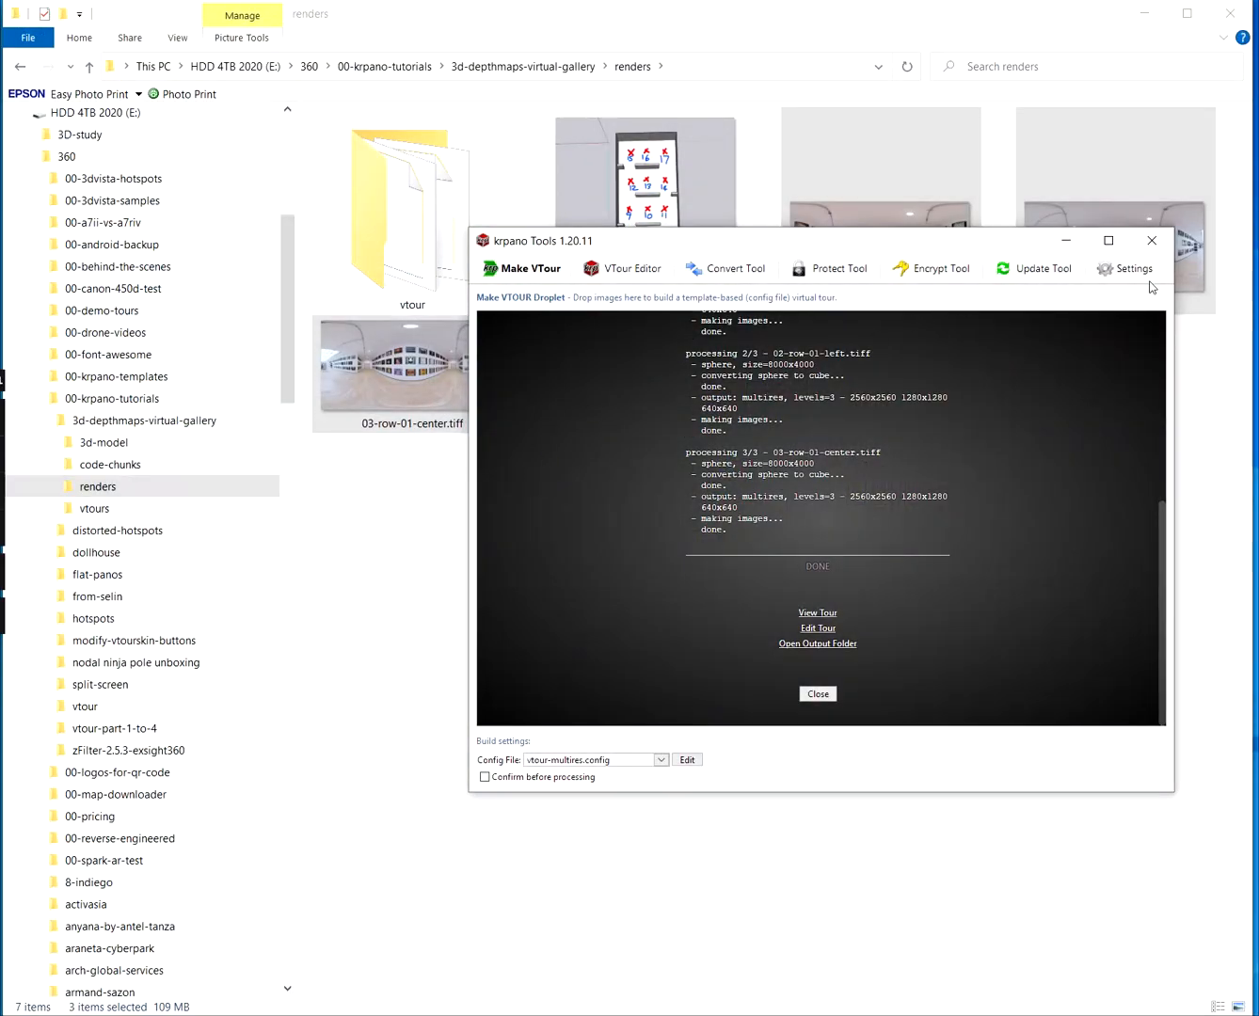
pyautogui.click(1159, 243)
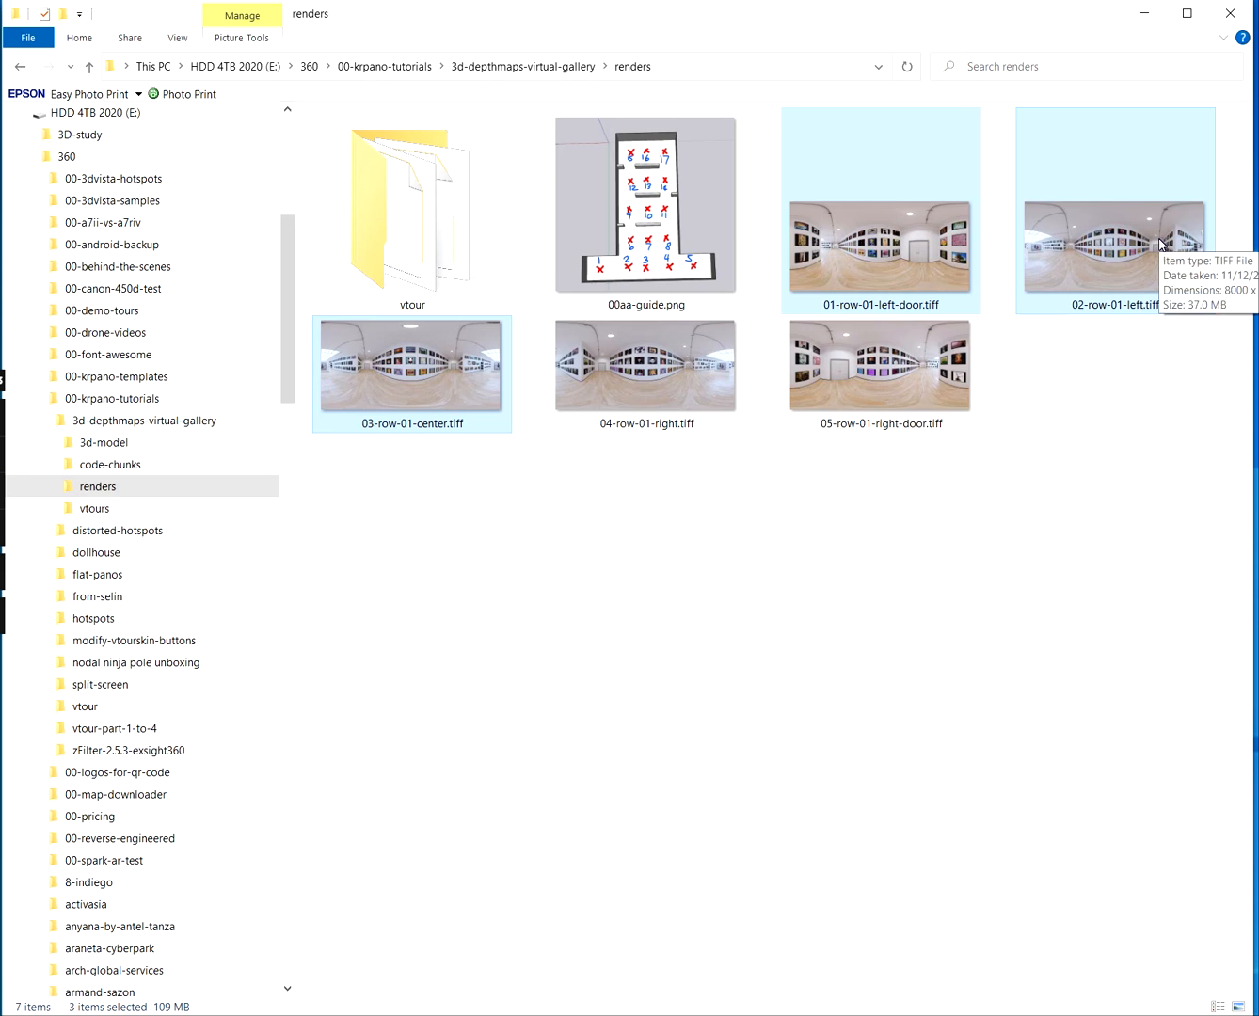
# Open the generated vtour folder and browse the three panorama tile folders inside panos
pyautogui.doubleClick(400, 206)
pyautogui.click(58, 510)
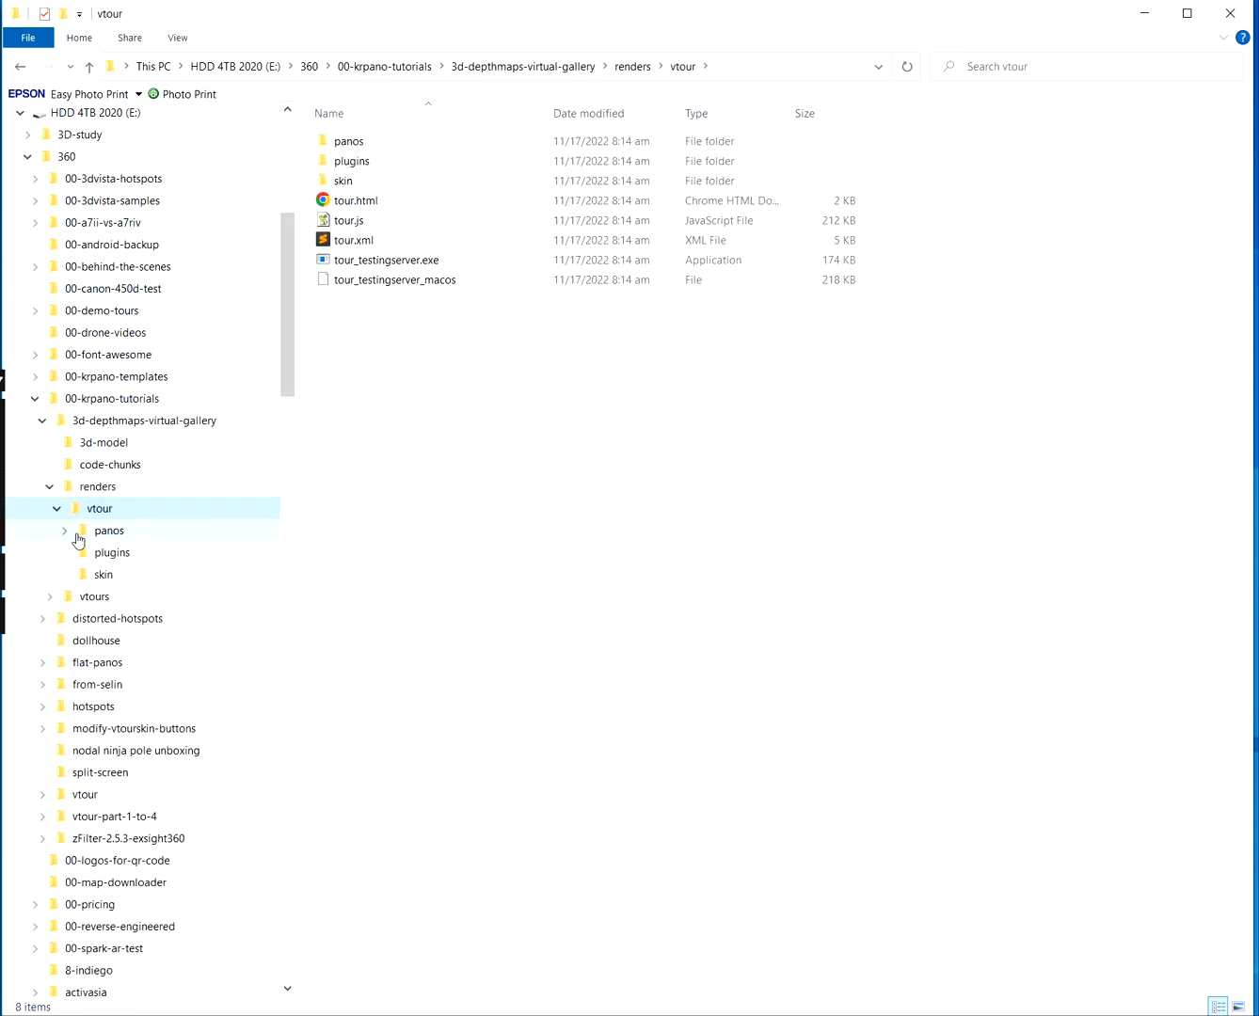
pyautogui.click(68, 533)
pyautogui.click(127, 554)
pyautogui.click(162, 576)
pyautogui.click(169, 602)
pyautogui.click(178, 579)
pyautogui.click(193, 555)
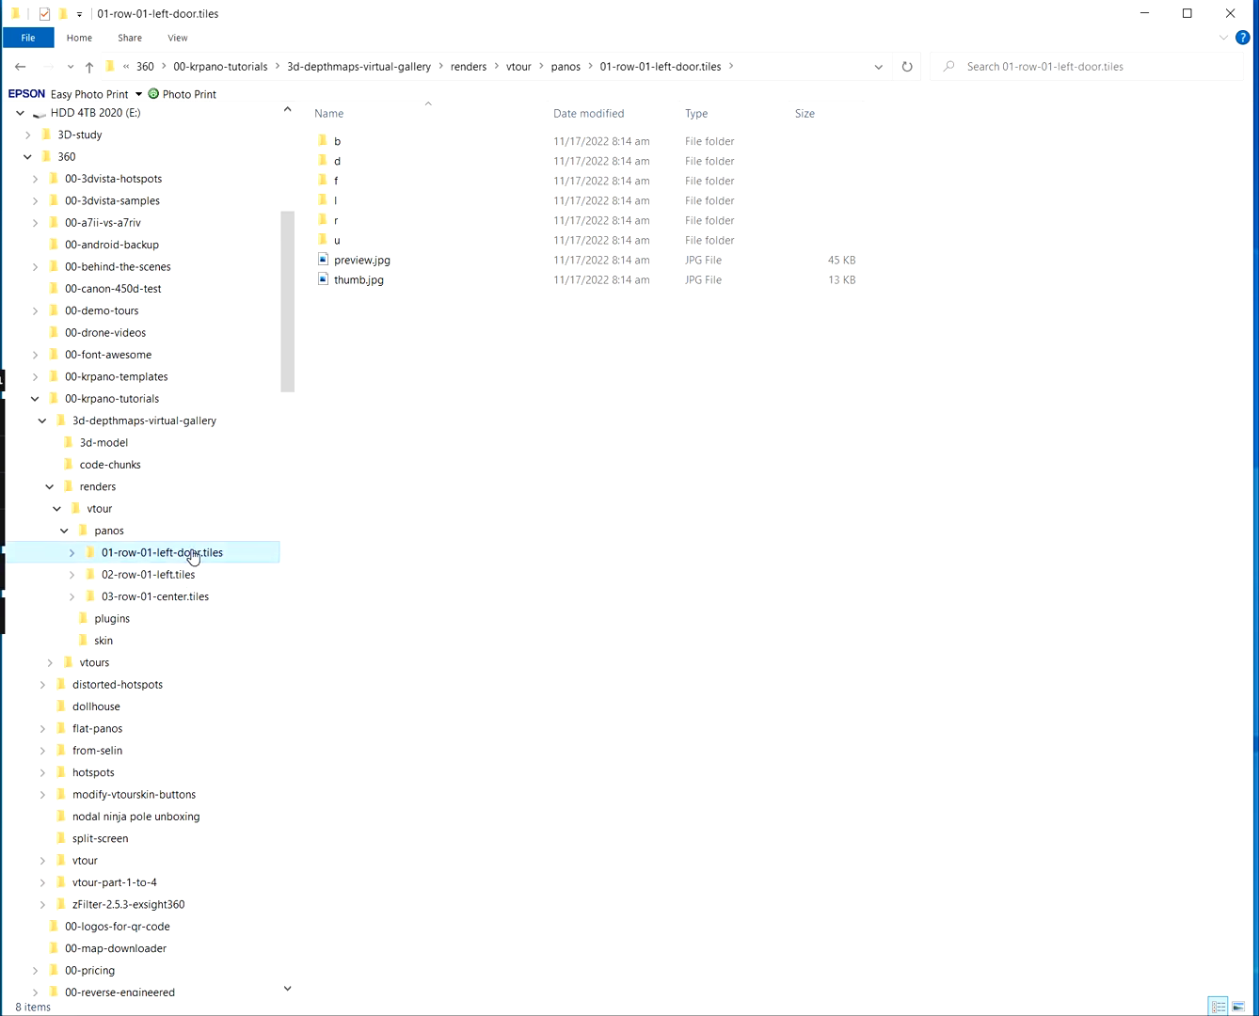
# Check the contents of the b folder in 01-row-01-left-door.tiles, and collapse the panos folder
pyautogui.click(72, 553)
pyautogui.click(84, 573)
pyautogui.click(71, 553)
pyautogui.click(62, 533)
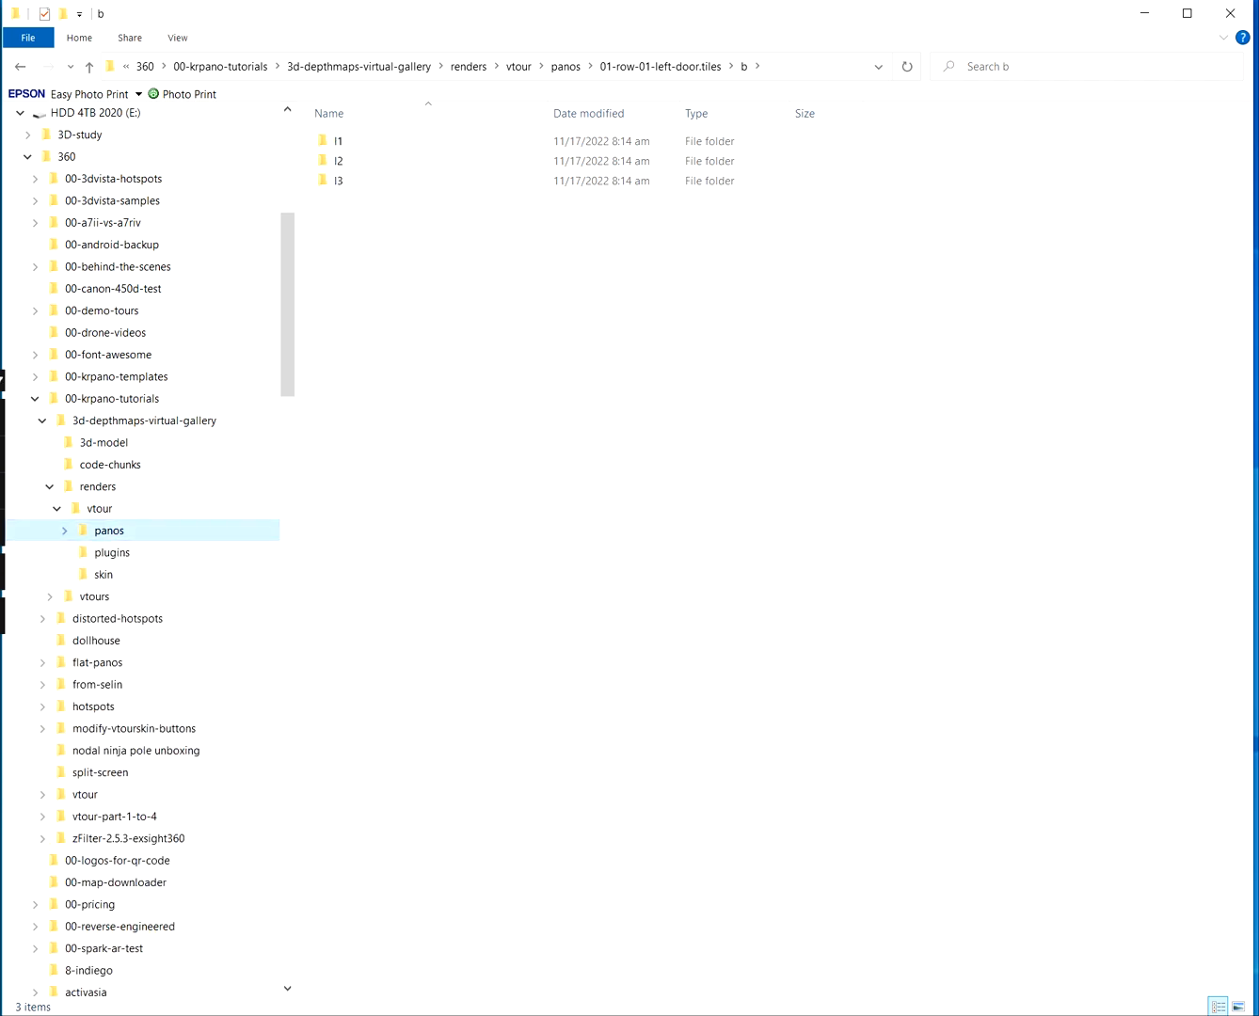
# Switch to Blender and review the three depth models in the DEPTH3D collection
pyautogui.hotkey('alt', 'Tab')
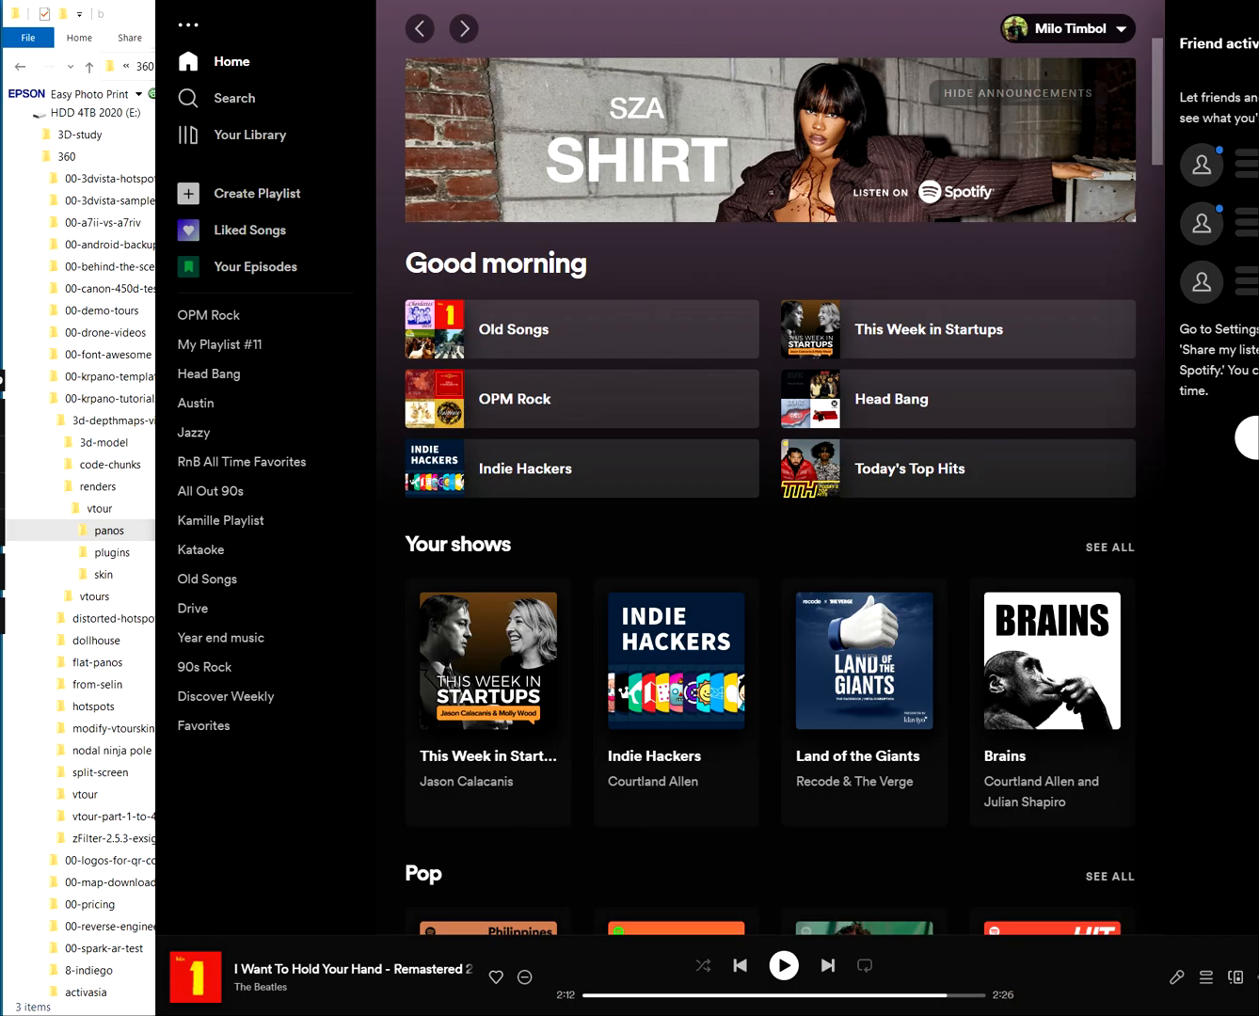
pyautogui.hotkey('alt', 'Tab')
pyautogui.click(116, 1015)
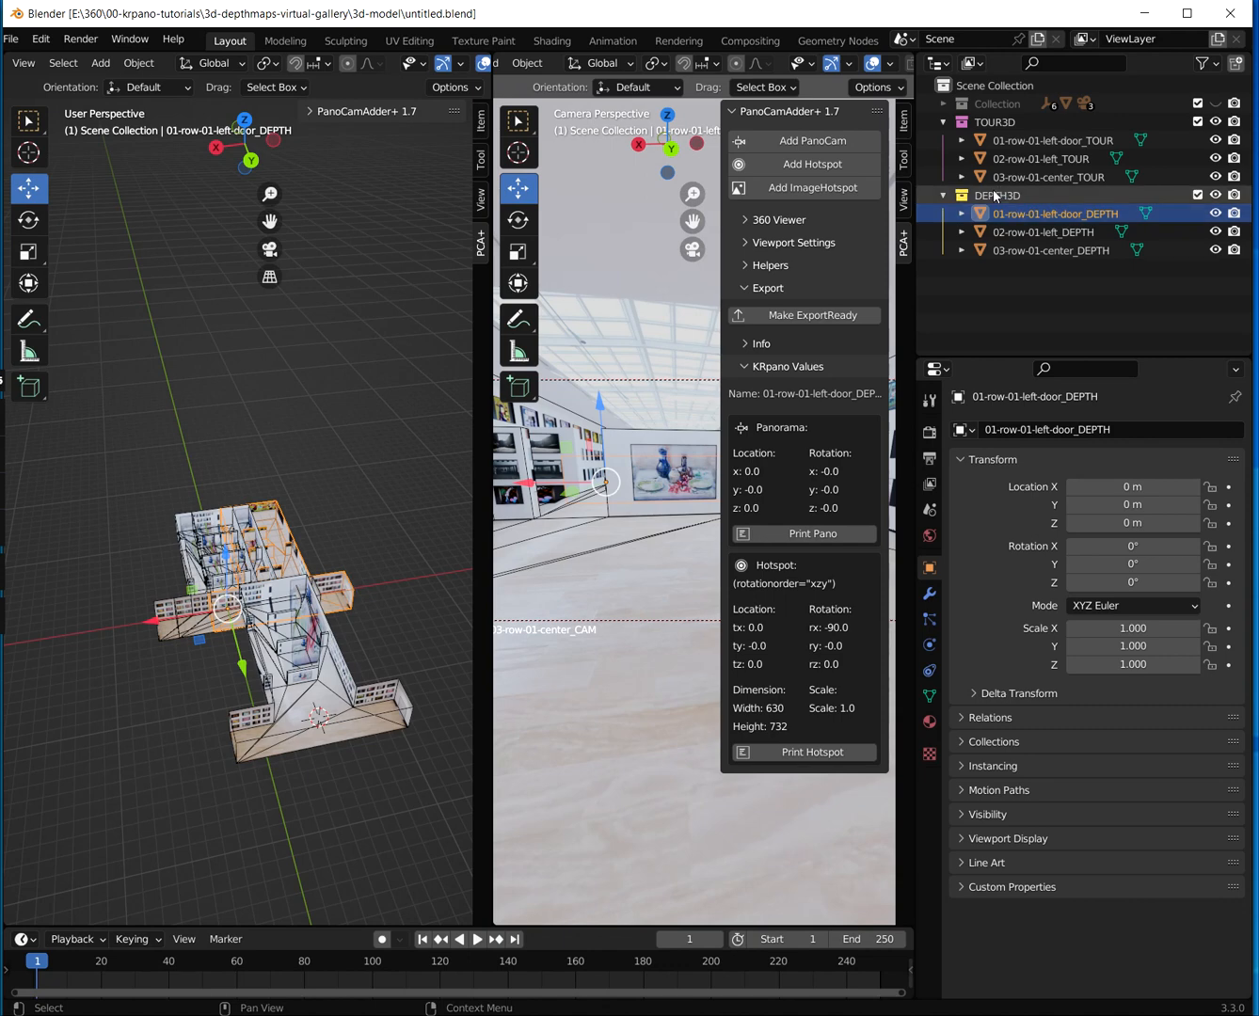
pyautogui.click(1023, 232)
pyautogui.click(1024, 250)
pyautogui.click(1041, 215)
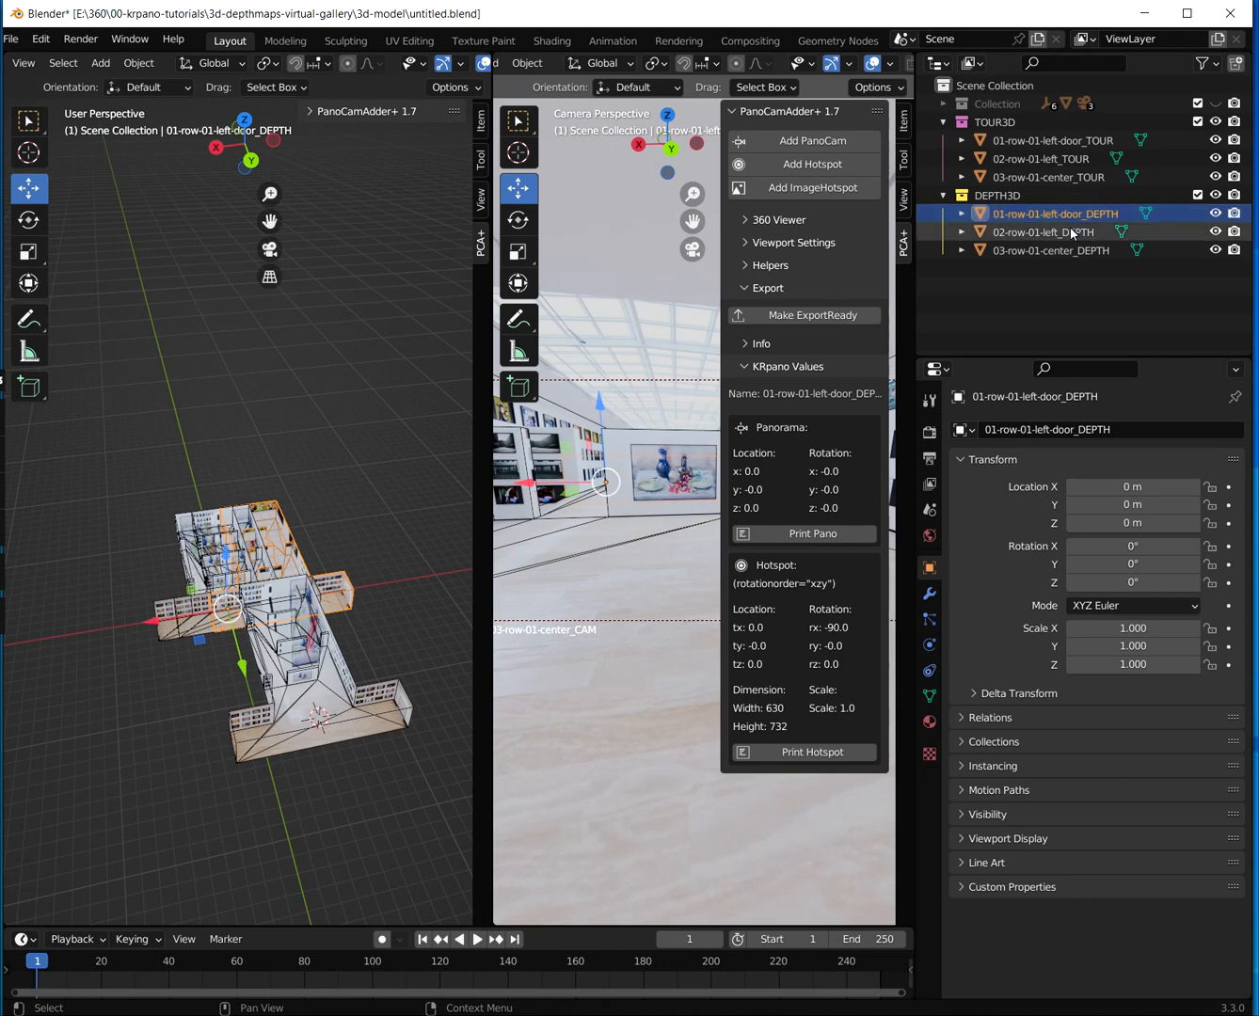
pyautogui.click(1072, 232)
pyautogui.click(1046, 249)
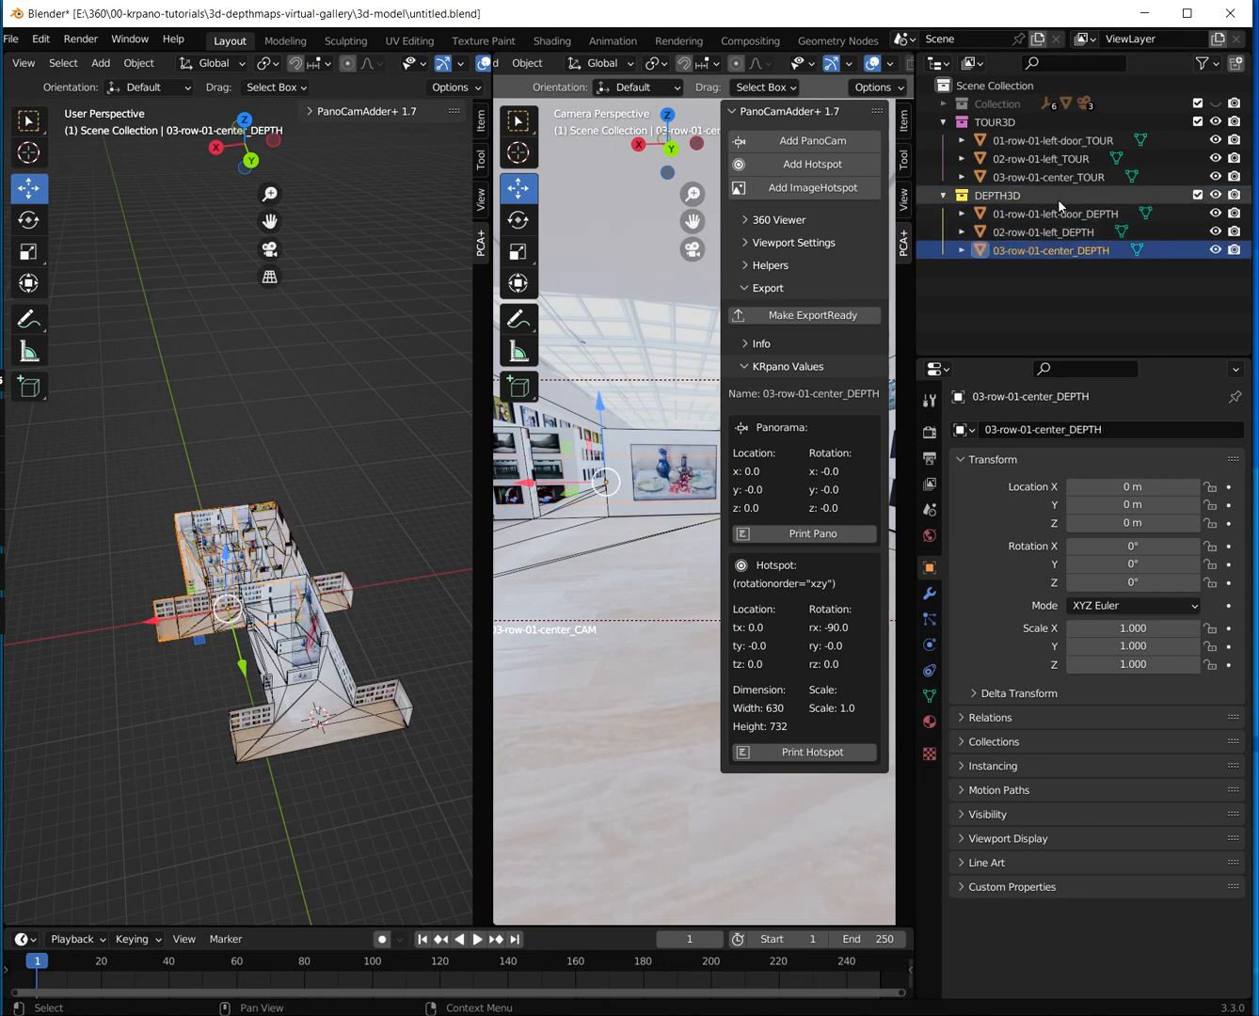
# Begin an STL export of 01-row-01-left-door_DEPTH and choose the 01-row-01-left-door.tiles folder under renders\vtour\panos as destination
pyautogui.click(1055, 214)
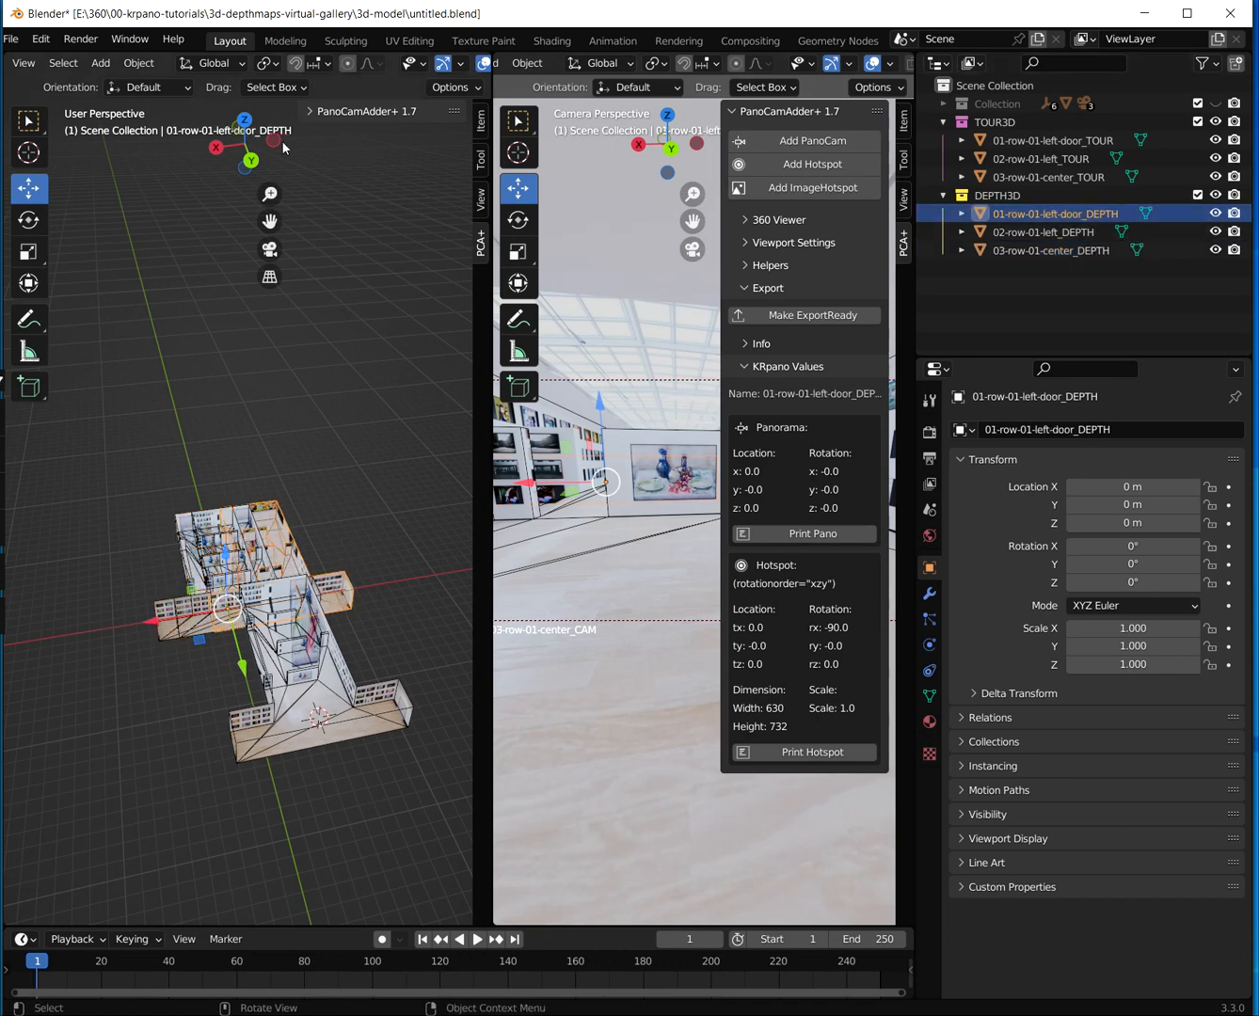
pyautogui.click(21, 42)
pyautogui.moveTo(94, 304)
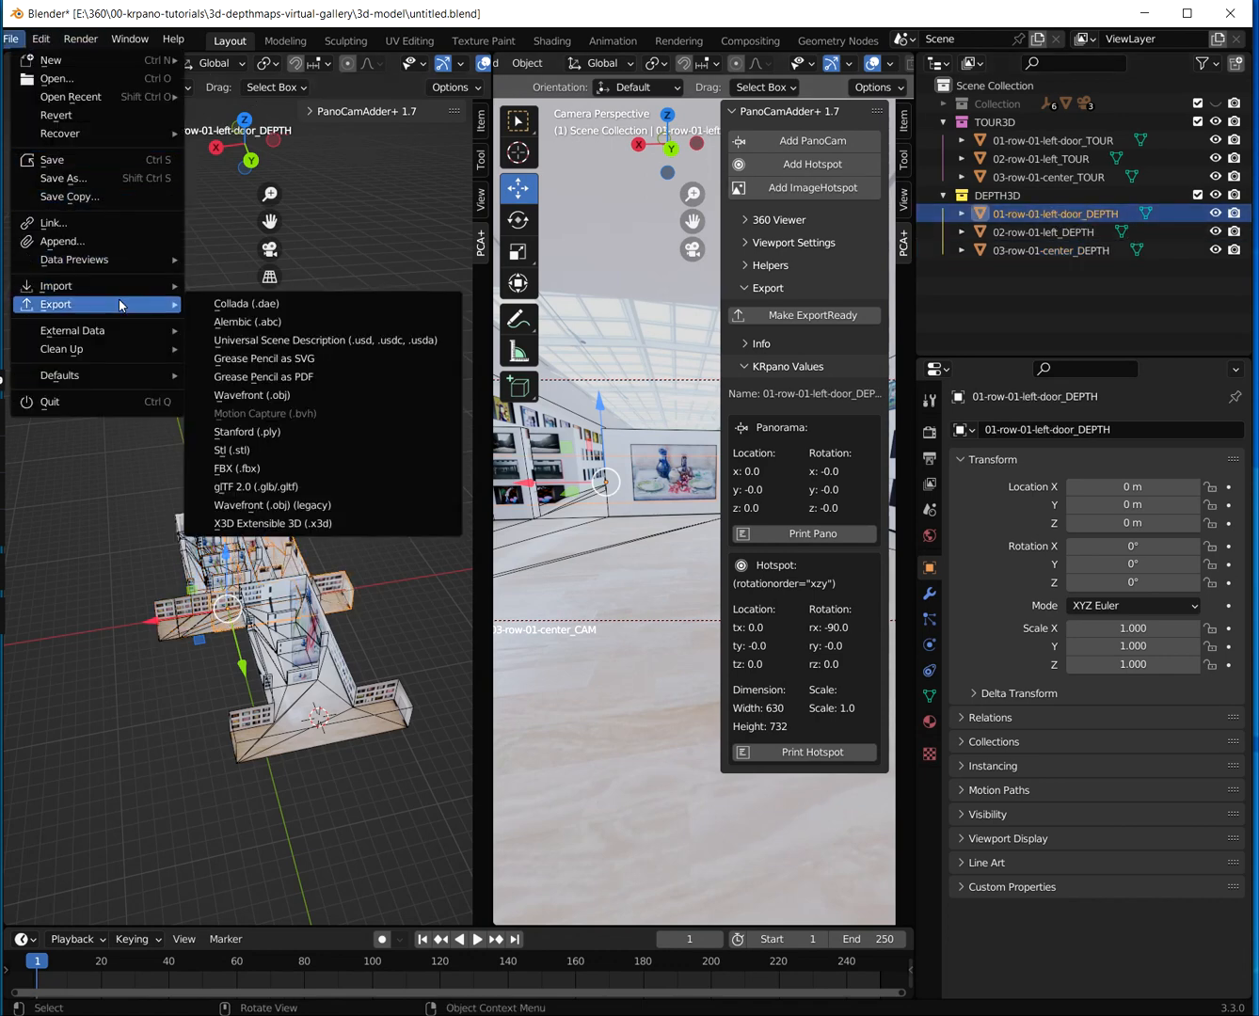
pyautogui.click(266, 449)
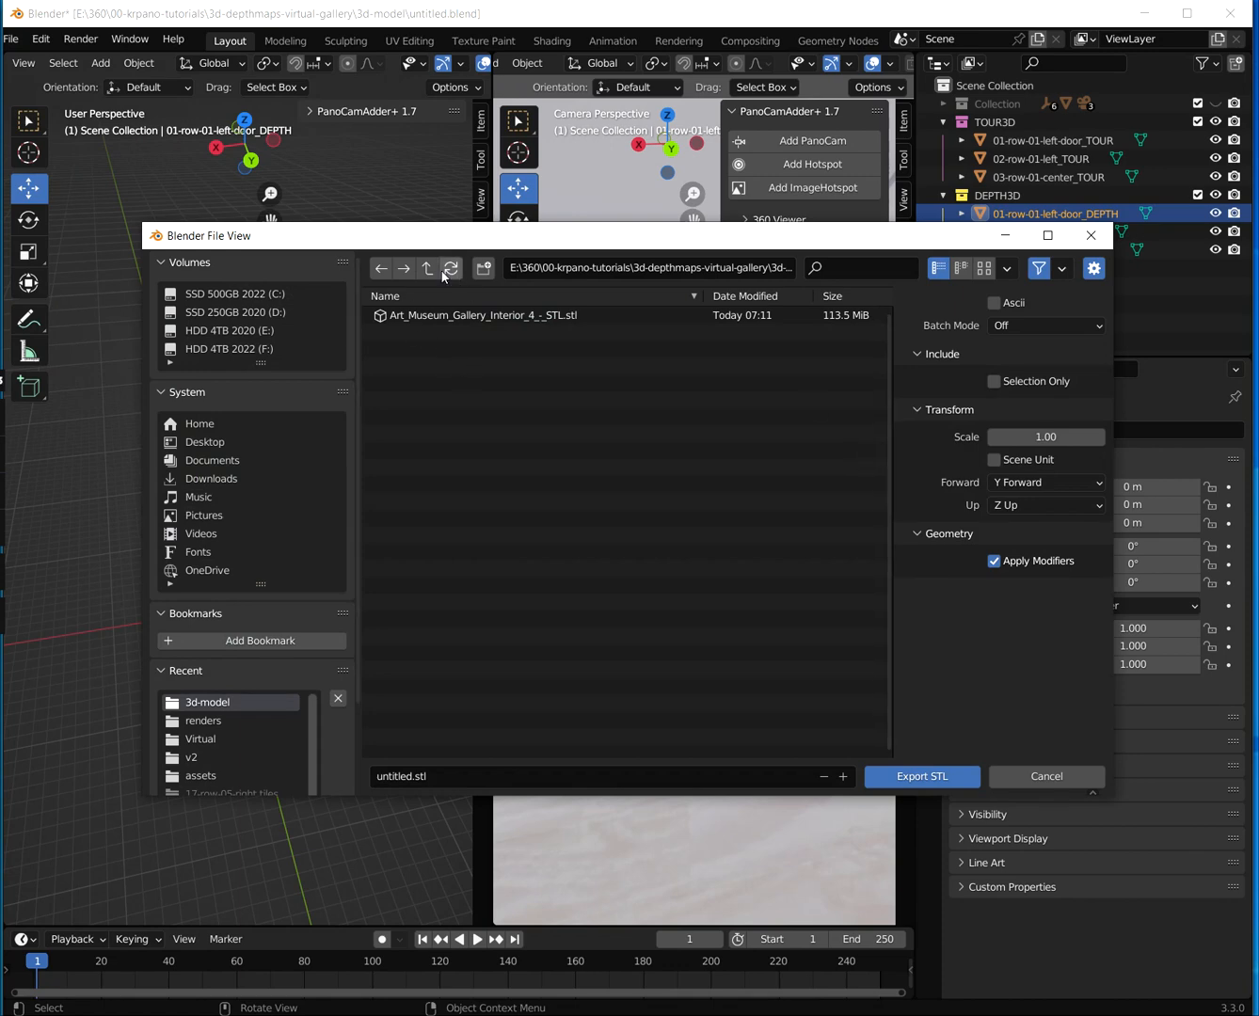
pyautogui.click(277, 333)
pyautogui.doubleClick(452, 336)
pyautogui.scroll(-4, 548, 466)
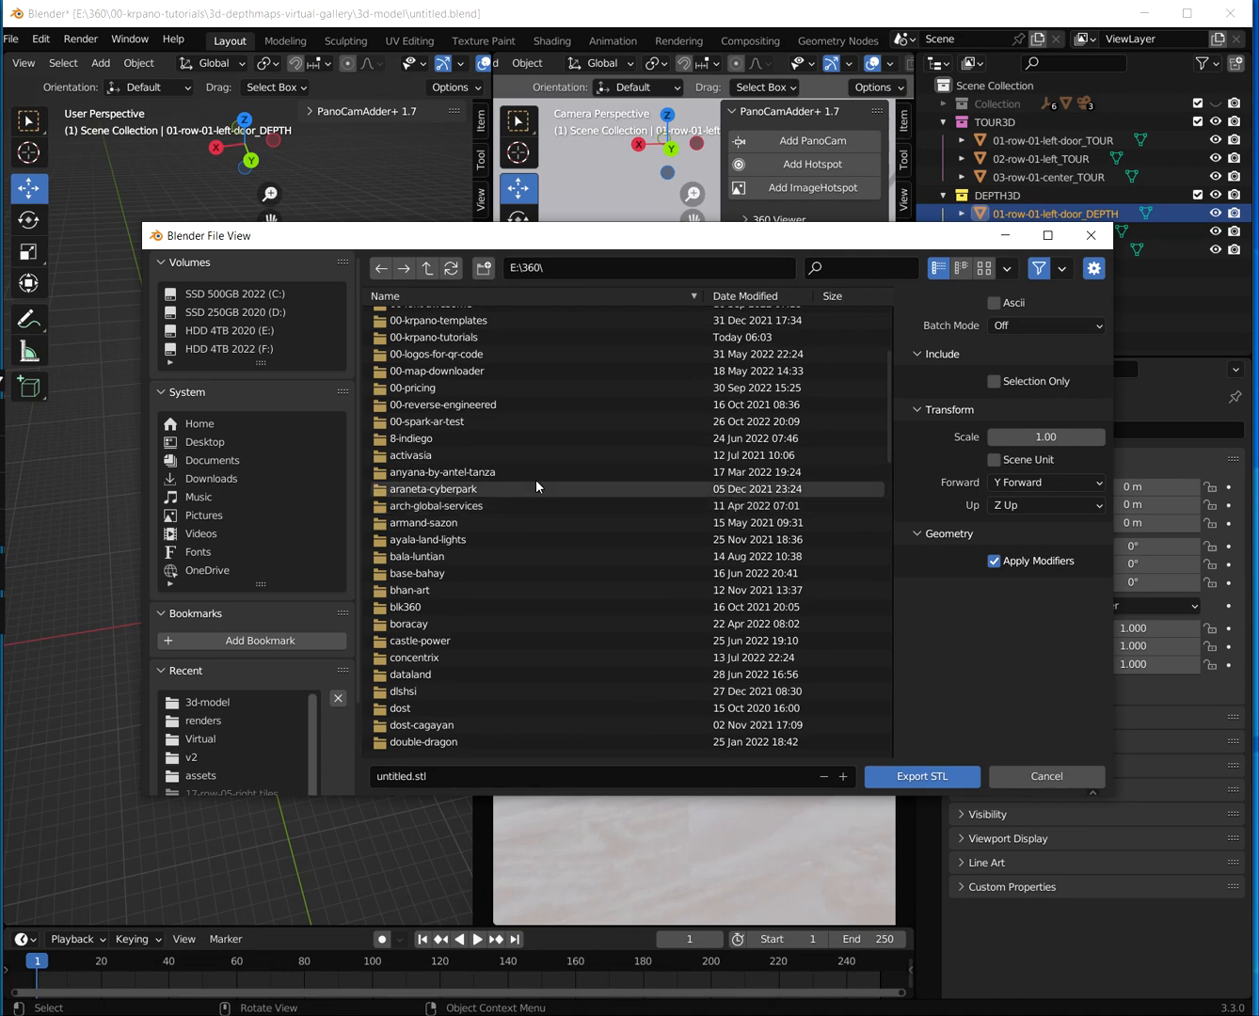
pyautogui.scroll(3, 519, 475)
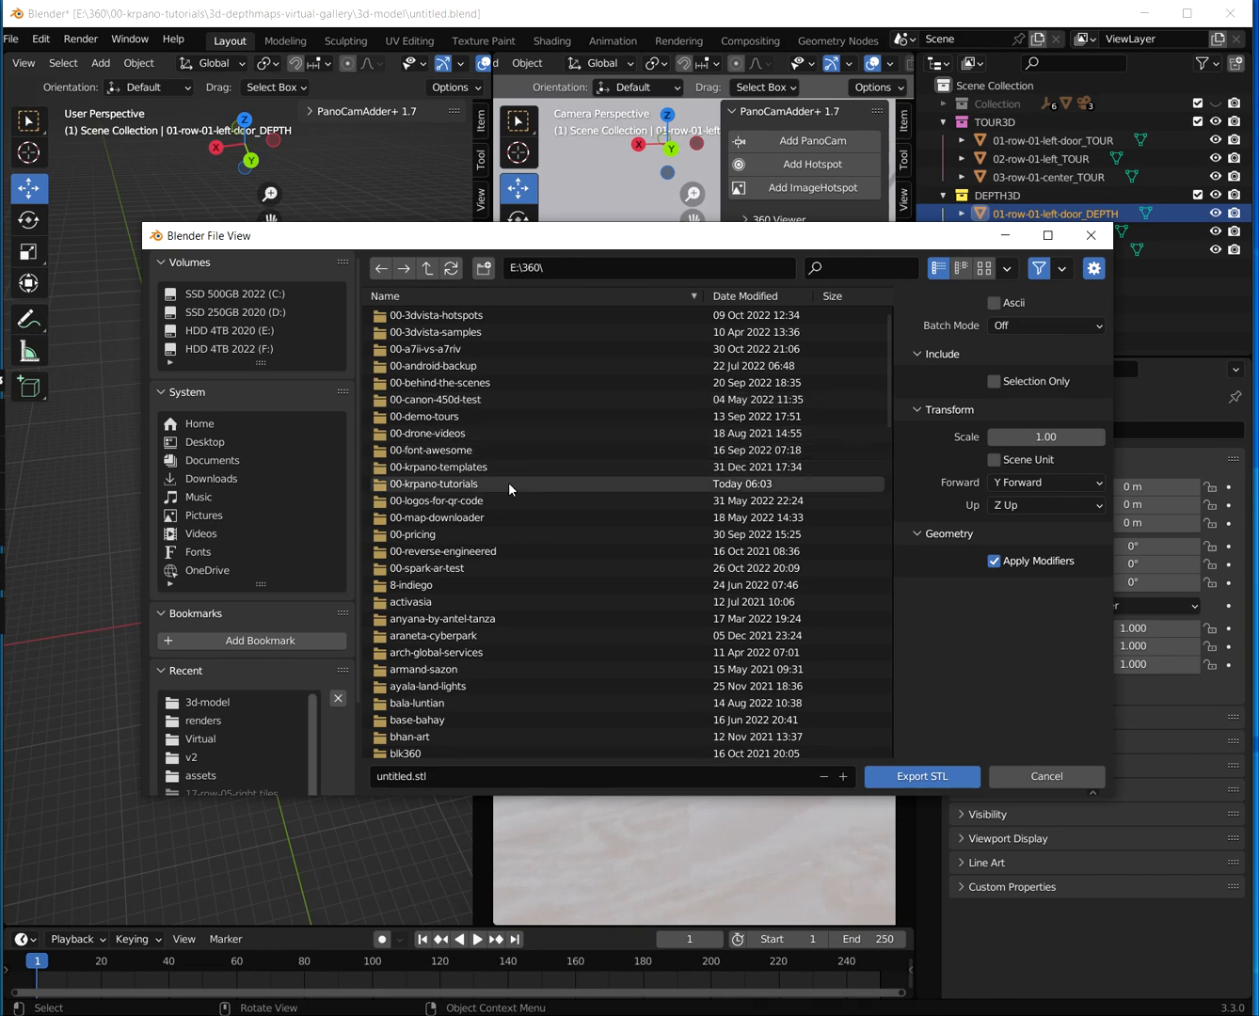
pyautogui.doubleClick(510, 489)
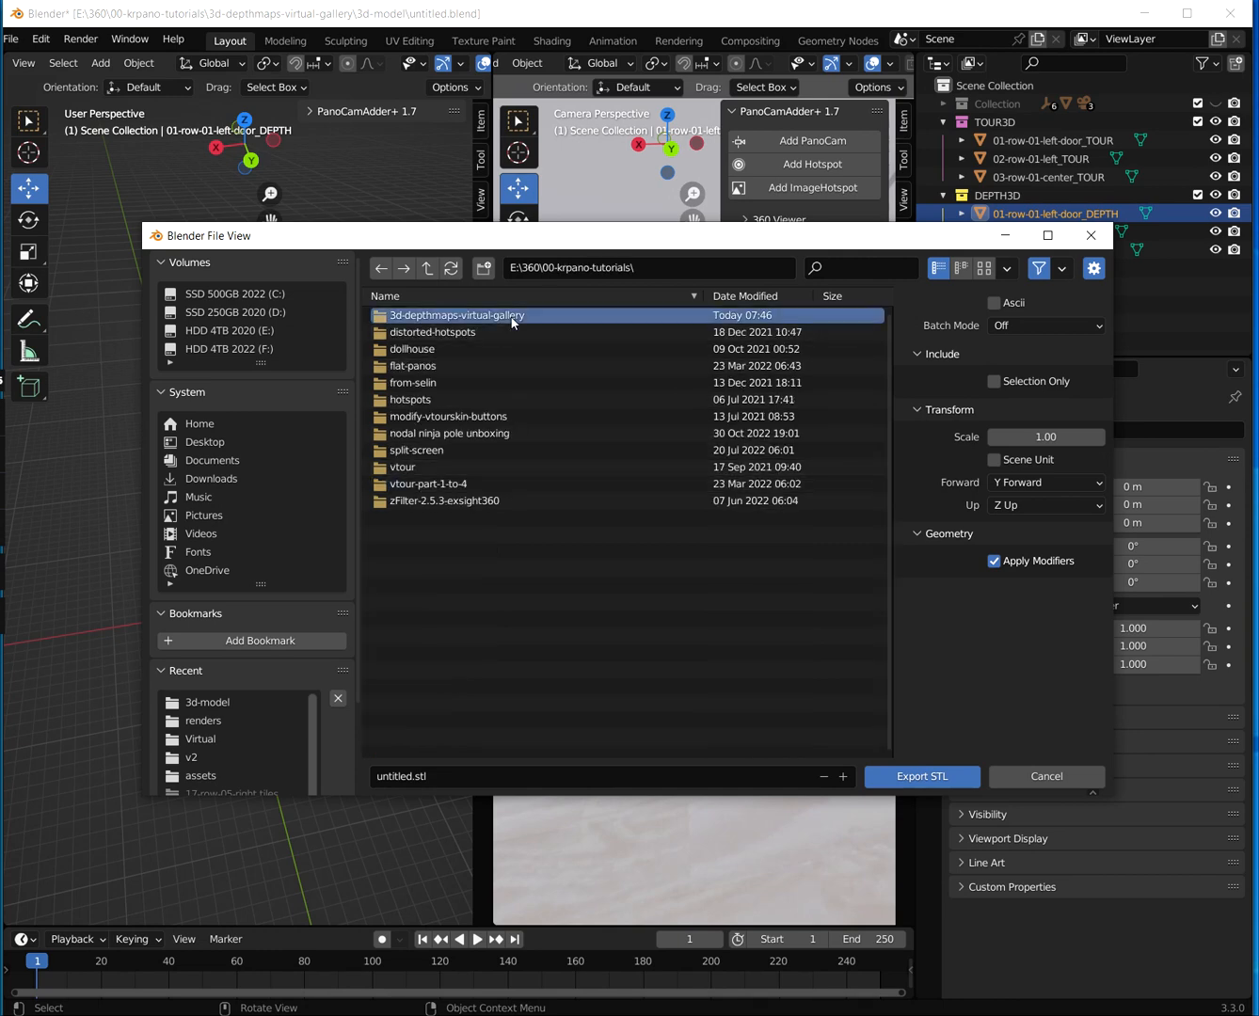
pyautogui.doubleClick(487, 316)
pyautogui.doubleClick(447, 350)
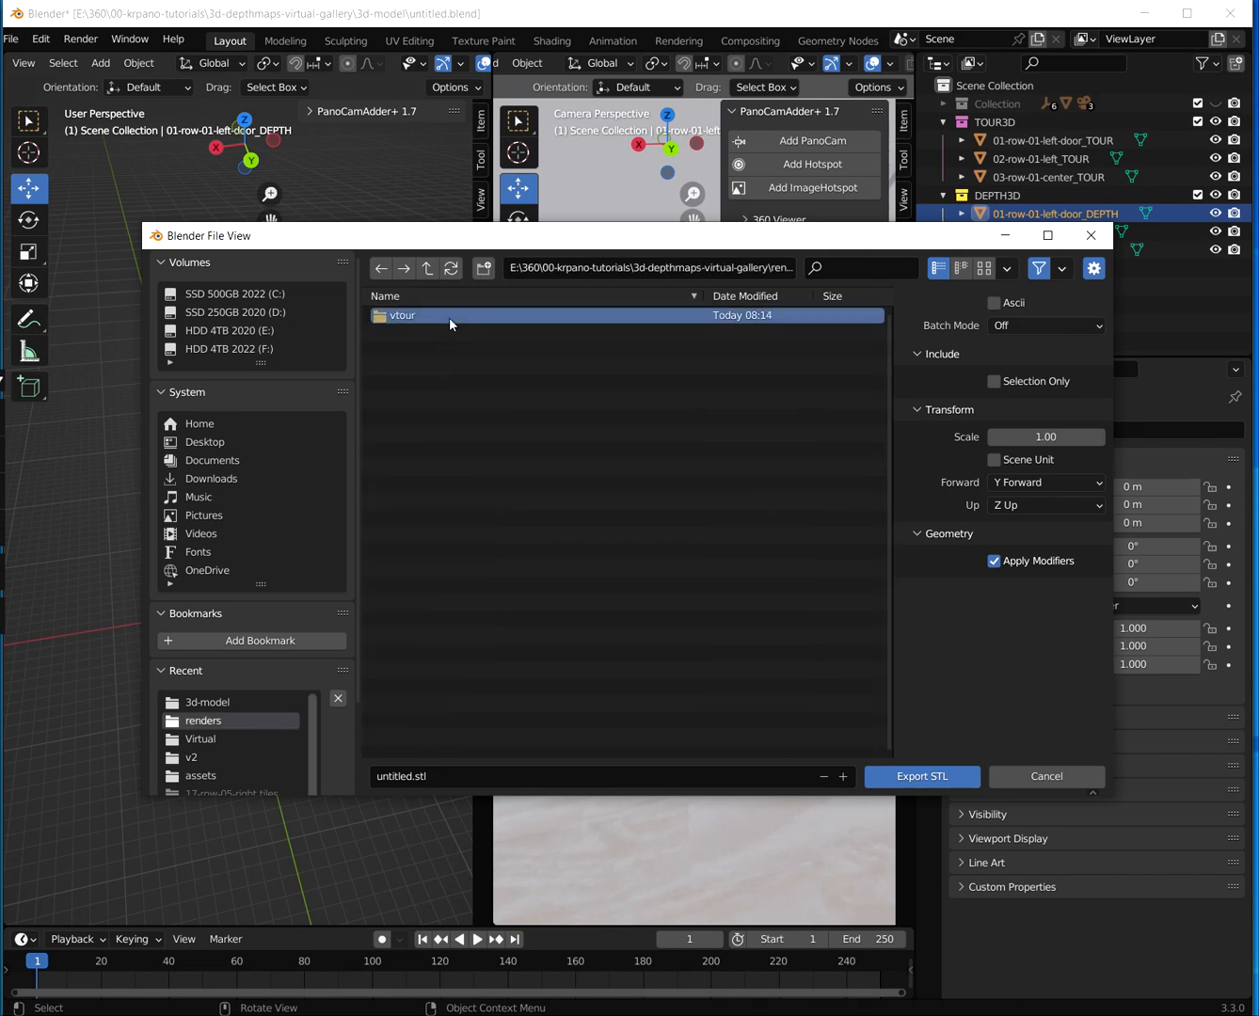
pyautogui.doubleClick(450, 317)
pyautogui.doubleClick(455, 315)
pyautogui.doubleClick(513, 316)
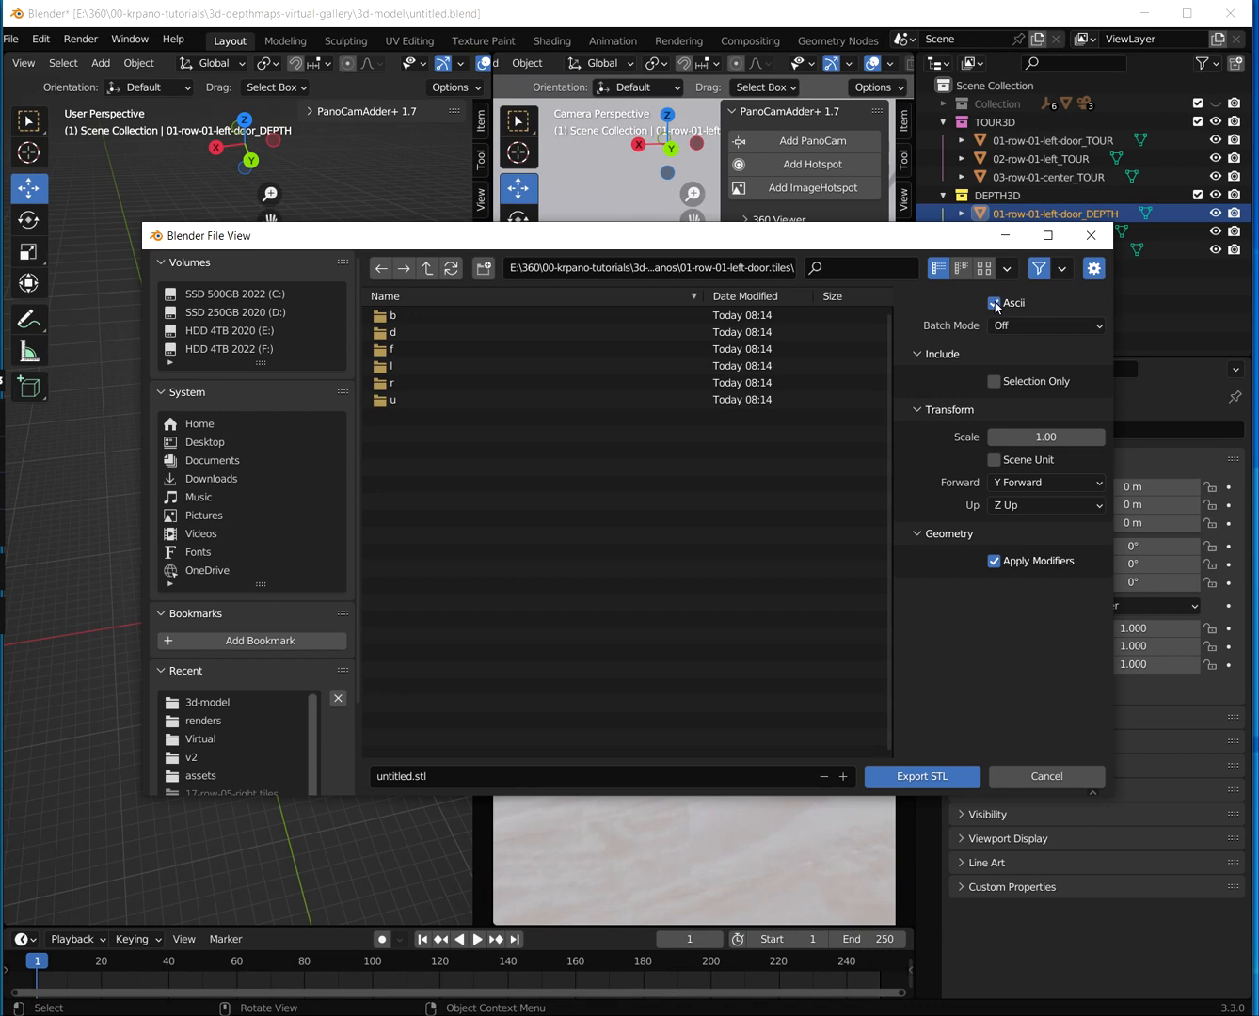
# Export only the selected object as an ASCII STL file named model
pyautogui.click(994, 381)
pyautogui.click(466, 775)
pyautogui.write('model')
pyautogui.click(924, 776)
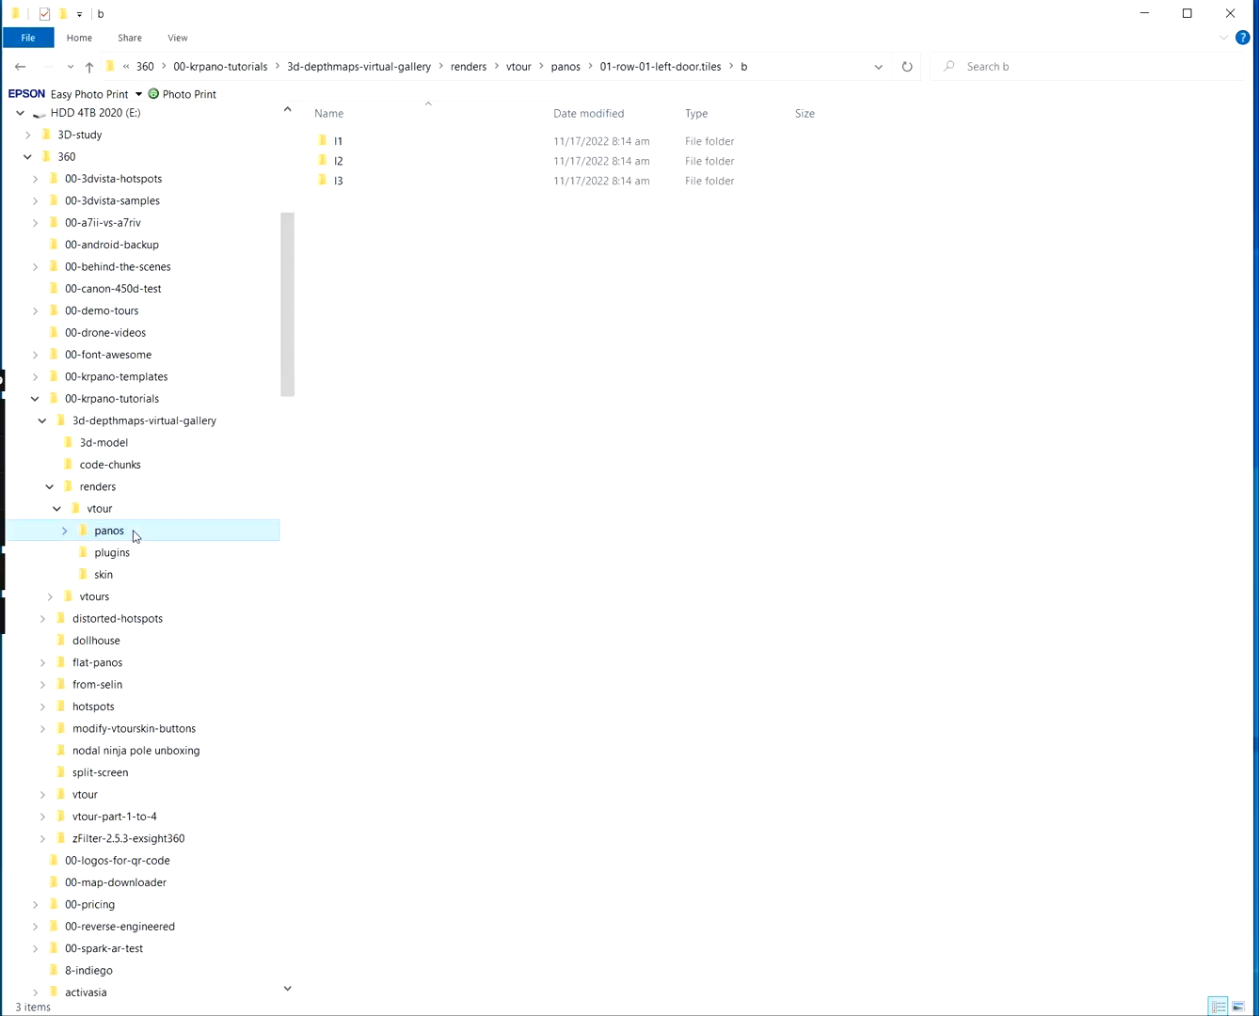
# Locate model.stl in the 01-row-01-left-door.tiles folder in File Explorer, and preview it in Paint 3D before closing it
pyautogui.click(64, 531)
pyautogui.click(104, 552)
pyautogui.doubleClick(358, 264)
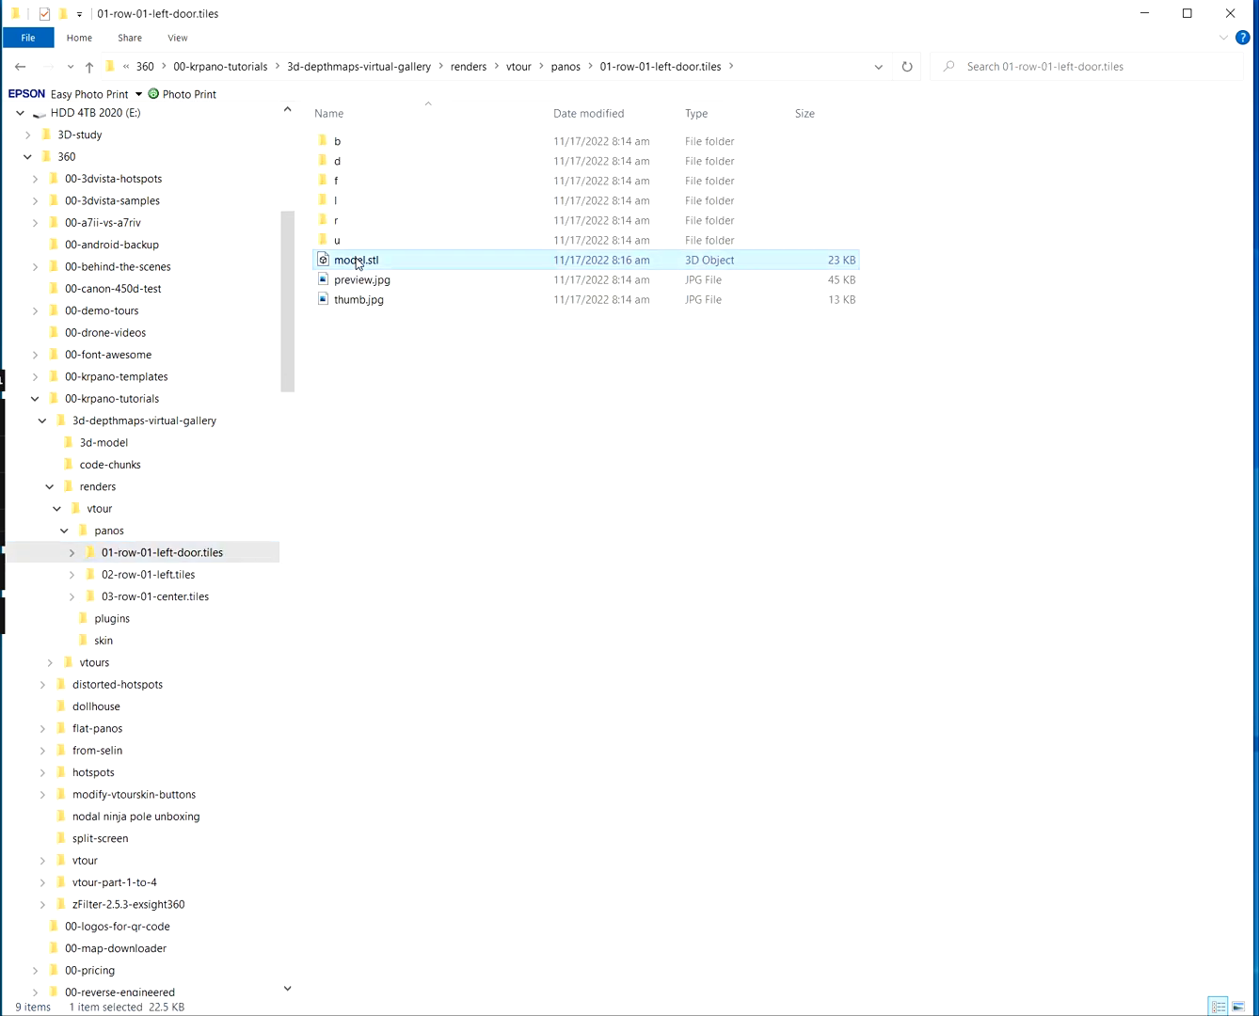
pyautogui.moveTo(890, 145); pyautogui.dragTo(925, 87)
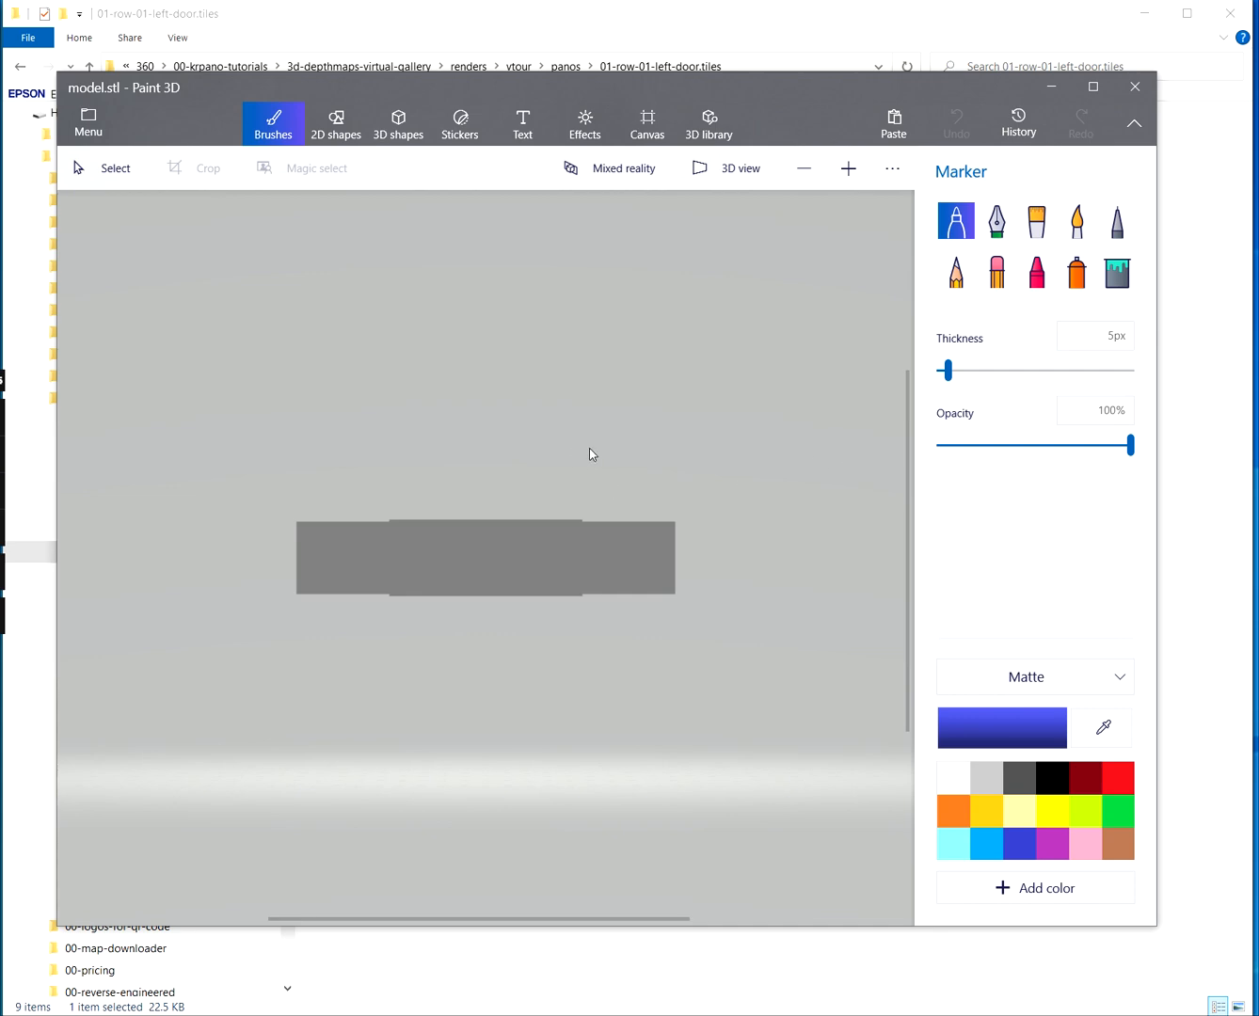
pyautogui.click(1134, 87)
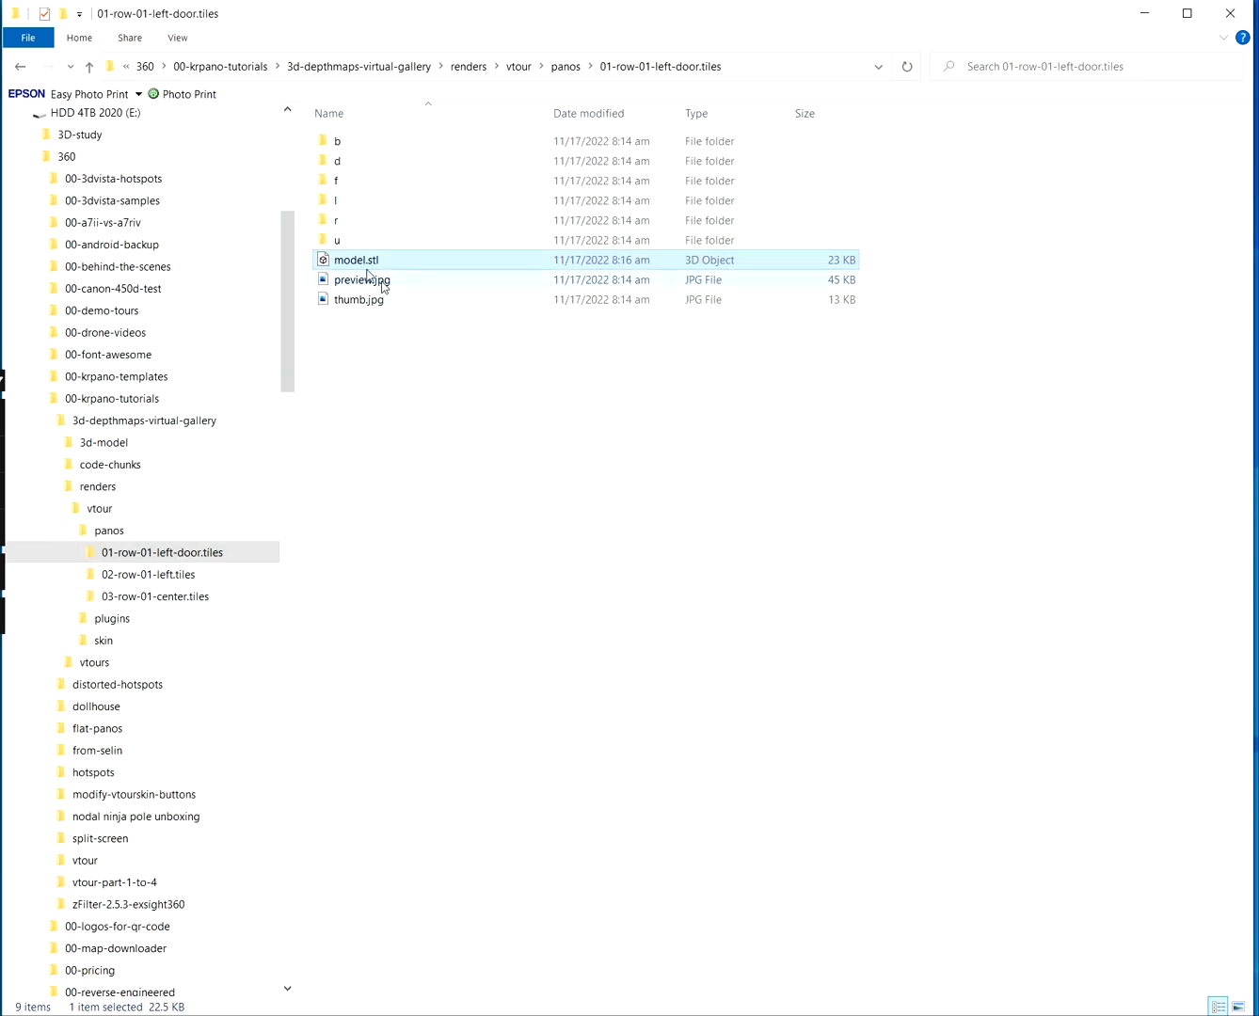
# Open model.stl in 3D Viewer, inspect its shape from another angle and close the viewer
pyautogui.rightClick(367, 265)
pyautogui.moveTo(542, 459)
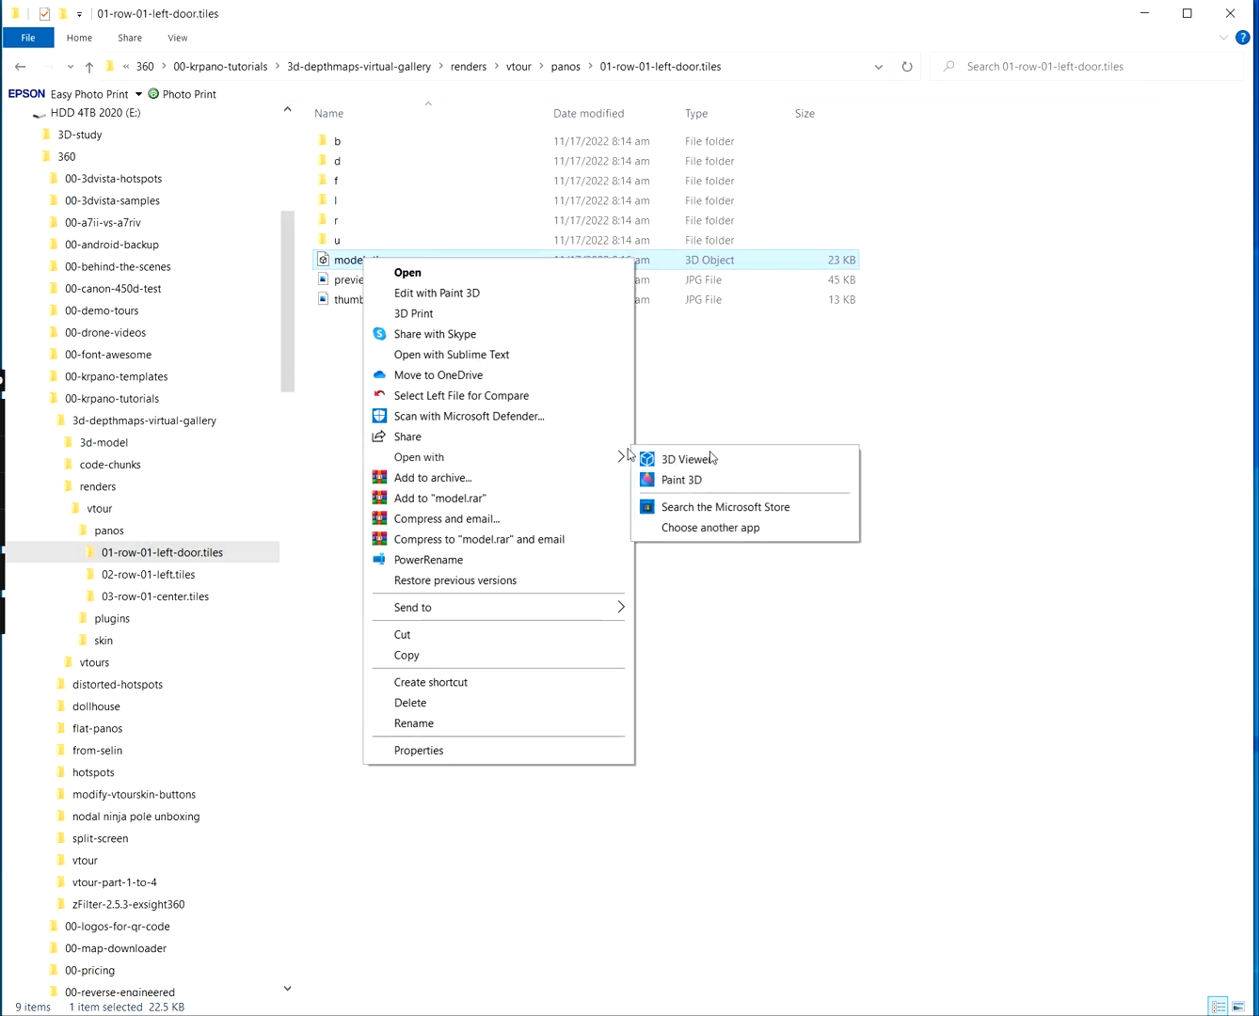
pyautogui.click(734, 465)
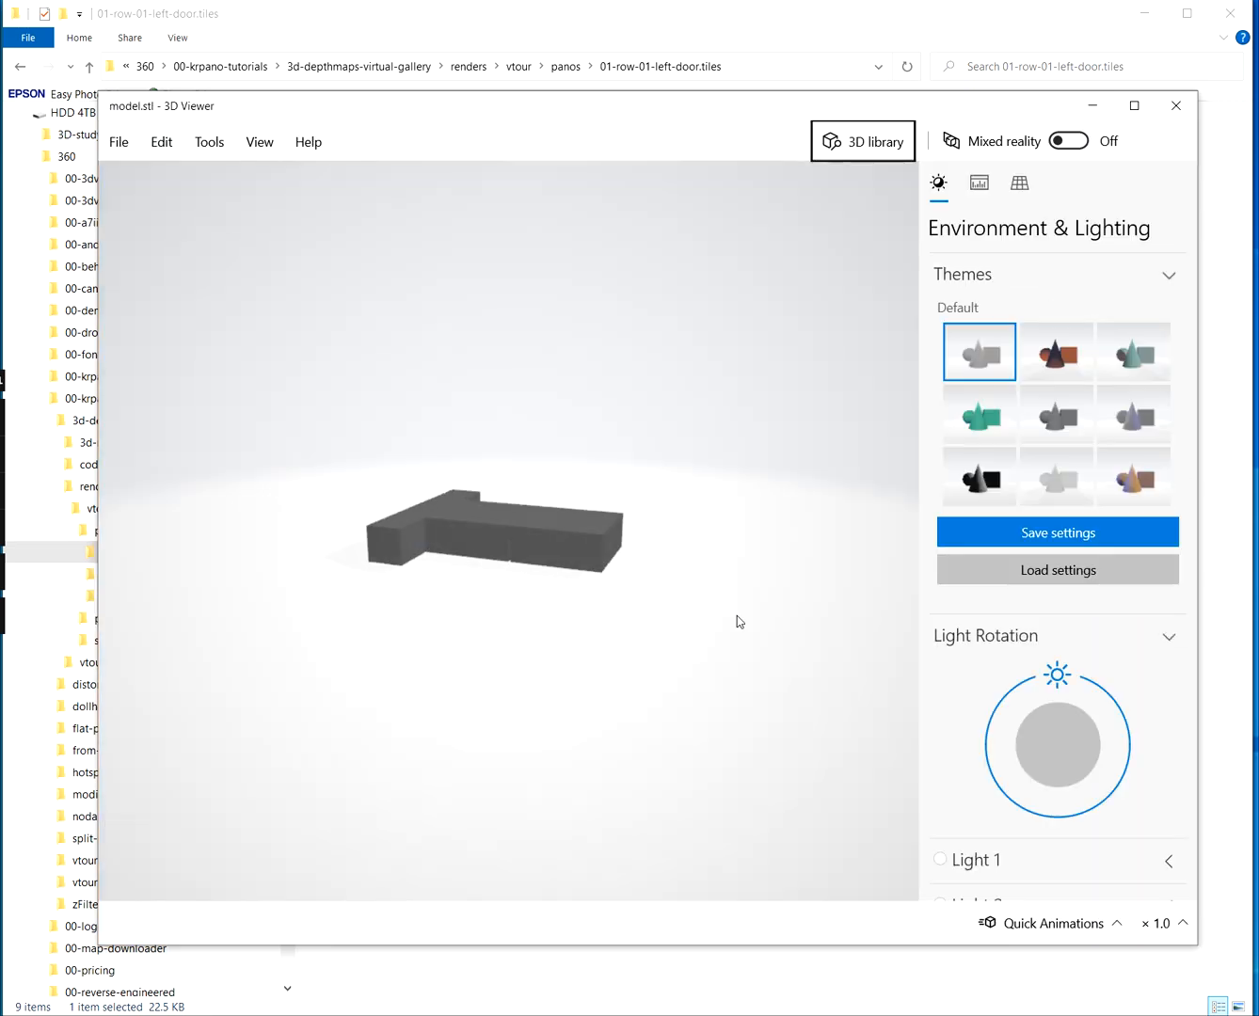
pyautogui.moveTo(737, 616); pyautogui.dragTo(527, 513)
pyautogui.click(1176, 105)
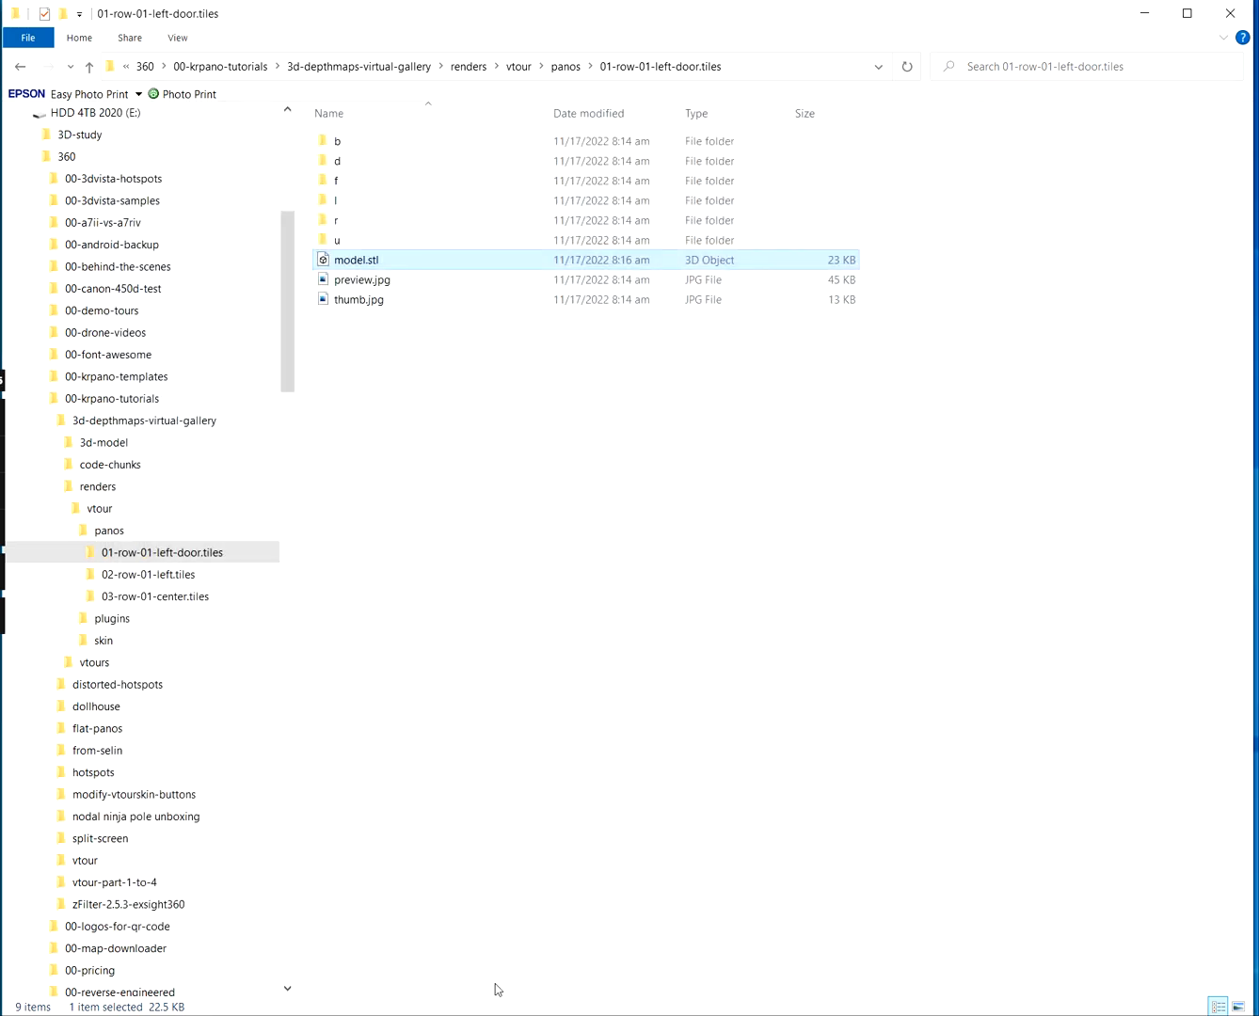
# Switch to Blender and export only 02-row-01-left_DEPTH as an ASCII STL named model.stl into the 02-row-01-left.tiles folder
pyautogui.click(40, 1012)
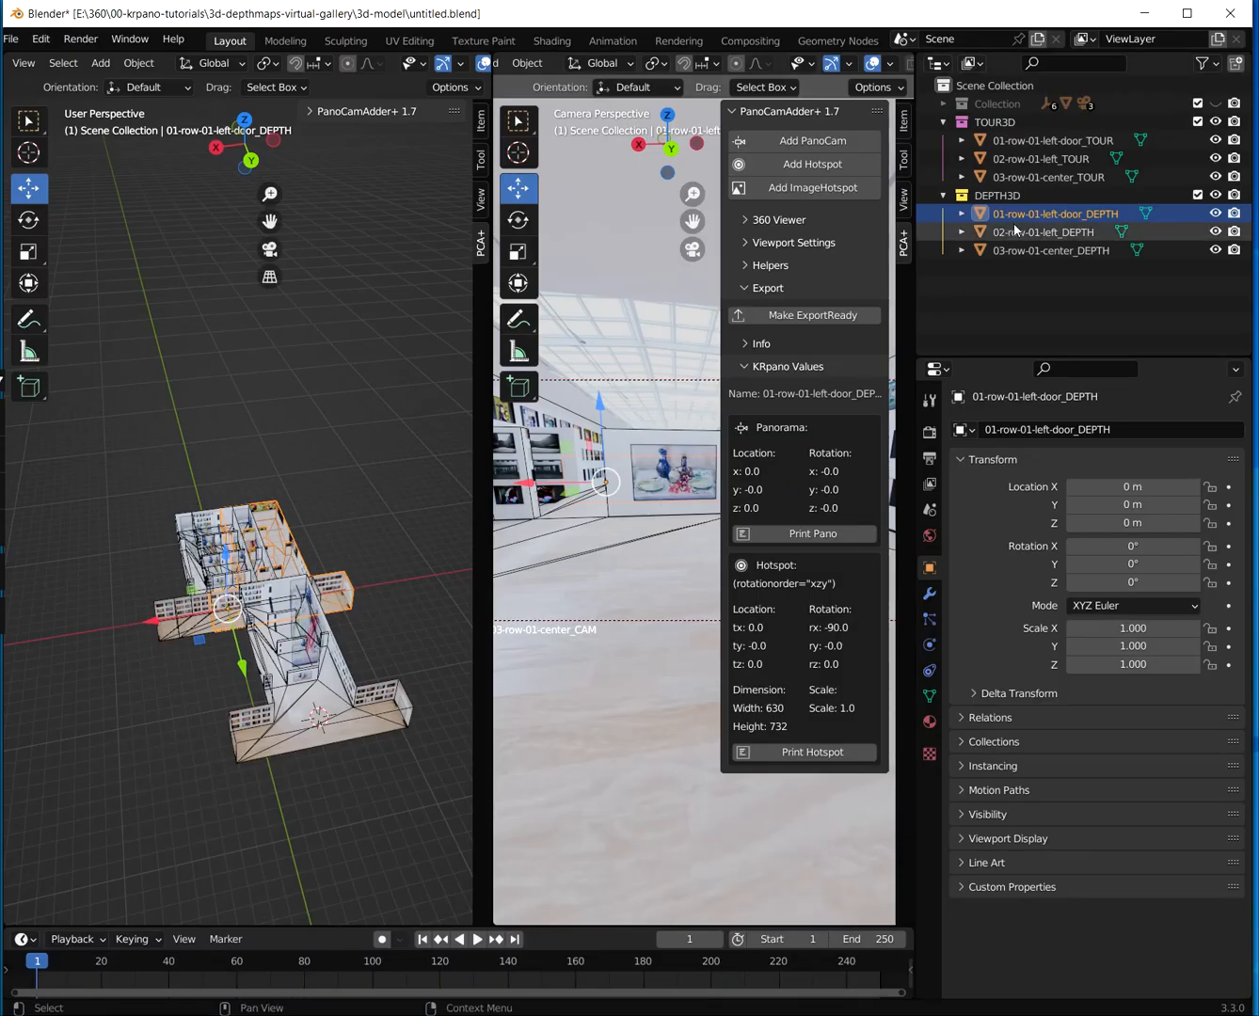
pyautogui.click(1016, 227)
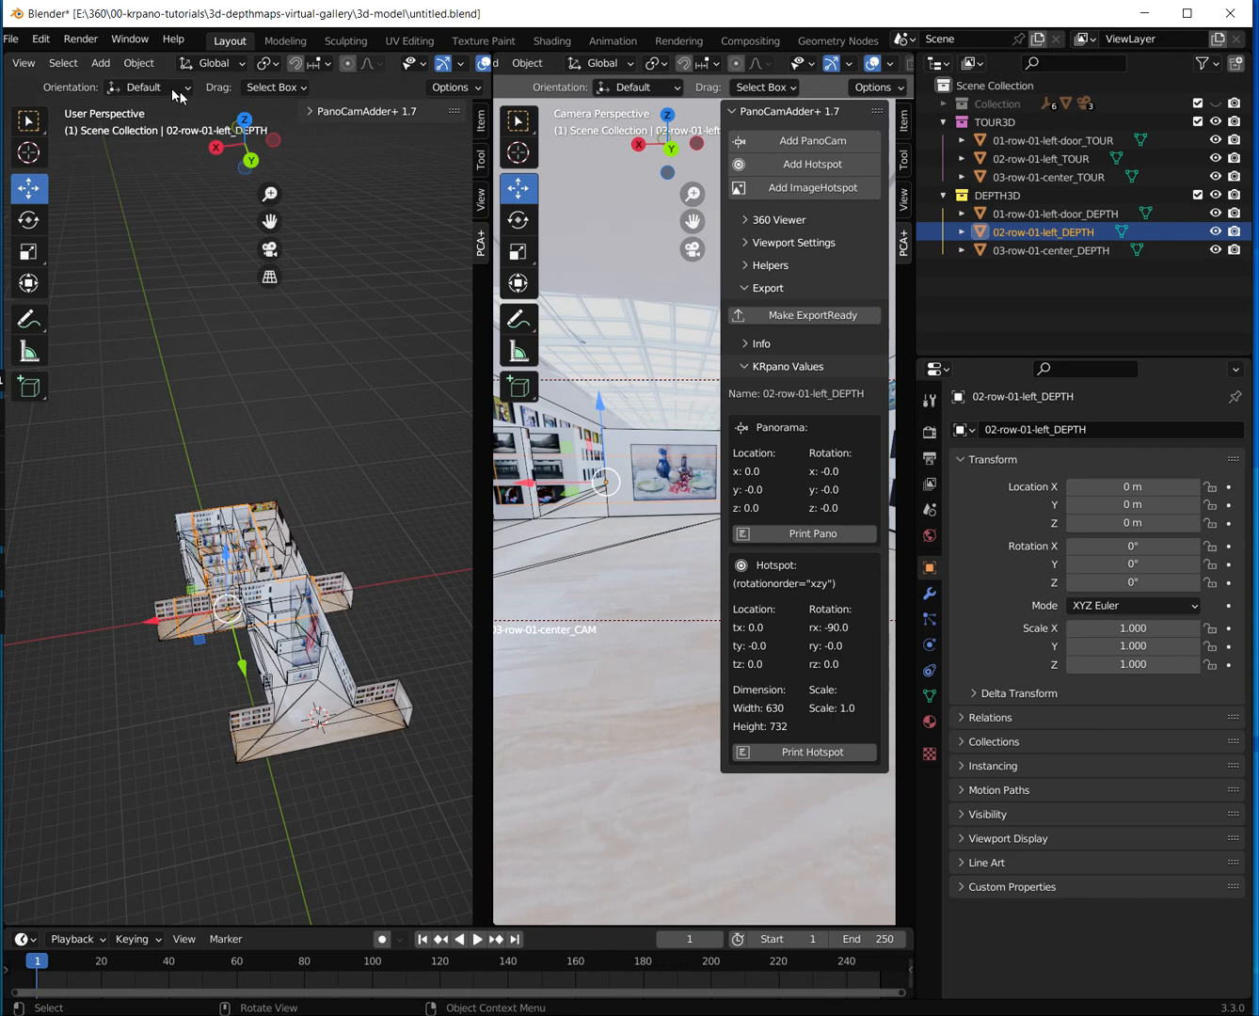
pyautogui.click(14, 39)
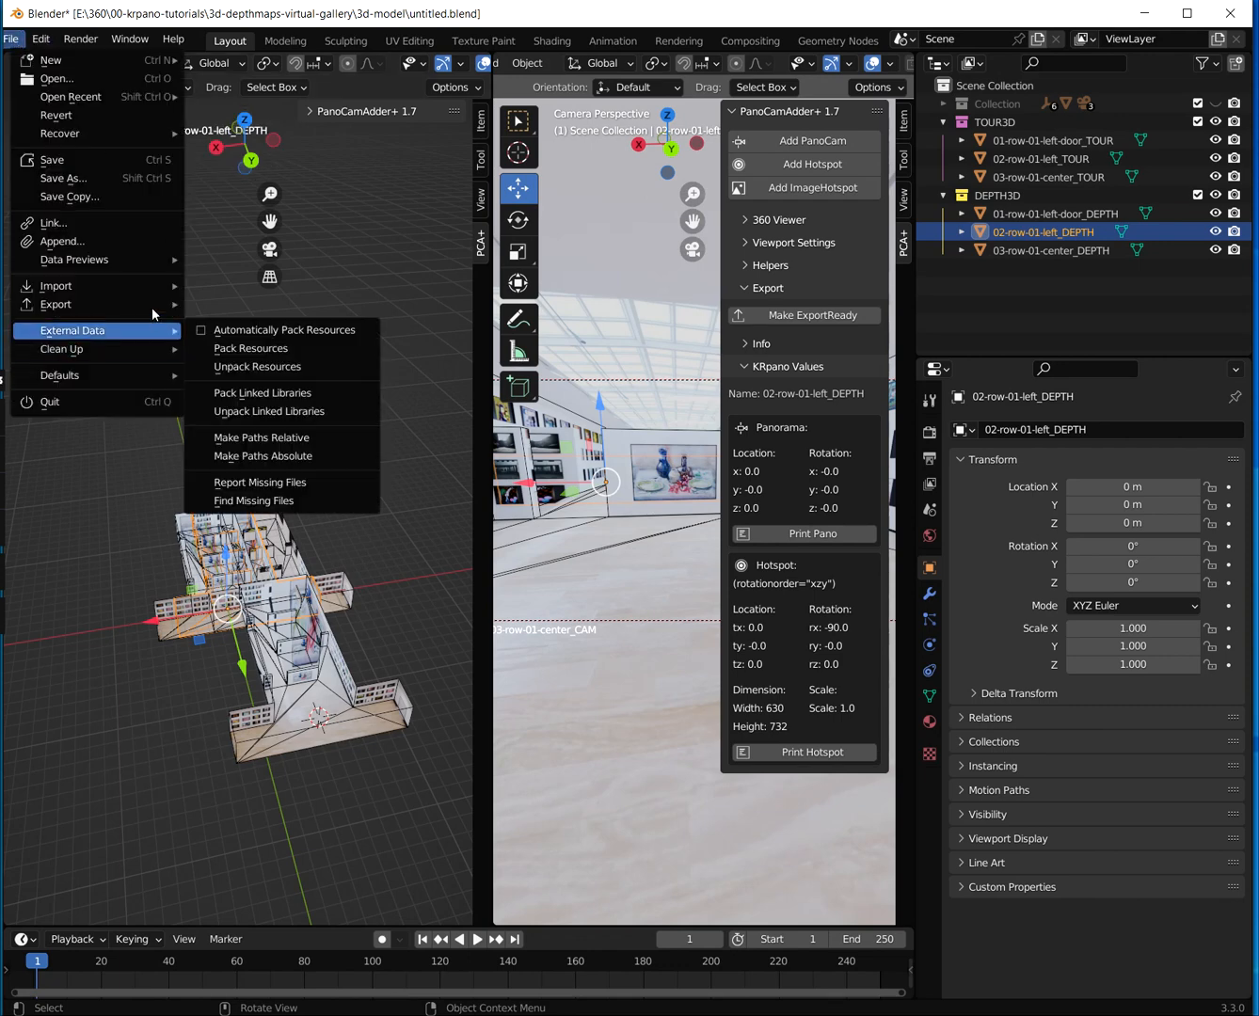
pyautogui.moveTo(160, 302)
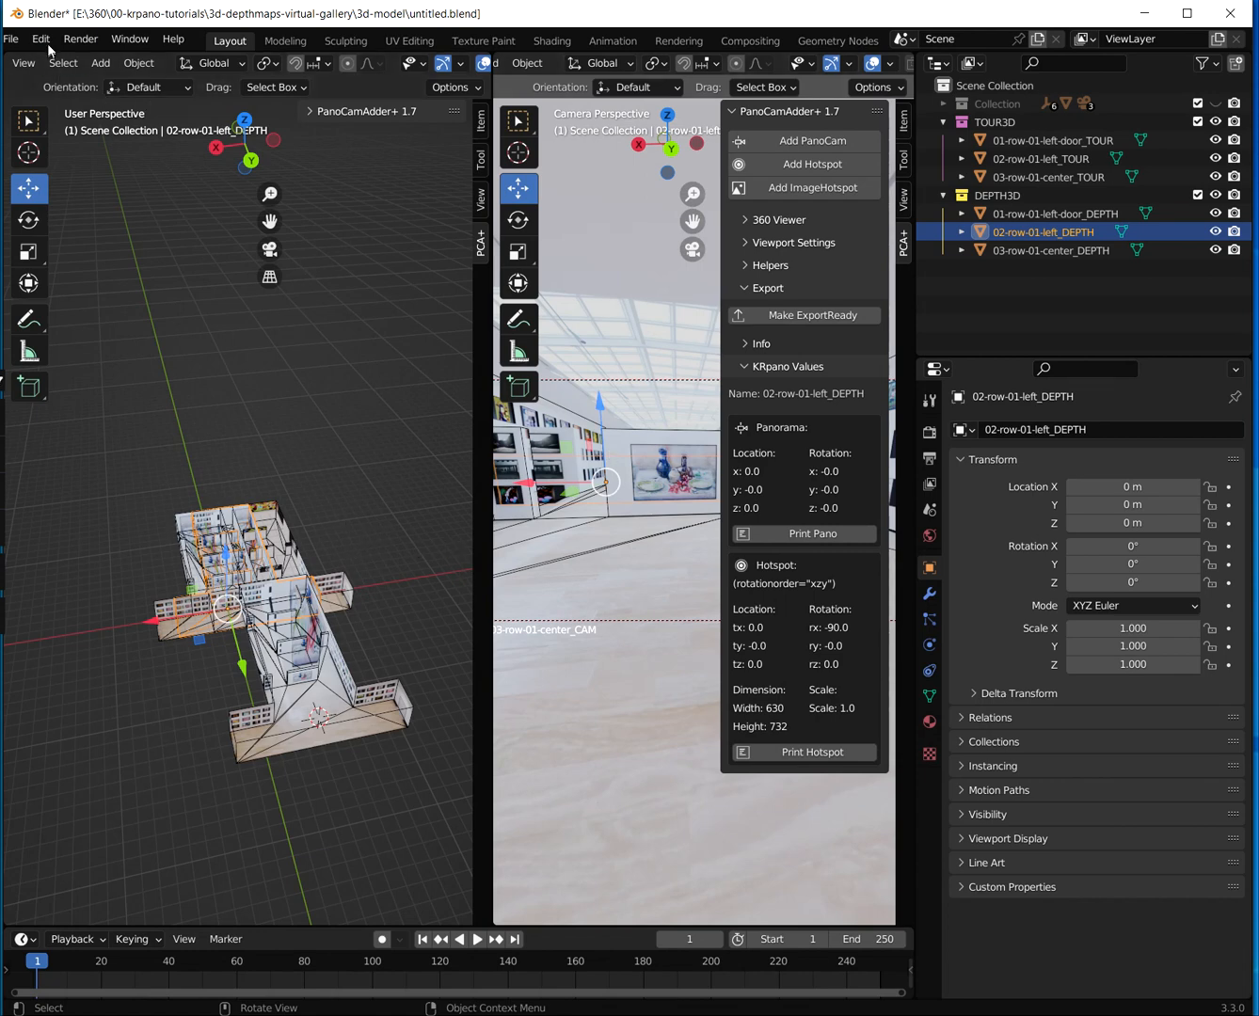
pyautogui.click(10, 37)
pyautogui.moveTo(118, 310)
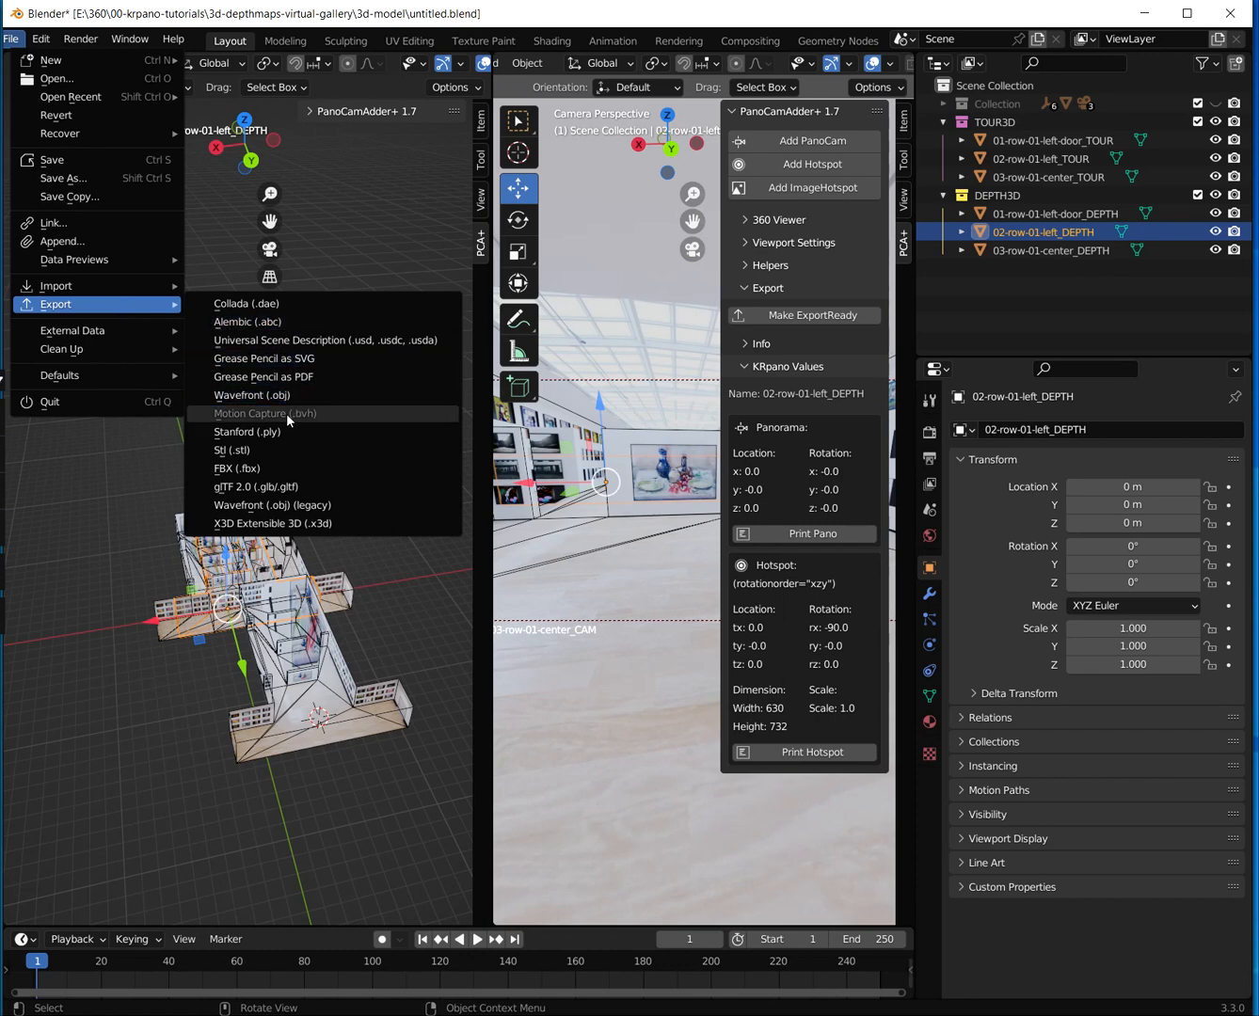
pyautogui.click(231, 450)
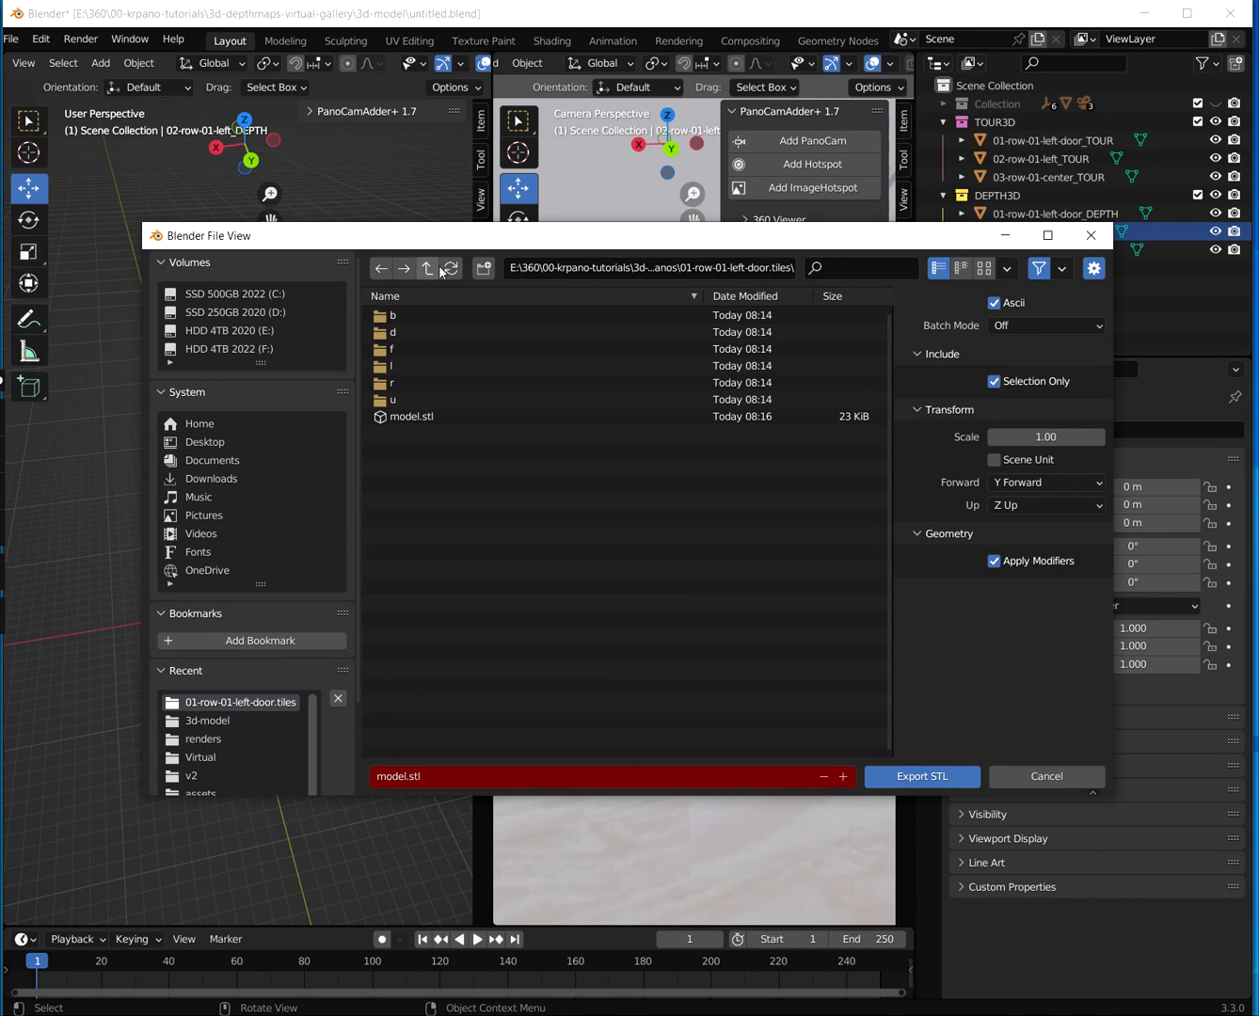
pyautogui.click(429, 270)
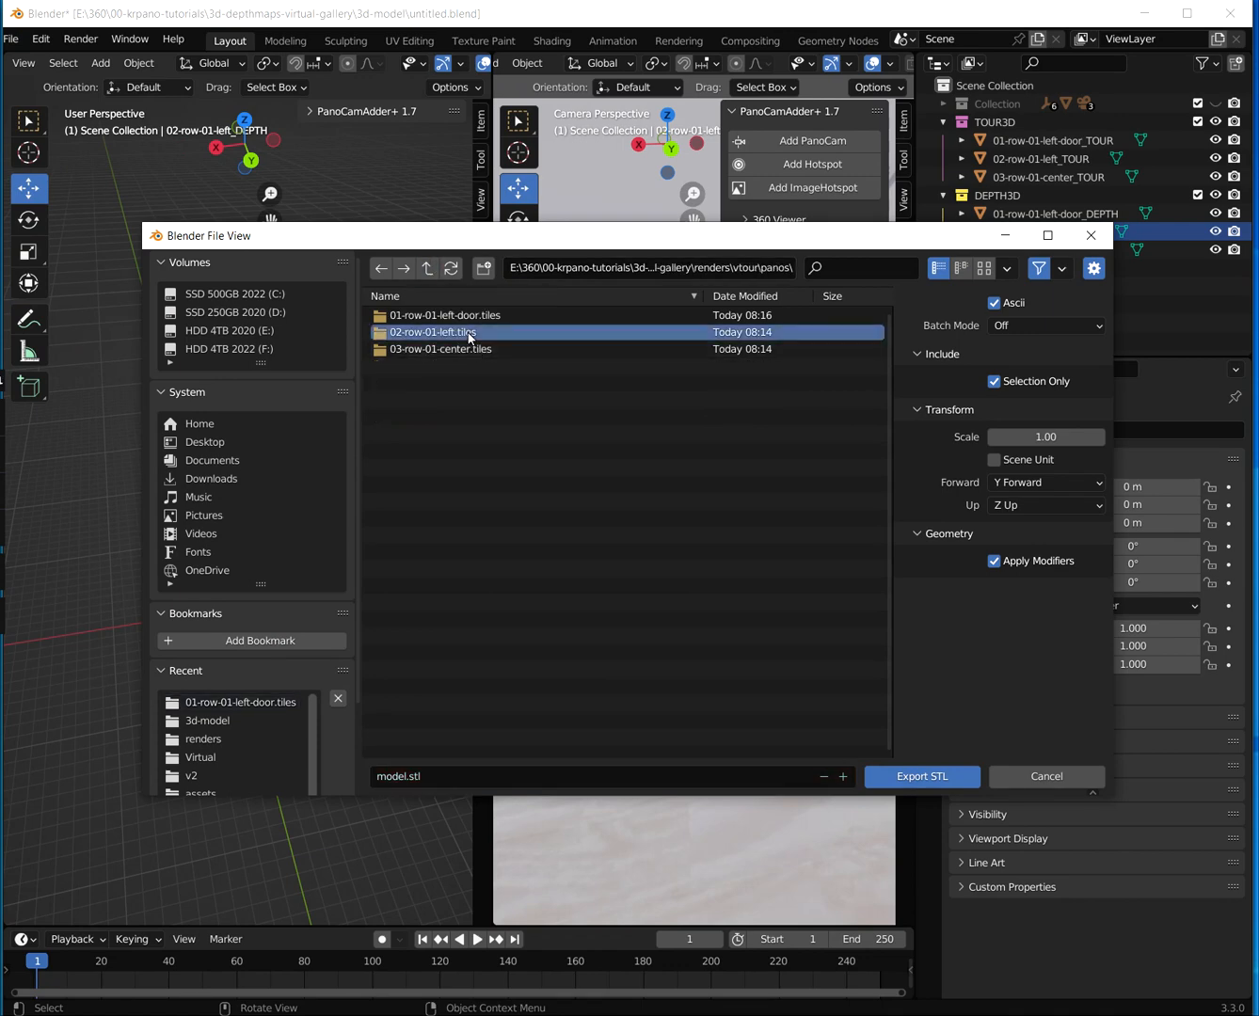
pyautogui.doubleClick(467, 333)
pyautogui.click(923, 775)
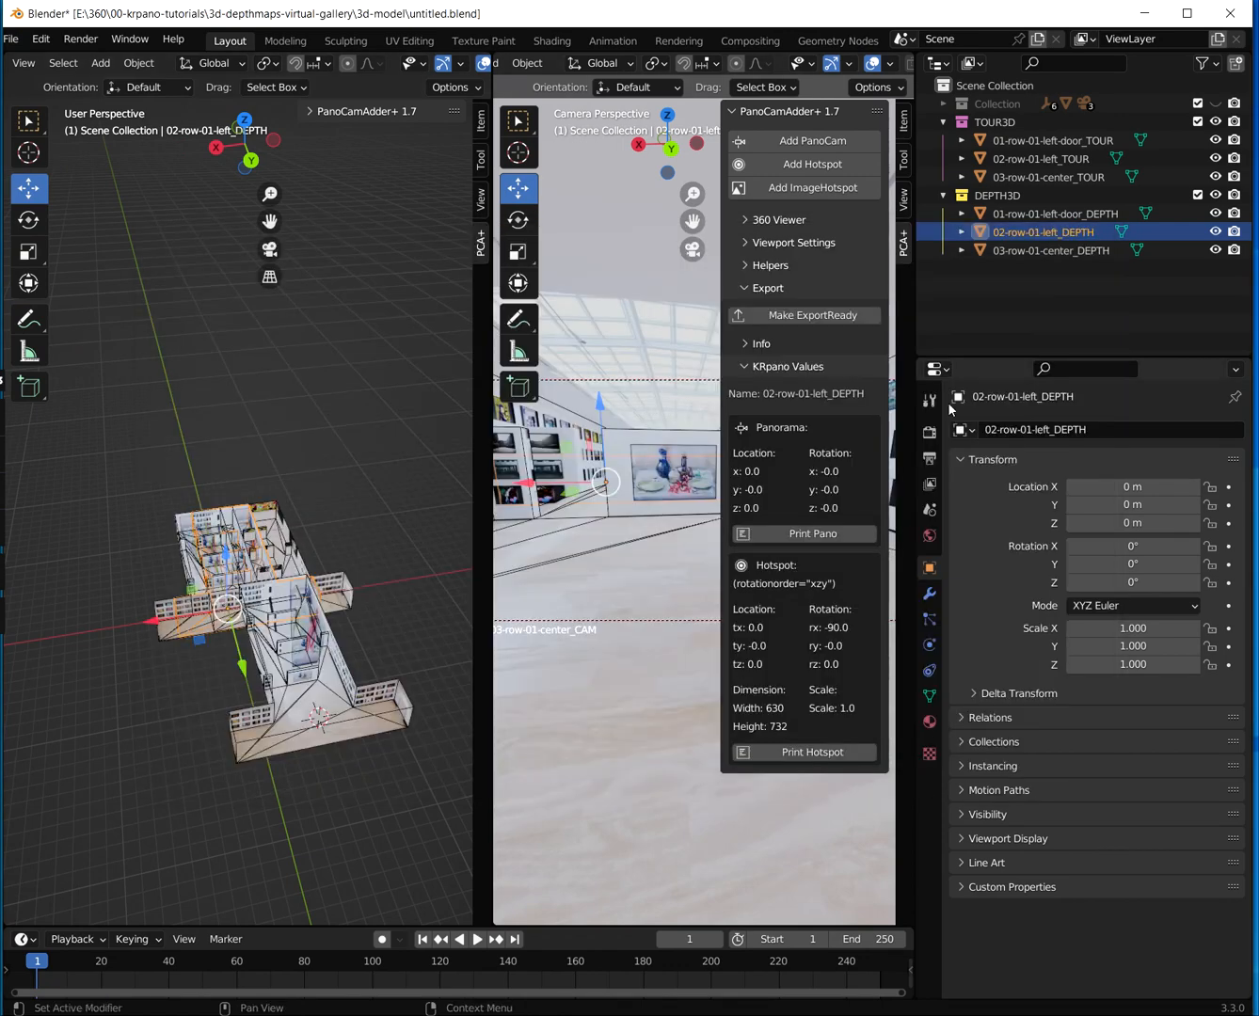
# Export only 03-row-01-center_DEPTH as an ASCII STL named model.stl into the 03-row-01-center.tiles folder
pyautogui.click(1039, 252)
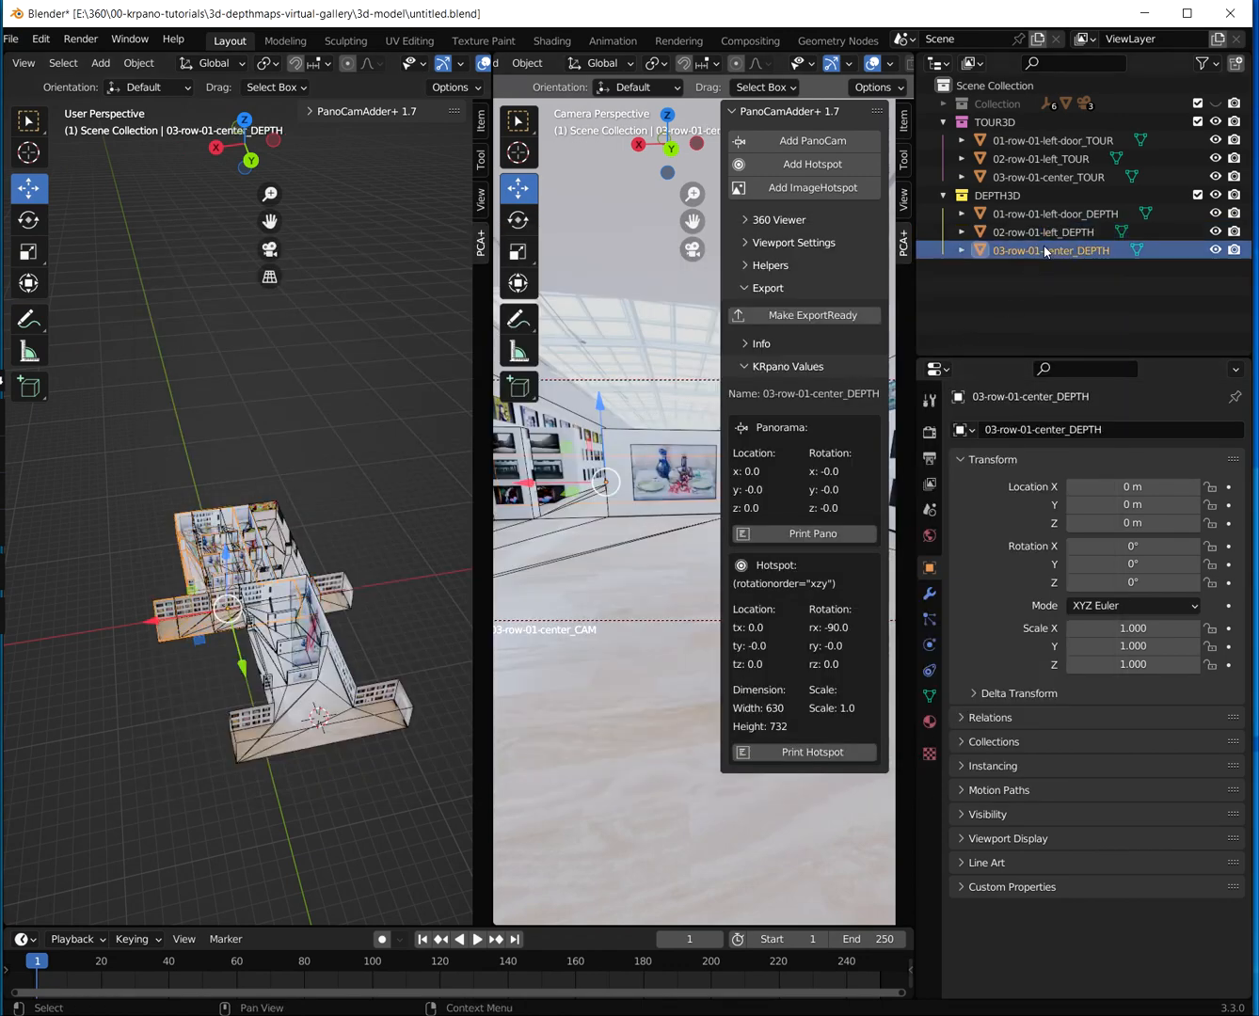
pyautogui.click(12, 38)
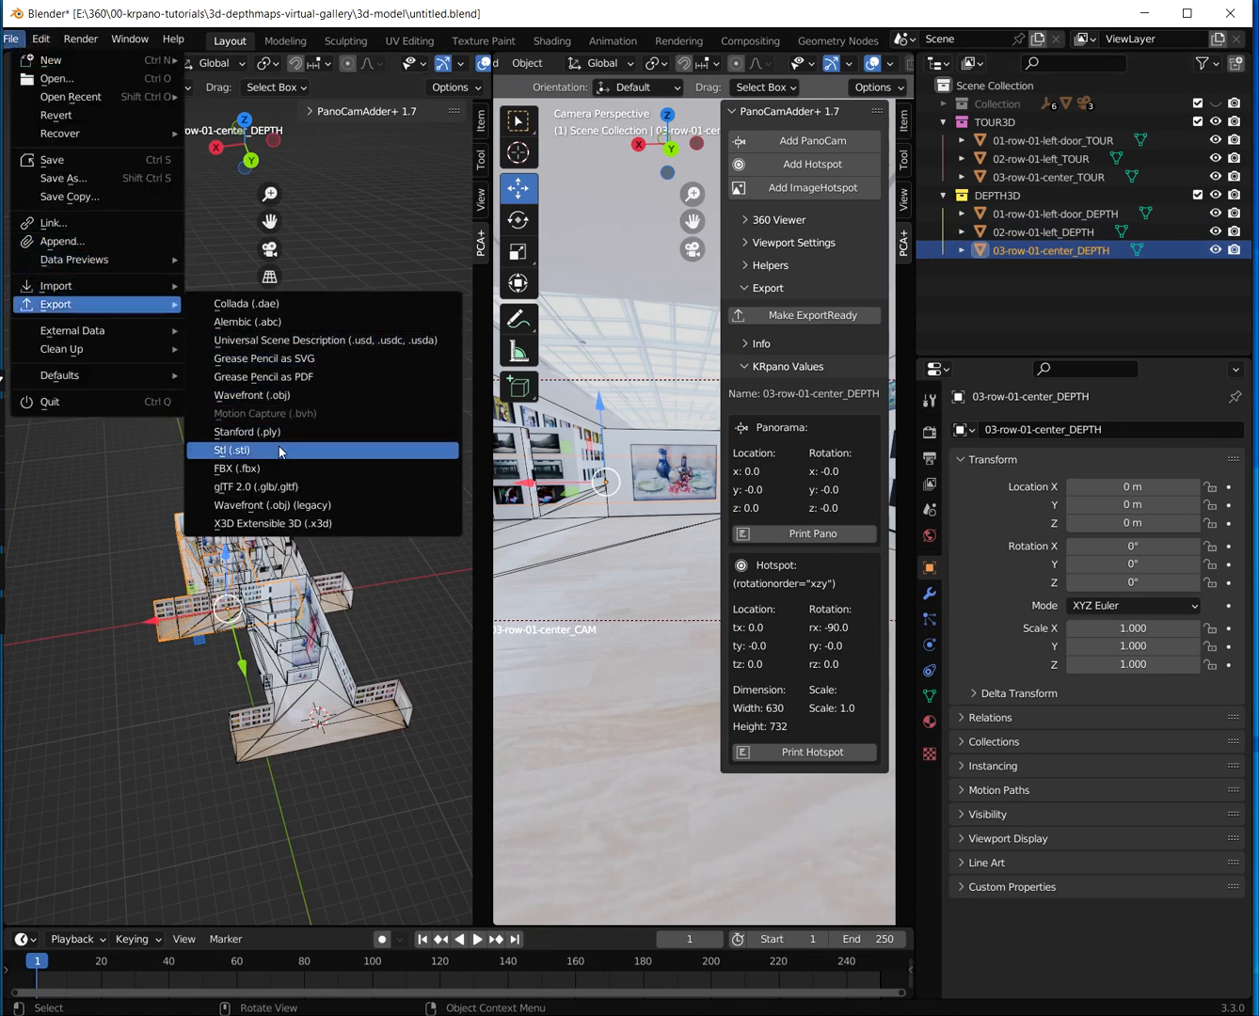
pyautogui.click(282, 450)
pyautogui.click(428, 271)
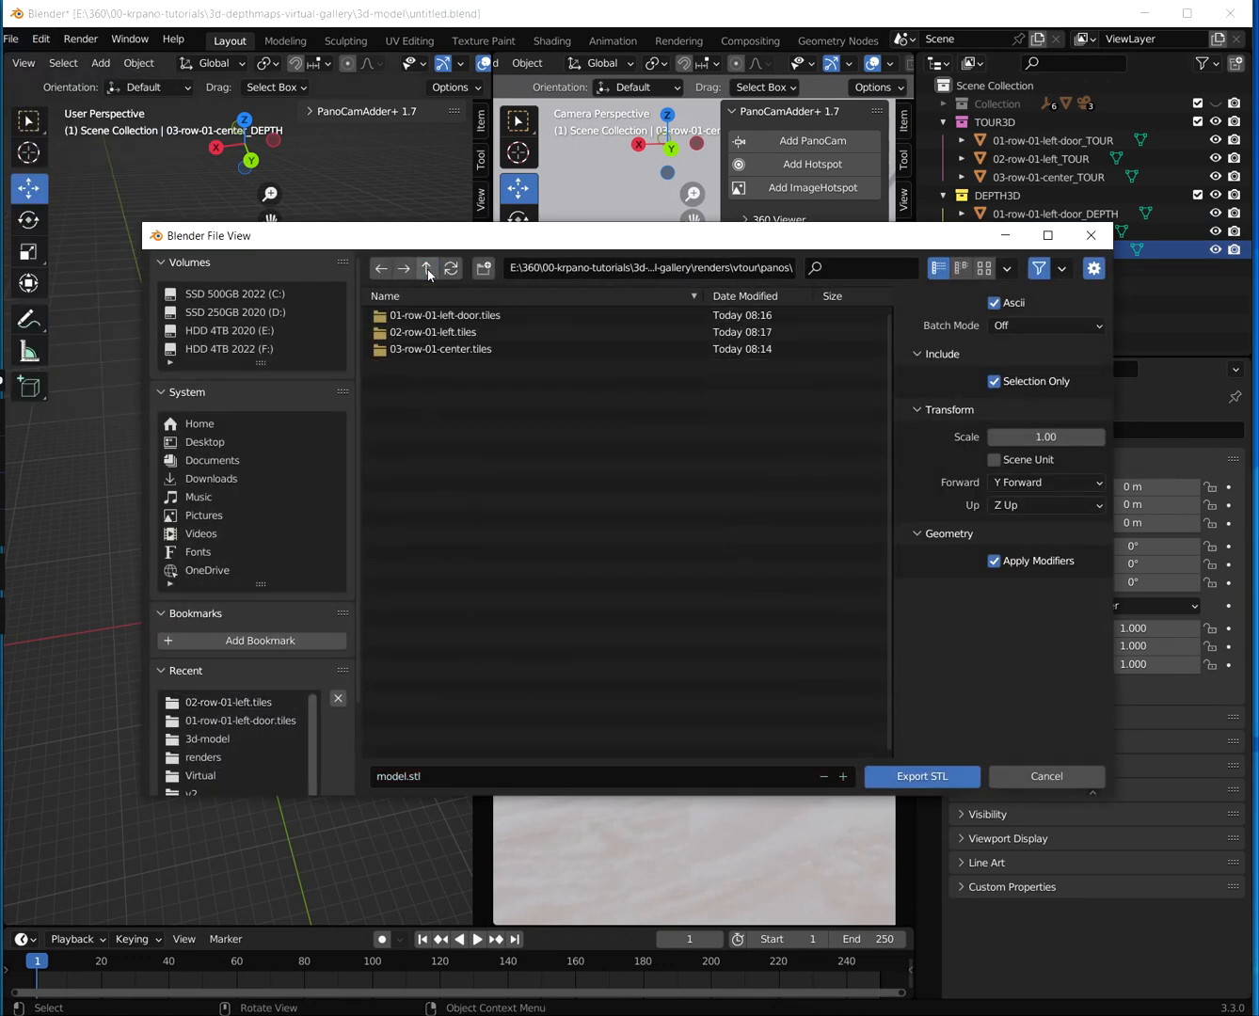
pyautogui.doubleClick(452, 349)
pyautogui.click(916, 784)
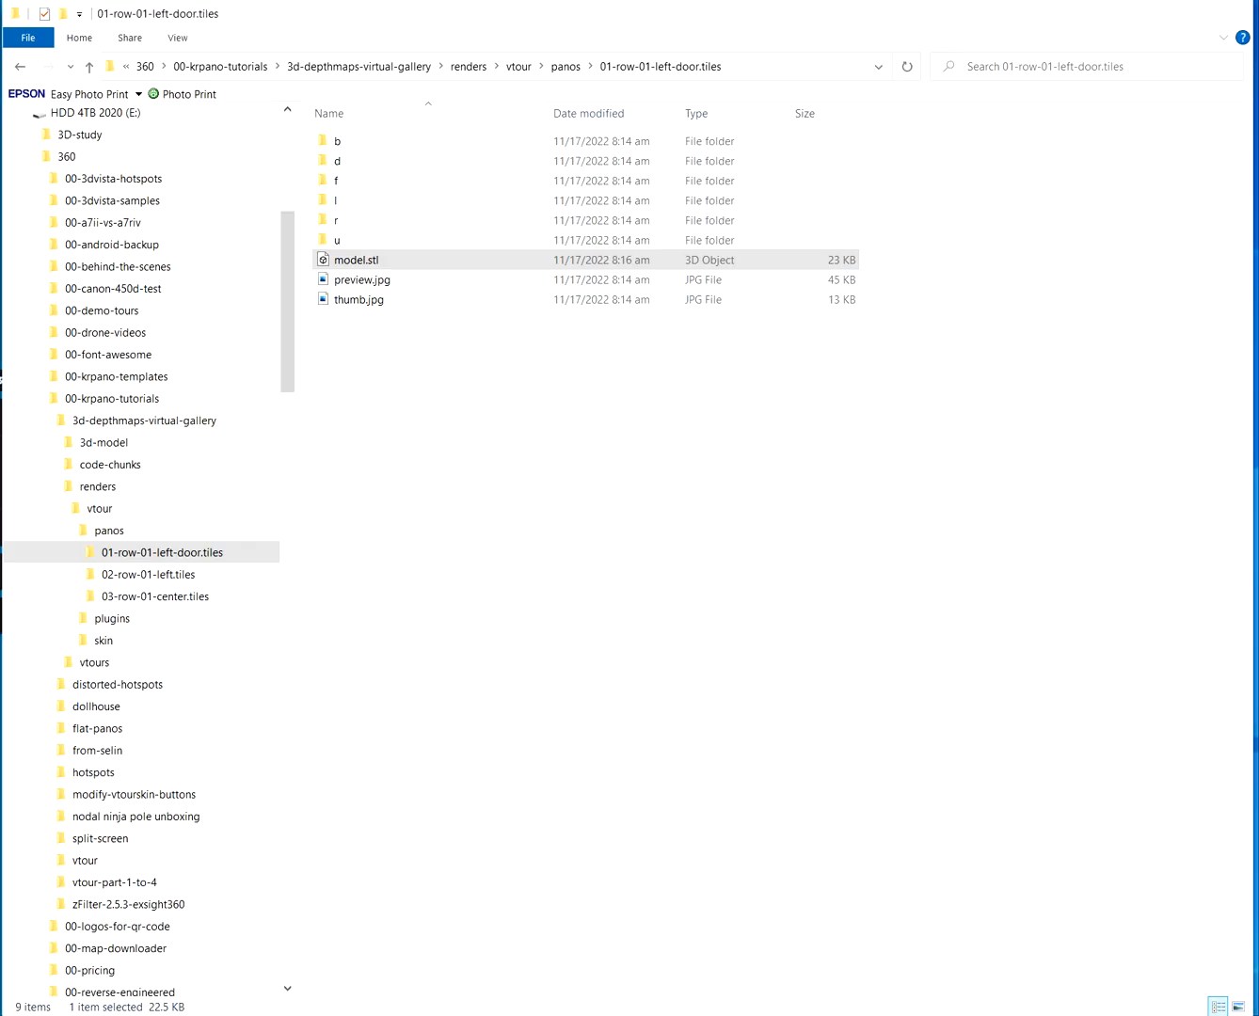
# Check in File Explorer that each of the three scene tiles folders contains model.stl and compare the file sizes, then minimize the window
pyautogui.click(138, 575)
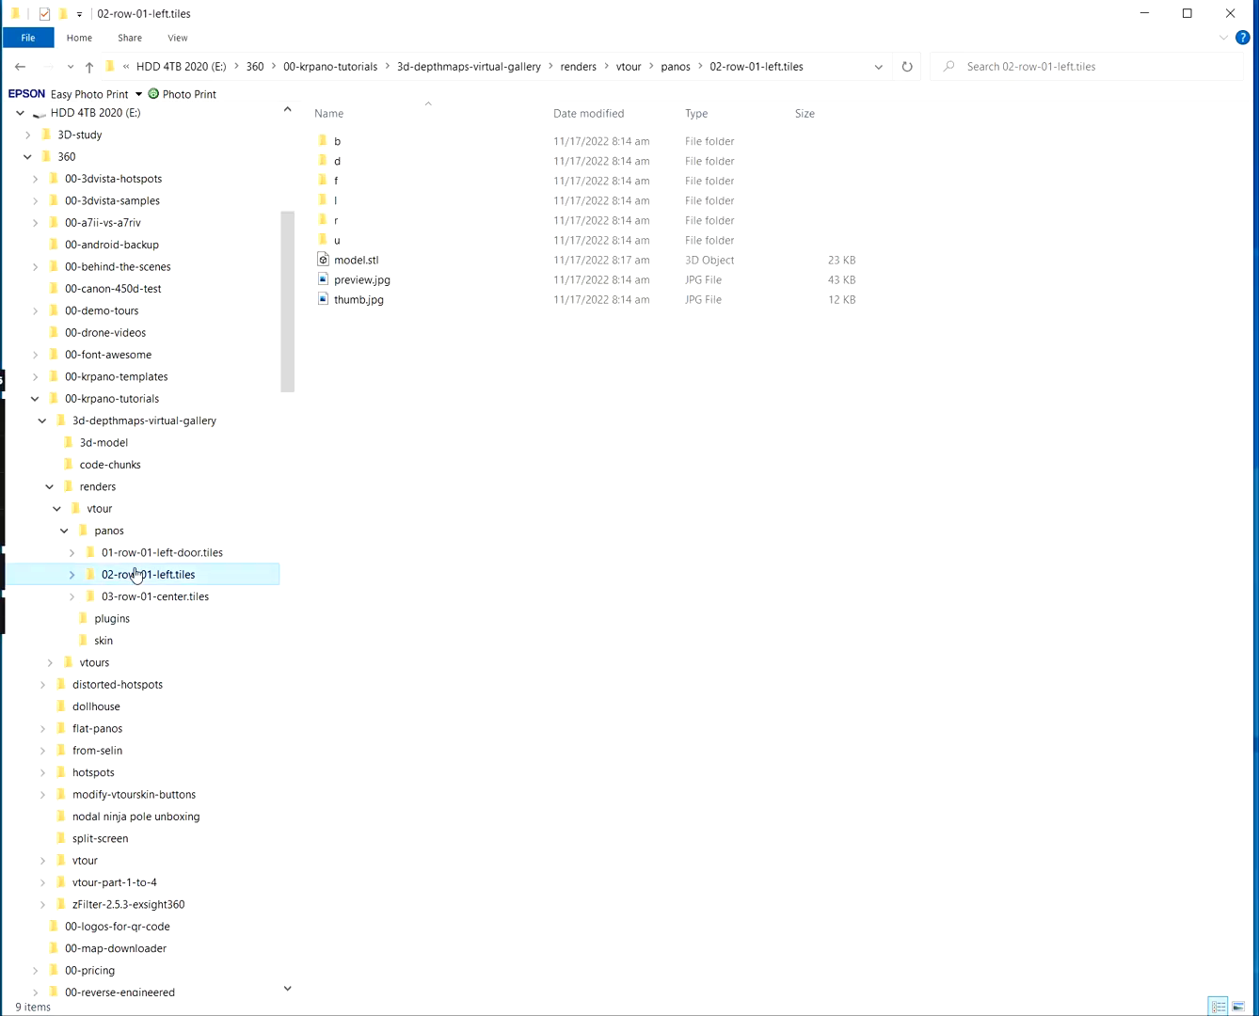
pyautogui.click(189, 598)
pyautogui.click(188, 576)
pyautogui.click(189, 554)
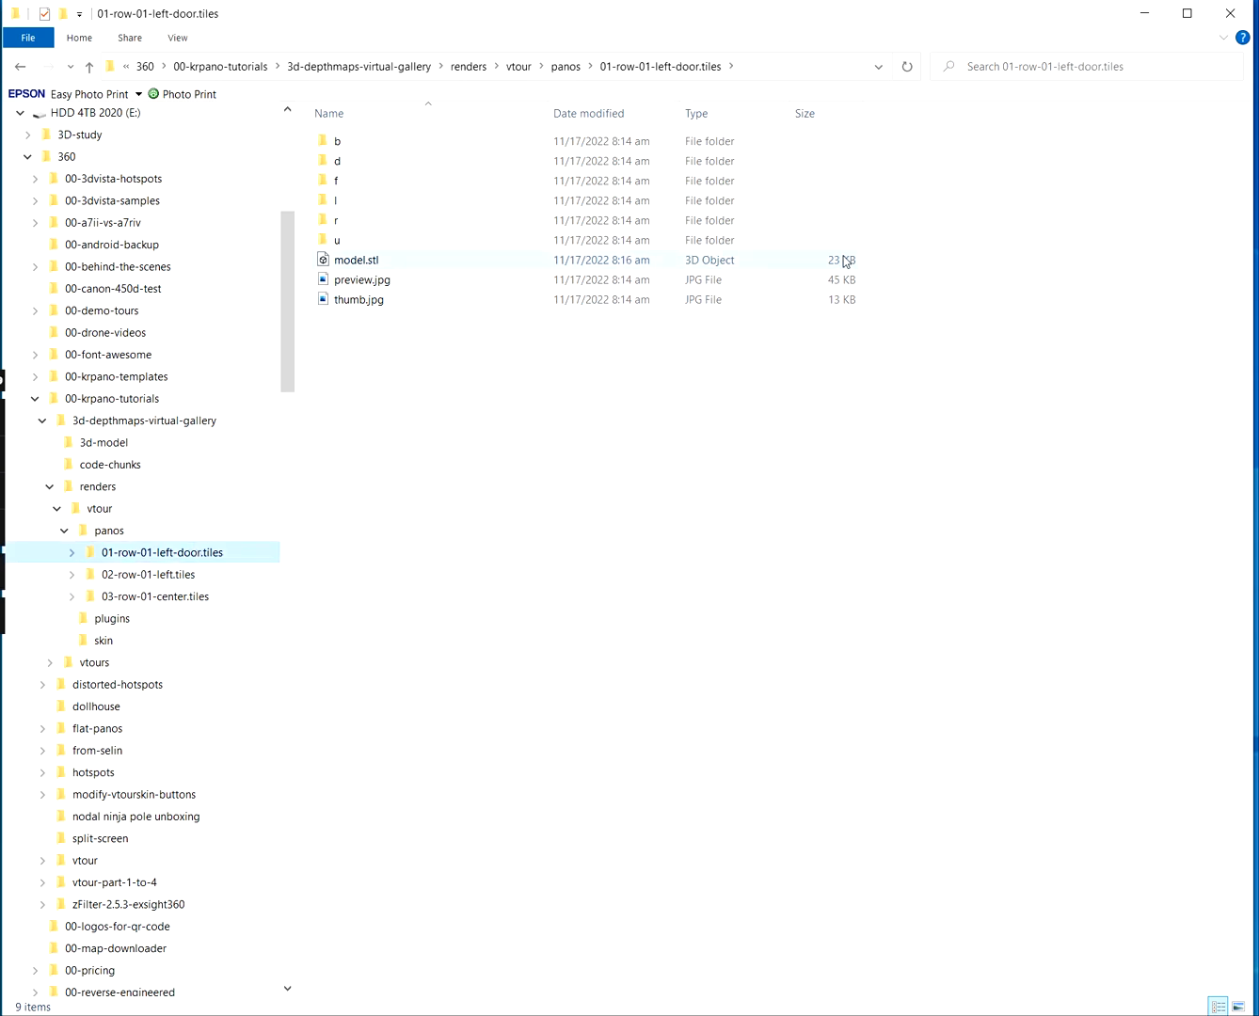
pyautogui.click(198, 575)
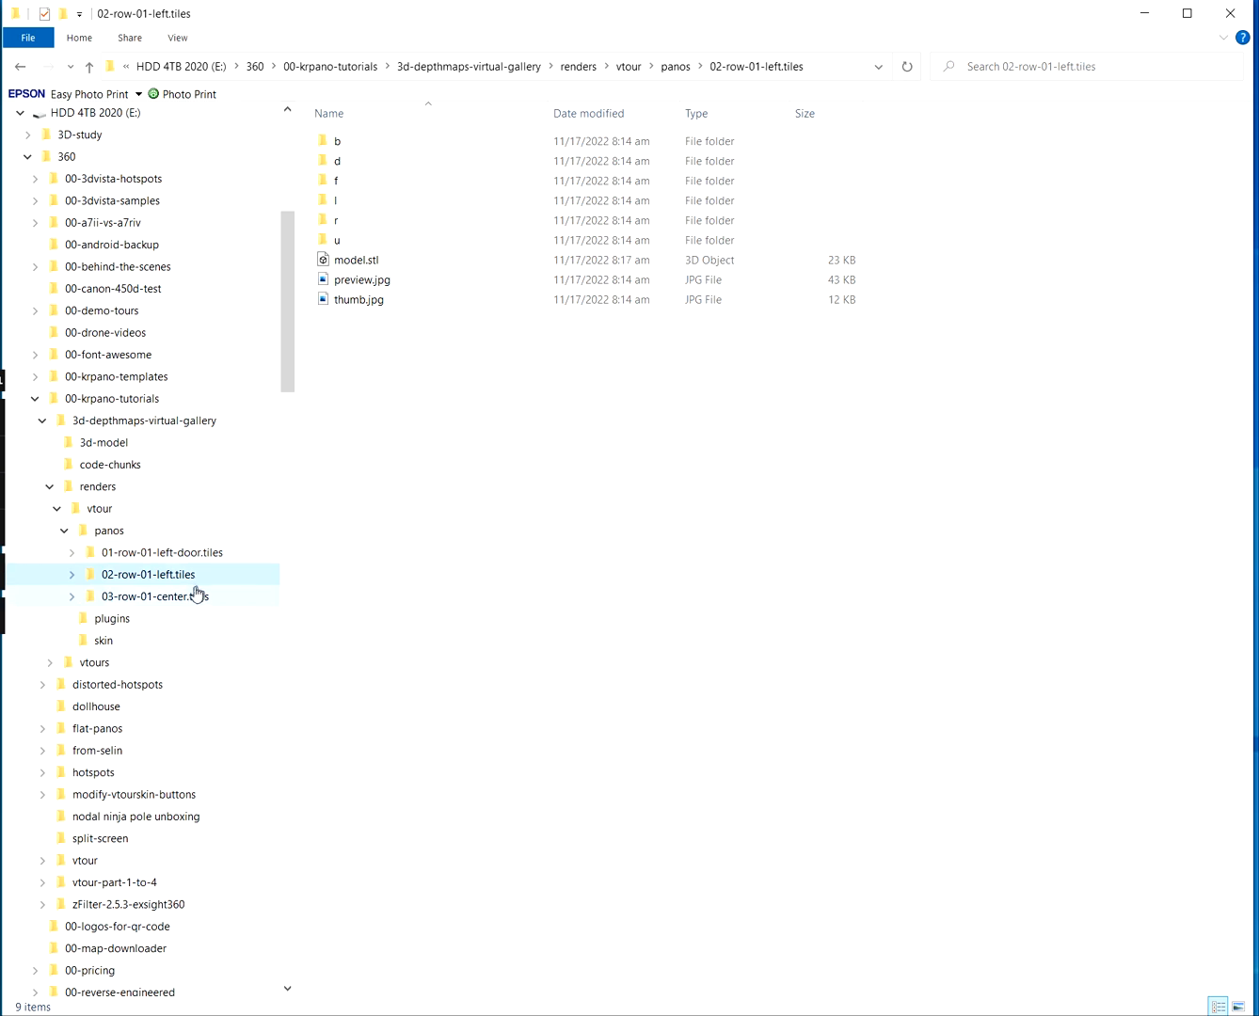
pyautogui.click(194, 597)
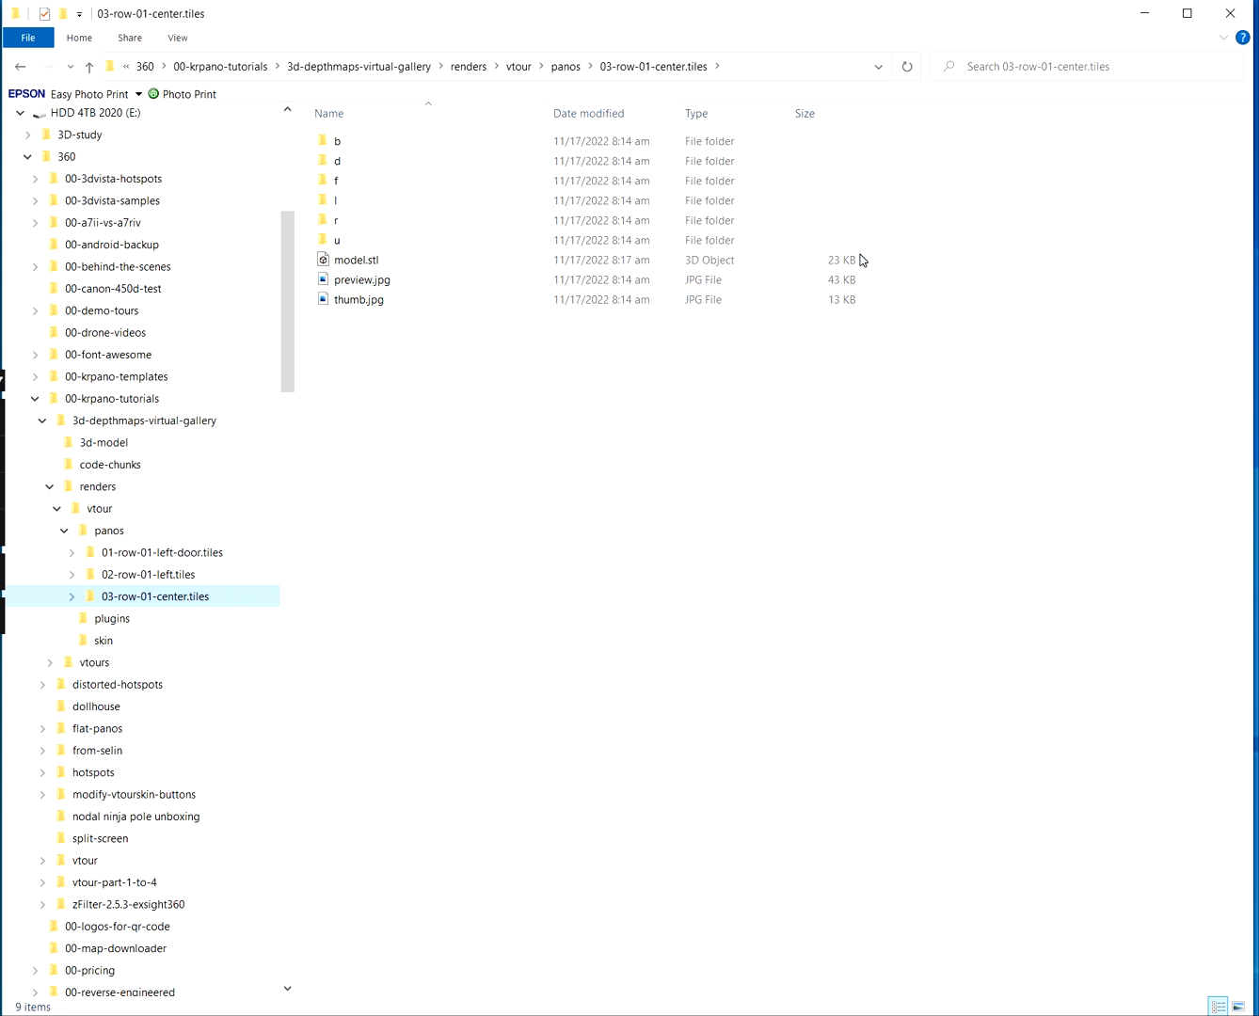
pyautogui.click(150, 574)
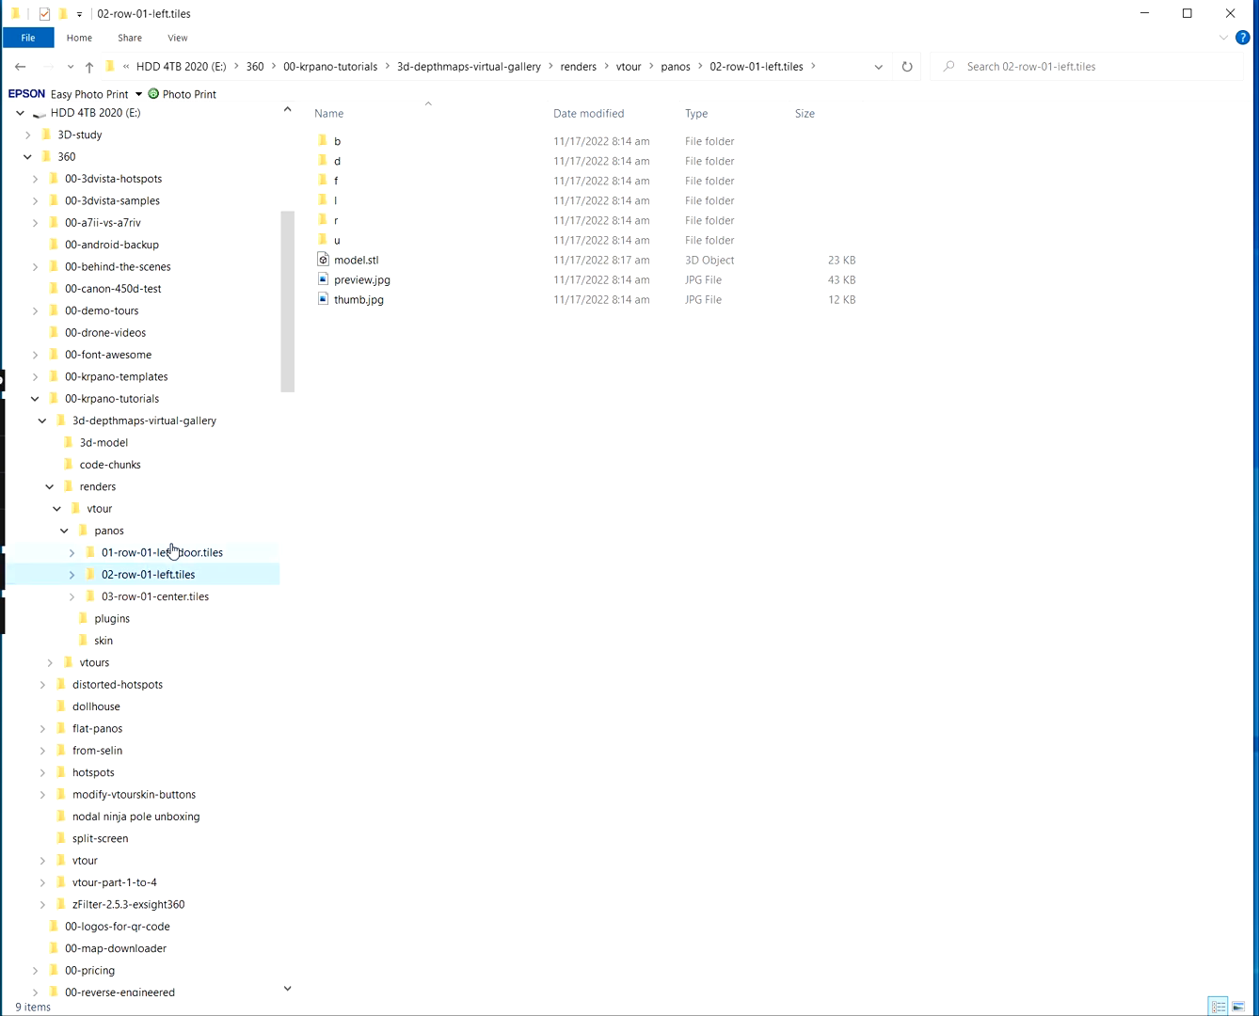
pyautogui.click(165, 554)
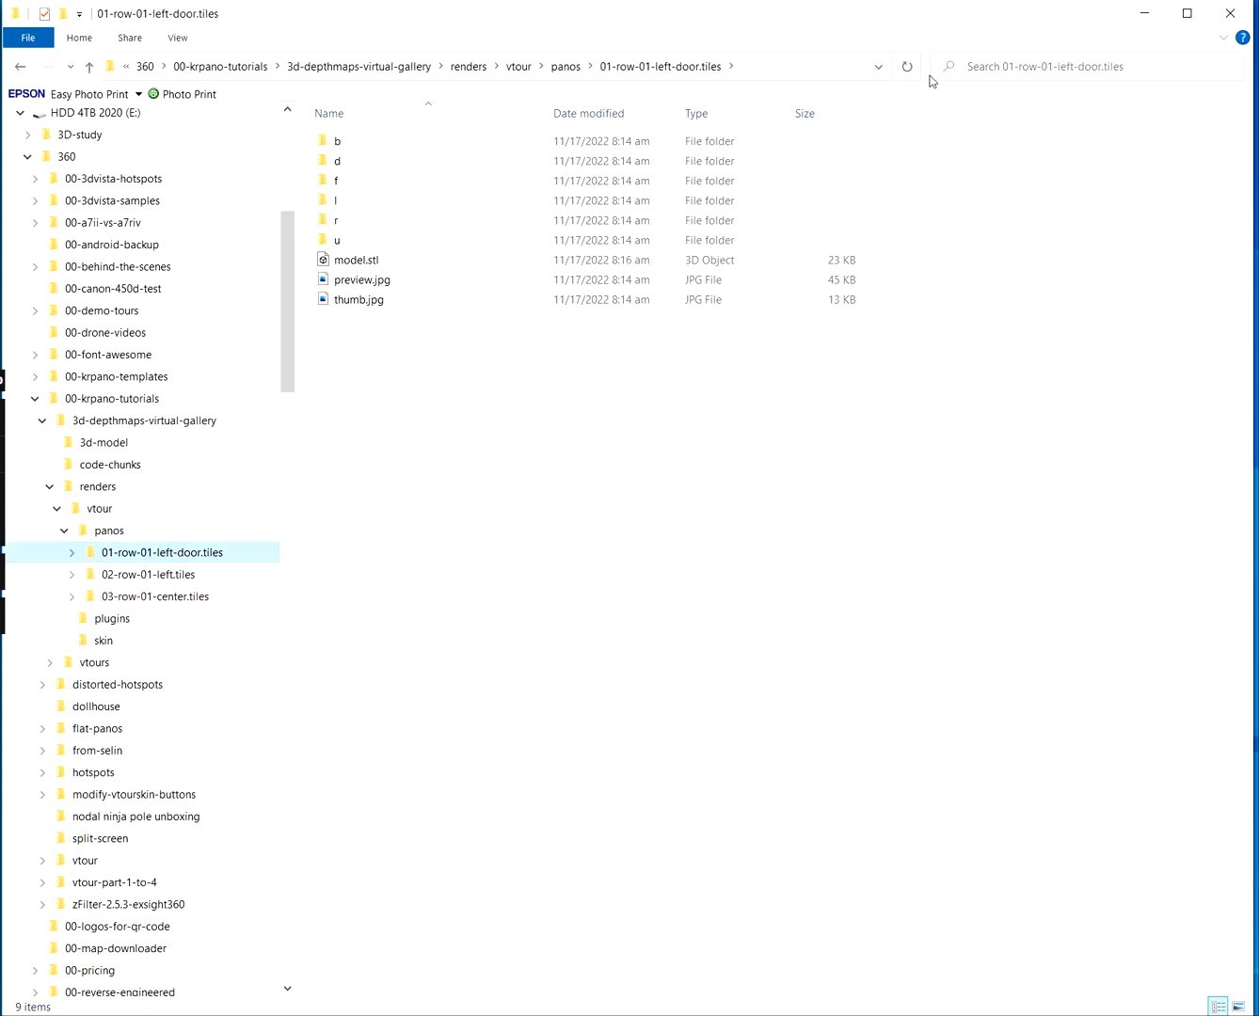
pyautogui.click(1145, 15)
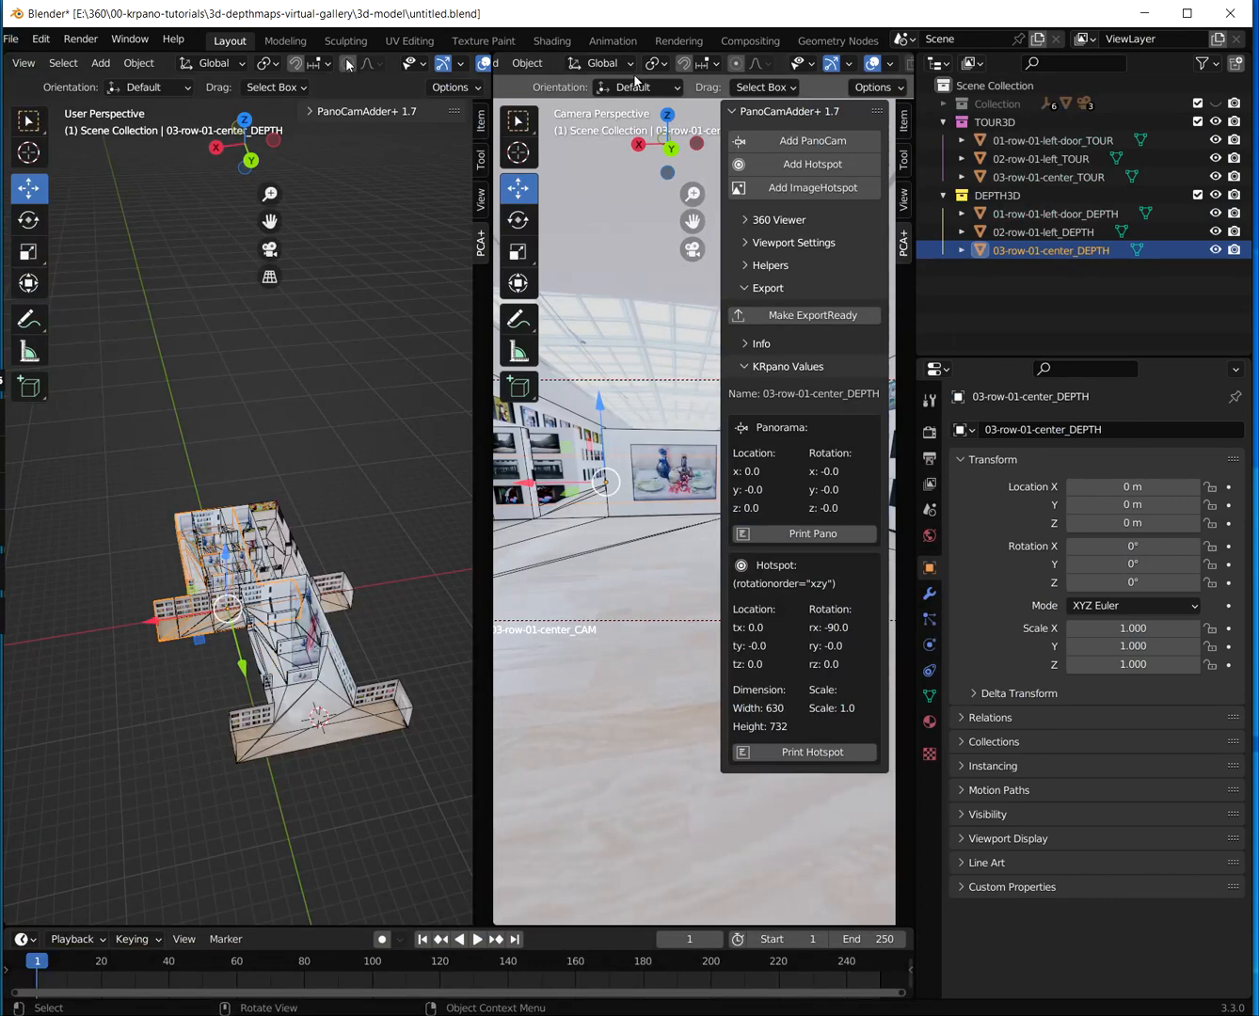
# Compare the krpano panorama location values of the three objects in the TOUR3D collection
pyautogui.click(1009, 139)
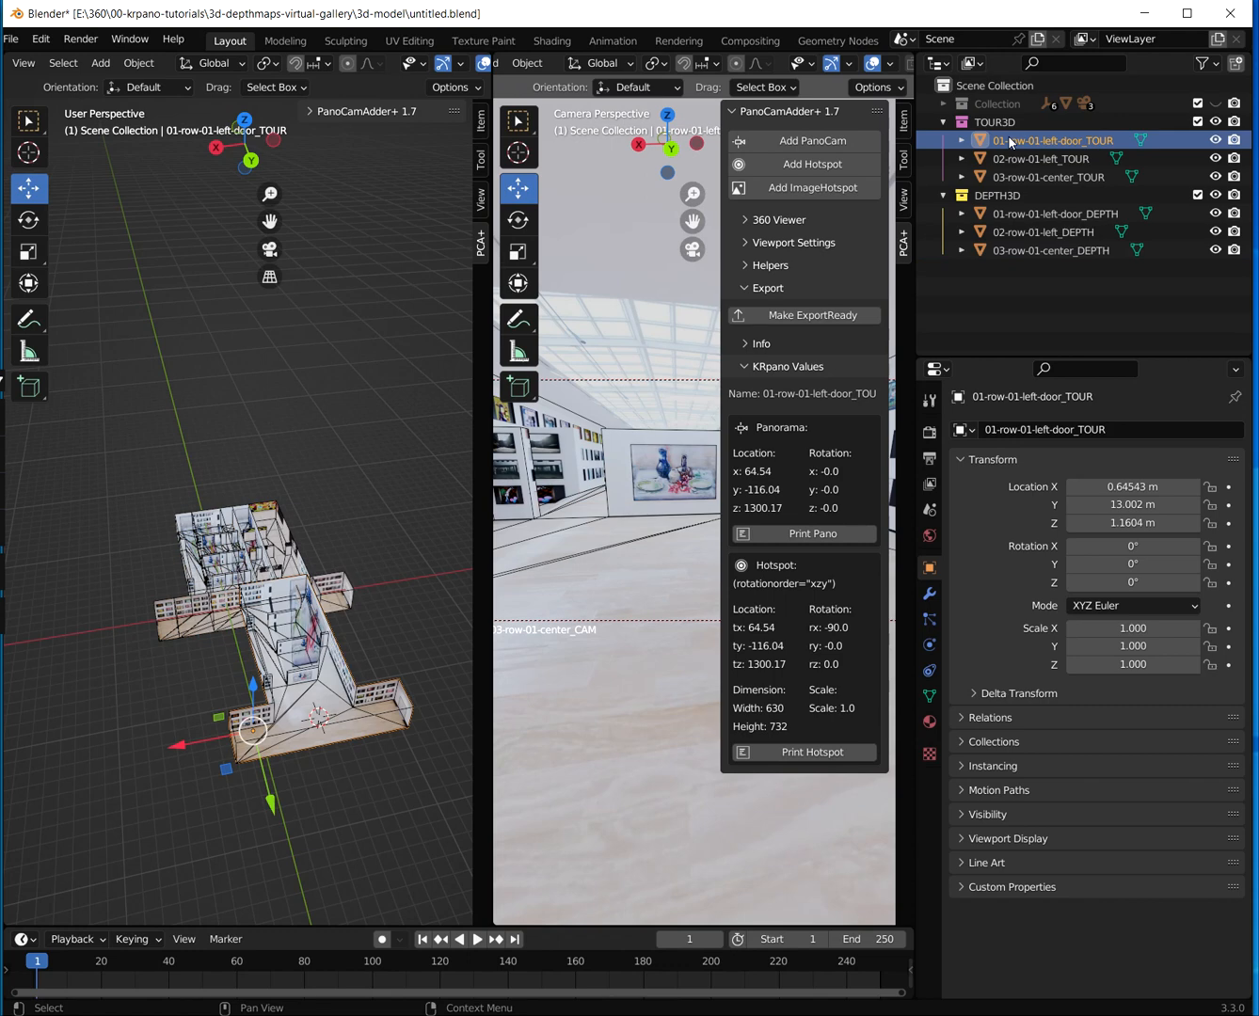
pyautogui.click(1041, 162)
pyautogui.click(1038, 176)
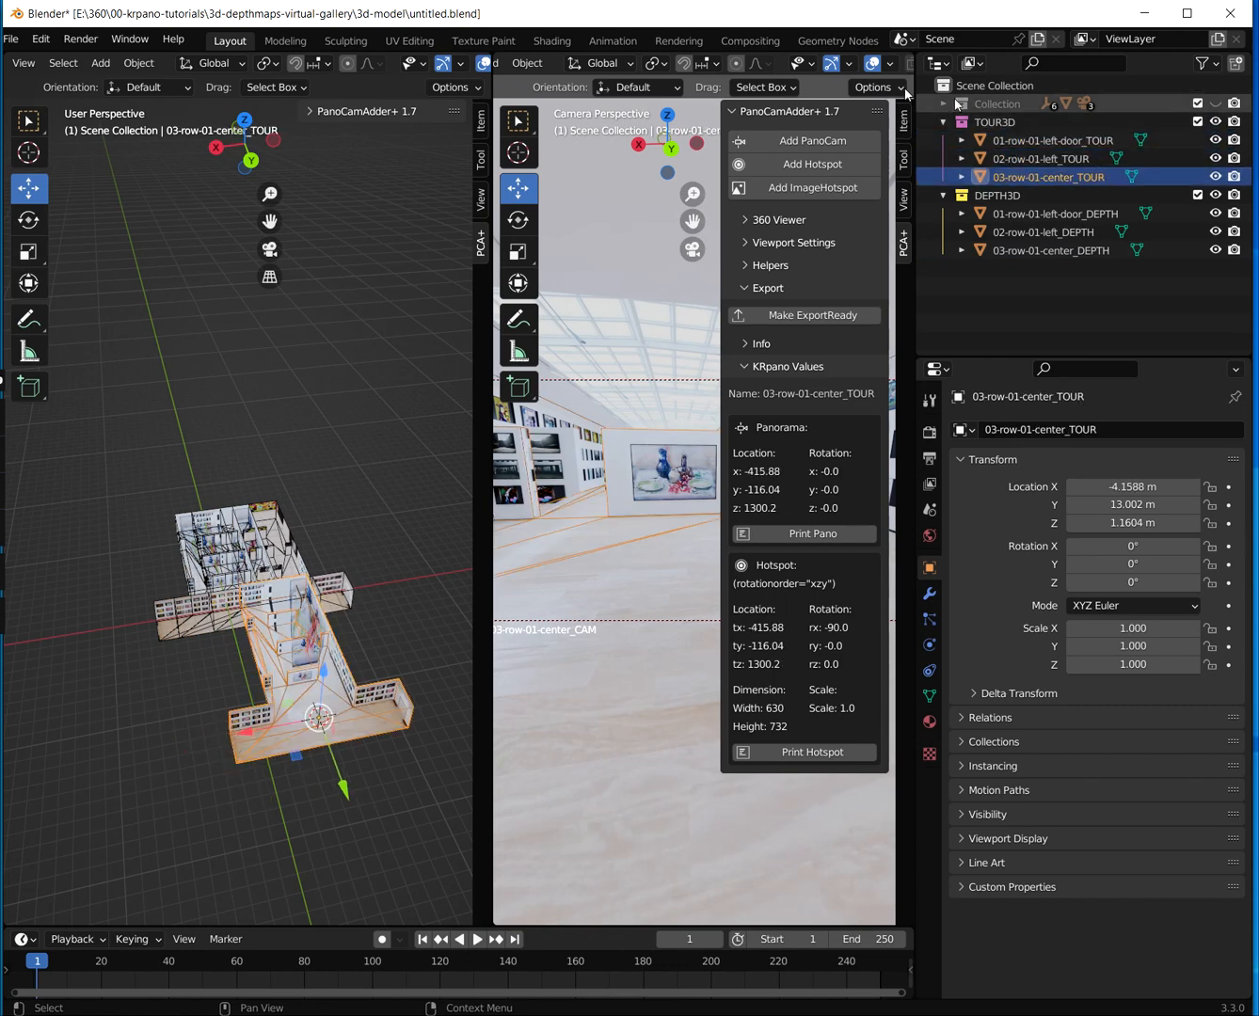
pyautogui.click(1026, 140)
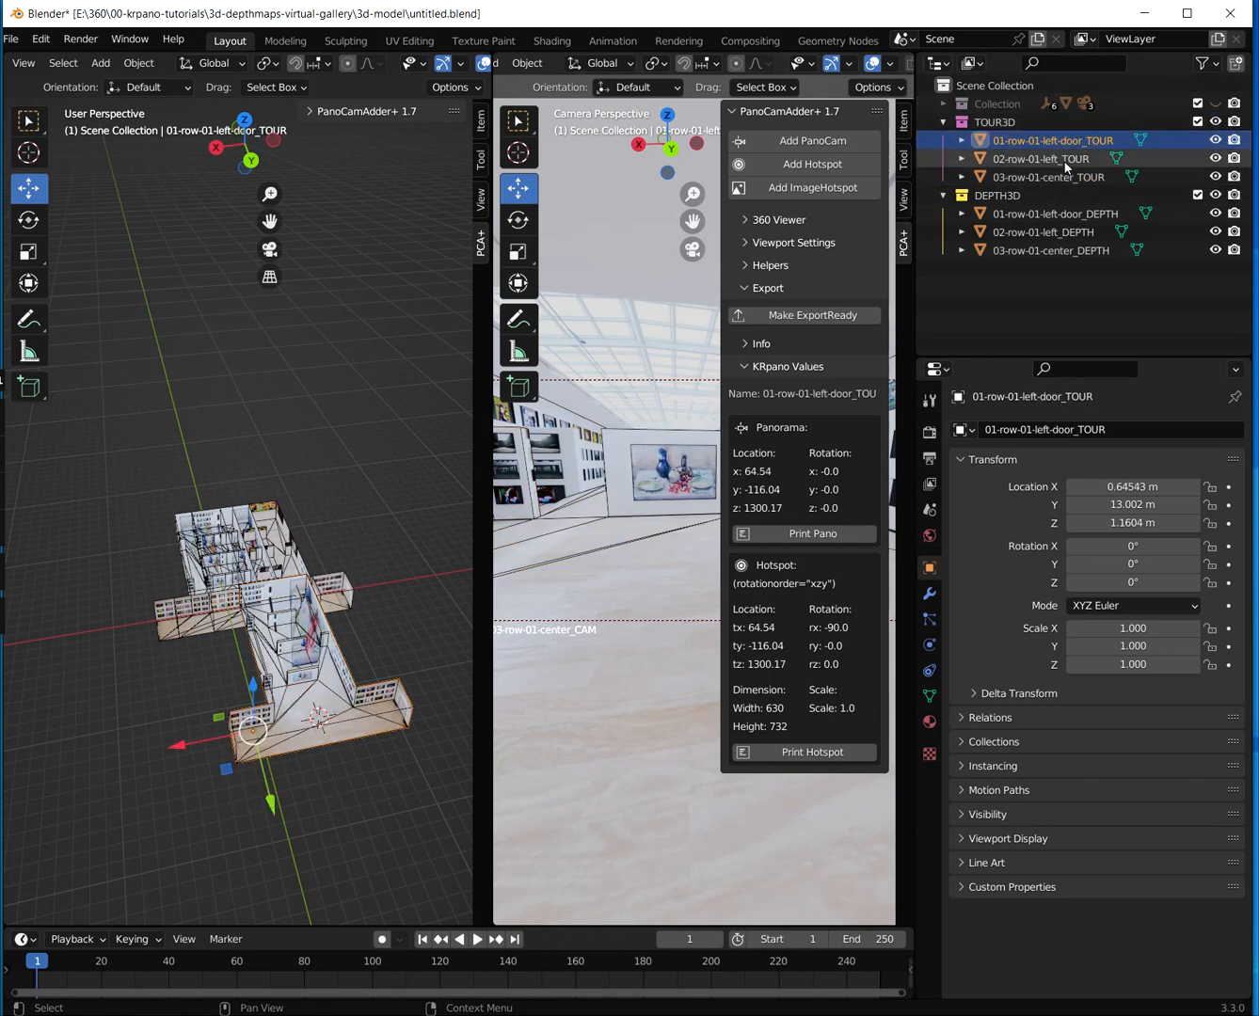
pyautogui.click(1063, 161)
pyautogui.click(1065, 181)
pyautogui.click(1077, 146)
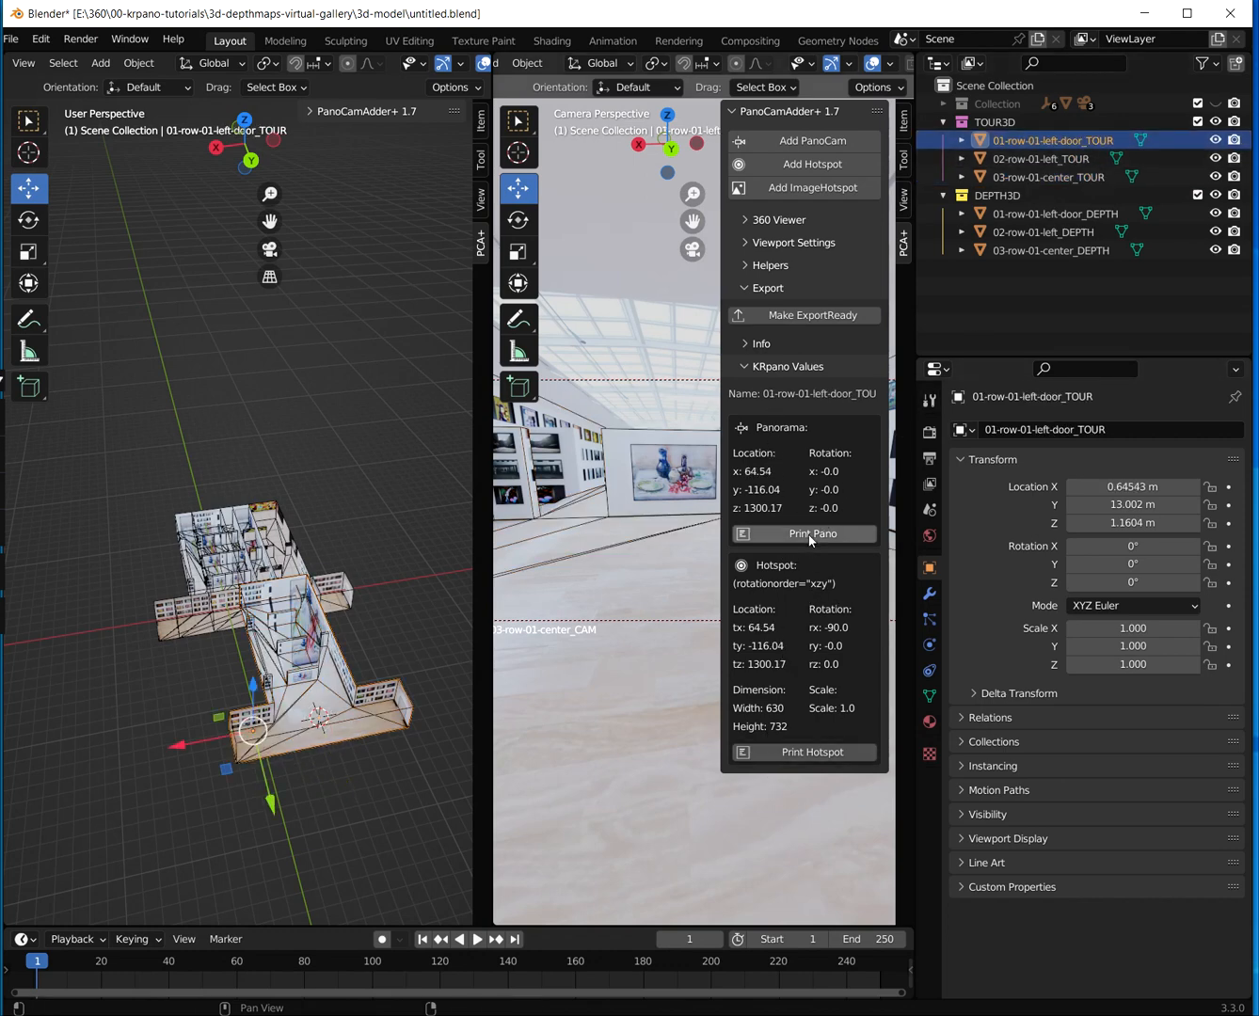
pyautogui.click(1042, 160)
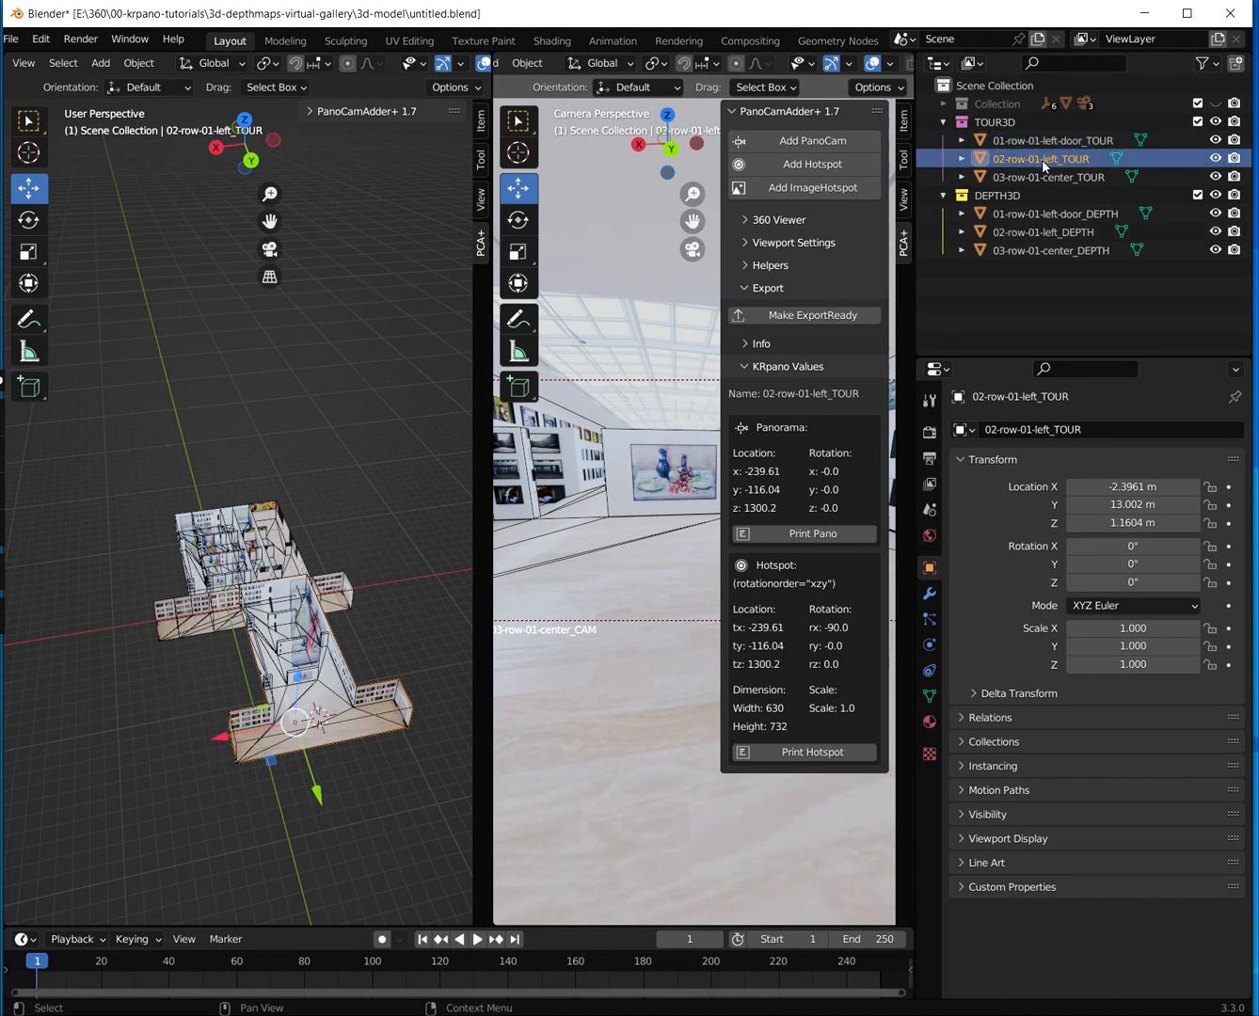
pyautogui.click(1044, 178)
pyautogui.click(1045, 141)
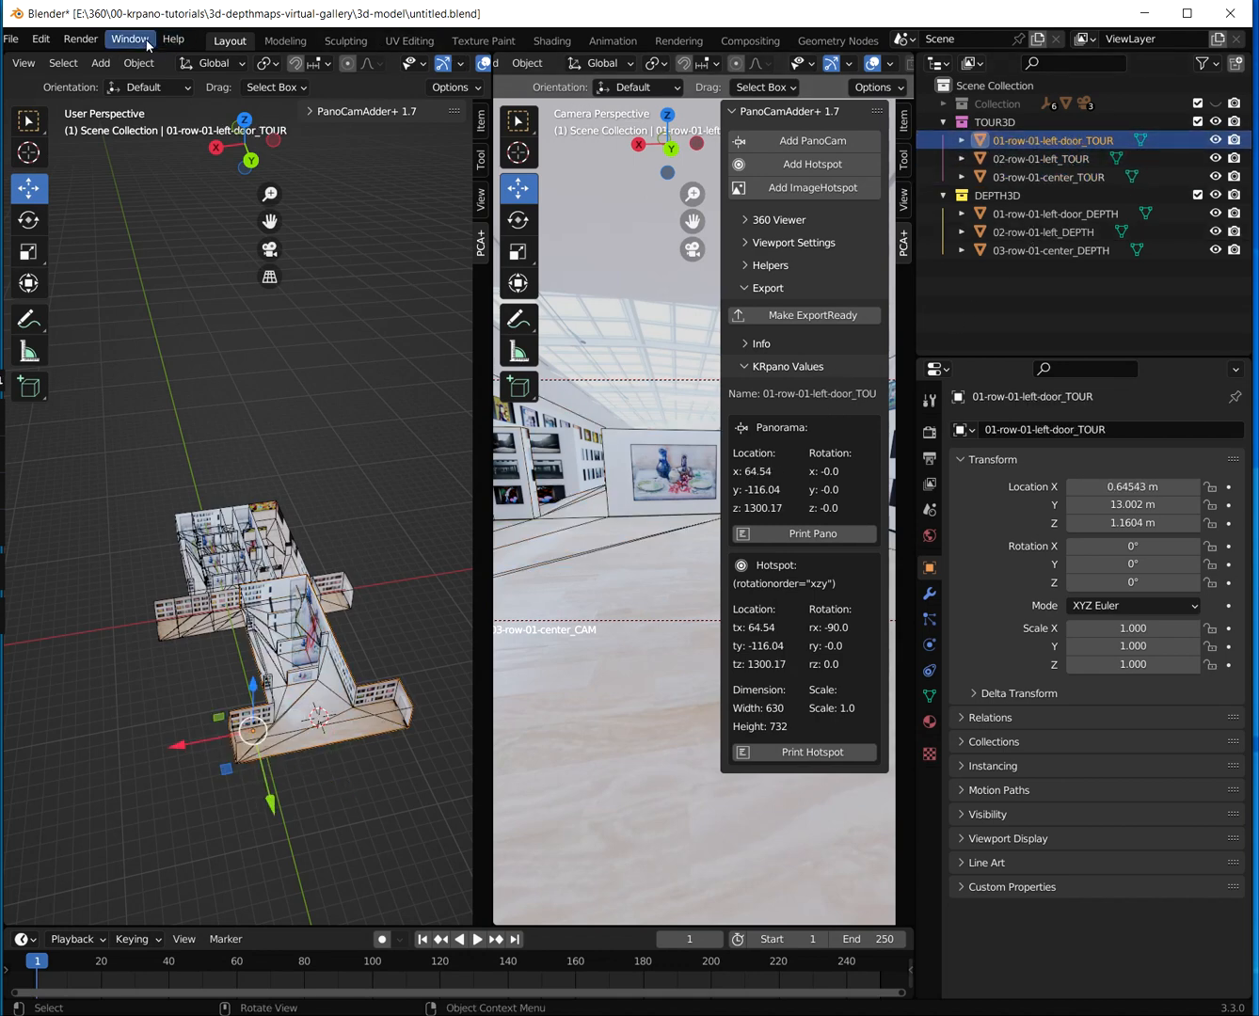
# Open Blender's system console and make its window narrower
pyautogui.click(145, 43)
pyautogui.click(194, 248)
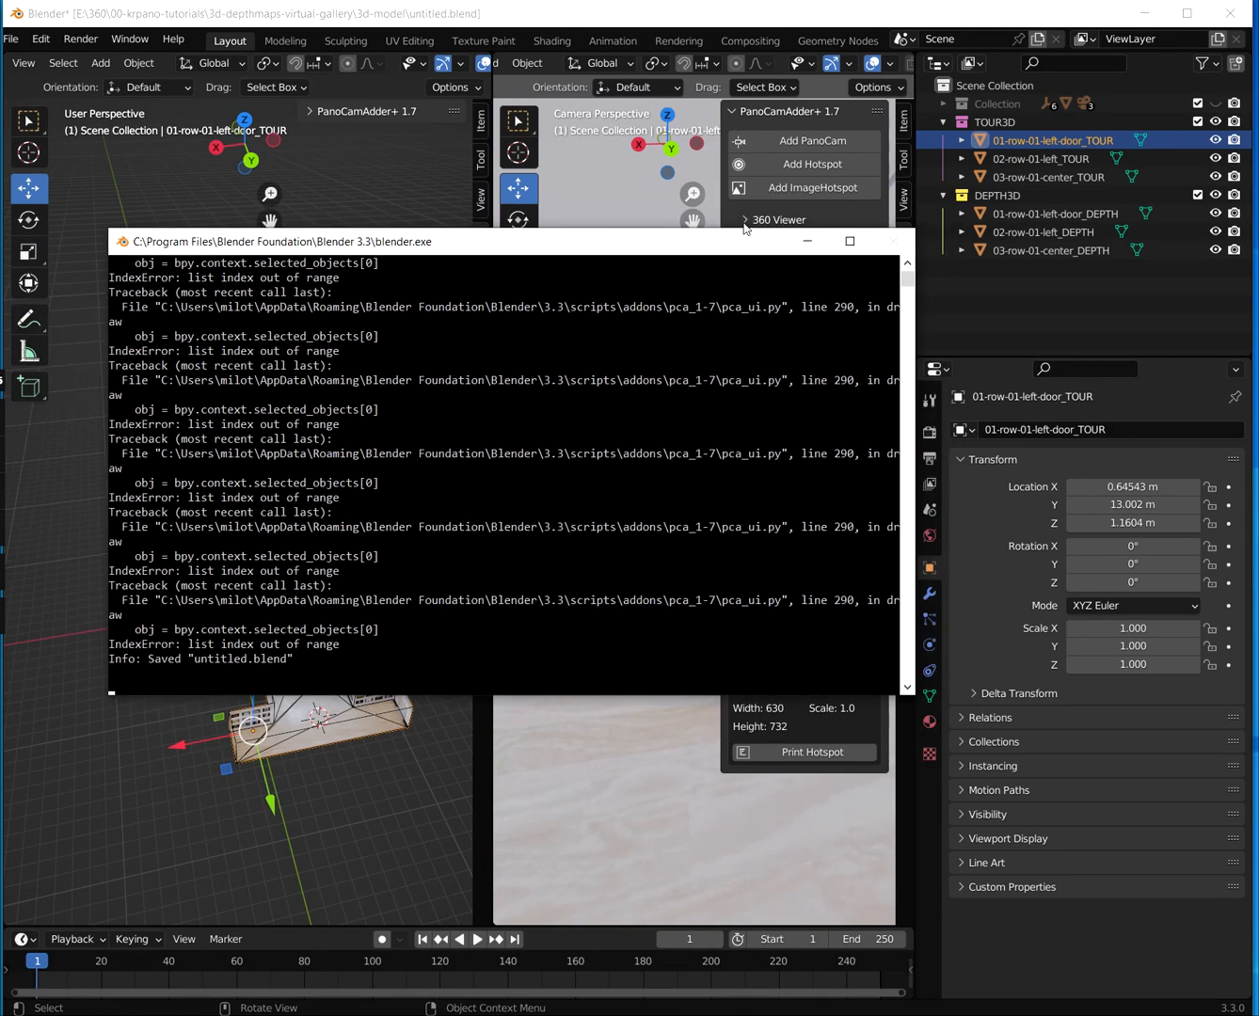
pyautogui.moveTo(911, 695); pyautogui.dragTo(728, 694)
# Print the krpano panorama values of 01-row-01-left-door_TOUR, 02-row-01-left_TOUR and 03-row-01-center_TOUR to the console
pyautogui.click(1046, 158)
pyautogui.click(1056, 141)
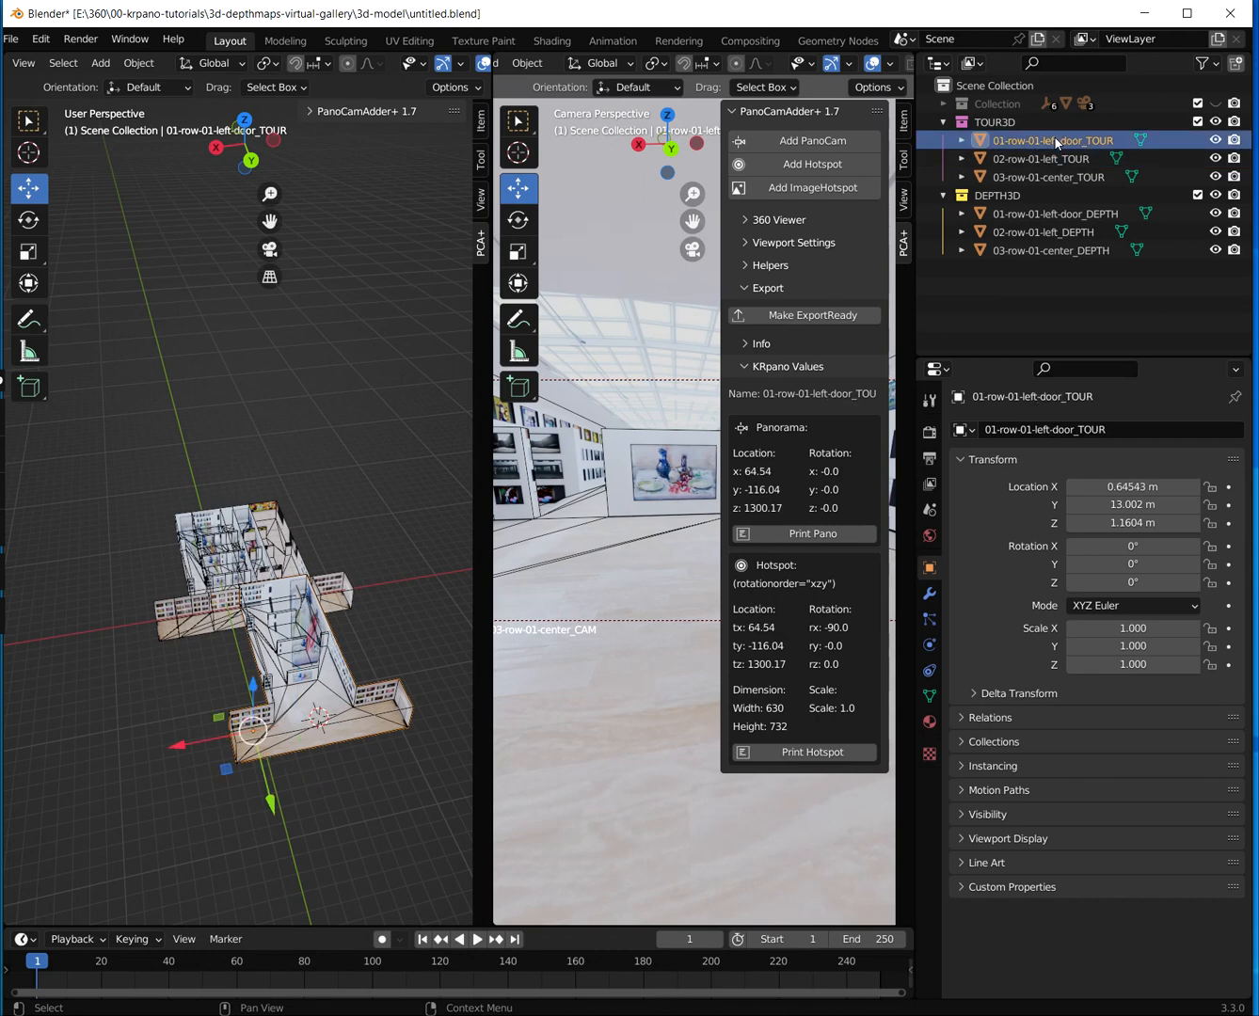
pyautogui.click(812, 535)
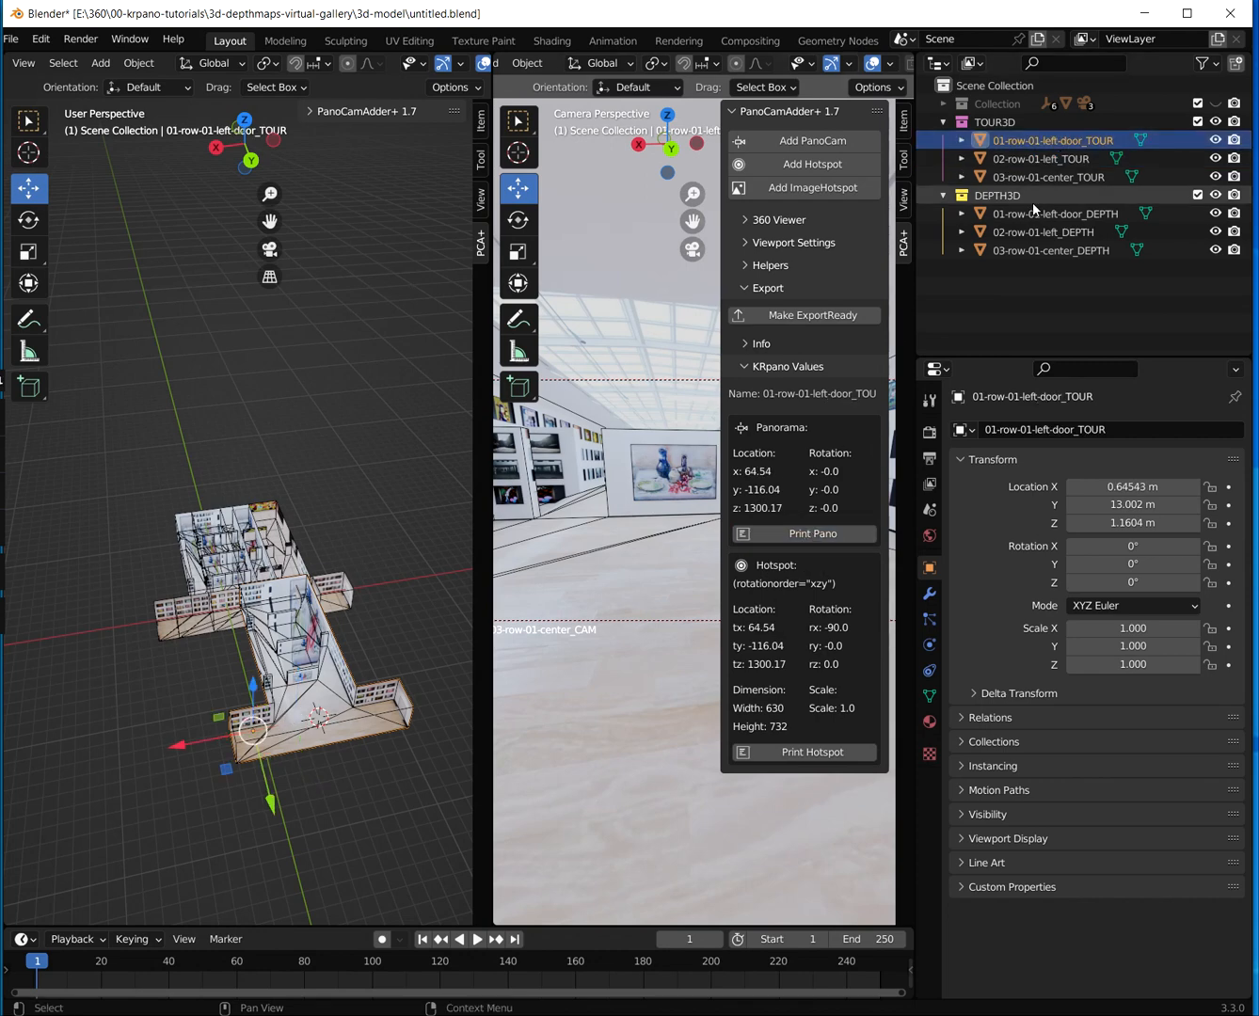
pyautogui.click(1050, 162)
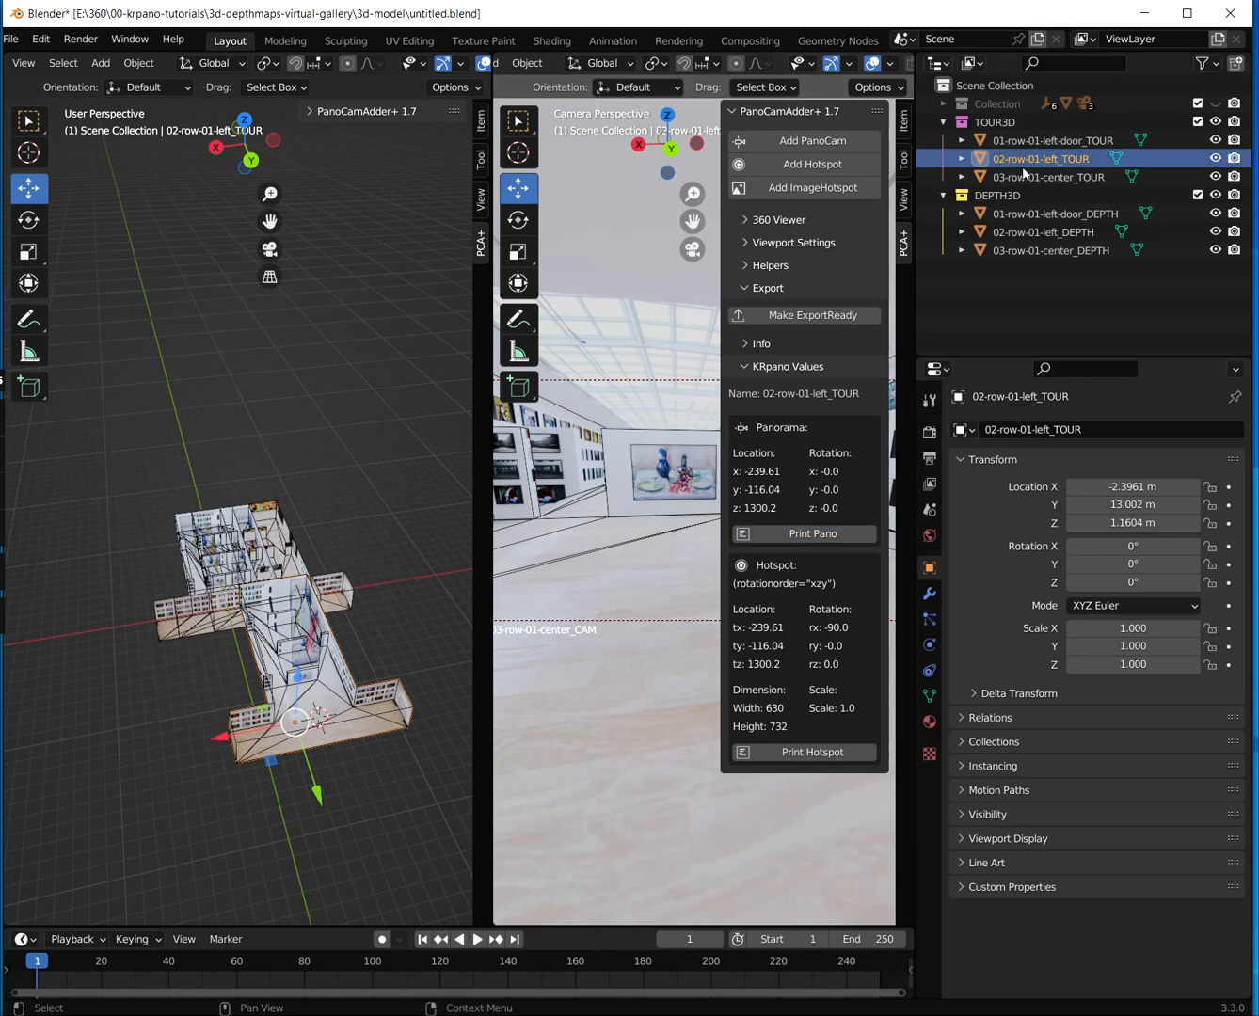
pyautogui.click(1030, 179)
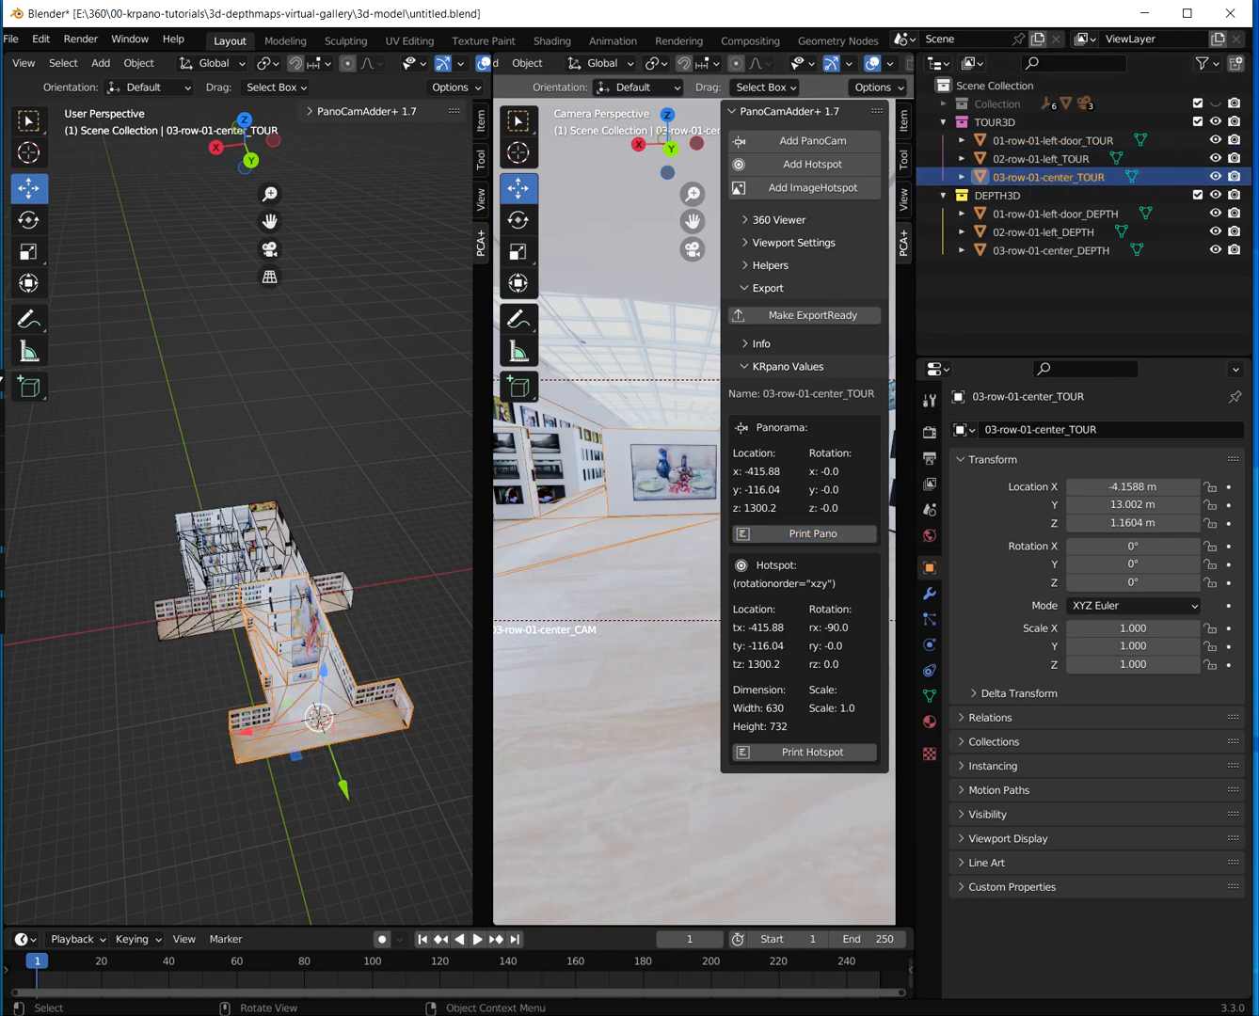
# Bring the system console back to the front, copy the three printed style lines and switch to another window
pyautogui.click(4, 1011)
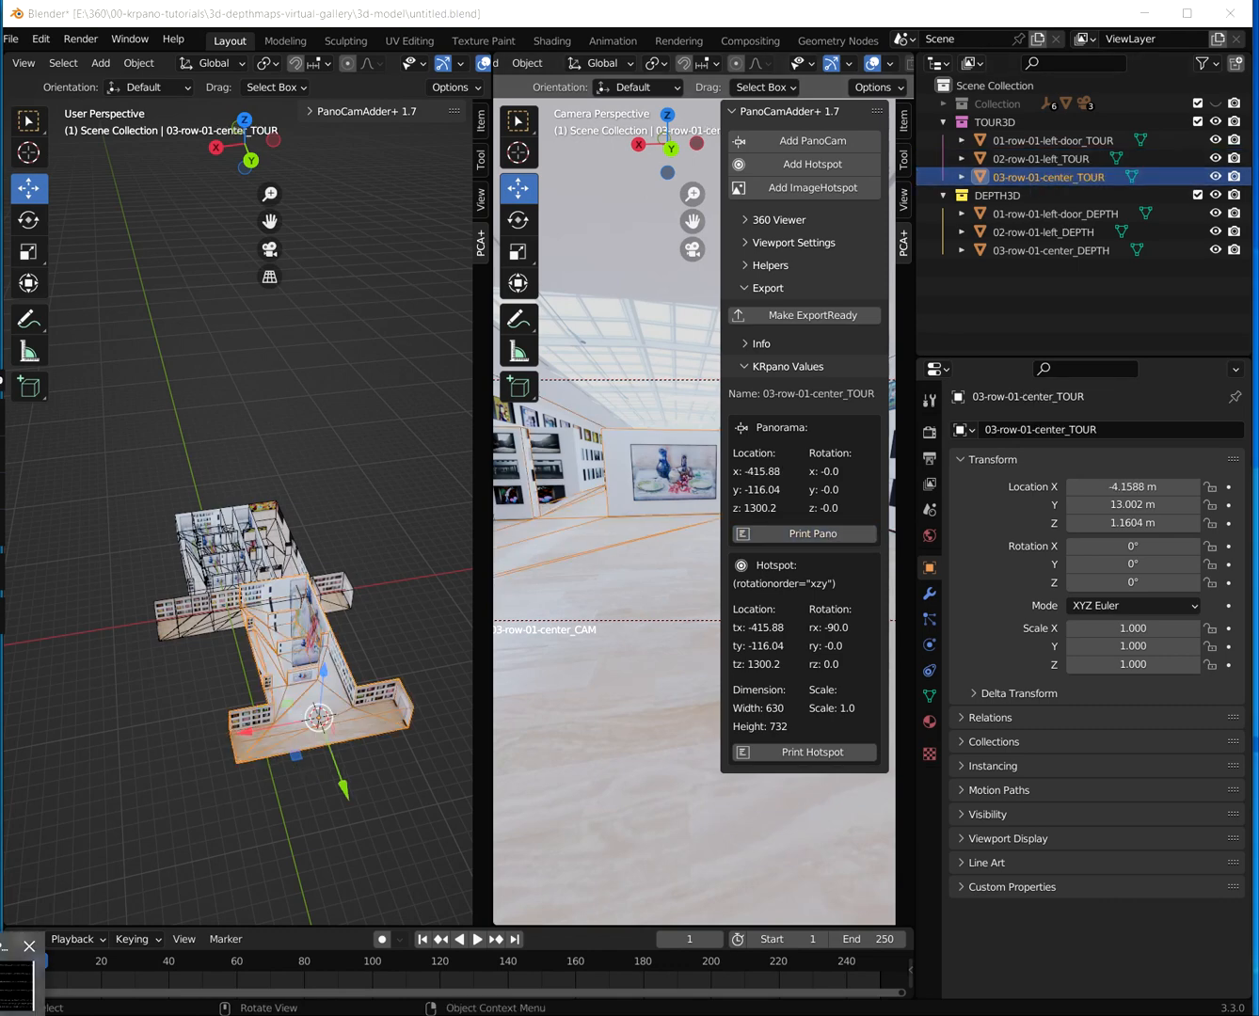
pyautogui.click(17, 982)
pyautogui.moveTo(432, 674); pyautogui.dragTo(121, 602)
pyautogui.rightClick(247, 599)
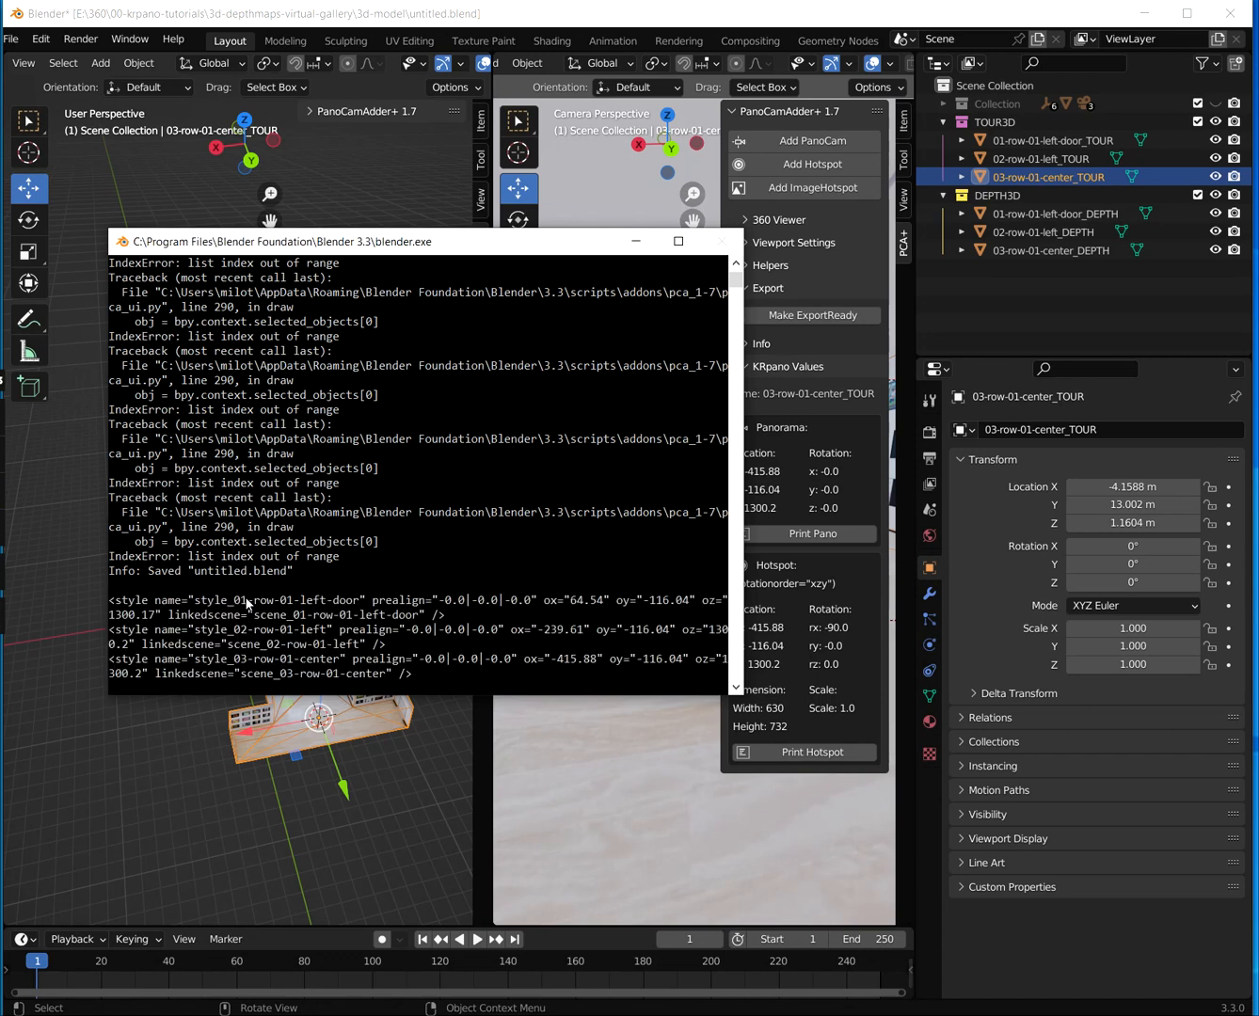
pyautogui.moveTo(480, 684); pyautogui.dragTo(102, 599)
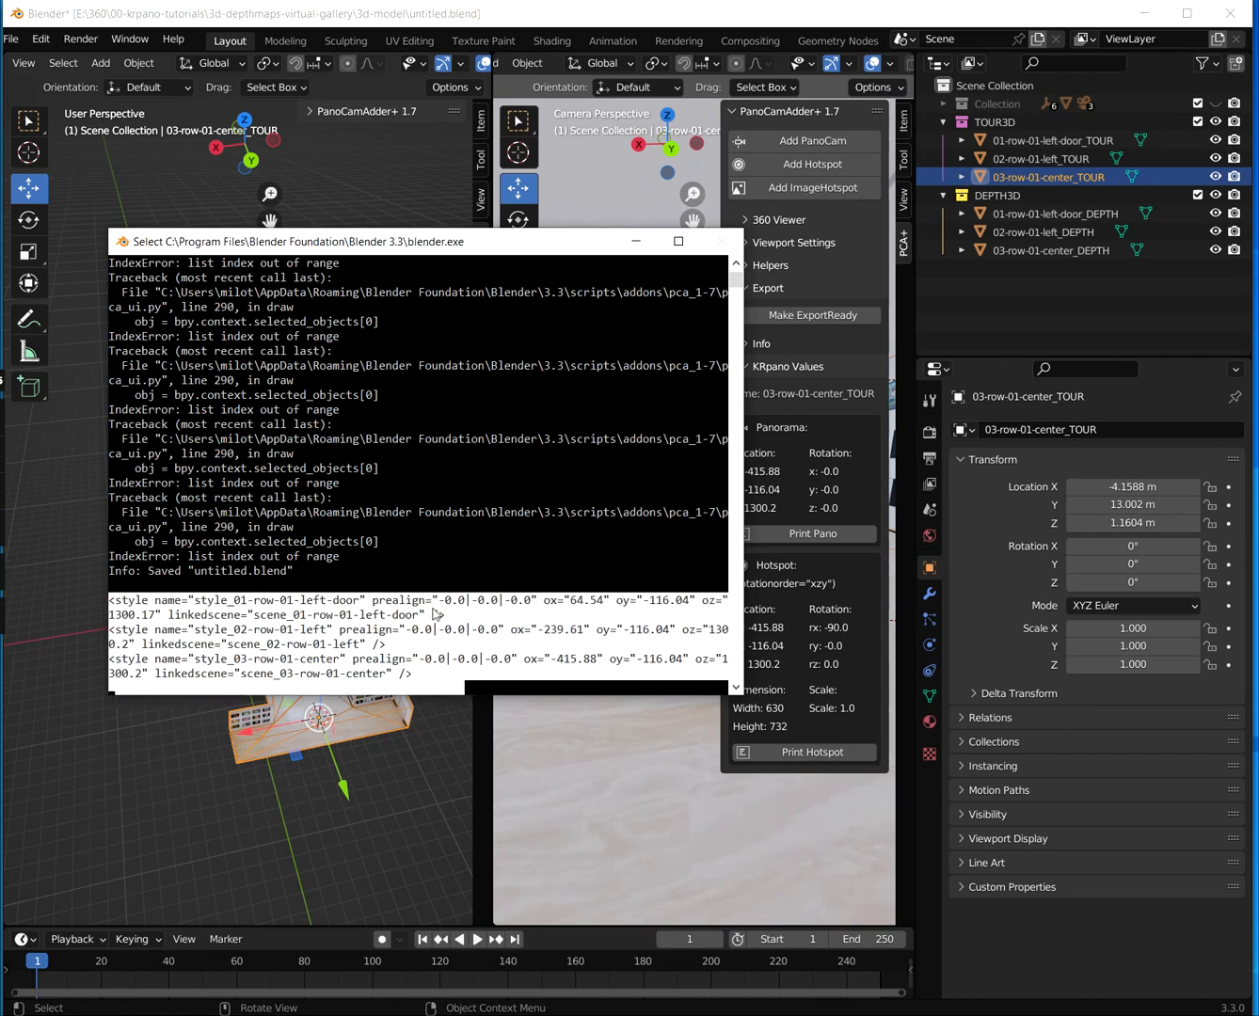
pyautogui.rightClick(368, 620)
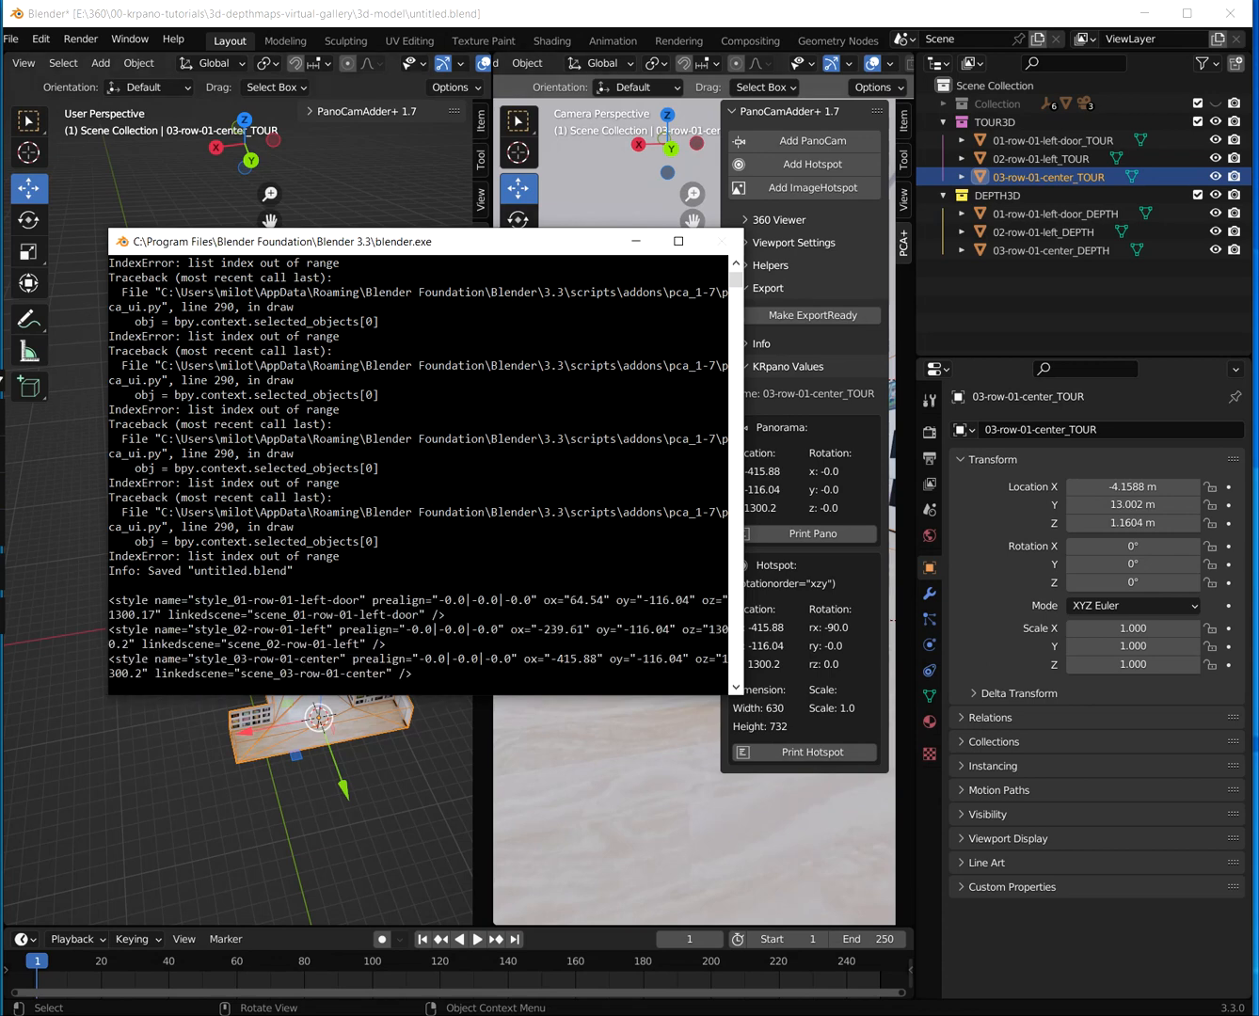
pyautogui.hotkey('alt', 'Tab')
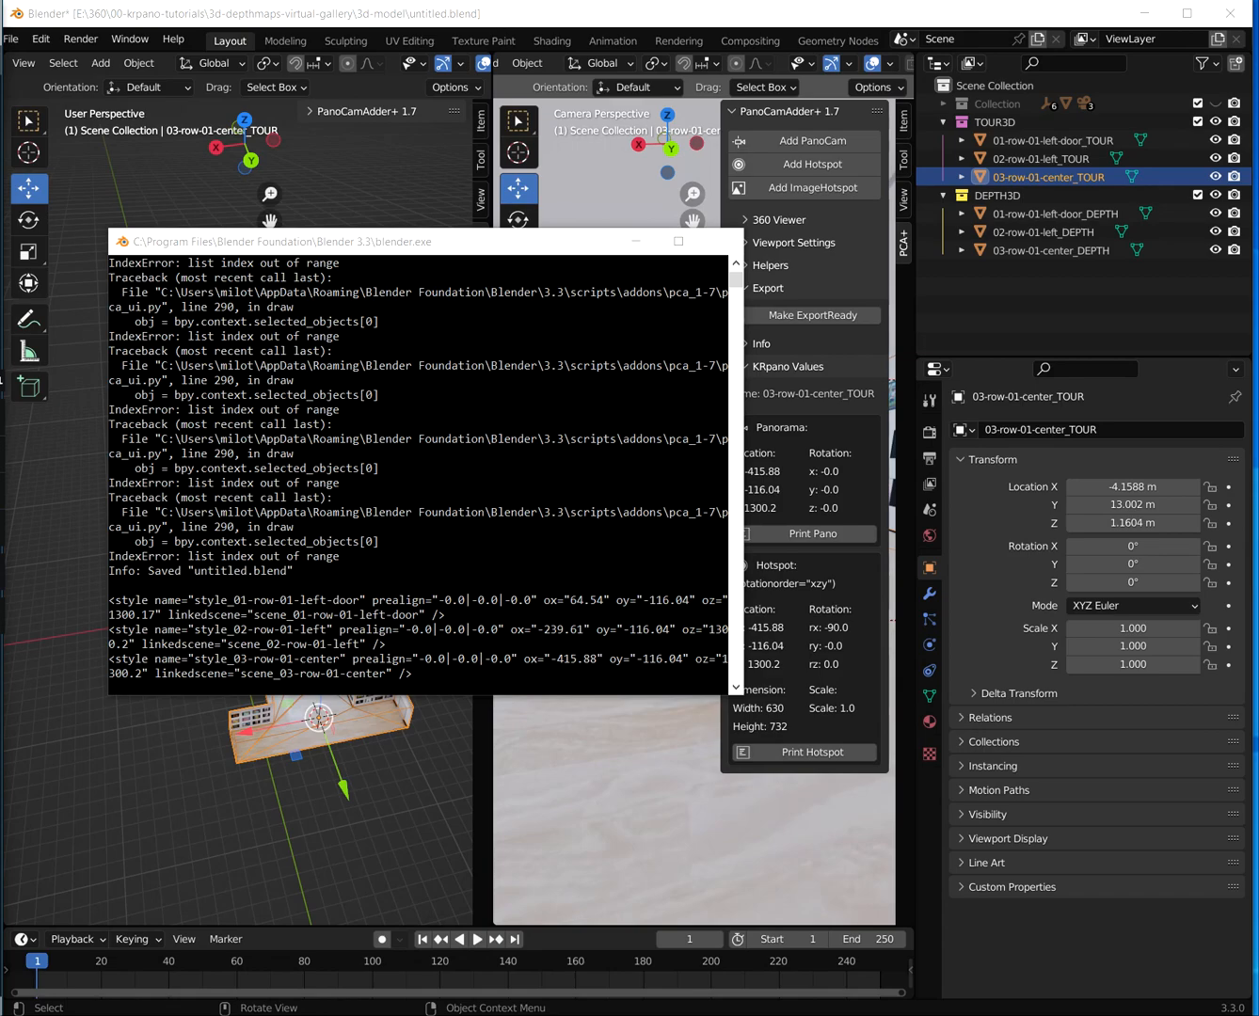
# Switch to Sublime Text, close all open tabs and paste the three copied krpano style lines into a new file
pyautogui.hotkey('alt', 'Tab')
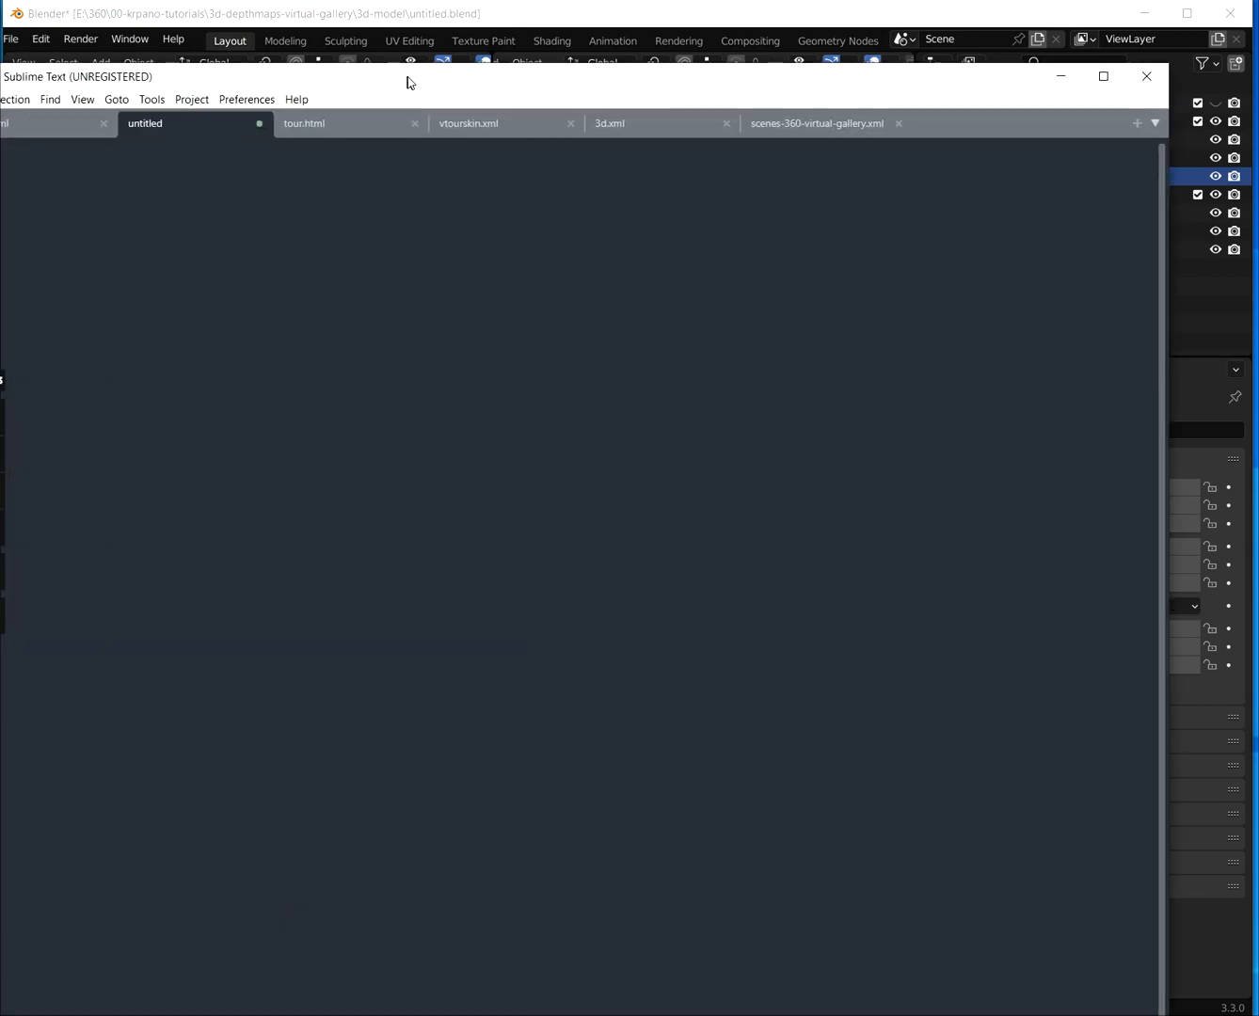
pyautogui.rightClick(89, 62)
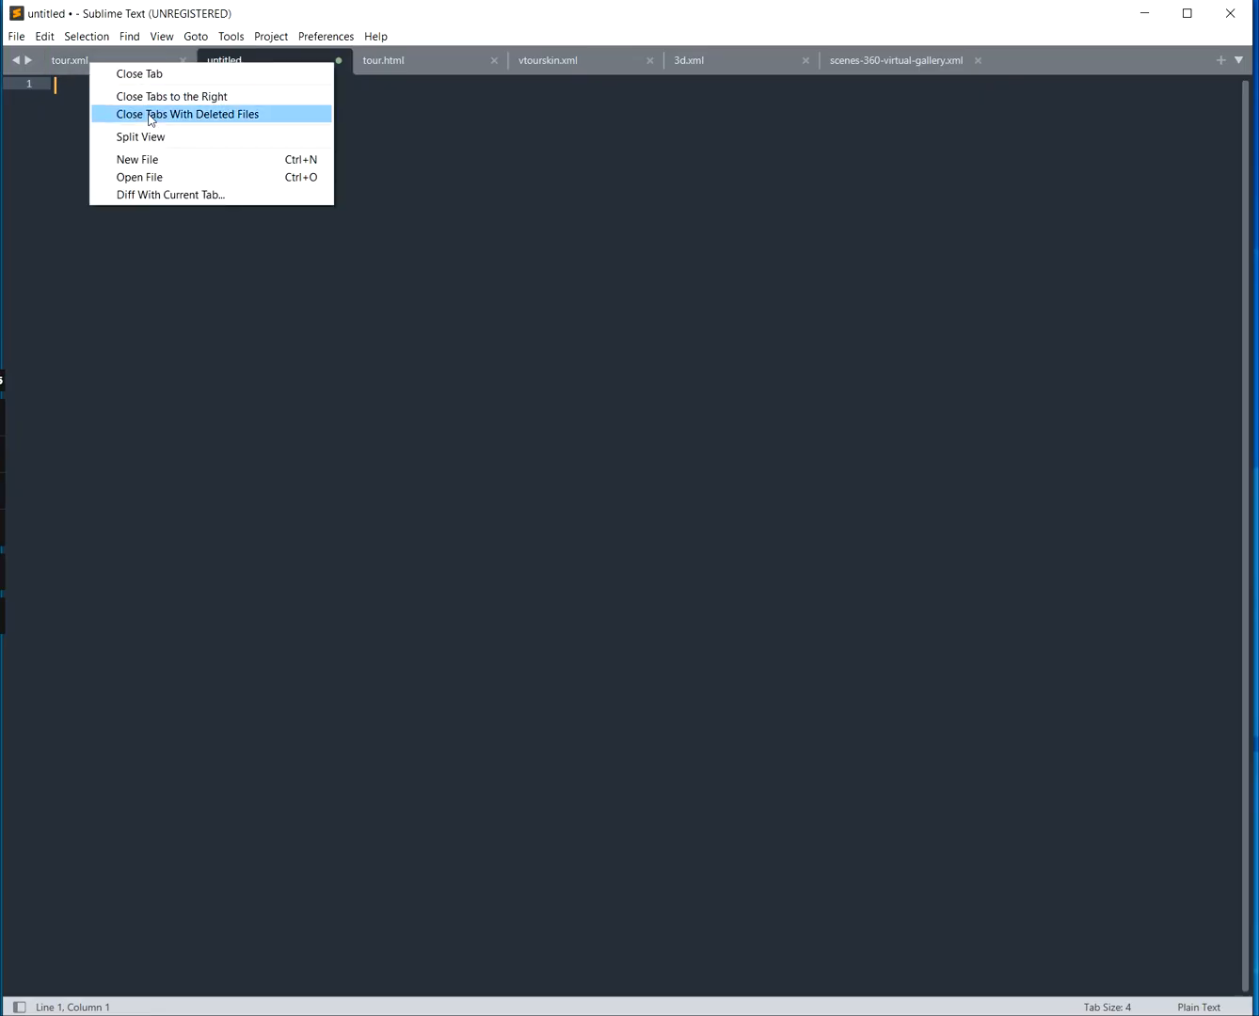
pyautogui.click(145, 97)
pyautogui.click(187, 59)
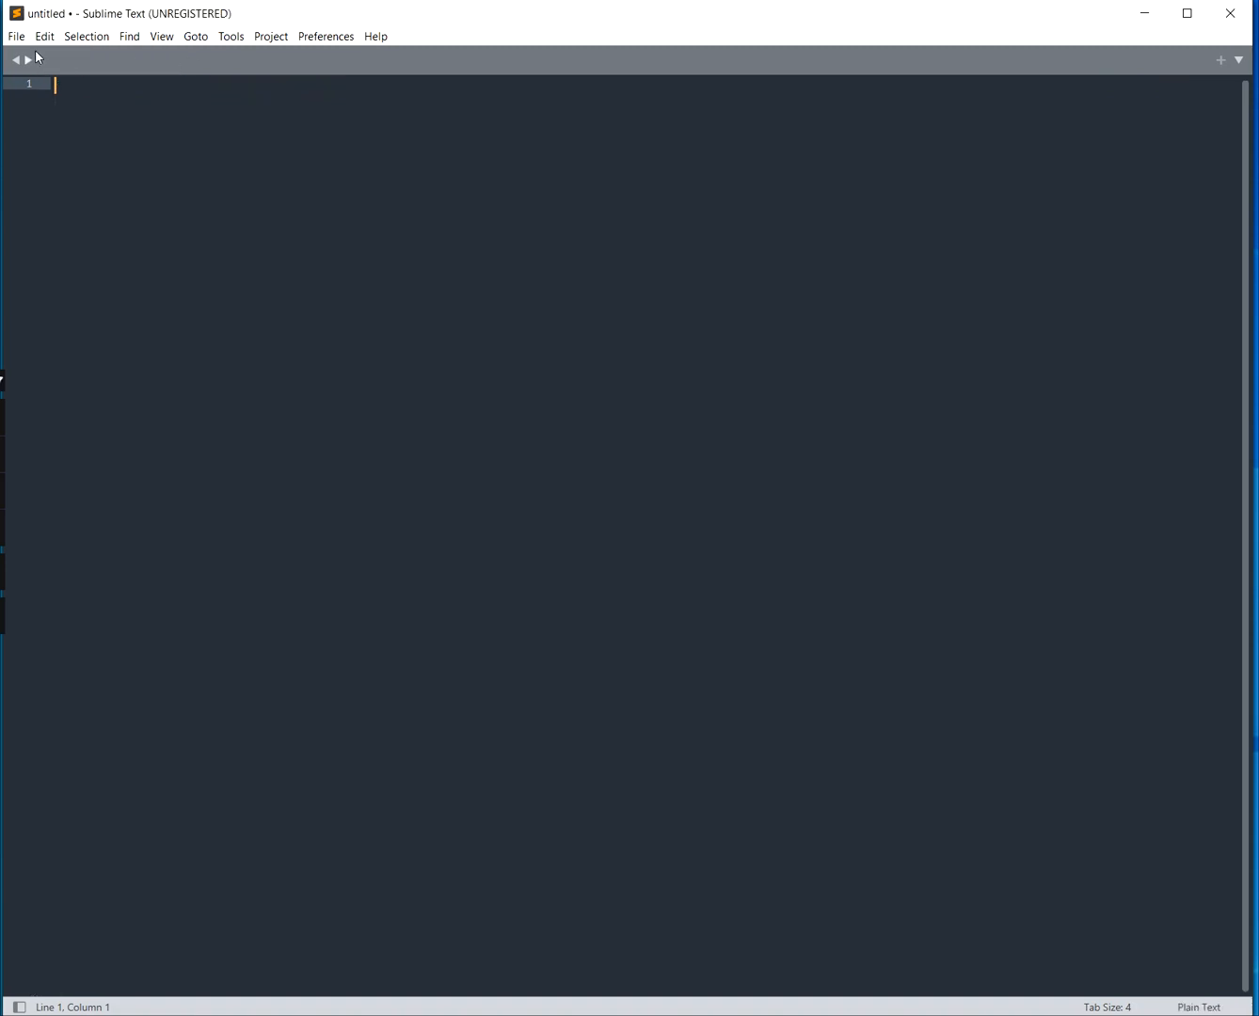
pyautogui.write('<style name="style_01-row-01-left-door" prealign="-0.0|-0.0|-0.0" ox="64.54" oy="-116.04" oz="1300.17" linkedscene="scene_01-row-01-left-door" /> <style name="style_02-row-01-left" prealign="-0.0|-0.0|-0.0" ox="-239.61" oy="-116.04" oz="1300.2" linkedscene="scene_02-row-01-left" /> <style name="style_03-row-01-center" prealign="-0.0|-0.0|-0.0" ox="-415.88" oy="-116.04" oz="1300.2" linkedscene="scene_03-row-01-center" />')
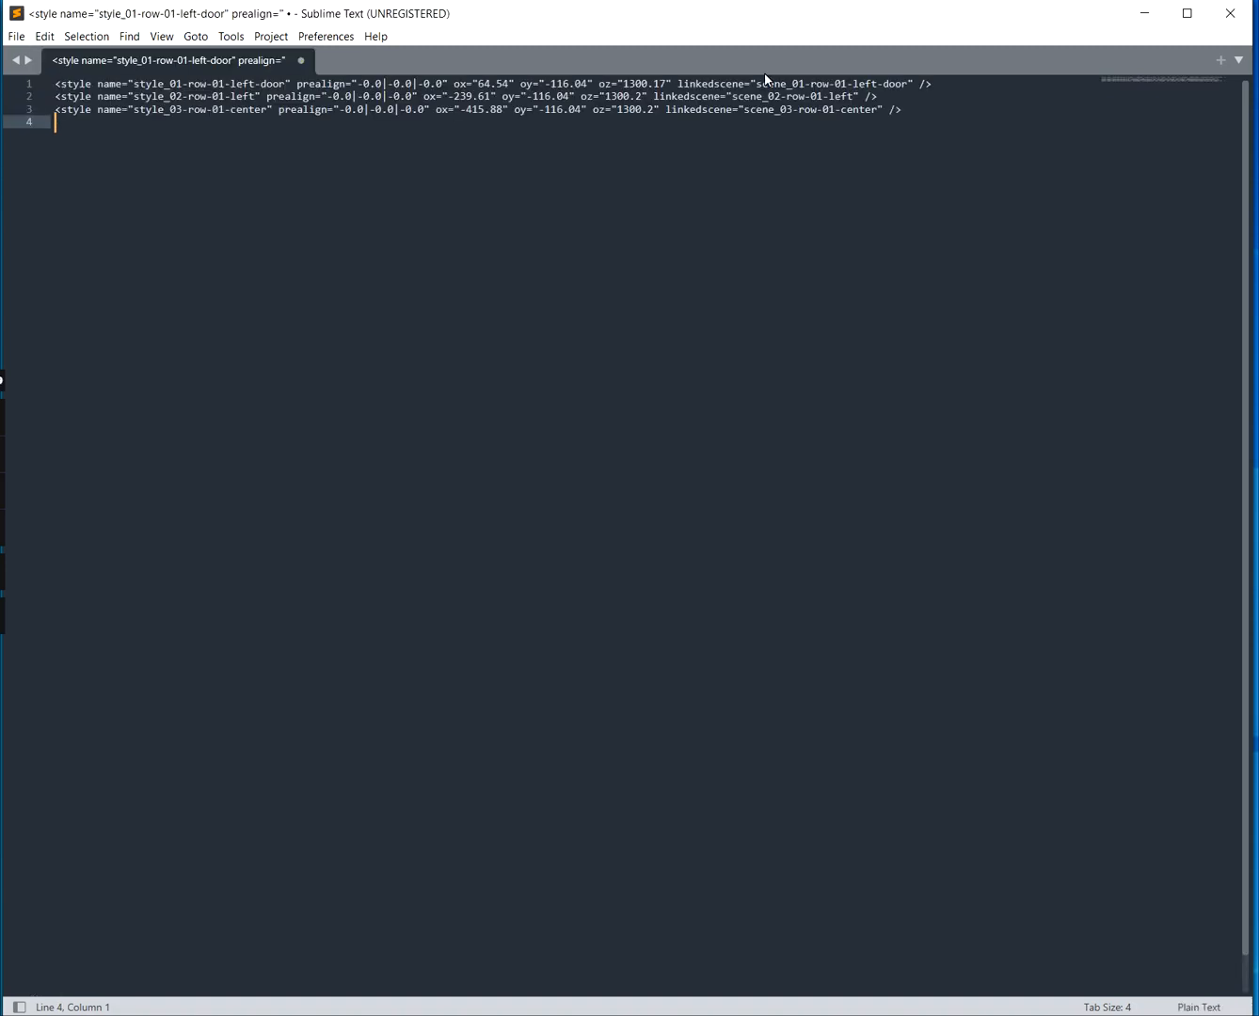
# Return to Blender, clear the object selection, save the file and close Blender
pyautogui.click(1145, 14)
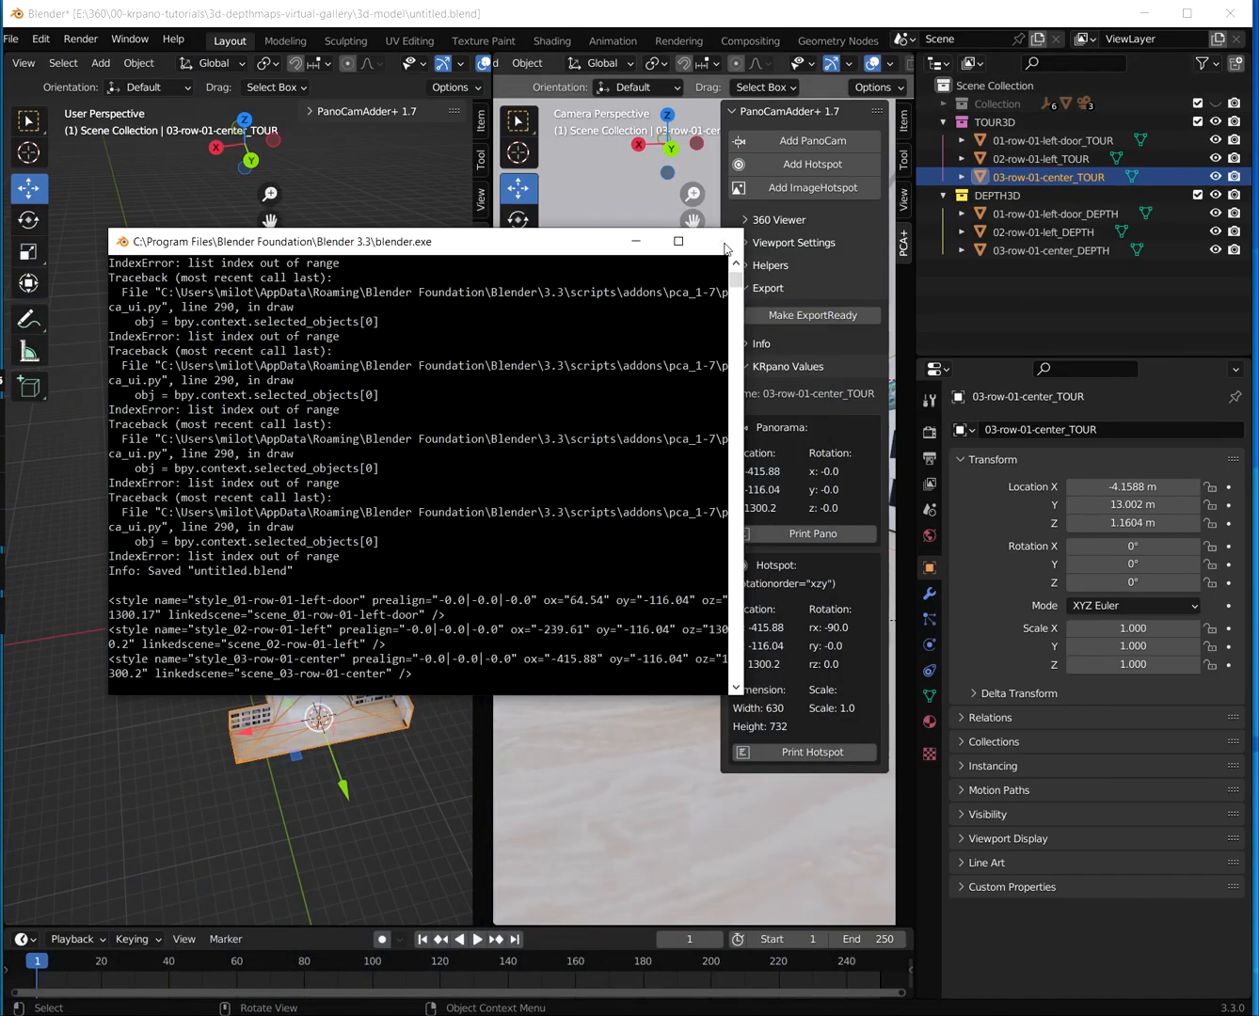
pyautogui.click(282, 139)
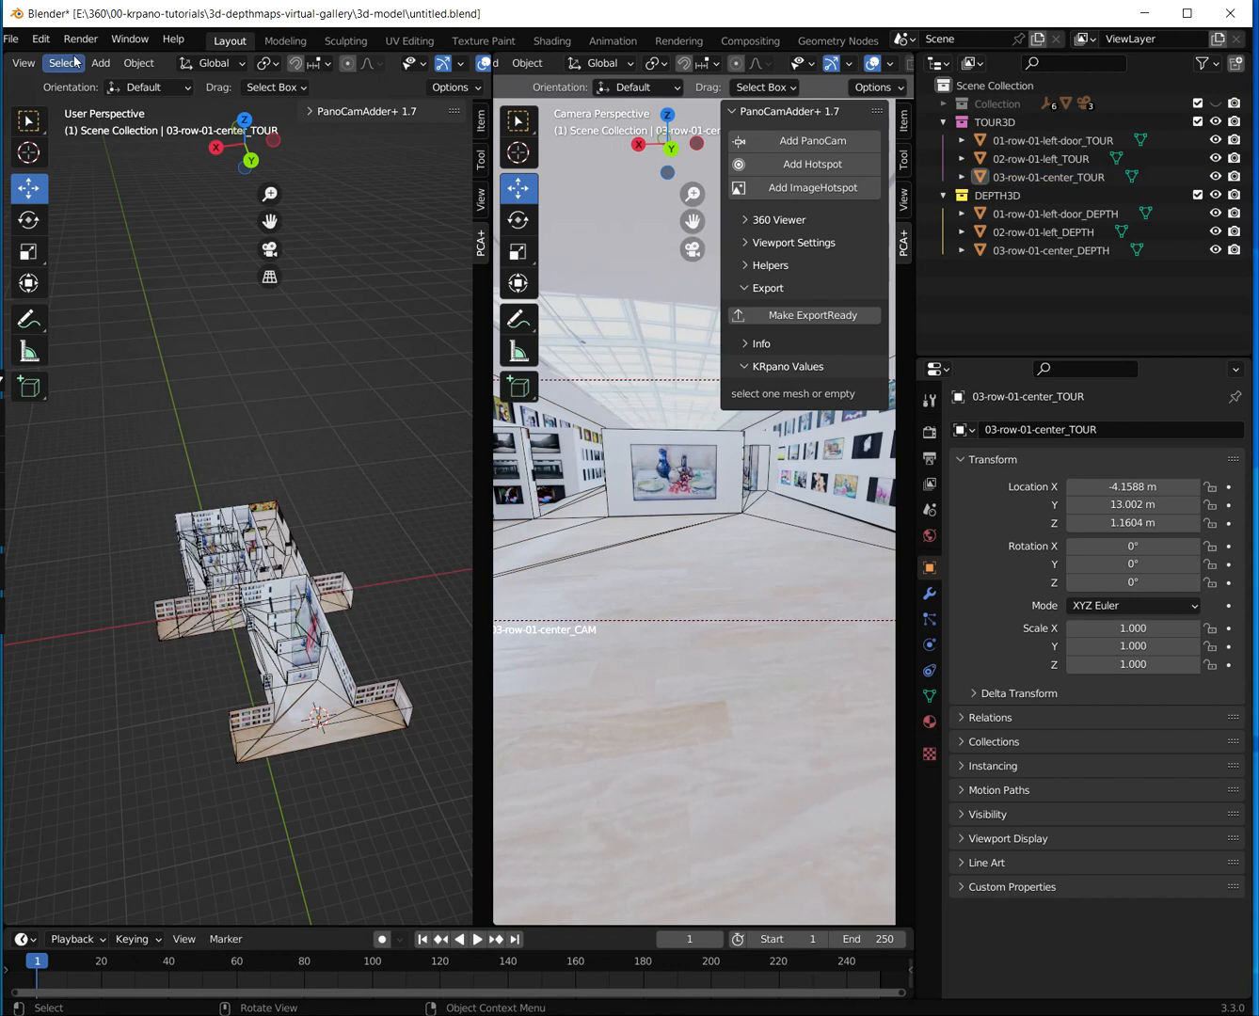
pyautogui.click(17, 38)
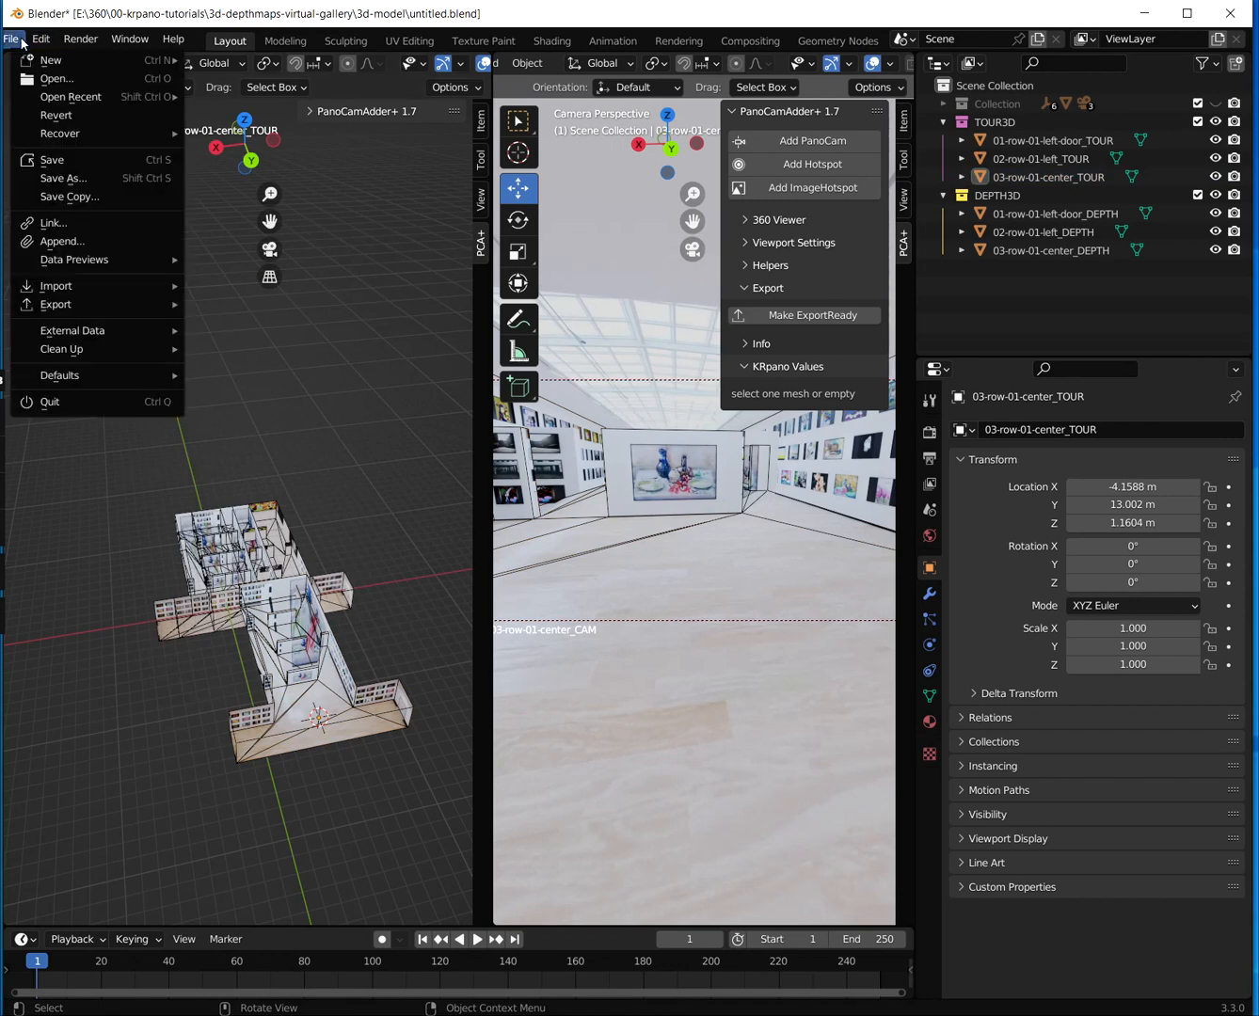
pyautogui.click(52, 160)
pyautogui.click(1230, 13)
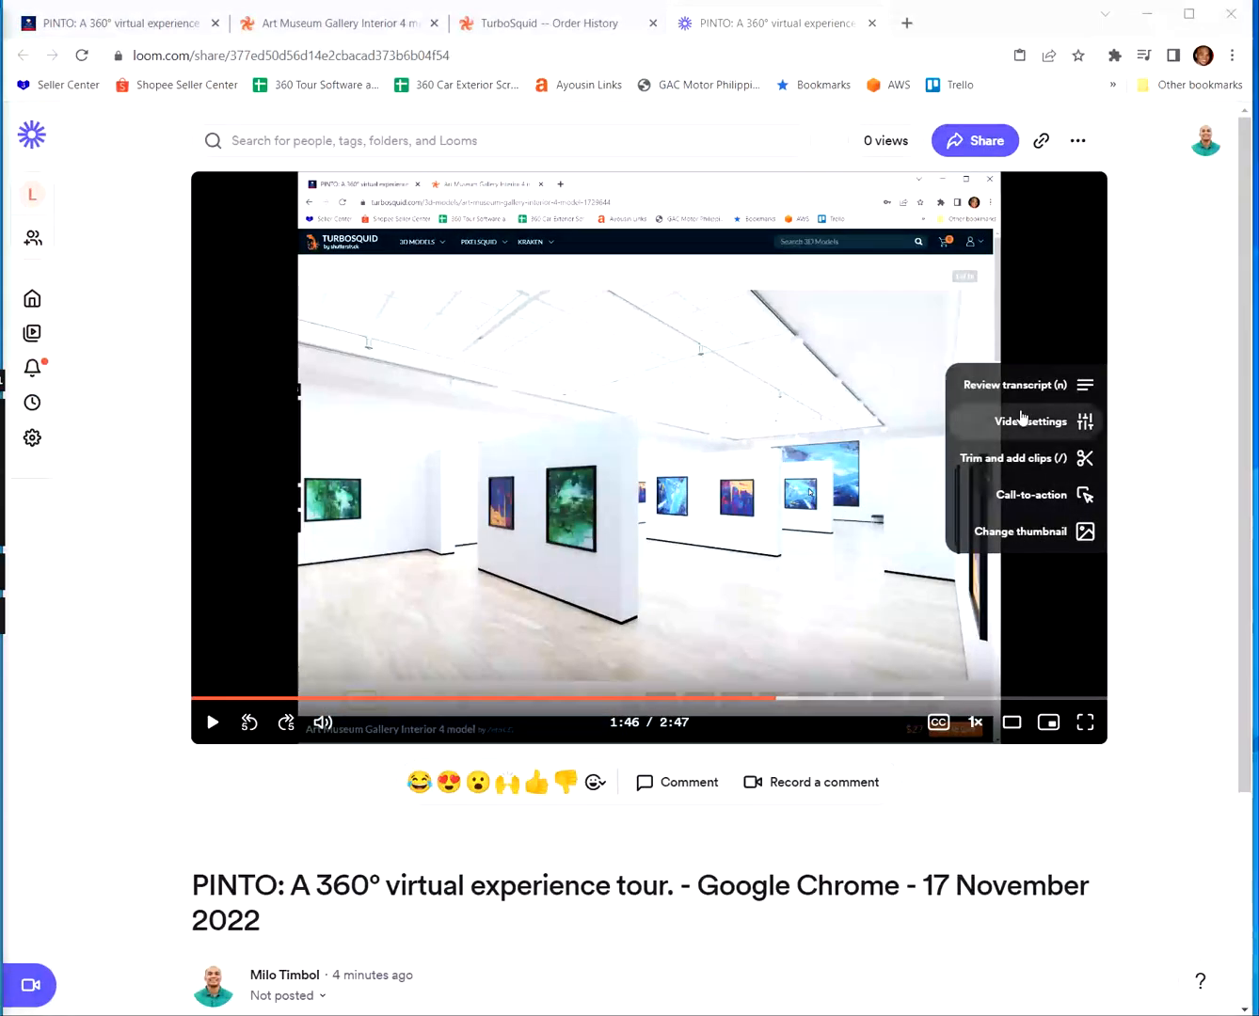
# Open tour.xml from the renders\vtour folder in Sublime Text alongside the pasted style lines
pyautogui.click(144, 35)
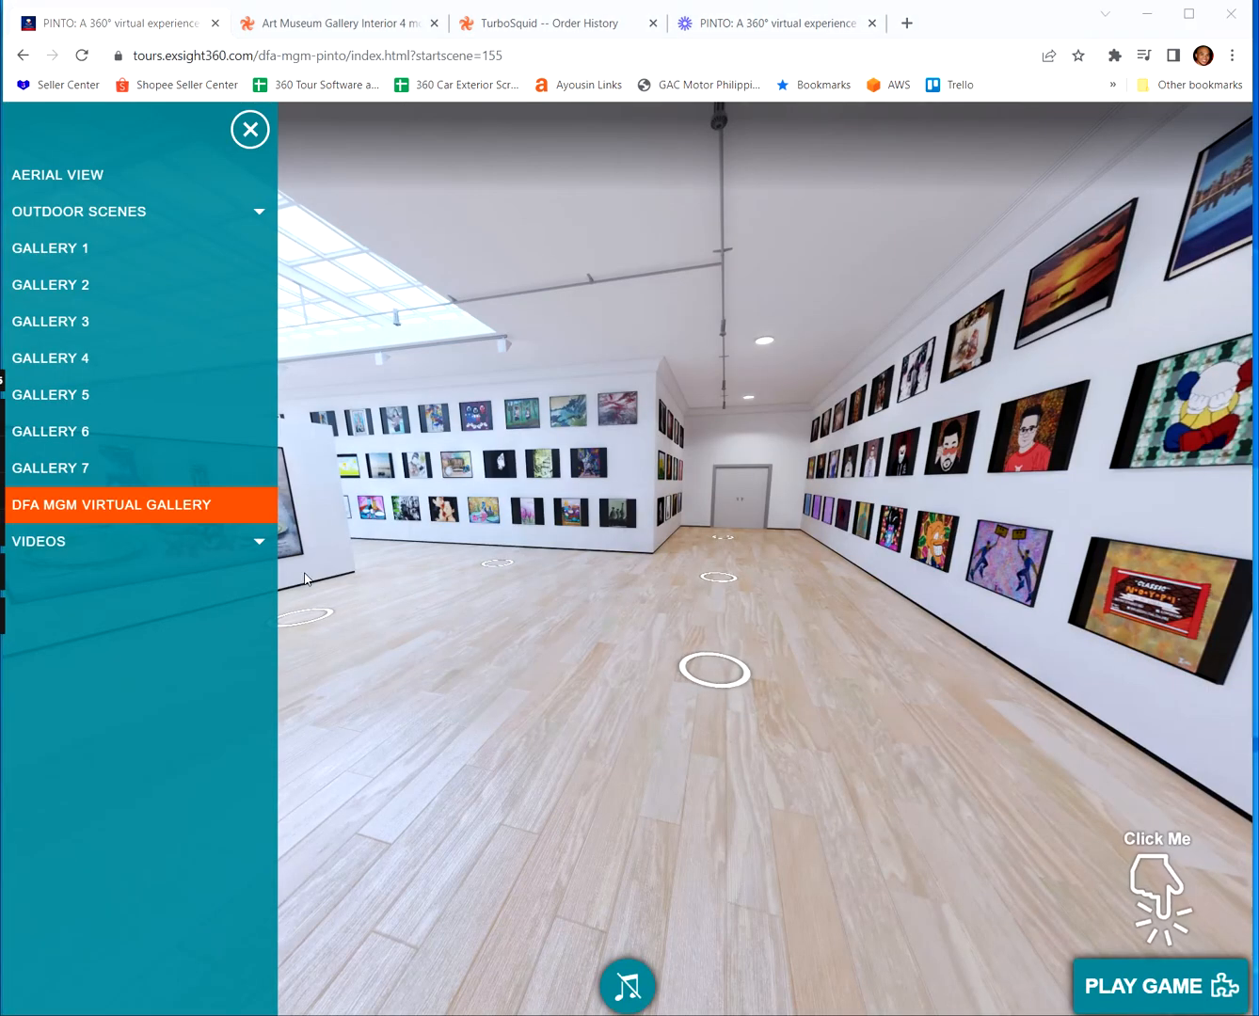
pyautogui.hotkey('alt', 'Tab')
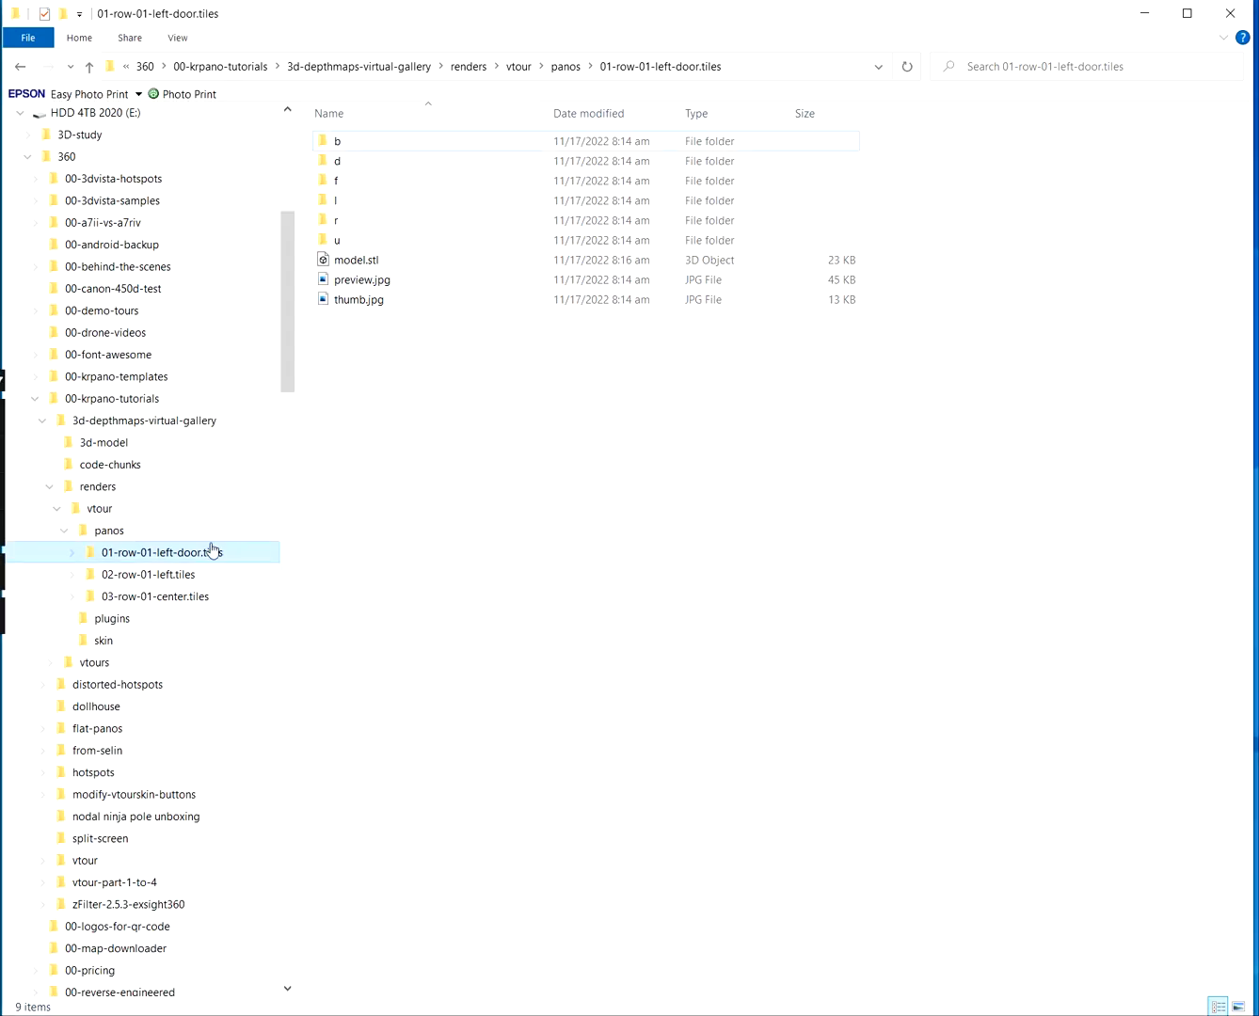
pyautogui.click(119, 513)
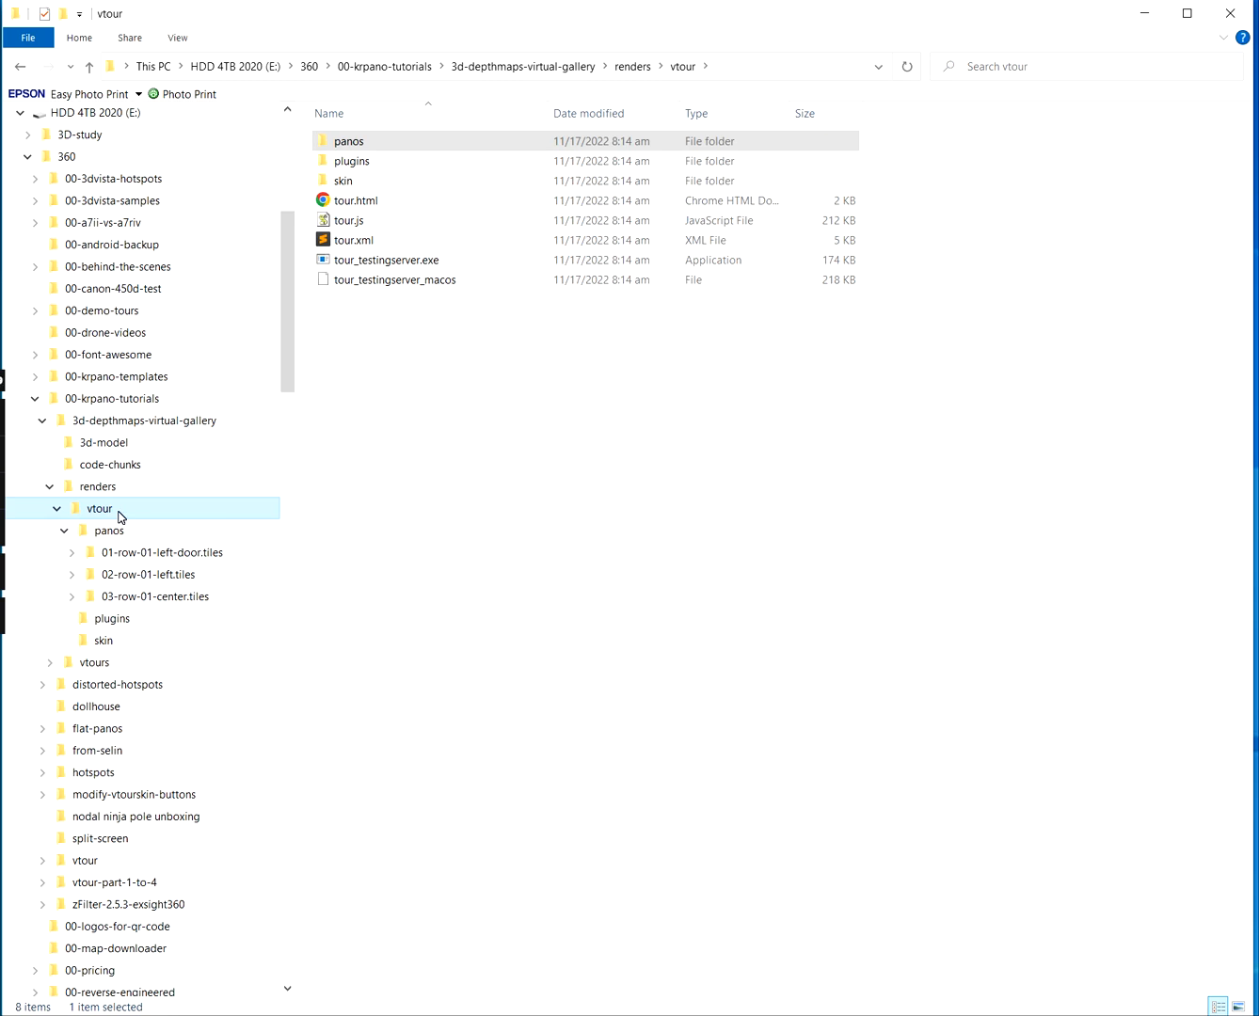
pyautogui.hotkey('alt', 'Tab')
pyautogui.press('super+Down')
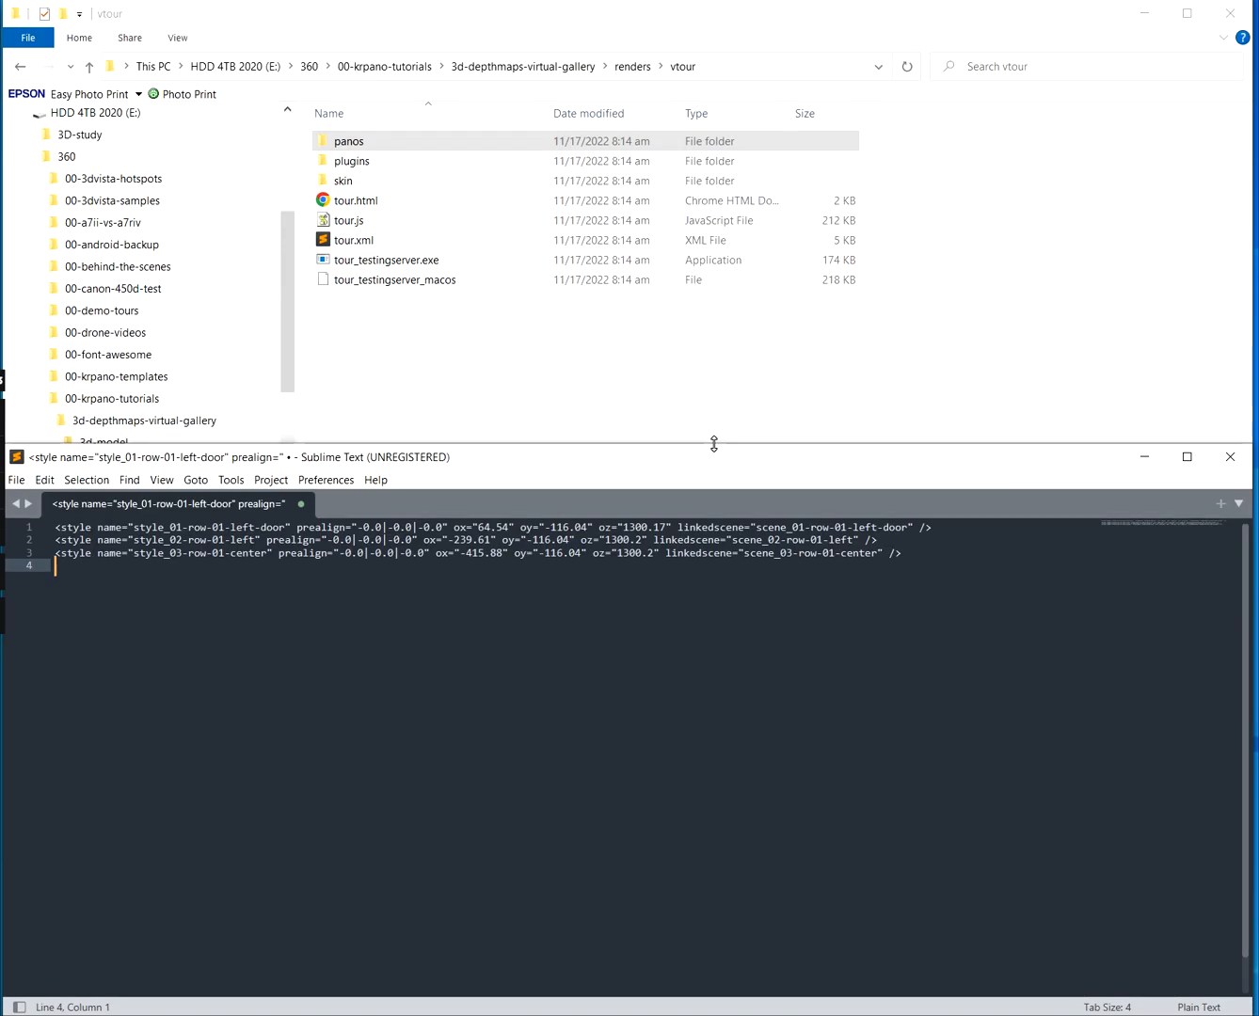
pyautogui.moveTo(354, 240); pyautogui.dragTo(627, 4)
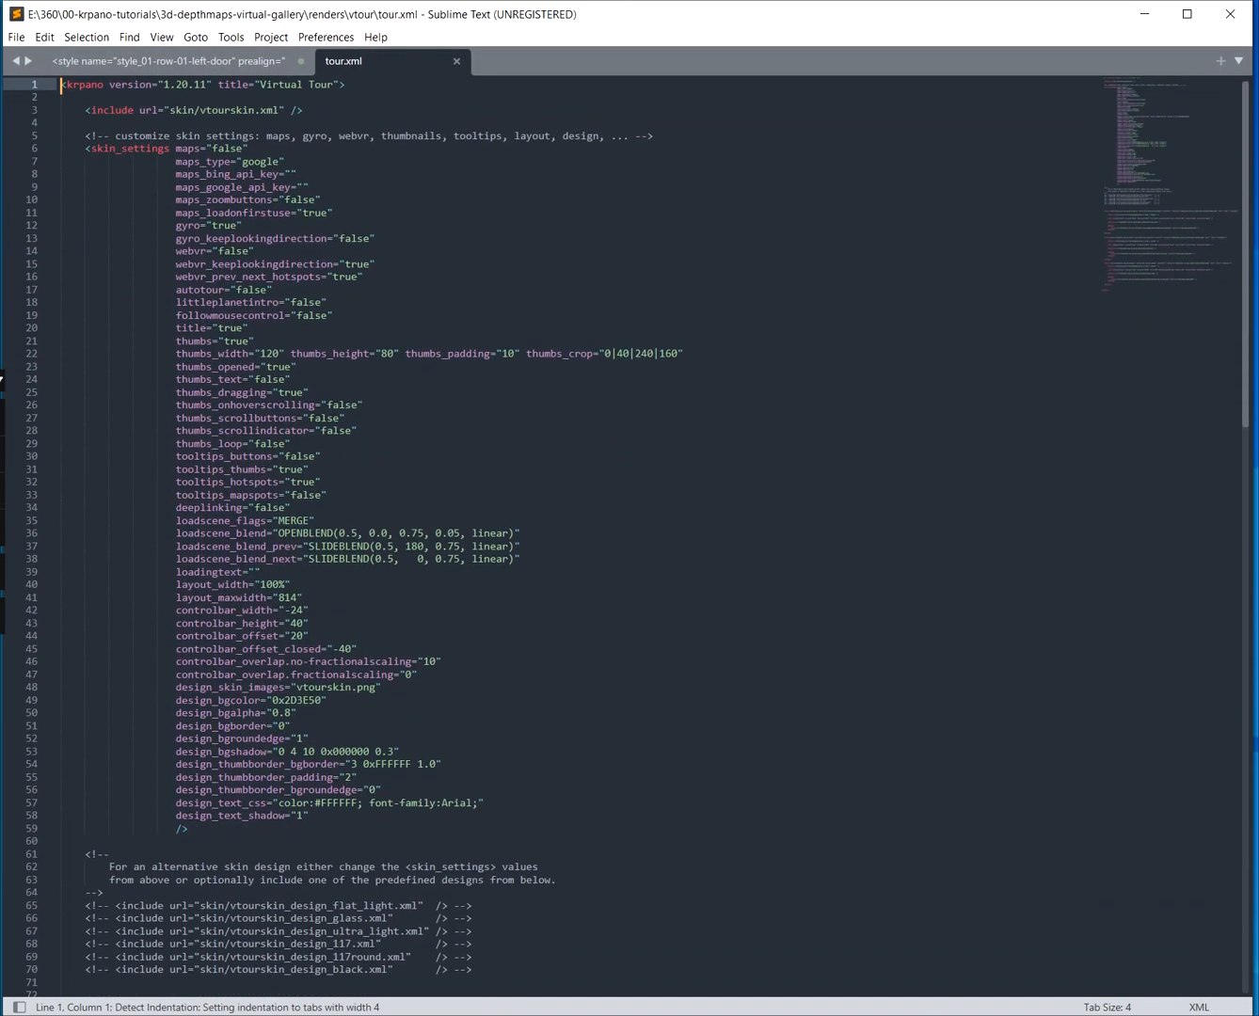
# Look over the skin settings and the three scene definitions in tour.xml
pyautogui.click(633, 276)
pyautogui.scroll(-3, 630, 537)
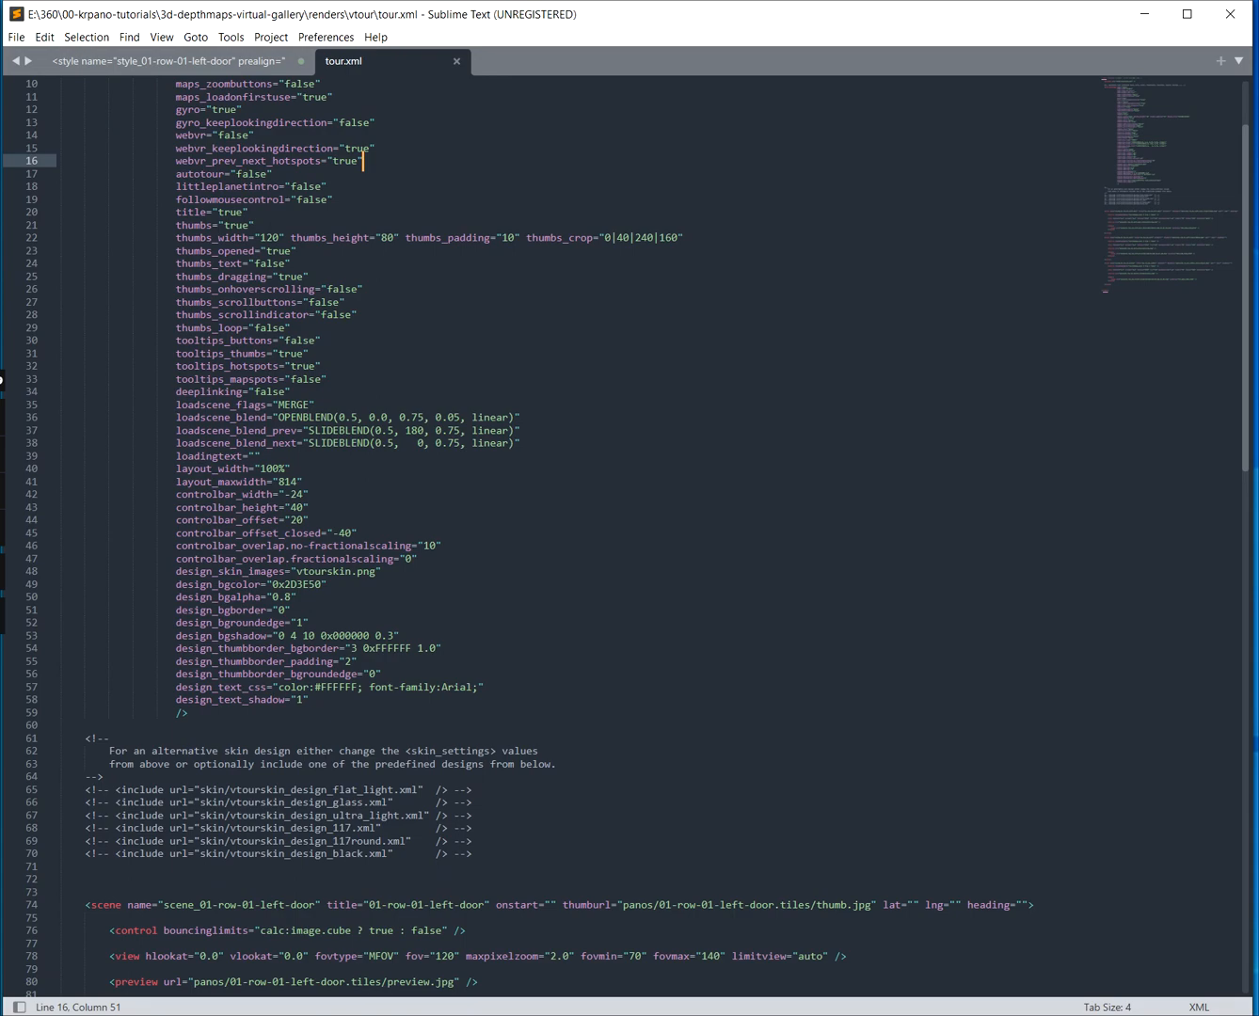
pyautogui.scroll(-3, 631, 537)
pyautogui.scroll(-11, 631, 535)
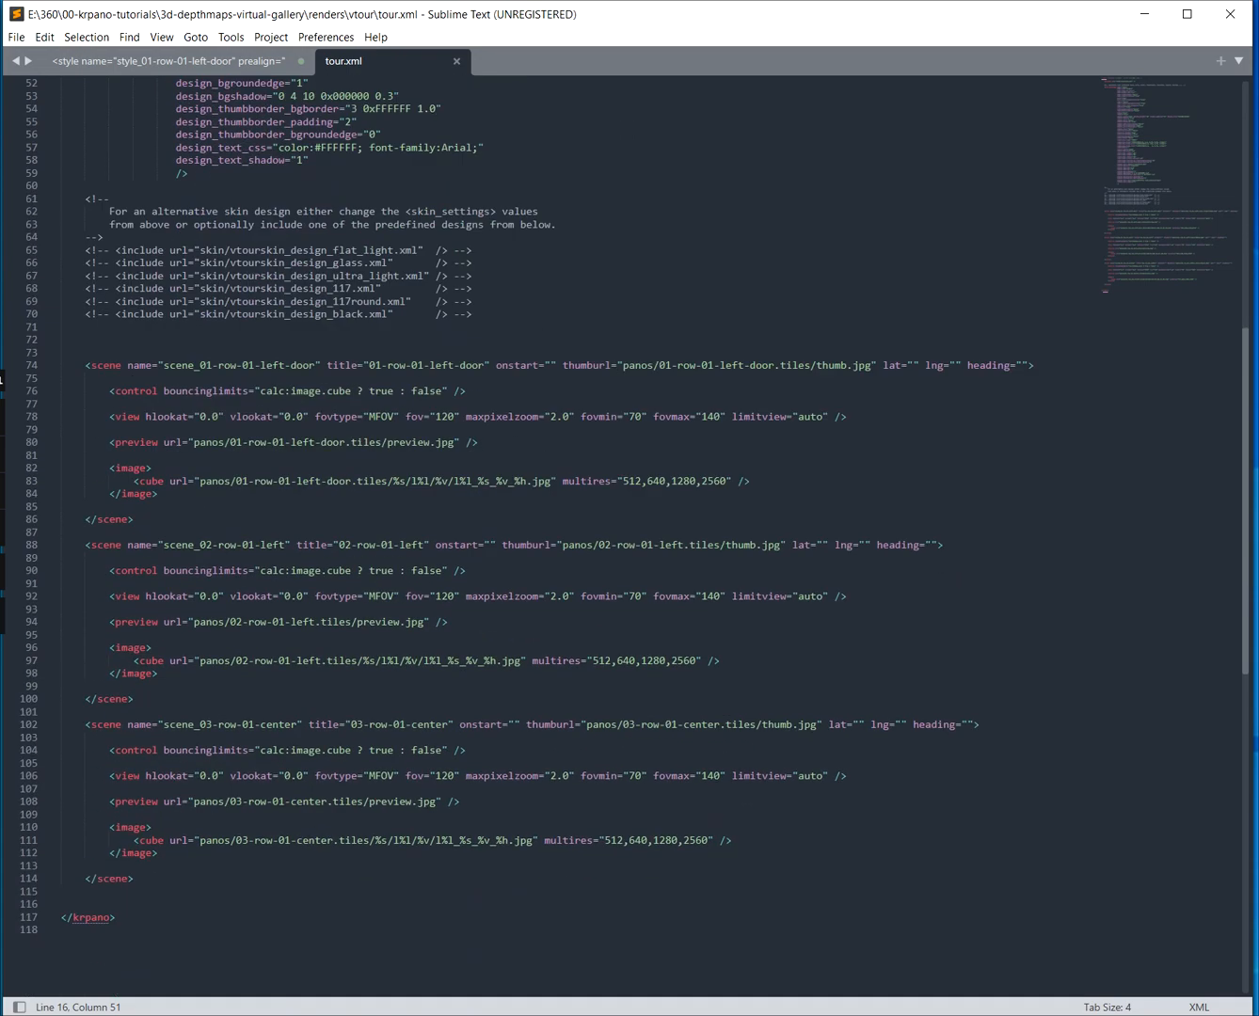
pyautogui.scroll(17, 243, 225)
pyautogui.click(243, 226)
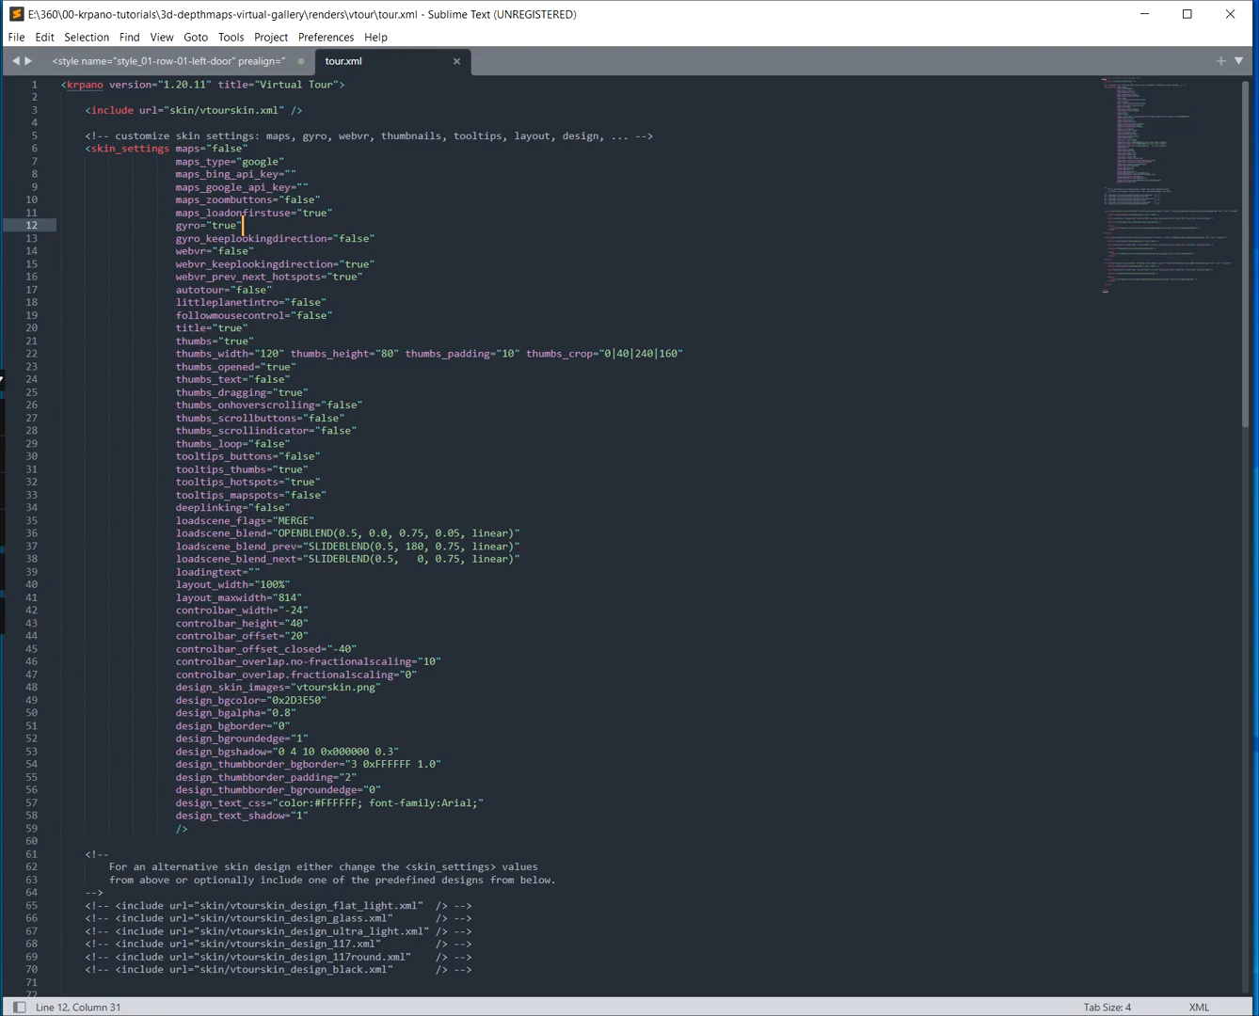
# Copy the brandruine-3d-depthmap-panorama-tour link from links.txt in Notepad and minimize the window
pyautogui.hotkey('alt', 'Tab')
pyautogui.click(264, 70)
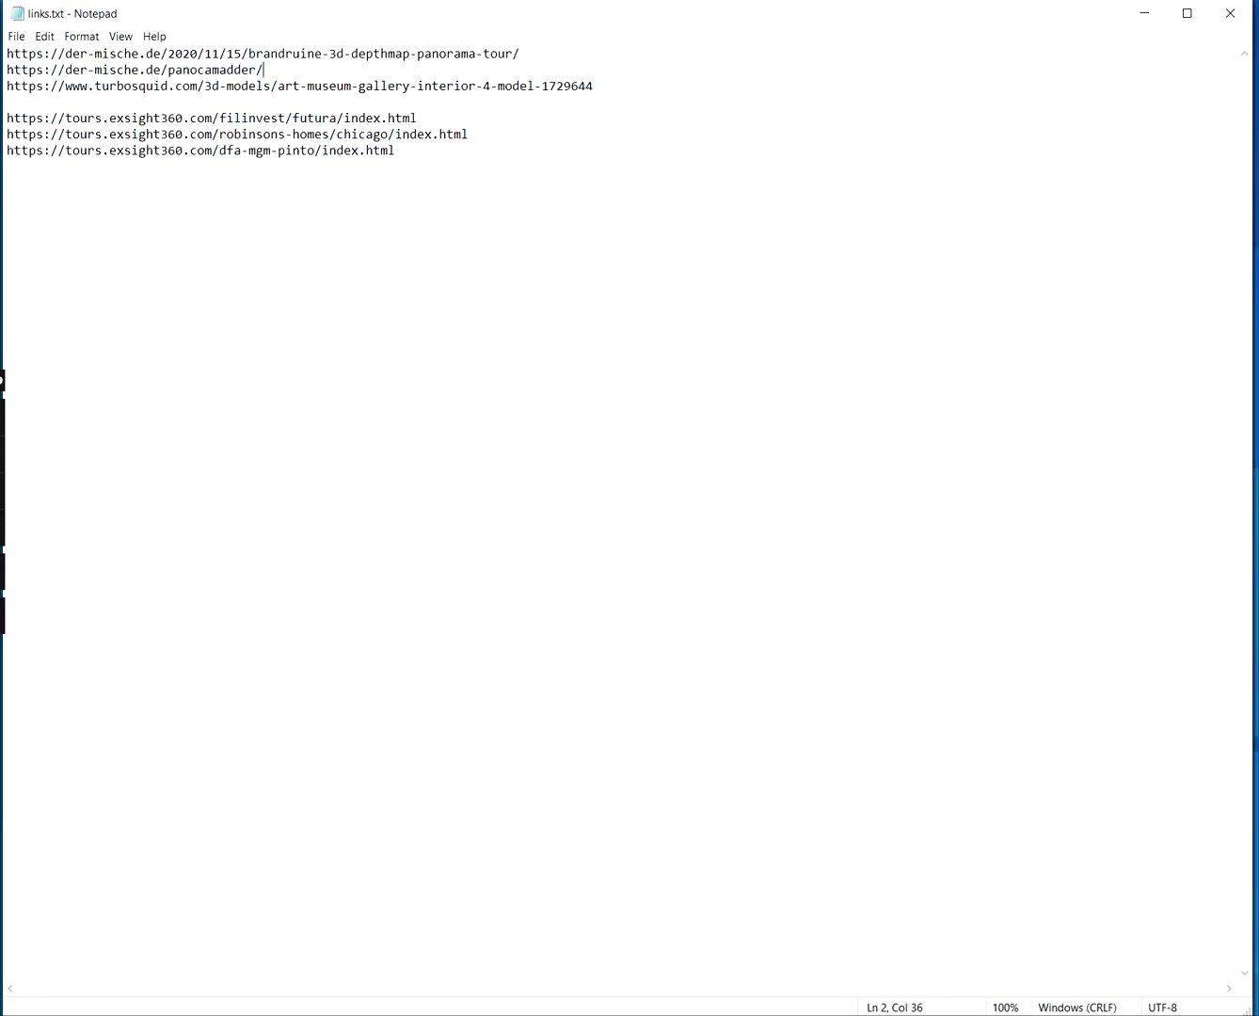
pyautogui.hotkey('shift', 'Home')
pyautogui.hotkey('ctrl', 'c')
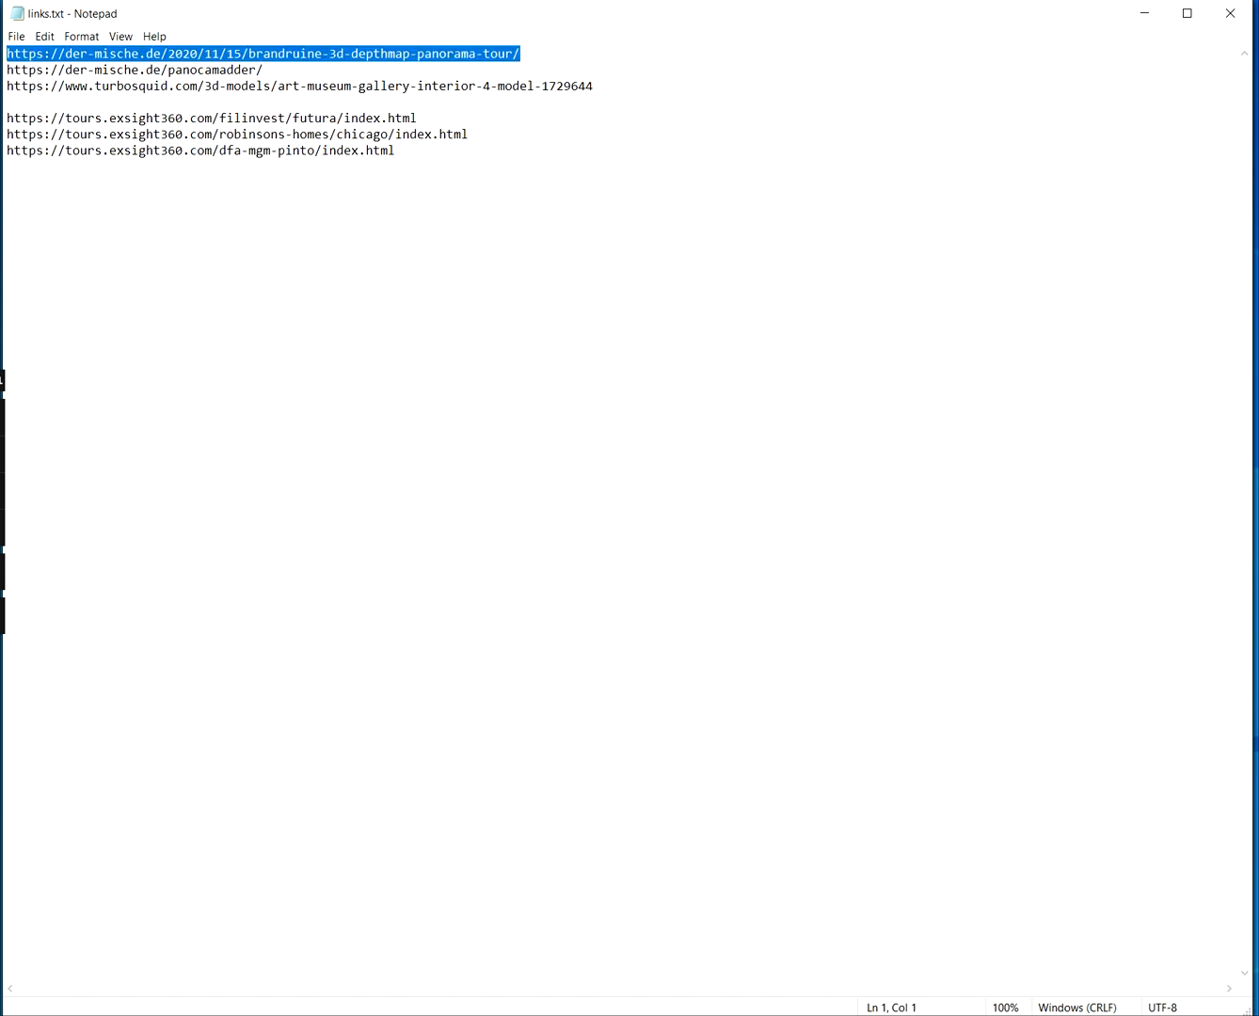
pyautogui.click(1152, 15)
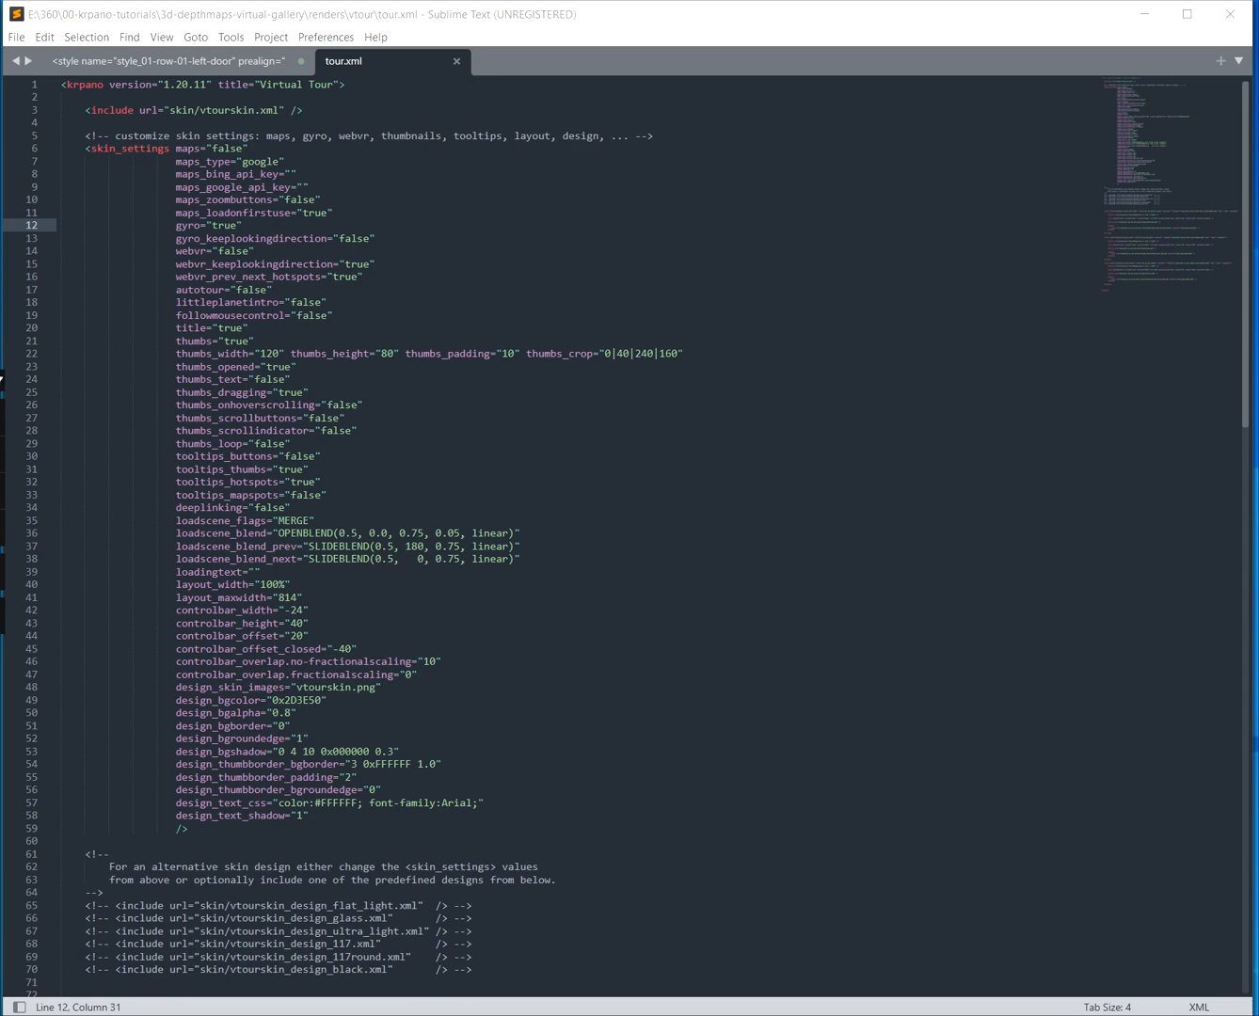
# Switch to Chrome, open the copied link in a new tab and start the 3D Depthmap Panorama Tour
pyautogui.hotkey('alt', 'Tab')
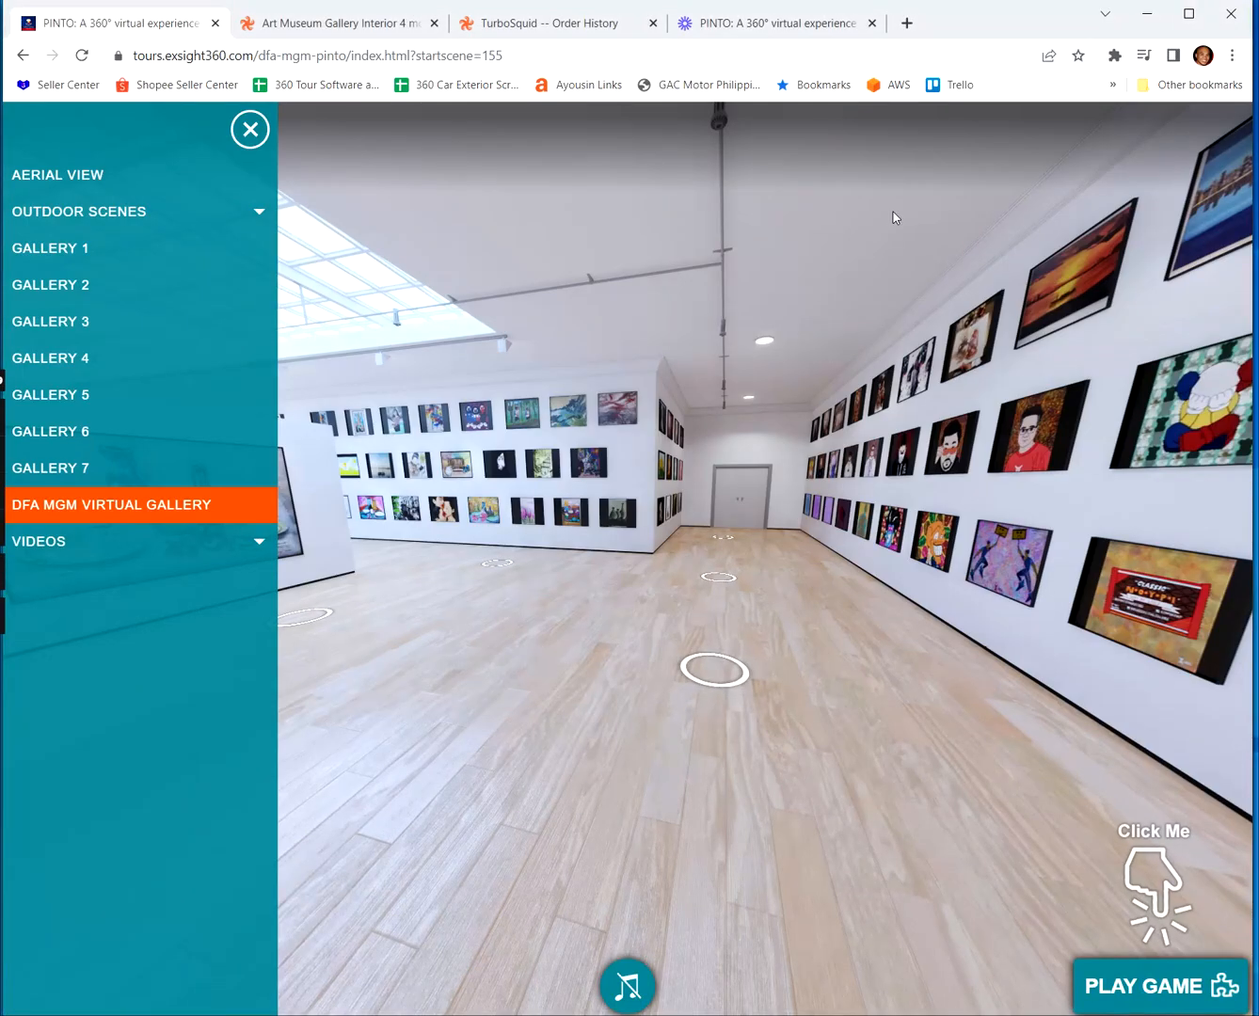
pyautogui.click(904, 21)
pyautogui.hotkey('ctrl', 'v')
pyautogui.press('Return')
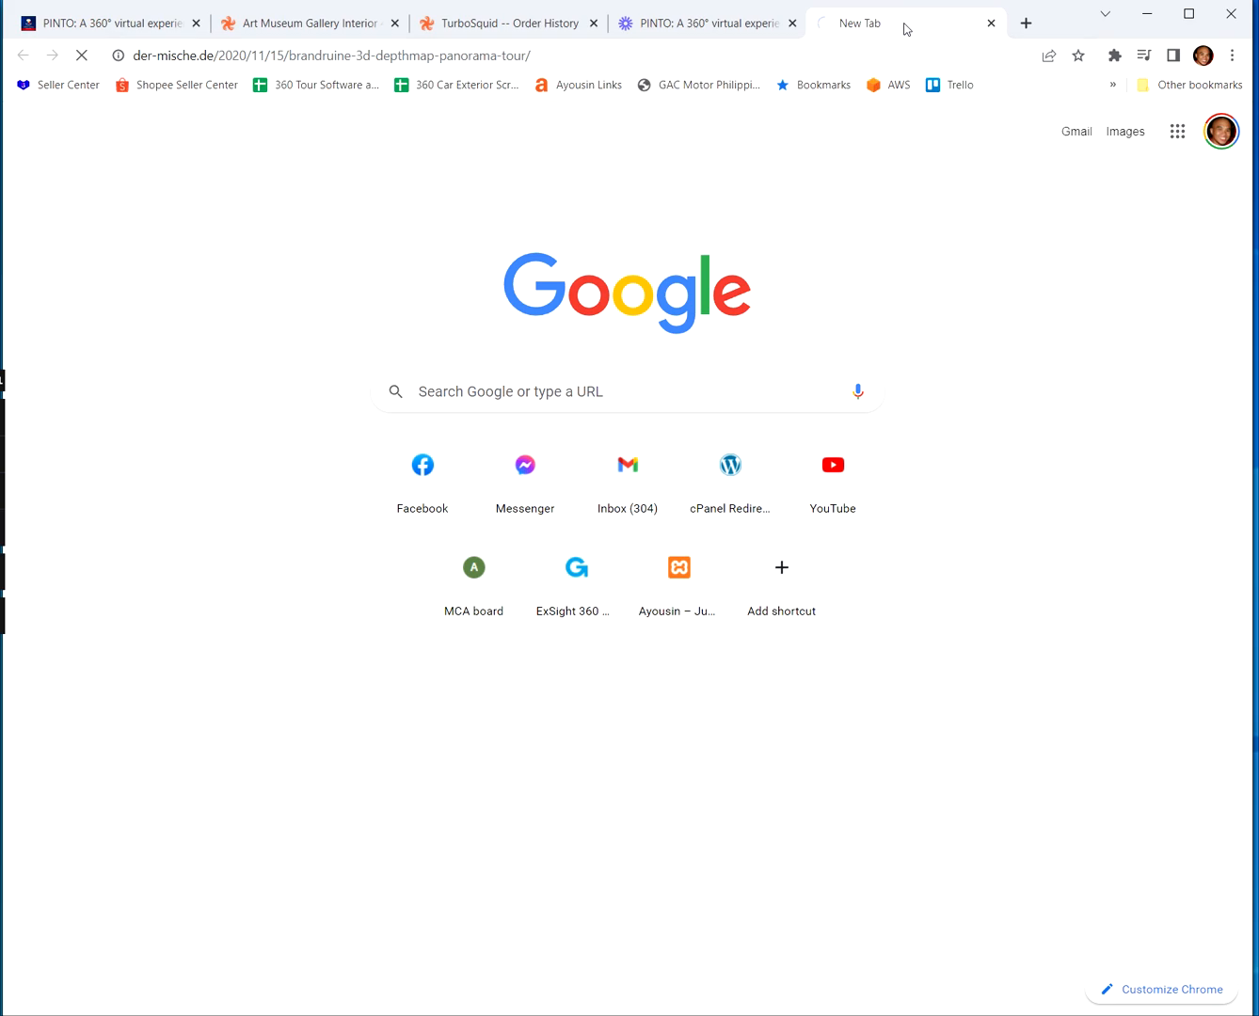
pyautogui.scroll(-8, 866, 370)
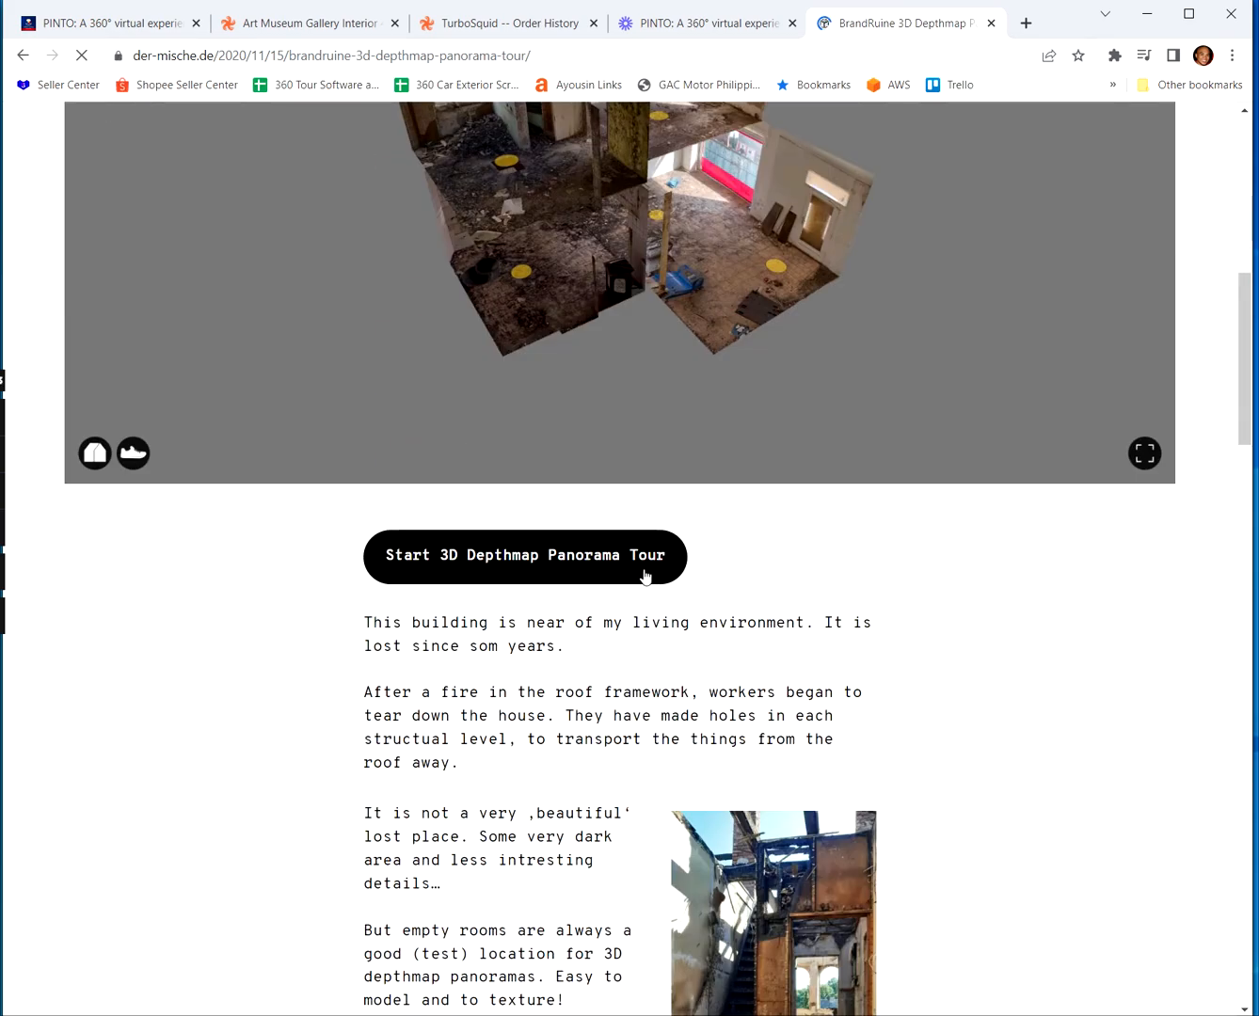
pyautogui.click(575, 549)
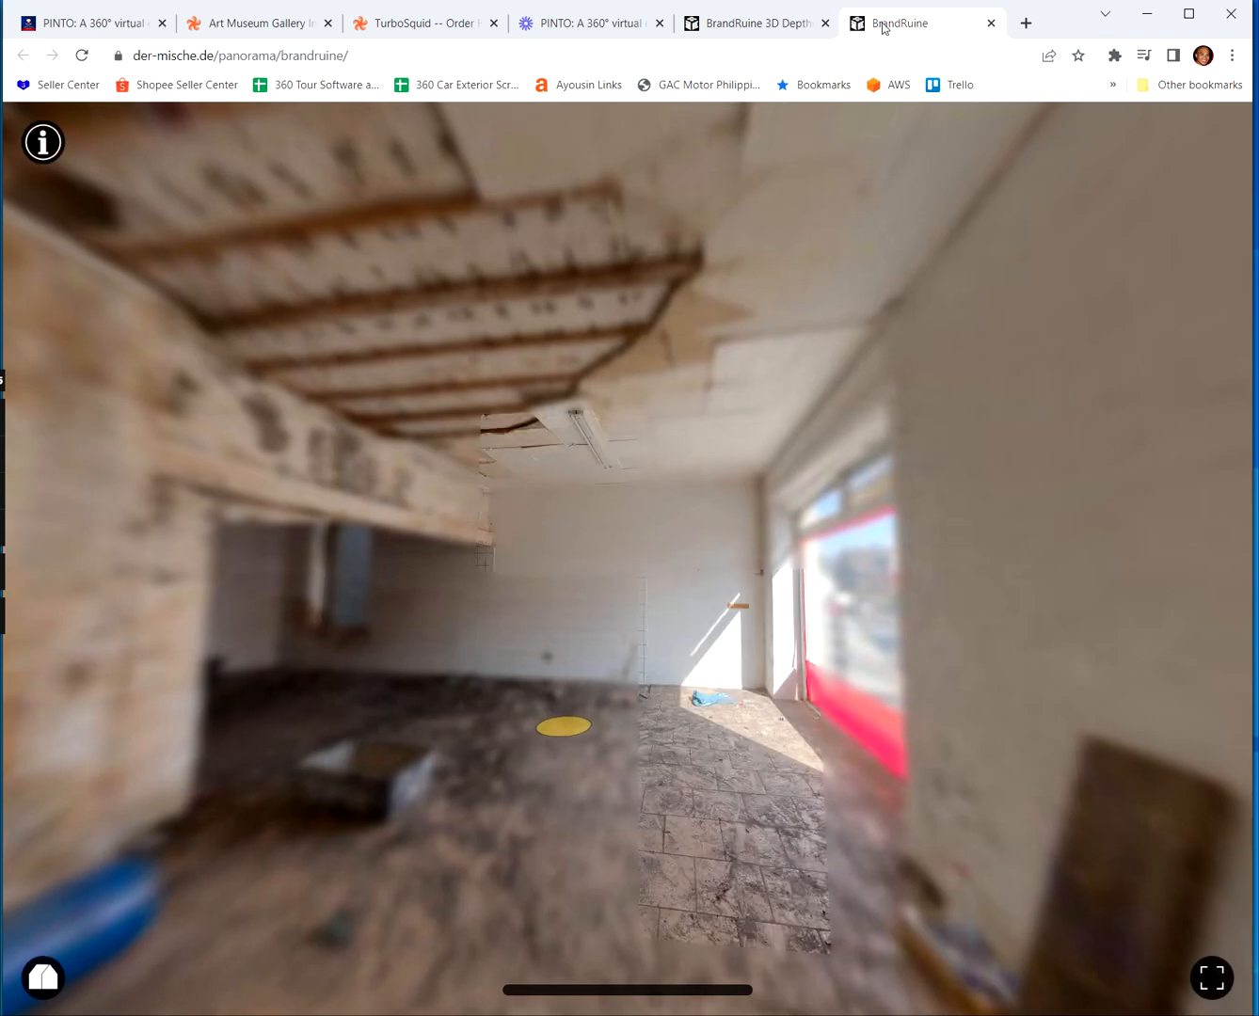
# Explore the BrandRuine tour by looking around the rooms and moving between the yellow floor hotspots
pyautogui.moveTo(828, 565); pyautogui.dragTo(516, 580)
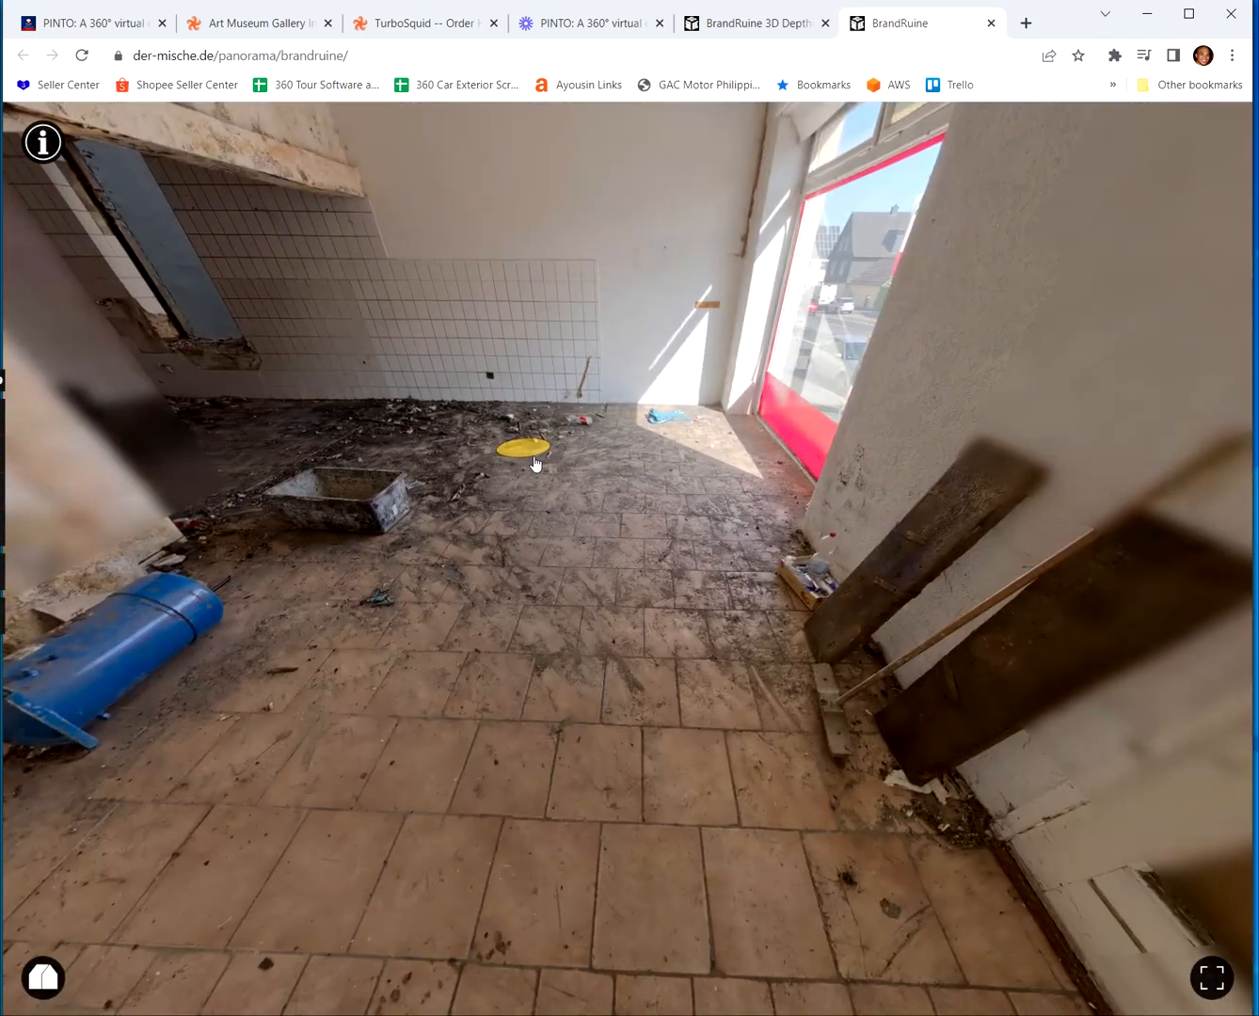
pyautogui.click(534, 465)
pyautogui.moveTo(533, 419); pyautogui.dragTo(833, 472)
pyautogui.click(832, 473)
pyautogui.moveTo(571, 523); pyautogui.dragTo(1042, 393)
pyautogui.click(601, 470)
pyautogui.moveTo(742, 430); pyautogui.dragTo(226, 368)
pyautogui.moveTo(931, 473); pyautogui.dragTo(743, 417)
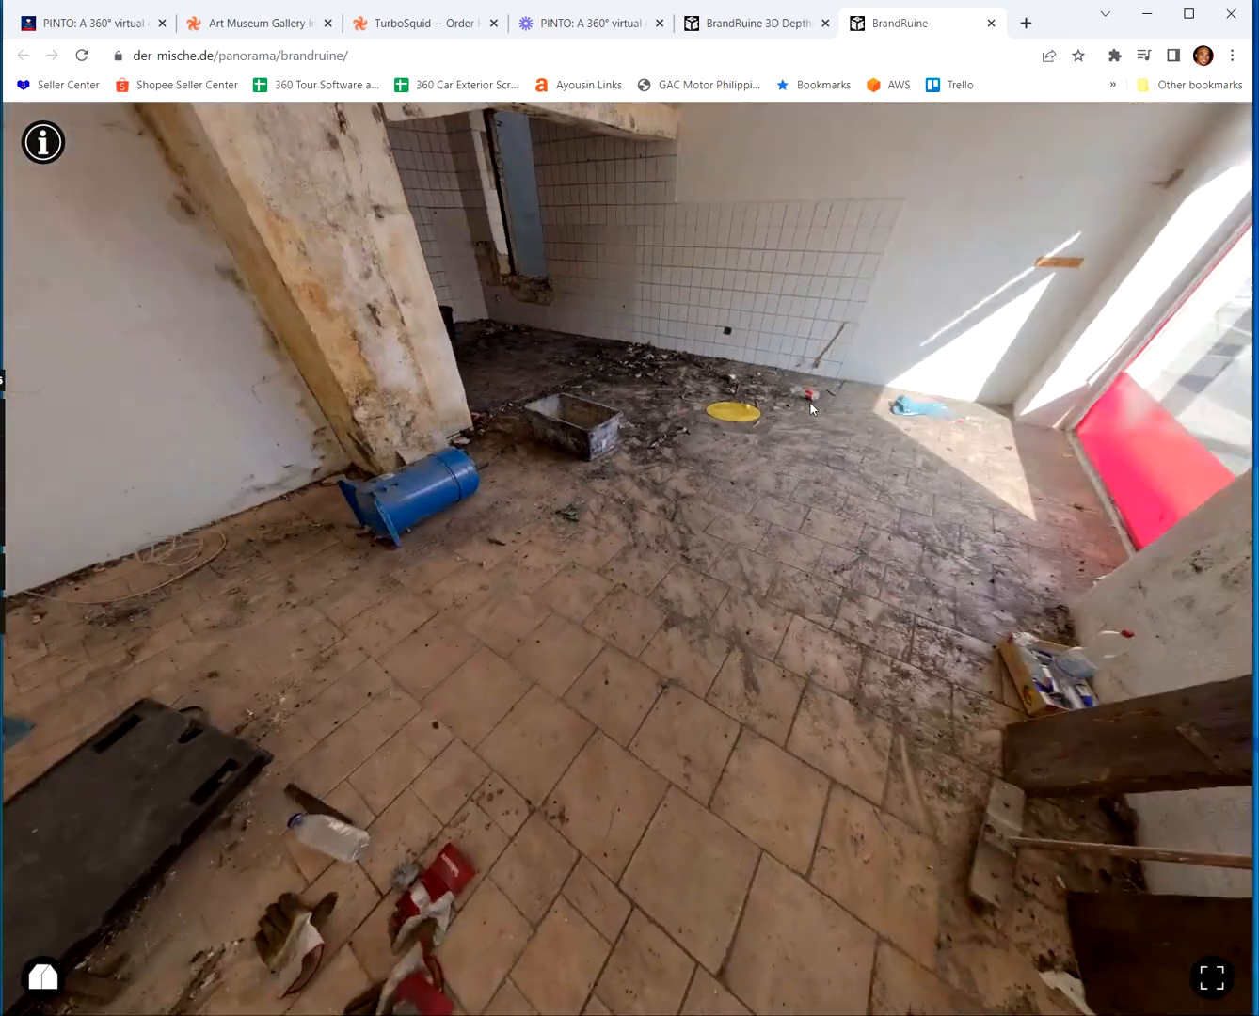
pyautogui.click(742, 420)
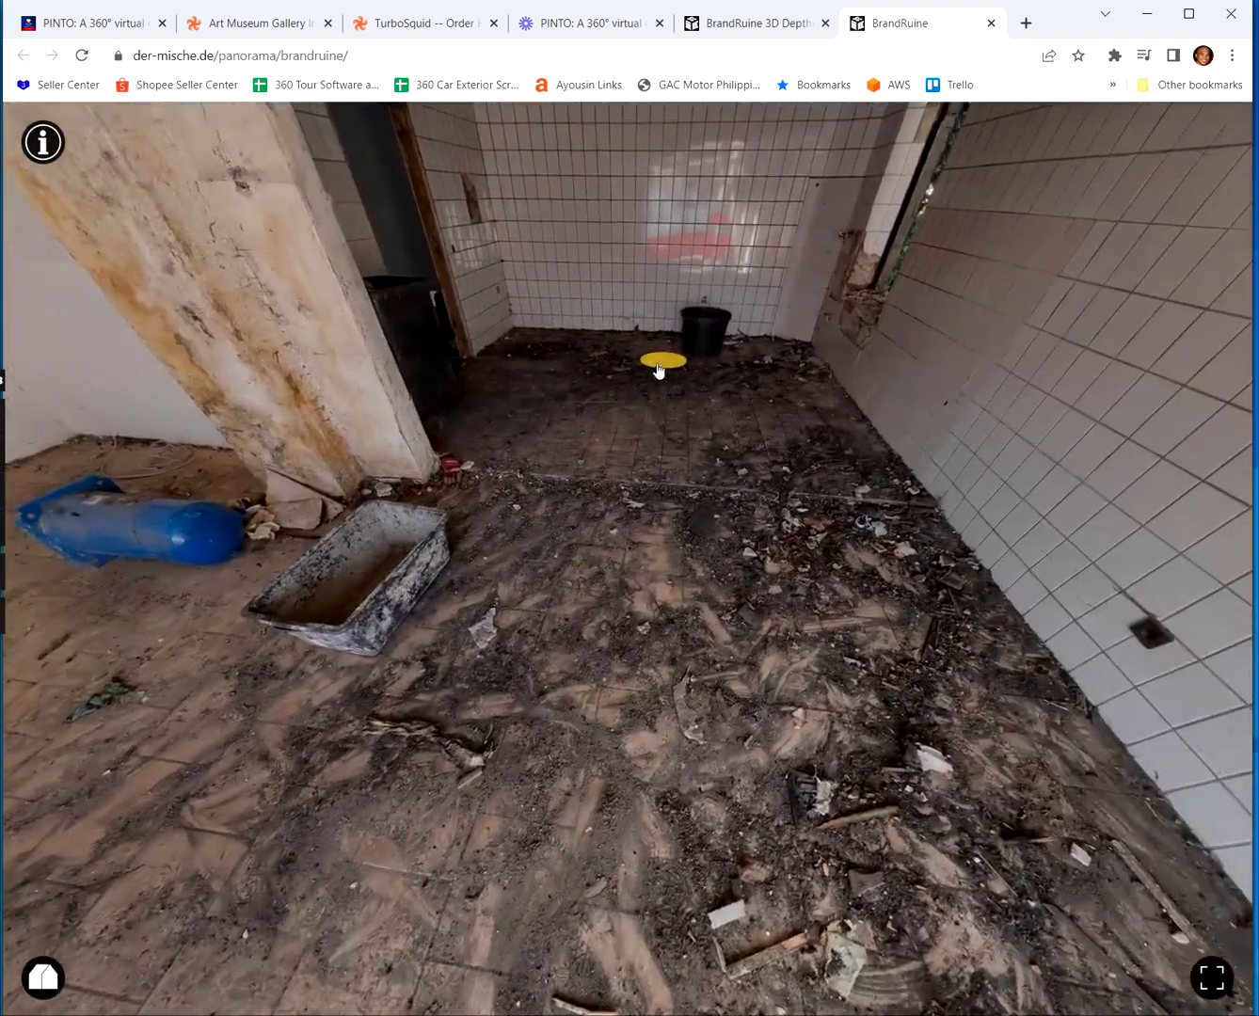
pyautogui.click(658, 362)
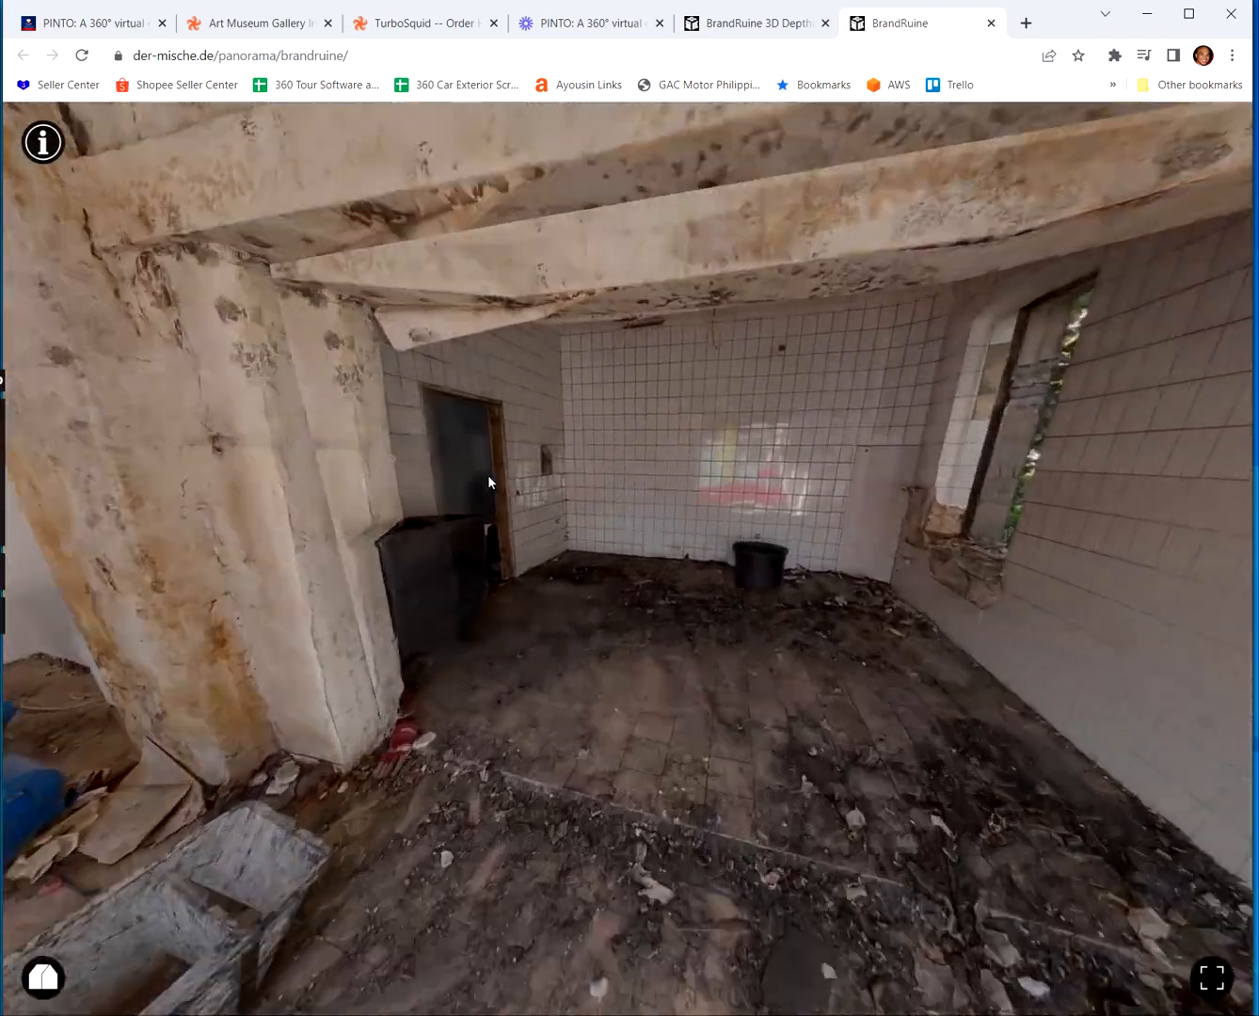
pyautogui.moveTo(490, 481); pyautogui.dragTo(852, 445)
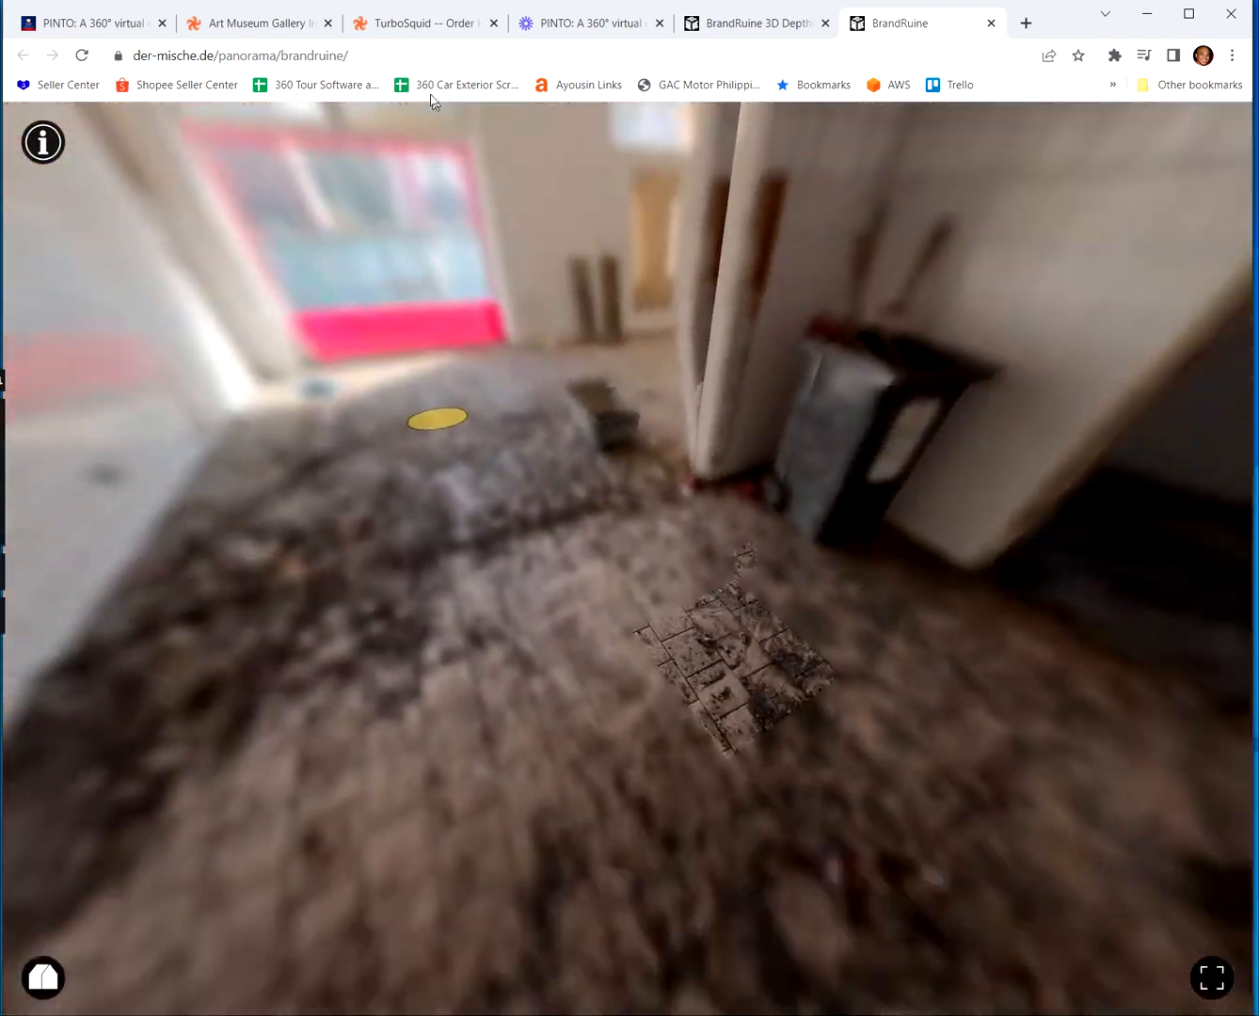
pyautogui.click(400, 56)
pyautogui.press('Home')
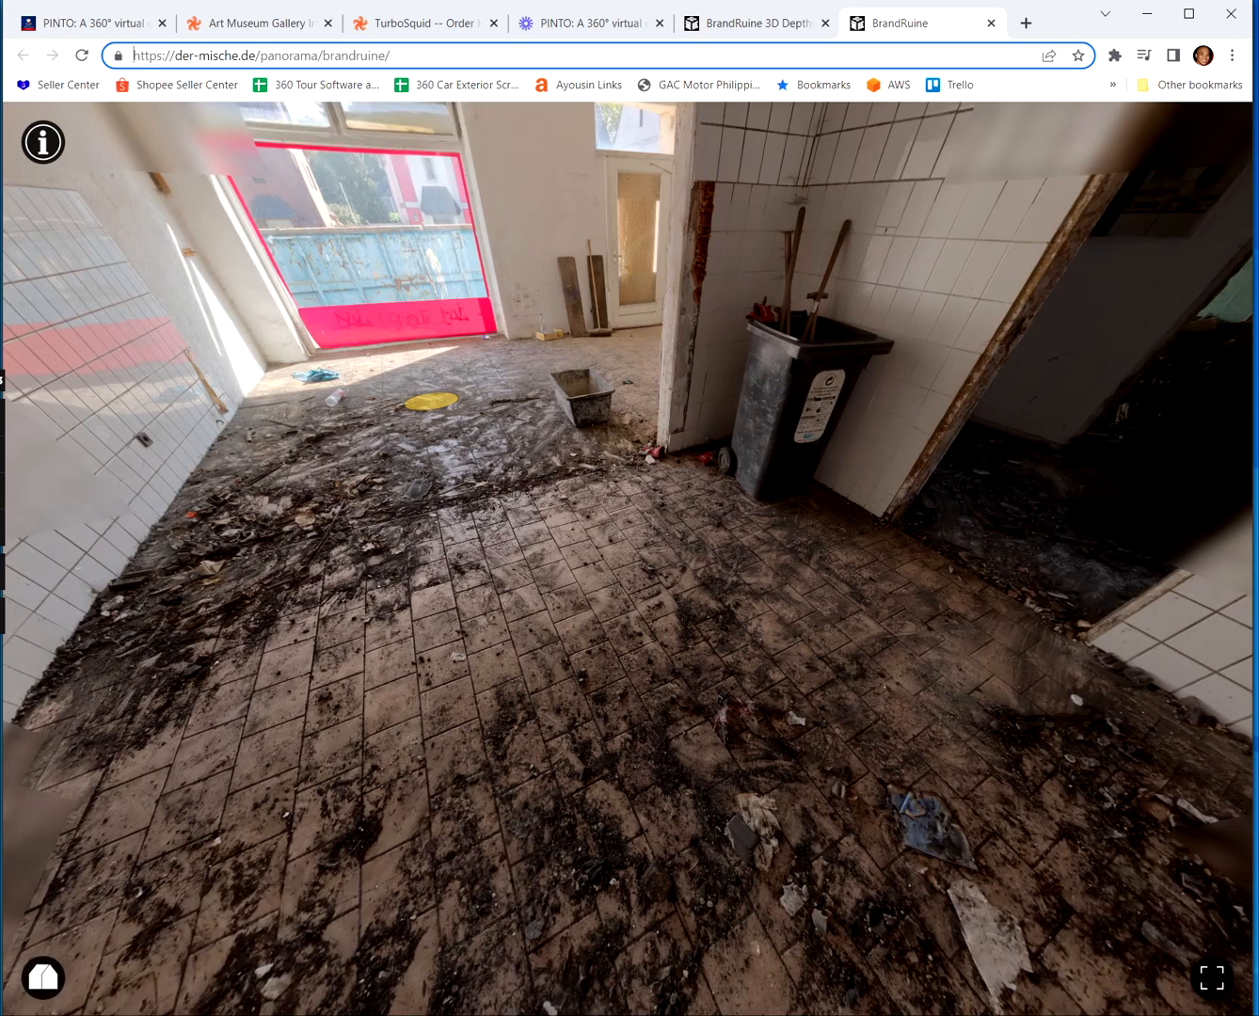
pyautogui.write('view-S')
pyautogui.press('BackSpace')
pyautogui.press('BackSpace')
pyautogui.write('-sour')
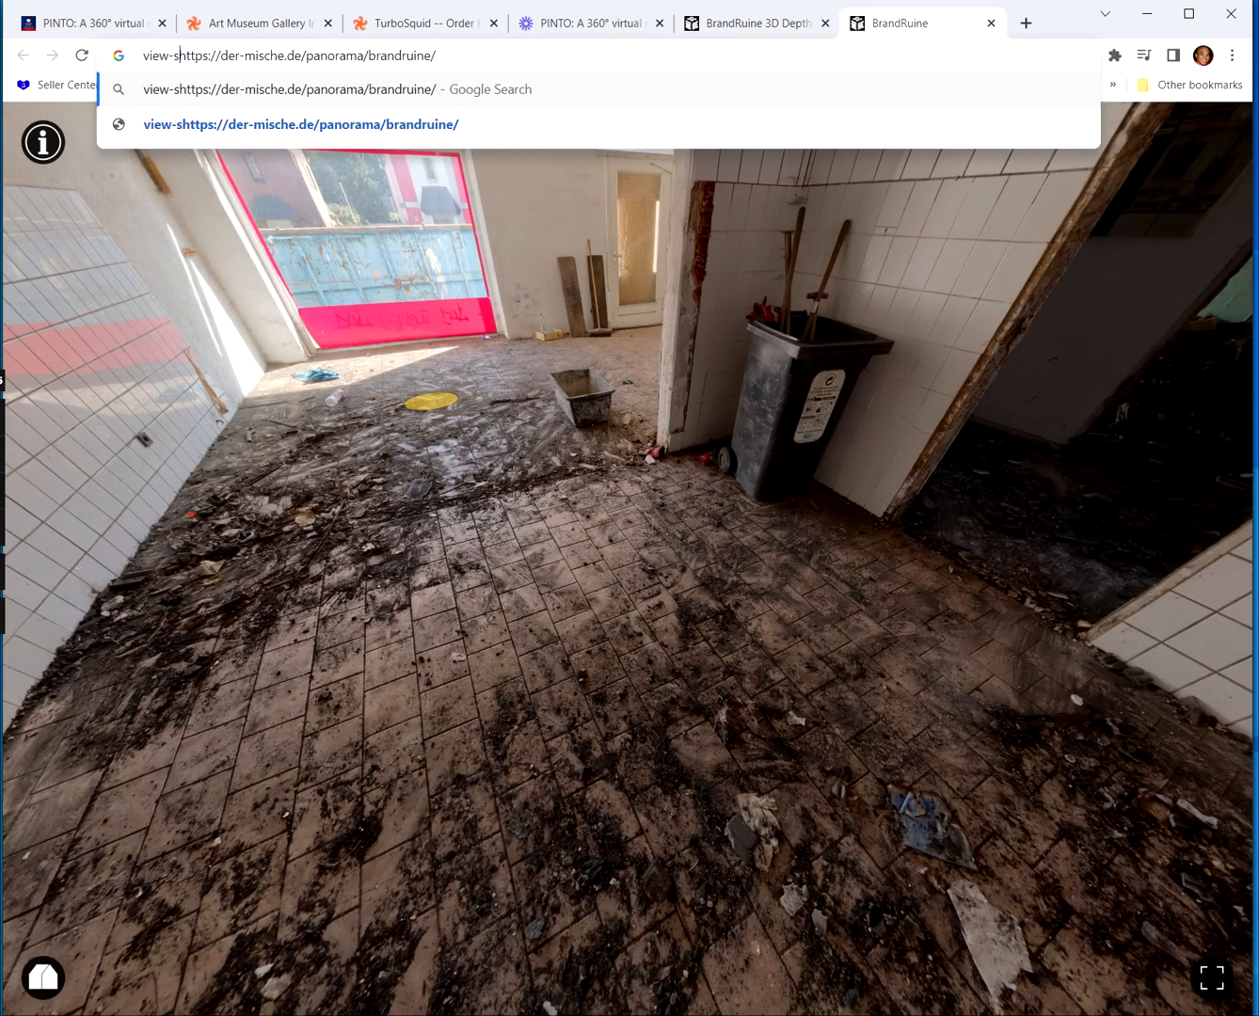
pyautogui.write('ce:')
pyautogui.press('Return')
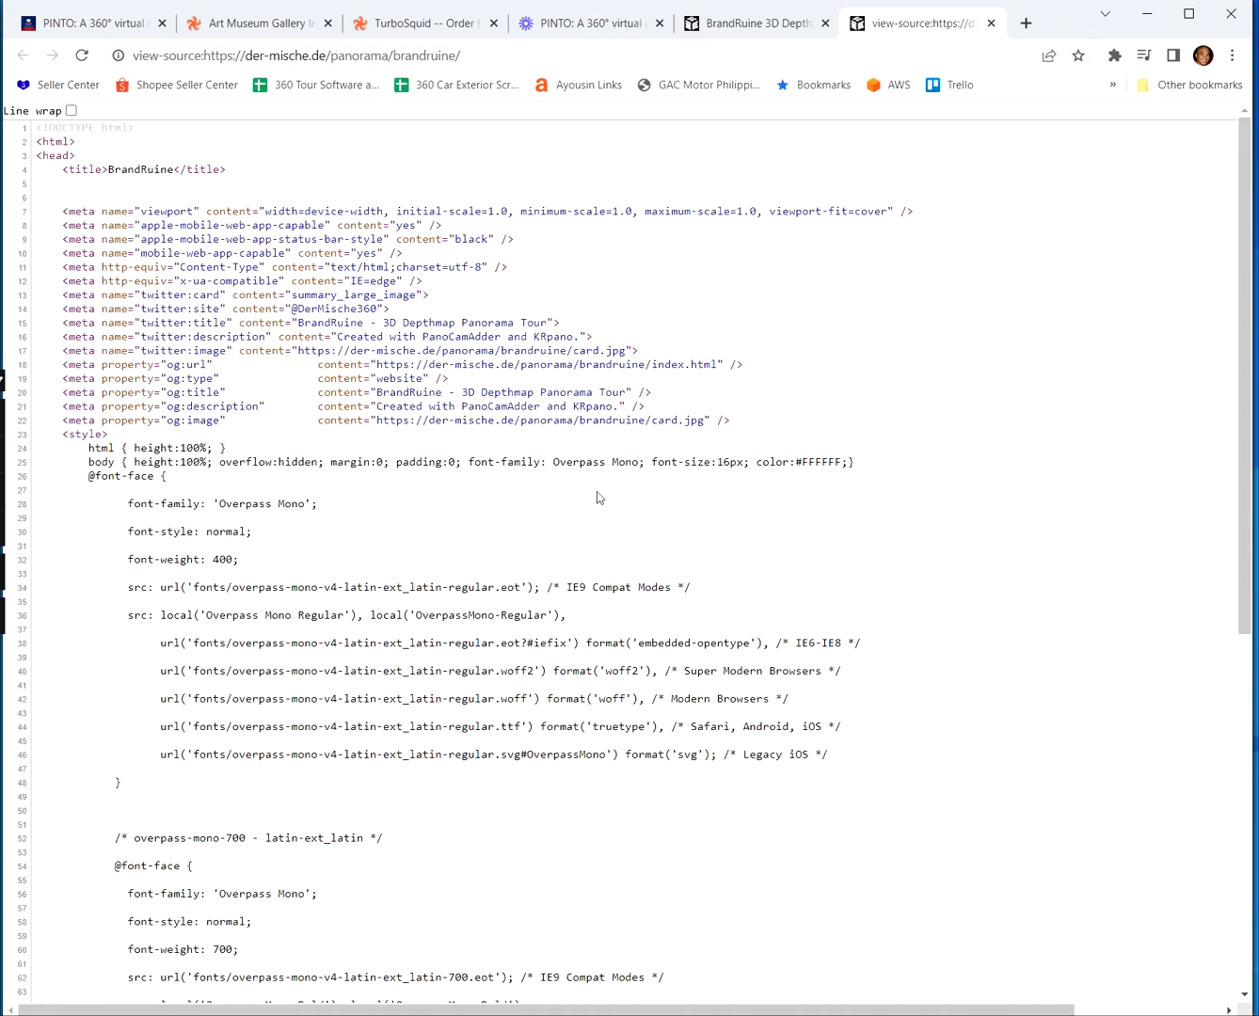
pyautogui.scroll(-7, 597, 490)
pyautogui.scroll(7, 607, 488)
pyautogui.click(287, 57)
pyautogui.click(204, 54)
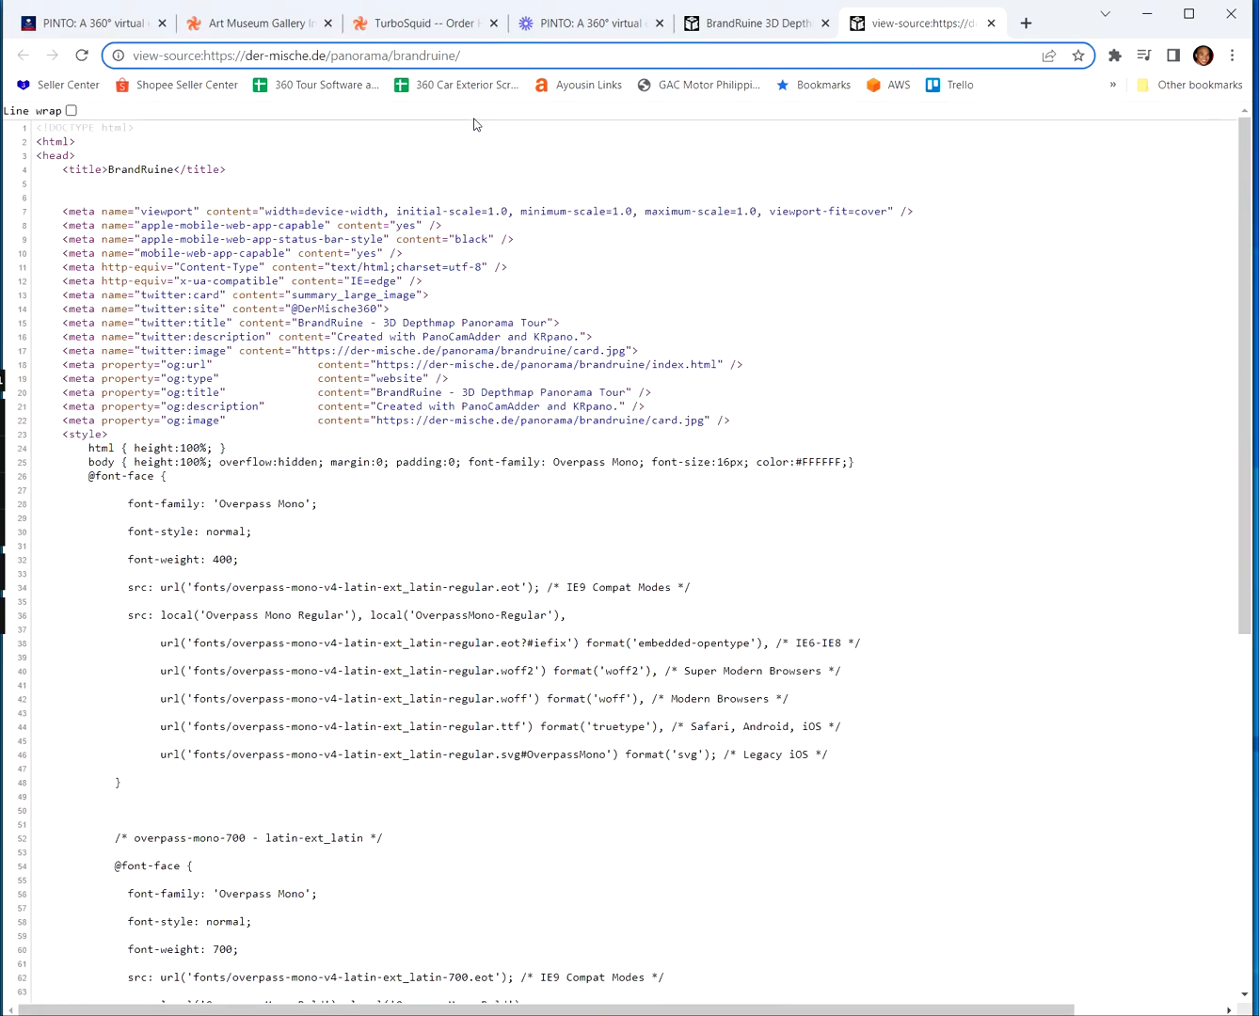
pyautogui.press('BackSpace')
pyautogui.press('BackSpace')
pyautogui.press('BackSpace')
pyautogui.press('BackSpace')
pyautogui.press('BackSpace')
pyautogui.press('BackSpace')
pyautogui.press('BackSpace')
pyautogui.press('BackSpace')
pyautogui.press('BackSpace')
pyautogui.press('BackSpace')
pyautogui.press('BackSpace')
pyautogui.press('BackSpace')
pyautogui.hotkey('ctrl', 'a')
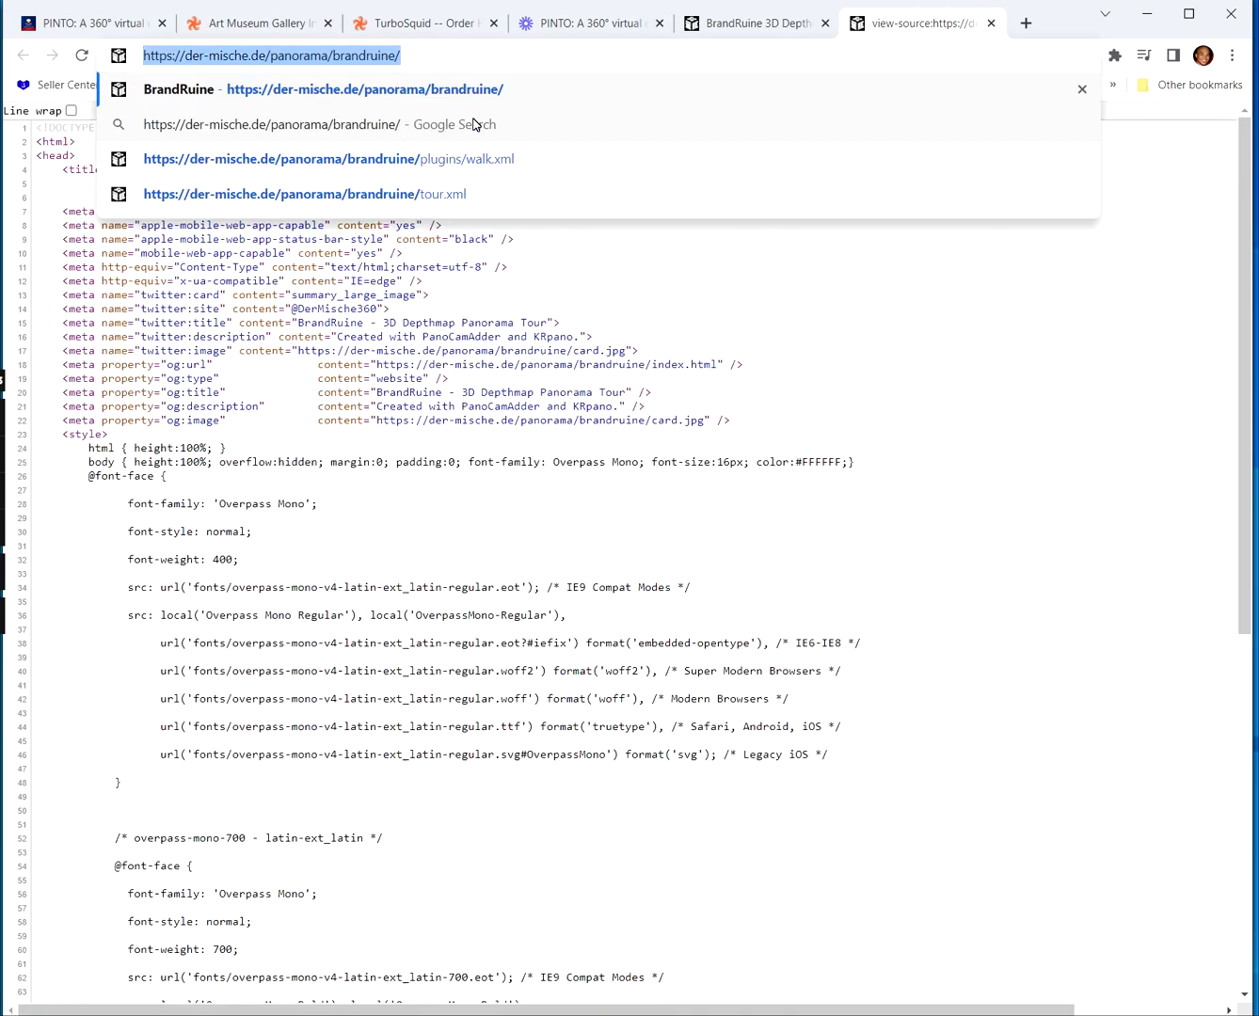
pyautogui.press('End')
pyautogui.write('tour.xml')
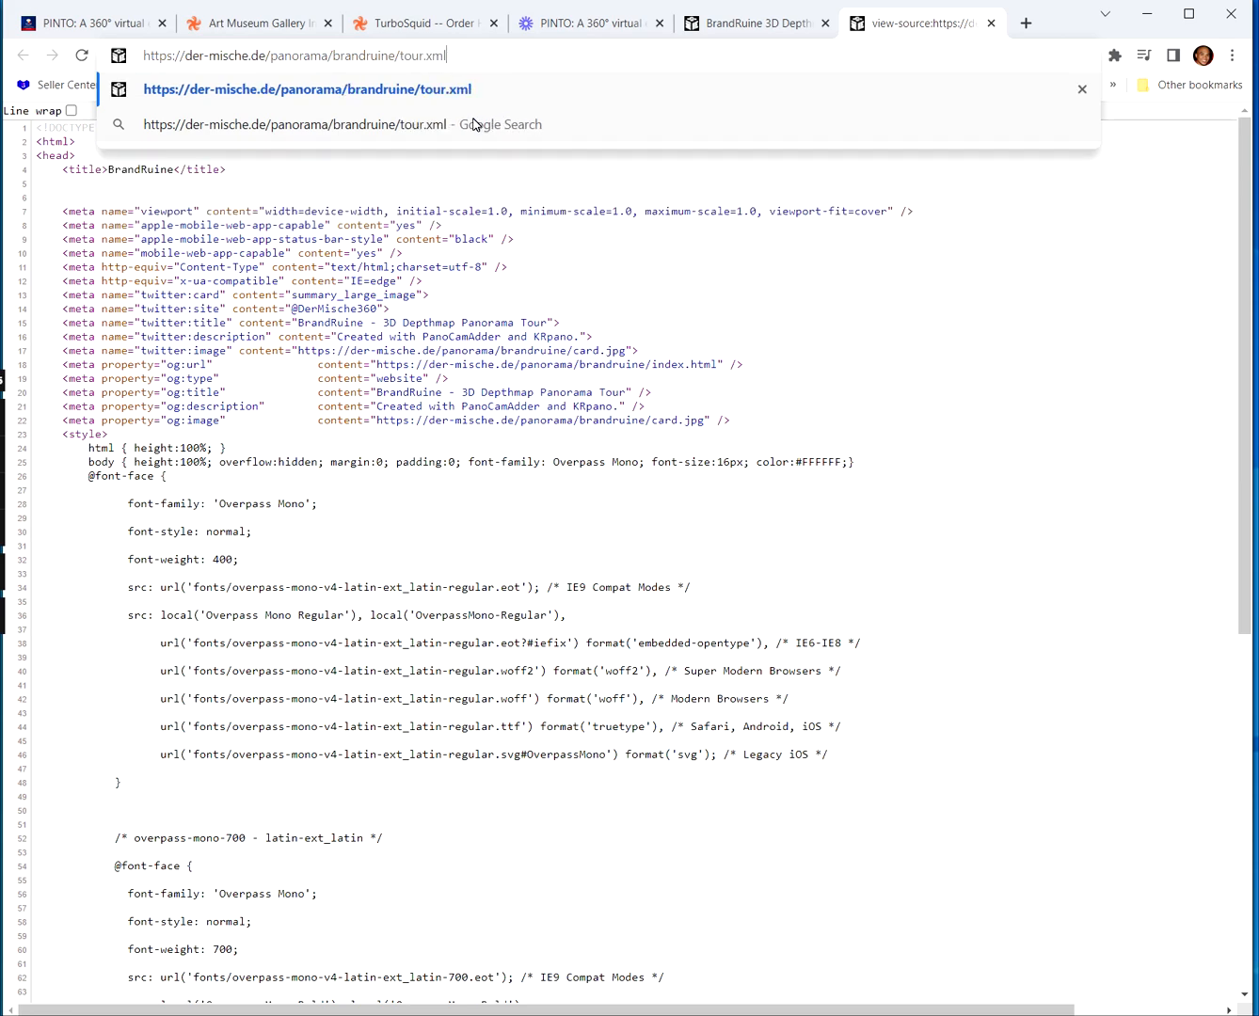
pyautogui.press('Return')
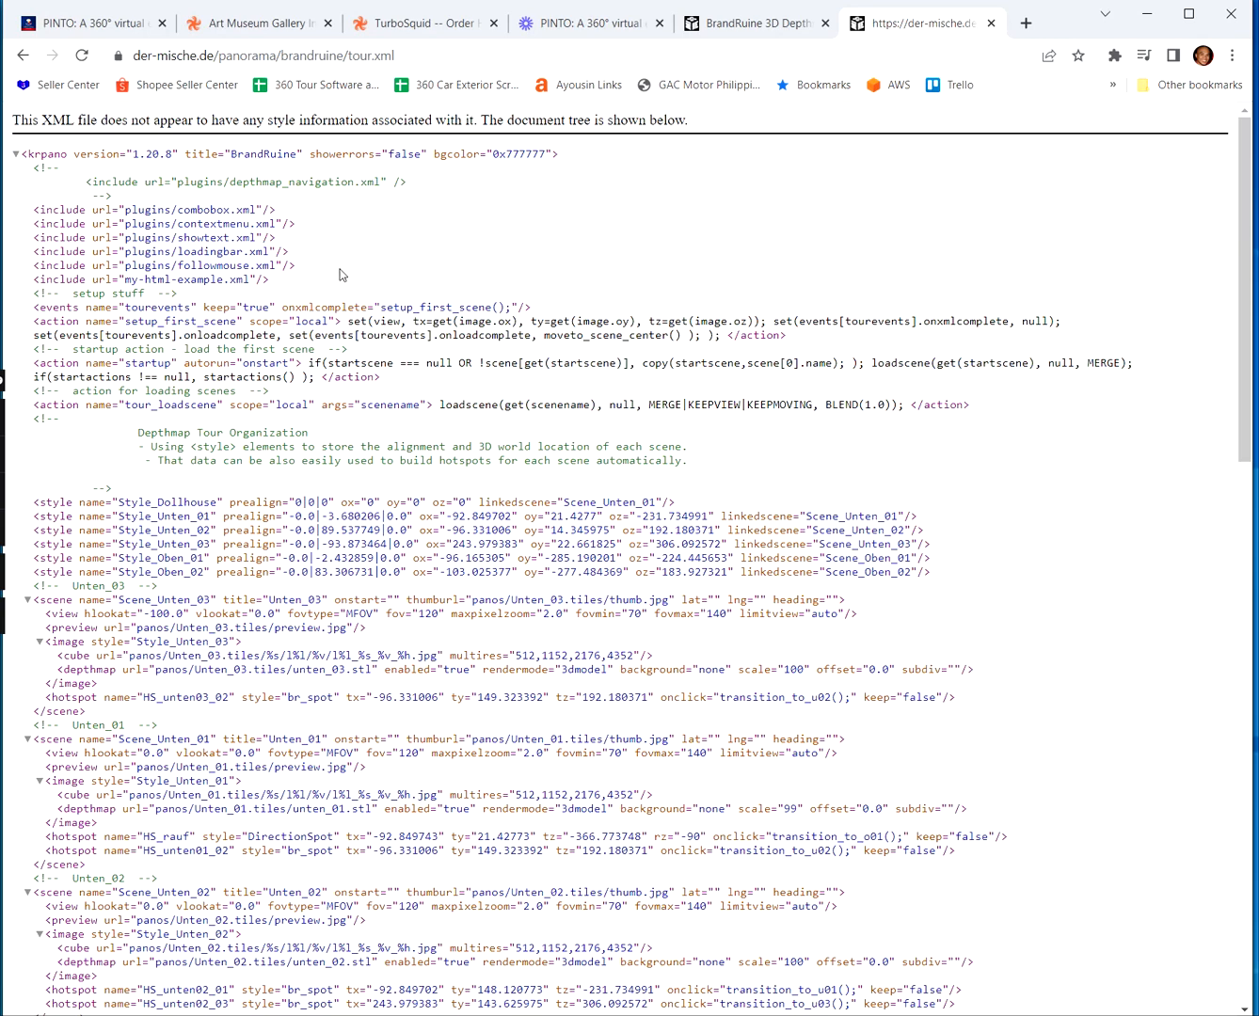
# Search the BrandRuine tour.xml for "walk.xml" and select the line that includes the plugin
pyautogui.hotkey('ctrl', 'f')
pyautogui.write('walk')
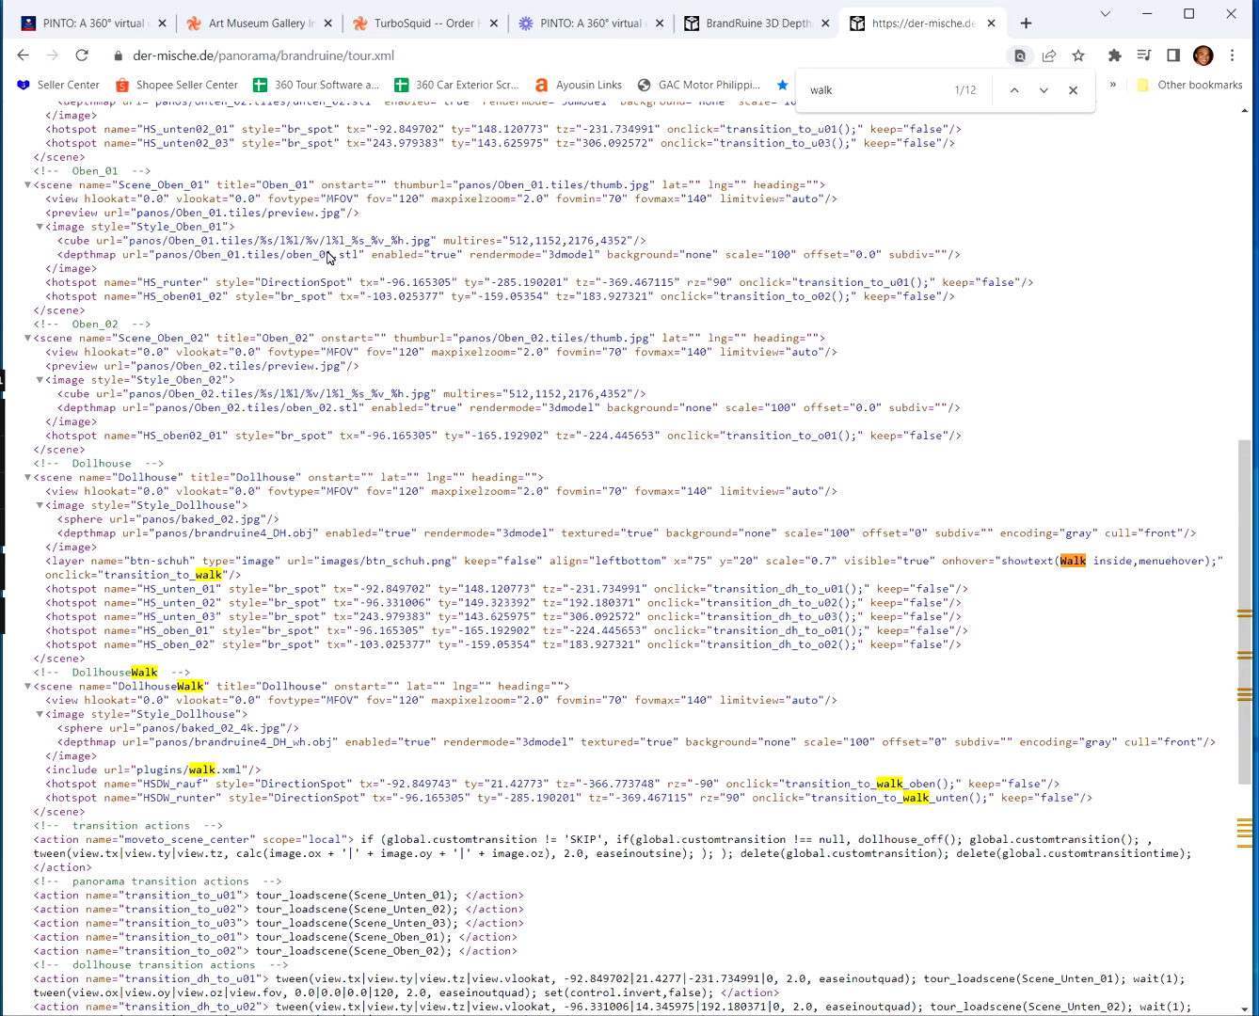
pyautogui.scroll(-3, 224, 518)
pyautogui.write('.xml')
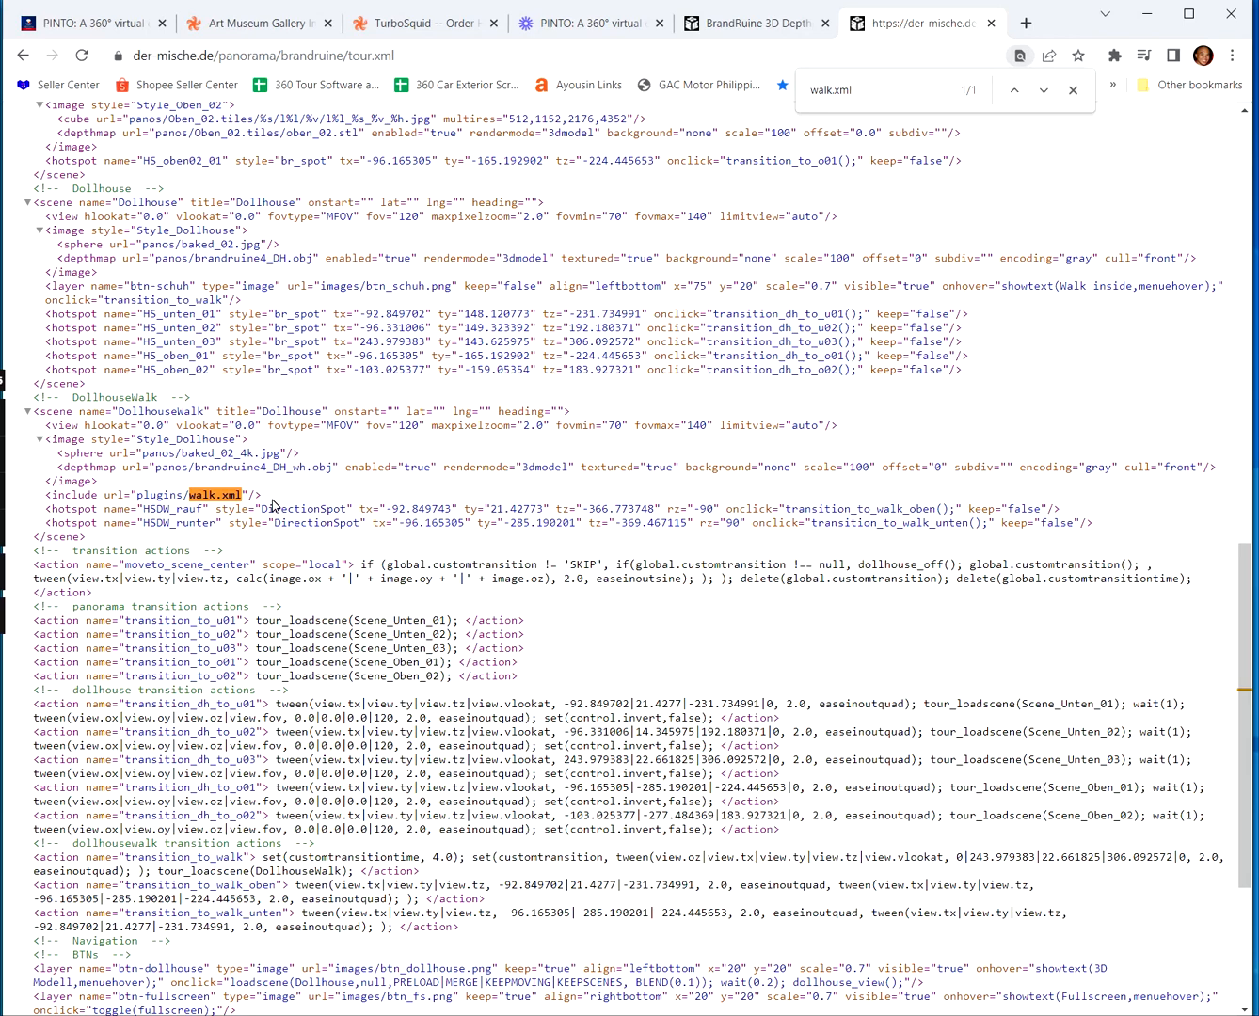
pyautogui.moveTo(273, 495); pyautogui.dragTo(47, 496)
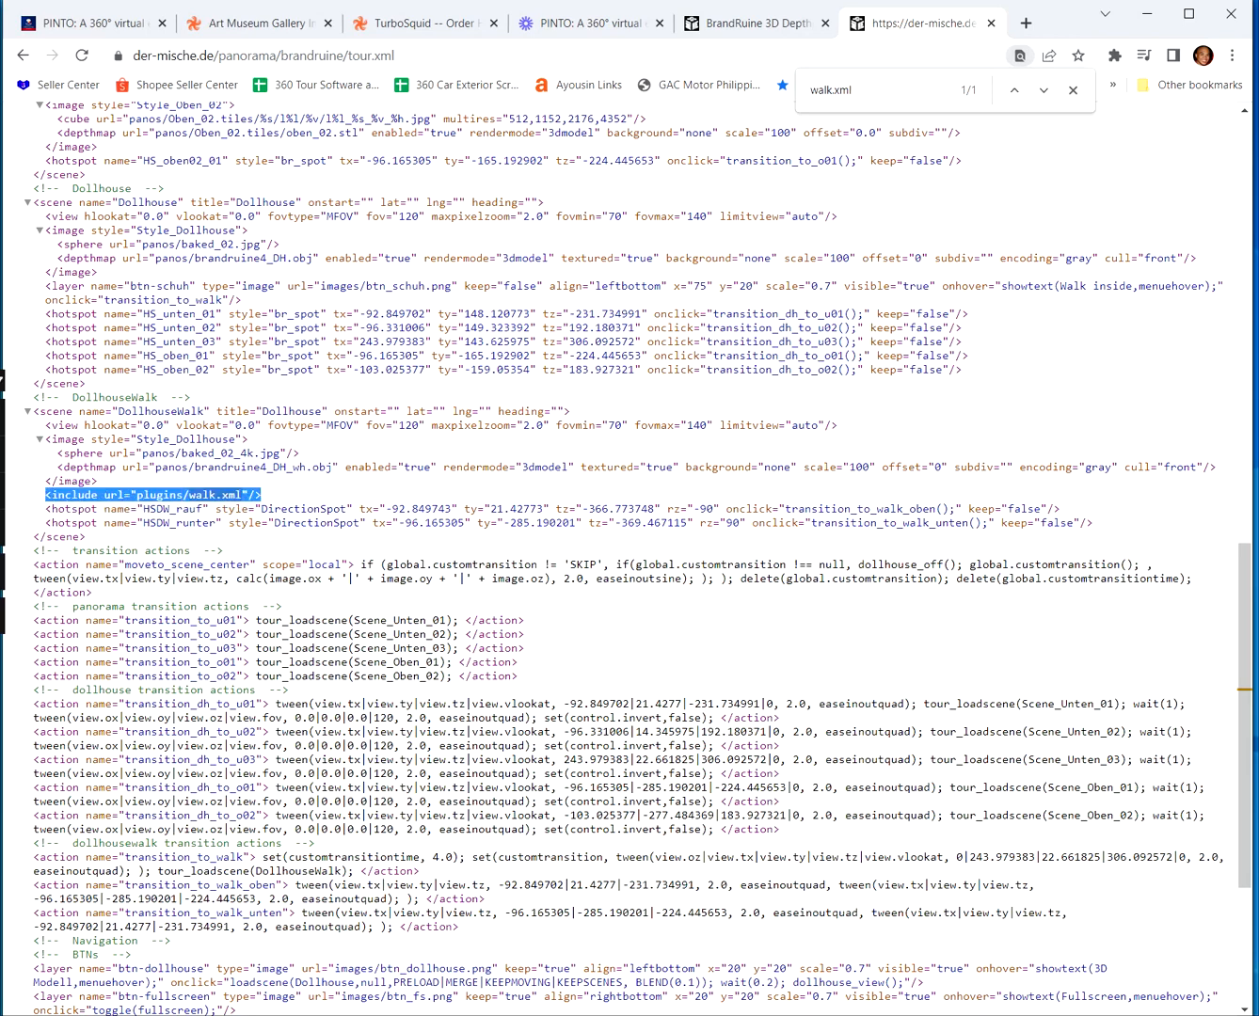
pyautogui.doubleClick(369, 54)
pyautogui.hotkey('shift', 'End')
pyautogui.press('BackSpace')
pyautogui.write('plugins/')
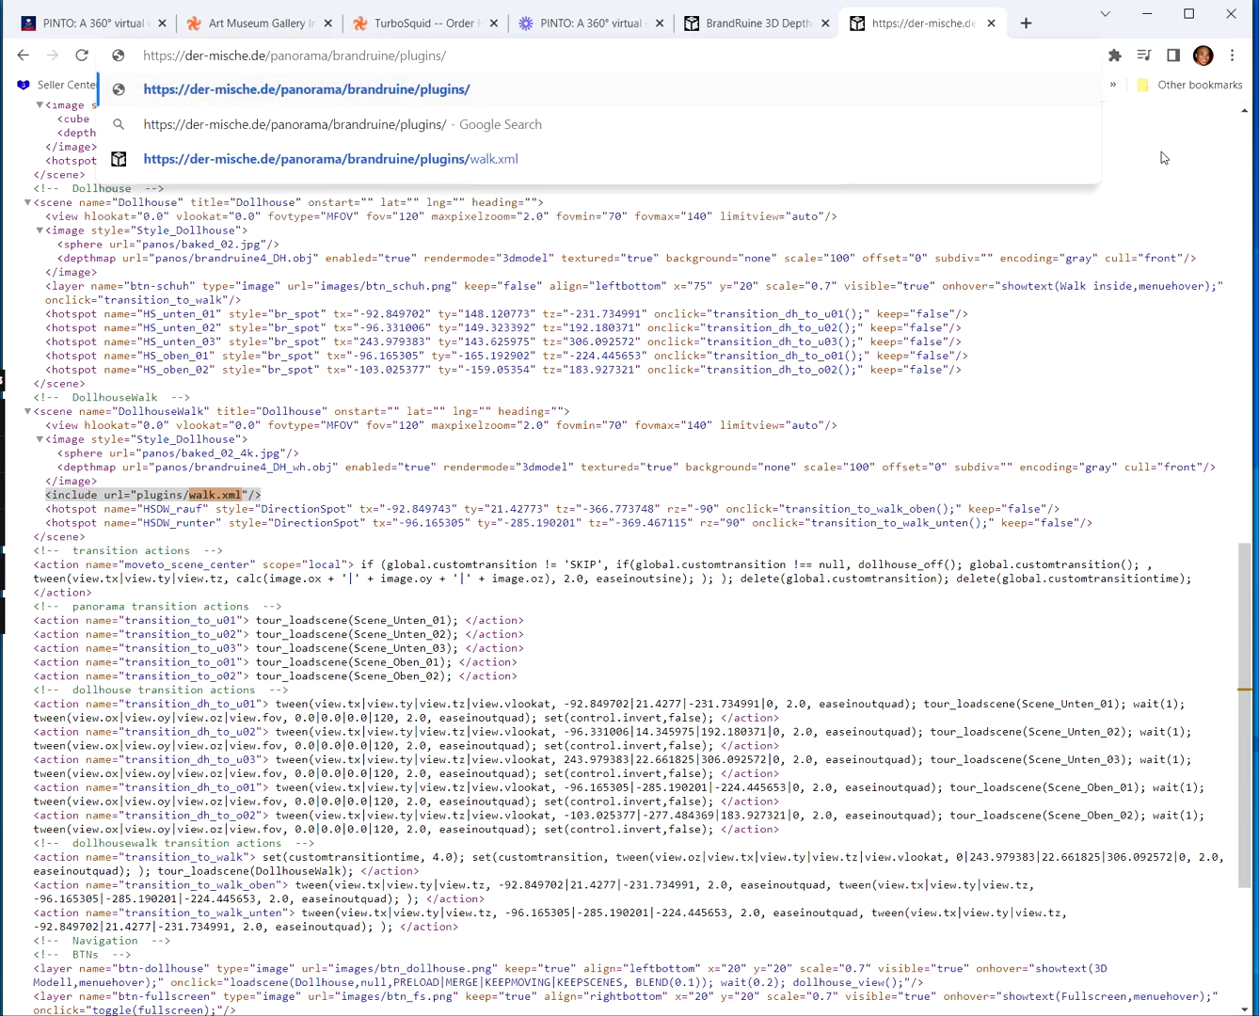
pyautogui.write('walk.xml')
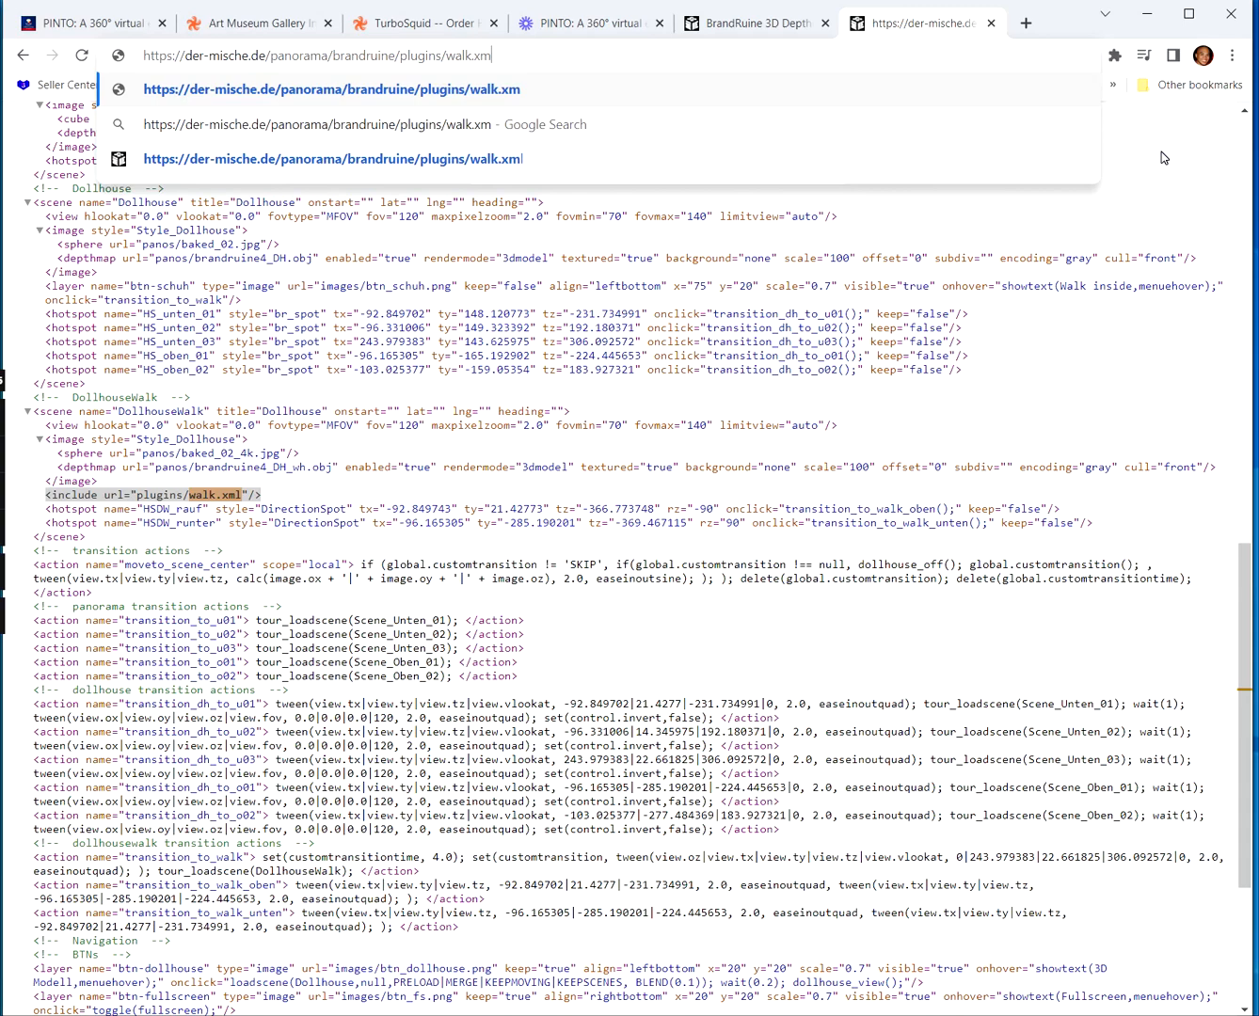
pyautogui.press('Return')
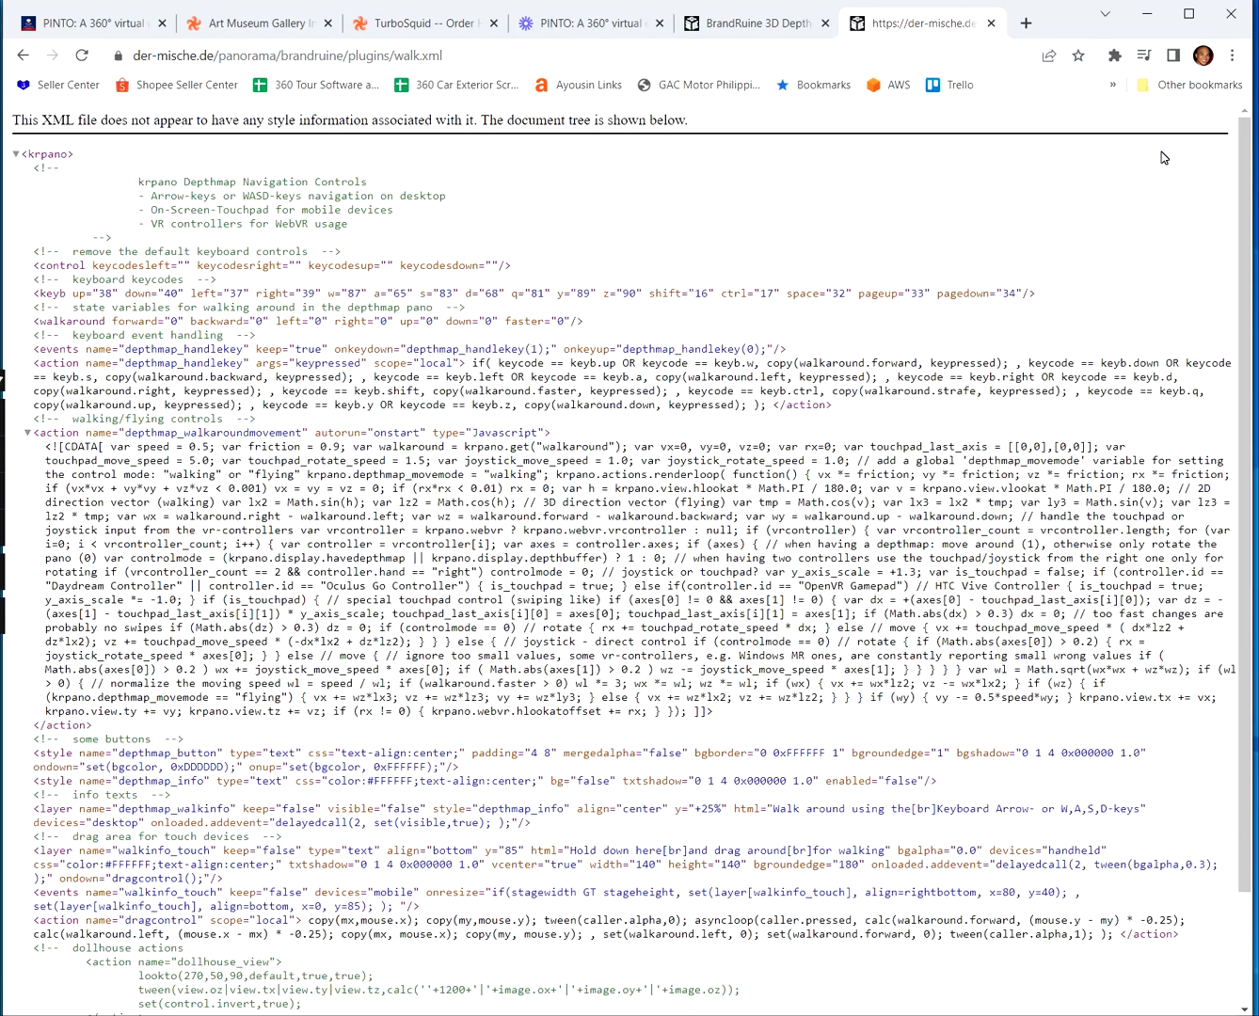
# Copy the entire contents of the walk.xml page
pyautogui.scroll(-3, 1161, 161)
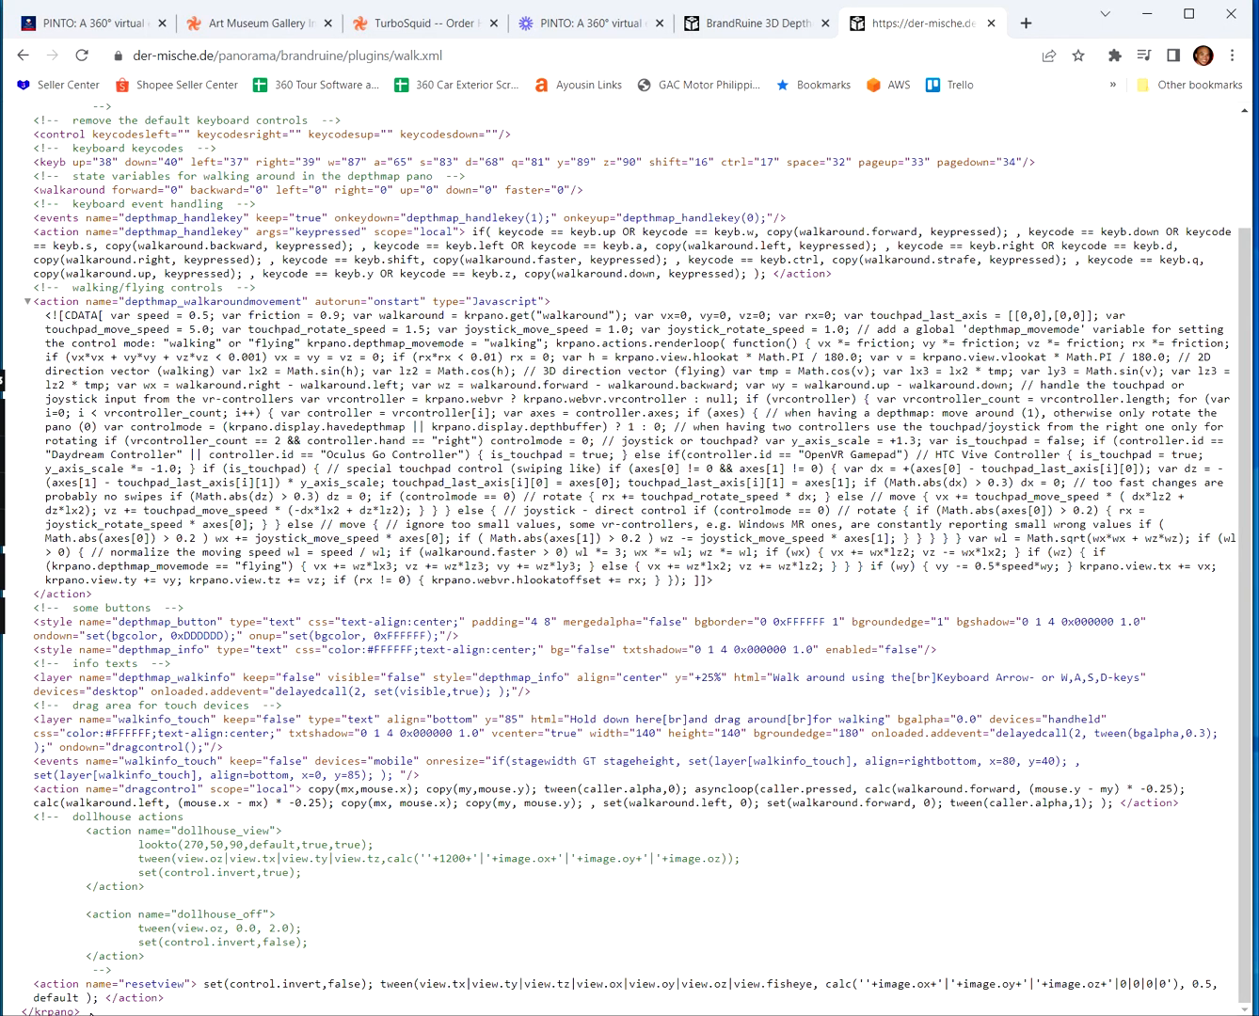
pyautogui.hotkey('ctrl', 'a')
pyautogui.hotkey('ctrl', 's')
pyautogui.press('Escape')
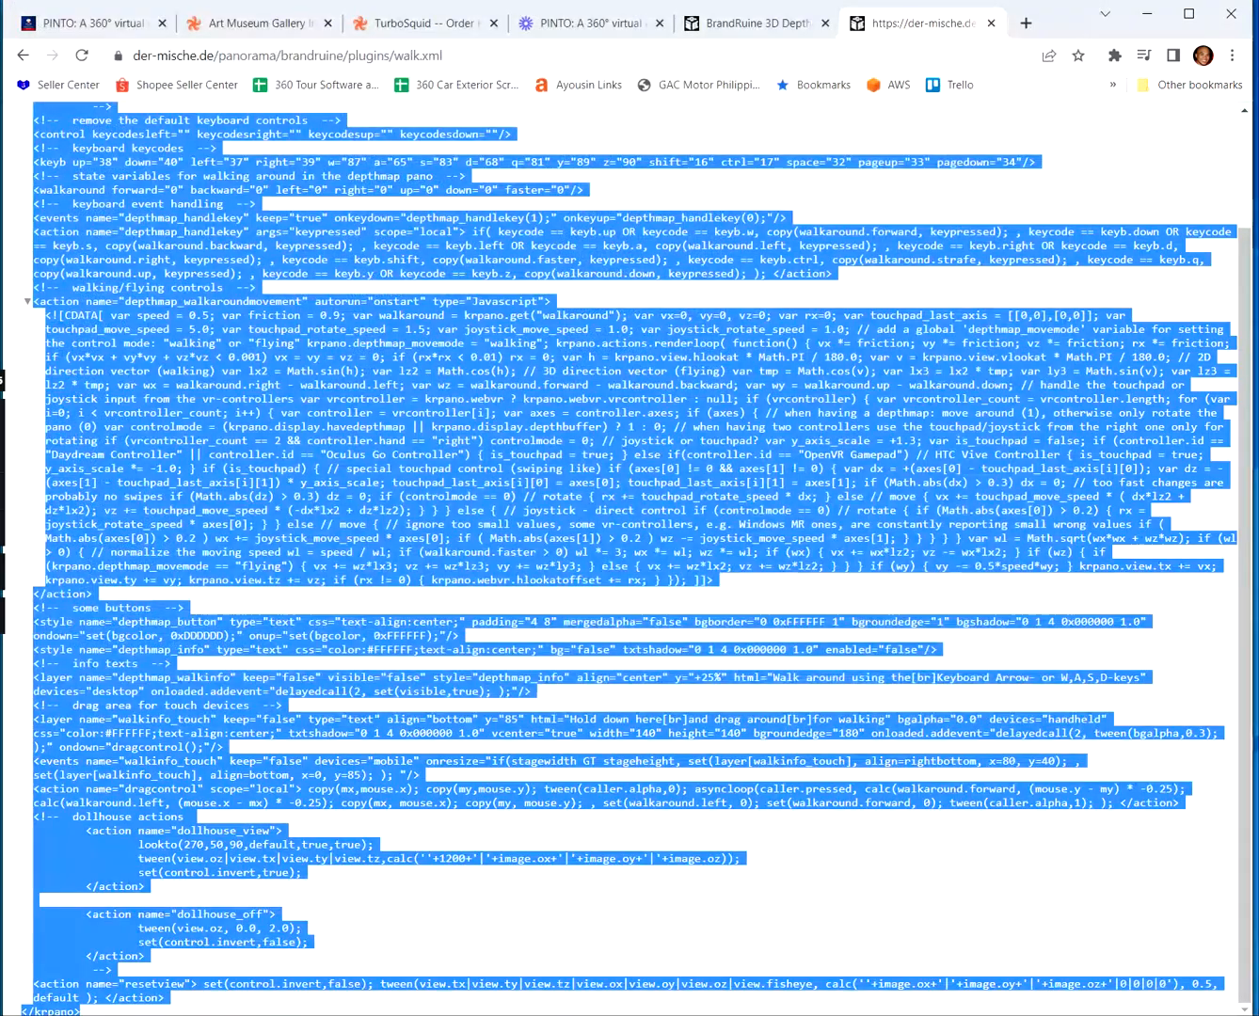
pyautogui.rightClick(444, 325)
pyautogui.click(474, 340)
# Switch to File Explorer and create a new text file named walk.xml in the renders\vtour folder, accepting the extension change
pyautogui.hotkey('alt', 'Tab')
pyautogui.hotkey('alt', 'Tab')
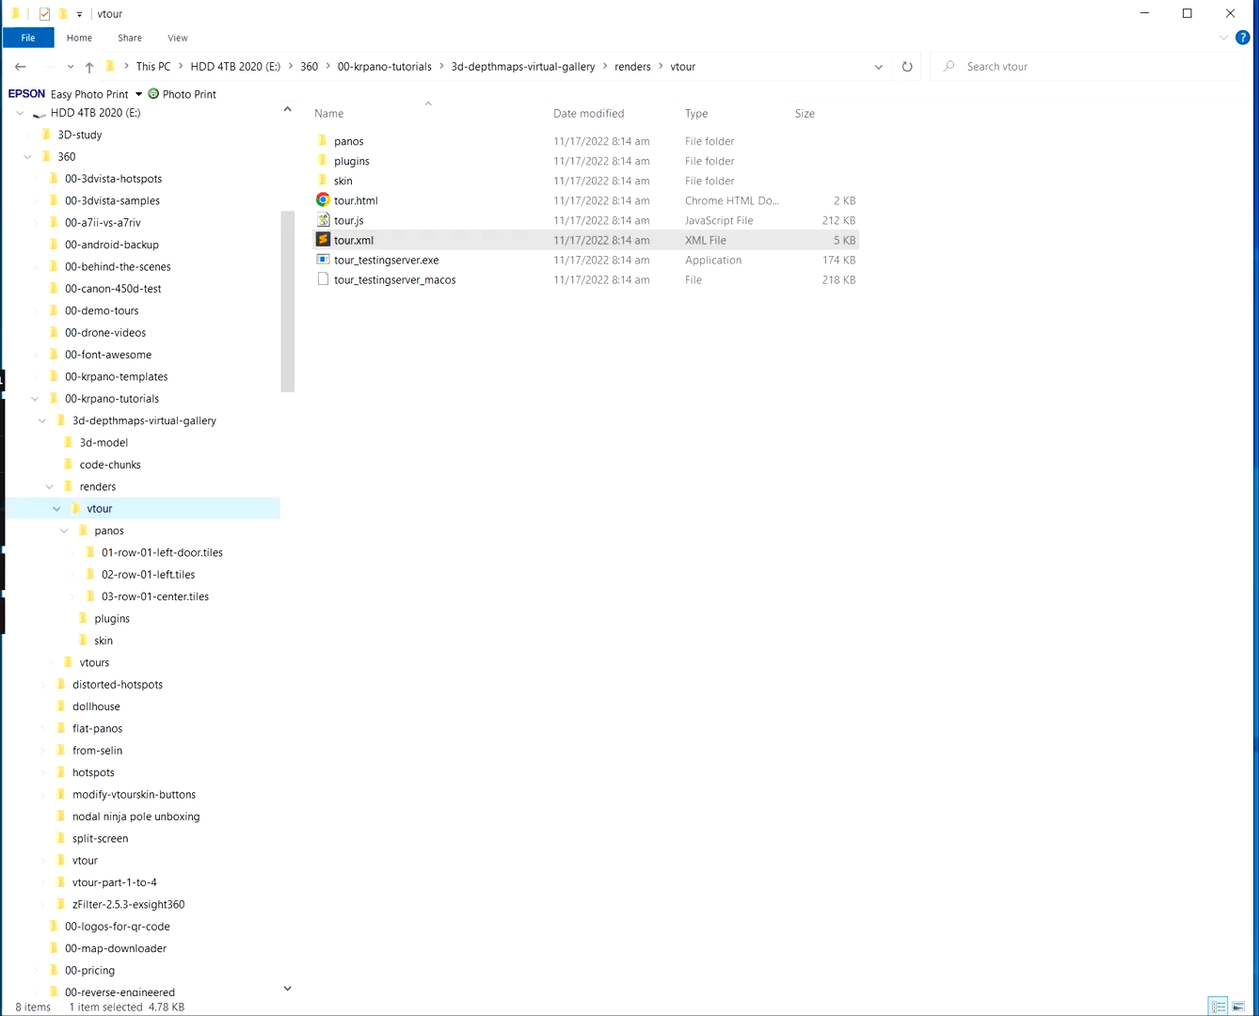
pyautogui.rightClick(373, 437)
pyautogui.moveTo(501, 717)
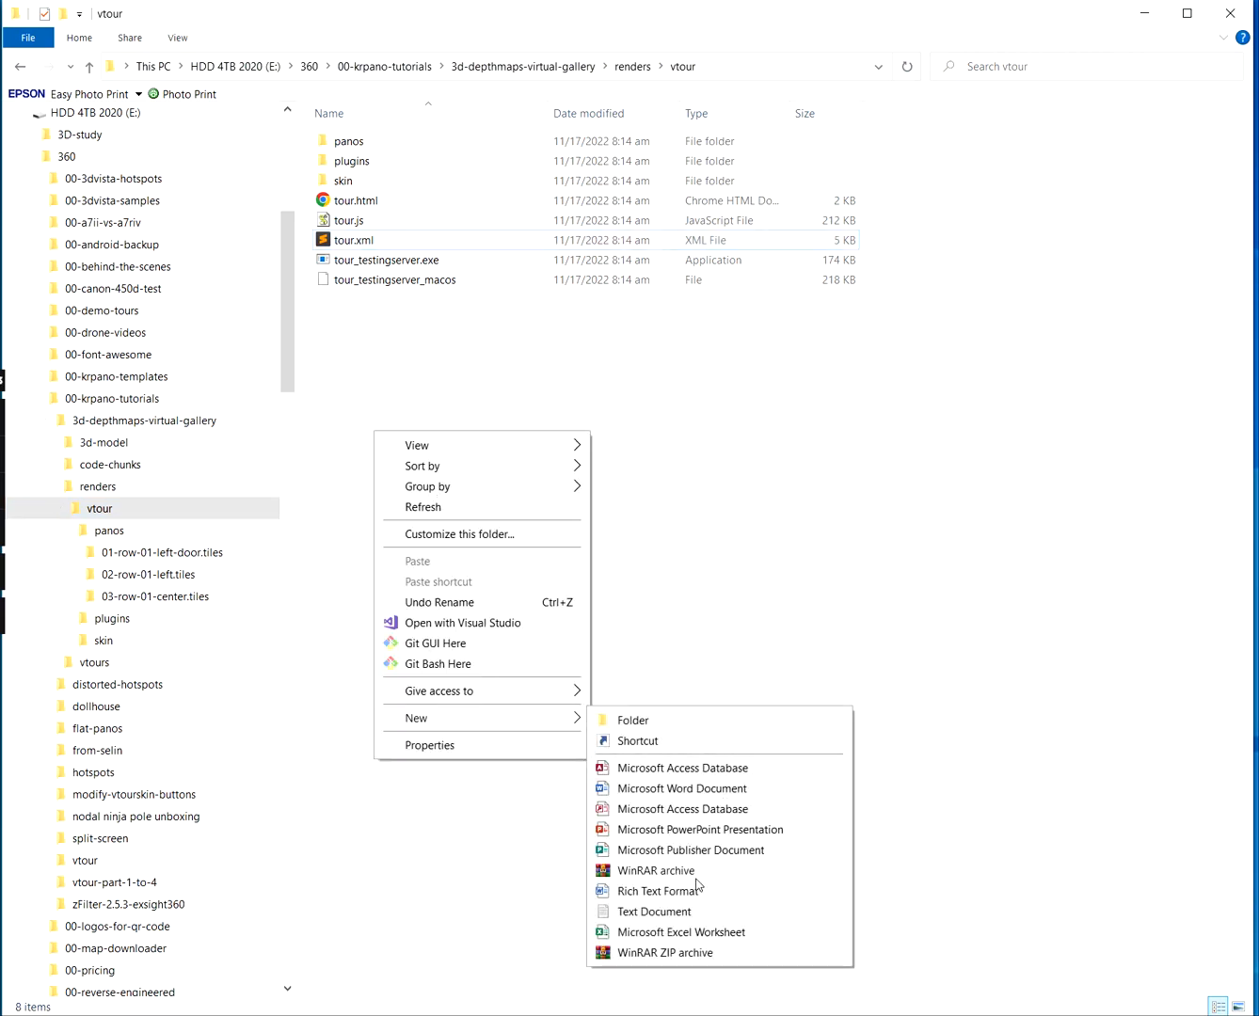
pyautogui.click(684, 915)
pyautogui.write('walk')
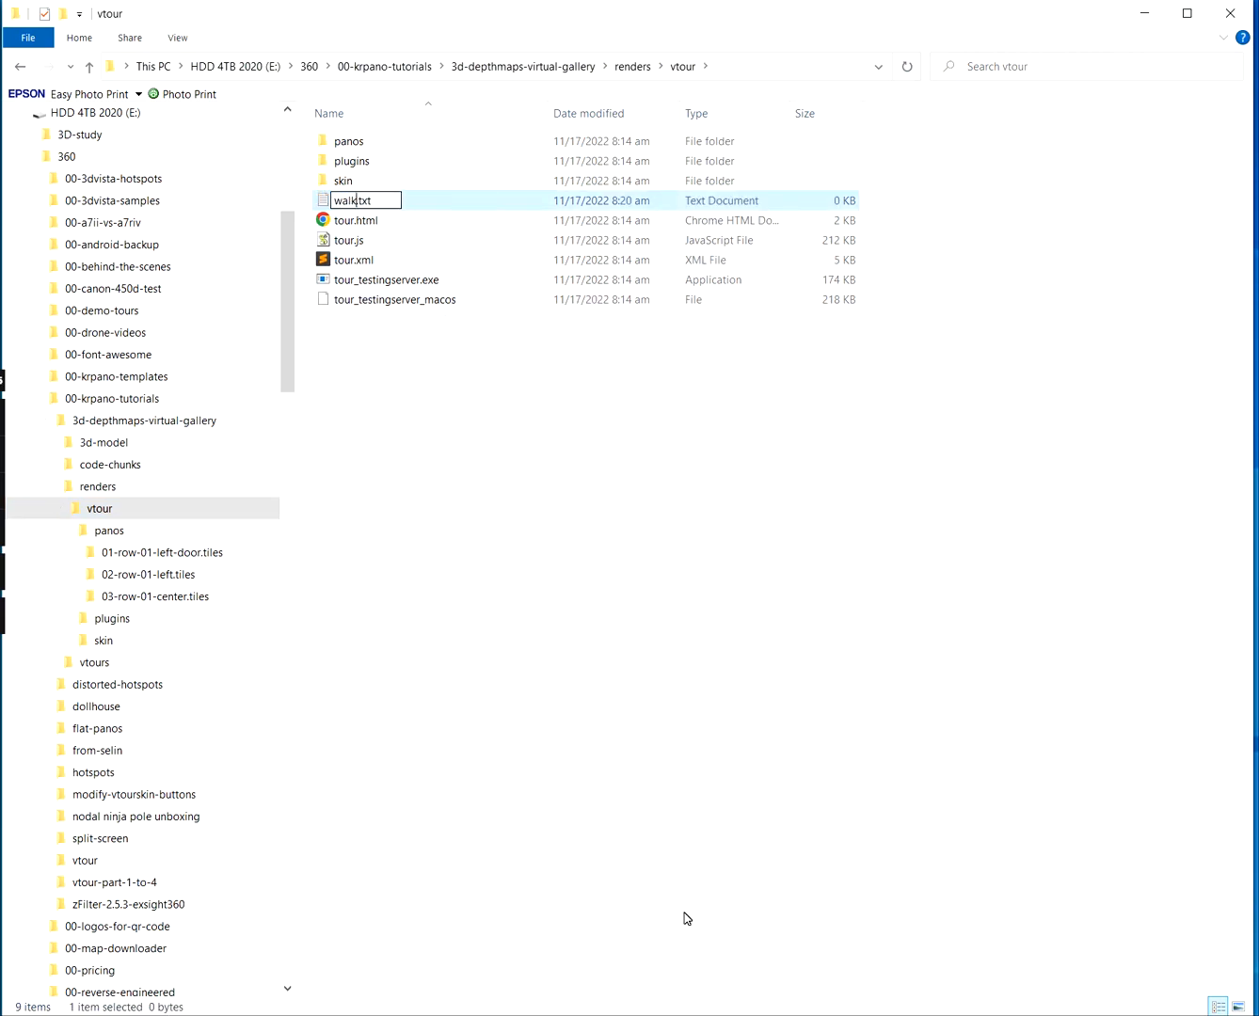
pyautogui.write('.xml')
pyautogui.press('BackSpace')
pyautogui.press('BackSpace')
pyautogui.press('BackSpace')
pyautogui.press('BackSpace')
pyautogui.press('Return')
pyautogui.press('Return')
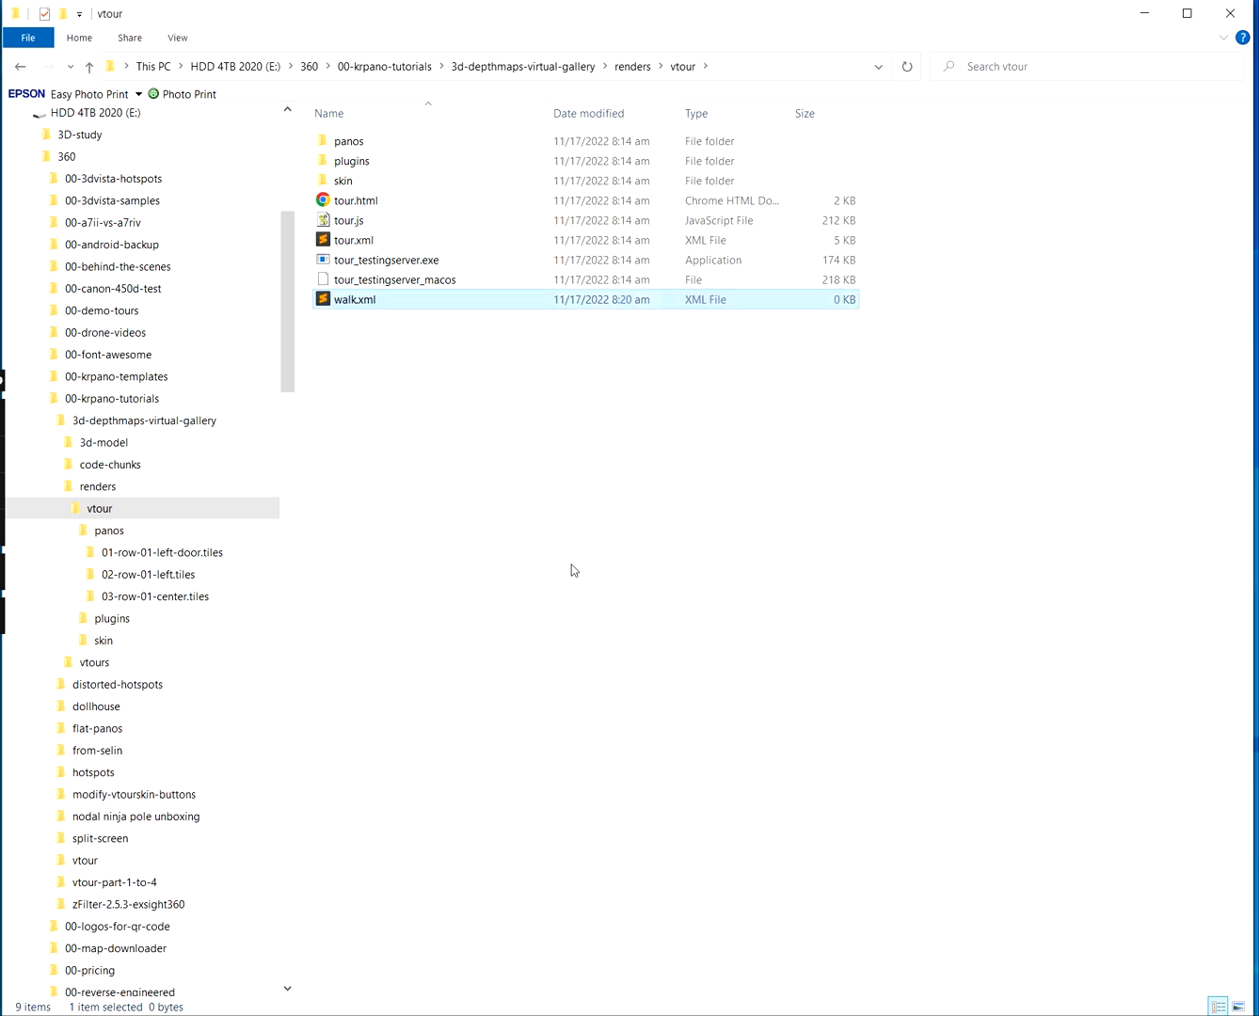
# Switch to Sublime Text, add the vtour folder to the workspace and maximize the editor window again
pyautogui.hotkey('alt', 'Tab')
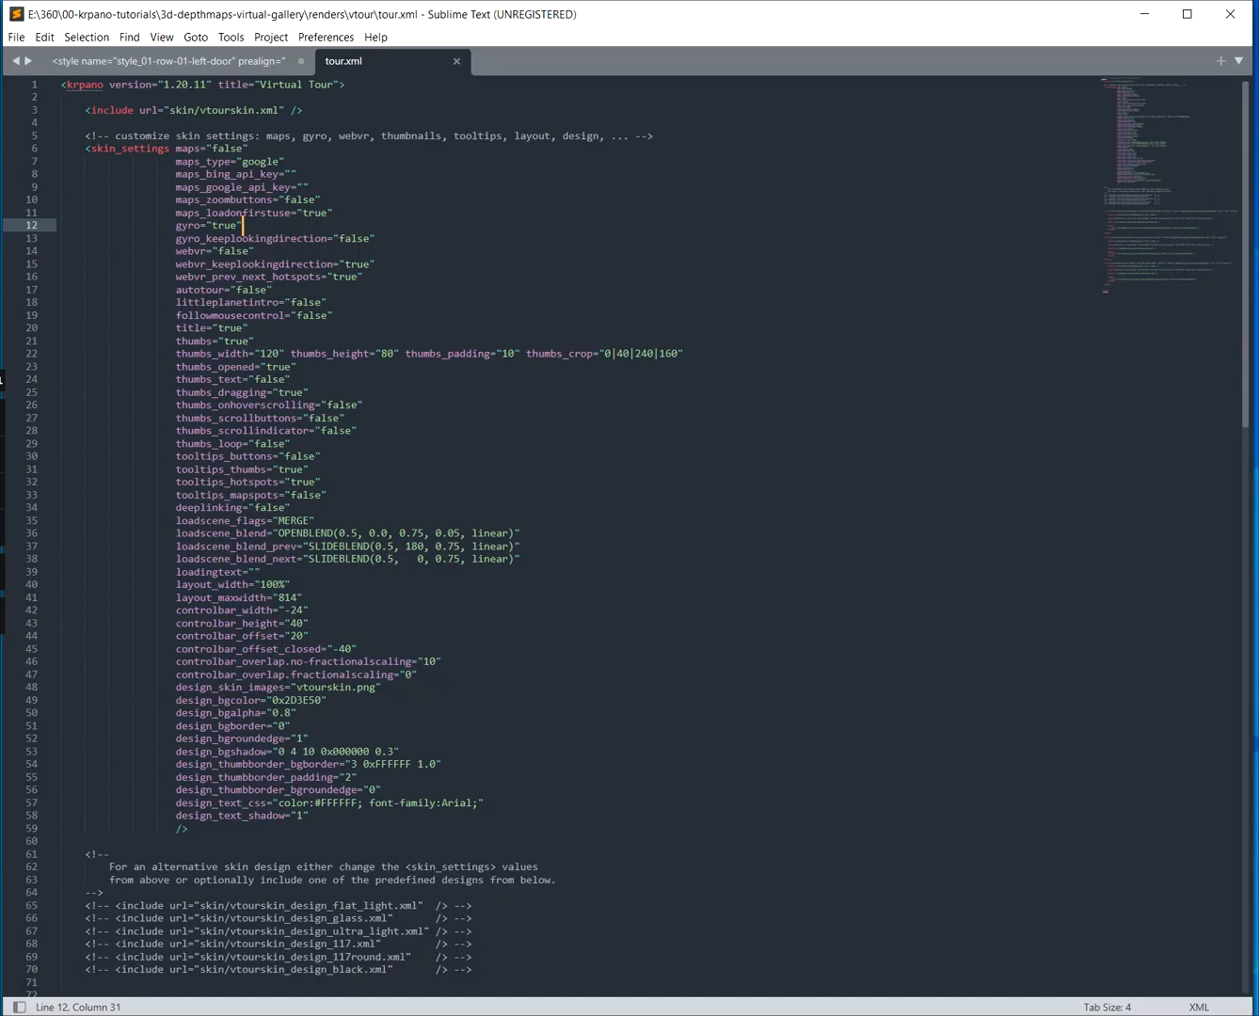
pyautogui.moveTo(606, 30); pyautogui.dragTo(898, 163)
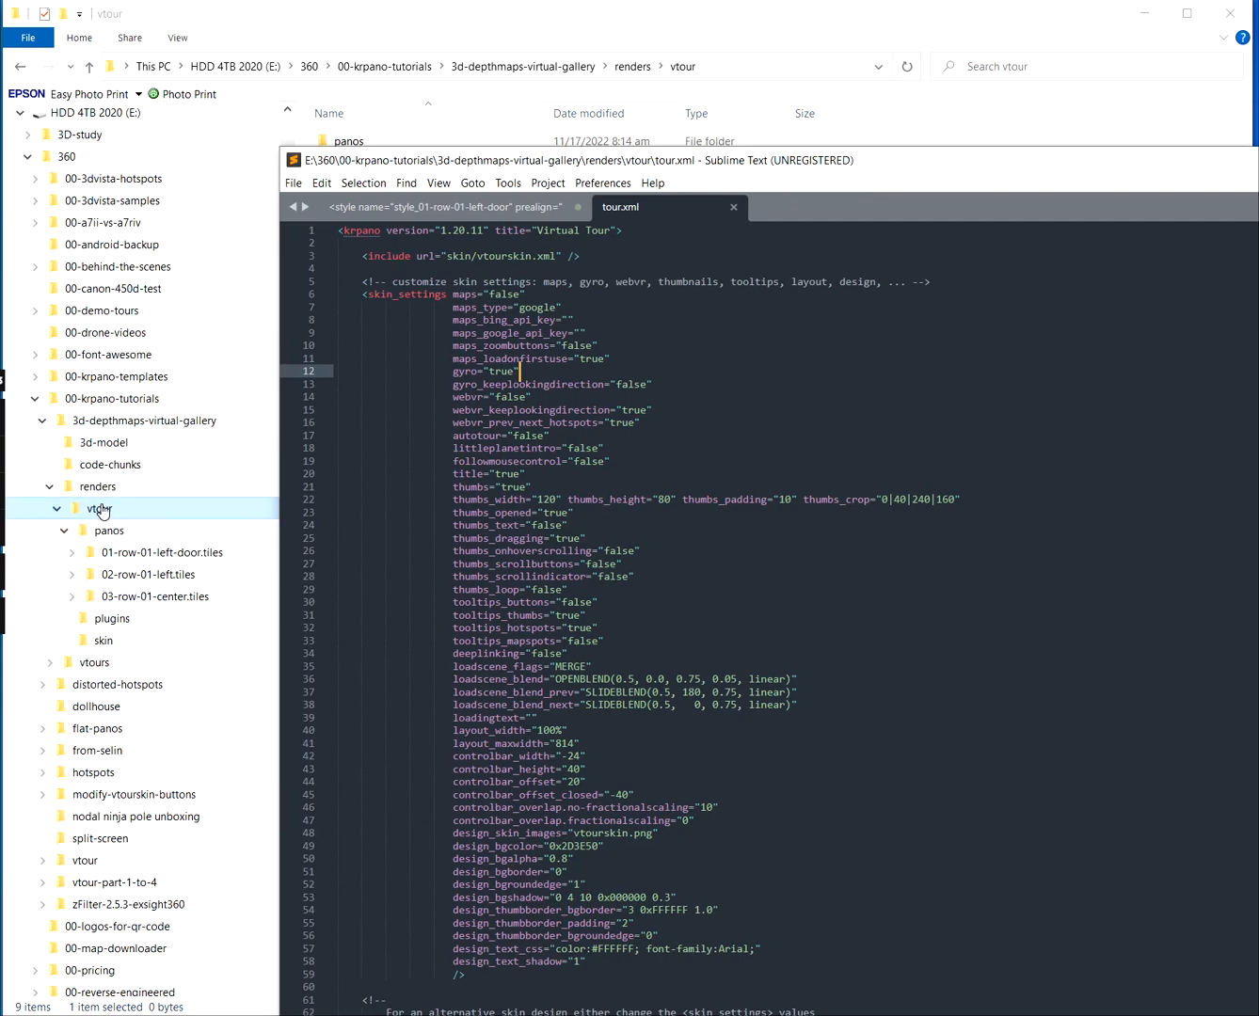
pyautogui.moveTo(100, 509); pyautogui.dragTo(659, 423)
pyautogui.moveTo(877, 147); pyautogui.dragTo(748, 101)
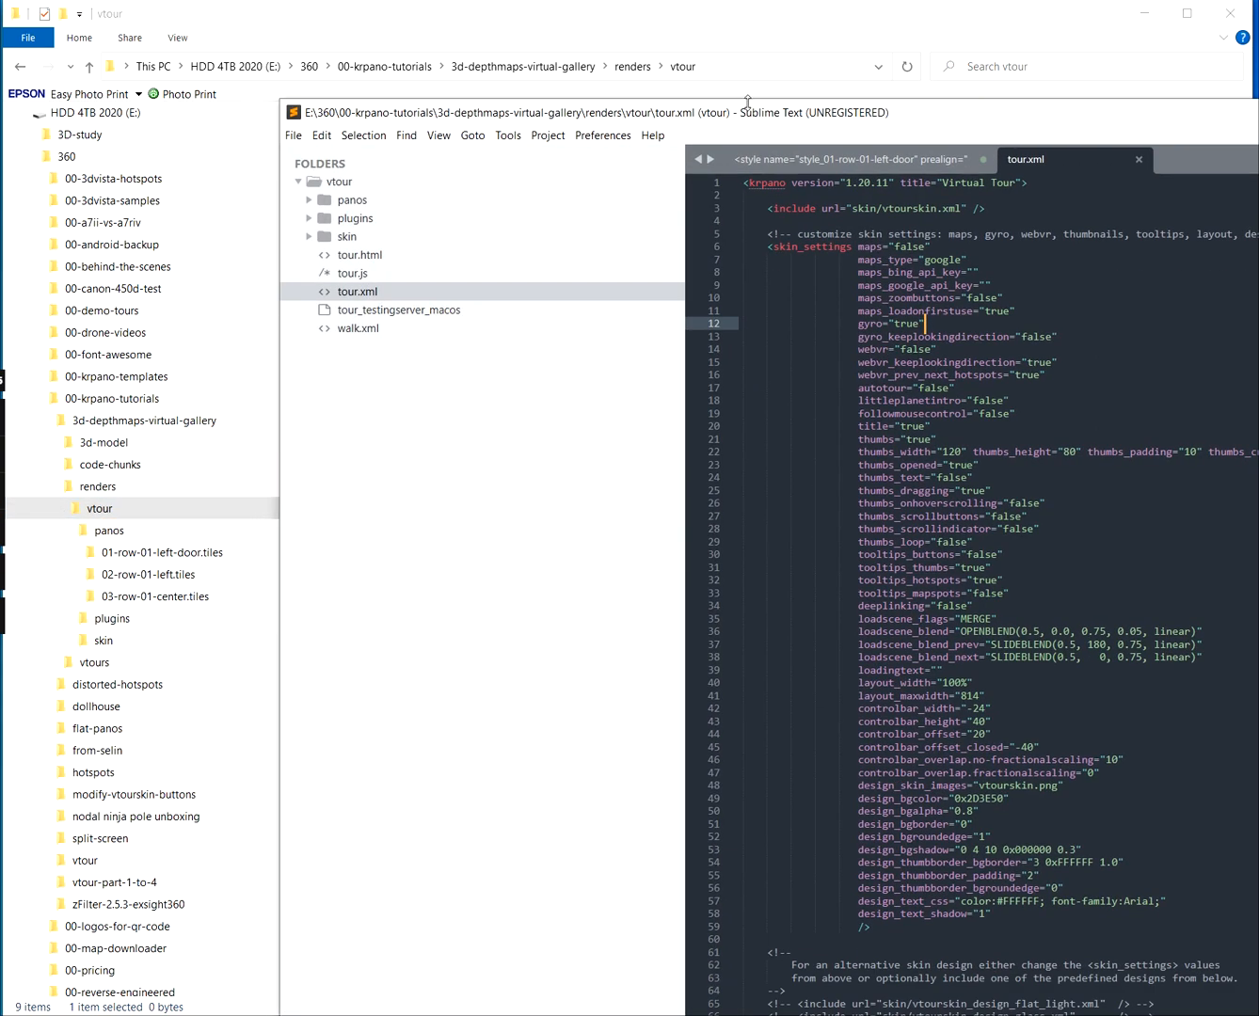
pyautogui.doubleClick(749, 114)
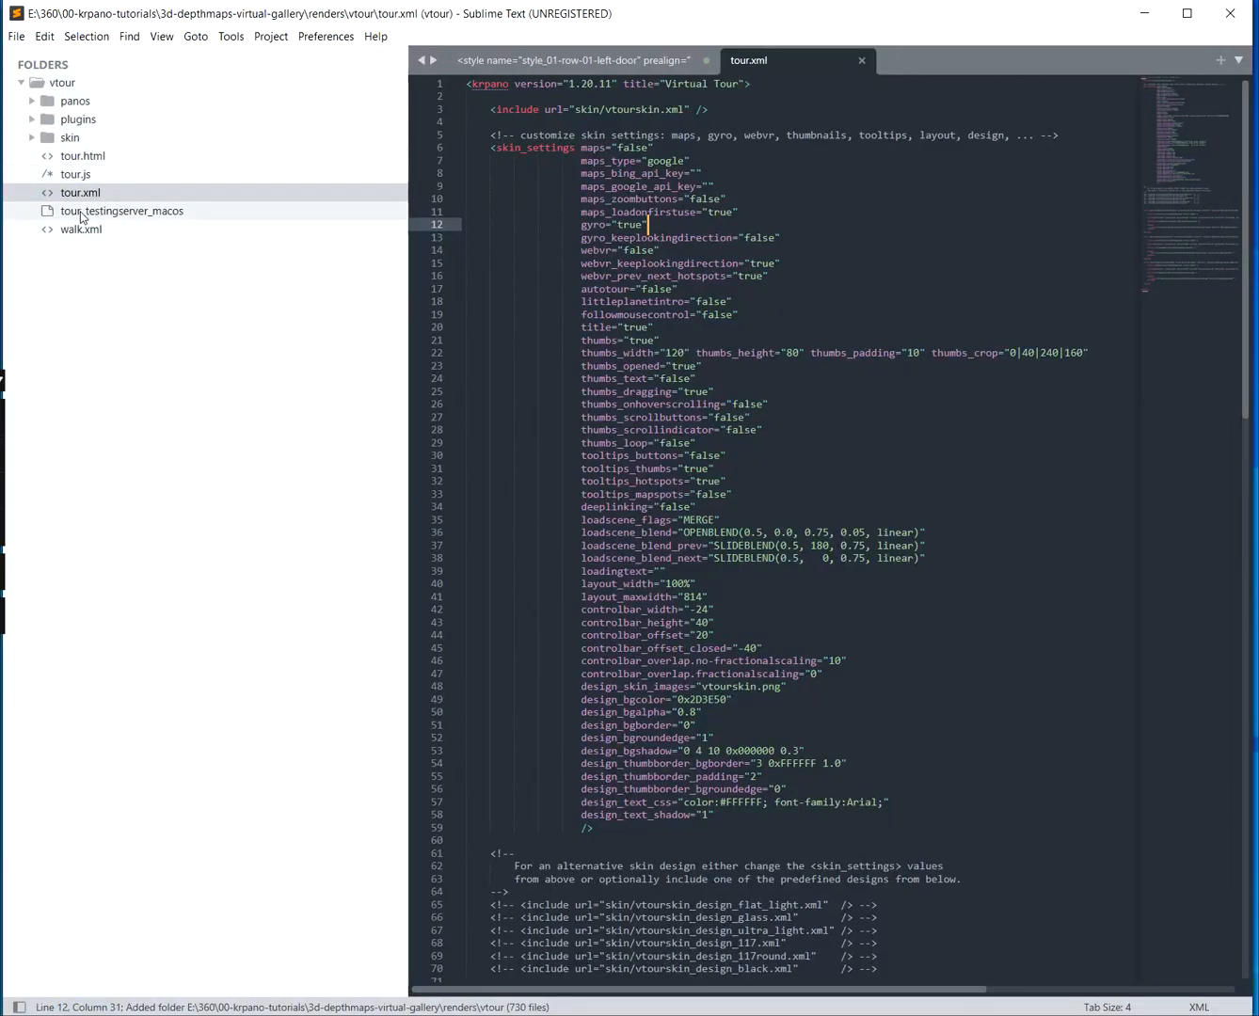
# Open the empty walk.xml, paste the copied navigation code into it and save the file
pyautogui.click(213, 227)
pyautogui.click(213, 228)
pyautogui.hotkey('ctrl', 'v')
pyautogui.hotkey('ctrl', 's')
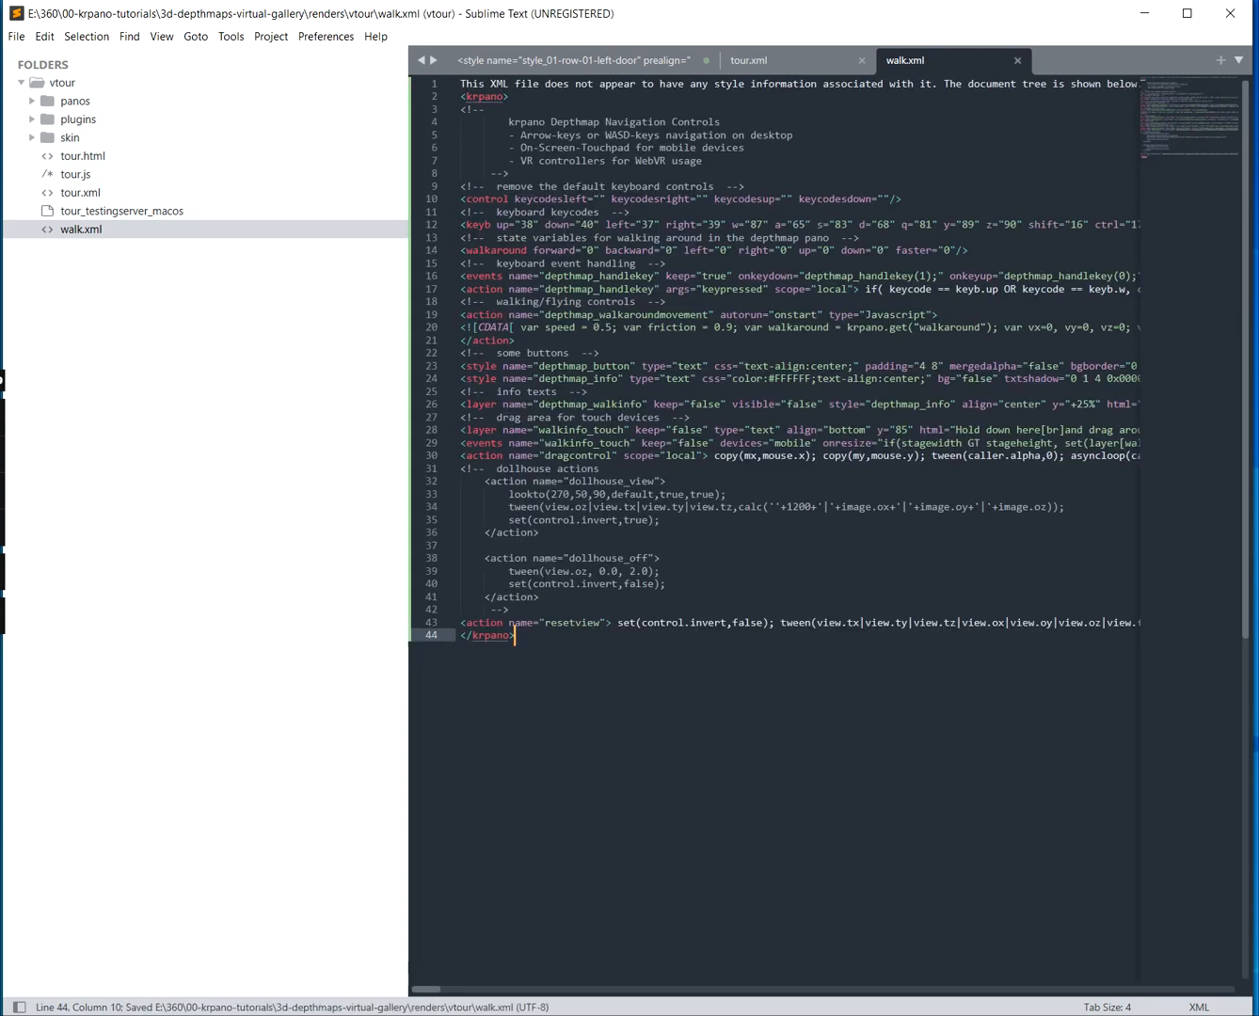
# Delete the browser's "This XML file does not appear to have any style information" line from the start of walk.xml and save
pyautogui.click(660, 623)
pyautogui.press('Up')
pyautogui.press('Up')
pyautogui.press('Up')
pyautogui.press('Up')
pyautogui.press('Up')
pyautogui.press('Up')
pyautogui.press('Up')
pyautogui.press('Up')
pyautogui.press('Up')
pyautogui.press('Up')
pyautogui.press('Up')
pyautogui.press('Up')
pyautogui.press('Up')
pyautogui.press('Up')
pyautogui.press('Up')
pyautogui.press('Up')
pyautogui.press('Up')
pyautogui.press('Up')
pyautogui.press('Up')
pyautogui.press('Up')
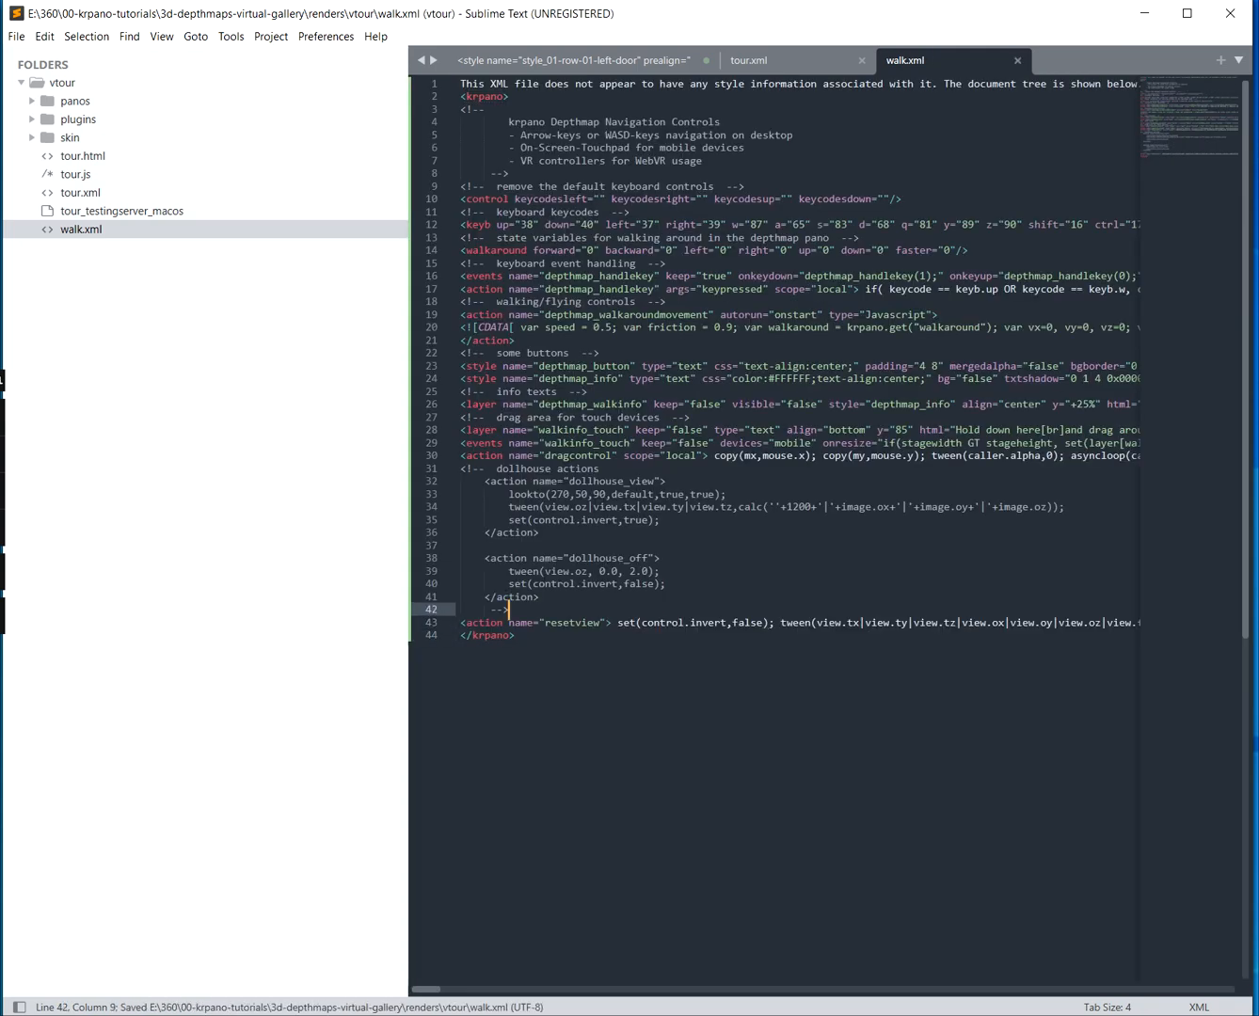
pyautogui.hotkey('ctrl', 'l')
pyautogui.press('BackSpace')
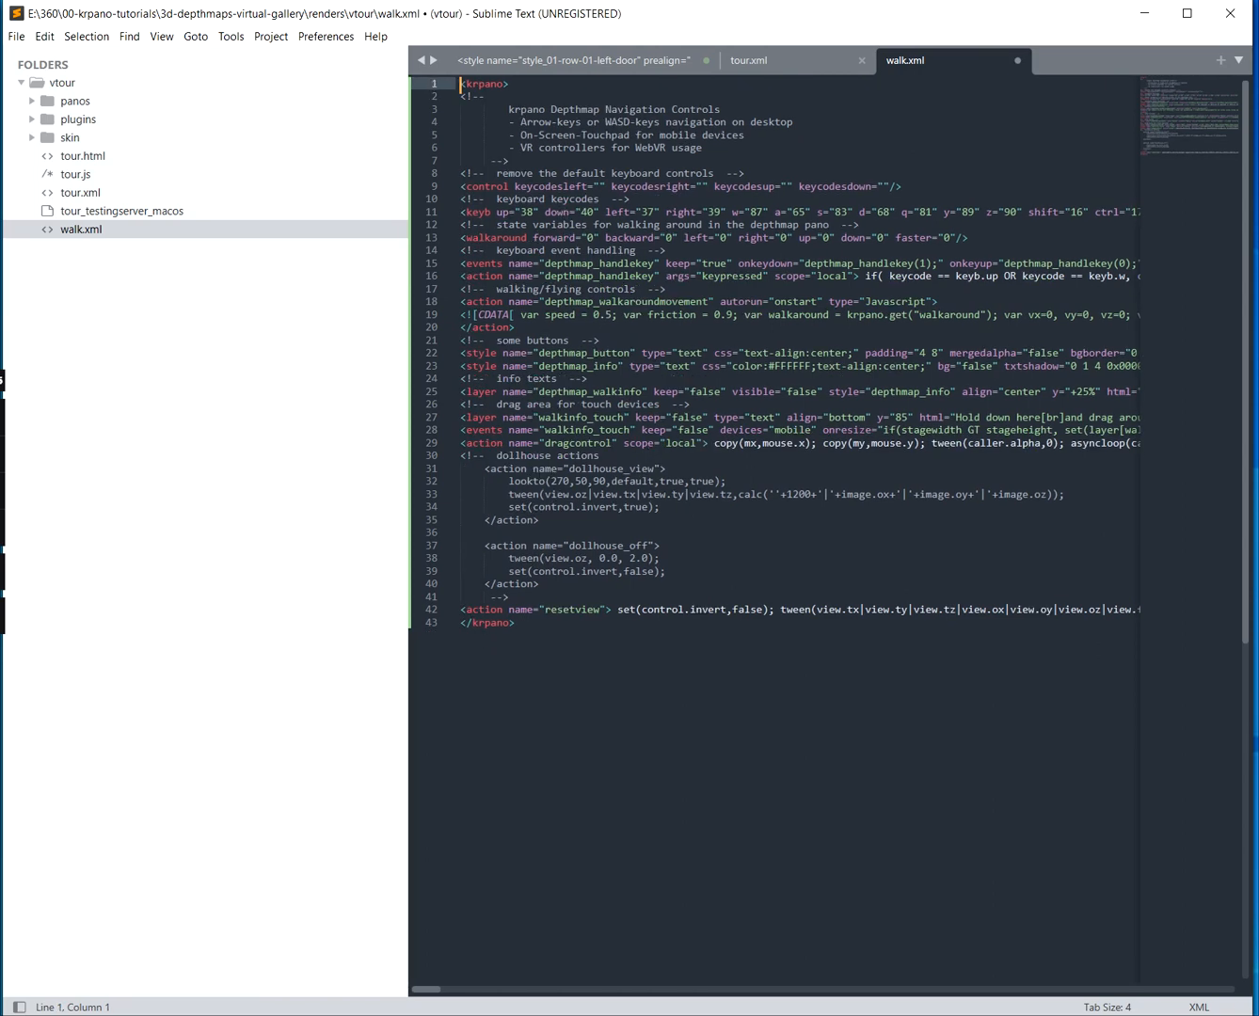
pyautogui.hotkey('ctrl', 's')
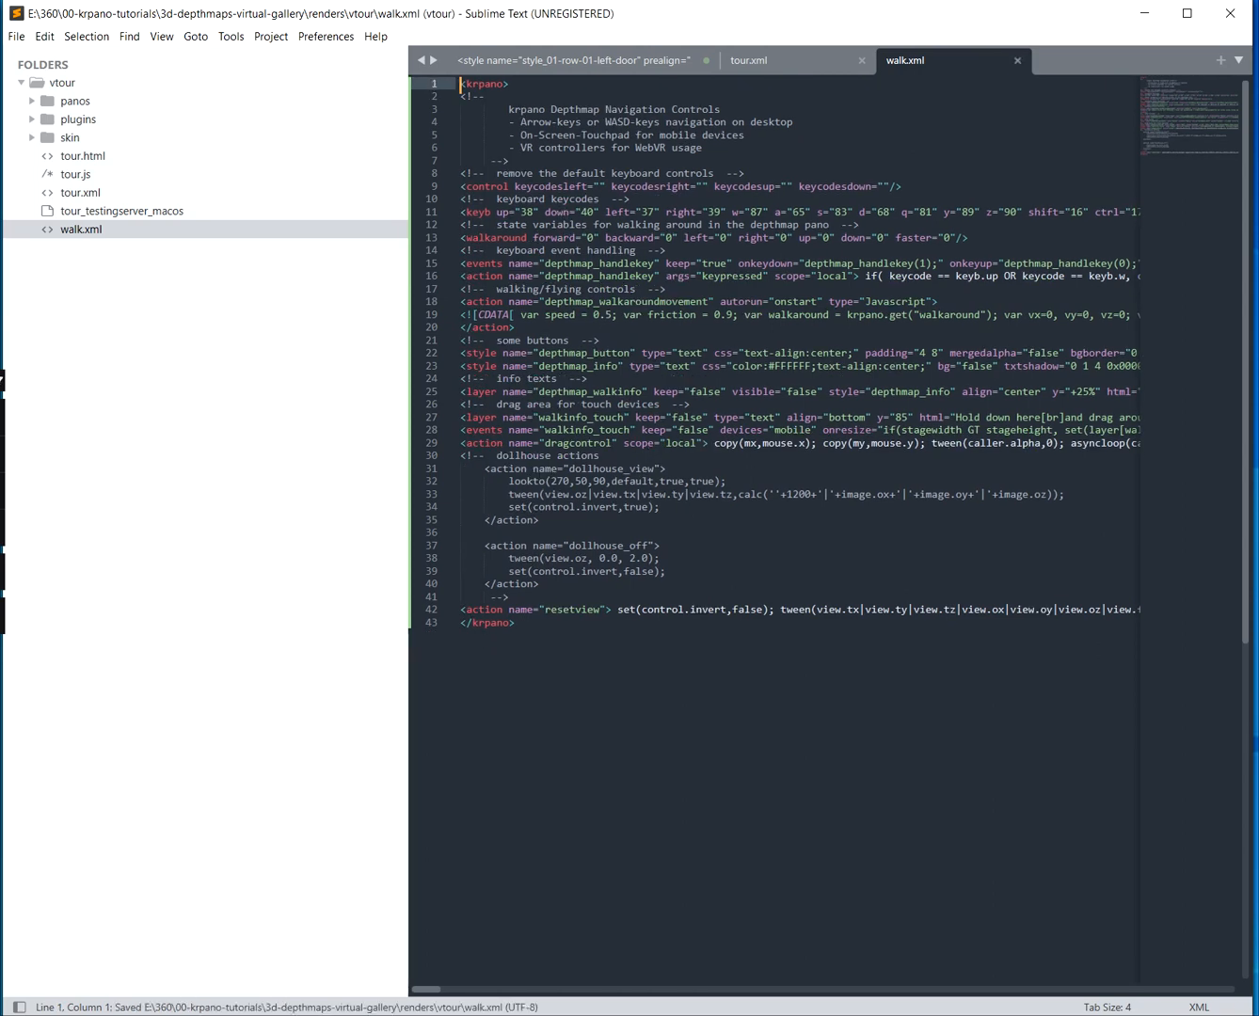
# Return to the vtourskin.xml include line in tour.xml, switch to Chrome and close the TurboSquid order history window
pyautogui.click(812, 59)
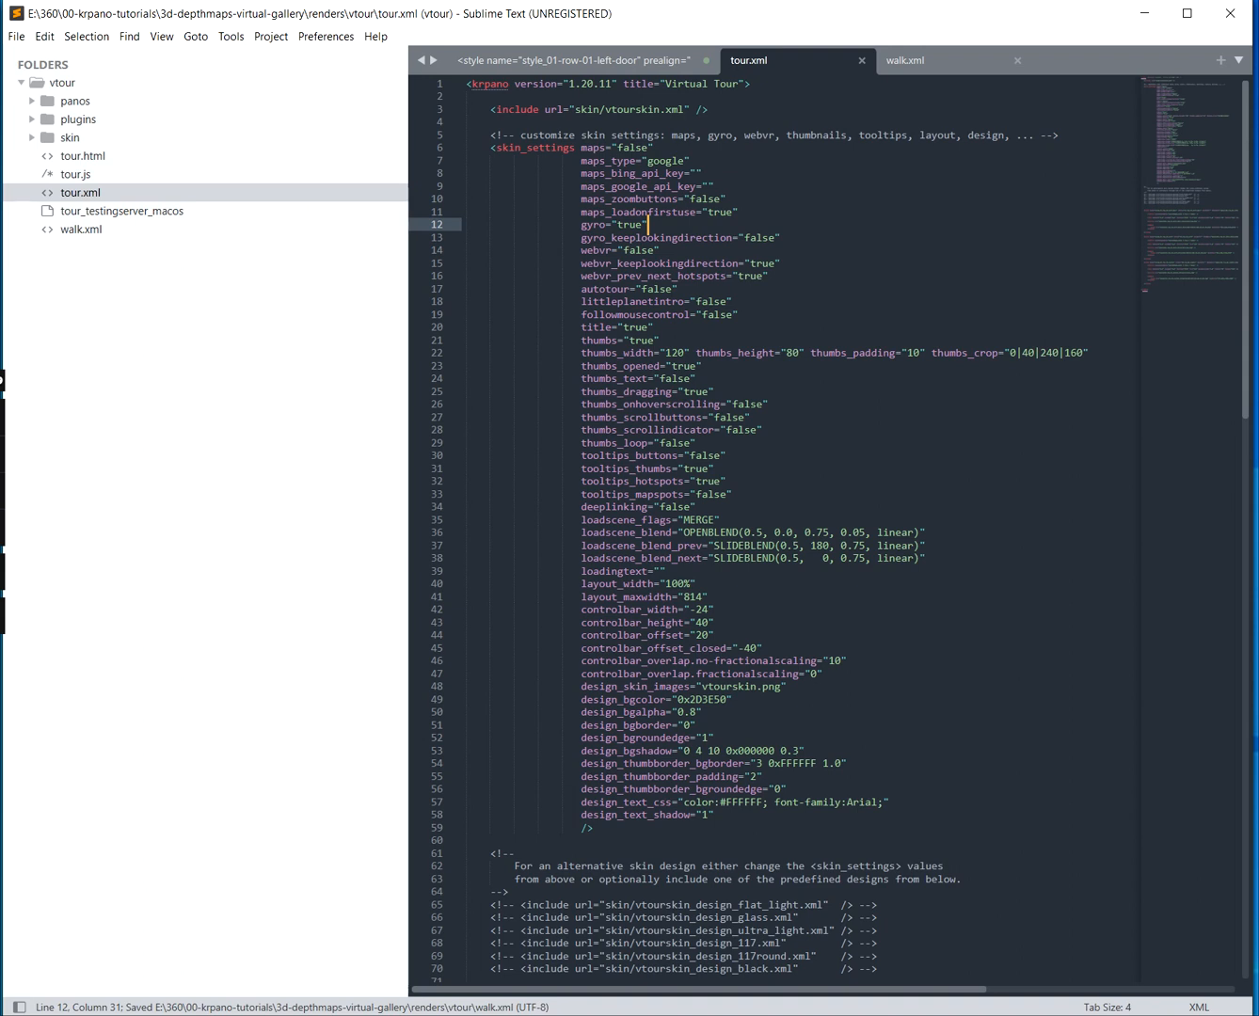
pyautogui.click(710, 110)
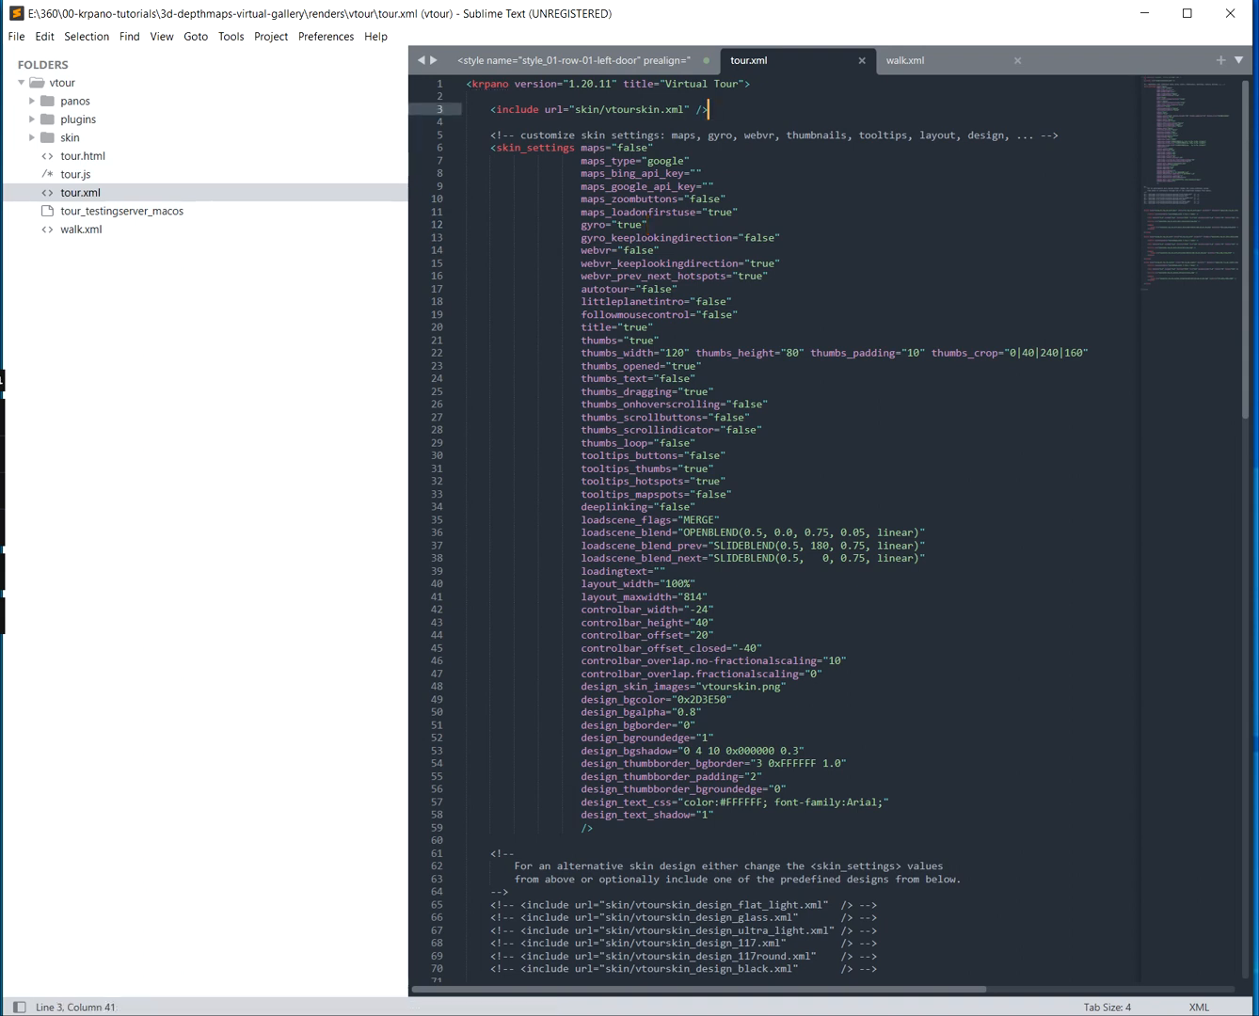
pyautogui.hotkey('alt', 'Tab')
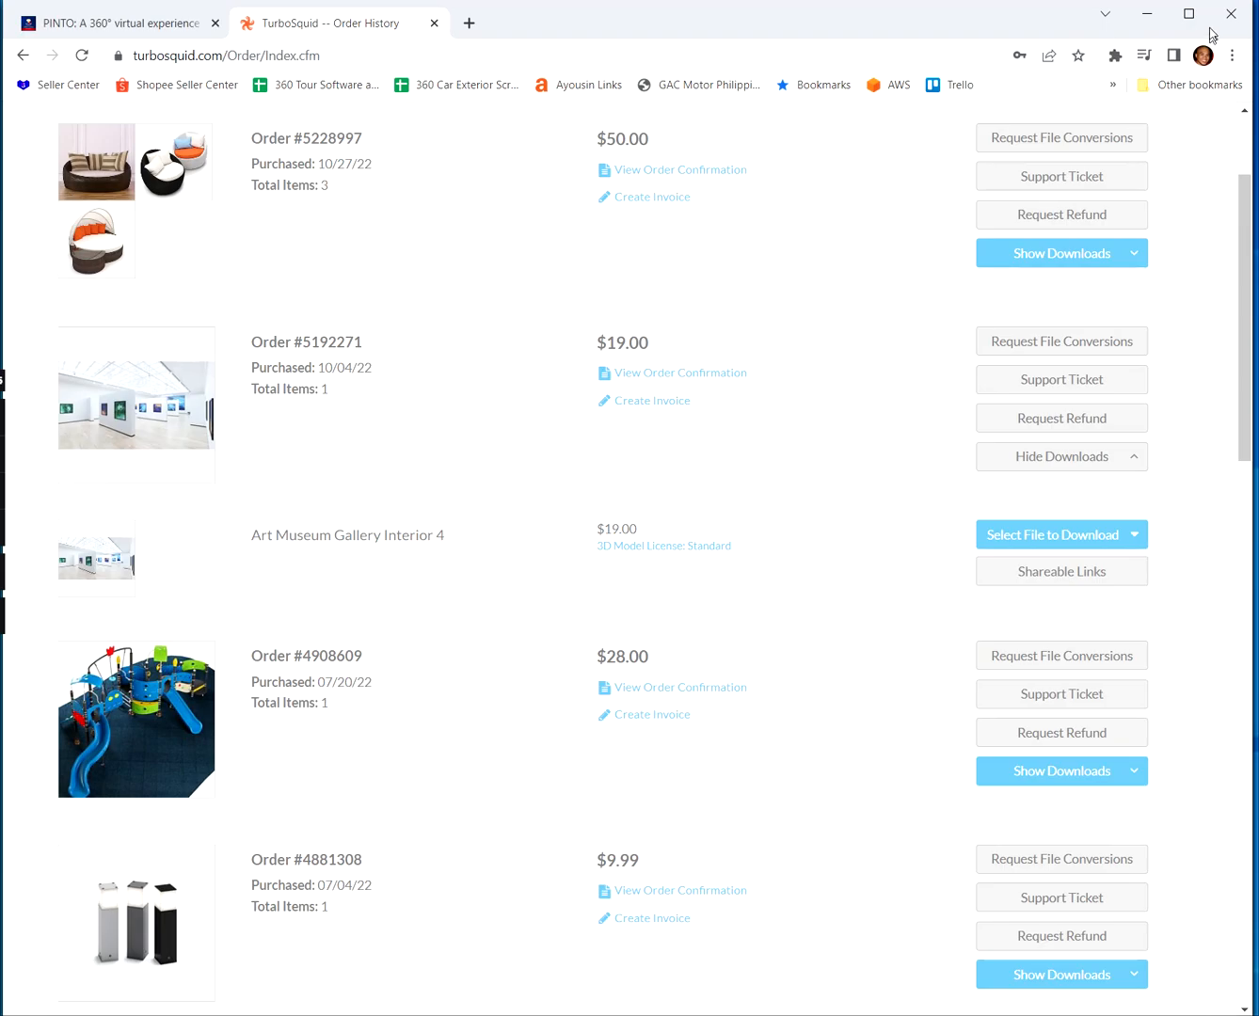
pyautogui.click(1231, 13)
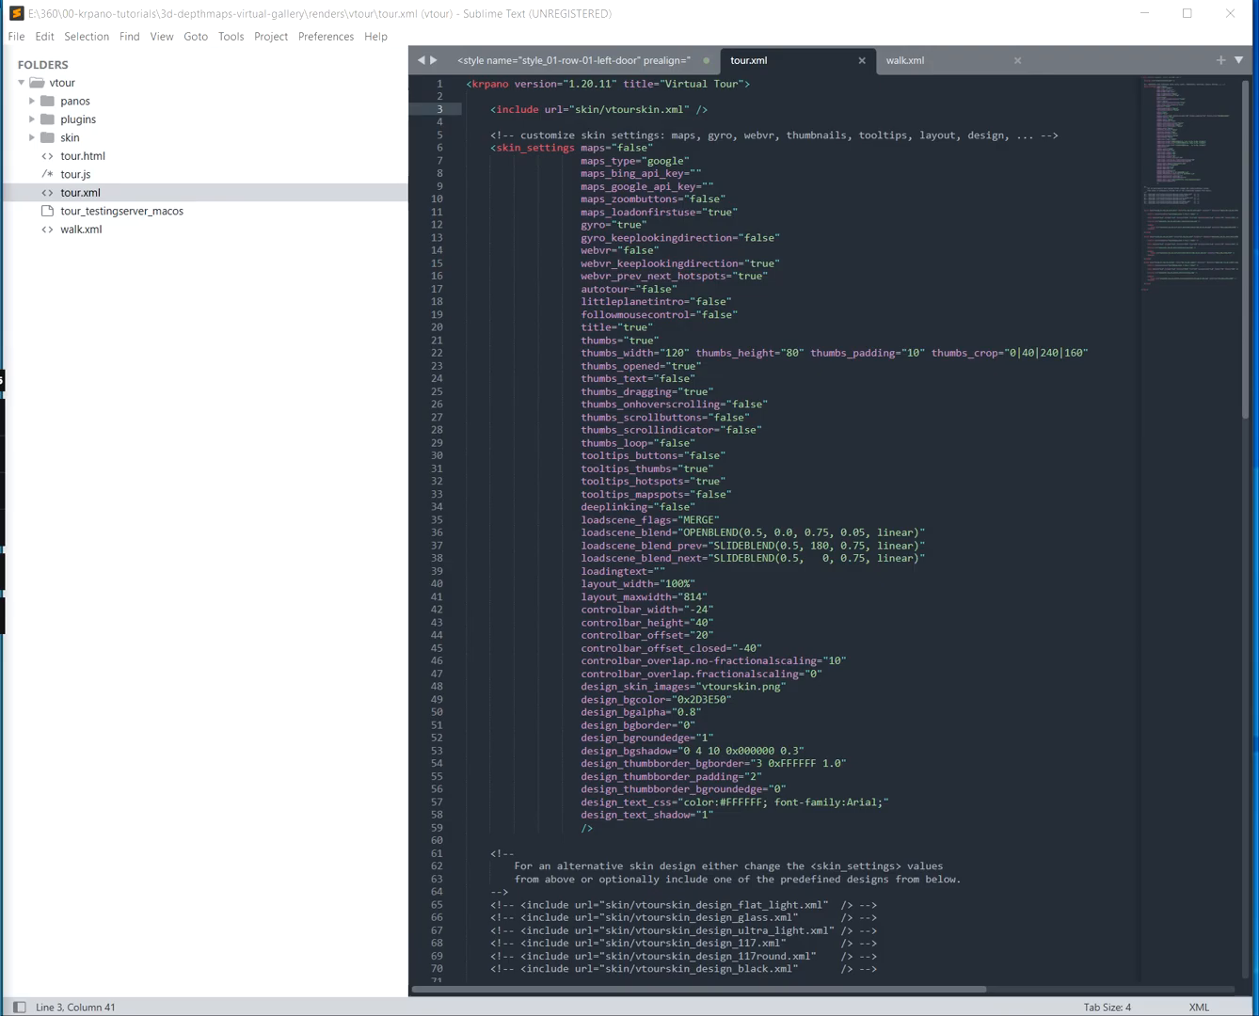
# Switch to File Explorer and run tour_testingserver.exe from the vtour folder to open the local tour in the browser
pyautogui.hotkey('alt', 'Tab')
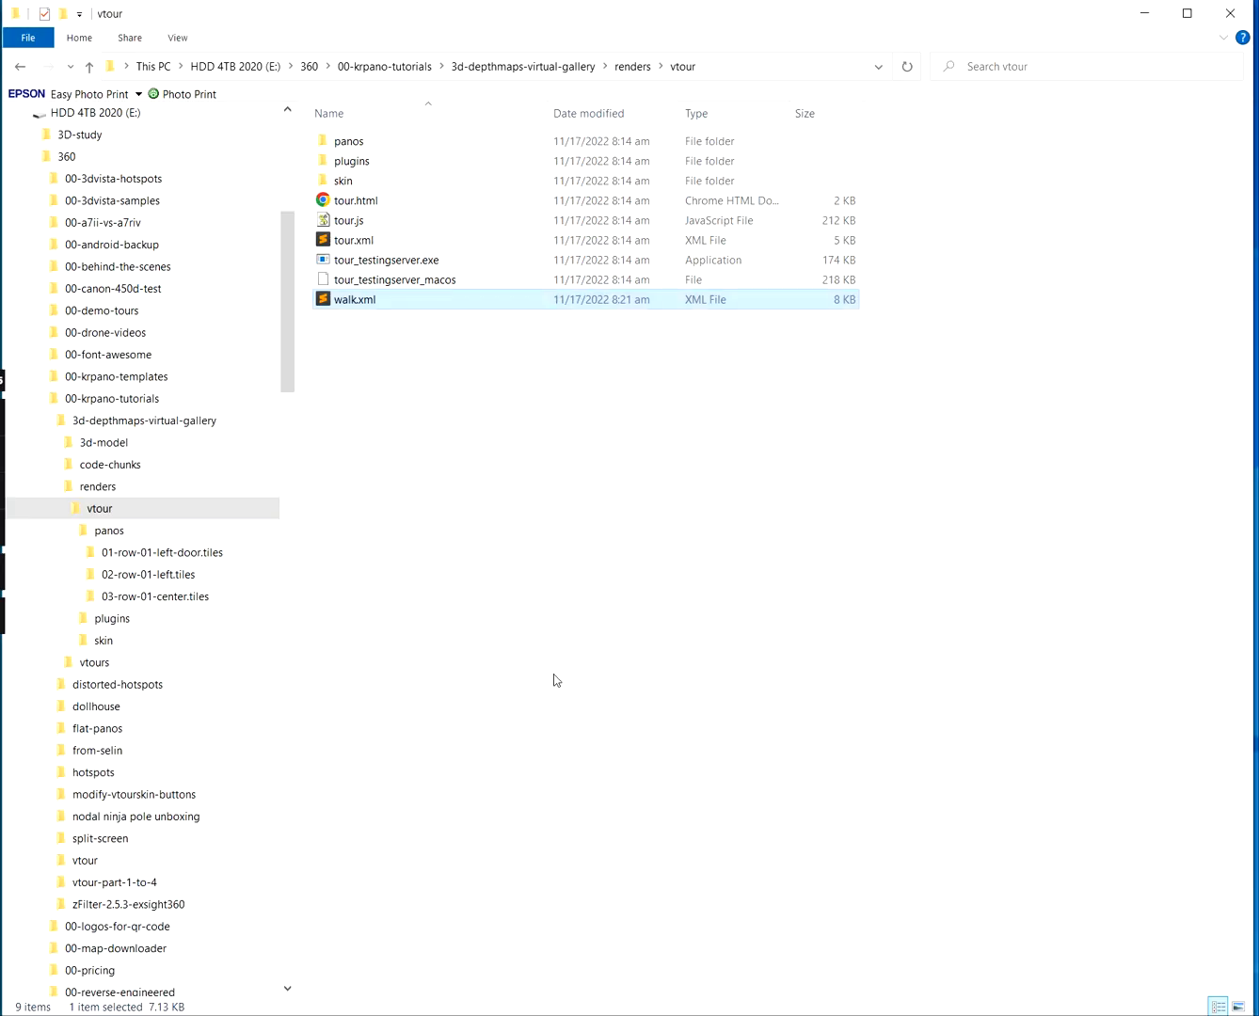
pyautogui.click(414, 263)
pyautogui.doubleClick(411, 264)
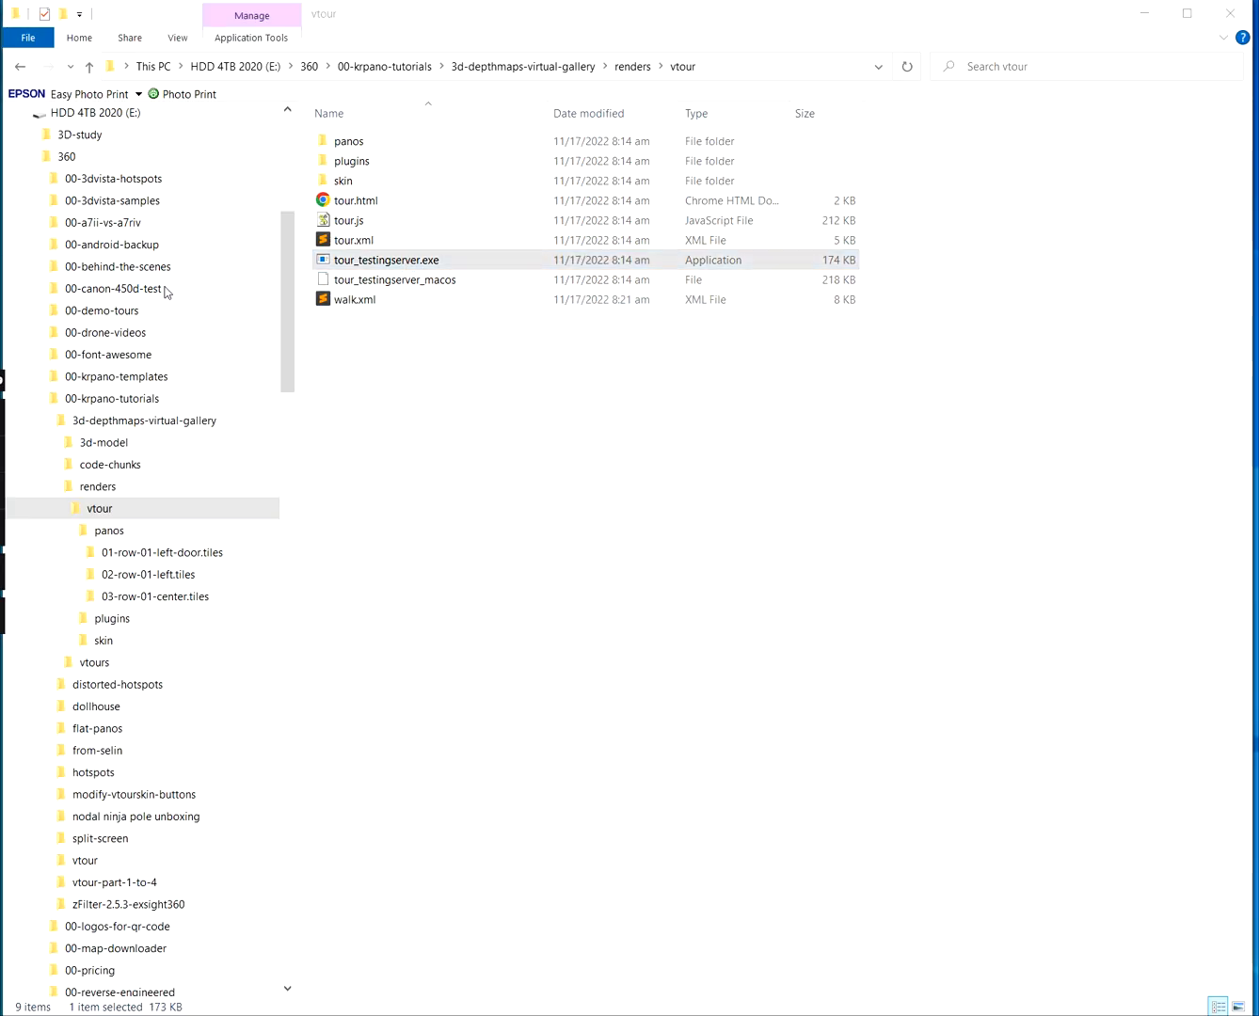
pyautogui.moveTo(3, 168); pyautogui.dragTo(892, 36)
# Look around the 01-row-01-left-door scene, from the double doors to the far end of the gallery hallway
pyautogui.moveTo(793, 550); pyautogui.dragTo(634, 492)
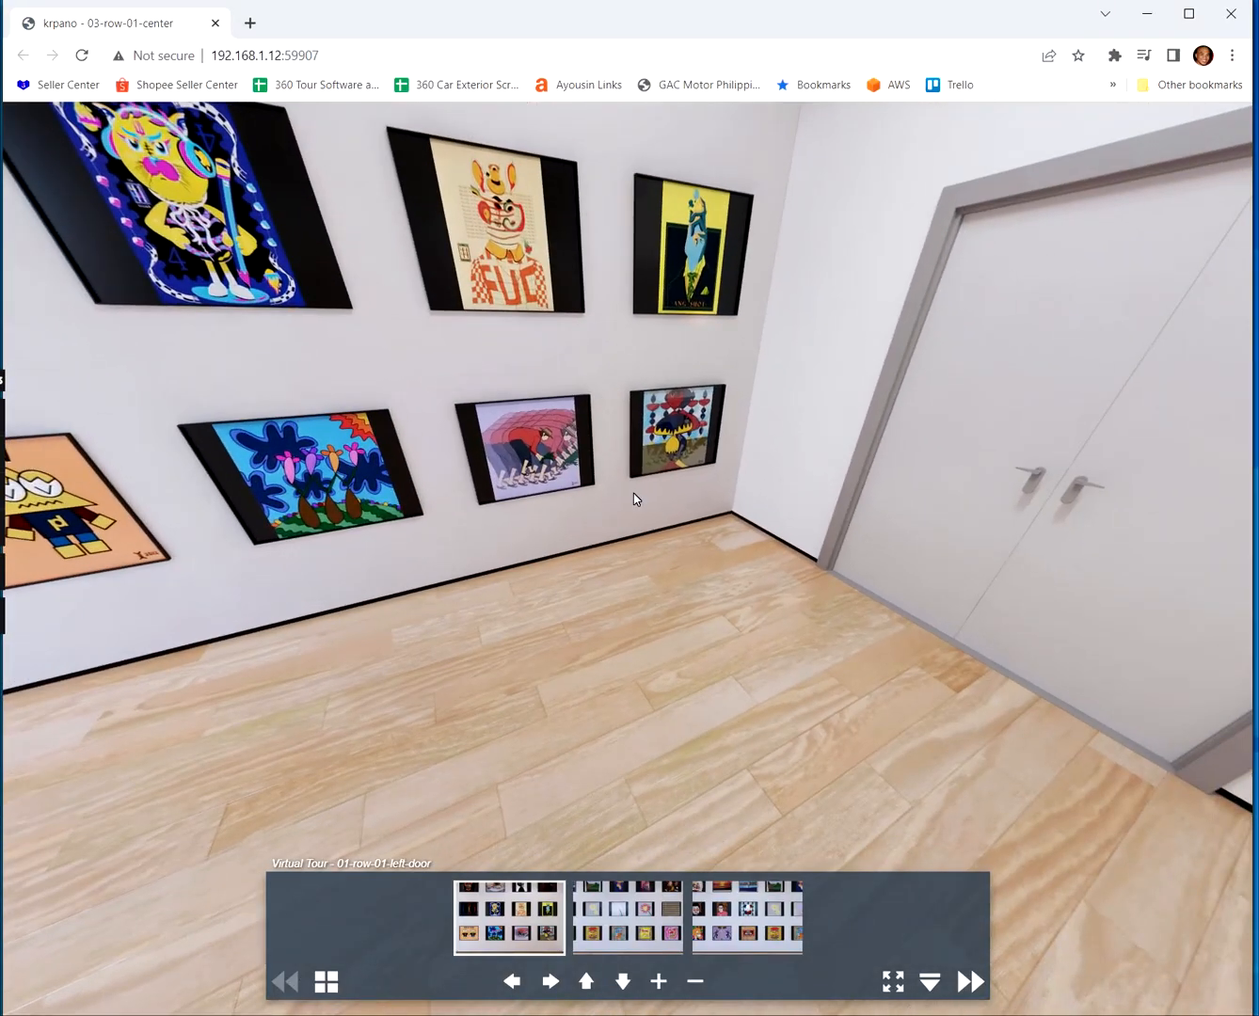
pyautogui.moveTo(666, 546); pyautogui.dragTo(510, 472)
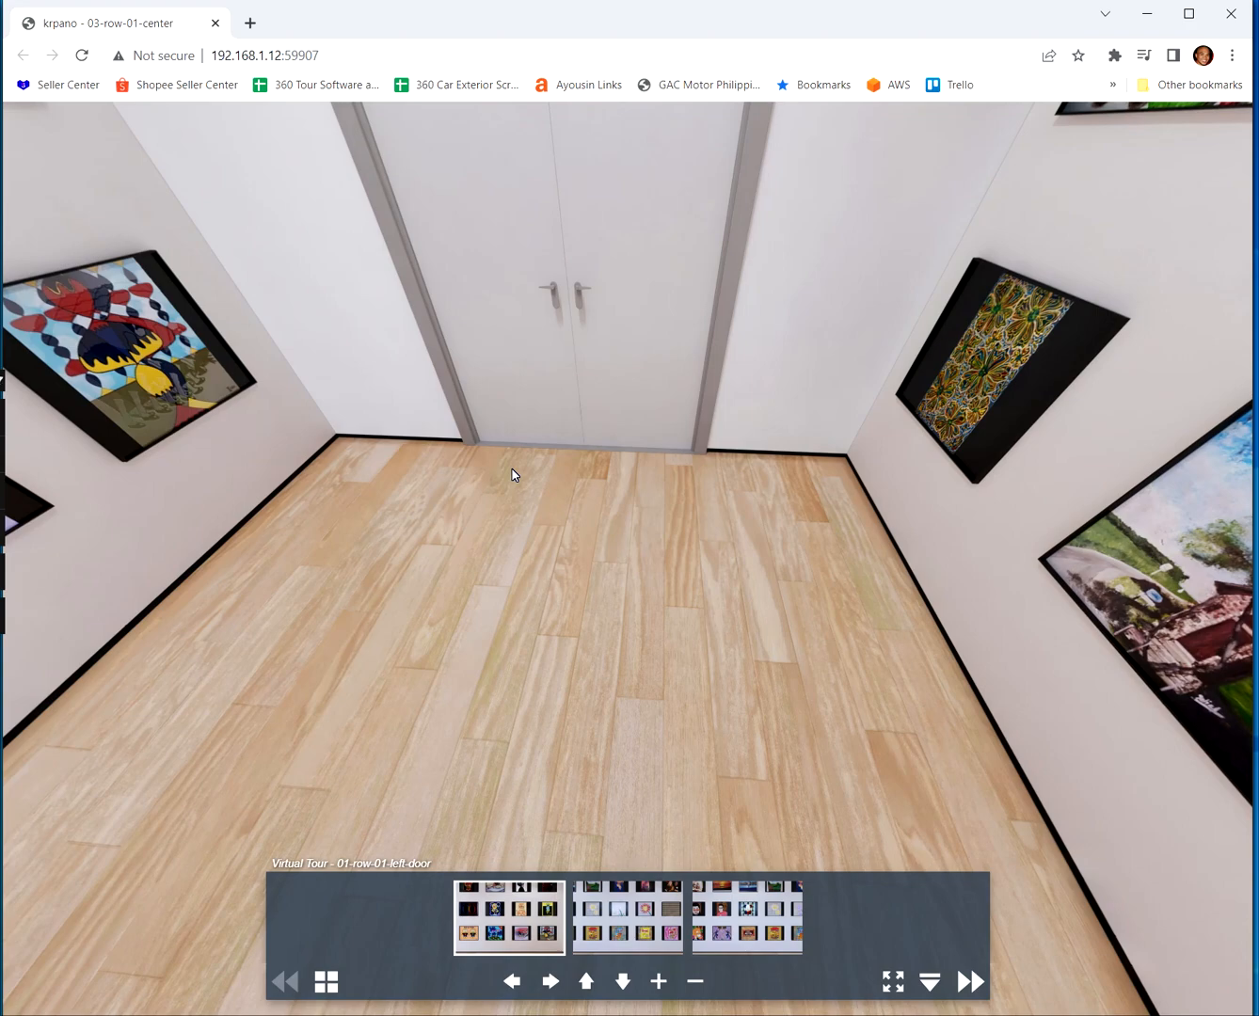
pyautogui.moveTo(512, 473); pyautogui.dragTo(852, 576)
pyautogui.click(729, 565)
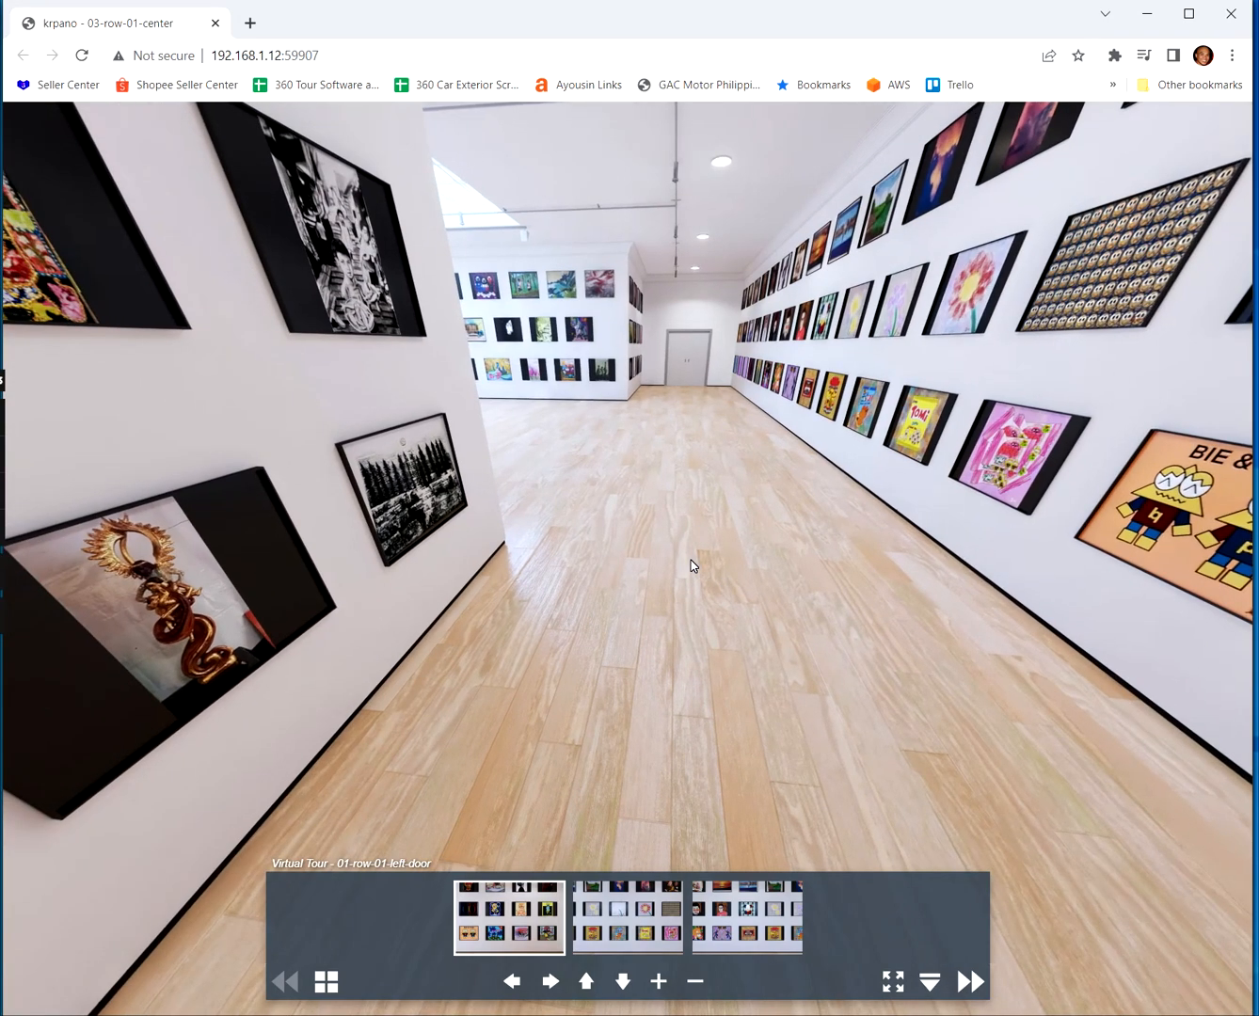
# In Sublime Text, add <include url="walk.xml" /> below the vtourskin.xml include in tour.xml and save the file
pyautogui.hotkey('alt', 'Tab')
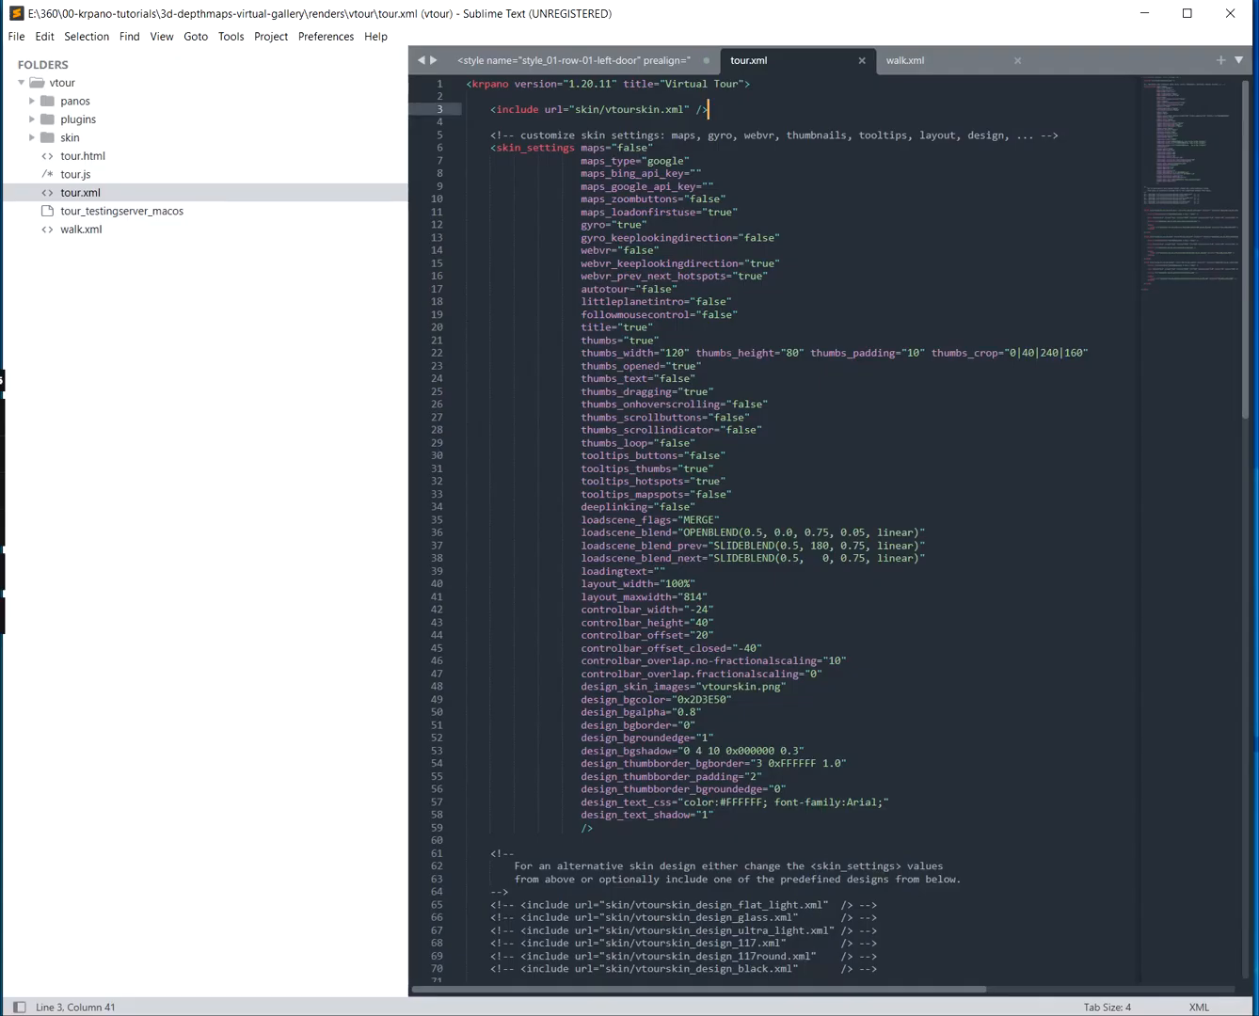
pyautogui.hotkey('shift', 'Home')
pyautogui.hotkey('ctrl', 'c')
pyautogui.press('End')
pyautogui.press('Return')
pyautogui.hotkey('ctrl', 'v')
pyautogui.press('Left')
pyautogui.press('Left')
pyautogui.press('Left')
pyautogui.press('Left')
pyautogui.press('Left')
pyautogui.press('Left')
pyautogui.press('Left')
pyautogui.press('BackSpace')
pyautogui.press('BackSpace')
pyautogui.press('BackSpace')
pyautogui.press('BackSpace')
pyautogui.press('BackSpace')
pyautogui.press('BackSpace')
pyautogui.press('BackSpace')
pyautogui.press('BackSpace')
pyautogui.press('BackSpace')
pyautogui.press('BackSpace')
pyautogui.press('BackSpace')
pyautogui.press('BackSpace')
pyautogui.press('BackSpace')
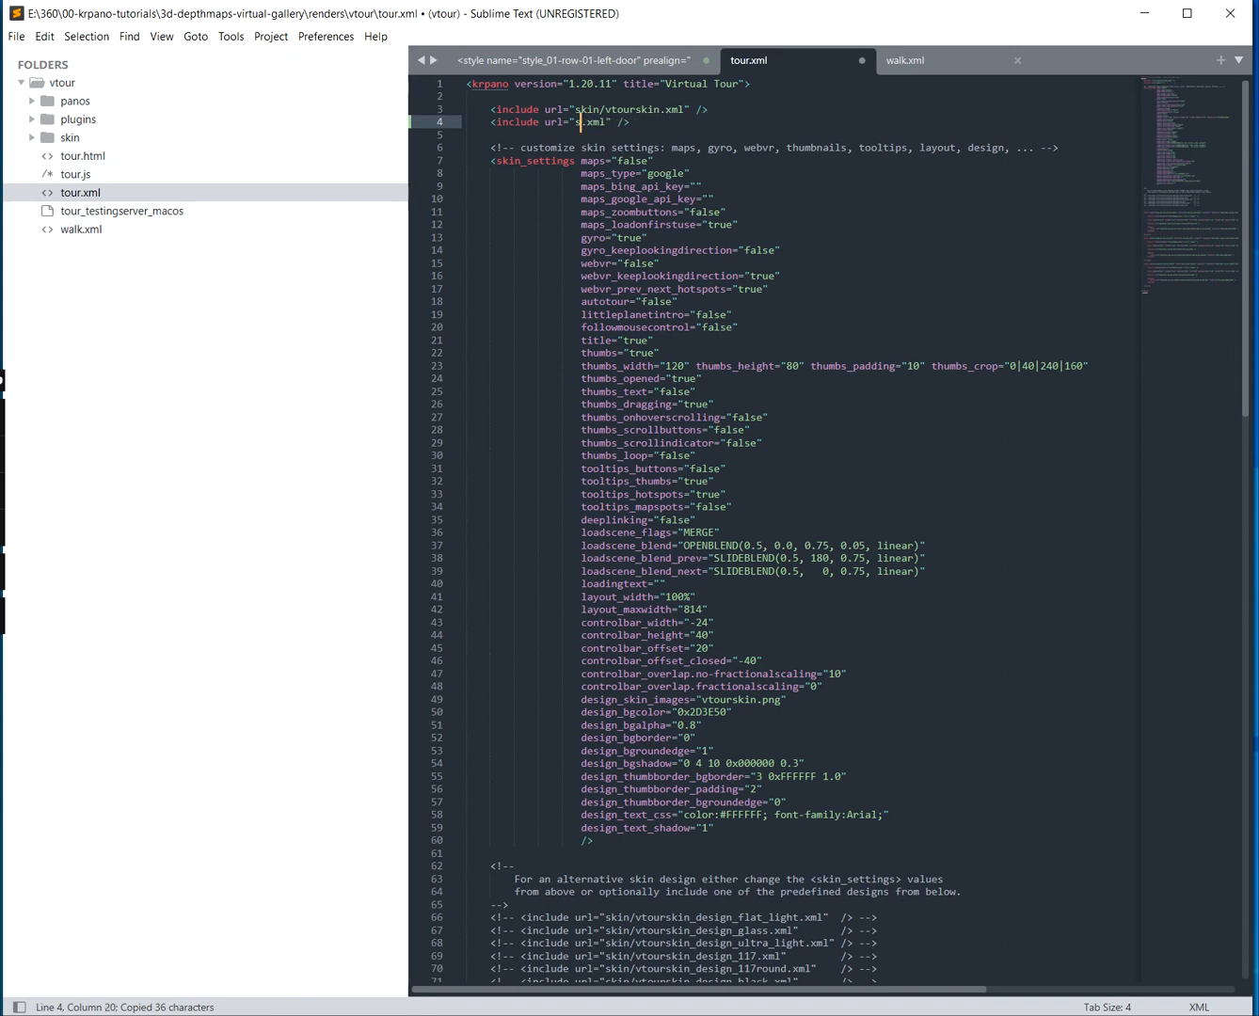
pyautogui.press('BackSpace')
pyautogui.write('walk')
pyautogui.hotkey('ctrl', 's')
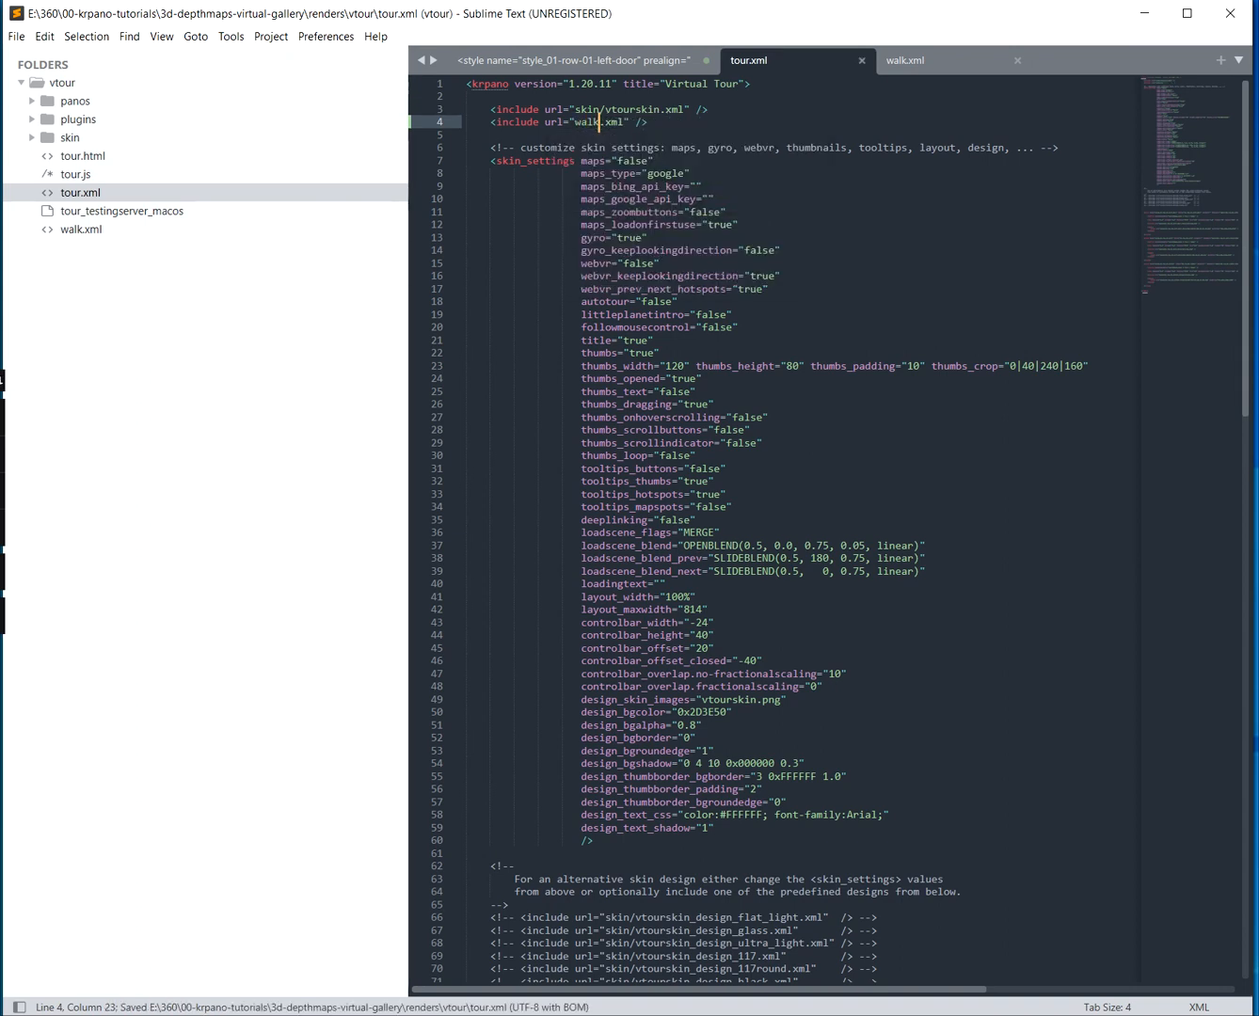
# Switch to Chrome, reload the local tour to check it with the walk plugin included, and return to tour.xml in Sublime Text
pyautogui.hotkey('alt', 'Tab')
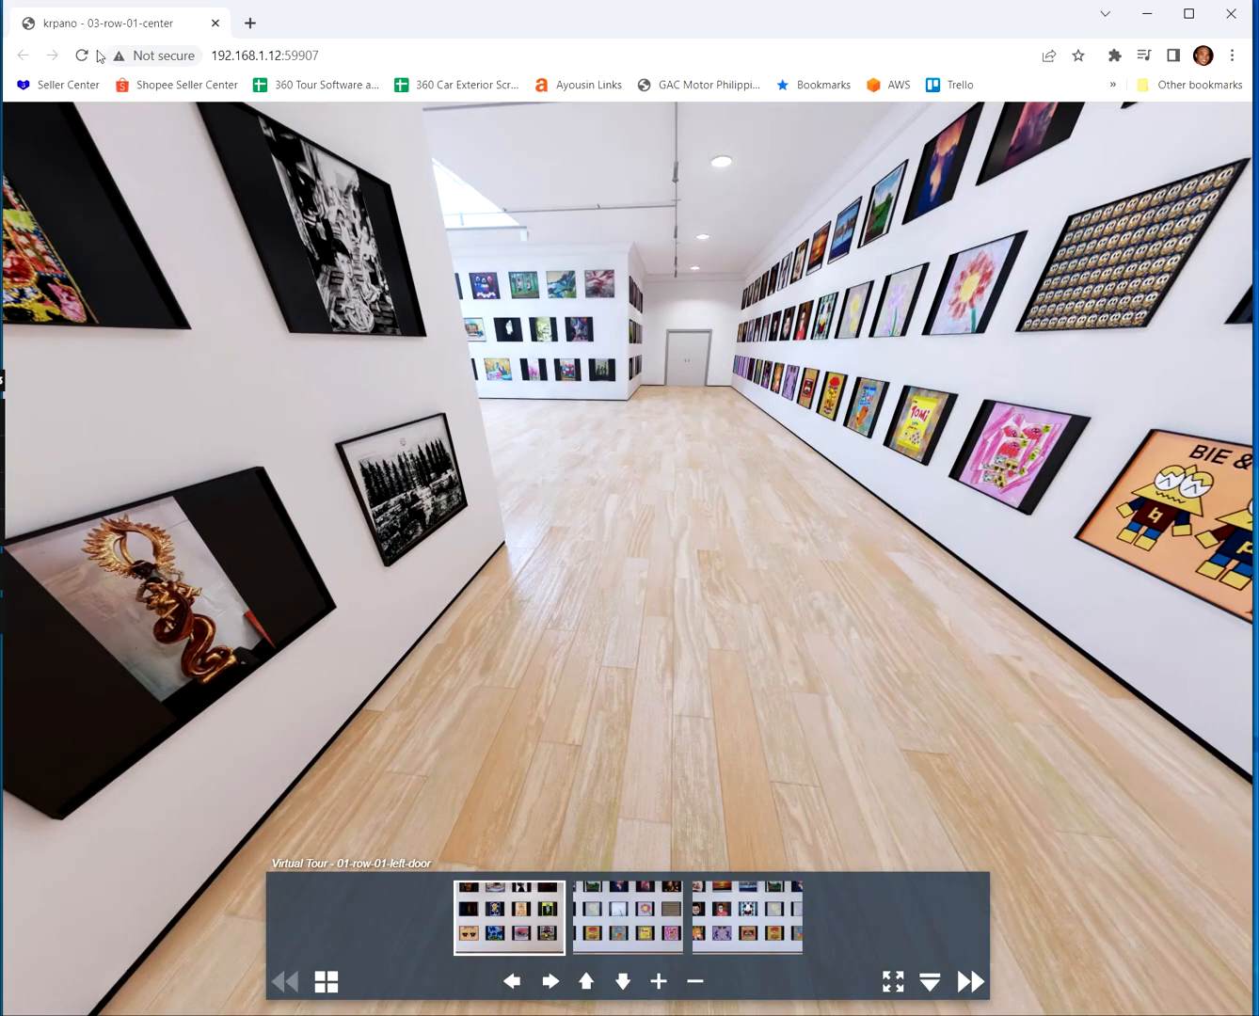
pyautogui.press('F5')
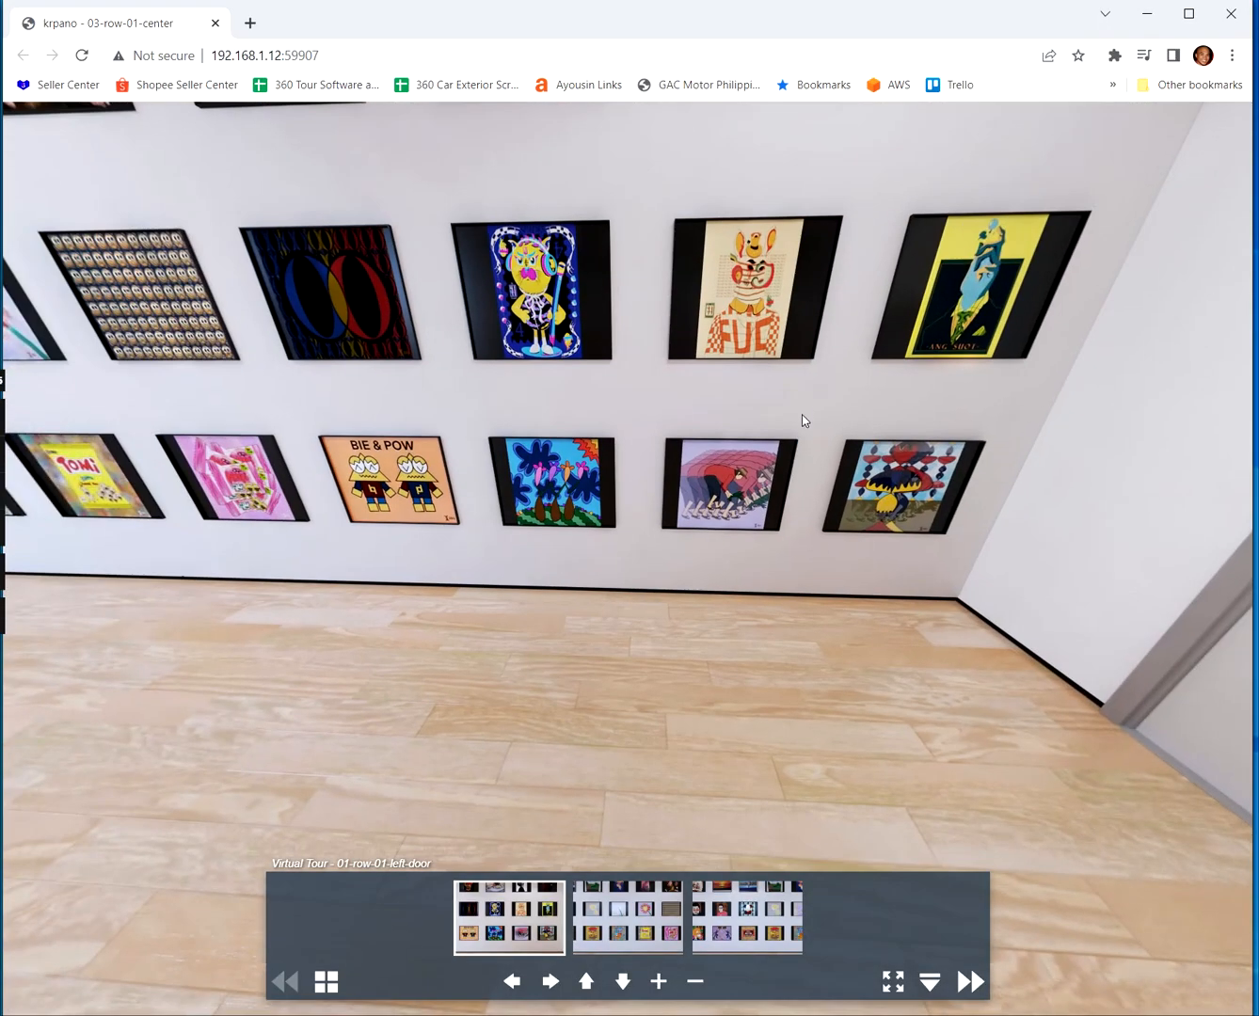
pyautogui.hotkey('alt', 'Tab')
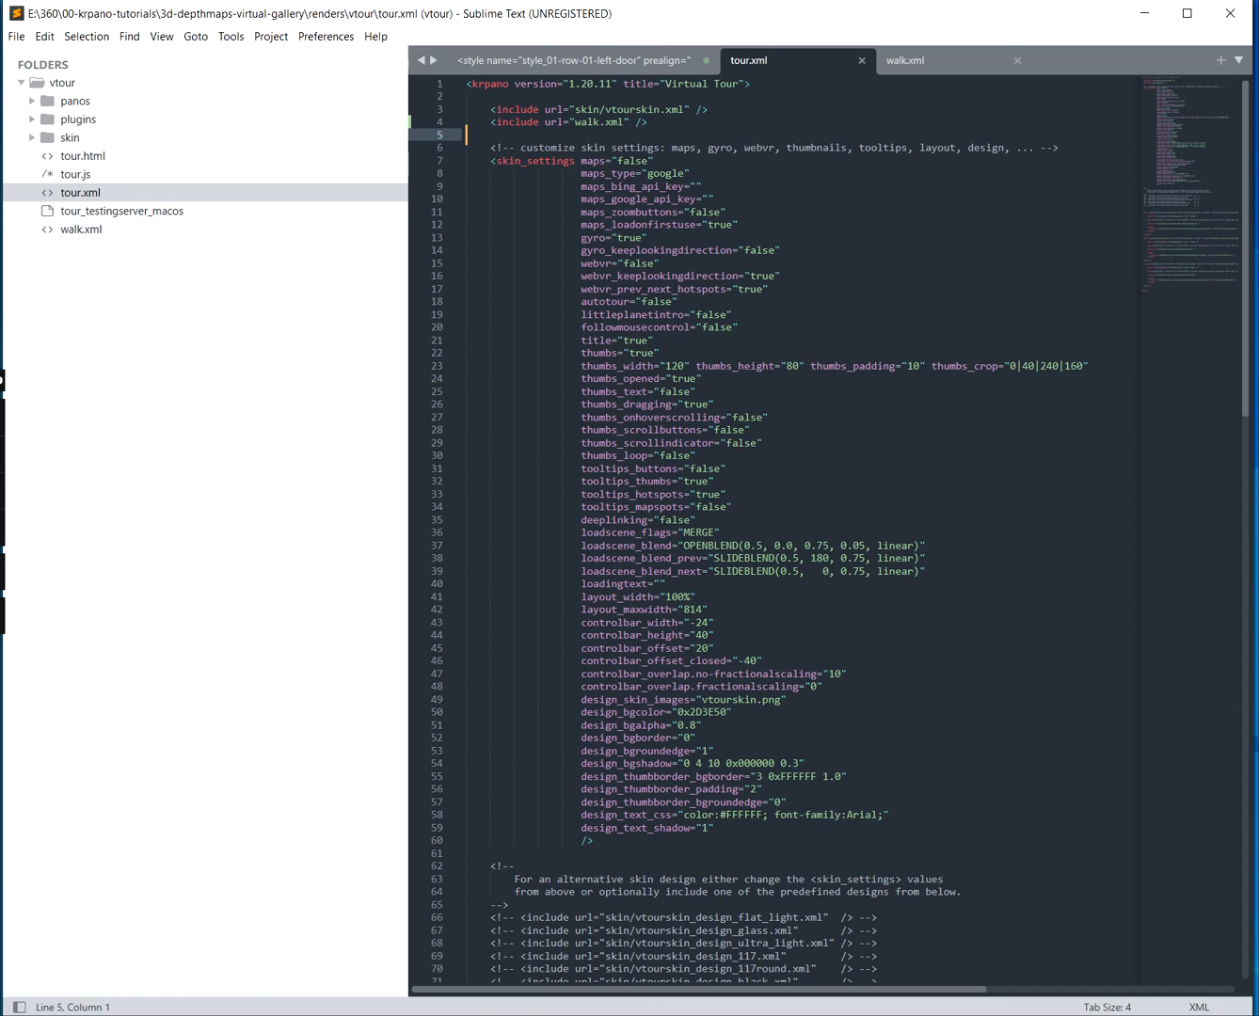
# Compare the walk.xml include line in tour.xml with the contents of walk.xml
pyautogui.rightClick(848, 276)
pyautogui.click(917, 425)
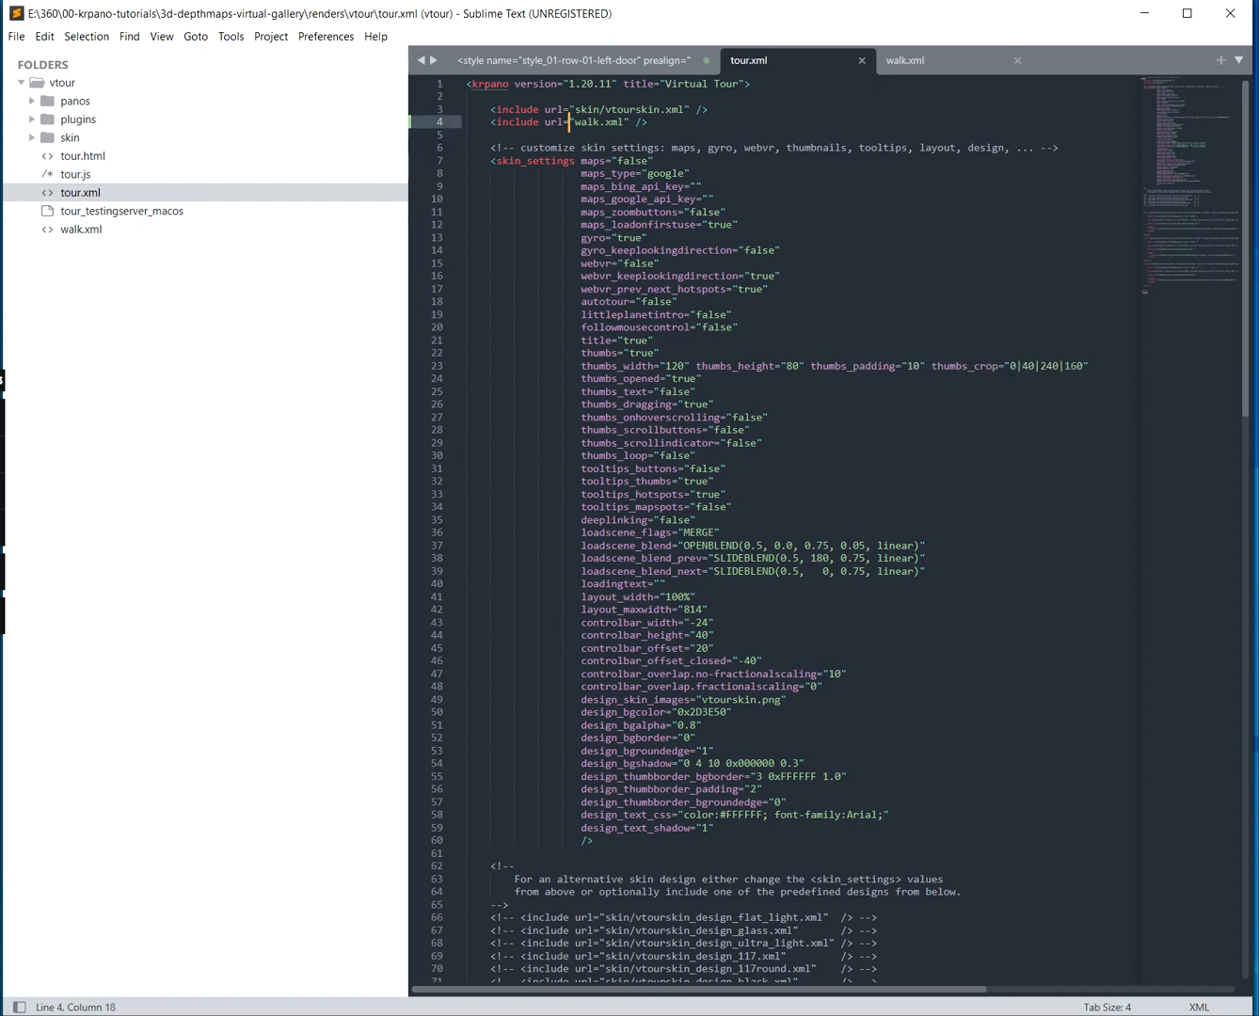
pyautogui.click(90, 230)
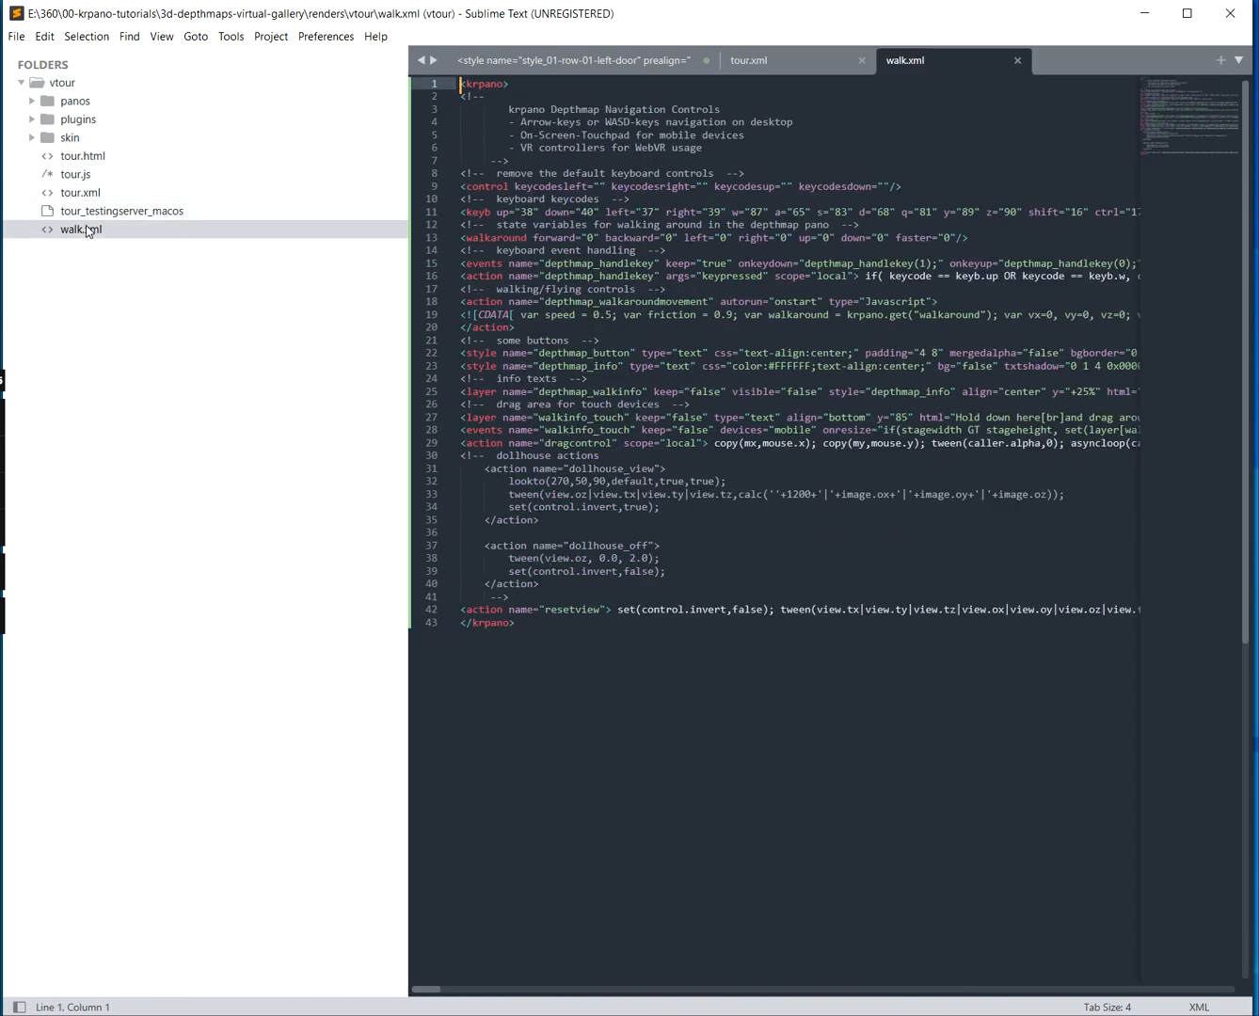
pyautogui.click(95, 194)
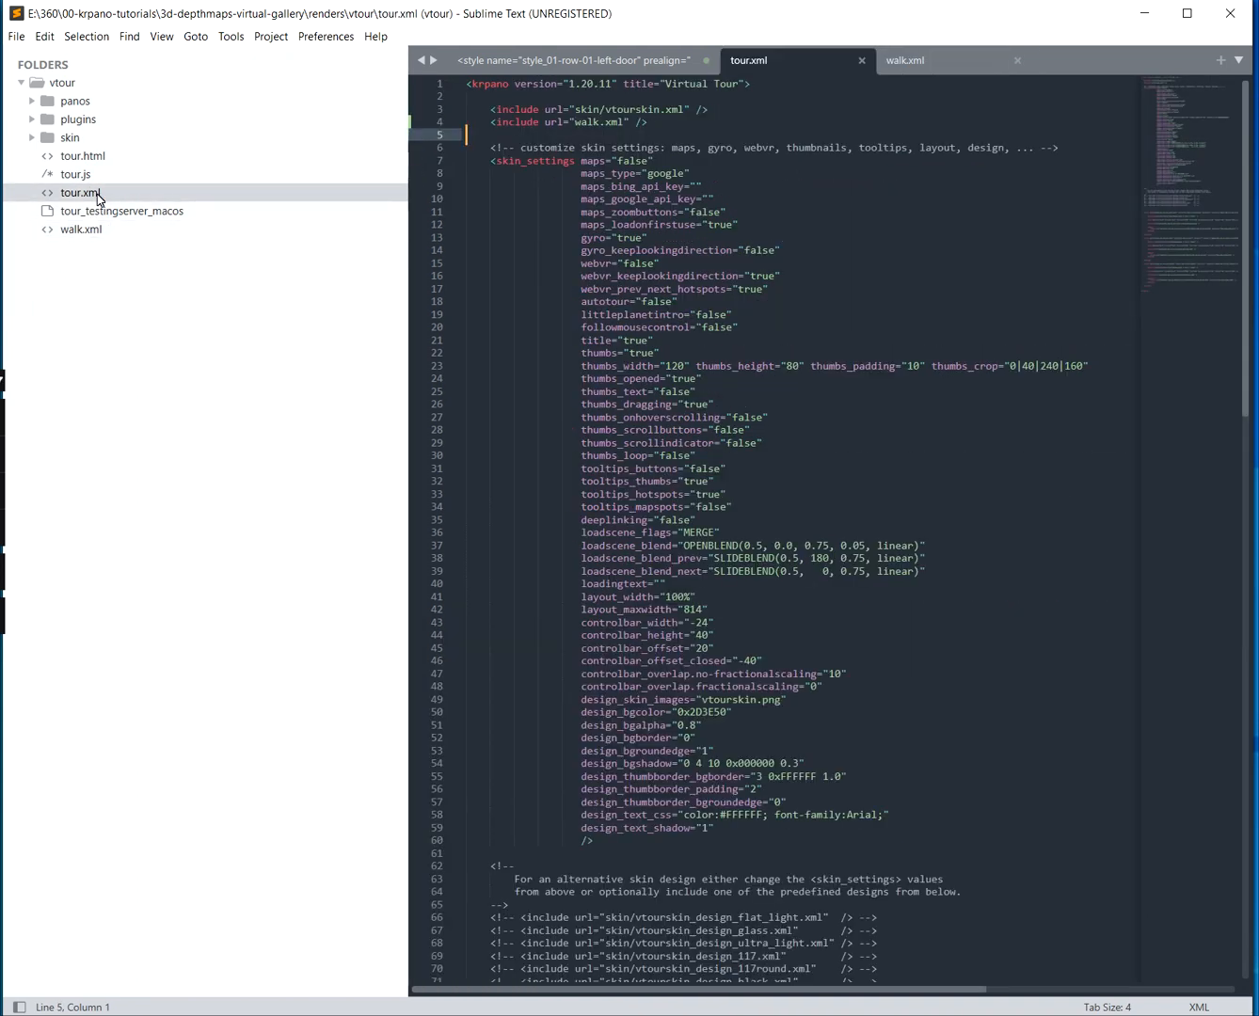
pyautogui.click(79, 230)
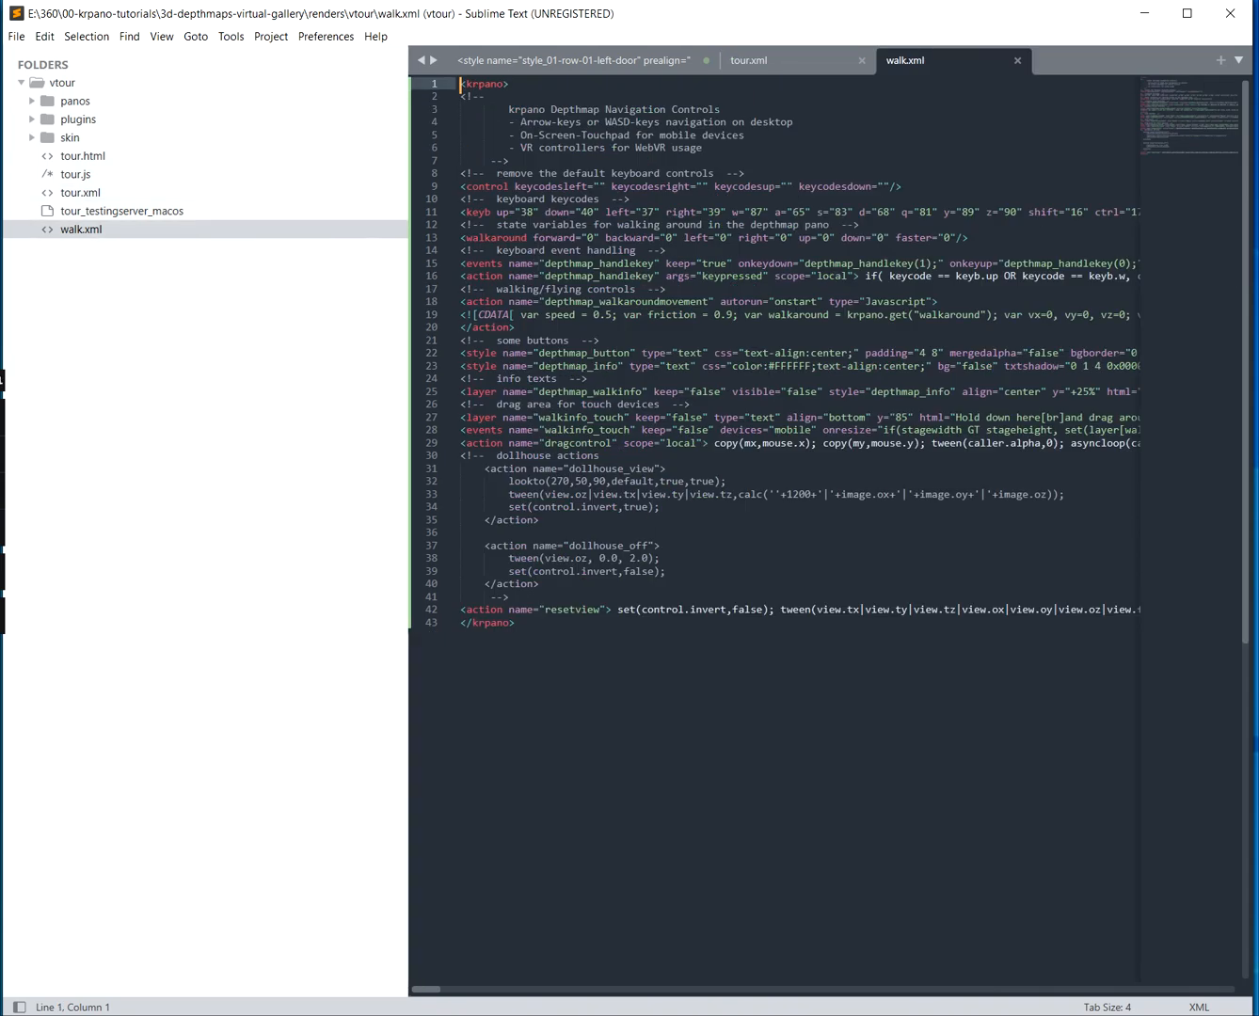
# Search walk.xml for references to "plug" and ".js"
pyautogui.click(853, 430)
pyautogui.hotkey('ctrl', 'f')
pyautogui.write('plugins')
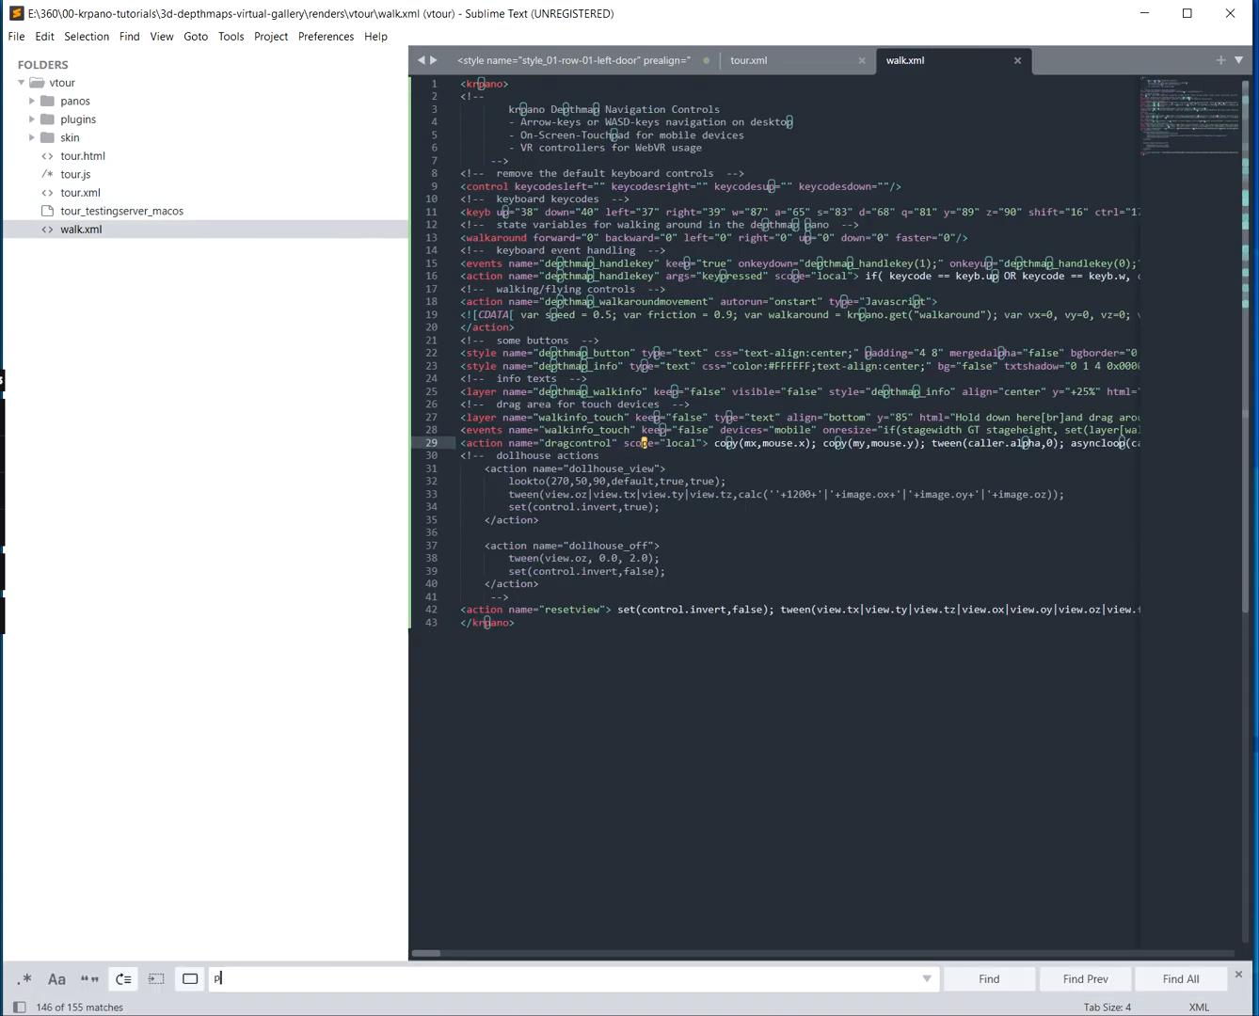
pyautogui.hotkey('ctrl', 'a')
pyautogui.write('plug')
pyautogui.press('BackSpace')
pyautogui.press('BackSpace')
pyautogui.press('BackSpace')
pyautogui.press('BackSpace')
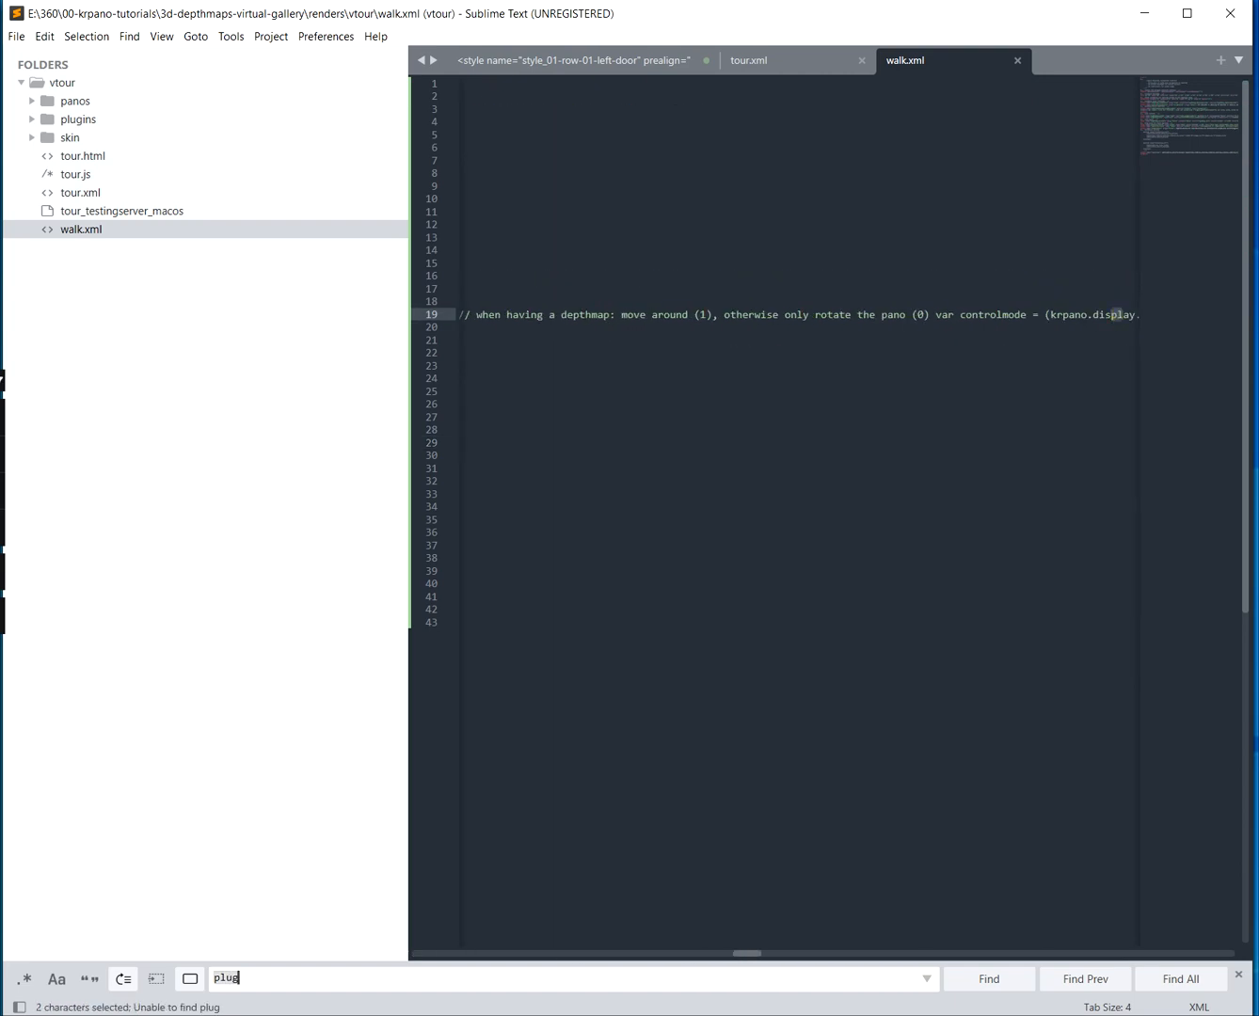
pyautogui.write('.js')
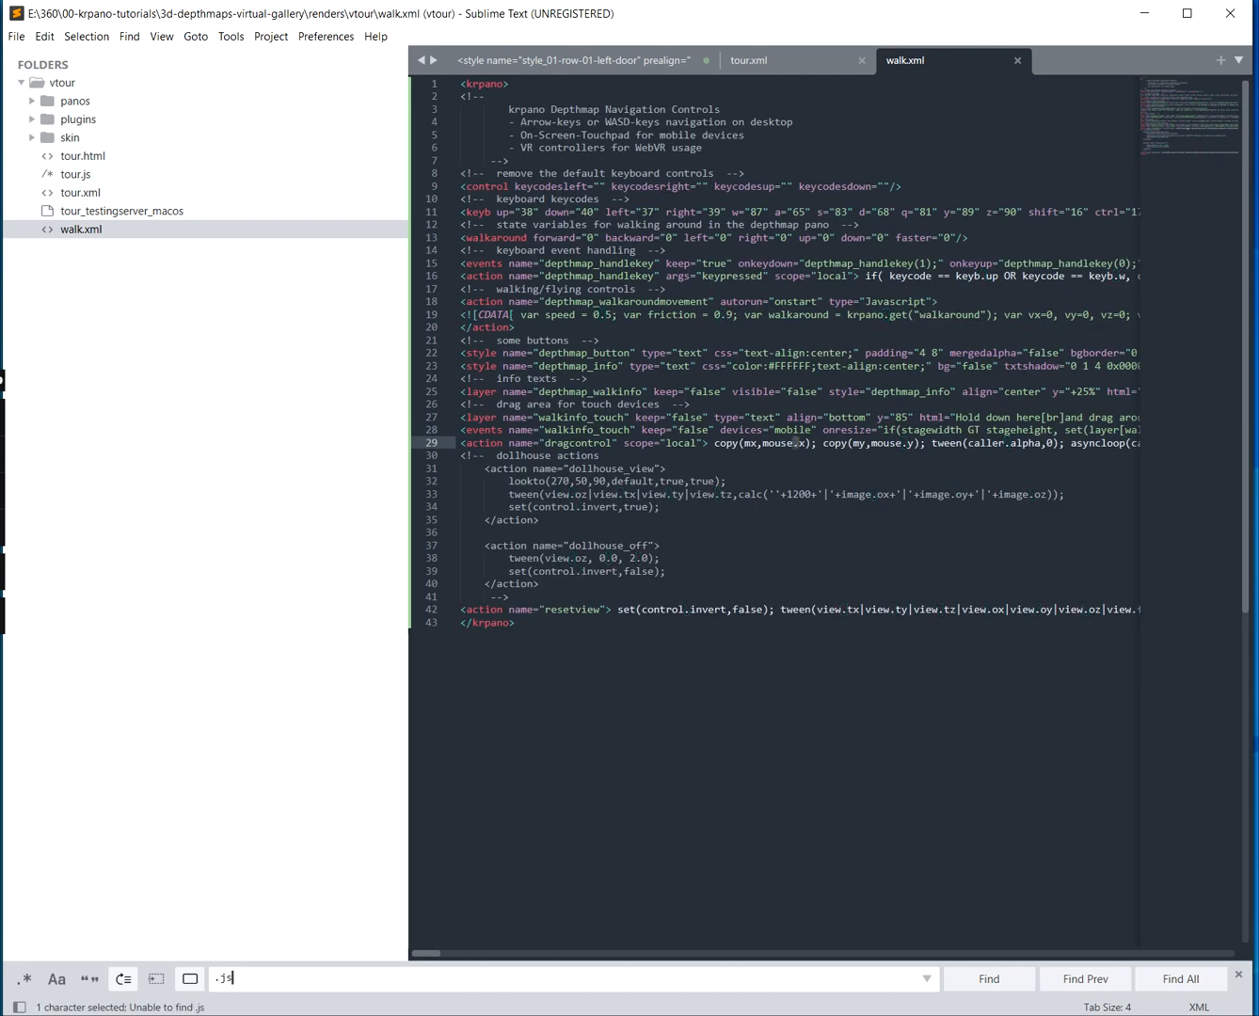
pyautogui.click(822, 352)
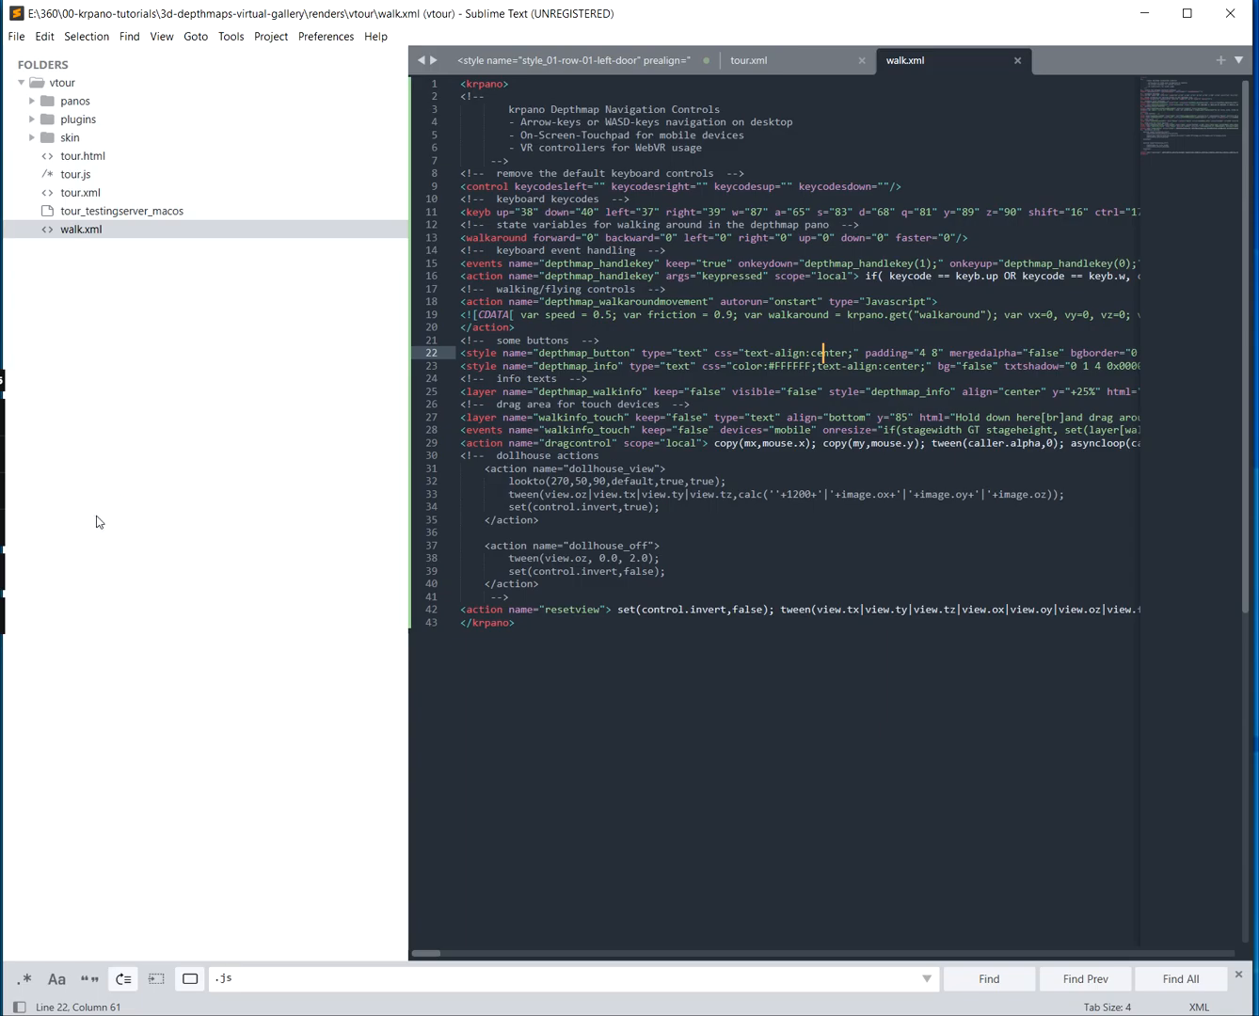
# Check the local tour in Chrome and inspect the navigation code in walk.xml from the start of the file
pyautogui.hotkey('alt', 'Tab')
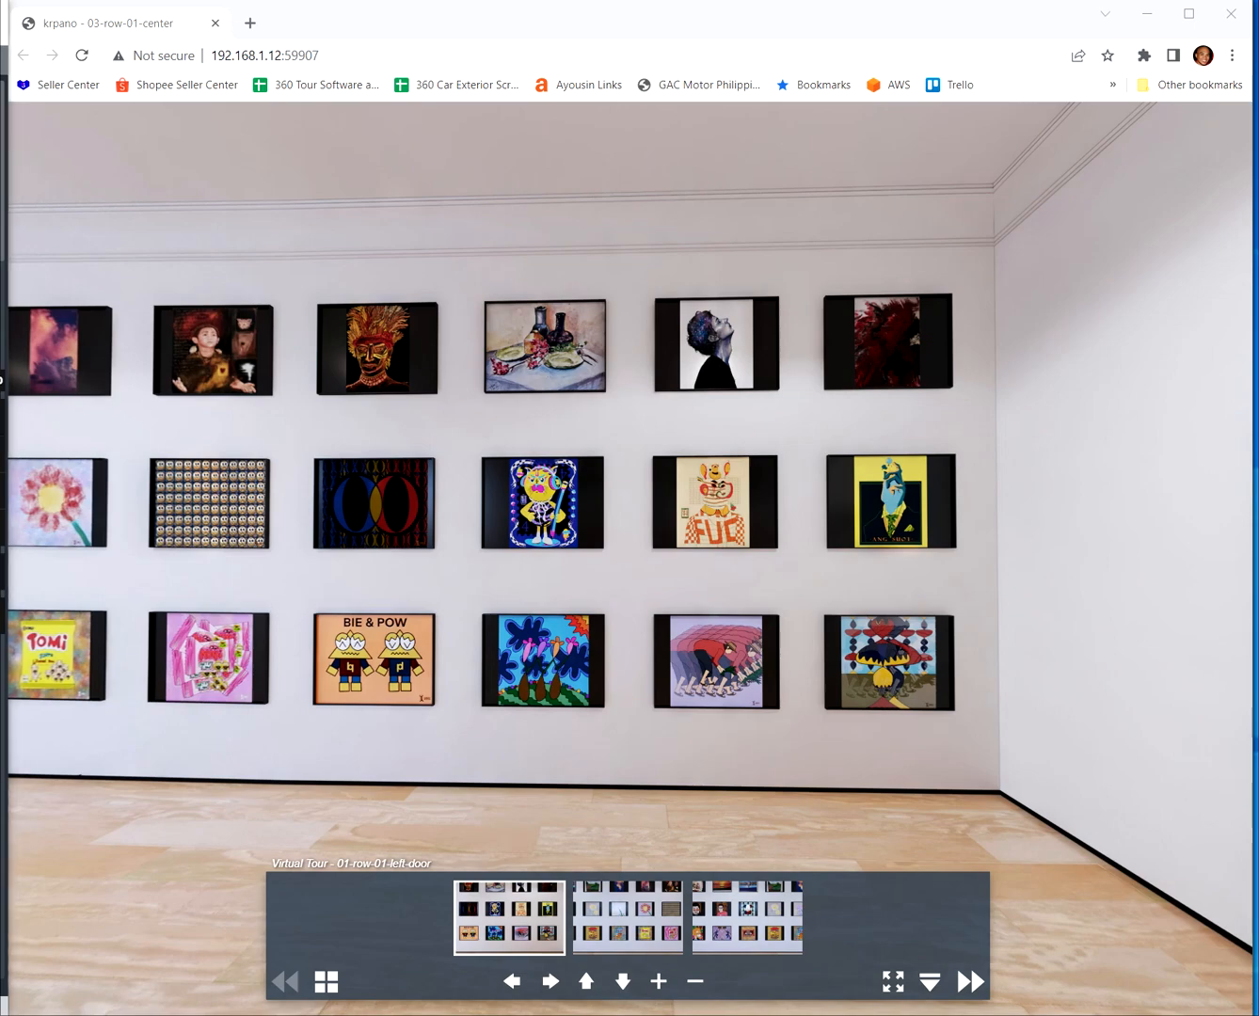
pyautogui.hotkey('alt', 'Tab')
pyautogui.click(677, 378)
pyautogui.scroll(5, 678, 378)
pyautogui.scroll(15, 829, 509)
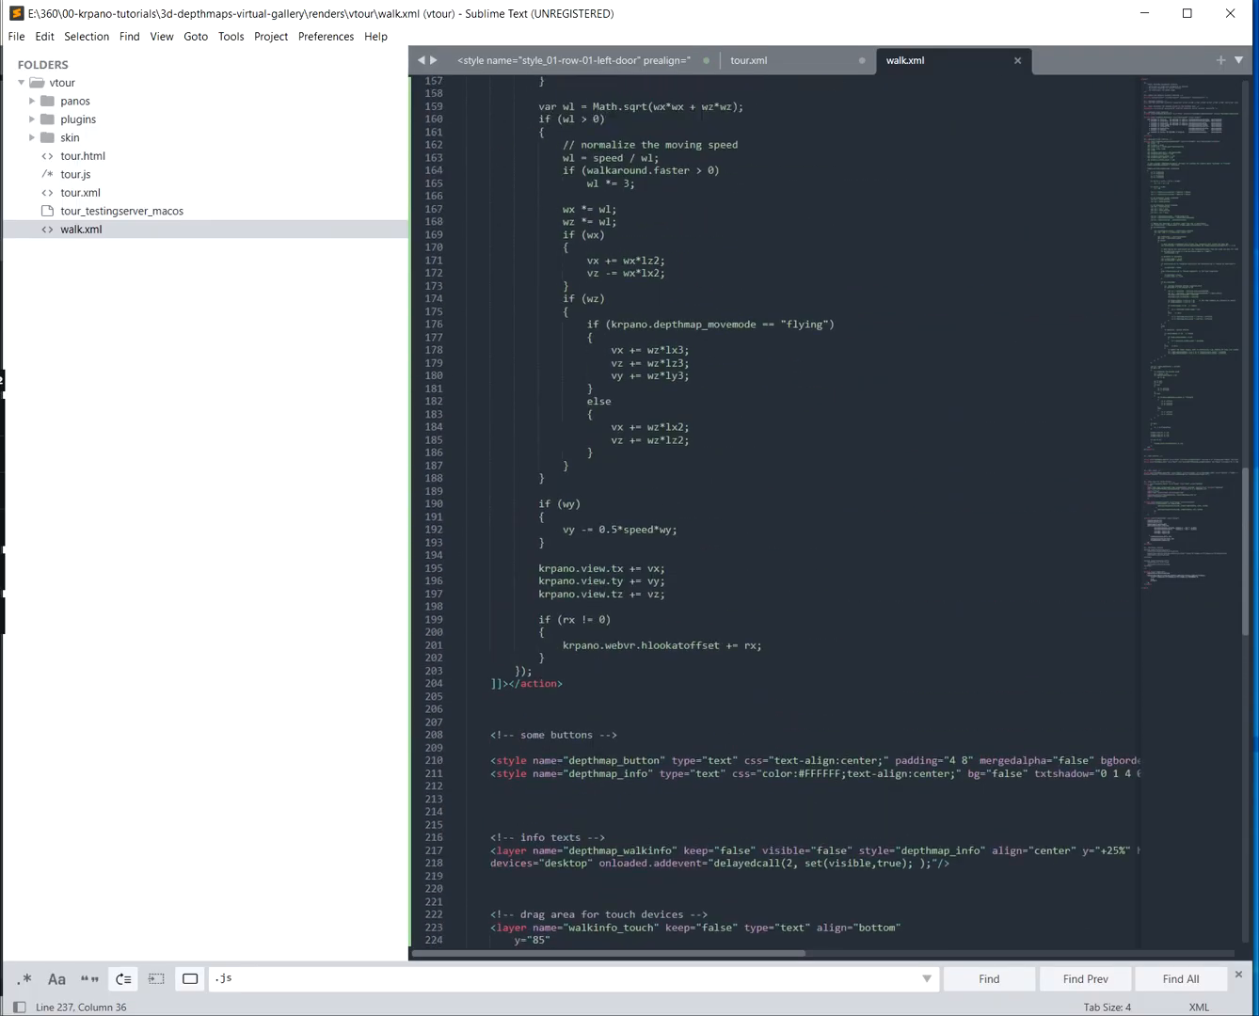
pyautogui.moveTo(1250, 390); pyautogui.dragTo(1251, 126)
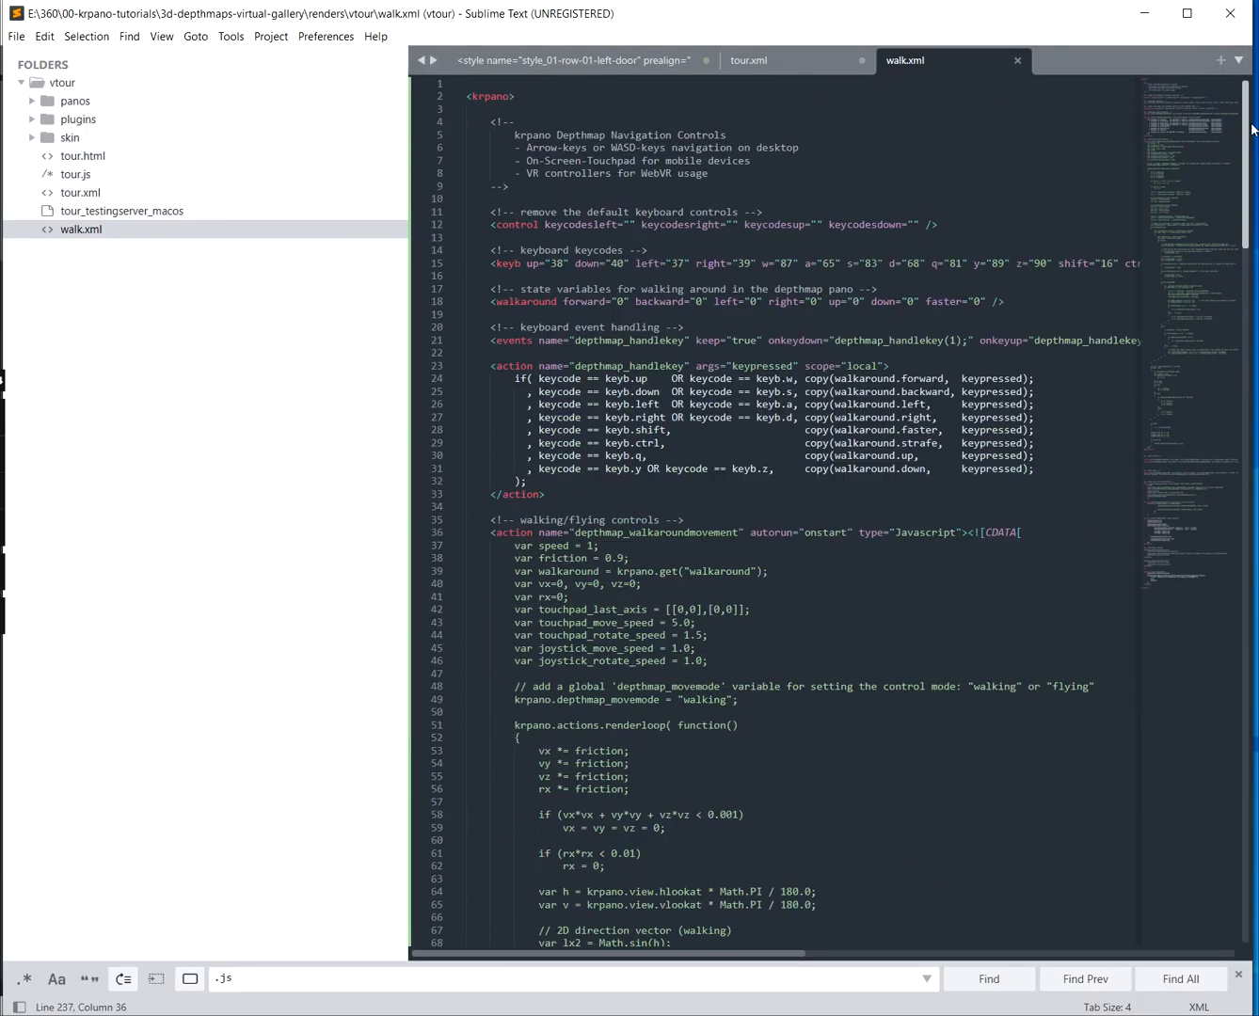
pyautogui.hotkey('alt', 'Tab')
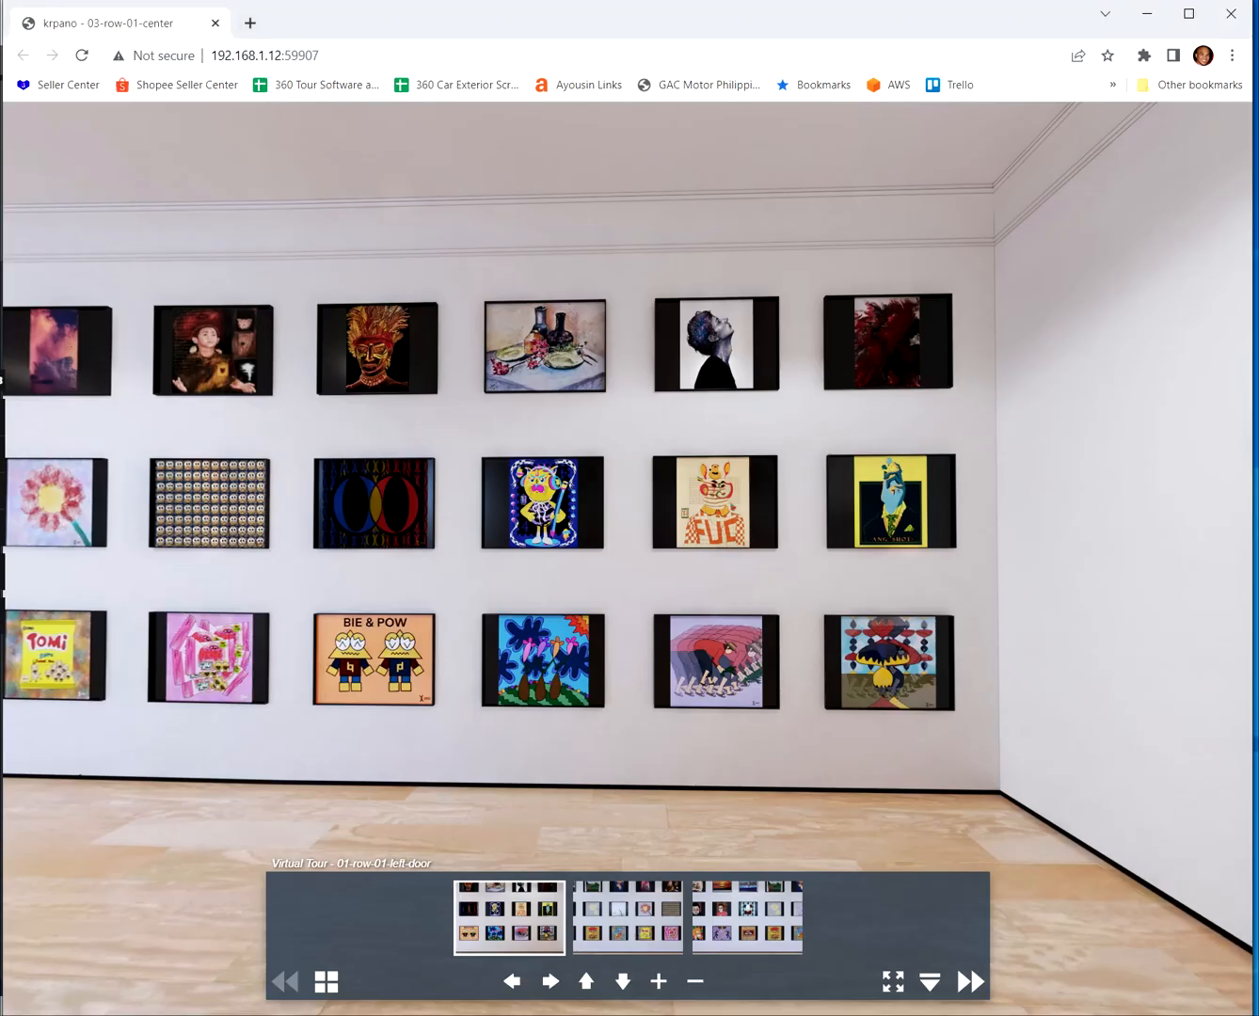
pyautogui.hotkey('alt', 'Tab')
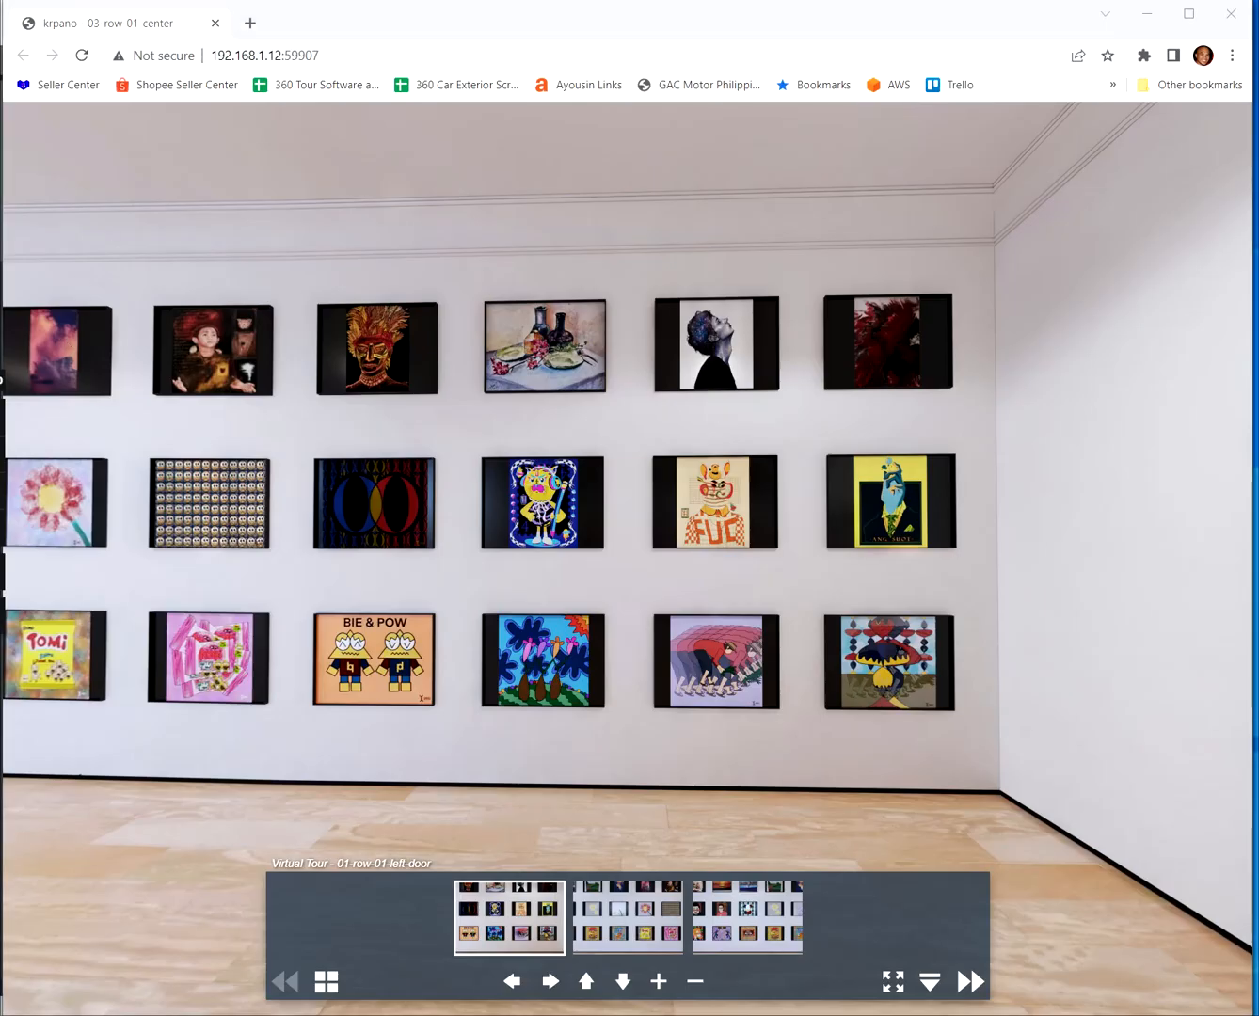
pyautogui.hotkey('alt', 'Tab')
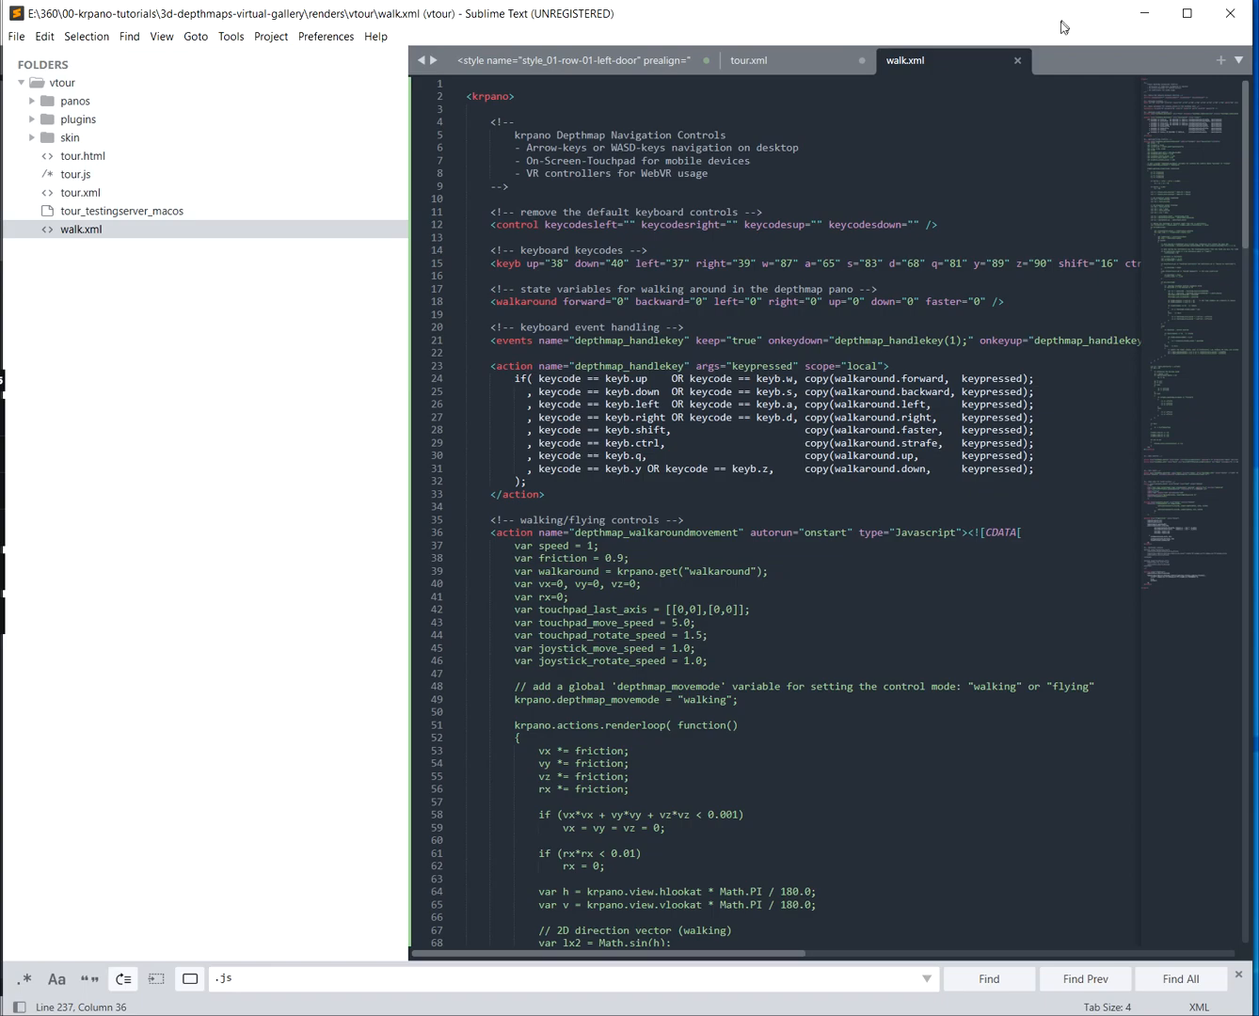
# Switch to Chrome and open der-mische.de/panorama/brandruine/plugins/walk.xml in a new tab
pyautogui.click(1144, 16)
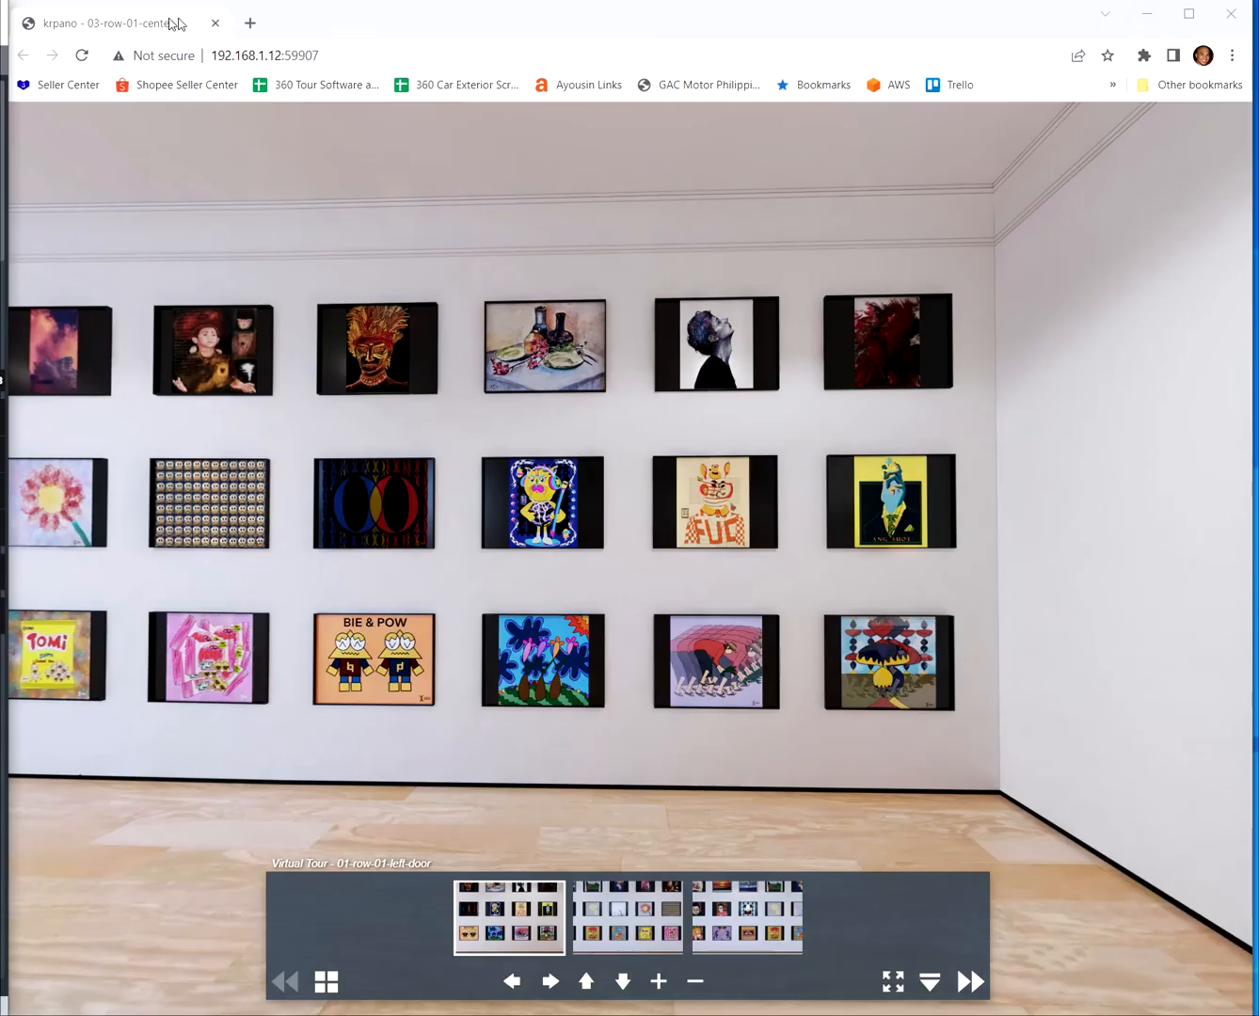
pyautogui.click(247, 23)
pyautogui.write('brandr')
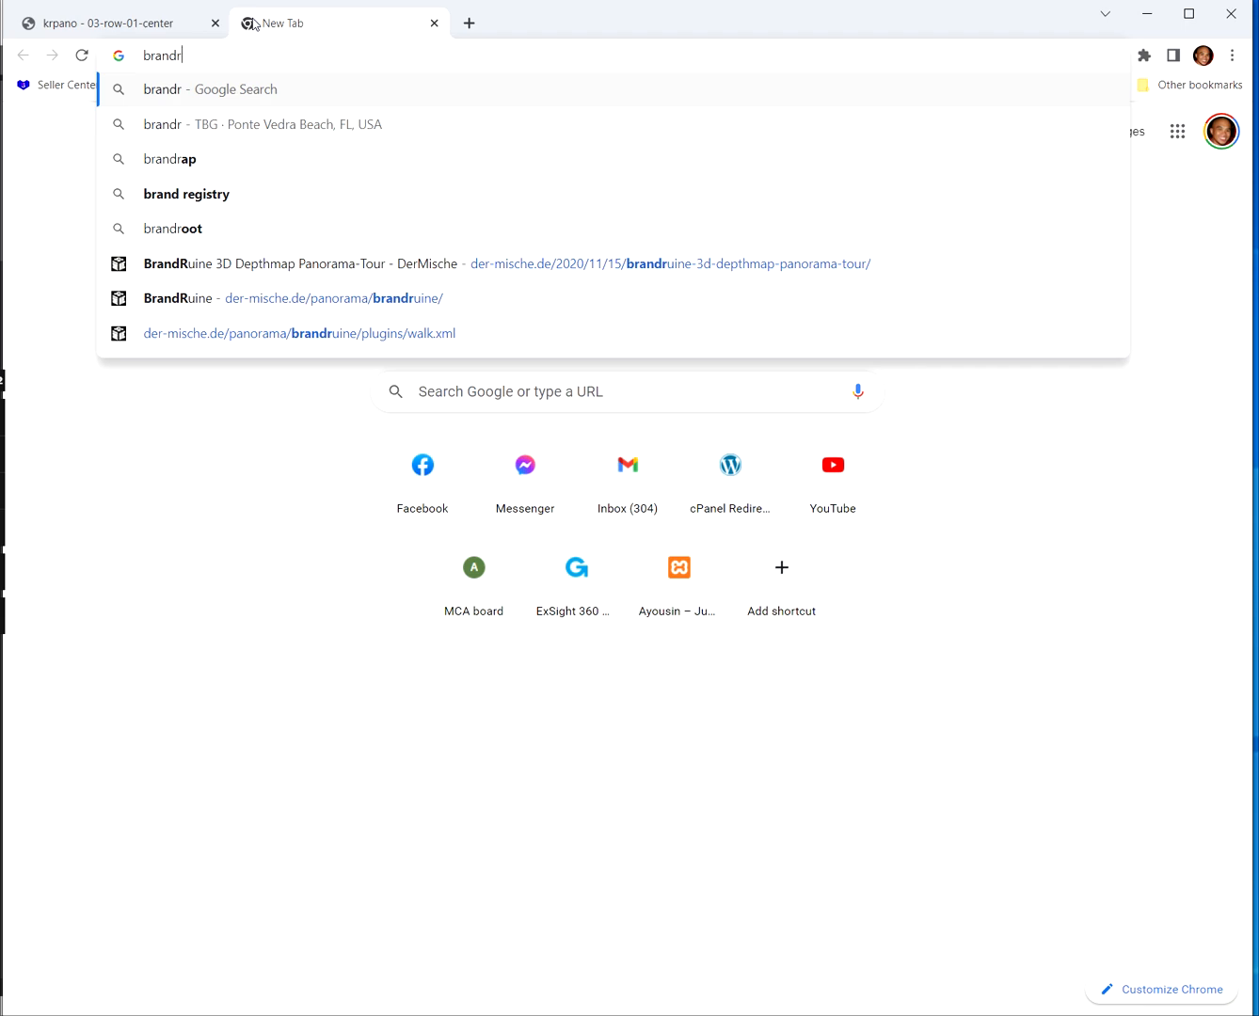
pyautogui.click(351, 299)
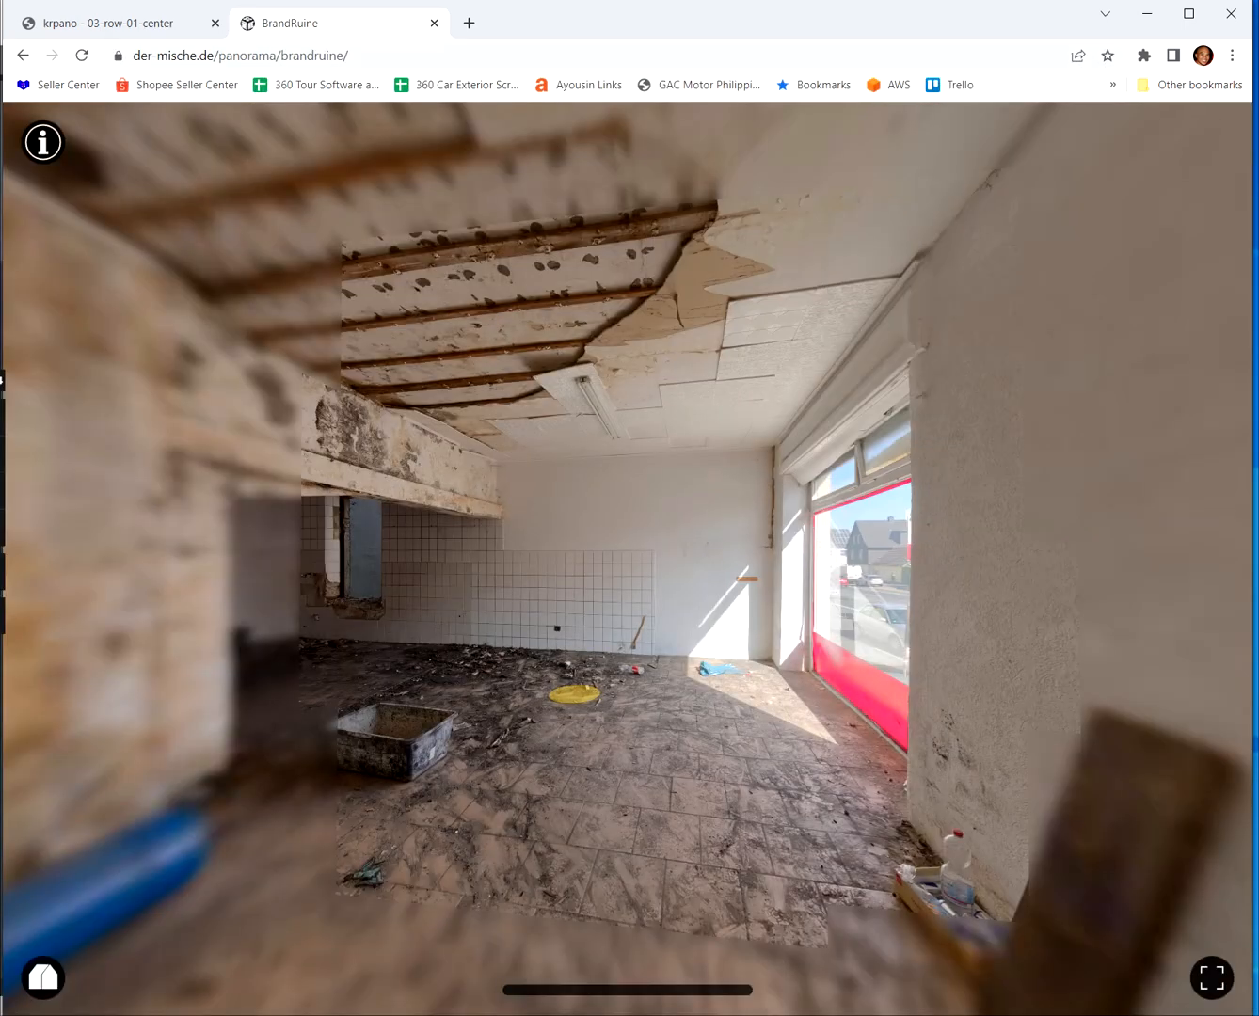
pyautogui.hotkey('ctrl', 'l')
pyautogui.press('End')
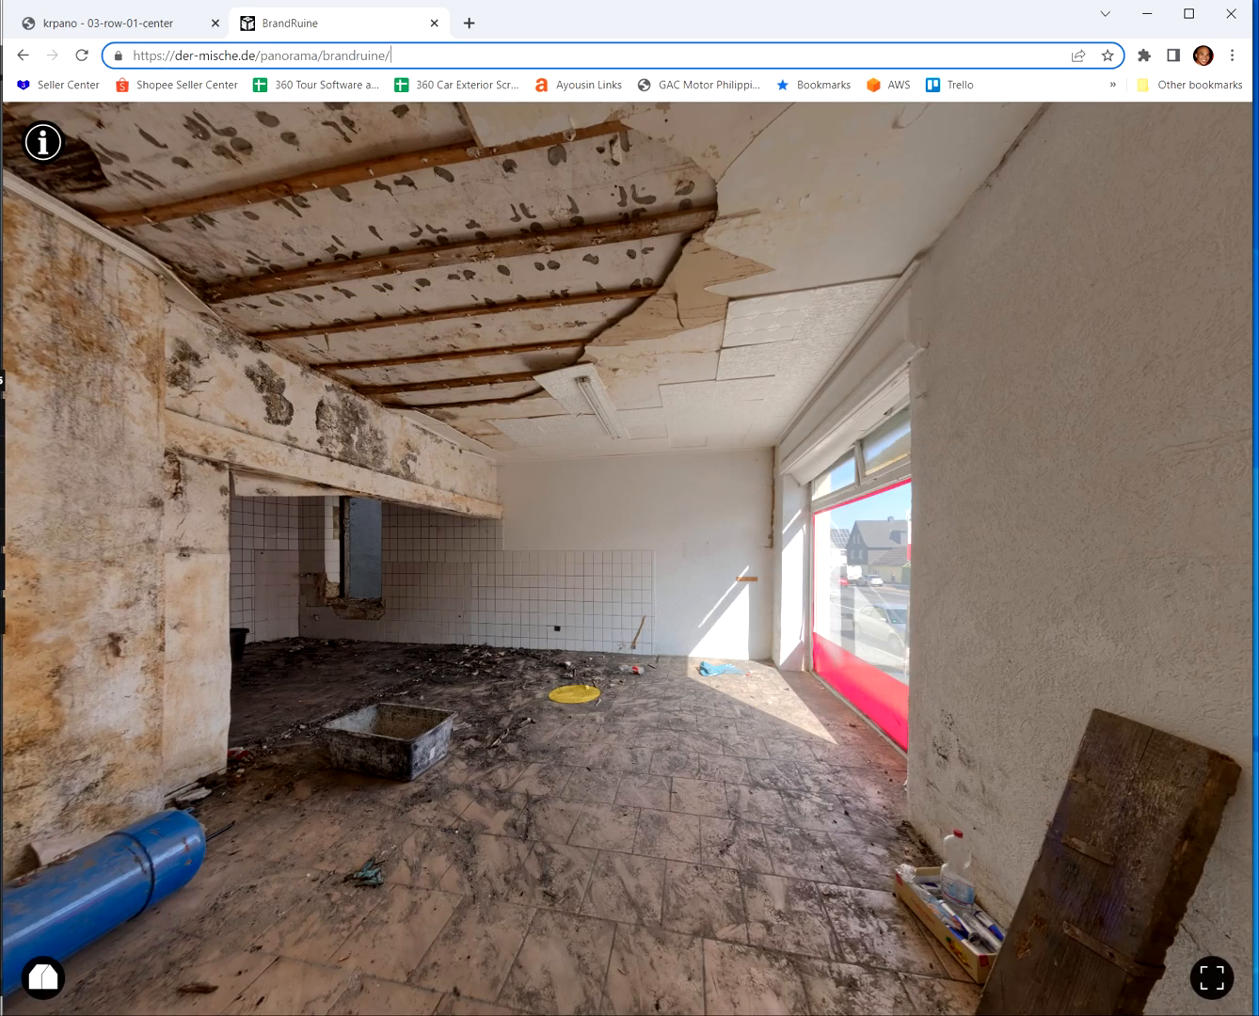
pyautogui.write('plug')
pyautogui.press('Return')
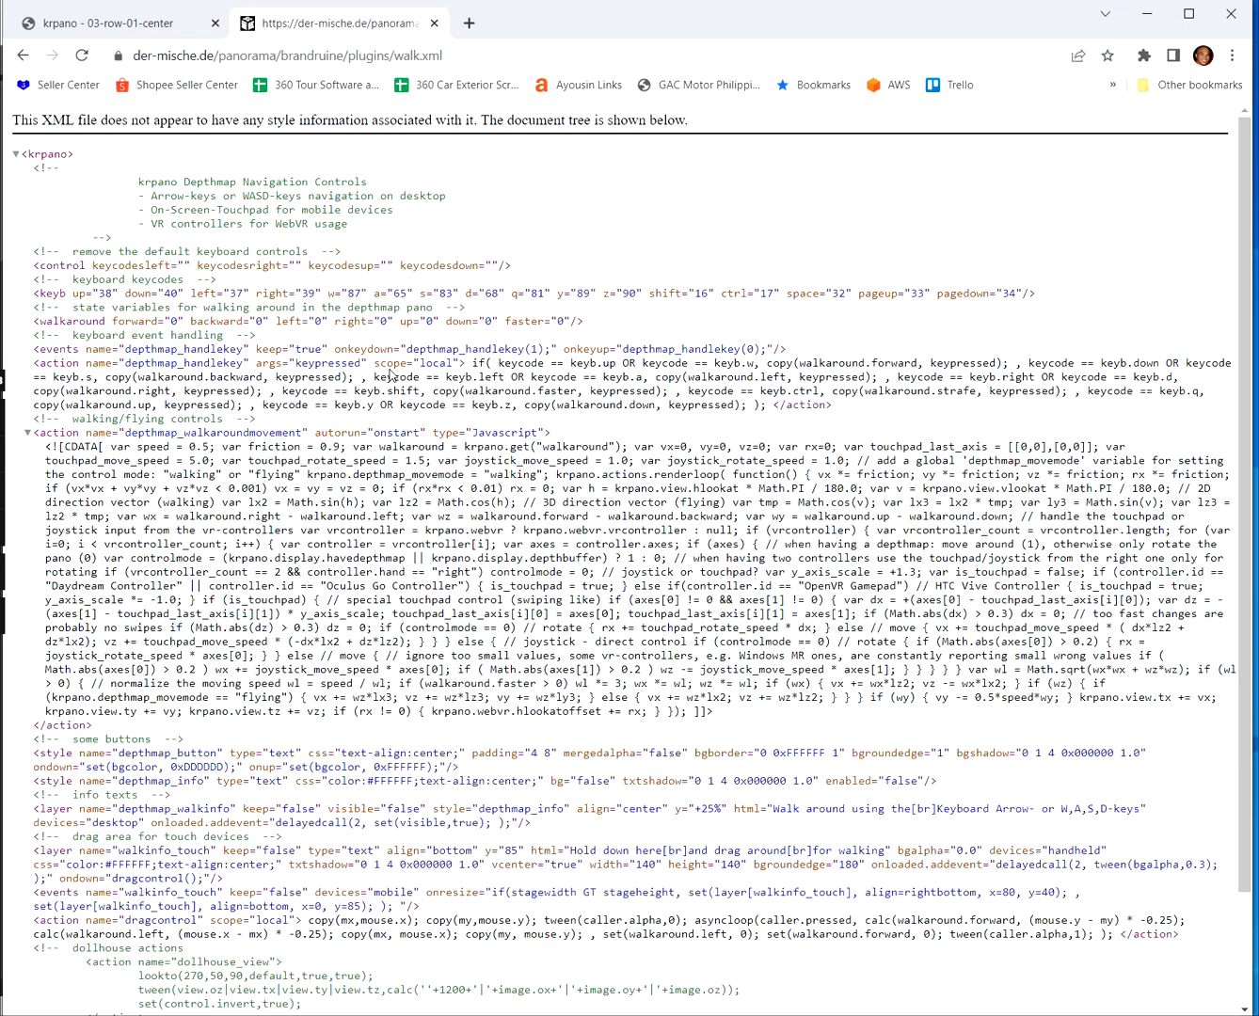
# View the page source of BrandRuine's walk.xml and select all of its code for copying
pyautogui.rightClick(390, 375)
pyautogui.click(478, 726)
pyautogui.hotkey('ctrl', 'a')
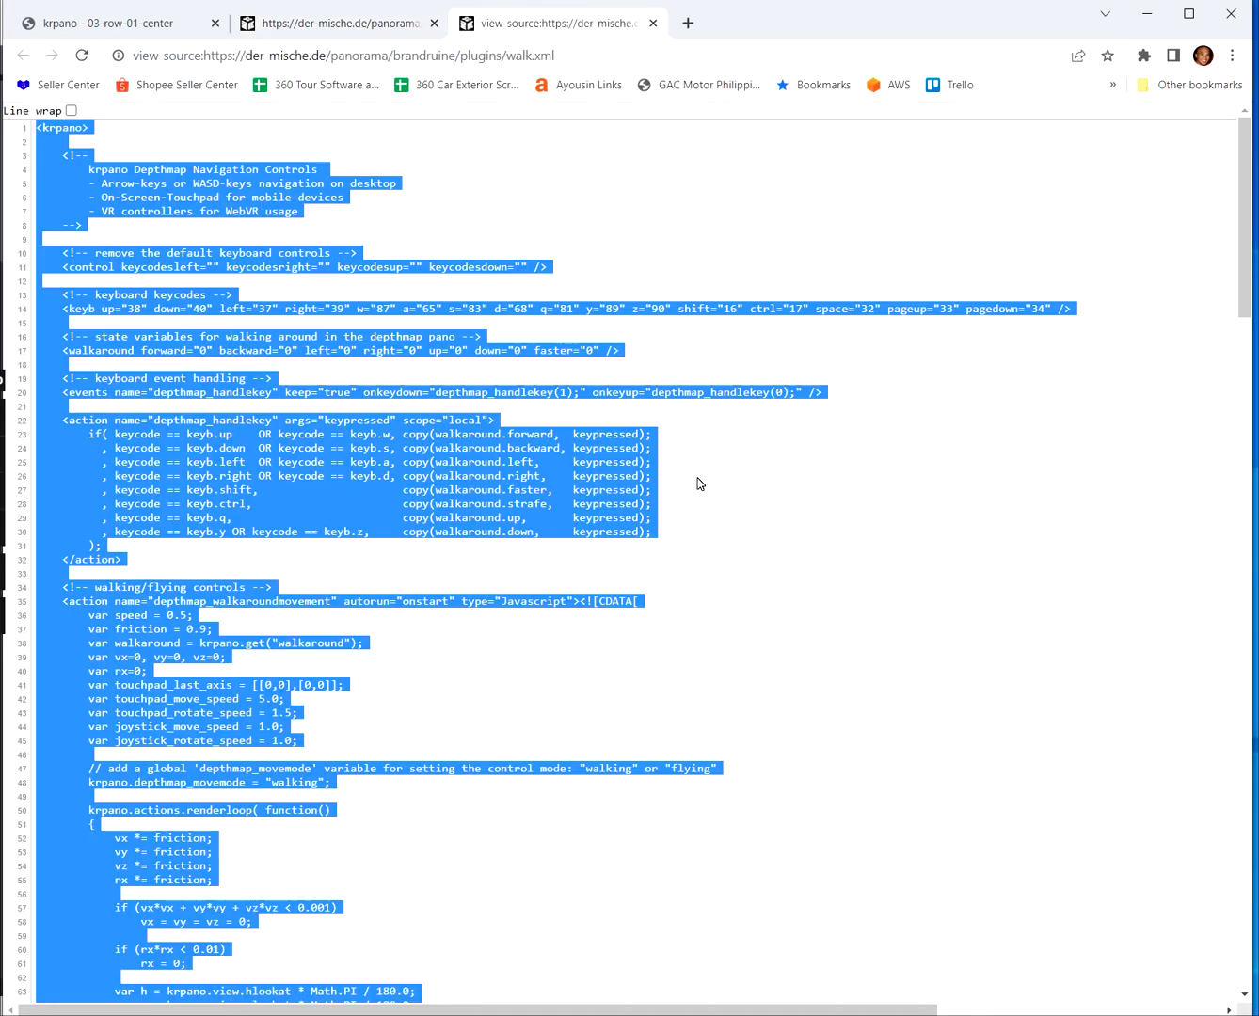
# In Sublime Text, replace all of walk.xml with the copied source code, remove the empty first line and save the file
pyautogui.hotkey('alt', 'Tab')
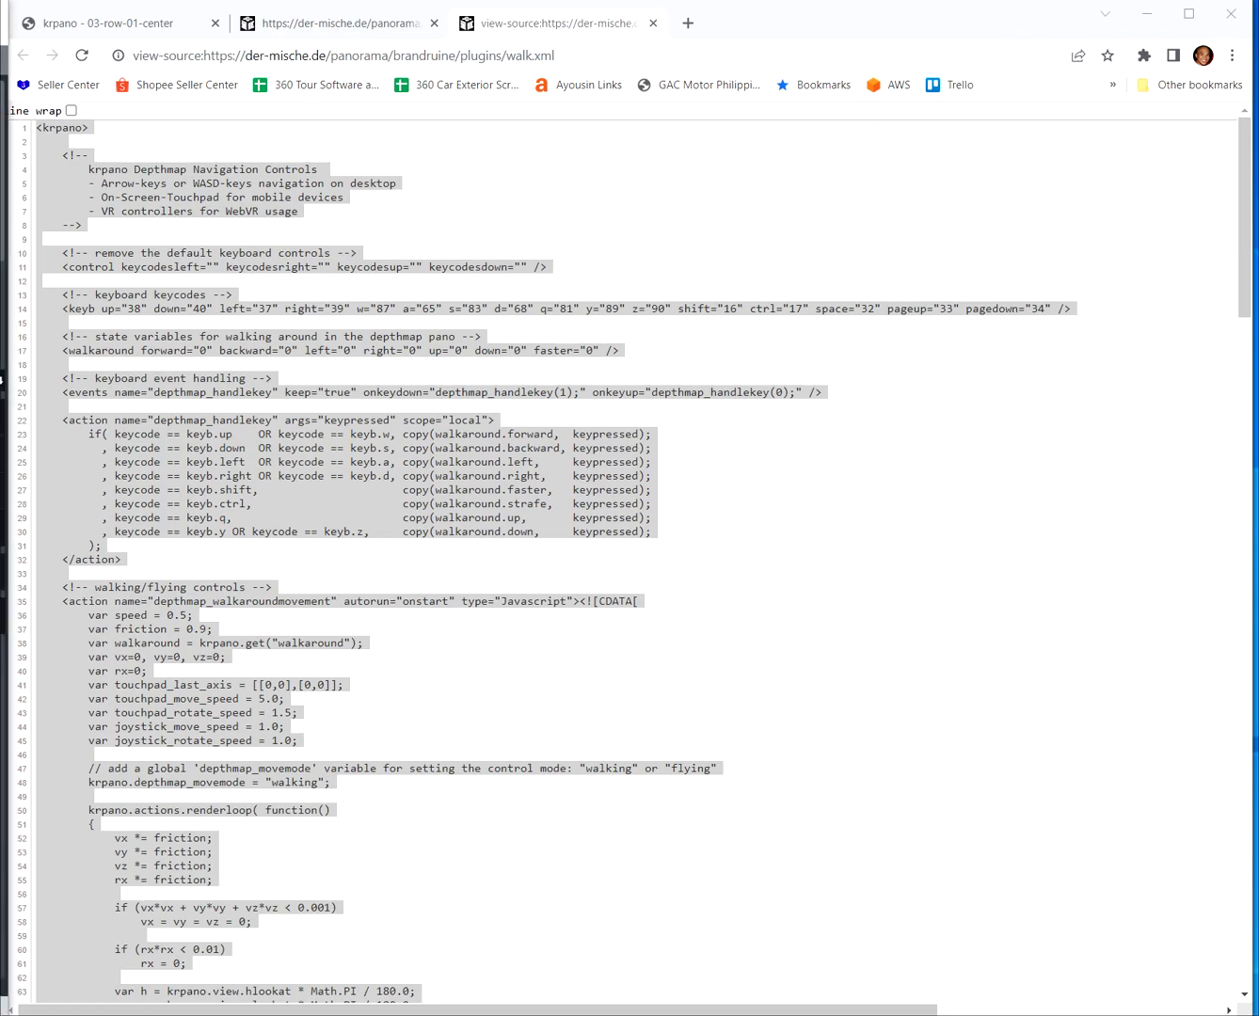
pyautogui.hotkey('alt', 'Tab')
pyautogui.click(659, 238)
pyautogui.hotkey('ctrl', 'a')
pyautogui.hotkey('ctrl', 'v')
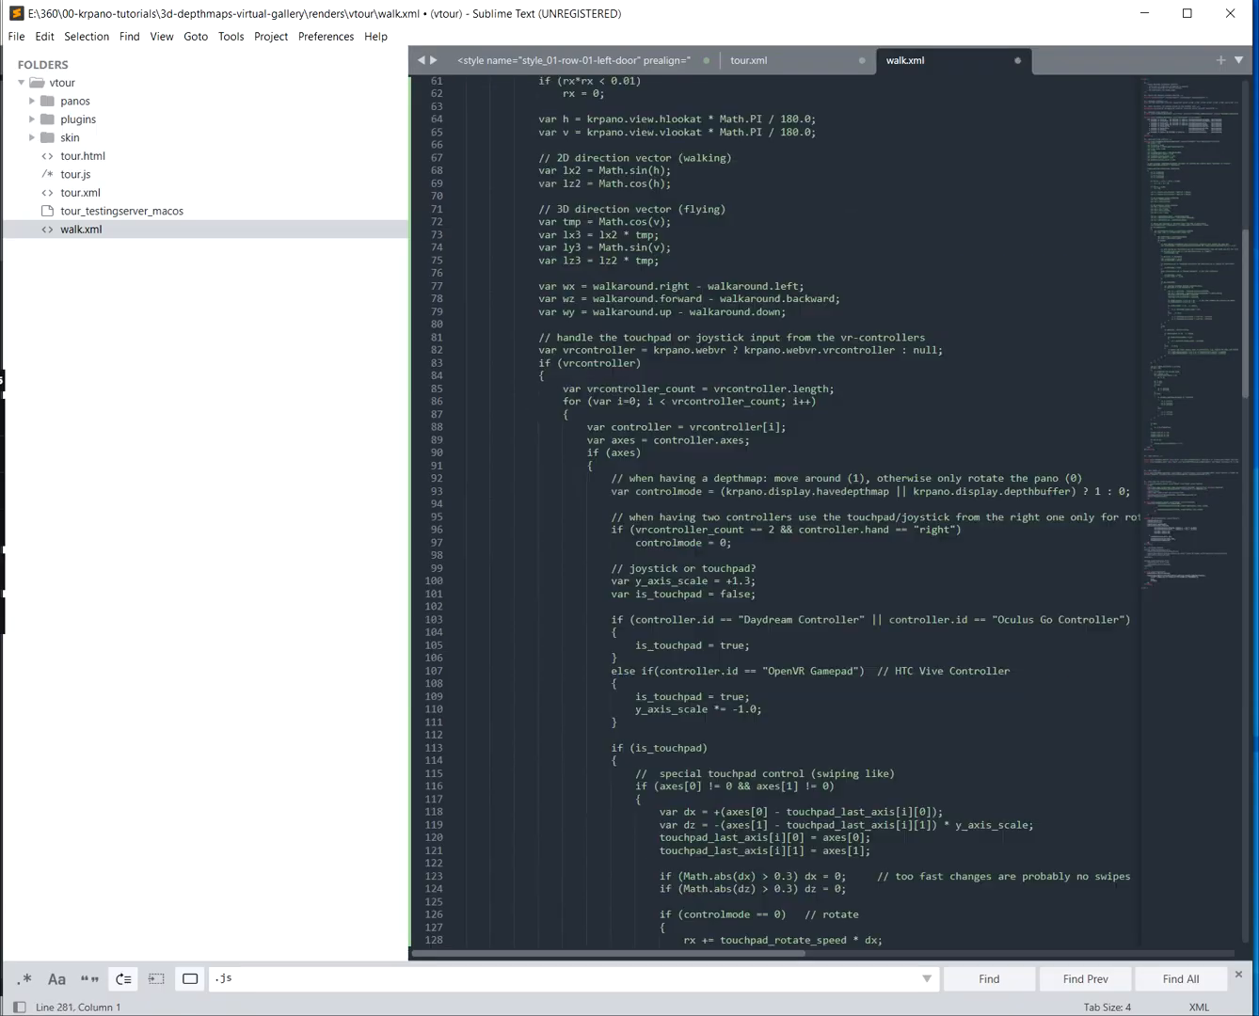
pyautogui.moveTo(1237, 789); pyautogui.dragTo(1229, 124)
pyautogui.click(517, 96)
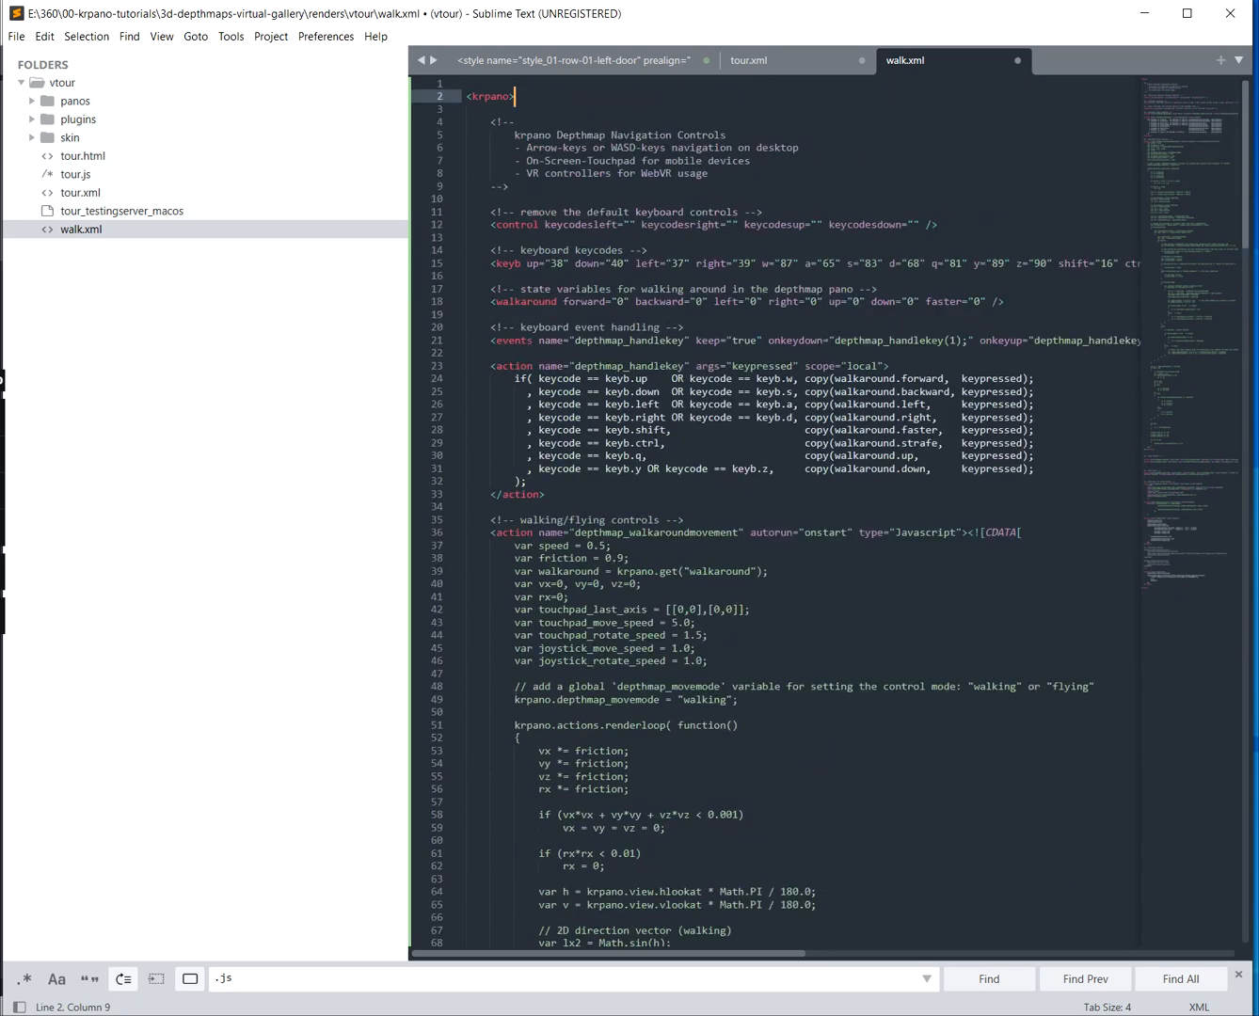
pyautogui.press('BackSpace')
pyautogui.hotkey('ctrl', 's')
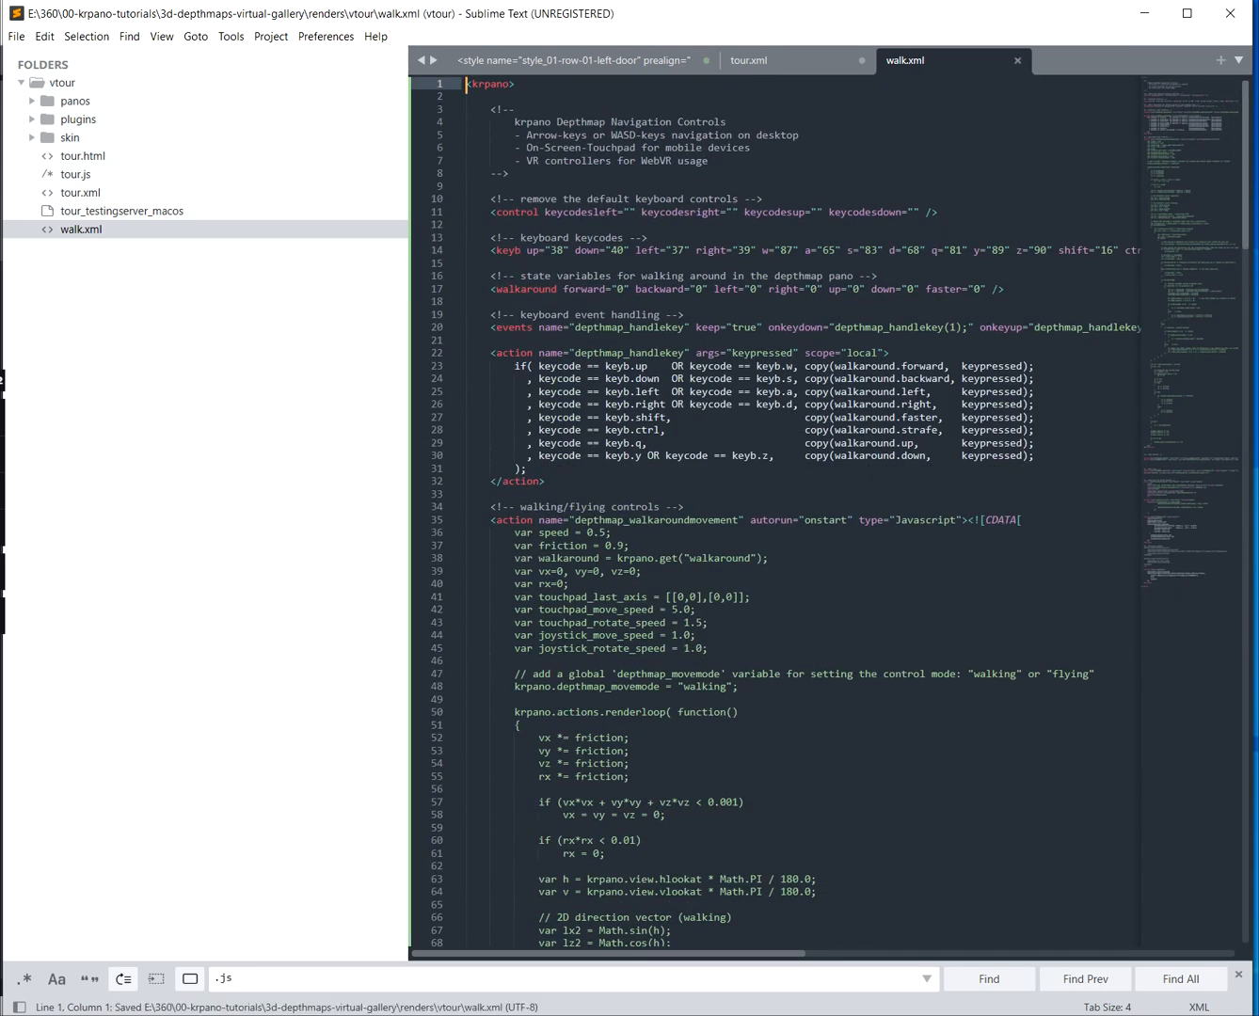
# Restore the <include url="walk.xml" /> line in tour.xml by undoing its removal and save the file
pyautogui.click(750, 60)
pyautogui.scroll(9, 752, 283)
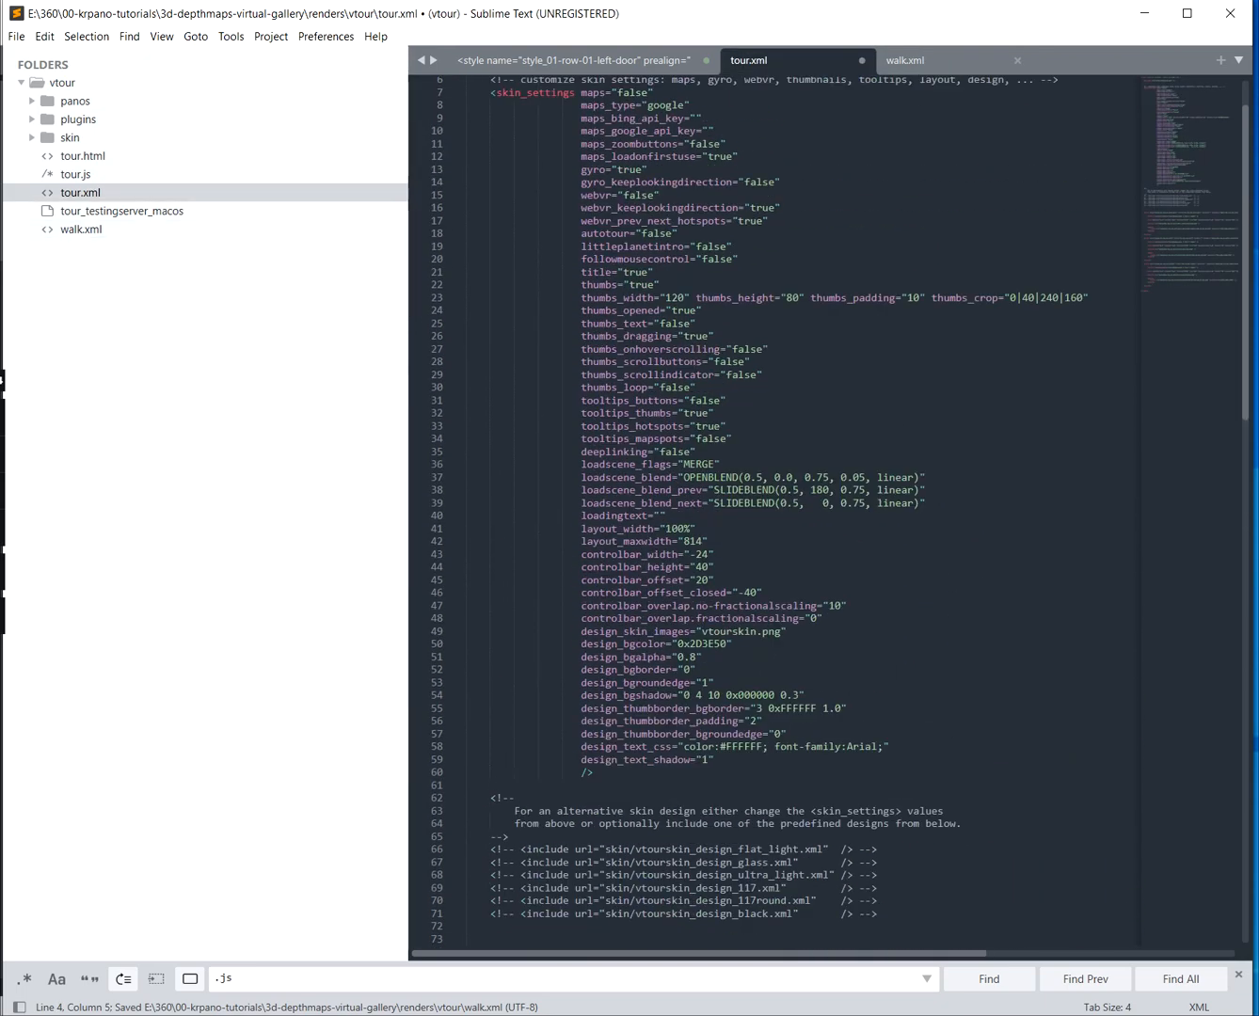
pyautogui.click(684, 110)
pyautogui.click(709, 110)
pyautogui.scroll(-1, 709, 110)
pyautogui.scroll(1, 709, 111)
pyautogui.hotkey('ctrl', 'z')
pyautogui.hotkey('ctrl', 's')
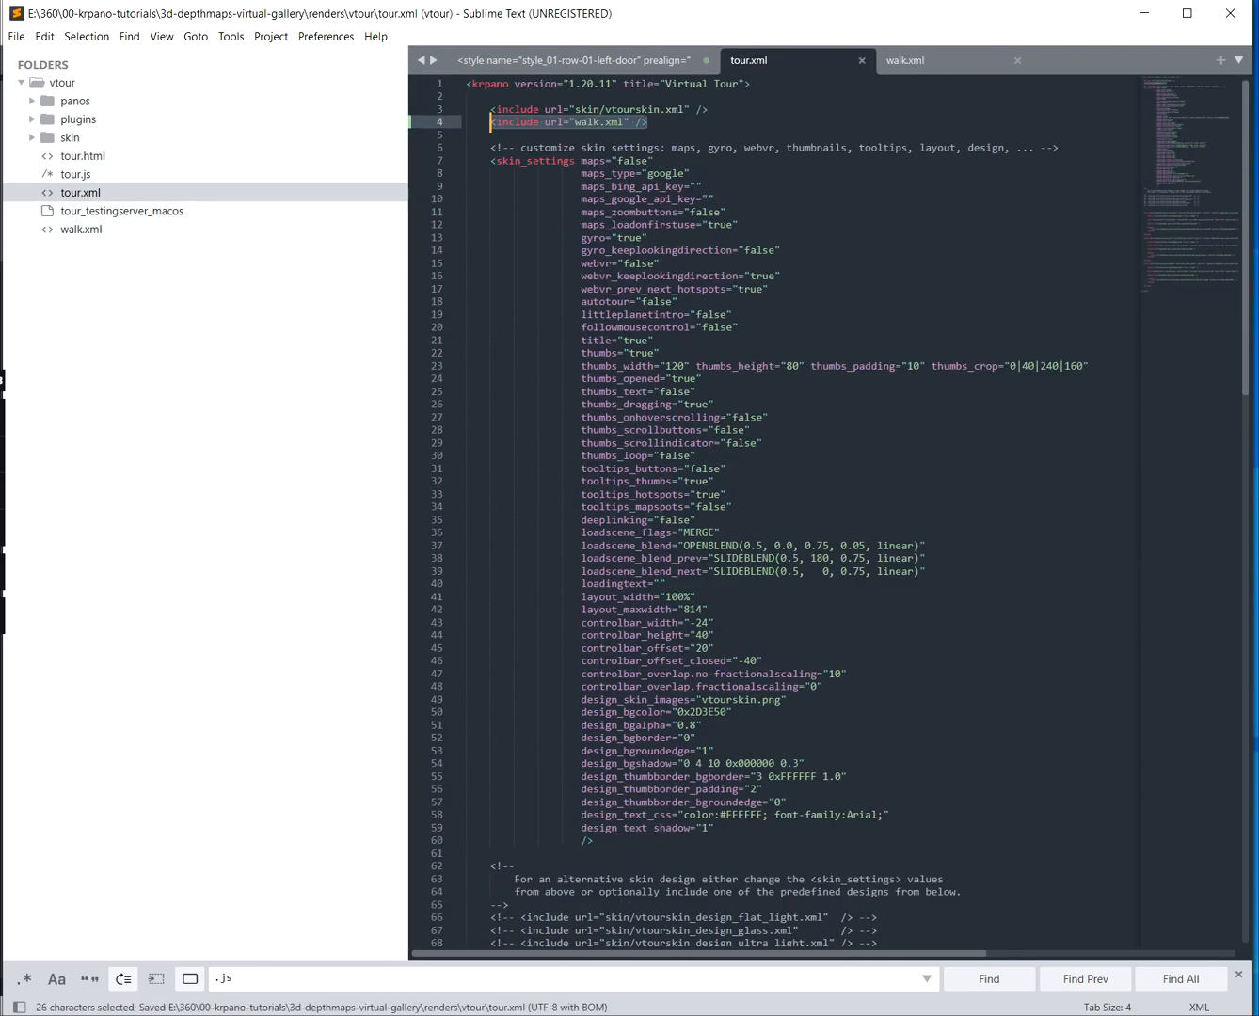
# Switch to Chrome and reload the local tour to test walking through the gallery with the replaced walk.xml
pyautogui.click(732, 148)
pyautogui.hotkey('alt', 'Tab')
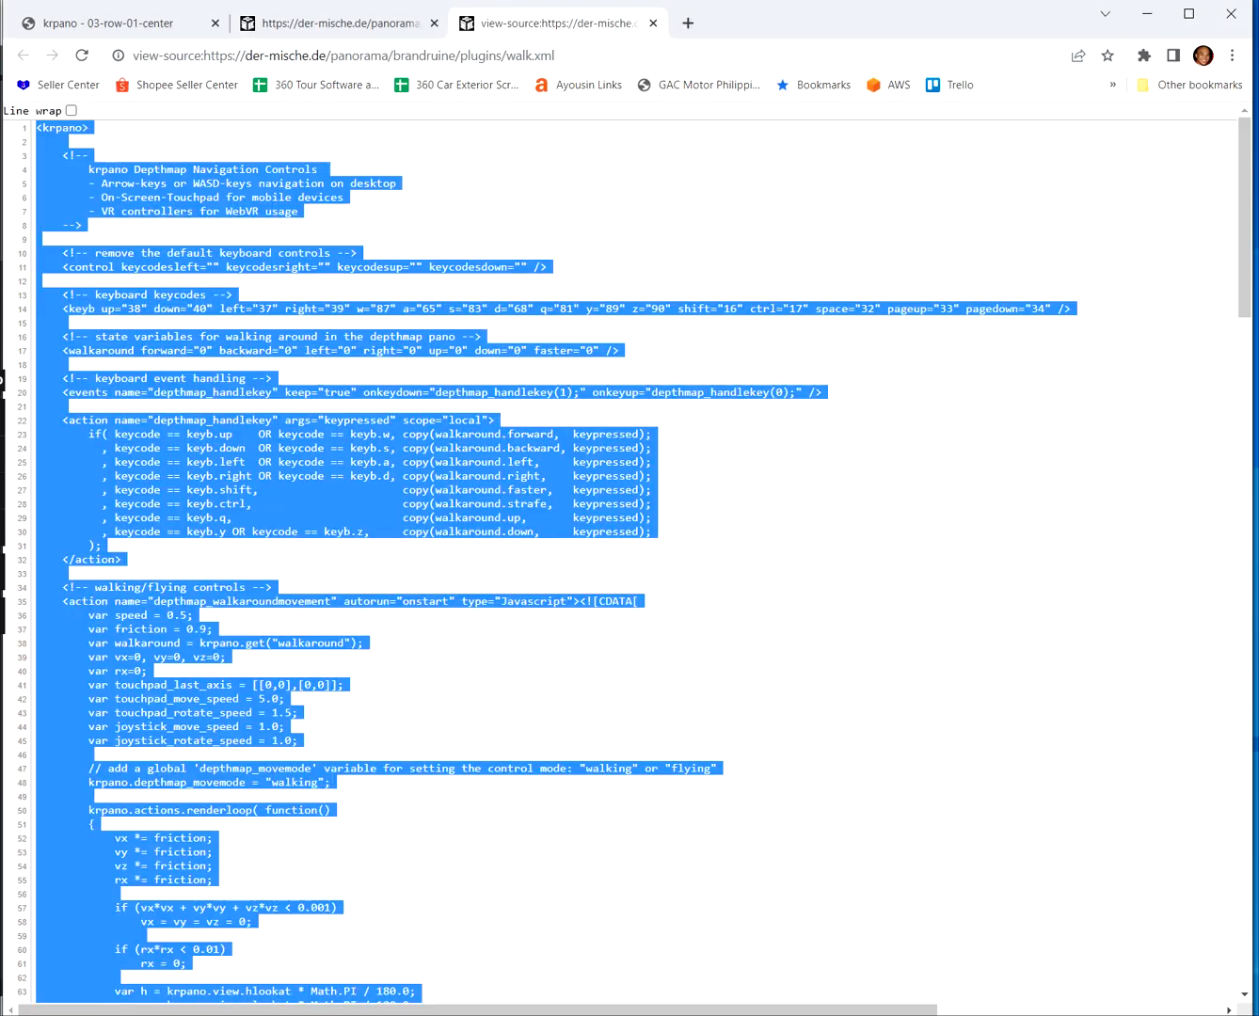
pyautogui.click(156, 23)
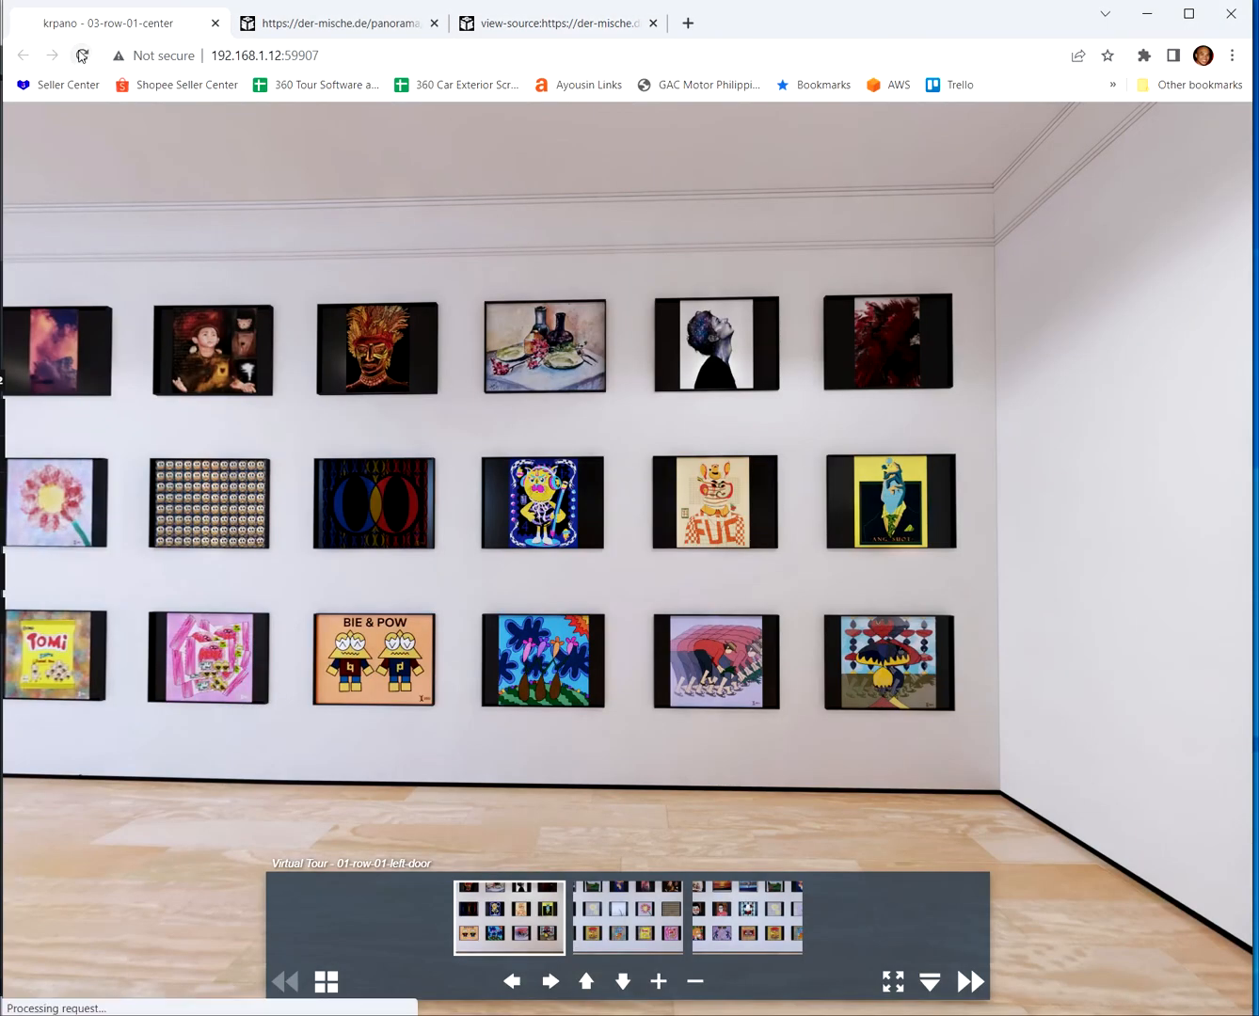
pyautogui.click(88, 57)
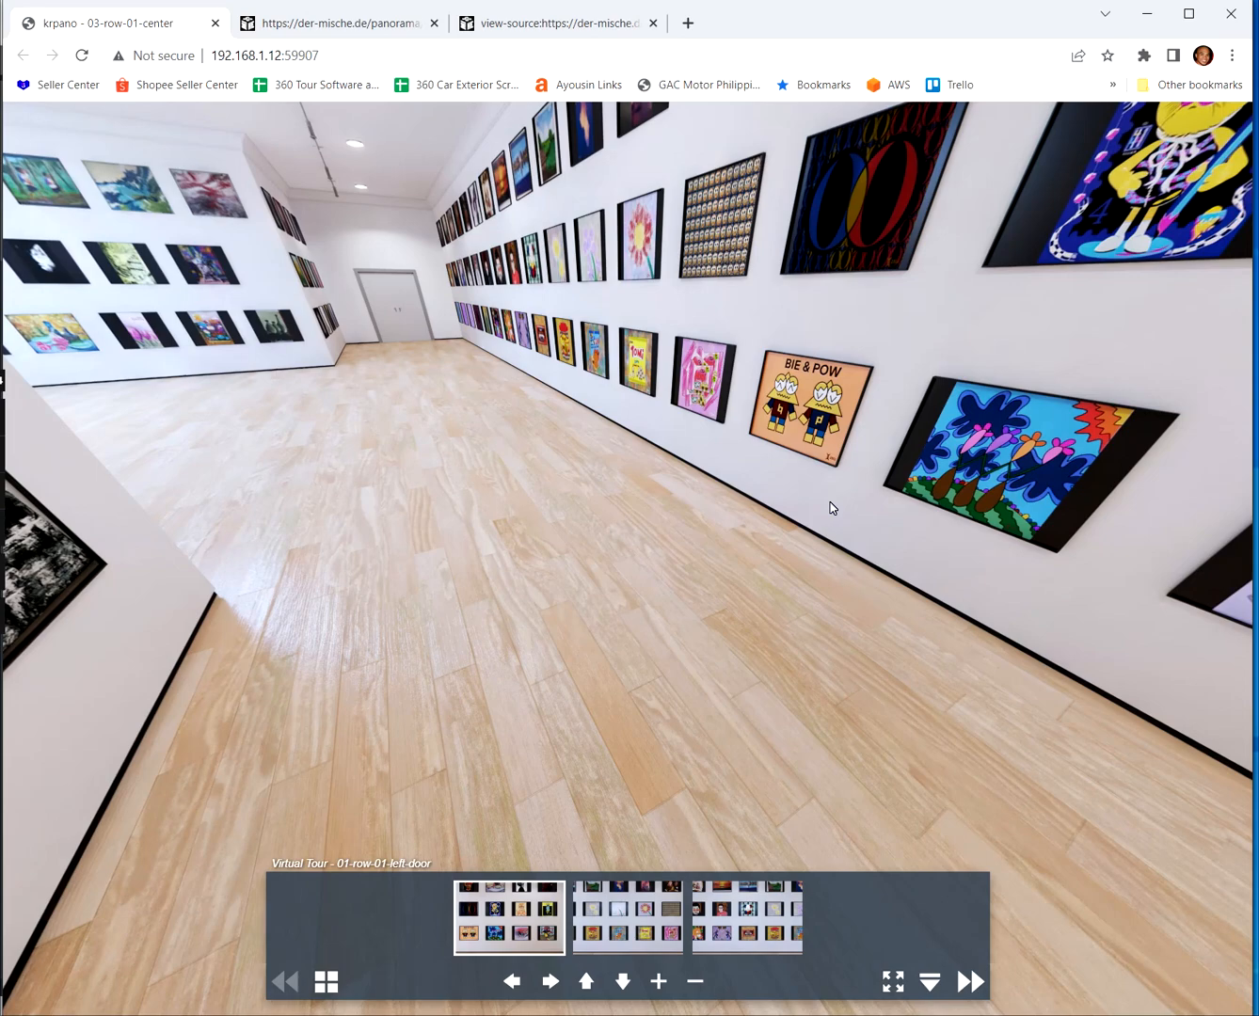
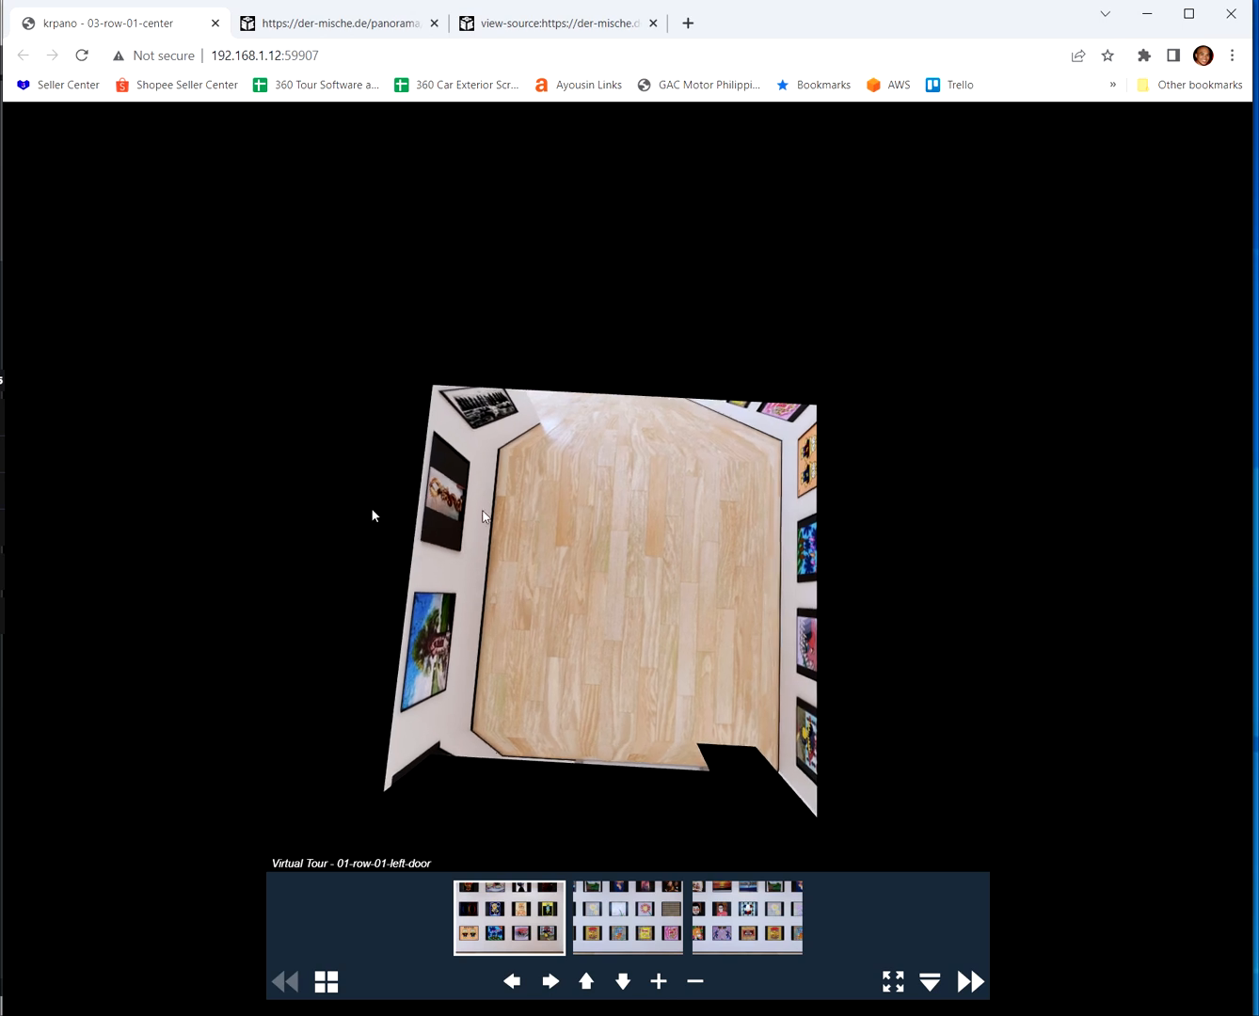
# In Sublime Text, add a depthmap element to scene_01-row-01-left-door's image in tour.xml: its tiles/model.stl, enabled true, rendermode 3dmodel, background none, scale 100, offset 0.0, empty subdiv
pyautogui.hotkey('alt', 'Tab')
pyautogui.scroll(-15, 828, 512)
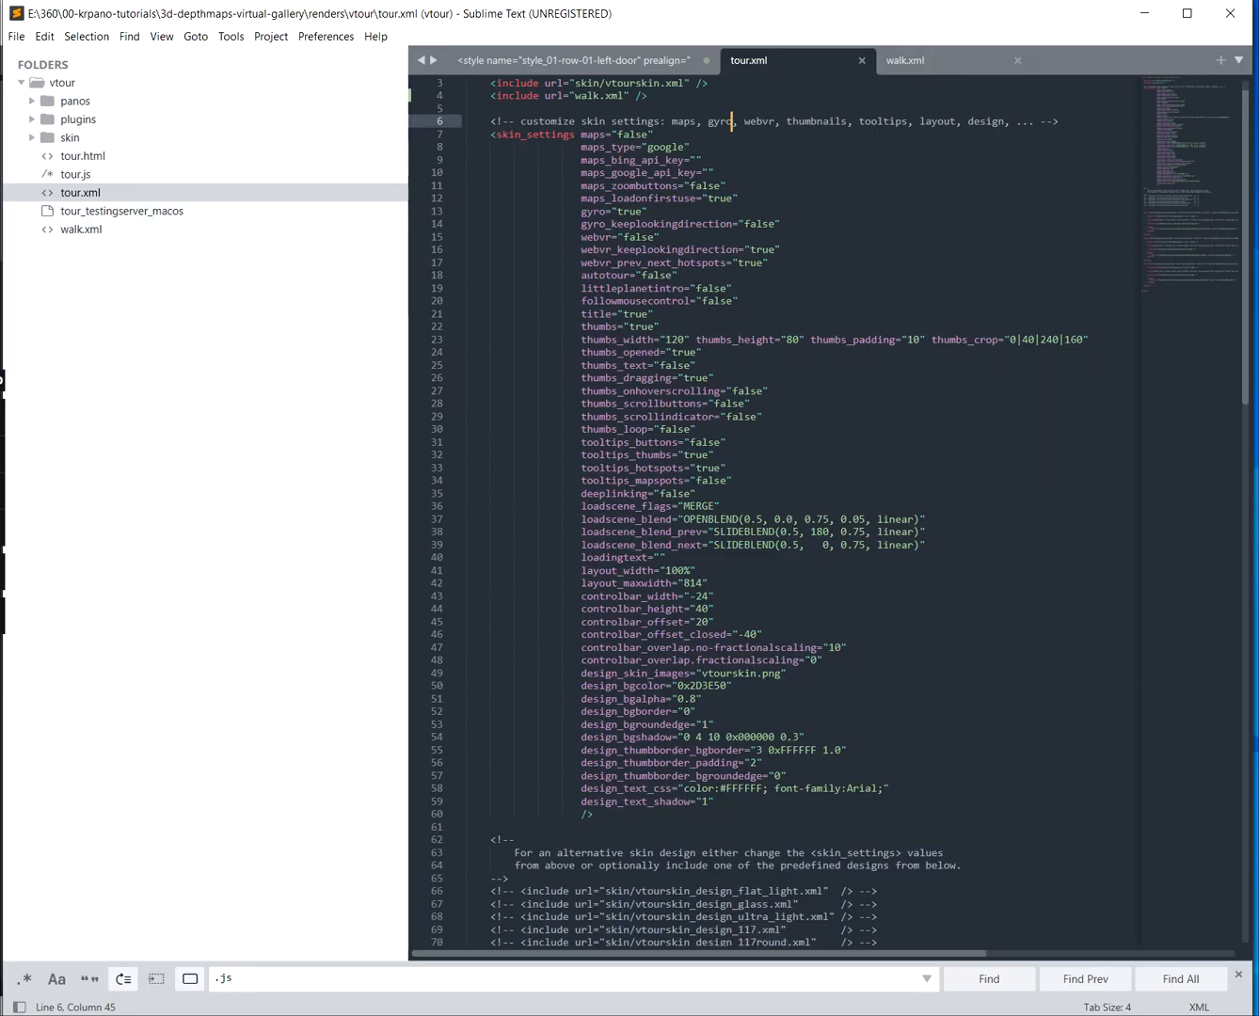
pyautogui.click(640, 532)
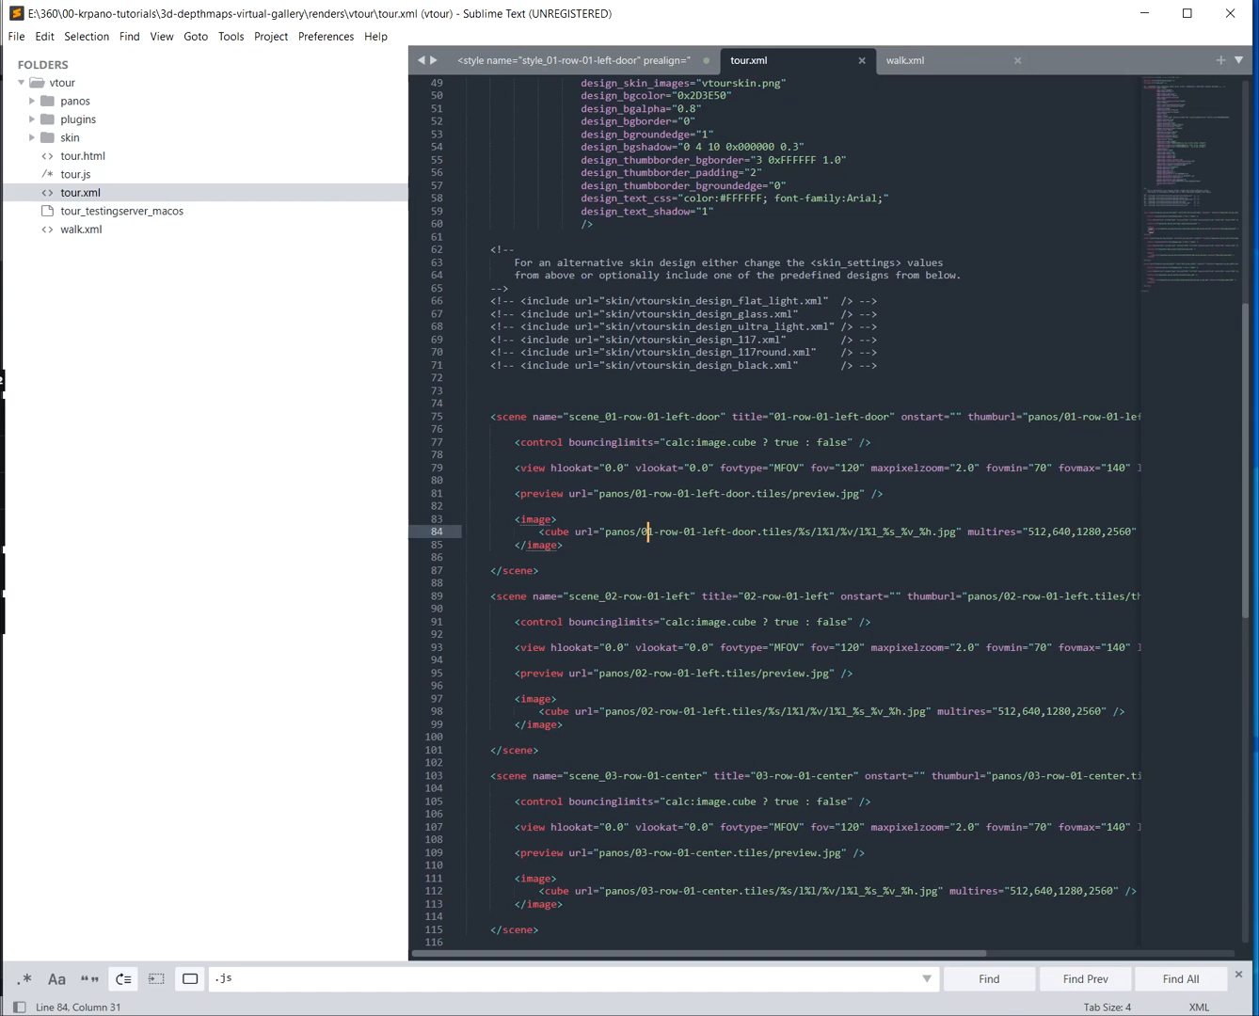
pyautogui.press('End')
pyautogui.press('Return')
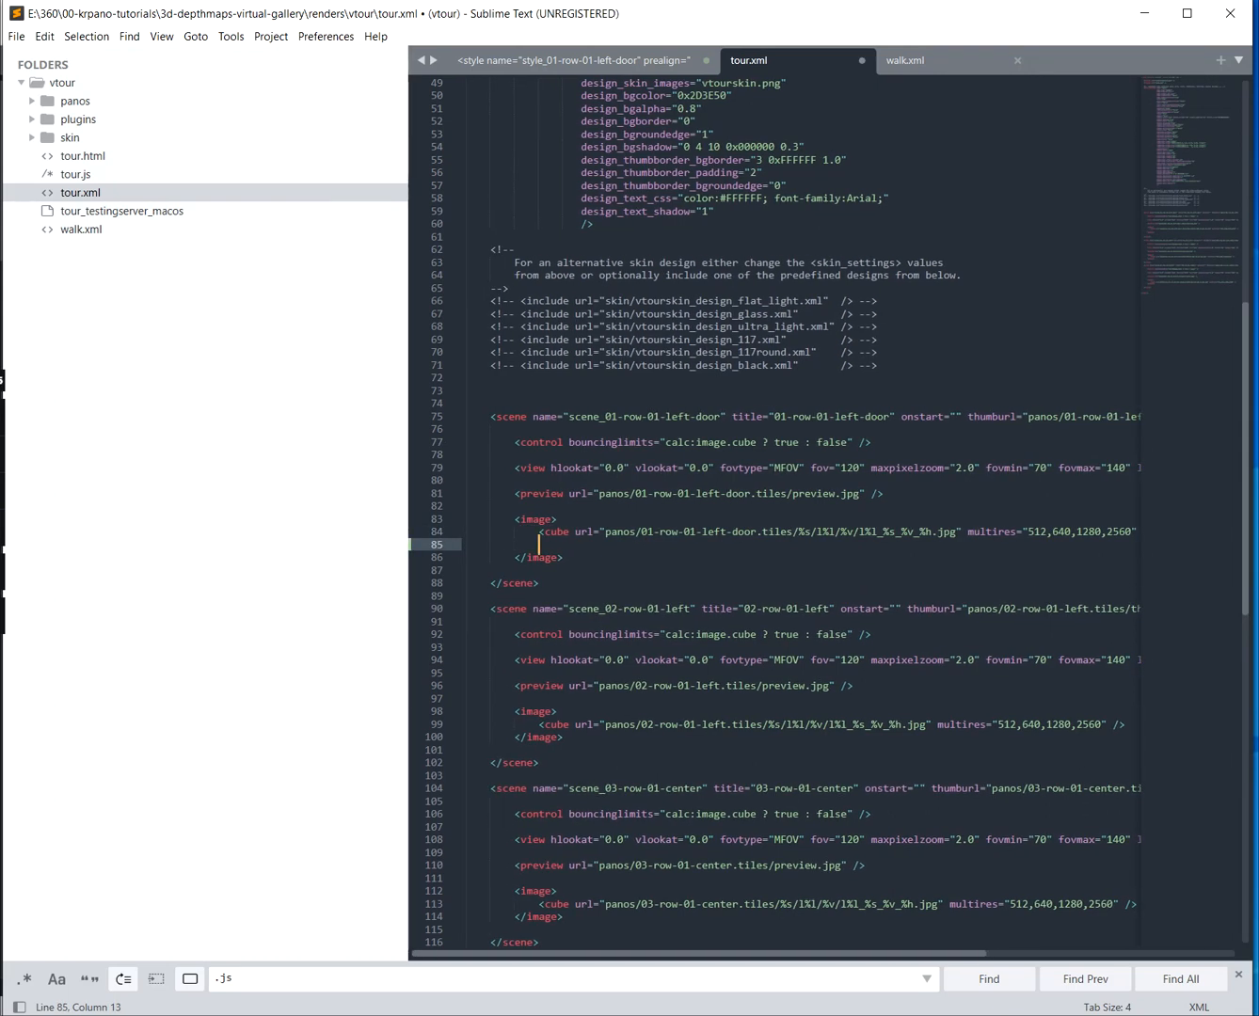
pyautogui.hotkey('alt', 'Tab')
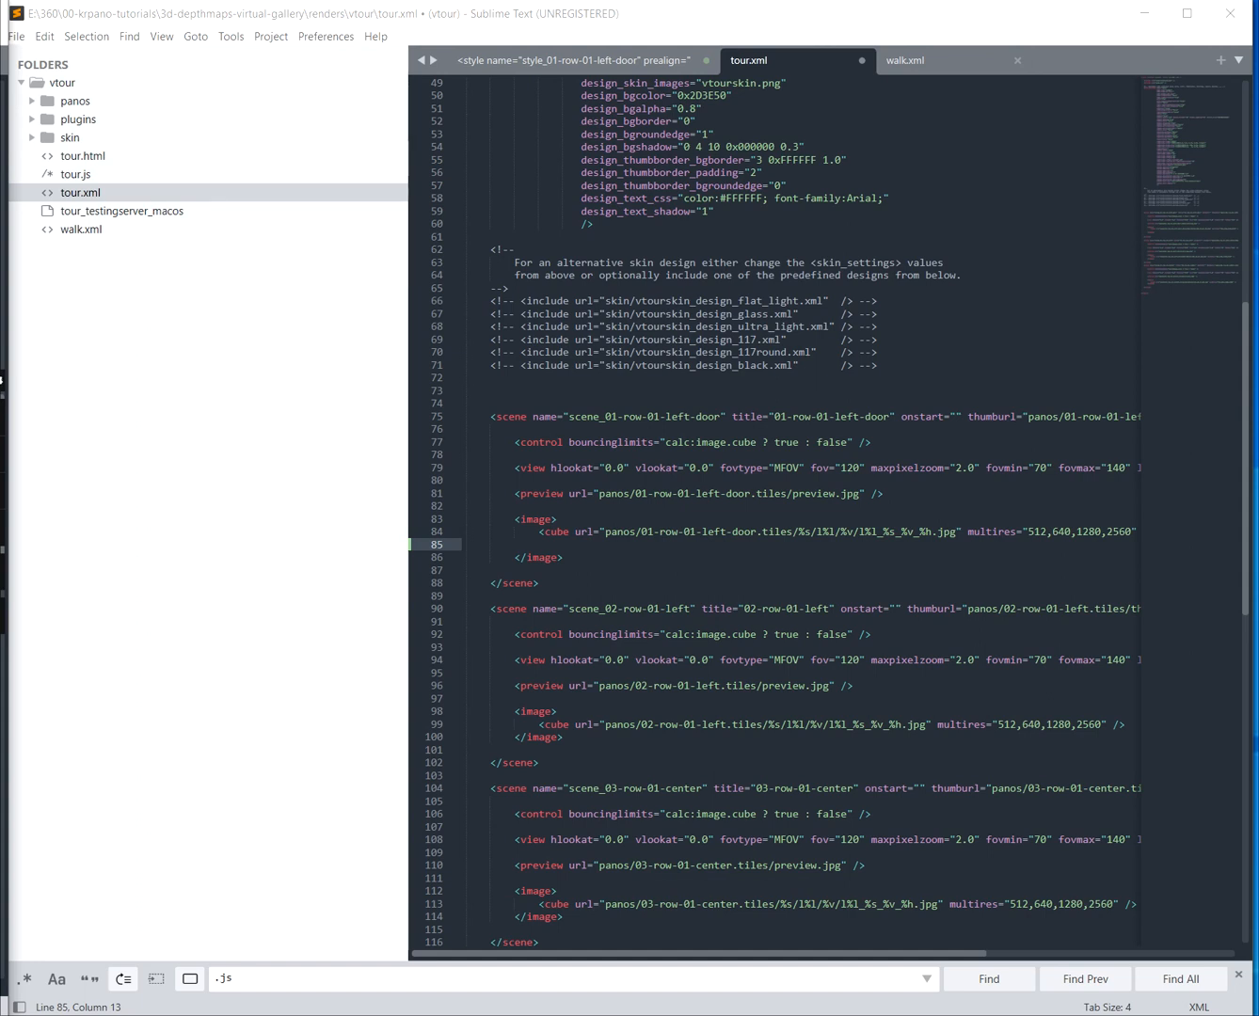
pyautogui.hotkey('alt', 'Tab')
pyautogui.press('Home')
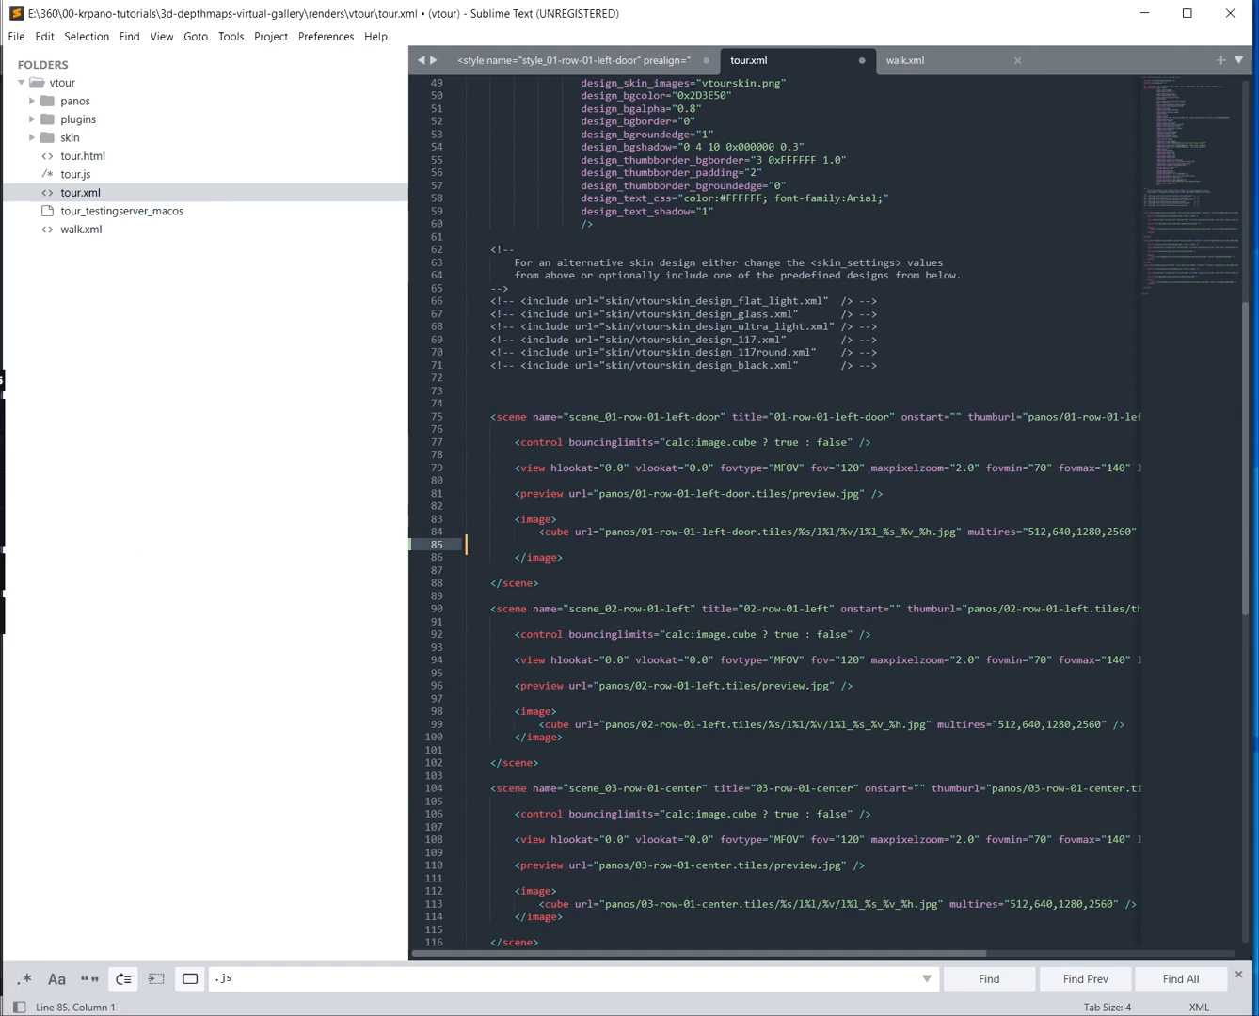
pyautogui.press('Return')
pyautogui.press('Return')
pyautogui.press('Up')
pyautogui.write('<depthmap url="panos/01-row-01-left-door.tiles/model.stl"     enabled="true"     rendermode="3dmodel"     background="none"     scale="100"     offset="0.0"     subdiv=""/>')
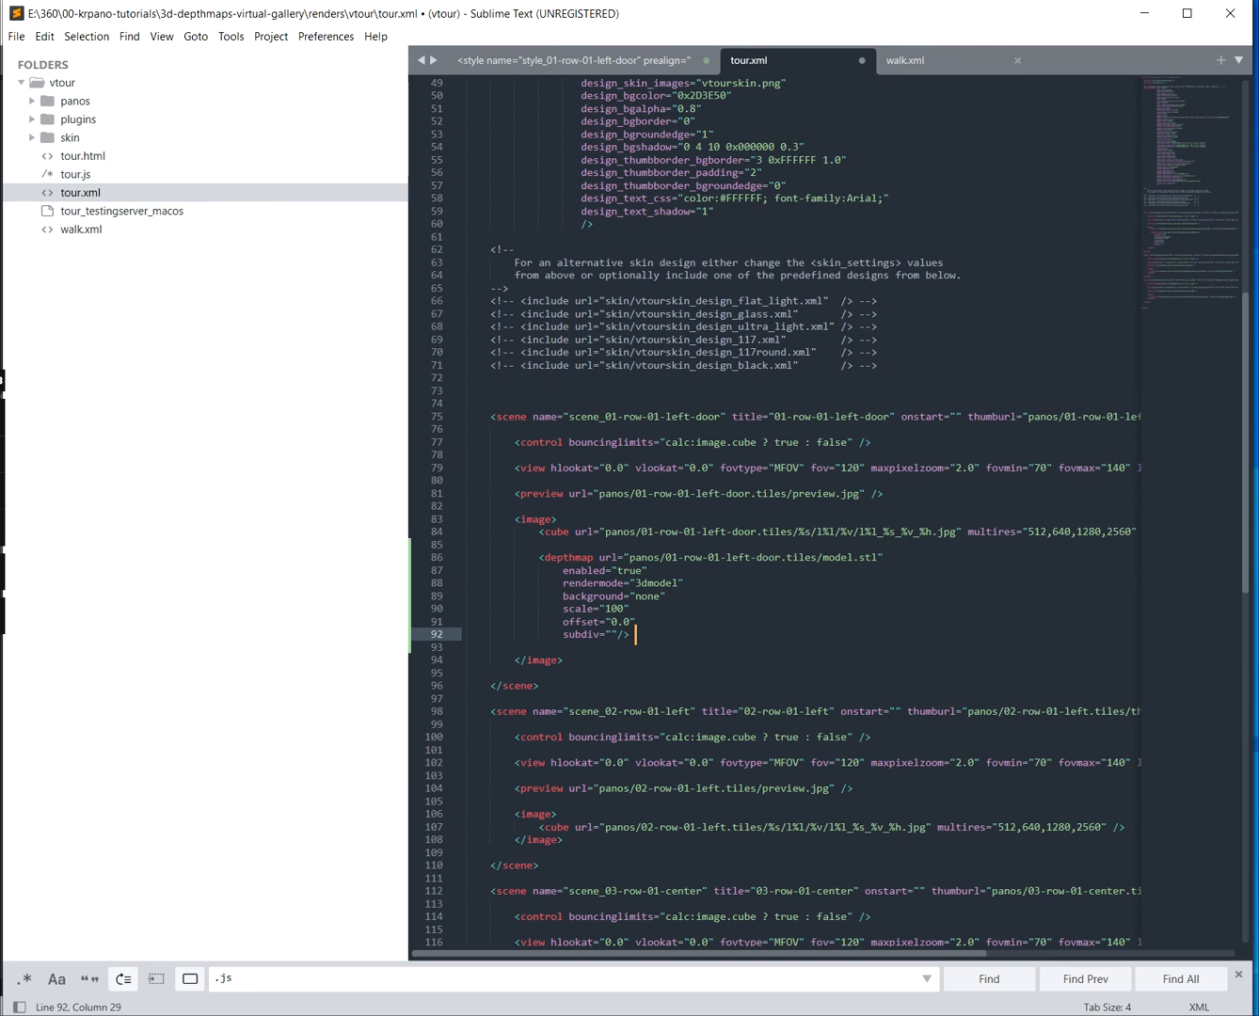
# Save tour.xml with the depthmap element and dismiss the licence purchase prompt
pyautogui.click(630, 609)
pyautogui.moveTo(630, 635); pyautogui.dragTo(464, 557)
pyautogui.click(666, 597)
pyautogui.hotkey('ctrl', 's')
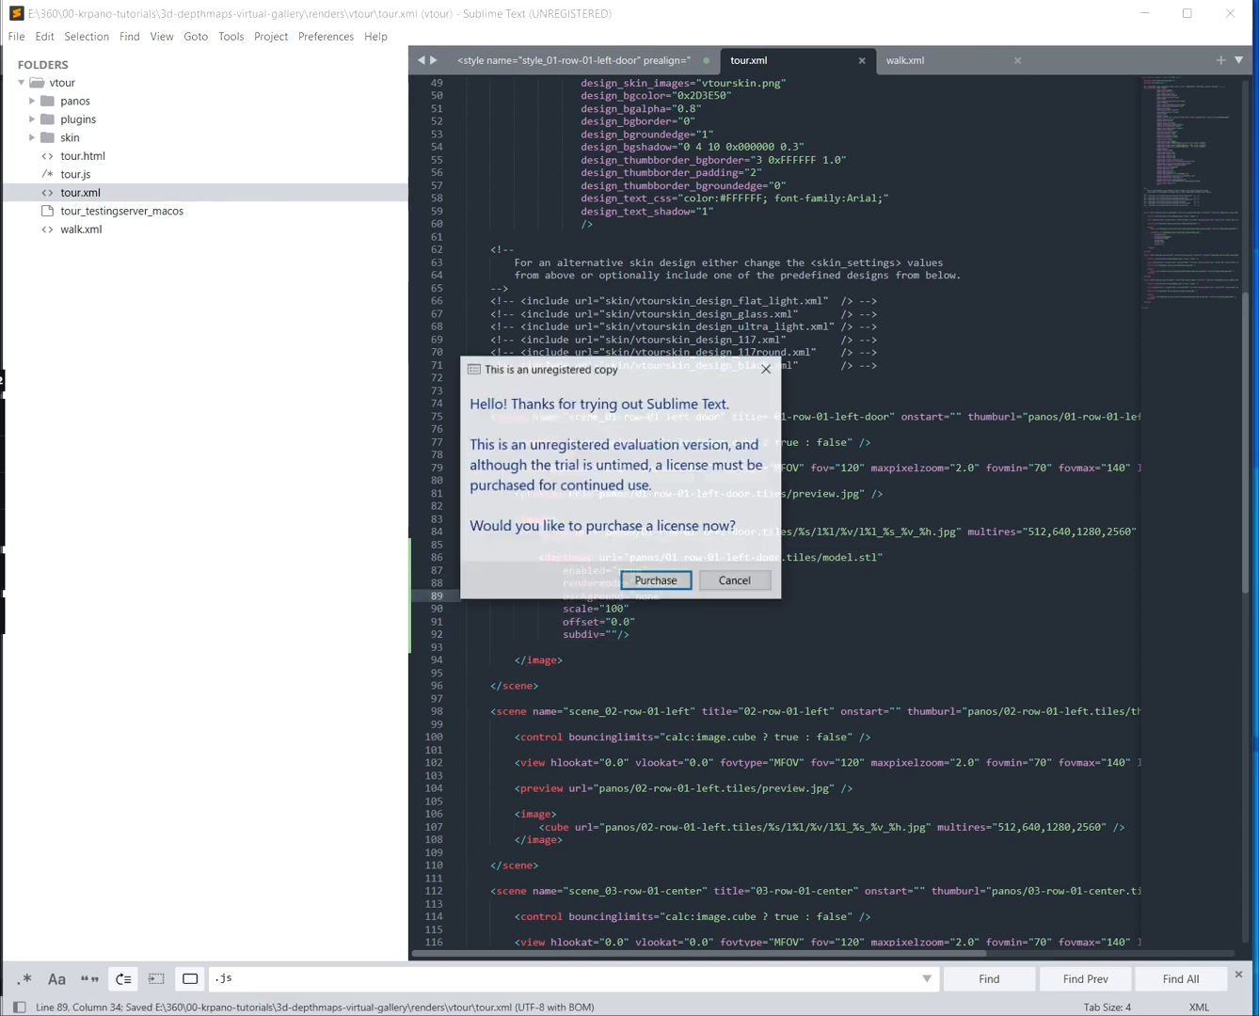
pyautogui.click(734, 580)
# Copy the depthmap element from scene_01-row-01-left-door to below the cube line of scene_02-row-01-left, set off by blank lines
pyautogui.scroll(-2, 733, 581)
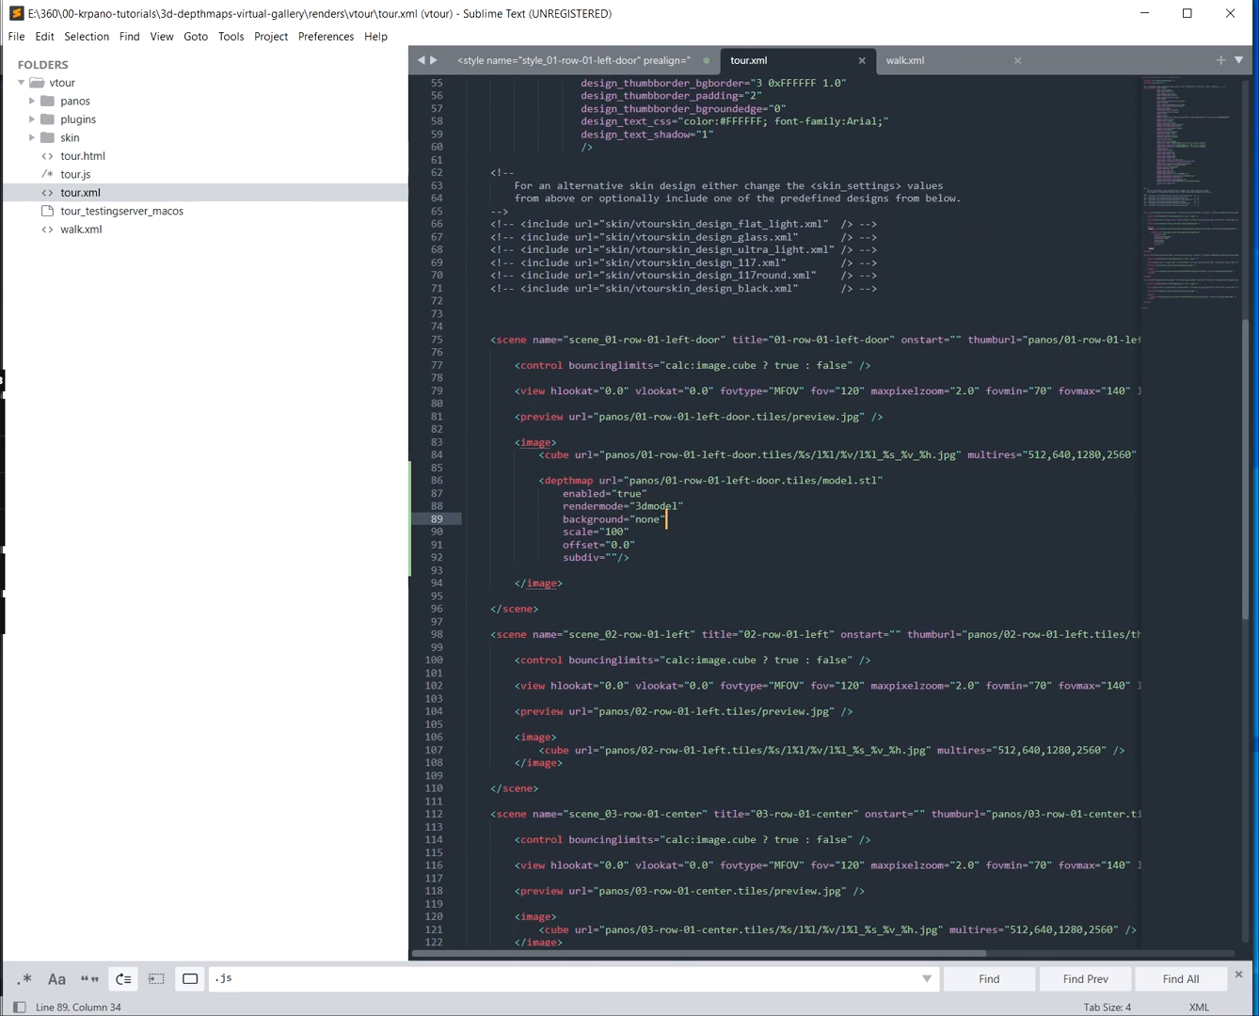
pyautogui.moveTo(636, 558); pyautogui.dragTo(466, 481)
pyautogui.hotkey('ctrl', 'c')
pyautogui.scroll(-5, 756, 546)
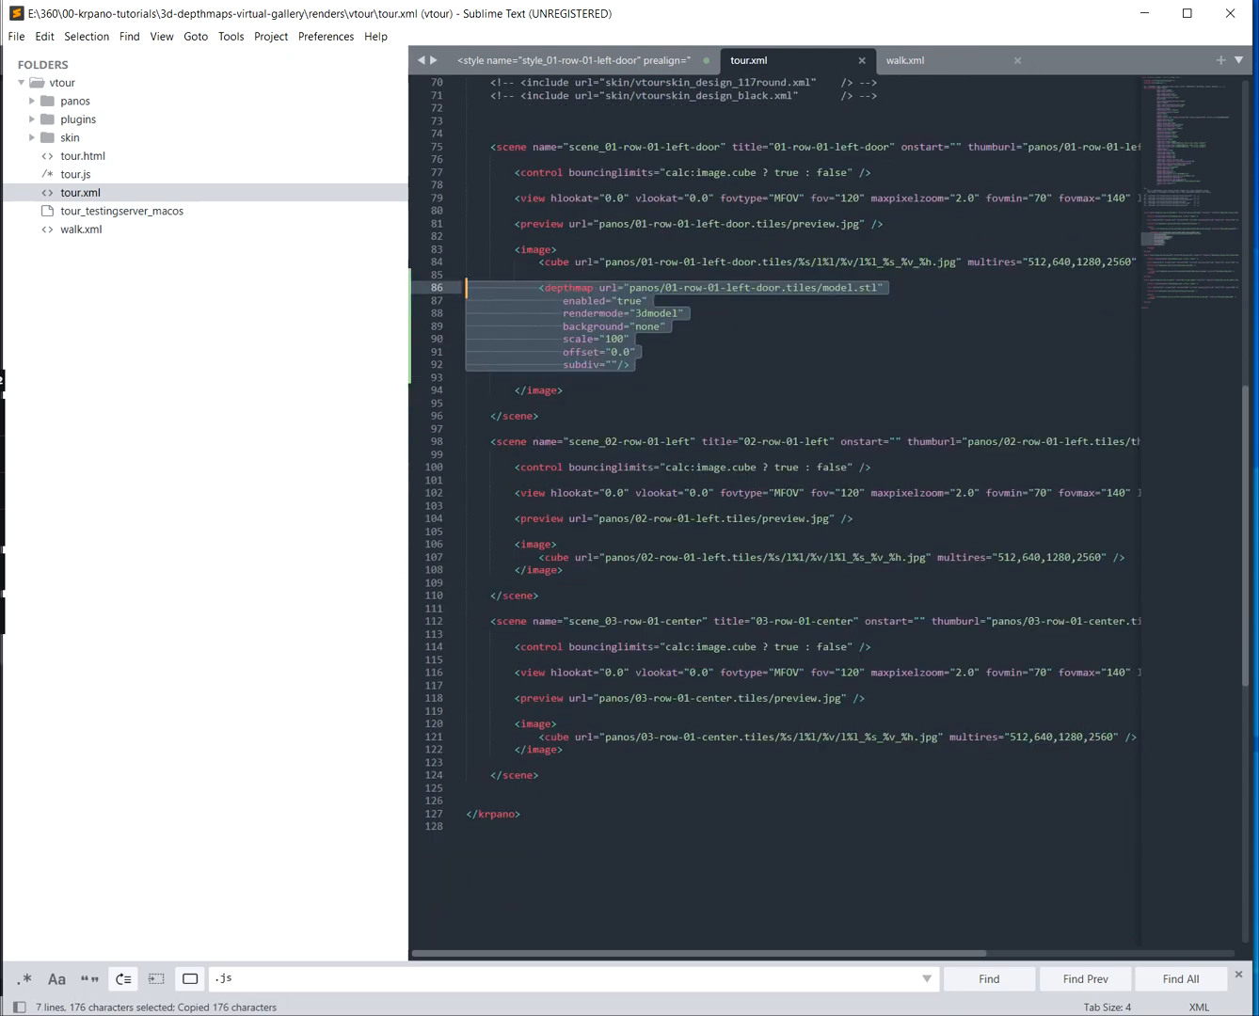
pyautogui.click(630, 557)
pyautogui.press('End')
pyautogui.press('Return')
pyautogui.press('Return')
pyautogui.press('Return')
pyautogui.press('Up')
pyautogui.hotkey('ctrl', 'v')
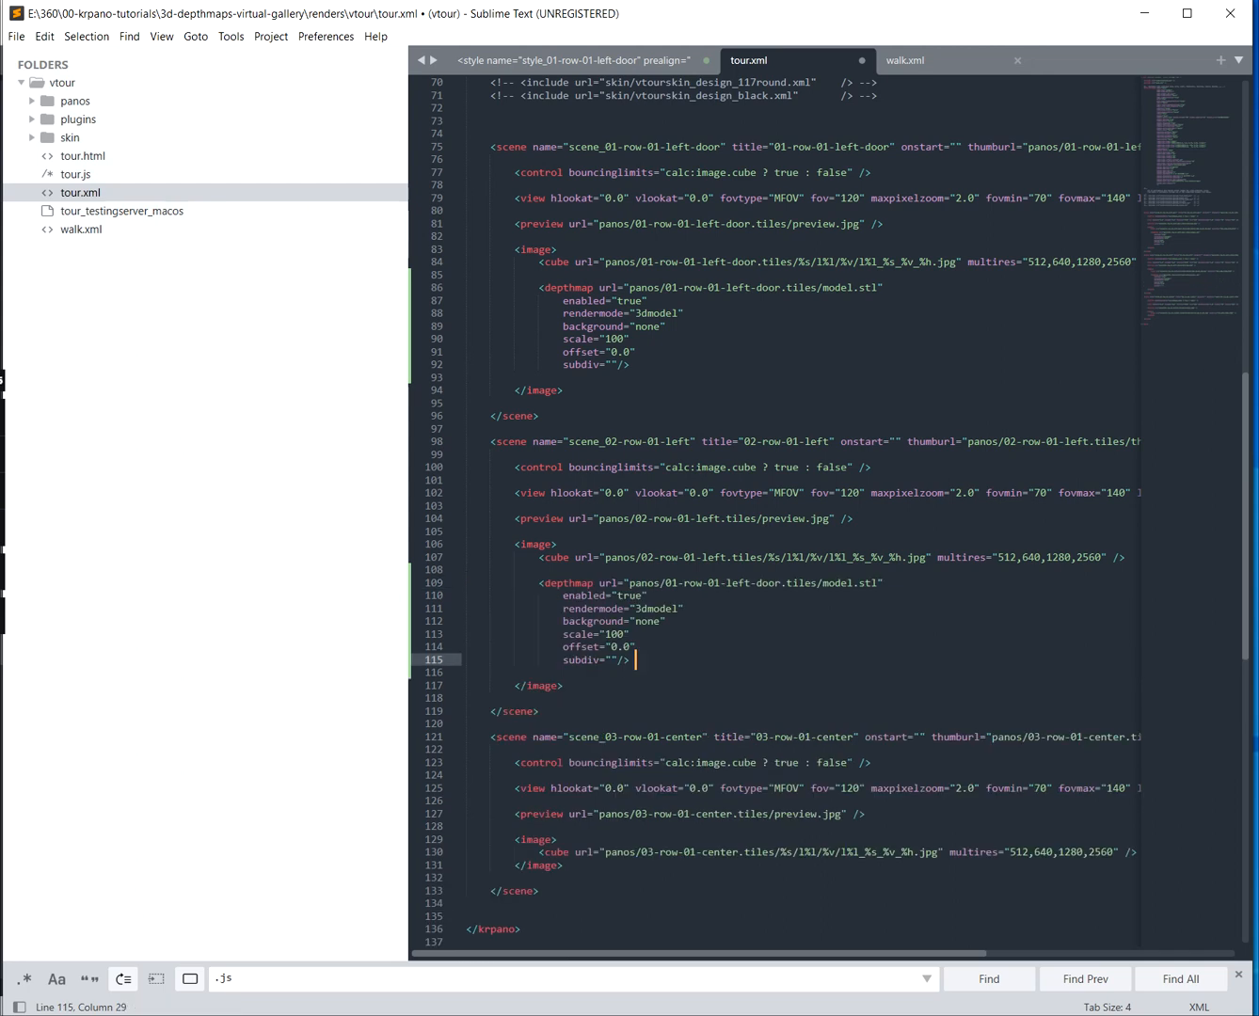
# Set the copied depthmap's url in scene_02-row-01-left to "panos/02-row-01-left.tiles/model.stl"
pyautogui.moveTo(670, 583); pyautogui.dragTo(762, 558)
pyautogui.hotkey('ctrl', 'c')
pyautogui.moveTo(664, 583); pyautogui.dragTo(774, 583)
pyautogui.hotkey('ctrl', 'v')
pyautogui.hotkey('ctrl', 's')
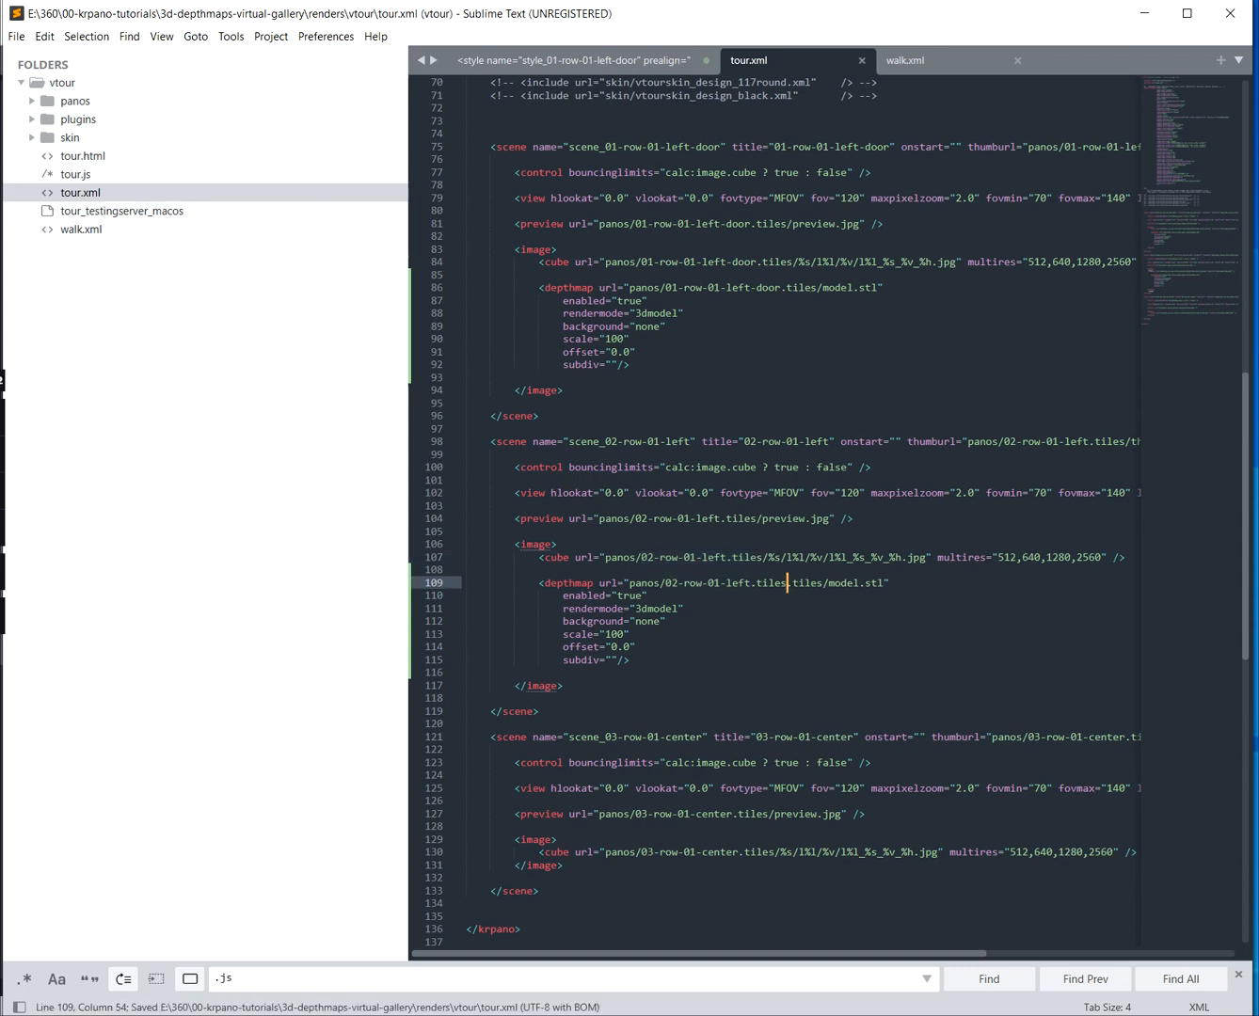
pyautogui.press('BackSpace')
pyautogui.press('BackSpace')
pyautogui.press('BackSpace')
pyautogui.press('BackSpace')
pyautogui.press('BackSpace')
pyautogui.press('BackSpace')
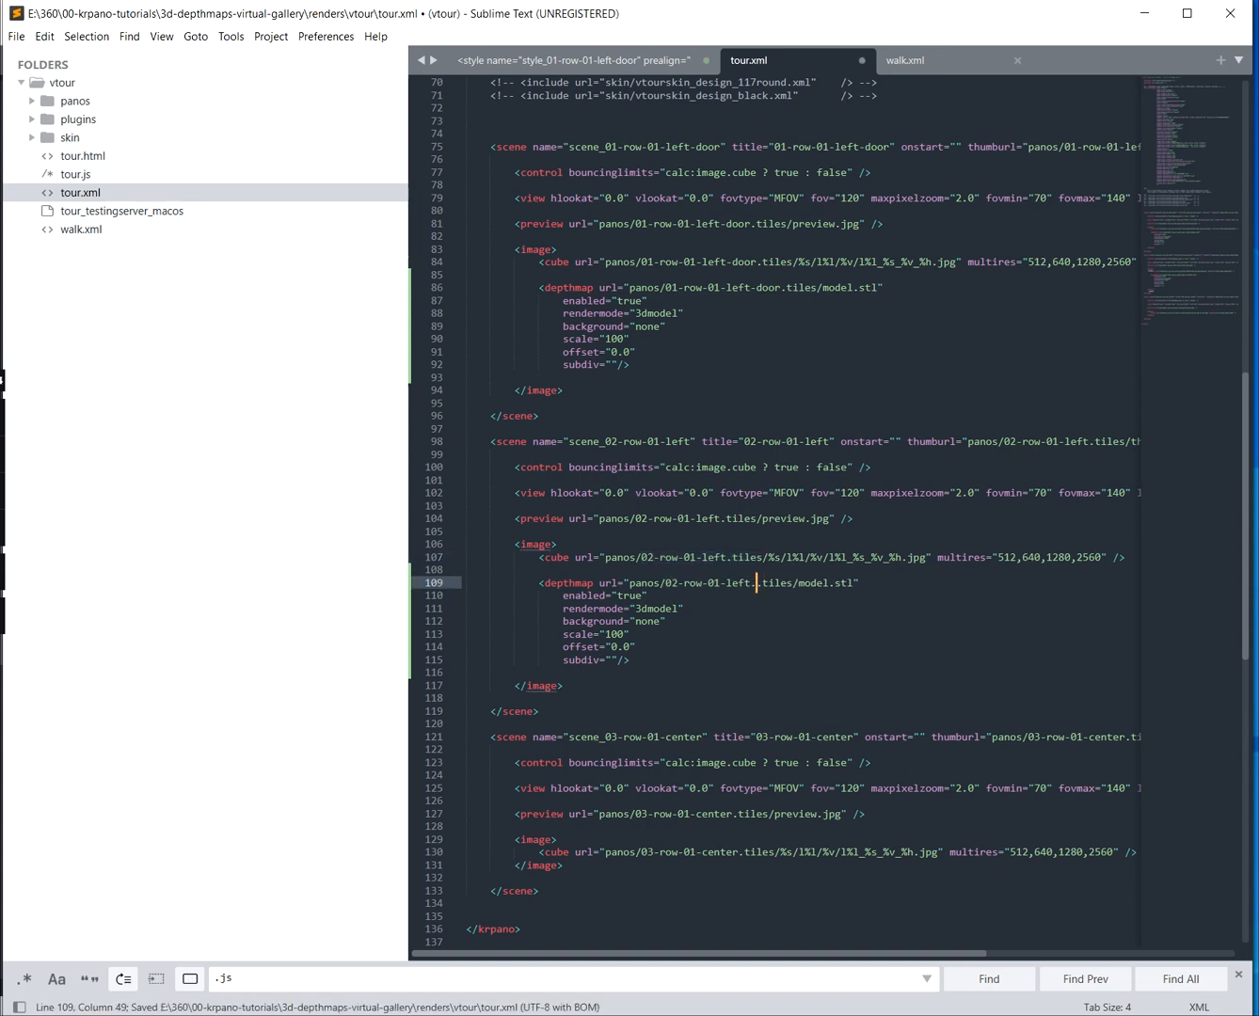
# Copy scene_02-row-01-left's depthmap element to below the cube line of scene_03-row-01-center and save tour.xml
pyautogui.moveTo(638, 661); pyautogui.dragTo(357, 587)
pyautogui.hotkey('ctrl', 'c')
pyautogui.click(599, 853)
pyautogui.press('End')
pyautogui.press('Return')
pyautogui.press('Return')
pyautogui.press('Return')
pyautogui.press('Up')
pyautogui.hotkey('ctrl', 'v')
pyautogui.hotkey('ctrl', 's')
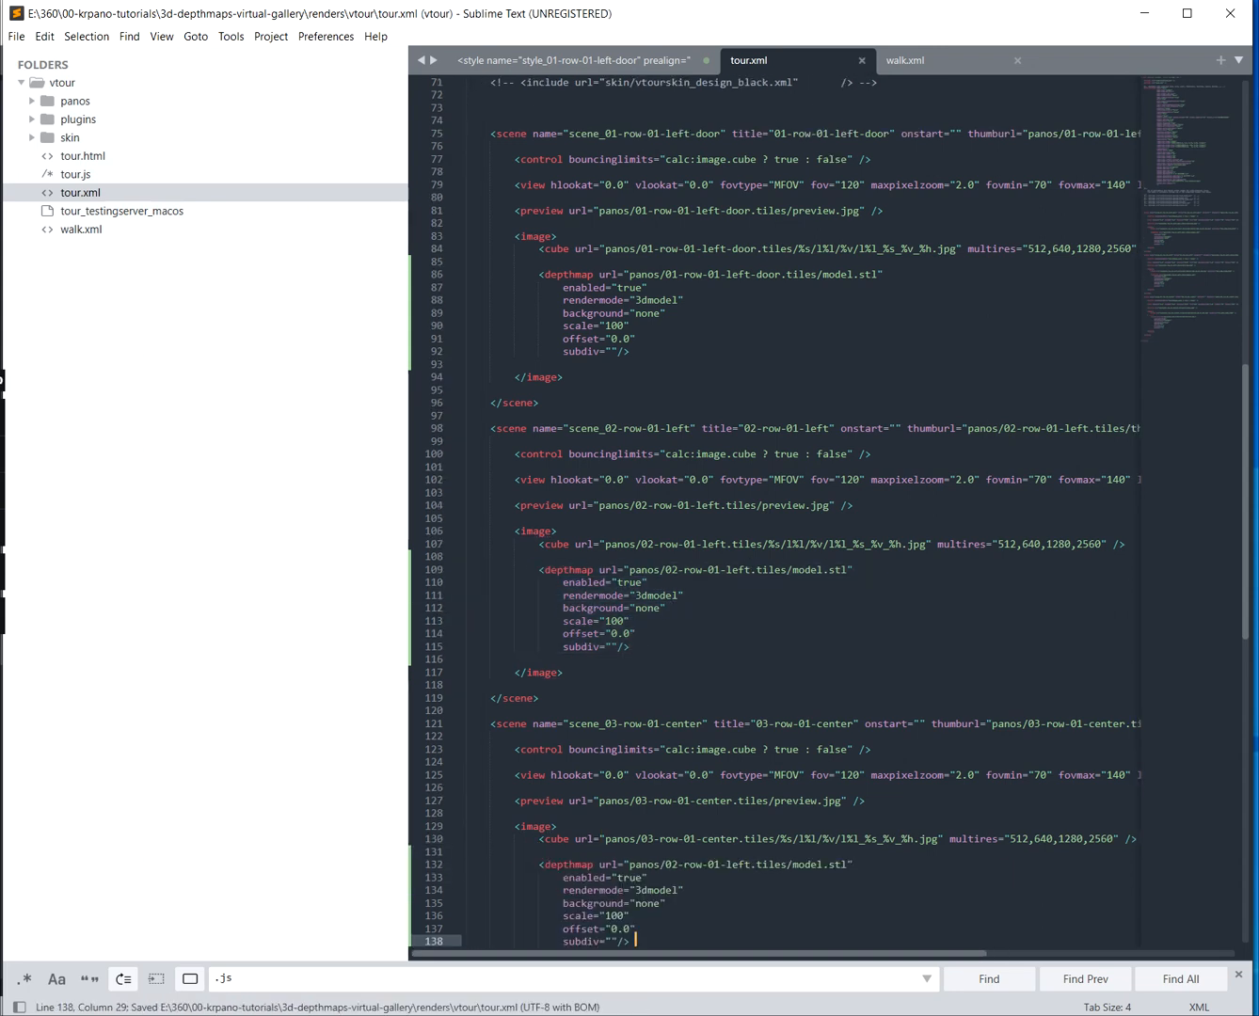
# Set the depthmap url in scene_03-row-01-center to "panos/03-row-01-center.tiles/model.stl" and save tour.xml
pyautogui.scroll(-7, 771, 518)
pyautogui.moveTo(678, 595)
pyautogui.mouseDown()
pyautogui.moveTo(648, 607)
pyautogui.moveTo(692, 570)
pyautogui.moveTo(739, 570)
pyautogui.moveTo(748, 596)
pyautogui.moveTo(683, 595)
pyautogui.mouseUp()
pyautogui.click(639, 581)
pyautogui.hotkey('ctrl', 'c')
pyautogui.hotkey('ctrl', 'v')
pyautogui.hotkey('ctrl', 's')
# Switch to Chrome, reload the local tour and inspect the 01-row-01-left-door depthmap model from inside and from above
pyautogui.hotkey('alt', 'Tab')
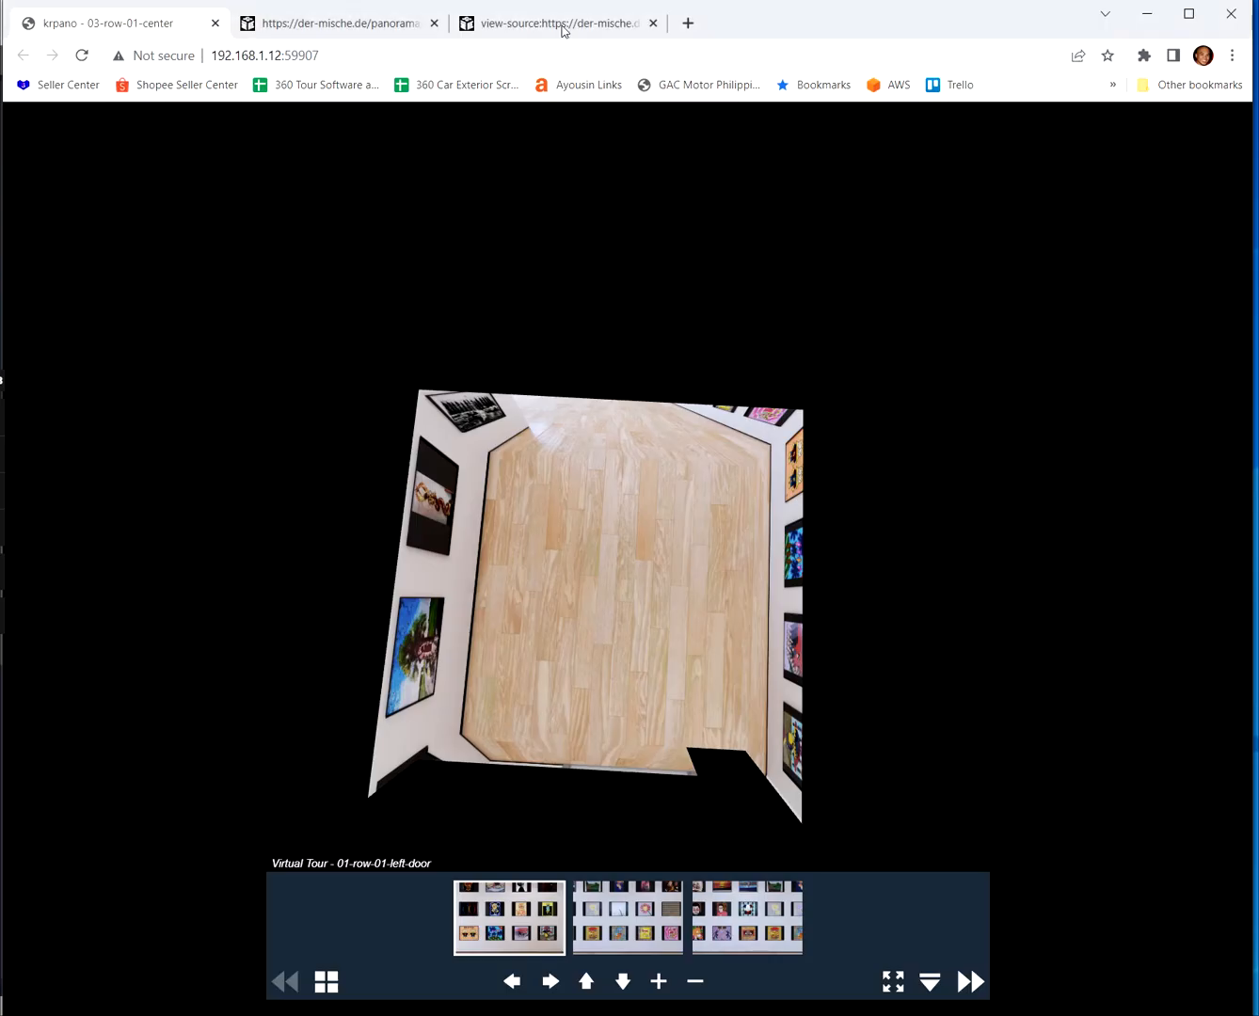
pyautogui.click(89, 56)
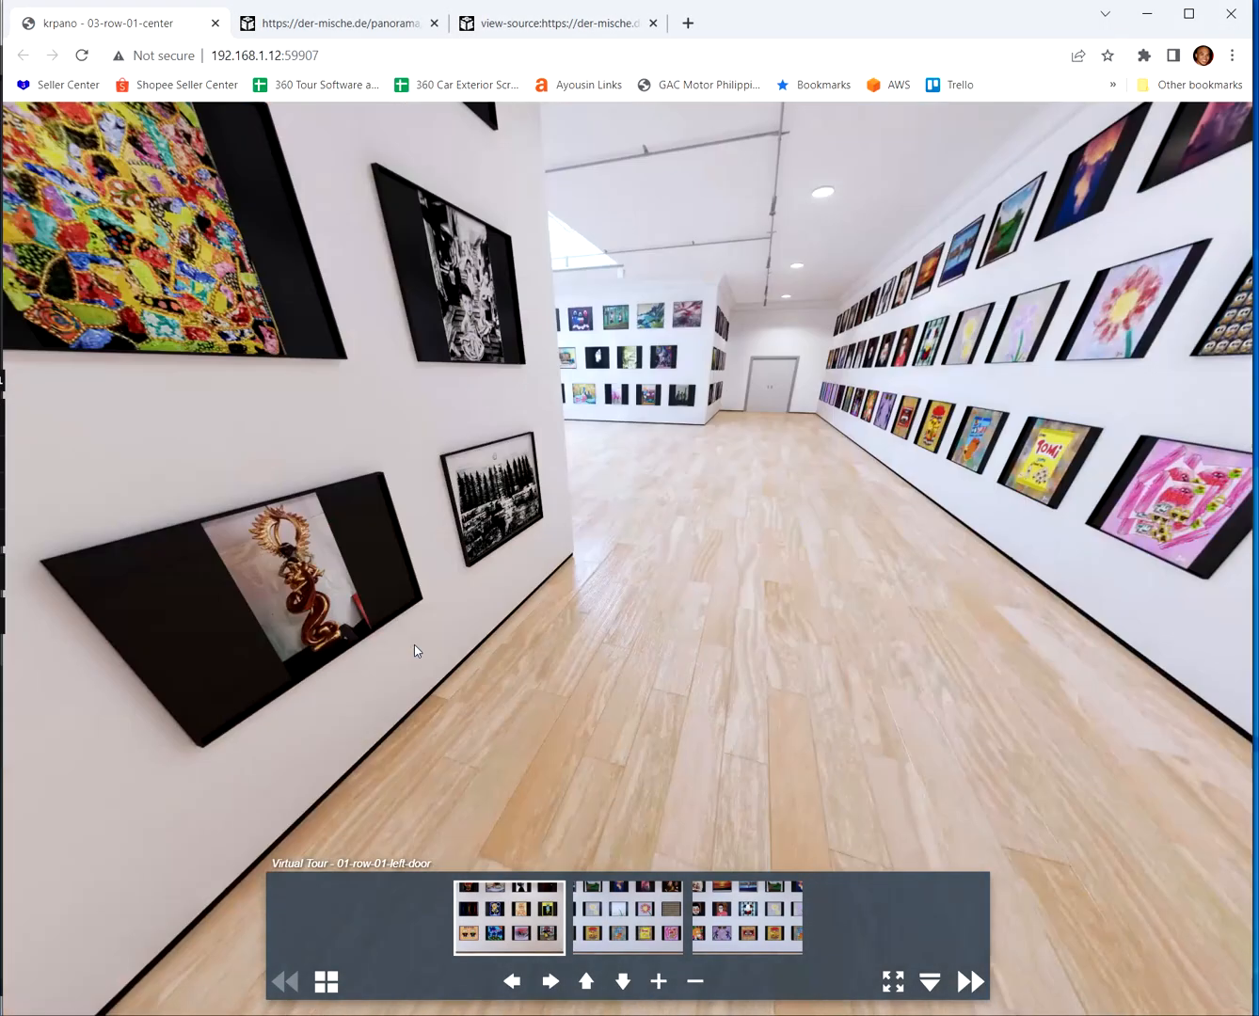
pyautogui.moveTo(817, 567)
pyautogui.mouseDown()
pyautogui.moveTo(686, 396)
pyautogui.moveTo(927, 476)
pyautogui.mouseUp()
pyautogui.moveTo(815, 521)
pyautogui.mouseDown()
pyautogui.moveTo(790, 416)
pyautogui.moveTo(987, 489)
pyautogui.mouseUp()
pyautogui.scroll(-10, 791, 496)
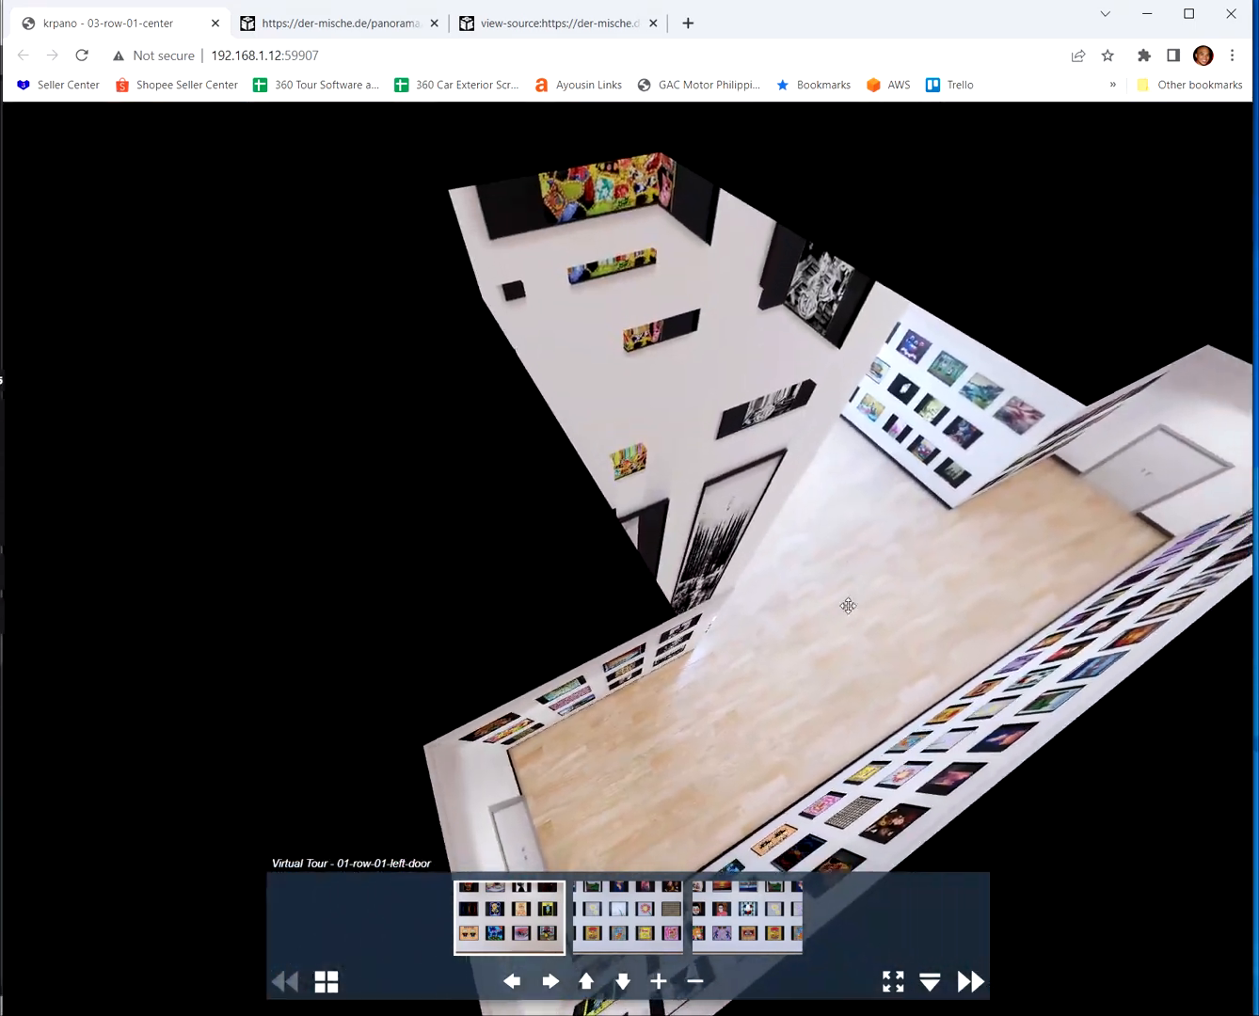
pyautogui.moveTo(811, 376); pyautogui.dragTo(825, 560)
pyautogui.scroll(10, 825, 564)
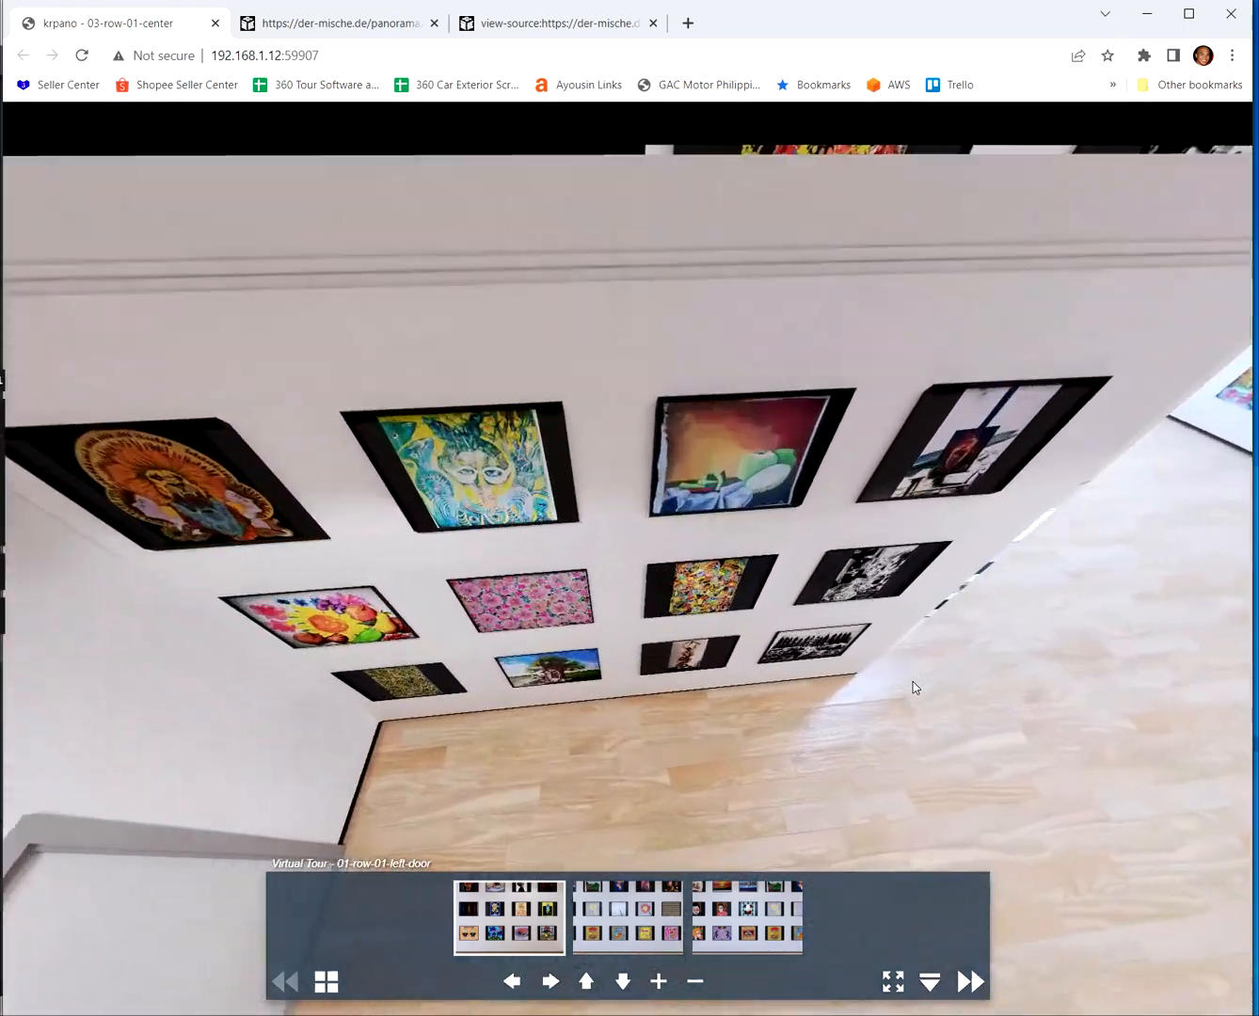
pyautogui.scroll(4, 913, 688)
pyautogui.moveTo(913, 688)
pyautogui.mouseDown()
pyautogui.moveTo(737, 607)
pyautogui.moveTo(908, 508)
pyautogui.moveTo(1007, 510)
pyautogui.moveTo(879, 531)
pyautogui.moveTo(366, 450)
pyautogui.mouseUp()
pyautogui.moveTo(601, 504)
pyautogui.mouseDown()
pyautogui.moveTo(888, 571)
pyautogui.moveTo(762, 636)
pyautogui.moveTo(781, 408)
pyautogui.moveTo(543, 388)
pyautogui.mouseUp()
pyautogui.scroll(-5, 768, 640)
pyautogui.moveTo(604, 439); pyautogui.dragTo(934, 467)
# Open the 02-row-01-left and 03-row-01-center scenes and examine their depthmap models from above
pyautogui.click(645, 923)
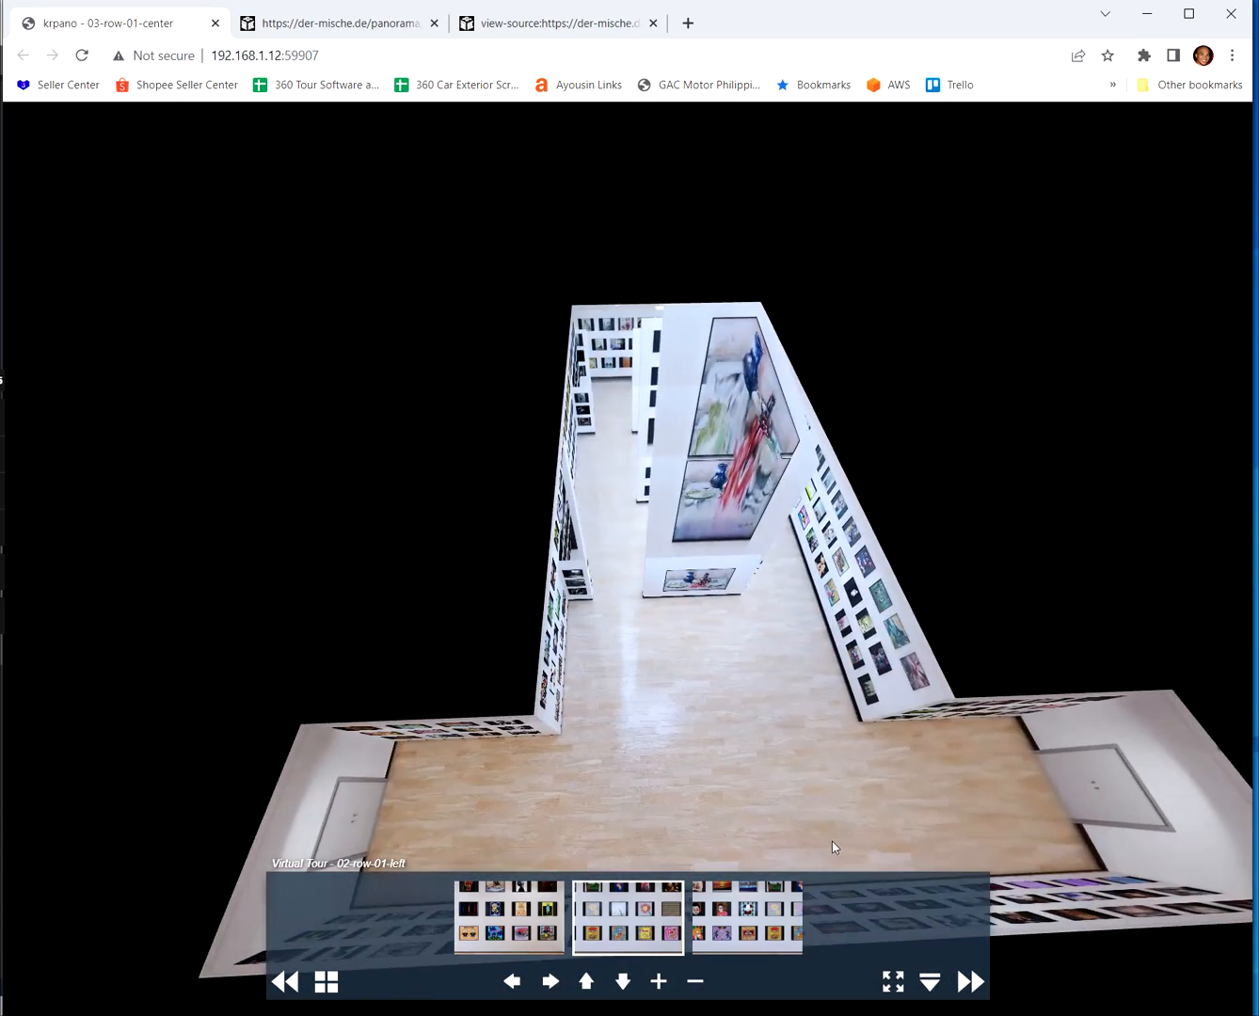
pyautogui.click(748, 914)
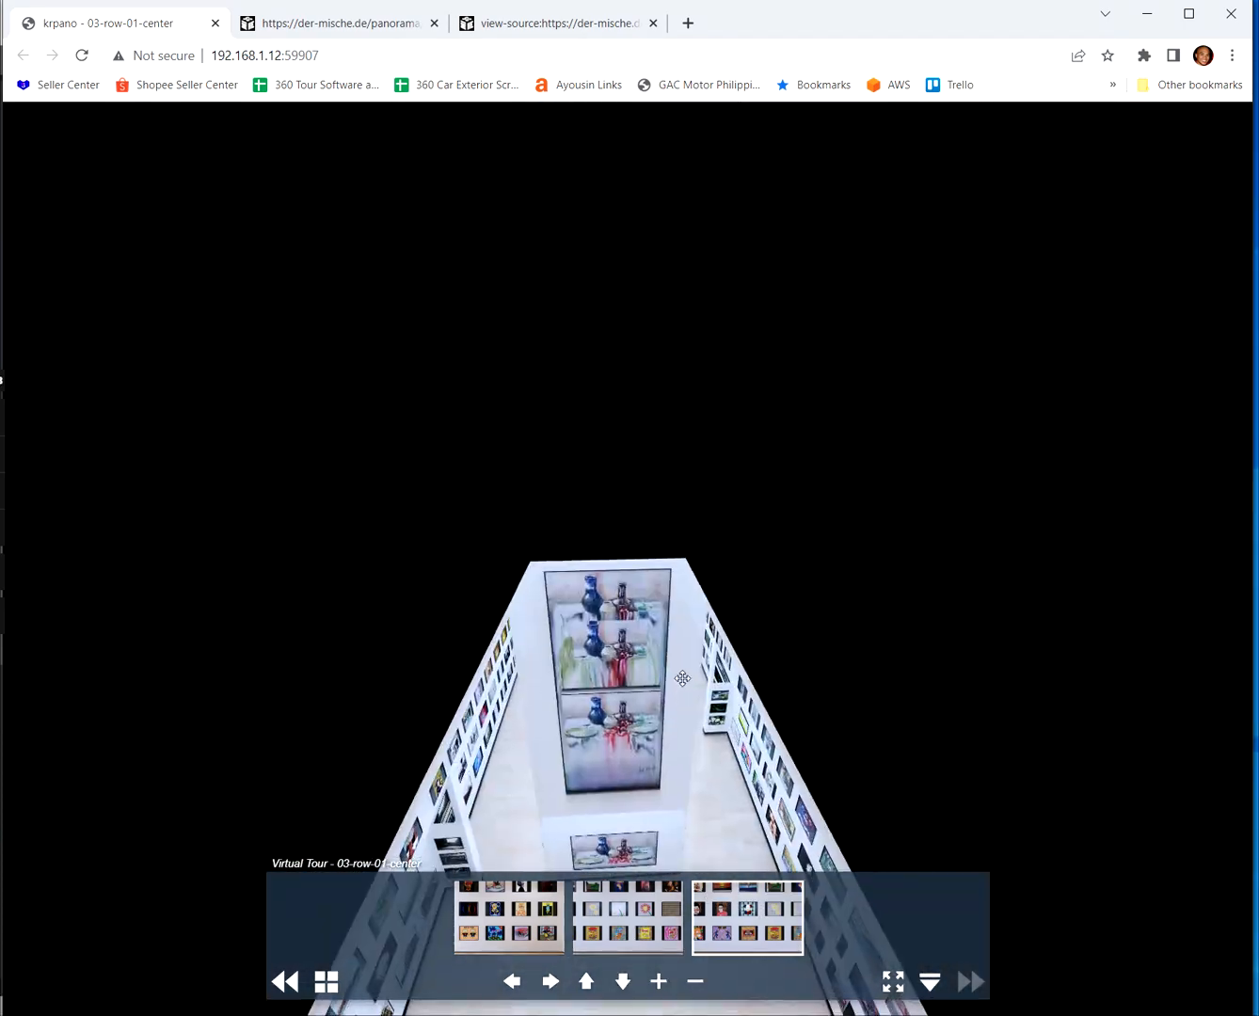
pyautogui.moveTo(708, 547); pyautogui.dragTo(757, 320)
pyautogui.moveTo(831, 490); pyautogui.dragTo(724, 490)
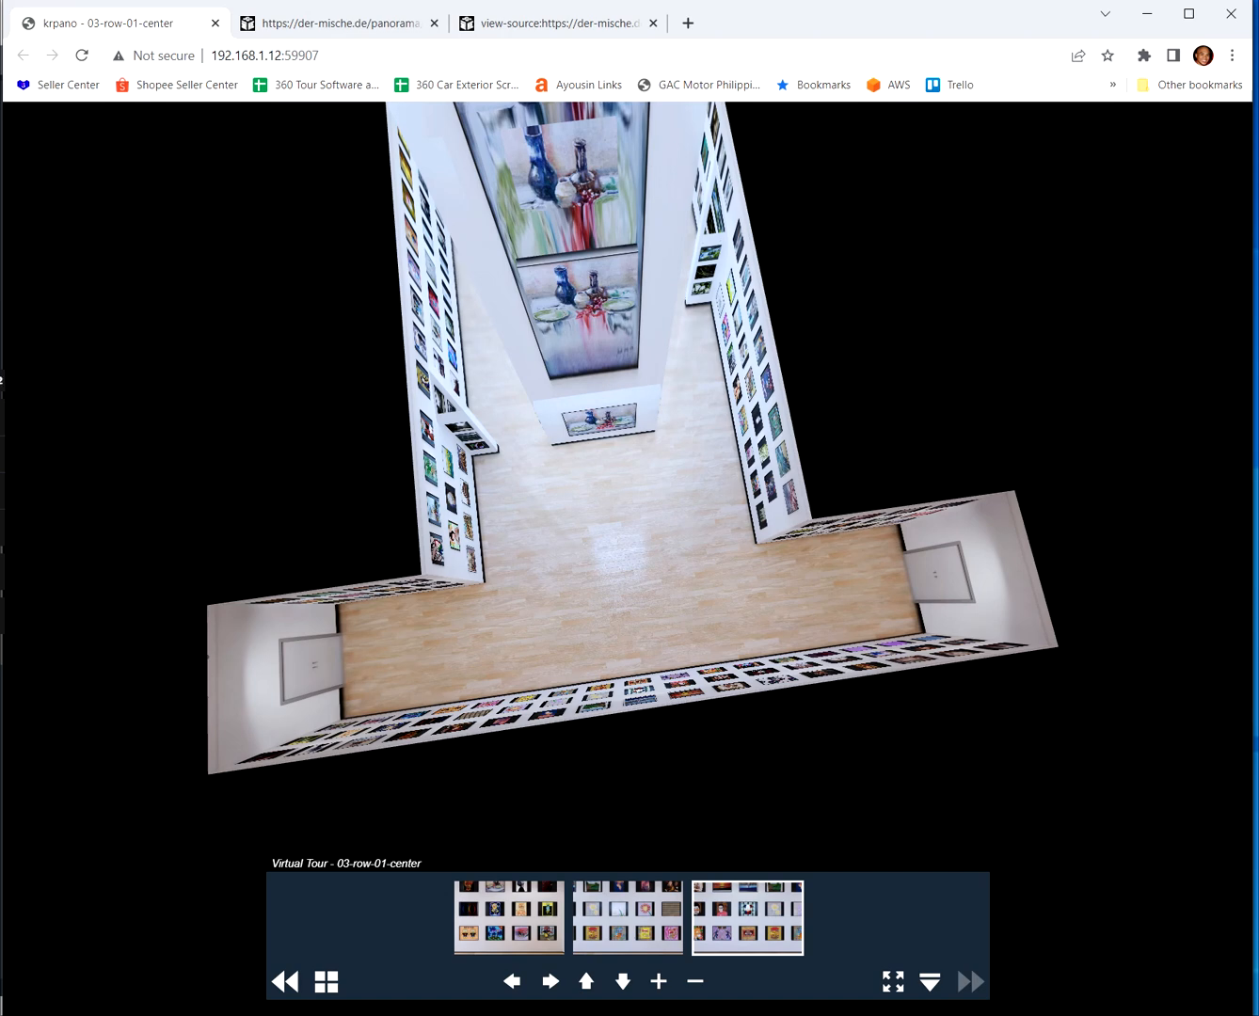
# Switch to the unsaved style notes in Sublime Text and narrow the folder sidebar to show more of each line
pyautogui.hotkey('alt', 'Tab')
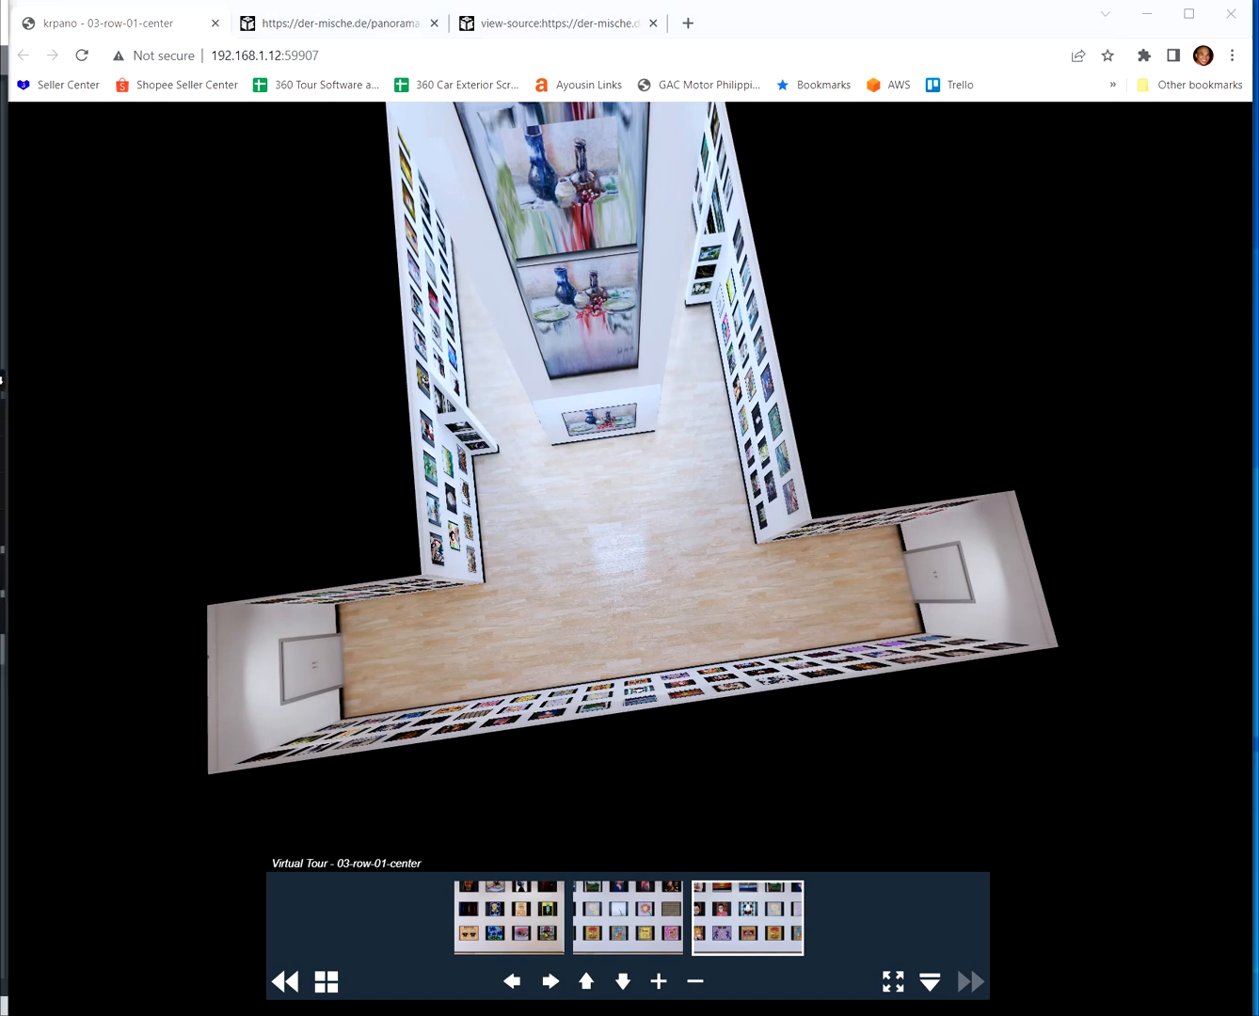
pyautogui.hotkey('ctrl', 'n')
pyautogui.hotkey('ctrl', 'v')
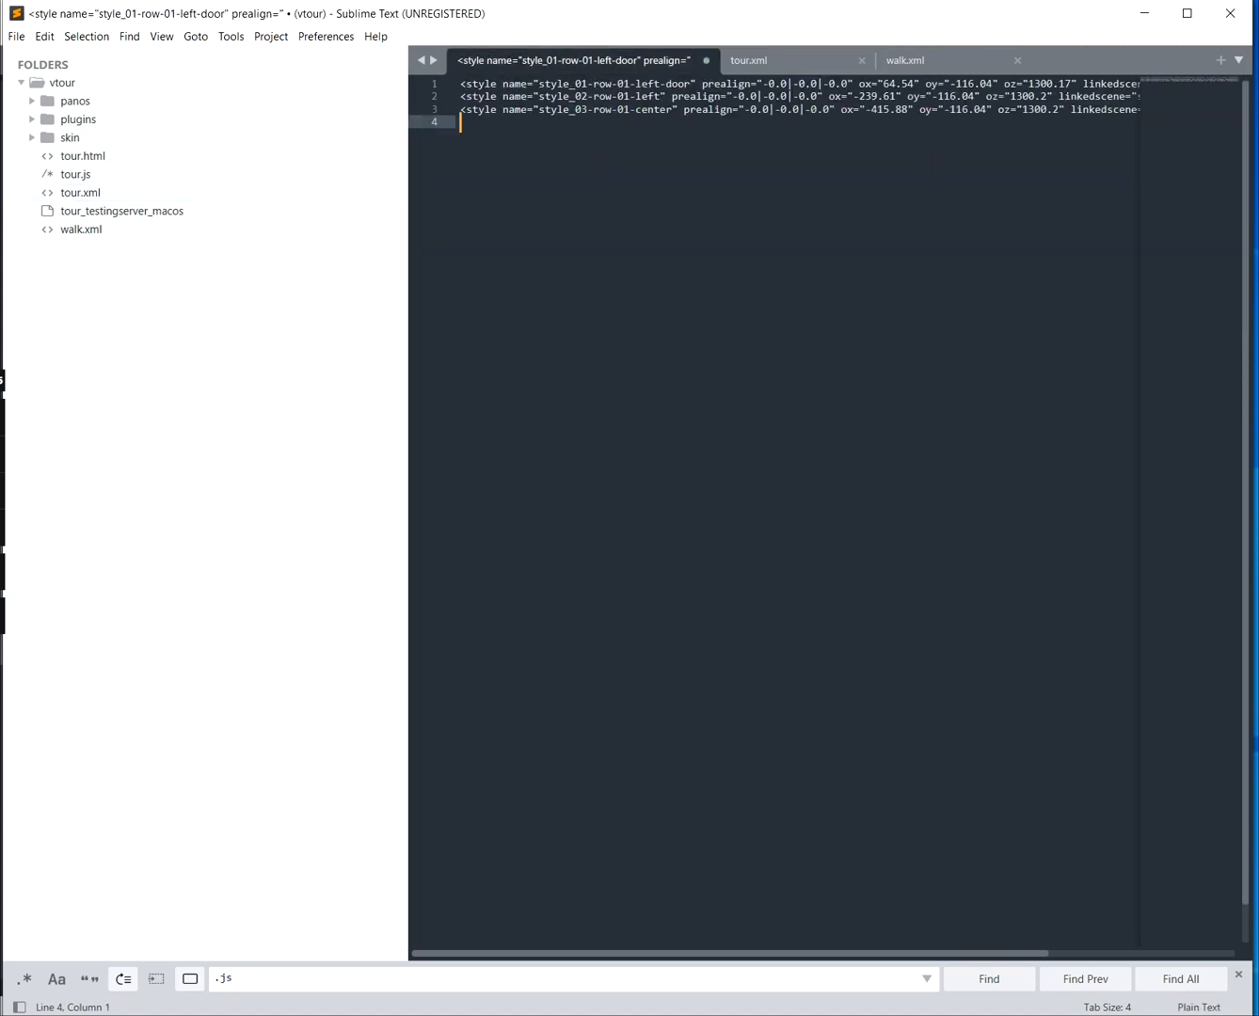
pyautogui.moveTo(407, 196); pyautogui.dragTo(214, 193)
pyautogui.click(507, 83)
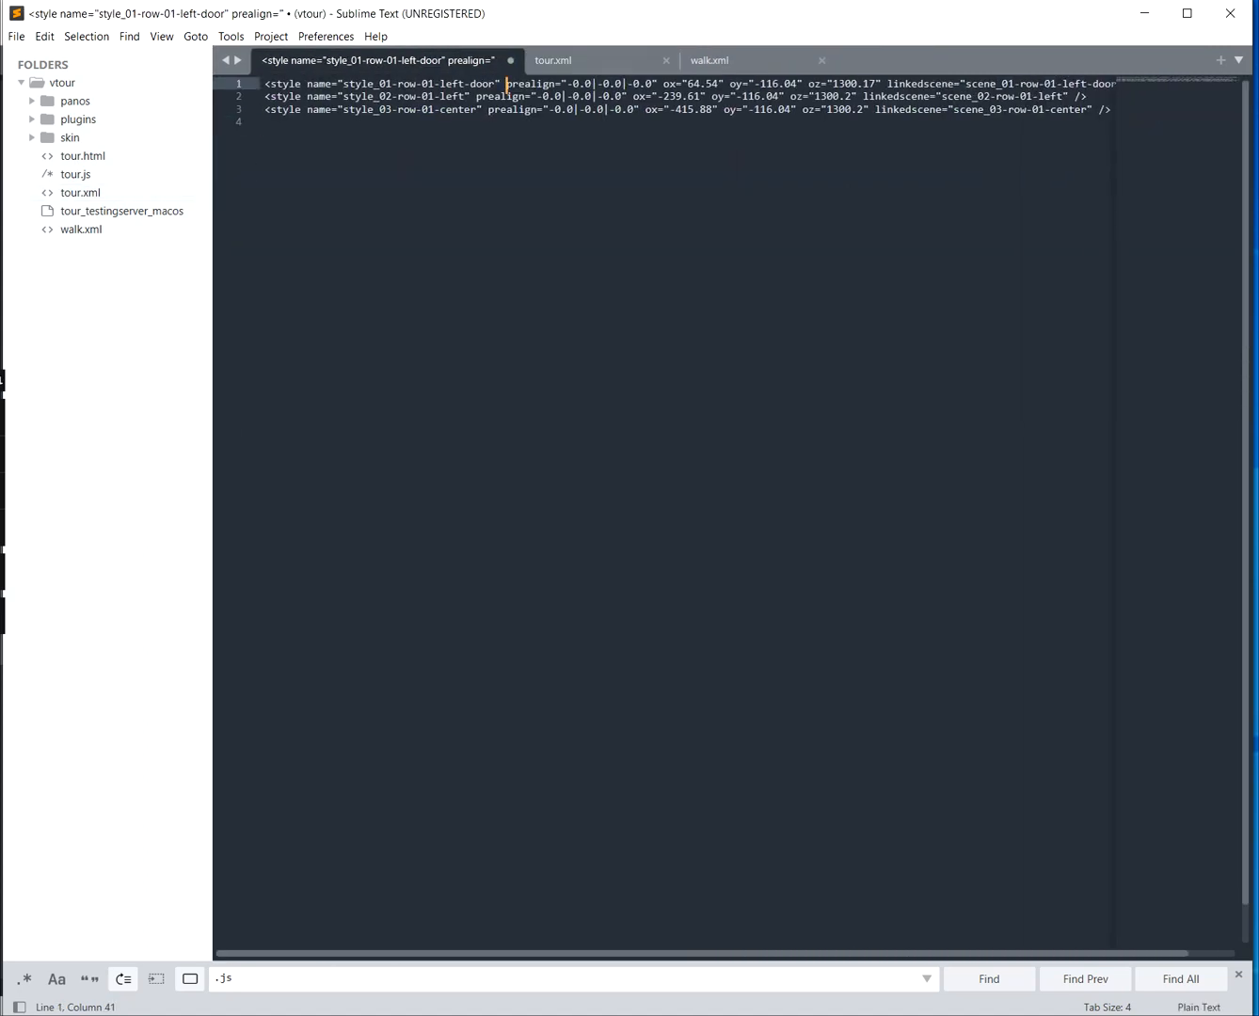
# Copy prealign="-0.0|-0.0|-0.0" ox="64.54" oy="-116.04" oz="1300.17" into the image tag of scene_01-row-01-left-door in tour.xml and save
pyautogui.moveTo(508, 85); pyautogui.dragTo(837, 85)
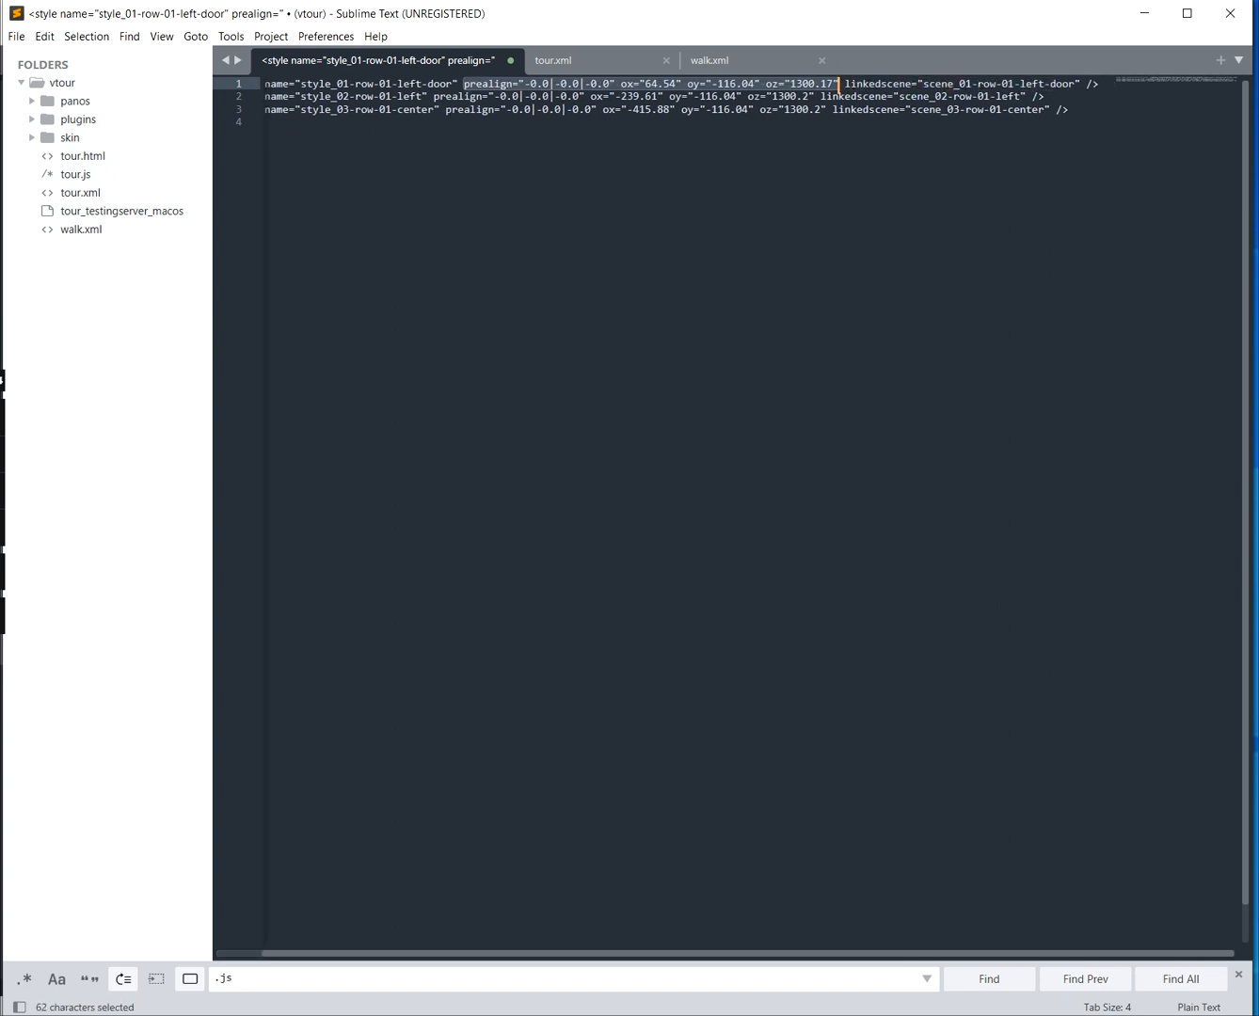
pyautogui.hotkey('ctrl', 'c')
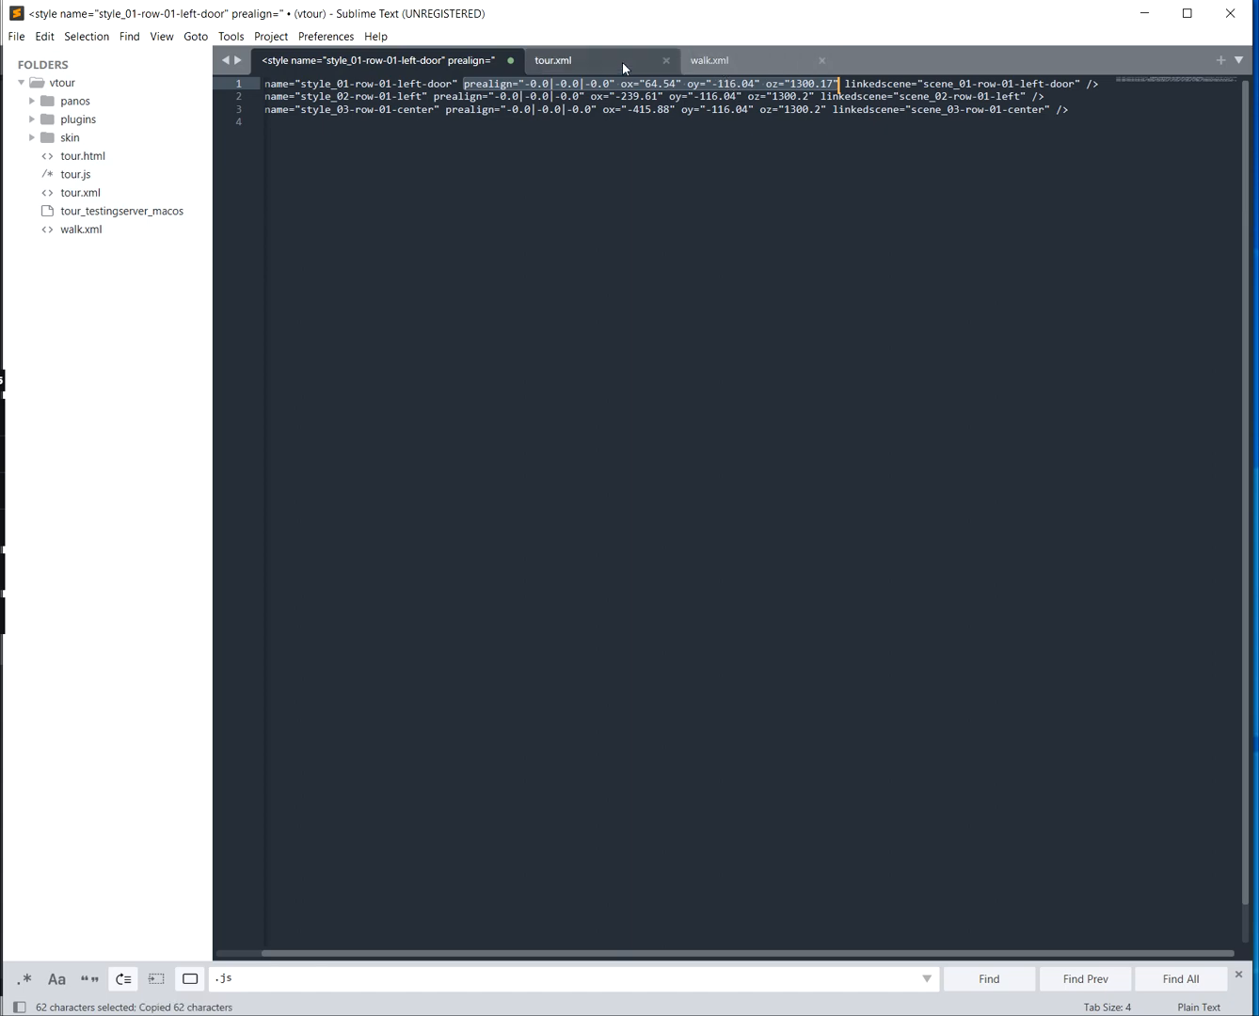
pyautogui.click(615, 60)
pyautogui.scroll(15, 659, 509)
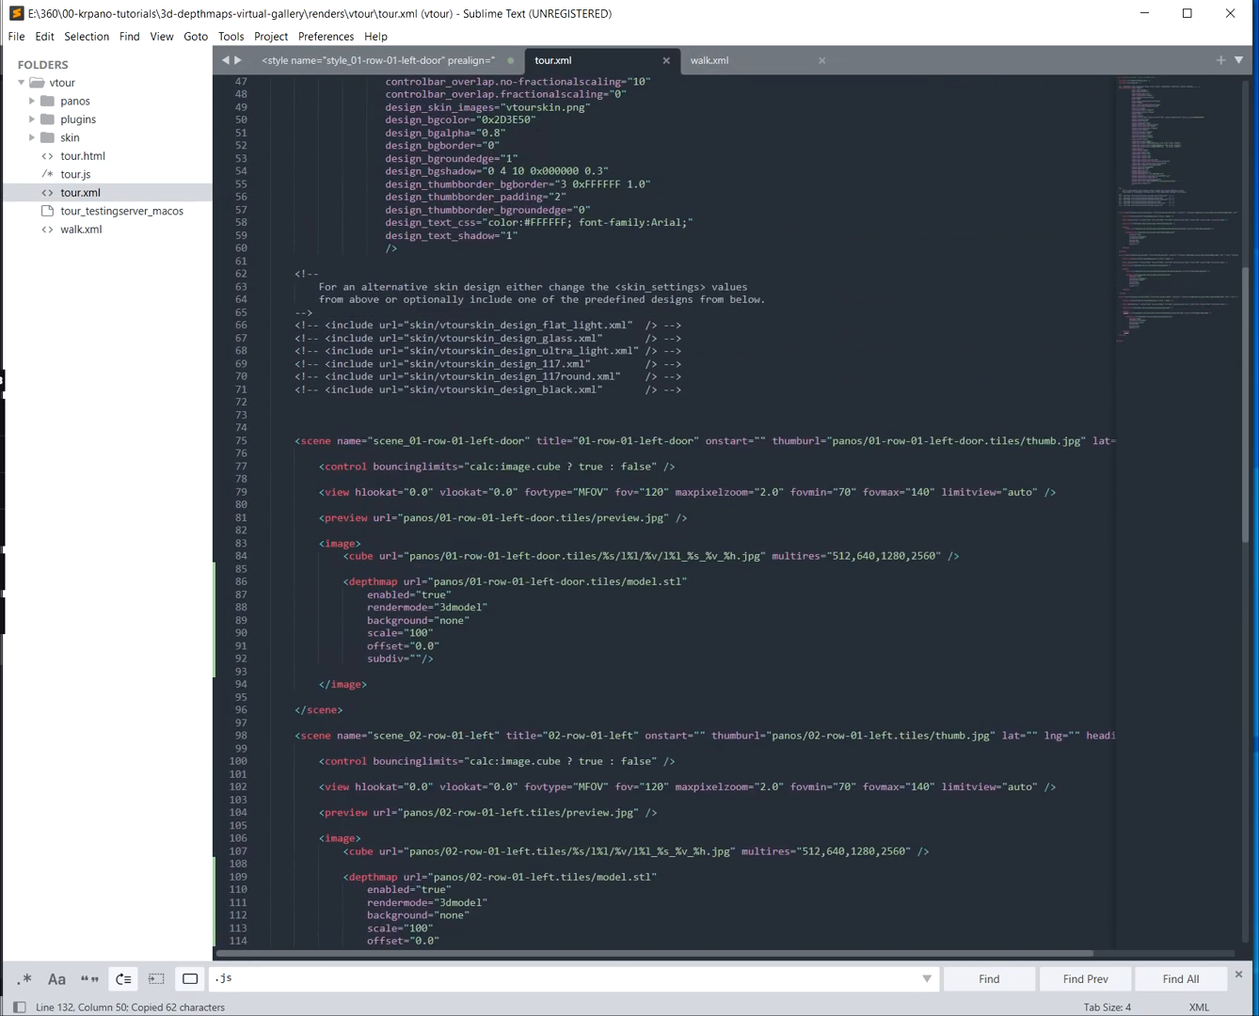
pyautogui.click(357, 544)
pyautogui.hotkey('ctrl', 'v')
pyautogui.hotkey('ctrl', 's')
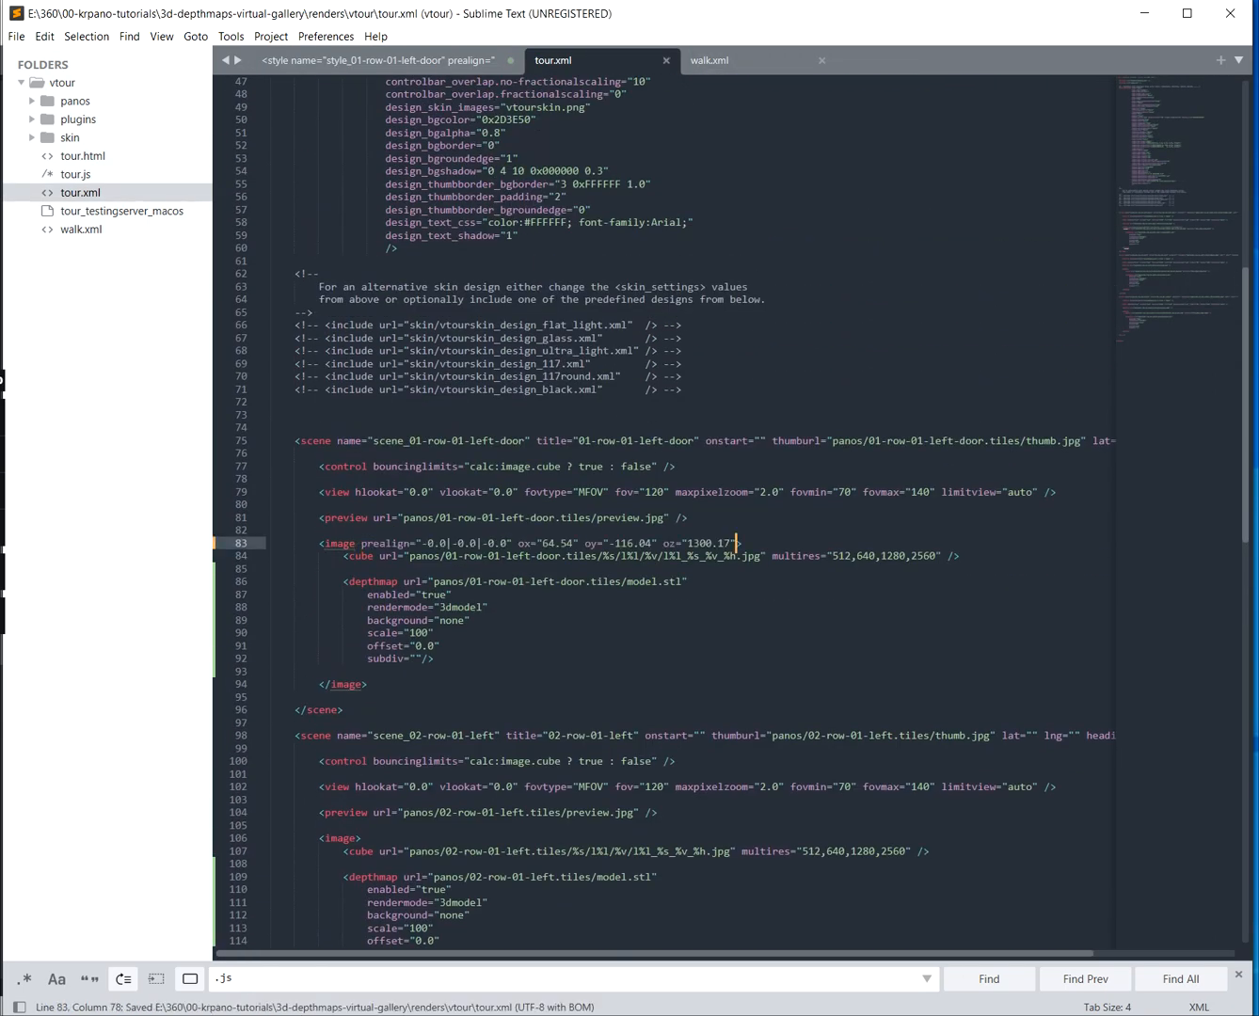
# Copy prealign="-0.0|-0.0|-0.0" ox="-239.61" oy="-116.04" oz="1300.2" from the style notes into scene_02-row-01-left's image tag and save tour.xml
pyautogui.hotkey('ctrl', 'Tab')
pyautogui.moveTo(434, 96); pyautogui.dragTo(625, 96)
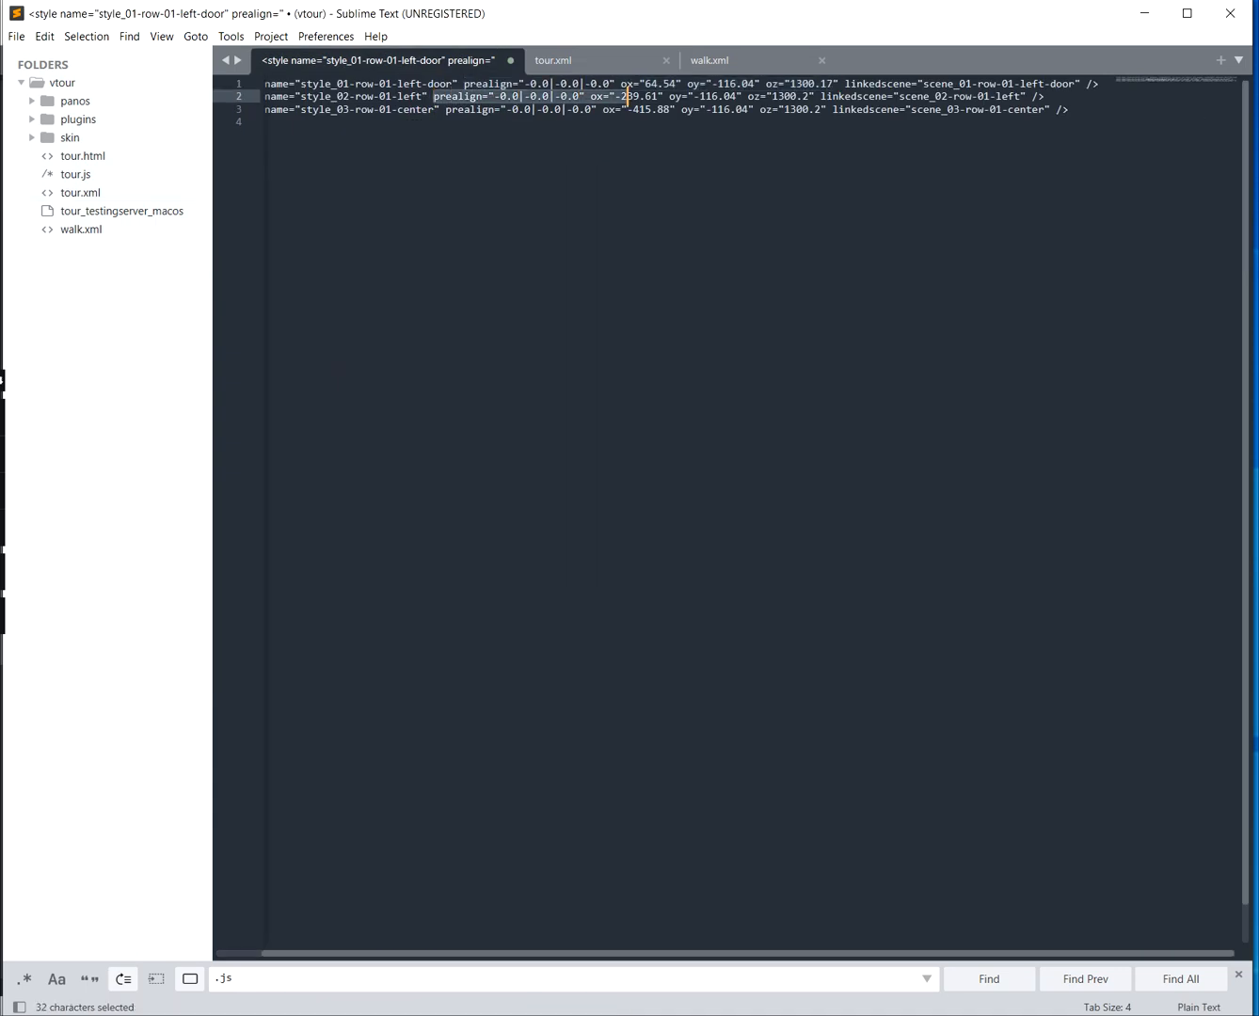
pyautogui.moveTo(627, 97); pyautogui.dragTo(817, 97)
pyautogui.hotkey('ctrl', 'c')
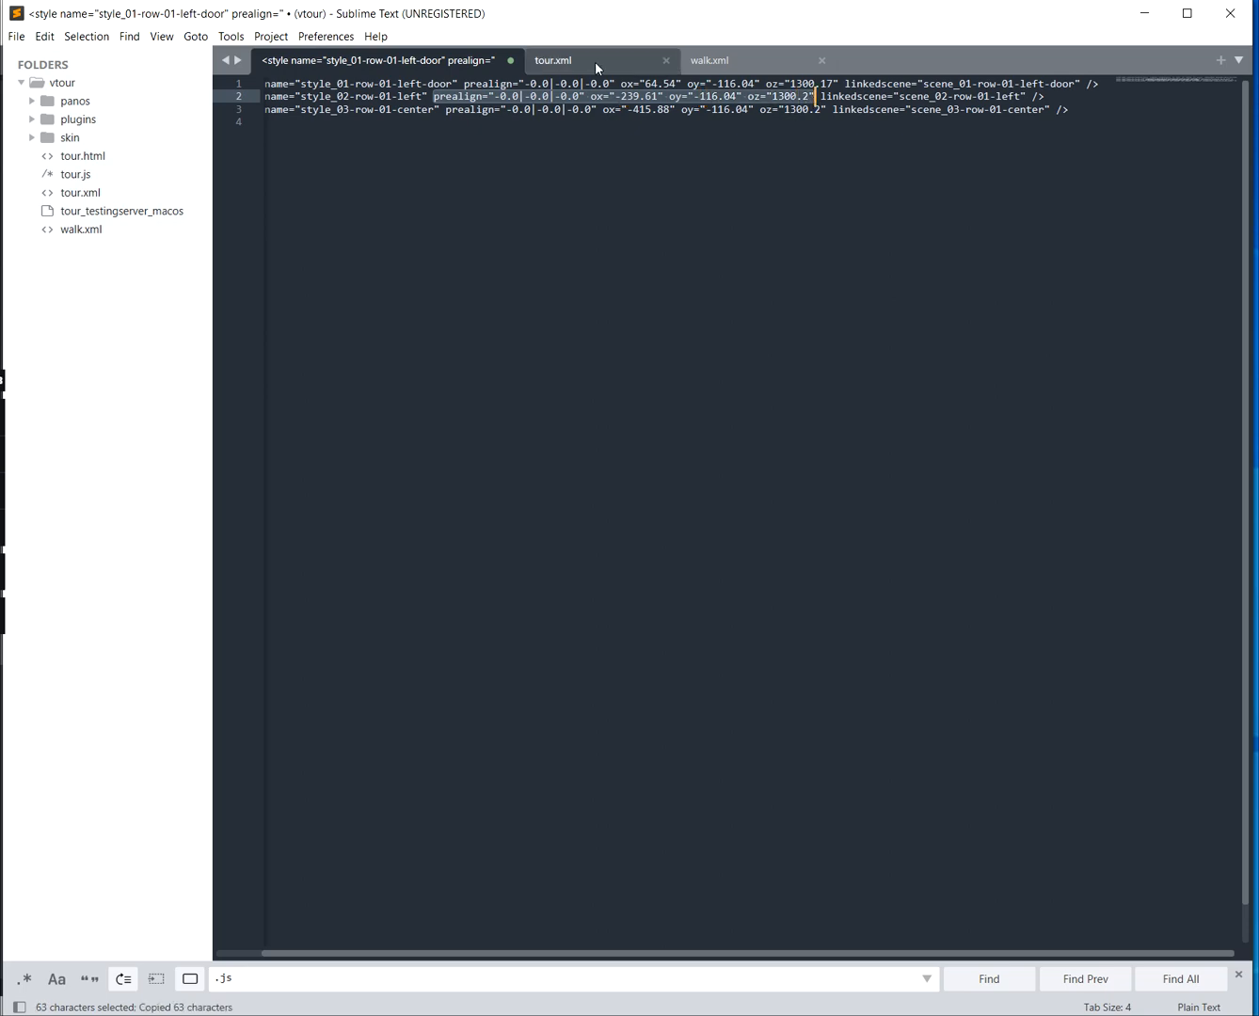
pyautogui.click(597, 62)
pyautogui.scroll(-2, 726, 509)
pyautogui.click(359, 683)
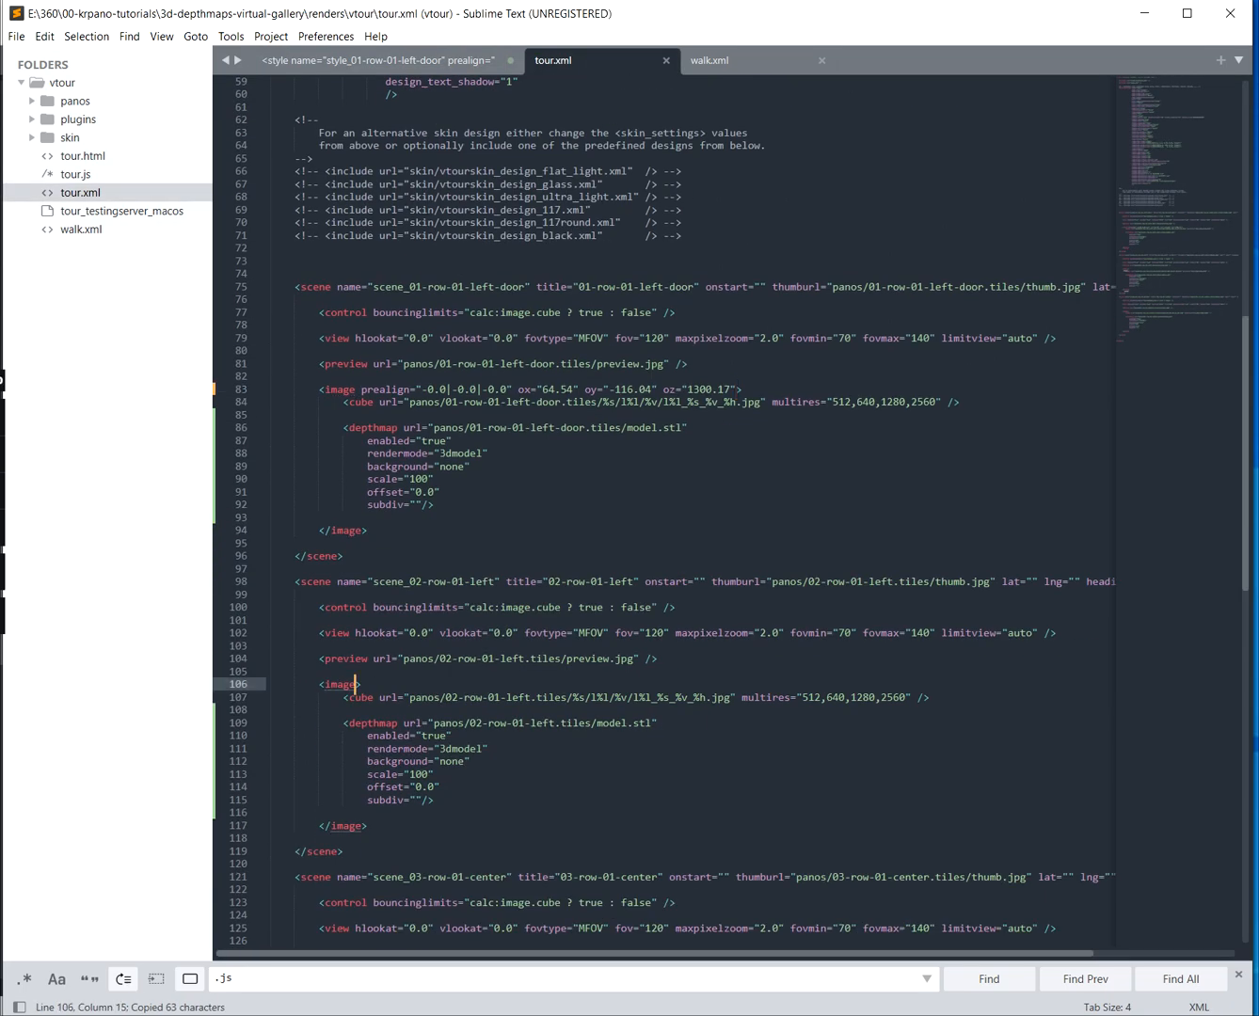
pyautogui.hotkey('ctrl', 'v')
pyautogui.hotkey('ctrl', 's')
# Copy prealign="-0.0|-0.0|-0.0" ox="-415.88" oy="-116.04" oz="1300.2" from the style notes into scene_03-row-01-center's image tag and save tour.xml
pyautogui.click(443, 56)
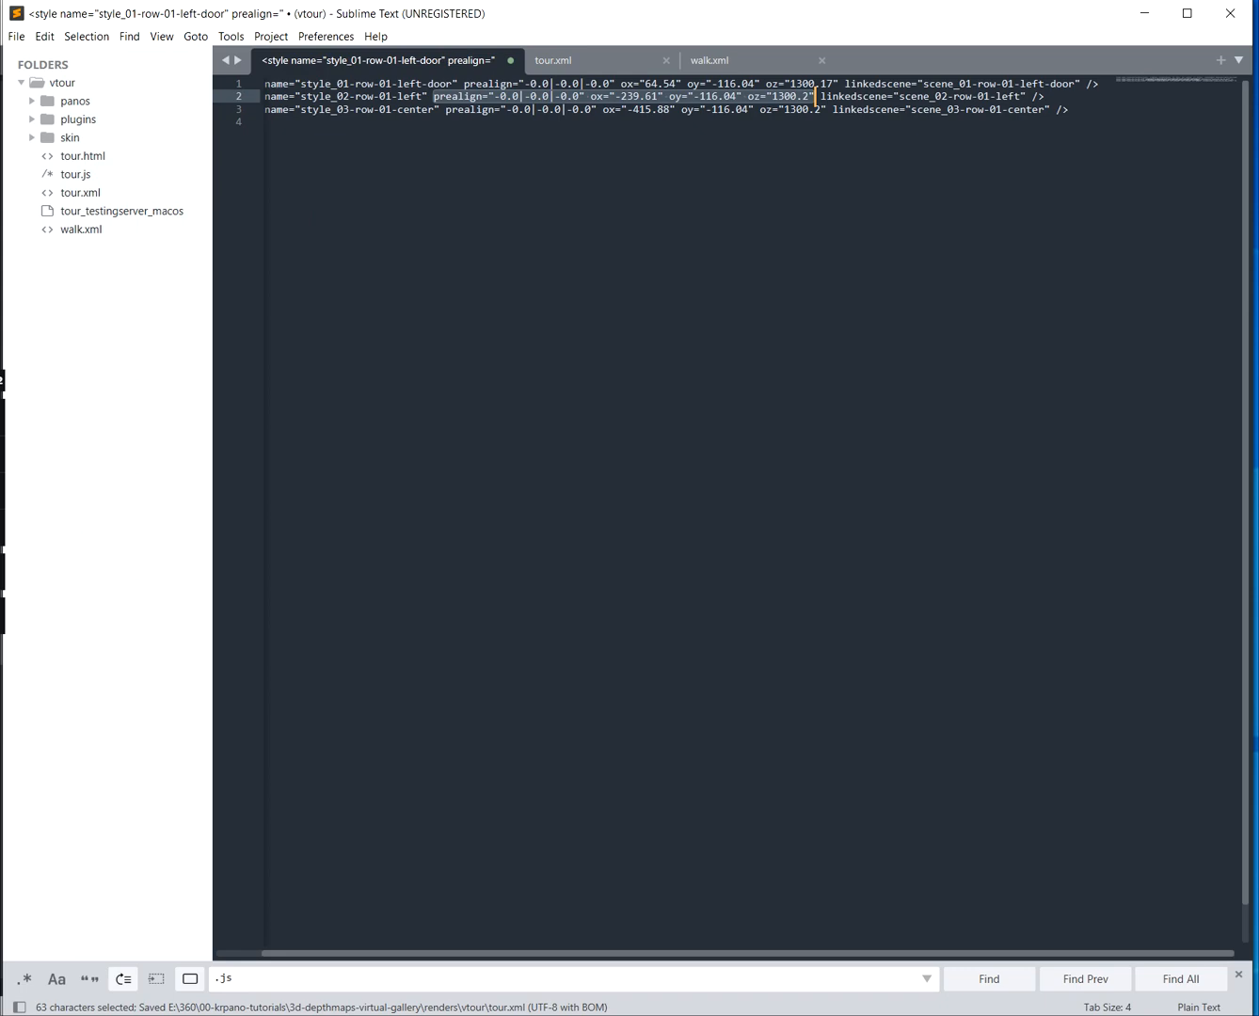
pyautogui.moveTo(446, 109); pyautogui.dragTo(870, 113)
pyautogui.hotkey('ctrl', 'c')
pyautogui.click(607, 62)
pyautogui.scroll(-6, 659, 509)
pyautogui.click(356, 633)
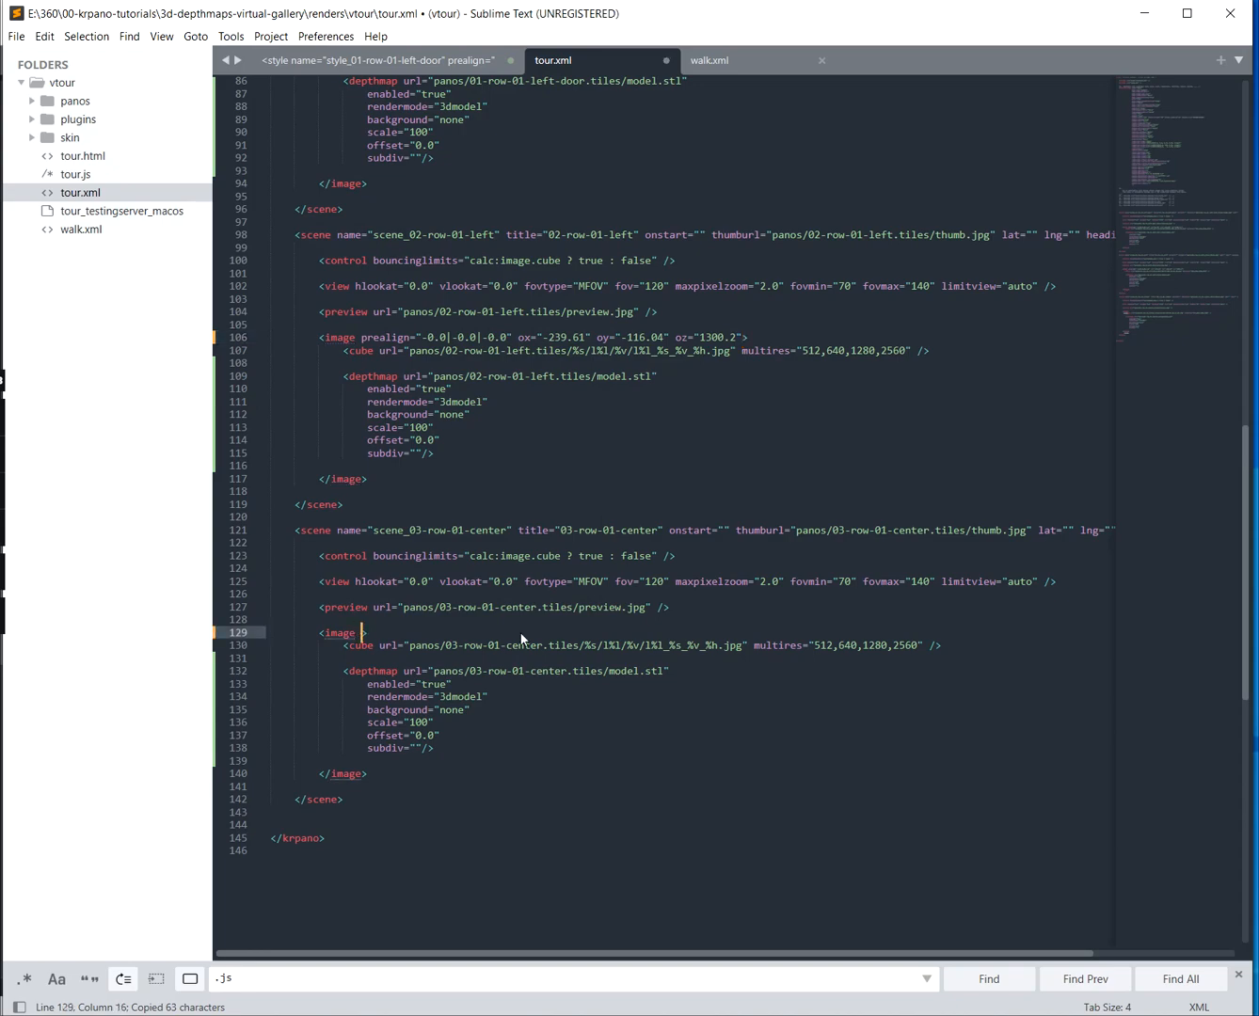
pyautogui.hotkey('ctrl', 'v')
pyautogui.hotkey('ctrl', 's')
# Reload the tour in Chrome and check the depthmap view of the 01-row-01-left-door, 02-row-01-left and 03-row-01-center scenes
pyautogui.hotkey('alt', 'Tab')
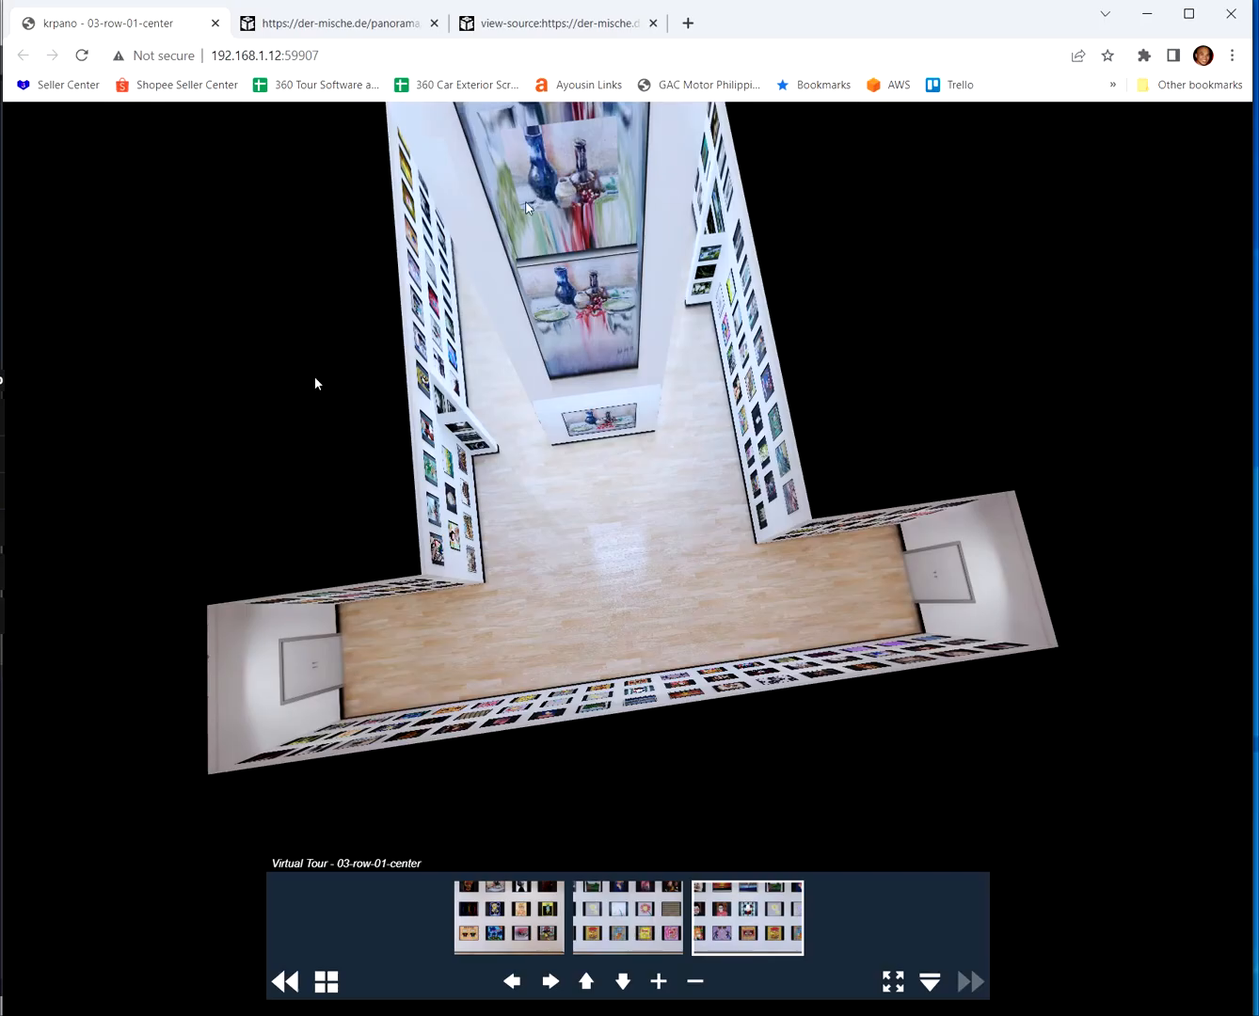
pyautogui.click(82, 55)
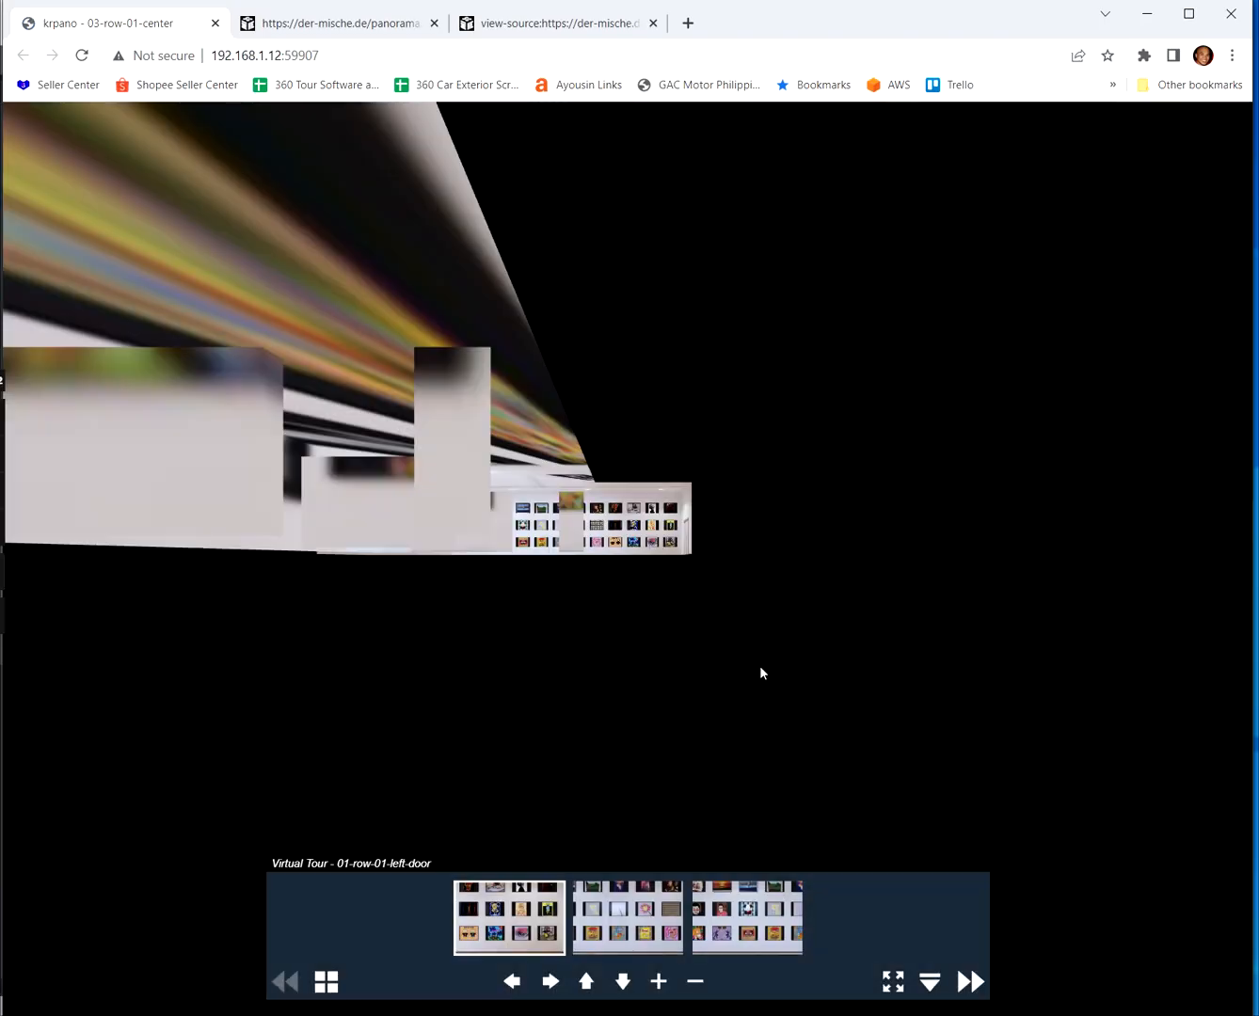
pyautogui.click(534, 928)
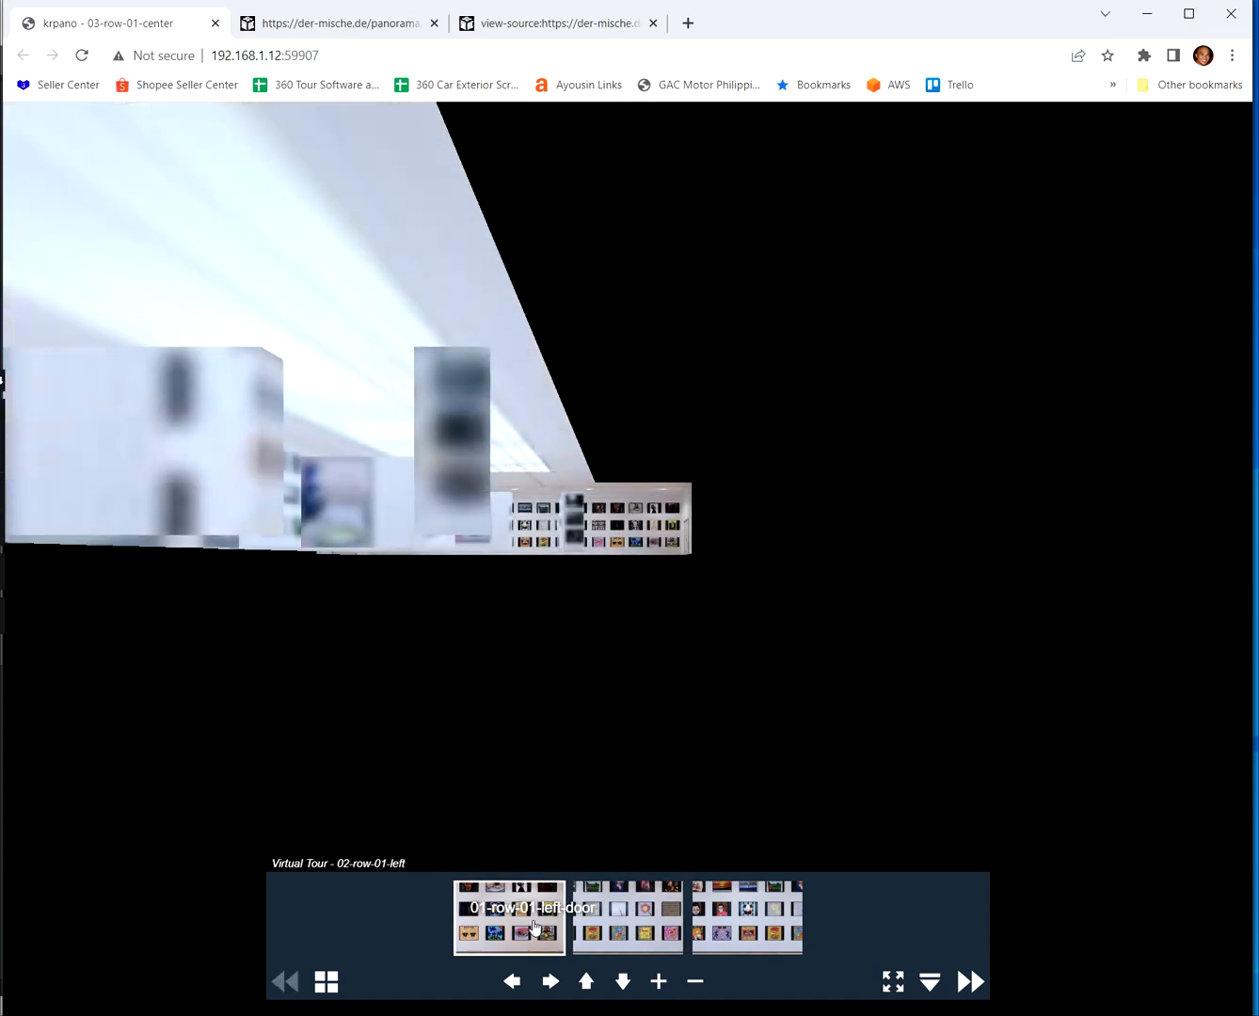
pyautogui.click(624, 910)
pyautogui.click(726, 911)
pyautogui.moveTo(622, 504); pyautogui.dragTo(872, 465)
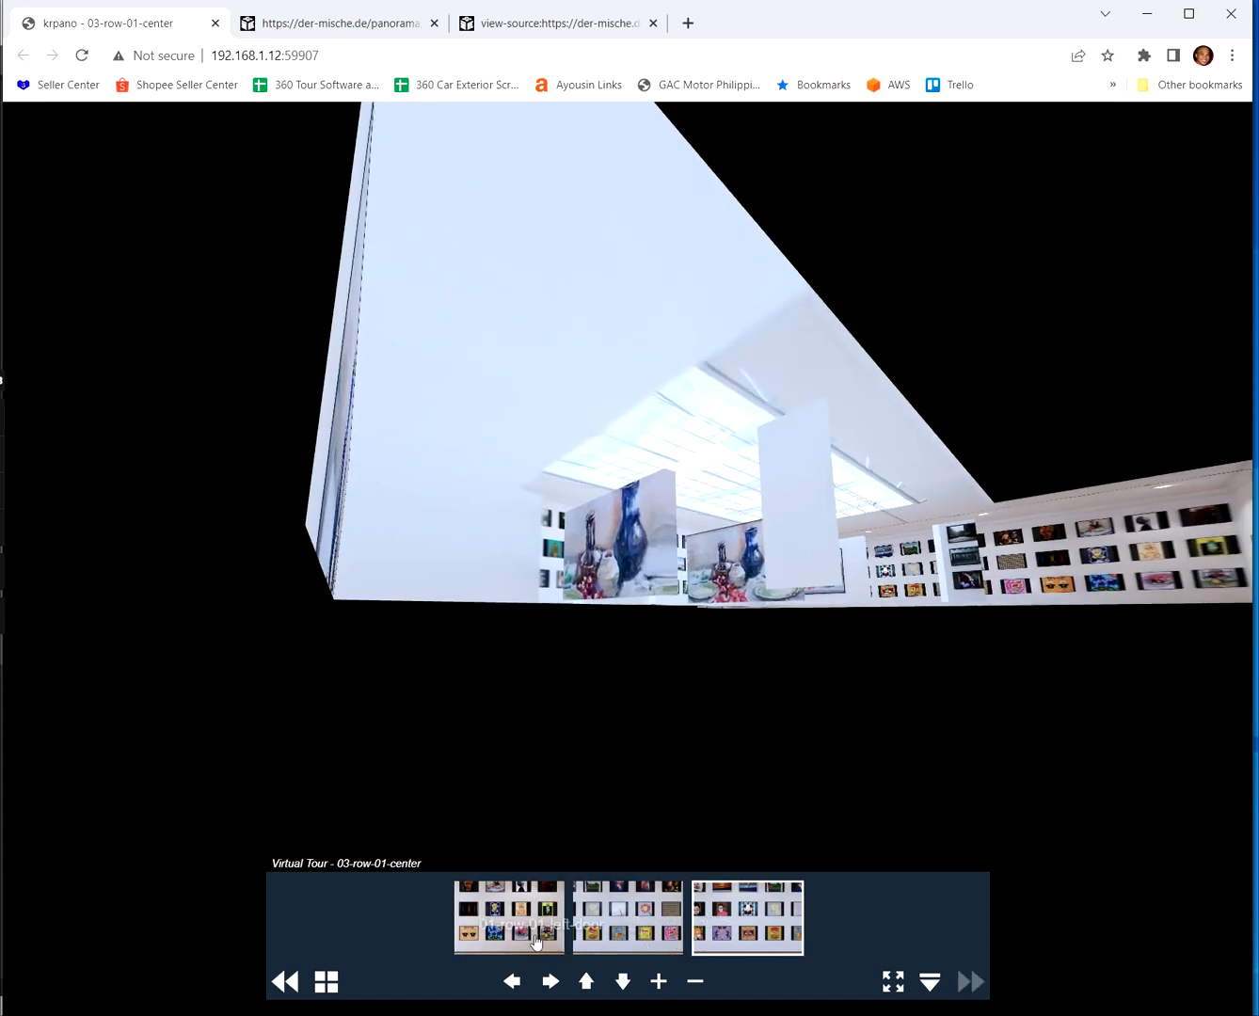
pyautogui.click(523, 925)
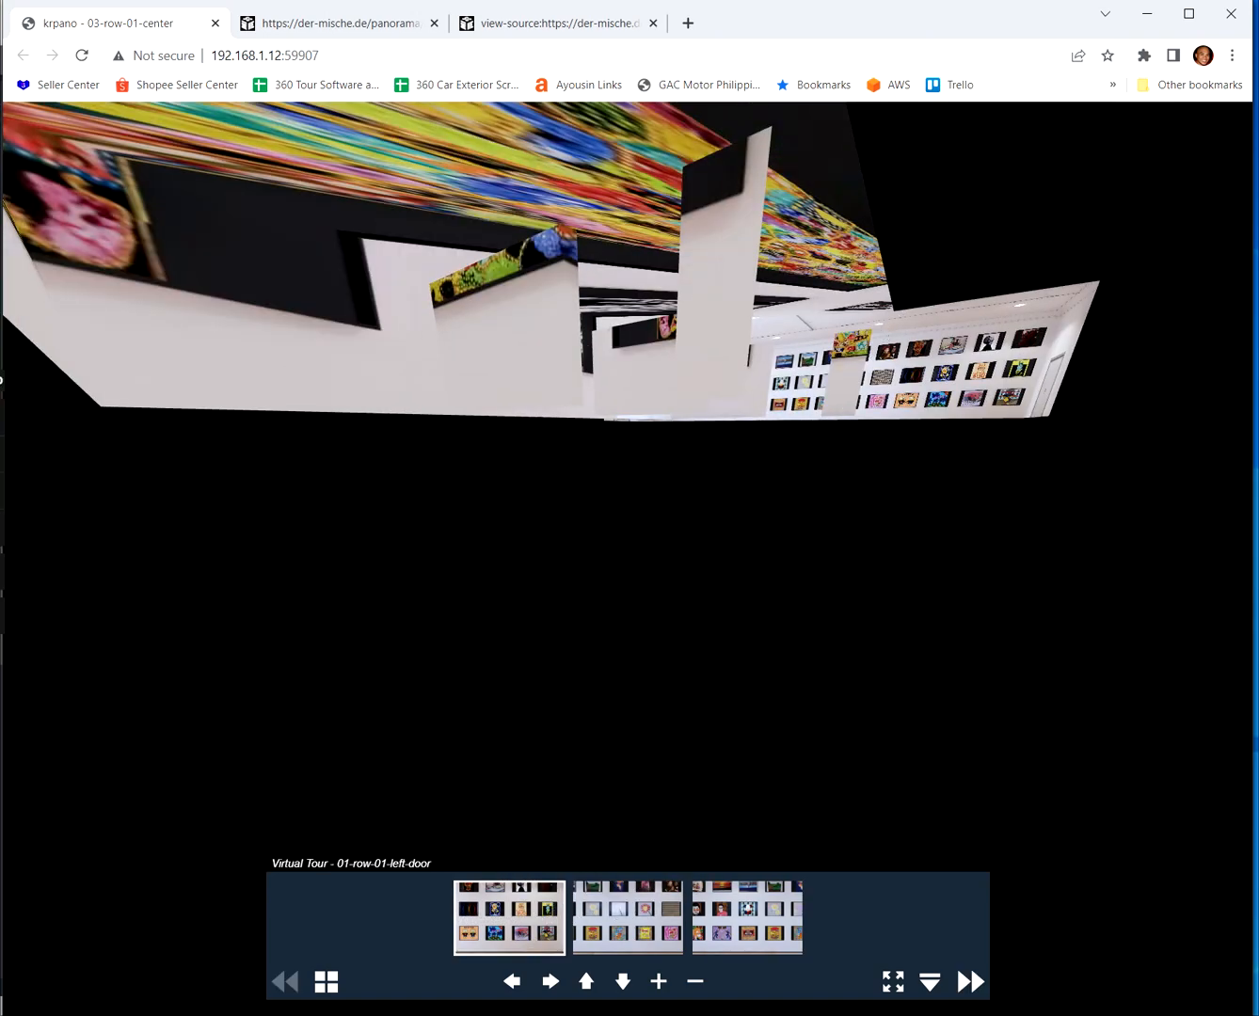
# Return to tour.xml in Sublime Text and review the prealign and offset attributes of the three scenes' image tags
pyautogui.hotkey('alt', 'Tab')
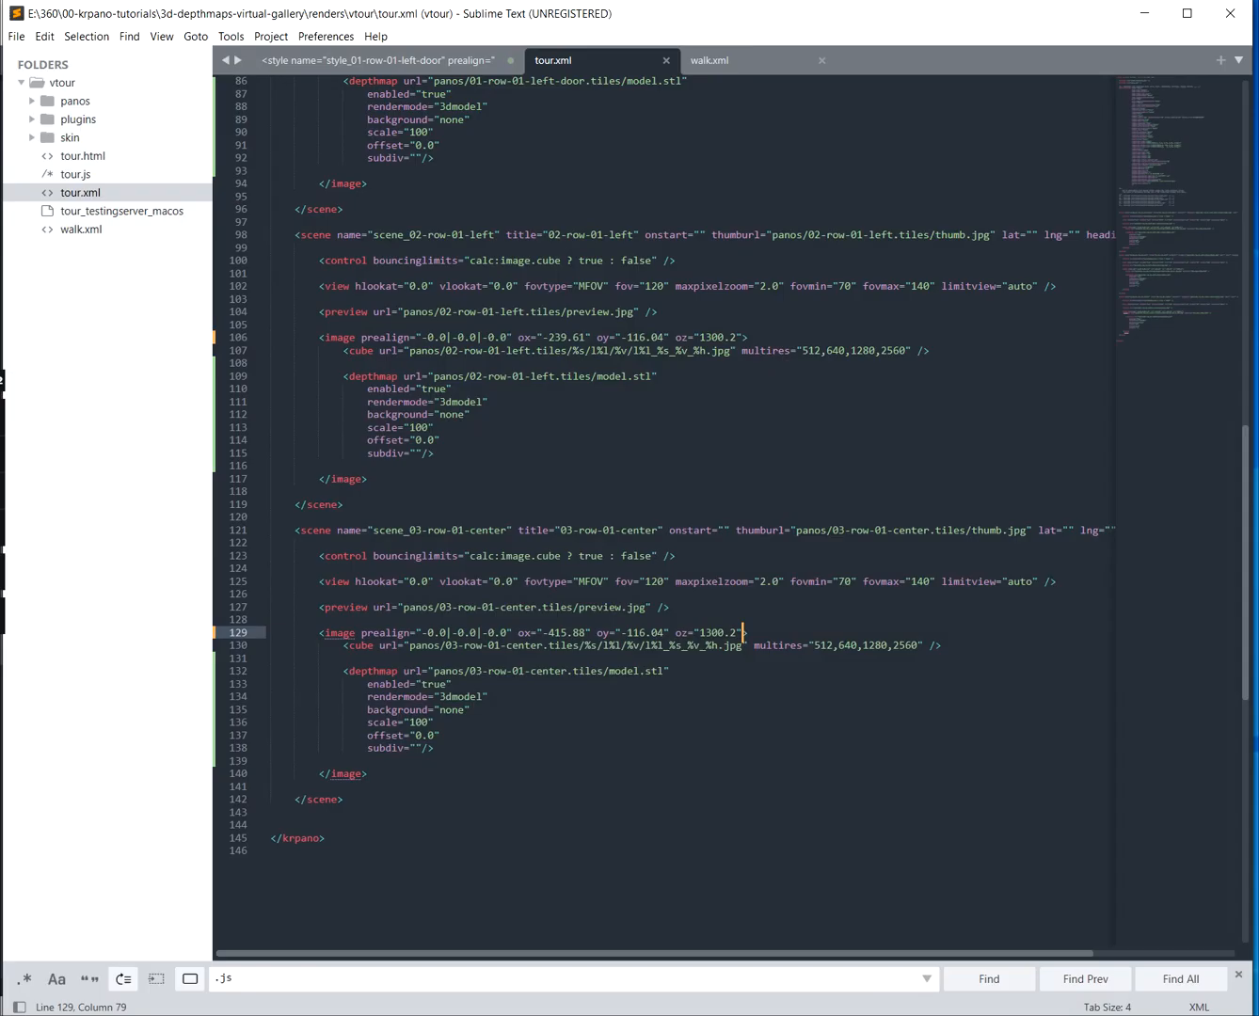
pyautogui.scroll(1, 729, 486)
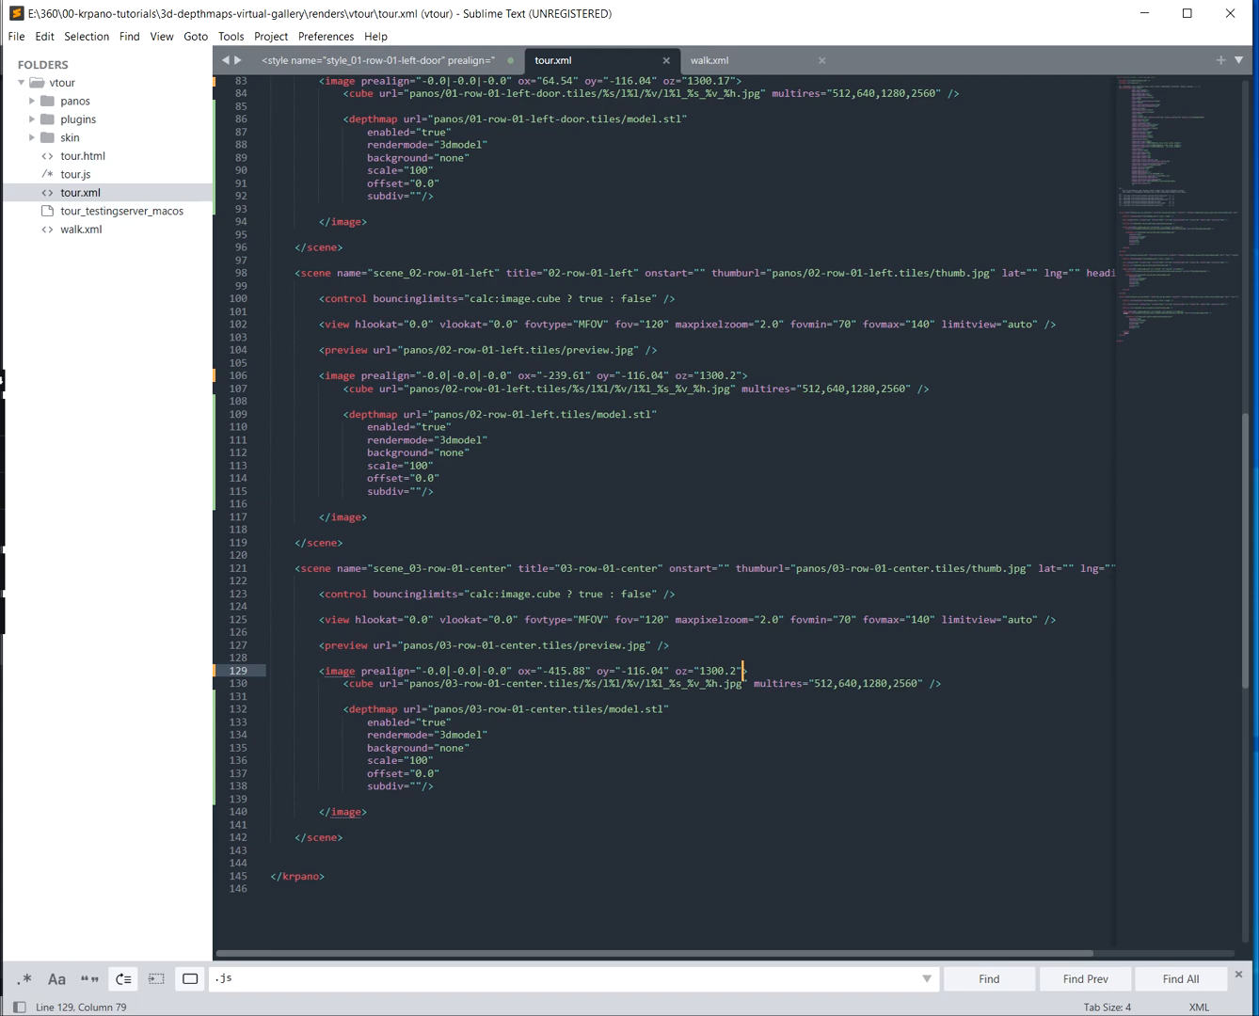
pyautogui.scroll(3, 731, 486)
pyautogui.scroll(3, 729, 486)
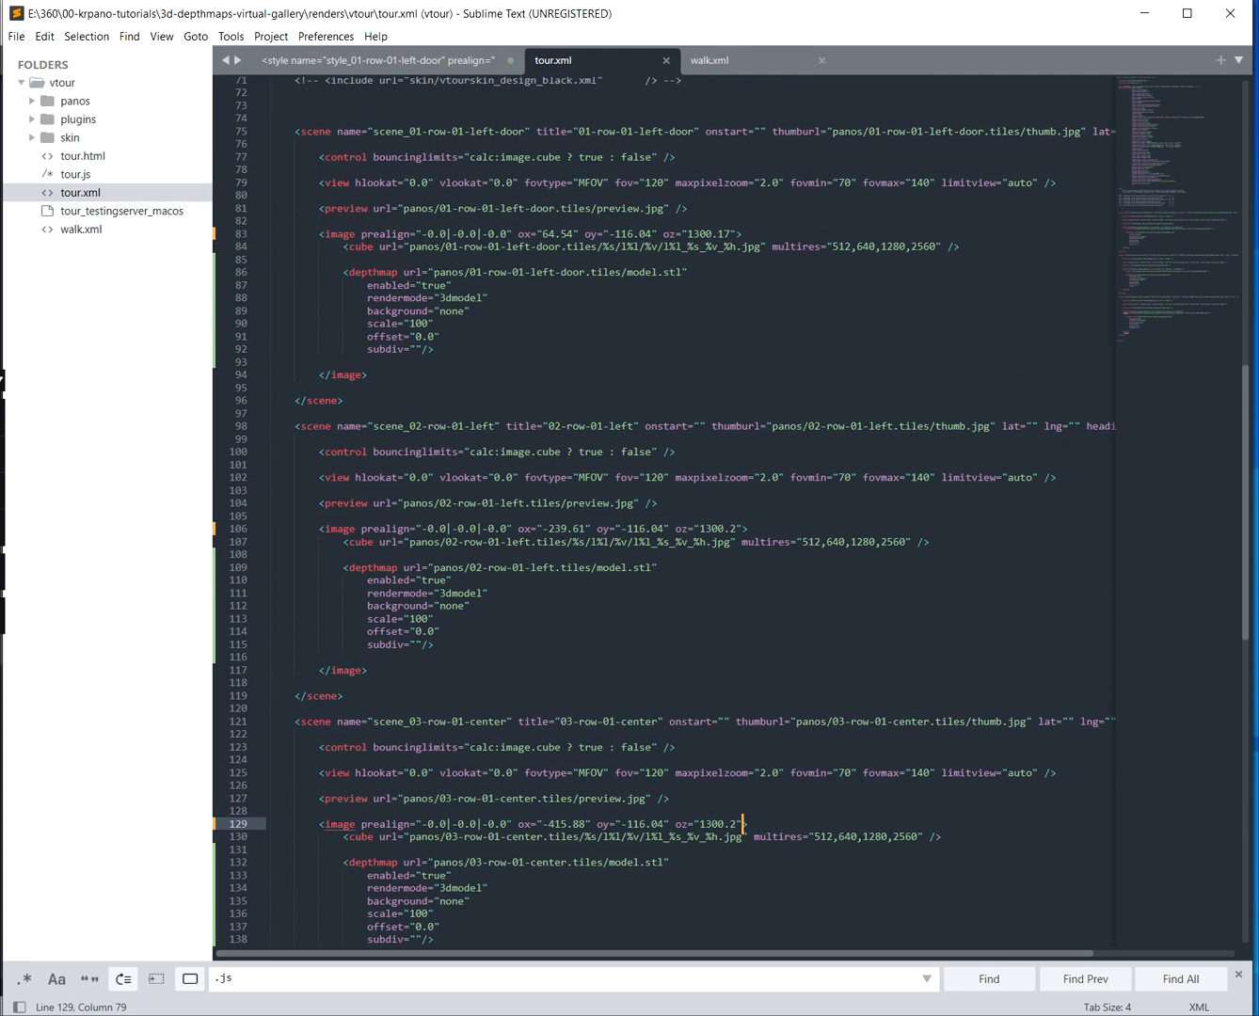
pyautogui.scroll(1, 731, 485)
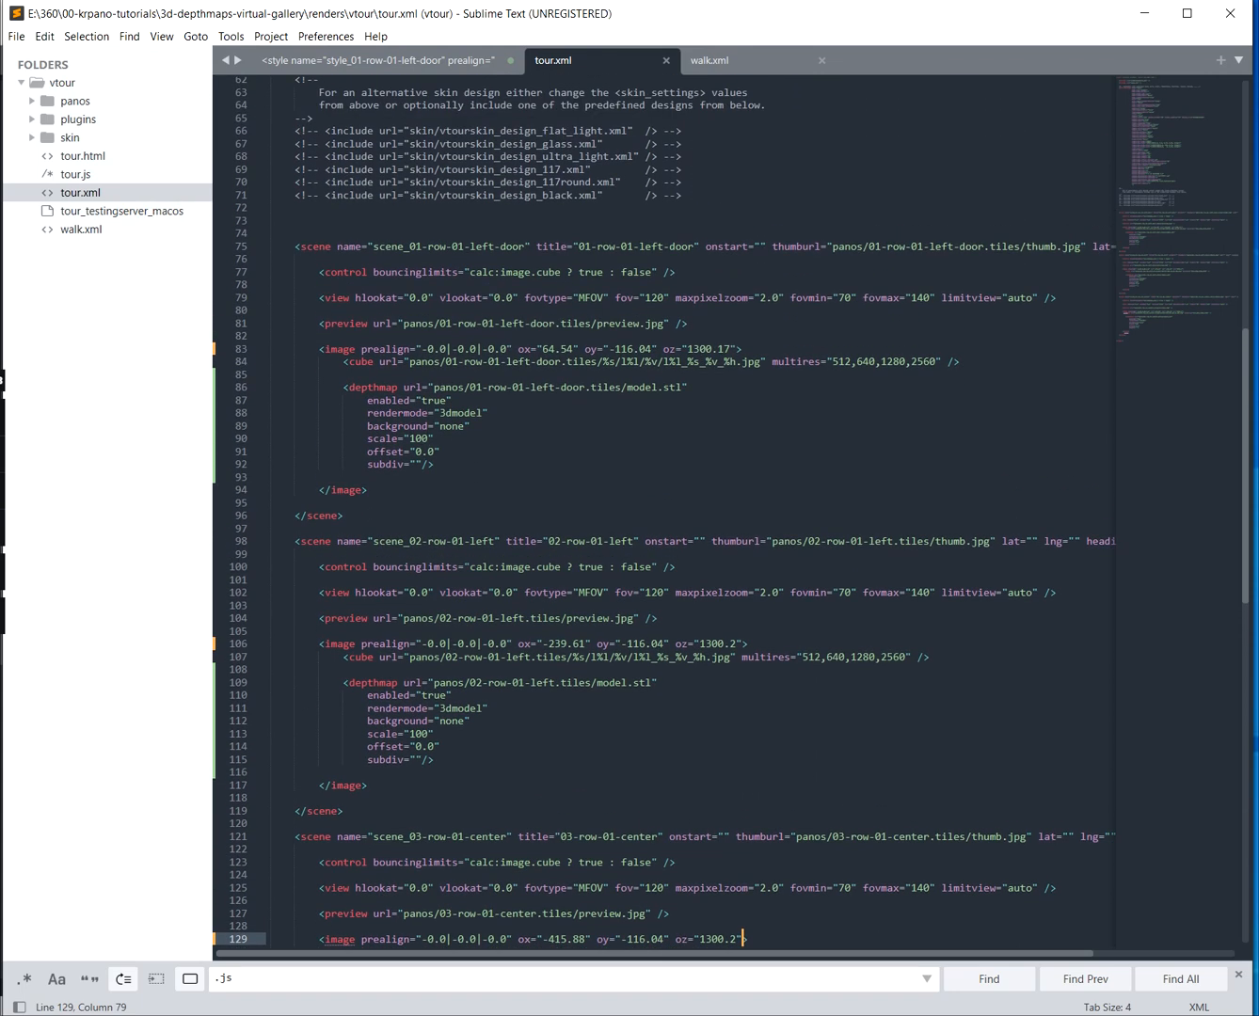
pyautogui.scroll(4, 729, 513)
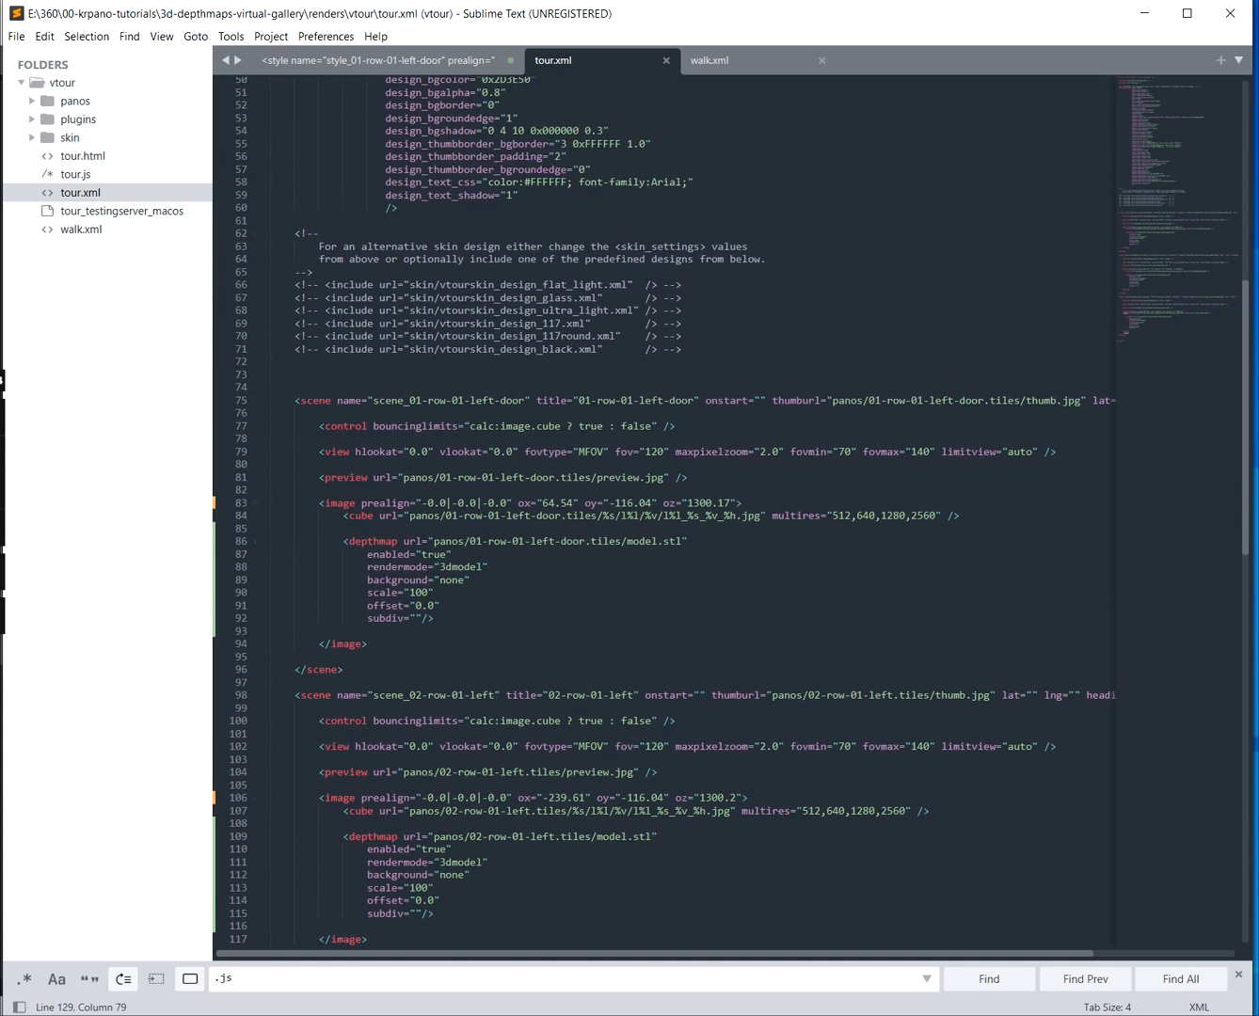
# Go back to the tour in Chrome and compare the viewing position while switching among the three gallery scenes
pyautogui.hotkey('alt', 'Tab')
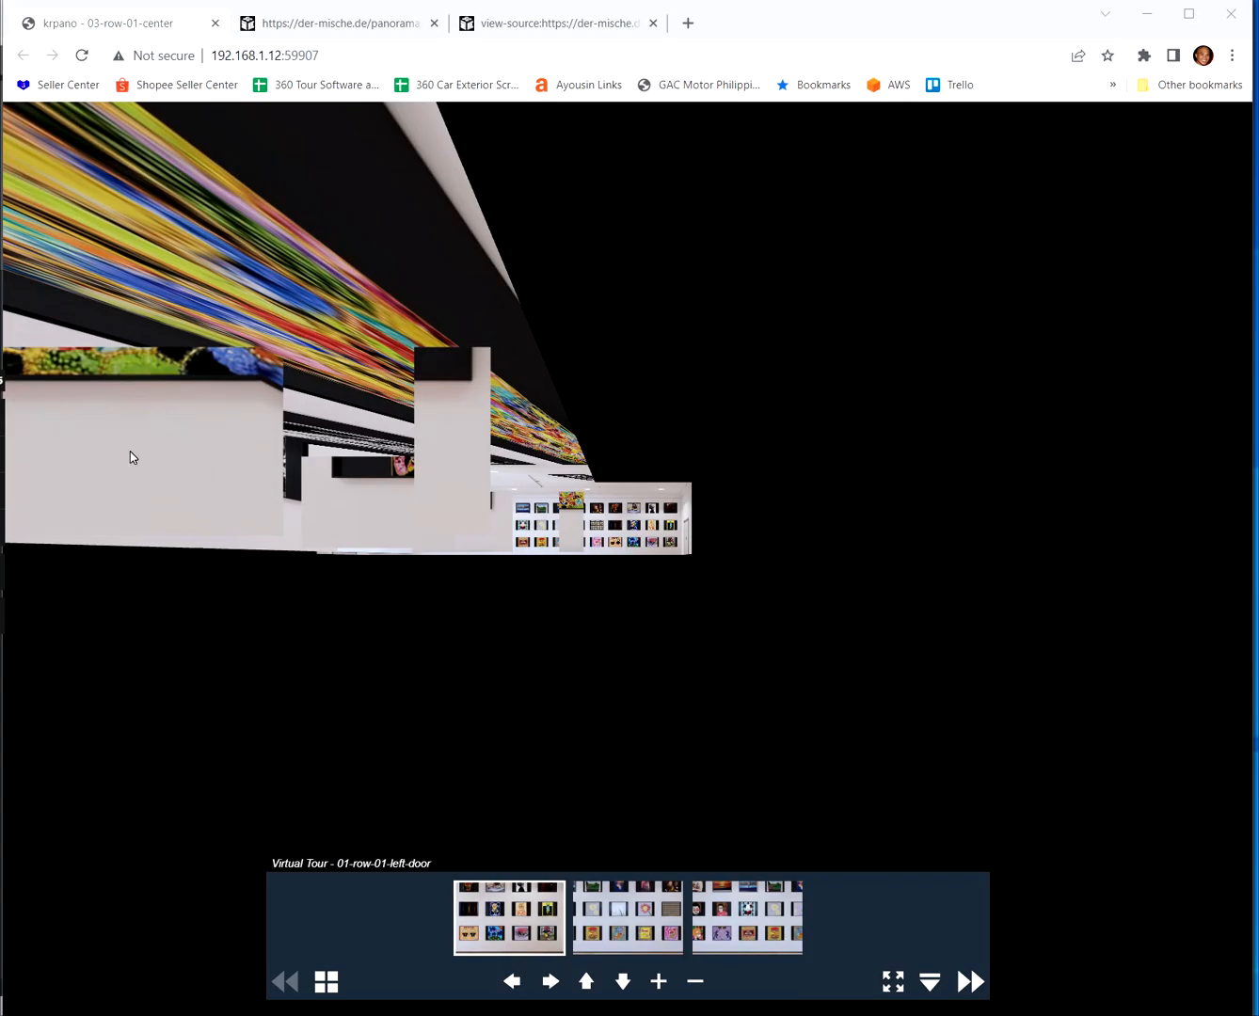
pyautogui.moveTo(671, 295); pyautogui.dragTo(382, 438)
pyautogui.click(641, 899)
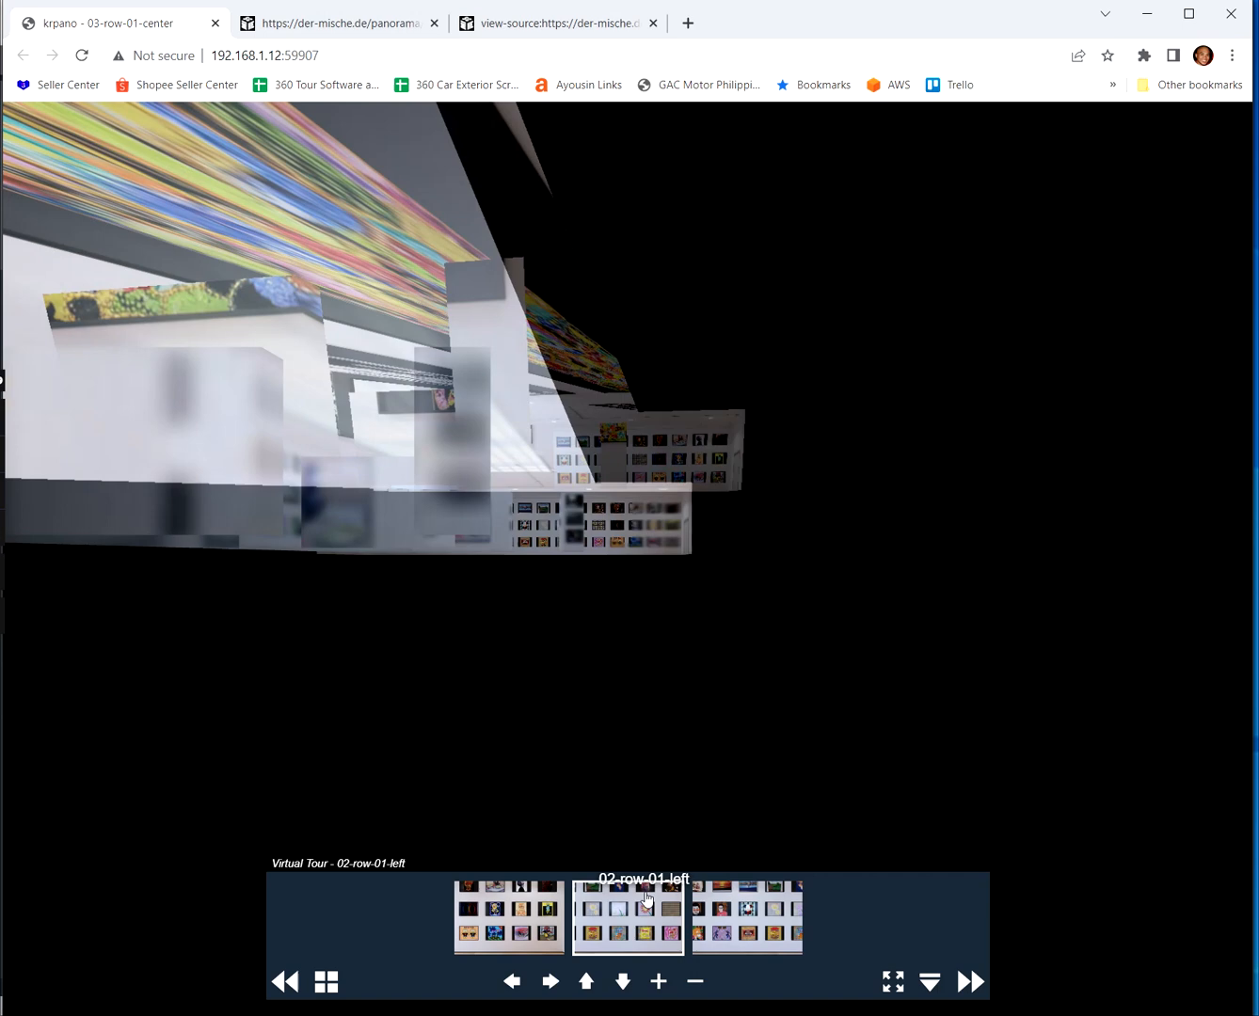
pyautogui.click(737, 951)
pyautogui.click(522, 927)
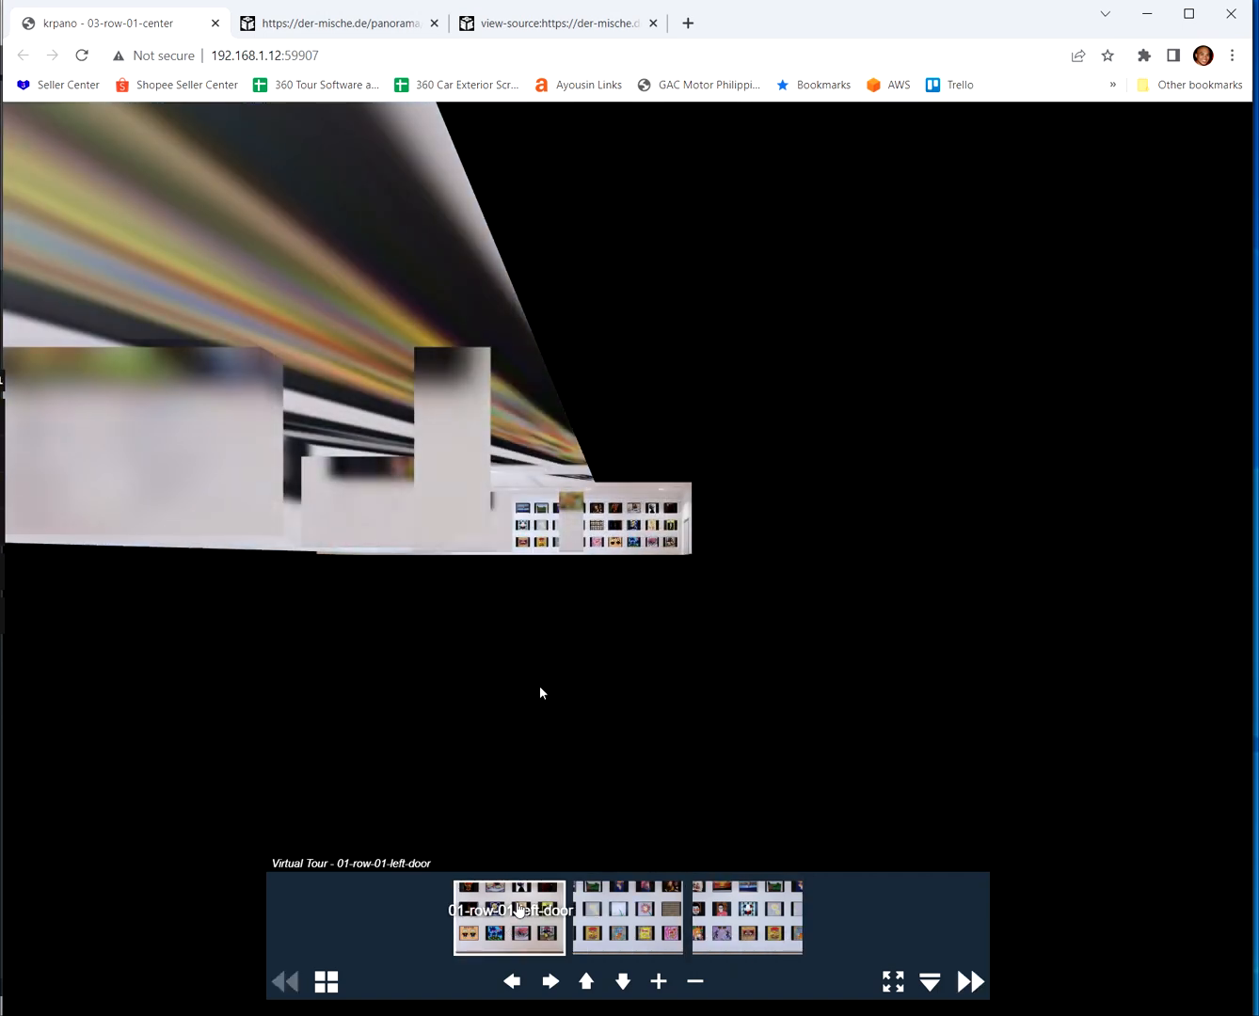
pyautogui.click(616, 908)
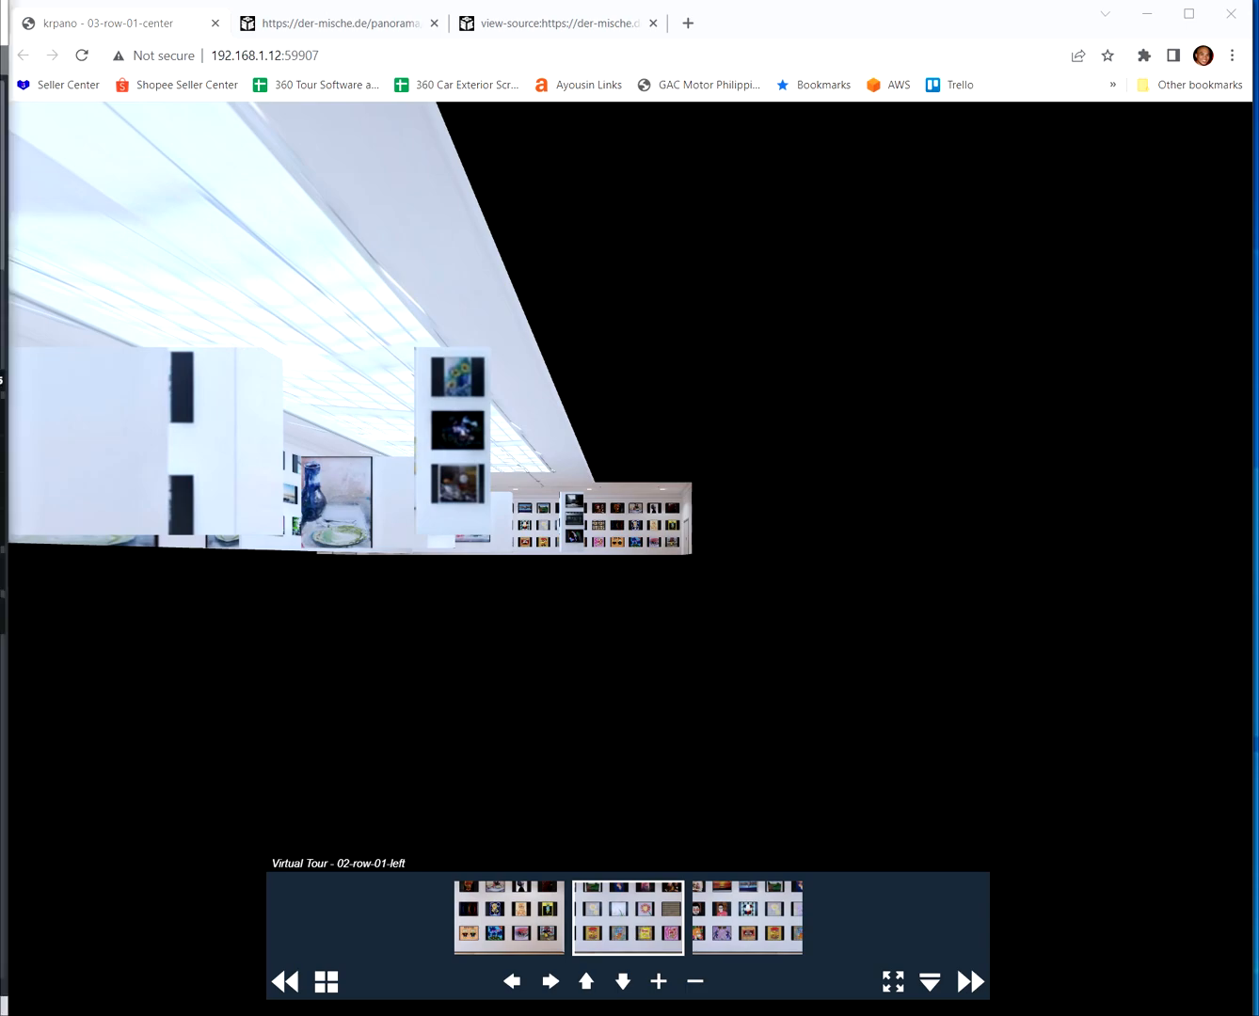
# In Chrome, open der-mische.de/panorama/brandruine/tour.xml and highlight its tourevents and scene setup action code
pyautogui.hotkey('alt', 'Tab')
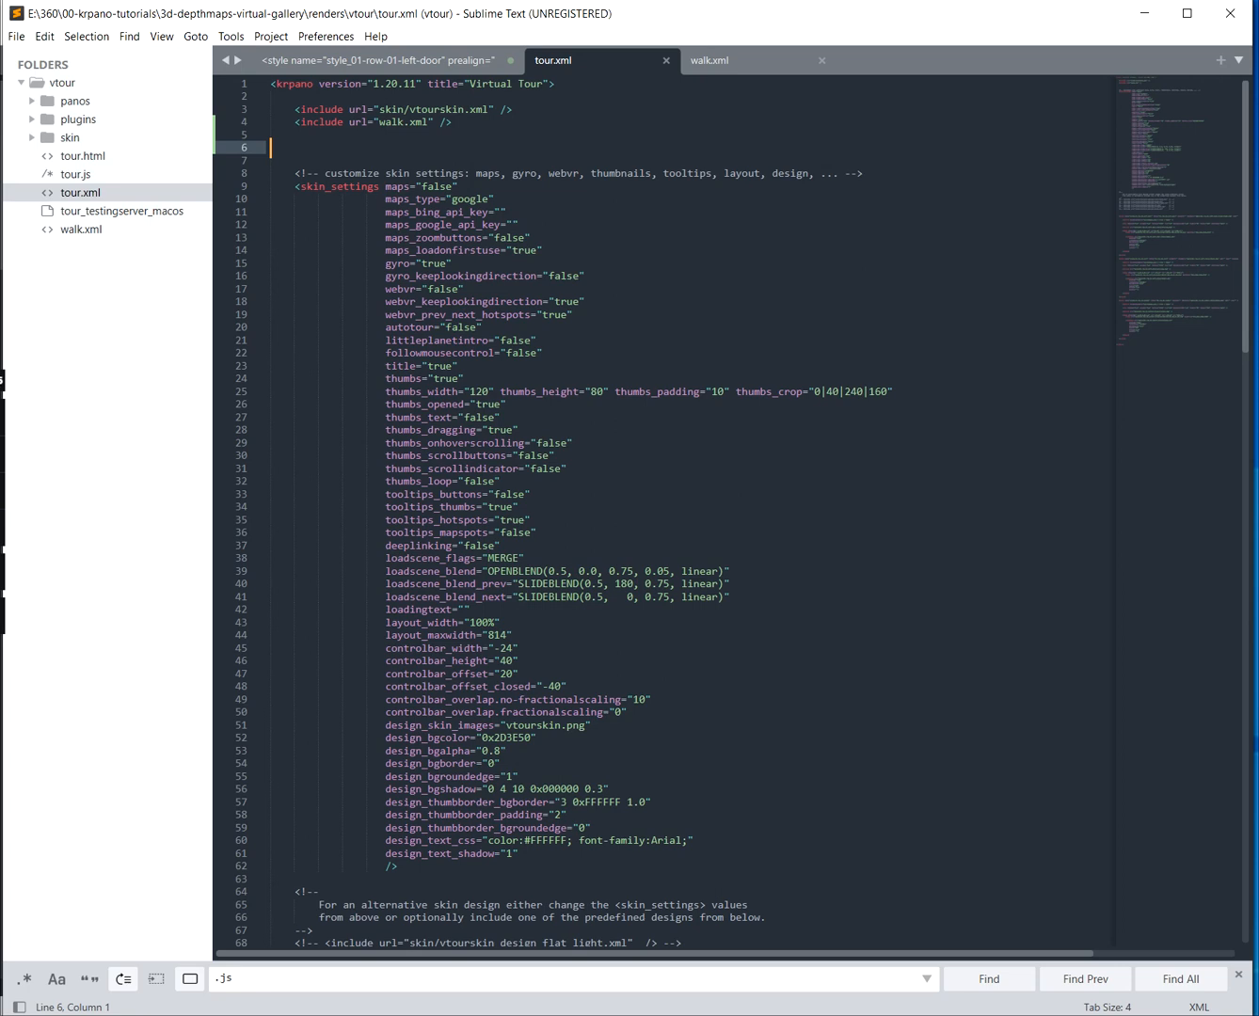
pyautogui.hotkey('alt', 'Tab')
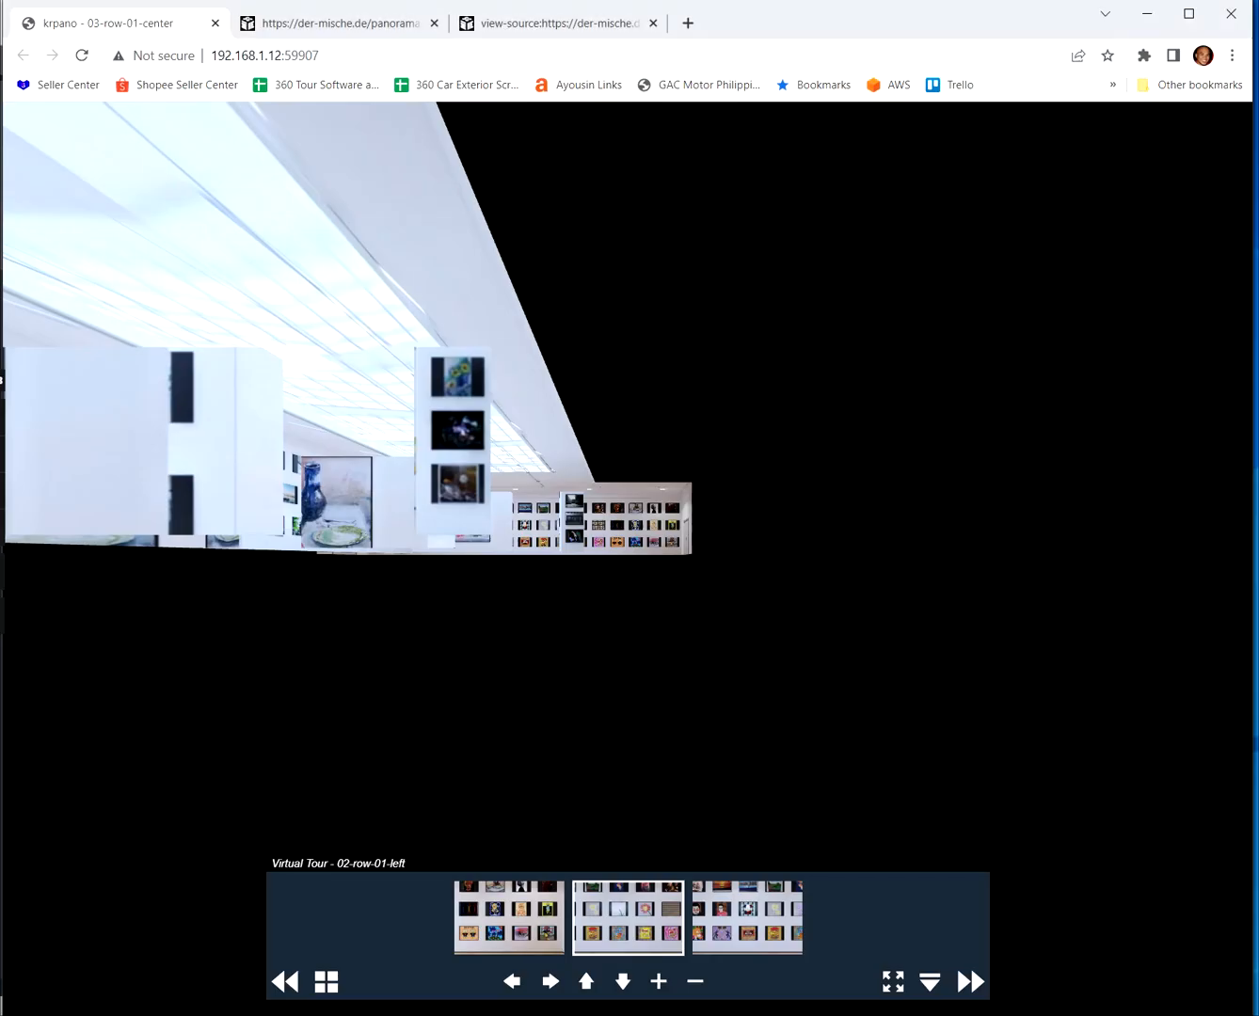
pyautogui.click(524, 30)
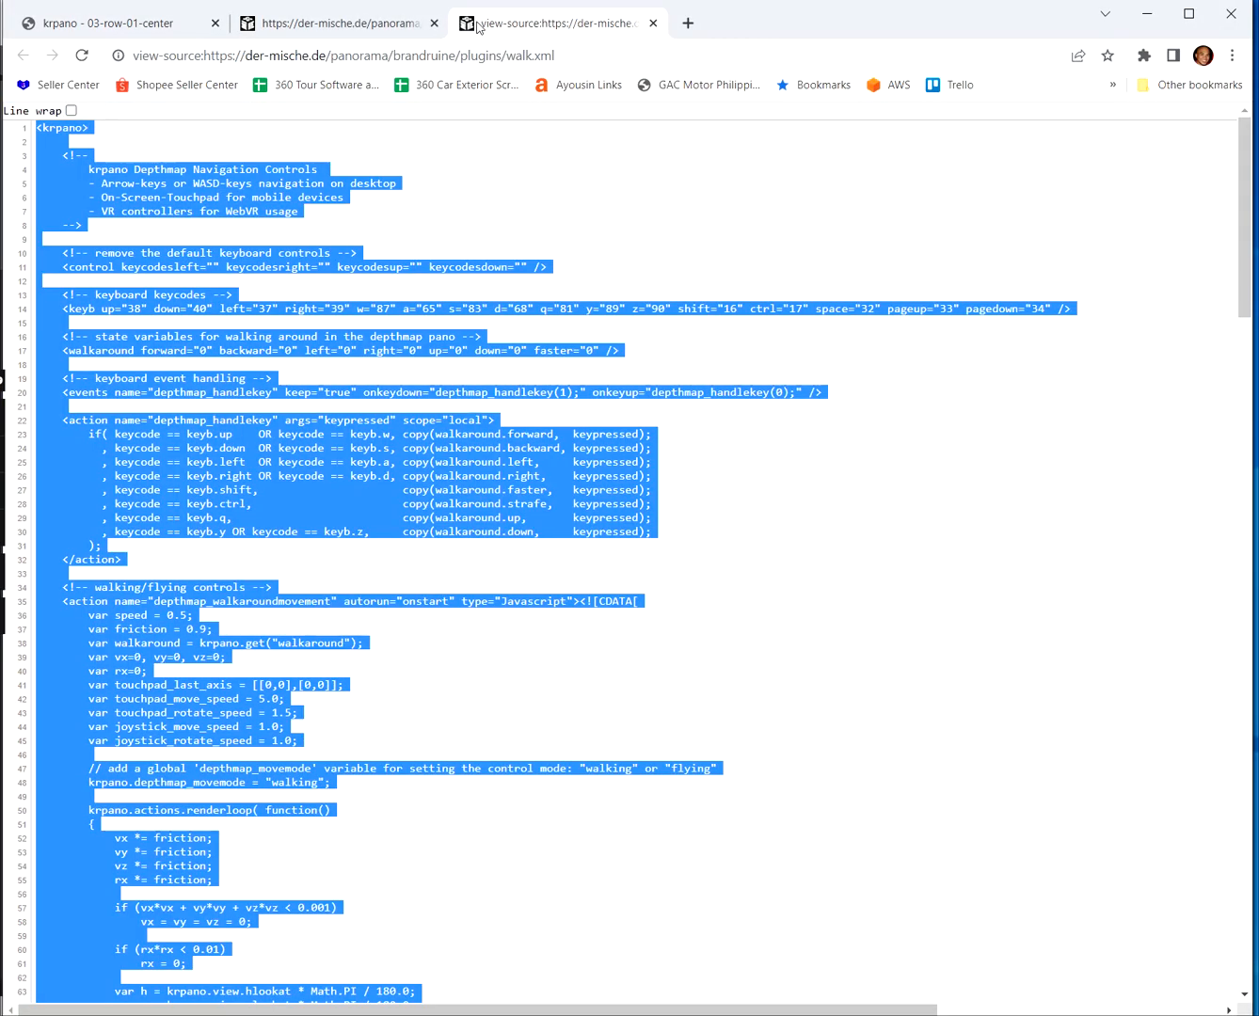
pyautogui.click(359, 21)
pyautogui.scroll(-3, 630, 564)
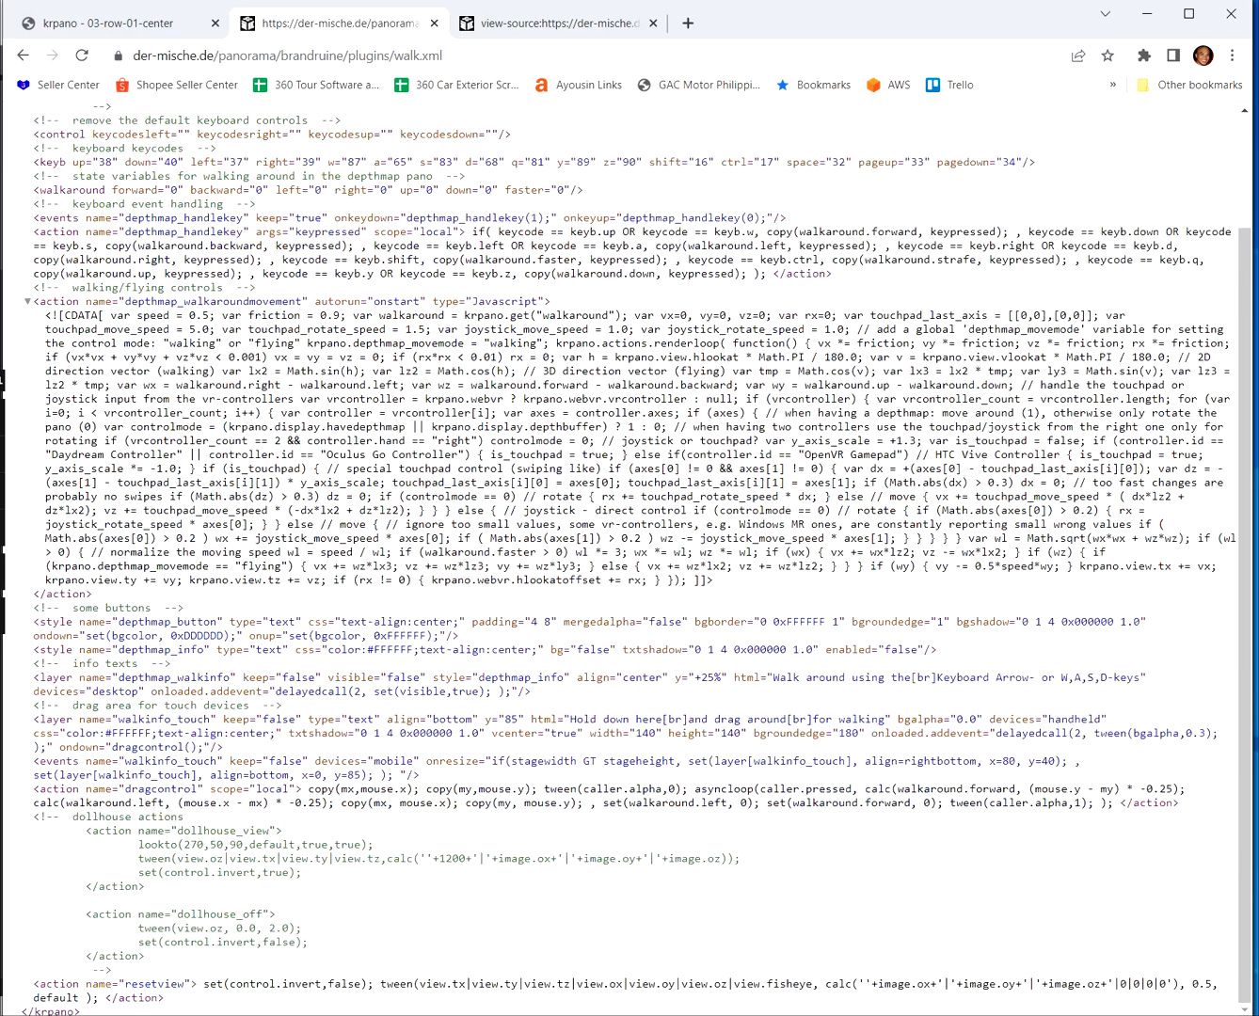
pyautogui.scroll(3, 629, 565)
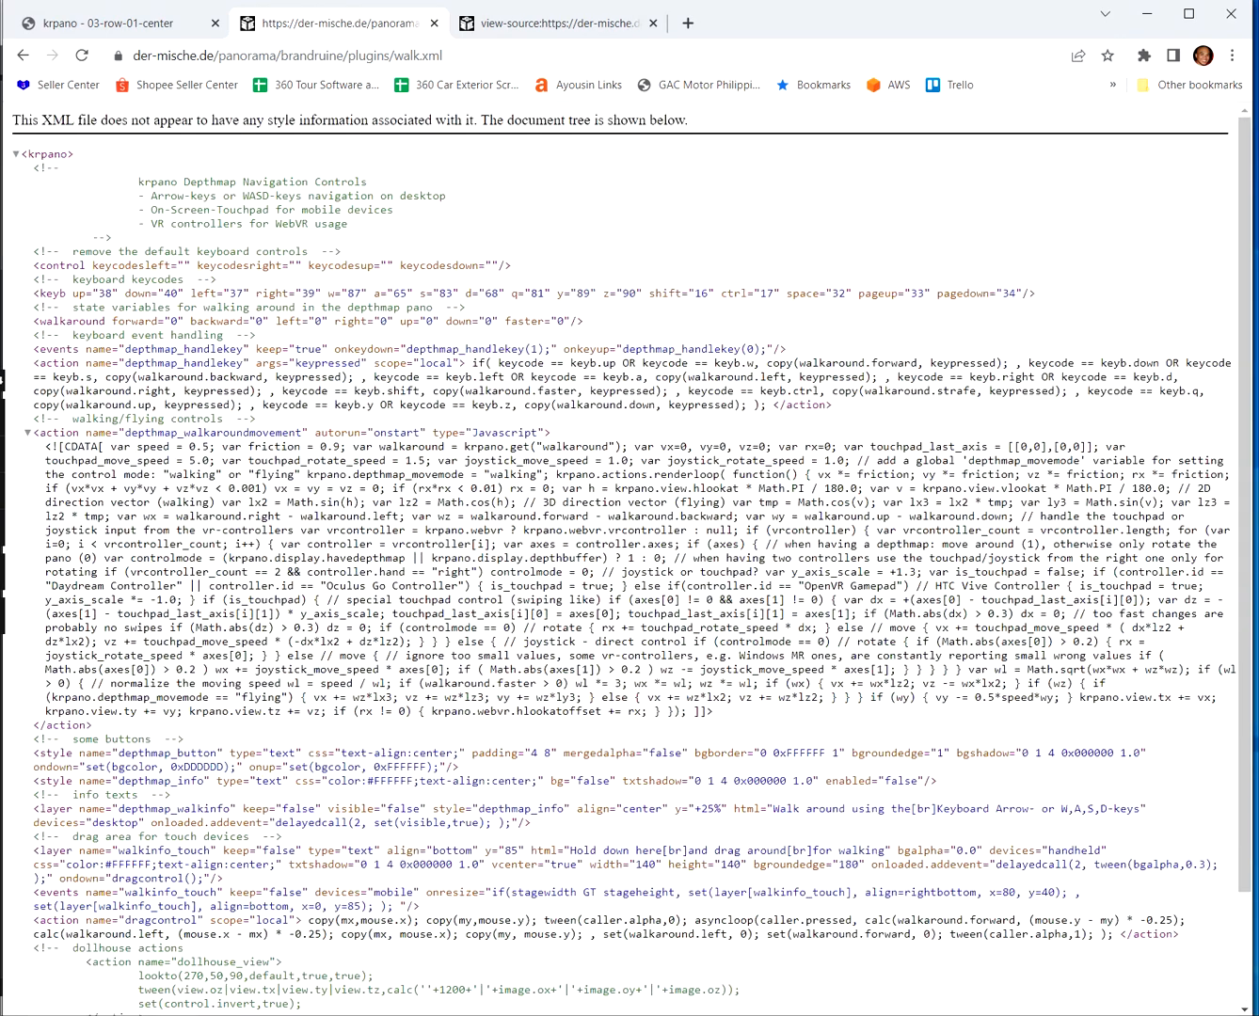
pyautogui.moveTo(416, 56); pyautogui.dragTo(342, 55)
pyautogui.write('tour.xml')
pyautogui.press('Return')
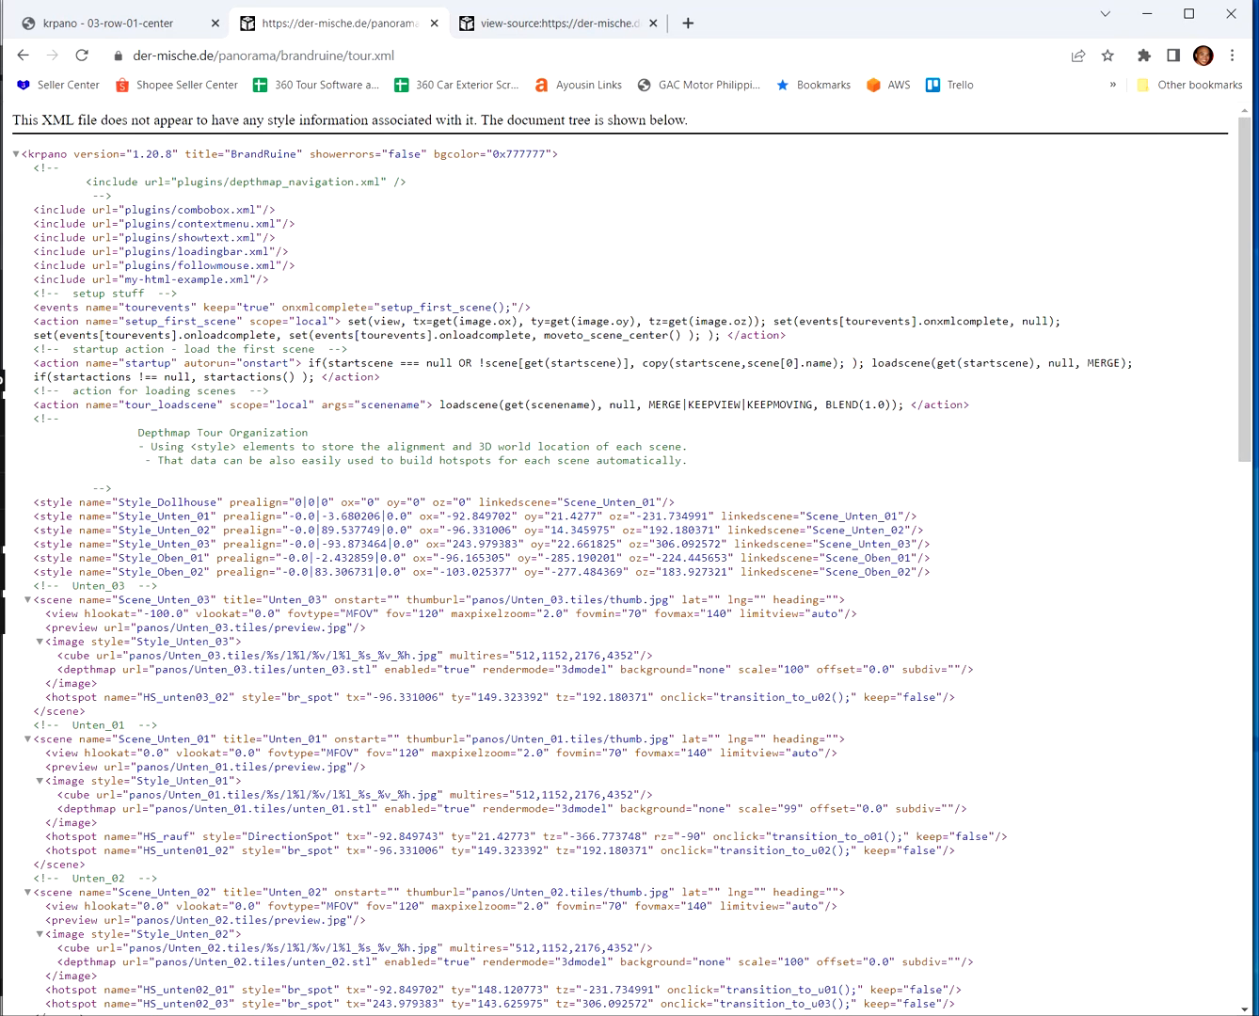
pyautogui.moveTo(129, 489); pyautogui.dragTo(17, 314)
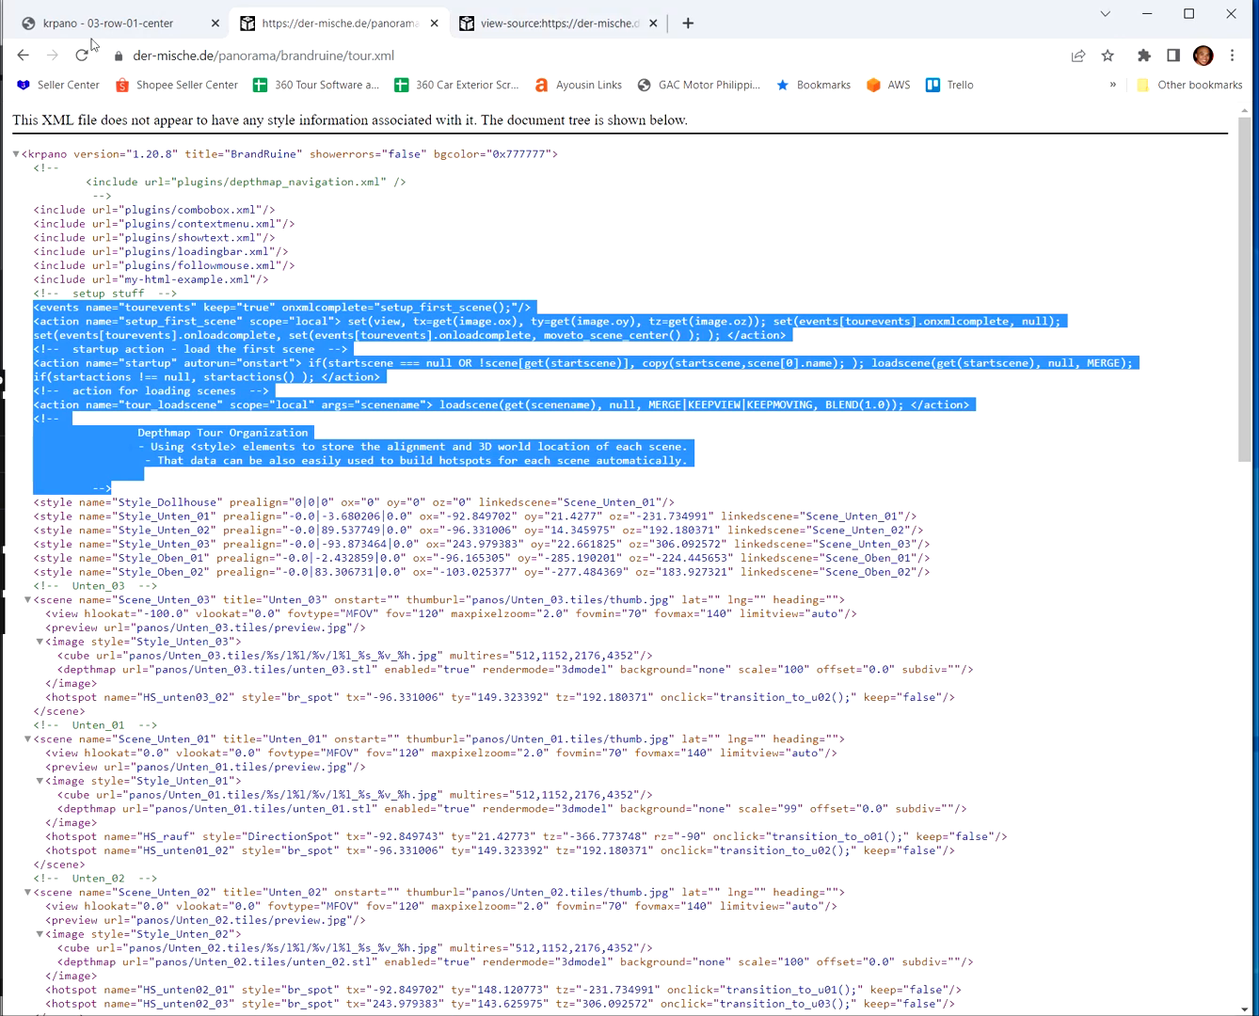
# In Sublime Text, add <events name="tourevents" keep="true" onxmlcomplete="setup_first_scene();" /> below the walk.xml include in tour.xml
pyautogui.hotkey('alt', 'Tab')
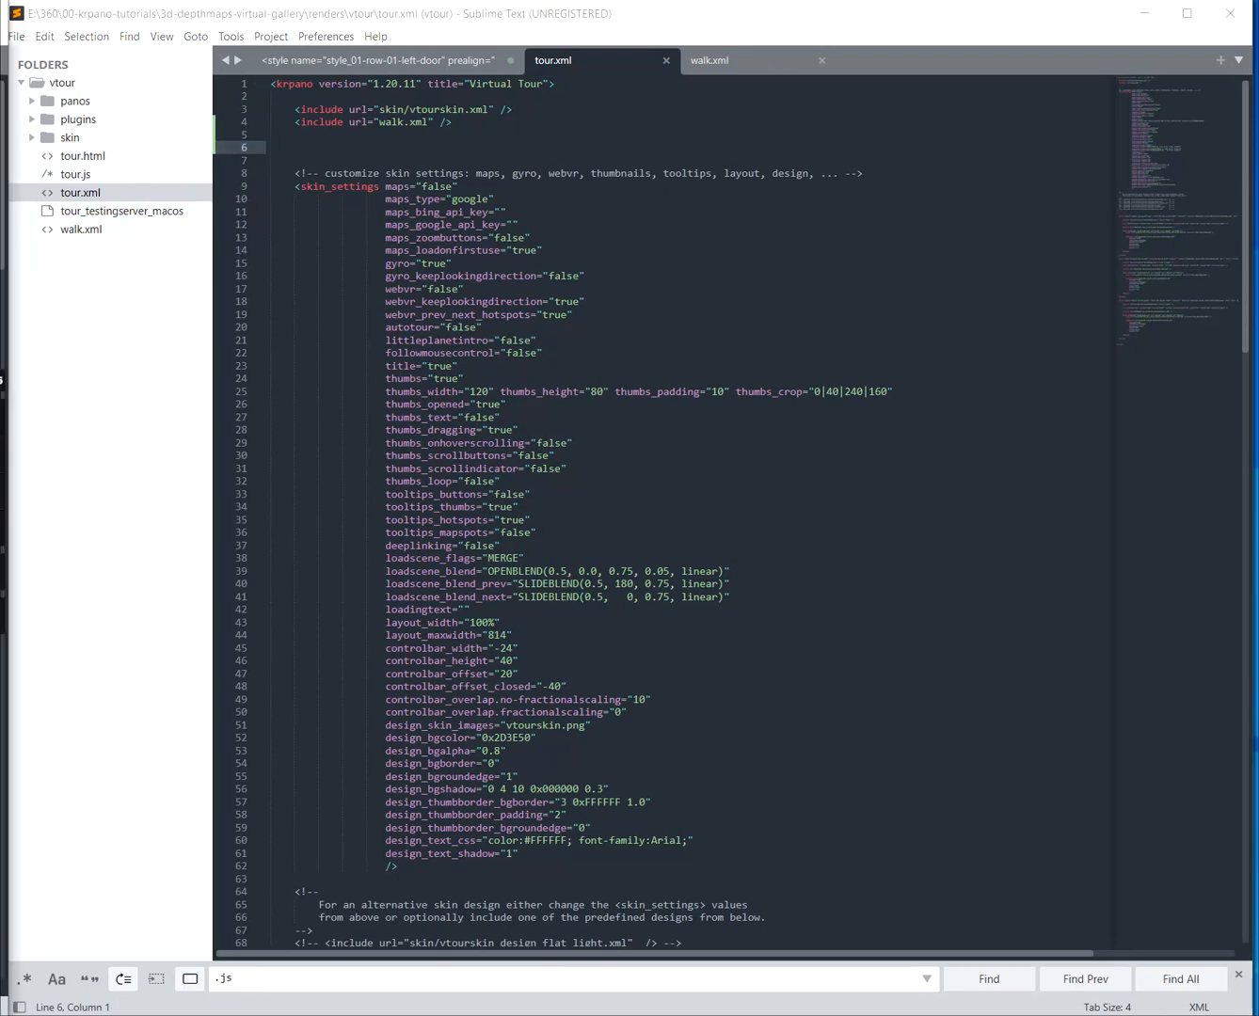
pyautogui.click(271, 134)
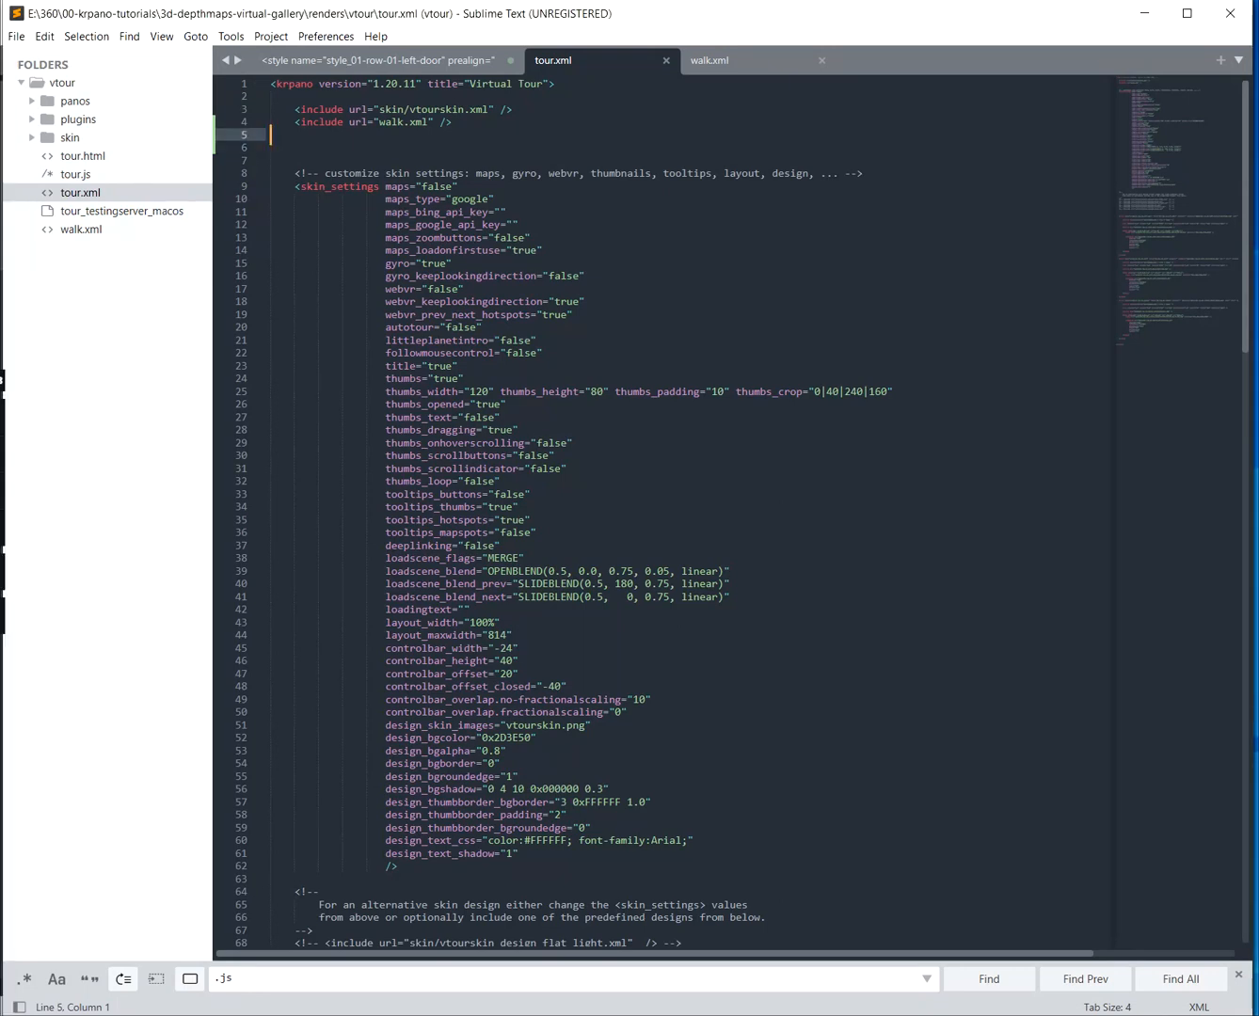
pyautogui.press('Return')
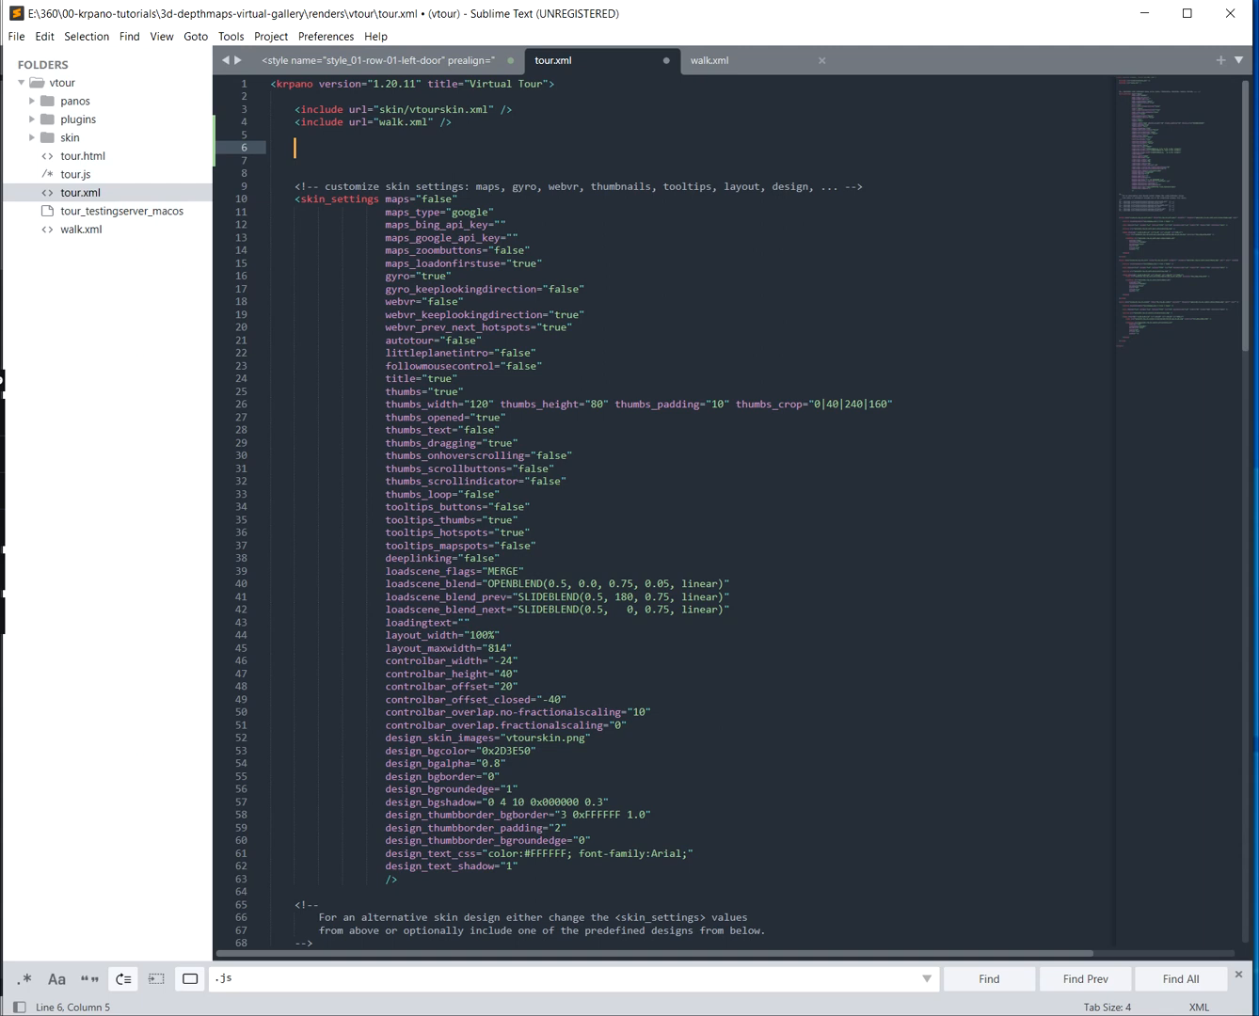
pyautogui.hotkey('alt', 'Tab')
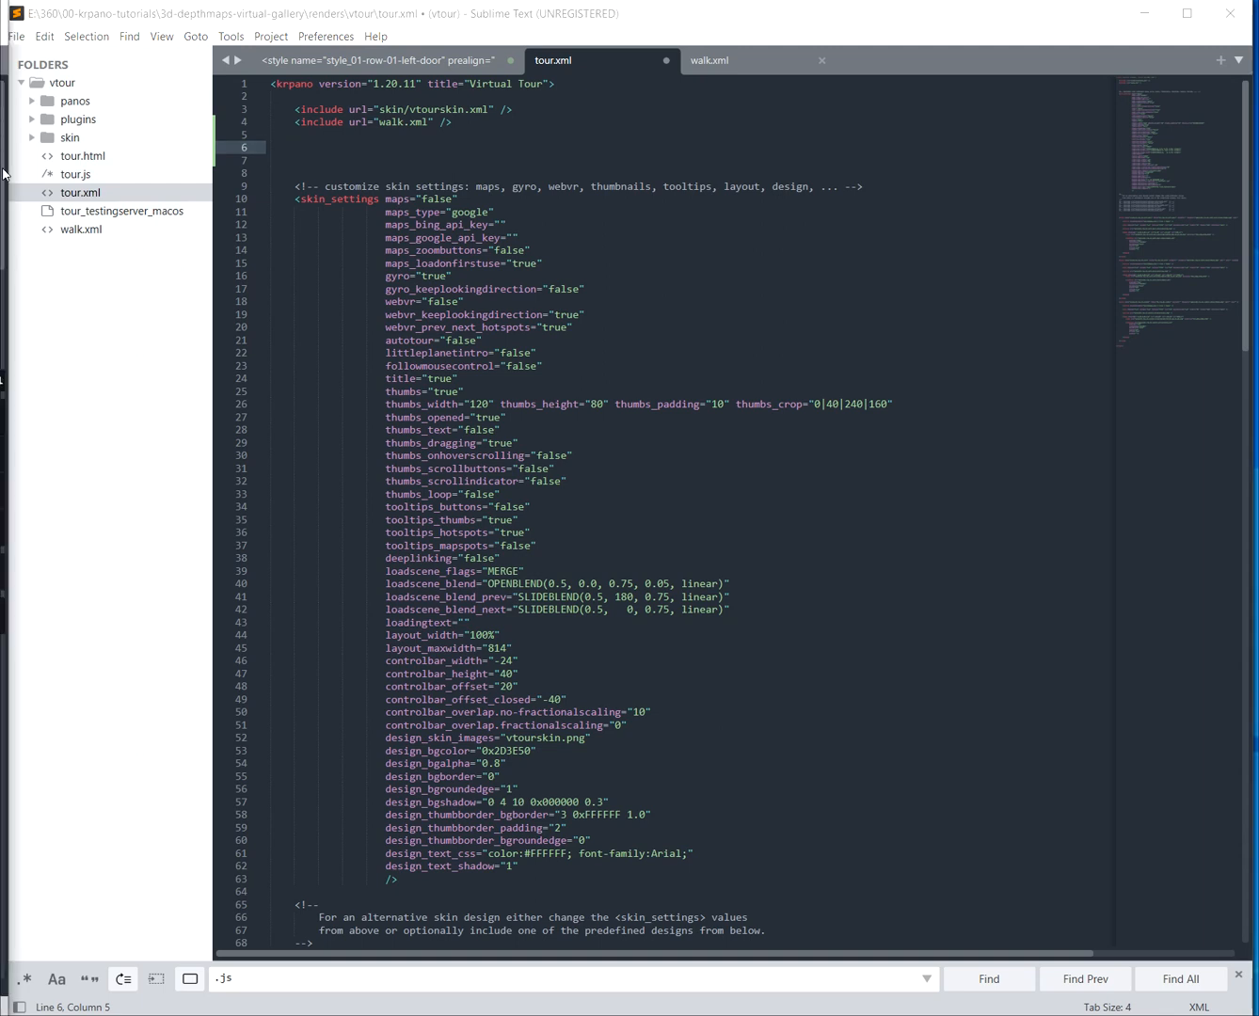
pyautogui.hotkey('alt', 'Tab')
pyautogui.write('<events name="tourevents" keep="true" onxmlcomplete="setup_first_scene();" />')
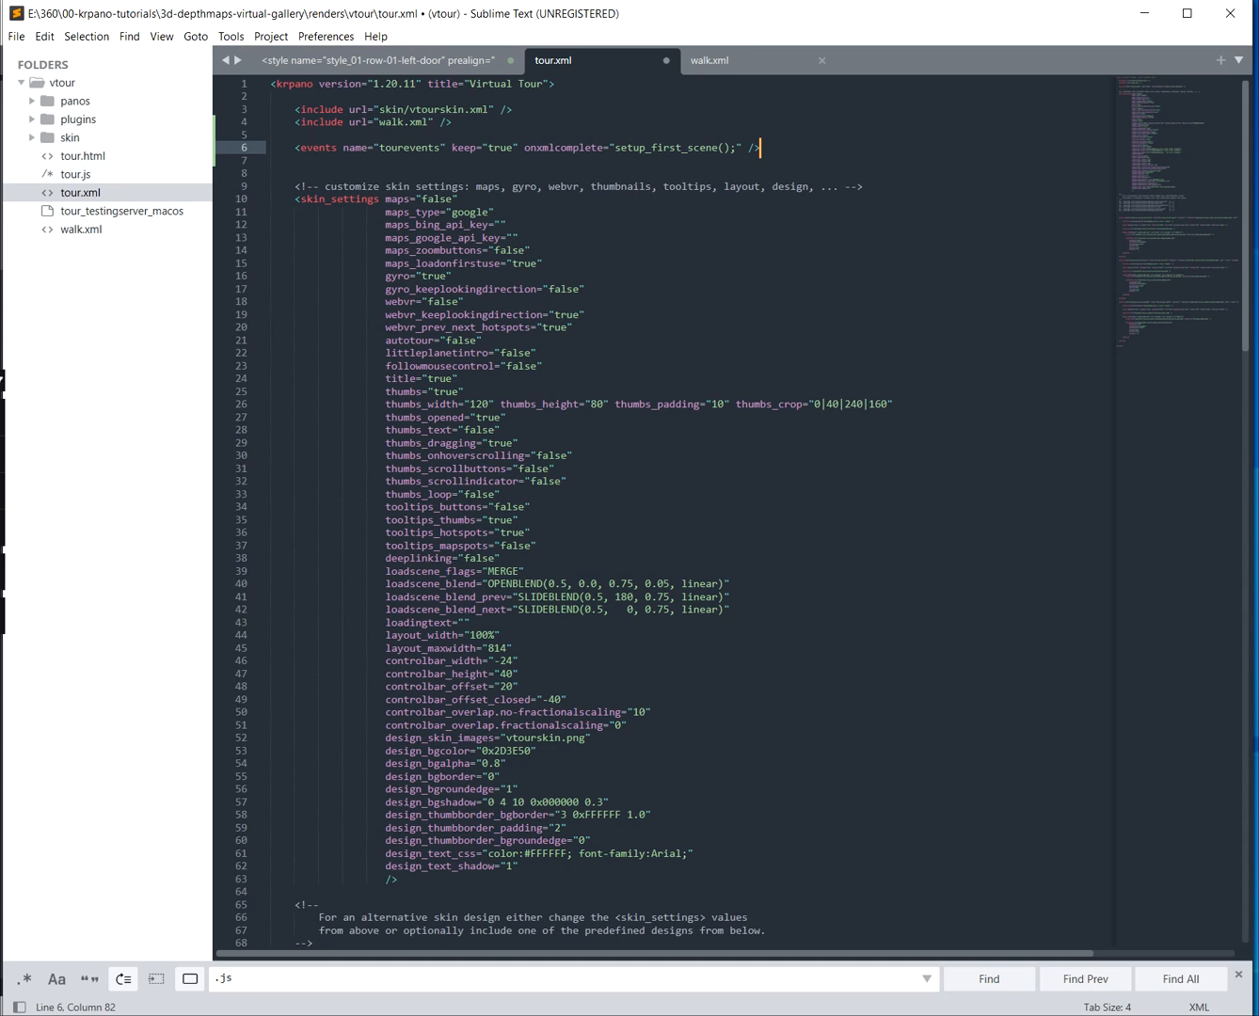
pyautogui.doubleClick(564, 147)
pyautogui.doubleClick(664, 149)
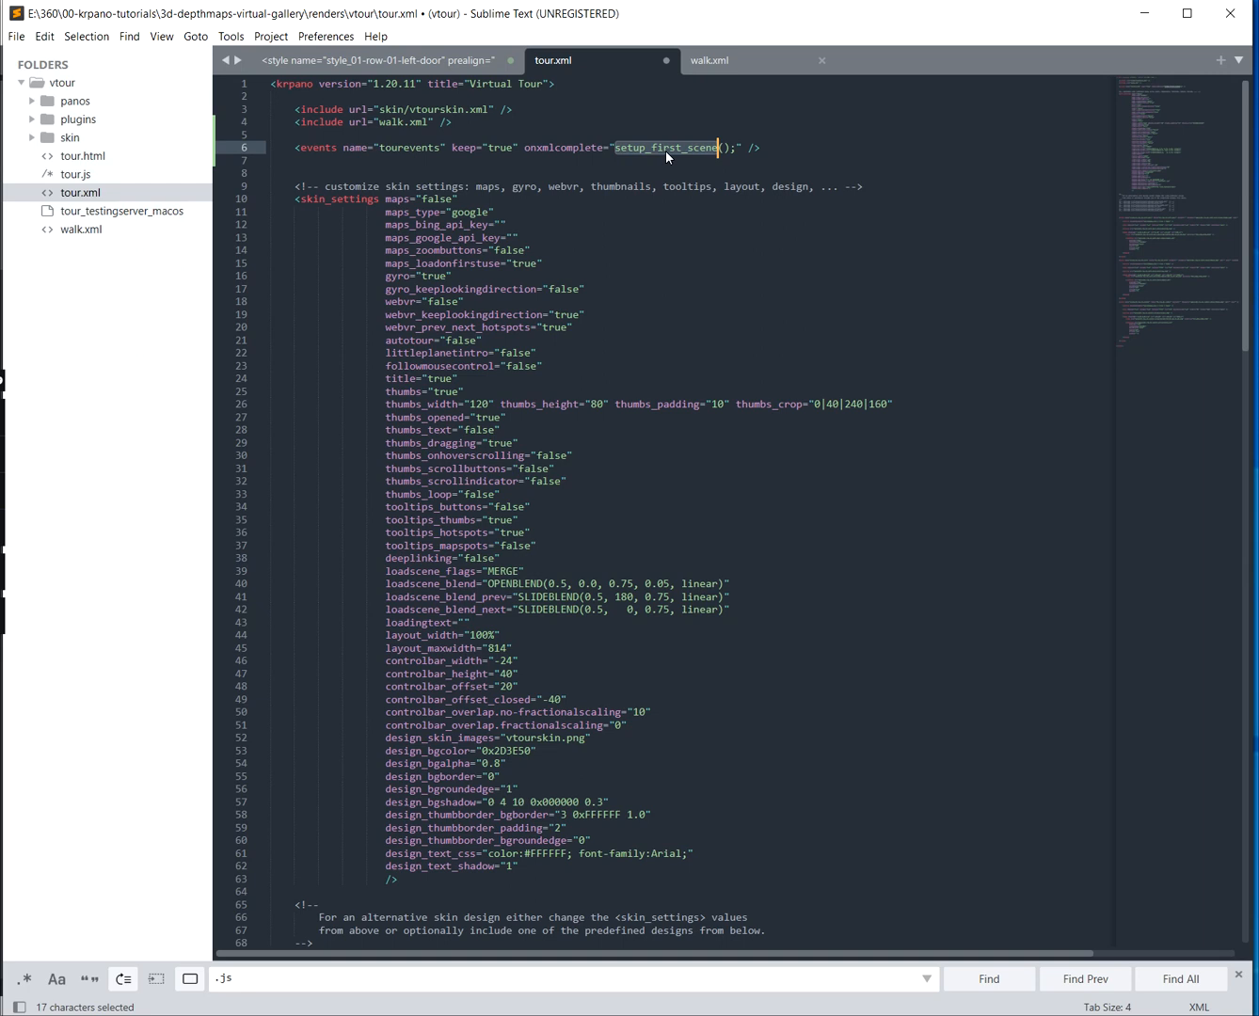
pyautogui.click(764, 149)
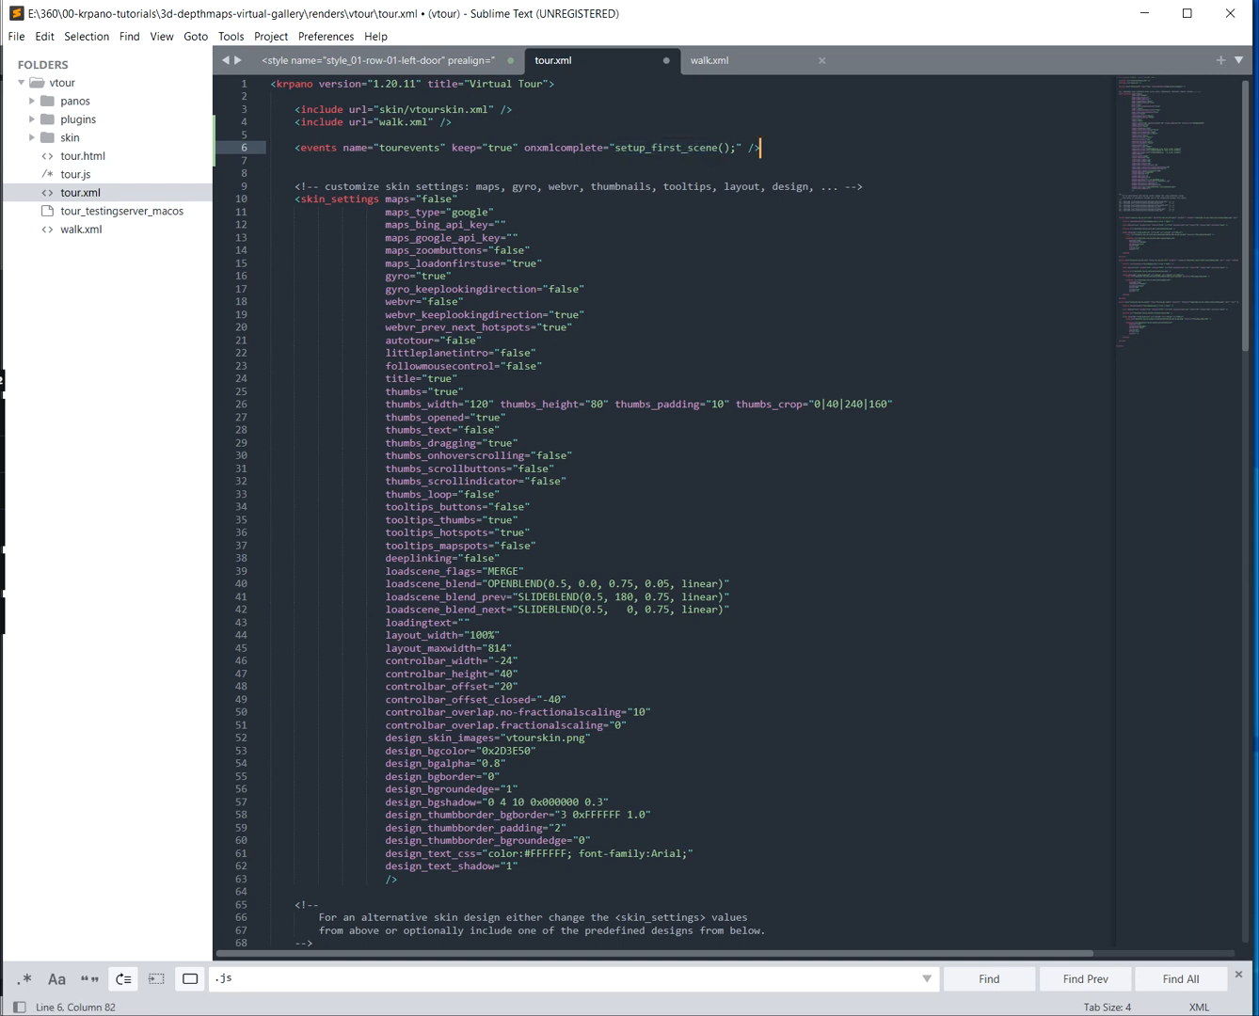
# Add an empty <action name="setup_first_scene" scope="local"> element with its closing tag below the events line and save tour.xml
pyautogui.hotkey('alt', 'Tab')
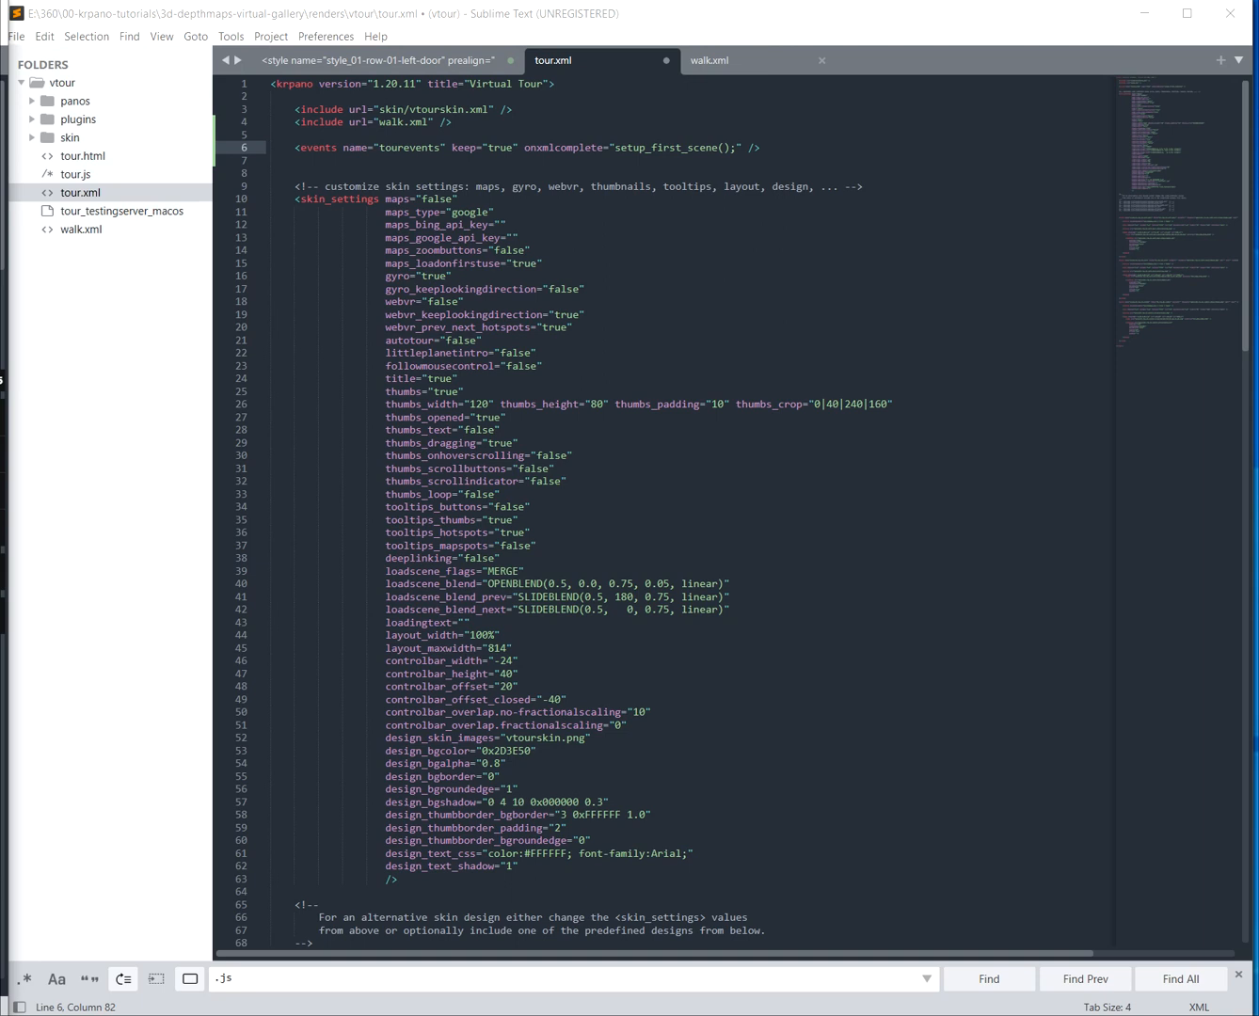
pyautogui.hotkey('alt', 'Tab')
pyautogui.press('Down')
pyautogui.press('Tab')
pyautogui.press('Return')
pyautogui.write('<action name="setup_first_scene" scope="local">')
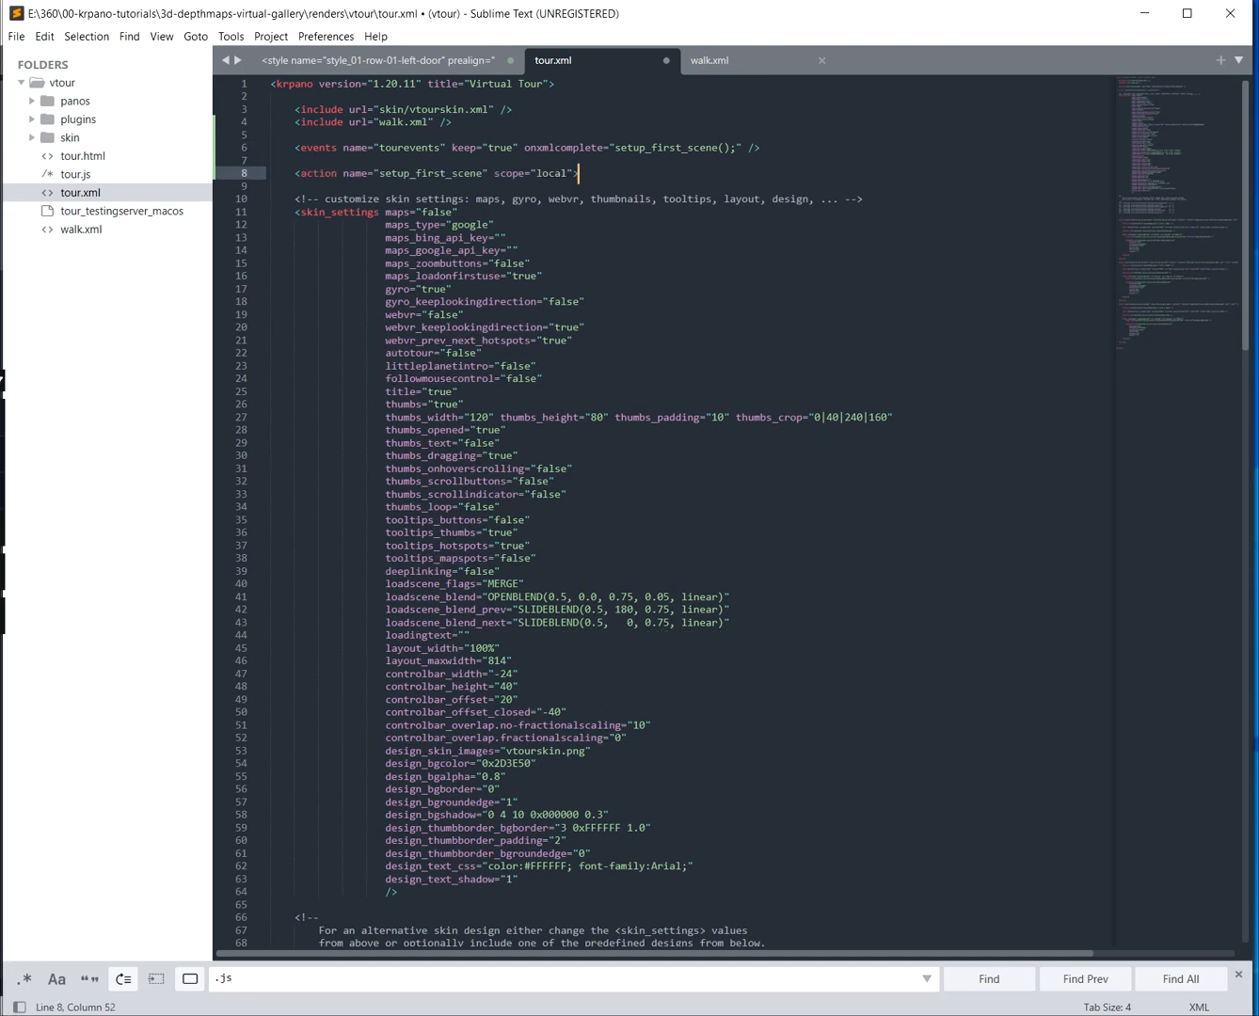
pyautogui.press('Return')
pyautogui.write('</action>')
pyautogui.press('Up')
pyautogui.press('End')
pyautogui.press('Return')
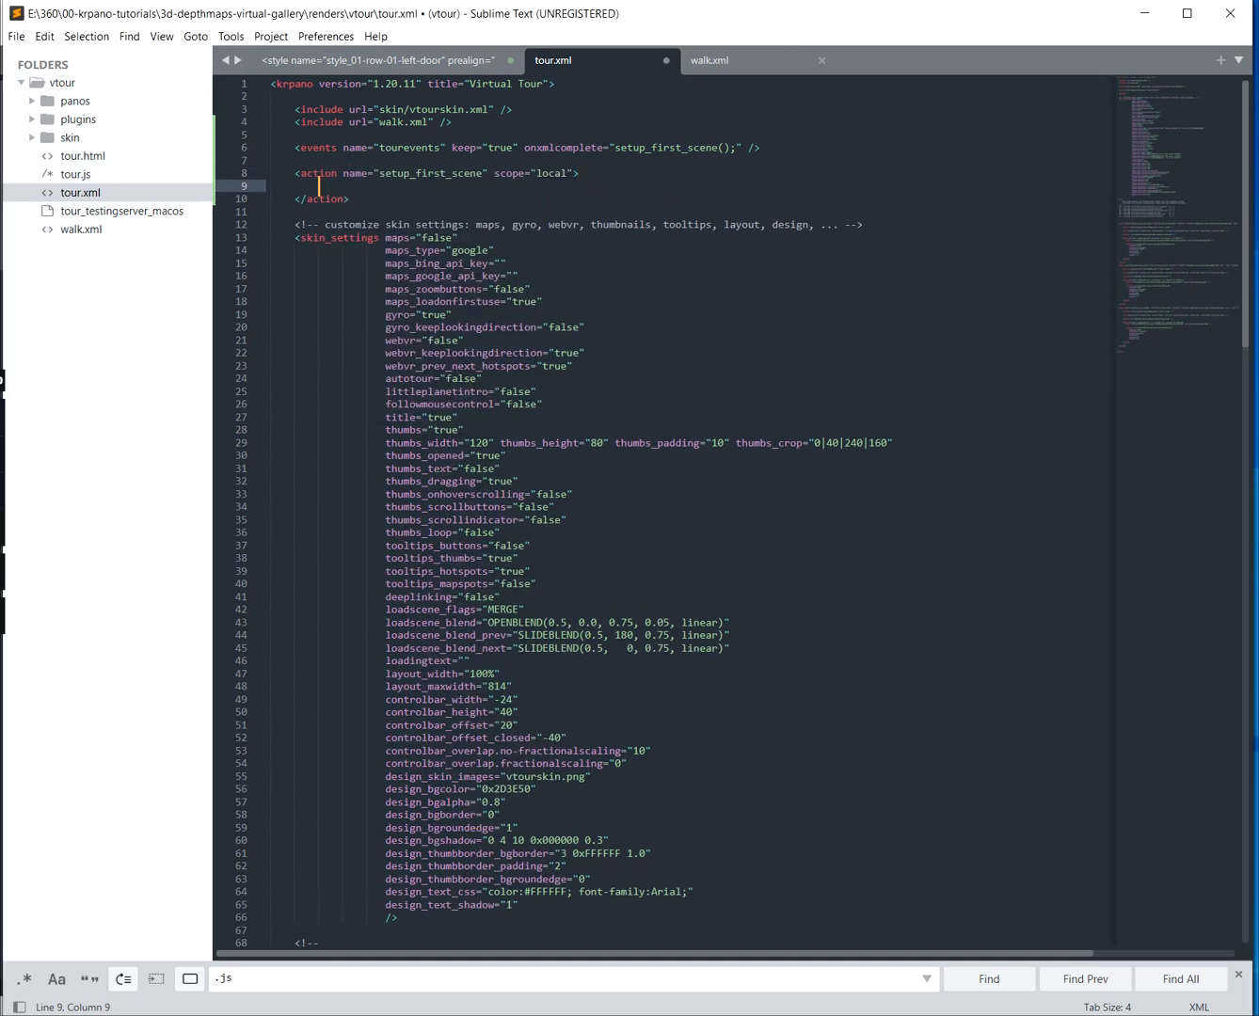
pyautogui.hotkey('ctrl', 's')
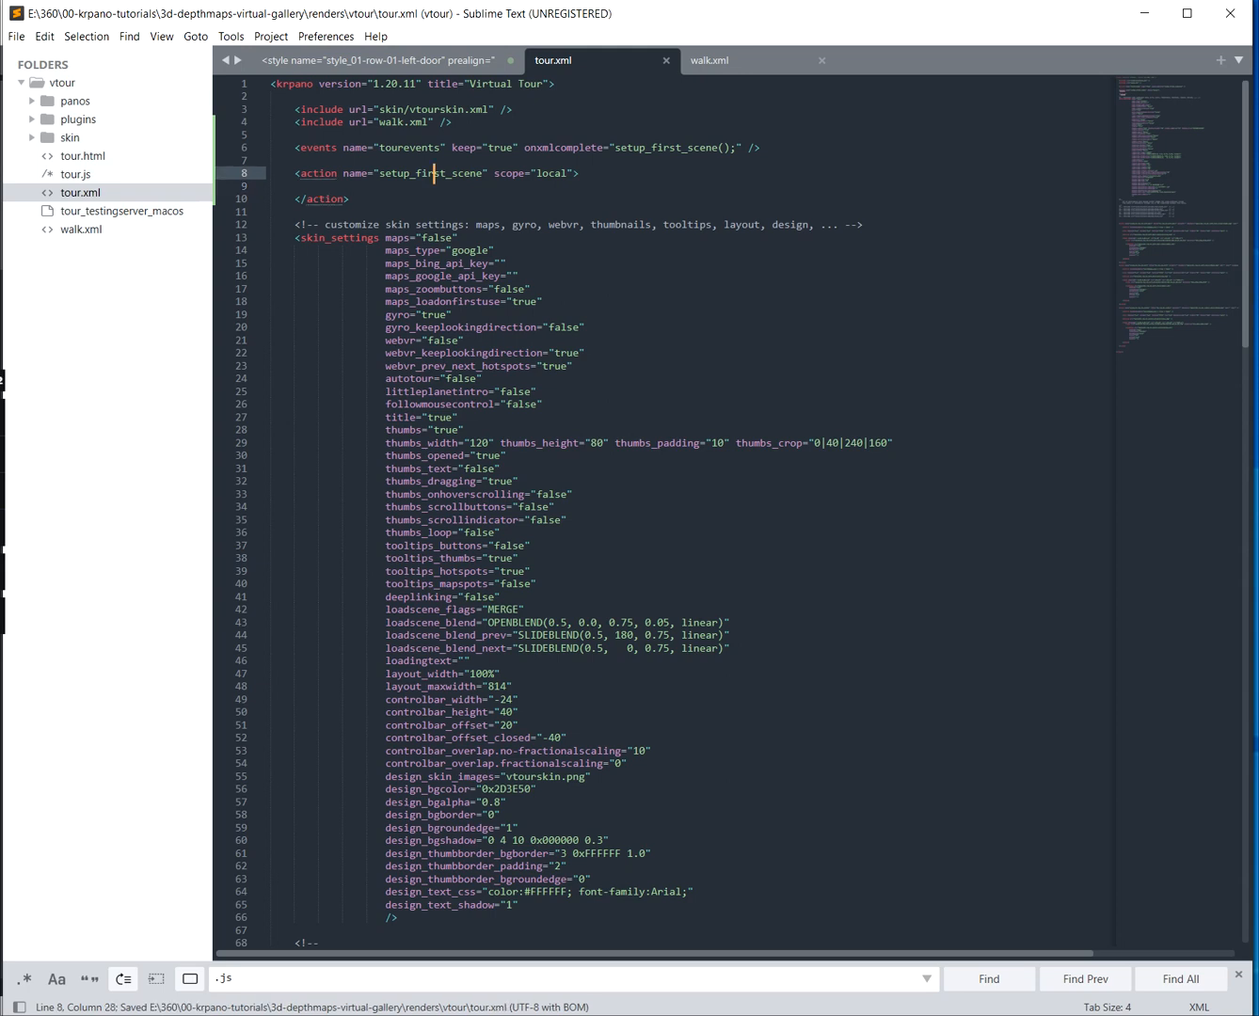
# Fill setup_first_scene with set() calls taking view tx, ty, tz from image.ox, oy, oz, clearing onxmlcomplete and running moveto_scene_center() in onloadcomplete, then save
pyautogui.doubleClick(430, 174)
pyautogui.hotkey('alt', 'Tab')
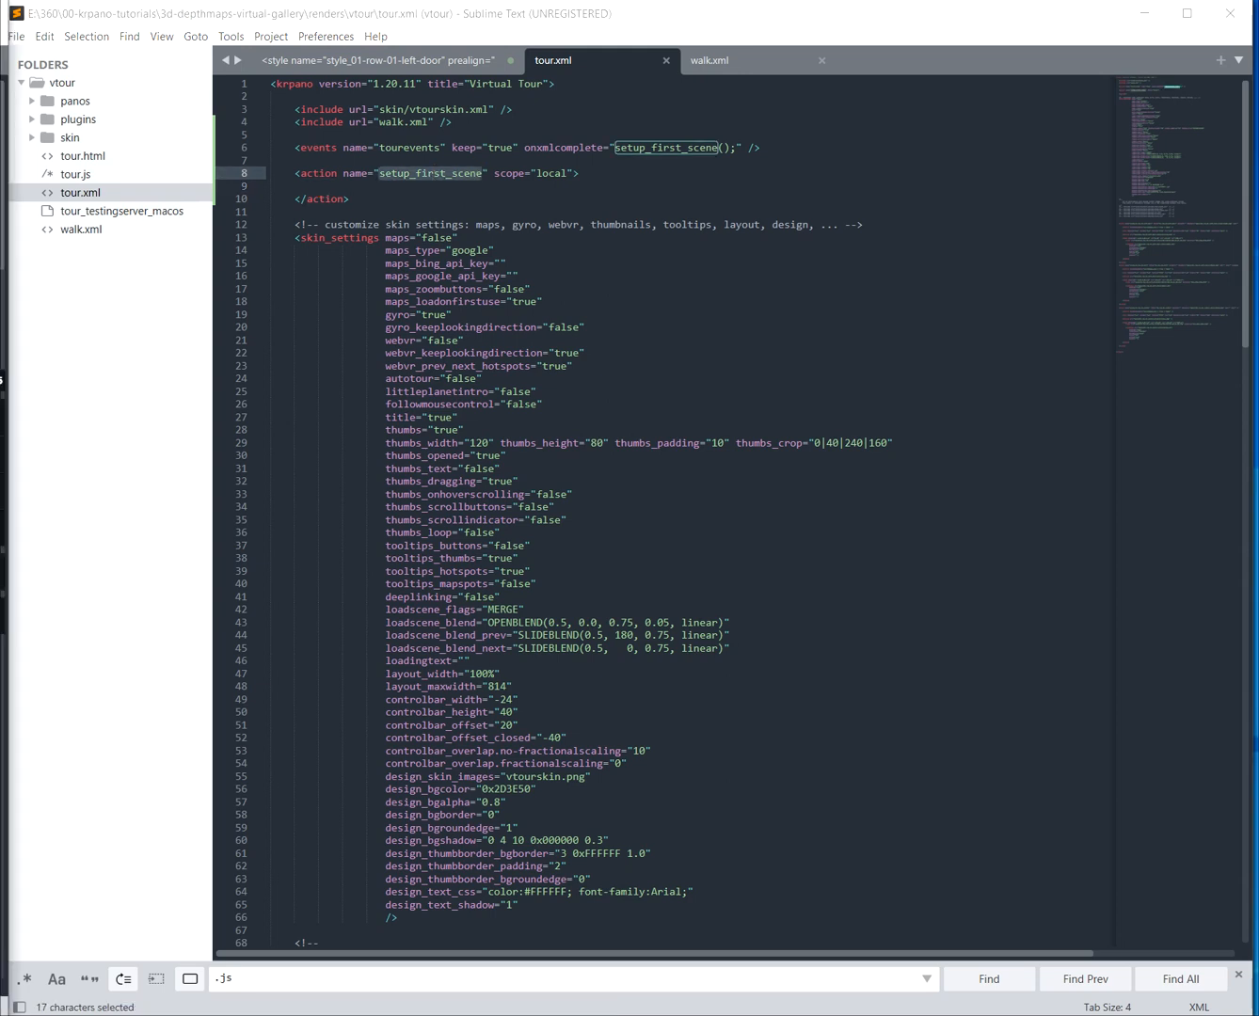
pyautogui.click(319, 185)
pyautogui.press('Return')
pyautogui.press('Return')
pyautogui.press('Up')
pyautogui.write('set(view, tx=get(image.ox), ty=get(image.oy), tz=get(image.oz));         set(events[tourevents].onxmlcomplete, null);         set(events[tourevents].onloadcomplete,             set(events[tourevents].onloadcomplete, moveto_scene_center() );          );')
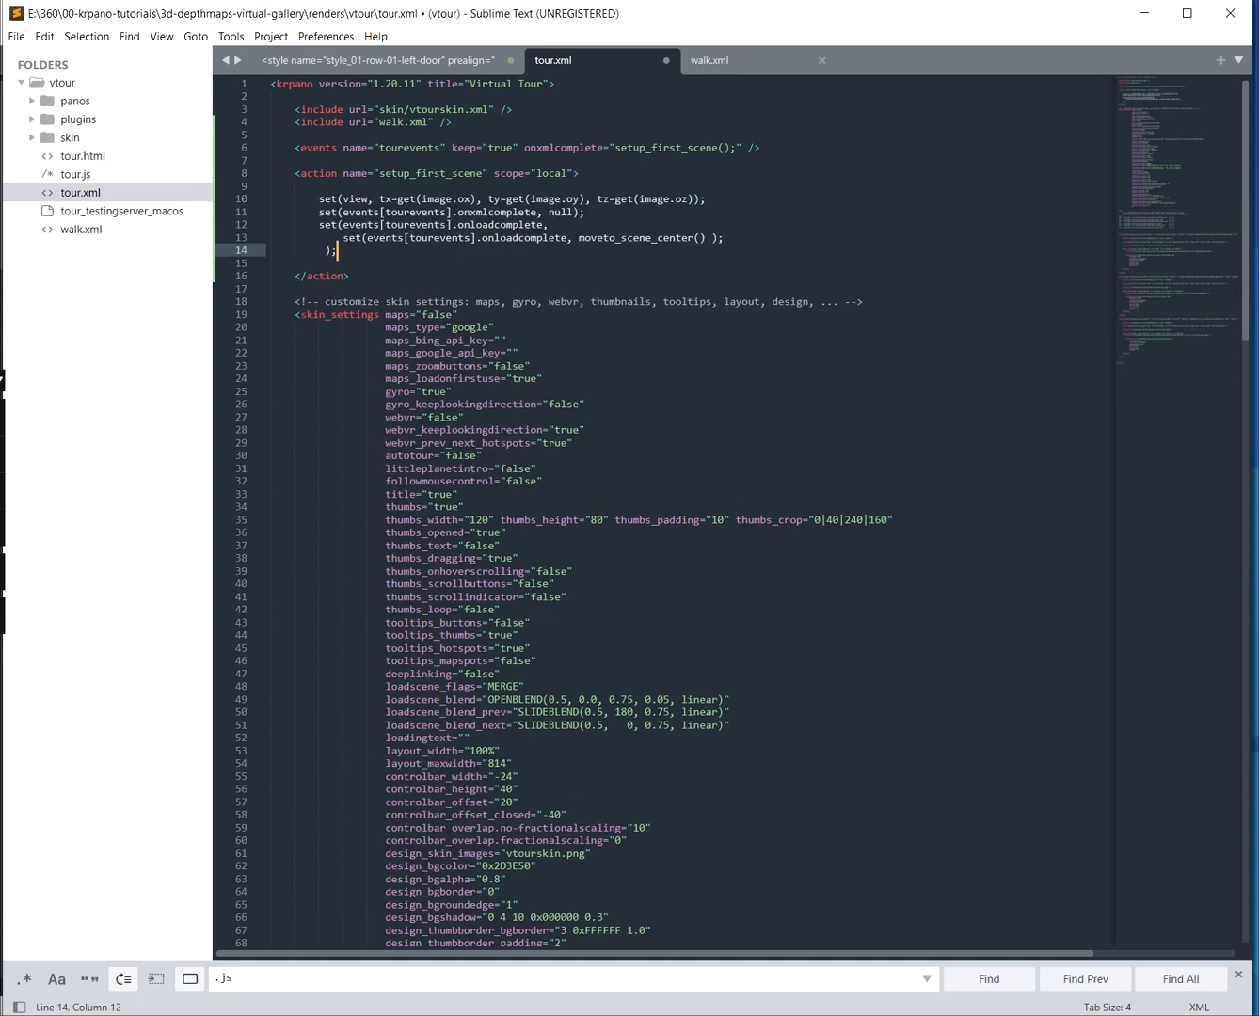
pyautogui.hotkey('ctrl', 's')
pyautogui.press('Up')
pyautogui.press('Up')
pyautogui.press('Up')
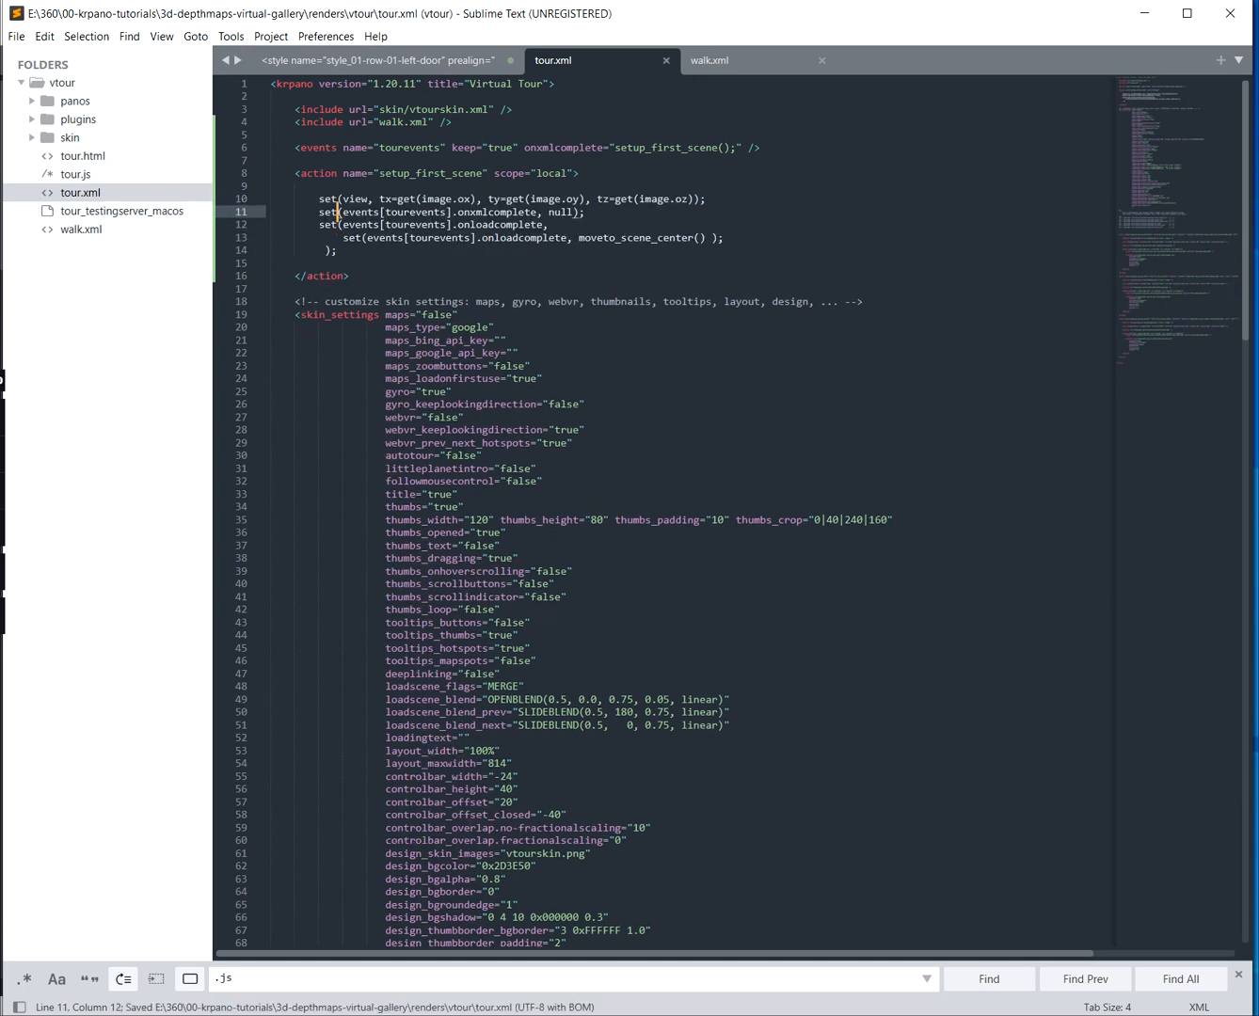
# Examine how setup_first_scene maps view tx, ty, tz to the first scene's ox, oy, oz and handles onxmlcomplete and onloadcomplete
pyautogui.moveTo(379, 199); pyautogui.dragTo(391, 199)
pyautogui.click(489, 200)
pyautogui.moveTo(490, 199); pyautogui.dragTo(501, 199)
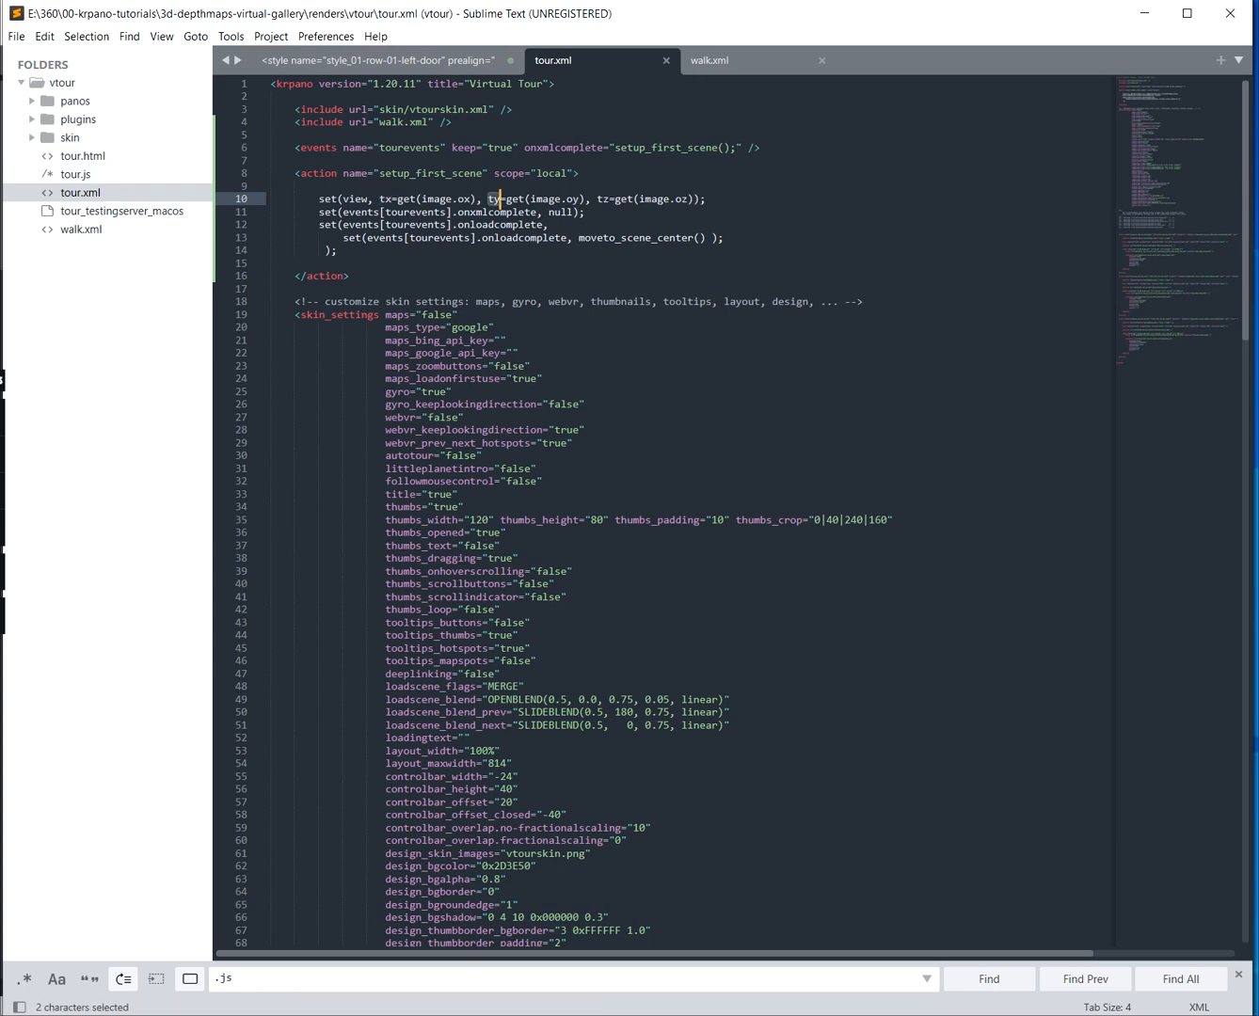
pyautogui.moveTo(597, 200); pyautogui.dragTo(609, 200)
pyautogui.moveTo(422, 198); pyautogui.dragTo(469, 212)
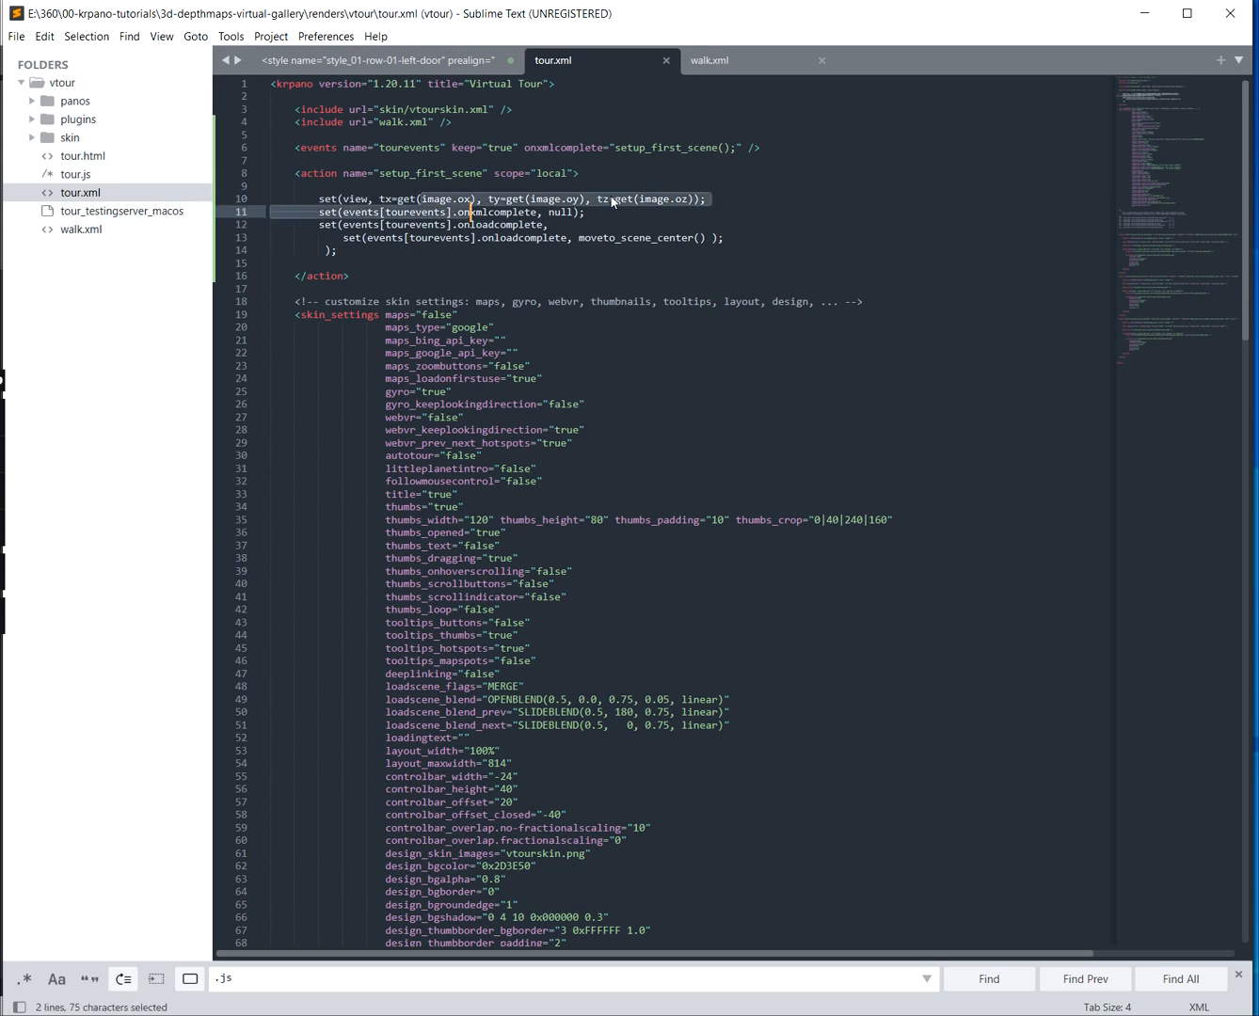
pyautogui.scroll(-17, 525, 203)
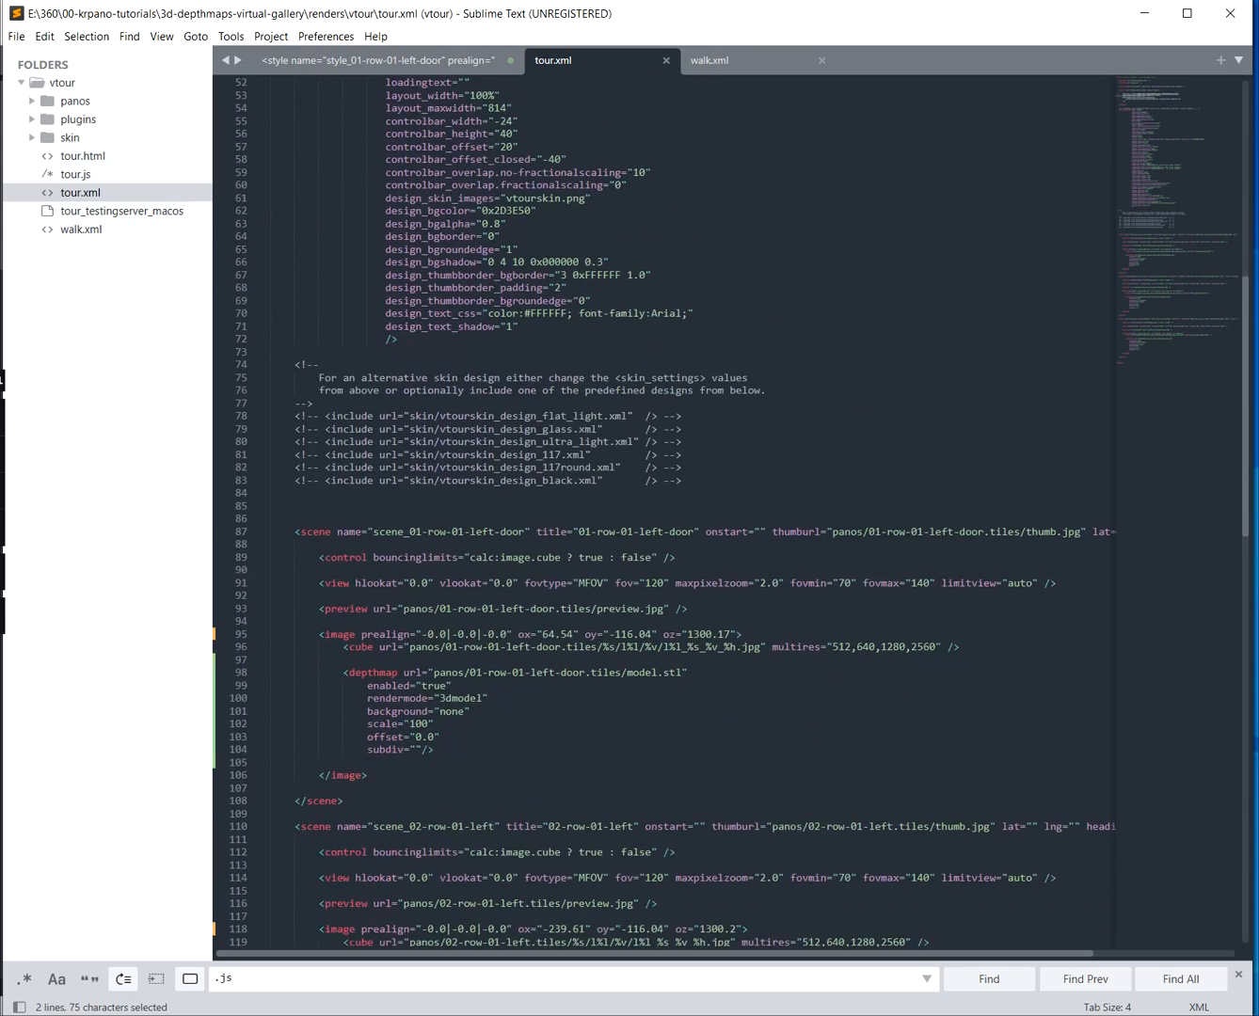
pyautogui.moveTo(513, 635); pyautogui.dragTo(734, 638)
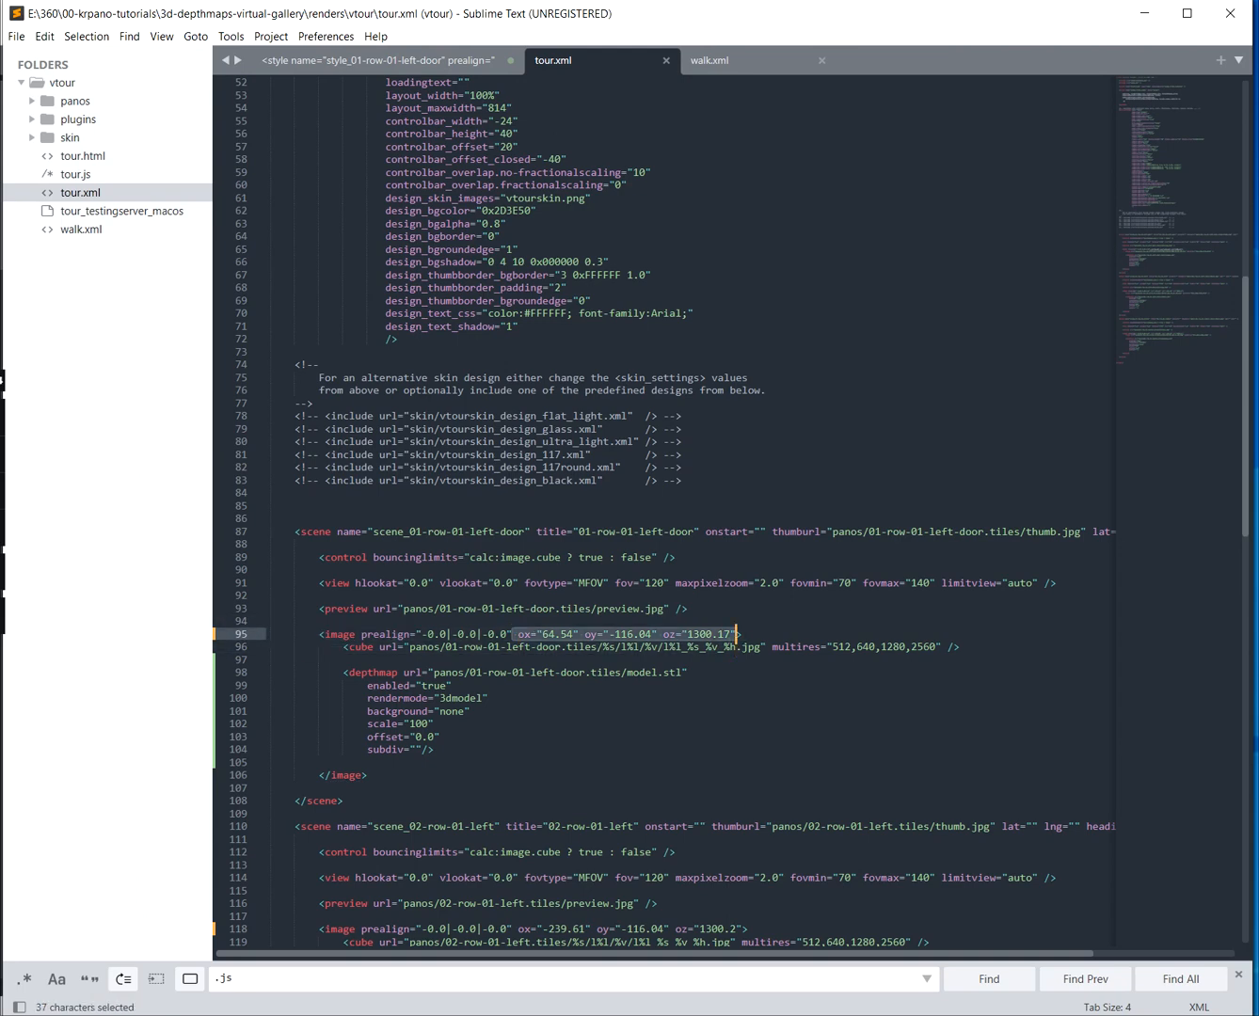
pyautogui.scroll(5, 735, 638)
pyautogui.scroll(12, 736, 826)
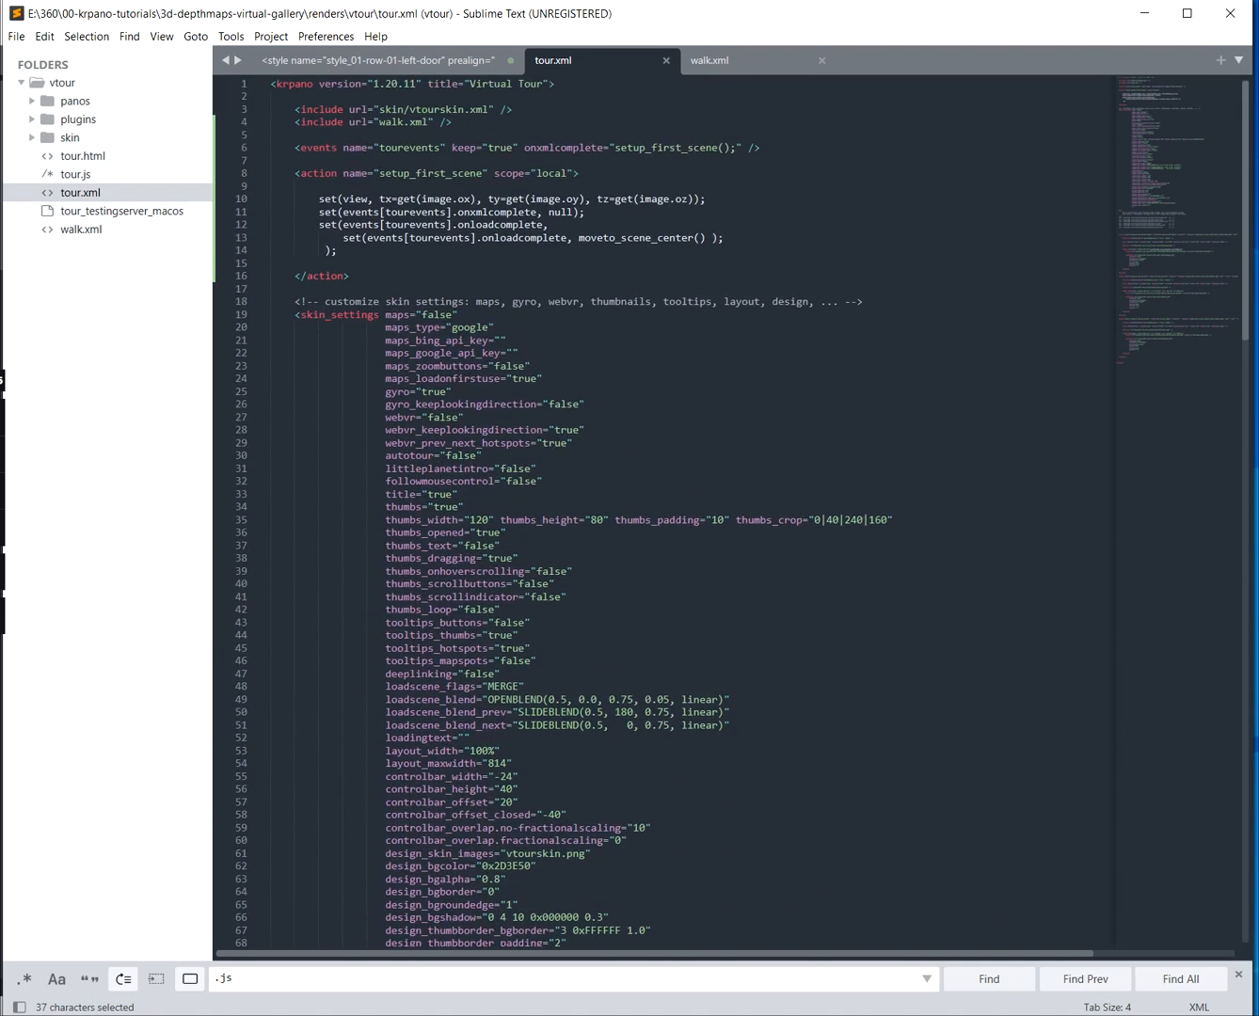
pyautogui.click(585, 212)
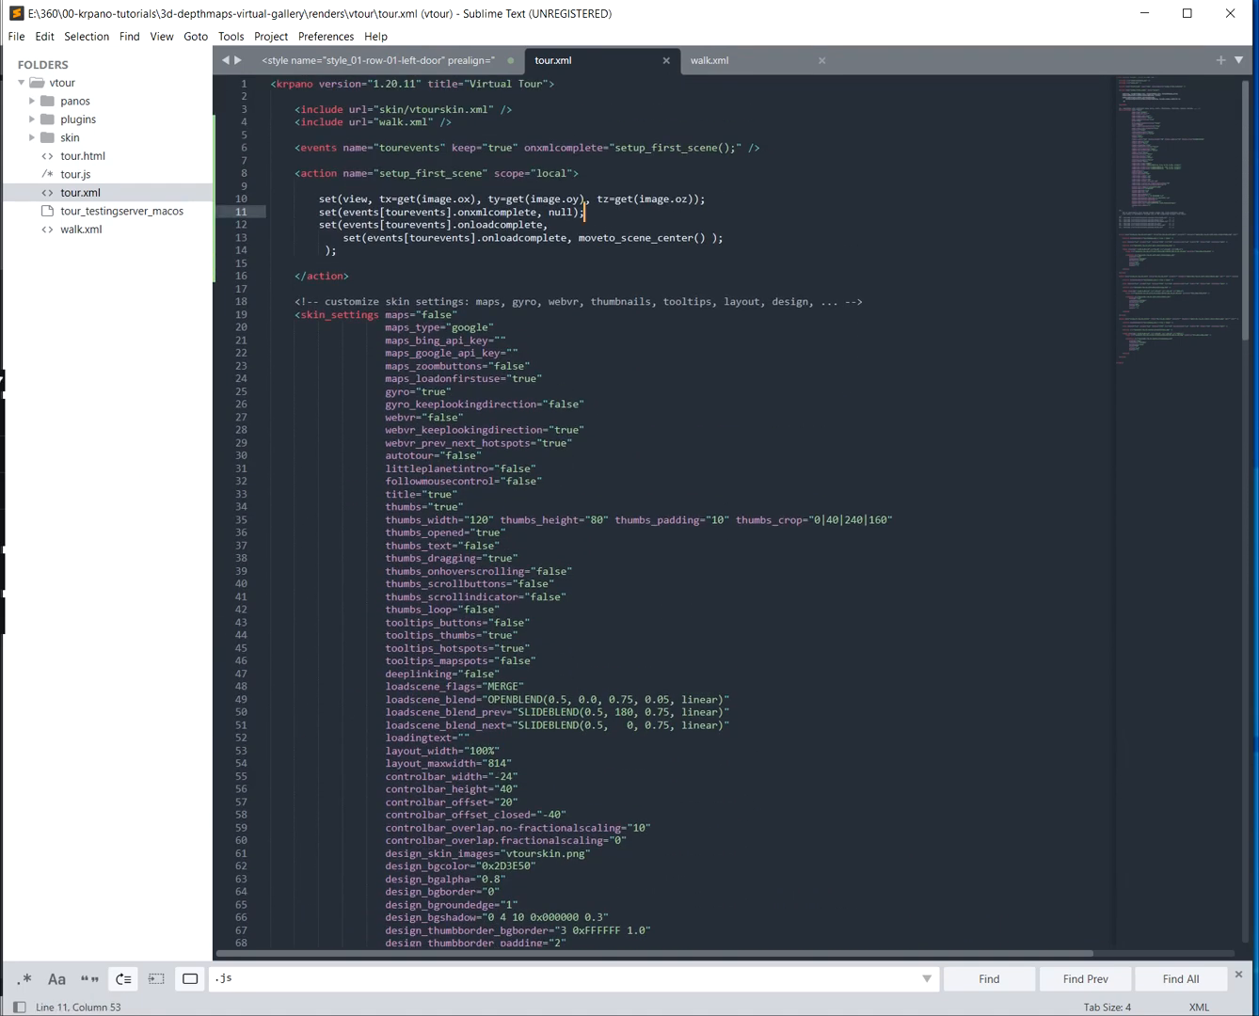
pyautogui.click(399, 224)
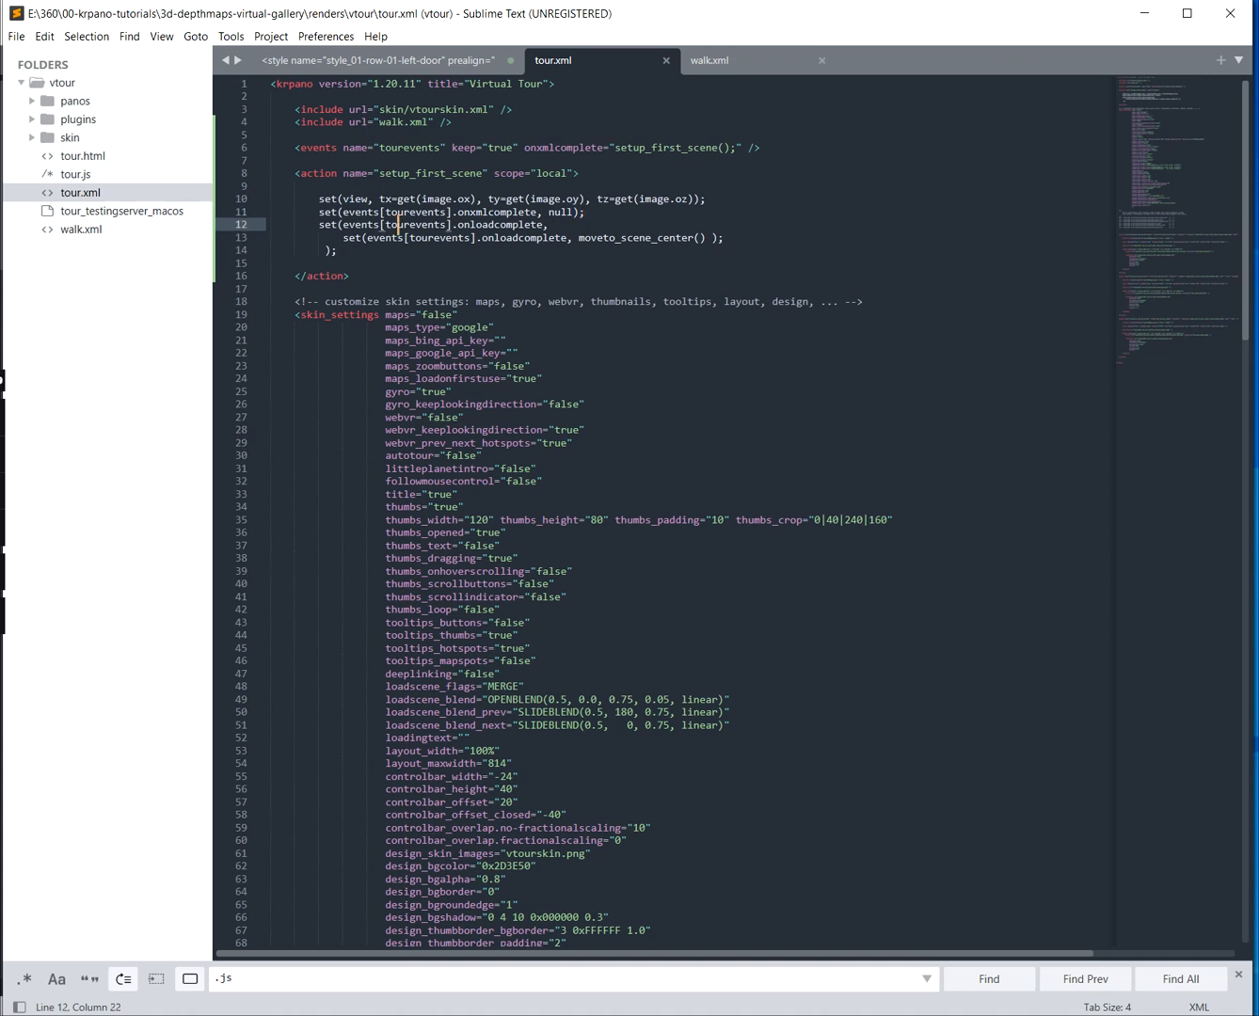
pyautogui.click(326, 250)
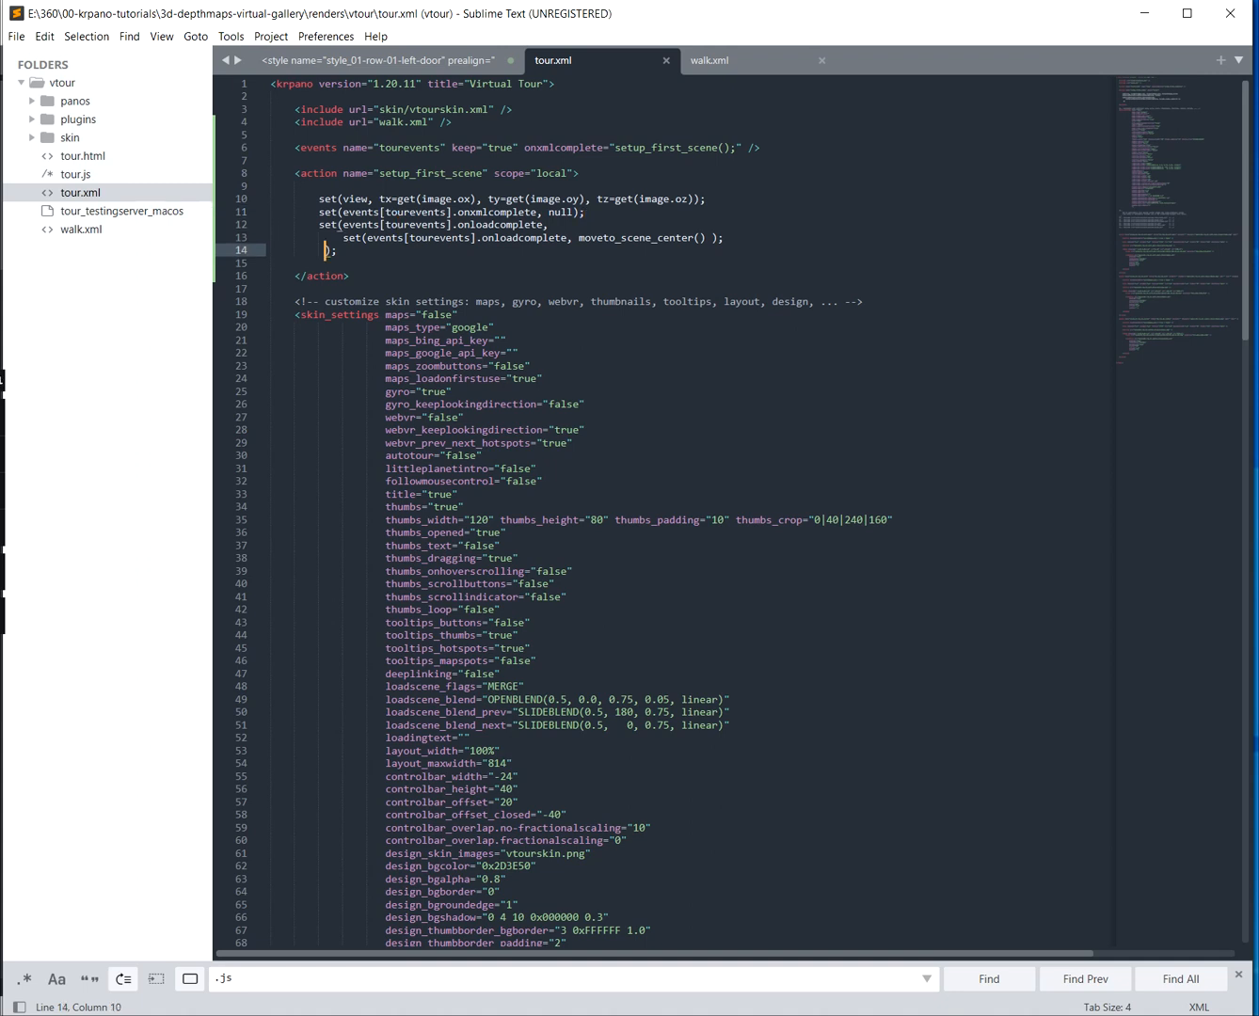
pyautogui.doubleClick(541, 227)
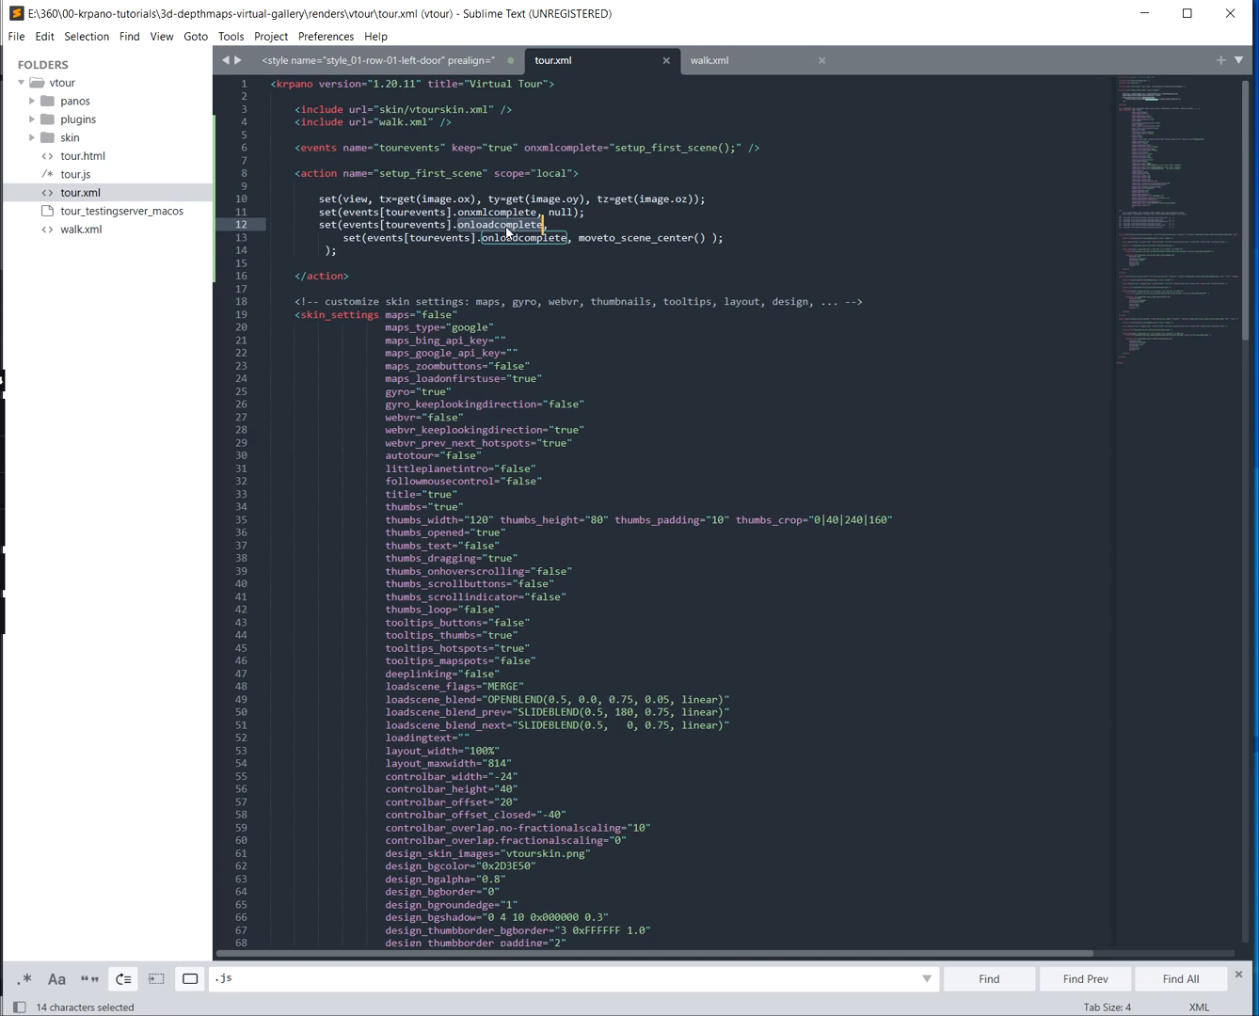
pyautogui.doubleClick(638, 238)
# Remove the extra space before the closing ); of the onloadcomplete set() call in setup_first_scene and save tour.xml
pyautogui.click(325, 250)
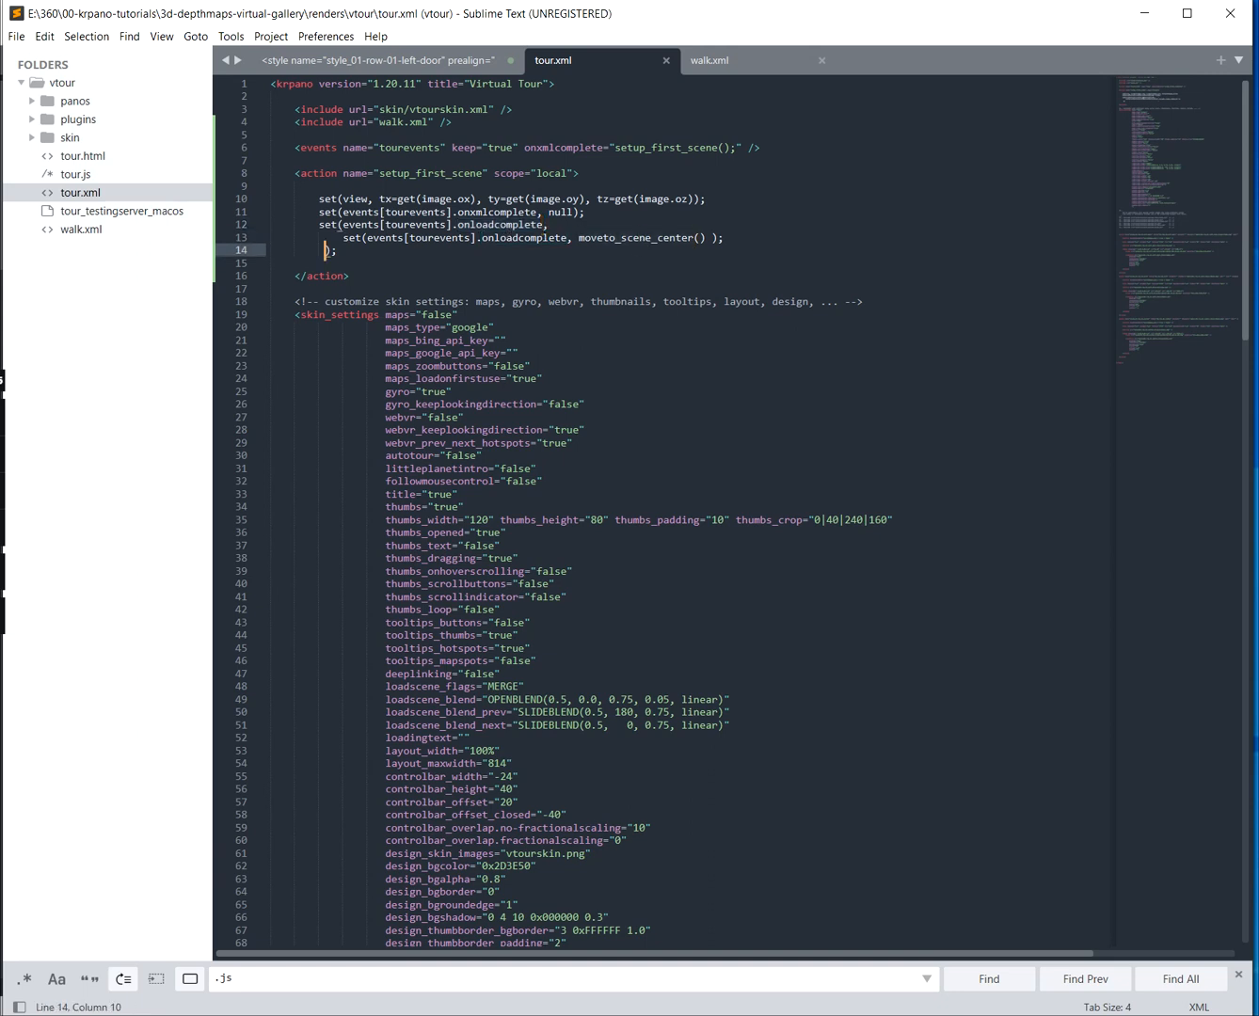
pyautogui.press('BackSpace')
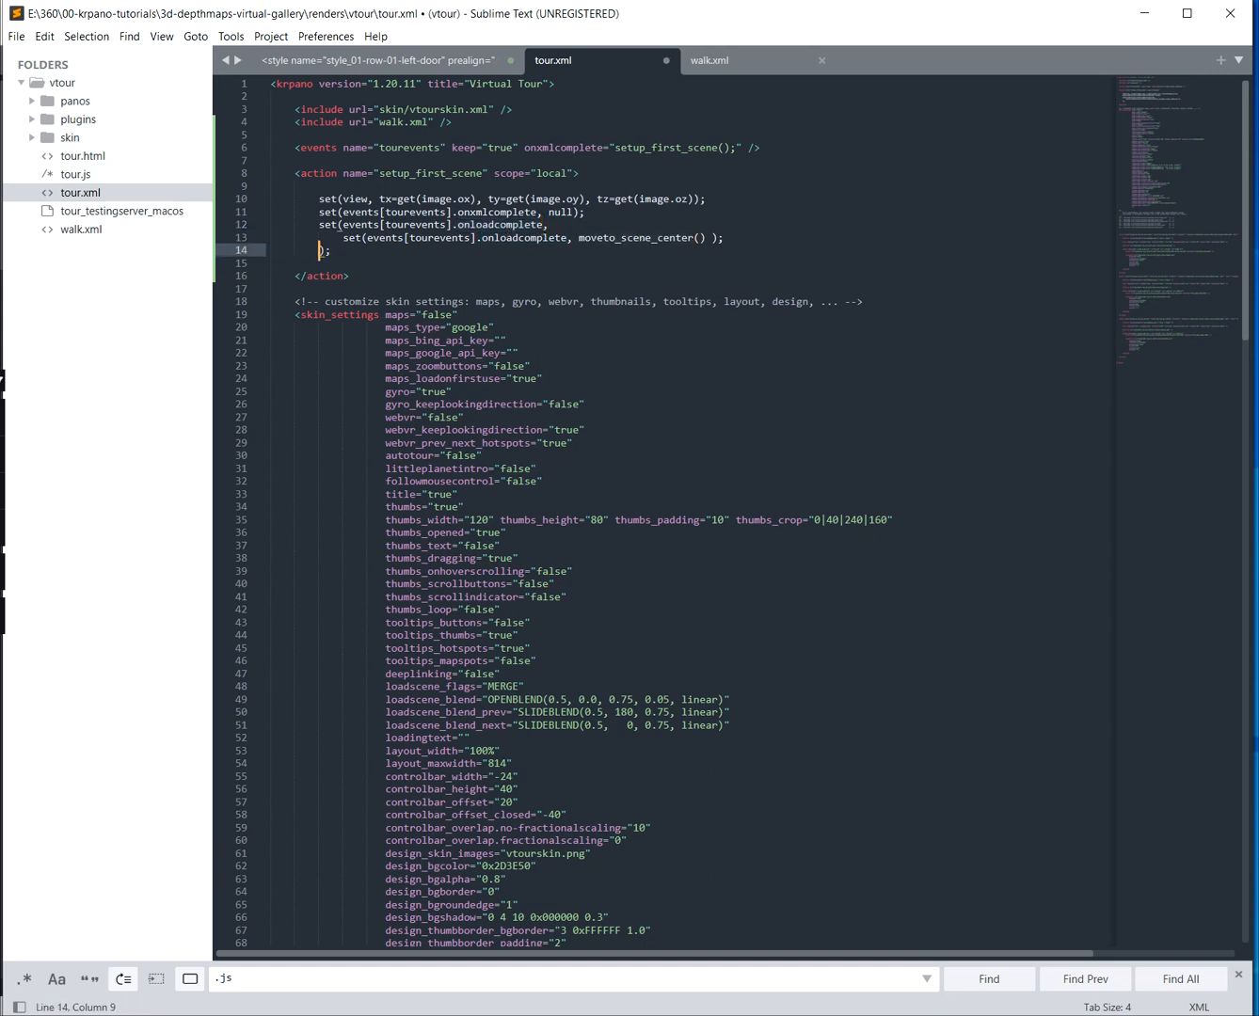
pyautogui.hotkey('ctrl', 's')
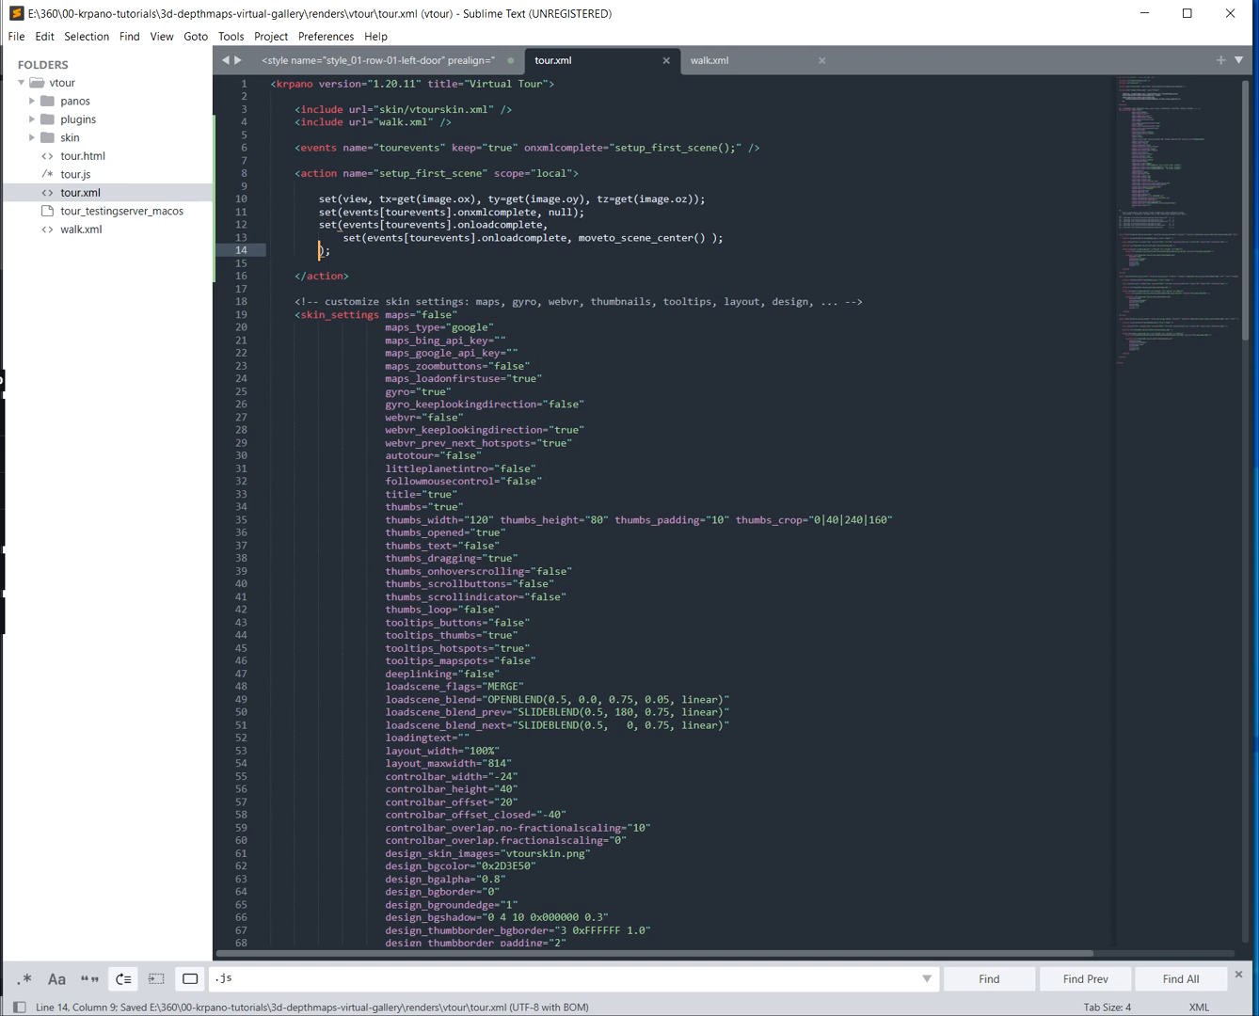
# Add an empty <action name="moveto_scene_center" scope="local"> element with its closing tag below the setup_first_scene action and save tour.xml
pyautogui.hotkey('alt', 'Tab')
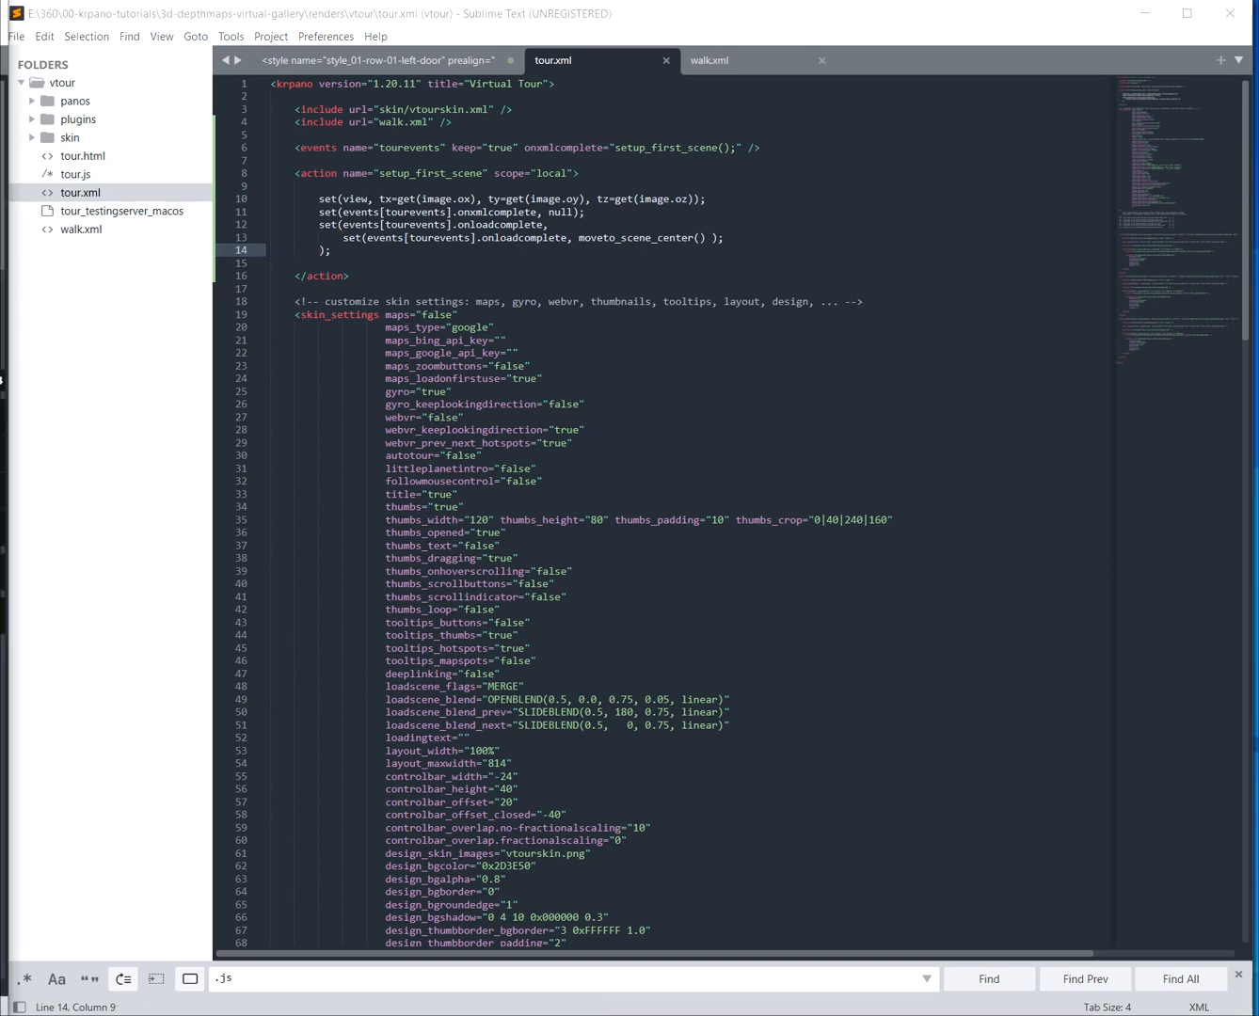
pyautogui.click(472, 301)
pyautogui.press('Up')
pyautogui.press('Up')
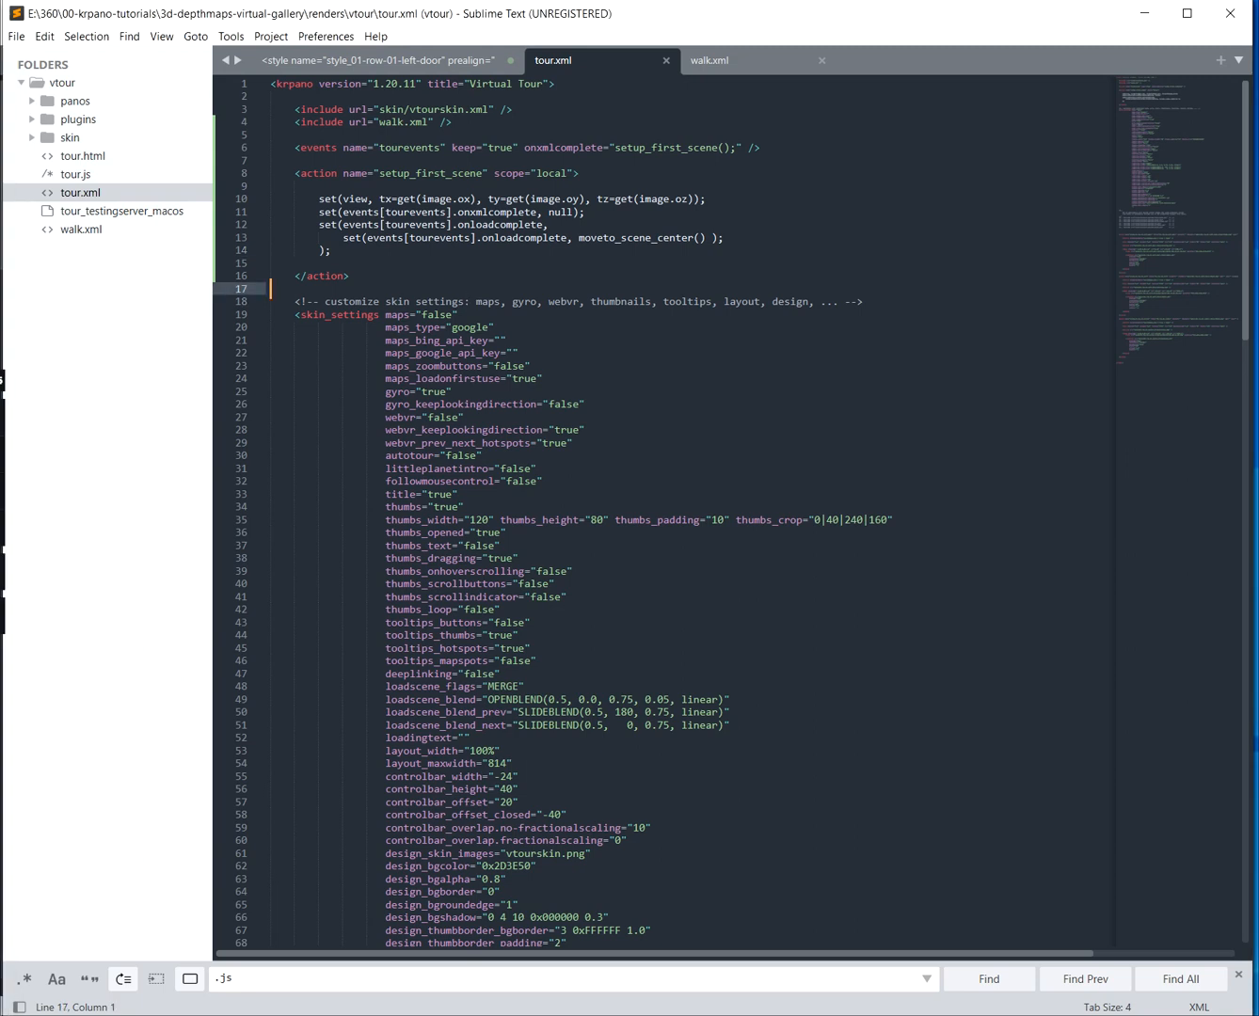
pyautogui.press('Return')
pyautogui.press('Return')
pyautogui.write('<action name="moveto_scene_center" scope="local">')
pyautogui.press('Return')
pyautogui.write('</action>')
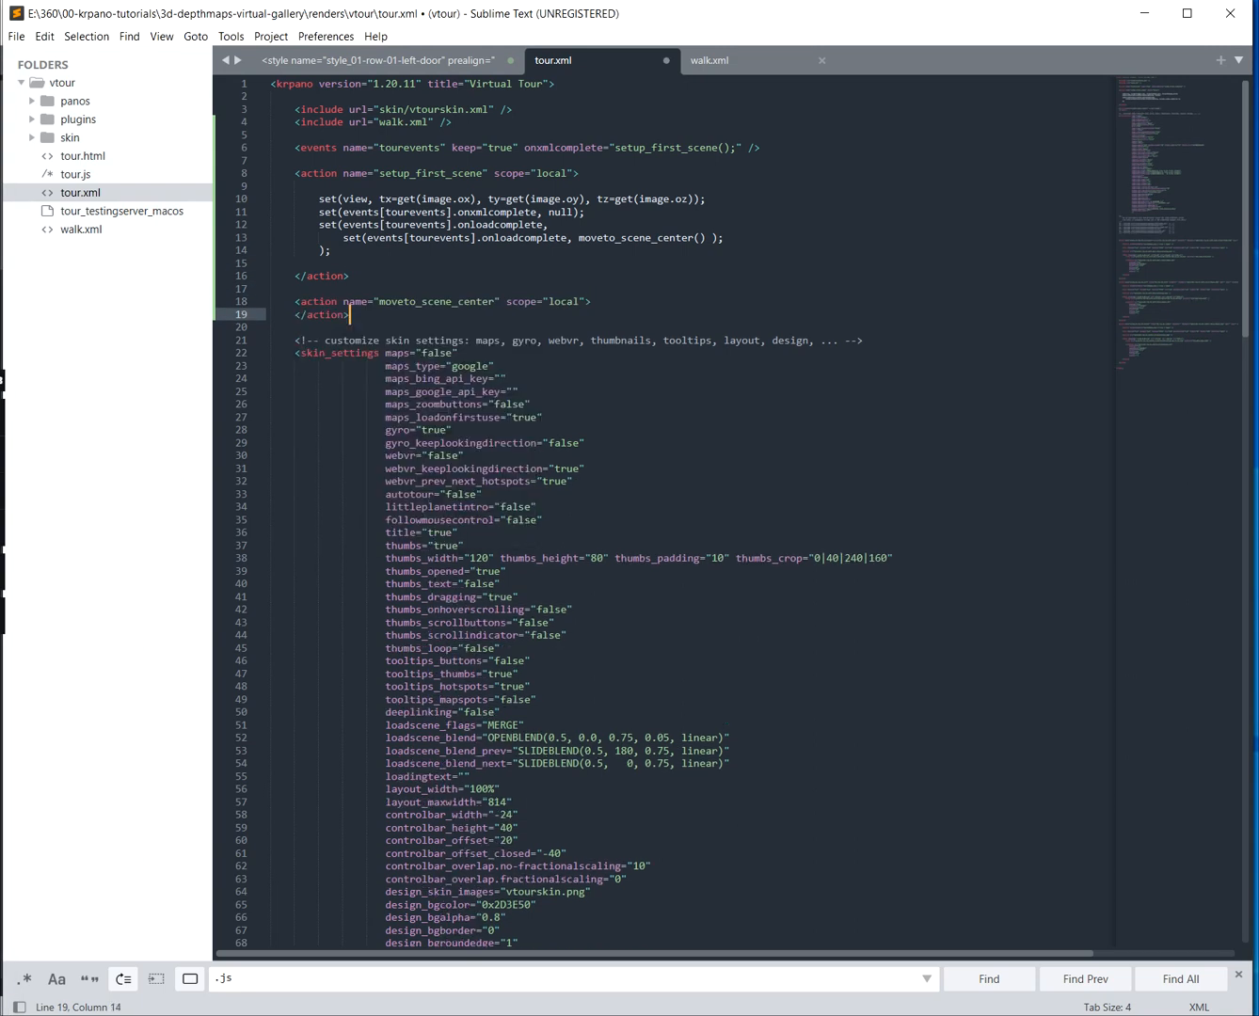
pyautogui.hotkey('ctrl', 's')
# In moveto_scene_center, add an if (global.customtransition === null) block tweening view.tx|view.ty|view.tz to image.ox, oy, oz with 1.0 and easeinoutsine
pyautogui.click(549, 226)
pyautogui.doubleClick(686, 238)
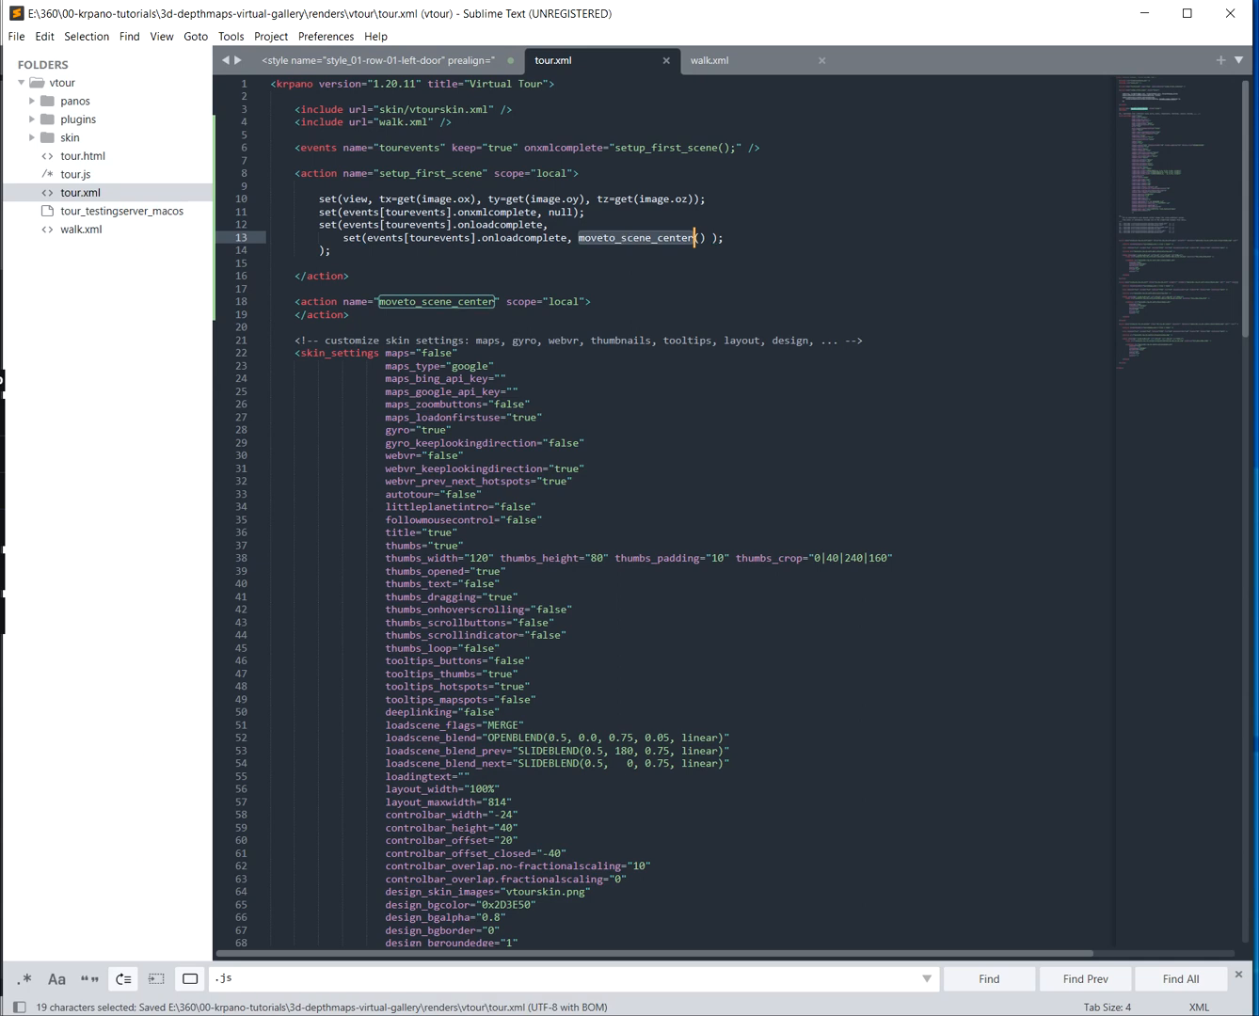
pyautogui.doubleClick(490, 302)
pyautogui.hotkey('alt', 'Tab')
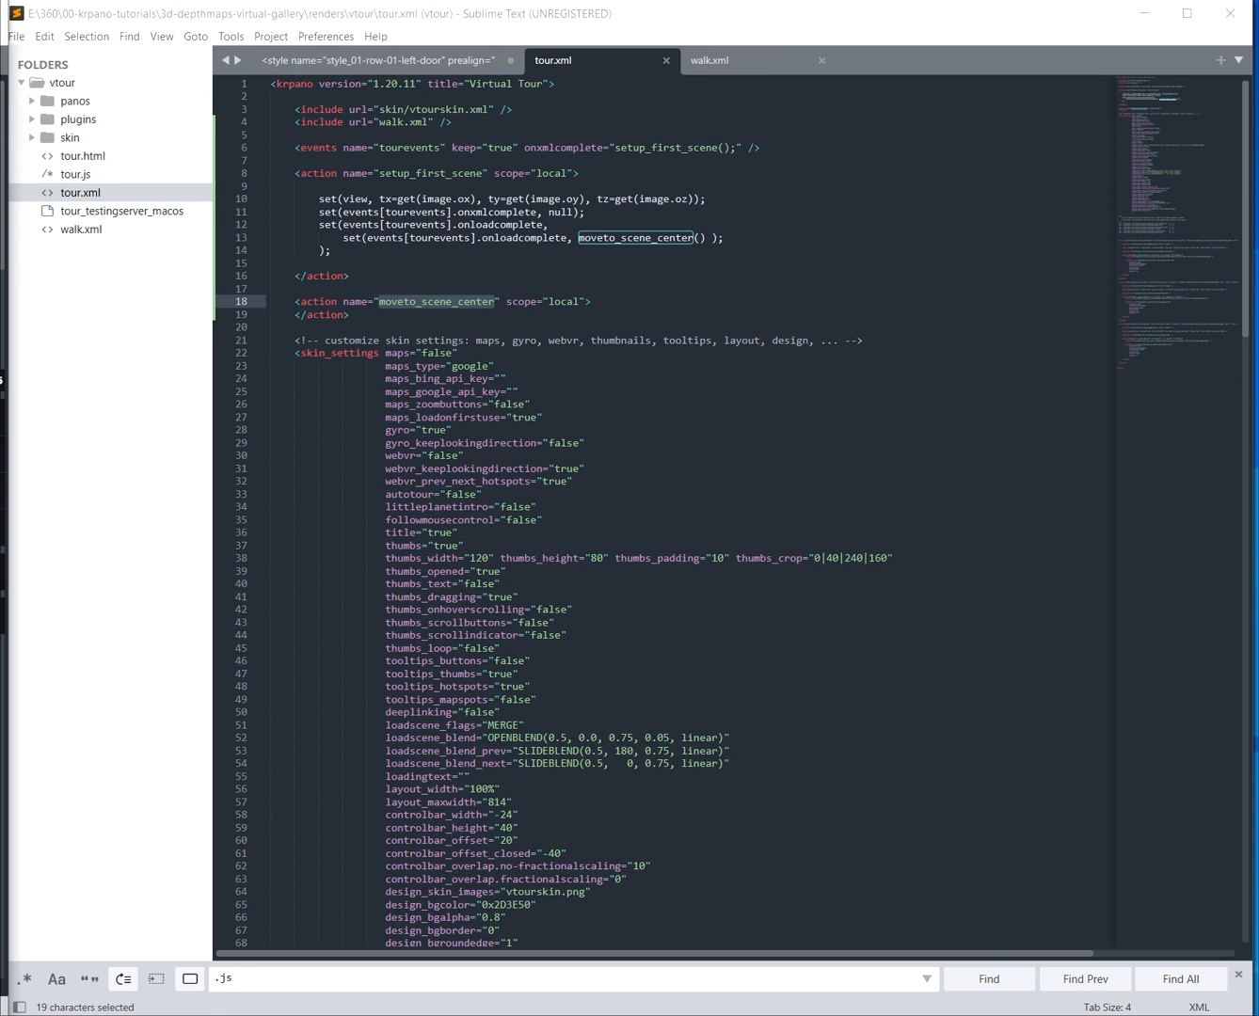
pyautogui.click(593, 302)
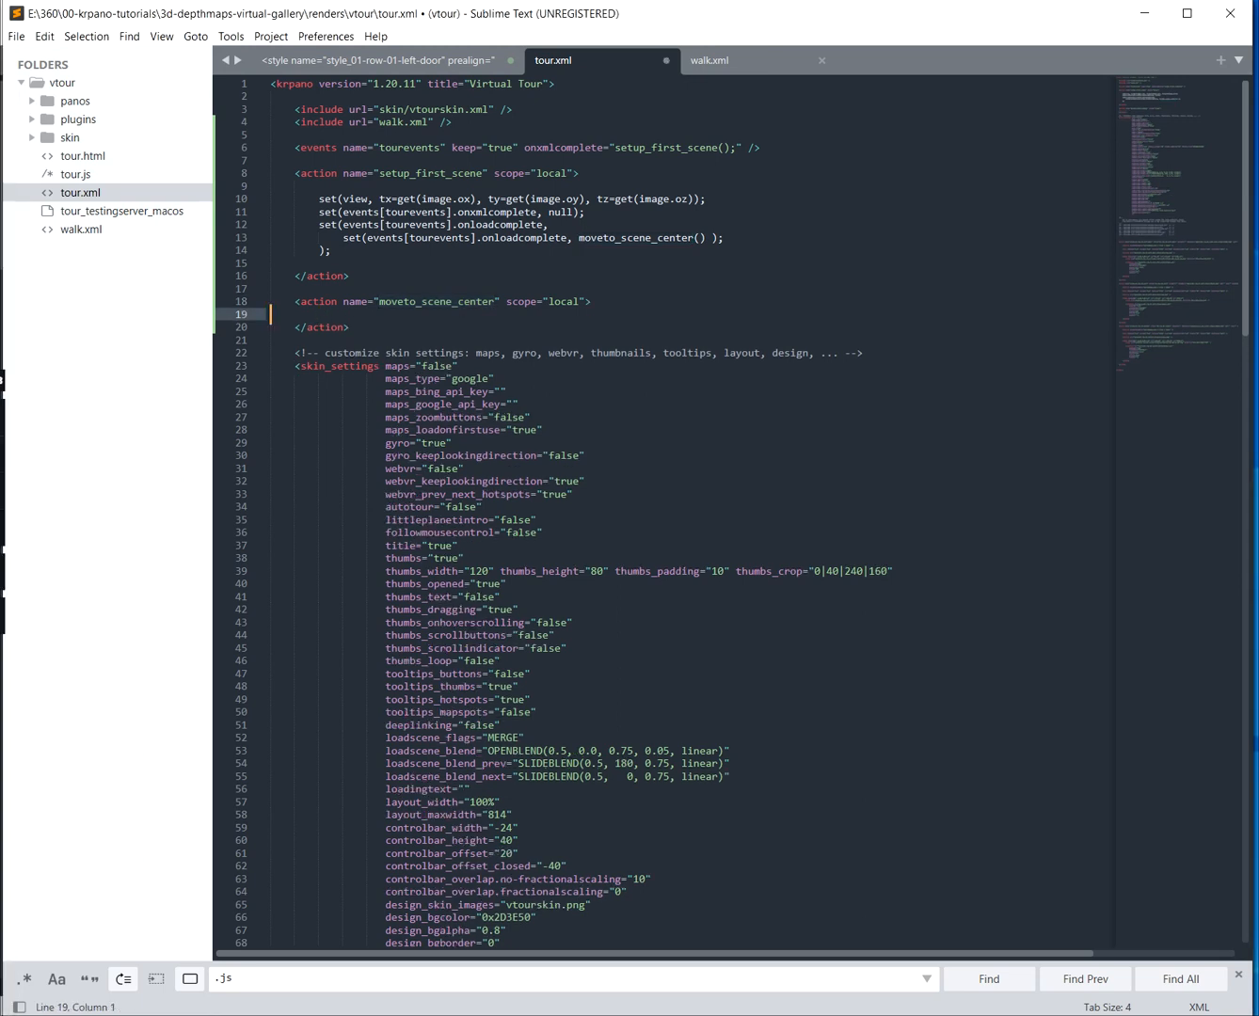
pyautogui.write("if (global.customtransition === null, tween(view.tx|view.ty|view.tz, calc(image.ox + '|' + image.oy + '|' + image.oz), 1.0, easeinoutsine); );")
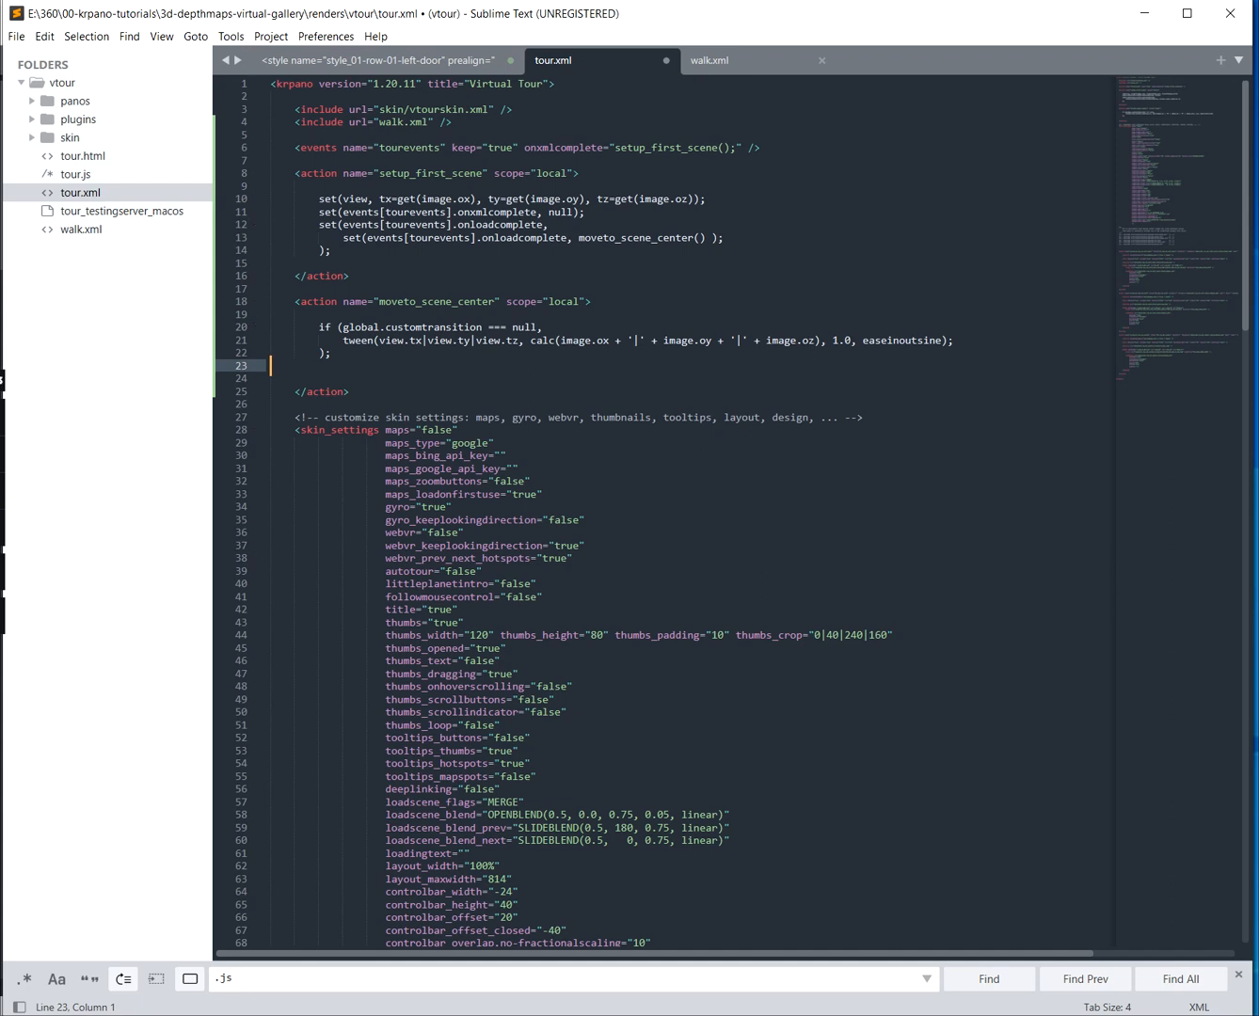
# Add an empty if (global.customtransition == 'SKIP', ); block below the null check in moveto_scene_center
pyautogui.click(2, 312)
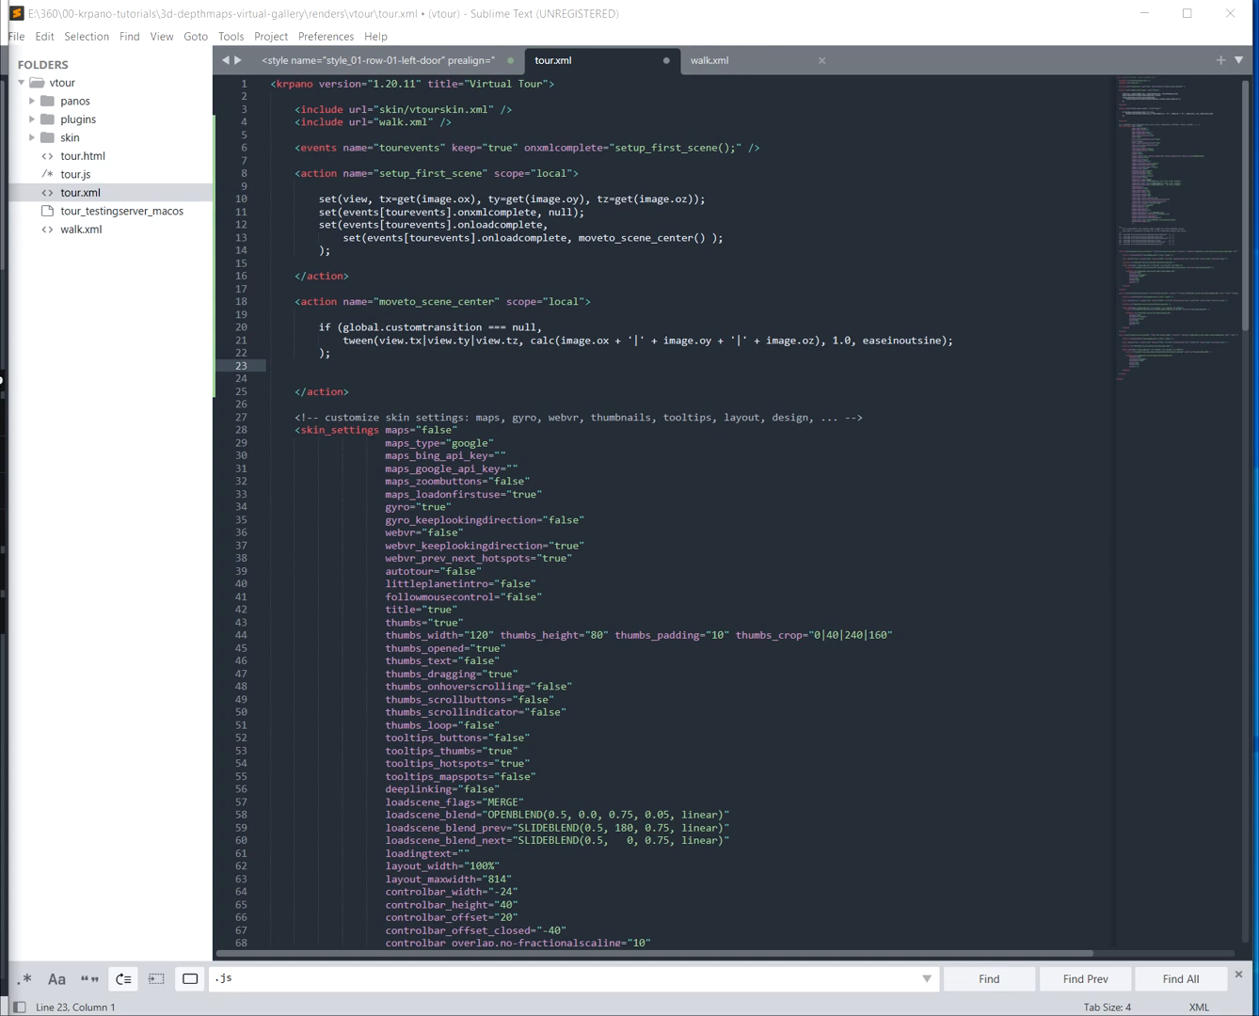
pyautogui.hotkey('alt', 'Tab')
pyautogui.press('Tab')
pyautogui.press('Return')
pyautogui.press('Return')
pyautogui.write("if (global.customtransition == 'SKIP',")
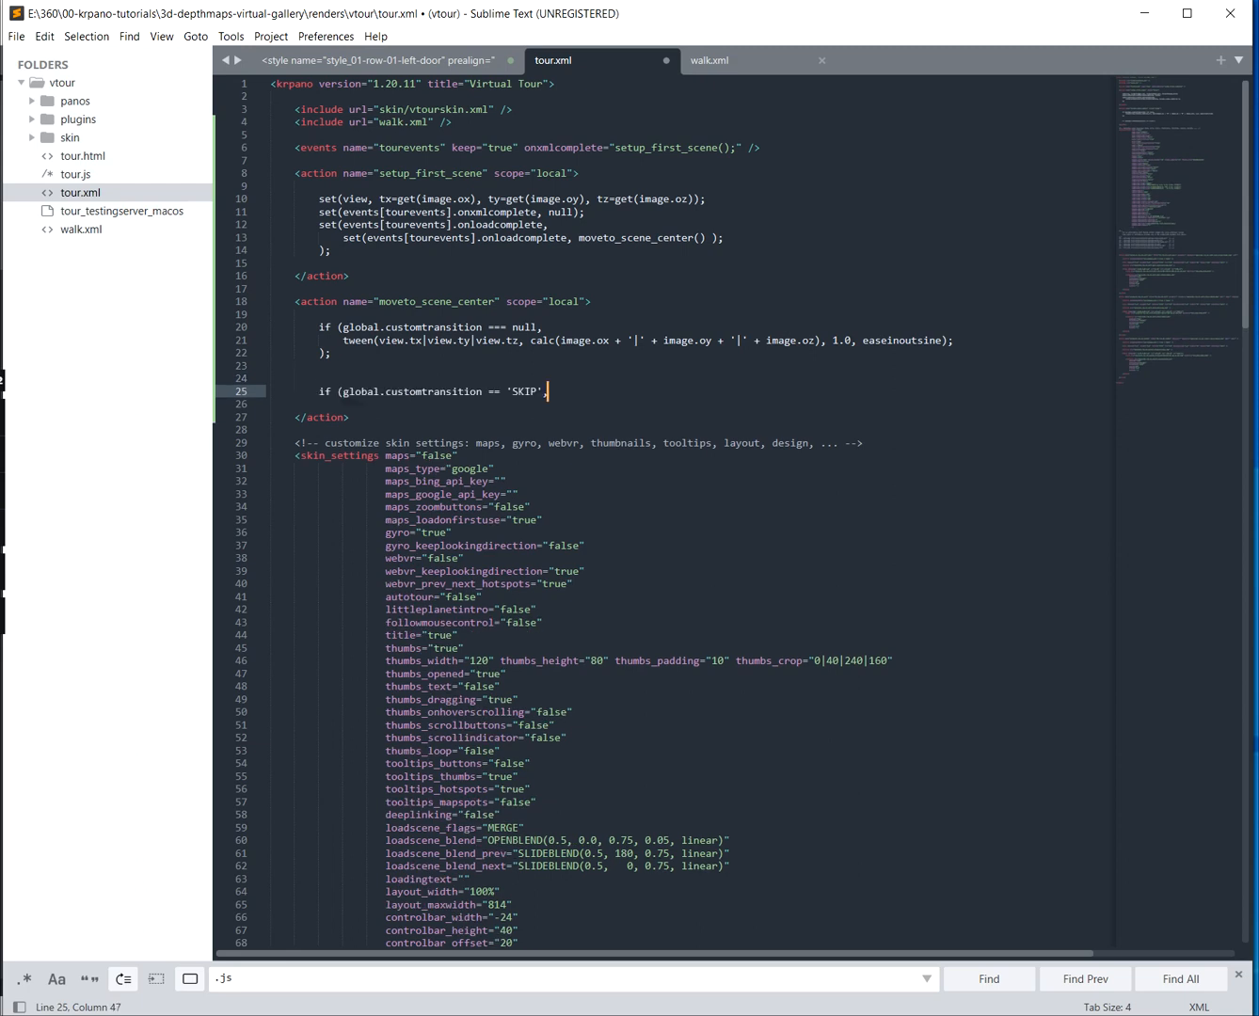
pyautogui.write(');')
pyautogui.press('Left')
pyautogui.press('Left')
pyautogui.press('Return')
pyautogui.press('Return')
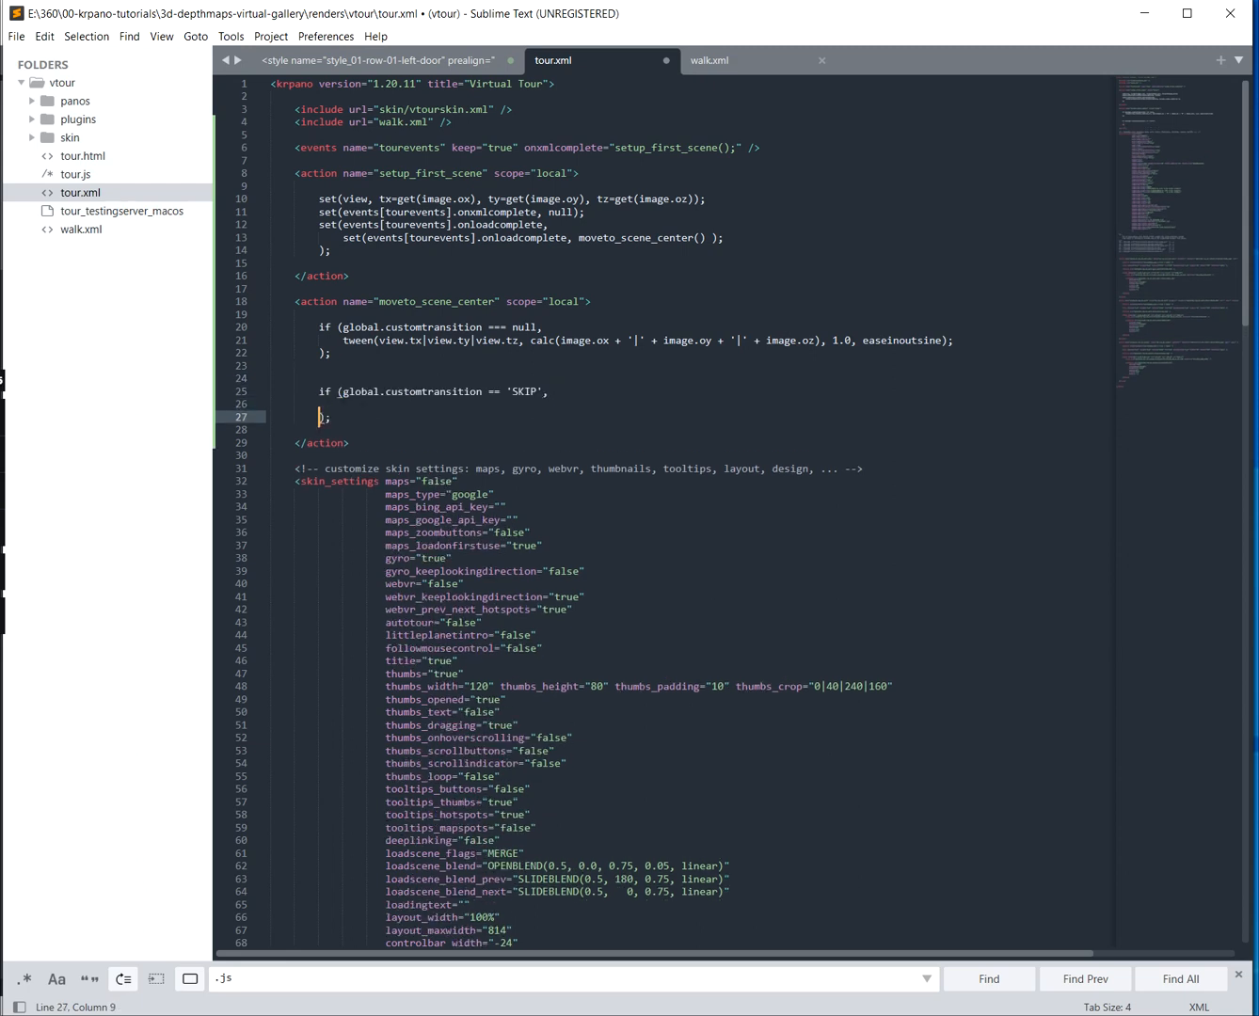
# Fill the SKIP block with set() calls for view.tx and view.tz at image.ox/oz + 15 and view.ty at image.oy, plus tweens to image.ox, oy, oz
pyautogui.hotkey('alt', 'Tab')
pyautogui.hotkey('alt', 'Tab')
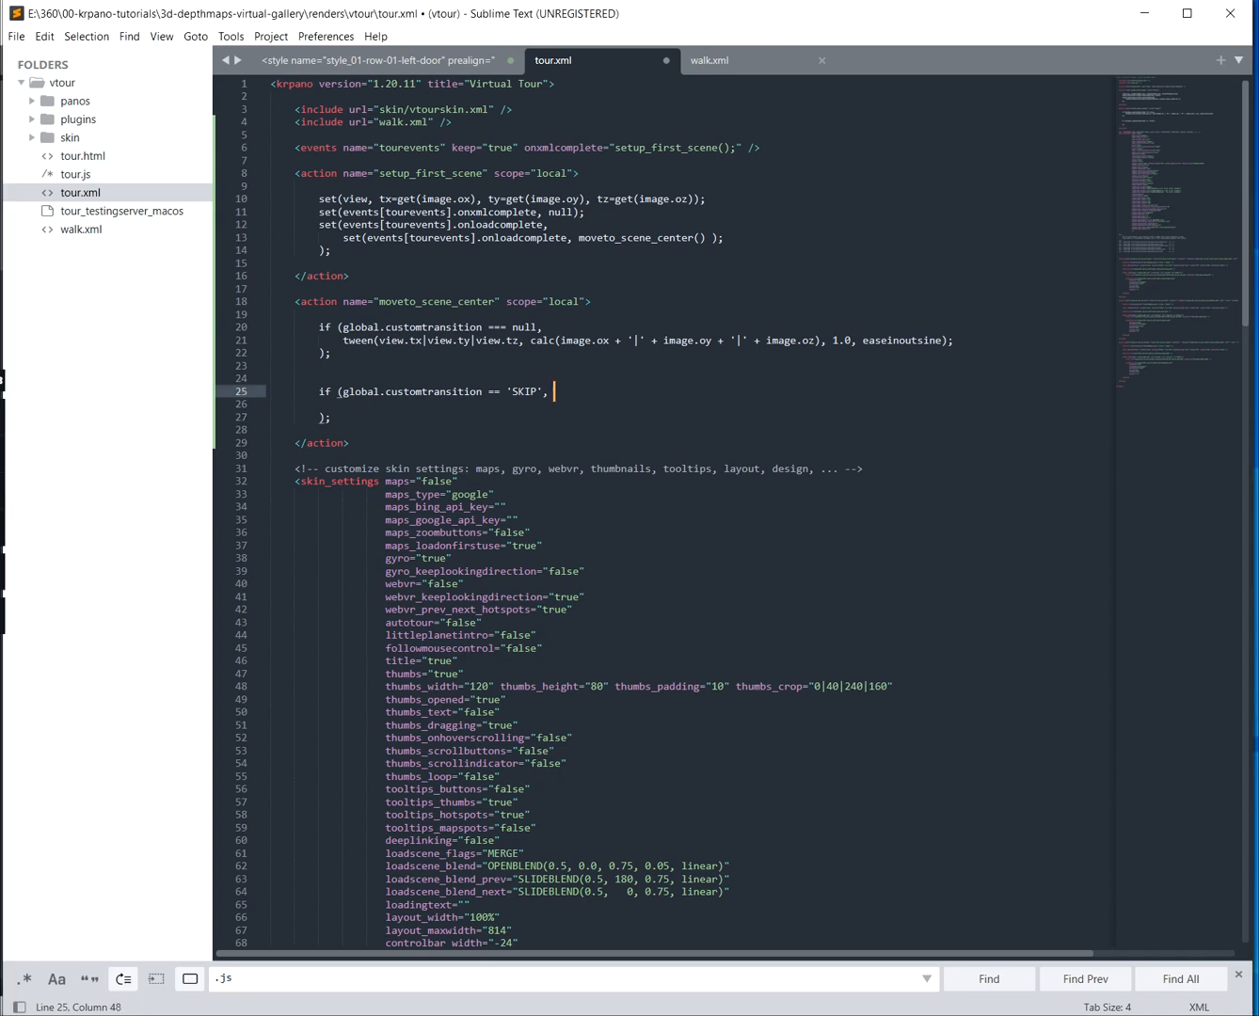
pyautogui.press('Up')
pyautogui.write('set(view.tx, calc(image.ox + 15 )); set(view.ty, get(image.oy)); set(view.tz, calc(image.oz + 15 ));  tween(view.tx, get(image.ox)); tween(view.ty, get(image.oy)); tween(view.tz, get(image.oz));')
pyautogui.press('Up')
pyautogui.press('Up')
pyautogui.press('Up')
pyautogui.press('Up')
pyautogui.press('Up')
pyautogui.press('Up')
pyautogui.press('Up')
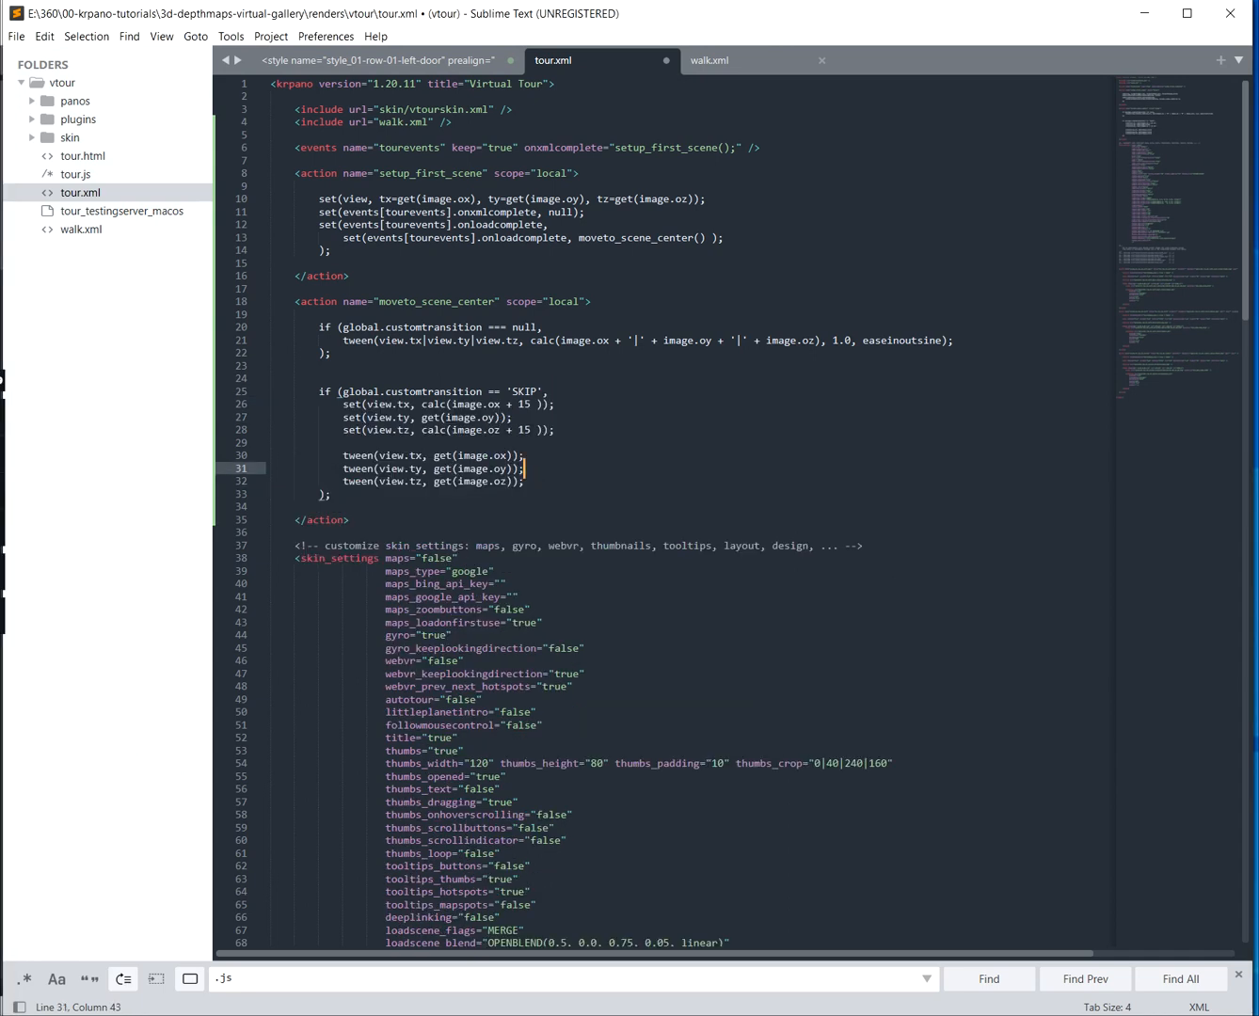
pyautogui.press('End')
pyautogui.press('Return')
# Add delete(global.customtransition); after the SKIP block, before the closing action tag, and save tour.xml
pyautogui.press('Down')
pyautogui.press('Down')
pyautogui.press('Down')
pyautogui.press('Down')
pyautogui.press('Down')
pyautogui.press('Down')
pyautogui.press('Down')
pyautogui.press('Down')
pyautogui.press('Down')
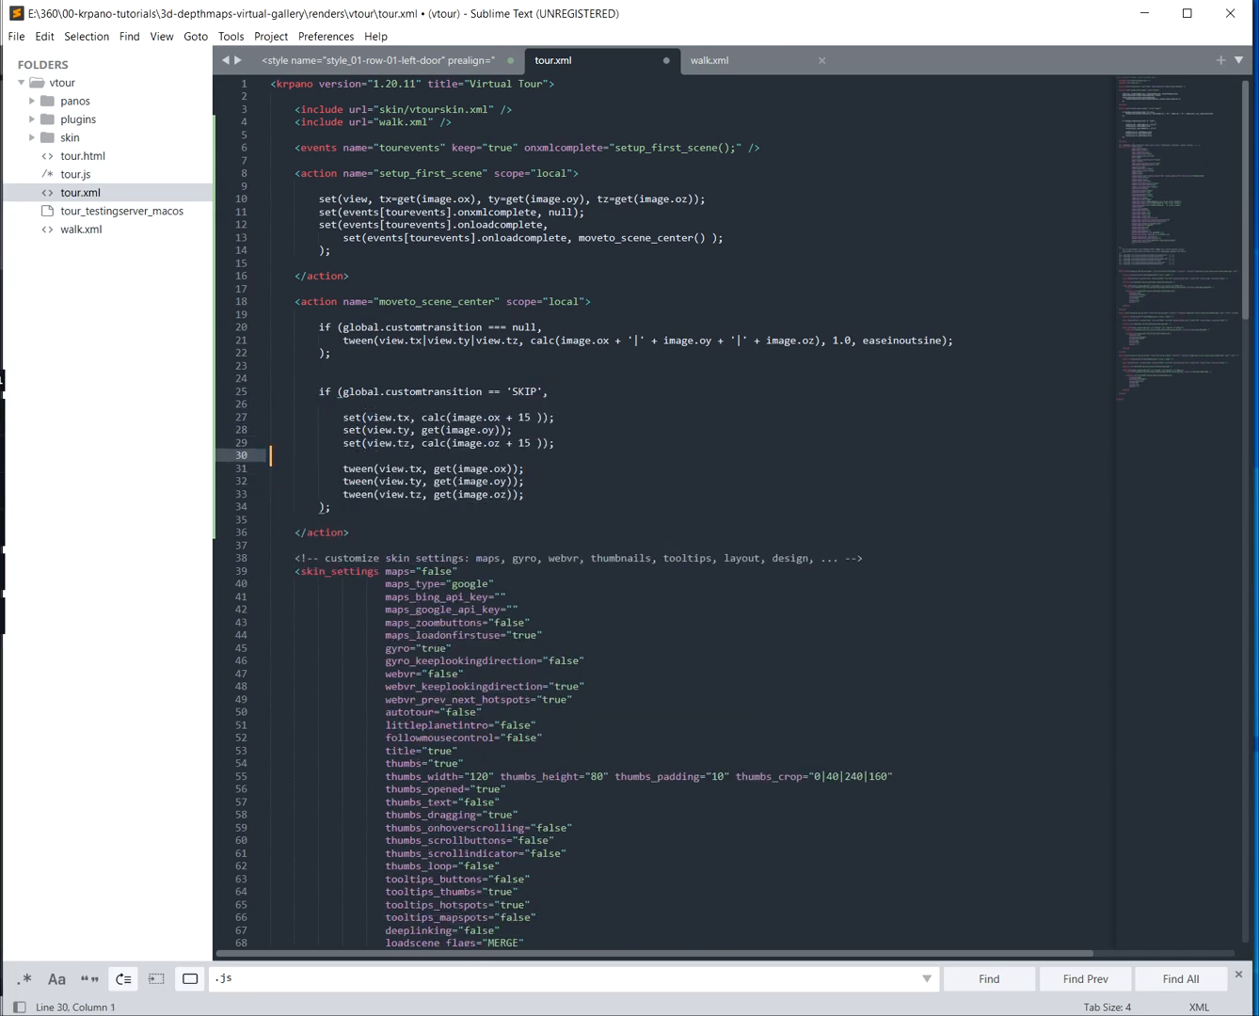
pyautogui.press('Return')
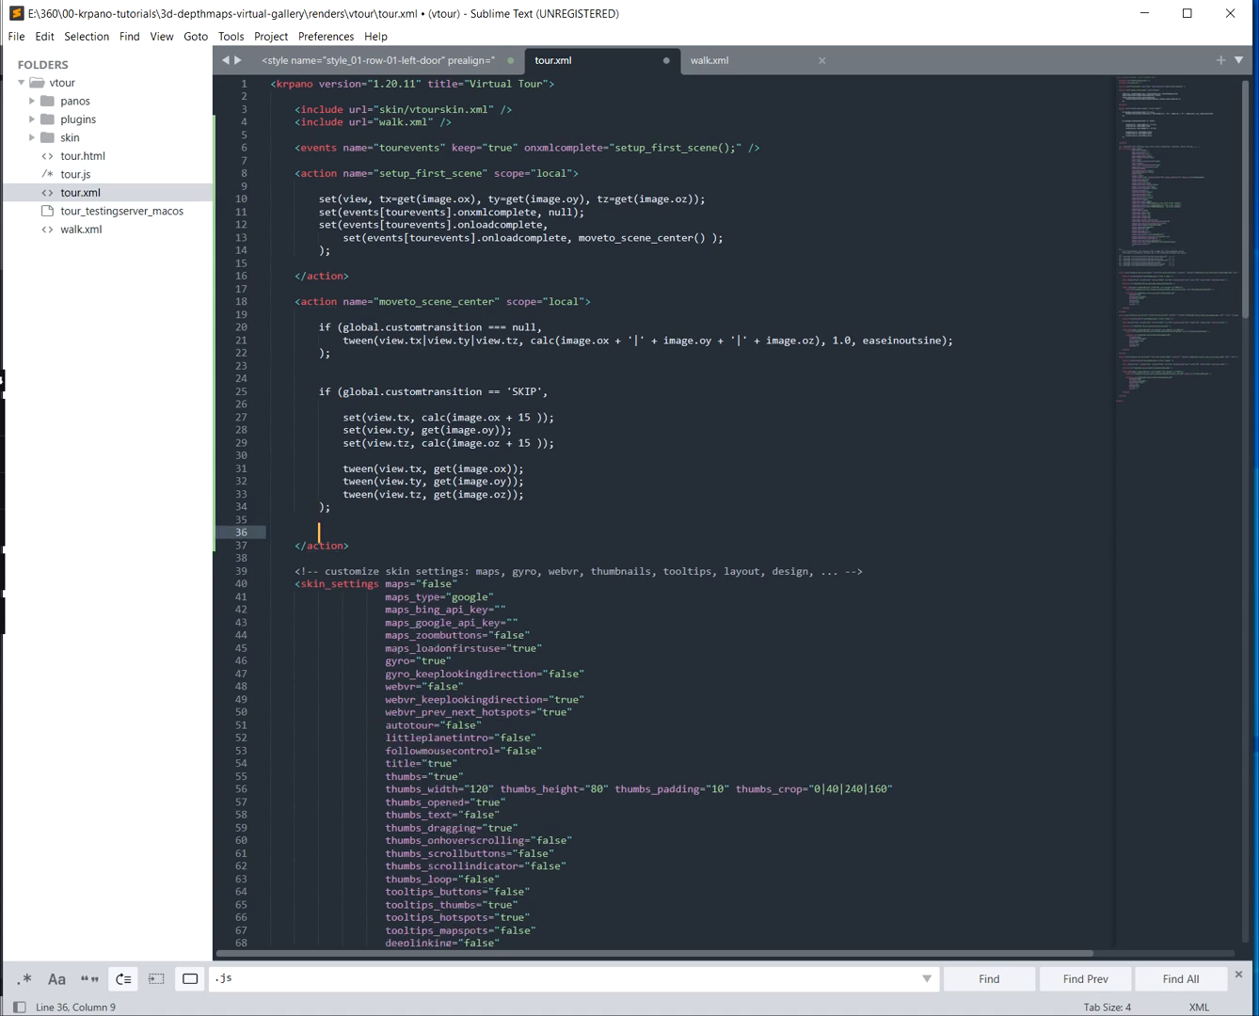
pyautogui.hotkey('alt', 'Tab')
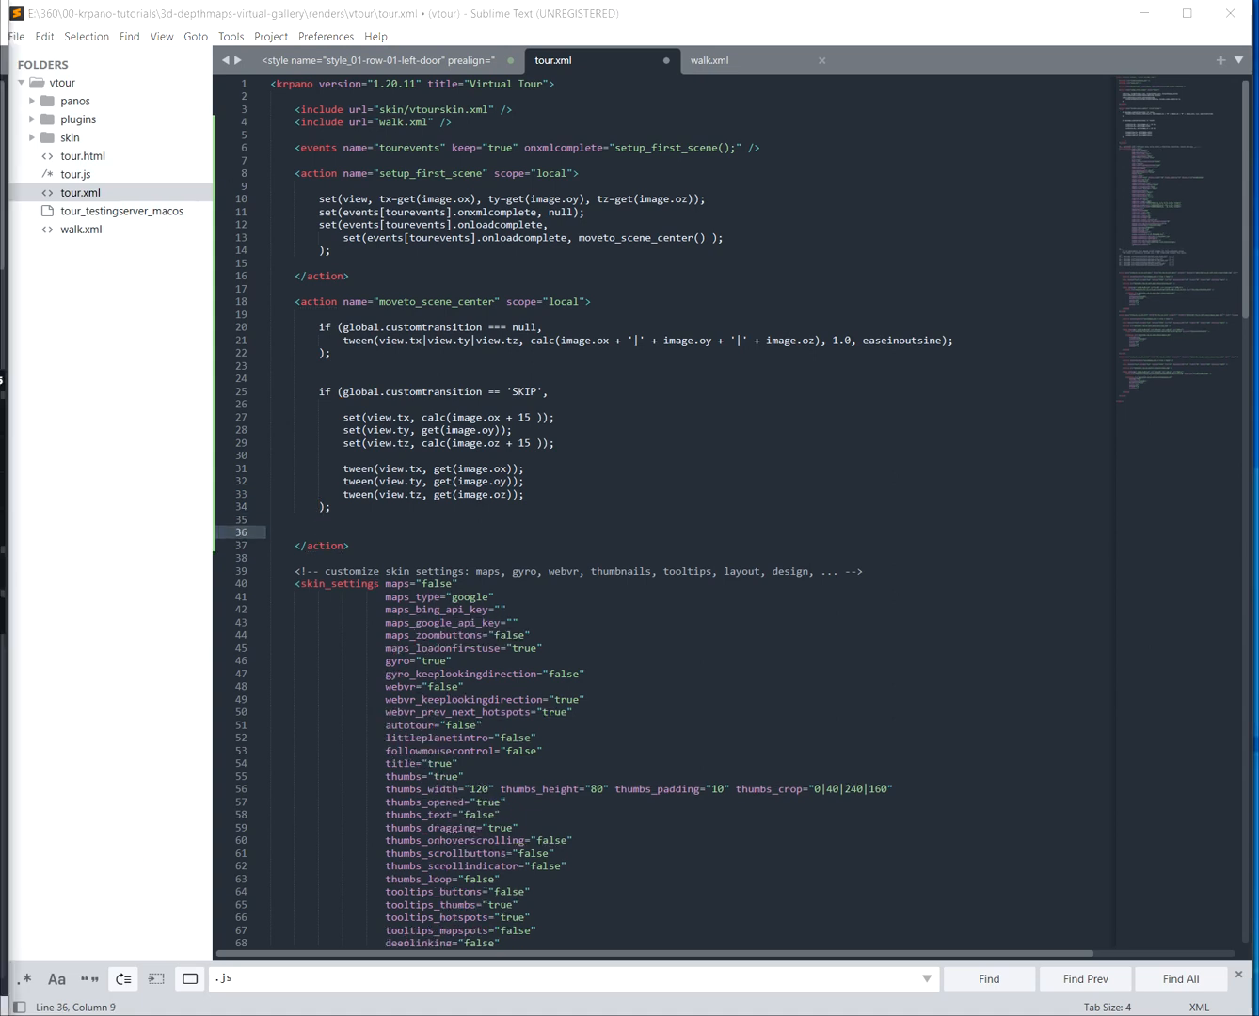
pyautogui.hotkey('alt', 'Tab')
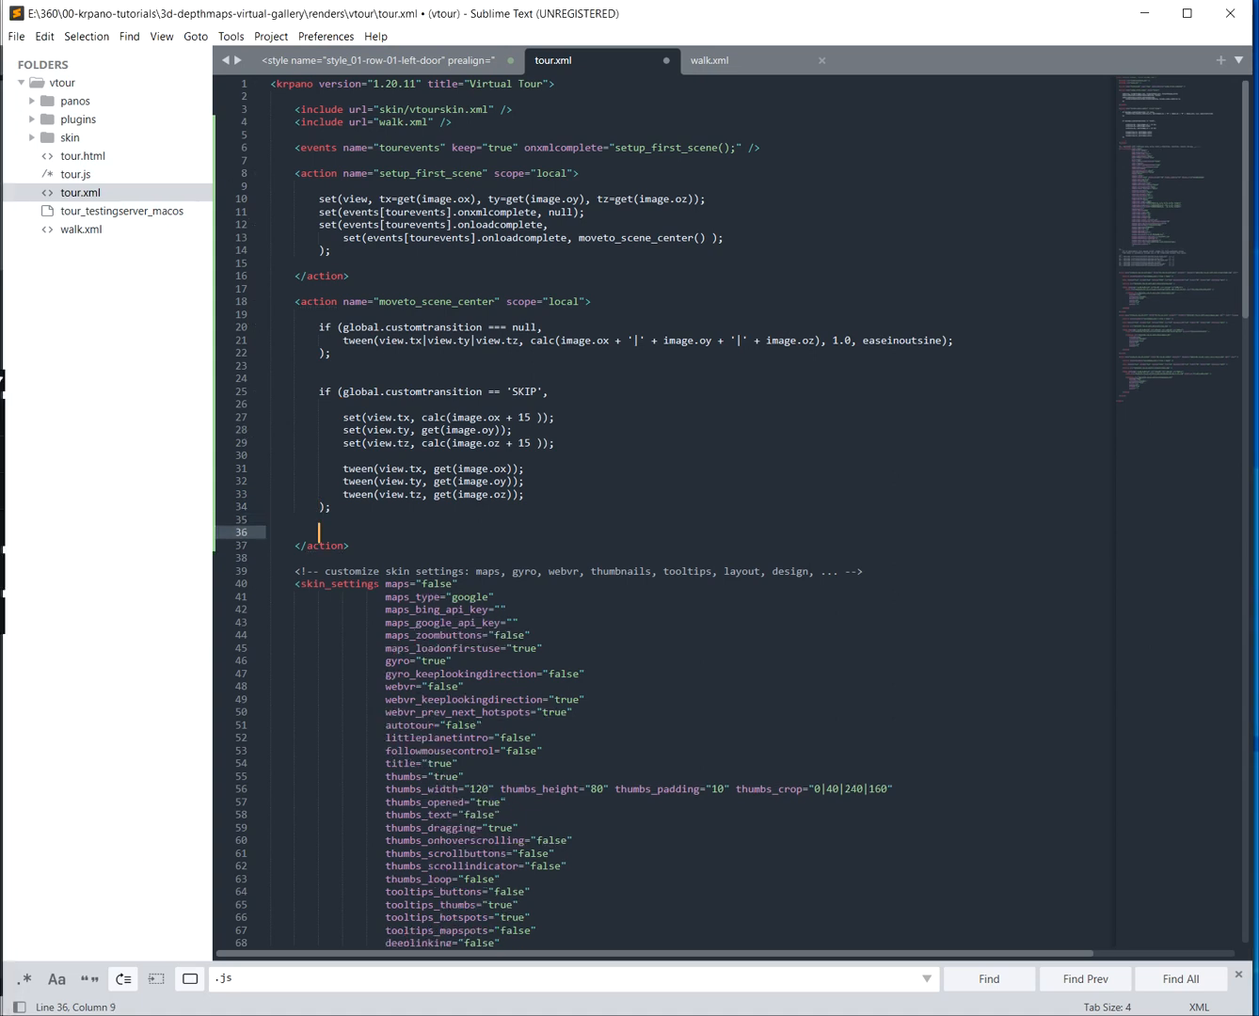
pyautogui.write('delete(global.customtransition);')
pyautogui.hotkey('ctrl', 's')
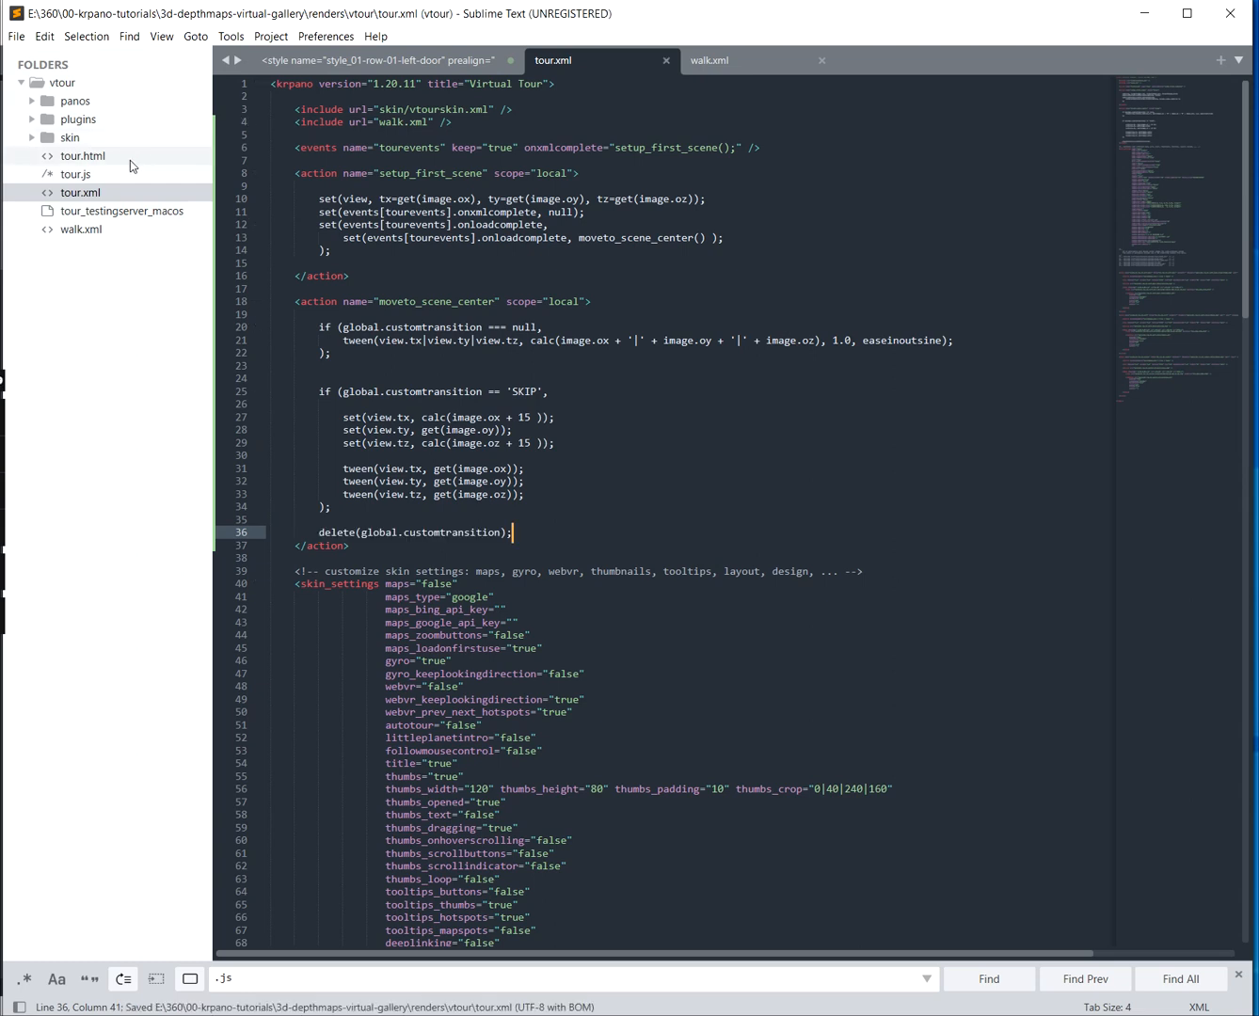
# In tour.html, add consolelog: true after passQueryParameters in the embedpano call and save the file
pyautogui.click(94, 156)
pyautogui.click(1016, 366)
pyautogui.press('Right')
pyautogui.write(', consolelog')
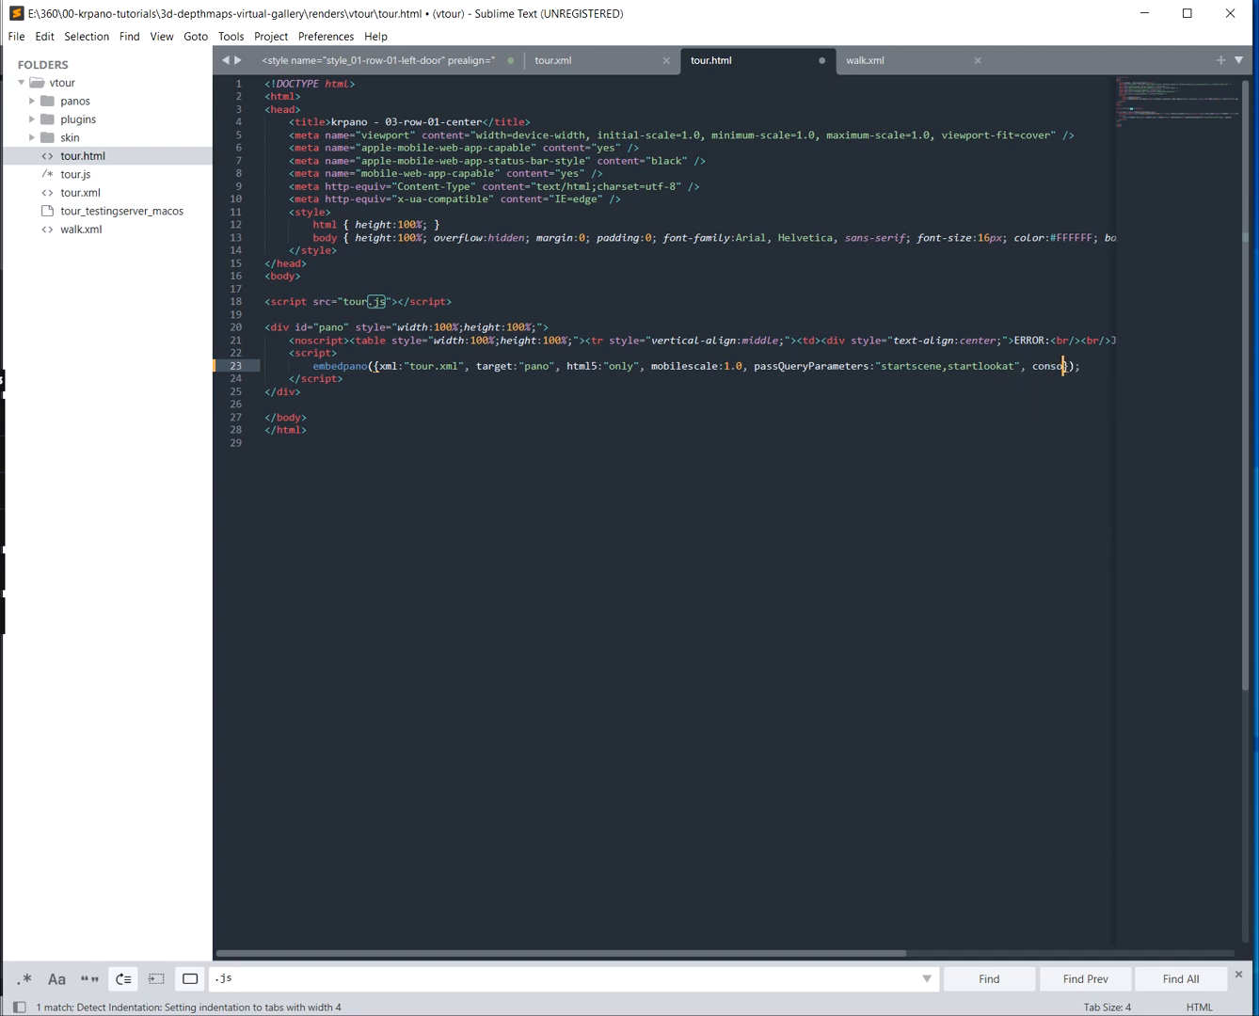
pyautogui.write(': true')
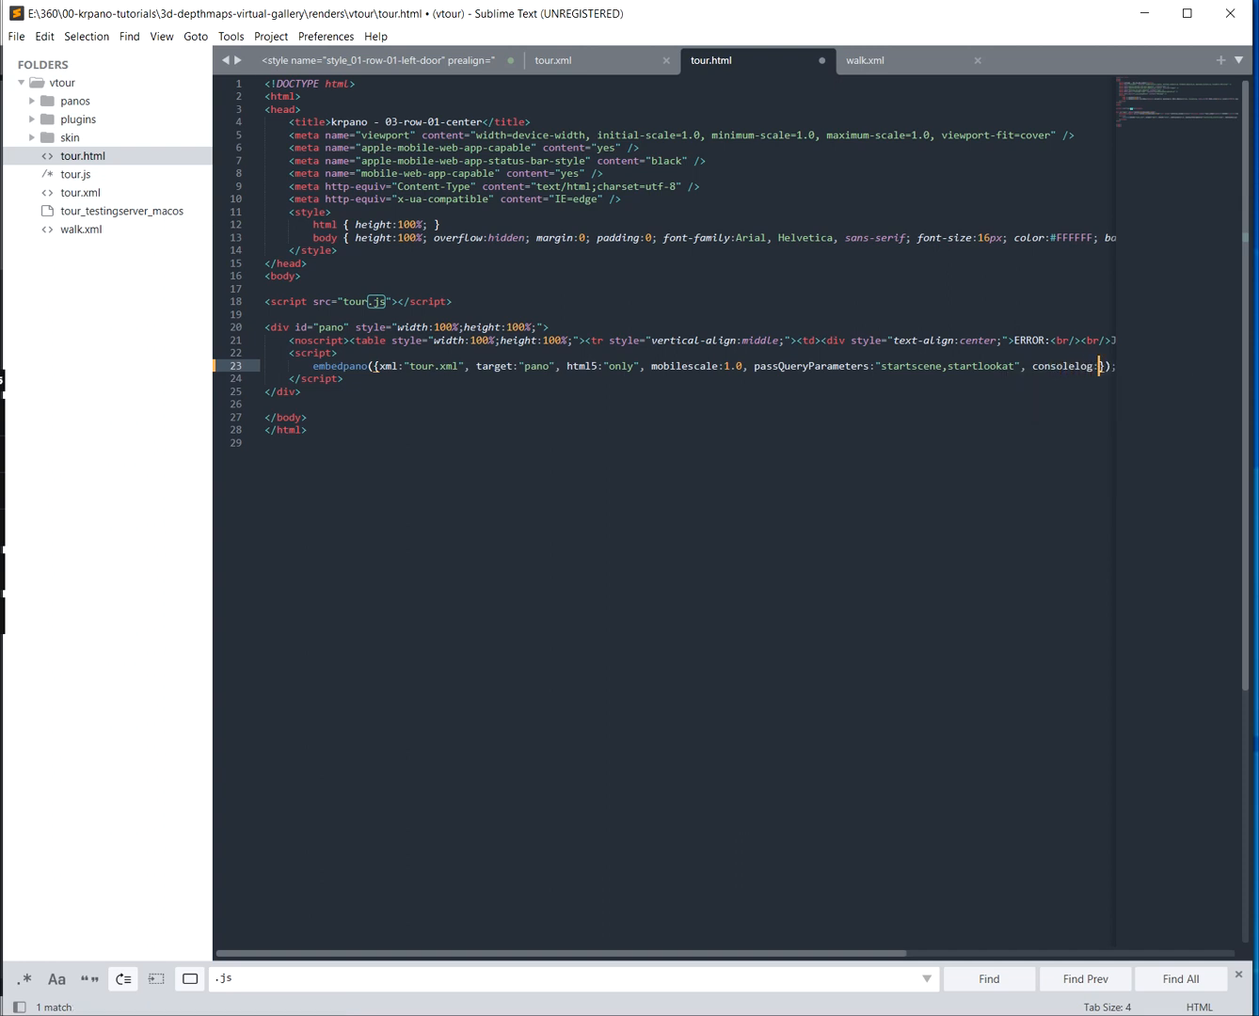
pyautogui.hotkey('ctrl', 's')
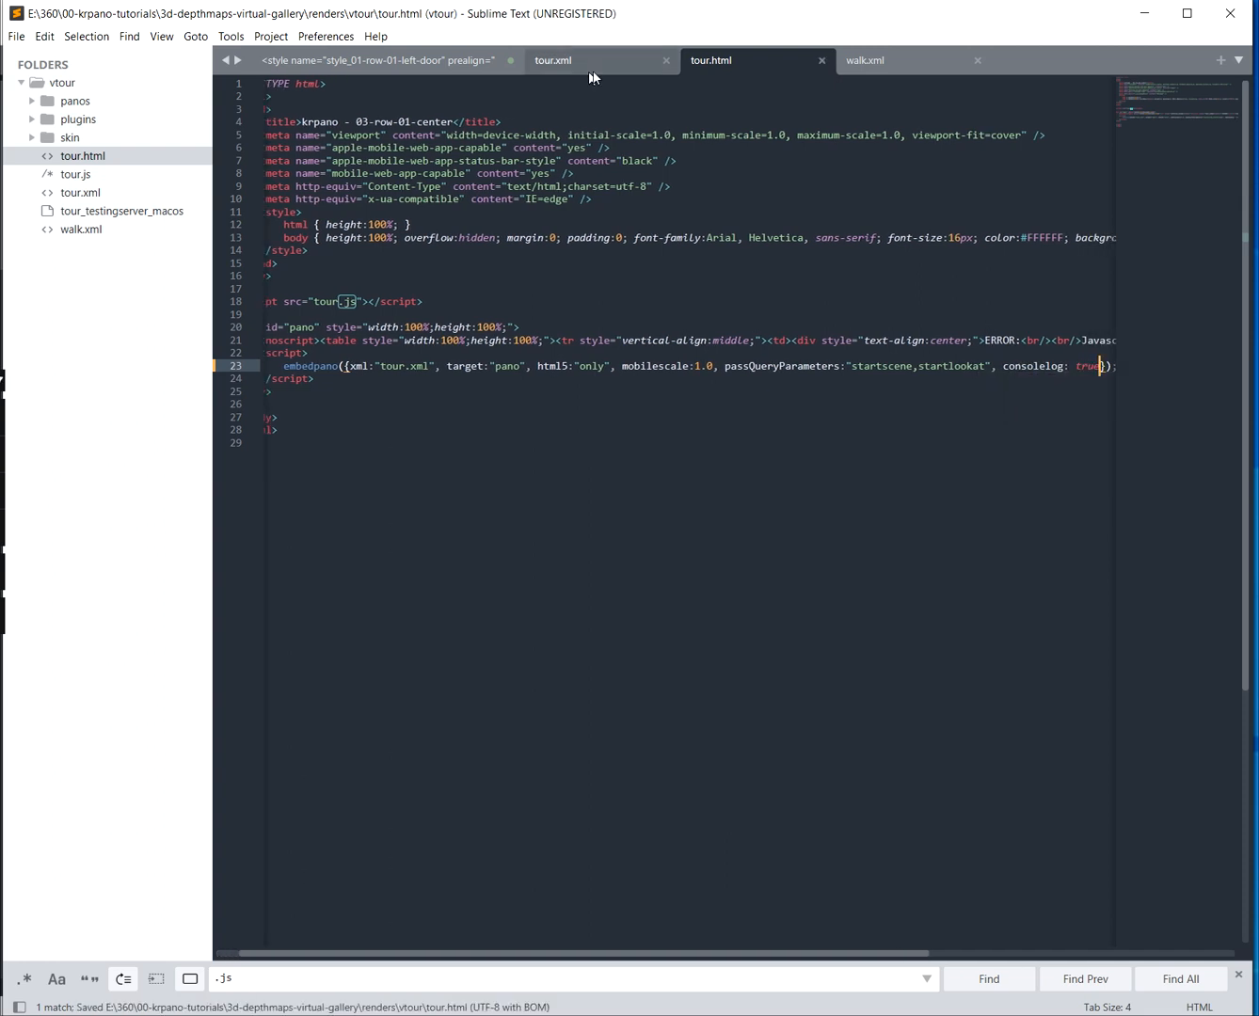
# In tour.xml, add trace("move to scene center"); as the first statement of the moveto_scene_center action and save
pyautogui.click(570, 63)
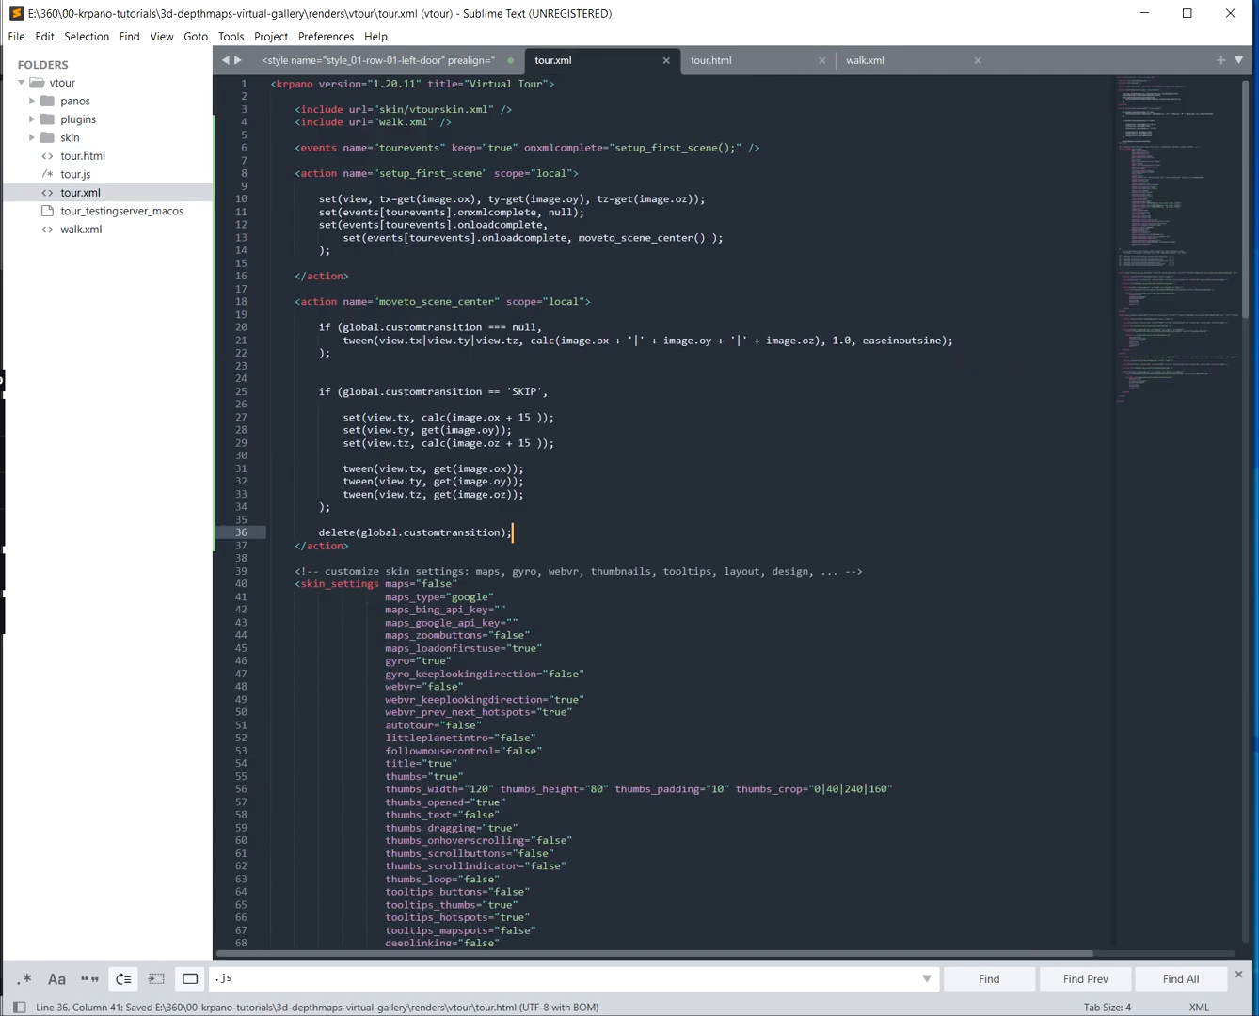
pyautogui.click(272, 315)
pyautogui.press('Return')
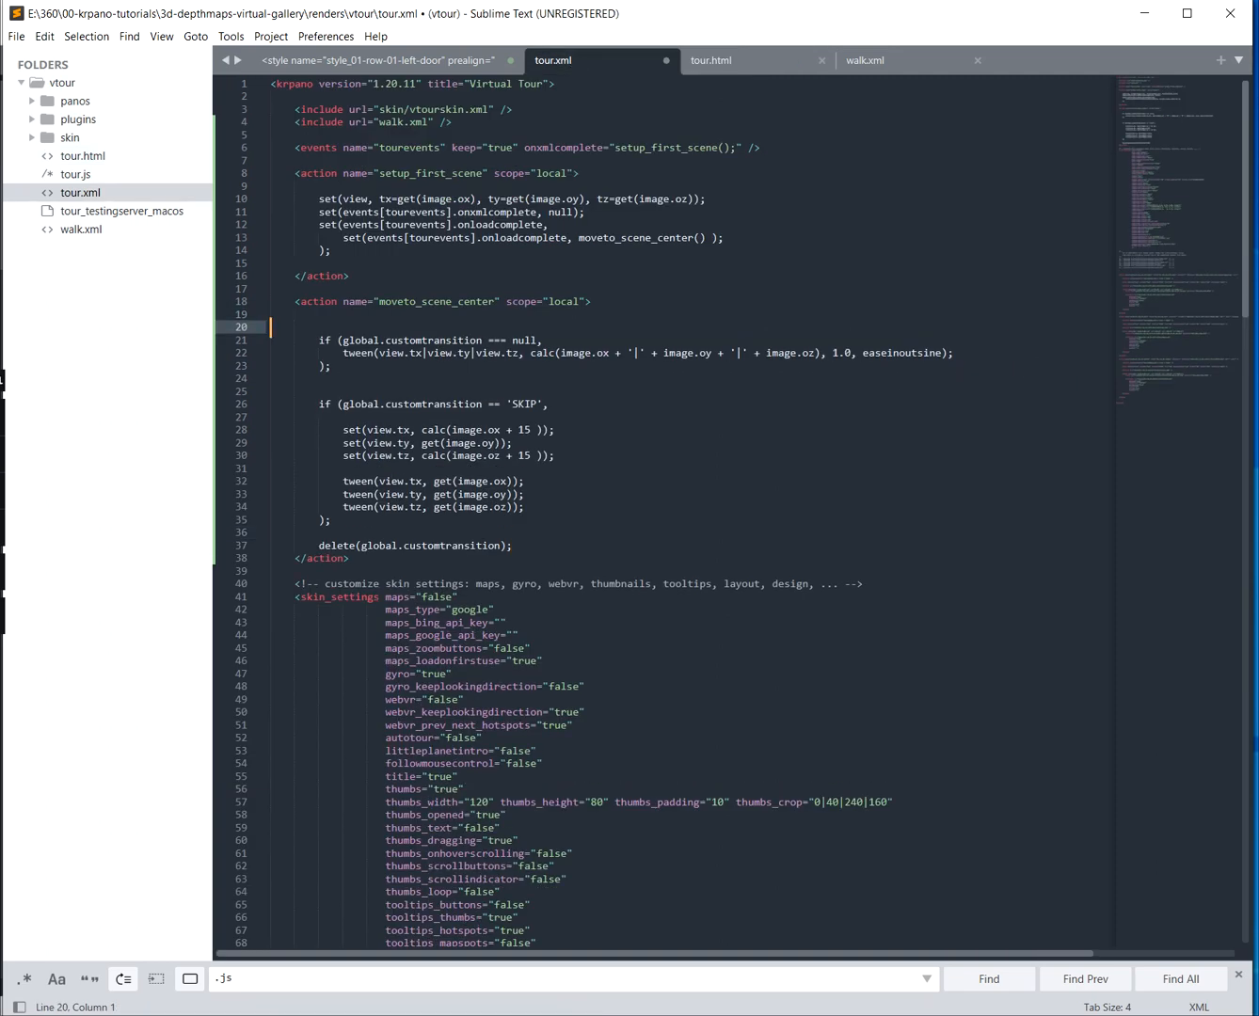
pyautogui.press('Return')
pyautogui.press('Up')
pyautogui.press('Tab')
pyautogui.write('trace();')
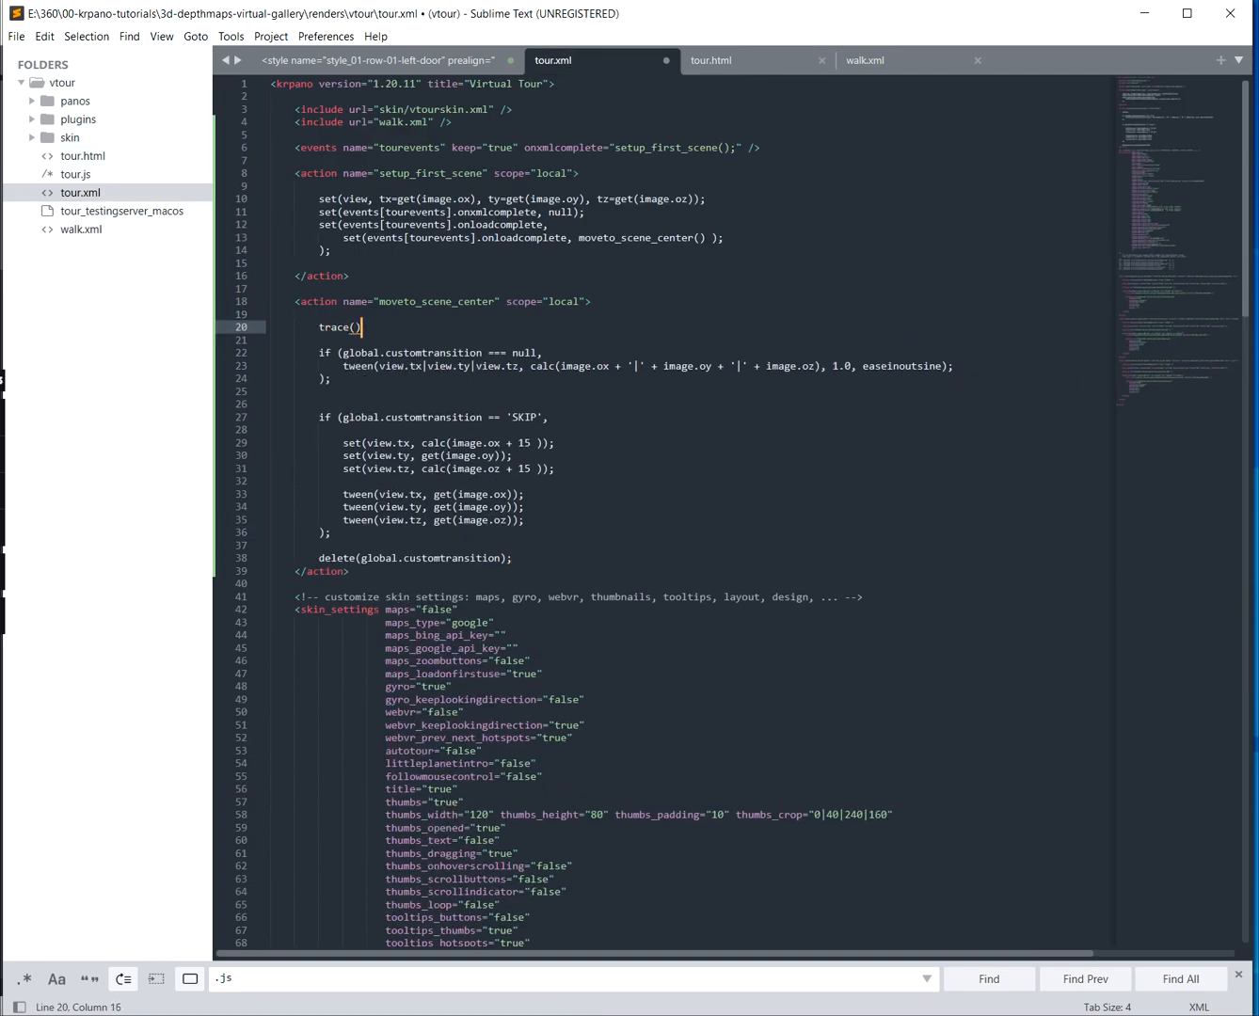
pyautogui.press('Left')
pyautogui.press('Left')
pyautogui.write('"move to scene center')
pyautogui.click(349, 275)
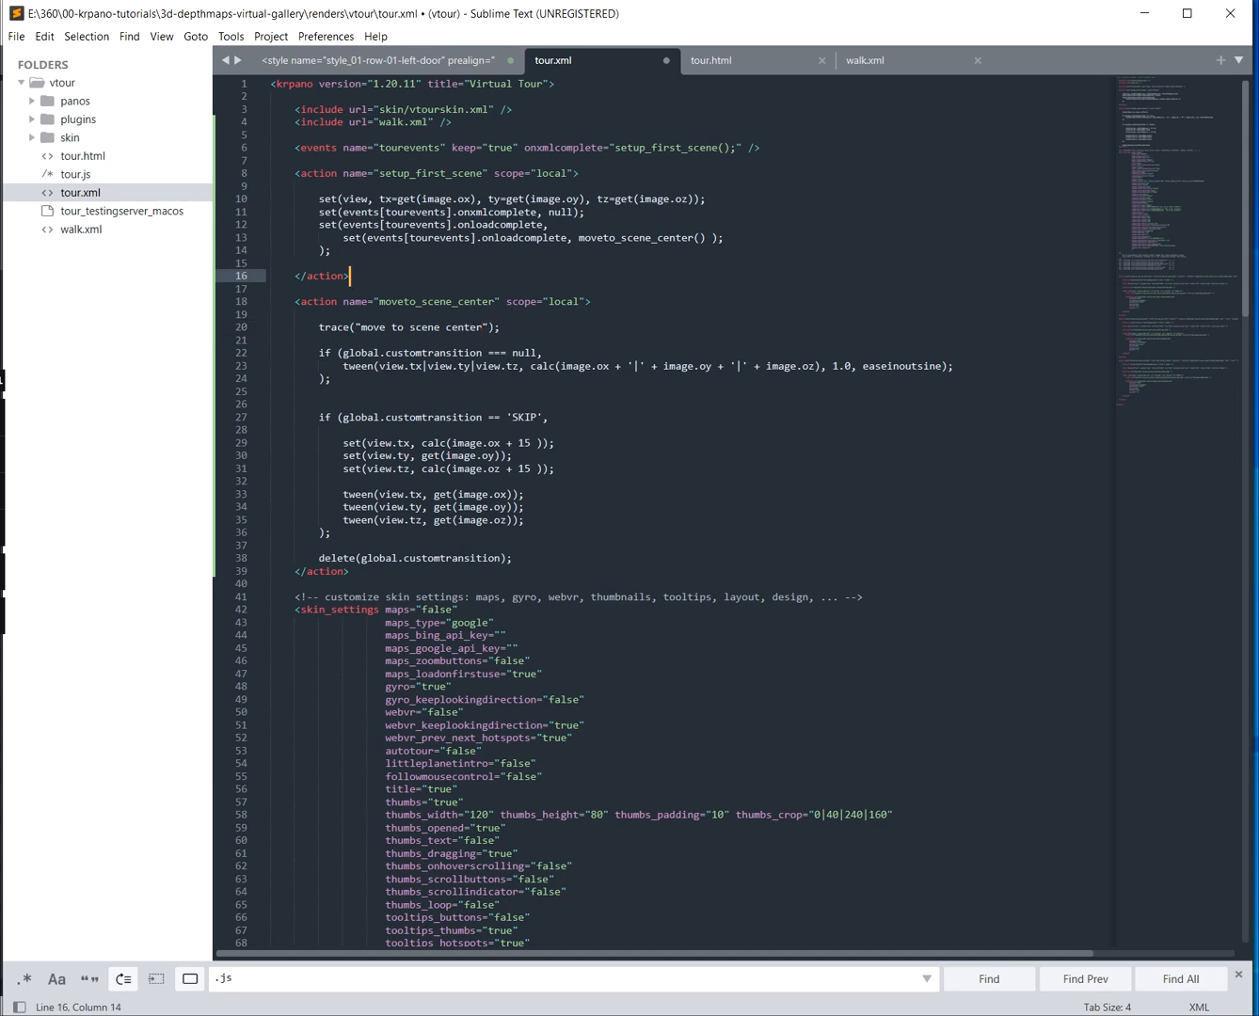
pyautogui.hotkey('ctrl', 's')
# Copy the trace call to the start of the setup_first_scene action, change its message to "setup first scene", and save tour.xml
pyautogui.click(501, 329)
pyautogui.hotkey('shift', 'Home')
pyautogui.hotkey('ctrl', 'c')
pyautogui.press('Up')
pyautogui.press('Up')
pyautogui.press('Up')
pyautogui.press('Up')
pyautogui.press('Up')
pyautogui.press('Up')
pyautogui.press('Up')
pyautogui.press('Up')
pyautogui.press('Up')
pyautogui.press('Up')
pyautogui.press('Up')
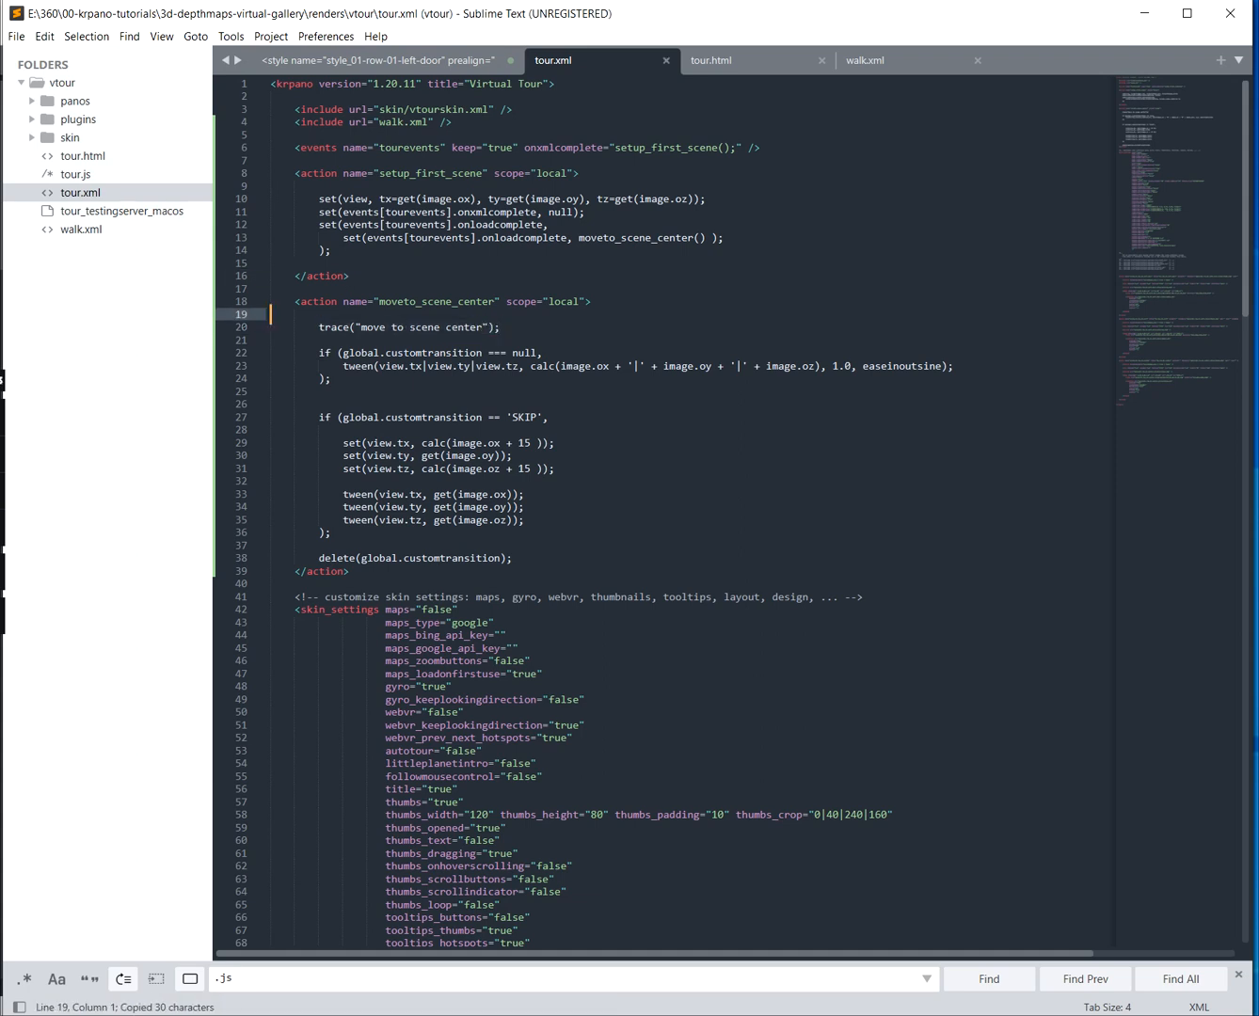
pyautogui.press('Return')
pyautogui.press('Return')
pyautogui.press('Up')
pyautogui.hotkey('ctrl', 'v')
pyautogui.press('Left')
pyautogui.press('Left')
pyautogui.press('Left')
pyautogui.press('BackSpace')
pyautogui.press('BackSpace')
pyautogui.press('BackSpace')
pyautogui.press('BackSpace')
pyautogui.press('BackSpace')
pyautogui.press('BackSpace')
pyautogui.press('BackSpace')
pyautogui.press('BackSpace')
pyautogui.press('BackSpace')
pyautogui.press('BackSpace')
pyautogui.press('BackSpace')
pyautogui.press('BackSpace')
pyautogui.press('BackSpace')
pyautogui.press('BackSpace')
pyautogui.press('BackSpace')
pyautogui.press('BackSpace')
pyautogui.press('BackSpace')
pyautogui.press('BackSpace')
pyautogui.press('BackSpace')
pyautogui.press('BackSpace')
pyautogui.write('setup first scene')
pyautogui.hotkey('ctrl', 's')
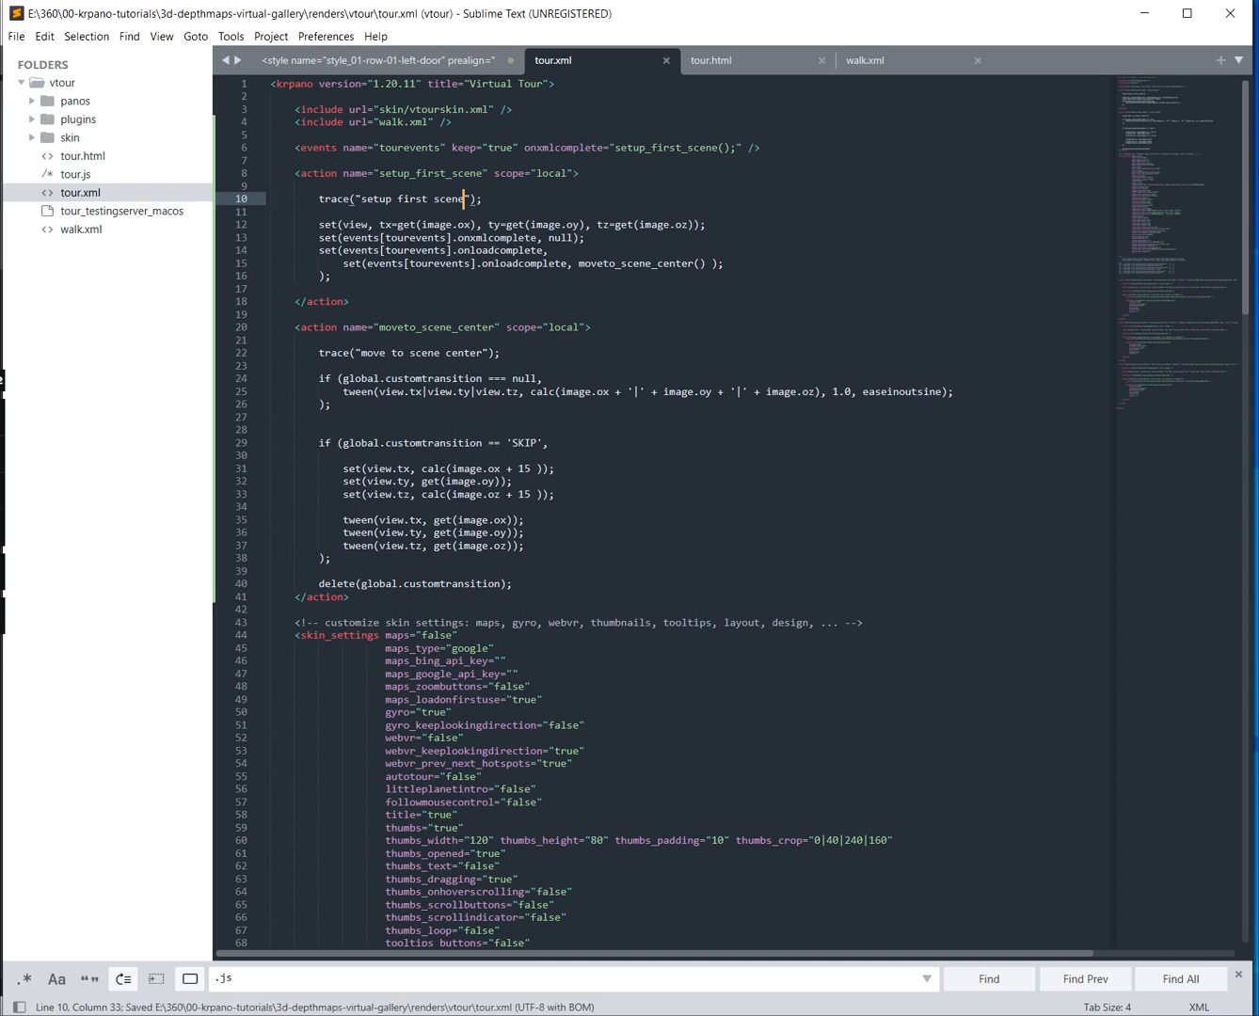
# Remove the indentation from both trace lines so they start at column 1, and save tour.xml
pyautogui.press('Home')
pyautogui.press('BackSpace')
pyautogui.press('BackSpace')
pyautogui.press('Down')
pyautogui.press('Down')
pyautogui.press('Down')
pyautogui.press('Down')
pyautogui.press('Down')
pyautogui.press('Down')
pyautogui.press('Down')
pyautogui.press('Down')
pyautogui.press('Down')
pyautogui.press('Down')
pyautogui.press('Down')
pyautogui.press('Down')
pyautogui.press('Home')
pyautogui.press('BackSpace')
pyautogui.press('BackSpace')
pyautogui.hotkey('ctrl', 's')
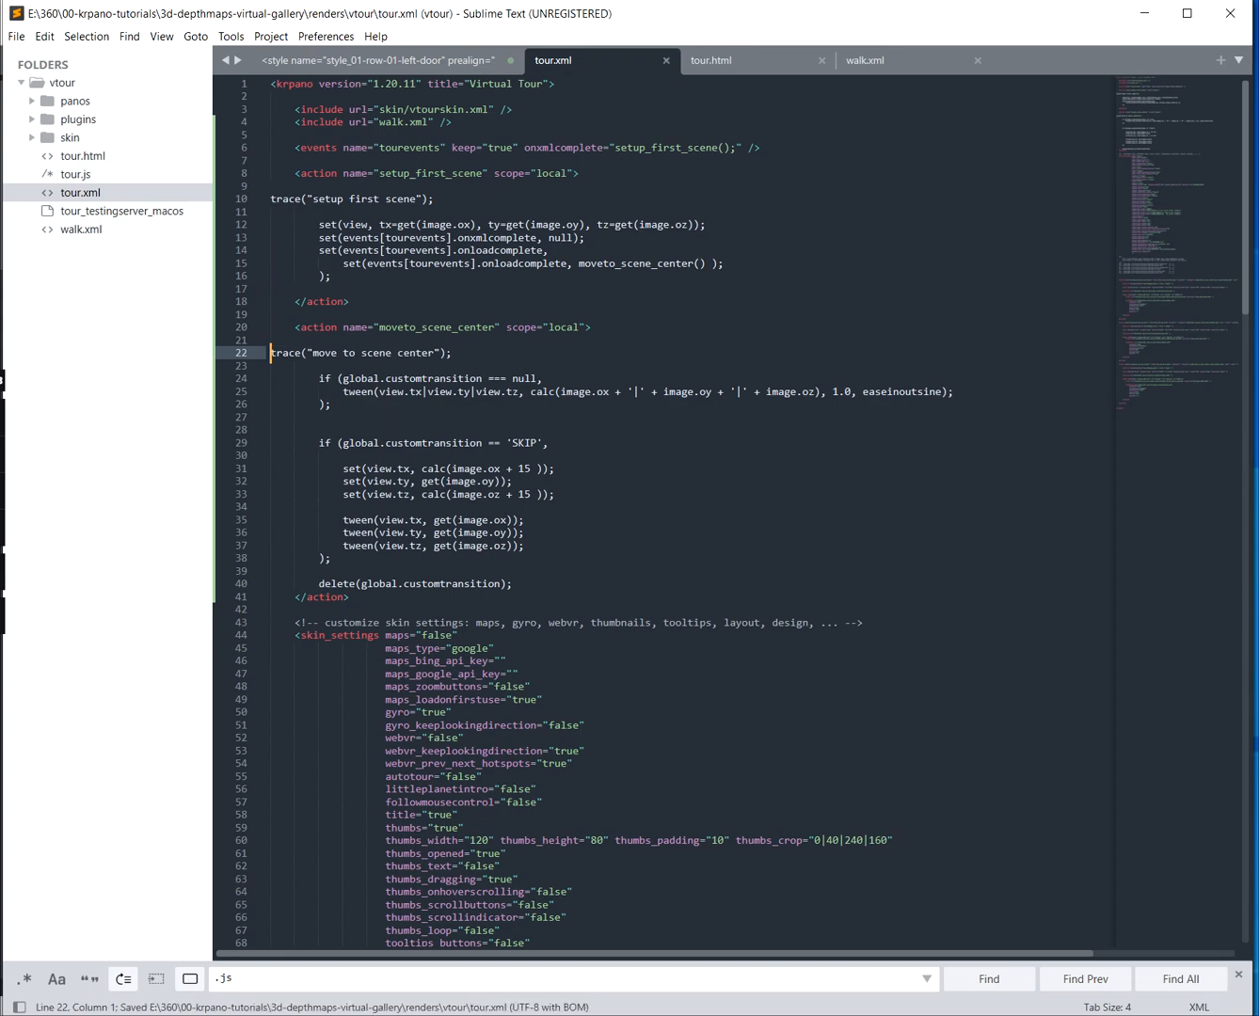
# Switch to Chrome, open the developer console for the krpano tour, and reload the page
pyautogui.hotkey('alt', 'Tab')
pyautogui.click(126, 29)
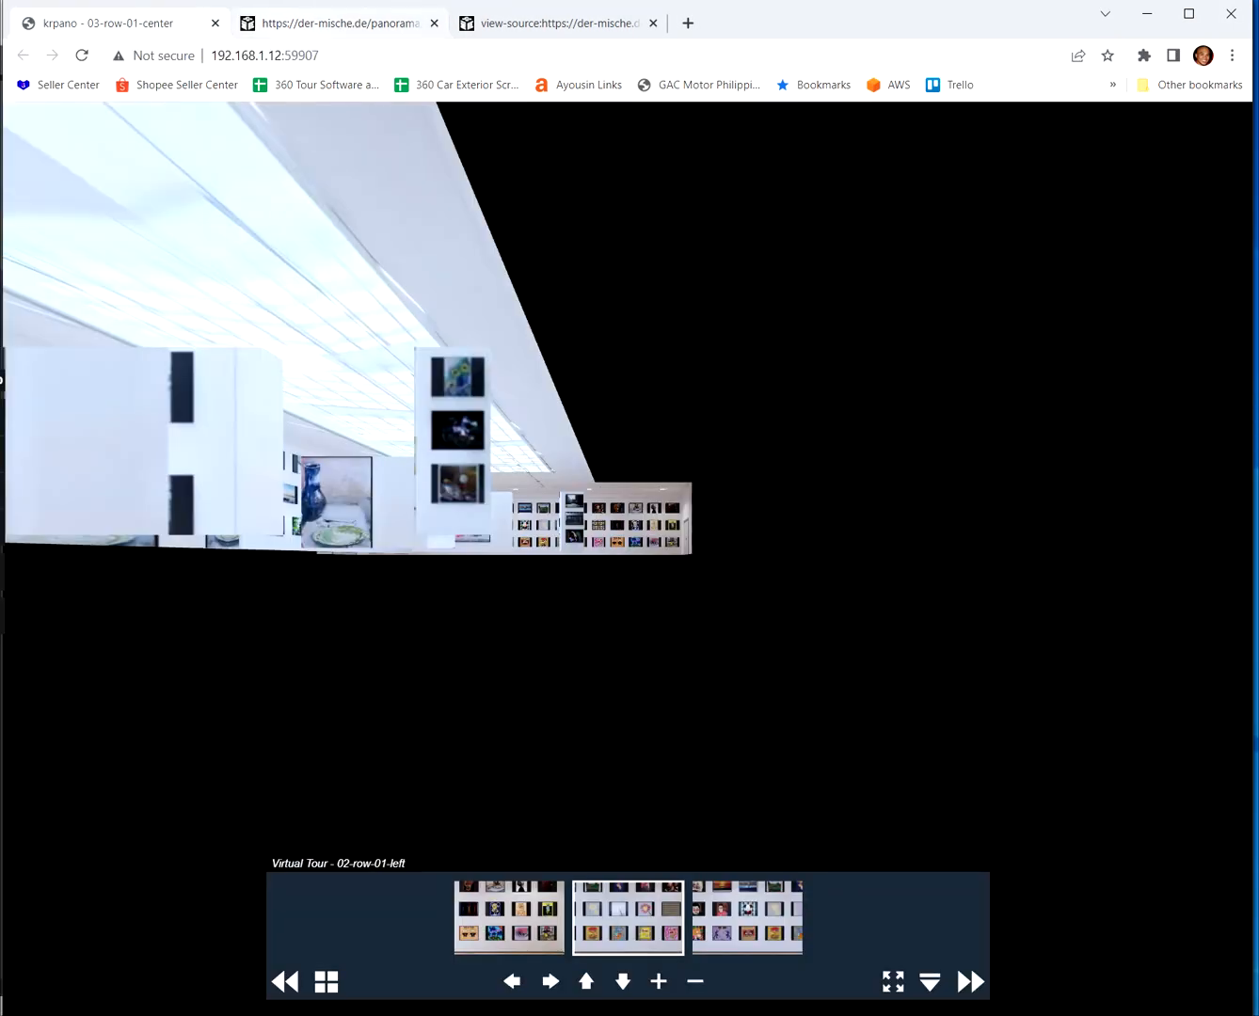
pyautogui.click(293, 56)
pyautogui.hotkey('ctrl', 'shift', 'i')
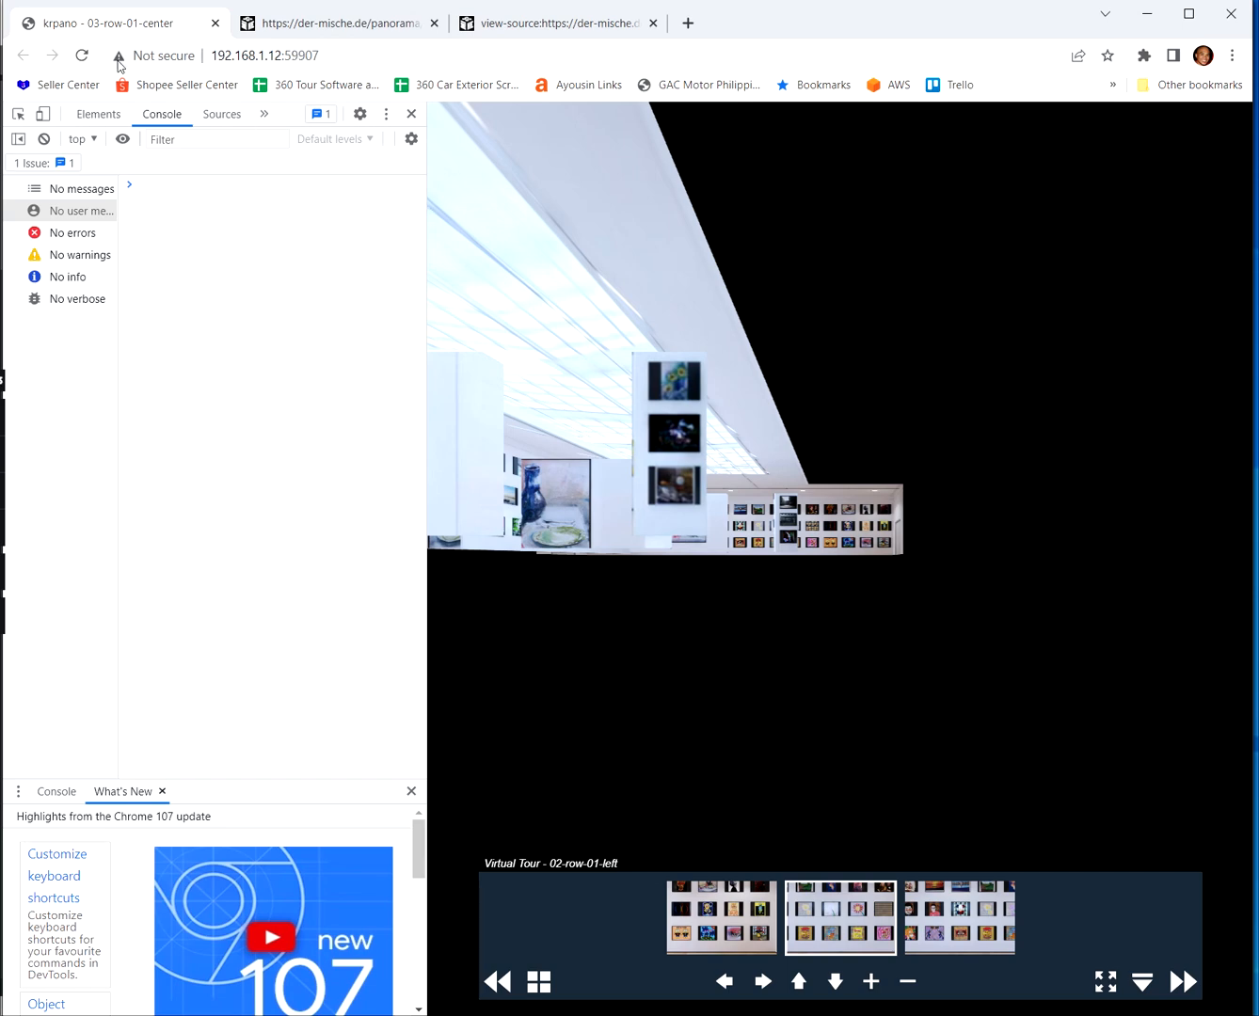
pyautogui.click(86, 55)
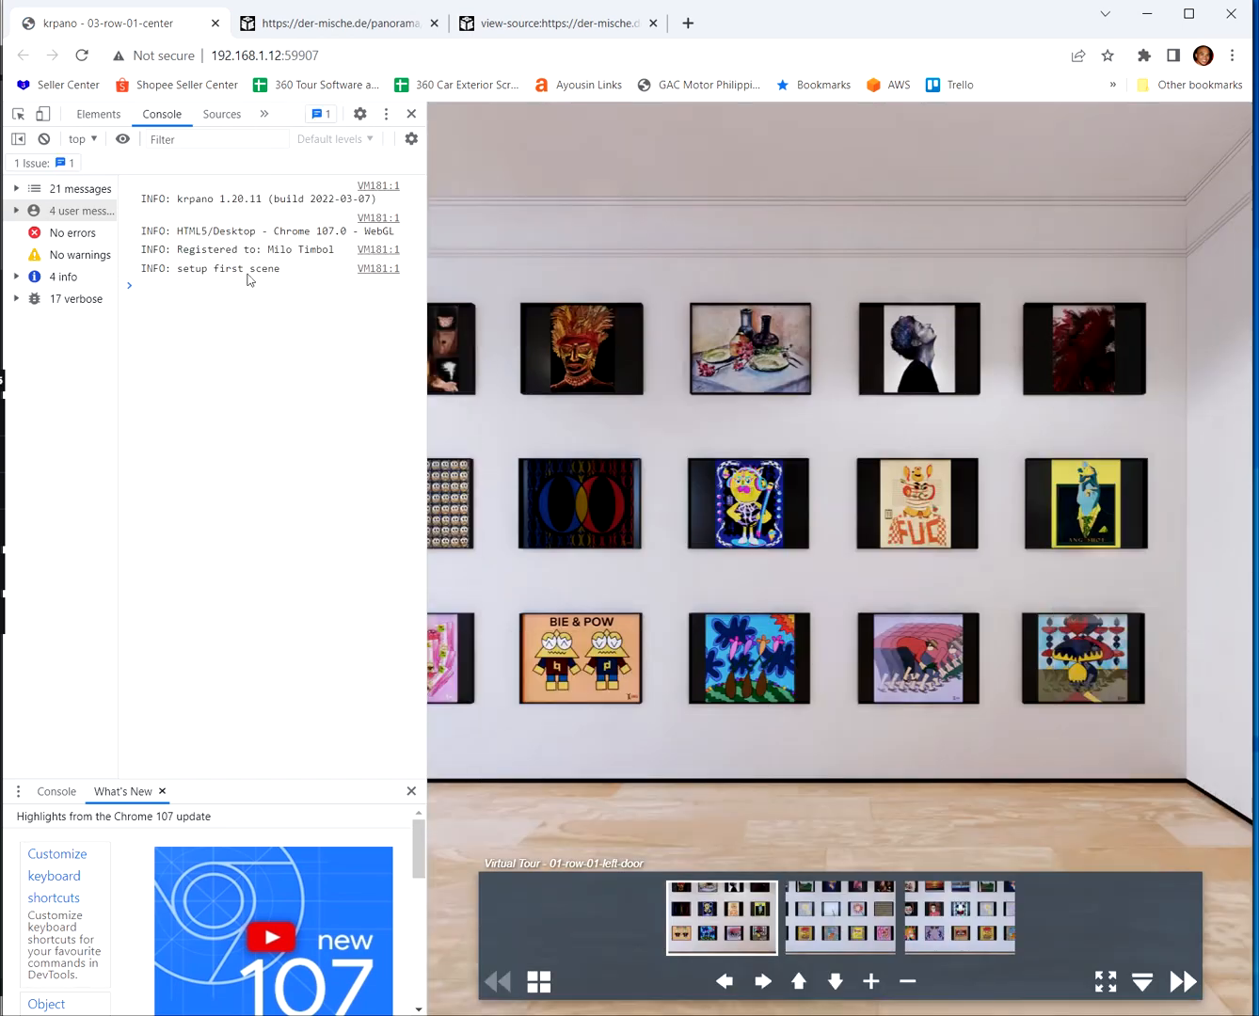
# Load the tour's three scenes in turn and examine the "setup first scene" and "move to scene center" console messages
pyautogui.moveTo(264, 277); pyautogui.dragTo(177, 273)
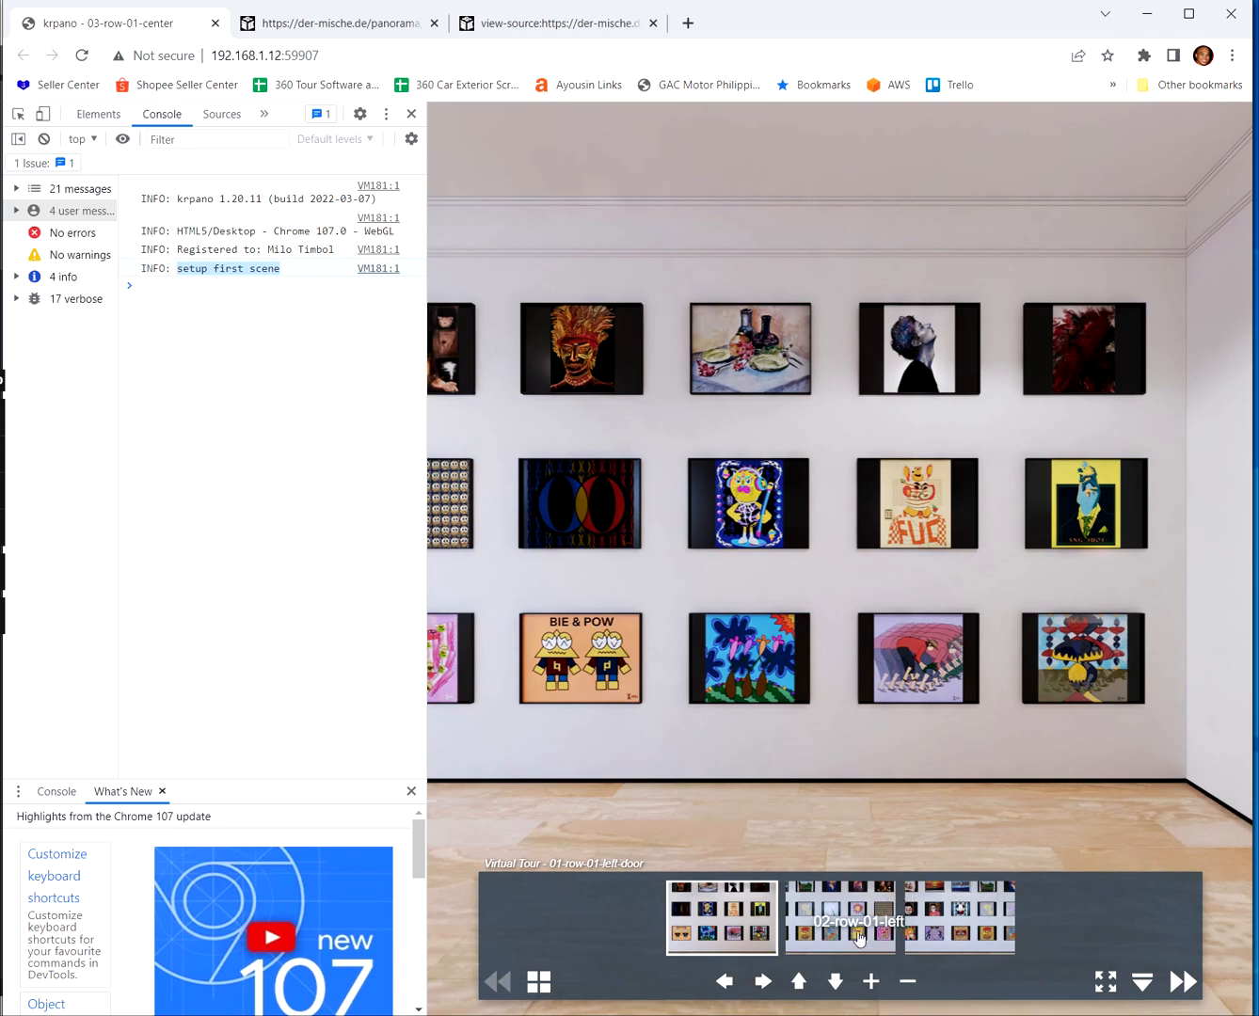
pyautogui.click(814, 908)
pyautogui.click(959, 922)
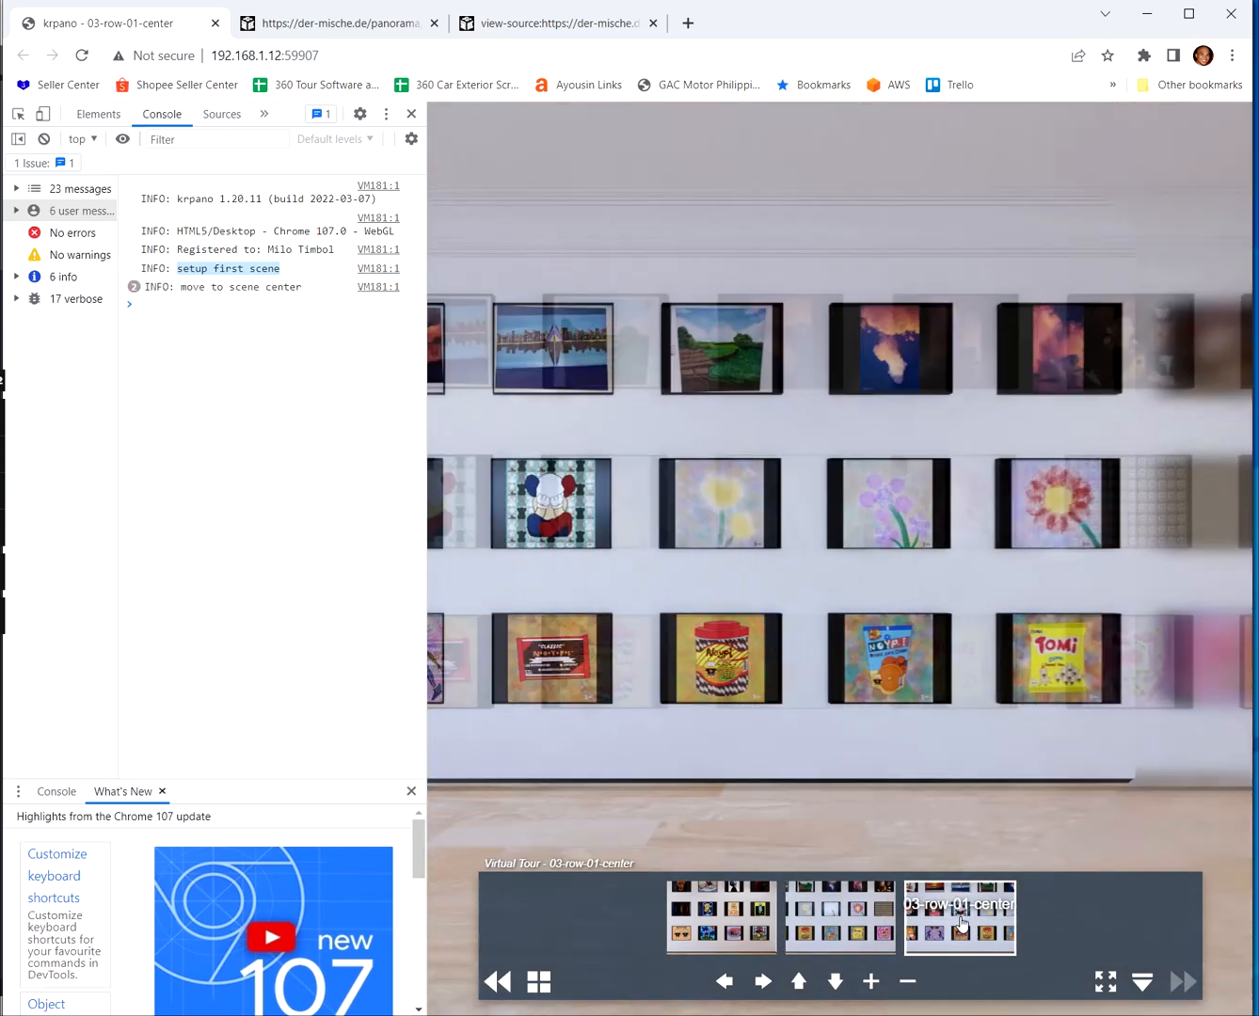
pyautogui.click(883, 929)
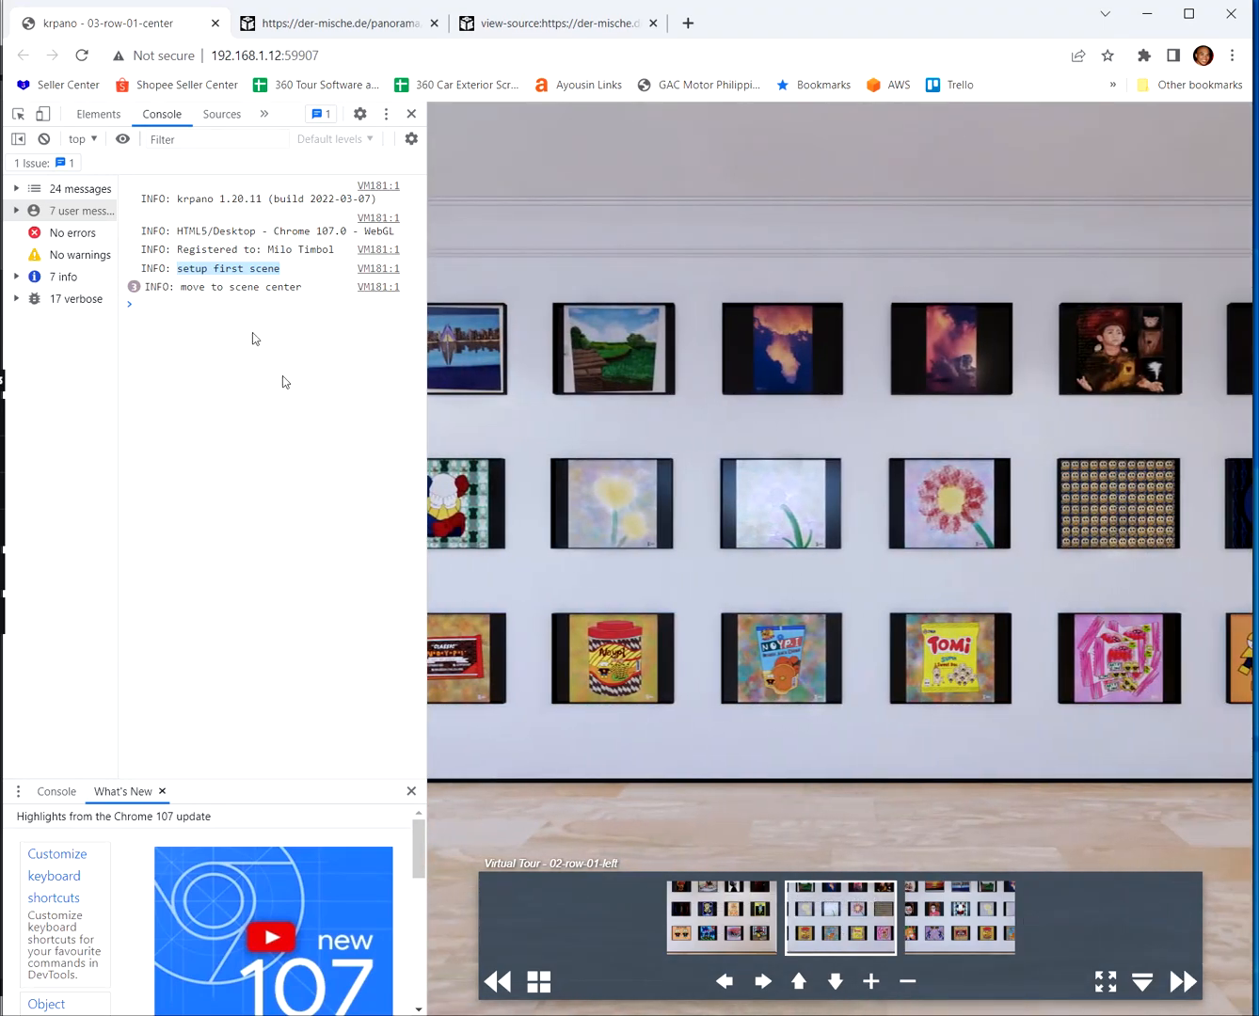
pyautogui.click(200, 268)
pyautogui.moveTo(177, 269); pyautogui.dragTo(280, 270)
pyautogui.click(939, 900)
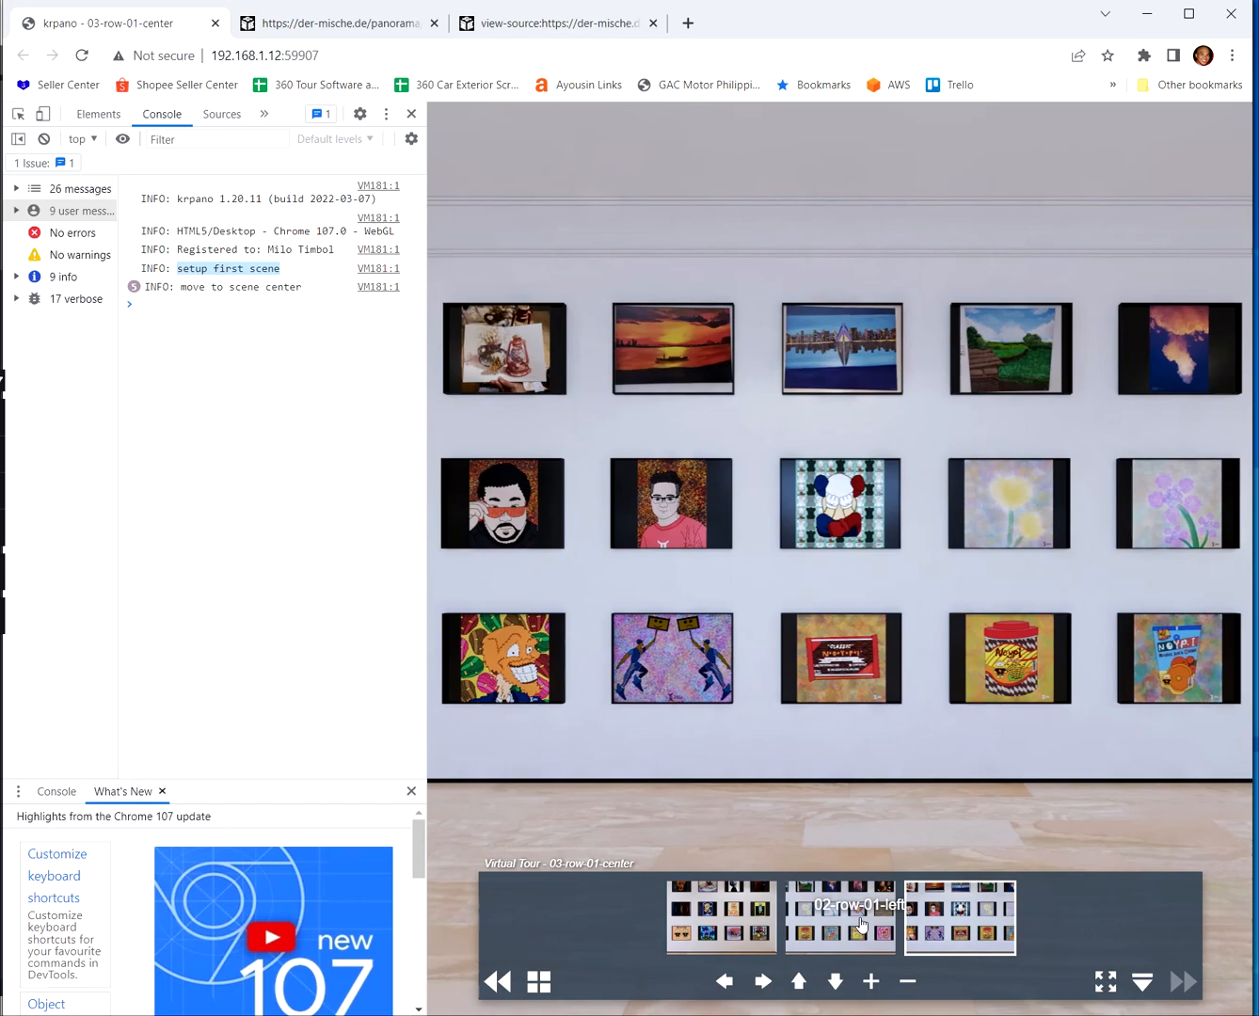
pyautogui.click(788, 923)
pyautogui.click(701, 915)
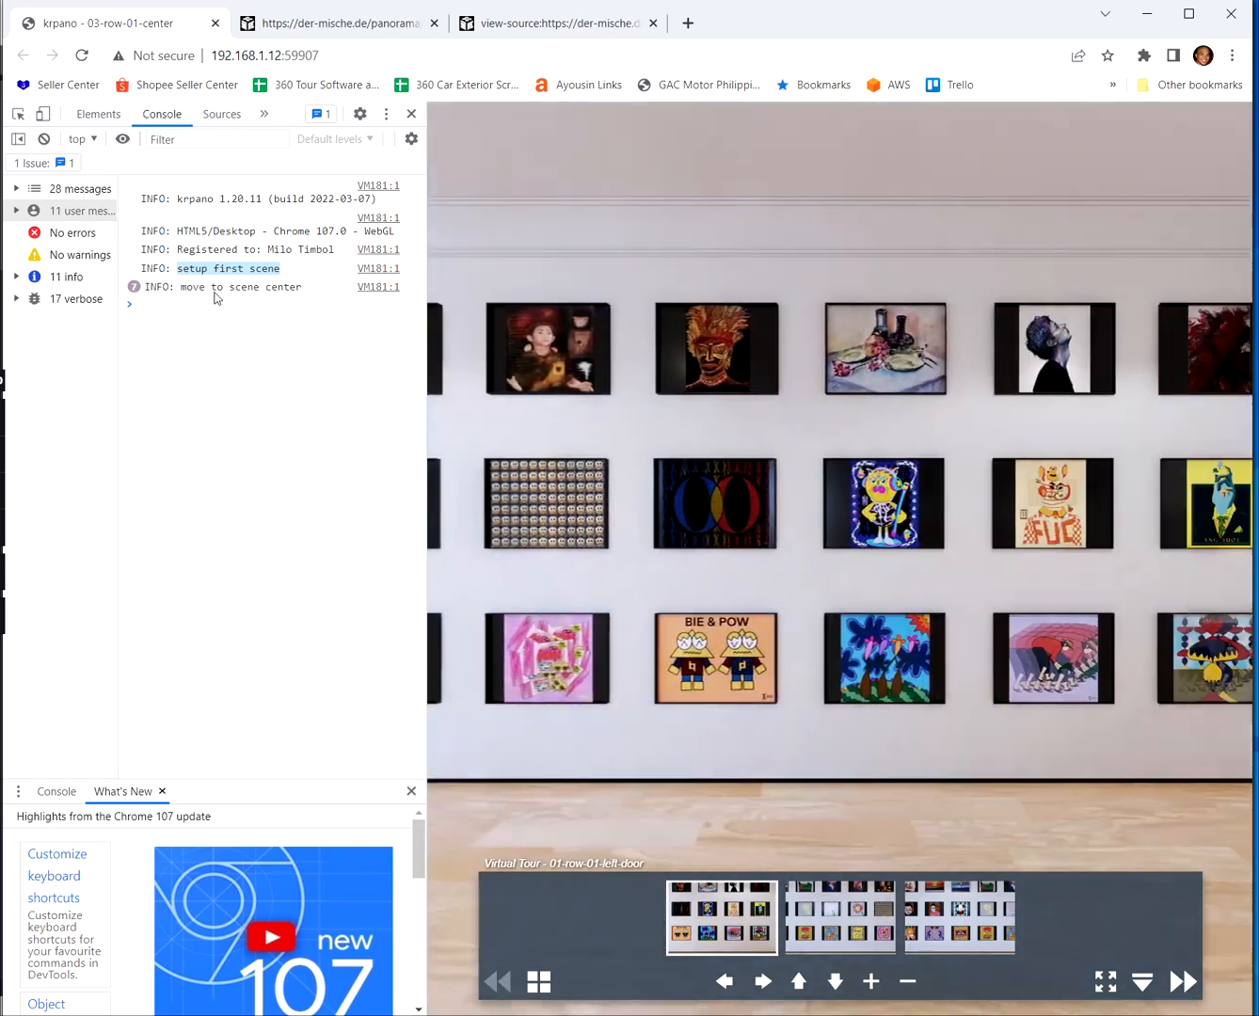
pyautogui.moveTo(181, 288); pyautogui.dragTo(301, 287)
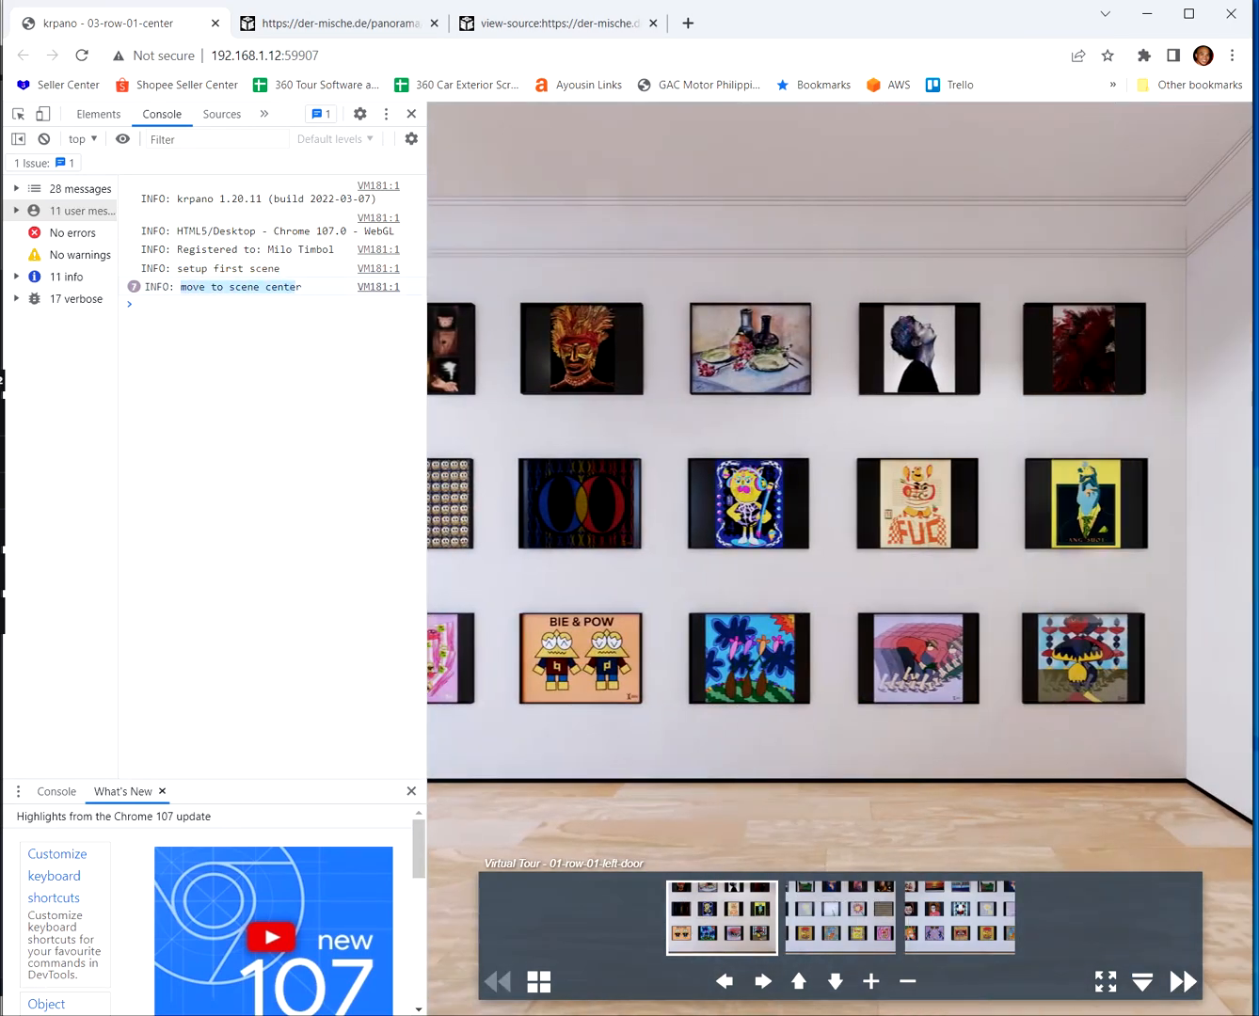
# Switch repeatedly between the three scenes and look around the gallery to check the scene transitions
pyautogui.click(983, 909)
pyautogui.click(838, 917)
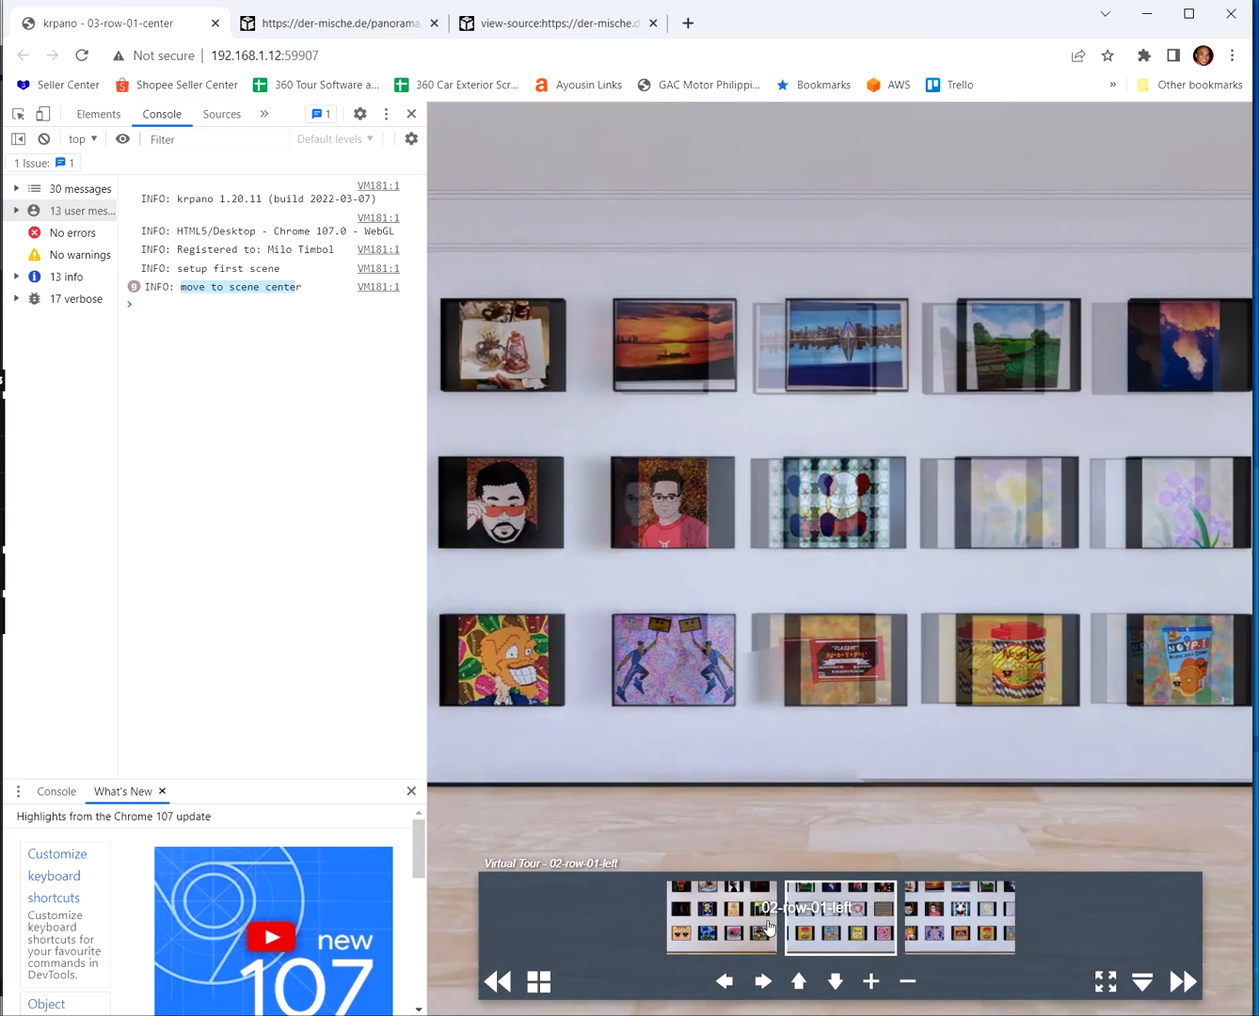
pyautogui.click(717, 929)
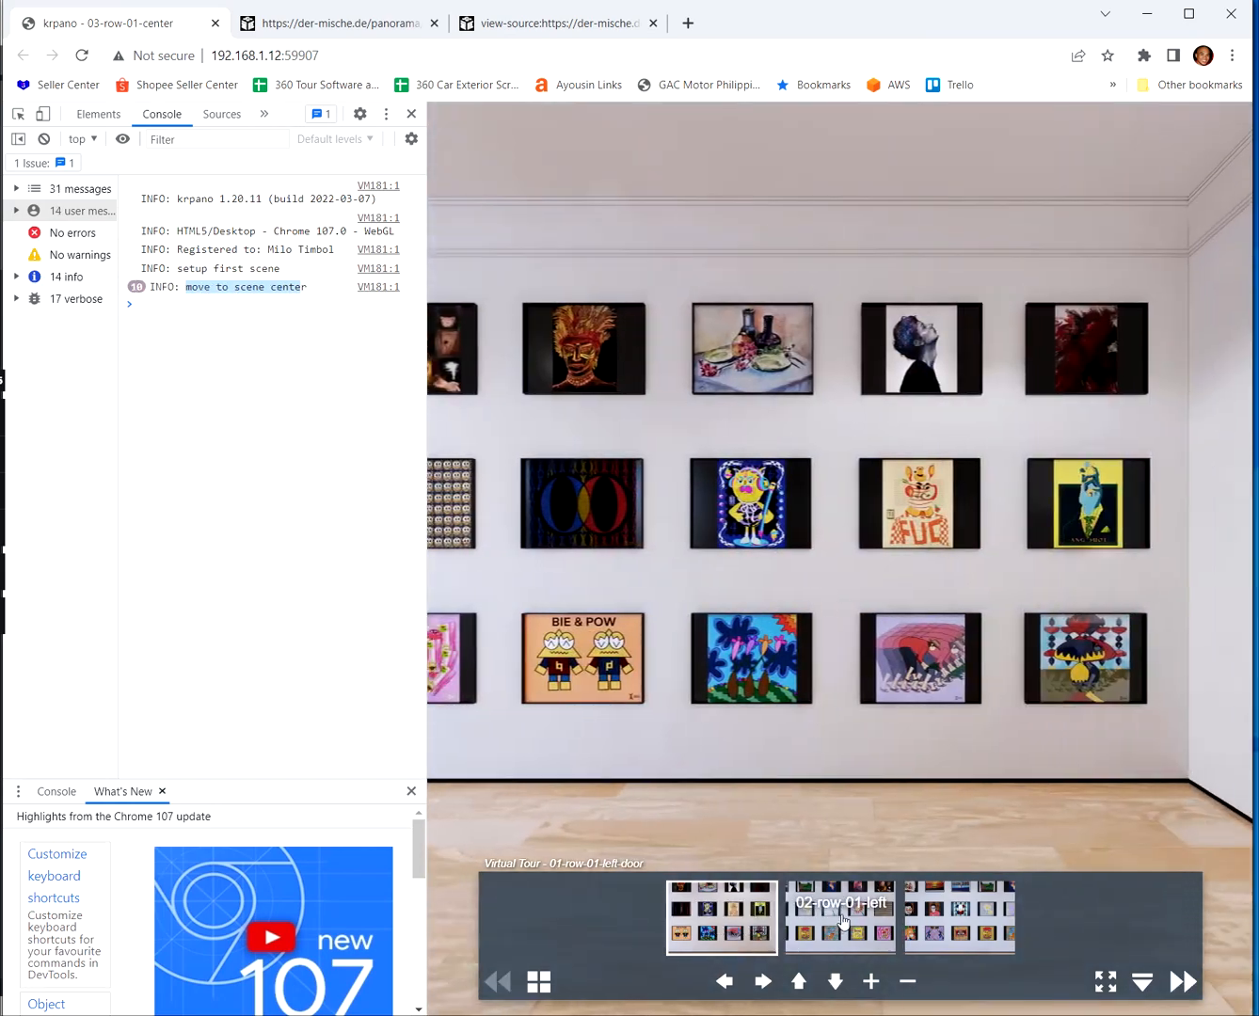
pyautogui.click(839, 926)
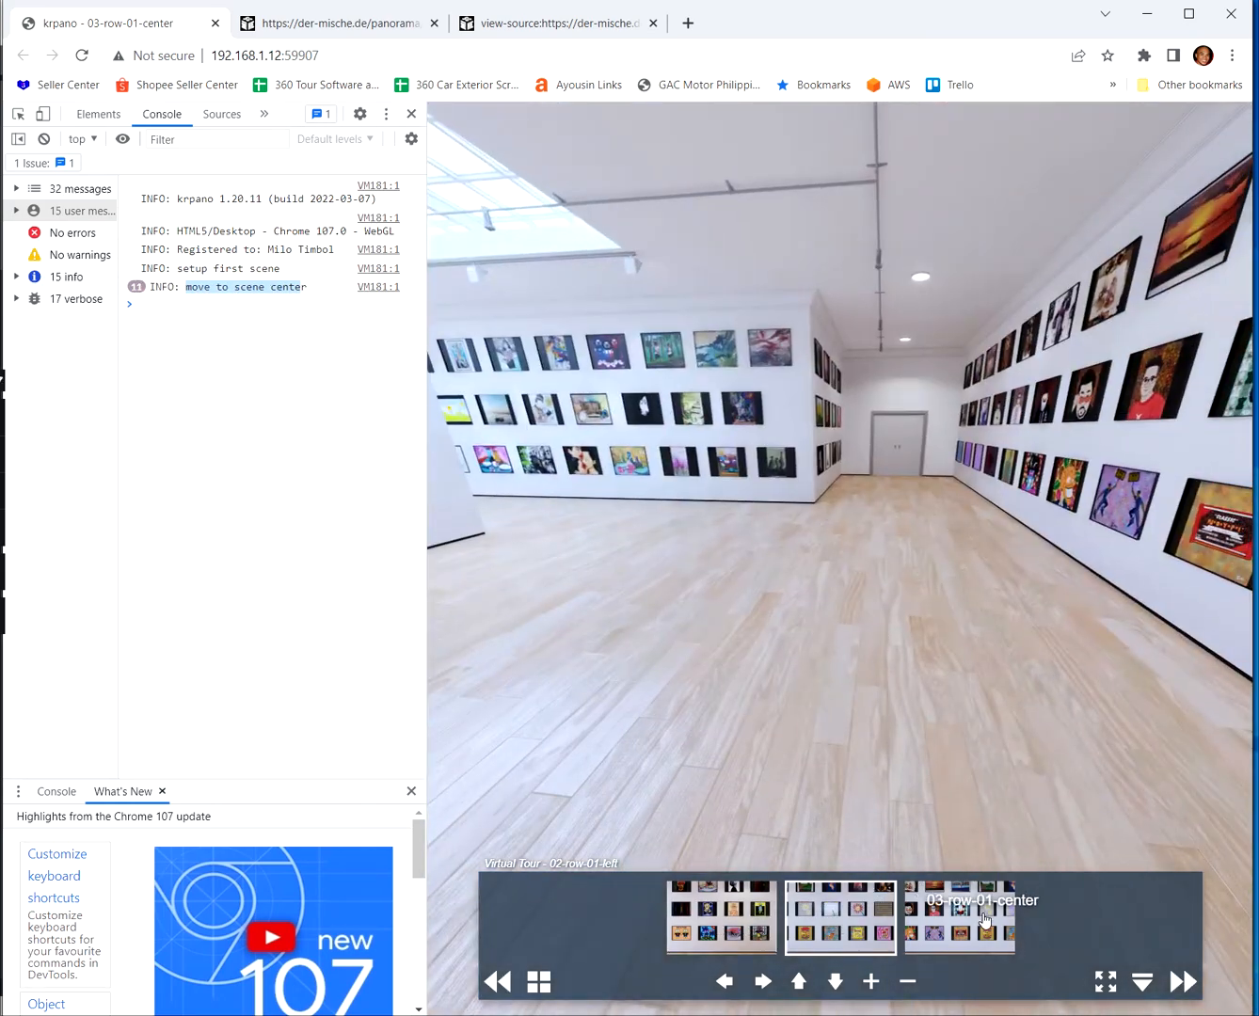
pyautogui.click(984, 921)
pyautogui.click(838, 932)
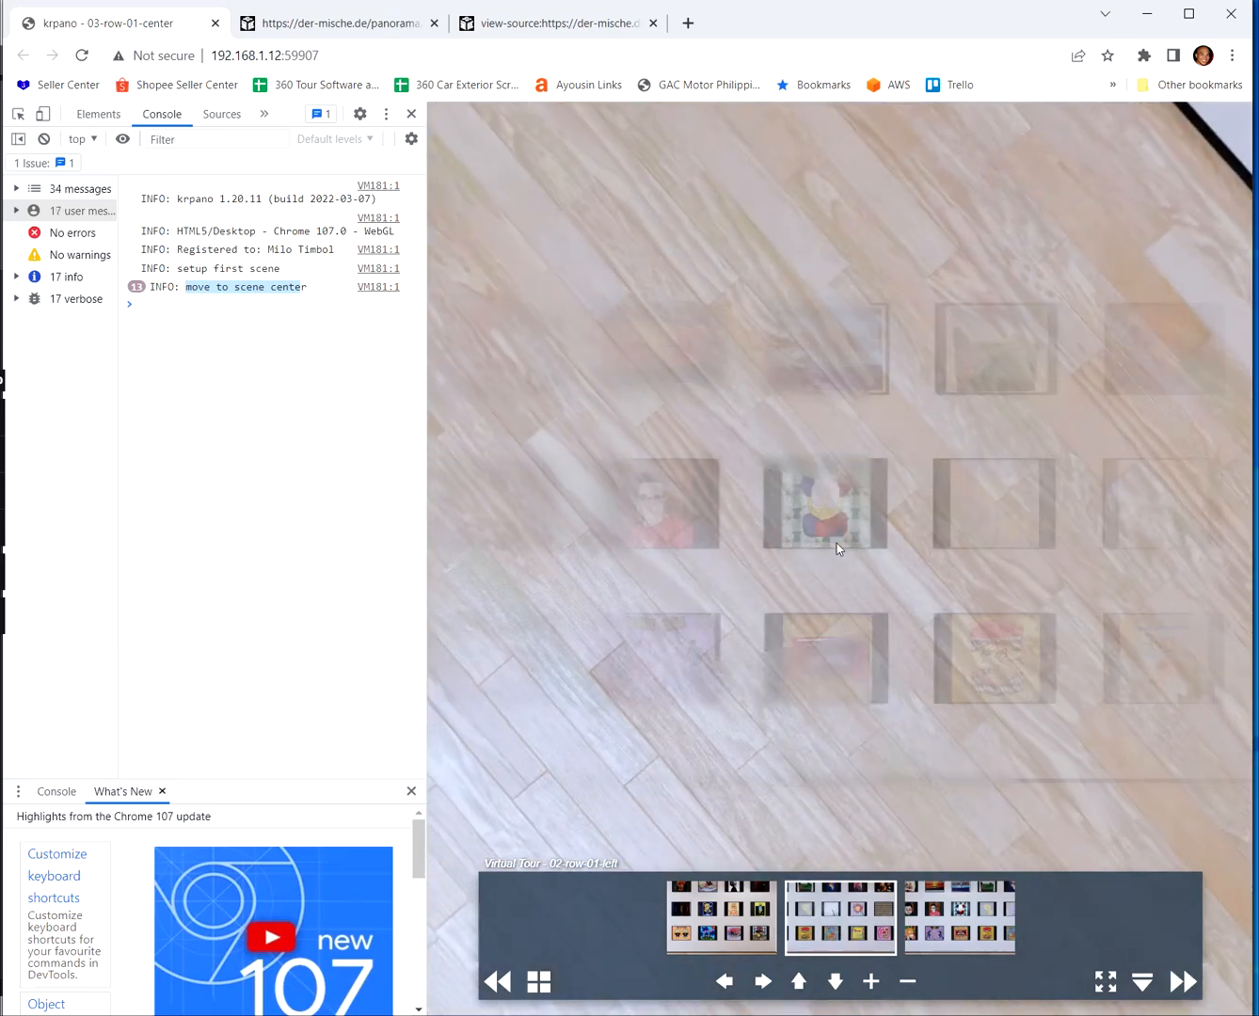
pyautogui.moveTo(1109, 559); pyautogui.dragTo(1195, 565)
pyautogui.click(753, 923)
pyautogui.moveTo(1053, 444); pyautogui.dragTo(697, 450)
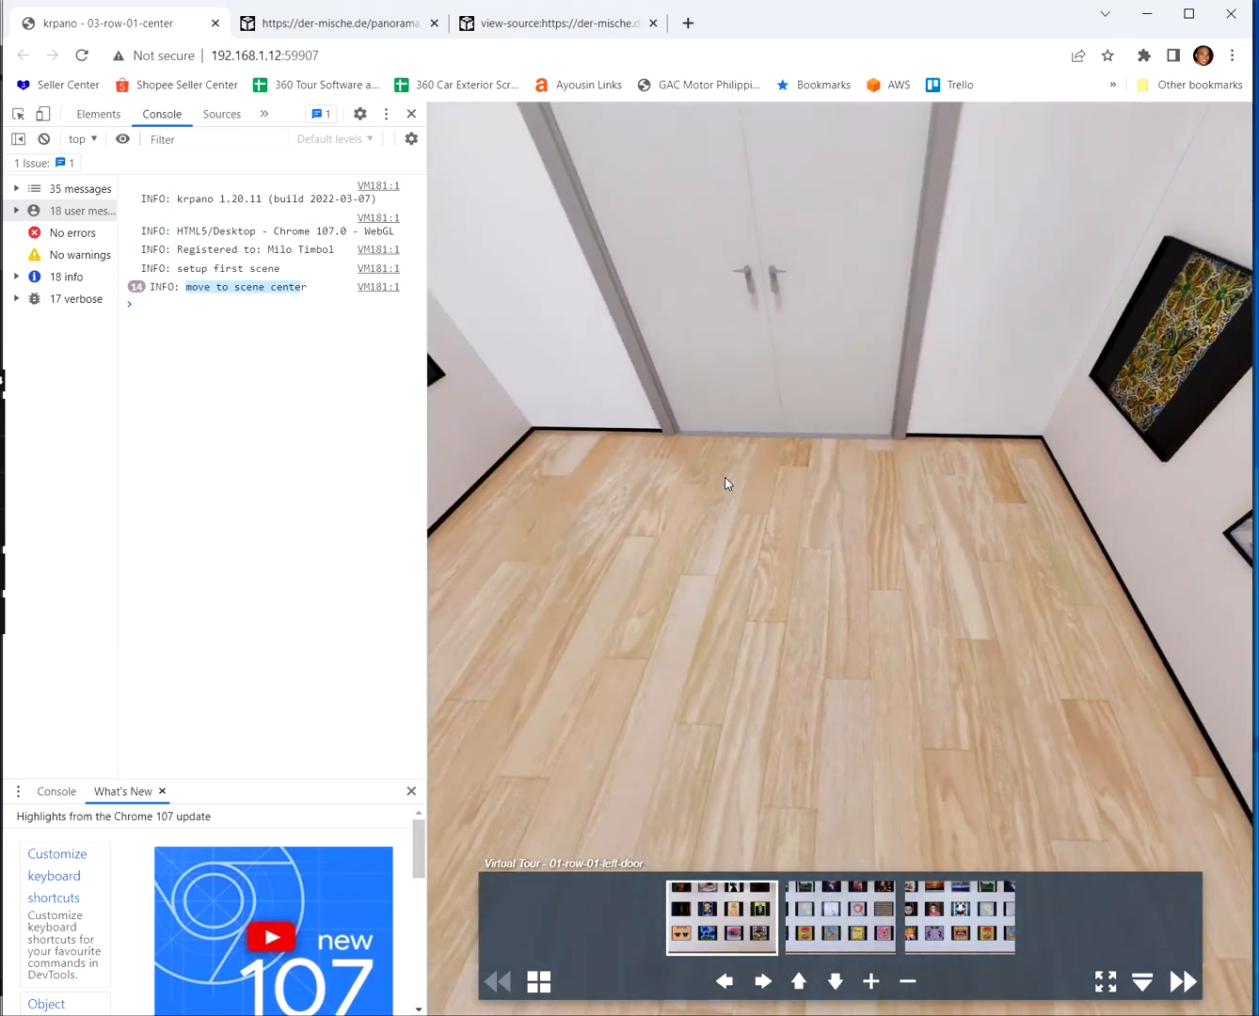
pyautogui.moveTo(942, 445); pyautogui.dragTo(871, 508)
pyautogui.moveTo(915, 370); pyautogui.dragTo(877, 456)
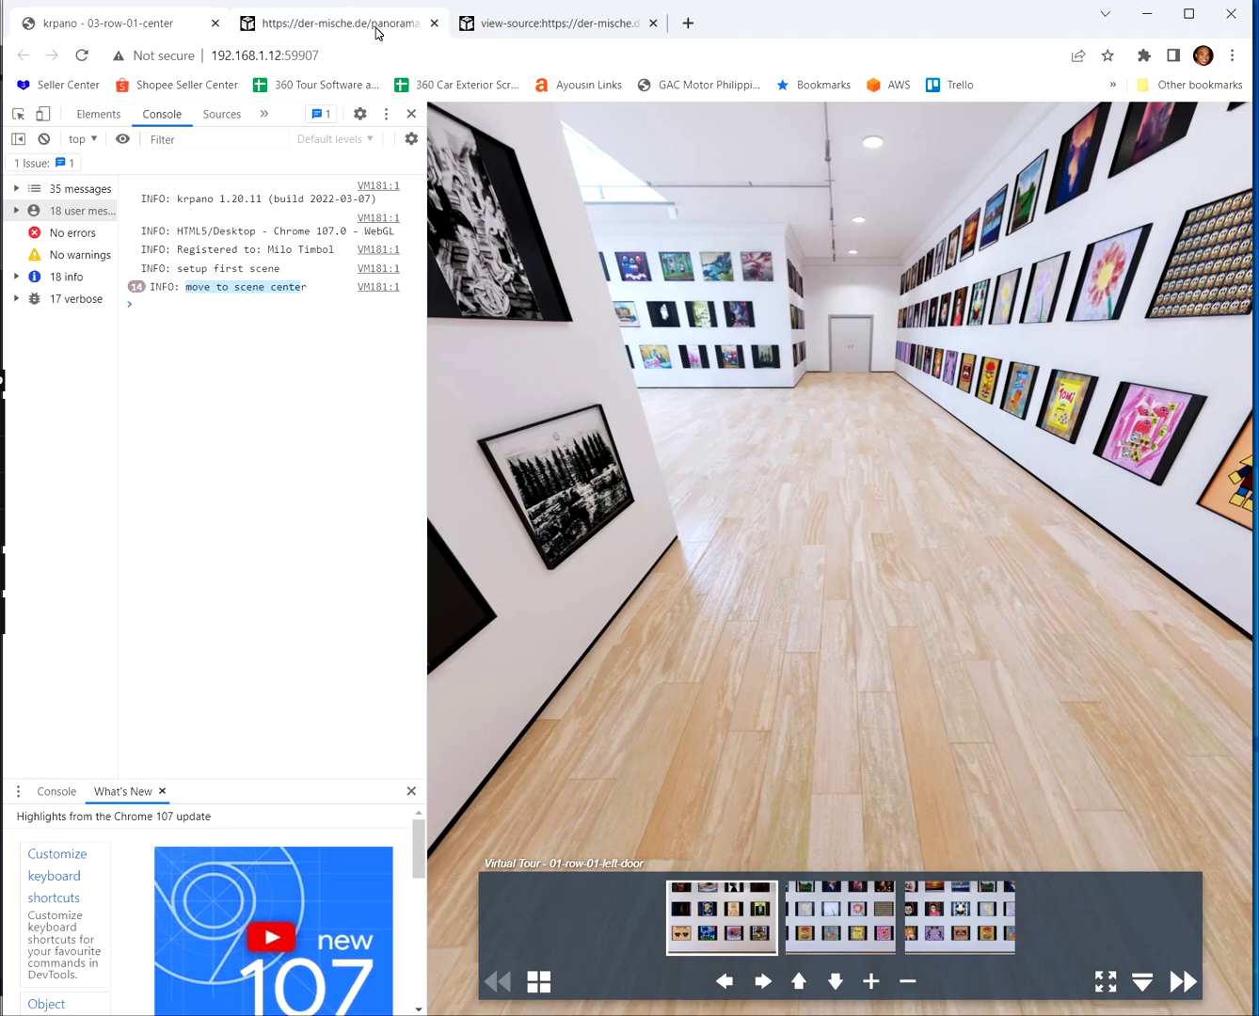
# Examine the br_spot style definition under Styles in the der-mische.de brandruine tour.xml
pyautogui.click(373, 29)
pyautogui.scroll(-3, 362, 348)
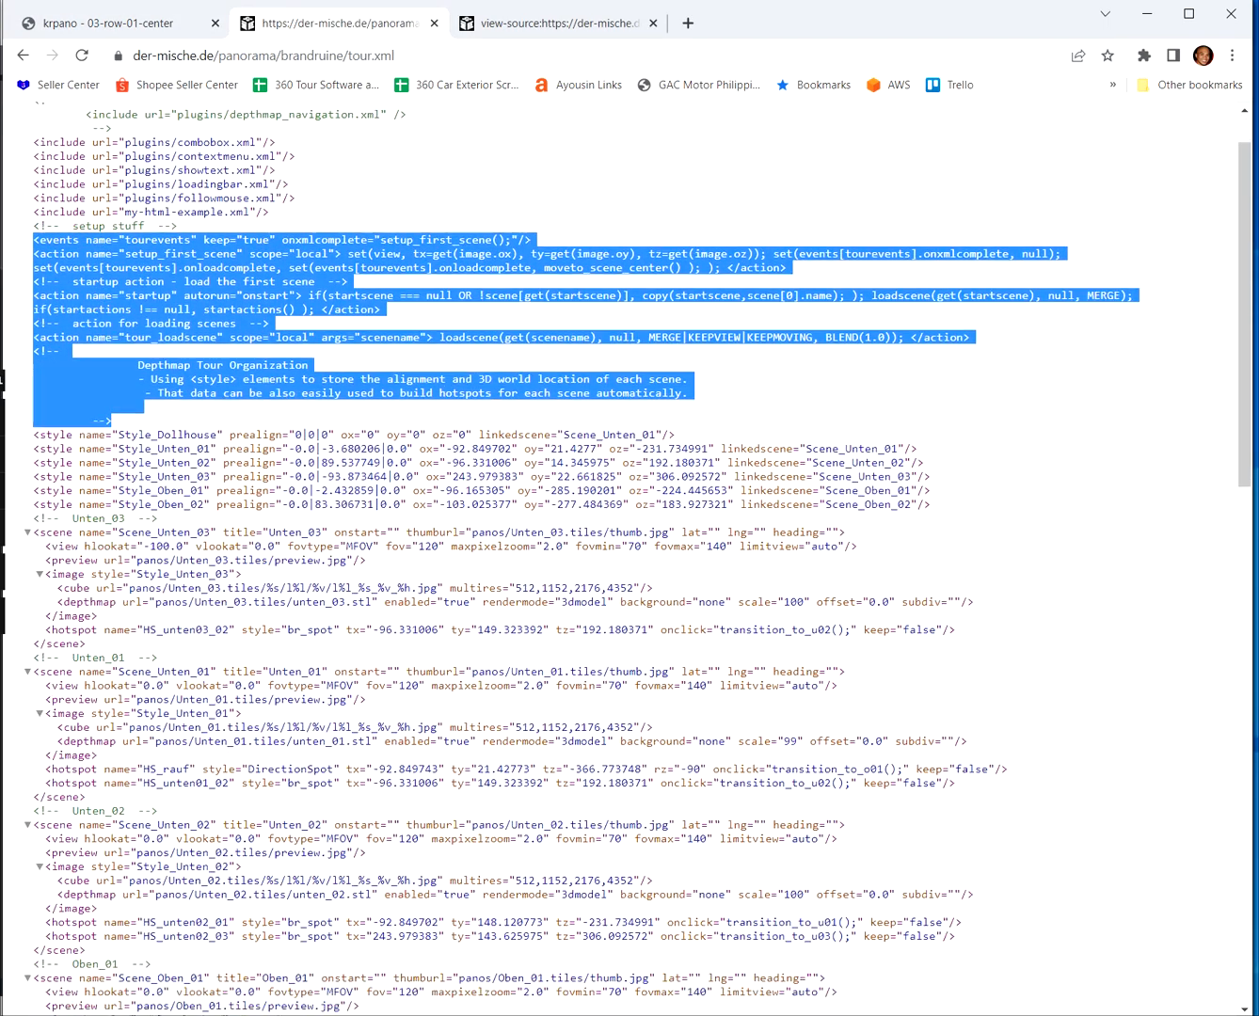
pyautogui.scroll(-12, 630, 556)
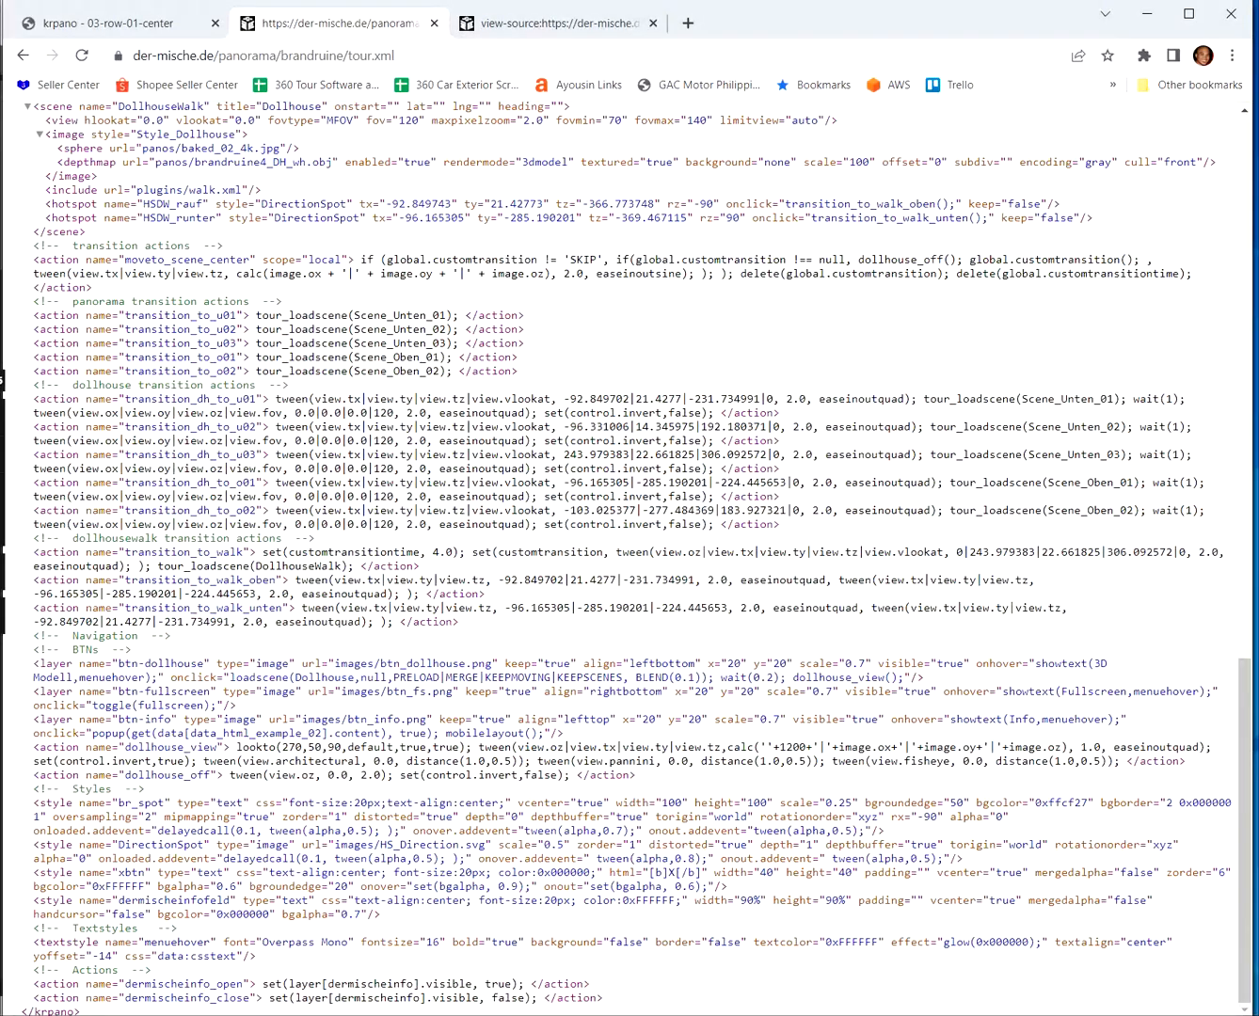
pyautogui.moveTo(33, 805); pyautogui.dragTo(985, 836)
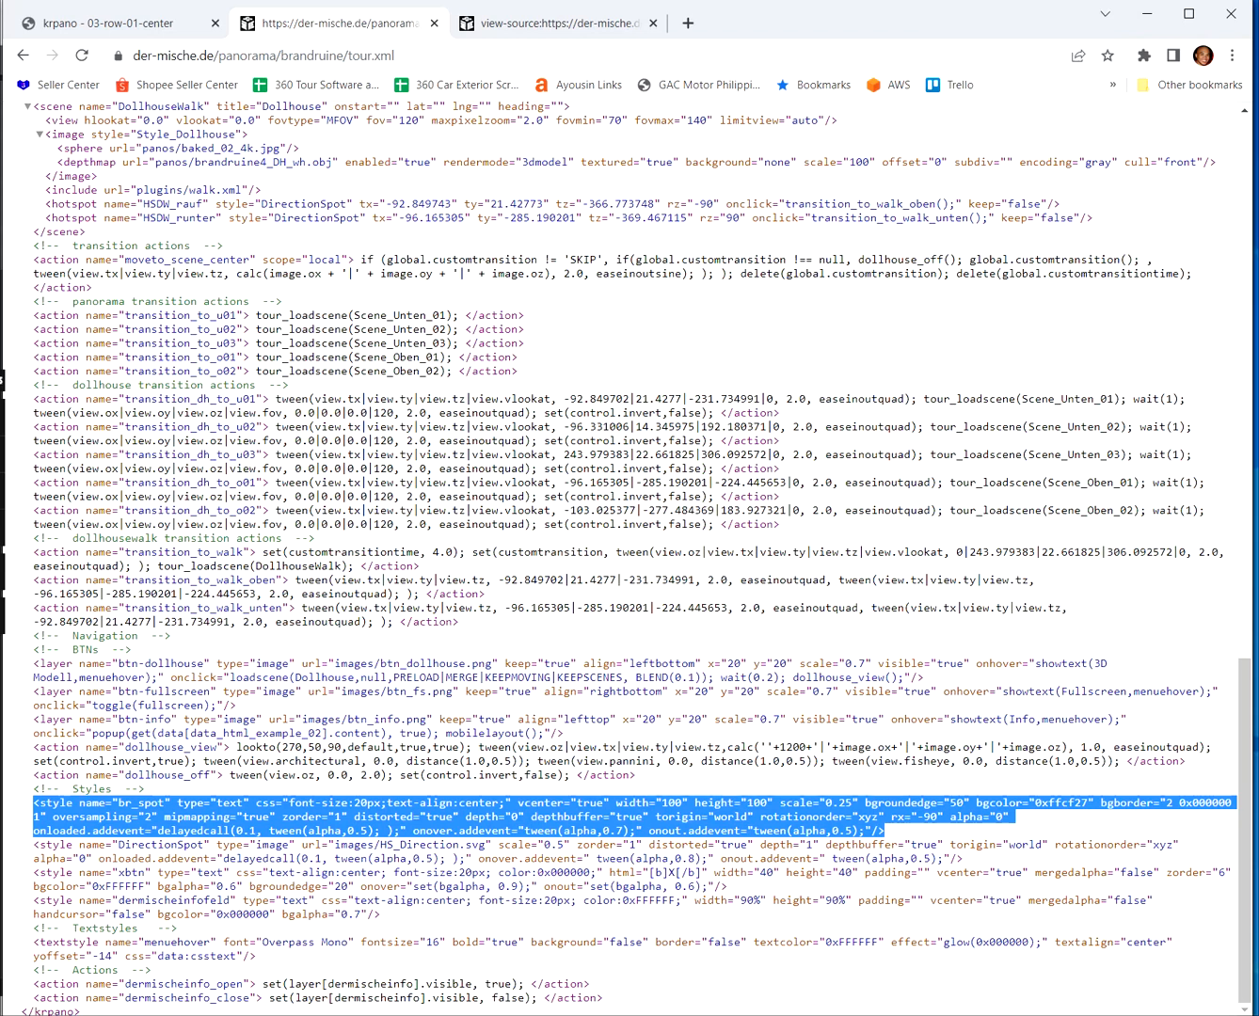
pyautogui.click(2, 282)
pyautogui.scroll(-3, 2, 282)
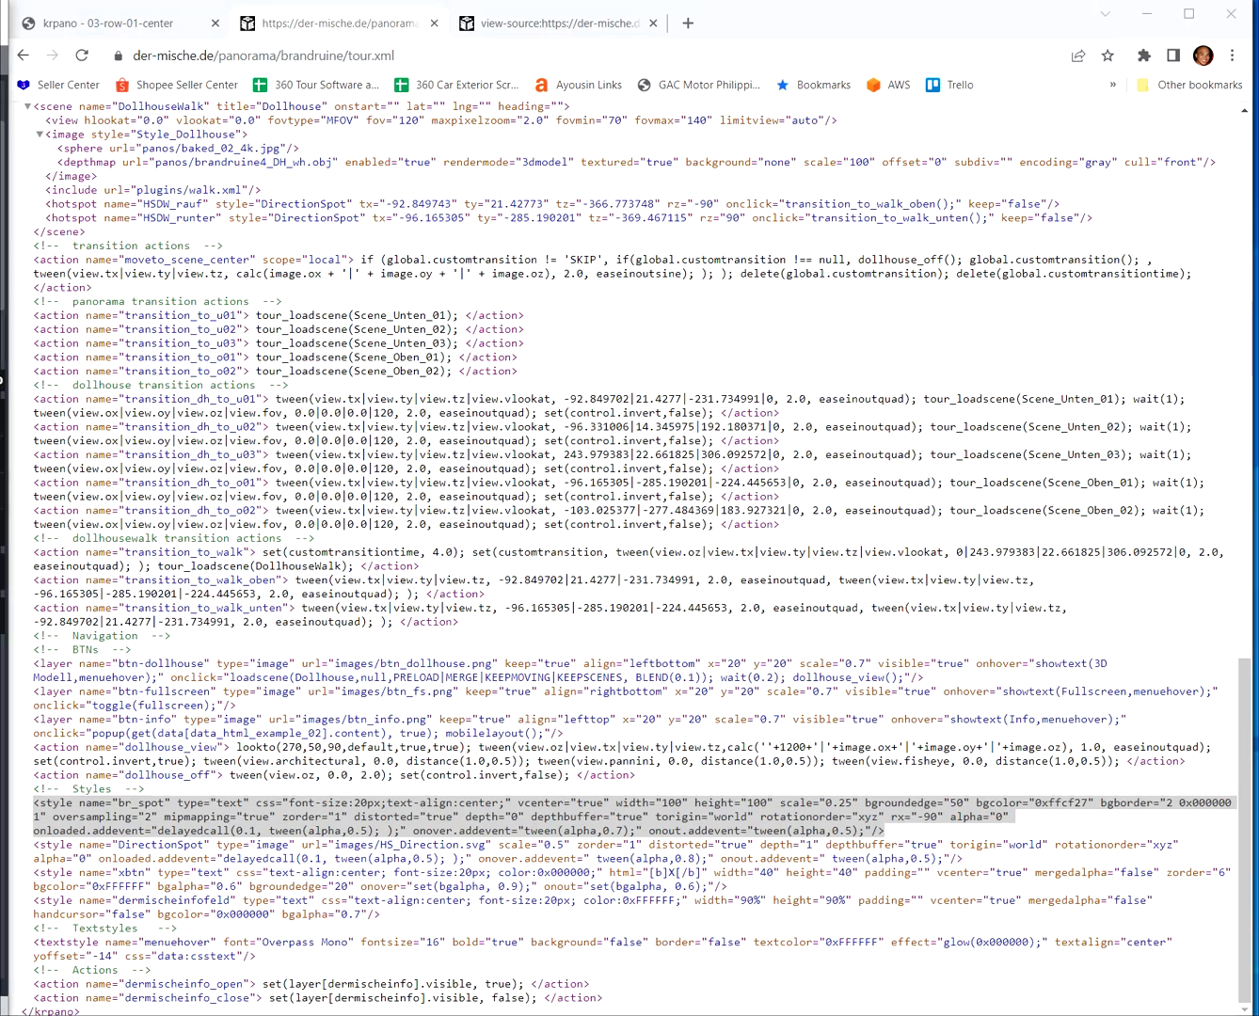
# In Sublime Text, insert the br_spot text style with keep="true" and onclick="tour_loadscene(get(linkedscene))" below the moveto_scene_center action, and save tour.xml
pyautogui.hotkey('alt', 'Tab')
pyautogui.scroll(-5, 664, 513)
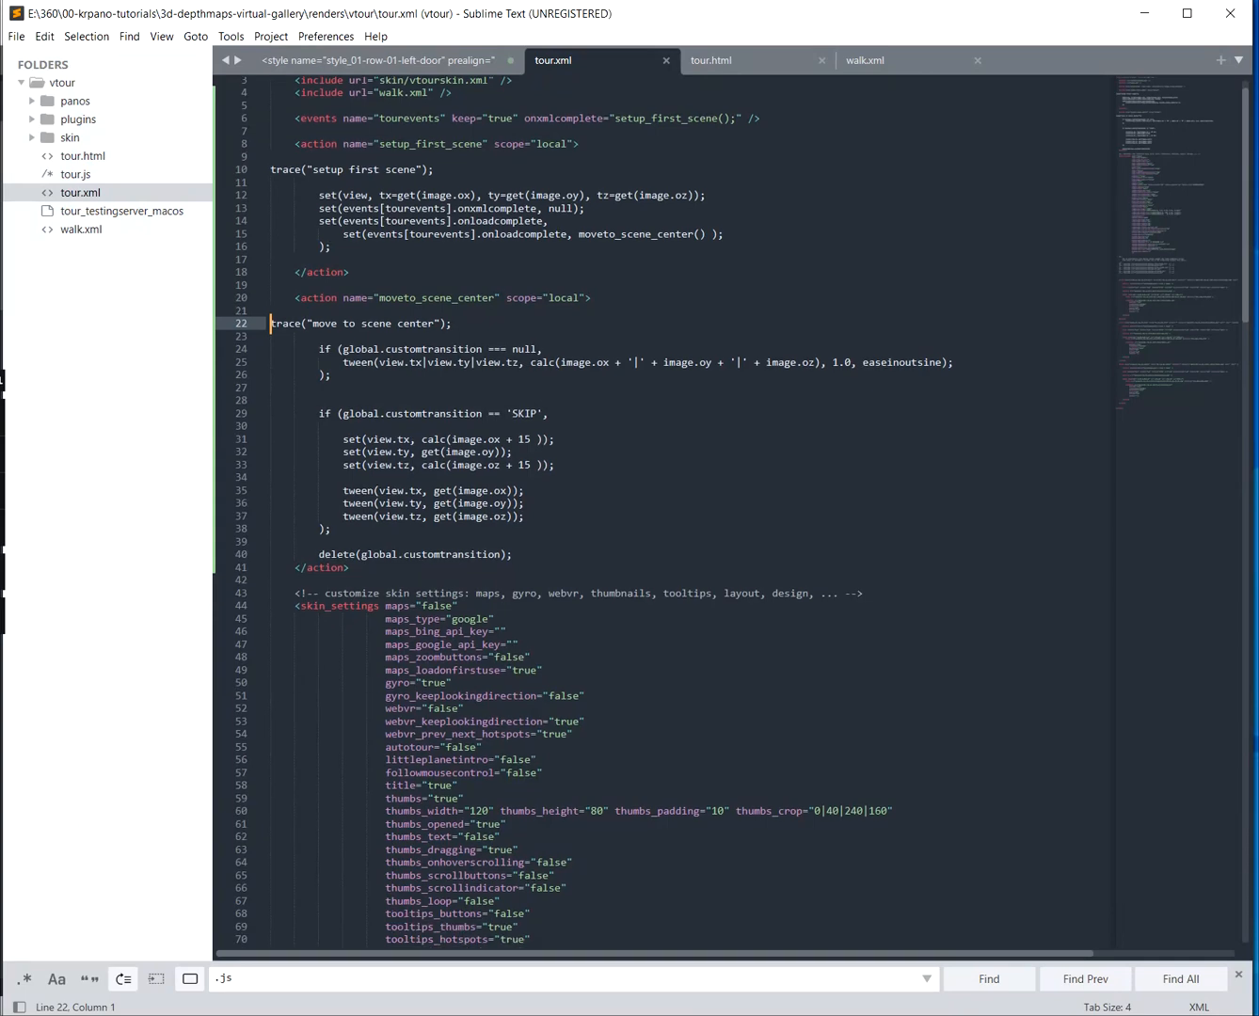
pyautogui.click(271, 418)
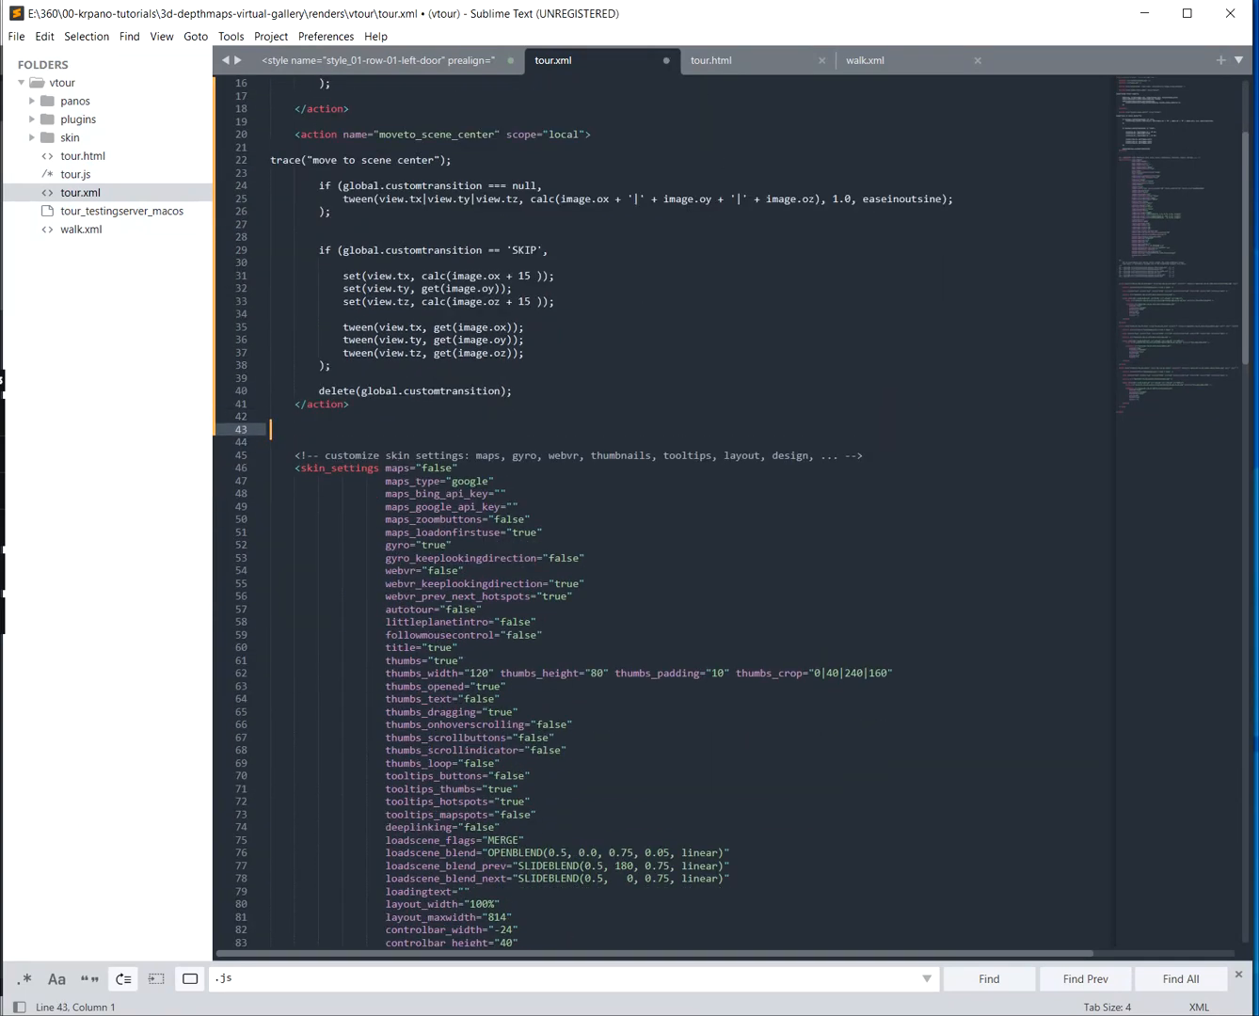
pyautogui.write('<style name="br_spot" type="text" keep="true"         css="font-size:20px;text-align:center;" vcenter="true"         width="100" height="100" scale="0.25"         bgroundedge="50" bgcolor="0xffcf27" bgborder="2 0x000000 1"         oversampling="2" mipmapping="true" zorder="1"         distorted="true" depth="0" depthbuffer="true"         torigin="world" rotationorder="xyz" rx="-90"         alpha="0"         onloaded.addevent="delayedcall(0.1, tween(alpha,0.5); );"         onover.addevent="tween(alpha,0.7);"         onout.addevent="tween(alpha,0.5);"          onclick="tour_loadscene(get(linkedscene))"          />')
pyautogui.hotkey('ctrl', 's')
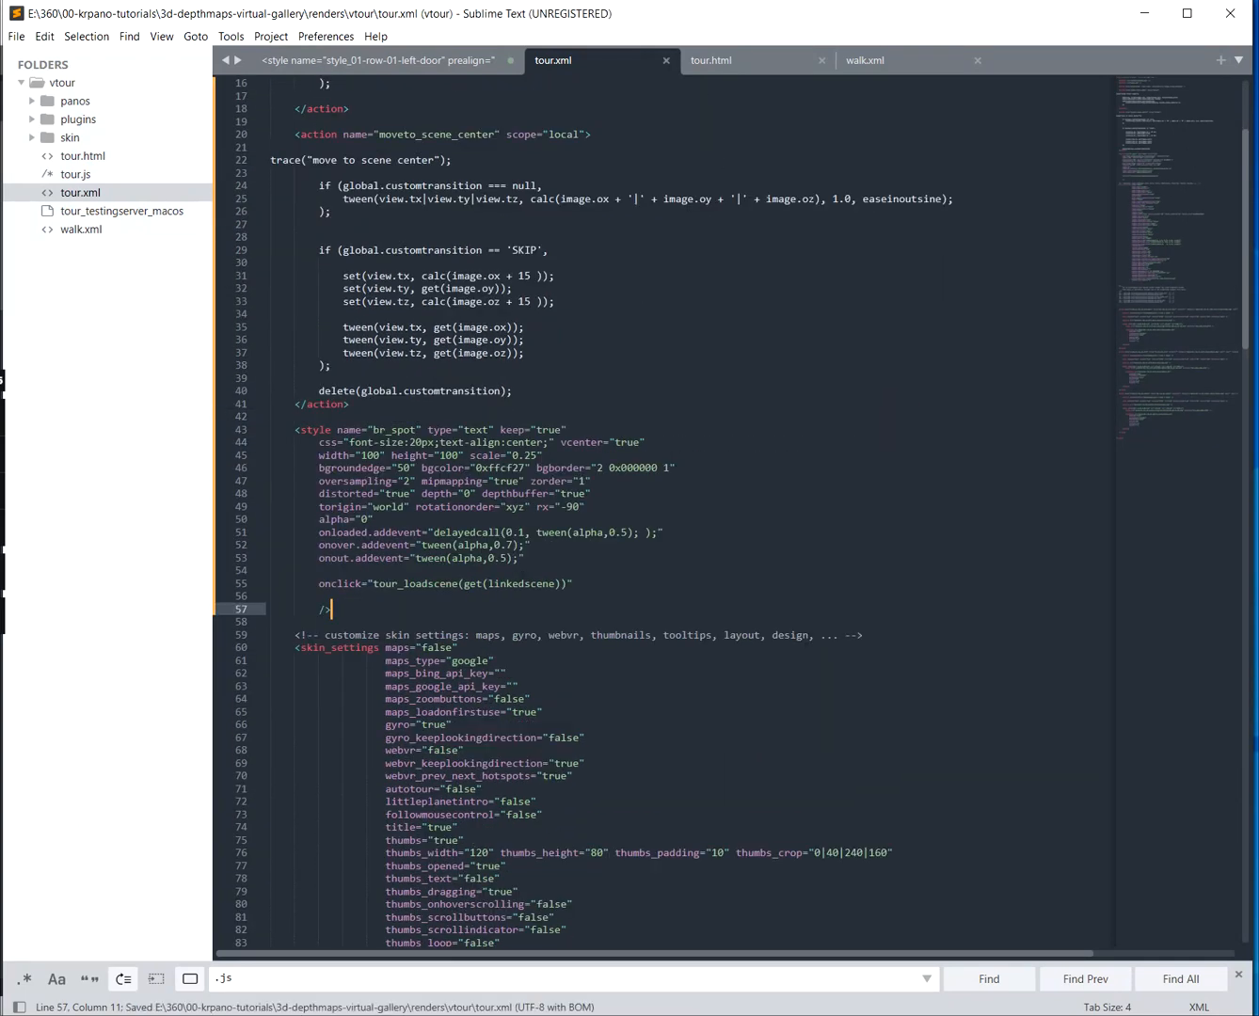
# Examine the br_spot style's name, alpha setting, onloaded, onover and onout tween events, and its onclick tour_loadscene call
pyautogui.click(392, 430)
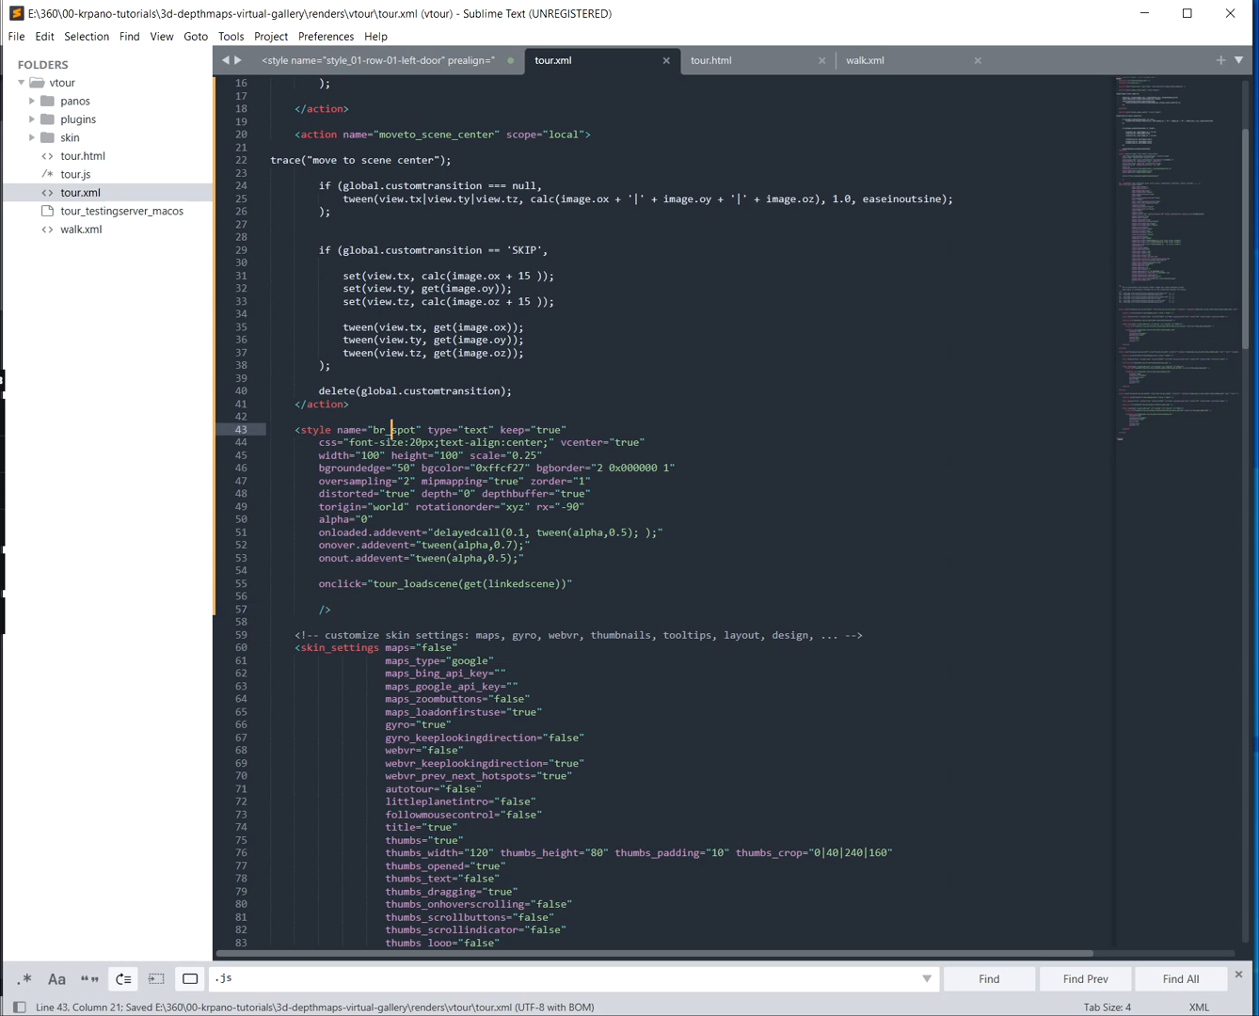
pyautogui.doubleClick(391, 430)
pyautogui.click(511, 533)
pyautogui.click(525, 557)
pyautogui.moveTo(526, 557); pyautogui.dragTo(184, 523)
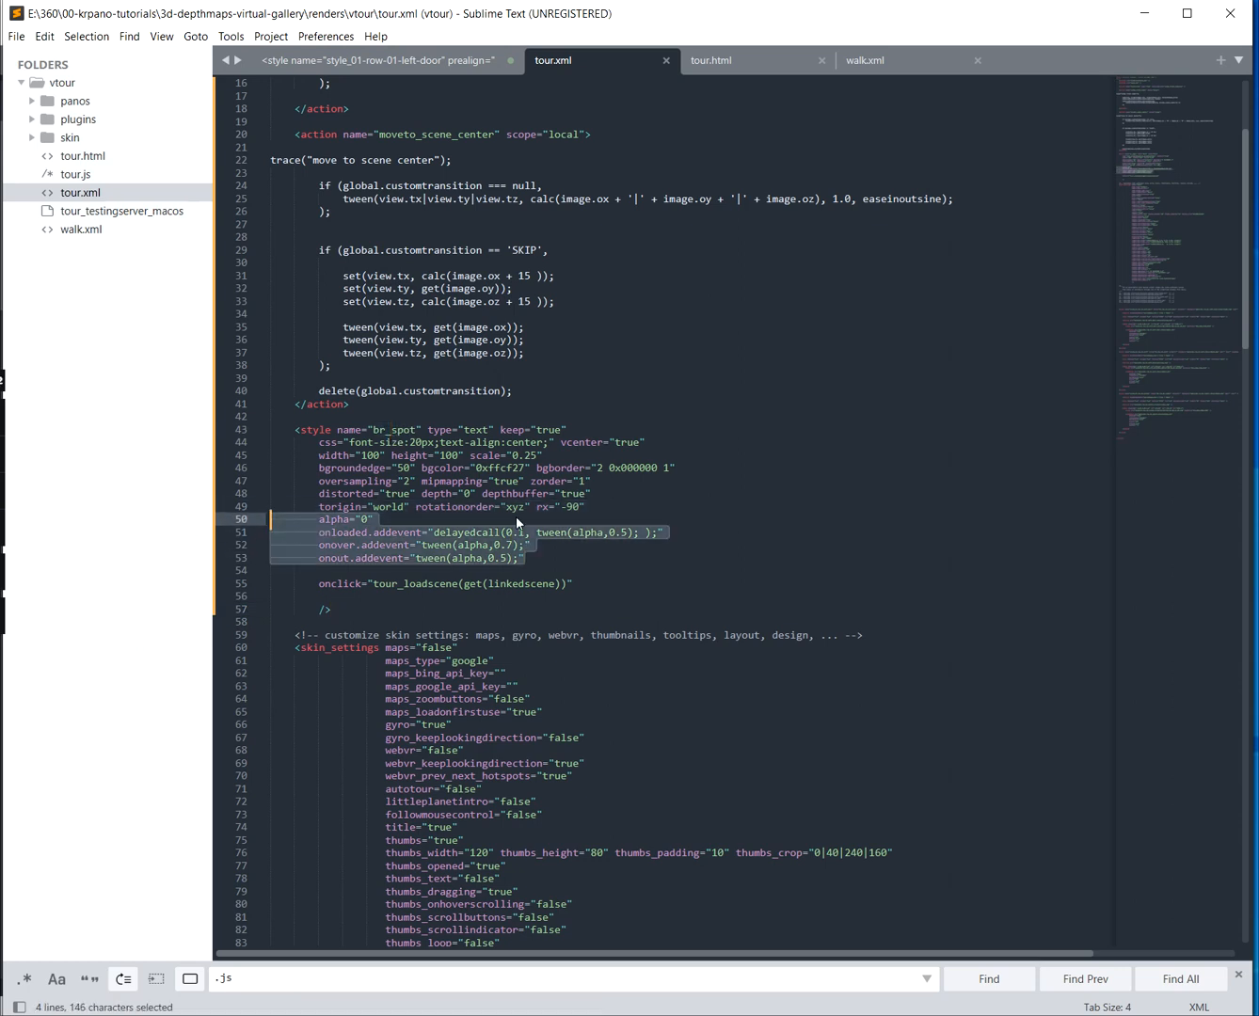
pyautogui.click(555, 533)
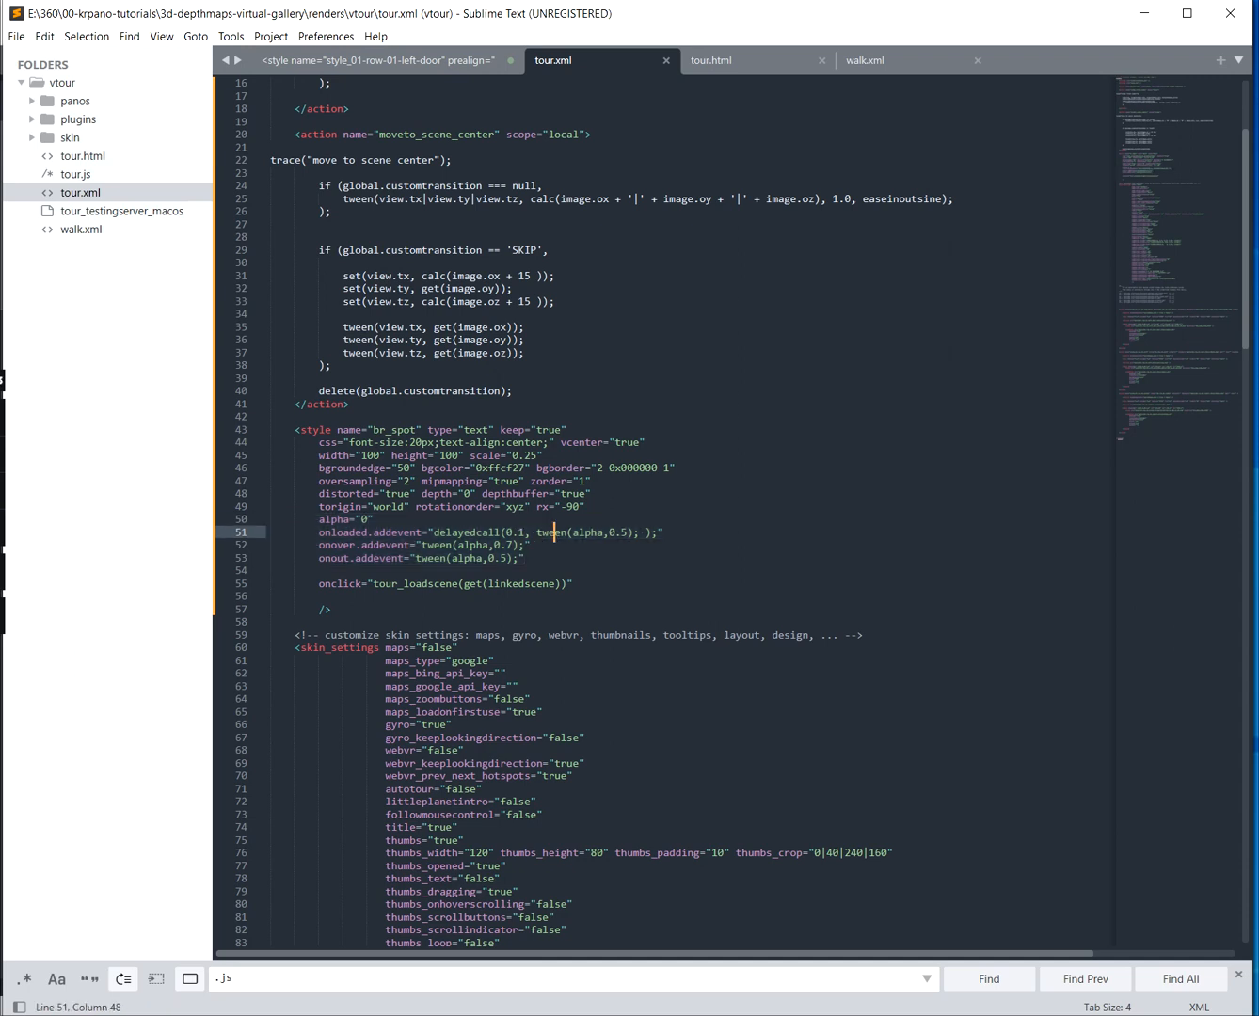
pyautogui.doubleClick(386, 585)
pyautogui.click(567, 584)
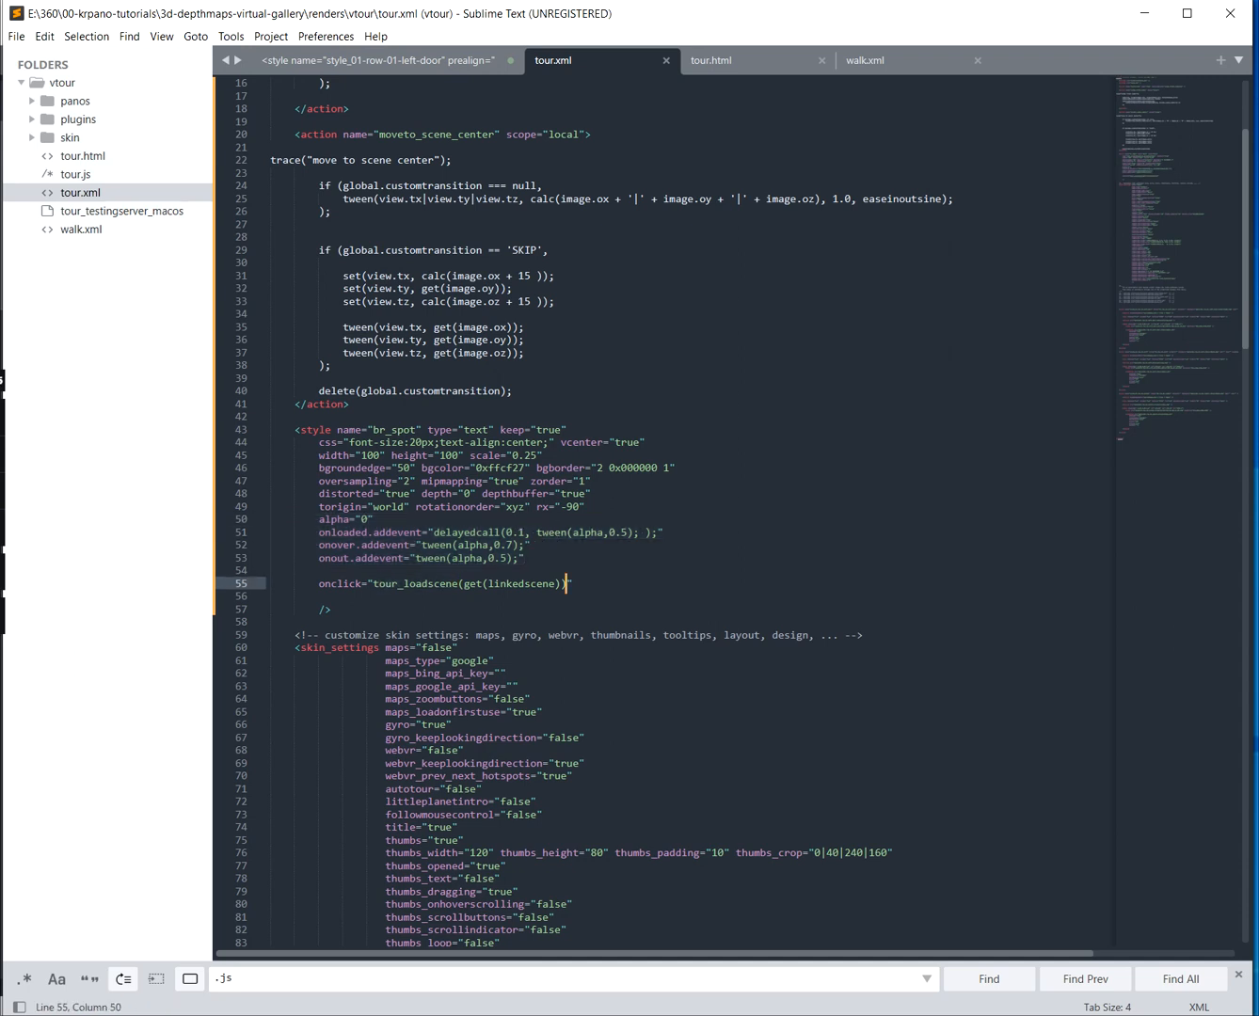
pyautogui.moveTo(570, 584); pyautogui.dragTo(319, 583)
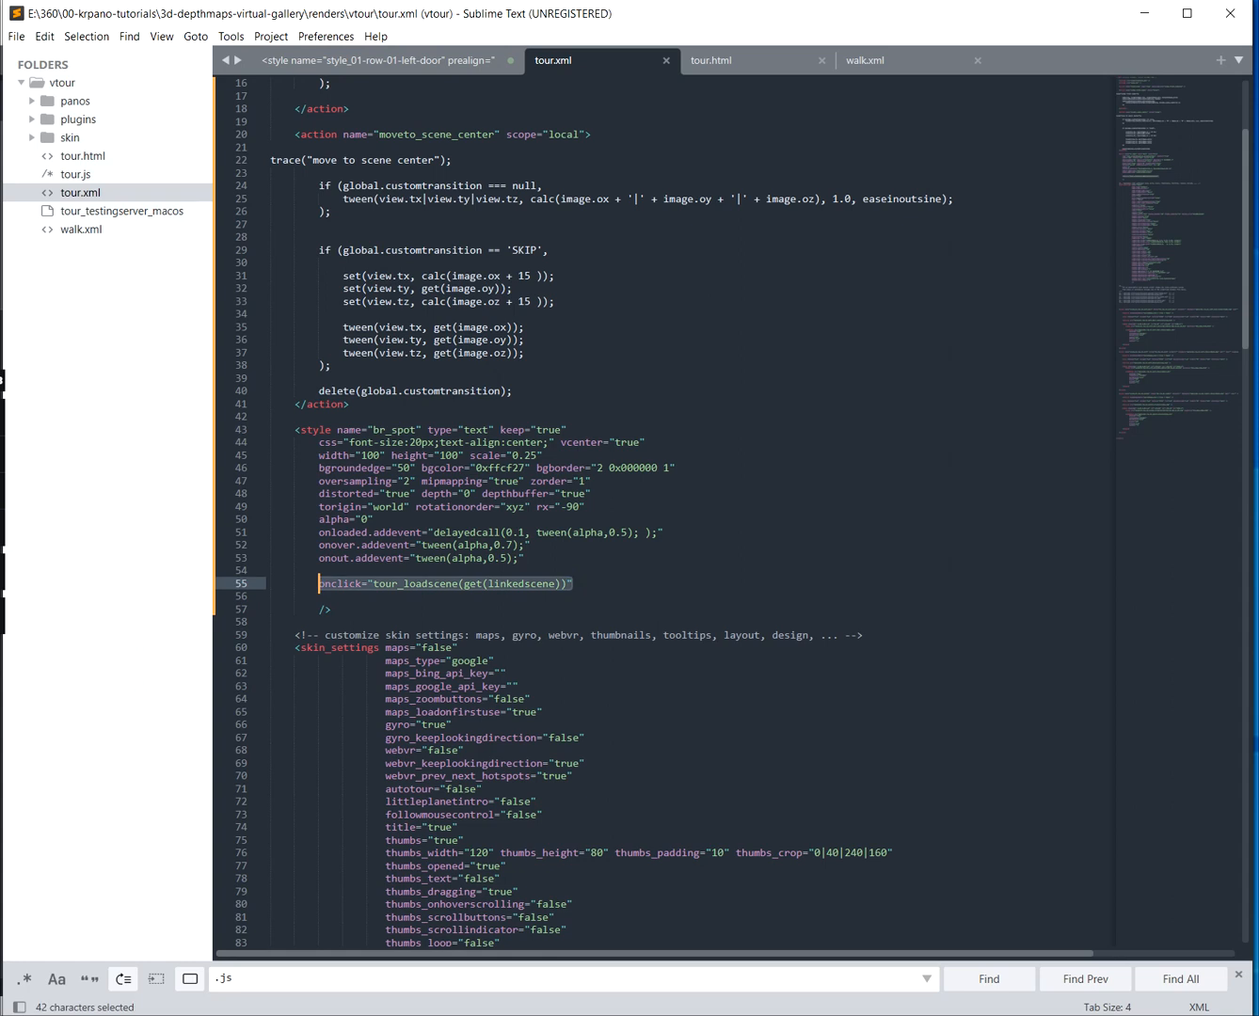
pyautogui.click(320, 598)
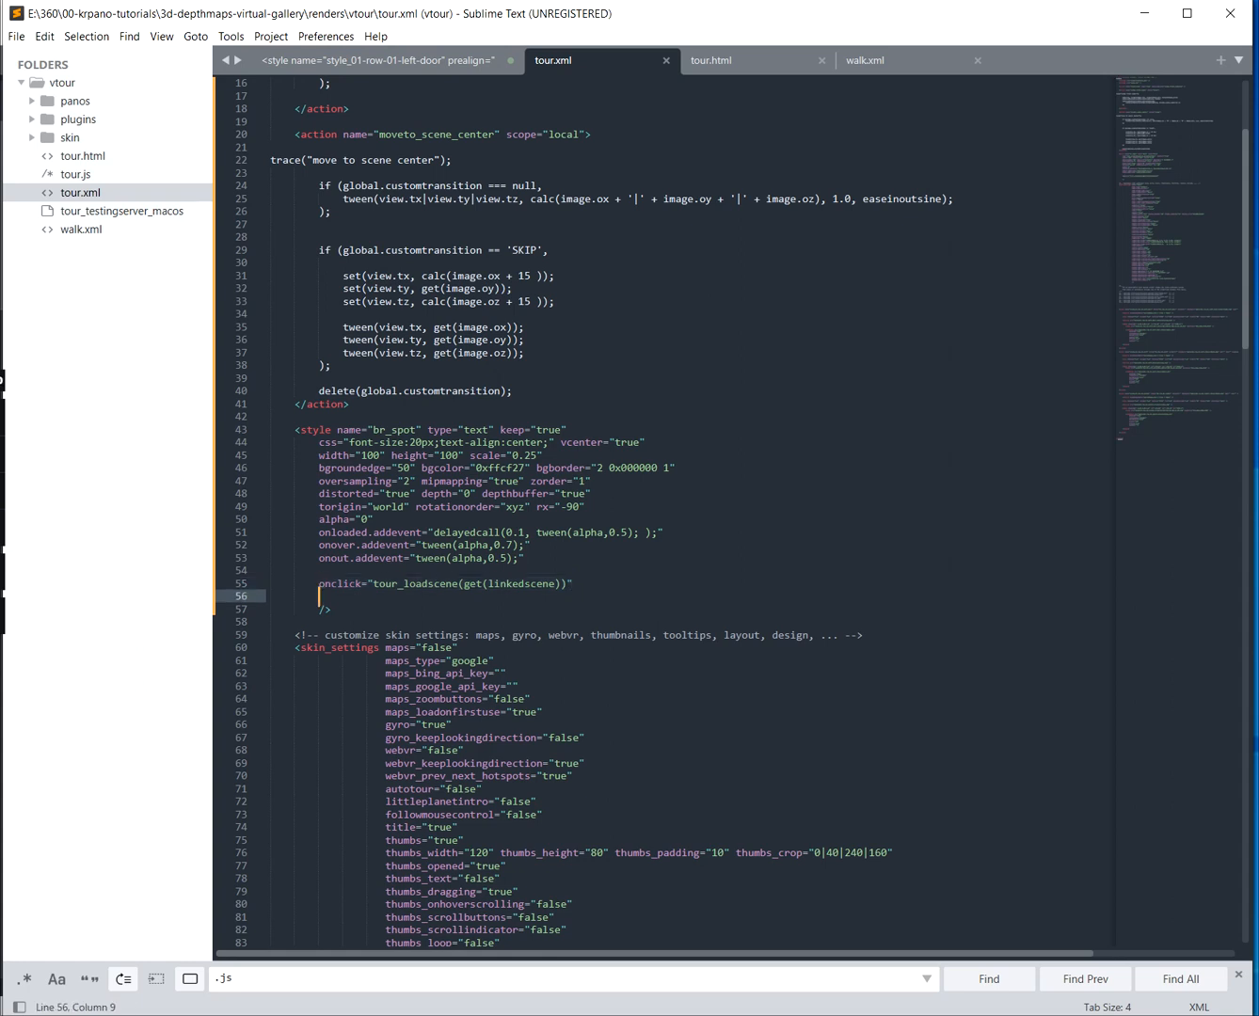
pyautogui.doubleClick(459, 583)
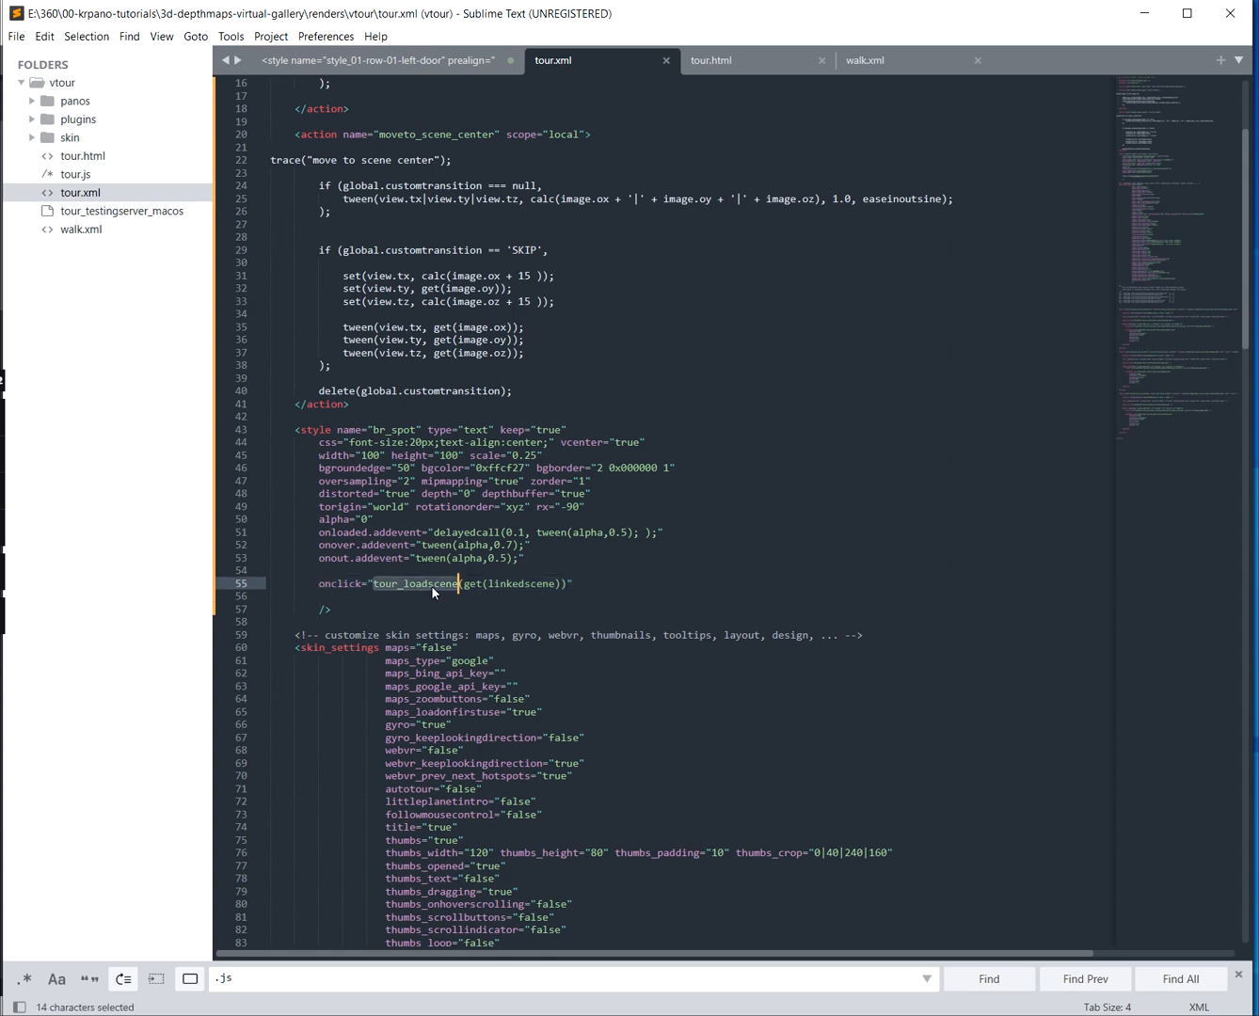
# Add an empty line below the br_spot style, ahead of the skin settings comment
pyautogui.click(271, 622)
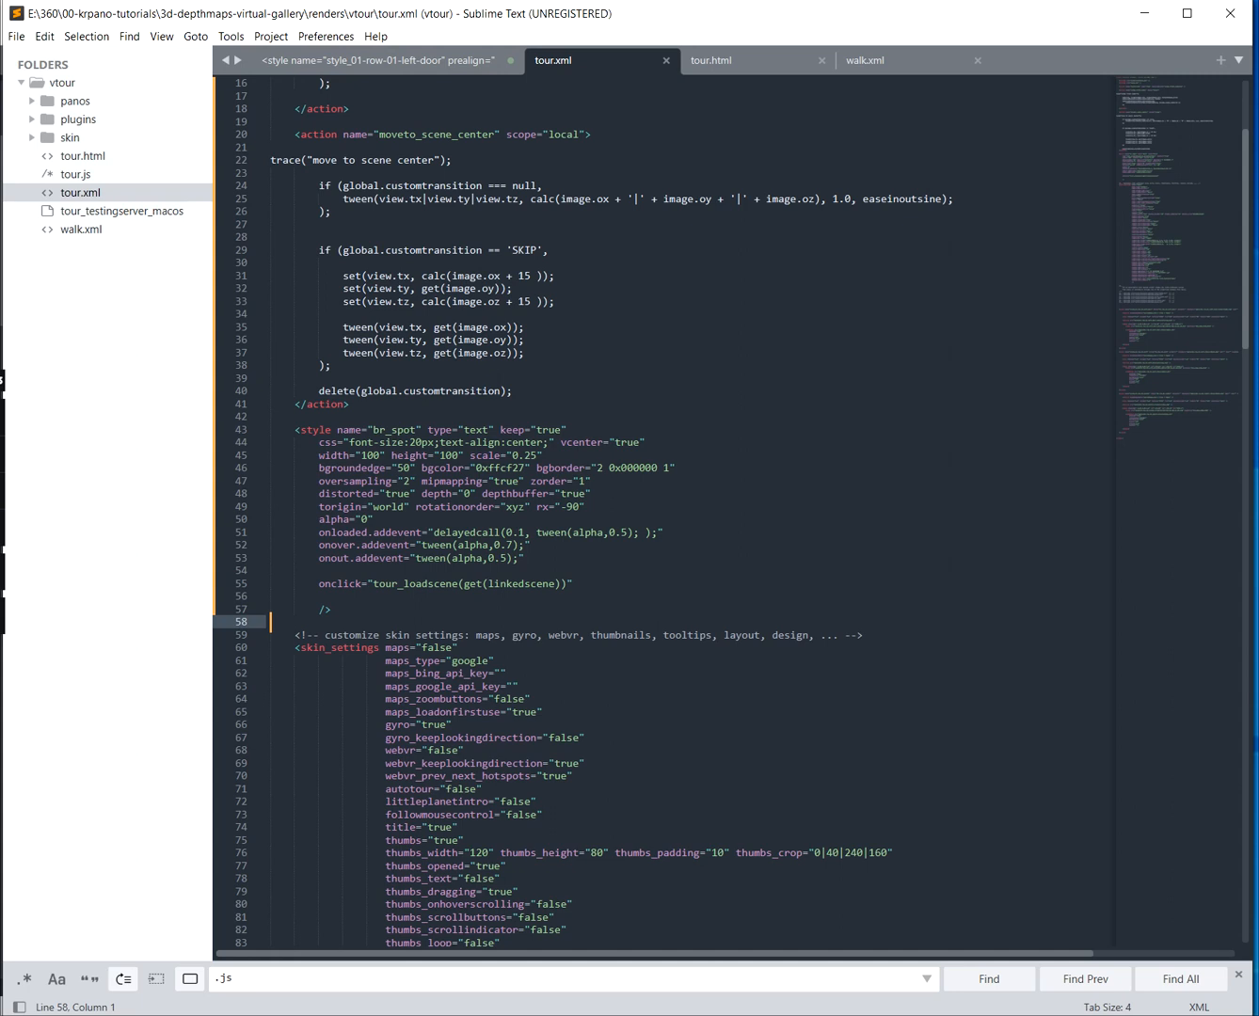
pyautogui.hotkey('alt', 'Tab')
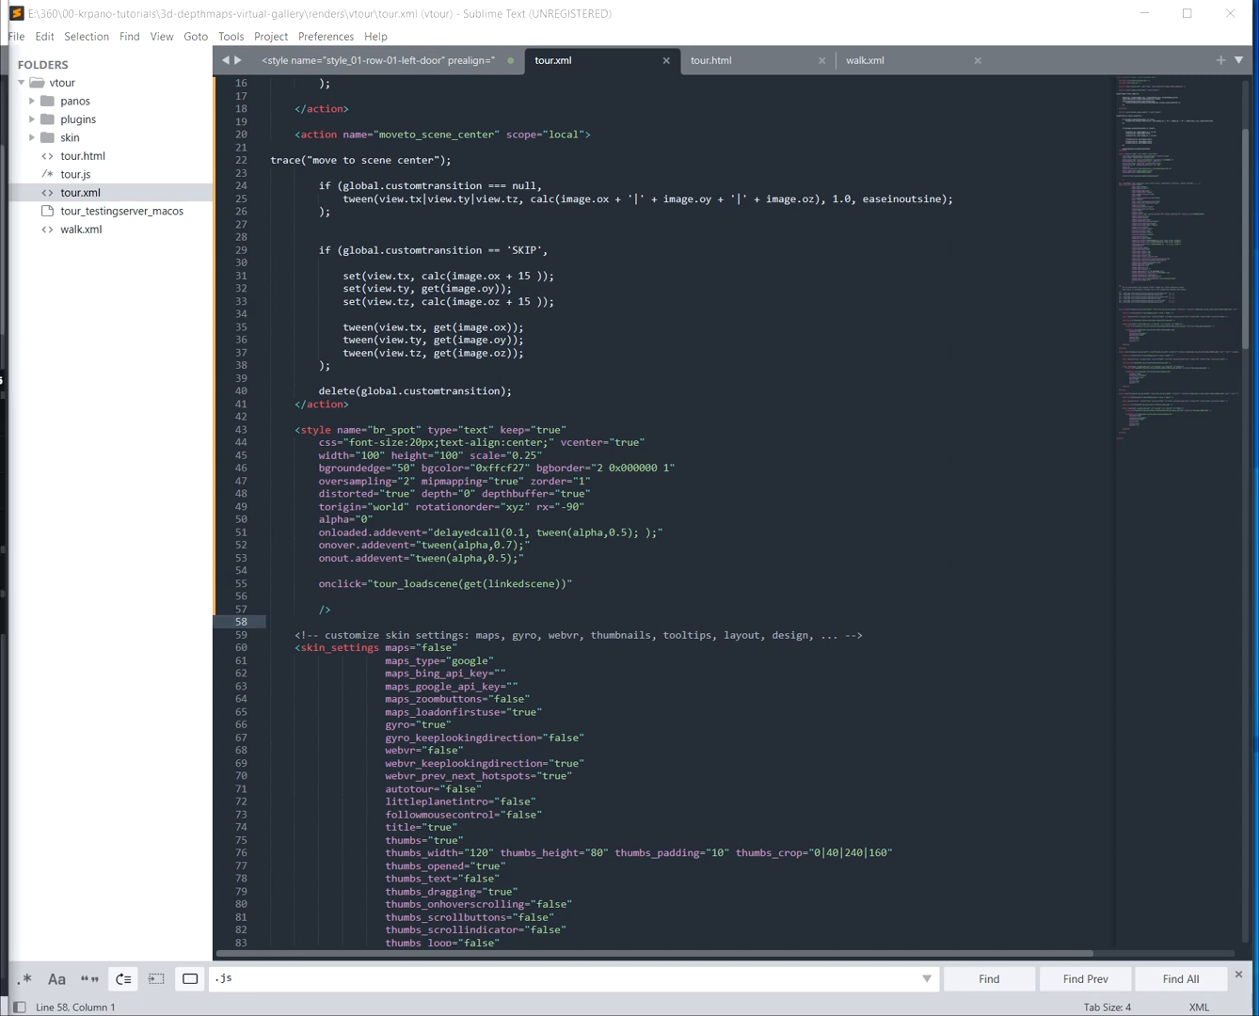
pyautogui.press('Return')
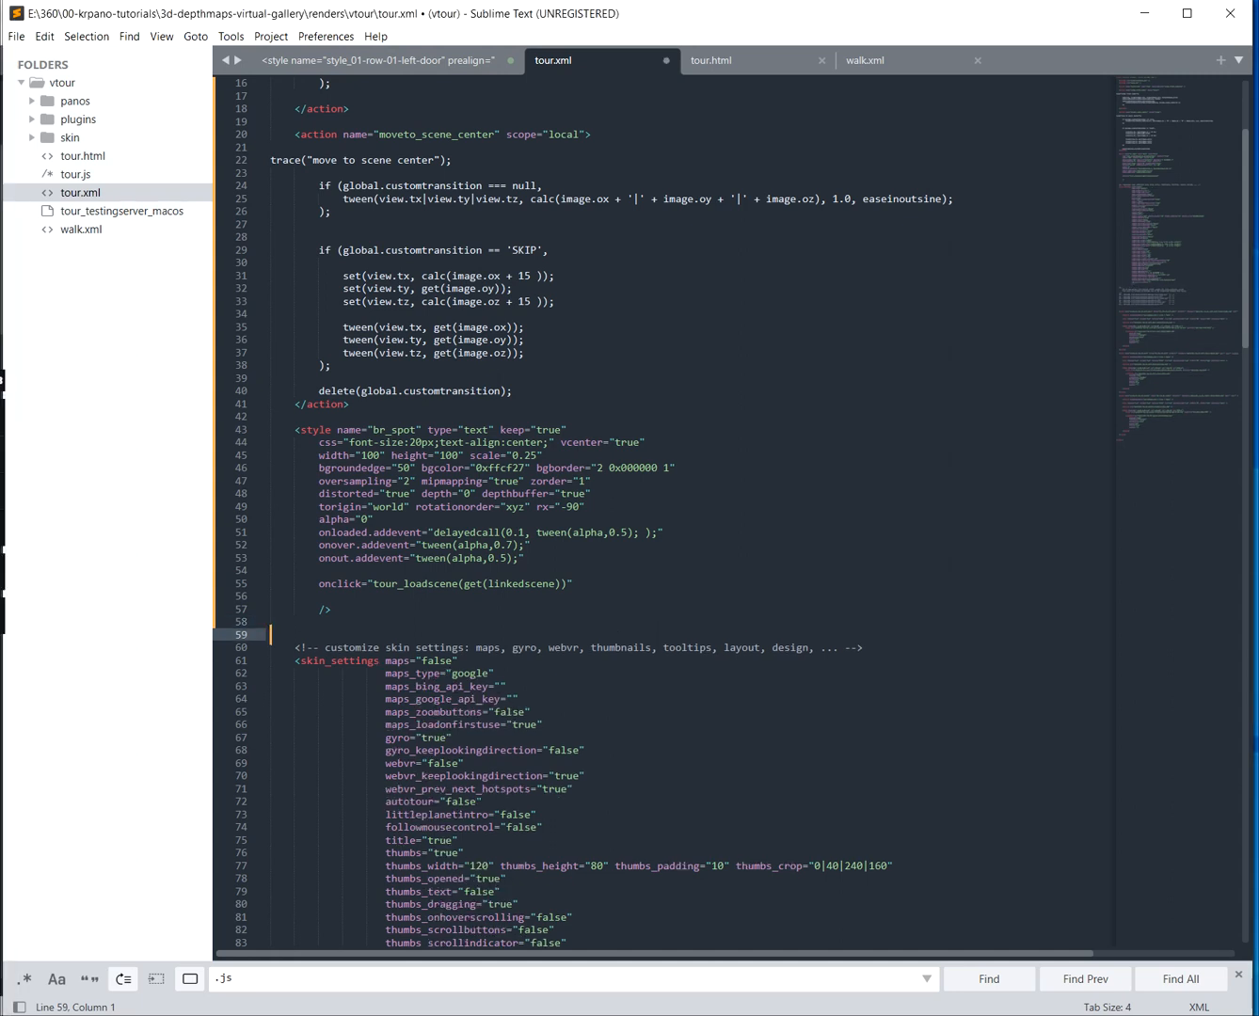
# Add a local tour_loadscene action with argument scenename that calls loadscene(get(scenename), null, MERGE|KEEPVIEW|KEEPMOVING, BLEND(0.5)), and save the file
pyautogui.write('<action name="tour_loadscene" scope="local" args="scenename"> loadscene(get(scenename), null, MERGE|KEEPVIEW|KEEPMOVING, BLEND(0.5)); </action>')
pyautogui.press('Up')
pyautogui.press('Up')
pyautogui.press('End')
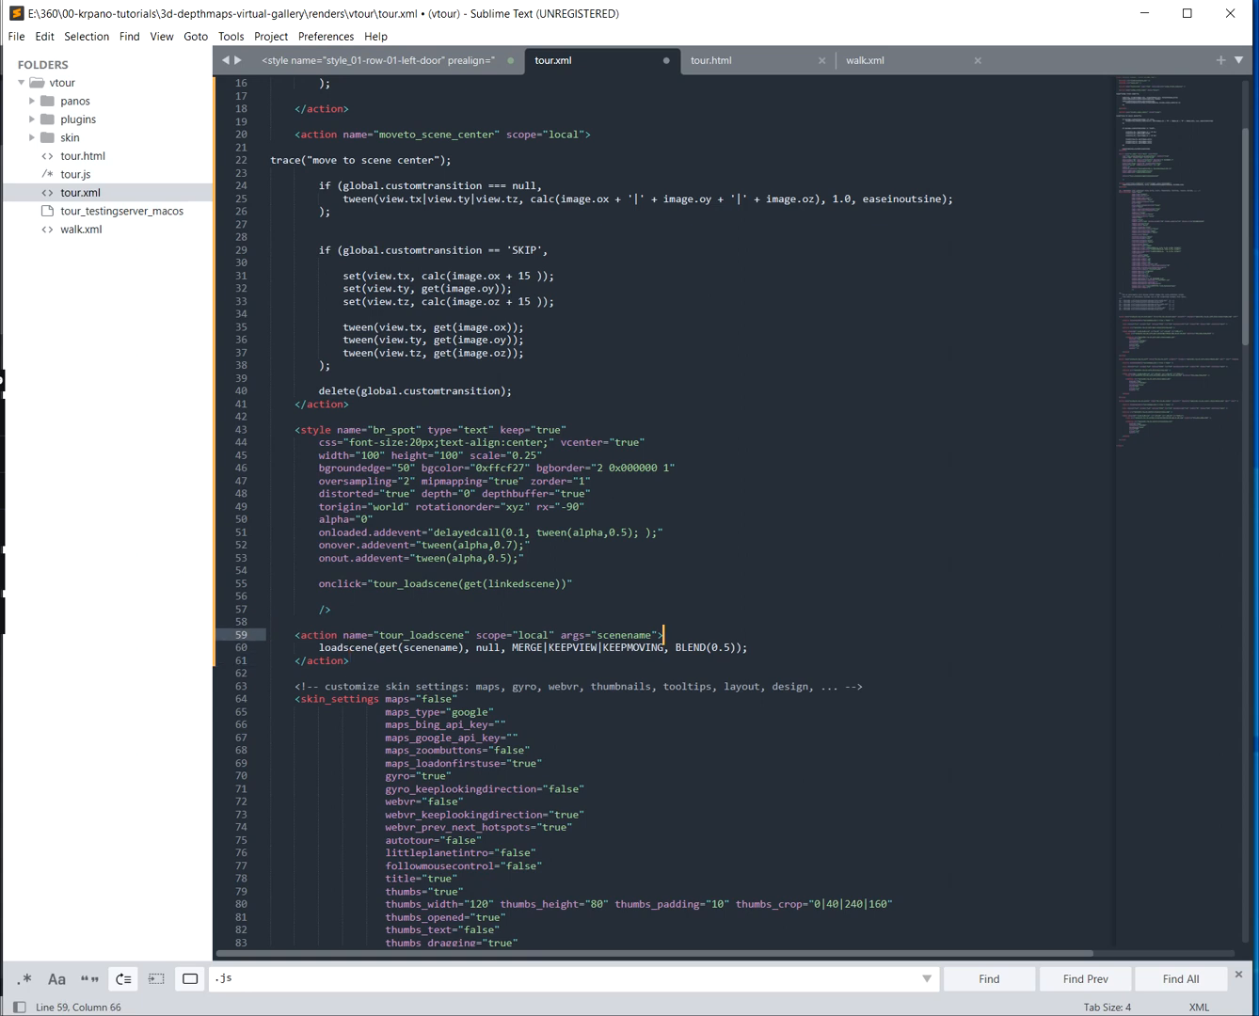
pyautogui.hotkey('ctrl', 's')
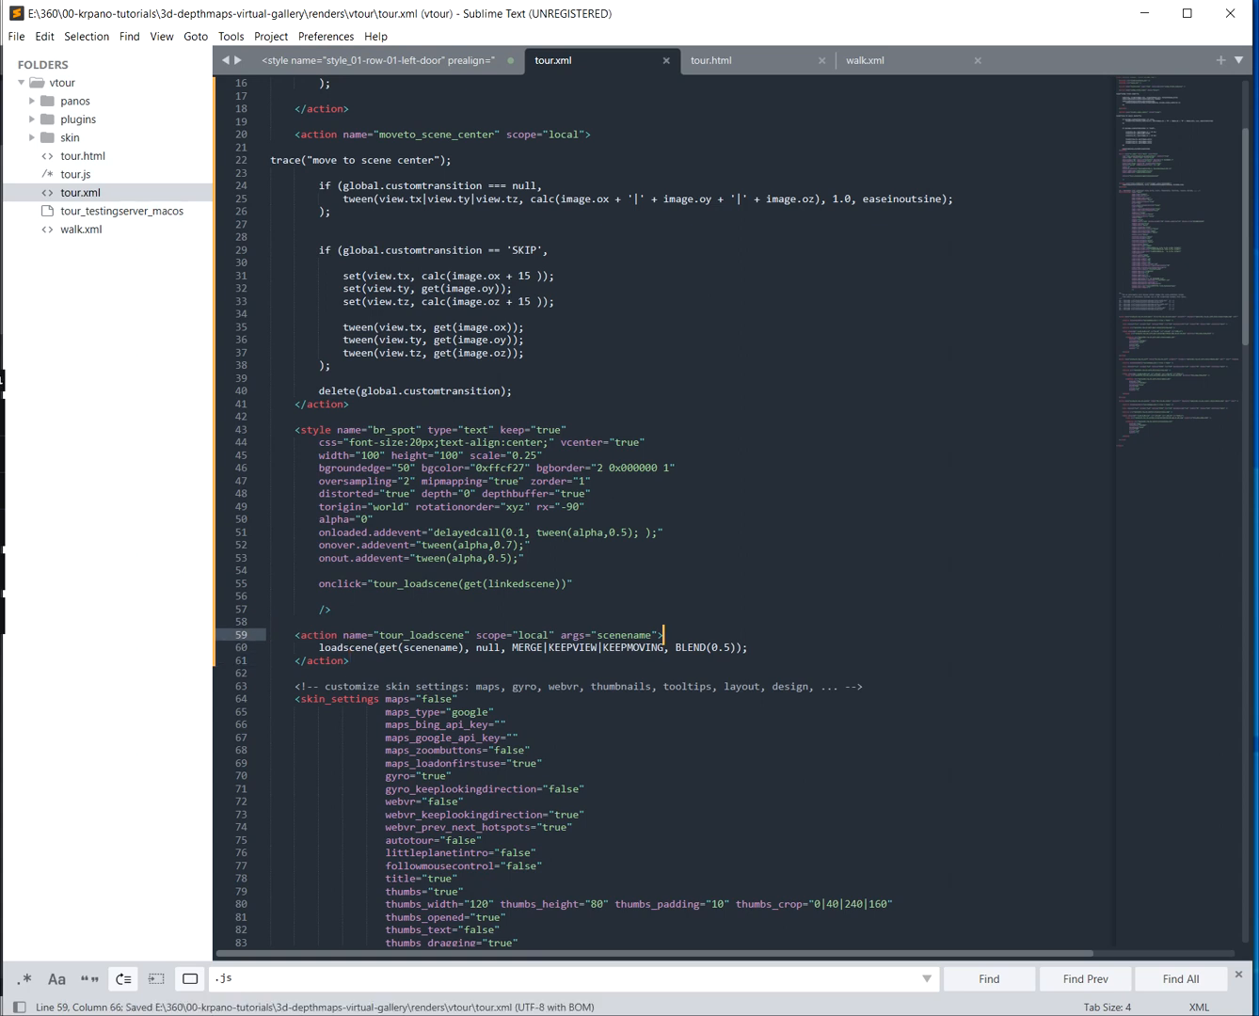
# Examine the tour_loadscene action's loadscene call, its scene name argument and its MERGE|KEEPVIEW|KEEPMOVING flags
pyautogui.doubleClick(416, 584)
pyautogui.click(408, 648)
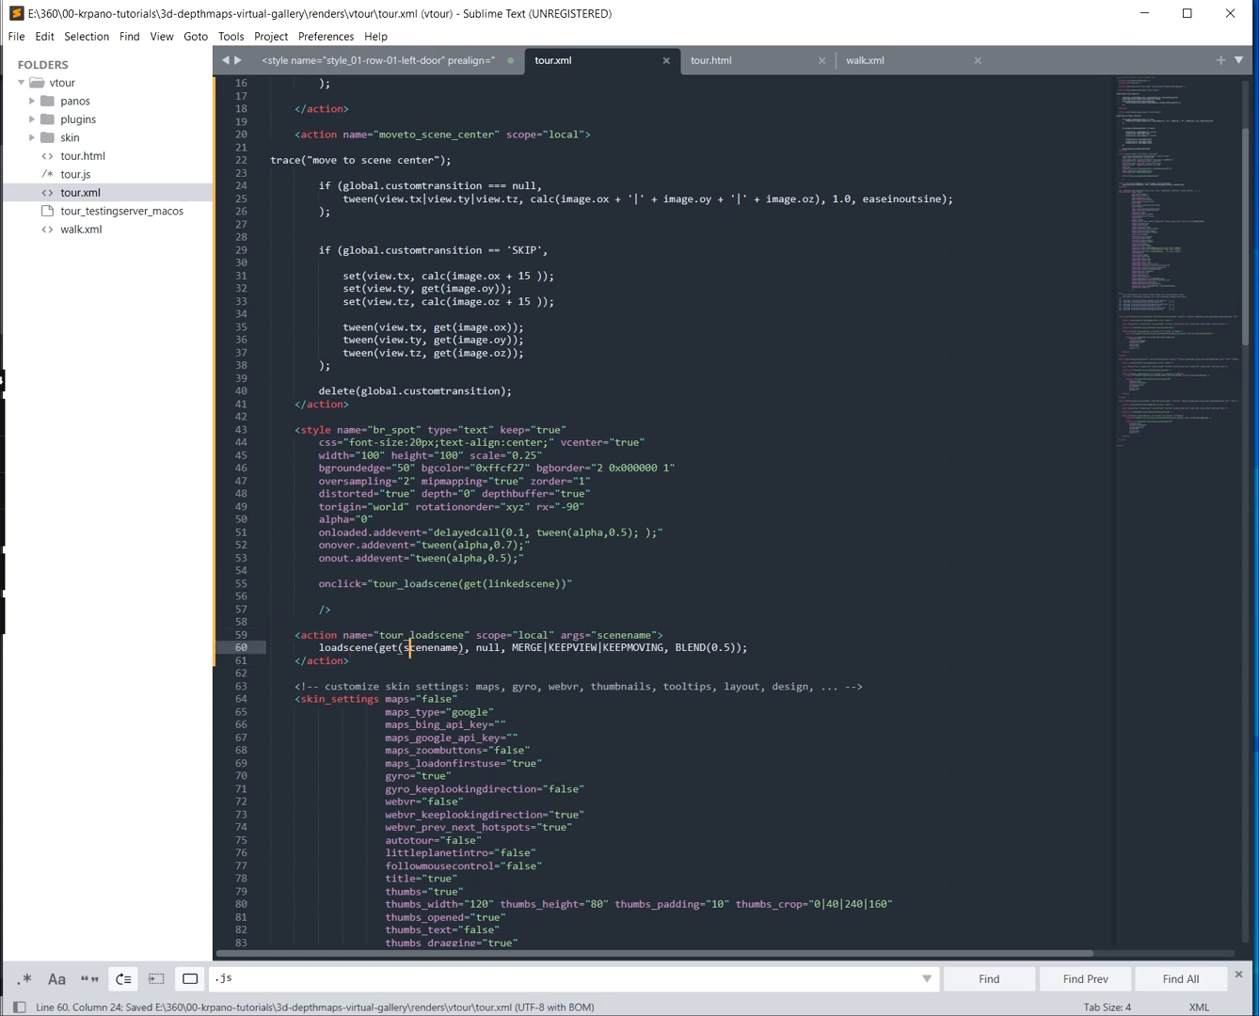
pyautogui.moveTo(318, 647); pyautogui.dragTo(753, 648)
pyautogui.click(760, 649)
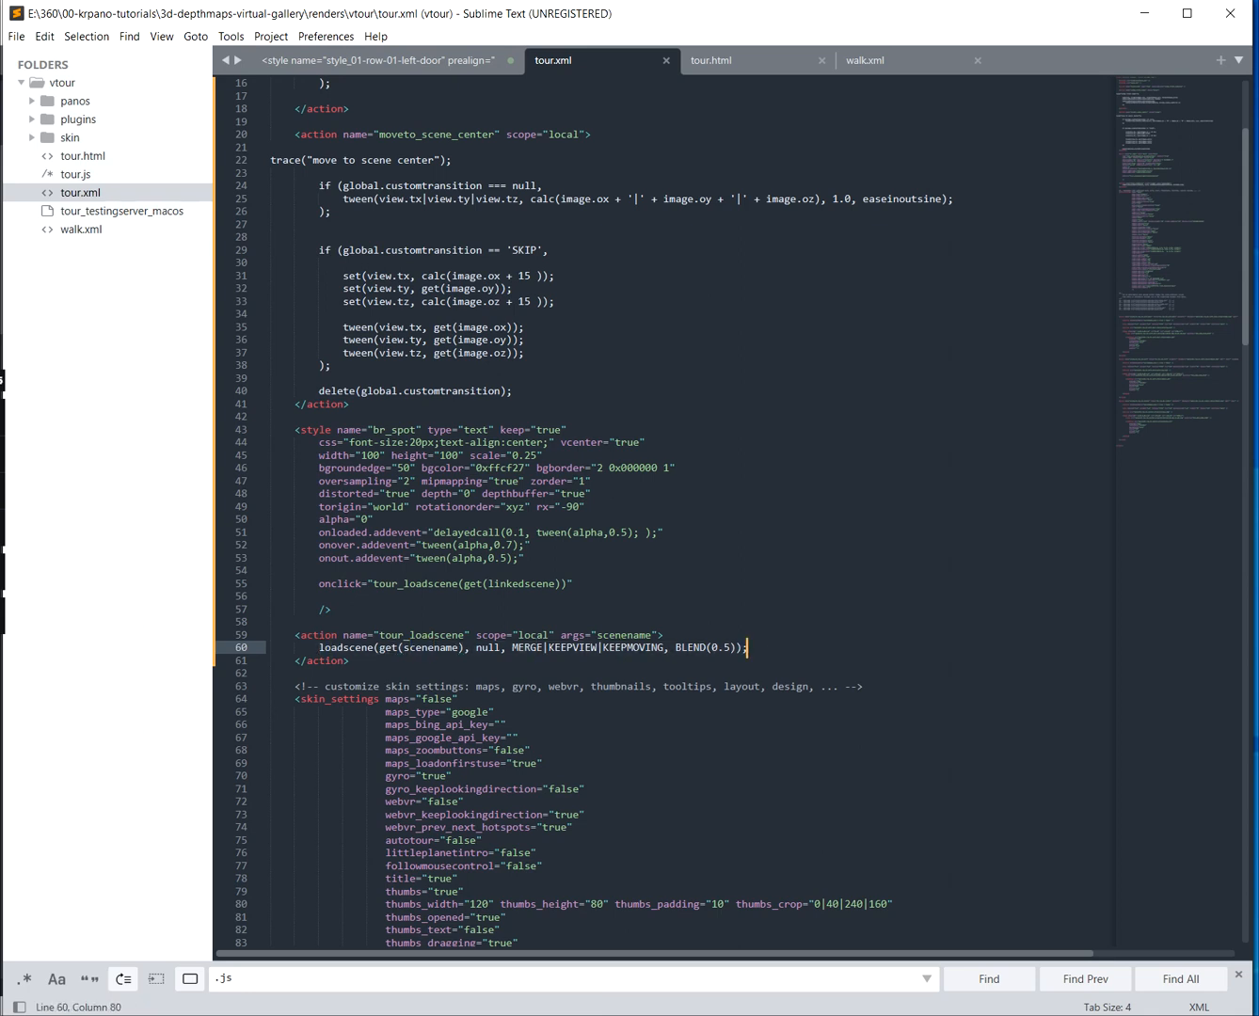
pyautogui.moveTo(510, 647); pyautogui.dragTo(664, 649)
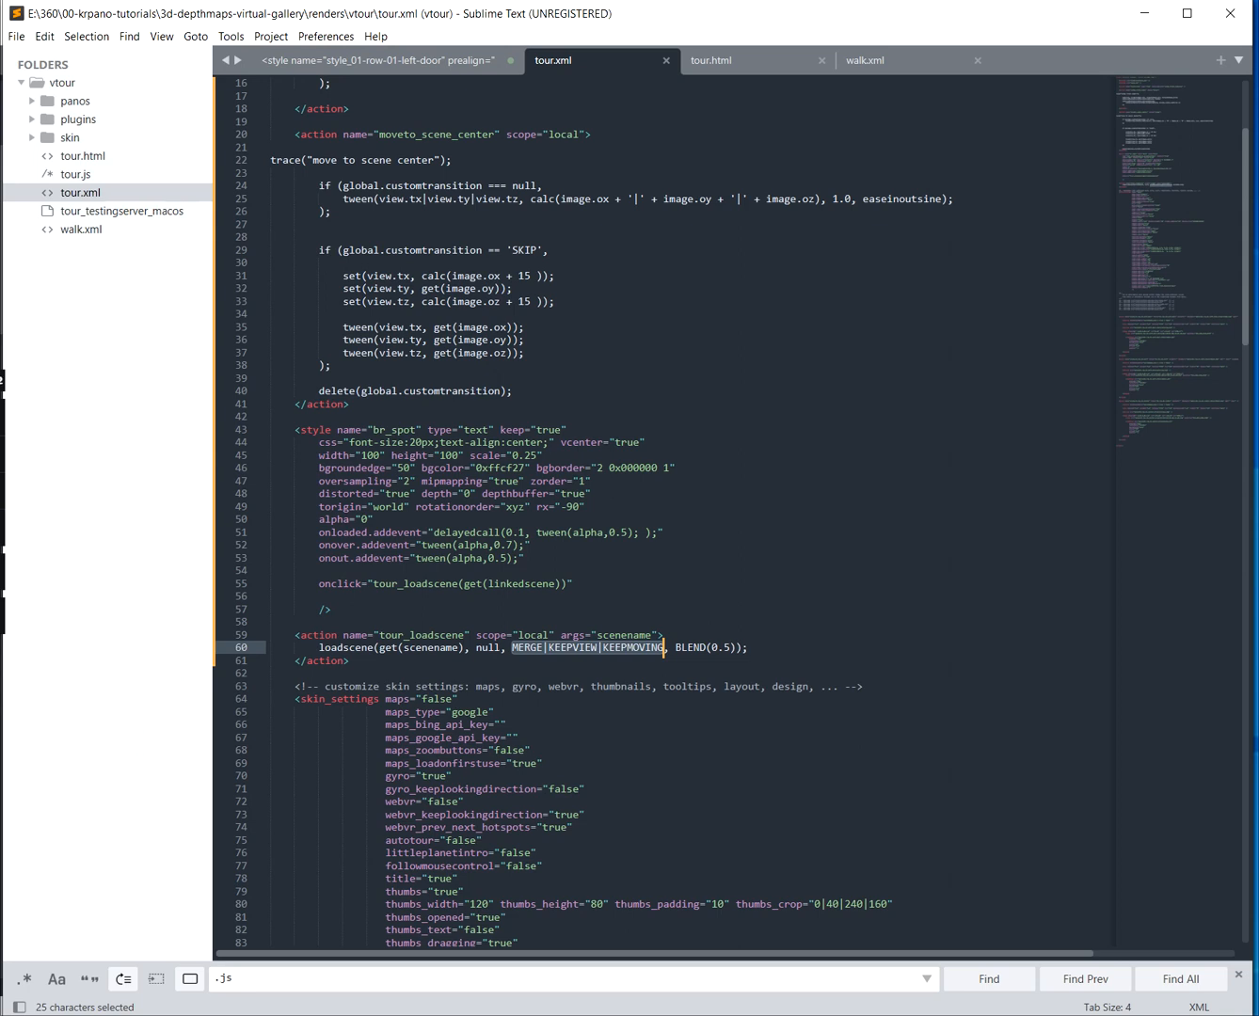
pyautogui.scroll(1, 663, 565)
pyautogui.scroll(-1, 662, 565)
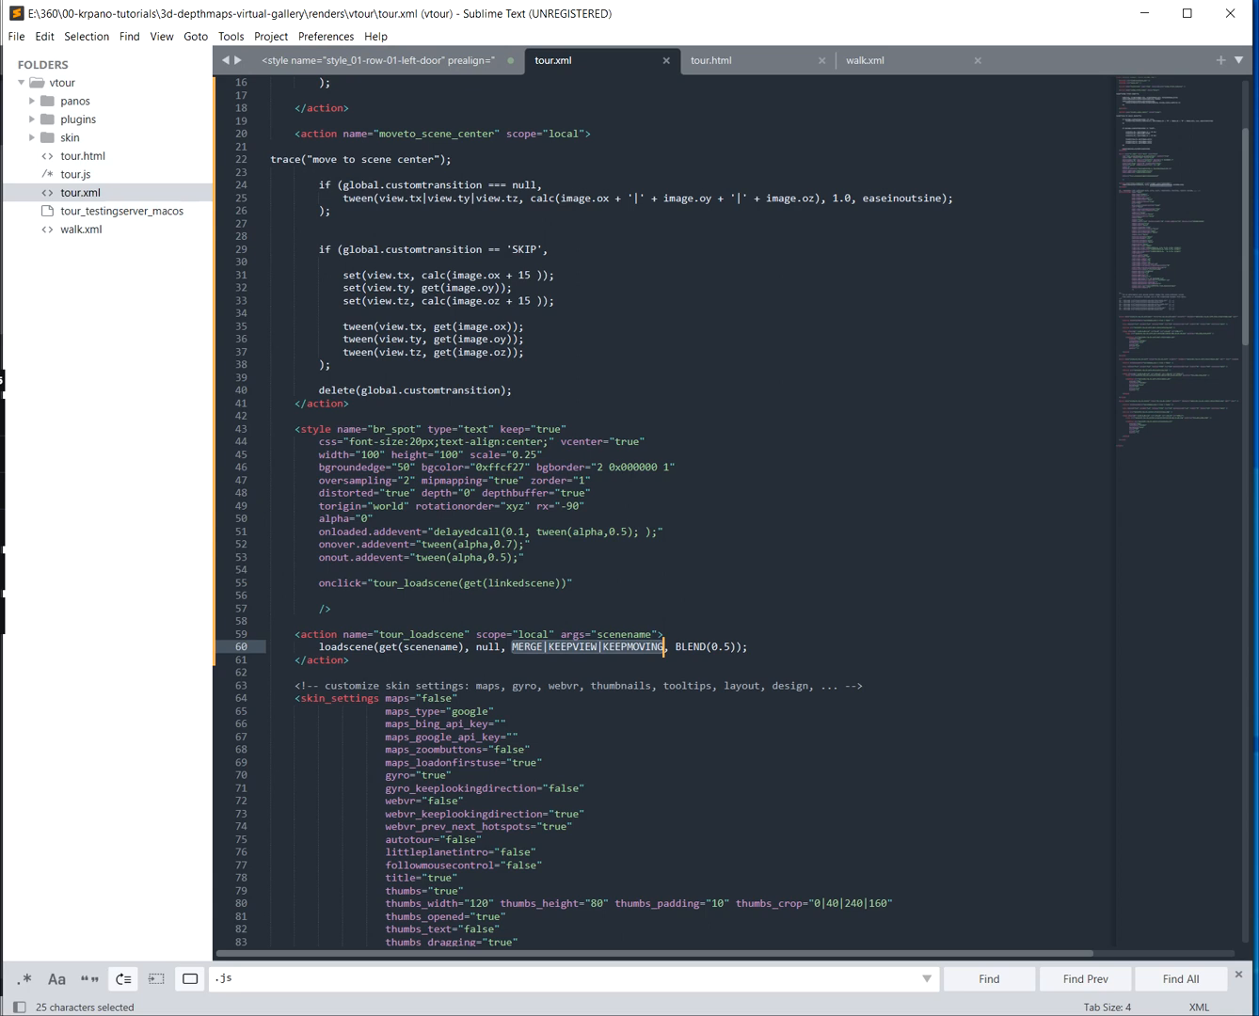
pyautogui.scroll(-2, 660, 513)
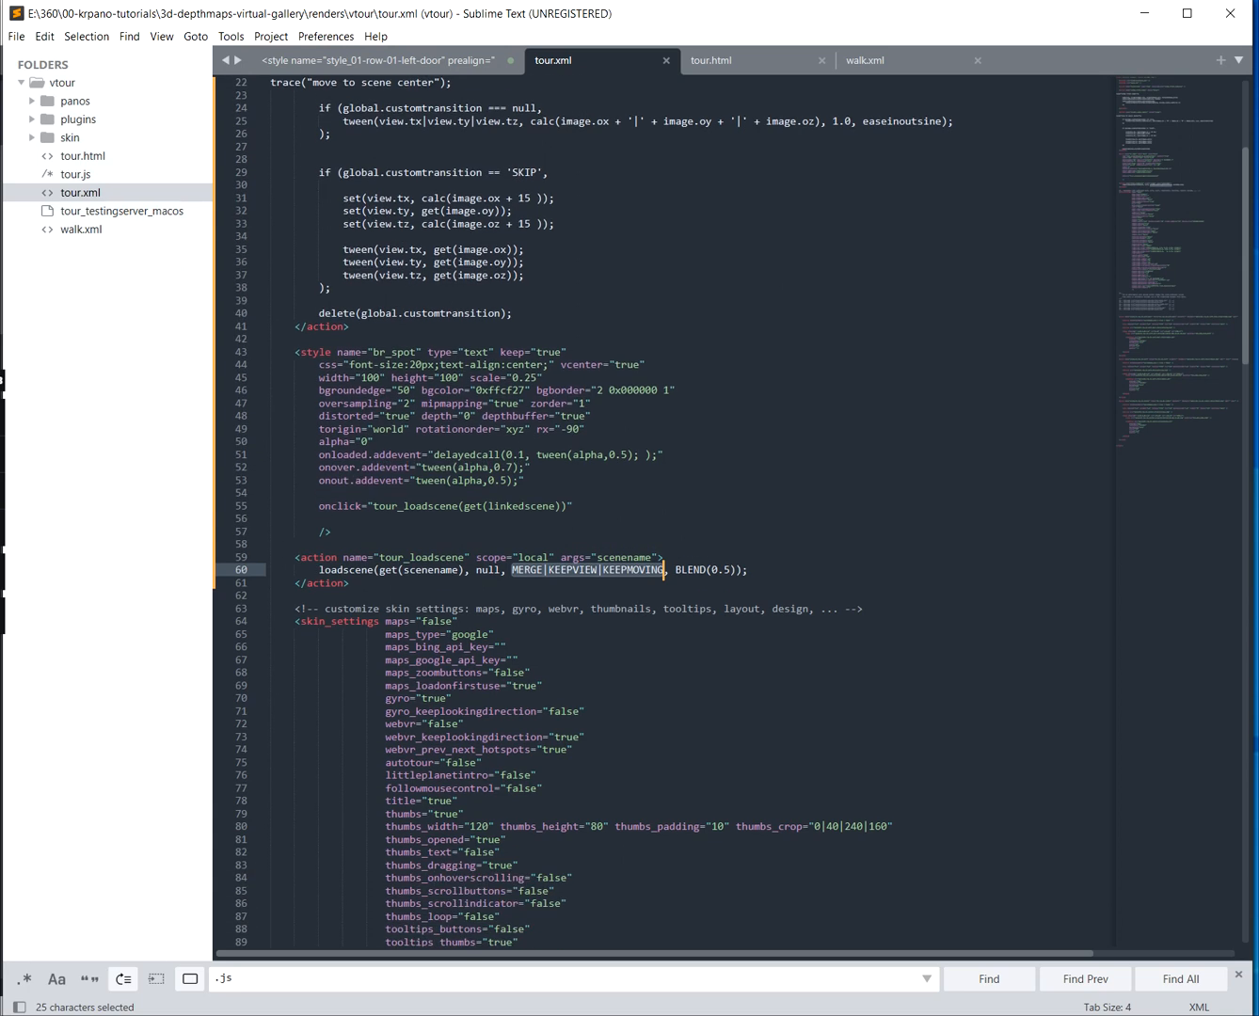
pyautogui.scroll(-2, 658, 512)
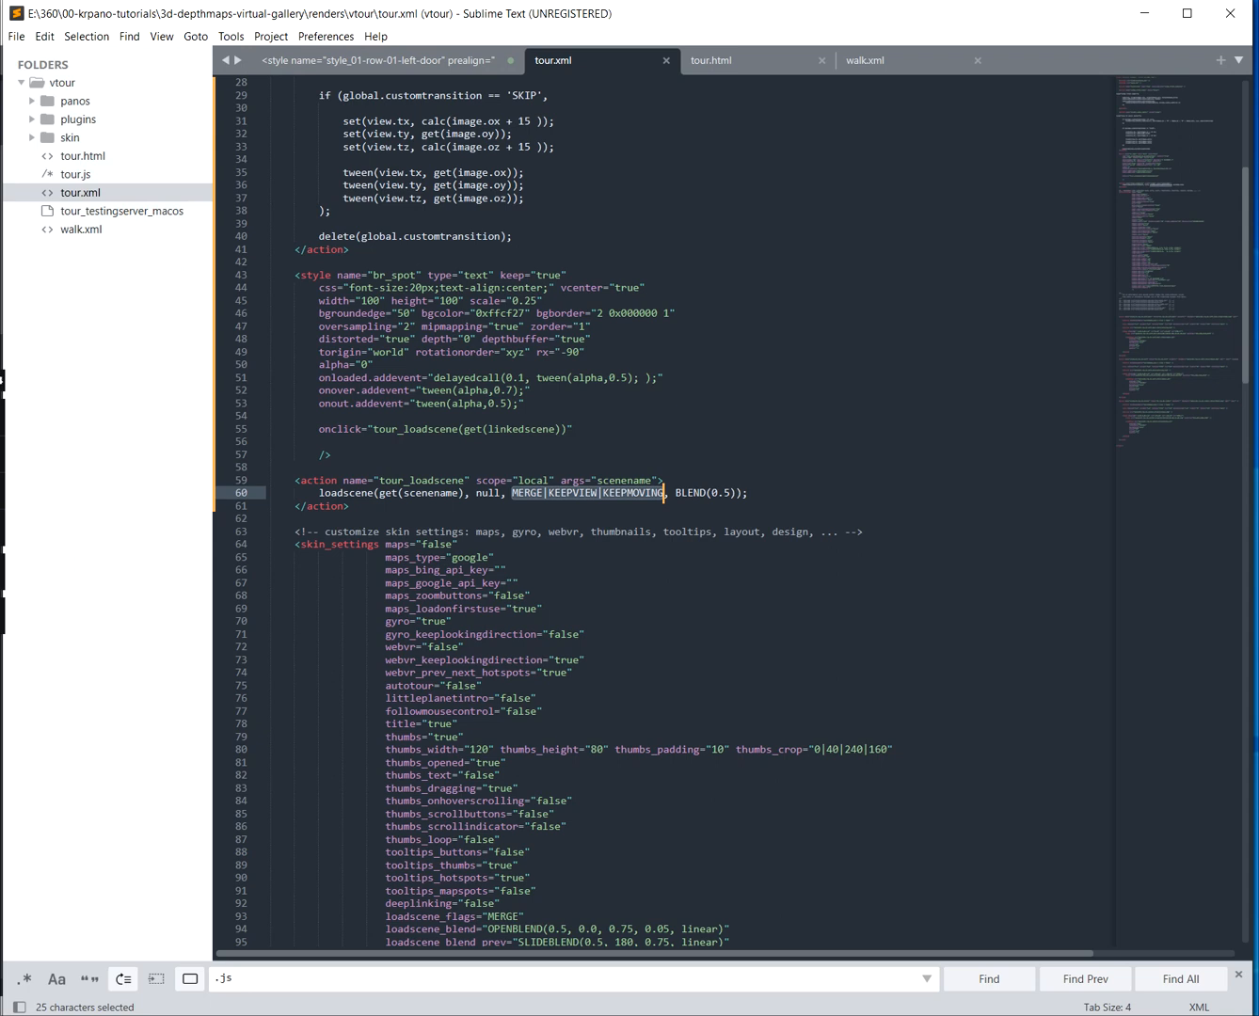
# Add a self-closing hotspot element with an empty name attribute below the tour_loadscene action
pyautogui.scroll(-1, 658, 512)
pyautogui.press('Down')
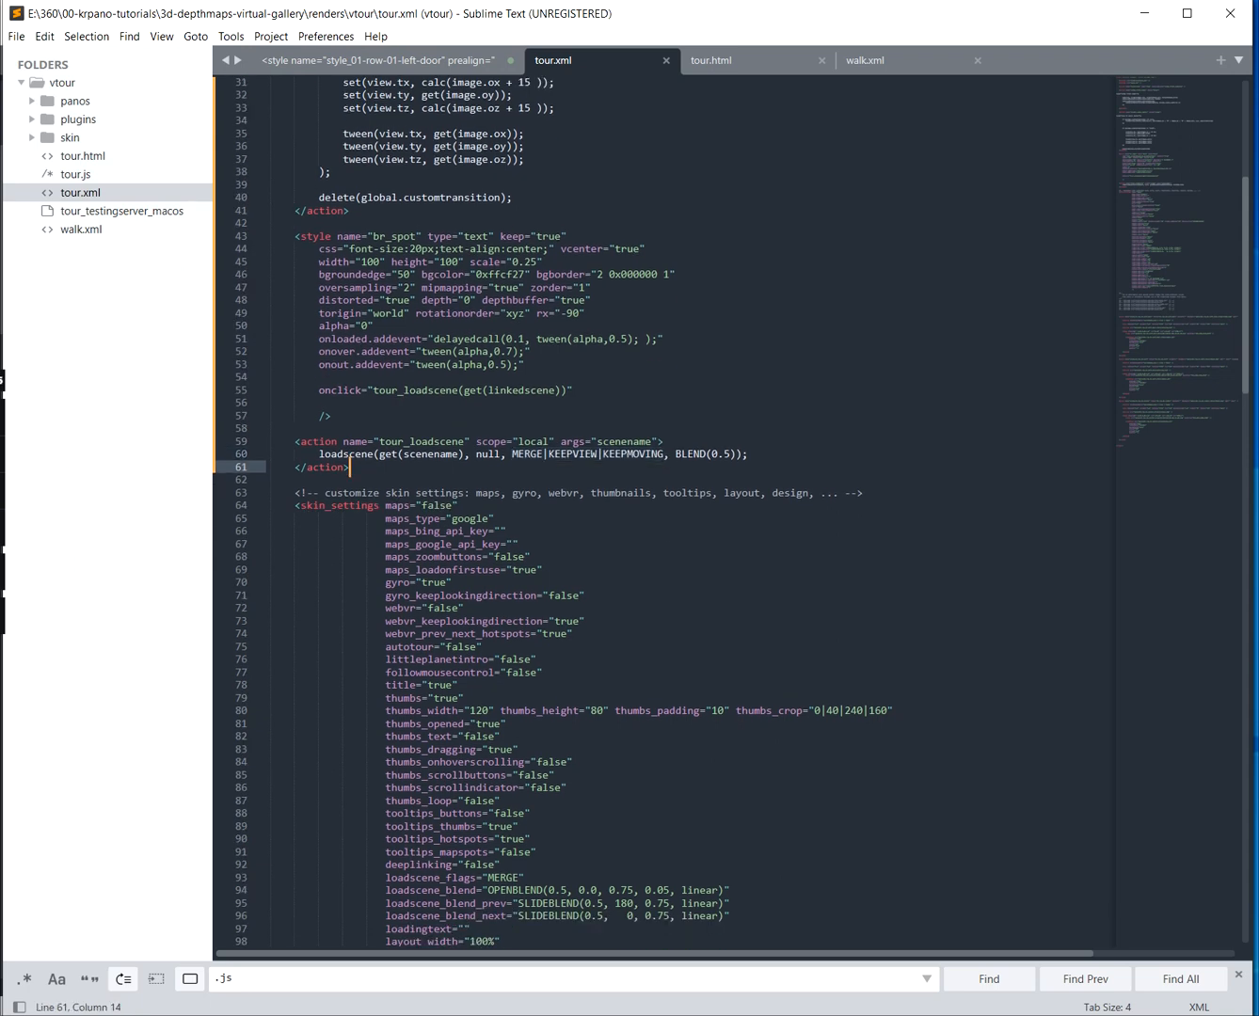
pyautogui.press('Return')
pyautogui.press('Return')
pyautogui.press('Return')
pyautogui.write('<hotspot ')
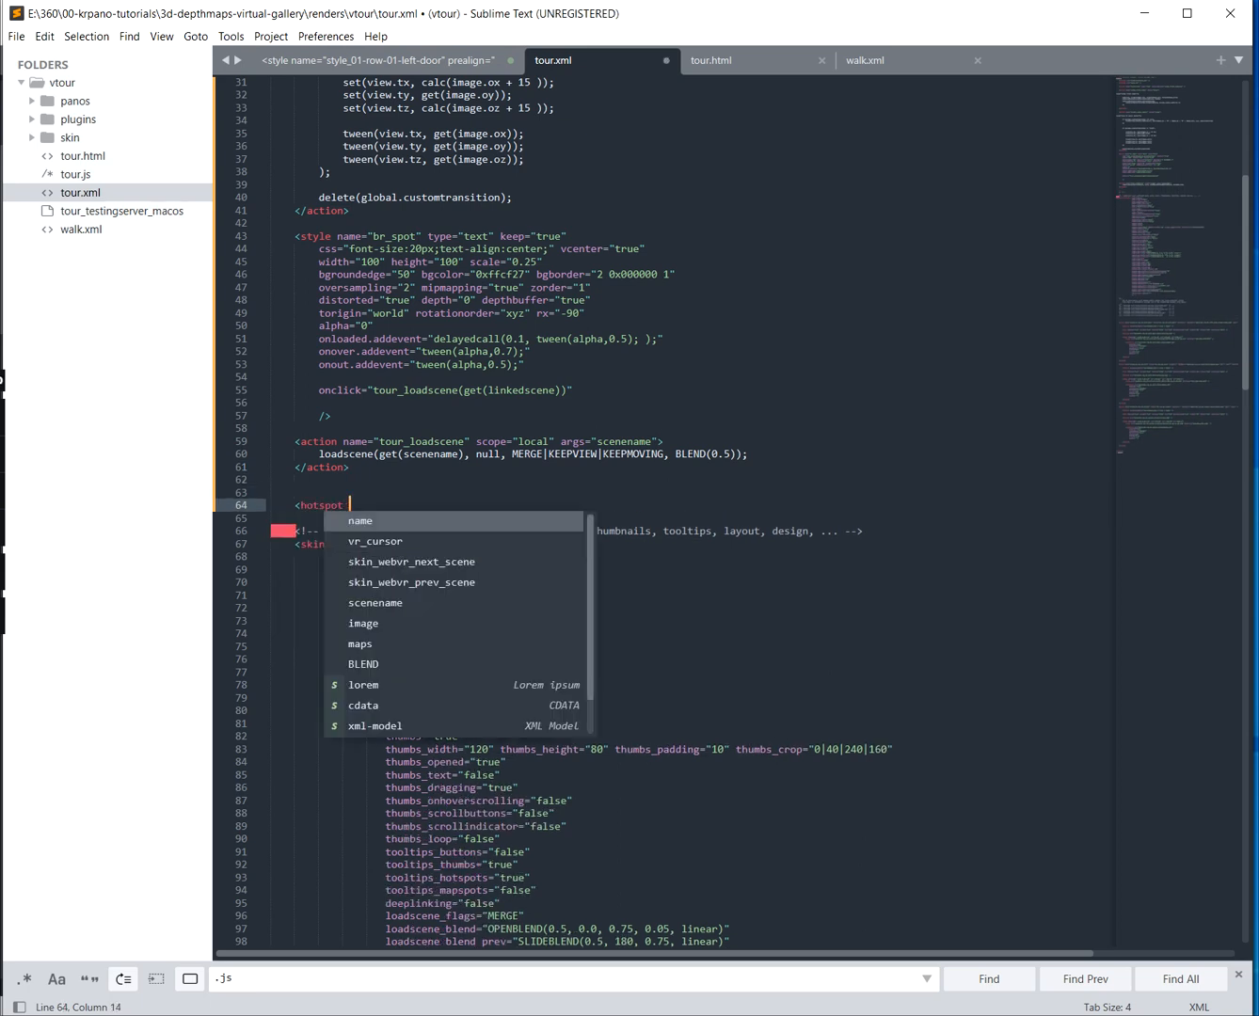
pyautogui.write('name="')
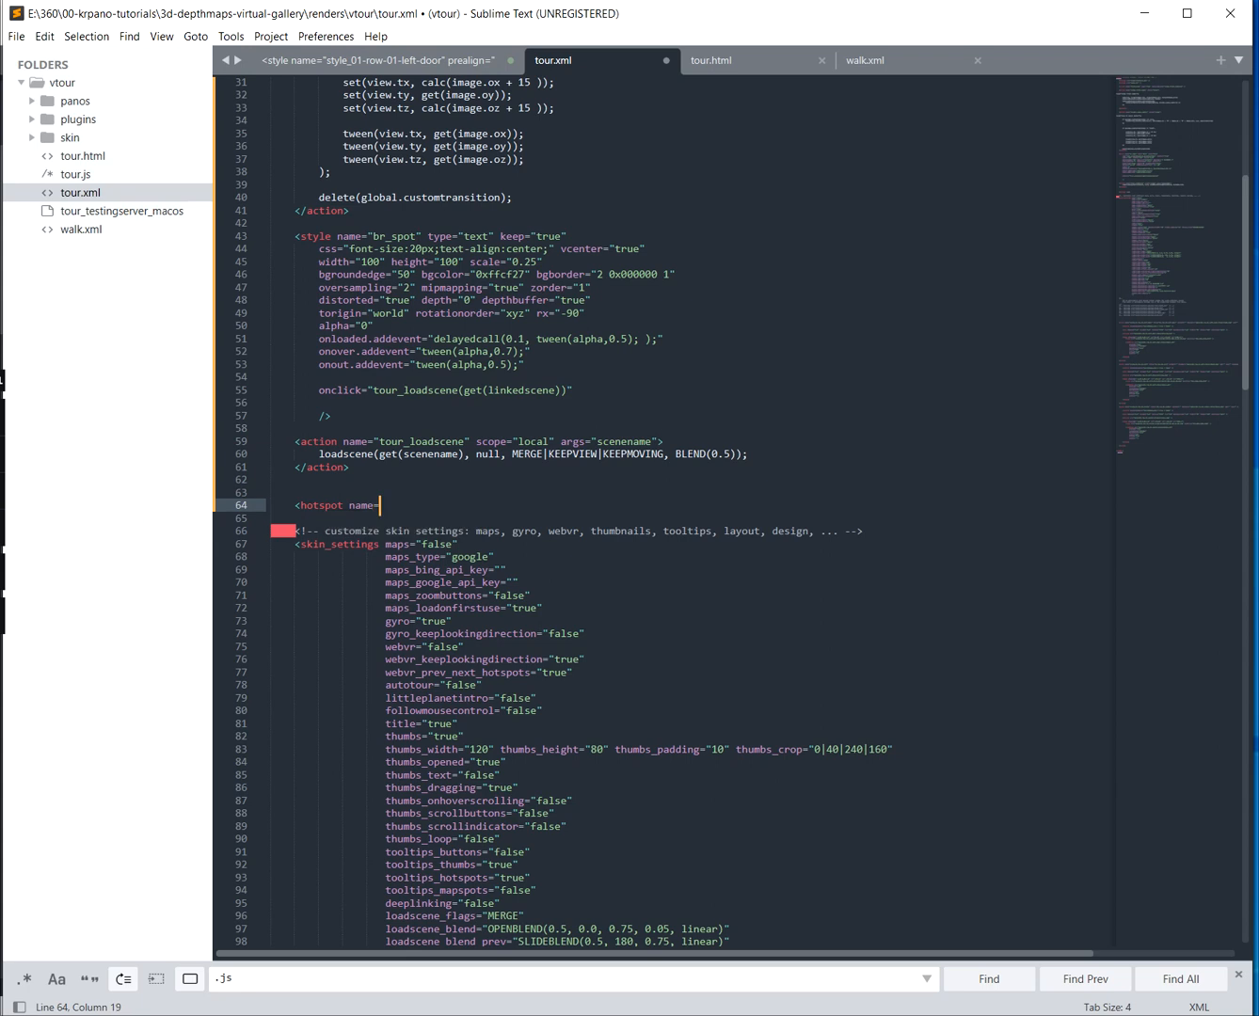
pyautogui.press('Escape')
pyautogui.press('End')
pyautogui.write('/>')
# Duplicate the empty hotspot element twice on the following lines
pyautogui.hotkey('shift', 'Home')
pyautogui.hotkey('ctrl', 'c')
pyautogui.press('End')
pyautogui.press('Return')
pyautogui.hotkey('ctrl', 'v')
pyautogui.press('Return')
pyautogui.hotkey('ctrl', 'v')
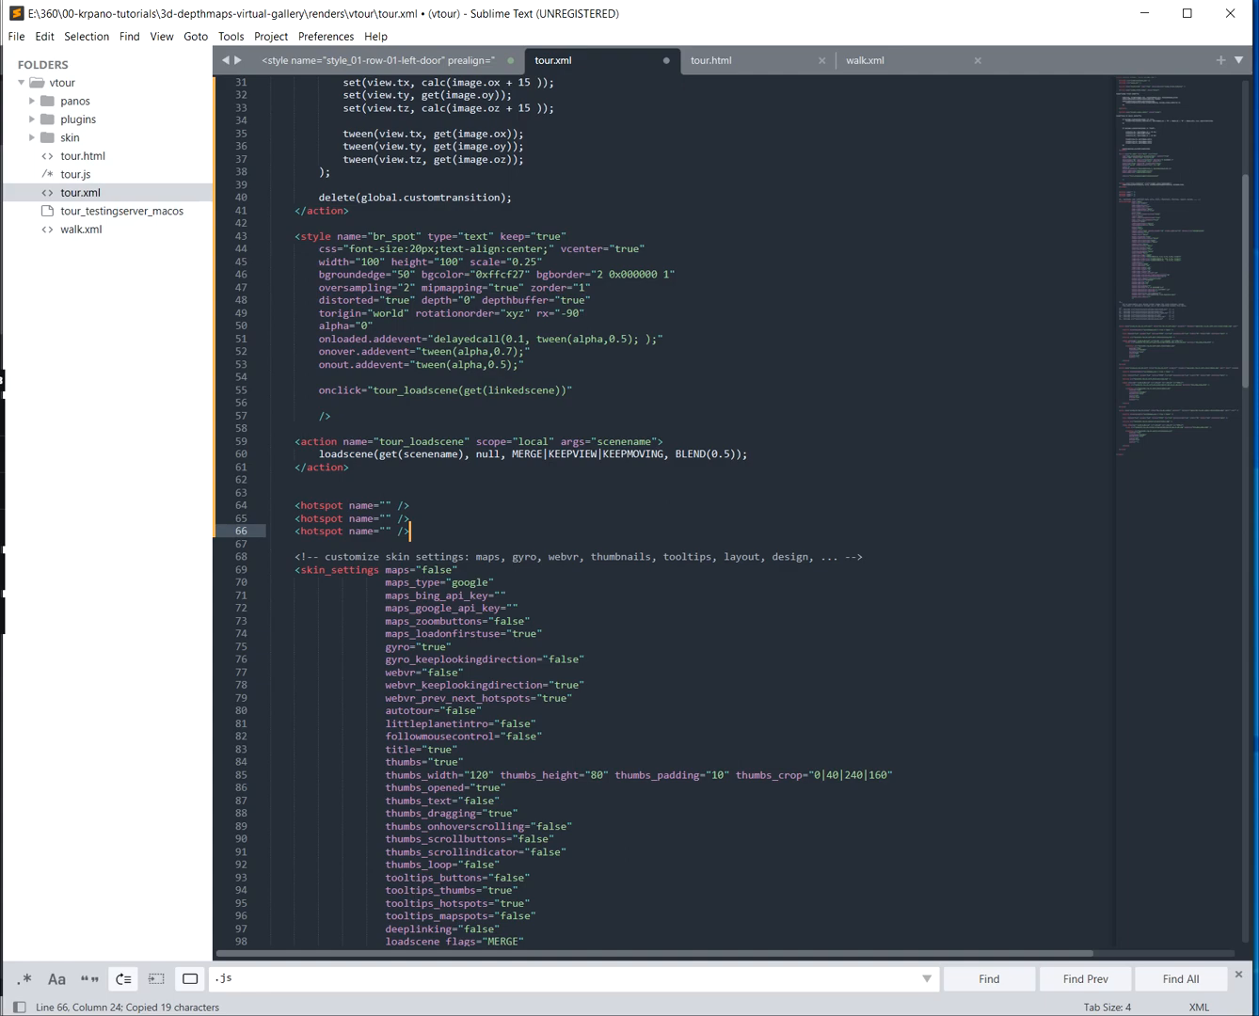
# Name the first hotspot spot_scene_01-row-01-left-door, copying the scene name from the first scene element and prefixing it with spot_
pyautogui.scroll(-20, 658, 508)
pyautogui.moveTo(375, 672); pyautogui.dragTo(524, 673)
pyautogui.hotkey('ctrl', 'c')
pyautogui.scroll(8, 524, 673)
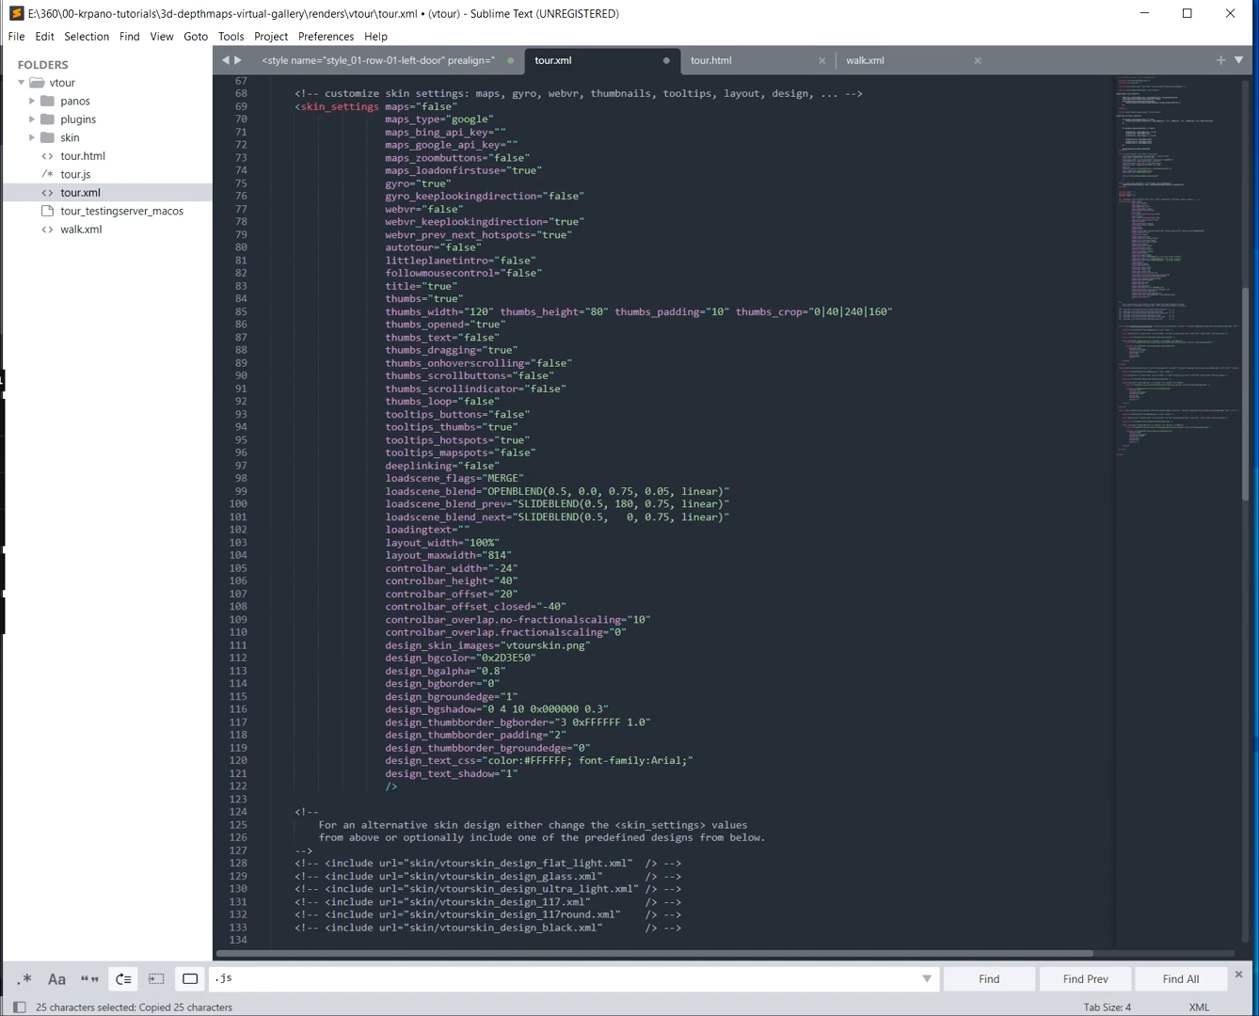
pyautogui.scroll(4, 385, 195)
pyautogui.click(385, 196)
pyautogui.hotkey('ctrl', 'v')
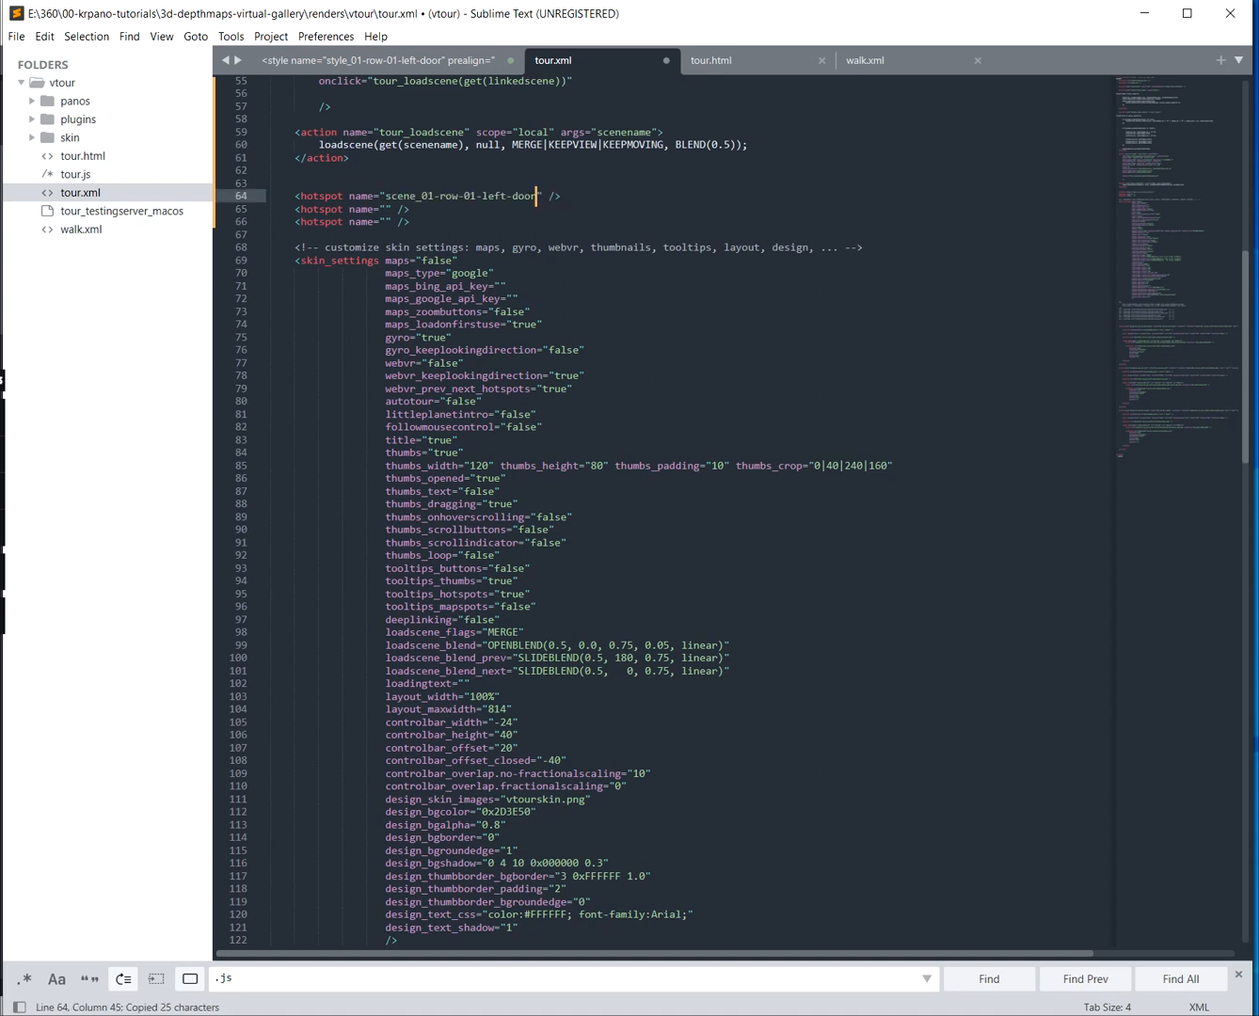
pyautogui.click(386, 196)
pyautogui.write('spot_')
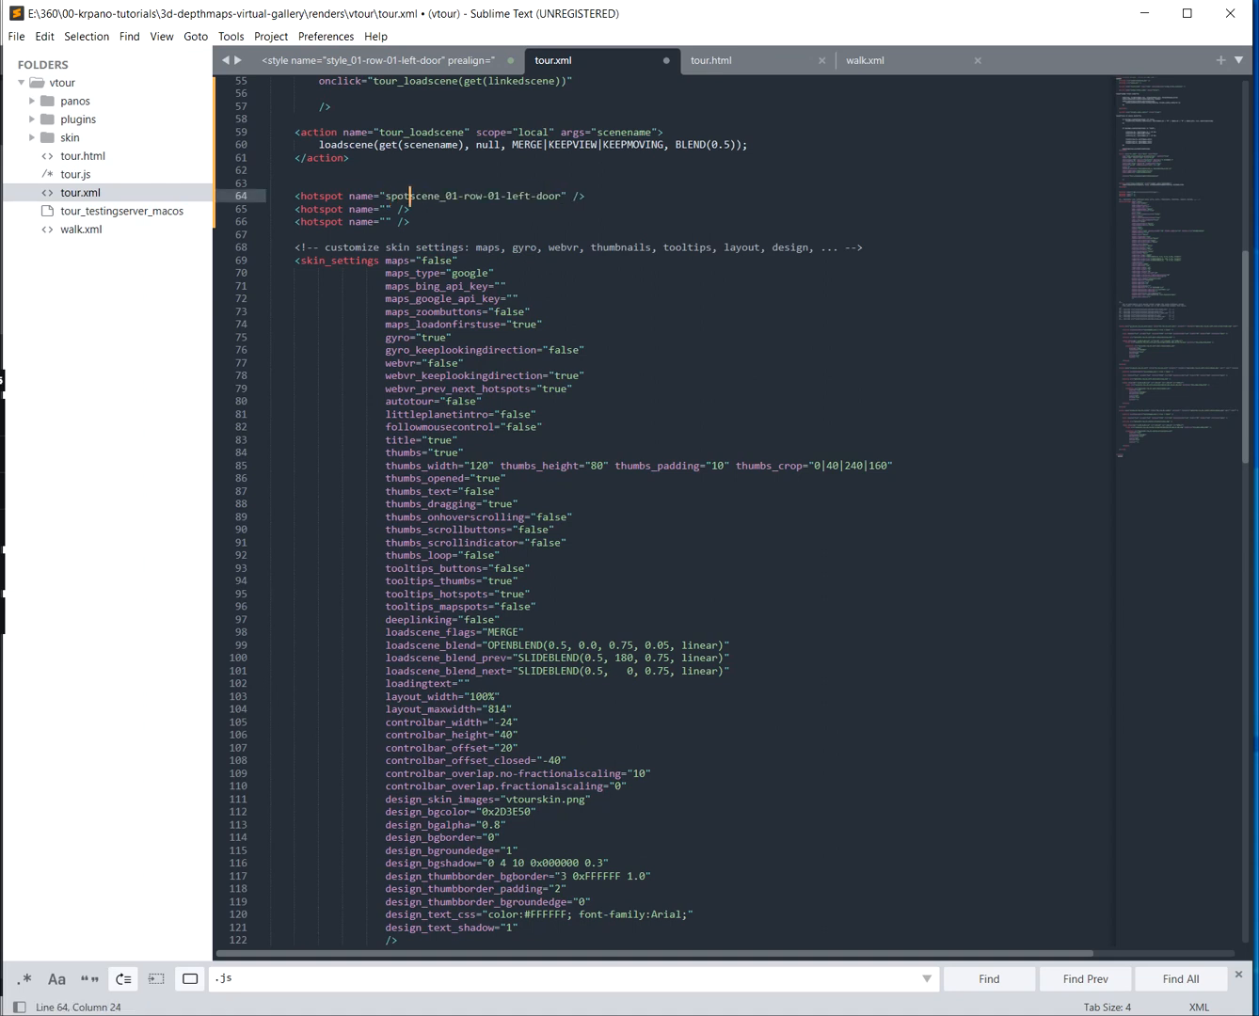
# Enter the prefix spot_ in the name attributes of the second and third hotspots
pyautogui.click(385, 197)
pyautogui.press('Down')
pyautogui.write('stpo_')
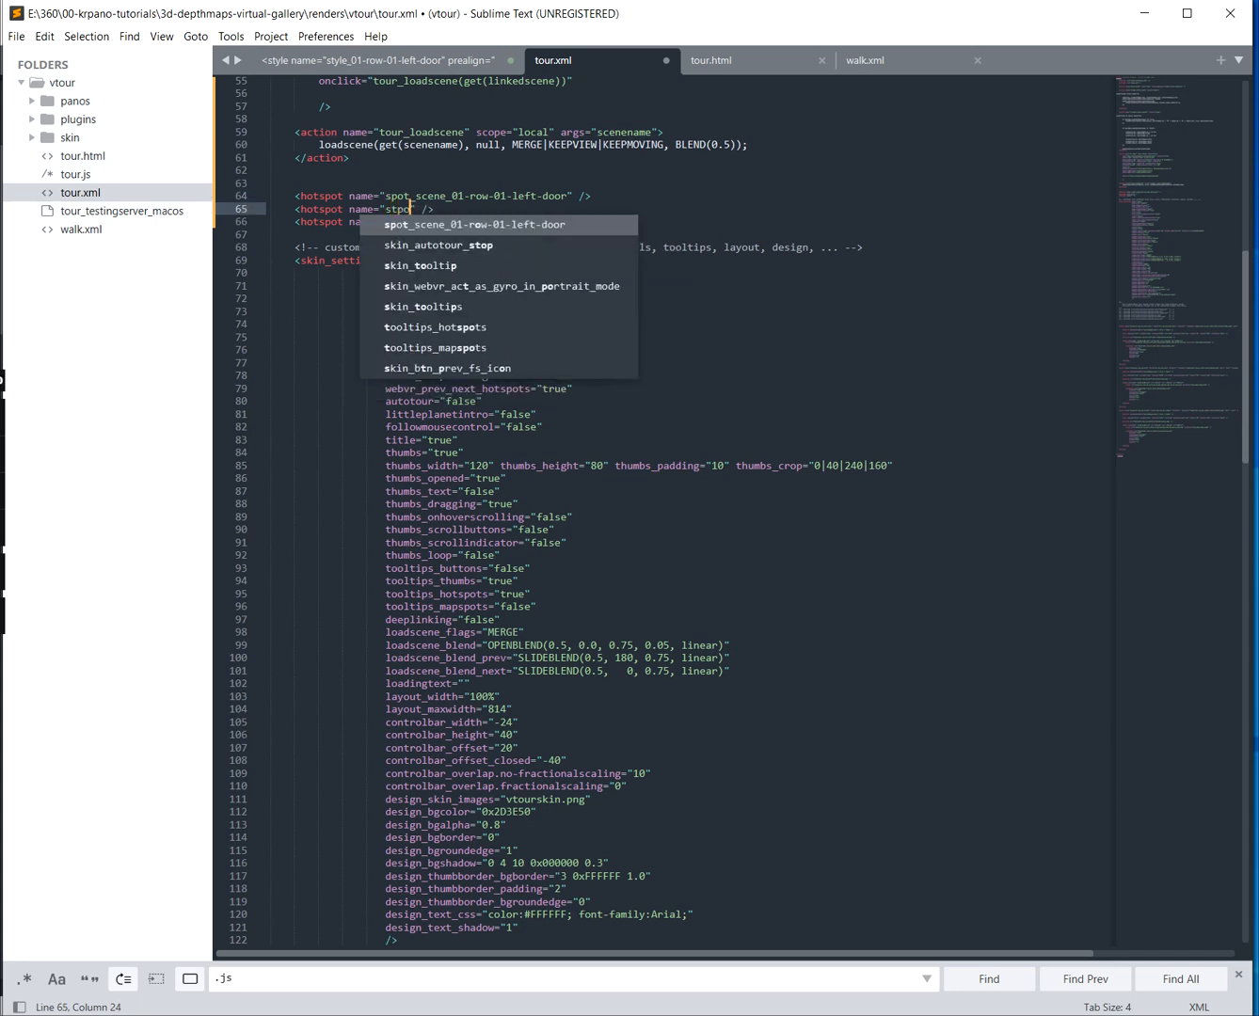
pyautogui.press('BackSpace')
pyautogui.press('BackSpace')
pyautogui.press('BackSpace')
pyautogui.press('BackSpace')
pyautogui.write('po')
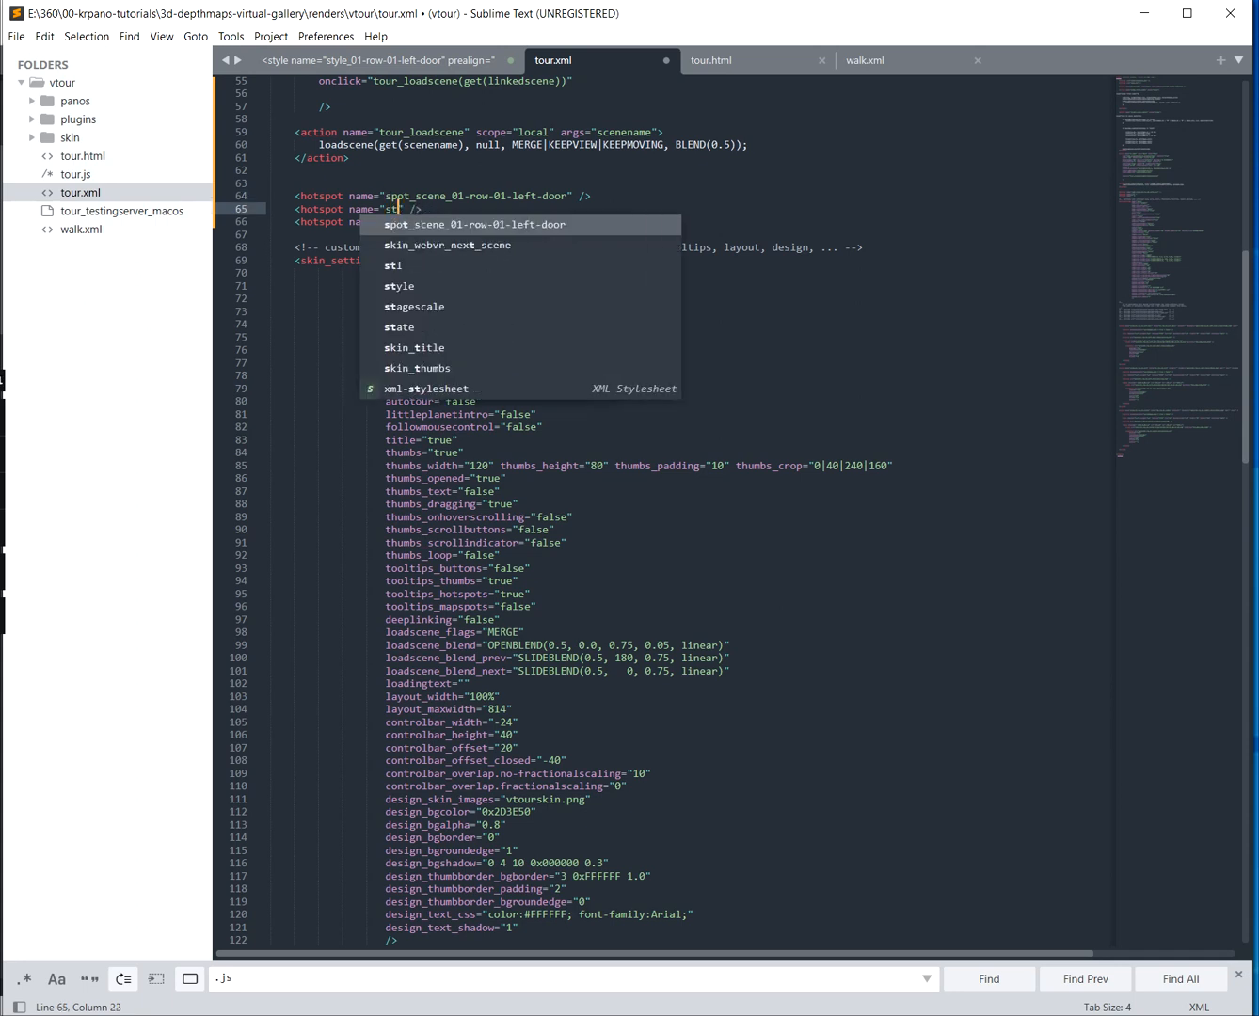
pyautogui.write('t_')
pyautogui.hotkey('shift', 'Left')
pyautogui.hotkey('shift', 'Left')
pyautogui.hotkey('shift', 'Left')
pyautogui.hotkey('shift', 'Left')
pyautogui.hotkey('shift', 'Left')
pyautogui.hotkey('ctrl', 'c')
pyautogui.press('Down')
pyautogui.press('Left')
pyautogui.press('Left')
pyautogui.press('Left')
pyautogui.press('Left')
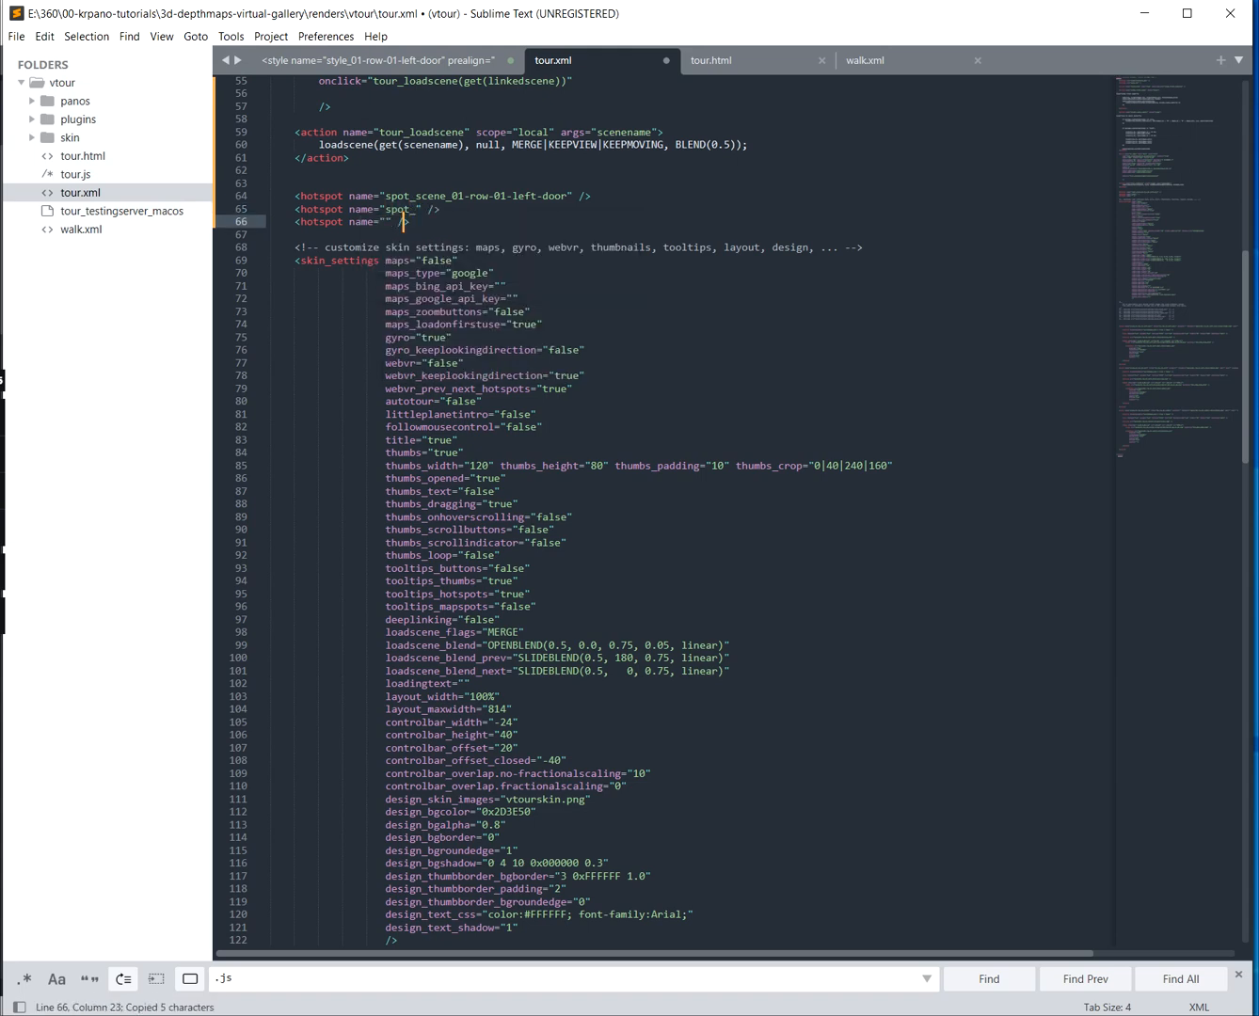
pyautogui.hotkey('ctrl', 'v')
# Copy the scene name scene_02-row-01-left from its scene element and append it to the second hotspot's spot_ name
pyautogui.scroll(-20, 660, 512)
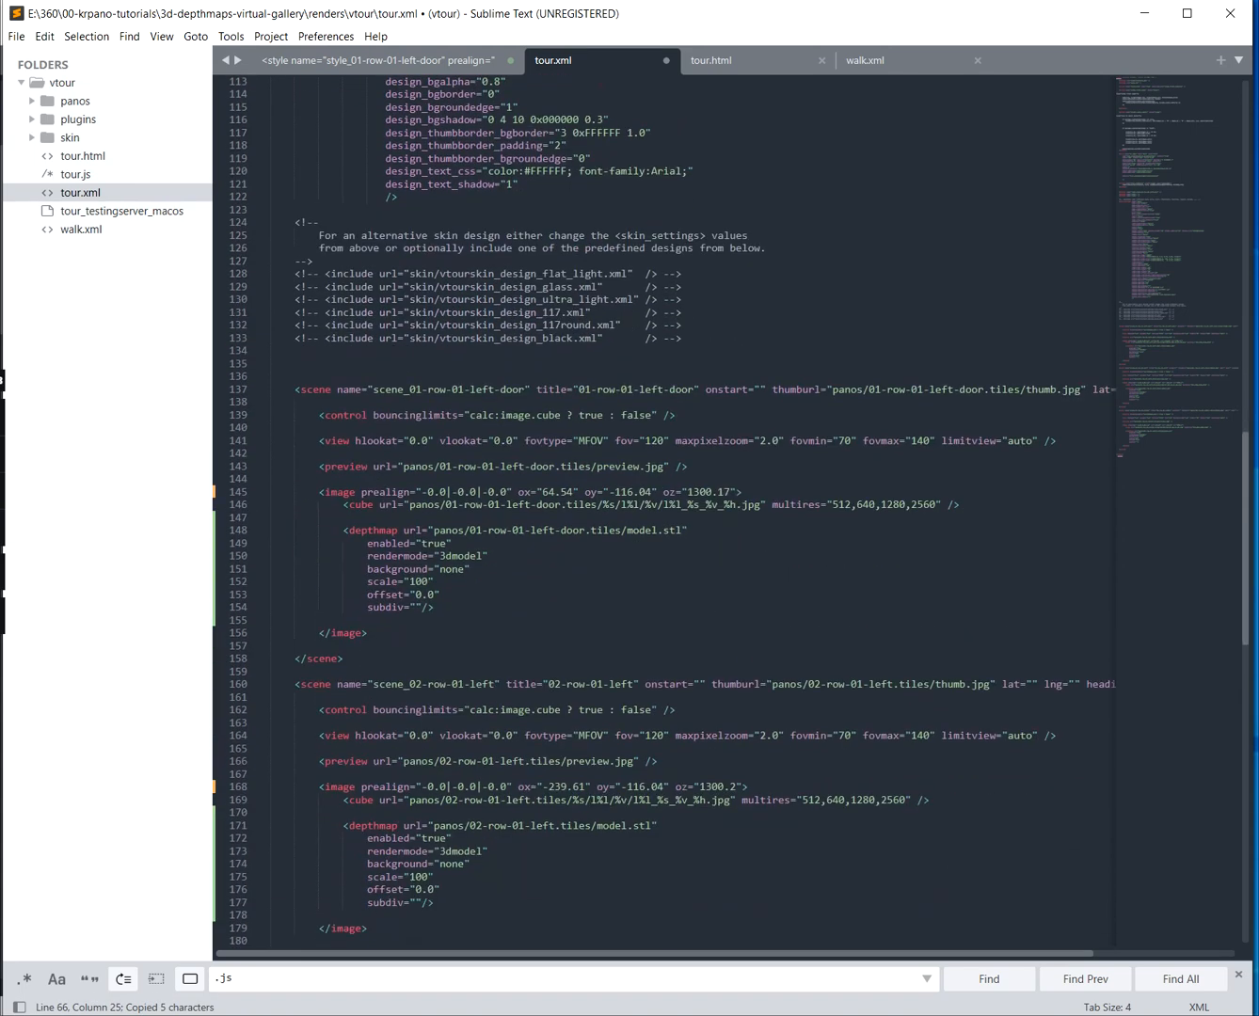
pyautogui.moveTo(374, 580); pyautogui.dragTo(494, 580)
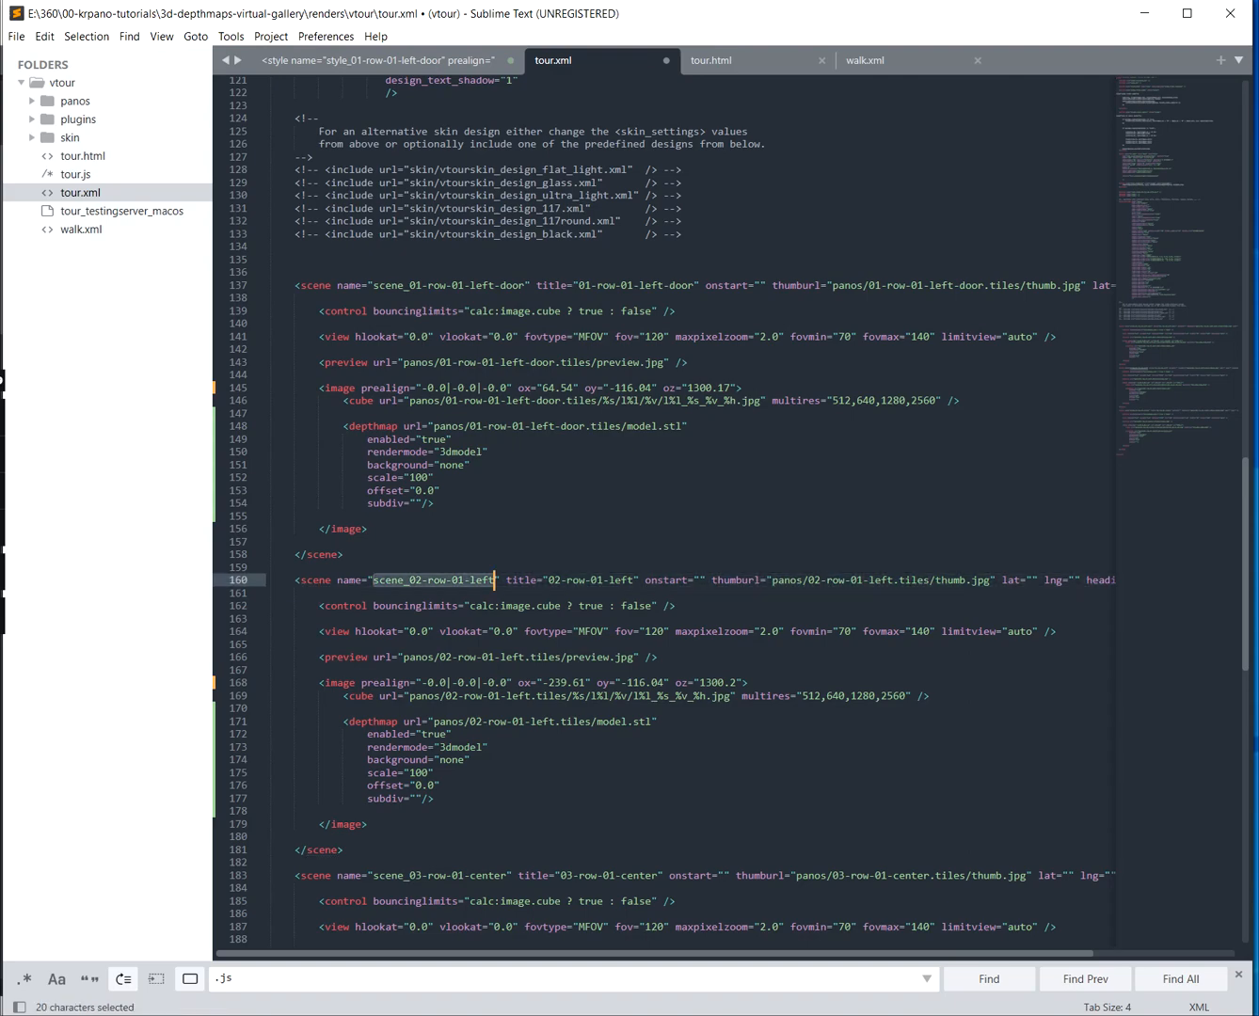
pyautogui.hotkey('ctrl', 'c')
pyautogui.scroll(13, 494, 579)
pyautogui.scroll(9, 660, 512)
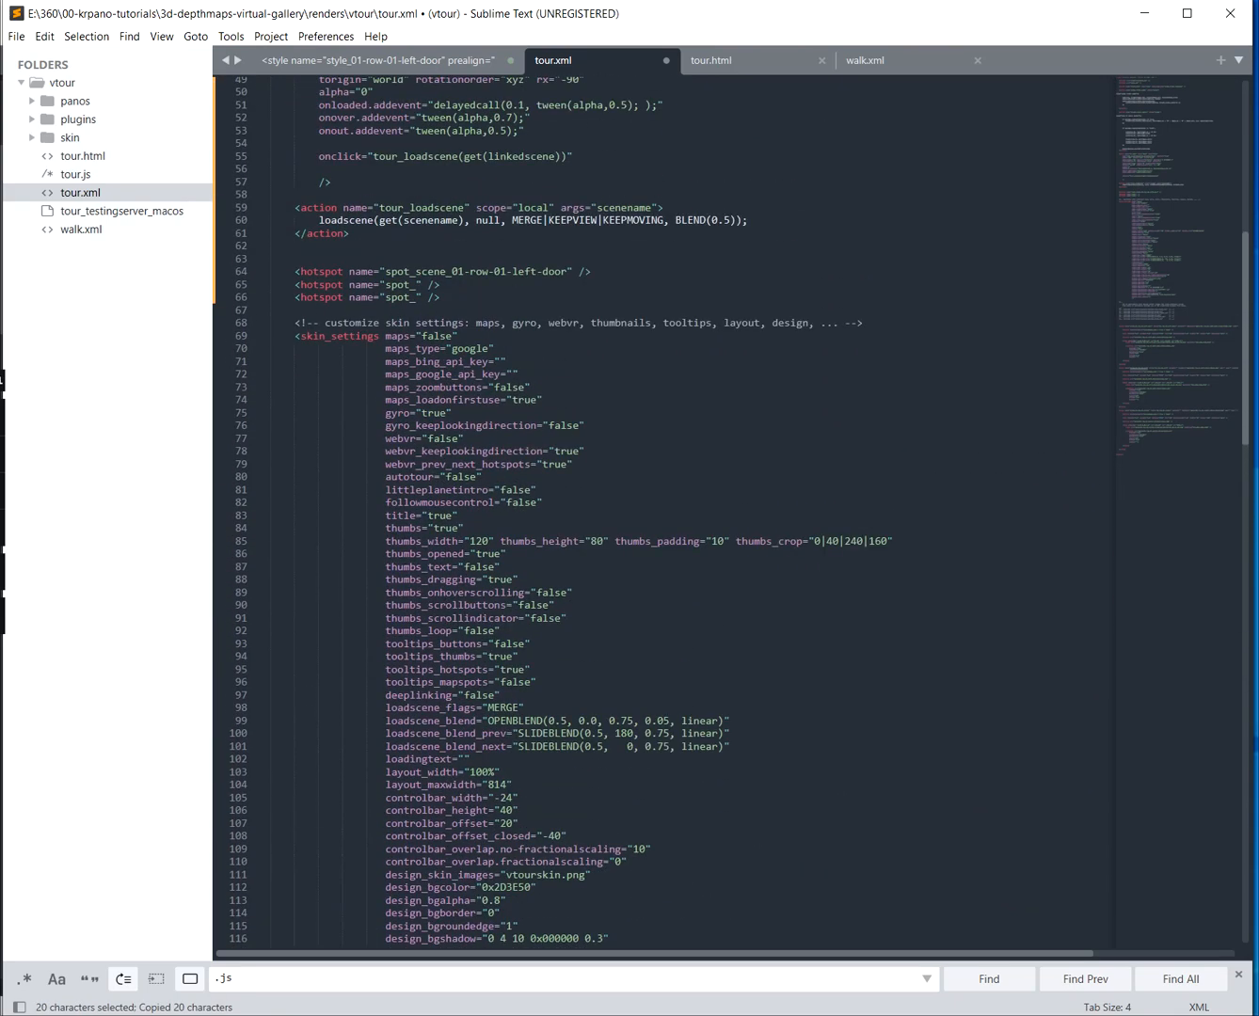
pyautogui.click(416, 285)
pyautogui.hotkey('ctrl', 'v')
# Copy the scene name scene_03-row-01-center from its scene element, append it to the third hotspot's spot_ name, and save the file
pyautogui.scroll(-20, 416, 286)
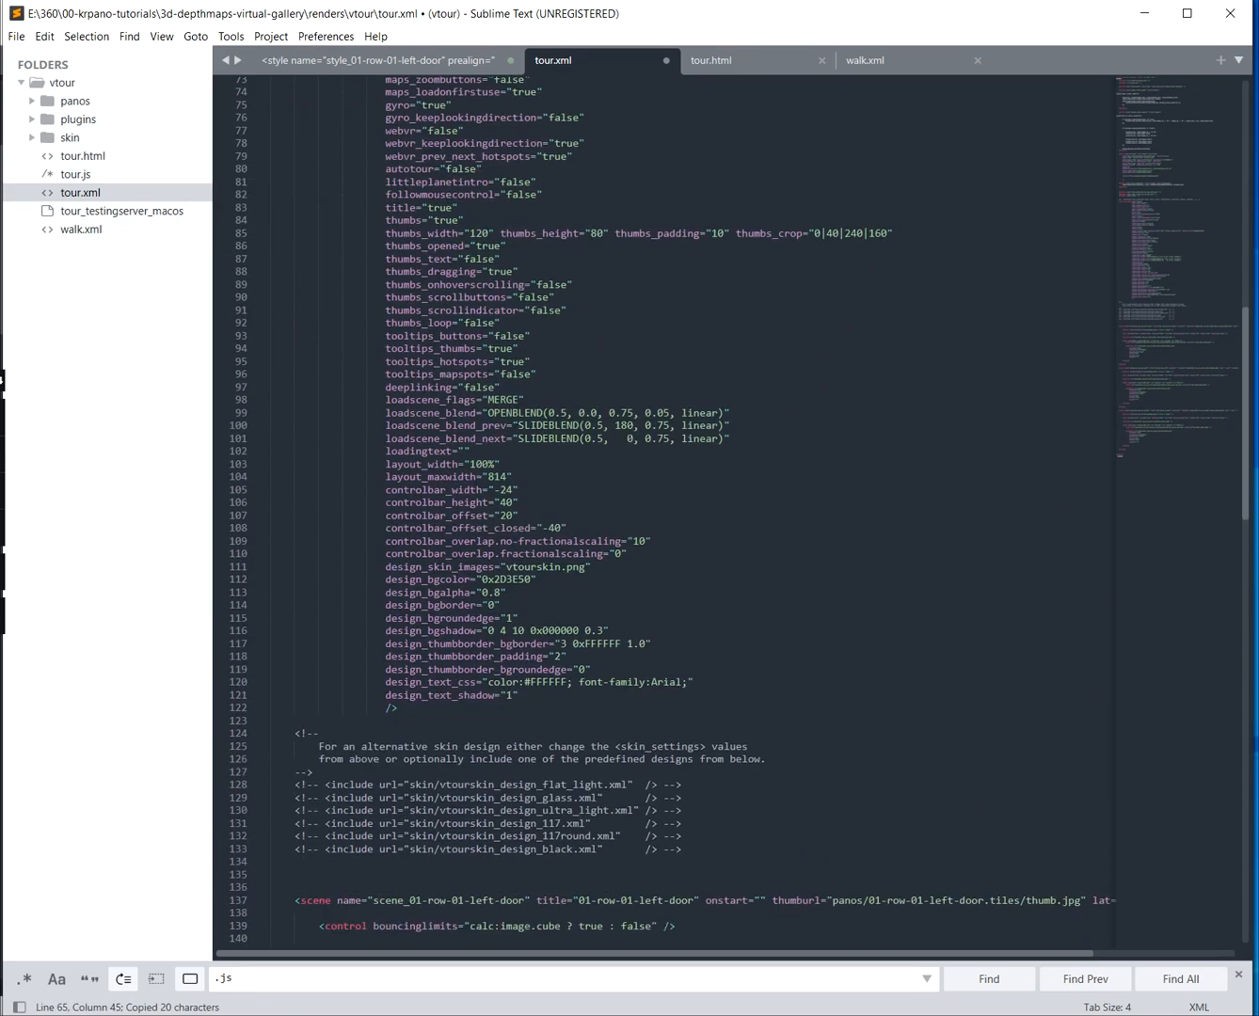
pyautogui.moveTo(374, 566); pyautogui.dragTo(507, 566)
pyautogui.hotkey('ctrl', 'c')
pyautogui.scroll(6, 507, 566)
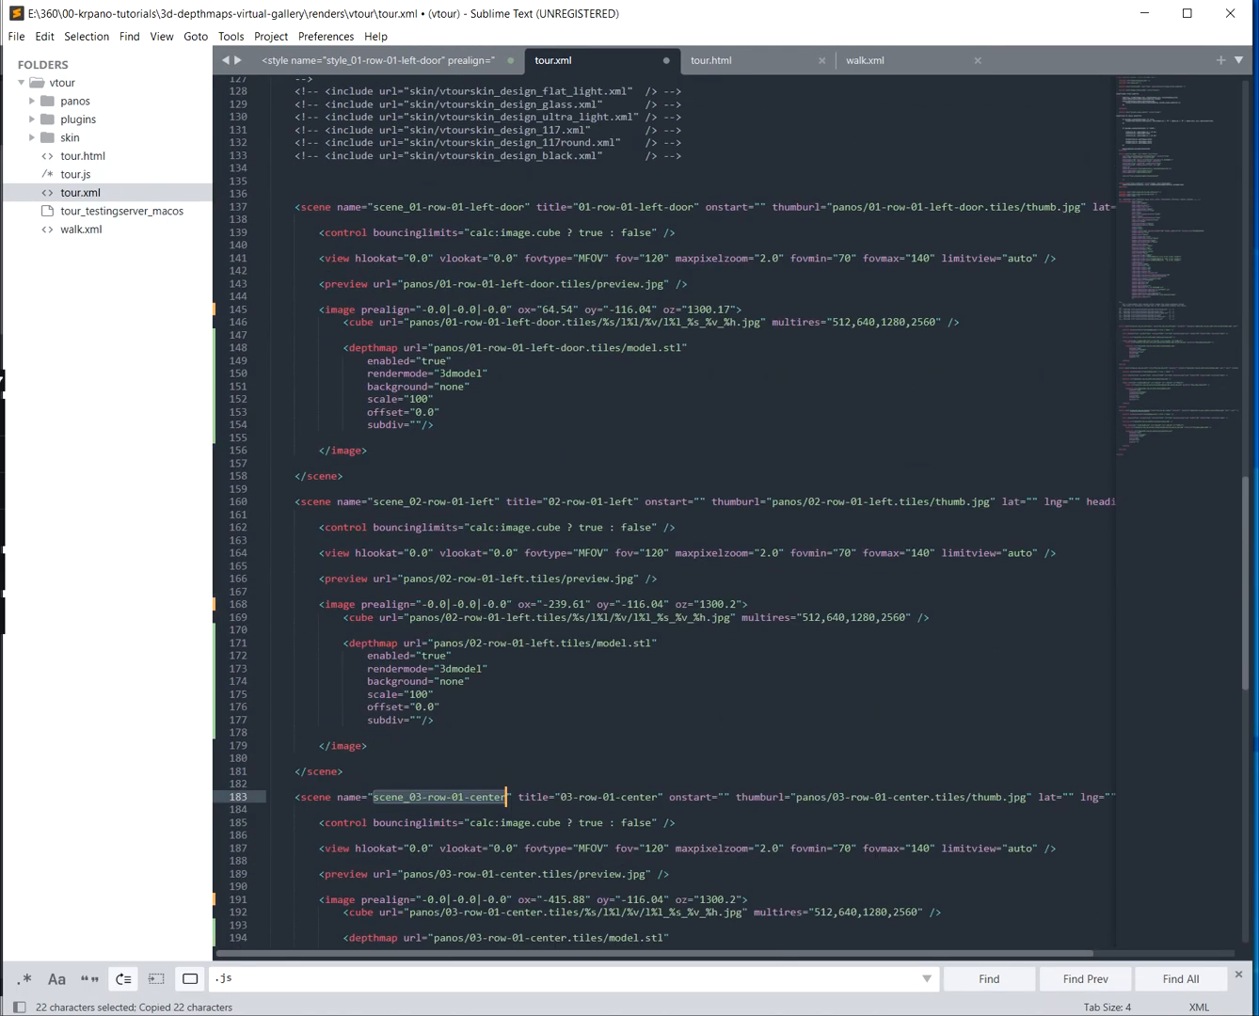
pyautogui.scroll(20, 507, 797)
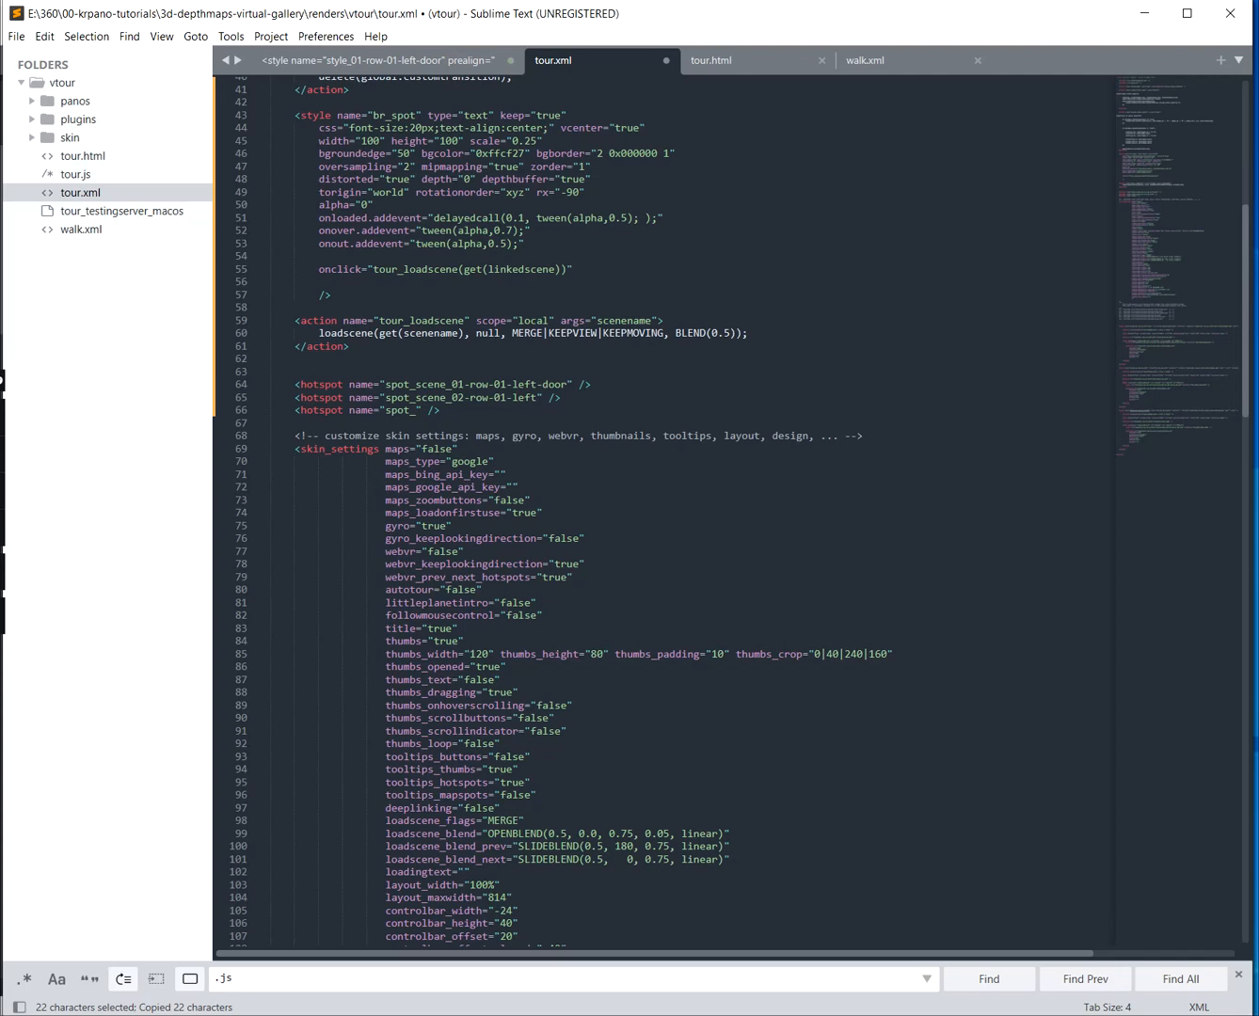
pyautogui.click(413, 411)
pyautogui.hotkey('ctrl', 'v')
pyautogui.hotkey('ctrl', 's')
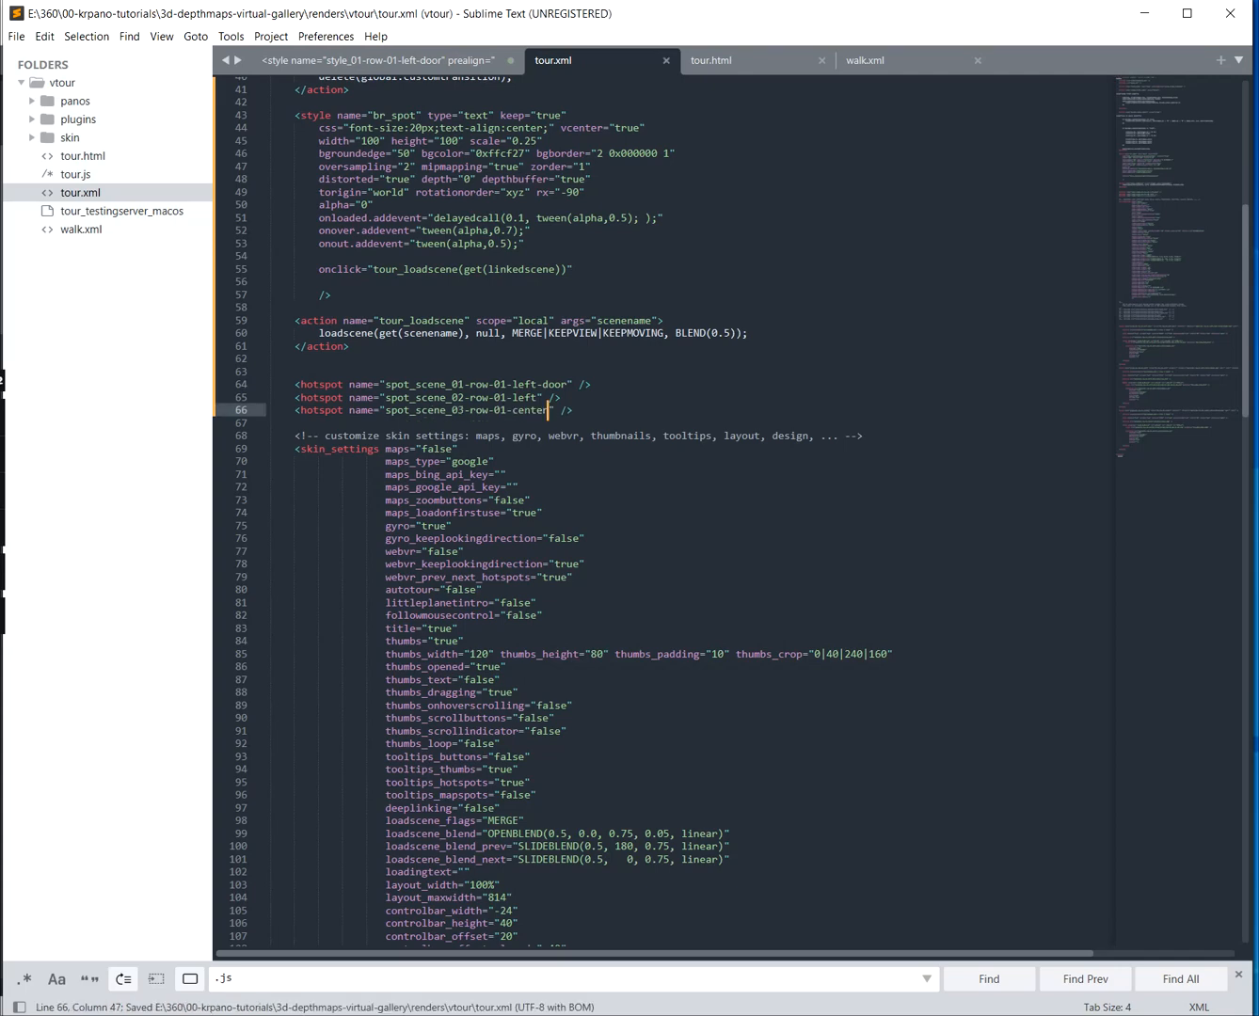
# Add an empty linkedscene attribute after the name of the first hotspot
pyautogui.press('Up')
pyautogui.click(578, 384)
pyautogui.scroll(3, 577, 385)
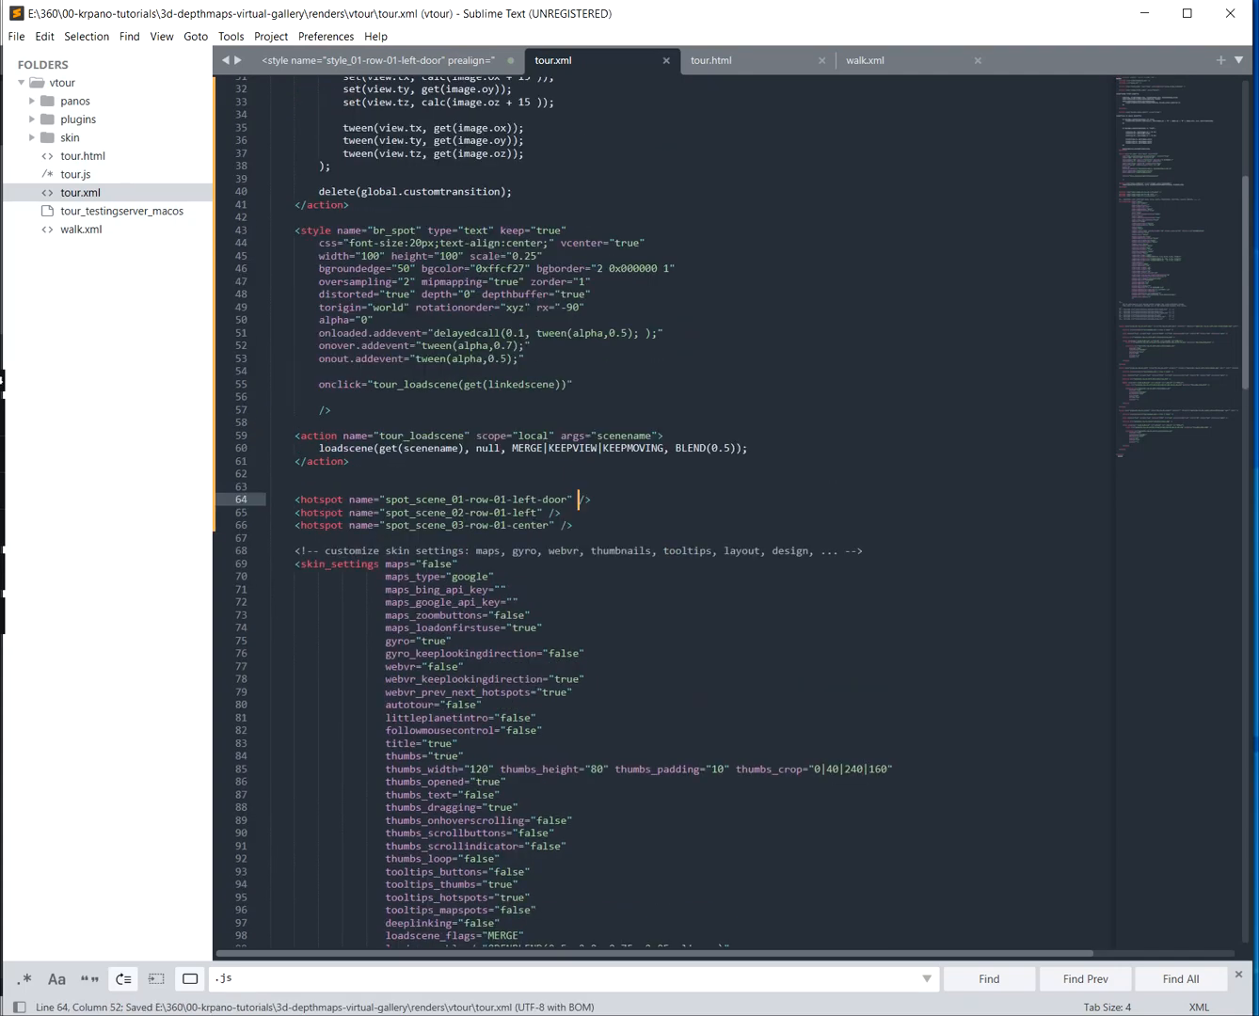
pyautogui.write('linkedscene')
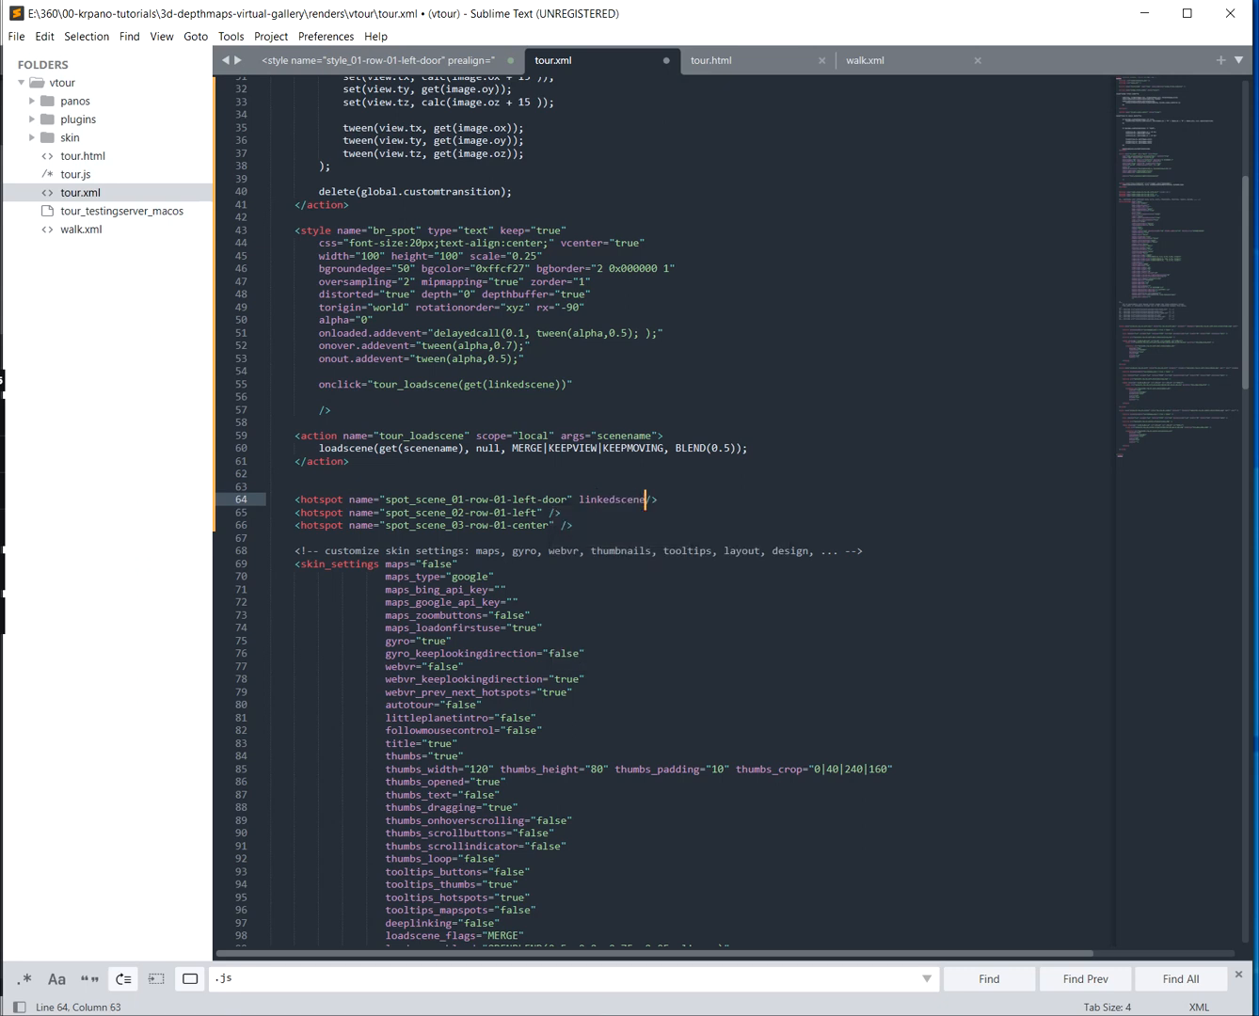
pyautogui.write('=""')
# Copy the empty linkedscene attribute into the second and third hotspots and save the file
pyautogui.hotkey('shift', 'Left')
pyautogui.hotkey('shift', 'Left')
pyautogui.hotkey('shift', 'Left')
pyautogui.hotkey('shift', 'Left')
pyautogui.hotkey('shift', 'Left')
pyautogui.hotkey('shift', 'Left')
pyautogui.hotkey('shift', 'Left')
pyautogui.hotkey('shift', 'Left')
pyautogui.hotkey('shift', 'Left')
pyautogui.hotkey('shift', 'Left')
pyautogui.hotkey('shift', 'Left')
pyautogui.hotkey('shift', 'Left')
pyautogui.hotkey('shift', 'Left')
pyautogui.hotkey('shift', 'Left')
pyautogui.hotkey('shift', 'Left')
pyautogui.hotkey('shift', 'Left')
pyautogui.hotkey('ctrl', 'c')
pyautogui.press('Down')
pyautogui.press('Left')
pyautogui.press('Left')
pyautogui.press('Left')
pyautogui.hotkey('ctrl', 'v')
pyautogui.press('Down')
pyautogui.press('Left')
pyautogui.press('Left')
pyautogui.press('Left')
pyautogui.hotkey('ctrl', 'v')
pyautogui.hotkey('ctrl', 's')
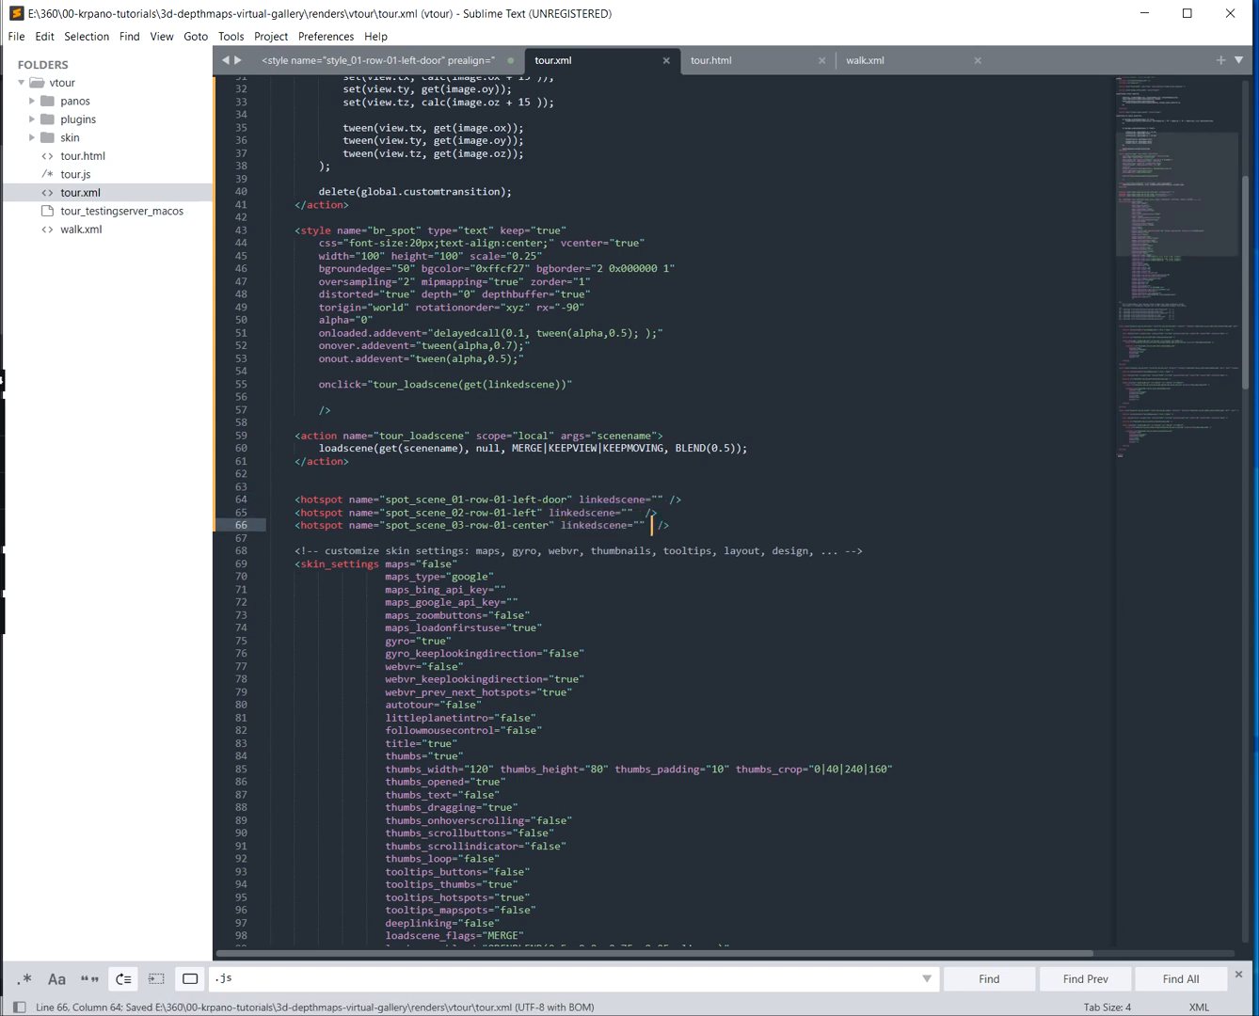
# Set the first hotspot's linkedscene to scene_01-row-01-left-door, copied from its own name
pyautogui.moveTo(415, 501); pyautogui.dragTo(565, 510)
pyautogui.hotkey('ctrl', 'c')
pyautogui.click(663, 504)
pyautogui.moveTo(663, 504); pyautogui.dragTo(657, 504)
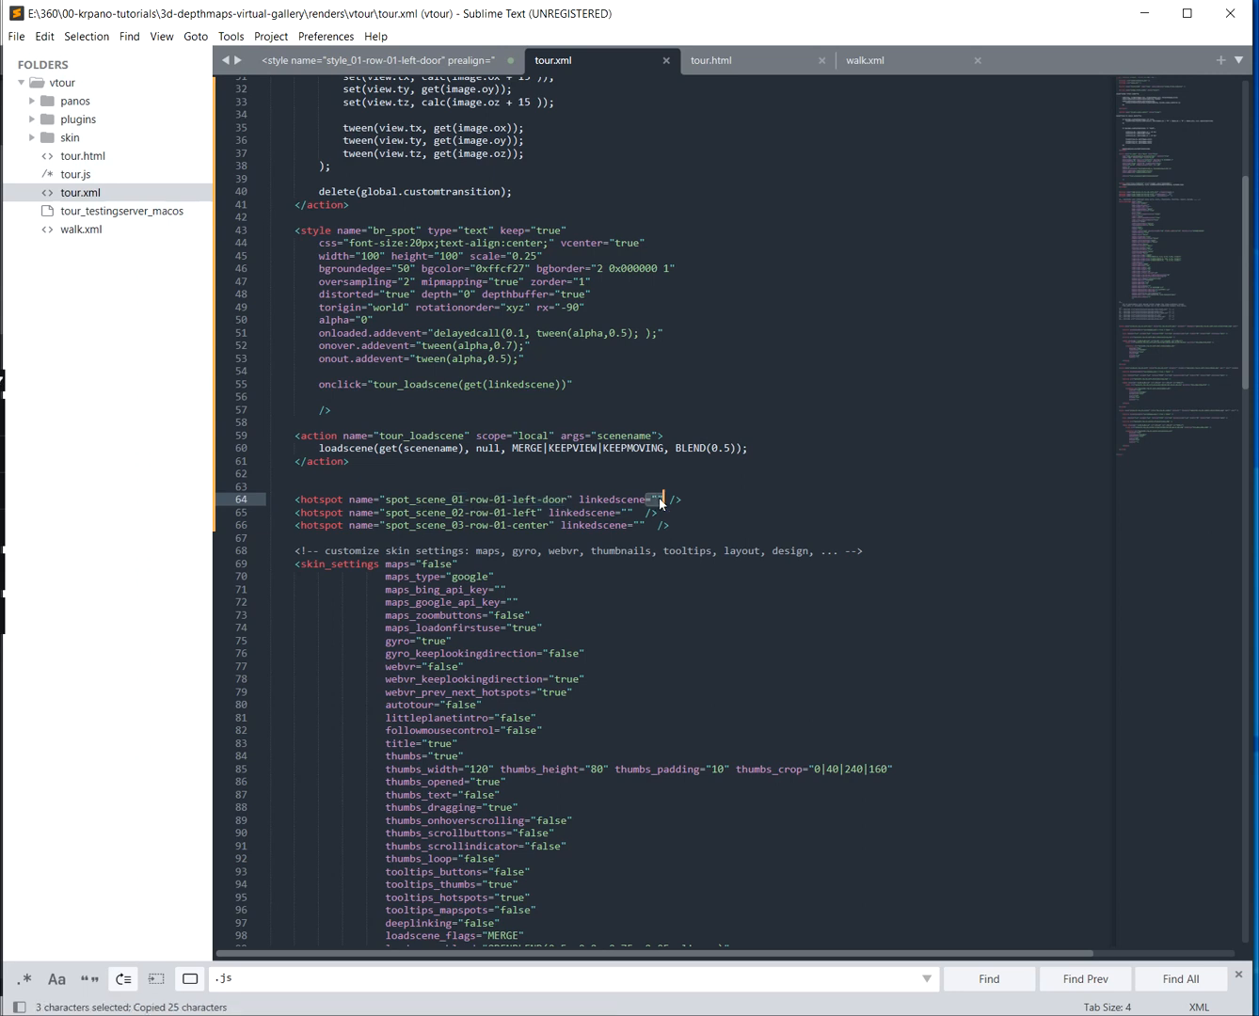
pyautogui.click(658, 504)
pyautogui.hotkey('ctrl', 'v')
# Set the second hotspot's linkedscene to scene_02-row-01-left, copied from its own name
pyautogui.moveTo(416, 511); pyautogui.dragTo(536, 511)
pyautogui.hotkey('ctrl', 'c')
pyautogui.click(627, 511)
pyautogui.hotkey('ctrl', 'v')
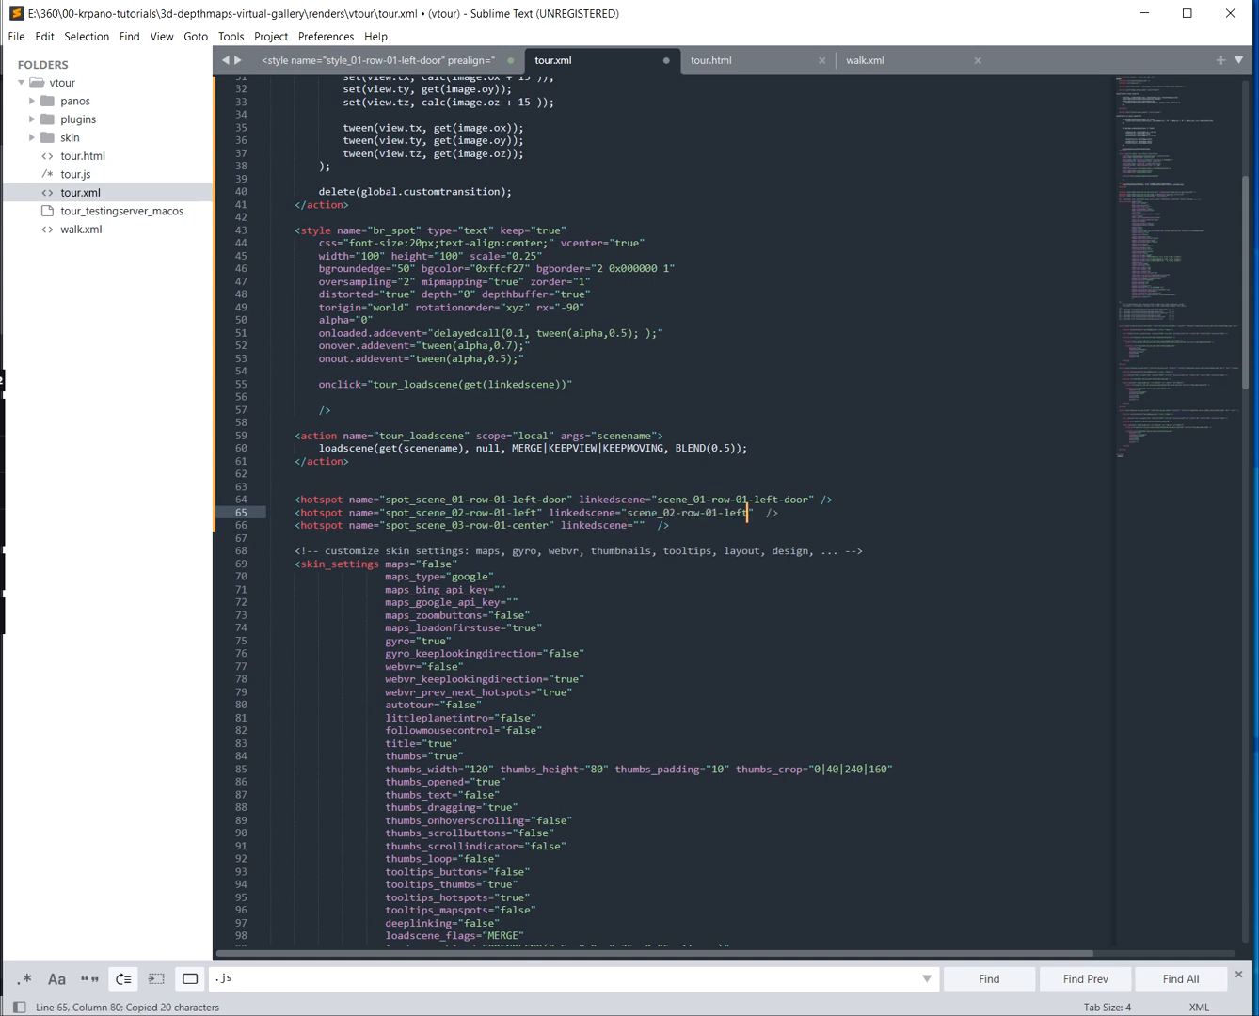
# Set the third hotspot's linkedscene to scene_03-row-01-center, copied from its own name, and save the file
pyautogui.moveTo(415, 525); pyautogui.dragTo(548, 525)
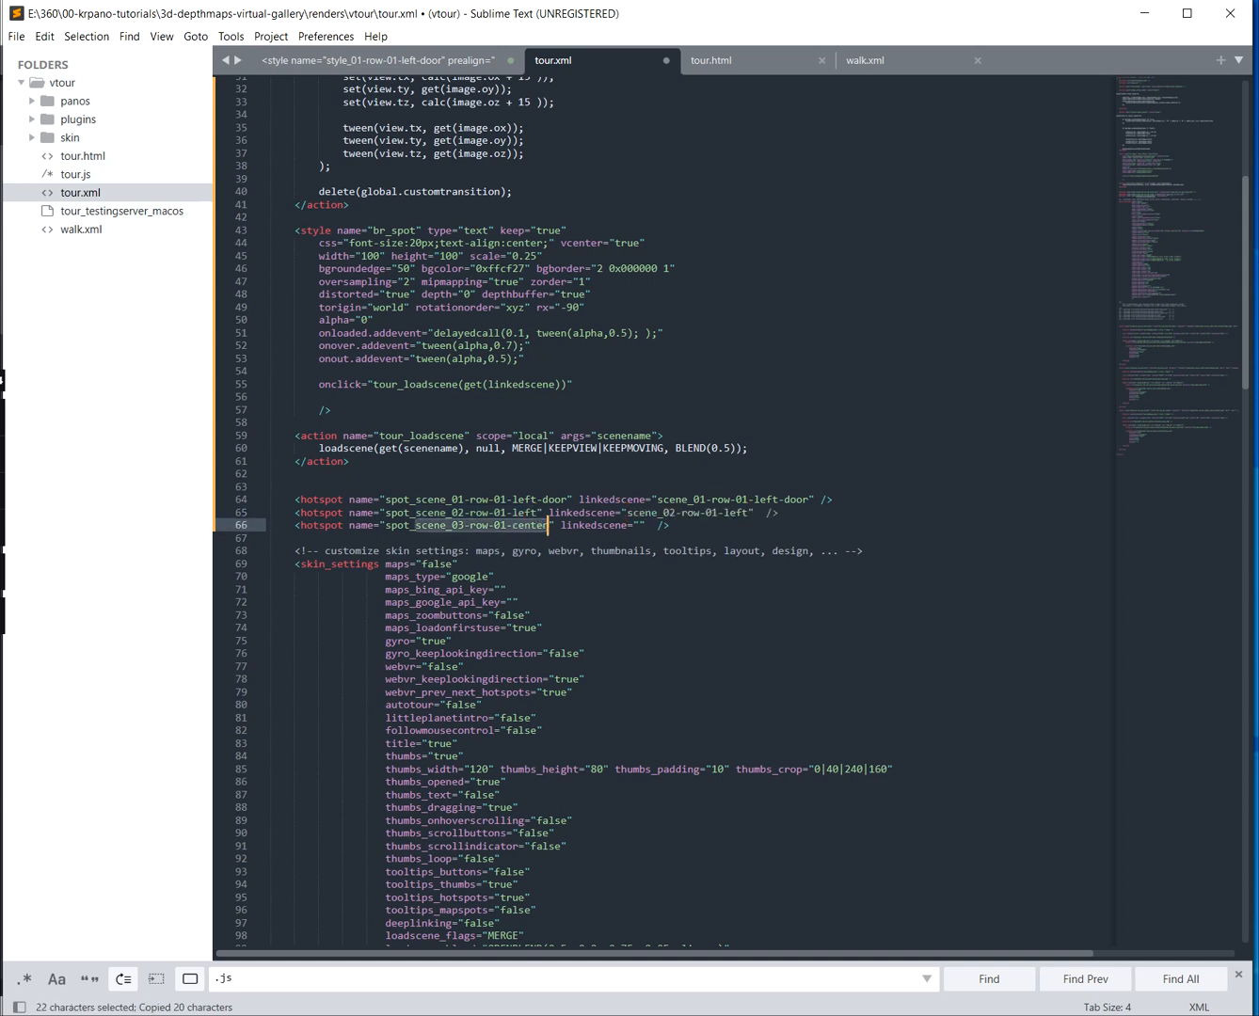
pyautogui.click(641, 525)
pyautogui.hotkey('ctrl', 'v')
pyautogui.hotkey('ctrl', 's')
# Add the attribute style="br_spot" to the first hotspot, between its name and linkedscene attributes
pyautogui.moveTo(496, 231); pyautogui.dragTo(579, 233)
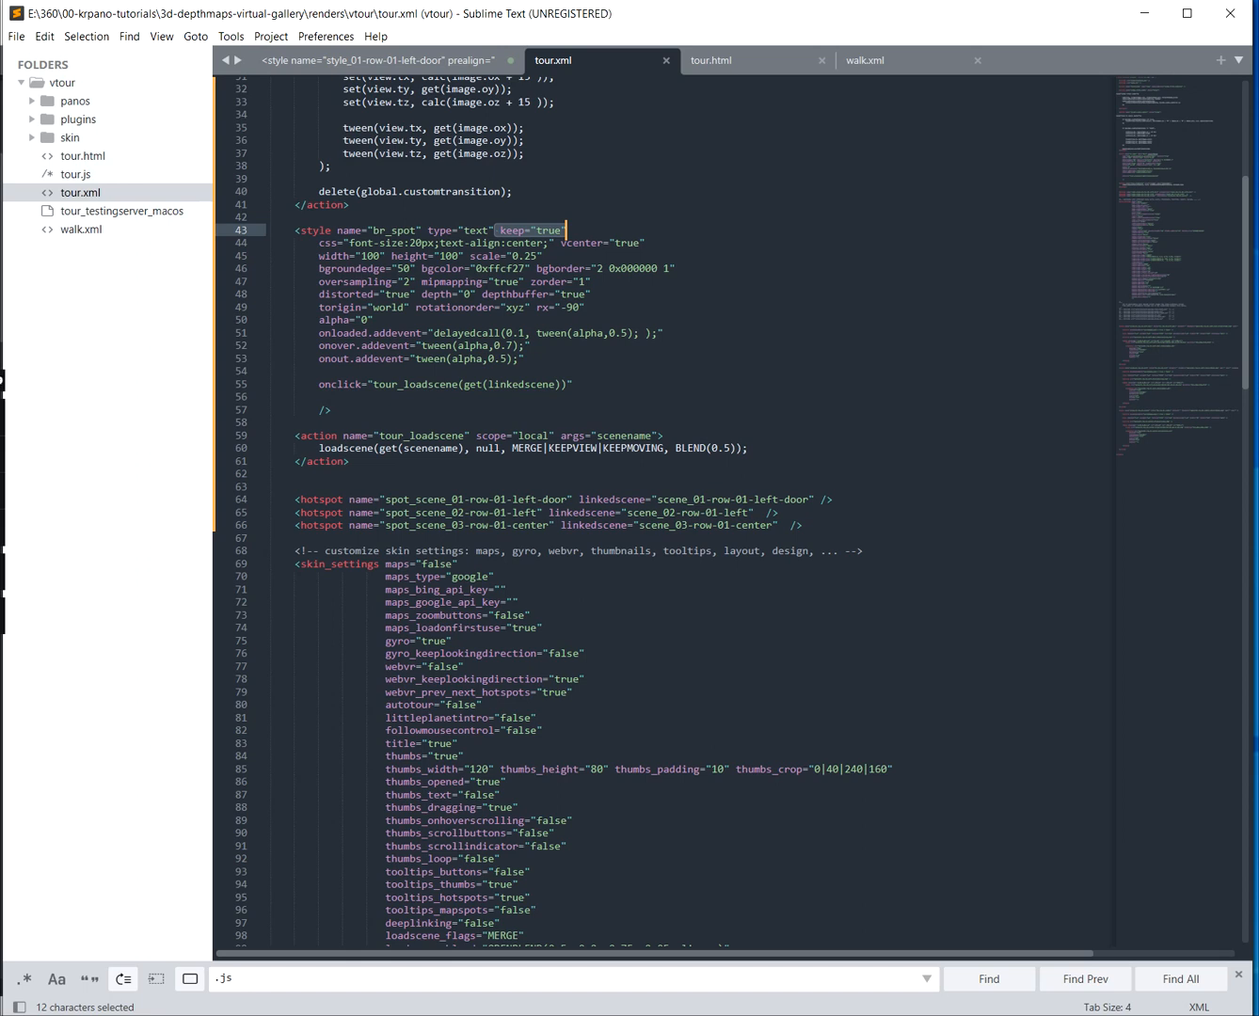
pyautogui.click(574, 500)
pyautogui.write('stly')
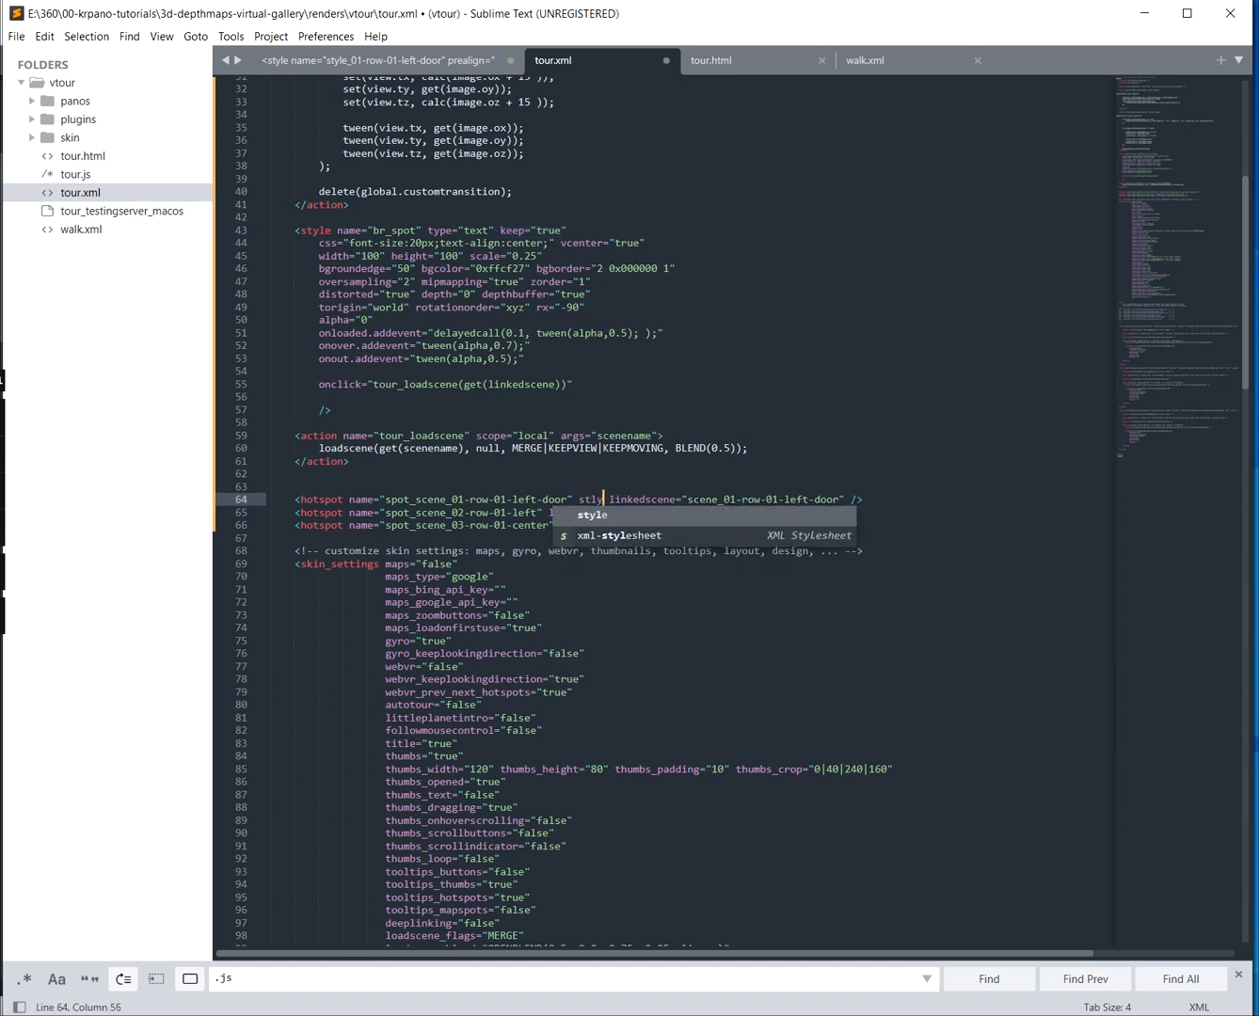
pyautogui.press('BackSpace')
pyautogui.press('BackSpace')
pyautogui.write('yle="')
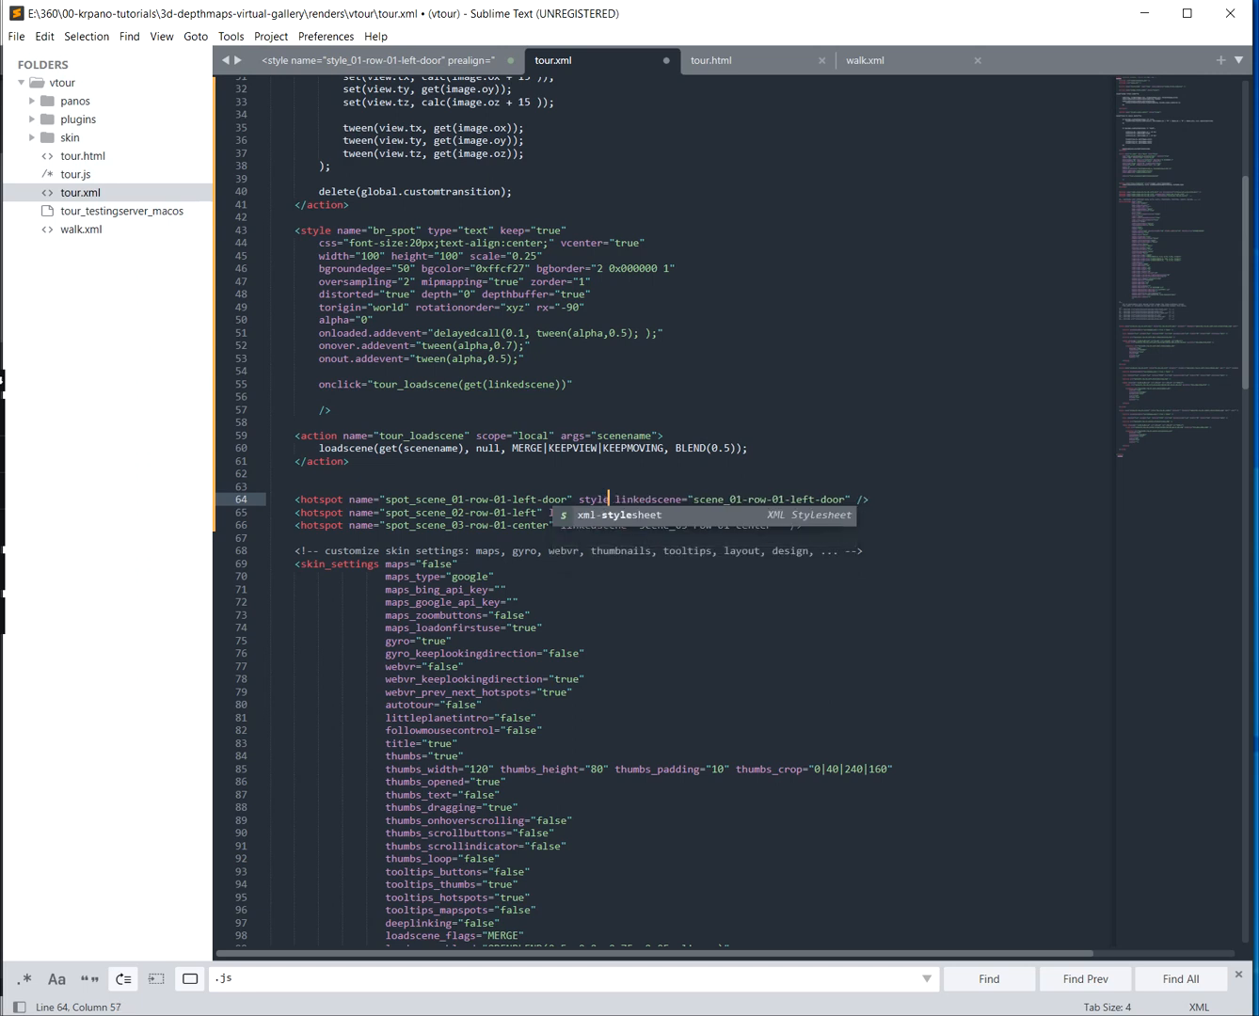
pyautogui.write('br_spot')
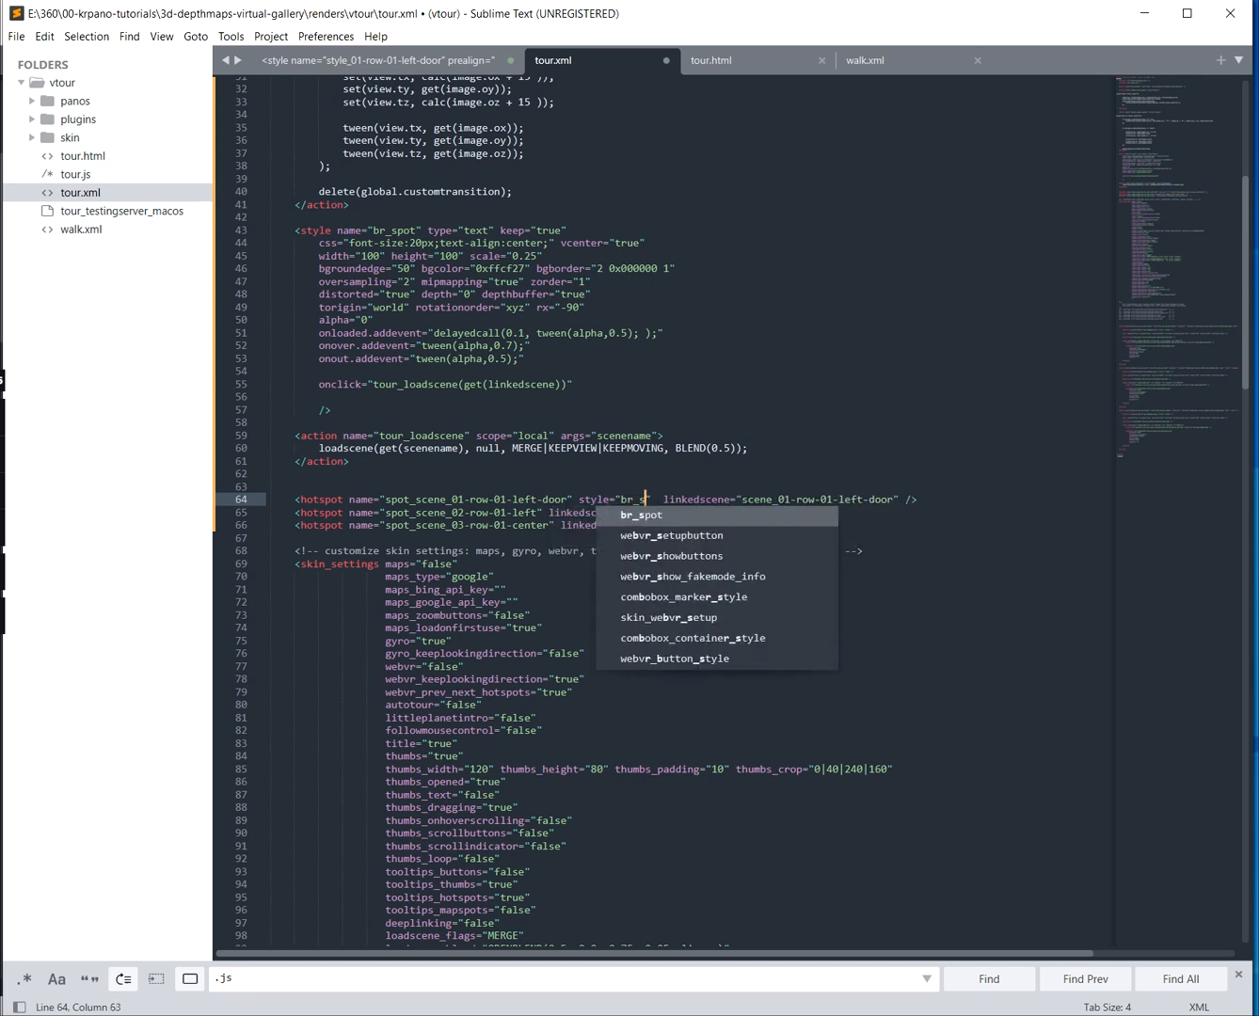
# Copy the style="br_spot" attribute from the first hotspot and insert it before the second hotspot's linkedscene attribute
pyautogui.press('Right')
pyautogui.hotkey('shift', 'Left')
pyautogui.hotkey('shift', 'Left')
pyautogui.hotkey('shift', 'Left')
pyautogui.hotkey('shift', 'Left')
pyautogui.hotkey('shift', 'Left')
pyautogui.hotkey('shift', 'Left')
pyautogui.hotkey('shift', 'Left')
pyautogui.hotkey('shift', 'Left')
pyautogui.hotkey('shift', 'Left')
pyautogui.hotkey('shift', 'Left')
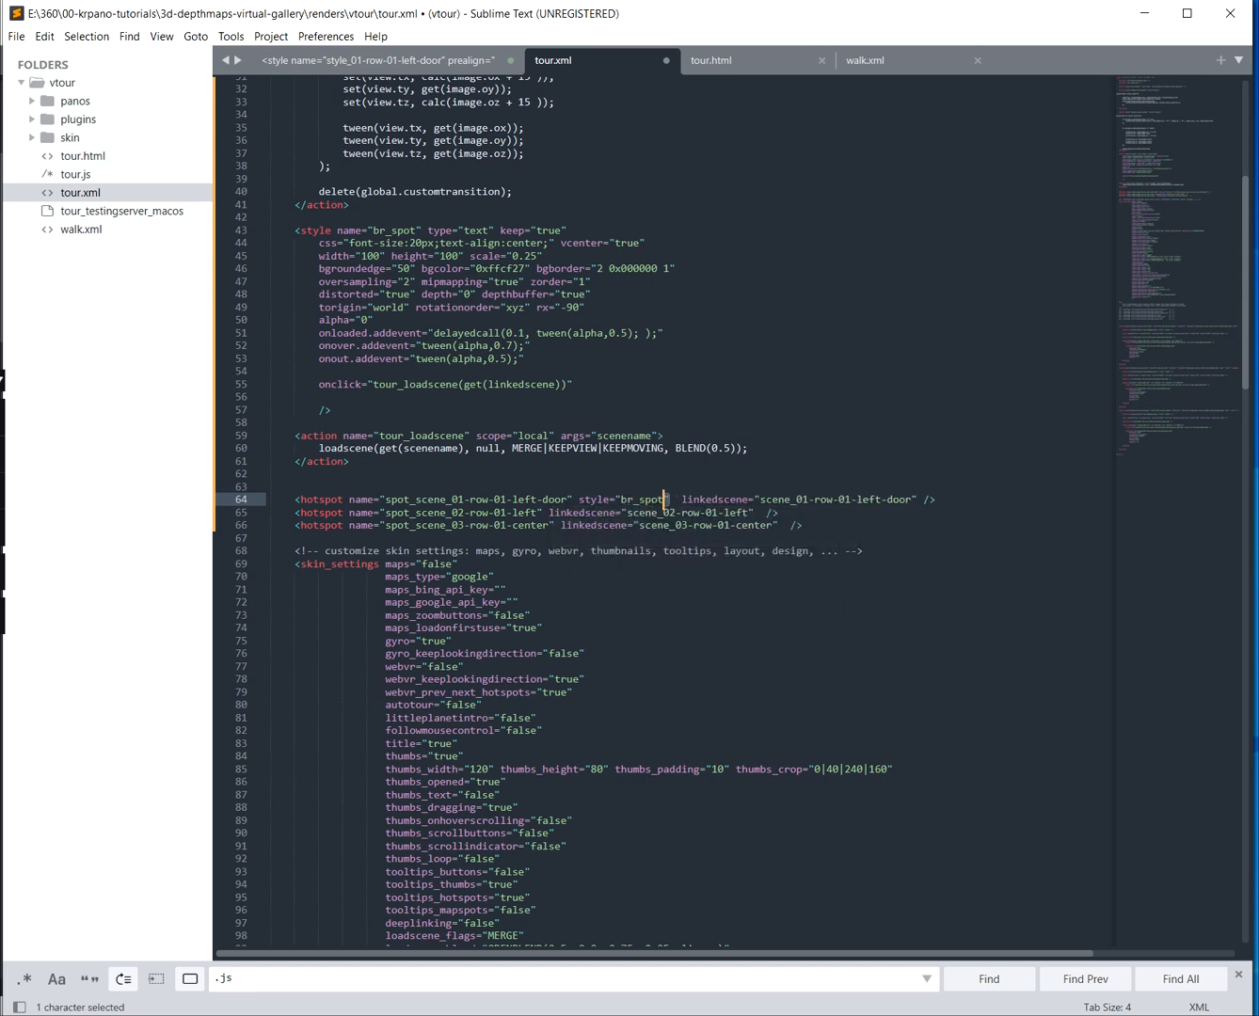
pyautogui.hotkey('shift', 'Left')
pyautogui.hotkey('shift', 'Left')
pyautogui.hotkey('shift', 'Left')
pyautogui.hotkey('shift', 'Left')
pyautogui.hotkey('shift', 'Left')
pyautogui.hotkey('shift', 'Left')
pyautogui.hotkey('ctrl', 'c')
pyautogui.click(543, 512)
pyautogui.hotkey('ctrl', 'v')
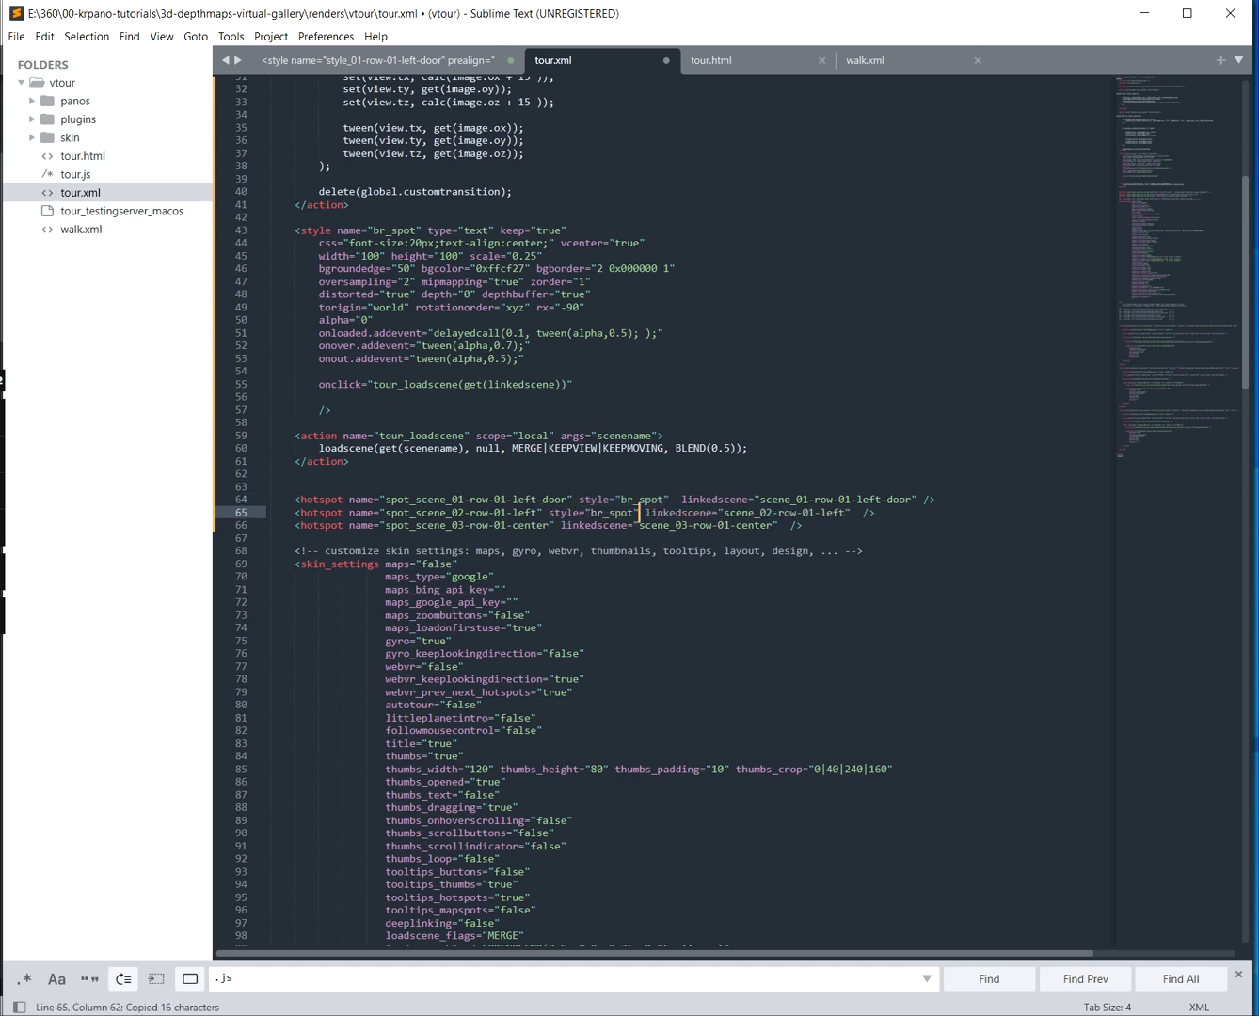
# Insert the copied style="br_spot" attribute before the third hotspot's linkedscene attribute and save the file
pyautogui.click(555, 526)
pyautogui.hotkey('ctrl', 'v')
pyautogui.hotkey('ctrl', 's')
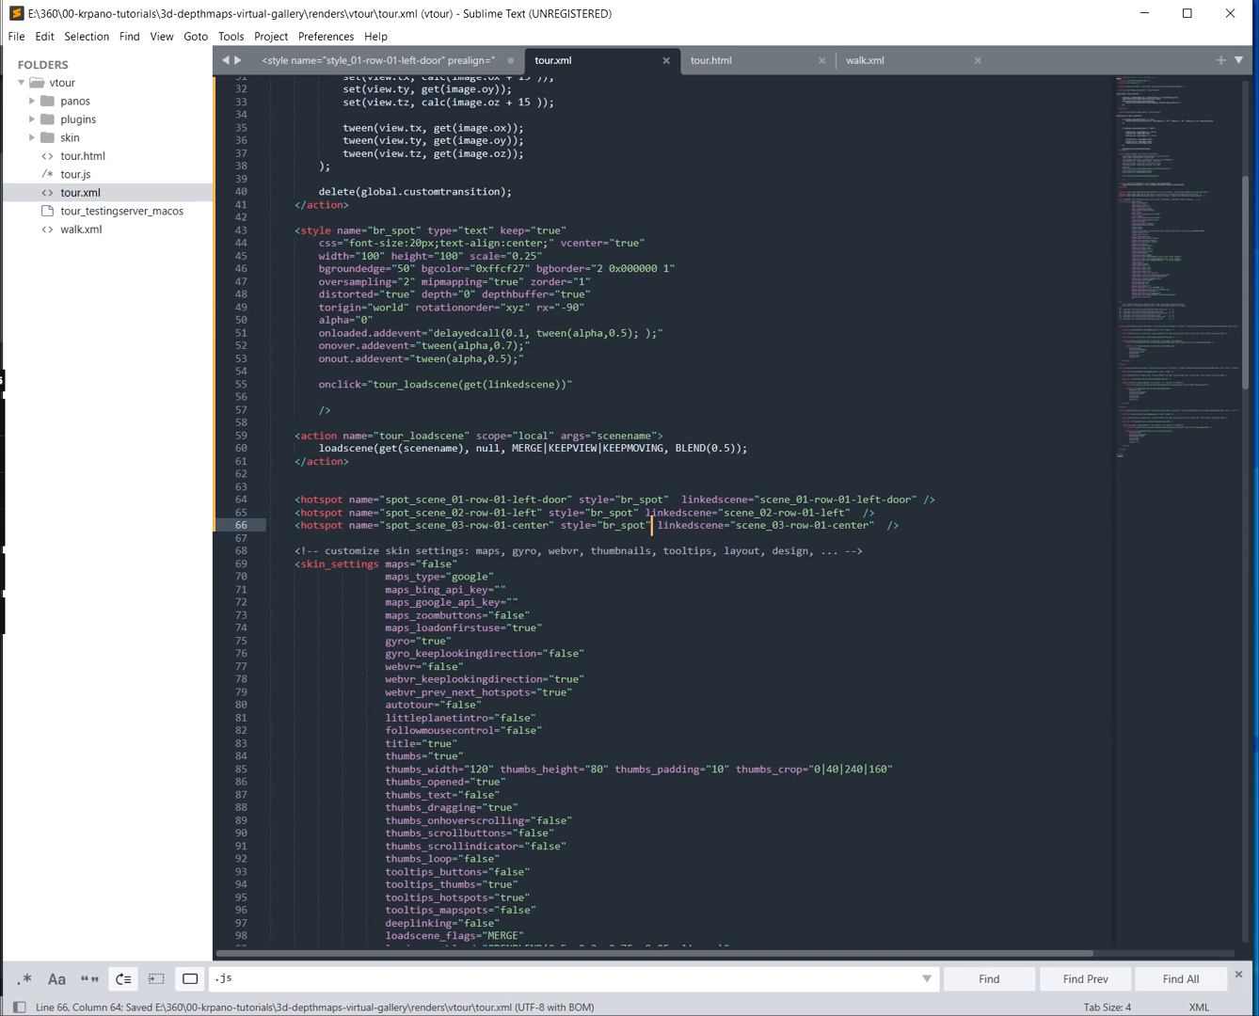
# Add empty tx, ty and tz attributes after the first hotspot's style attribute and save the file
pyautogui.click(676, 500)
pyautogui.write('txt=')
pyautogui.press('BackSpace')
pyautogui.press('BackSpace')
pyautogui.press('BackSpace')
pyautogui.write('x="')
pyautogui.write('" ty="" ')
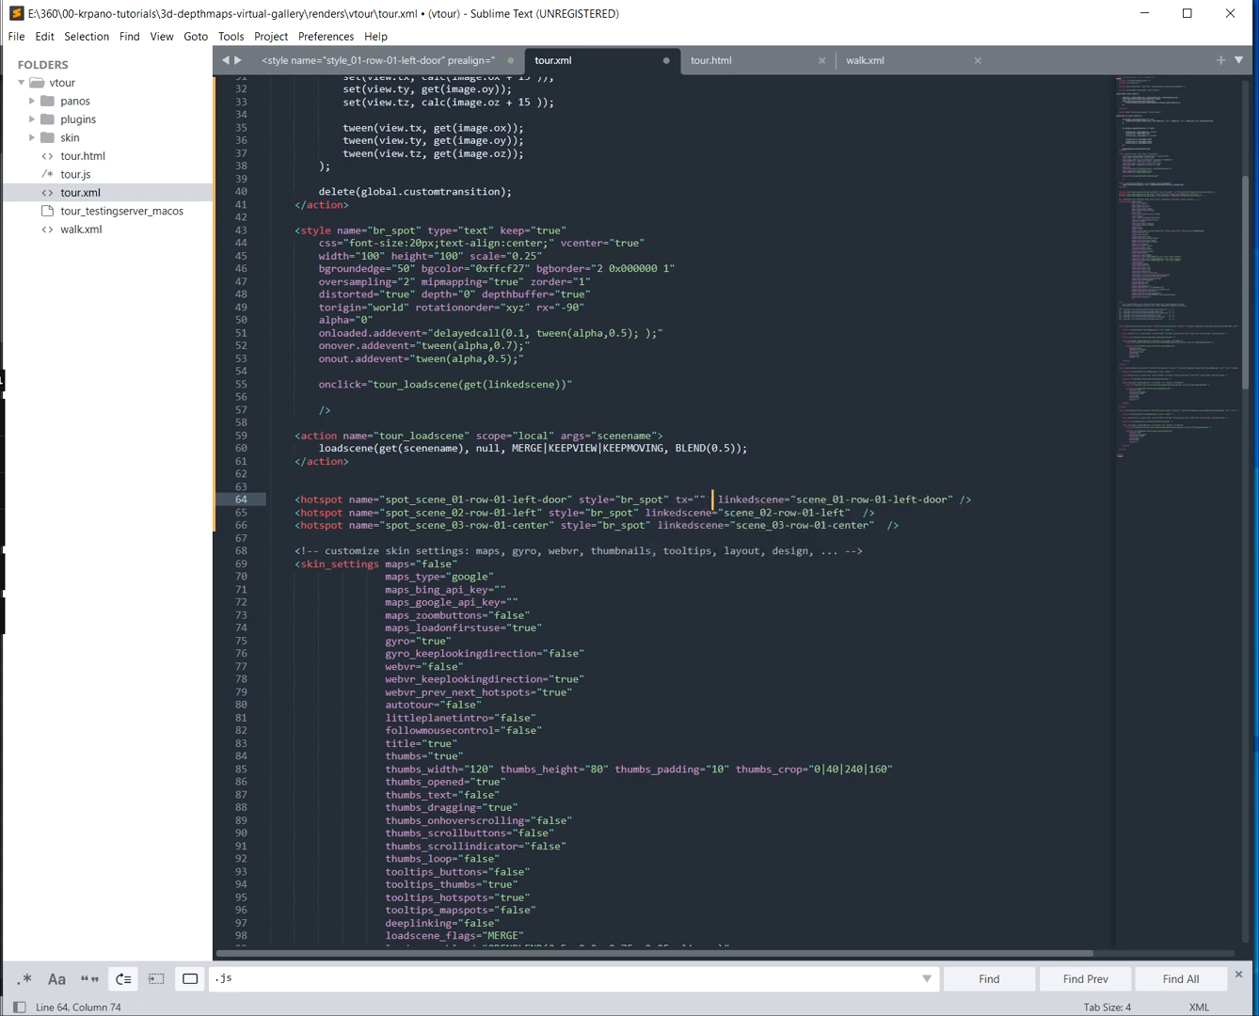
pyautogui.write('tz=')
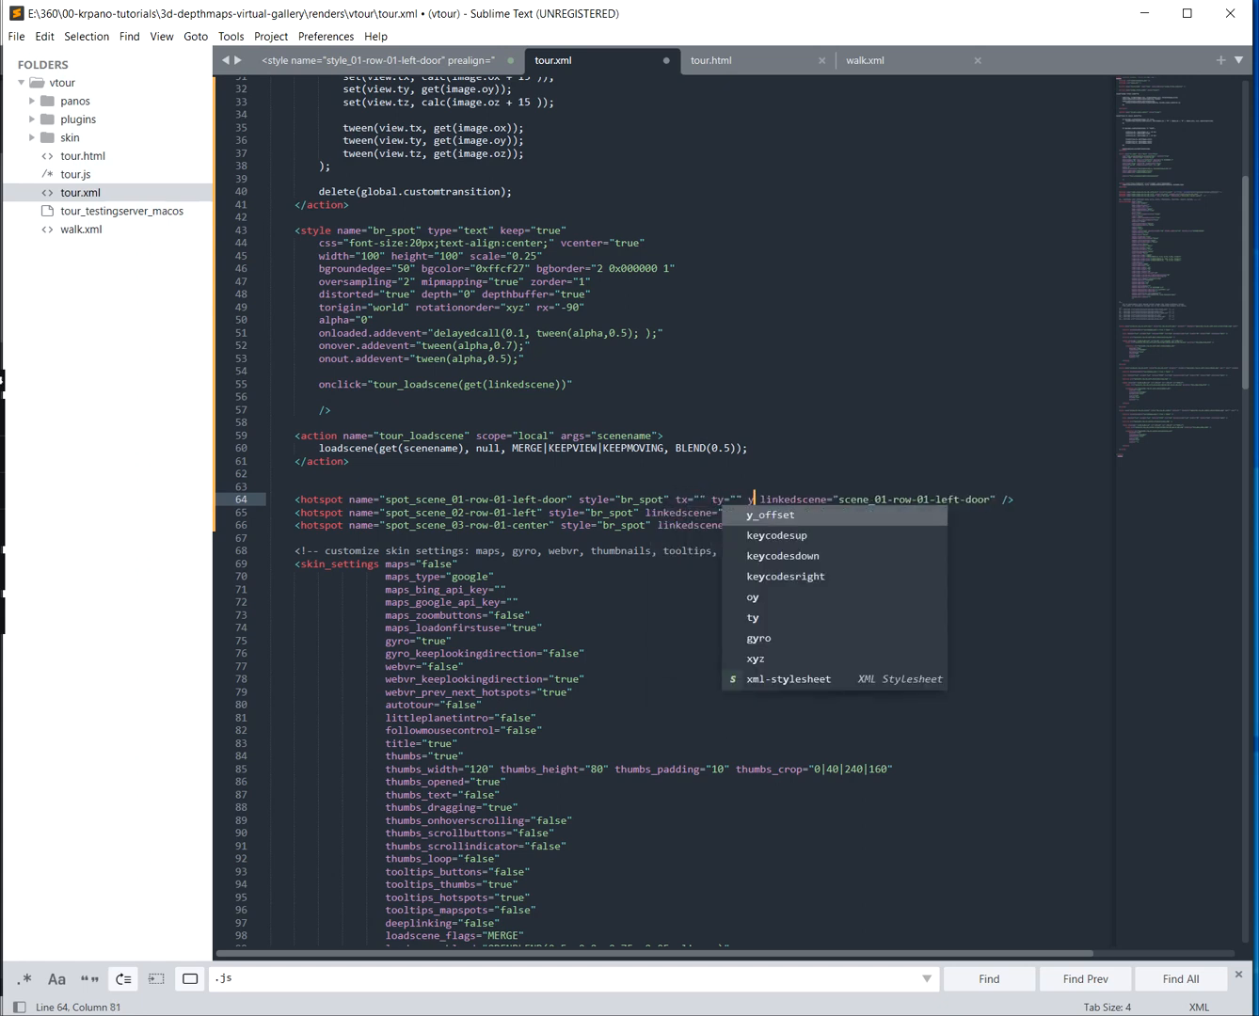
pyautogui.write('""')
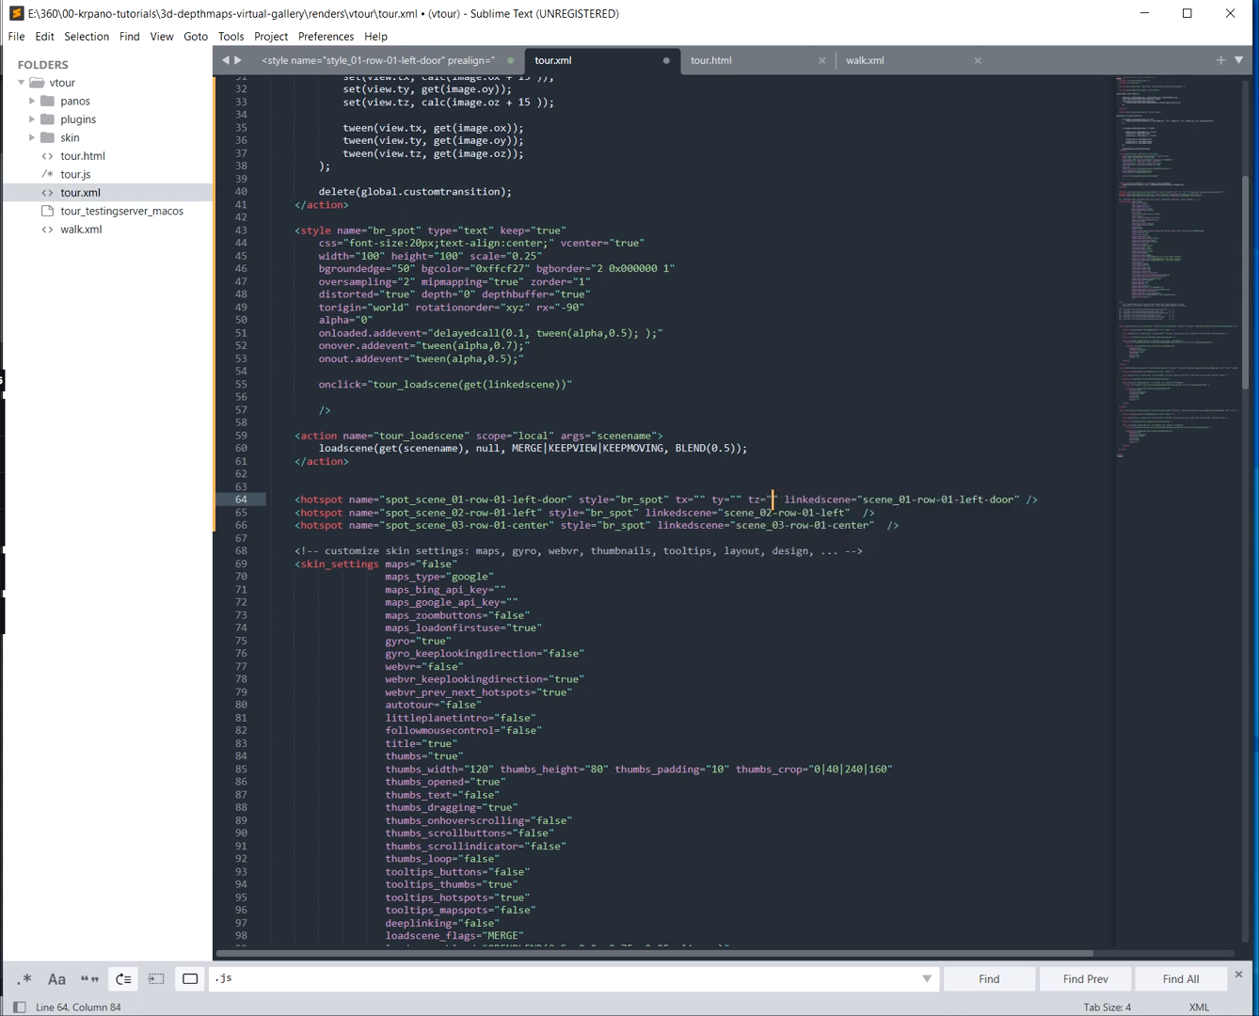
pyautogui.hotkey('ctrl', 's')
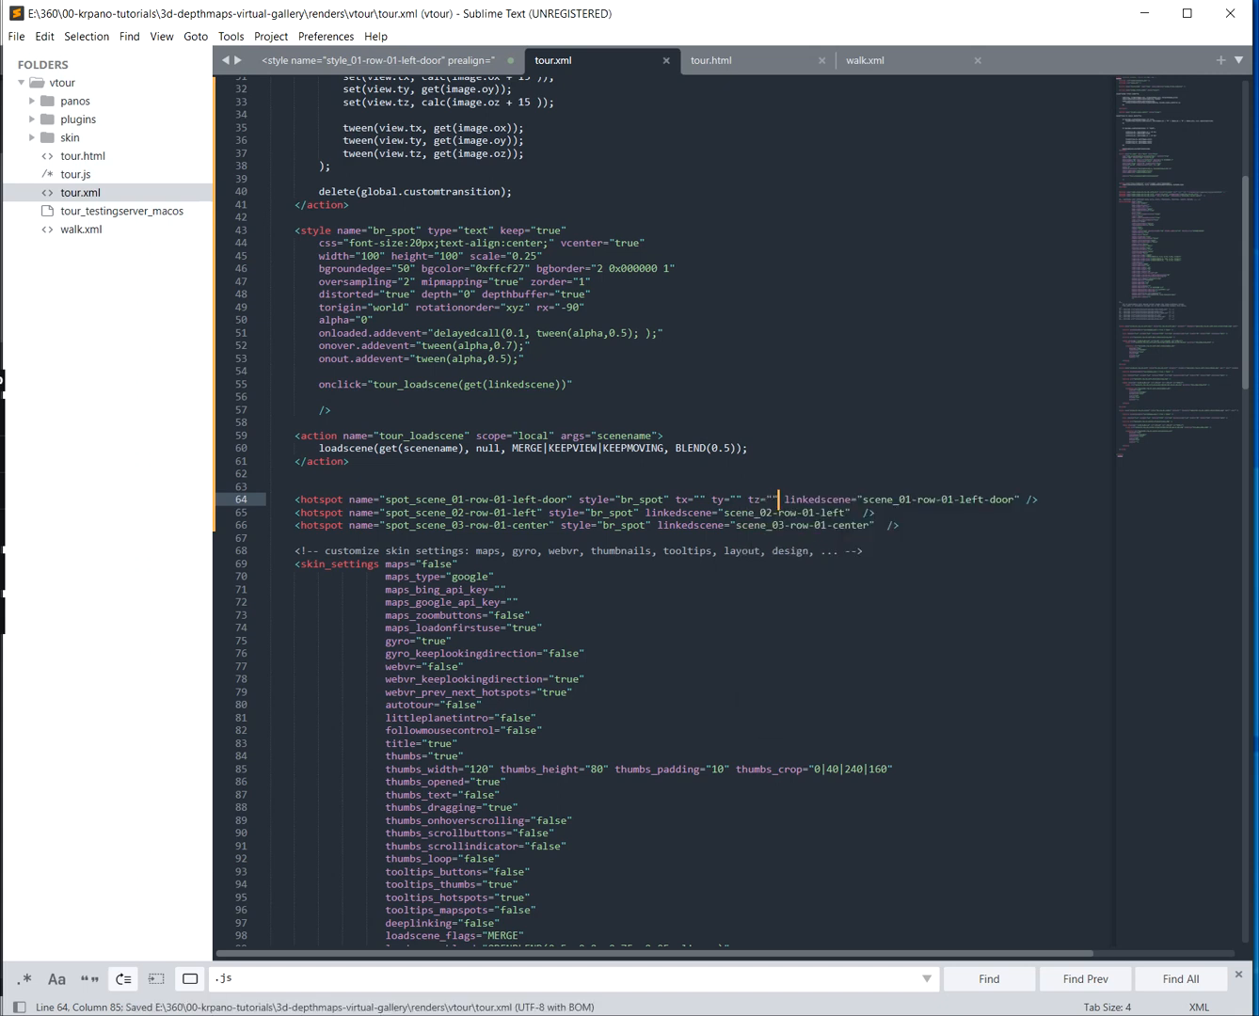
# Replace the first hotspot's empty tx, ty and tz attributes with ox="64.54" oy="-116.04" oz="1300.17", copied from the image tag of scene_01-row-01-left-door
pyautogui.scroll(-20, 731, 513)
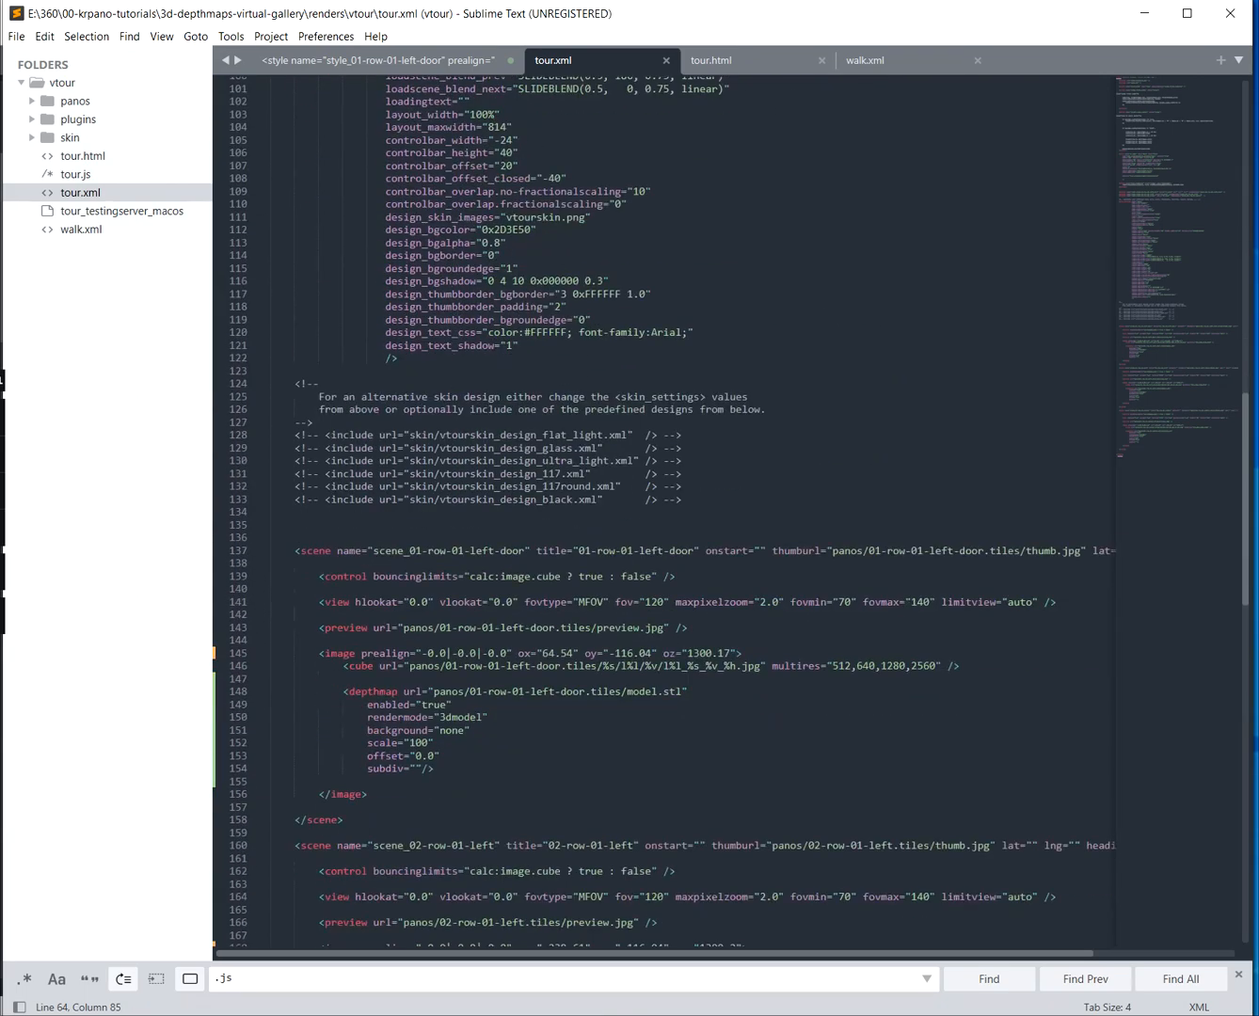
pyautogui.scroll(-1, 730, 512)
pyautogui.moveTo(517, 575); pyautogui.dragTo(738, 576)
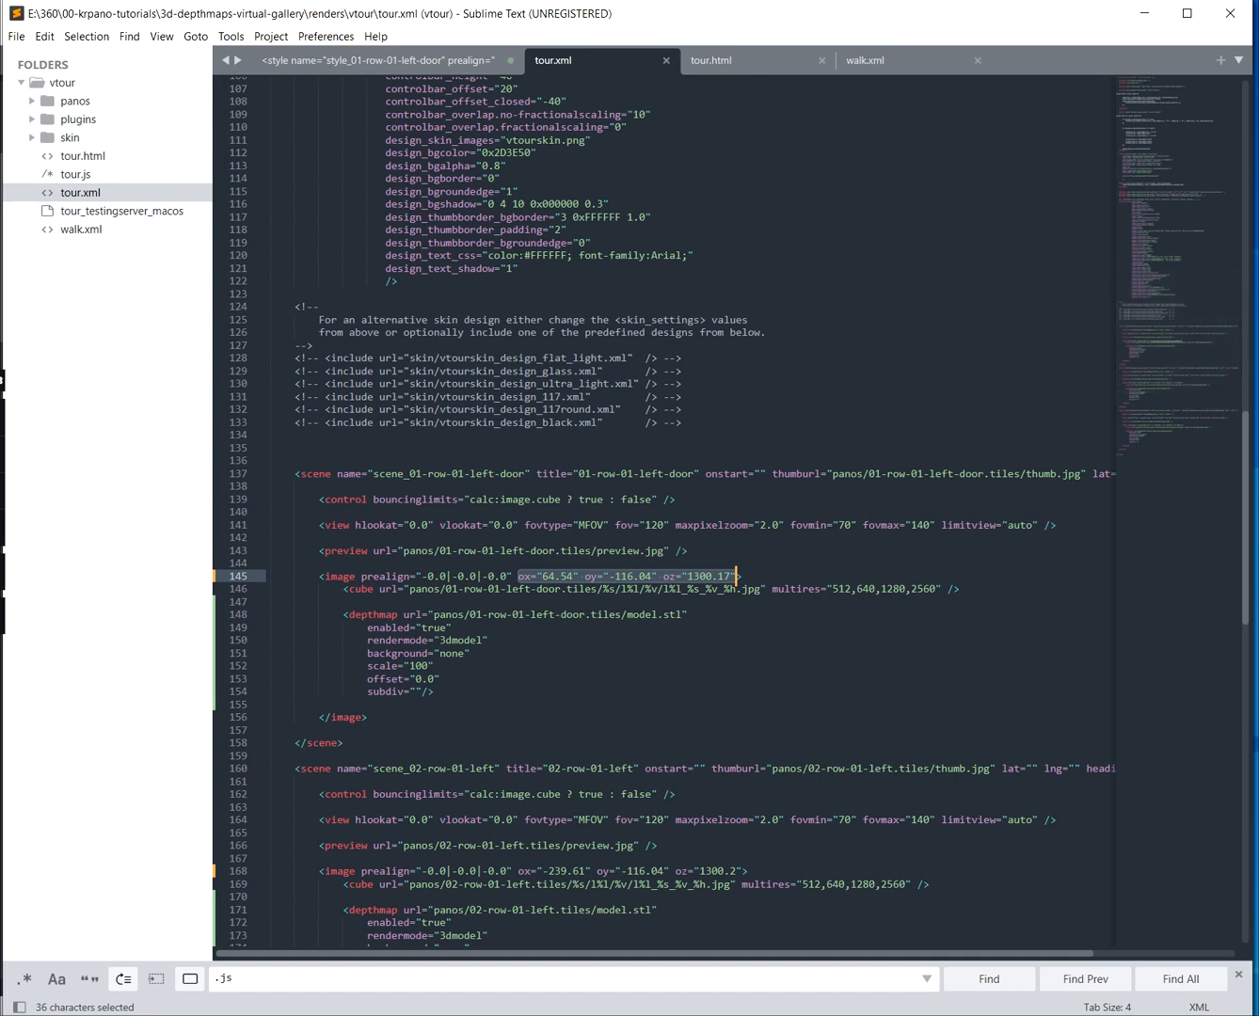
pyautogui.hotkey('ctrl', 'c')
pyautogui.scroll(6, 730, 513)
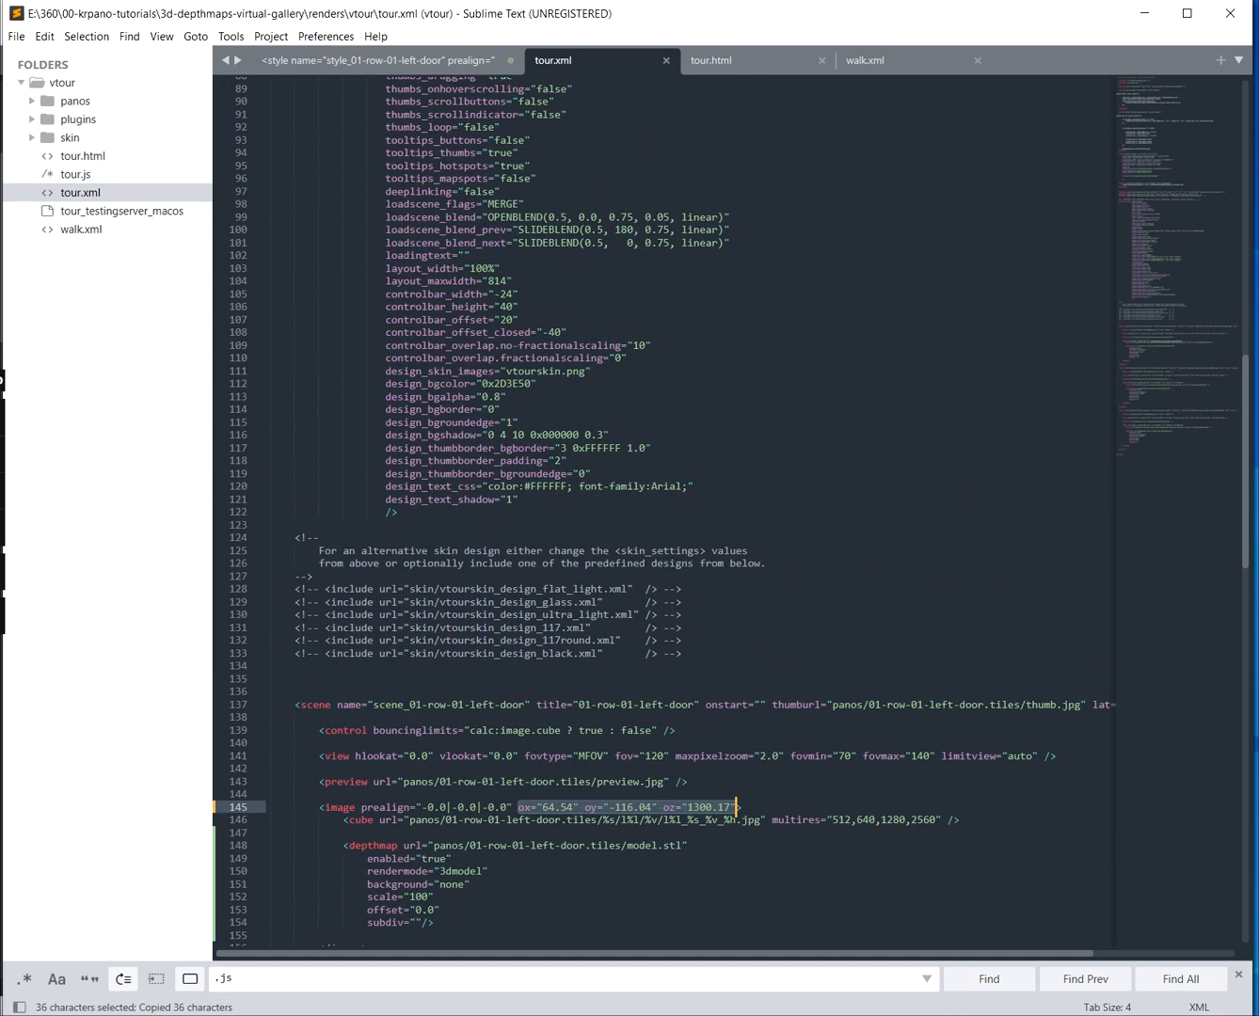
pyautogui.scroll(20, 660, 513)
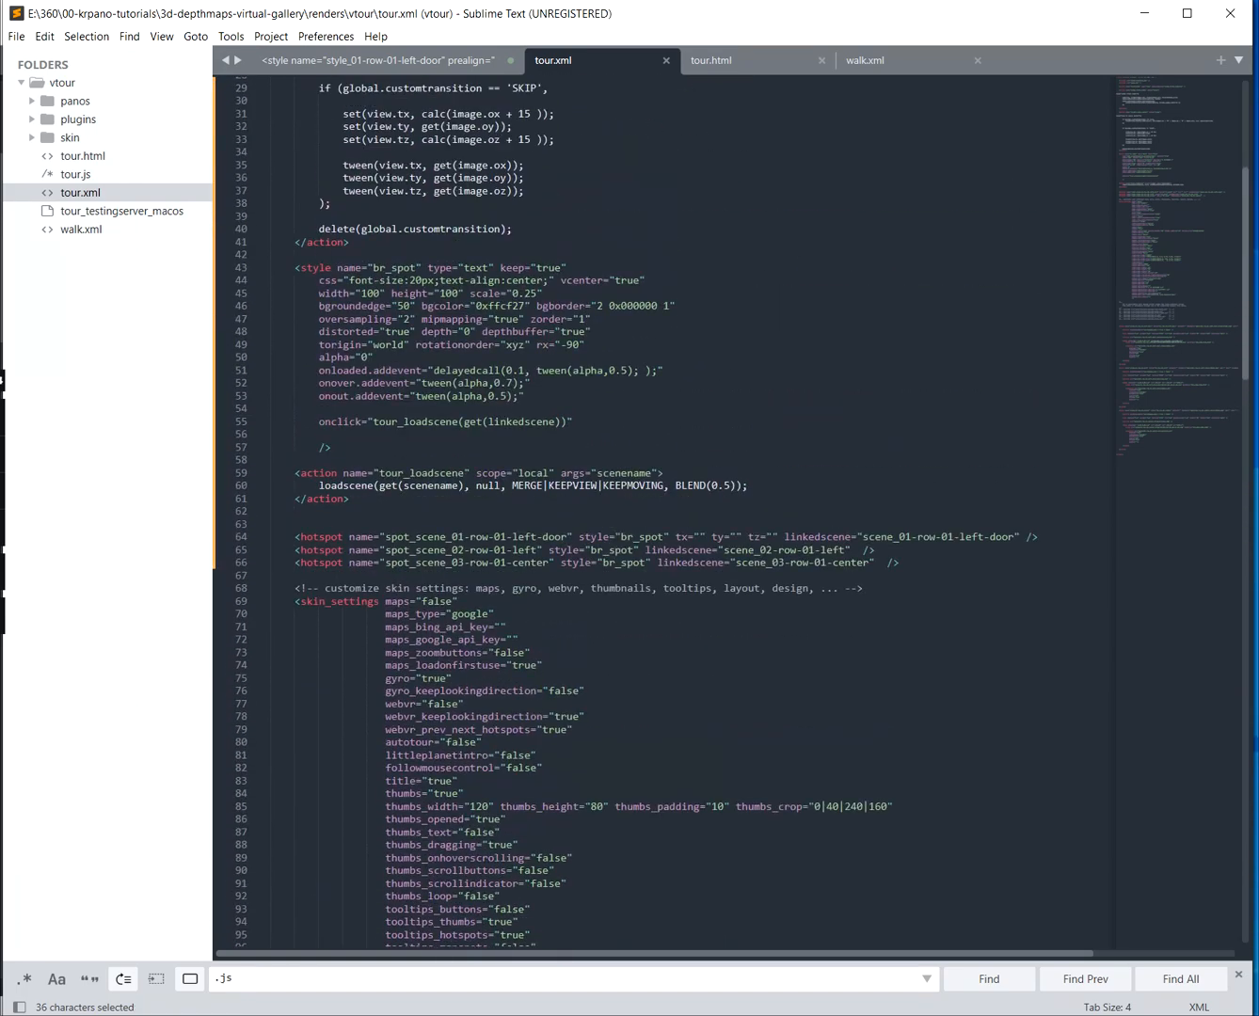
pyautogui.moveTo(674, 536); pyautogui.dragTo(779, 536)
pyautogui.hotkey('ctrl', 'v')
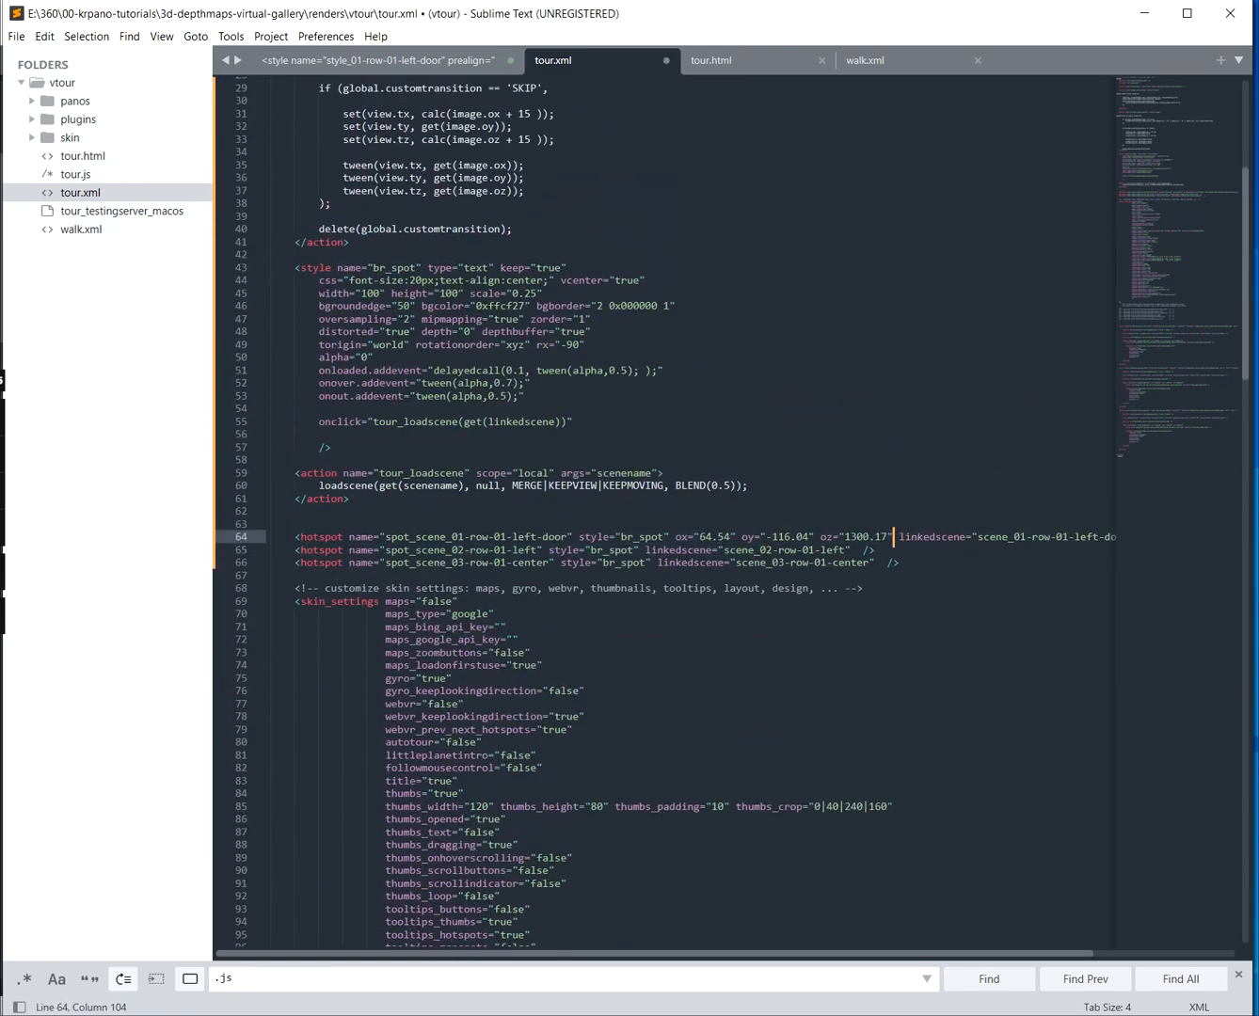
# Insert ox="-239.61" oy="-116.04" oz="1300.2", copied from the image tag of scene_02-row-01-left, before the second hotspot's linkedscene attribute
pyautogui.scroll(-20, 658, 513)
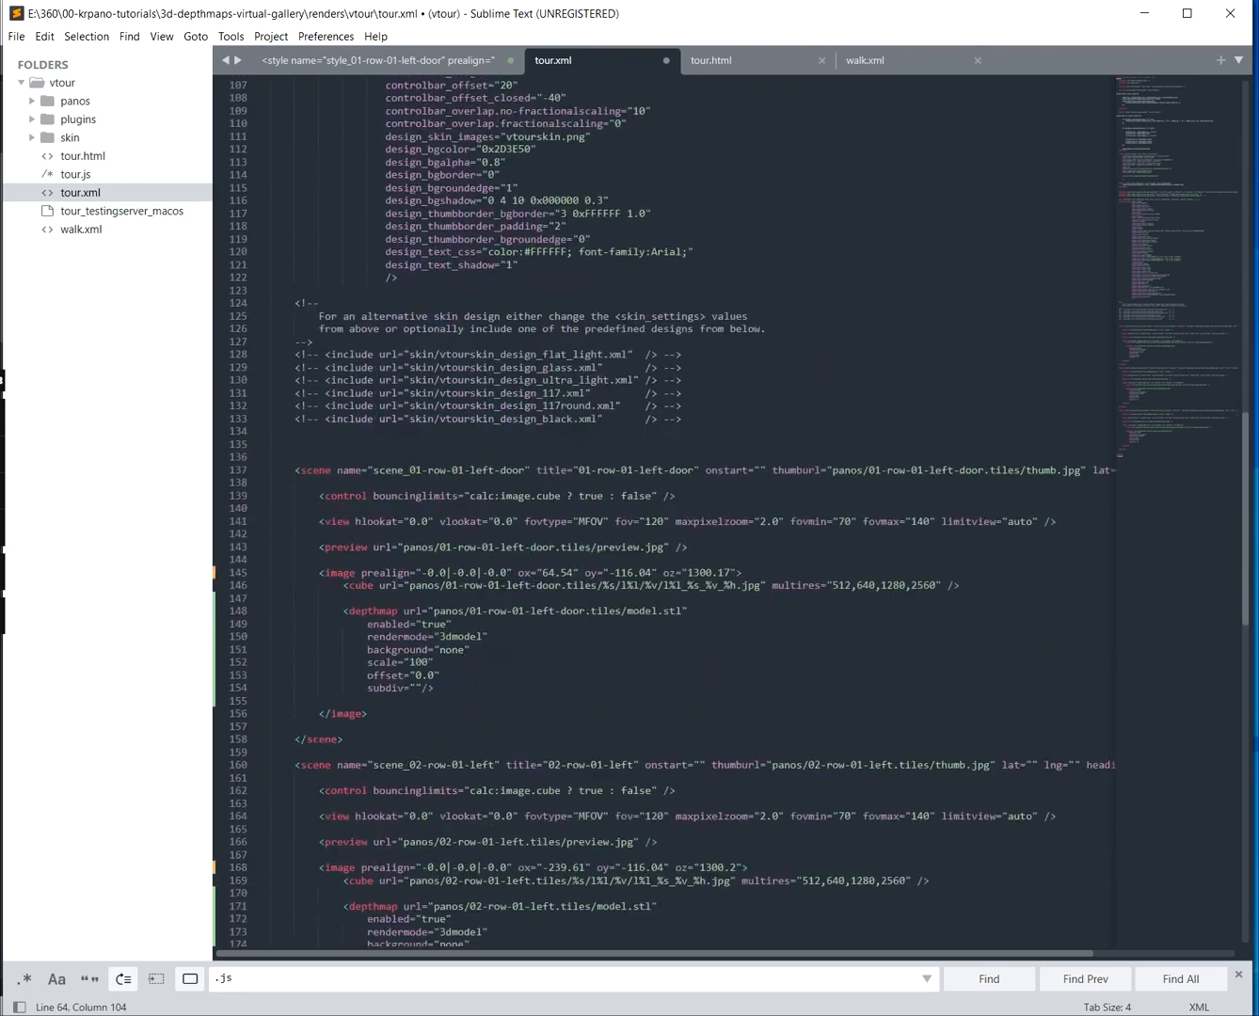
pyautogui.moveTo(517, 445); pyautogui.dragTo(742, 446)
pyautogui.hotkey('ctrl', 'c')
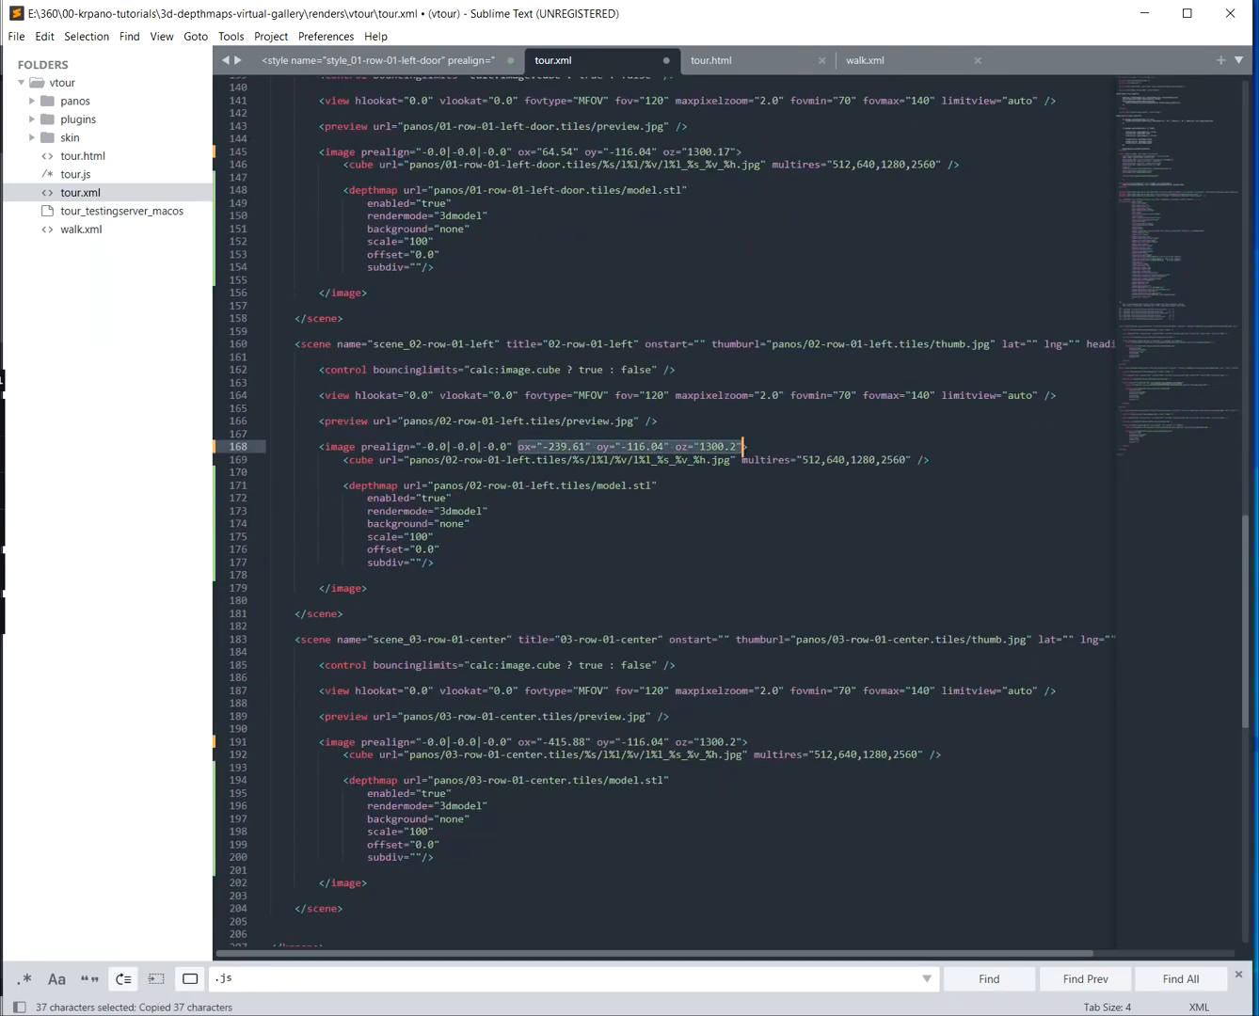
pyautogui.scroll(20, 743, 446)
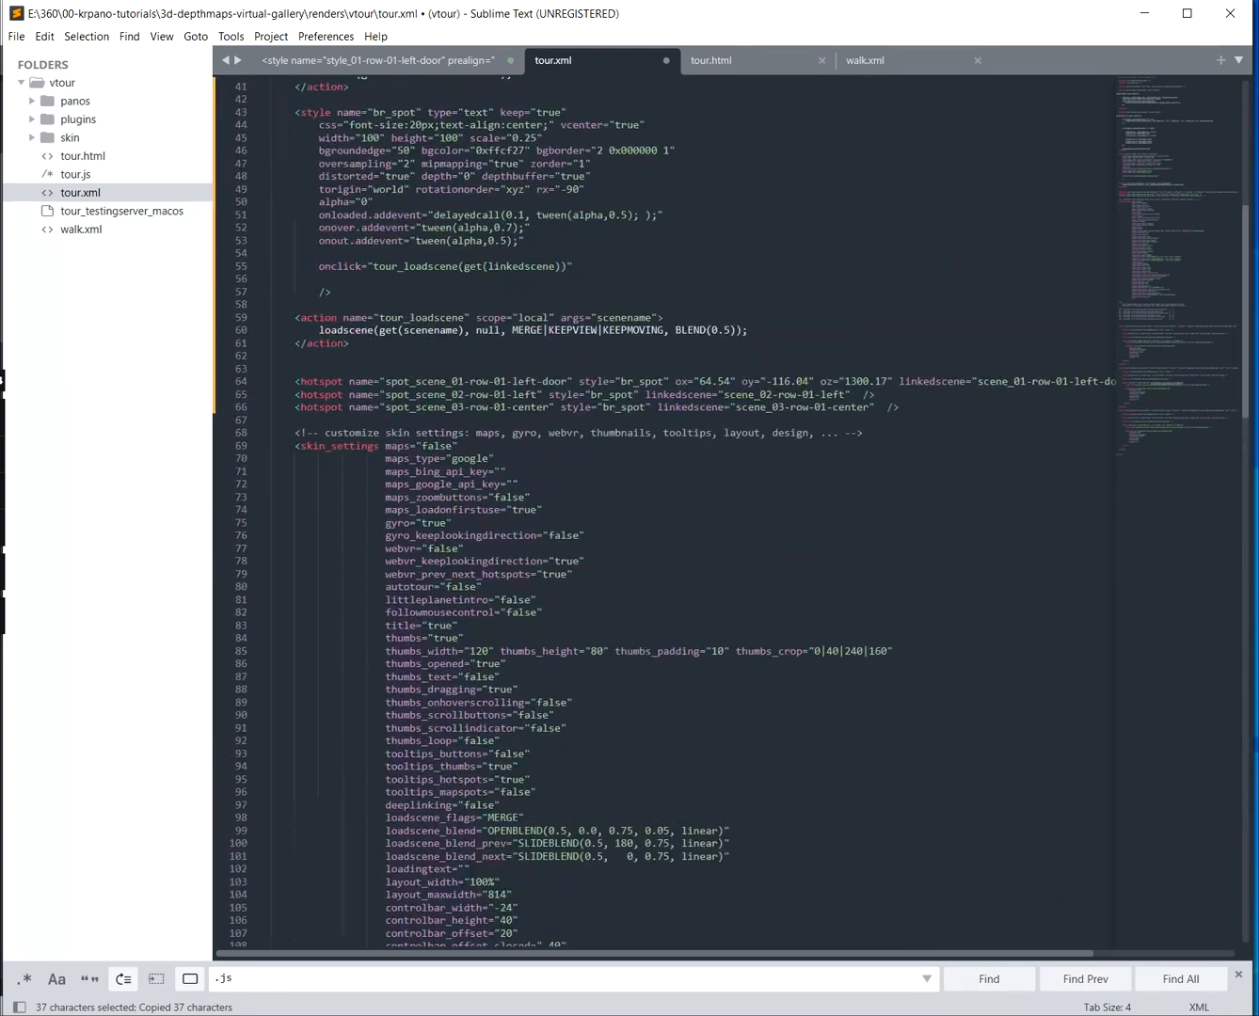
pyautogui.click(645, 394)
pyautogui.hotkey('ctrl', 'v')
# Insert ox="-415.88" oy="-116.04" oz="1300.2", copied from the image tag of scene_03-row-01-center, before the third hotspot's linkedscene attribute
pyautogui.scroll(-4, 645, 395)
pyautogui.scroll(-20, 660, 509)
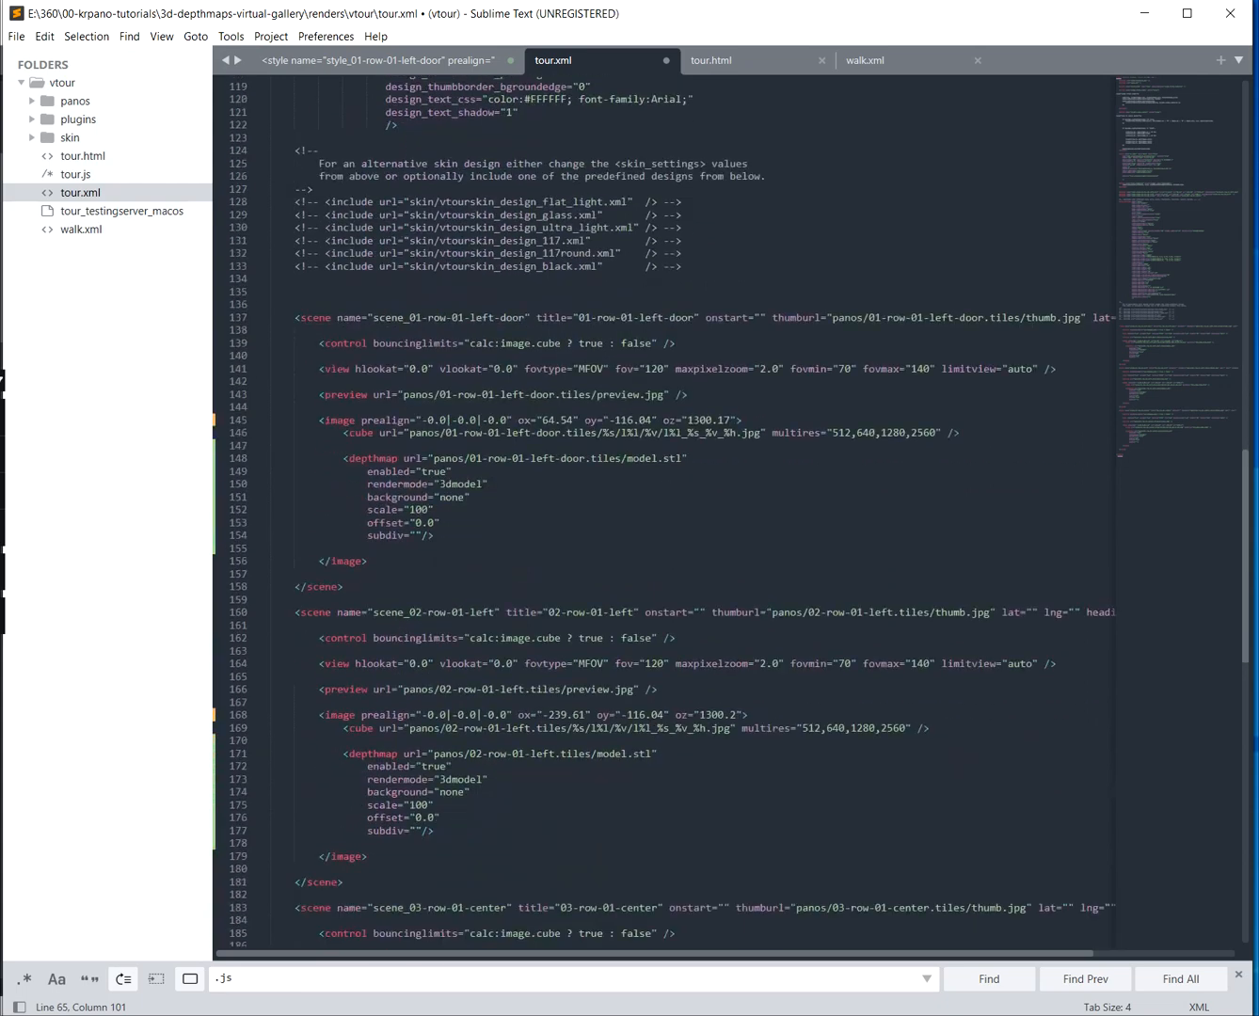
pyautogui.scroll(-11, 729, 513)
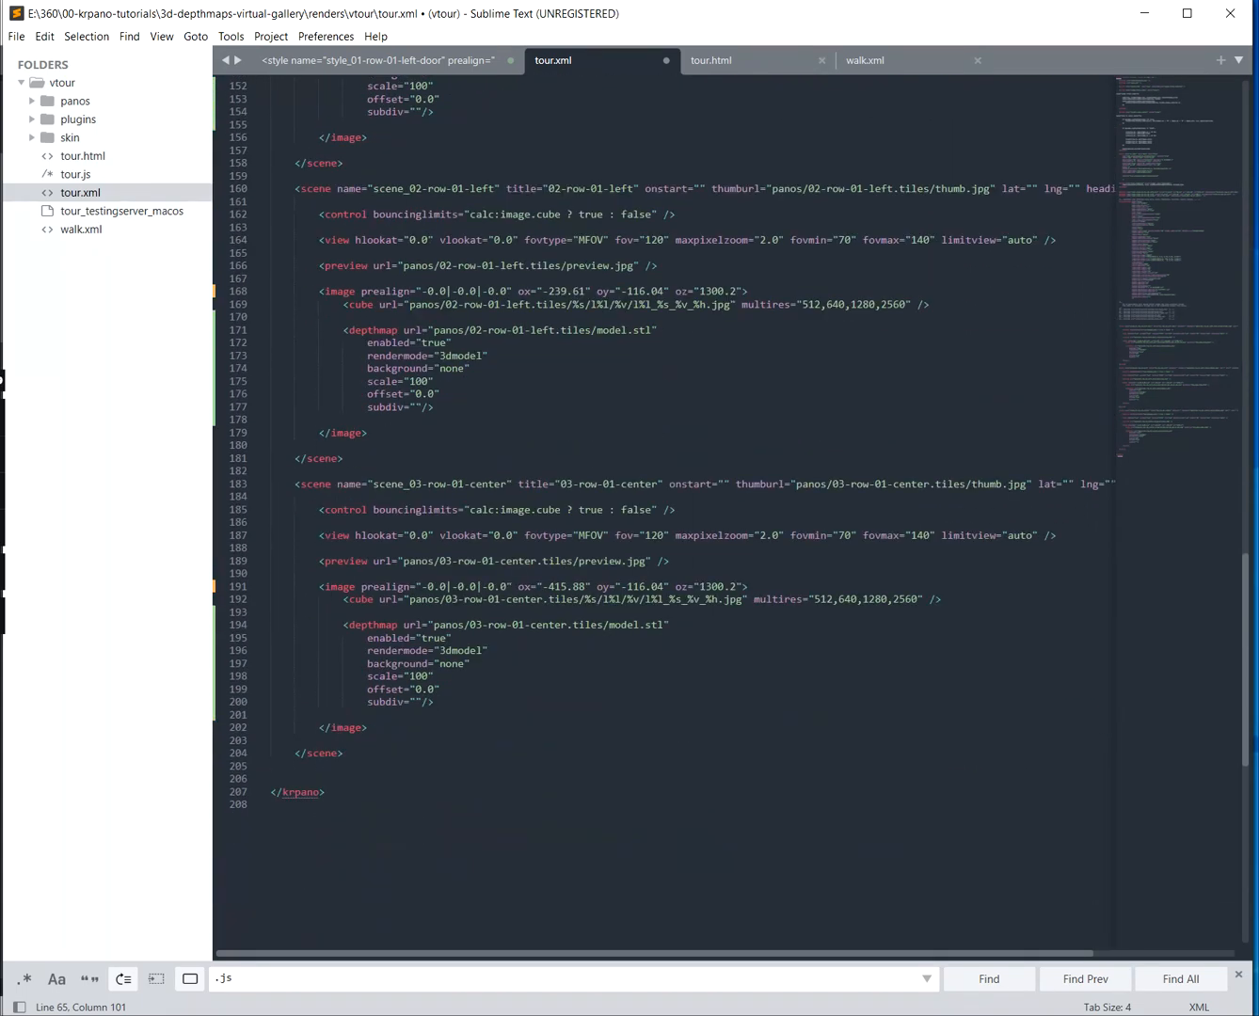
pyautogui.moveTo(745, 586); pyautogui.dragTo(517, 586)
pyautogui.hotkey('ctrl', 'c')
pyautogui.scroll(19, 517, 586)
pyautogui.scroll(17, 659, 512)
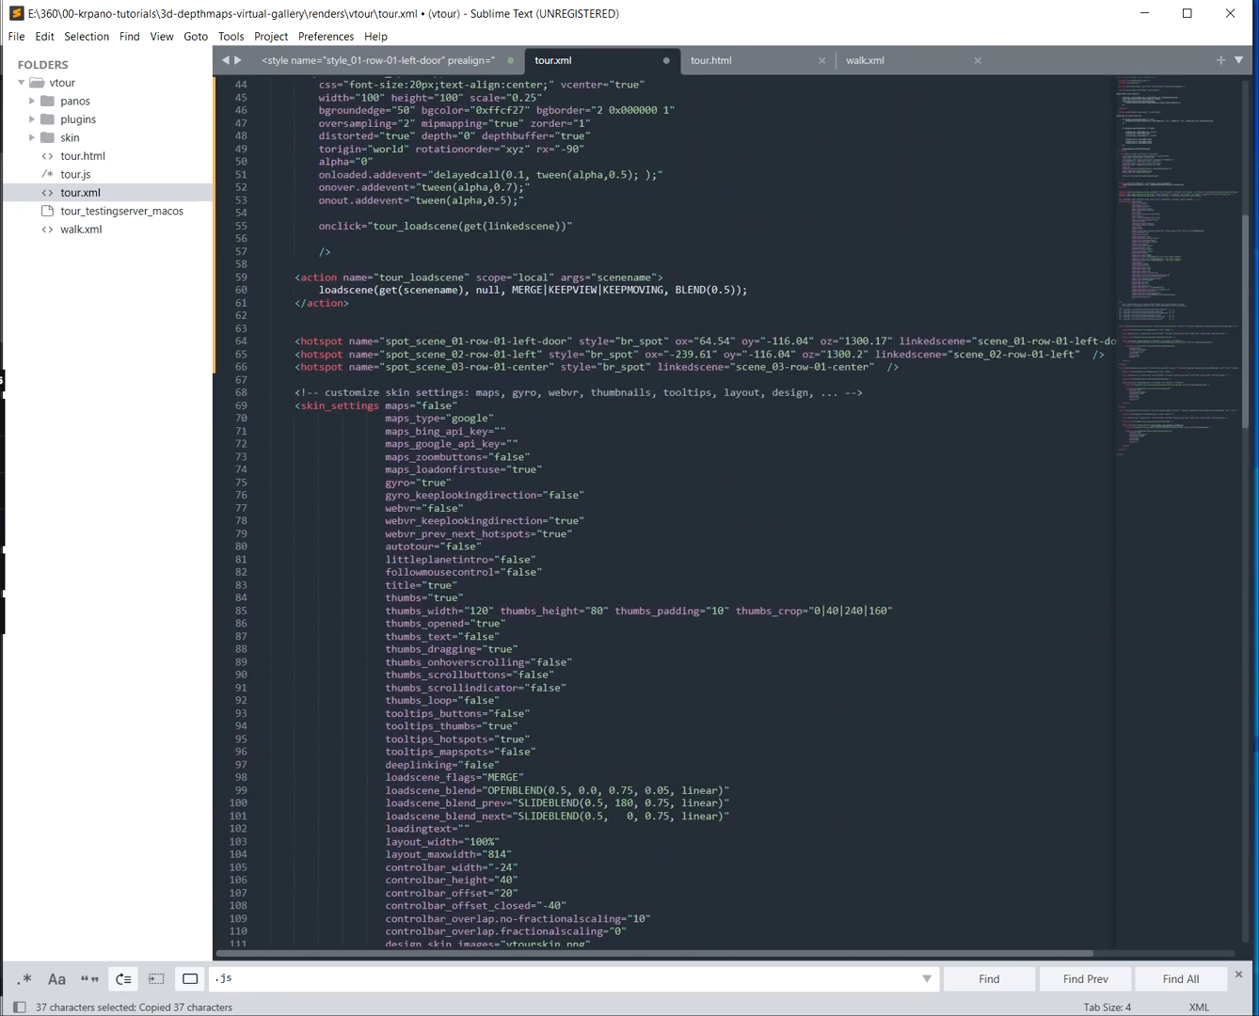
pyautogui.click(657, 367)
pyautogui.hotkey('ctrl', 'v')
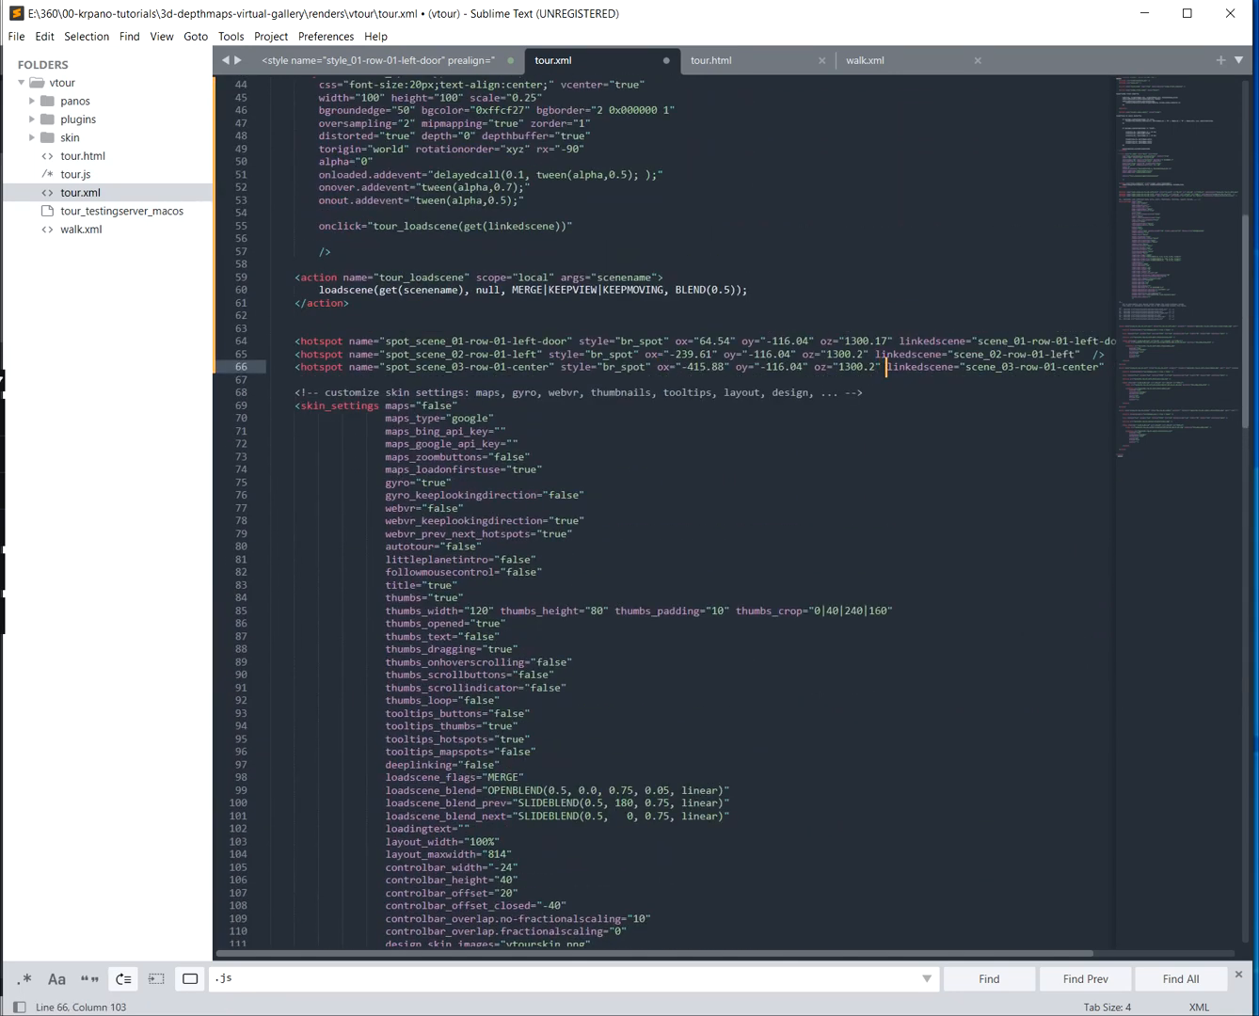
# Rename the first hotspot's ox, oy and oz attributes to tx, ty and tz
pyautogui.click(679, 340)
pyautogui.press('Right')
pyautogui.press('Right')
pyautogui.press('Right')
pyautogui.press('Right')
pyautogui.press('Right')
pyautogui.press('Right')
pyautogui.press('Right')
pyautogui.press('Right')
pyautogui.press('Right')
pyautogui.press('Right')
pyautogui.press('Right')
pyautogui.press('Right')
pyautogui.press('BackSpace')
pyautogui.write('t')
pyautogui.press('Right')
pyautogui.press('Right')
pyautogui.press('Right')
pyautogui.press('Right')
pyautogui.press('Right')
pyautogui.press('Right')
pyautogui.press('Right')
pyautogui.press('Right')
pyautogui.press('Right')
pyautogui.press('Right')
pyautogui.press('Right')
pyautogui.press('Right')
pyautogui.press('BackSpace')
pyautogui.write('t')
# Rename the second hotspot's ox, oy and oz attributes to tx, ty and tz
pyautogui.press('Down')
pyautogui.press('Left')
pyautogui.press('Left')
pyautogui.press('Left')
pyautogui.press('BackSpace')
pyautogui.write('t')
pyautogui.press('Left')
pyautogui.press('Left')
pyautogui.press('Left')
pyautogui.press('Left')
pyautogui.press('Left')
pyautogui.press('Left')
pyautogui.press('Left')
pyautogui.press('Left')
pyautogui.press('Left')
pyautogui.press('Left')
pyautogui.press('Left')
pyautogui.press('Left')
pyautogui.press('Left')
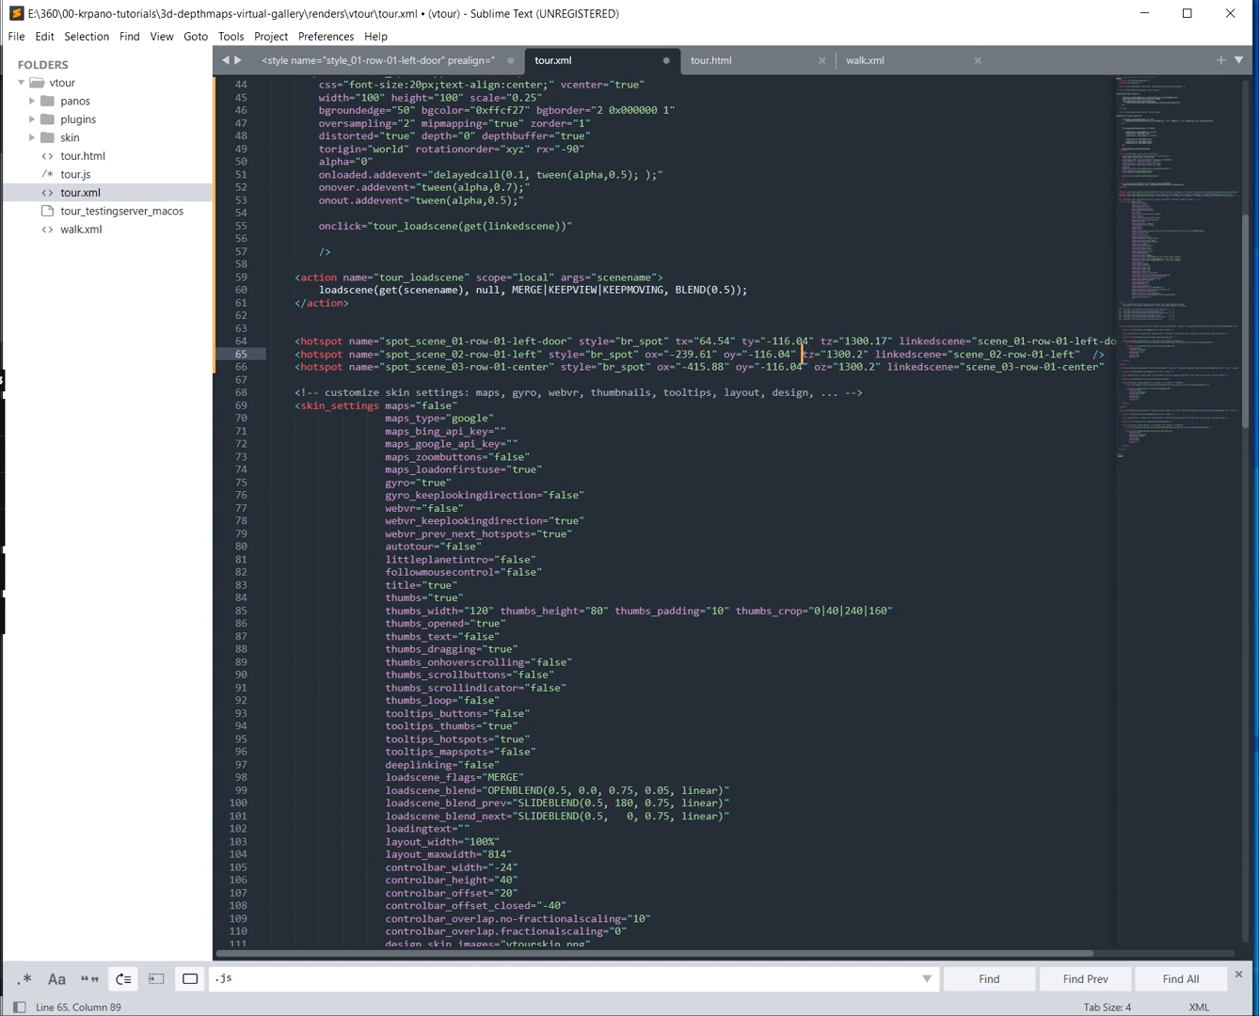
pyautogui.press('BackSpace')
pyautogui.write('t')
pyautogui.press('Left')
pyautogui.press('Left')
pyautogui.press('Left')
pyautogui.press('Left')
pyautogui.press('Left')
pyautogui.press('Left')
pyautogui.press('Left')
pyautogui.press('Left')
pyautogui.press('Left')
pyautogui.press('Left')
pyautogui.press('Left')
pyautogui.press('Left')
pyautogui.press('Left')
pyautogui.press('BackSpace')
pyautogui.write('t')
# Rename the third hotspot's ox, oy and oz attributes to tx, ty and tz, and save the file
pyautogui.press('Down')
pyautogui.press('Right')
pyautogui.press('Right')
pyautogui.press('BackSpace')
pyautogui.write('t')
pyautogui.press('Right')
pyautogui.press('Right')
pyautogui.press('Right')
pyautogui.press('Right')
pyautogui.press('Right')
pyautogui.press('Right')
pyautogui.press('Right')
pyautogui.press('Right')
pyautogui.press('Right')
pyautogui.press('Right')
pyautogui.press('Right')
pyautogui.press('Right')
pyautogui.press('Right')
pyautogui.press('BackSpace')
pyautogui.write('t')
pyautogui.press('Right')
pyautogui.press('Right')
pyautogui.press('Right')
pyautogui.press('Right')
pyautogui.press('Right')
pyautogui.press('Right')
pyautogui.press('Right')
pyautogui.press('Right')
pyautogui.press('Right')
pyautogui.press('Right')
pyautogui.press('Right')
pyautogui.press('Right')
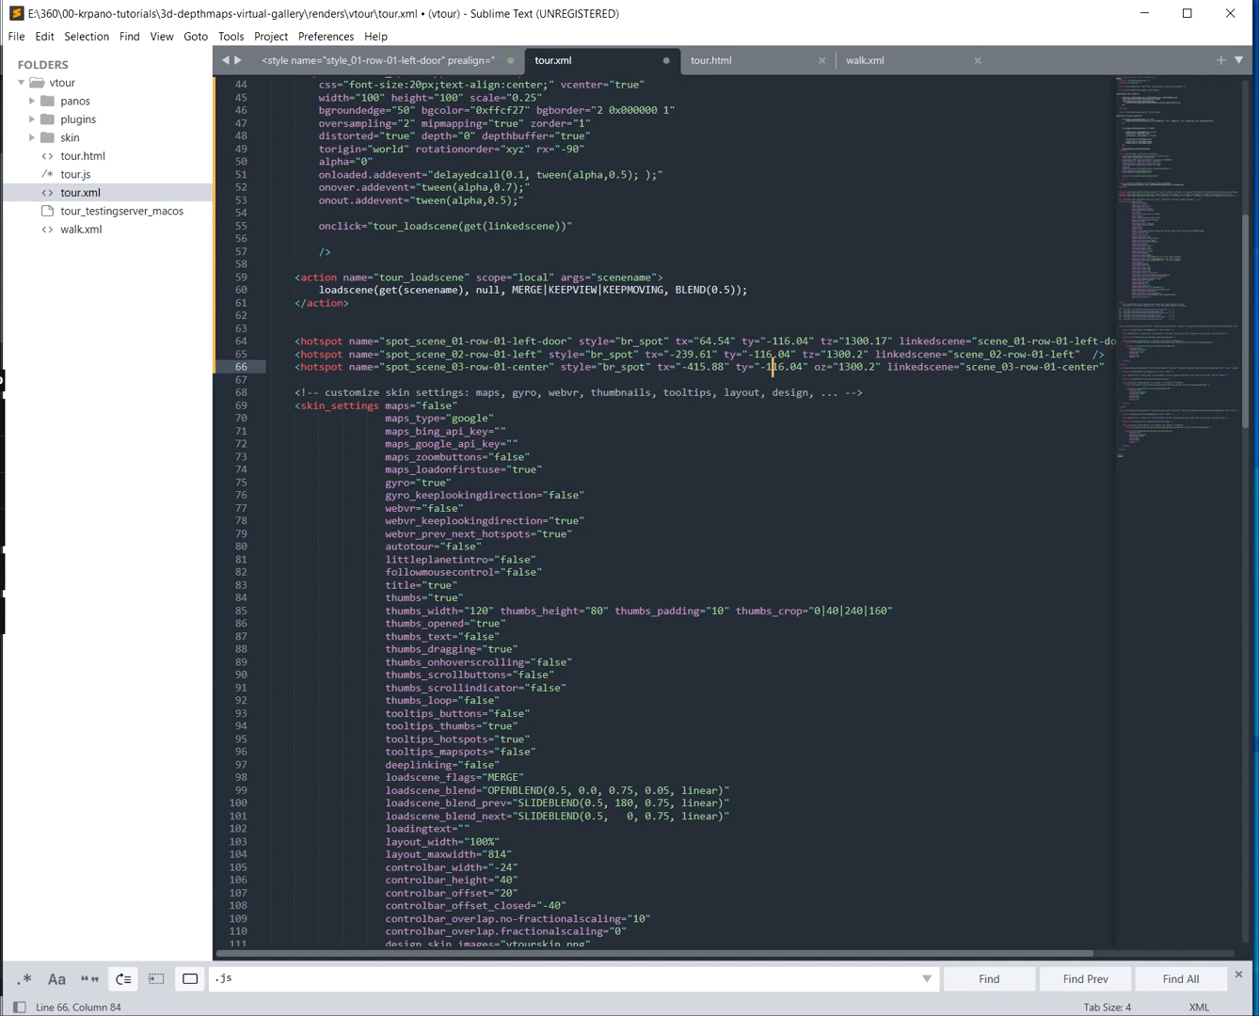
pyautogui.press('BackSpace')
pyautogui.write('t')
pyautogui.hotkey('ctrl', 's')
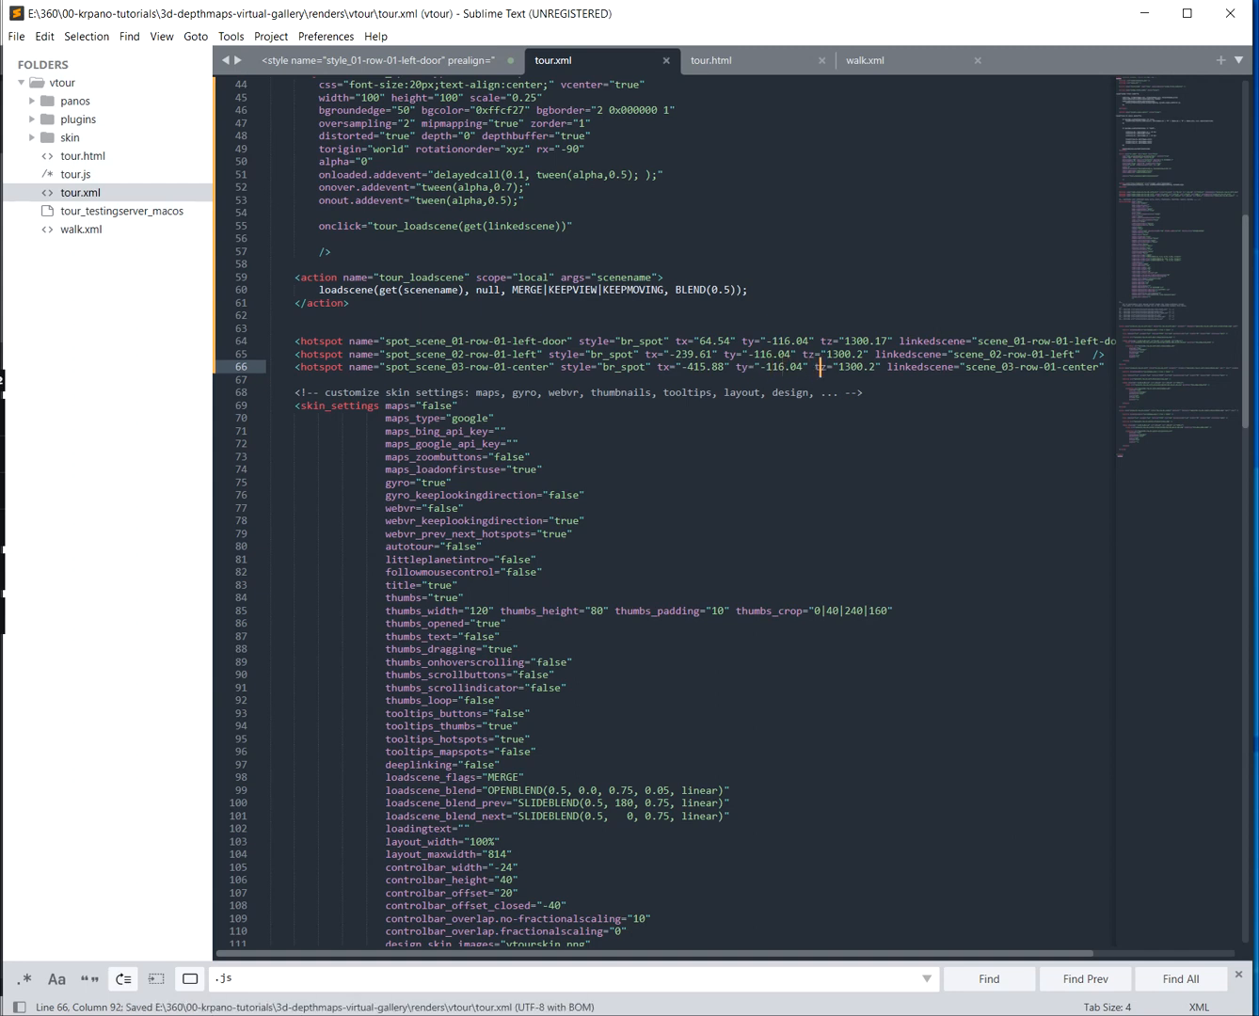
# Switch to Chrome and show the krpano virtual tour page to check the hotspots
pyautogui.hotkey('alt', 'Tab')
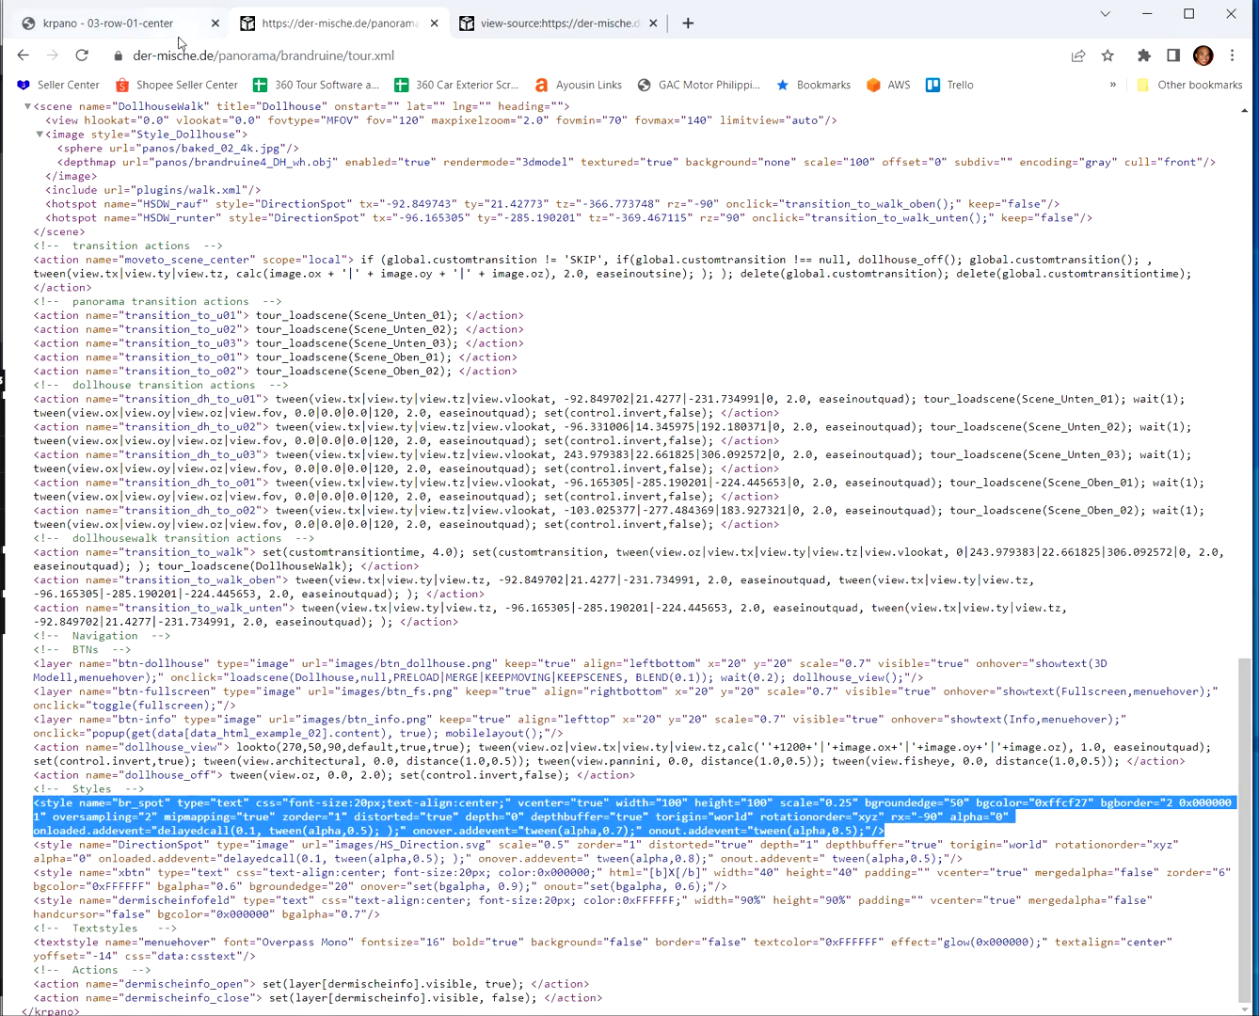
pyautogui.click(136, 26)
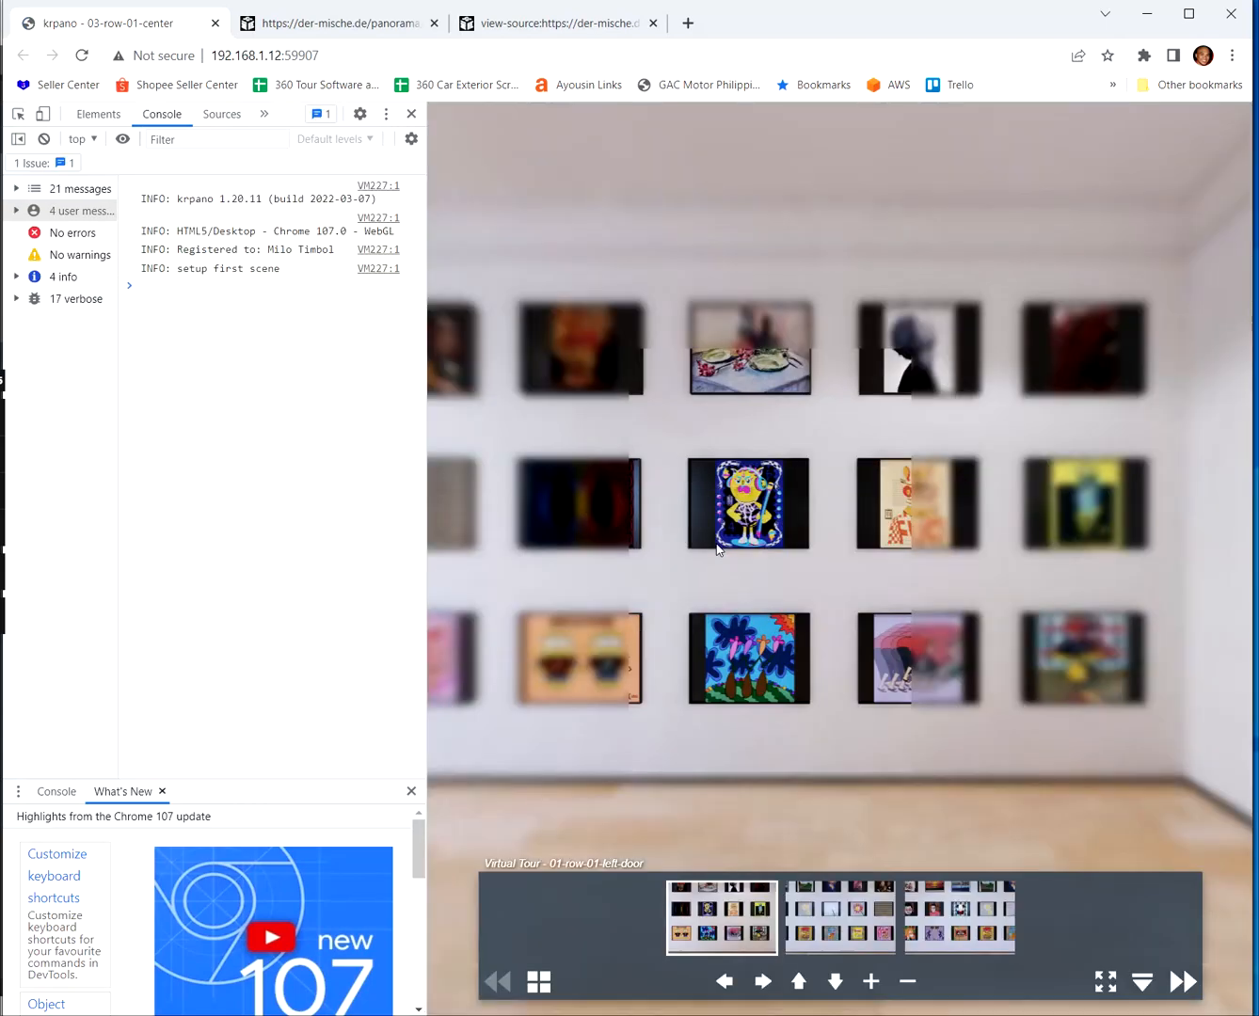
# Inspect the placement of the three floor hotspots from a zoomed-out dollhouse view of the gallery
pyautogui.moveTo(766, 618); pyautogui.dragTo(872, 132)
pyautogui.scroll(-5, 1018, 493)
pyautogui.scroll(-5, 871, 134)
pyautogui.moveTo(971, 586); pyautogui.dragTo(979, 605)
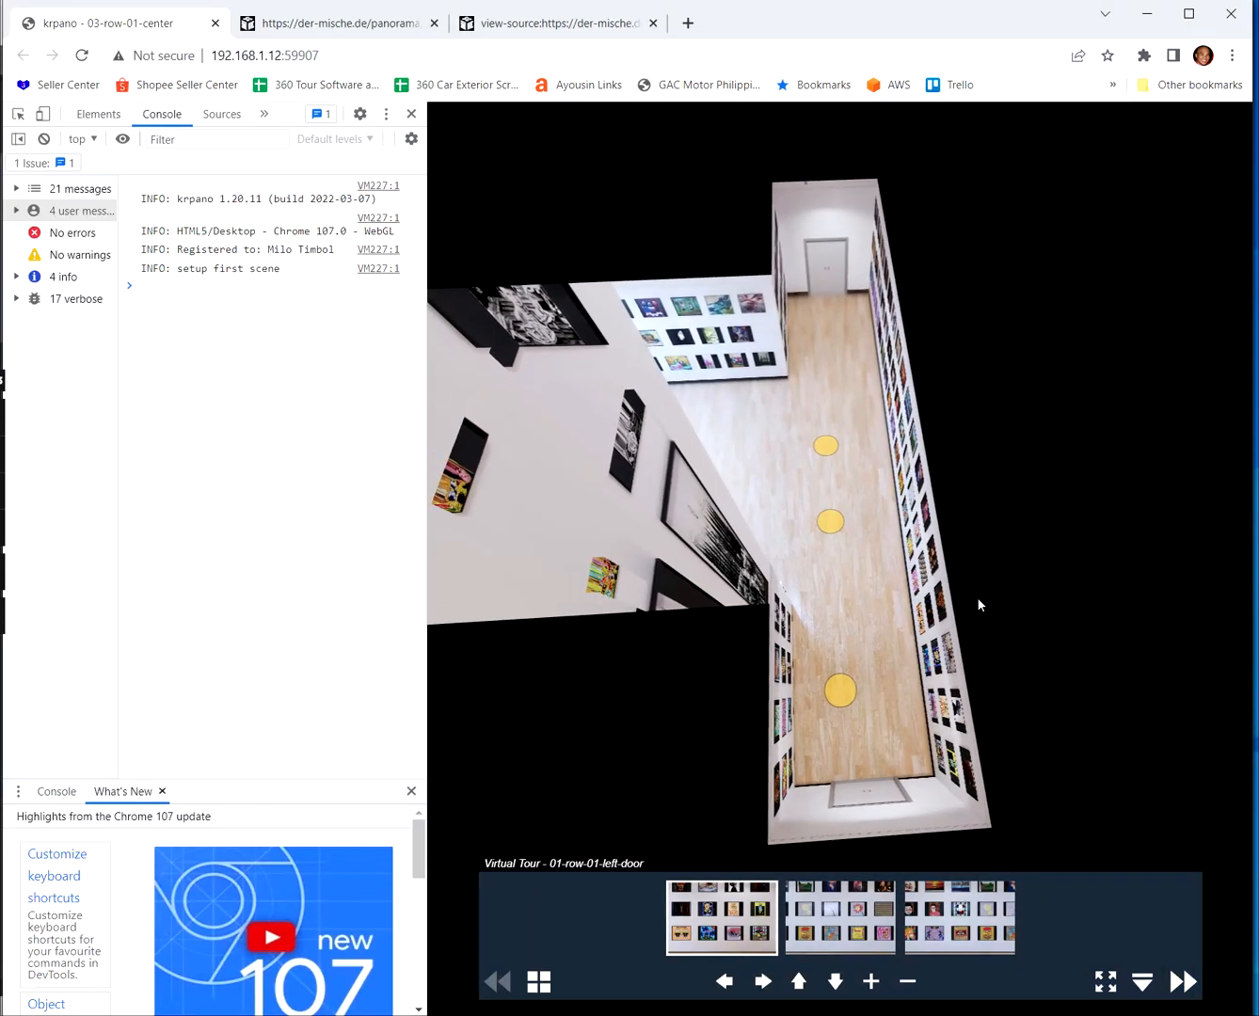
pyautogui.press('w')
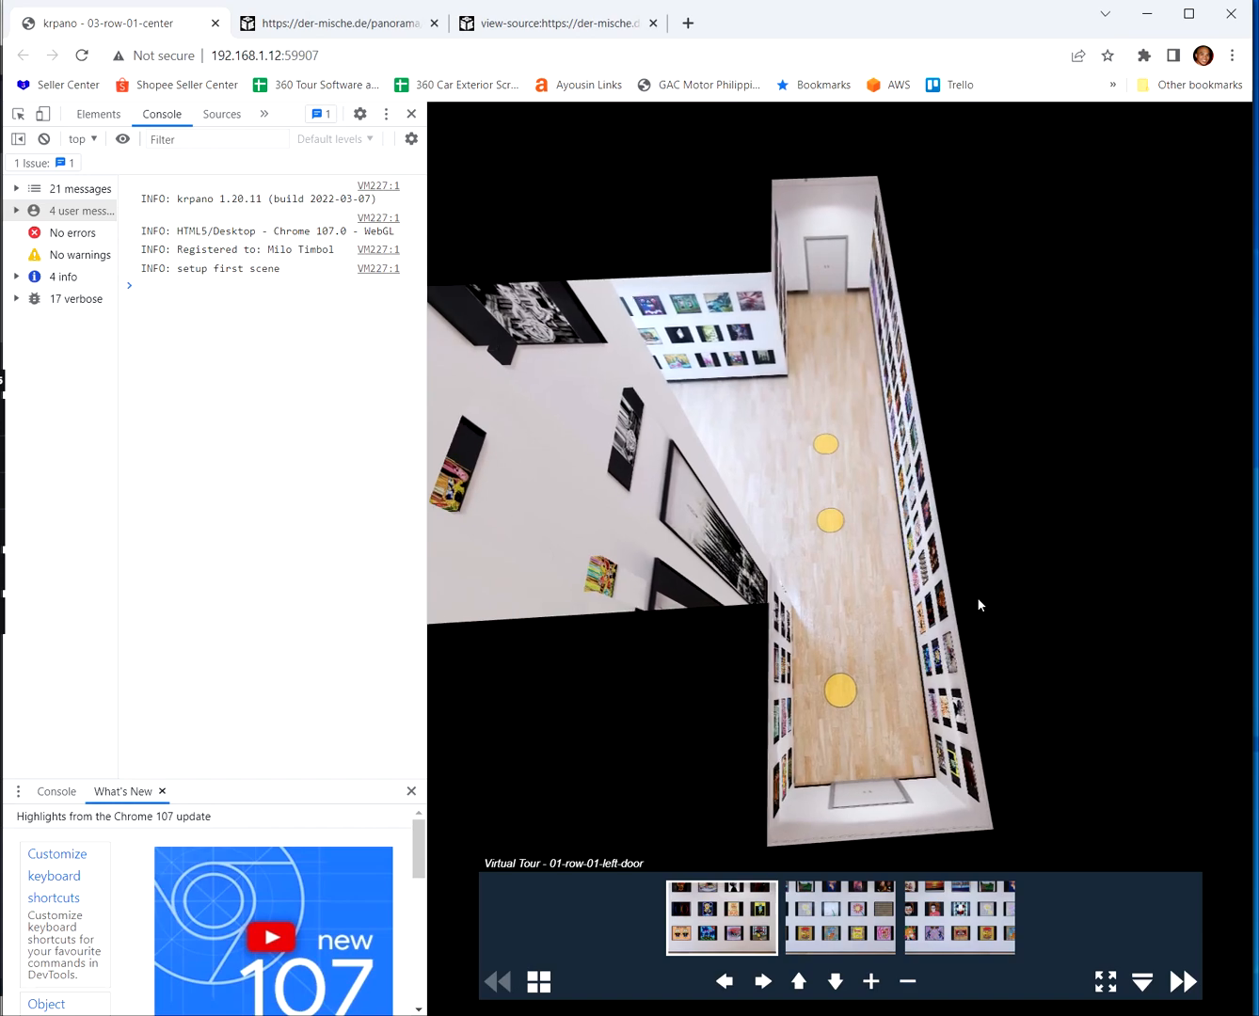
pyautogui.press('a')
pyautogui.press('d')
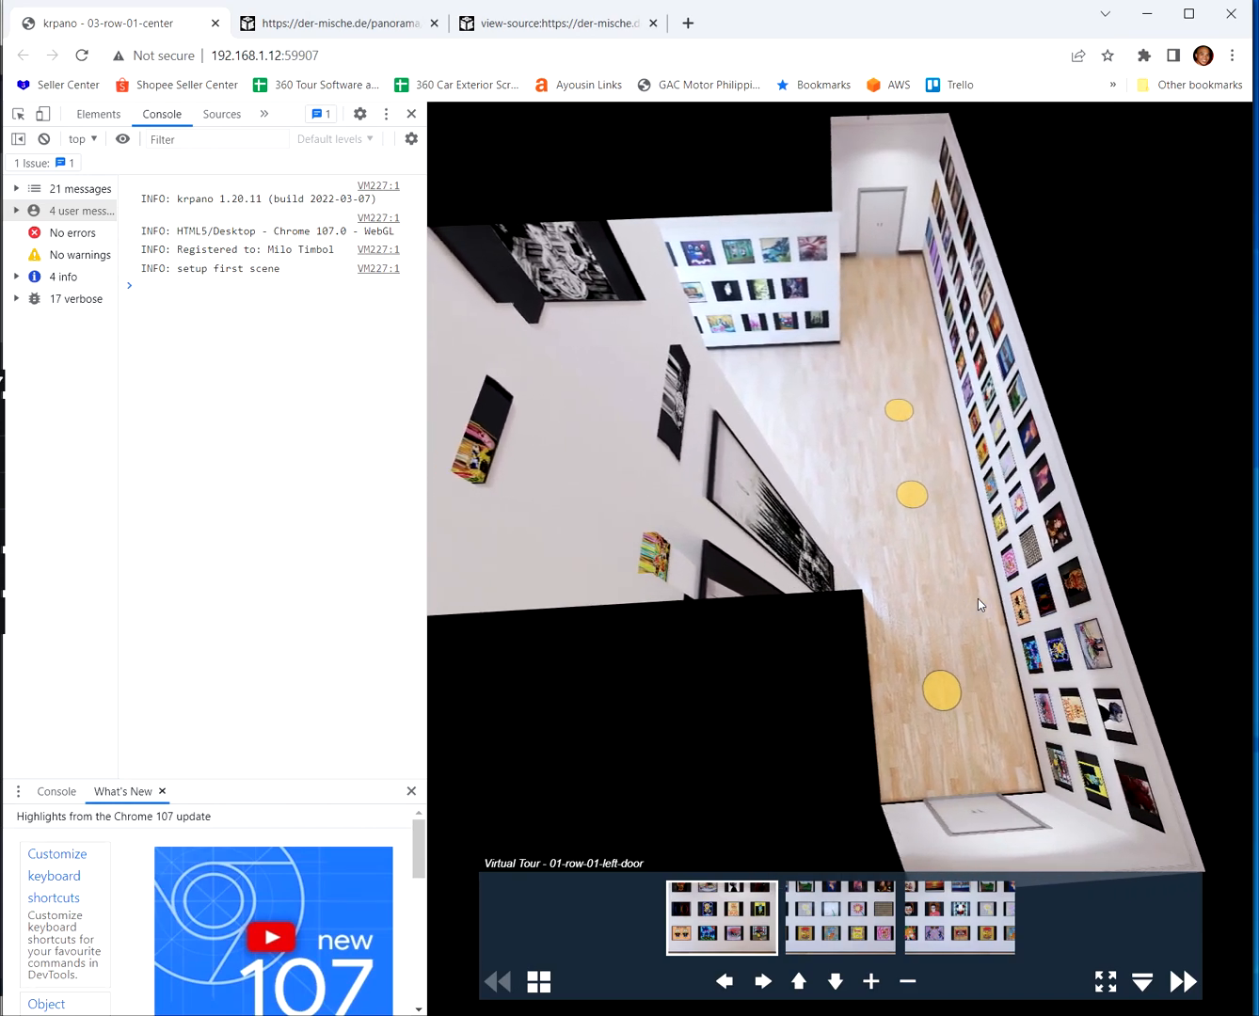
pyautogui.press('a')
pyautogui.press('d')
pyautogui.press('d')
pyautogui.press('a')
pyautogui.press('s')
pyautogui.press('w')
pyautogui.press('a')
# Examine the hotspots from the opposite side of the gallery and enter the one nearest the end door
pyautogui.moveTo(975, 599); pyautogui.dragTo(702, 515)
pyautogui.press('a')
pyautogui.moveTo(878, 563); pyautogui.dragTo(930, 636)
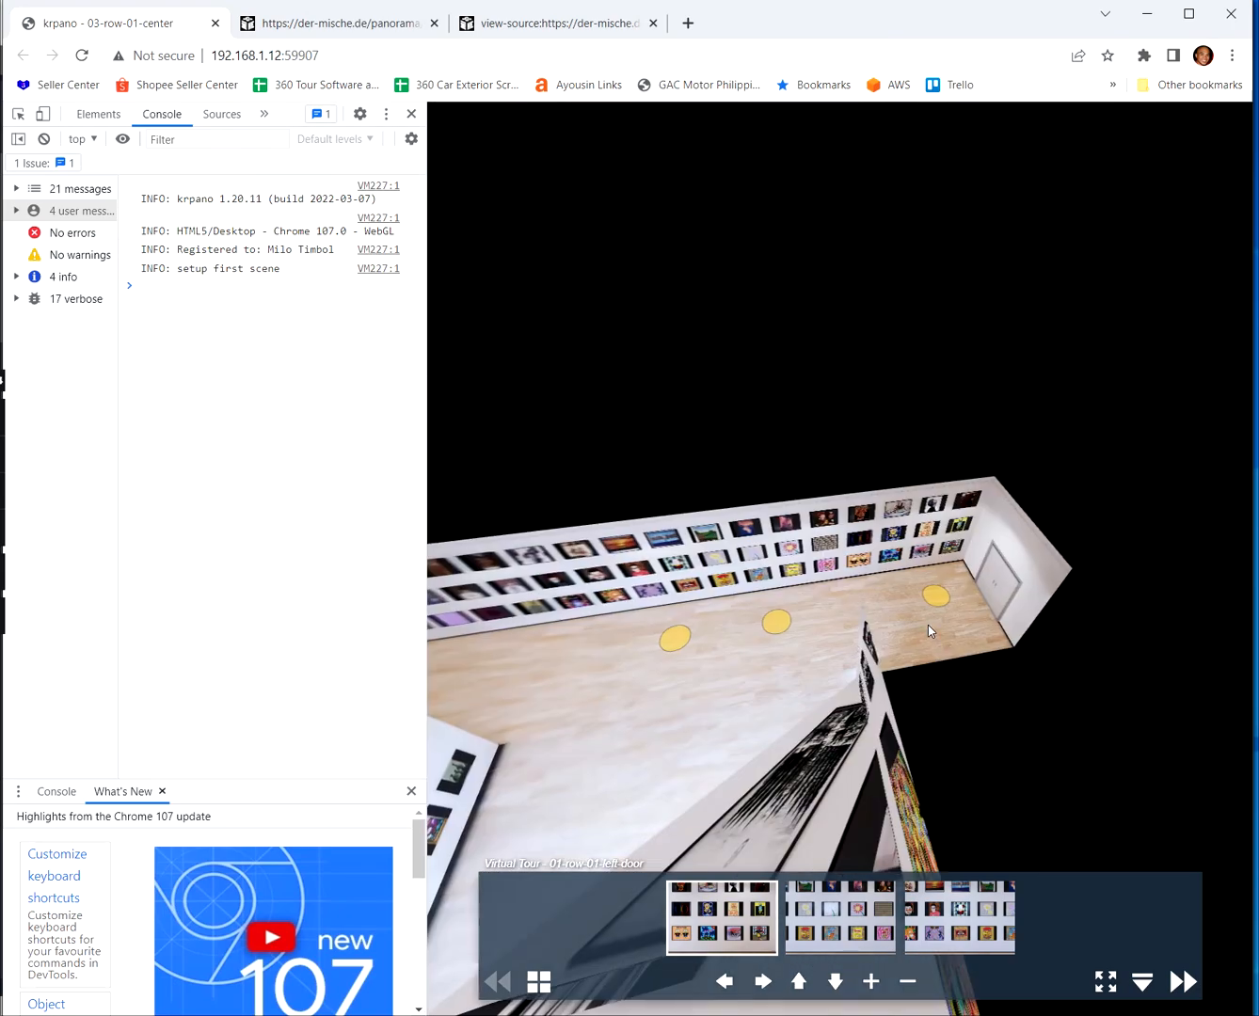
pyautogui.click(935, 609)
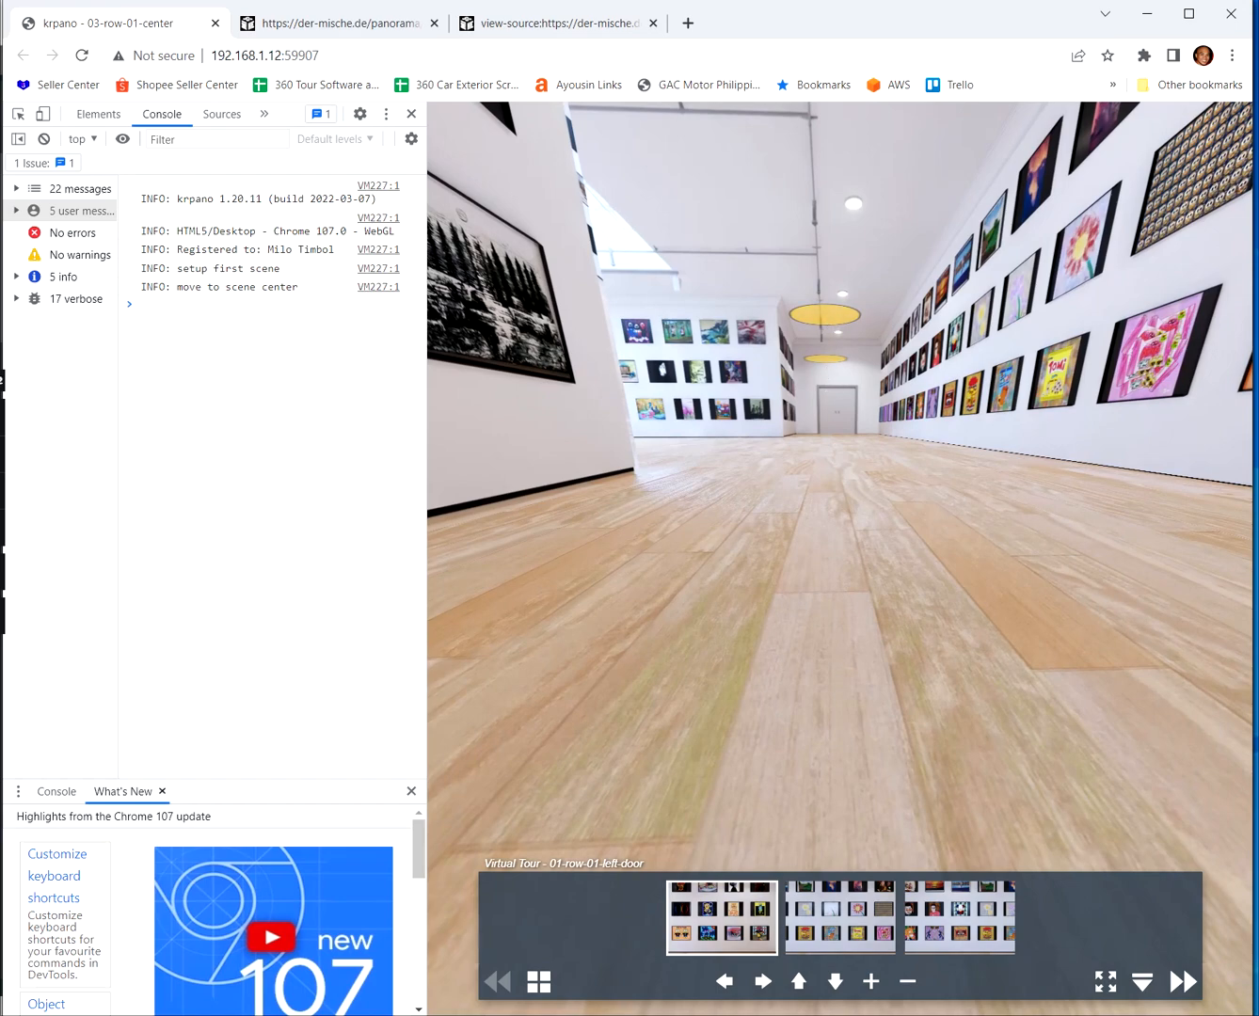
# Set the first hotspot's ty to -50 in tour.xml, save it, and reload the tour in Chrome
pyautogui.hotkey('alt', 'Tab')
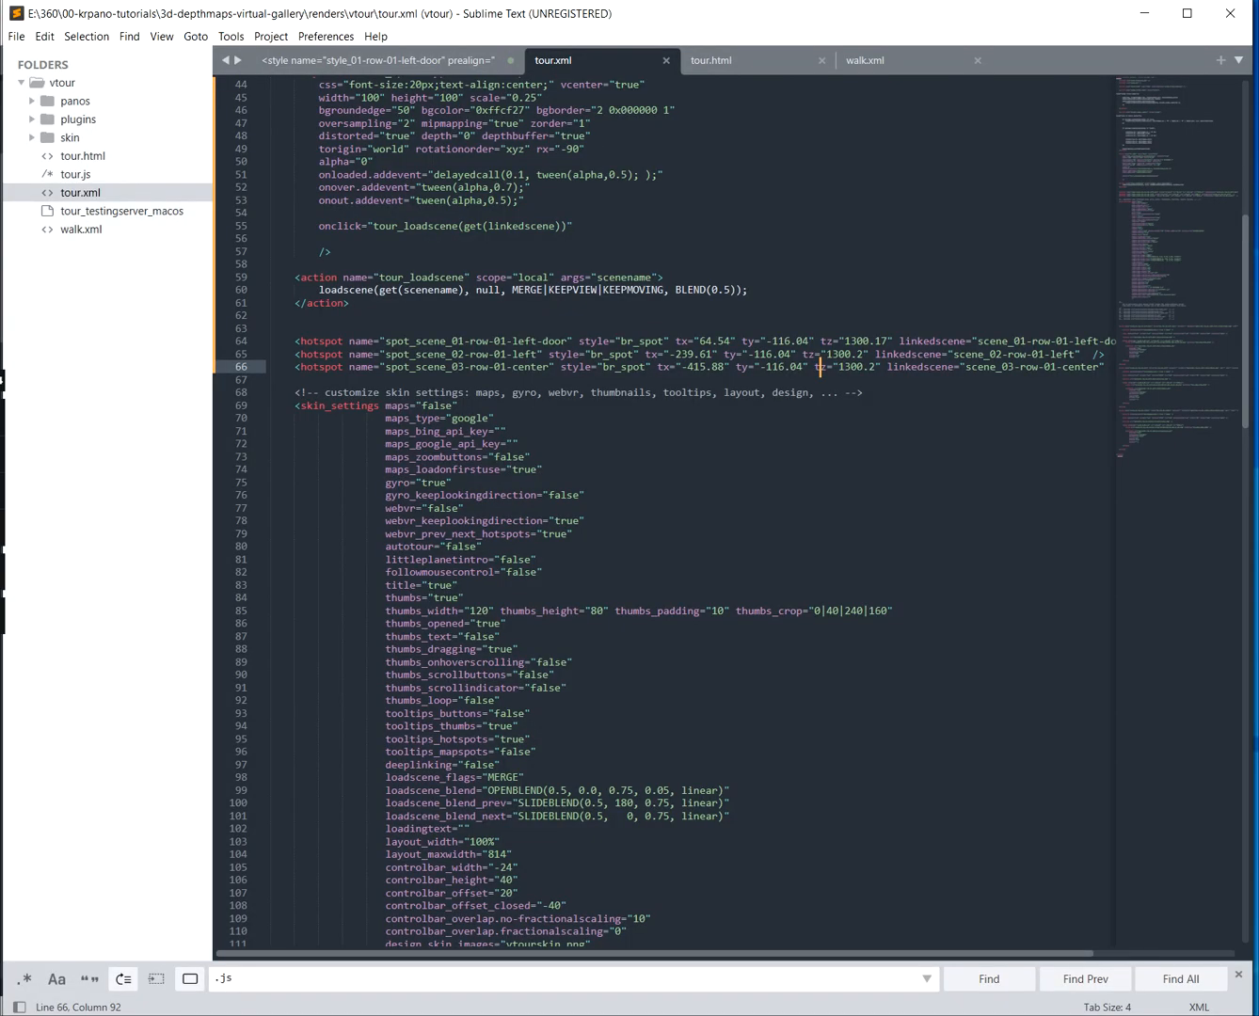
pyautogui.hotkey('alt', 'Tab')
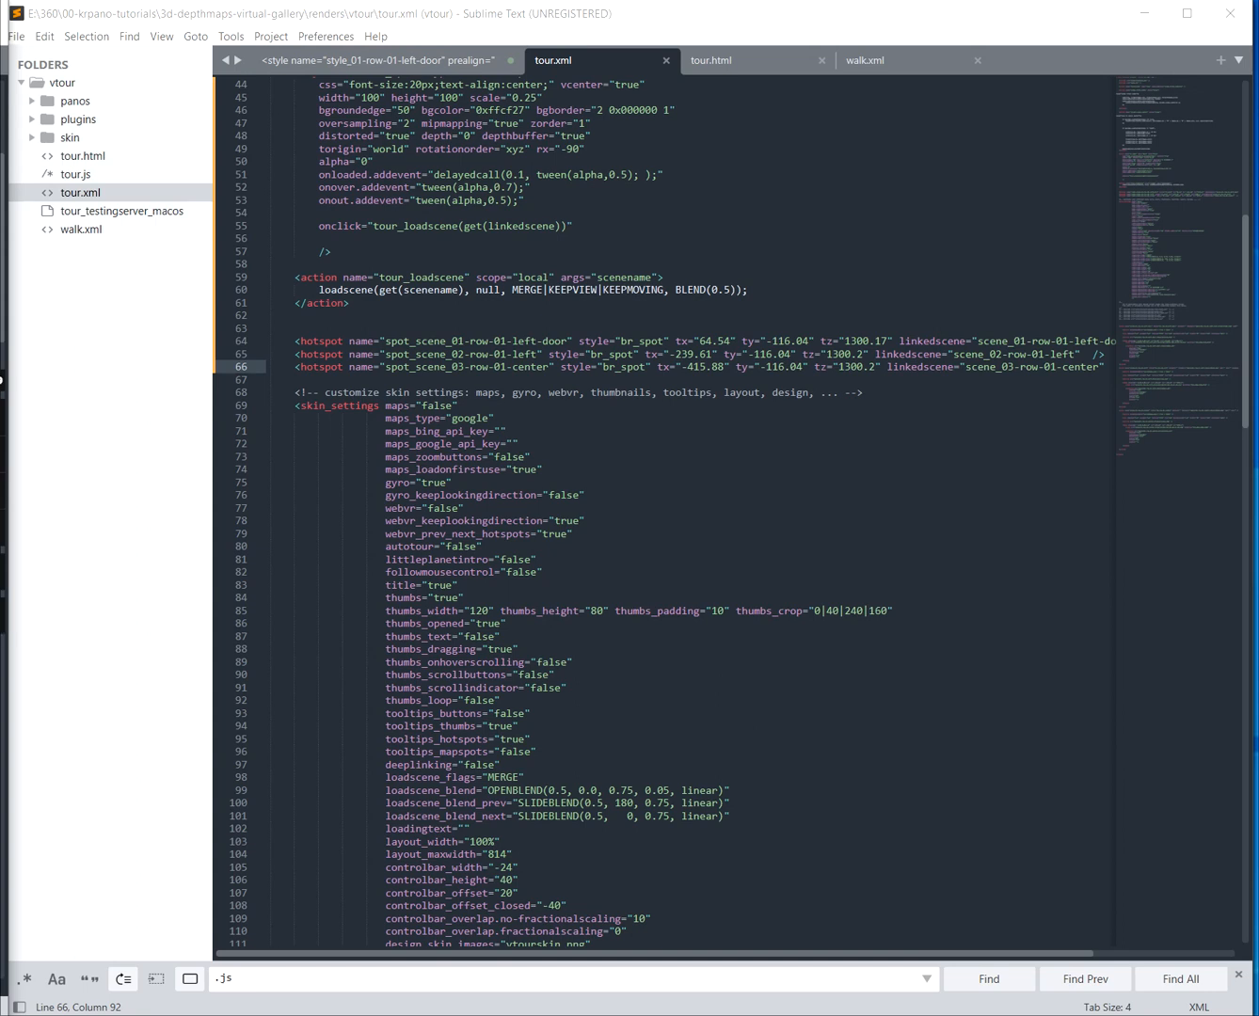
pyautogui.scroll(2, 660, 509)
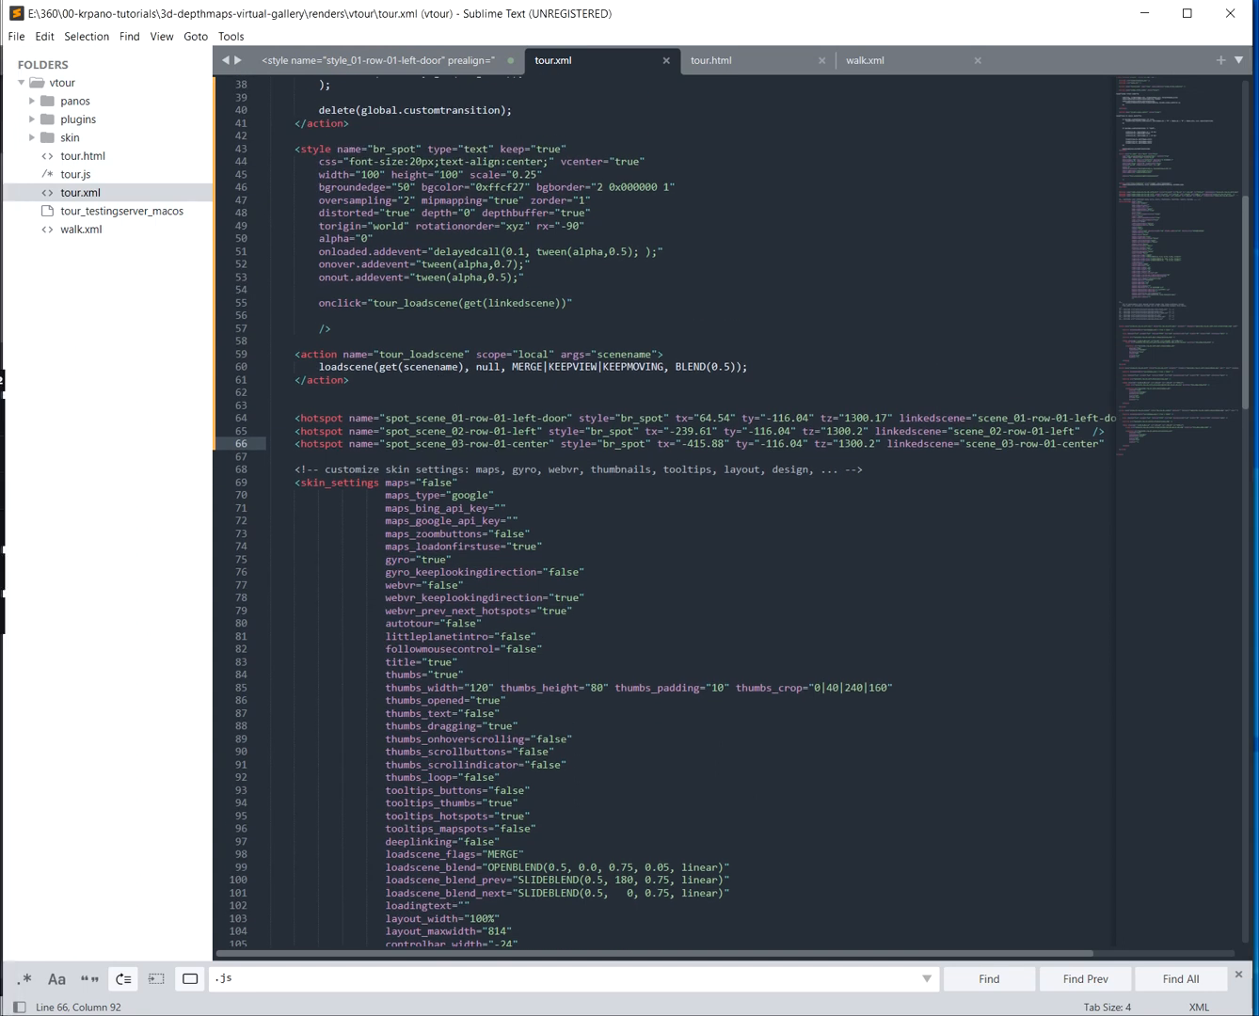
pyautogui.doubleClick(781, 418)
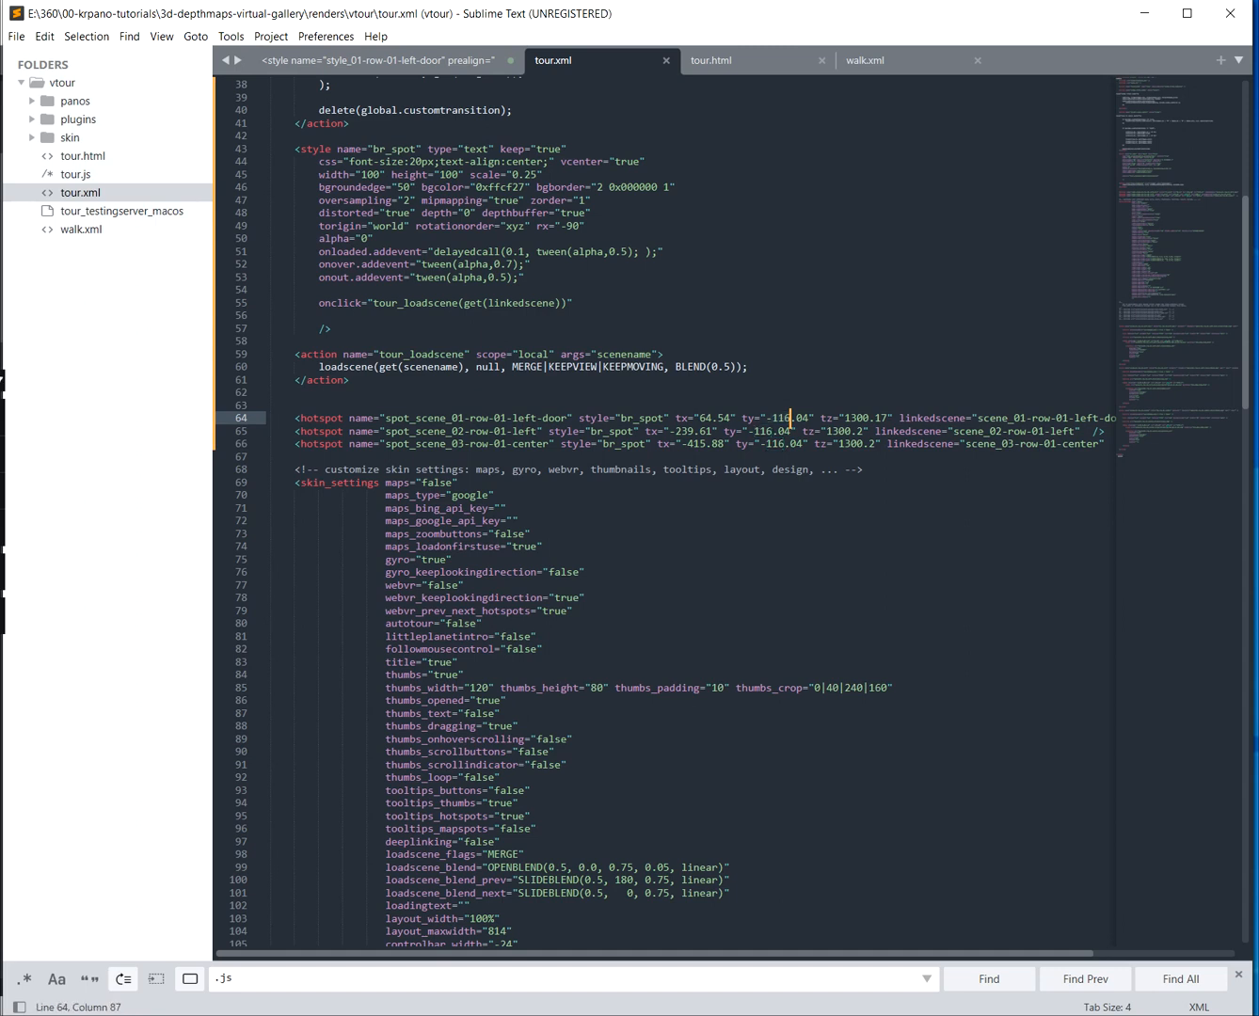
pyautogui.press('BackSpace')
pyautogui.press('BackSpace')
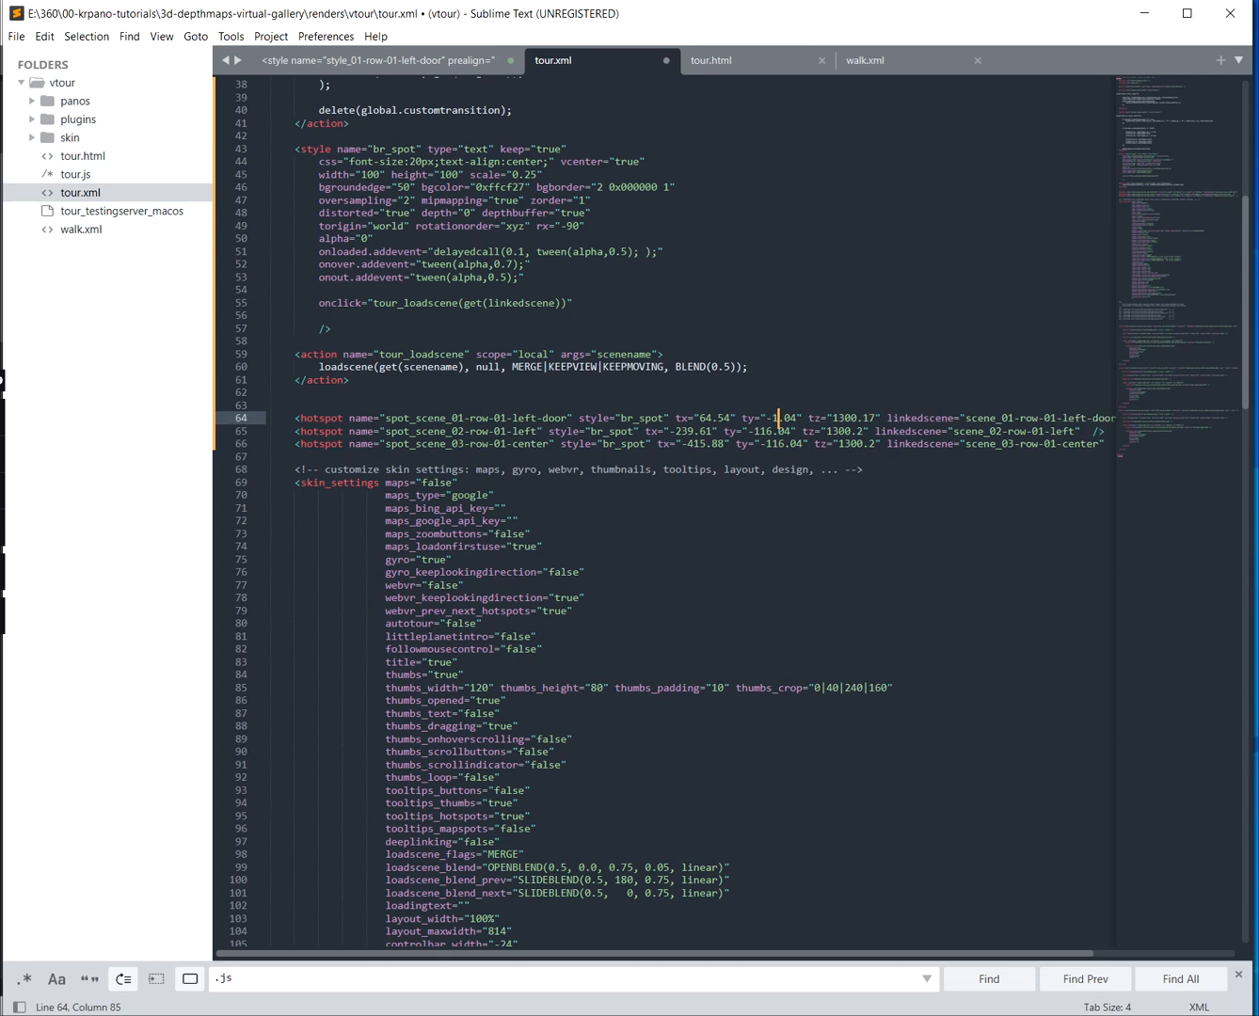
pyautogui.write('50')
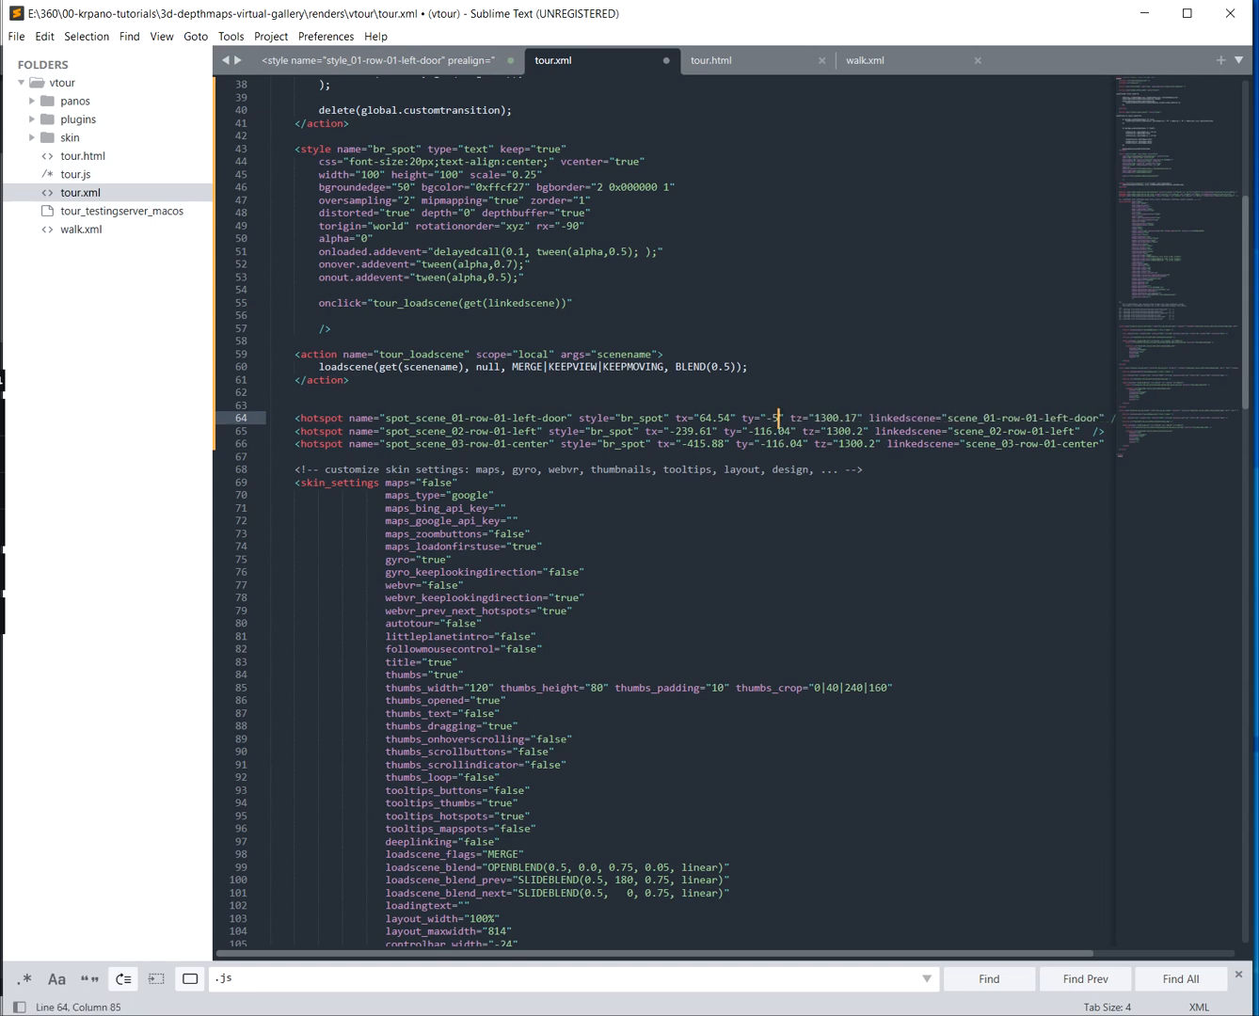
pyautogui.hotkey('ctrl', 's')
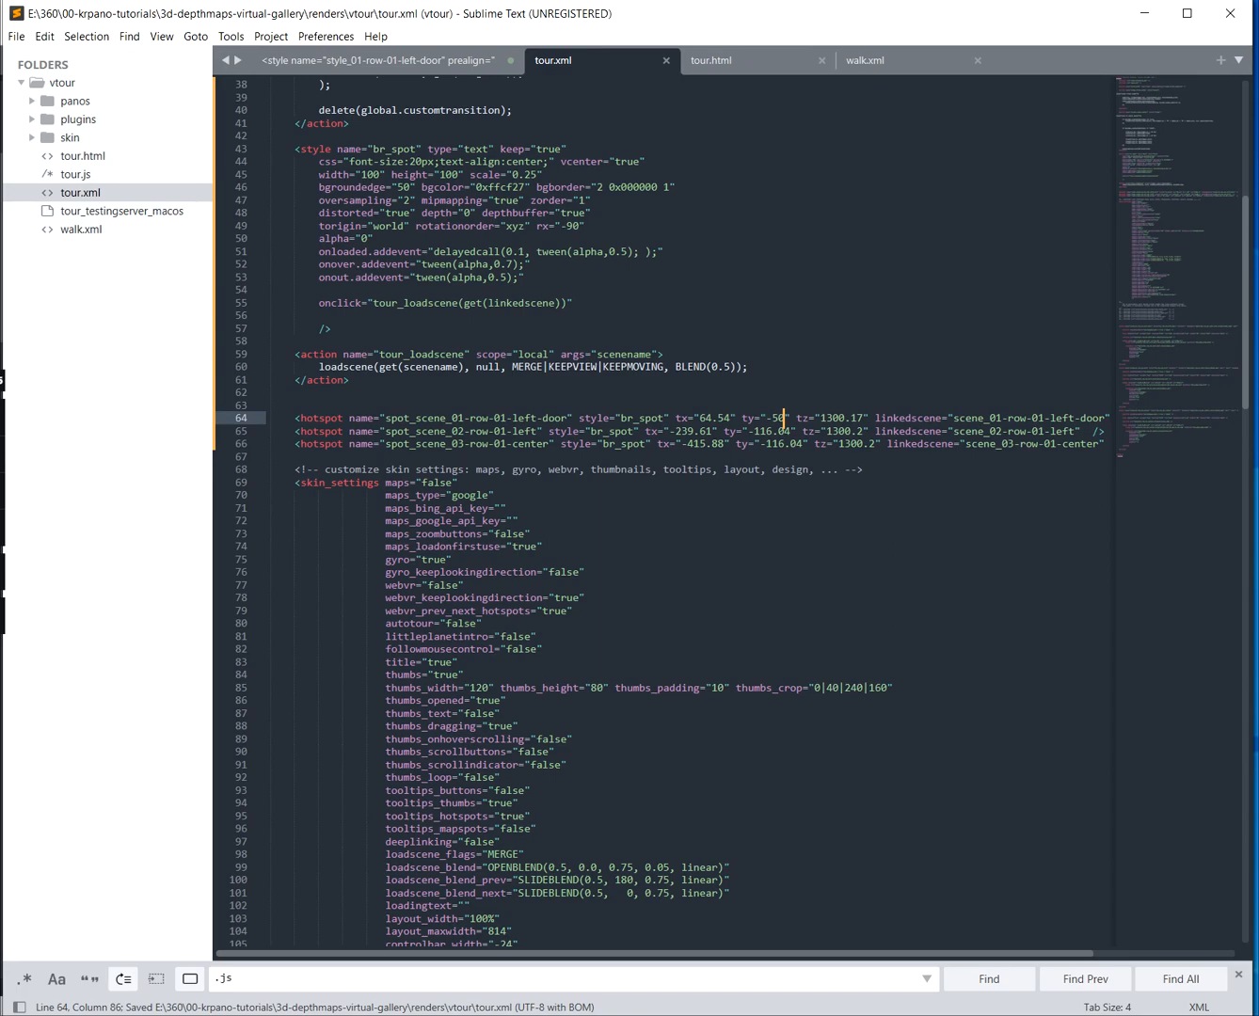
pyautogui.hotkey('alt', 'Tab')
pyautogui.click(82, 53)
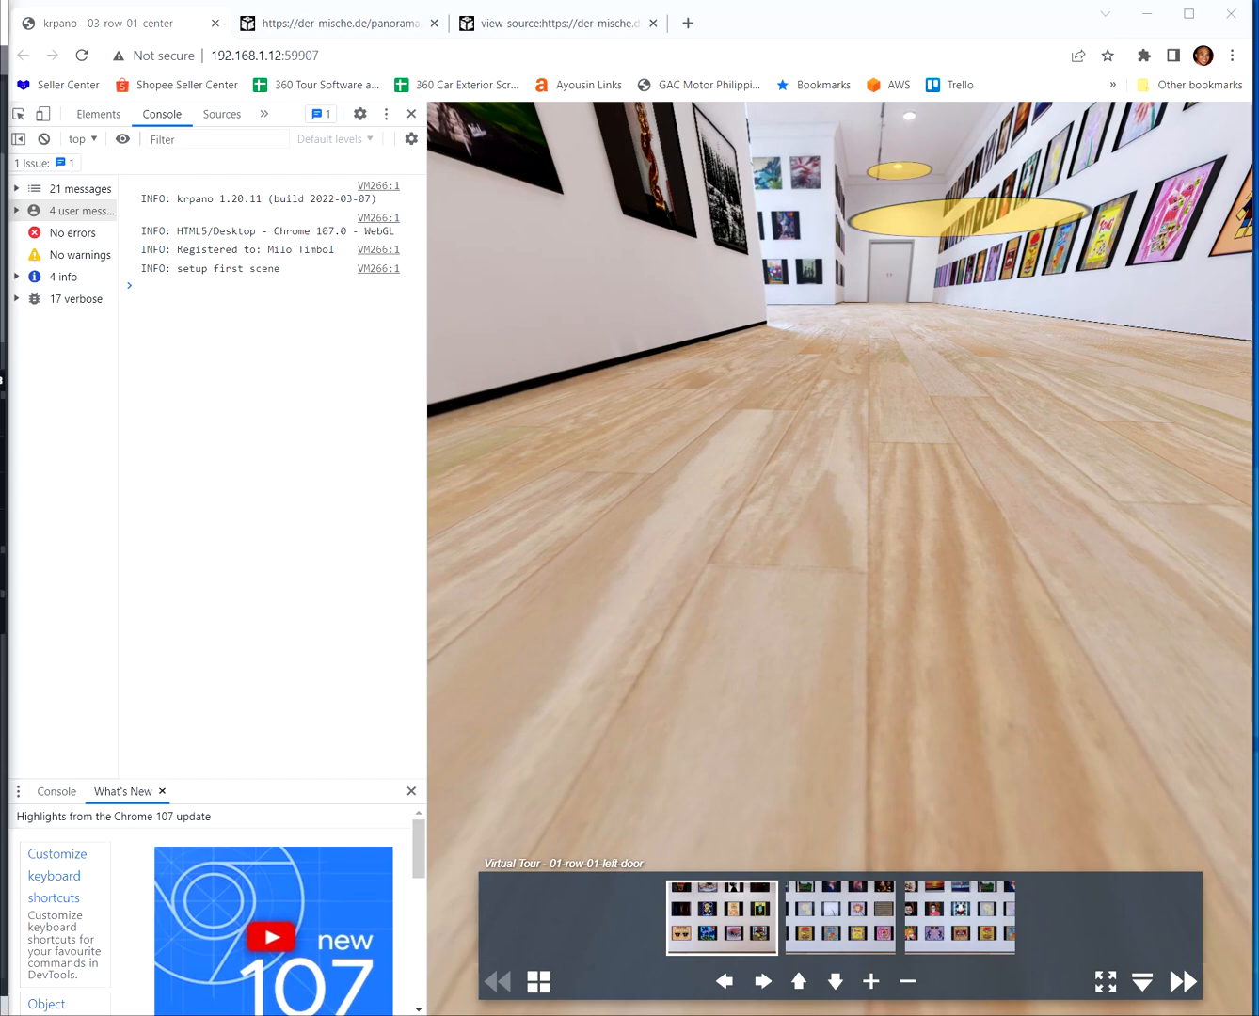
# Switch to Sublime Text, set the first hotspot's ty to -20, and save tour.xml
pyautogui.hotkey('alt', 'Tab')
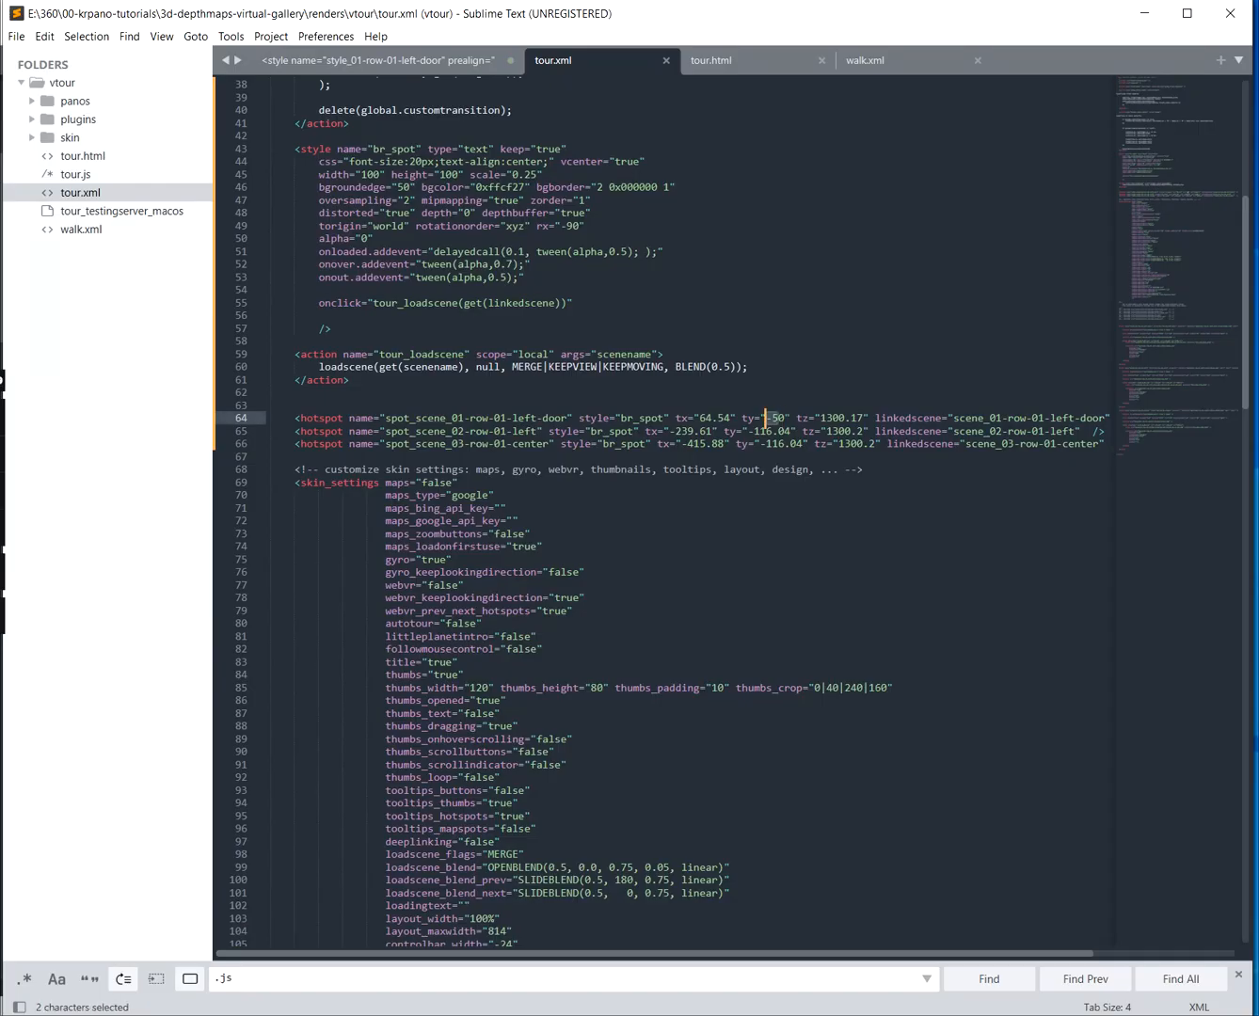
pyautogui.write('2')
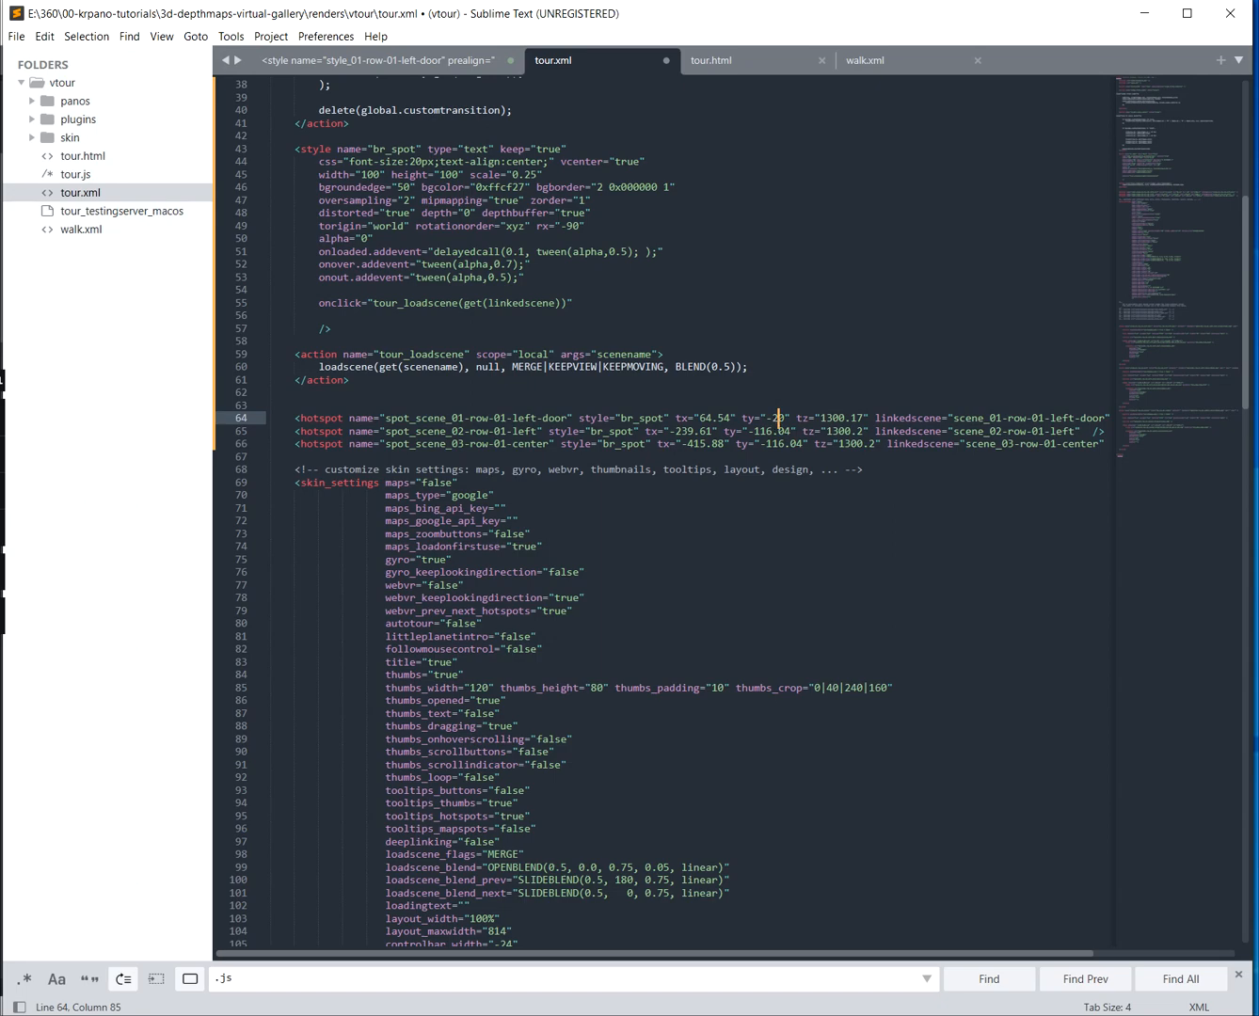
pyautogui.hotkey('ctrl', 's')
# Switch to Chrome, reload the tour, and enter the nearest floor hotspot to test its height
pyautogui.click(1140, 13)
pyautogui.press('F5')
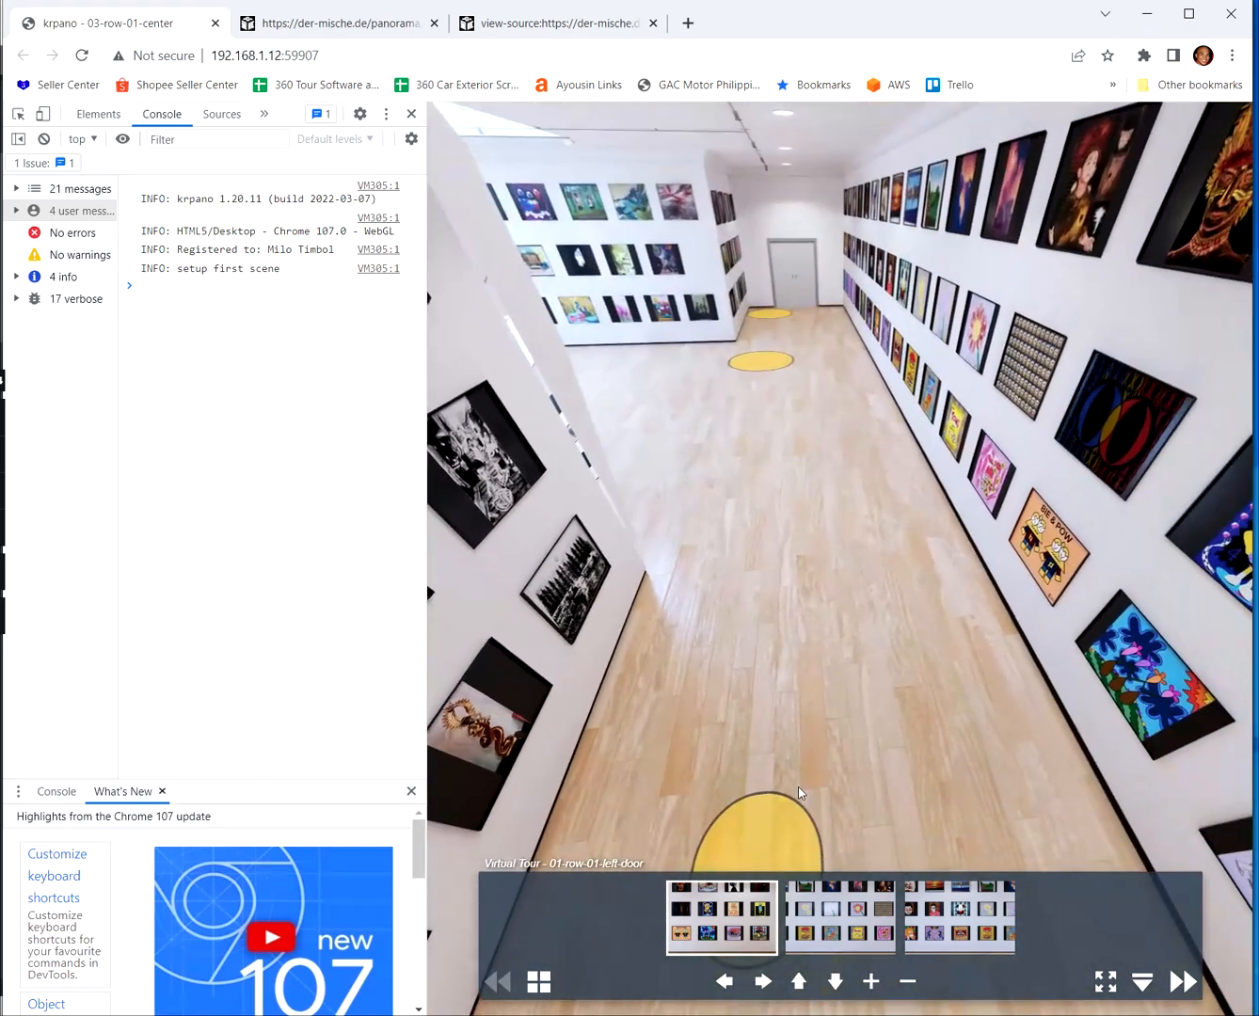
pyautogui.click(787, 801)
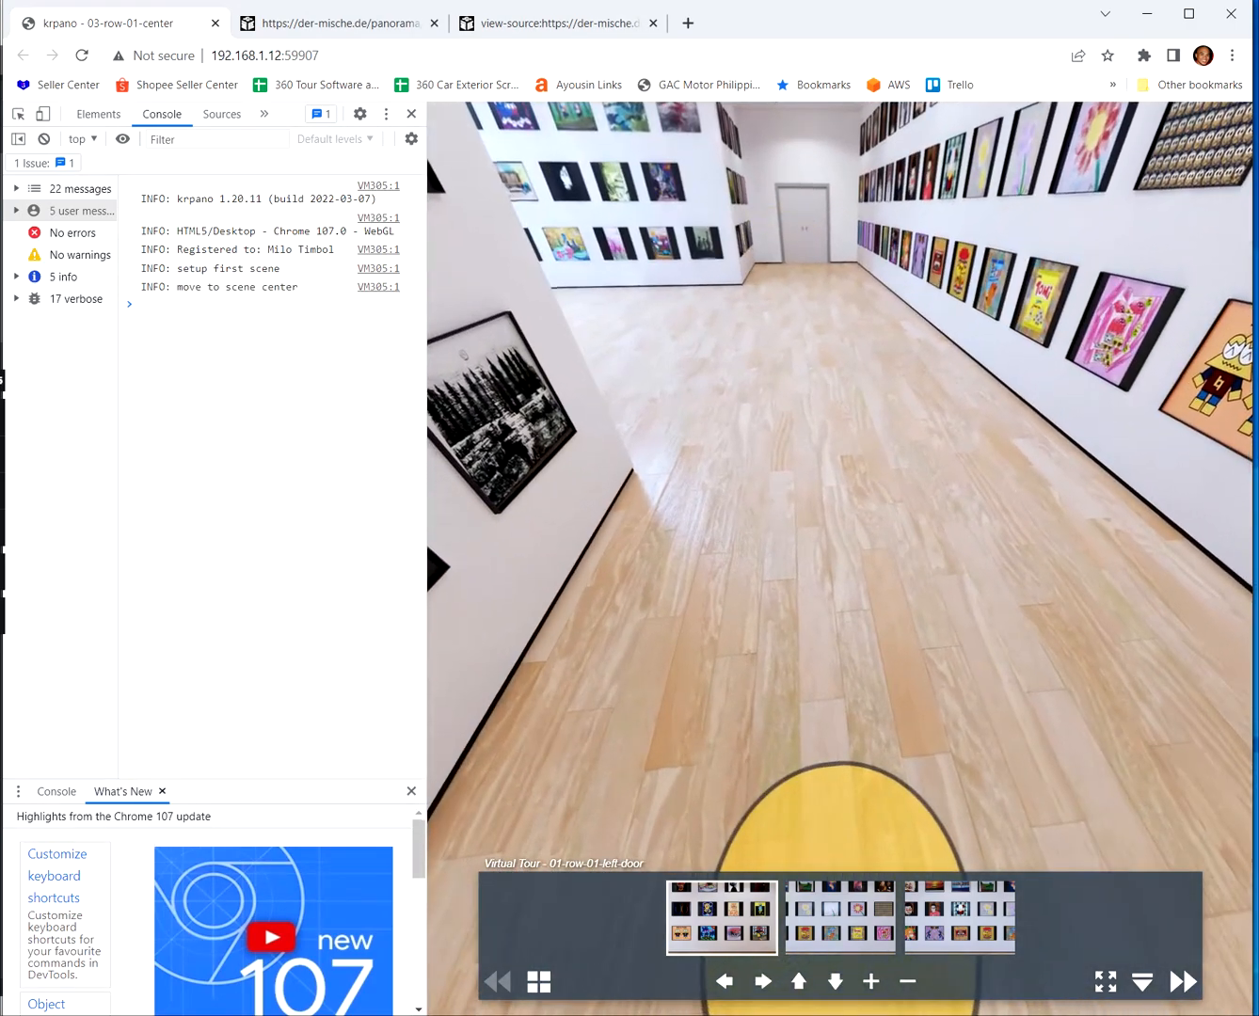
# Switch to Sublime Text, set the second and third hotspots' ty to -20, and save tour.xml
pyautogui.hotkey('alt', 'Tab')
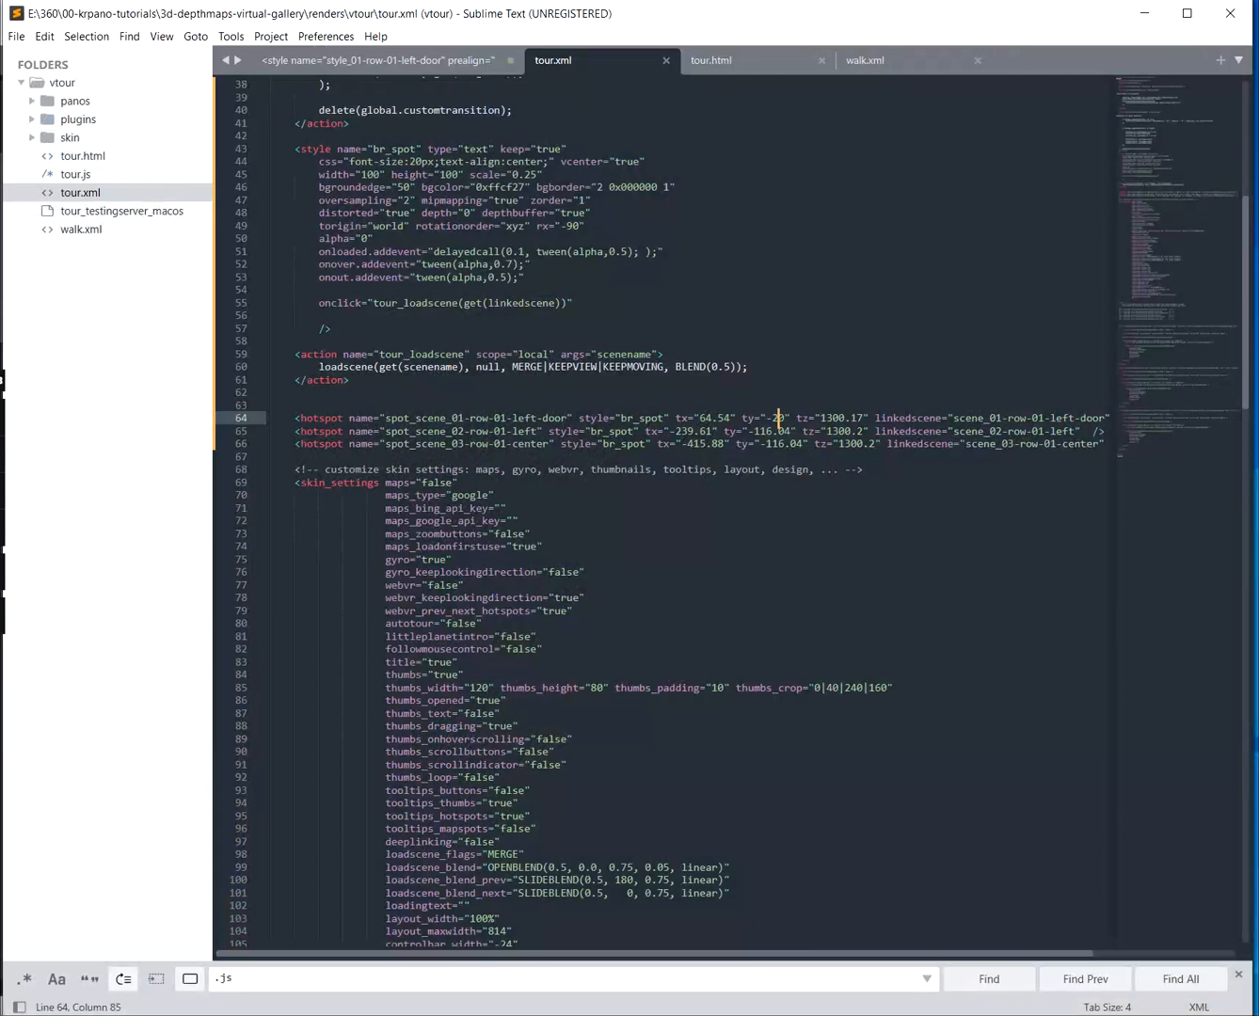
pyautogui.moveTo(752, 430); pyautogui.dragTo(791, 431)
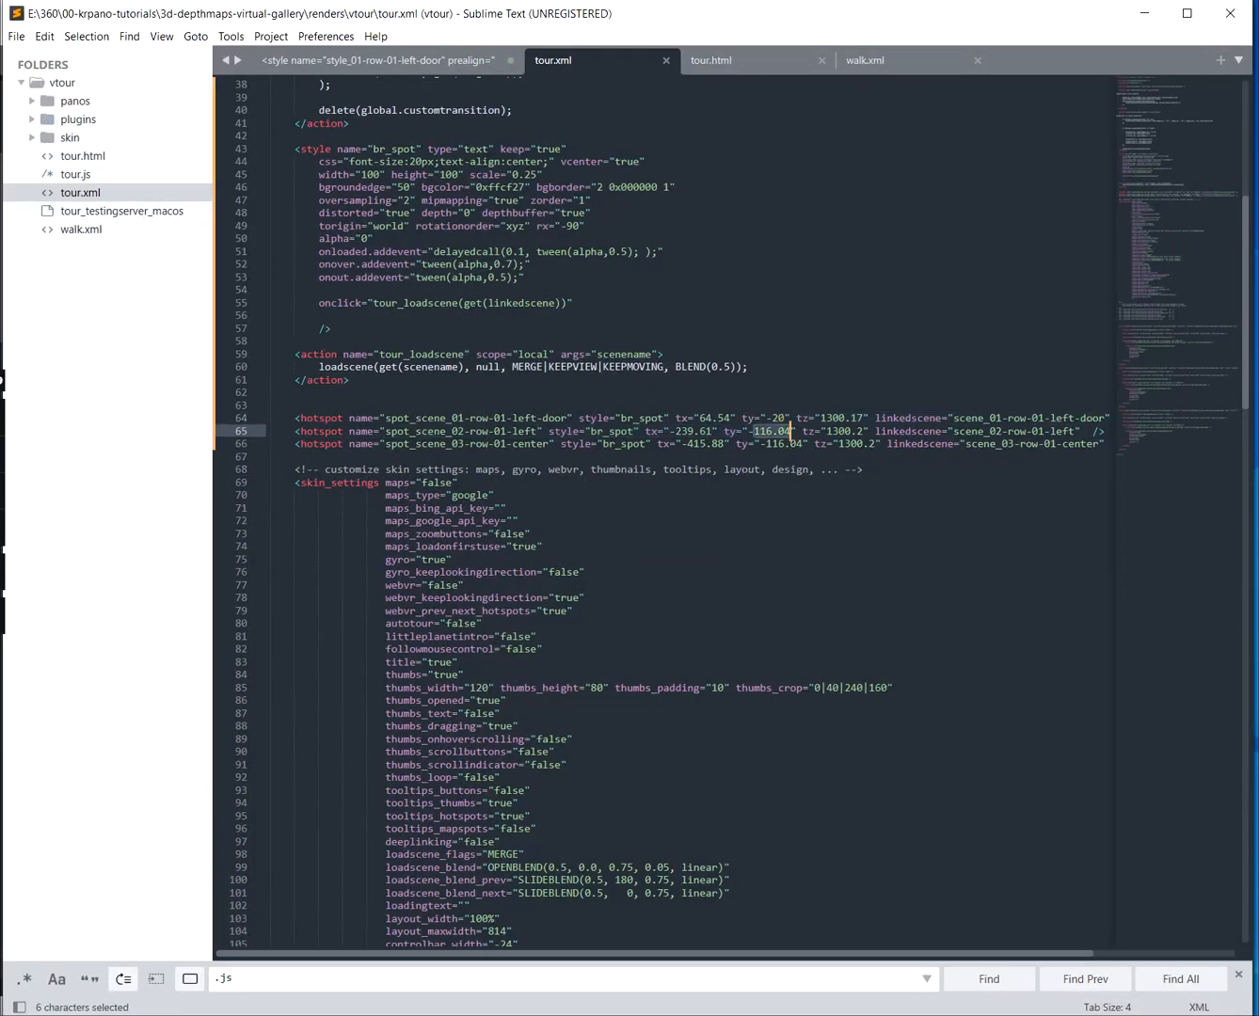
pyautogui.write('20')
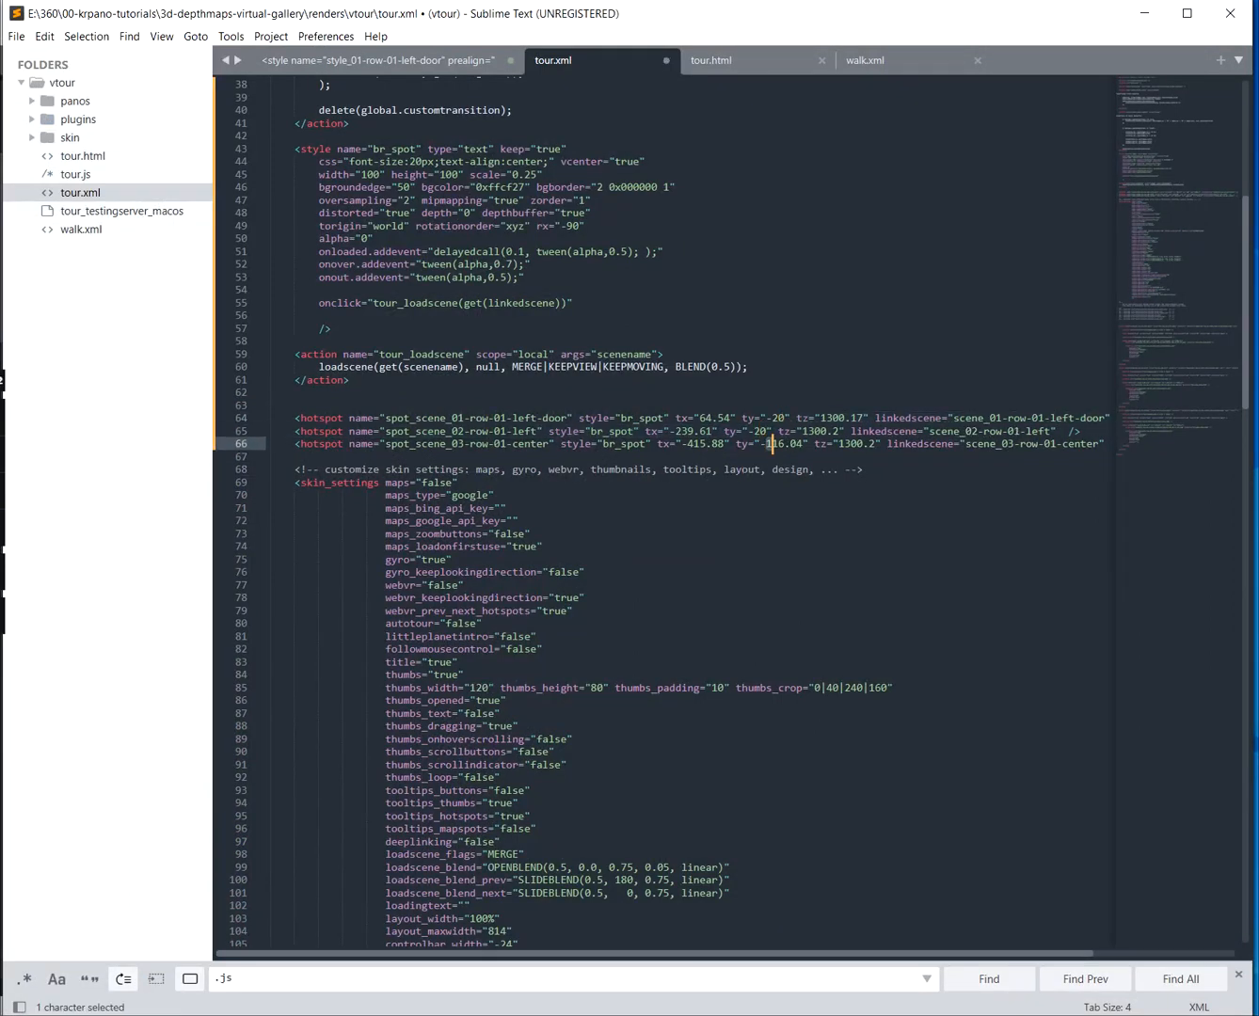
pyautogui.write('20')
pyautogui.hotkey('ctrl', 's')
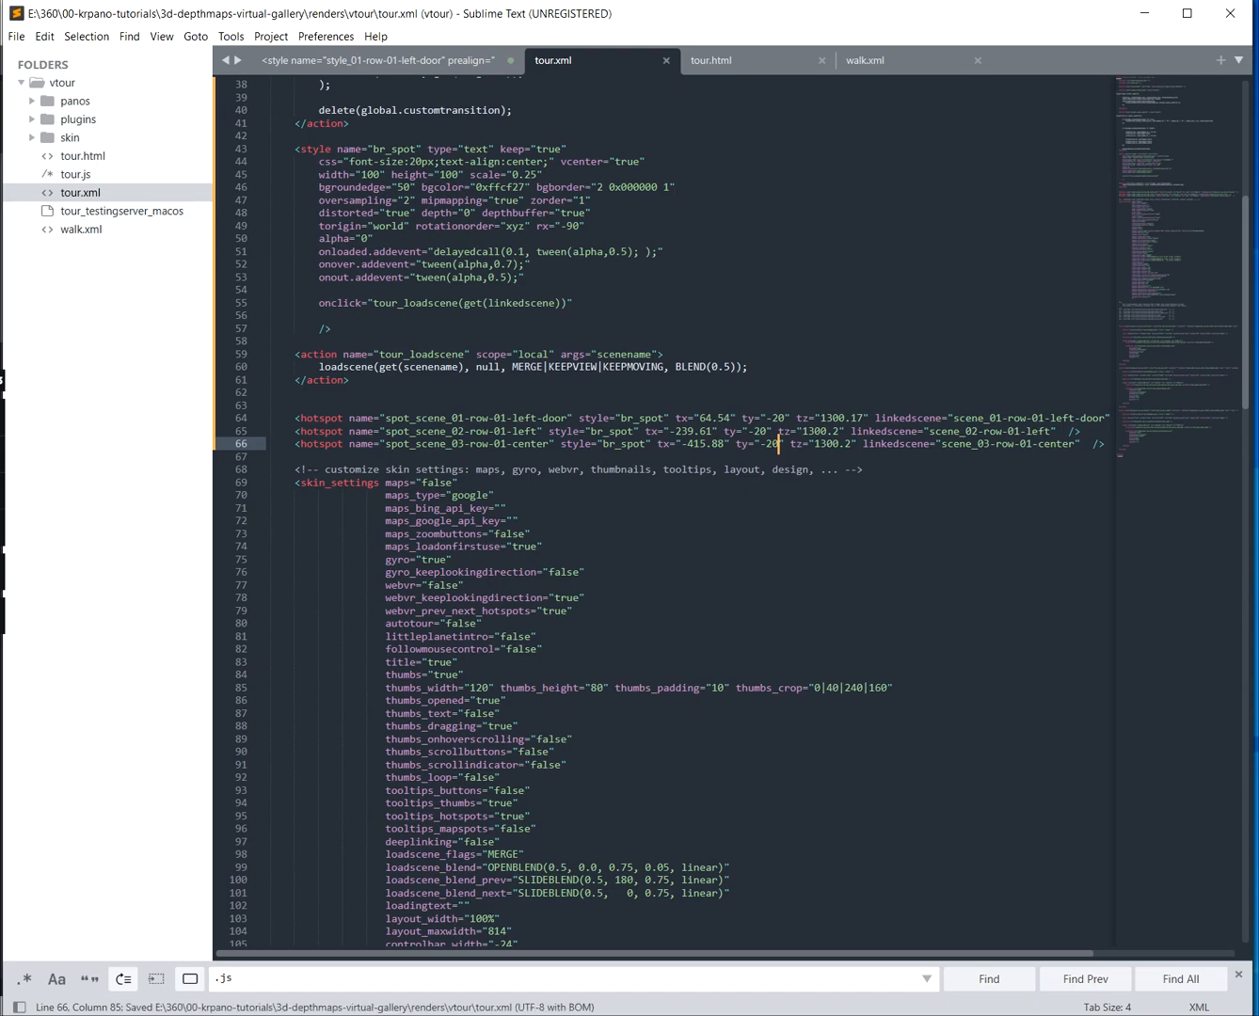
# Reload the tour in Chrome and visit the 03-row-01-center and 02-row-01-left scenes through their floor hotspots
pyautogui.hotkey('alt', 'Tab')
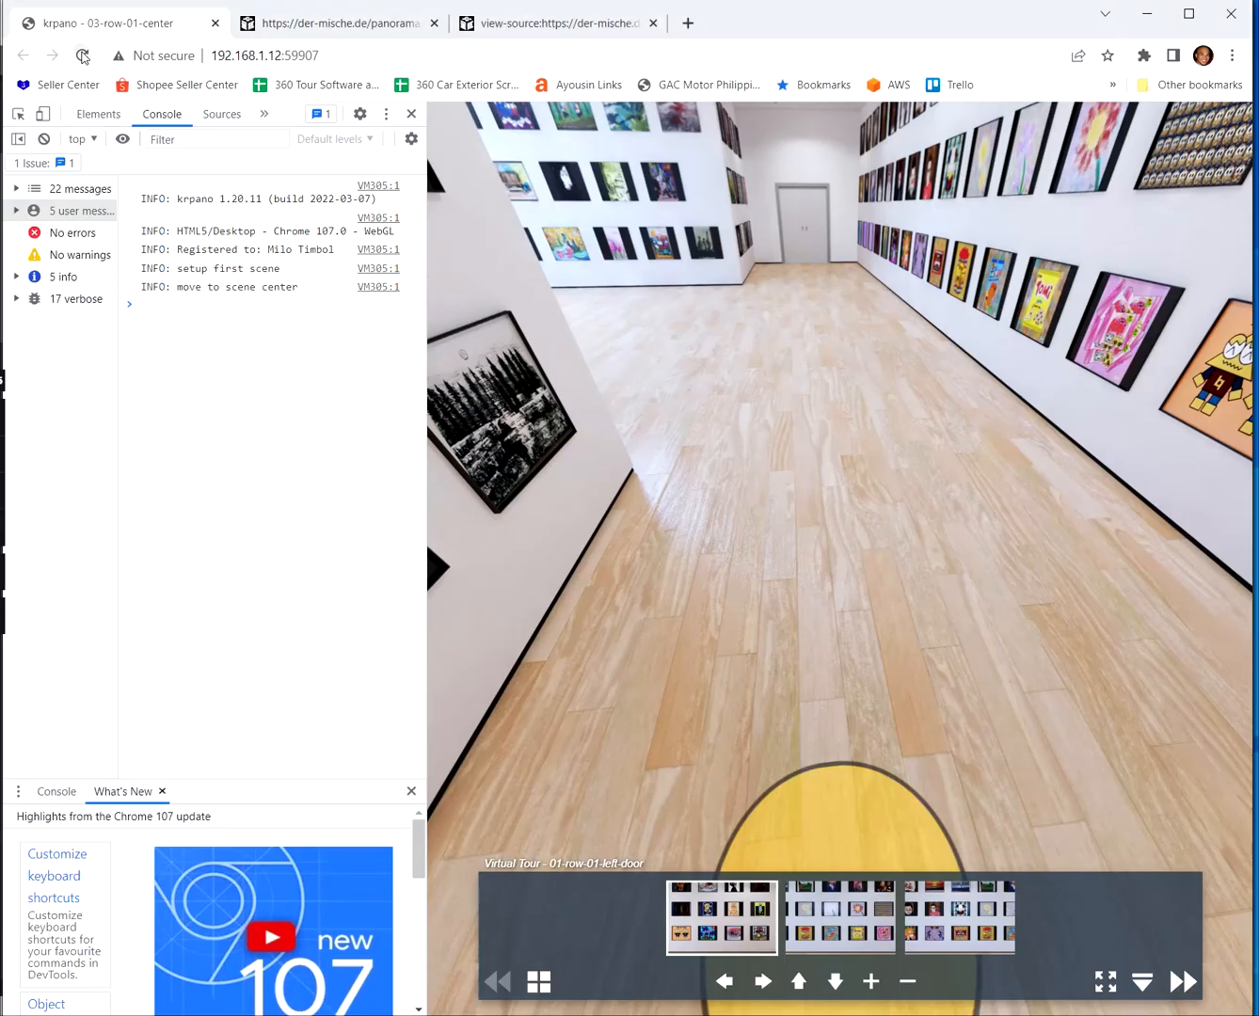
pyautogui.click(83, 54)
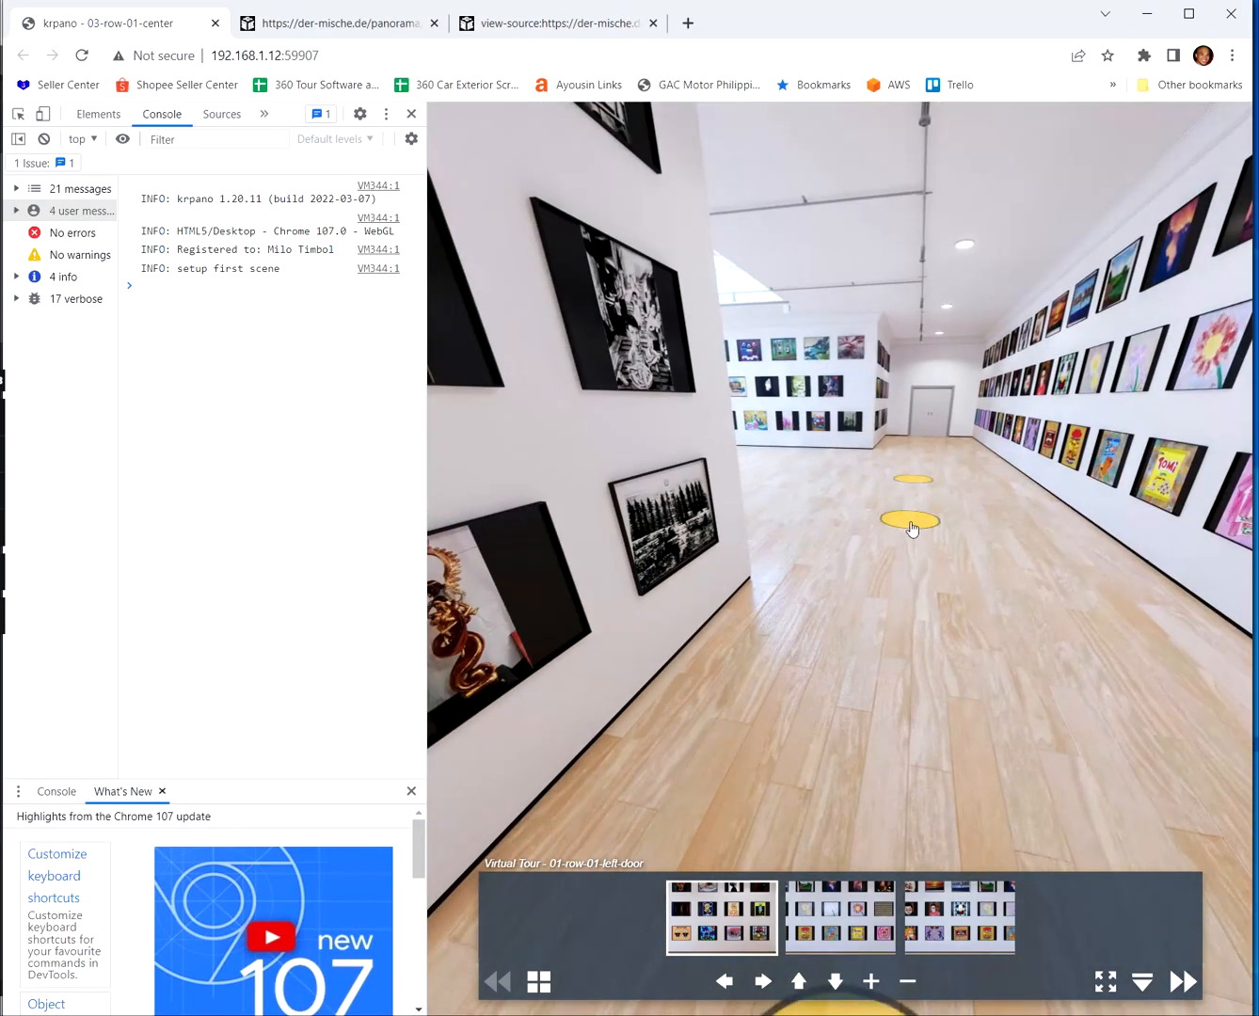
pyautogui.click(907, 521)
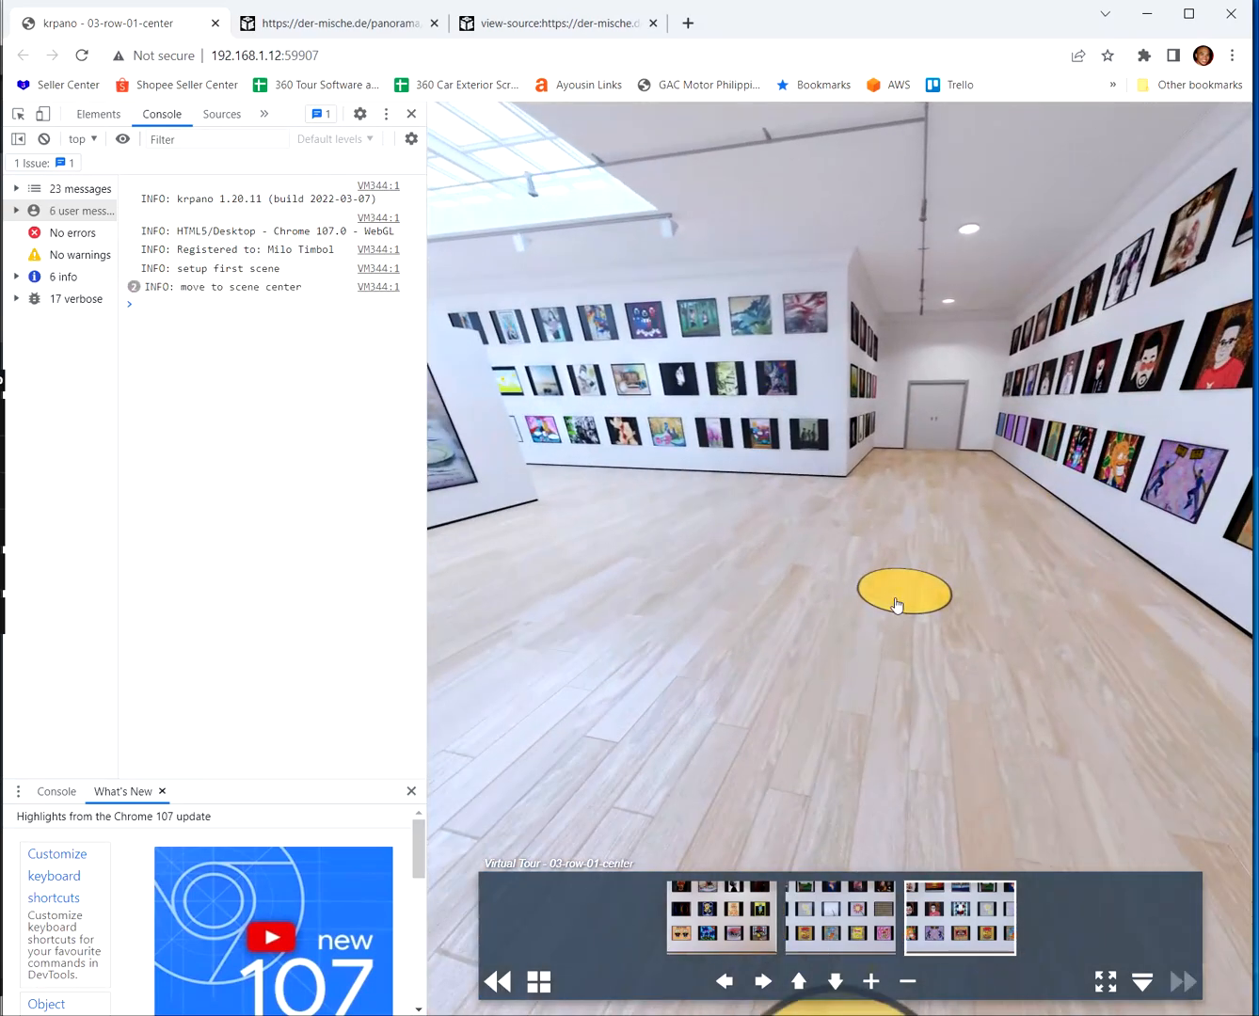
pyautogui.click(898, 606)
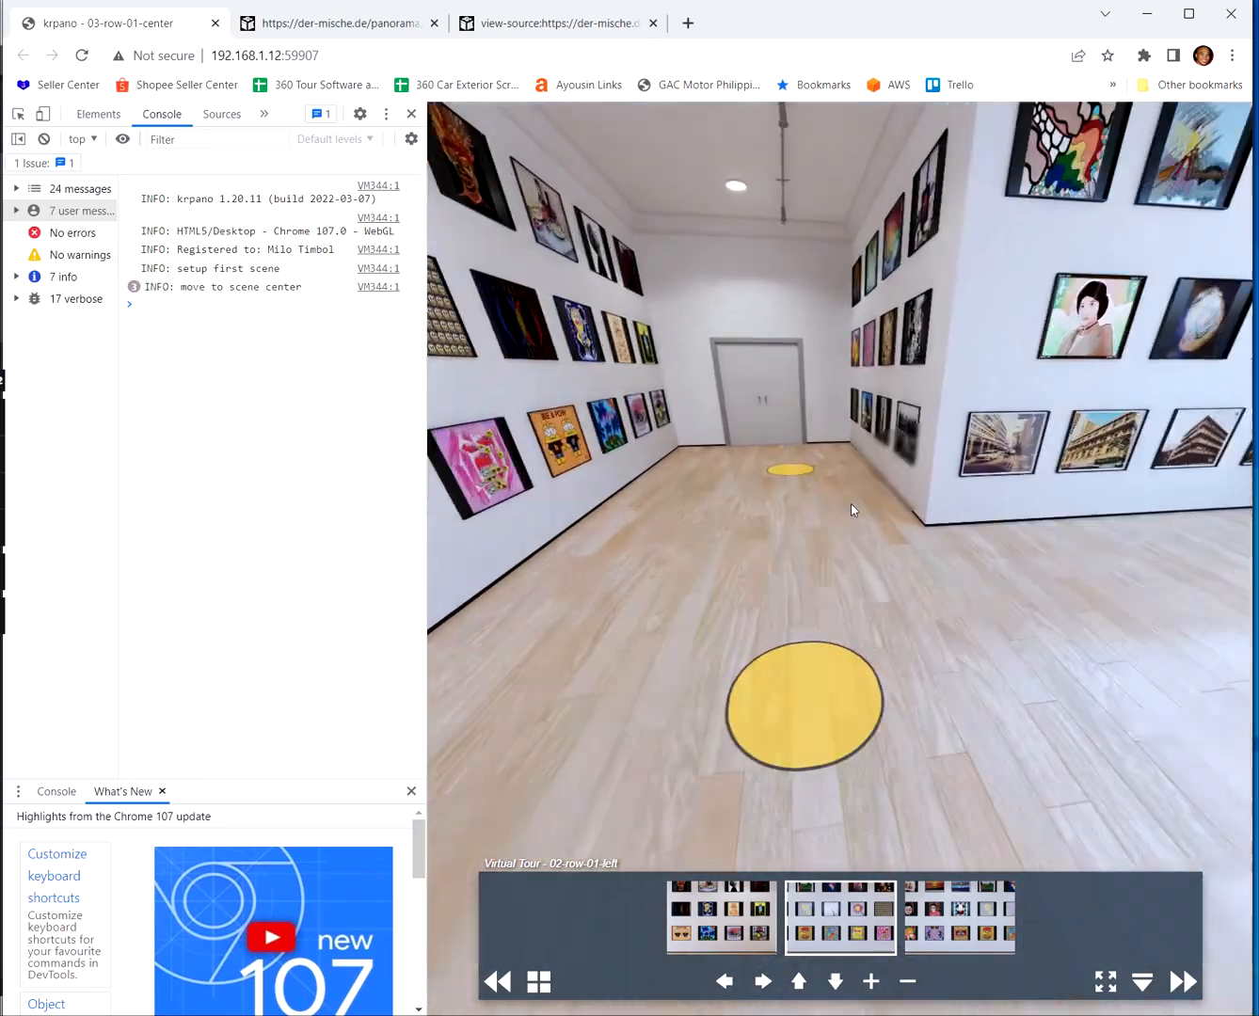
# Test moving back and forth between the 02-row-01-left and 03-row-01-center scenes using the floor hotspots
pyautogui.moveTo(852, 506); pyautogui.dragTo(699, 517)
pyautogui.click(575, 483)
pyautogui.moveTo(951, 547); pyautogui.dragTo(948, 487)
pyautogui.click(948, 484)
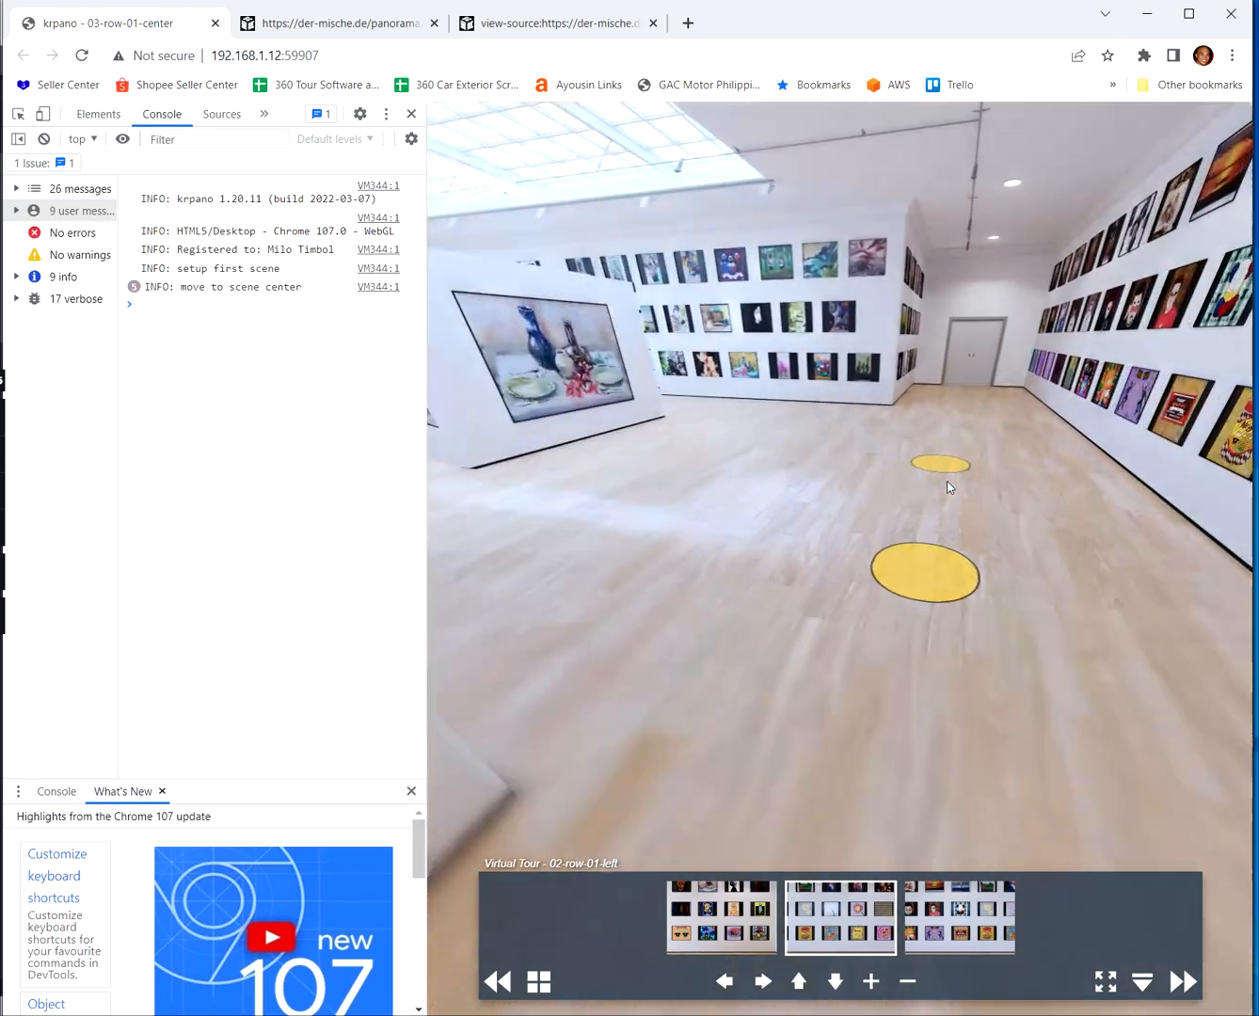
pyautogui.click(930, 542)
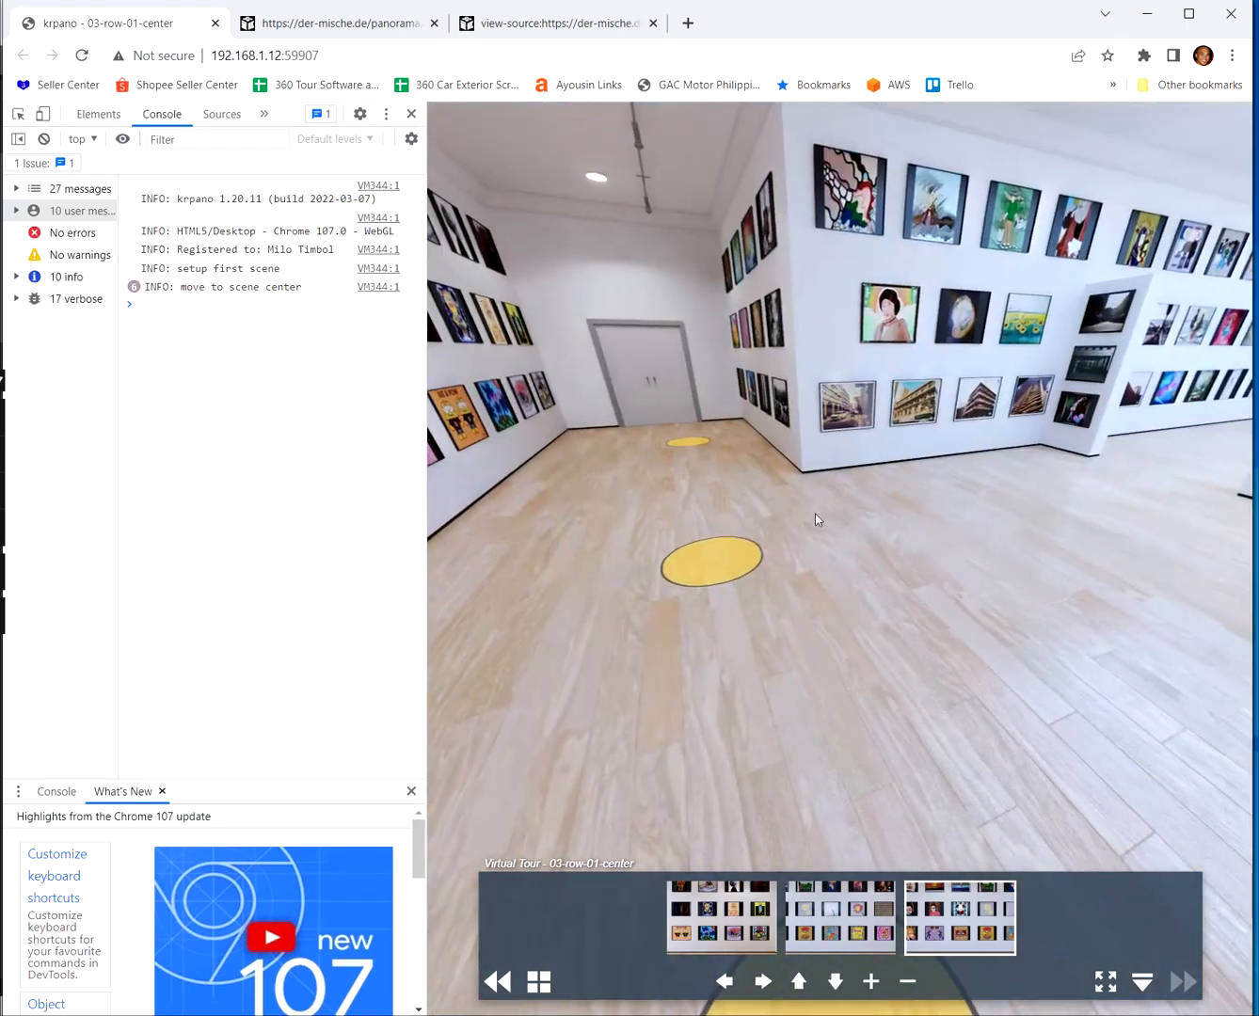
pyautogui.click(737, 562)
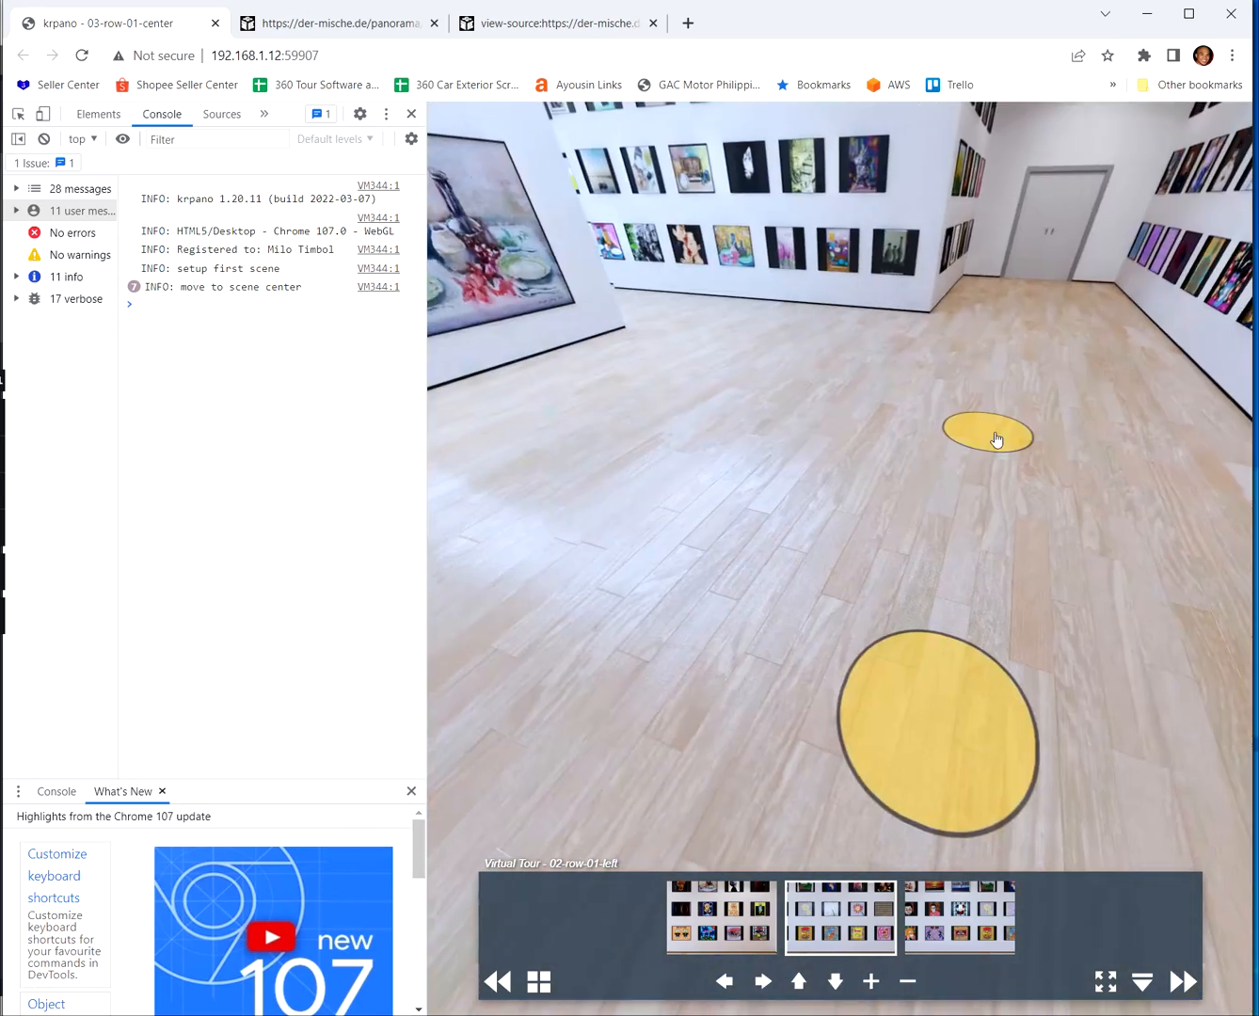
pyautogui.click(996, 440)
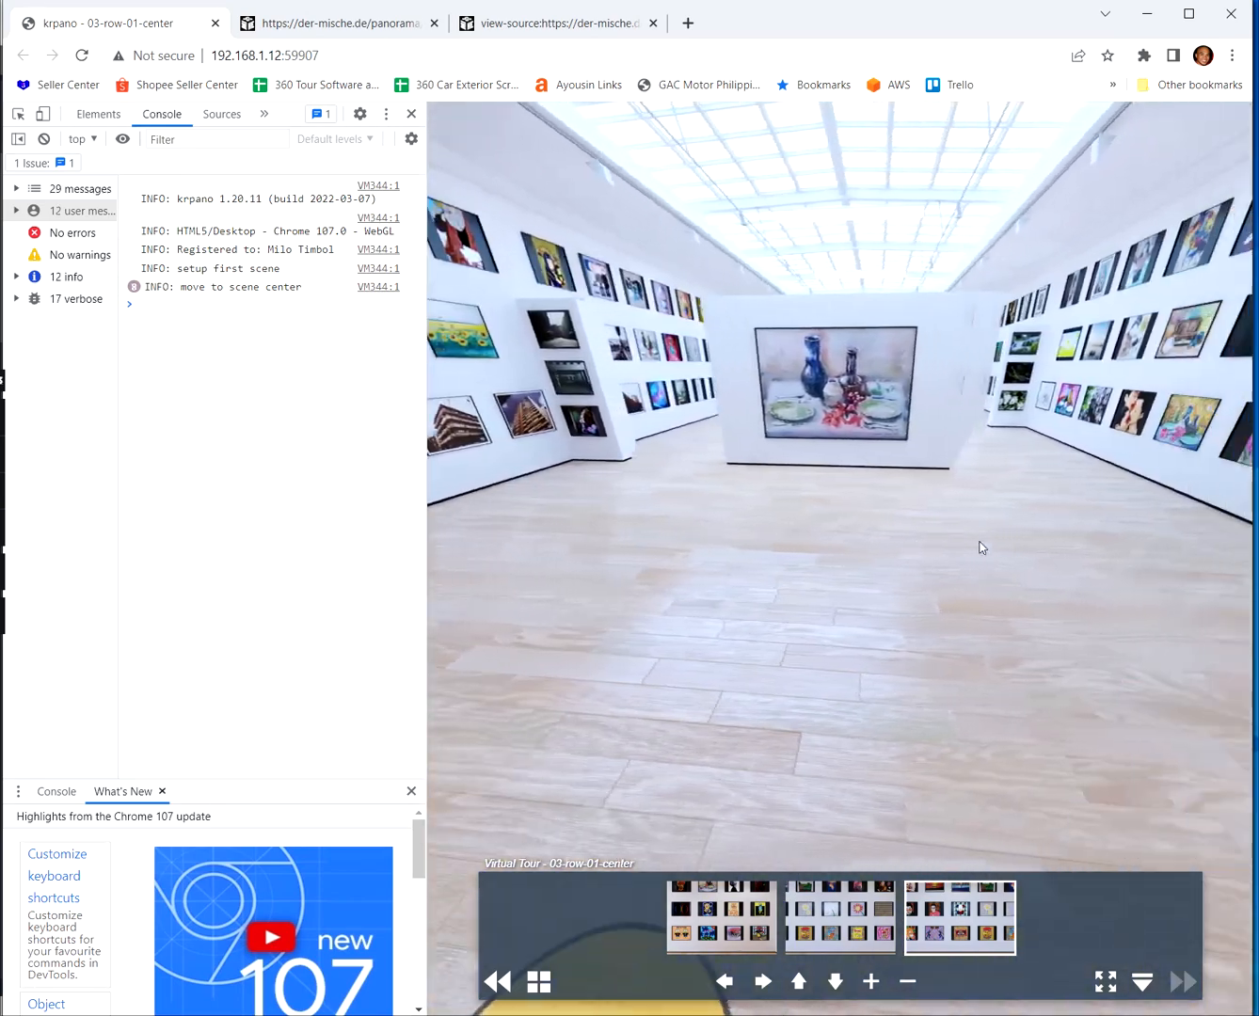
# Follow the hotspots through 02-row-01-left and 01-row-01-left-door to the 03-row-01-center scene
pyautogui.click(945, 554)
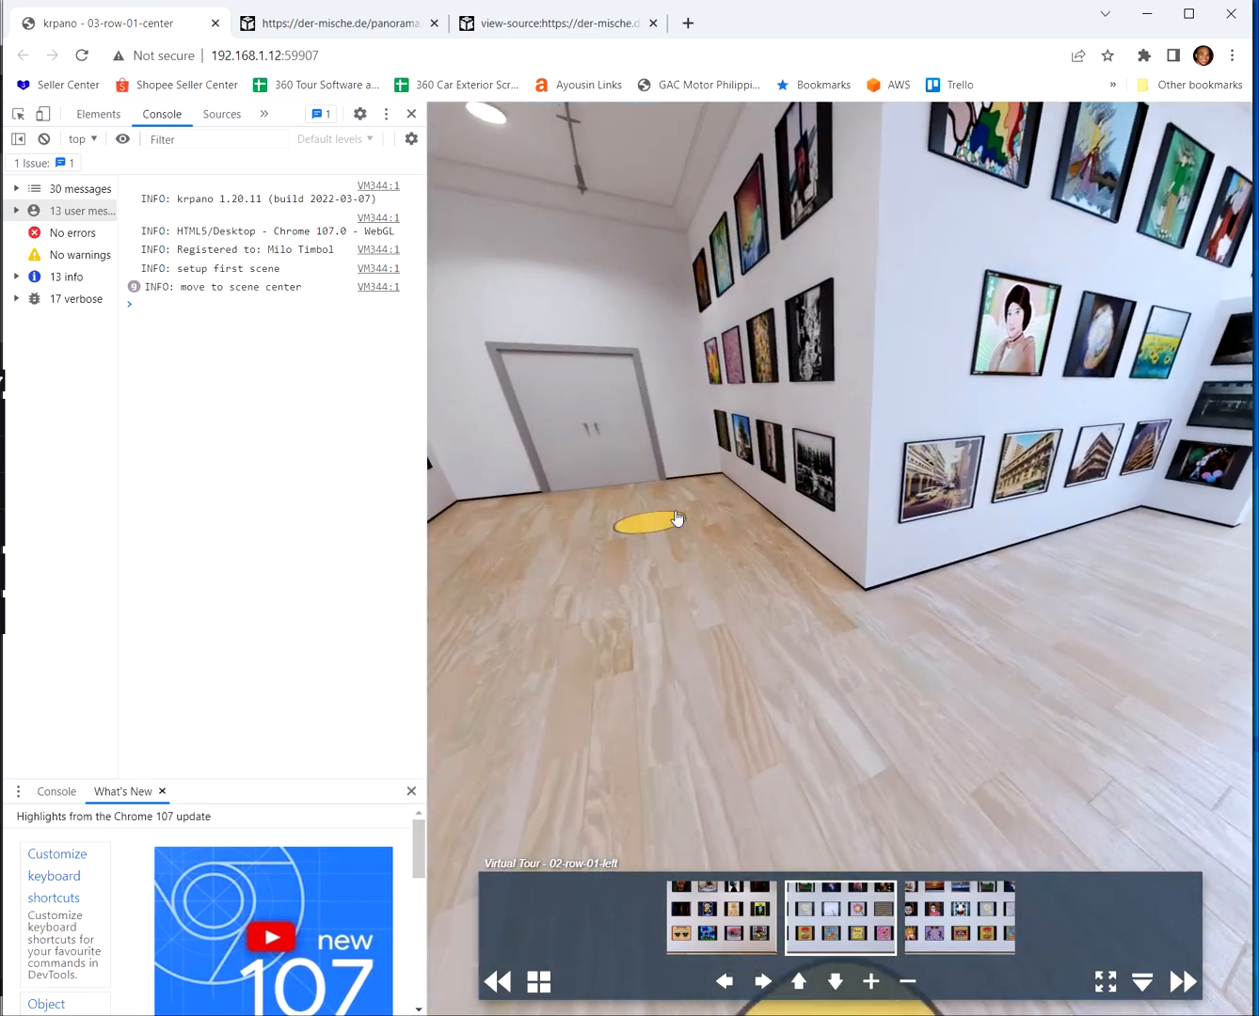
pyautogui.click(676, 519)
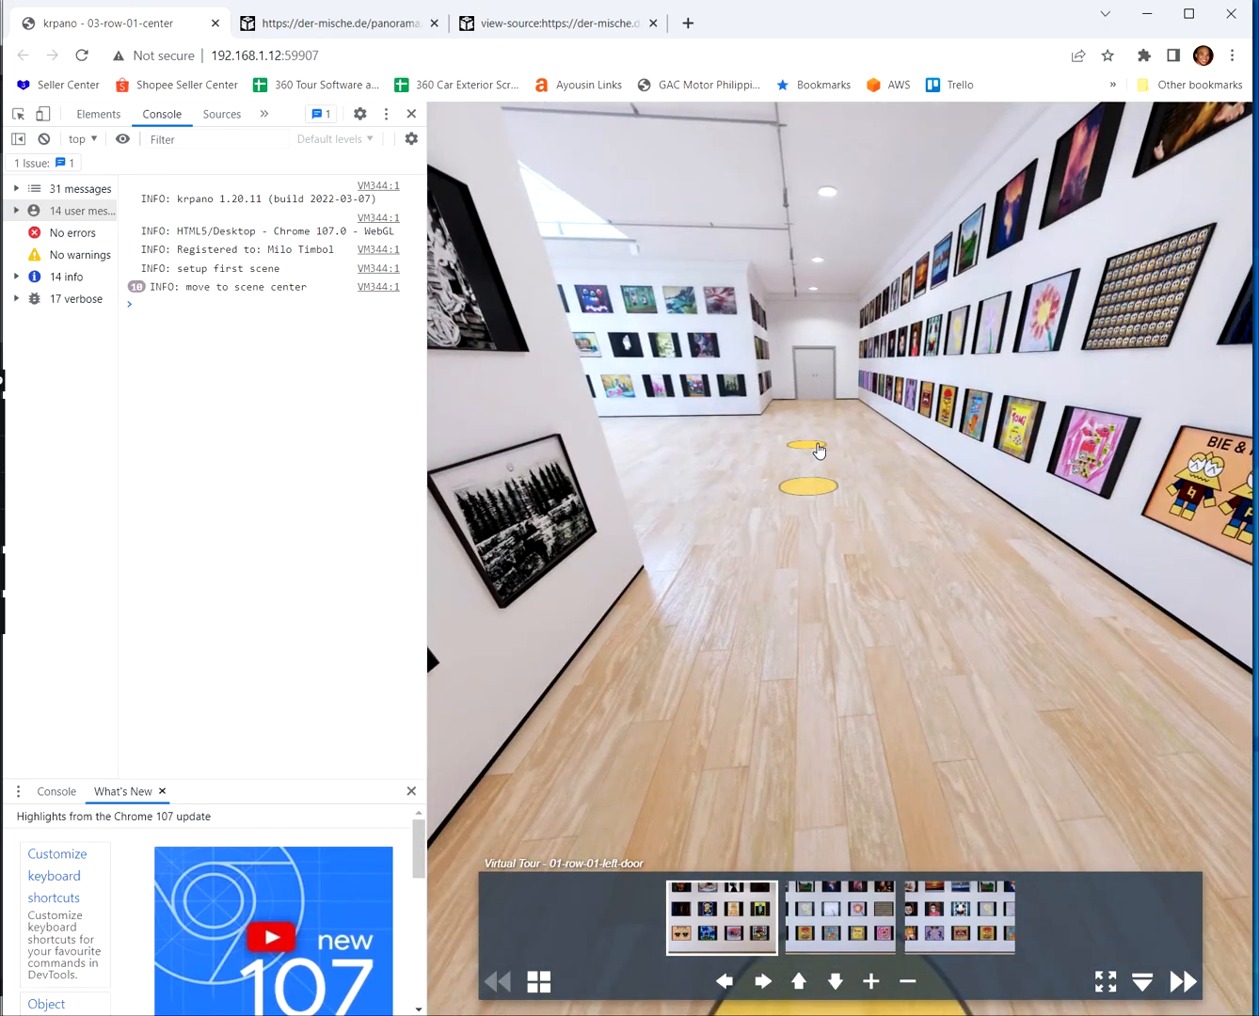
pyautogui.click(817, 445)
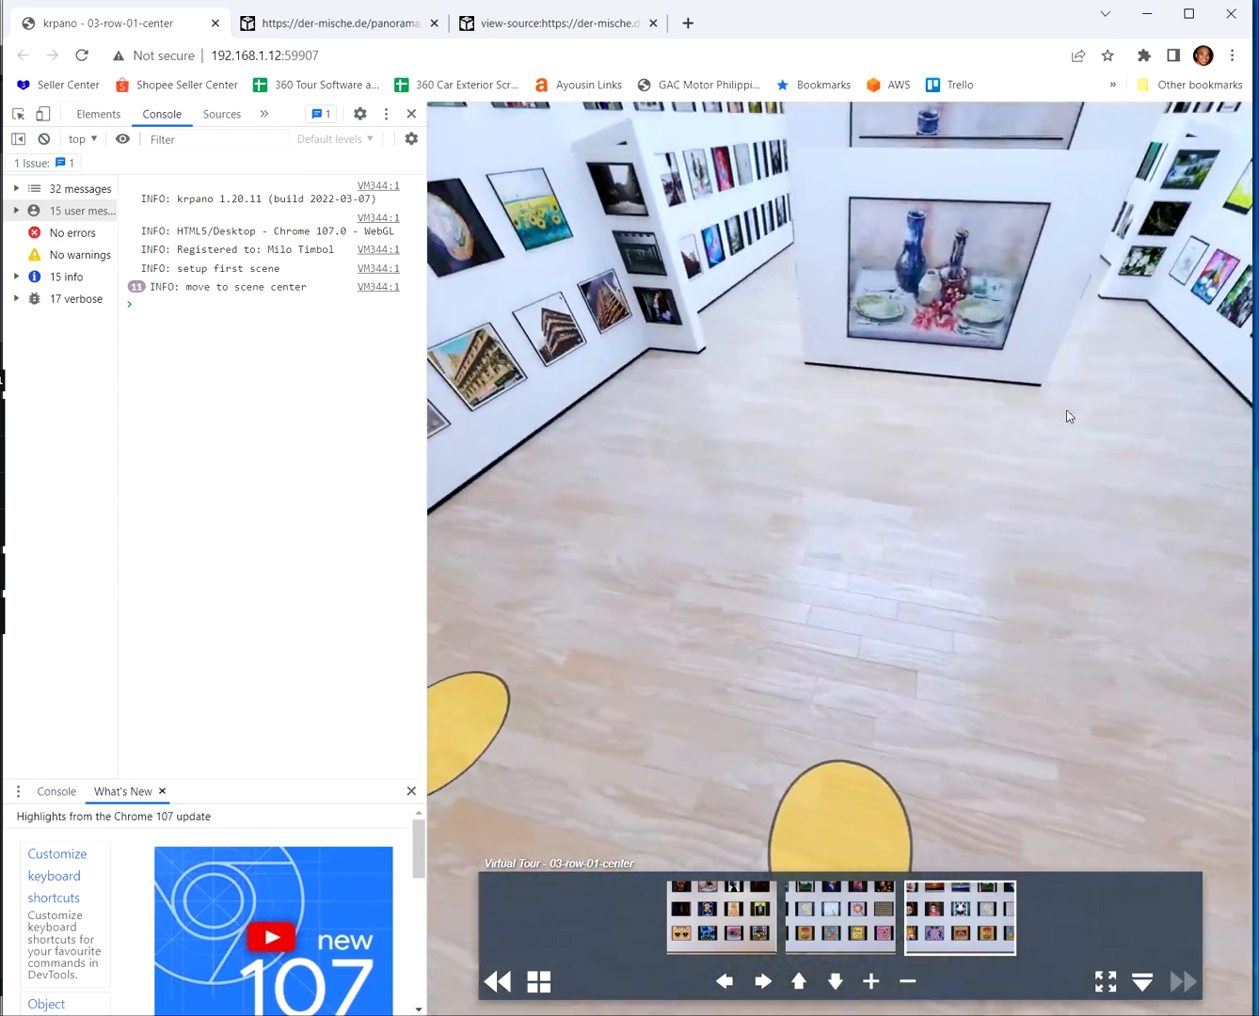
# Check the three hotspots in a dollhouse view, and return to the 02-row-01-left scene through the hotspots
pyautogui.scroll(-5, 1067, 417)
pyautogui.moveTo(1069, 417); pyautogui.dragTo(955, 607)
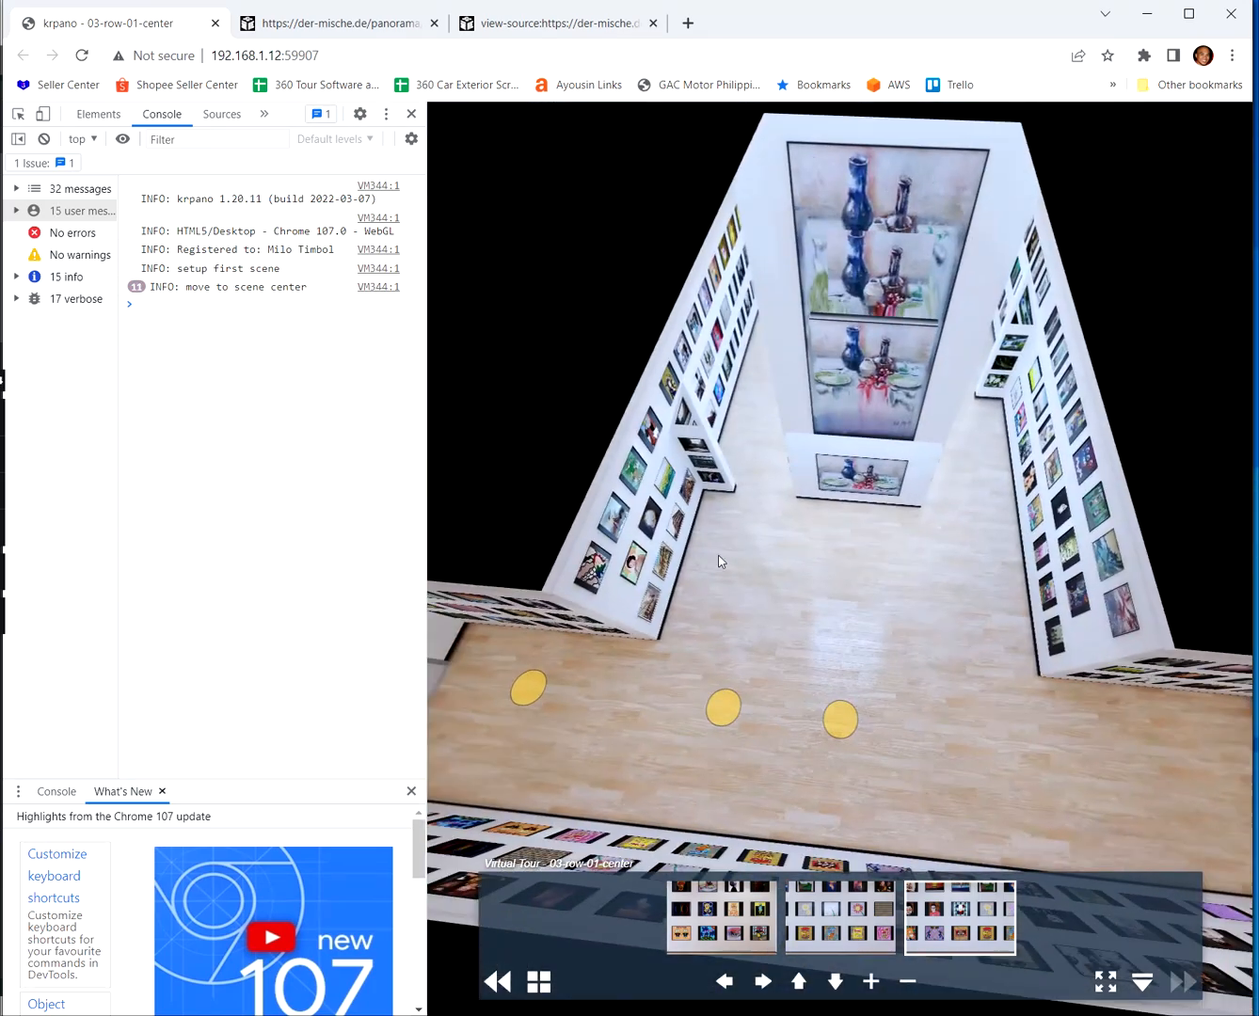
pyautogui.click(832, 735)
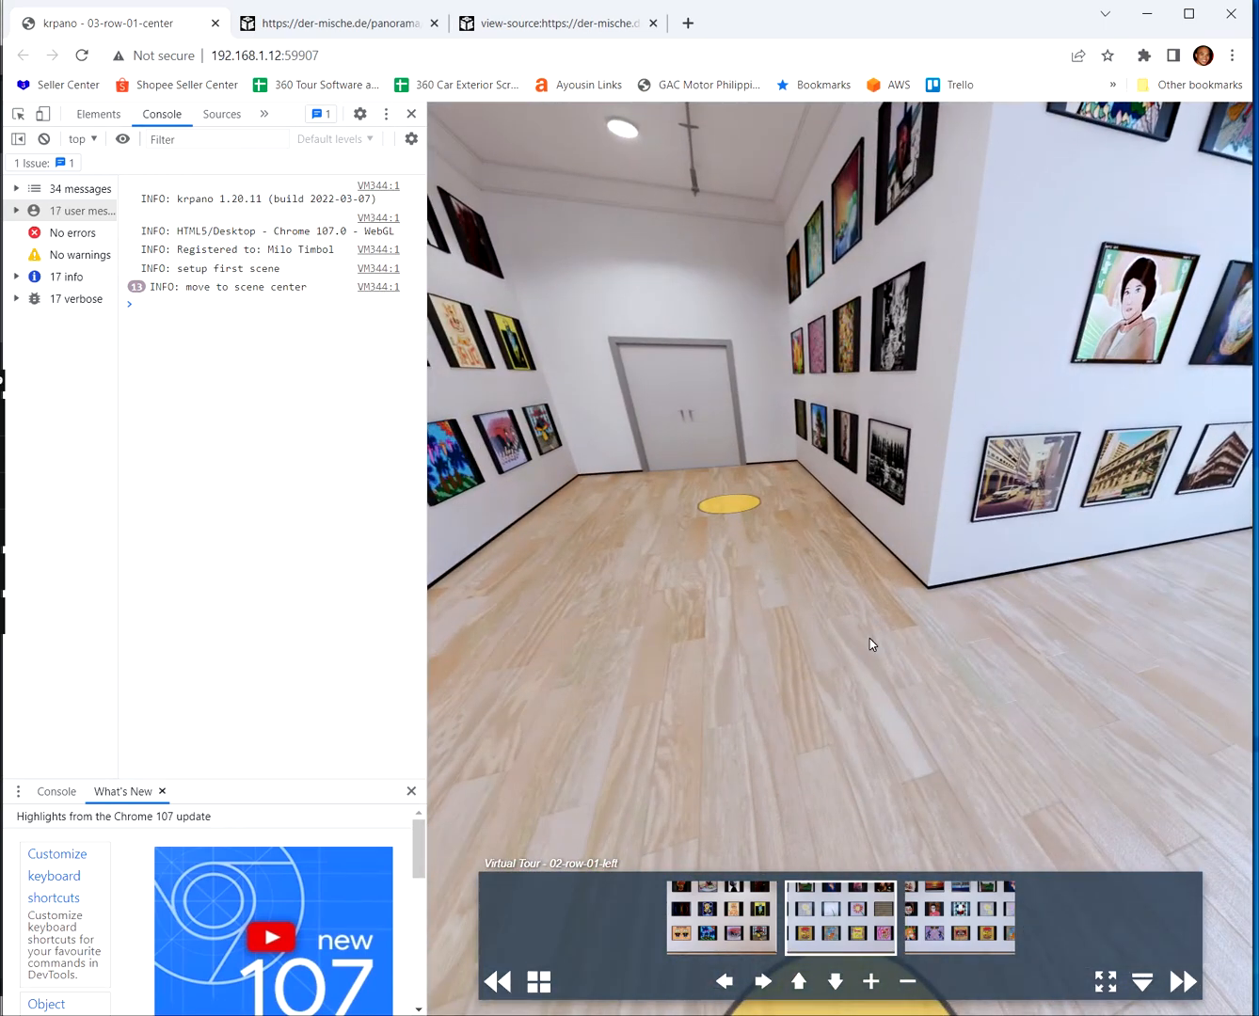
pyautogui.moveTo(763, 635); pyautogui.dragTo(796, 696)
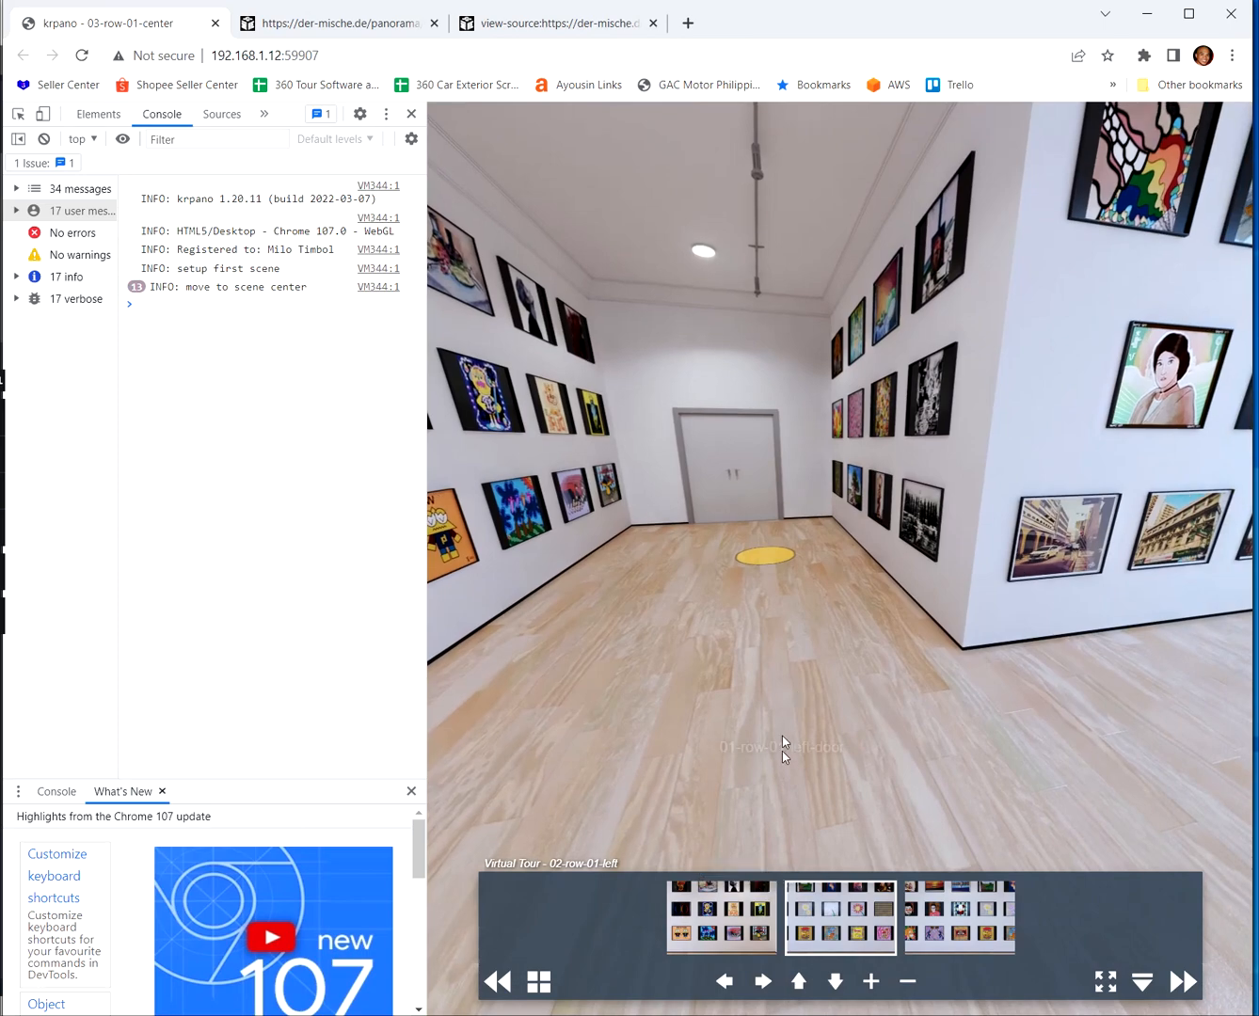
# Test switching among the 01-row-01-left-door, 02-row-01-left and 03-row-01-center scenes through their thumbnails
pyautogui.moveTo(786, 759); pyautogui.dragTo(762, 794)
pyautogui.click(719, 924)
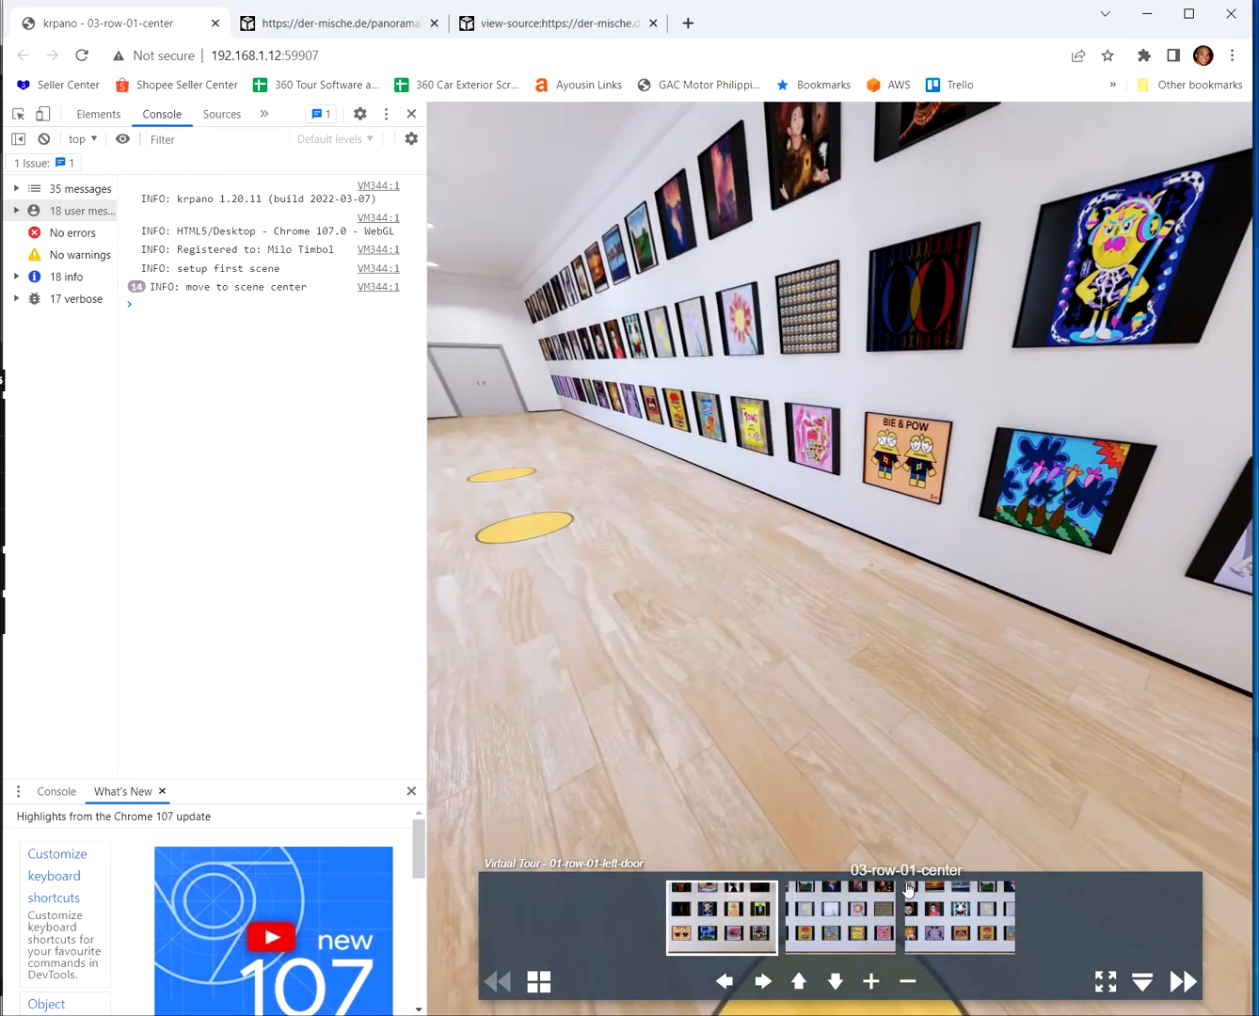
pyautogui.click(909, 895)
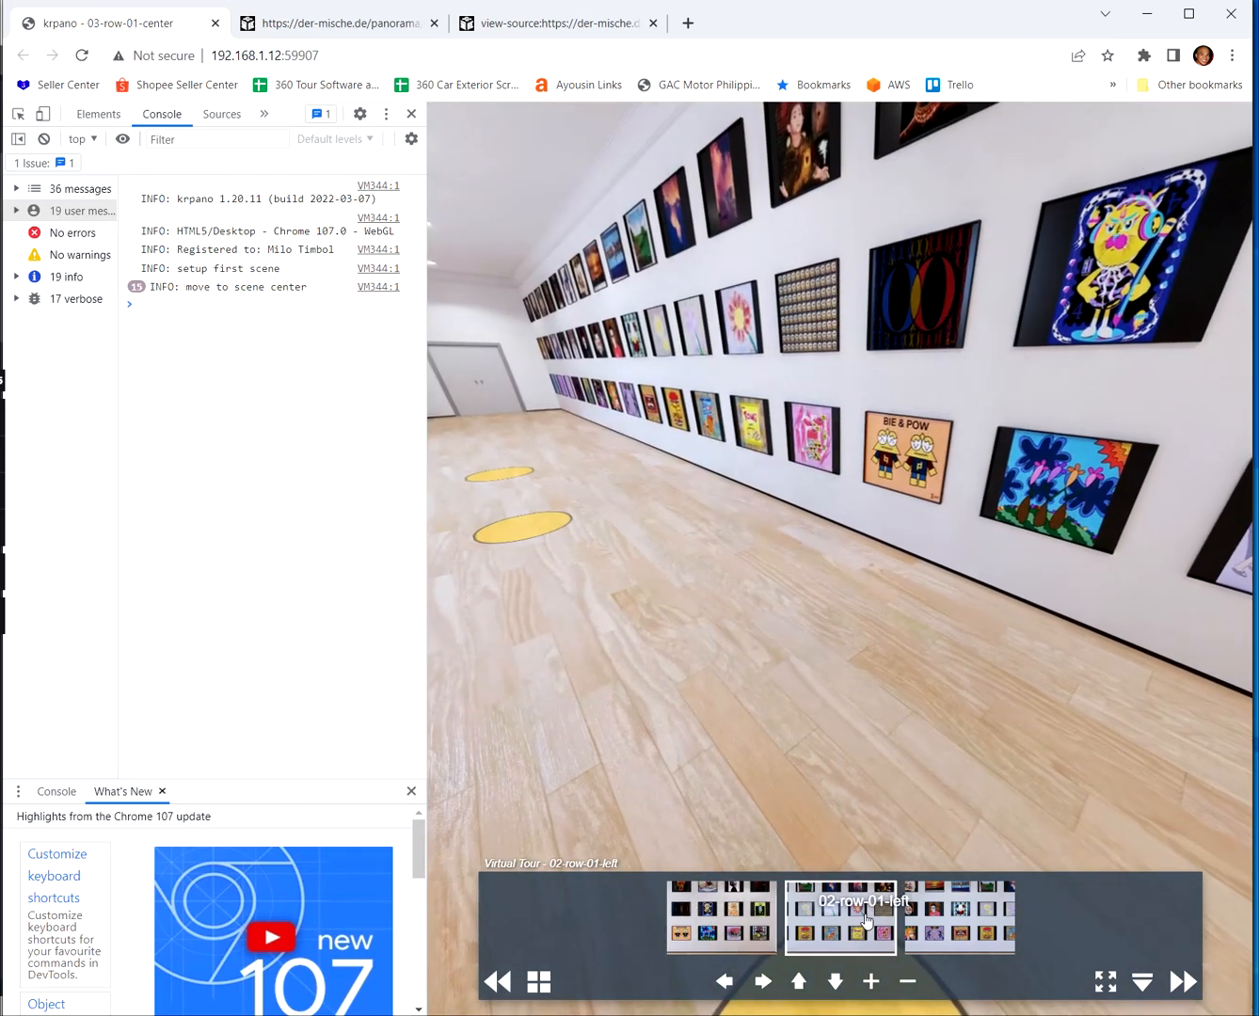
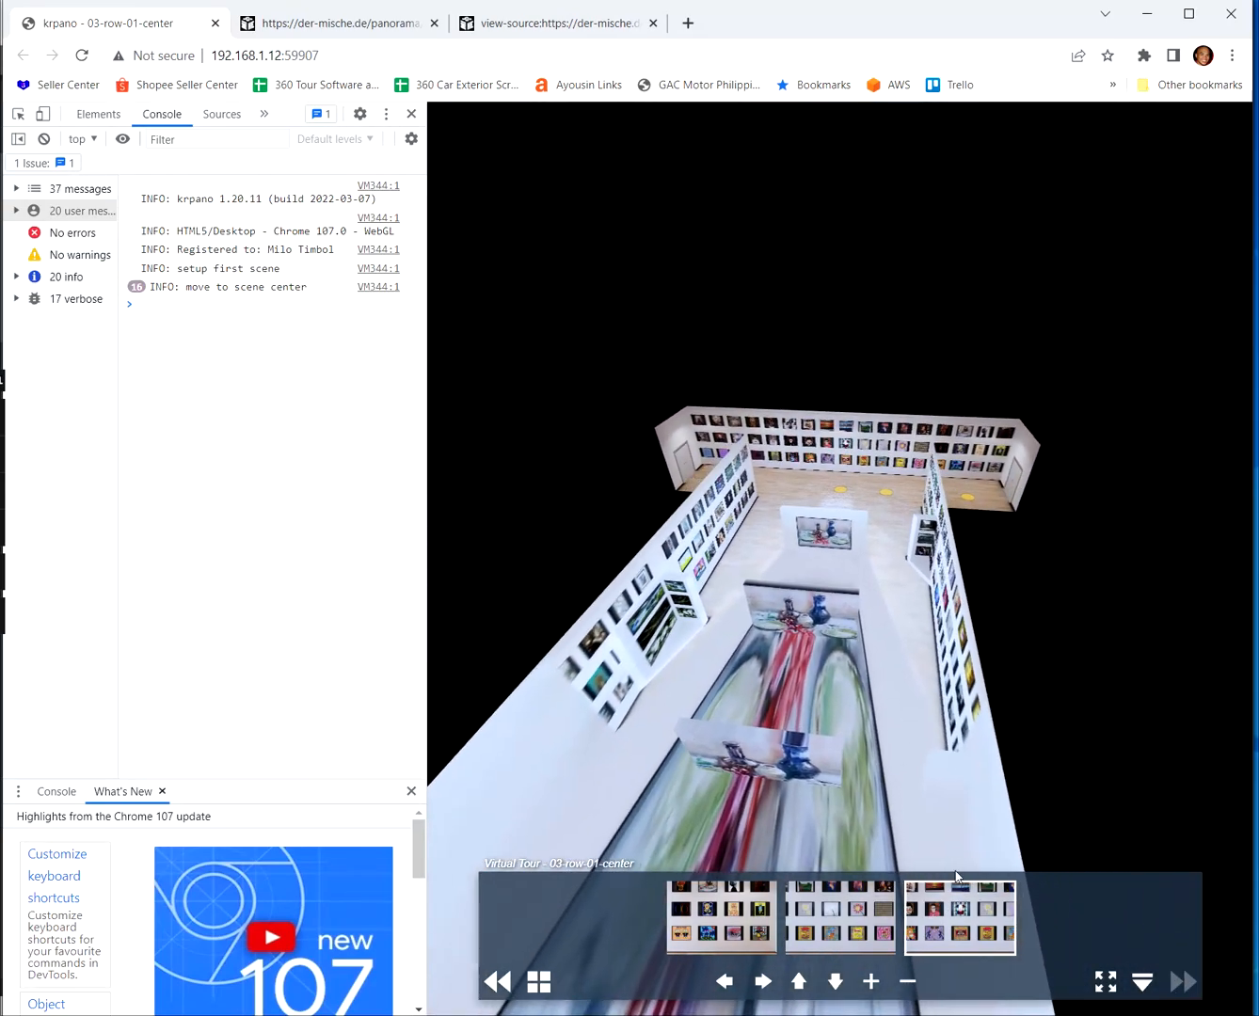
pyautogui.click(733, 924)
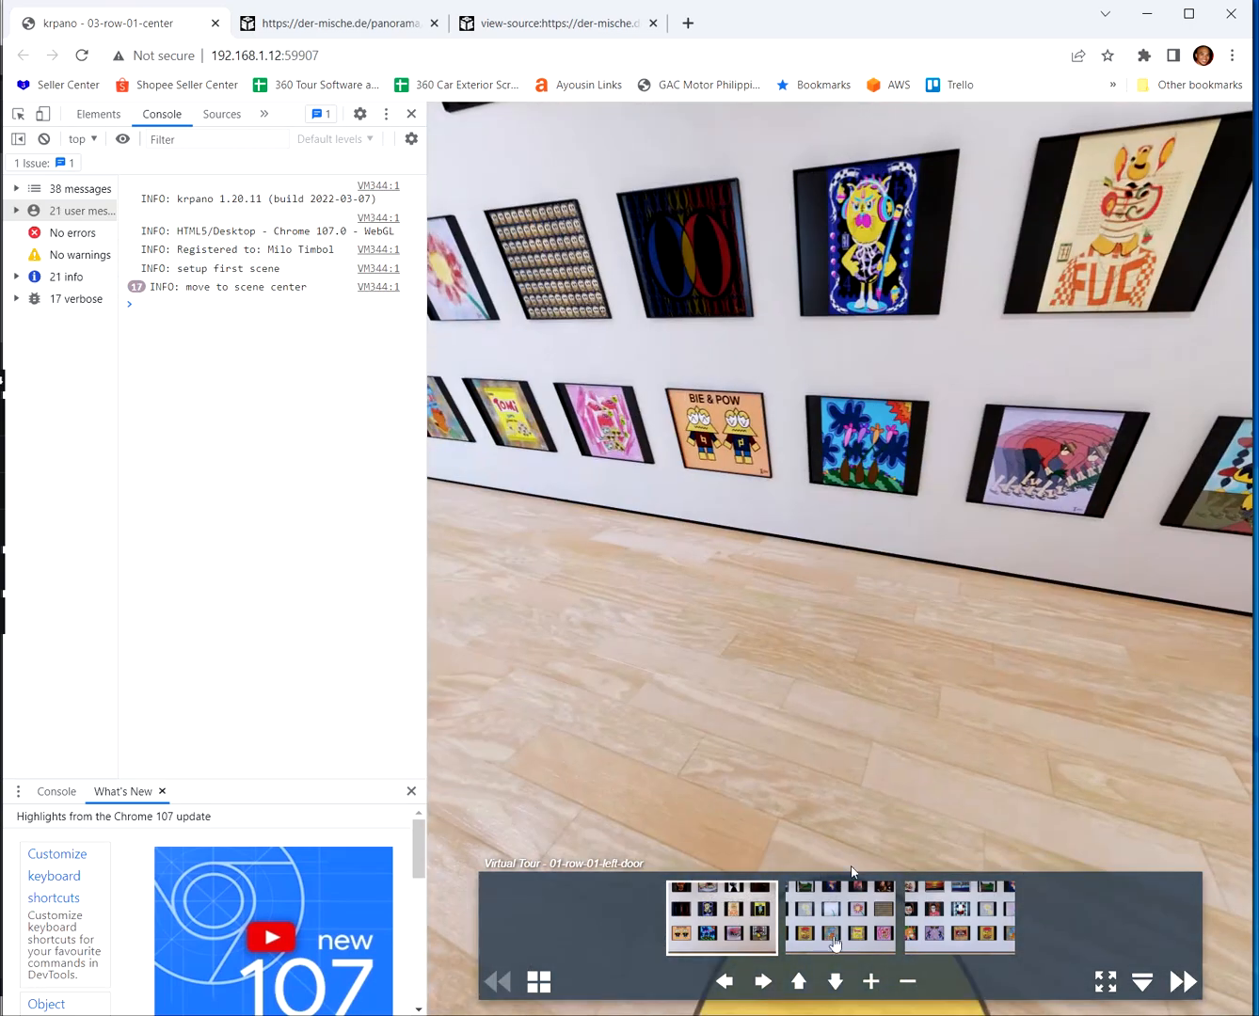
pyautogui.click(835, 927)
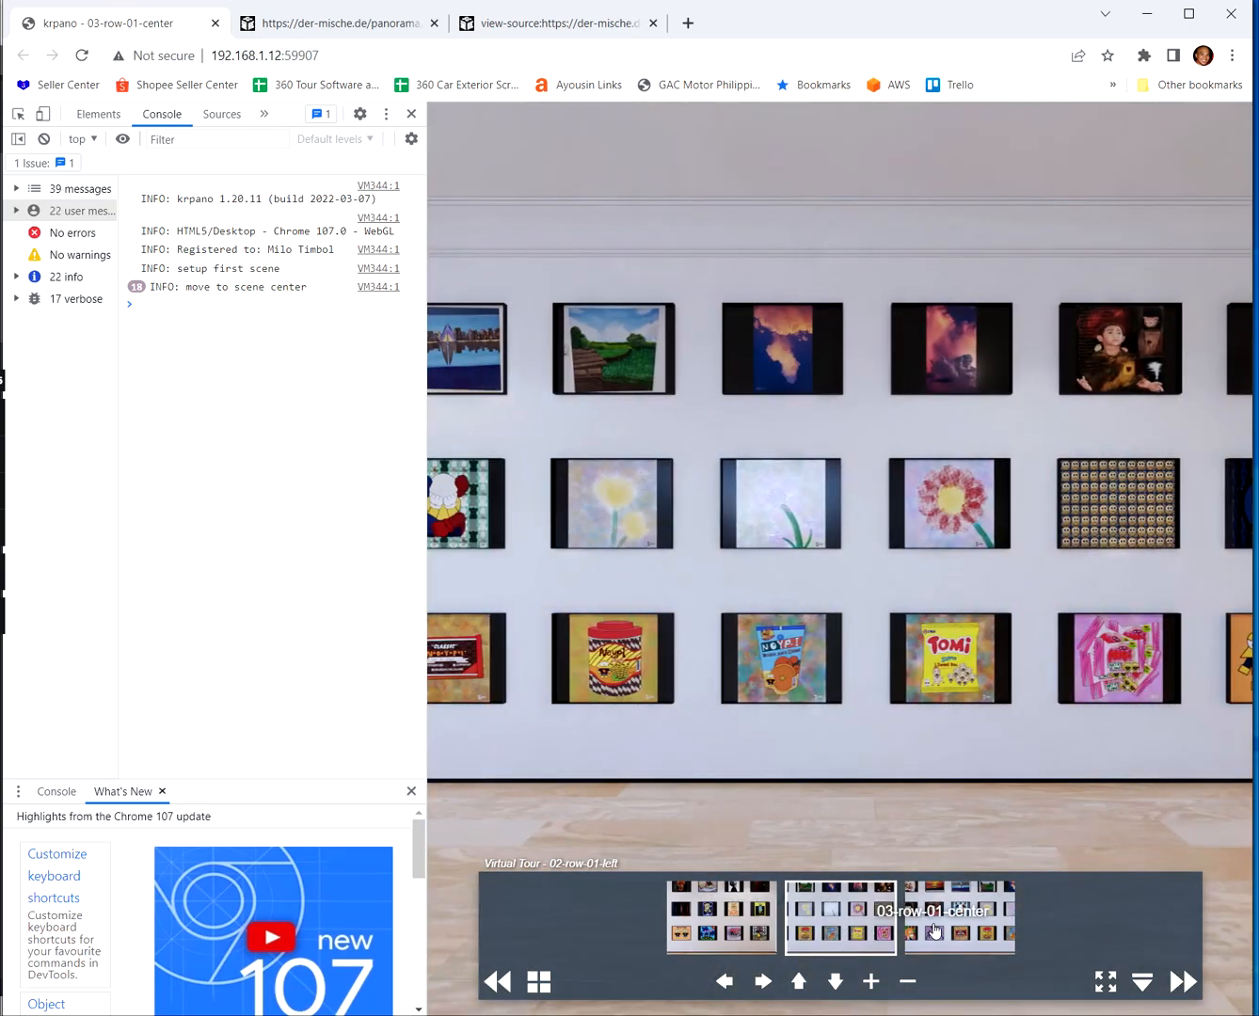
pyautogui.click(934, 929)
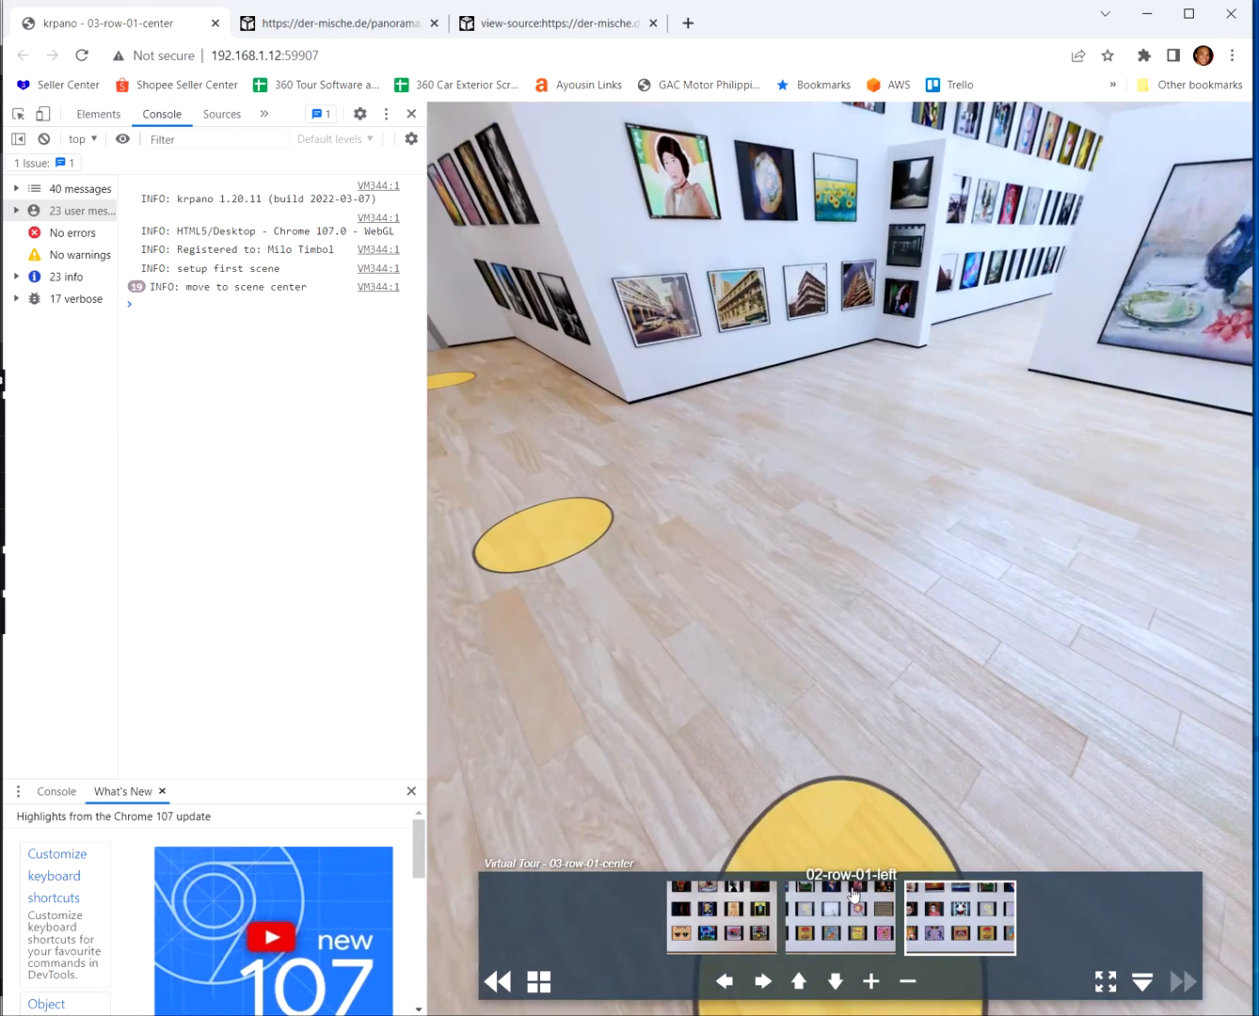
pyautogui.click(851, 895)
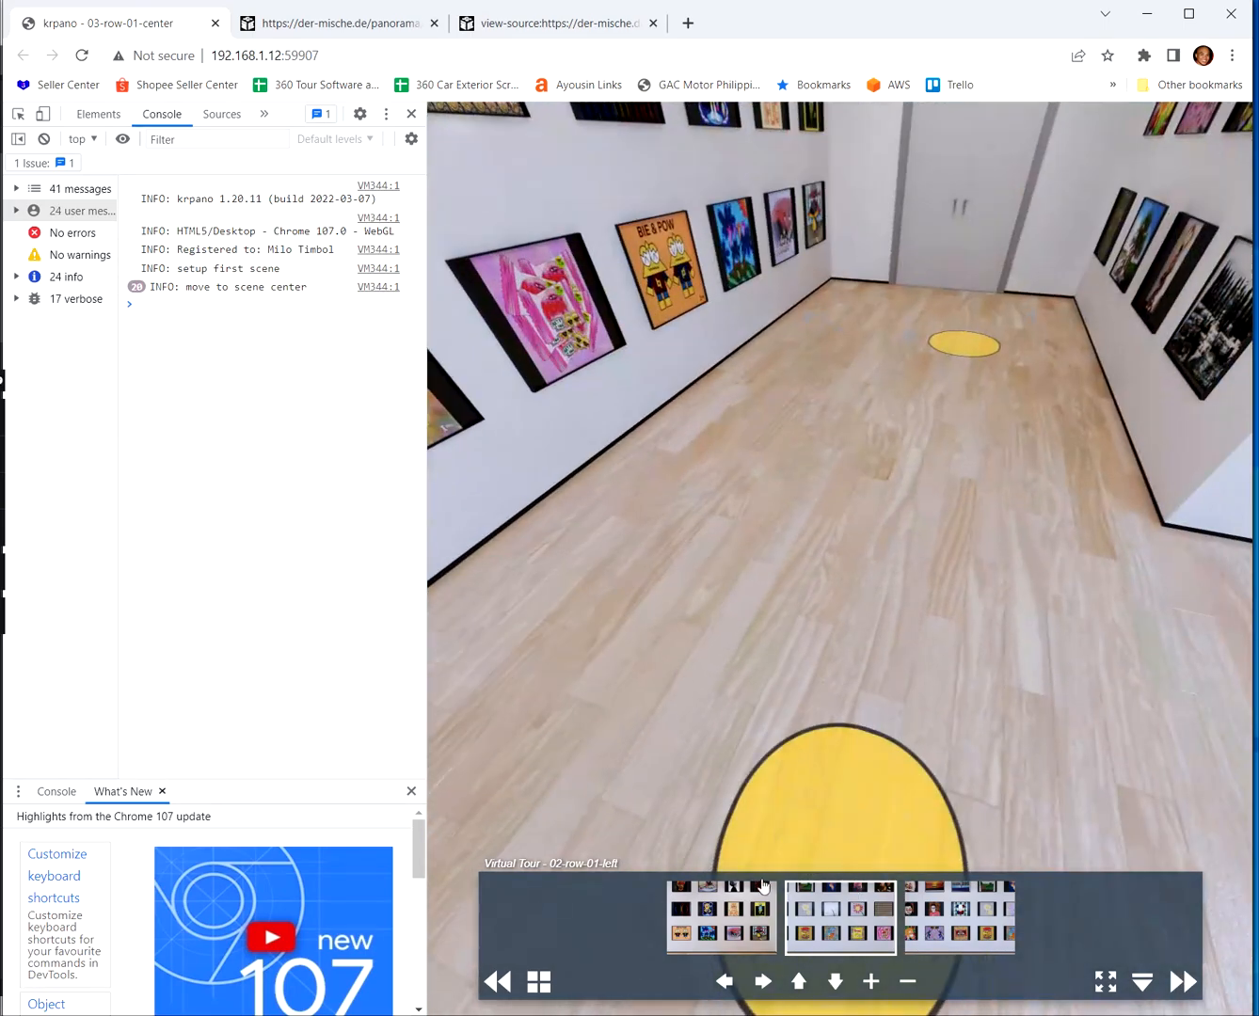
pyautogui.click(762, 887)
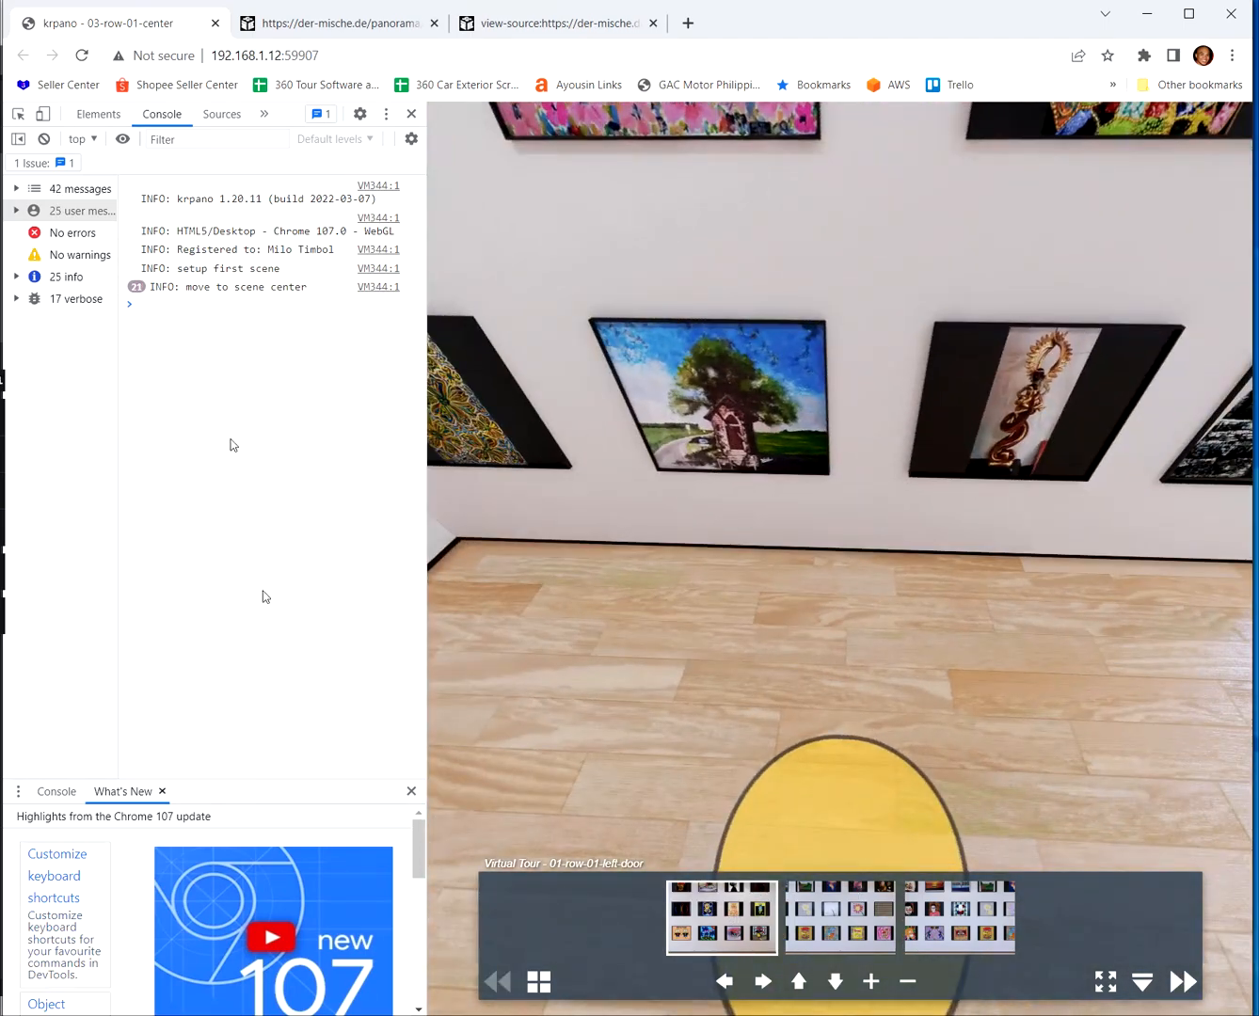
# Switch to Sublime Text and remove the trace("move to scene center") line from the moveto_scene_center action in tour.xml
pyautogui.hotkey('alt', 'Tab')
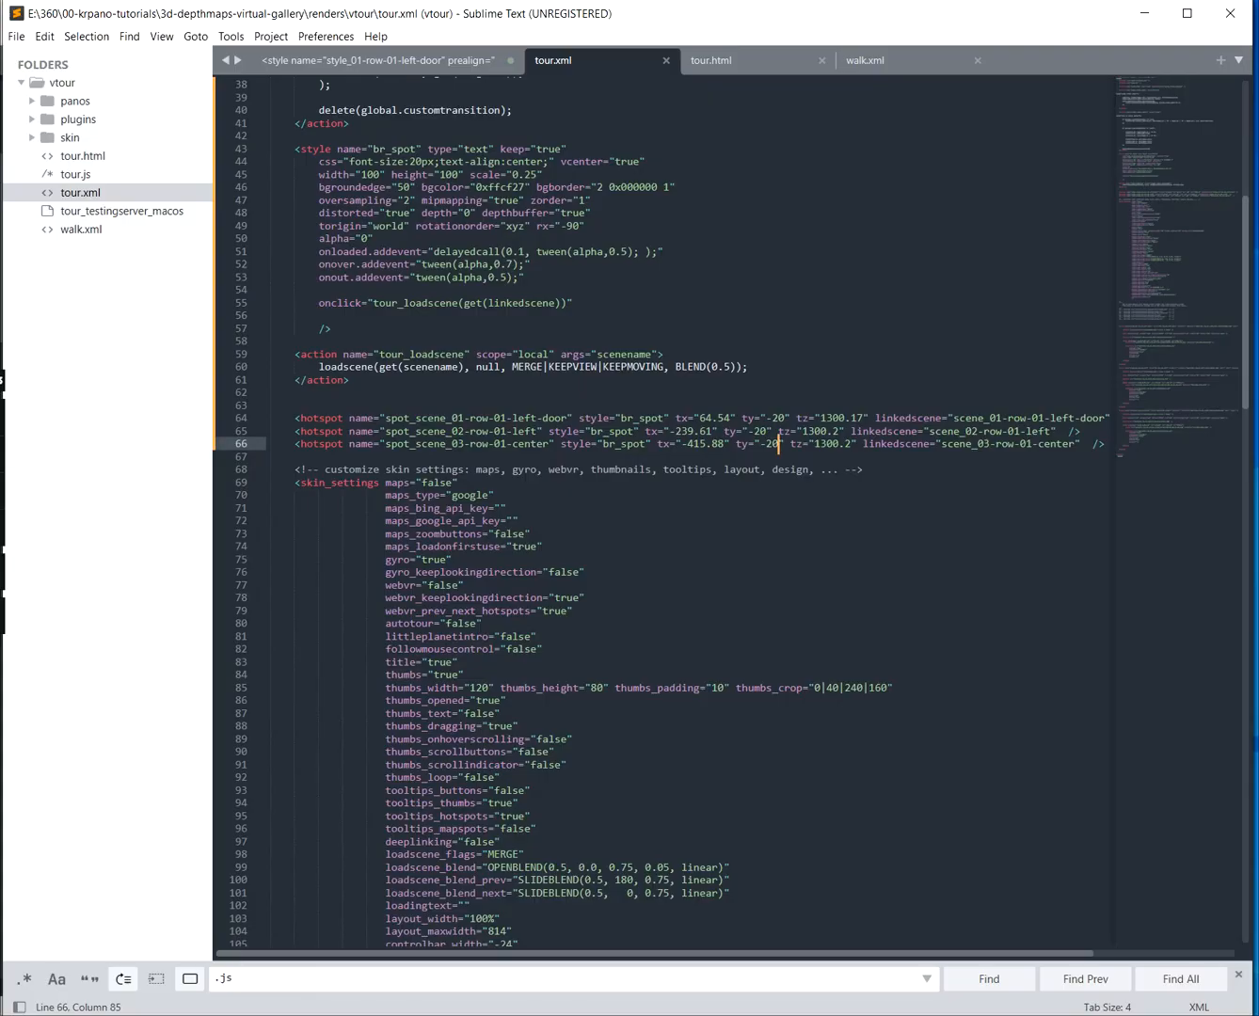
pyautogui.scroll(12, 658, 508)
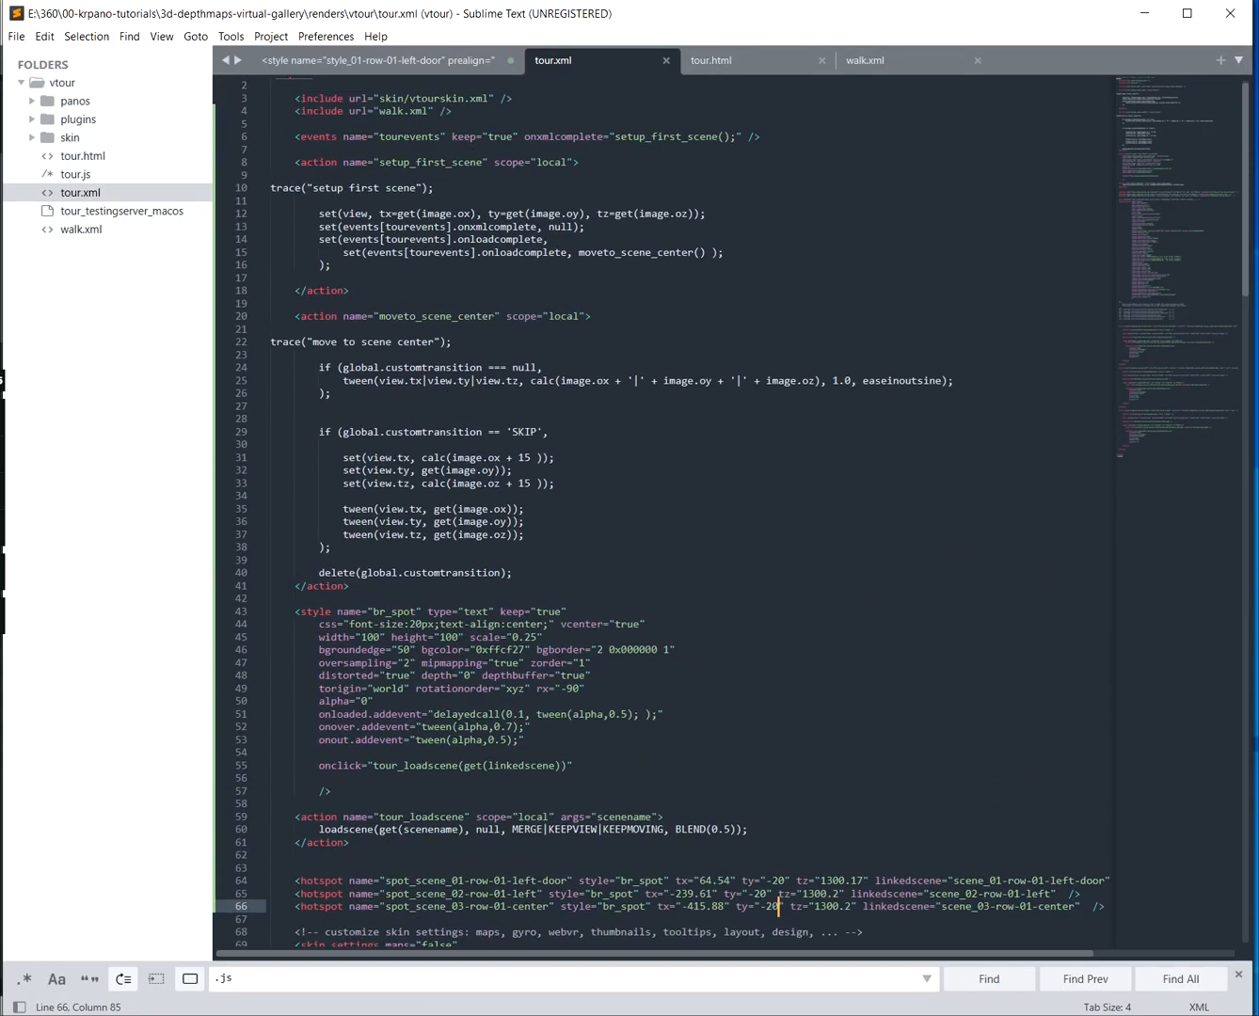
pyautogui.click(453, 343)
pyautogui.hotkey('shift', 'Home')
pyautogui.hotkey('ctrl', 'x')
pyautogui.press('Up')
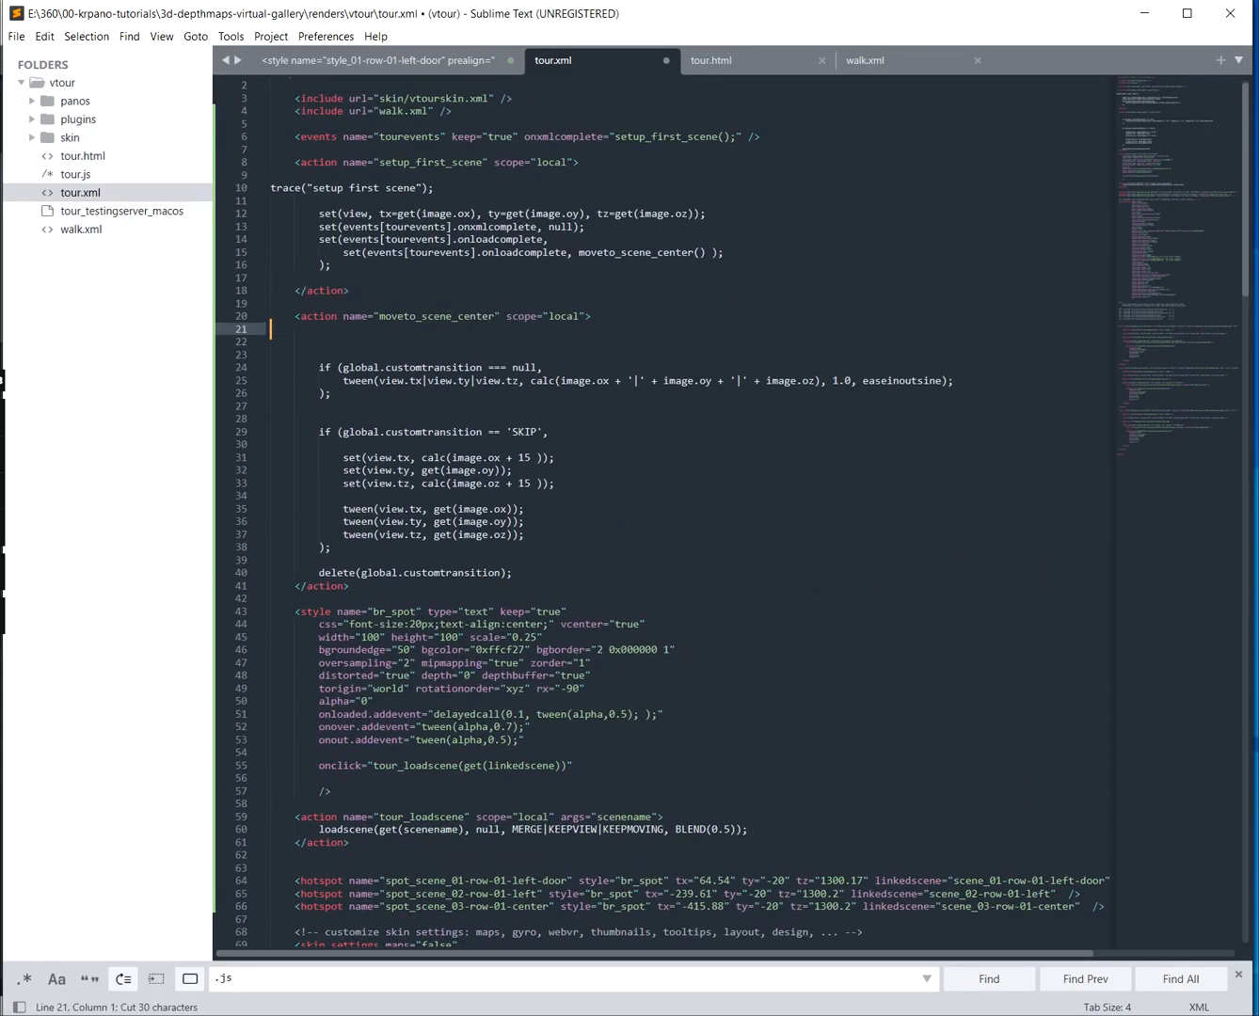
# Remove the trace("setup first scene") line from the setup_first_scene action and save tour.xml
pyautogui.press('Up')
pyautogui.press('Up')
pyautogui.press('Up')
pyautogui.press('Up')
pyautogui.press('Up')
pyautogui.press('Up')
pyautogui.press('Up')
pyautogui.press('Up')
pyautogui.press('Up')
pyautogui.press('Up')
pyautogui.hotkey('ctrl', 's')
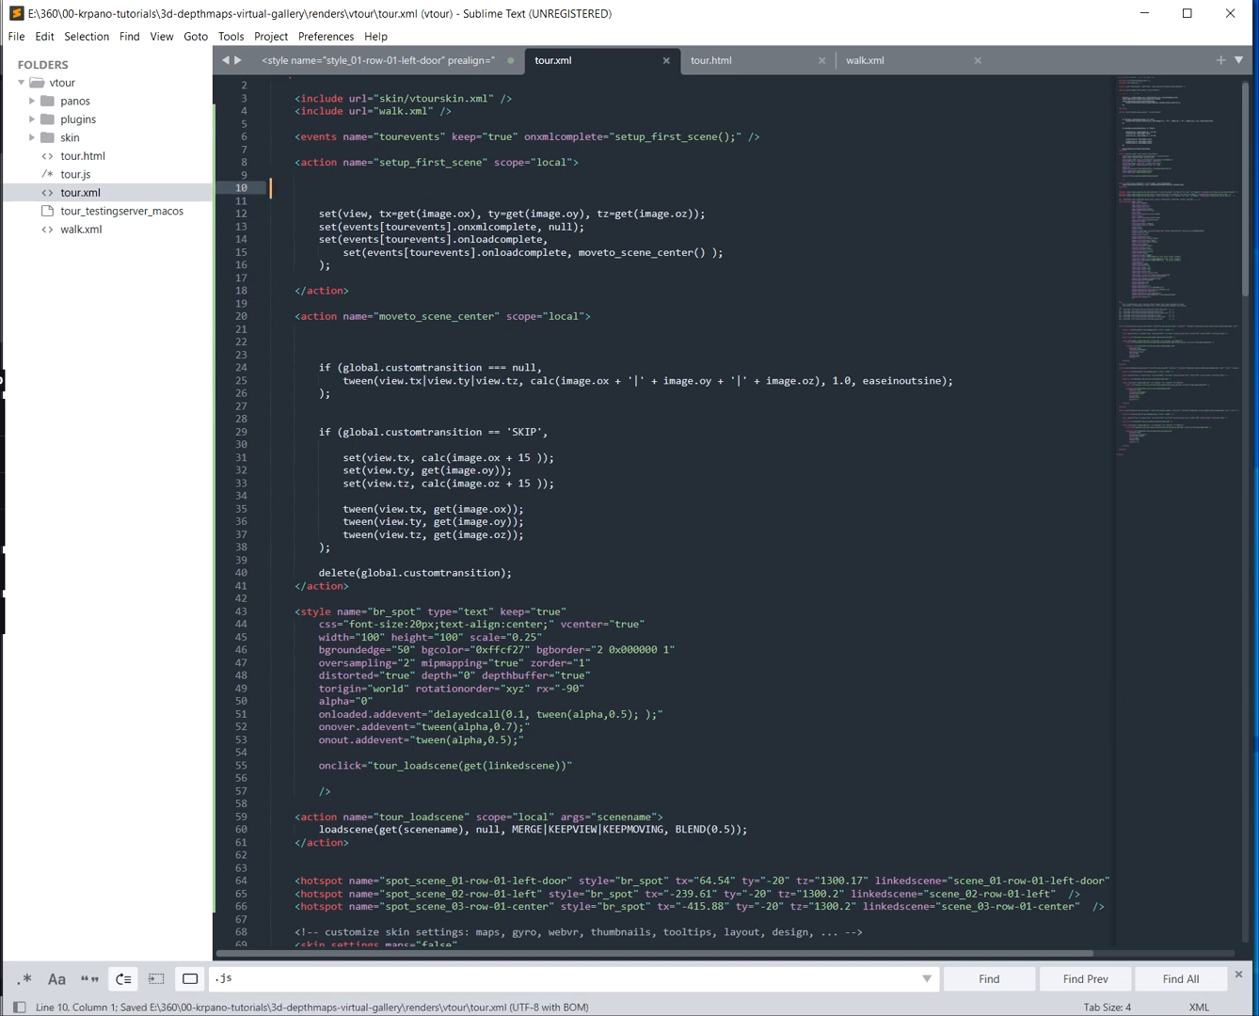
# Examine the global.customtransition === null block in moveto_scene_center, including how its tween call pairs view.tx|view.ty|view.tz with the image origin
pyautogui.click(955, 381)
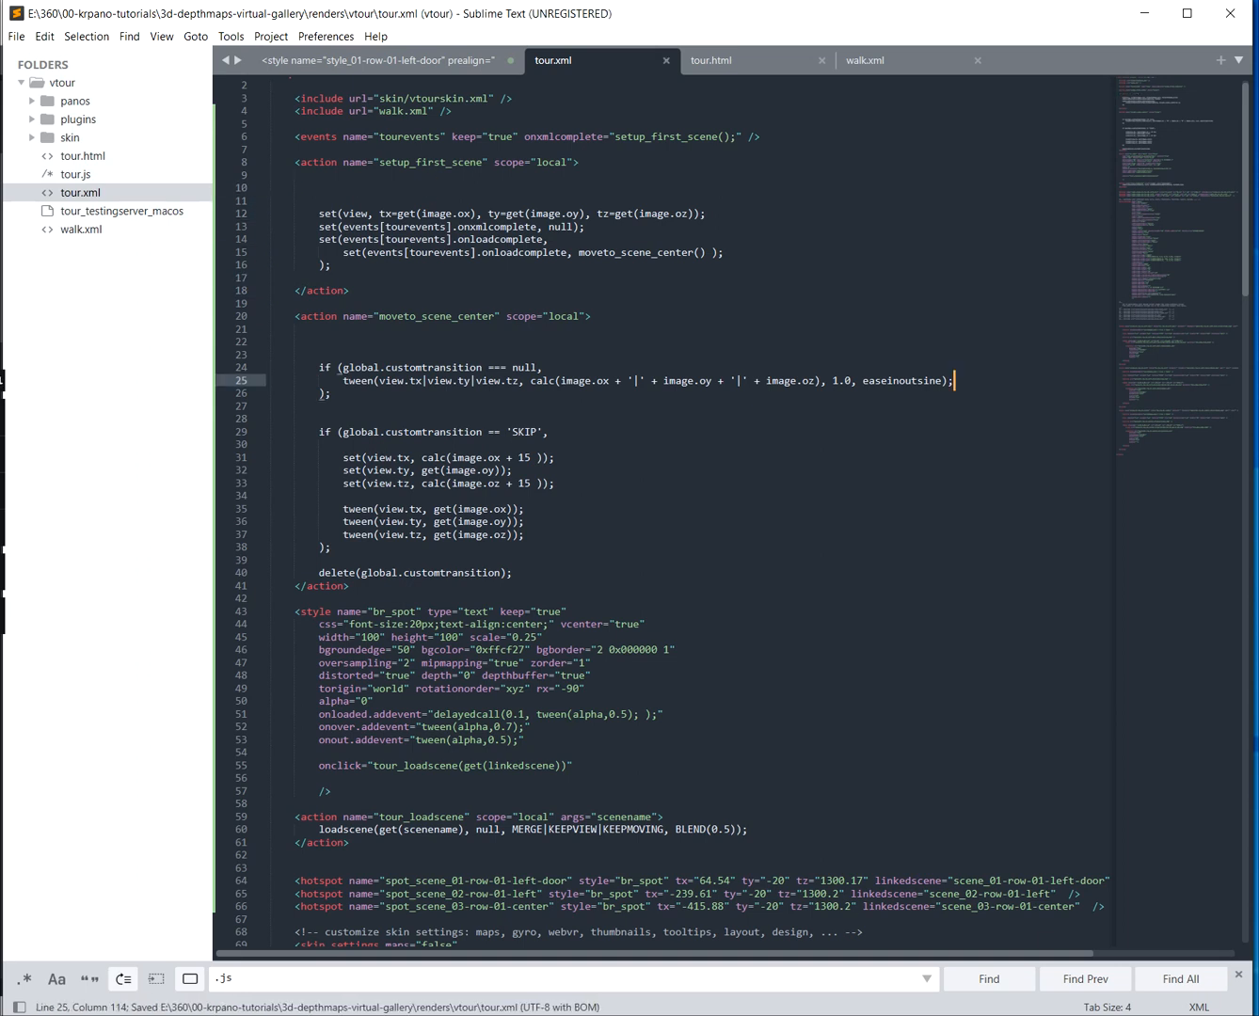
pyautogui.keyDown('shift'); pyautogui.click(342, 376); pyautogui.keyUp('shift')
pyautogui.moveTo(331, 393); pyautogui.dragTo(271, 367)
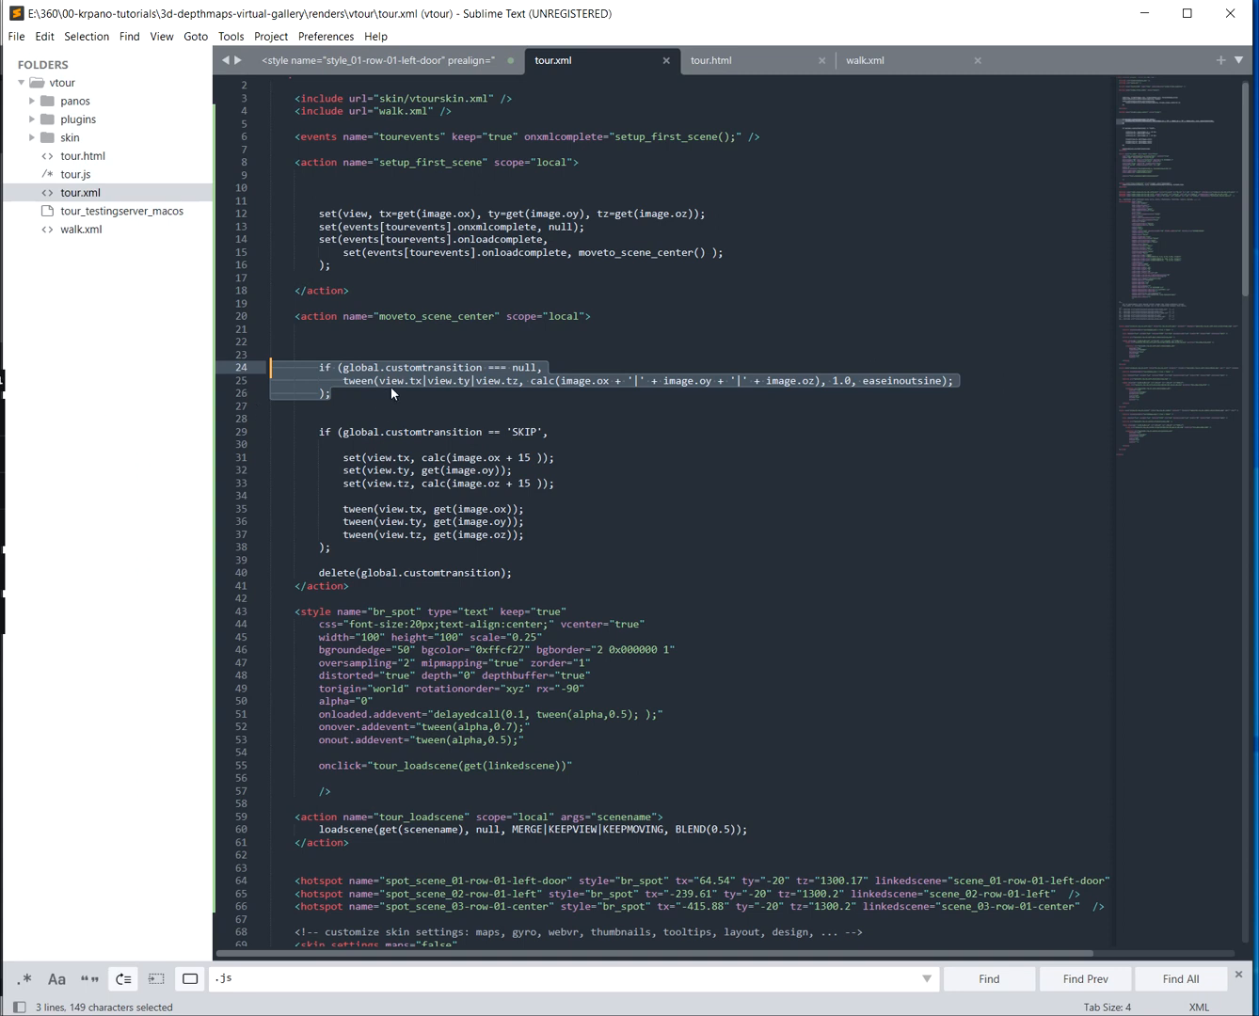
pyautogui.click(333, 394)
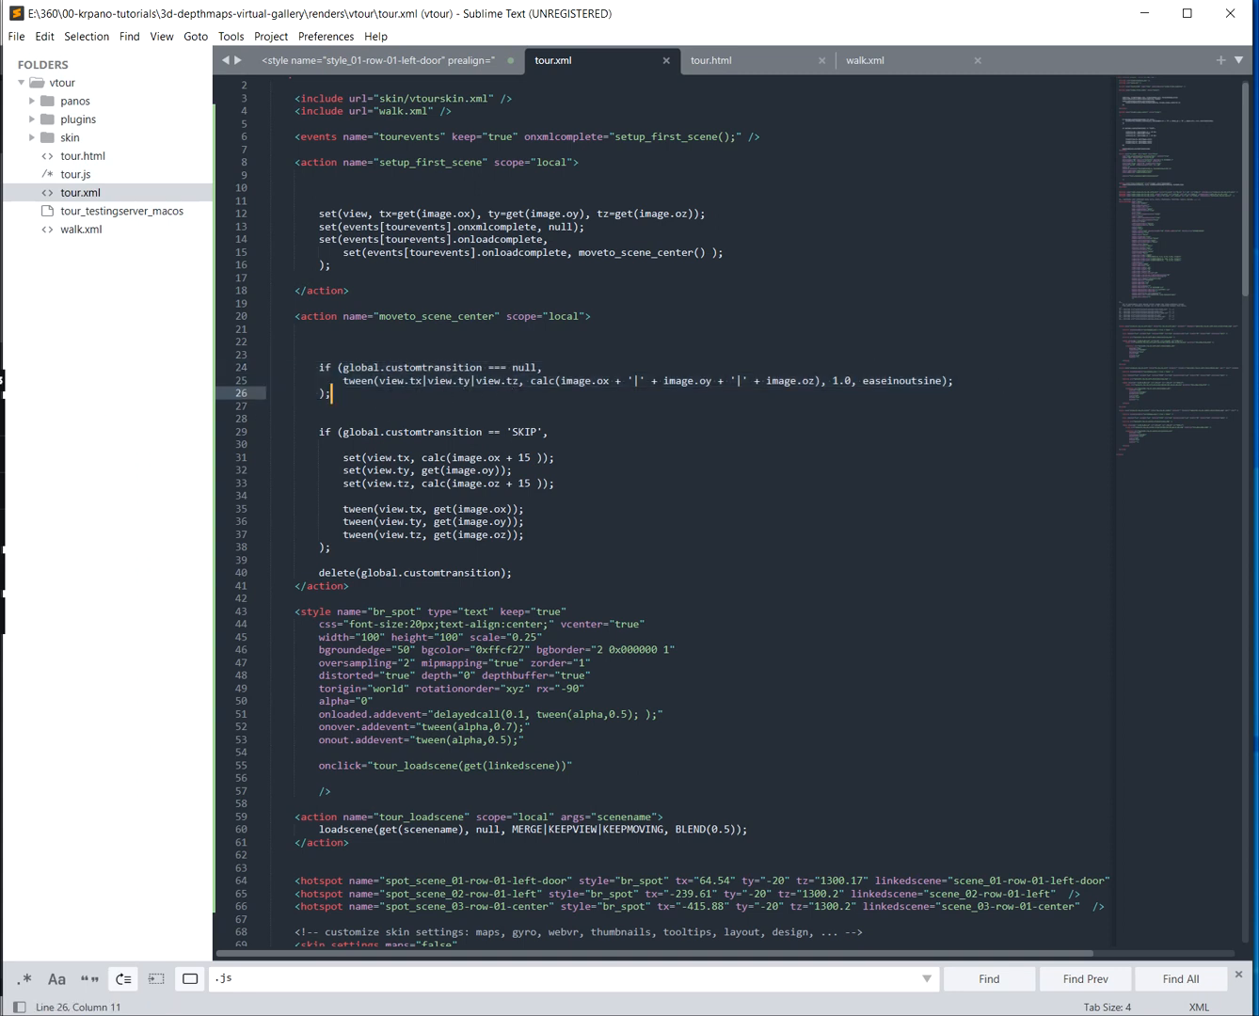
pyautogui.moveTo(530, 381); pyautogui.dragTo(850, 381)
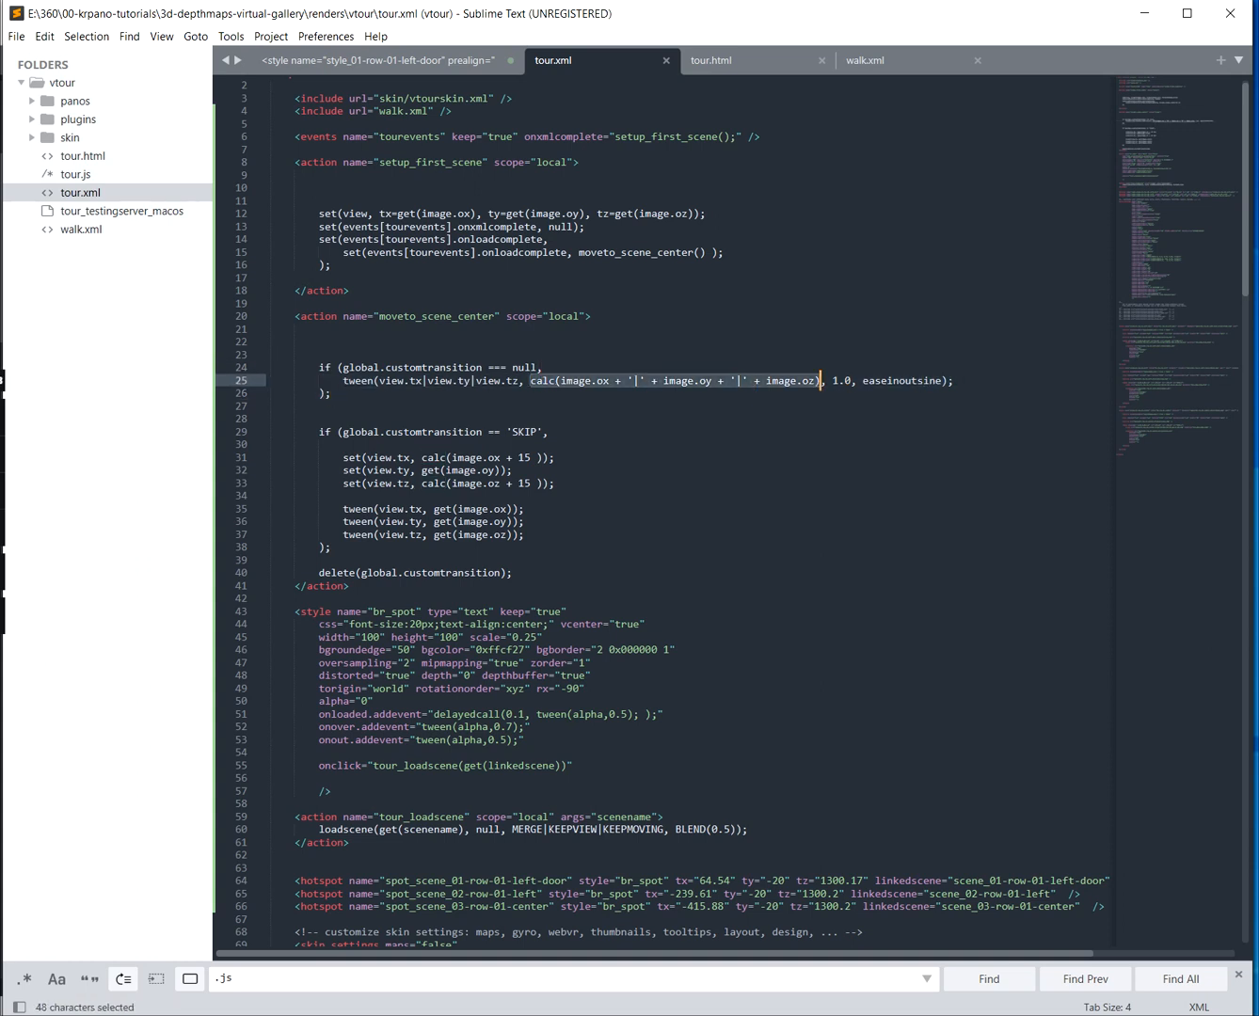
pyautogui.click(331, 393)
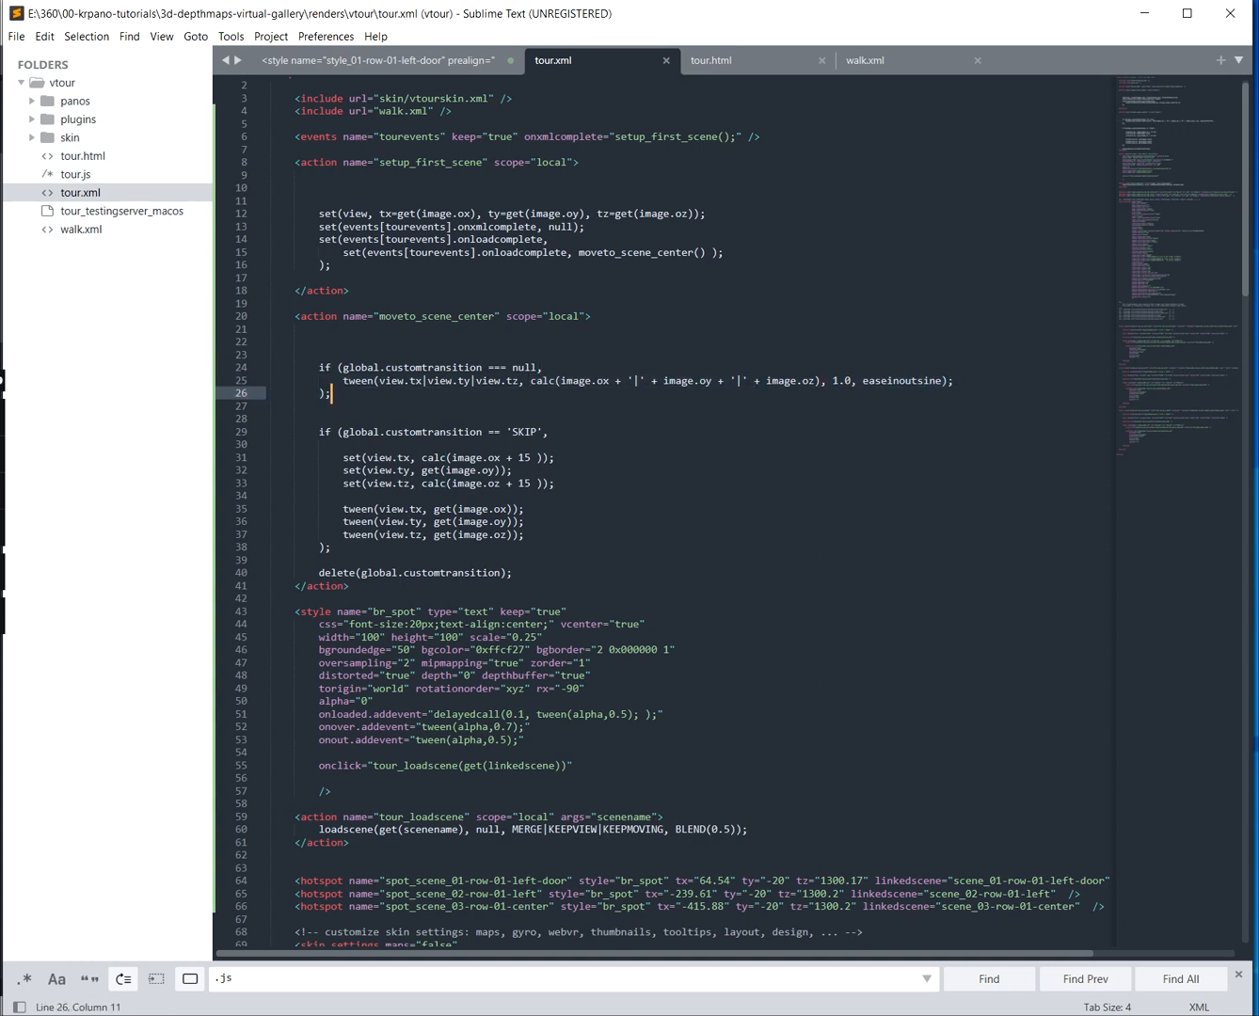
pyautogui.doubleClick(415, 381)
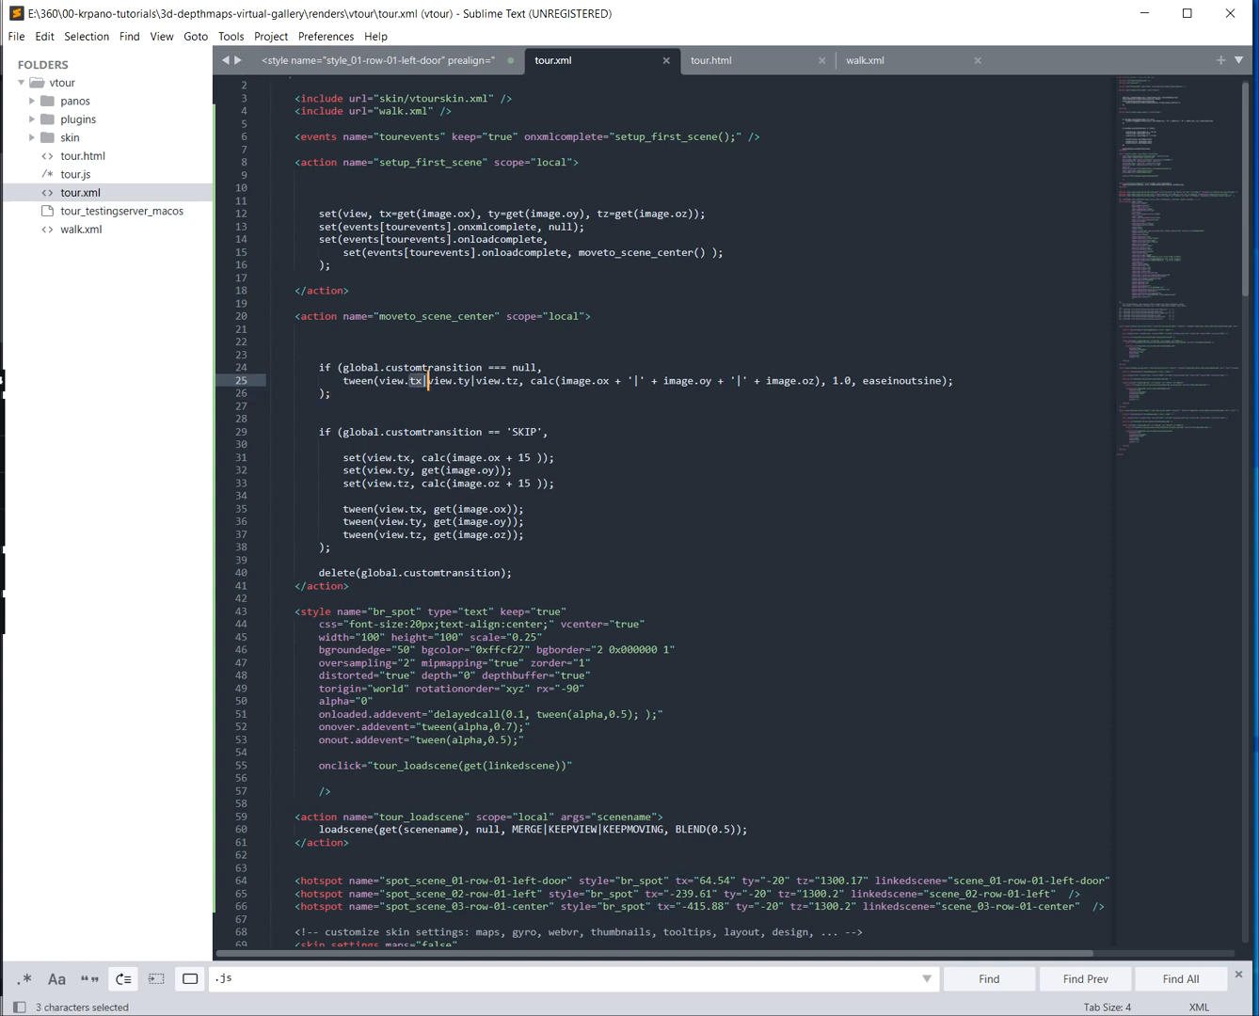
pyautogui.moveTo(531, 382); pyautogui.dragTo(621, 380)
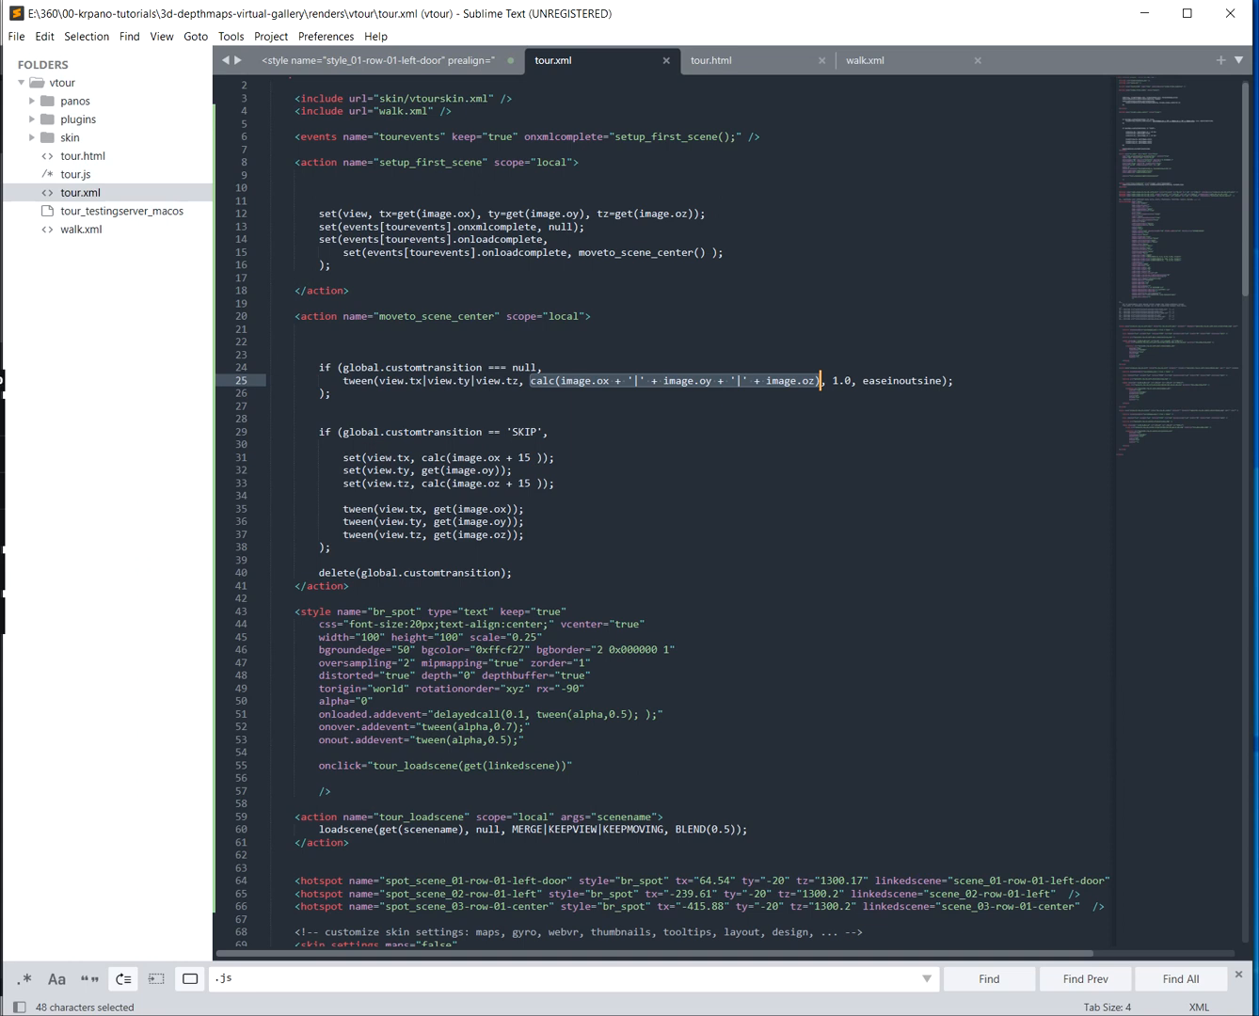
# Examine the 'SKIP' condition of moveto_scene_center and compare its set lines with the combined tween call above
pyautogui.click(553, 433)
pyautogui.scroll(-2, 662, 513)
pyautogui.scroll(2, 662, 513)
pyautogui.click(513, 470)
pyautogui.moveTo(514, 469); pyautogui.dragTo(171, 446)
pyautogui.click(513, 471)
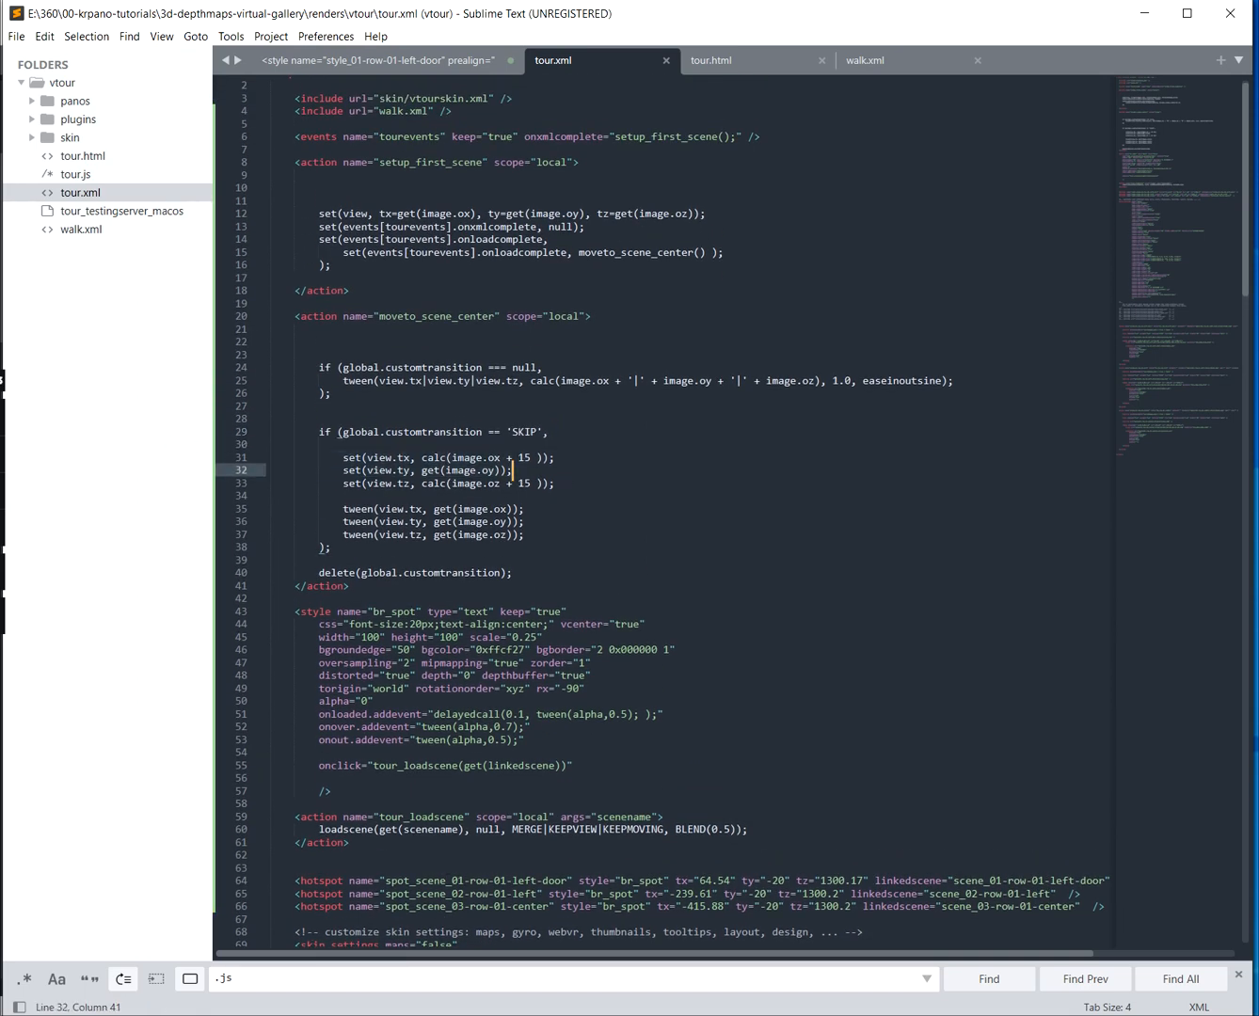
pyautogui.moveTo(343, 380); pyautogui.dragTo(956, 380)
pyautogui.click(375, 509)
pyautogui.press('Up')
pyautogui.press('Up')
pyautogui.press('End')
pyautogui.hotkey('shift', 'Home')
pyautogui.hotkey('shift', 'Home')
pyautogui.hotkey('shift', 'Up')
pyautogui.hotkey('shift', 'Up')
pyautogui.press('Left')
pyautogui.press('Down')
pyautogui.press('Left')
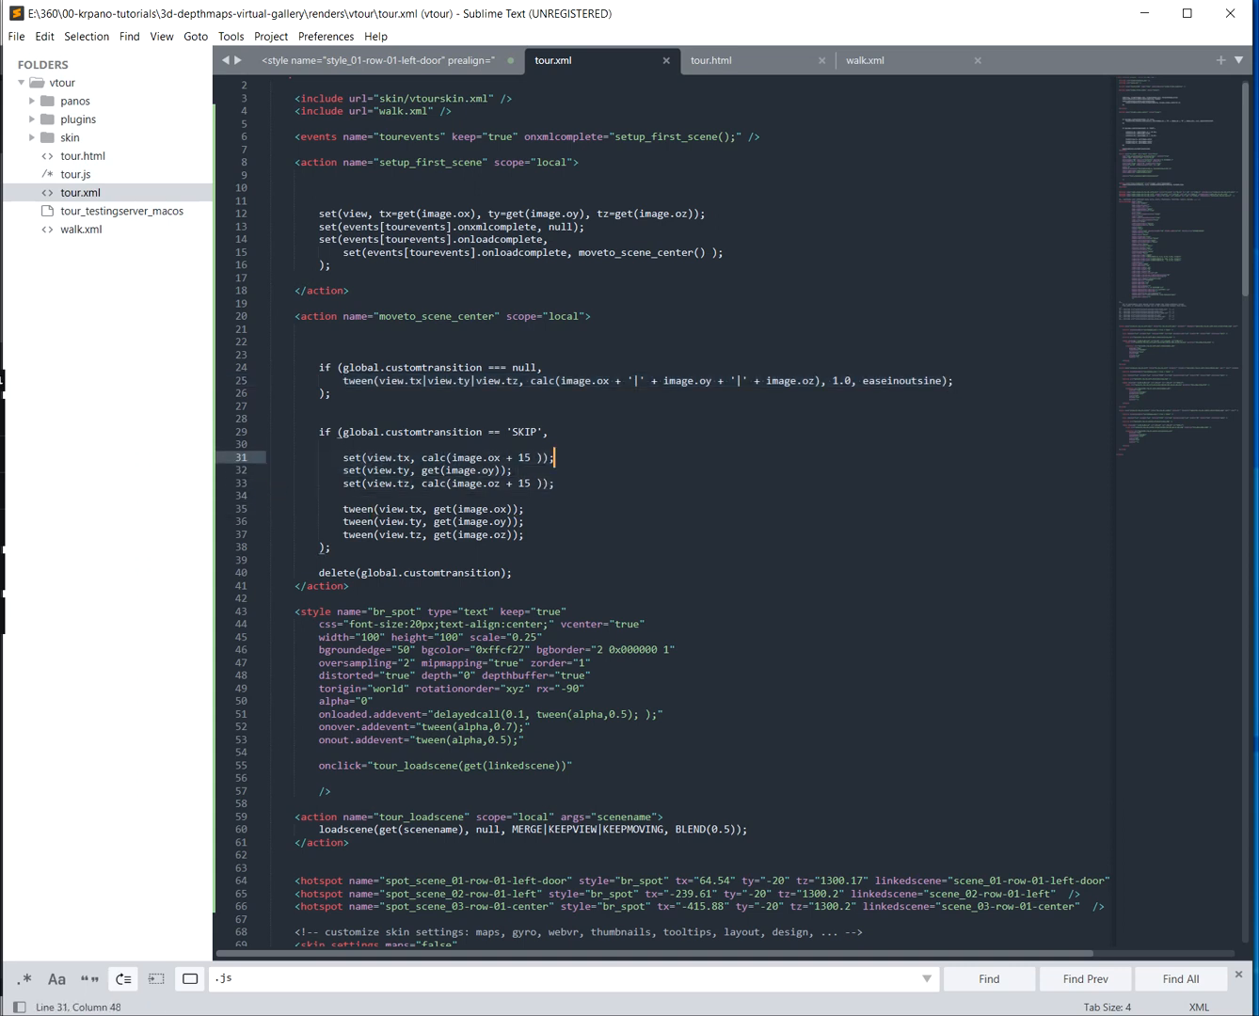
# Examine how the 'SKIP' block's view.tx set line adds an offset of 15 to image.ox
pyautogui.click(416, 458)
pyautogui.doubleClick(471, 458)
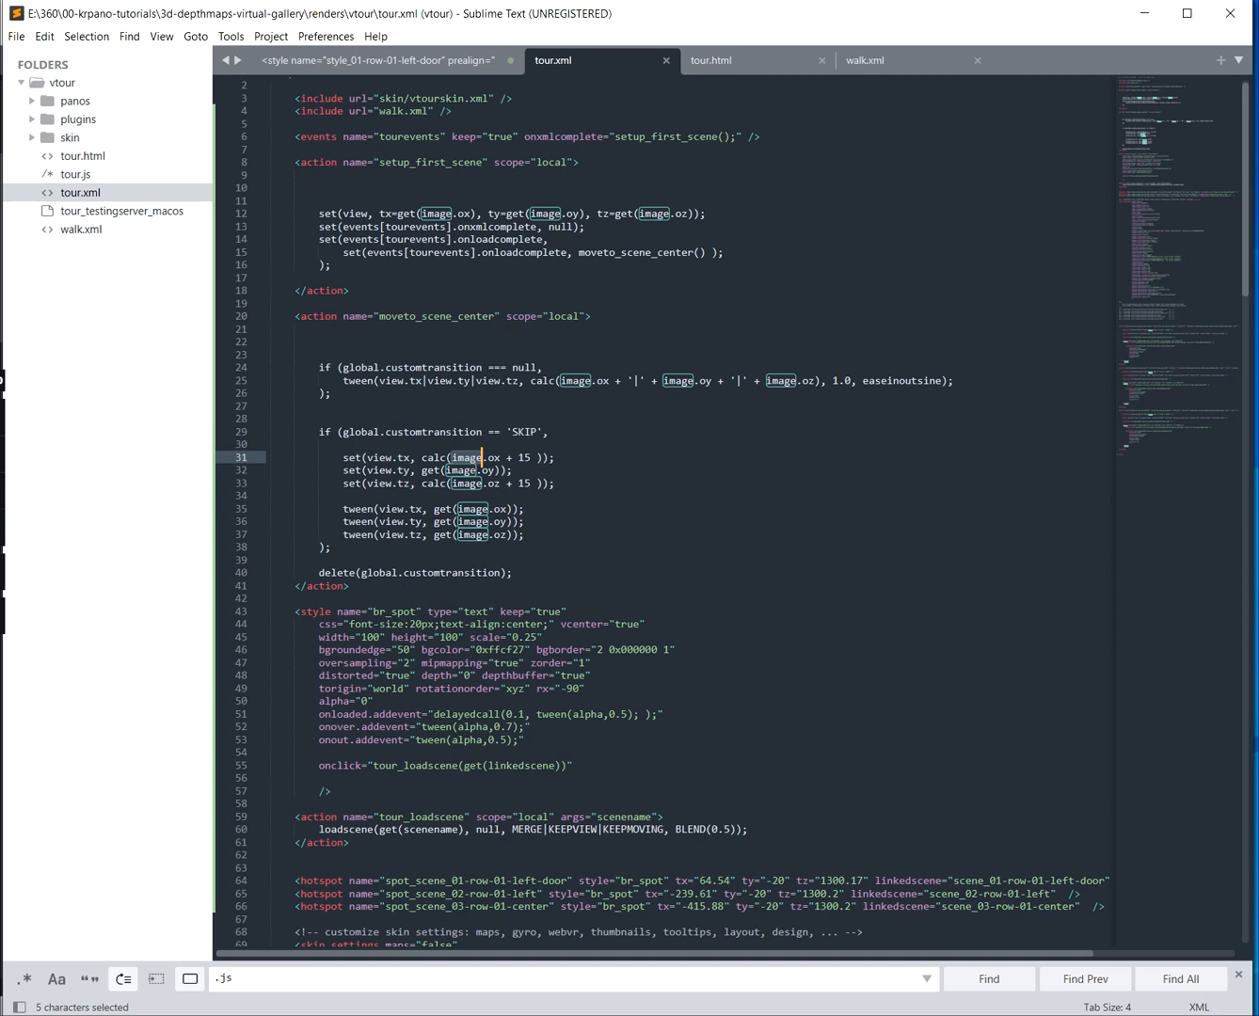
pyautogui.click(500, 484)
pyautogui.click(506, 459)
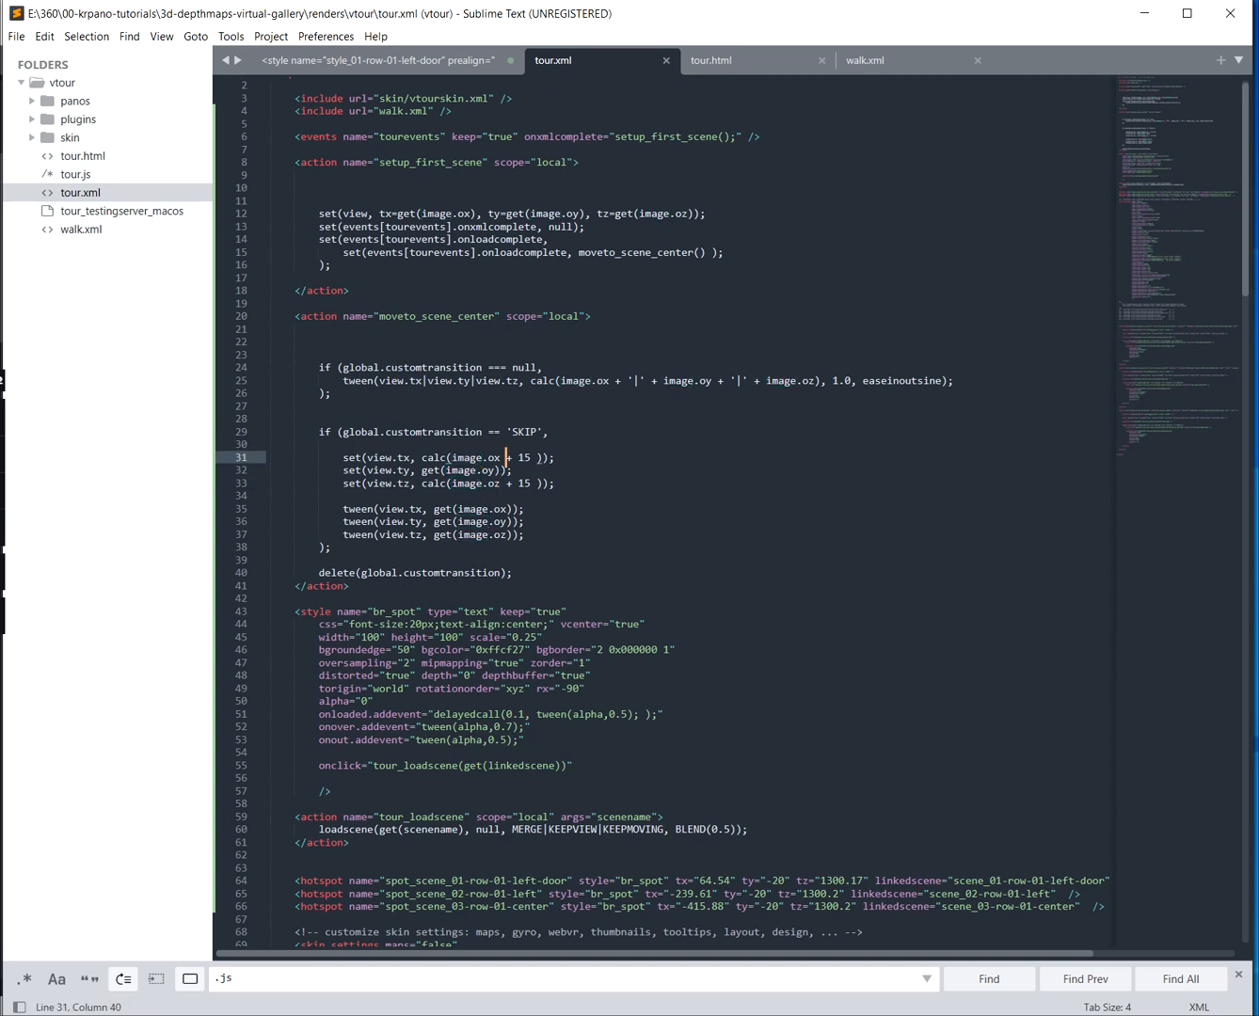
pyautogui.moveTo(517, 458); pyautogui.dragTo(531, 459)
pyautogui.doubleClick(360, 458)
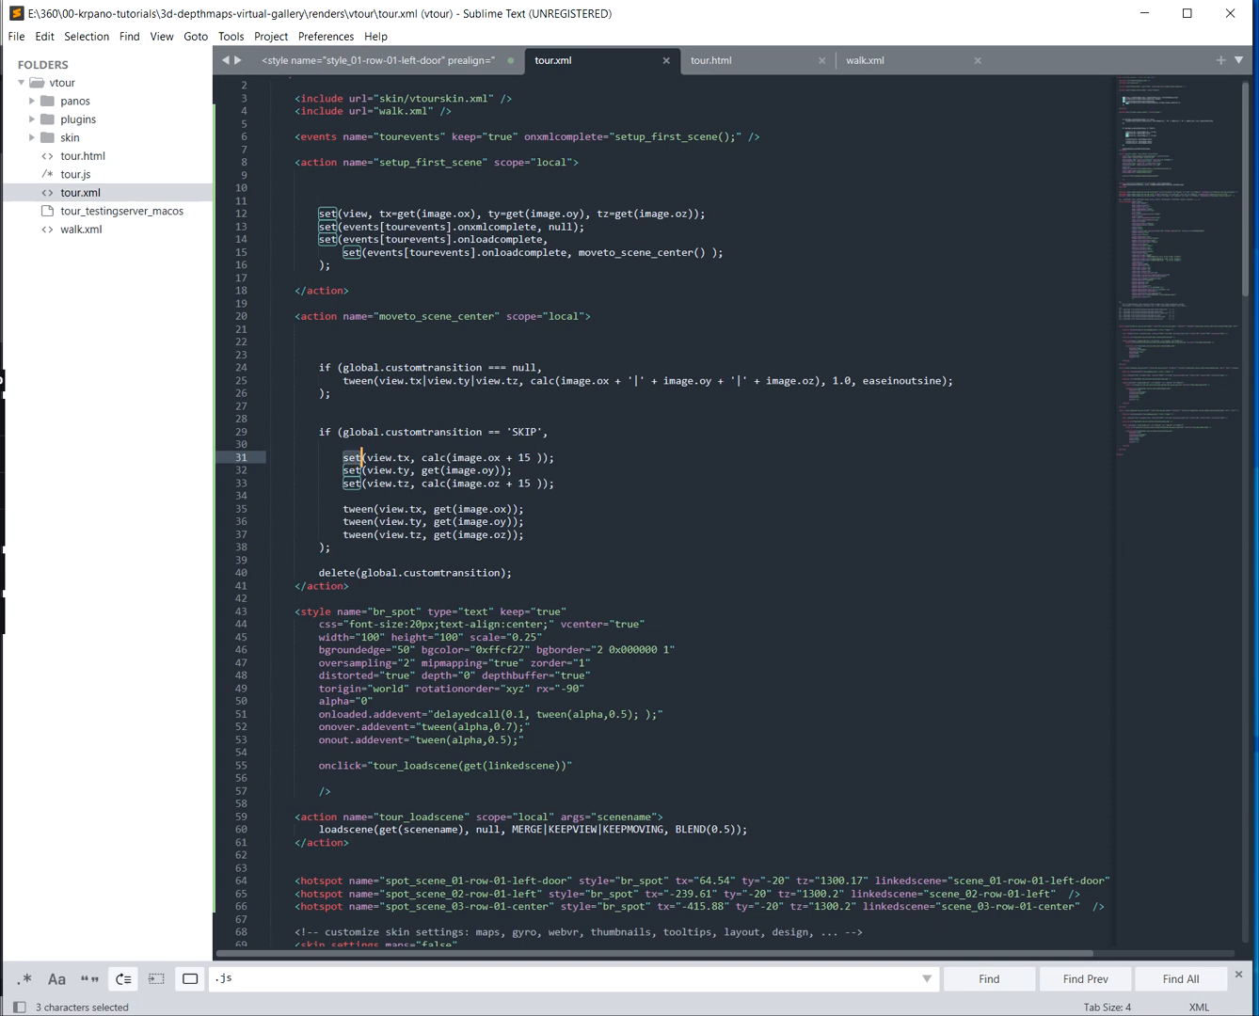
pyautogui.click(356, 459)
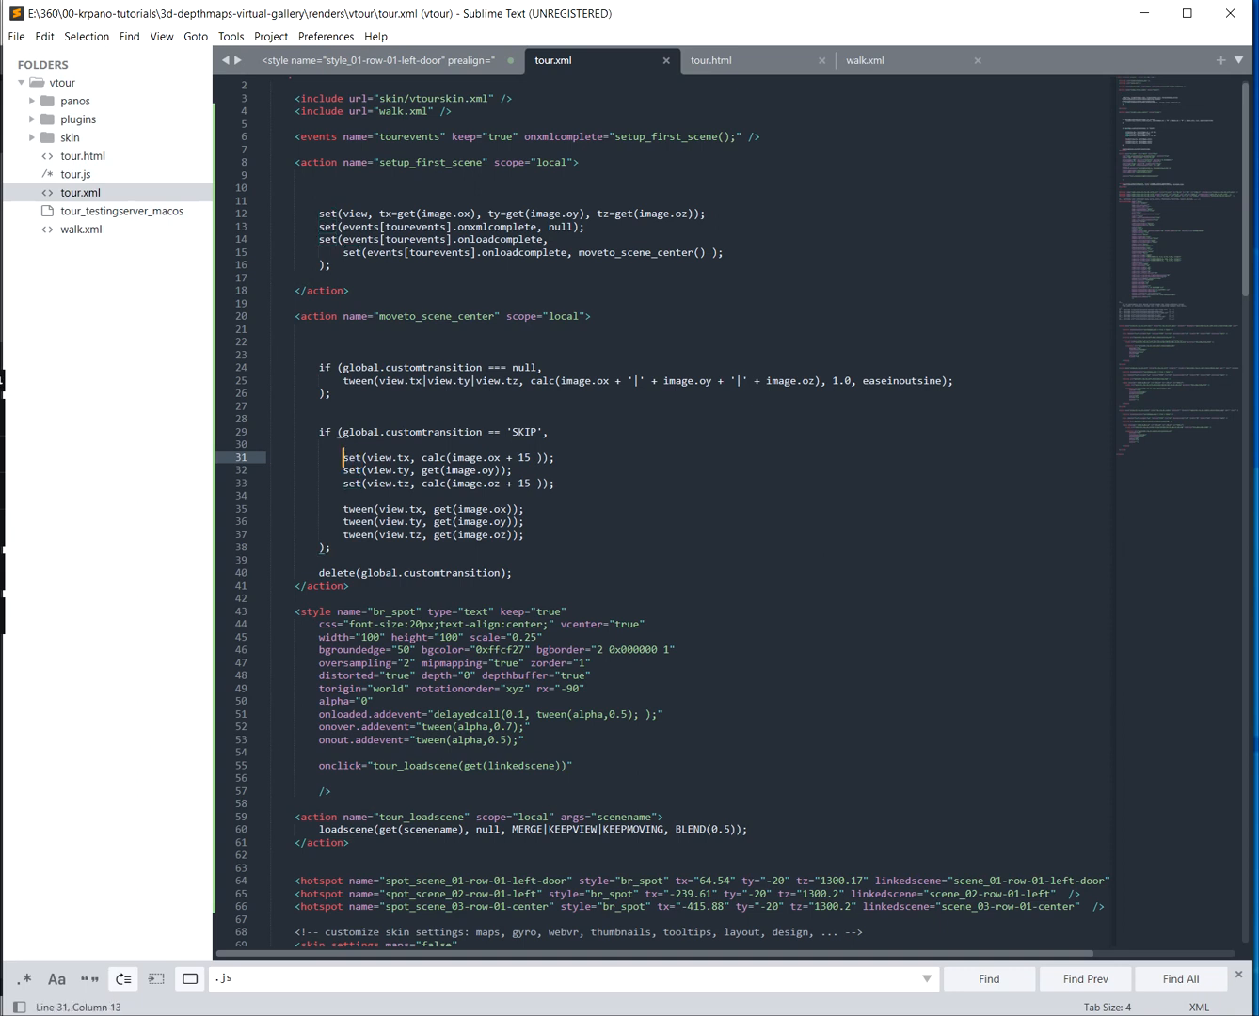
# Compare the 'SKIP' block's three set lines with the three tween lines for view.tx, view.ty and view.tz
pyautogui.click(363, 485)
pyautogui.moveTo(555, 483); pyautogui.dragTo(271, 459)
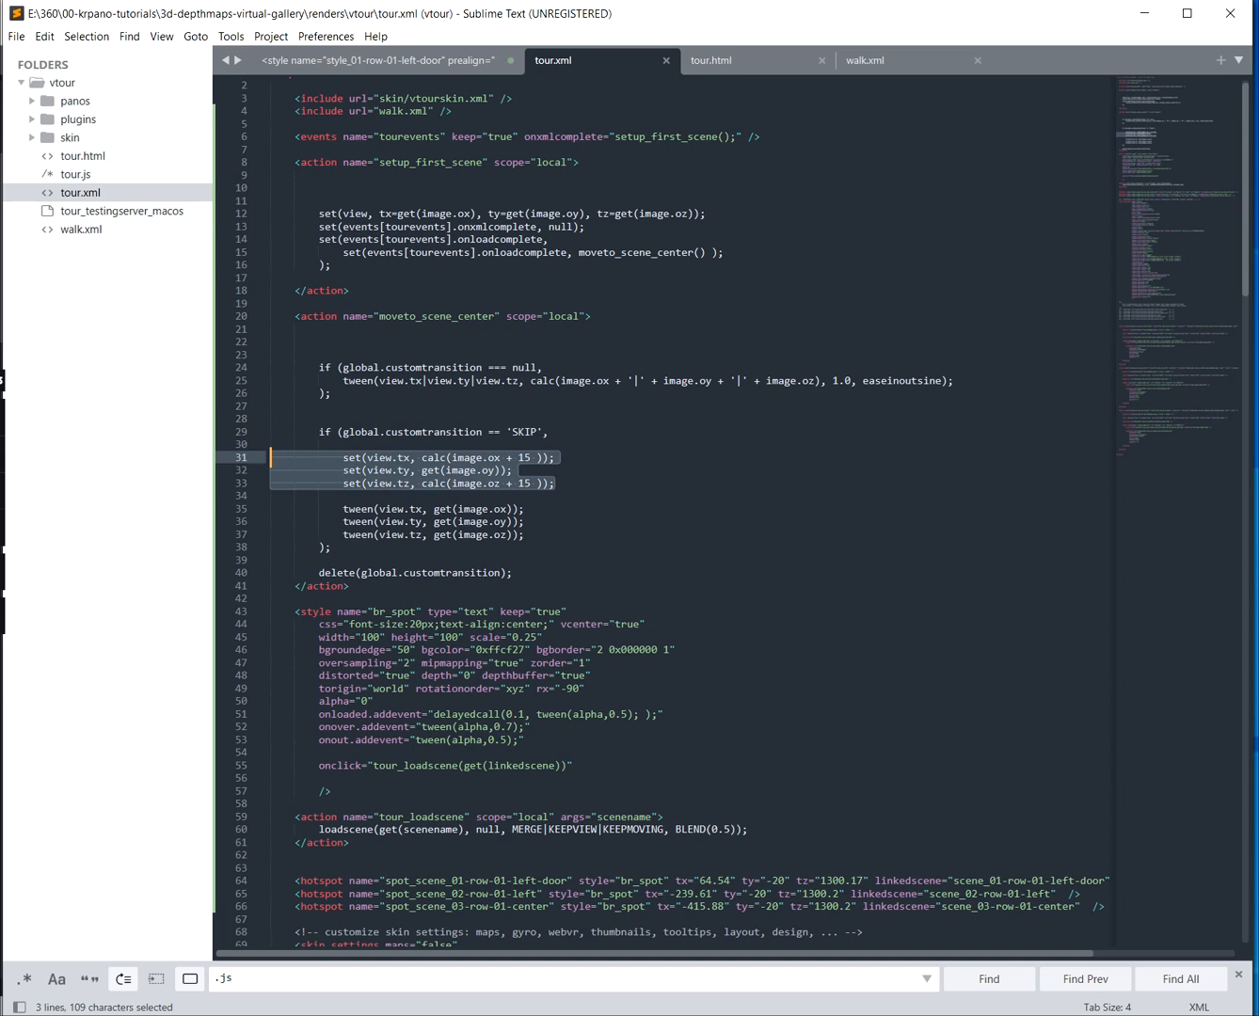
pyautogui.click(533, 485)
pyautogui.moveTo(557, 485); pyautogui.dragTo(218, 458)
pyautogui.moveTo(538, 535); pyautogui.dragTo(269, 510)
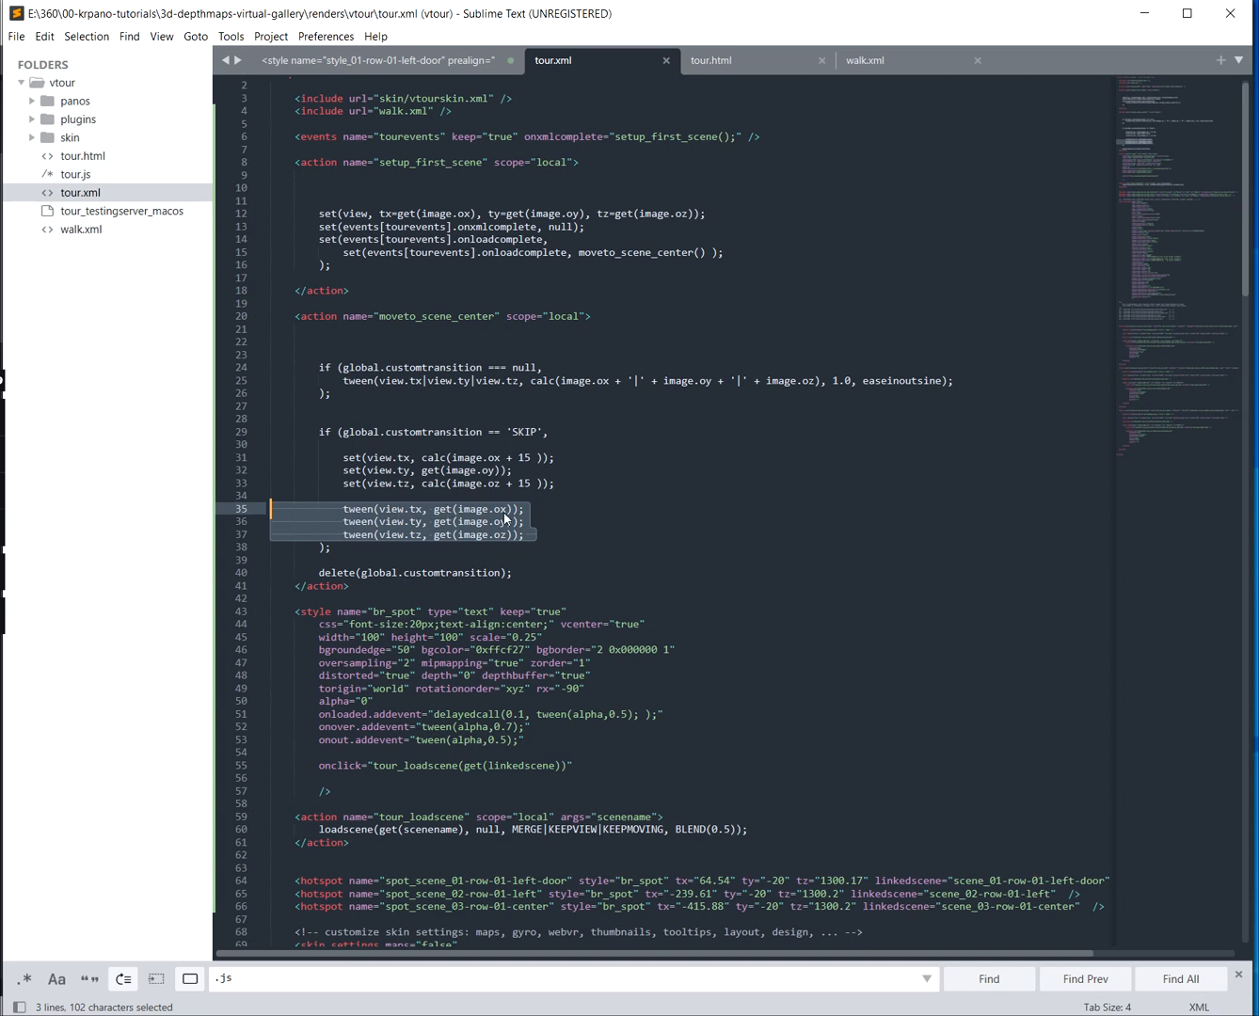
pyautogui.moveTo(954, 379); pyautogui.dragTo(344, 380)
pyautogui.moveTo(556, 484); pyautogui.dragTo(270, 458)
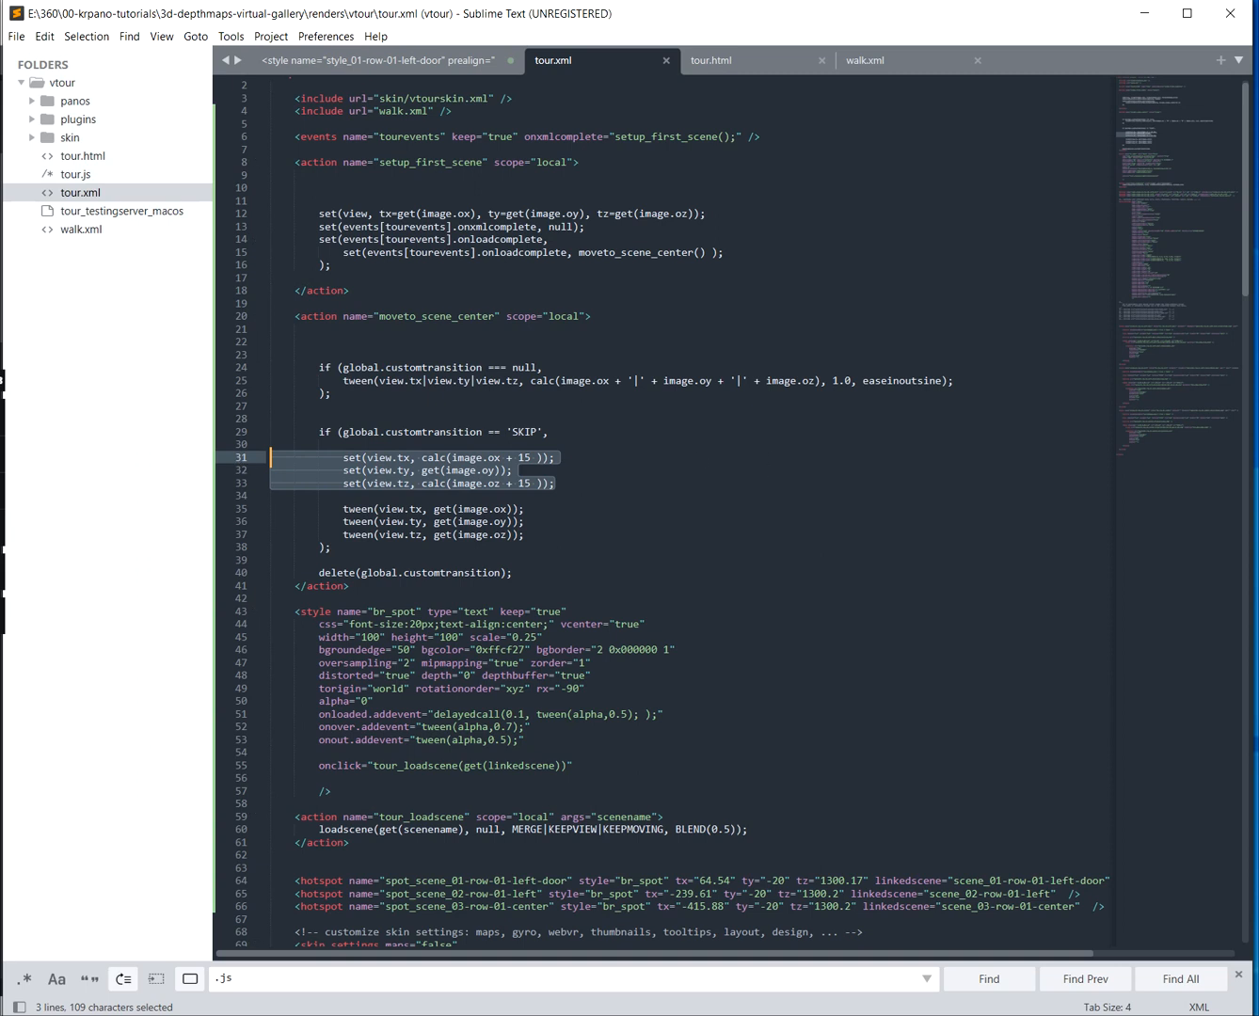
pyautogui.moveTo(525, 534); pyautogui.dragTo(271, 511)
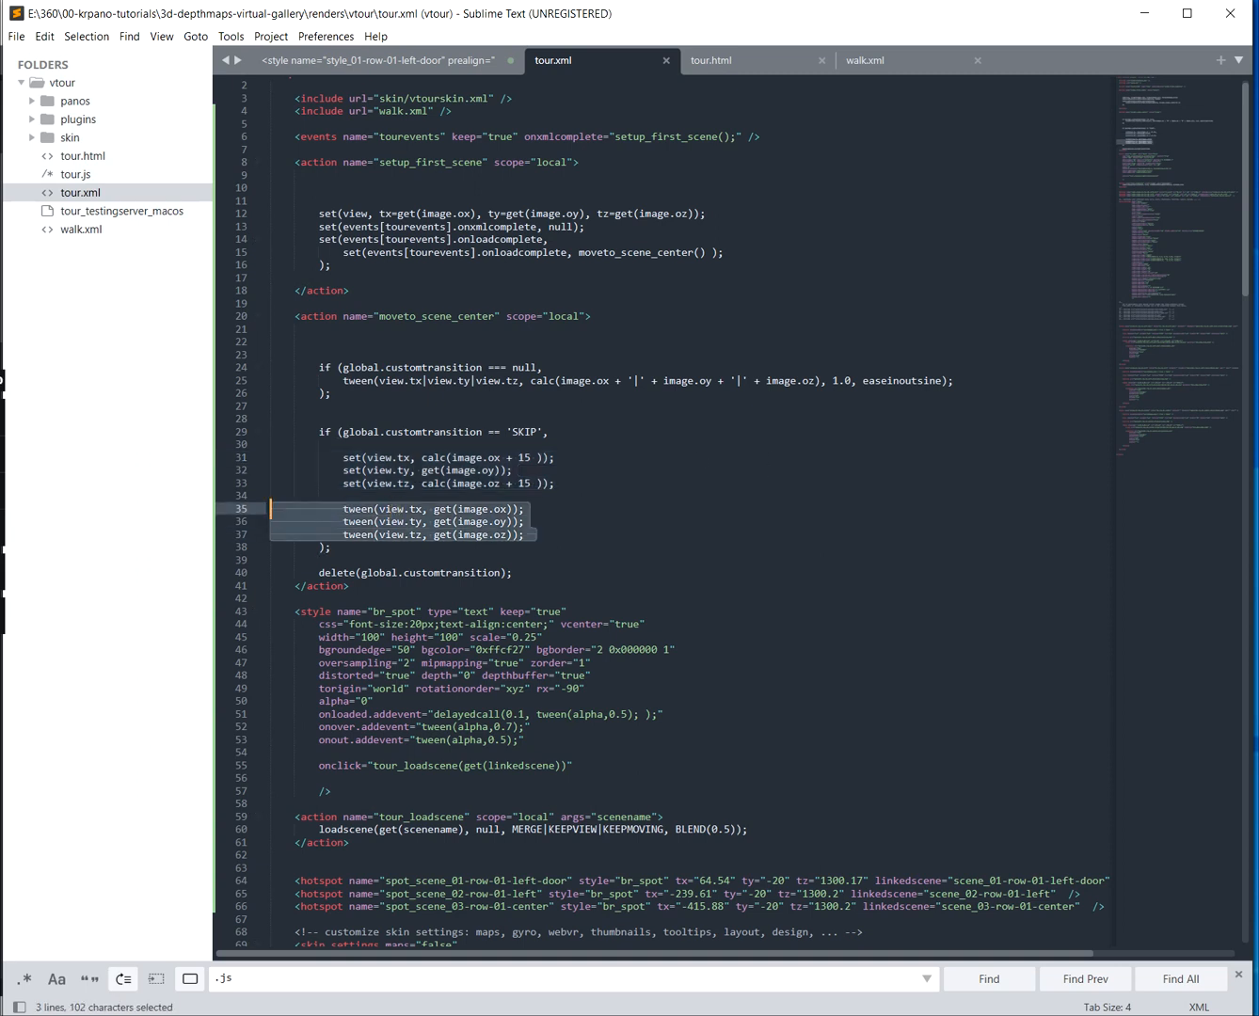
pyautogui.click(482, 523)
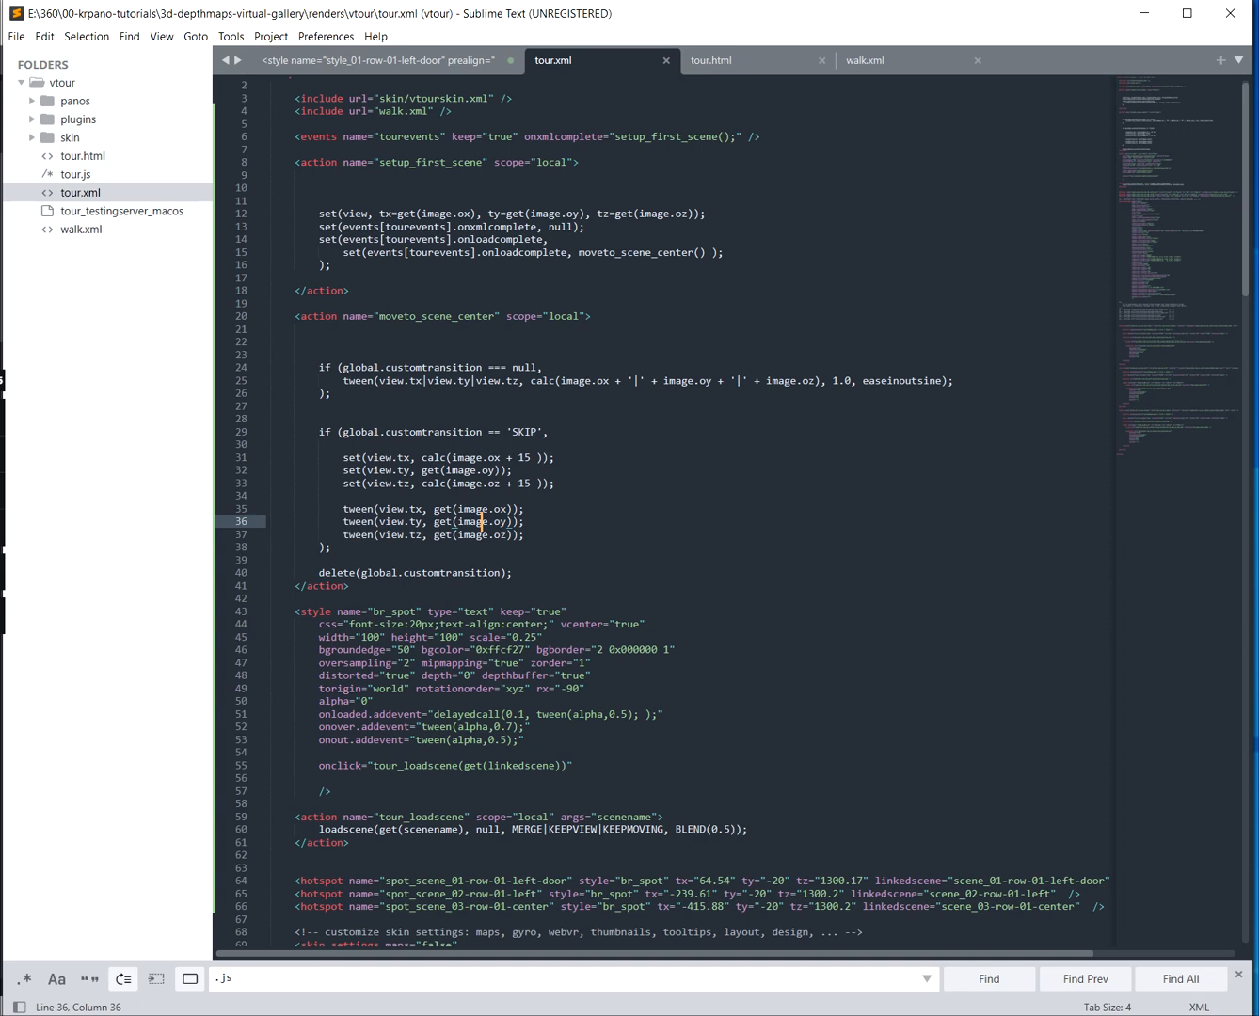
# Open vtourskin.xml from the skin folder and search it for skin_addthumbs
pyautogui.hotkey('alt', 'Tab')
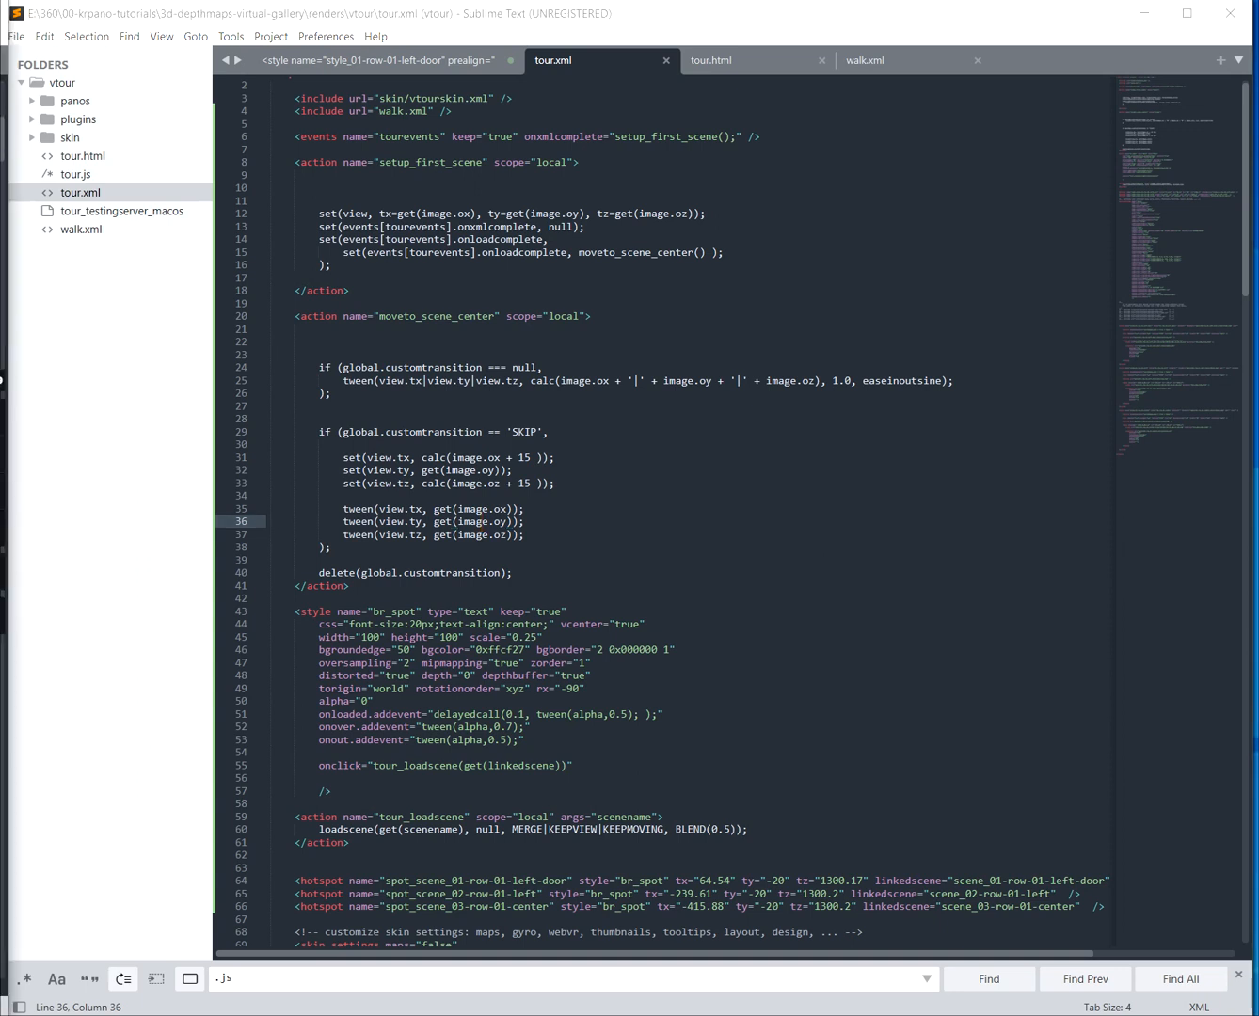
pyautogui.click(273, 444)
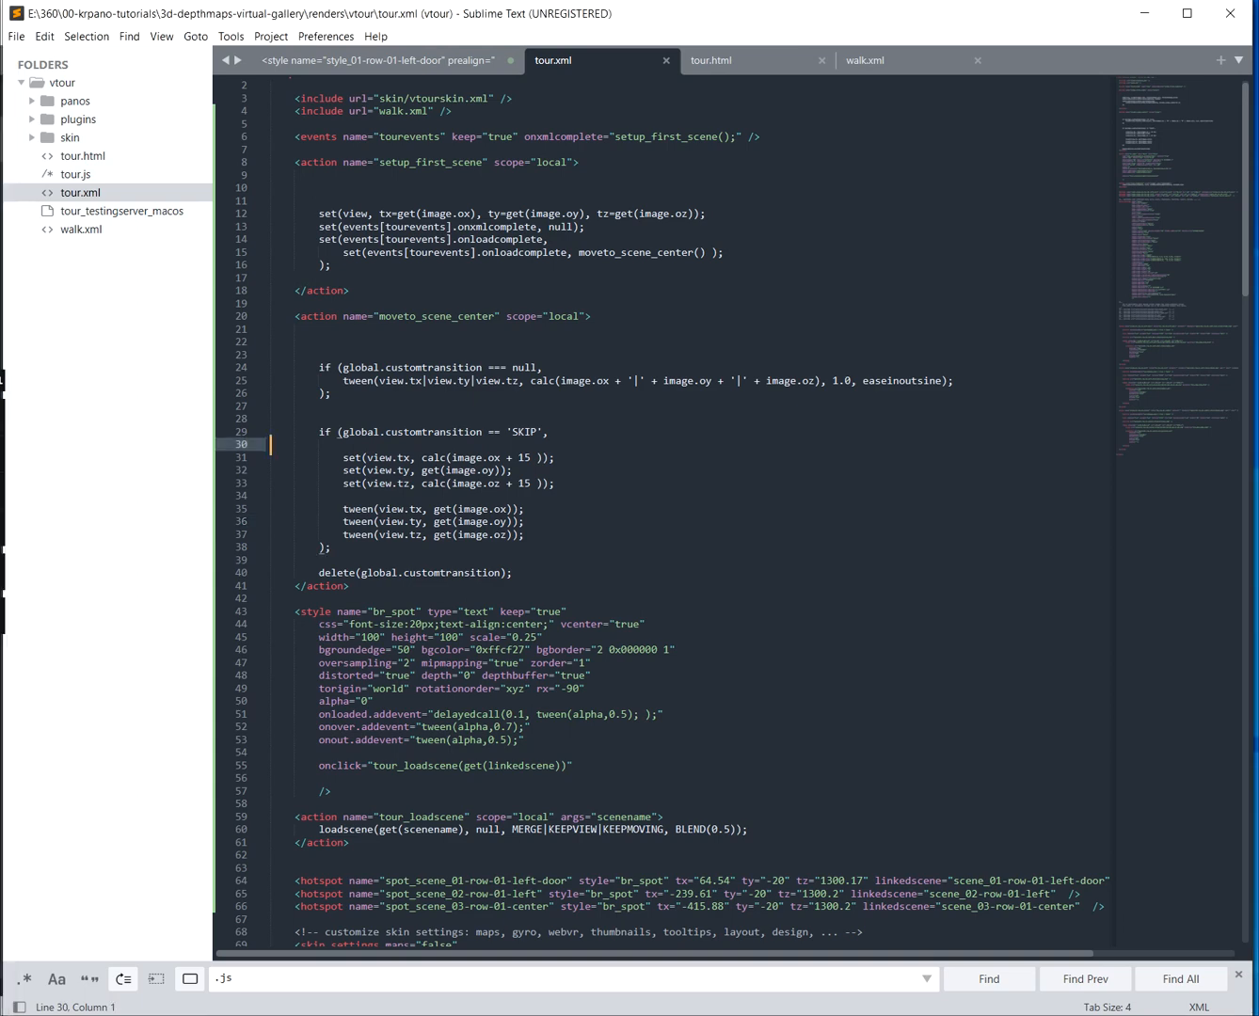
pyautogui.click(37, 141)
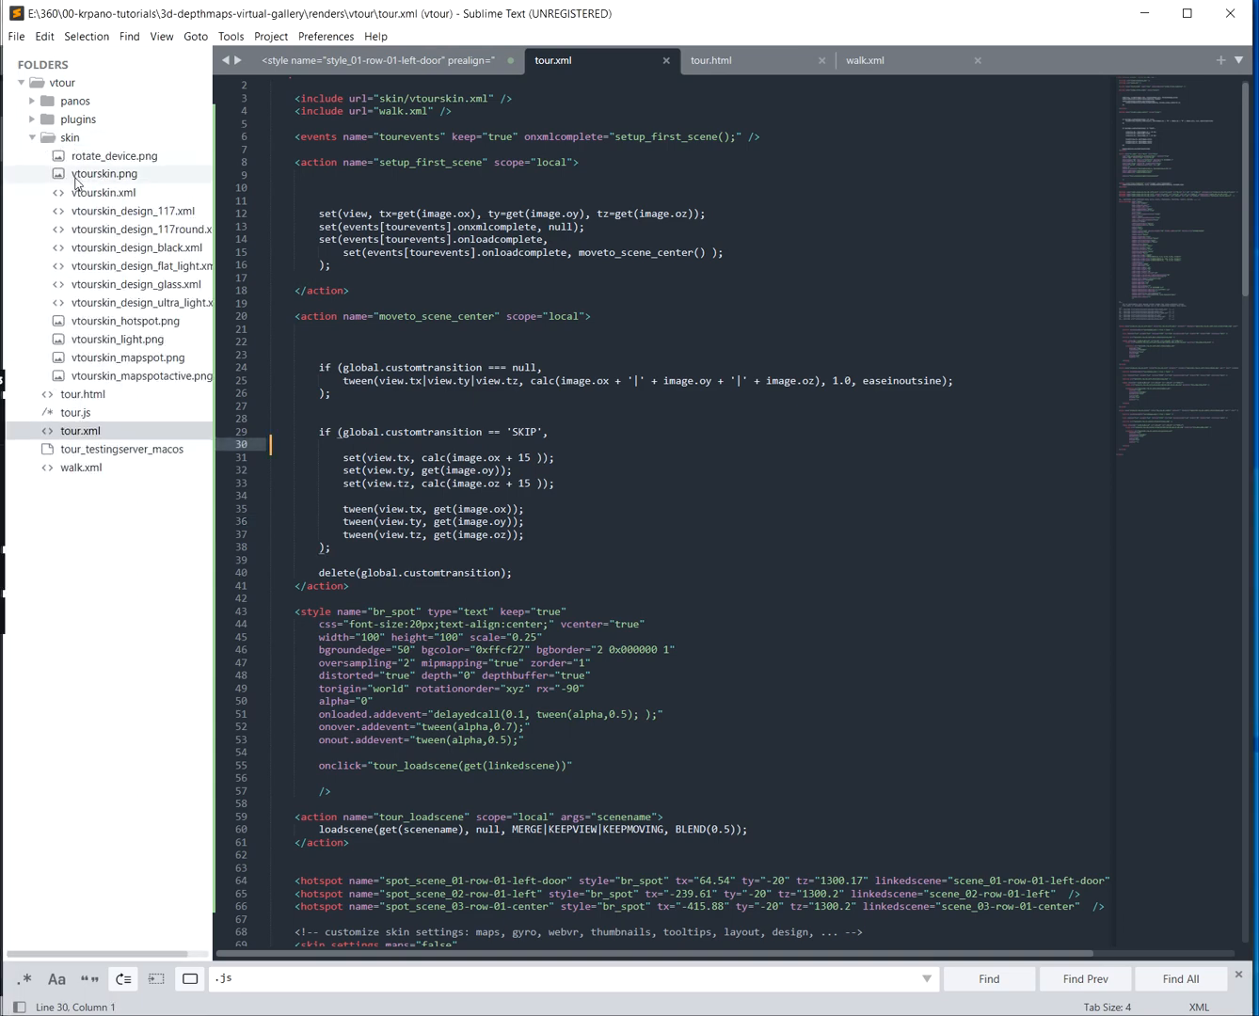
pyautogui.doubleClick(126, 200)
pyautogui.click(500, 249)
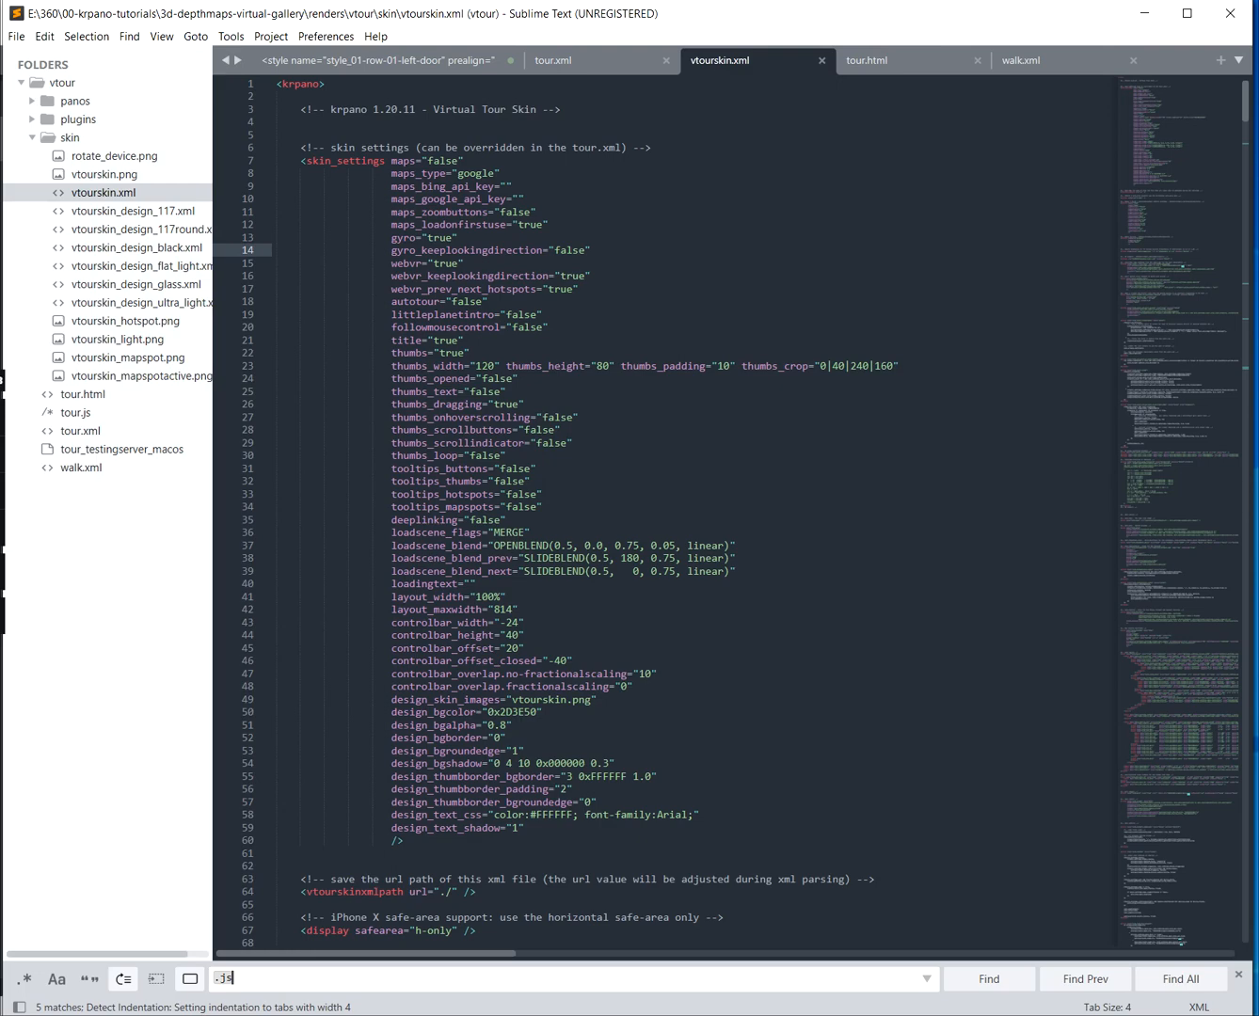
pyautogui.press('BackSpace')
pyautogui.write('skin_ad')
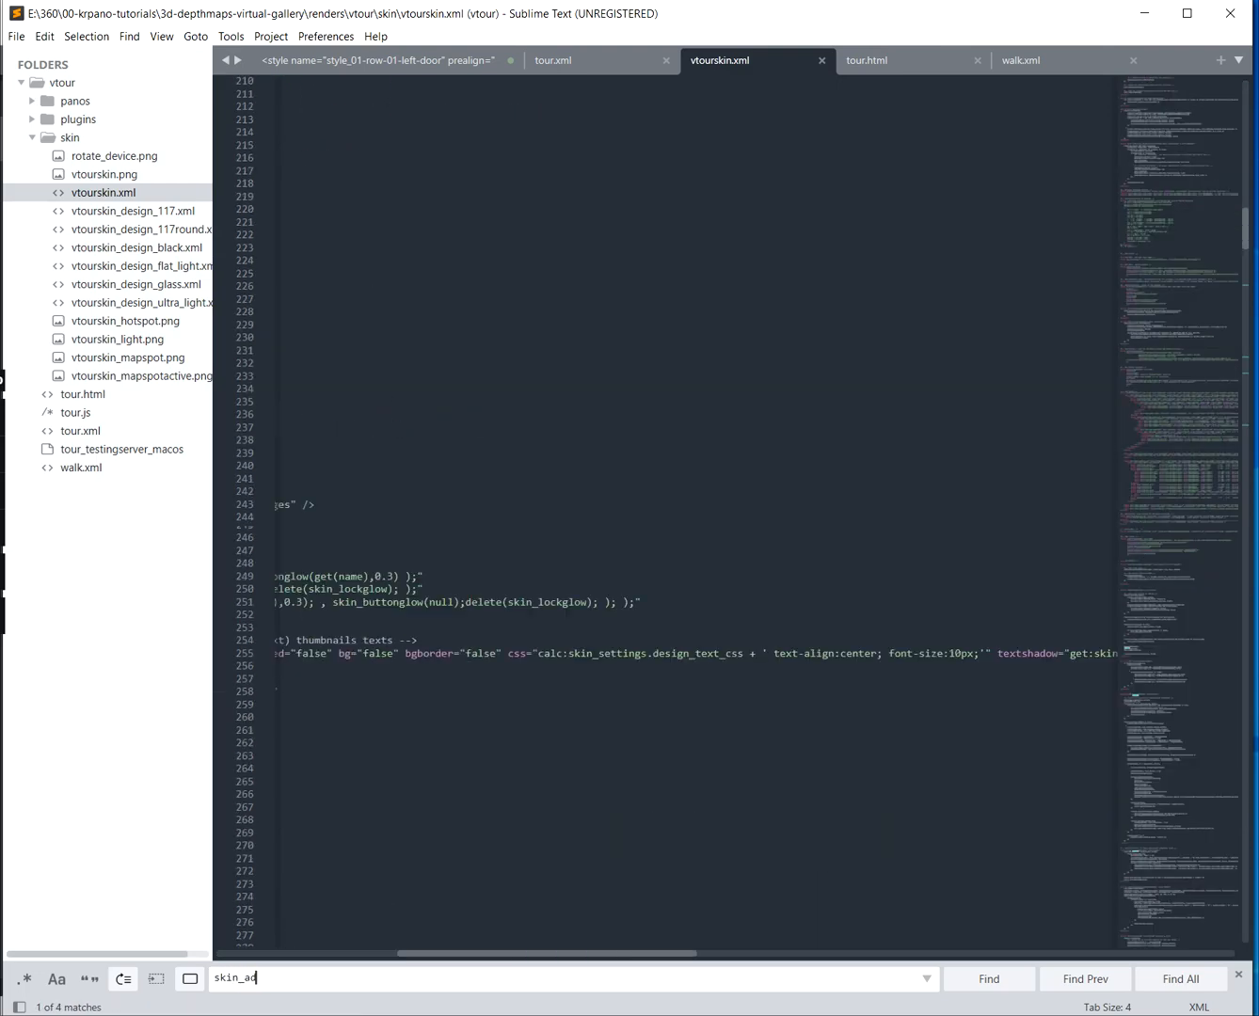
pyautogui.write('dthumbs')
# Locate the thumbnail layer's full onclick line inside the skin_addthumbs action
pyautogui.scroll(-15, 726, 512)
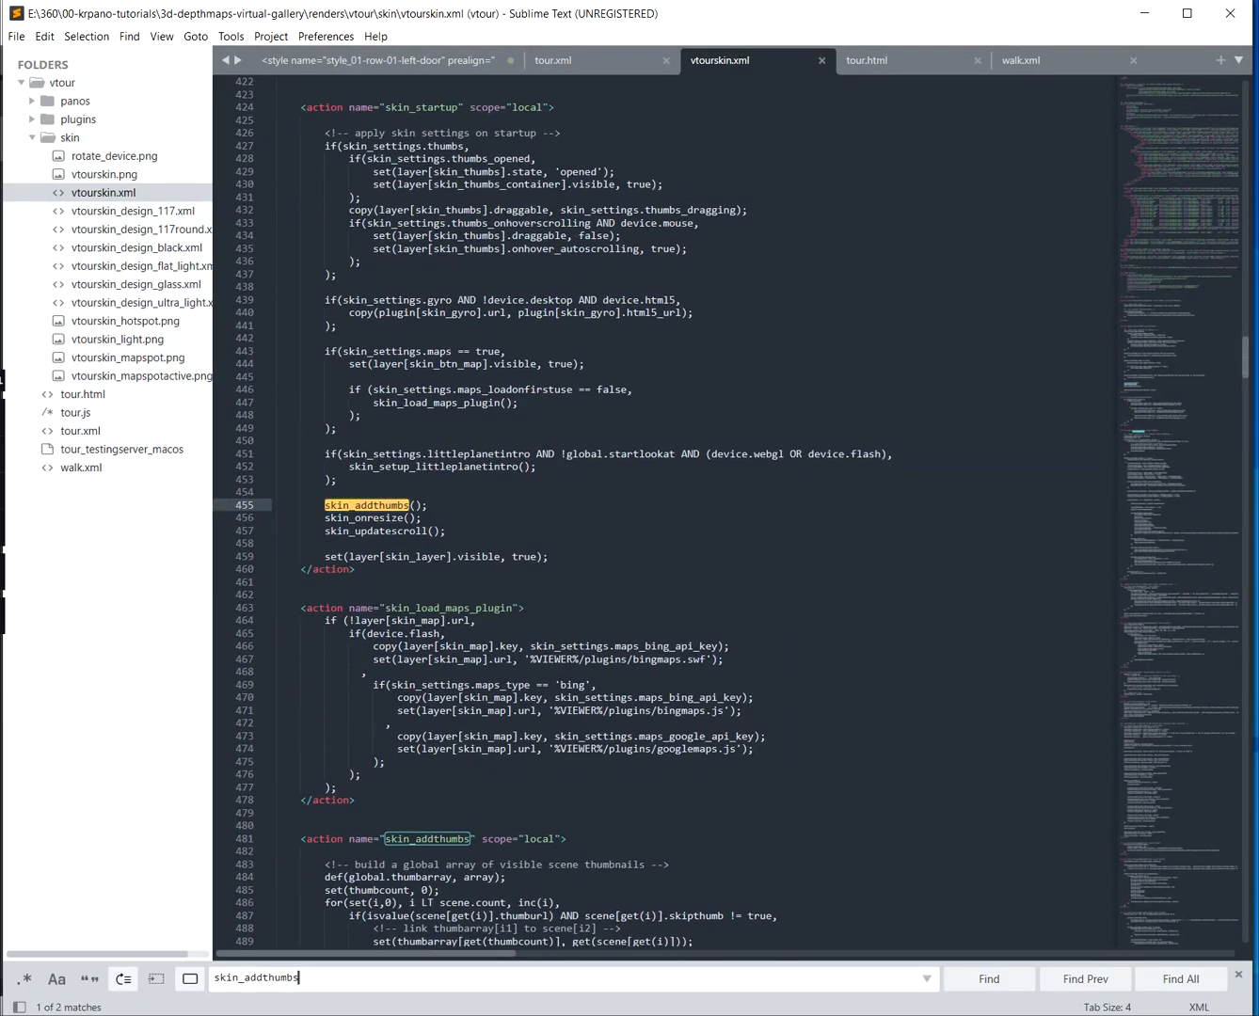
pyautogui.click(279, 449)
pyautogui.click(384, 654)
pyautogui.click(598, 642)
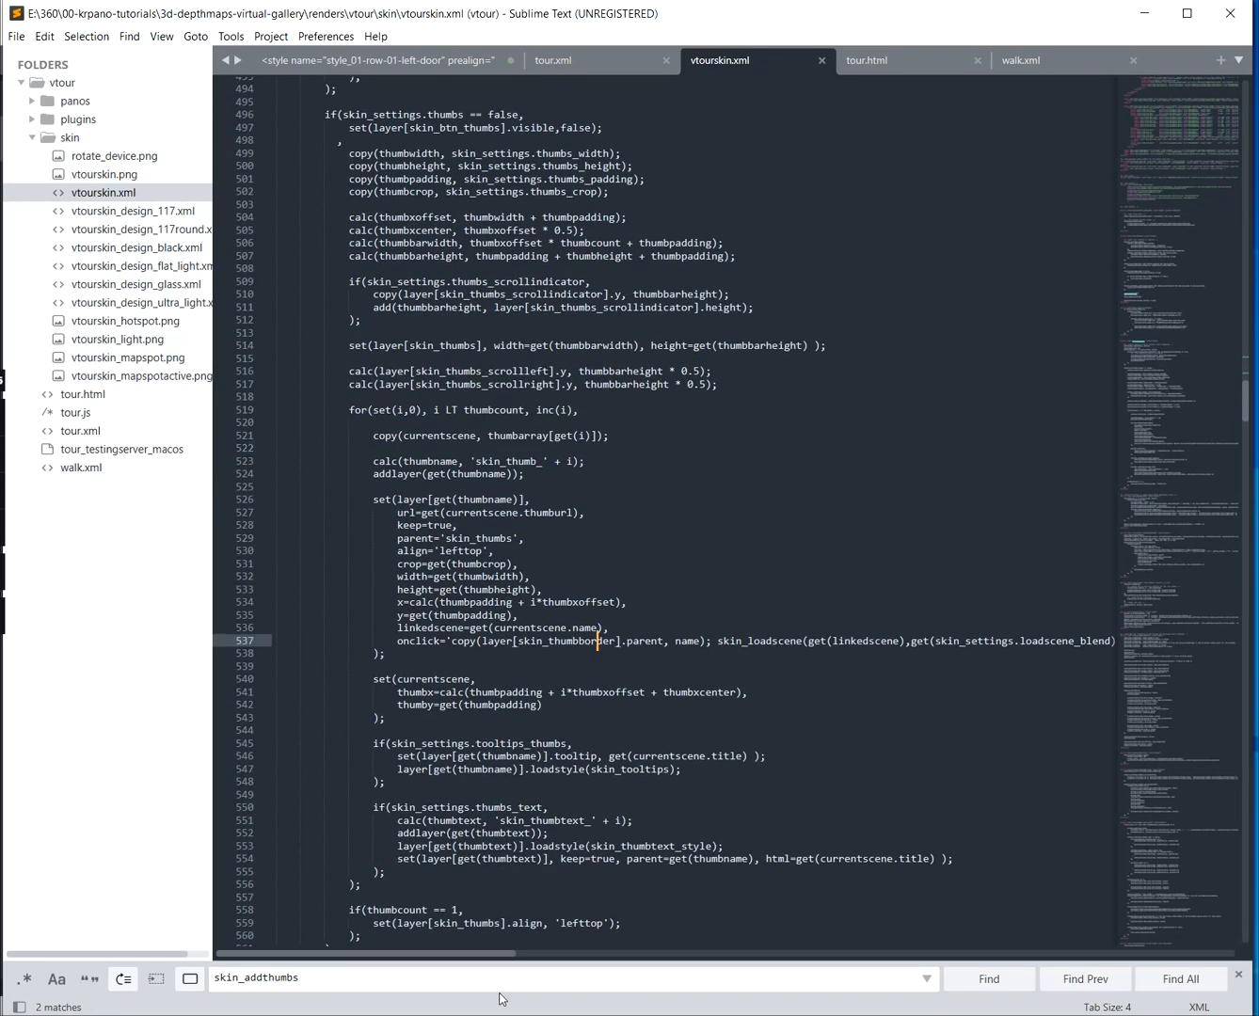
pyautogui.moveTo(487, 954); pyautogui.dragTo(530, 952)
pyautogui.click(279, 654)
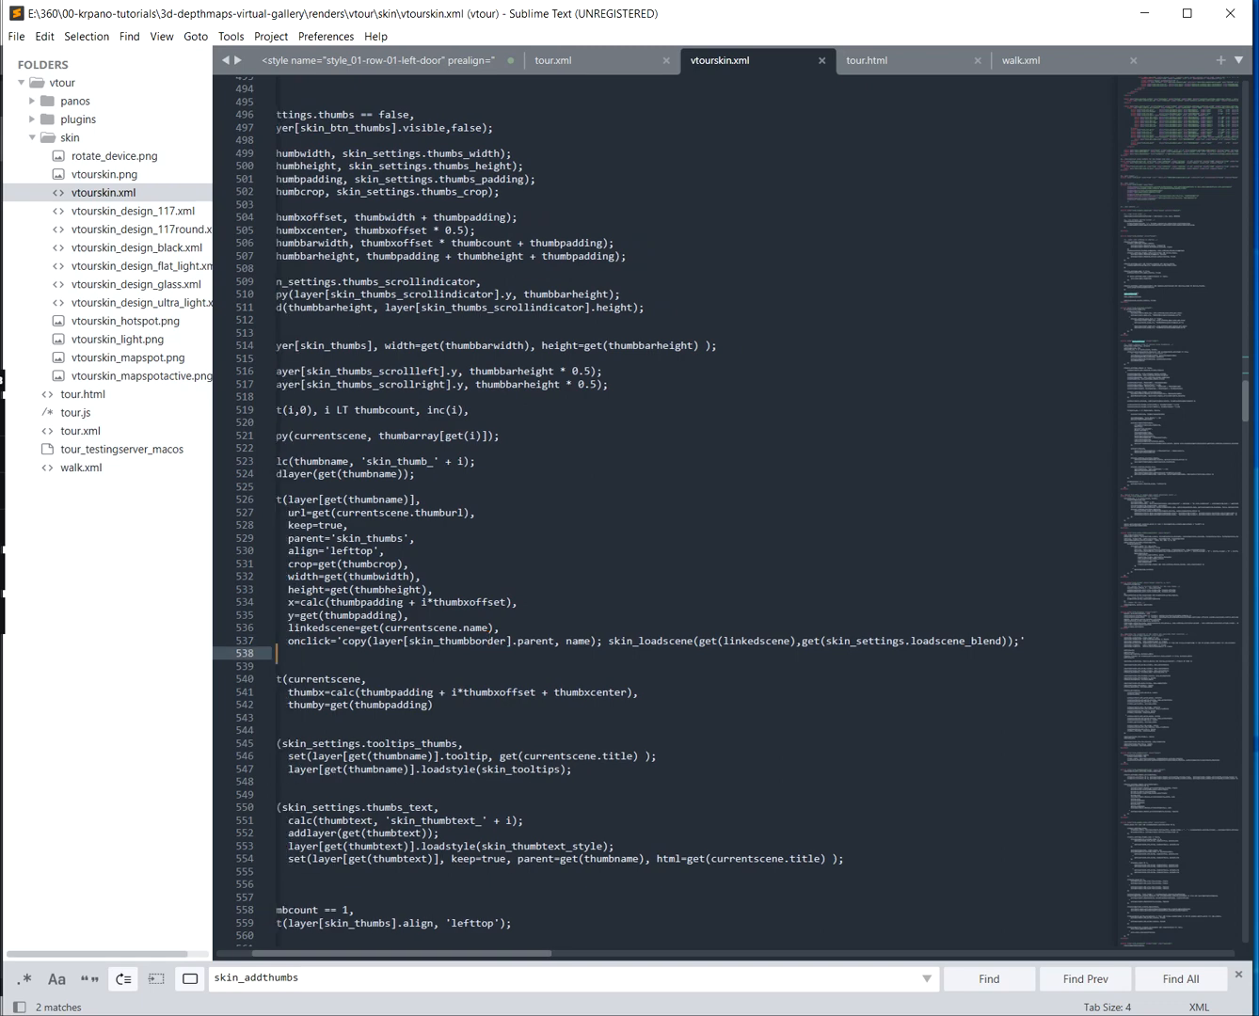
# Append a trace() call with a short test message to the end of the thumbnail onclick and save vtourskin.xml
pyautogui.click(1033, 643)
pyautogui.press('Left')
pyautogui.write('trace()')
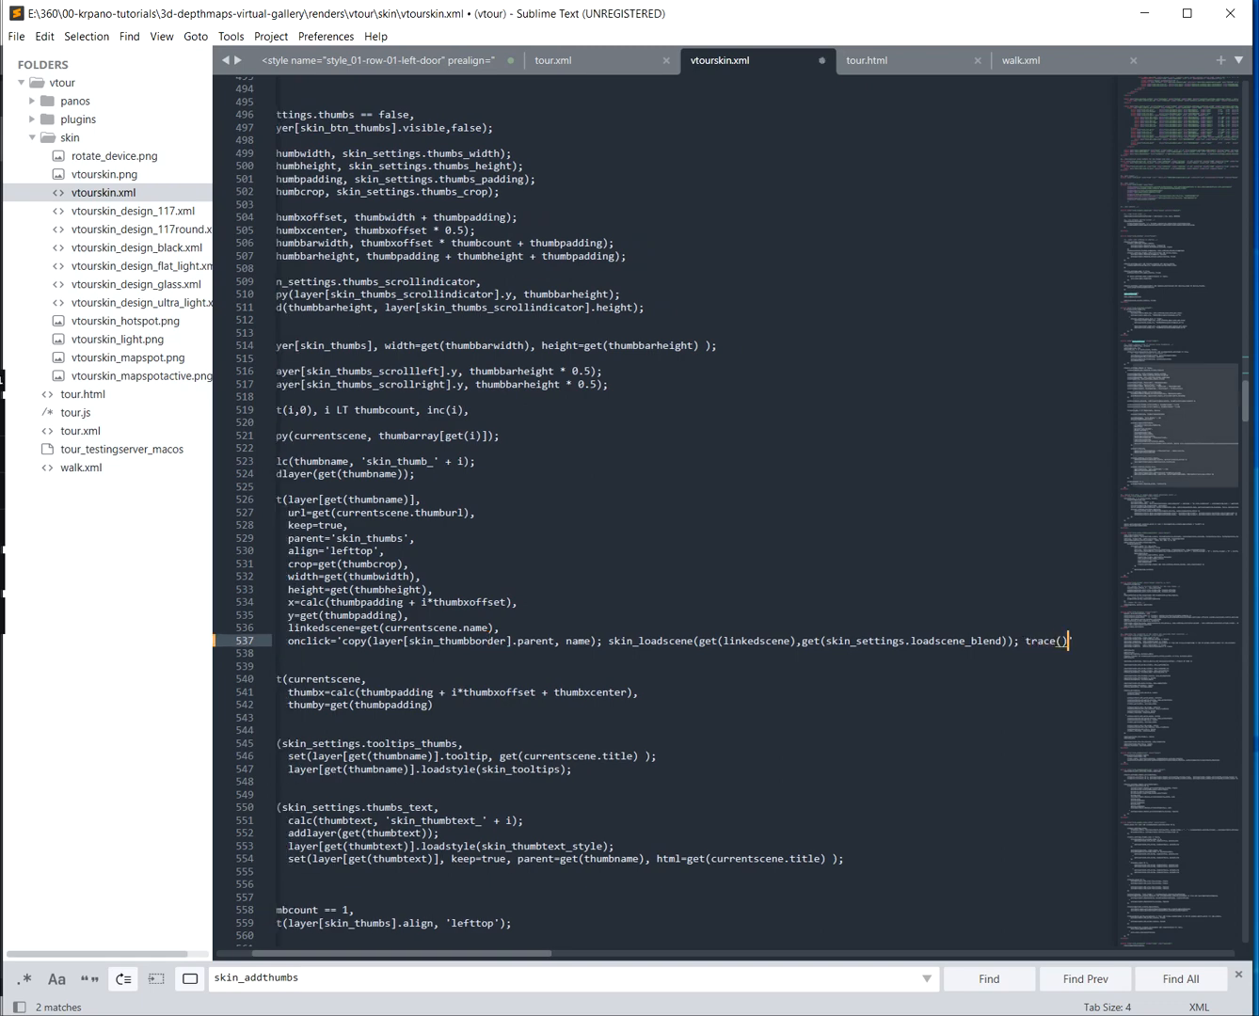
pyautogui.press('Left')
pyautogui.write('"test milo')
pyautogui.press('Right')
pyautogui.press('Right')
pyautogui.write(';')
pyautogui.hotkey('ctrl', 's')
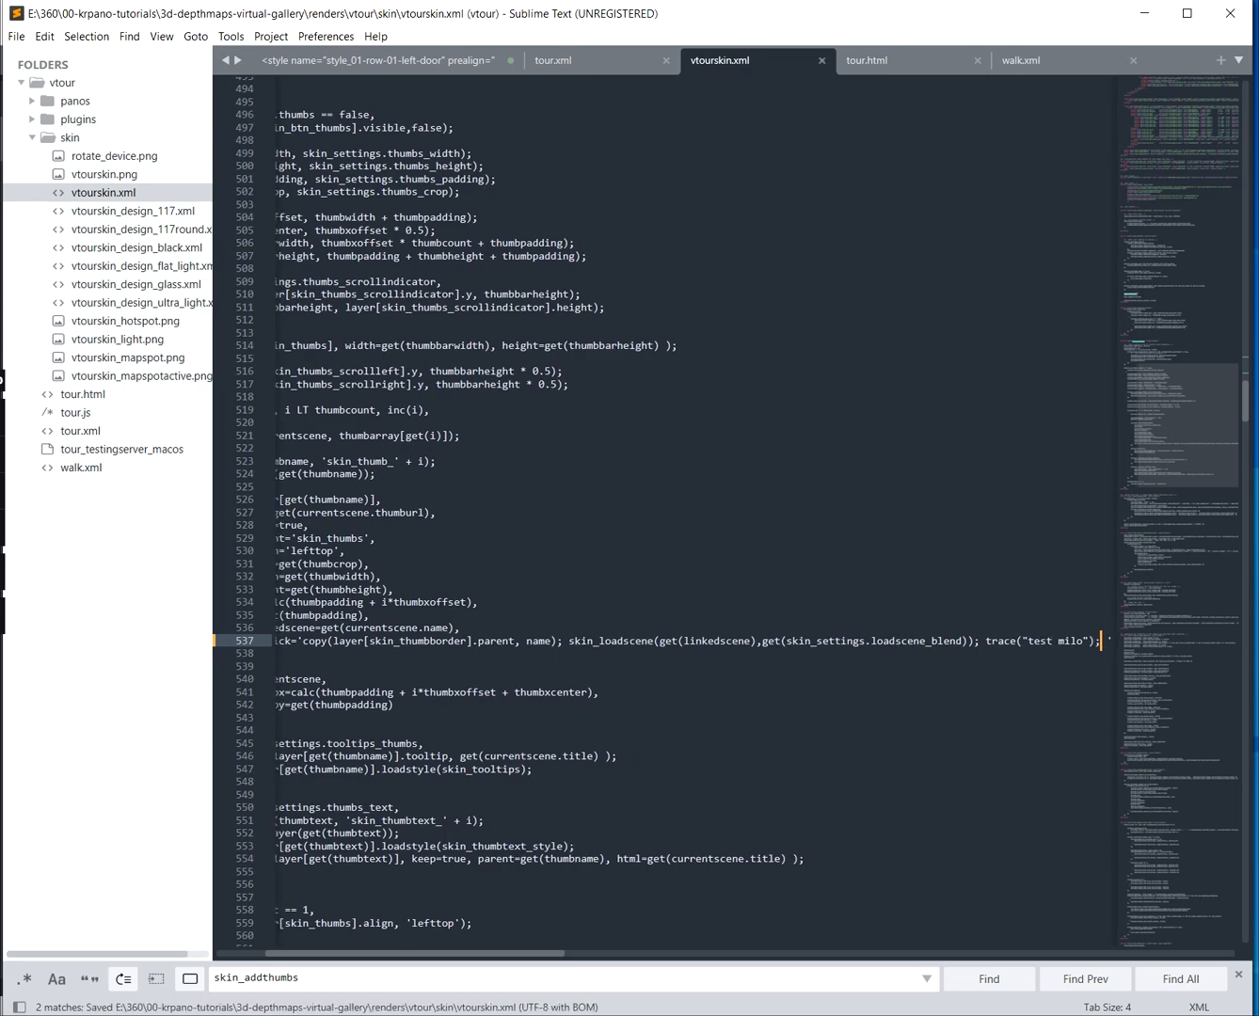
# Reload the tour in the browser and switch between all three scene thumbnails to check the trace output in the console
pyautogui.hotkey('alt', 'Tab')
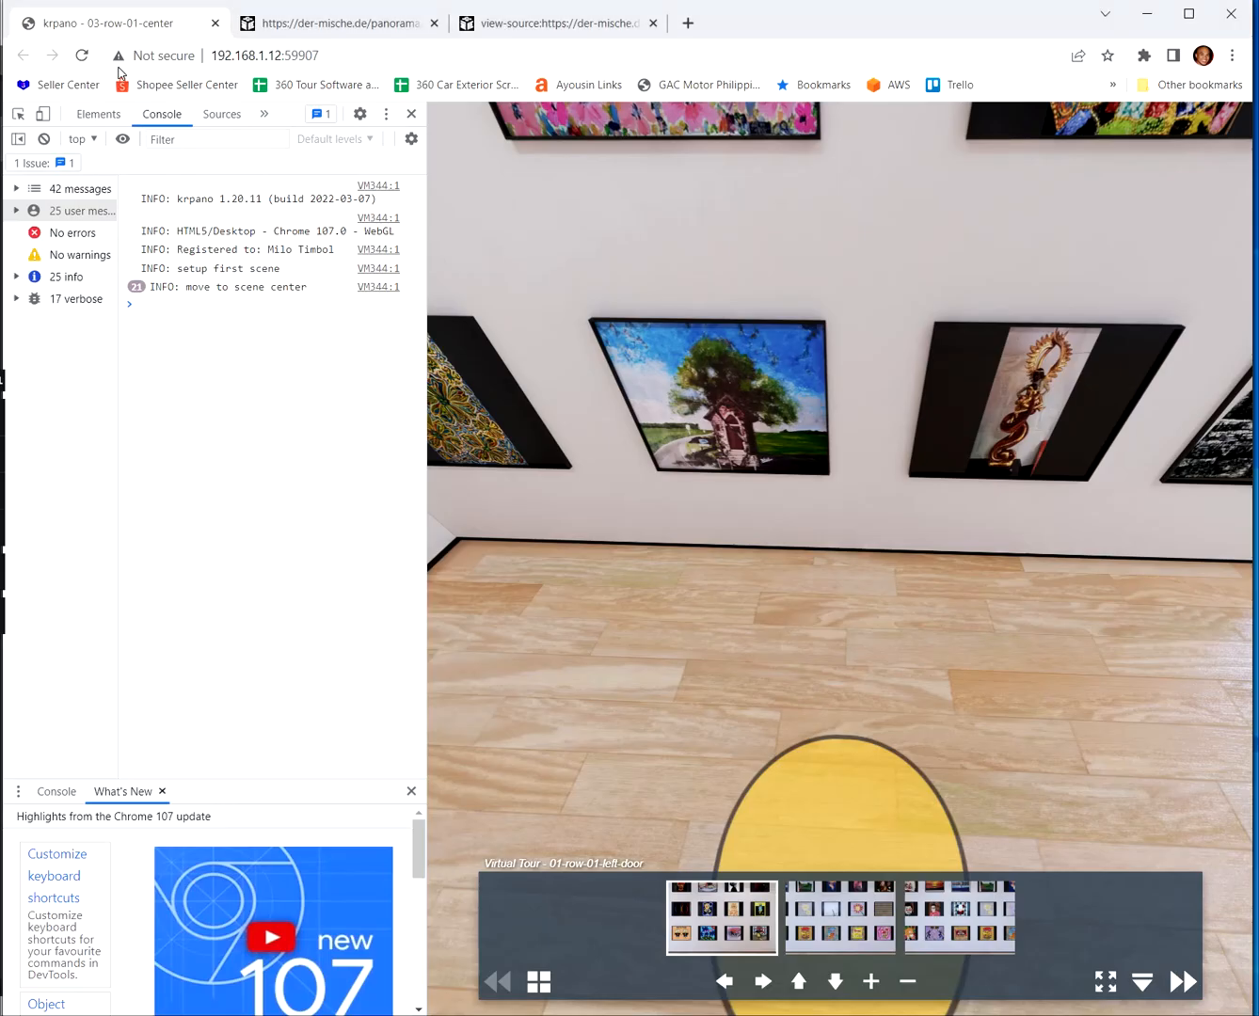
pyautogui.click(82, 55)
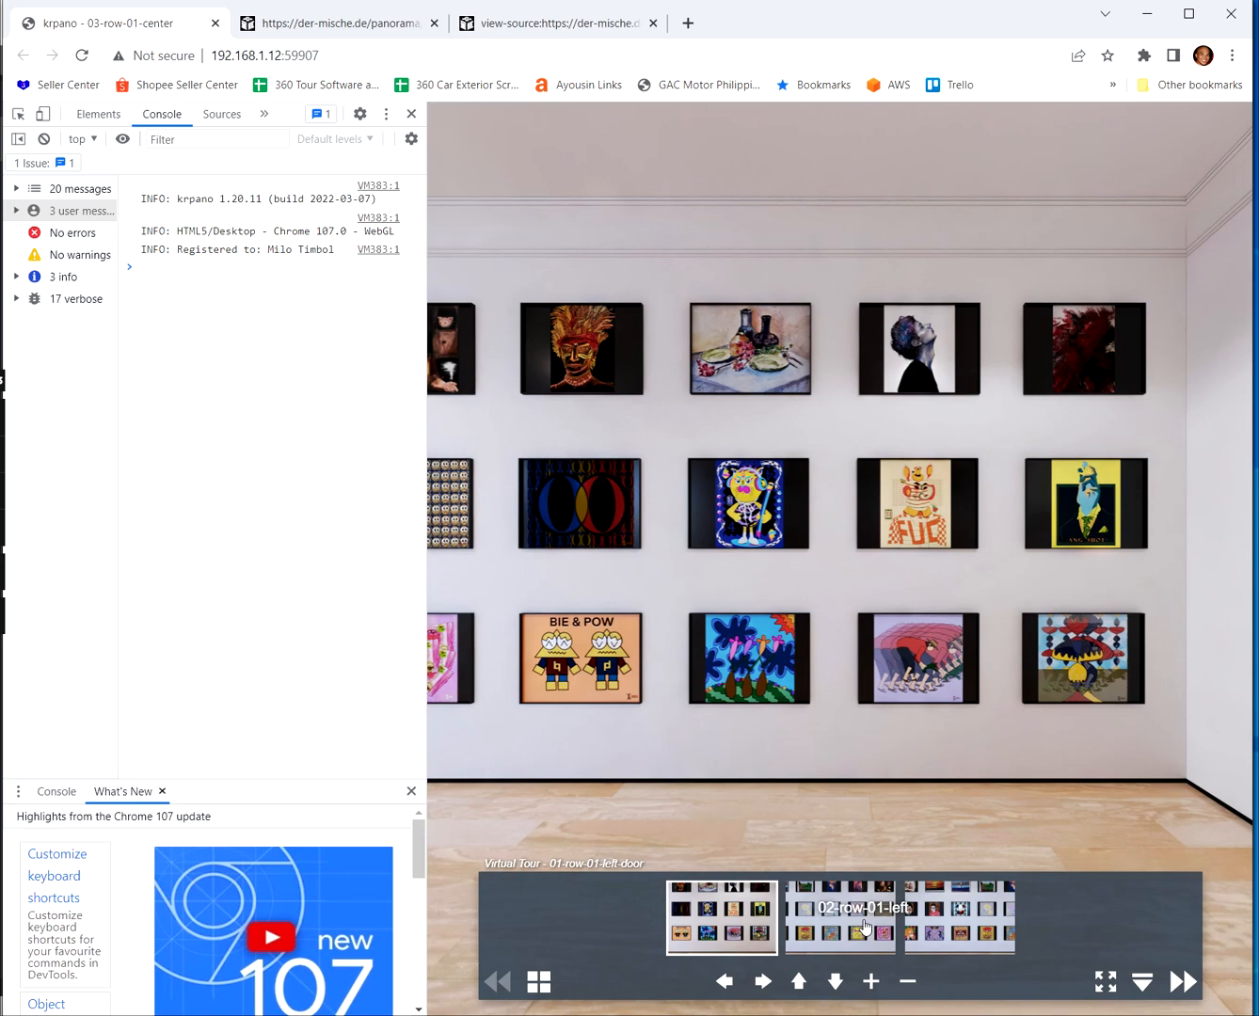
pyautogui.click(861, 923)
pyautogui.click(957, 927)
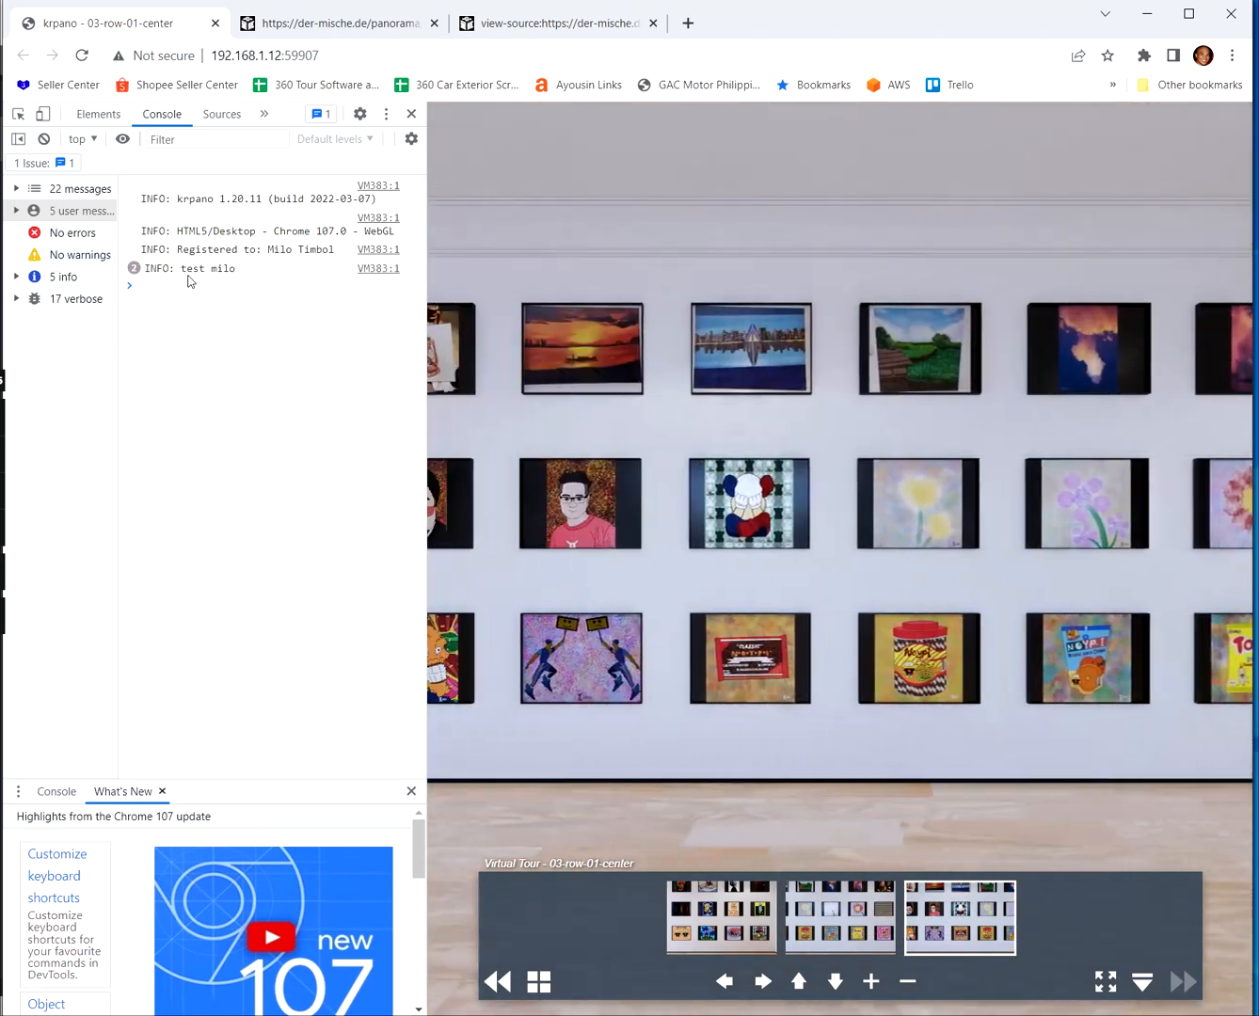
pyautogui.click(815, 915)
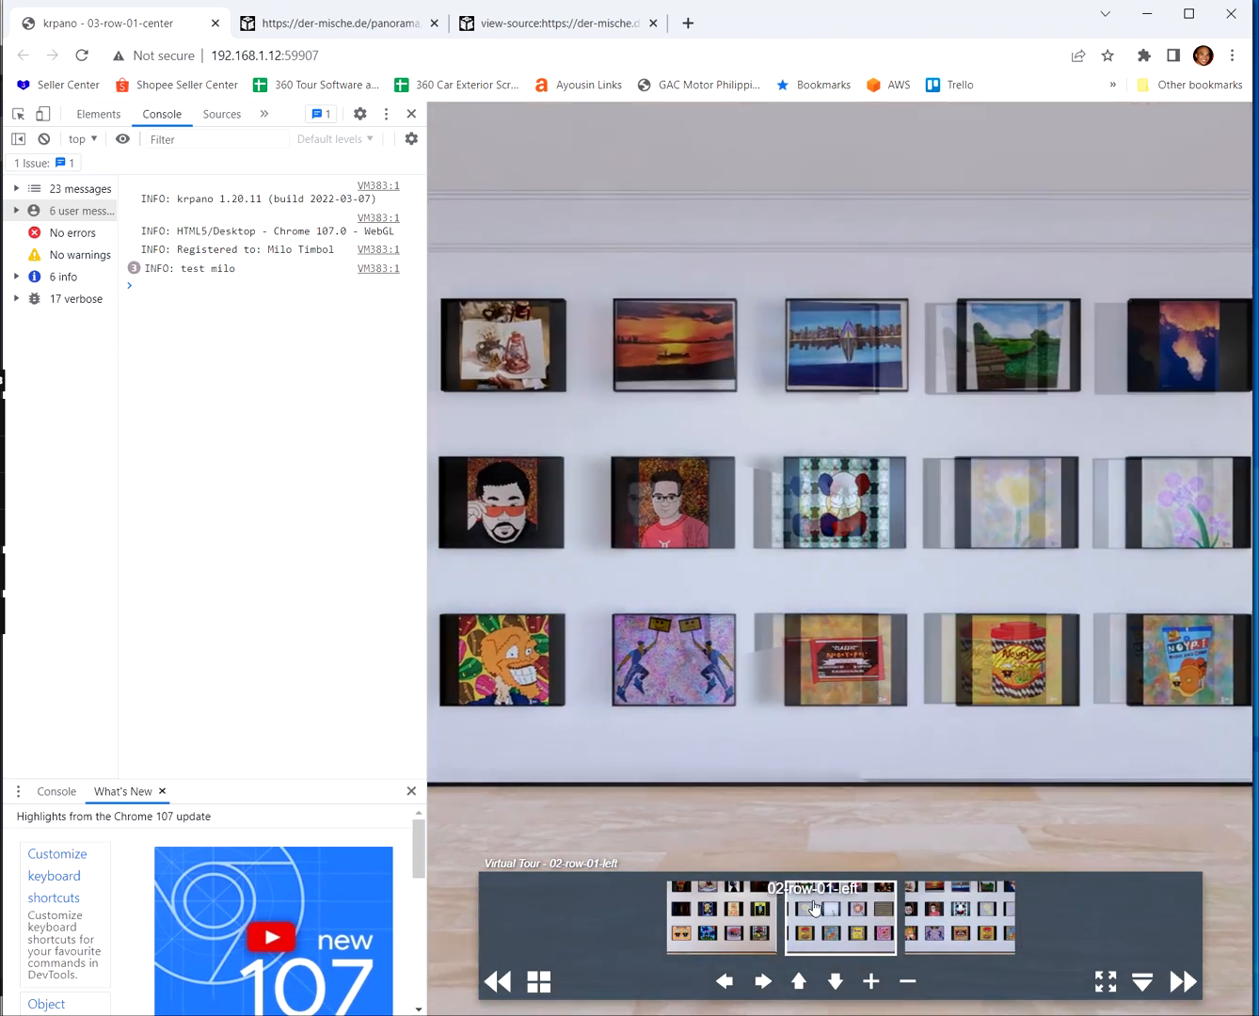
pyautogui.click(737, 922)
pyautogui.click(976, 900)
pyautogui.click(829, 918)
pyautogui.click(707, 912)
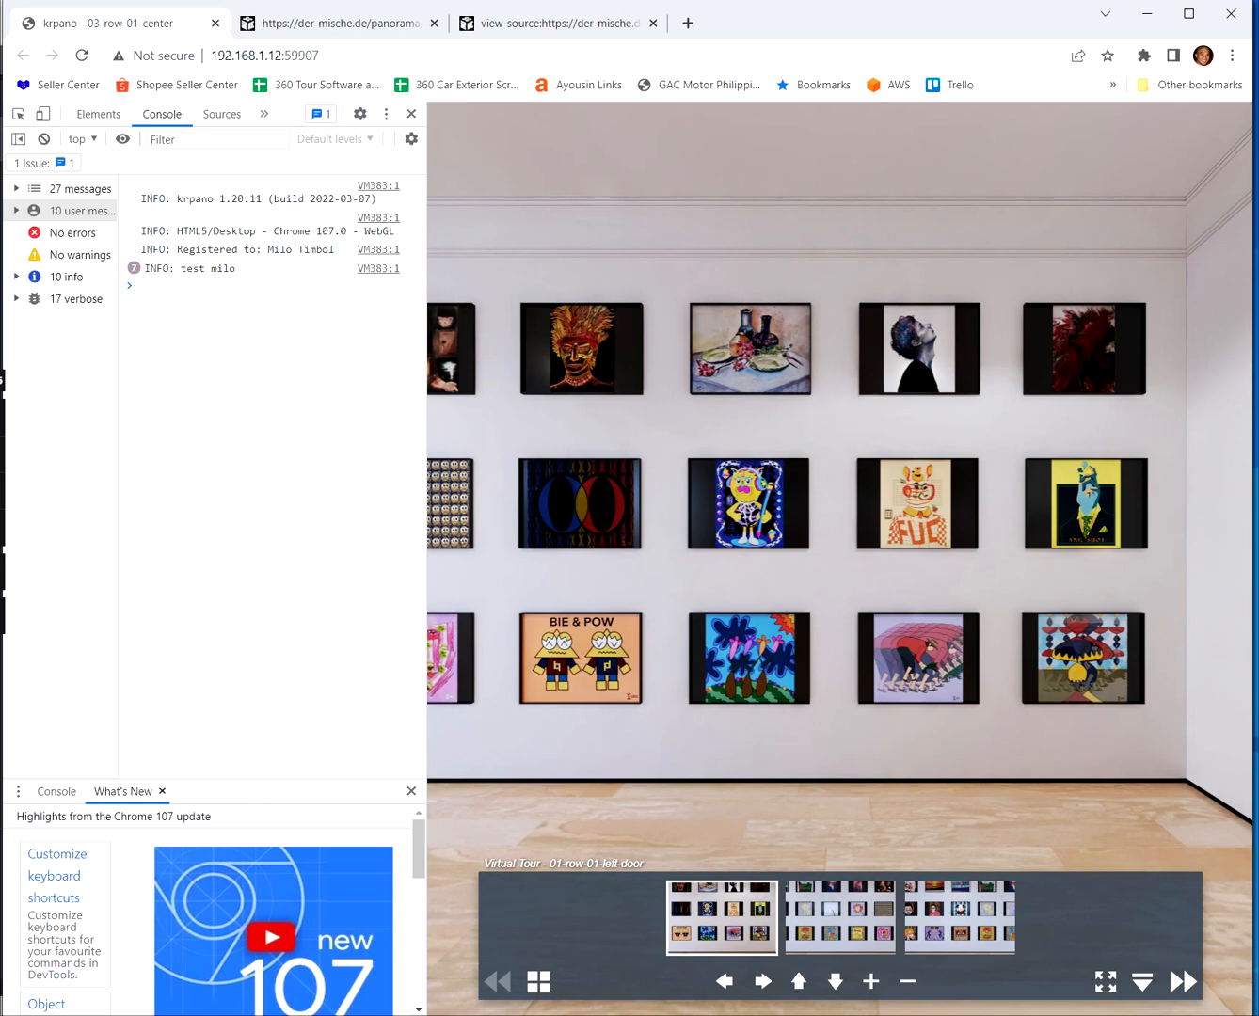
# Return to vtourskin.xml in Sublime Text and delete the test trace() call from the thumbnail onclick
pyautogui.hotkey('alt', 'Tab')
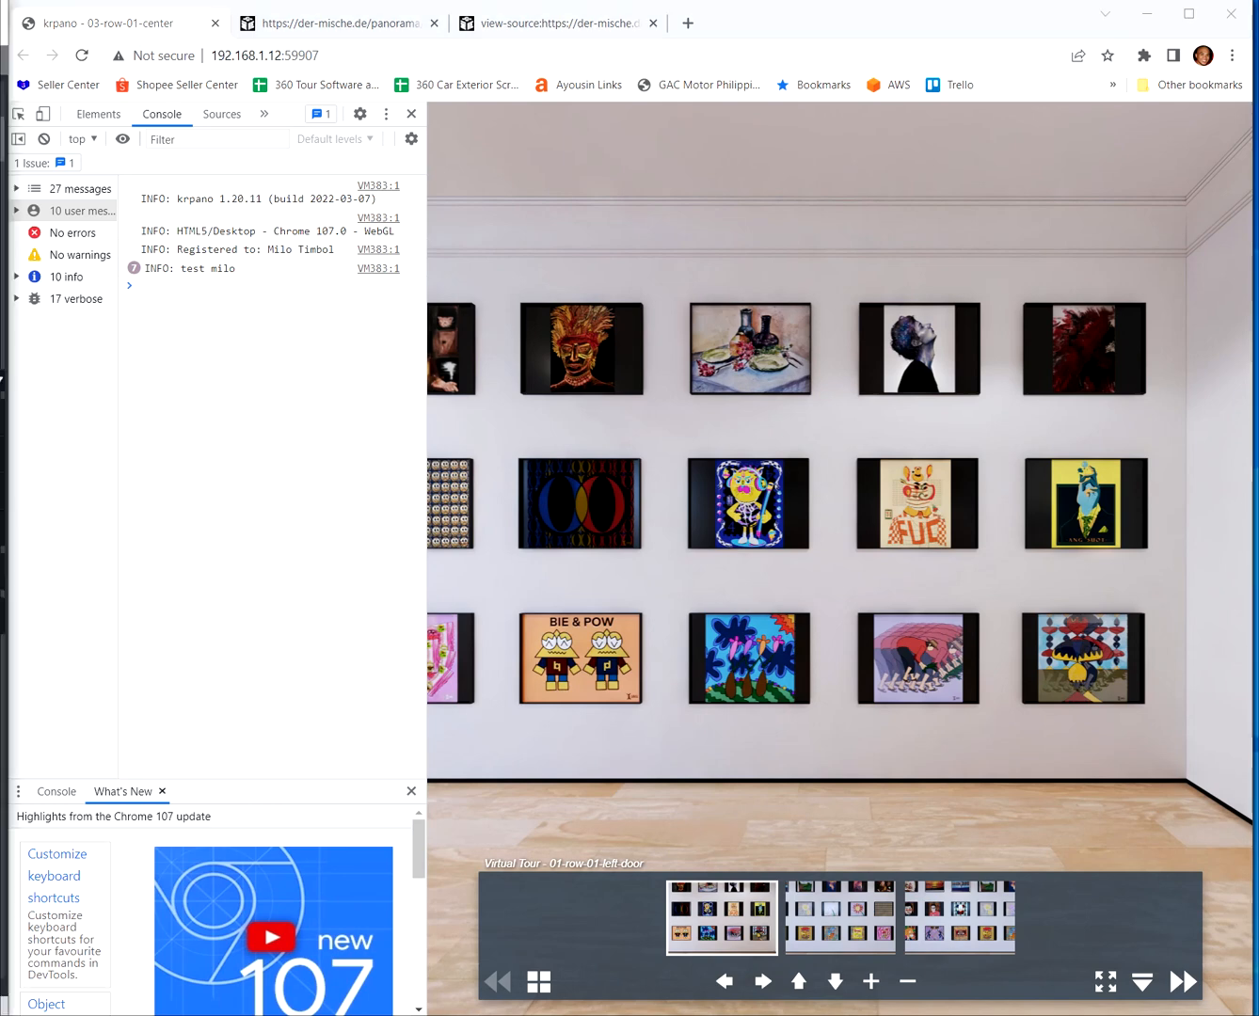
pyautogui.hotkey('alt', 'Tab')
pyautogui.press('BackSpace')
pyautogui.press('BackSpace')
pyautogui.press('BackSpace')
pyautogui.press('BackSpace')
pyautogui.press('BackSpace')
pyautogui.press('BackSpace')
pyautogui.press('BackSpace')
pyautogui.press('BackSpace')
pyautogui.press('BackSpace')
pyautogui.press('BackSpace')
pyautogui.press('BackSpace')
pyautogui.press('BackSpace')
pyautogui.press('BackSpace')
pyautogui.press('BackSpace')
pyautogui.press('BackSpace')
pyautogui.press('BackSpace')
pyautogui.press('BackSpace')
pyautogui.press('BackSpace')
pyautogui.press('BackSpace')
# Insert an empty set(); call before skin_loadscene in the thumbnail onclick
pyautogui.press('Left')
pyautogui.press('Left')
pyautogui.press('Left')
pyautogui.press('Left')
pyautogui.press('Left')
pyautogui.press('Left')
pyautogui.press('Left')
pyautogui.press('Left')
pyautogui.press('Left')
pyautogui.press('Left')
pyautogui.press('Left')
pyautogui.press('Left')
pyautogui.press('Left')
pyautogui.press('Left')
pyautogui.press('Left')
pyautogui.press('Left')
pyautogui.press('Left')
pyautogui.press('Left')
pyautogui.press('Left')
pyautogui.press('Left')
pyautogui.press('Left')
pyautogui.press('Left')
pyautogui.press('Left')
pyautogui.press('Left')
pyautogui.press('Left')
pyautogui.press('Left')
pyautogui.press('Left')
pyautogui.press('Left')
pyautogui.press('Left')
pyautogui.press('Left')
pyautogui.press('Left')
pyautogui.press('Left')
pyautogui.press('Left')
pyautogui.press('Left')
pyautogui.press('Left')
pyautogui.press('Left')
pyautogui.press('Left')
pyautogui.press('Left')
pyautogui.press('Left')
pyautogui.press('Left')
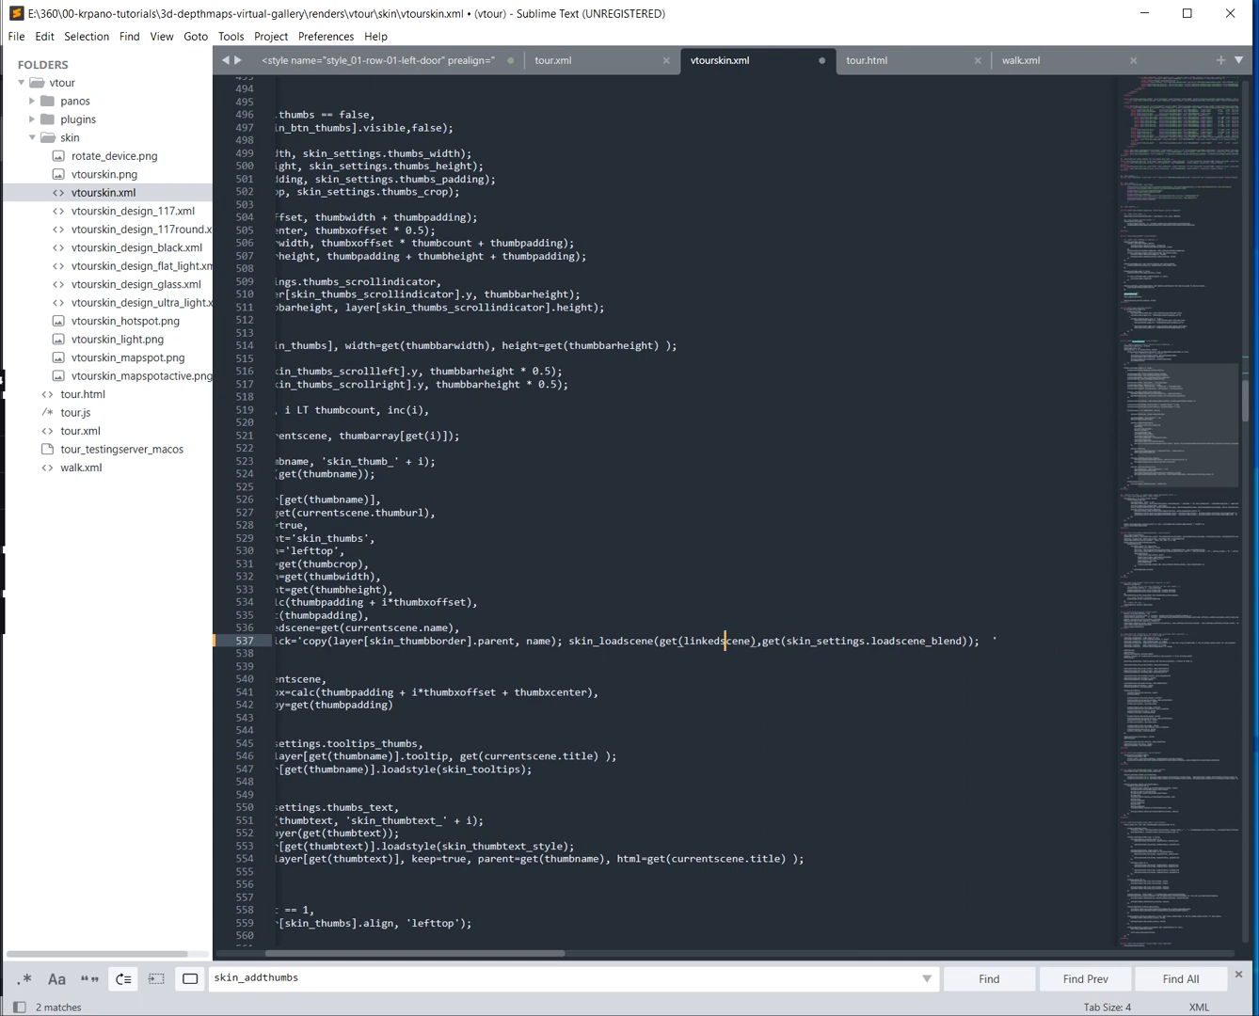
pyautogui.press('Right')
pyautogui.press('Right')
pyautogui.press('Right')
pyautogui.press('Right')
pyautogui.press('Right')
pyautogui.press('Right')
pyautogui.press('Right')
pyautogui.press('Right')
pyautogui.press('Right')
pyautogui.press('Right')
pyautogui.press('Right')
pyautogui.write('set()')
pyautogui.press('Left')
pyautogui.write(';')
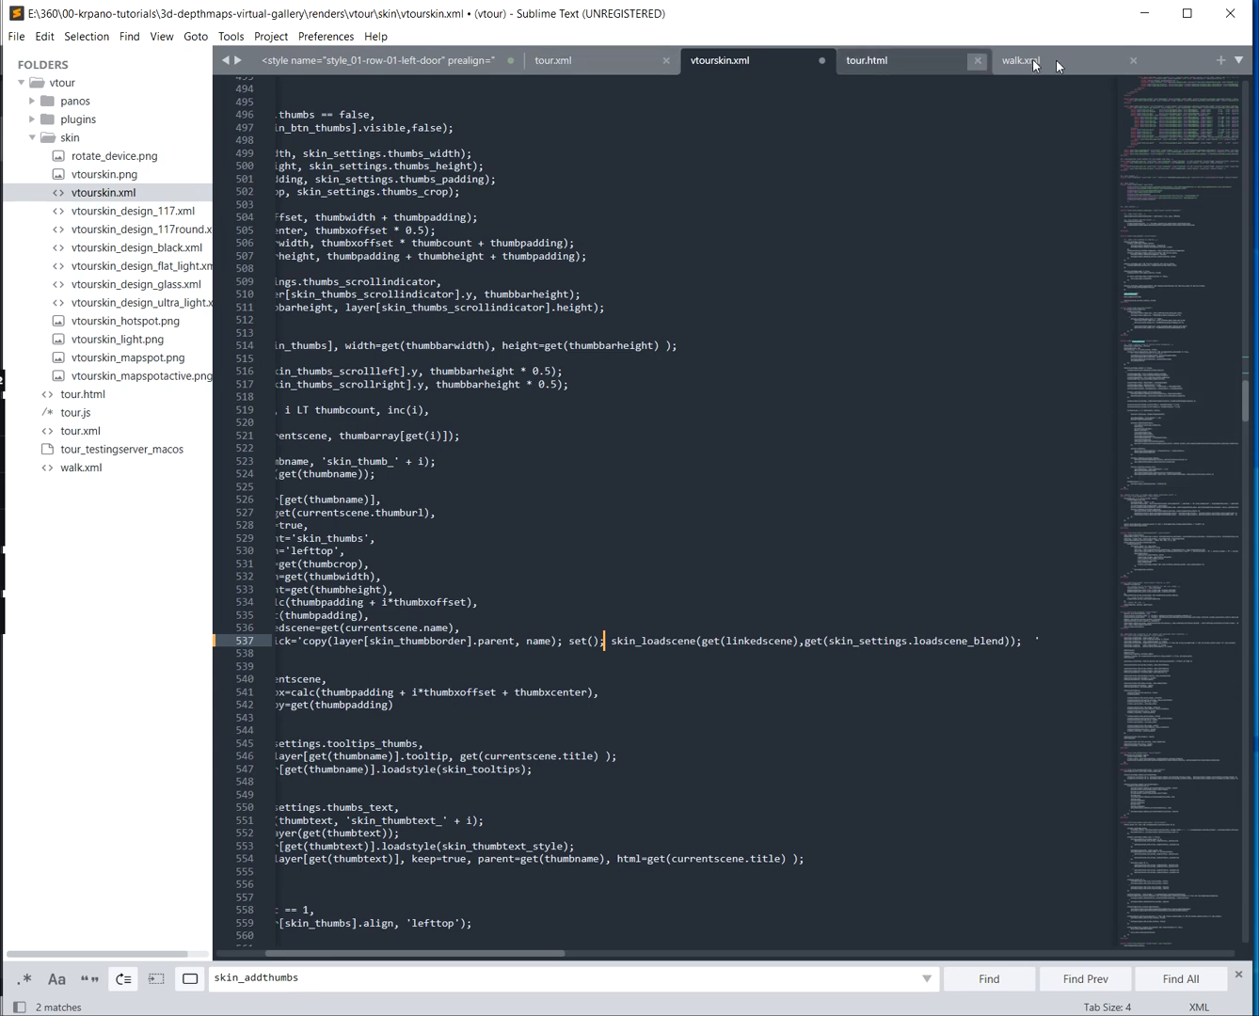
# Copy the variable name global.customtransition from the null condition of moveto_scene_center in tour.xml
pyautogui.click(601, 62)
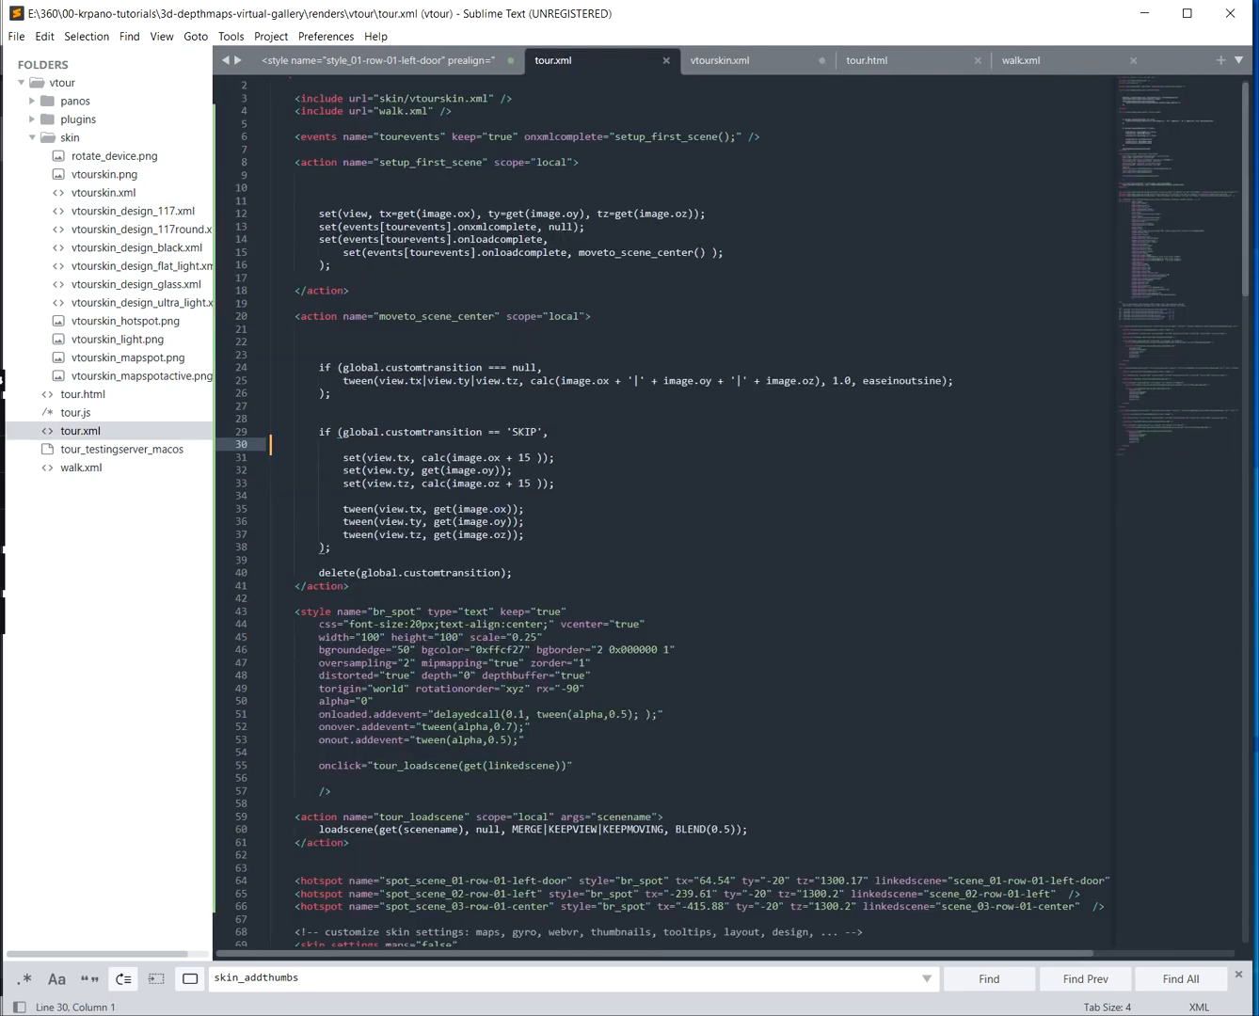
pyautogui.moveTo(342, 366); pyautogui.dragTo(482, 367)
pyautogui.hotkey('ctrl', 'c')
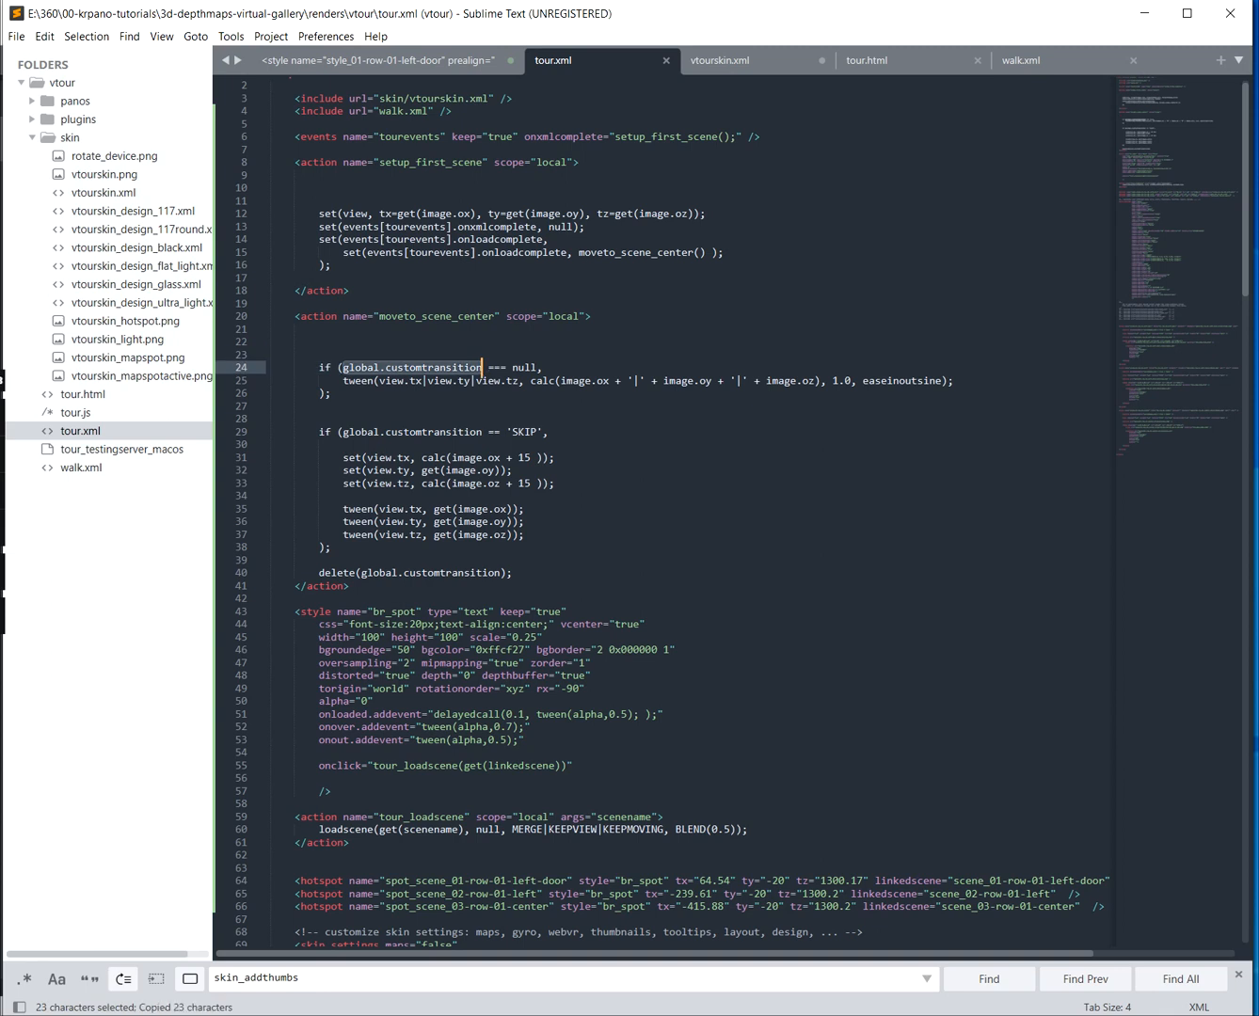
pyautogui.moveTo(332, 549); pyautogui.dragTo(271, 432)
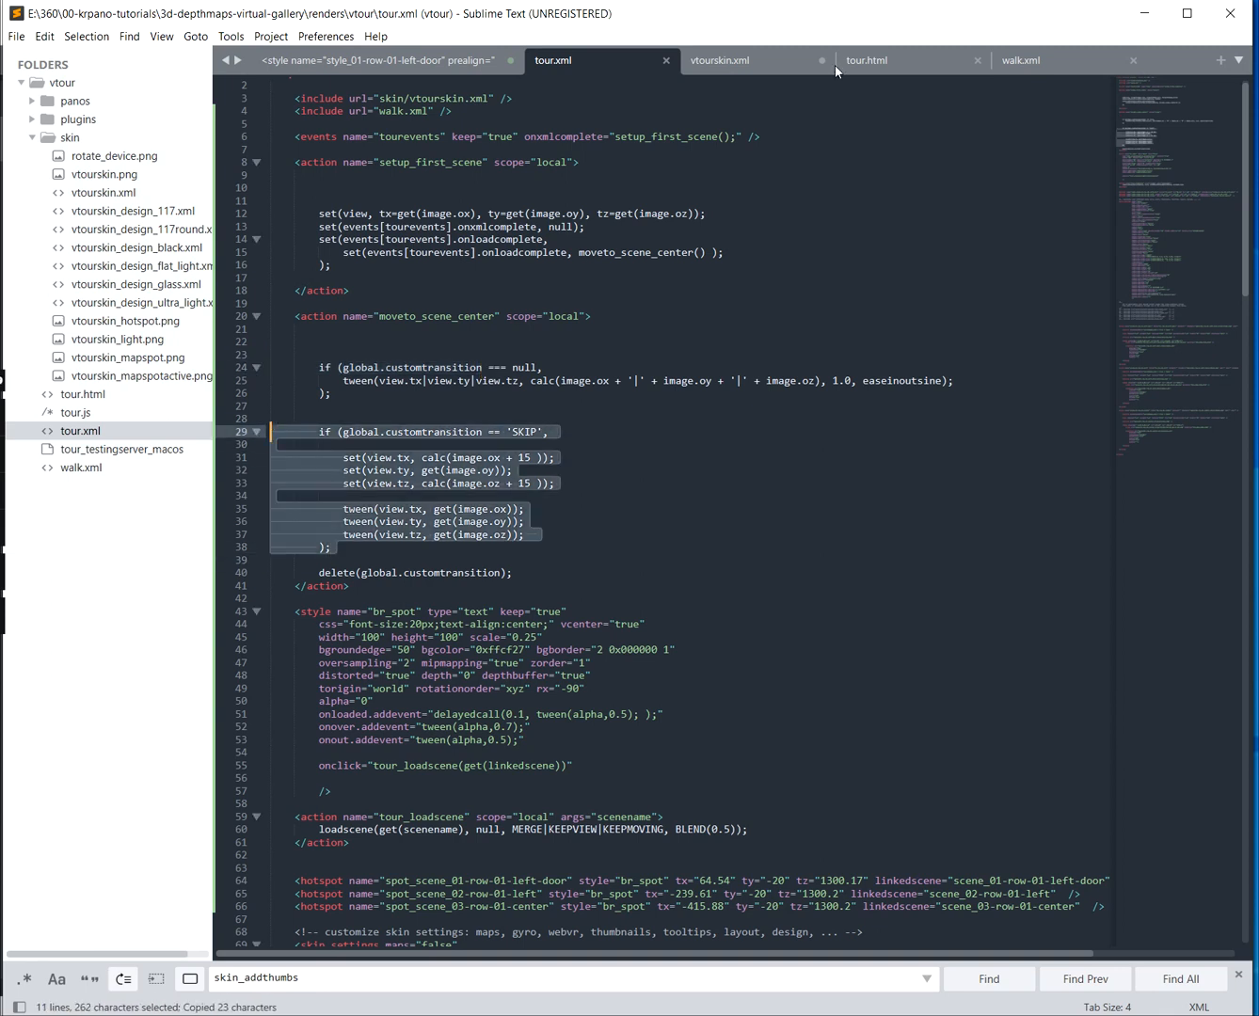
pyautogui.click(271, 355)
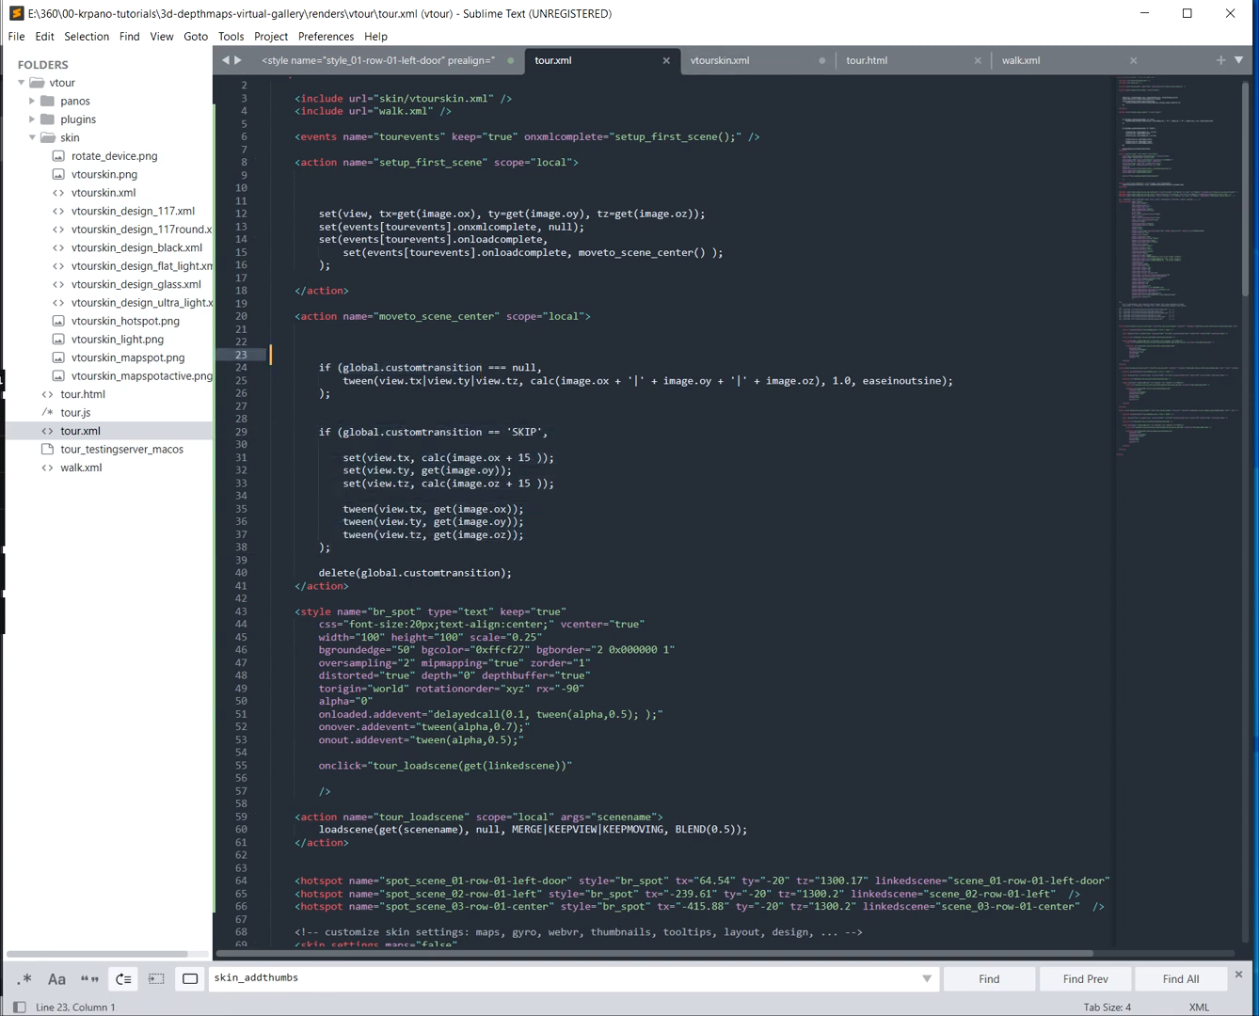
# Complete the thumbnail onclick's call as set(global.customtransition, 'SKIP') and save vtourskin.xml
pyautogui.click(735, 58)
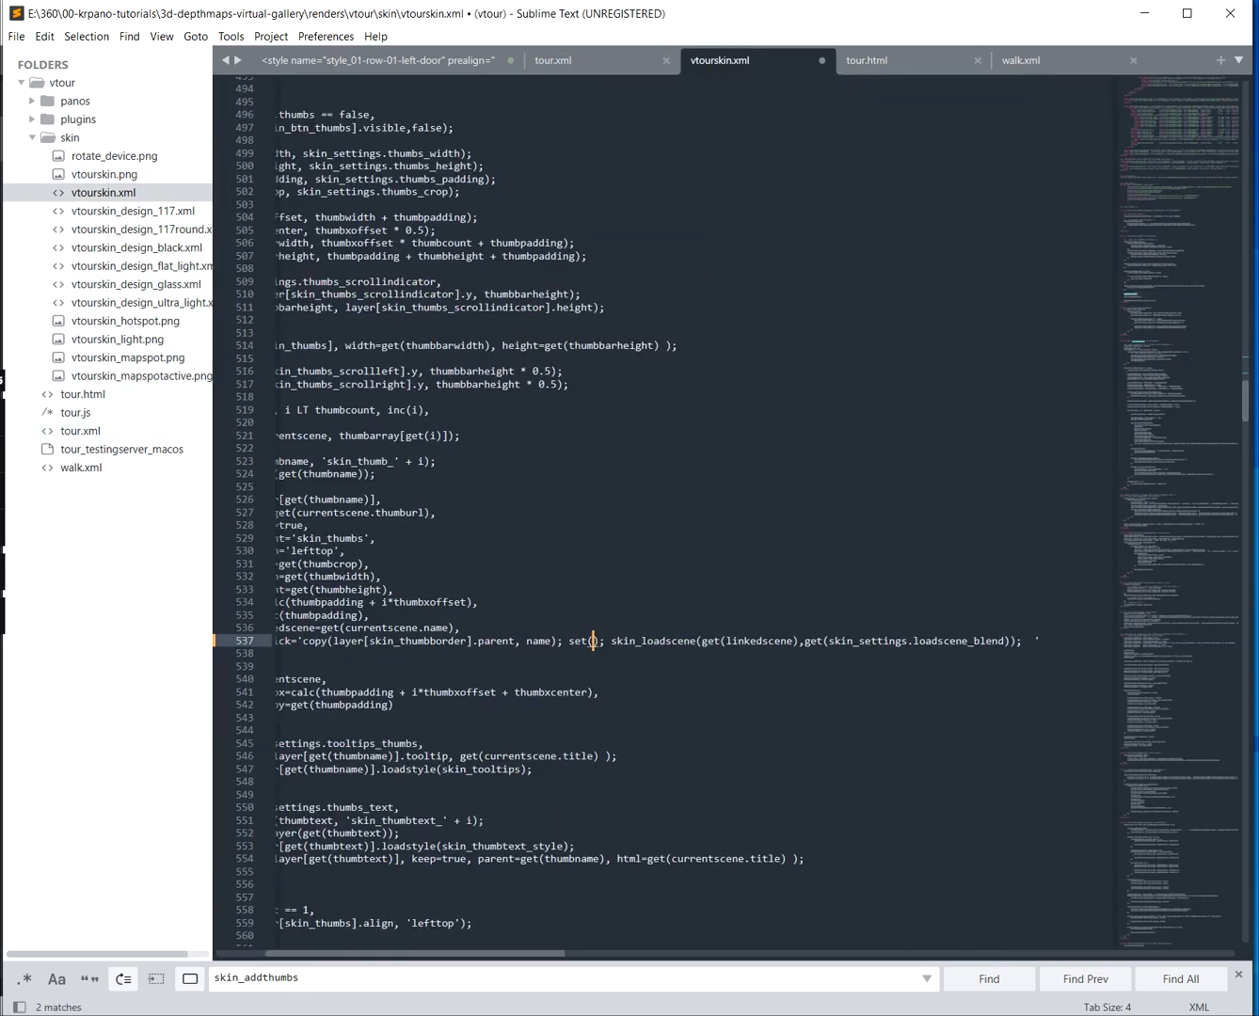
pyautogui.hotkey('ctrl', 'v')
pyautogui.write(', ')
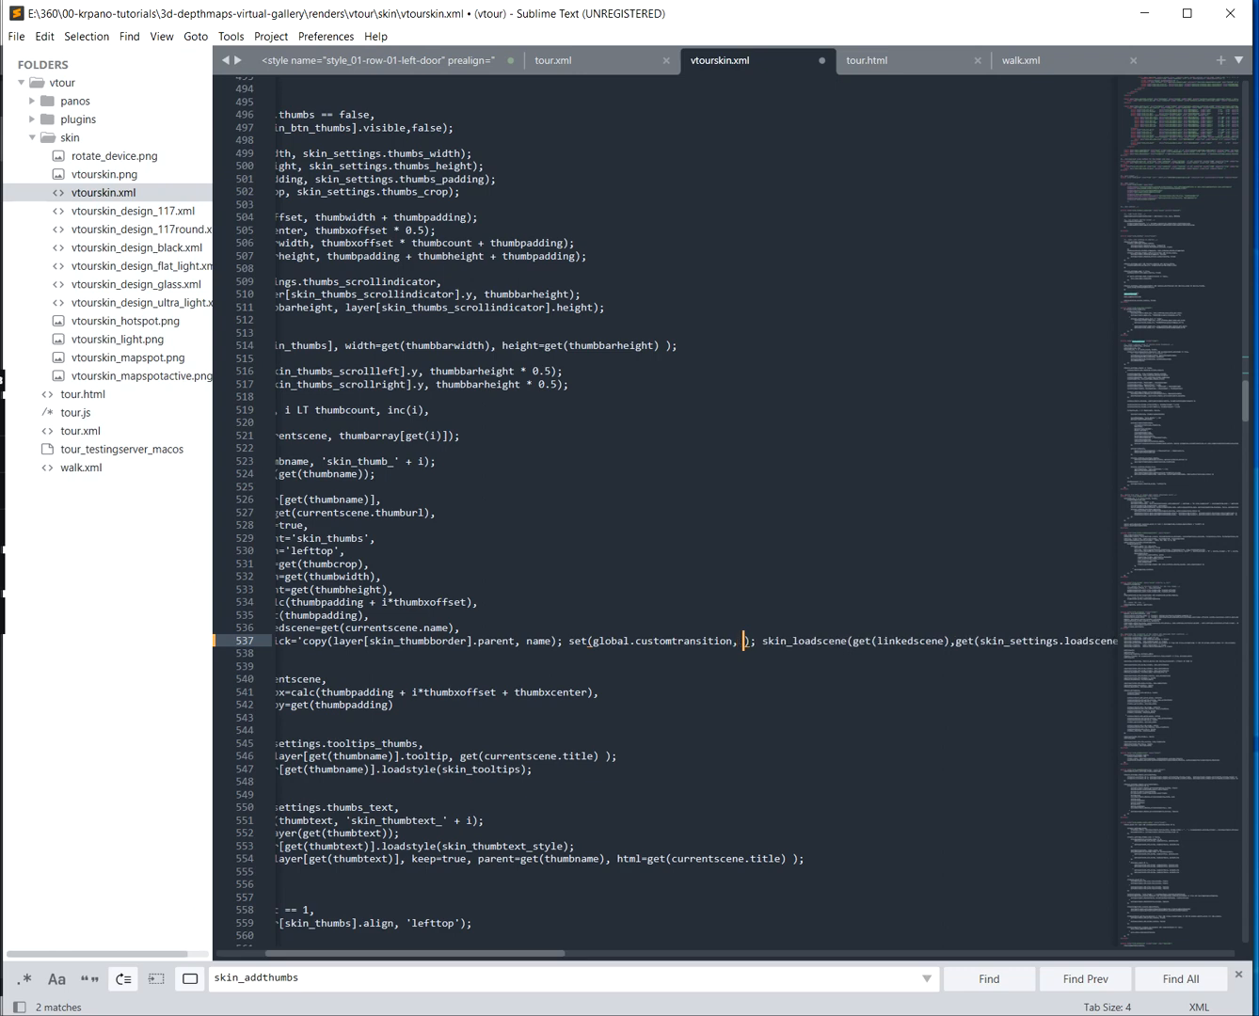
pyautogui.write("'SKIP")
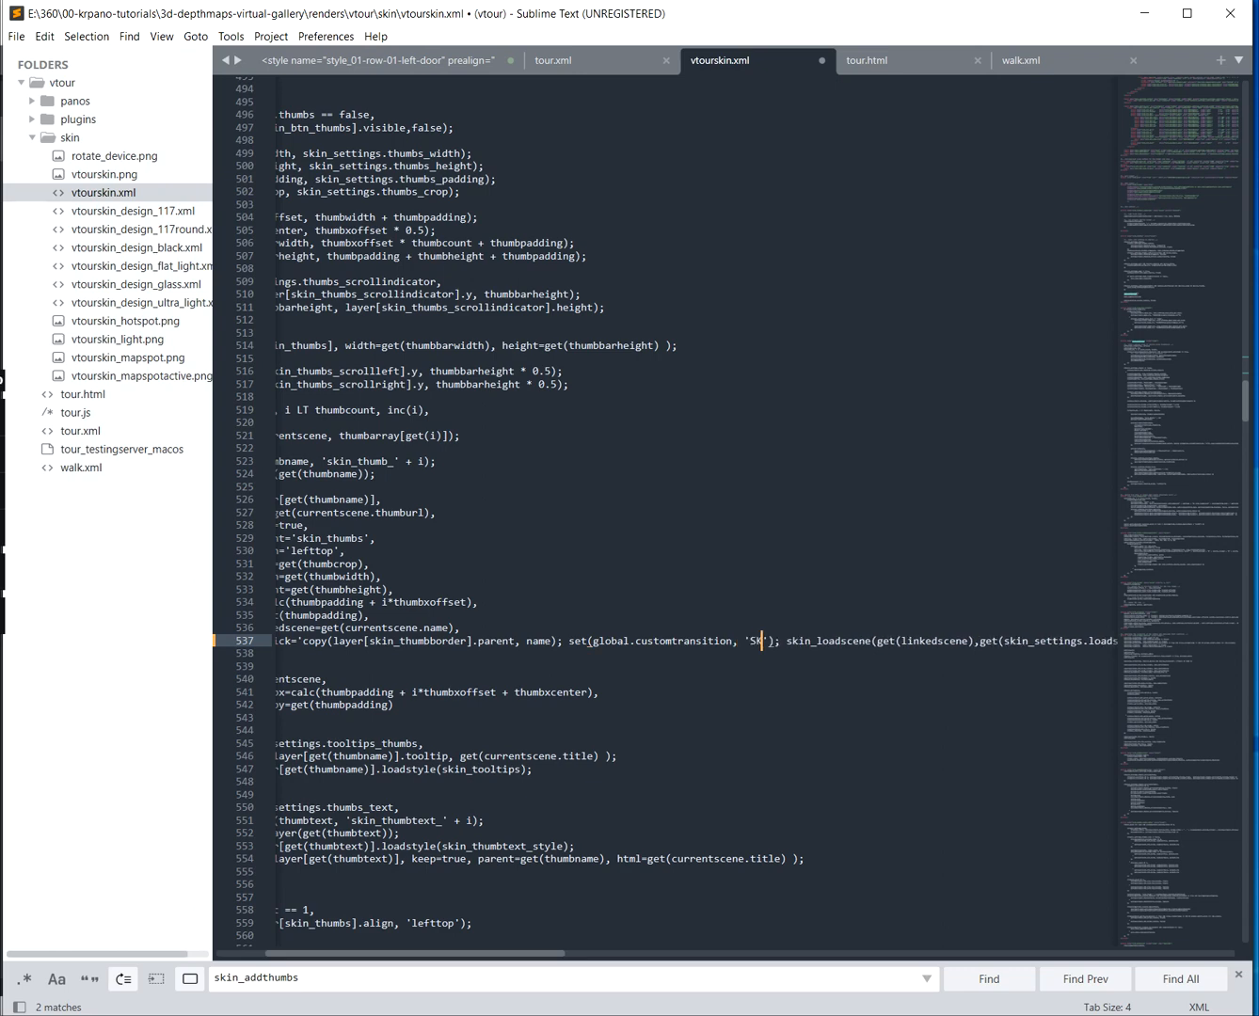
pyautogui.hotkey('ctrl', 's')
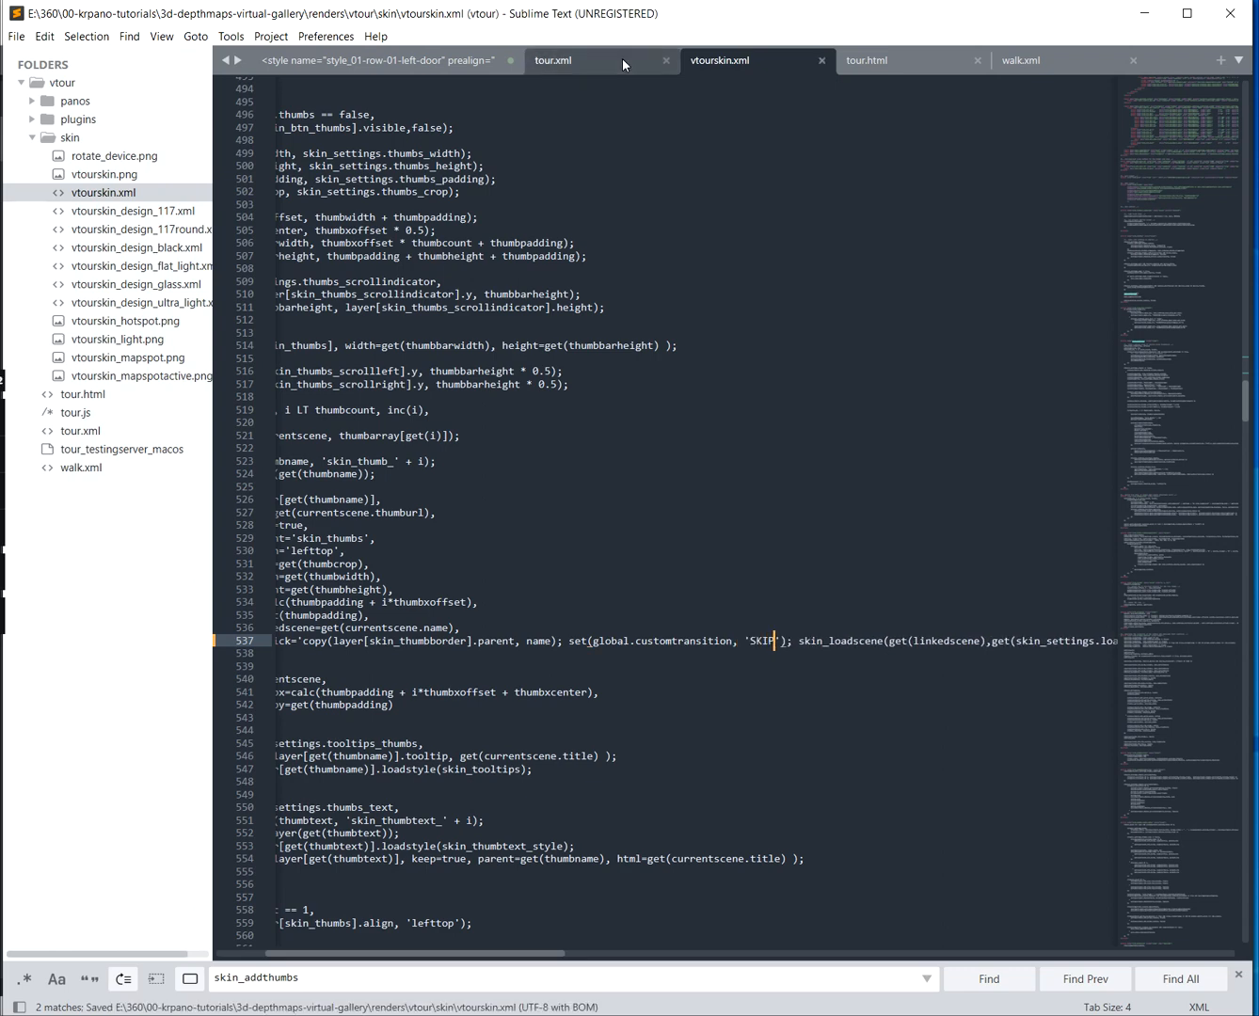
# Examine moveto_scene_center in tour.xml, focusing on its closing delete(global.customtransition) line
pyautogui.click(570, 61)
pyautogui.click(398, 315)
pyautogui.moveTo(331, 547); pyautogui.dragTo(273, 354)
pyautogui.click(273, 341)
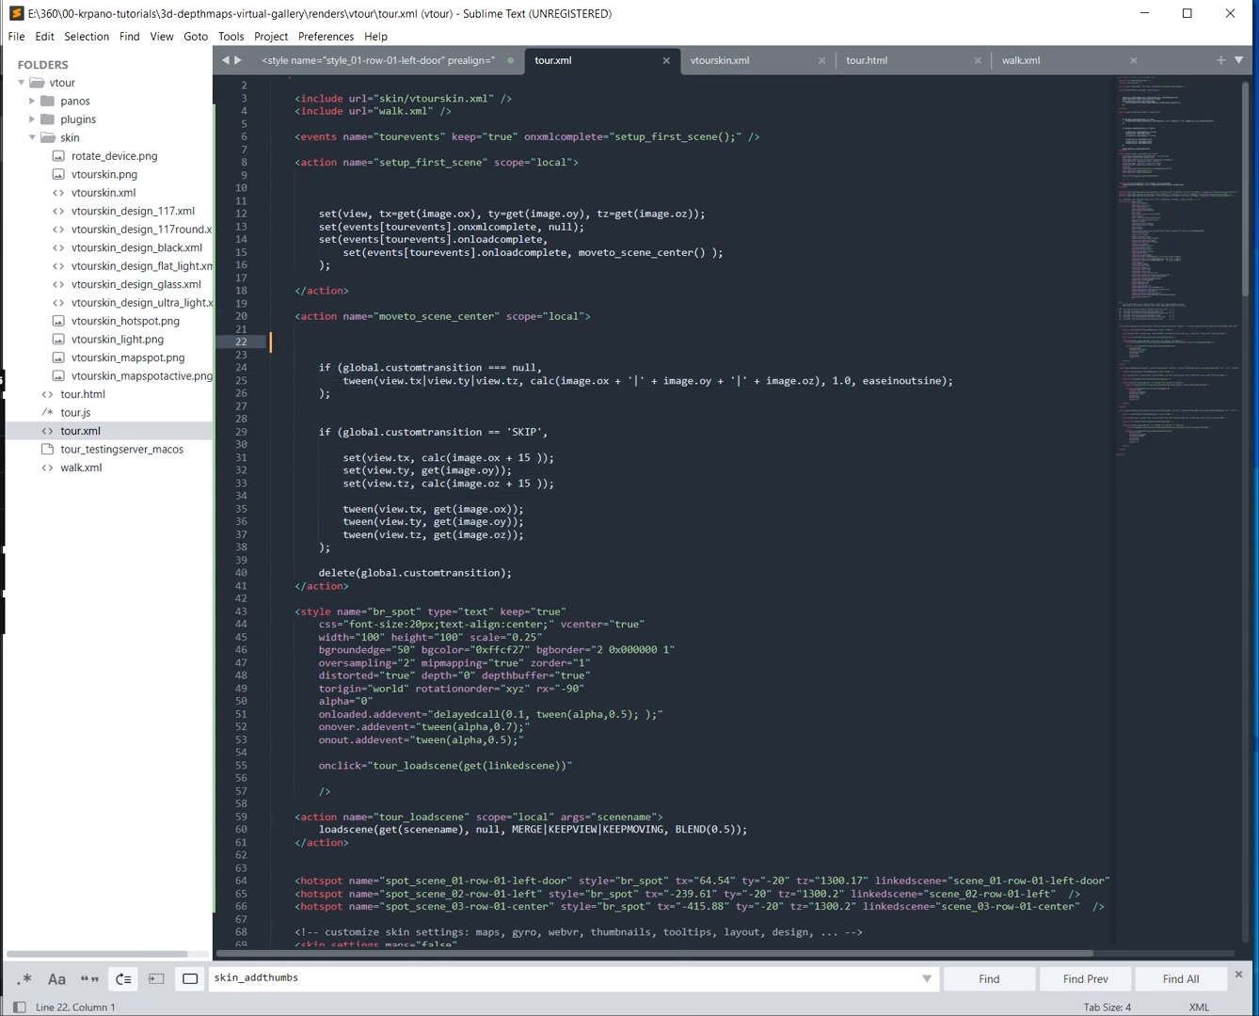
pyautogui.moveTo(513, 573); pyautogui.dragTo(319, 574)
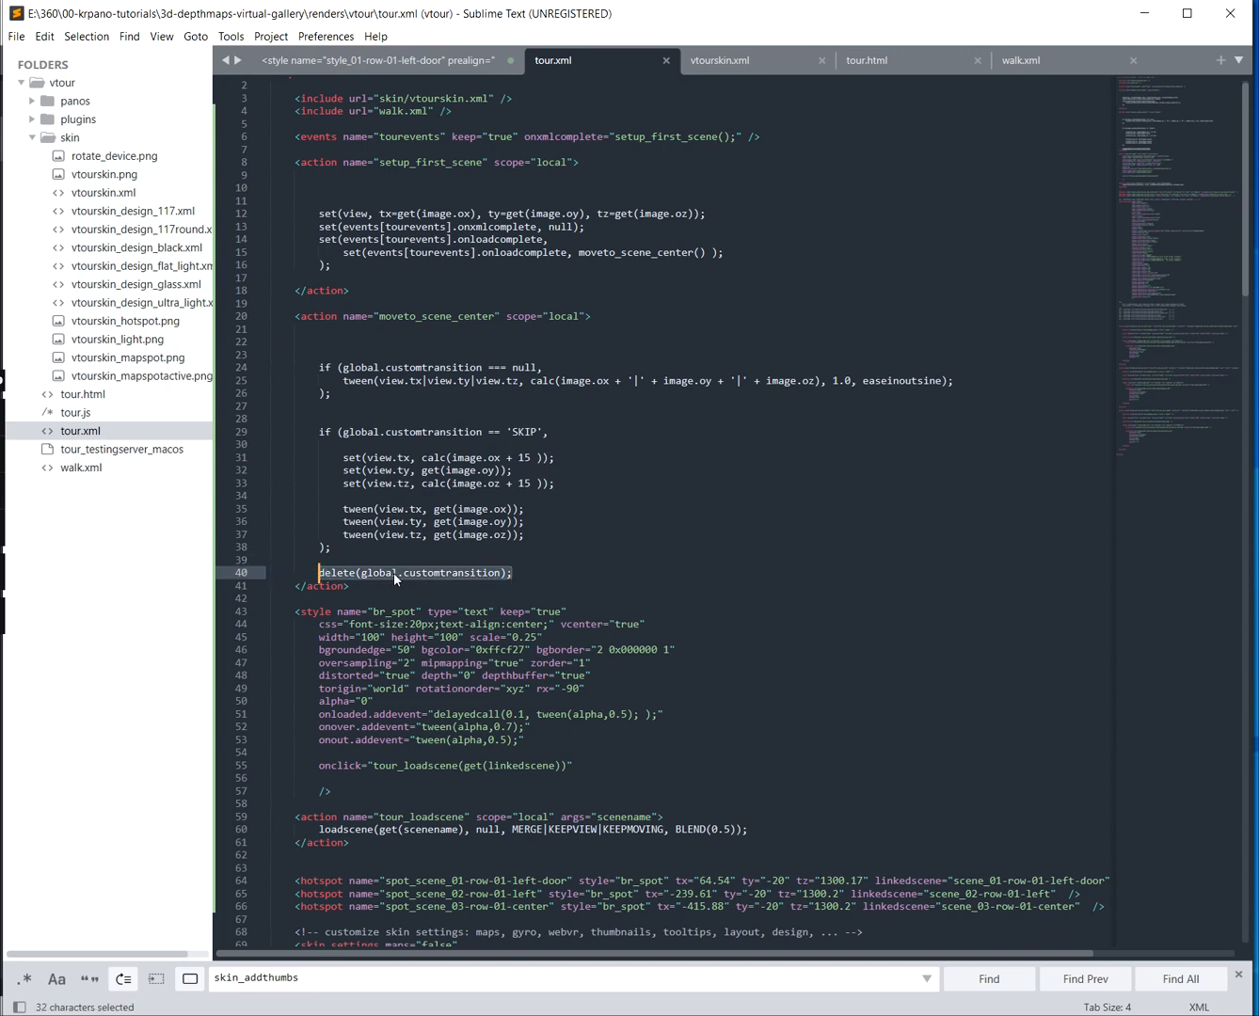
pyautogui.doubleClick(442, 573)
pyautogui.click(505, 573)
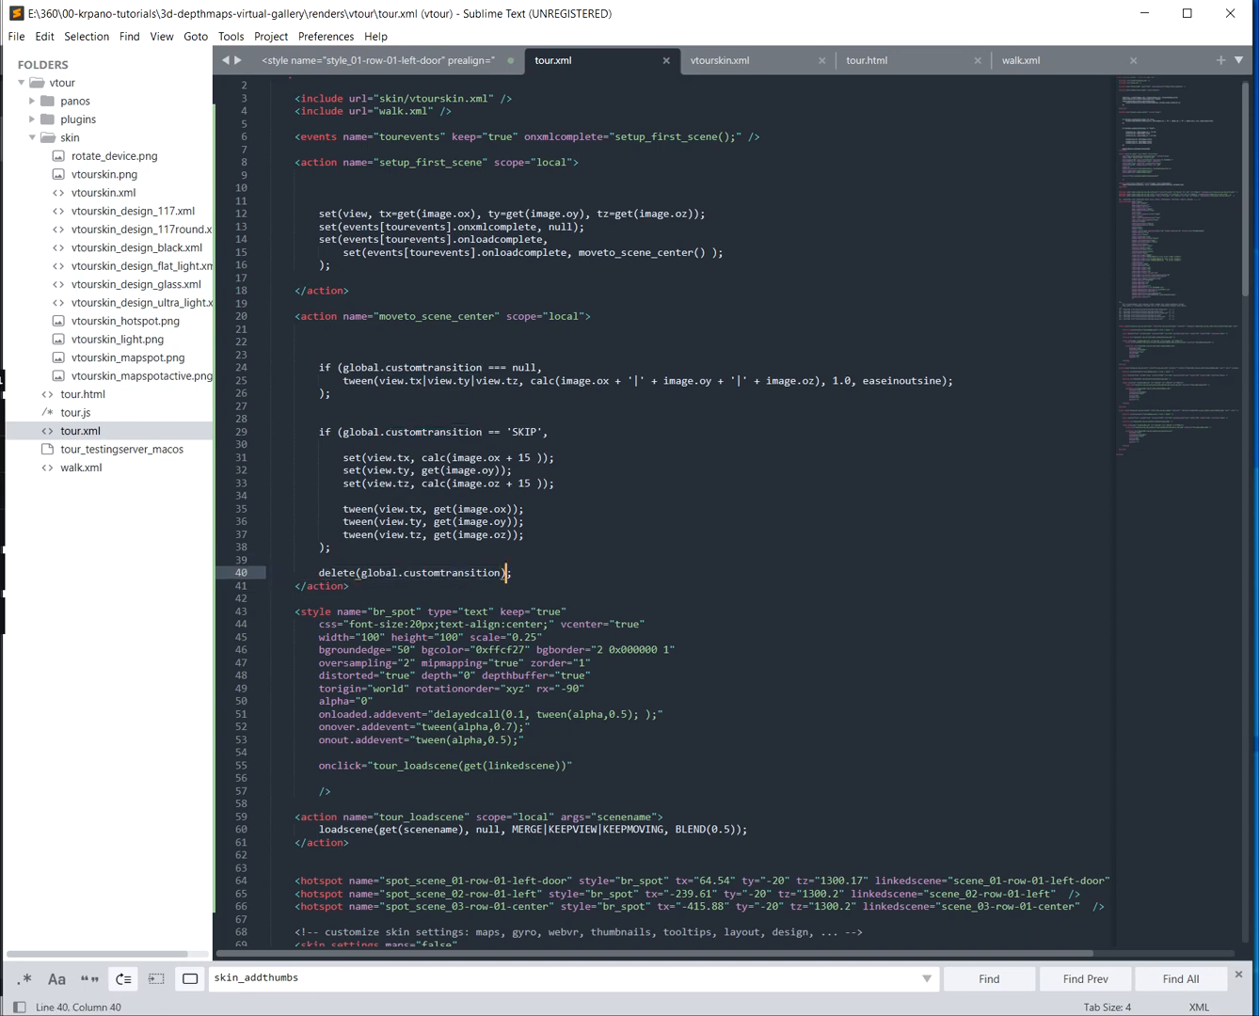
# Compare the null condition with the 'SKIP' block in moveto_scene_center and save tour.xml
pyautogui.moveTo(272, 406); pyautogui.dragTo(271, 367)
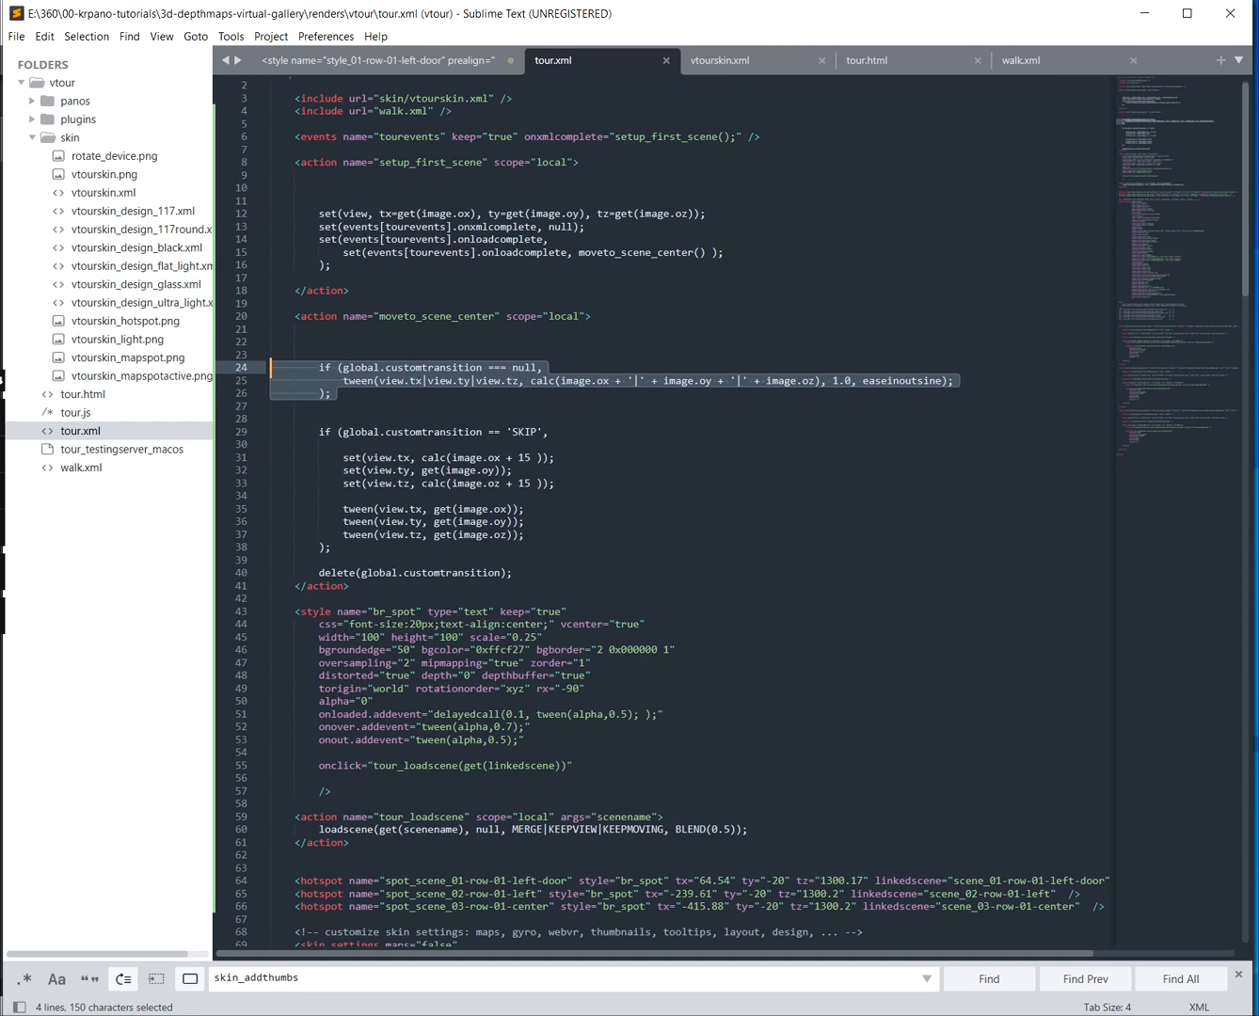
pyautogui.doubleClick(527, 431)
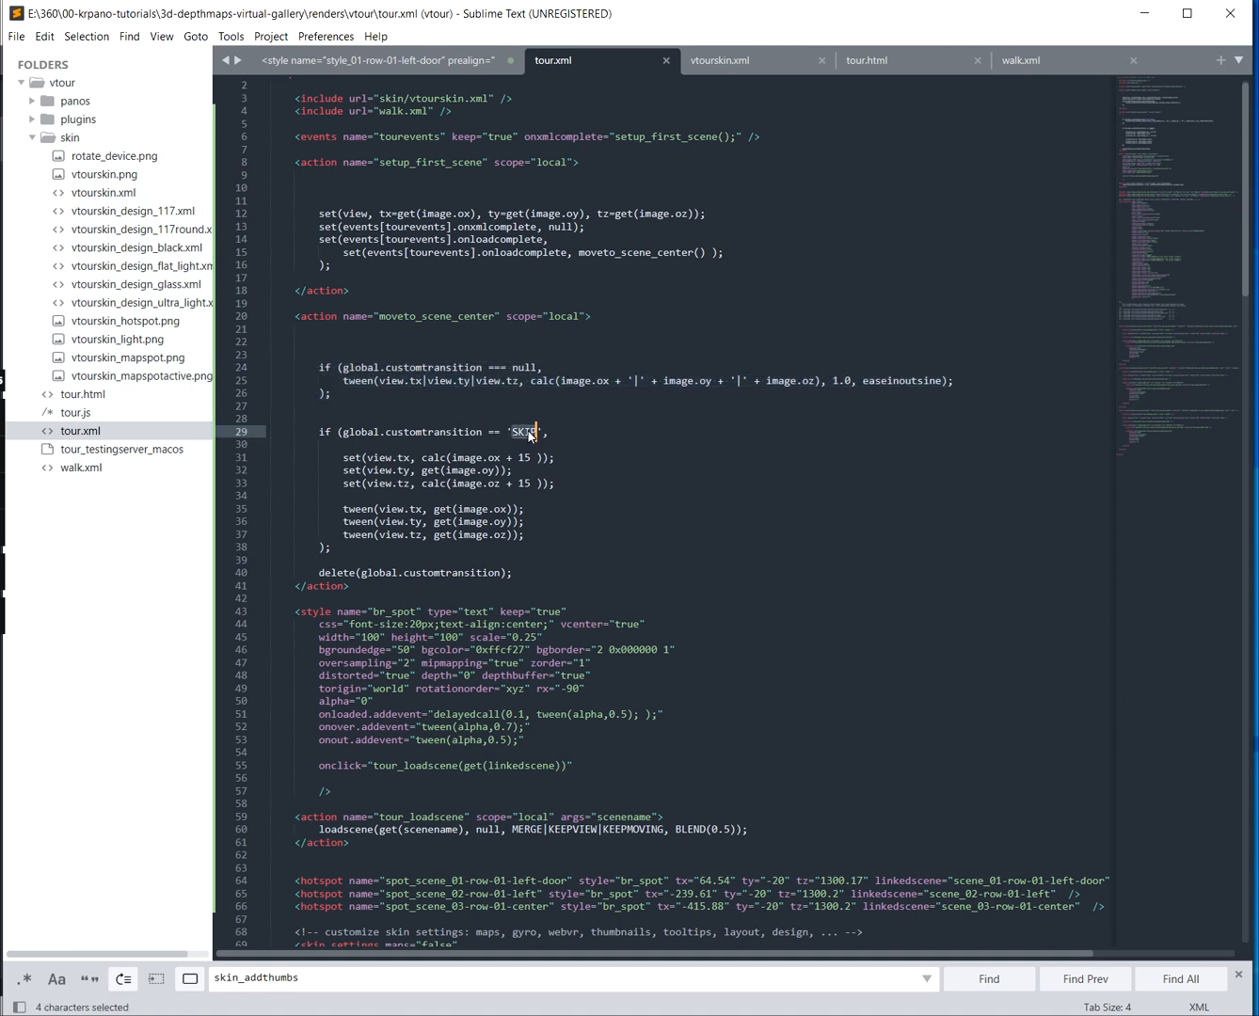
pyautogui.moveTo(272, 548); pyautogui.dragTo(273, 458)
pyautogui.click(272, 446)
pyautogui.click(333, 548)
pyautogui.moveTo(332, 548); pyautogui.dragTo(272, 432)
pyautogui.click(272, 420)
pyautogui.hotkey('ctrl', 's')
pyautogui.click(272, 407)
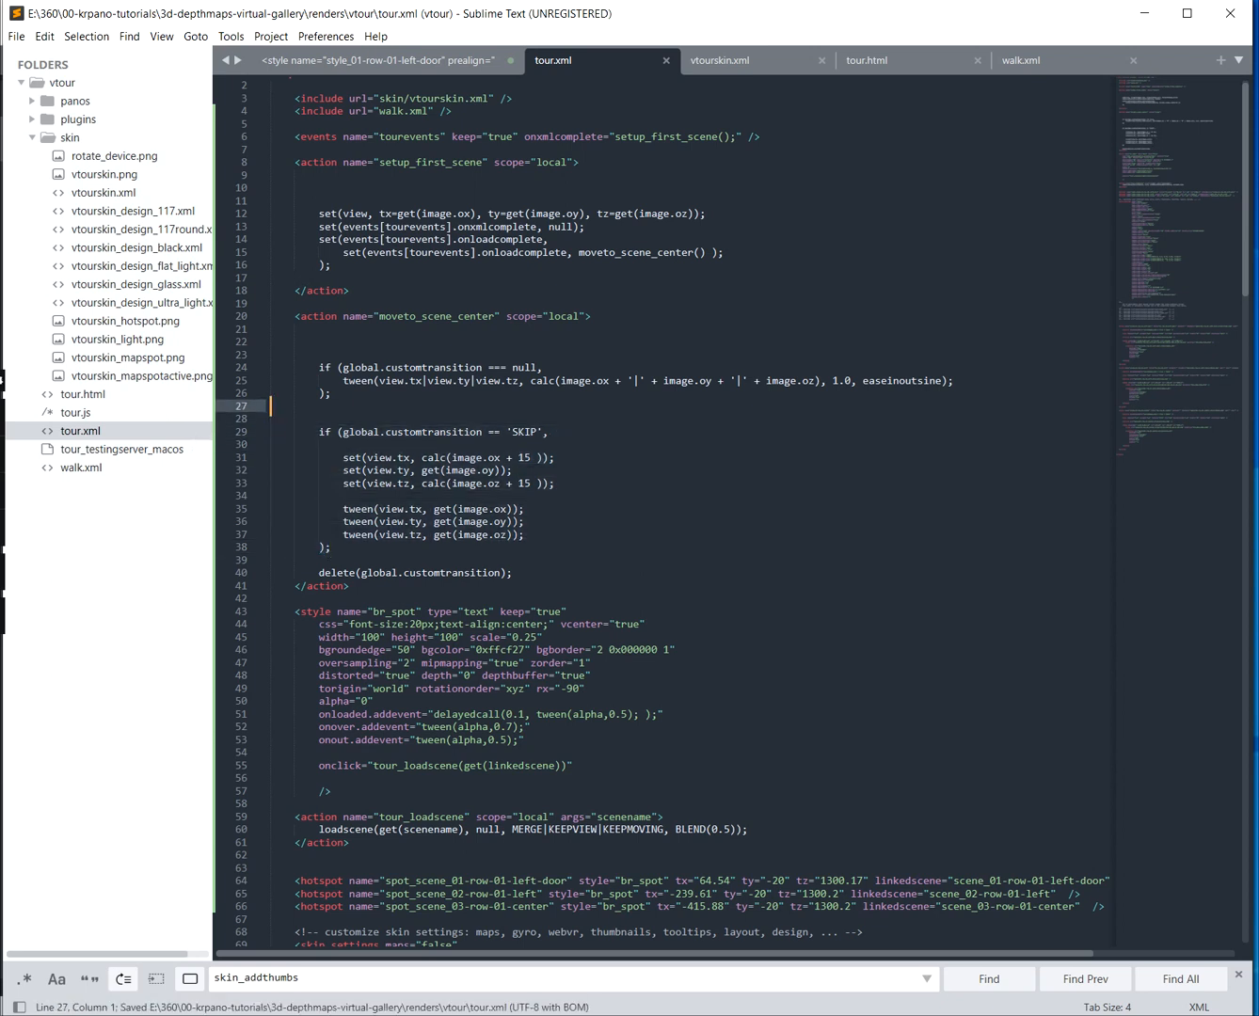
# Reload the tour in the browser and test the thumbnail transitions to 02-row-01-left and 03-row-01-center
pyautogui.hotkey('alt', 'Tab')
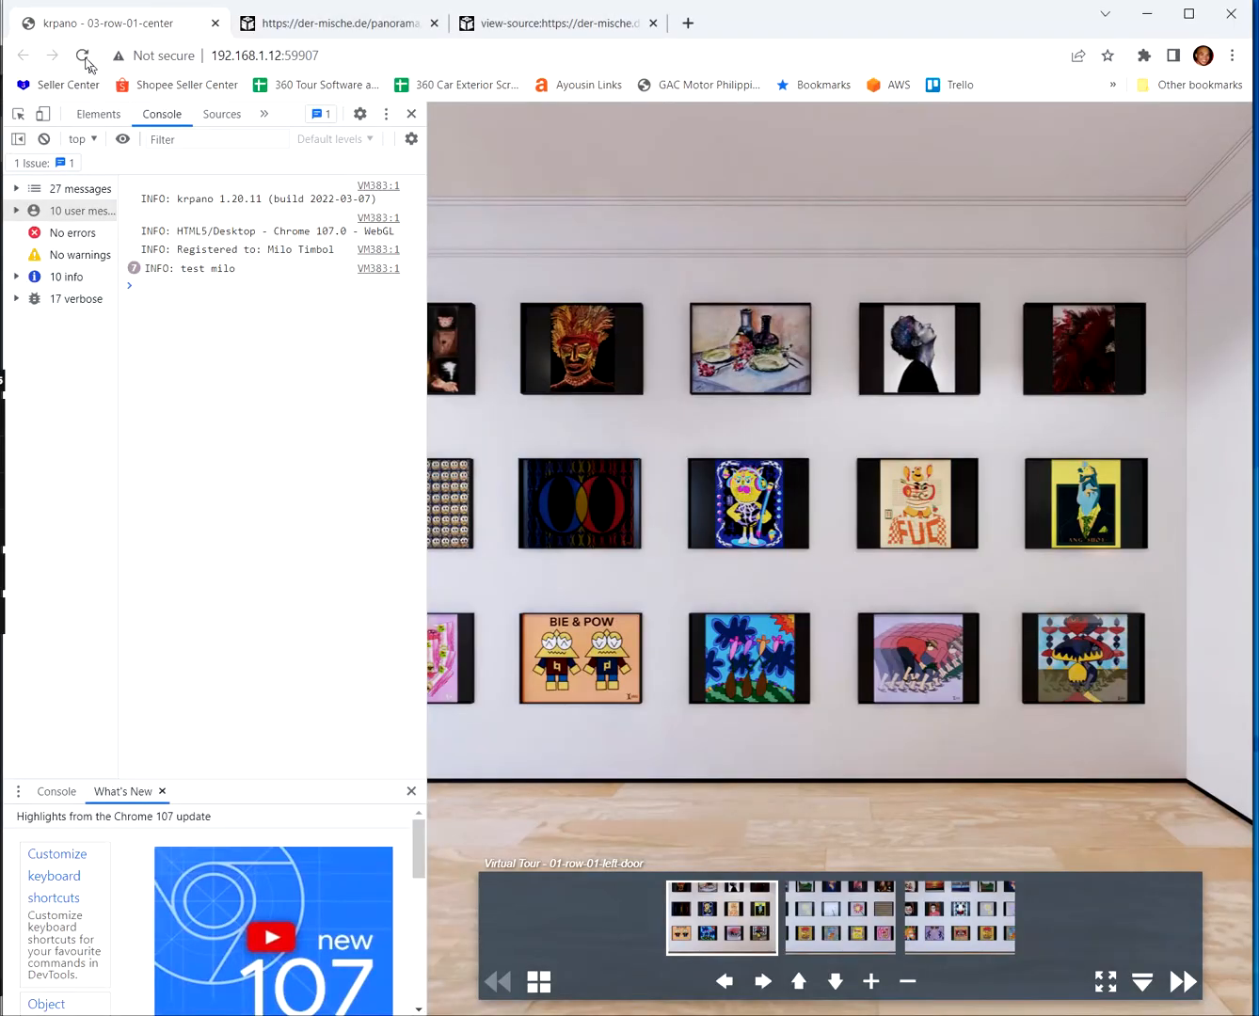
pyautogui.click(83, 57)
pyautogui.click(931, 903)
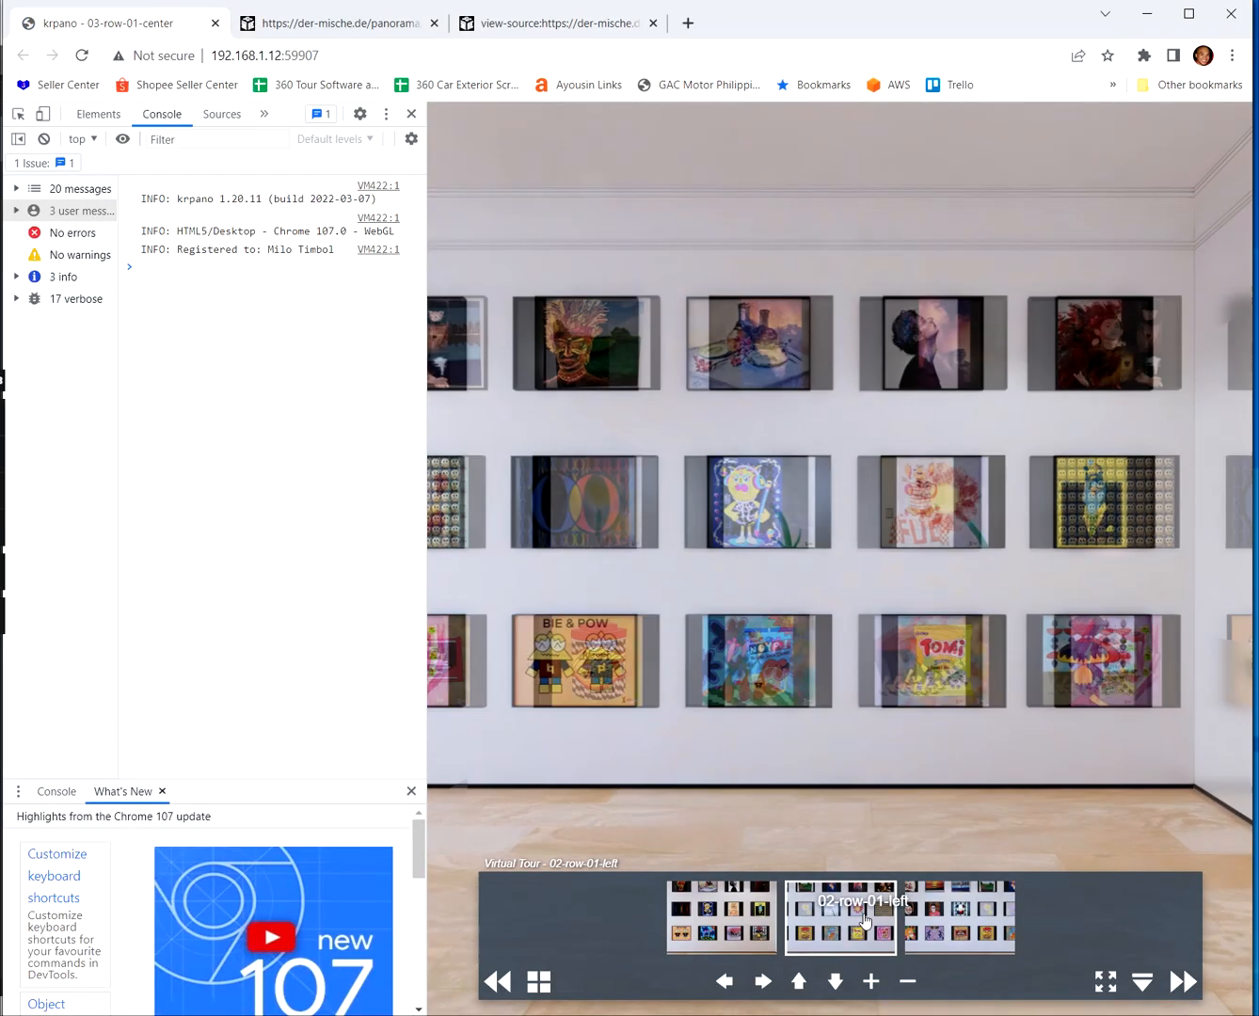
pyautogui.click(958, 902)
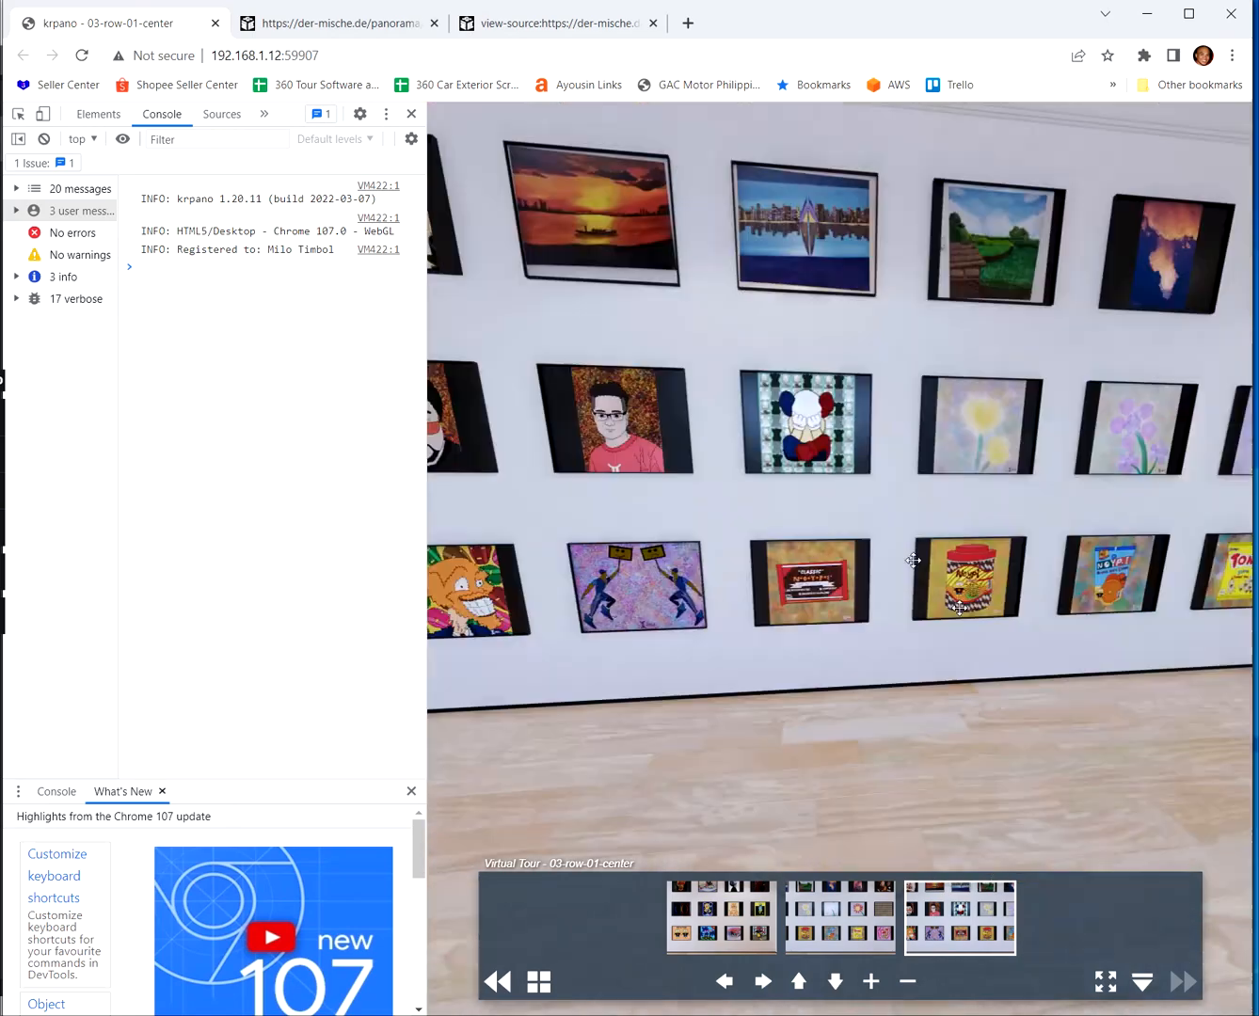
# Test the thumbnail transitions to 02-row-01-left and 01-row-01-left-door from different viewpoints in the gallery
pyautogui.moveTo(913, 559); pyautogui.dragTo(800, 405)
pyautogui.click(932, 817)
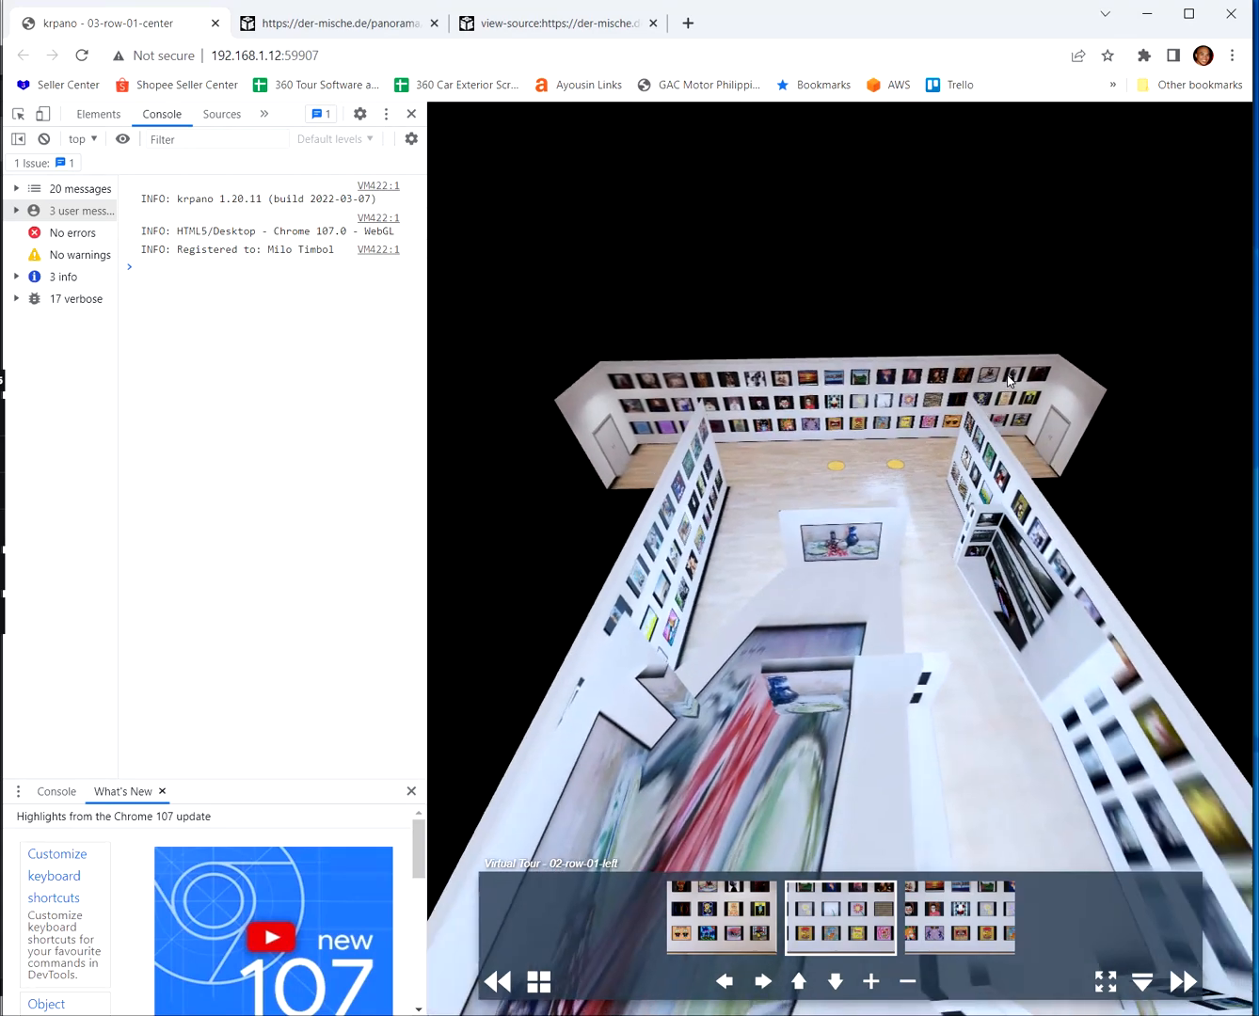
pyautogui.click(720, 924)
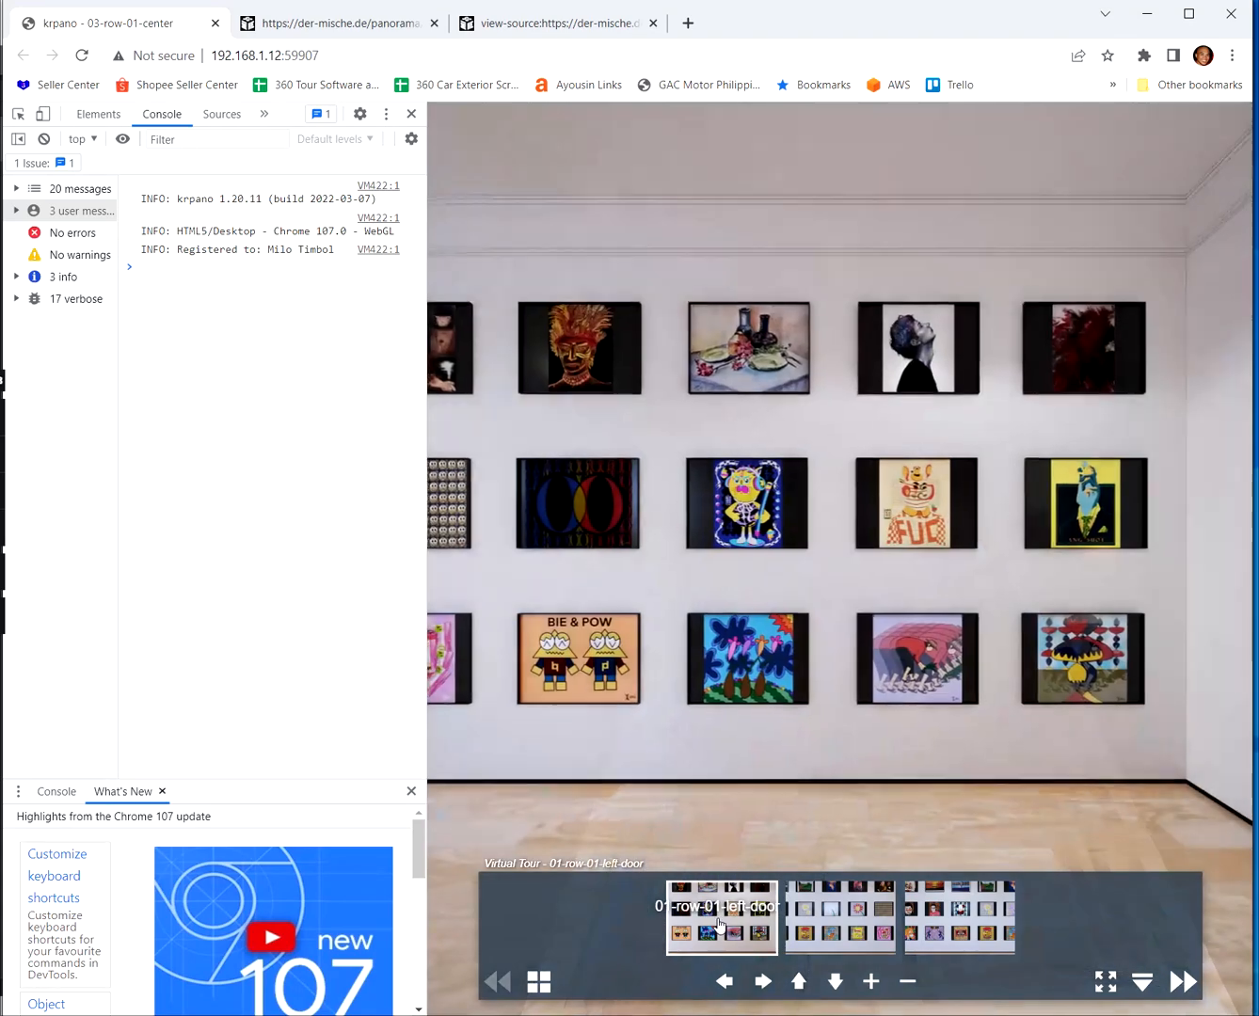
pyautogui.click(847, 903)
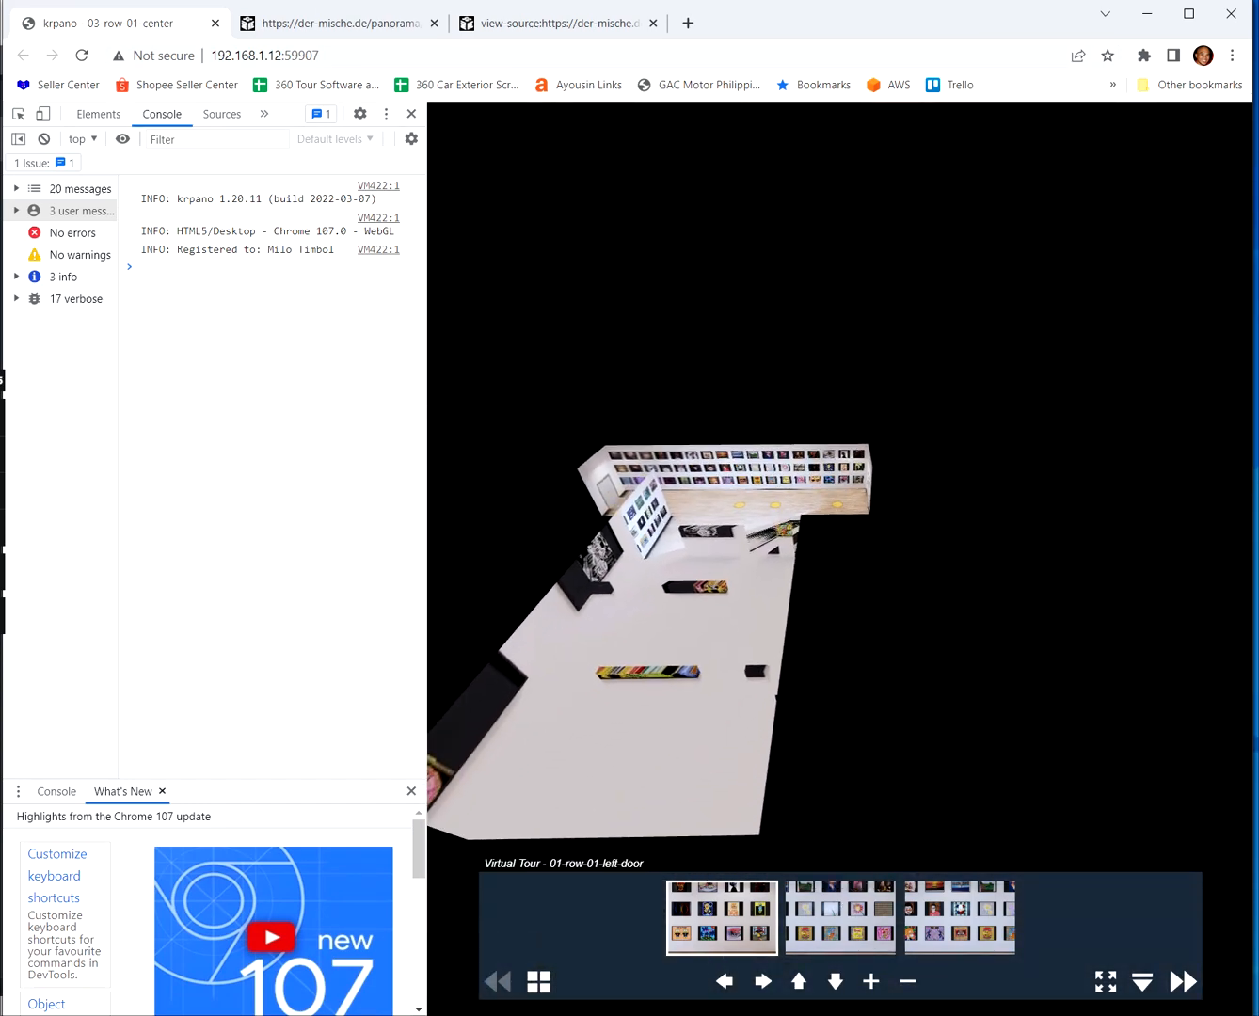
# Open the tour's address 192.168.1.12:59907 in a second browser tab for comparison
pyautogui.click(583, 54)
pyautogui.hotkey('ctrl', 'c')
pyautogui.hotkey('ctrl', 't')
pyautogui.hotkey('ctrl', 'v')
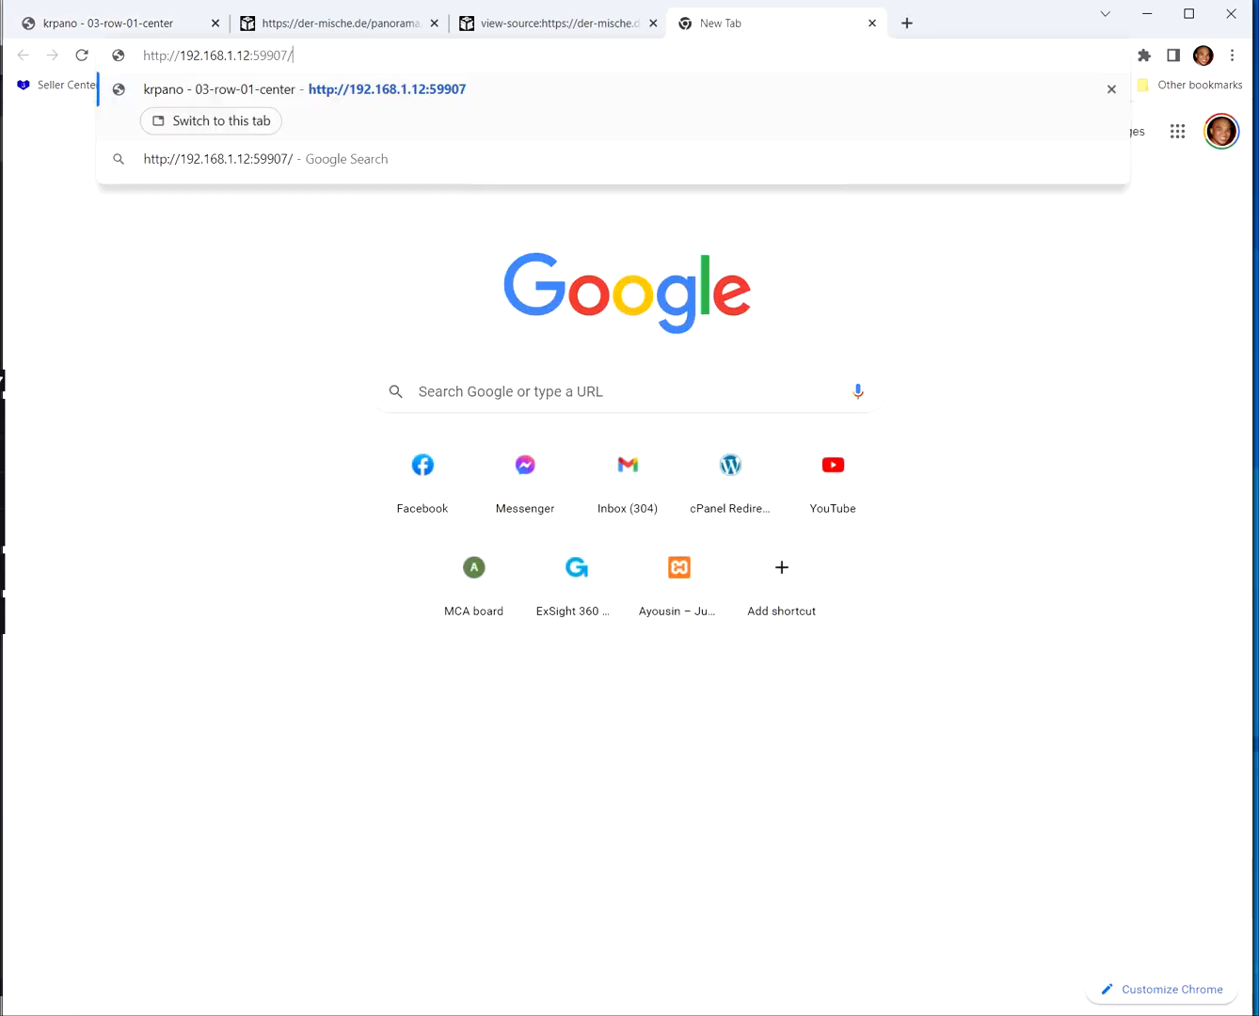
pyautogui.hotkey('ctrl', 's')
pyautogui.press('Escape')
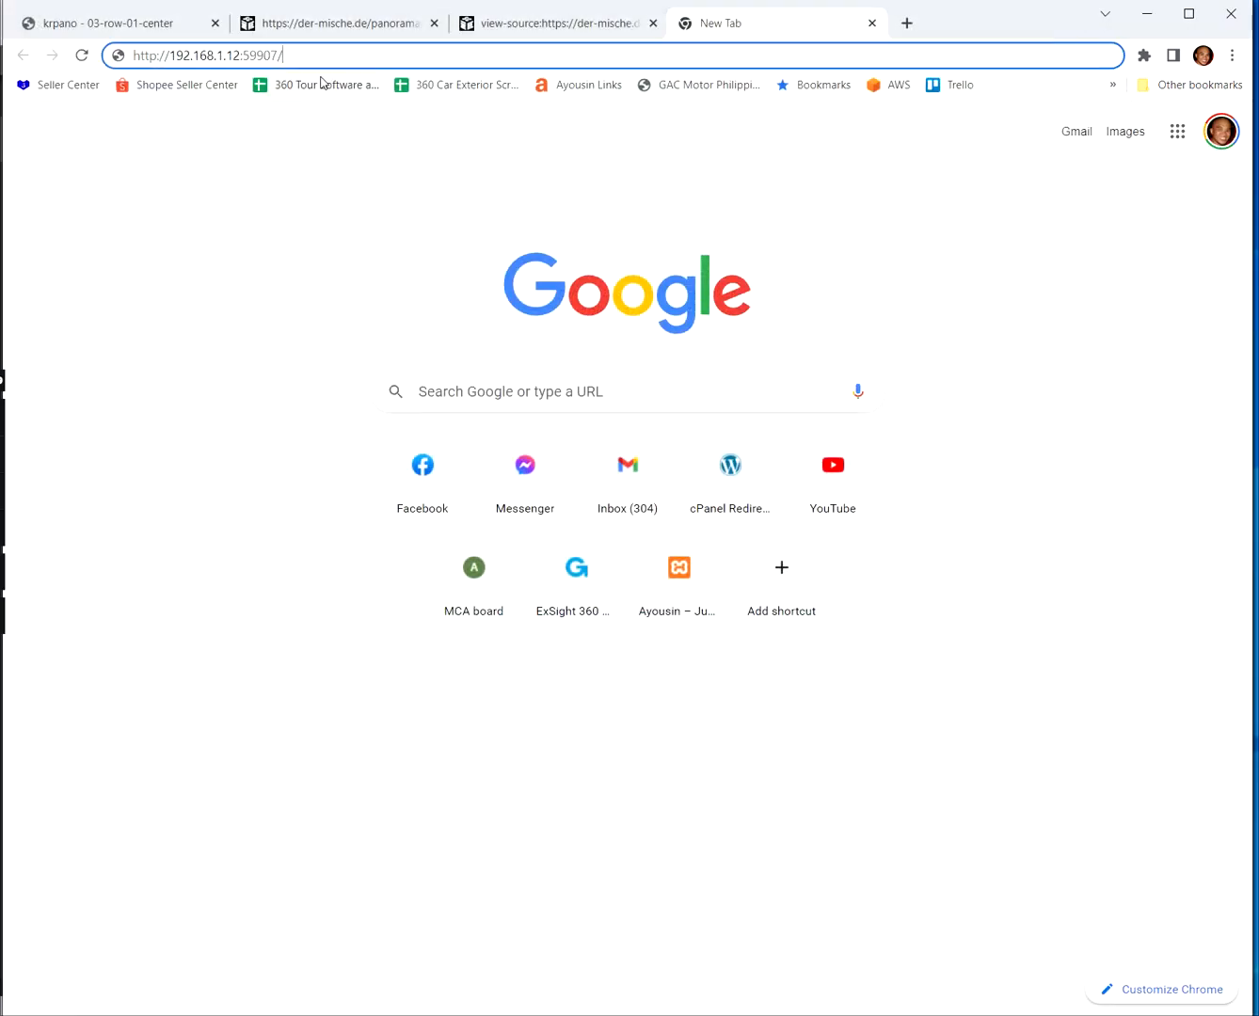
pyautogui.press('Return')
pyautogui.scroll(-5, 396, 759)
pyautogui.scroll(-3, 397, 759)
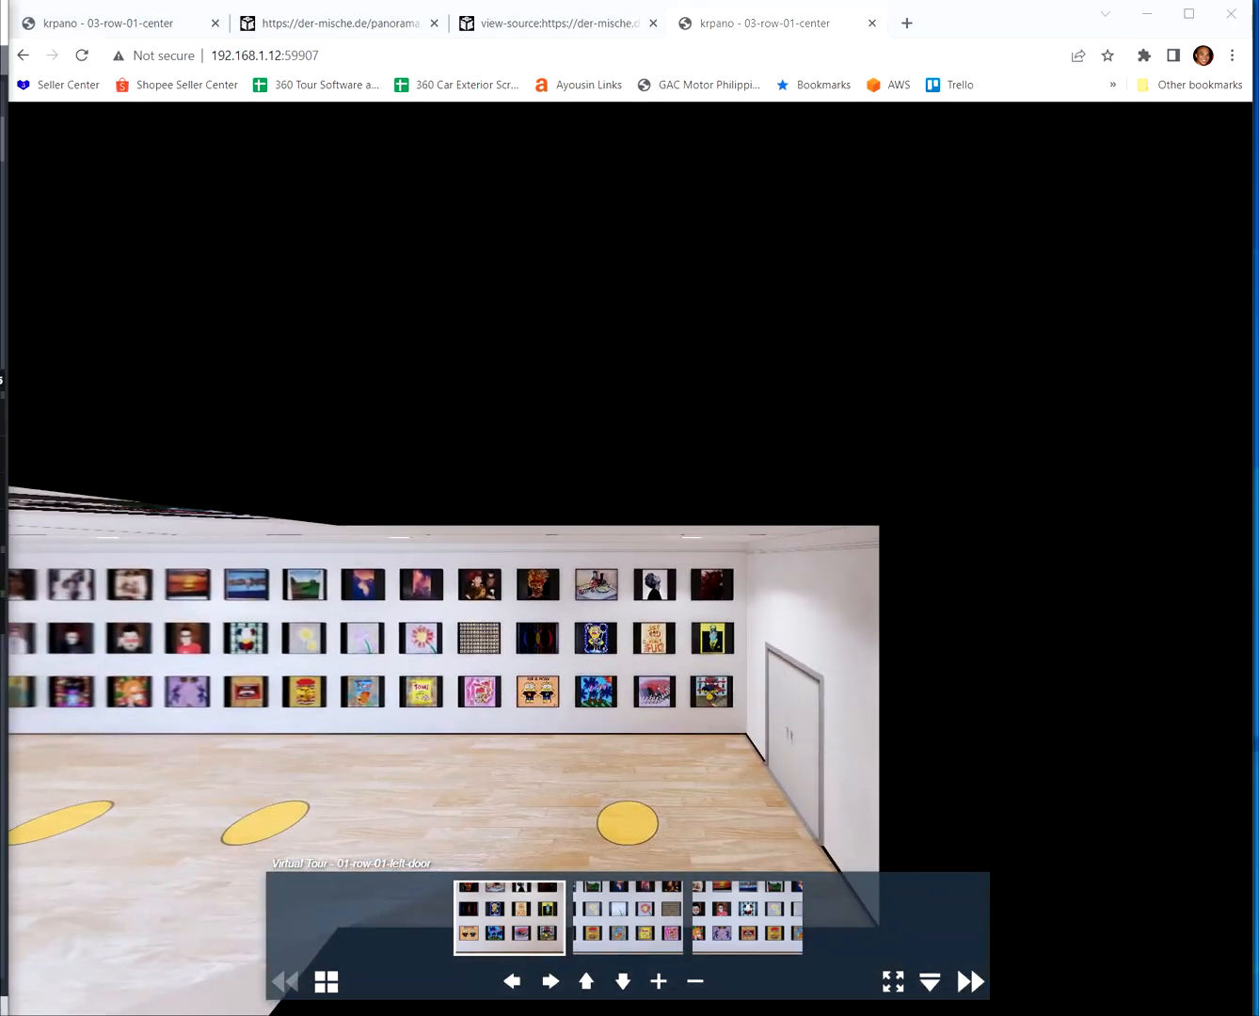
# Cut set(global.customtransition, 'SKIP'); from the thumbnail onclick on line 537 of vtourskin.xml and save the file
pyautogui.hotkey('alt', 'Tab')
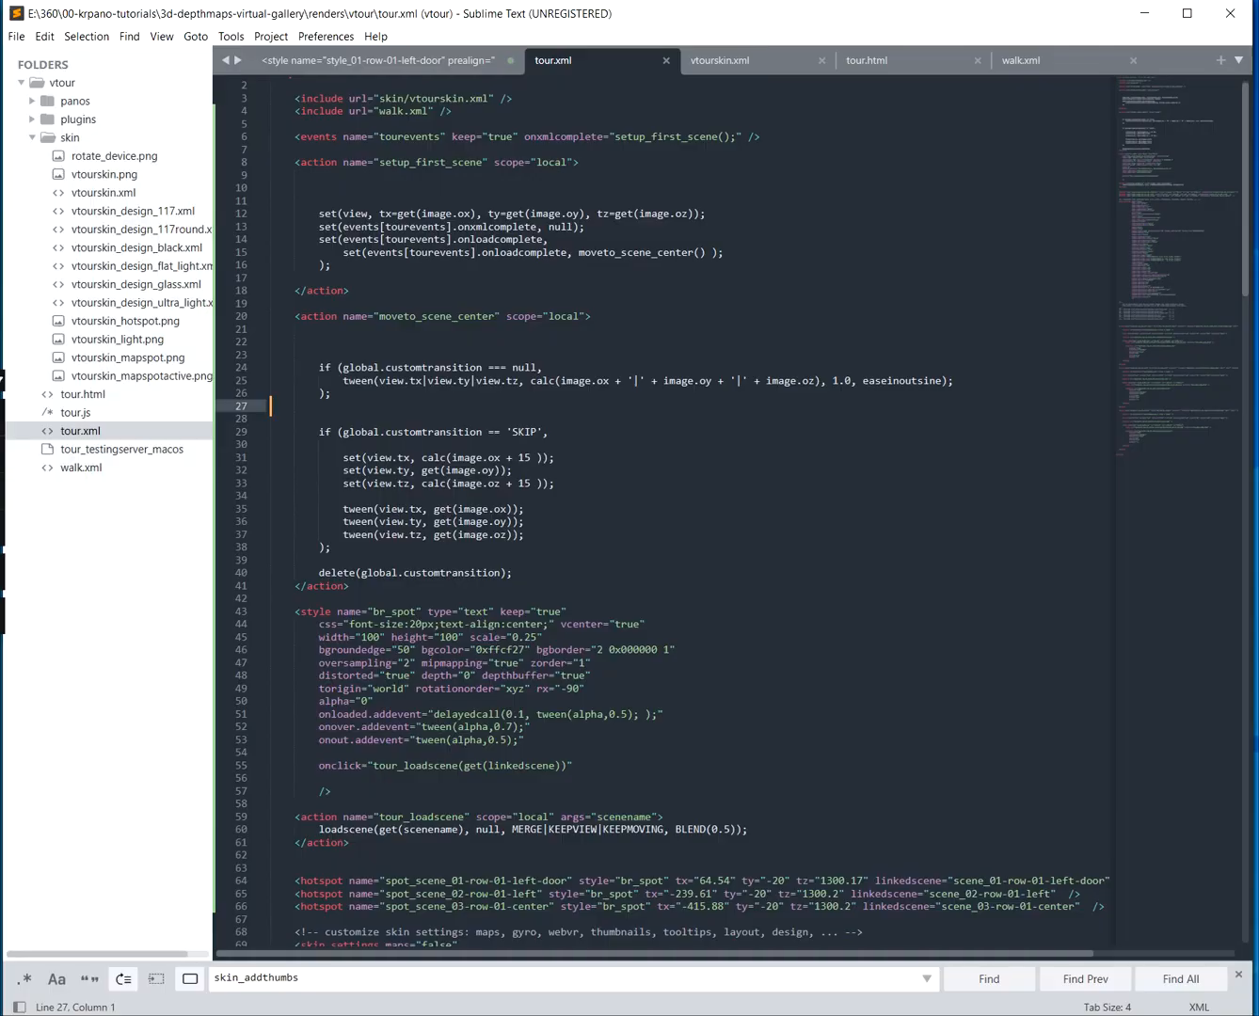
pyautogui.click(725, 61)
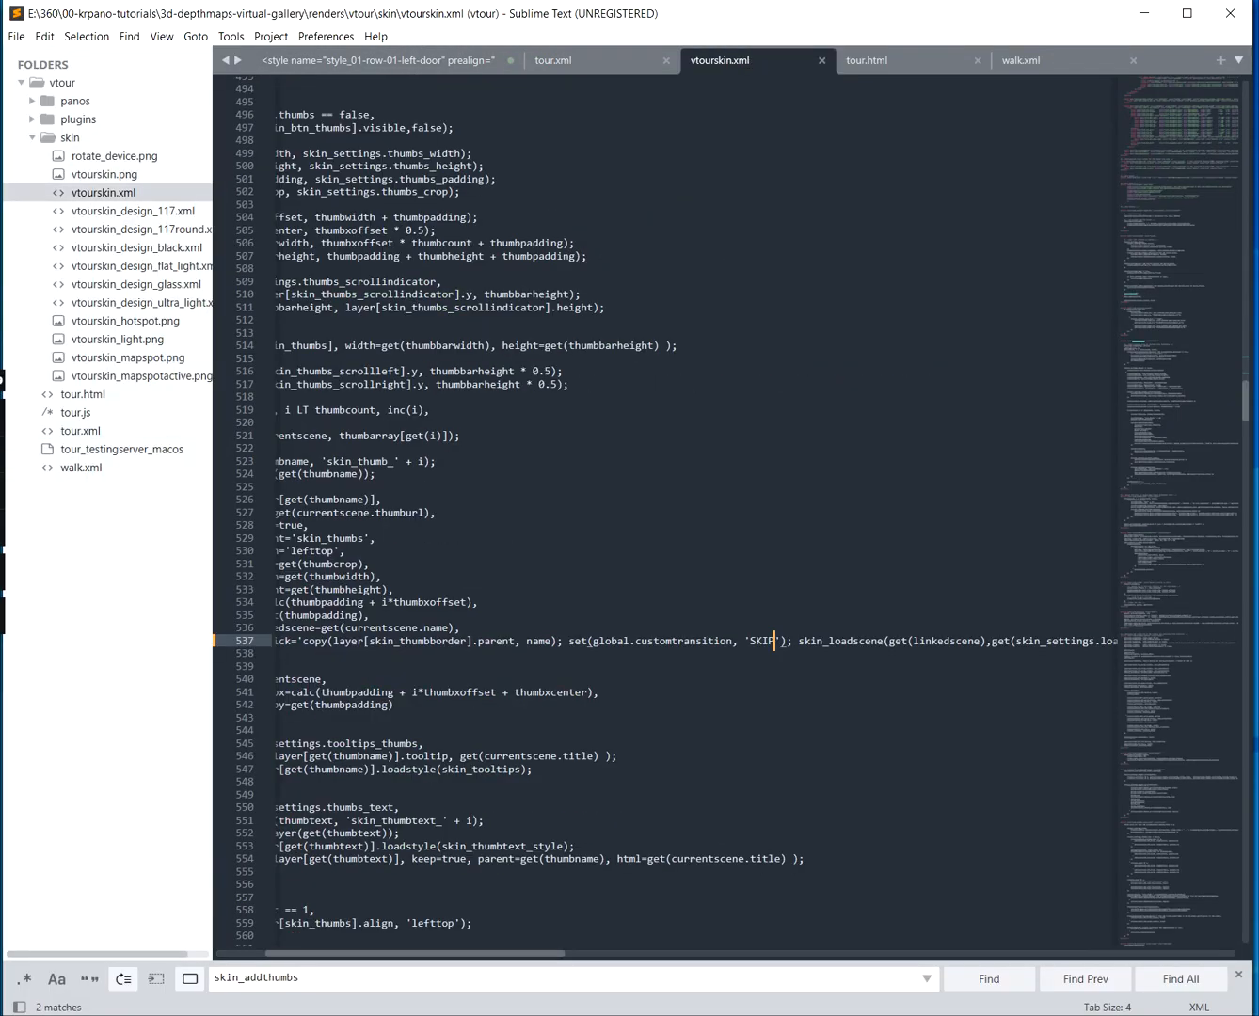
pyautogui.press('Right')
pyautogui.press('Right')
pyautogui.press('Right')
pyautogui.press('Right')
pyautogui.hotkey('shift', 'Left')
pyautogui.hotkey('shift', 'Left')
pyautogui.hotkey('shift', 'Left')
pyautogui.hotkey('shift', 'Left')
pyautogui.hotkey('shift', 'Left')
pyautogui.hotkey('shift', 'Left')
pyautogui.hotkey('shift', 'Left')
pyautogui.hotkey('shift', 'Left')
pyautogui.hotkey('shift', 'Left')
pyautogui.hotkey('shift', 'Left')
pyautogui.hotkey('shift', 'Left')
pyautogui.hotkey('shift', 'Left')
pyautogui.hotkey('shift', 'Left')
pyautogui.hotkey('shift', 'Left')
pyautogui.hotkey('shift', 'Left')
pyautogui.hotkey('shift', 'Left')
pyautogui.hotkey('shift', 'Left')
pyautogui.hotkey('shift', 'Left')
pyautogui.hotkey('shift', 'Left')
pyautogui.hotkey('shift', 'Left')
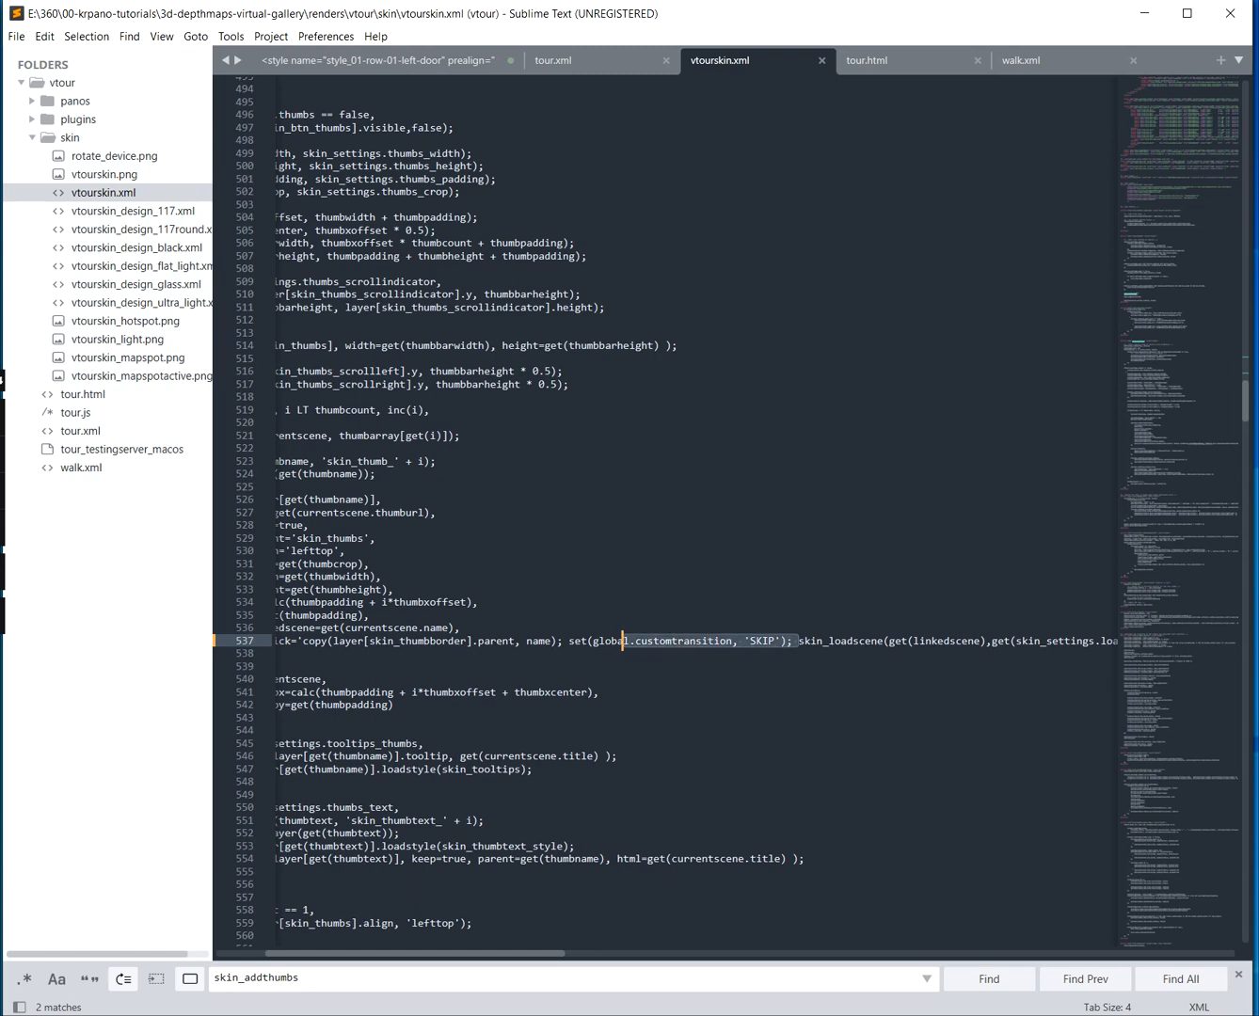
pyautogui.hotkey('ctrl', 'x')
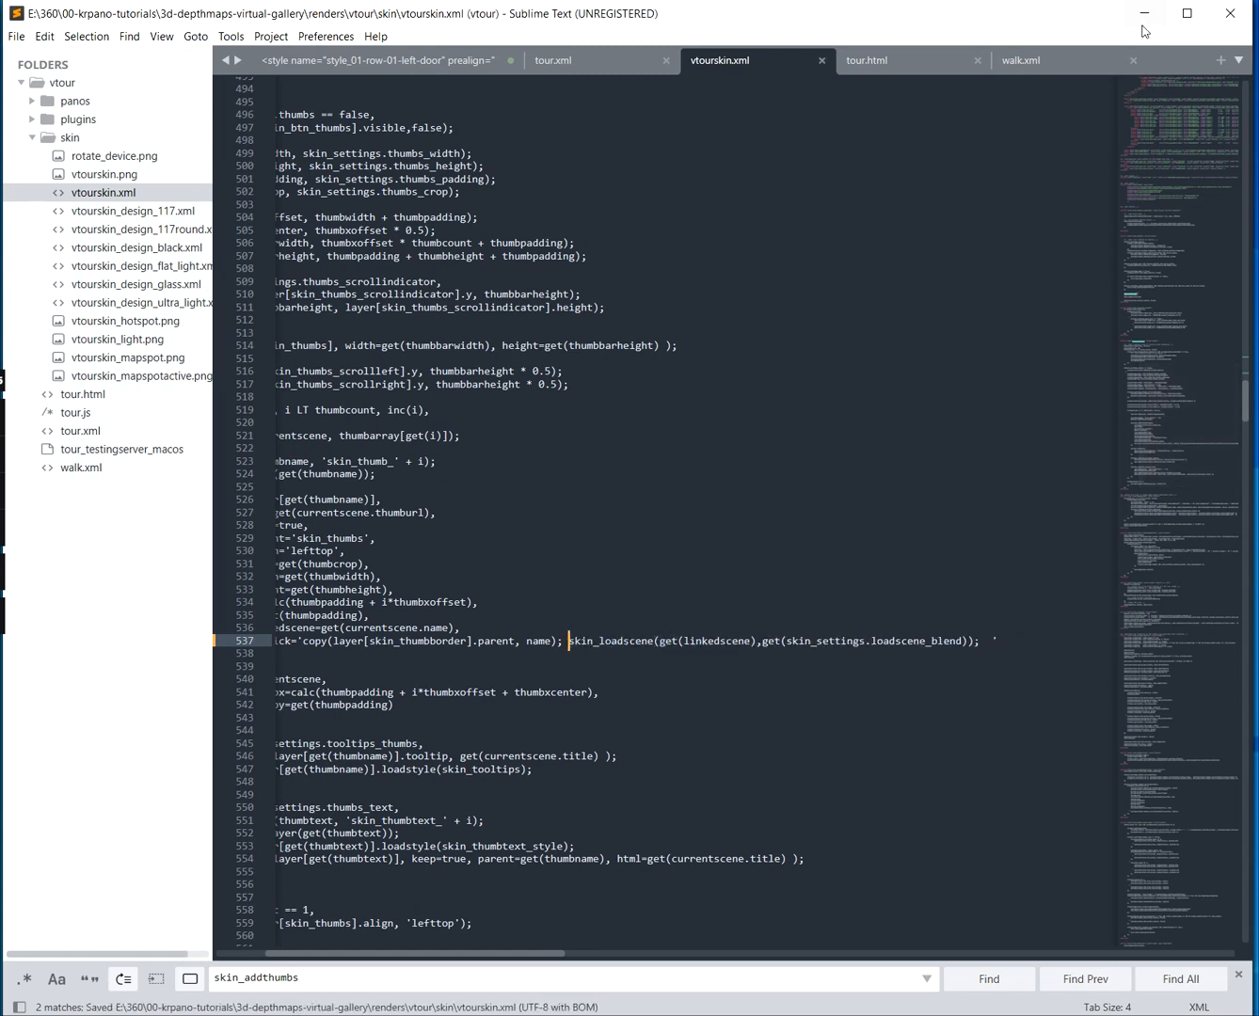
# Reload the tour in the second browser tab and test the thumbnail transition to 02-row-01-left without the 'SKIP' setting
pyautogui.click(1146, 12)
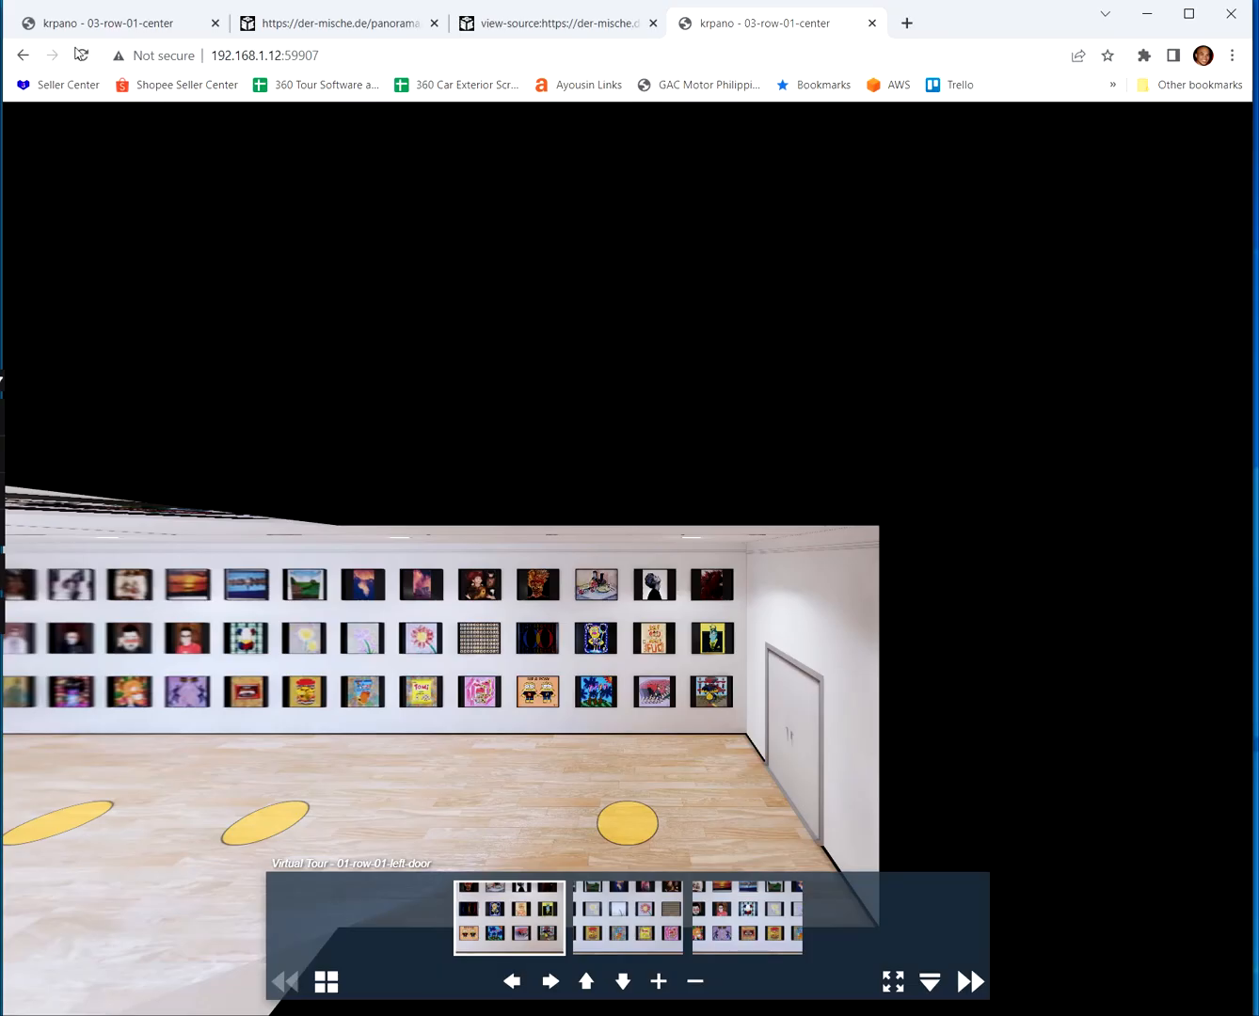
pyautogui.click(79, 54)
pyautogui.moveTo(879, 589); pyautogui.dragTo(862, 414)
pyautogui.scroll(-6, 862, 414)
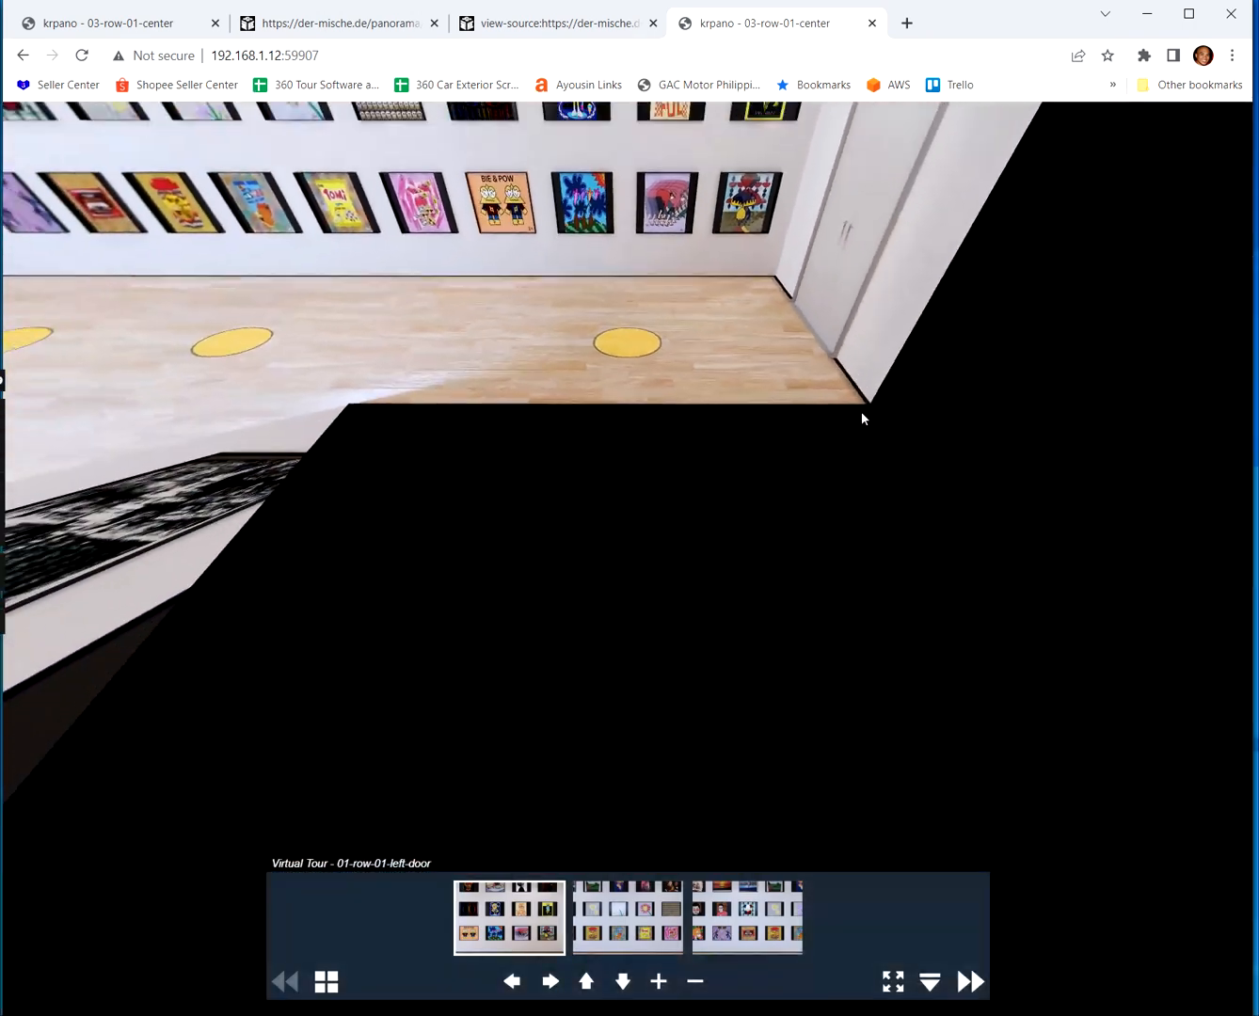
pyautogui.click(633, 910)
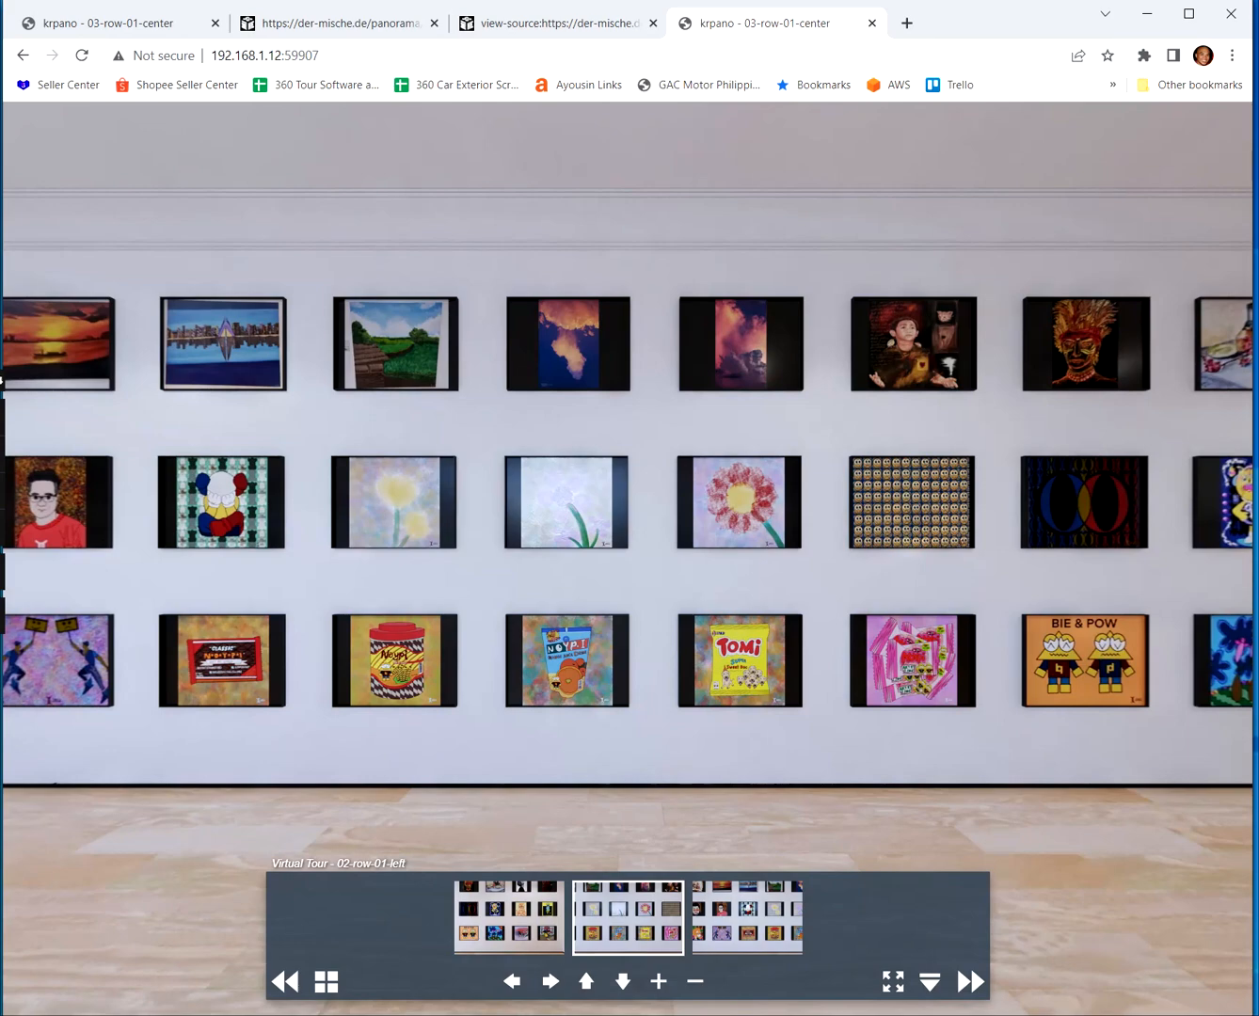
# Close the two der-mische.de tabs and test the thumbnail transition to 02-row-01-left in the original tour tab
pyautogui.click(434, 24)
pyautogui.click(434, 24)
pyautogui.click(169, 24)
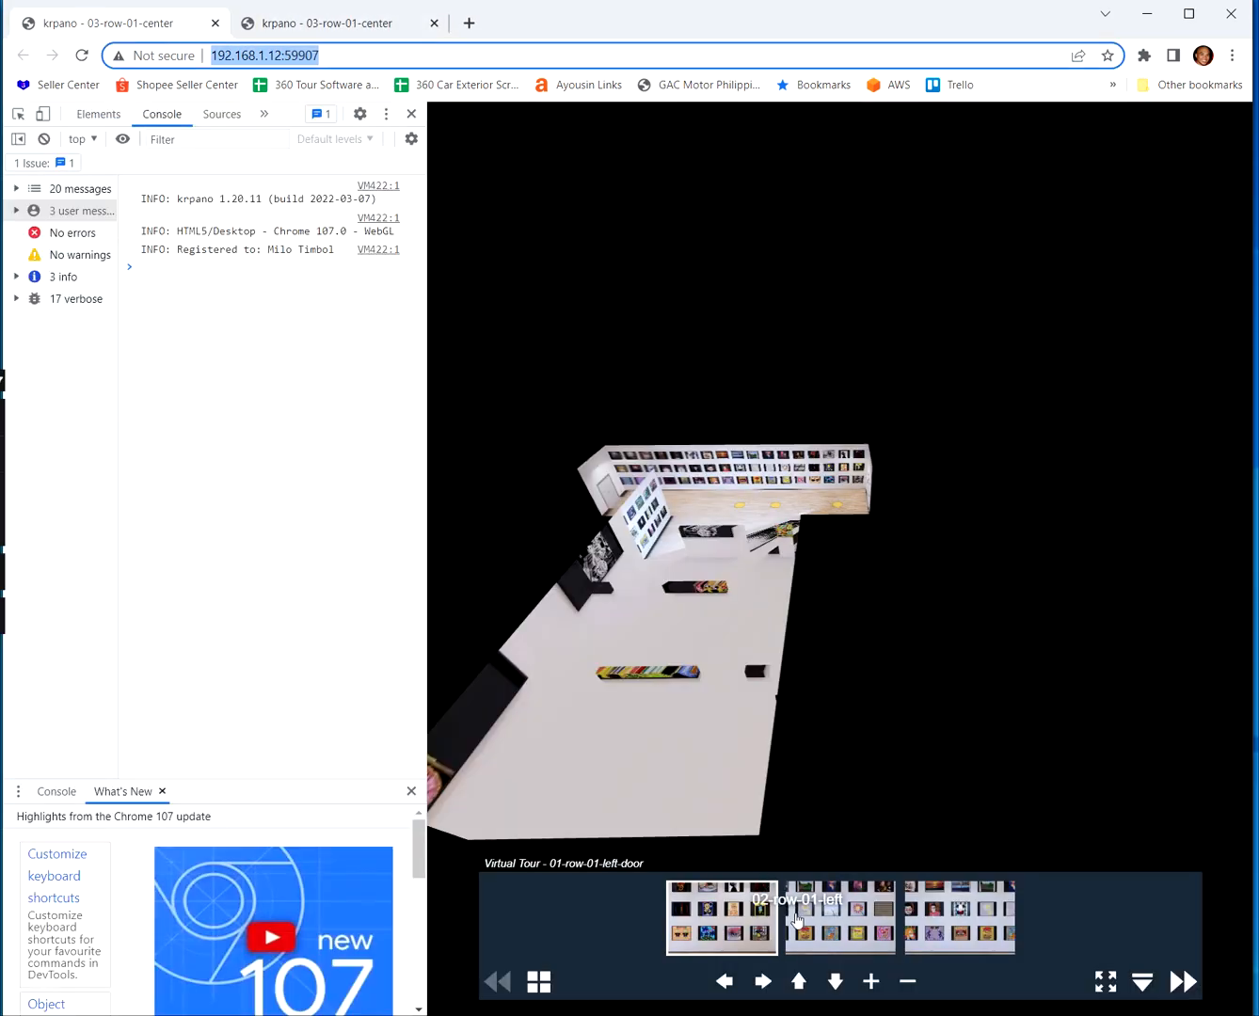
pyautogui.click(737, 915)
pyautogui.click(813, 918)
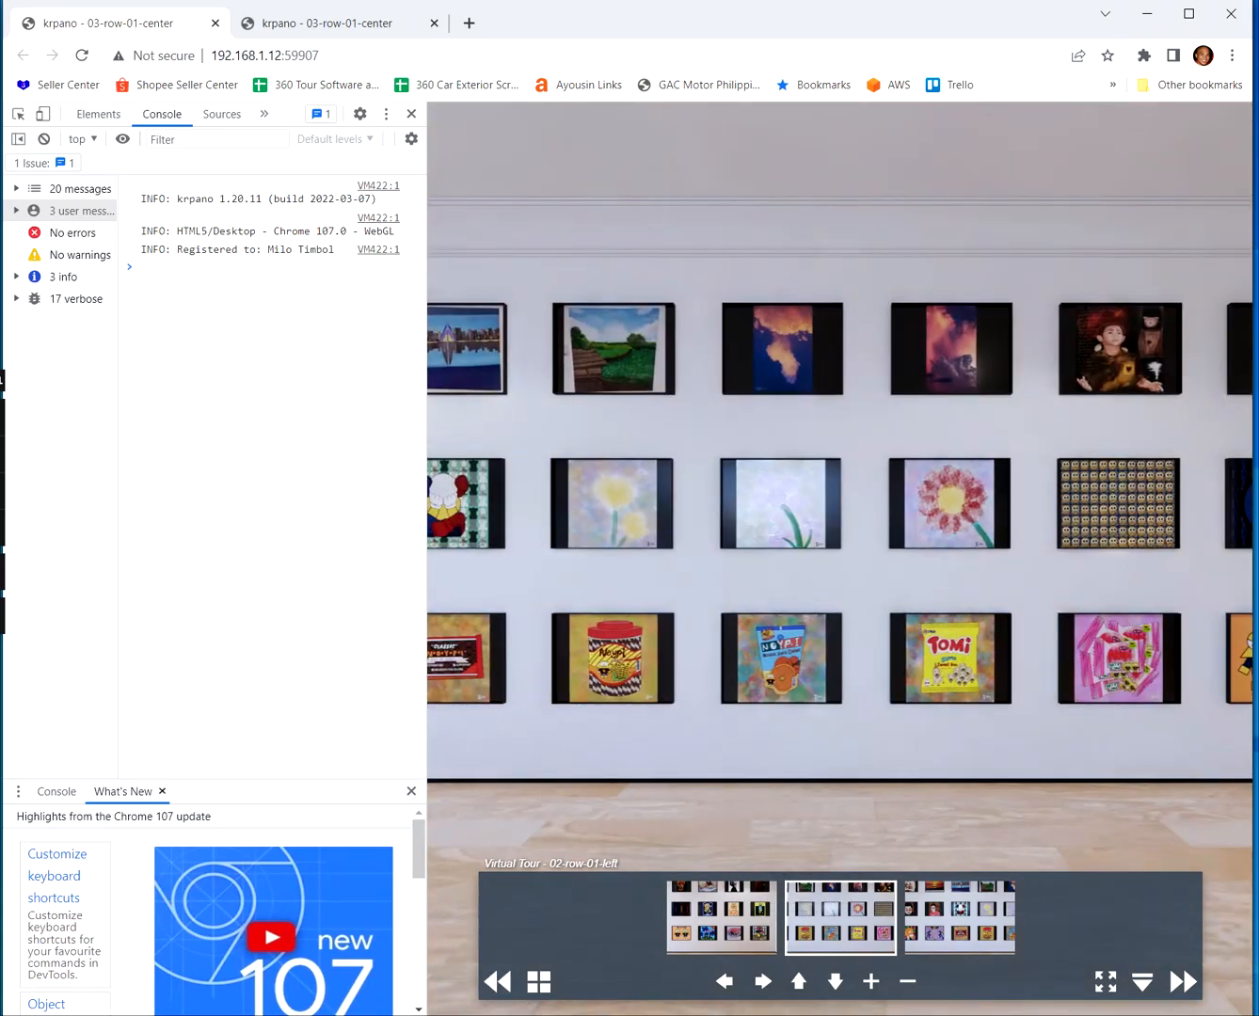
# Put set(global.customtransition, 'SKIP'); back before skin_loadscene in the thumbnail onclick of vtourskin.xml and save
pyautogui.hotkey('alt', 'Tab')
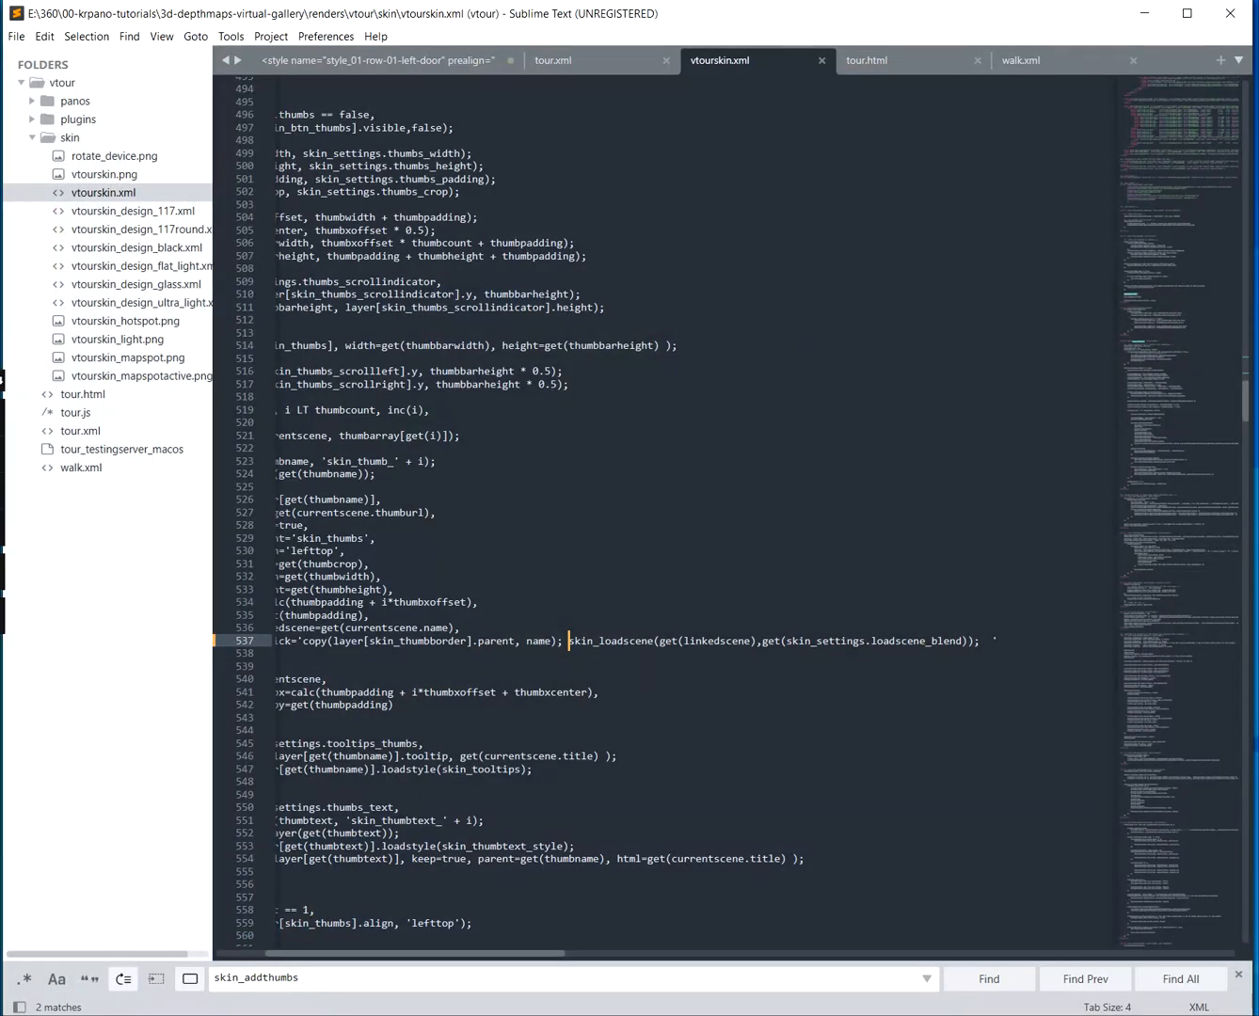
pyautogui.hotkey('ctrl', 'v')
pyautogui.hotkey('ctrl', 's')
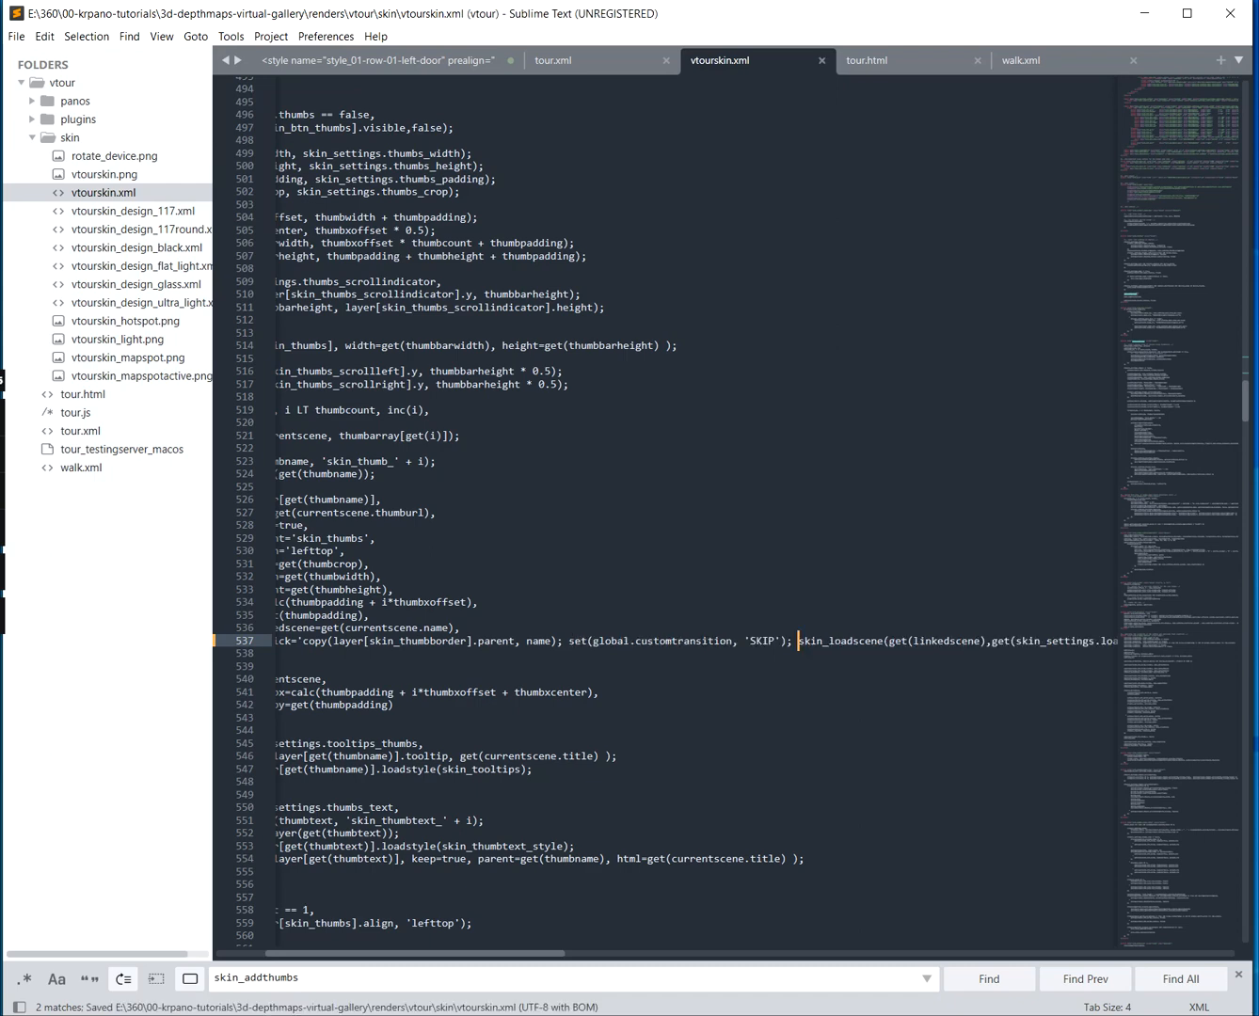
# Comment out the three set lines for view.tx, view.ty and view.tz in the 'SKIP' block of tour.xml
pyautogui.click(567, 64)
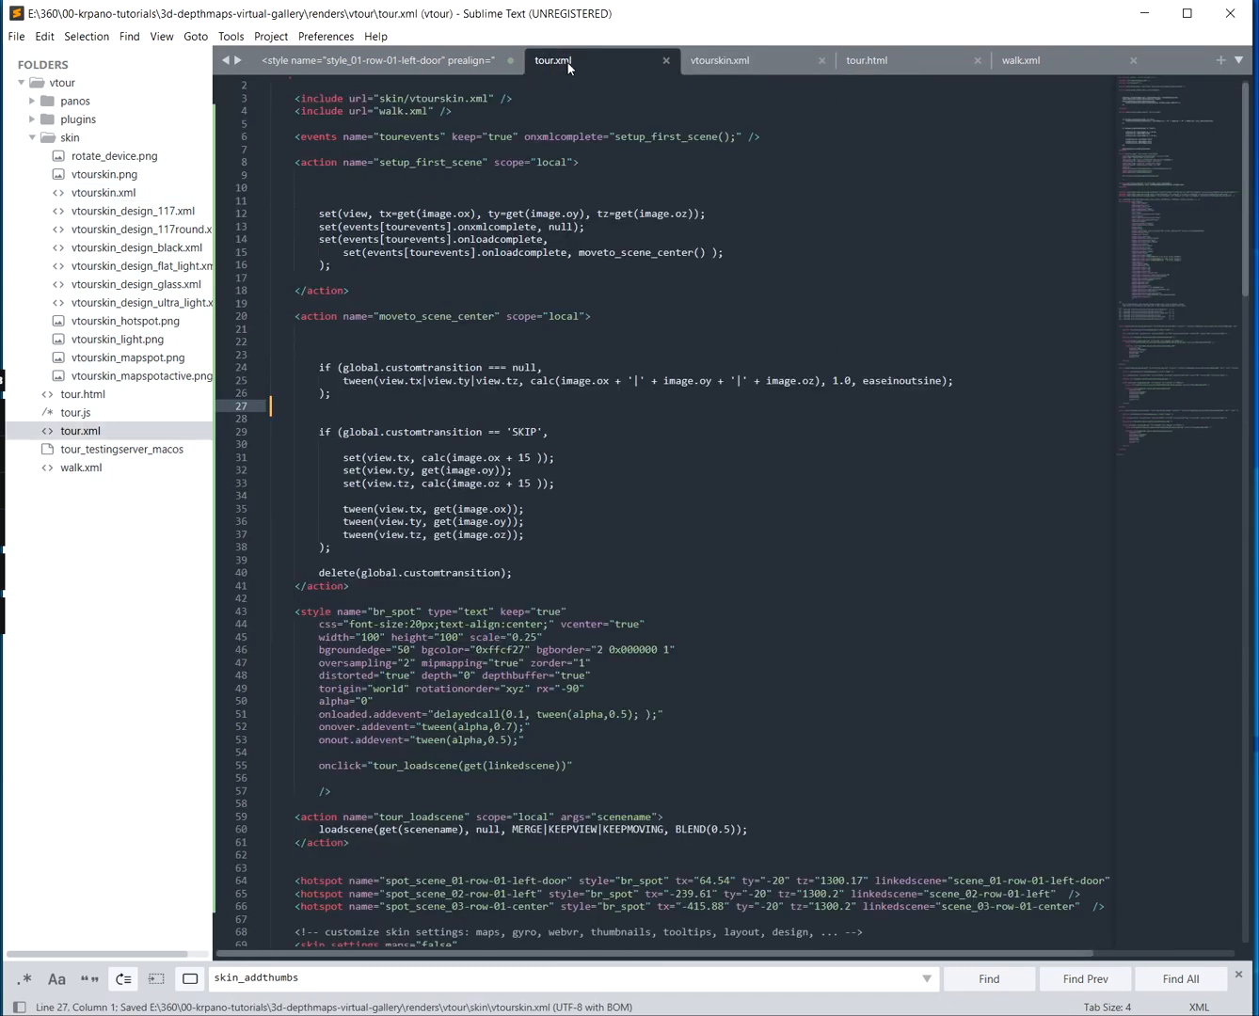
pyautogui.moveTo(554, 484); pyautogui.dragTo(548, 485)
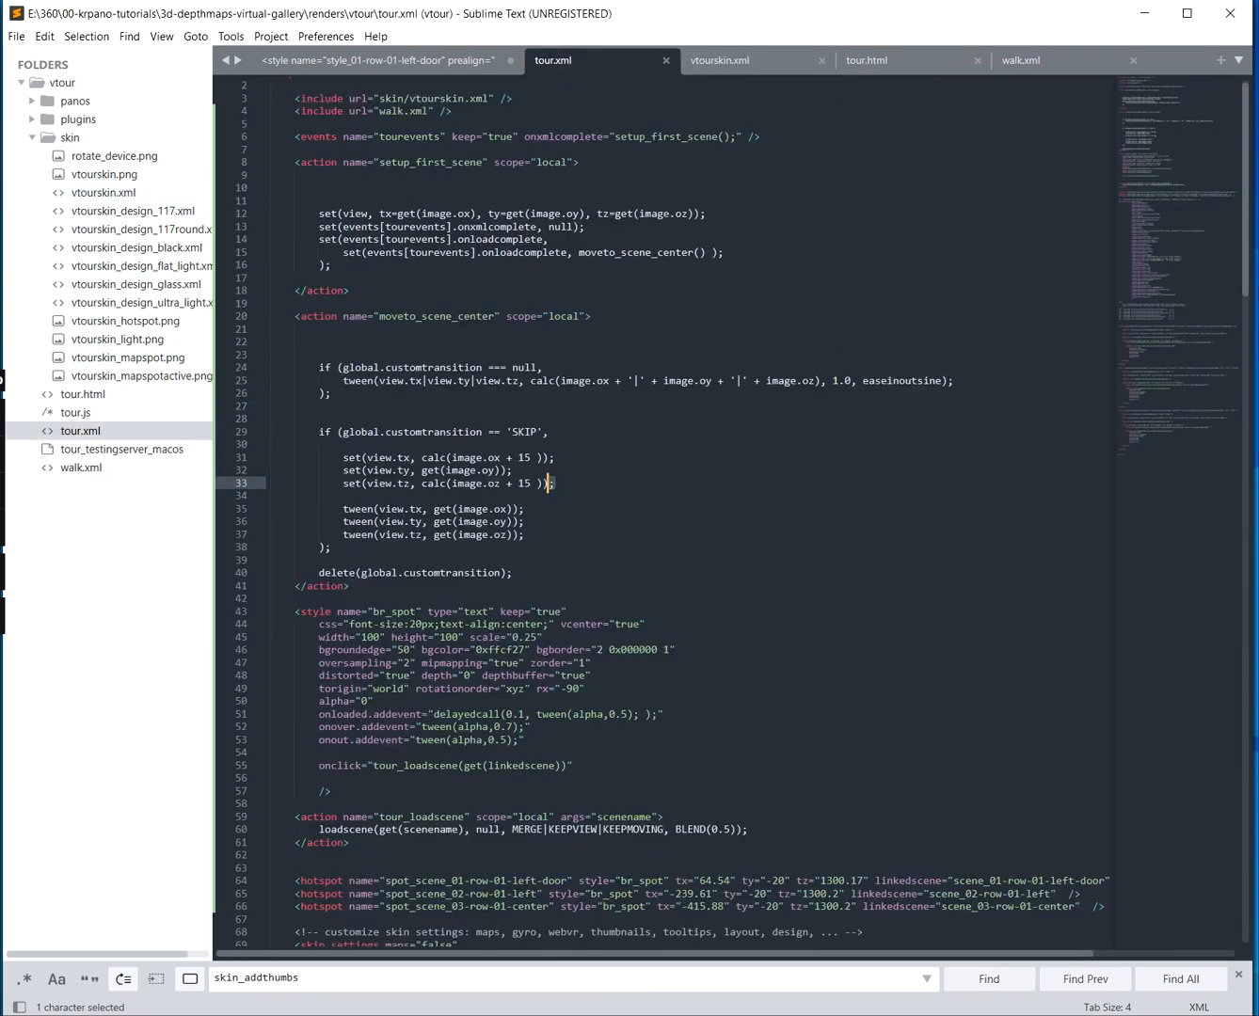
pyautogui.click(500, 458)
pyautogui.press('Down')
pyautogui.press('Down')
pyautogui.press('End')
pyautogui.hotkey('shift', 'Home')
pyautogui.hotkey('shift', 'Home')
pyautogui.hotkey('shift', 'Up')
pyautogui.hotkey('shift', 'Up')
pyautogui.hotkey('ctrl', '/')
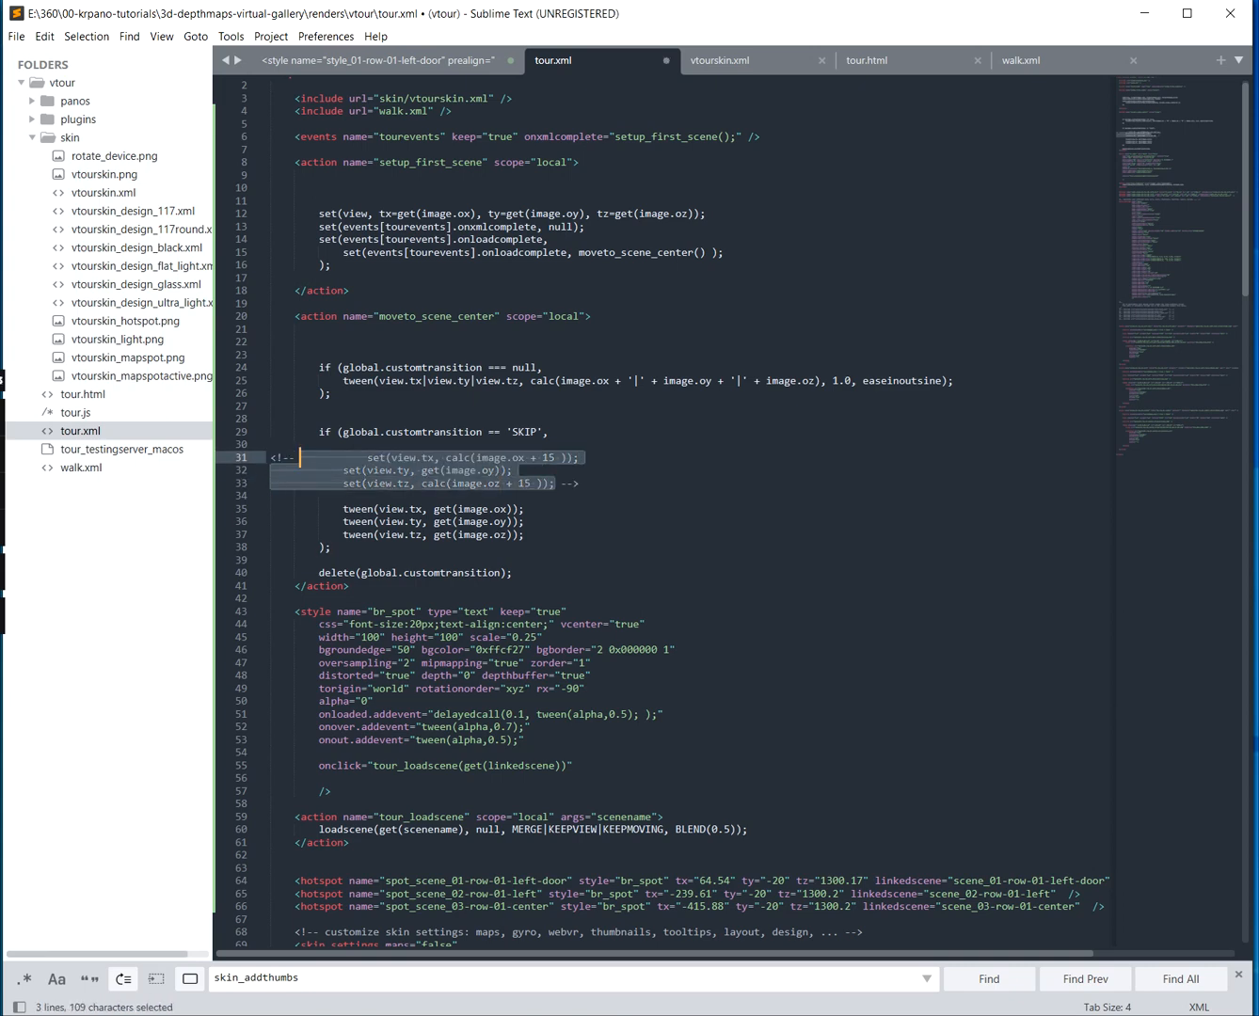
# Add an active copy of the three set lines below the commented block, with a + 15 offset in the view.tz line
pyautogui.hotkey('ctrl', 'c')
pyautogui.press('Down')
pyautogui.press('Return')
pyautogui.press('Return')
pyautogui.press('Up')
pyautogui.hotkey('ctrl', 'v')
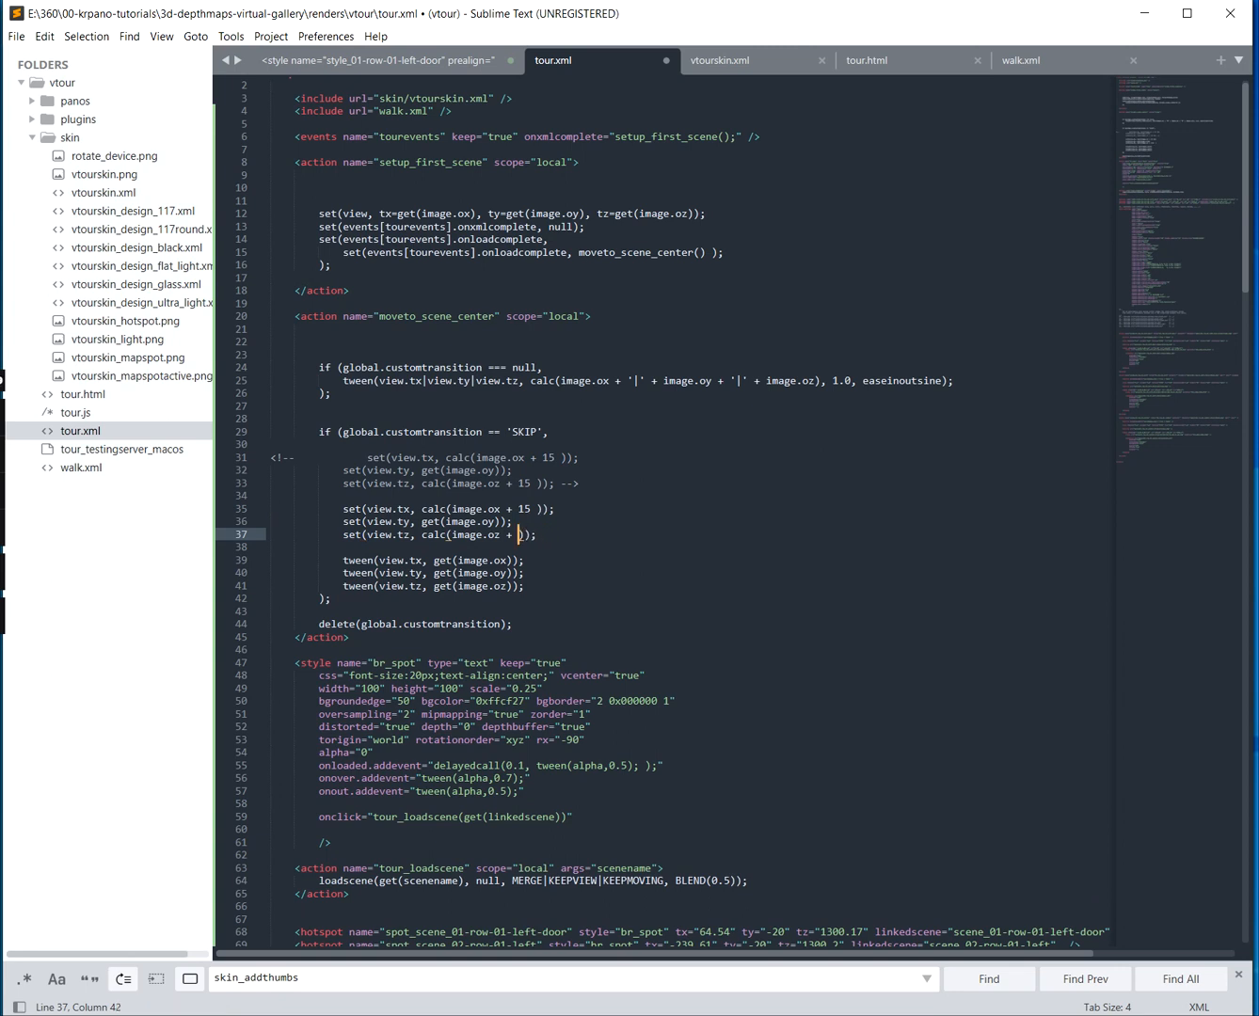
pyautogui.write('15')
# Replace calc with get in the active view.tx and view.tz set lines of the 'SKIP' block
pyautogui.doubleClick(429, 521)
pyautogui.hotkey('ctrl', 'c')
pyautogui.doubleClick(434, 509)
pyautogui.hotkey('ctrl', 'v')
pyautogui.doubleClick(436, 534)
pyautogui.hotkey('ctrl', 'v')
pyautogui.click(481, 509)
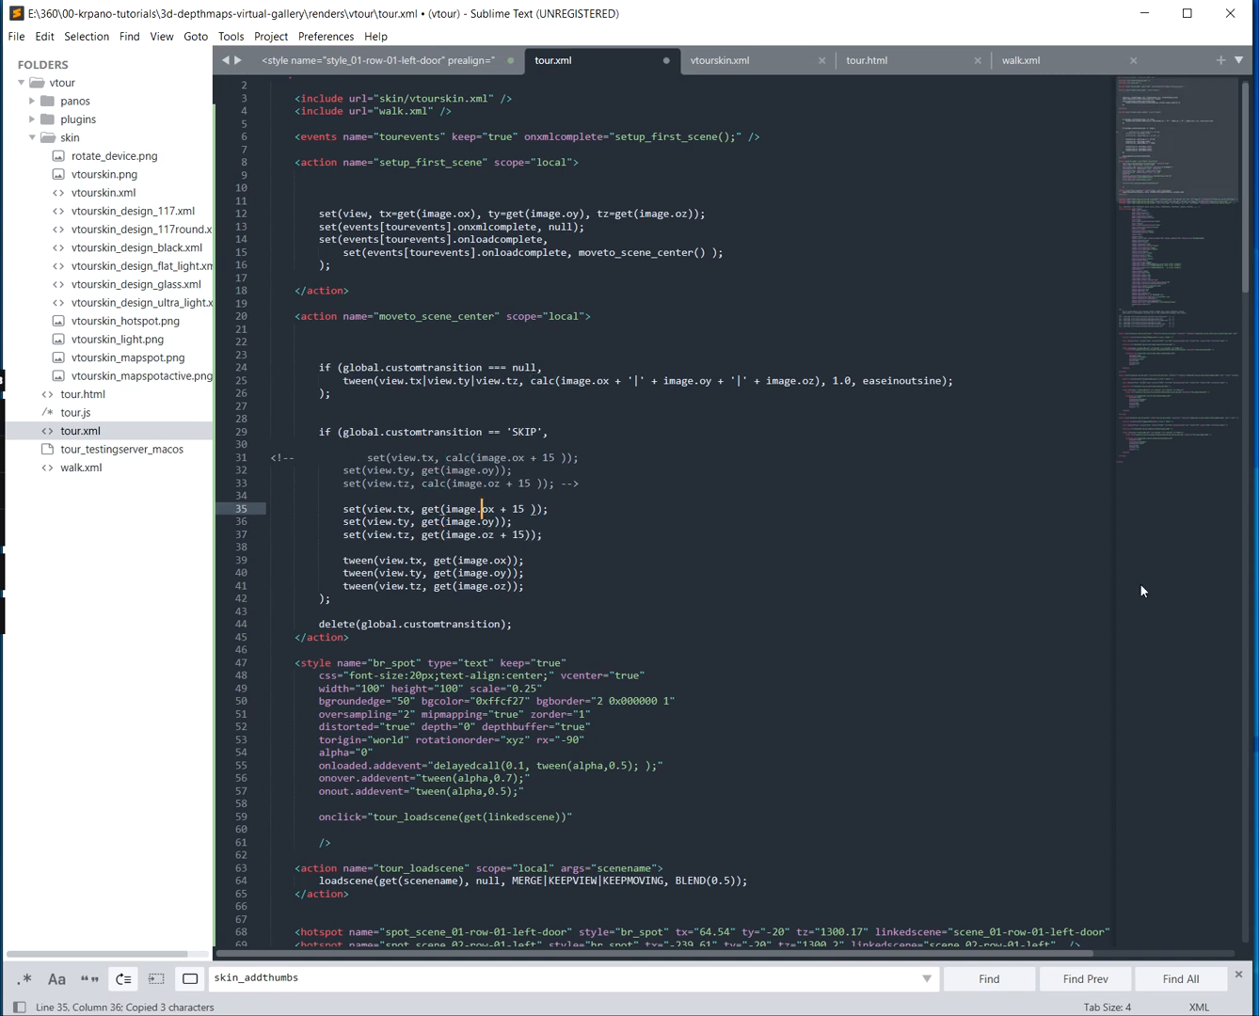
# Remove the + 15 offsets from the active view.tx and view.tz set lines and save tour.xml
pyautogui.hotkey('shift', 'End')
pyautogui.hotkey('shift', 'Left')
pyautogui.hotkey('shift', 'Left')
pyautogui.press('Delete')
pyautogui.press('Down')
pyautogui.press('Left')
pyautogui.press('Left')
pyautogui.hotkey('shift', 'End')
pyautogui.hotkey('ctrl', 'c')
pyautogui.press('Down')
pyautogui.press('Left')
pyautogui.hotkey('shift', 'End')
pyautogui.hotkey('ctrl', 'v')
pyautogui.hotkey('ctrl', 's')
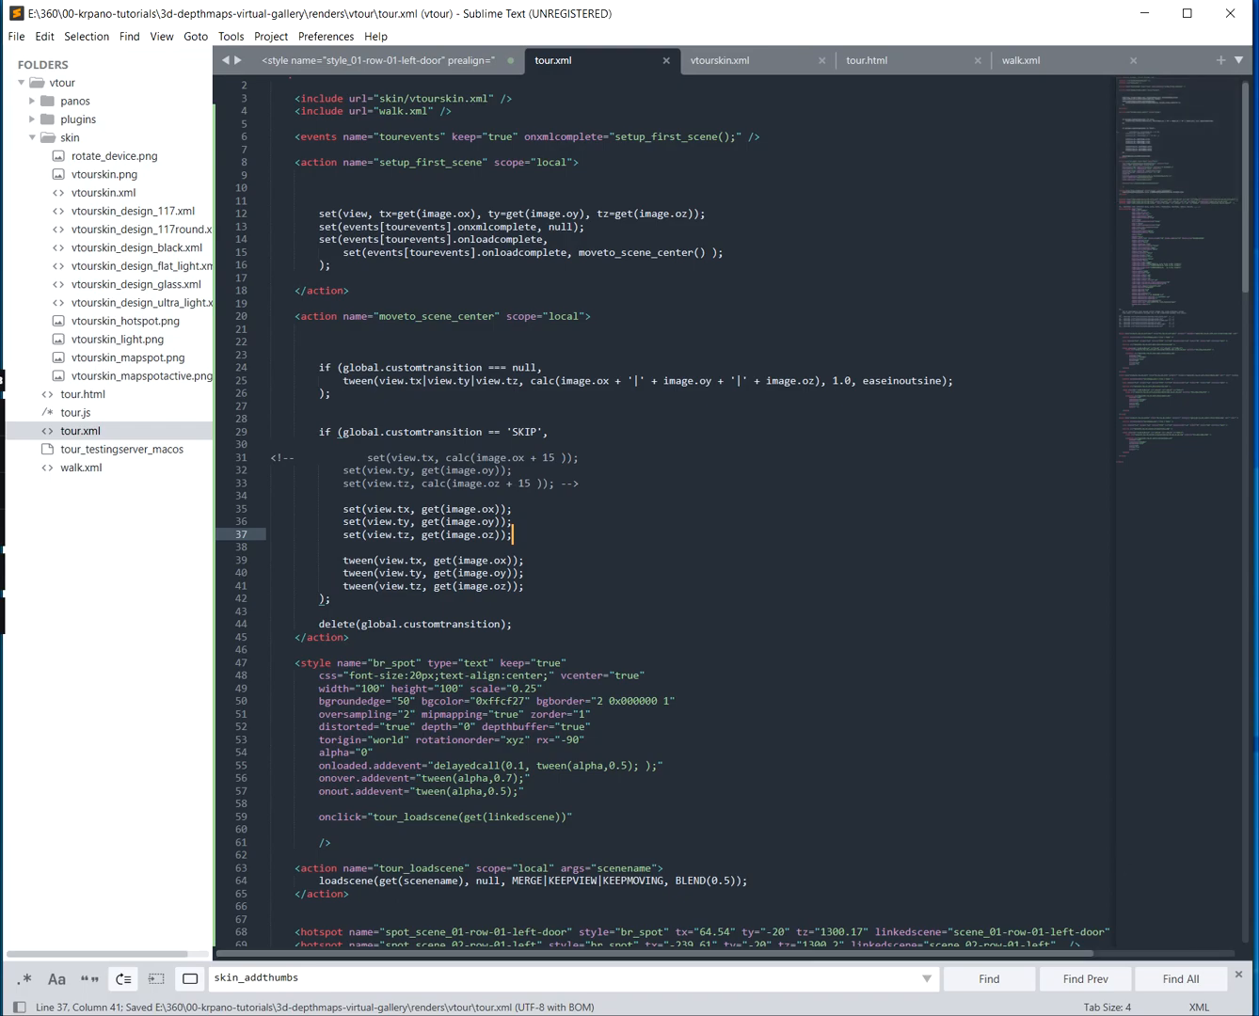
# Reload the tour in the browser and test the offset-free thumbnail transitions to 02-row-01-left and 03-row-01-center
pyautogui.hotkey('alt', 'Tab')
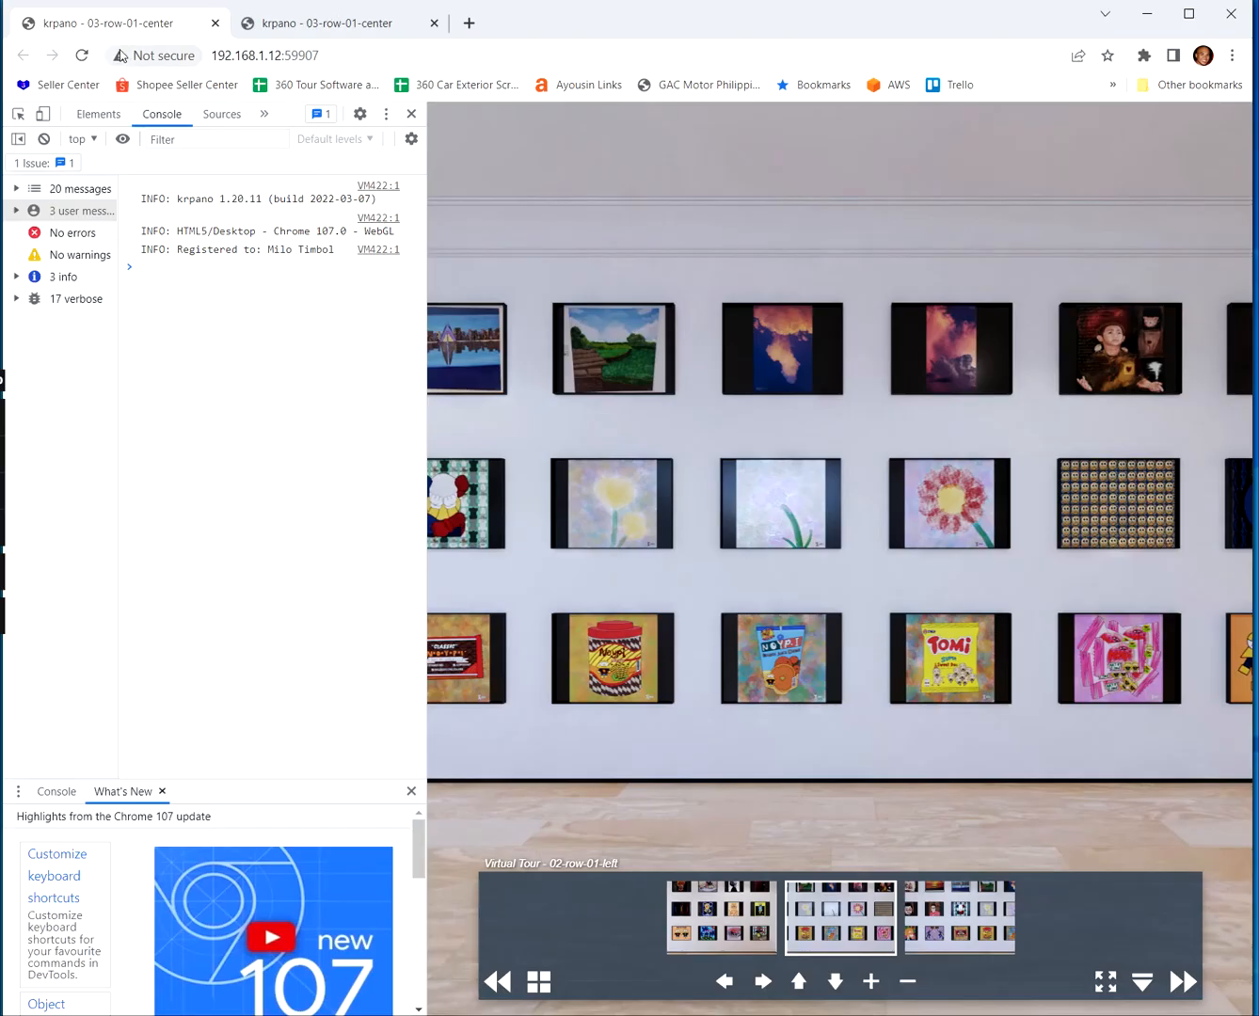
pyautogui.press('F5')
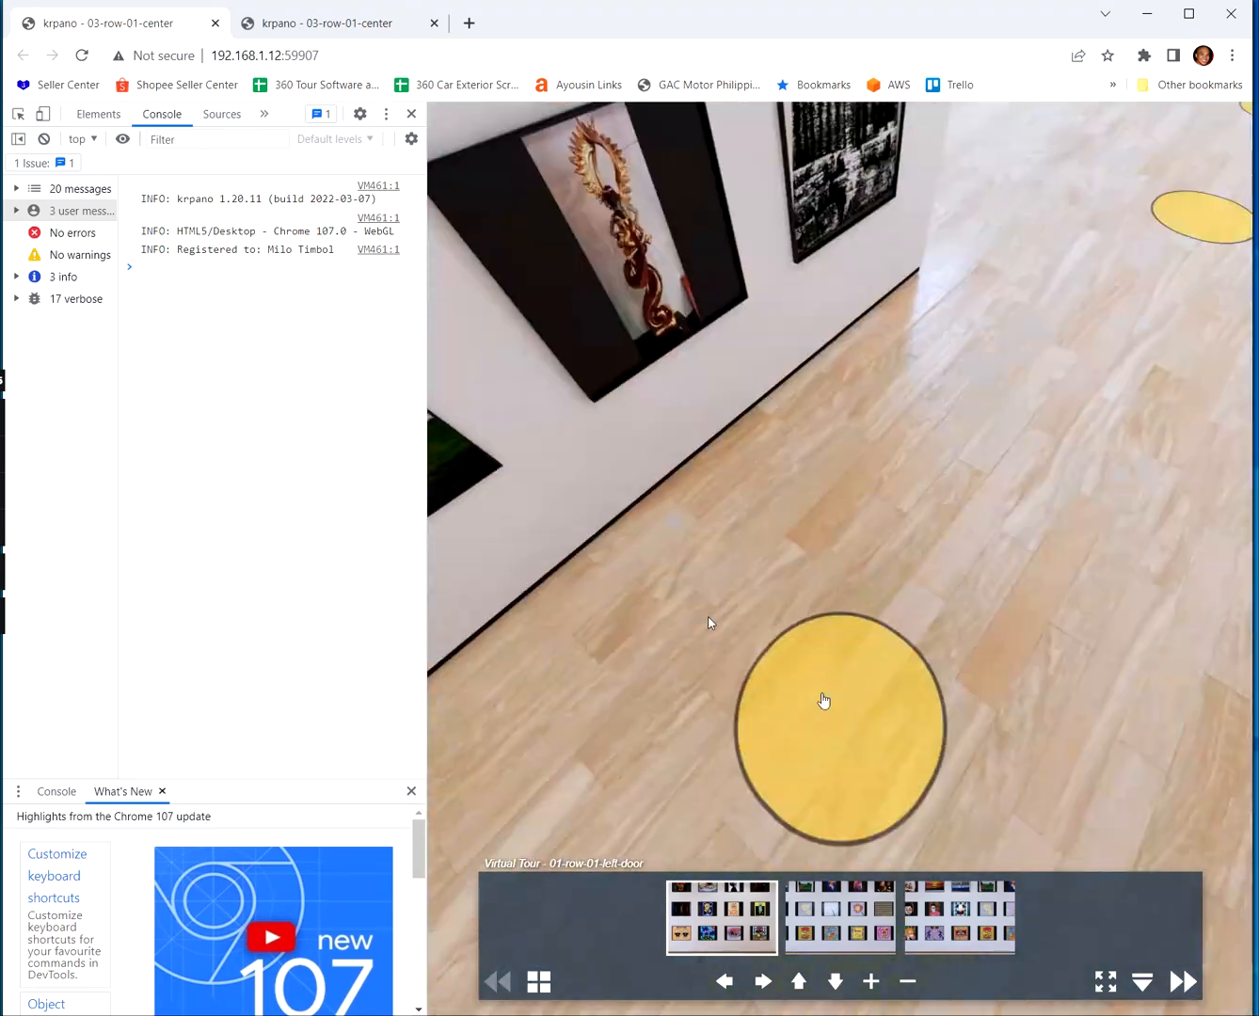
pyautogui.click(867, 927)
pyautogui.click(917, 924)
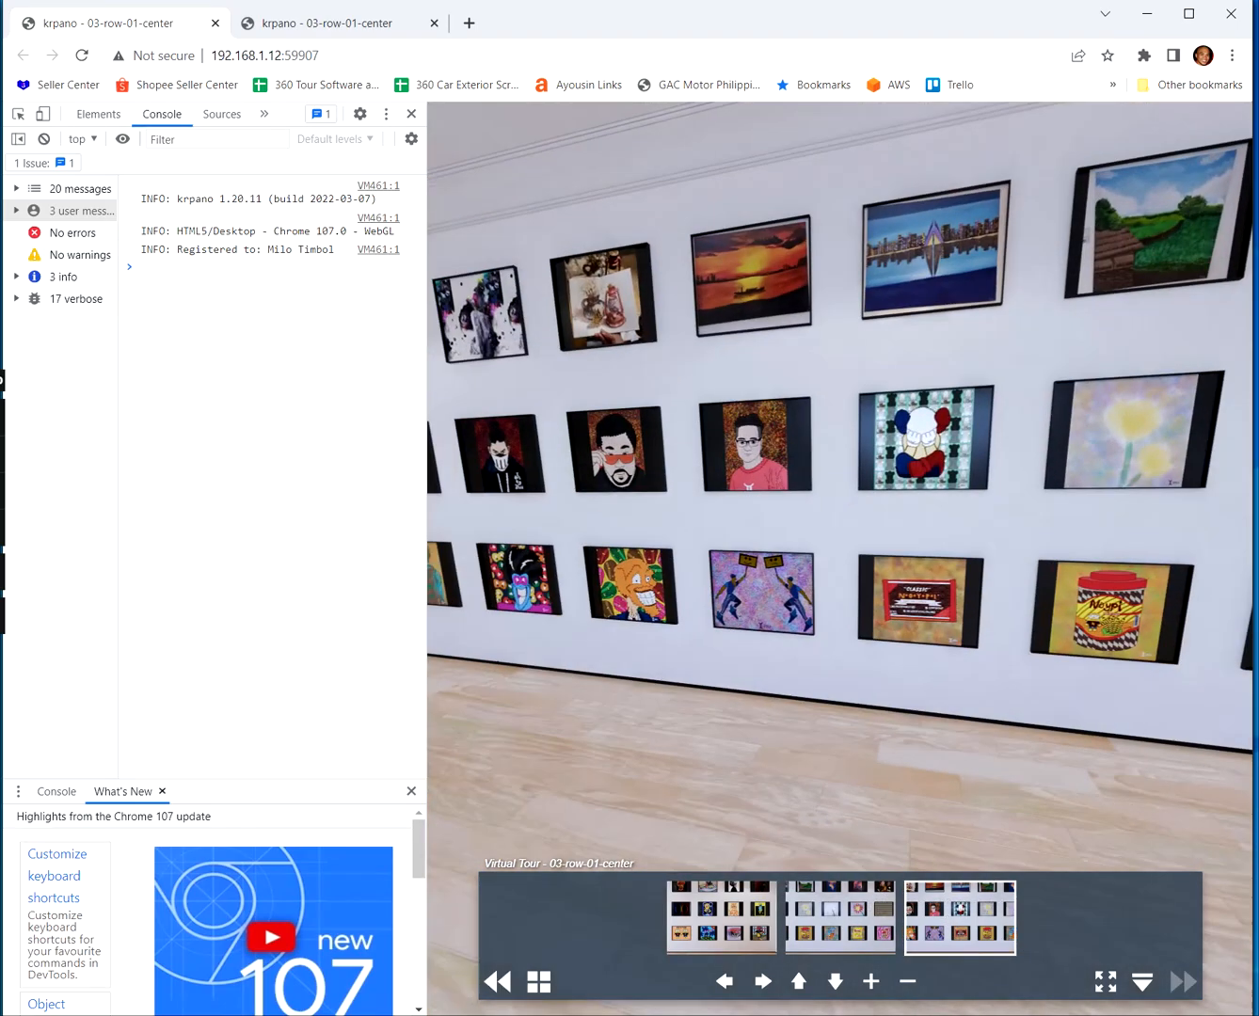
# Undo the get replacements and offset removals in the 'SKIP' block's set lines and save tour.xml
pyautogui.hotkey('alt', 'Tab')
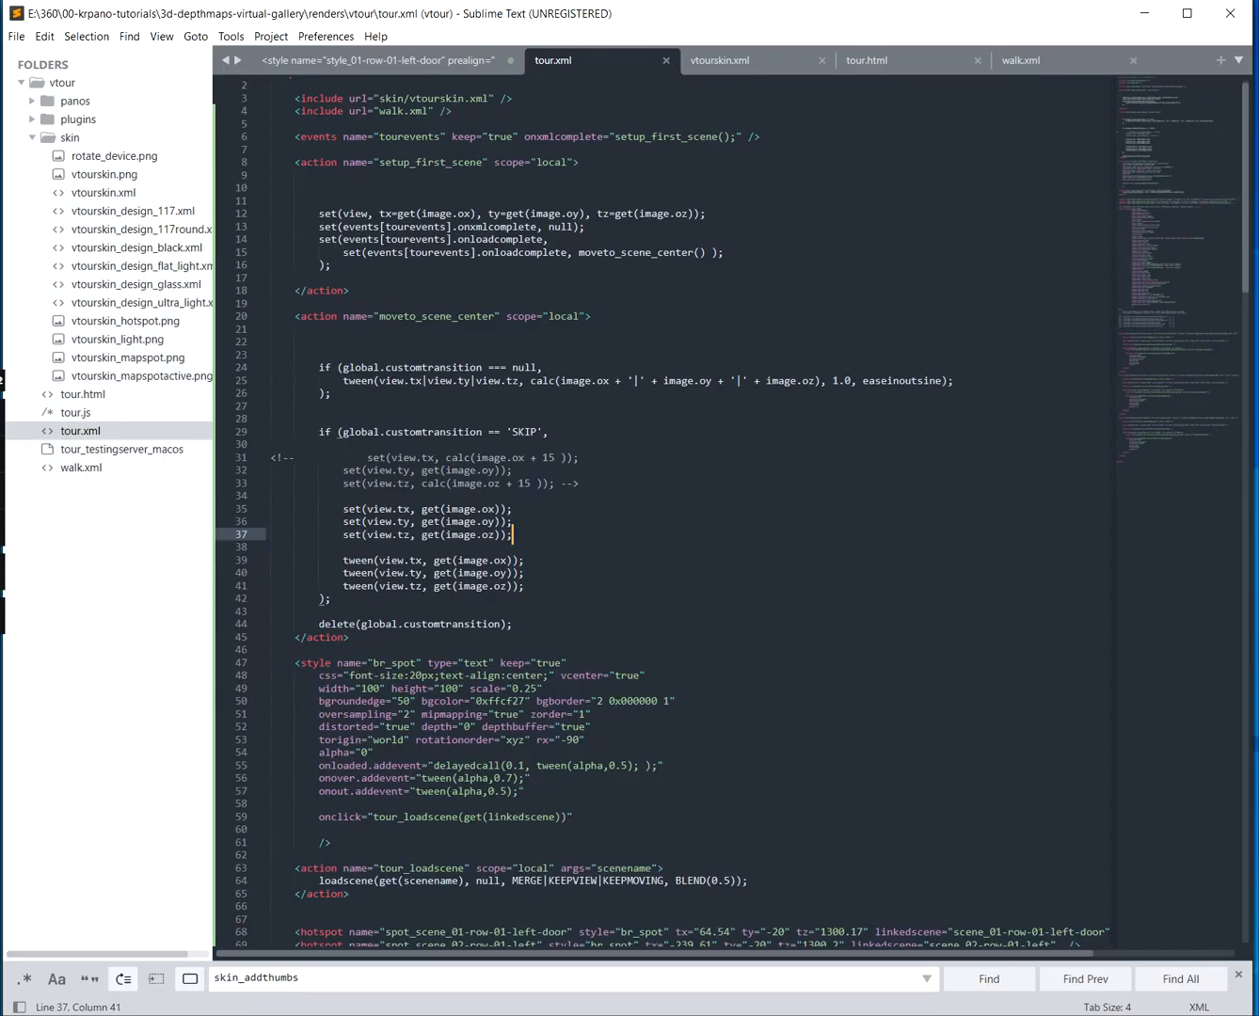
pyautogui.hotkey('ctrl', 'z')
pyautogui.hotkey('ctrl', 'z')
pyautogui.hotkey('ctrl', 'z')
pyautogui.hotkey('ctrl', 'z')
pyautogui.hotkey('ctrl', 'z')
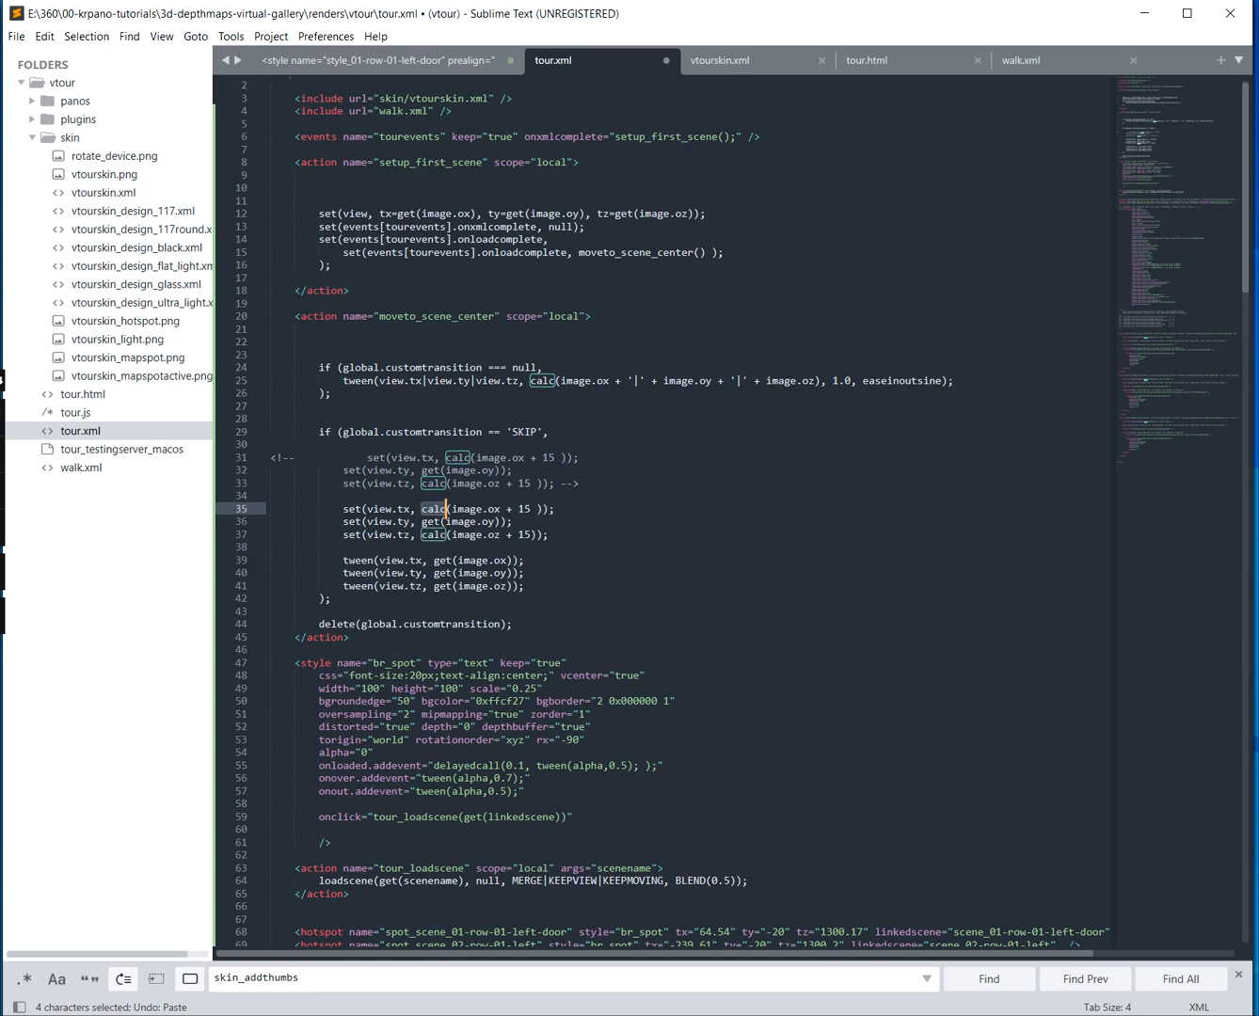
pyautogui.click(555, 510)
pyautogui.hotkey('ctrl', 's')
# Set the offset in the active view.tx line to 100 and save tour.xml
pyautogui.click(525, 509)
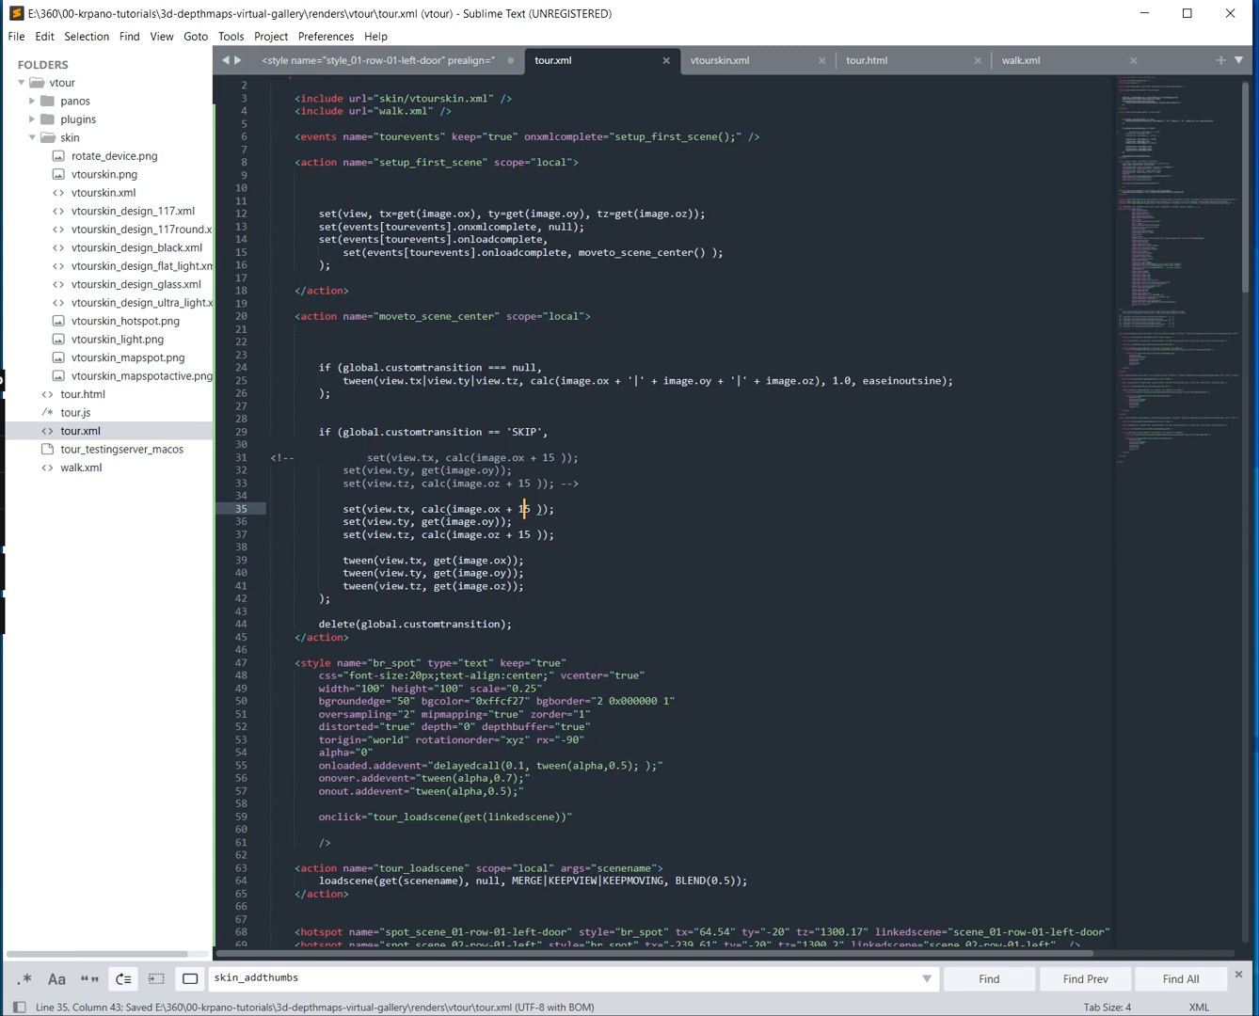
pyautogui.press('Delete')
pyautogui.hotkey('ctrl', 's')
# Reload the tour in the browser and test the larger x-offset transition with the three scene thumbnails
pyautogui.hotkey('alt', 'Tab')
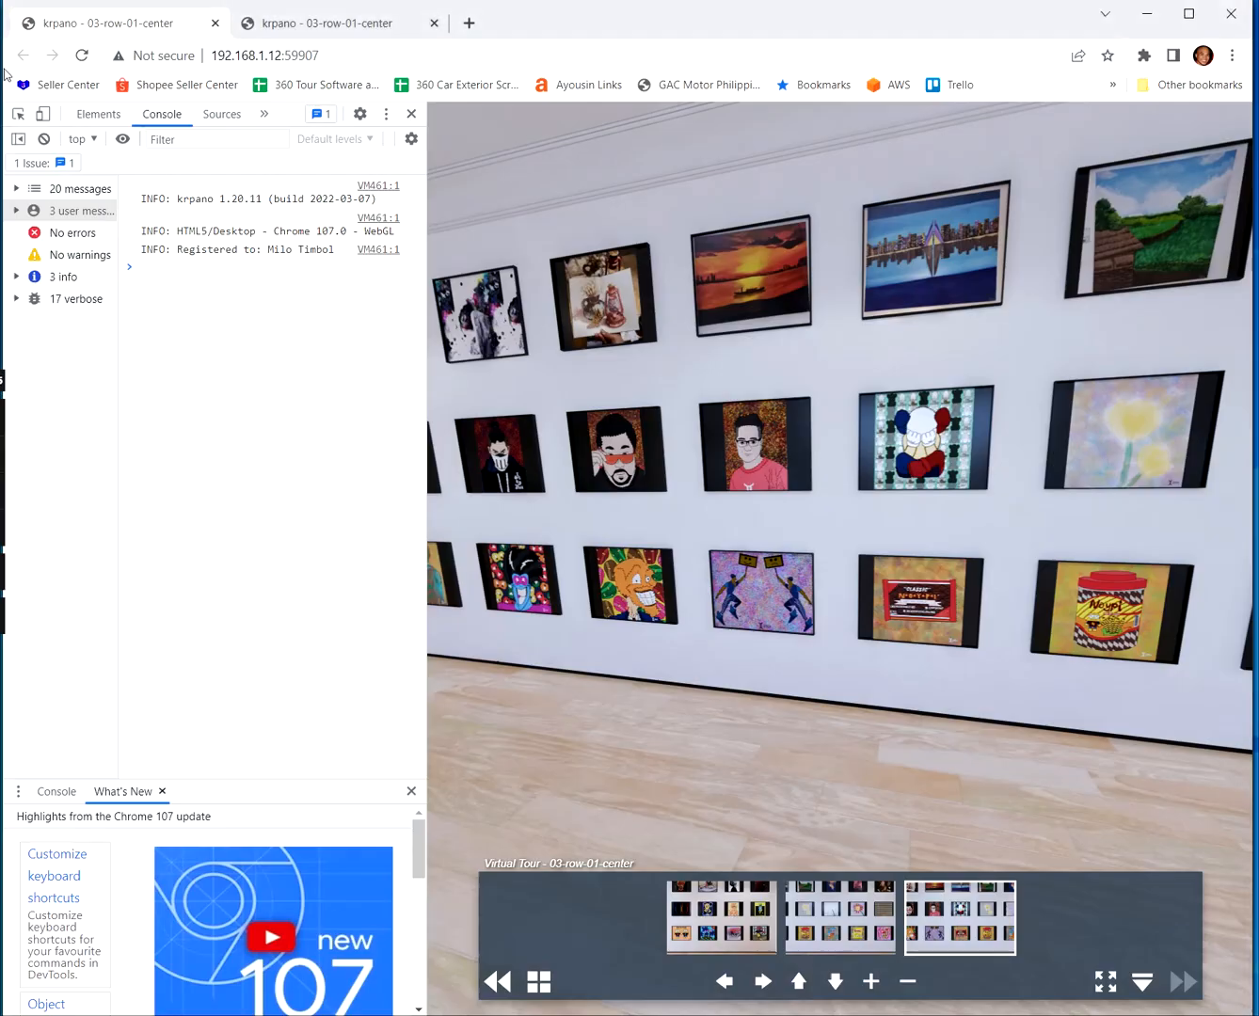
pyautogui.click(82, 57)
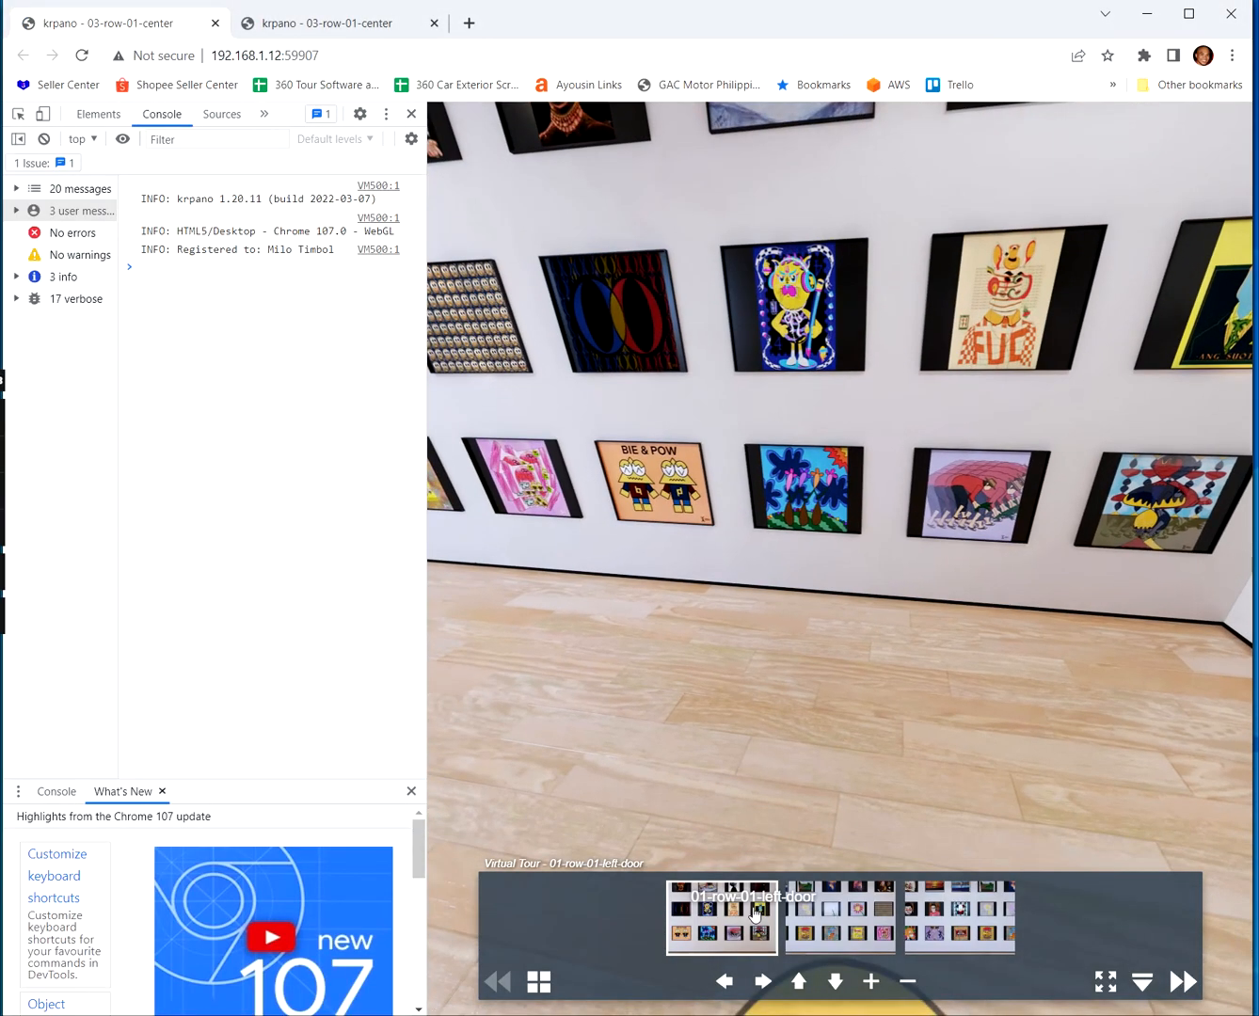
pyautogui.click(754, 911)
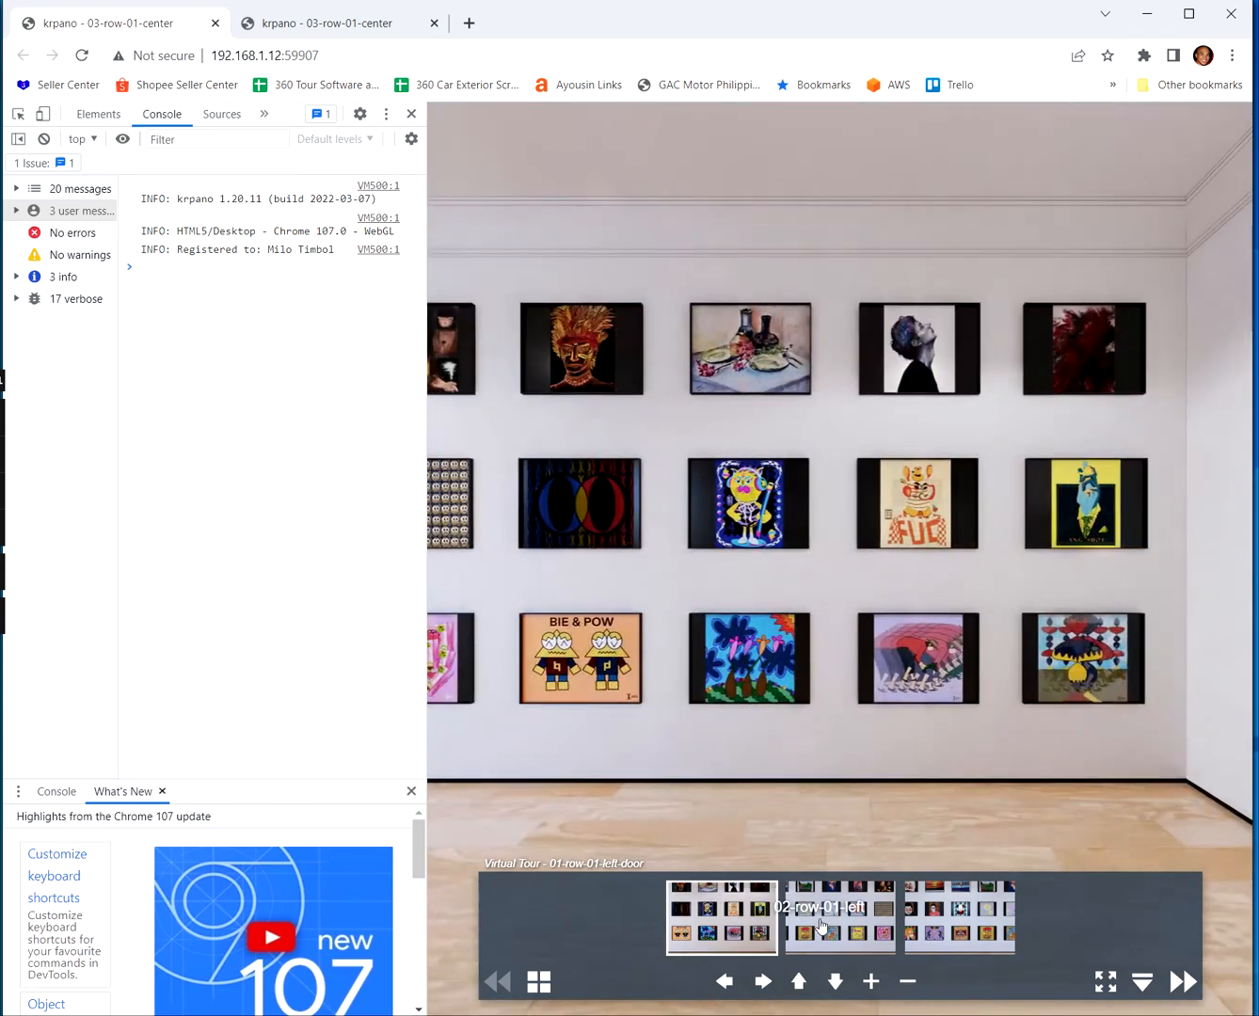
pyautogui.click(821, 923)
pyautogui.click(941, 923)
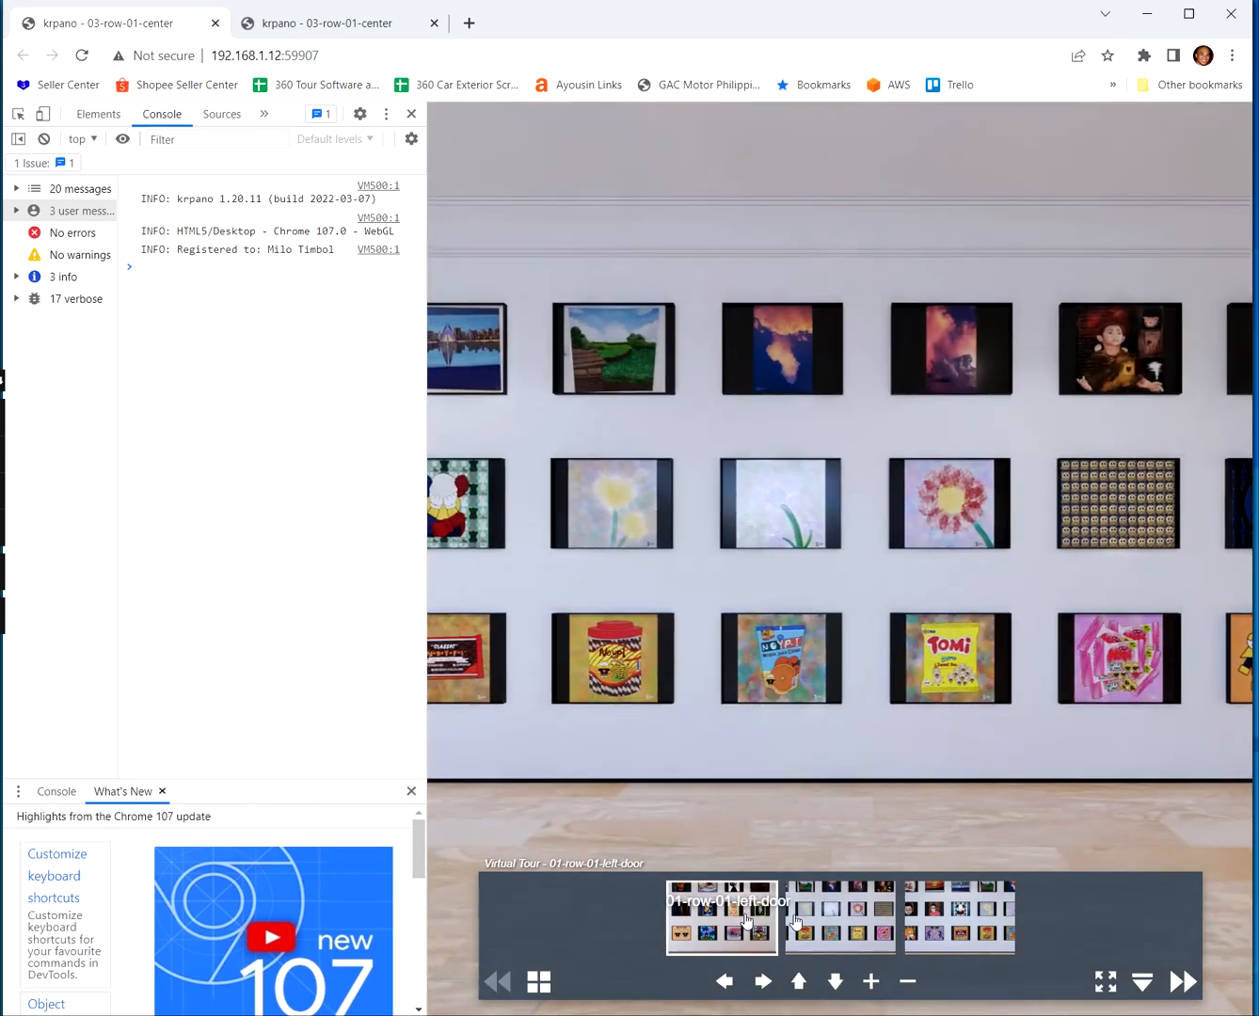
pyautogui.click(1184, 969)
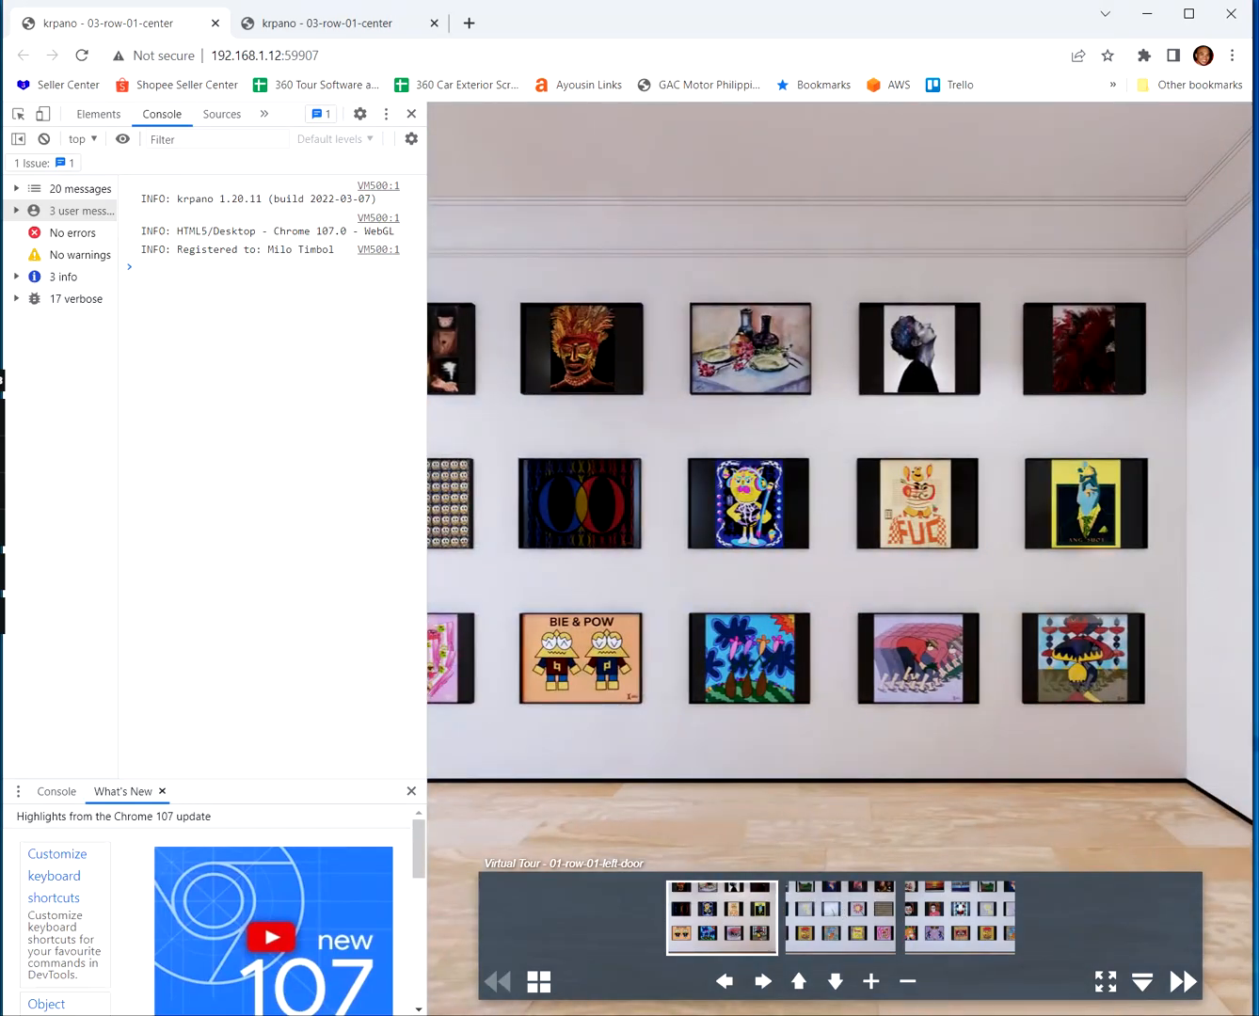
# Set the offset in the active view.tx line of the 'SKIP' block in tour.xml to 15
pyautogui.hotkey('alt', 'Tab')
pyautogui.click(510, 521)
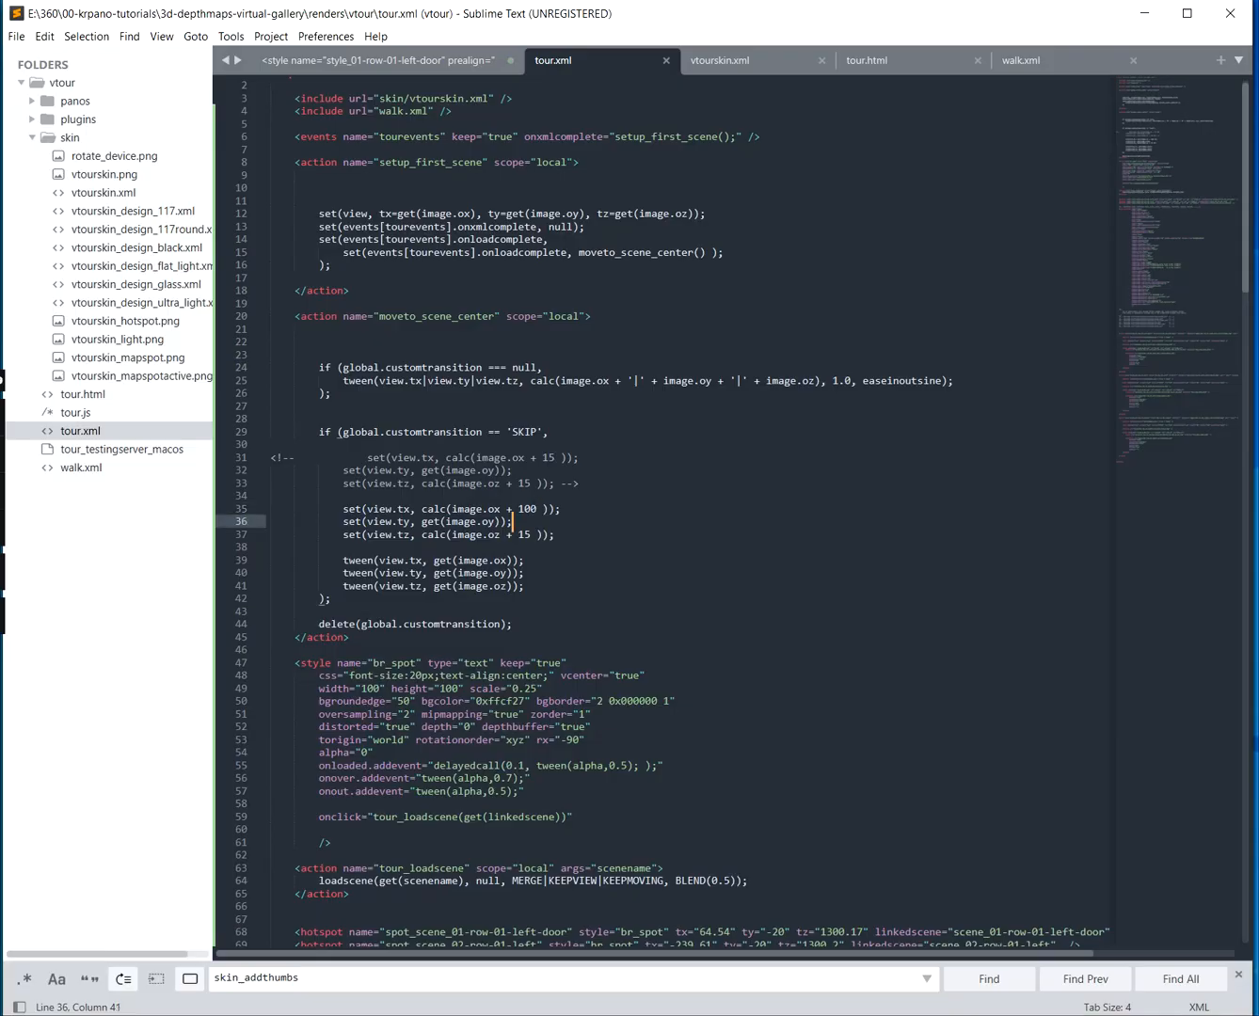
pyautogui.press('Up')
pyautogui.press('Delete')
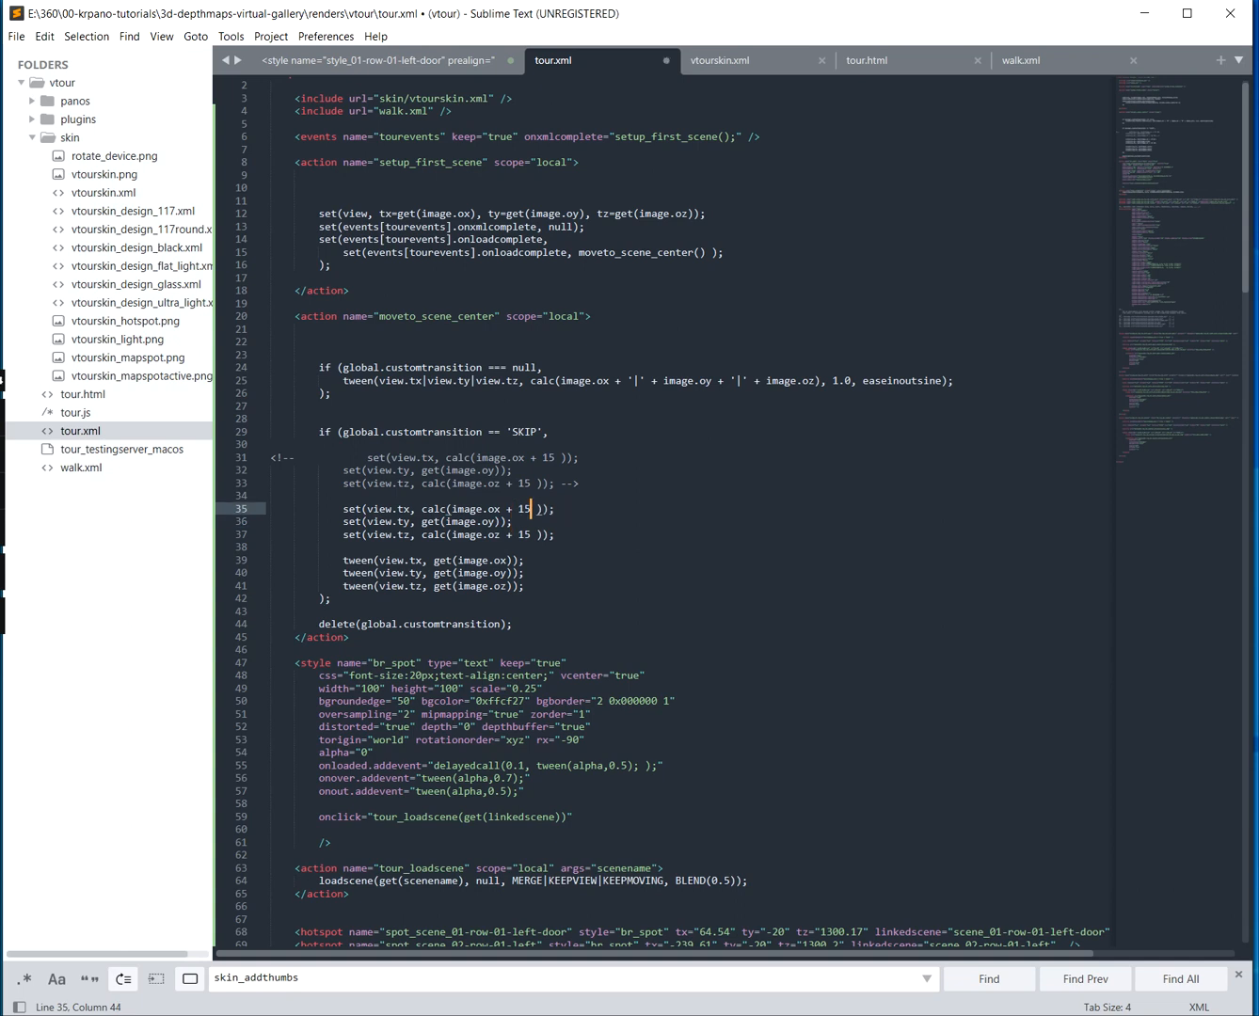
# Change the active view.ty line to calc(image.oy + 15), save tour.xml, and reload the tour in the browser to test the transition
pyautogui.click(513, 522)
pyautogui.press('Left')
pyautogui.press('BackSpace')
pyautogui.press('BackSpace')
pyautogui.press('BackSpace')
pyautogui.write('calc')
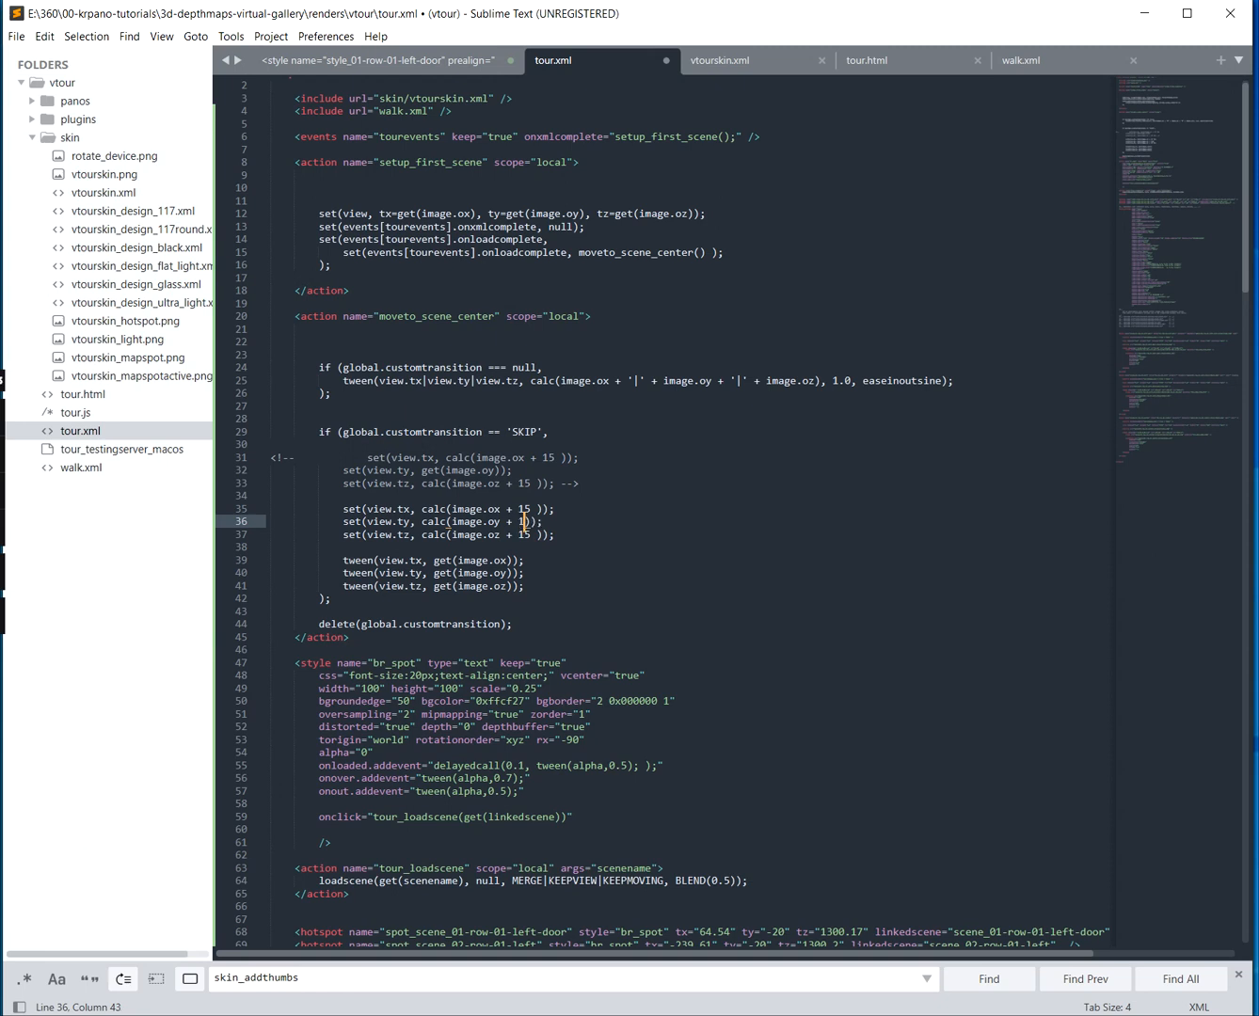
pyautogui.hotkey('ctrl', 's')
pyautogui.hotkey('alt', 'Tab')
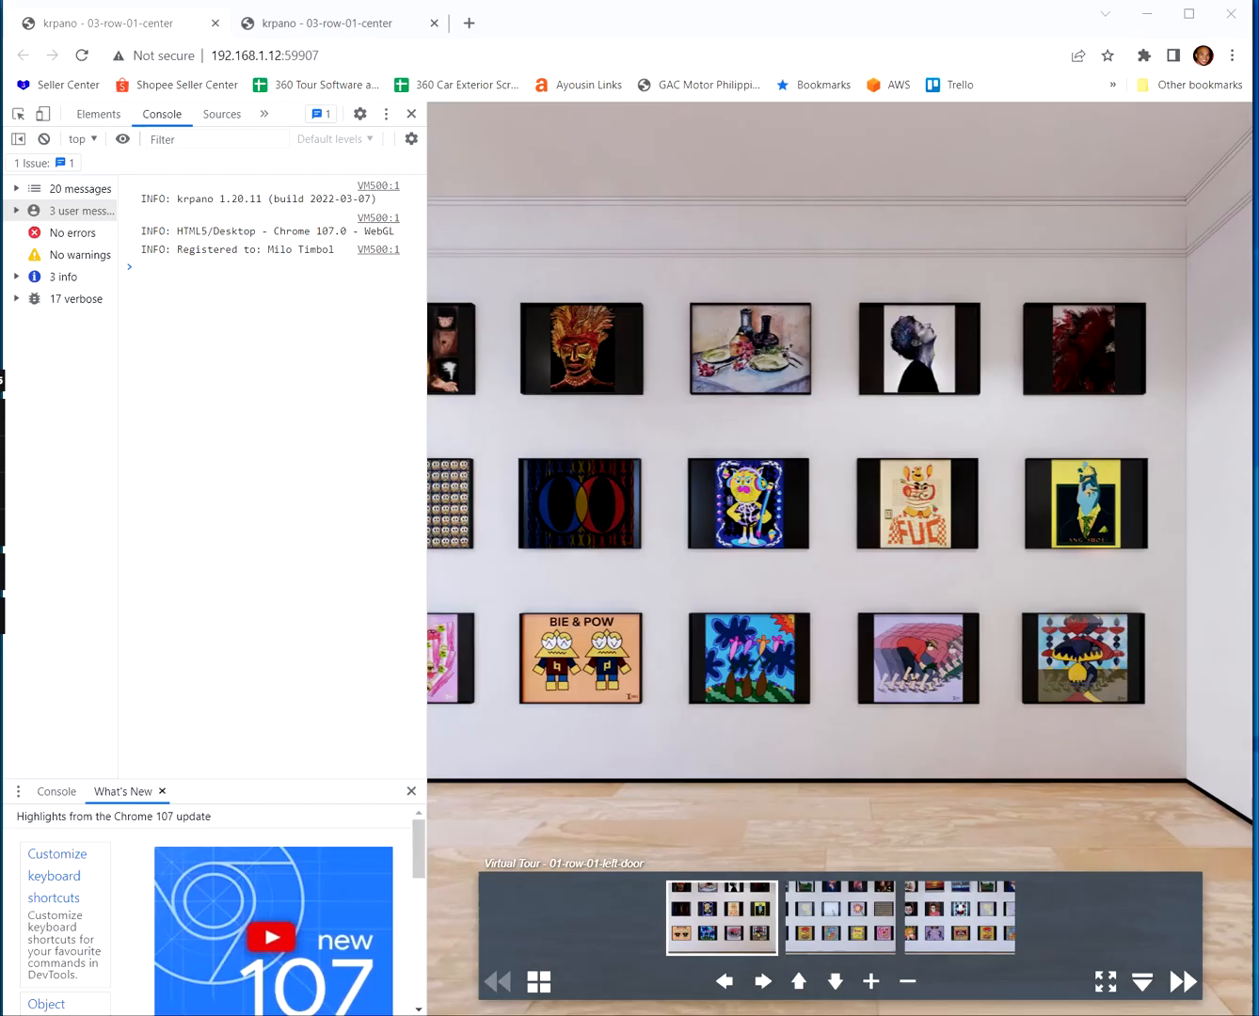
pyautogui.click(80, 55)
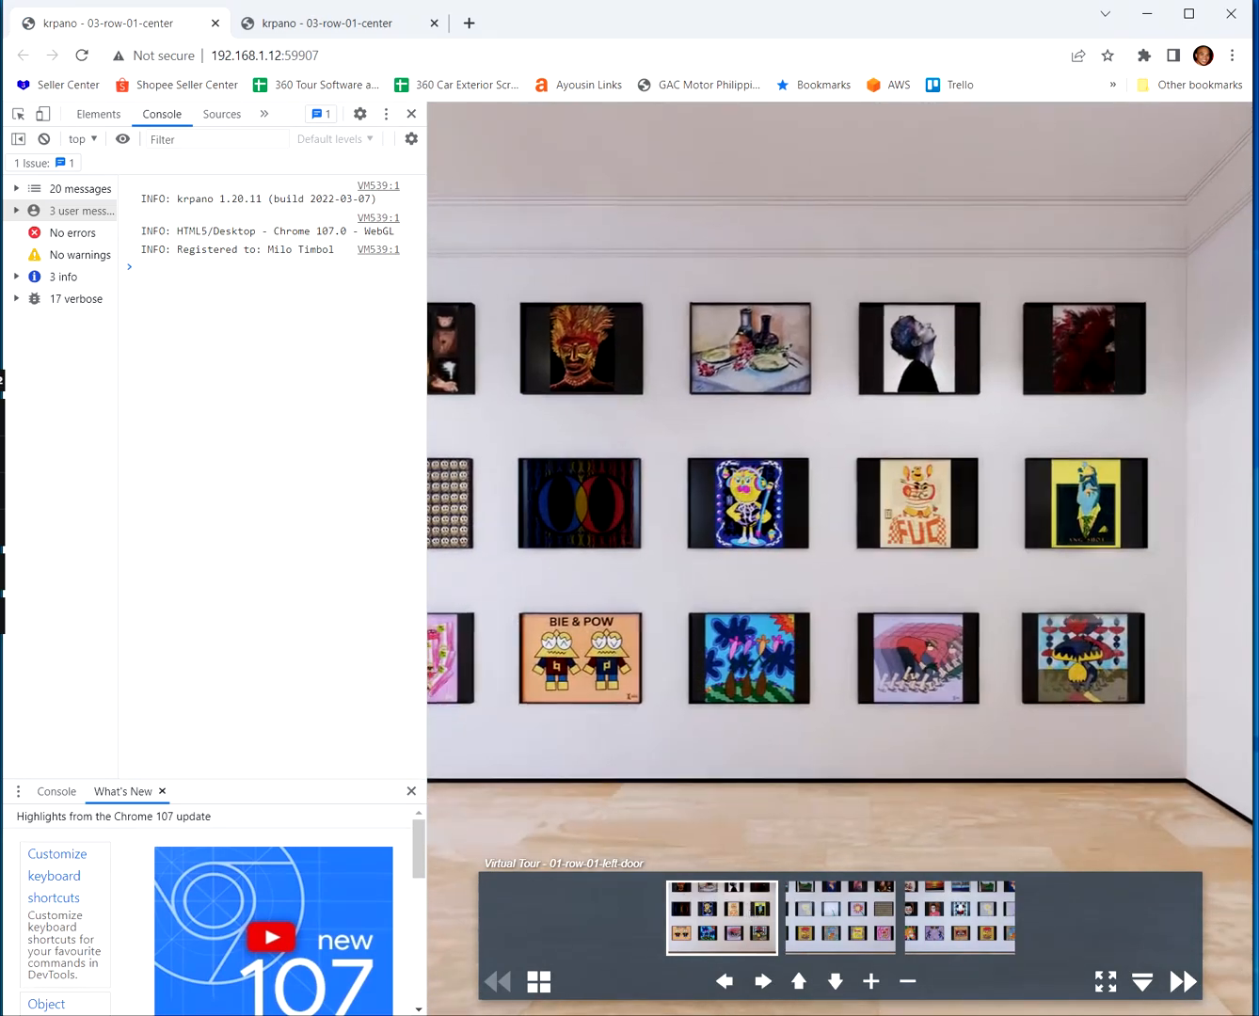
# Set the offset in the view.ty line to 150, save tour.xml, and test the thumbnail transition in the reloaded tour
pyautogui.hotkey('alt', 'Tab')
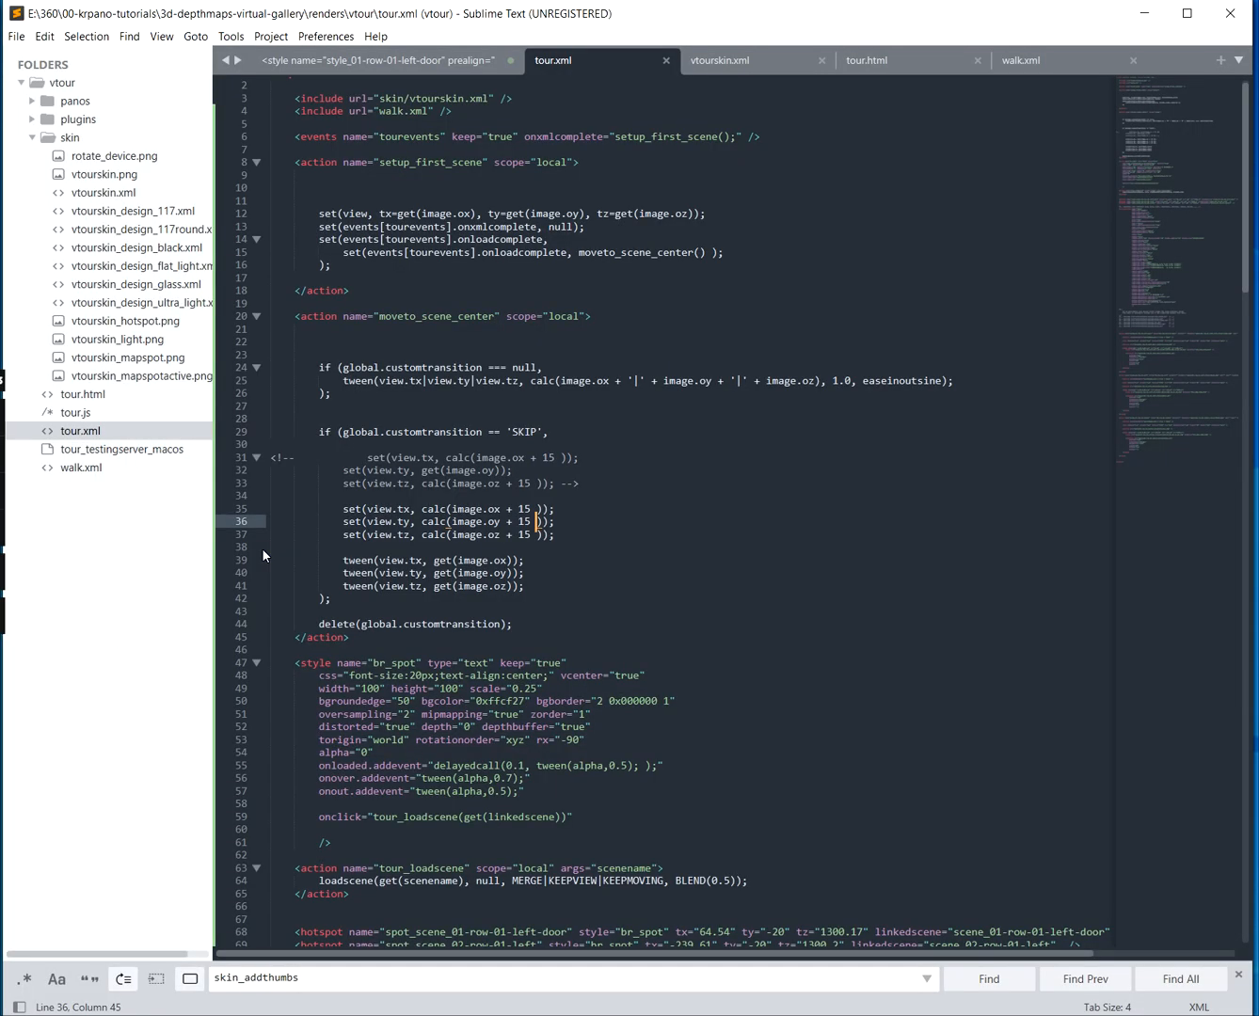
pyautogui.write('0')
pyautogui.hotkey('ctrl', 's')
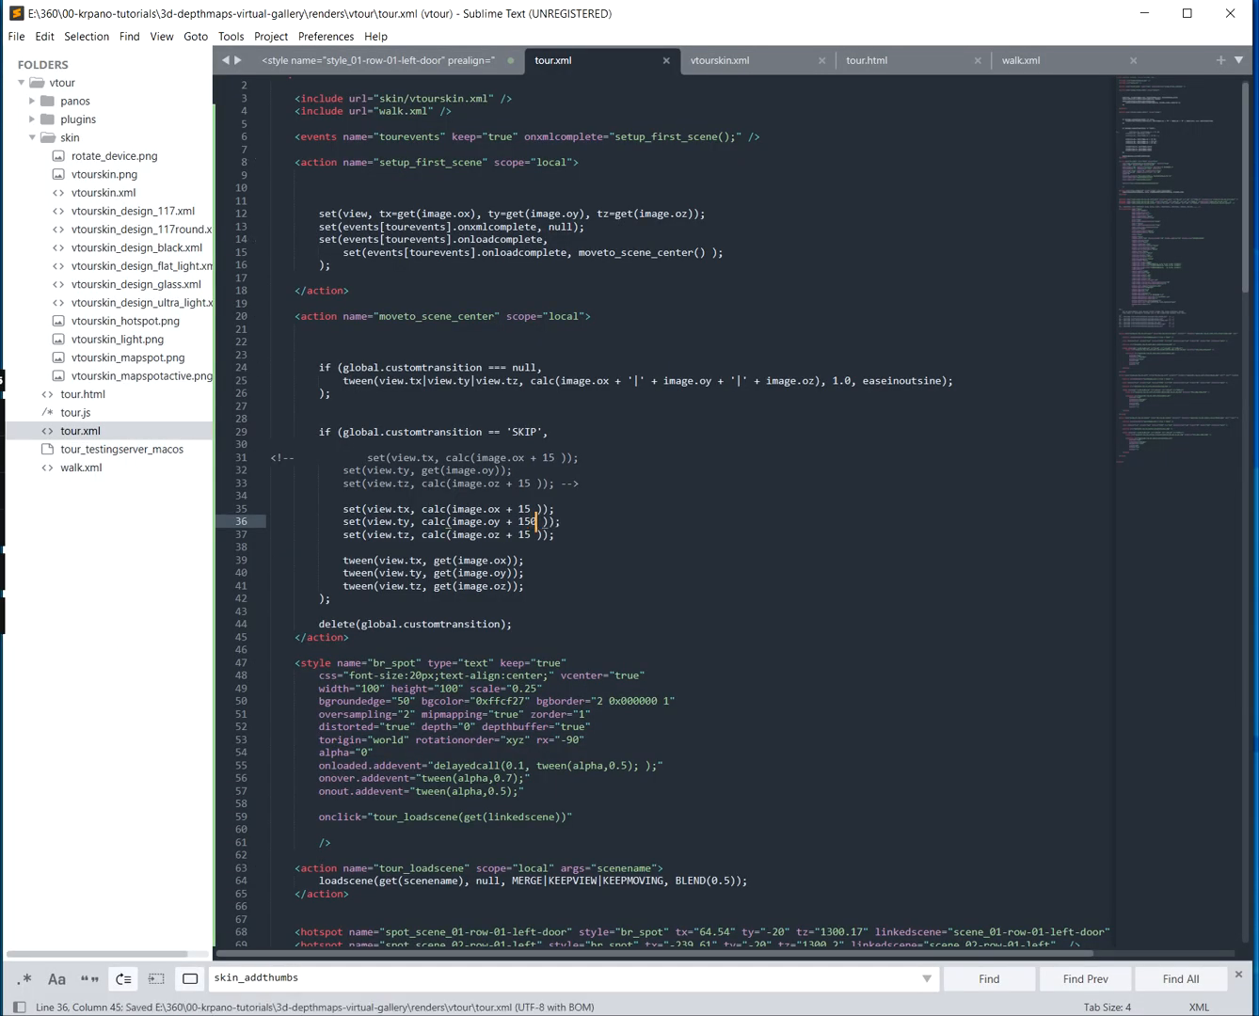
pyautogui.hotkey('alt', 'Tab')
pyautogui.click(82, 55)
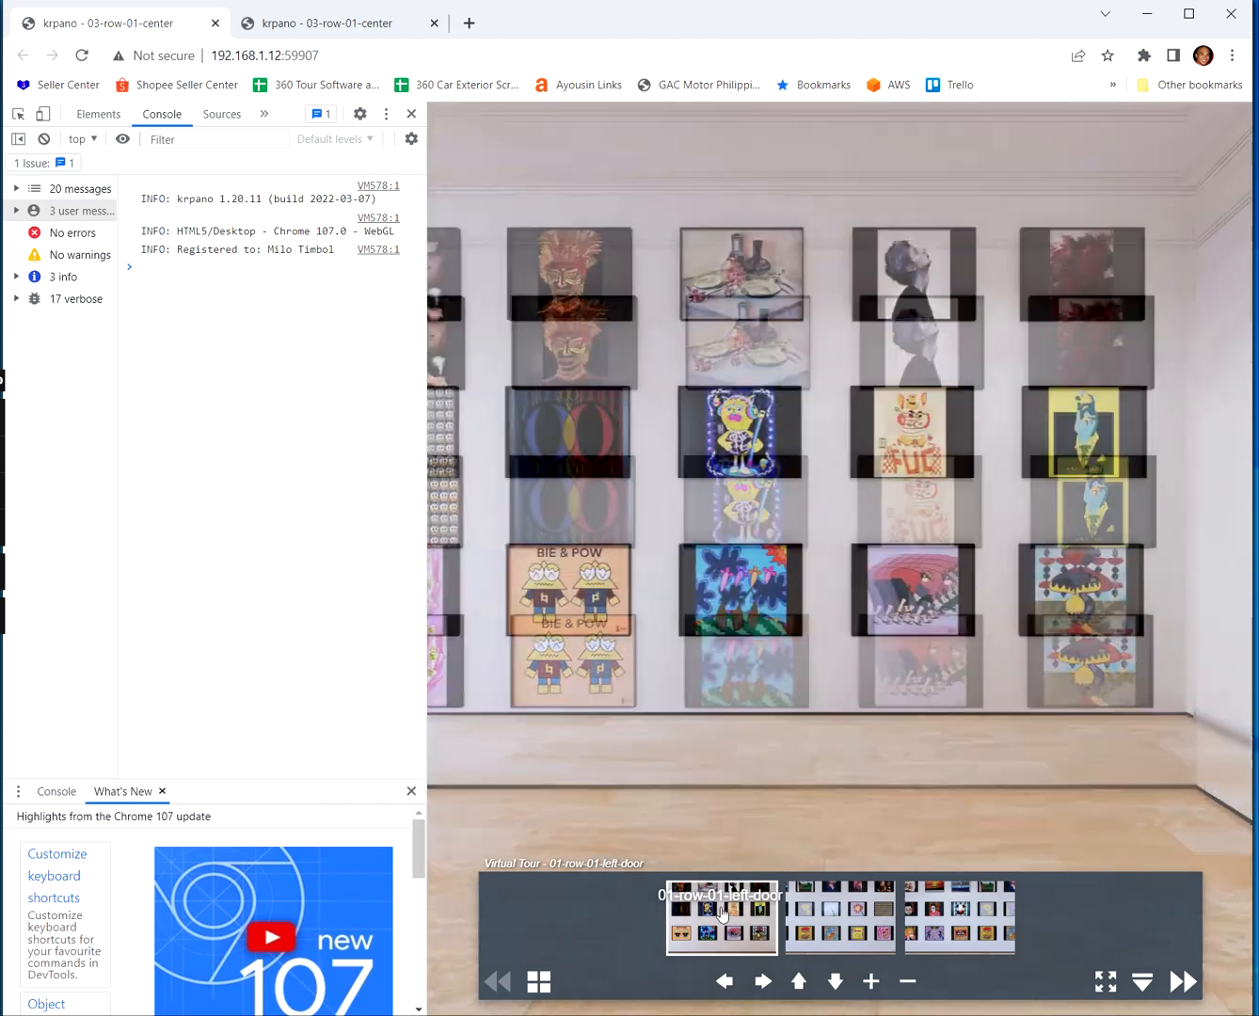
# Change the view.ty line to subtract 150, save, and test the 02-row-01-left and 03-row-01-center thumbnails in the reloaded tour
pyautogui.hotkey('alt', 'Tab')
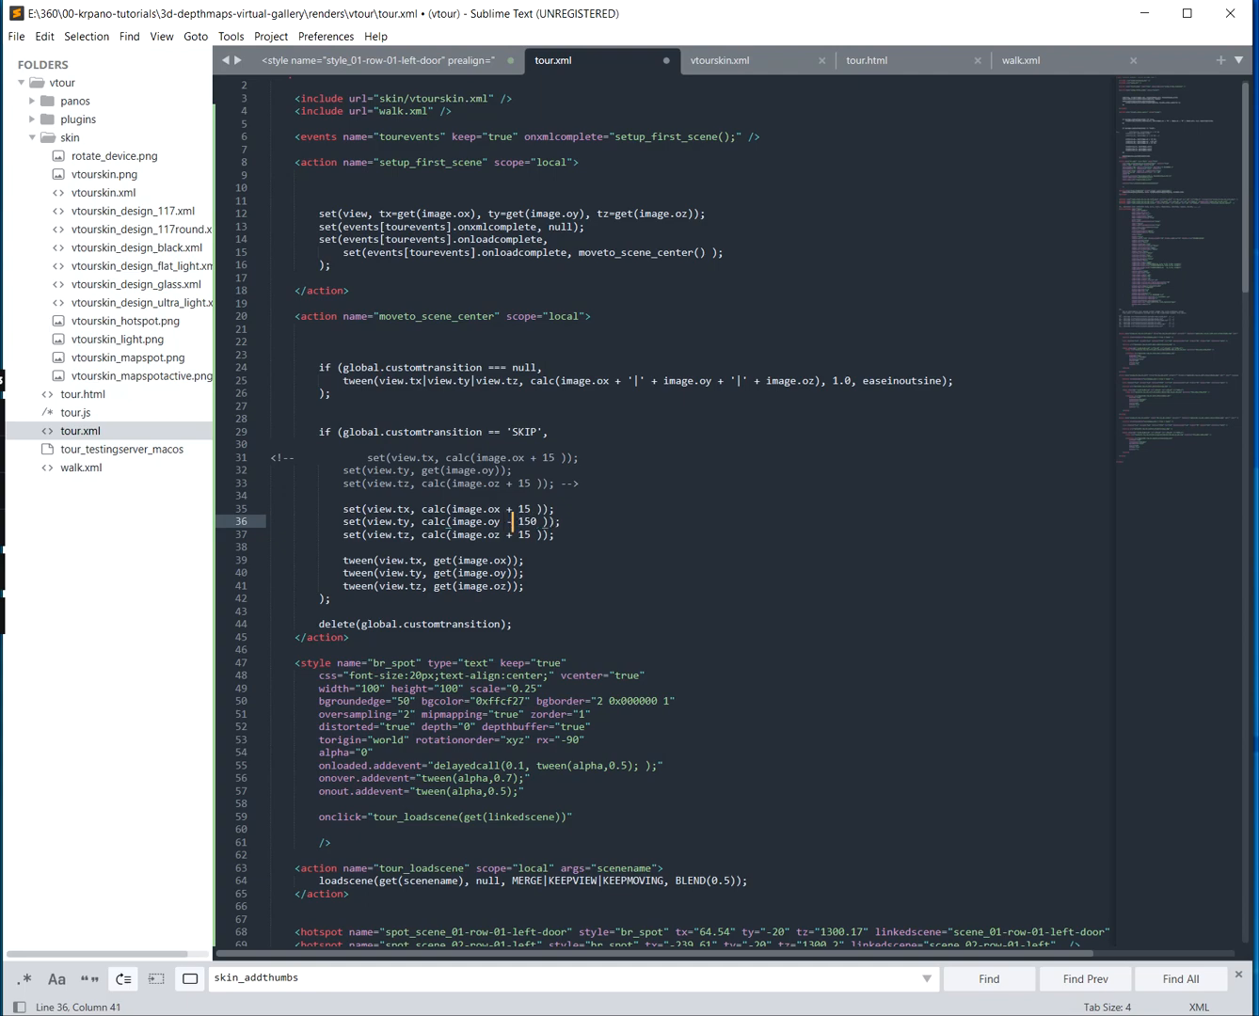
pyautogui.hotkey('ctrl', 's')
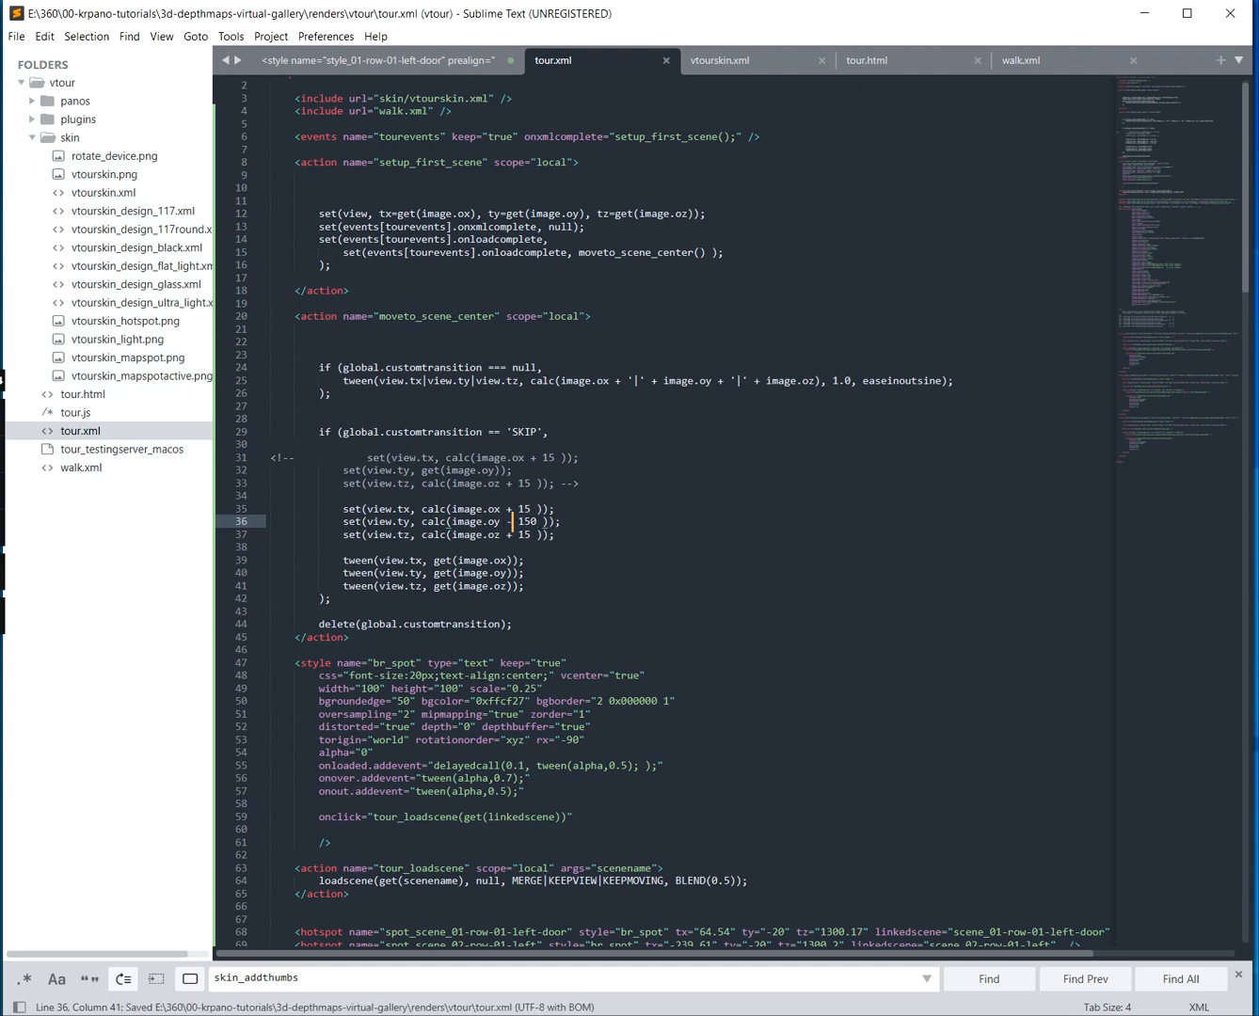
pyautogui.click(1145, 13)
pyautogui.click(83, 55)
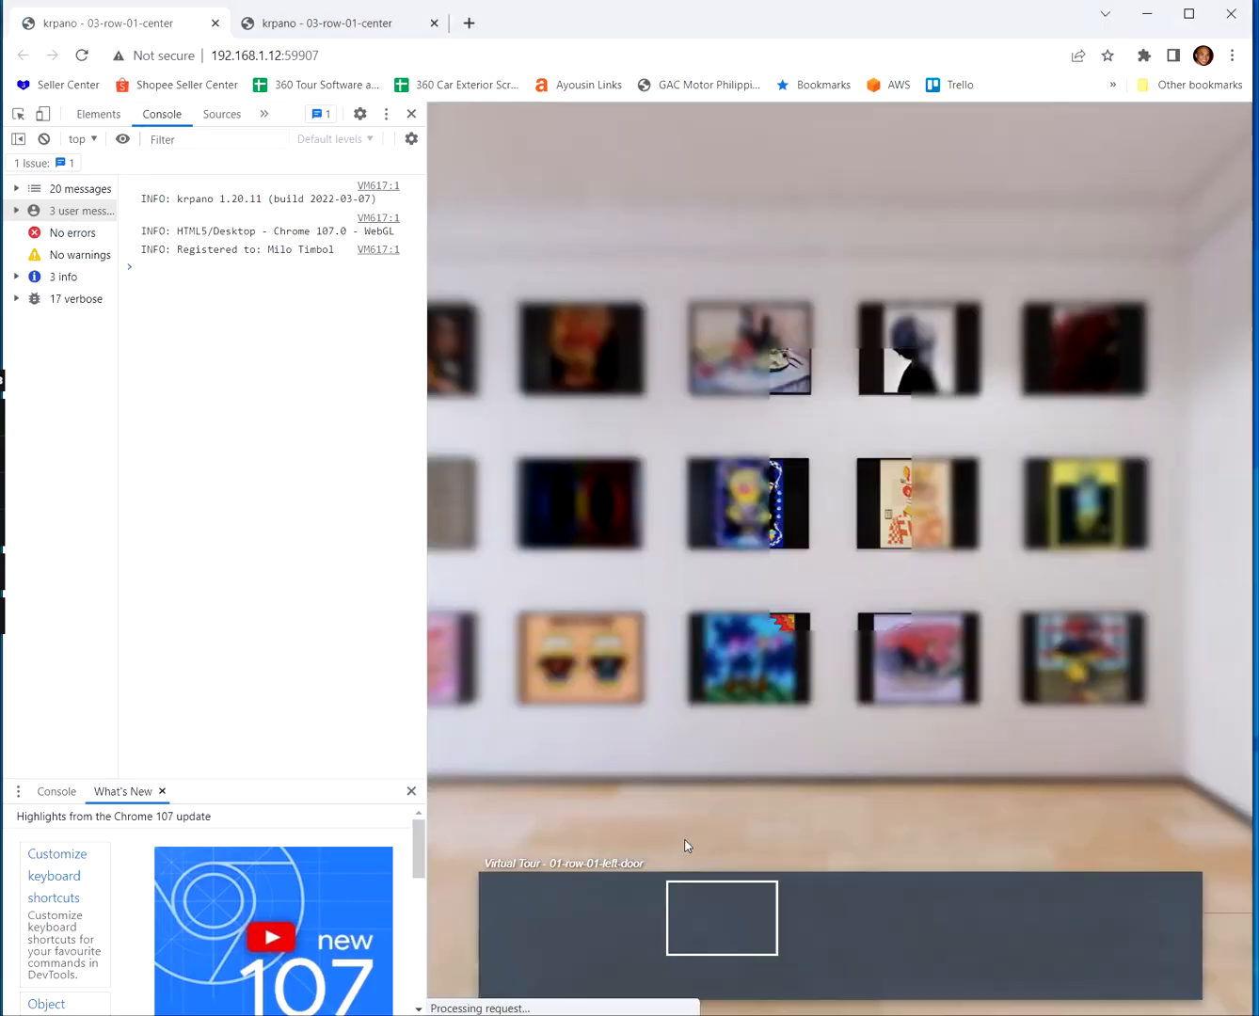
pyautogui.click(844, 919)
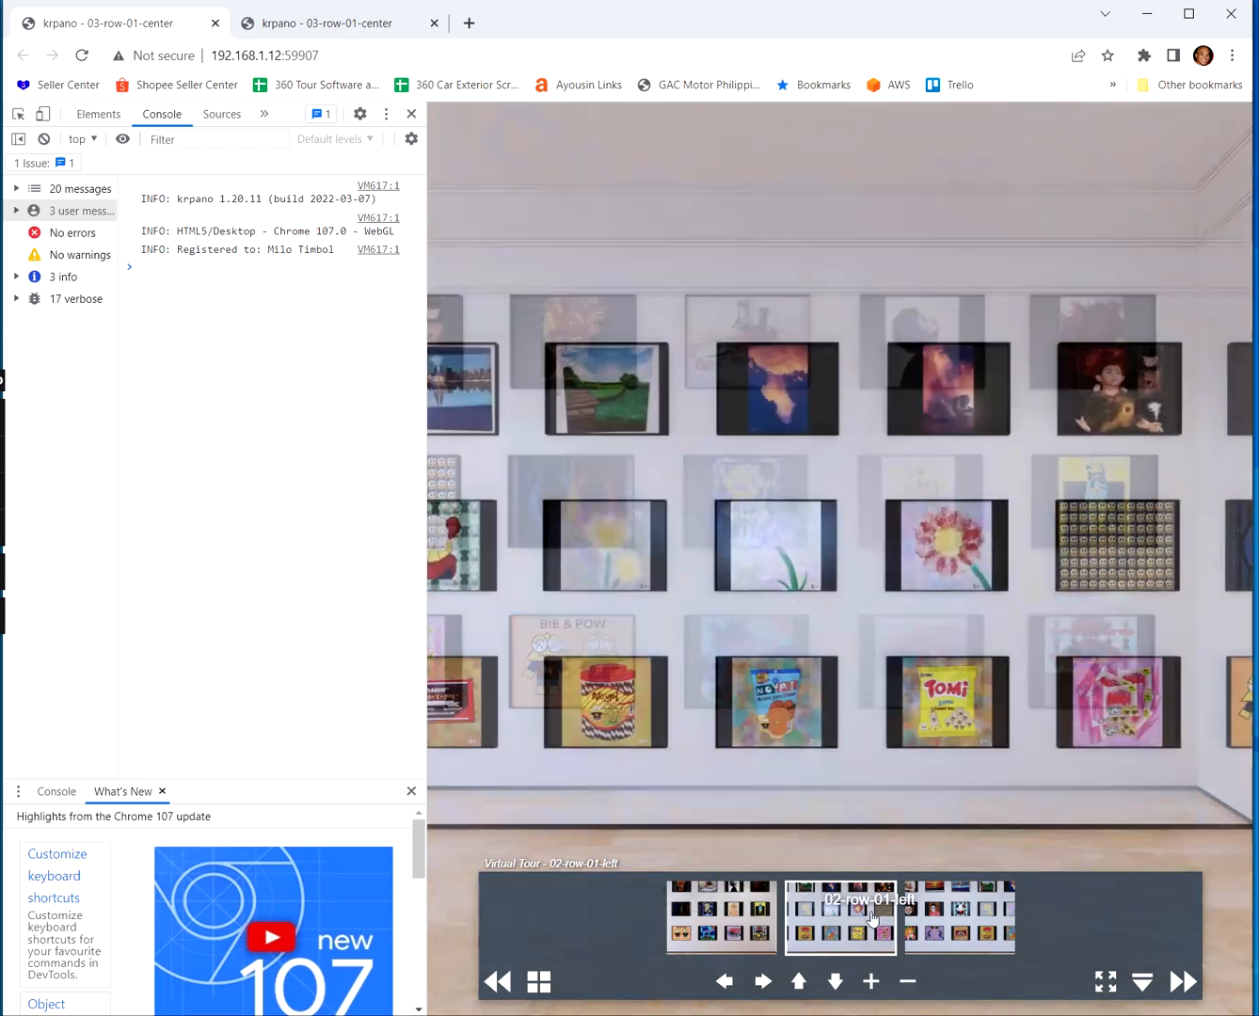
pyautogui.click(958, 917)
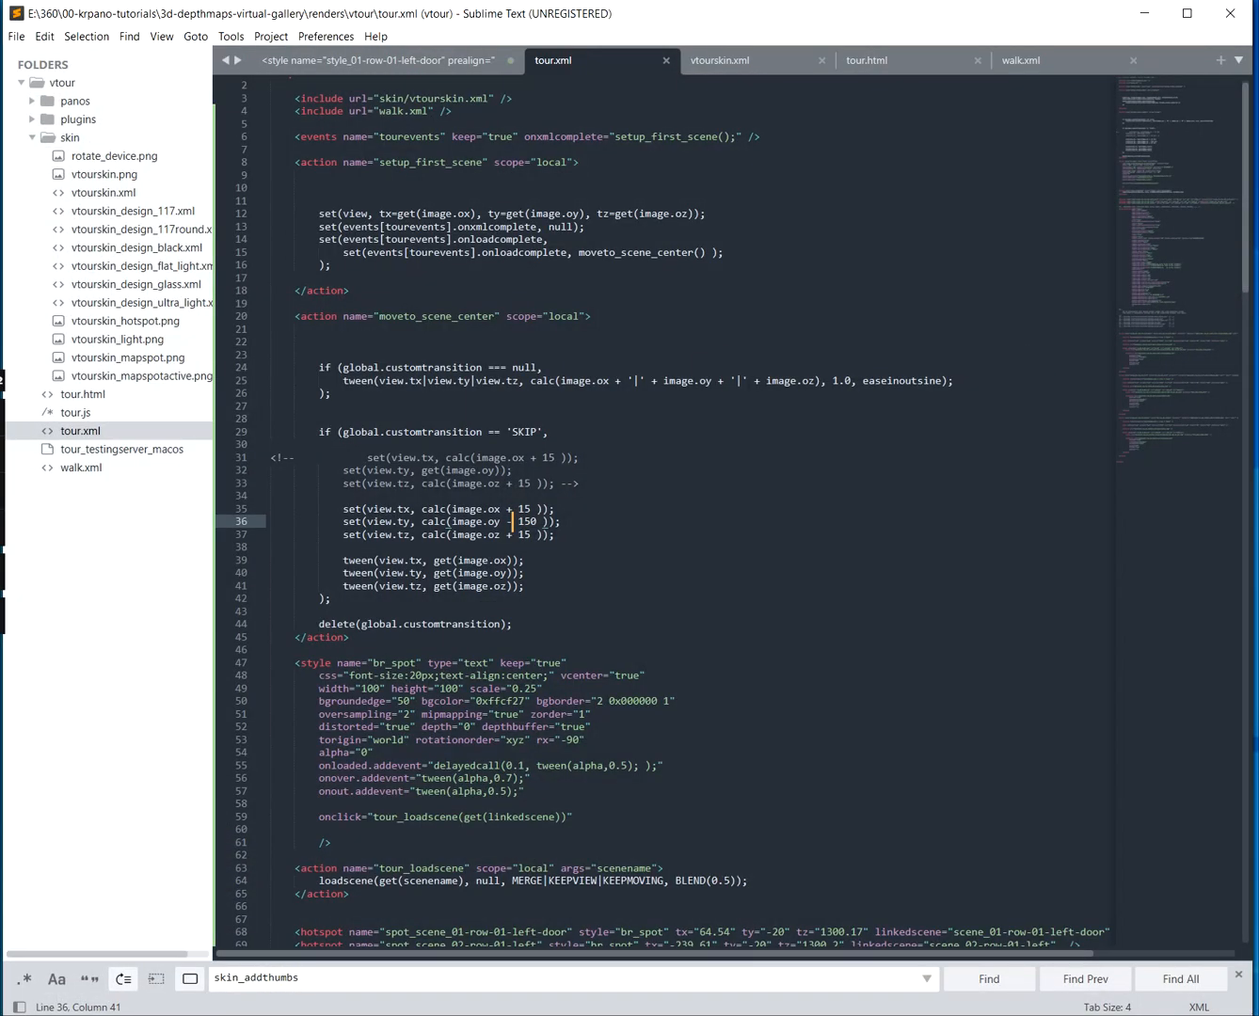
# Set the view.tx, view.ty and view.tz lines of the 'SKIP' block to + 0 offsets and save tour.xml
pyautogui.press('BackSpace')
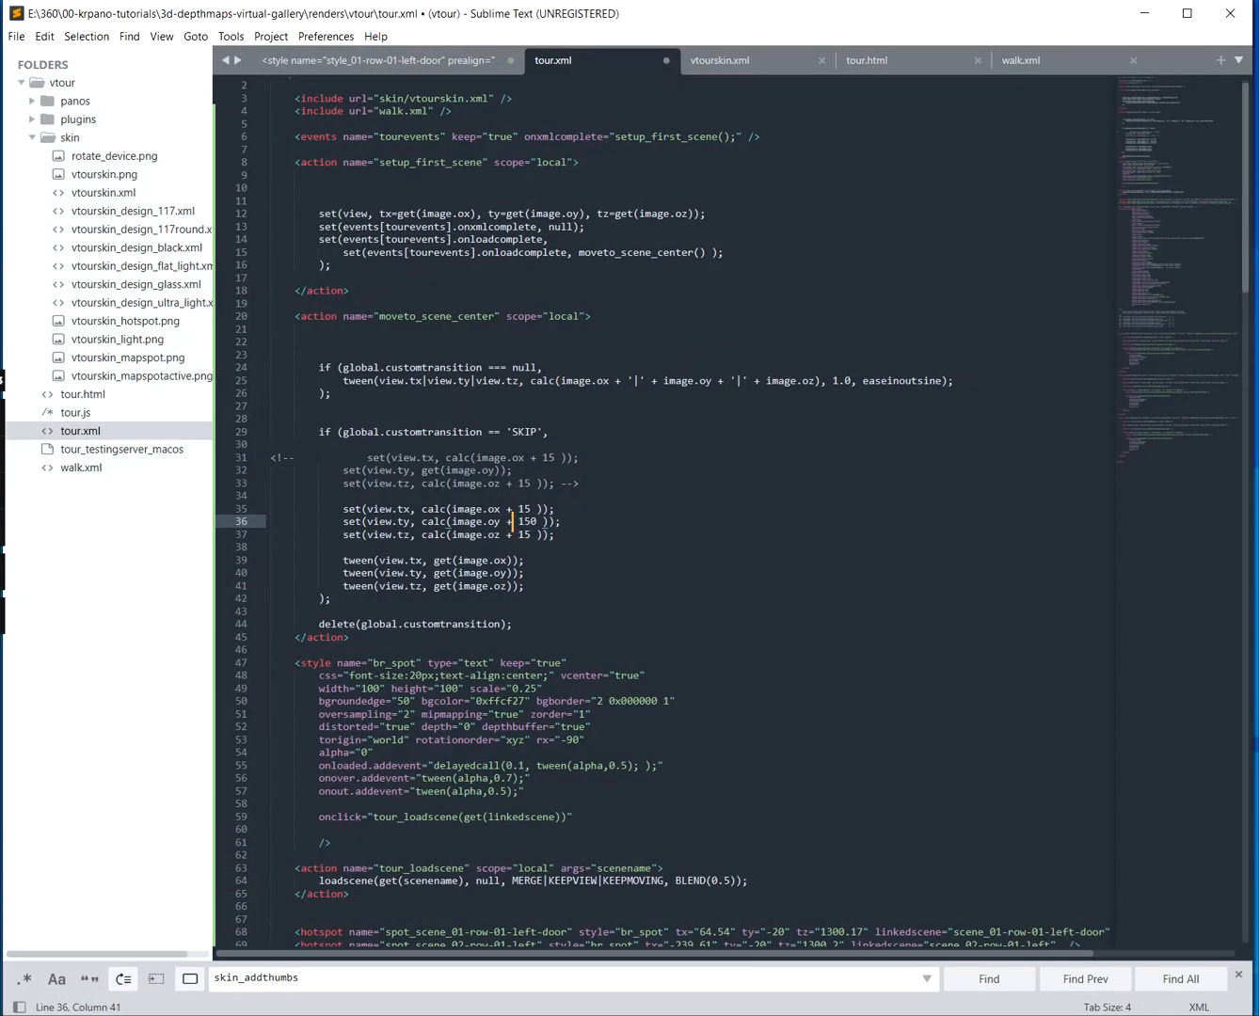
pyautogui.doubleClick(525, 522)
pyautogui.write('0')
pyautogui.click(525, 533)
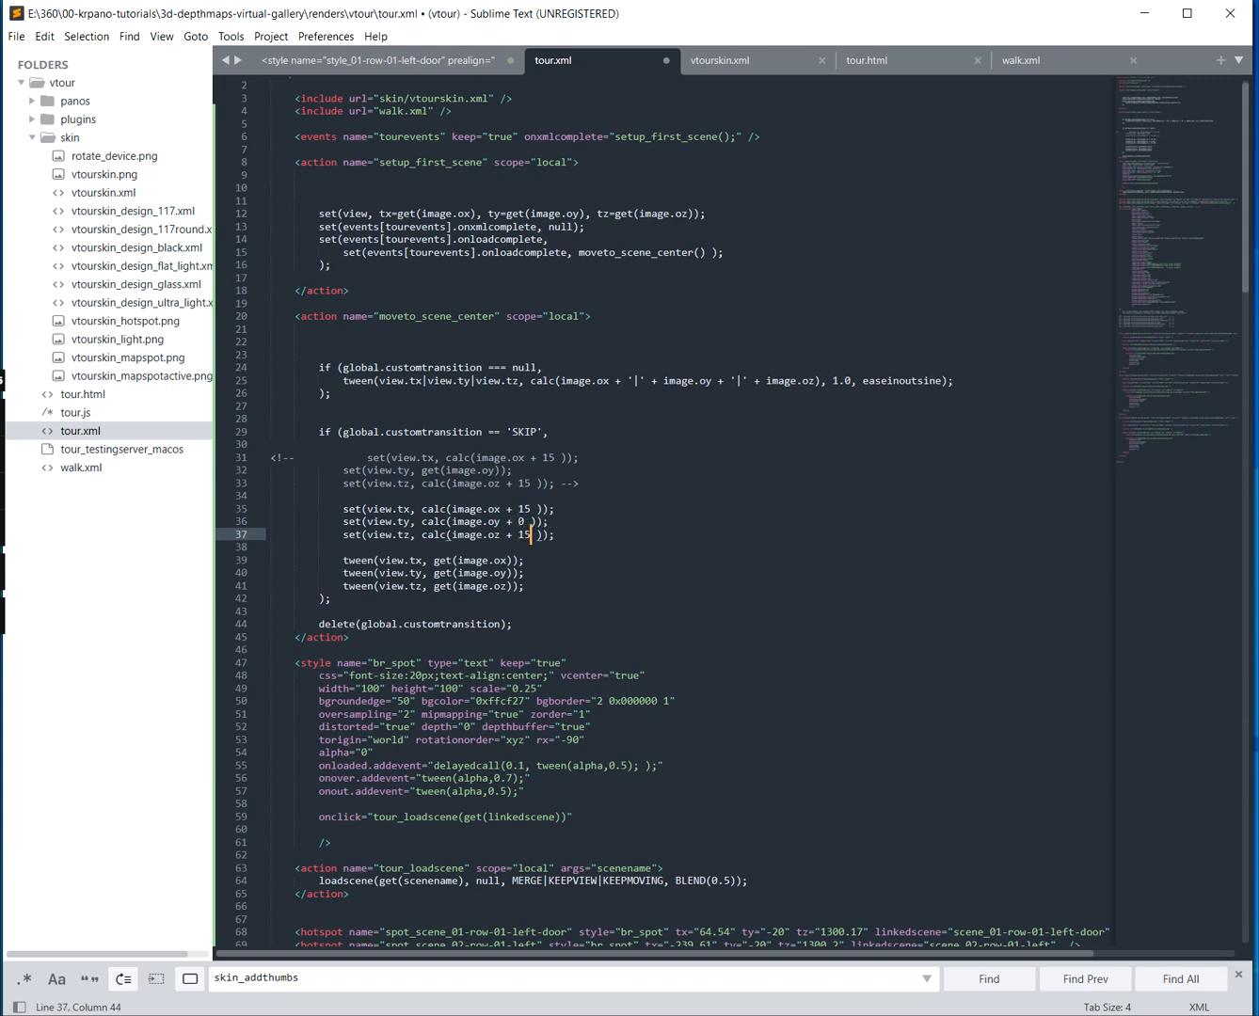
pyautogui.doubleClick(524, 510)
pyautogui.press('BackSpace')
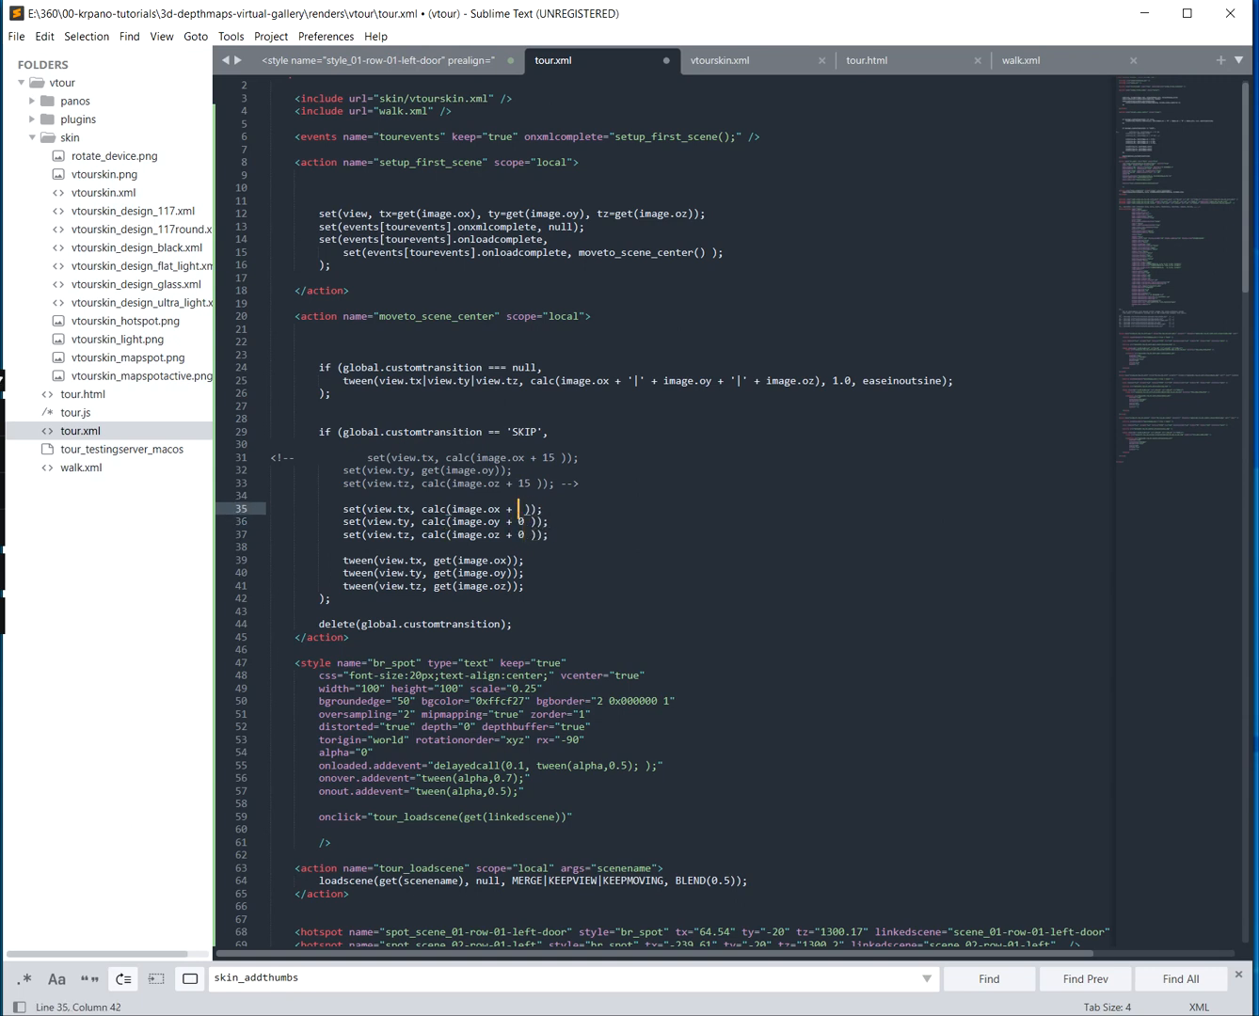
pyautogui.hotkey('ctrl', 's')
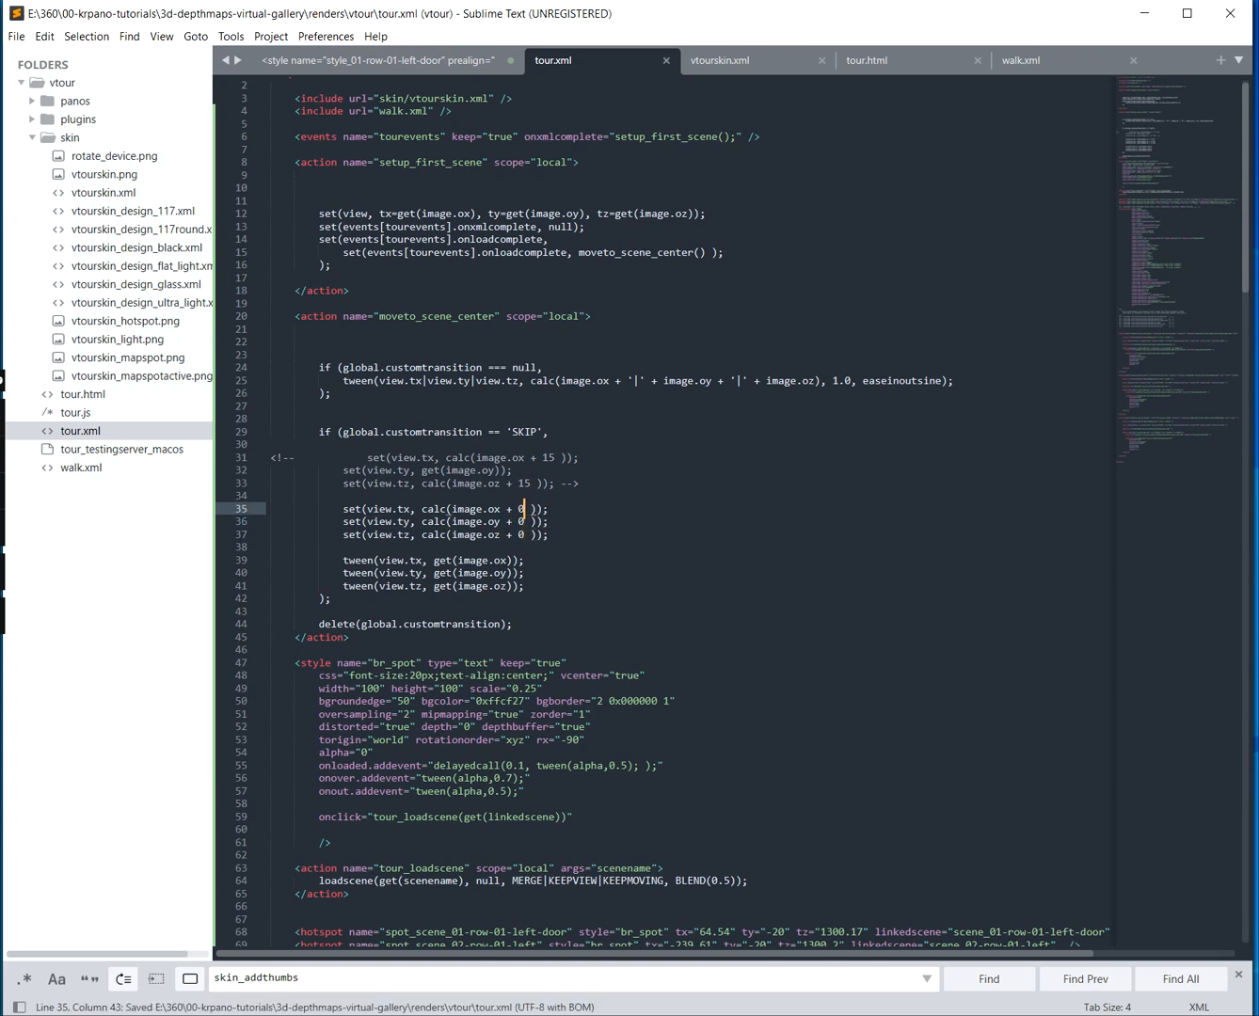
# Reload the tour in the browser and test the zero-offset transitions with the scene thumbnails
pyautogui.hotkey('alt', 'Tab')
pyautogui.click(83, 55)
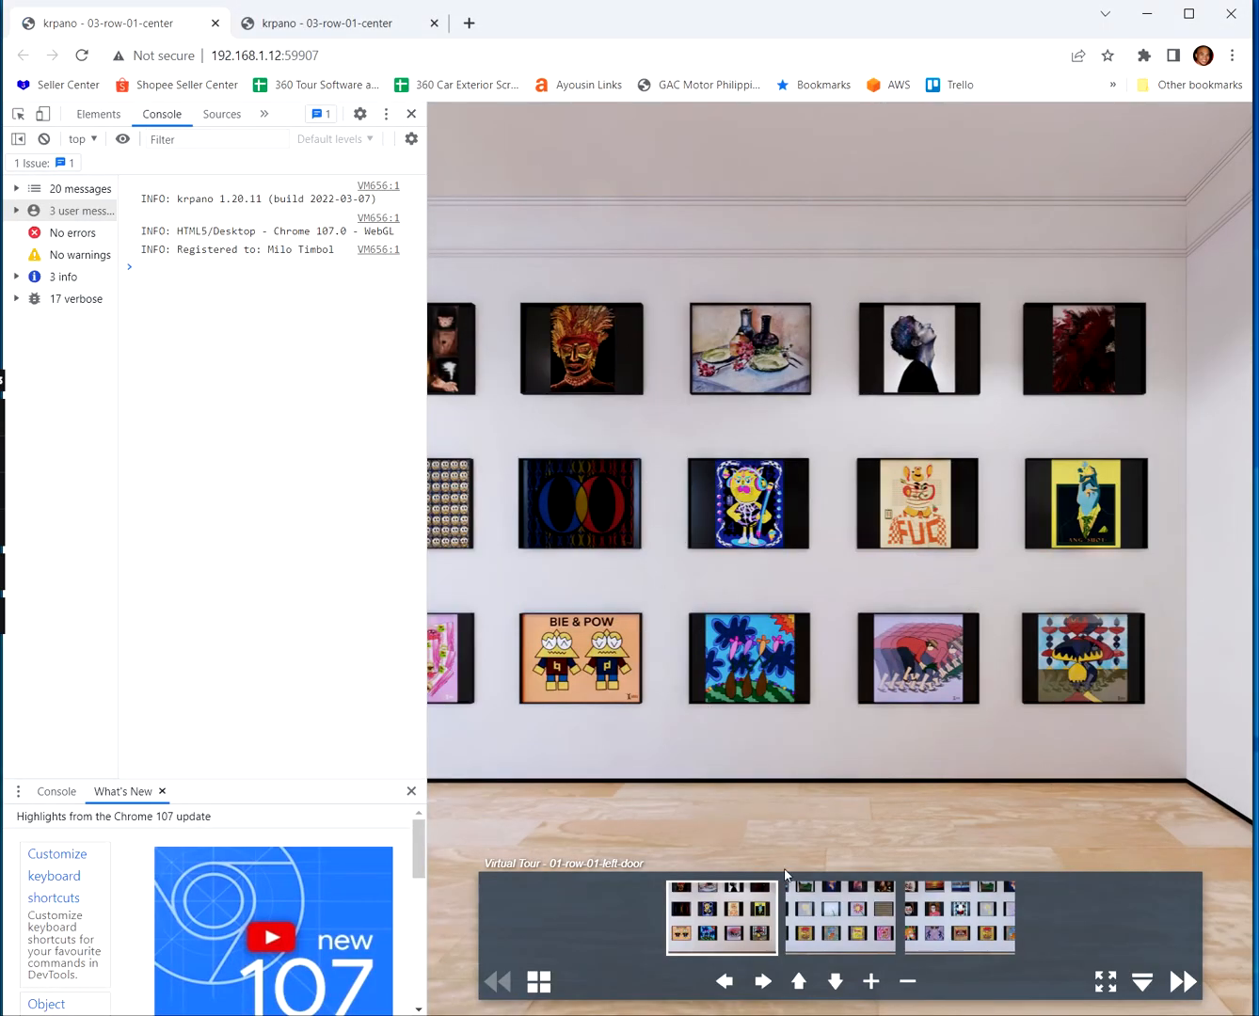
pyautogui.click(961, 918)
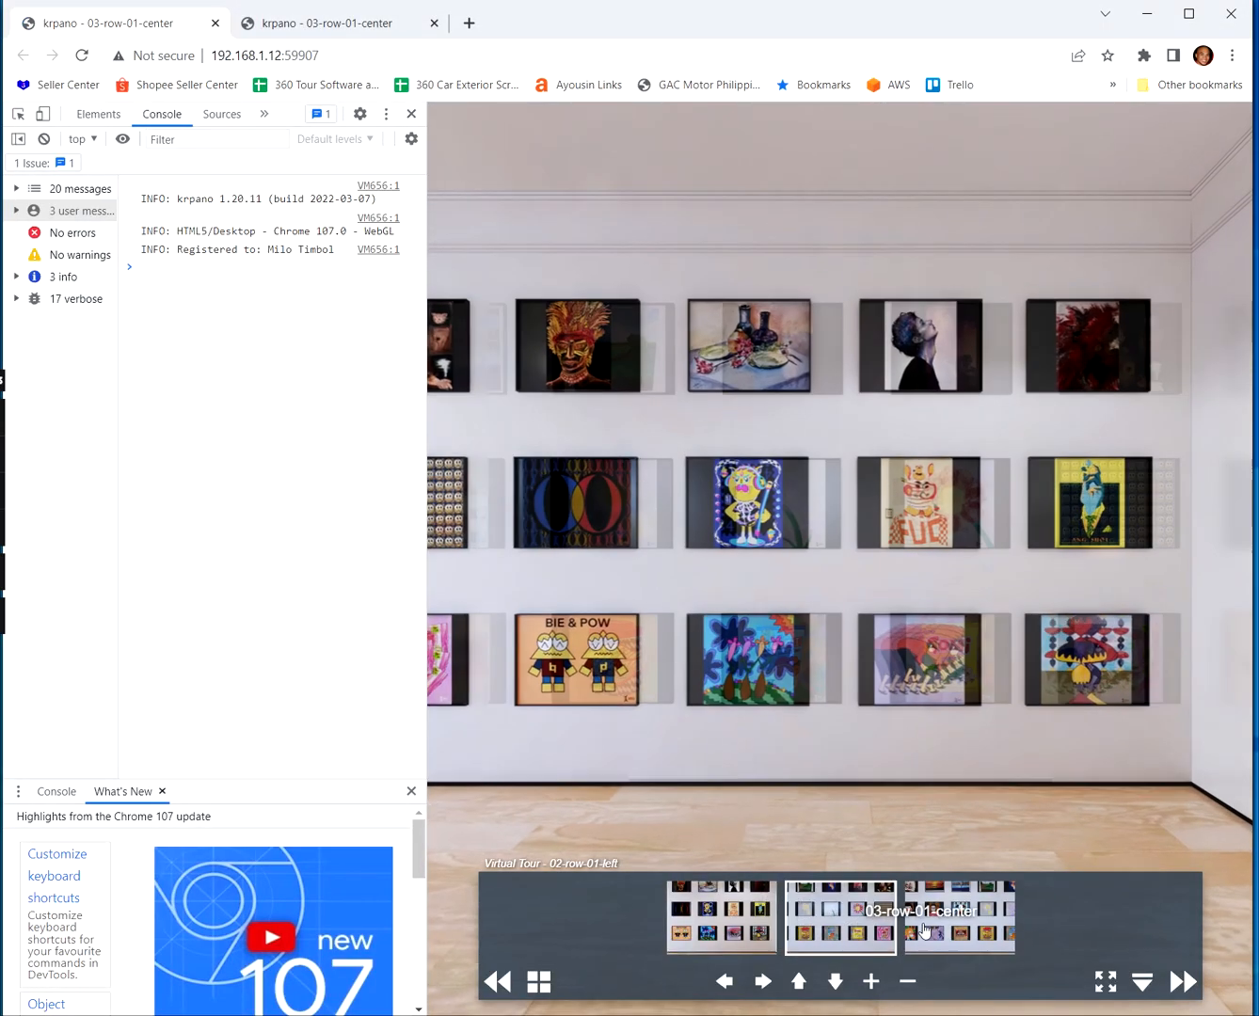
# Close the developer tools, look down at the gallery floor, and test moving between scenes with the yellow hotspots
pyautogui.click(411, 113)
pyautogui.moveTo(651, 314); pyautogui.dragTo(678, 411)
pyautogui.click(688, 347)
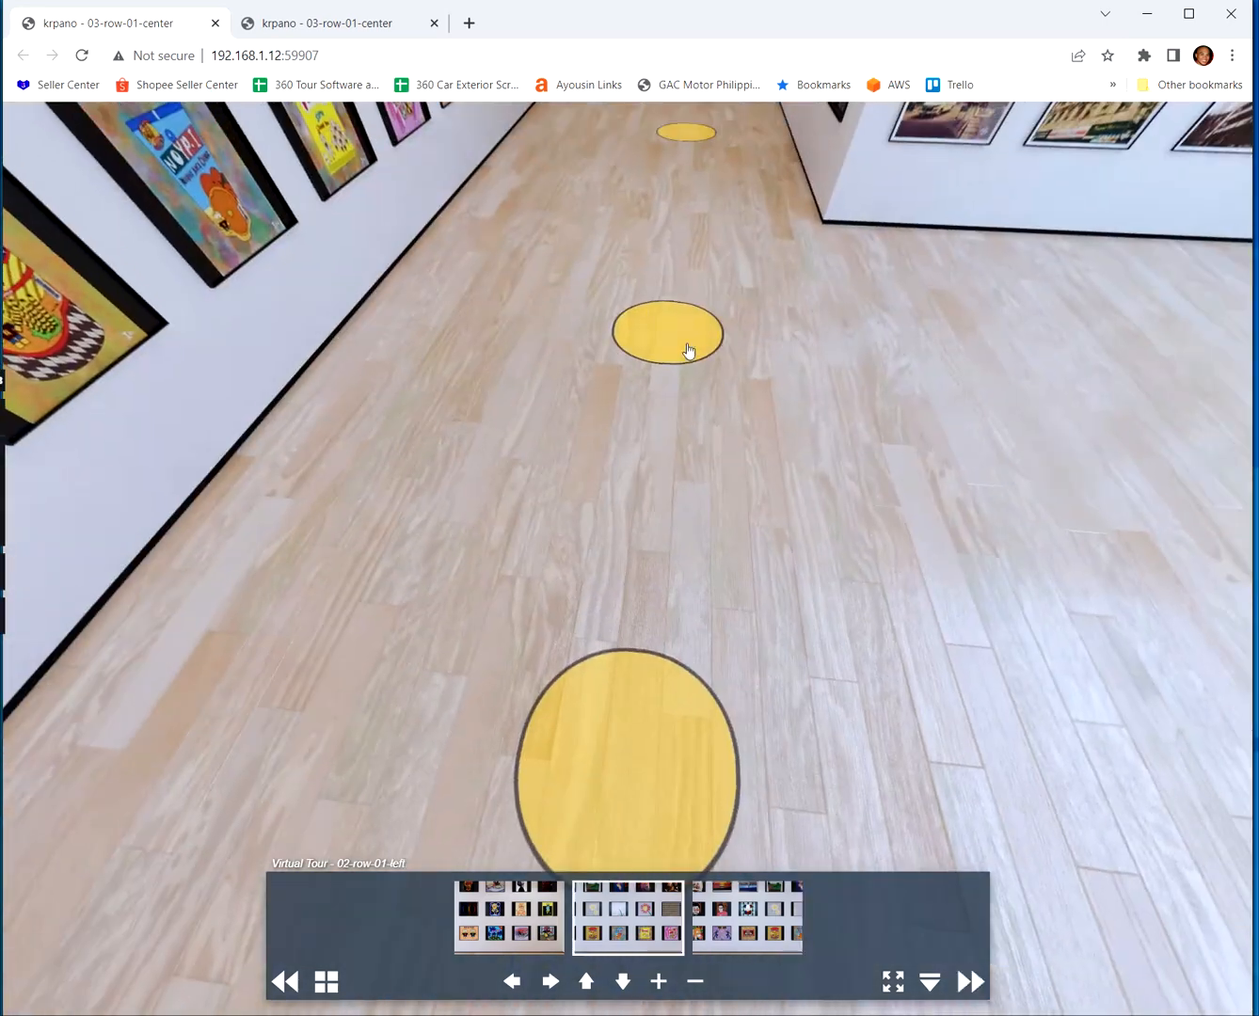
pyautogui.click(700, 209)
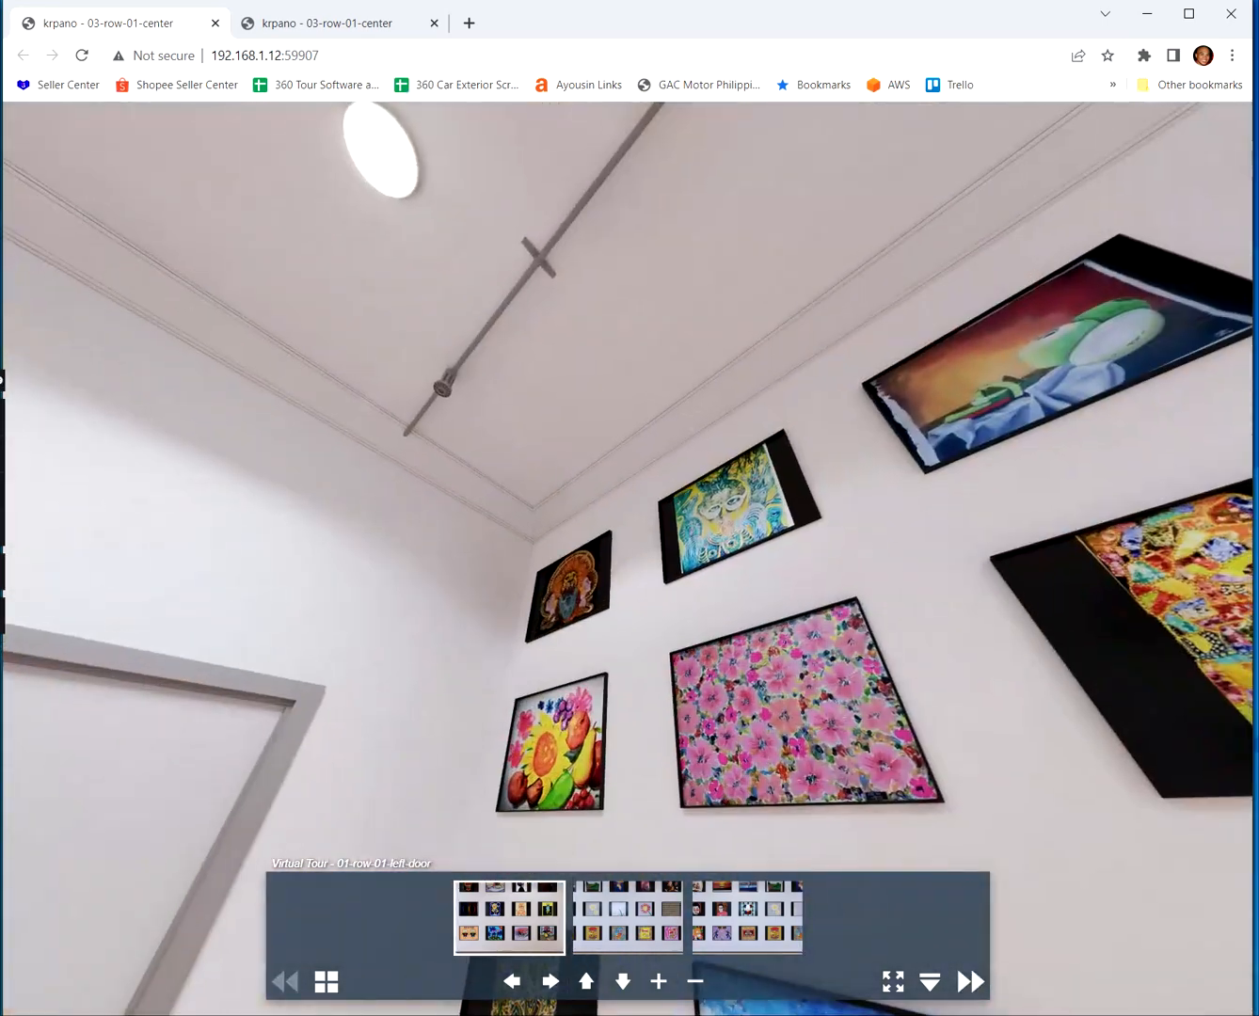
# Comment out the walk.xml include line near the start of tour.xml and save the file
pyautogui.hotkey('alt', 'Tab')
pyautogui.scroll(1, 520, 521)
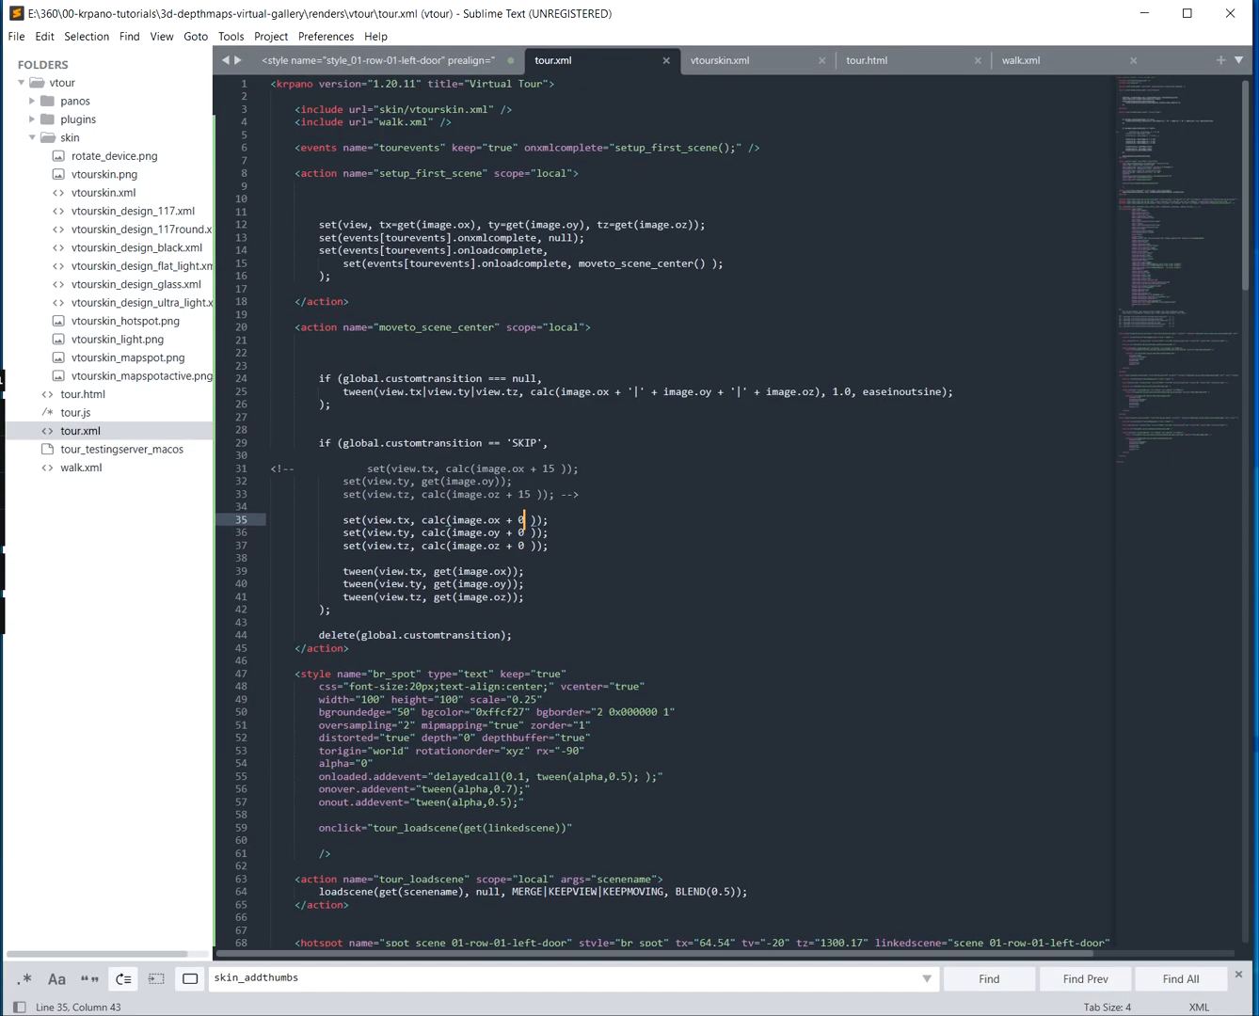
pyautogui.click(273, 135)
pyautogui.click(452, 121)
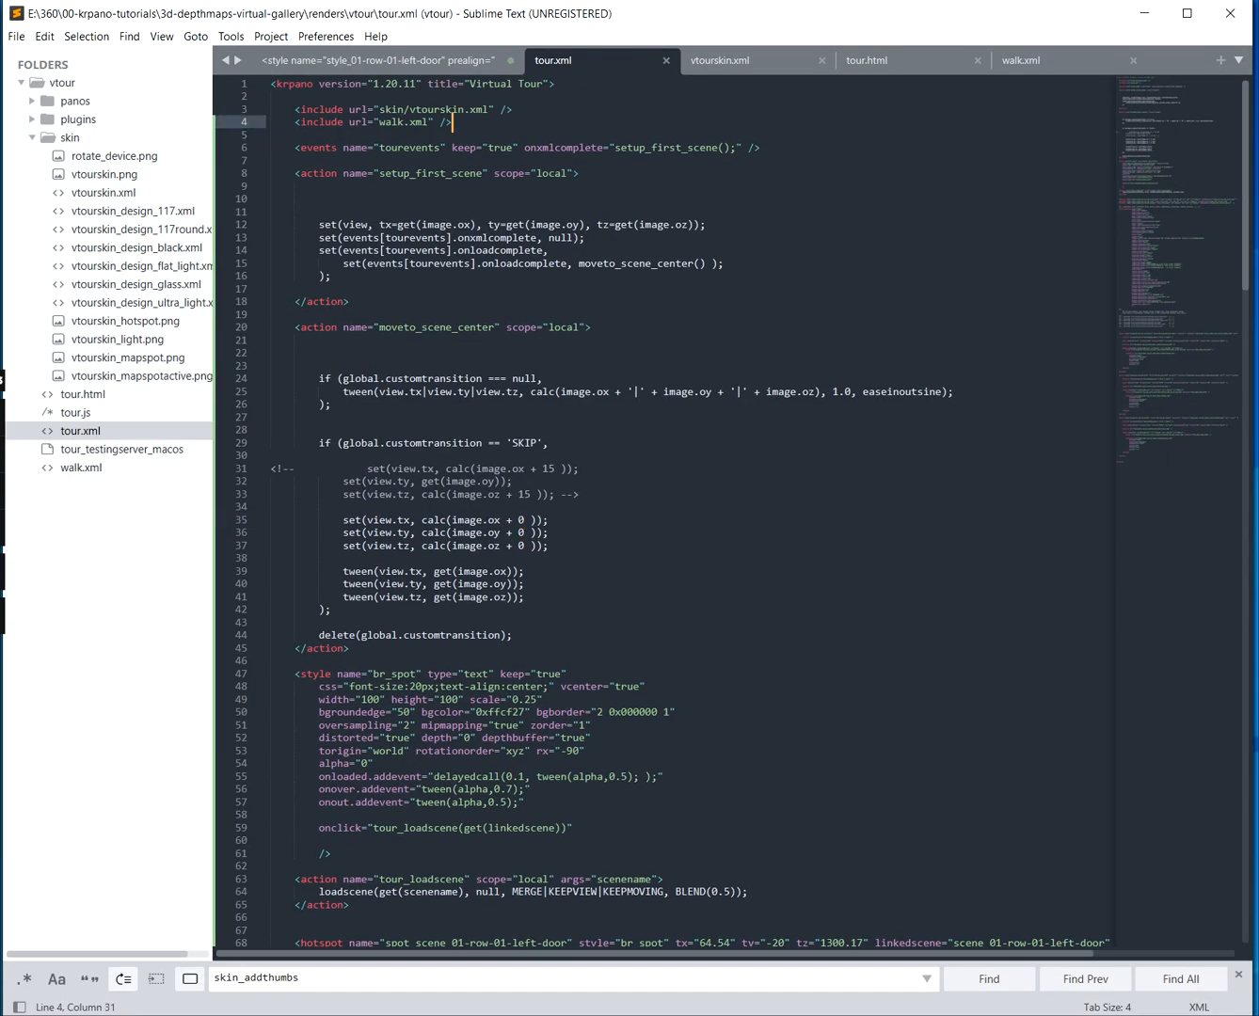
pyautogui.hotkey('ctrl', '/')
pyautogui.hotkey('ctrl', 's')
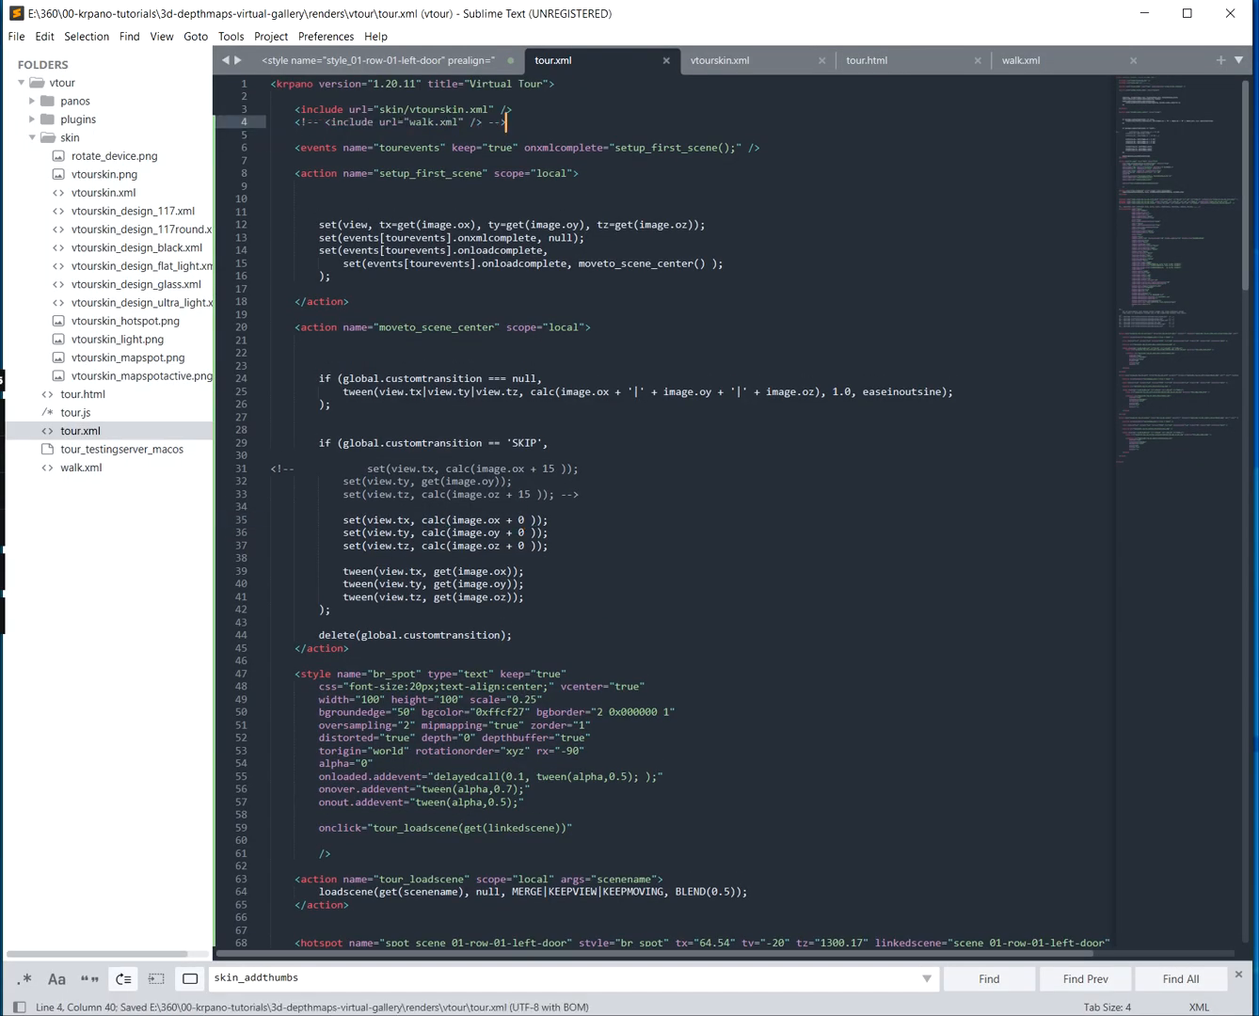
# Reload the tour in the browser and test moving through the three scenes with the yellow floor hotspots
pyautogui.hotkey('alt', 'Tab')
pyautogui.click(81, 55)
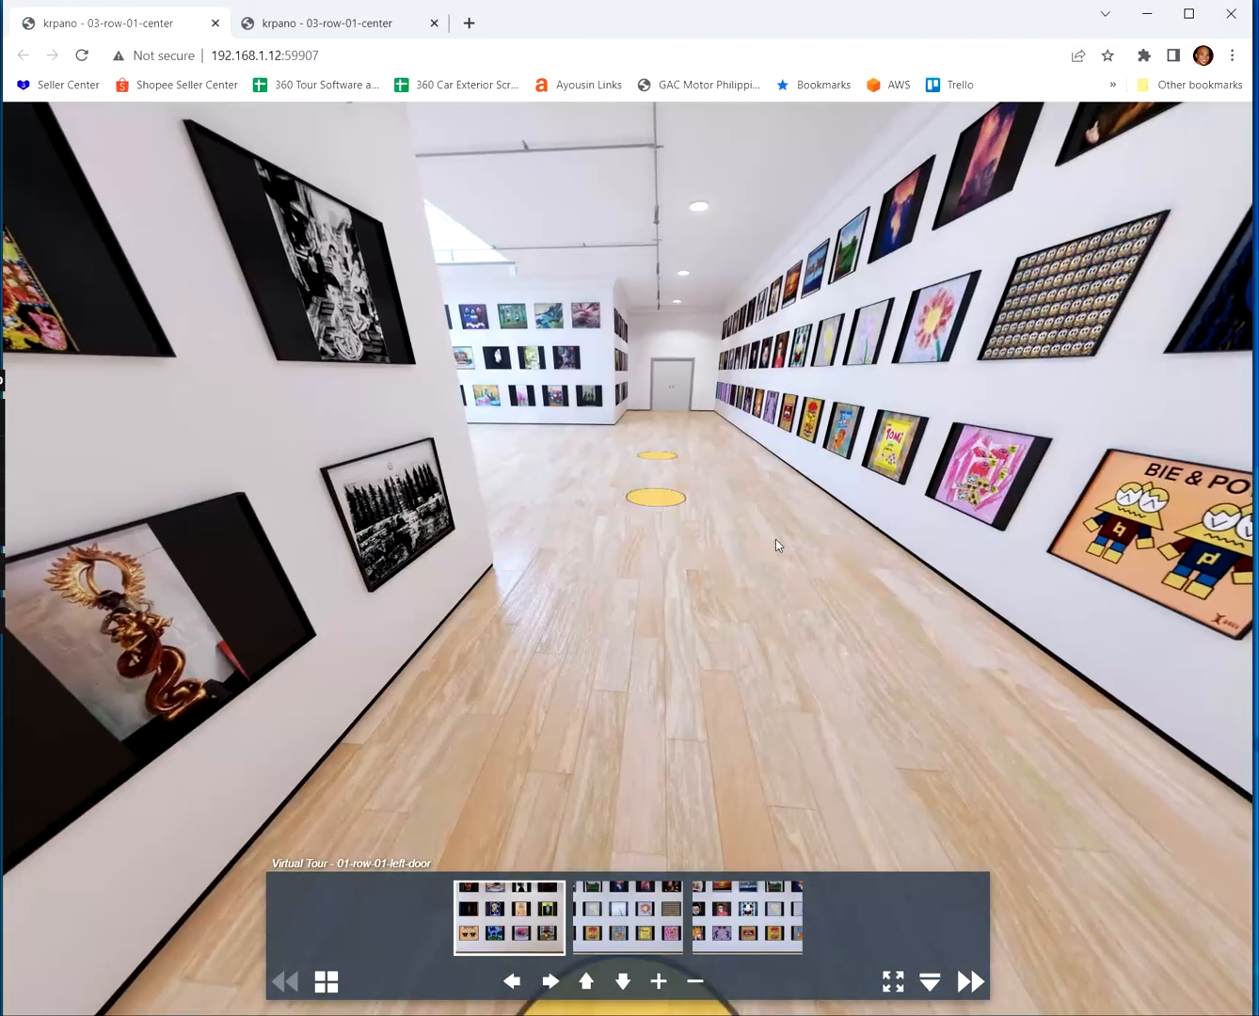
pyautogui.click(661, 507)
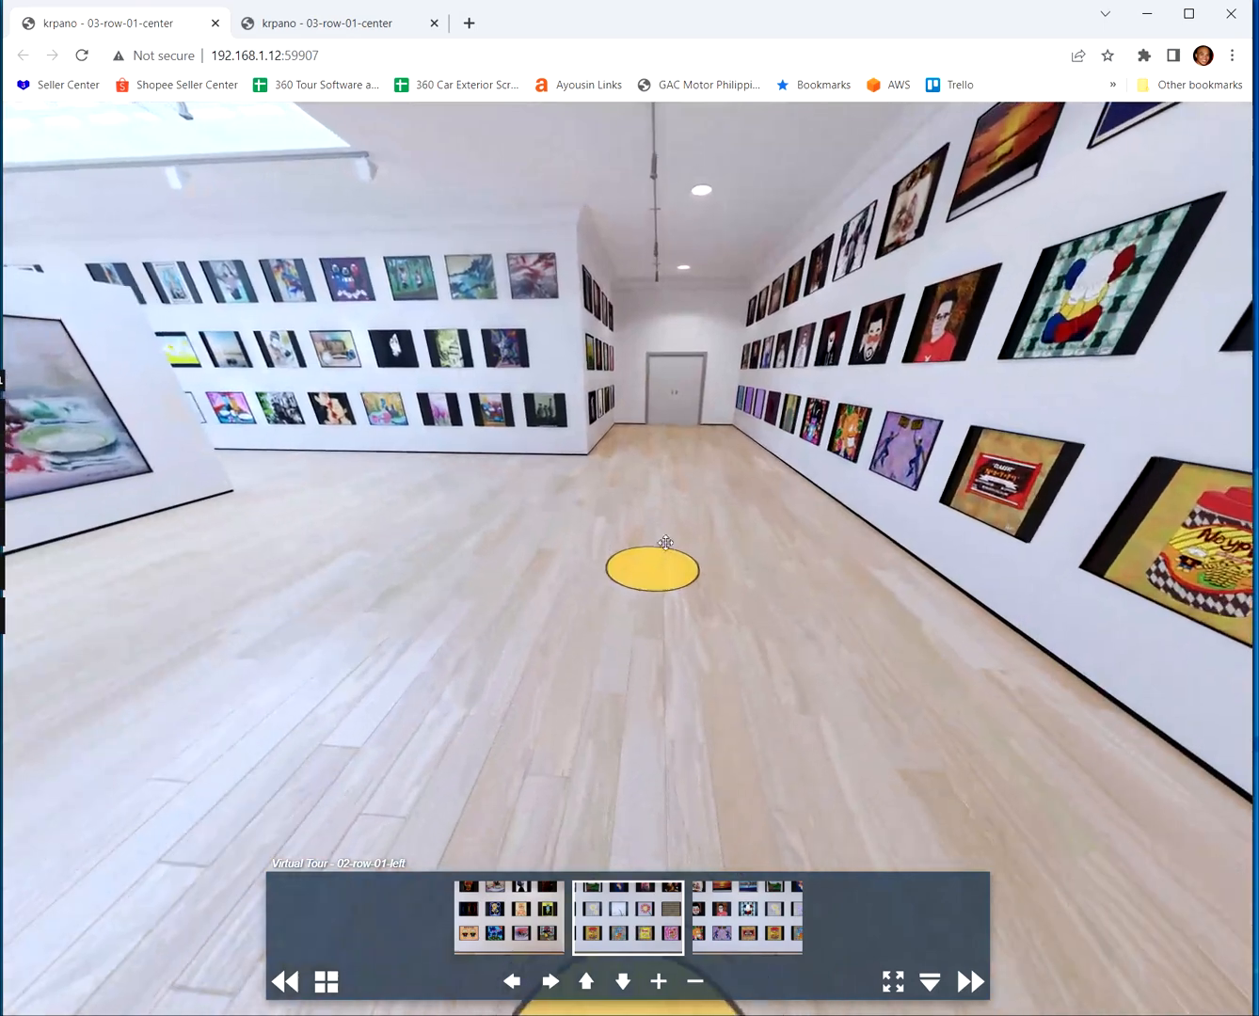
pyautogui.click(677, 582)
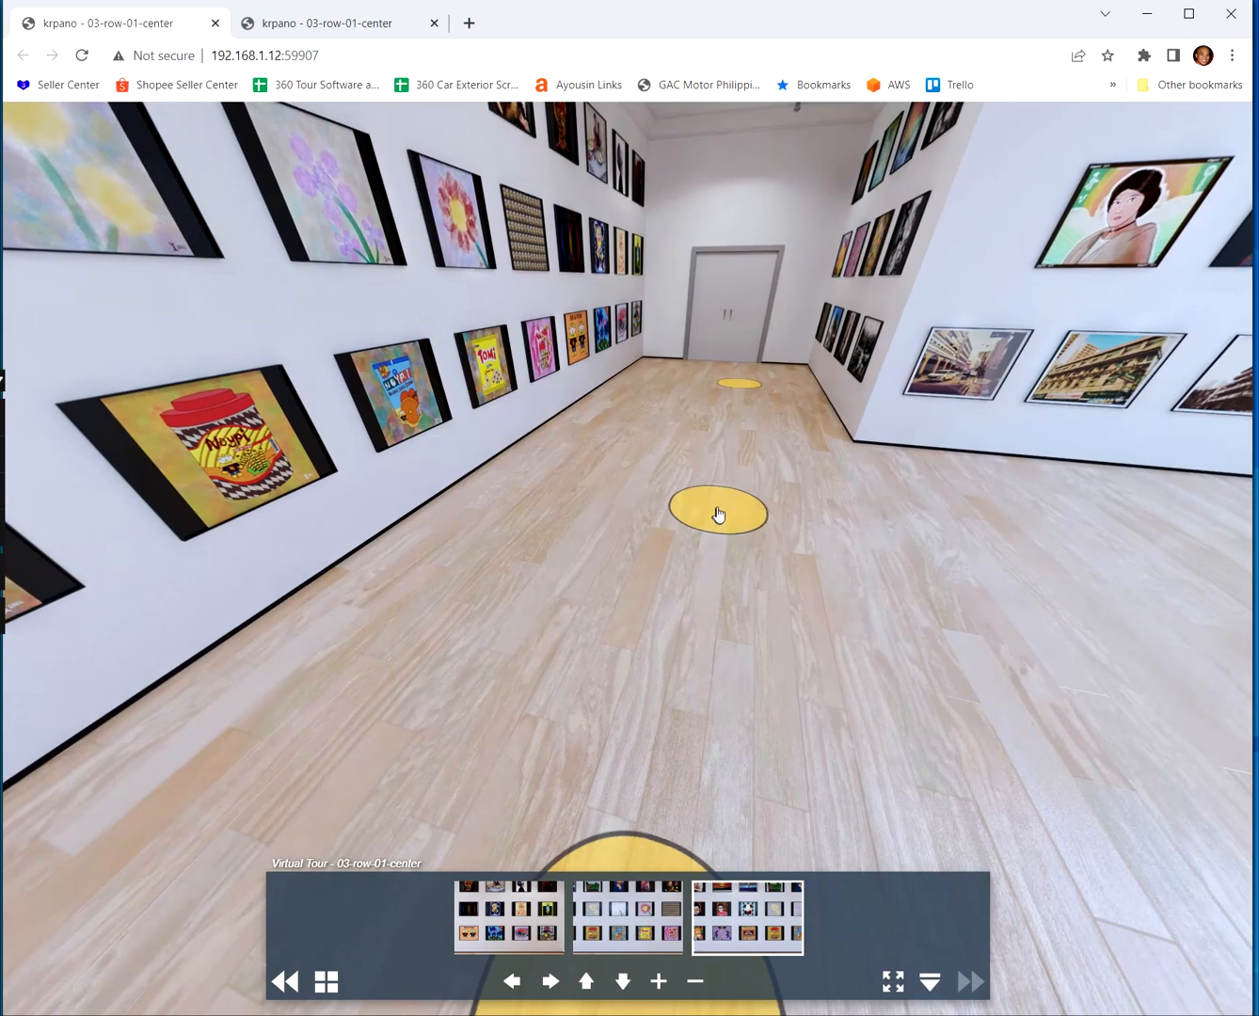
pyautogui.click(719, 511)
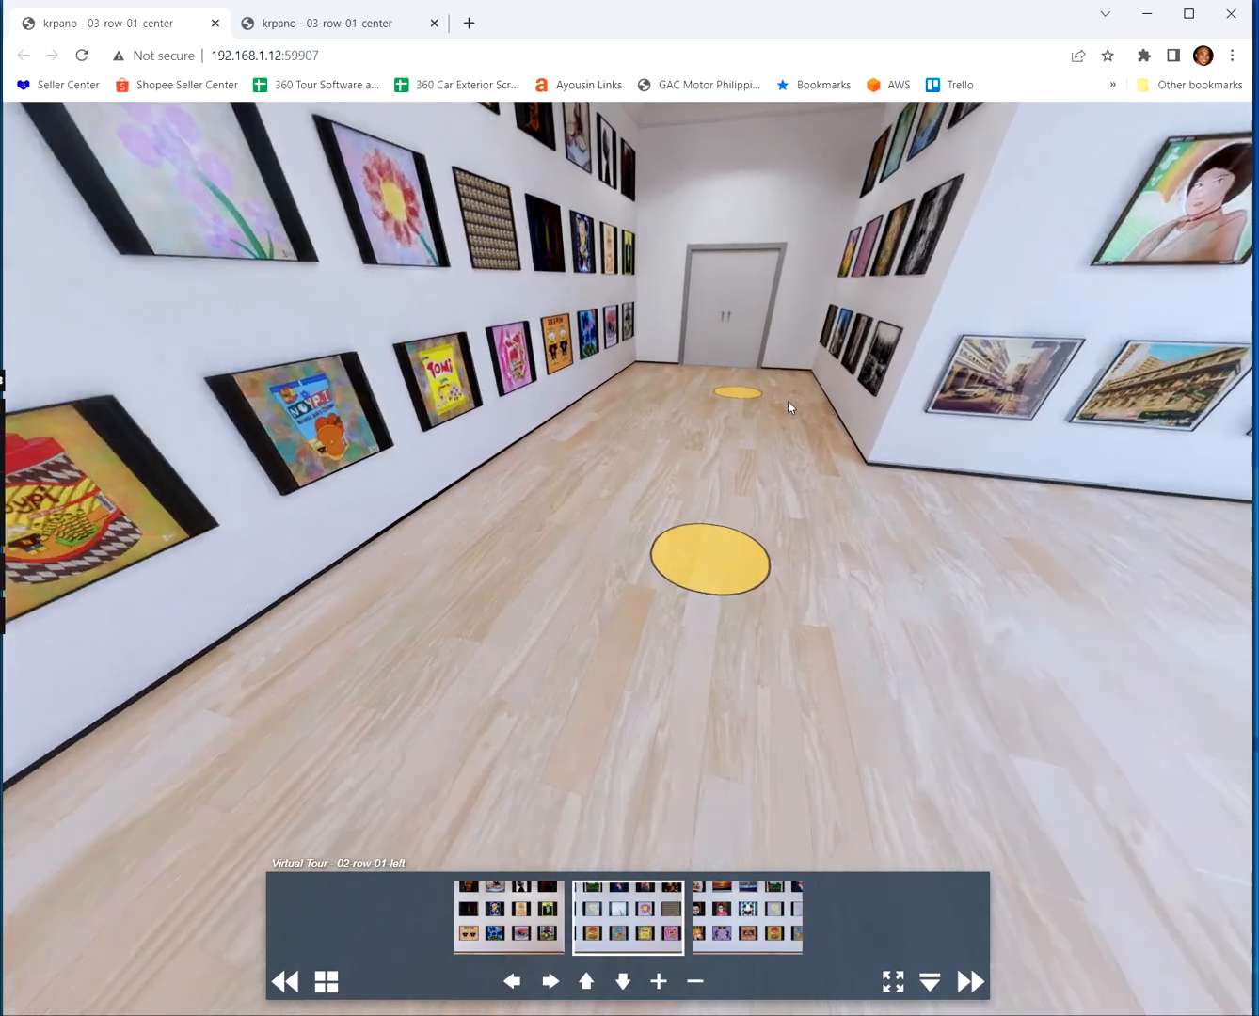
pyautogui.click(446, 474)
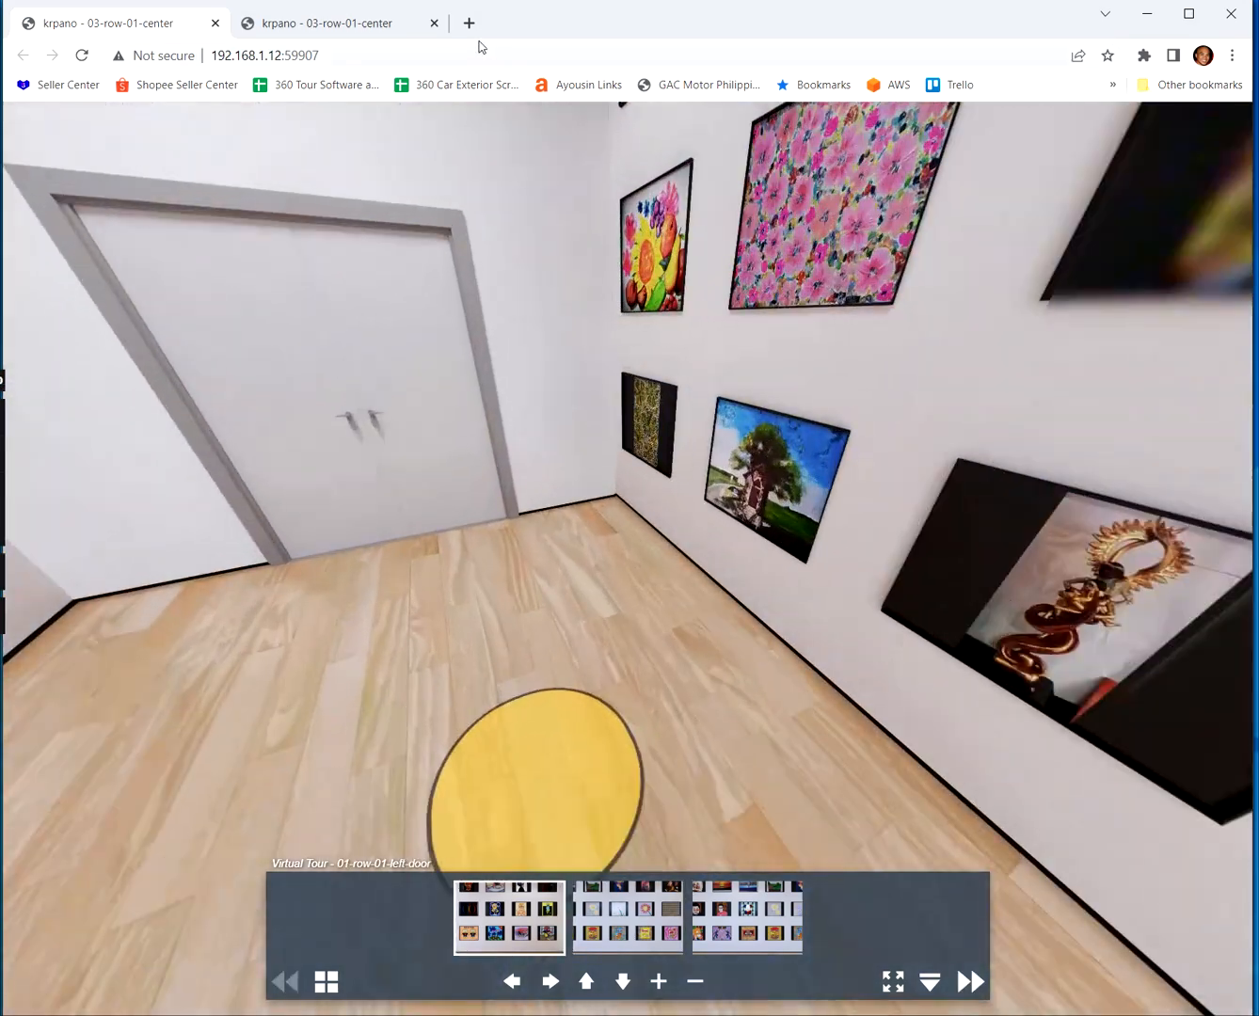
# Search Google for "krpano collision detection" in a new browser tab
pyautogui.click(468, 22)
pyautogui.write('krpano')
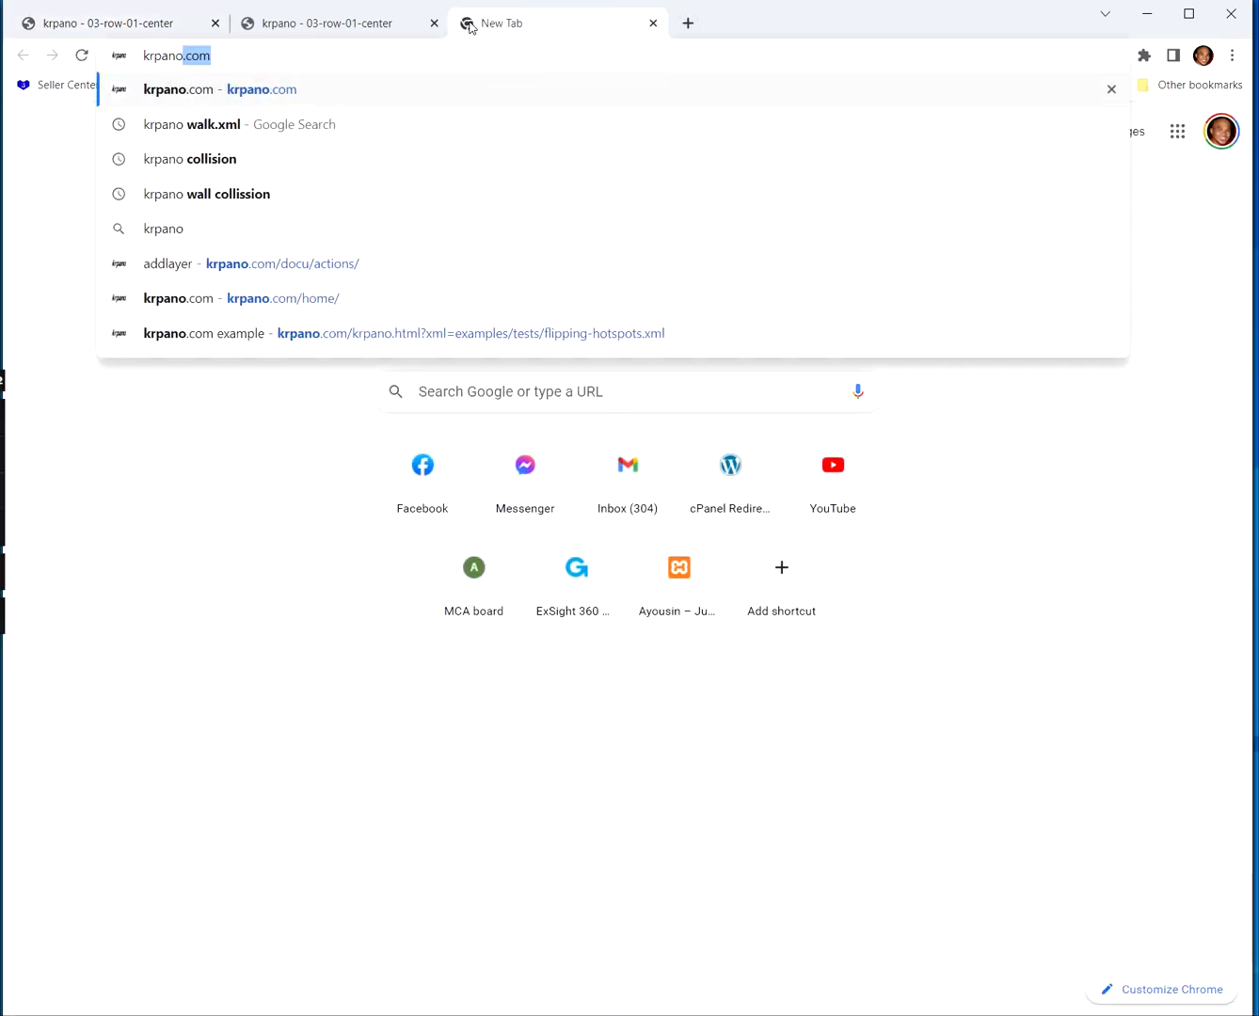
pyautogui.write(' col')
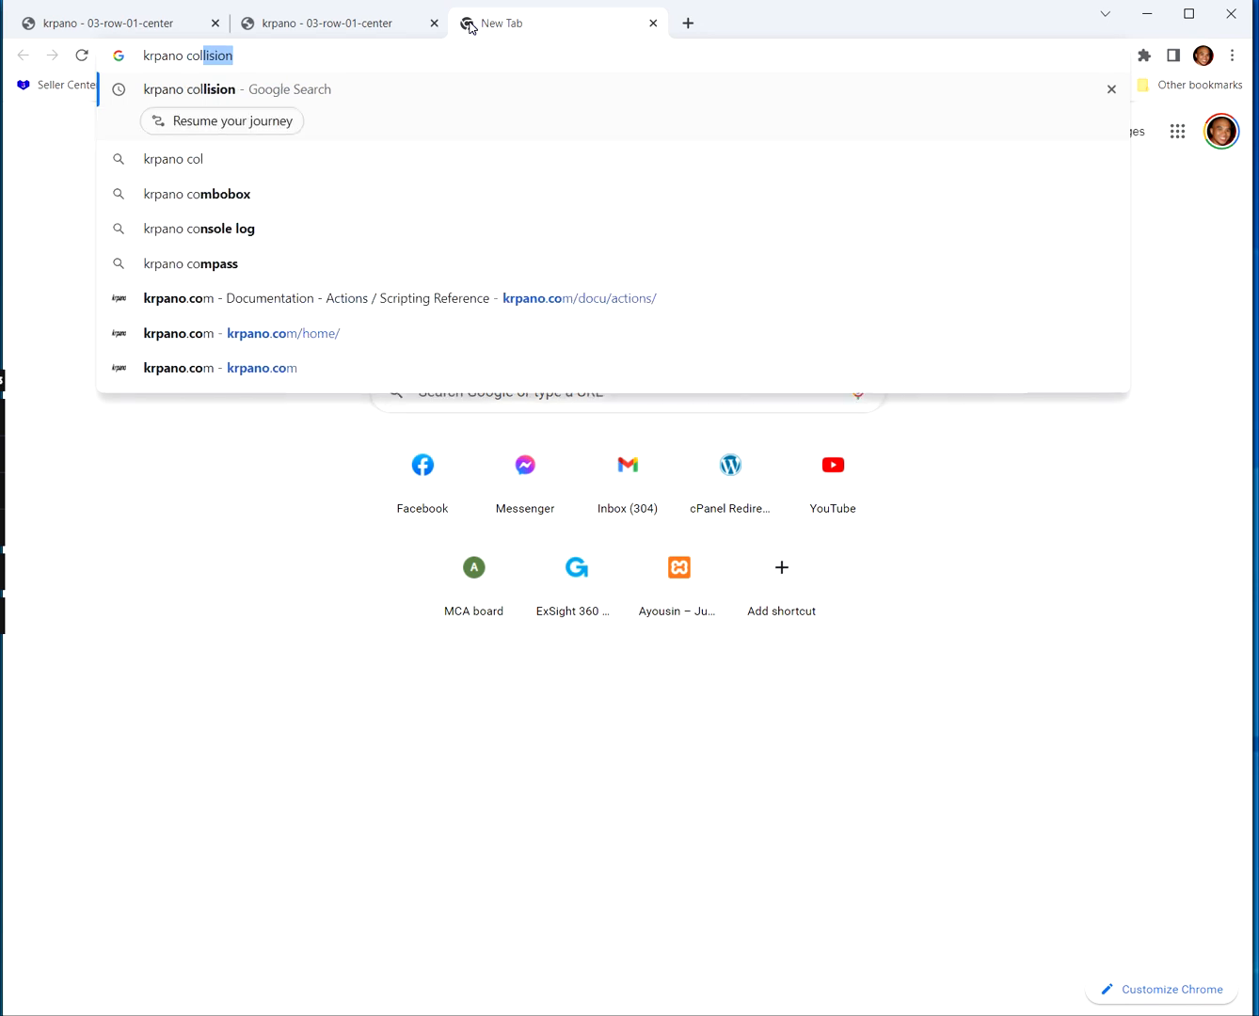
pyautogui.write('ission')
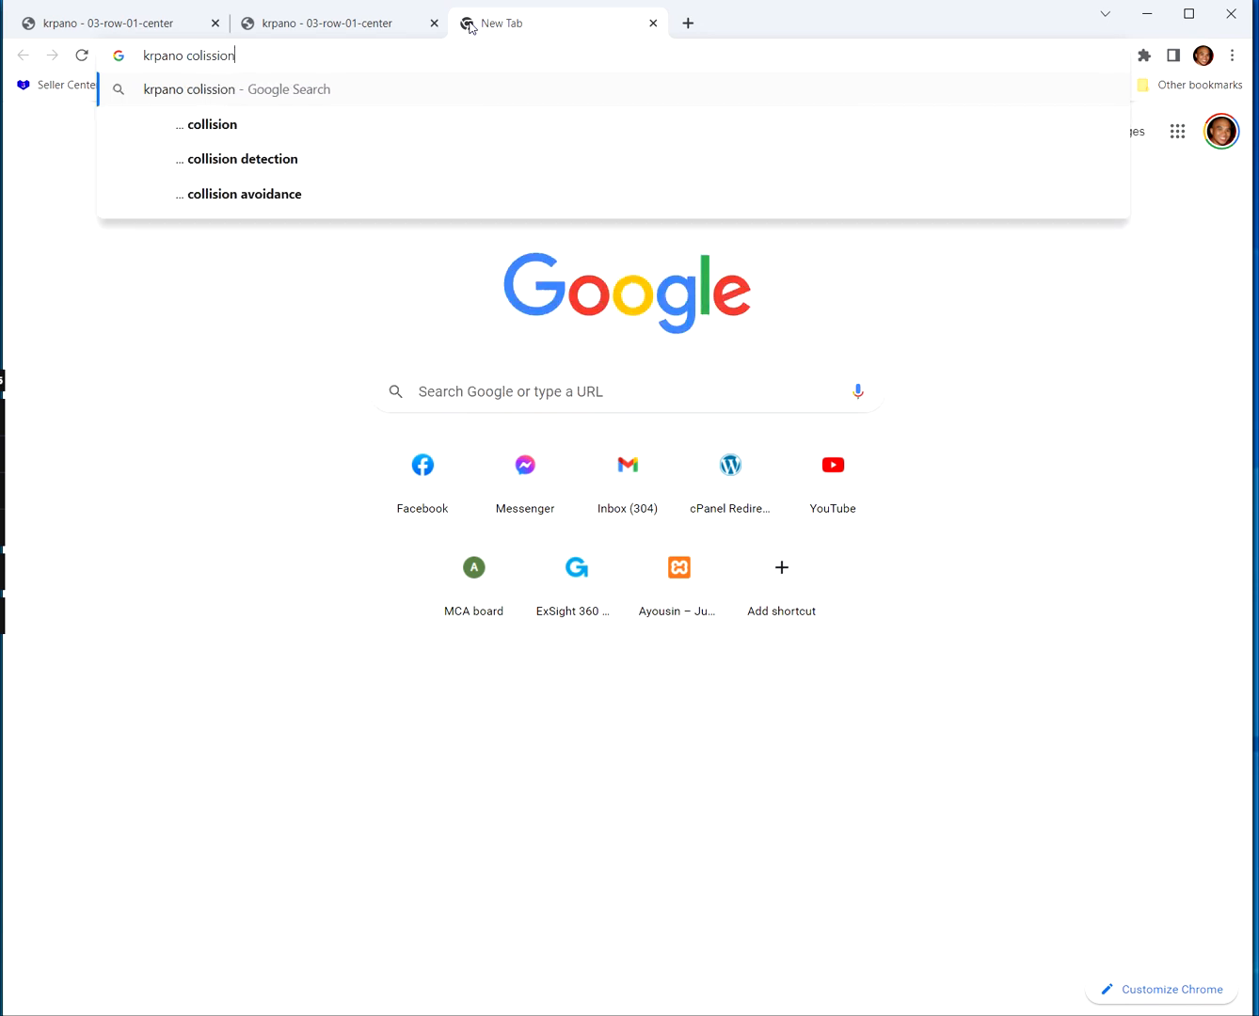
pyautogui.press('BackSpace')
pyautogui.press('BackSpace')
pyautogui.press('BackSpace')
pyautogui.press('BackSpace')
pyautogui.press('BackSpace')
pyautogui.press('BackSpace')
pyautogui.write('lis')
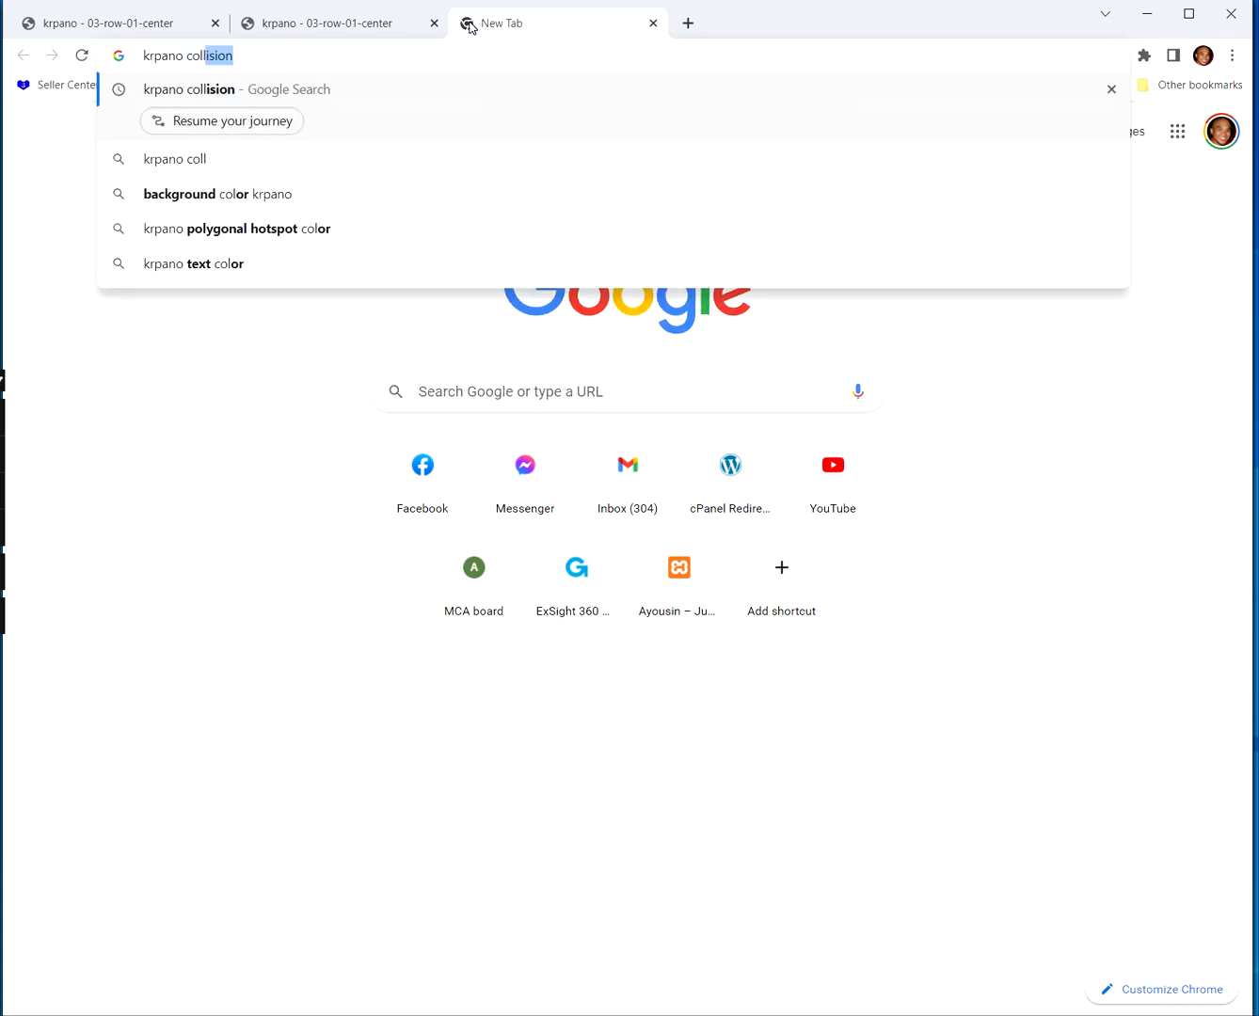
pyautogui.write('sion detection')
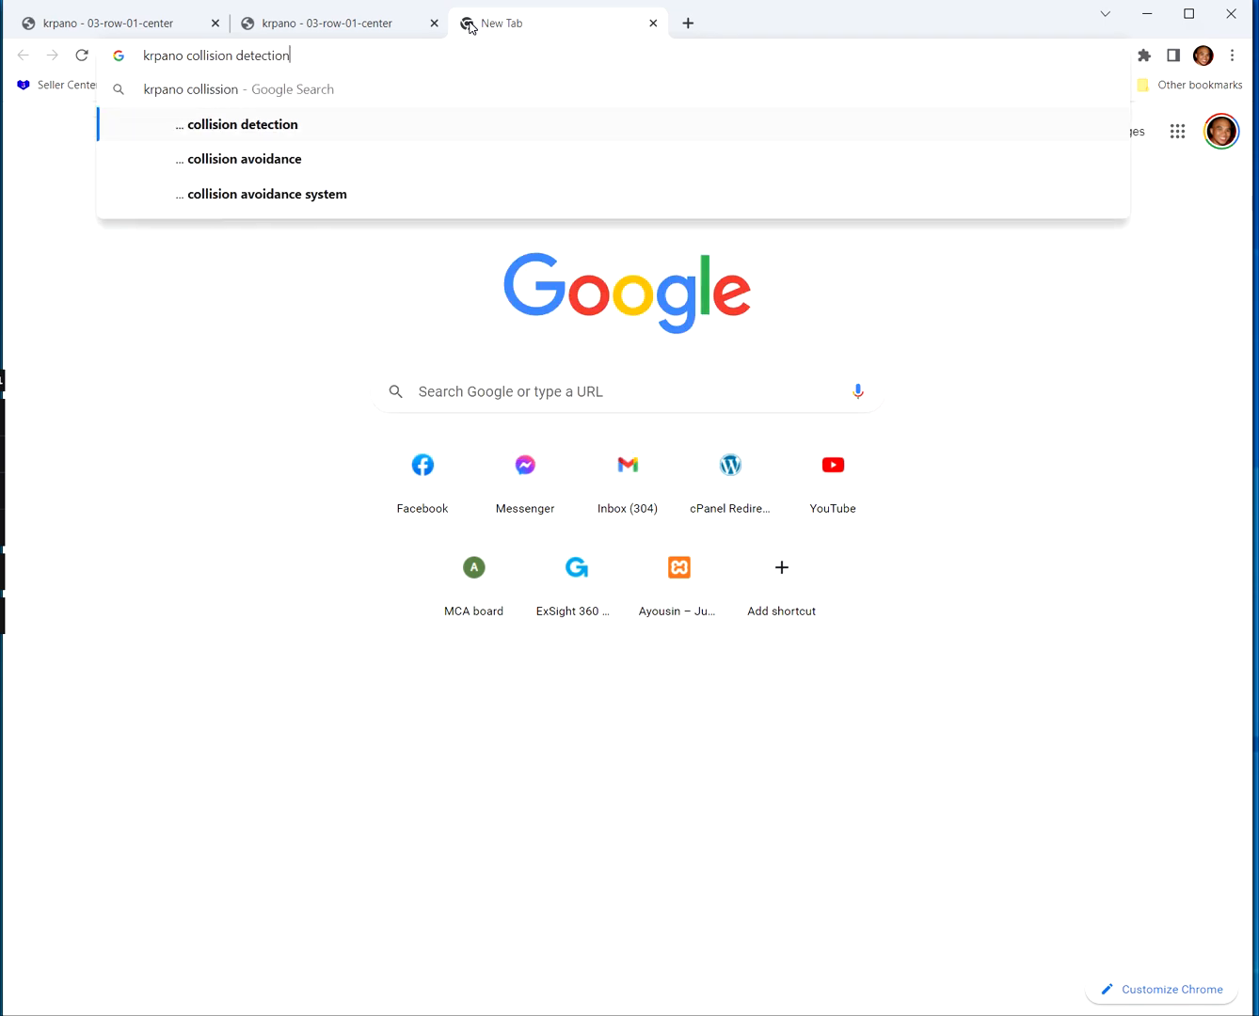
pyautogui.press('Down')
pyautogui.press('Return')
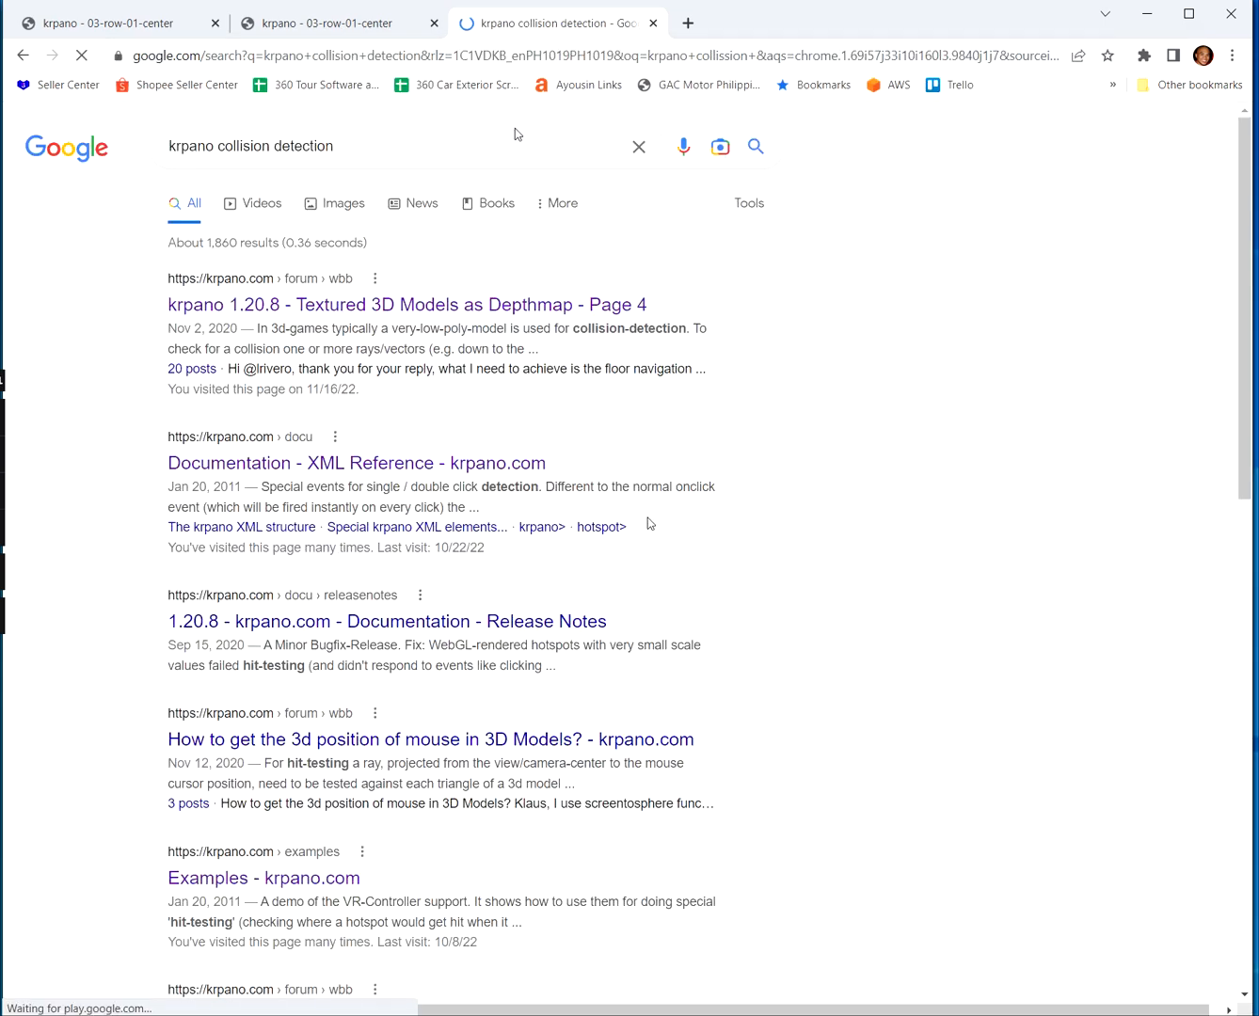
# Open the krpano forum thread on textured 3D models as depthmap and read the posts about collision avoidance
pyautogui.click(571, 313)
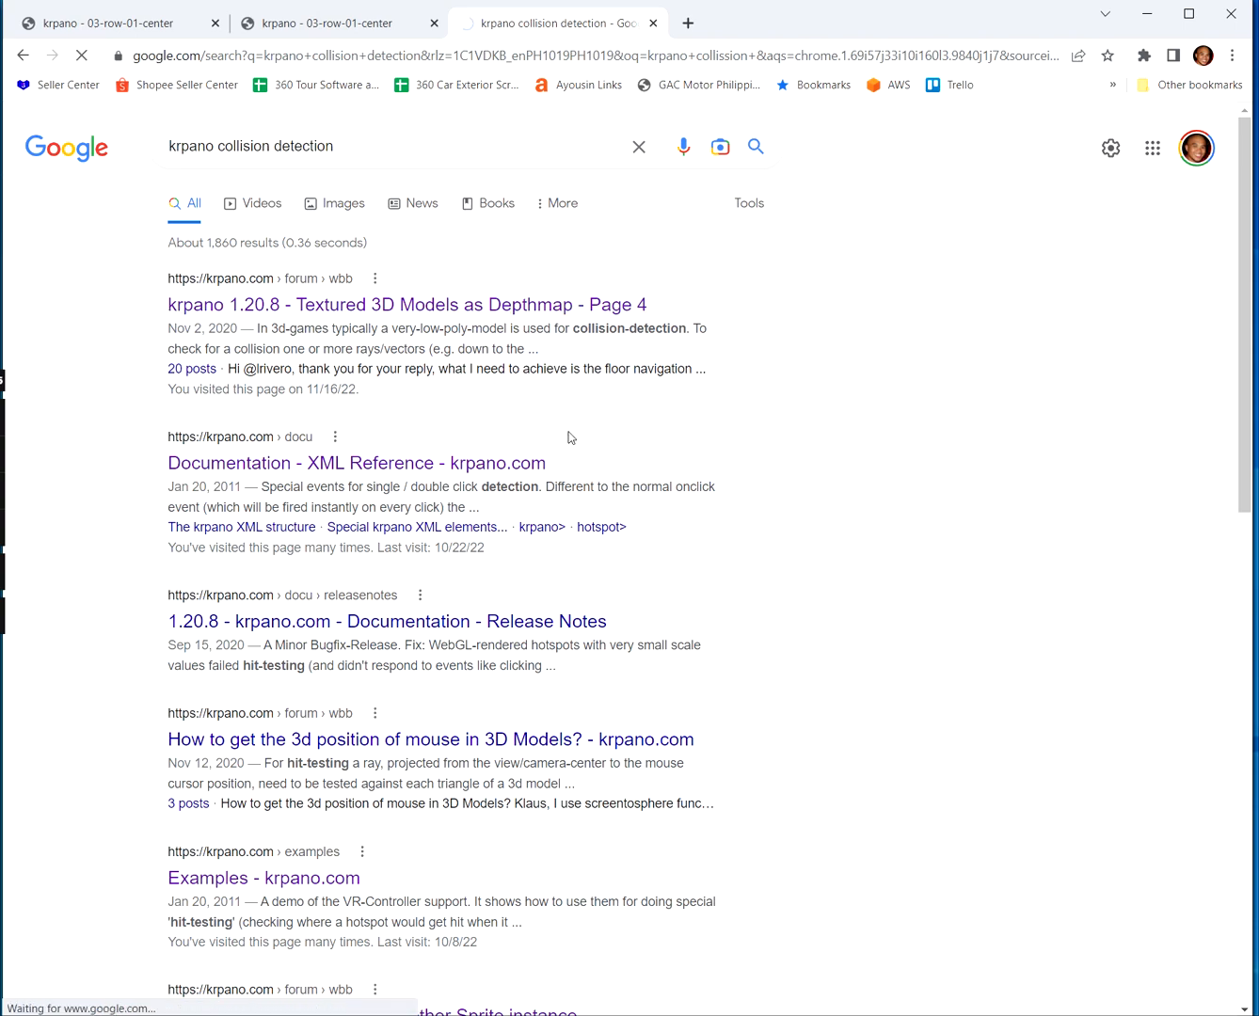
pyautogui.scroll(-20, 701, 450)
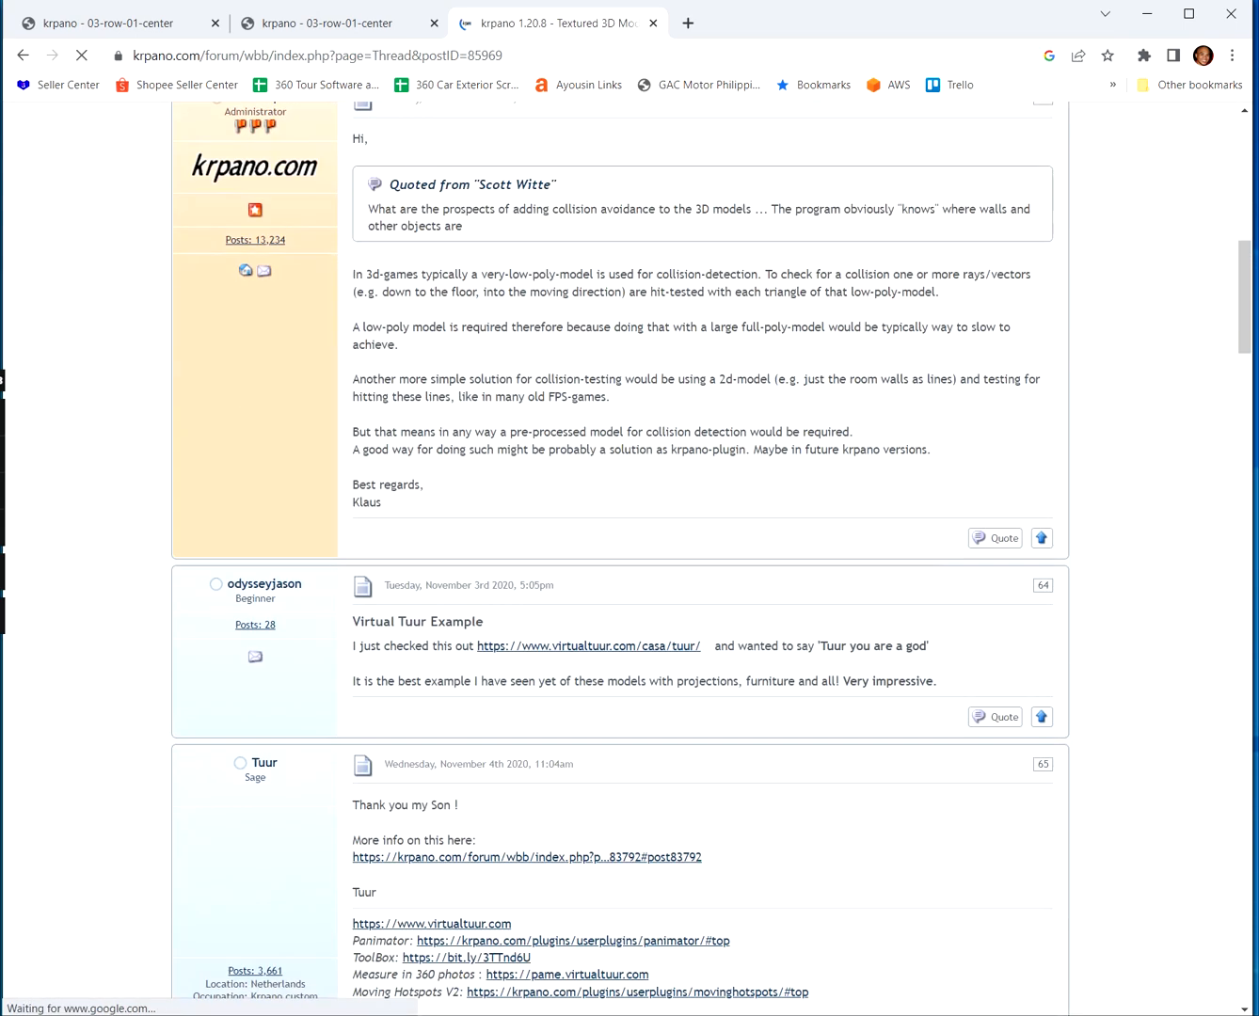
pyautogui.scroll(-7, 701, 455)
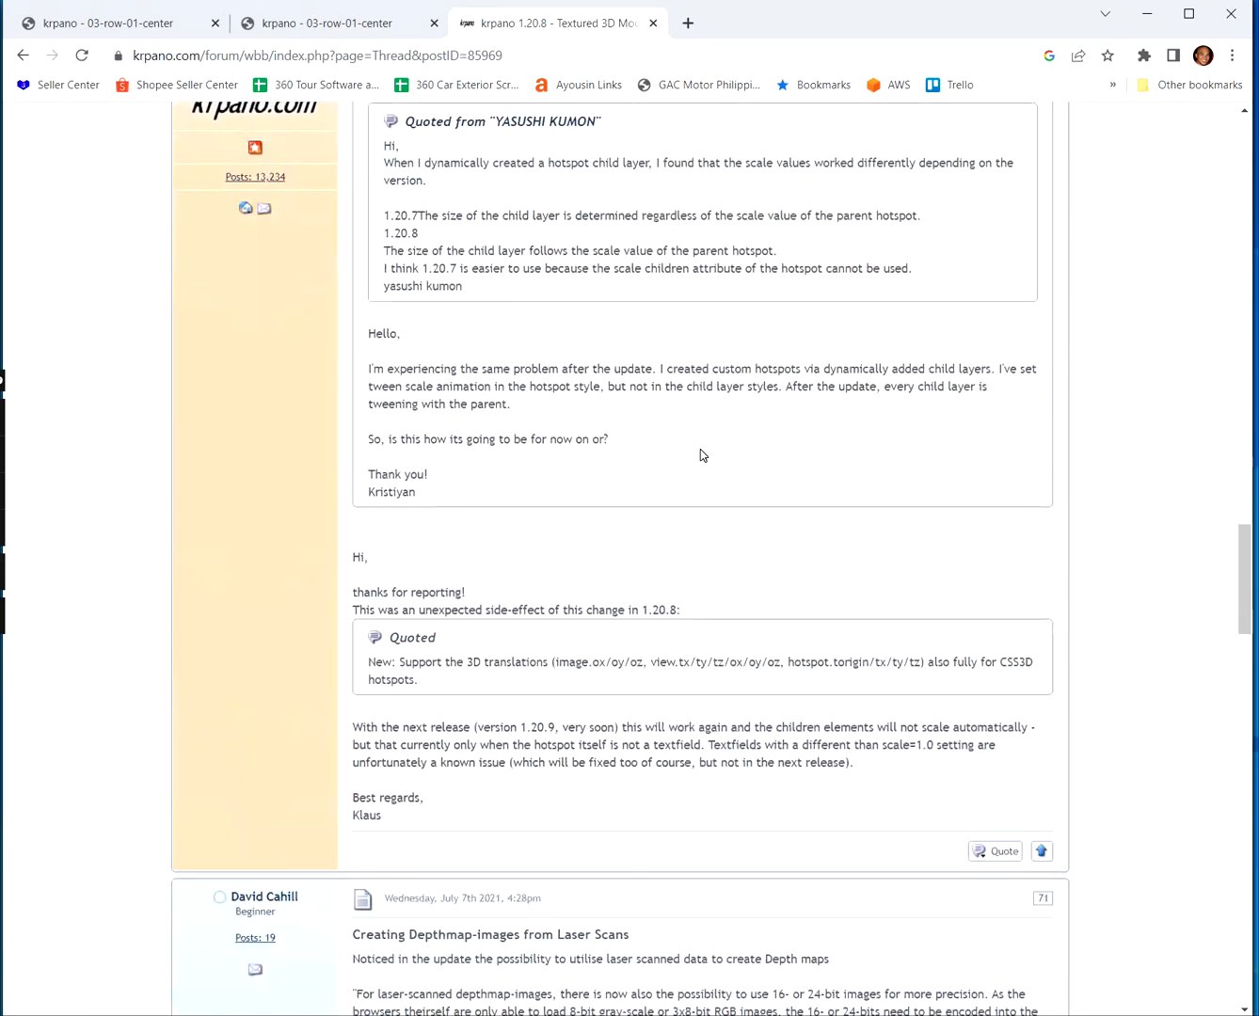
pyautogui.scroll(4, 700, 455)
pyautogui.scroll(-8, 701, 455)
pyautogui.scroll(-12, 701, 450)
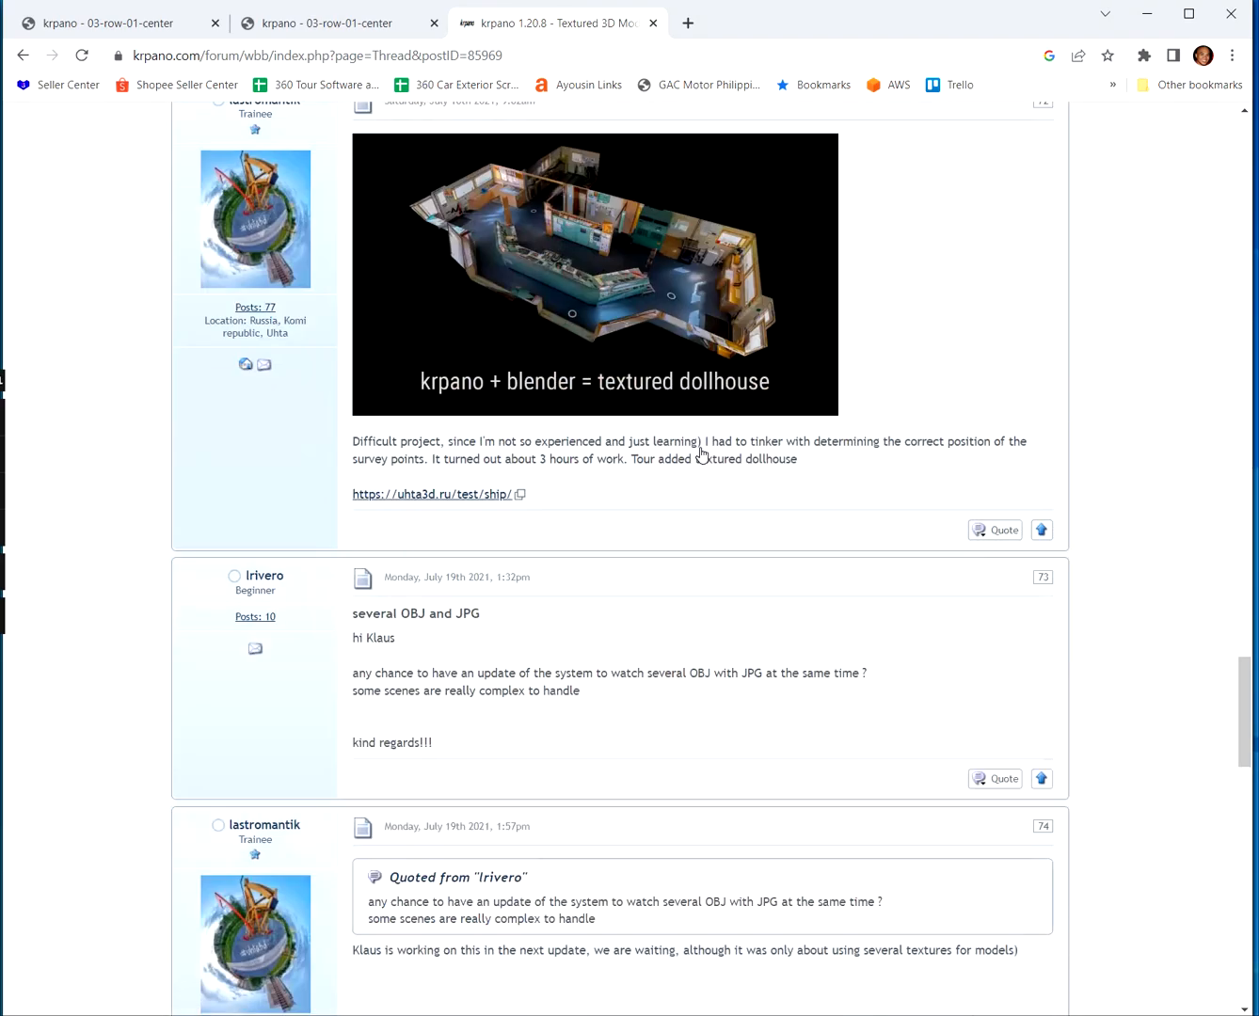
pyautogui.scroll(5, 702, 450)
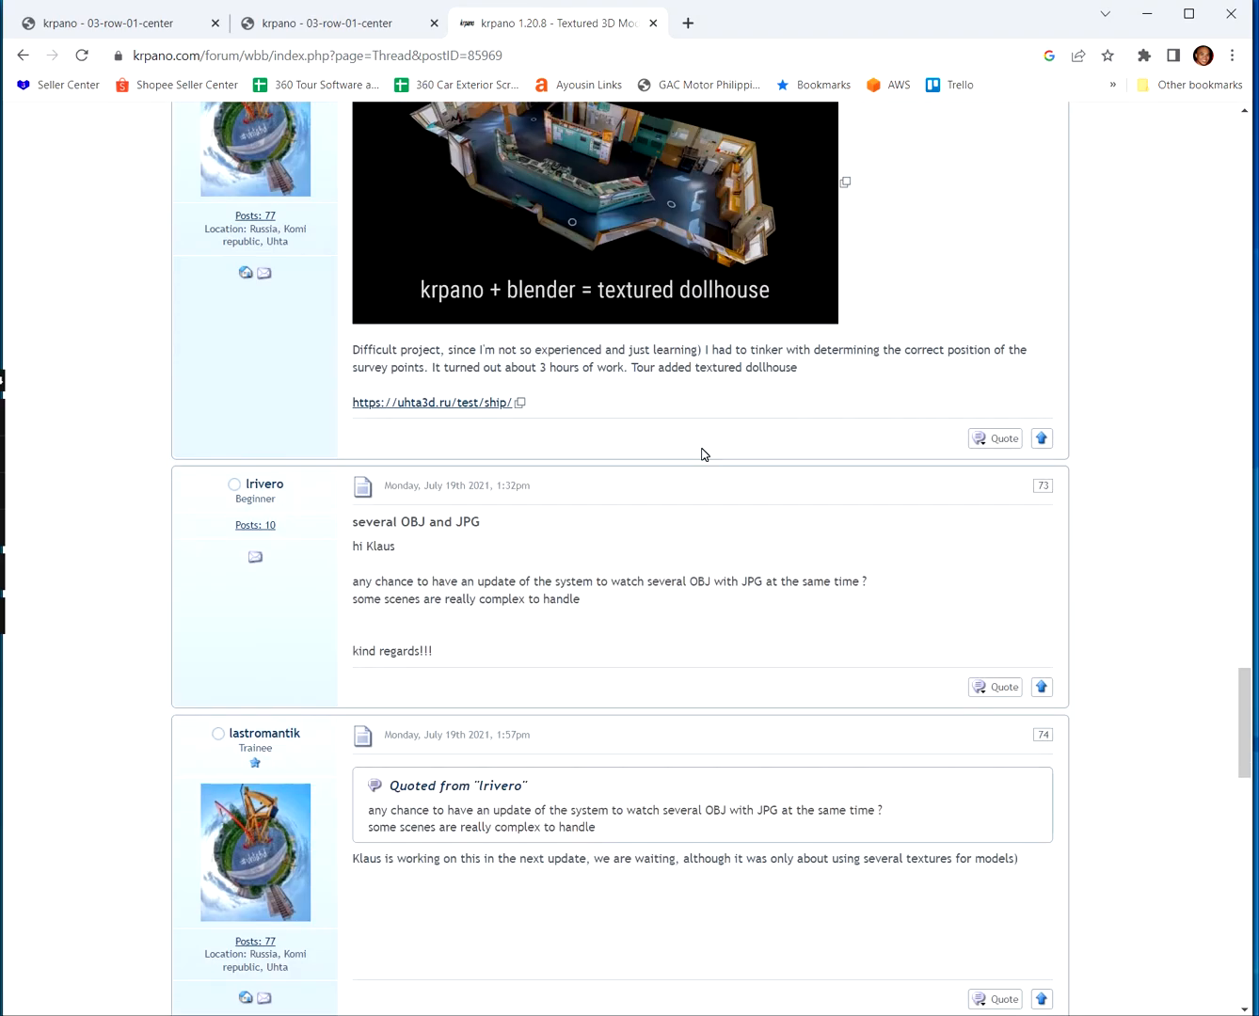
pyautogui.scroll(6, 702, 455)
pyautogui.scroll(20, 702, 455)
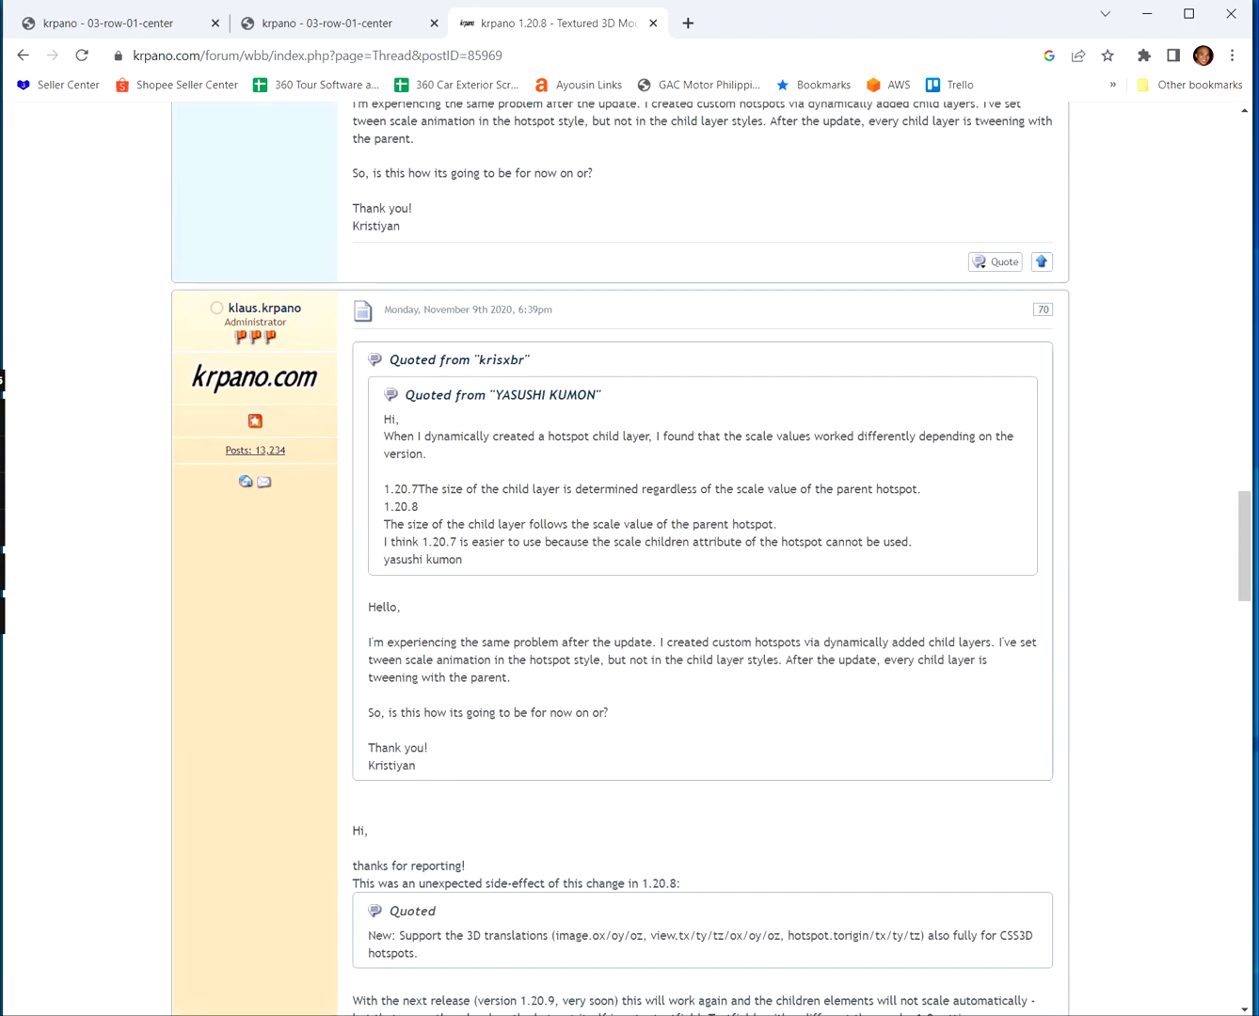
pyautogui.scroll(9, 787, 396)
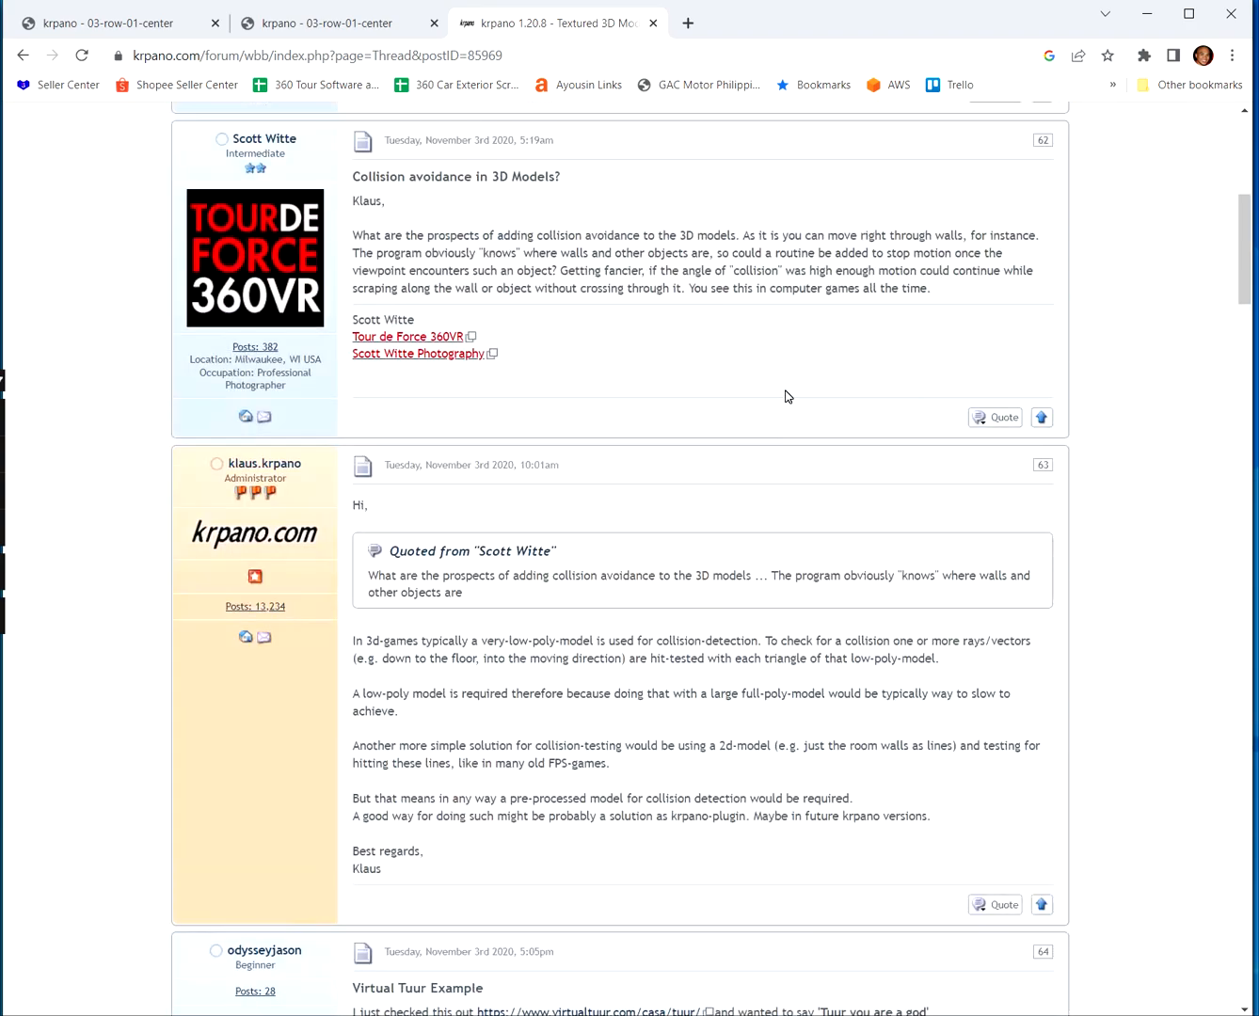
pyautogui.scroll(-3, 758, 489)
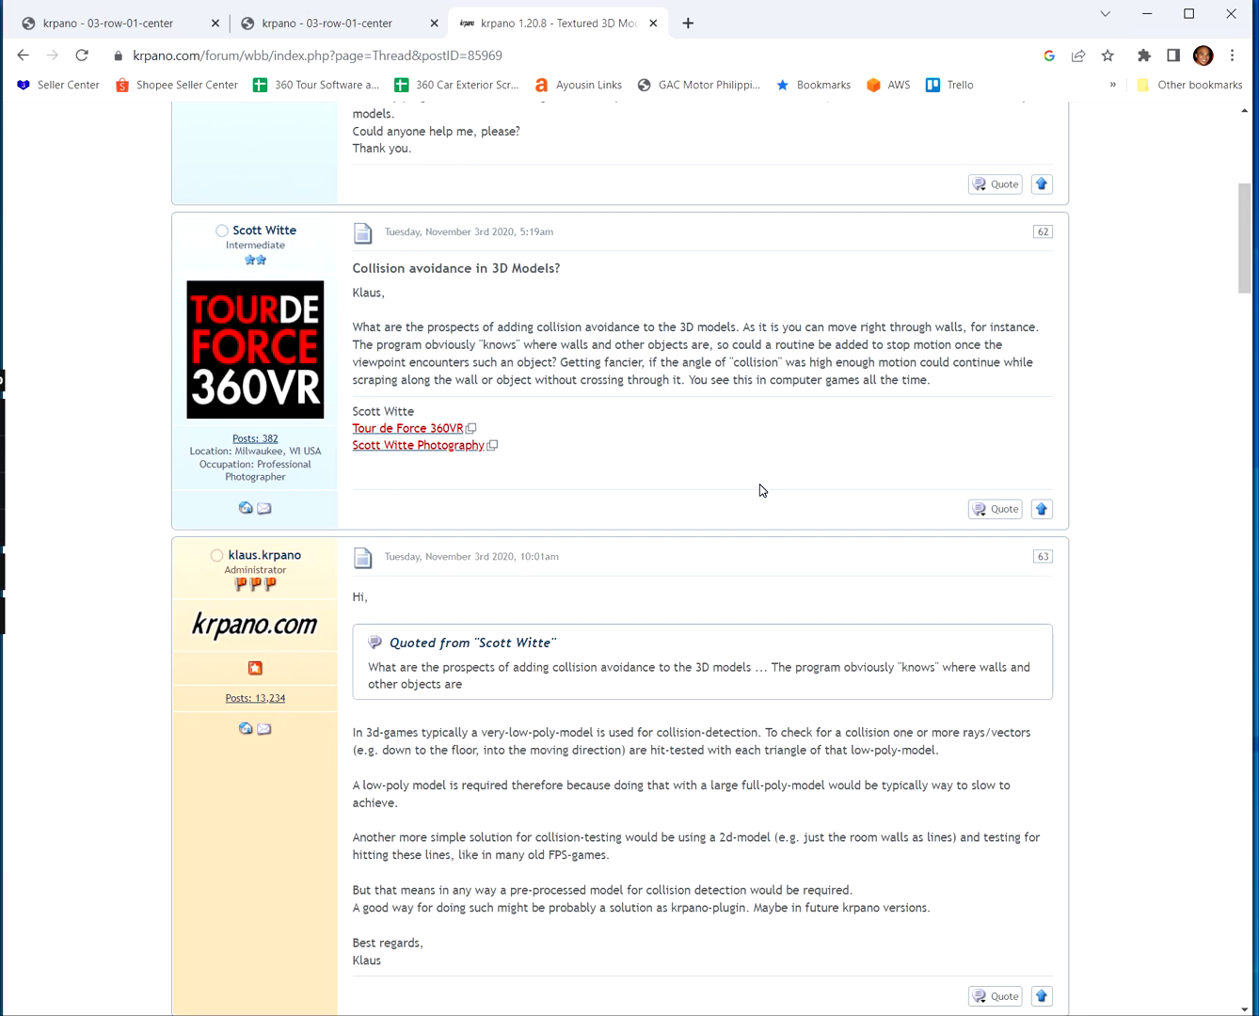
pyautogui.scroll(-5, 759, 492)
pyautogui.scroll(10, 202, 296)
# Return to the Google results, skim them, and search for "krpano hit walls" instead
pyautogui.click(23, 56)
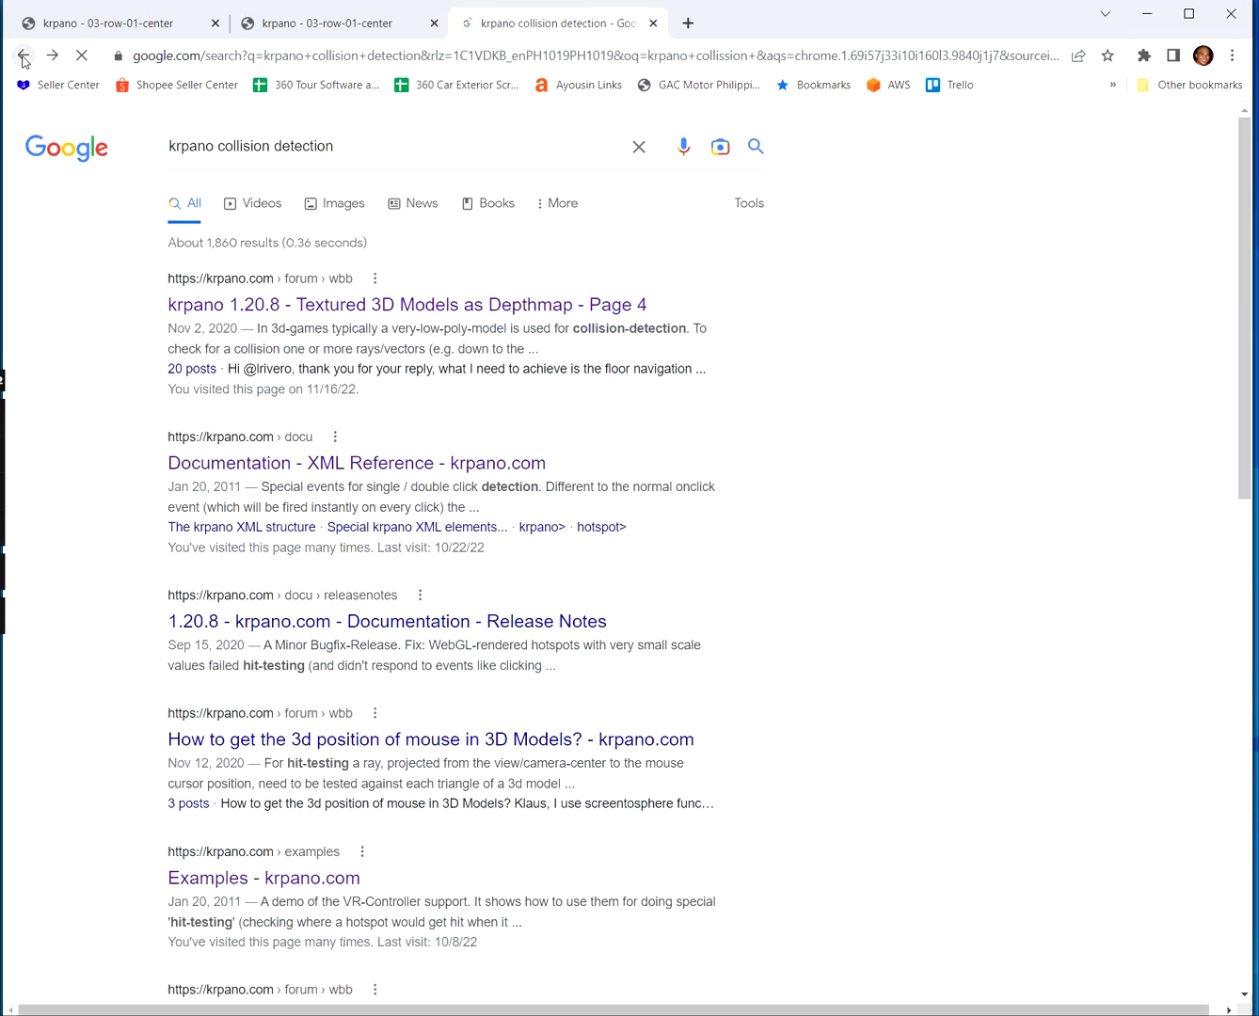
pyautogui.scroll(-2, 578, 523)
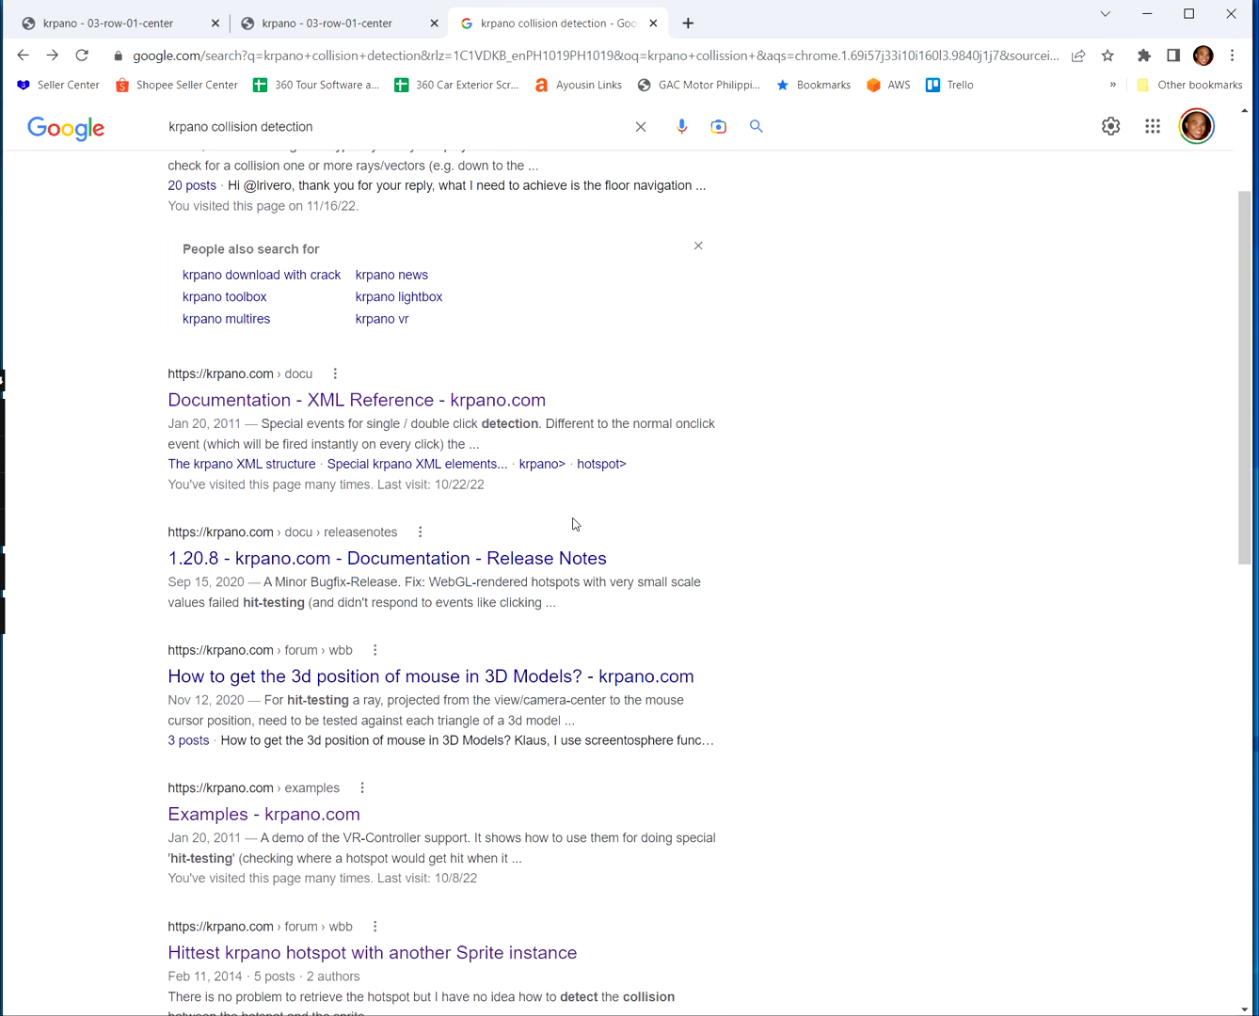
pyautogui.scroll(-2, 576, 524)
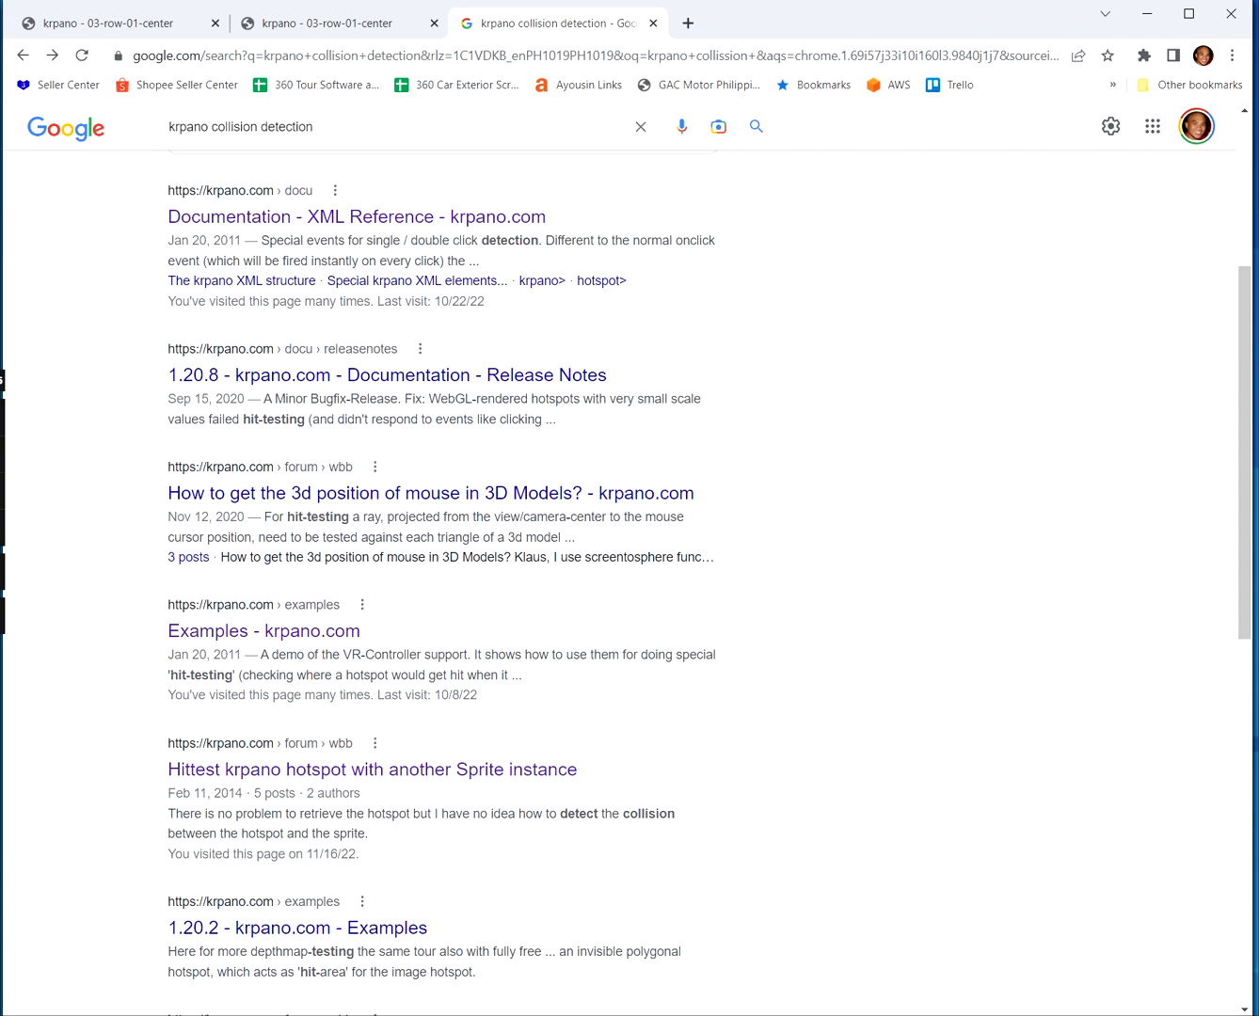
pyautogui.scroll(-4, 574, 523)
pyautogui.scroll(8, 584, 521)
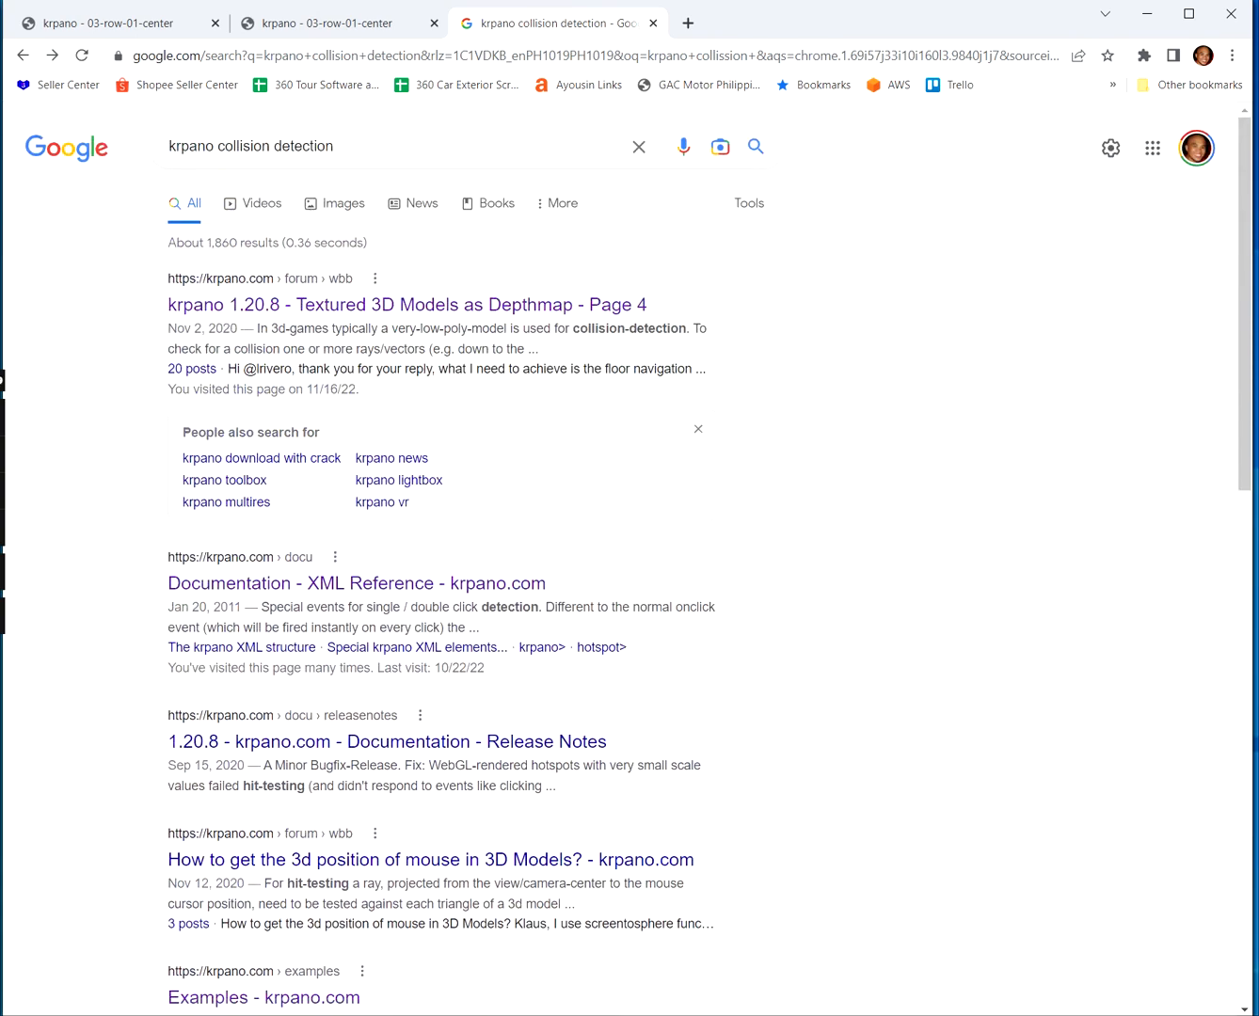
pyautogui.click(218, 145)
pyautogui.hotkey('shift', 'End')
pyautogui.press('BackSpace')
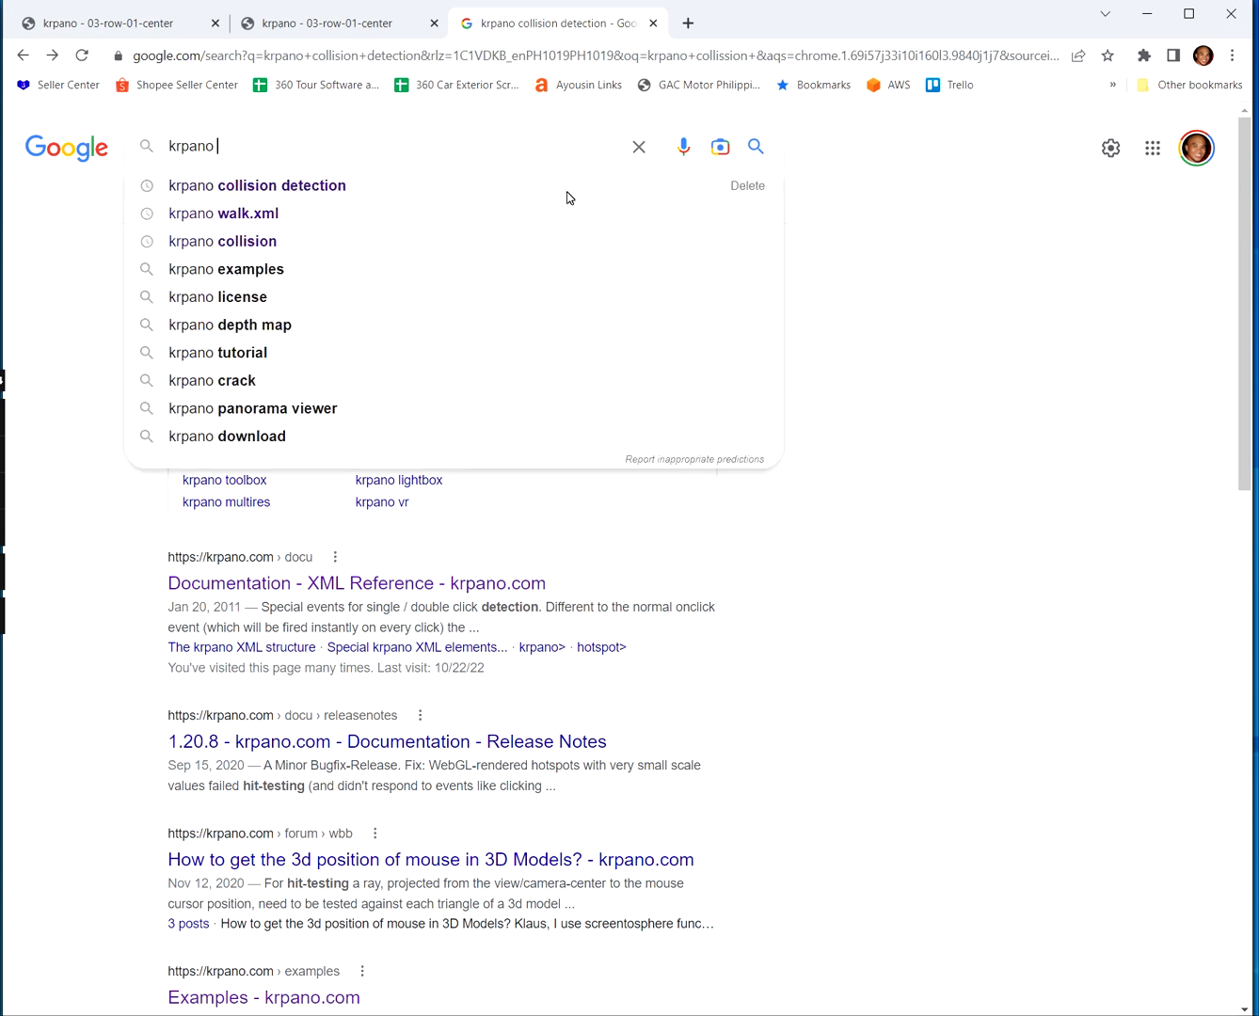
pyautogui.write('hit walls')
pyautogui.press('Return')
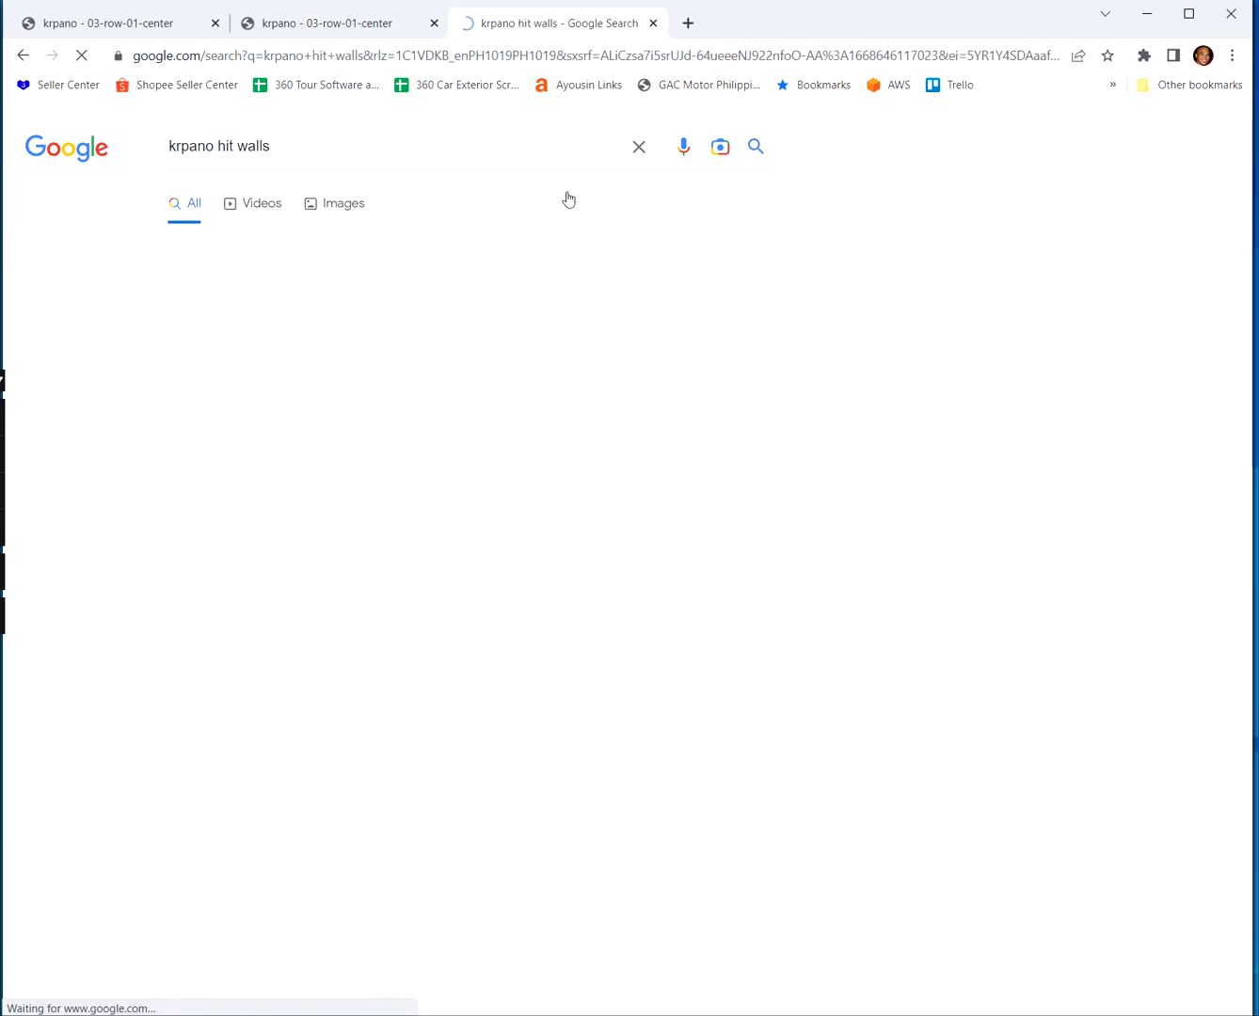
# Open the "hit the walls" forum thread and read its replies and source code samples
pyautogui.click(505, 306)
pyautogui.scroll(-10, 604, 625)
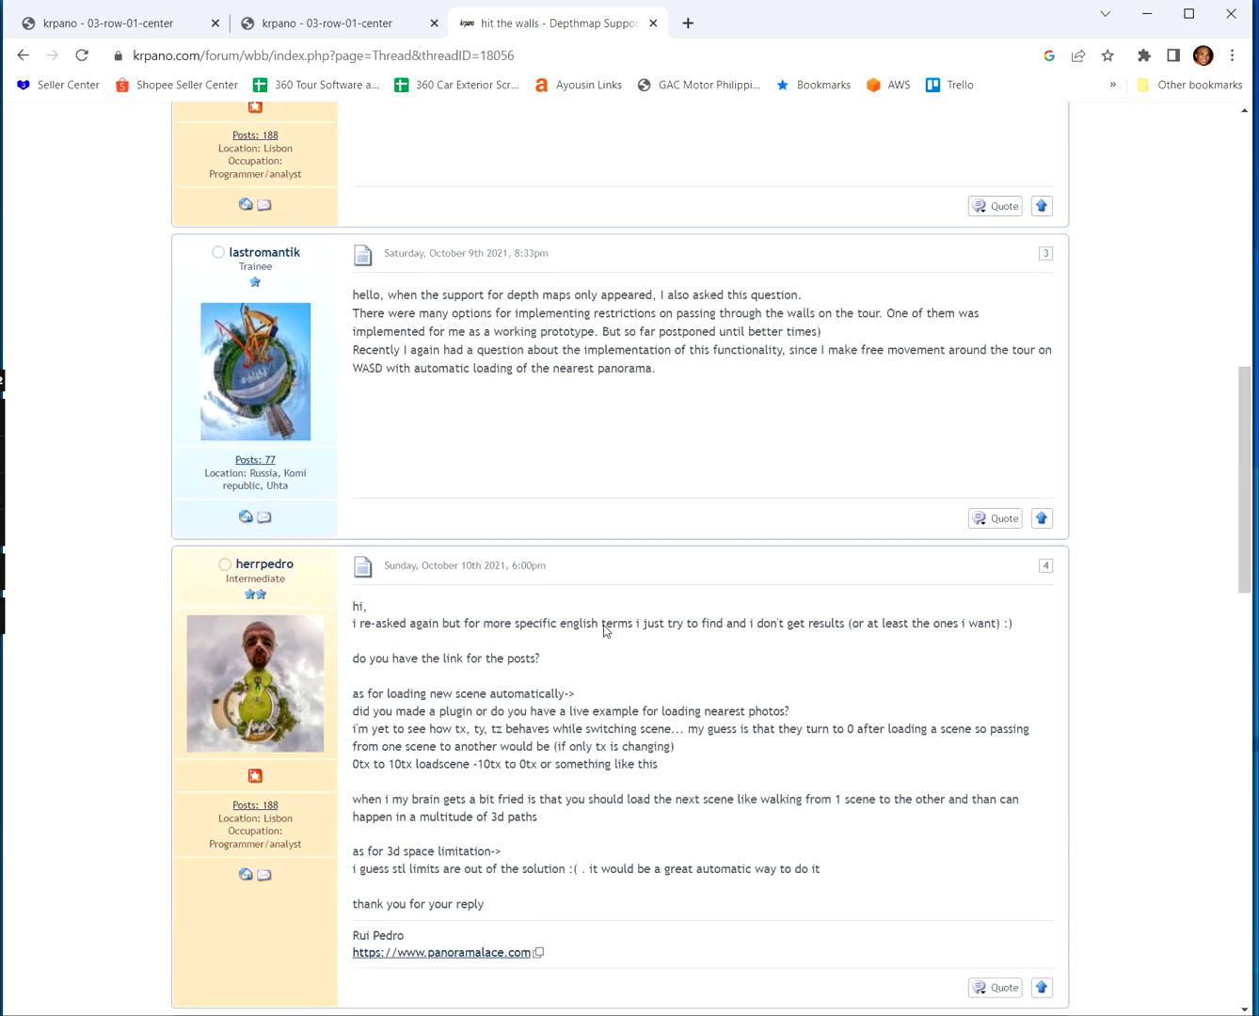
pyautogui.scroll(-15, 603, 626)
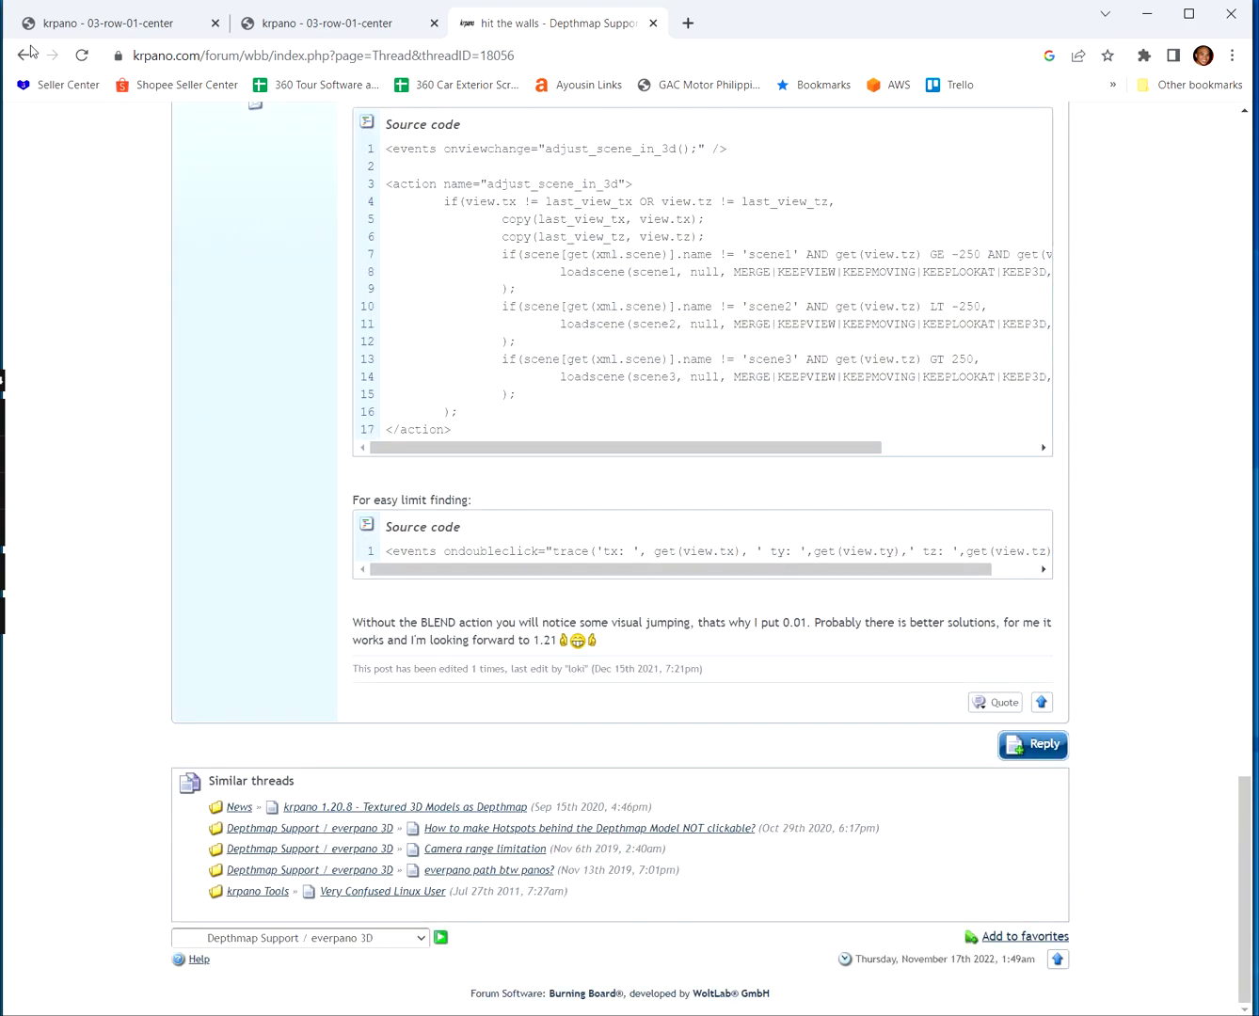
# Go back to the results, open the "Depthmaps - Possible To Stop At Walls/Objects?" thread, and highlight the krpano version in the administrator's reply
pyautogui.click(29, 55)
pyautogui.click(321, 449)
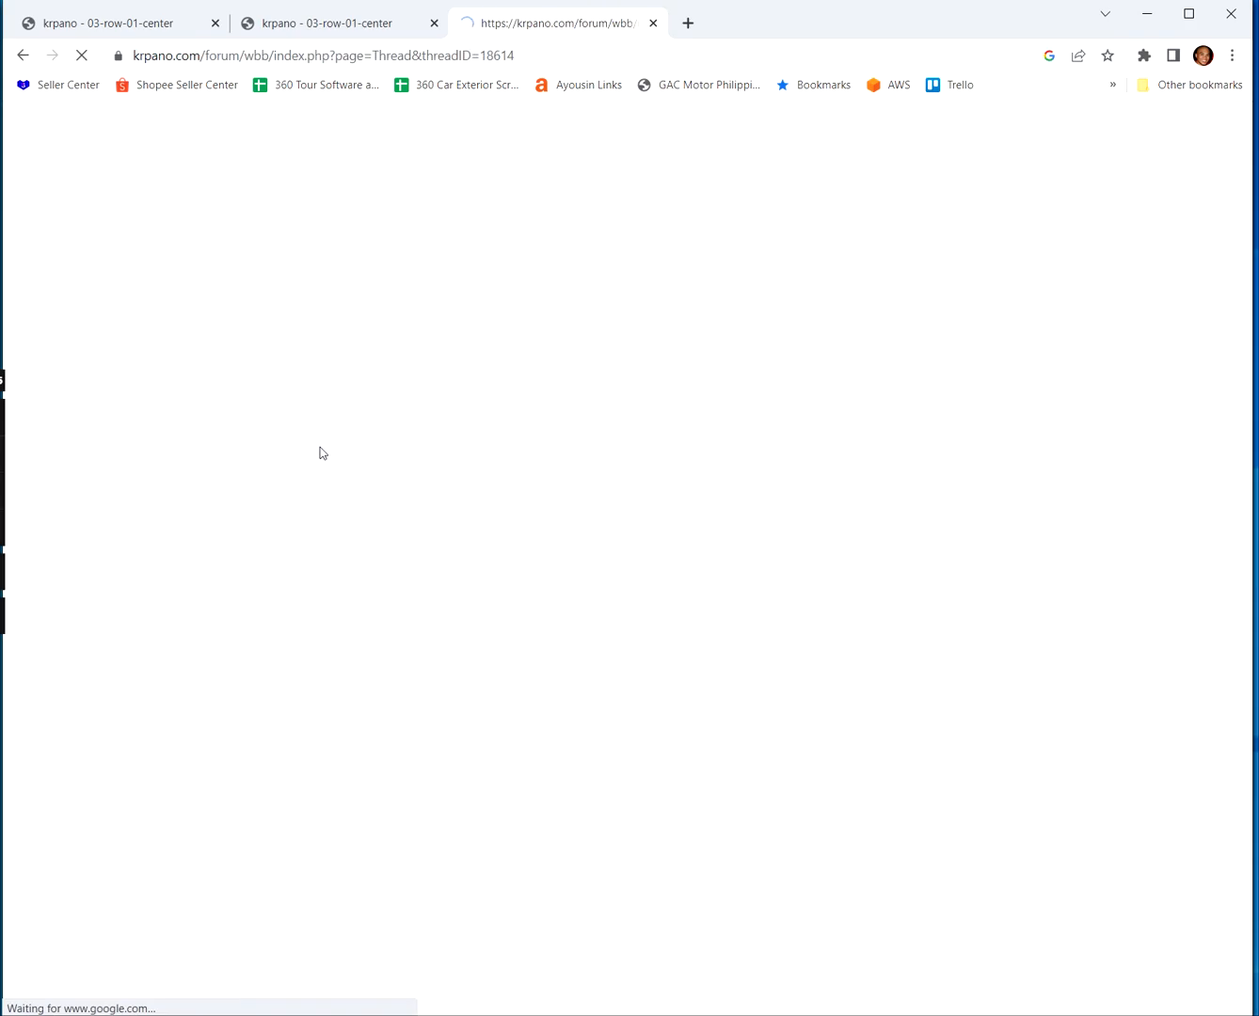
pyautogui.scroll(-5, 564, 544)
pyautogui.scroll(2, 645, 511)
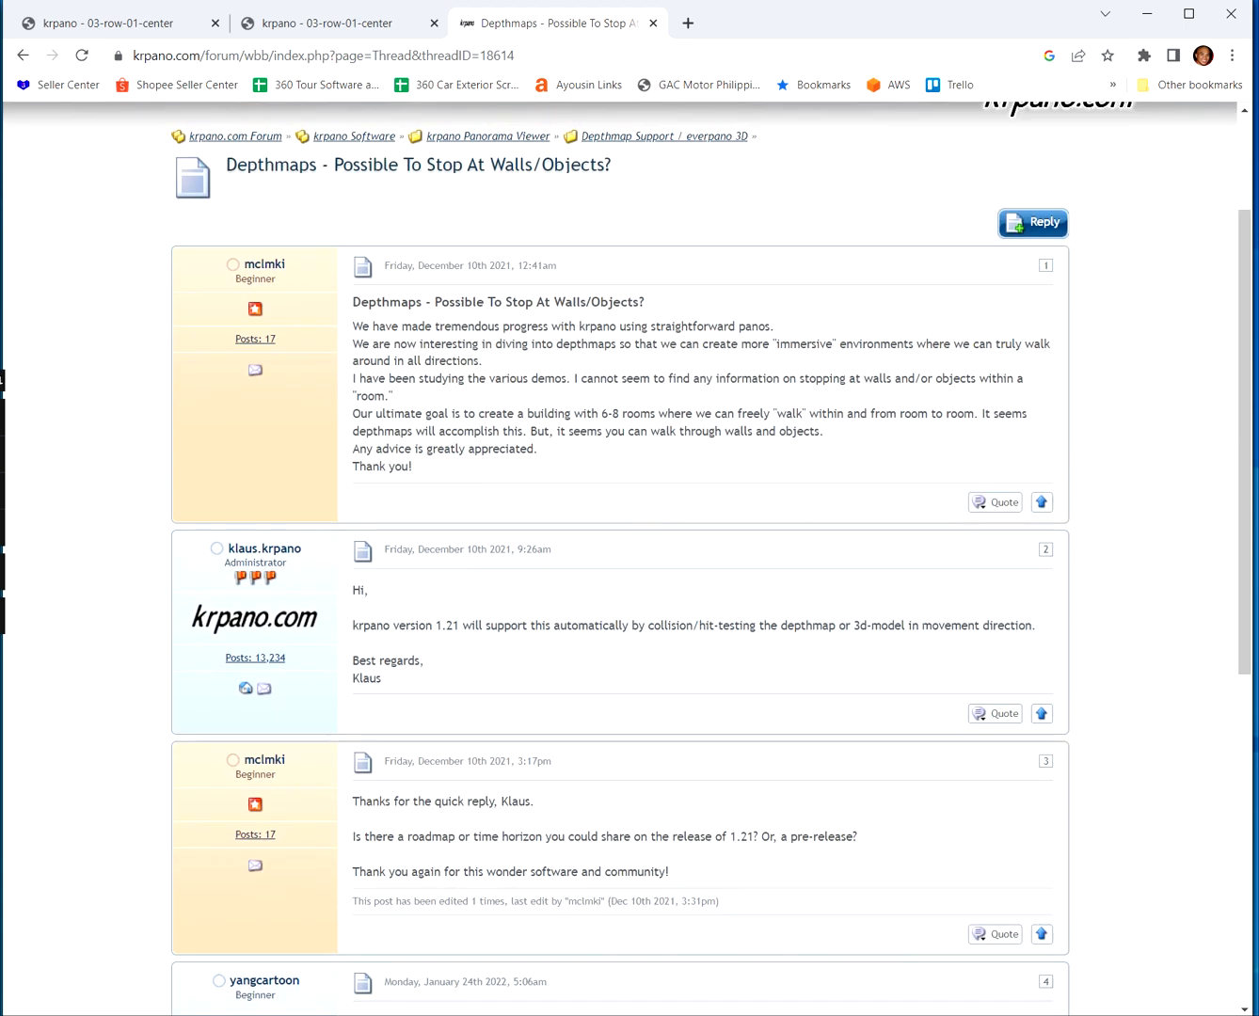
pyautogui.moveTo(437, 625); pyautogui.dragTo(454, 625)
# Switch to the second virtual gallery tab and look around the 02-row-01-left scene's walls and floor
pyautogui.click(309, 26)
pyautogui.moveTo(802, 610); pyautogui.dragTo(466, 449)
pyautogui.moveTo(894, 542); pyautogui.dragTo(521, 511)
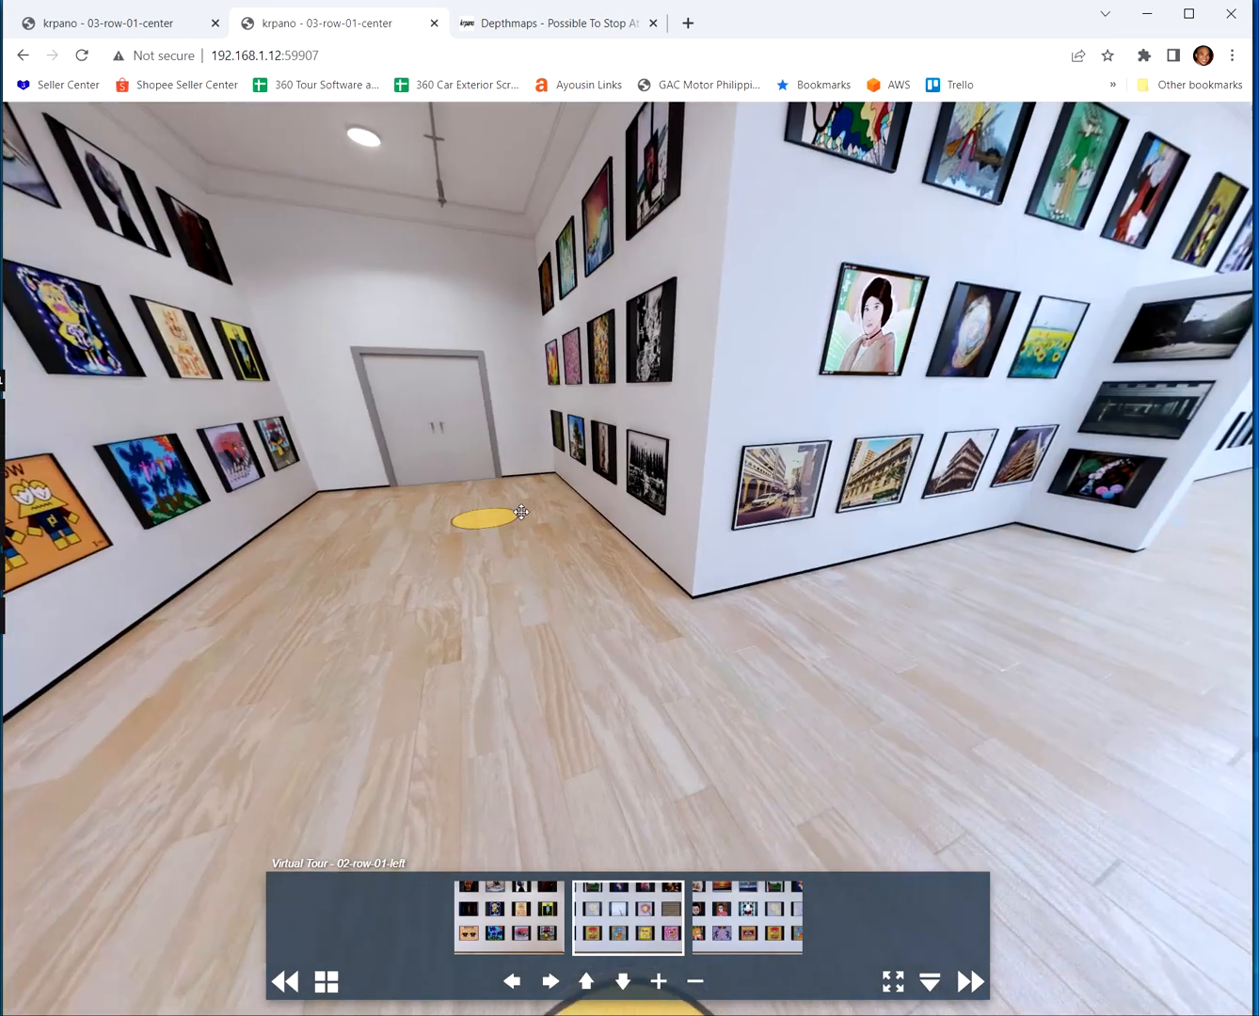
pyautogui.moveTo(683, 424); pyautogui.dragTo(483, 472)
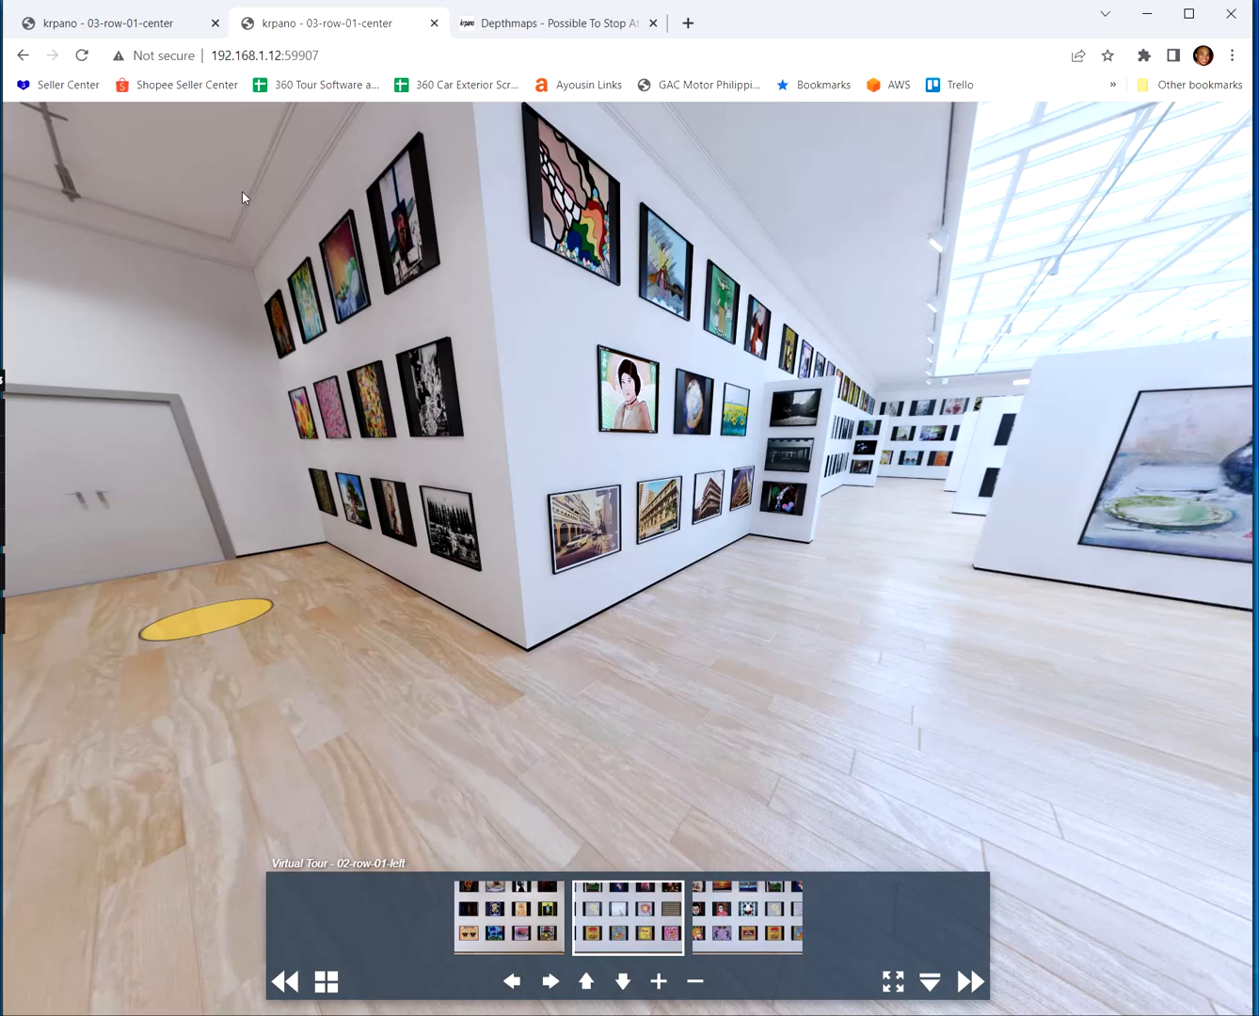
# Uncomment the walk.xml include line in tour.xml in Sublime Text, save the file, and return to the browser
pyautogui.hotkey('alt', 'Tab')
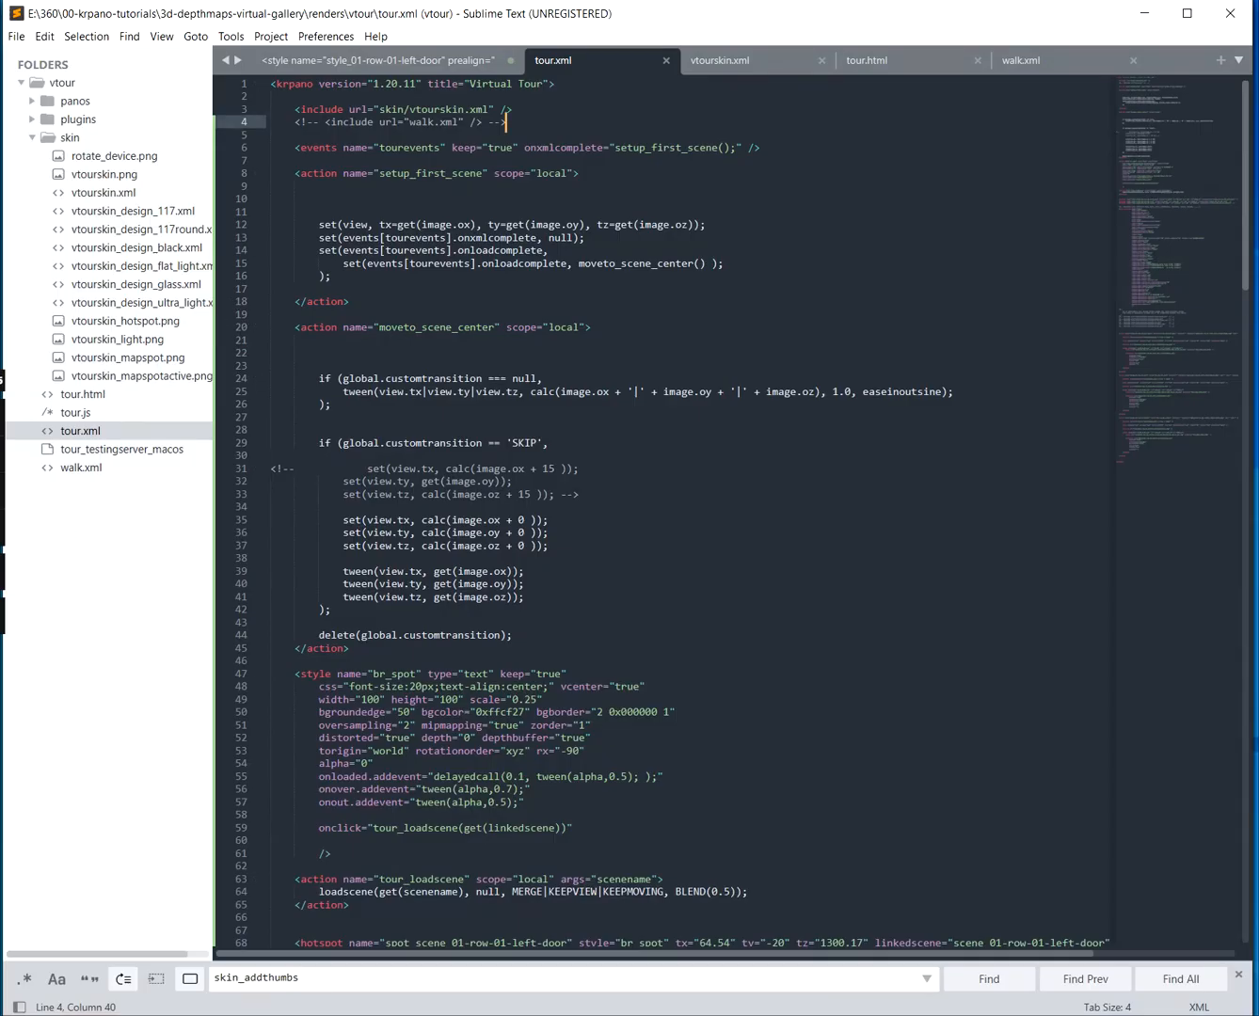
pyautogui.hotkey('ctrl', '/')
pyautogui.hotkey('ctrl', 's')
pyautogui.hotkey('alt', 'Tab')
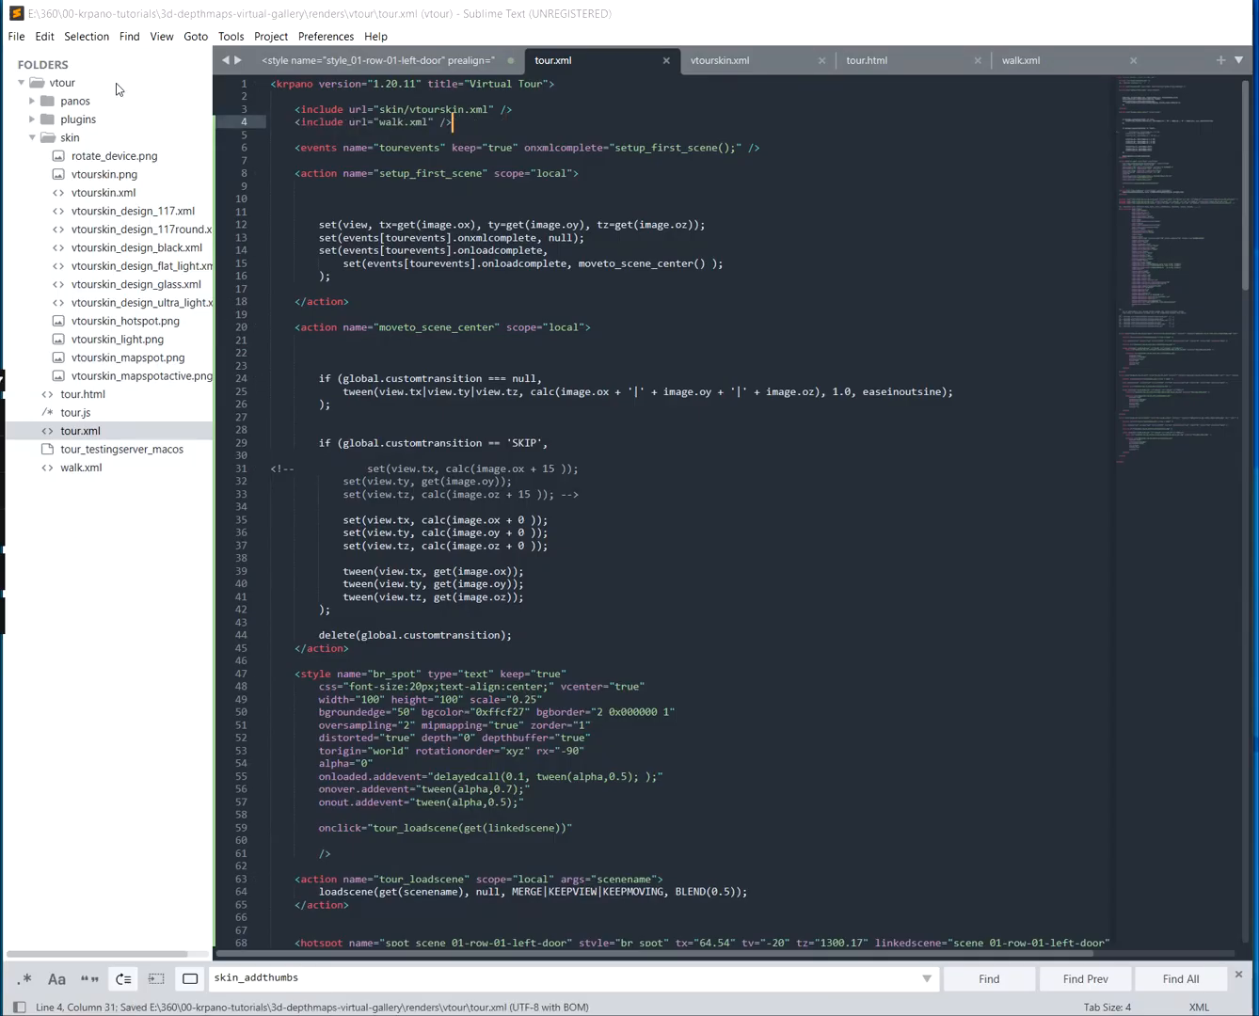
# Reload the tour and walk forward, backward and sideways through the 01-row-01-left-door scene to test passing through walls
pyautogui.click(82, 55)
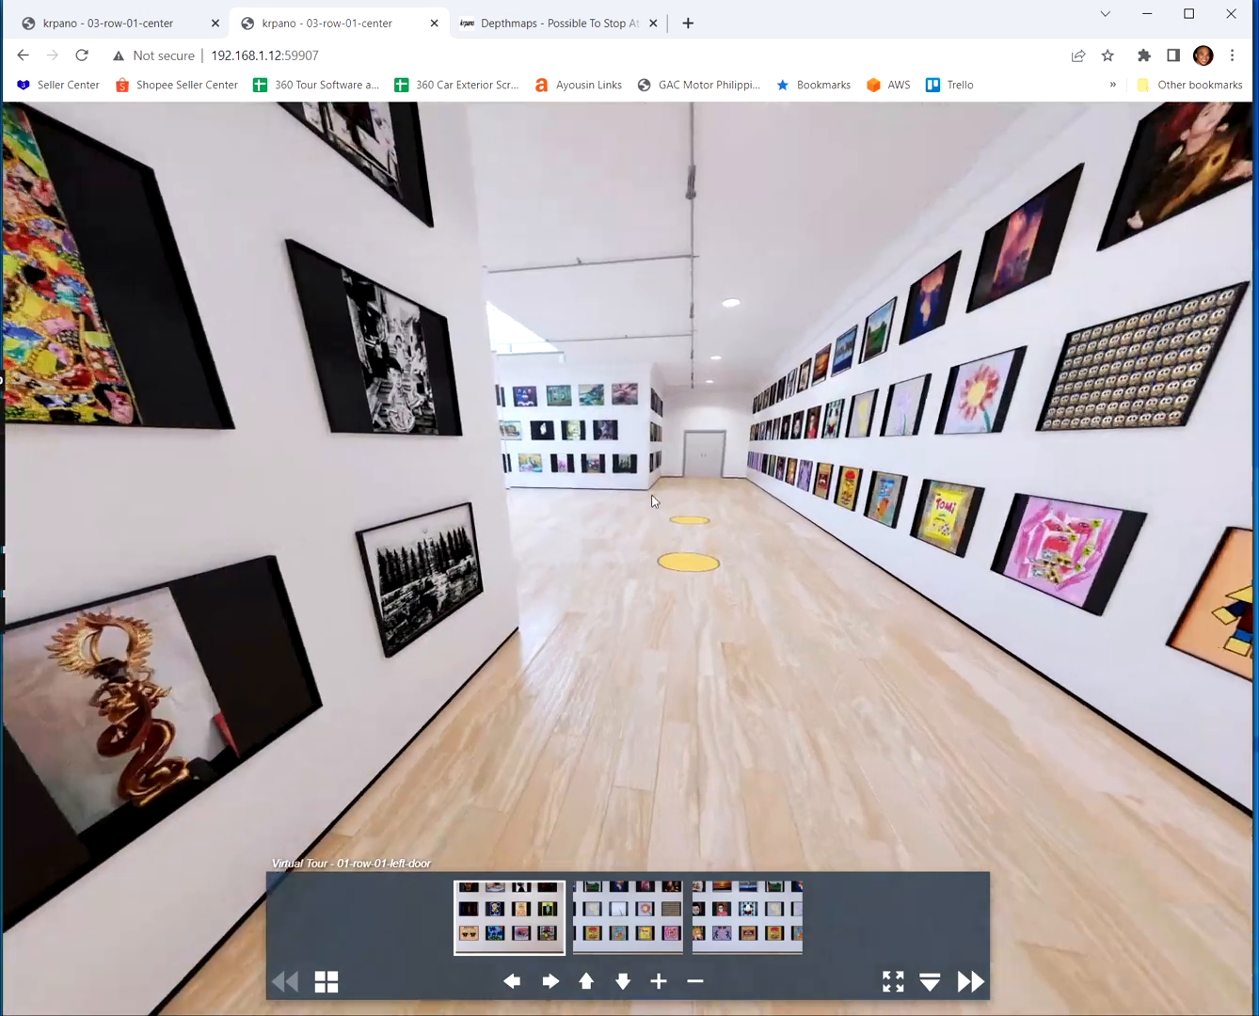
pyautogui.press('w')
pyautogui.moveTo(651, 495); pyautogui.dragTo(1066, 591)
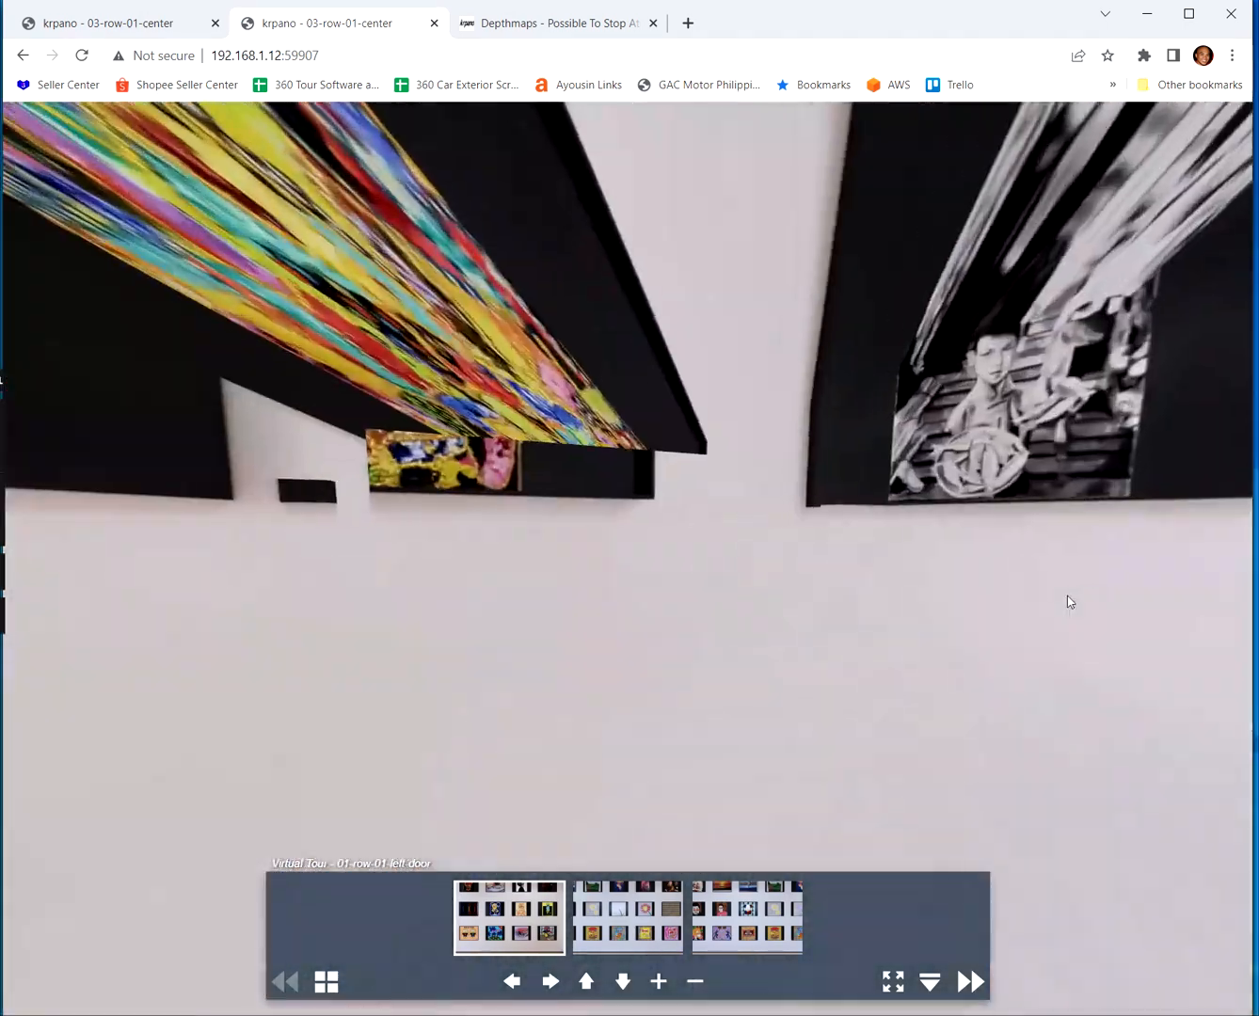
pyautogui.press('s')
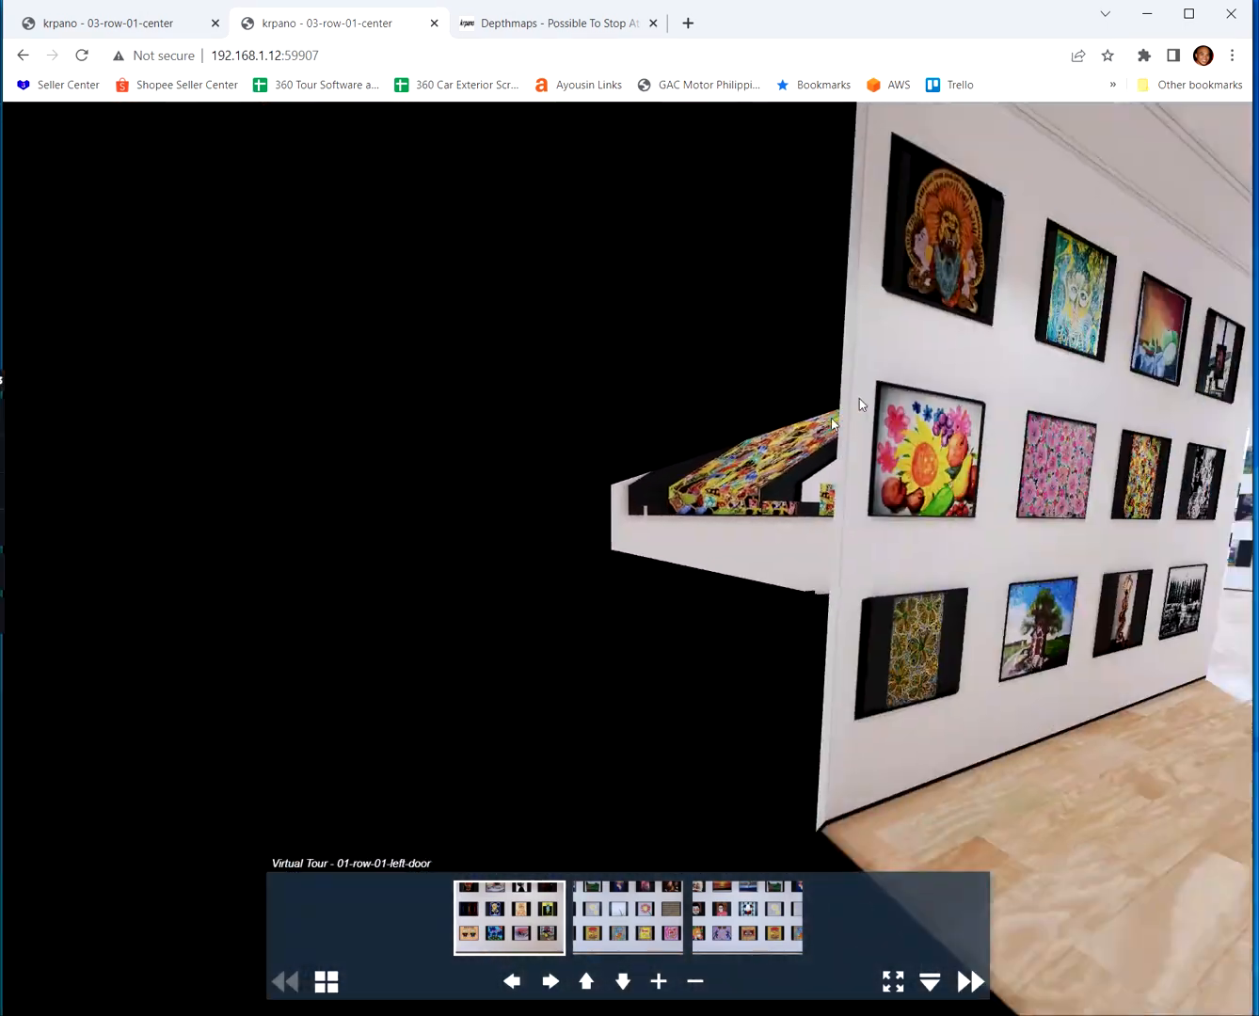
pyautogui.press('s')
pyautogui.moveTo(771, 497); pyautogui.dragTo(968, 467)
pyautogui.press('d')
pyautogui.press('s')
pyautogui.press('d')
pyautogui.press('s')
pyautogui.press('d')
pyautogui.moveTo(685, 485); pyautogui.dragTo(791, 490)
pyautogui.press('w')
pyautogui.press('s')
pyautogui.press('d')
pyautogui.press('w')
pyautogui.press('s')
pyautogui.press('w')
pyautogui.press('d')
pyautogui.press('a')
pyautogui.press('w')
pyautogui.moveTo(777, 551); pyautogui.dragTo(819, 501)
# Copy the robinsons-homes/chicago tour link from links.txt in Notepad and open it in a new browser tab
pyautogui.hotkey('alt', 'Tab')
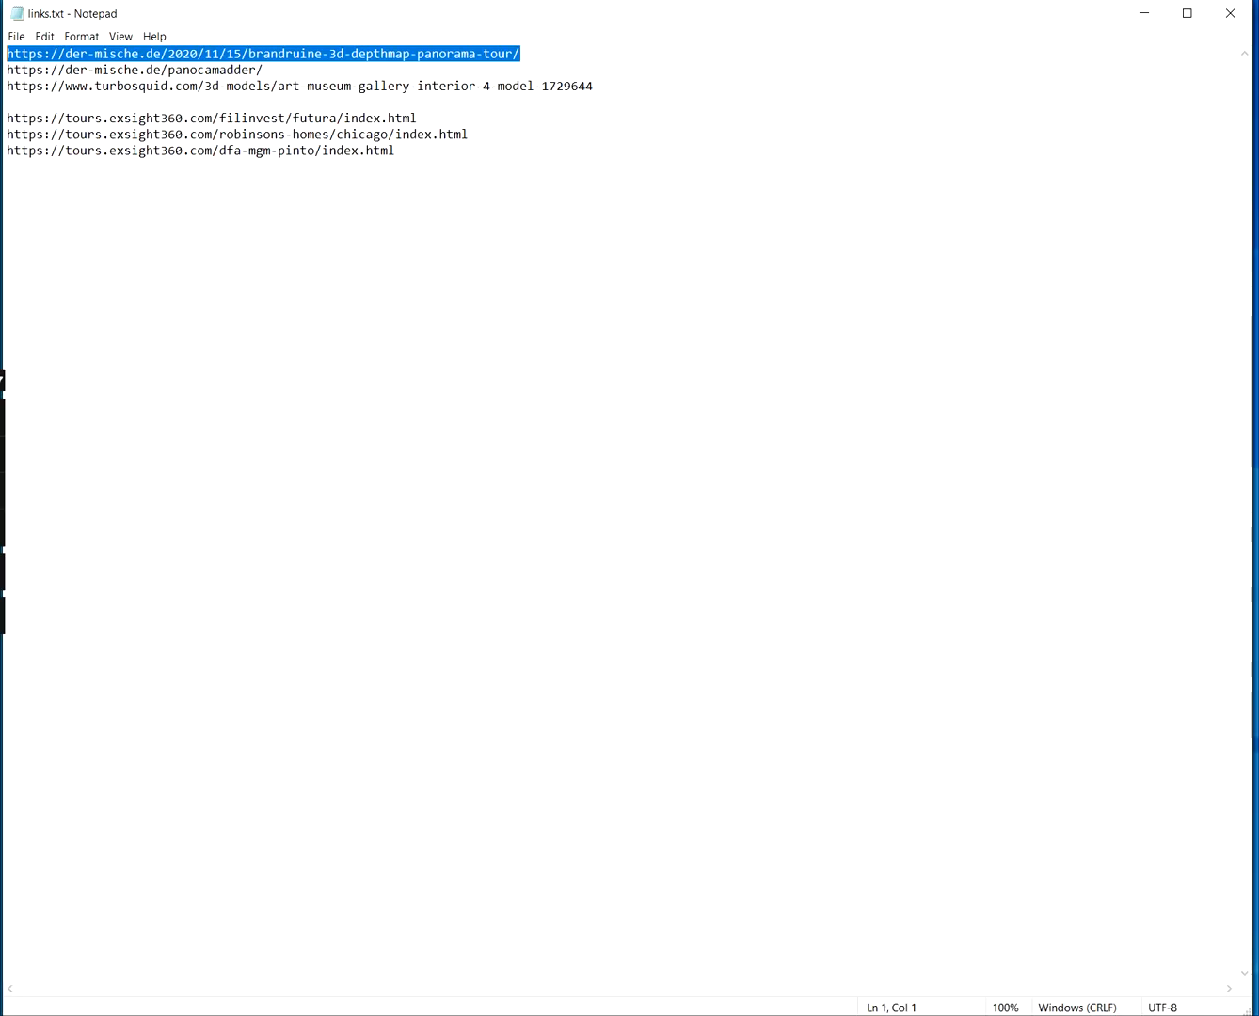
pyautogui.click(469, 134)
pyautogui.hotkey('shift', 'Home')
pyautogui.hotkey('ctrl', 'c')
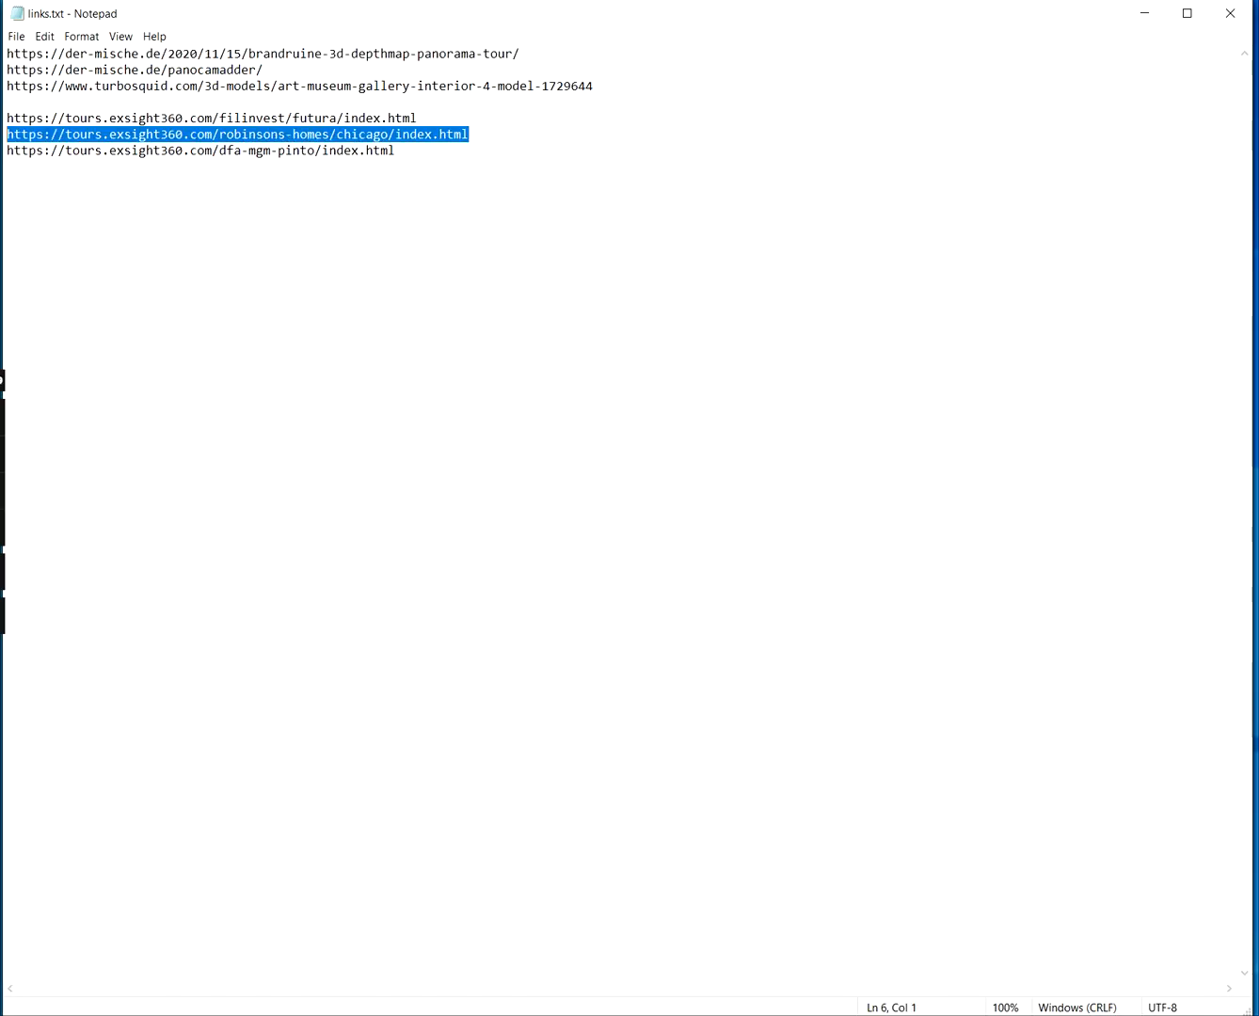
pyautogui.click(1144, 12)
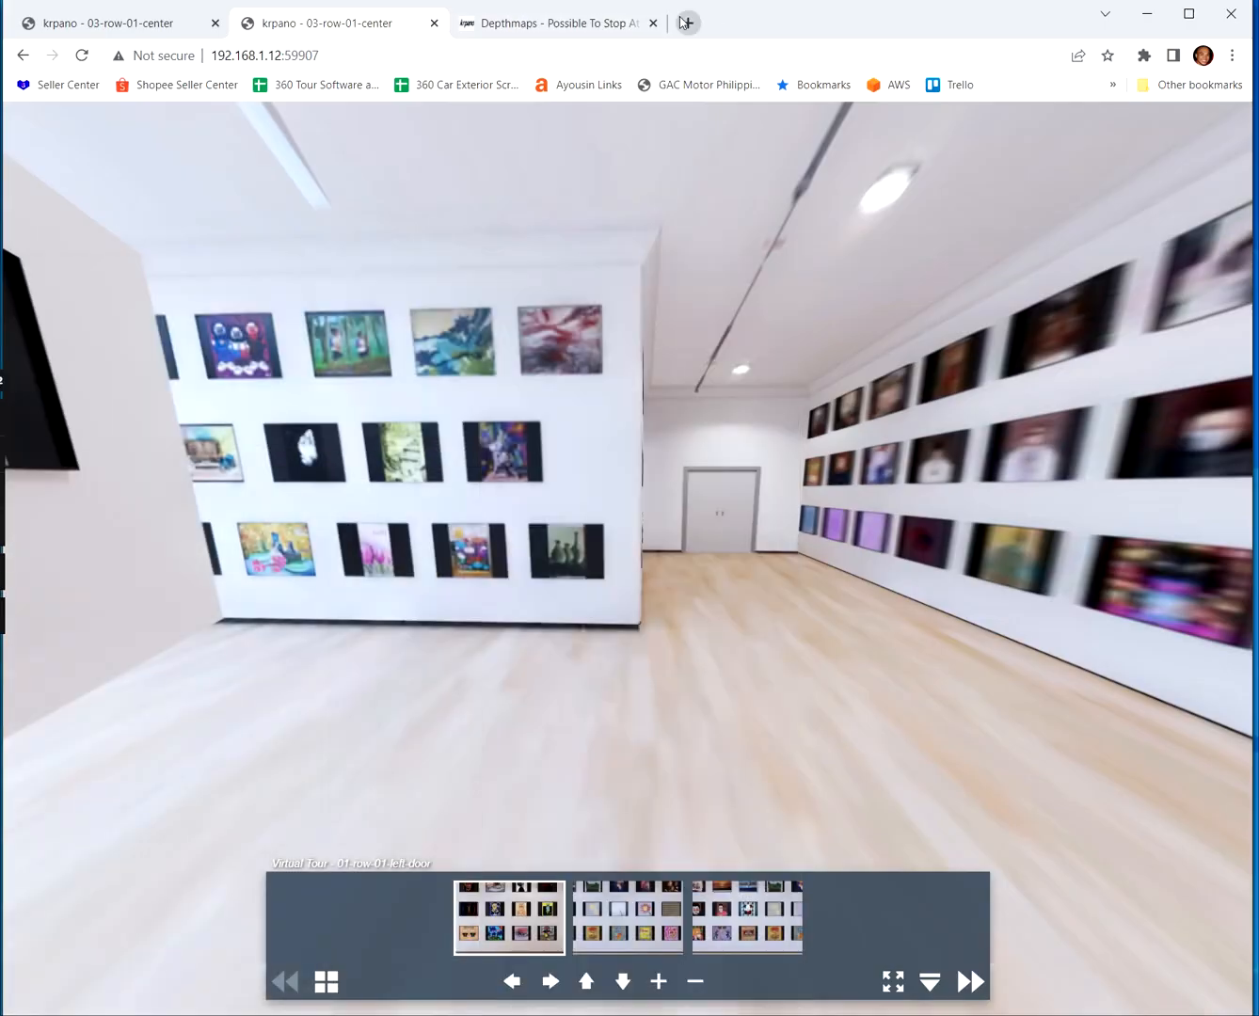
pyautogui.click(685, 23)
pyautogui.hotkey('ctrl', 'v')
pyautogui.press('Return')
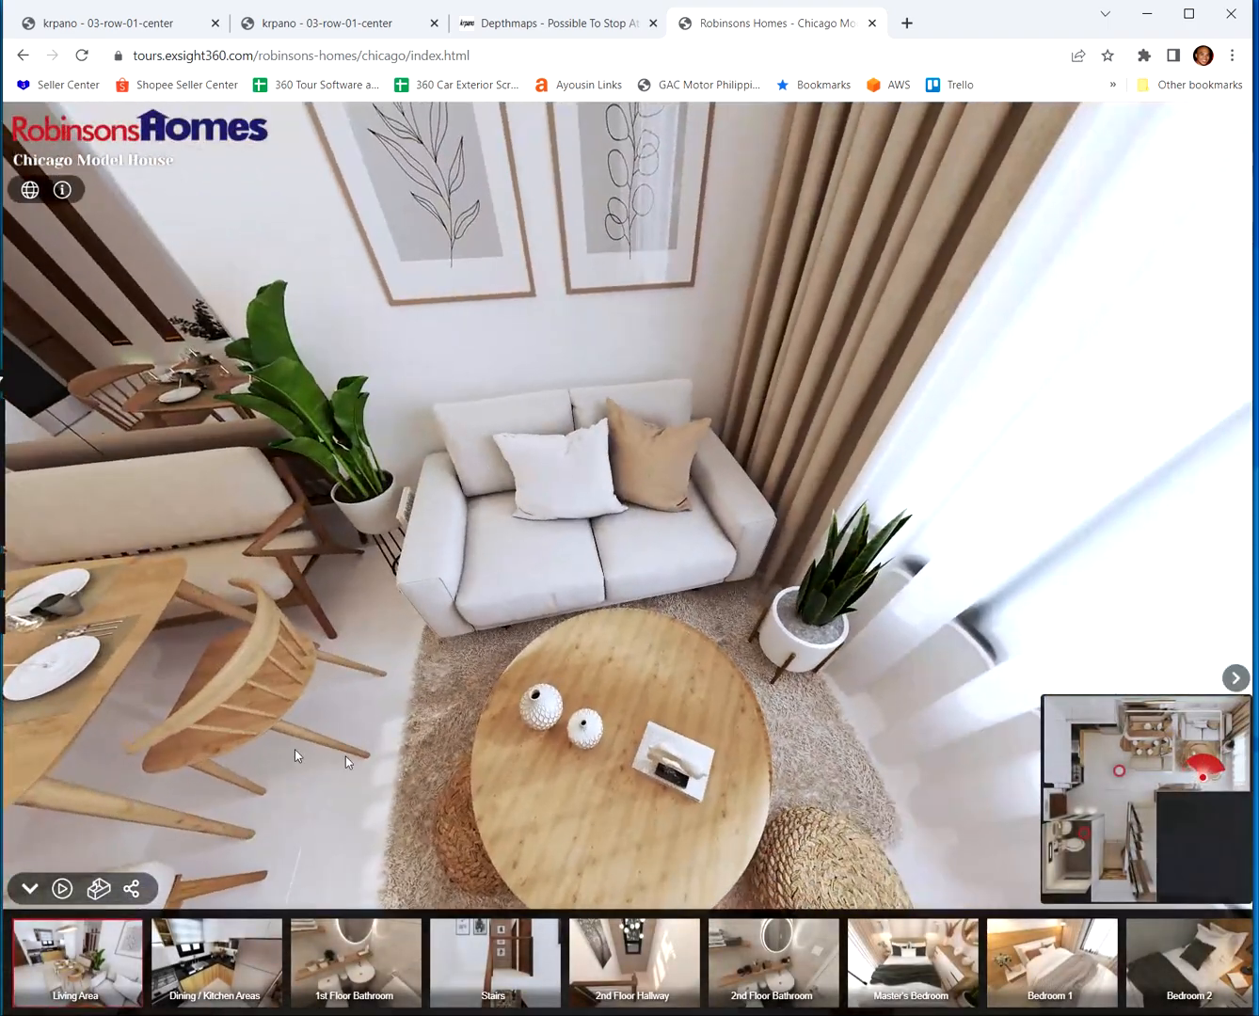
# Open the Chicago Model House's dollhouse view, show floor 2F, and examine the model from several angles and distances
pyautogui.click(100, 889)
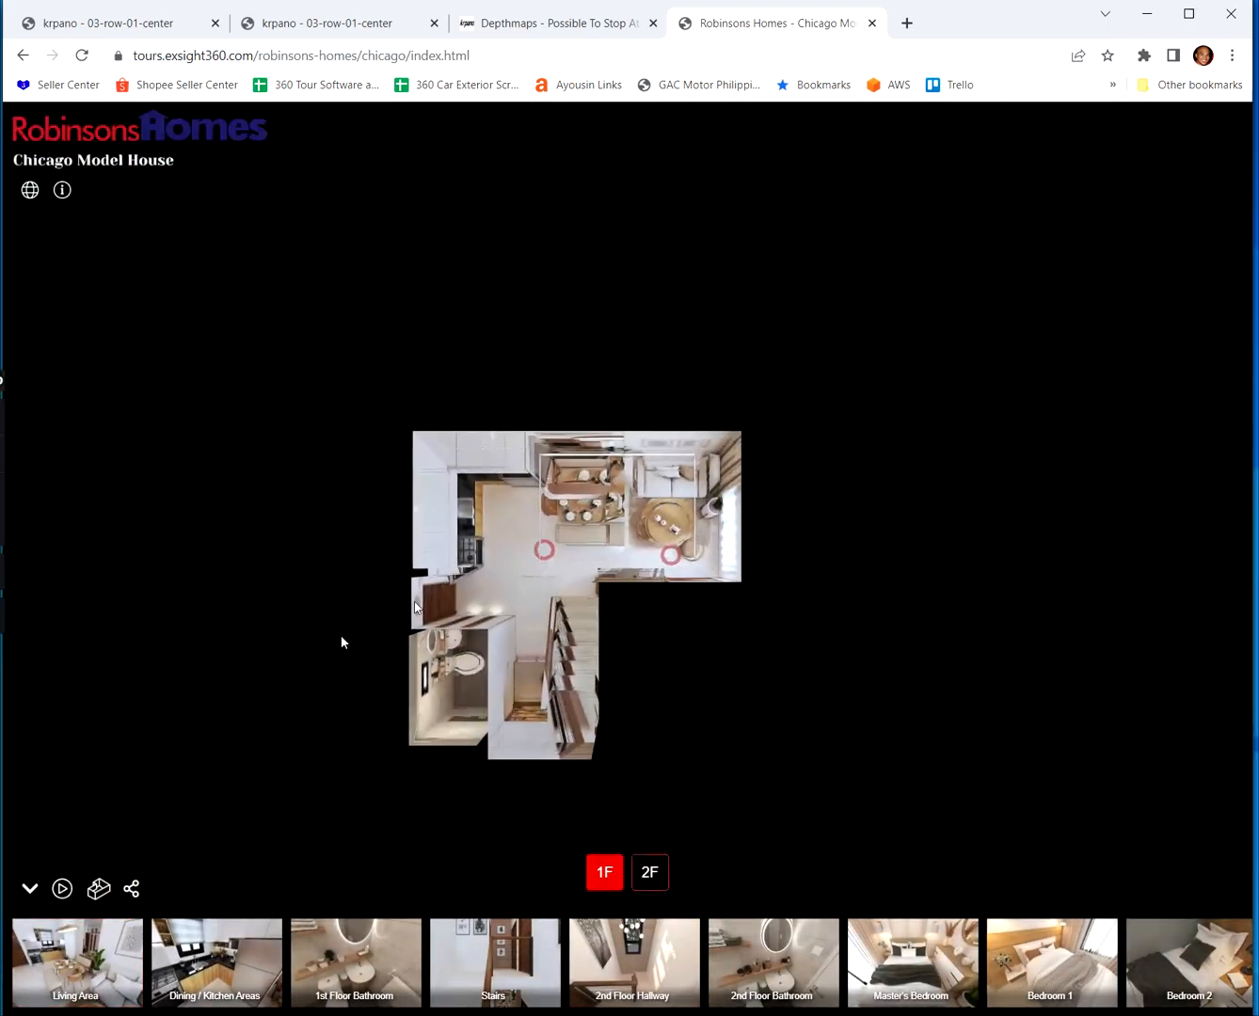
pyautogui.click(649, 873)
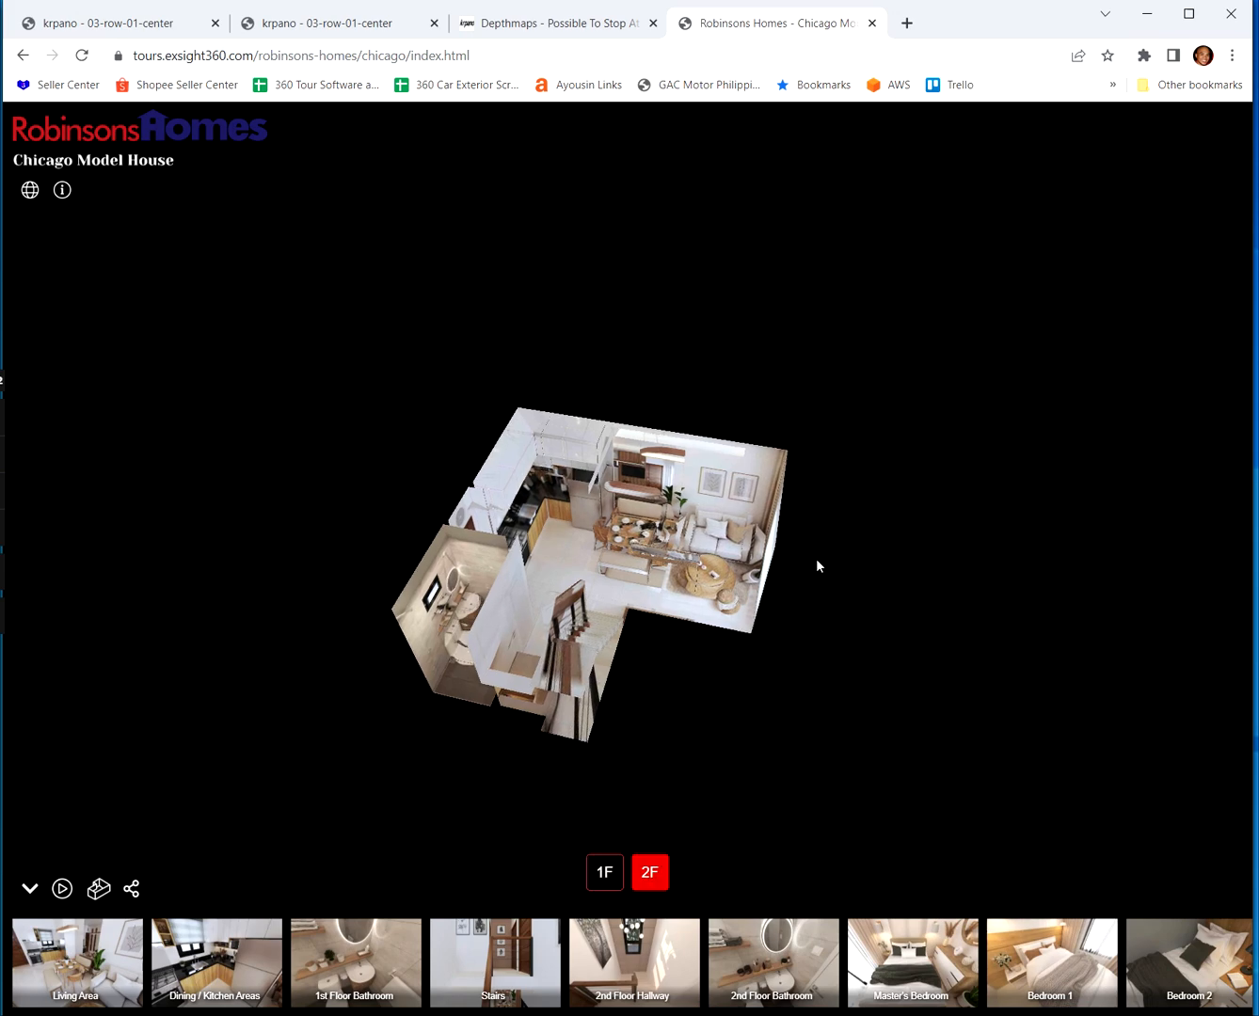
pyautogui.moveTo(812, 582); pyautogui.dragTo(591, 495)
pyautogui.scroll(5, 593, 404)
pyautogui.scroll(-4, 666, 423)
pyautogui.scroll(4, 590, 493)
pyautogui.moveTo(554, 393); pyautogui.dragTo(908, 633)
pyautogui.moveTo(489, 589); pyautogui.dragTo(610, 300)
pyautogui.scroll(-3, 655, 373)
pyautogui.moveTo(767, 296); pyautogui.dragTo(444, 386)
pyautogui.moveTo(819, 400); pyautogui.dragTo(567, 558)
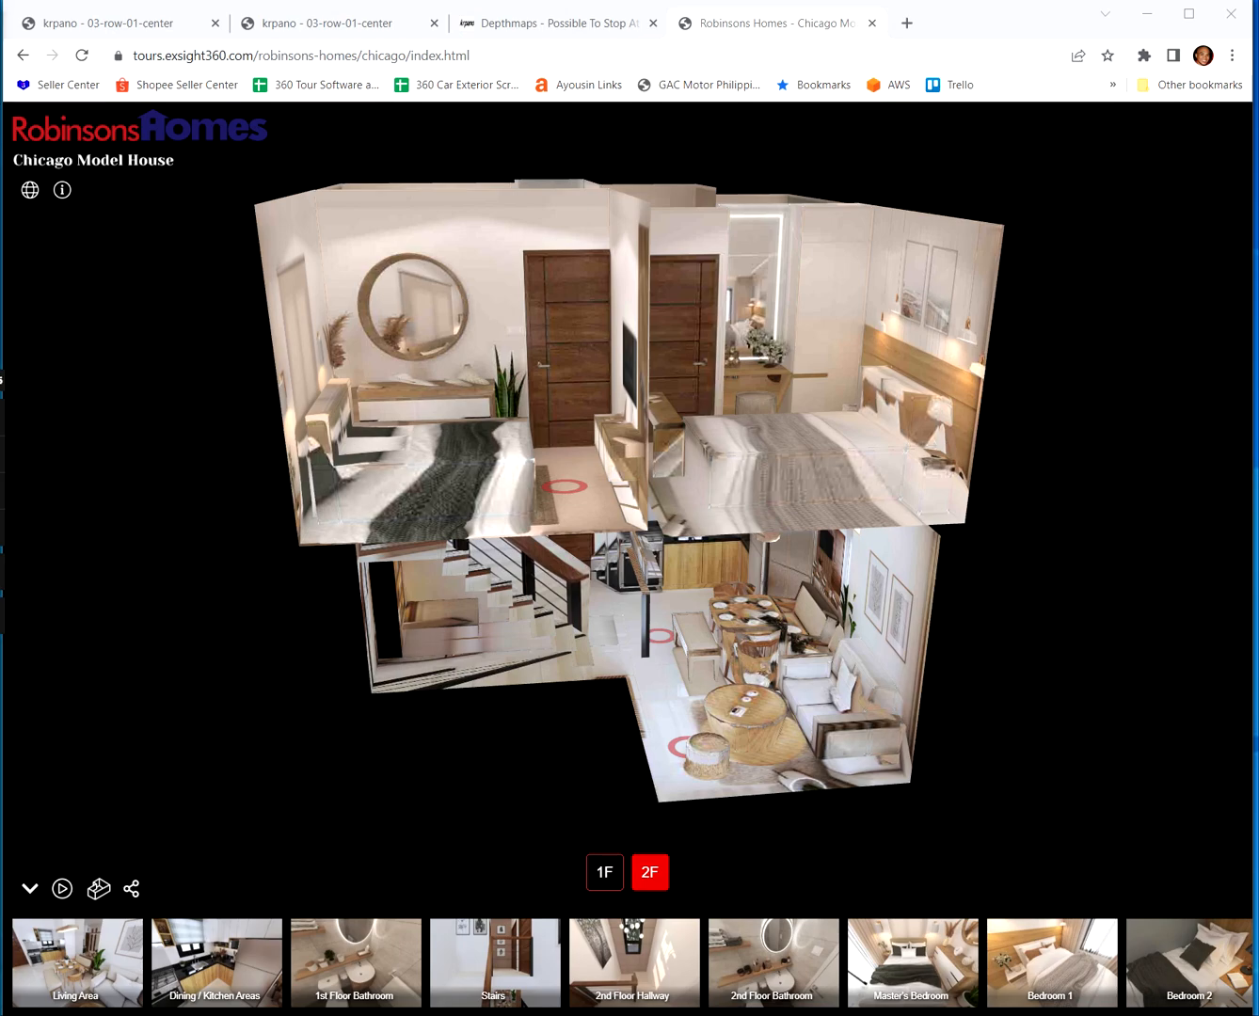
# Switch to File Explorer and check the model.stl files in the 01-row-01-left-door.tiles and 02-row-01-left.tiles folders
pyautogui.hotkey('alt', 'Tab')
pyautogui.click(122, 554)
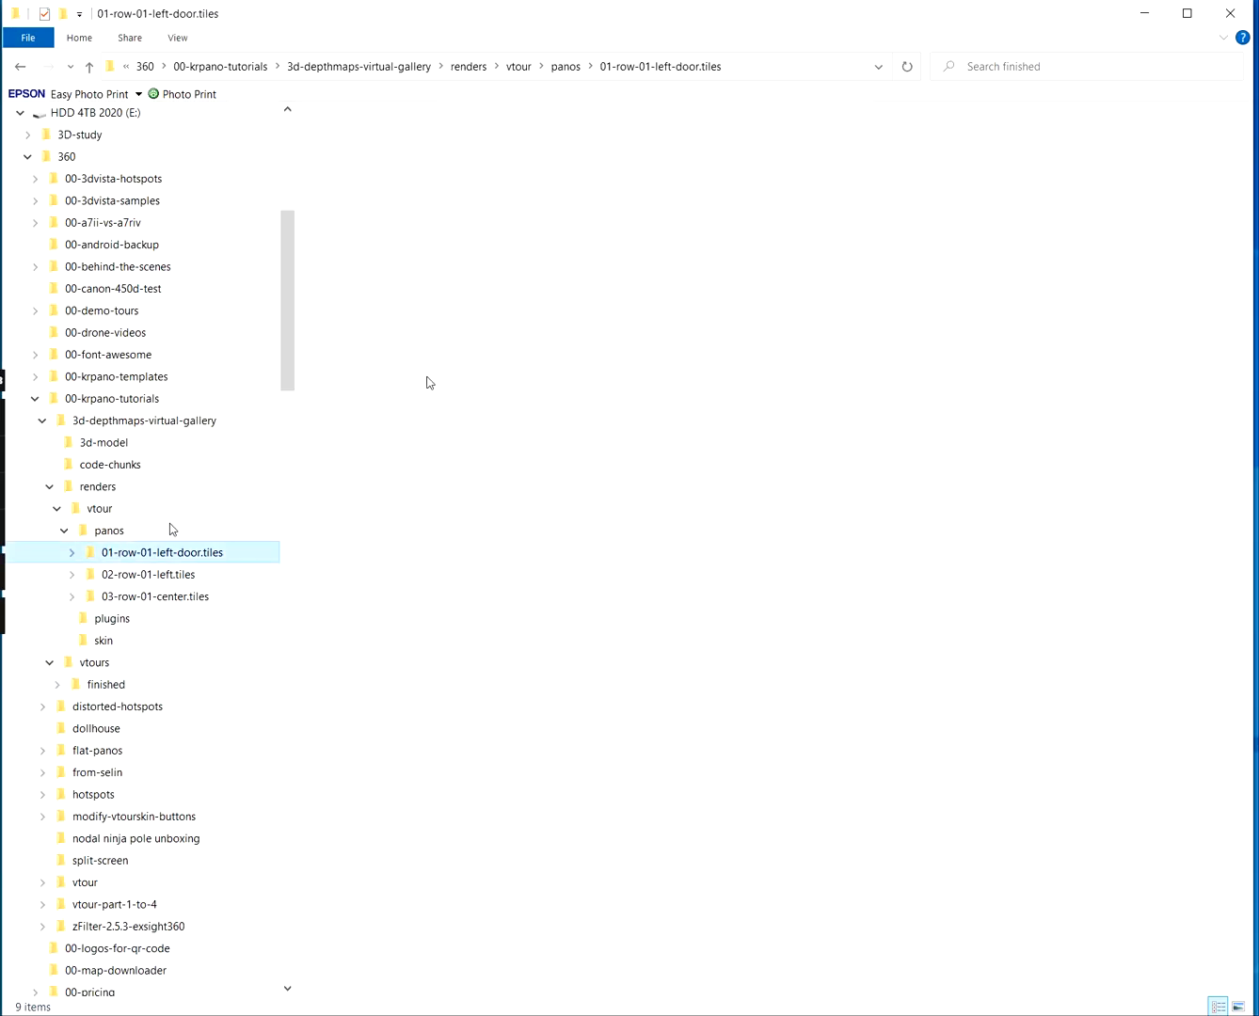
pyautogui.click(791, 266)
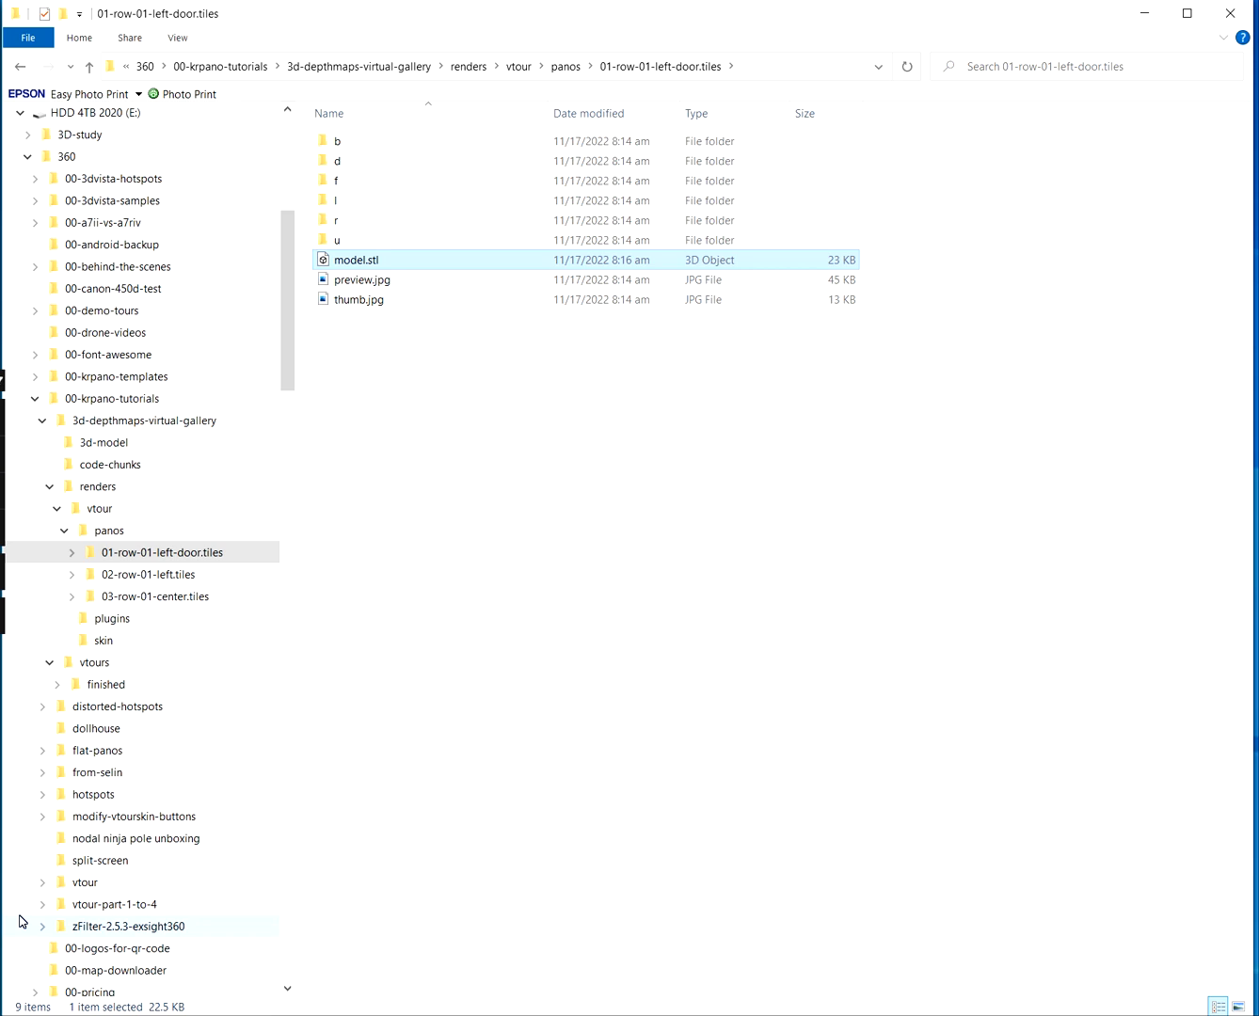
pyautogui.click(187, 577)
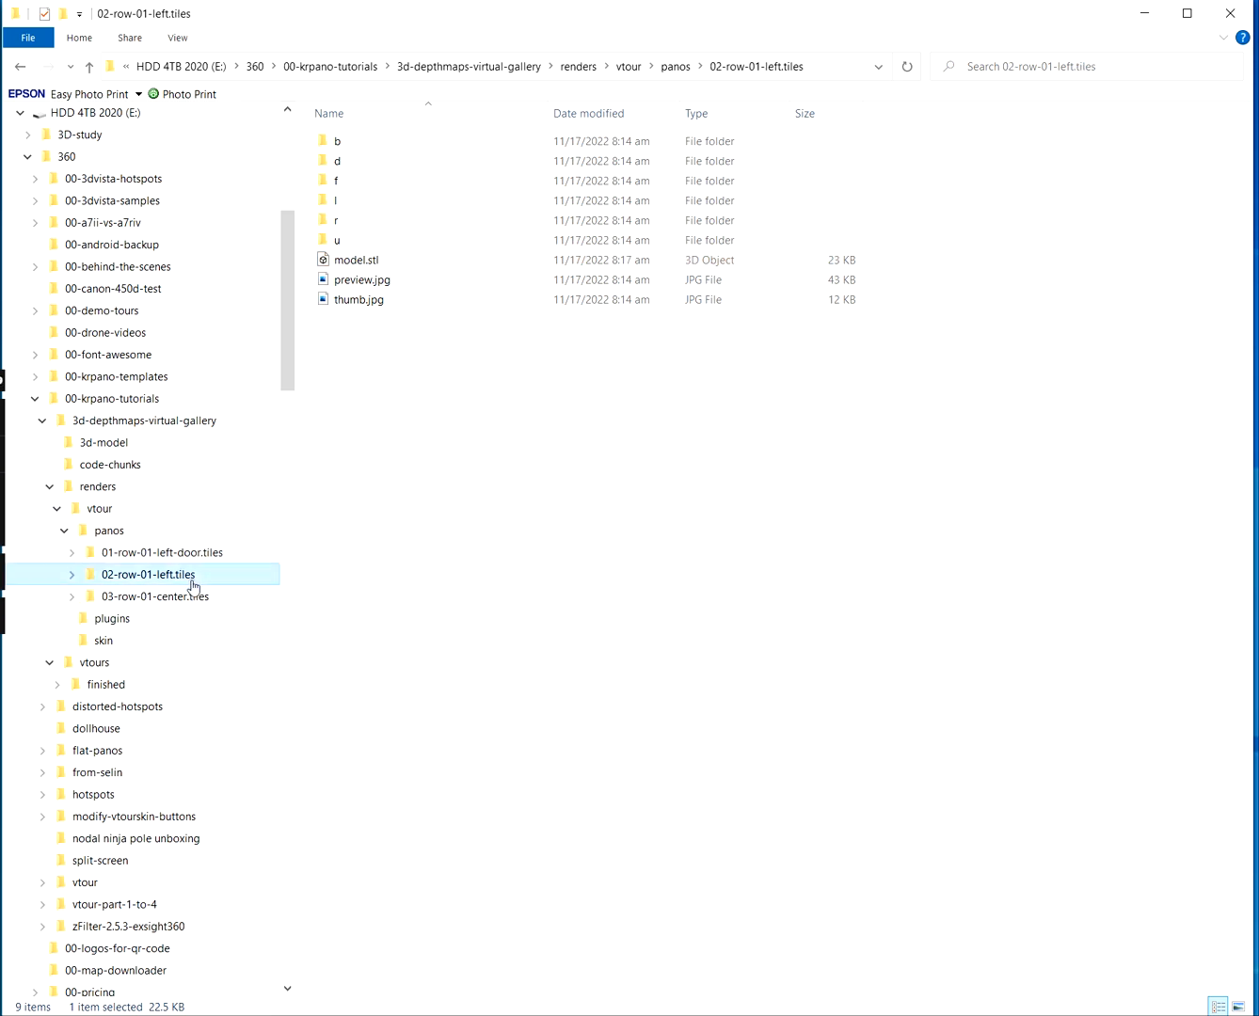
pyautogui.click(198, 552)
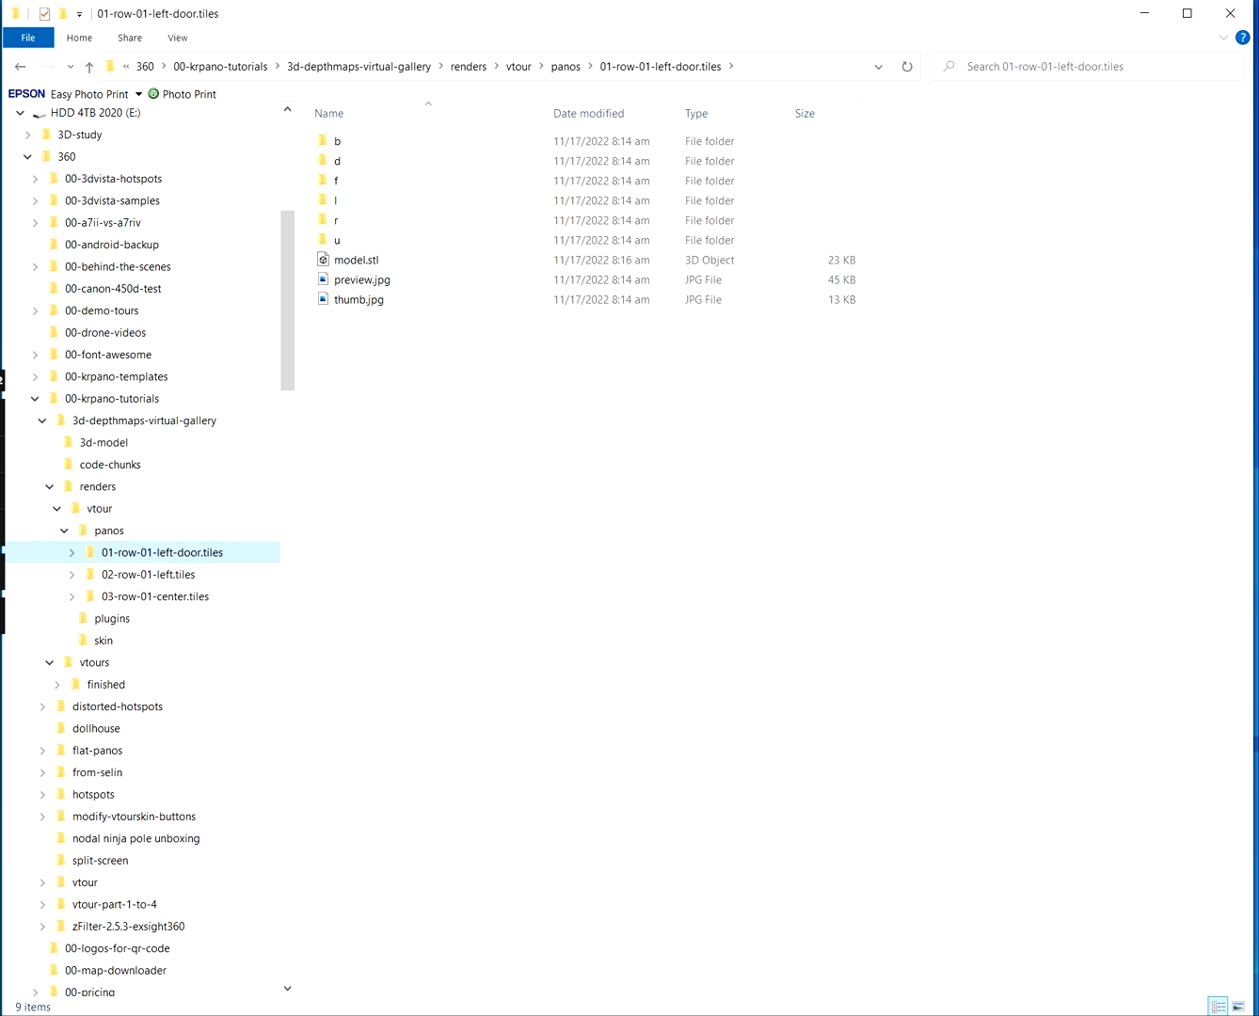
# Add the model.stl files of 01-row-01-left-door, 02-row-01-left and 03-row-01-center to krpano Tools' Encrypt Tool
pyautogui.hotkey('alt', 'Tab')
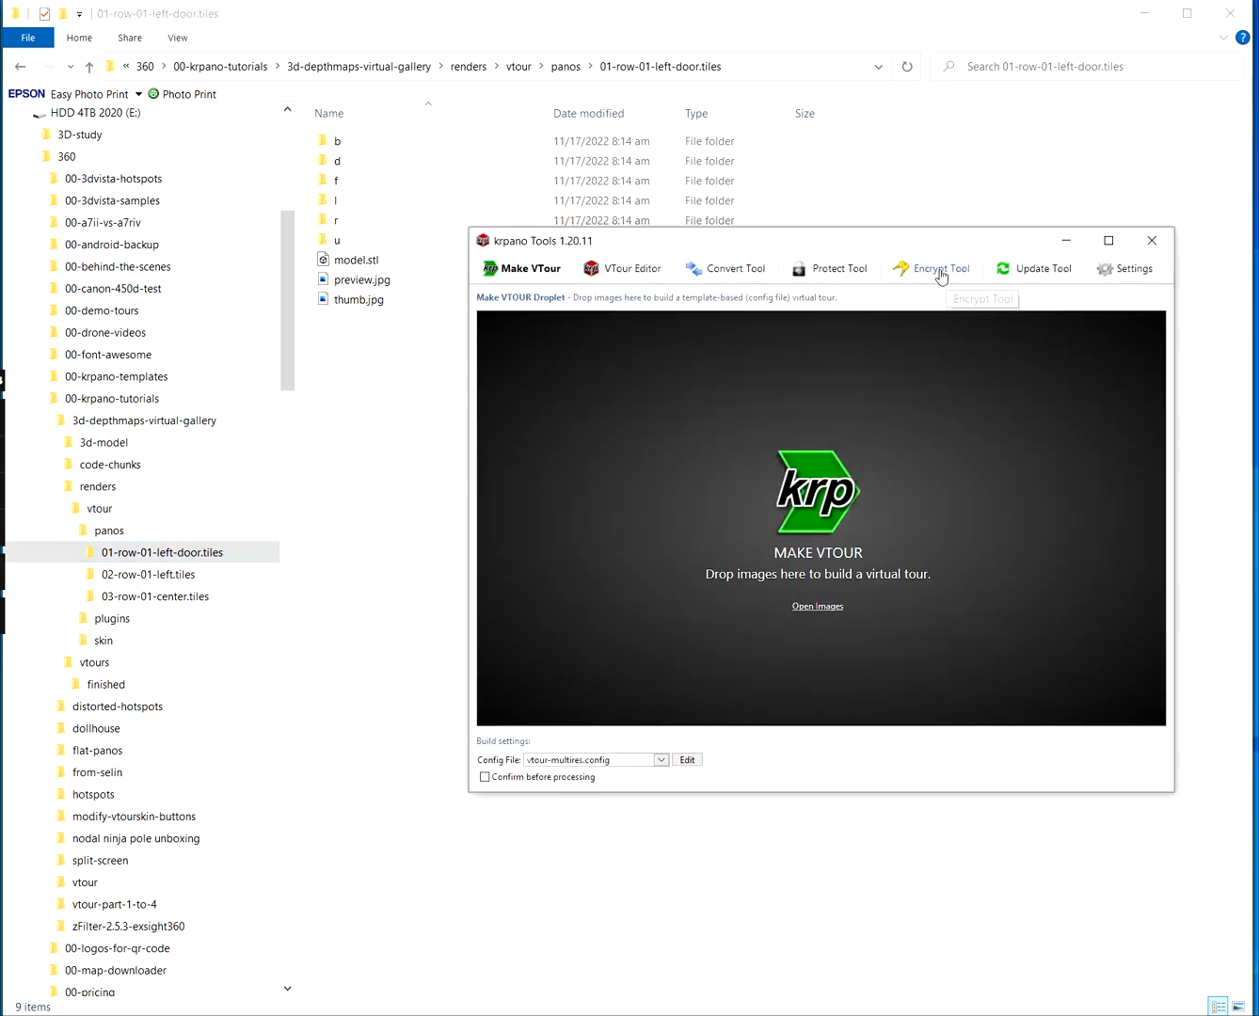
pyautogui.click(943, 271)
pyautogui.moveTo(960, 249); pyautogui.dragTo(777, 314)
pyautogui.moveTo(386, 272); pyautogui.dragTo(767, 475)
pyautogui.moveTo(777, 311); pyautogui.dragTo(917, 312)
pyautogui.click(181, 575)
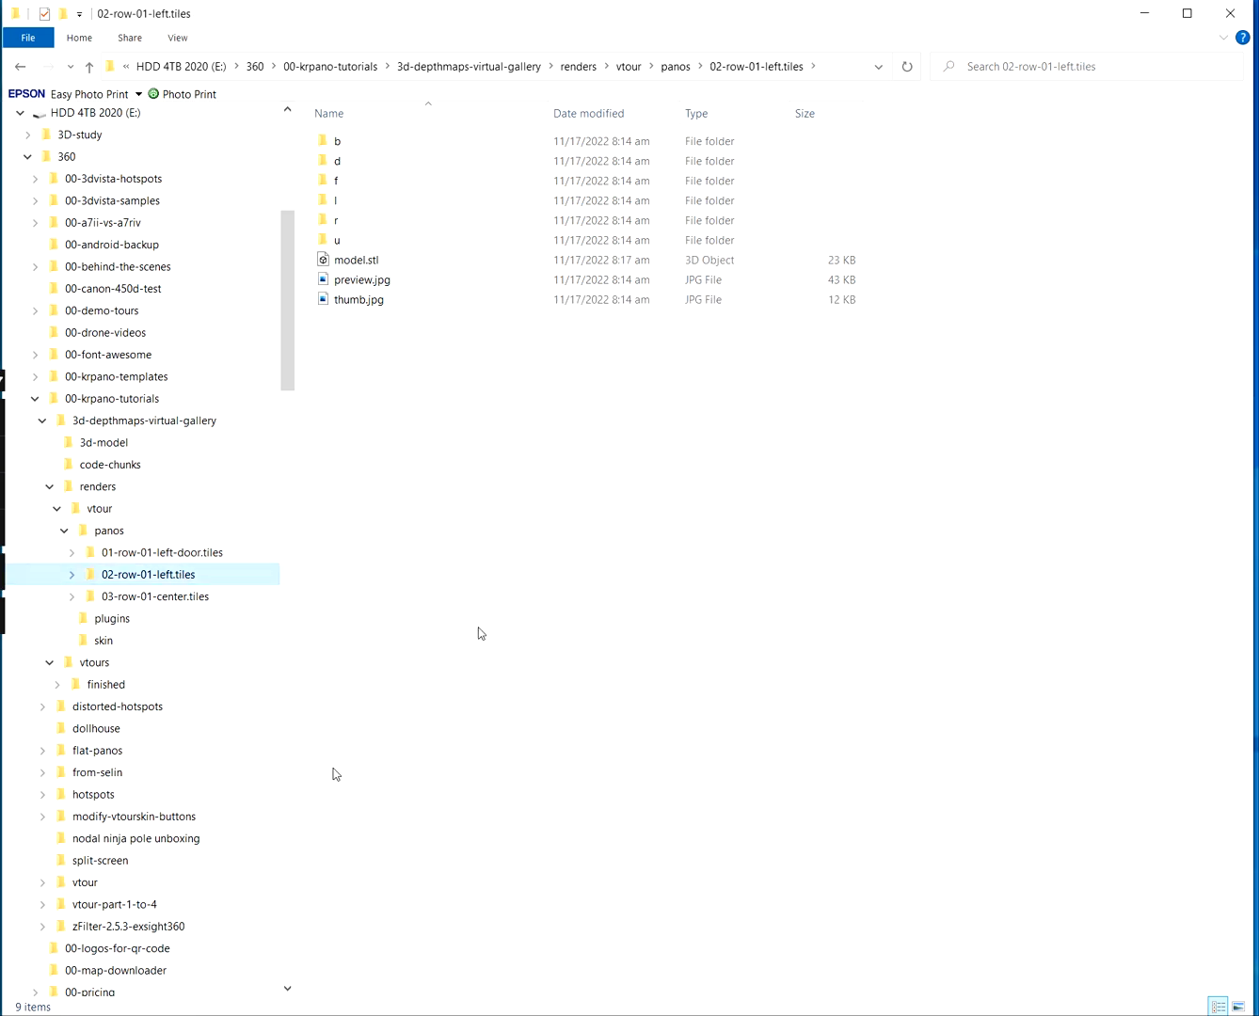
pyautogui.moveTo(356, 260); pyautogui.dragTo(620, 498)
pyautogui.click(128, 597)
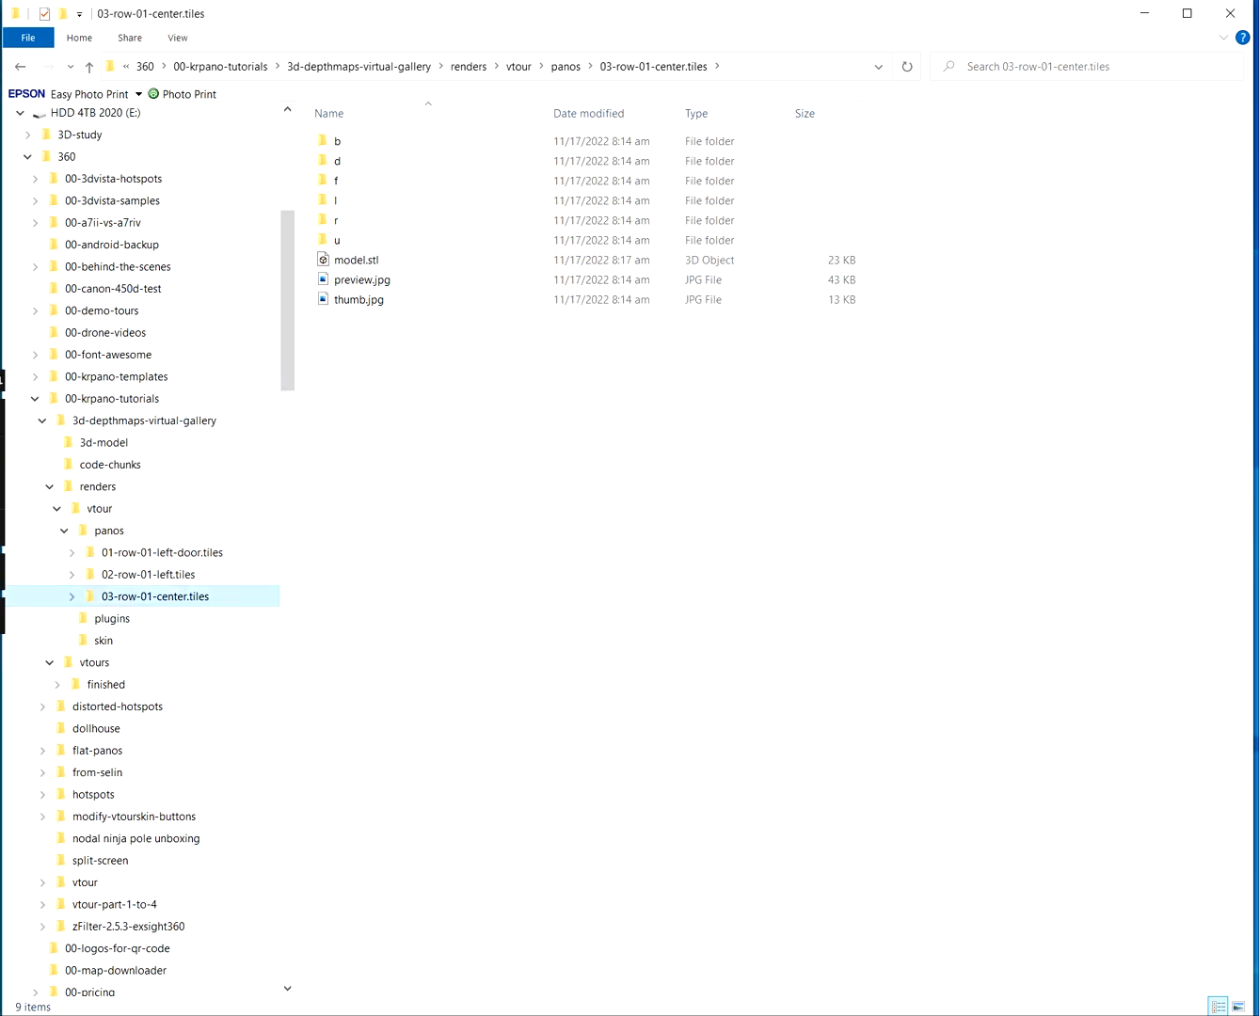
pyautogui.moveTo(338, 268); pyautogui.dragTo(735, 519)
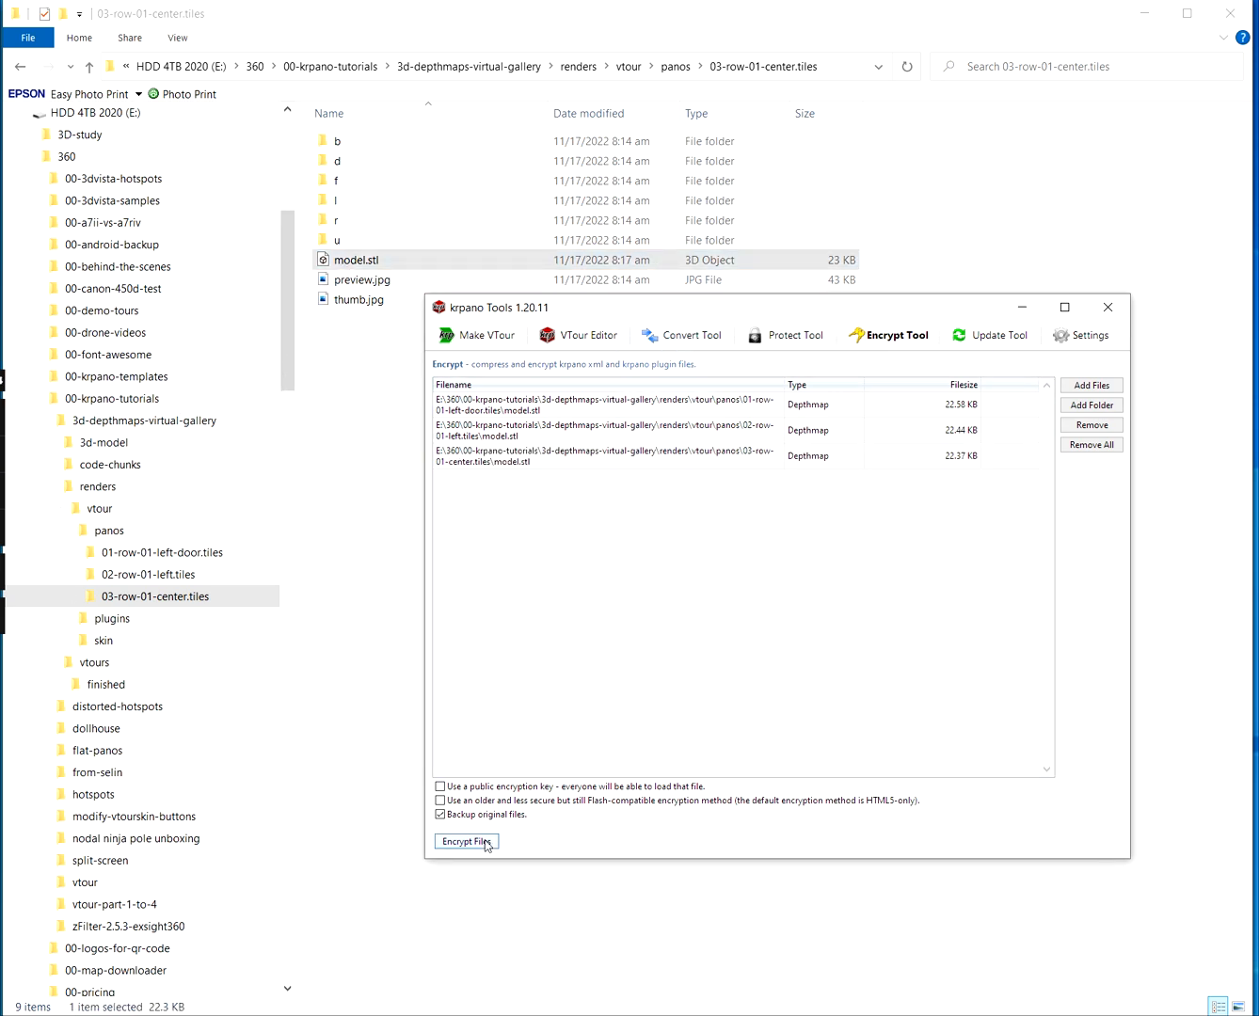
# Encrypt the three listed depthmap files with the originals backed up, close krpano Tools, and check the encrypted model.stl in 03-row-01-center.tiles
pyautogui.click(467, 842)
pyautogui.click(922, 598)
pyautogui.click(1109, 307)
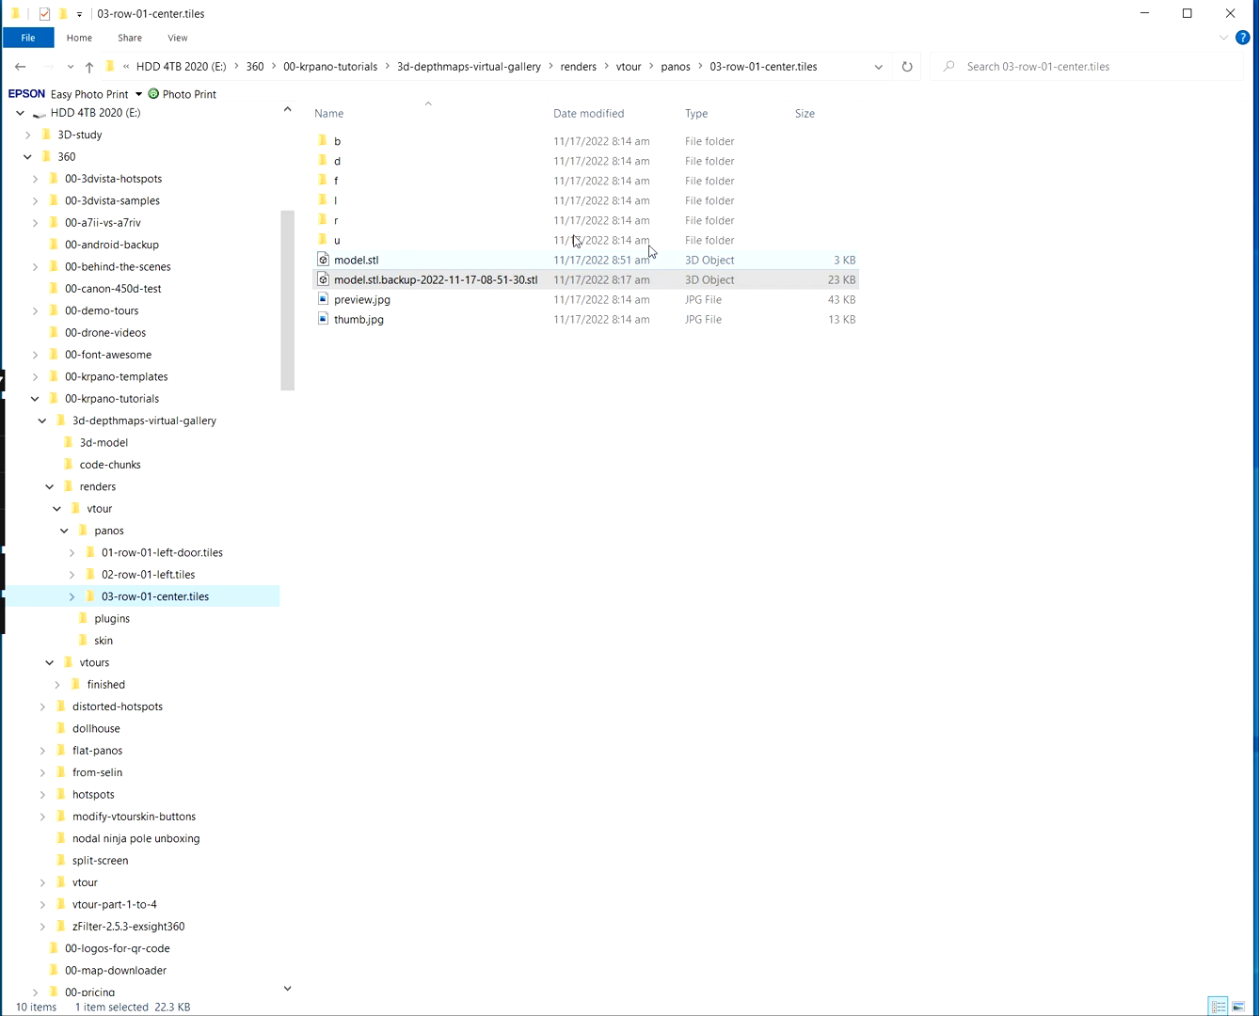
pyautogui.click(376, 269)
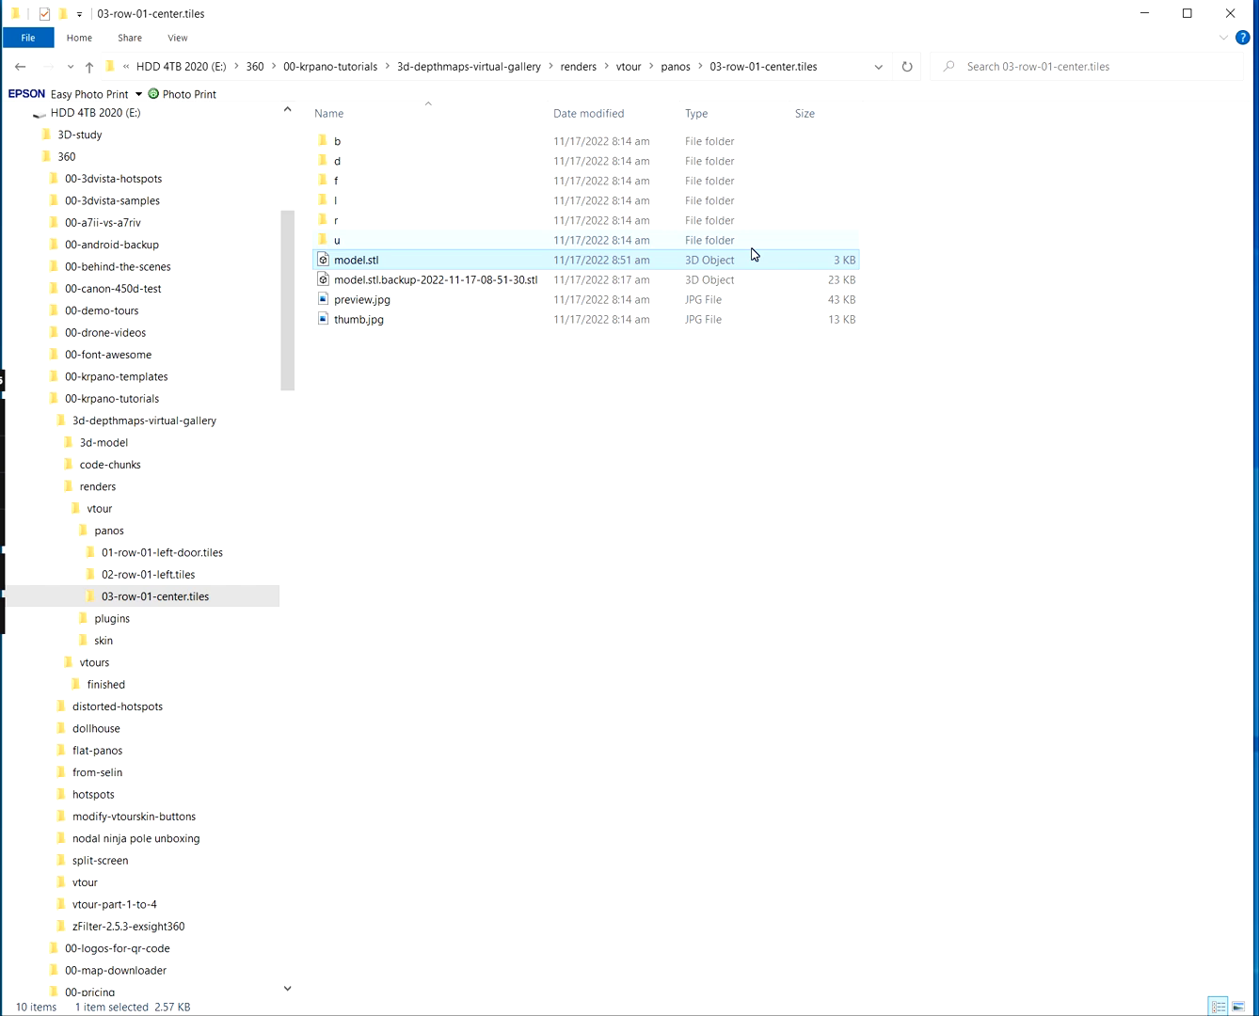
# Go back up to the vtour folder, collapse 00-krpano-tutorials, and browse further down the folder tree
pyautogui.click(105, 529)
pyautogui.click(102, 510)
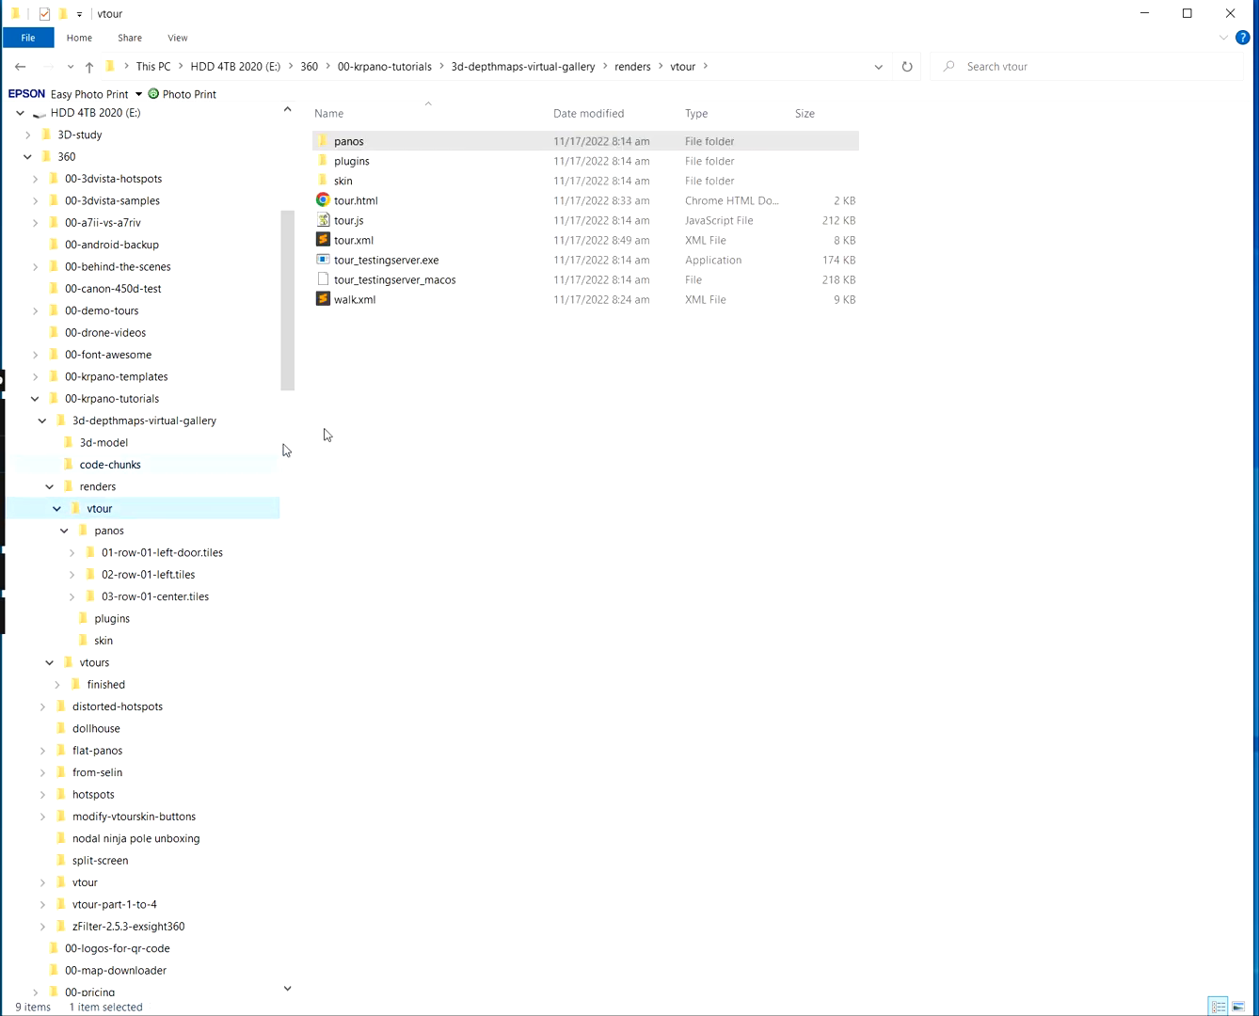
pyautogui.click(35, 399)
pyautogui.moveTo(293, 245); pyautogui.dragTo(278, 787)
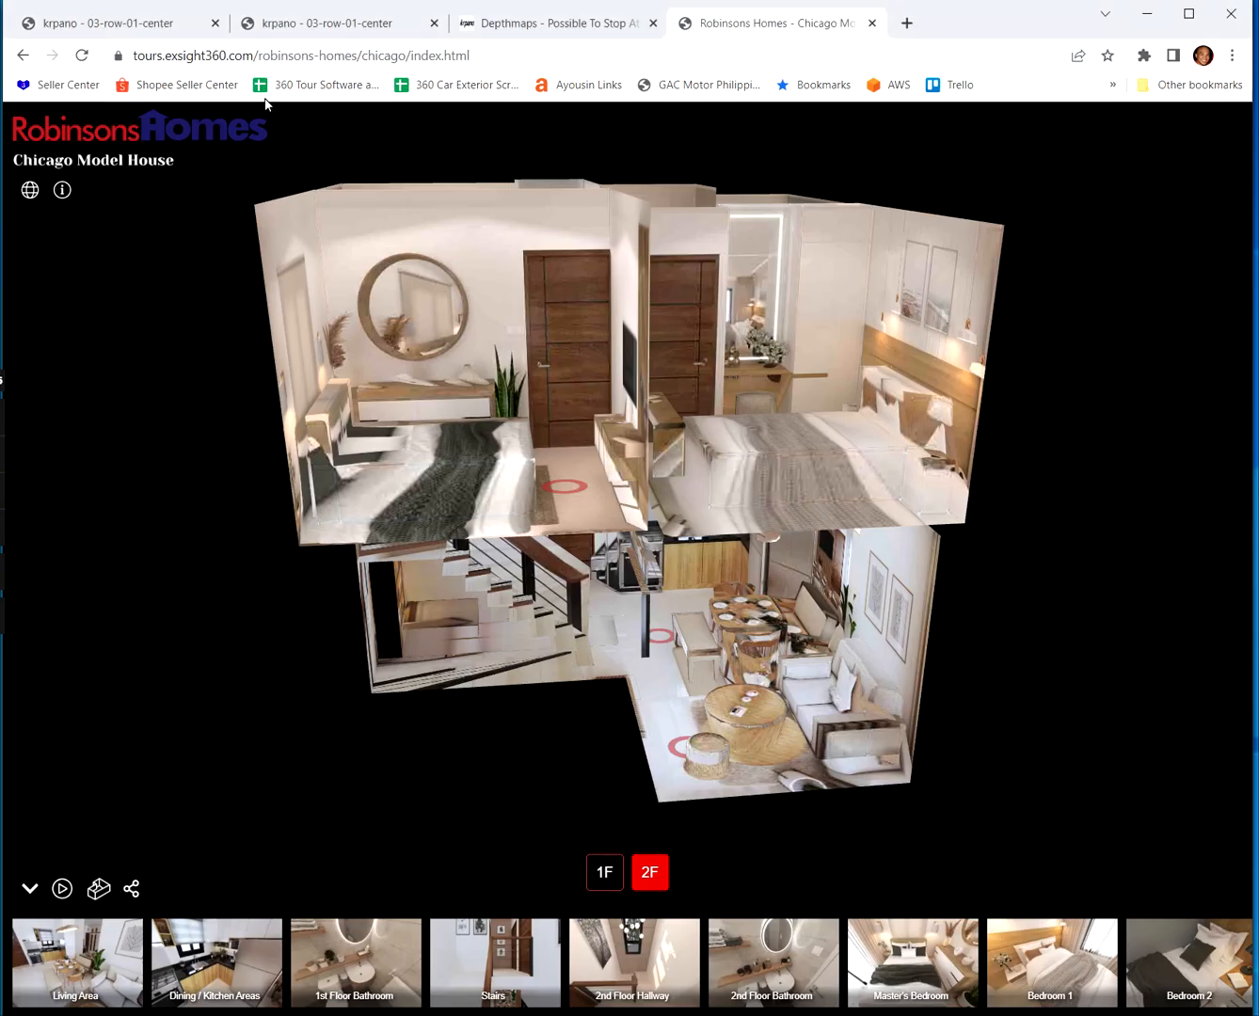
# Switch to the browser and load the dfa-mgm-pinto tour from tours.exsight360.com in the first krpano tab
pyautogui.click(156, 21)
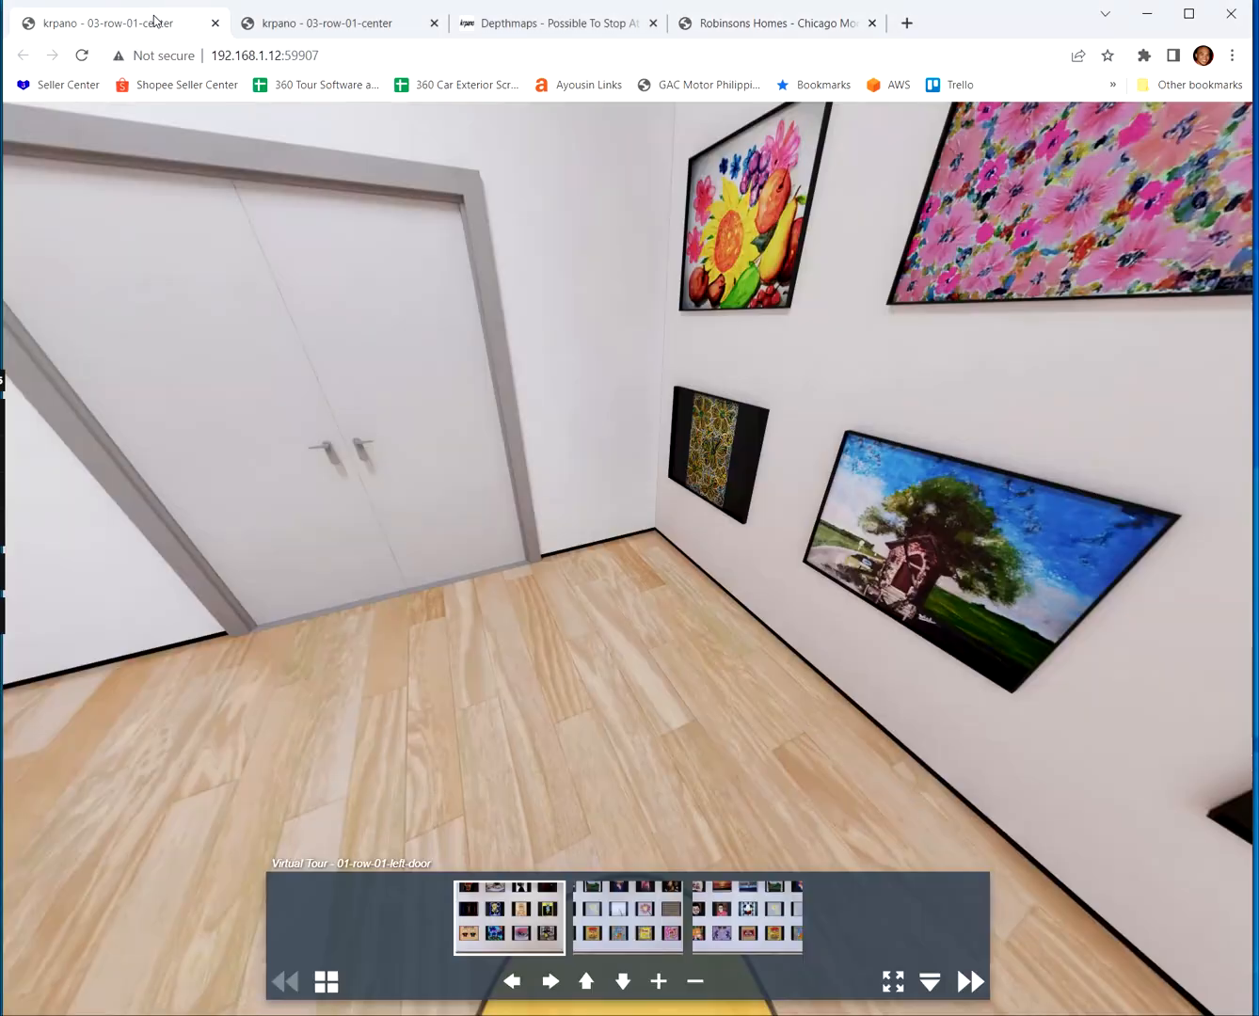
pyautogui.write('dfa mgm')
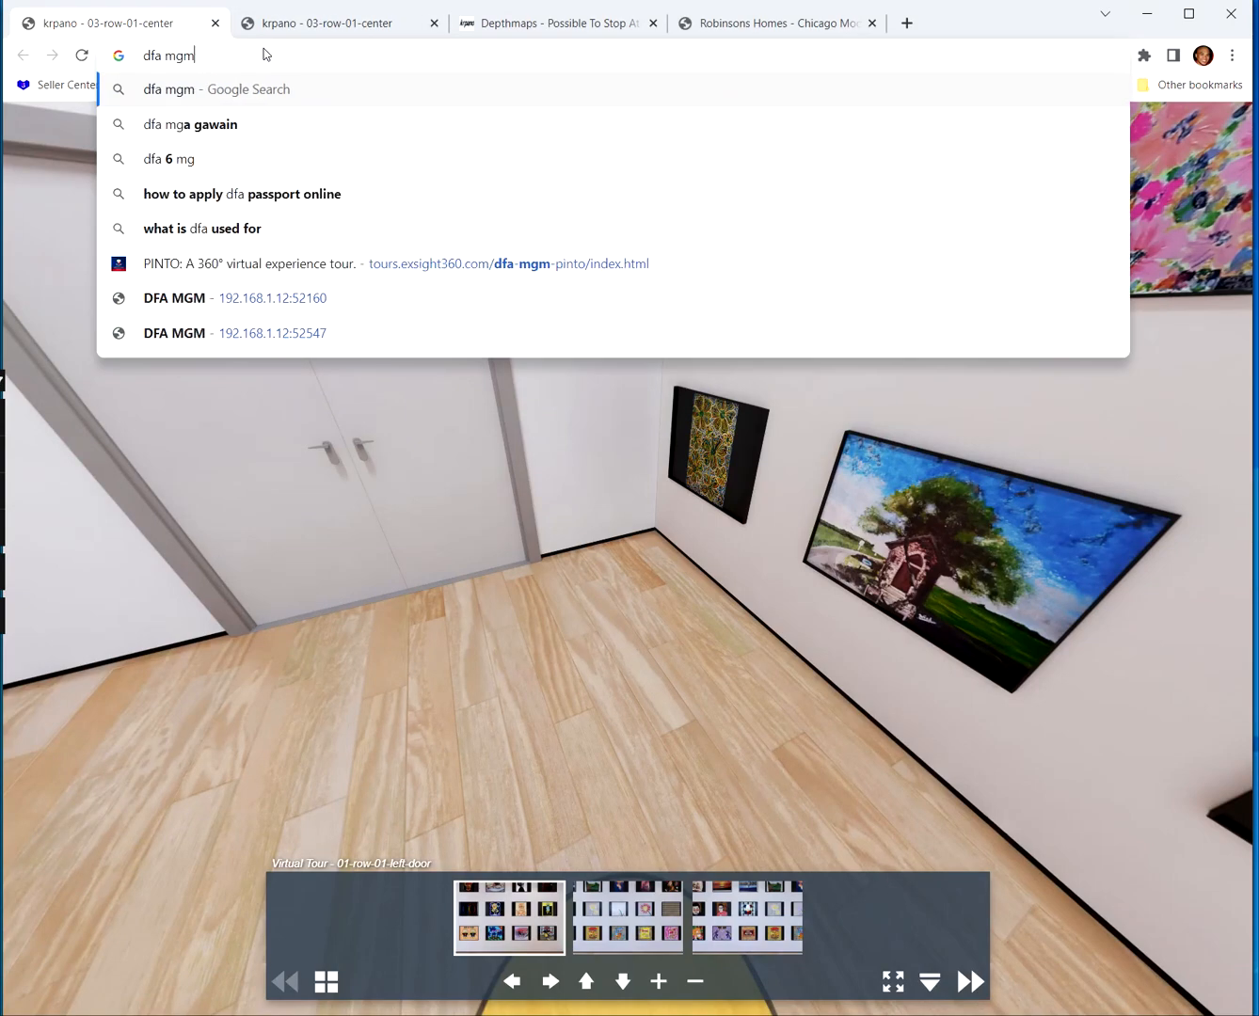
pyautogui.press('Return')
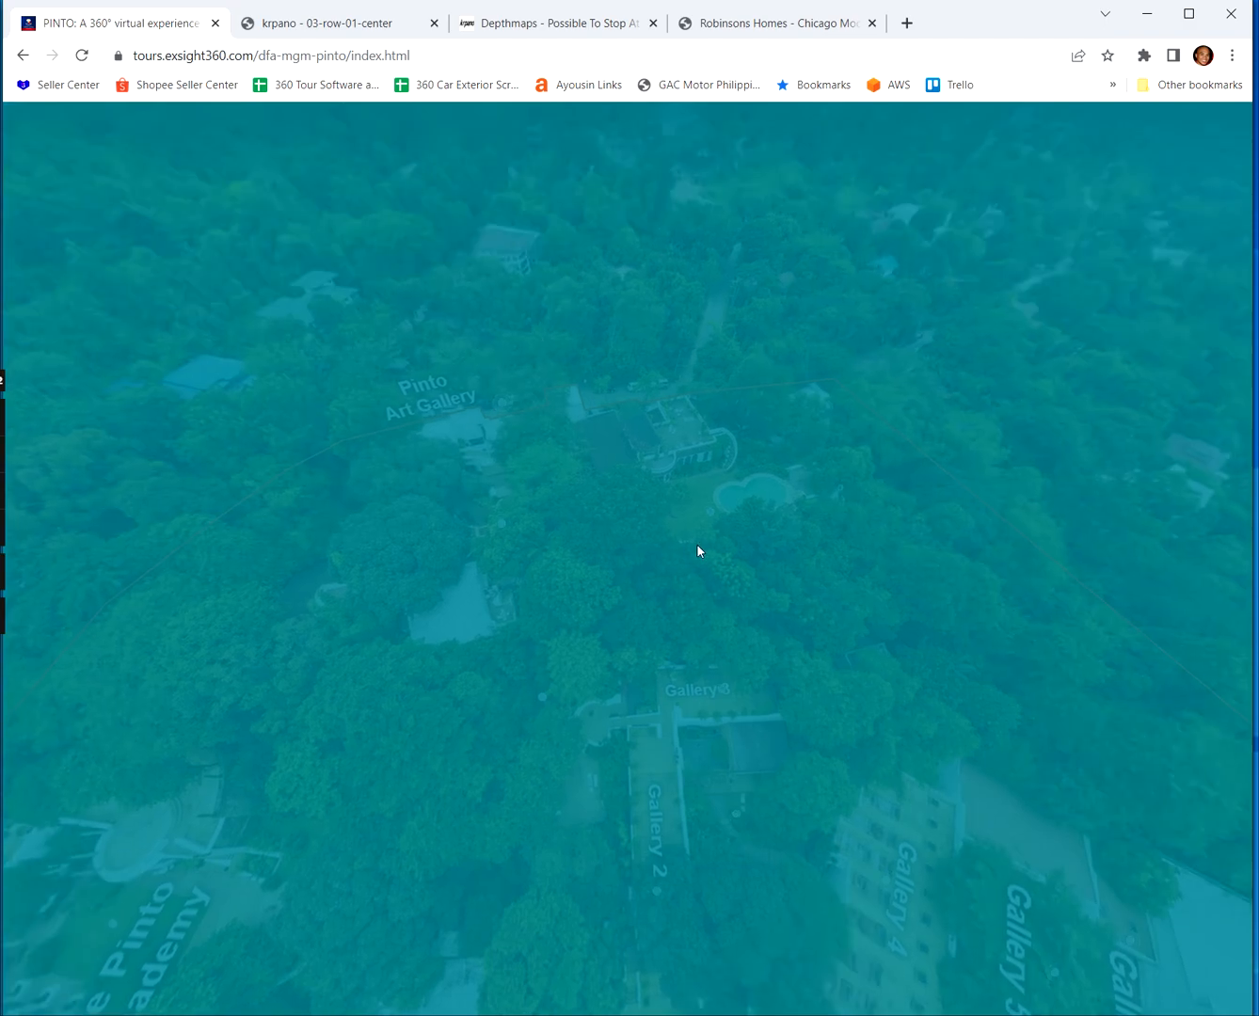
# Start the PINTO virtual tour with music, open Gallery 7, and move to the nearest floor hotspot ahead
pyautogui.click(641, 720)
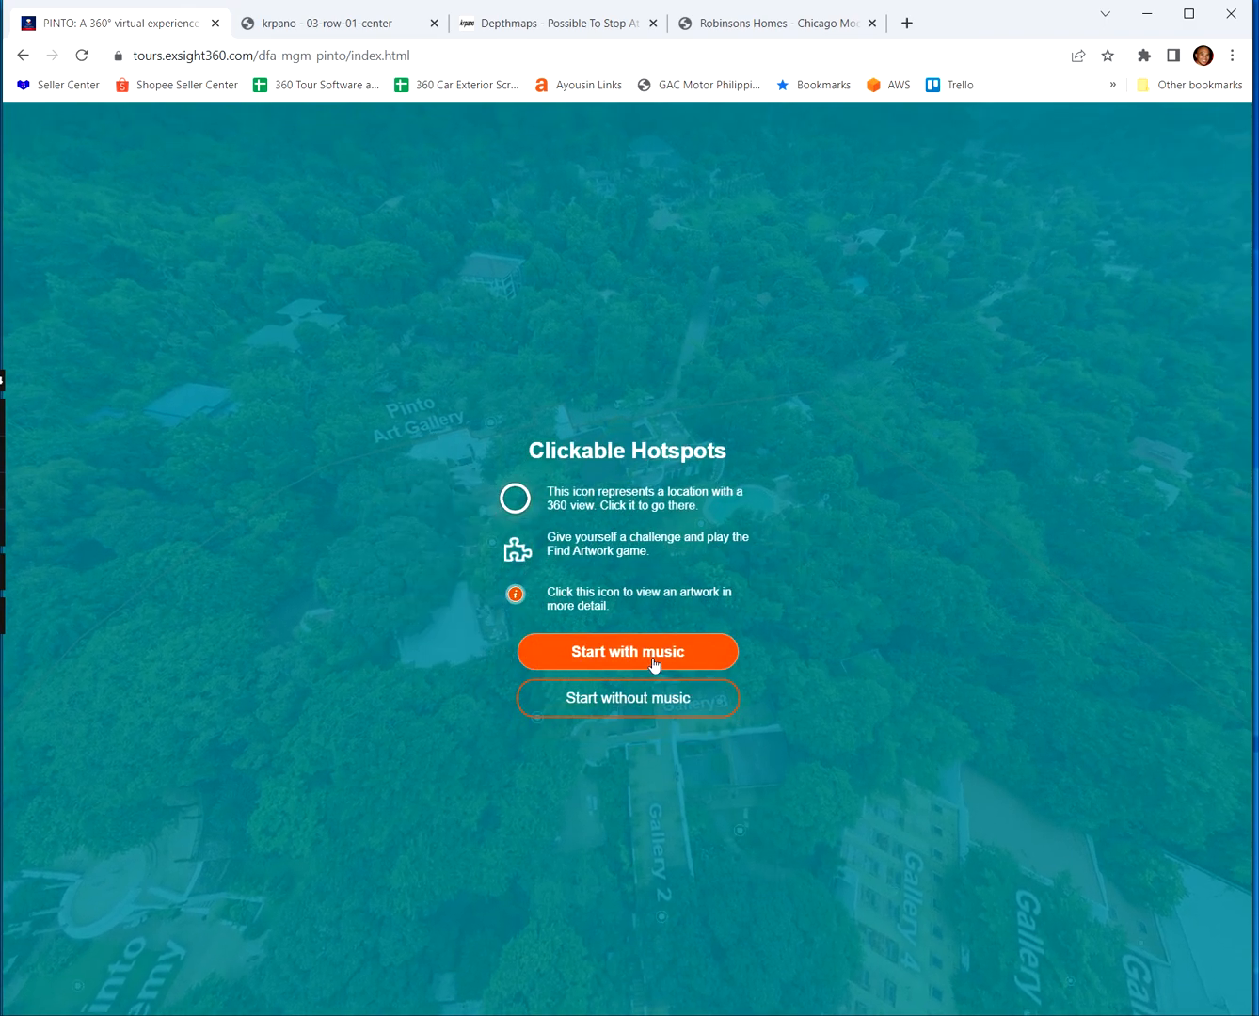
pyautogui.click(653, 662)
pyautogui.click(91, 477)
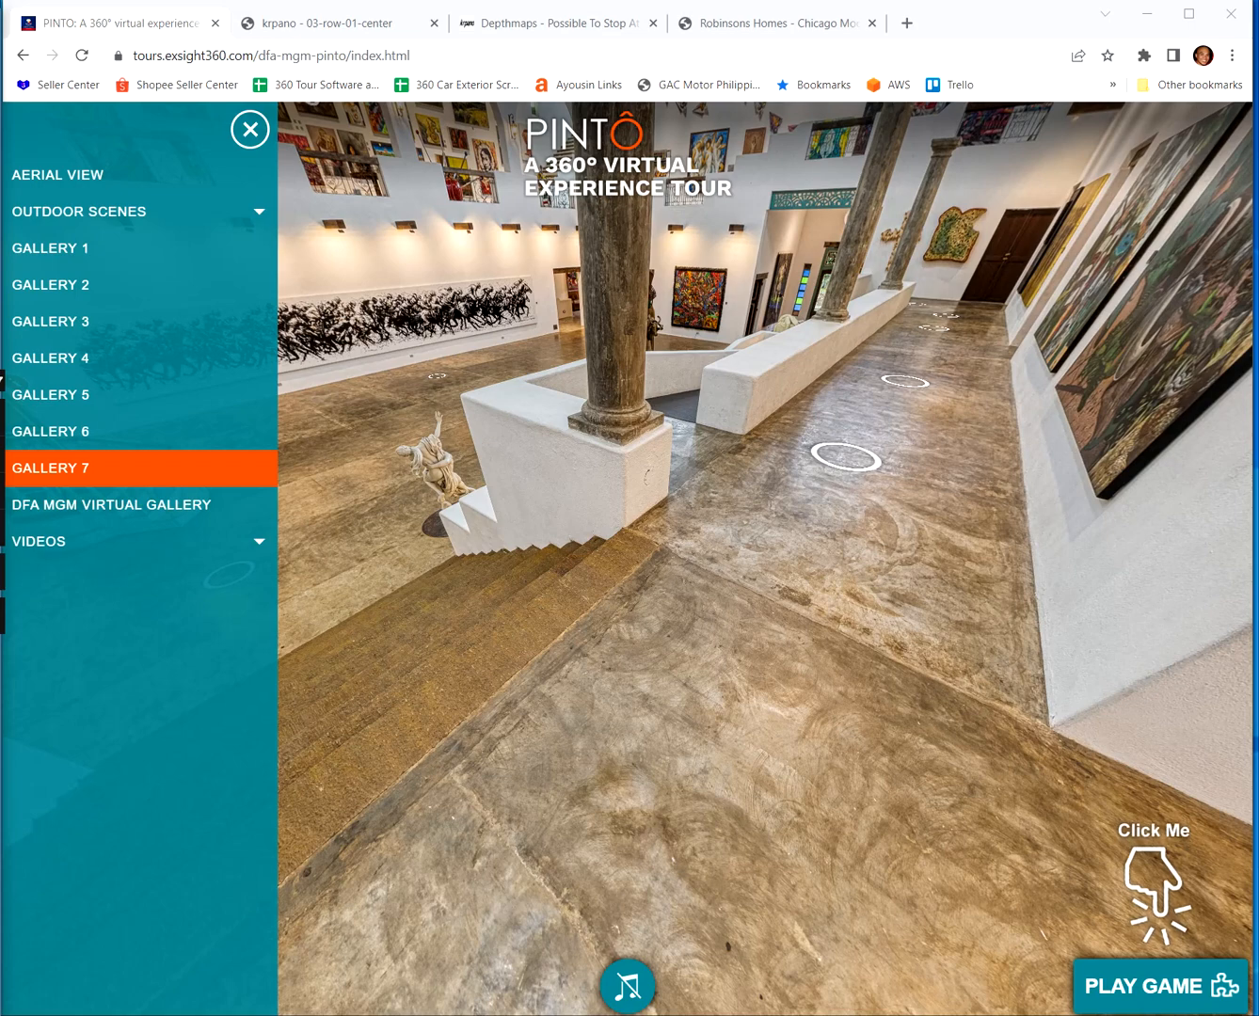
pyautogui.click(846, 457)
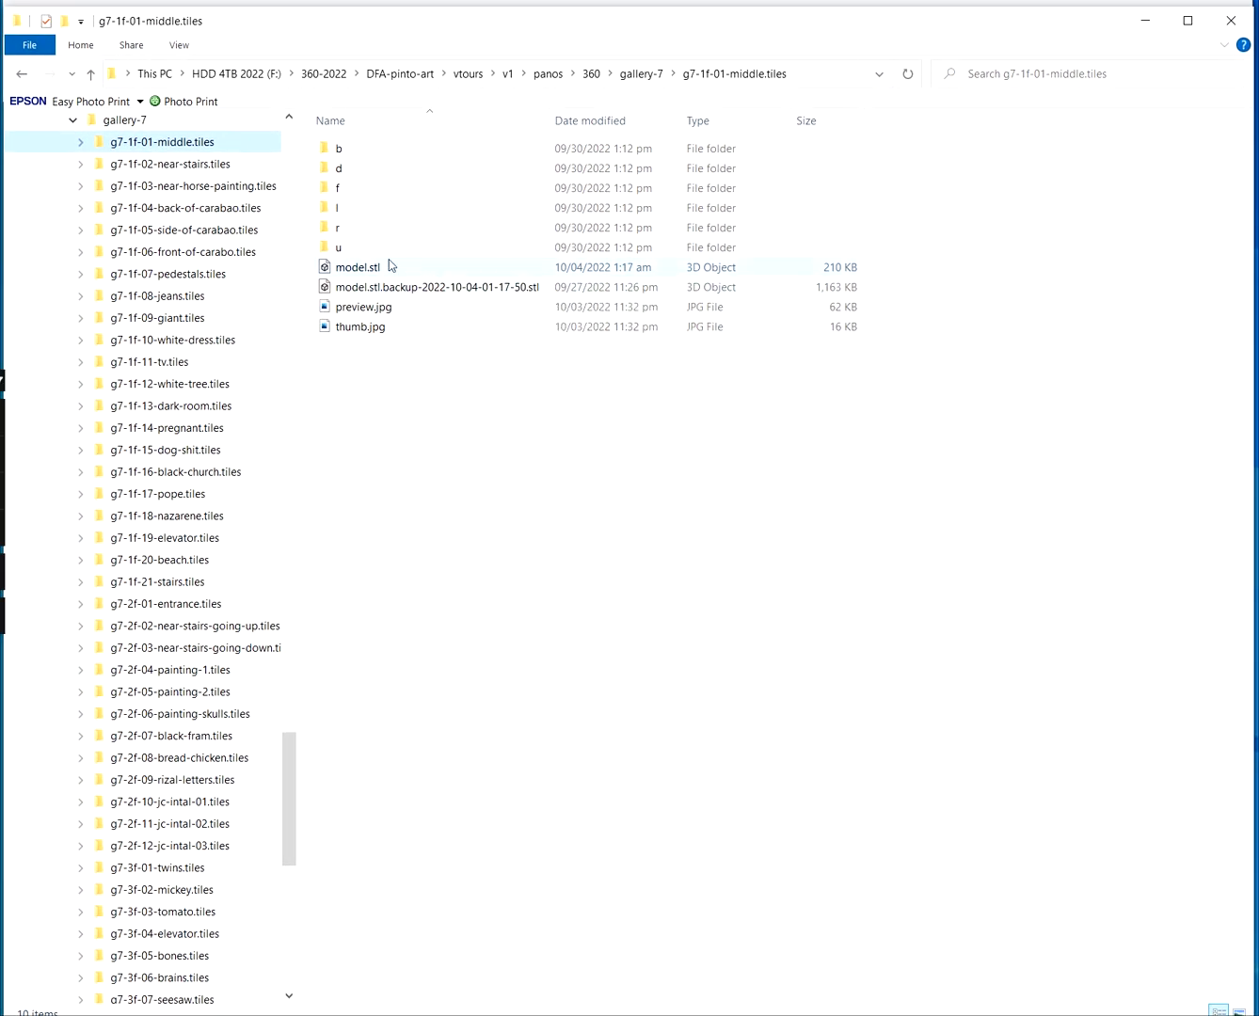
# Compare the sizes of model.stl and its backup in g7-1f-01-middle.tiles, and inspect the backup model's interior in 3D Viewer
pyautogui.click(380, 270)
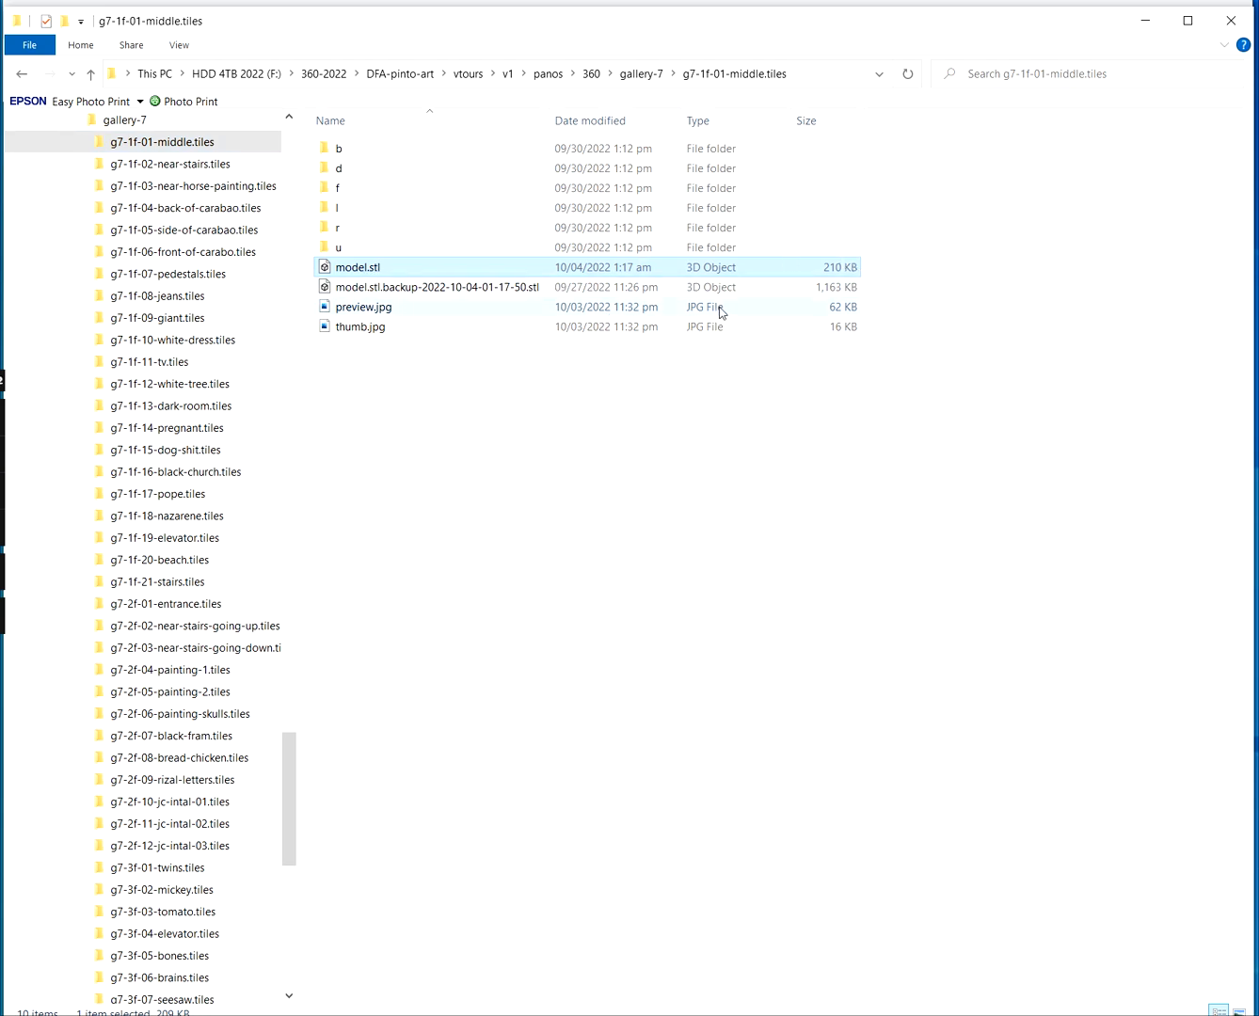
pyautogui.click(833, 291)
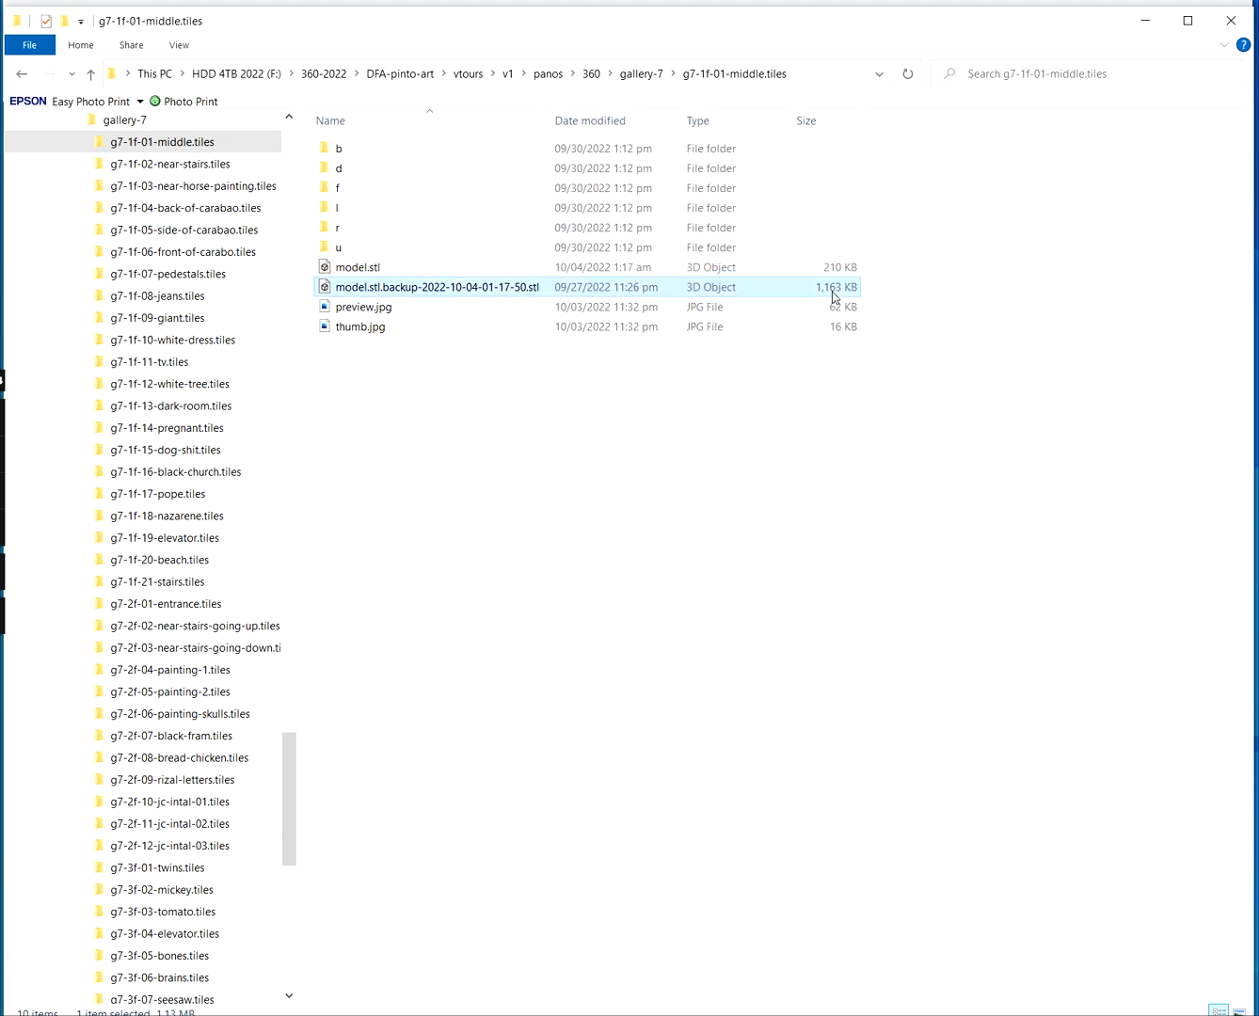
pyautogui.doubleClick(411, 295)
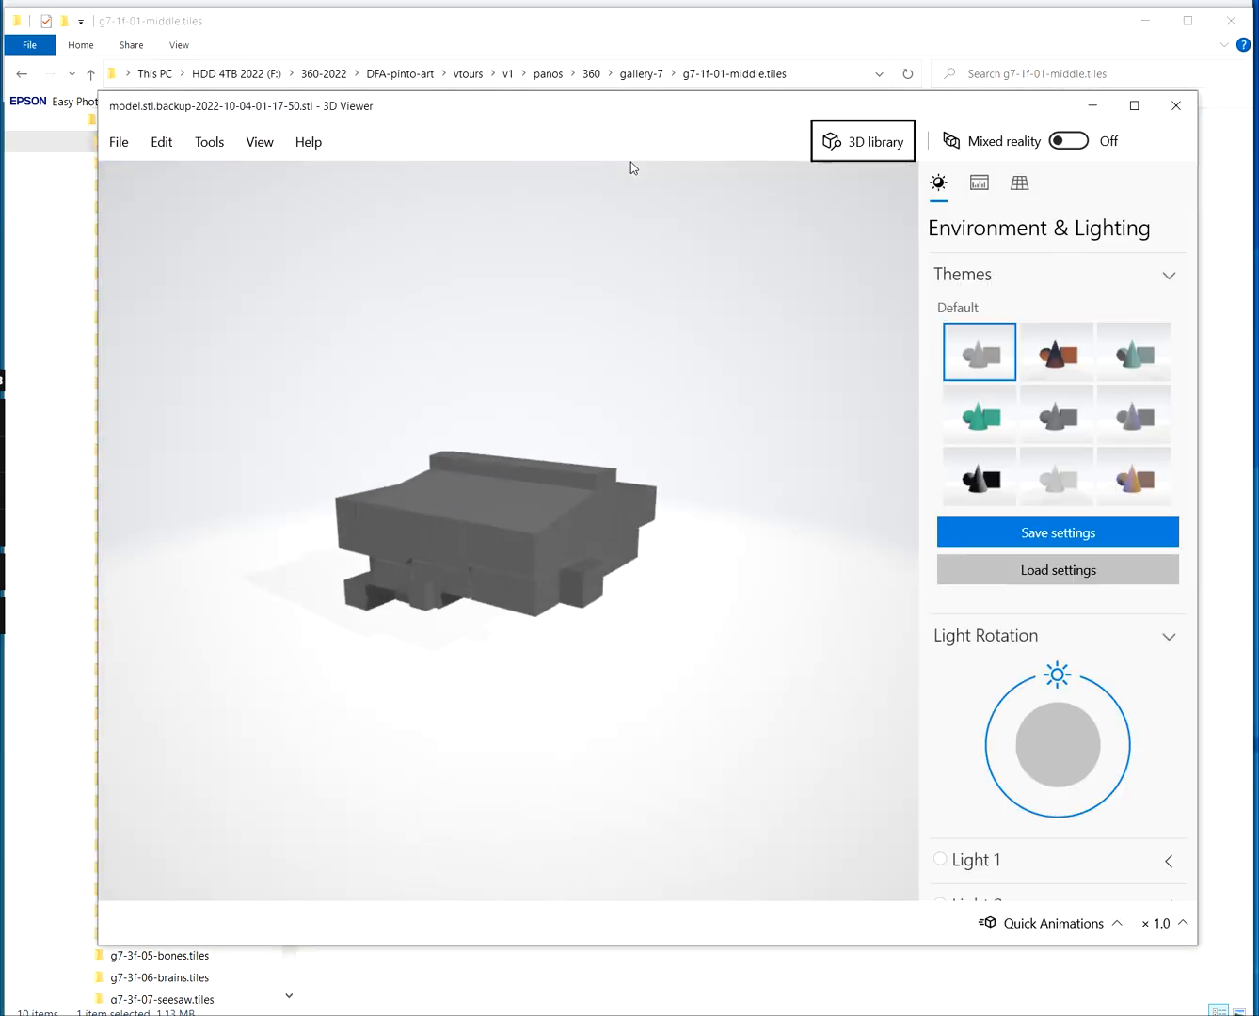
pyautogui.moveTo(629, 165); pyautogui.dragTo(565, 526)
pyautogui.scroll(10, 561, 520)
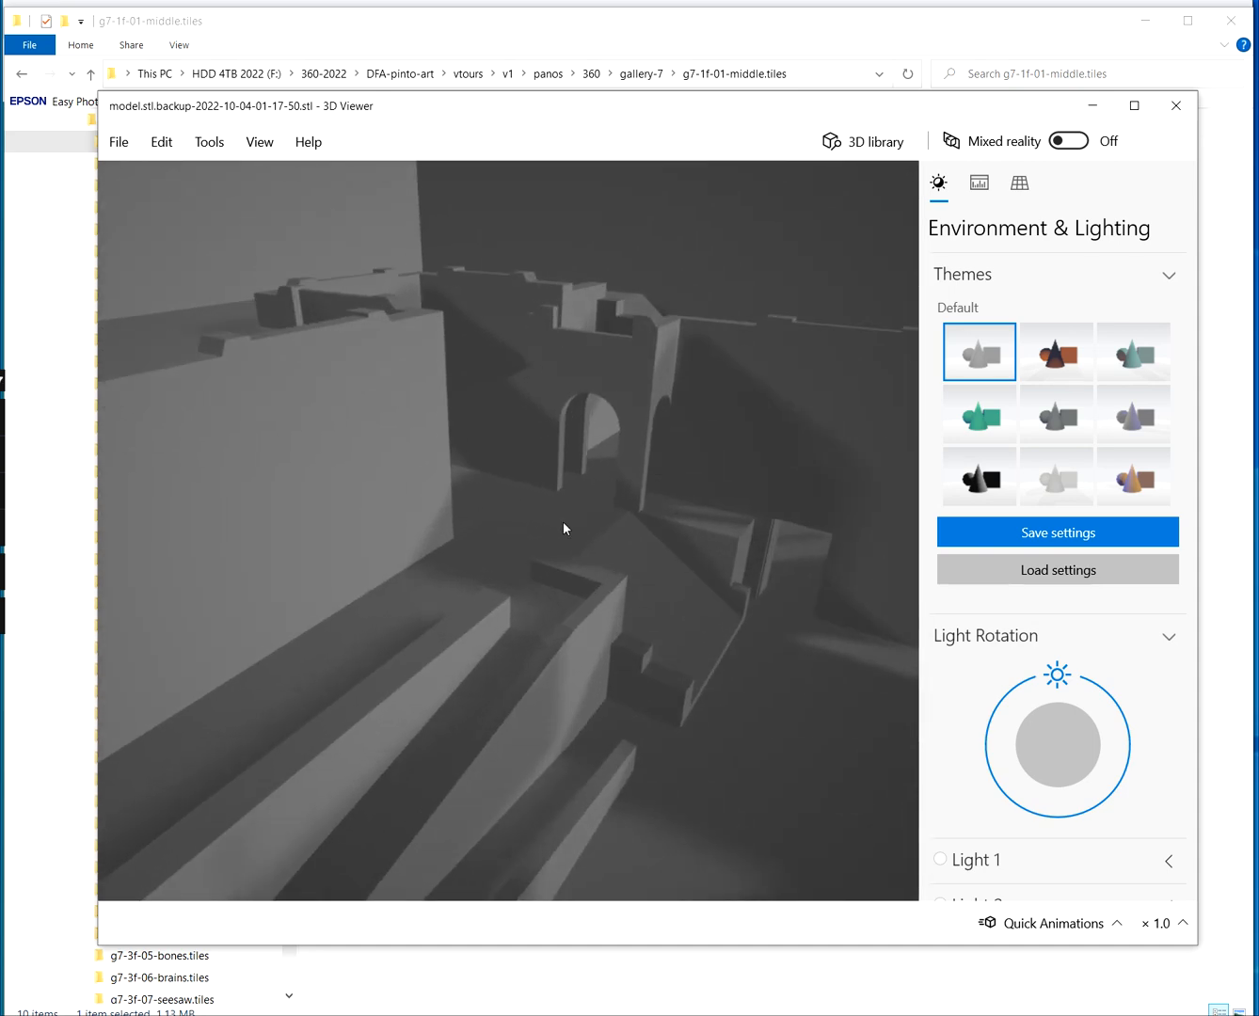
pyautogui.scroll(5, 566, 529)
pyautogui.scroll(-5, 568, 534)
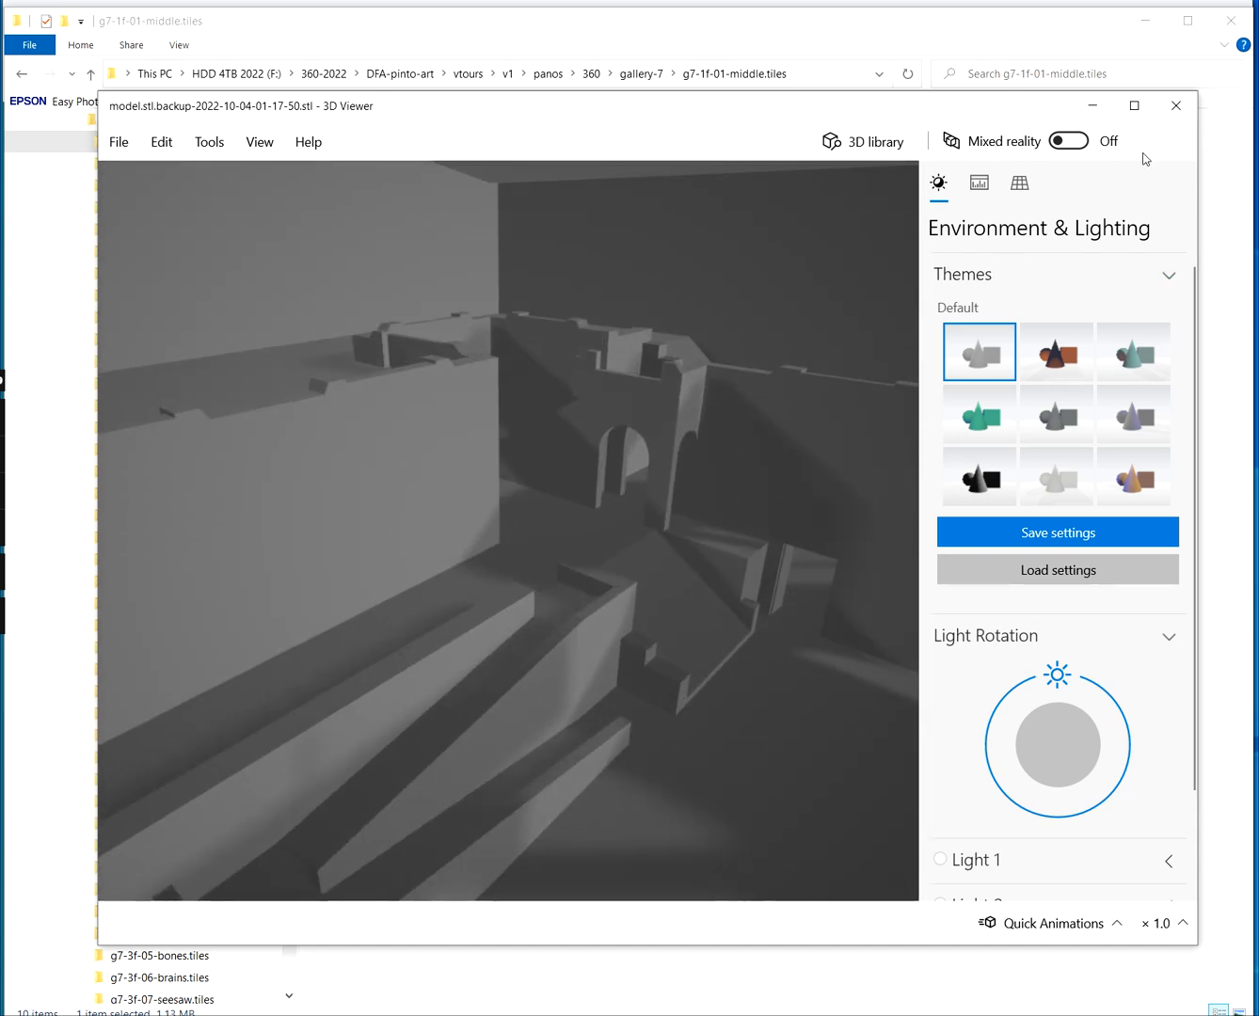
pyautogui.click(1177, 109)
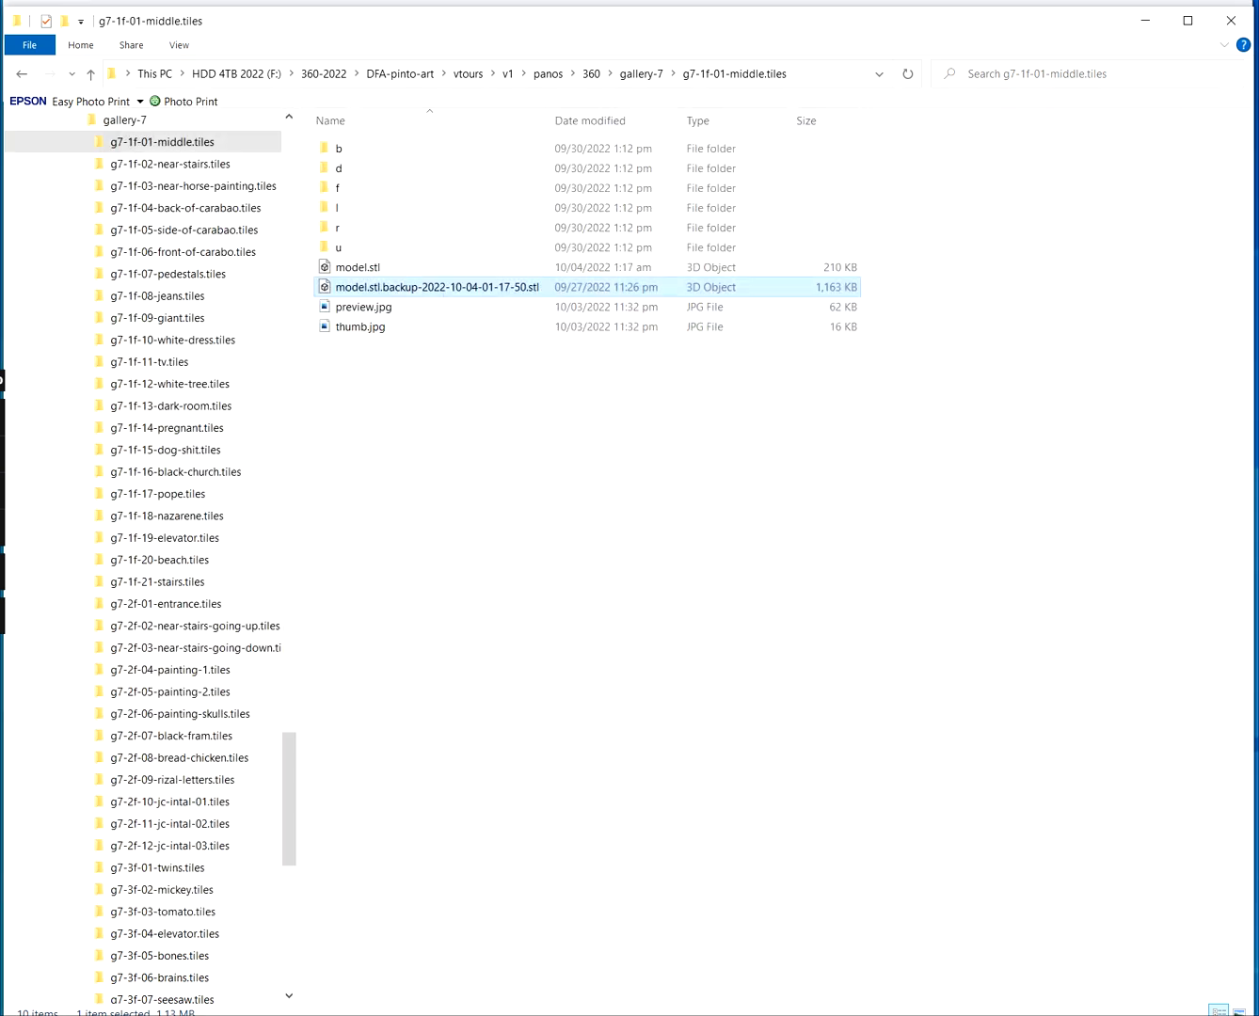
# Return to the PINTO tour and move between Gallery 7's ground-floor hotspots, including the small room behind the red door
pyautogui.hotkey('alt', 'Tab')
pyautogui.moveTo(663, 507); pyautogui.dragTo(793, 529)
pyautogui.moveTo(938, 524); pyautogui.dragTo(711, 552)
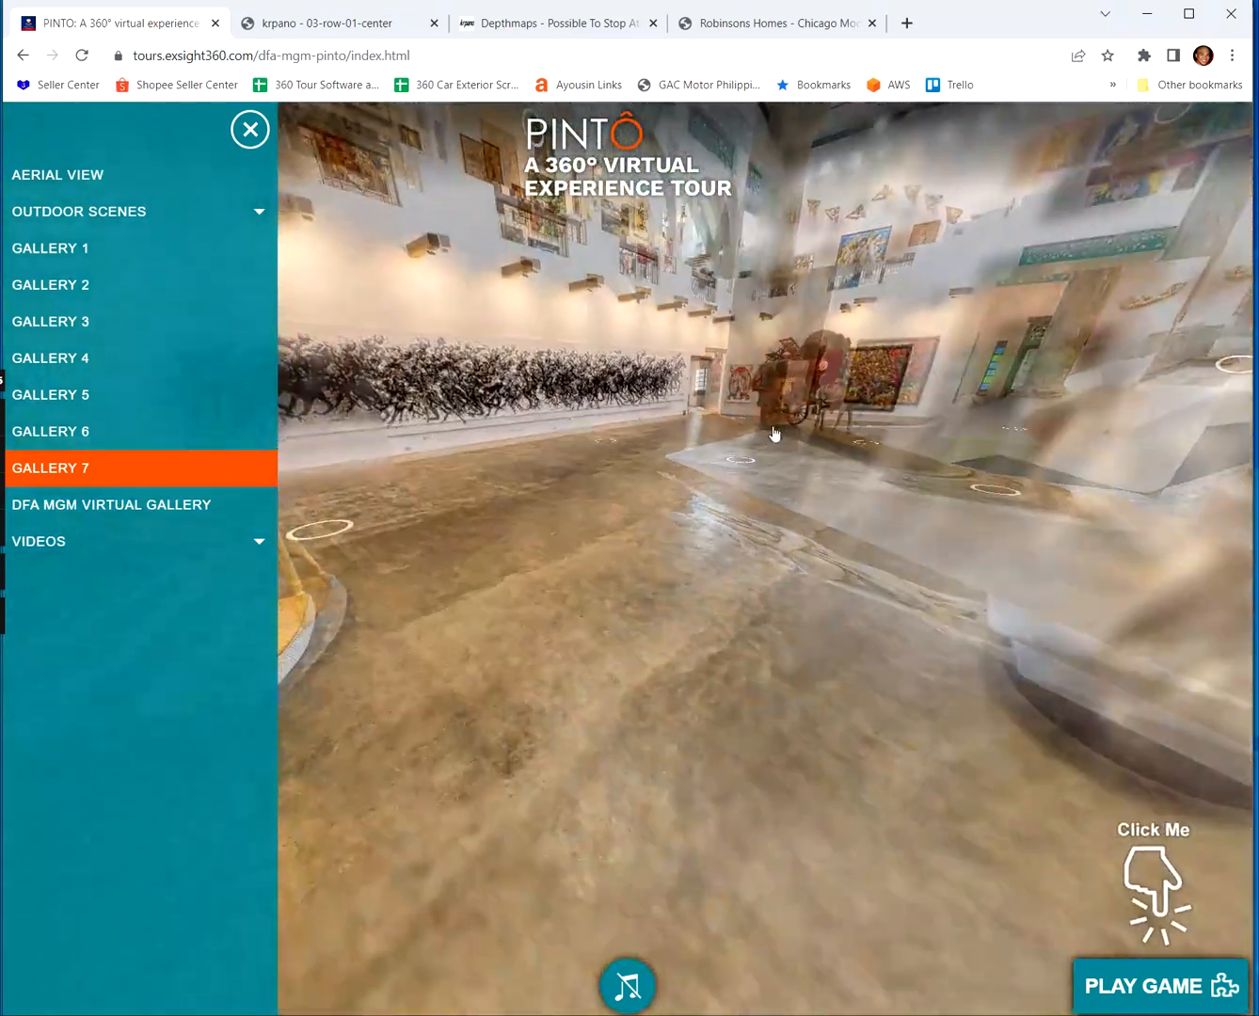
pyautogui.moveTo(775, 433); pyautogui.dragTo(576, 567)
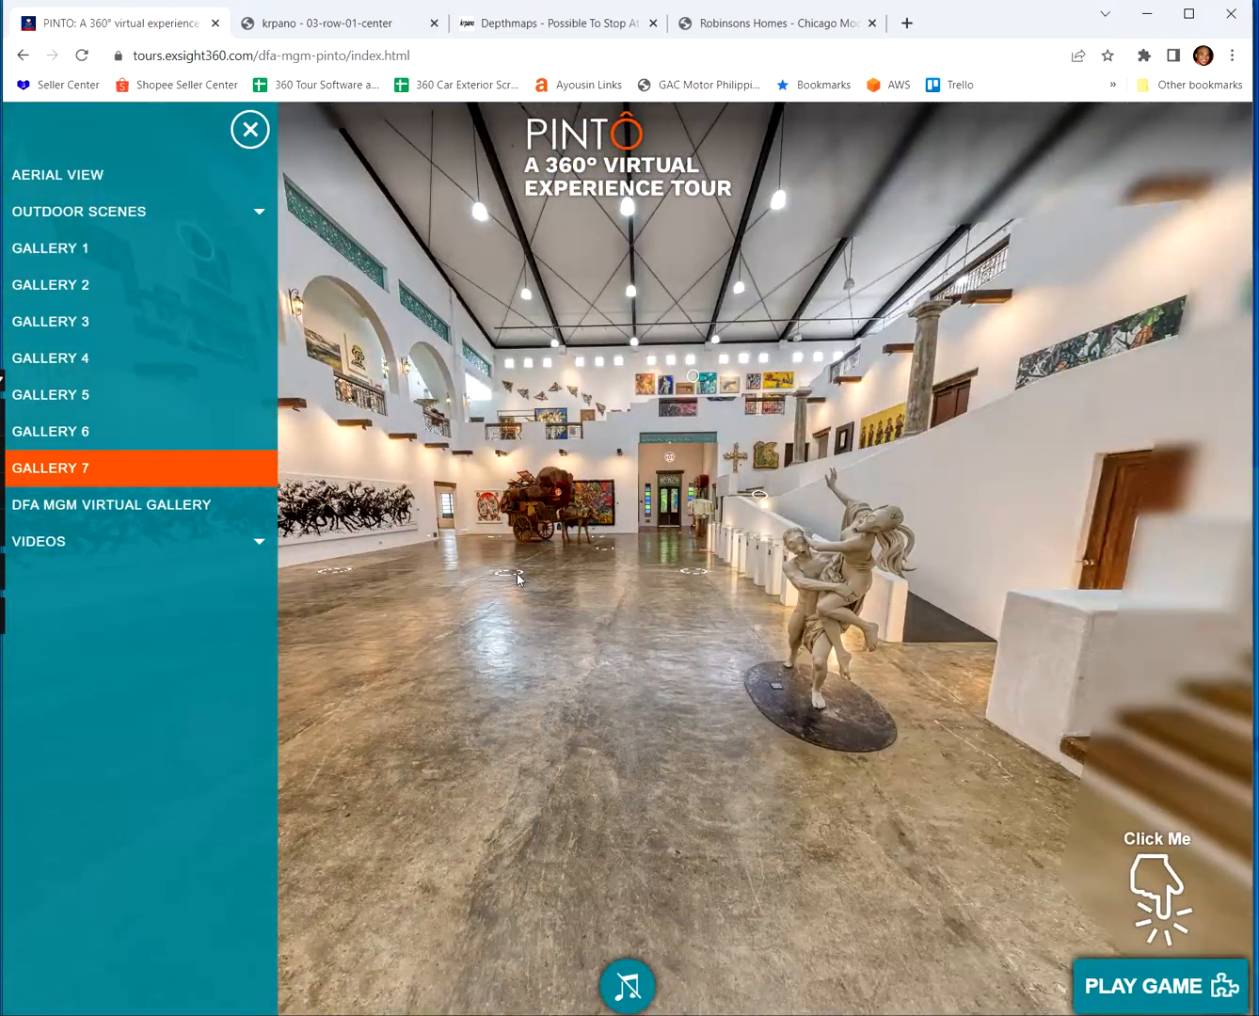
pyautogui.click(516, 578)
pyautogui.moveTo(871, 516); pyautogui.dragTo(720, 539)
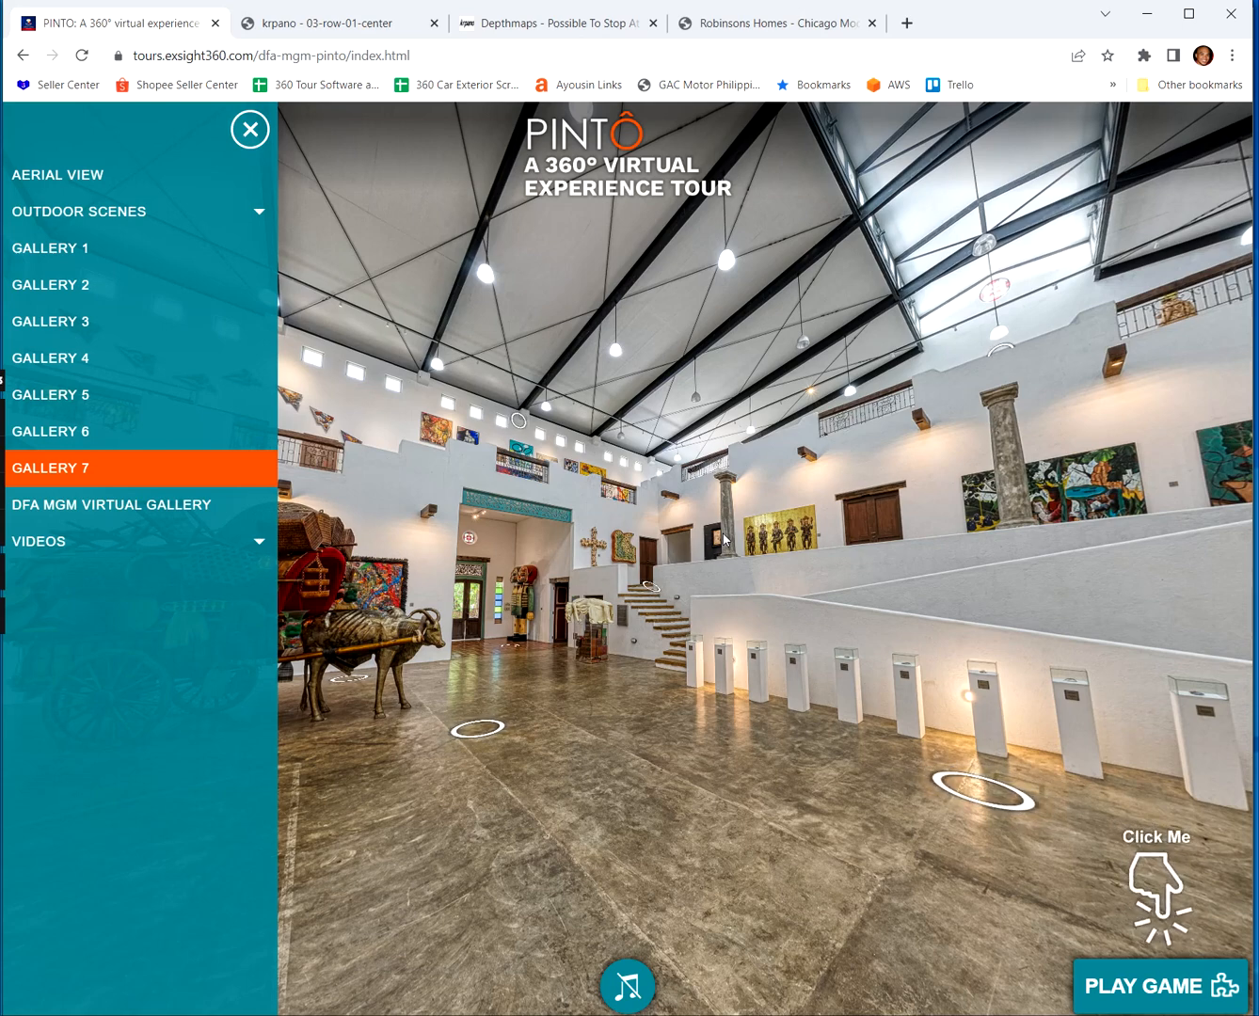
pyautogui.moveTo(724, 539); pyautogui.dragTo(648, 664)
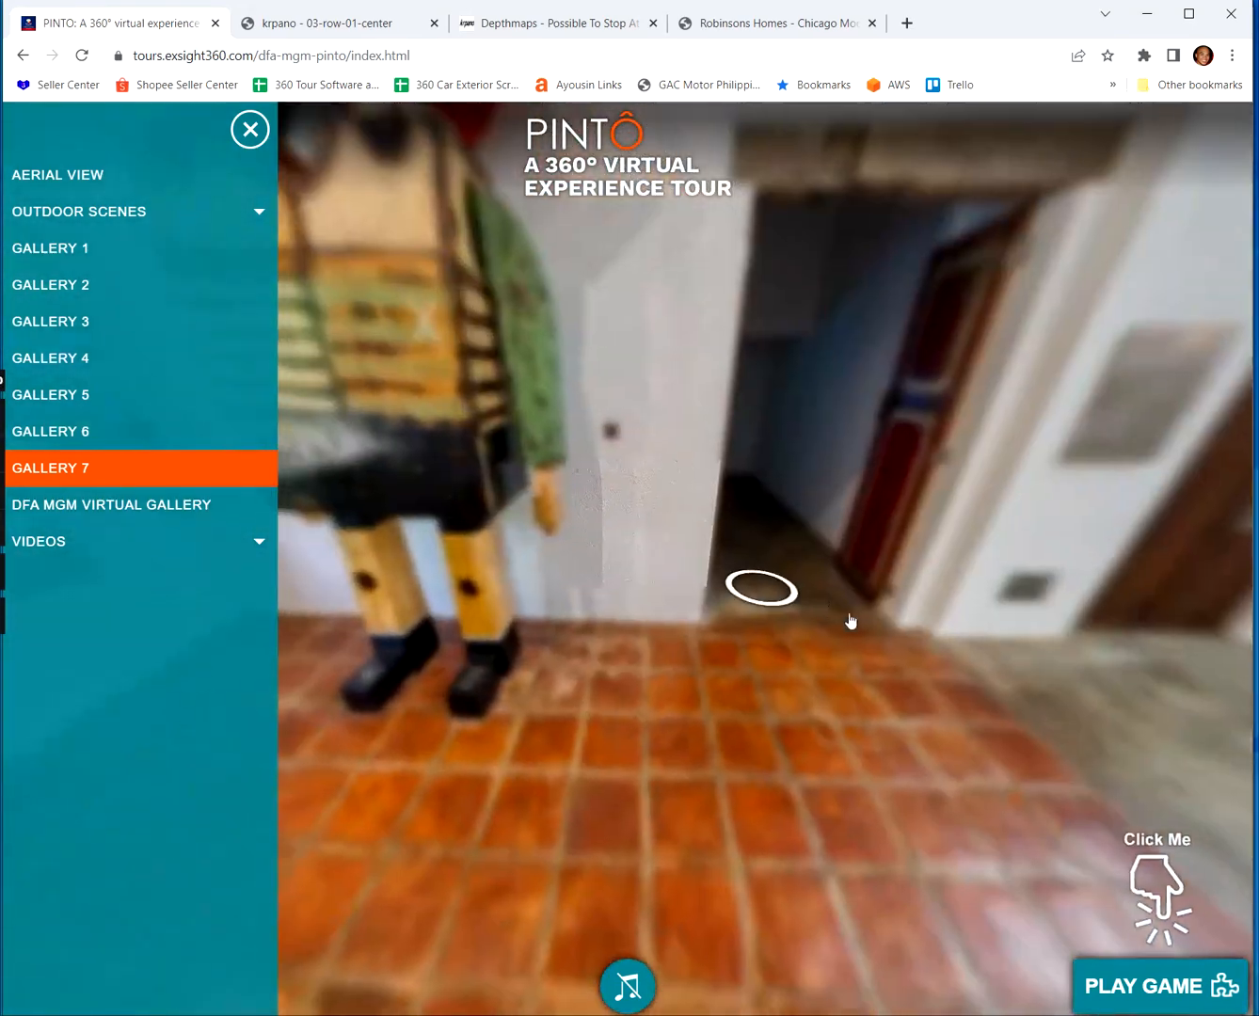
pyautogui.click(765, 591)
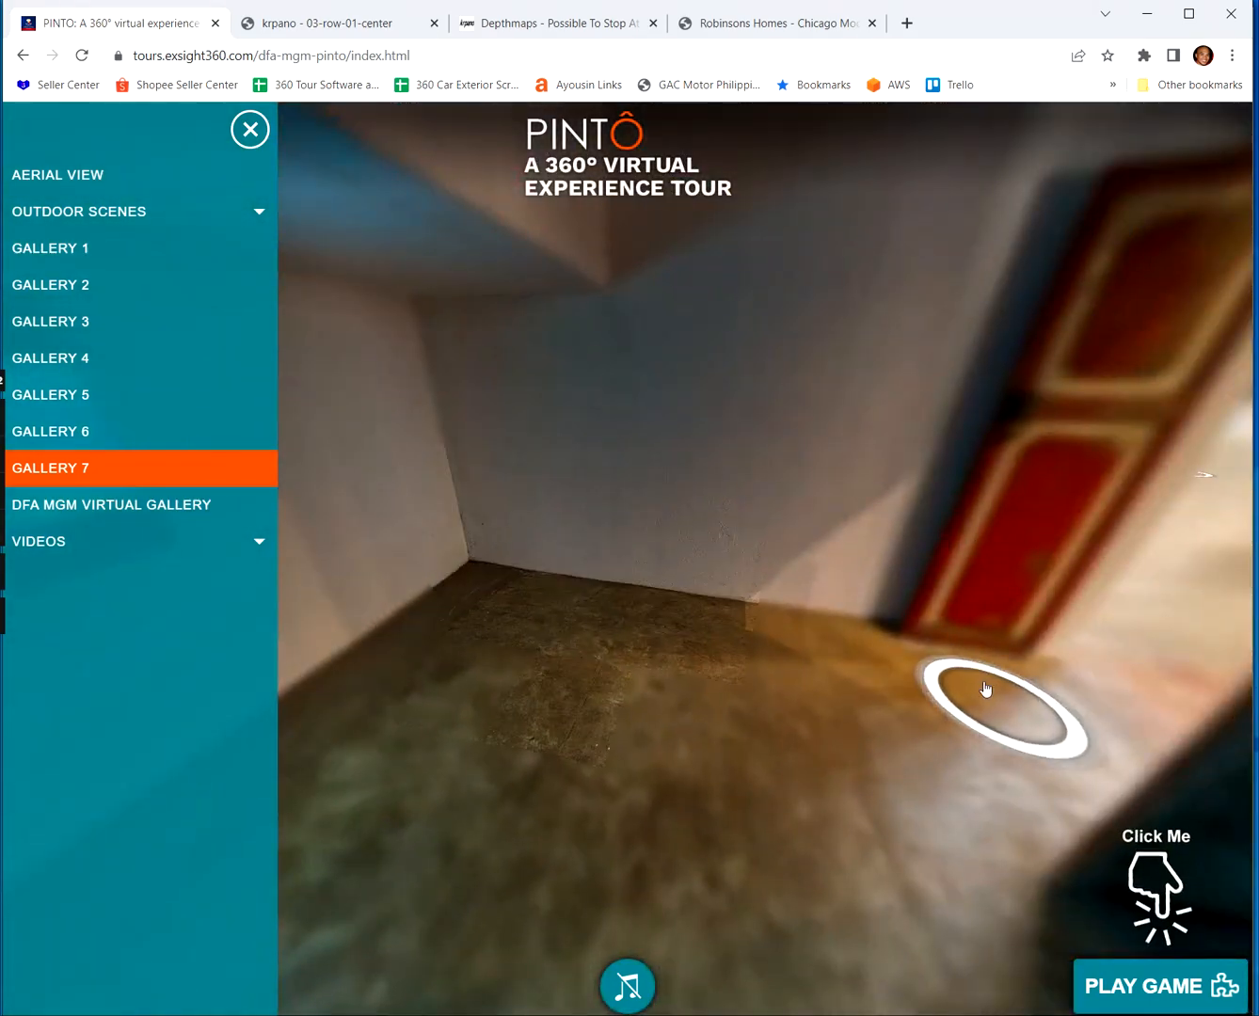
pyautogui.click(986, 690)
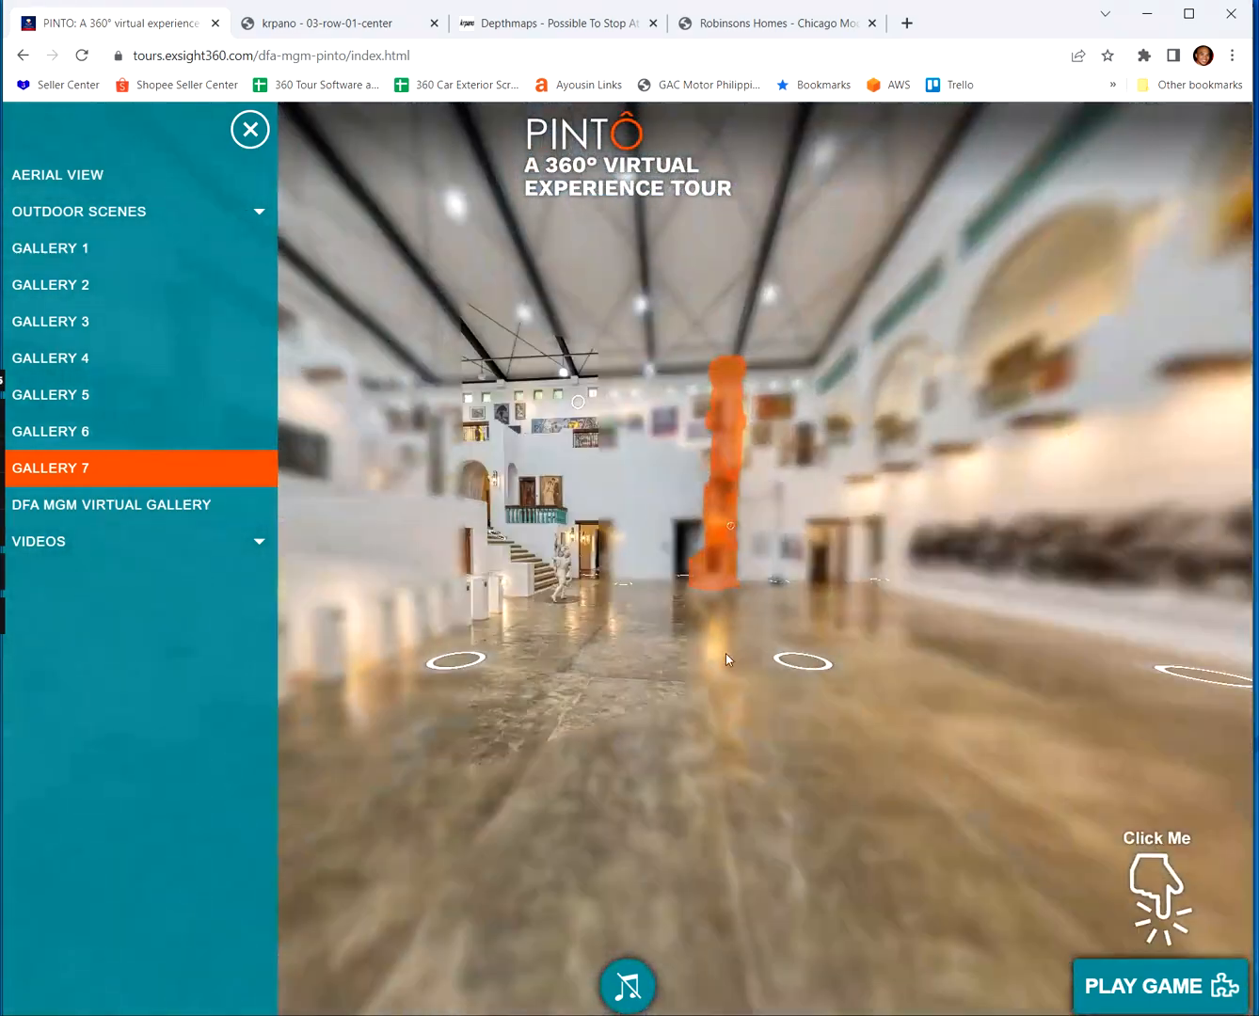
pyautogui.click(802, 662)
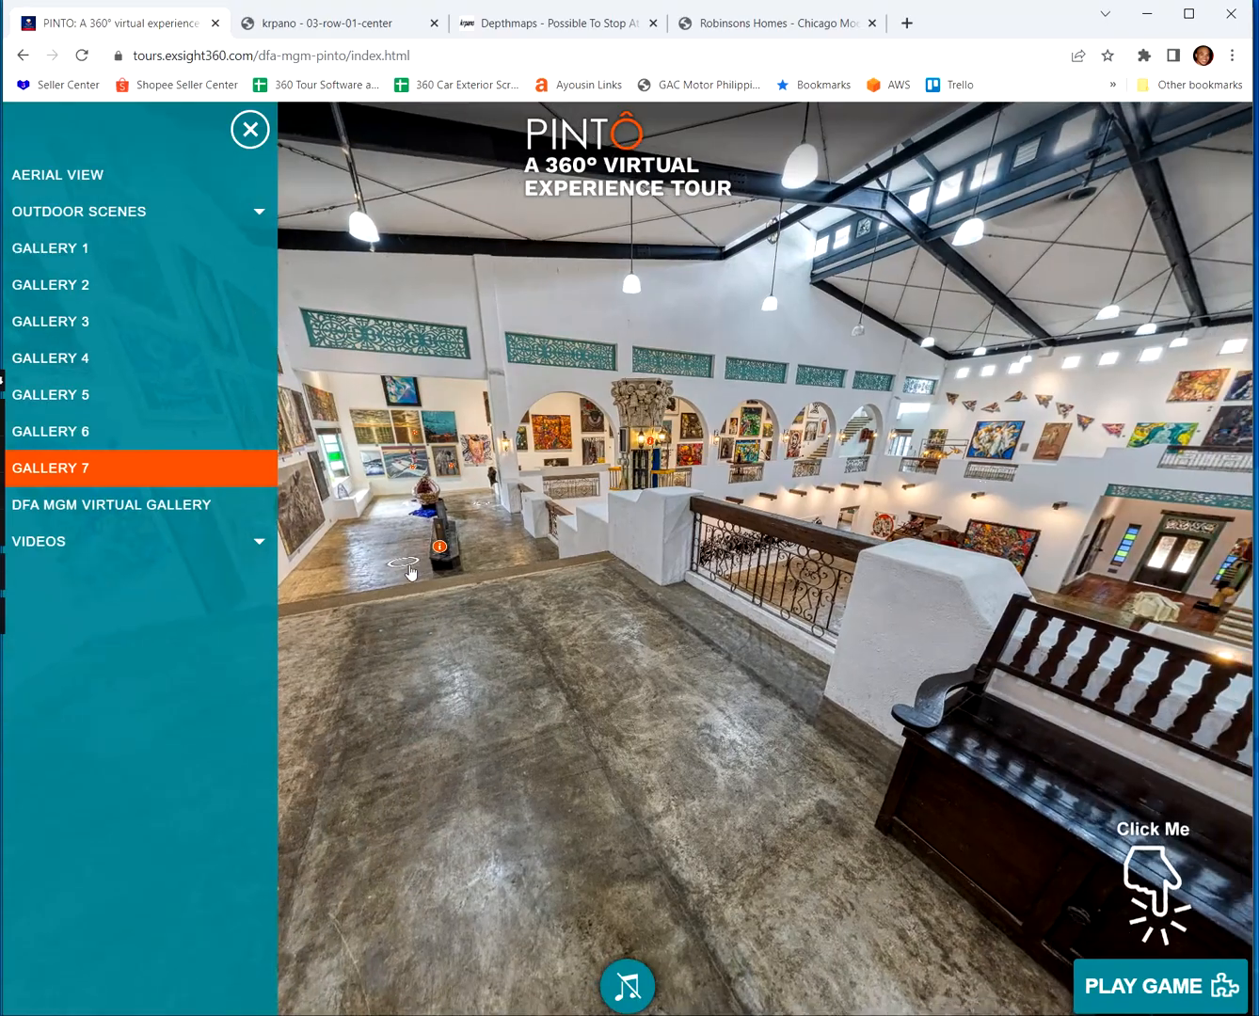
# Move between the hotspots on Gallery 7's upper level and look around from beside the wooden bench
pyautogui.click(406, 565)
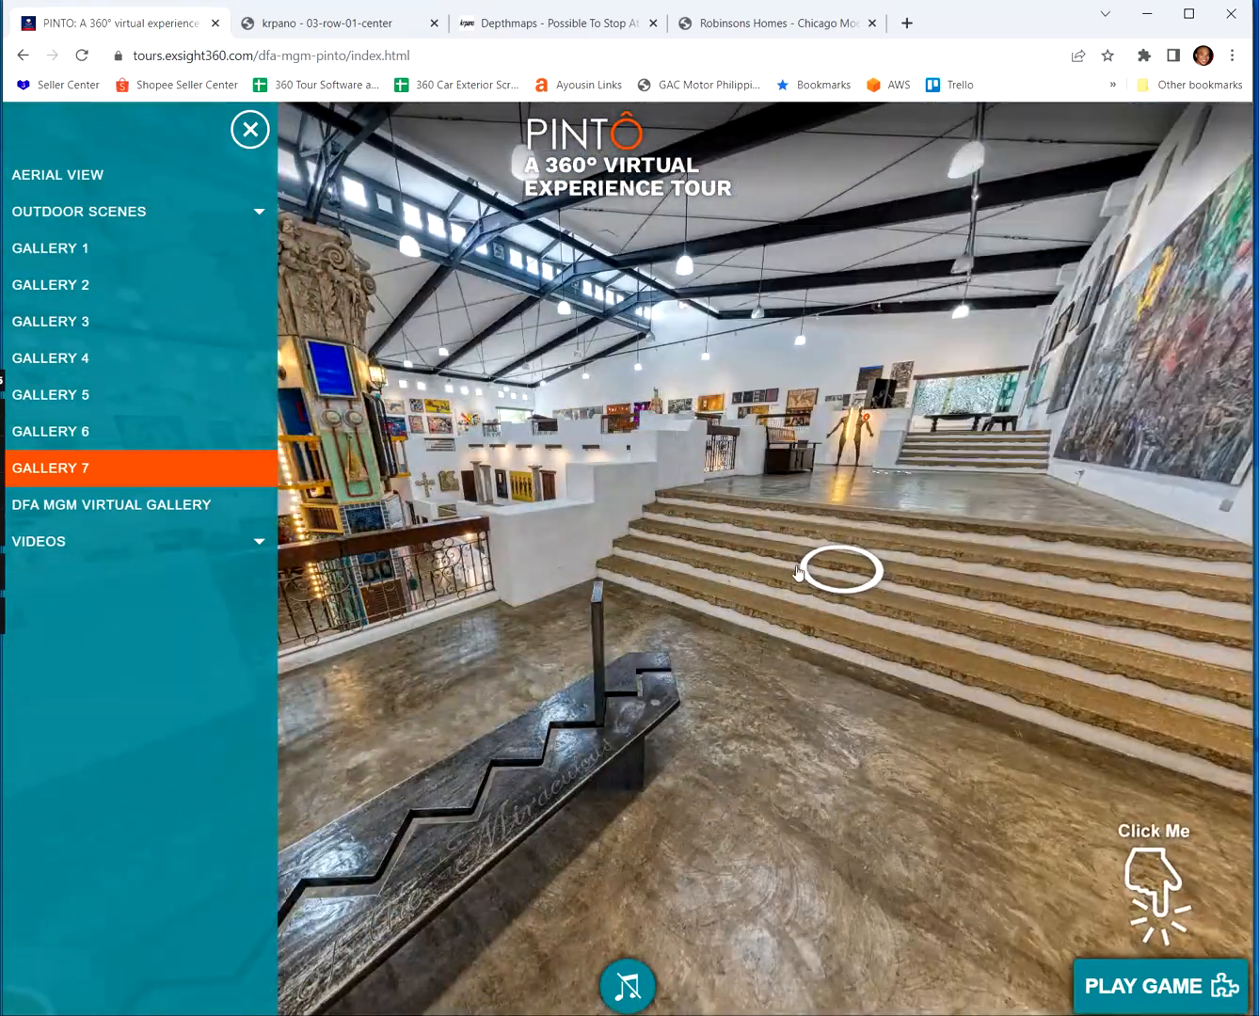
pyautogui.click(796, 571)
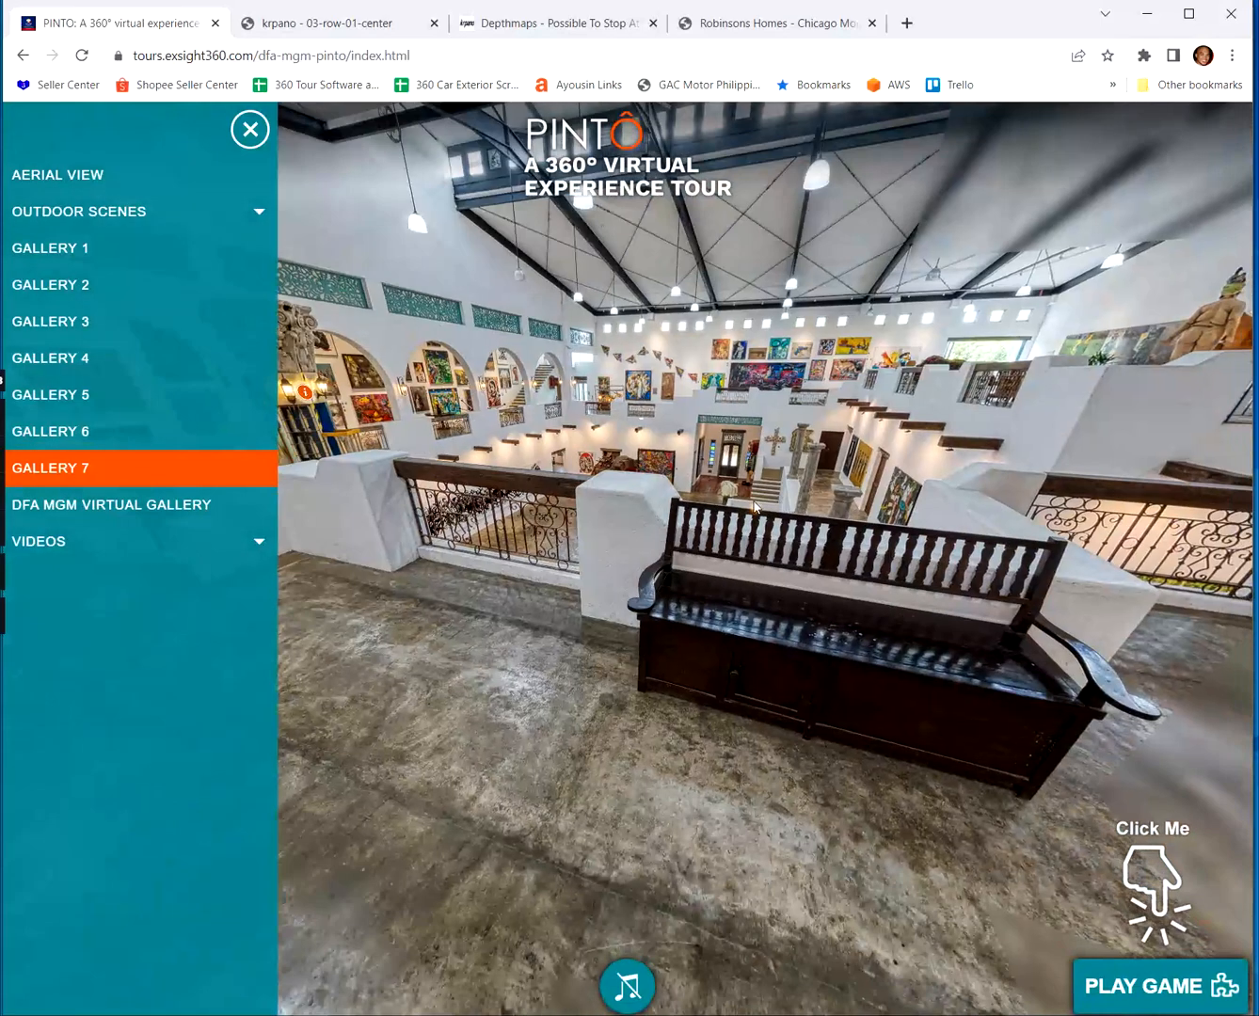
pyautogui.moveTo(754, 506); pyautogui.dragTo(520, 449)
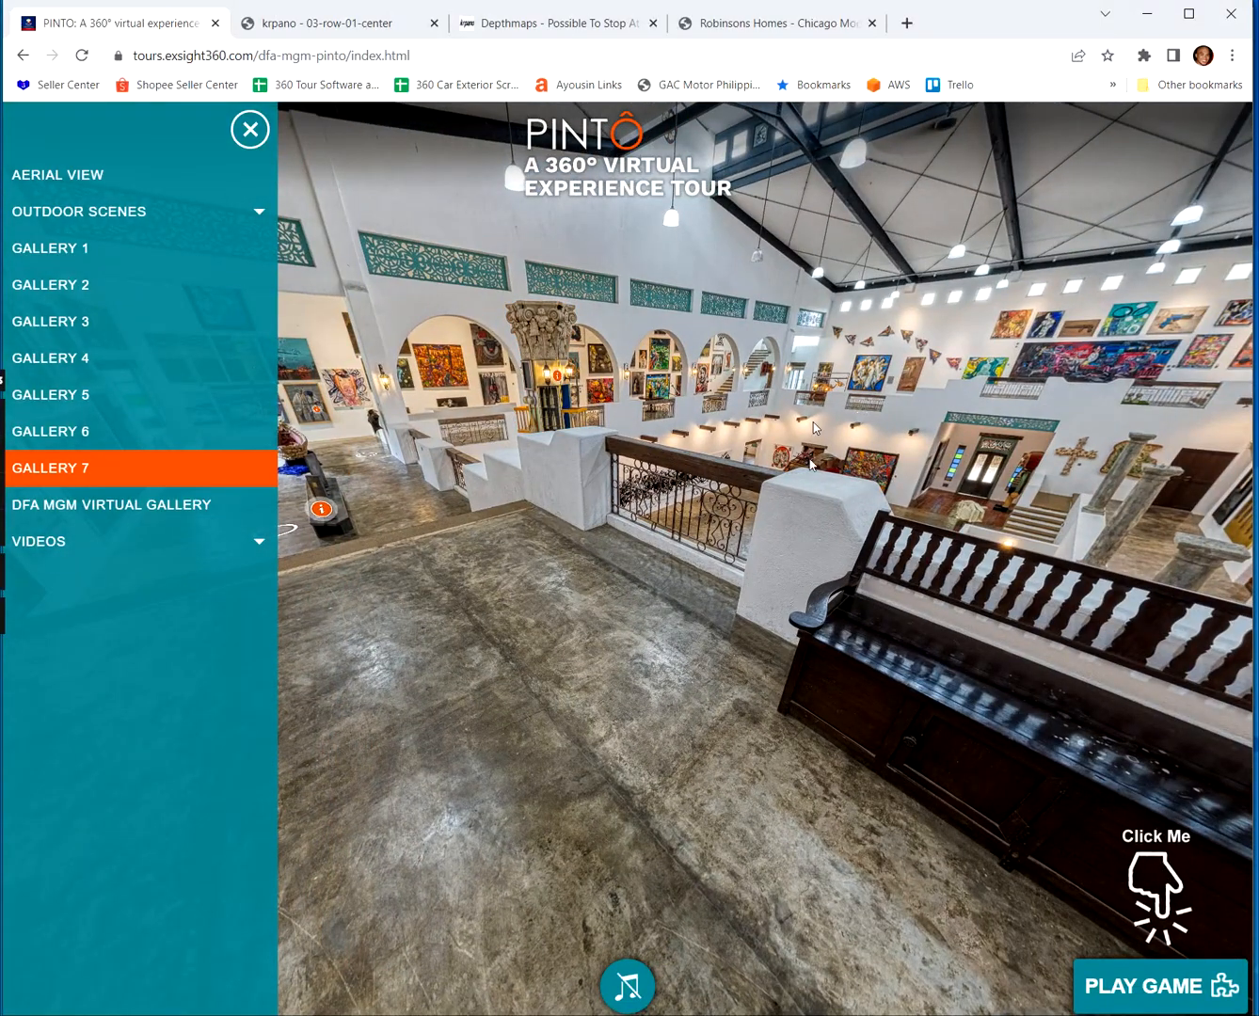
pyautogui.moveTo(855, 496); pyautogui.dragTo(580, 310)
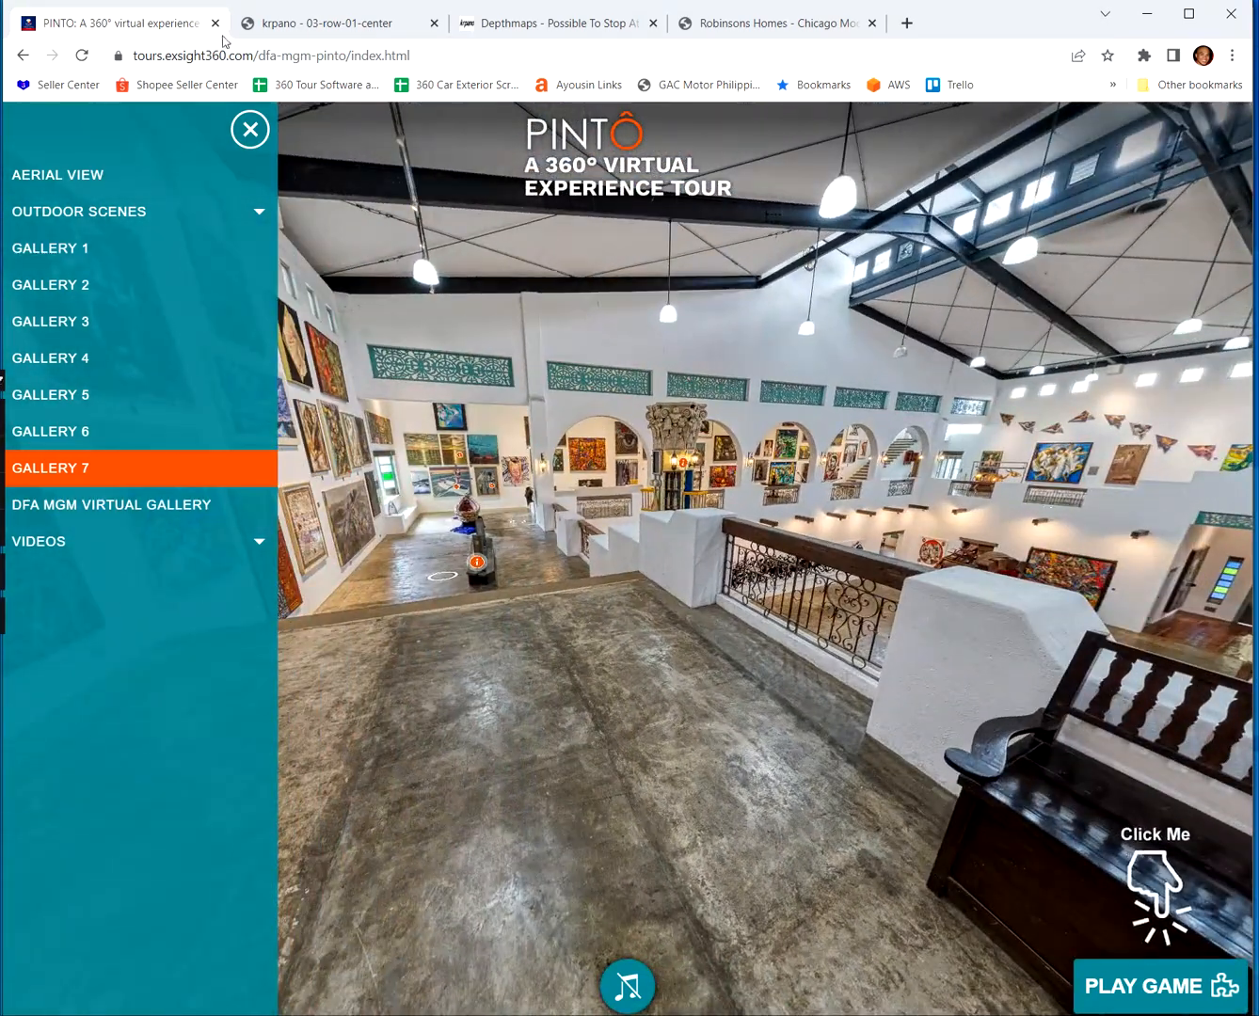
# Move through the hotspots along Gallery 7's arched upper corridor, past the red pincushion sculpture toward the staircase
pyautogui.moveTo(591, 707)
pyautogui.mouseDown()
pyautogui.moveTo(806, 608)
pyautogui.moveTo(835, 631)
pyautogui.moveTo(706, 576)
pyautogui.mouseUp()
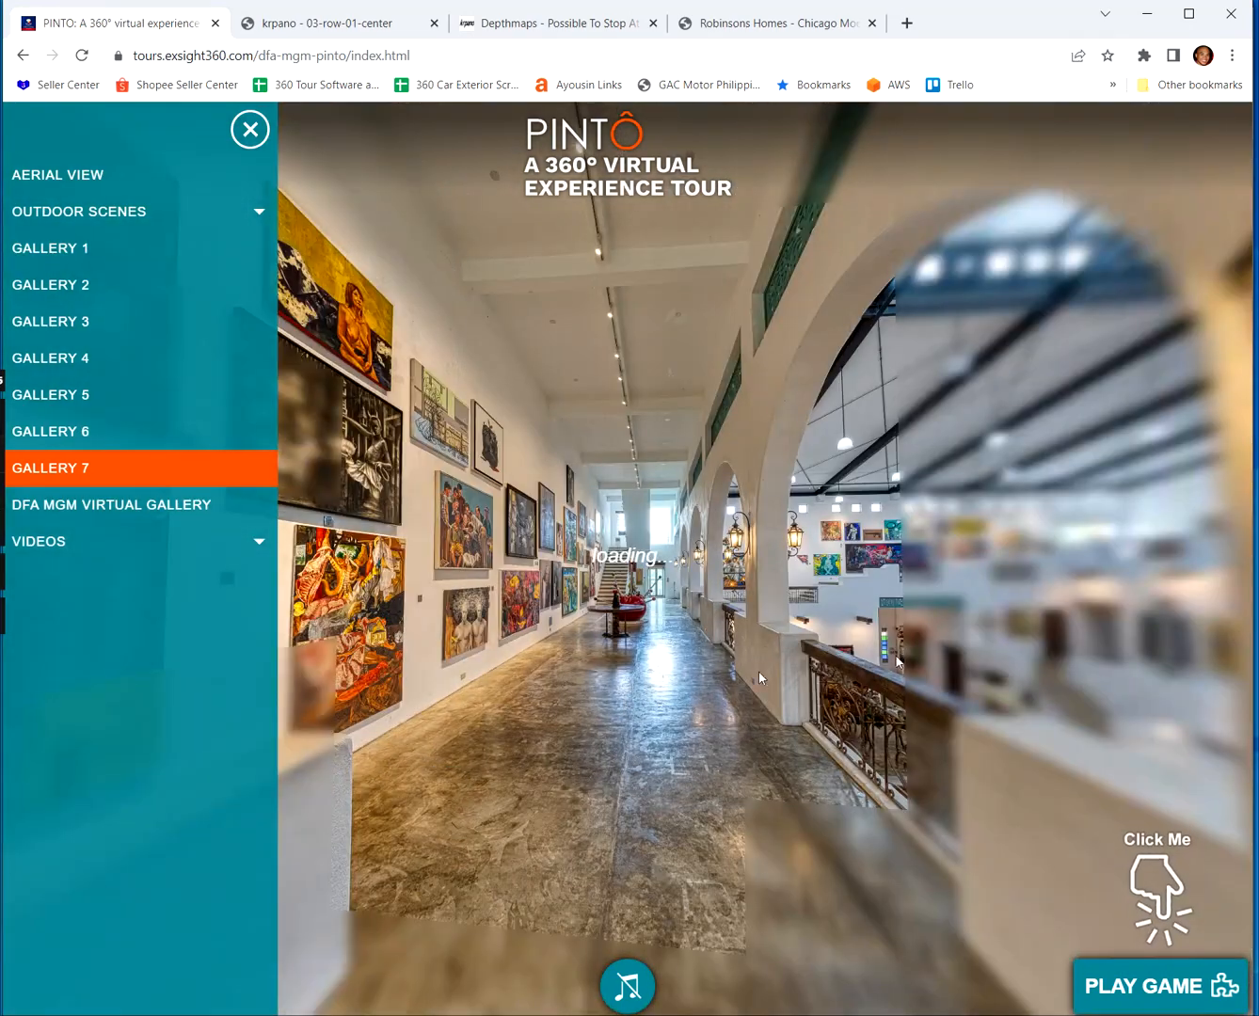
pyautogui.click(776, 676)
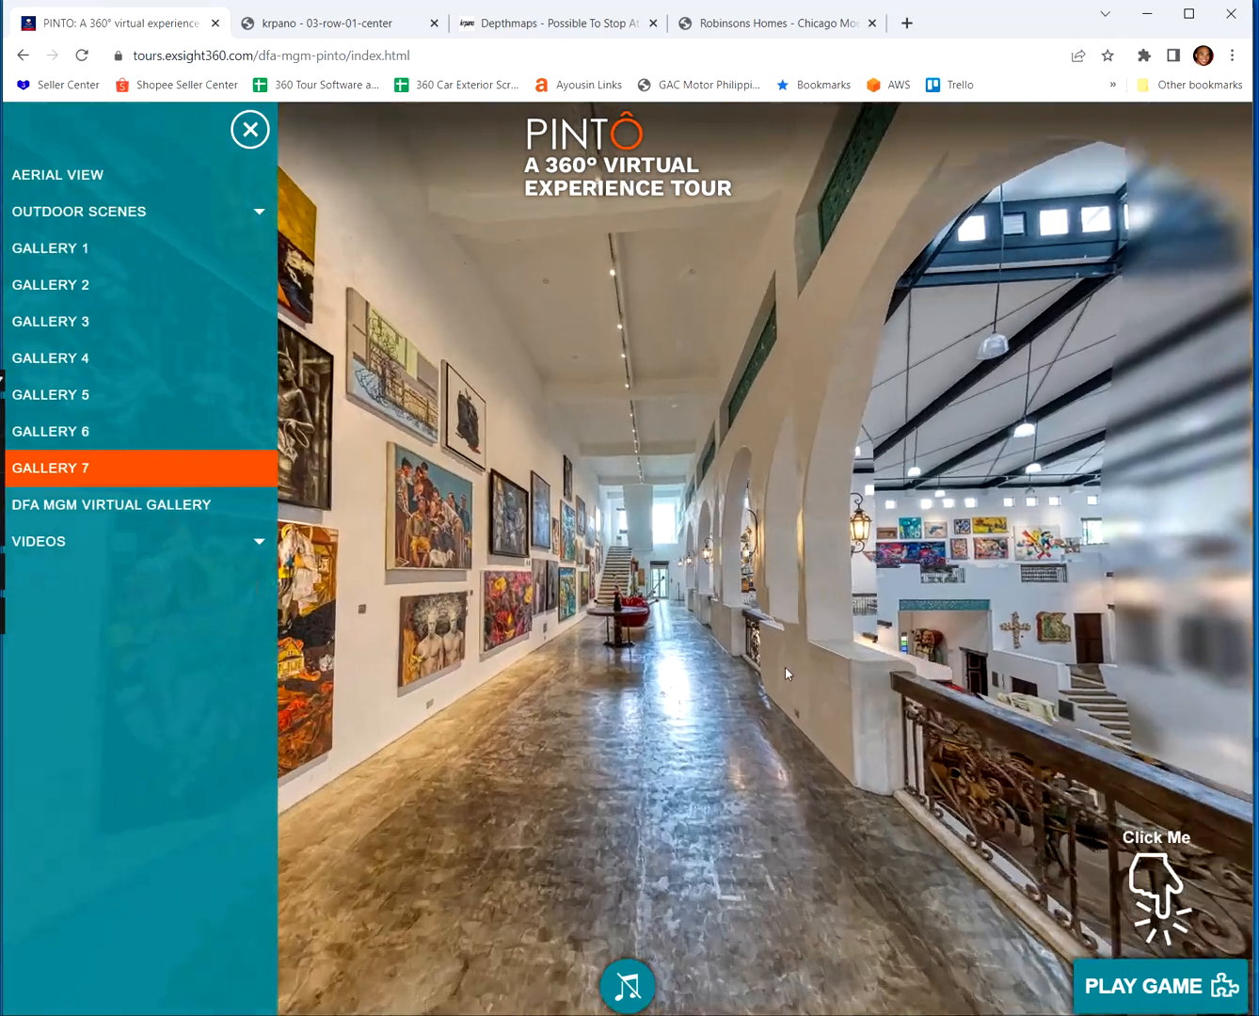
pyautogui.click(865, 646)
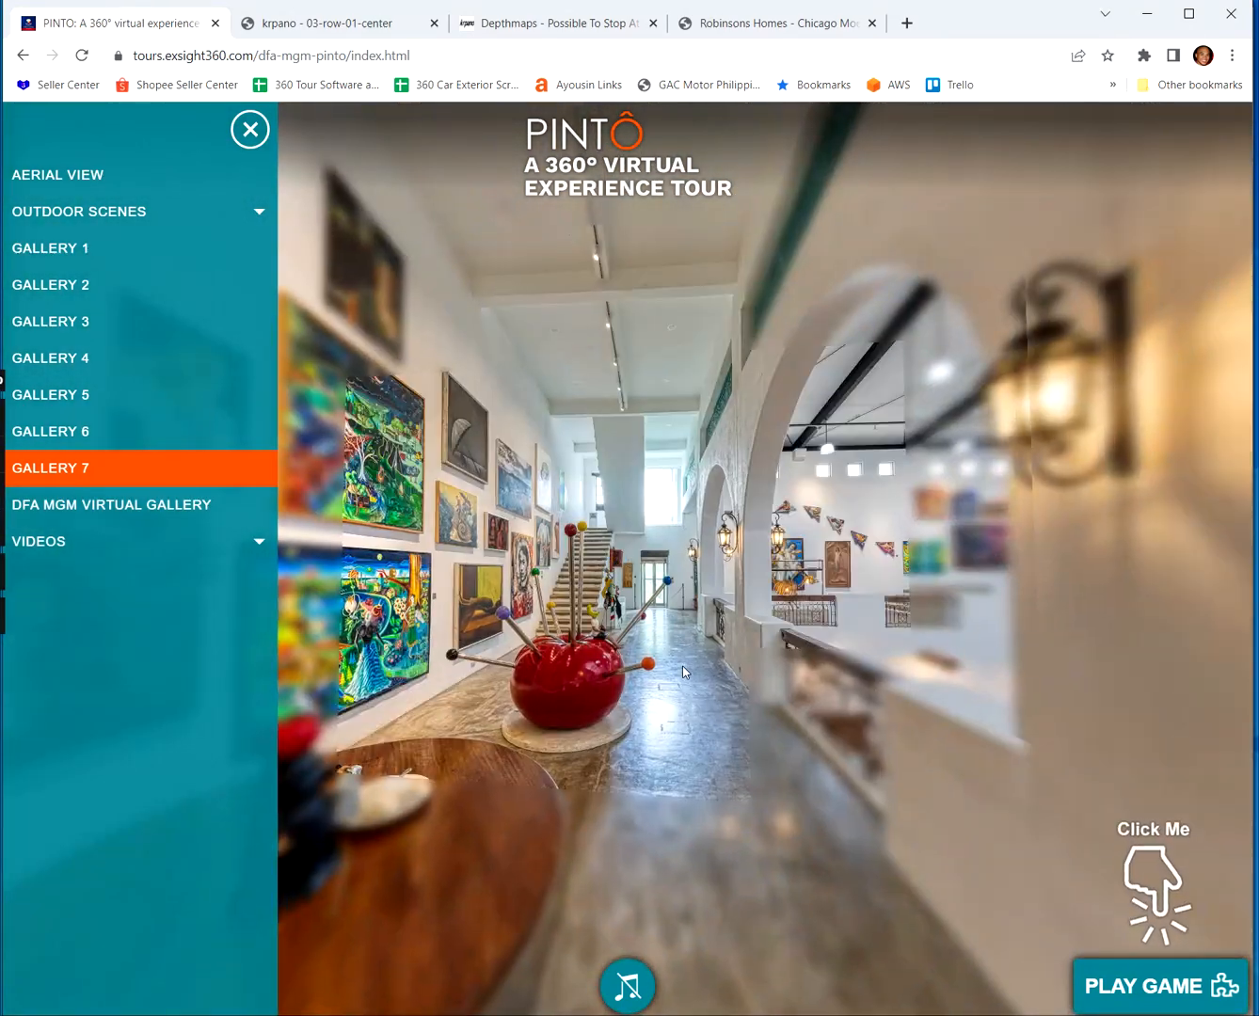
pyautogui.click(685, 672)
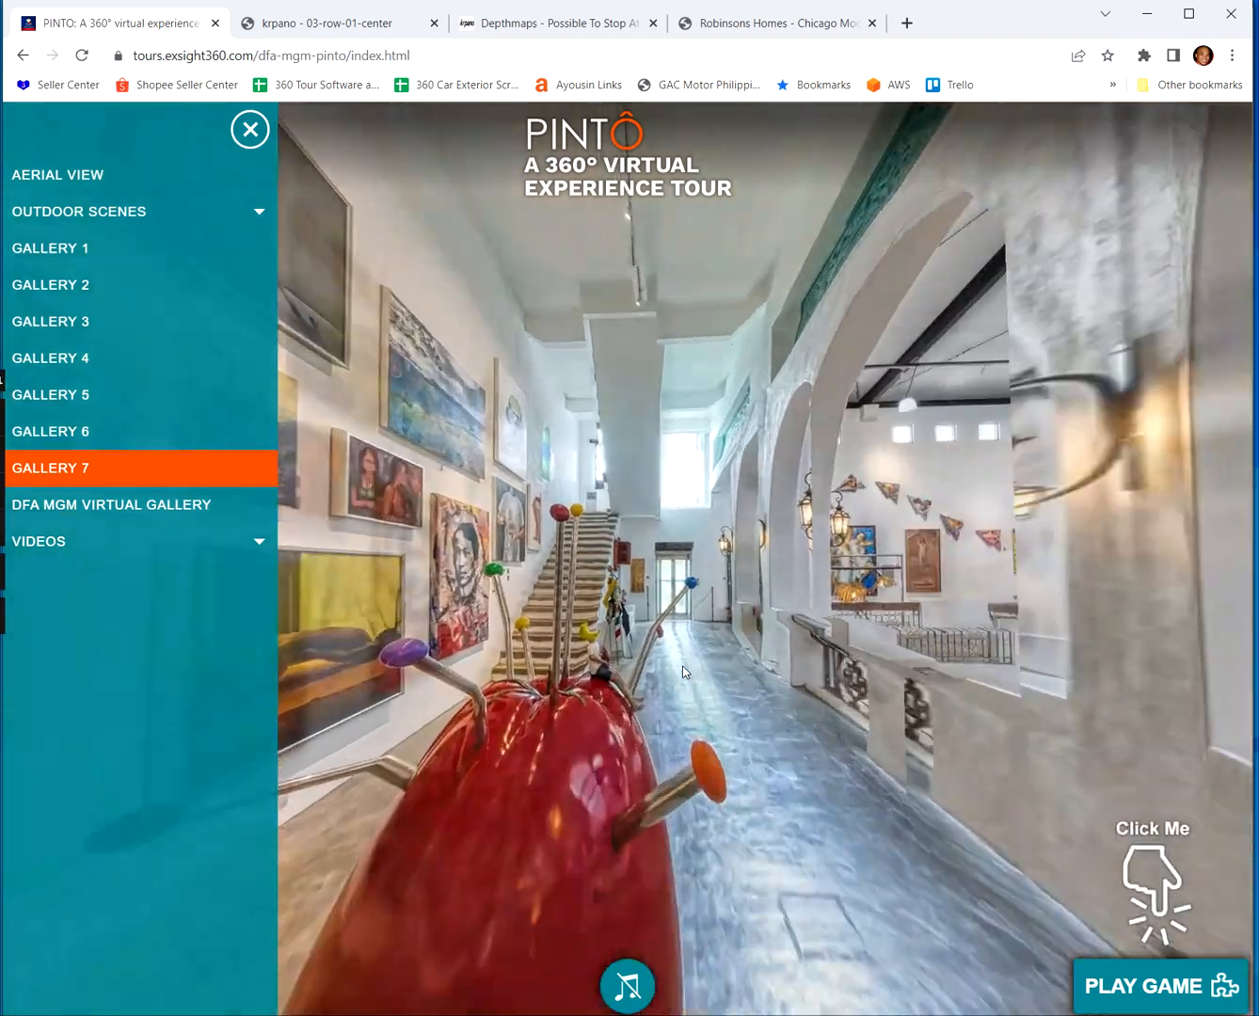
# Follow the hotspots past the golden sculpture and up the wide steps, and look around beside the gold figures on the grass mat
pyautogui.moveTo(1045, 660); pyautogui.dragTo(672, 602)
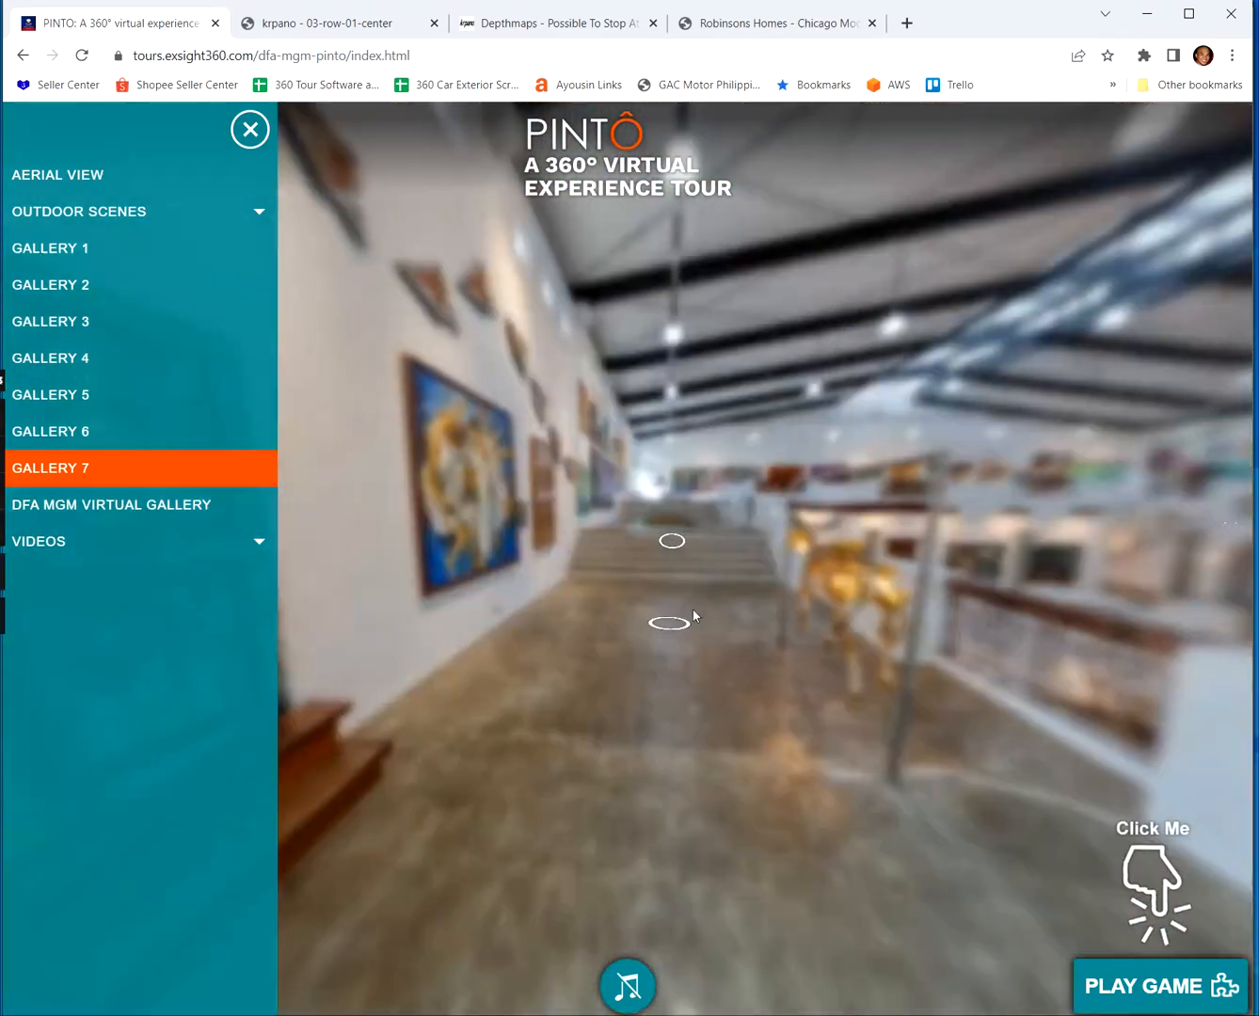
pyautogui.click(679, 620)
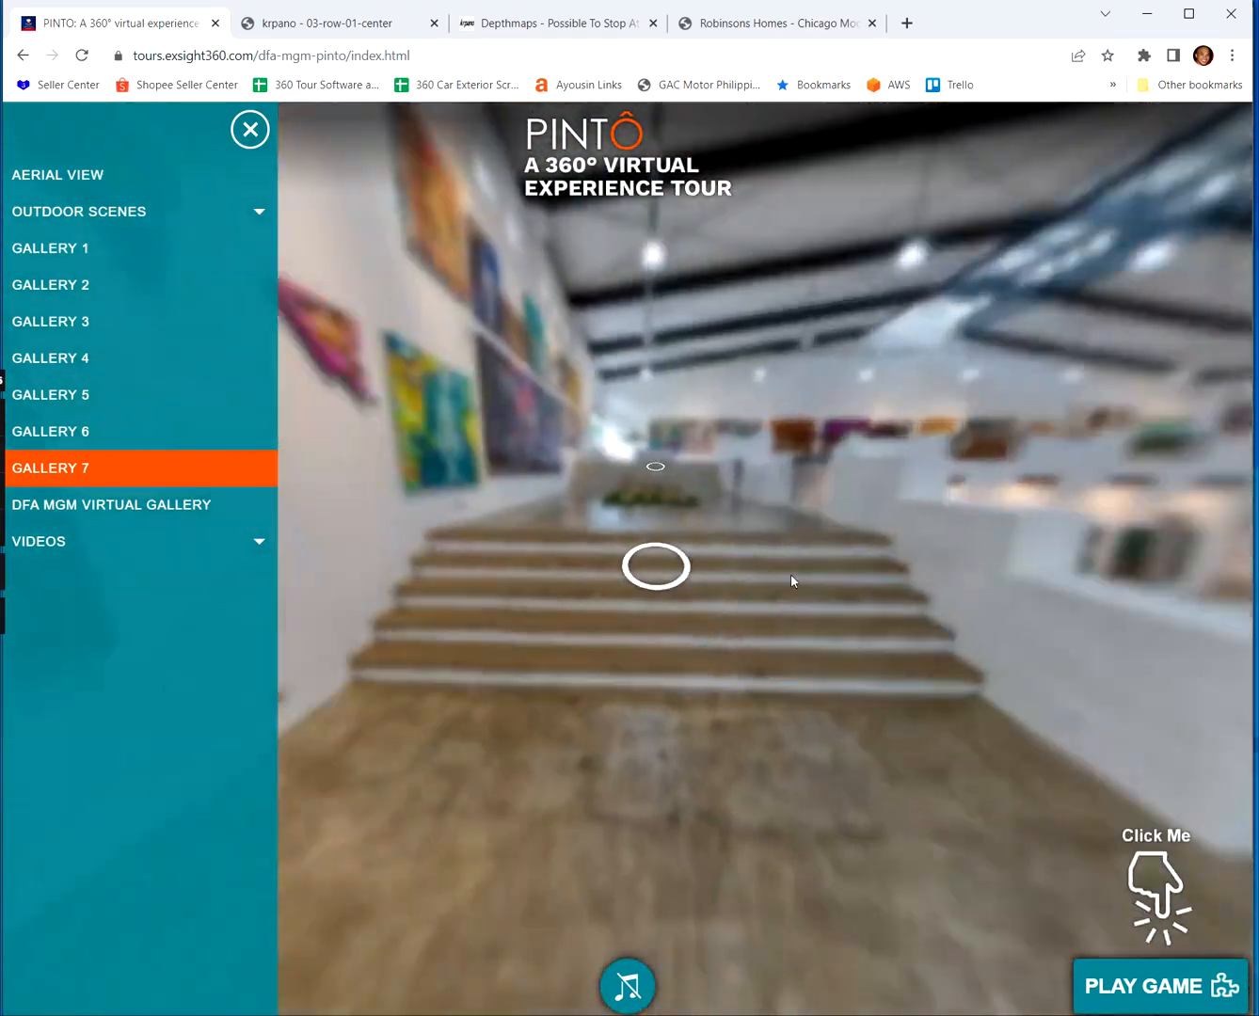
pyautogui.click(655, 566)
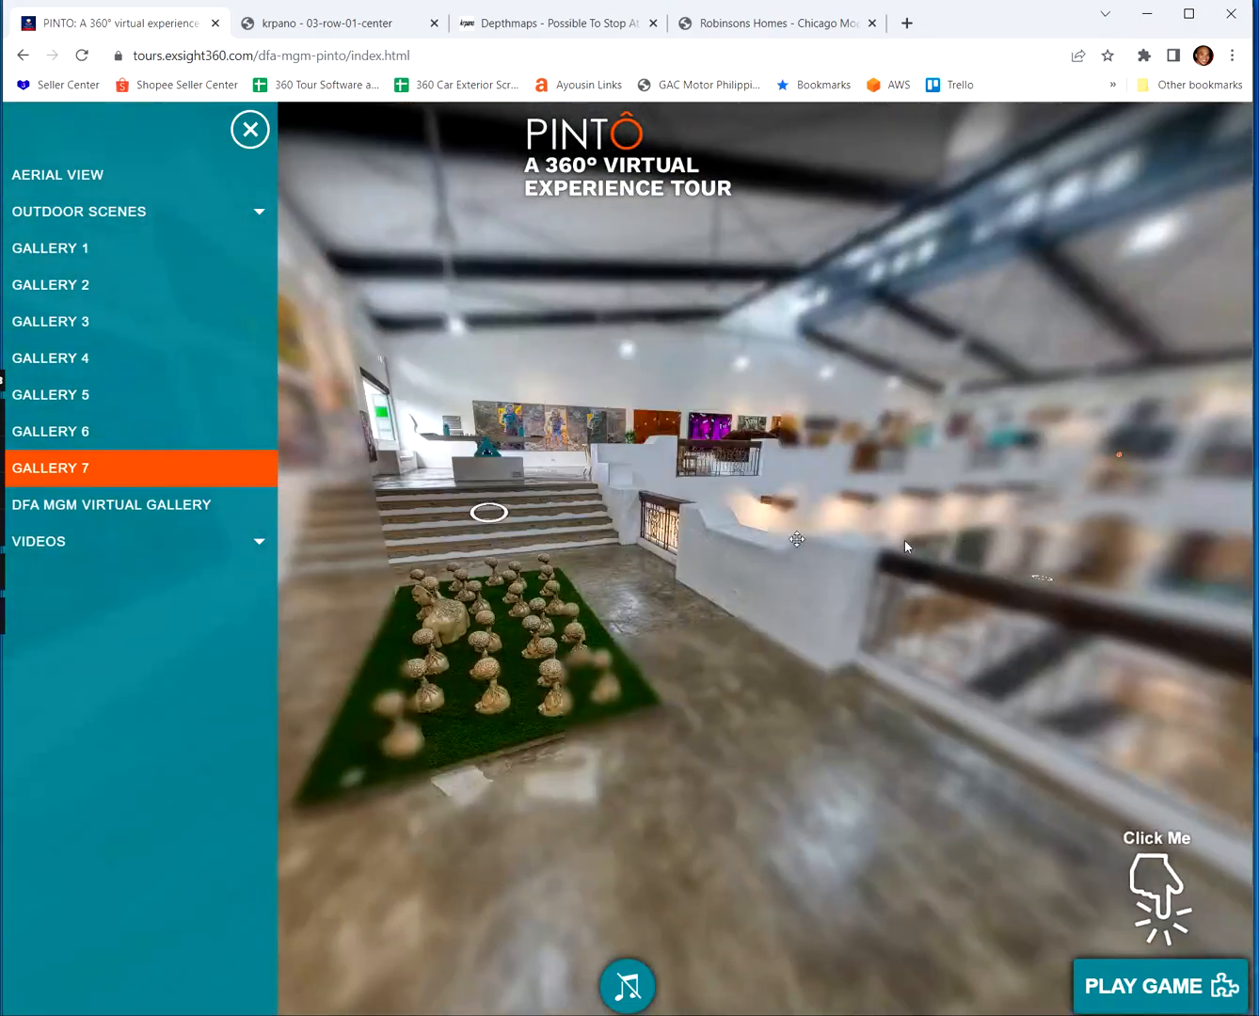
pyautogui.moveTo(904, 540); pyautogui.dragTo(694, 544)
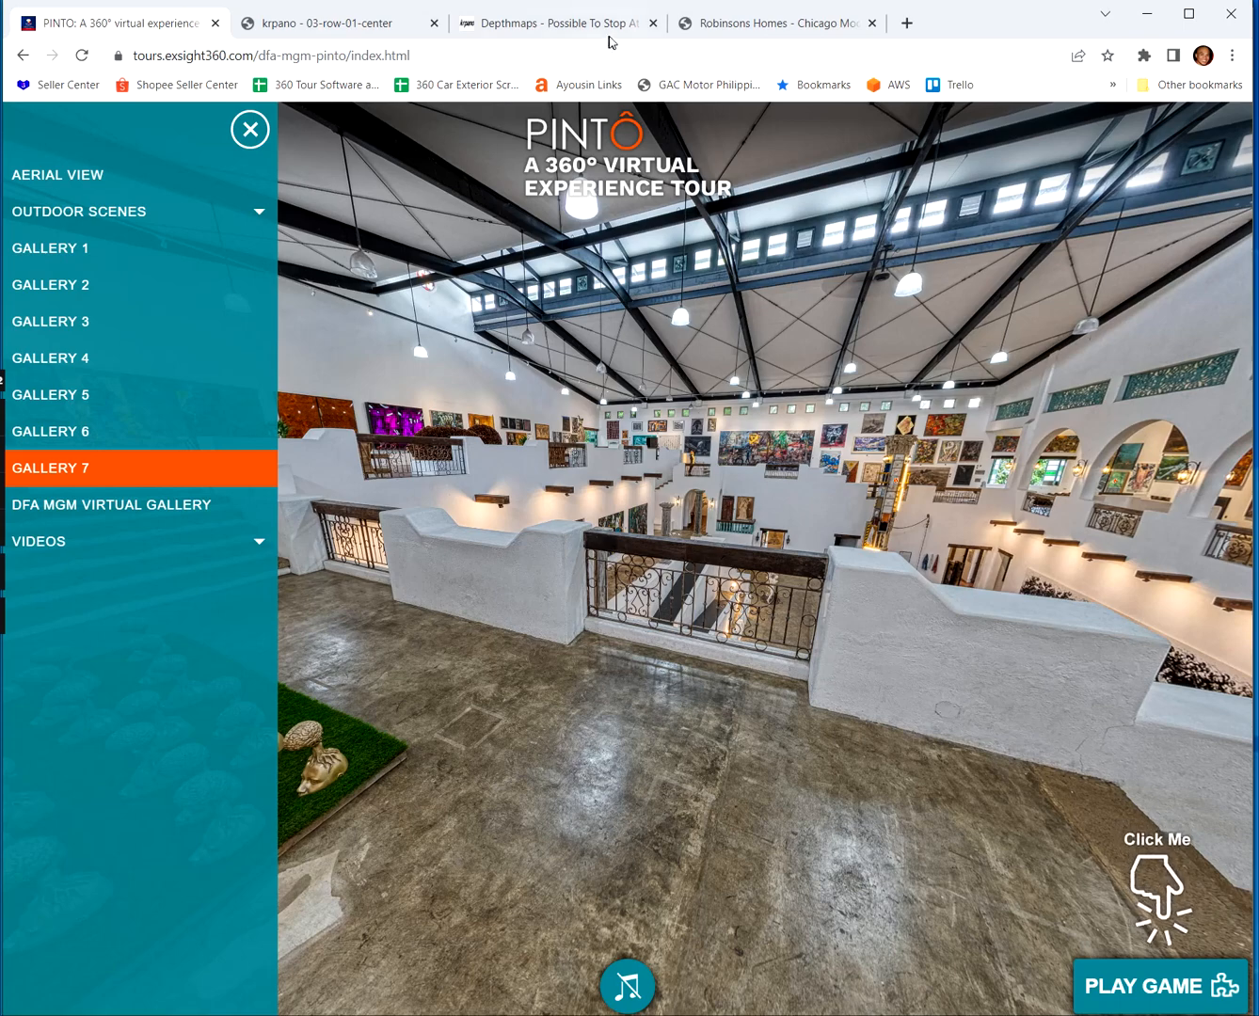
pyautogui.moveTo(585, 594); pyautogui.dragTo(699, 654)
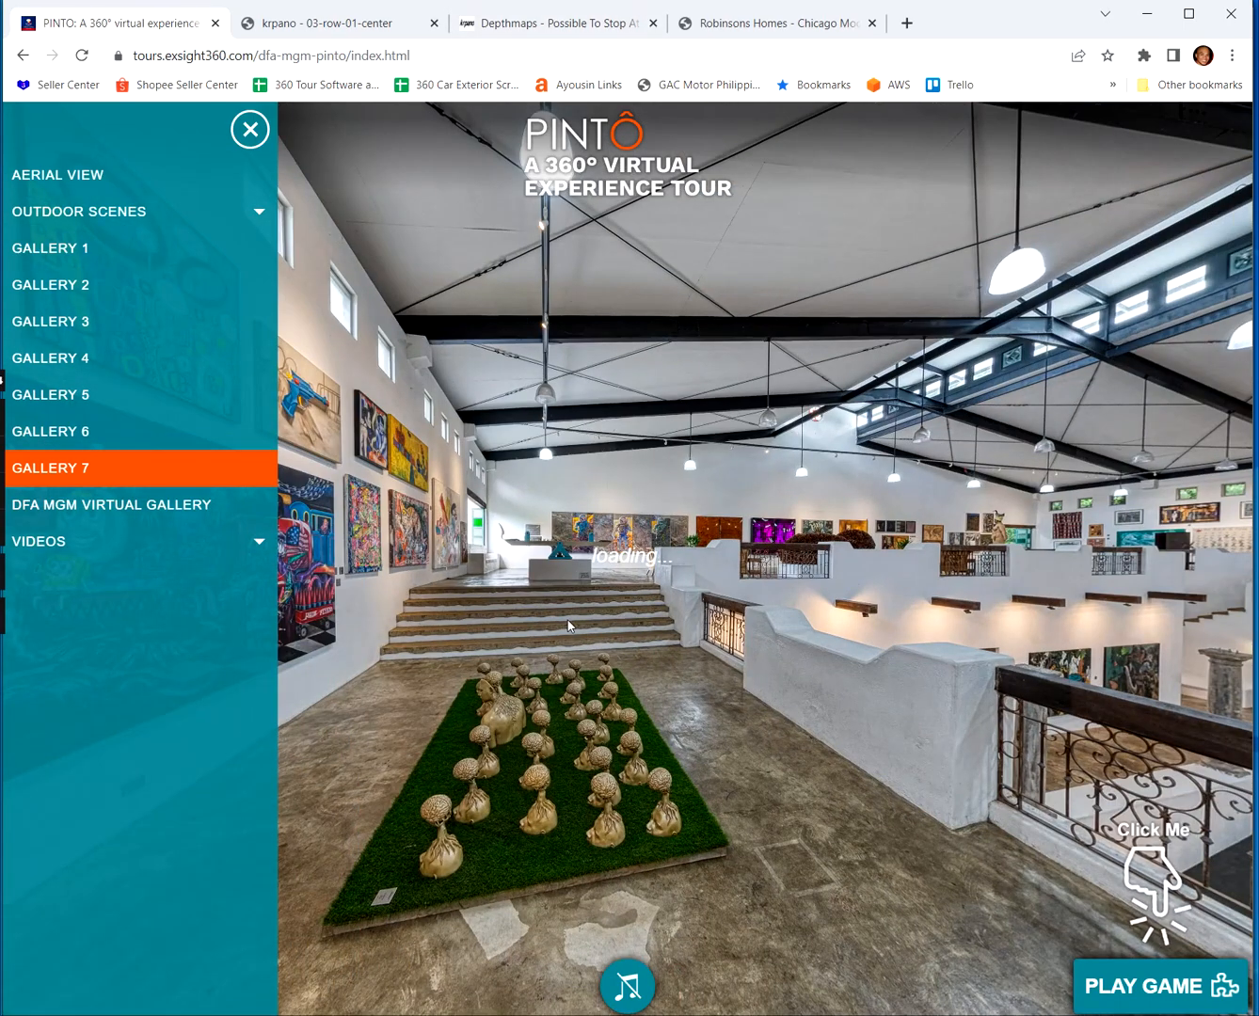